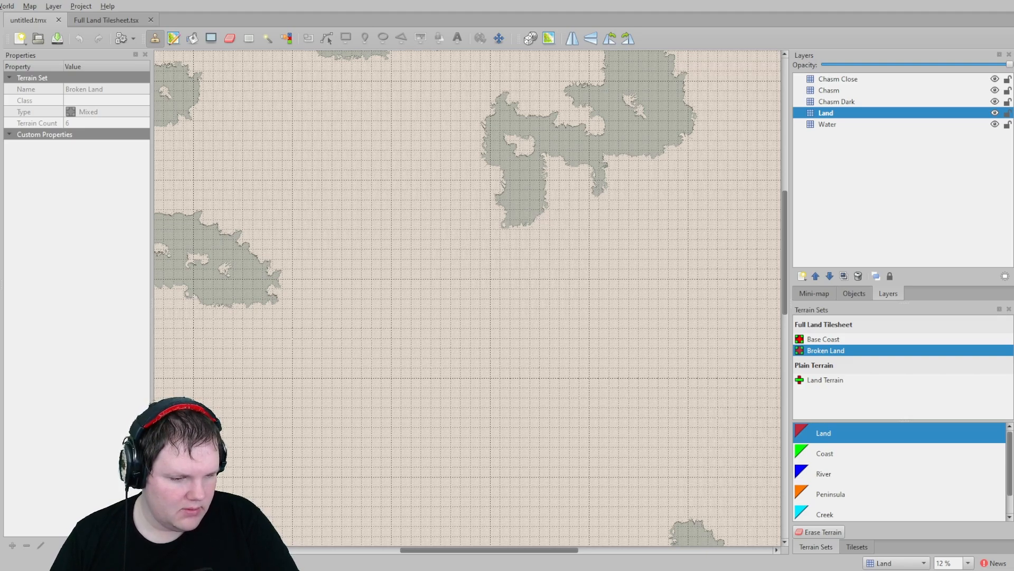
- Open the Full Land Tilesheet tileset and browse its tiles and terrain markings
click(858, 548)
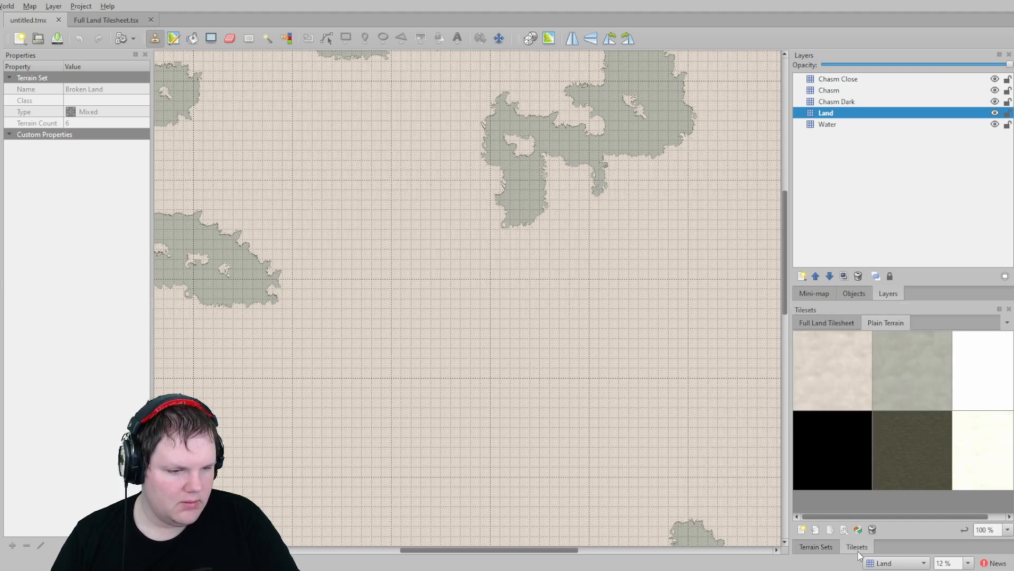
click(820, 545)
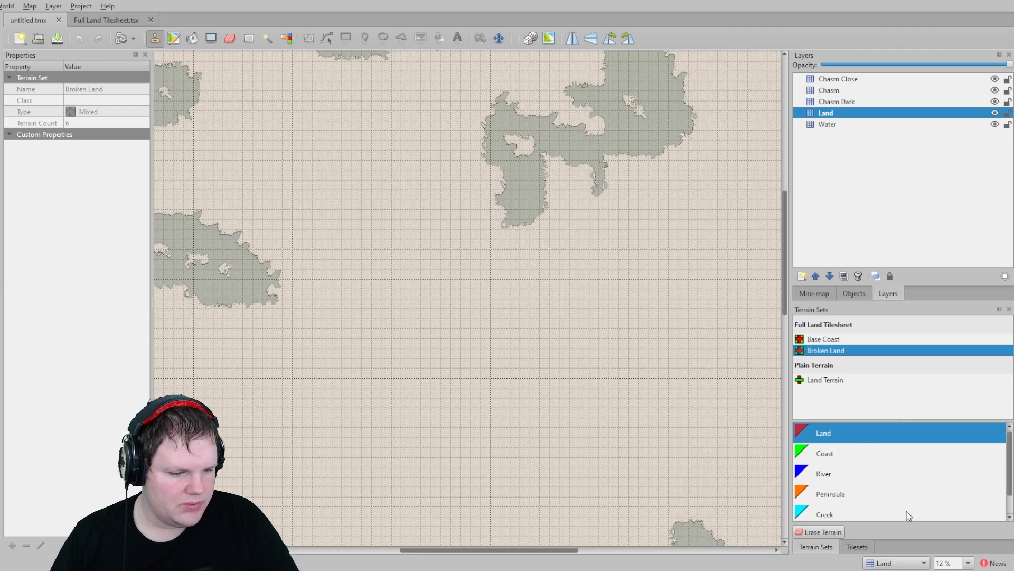
click(103, 24)
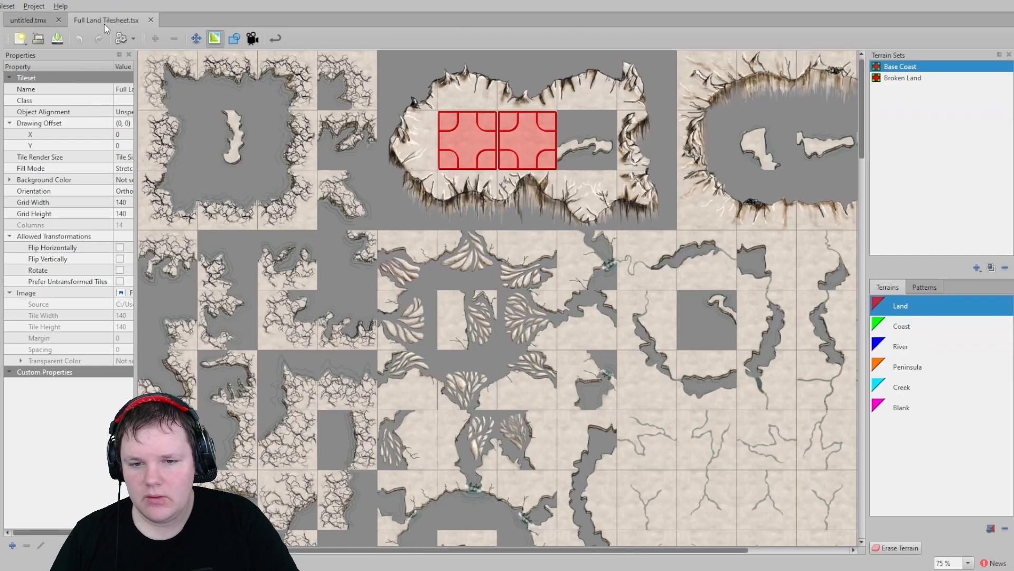
scroll(509, 294, down, 2)
scroll(608, 304, up, 2)
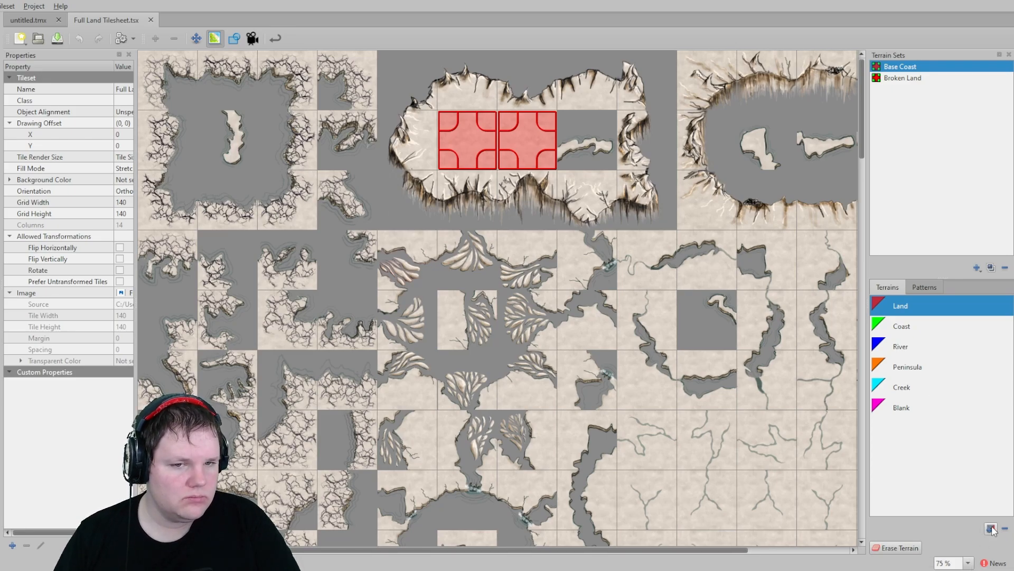
scroll(510, 338, down, 2)
scroll(512, 339, up, 2)
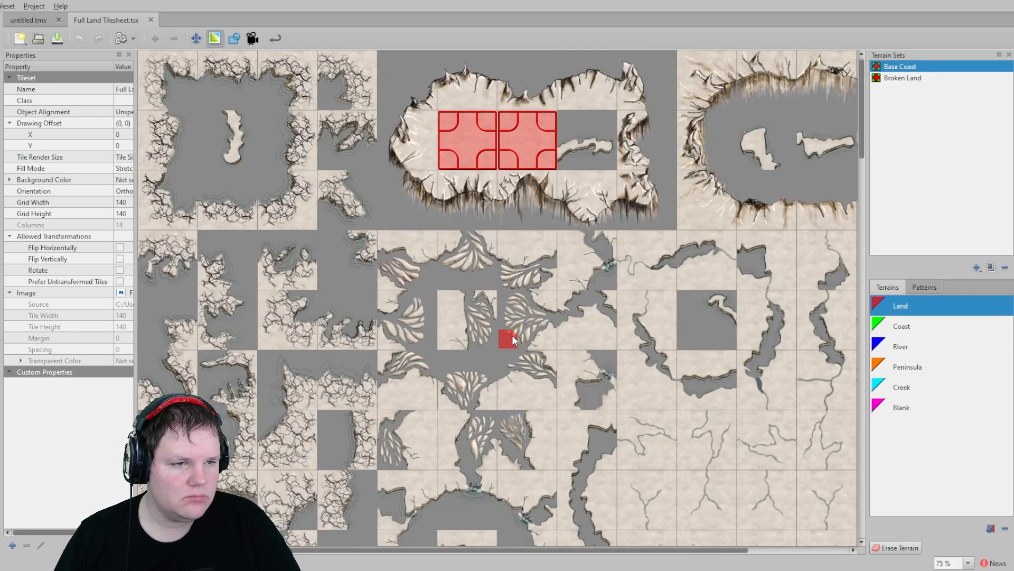
scroll(582, 264, down, 5)
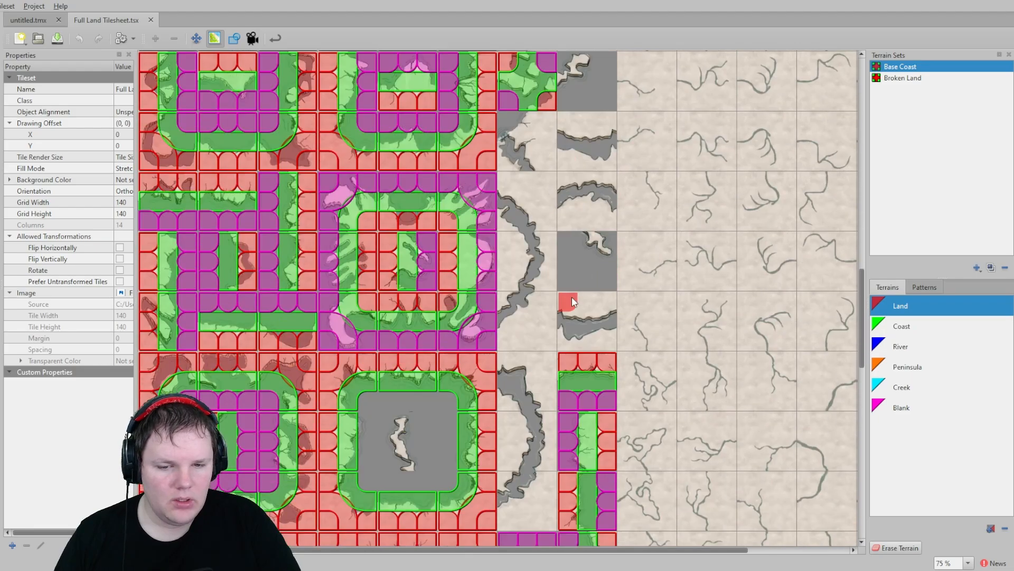
scroll(624, 295, up, 2)
scroll(628, 320, up, 8)
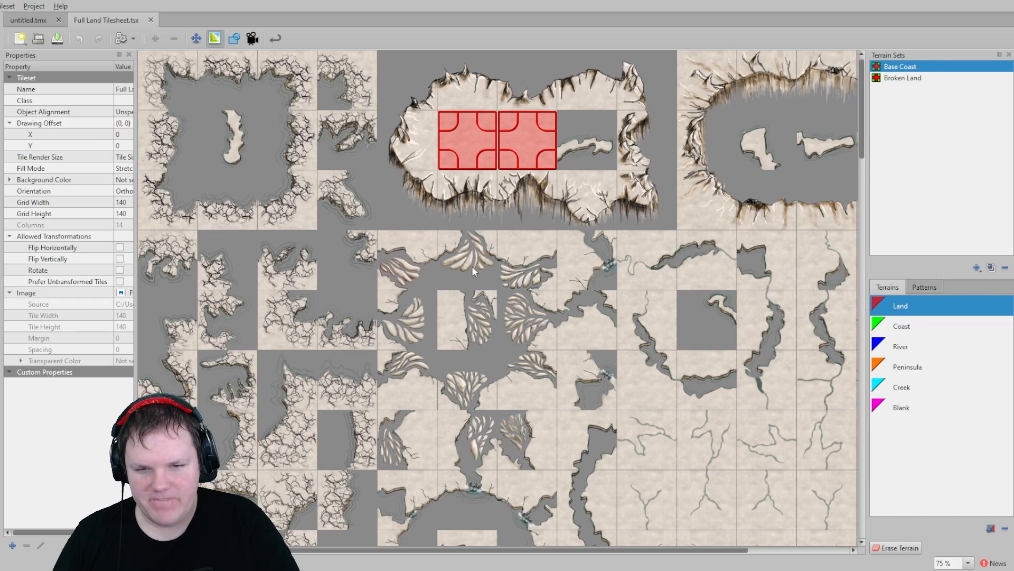
scroll(473, 271, down, 5)
scroll(423, 278, down, 3)
scroll(425, 274, up, 6)
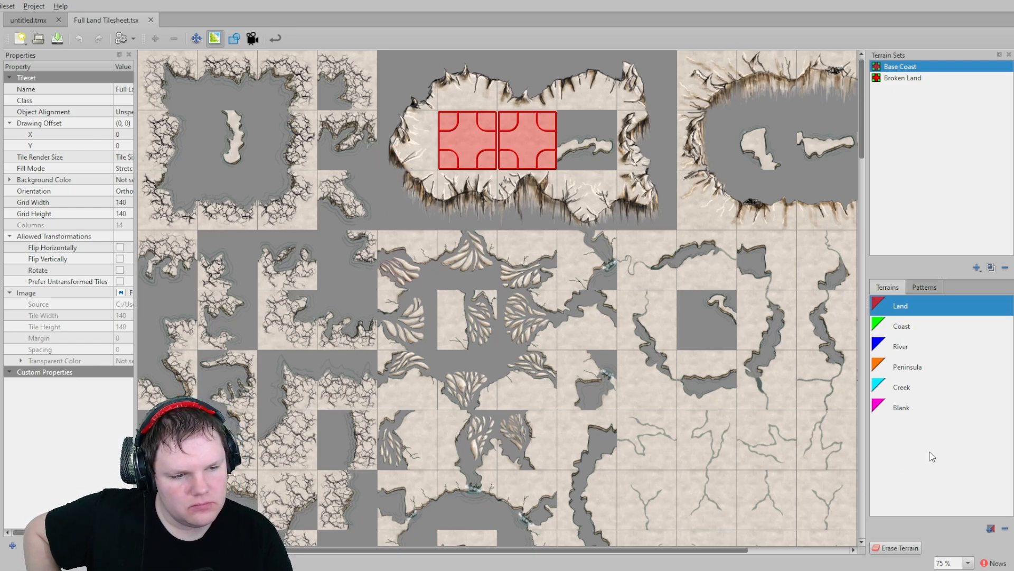
- Inspect the terrain assignments of the Broken Land and Base Coast terrain sets across the tileset
click(904, 78)
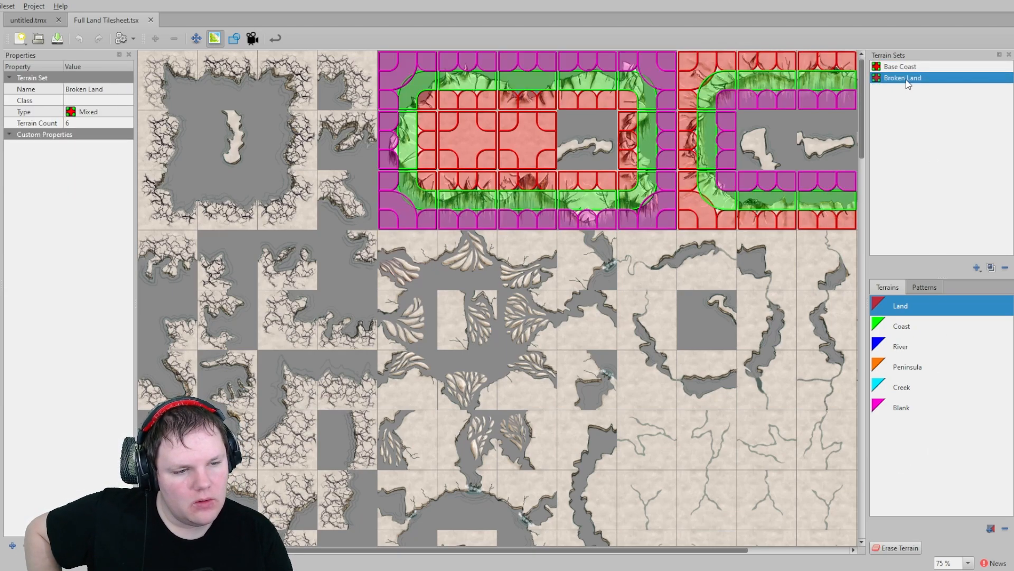
click(908, 67)
click(906, 80)
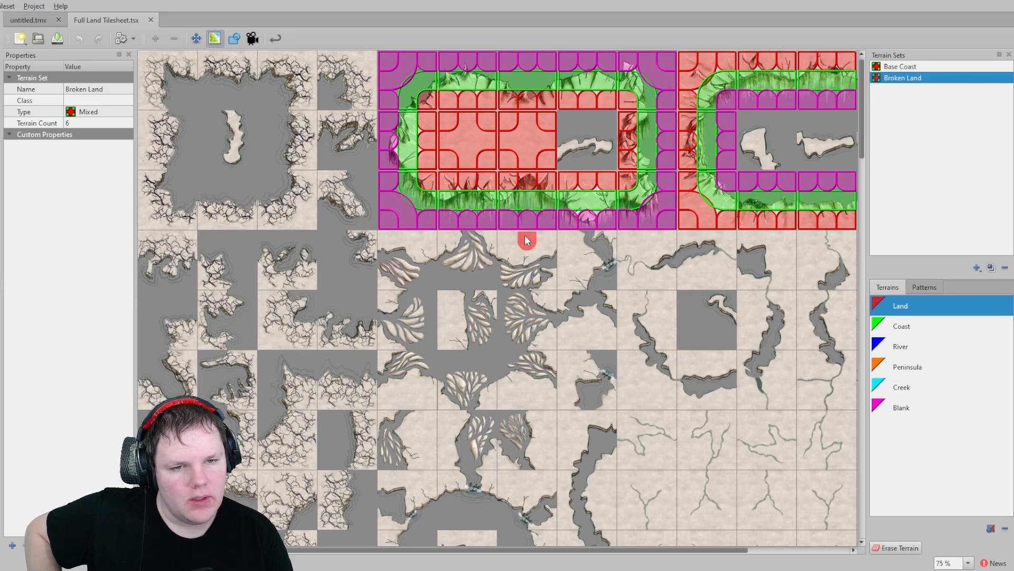
shift+scroll(526, 241, right, 3)
shift+scroll(488, 337, left, 3)
scroll(489, 337, down, 1)
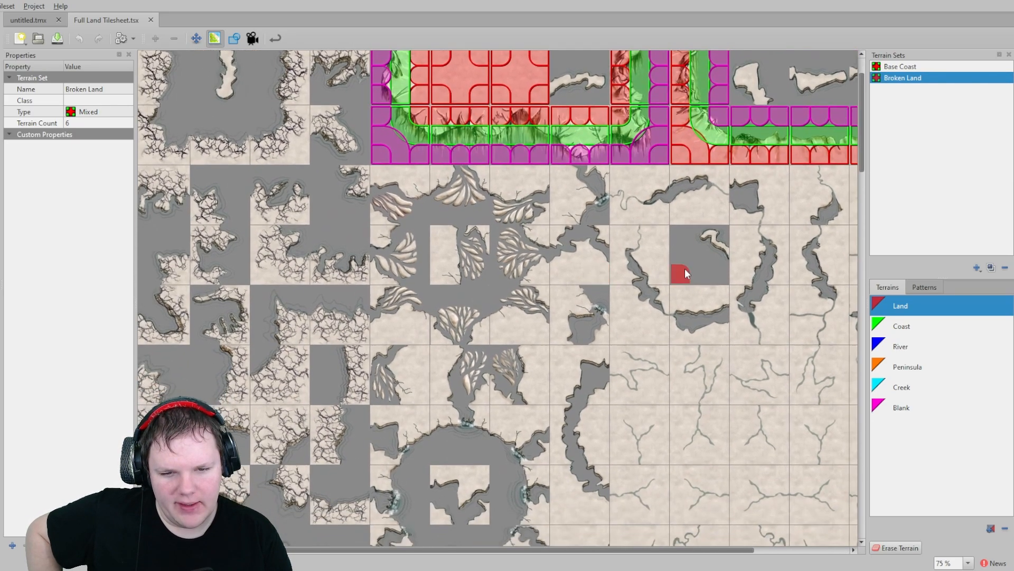
scroll(453, 334, up, 1)
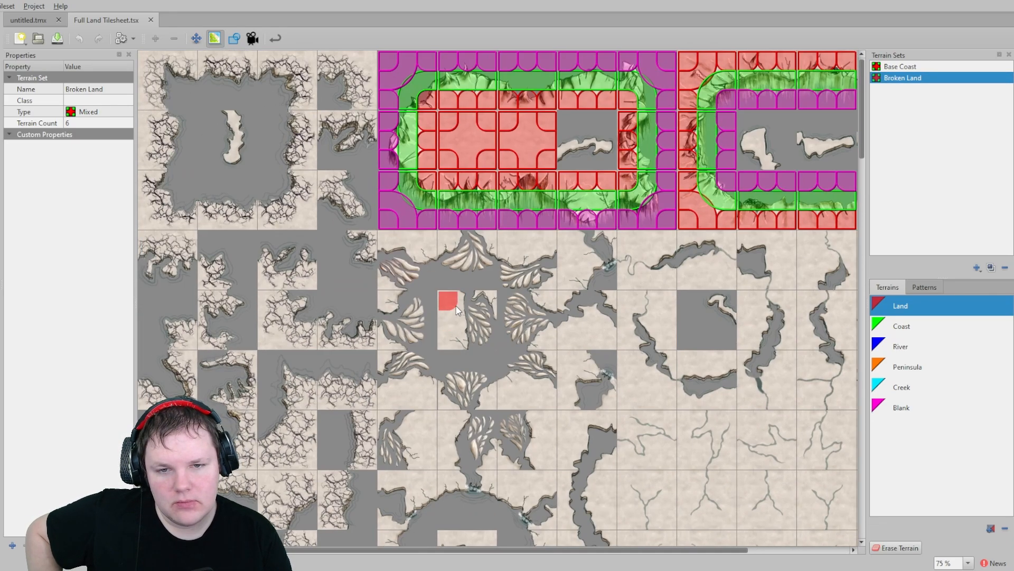
middle_drag(271, 301, 449, 299)
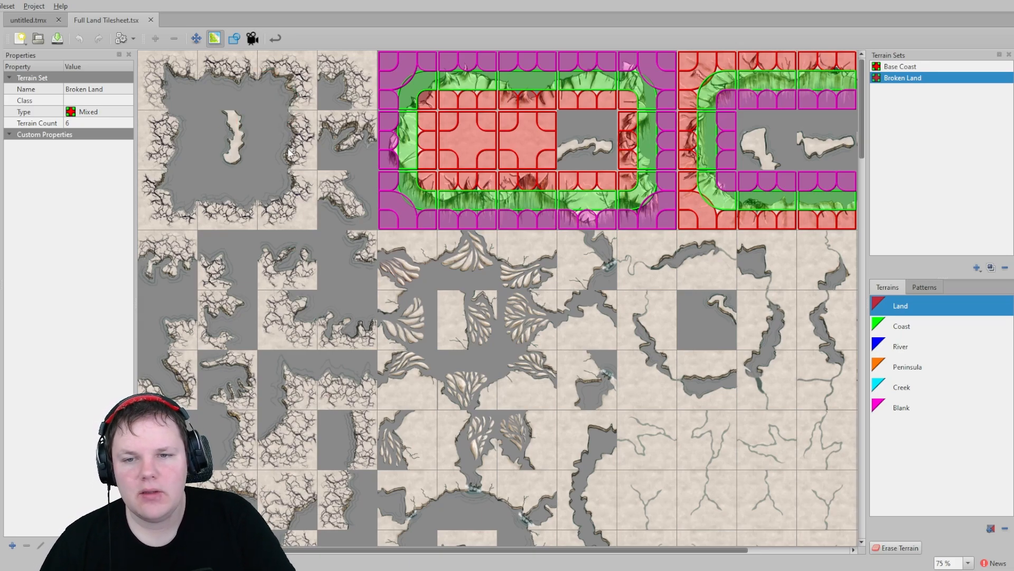
scroll(303, 174, down, 2)
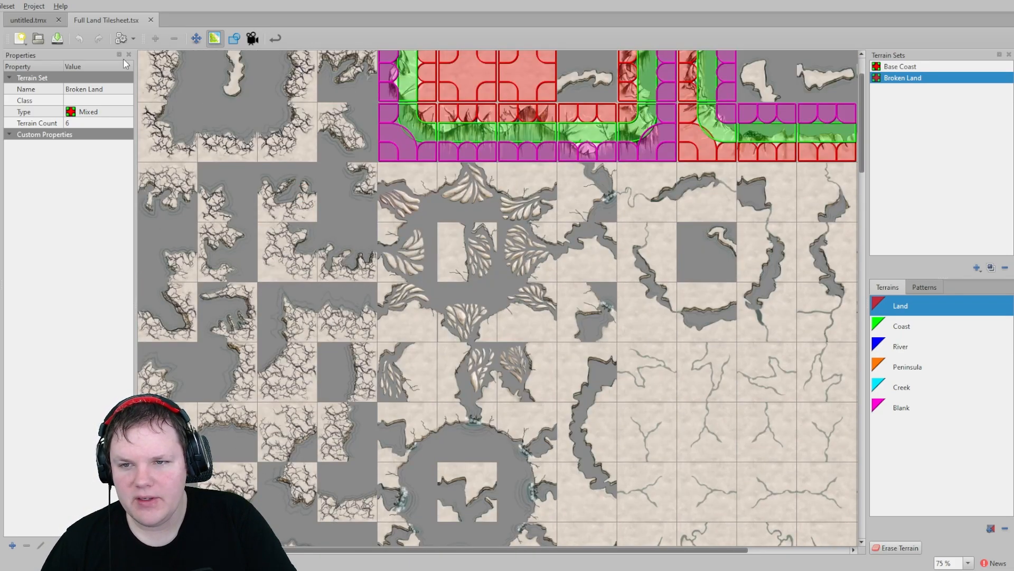
- Examine the land and chasm areas painted on the untitled map
click(14, 23)
middle_drag(415, 356, 464, 143)
middle_drag(227, 275, 351, 150)
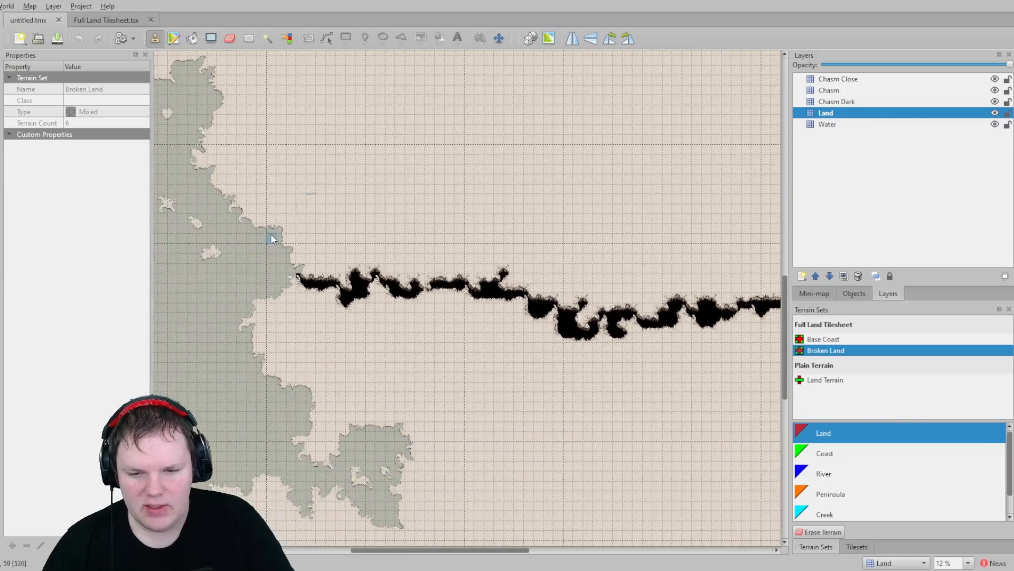
scroll(417, 371, down, 3)
scroll(360, 356, down, 3)
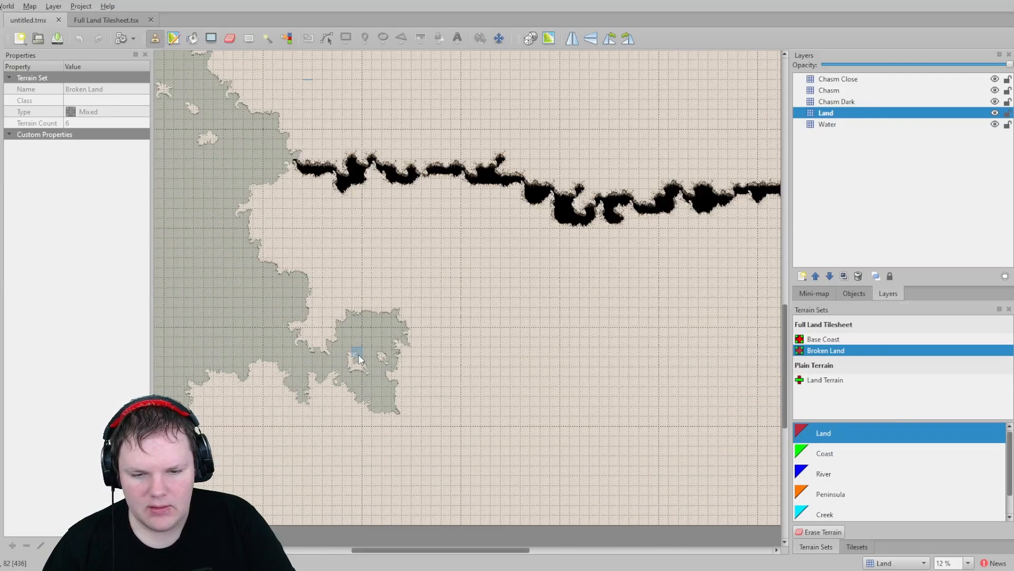
- Return to the tileset and open the Tile Collision Editor for the first tile
click(105, 20)
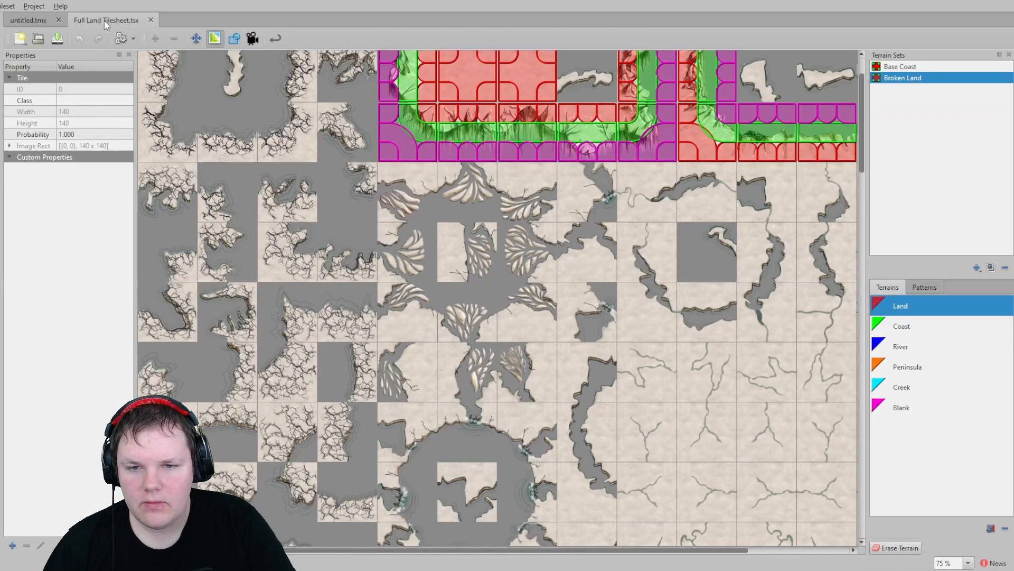
scroll(366, 296, up, 2)
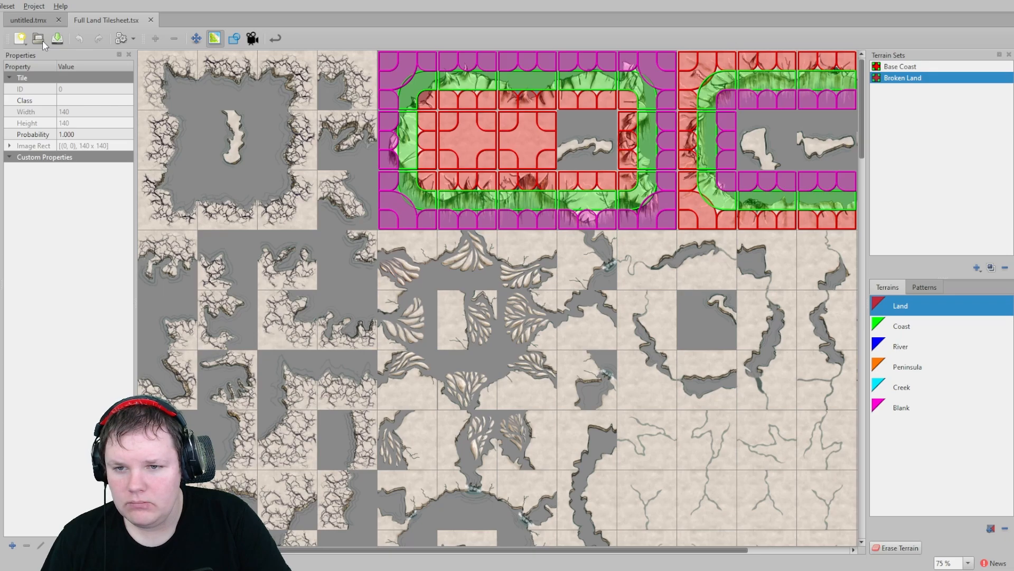
click(236, 39)
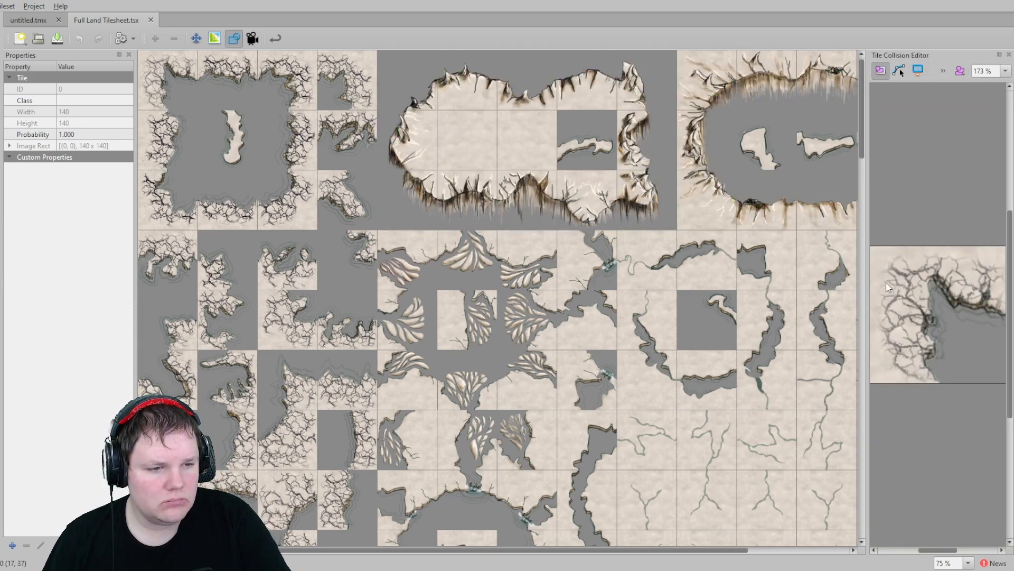
scroll(908, 265, down, 2)
scroll(902, 262, up, 3)
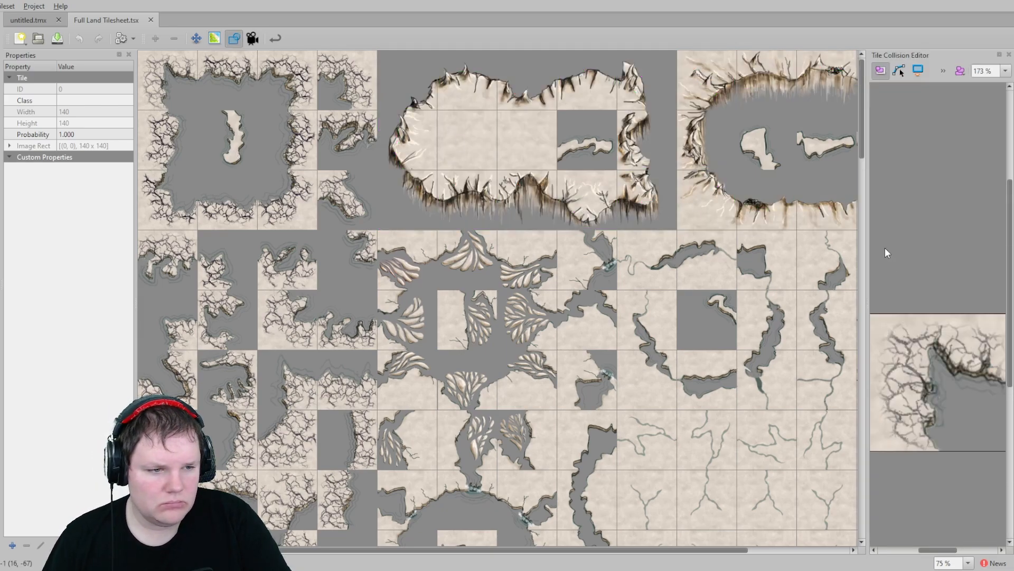
drag(899, 312, 972, 436)
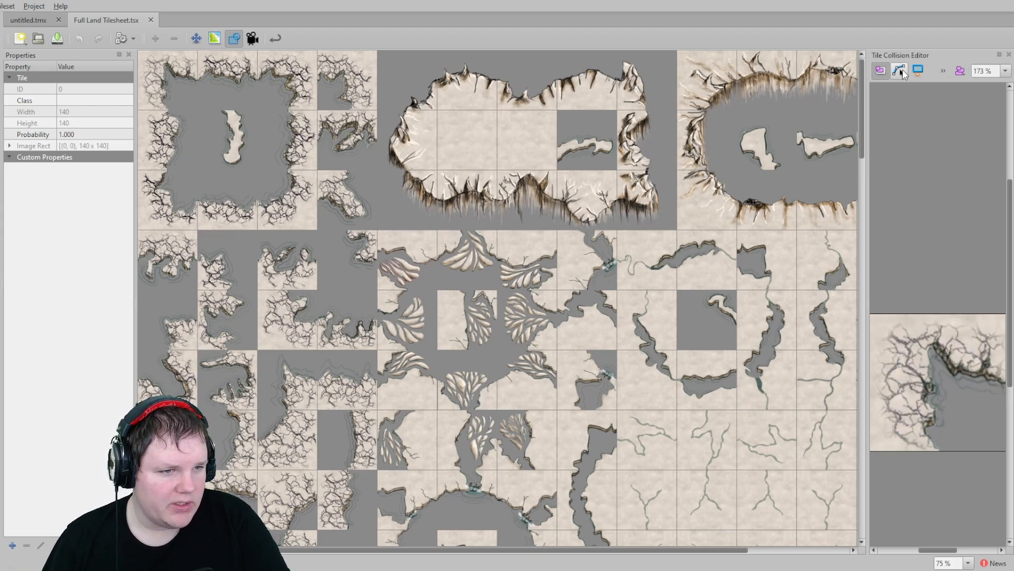
click(900, 71)
drag(889, 320, 979, 385)
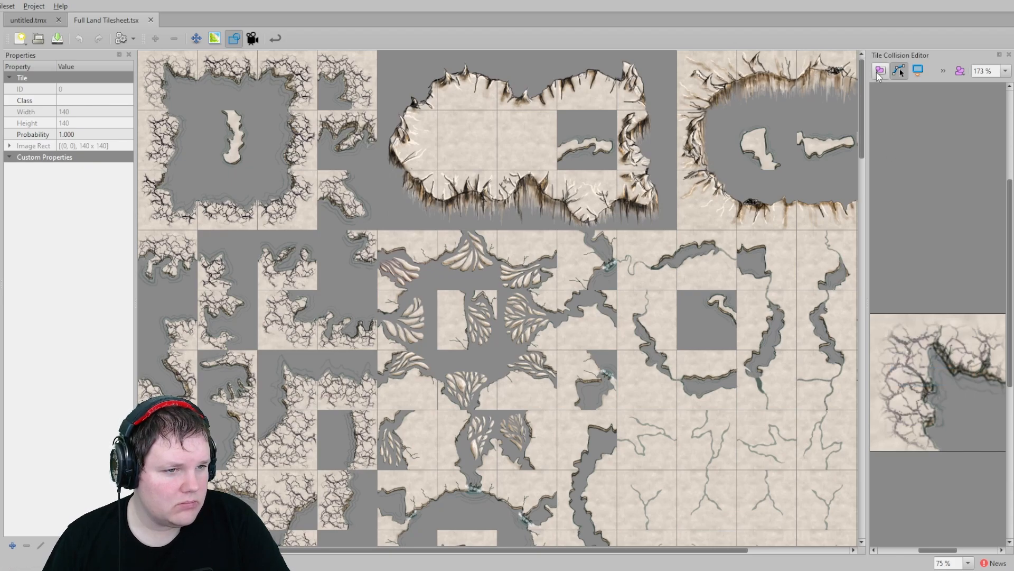
- Draw a rectangle collision object covering nearly the whole tile
click(919, 71)
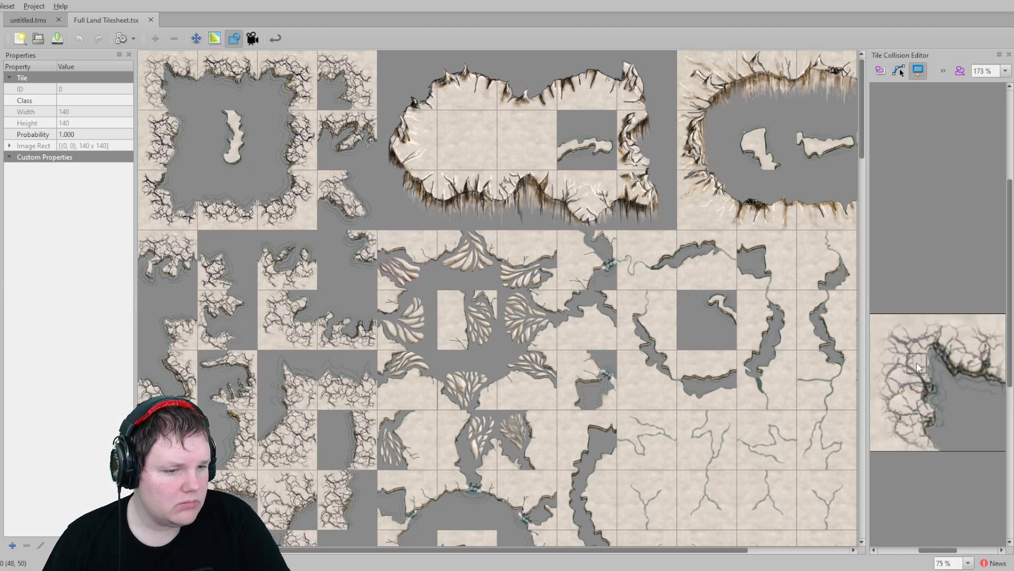
drag(873, 316, 875, 328)
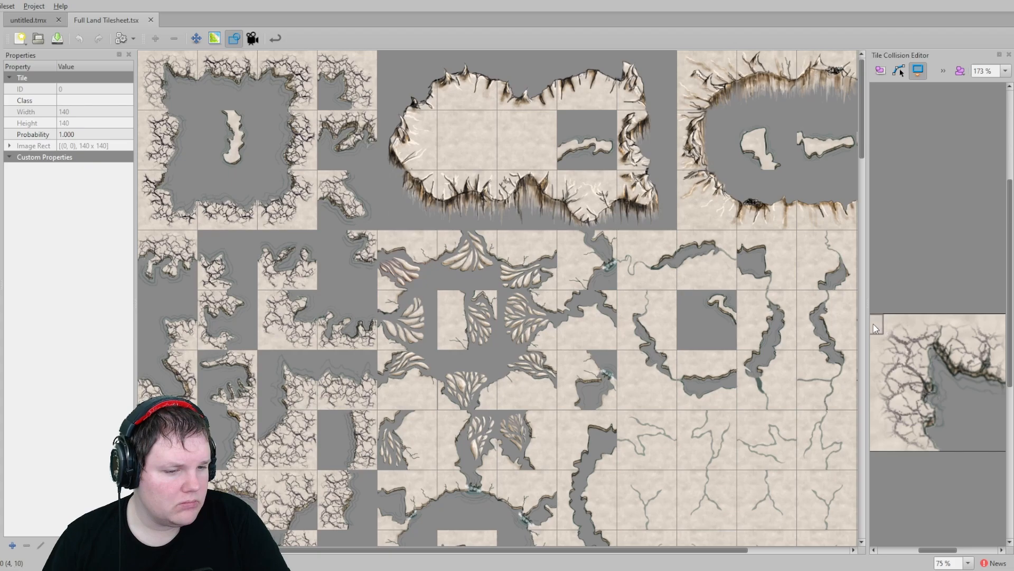
scroll(910, 337, down, 2)
ctrl+scroll(912, 327, down, 1)
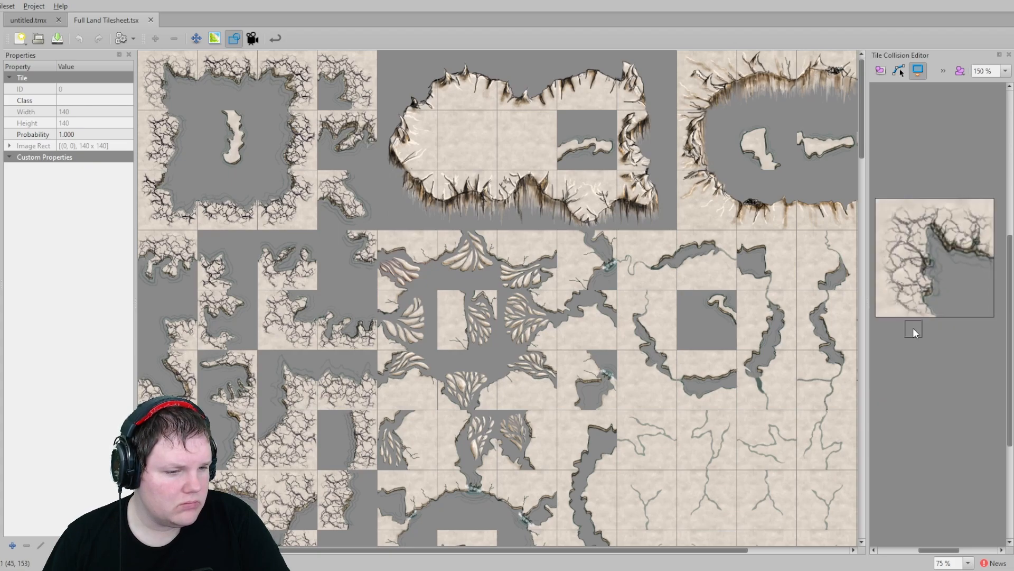
drag(882, 203, 993, 317)
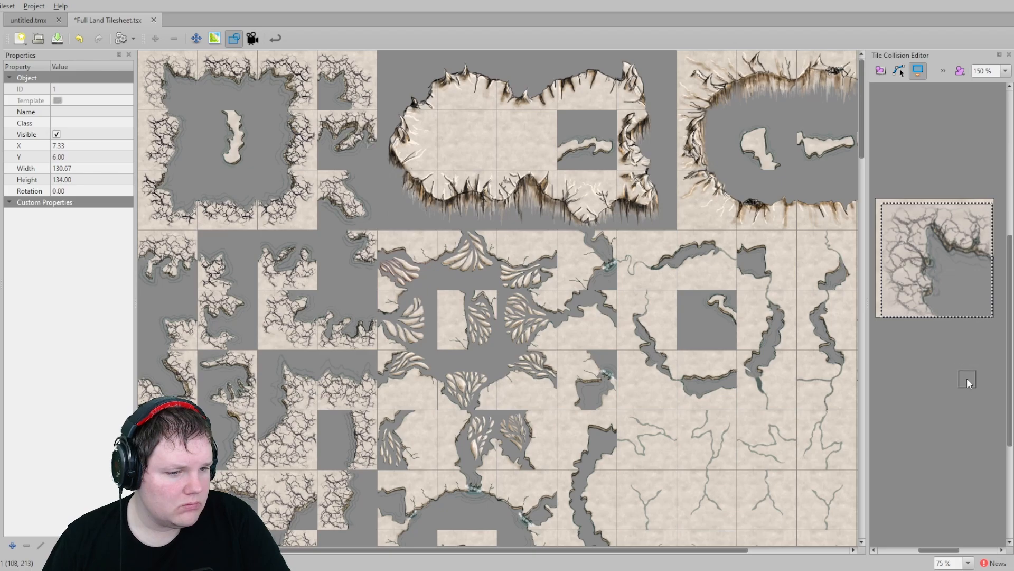
- Resize the collision rectangle to X 1.33, Y 0, width 138 and height 140
click(900, 70)
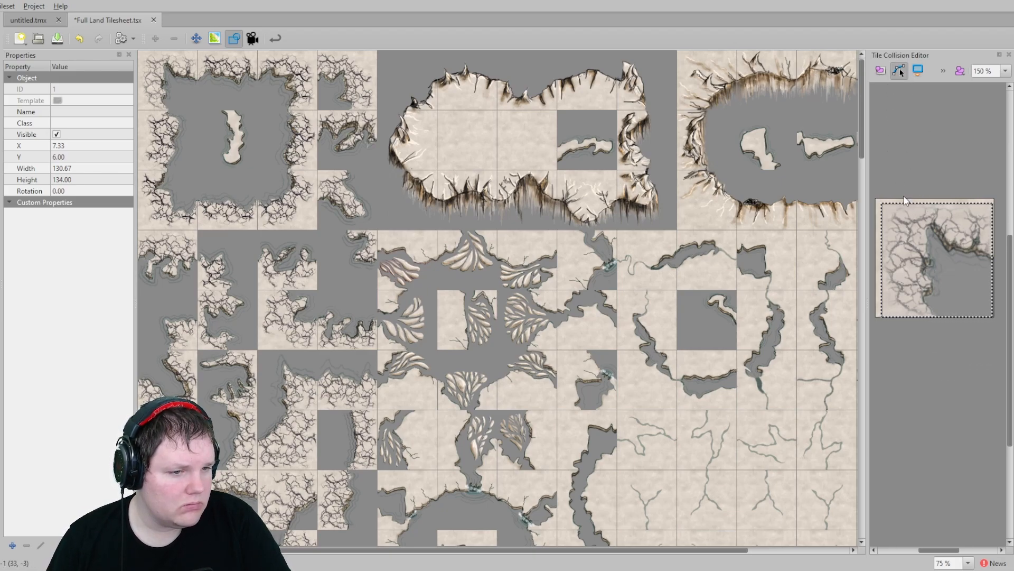
click(882, 70)
drag(935, 199, 935, 201)
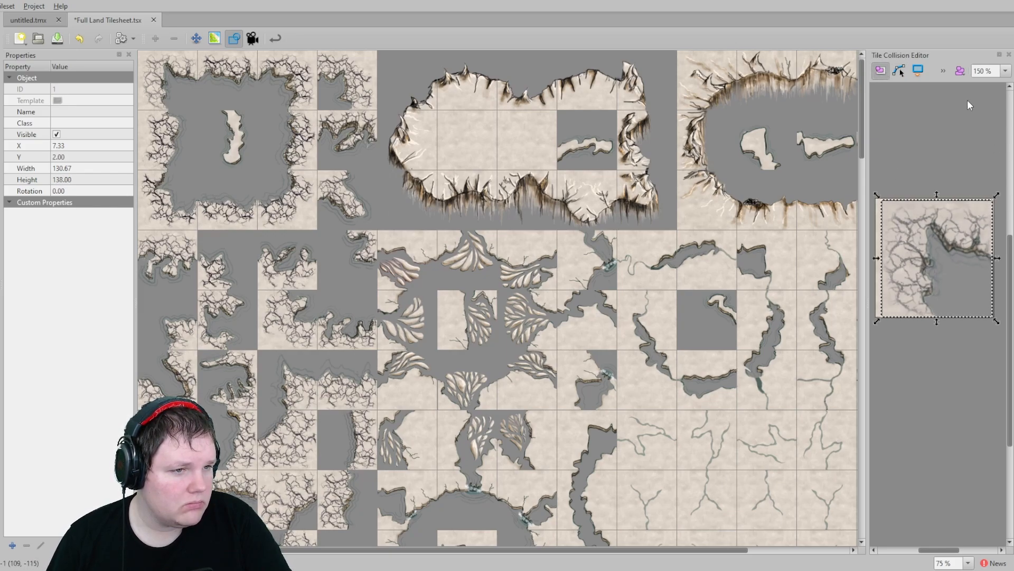
drag(877, 258, 872, 258)
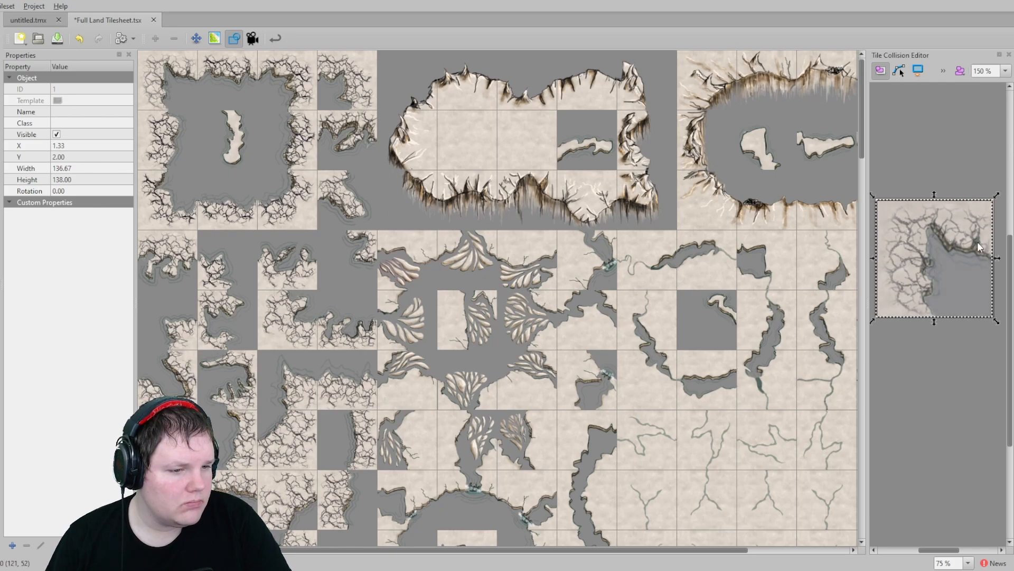
ctrl+scroll(978, 242, up, 3)
ctrl+scroll(966, 235, down, 3)
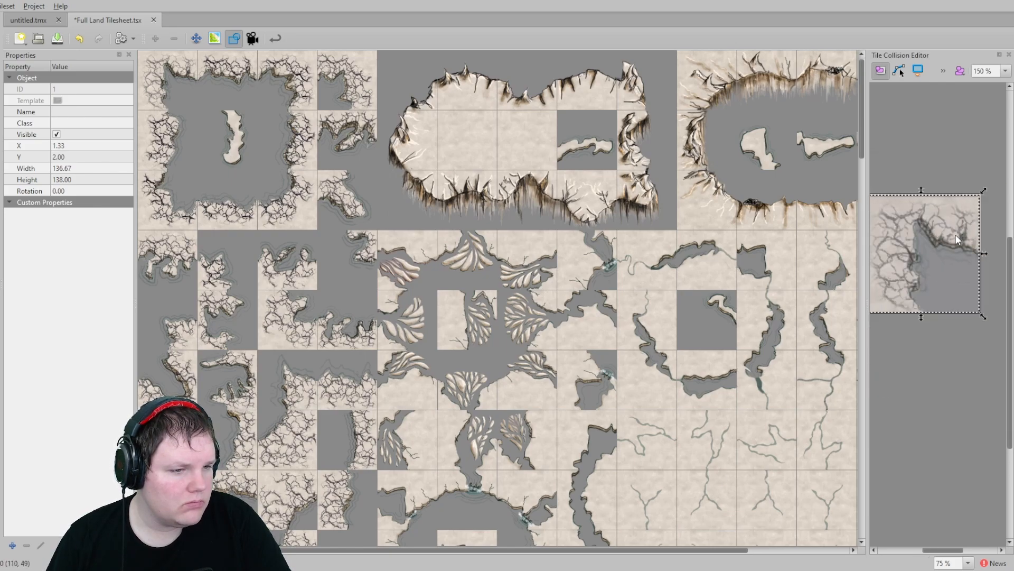
drag(977, 194, 981, 190)
- Select and delete the collision rectangle from the tile
ctrl+scroll(952, 240, down, 3)
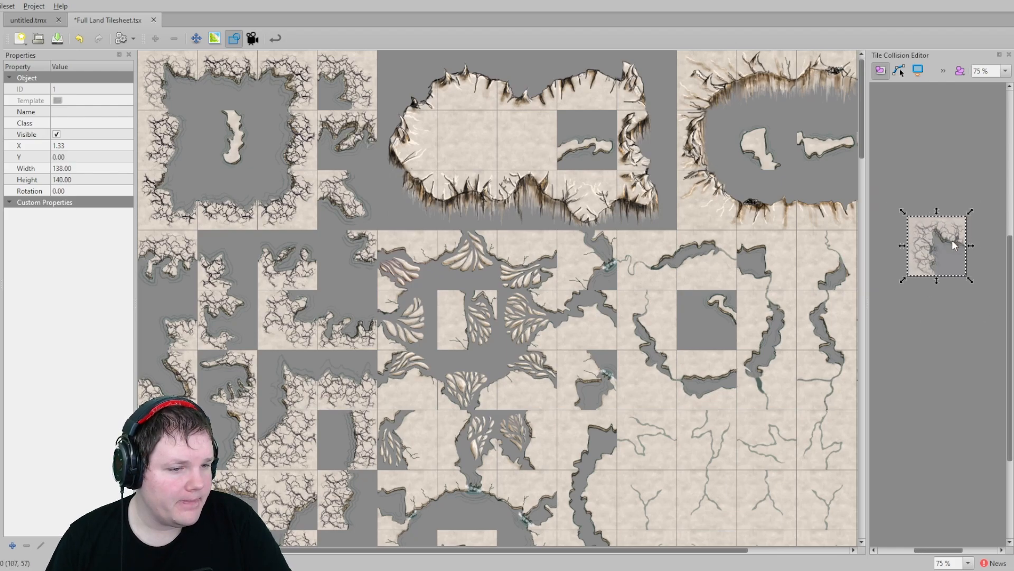
ctrl+scroll(935, 235, up, 4)
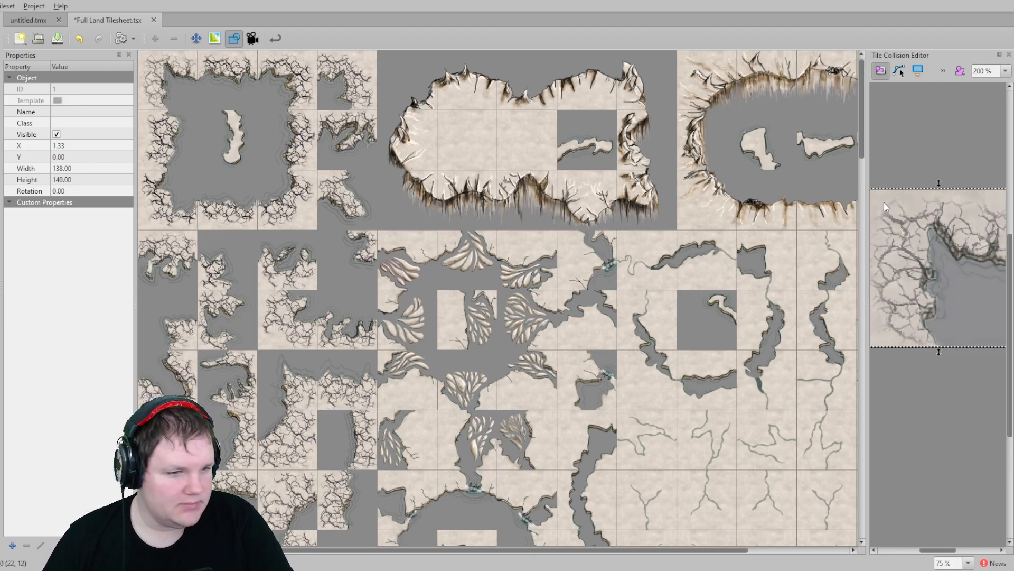
scroll(923, 218, down, 2)
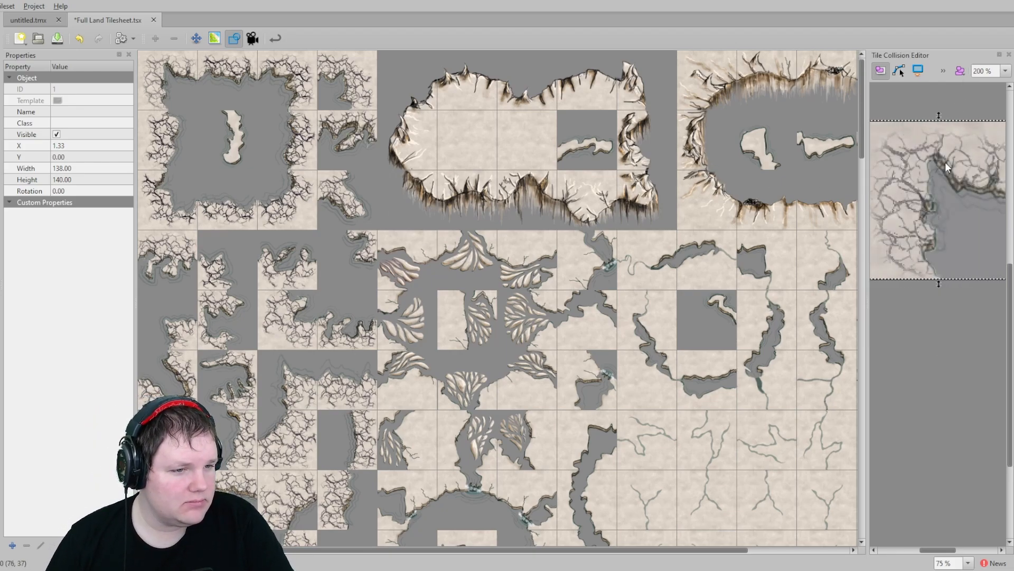
ctrl+scroll(924, 189, down, 2)
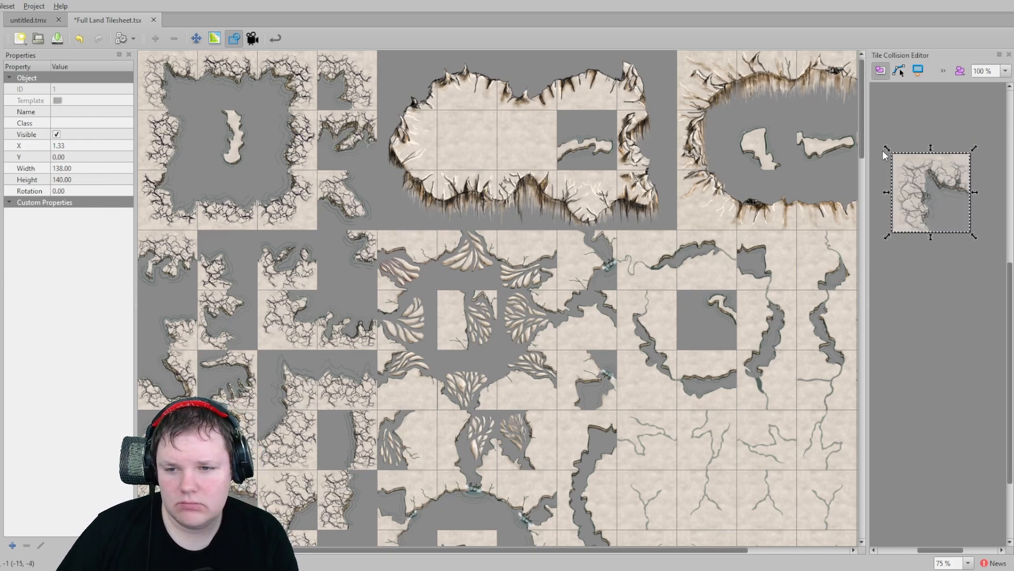
drag(886, 150, 917, 197)
key(Delete)
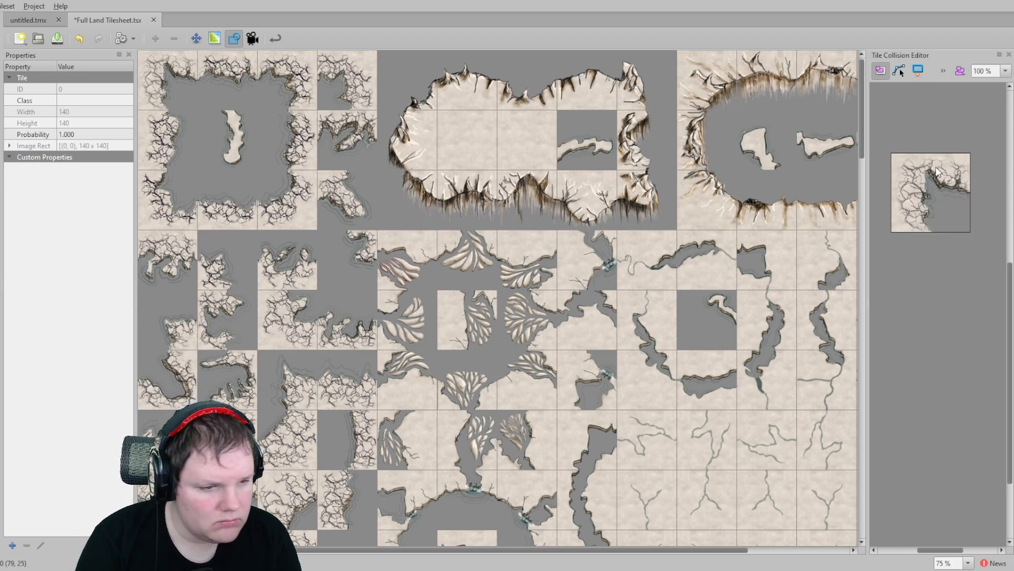
- Close the Tile Collision Editor and switch the tileset view to terrain editing mode
click(1009, 55)
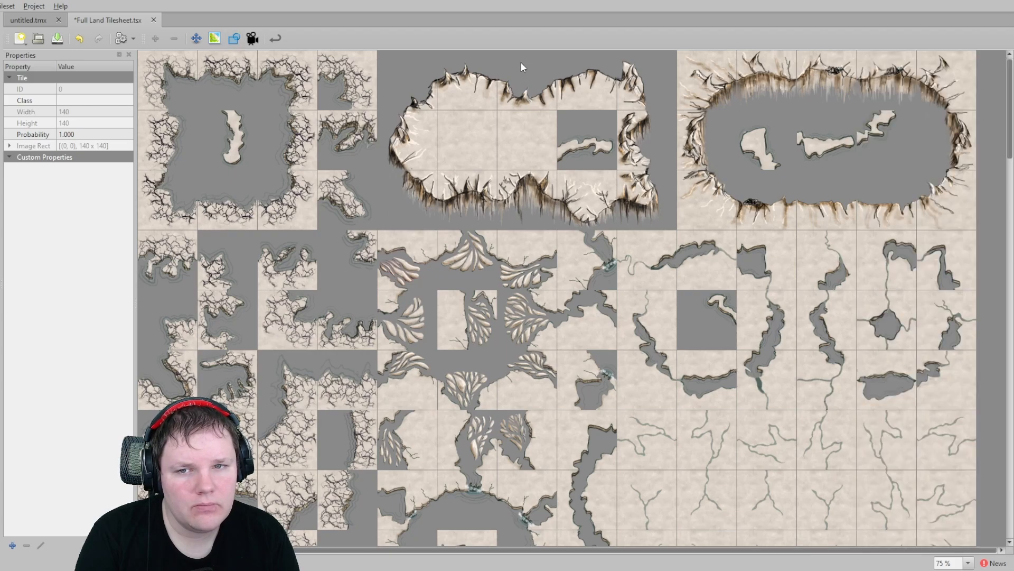
click(275, 39)
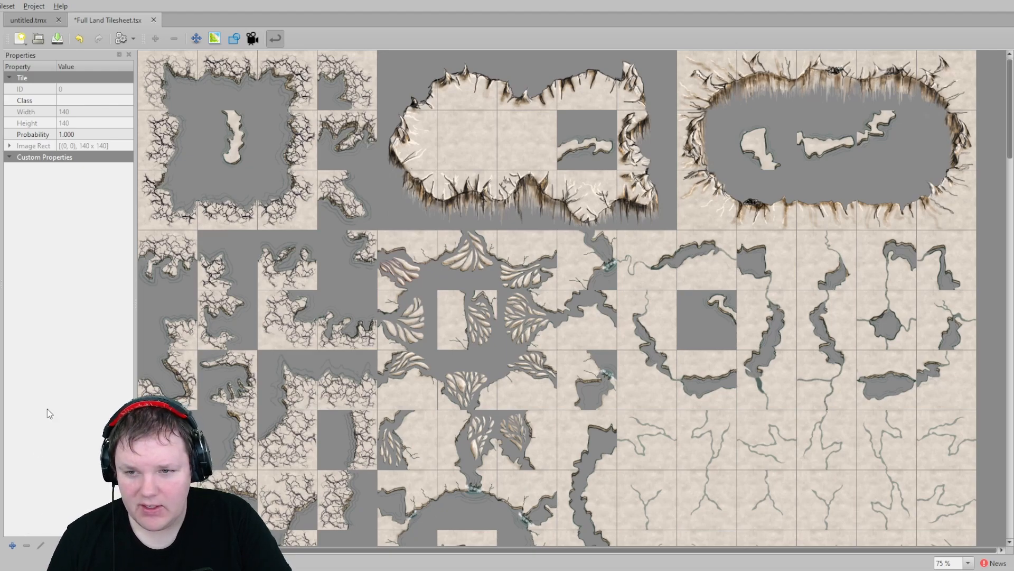
click(214, 38)
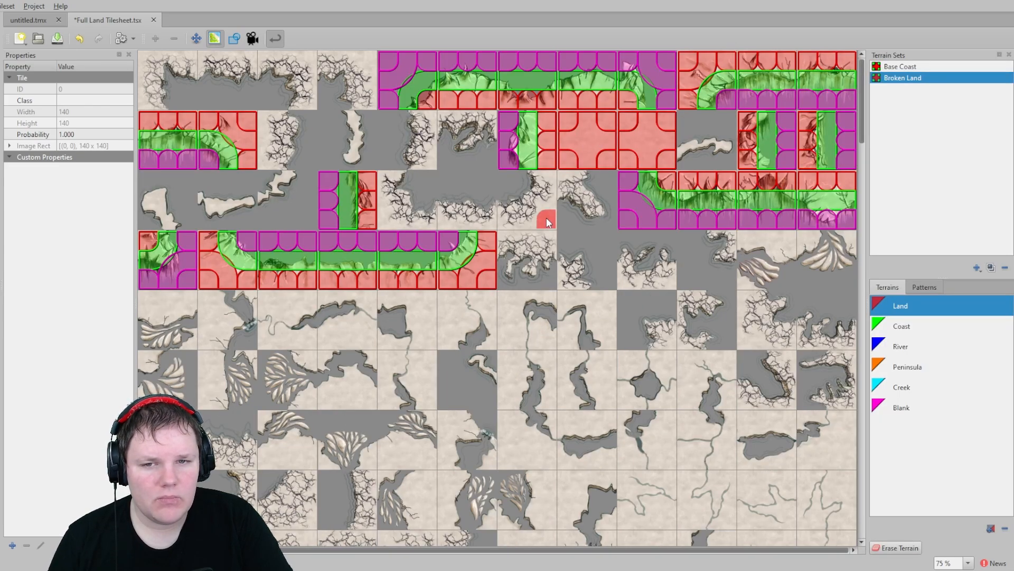
scroll(545, 227, down, 5)
scroll(545, 227, up, 5)
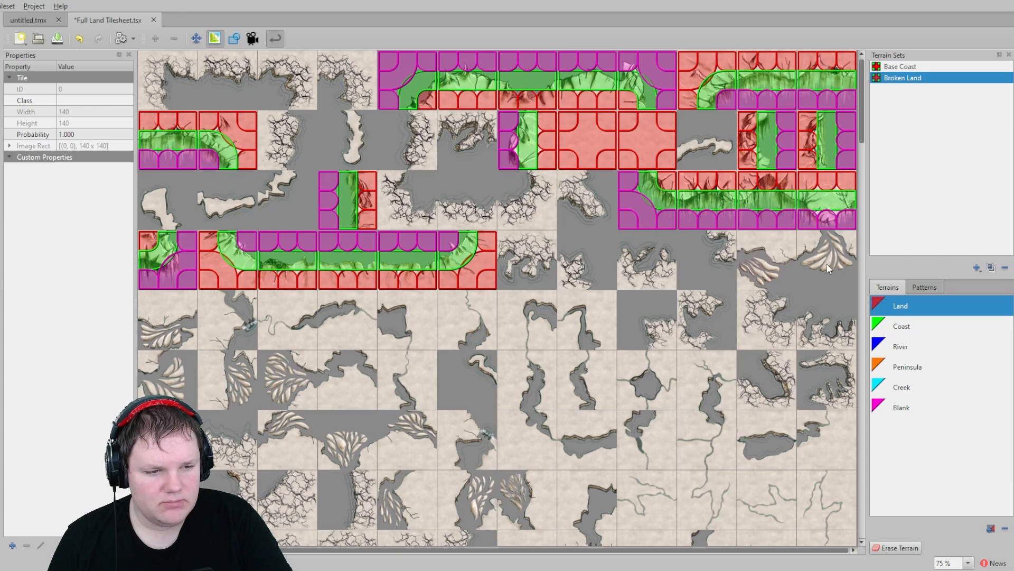
- Turn off dynamic wrapping of the tileset view and save the Full Land Tilesheet
click(276, 38)
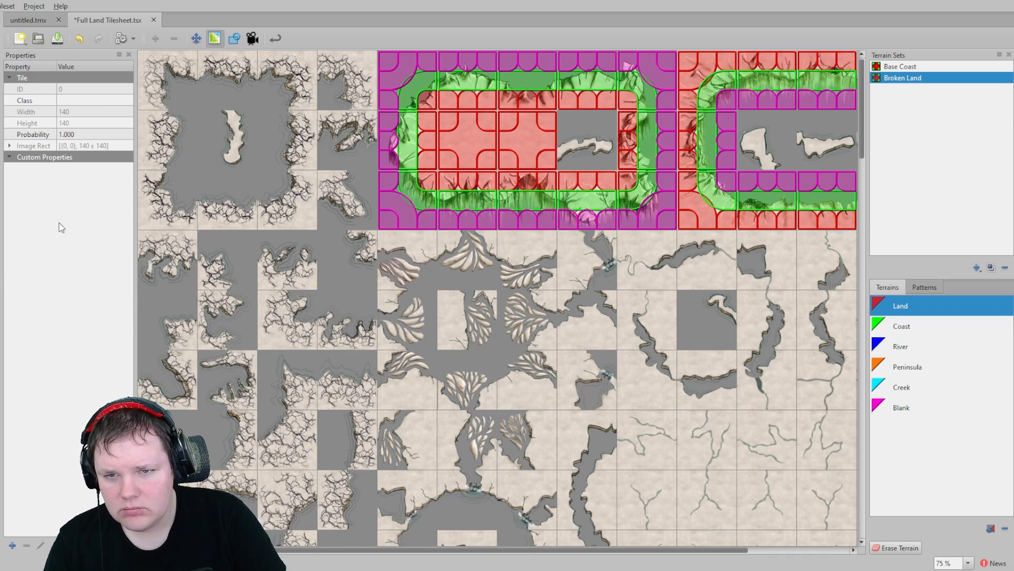
key(ctrl+s)
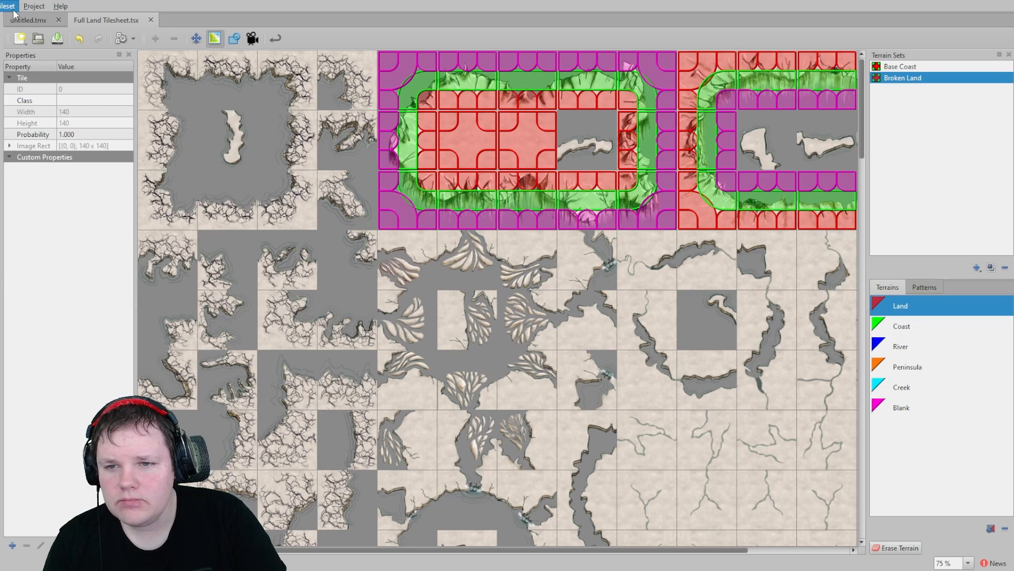
- Show the tileset's properties and widen the Properties panel
click(24, 105)
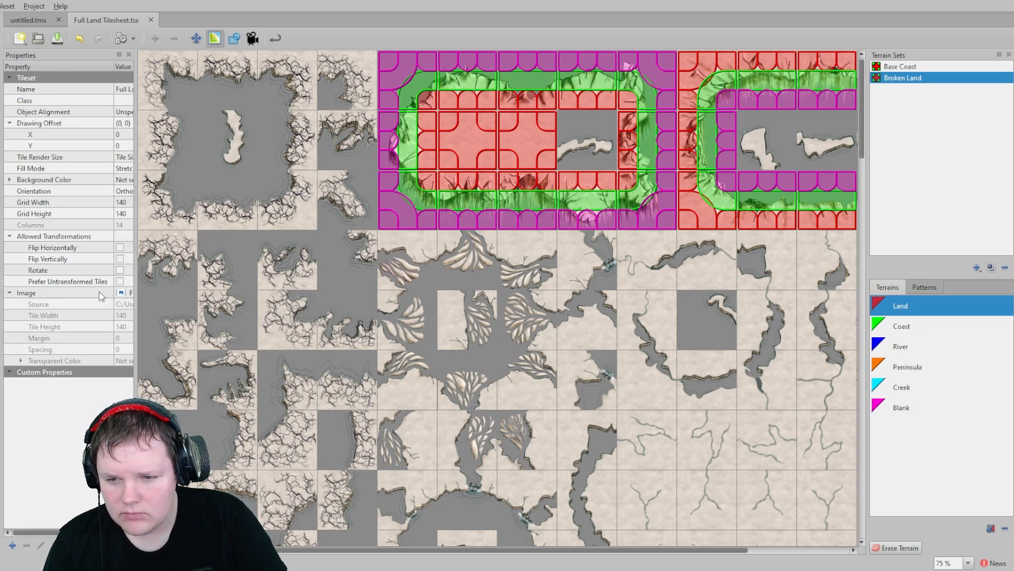
drag(136, 269, 231, 301)
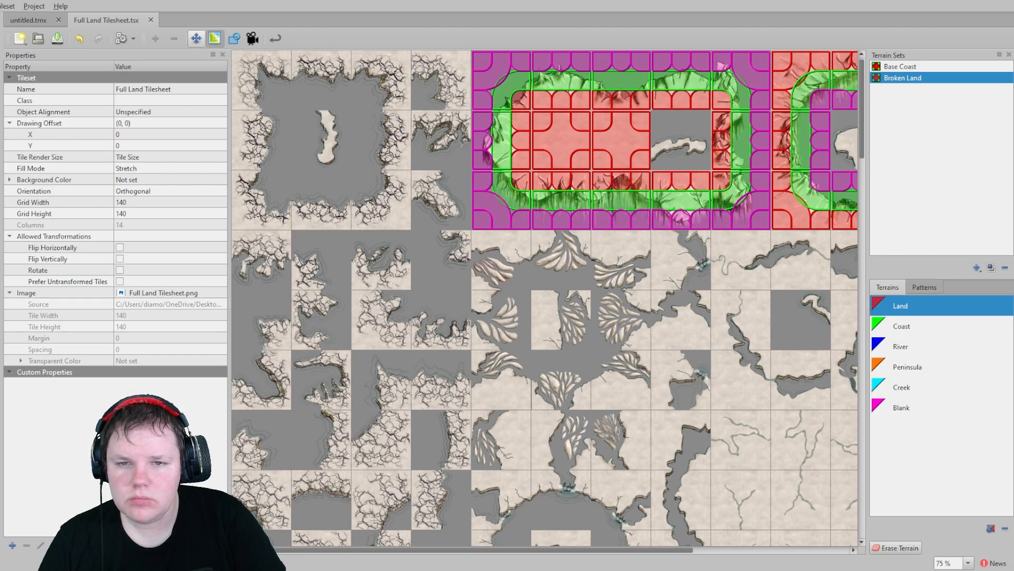
- Leave terrain mode, select the first tile and open its Class property without changing it
click(196, 38)
click(274, 74)
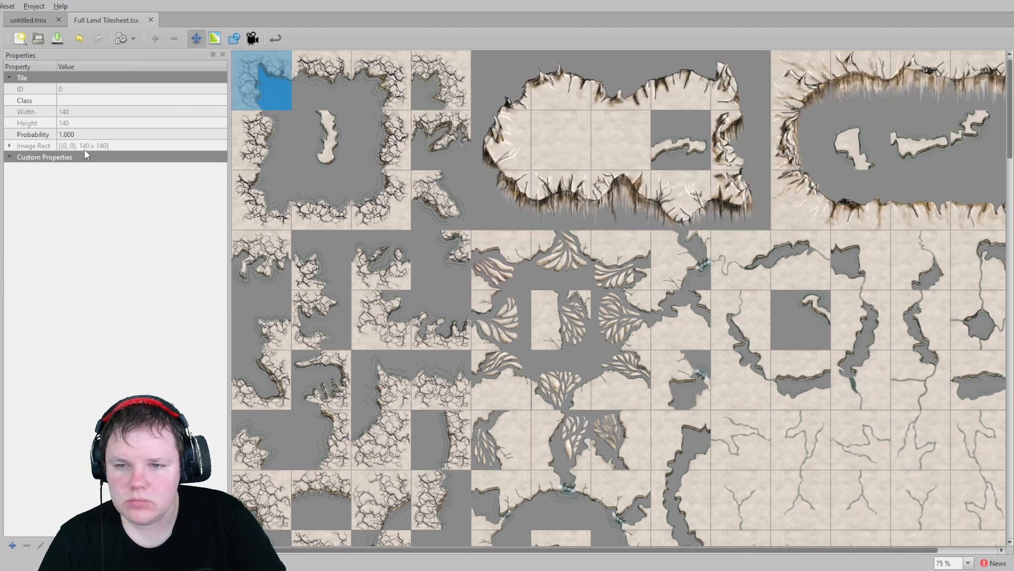
click(69, 99)
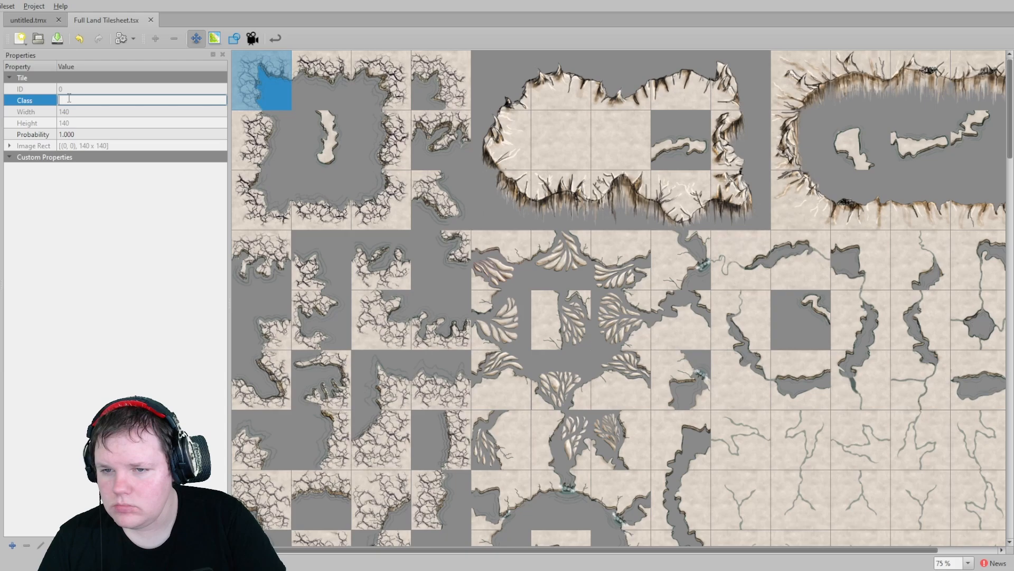
click(58, 212)
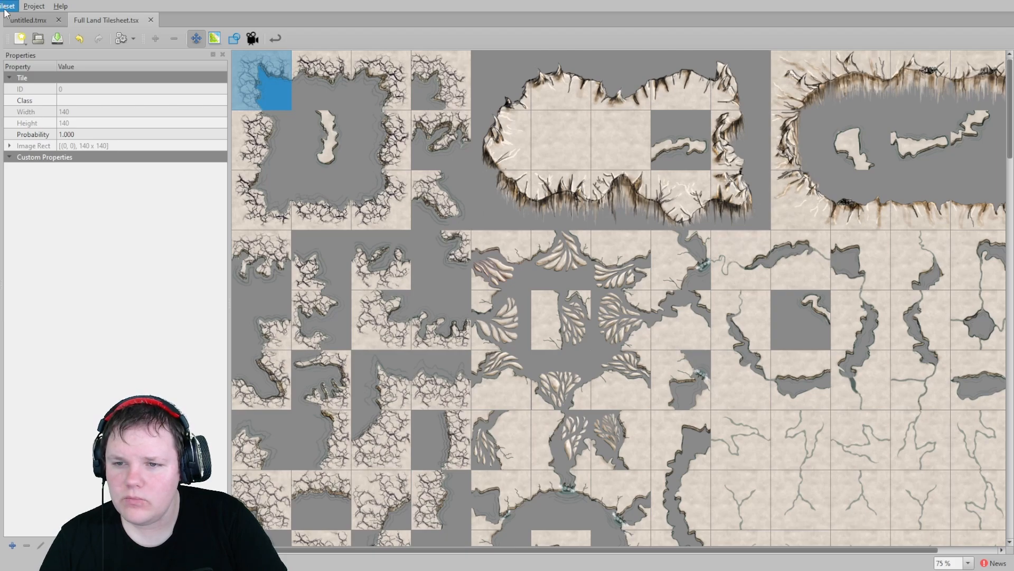
- Review the tileset properties, expanding Custom Properties and checking the image source
click(25, 108)
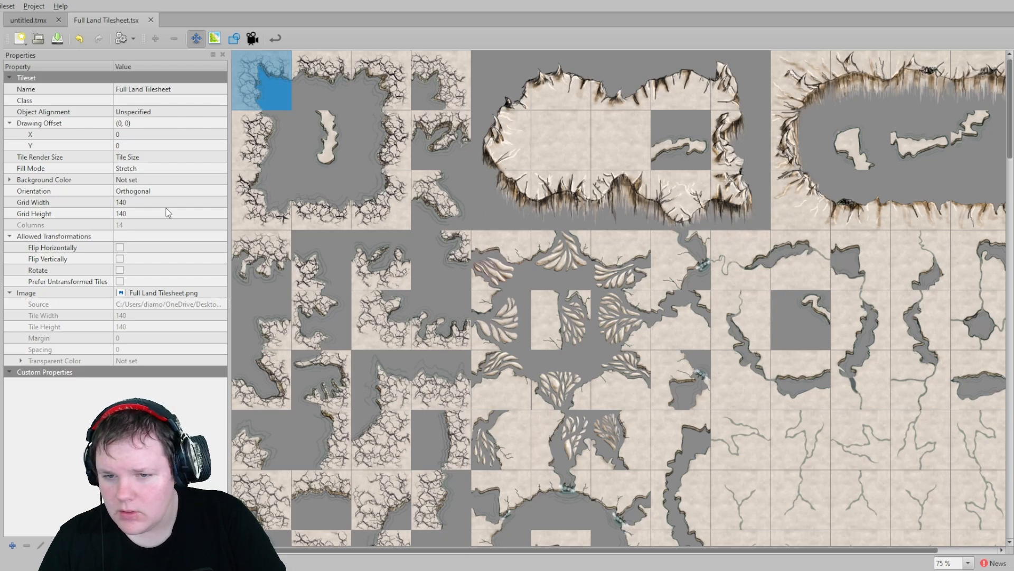
click(12, 372)
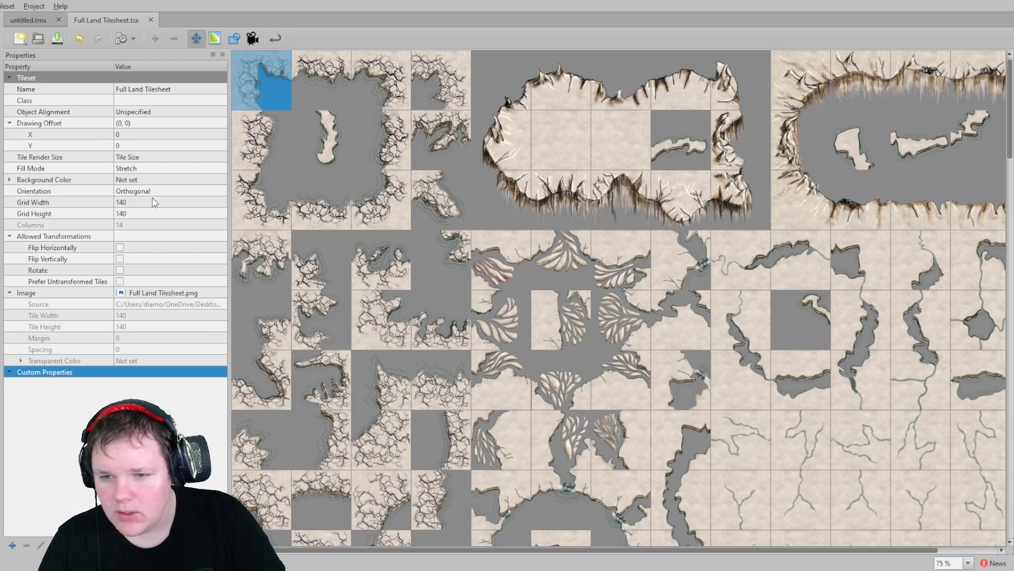
click(175, 295)
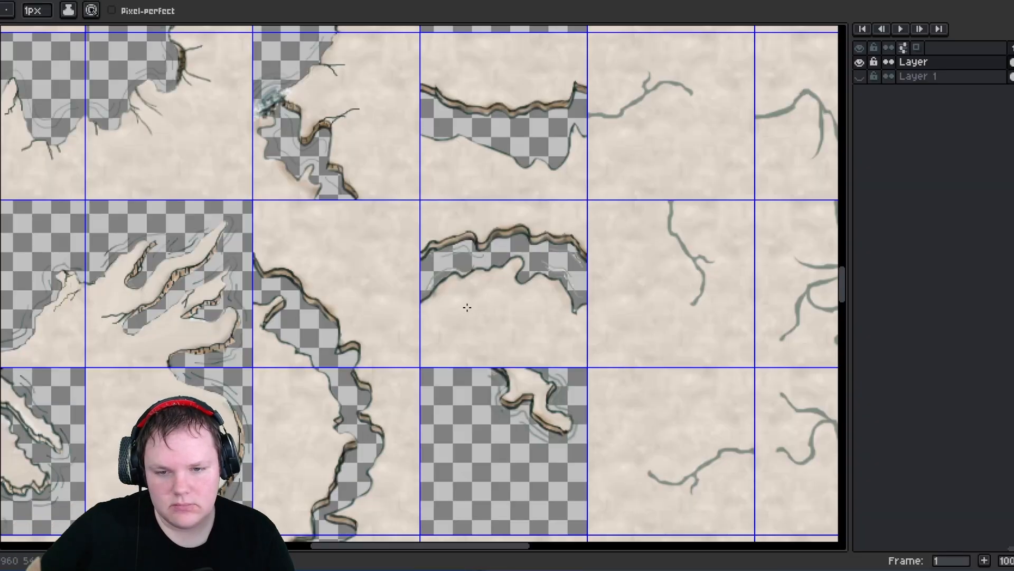
- Switch to Aseprite and zoom around the sprite sheet to examine its tiles
key(i)
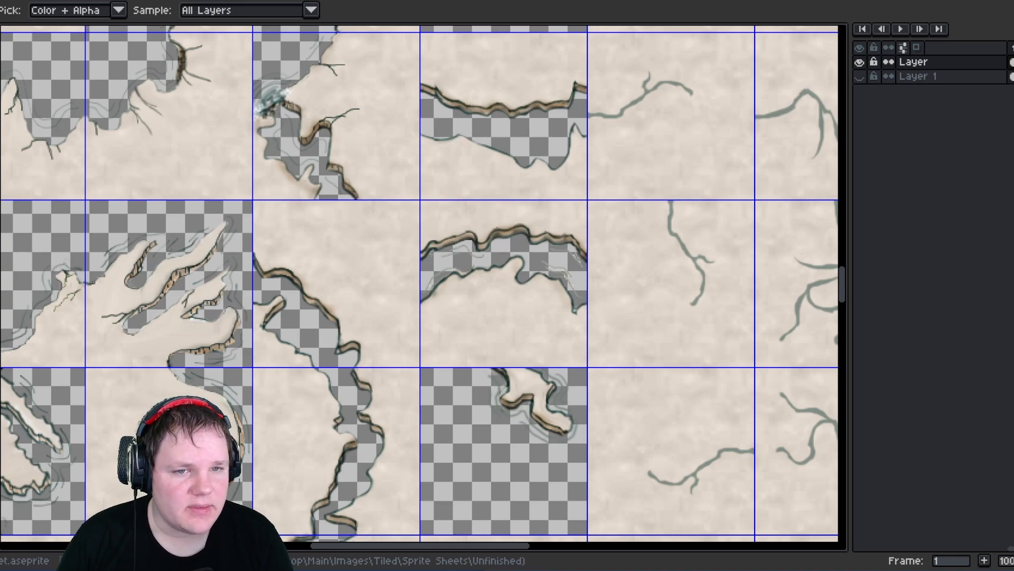
key(b)
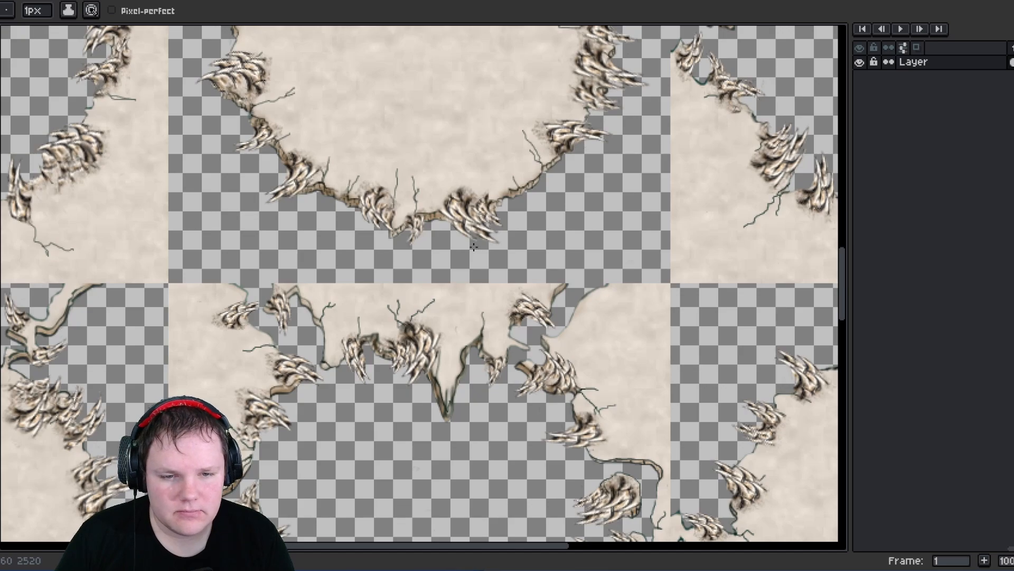
scroll(472, 239, down, 6)
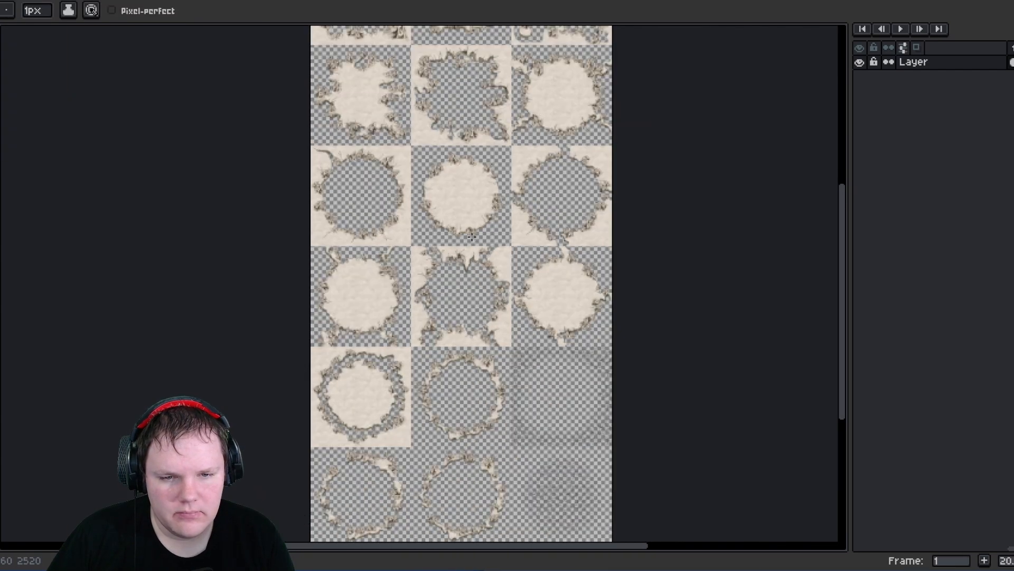
alt+scroll(529, 382, up, 2)
scroll(530, 381, up, 2)
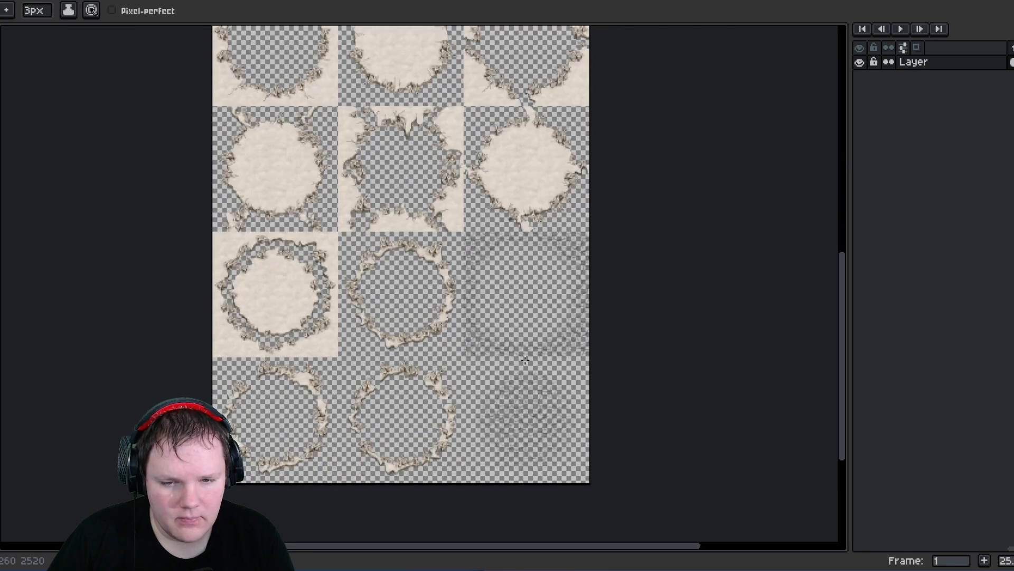
scroll(524, 362, down, 1)
click(0, 0)
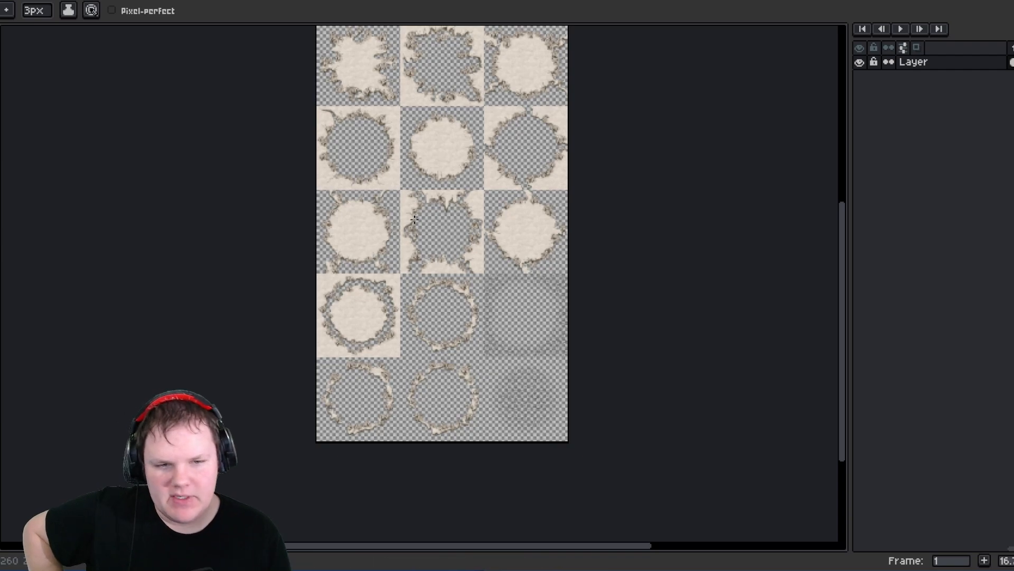
scroll(400, 204, up, 1)
key(m)
scroll(406, 325, down, 1)
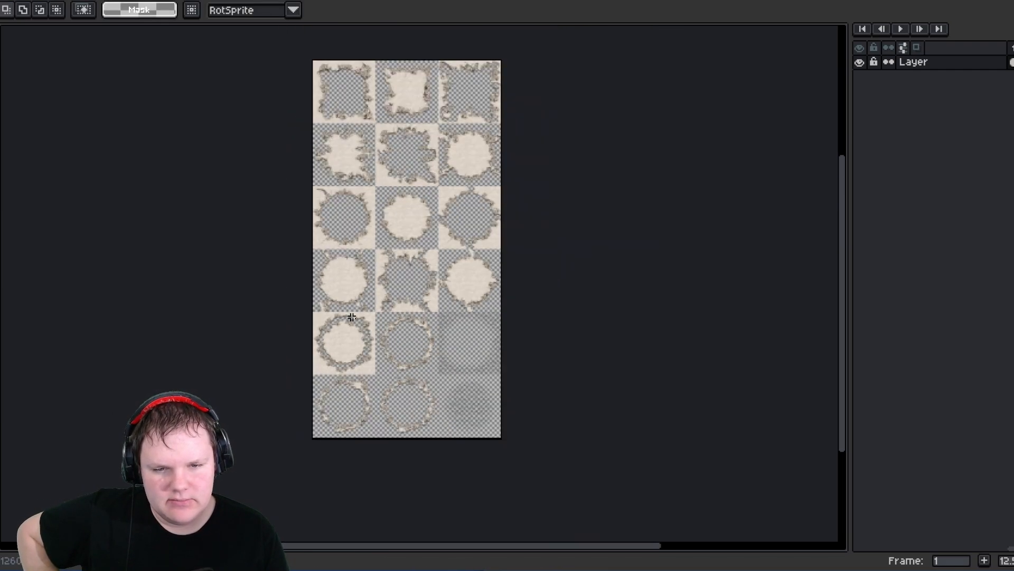
- Set the grid size to 140 by 140 pixels
click(133, 0)
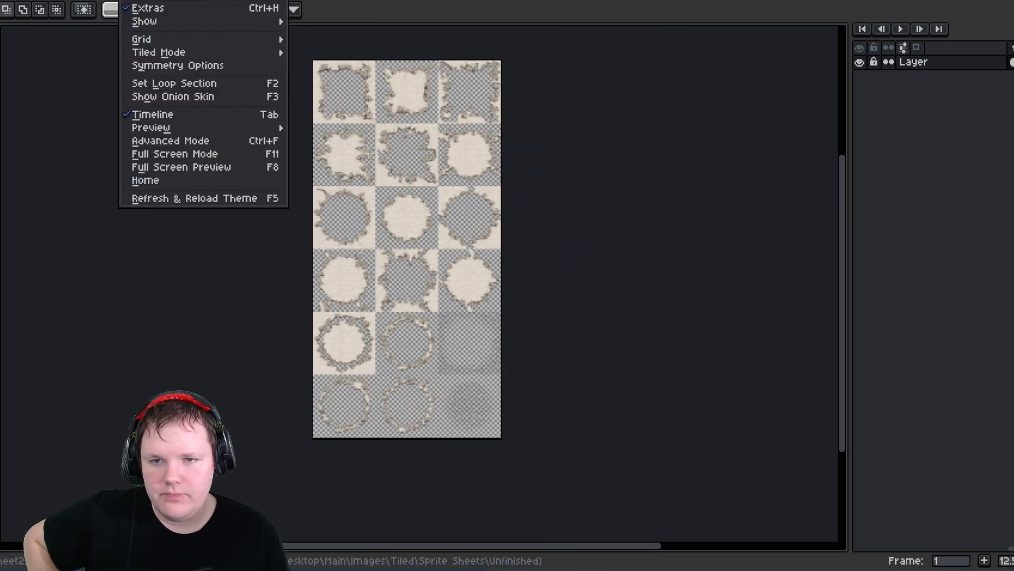
mouse_move(166, 41)
click(337, 40)
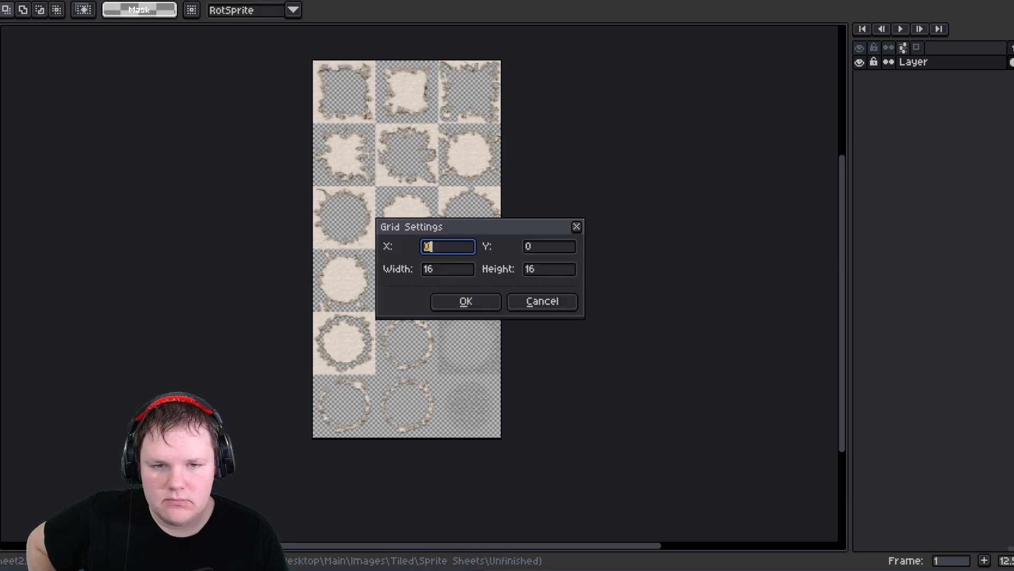
click(449, 269)
text(140)
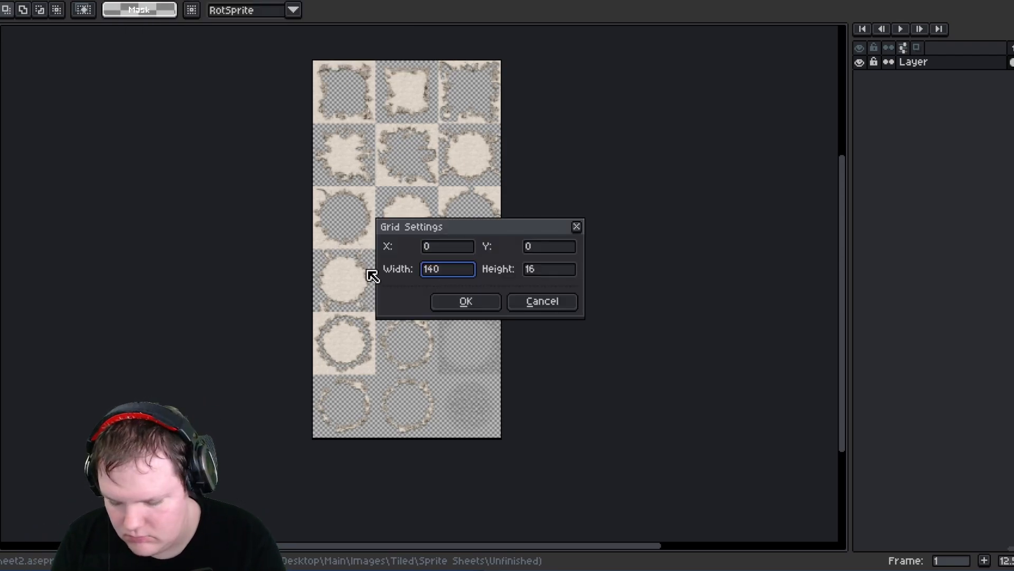
key(Tab)
text(140)
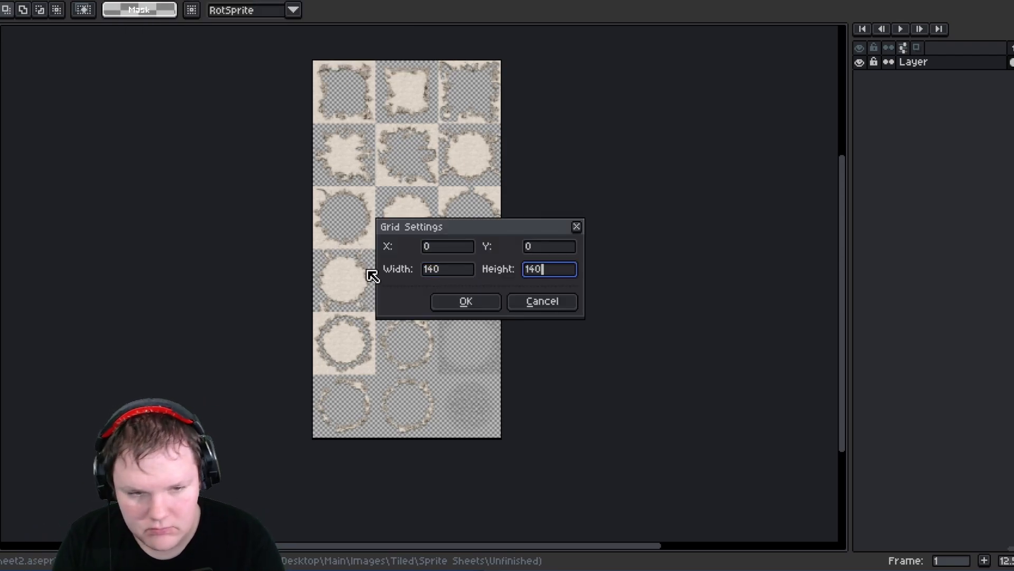
key(Return)
scroll(430, 91, up, 1)
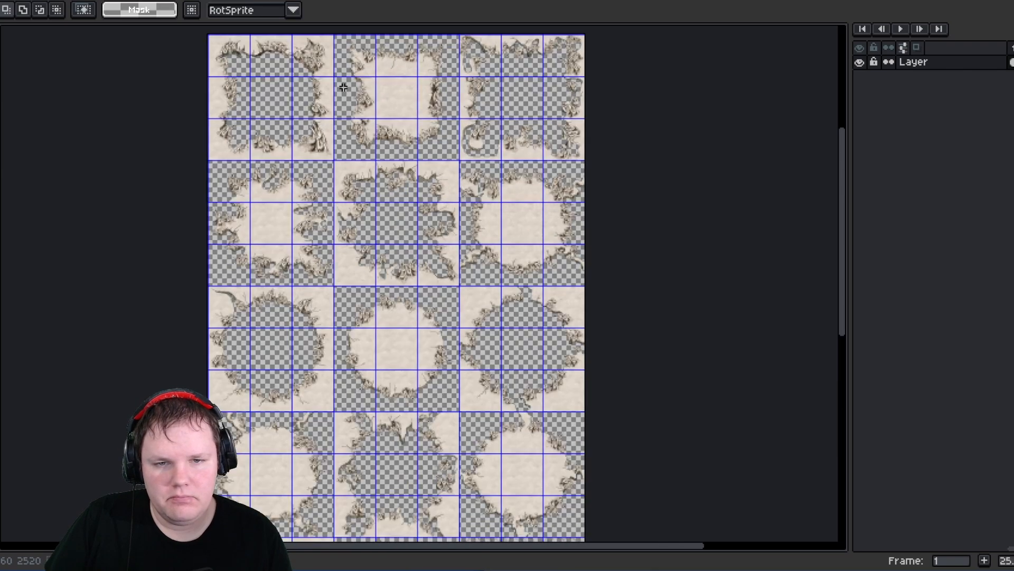
scroll(393, 134, up, 3)
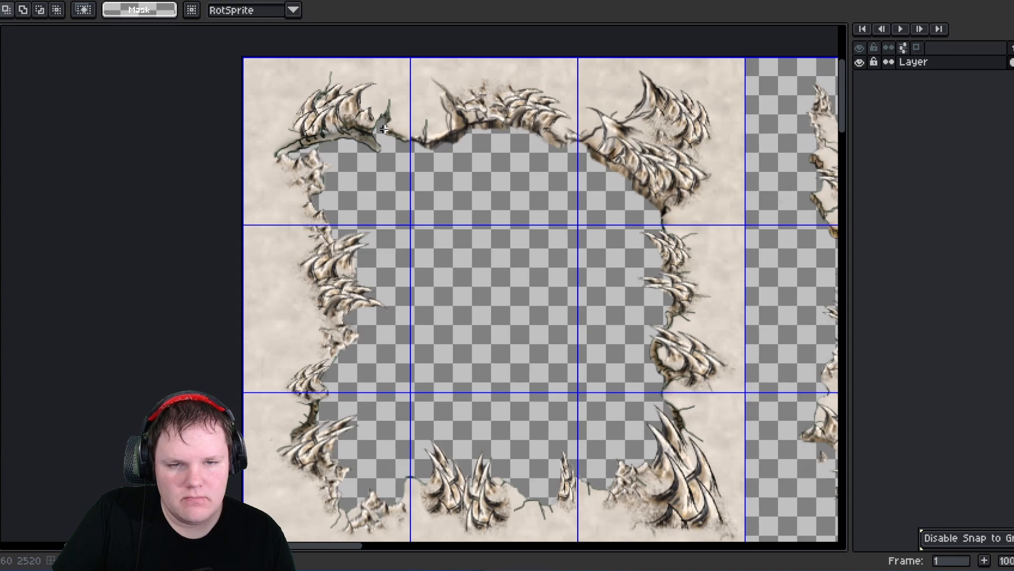
scroll(384, 129, down, 1)
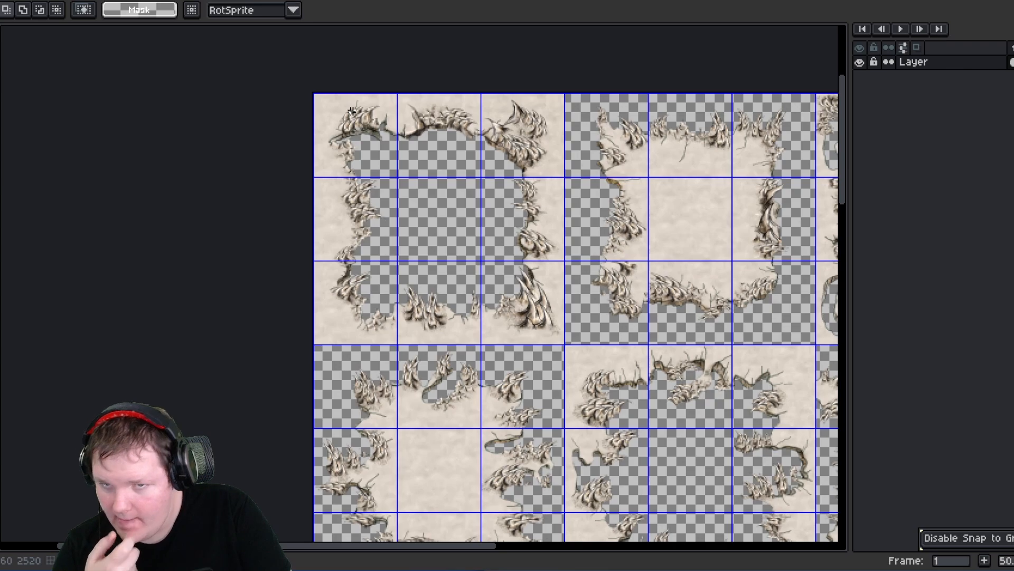
scroll(460, 195, down, 2)
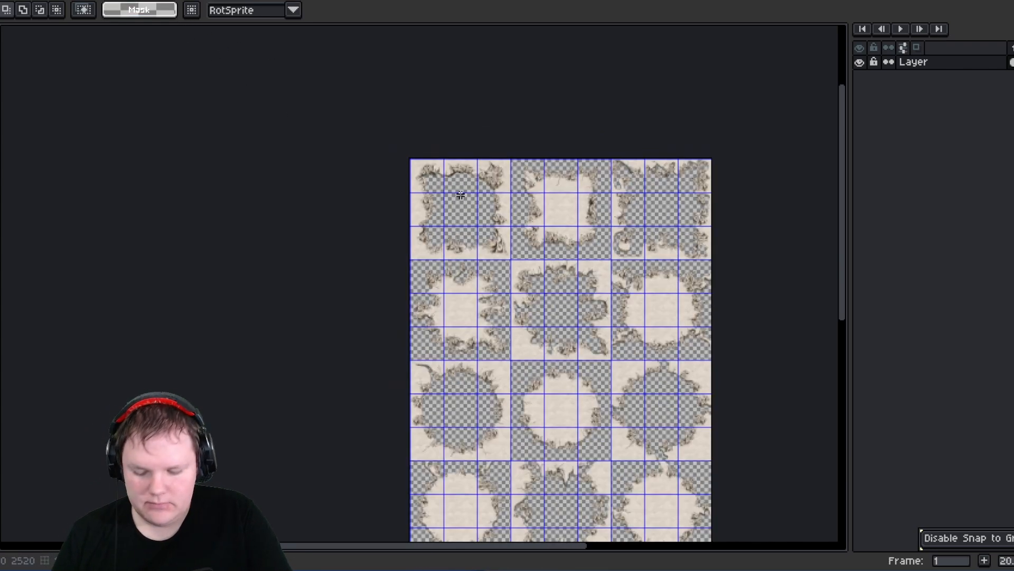
- Switch to the full land sheet and pan across it to examine the tiles against the grid
click(46, 1)
scroll(356, 231, down, 6)
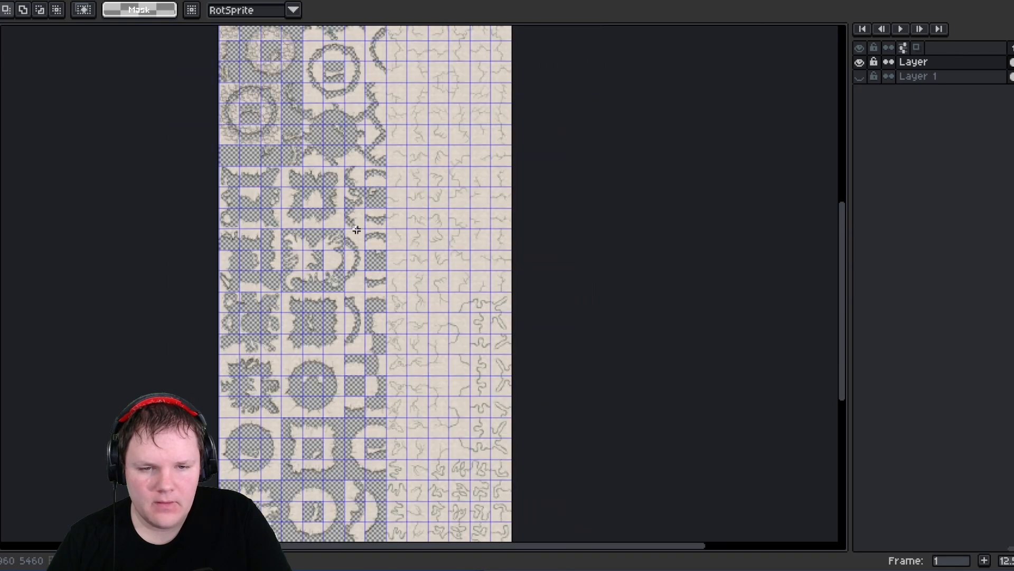
scroll(356, 226, down, 2)
scroll(407, 193, up, 3)
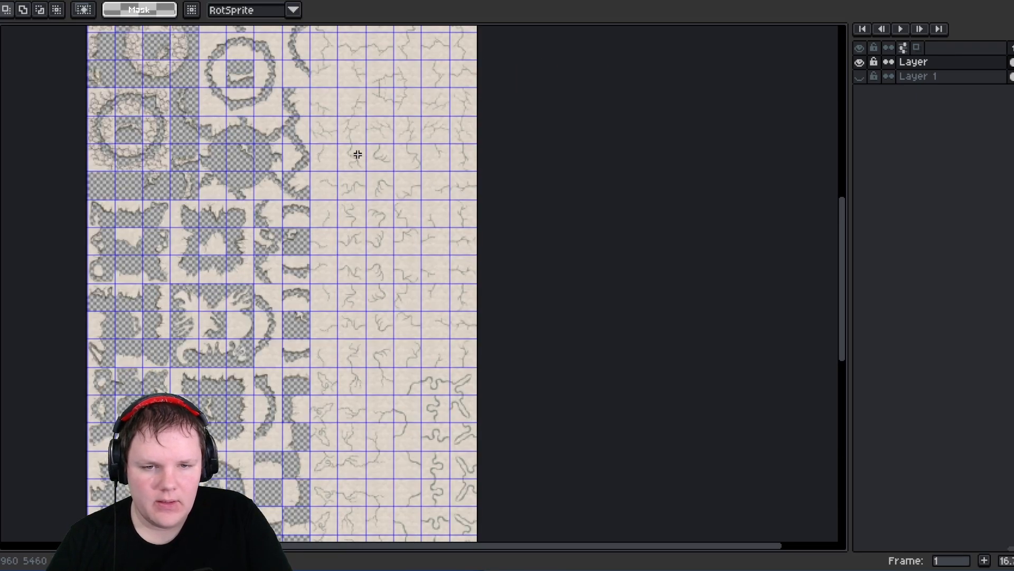
middle_drag(357, 154, 344, 299)
scroll(317, 175, up, 1)
middle_drag(317, 175, 437, 360)
middle_drag(306, 257, 415, 300)
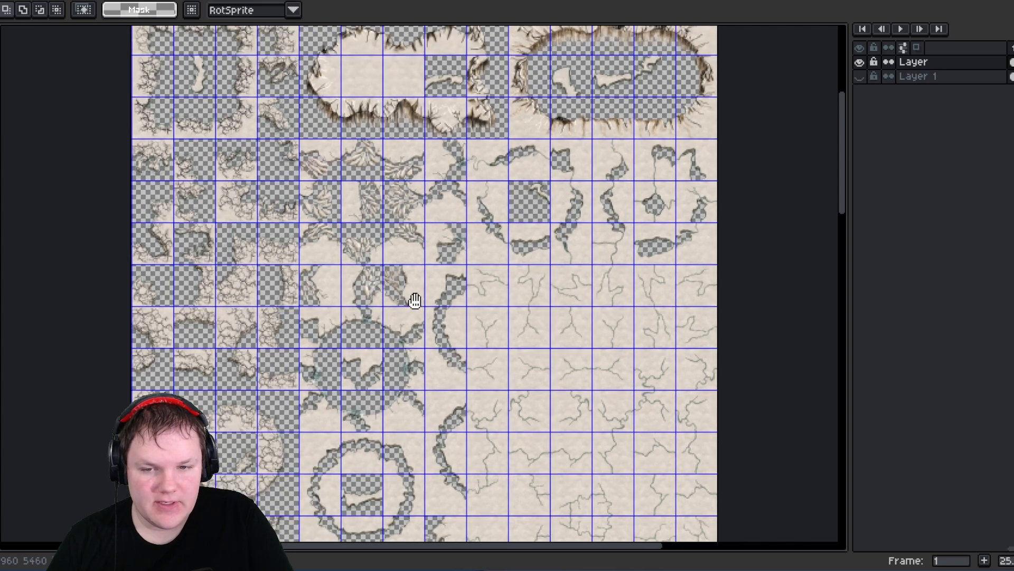
scroll(415, 301, down, 1)
scroll(386, 148, up, 4)
scroll(382, 136, down, 3)
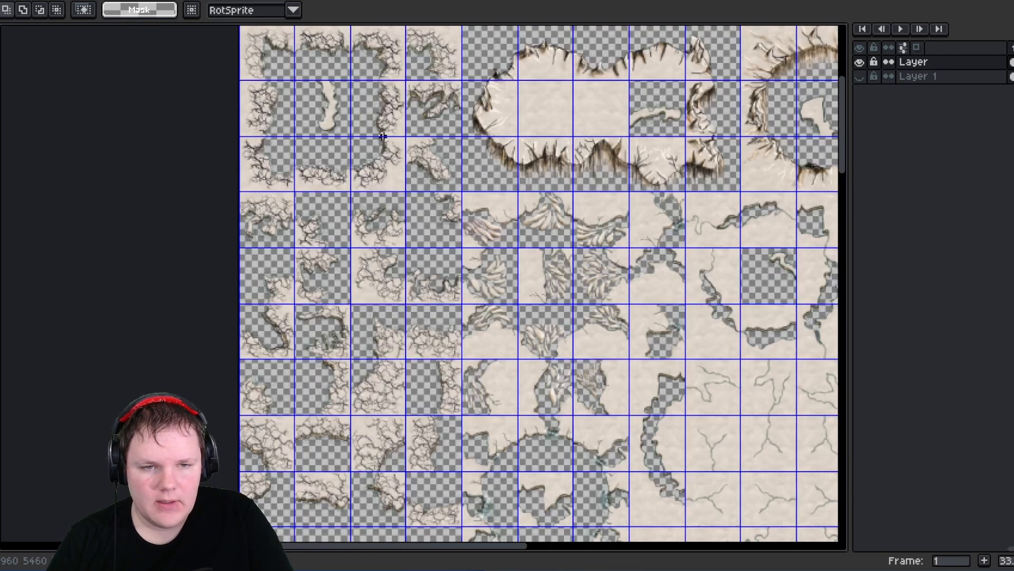
scroll(383, 136, down, 6)
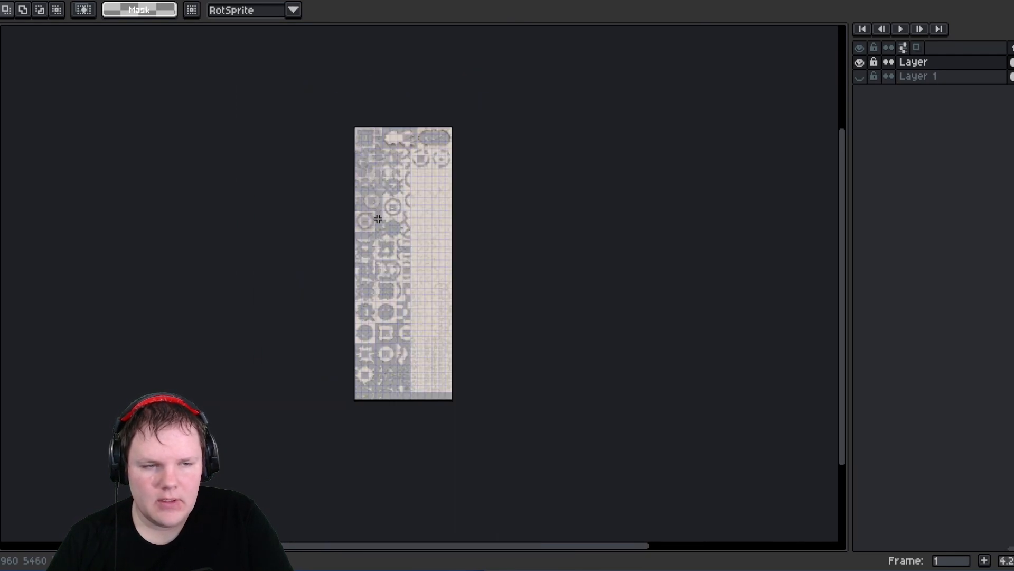
scroll(390, 225, up, 2)
scroll(395, 501, up, 3)
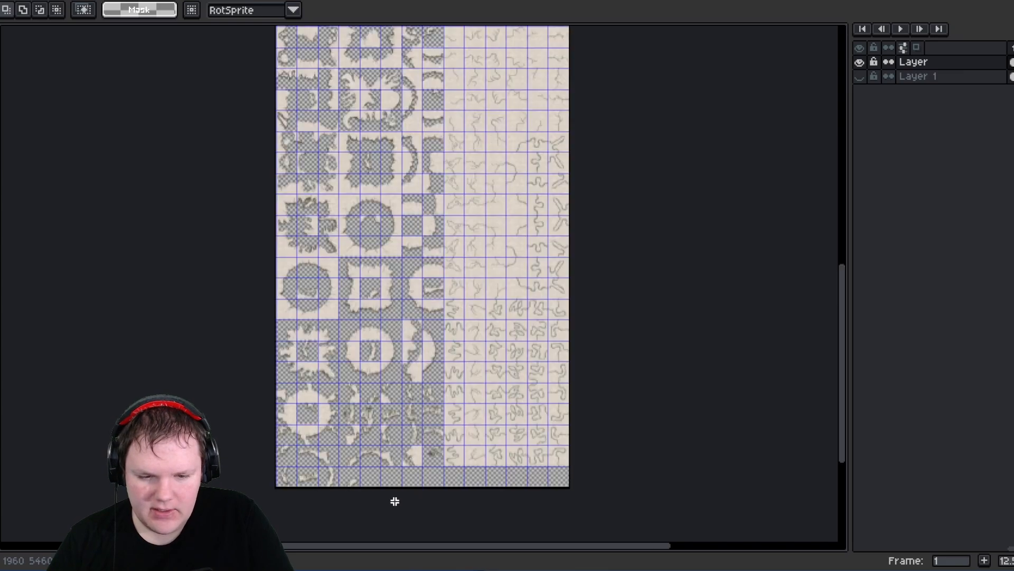
scroll(394, 501, up, 1)
scroll(389, 475, down, 4)
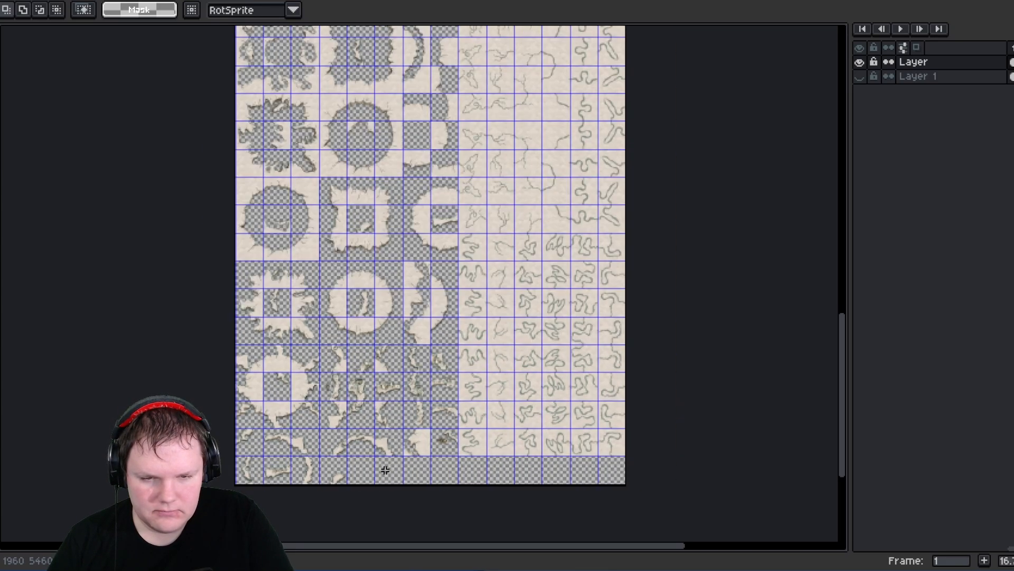
- Resize the canvas to 6000 px wide by 8000 px high, anchored at the top-left corner
scroll(344, 256, up, 2)
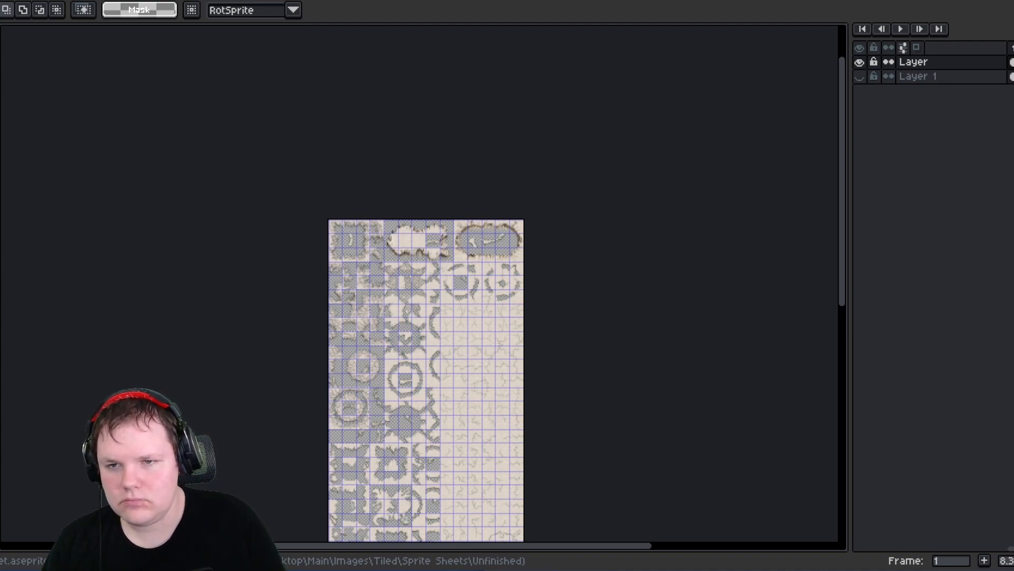
key(alt+s)
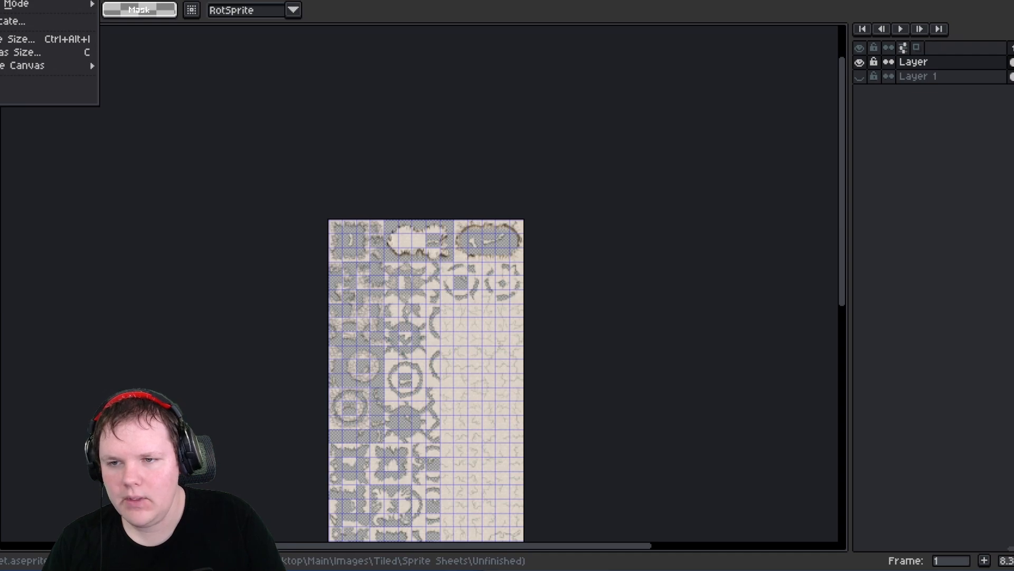
click(45, 52)
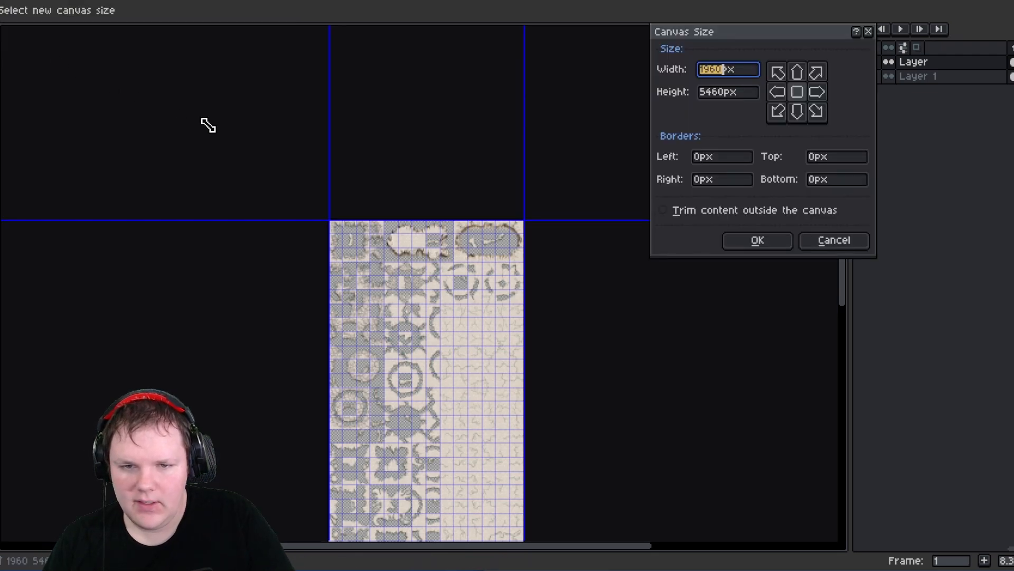
click(717, 69)
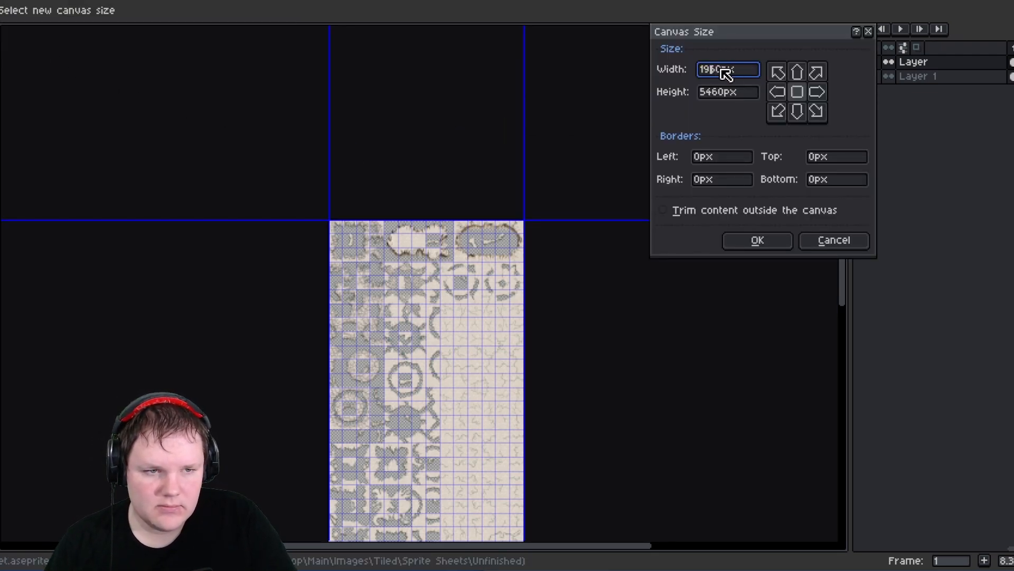
drag(722, 69, 669, 64)
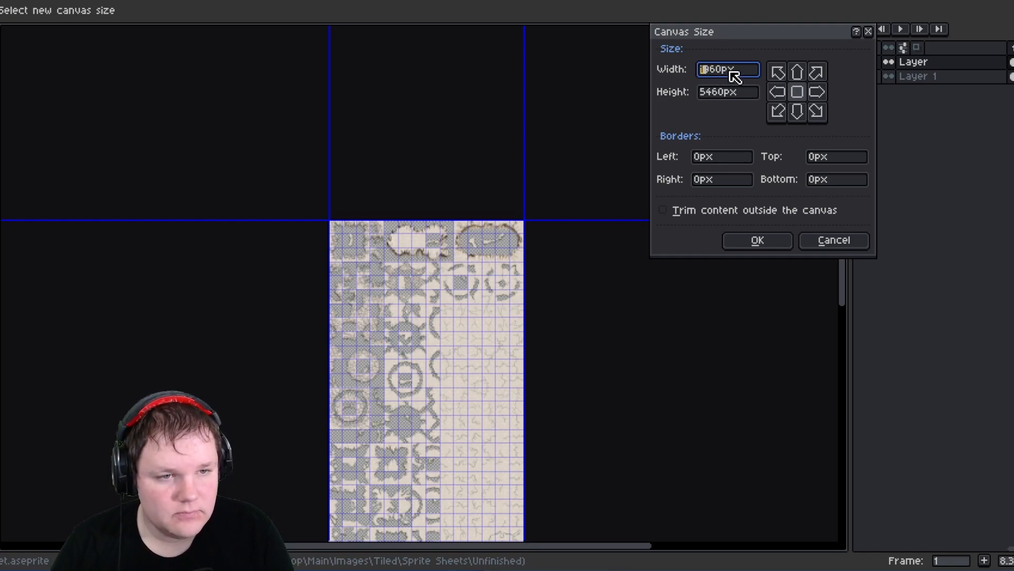
key(shift+Right)
key(shift+Right)
key(shift+Right)
text(6000)
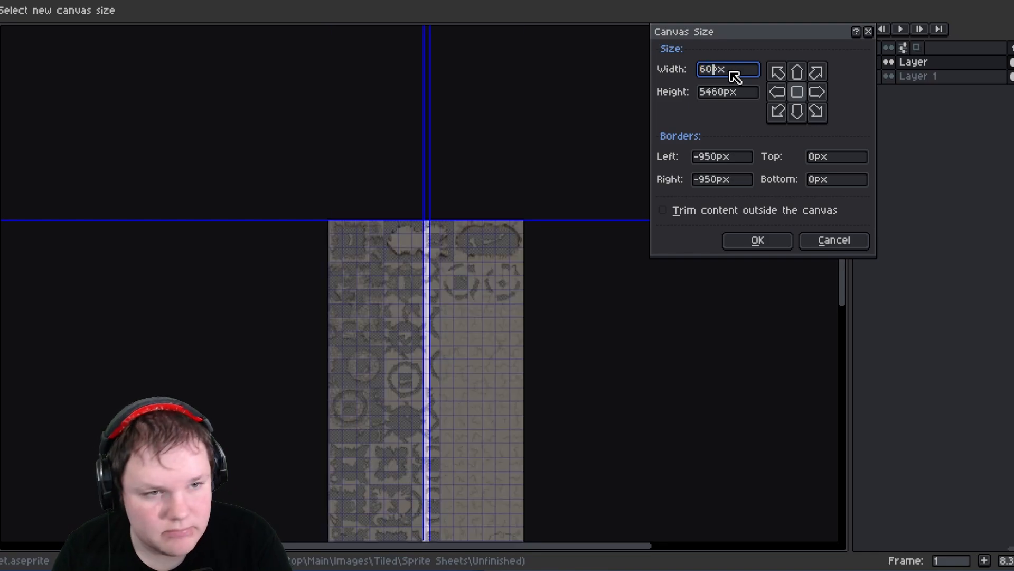
click(778, 72)
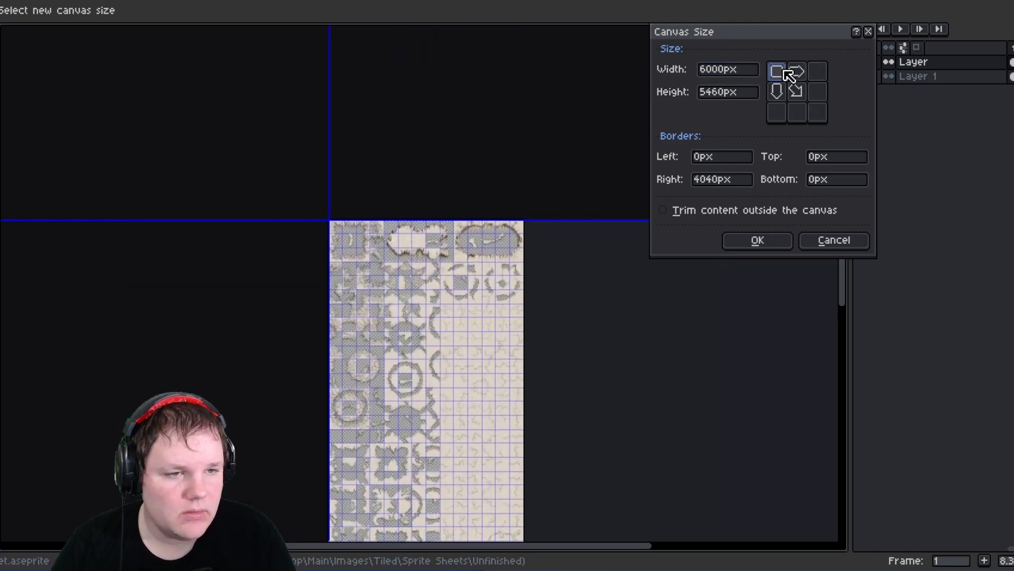
drag(726, 92, 672, 86)
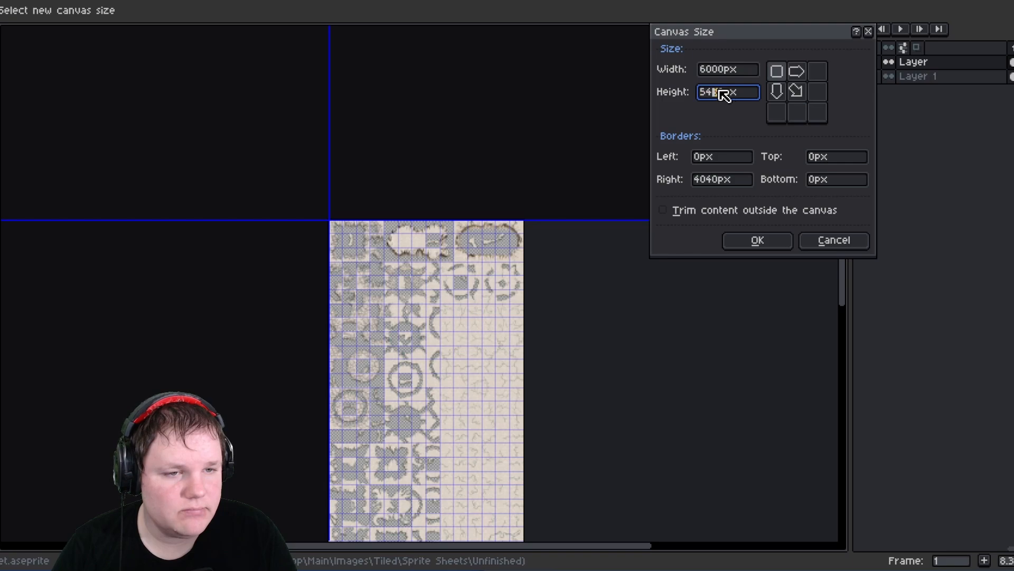
key(BackSpace)
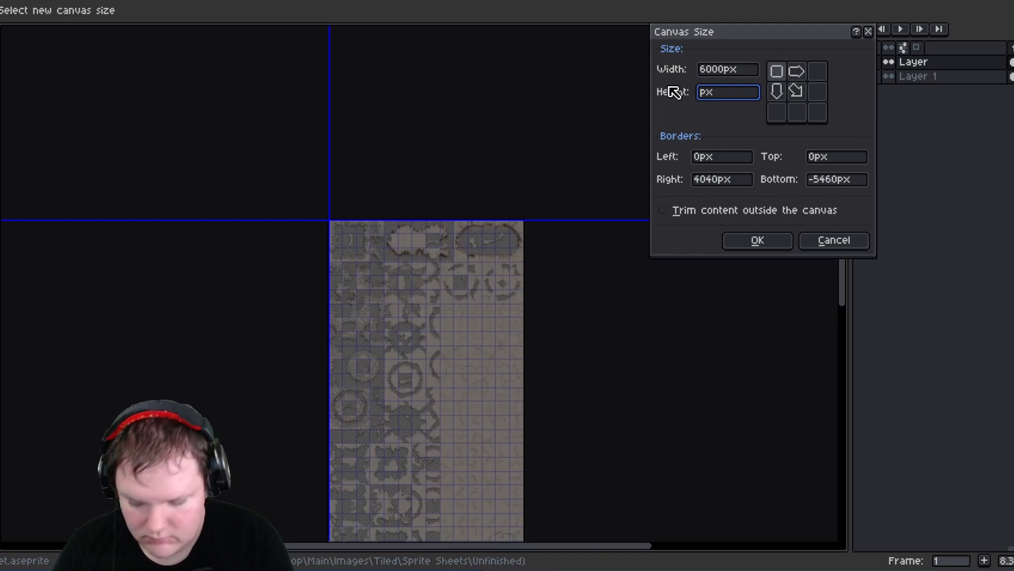
text(8000)
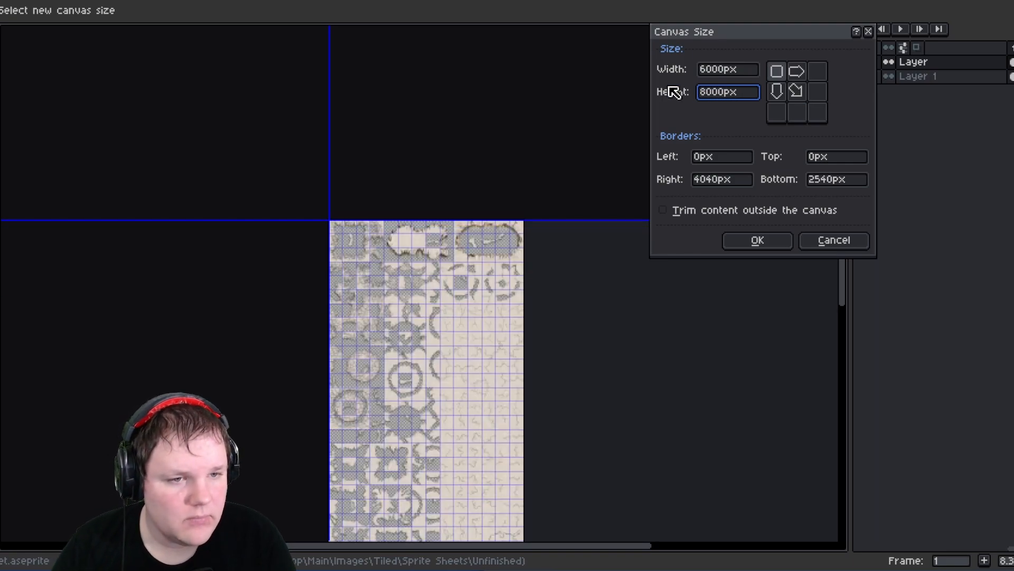
key(Return)
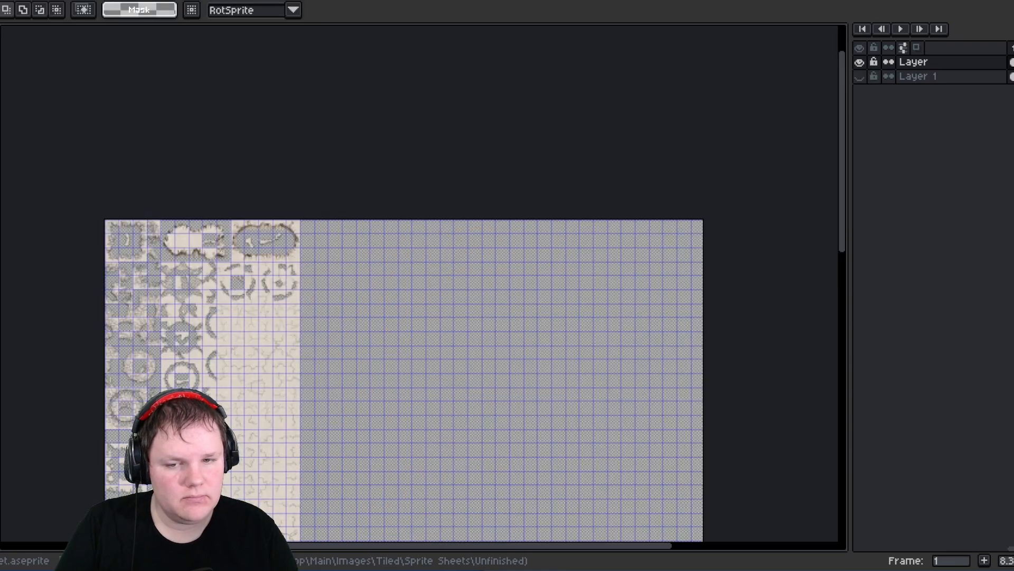
- Turn on snap to grid for the sprite sheet
scroll(328, 268, down, 5)
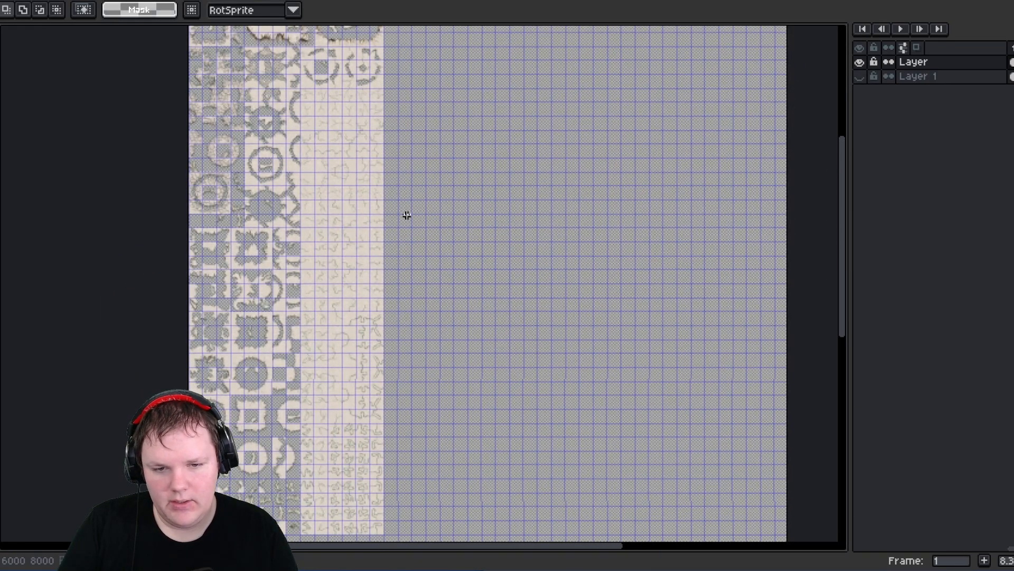
scroll(407, 215, down, 4)
scroll(351, 182, up, 3)
scroll(370, 131, up, 8)
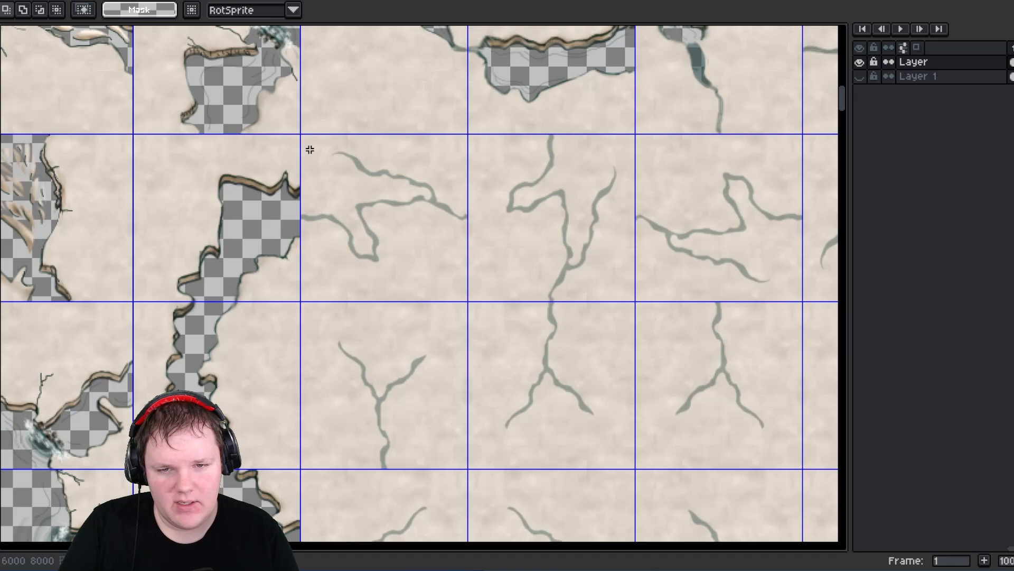
drag(308, 136, 571, 368)
click(671, 290)
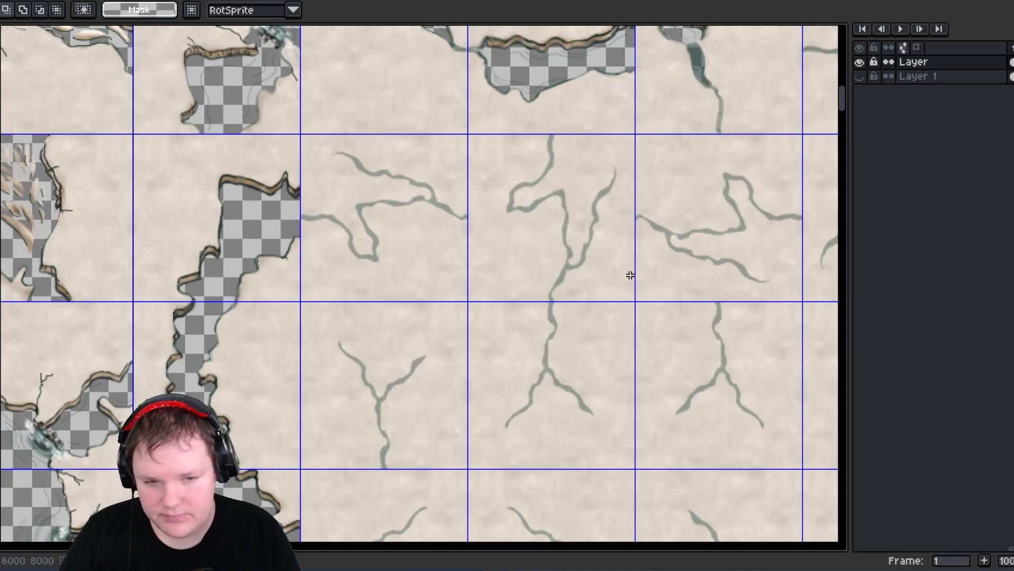
key(shift+s)
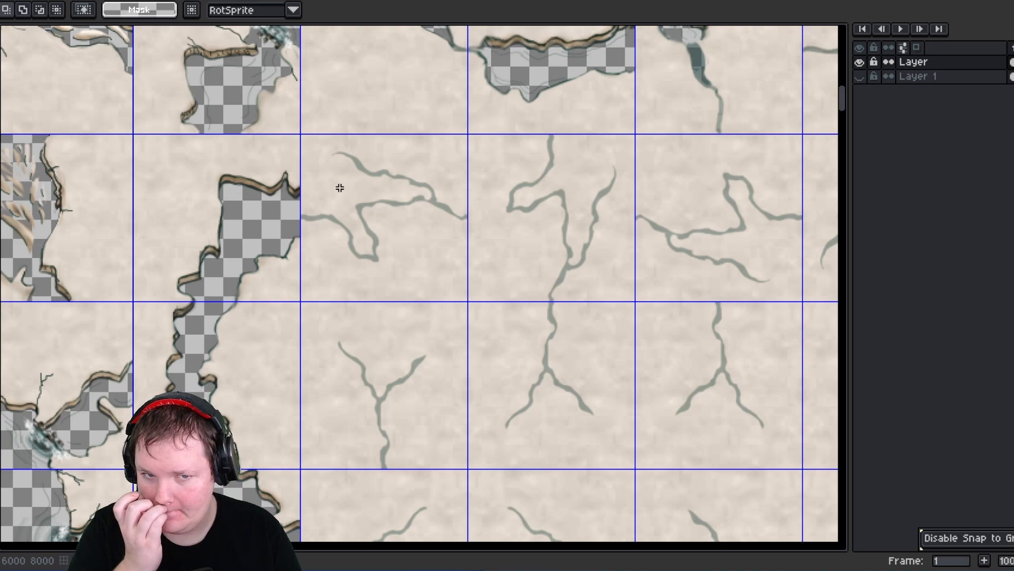
- Try deleting a selected block of crack tiles from the sheet's middle columns
drag(309, 141, 705, 212)
scroll(645, 267, down, 5)
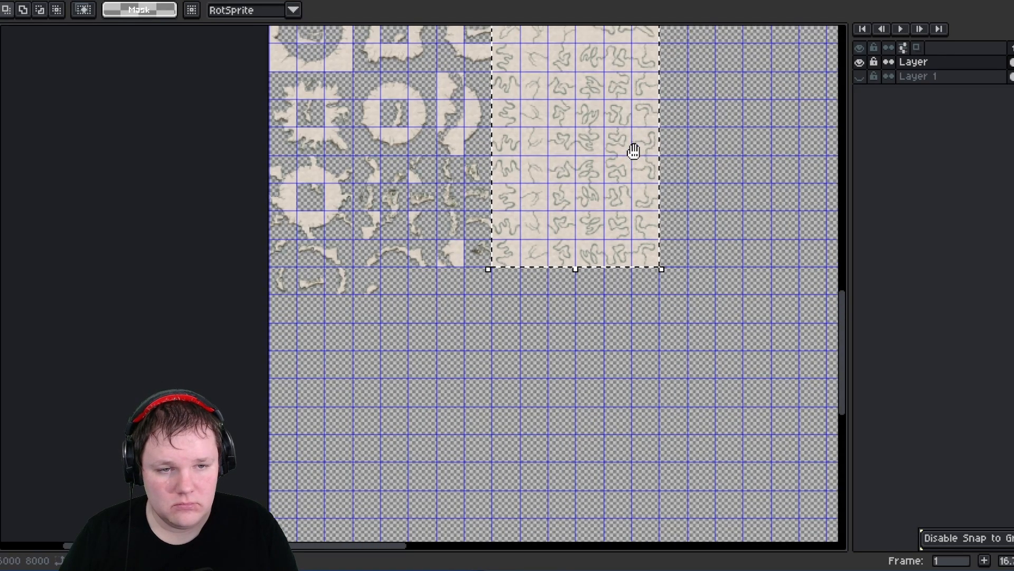
middle_drag(634, 152, 534, 474)
middle_drag(439, 192, 414, 416)
scroll(451, 198, up, 1)
middle_drag(451, 197, 429, 529)
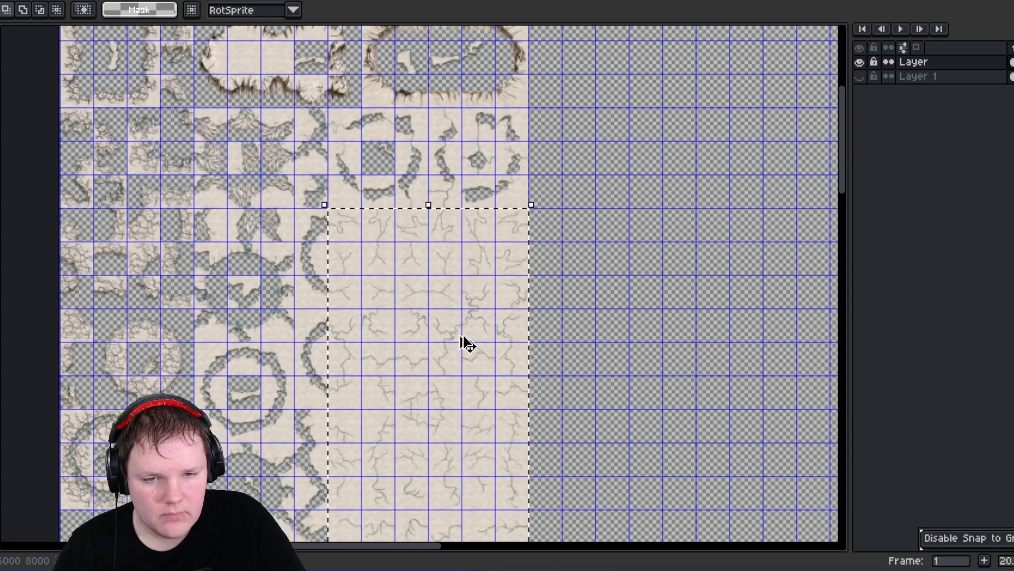
key(Delete)
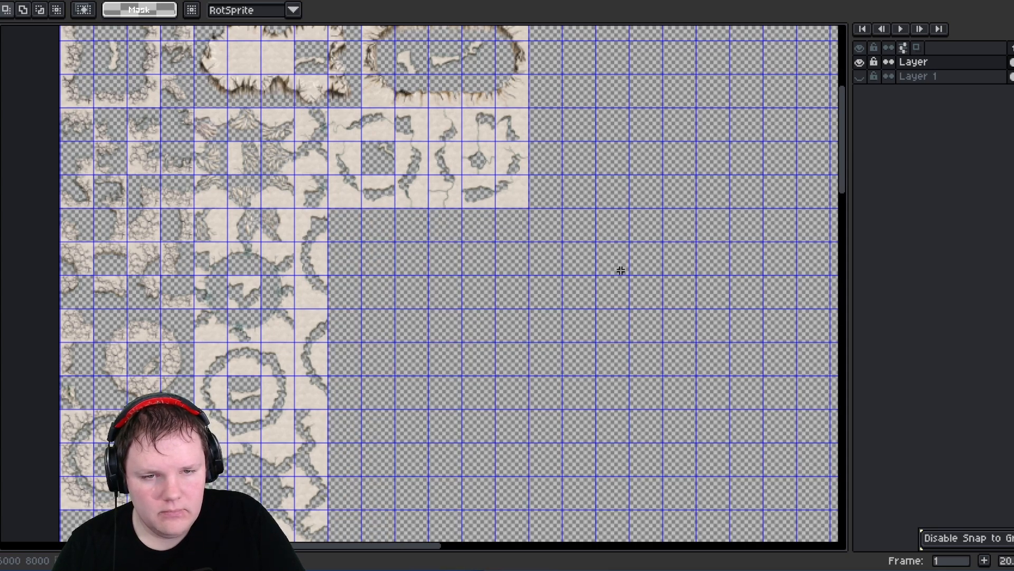
middle_drag(621, 271, 527, 283)
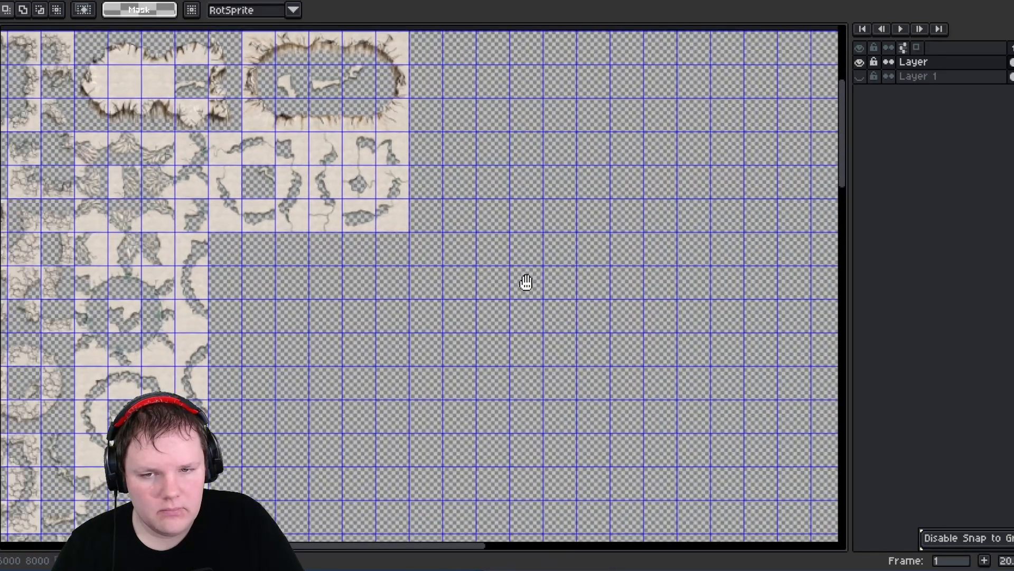
key(ctrl+z)
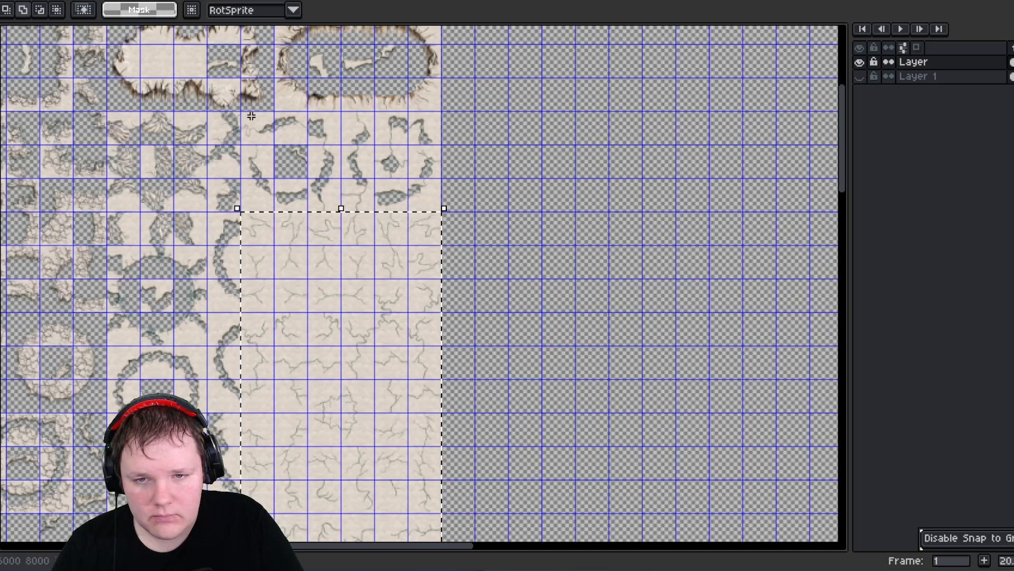
- Move the block of ring and crack tiles out to the right edge of the enlarged canvas
shift+drag(438, 247, 441, 247)
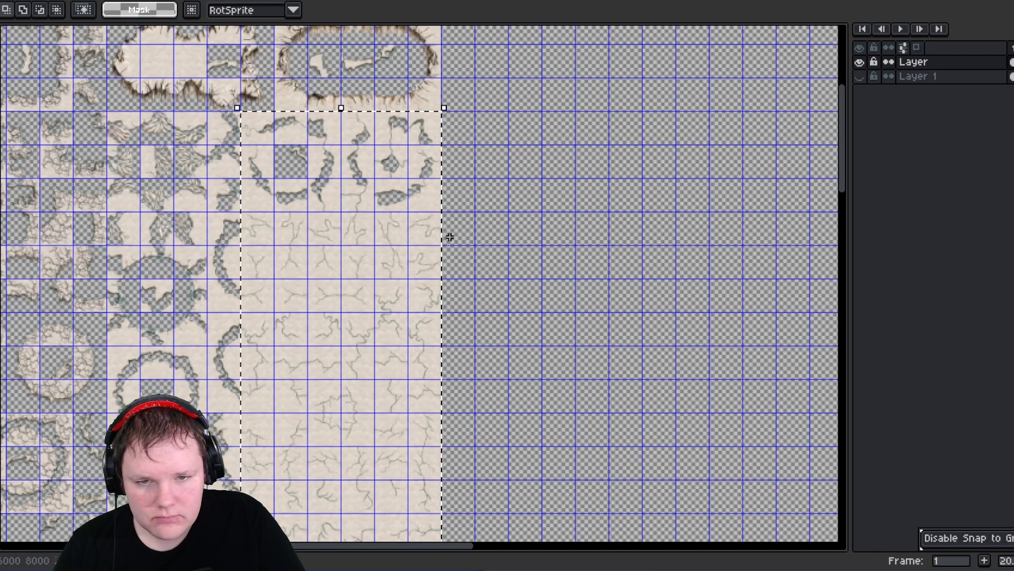
key(Delete)
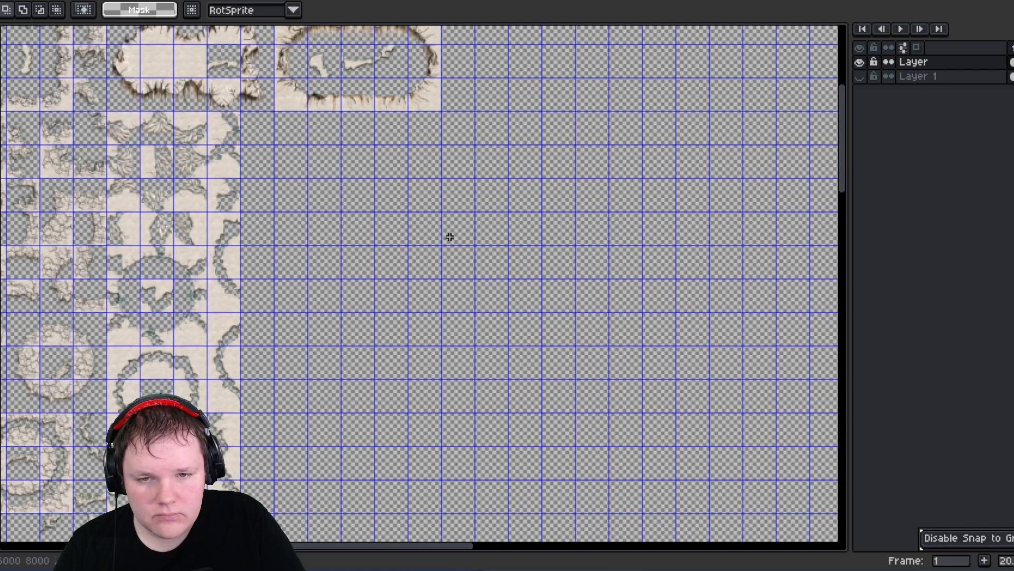
key(ctrl+z)
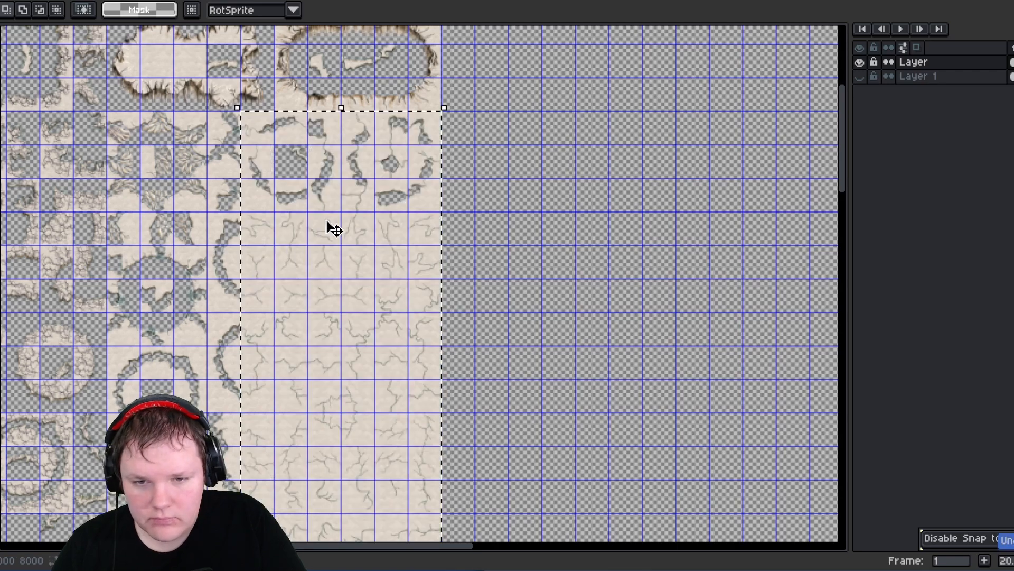
click(295, 165)
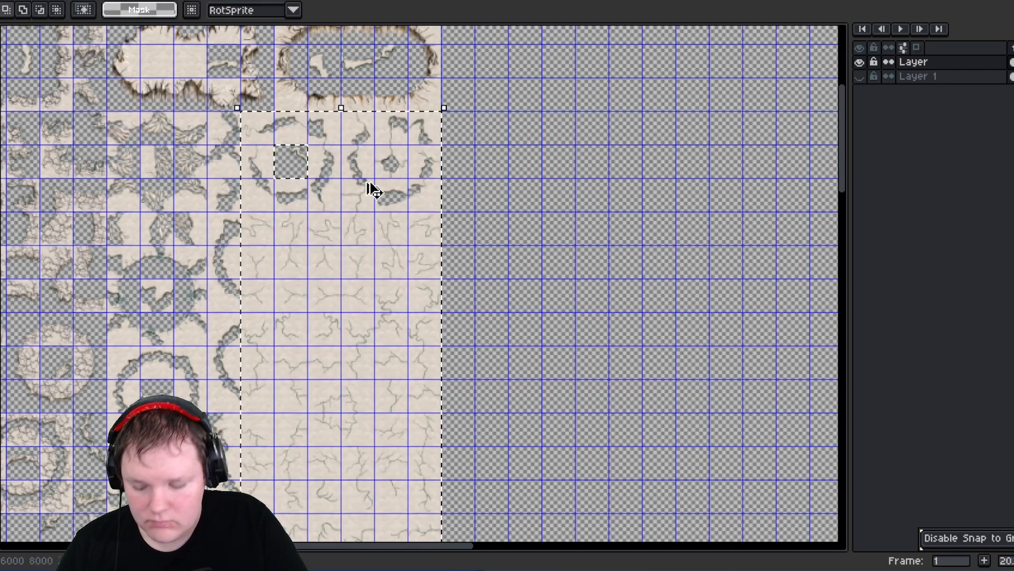
key(Delete)
middle_drag(528, 174, 312, 233)
key(ctrl+v)
drag(243, 233, 690, 259)
middle_drag(683, 251, 168, 239)
drag(185, 237, 541, 203)
click(302, 186)
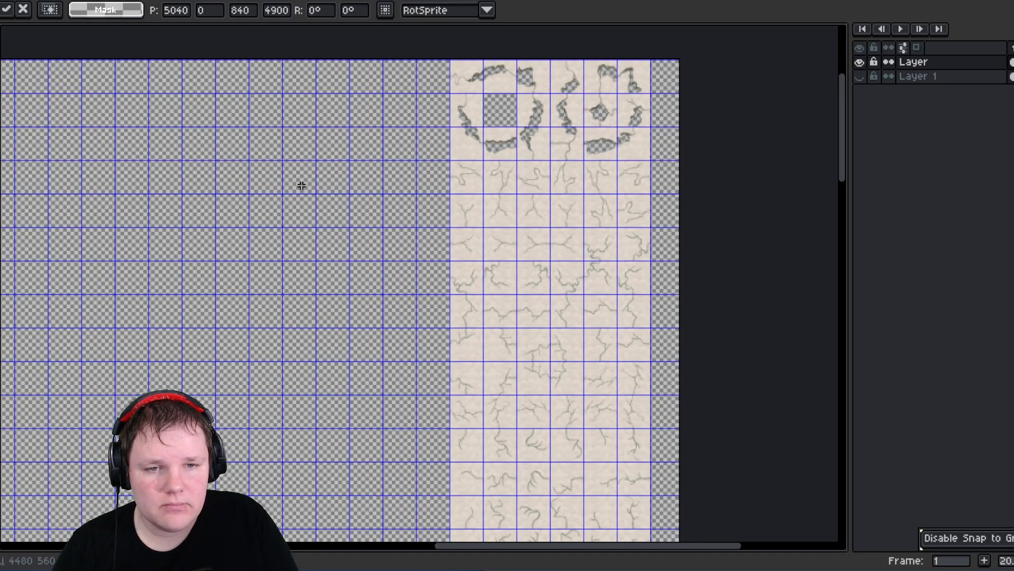
middle_drag(233, 204, 288, 99)
middle_drag(260, 172, 259, 313)
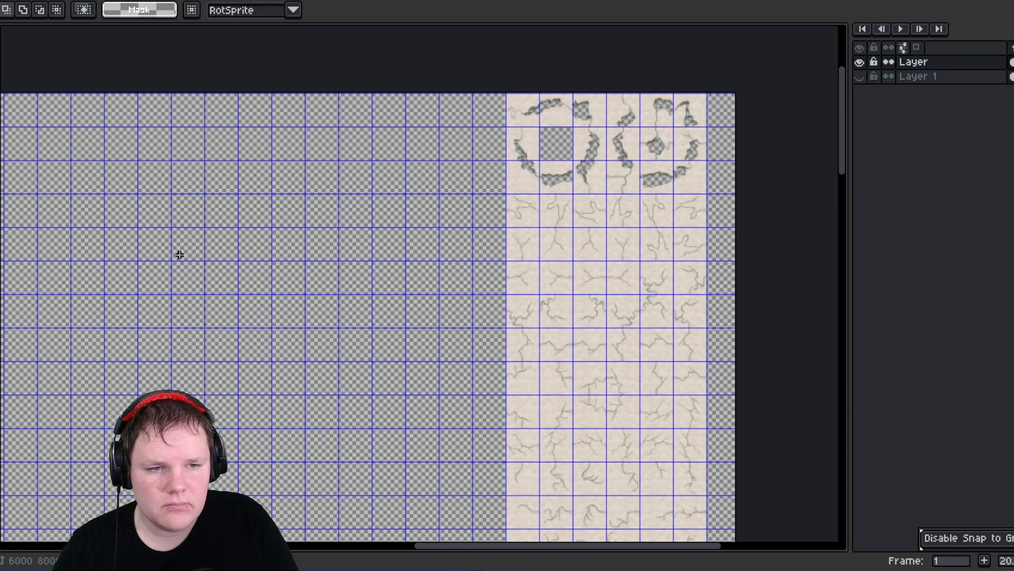
- Move the fragments inside the large oval land shape into the empty cells to its right
middle_drag(179, 254, 504, 216)
middle_drag(195, 216, 524, 236)
middle_drag(313, 206, 451, 199)
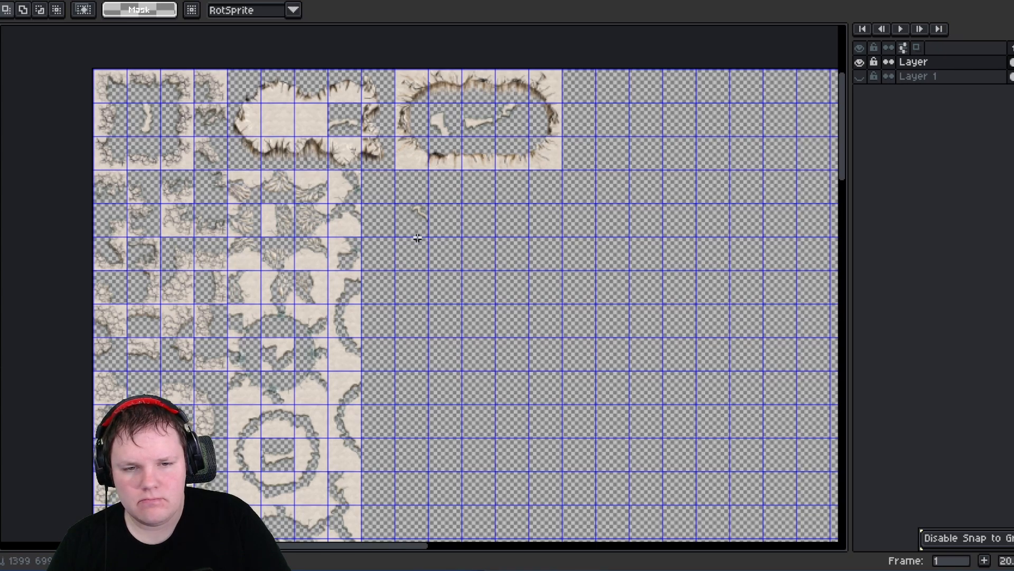
drag(391, 200, 431, 239)
drag(591, 145, 615, 107)
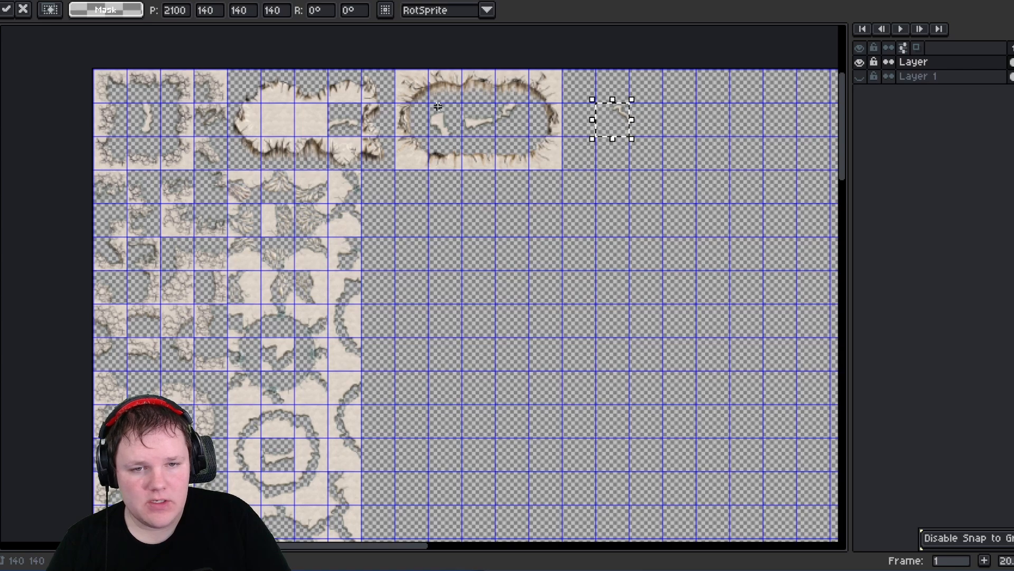
mouse_move(438, 106)
mouse_down()
mouse_move(524, 130)
mouse_move(703, 126)
mouse_move(675, 125)
mouse_up()
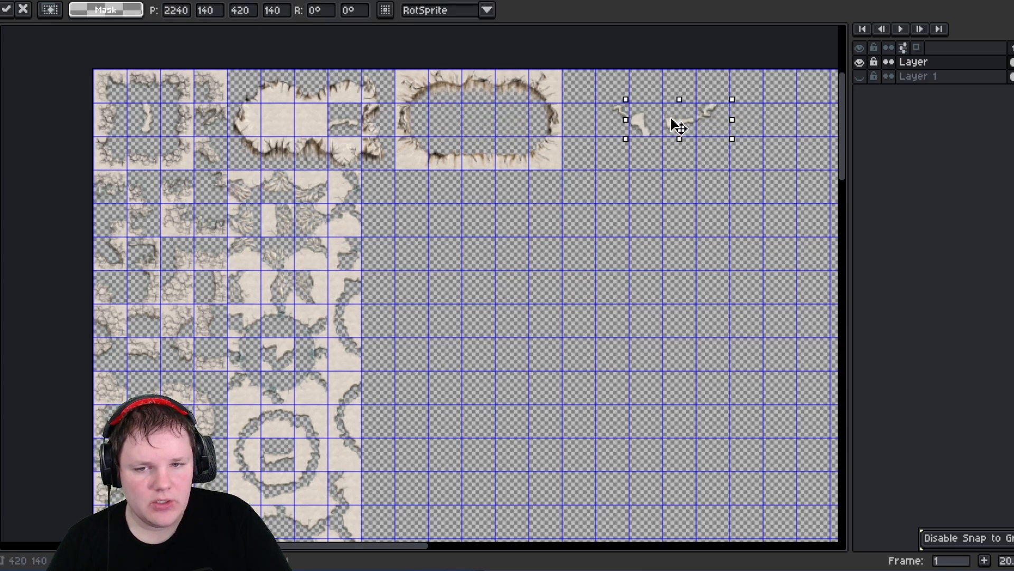
click(631, 221)
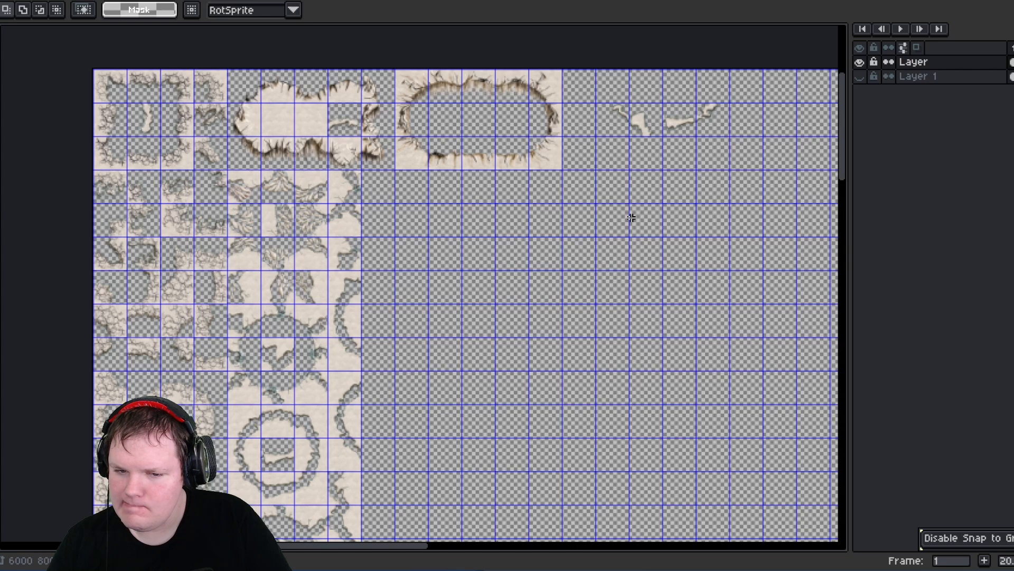
- Move the ring-edge fragments in the column beside the circular crack shapes upward to close the gaps between them
scroll(523, 259, down, 10)
scroll(524, 259, left, 4)
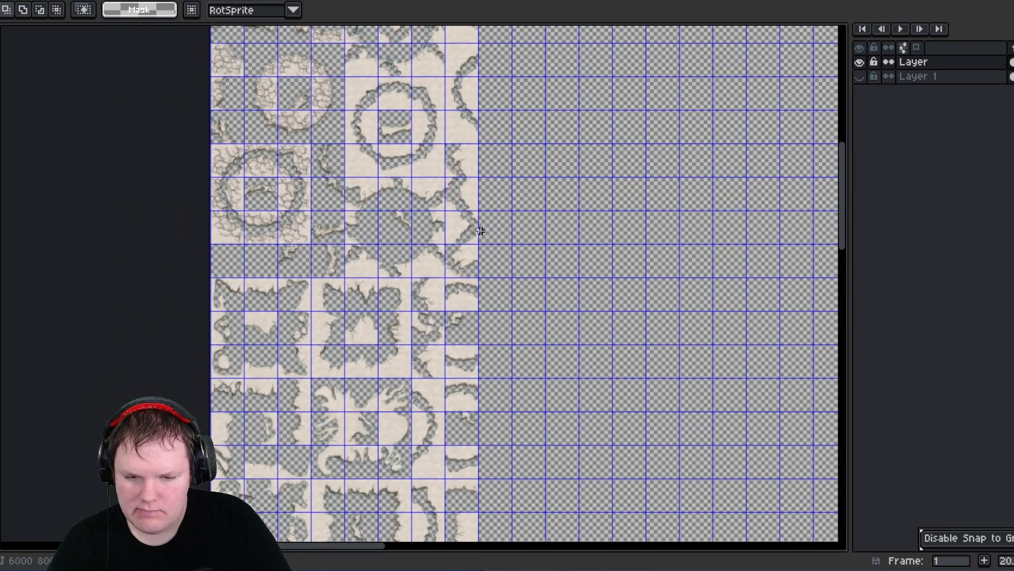
scroll(477, 183, up, 8)
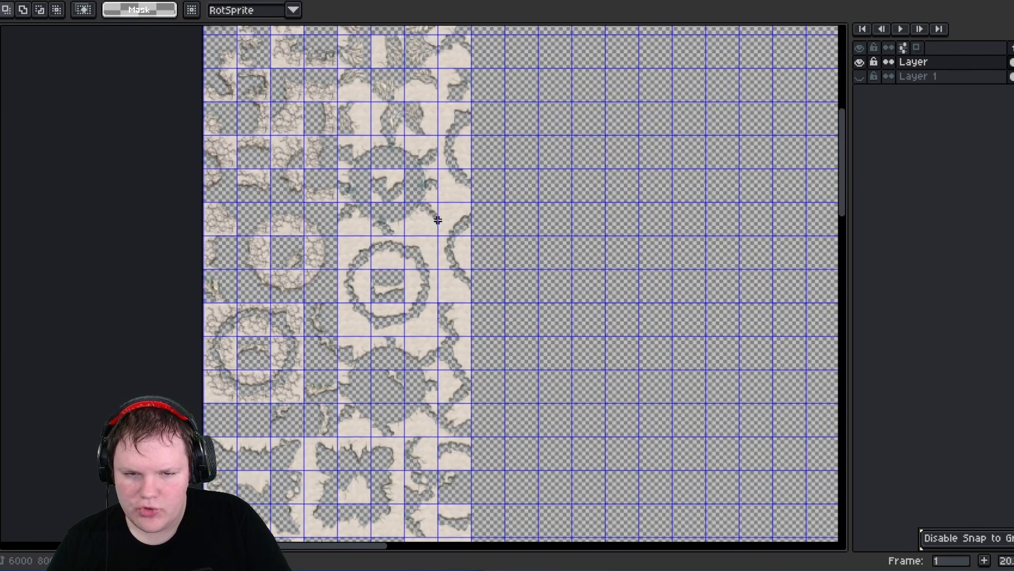
scroll(420, 310, right, 1)
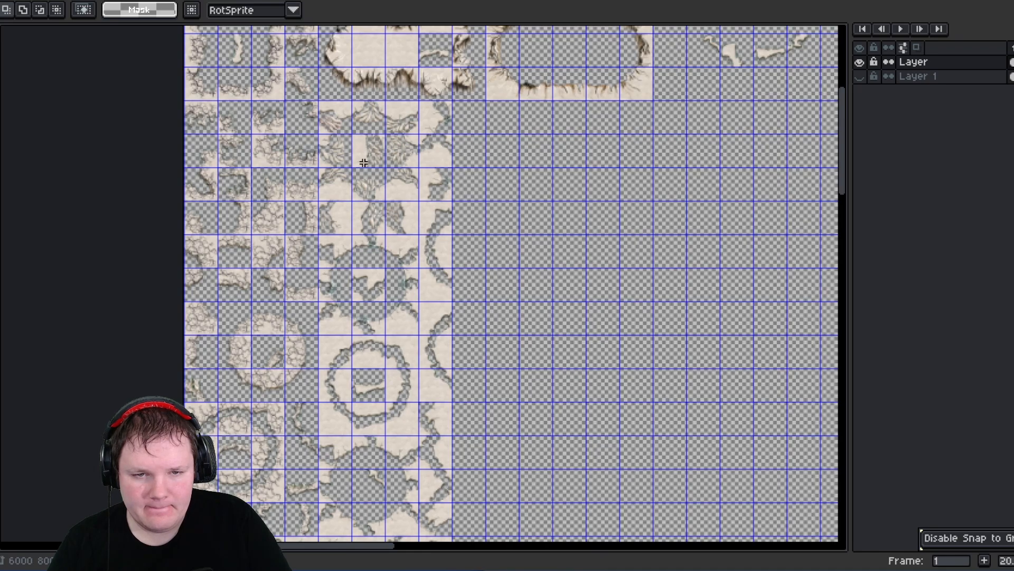
scroll(431, 120, up, 1)
scroll(413, 101, up, 2)
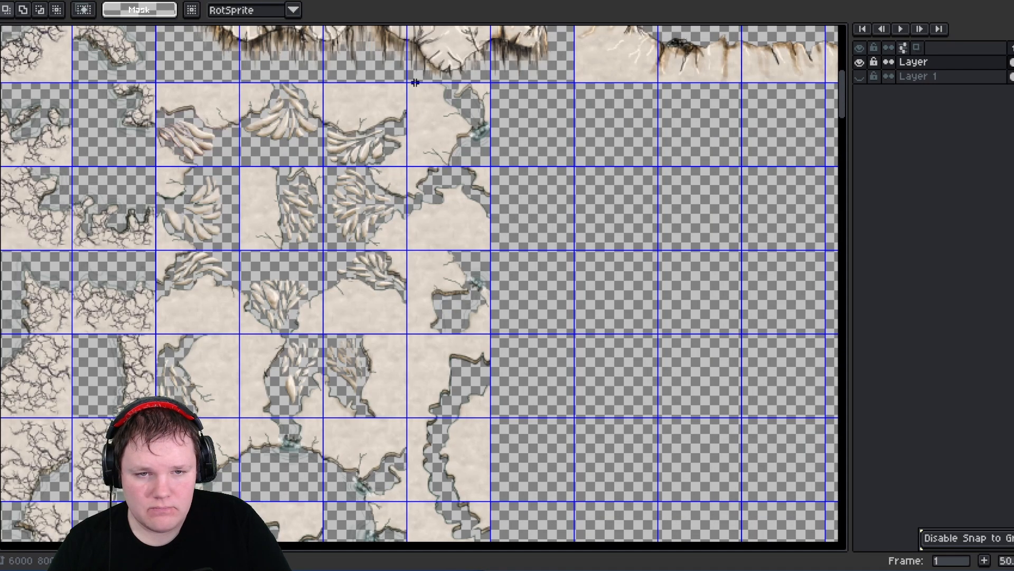
drag(470, 351, 477, 465)
middle_drag(476, 441, 434, 144)
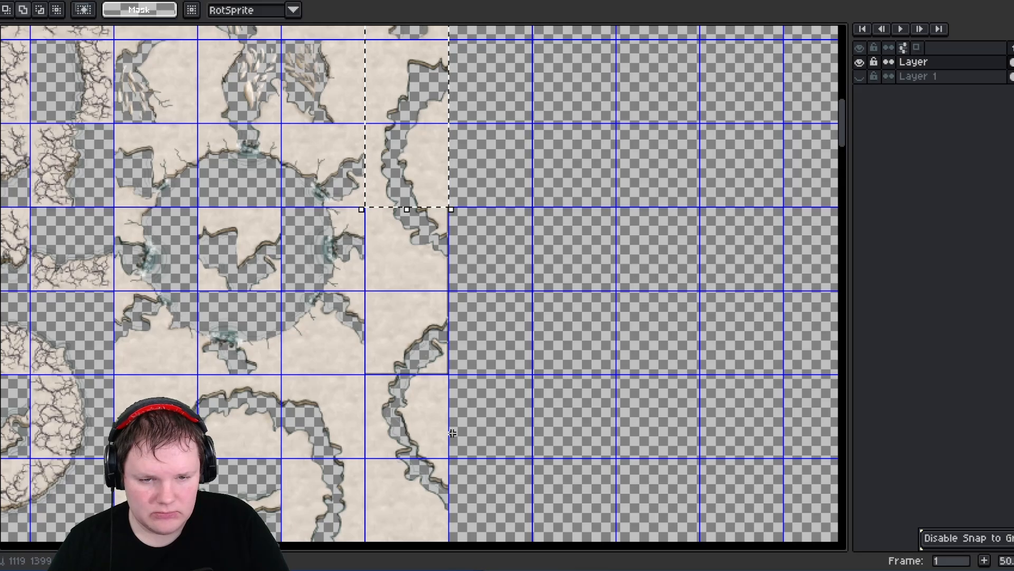
drag(414, 208, 413, 463)
middle_drag(414, 459, 416, 228)
shift+drag(382, 241, 438, 443)
middle_drag(407, 485, 414, 195)
shift+drag(381, 203, 436, 430)
mouse_move(417, 423)
middle_down()
mouse_move(416, 228)
mouse_move(422, 399)
mouse_move(464, 413)
mouse_move(444, 570)
middle_up()
click(616, 246)
- Move the column of edge fragments below the first oval shape out to the right side of the canvas
mouse_move(444, 51)
middle_down()
mouse_move(435, 370)
mouse_move(425, 49)
mouse_move(392, 123)
middle_up()
scroll(381, 161, down, 3)
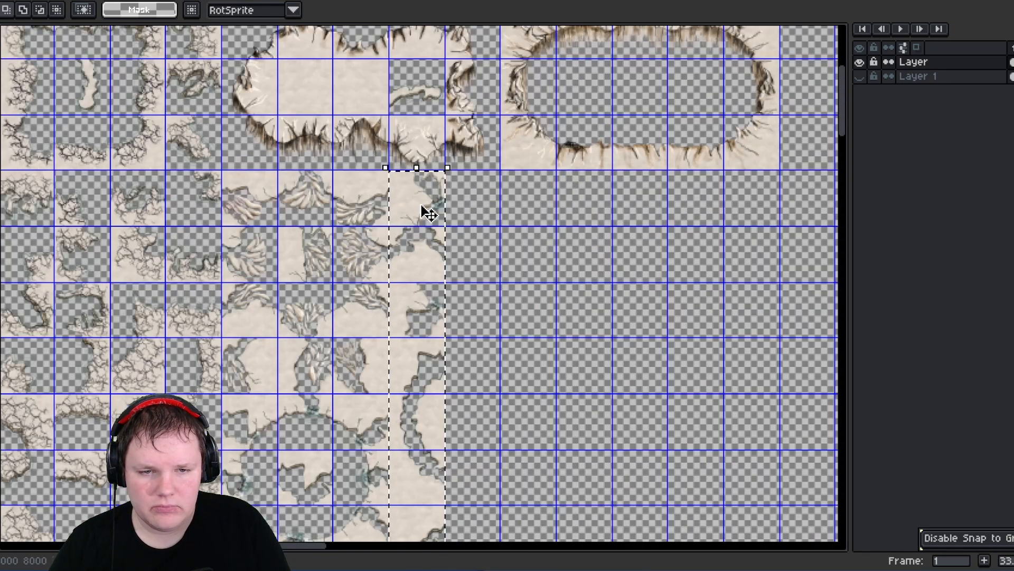
drag(426, 210, 765, 165)
click(576, 257)
- Shift the fragment tiles beside the round crack ring up into the empty cells above
middle_drag(443, 281, 458, 213)
scroll(428, 242, up, 4)
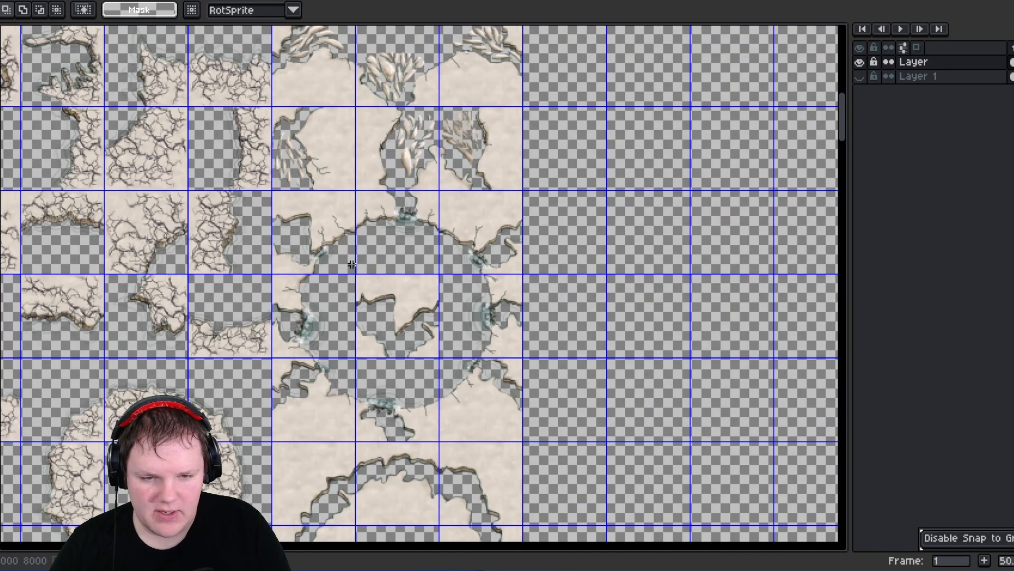
middle_drag(352, 264, 343, 168)
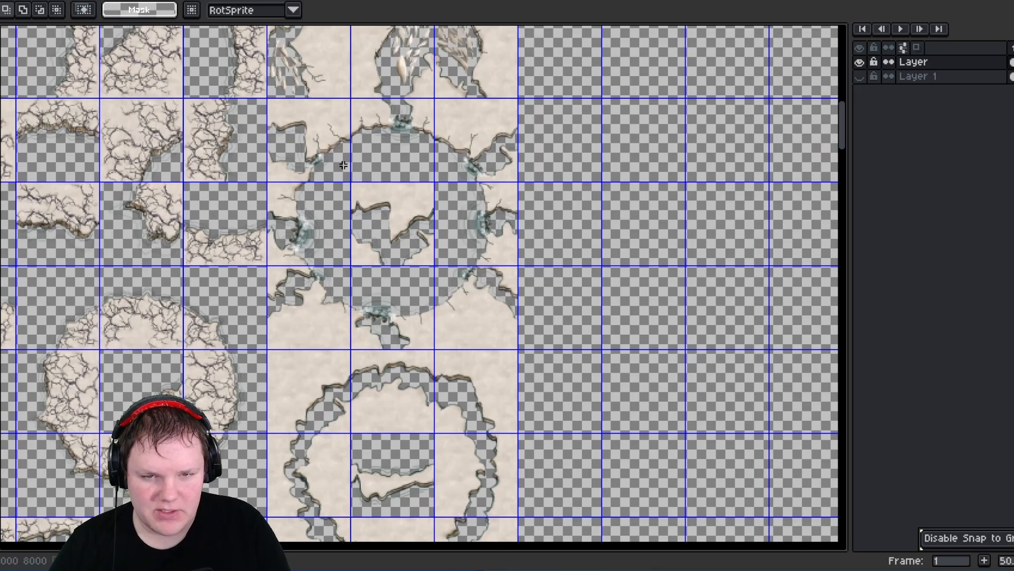
drag(272, 103, 583, 480)
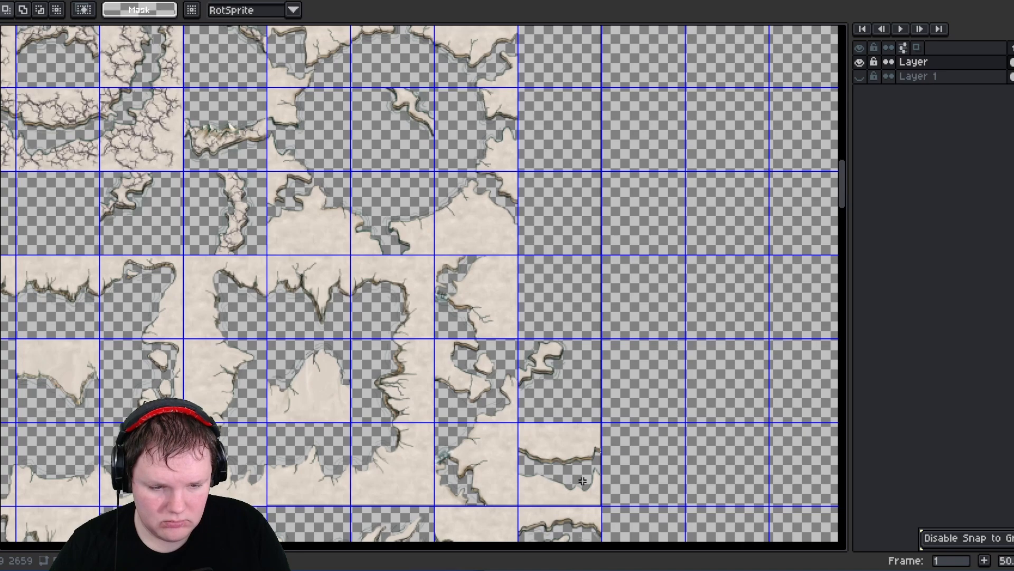
- Reposition the block of round land-shape tiles so it lines up with the grid cells below it
scroll(587, 478, down, 3)
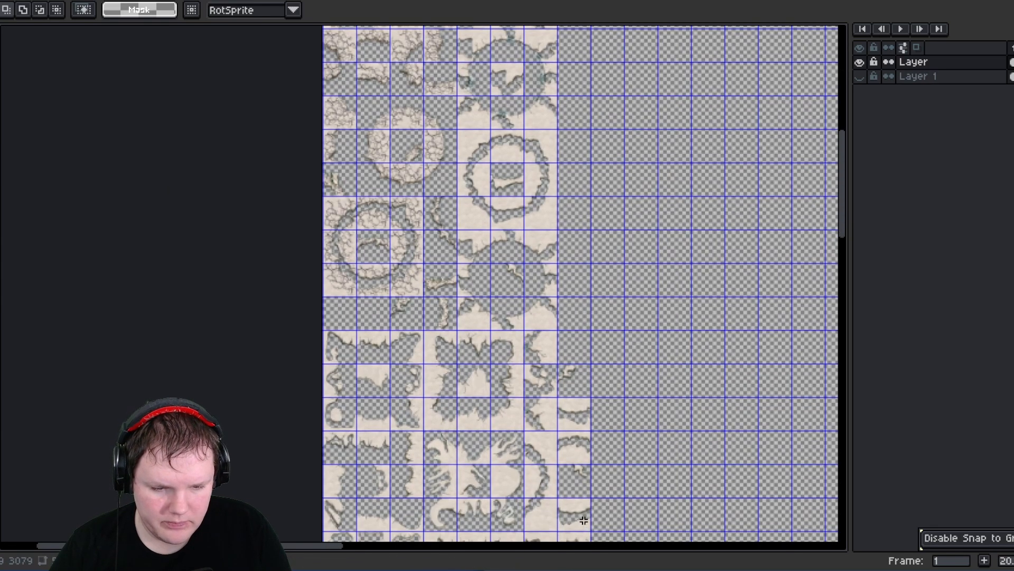
scroll(586, 522, up, 2)
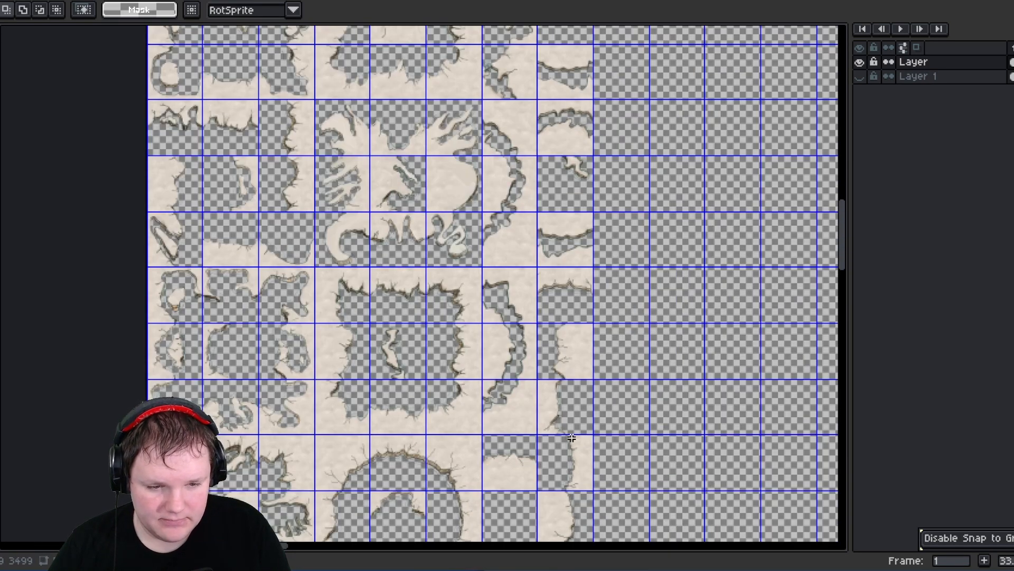
scroll(580, 510, down, 5)
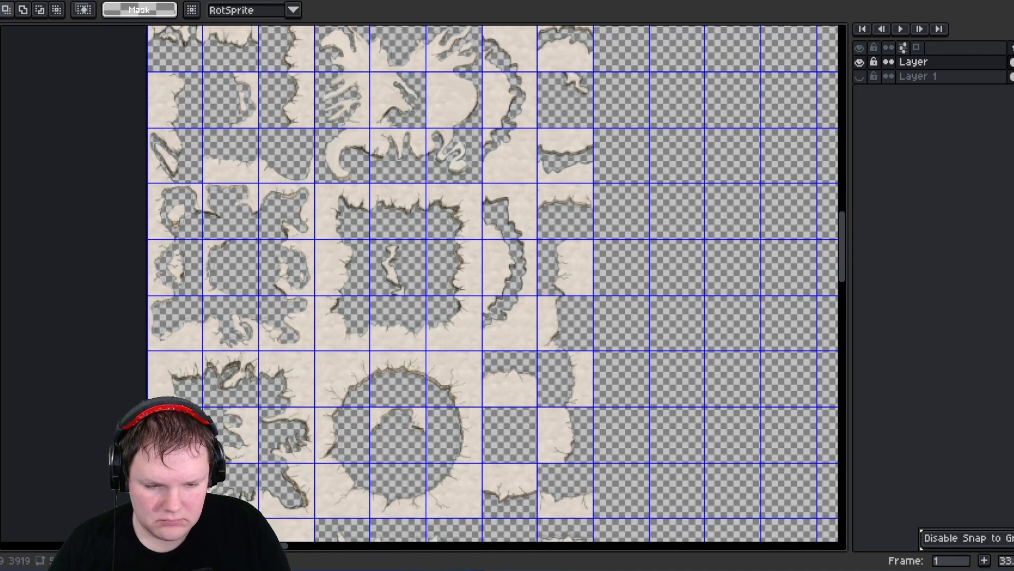
scroll(493, 283, down, 5)
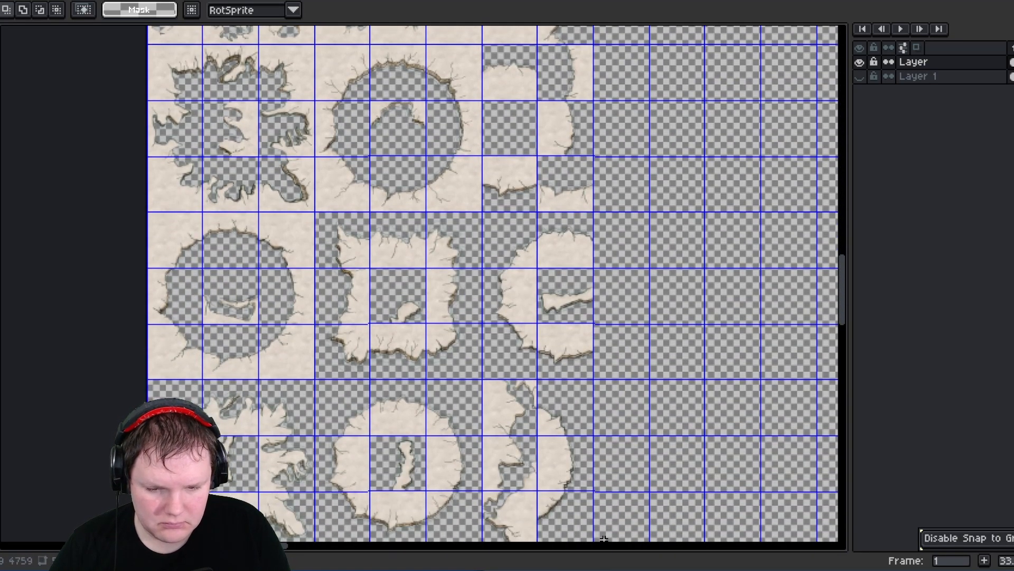
scroll(577, 299, down, 3)
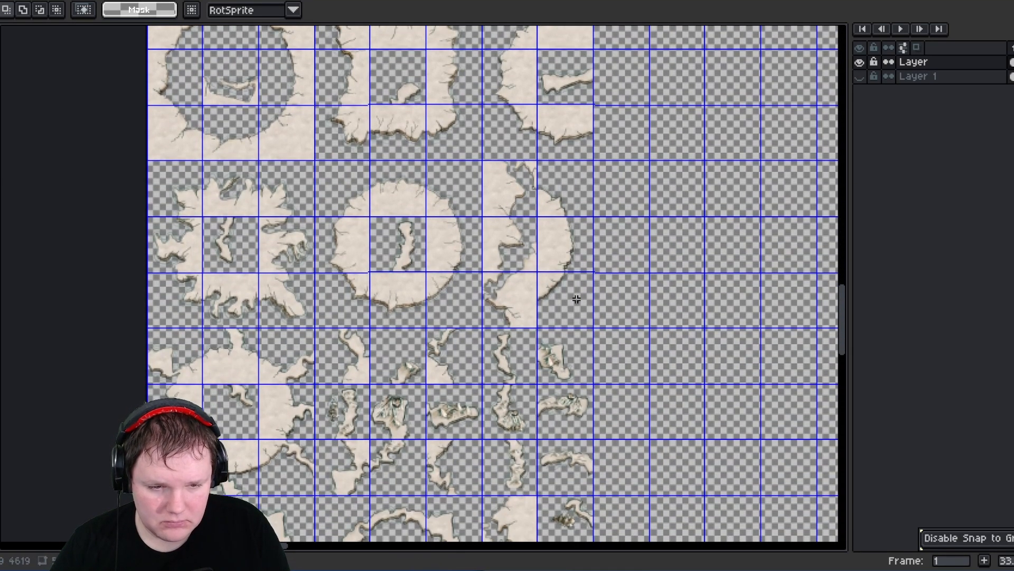
drag(566, 331, 565, 330)
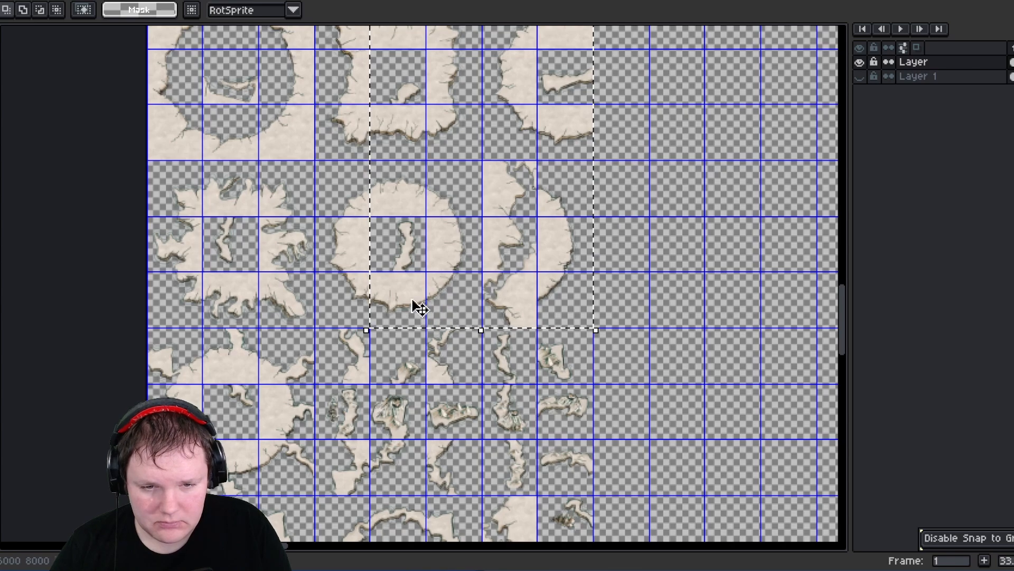
middle_drag(458, 296, 434, 496)
middle_drag(386, 354, 457, 217)
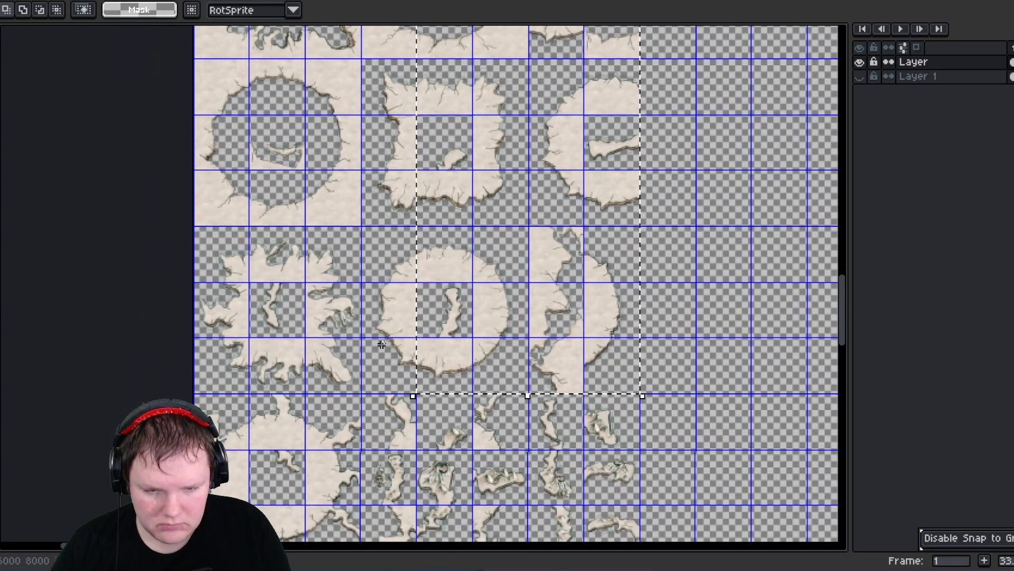
scroll(381, 344, down, 1)
scroll(557, 302, up, 2)
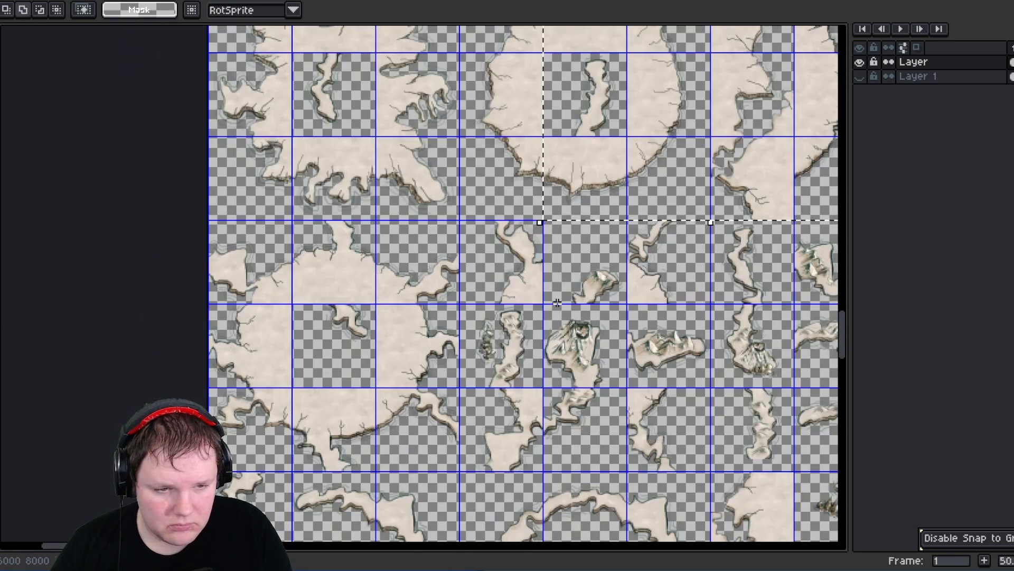
middle_drag(557, 303, 512, 278)
- Move the pieces of the large irregular land shape together so the shape sits aligned across the grid cells
scroll(437, 264, up, 3)
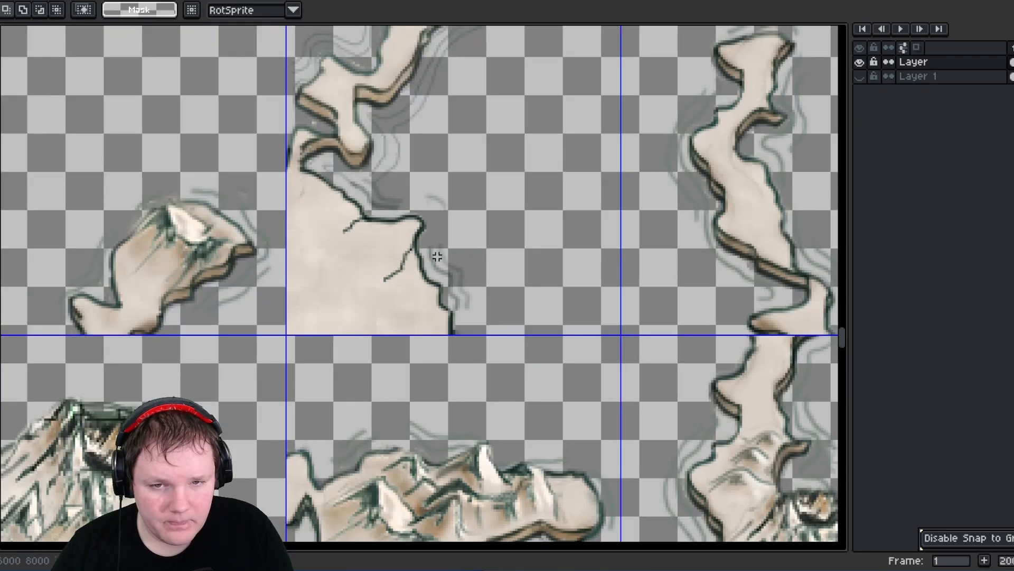
scroll(437, 256, down, 2)
middle_drag(437, 257, 411, 299)
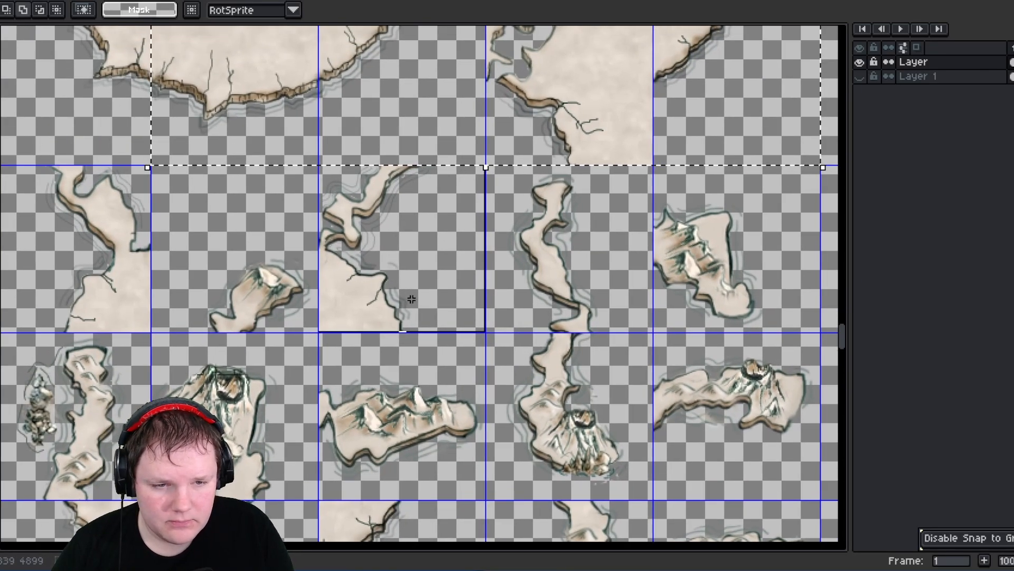
middle_drag(79, 304, 464, 259)
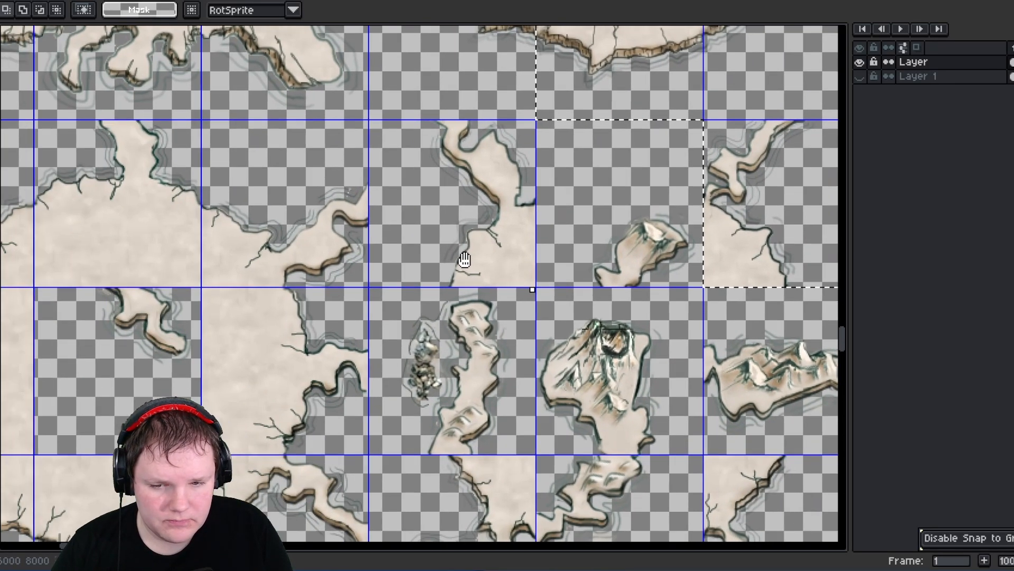
middle_drag(140, 145, 158, 175)
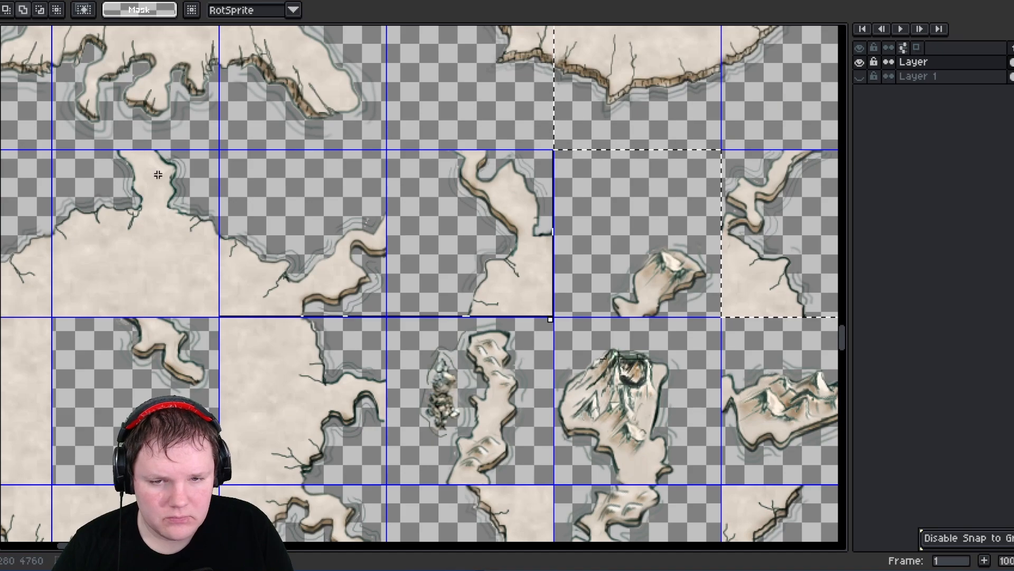
drag(158, 174, 47, 189)
middle_drag(16, 195, 303, 155)
drag(321, 270, 313, 267)
middle_drag(282, 325, 295, 222)
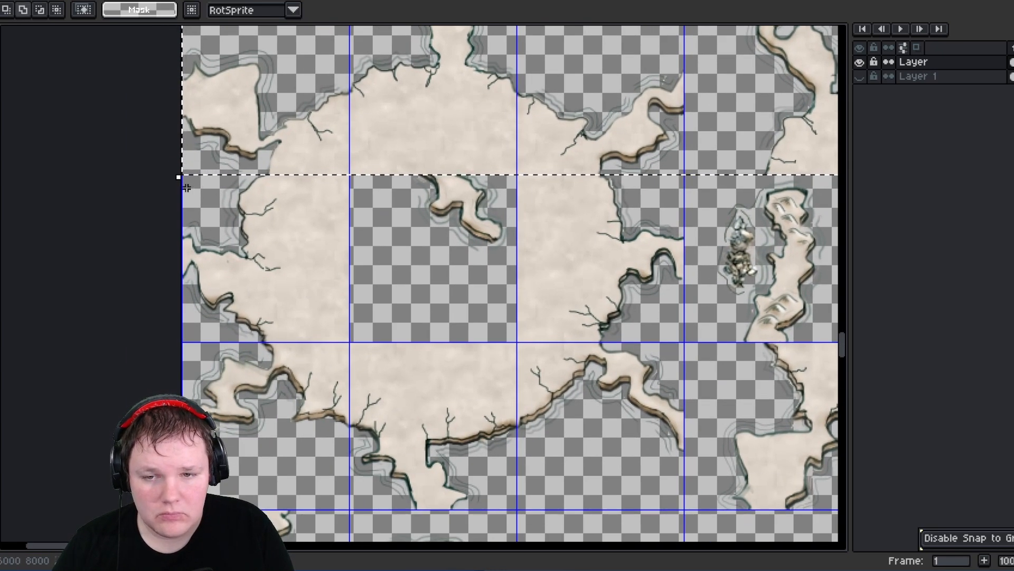
drag(187, 188, 640, 302)
middle_drag(526, 339, 510, 202)
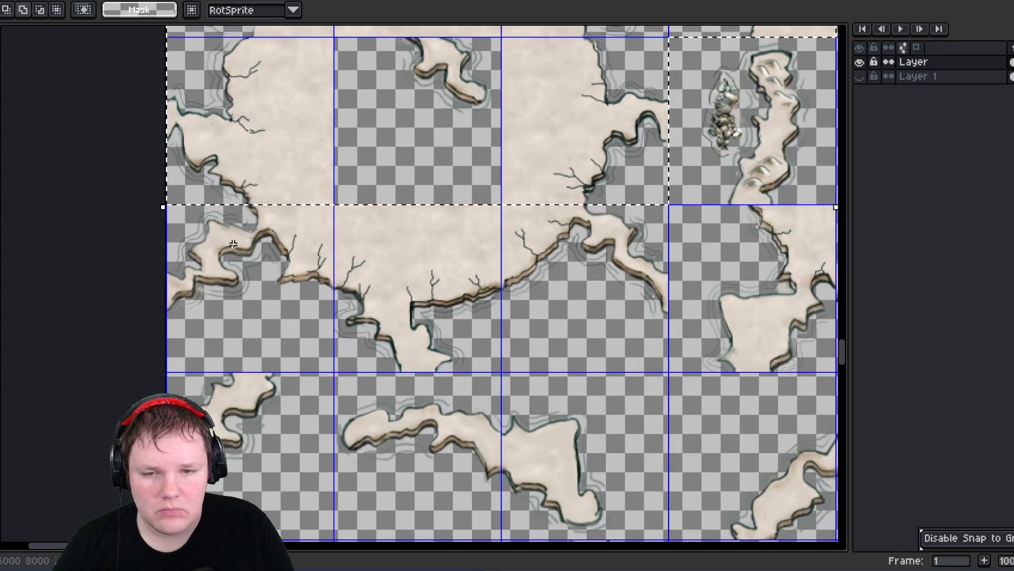
drag(233, 244, 644, 301)
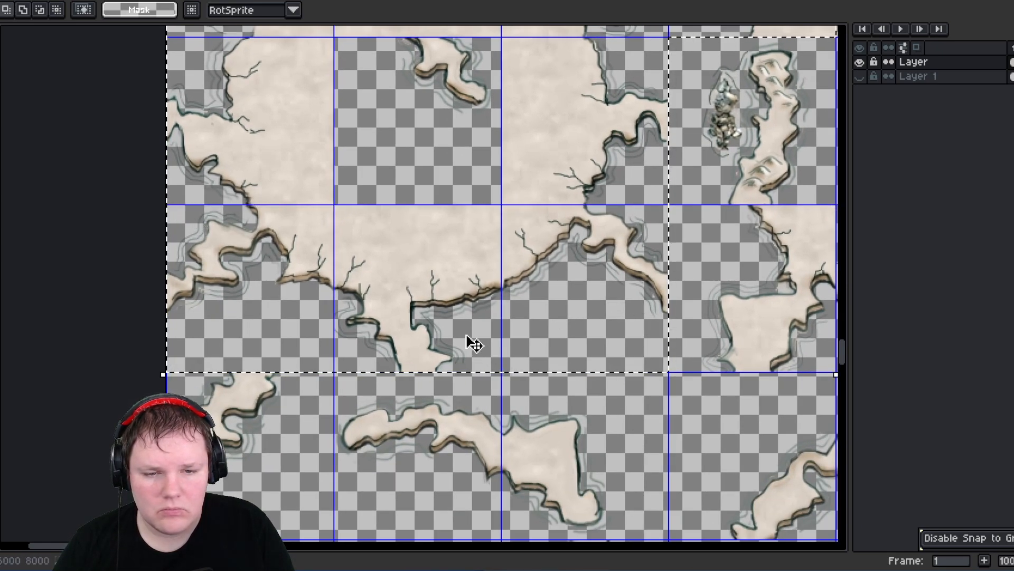
middle_drag(519, 229, 468, 363)
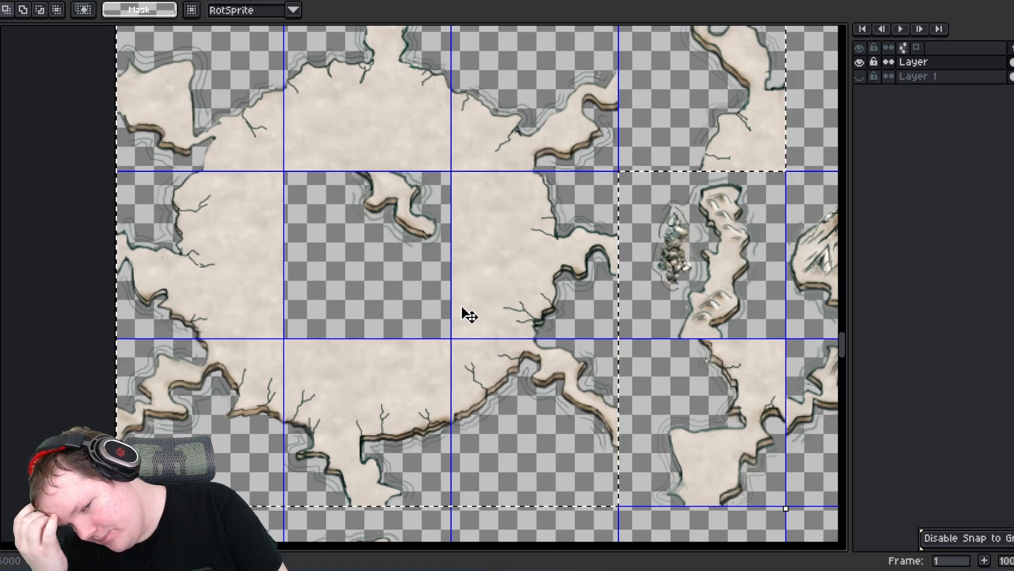
- Move the small mountain island fragment into the adjacent empty cell beside the large land shape
click(688, 323)
middle_drag(688, 323, 529, 379)
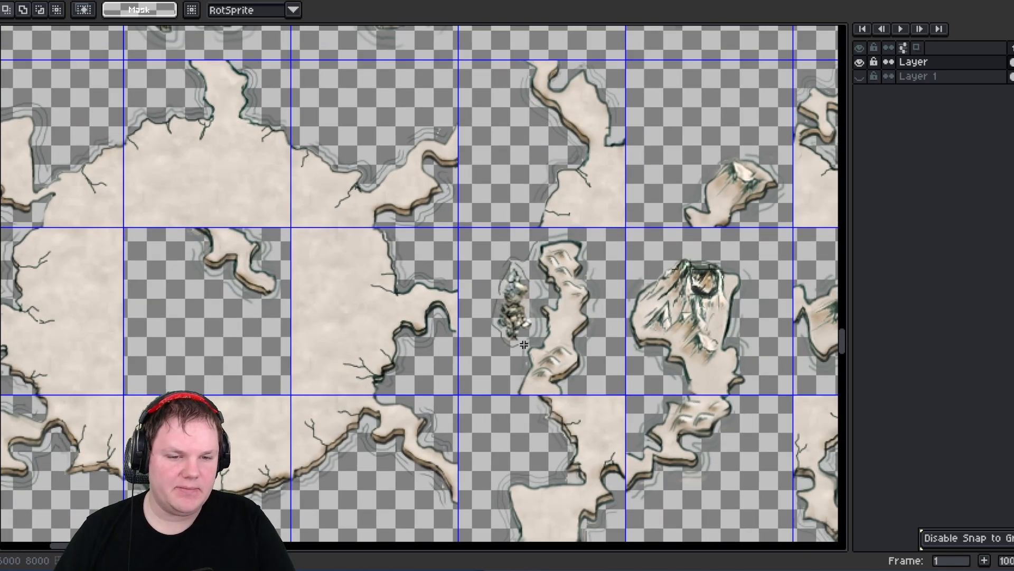
middle_drag(536, 294, 512, 389)
scroll(470, 328, down, 3)
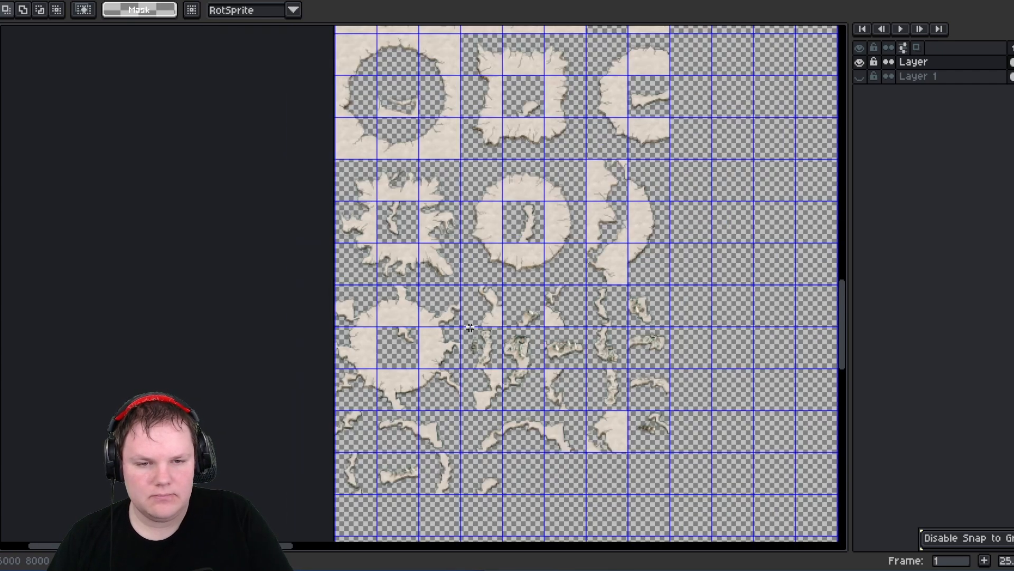
scroll(471, 327, down, 1)
- Move the small fragments at the top right of the sheet into the row directly below the oval shapes
middle_drag(473, 195, 366, 409)
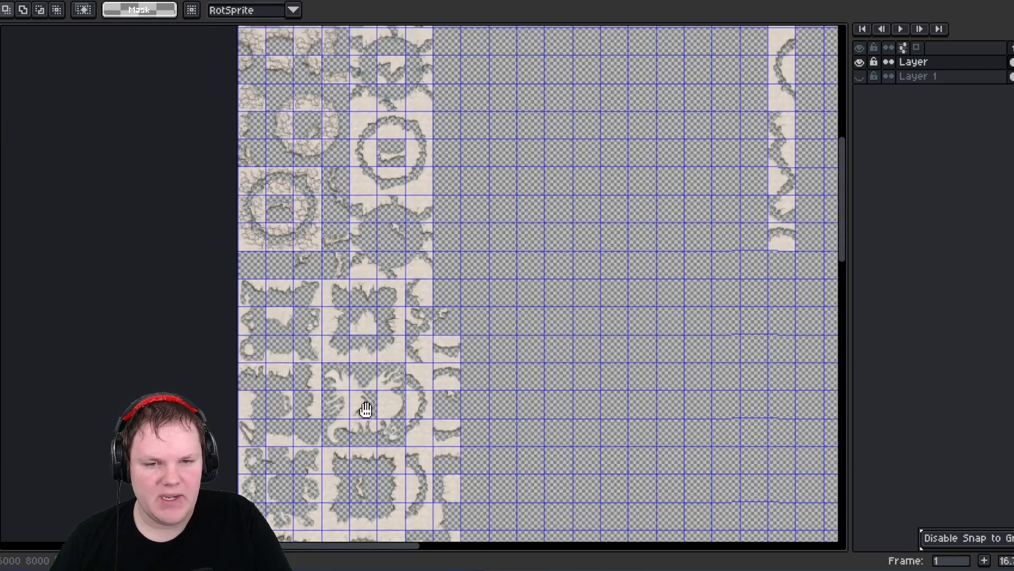
middle_drag(424, 160, 361, 496)
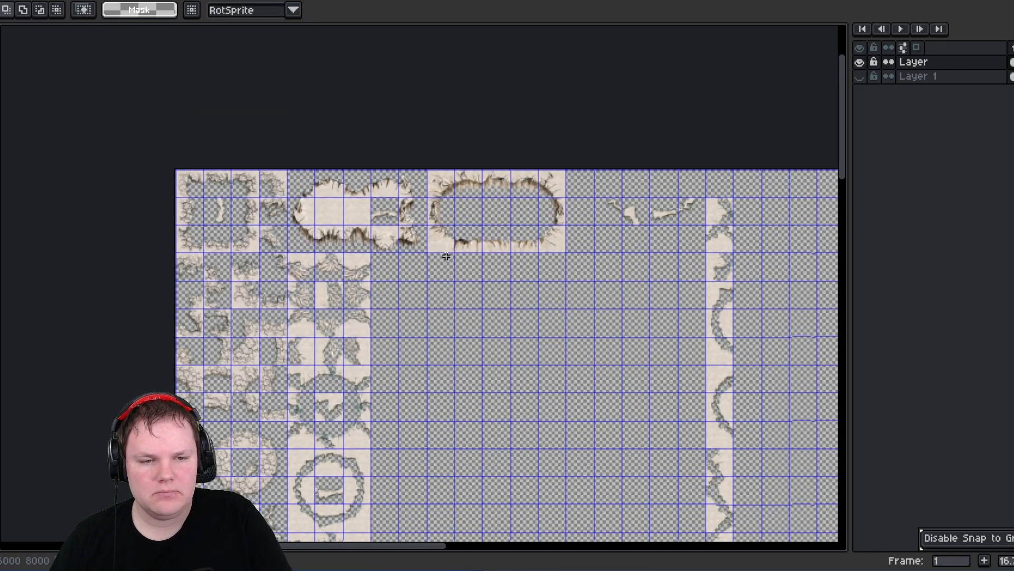
scroll(527, 200, up, 1)
scroll(524, 202, up, 2)
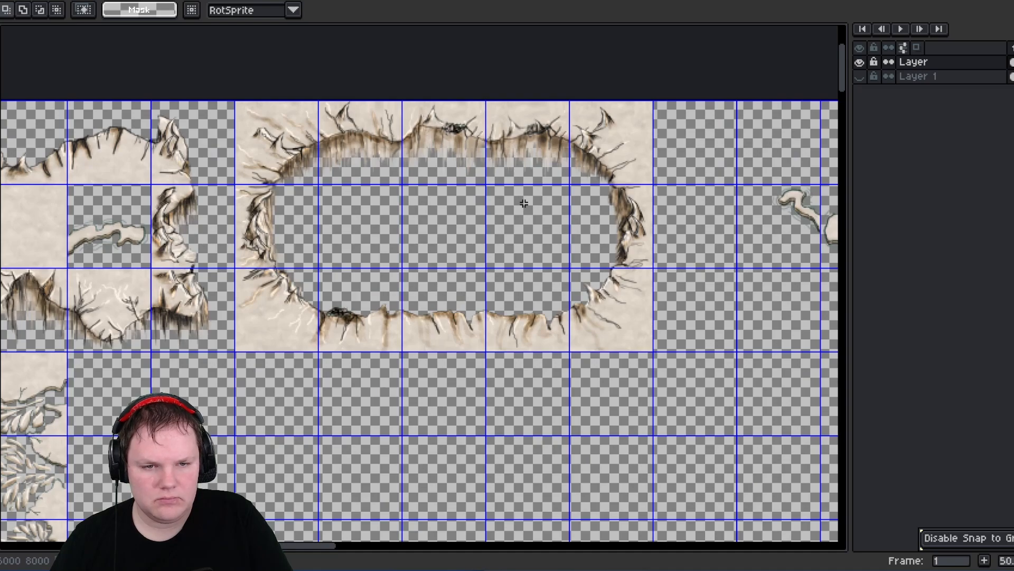
scroll(524, 205, down, 3)
middle_drag(615, 316, 413, 209)
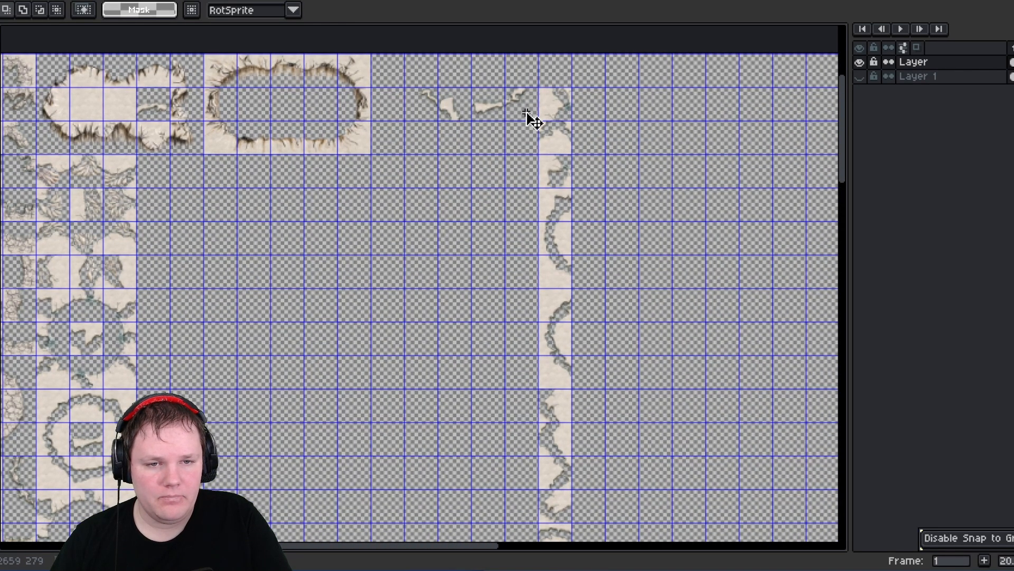
drag(526, 113, 235, 193)
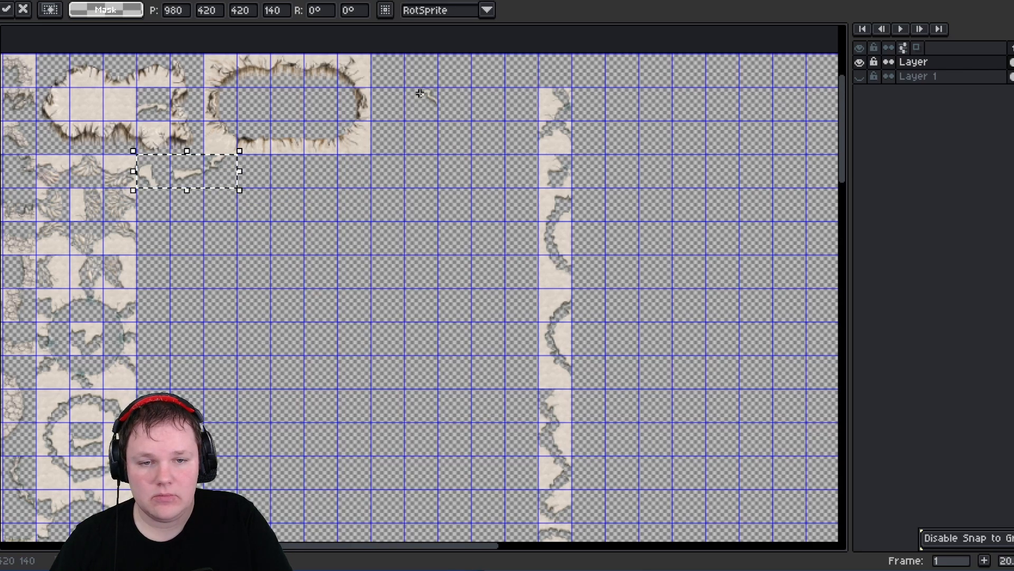
drag(419, 94, 258, 171)
click(538, 91)
- Move the long column of ring-edge fragments from the right side back next to the oval shapes
scroll(583, 366, down, 5)
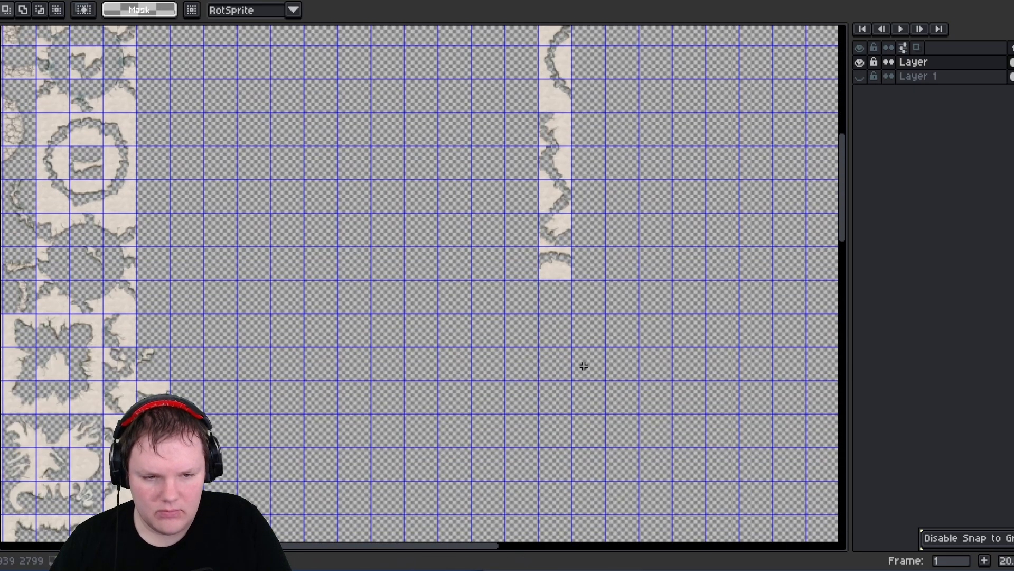
drag(571, 284, 571, 275)
middle_drag(474, 253, 469, 488)
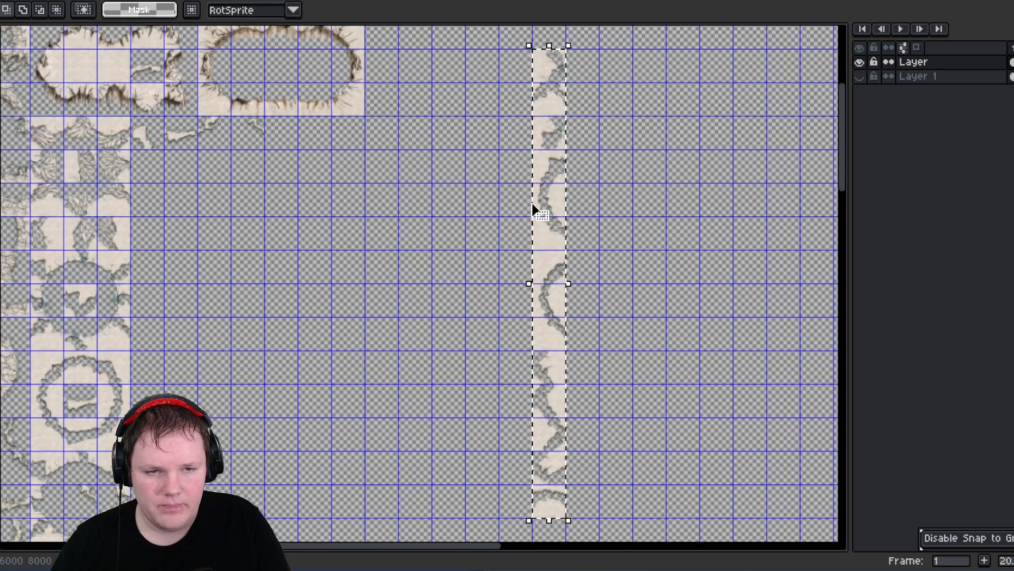
middle_drag(552, 176, 568, 277)
drag(574, 219, 307, 284)
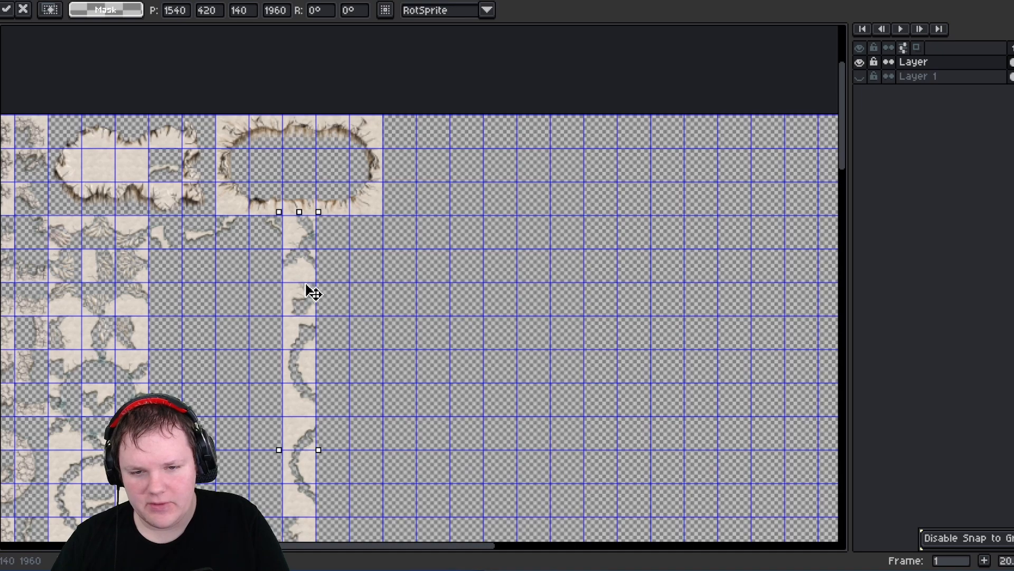
- Move the elongated small island fragment into an empty cell beside the column of edge fragments and commit the placement
middle_drag(231, 263, 395, 50)
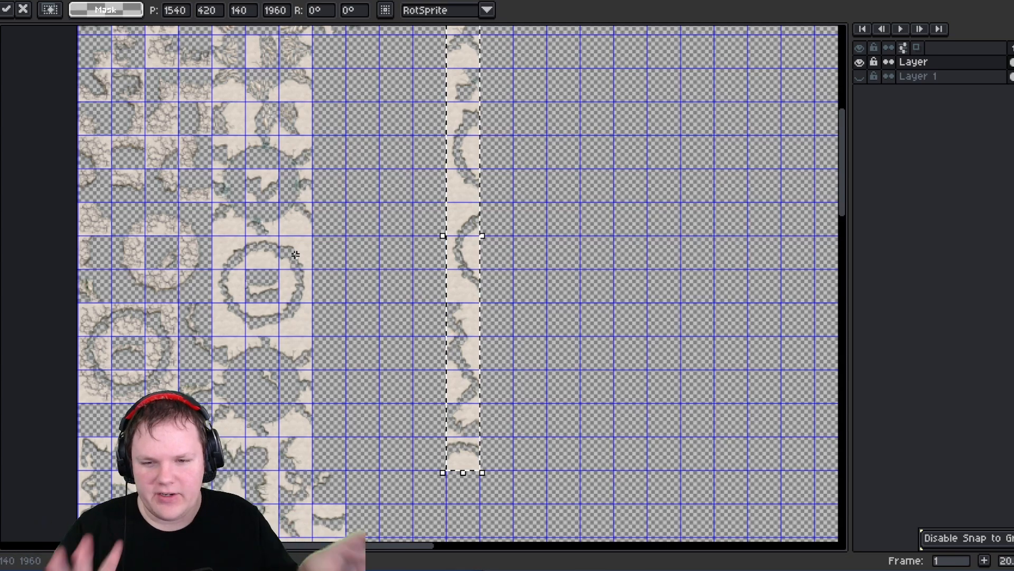
middle_drag(339, 155, 354, 304)
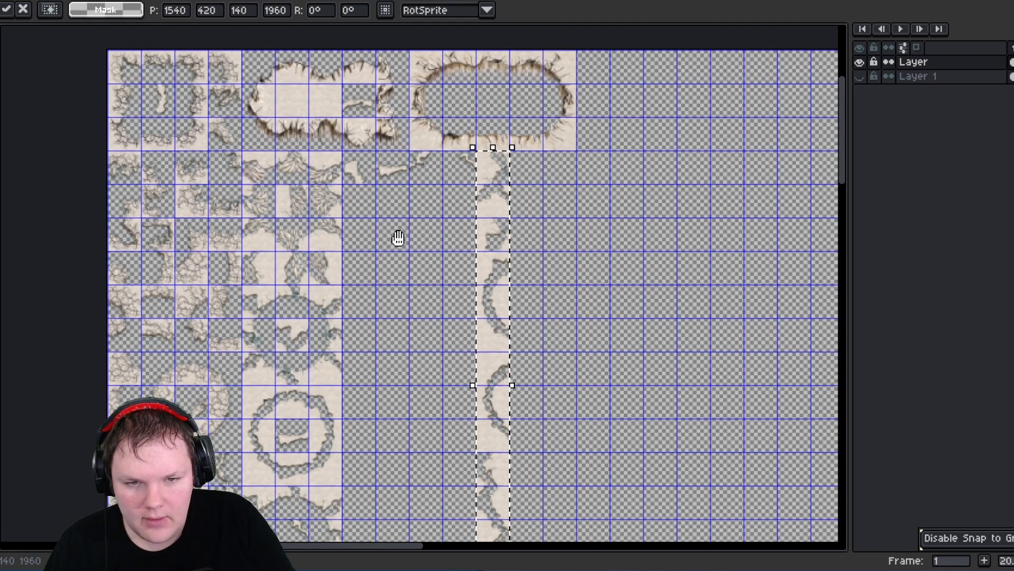
middle_drag(399, 238, 398, 252)
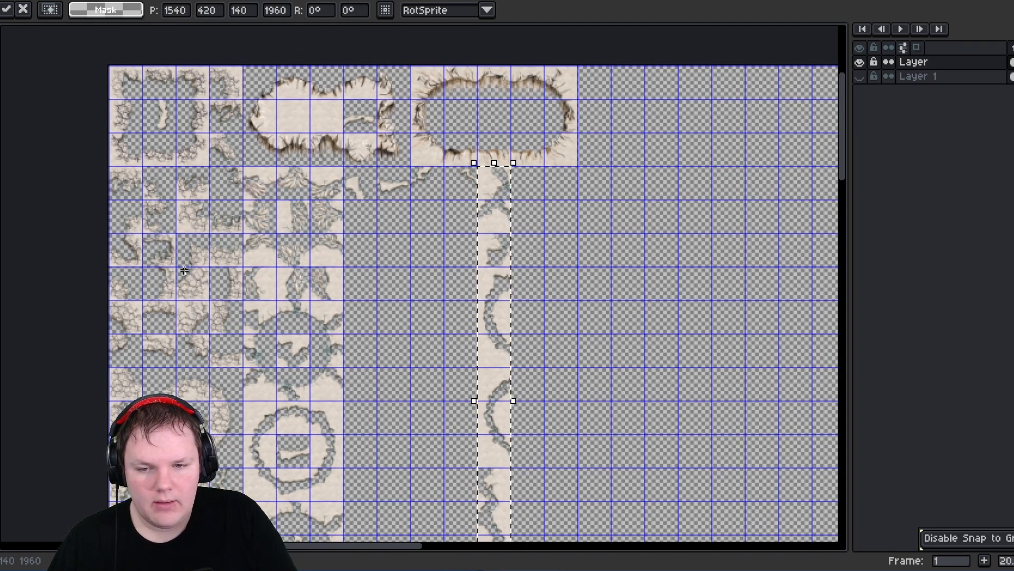
scroll(191, 273, up, 4)
scroll(190, 270, down, 1)
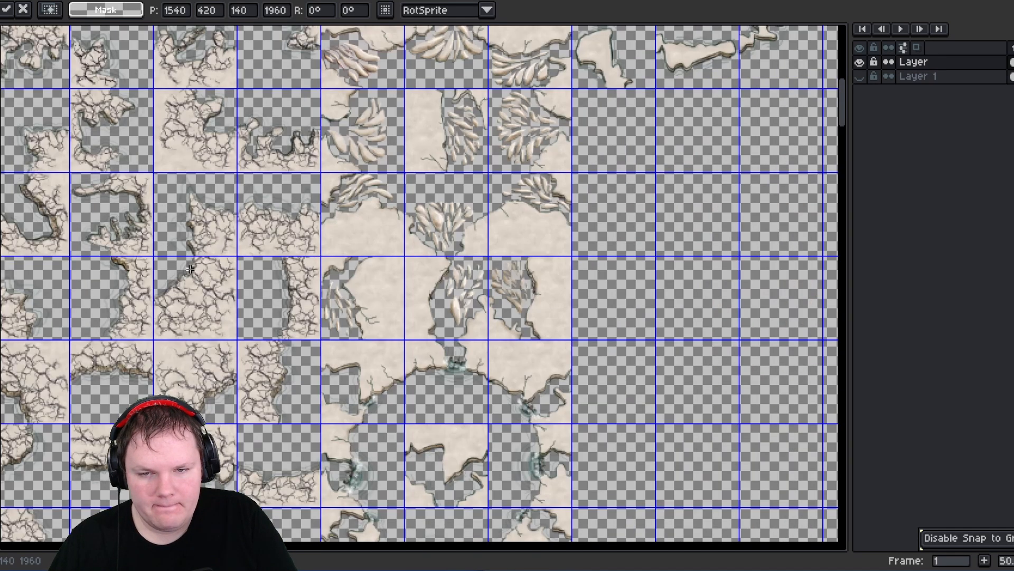
middle_drag(194, 199, 393, 416)
middle_drag(356, 255, 270, 267)
drag(210, 107, 244, 150)
drag(738, 402, 763, 389)
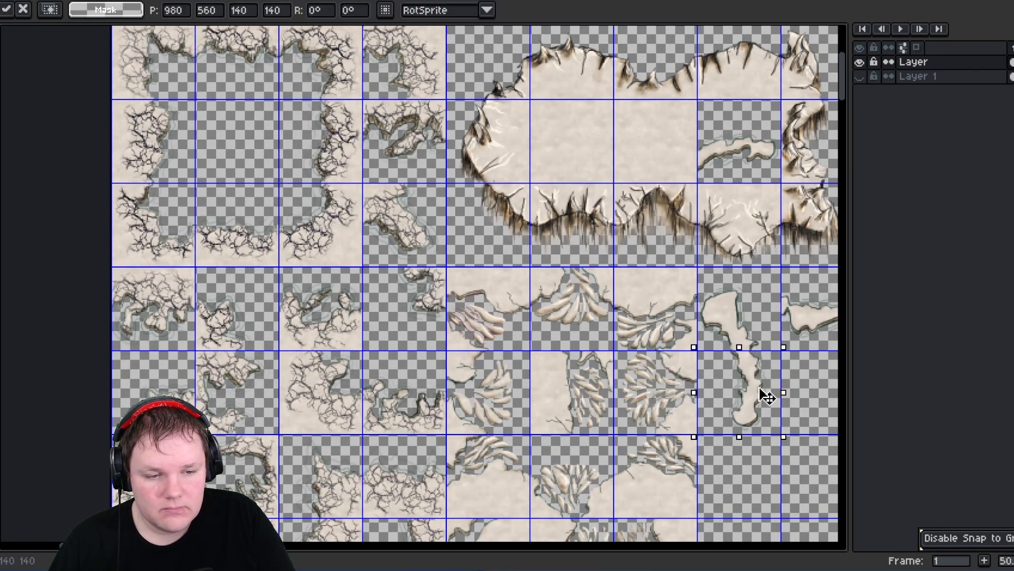
middle_drag(750, 388, 265, 269)
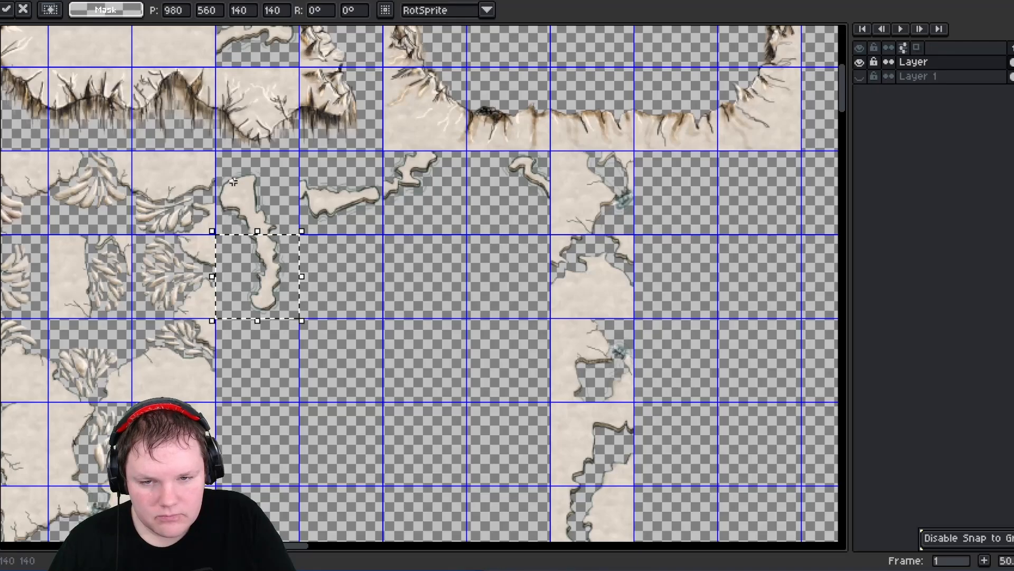
drag(221, 153, 498, 301)
key(Return)
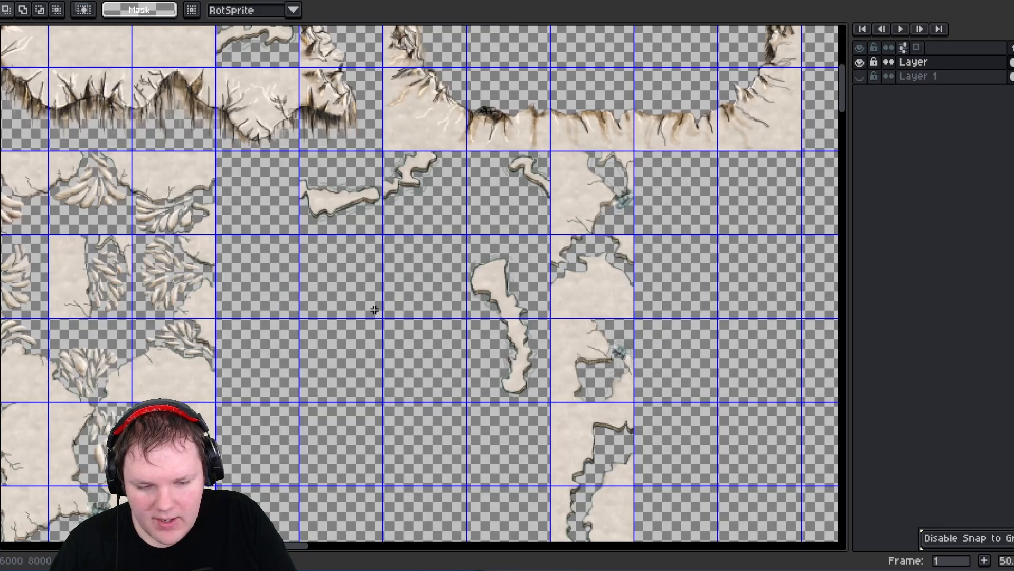
- Inspect the block of feathered land tiles and the fragments surrounding it
middle_drag(432, 320, 737, 541)
middle_drag(126, 271, 314, 190)
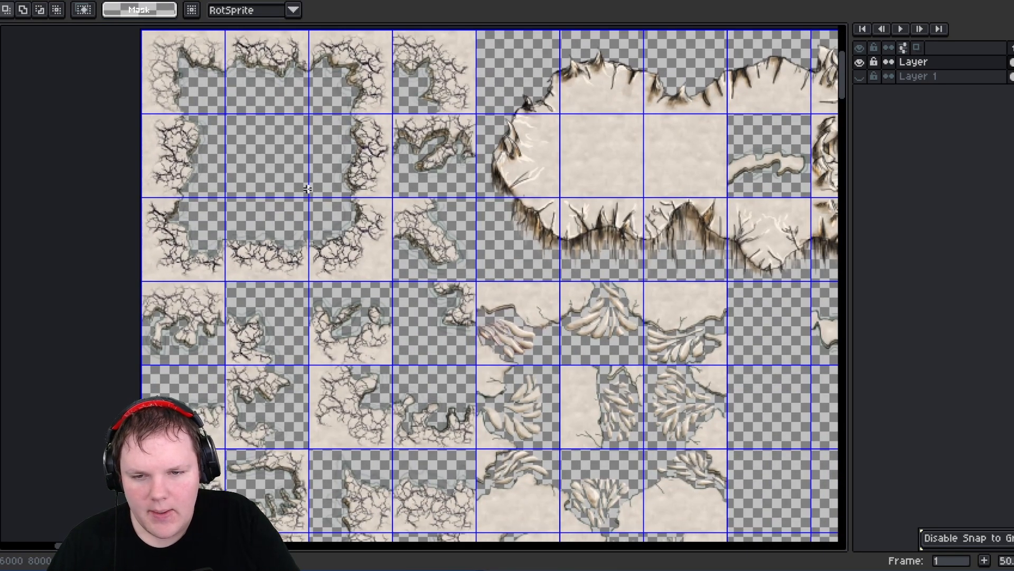
middle_drag(399, 343, 326, 171)
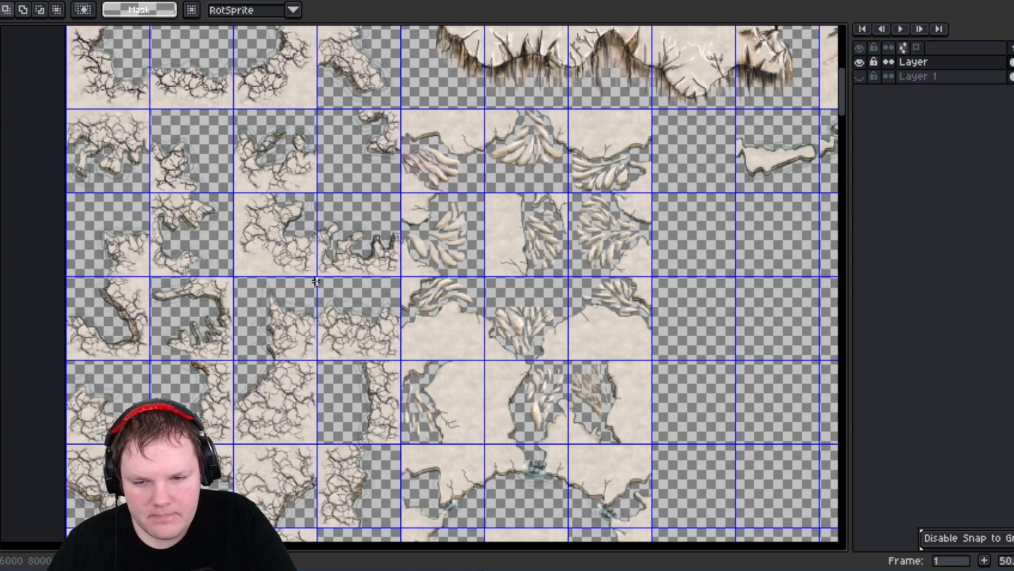
middle_drag(269, 253, 375, 311)
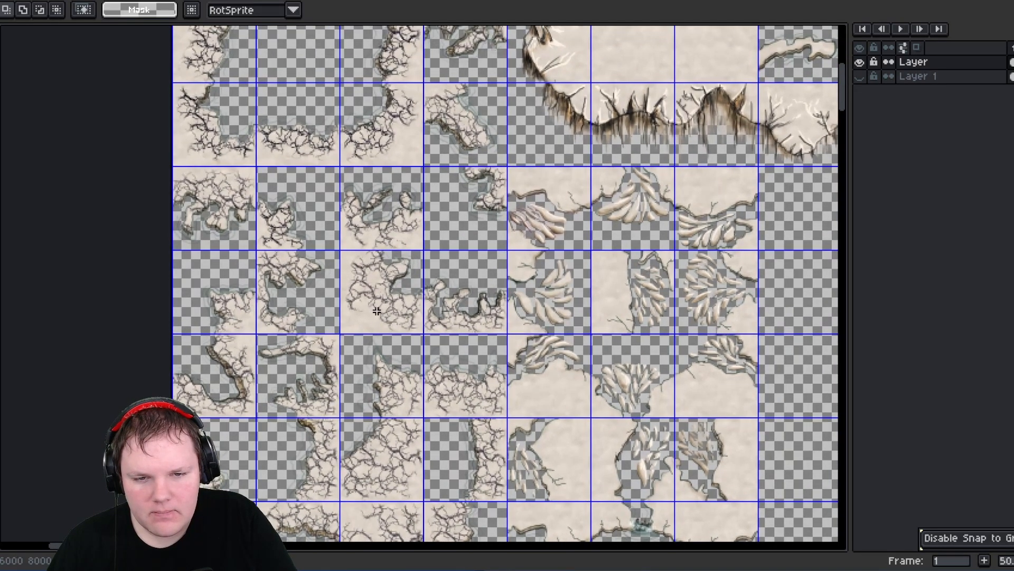
middle_drag(369, 256, 377, 299)
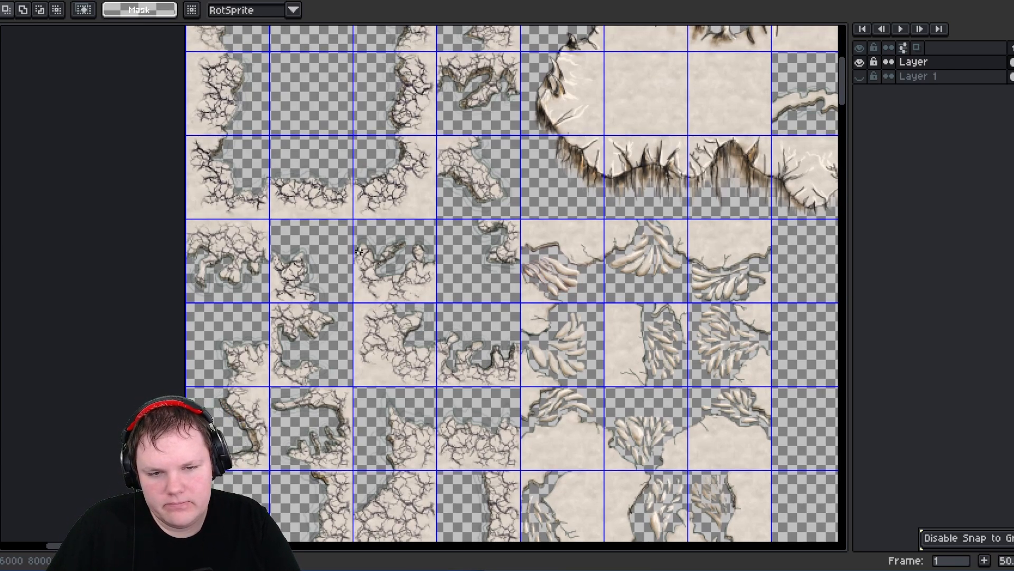
middle_drag(486, 309, 422, 293)
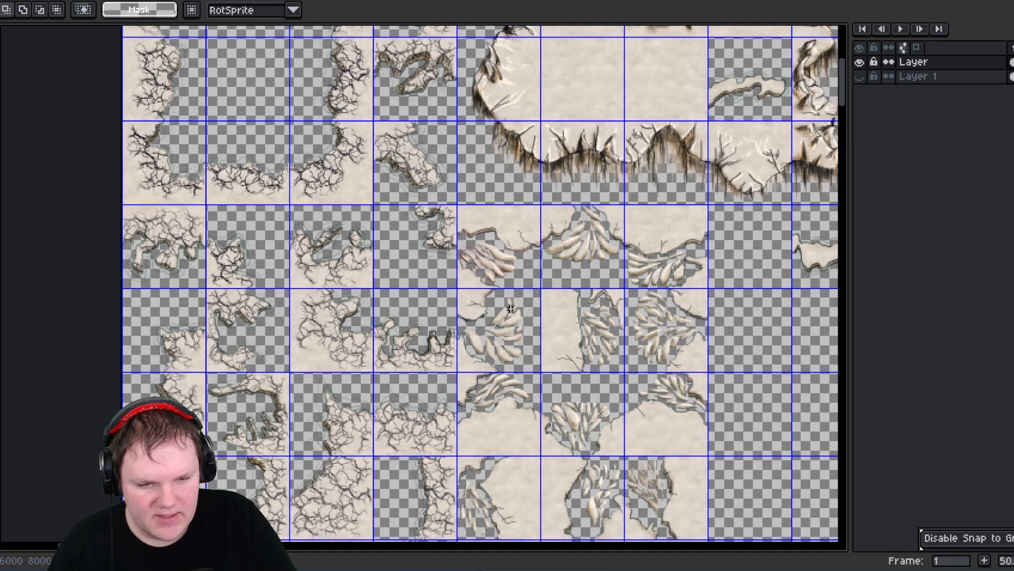
middle_drag(543, 434, 448, 335)
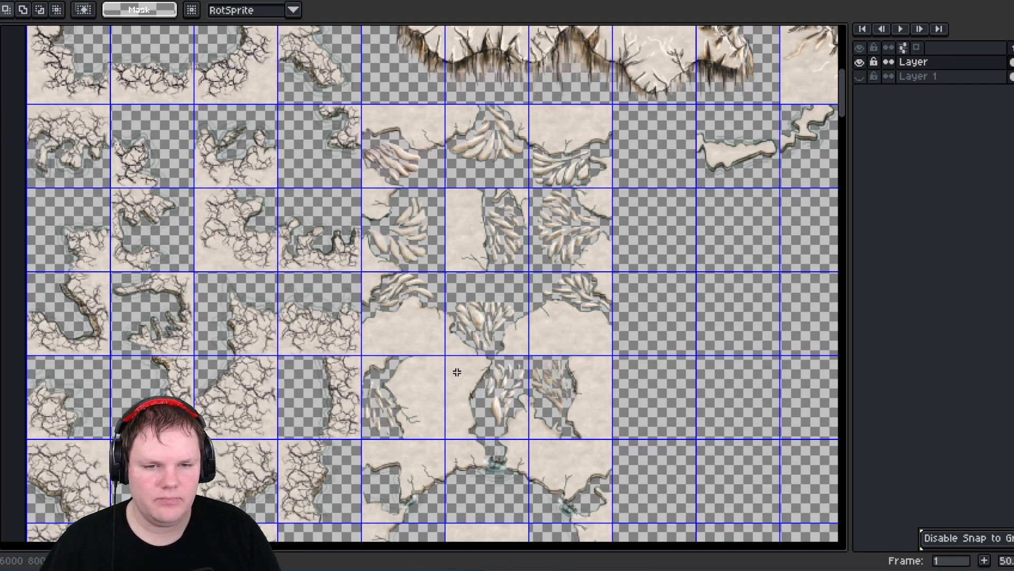
middle_drag(312, 382, 234, 366)
drag(463, 318, 517, 393)
middle_drag(461, 310, 273, 297)
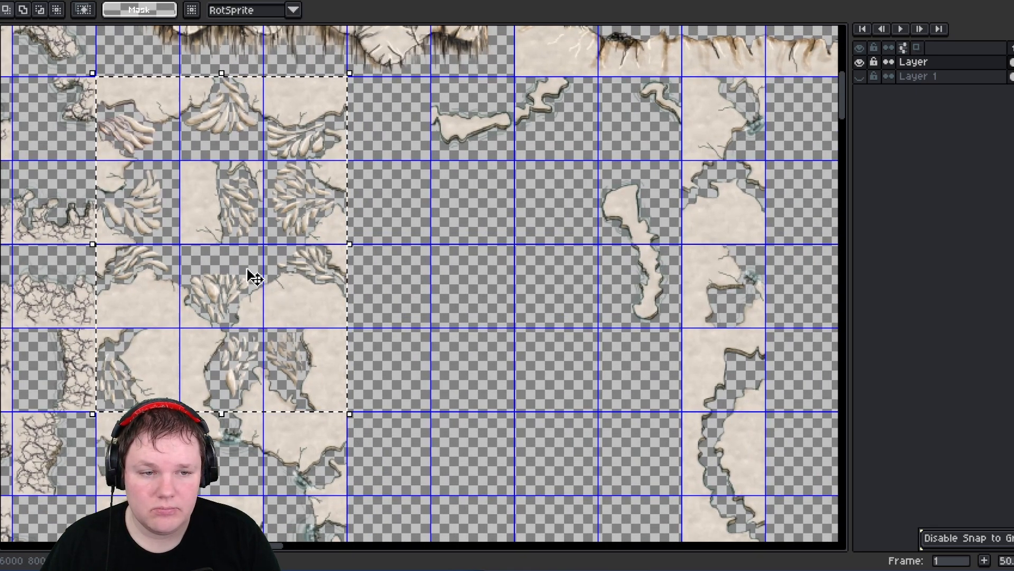
click(451, 276)
middle_drag(450, 273, 675, 300)
middle_drag(288, 202, 394, 132)
middle_drag(520, 380, 551, 70)
middle_drag(662, 291, 372, 227)
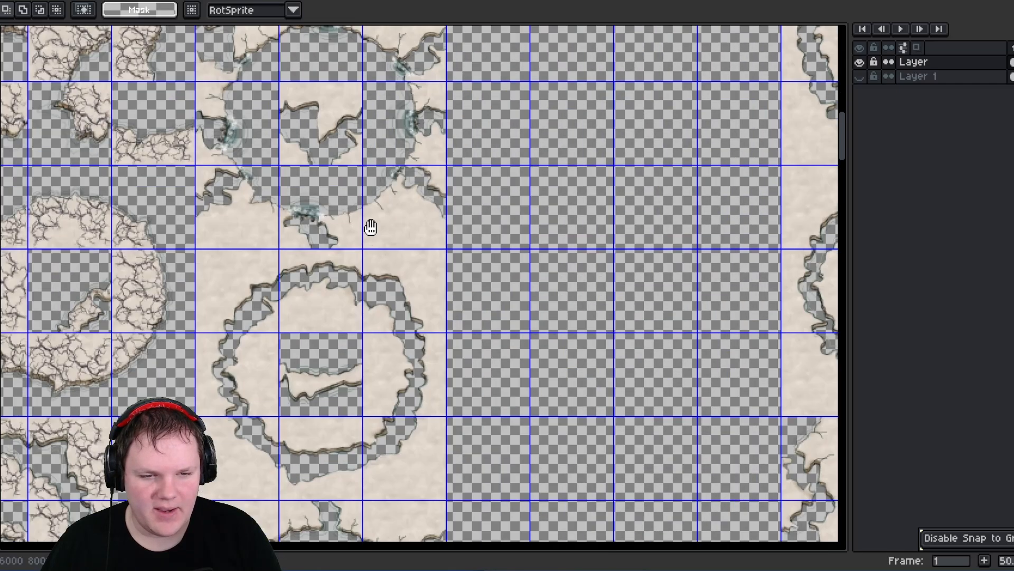
- Look over the ring-shaped and cracked-edge land pieces across the sheet
middle_drag(393, 266, 418, 184)
middle_drag(390, 344, 422, 189)
middle_drag(404, 286, 422, 199)
middle_drag(391, 354, 412, 234)
middle_drag(373, 304, 533, 265)
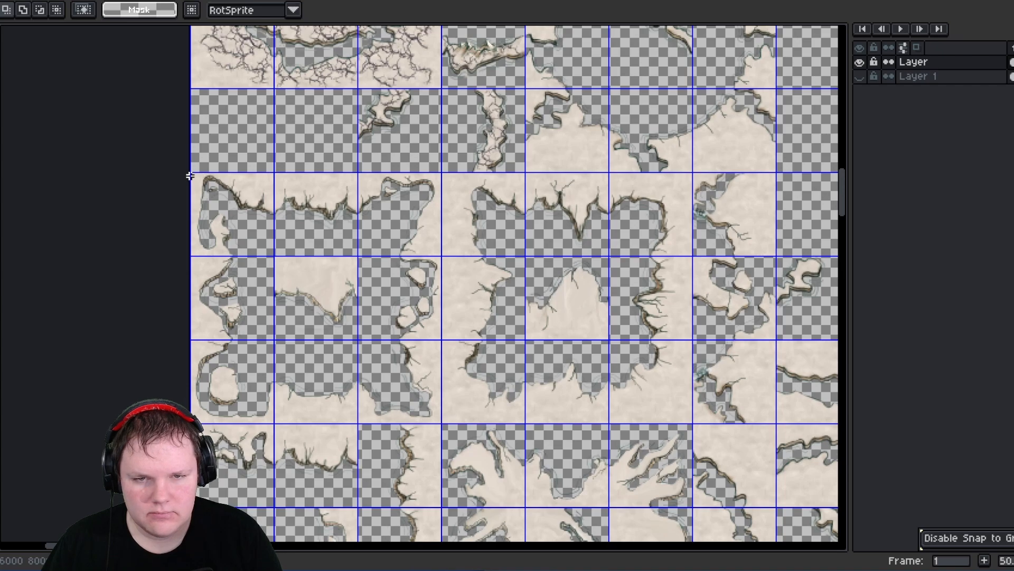
middle_drag(353, 255, 333, 339)
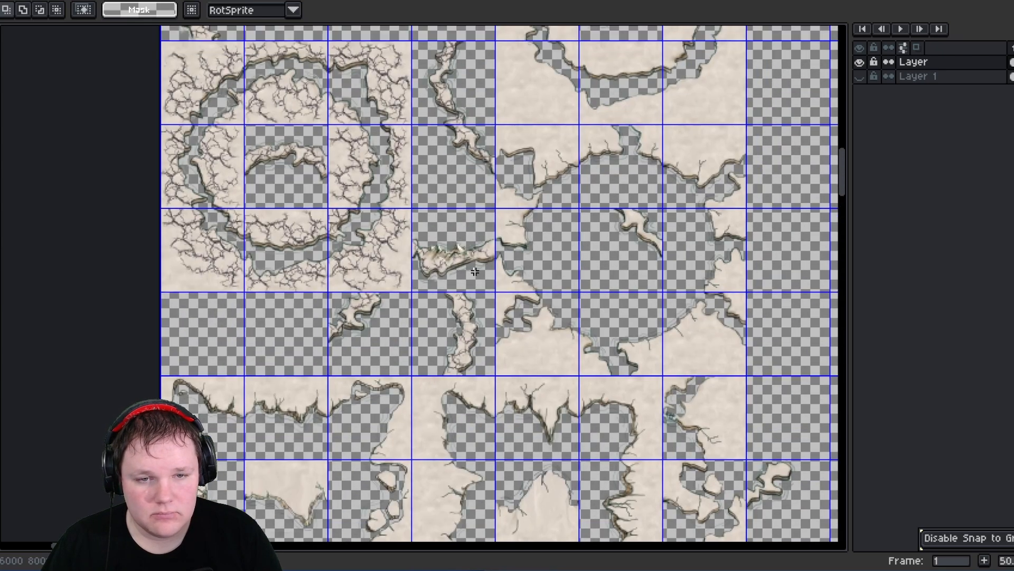
scroll(482, 270, up, 5)
scroll(471, 262, down, 6)
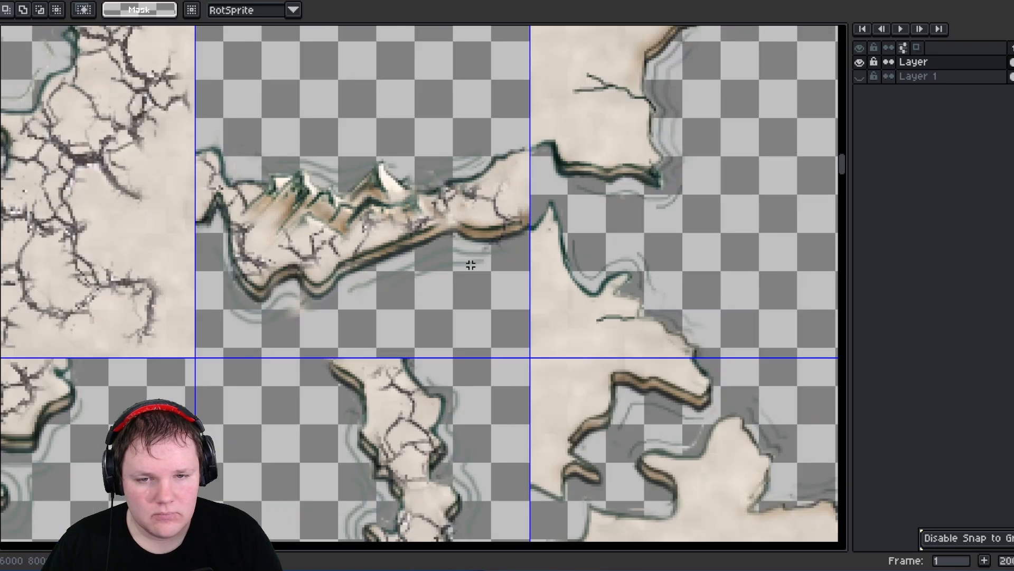
scroll(438, 211, up, 4)
scroll(441, 205, down, 3)
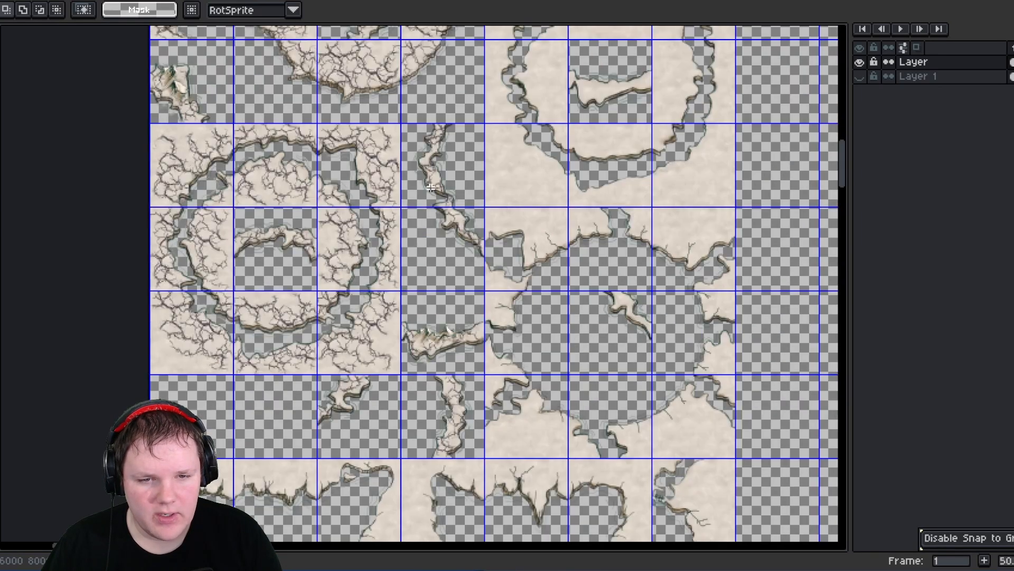
middle_drag(423, 121, 476, 338)
scroll(227, 287, up, 1)
scroll(276, 166, up, 1)
scroll(517, 345, down, 5)
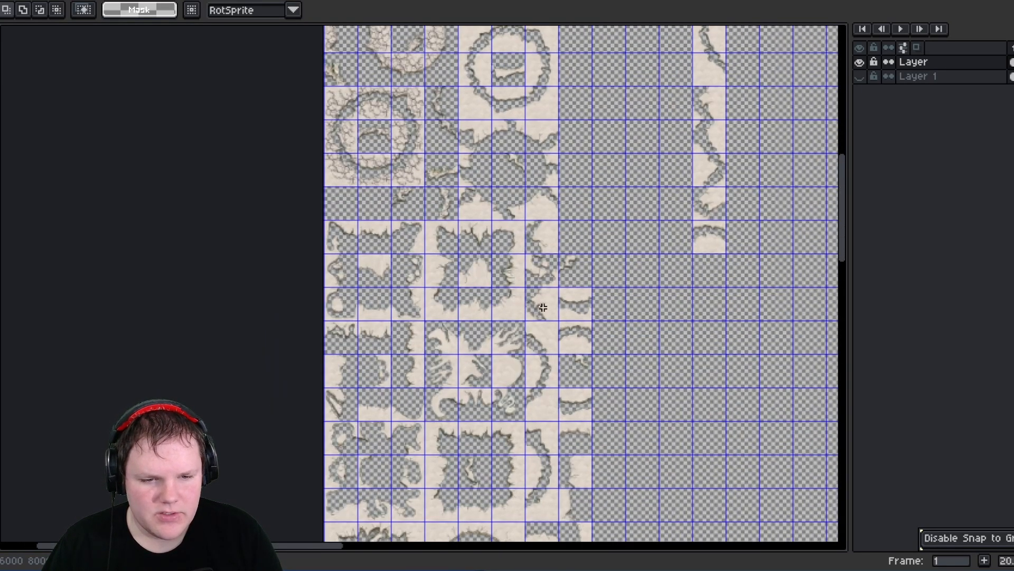
scroll(568, 280, up, 3)
- Examine the small mountain island fragments closely
middle_drag(413, 506, 435, 233)
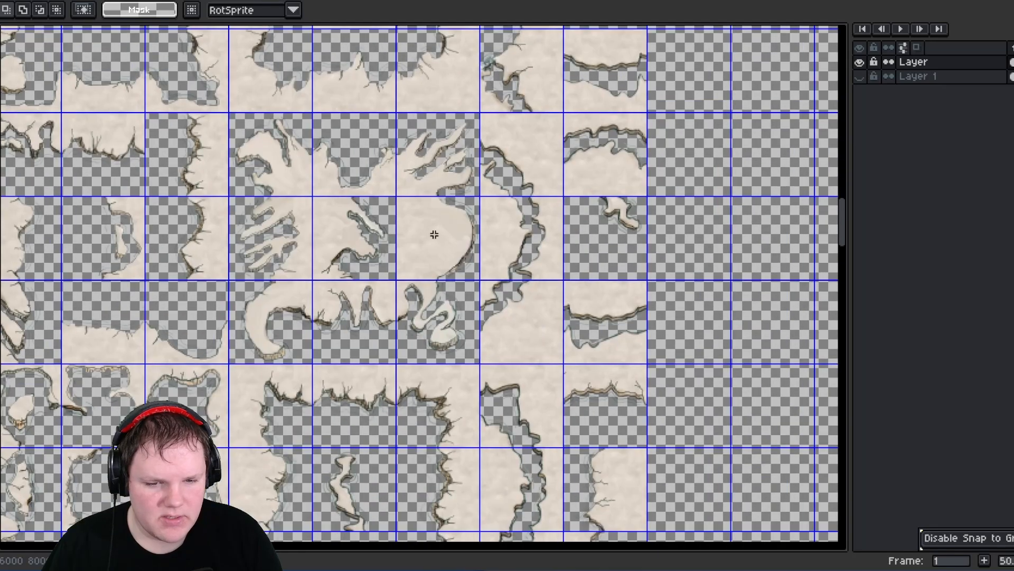
middle_drag(398, 470, 412, 260)
mouse_move(369, 447)
middle_down()
mouse_move(376, 330)
mouse_move(518, 239)
middle_up()
mouse_move(451, 358)
middle_down()
mouse_move(356, 160)
mouse_move(394, 174)
middle_up()
middle_drag(459, 336, 454, 196)
middle_drag(428, 375, 451, 223)
scroll(565, 373, up, 4)
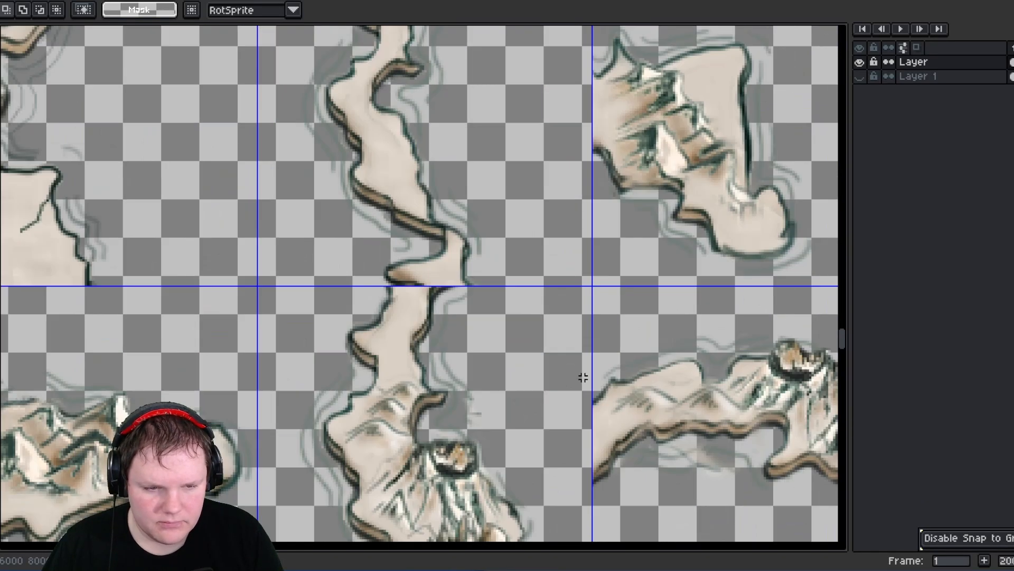
scroll(578, 377, down, 4)
middle_drag(536, 393, 571, 280)
scroll(346, 314, up, 4)
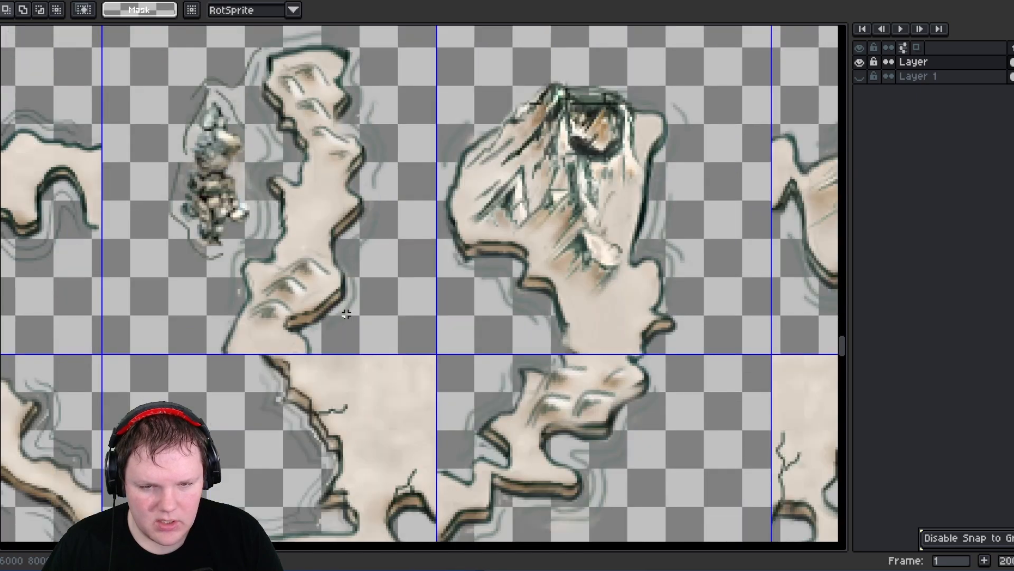
scroll(357, 307, down, 4)
middle_drag(491, 292, 442, 256)
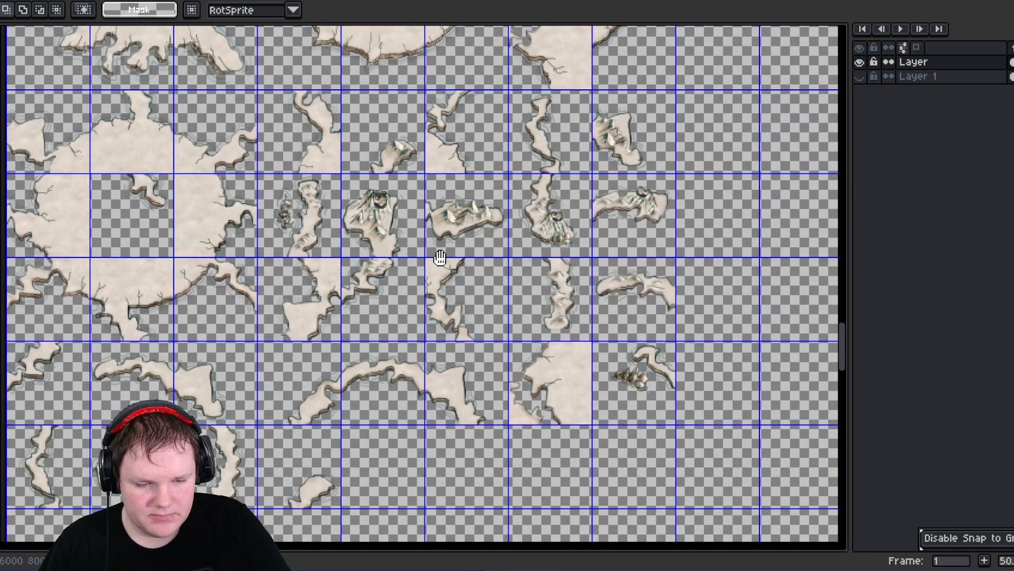
scroll(683, 420, up, 4)
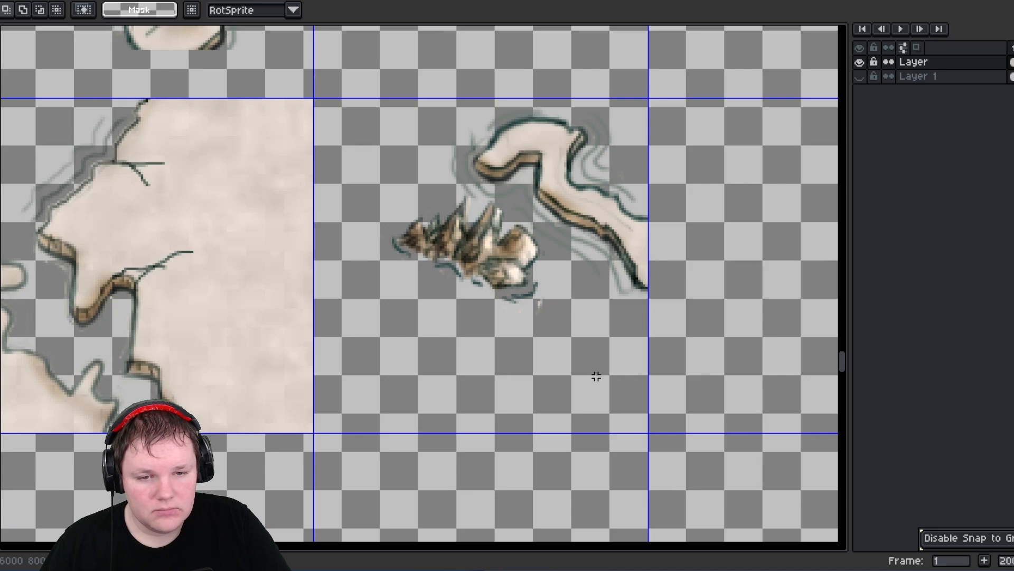
scroll(596, 376, down, 1)
middle_drag(361, 143, 370, 325)
scroll(392, 184, up, 2)
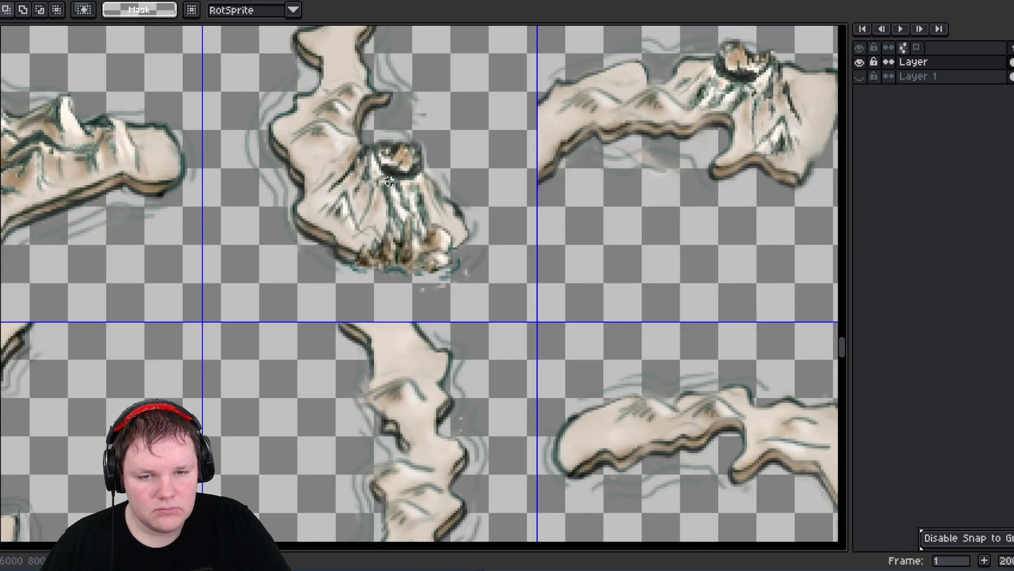
scroll(383, 205, down, 3)
middle_drag(333, 193, 350, 226)
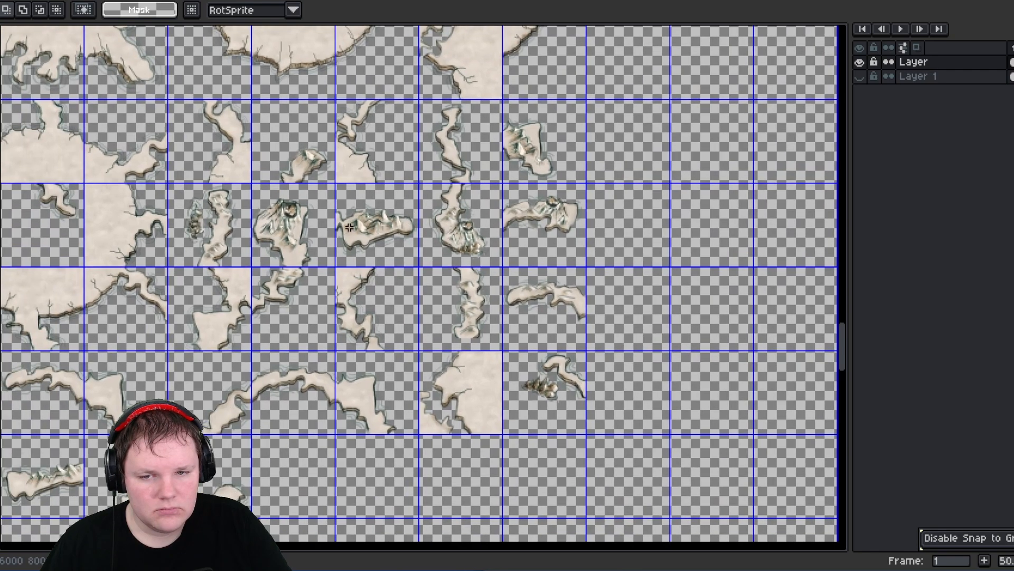
scroll(211, 233, up, 2)
scroll(211, 233, down, 2)
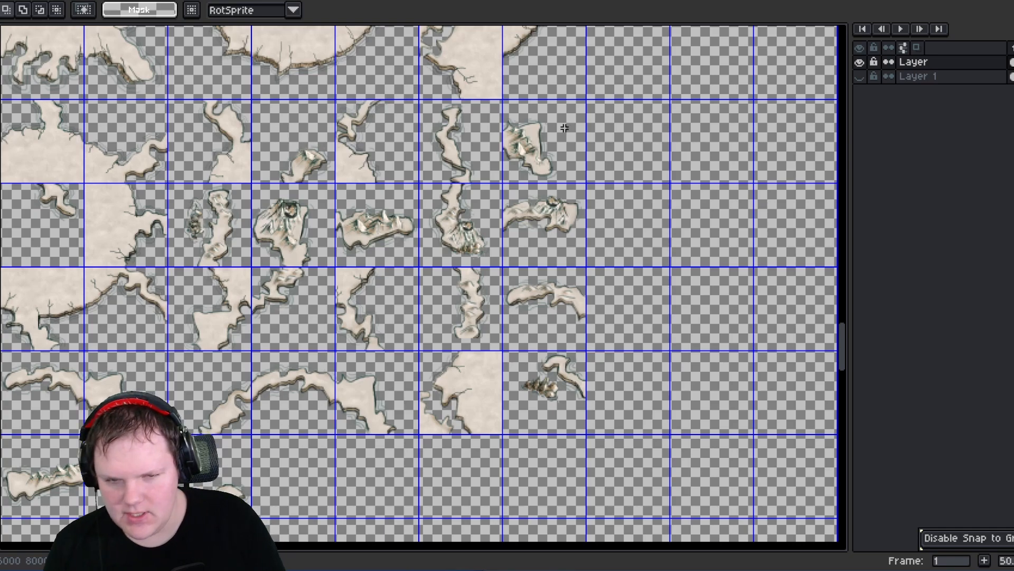
- Move the ring-shaped piece with the small inner islet two cells to the right
scroll(407, 187, down, 2)
scroll(405, 192, up, 1)
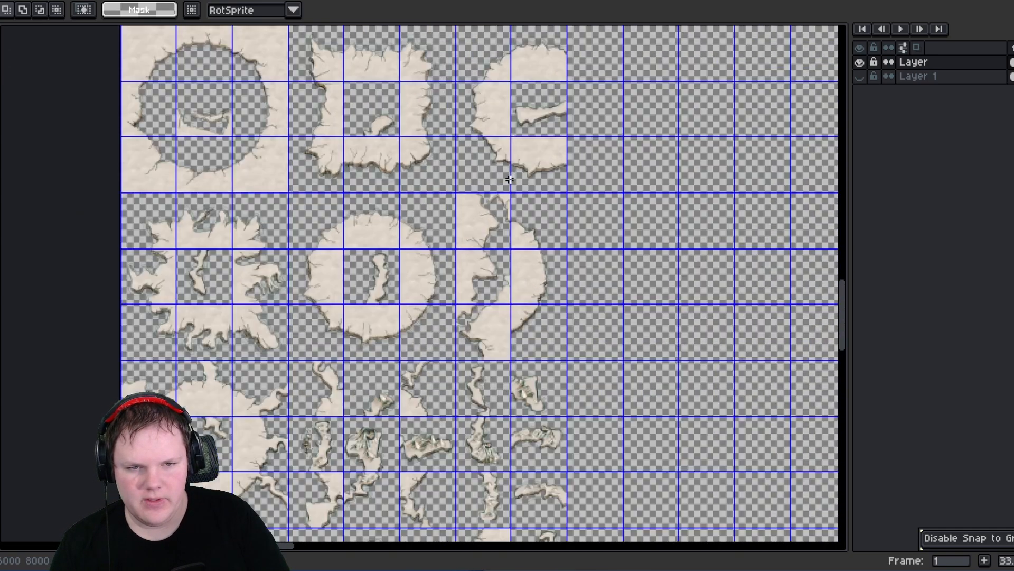
scroll(509, 179, up, 1)
middle_drag(509, 180, 484, 290)
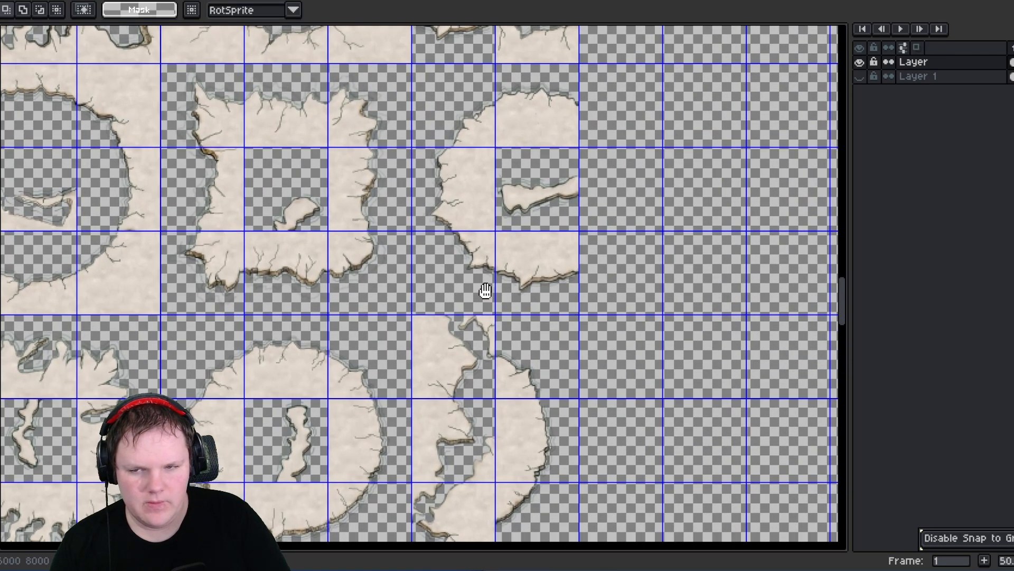
scroll(489, 288, down, 3)
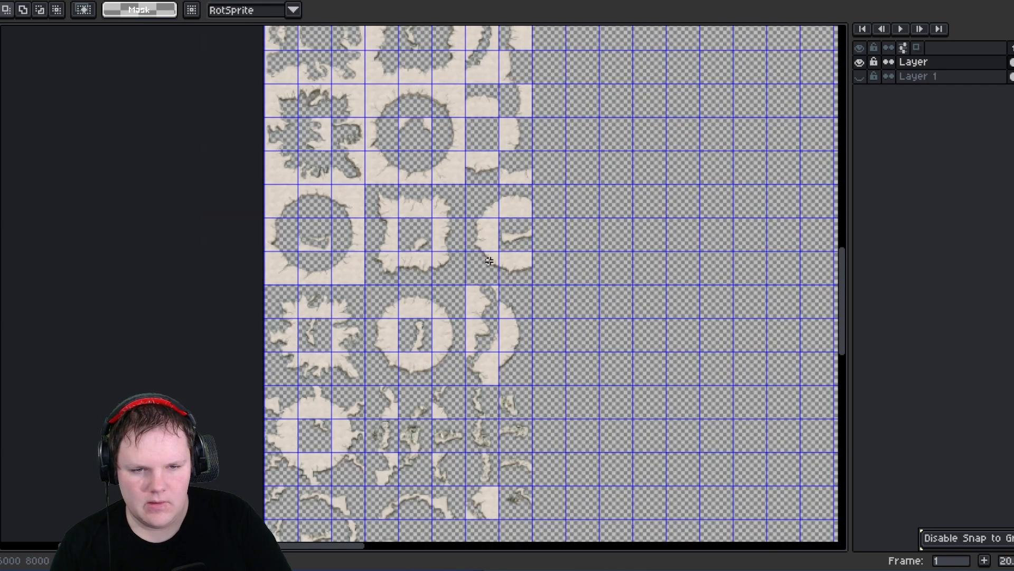
scroll(478, 198, up, 1)
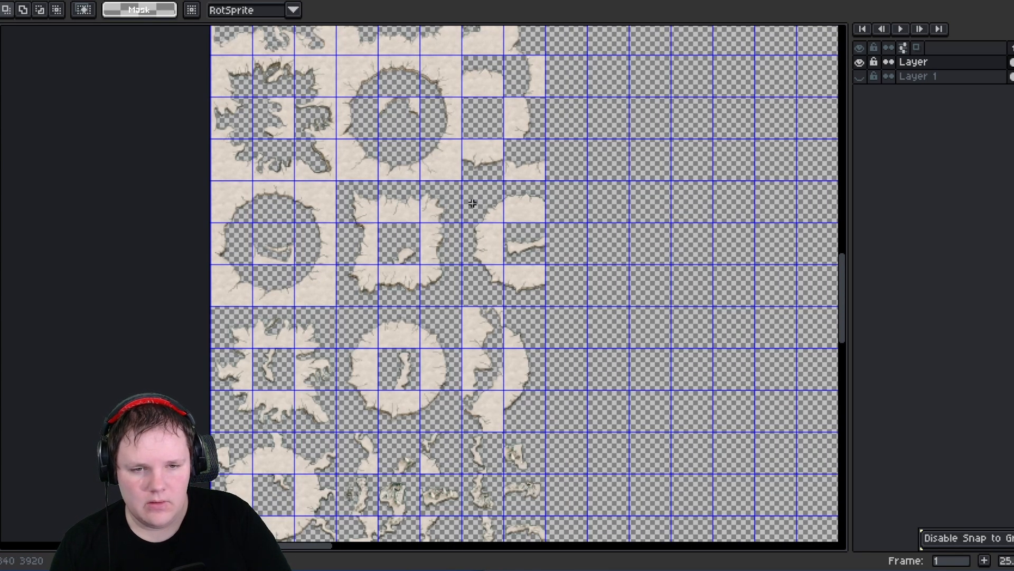
drag(473, 203, 546, 302)
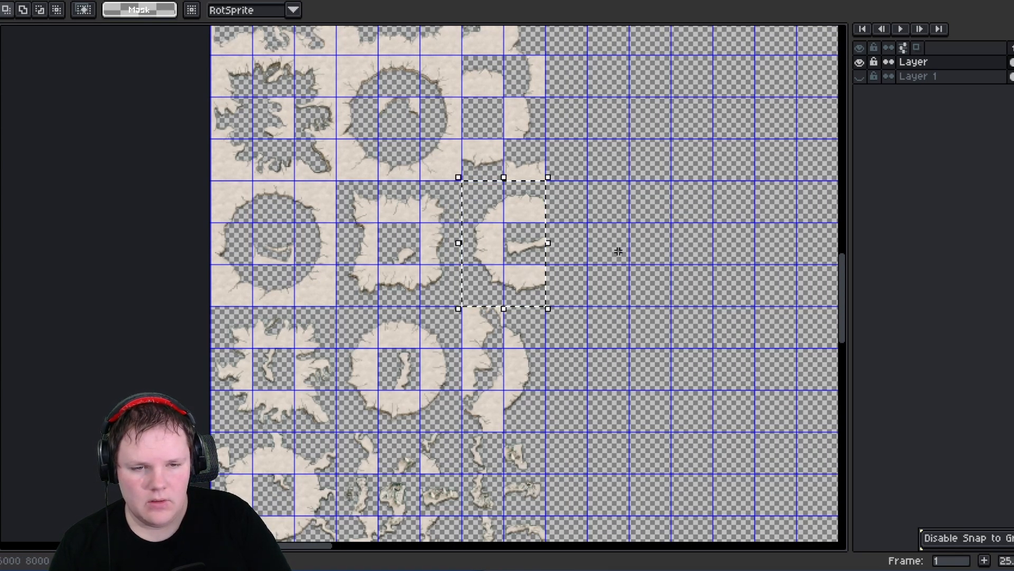
drag(510, 242, 584, 249)
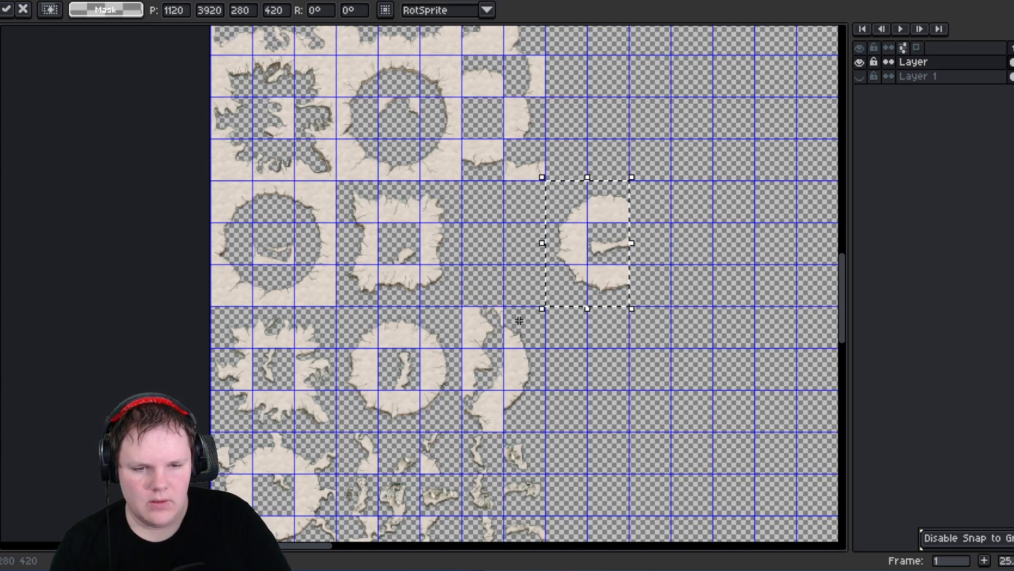
click(531, 389)
drag(531, 390, 655, 247)
middle_drag(686, 272, 543, 309)
click(608, 300)
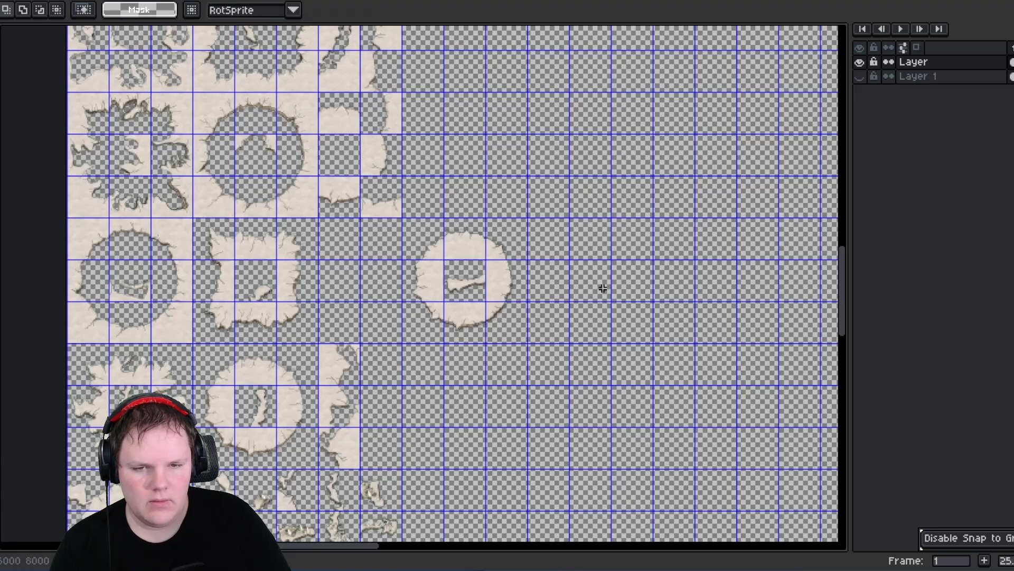
- Move the small island fragment cells one by one into the empty cells right of the sheet, fitting them together
scroll(599, 281, up, 1)
middle_drag(361, 199, 400, 340)
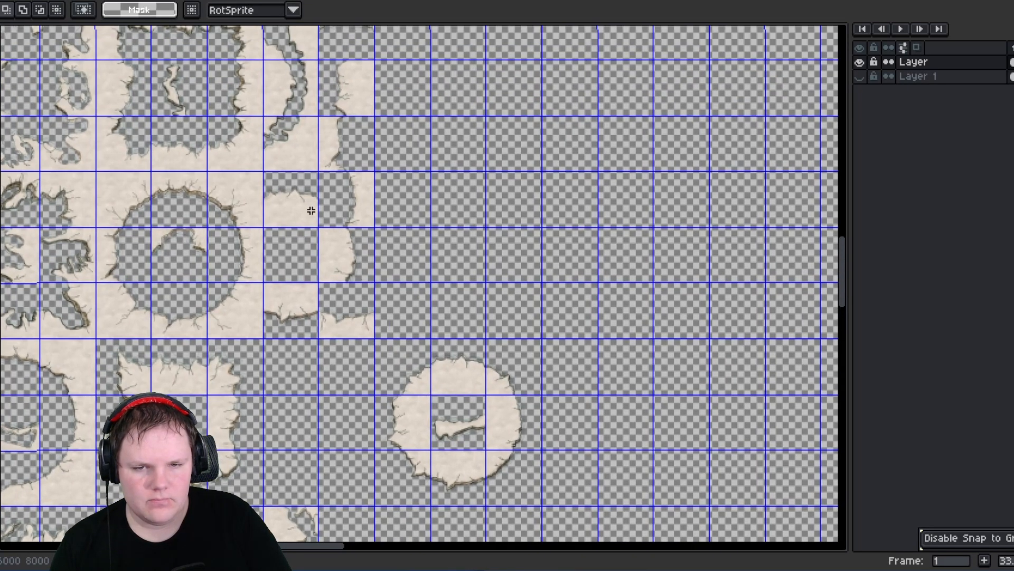
drag(334, 249, 346, 267)
drag(349, 264, 519, 260)
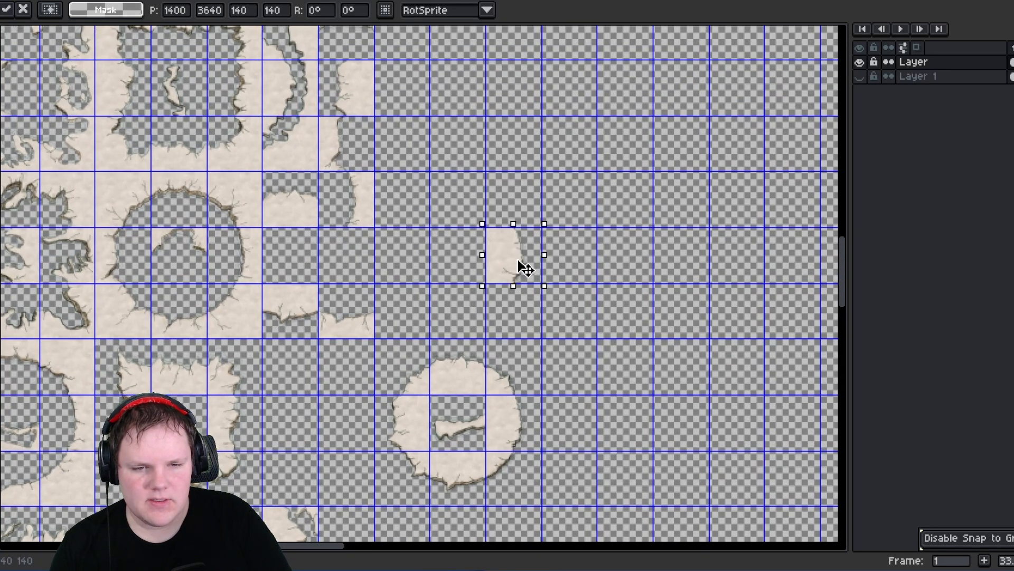
mouse_move(280, 192)
mouse_down()
mouse_move(306, 220)
mouse_move(453, 204)
mouse_up()
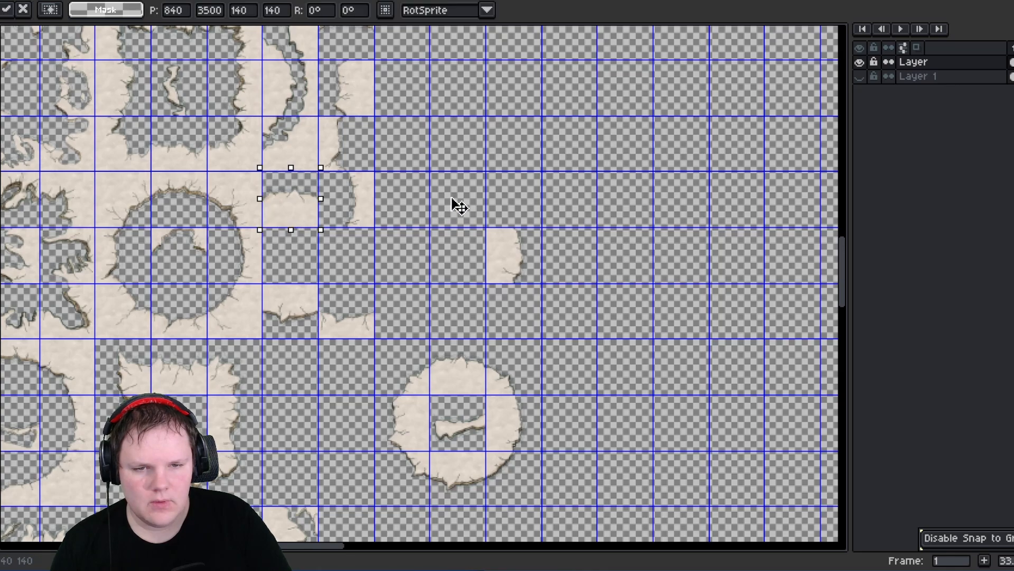
drag(339, 306, 545, 219)
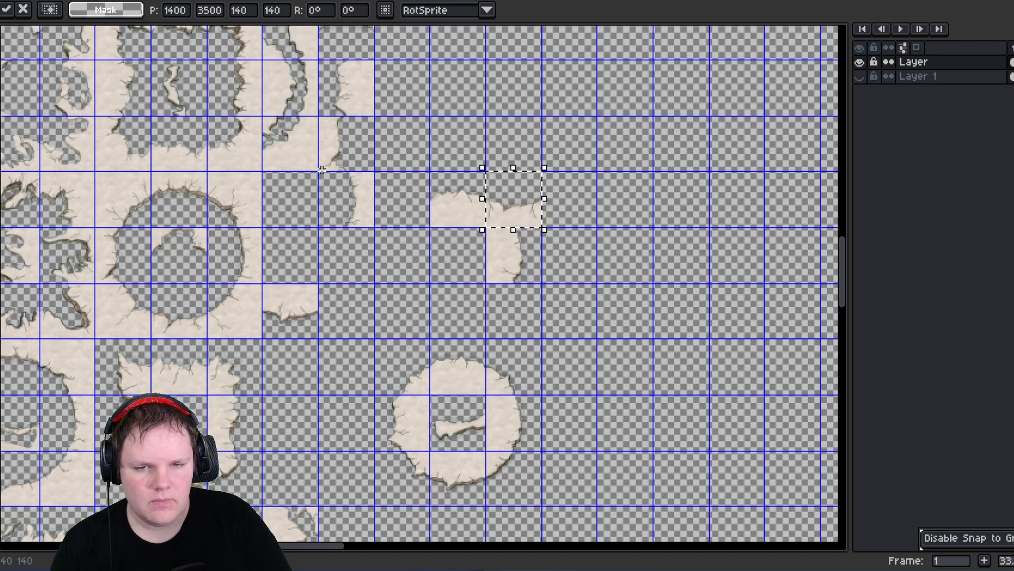
mouse_move(324, 175)
mouse_down()
mouse_move(410, 279)
mouse_move(498, 297)
mouse_up()
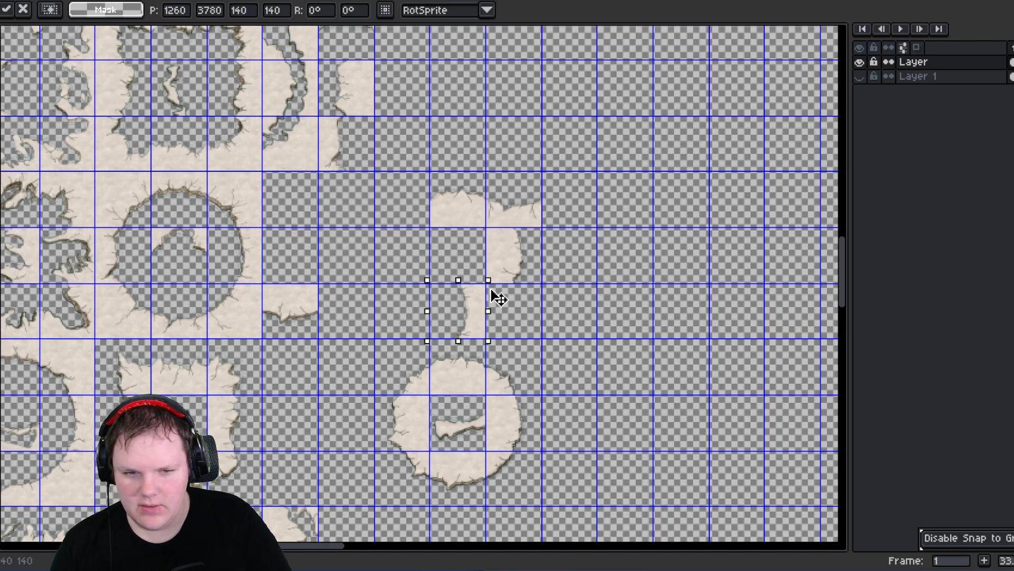
drag(431, 276, 423, 313)
mouse_move(278, 294)
mouse_down()
mouse_move(314, 335)
mouse_move(410, 244)
mouse_move(467, 326)
mouse_up()
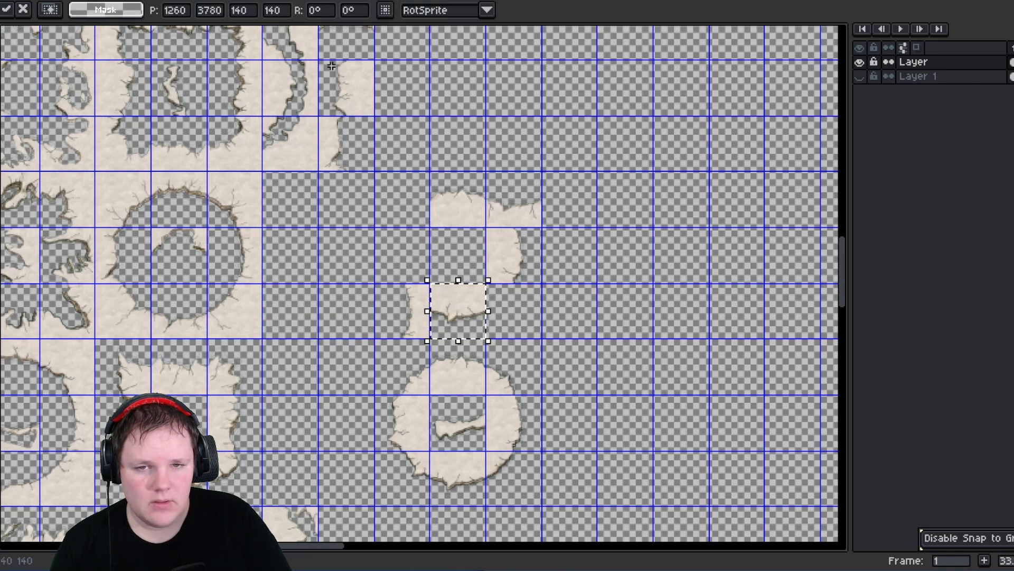
- Move the remaining fragments alongside them to complete the cross-shaped land piece
drag(329, 63, 415, 269)
click(347, 159)
drag(347, 158, 488, 290)
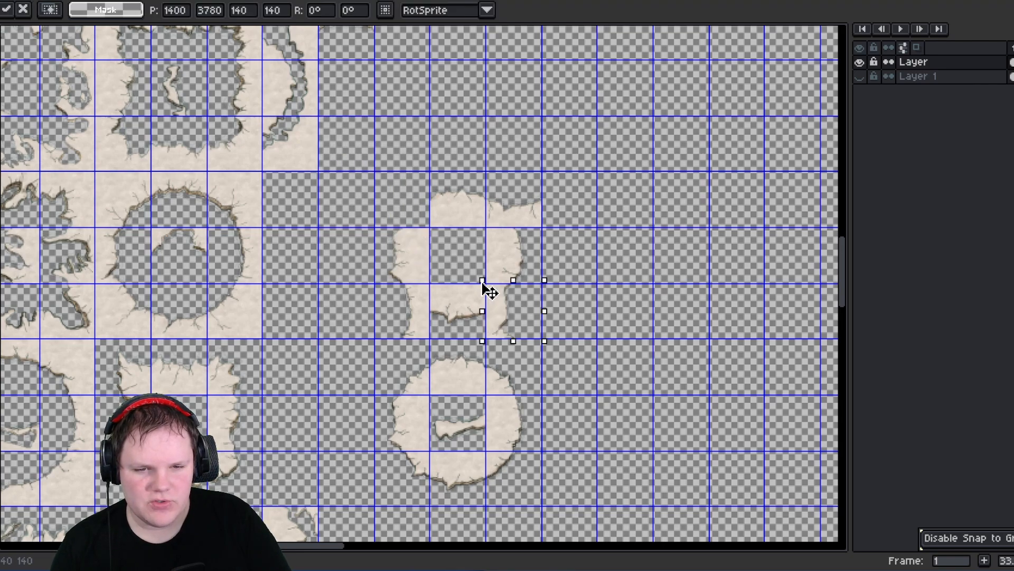
click(405, 284)
drag(422, 334, 401, 195)
middle_drag(287, 252, 492, 250)
- Reposition further fragment cells above the isolated ring piece so they join into one connected land shape
scroll(485, 322, down, 5)
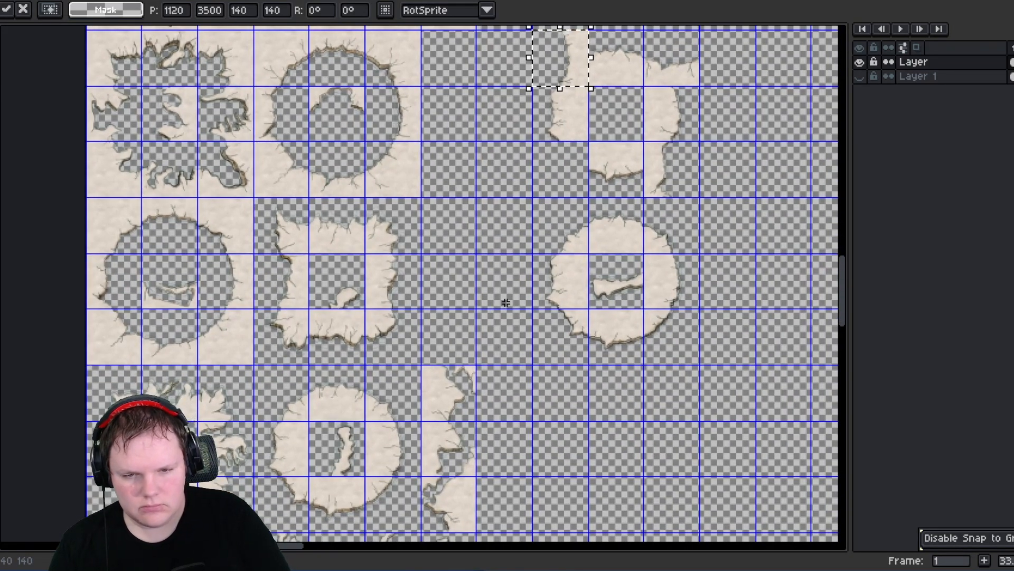
scroll(506, 299, right, 3)
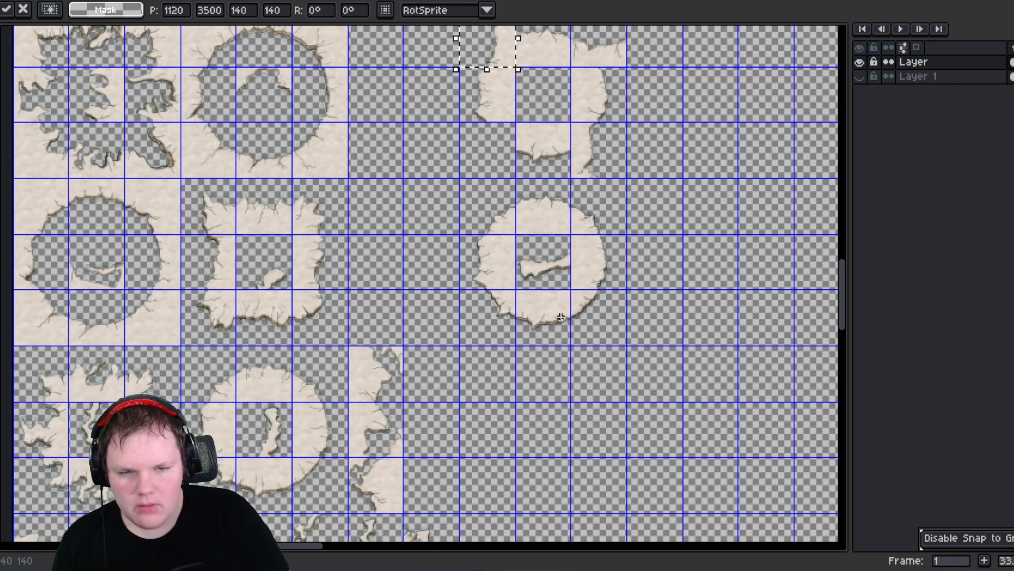
scroll(561, 317, right, 5)
scroll(584, 340, up, 1)
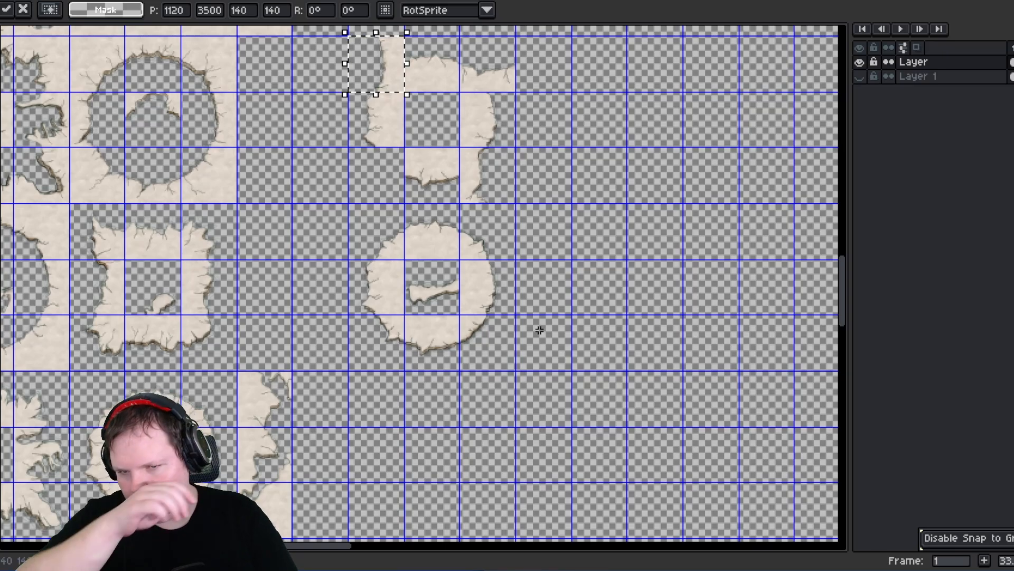
middle_drag(495, 265, 499, 398)
middle_drag(319, 333, 507, 405)
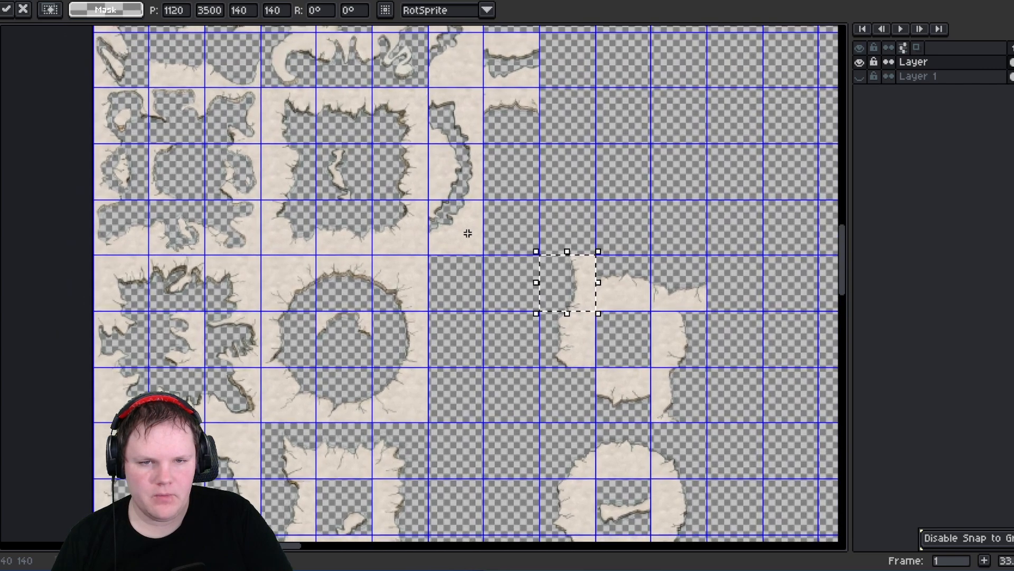
middle_drag(480, 185, 443, 285)
middle_drag(504, 262, 436, 168)
drag(417, 127, 463, 390)
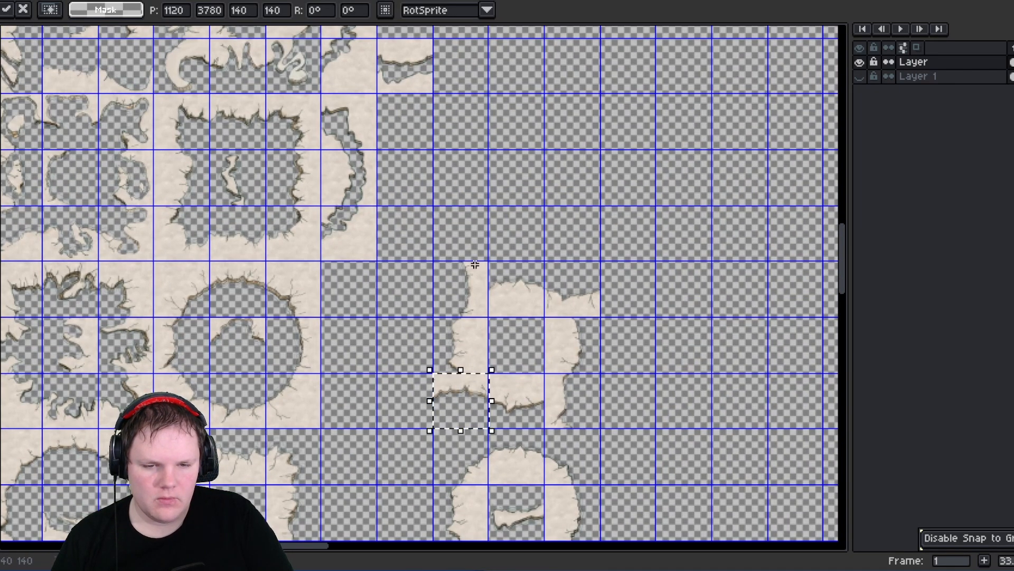
middle_drag(481, 239, 439, 406)
middle_drag(401, 290, 421, 376)
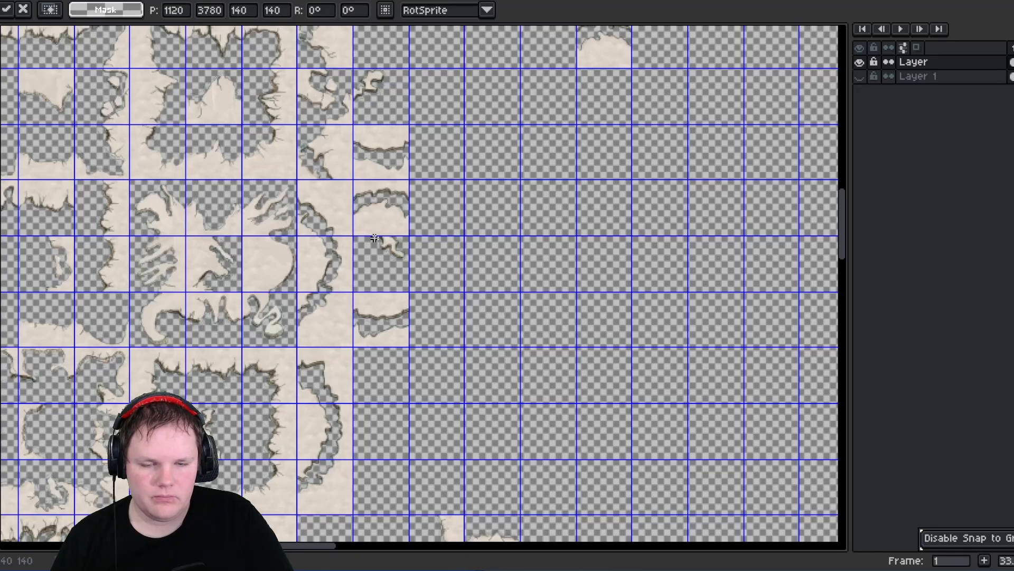
- Move the cracked edge-strip cells into a single vertical column in the empty area
mouse_move(367, 249)
mouse_down()
mouse_move(412, 289)
mouse_move(487, 311)
mouse_up()
middle_drag(404, 251, 413, 273)
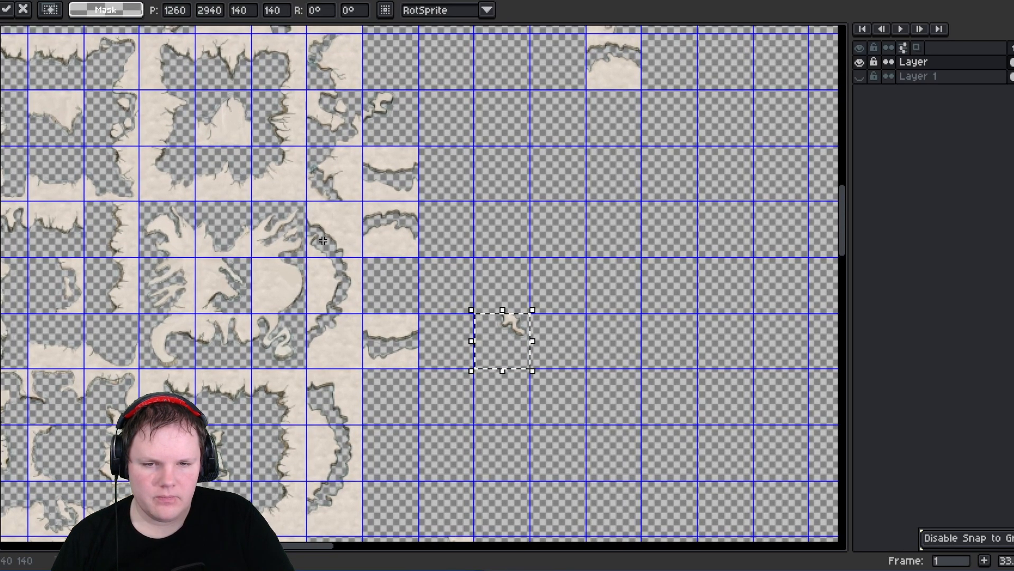
drag(316, 204, 356, 322)
drag(348, 365, 464, 306)
middle_drag(357, 339, 393, 294)
drag(357, 337, 487, 430)
mouse_move(412, 373)
middle_down()
mouse_move(407, 263)
mouse_move(417, 374)
middle_up()
middle_drag(414, 240, 395, 402)
middle_drag(538, 193, 480, 344)
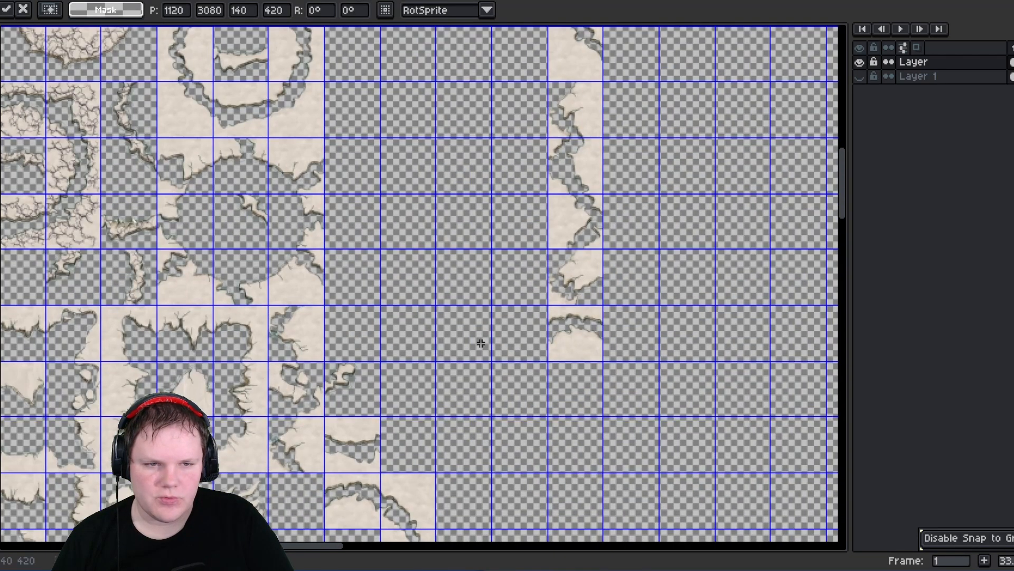
middle_drag(507, 251, 491, 318)
middle_drag(496, 229, 439, 235)
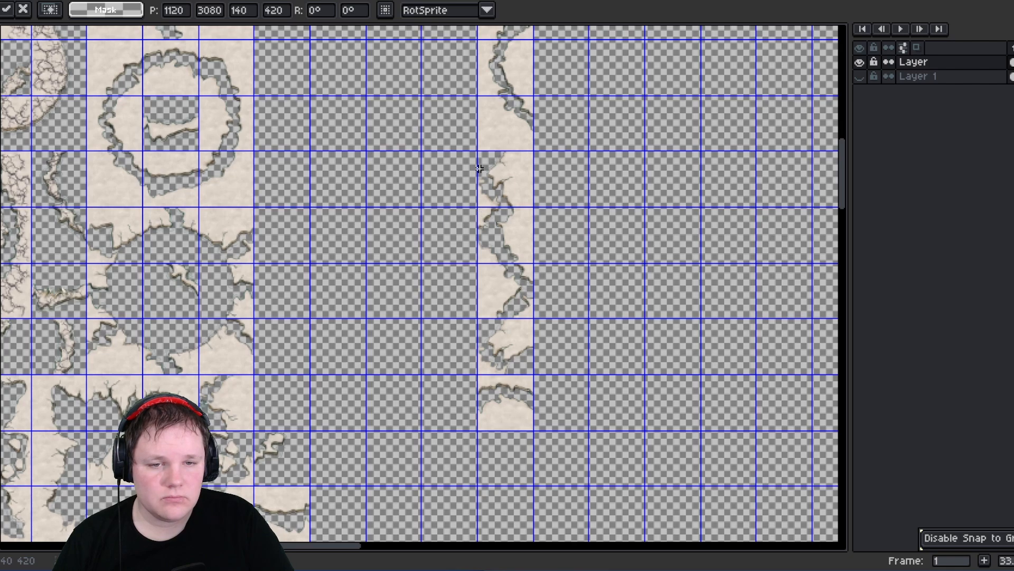
- Relocate the small island fragment cells near the edge column into empty cells lower down
scroll(479, 168, up, 4)
scroll(489, 158, down, 4)
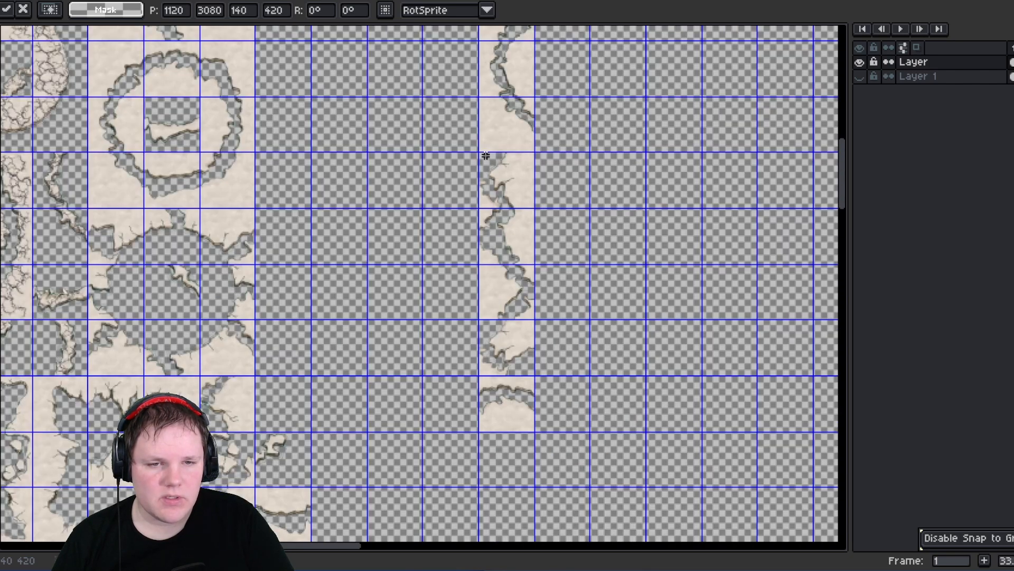
drag(486, 155, 425, 196)
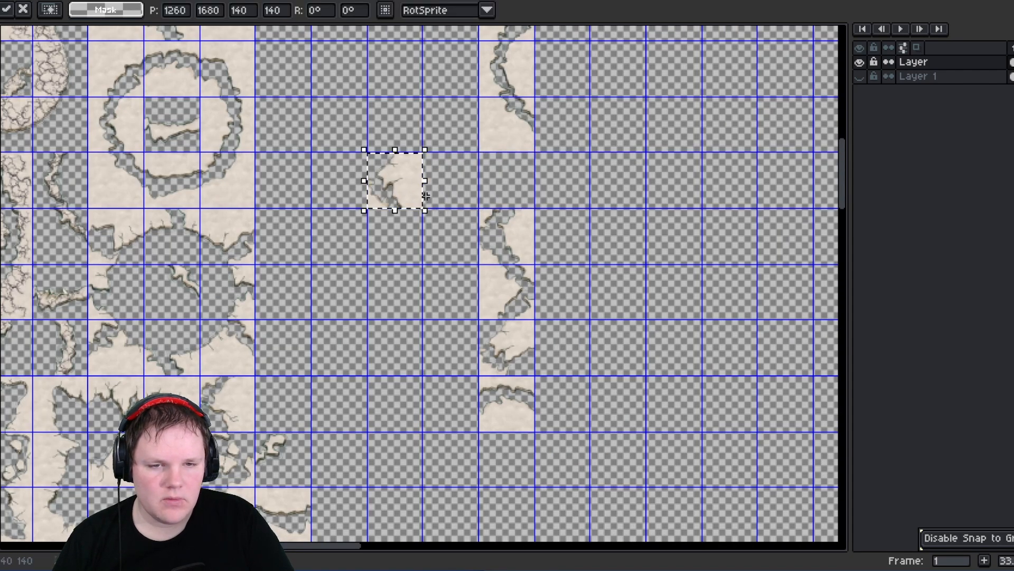
middle_drag(548, 246, 473, 428)
middle_drag(444, 211, 430, 286)
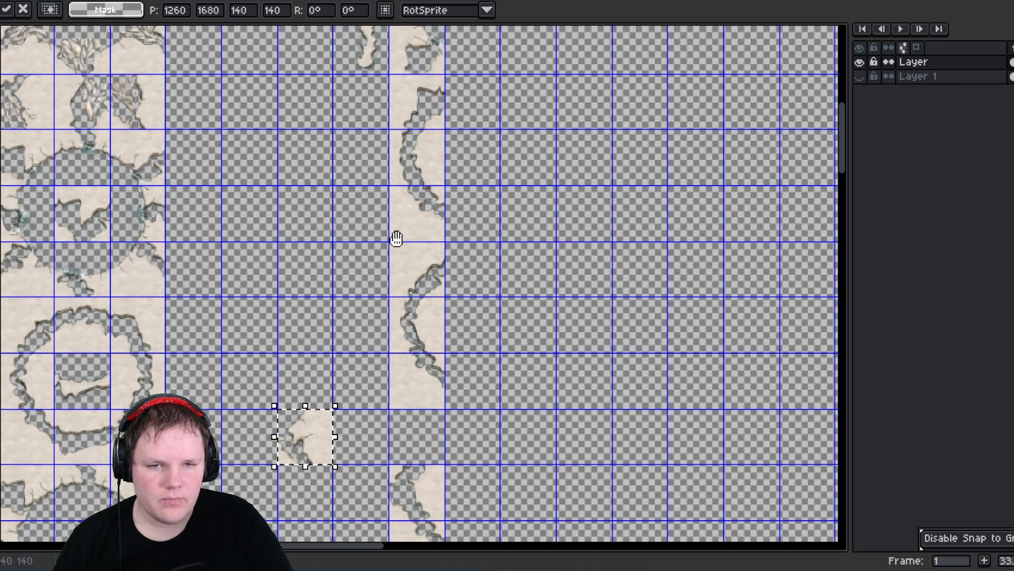
middle_drag(396, 239, 417, 369)
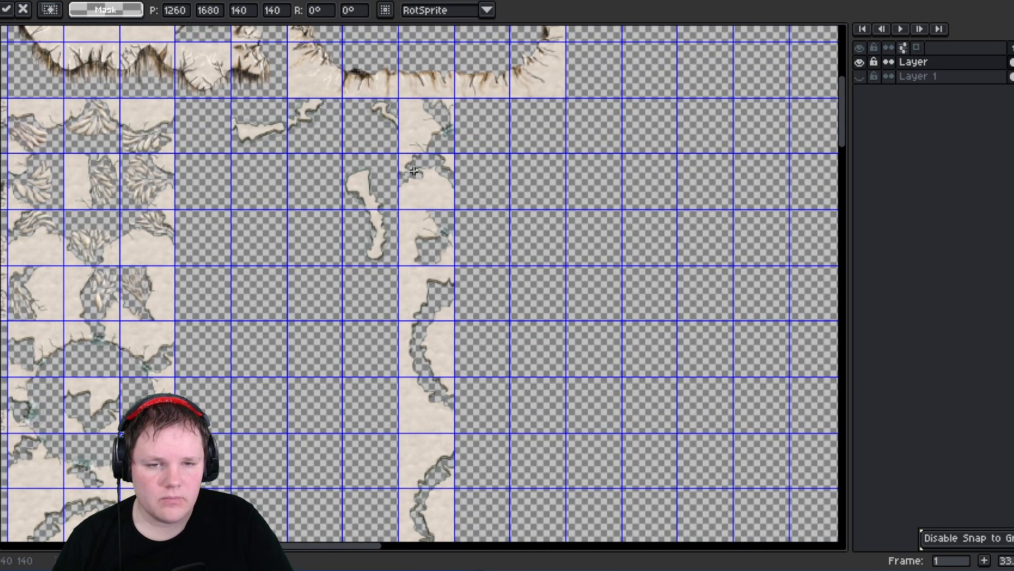
middle_drag(302, 328, 383, 229)
middle_drag(264, 313, 426, 271)
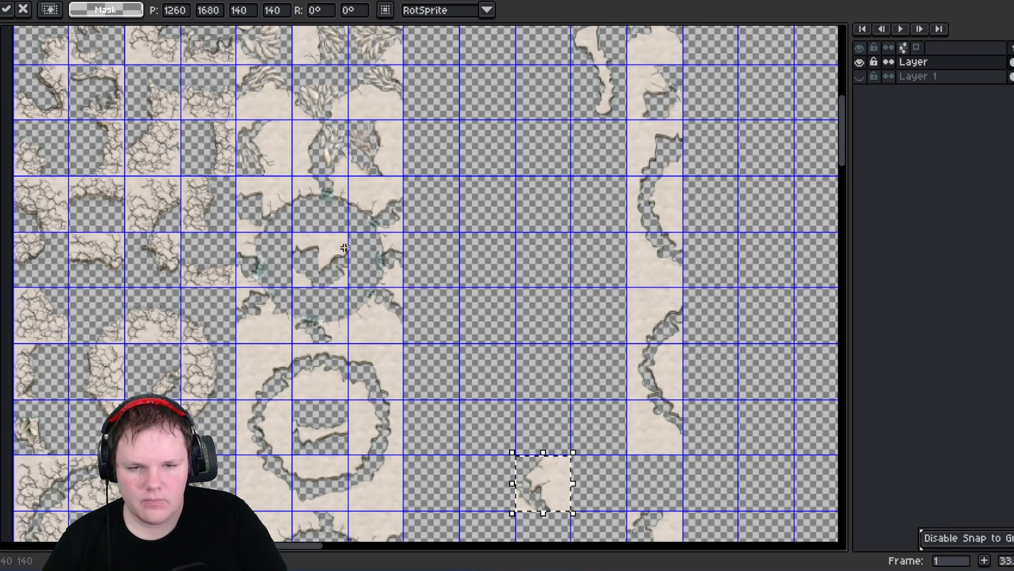
- Move more loose edge fragments into empty cells beside the ring-shaped pieces
drag(303, 240, 746, 279)
drag(572, 287, 566, 278)
middle_drag(581, 250, 475, 319)
middle_drag(554, 198, 496, 293)
click(510, 210)
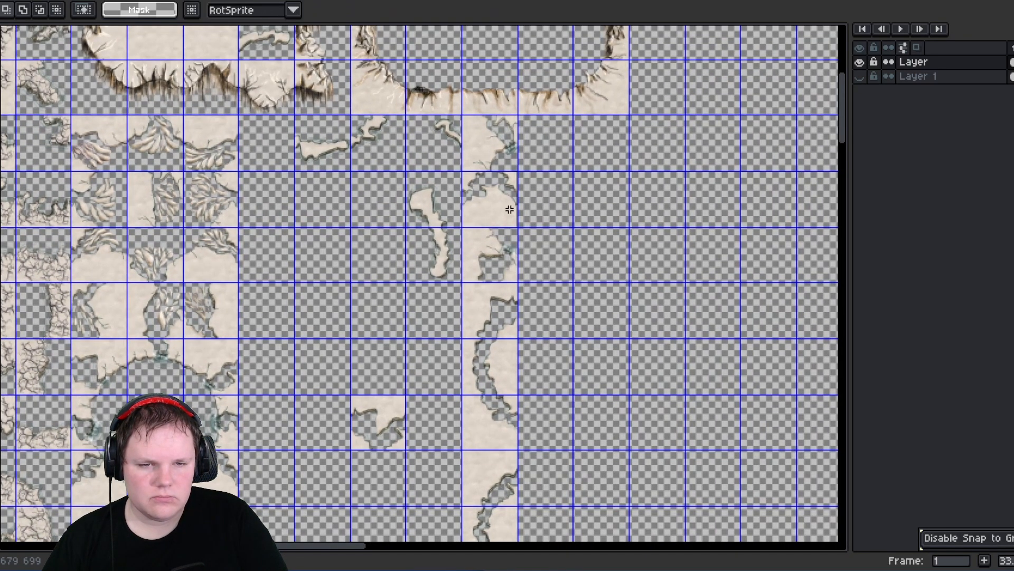
drag(510, 209, 391, 482)
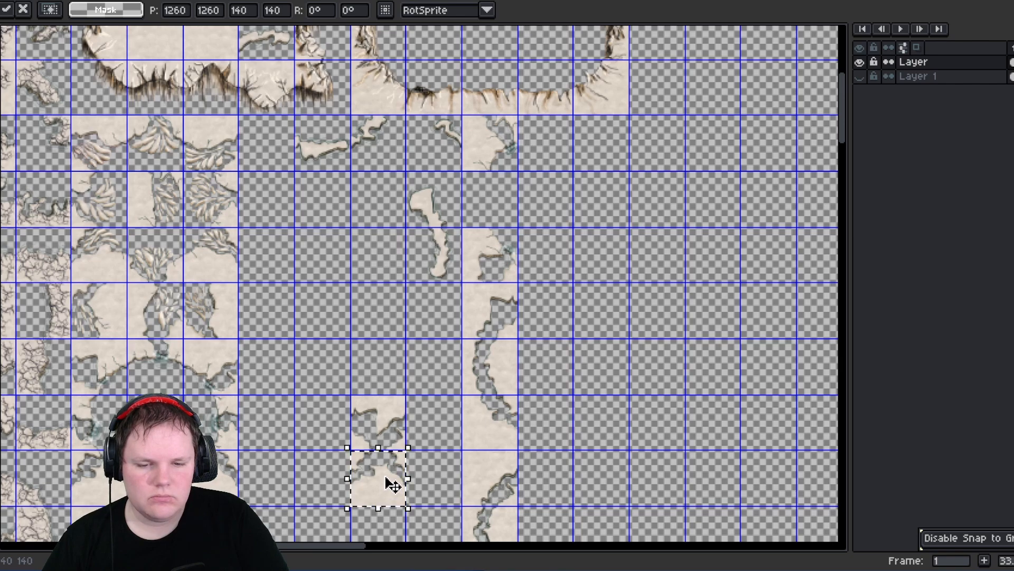
click(463, 205)
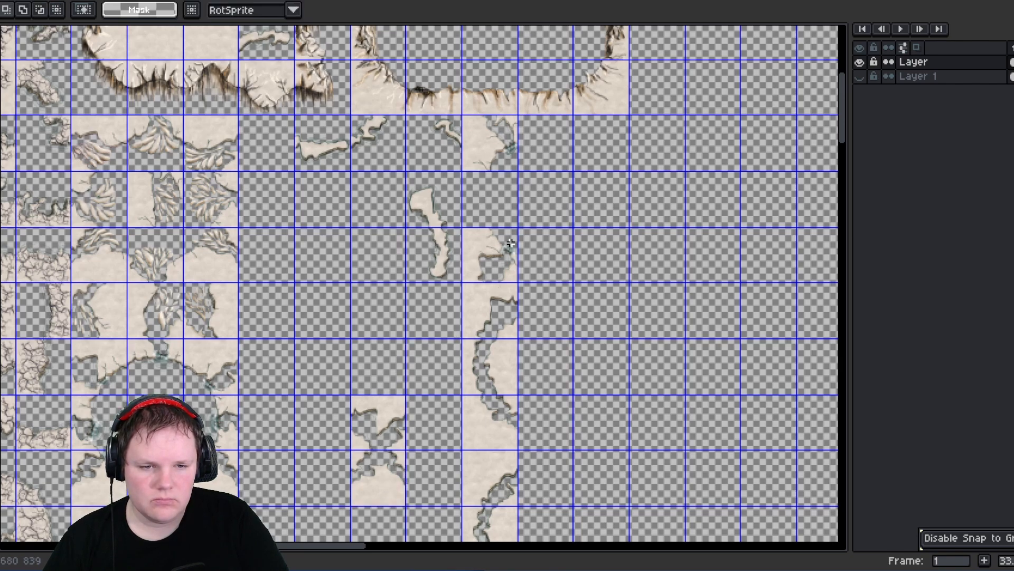
- Gather the remaining fragment cells together at the top of the edge-strip column
drag(500, 152, 498, 201)
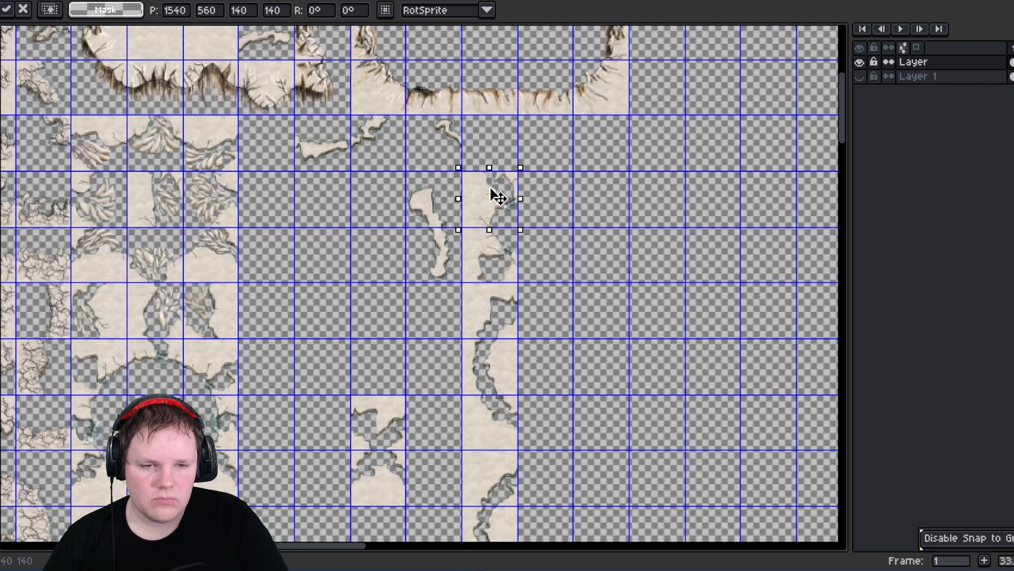
middle_drag(579, 267, 487, 236)
middle_drag(432, 271, 513, 324)
middle_drag(341, 316, 444, 114)
middle_drag(424, 433, 413, 327)
drag(424, 325, 349, 460)
drag(549, 211, 495, 89)
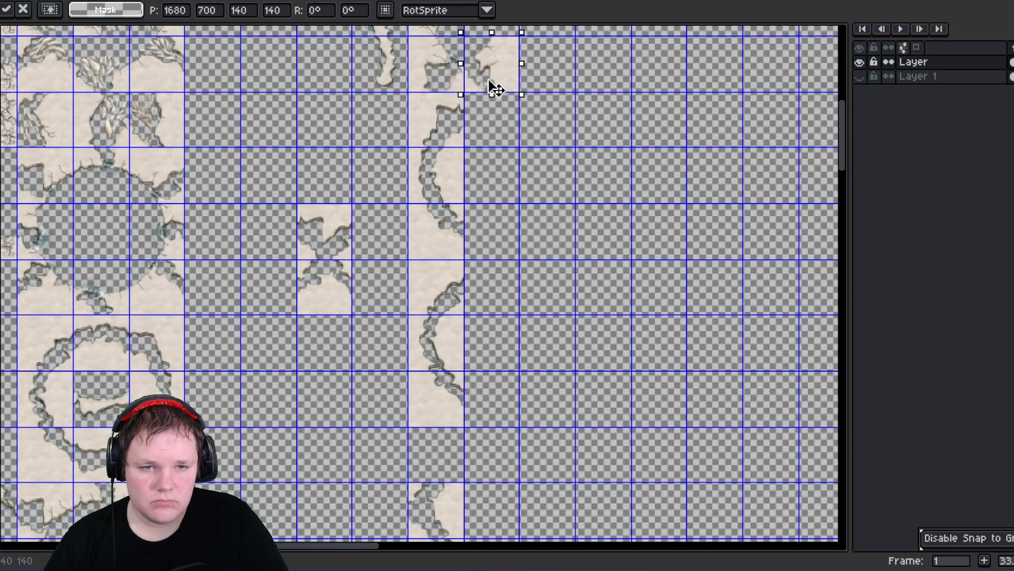
drag(566, 90, 572, 62)
middle_drag(252, 344, 528, 155)
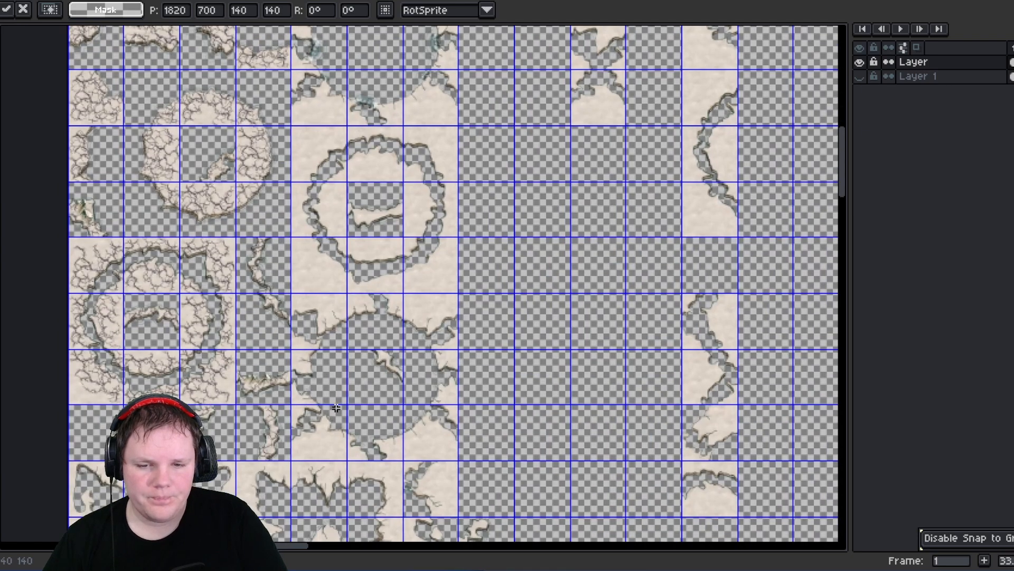
- Move the last loose fragment cells in the lower part of the sheet into empty cells
middle_drag(343, 409, 513, 242)
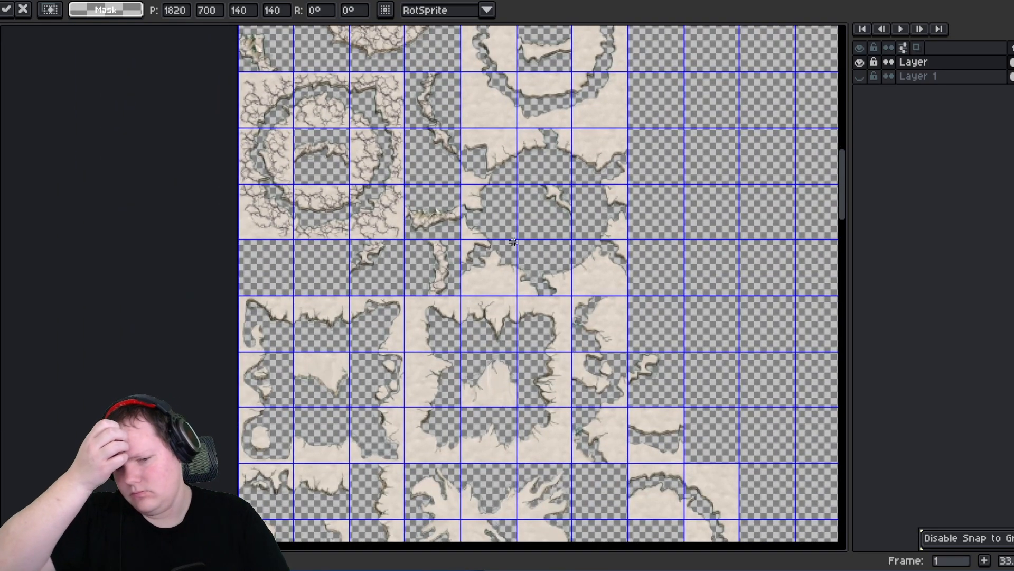
middle_drag(353, 396, 336, 291)
middle_drag(468, 422, 383, 297)
- Switch to the other sprite sheet, select its entire tile block and copy it
scroll(397, 306, down, 5)
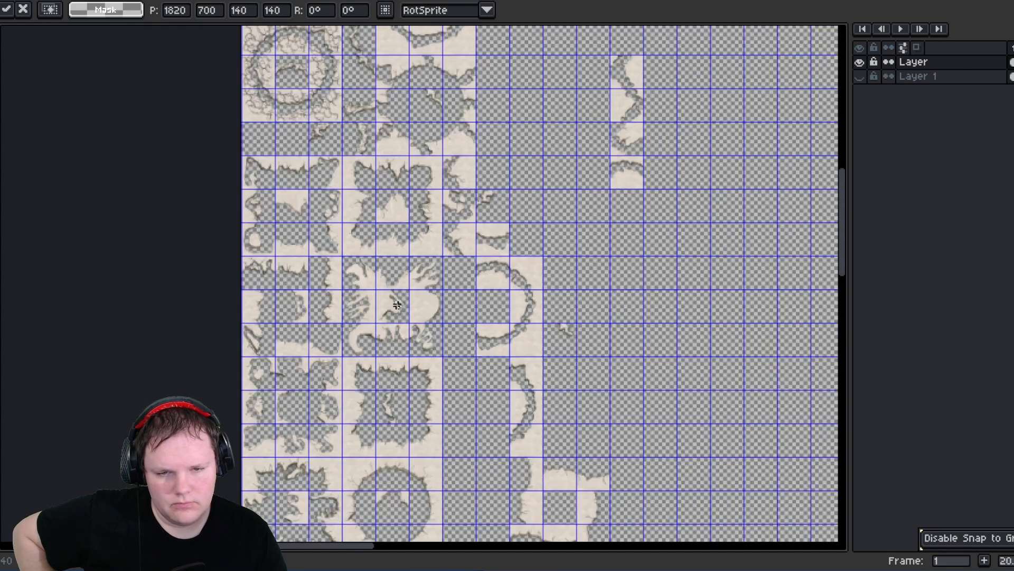
scroll(397, 305, down, 1)
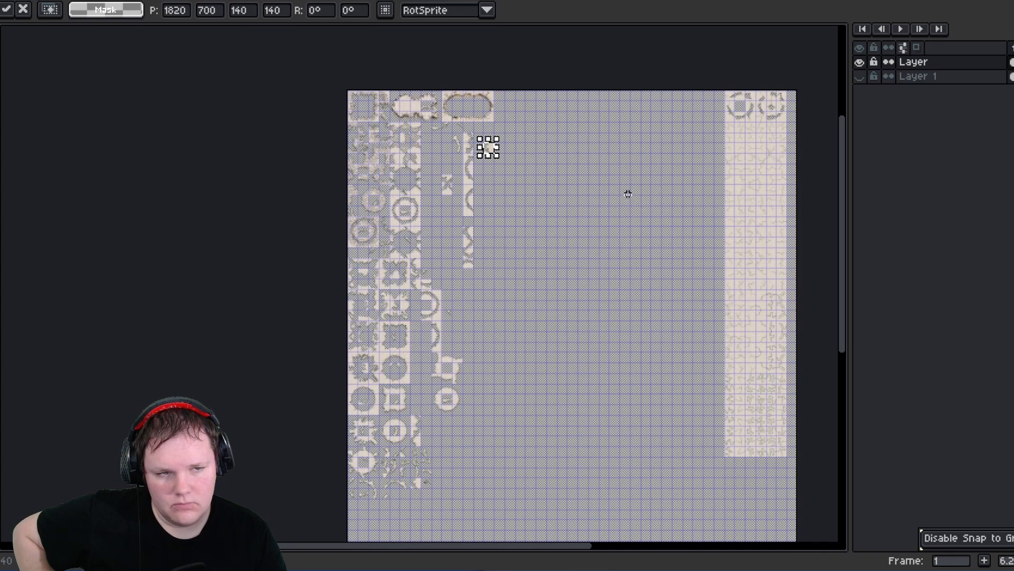
scroll(450, 141, up, 2)
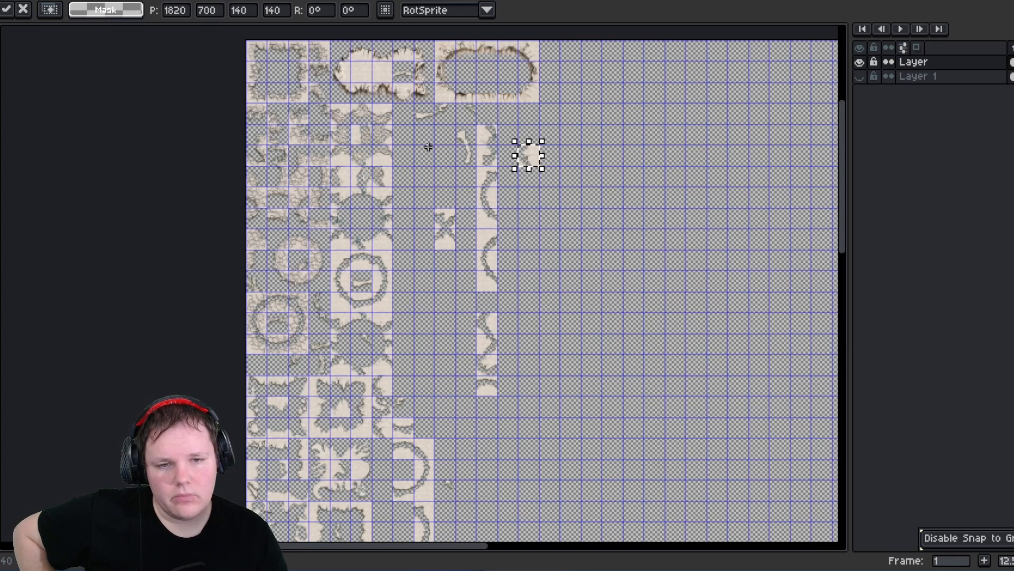
middle_drag(418, 174, 468, 247)
click(148, 0)
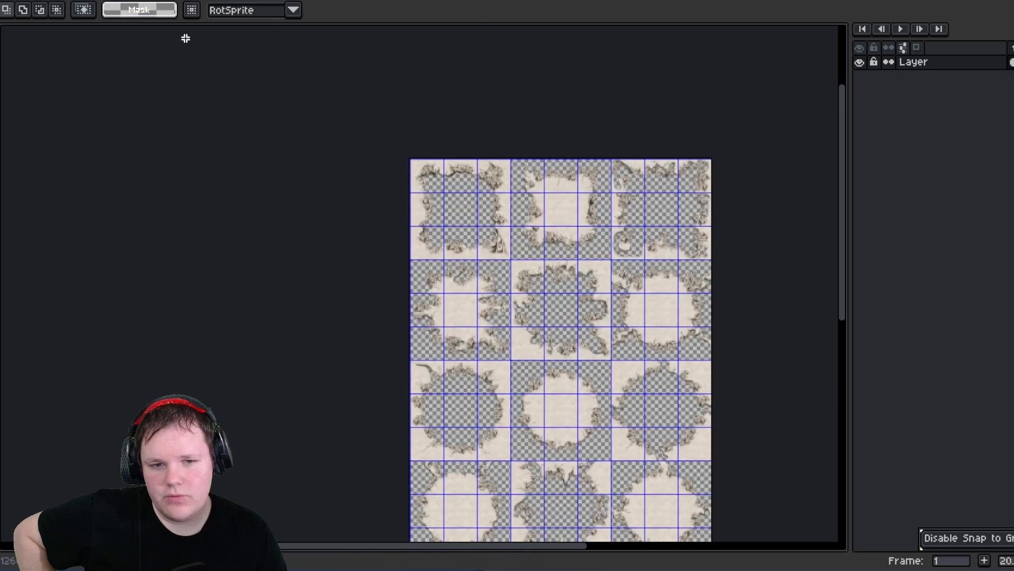
drag(409, 163, 720, 511)
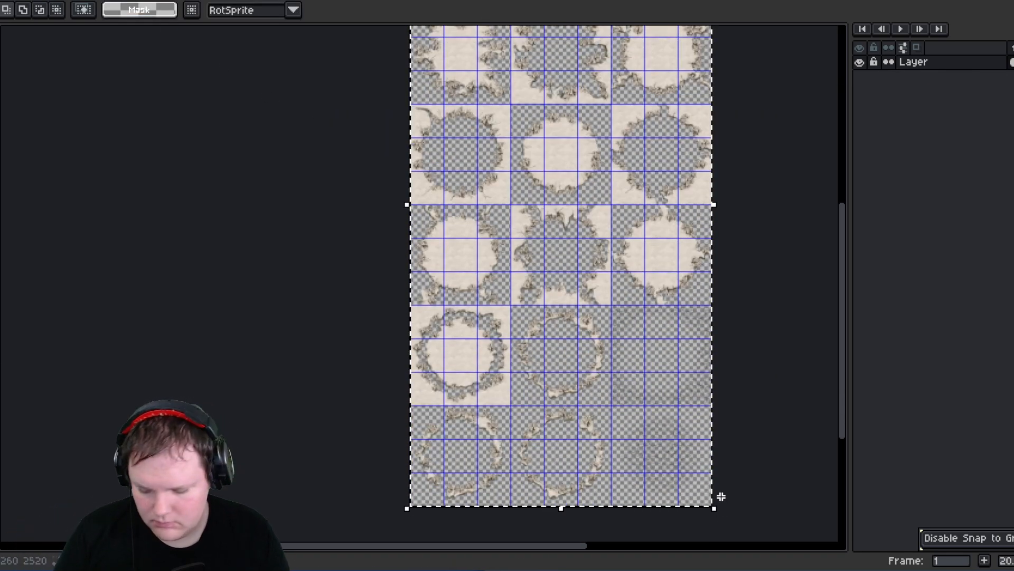
key(i)
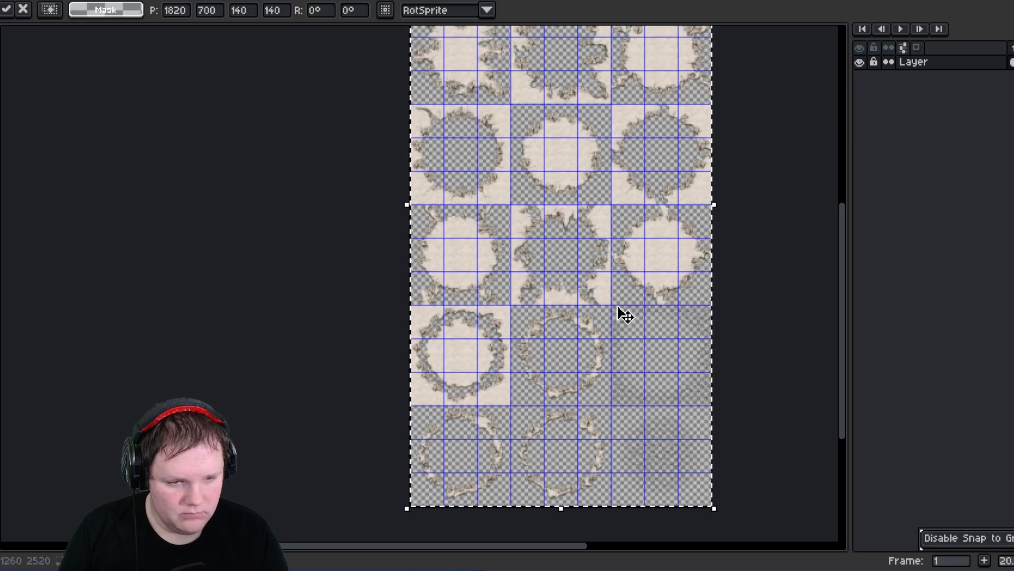
key(ctrl+c)
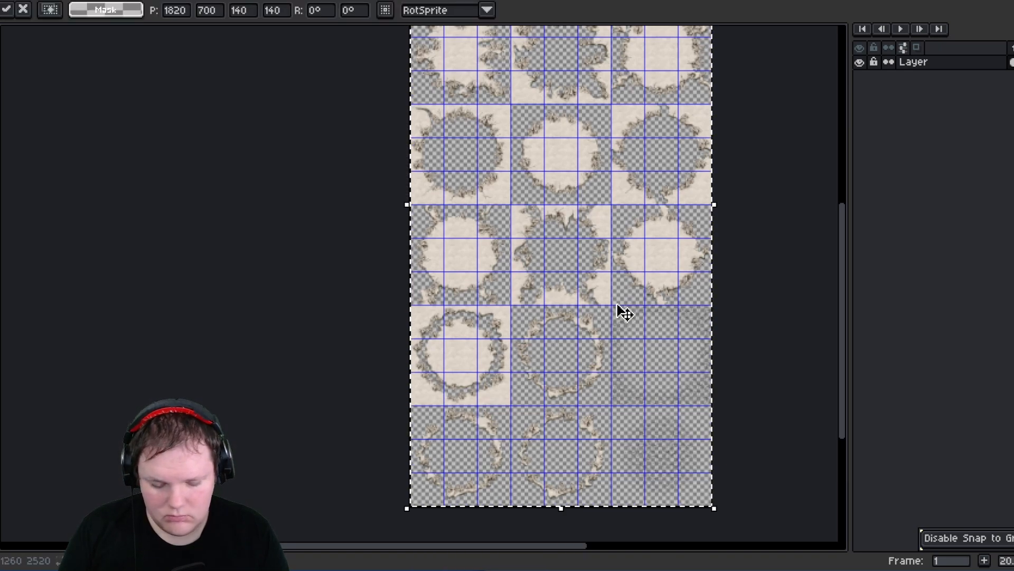
- Select and clear the tile block in the other sprite sheet
drag(616, 312, 720, 521)
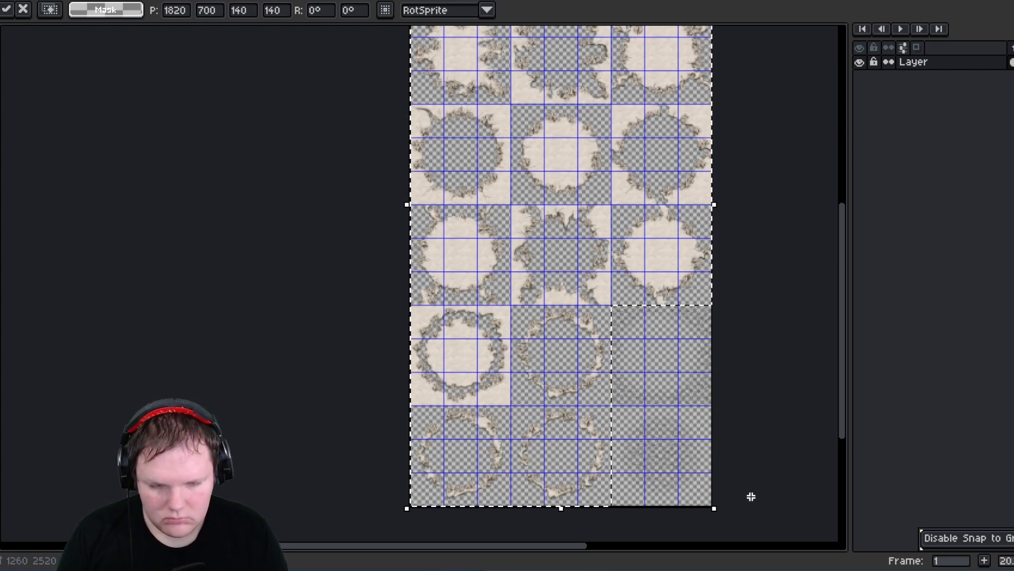
key(Delete)
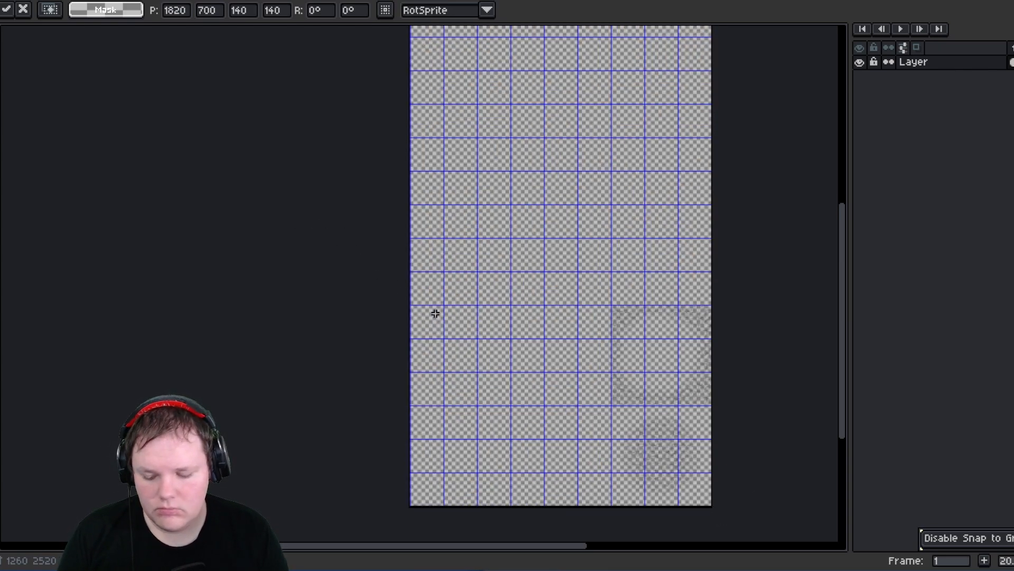
- Switch to the Full Land sheet, paste the copied tile block and place it beside the crack-texture columns
click(55, 1)
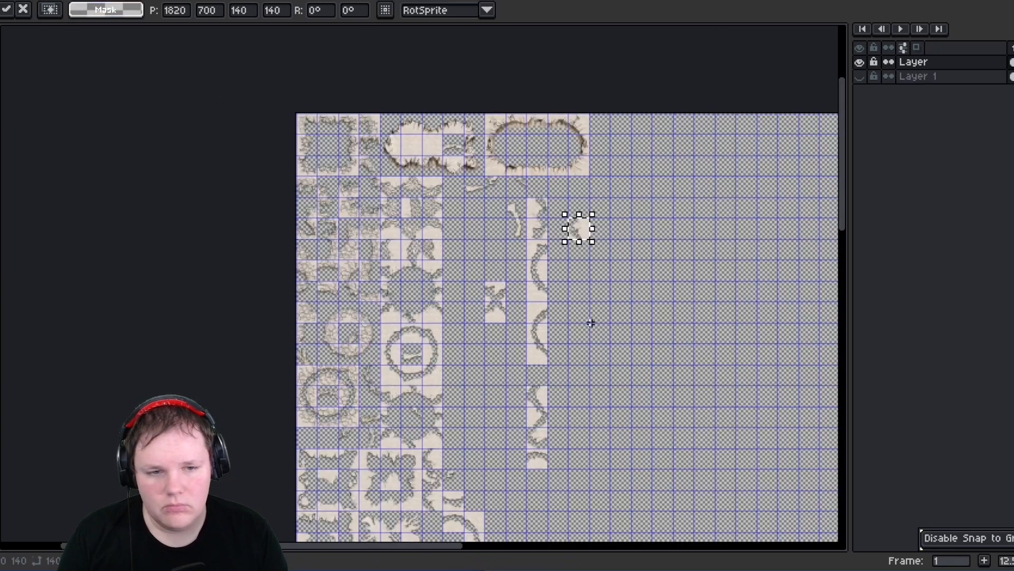
middle_drag(567, 309, 306, 268)
scroll(307, 268, down, 3)
key(ctrl+v)
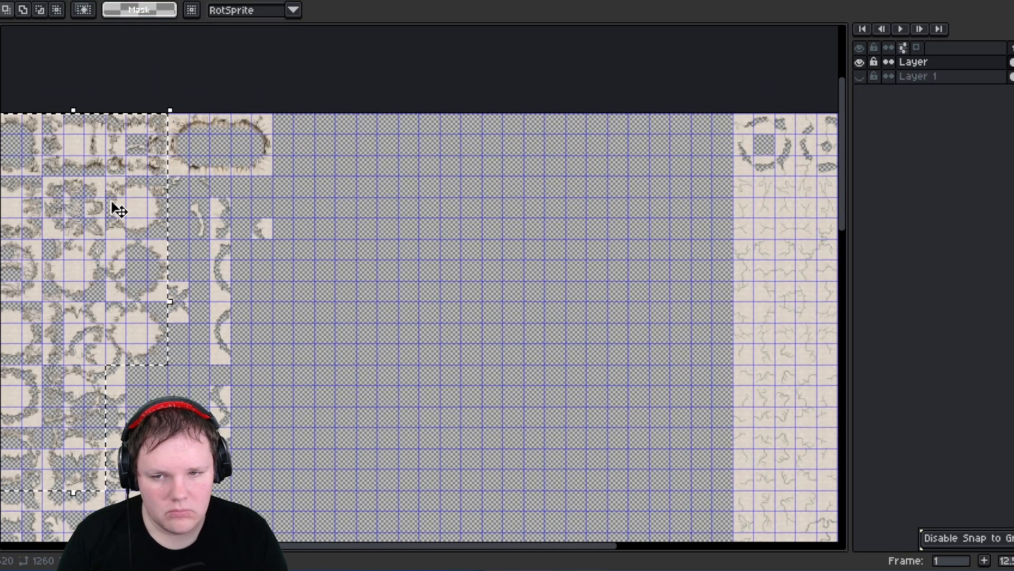
scroll(251, 256, up, 3)
drag(251, 256, 578, 227)
drag(667, 213, 647, 199)
click(480, 246)
scroll(710, 317, up, 2)
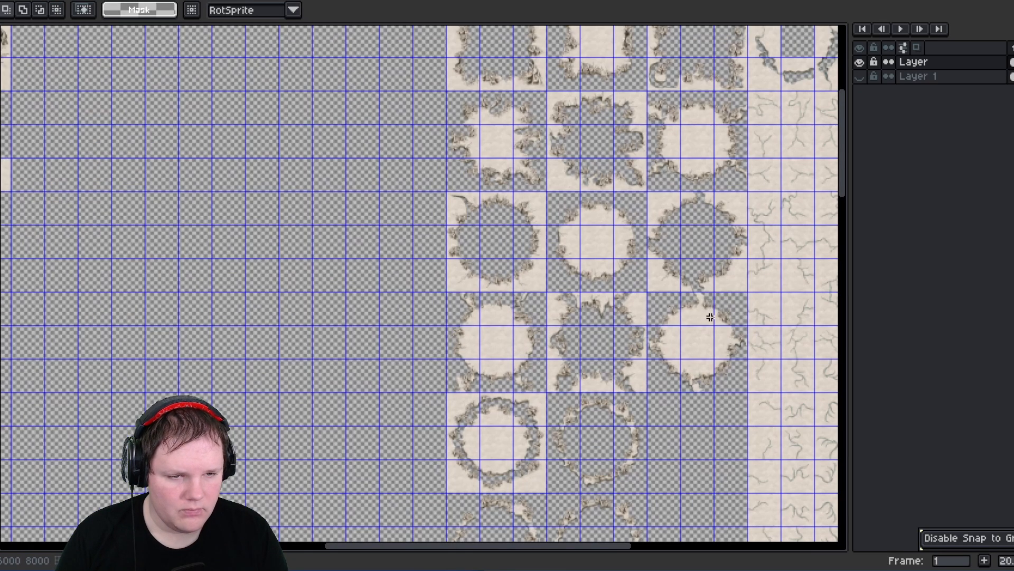
- Clear the leftover texture from the centre cells of each ring-shaped tile in the pasted block
middle_drag(586, 222, 535, 322)
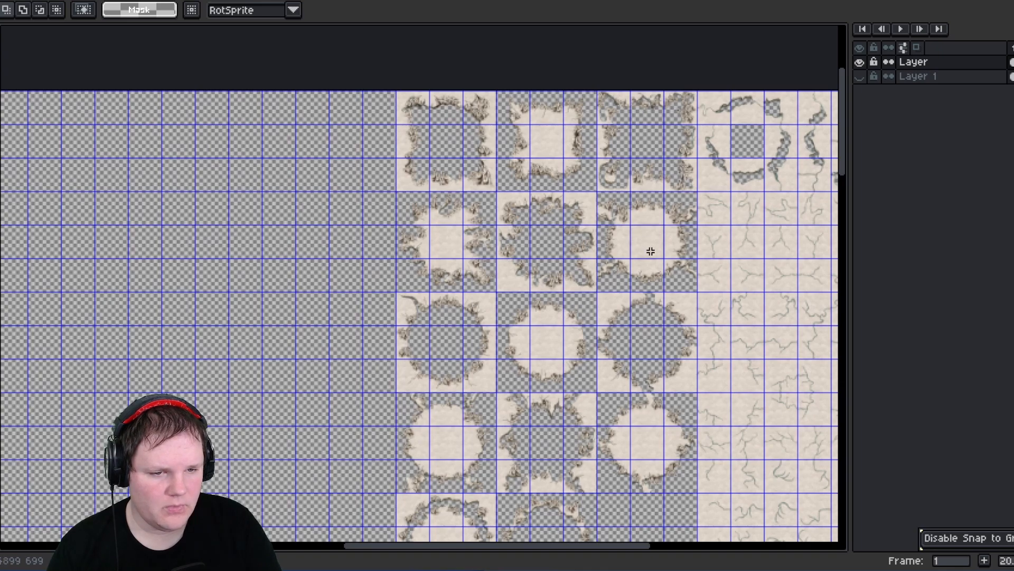
drag(650, 251, 655, 256)
key(Delete)
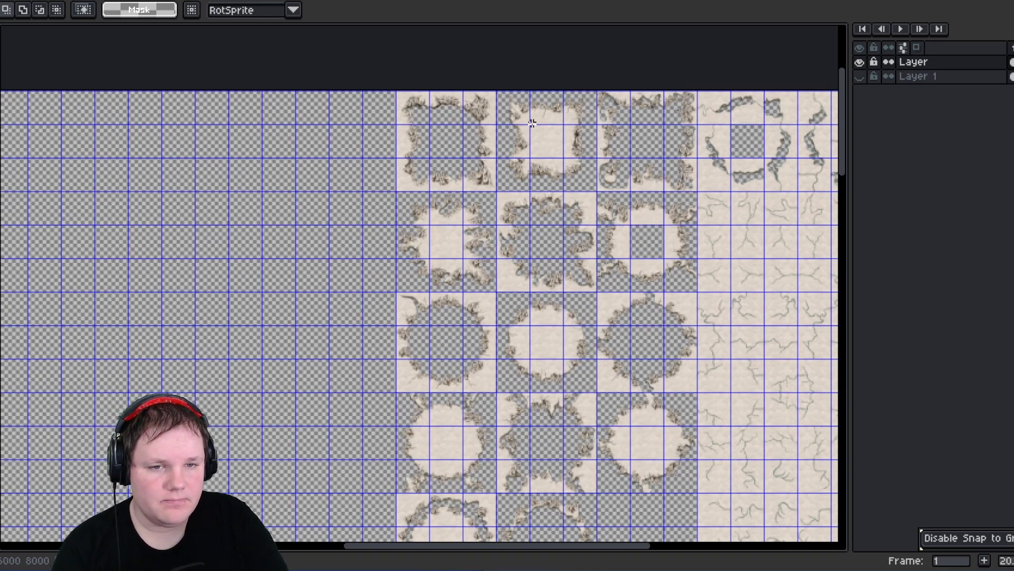
drag(555, 144, 561, 153)
key(Delete)
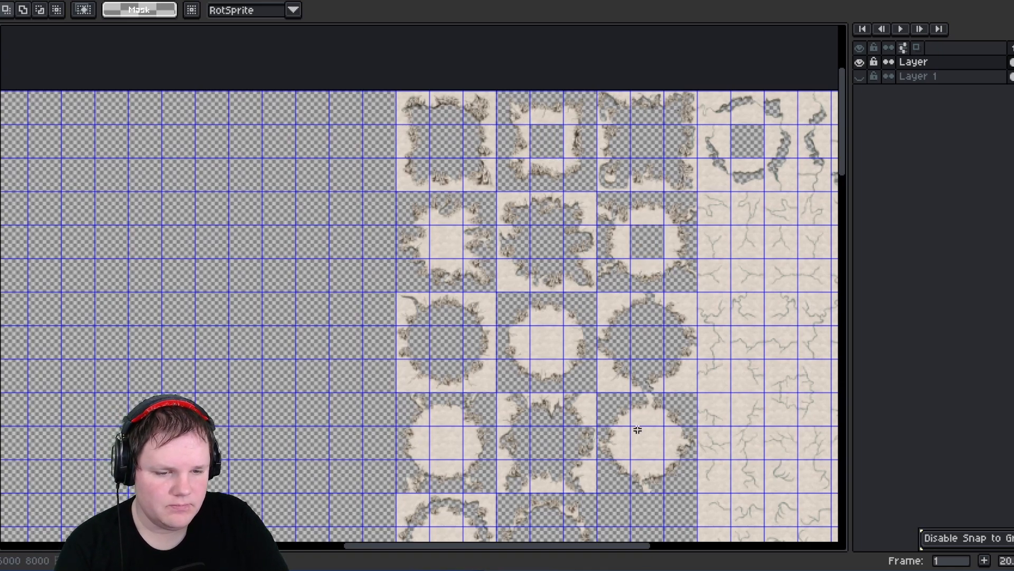
drag(655, 452, 649, 448)
key(Delete)
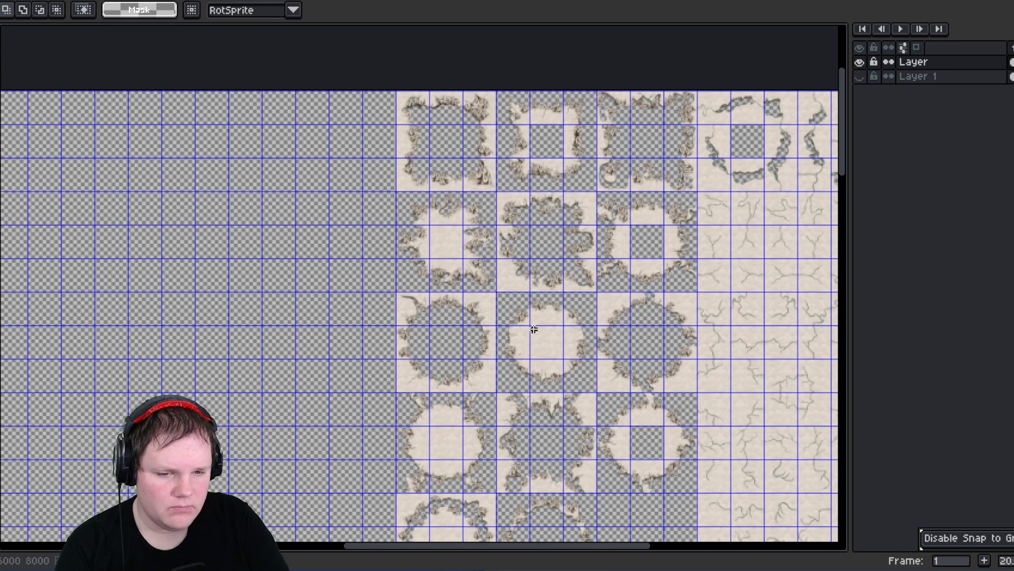
drag(558, 353, 553, 351)
key(Delete)
middle_drag(537, 425, 496, 328)
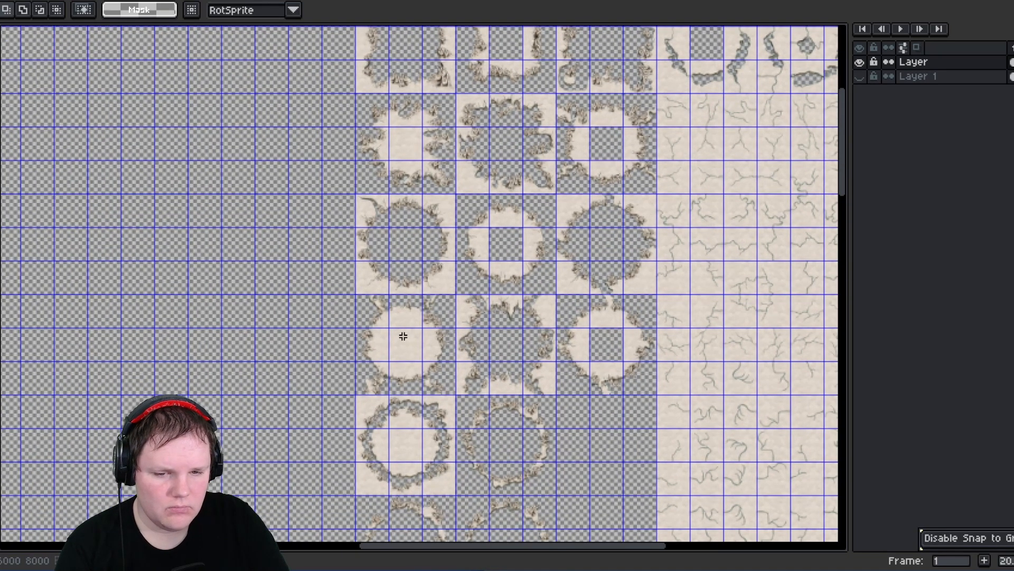
drag(399, 343, 412, 356)
key(Delete)
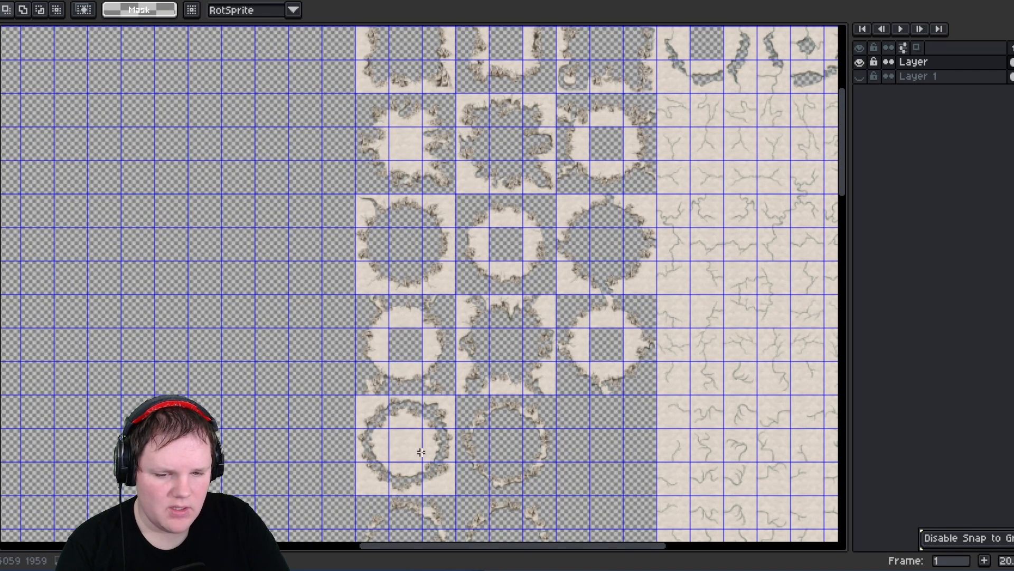
drag(421, 453, 420, 459)
key(Delete)
middle_drag(365, 456, 300, 298)
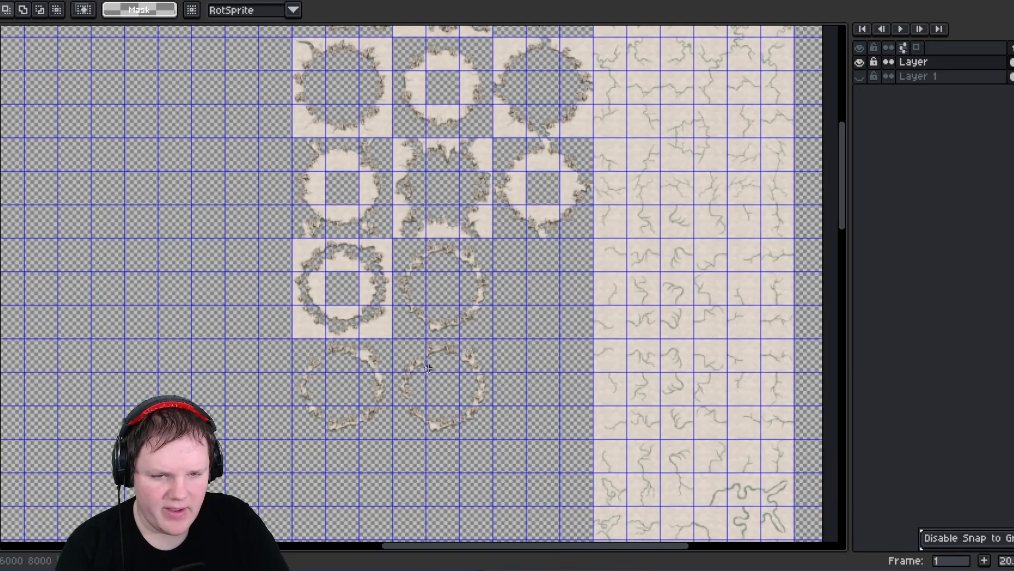
- Move the faint ring fragment cells up into the empty cells beside the other faint ring
drag(488, 423, 402, 352)
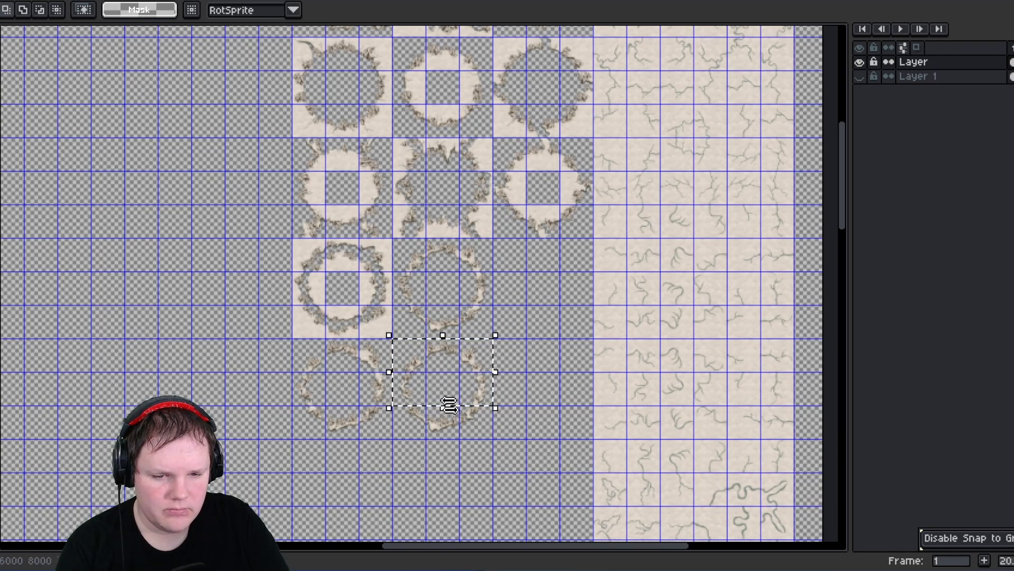
click(564, 442)
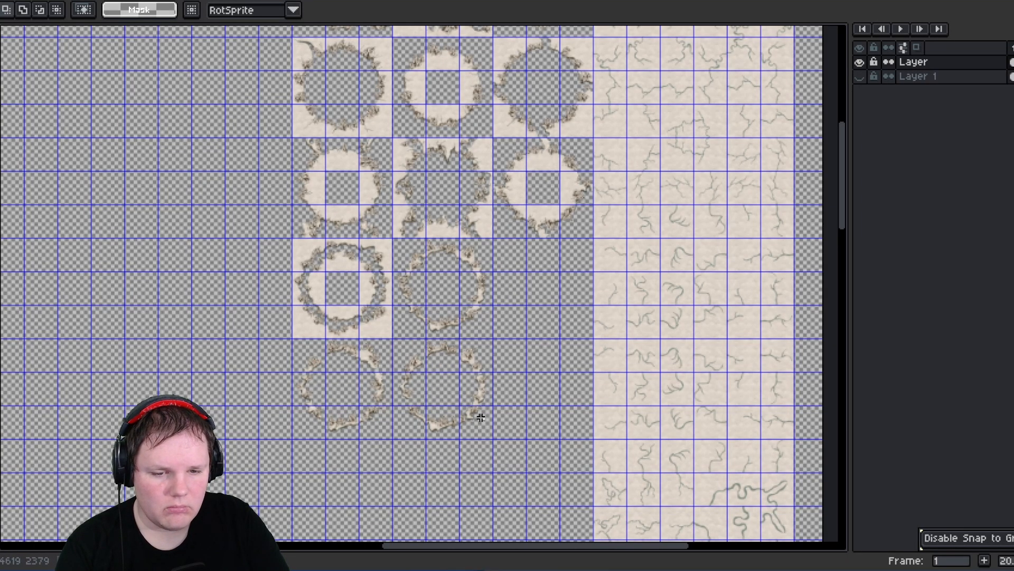
drag(483, 434, 416, 363)
drag(462, 403, 546, 302)
click(172, 285)
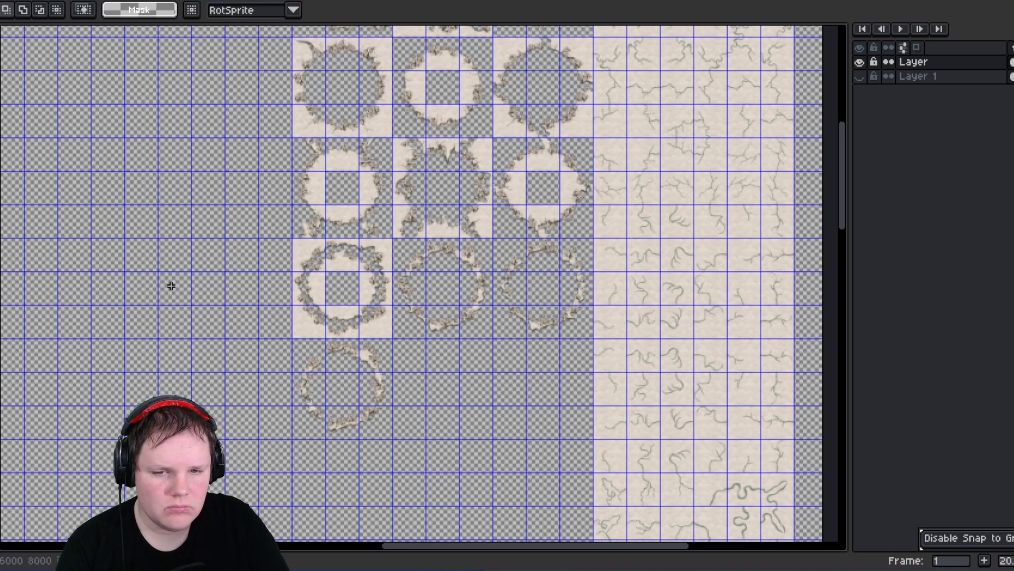
- Move the hollow oval piece from the top of the sheet to the empty area on its right
middle_drag(172, 286, 617, 398)
middle_drag(278, 349, 531, 367)
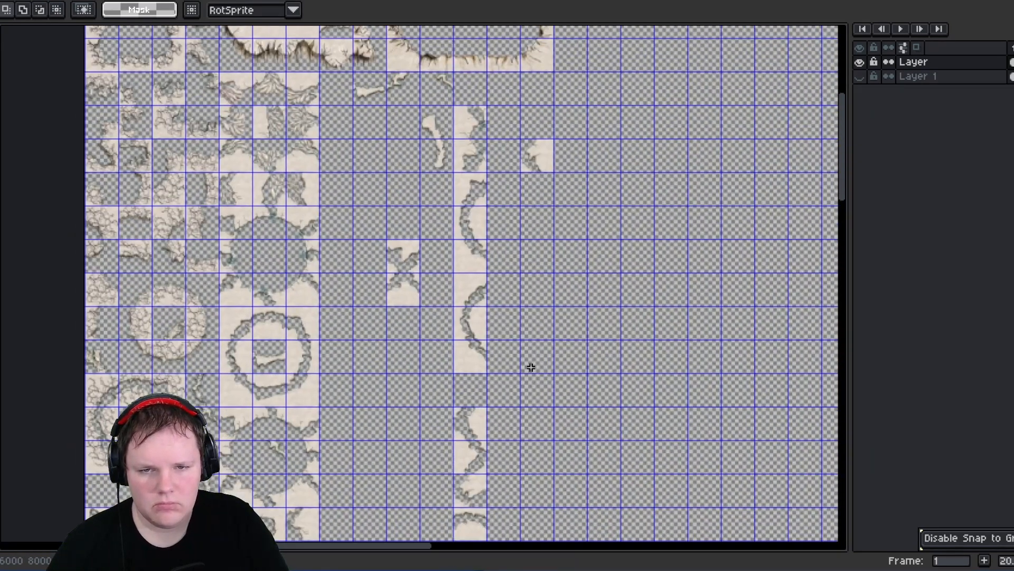
middle_drag(366, 316, 373, 401)
scroll(439, 226, up, 2)
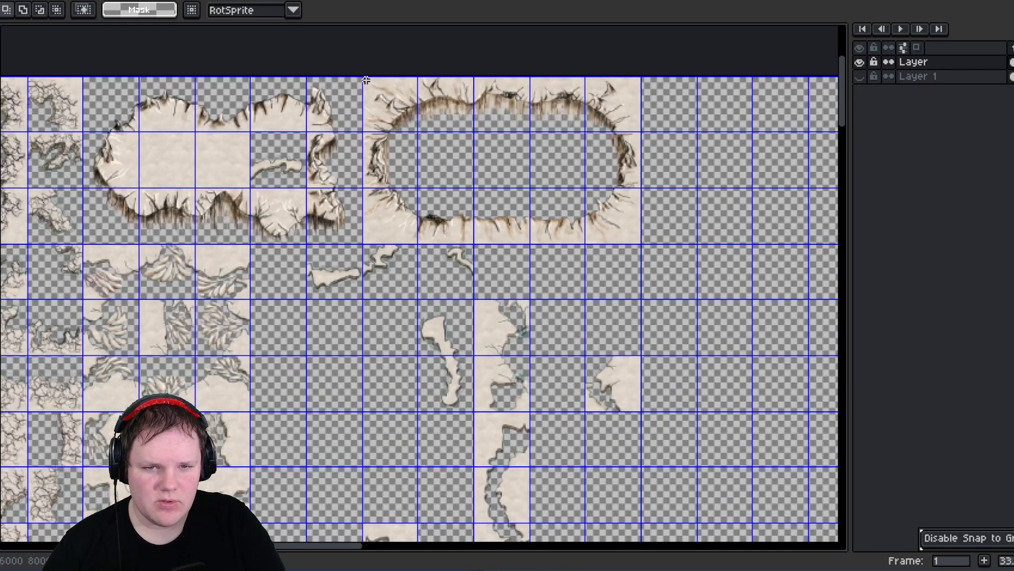
drag(636, 240, 640, 254)
middle_drag(697, 338, 608, 418)
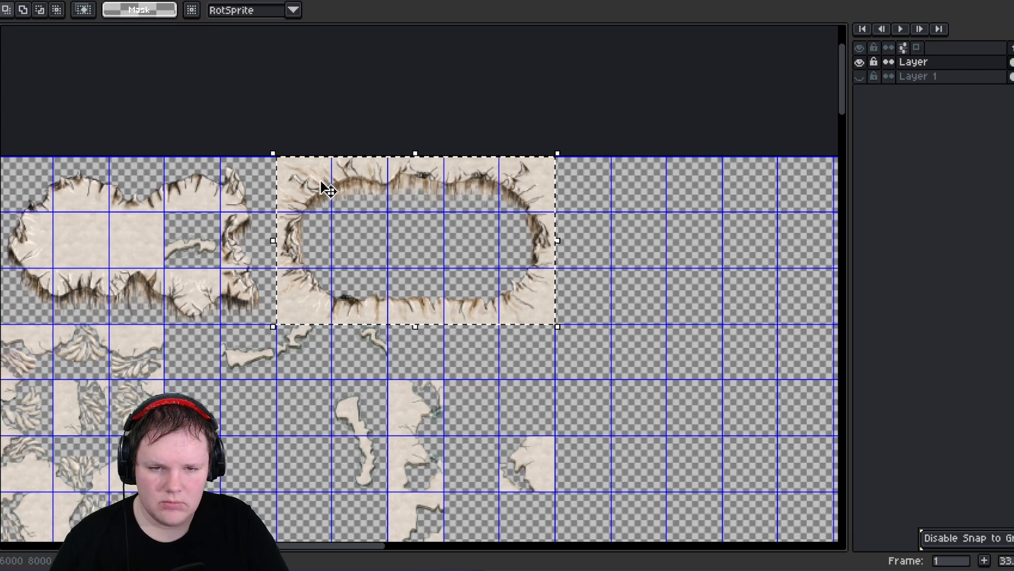
drag(317, 185, 785, 264)
middle_drag(652, 277, 179, 197)
drag(462, 201, 525, 97)
middle_drag(291, 245, 630, 345)
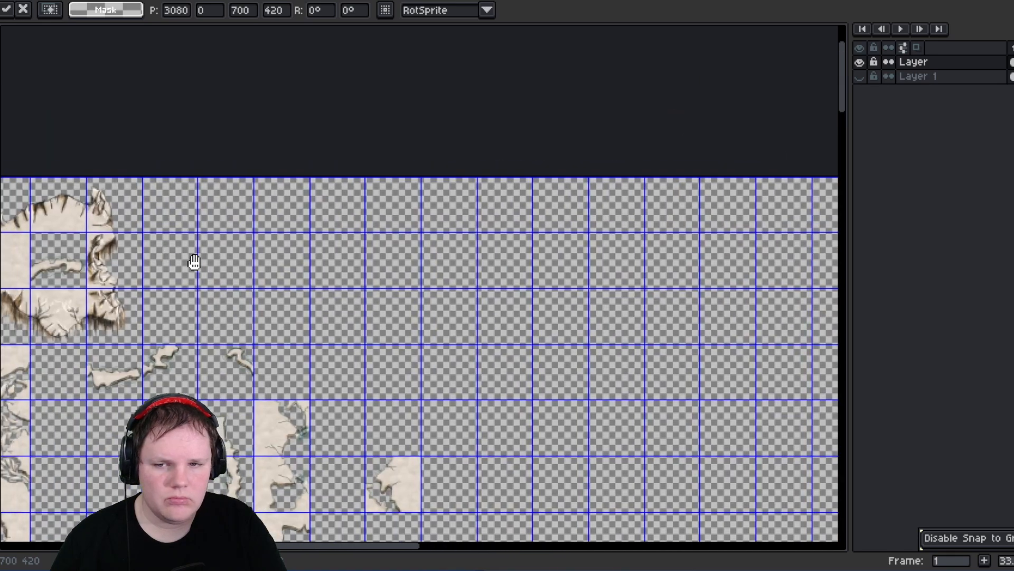
middle_drag(195, 265, 492, 288)
key(Return)
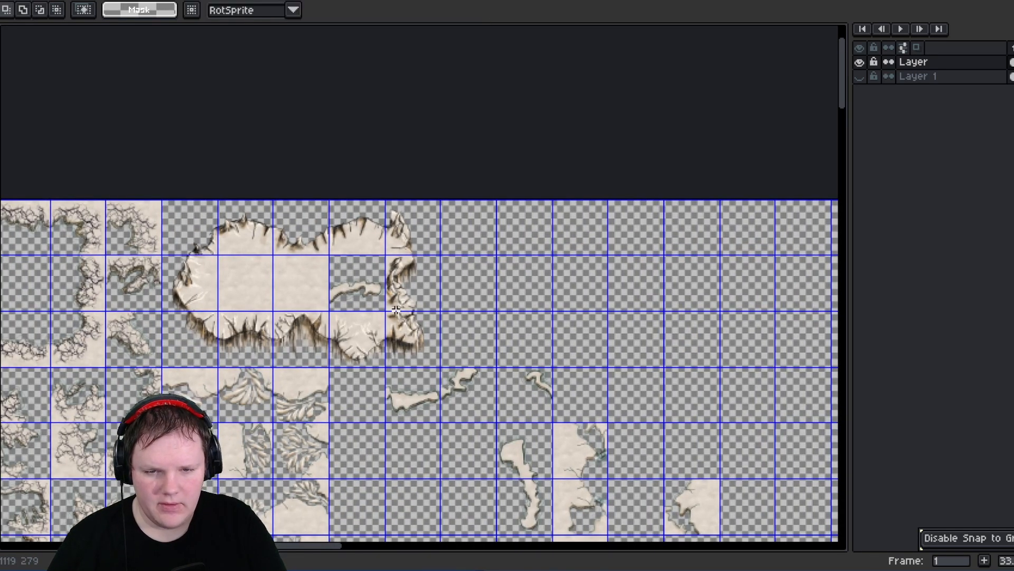
- Select the bumpy land oval, excluding its stray inner cells, and move it beside the hollow oval
drag(345, 265, 388, 316)
drag(180, 216, 420, 352)
key(alt)
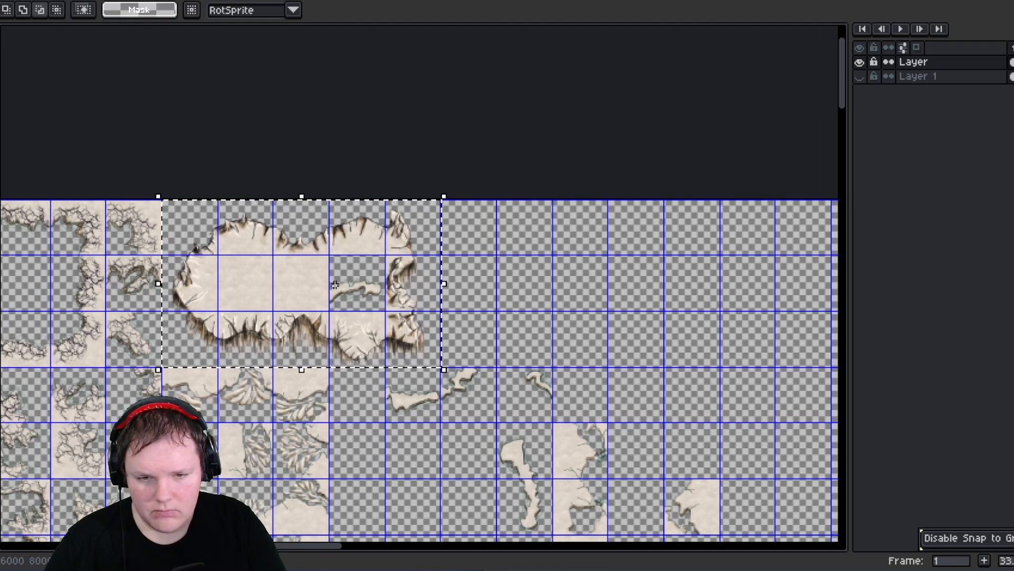
alt+shift+drag(340, 267, 378, 302)
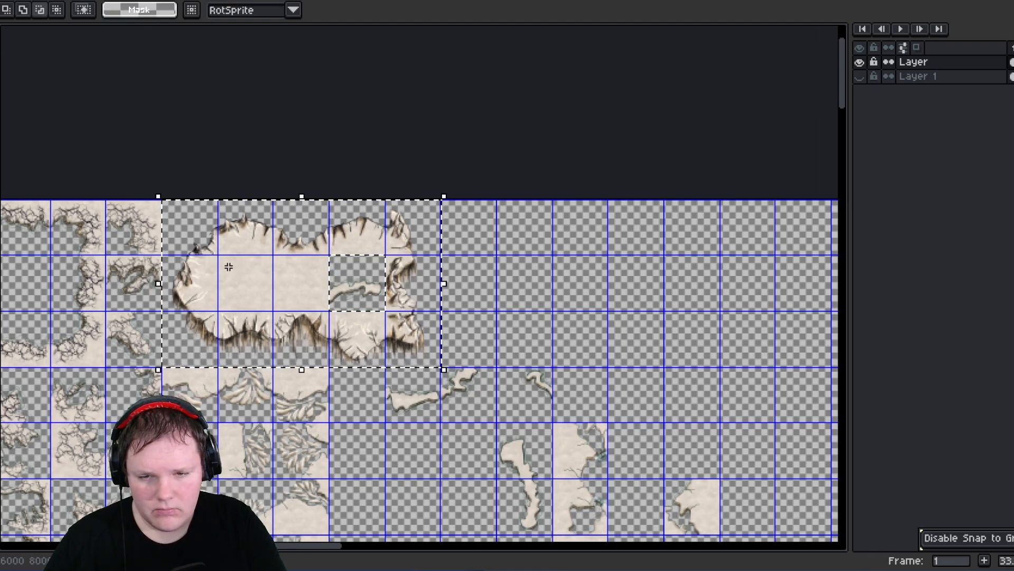
alt+shift+drag(229, 265, 312, 294)
drag(280, 231, 708, 260)
middle_drag(640, 260, 87, 229)
drag(170, 267, 469, 212)
click(501, 448)
middle_drag(482, 455, 351, 470)
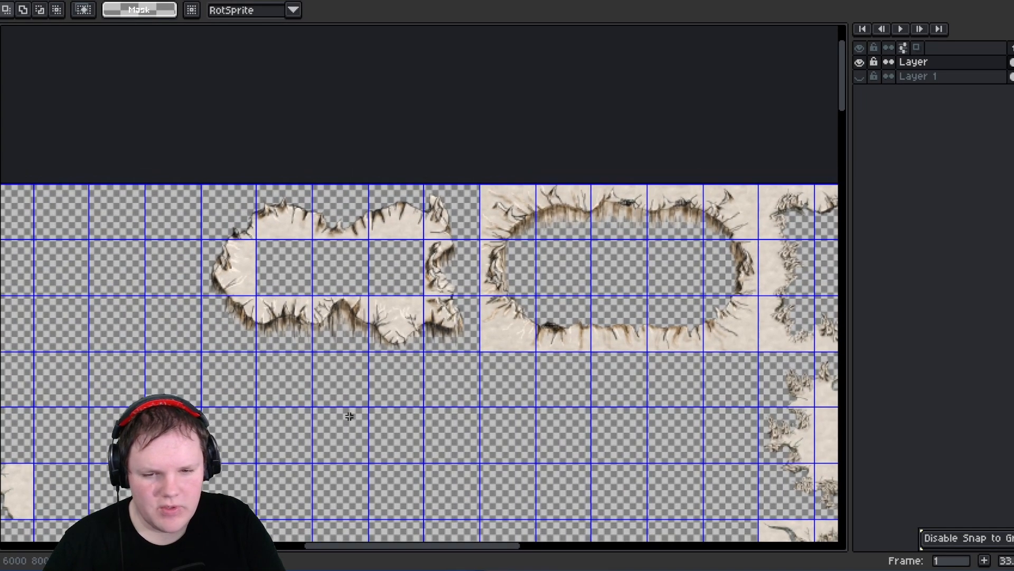
- Copy an edge cell of the hollow oval and paste it into the empty cells below the oval
scroll(379, 377, up, 2)
middle_drag(318, 317, 297, 364)
scroll(427, 372, down, 1)
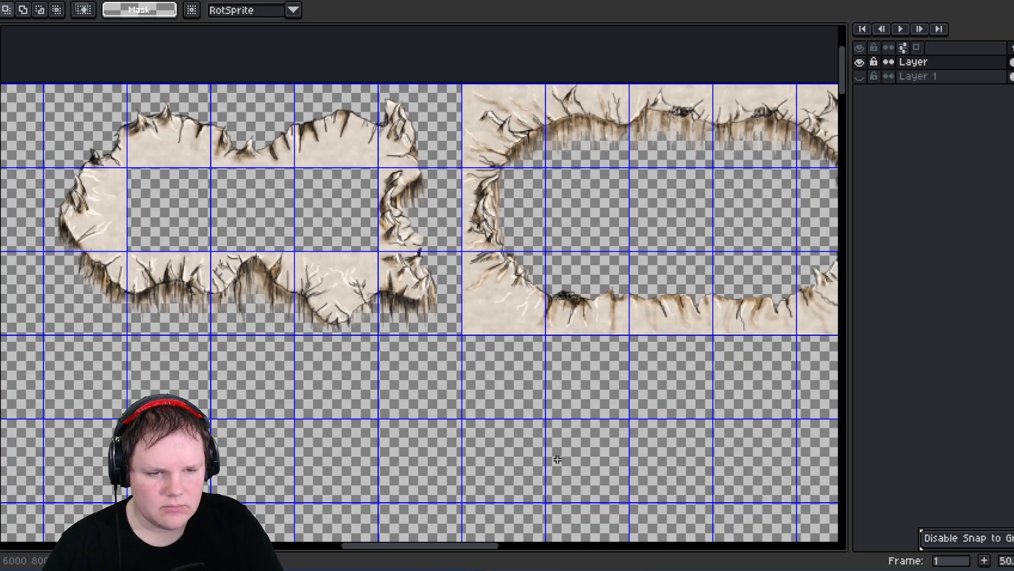
middle_drag(441, 384, 344, 382)
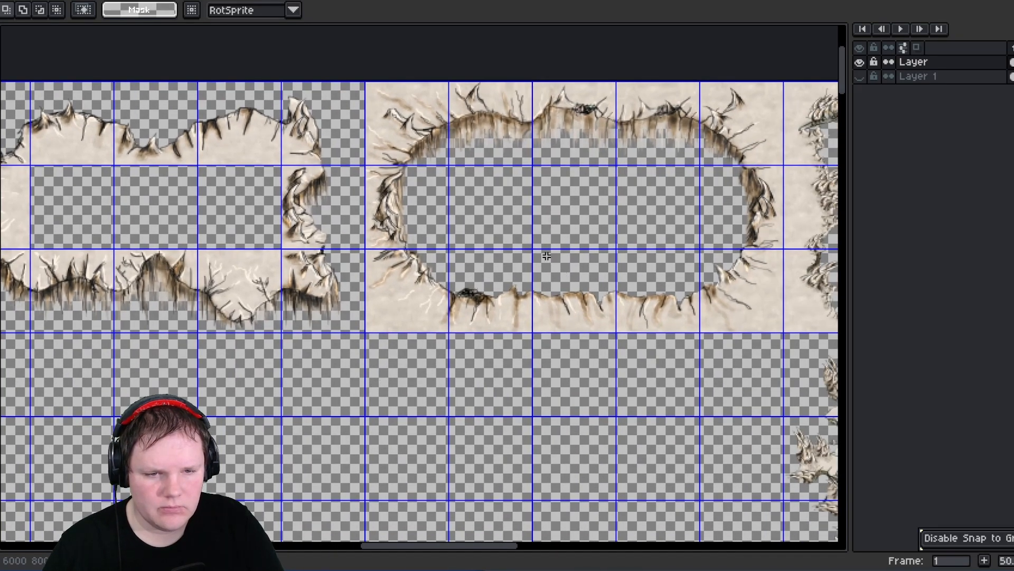
drag(555, 269, 581, 468)
drag(128, 264, 585, 399)
key(ctrl+c)
key(ctrl+v)
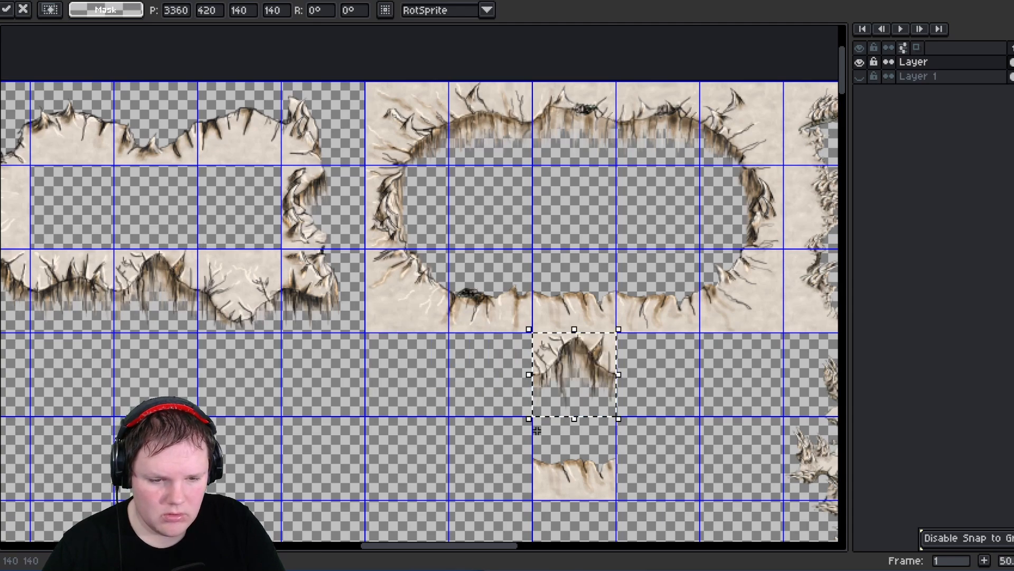
drag(542, 458, 604, 486)
drag(576, 472, 580, 405)
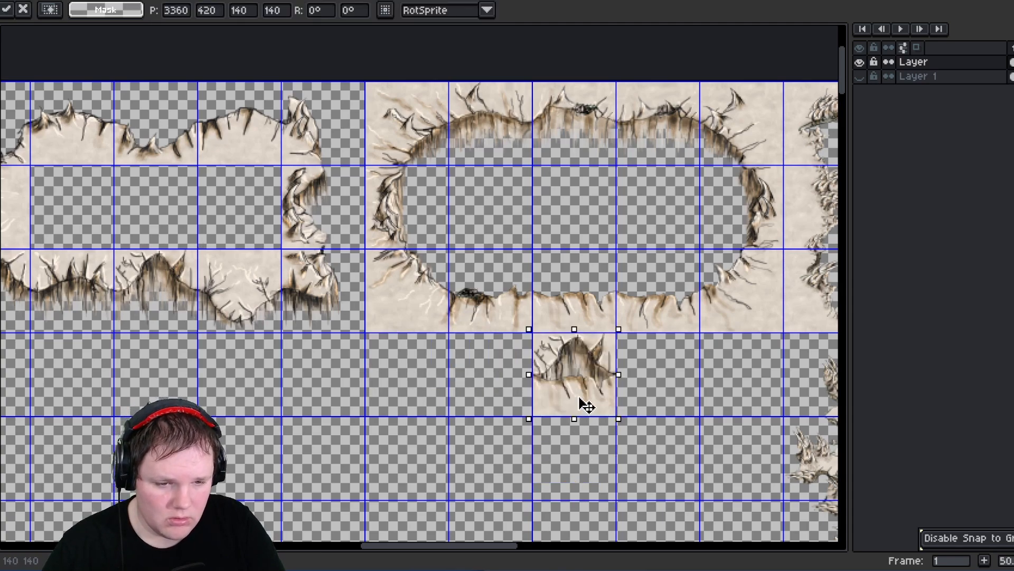
scroll(604, 396, up, 3)
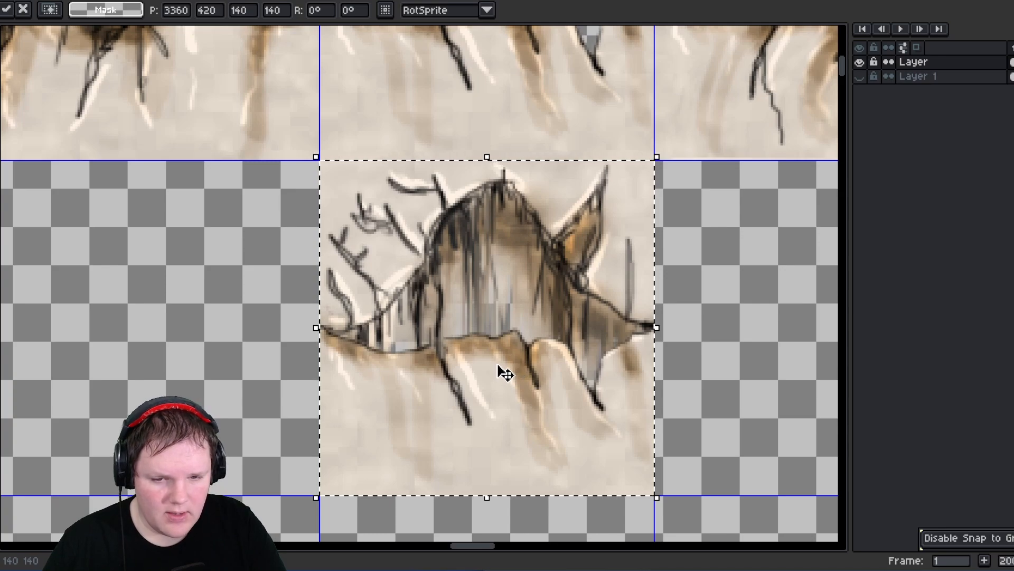
scroll(506, 373, down, 3)
drag(499, 367, 493, 430)
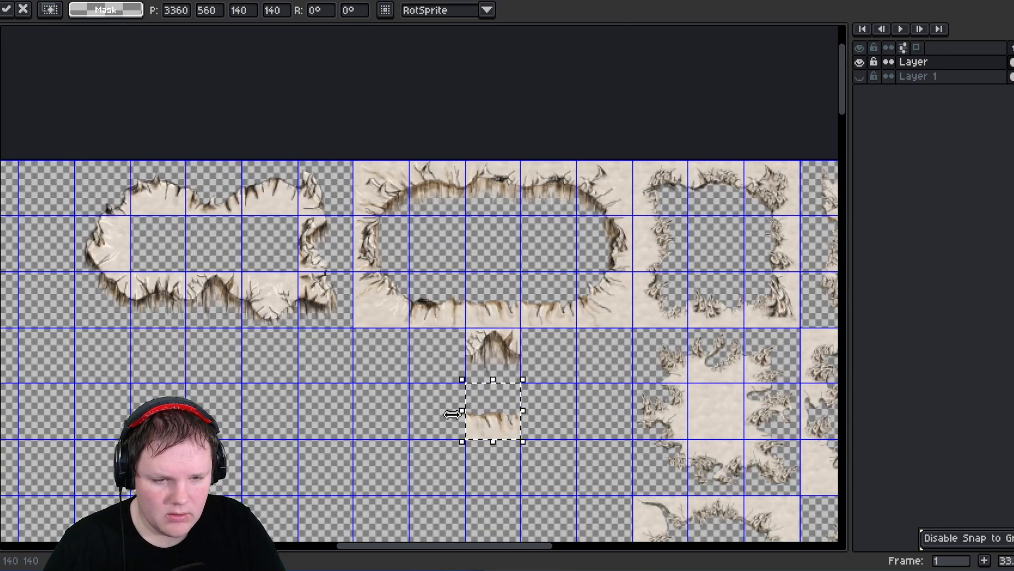
click(410, 338)
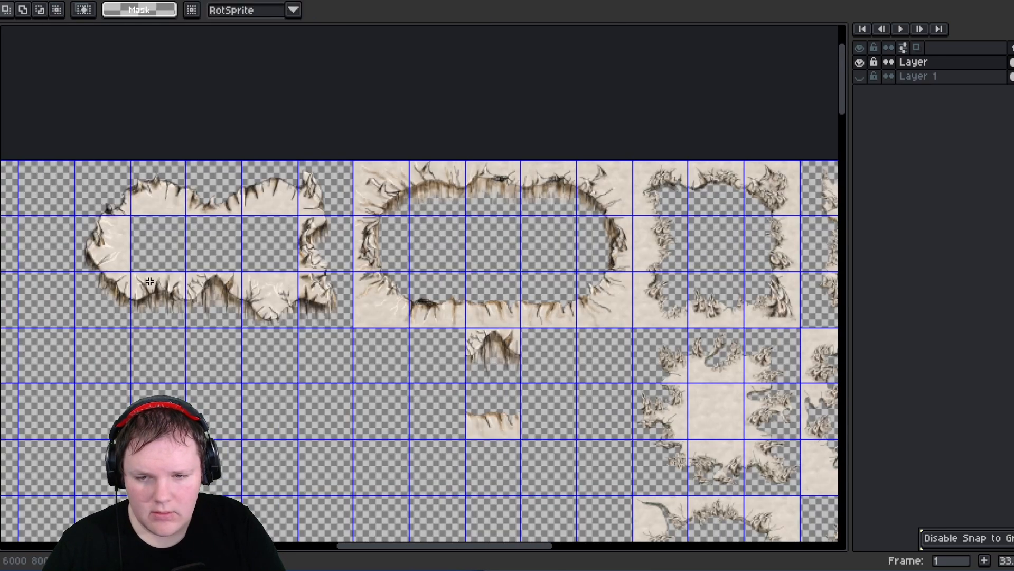
- Place a copy of the bumpy oval's lower-right corner cell into an empty cell in the row below the ovals
drag(171, 310, 174, 312)
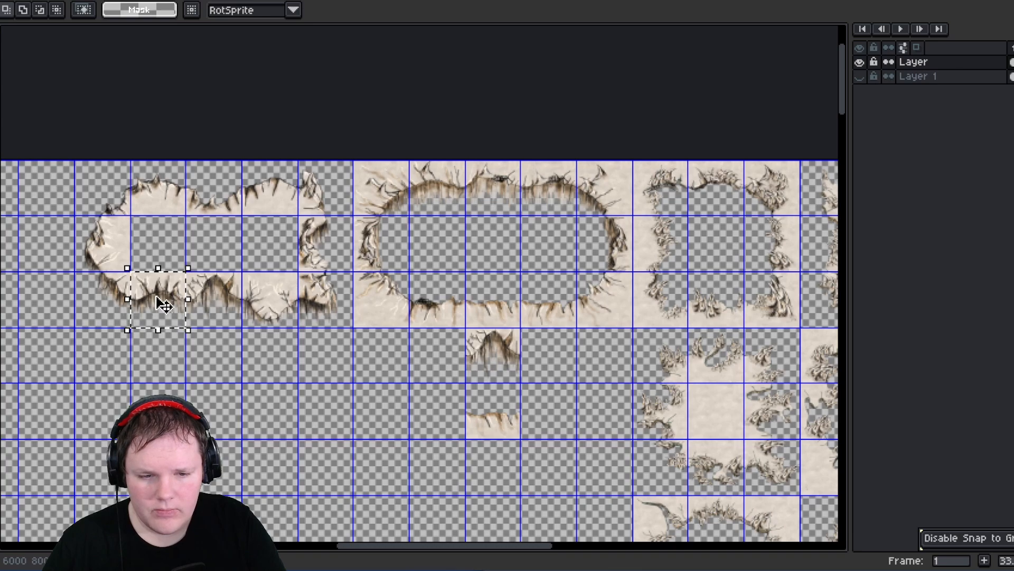
scroll(313, 260, up, 3)
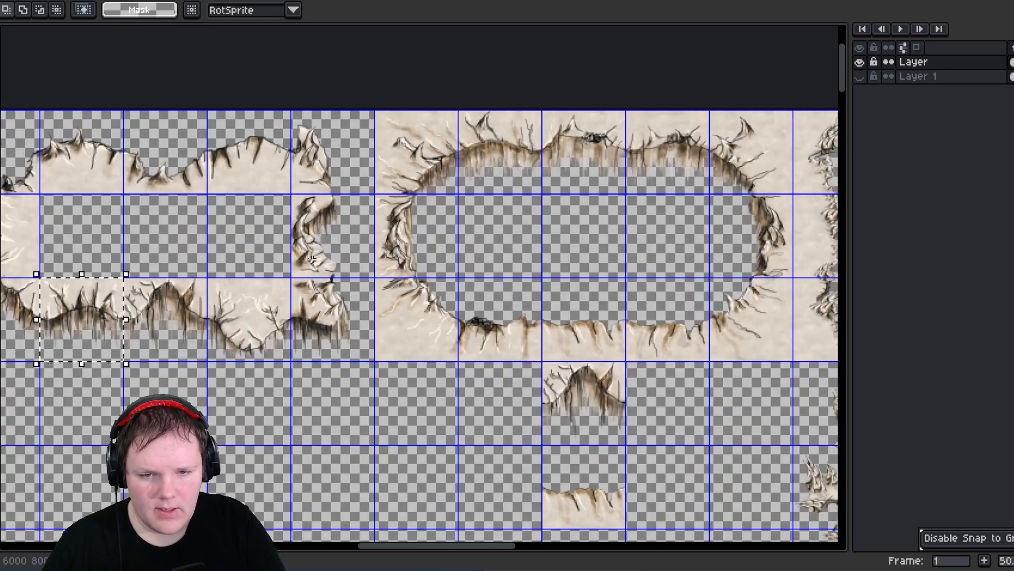
scroll(278, 273, down, 2)
scroll(468, 372, up, 1)
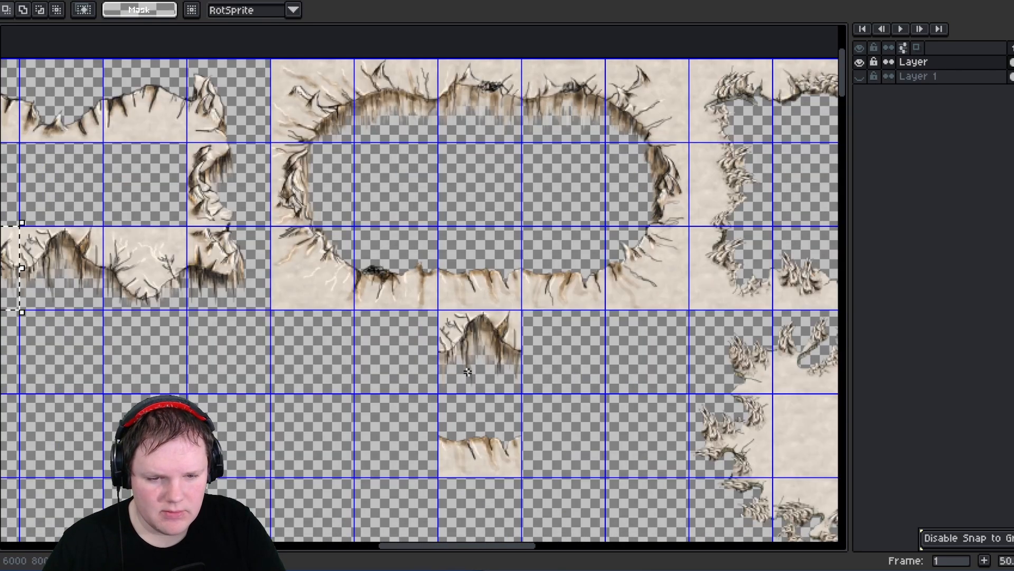
drag(450, 341, 497, 446)
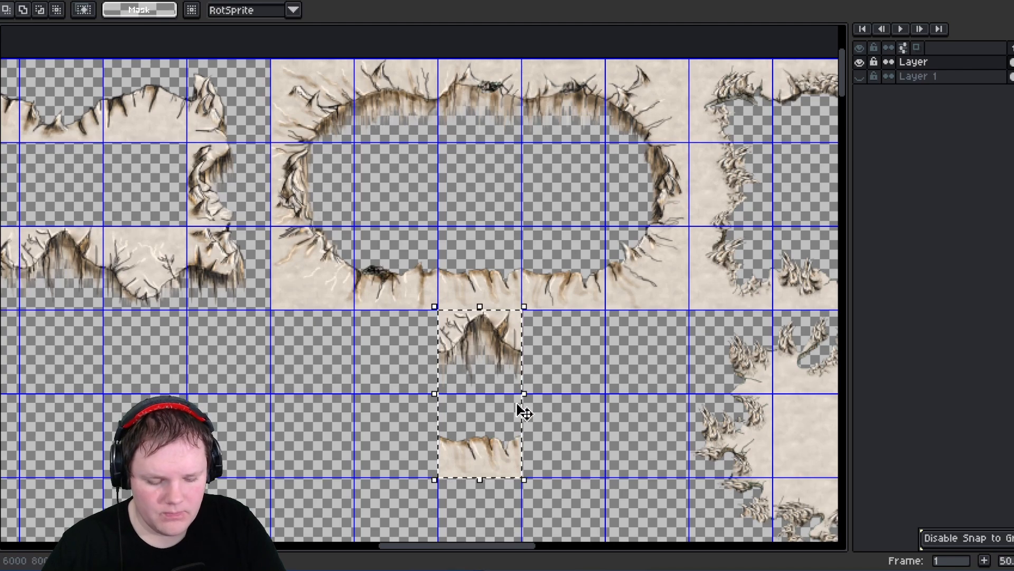
drag(317, 309, 395, 287)
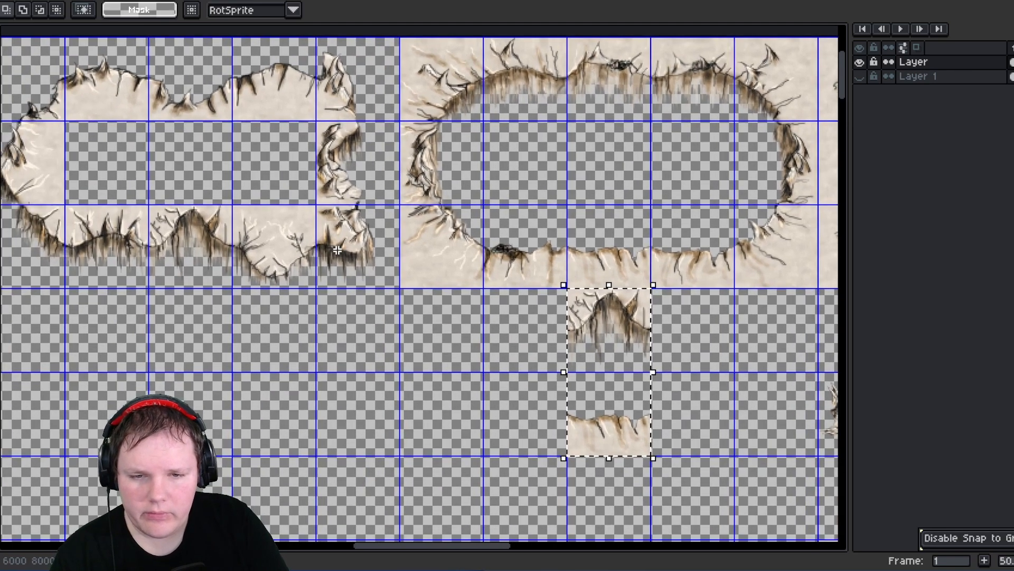
drag(323, 210, 396, 286)
drag(573, 374, 507, 396)
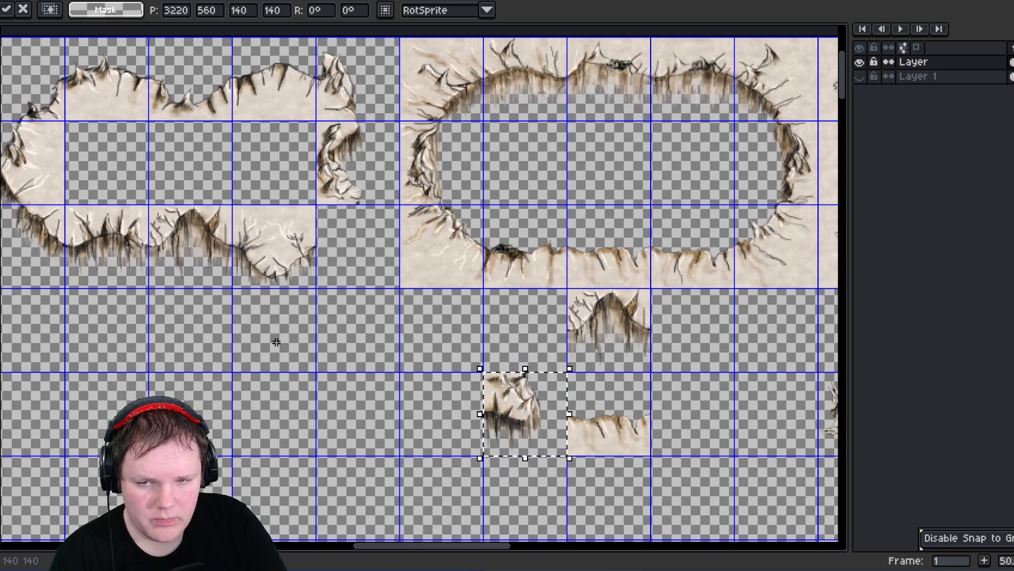
drag(274, 341, 362, 306)
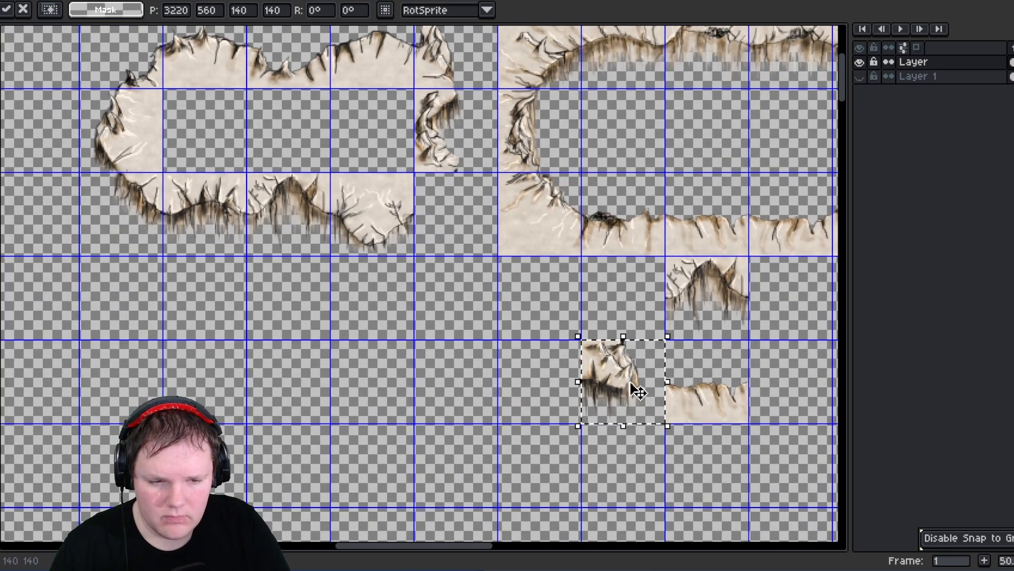
drag(474, 232, 559, 351)
key(Return)
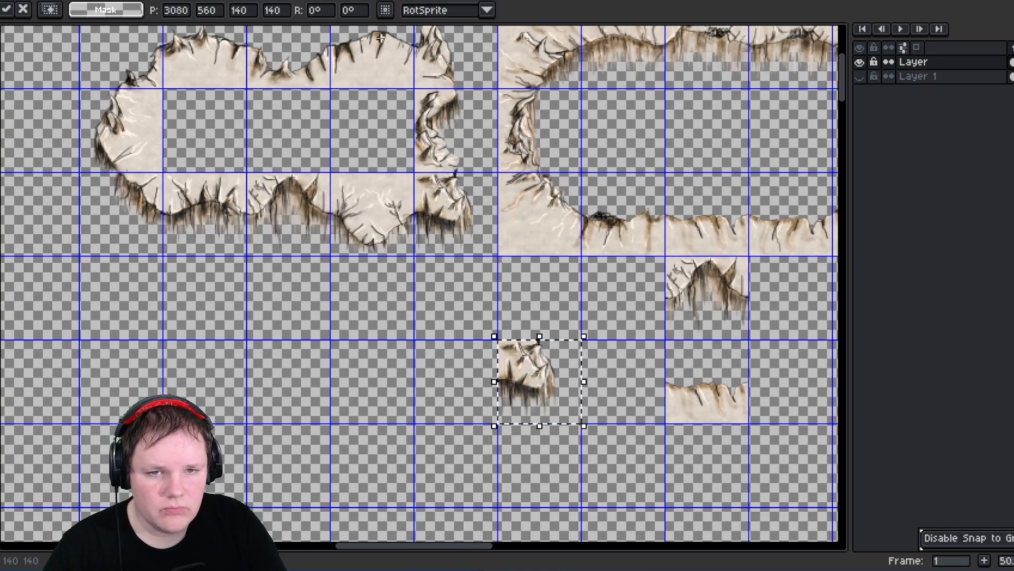
- Copy the bumpy oval's upper-right edge cell and paste it into the empty cell beside the corner copy
middle_drag(428, 89, 429, 163)
drag(424, 107, 458, 143)
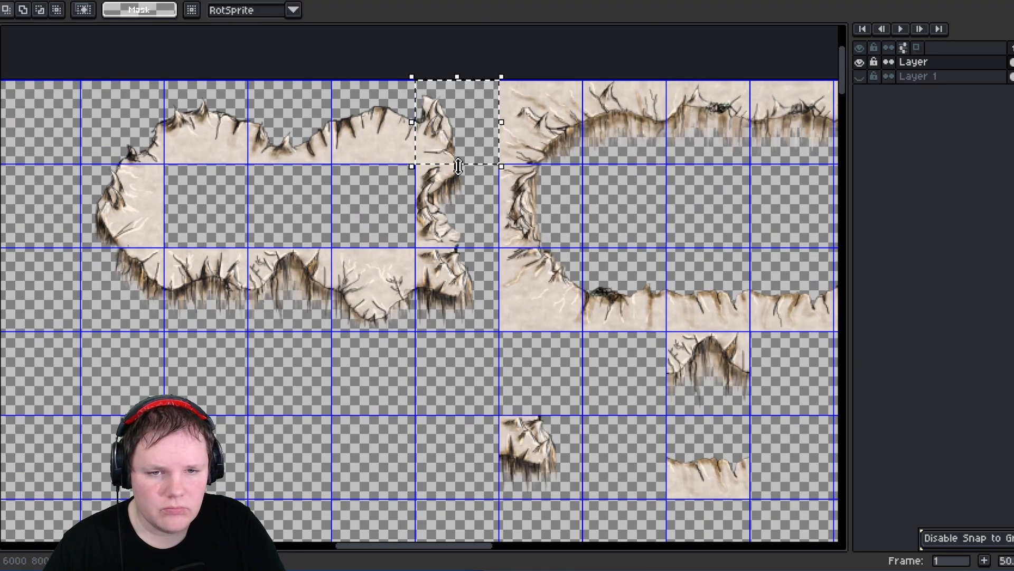
middle_drag(392, 281, 380, 195)
key(ctrl+c)
key(ctrl+v)
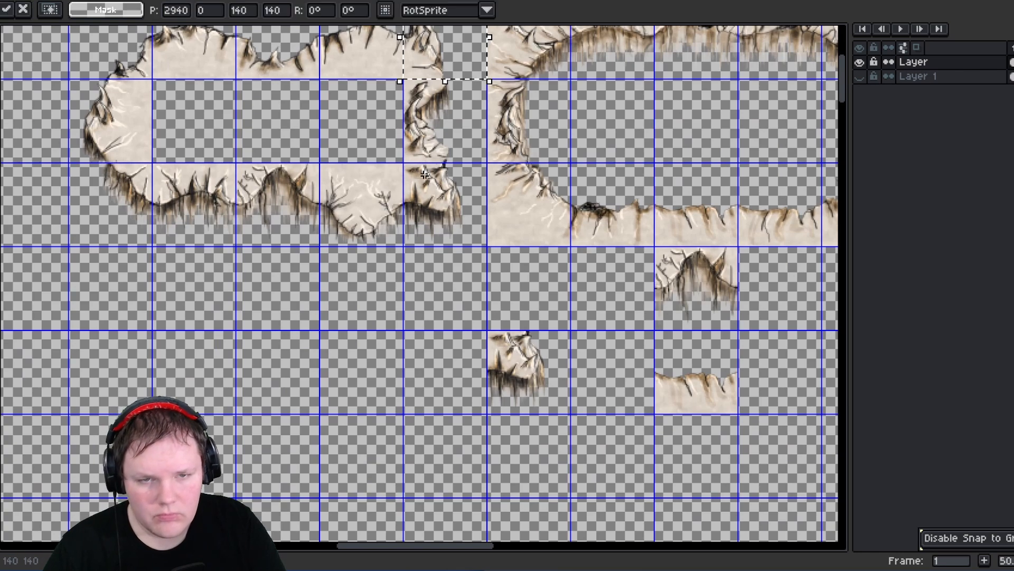
drag(439, 57, 443, 365)
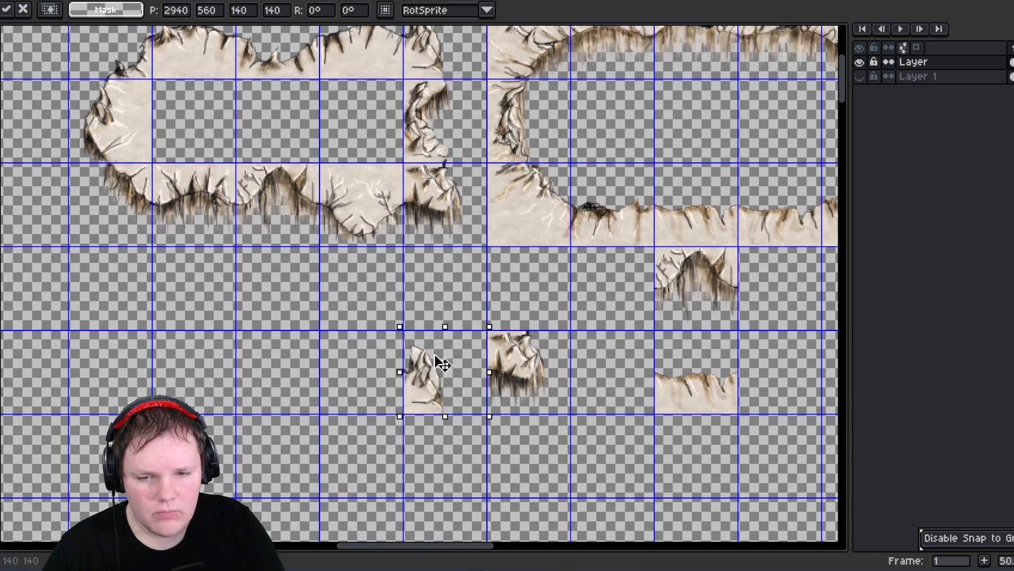
- Copy another oval edge fragment and paste it into the same cell, combining both pieces into one corner tile
drag(99, 178, 359, 394)
key(ctrl+c)
key(ctrl+v)
key(Return)
scroll(415, 378, up, 1)
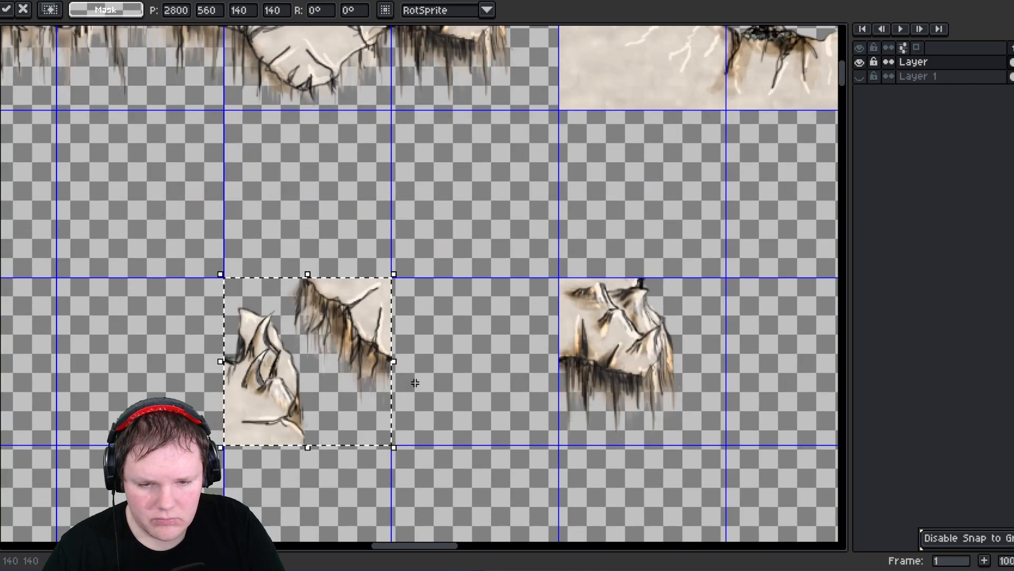
key(Return)
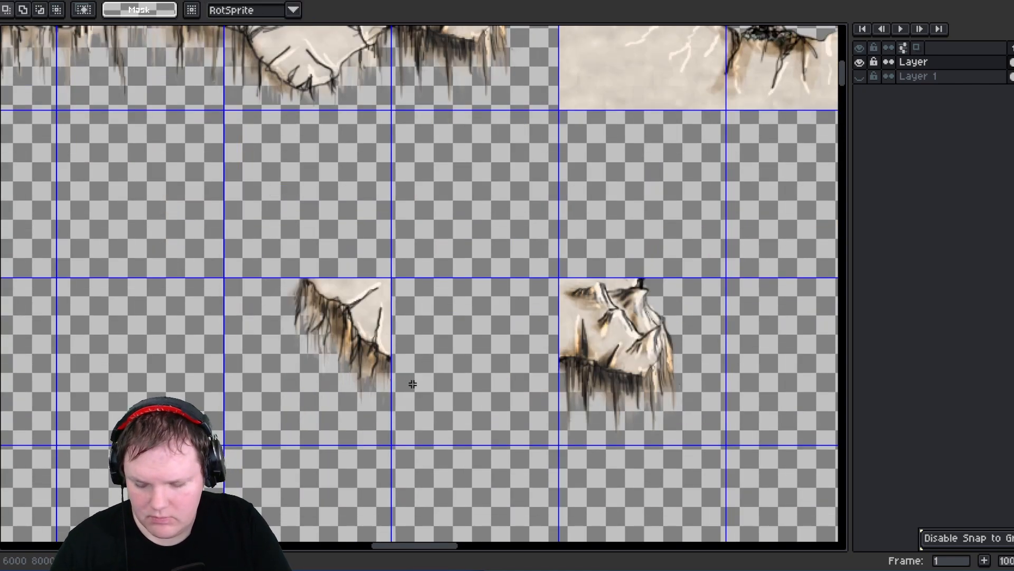
key(ctrl+z)
drag(446, 393, 334, 390)
click(449, 379)
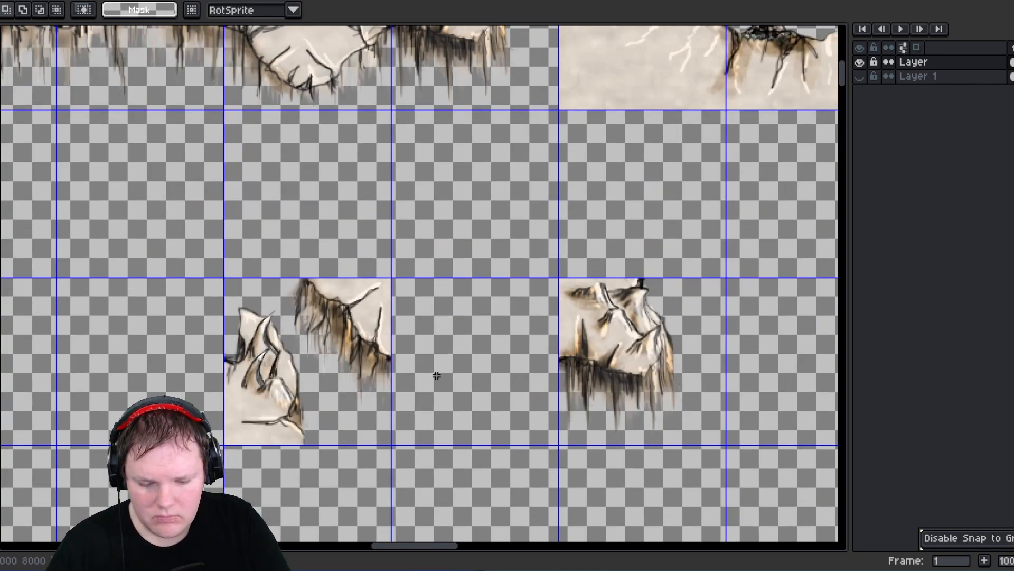
- Inspect the newly combined corner cells below the ovals up close
scroll(381, 353, down, 2)
scroll(349, 349, up, 2)
scroll(317, 328, down, 2)
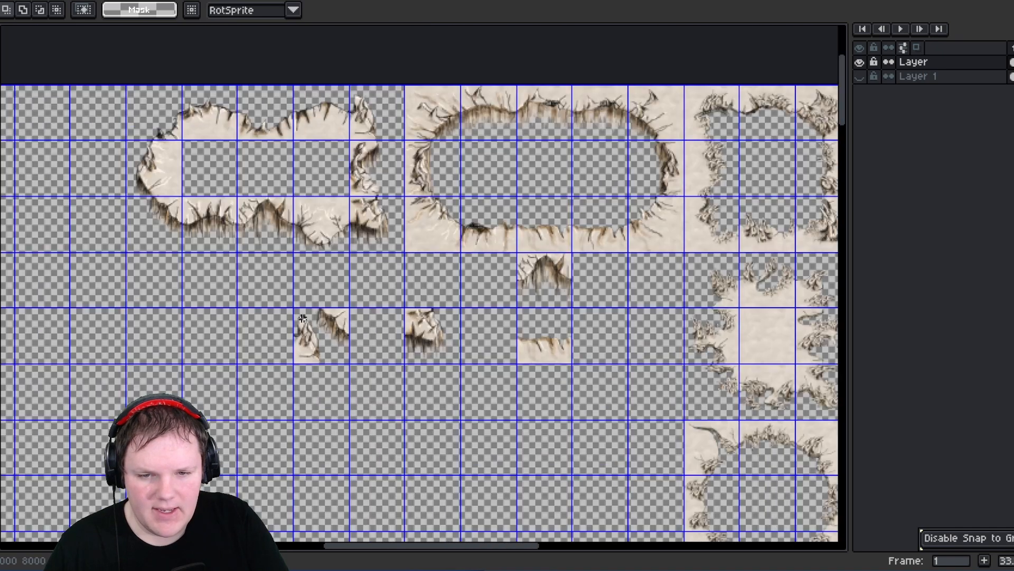
middle_drag(294, 287, 300, 320)
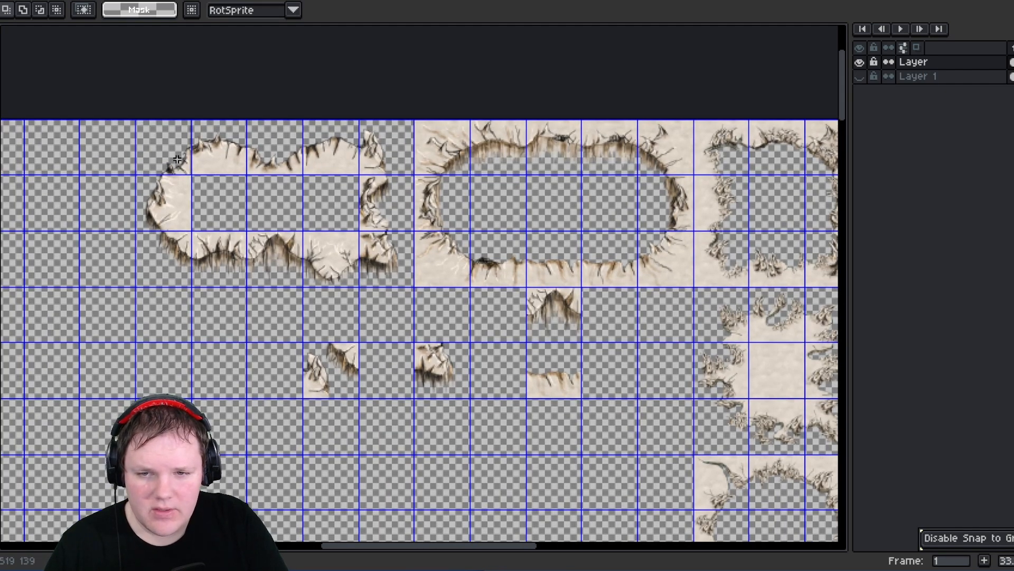
drag(177, 159, 185, 169)
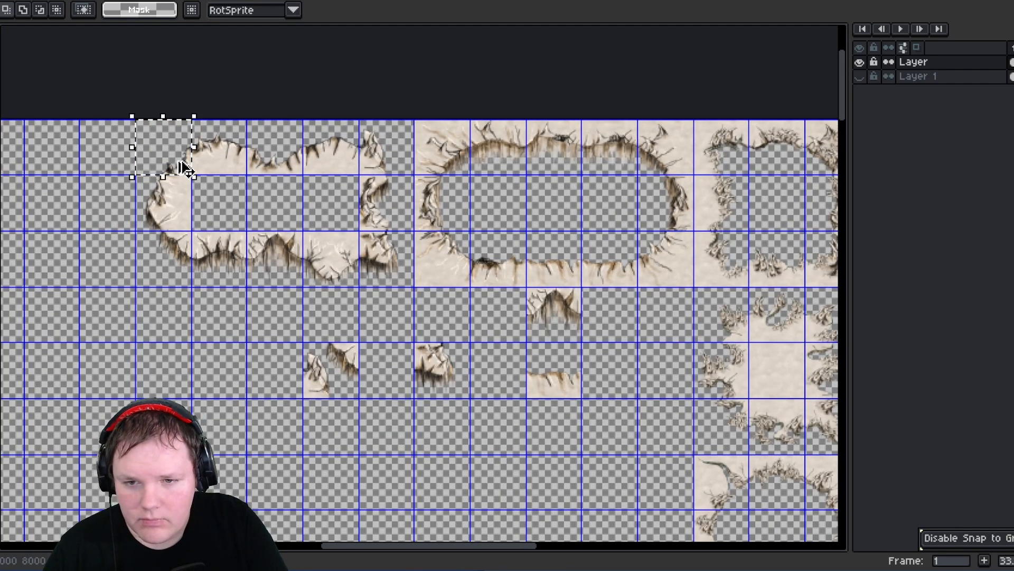
click(185, 168)
drag(465, 348, 461, 384)
scroll(474, 410, up, 2)
click(464, 415)
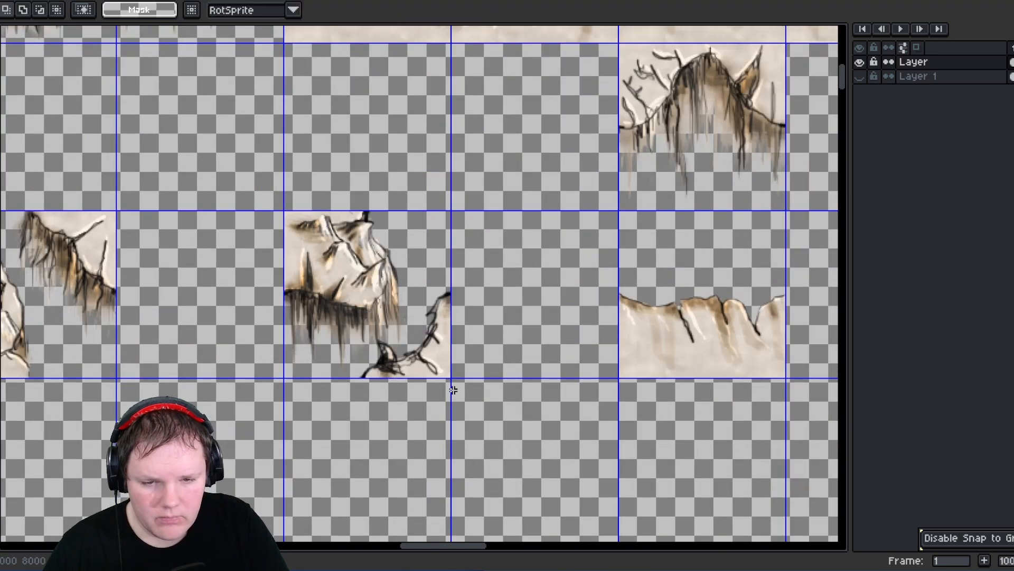
scroll(453, 390, down, 3)
scroll(537, 330, up, 1)
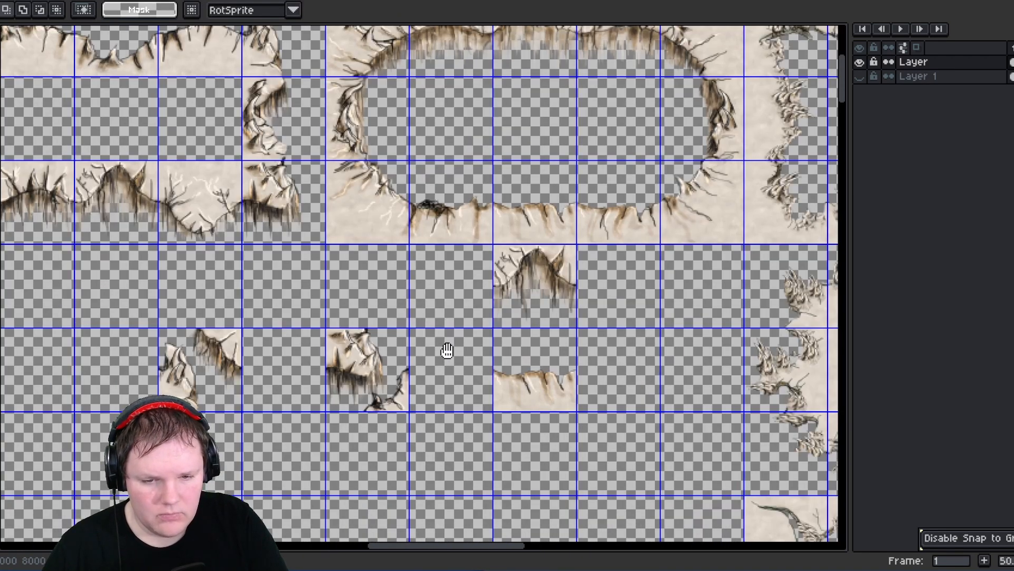
middle_drag(446, 351, 414, 328)
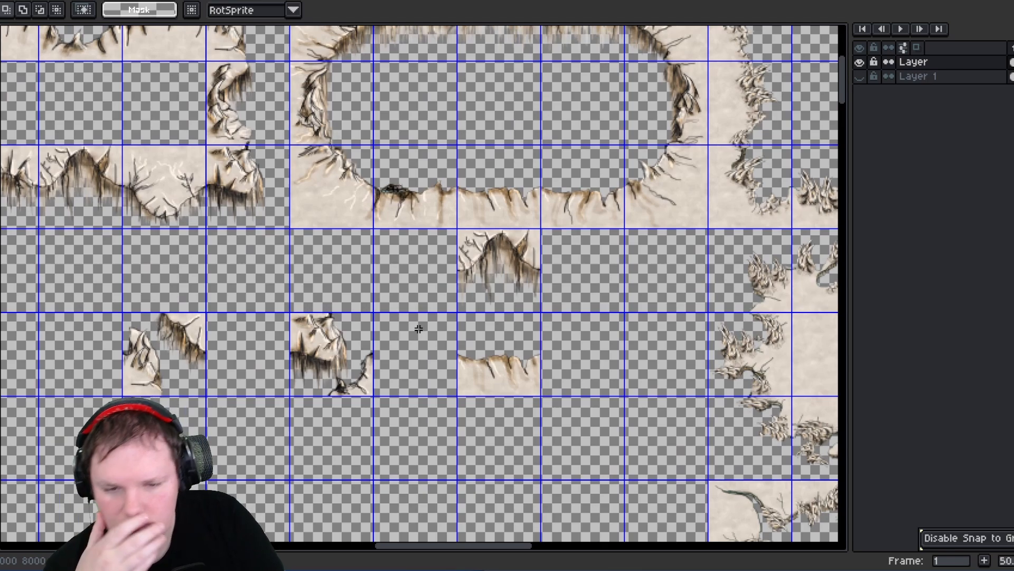
middle_drag(427, 328, 389, 354)
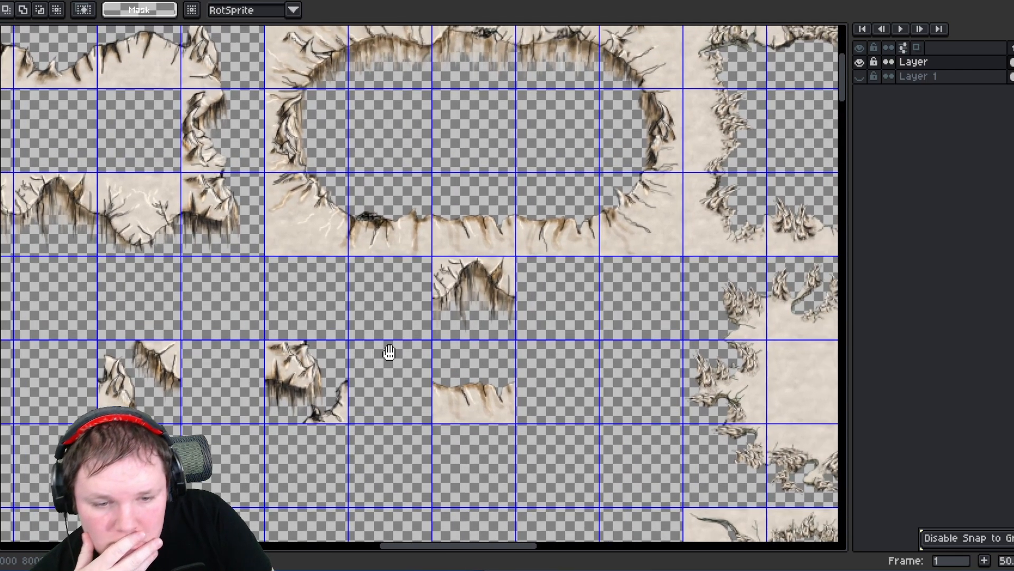
- Cut the two hollow-oval fragment cells out from below the hollow oval
drag(430, 261, 489, 404)
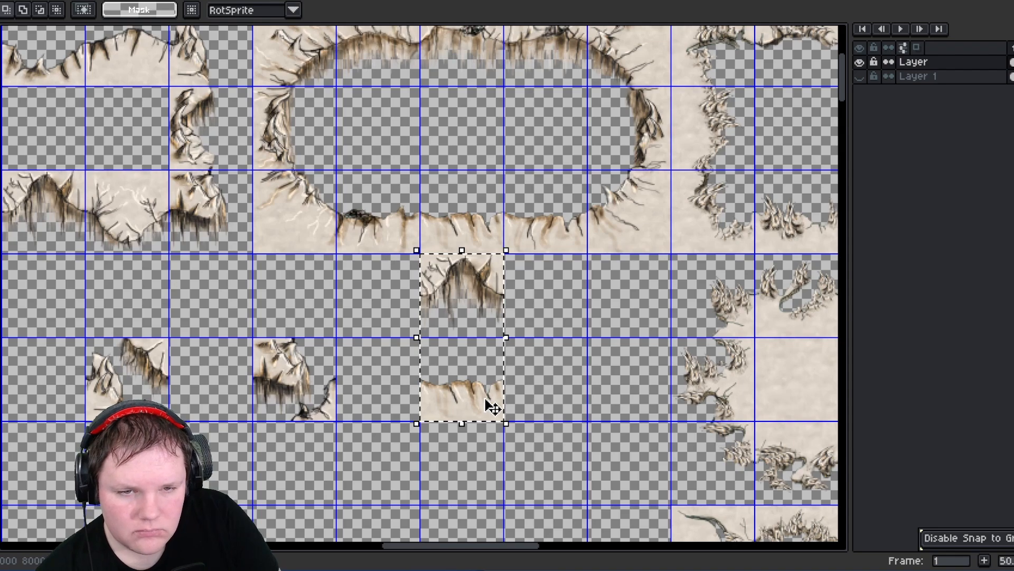
key(ctrl+x)
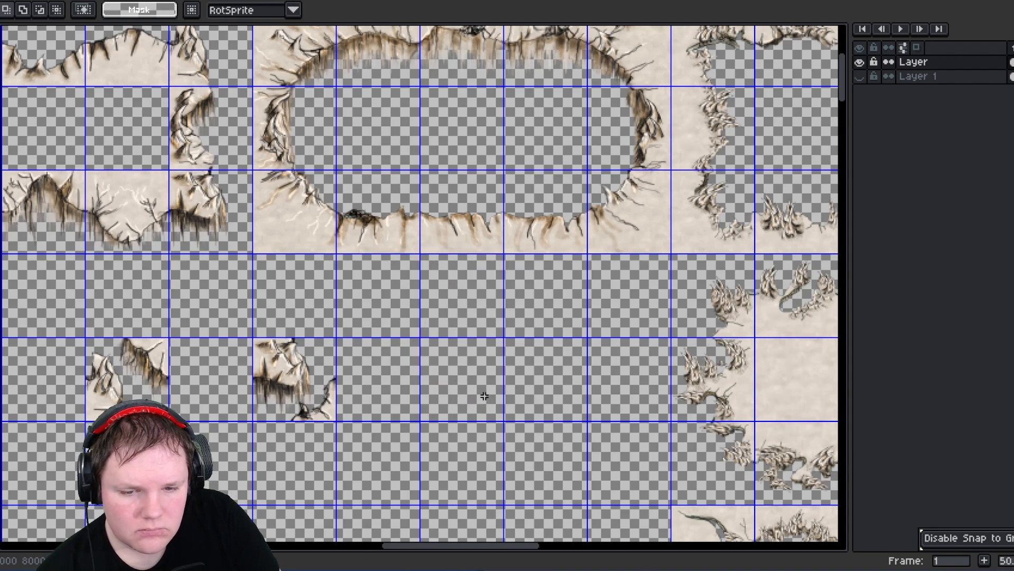
middle_drag(328, 305, 359, 398)
middle_drag(194, 328, 335, 323)
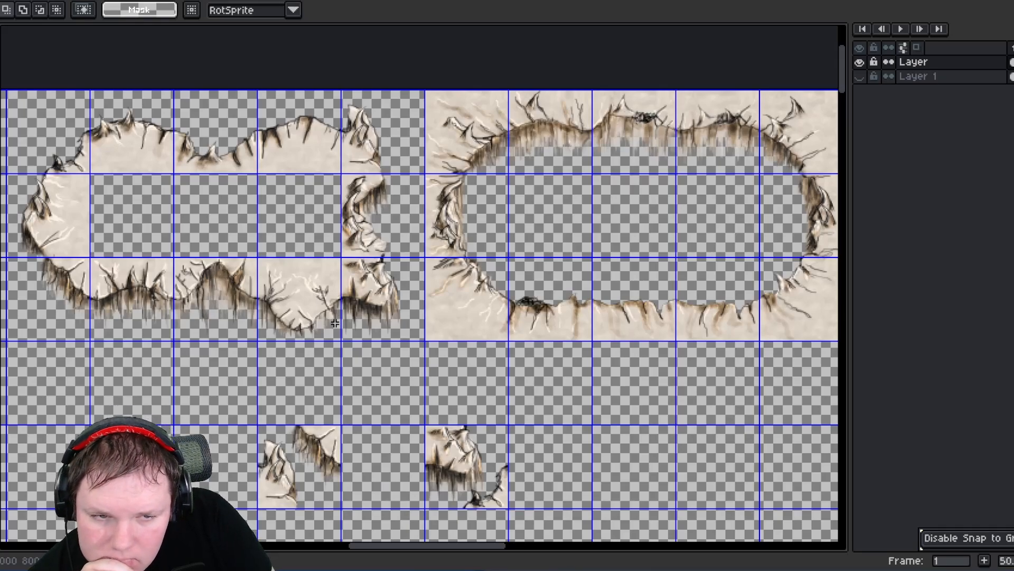
middle_drag(215, 226, 267, 256)
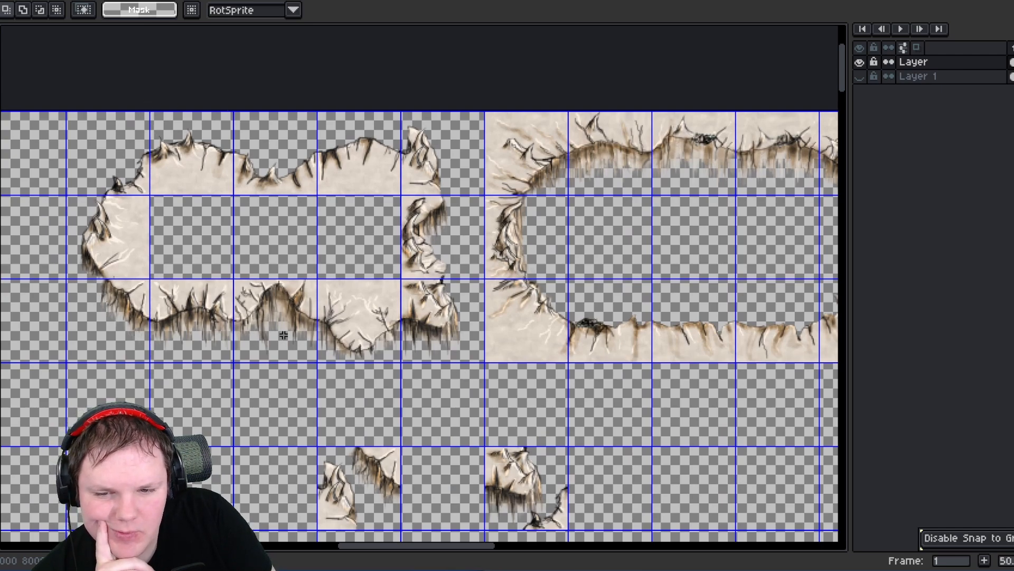
middle_drag(284, 331, 294, 295)
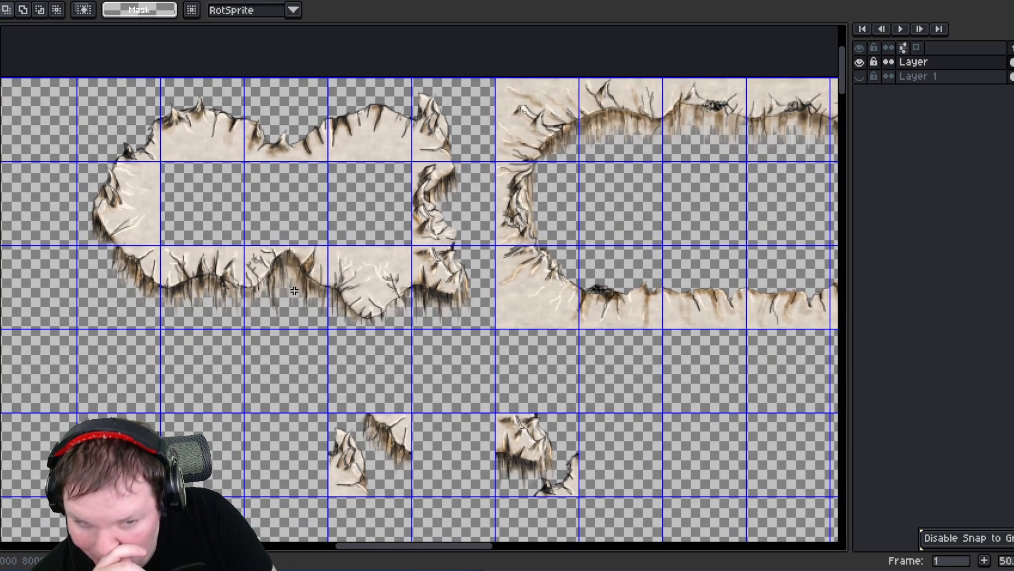
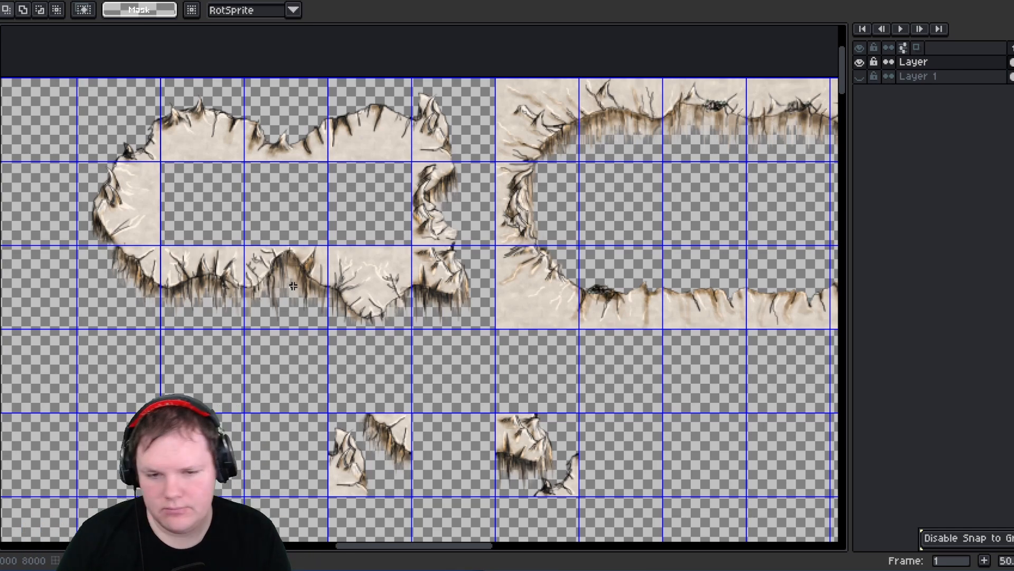
- Move the two cut fragments into the empty interior cells of the hollow oval, forming its inner edge
mouse_move(341, 220)
middle_down()
mouse_move(339, 259)
mouse_move(347, 238)
middle_up()
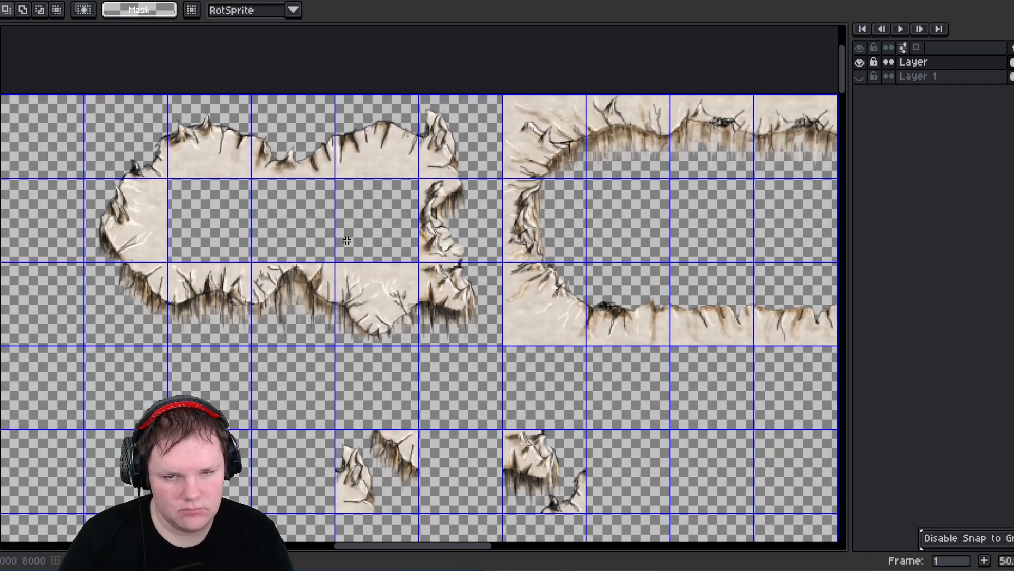
middle_drag(472, 250, 517, 248)
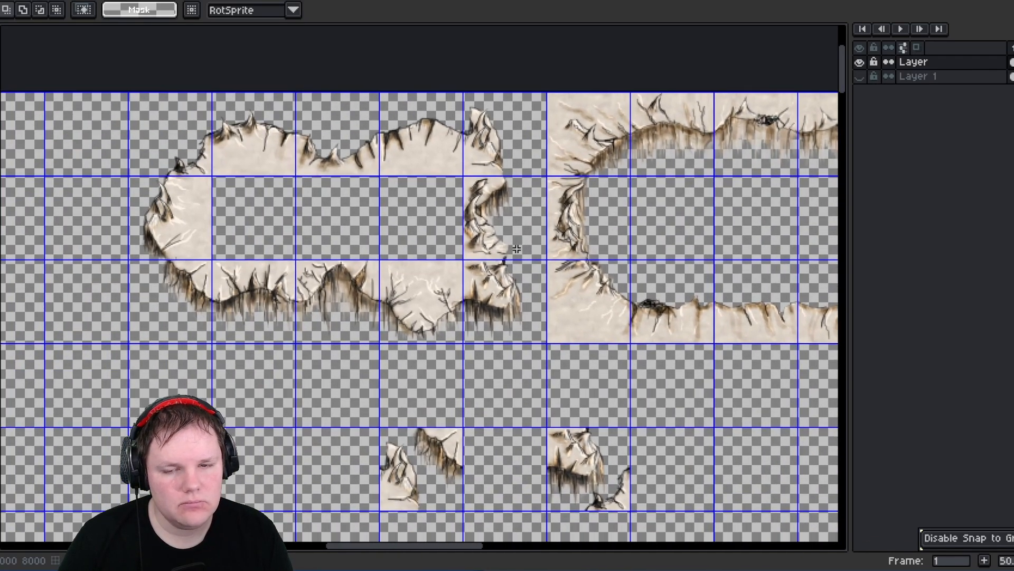
middle_drag(242, 225, 299, 242)
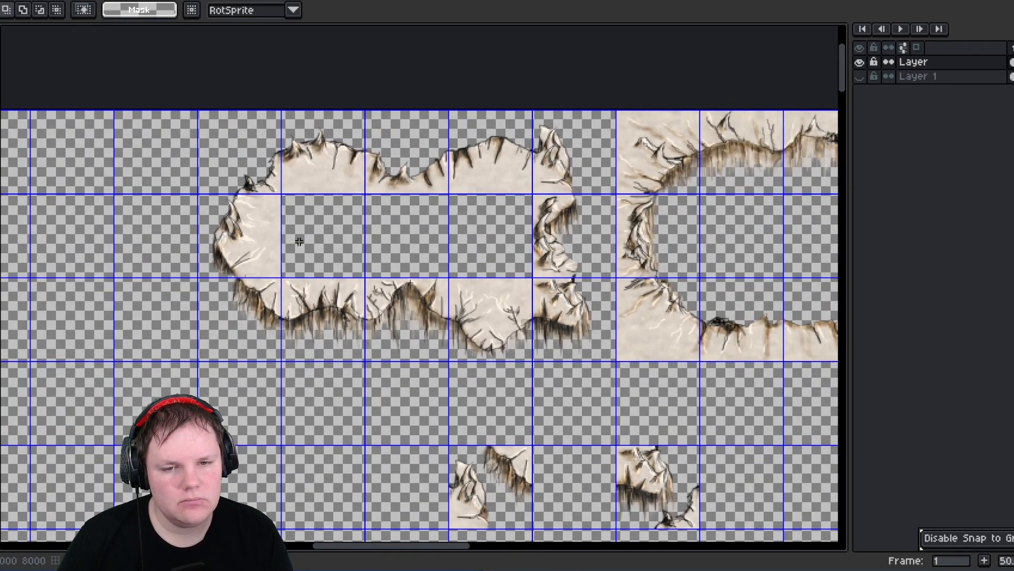
middle_drag(371, 254, 320, 282)
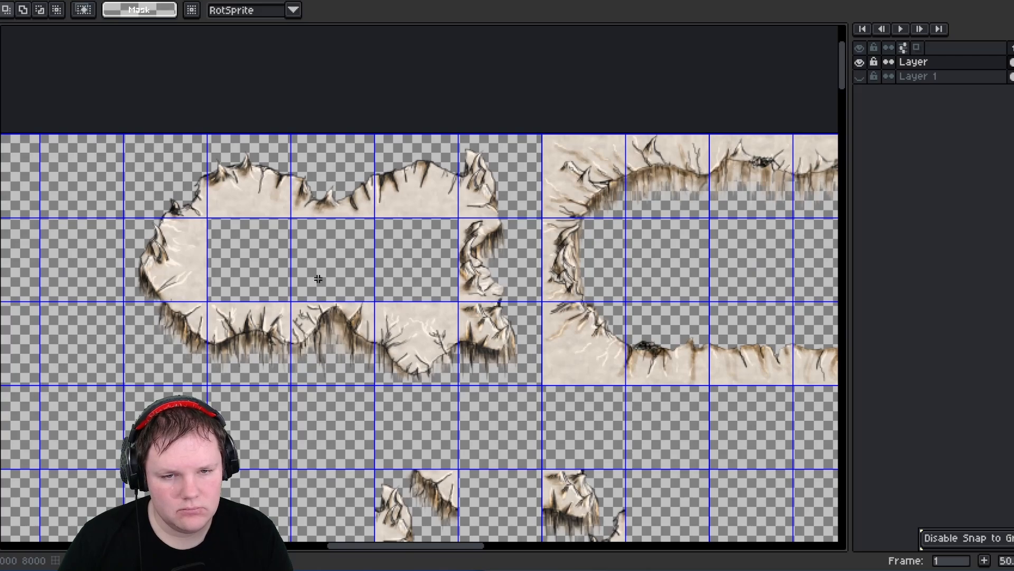
middle_drag(355, 317, 333, 209)
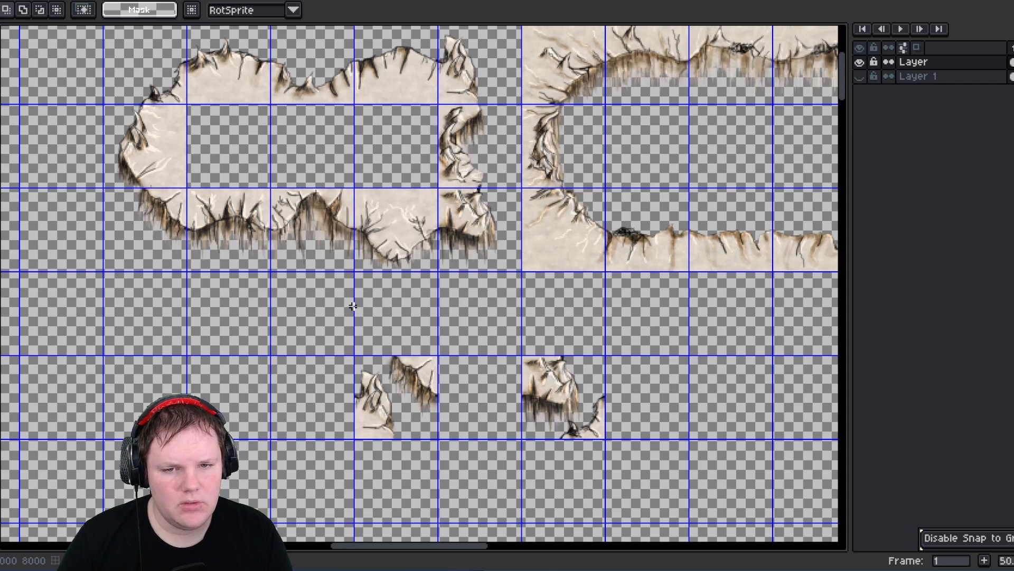
drag(390, 405, 256, 164)
drag(520, 355, 610, 436)
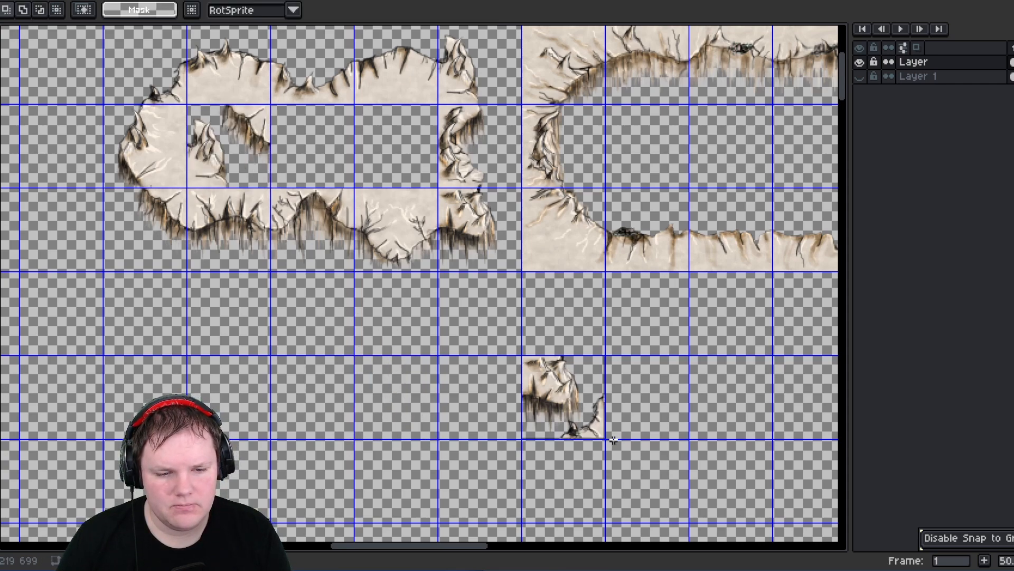
drag(575, 403, 334, 148)
click(327, 352)
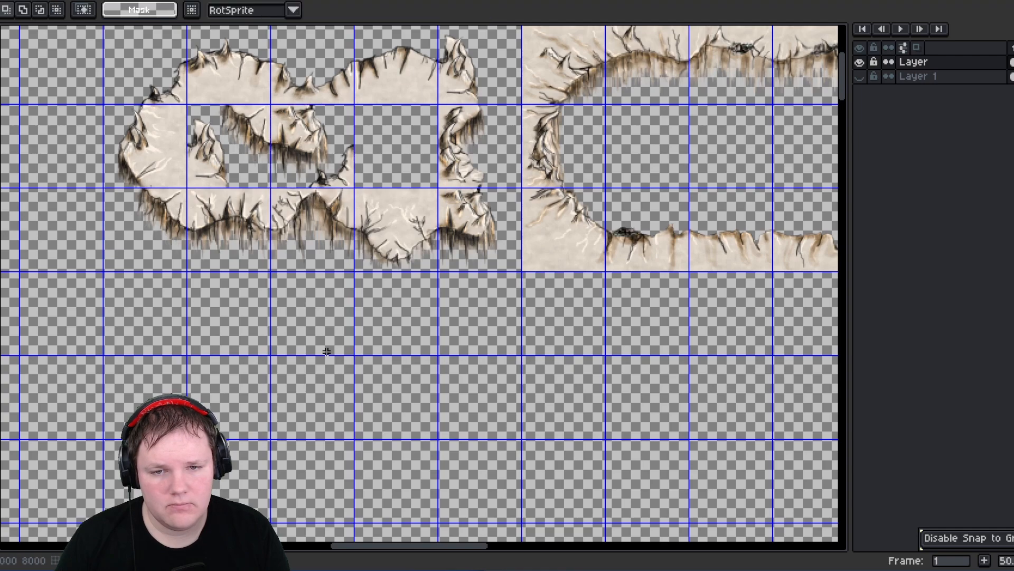
- Combine the large oval's left and right side-edge pieces into one cell below the large oval
middle_drag(324, 333, 337, 398)
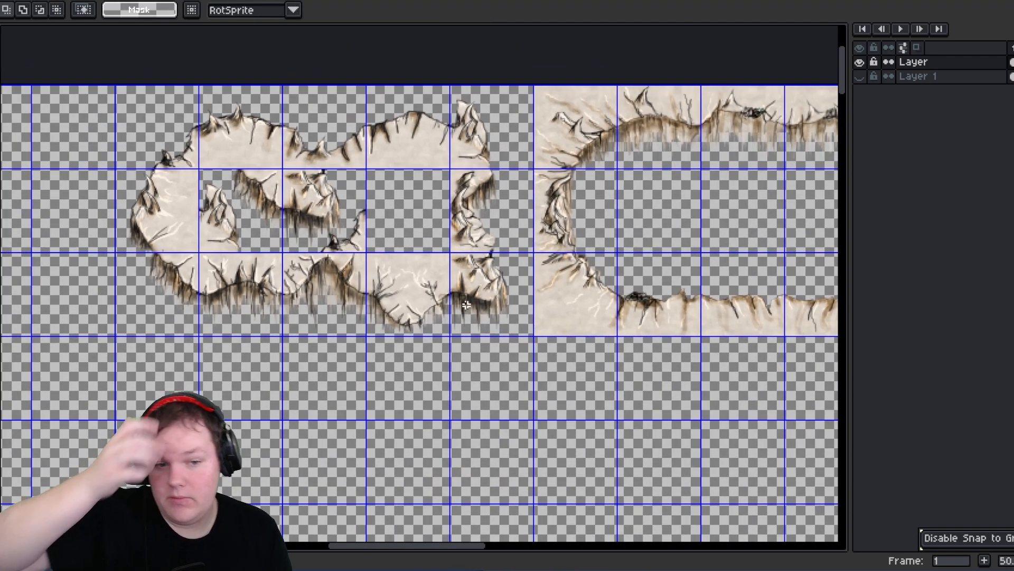
middle_drag(612, 299, 424, 332)
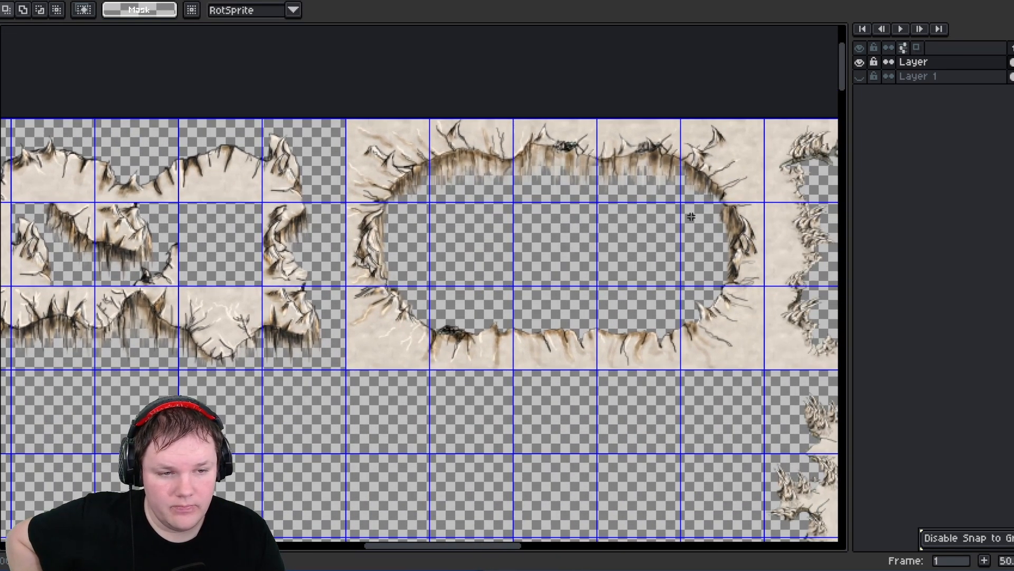
drag(686, 211, 642, 486)
click(740, 250)
drag(350, 207, 409, 285)
middle_drag(426, 338, 396, 233)
click(362, 146)
drag(362, 147, 590, 420)
scroll(592, 420, up, 5)
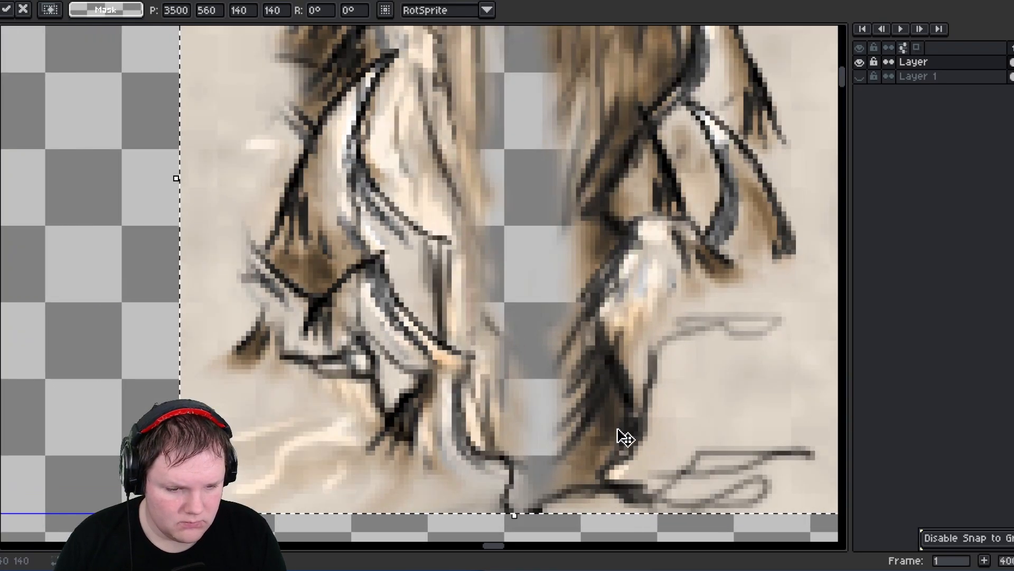
scroll(545, 413, down, 5)
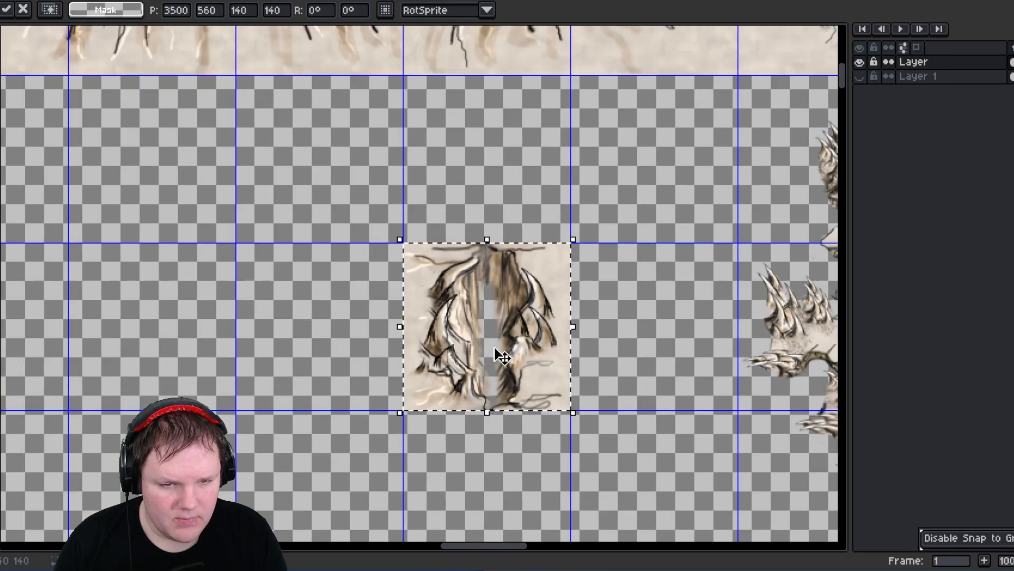
click(660, 344)
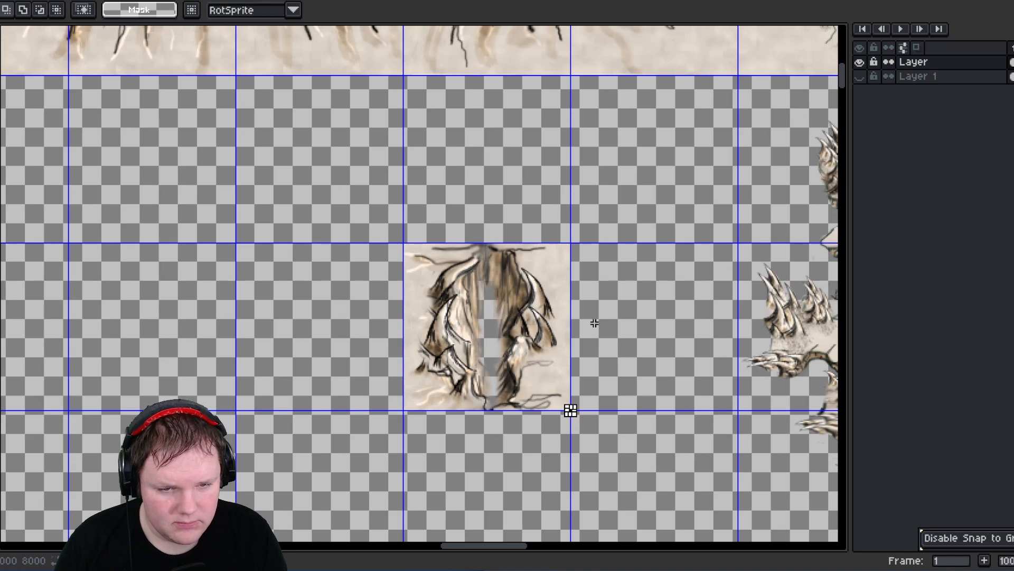
- Copy the large oval's bottom and top edge cells and merge them into a single cell below it
scroll(594, 322, down, 2)
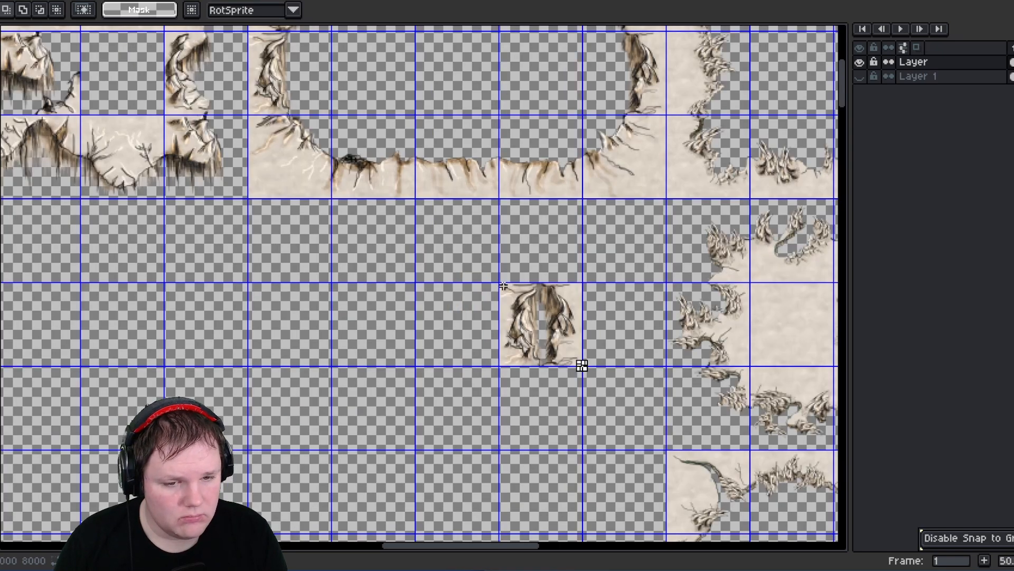
scroll(504, 286, up, 4)
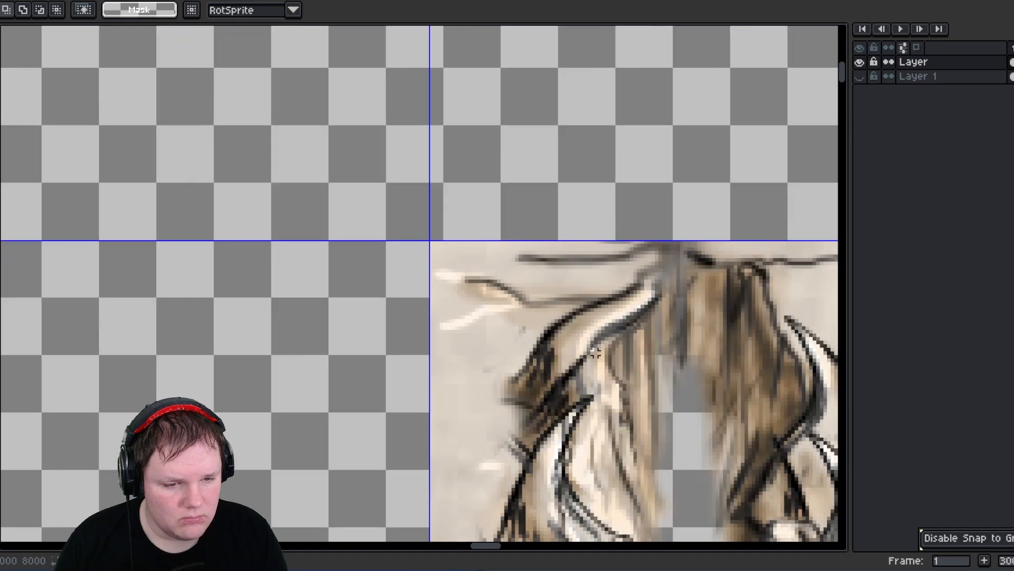
scroll(465, 289, down, 4)
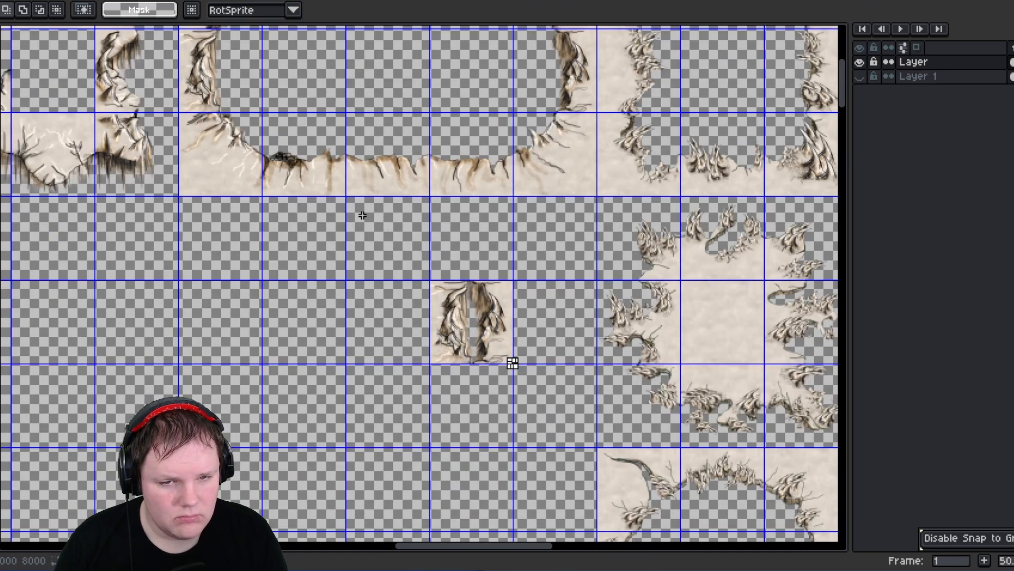
middle_drag(362, 216, 449, 370)
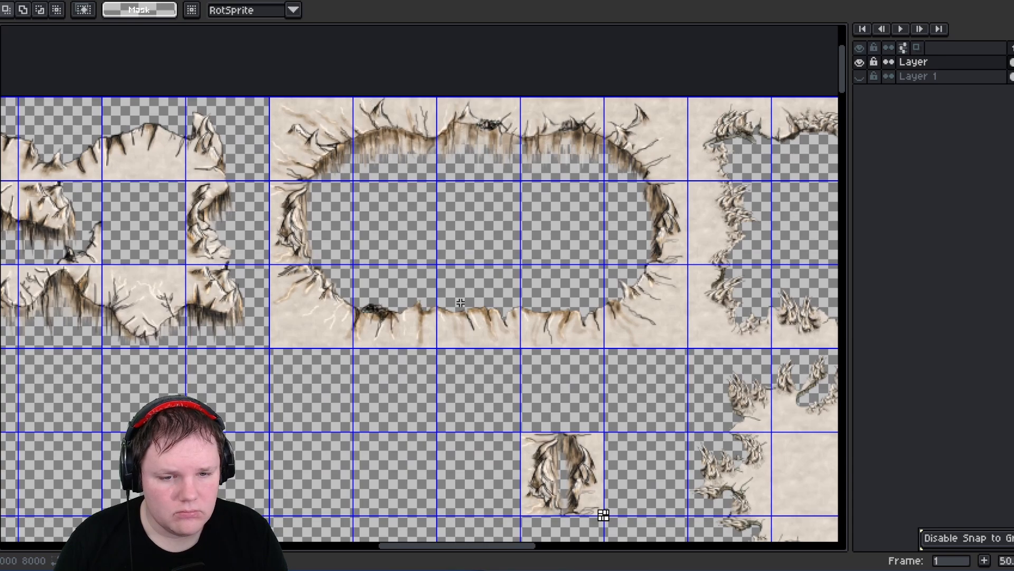
drag(480, 300, 410, 485)
key(ctrl+c)
key(ctrl+v)
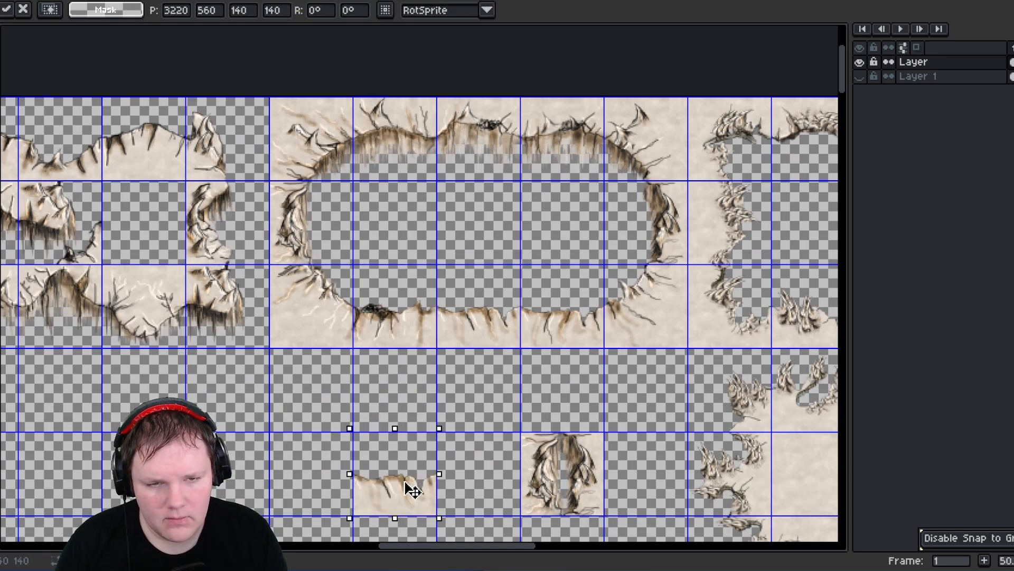
drag(454, 104, 417, 388)
key(ctrl+c)
key(ctrl+v)
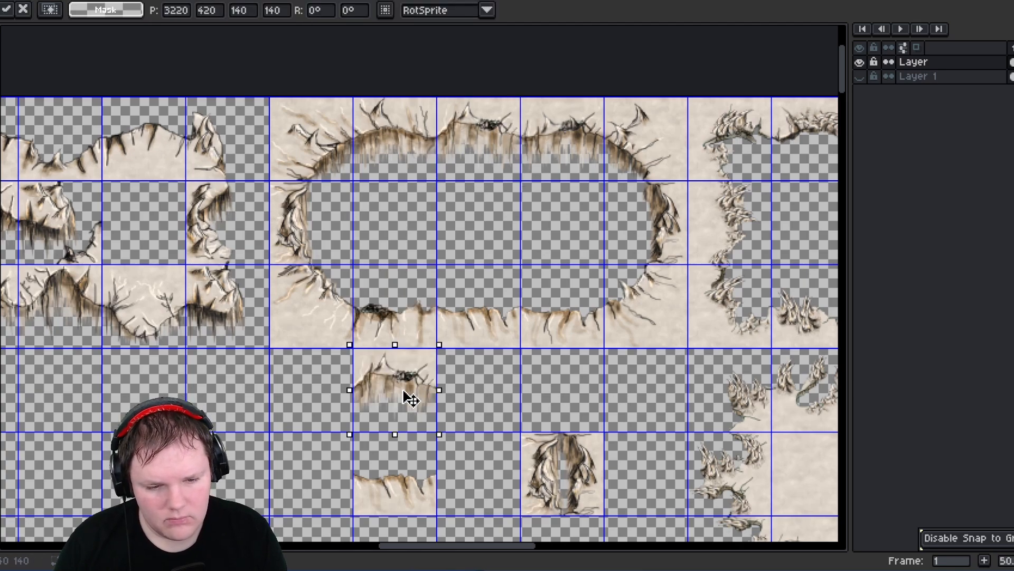
scroll(302, 272, down, 3)
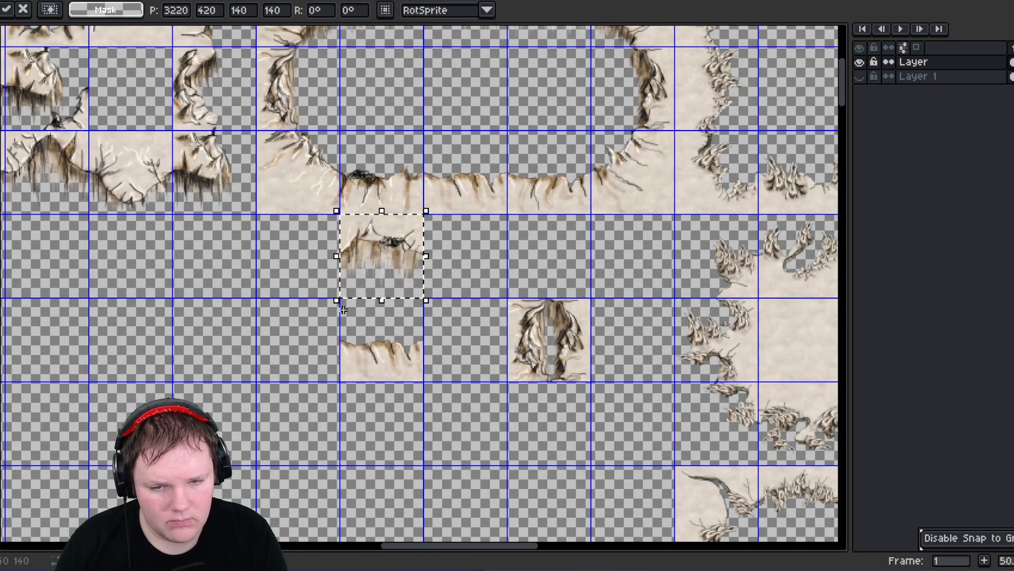
drag(343, 310, 399, 274)
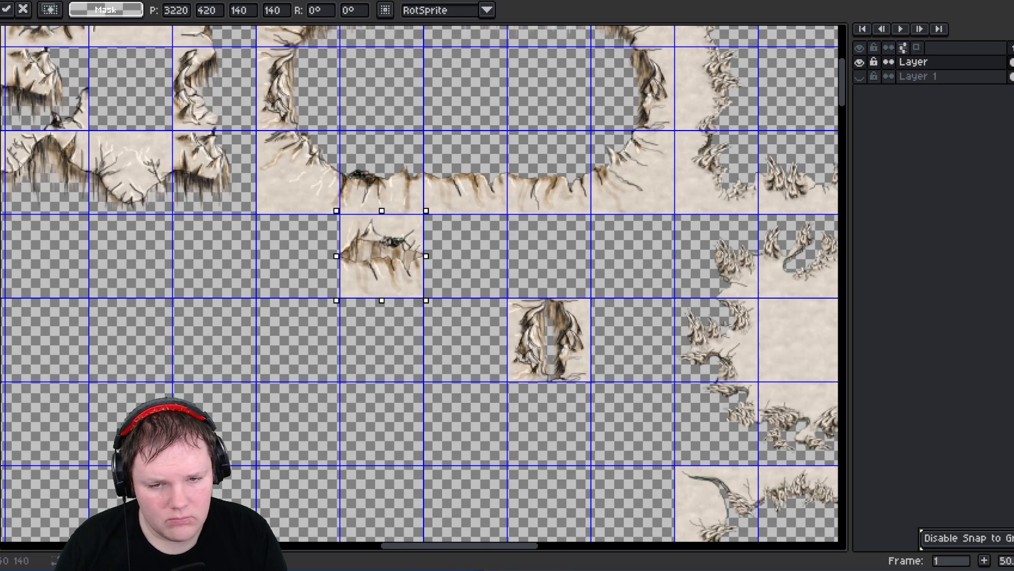
click(469, 266)
- Copy the hollow oval's two inner-edge cells and paste copies onto the canvas
scroll(388, 264, up, 4)
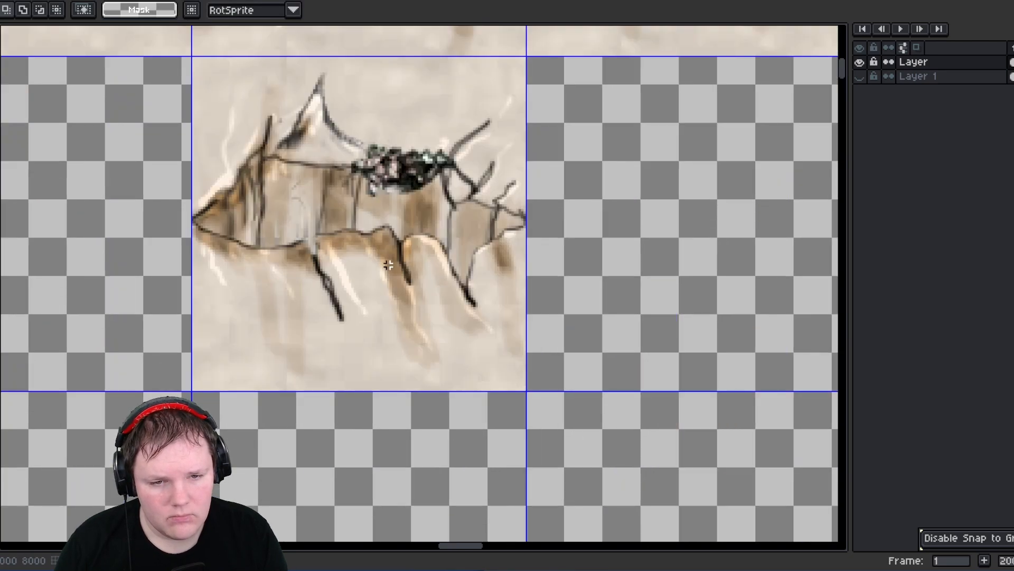
middle_drag(223, 247, 334, 282)
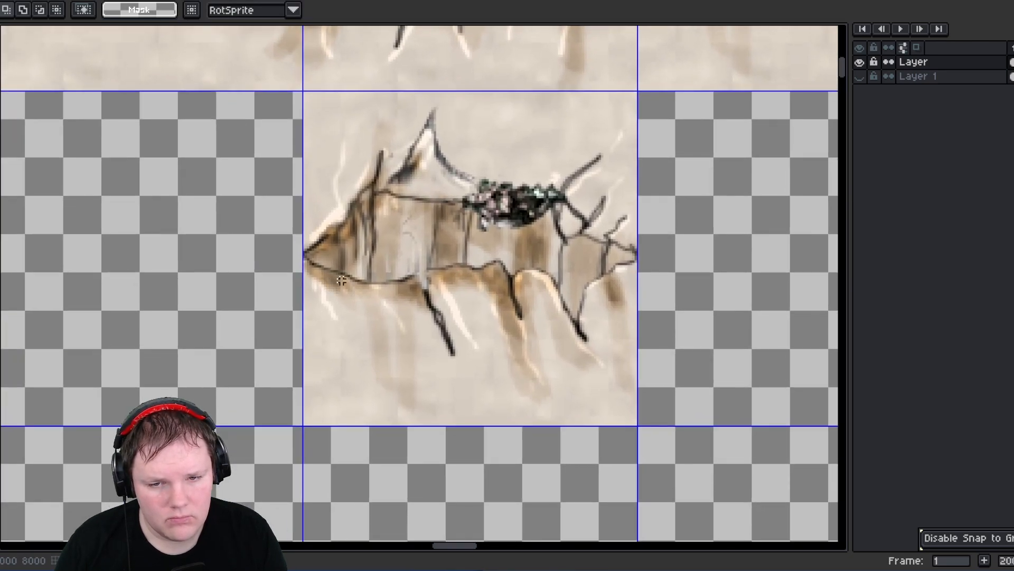
scroll(342, 280, down, 5)
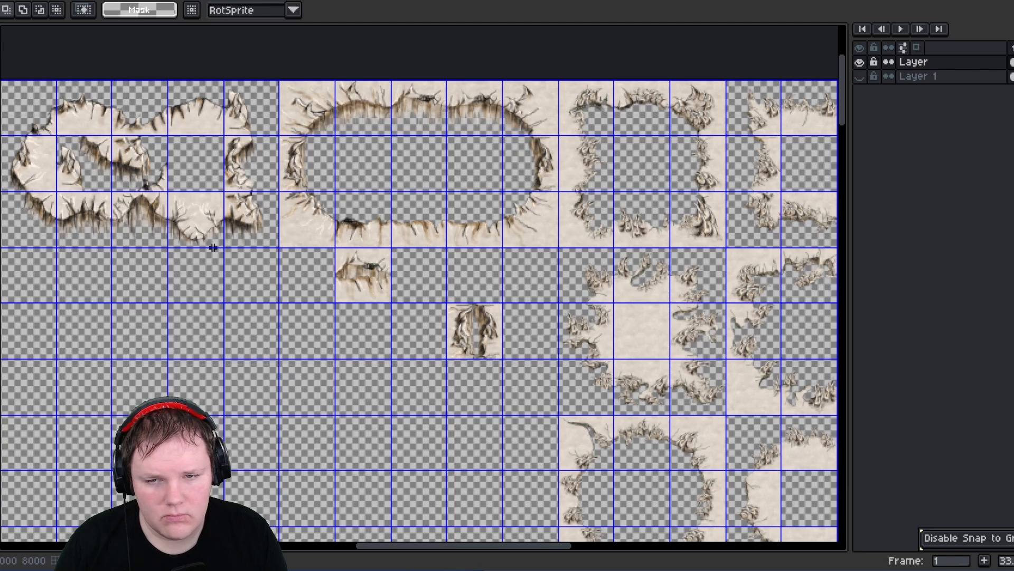
middle_drag(213, 247, 355, 270)
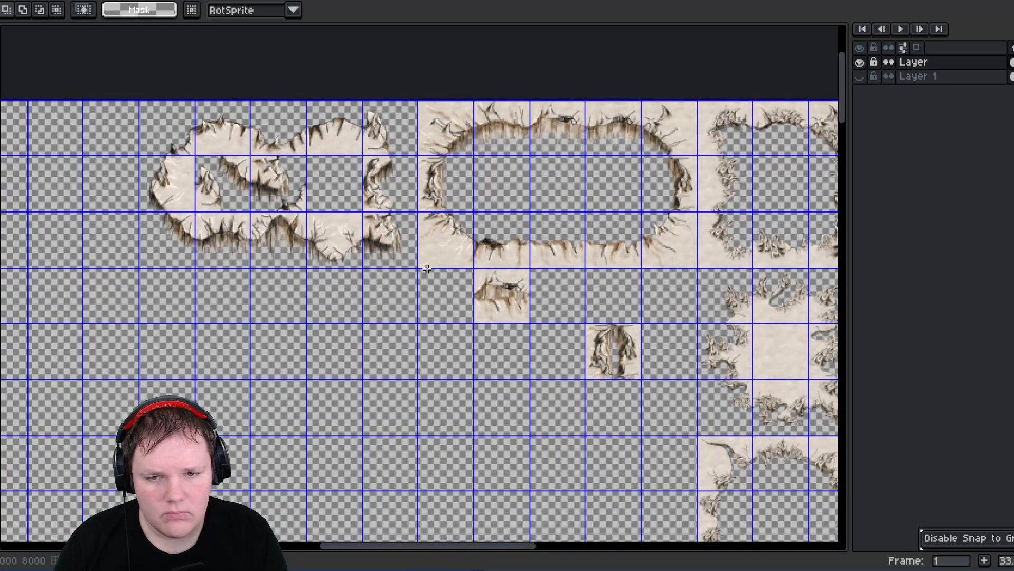
drag(488, 274, 519, 315)
drag(370, 124, 328, 299)
key(ctrl+c)
key(ctrl+v)
drag(375, 225, 395, 363)
key(ctrl+c)
key(ctrl+v)
- Position the pasted inner-edge copies in adjacent cells below the hollow oval
drag(307, 328, 341, 374)
drag(342, 372, 400, 373)
scroll(389, 353, up, 3)
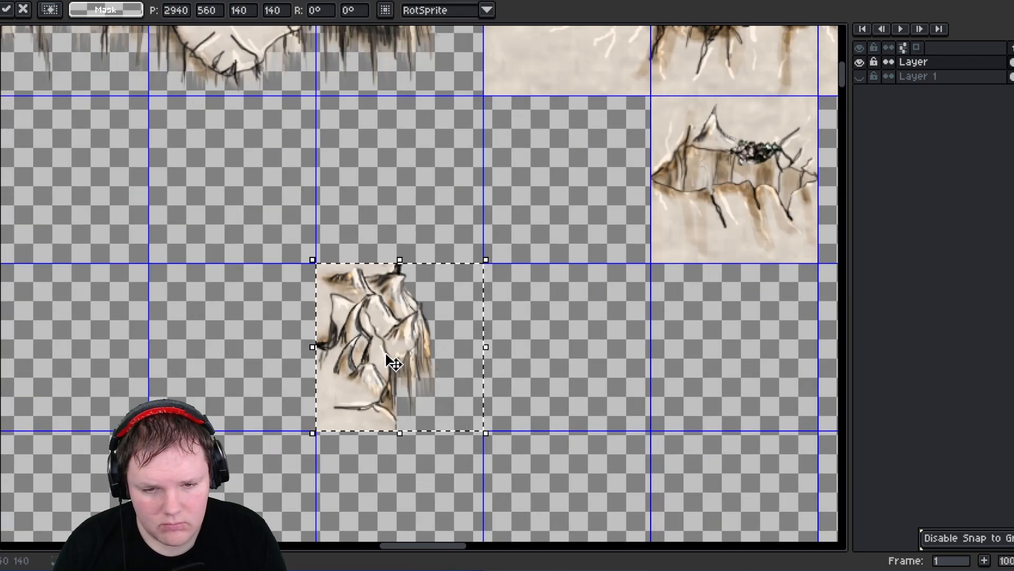
scroll(400, 347, down, 2)
drag(389, 343, 307, 353)
middle_drag(126, 218, 322, 309)
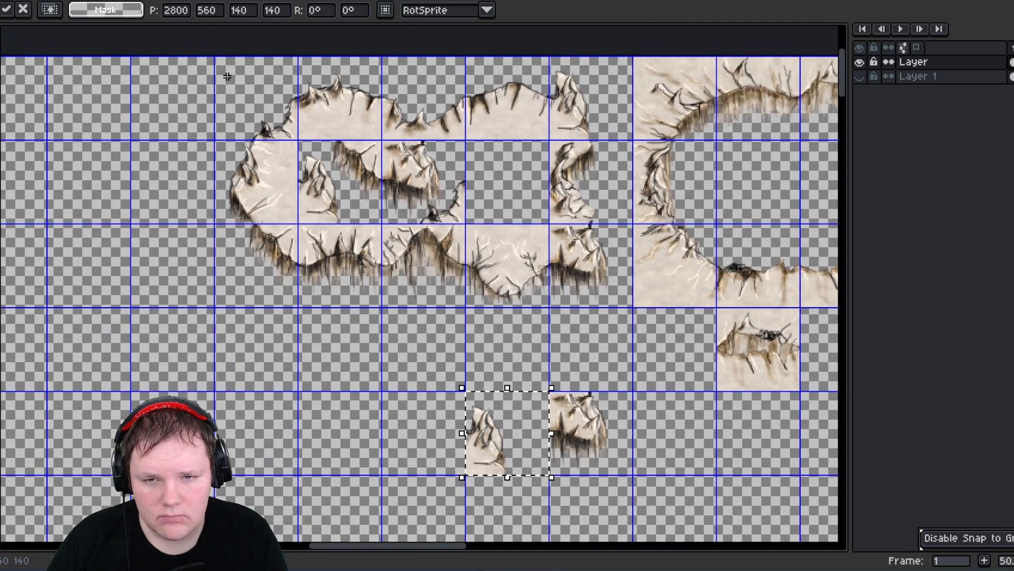
- Move the small corner fragment from above the hollow oval down into the row beside the inner-edge copies
click(280, 114)
drag(280, 115, 283, 127)
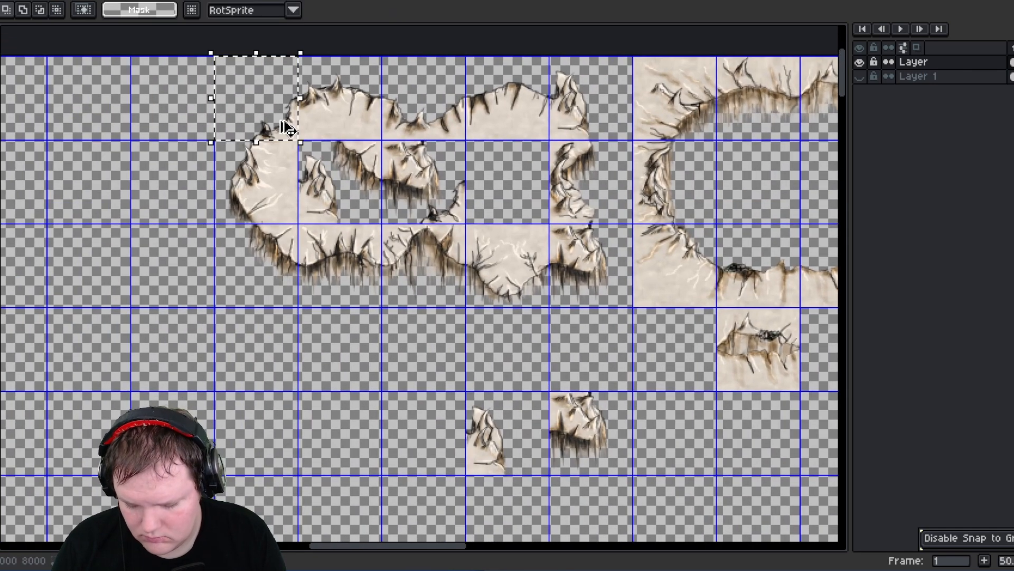
click(284, 125)
drag(266, 323, 270, 356)
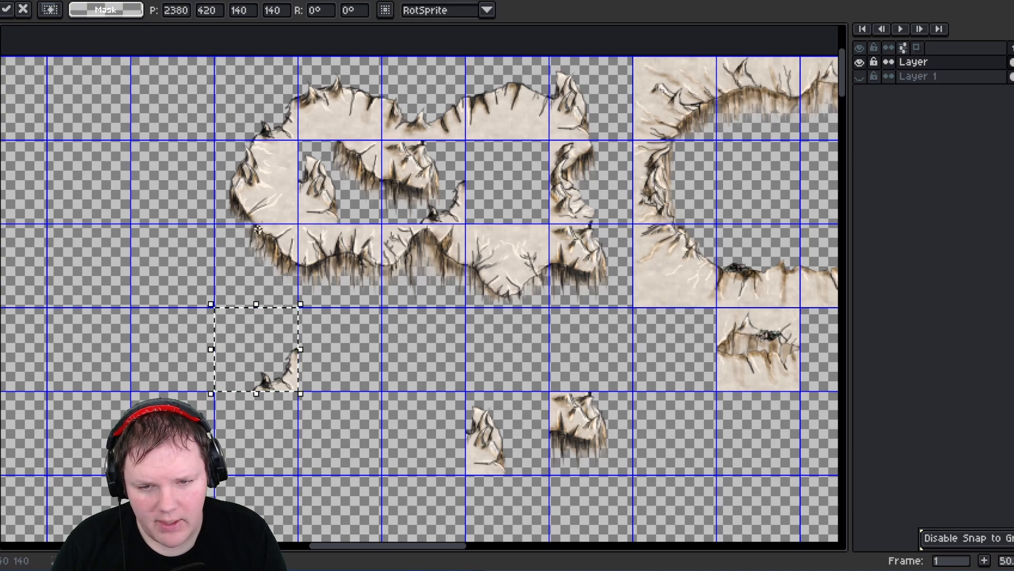
drag(242, 230, 285, 450)
click(276, 267)
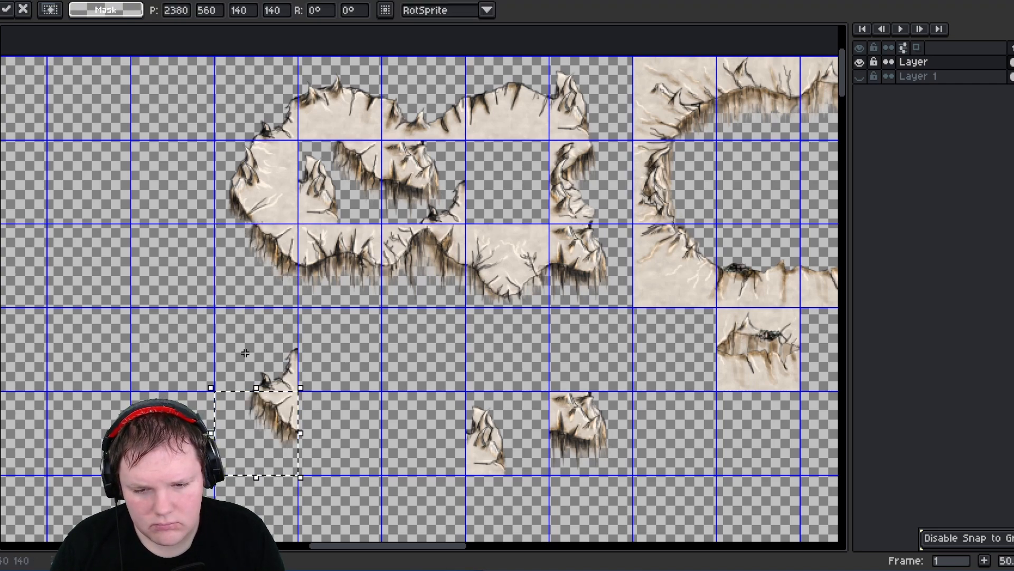
- Move the combined top-and-bottom edge tile next to the corner fragment in that row
drag(246, 353, 292, 474)
middle_drag(361, 399, 338, 291)
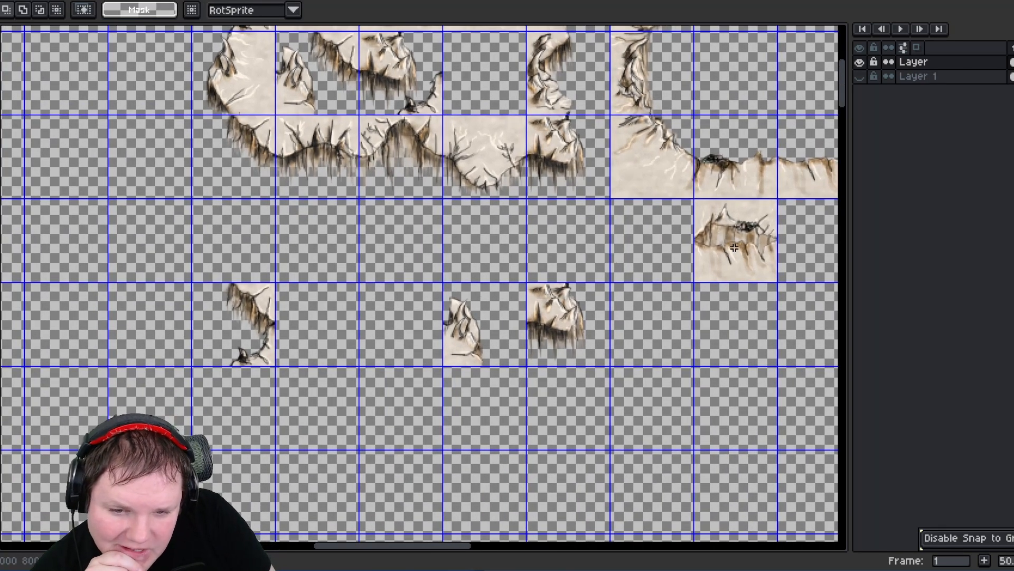
click(712, 212)
drag(718, 222, 333, 308)
click(385, 324)
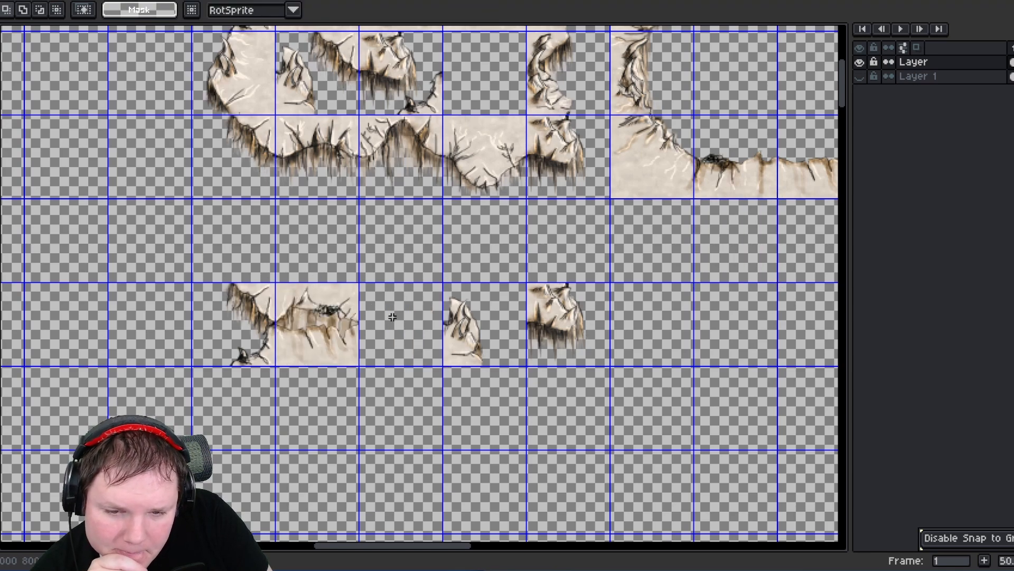
middle_drag(399, 314, 334, 308)
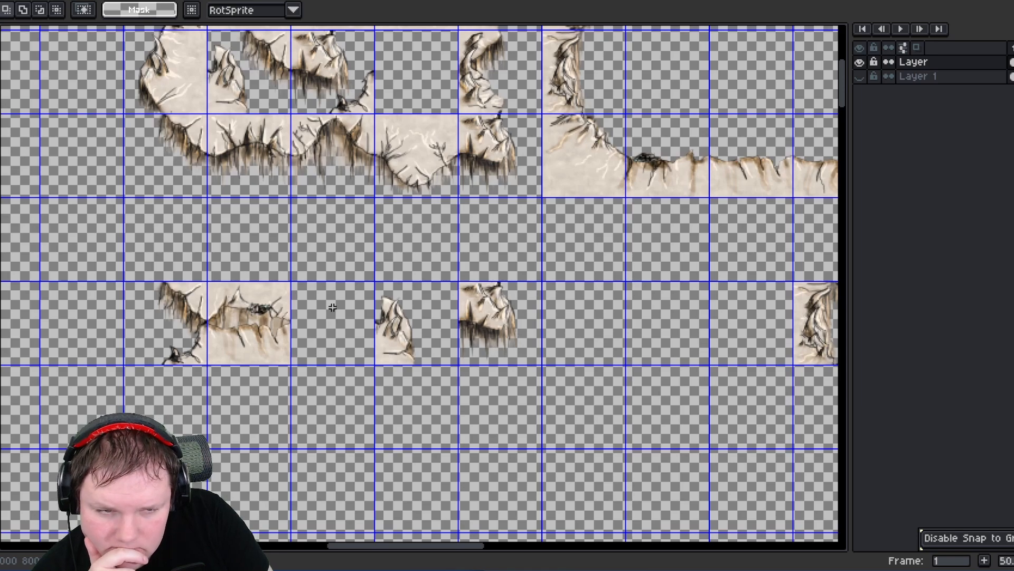
middle_drag(492, 288, 468, 263)
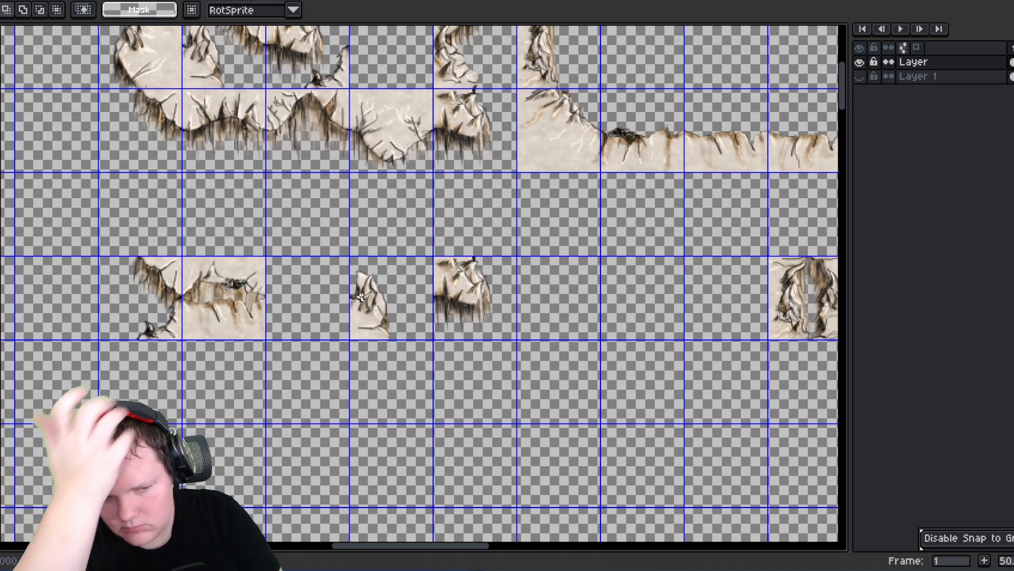
middle_drag(736, 318, 653, 314)
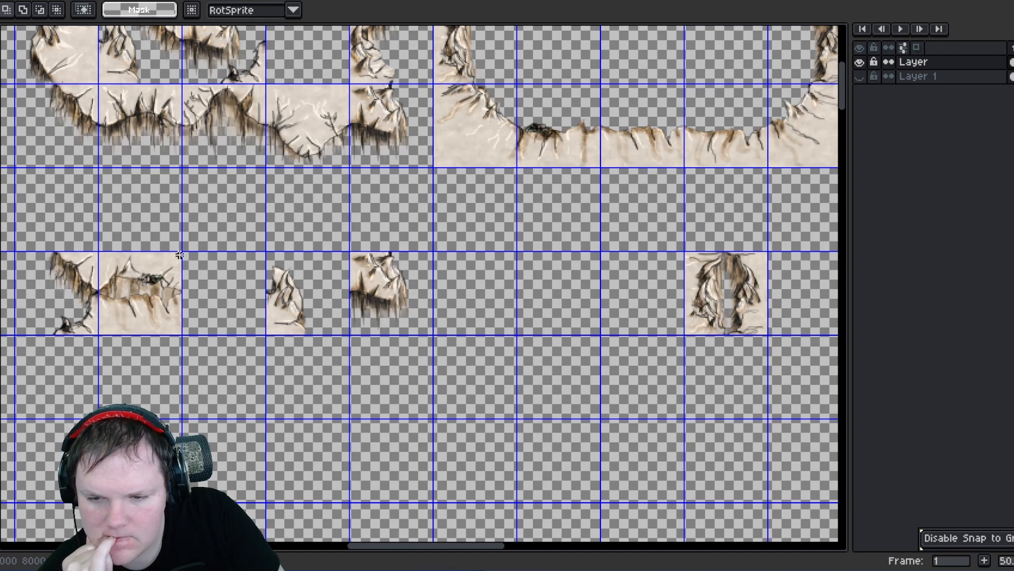
middle_drag(221, 267, 303, 300)
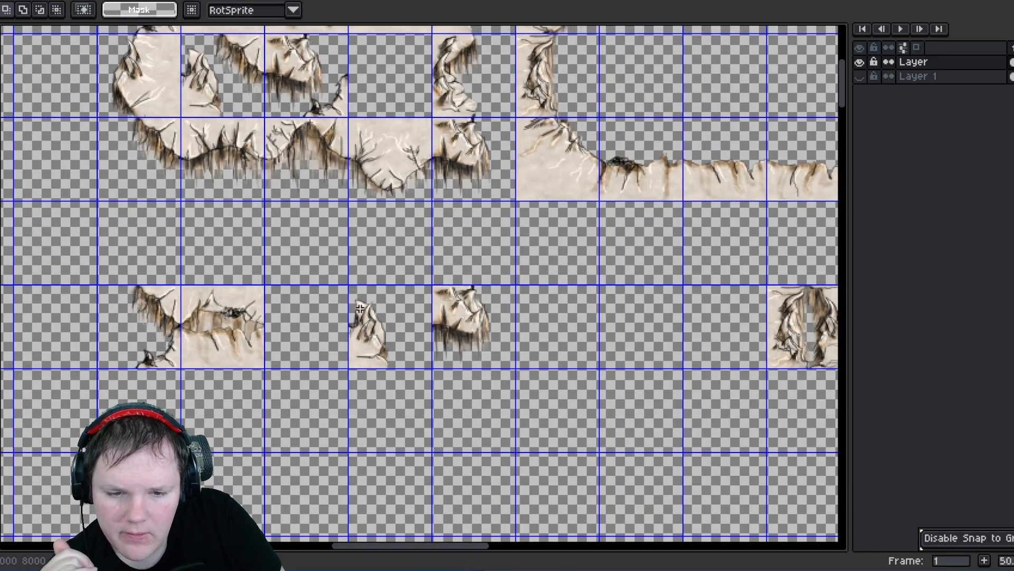
- Move the small corner fragment to the cell right of the top-and-bottom edge tile
mouse_move(356, 292)
mouse_down()
mouse_move(417, 354)
mouse_move(517, 355)
mouse_move(461, 357)
mouse_up()
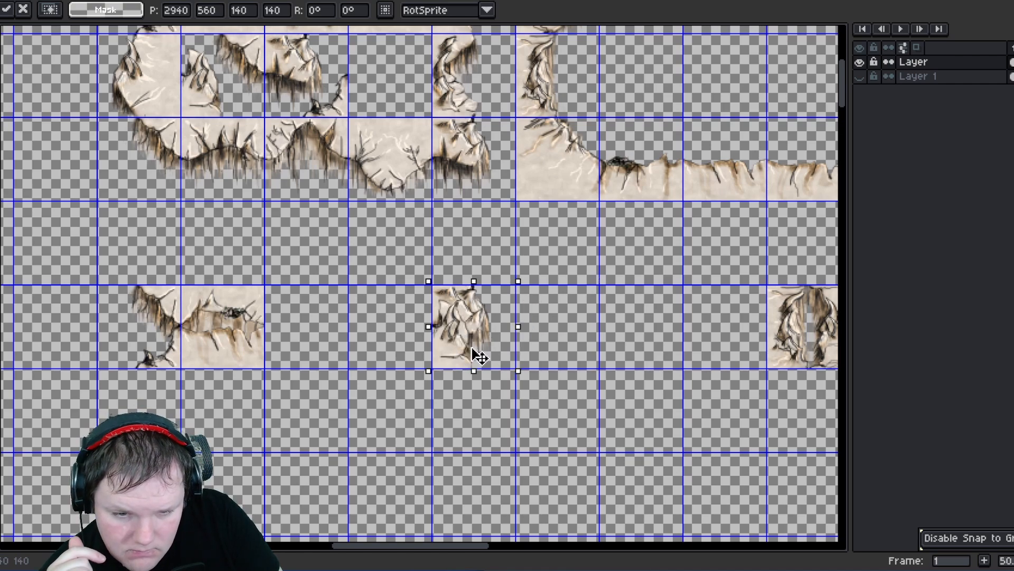
drag(477, 355, 549, 363)
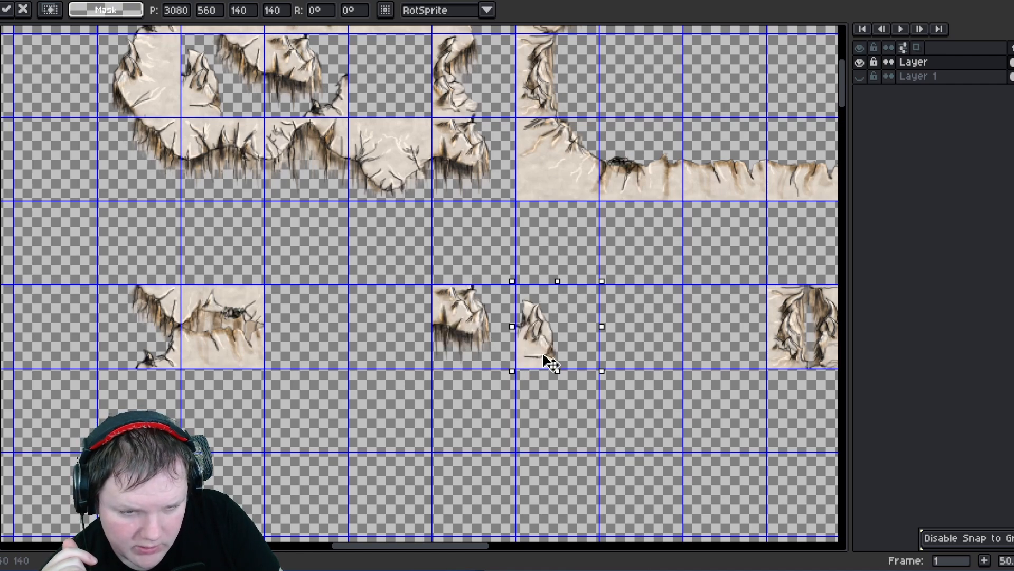
- Rearrange the edge tiles in the row below the hollow oval, flipping one horizontally
drag(434, 286, 600, 369)
drag(96, 284, 179, 365)
middle_drag(207, 240, 222, 347)
drag(144, 253, 326, 350)
click(179, 280)
key(shift+h)
click(419, 347)
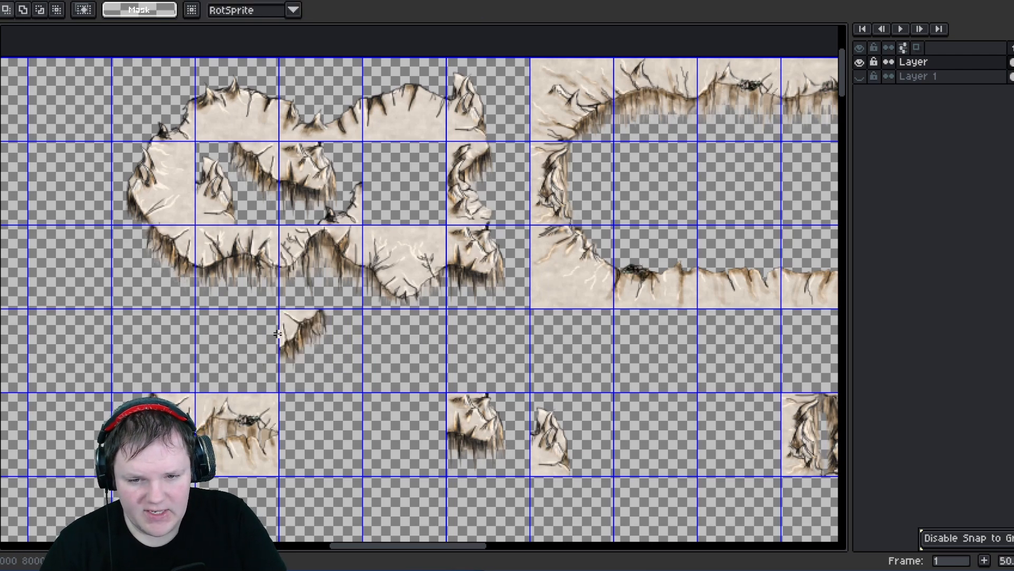
- Delete the whole row of edge tile copies below the hollow oval
scroll(319, 337, down, 4)
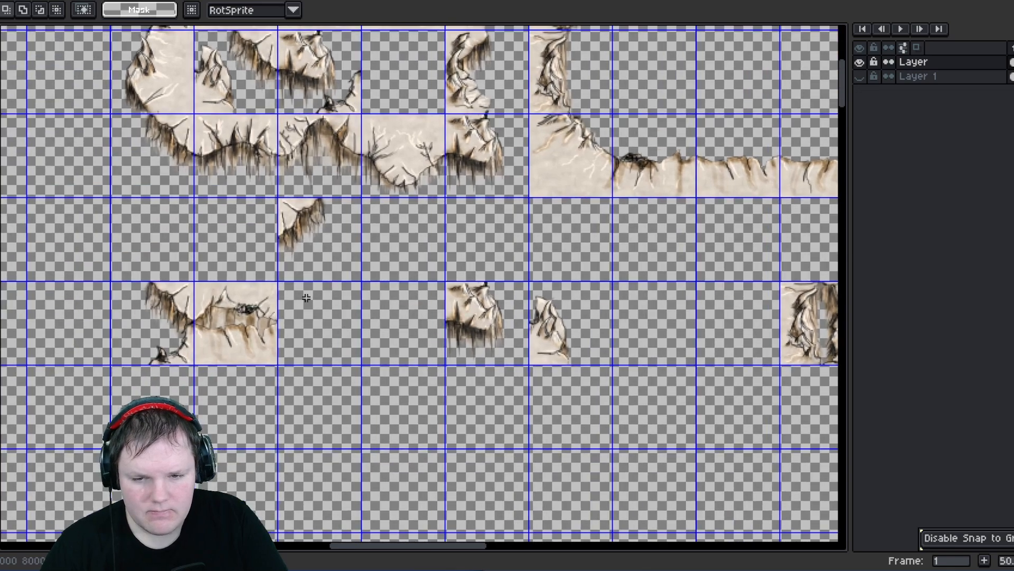
scroll(239, 282, up, 4)
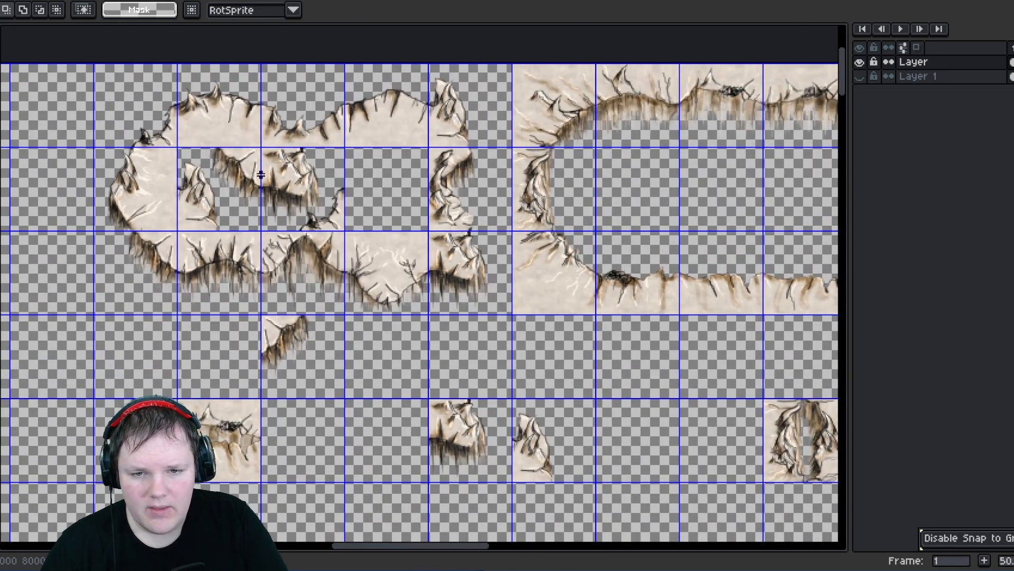
scroll(308, 313, down, 5)
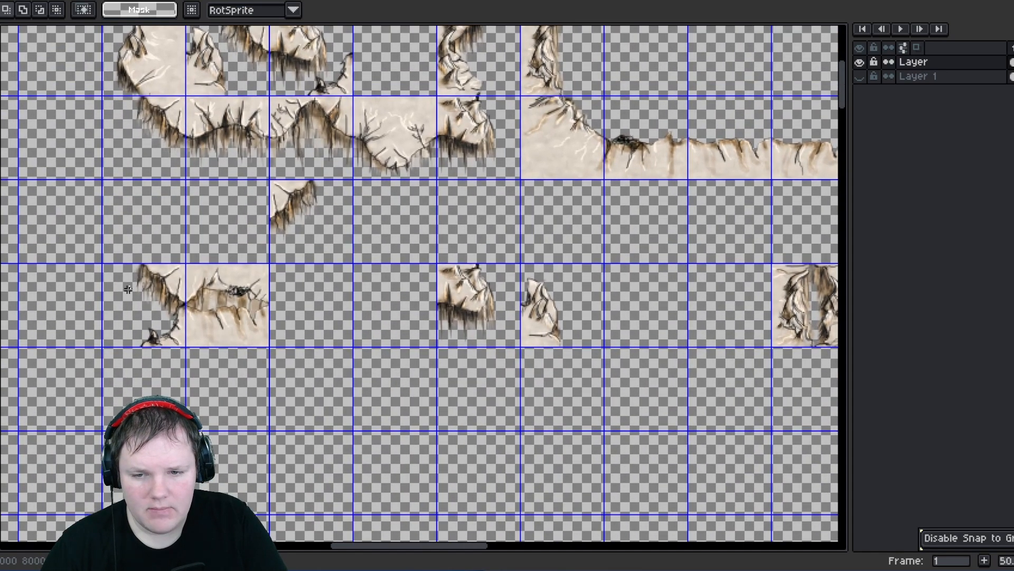
drag(111, 263, 782, 351)
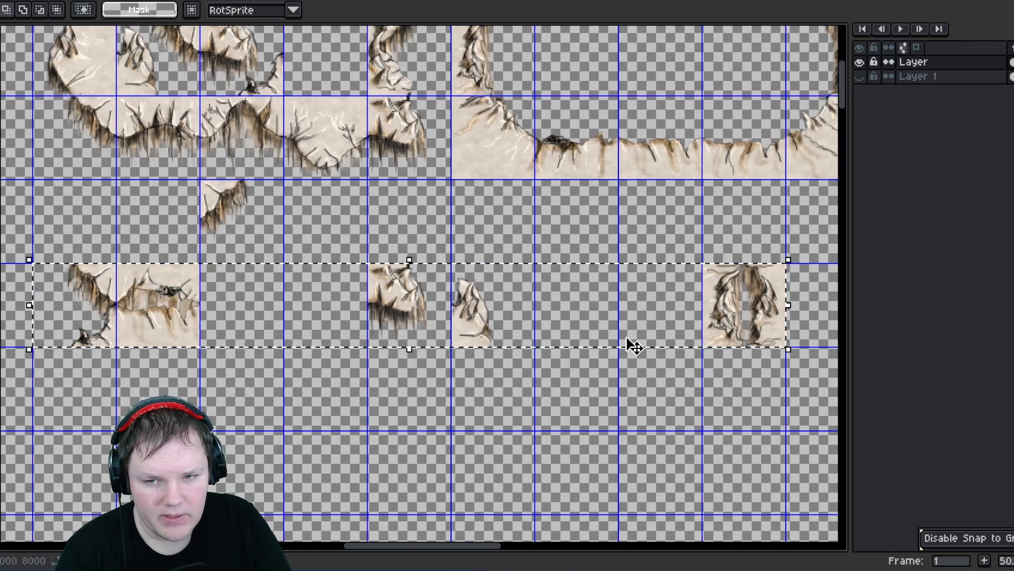
key(Delete)
- Cut away the leftover edge fragment sitting just below the hollow oval
middle_drag(229, 251, 367, 406)
middle_drag(400, 296, 325, 269)
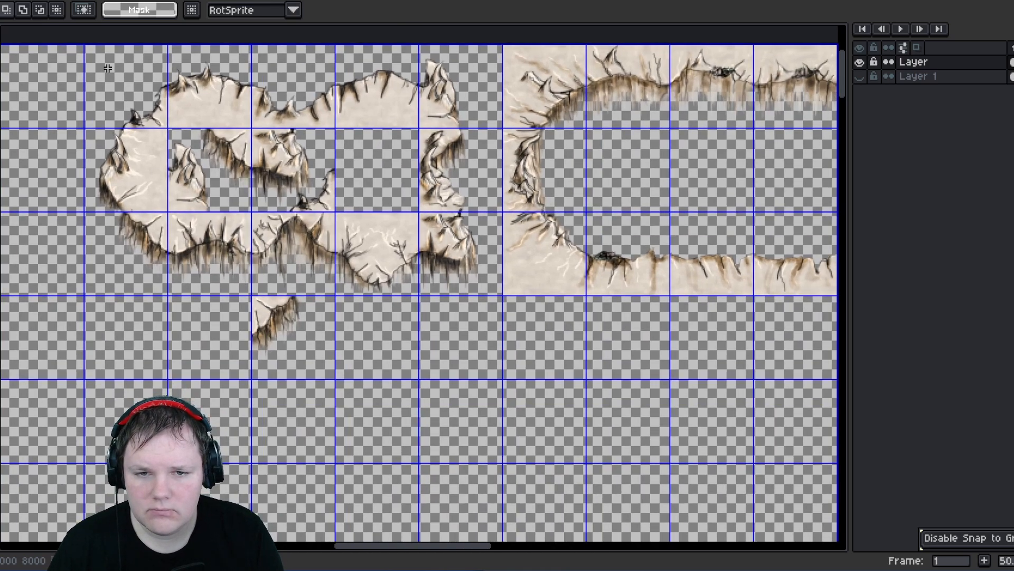
drag(446, 69, 482, 103)
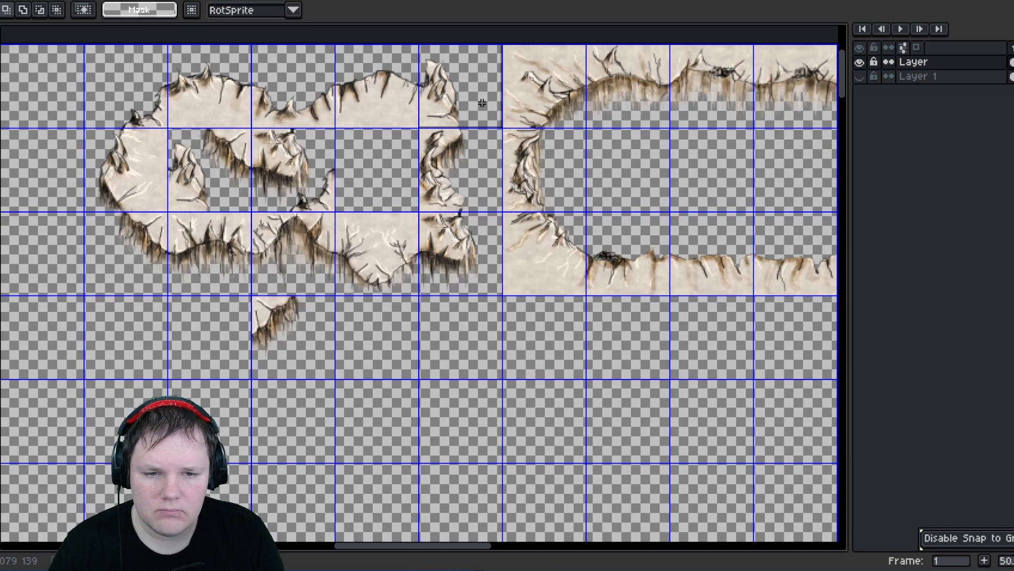
drag(256, 306, 323, 378)
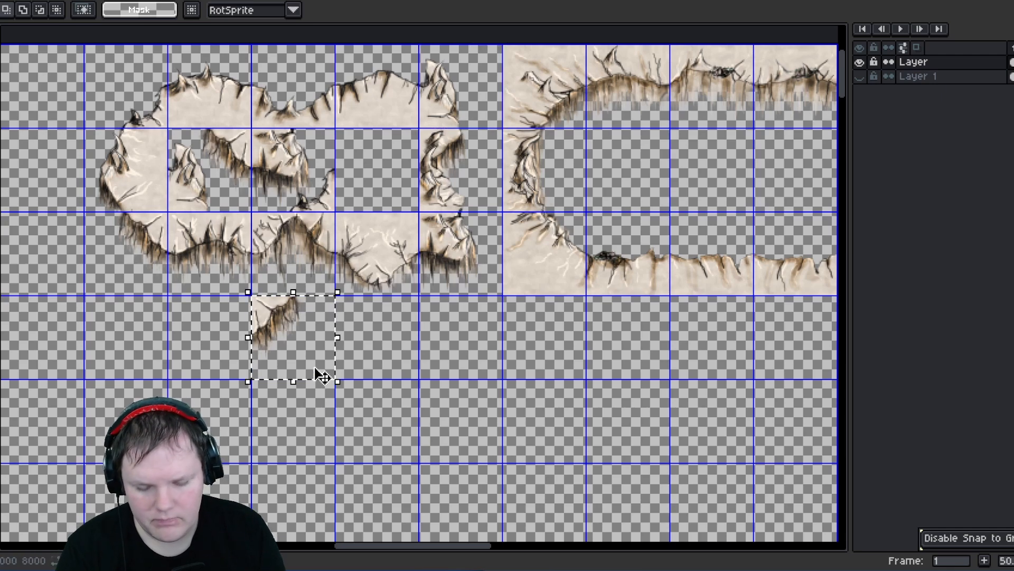
key(ctrl+x)
- Copy the hollow oval block, paste it directly below the original and flip it horizontally
drag(81, 48, 489, 294)
key(ctrl+c)
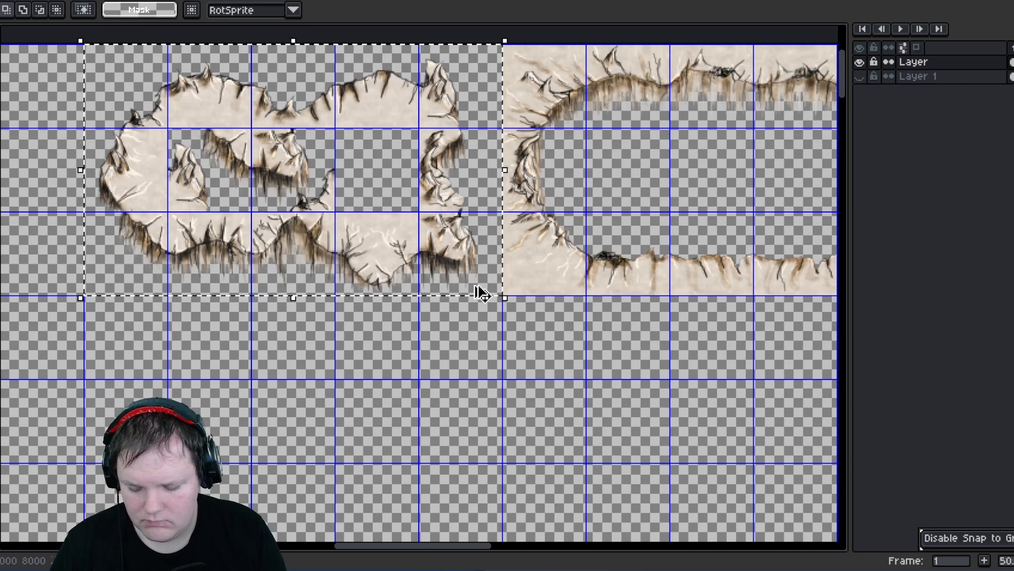
key(ctrl+v)
drag(315, 267, 316, 412)
key(shift+h)
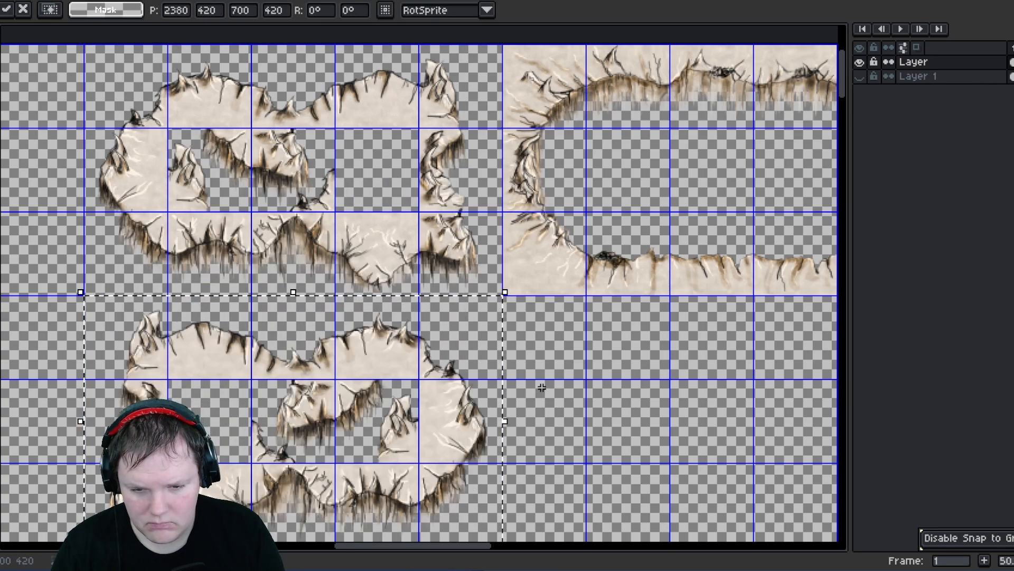
click(623, 409)
- Duplicate the large hollow ring block into the empty rows directly below it
middle_drag(626, 408, 574, 272)
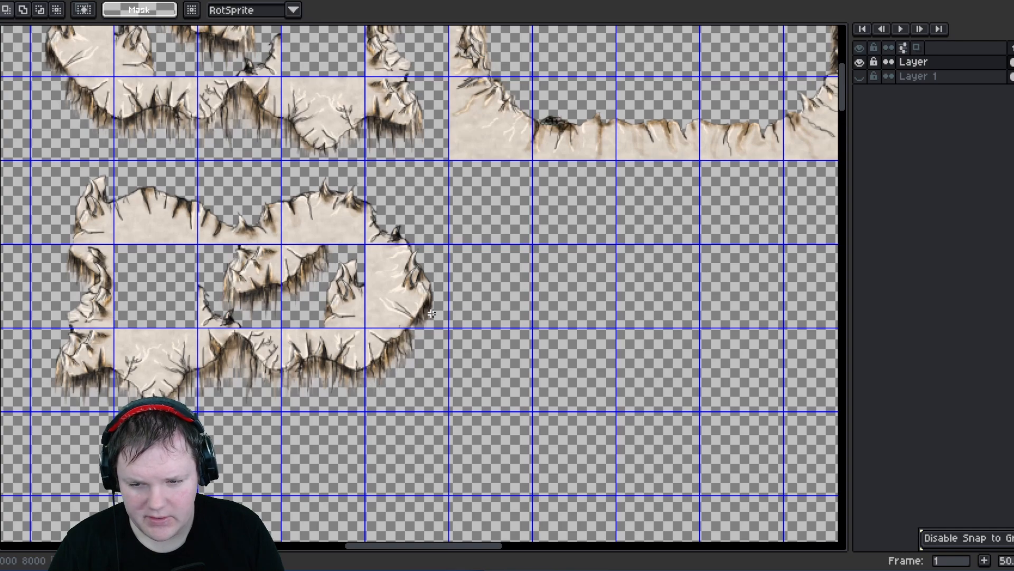
middle_drag(618, 233, 386, 379)
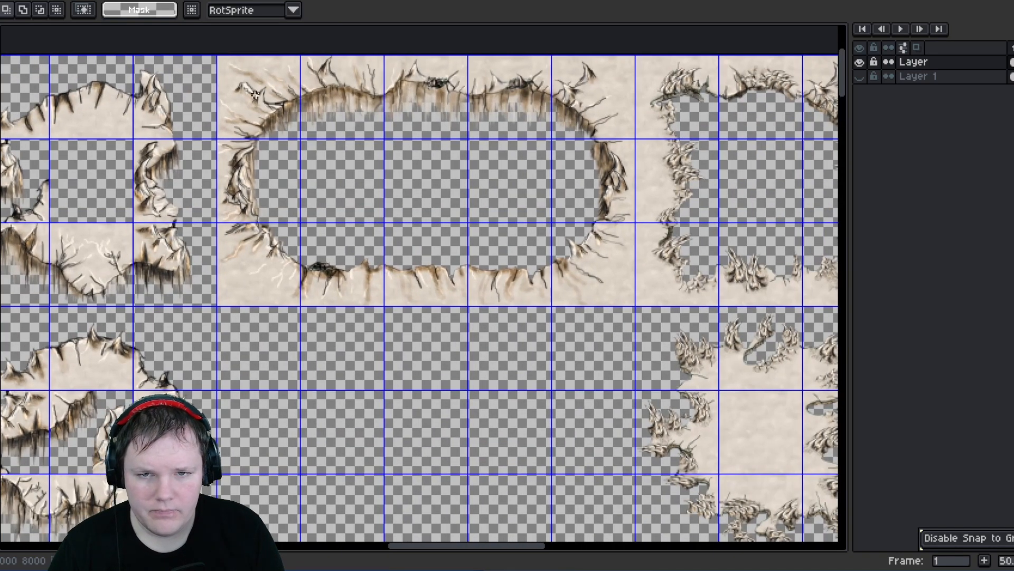
drag(225, 57, 623, 302)
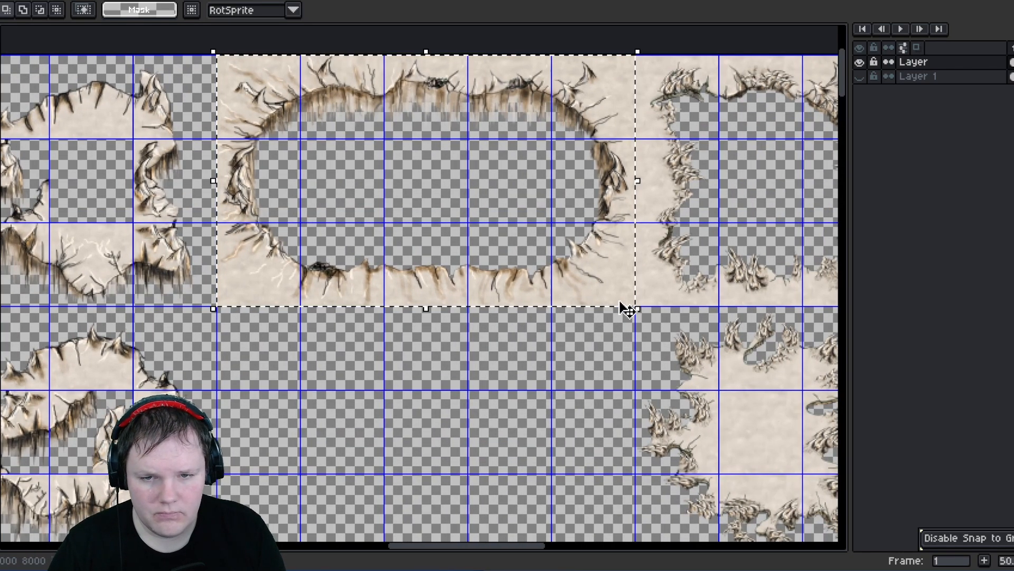
click(581, 275)
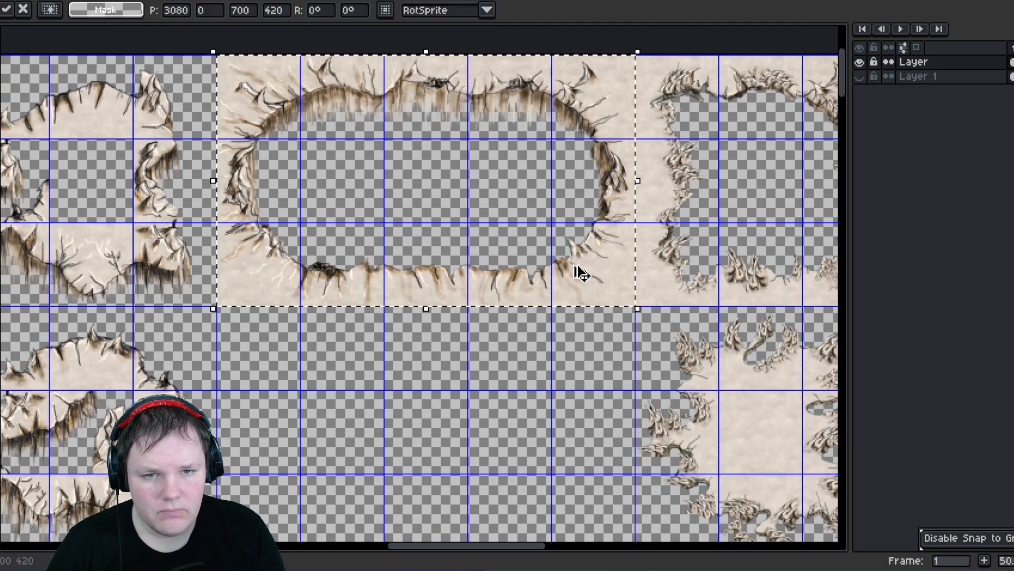
drag(417, 152, 426, 414)
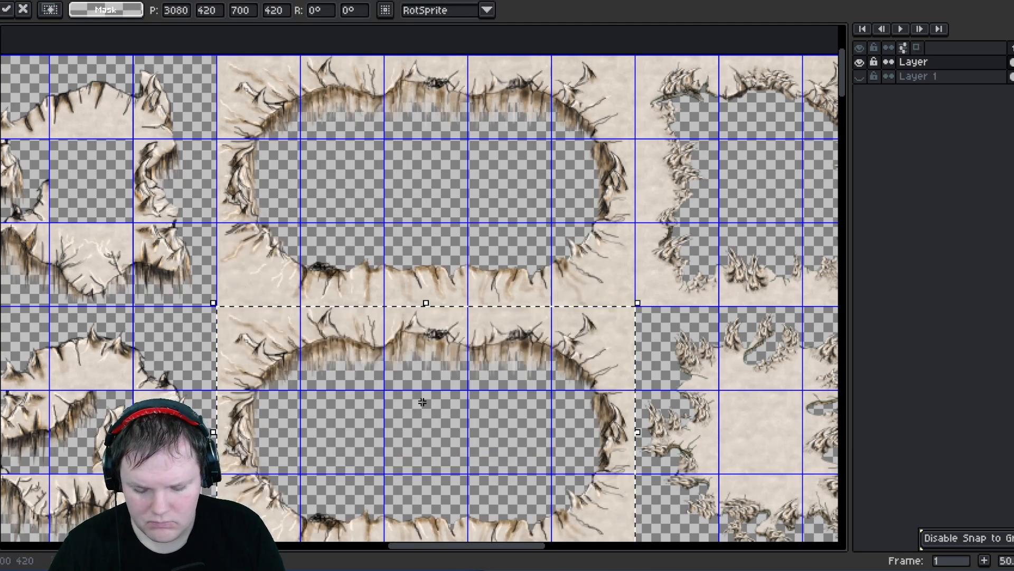
click(408, 191)
middle_drag(444, 341, 477, 198)
scroll(357, 230, up, 2)
scroll(357, 228, down, 2)
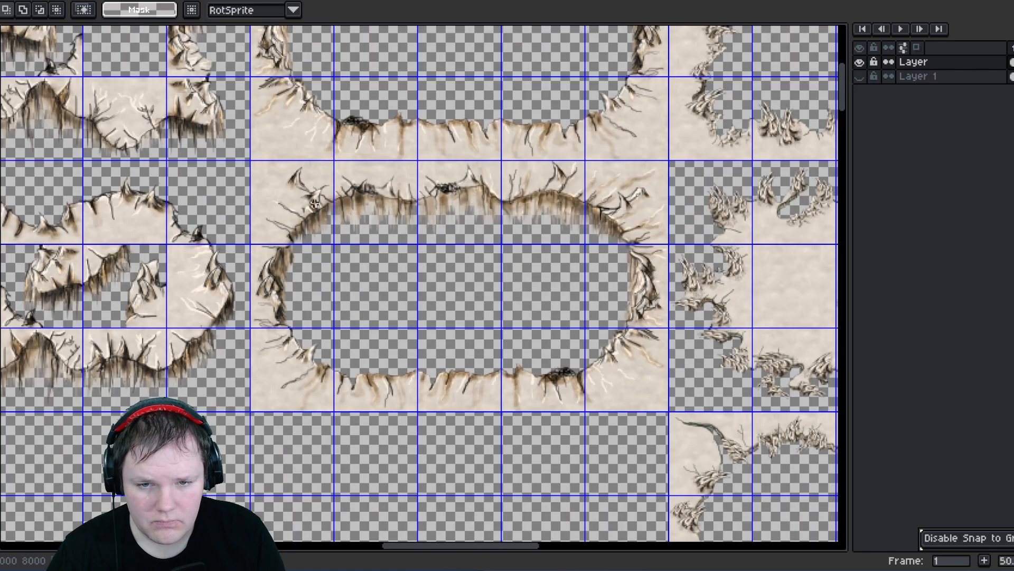
- Examine the remaining tile areas of the sheet, down through the crack and river tiles
middle_drag(297, 189, 330, 240)
middle_drag(375, 169, 289, 207)
scroll(382, 231, down, 1)
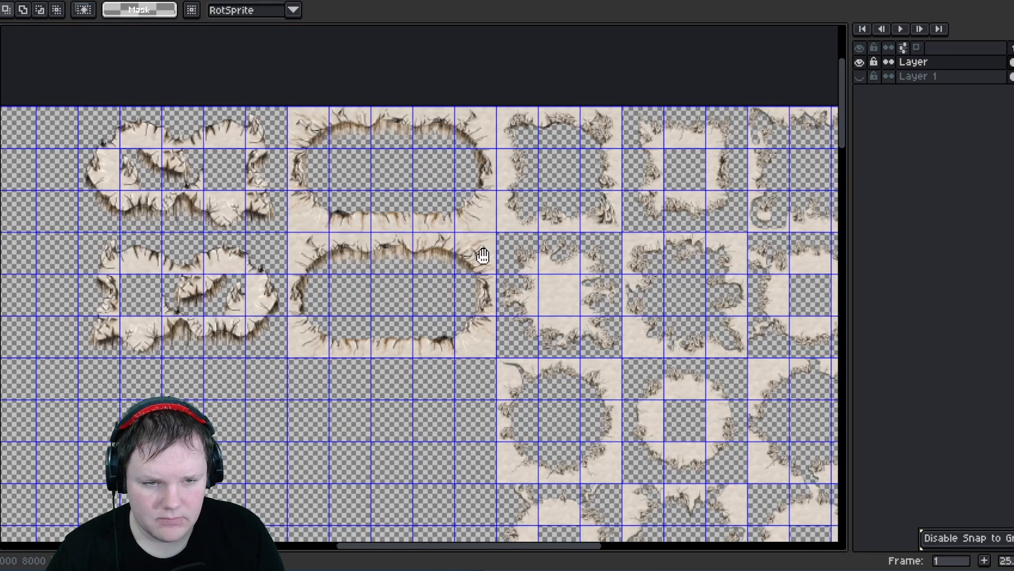
middle_drag(483, 256, 331, 200)
scroll(317, 112, up, 2)
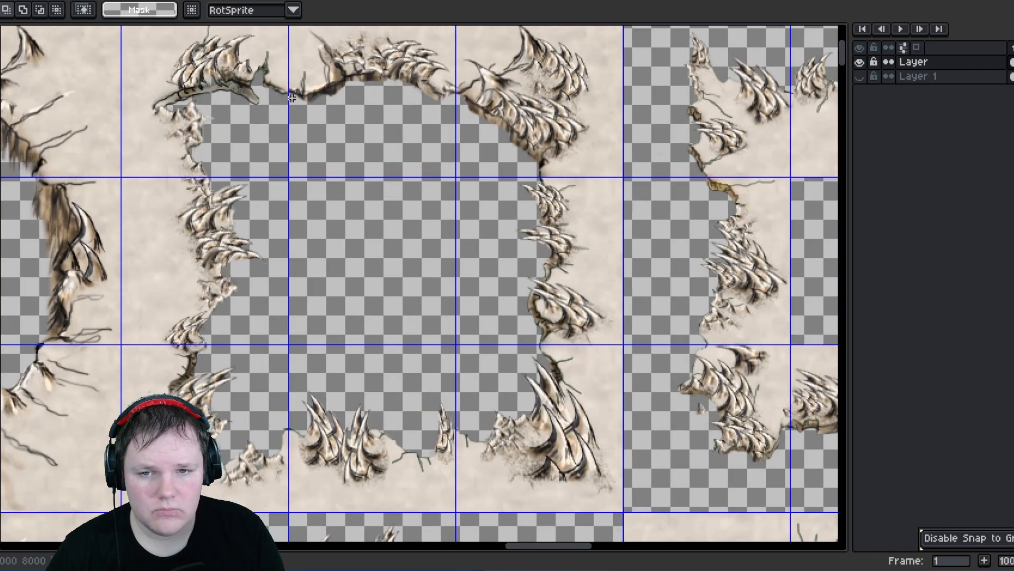
scroll(271, 128, down, 1)
middle_drag(386, 211, 391, 155)
scroll(388, 156, down, 1)
scroll(389, 155, down, 1)
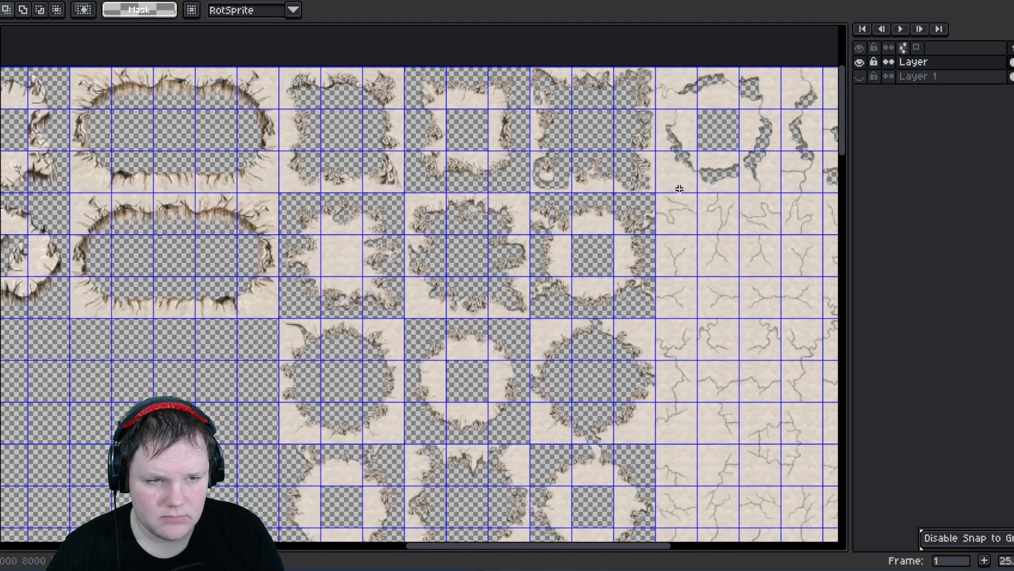
middle_drag(667, 185, 415, 211)
scroll(388, 99, up, 3)
middle_drag(669, 213, 467, 213)
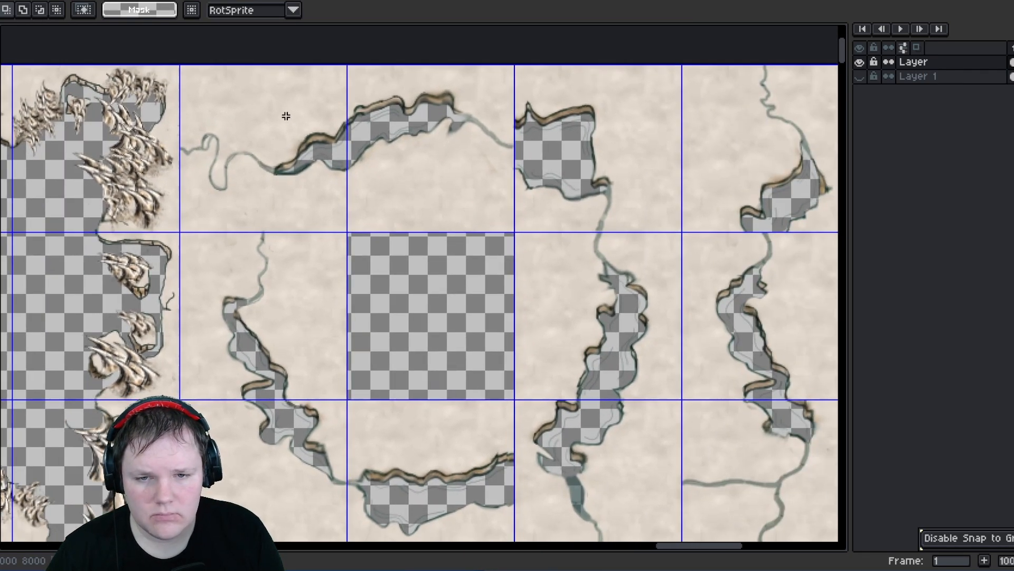
scroll(281, 125, down, 2)
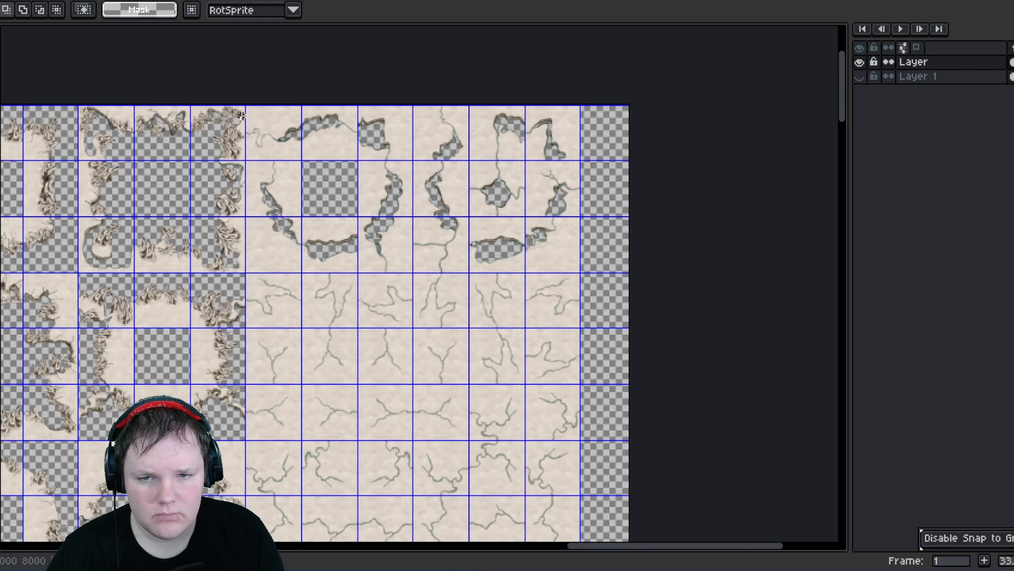
scroll(248, 109, down, 5)
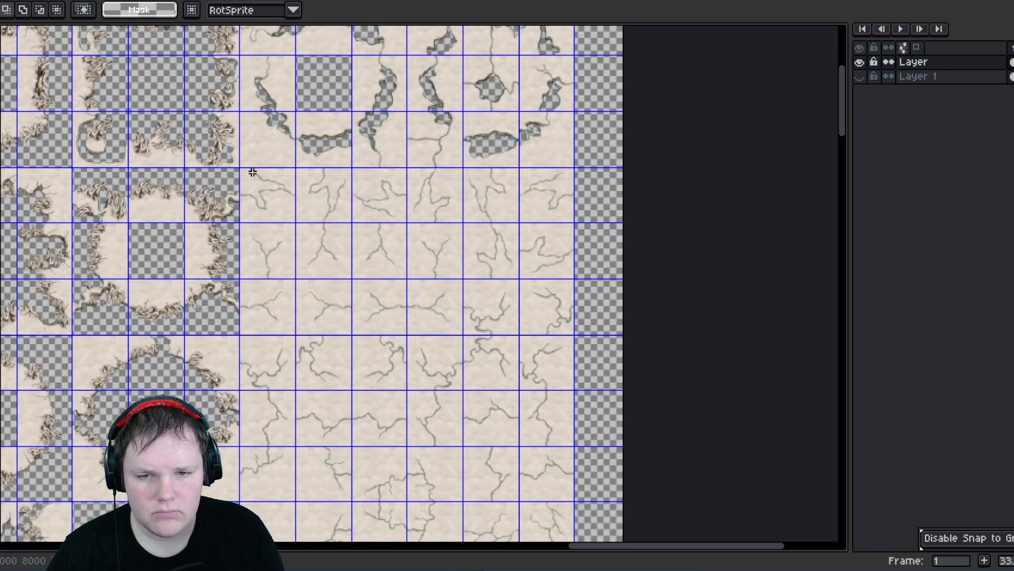
scroll(276, 203, down, 5)
scroll(570, 525, down, 5)
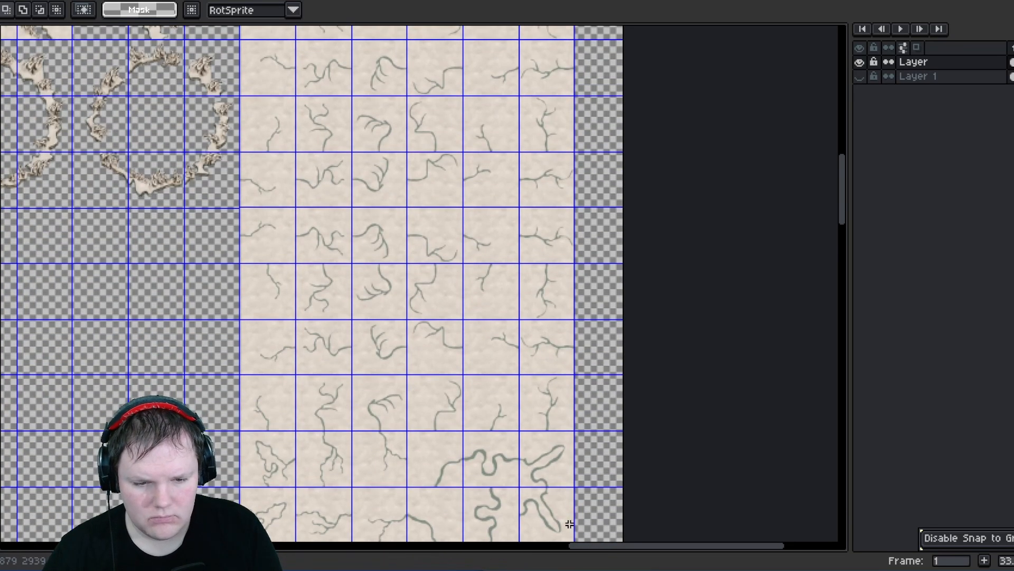
scroll(570, 525, down, 5)
scroll(545, 525, down, 6)
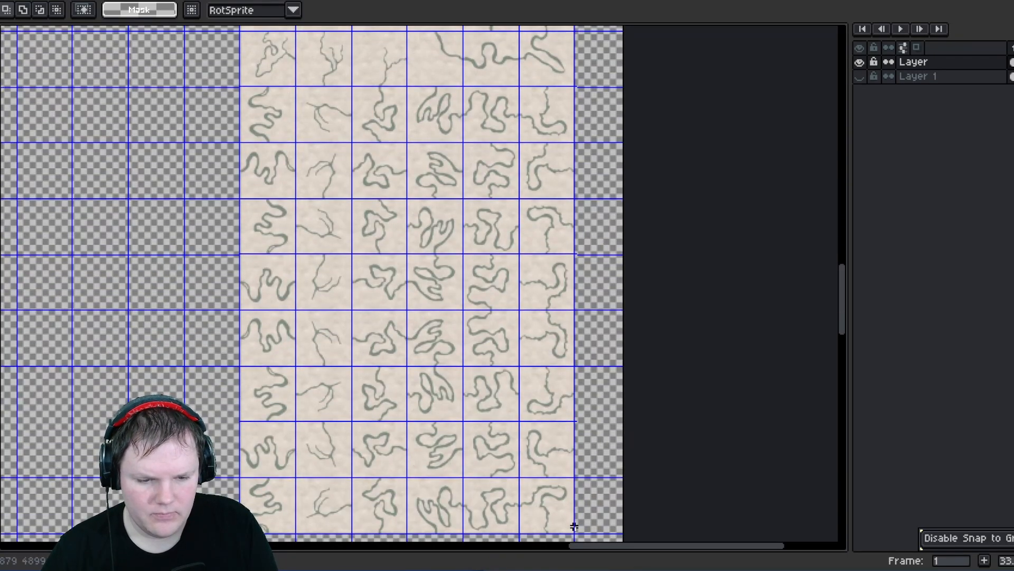
- Move the block of crack and river tiles down 420 pixels, three tile rows
drag(575, 527, 573, 524)
scroll(509, 422, down, 3)
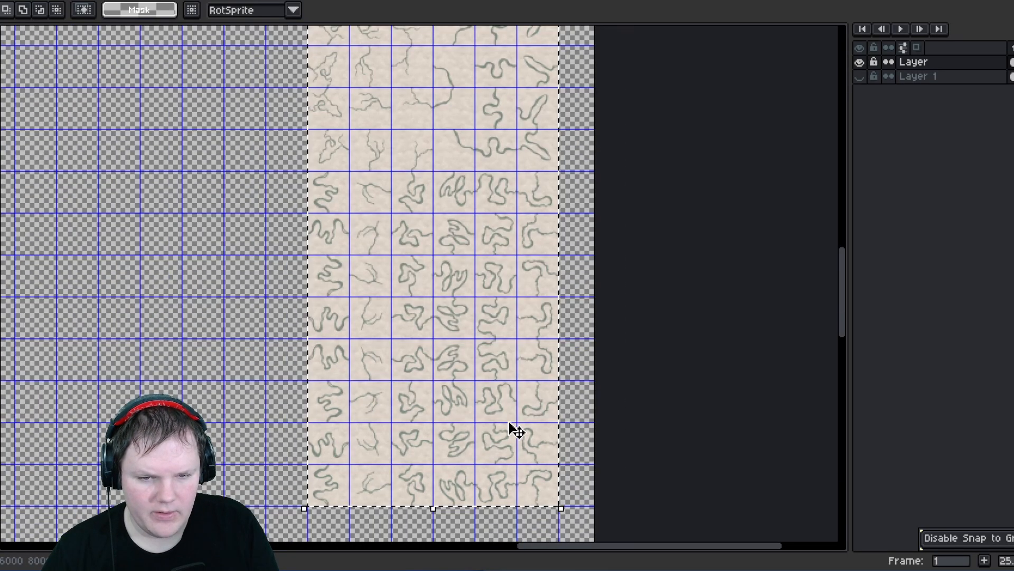
middle_drag(472, 189, 458, 453)
middle_drag(465, 206, 451, 412)
middle_drag(421, 259, 414, 374)
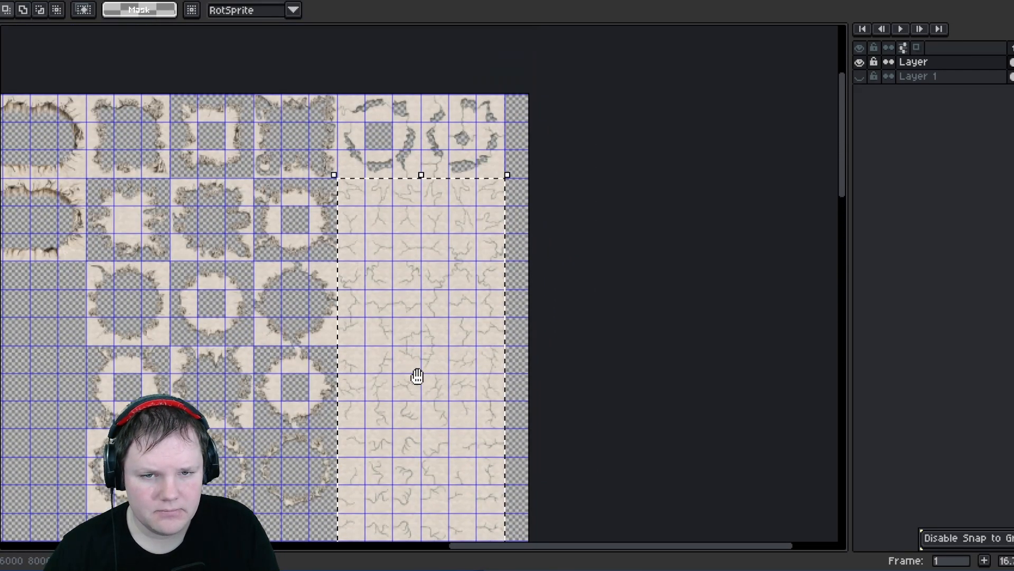
click(436, 339)
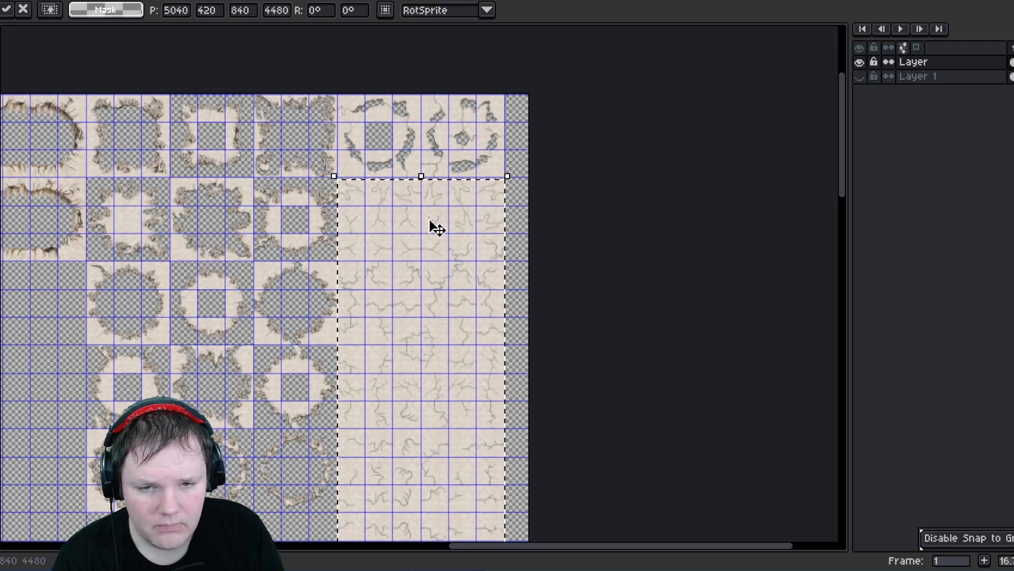
drag(417, 217, 412, 292)
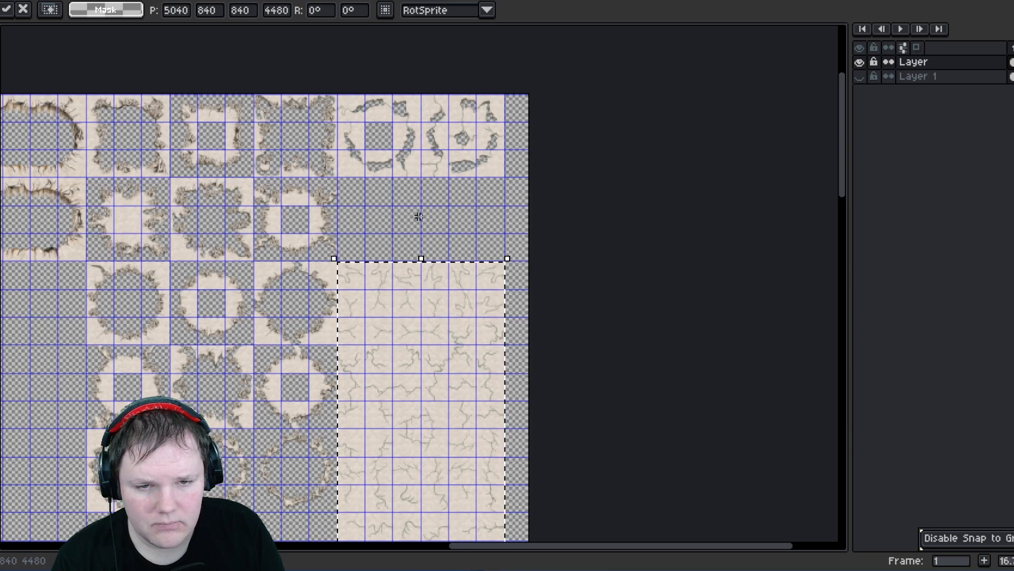
click(390, 174)
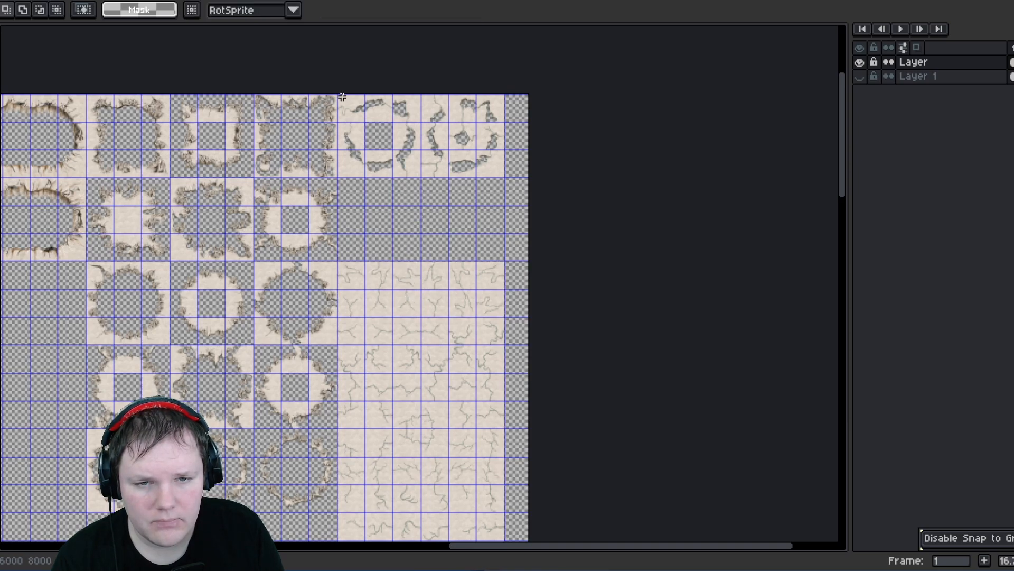
- Duplicate the river-ring tile block into the freed rows below and flip the copy horizontally
drag(501, 170, 337, 95)
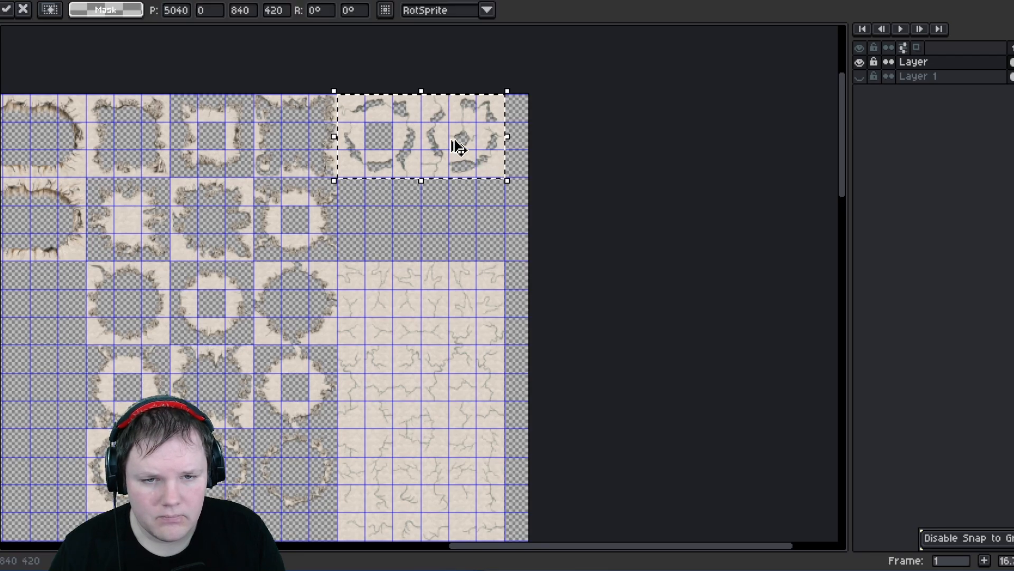
ctrl+drag(455, 142, 447, 228)
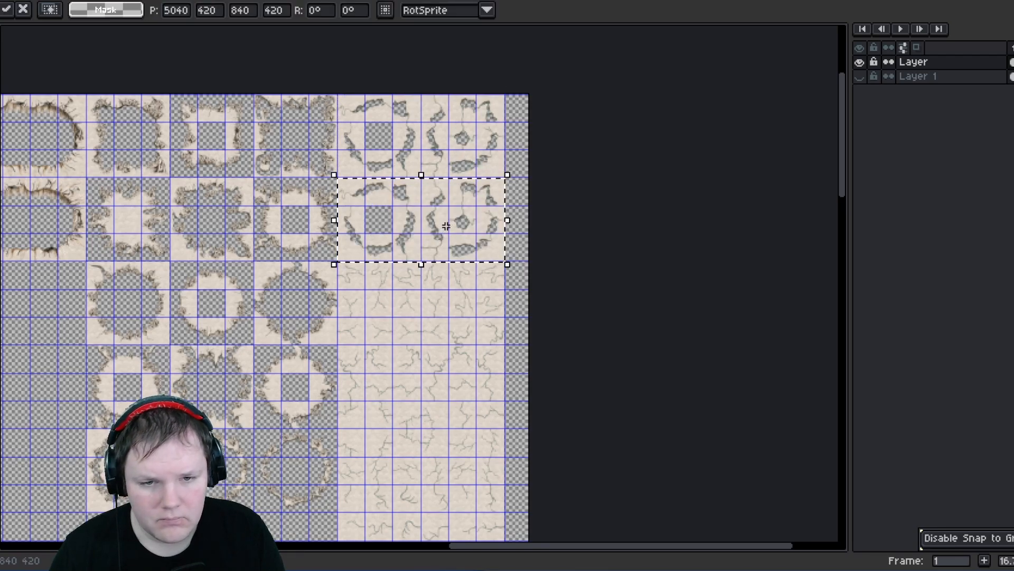
key(shift+h)
click(529, 166)
- Duplicate the three-column hollow ring tile block into the empty rows below it and flip the copy horizontally
middle_drag(297, 171, 437, 130)
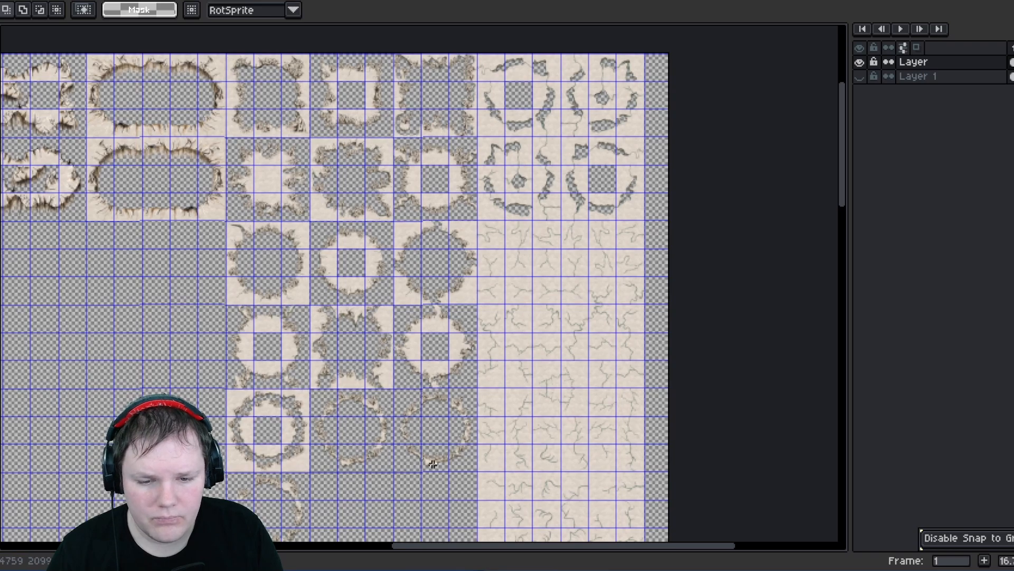
middle_drag(368, 468, 351, 287)
middle_drag(315, 329, 313, 385)
scroll(312, 360, up, 3)
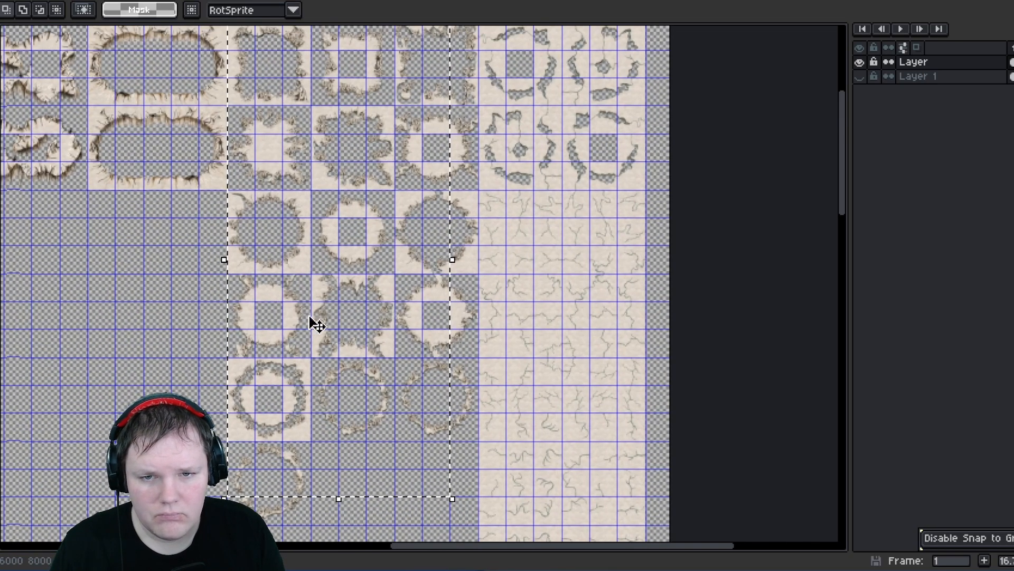
scroll(309, 317, down, 1)
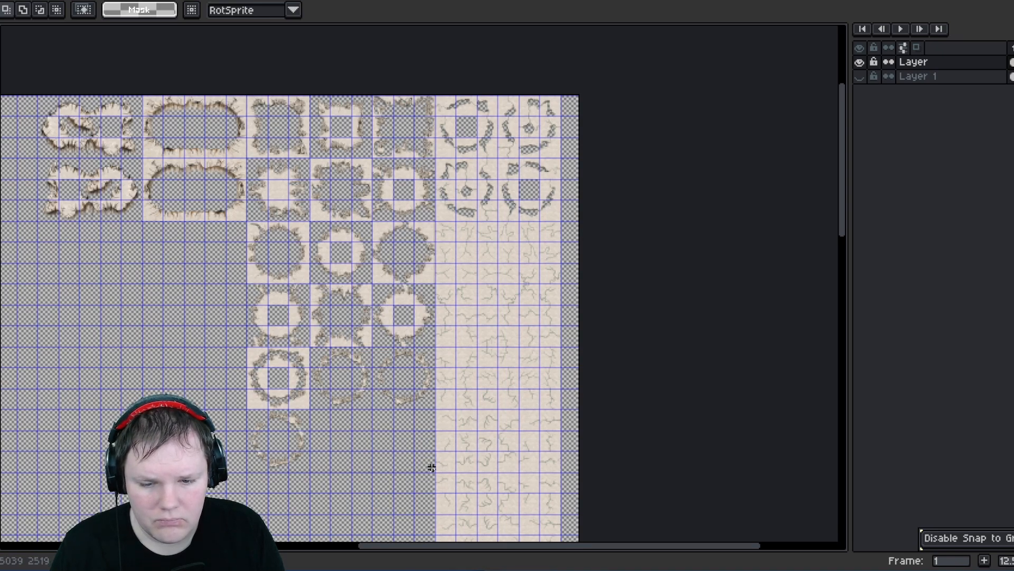
drag(249, 99, 433, 472)
middle_drag(356, 404, 387, 247)
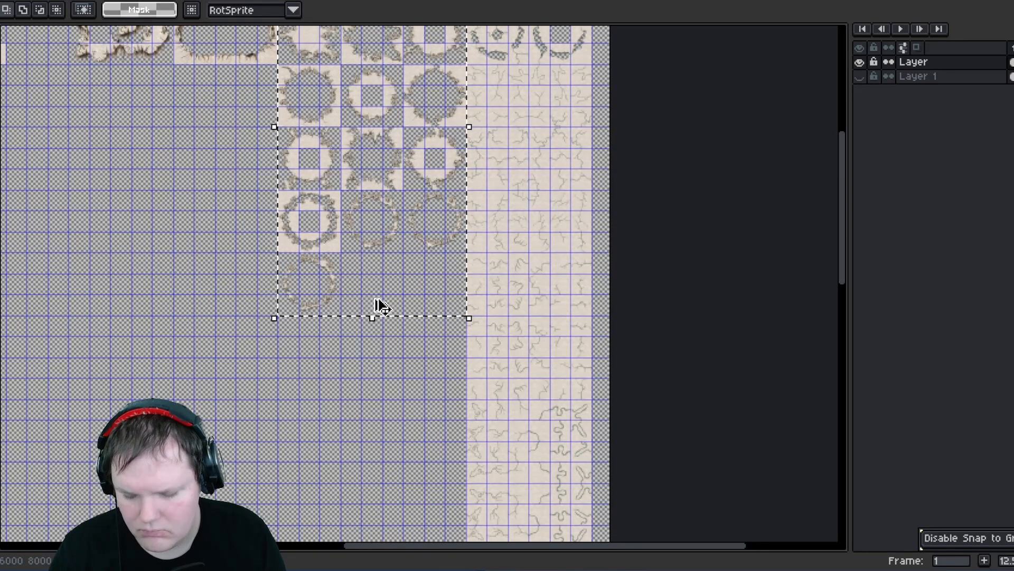
drag(372, 182, 361, 495)
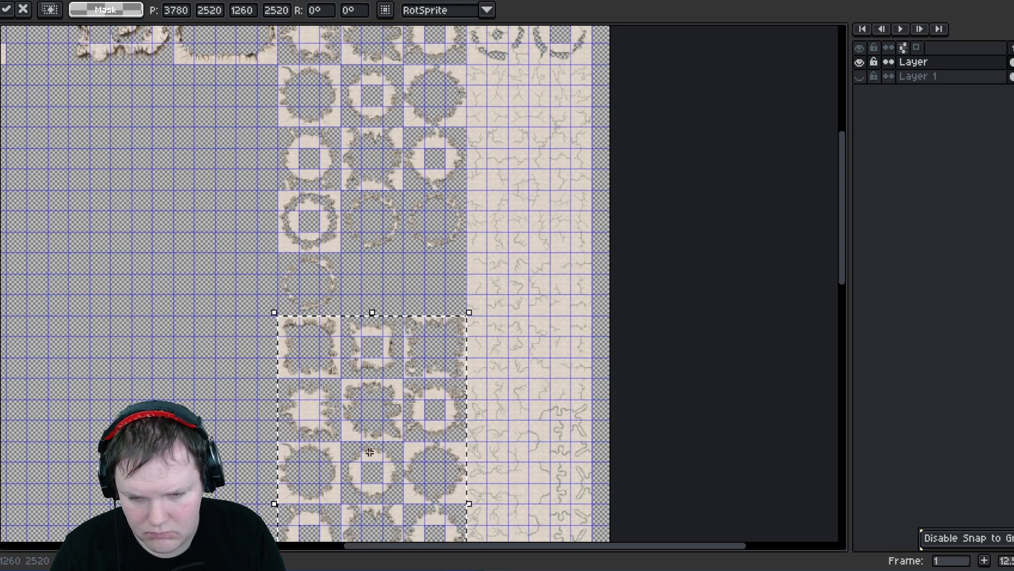
key(shift+h)
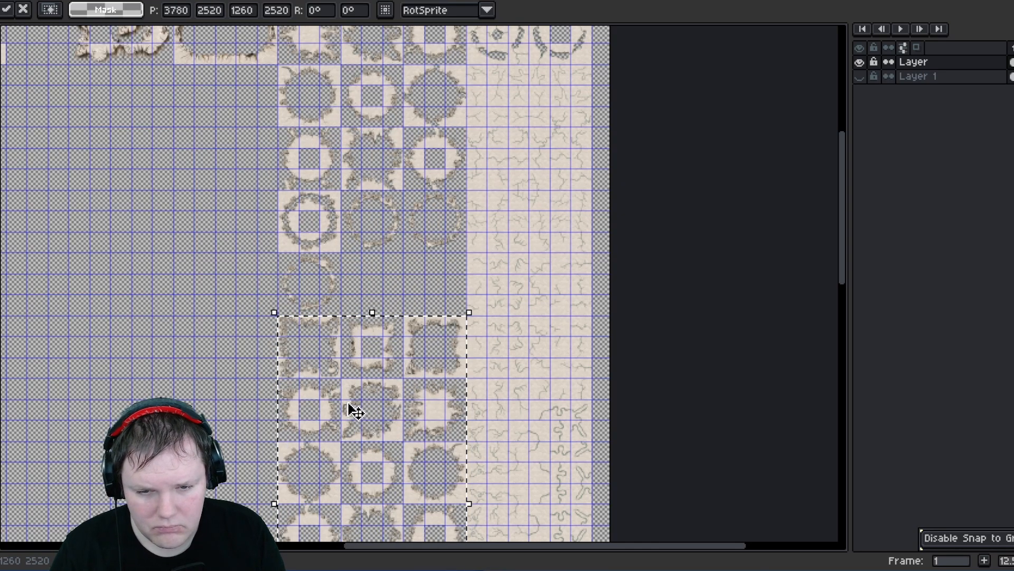
key(ctrl+d)
- Move a single arc tile from the broken ring into an empty cell to the left of the tile blocks
middle_drag(333, 391, 306, 201)
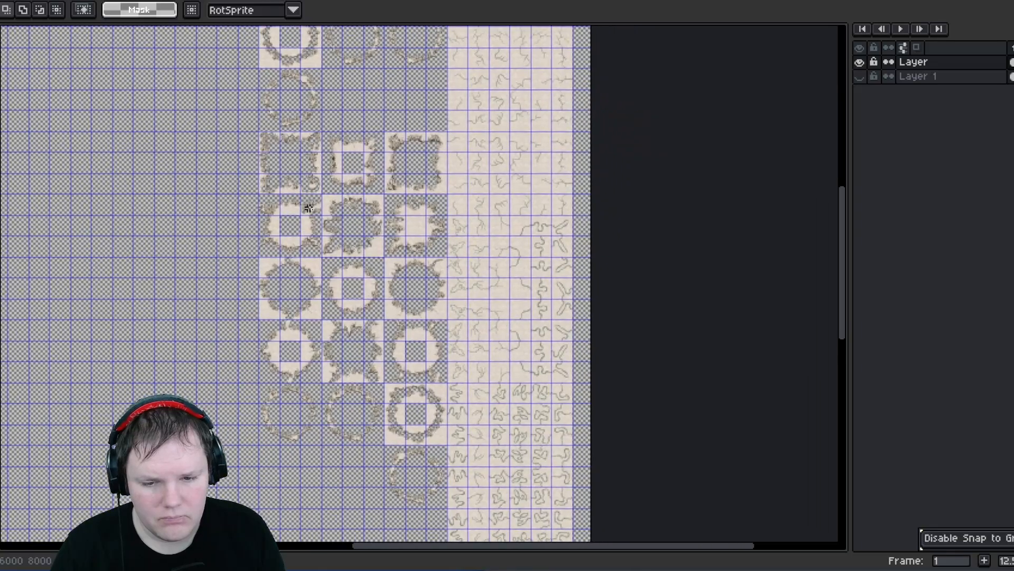
scroll(309, 210, down, 1)
scroll(350, 405, up, 5)
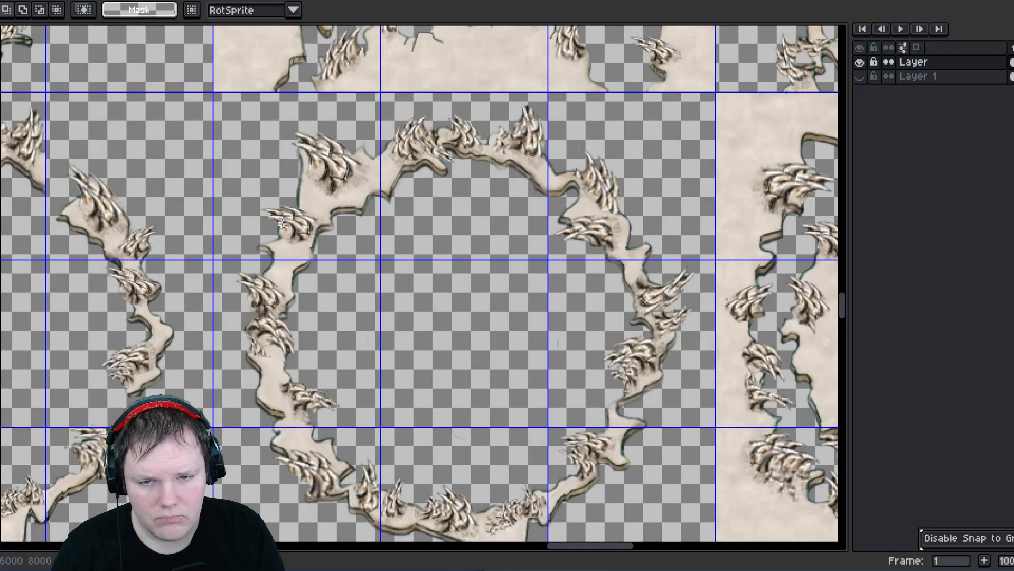
middle_drag(283, 222, 308, 248)
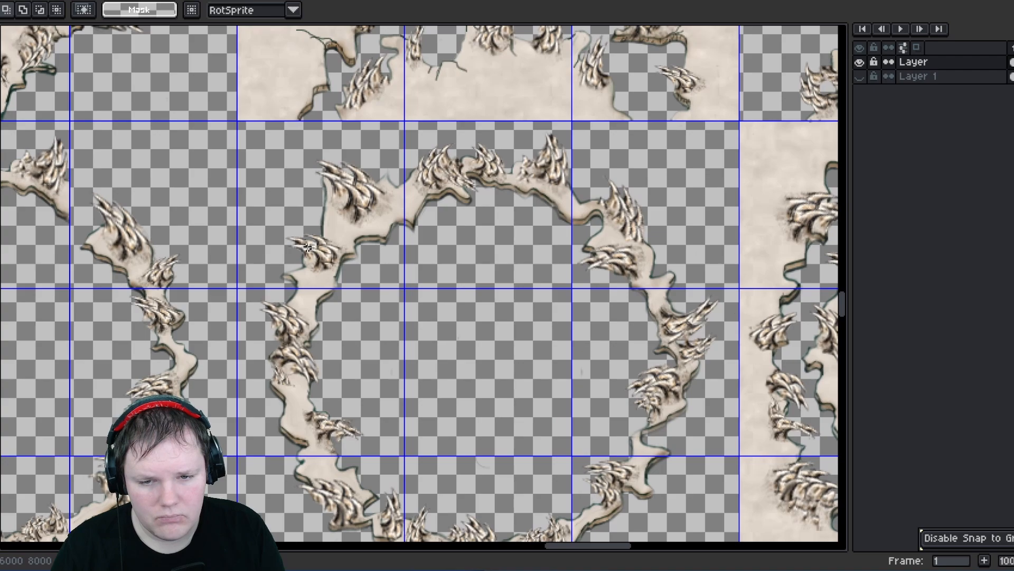
middle_drag(280, 300, 395, 231)
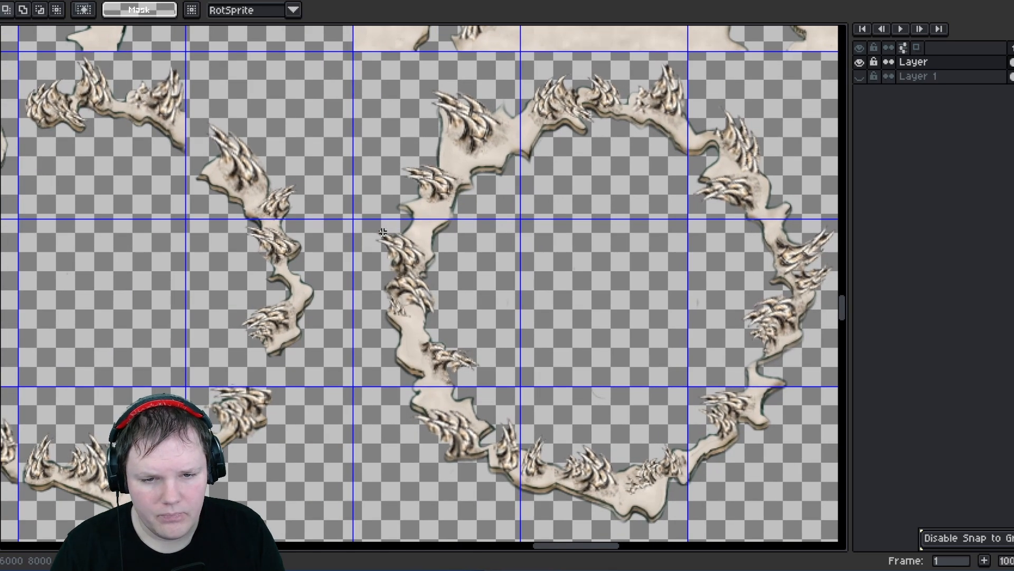
drag(376, 229, 483, 355)
middle_drag(372, 335, 386, 422)
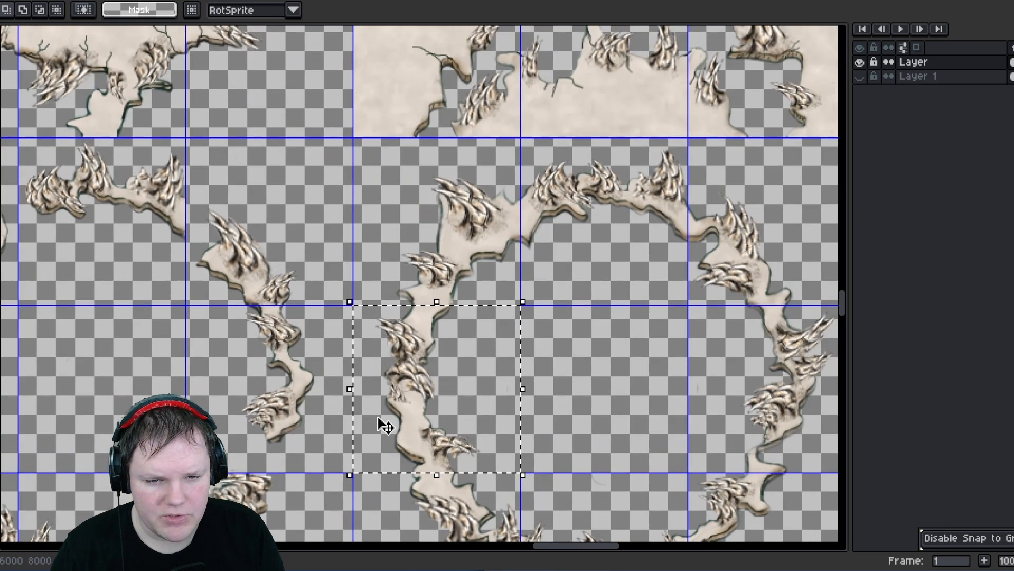
scroll(468, 409, down, 5)
drag(494, 366, 341, 115)
middle_drag(357, 213, 341, 395)
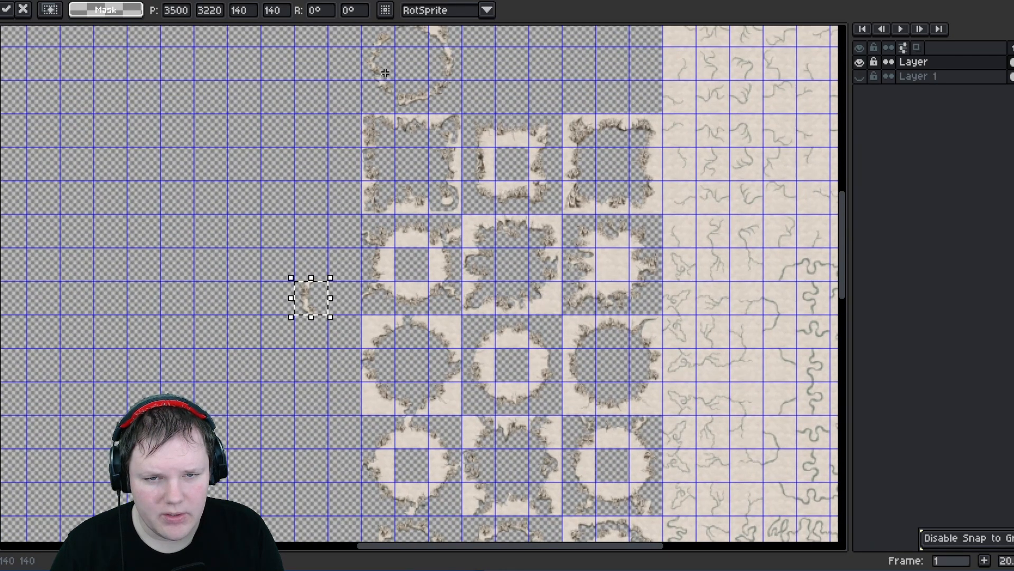
scroll(383, 73, up, 2)
middle_drag(385, 88, 451, 117)
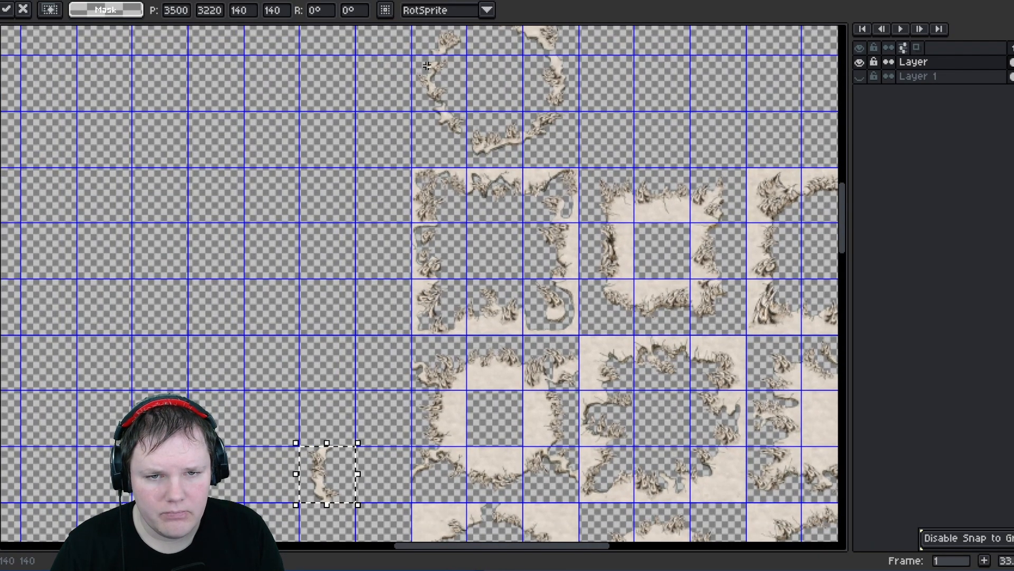
double_click(454, 93)
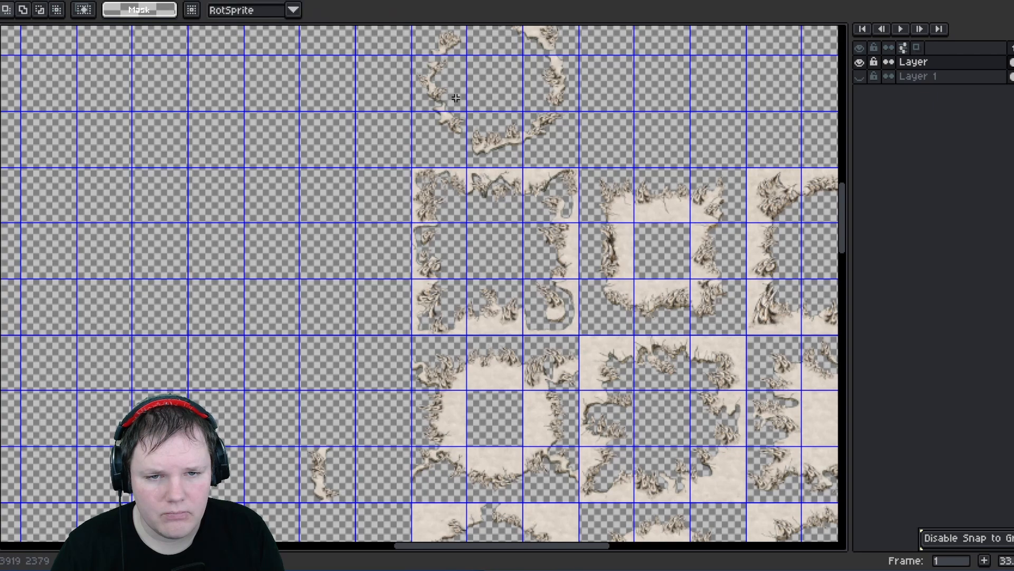
drag(454, 94, 337, 434)
scroll(339, 477, up, 1)
scroll(340, 477, up, 4)
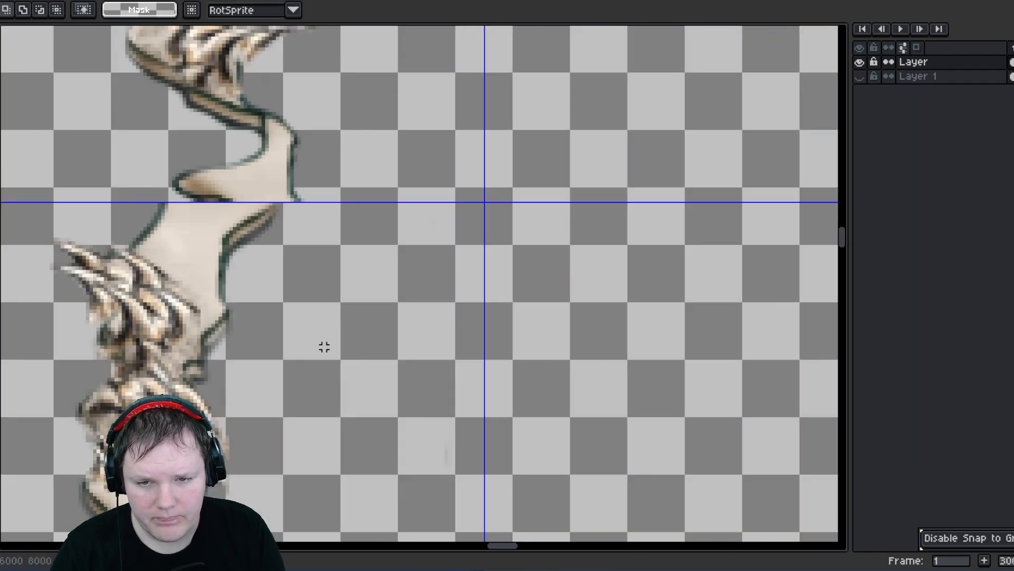
scroll(324, 346, down, 3)
drag(338, 318, 298, 291)
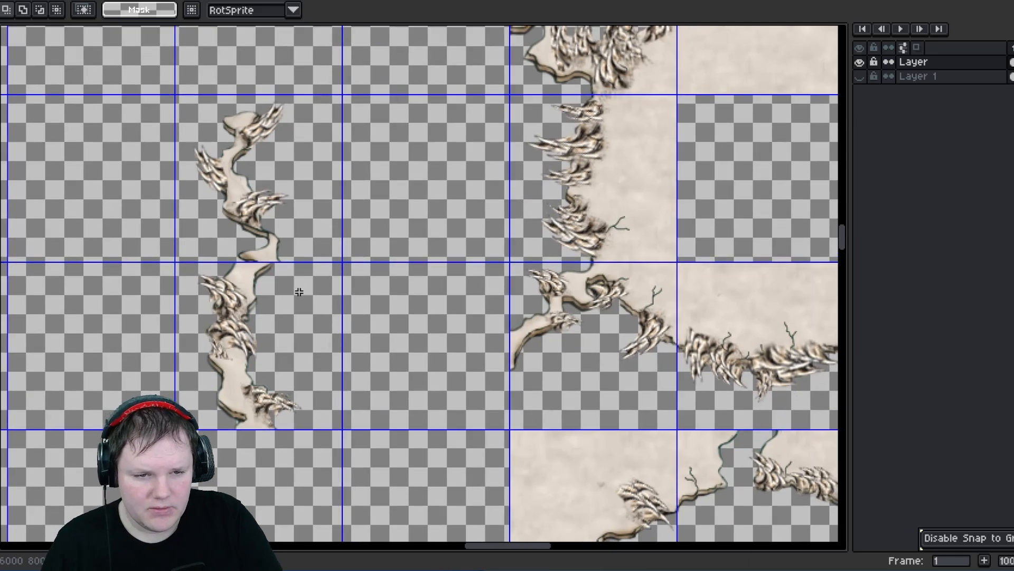
- Move the island block's top-right corner tile into the empty cell on the island's left
drag(486, 288, 491, 338)
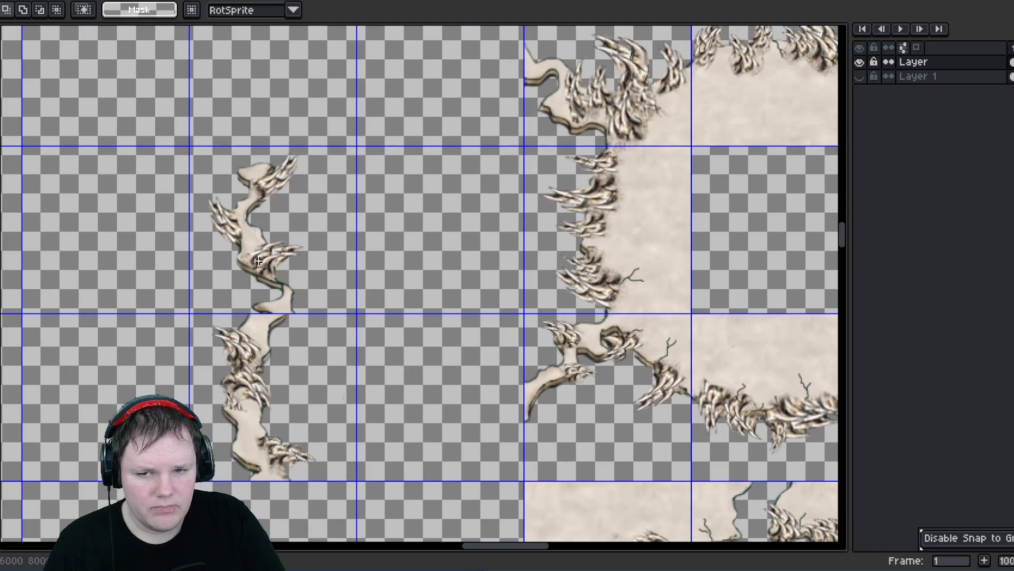
middle_drag(359, 159, 235, 292)
middle_drag(491, 196, 406, 209)
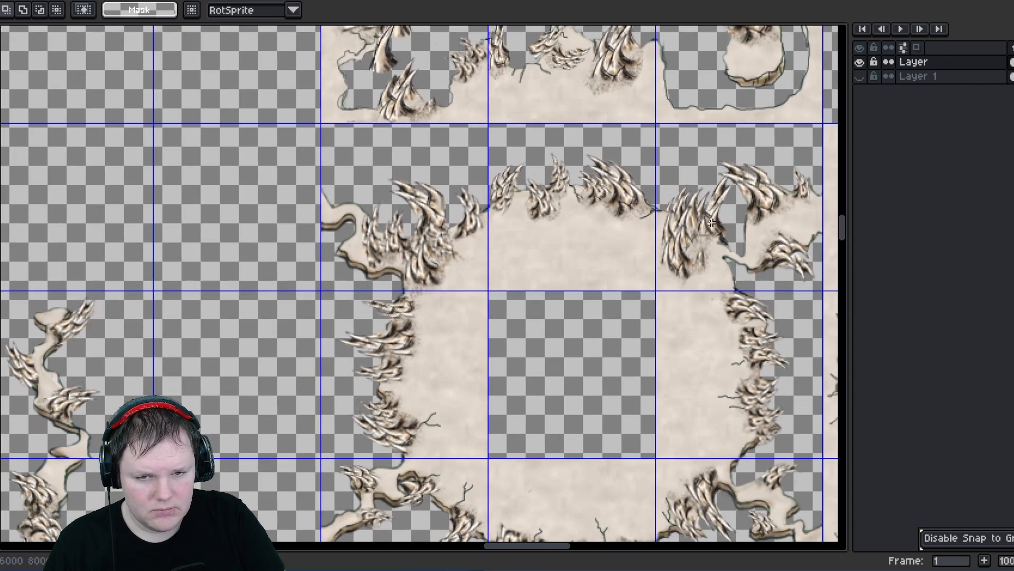
middle_drag(711, 223, 571, 221)
drag(520, 135, 132, 232)
scroll(132, 224, up, 3)
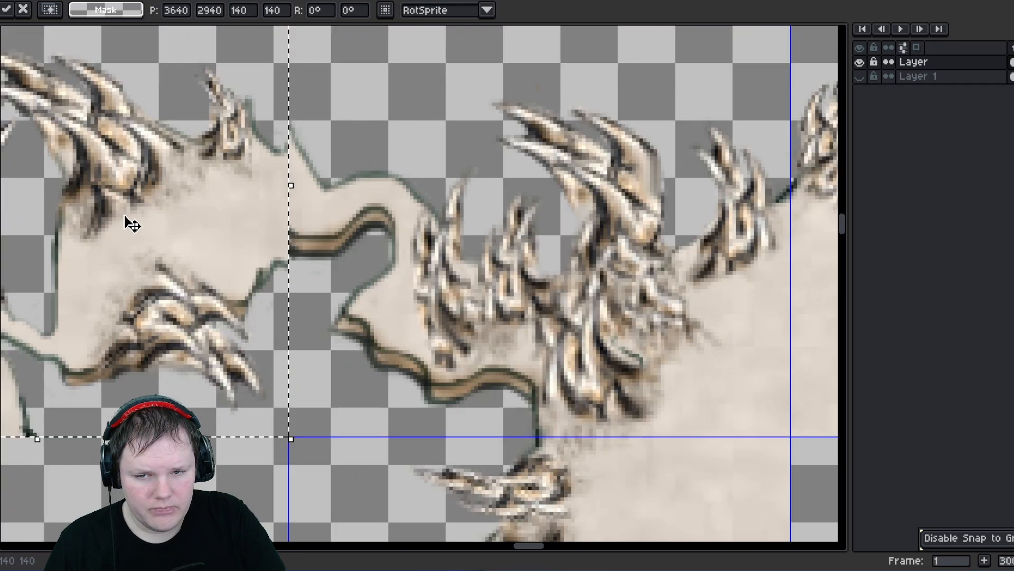
key(Return)
scroll(373, 154, down, 3)
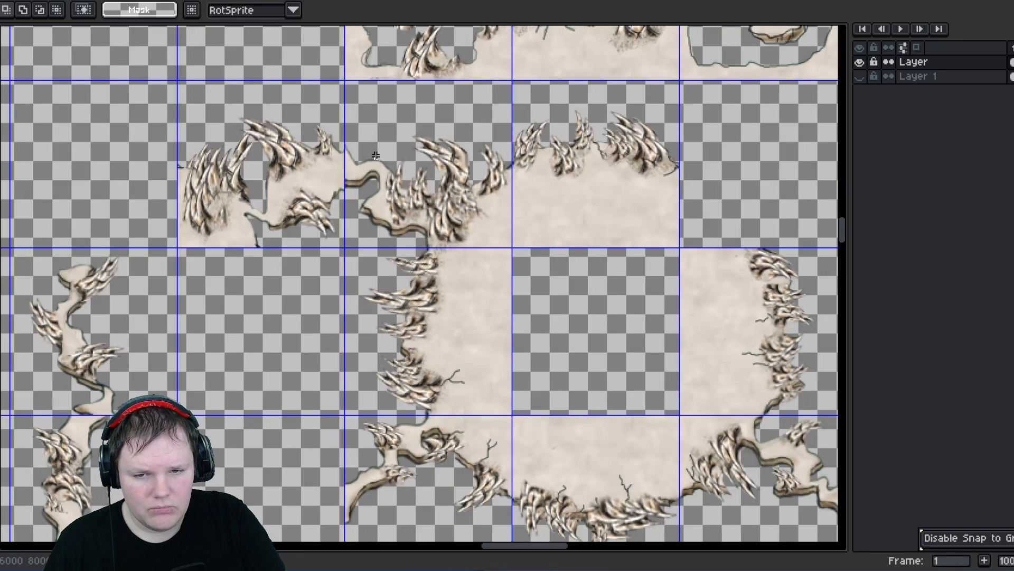
- Examine the moved corner tile and the island's top-left edge up close
middle_drag(276, 200, 354, 233)
middle_drag(459, 241, 390, 321)
scroll(381, 292, down, 3)
middle_drag(426, 215, 421, 399)
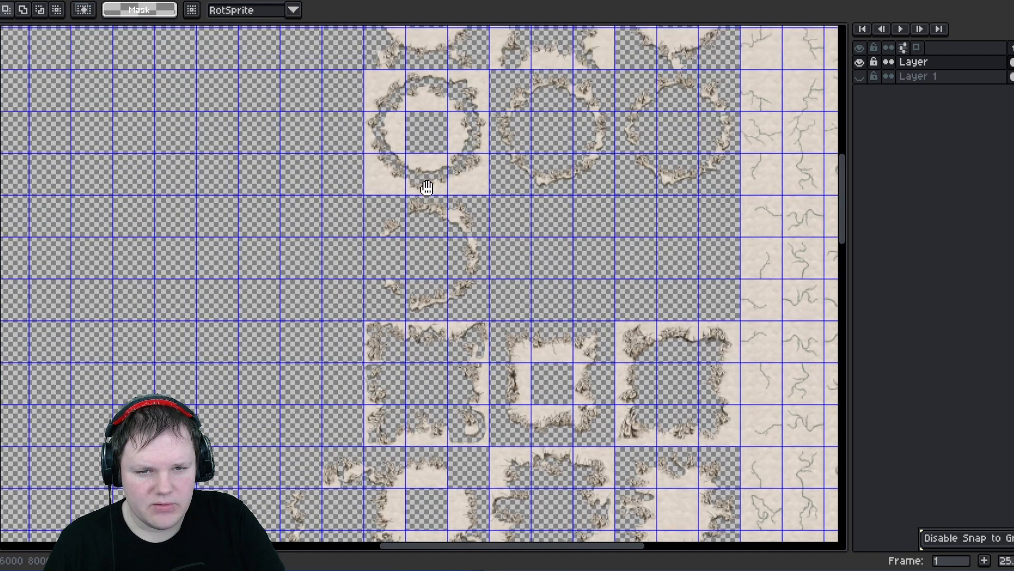
middle_drag(426, 188, 392, 368)
middle_drag(387, 153, 441, 216)
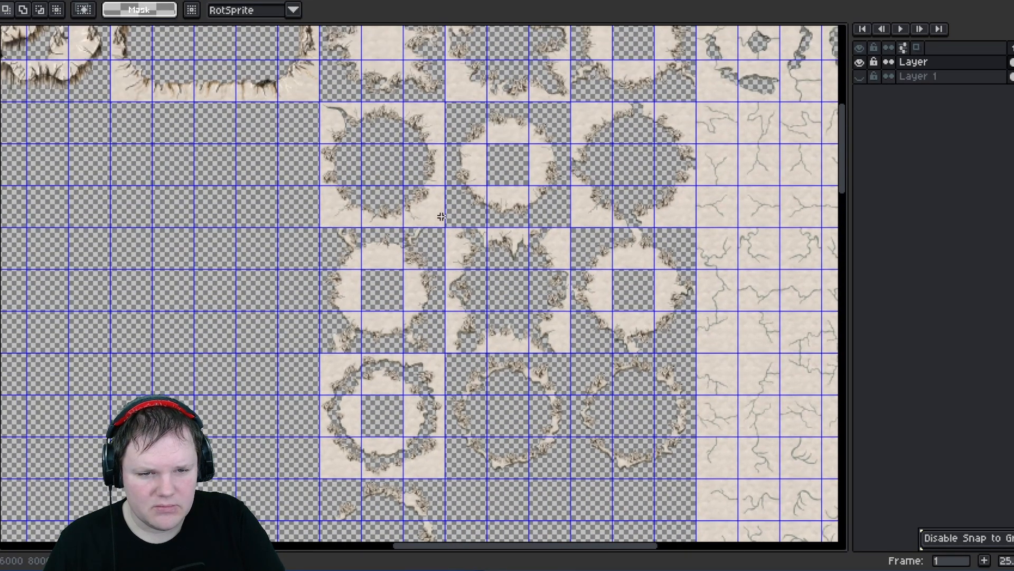
middle_drag(279, 382, 296, 111)
middle_drag(322, 342, 359, 236)
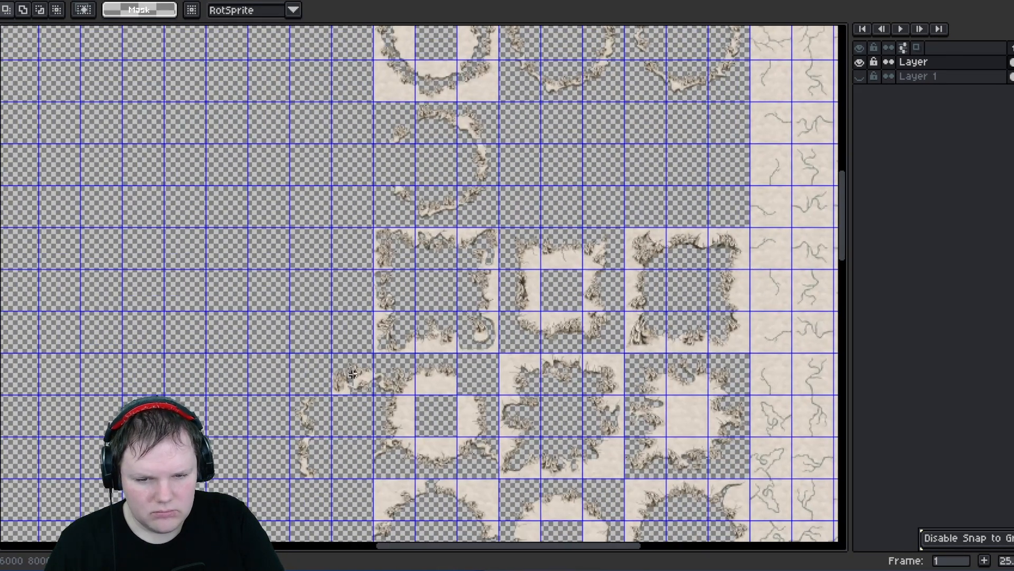
scroll(360, 418, up, 1)
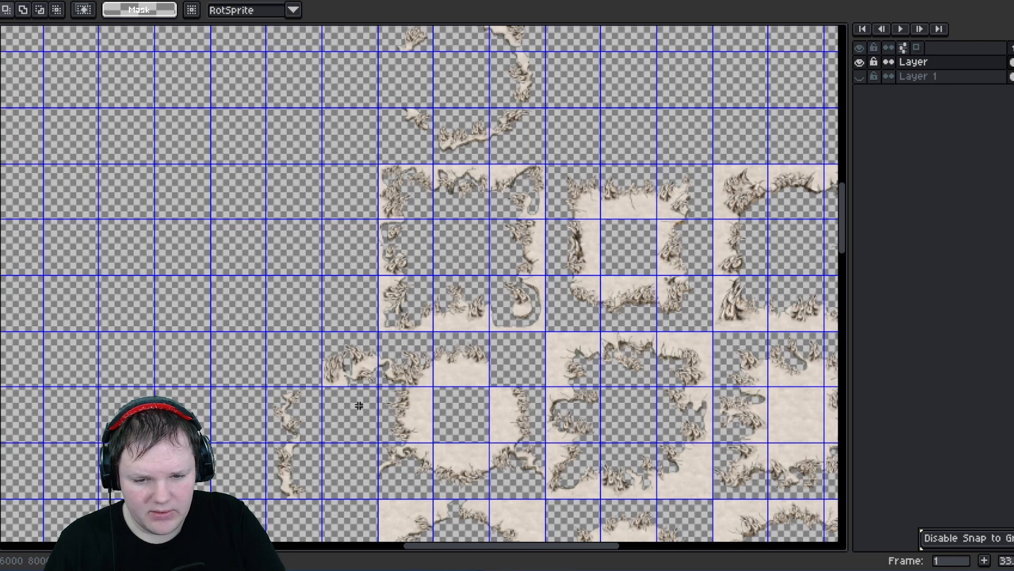
scroll(366, 408, up, 5)
middle_drag(401, 316, 369, 473)
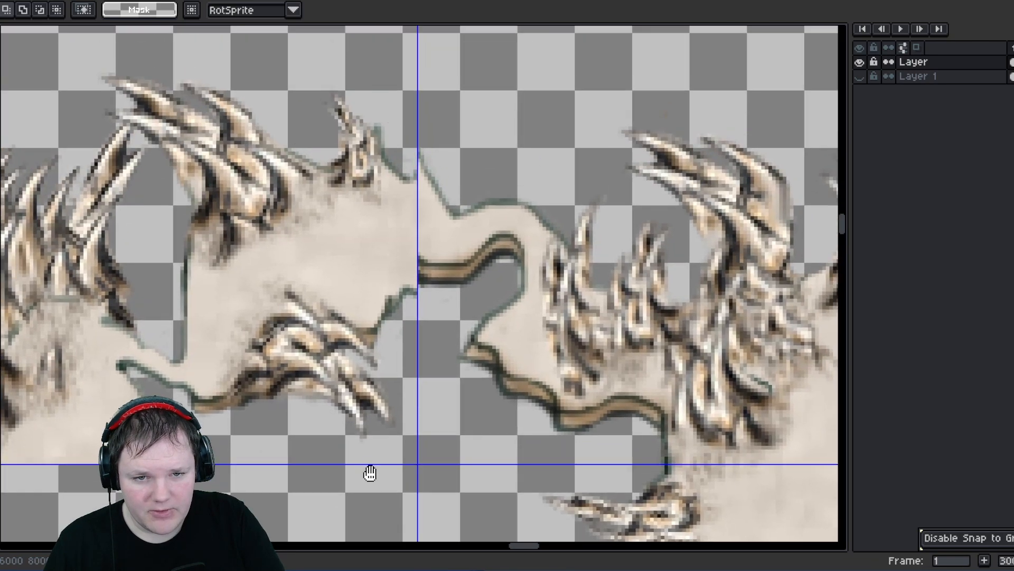
scroll(491, 251, down, 2)
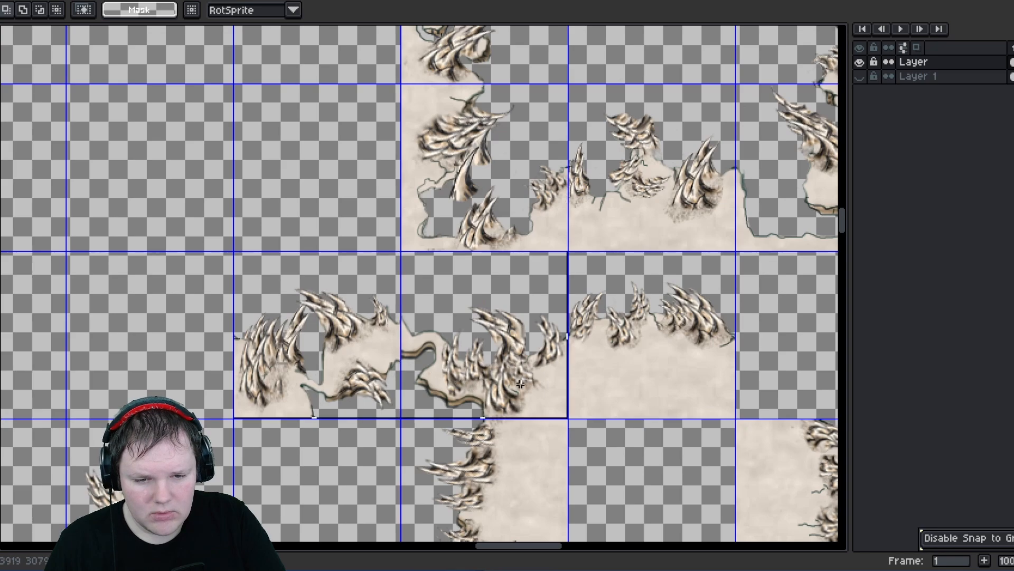
key(shift+h)
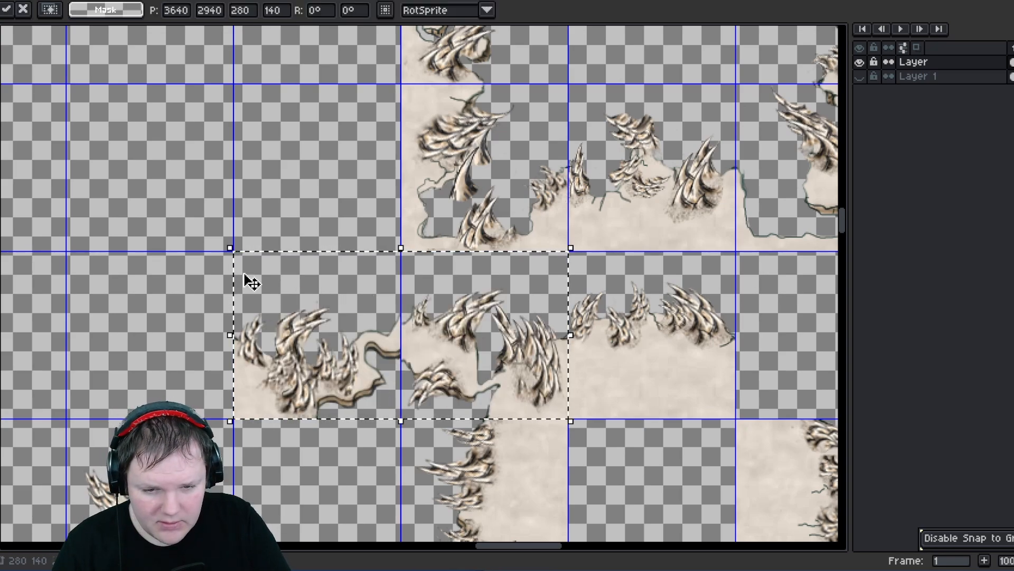
click(297, 174)
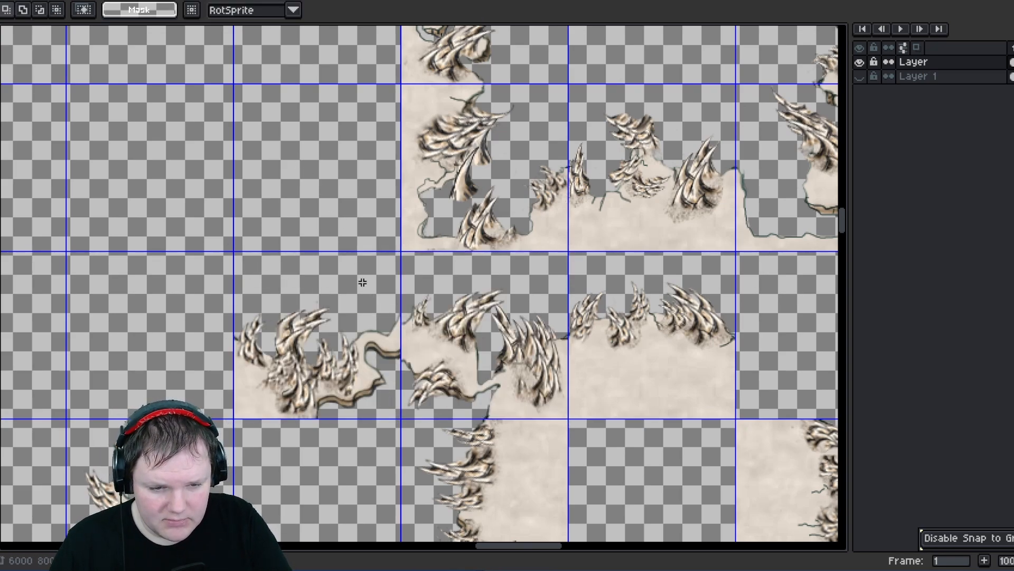
key(ctrl+z)
key(ctrl+z)
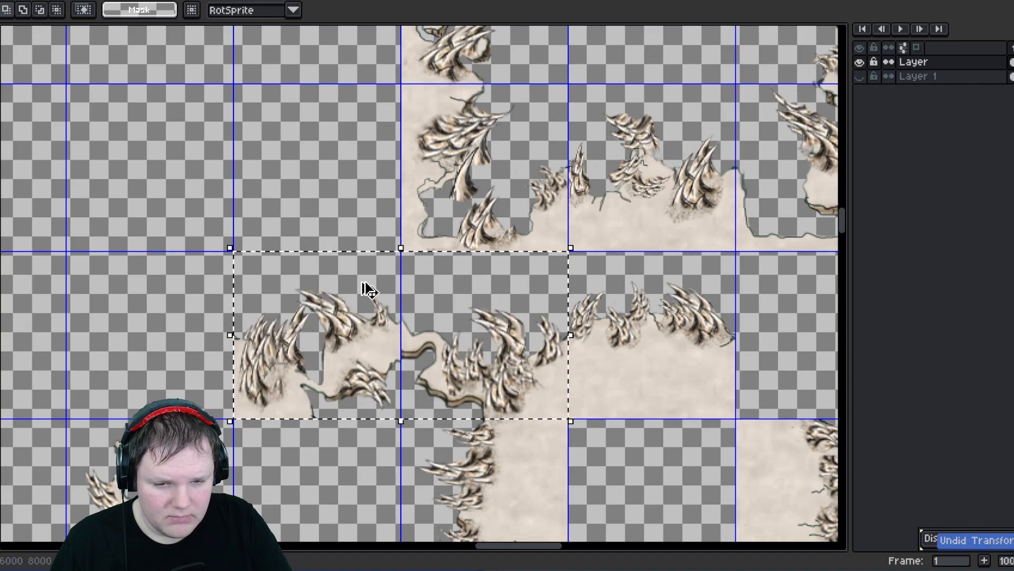
- Flip the moved corner tile and the island's top-left tile horizontally as a two-tile pair
key(shift+s)
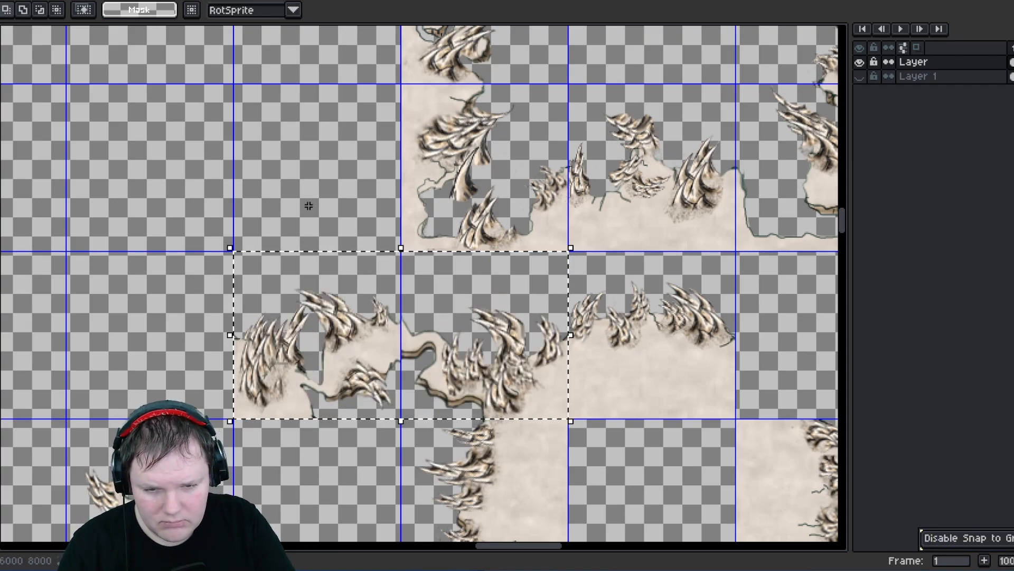
key(shift+h)
click(300, 227)
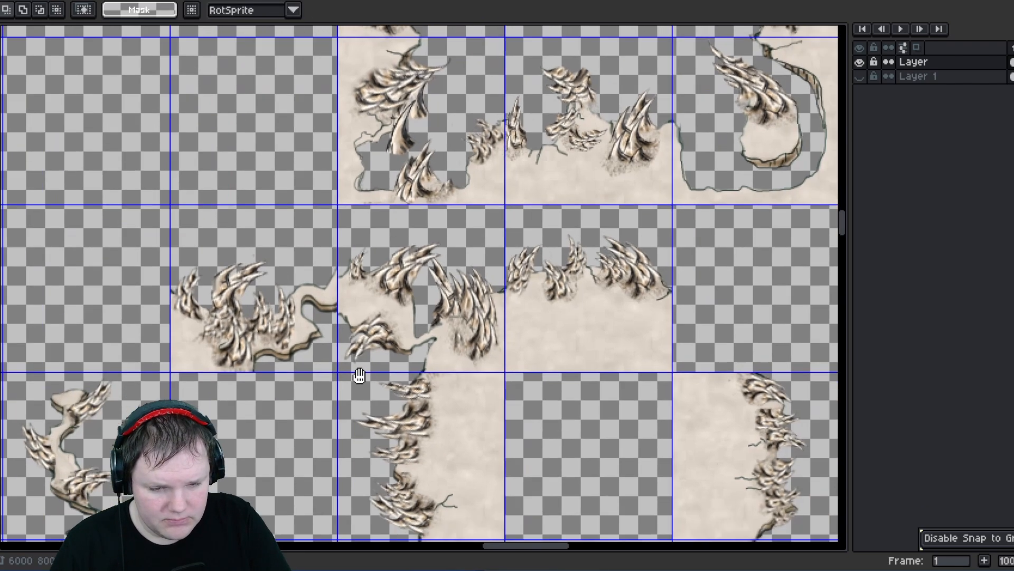
scroll(387, 346, up, 2)
scroll(431, 318, down, 3)
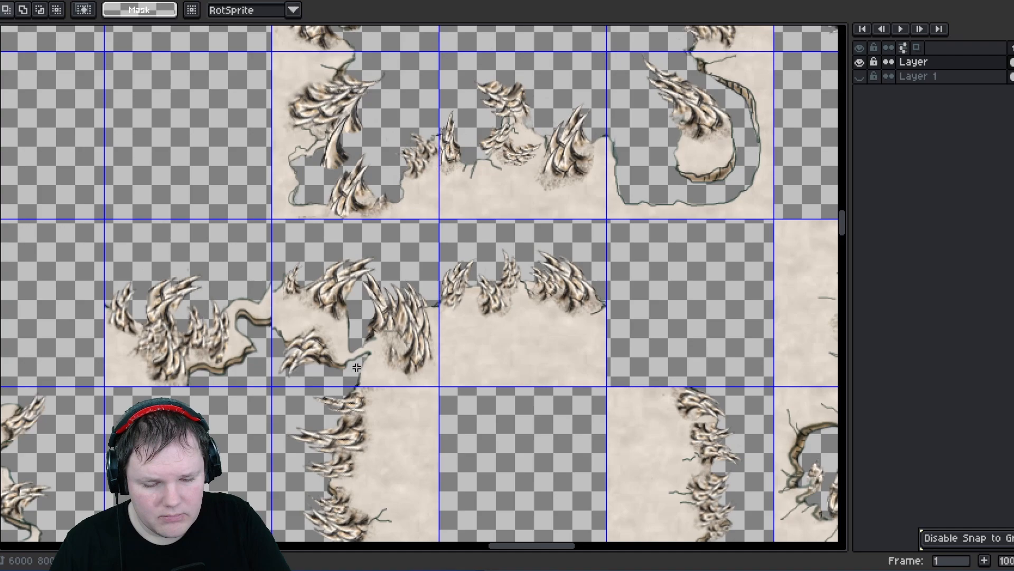
middle_drag(296, 377, 358, 355)
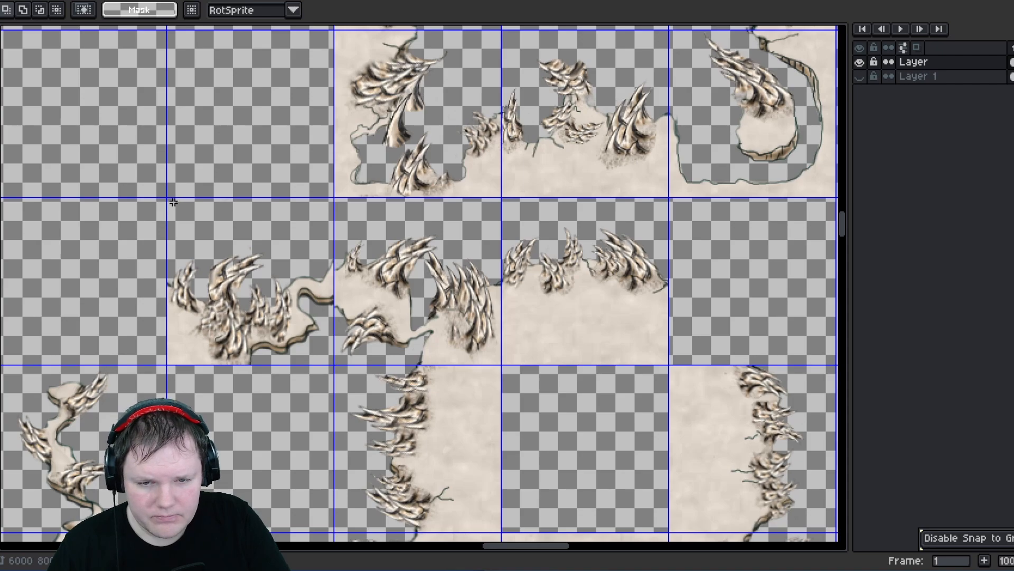
scroll(336, 315, up, 1)
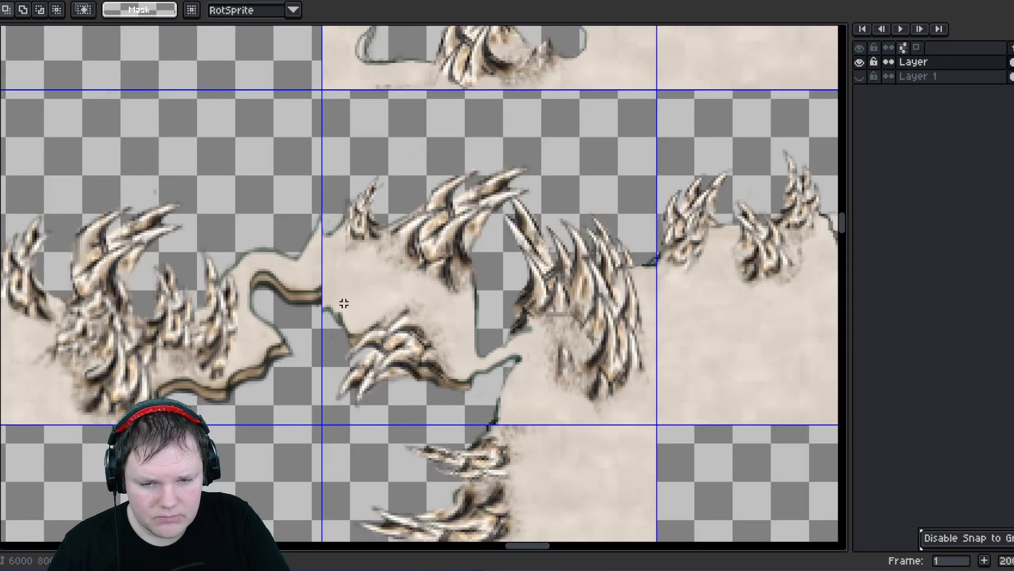
scroll(344, 301, down, 1)
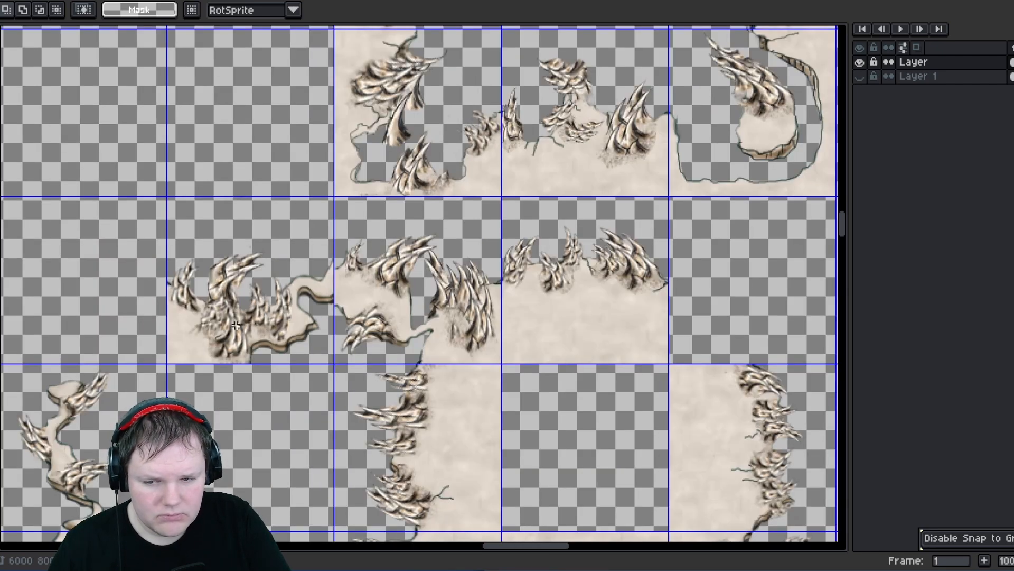
- Flip the lower of the two stacked edge tiles left of the blocks horizontally
middle_drag(141, 345, 265, 241)
scroll(138, 429, up, 2)
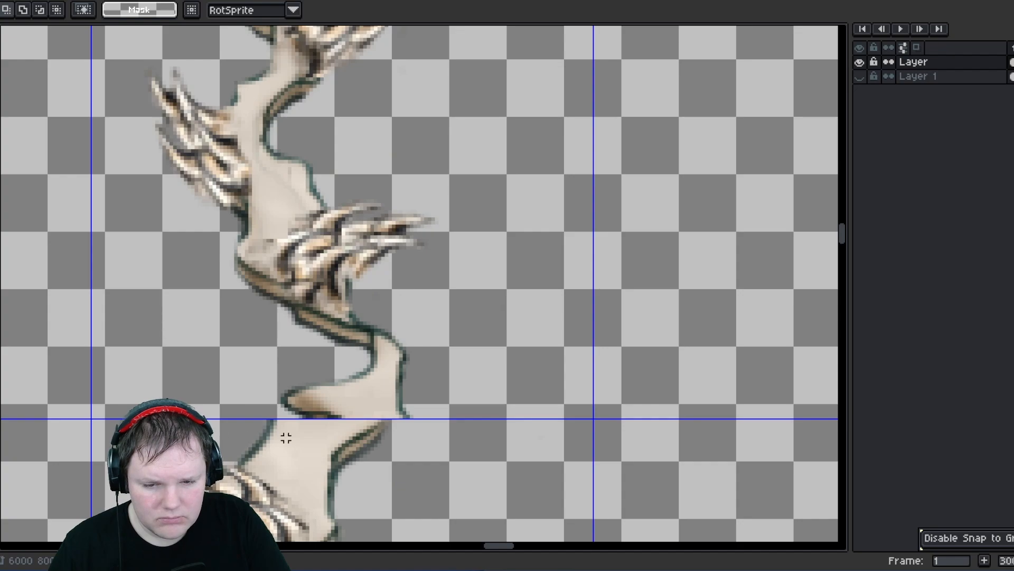
scroll(264, 333, down, 4)
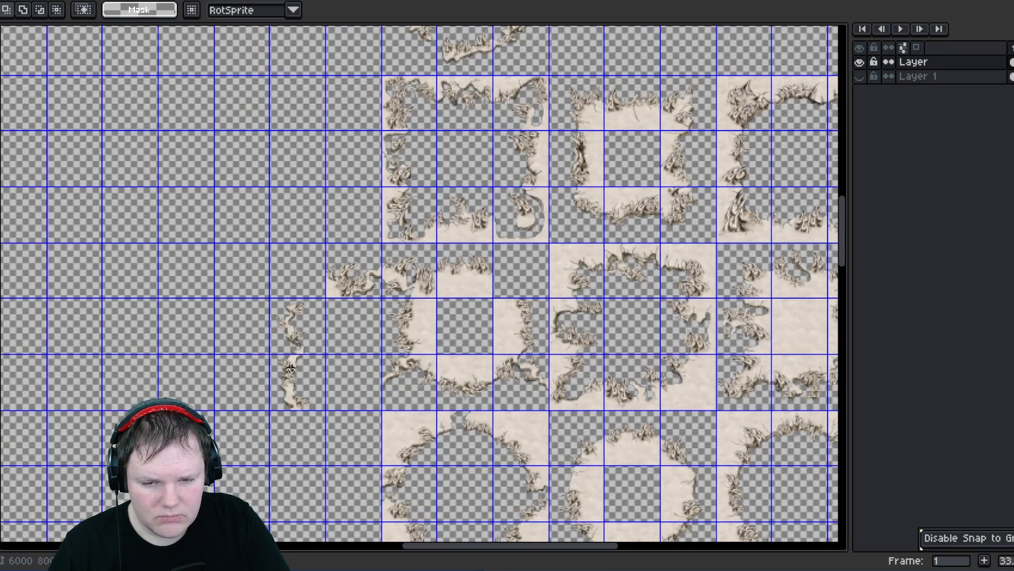
scroll(260, 339, up, 2)
drag(260, 340, 378, 500)
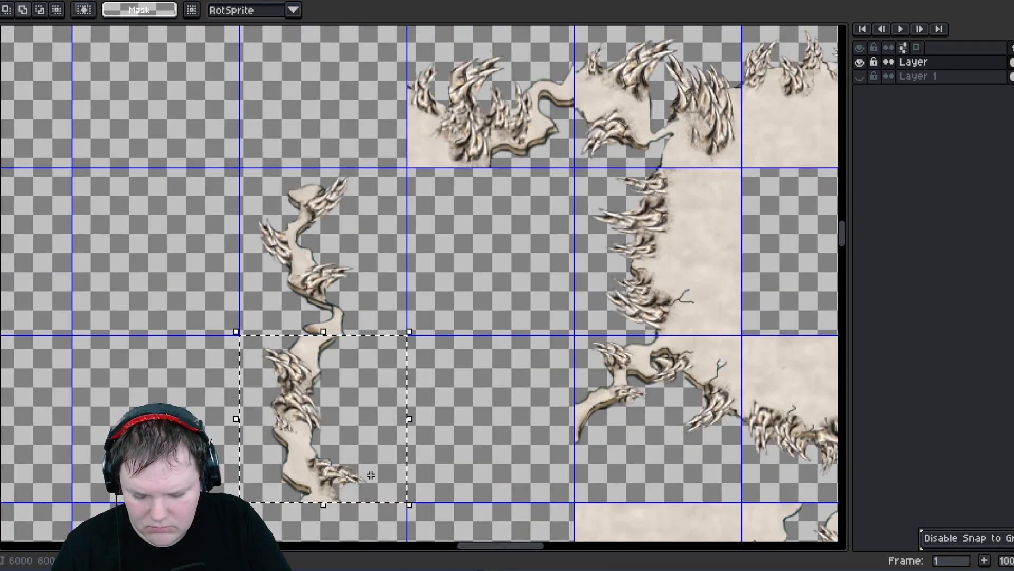
key(shift+h)
click(486, 380)
- Zoom in and out to examine the seam between the two stacked edge tiles
scroll(345, 345, up, 3)
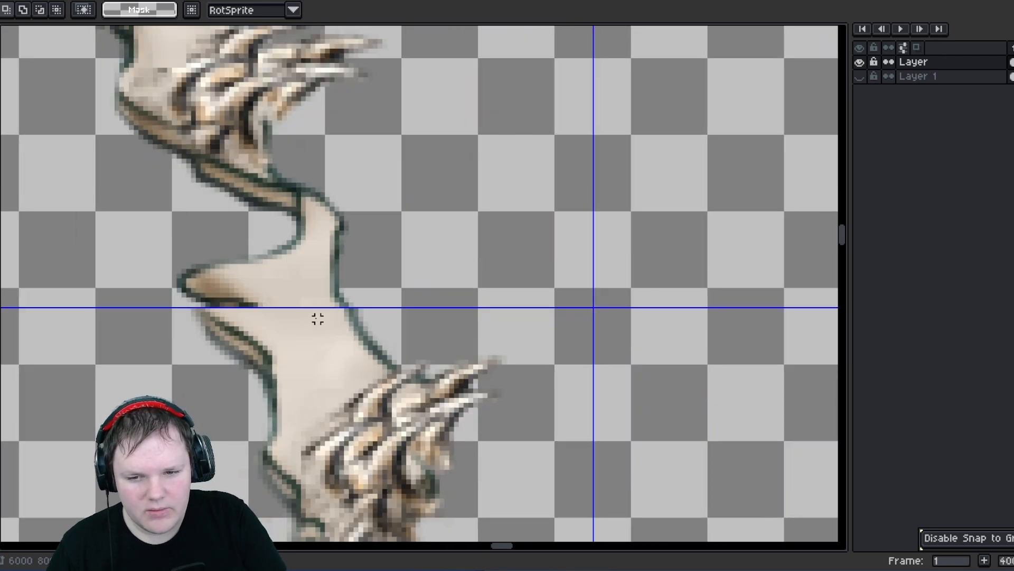
scroll(313, 329, down, 3)
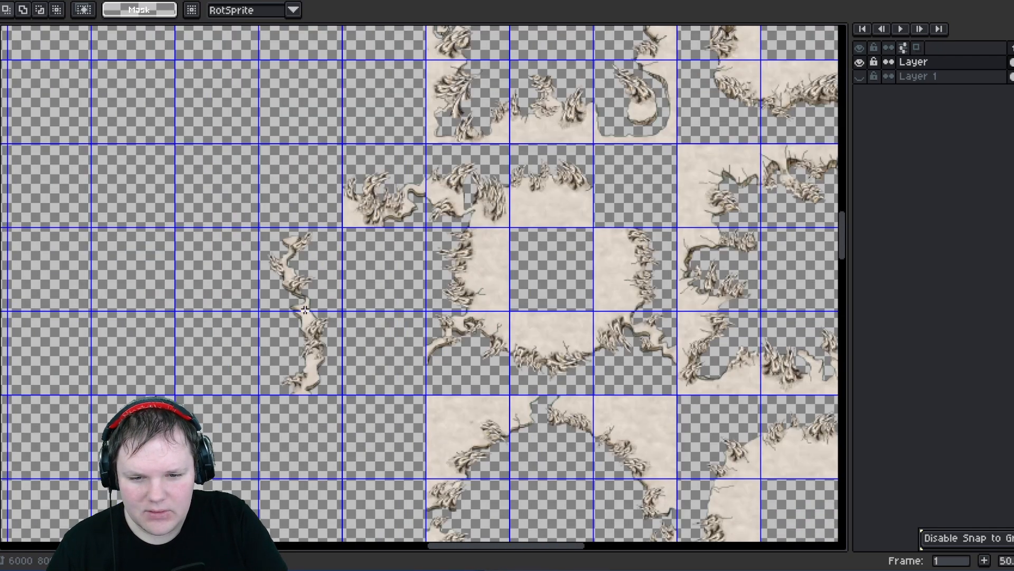
scroll(276, 274, up, 1)
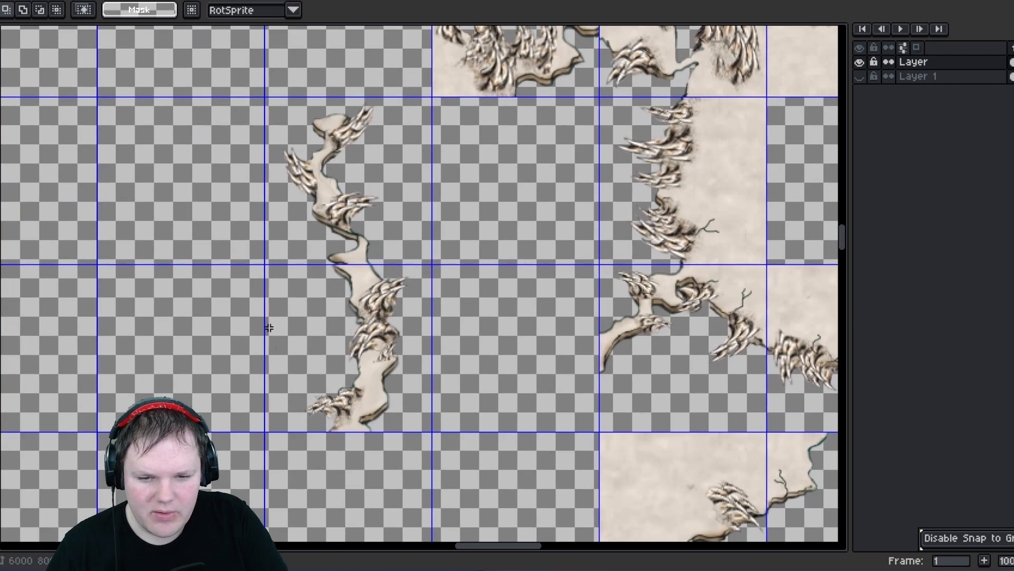
scroll(290, 341, down, 1)
scroll(291, 342, up, 1)
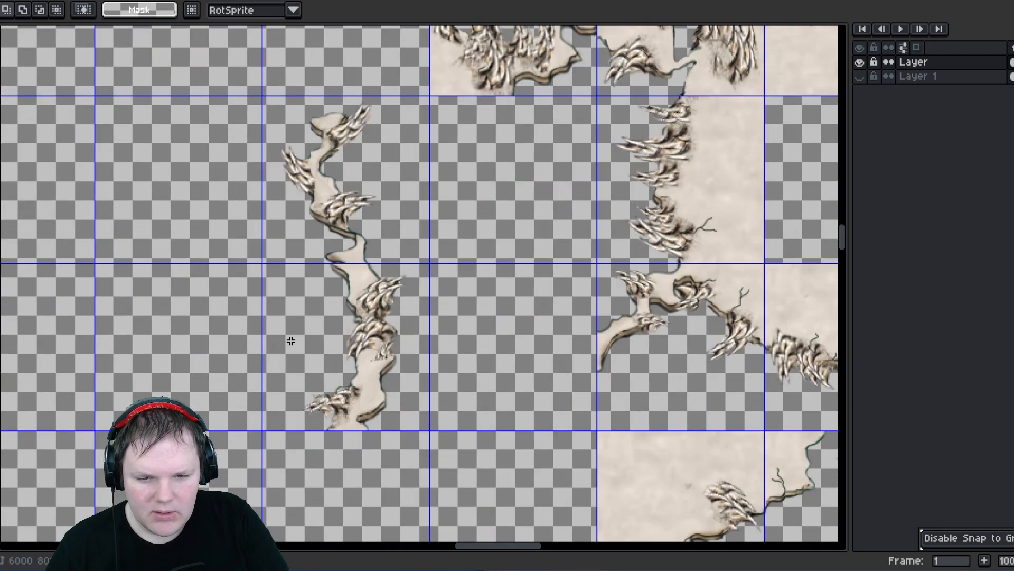
scroll(296, 324, up, 1)
scroll(298, 320, down, 1)
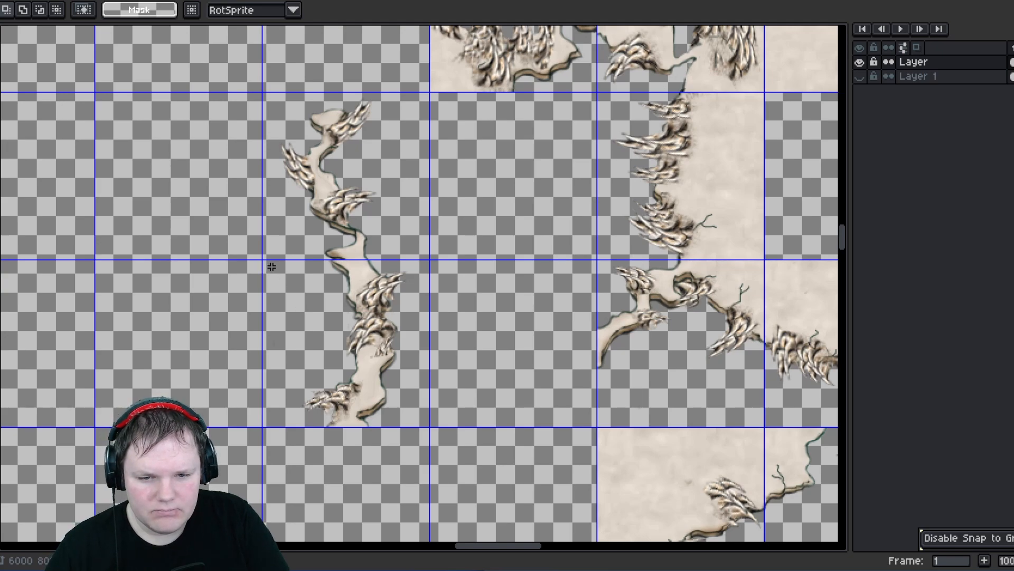
- Flip the same lower edge tile horizontally back to its original orientation
drag(272, 267, 383, 406)
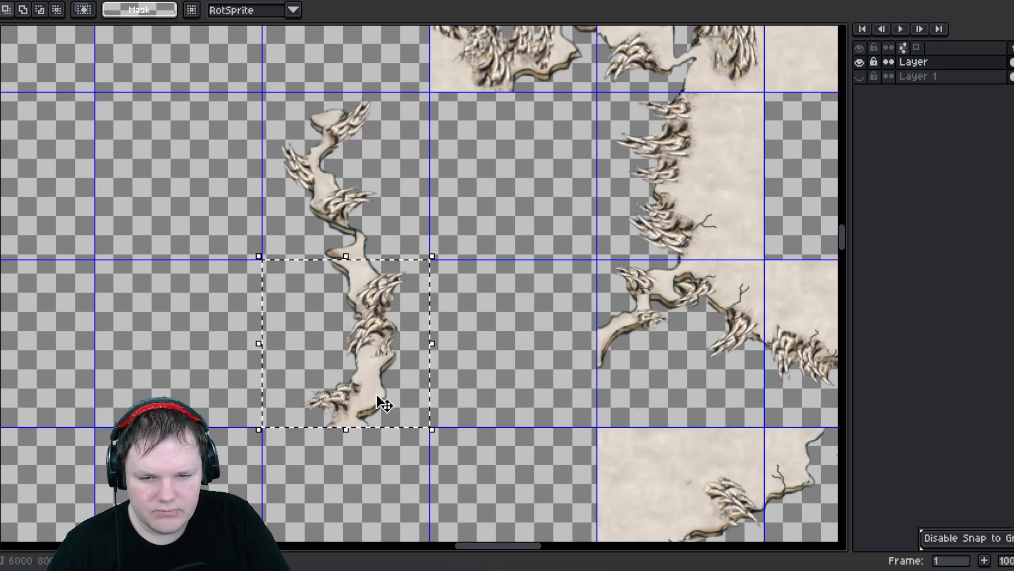
key(shift+h)
key(Return)
- Move the lone tile left of the blocks into an empty cell in the block's top row
scroll(497, 332, down, 2)
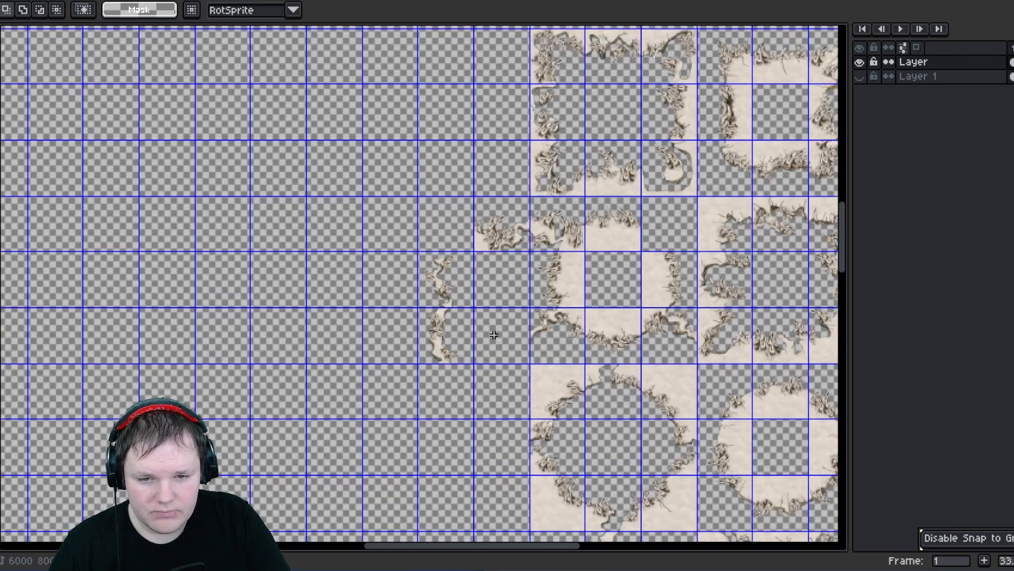
scroll(477, 325, up, 1)
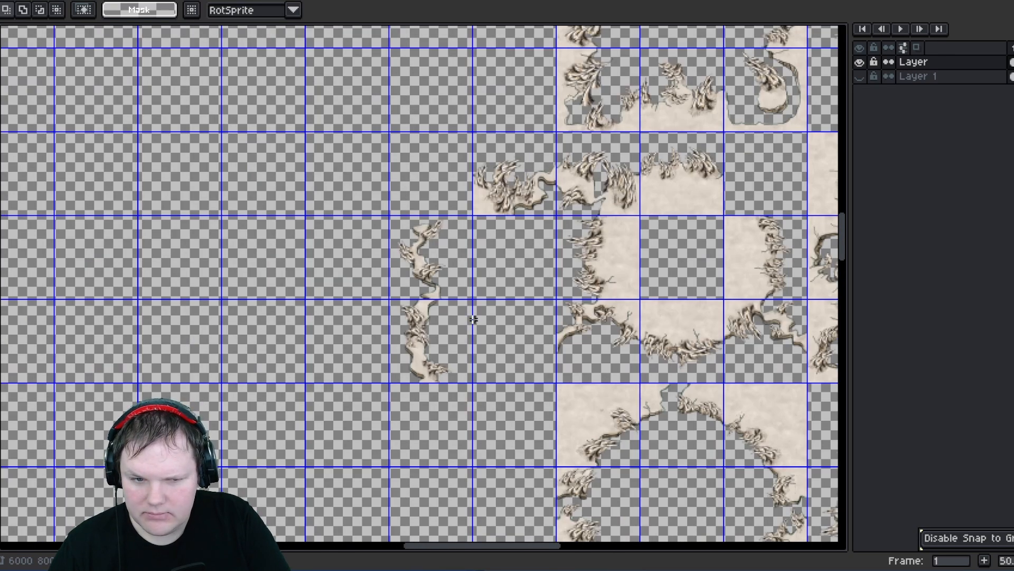
middle_drag(473, 319, 291, 327)
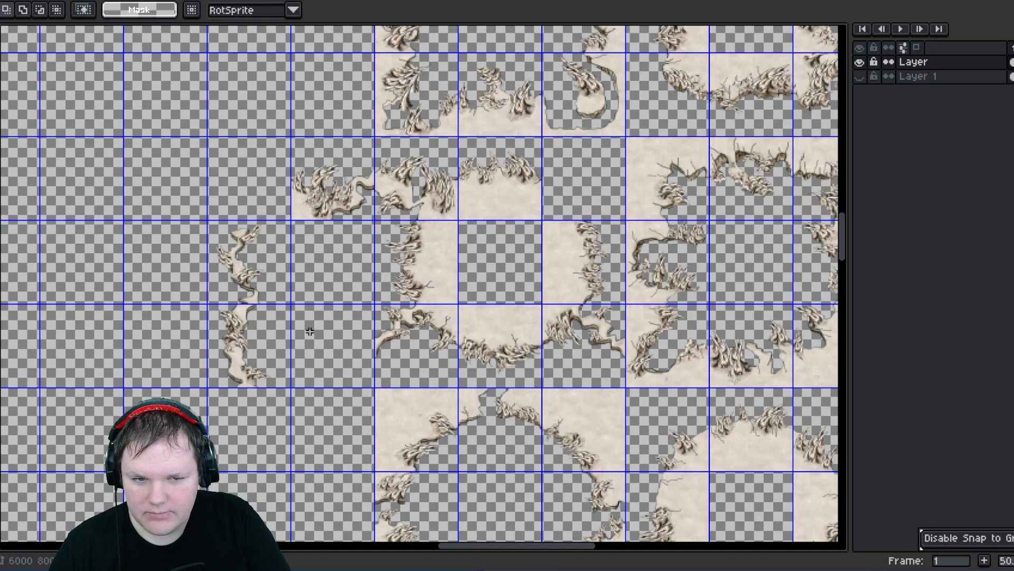
mouse_move(291, 140)
mouse_down()
mouse_move(373, 218)
mouse_move(464, 204)
mouse_move(593, 204)
mouse_up()
click(398, 321)
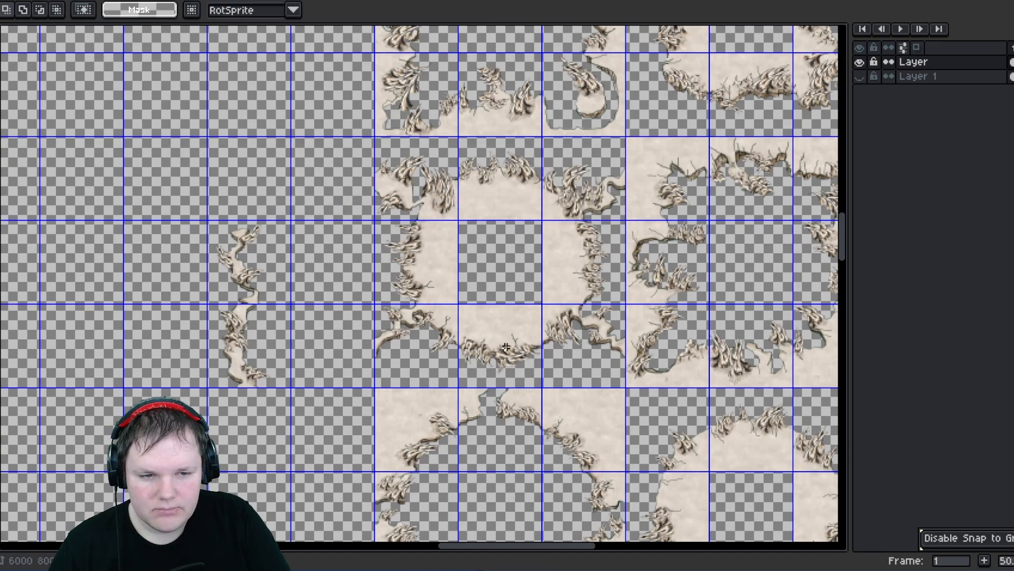
- Pan and zoom across the tile blocks toward the stream tiles to inspect the tile edges
middle_drag(553, 342, 289, 369)
scroll(533, 221, up, 2)
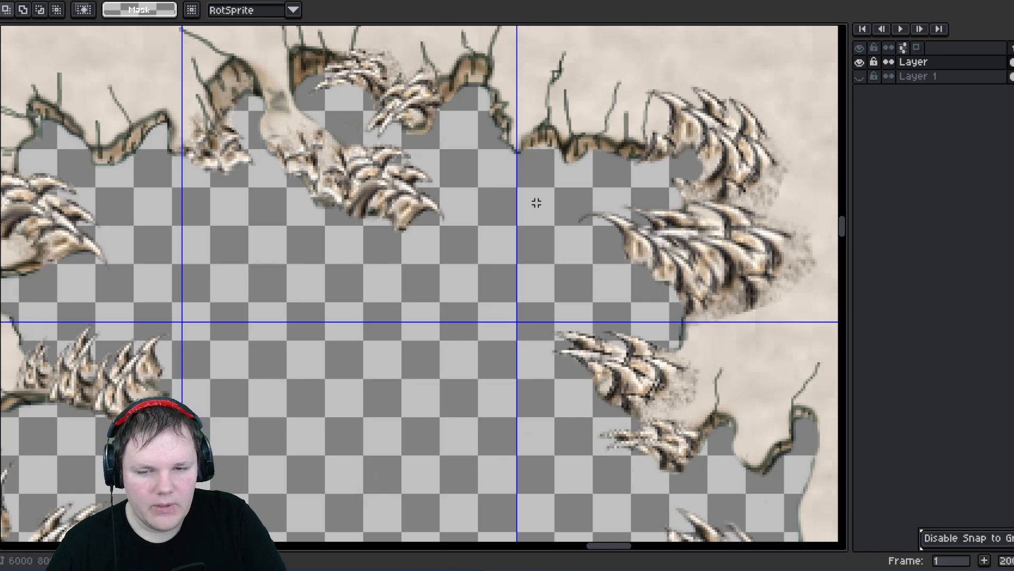
scroll(517, 215, down, 1)
middle_drag(462, 349, 276, 339)
middle_drag(564, 325, 378, 327)
middle_drag(471, 282, 403, 311)
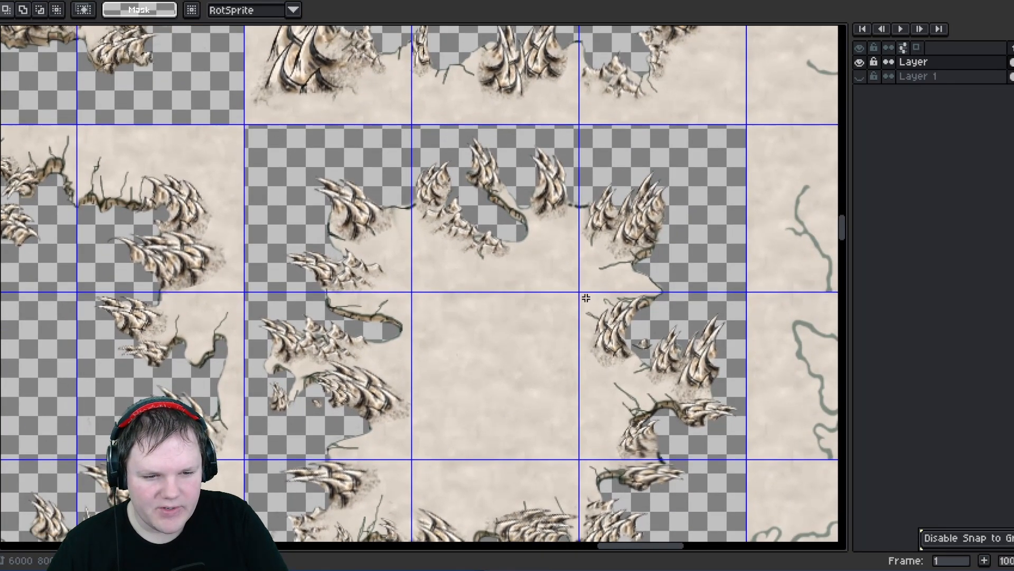
middle_drag(415, 466, 382, 320)
scroll(616, 329, up, 2)
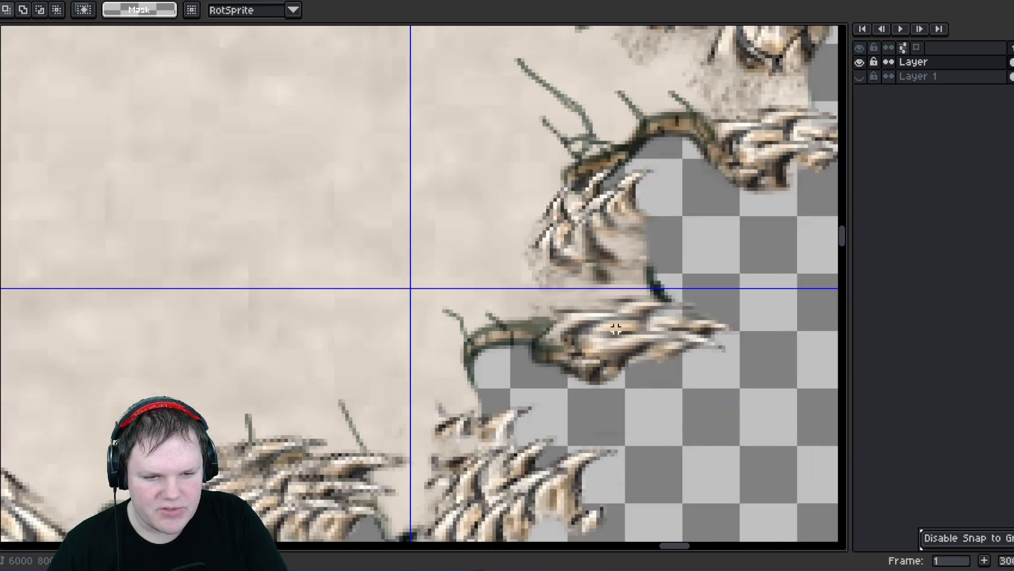
scroll(638, 312, down, 4)
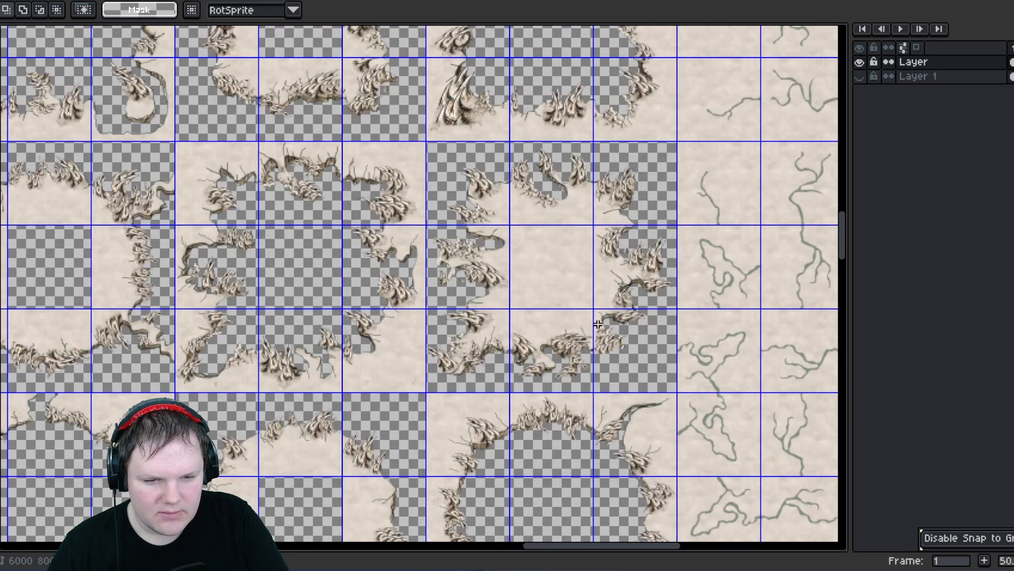
scroll(512, 349, up, 4)
scroll(587, 390, down, 4)
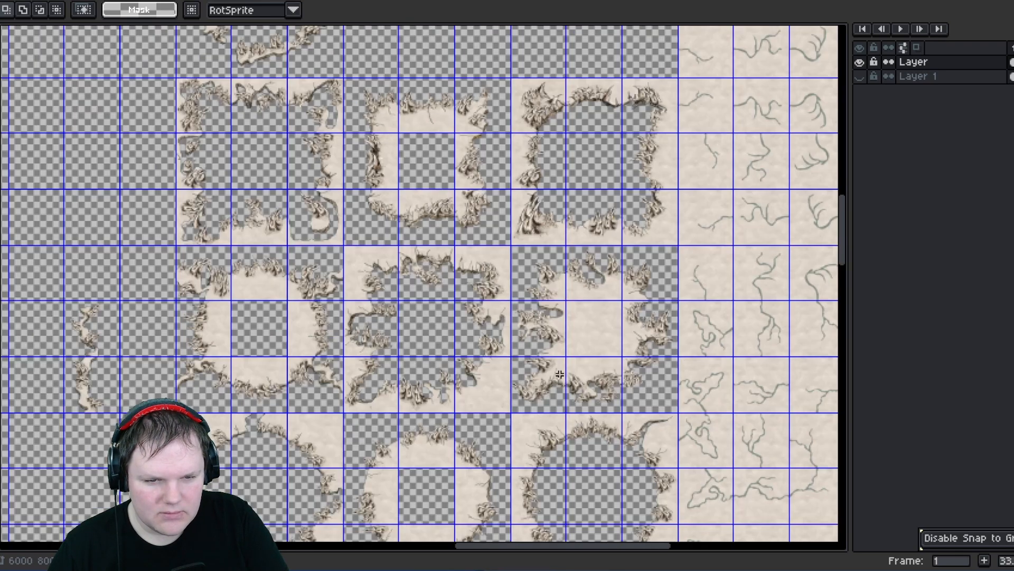
- Examine the broken ring's edge tiles up close
middle_drag(542, 274, 487, 435)
scroll(490, 276, up, 3)
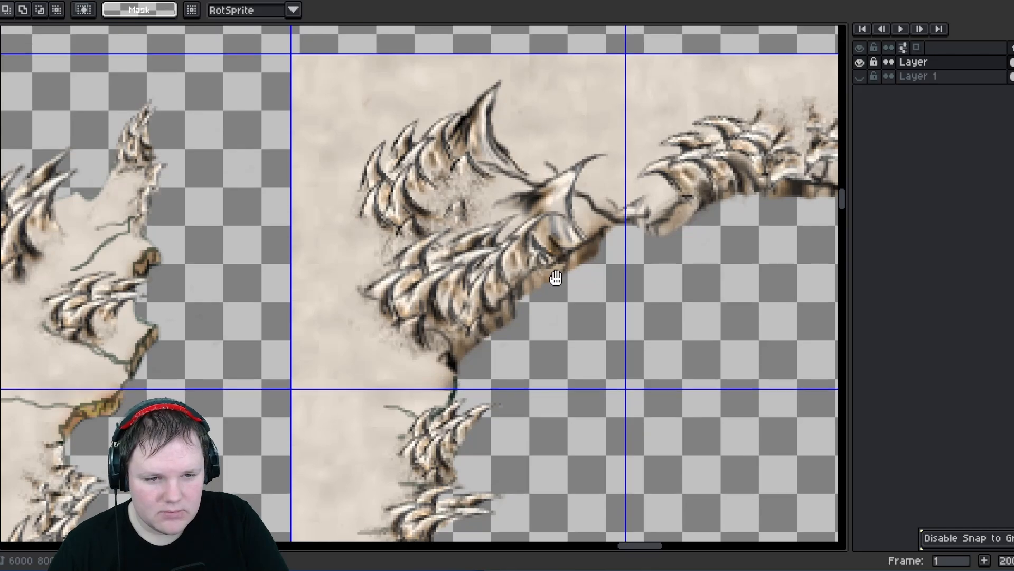
middle_drag(554, 276, 477, 394)
scroll(477, 394, down, 3)
middle_drag(384, 266, 396, 382)
scroll(449, 230, up, 3)
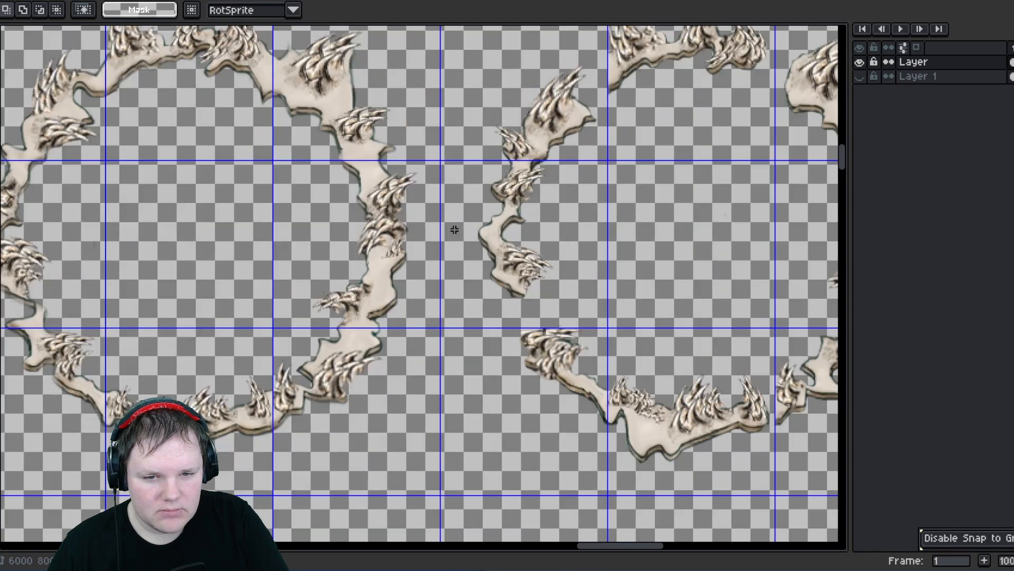
scroll(369, 291, down, 1)
middle_drag(349, 316, 414, 336)
scroll(414, 335, up, 1)
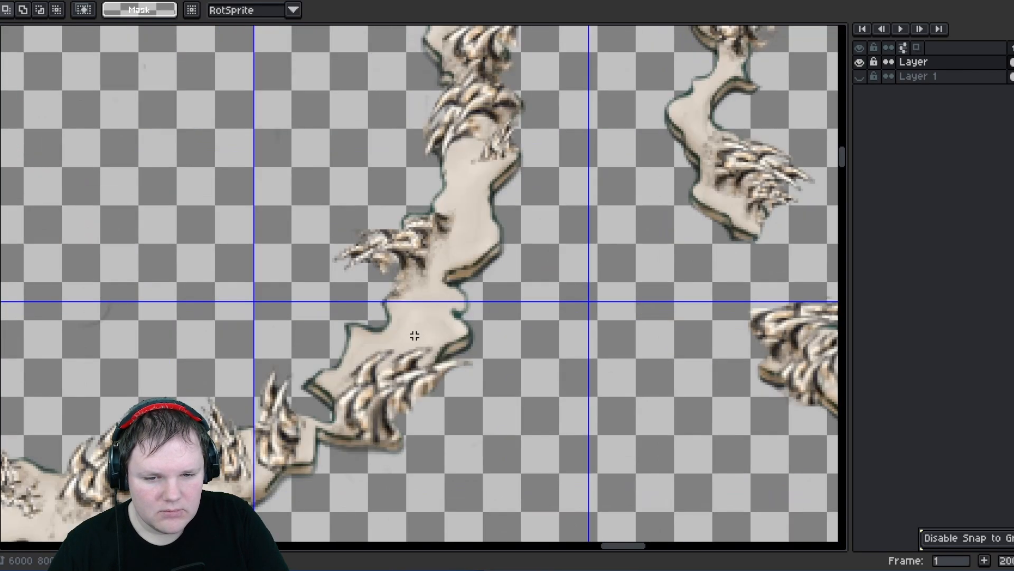
scroll(403, 324, up, 1)
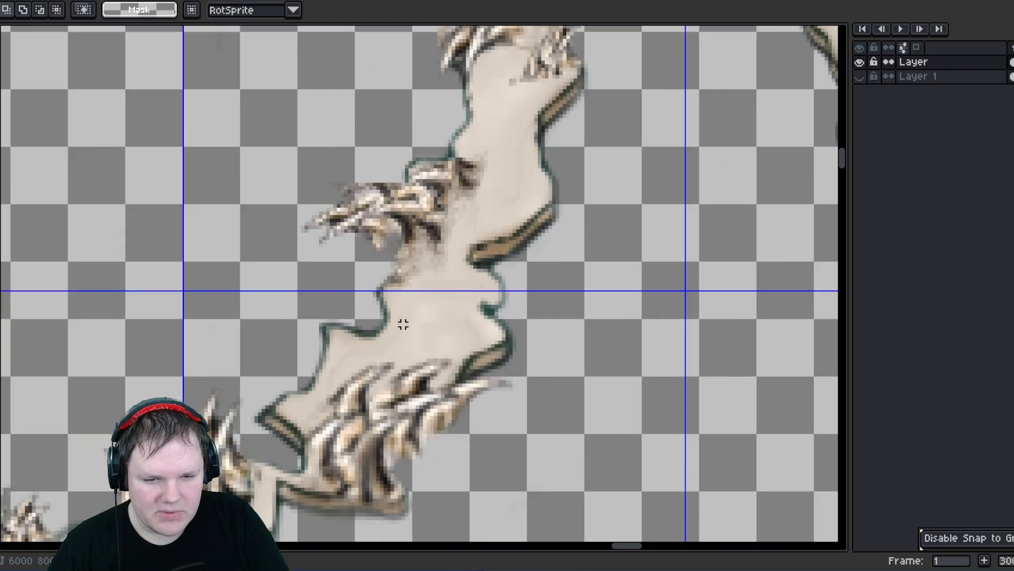
scroll(478, 306, down, 4)
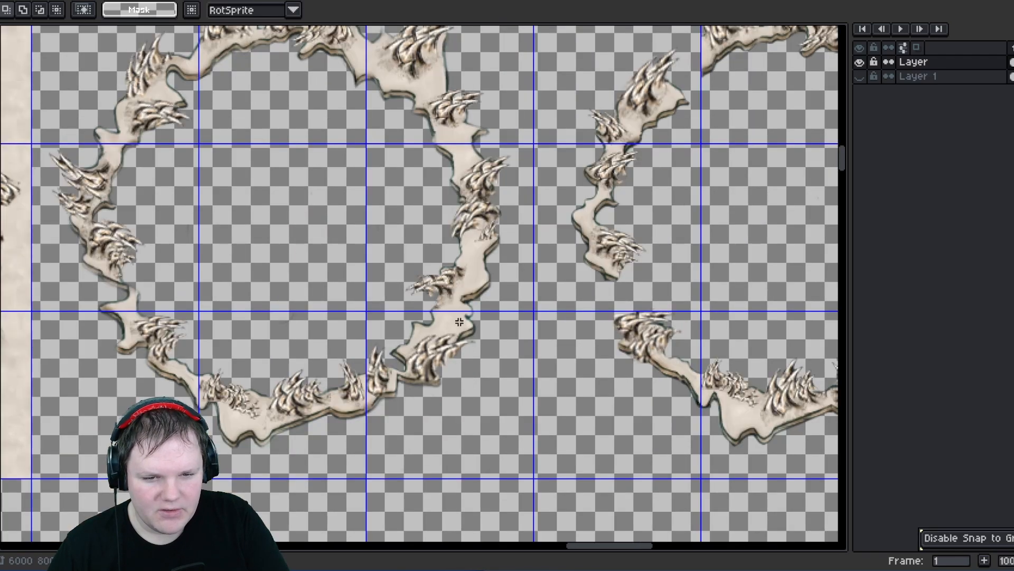
middle_drag(330, 414, 466, 309)
middle_drag(371, 336, 406, 280)
scroll(401, 284, down, 1)
middle_drag(274, 379, 385, 230)
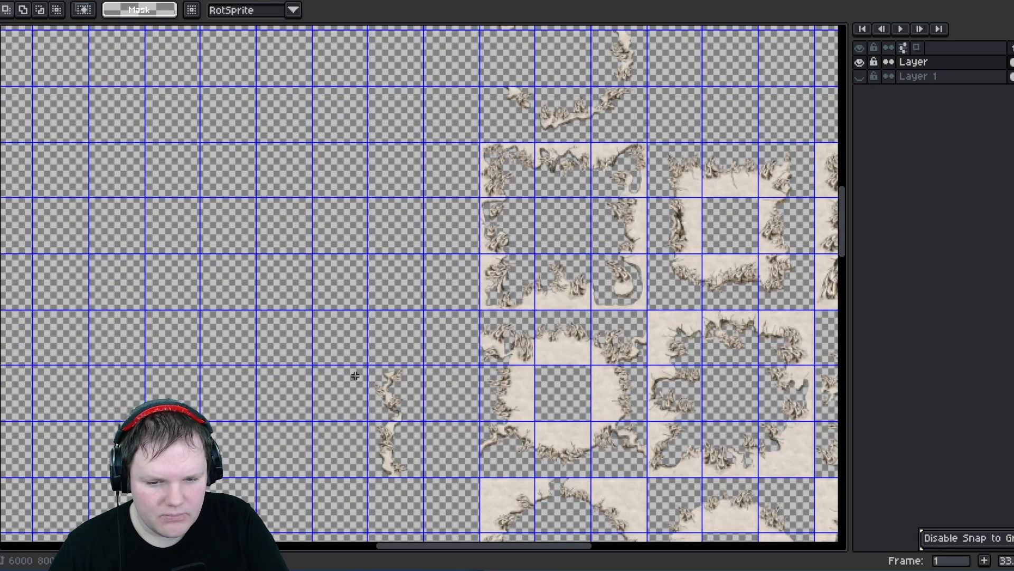
drag(371, 367, 516, 55)
middle_drag(474, 228, 396, 422)
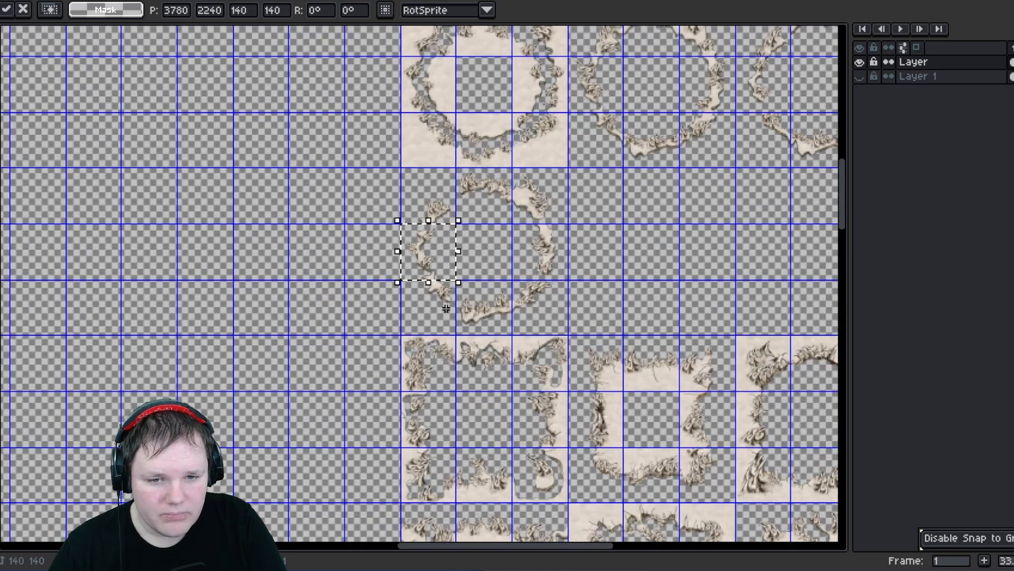
click(447, 309)
scroll(449, 245, up, 3)
scroll(412, 307, up, 2)
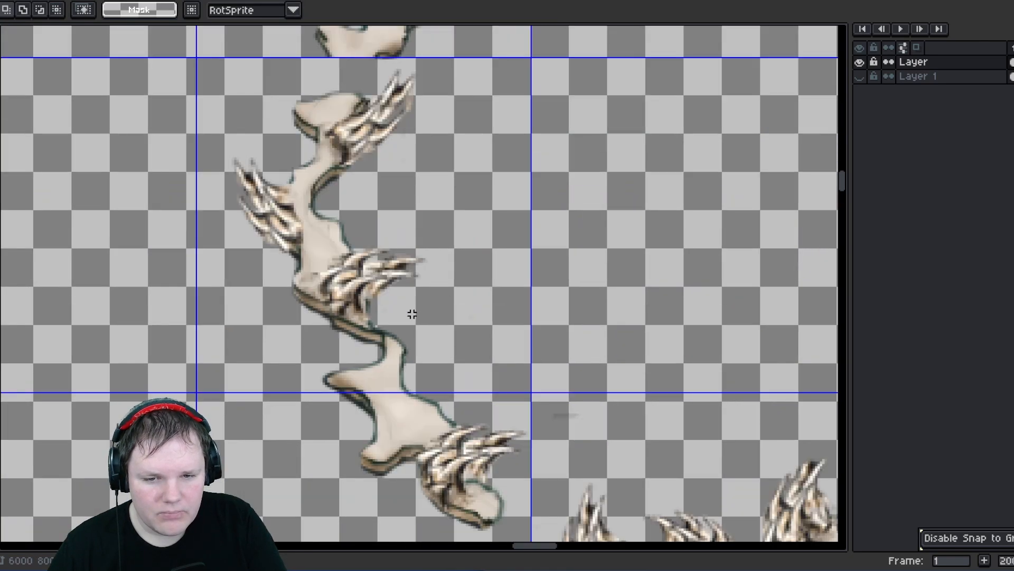
scroll(413, 317, down, 2)
middle_drag(414, 373, 331, 323)
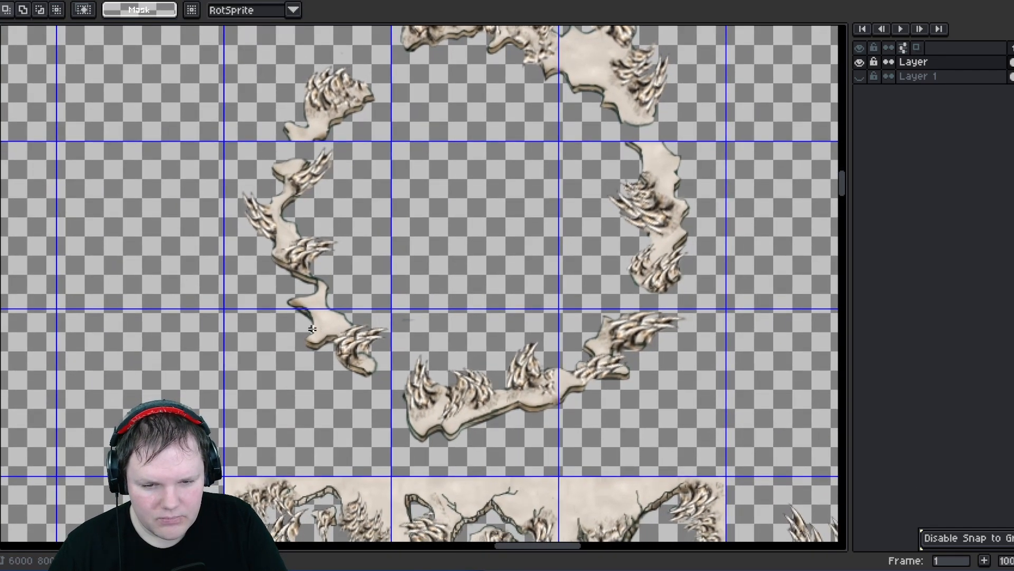
- Try flipping the ring's lower-left edge tile horizontally
drag(324, 378, 363, 415)
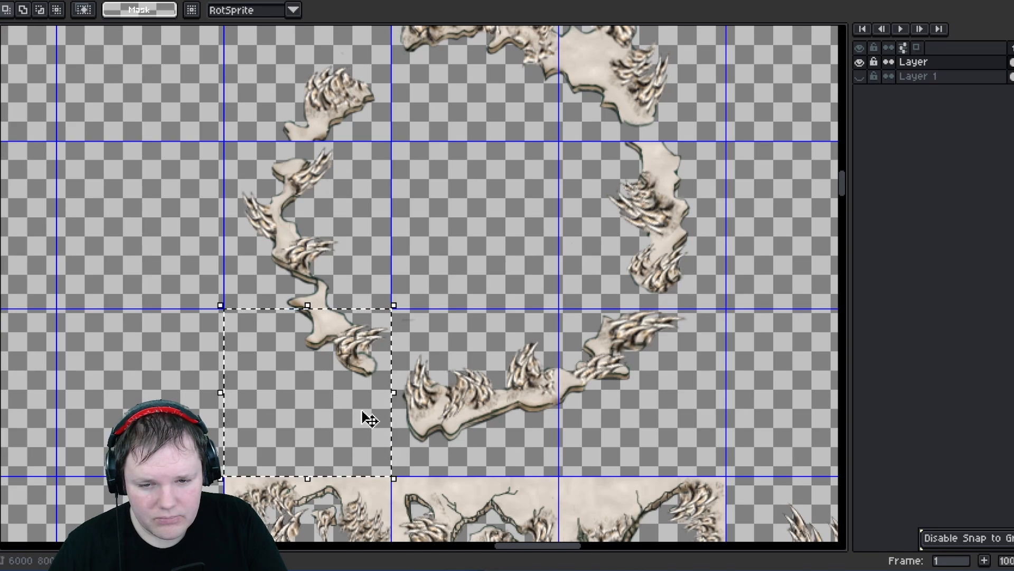
key(shift+h)
key(shift+h)
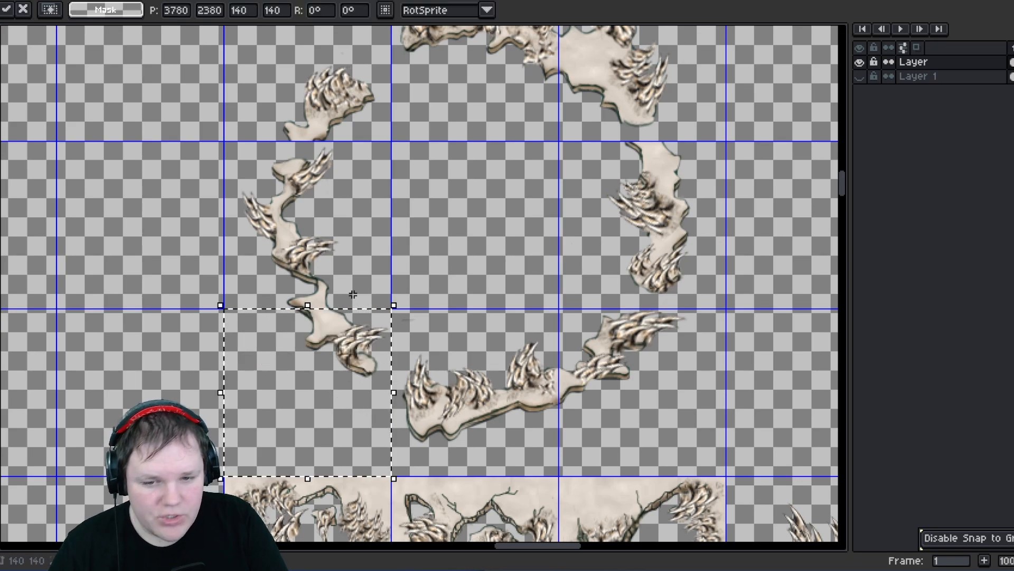
click(399, 239)
- Move the ring's right edge tile and left edge tile into the two stacked empty cells left of the ring
scroll(307, 193, up, 3)
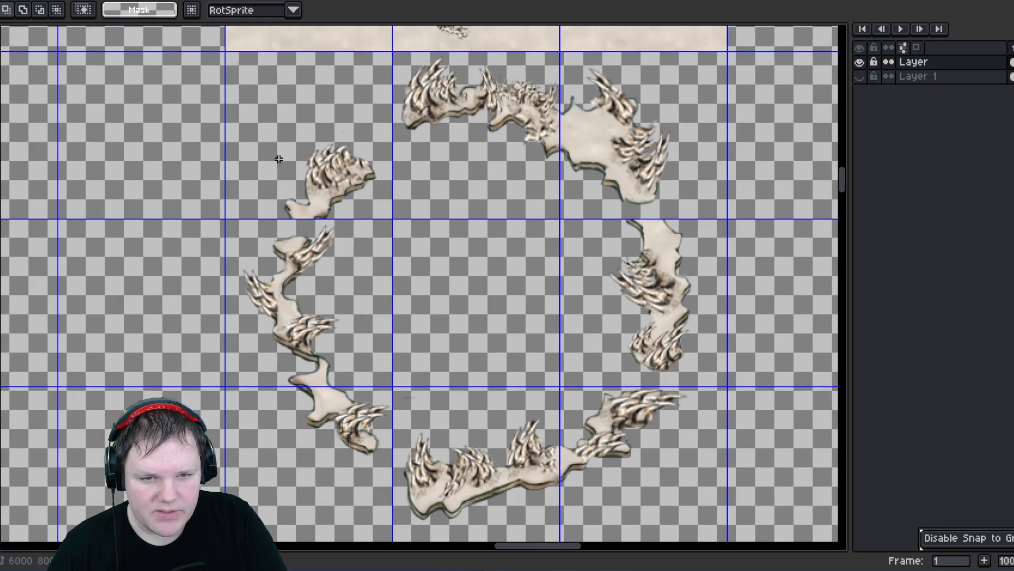
drag(260, 95, 323, 219)
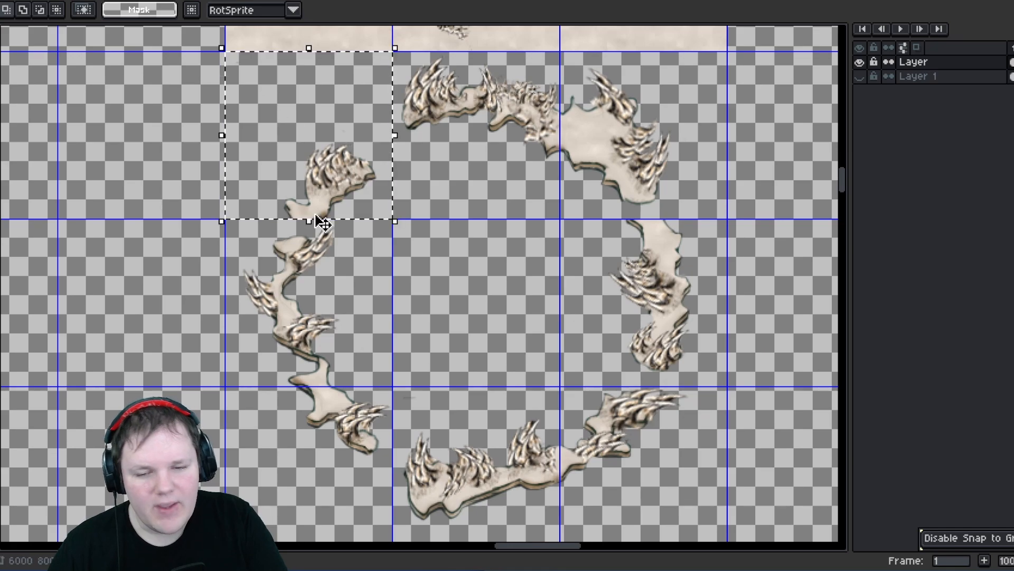
click(439, 234)
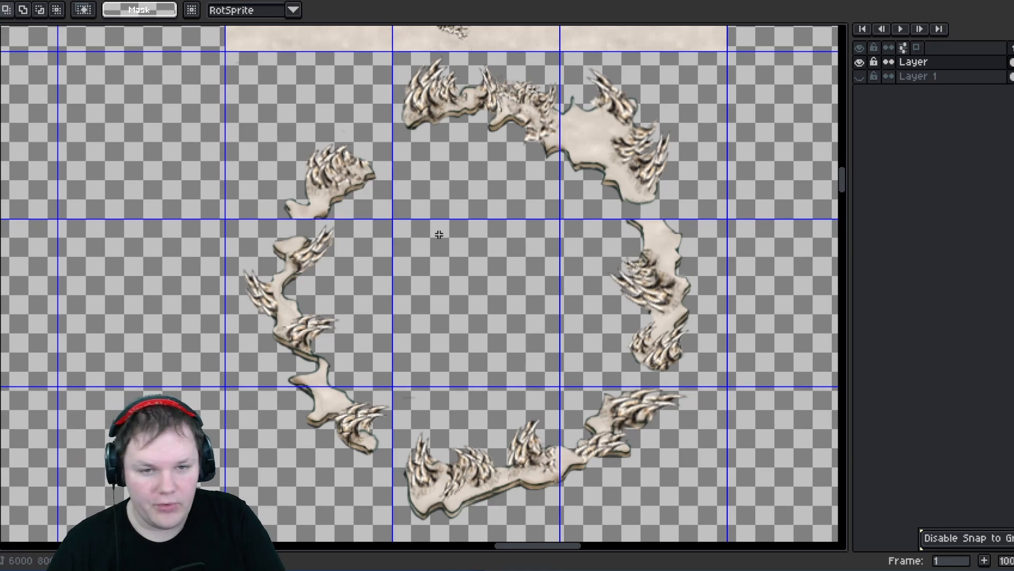
middle_drag(651, 273, 599, 265)
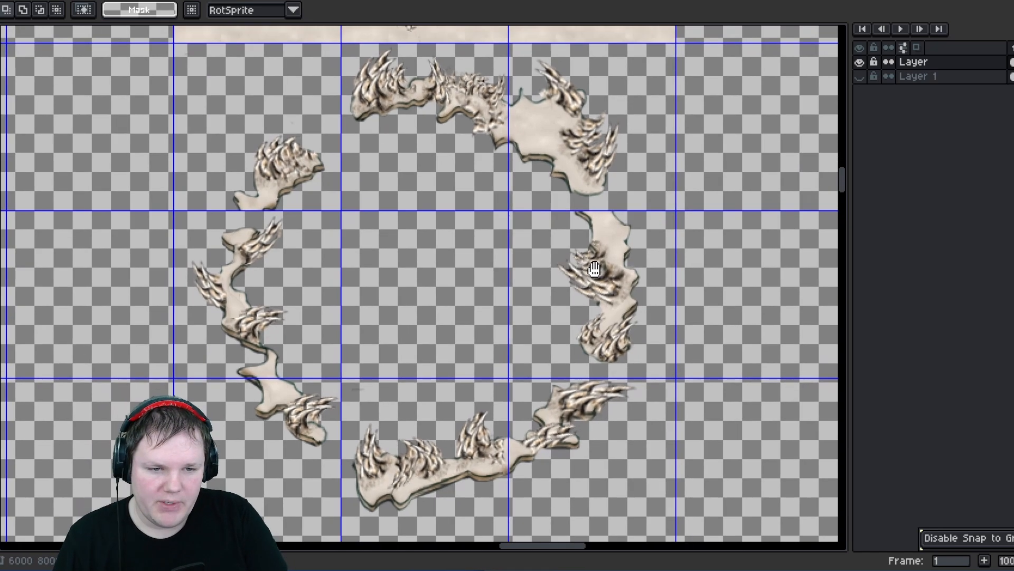
drag(546, 231, 133, 486)
middle_drag(167, 413, 412, 363)
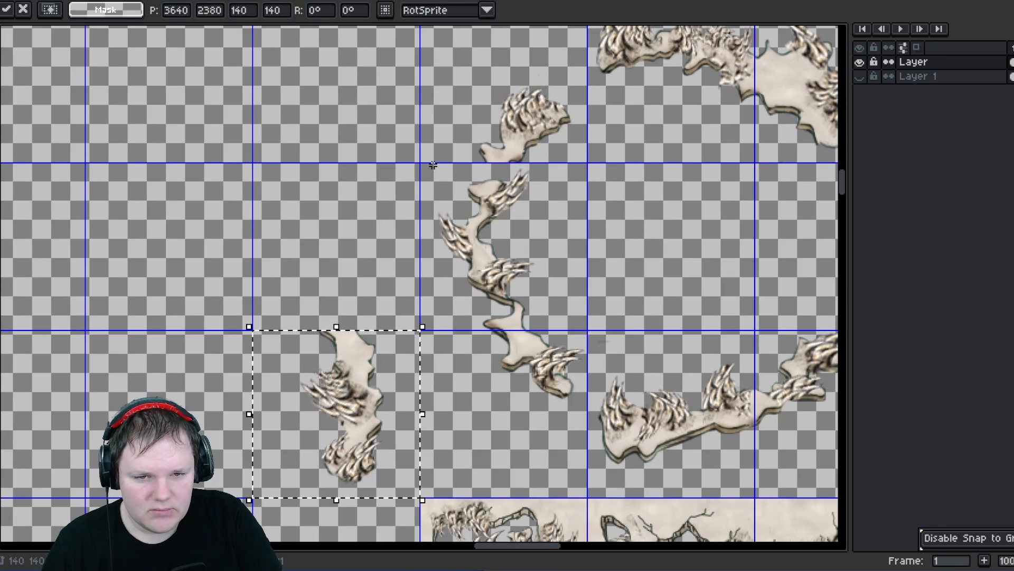
drag(412, 362, 357, 249)
click(433, 256)
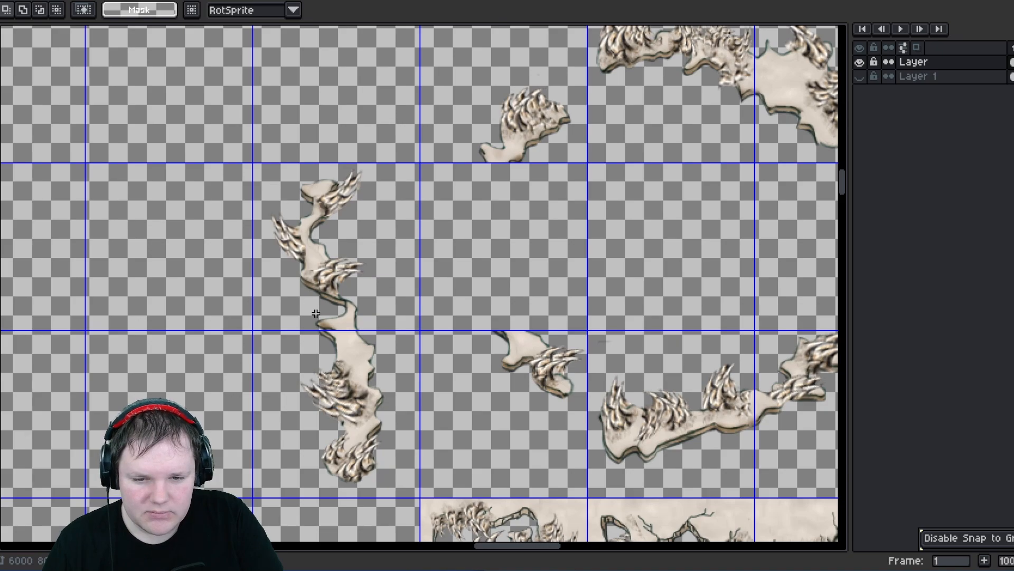
- Realign the ring's lower-left edge tile so its edge meets the tile above it on the grid
scroll(316, 313, up, 3)
scroll(290, 322, up, 1)
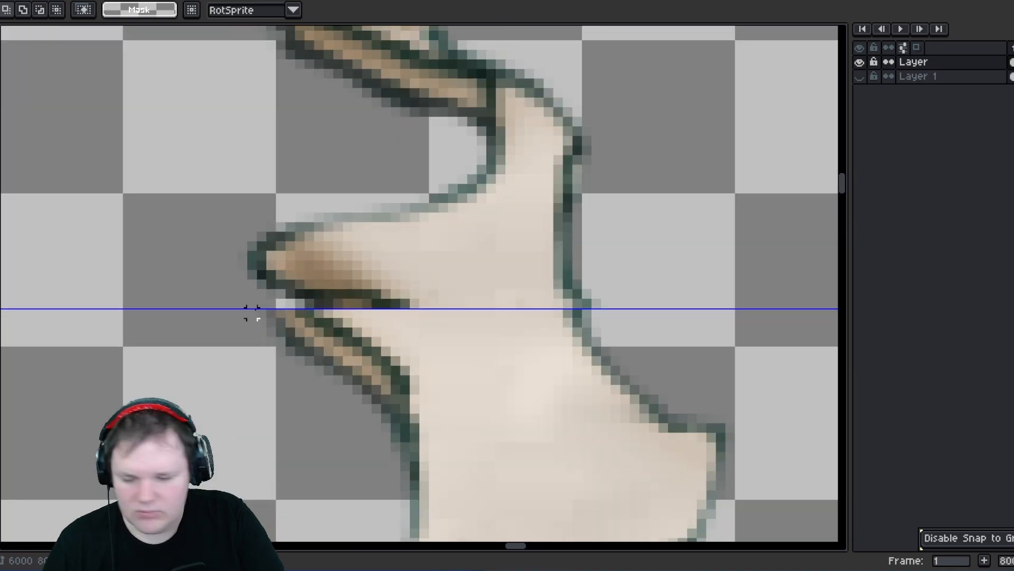
scroll(252, 313, down, 3)
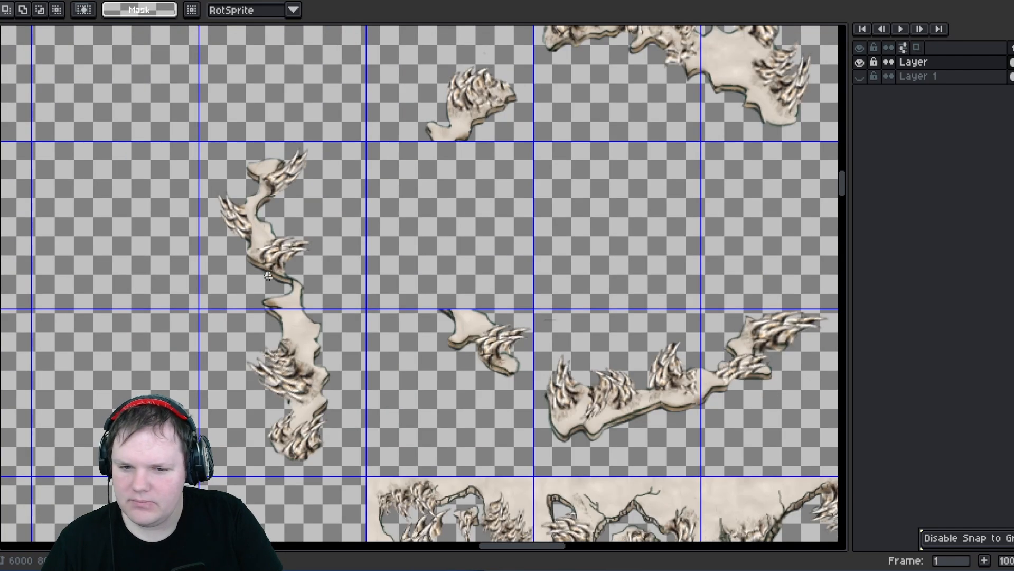
scroll(268, 276, down, 1)
scroll(261, 290, up, 3)
scroll(261, 292, down, 5)
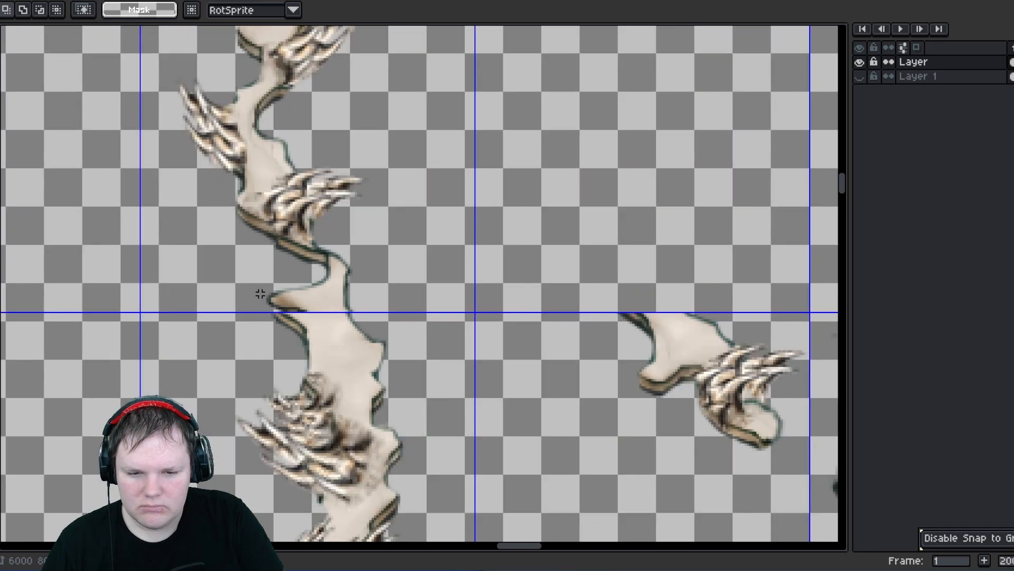
double_click(270, 280)
drag(270, 280, 339, 277)
drag(247, 299, 439, 266)
scroll(446, 232, up, 4)
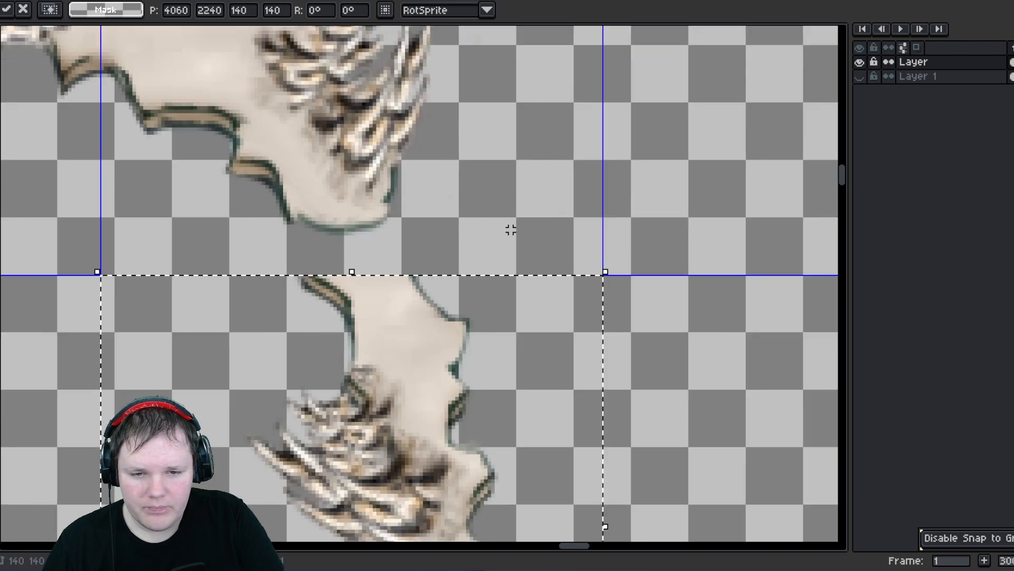
click(511, 234)
scroll(511, 234, down, 2)
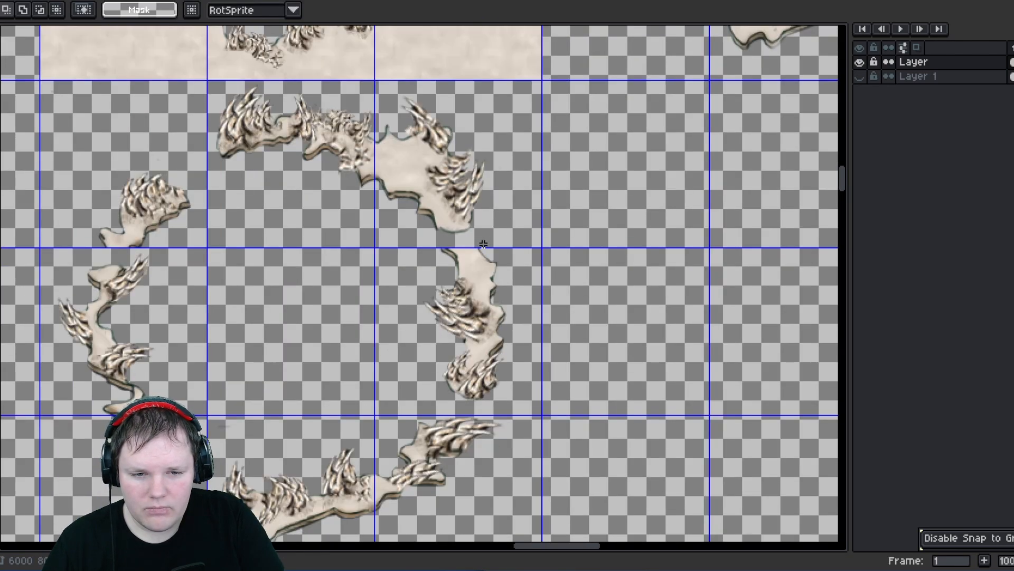
- Try placing the ring's bottom tile beside the ring's right edge tile to compare how their edges join
middle_drag(349, 388, 395, 325)
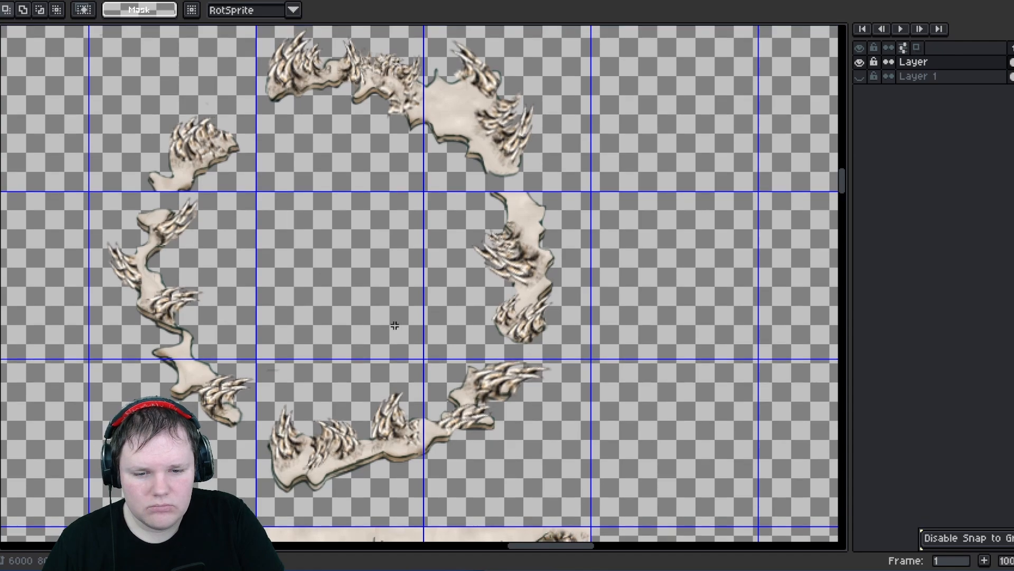
drag(291, 394, 417, 520)
mouse_move(318, 403)
mouse_down()
mouse_move(652, 403)
mouse_move(652, 236)
mouse_up()
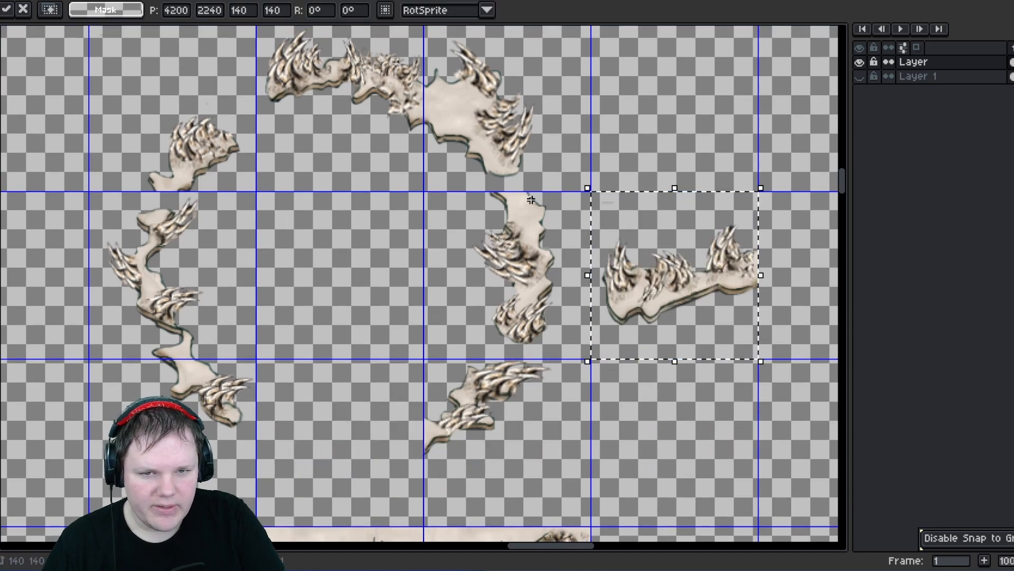
middle_drag(449, 116, 363, 280)
double_click(391, 275)
drag(391, 274, 733, 418)
middle_drag(772, 381, 591, 317)
click(480, 204)
scroll(522, 383, up, 3)
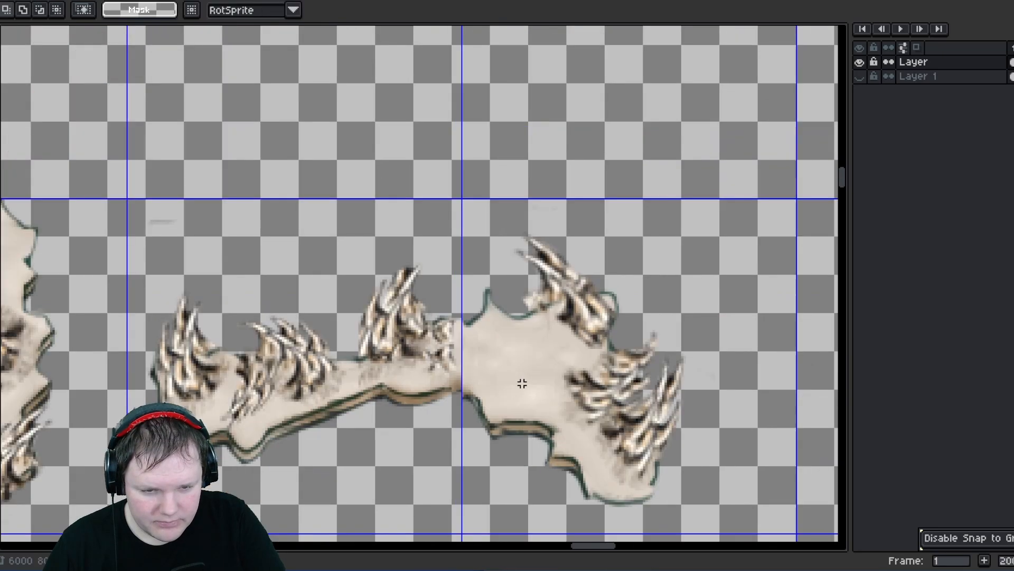
scroll(405, 415, down, 2)
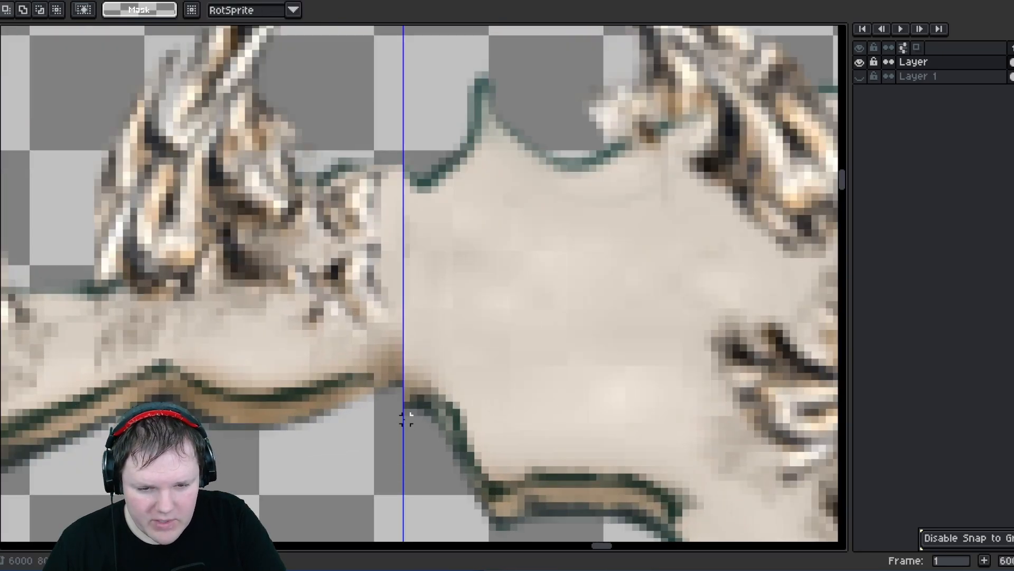
- Try moving the selected bottom tile into neighbouring cells, undoing one of the moves
double_click(406, 343)
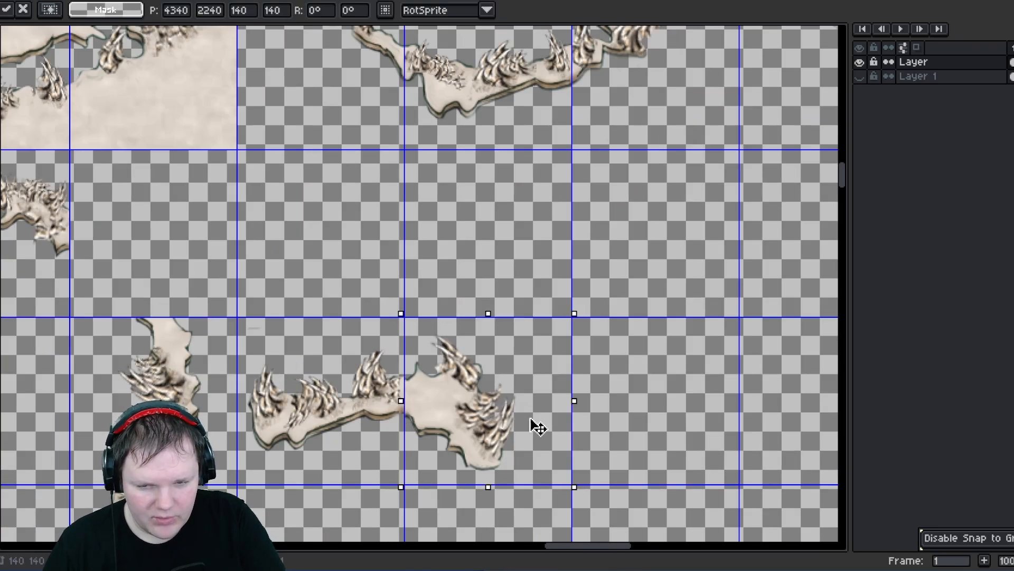
drag(534, 421, 242, 265)
middle_drag(301, 359, 491, 313)
drag(429, 275, 571, 389)
key(ctrl+z)
drag(630, 377, 347, 203)
drag(451, 296, 545, 400)
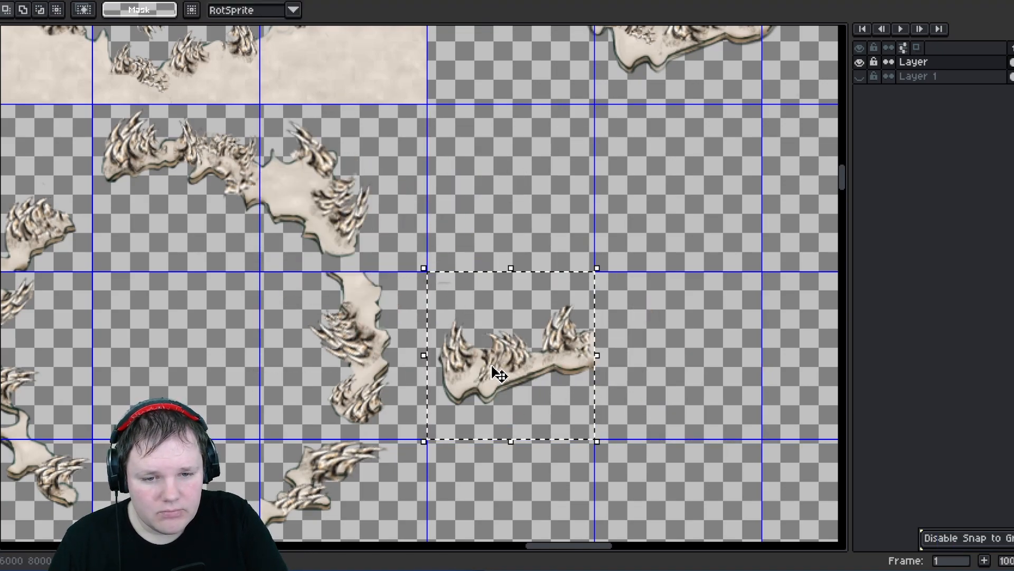
- Move the ring's bottom tile back into its cell beneath the ring and commit the move
scroll(435, 290, up, 3)
scroll(457, 285, down, 3)
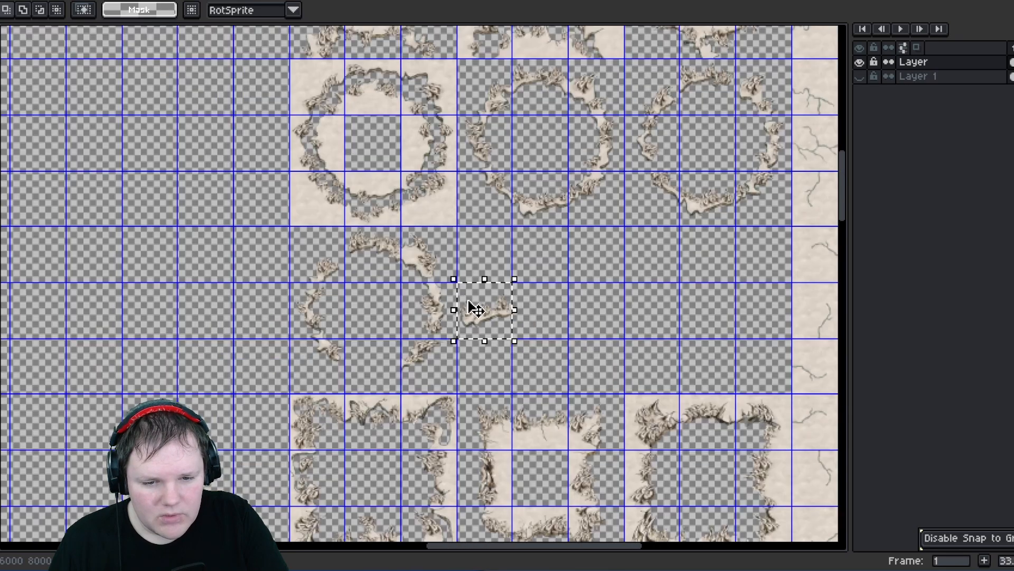
drag(471, 303, 374, 370)
key(Return)
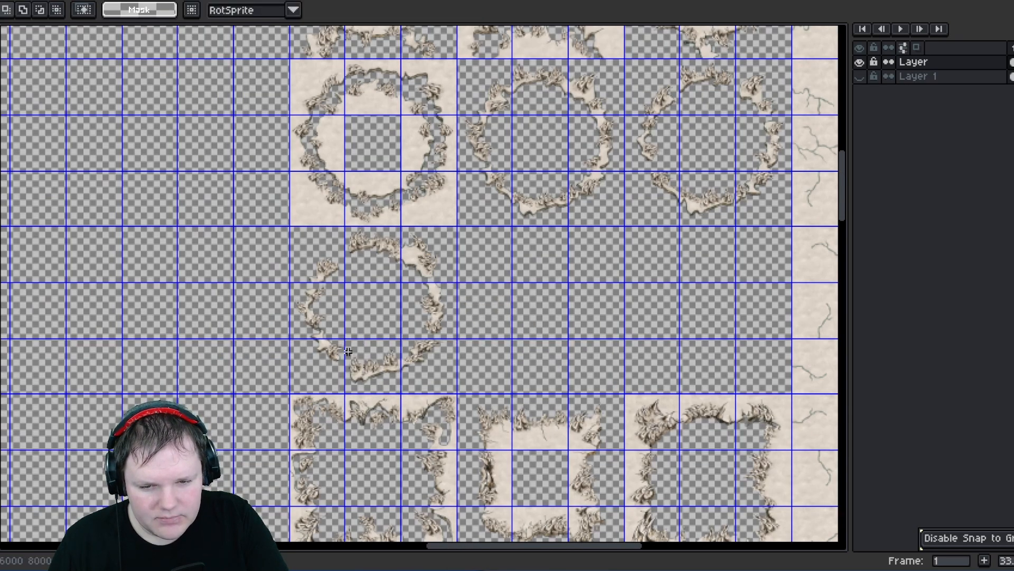
- Select and delete the stray pixels in the empty cell beside the ring
scroll(376, 330, up, 5)
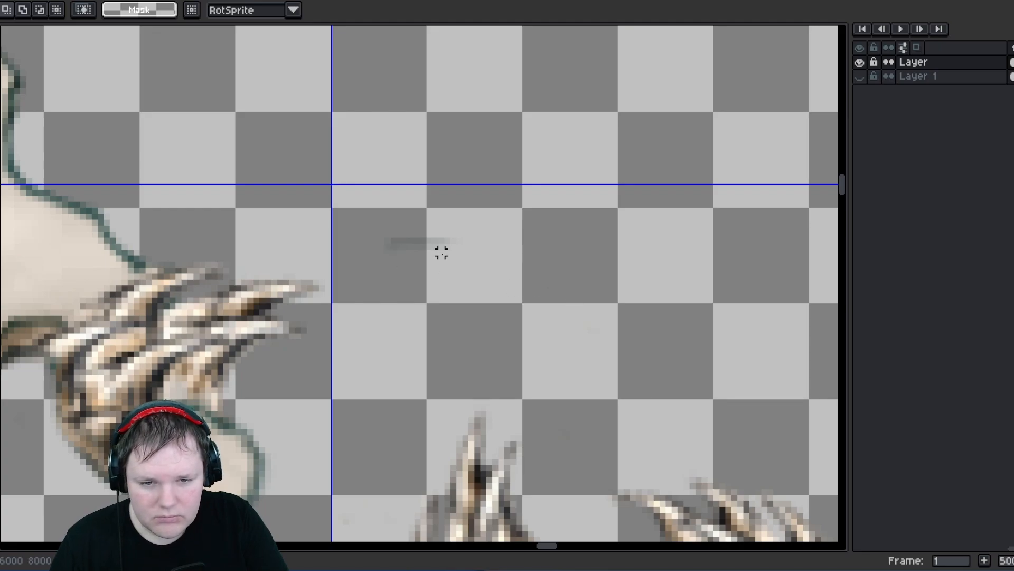
mouse_move(374, 216)
mouse_down()
mouse_move(445, 265)
mouse_move(477, 270)
mouse_up()
key(Delete)
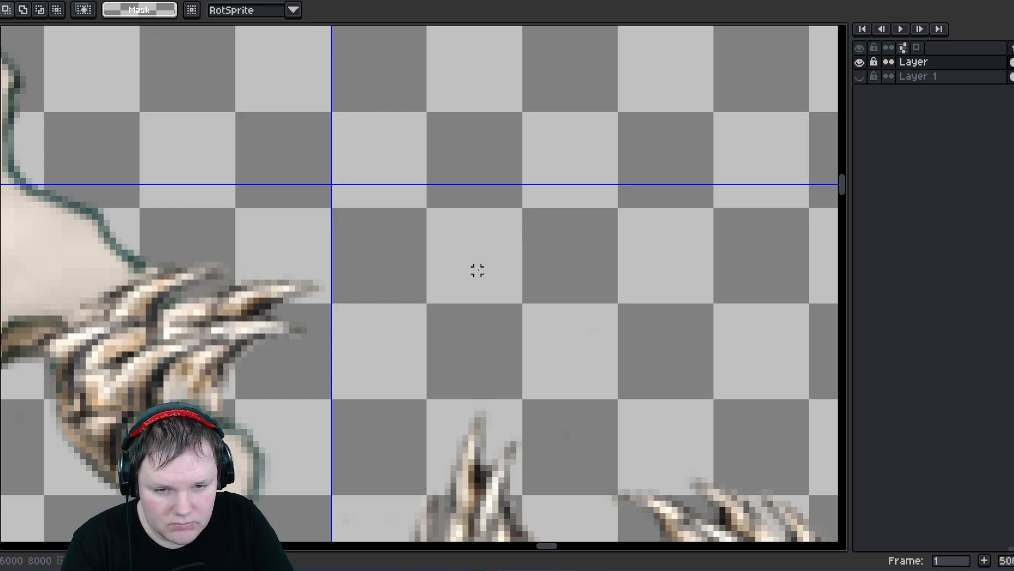
- Try filling the empty area of the top layer with pink using the Paint Bucket, then undo it
scroll(537, 276, down, 5)
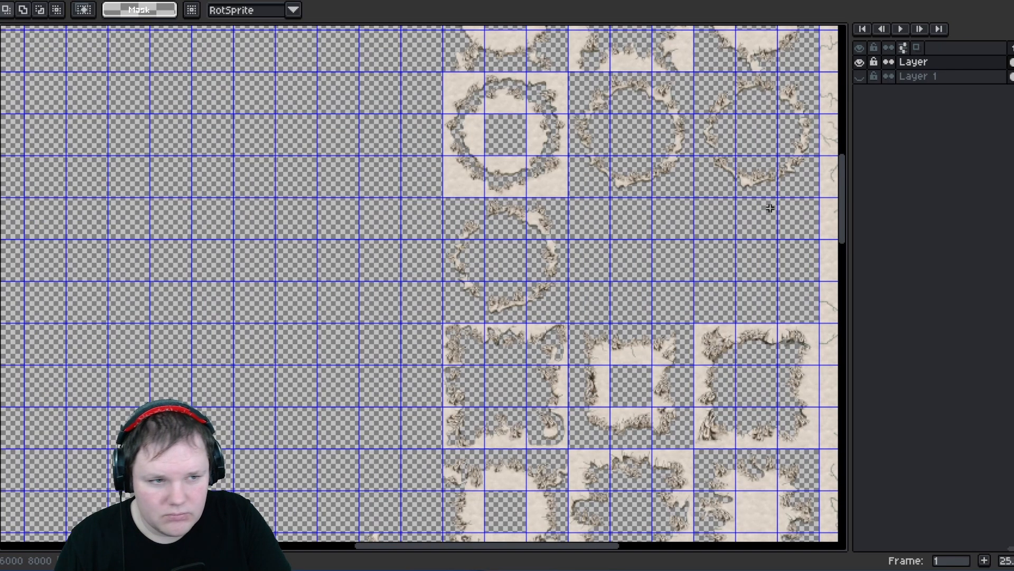
scroll(476, 294, down, 6)
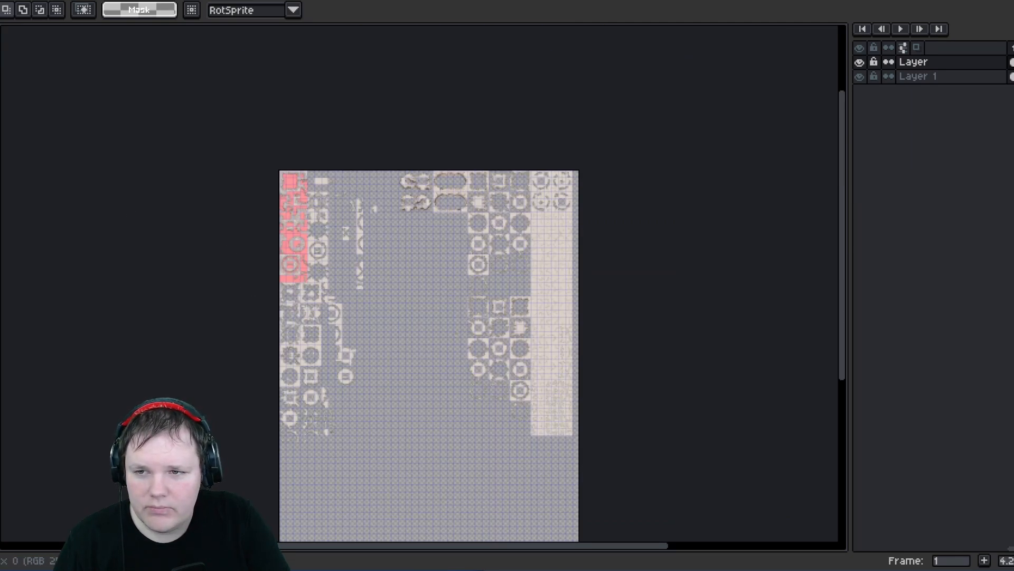
scroll(410, 312, up, 2)
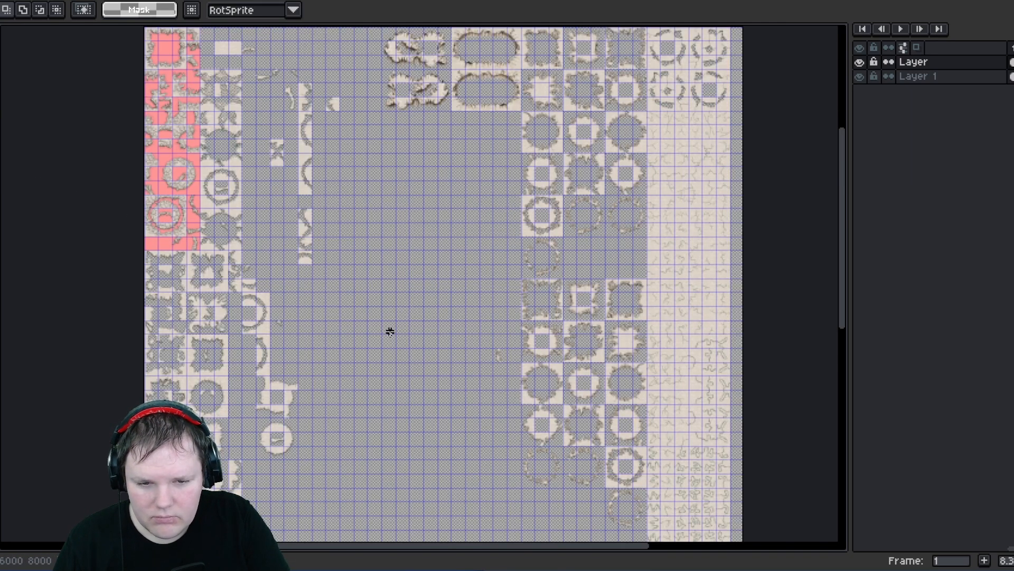
key(b)
key(g)
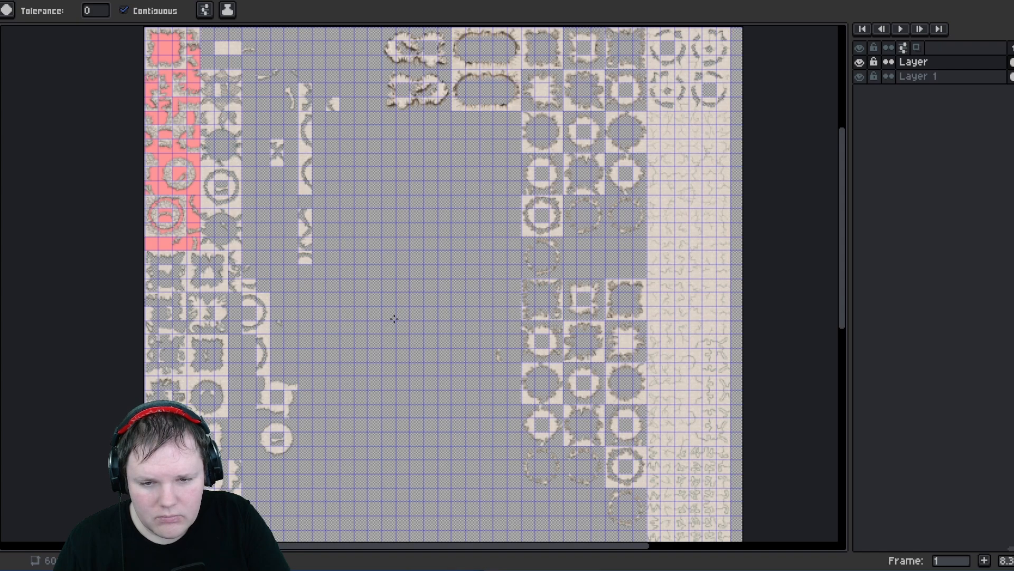
click(439, 332)
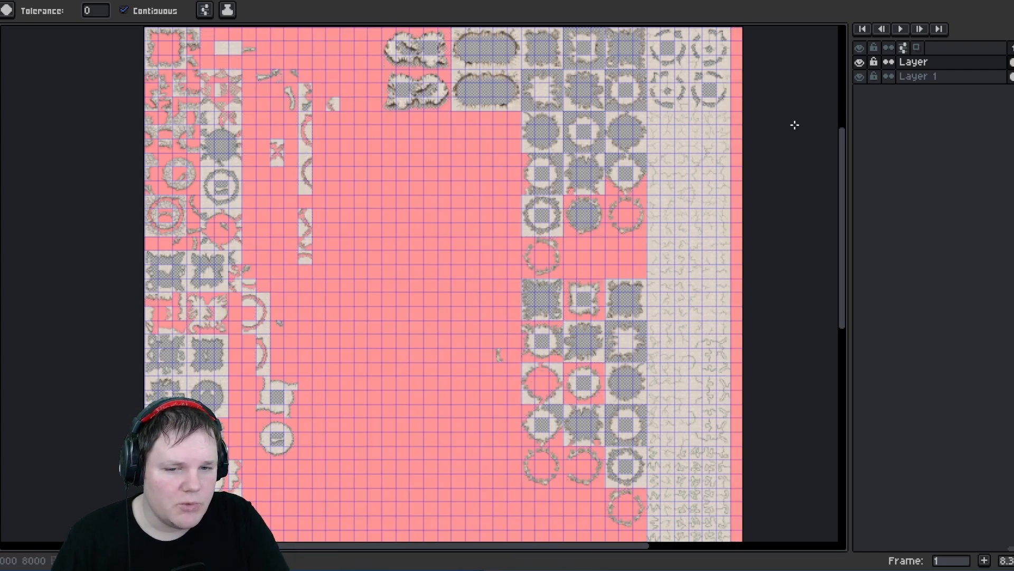
key(v)
key(ctrl+z)
- Fill the empty area of Layer 1 with pink as a background, then reselect the top layer
key(g)
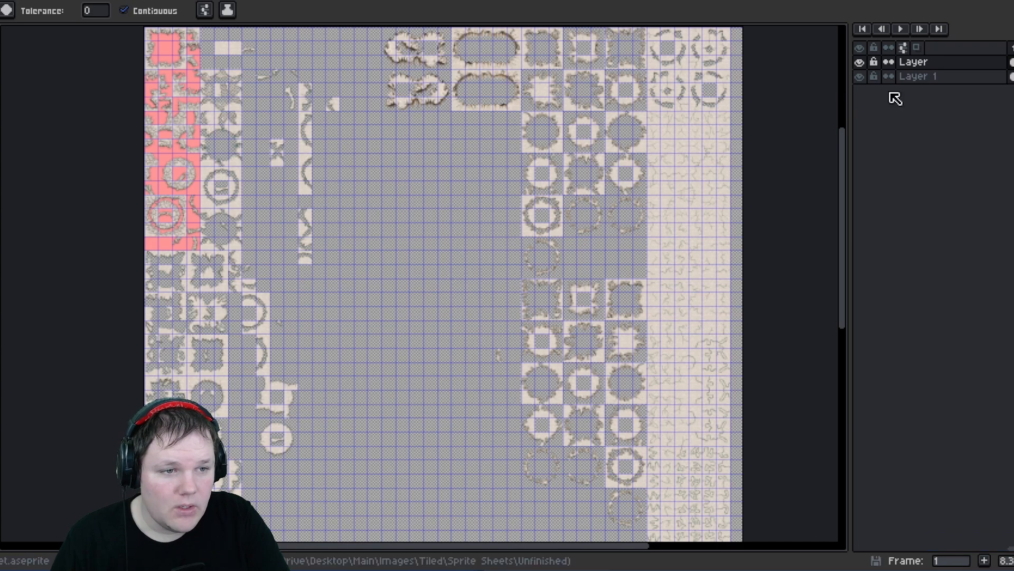
click(918, 76)
click(569, 357)
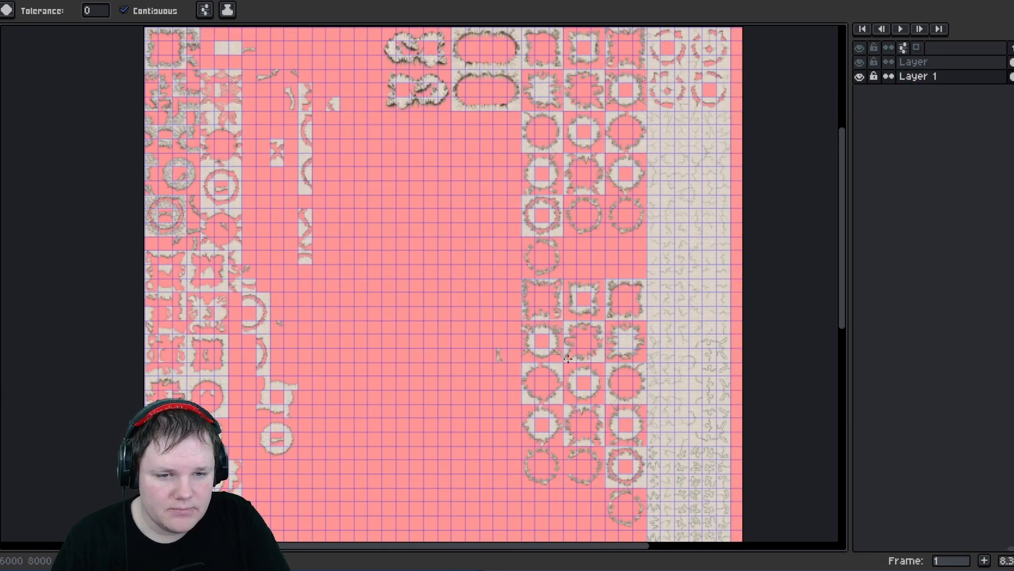
click(910, 64)
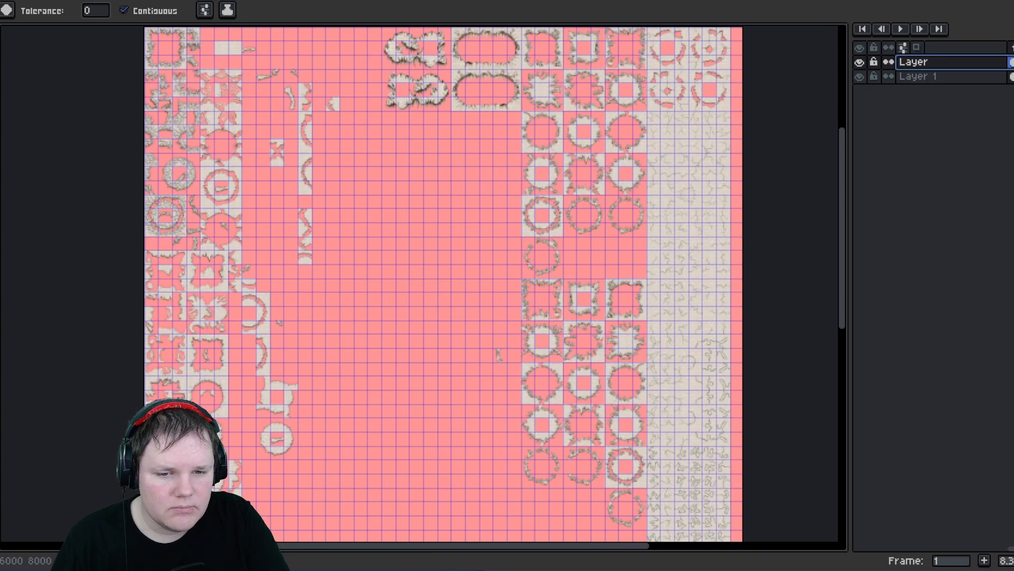
- Inspect the tiles against the pink background for stray pixels
key(m)
middle_drag(494, 218, 423, 324)
scroll(479, 335, up, 3)
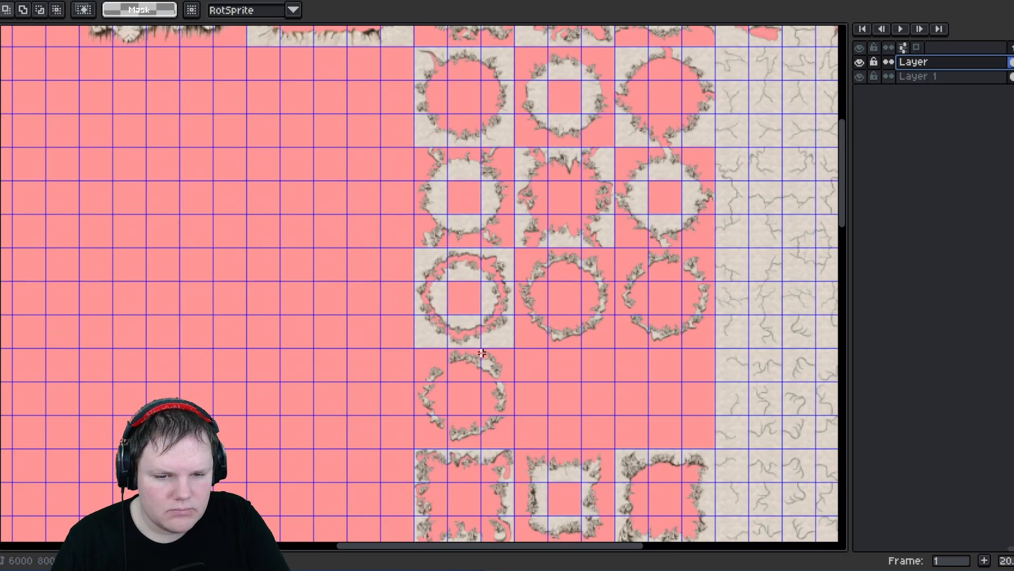
scroll(482, 353, up, 1)
middle_drag(260, 392, 338, 227)
scroll(521, 226, up, 3)
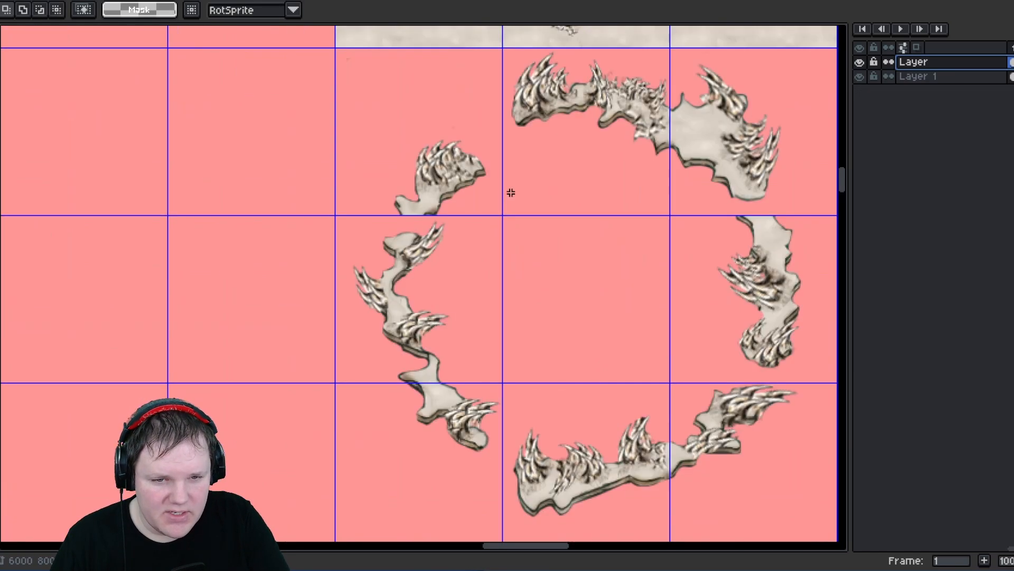
middle_drag(550, 256, 498, 333)
scroll(371, 165, up, 3)
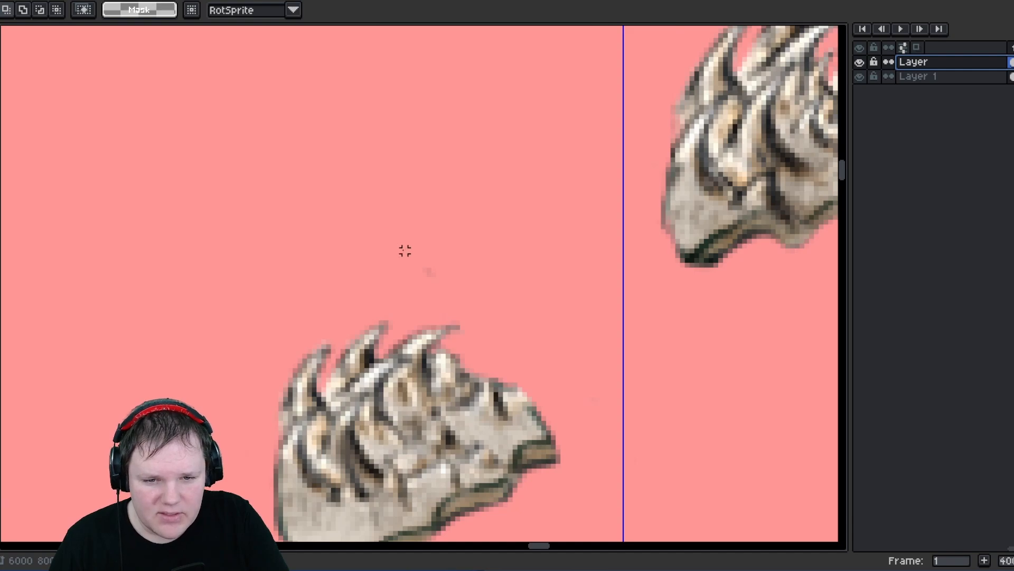
scroll(404, 251, up, 1)
drag(396, 243, 486, 319)
key(ctrl+d)
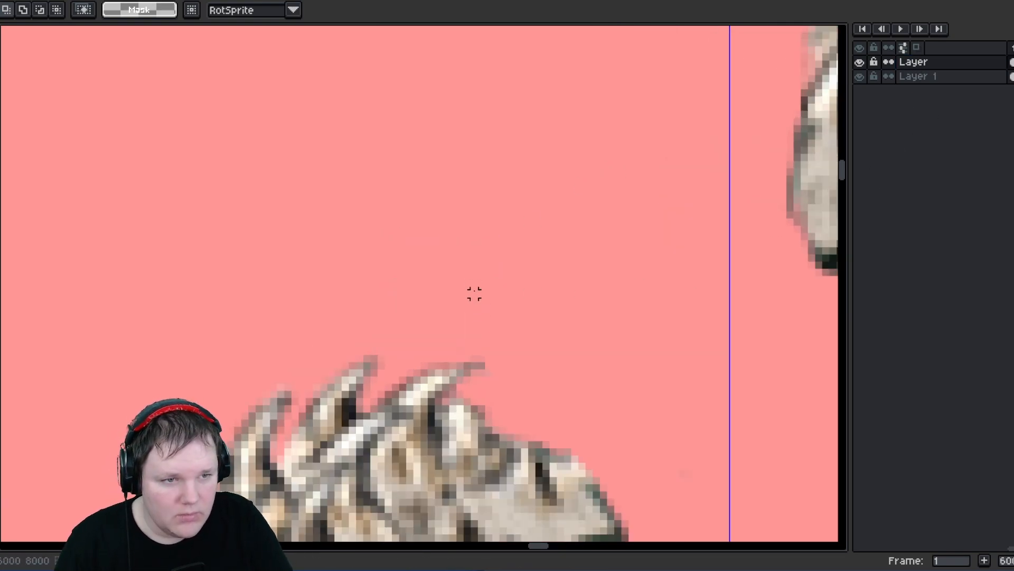
scroll(461, 294, down, 4)
scroll(414, 298, up, 3)
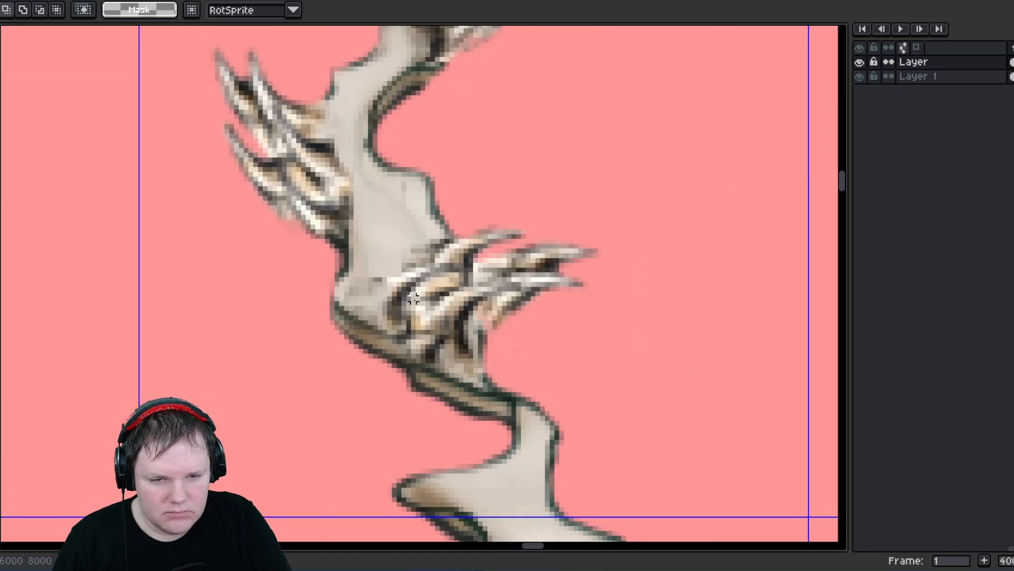
scroll(414, 298, down, 4)
scroll(389, 255, down, 5)
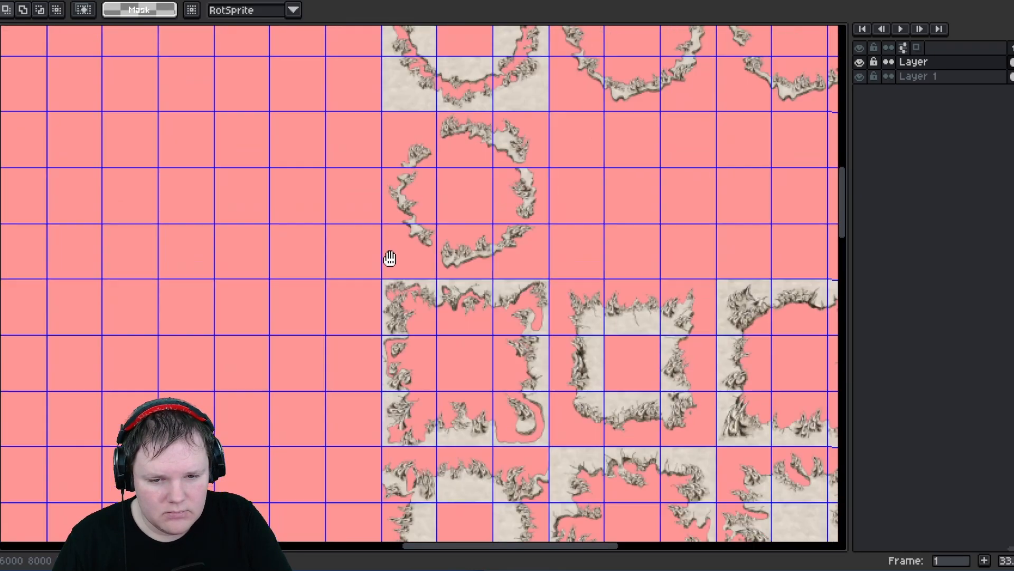
scroll(403, 269, up, 3)
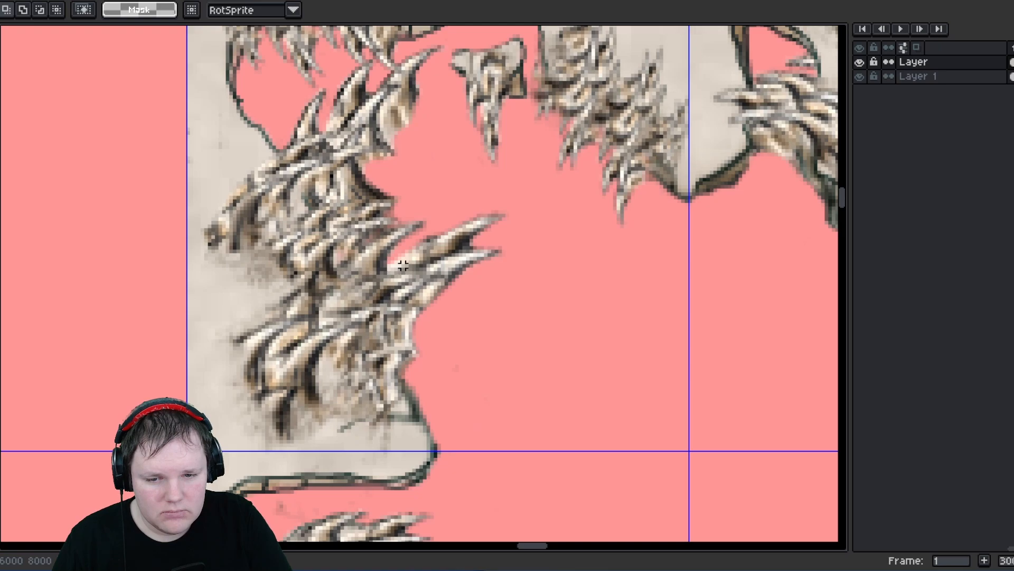
scroll(403, 266, down, 1)
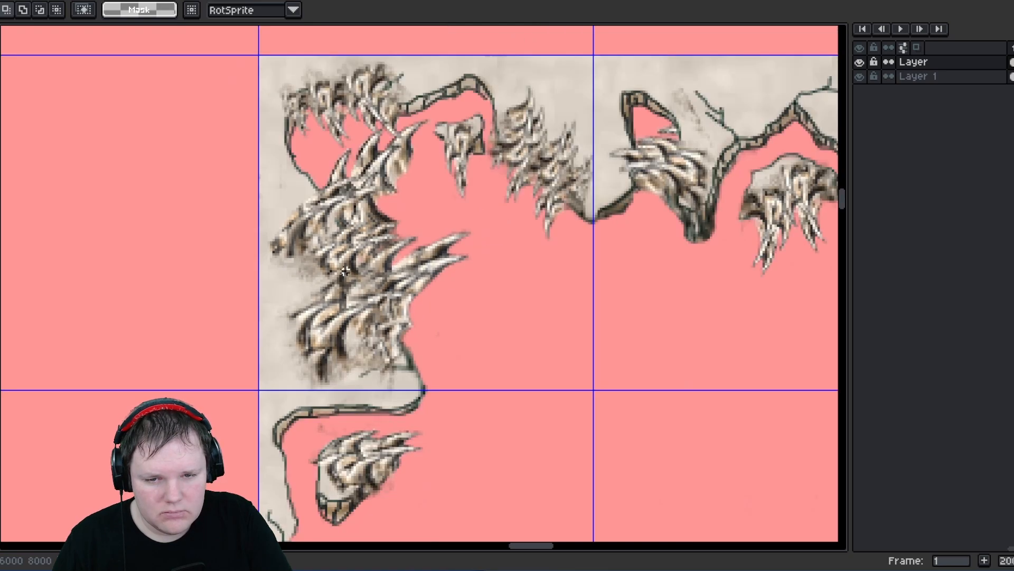
scroll(345, 271, down, 2)
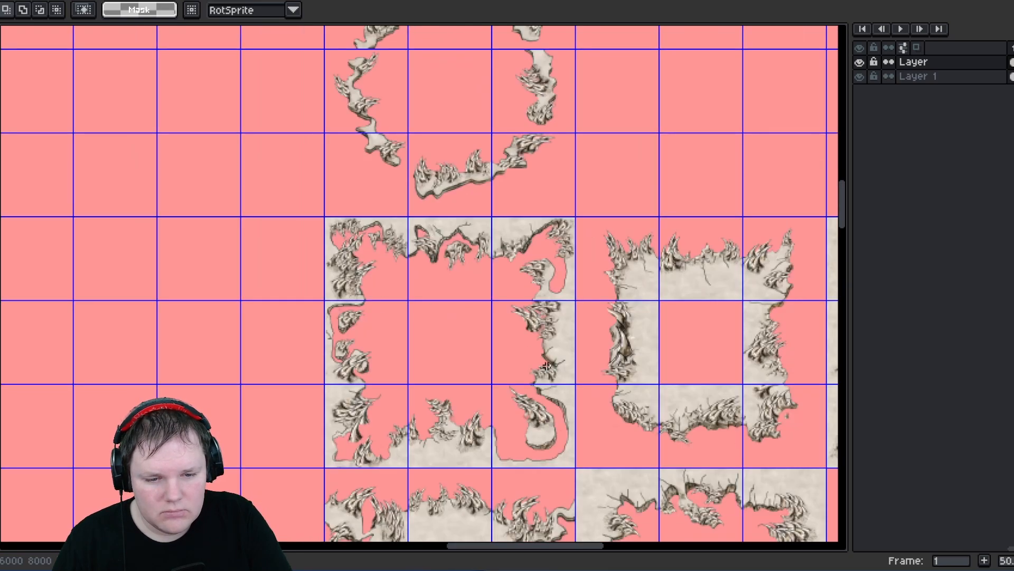
- Select and delete a stray pixel beside a tile edge in the square-frame block
middle_drag(546, 366, 514, 176)
middle_drag(392, 346, 466, 253)
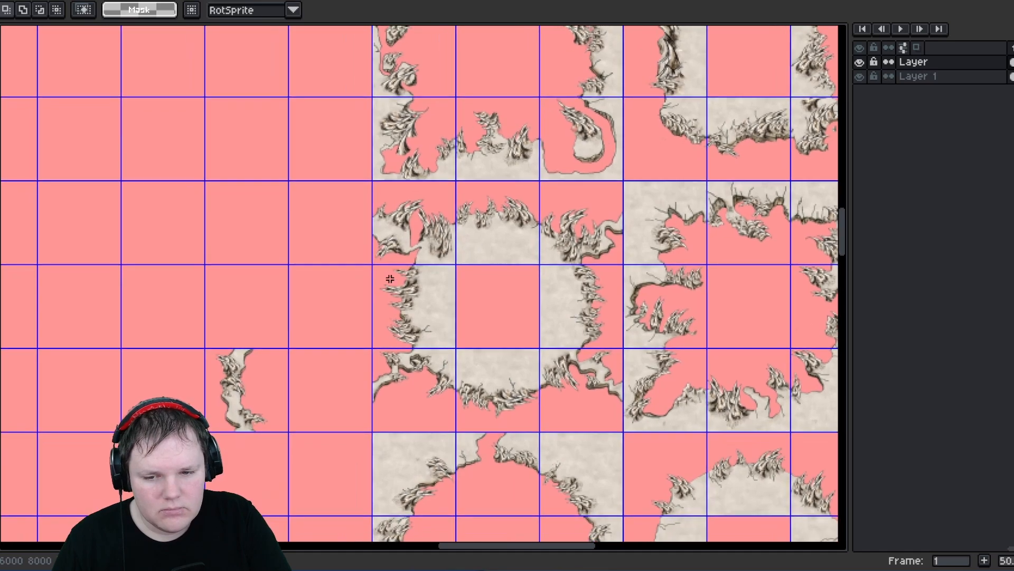
scroll(383, 226, up, 4)
scroll(301, 122, up, 3)
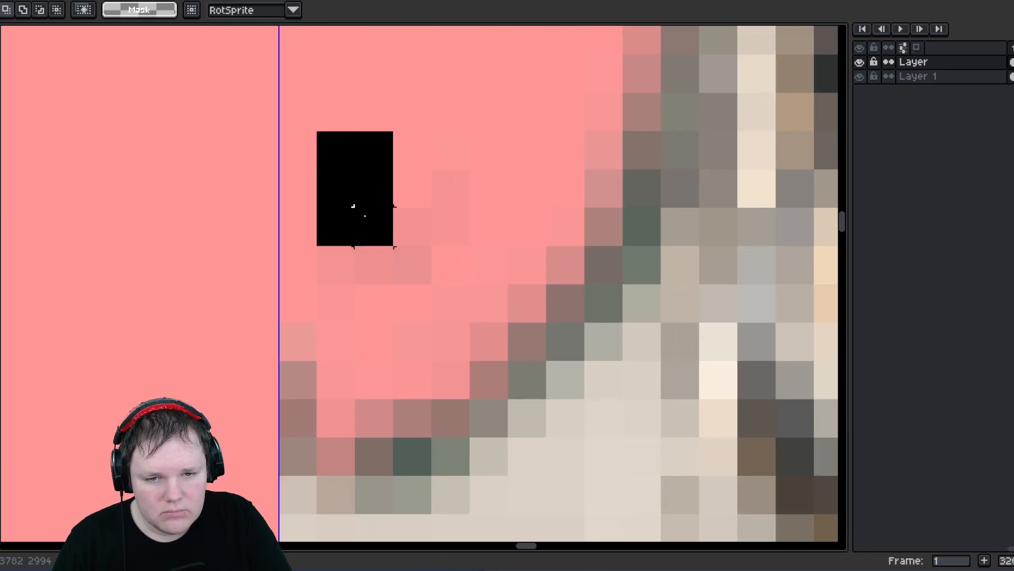
drag(365, 215, 455, 250)
key(Delete)
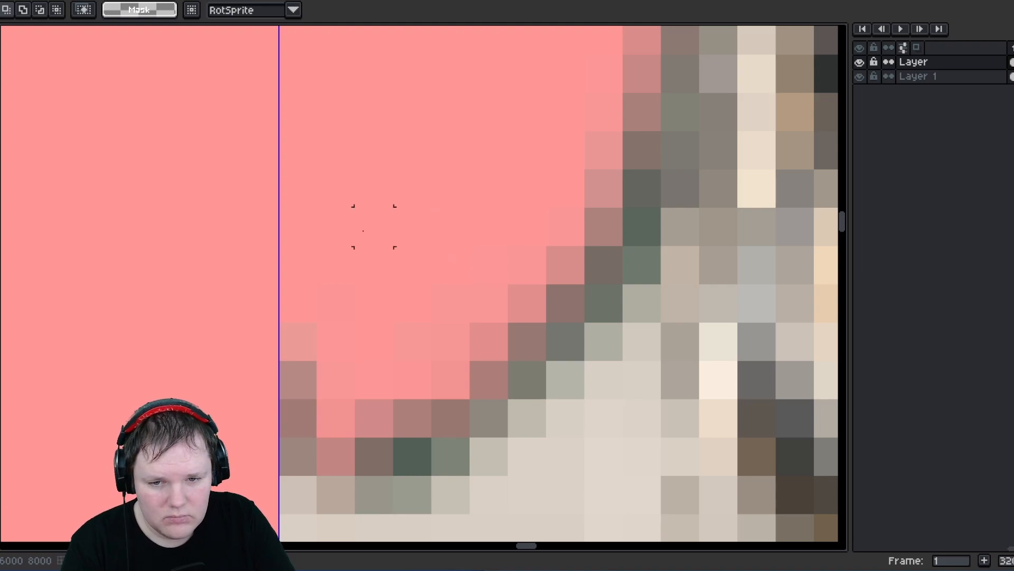
- Select and delete the stray pixels above a rock-edge tile
scroll(374, 226, down, 4)
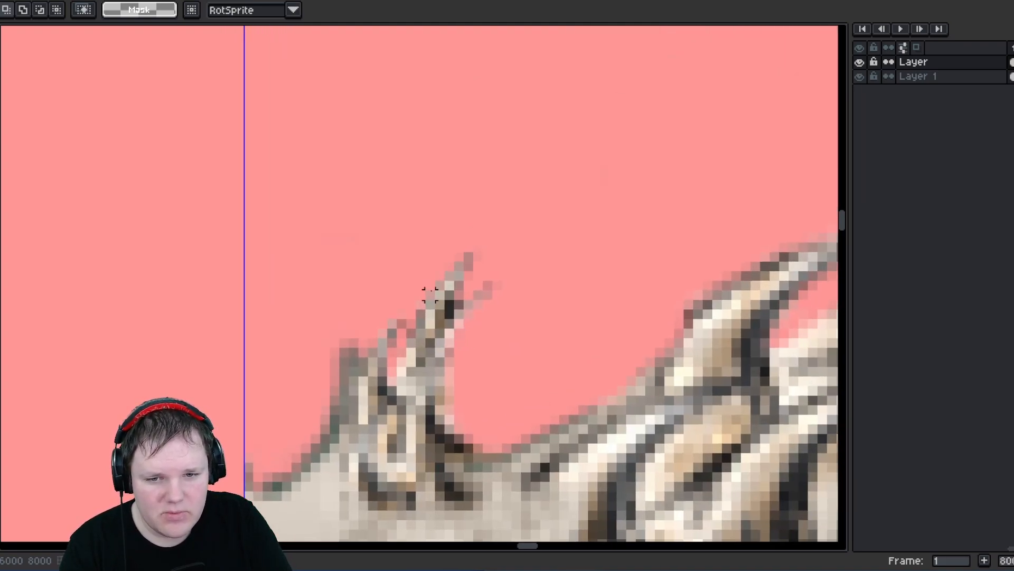
drag(293, 197, 391, 256)
key(Delete)
scroll(397, 261, down, 9)
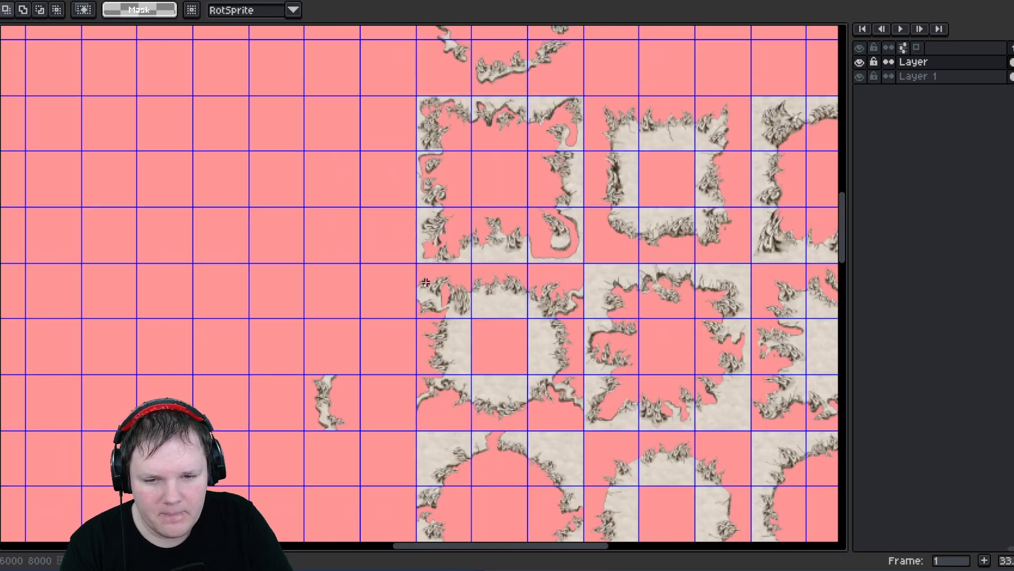
- Select the grid cell holding the small isolated rock fragment beside the large ring tiles
scroll(414, 290, down, 3)
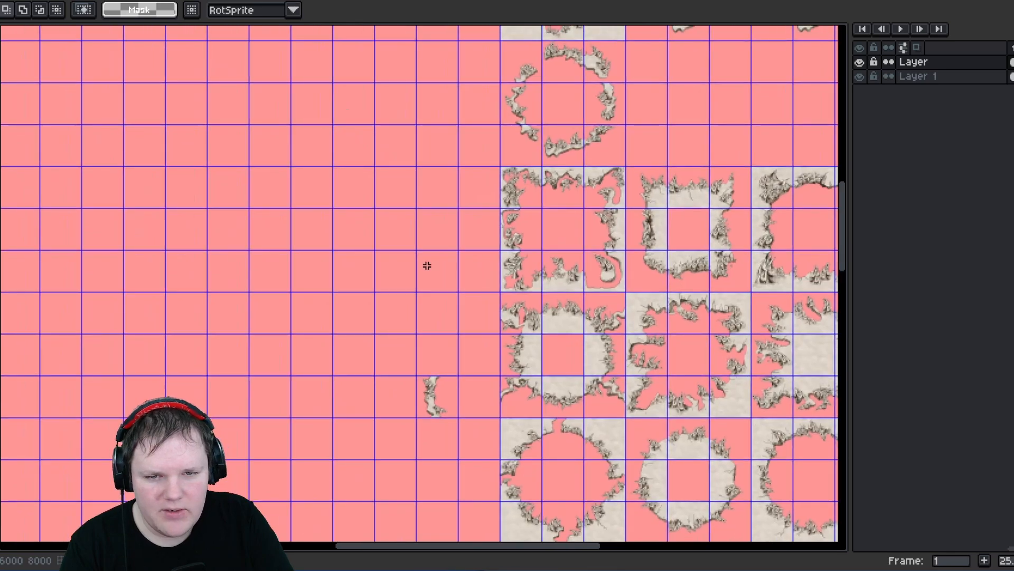
scroll(530, 270, up, 7)
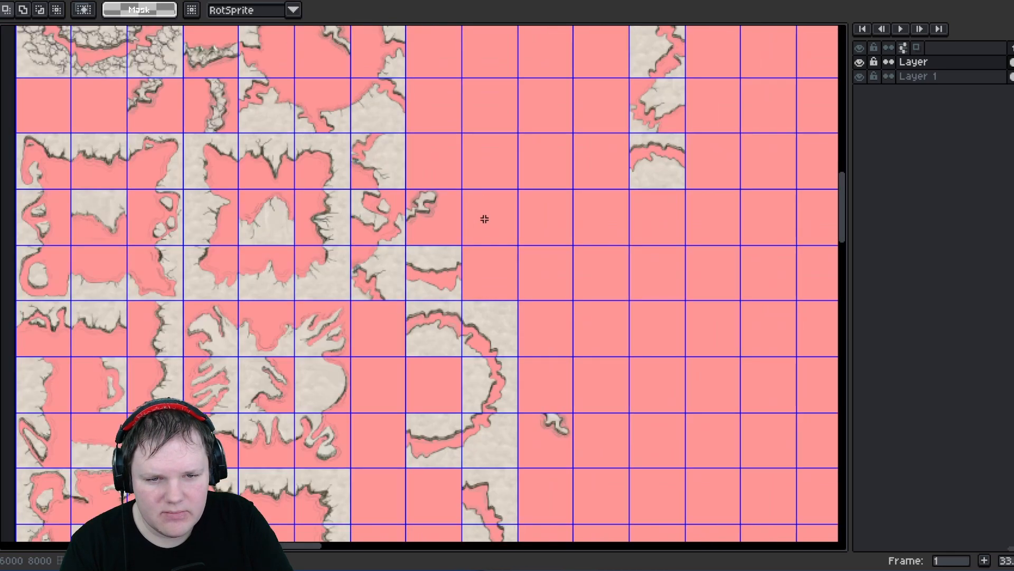
scroll(499, 363, down, 4)
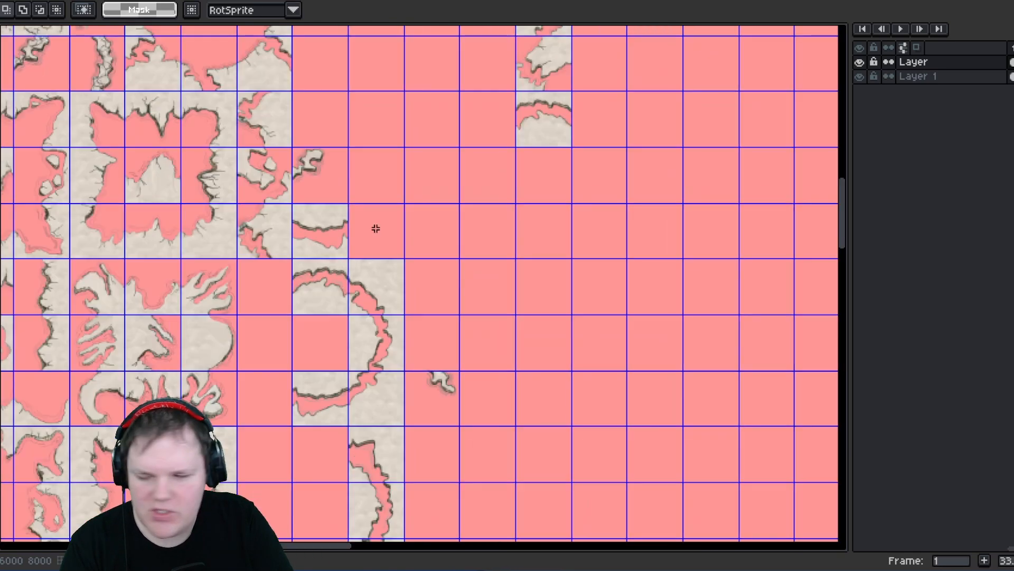
scroll(497, 372, up, 3)
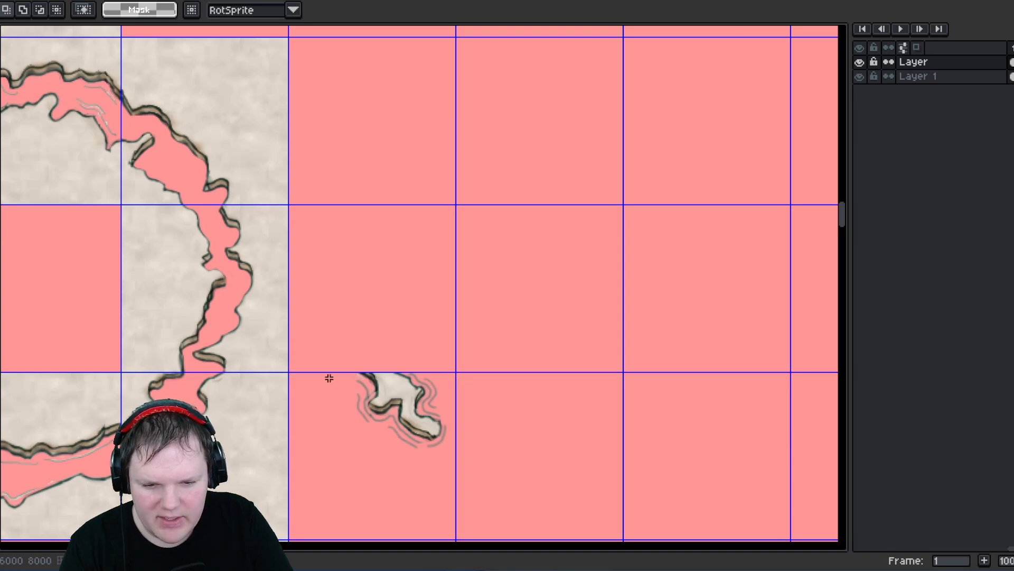
middle_drag(331, 378, 324, 278)
mouse_move(305, 266)
mouse_down()
mouse_move(374, 343)
mouse_move(442, 379)
mouse_up()
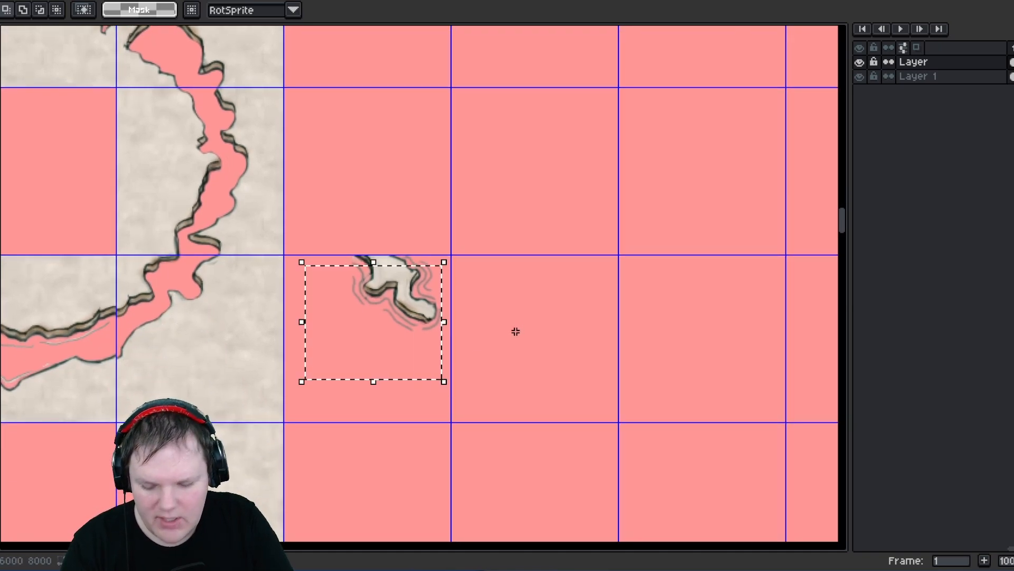
click(582, 405)
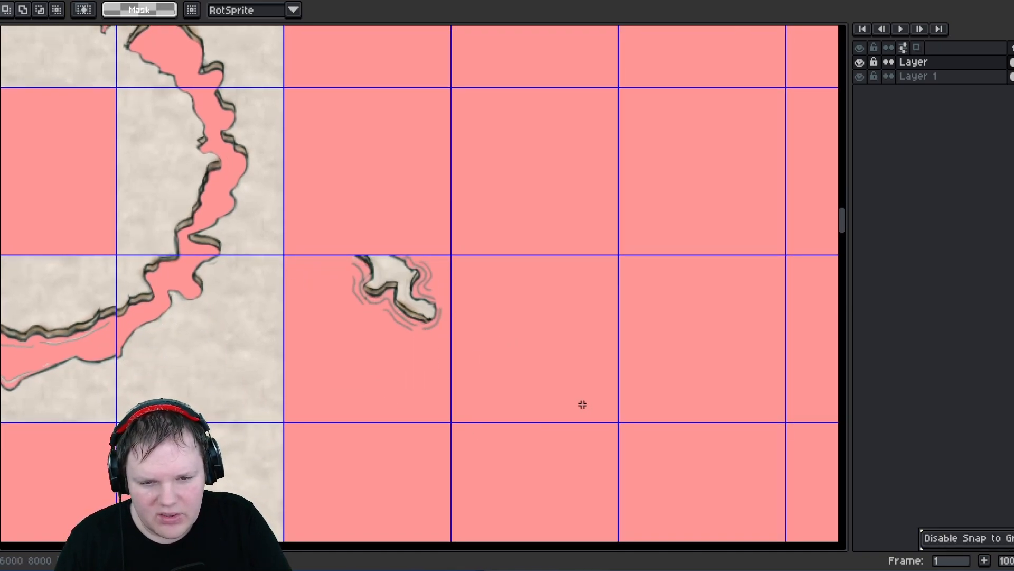
drag(304, 263, 418, 380)
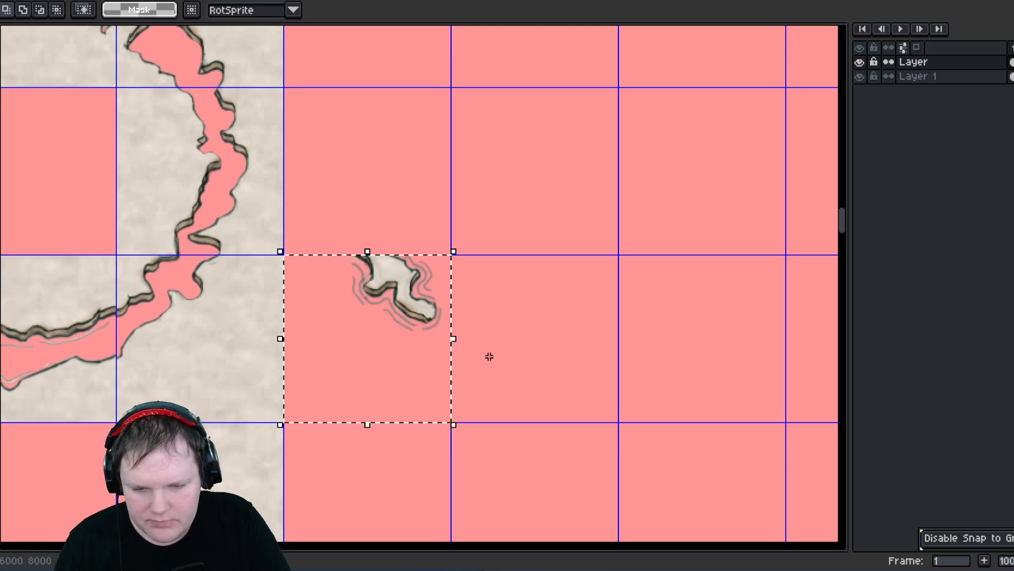
- Paste the fragment tile into an empty 140-pixel cell at position 3640, 2380 beside the square-frame block
scroll(489, 356, down, 3)
scroll(484, 365, down, 1)
middle_drag(485, 365, 59, 338)
middle_drag(544, 190, 497, 403)
middle_drag(439, 379, 455, 260)
scroll(497, 305, up, 7)
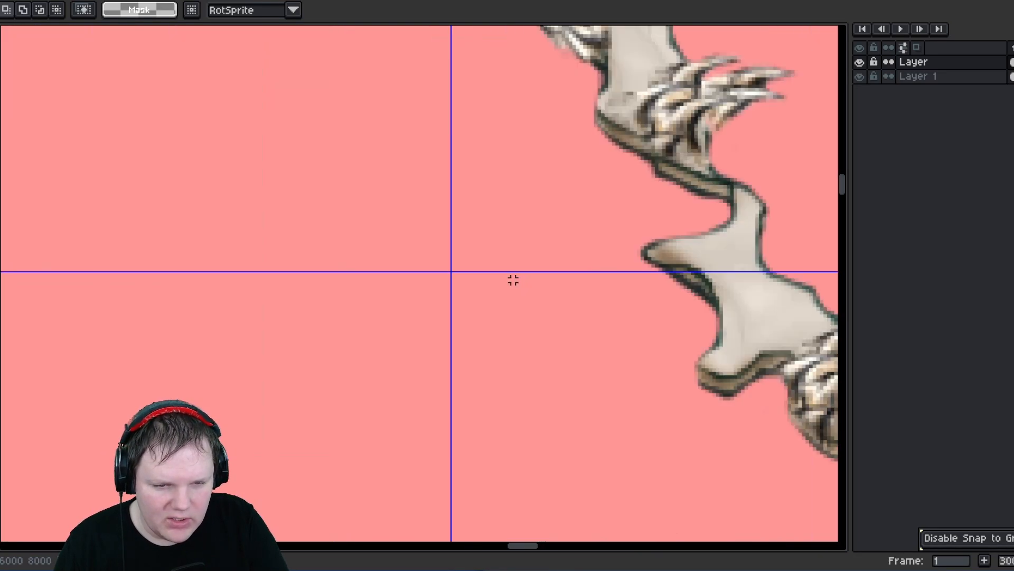
key(ctrl+v)
scroll(497, 271, down, 4)
drag(516, 220, 448, 271)
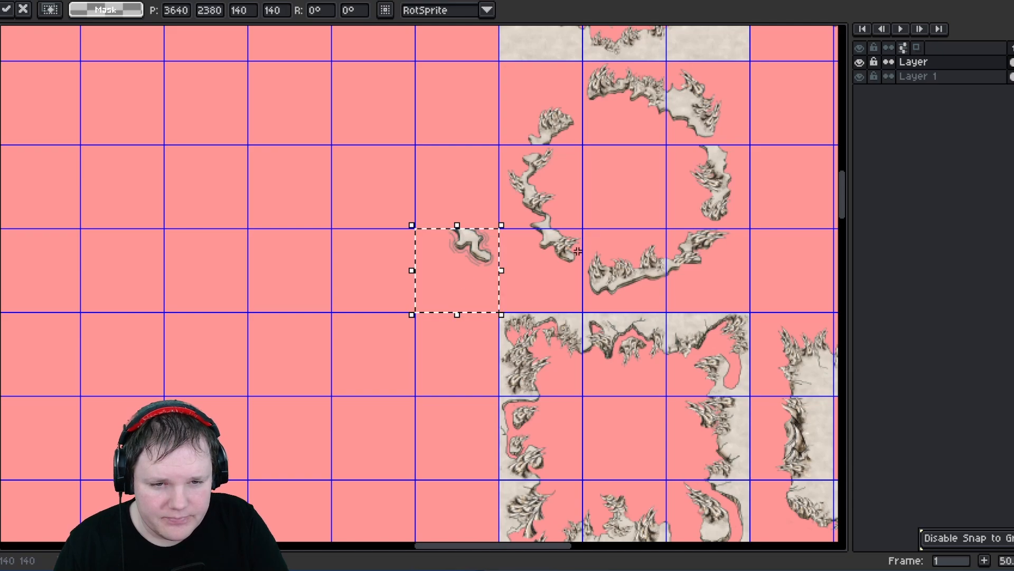
key(Return)
- Move the long diagonal rock-edge piece one tile to the right
drag(542, 179, 457, 213)
scroll(459, 222, up, 4)
click(449, 333)
scroll(449, 332, down, 3)
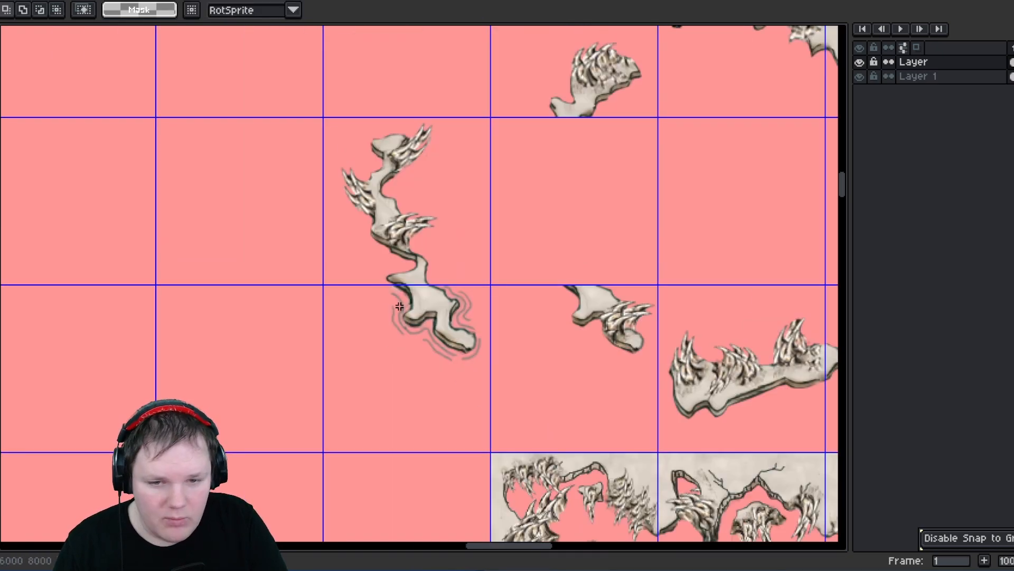
middle_drag(377, 313, 360, 297)
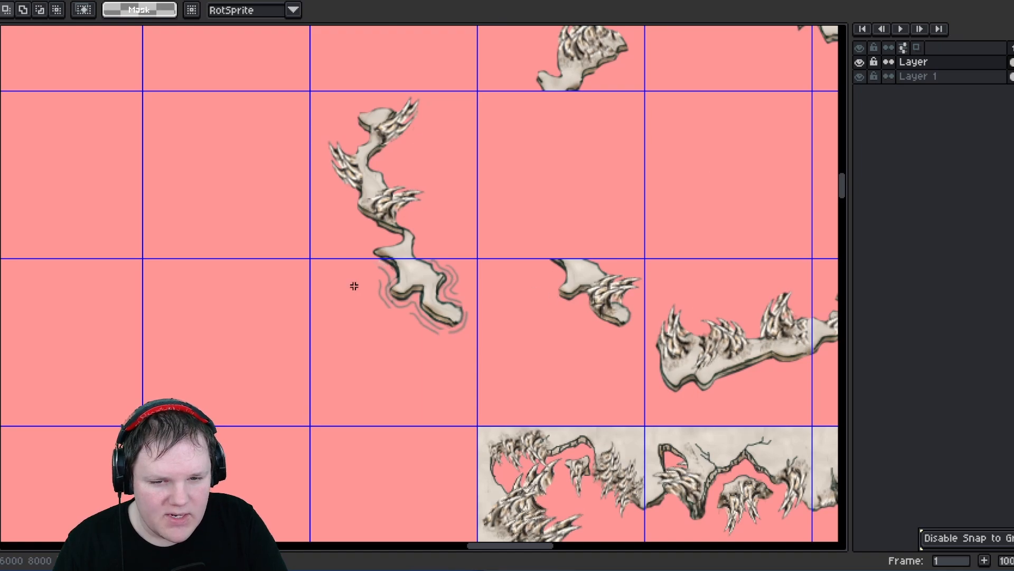
drag(354, 286, 464, 272)
drag(324, 99, 591, 220)
click(494, 389)
- Select the fragment's tile and survey the surrounding ring and edge tiles
drag(347, 283, 444, 415)
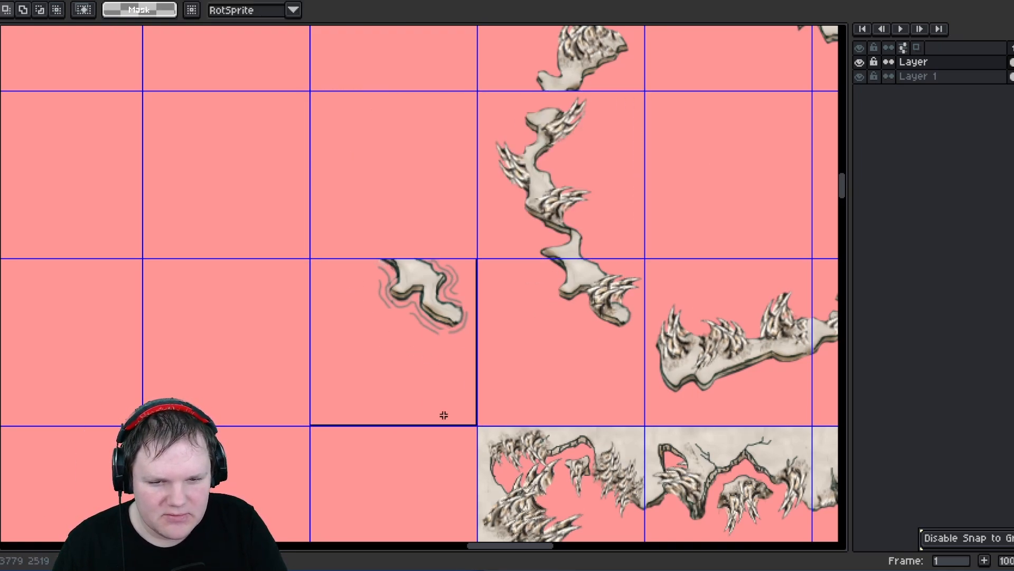
scroll(460, 414, down, 5)
middle_drag(460, 414, 450, 318)
scroll(389, 312, up, 1)
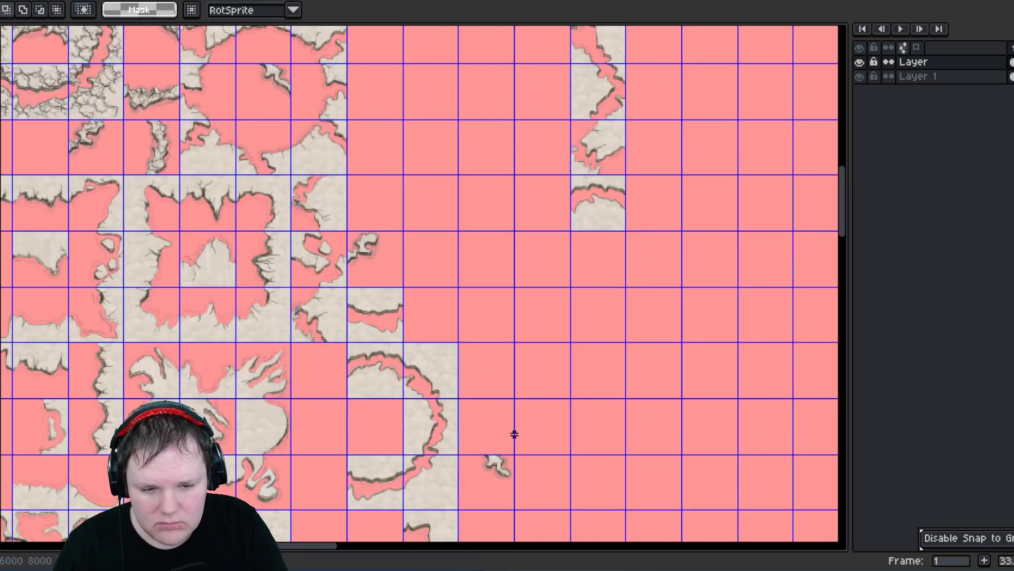
middle_drag(514, 434, 430, 317)
scroll(232, 327, up, 1)
middle_drag(224, 345, 379, 309)
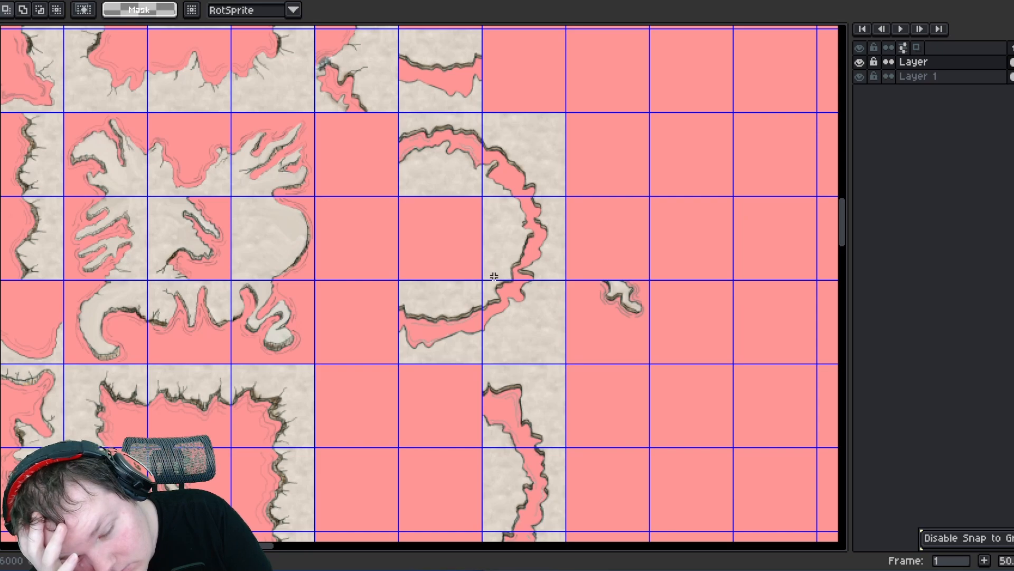
middle_drag(375, 366, 394, 248)
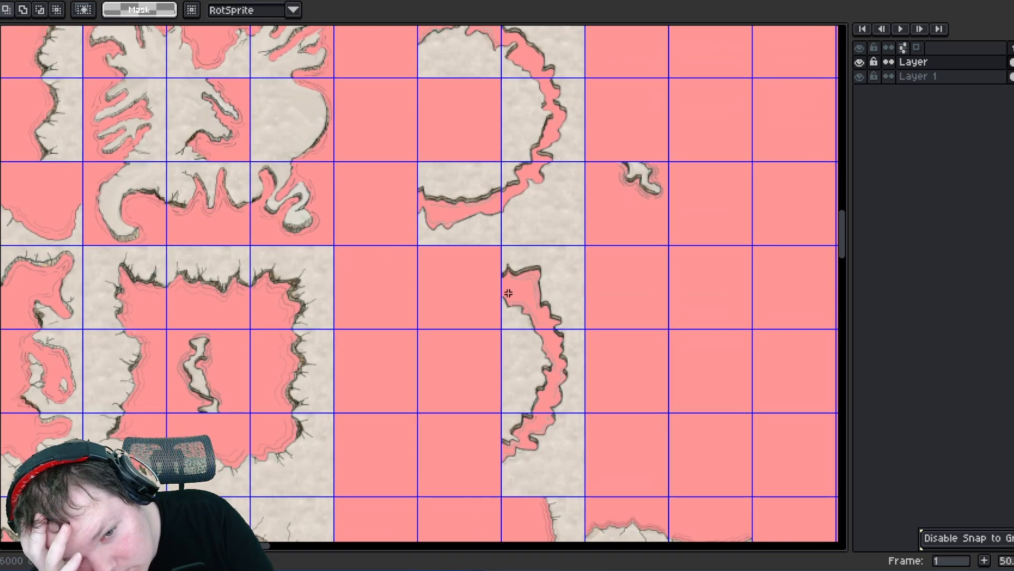
middle_drag(513, 294, 331, 349)
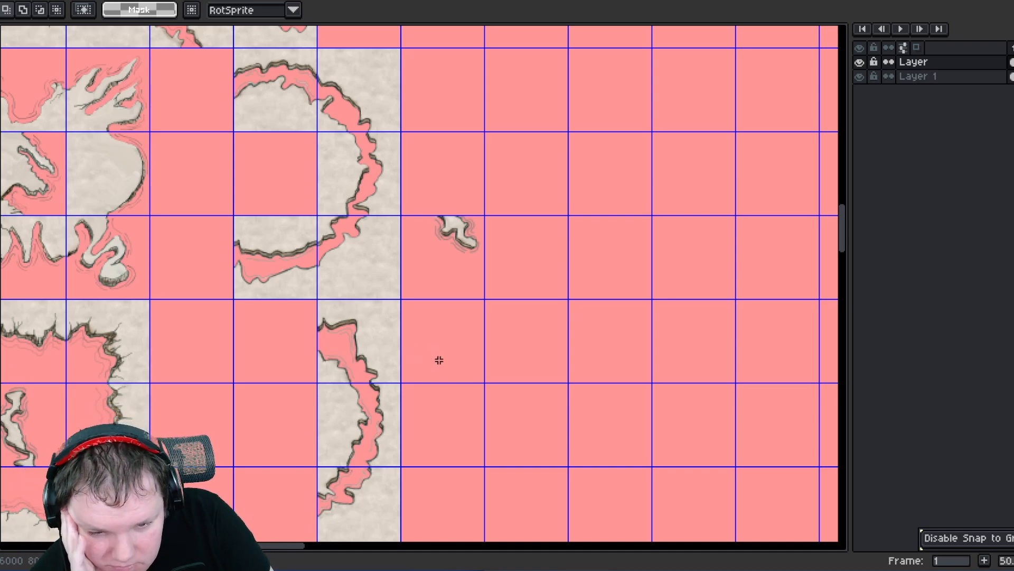
middle_drag(439, 360, 482, 301)
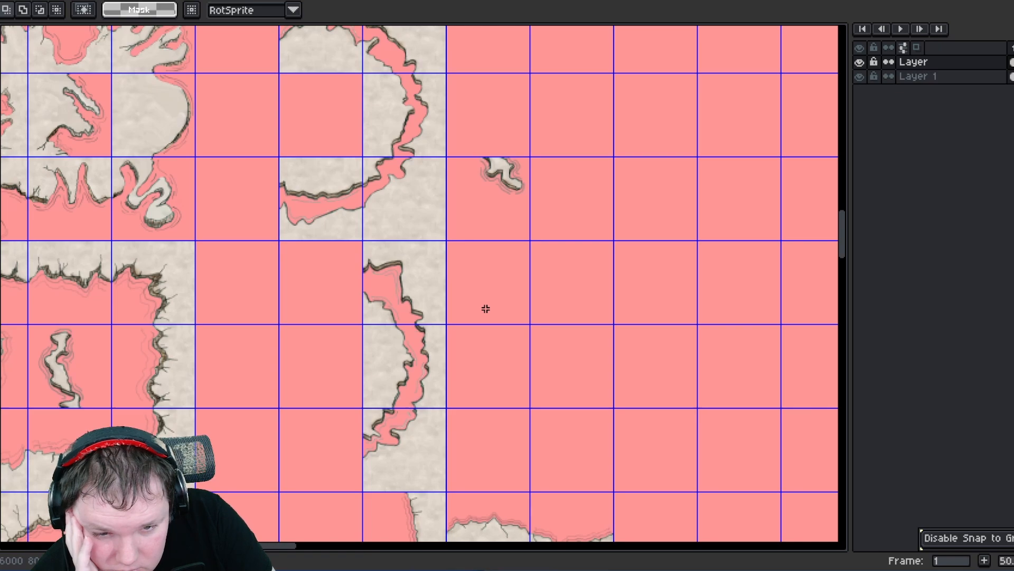
middle_drag(368, 245, 379, 349)
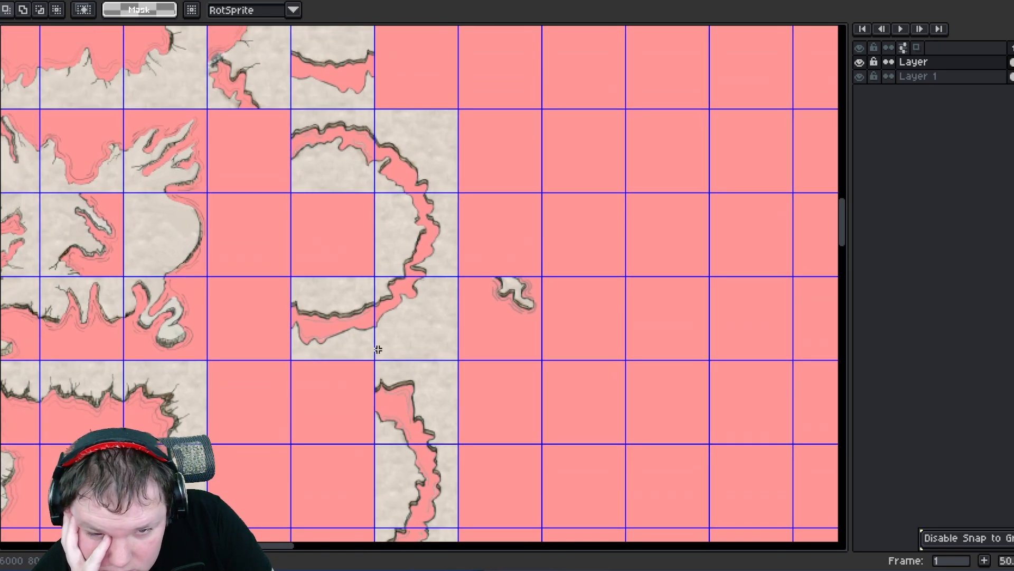
middle_drag(243, 321, 303, 335)
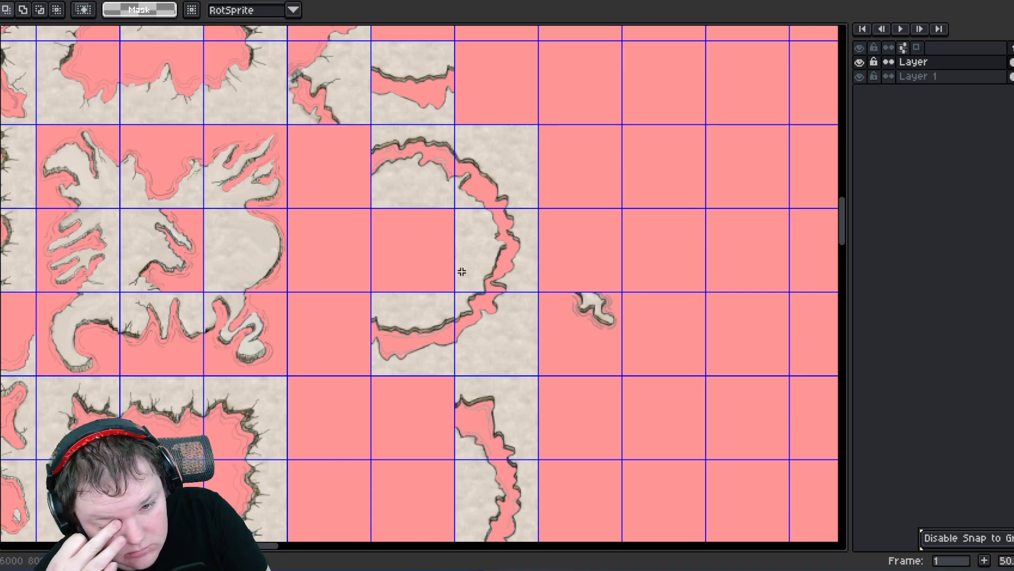
- Zoom in and pan across the ring tiles to inspect the outlines along their edges
scroll(435, 315, up, 5)
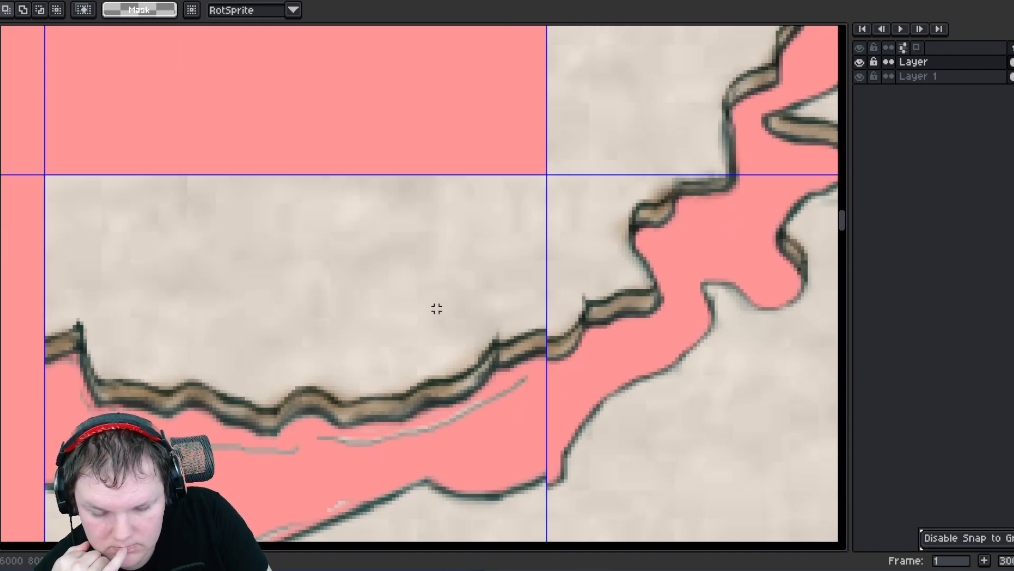
scroll(437, 309, down, 5)
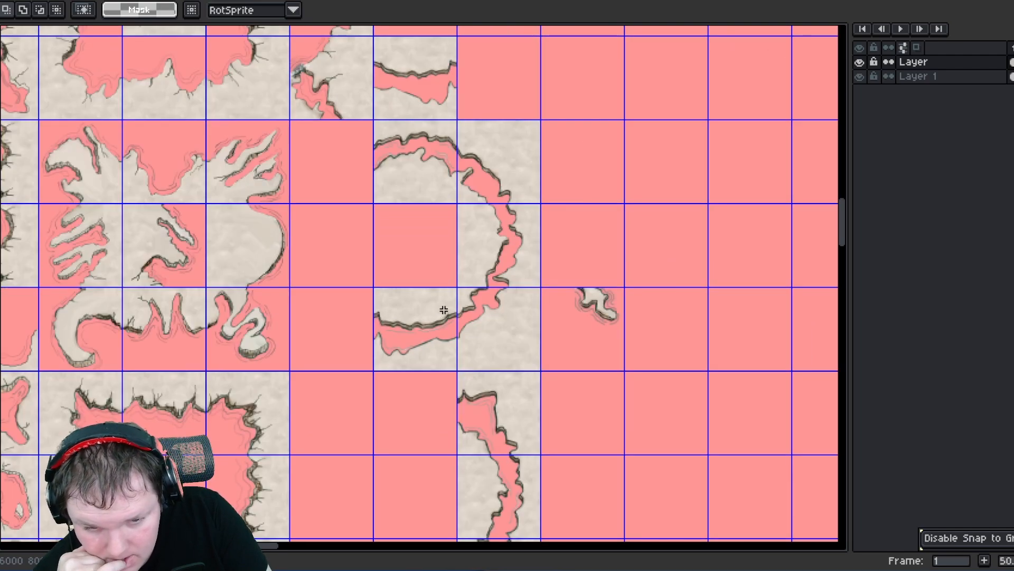
scroll(445, 307, up, 7)
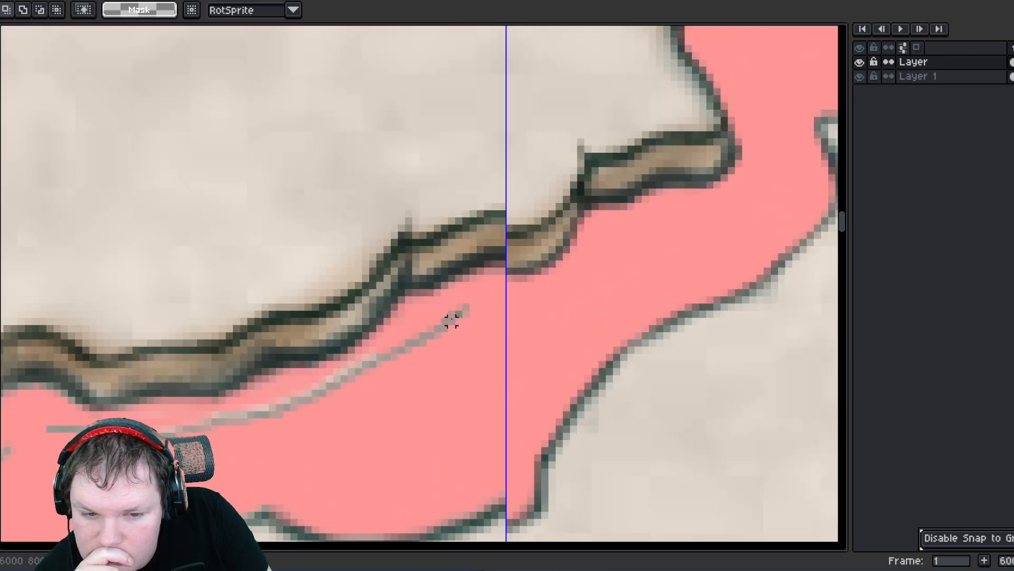
scroll(451, 314, down, 8)
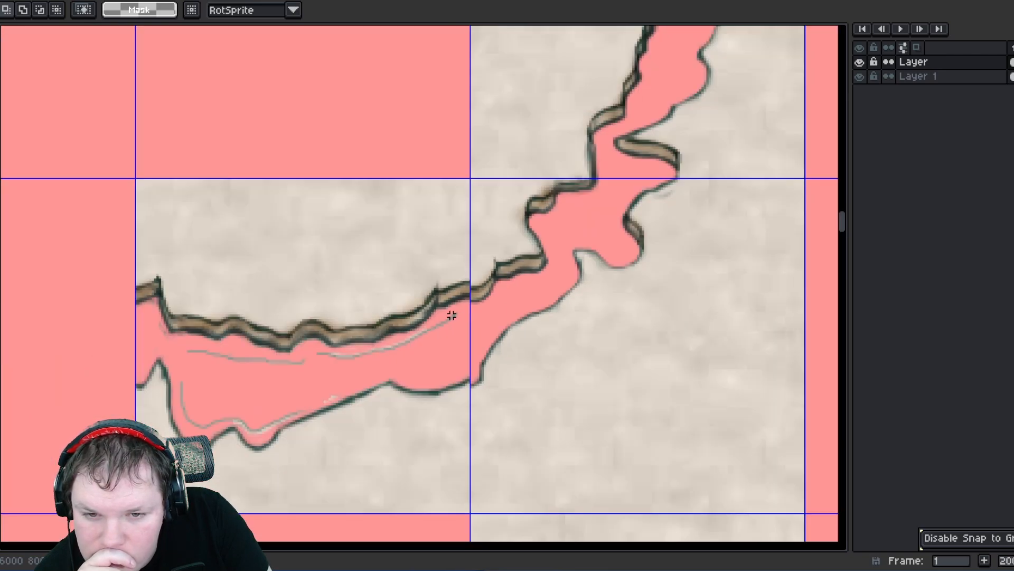
scroll(453, 317, up, 1)
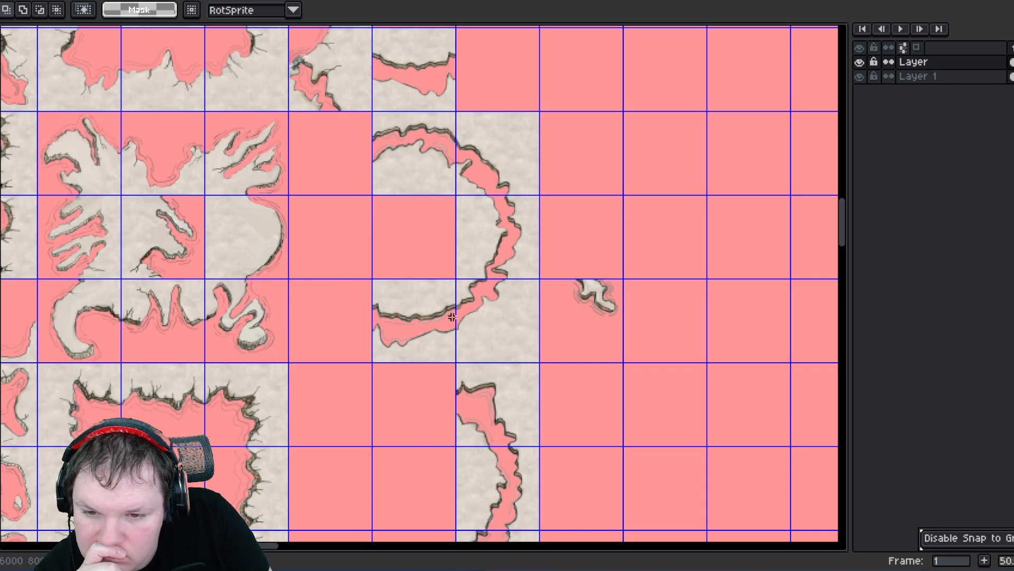
scroll(452, 317, down, 2)
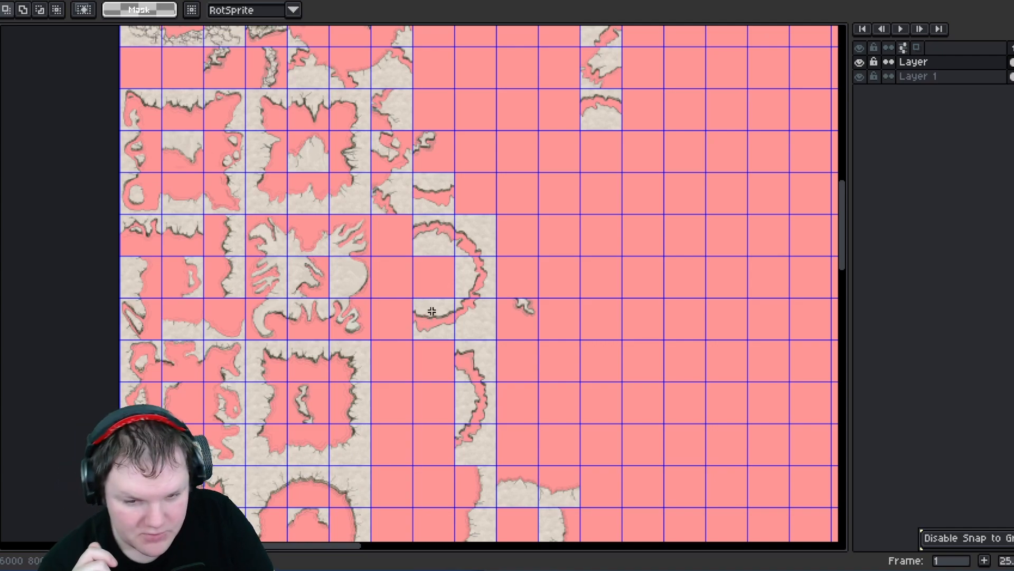
middle_drag(454, 240, 509, 394)
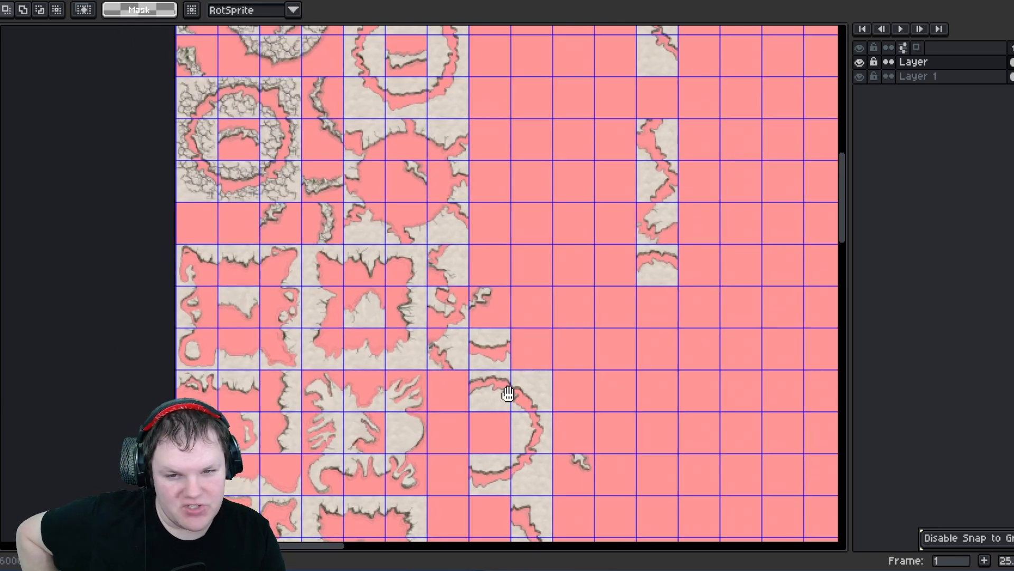
middle_drag(400, 209, 412, 288)
scroll(355, 252, up, 1)
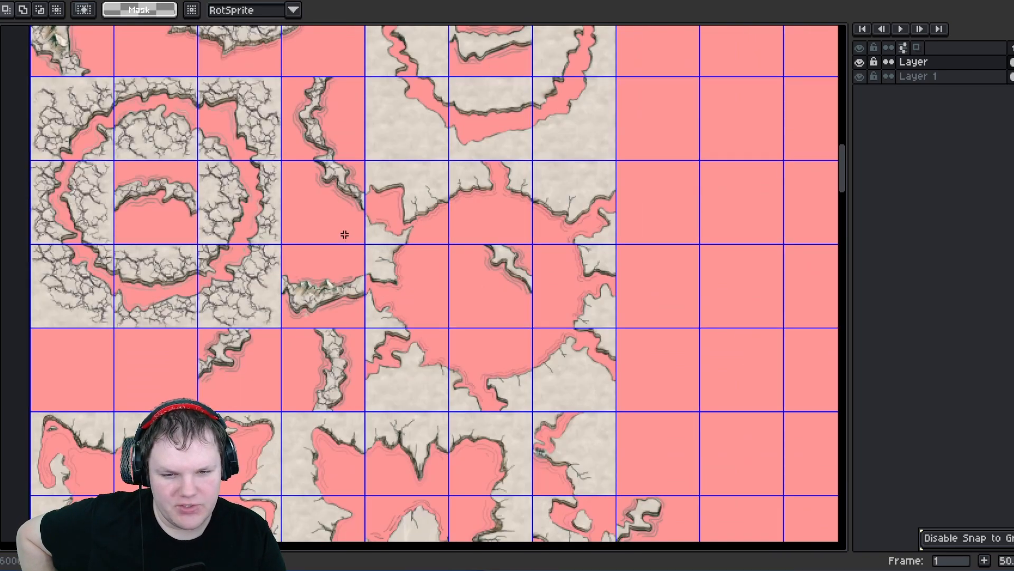
scroll(345, 234, up, 2)
scroll(341, 224, down, 4)
scroll(417, 239, up, 2)
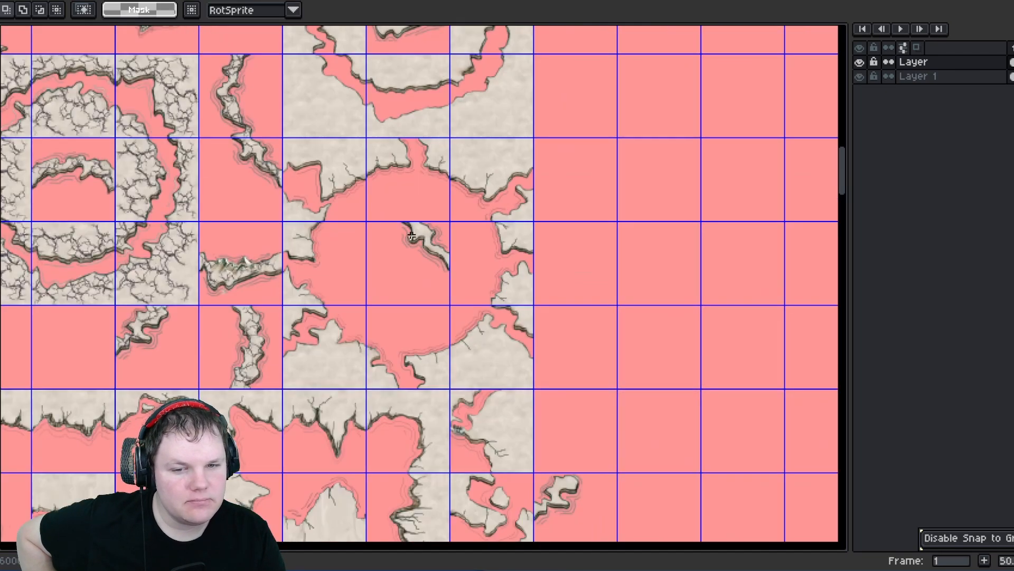
scroll(382, 227, down, 3)
- Move the small lone rock fragment tile into the lower ring block at position 4200, 4340
middle_drag(616, 374, 190, 265)
middle_drag(390, 380, 330, 116)
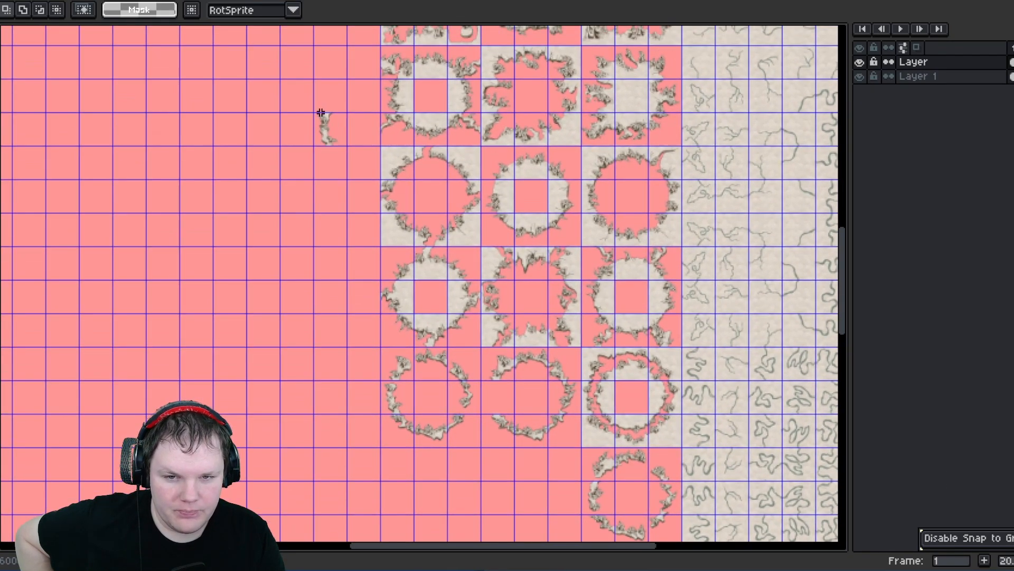
drag(321, 119, 343, 146)
drag(339, 139, 503, 411)
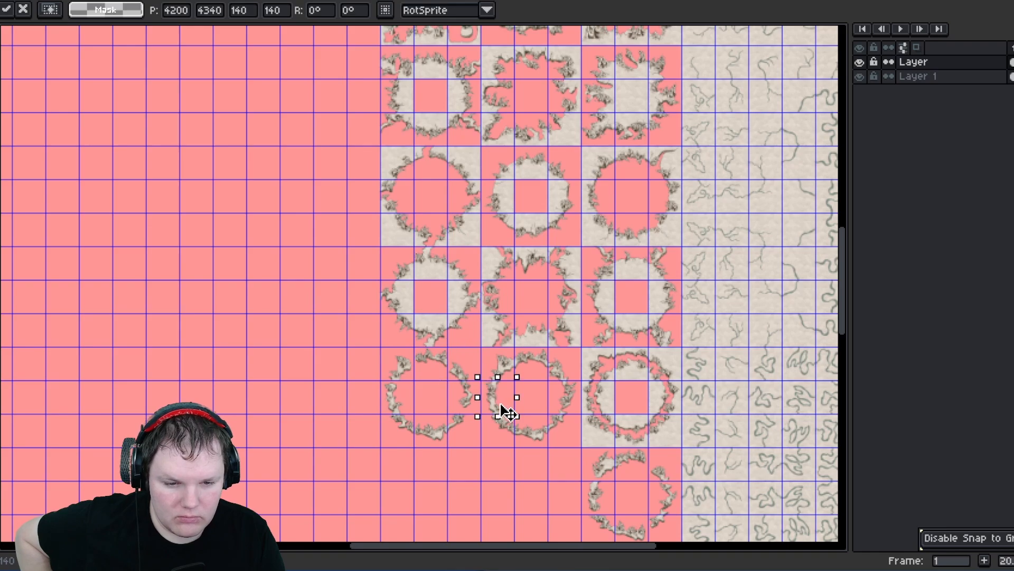
key(Return)
- Pan across the rock-edge tiles to review their arrangement
scroll(479, 335, up, 3)
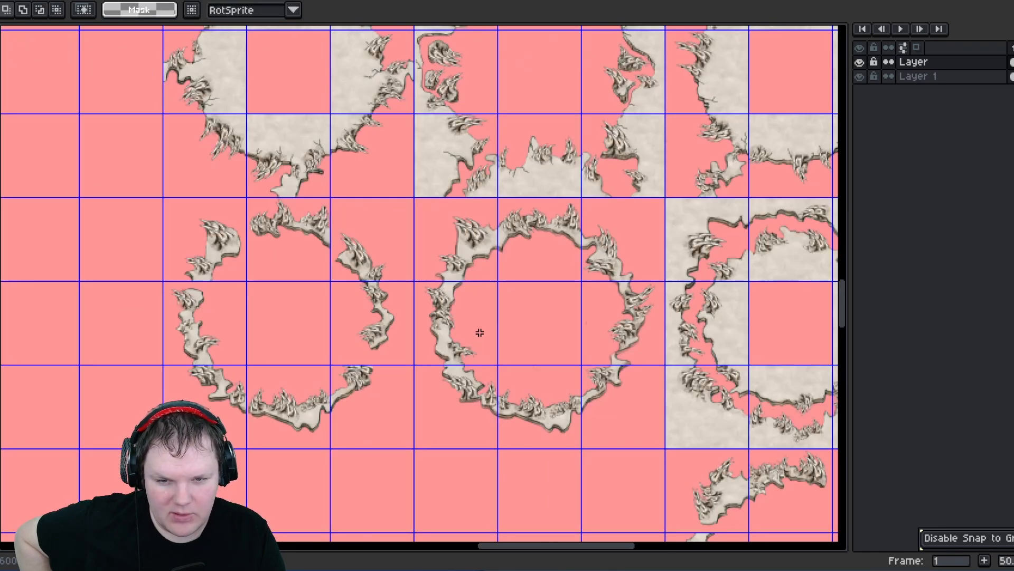
mouse_move(368, 261)
middle_down()
mouse_move(208, 369)
mouse_move(179, 365)
middle_up()
mouse_move(463, 281)
middle_down()
mouse_move(439, 347)
mouse_move(476, 418)
middle_up()
middle_drag(306, 247, 391, 387)
middle_drag(436, 124, 355, 249)
middle_drag(303, 173, 375, 384)
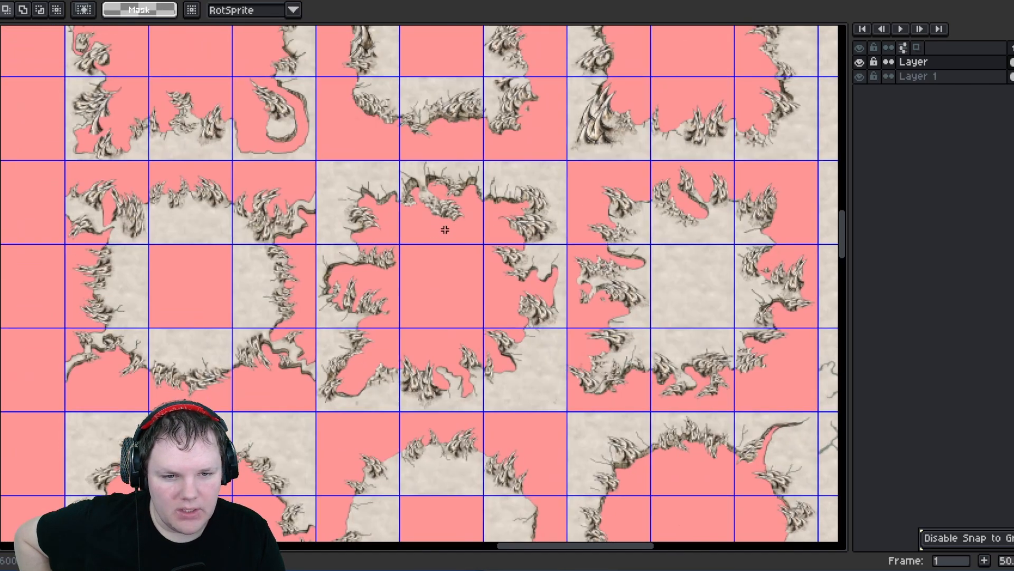
middle_drag(283, 189, 265, 242)
middle_drag(233, 292, 389, 261)
scroll(209, 239, up, 1)
scroll(230, 225, down, 2)
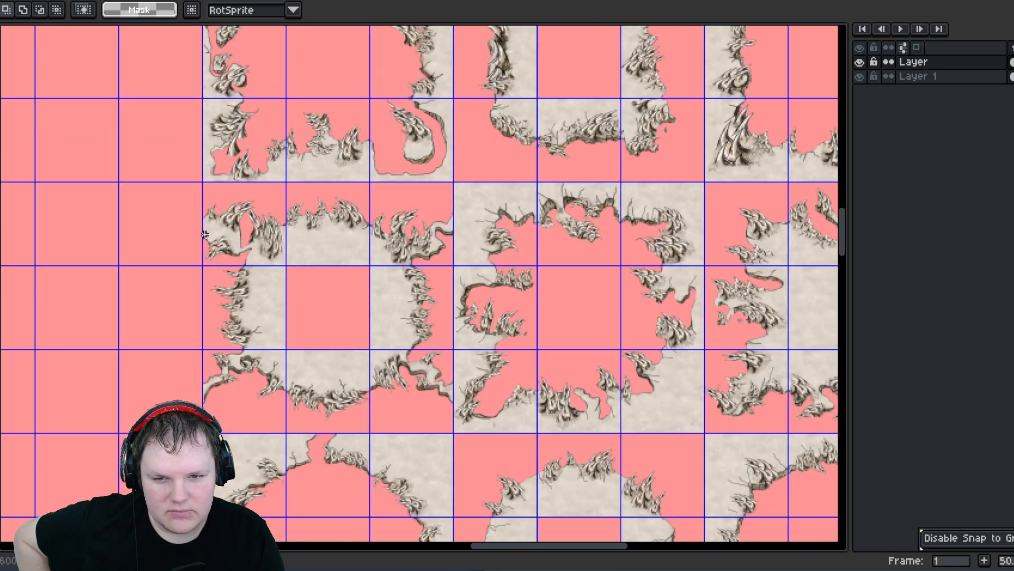
- Move the lone rock fragment tile beside the upper-left corner of the ring block
scroll(264, 163, up, 1)
middle_drag(292, 187, 311, 249)
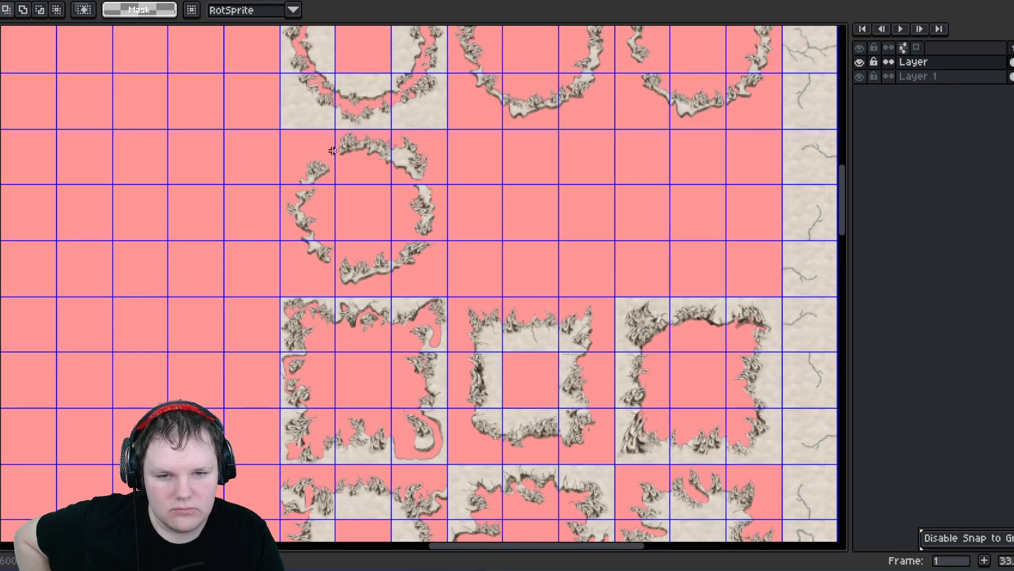
click(373, 166)
middle_drag(380, 212, 445, 124)
drag(446, 125, 346, 468)
scroll(347, 469, up, 4)
key(Return)
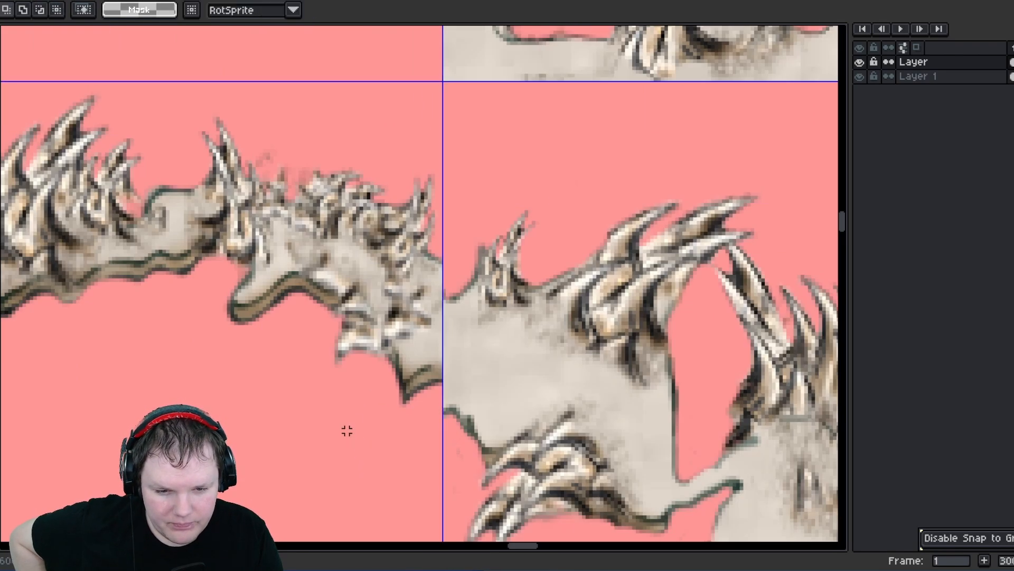
scroll(447, 318, down, 4)
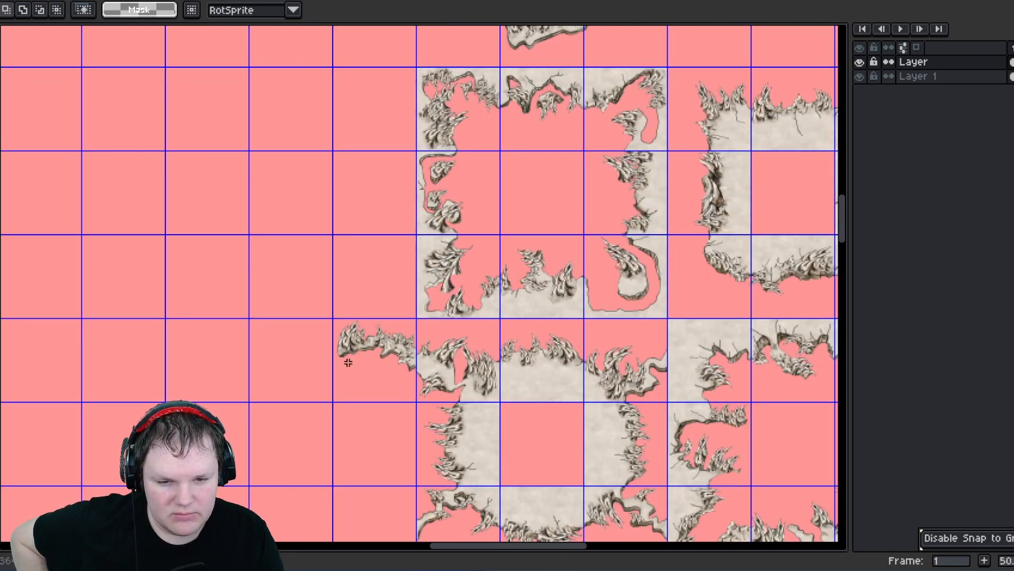
drag(349, 363, 502, 49)
scroll(395, 400, down, 2)
scroll(369, 373, down, 10)
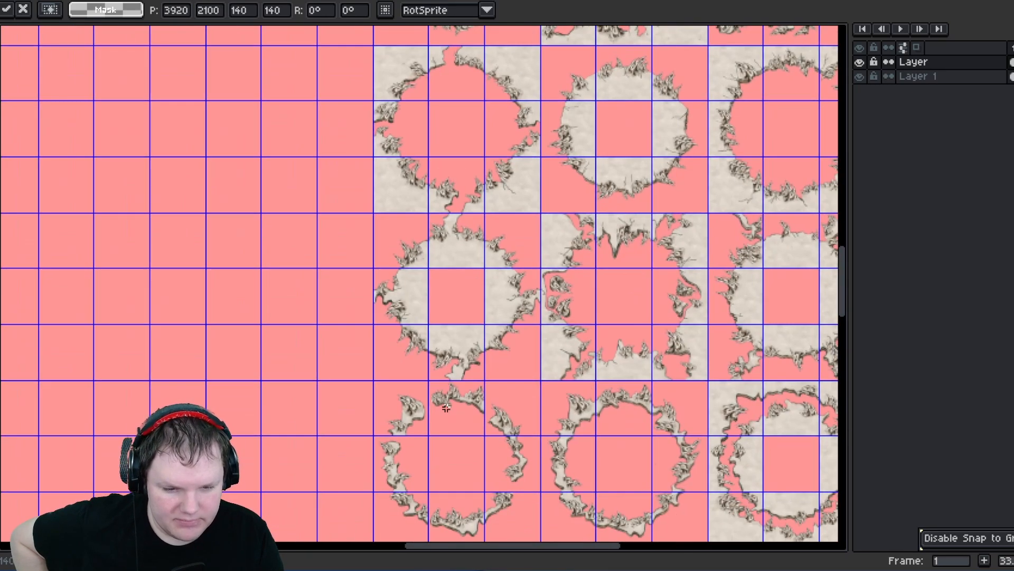
scroll(494, 315, up, 3)
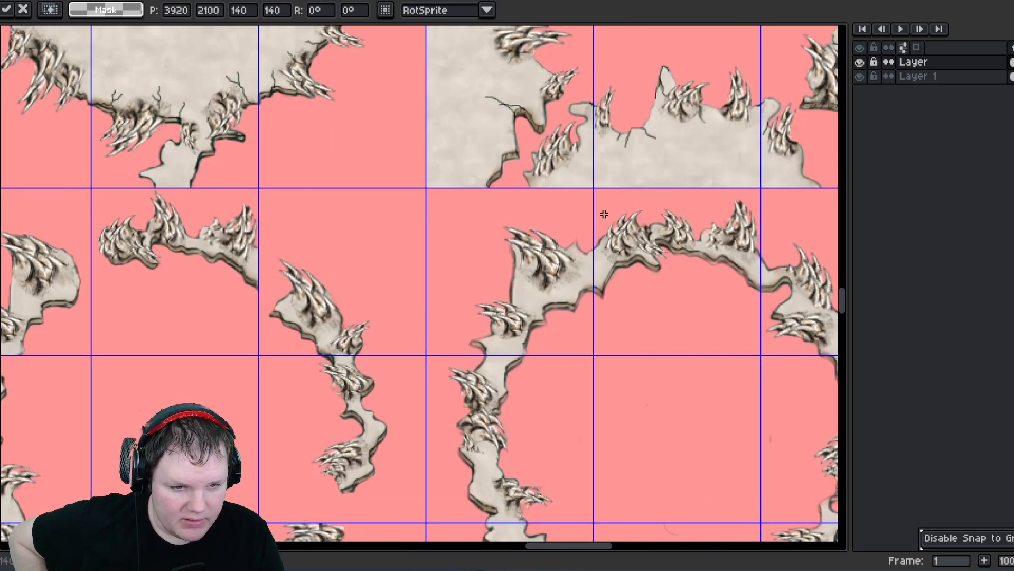
drag(603, 218, 716, 329)
scroll(714, 328, down, 3)
drag(672, 303, 379, 73)
scroll(379, 73, down, 1)
middle_drag(379, 73, 348, 298)
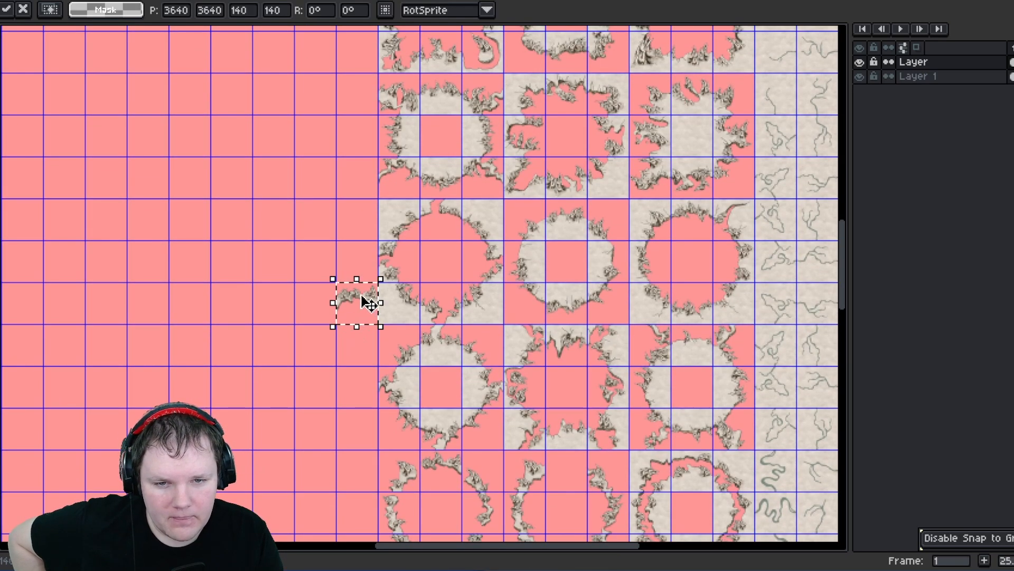
drag(361, 294, 358, 93)
click(327, 268)
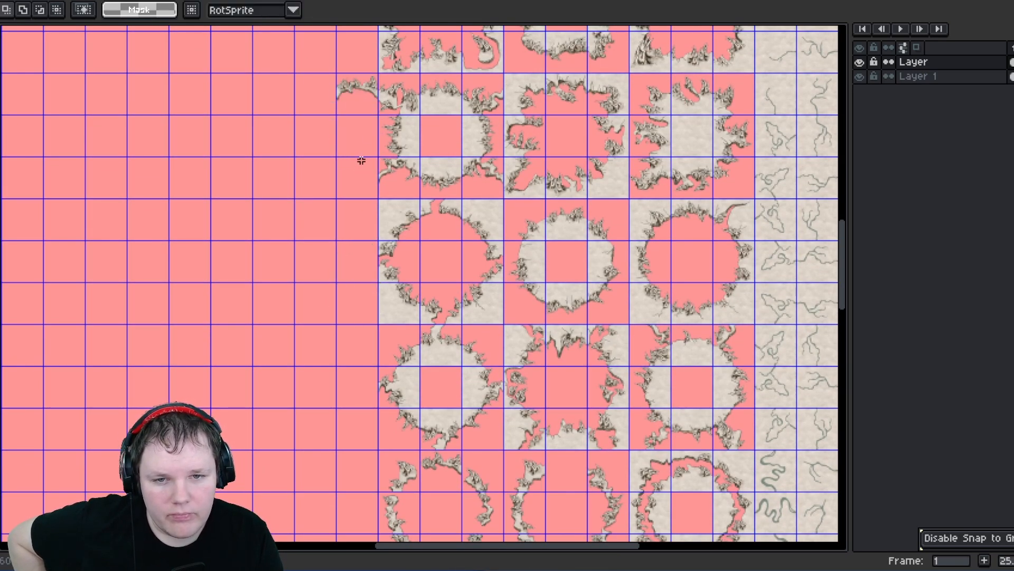
- Inspect the fragment's edge up close, then move its tile into the lower ring block at position 4340, 4200
middle_drag(362, 161, 367, 262)
middle_drag(389, 151, 391, 233)
scroll(391, 233, up, 4)
middle_drag(295, 400, 328, 170)
scroll(343, 353, up, 2)
scroll(344, 352, up, 1)
scroll(367, 374, down, 4)
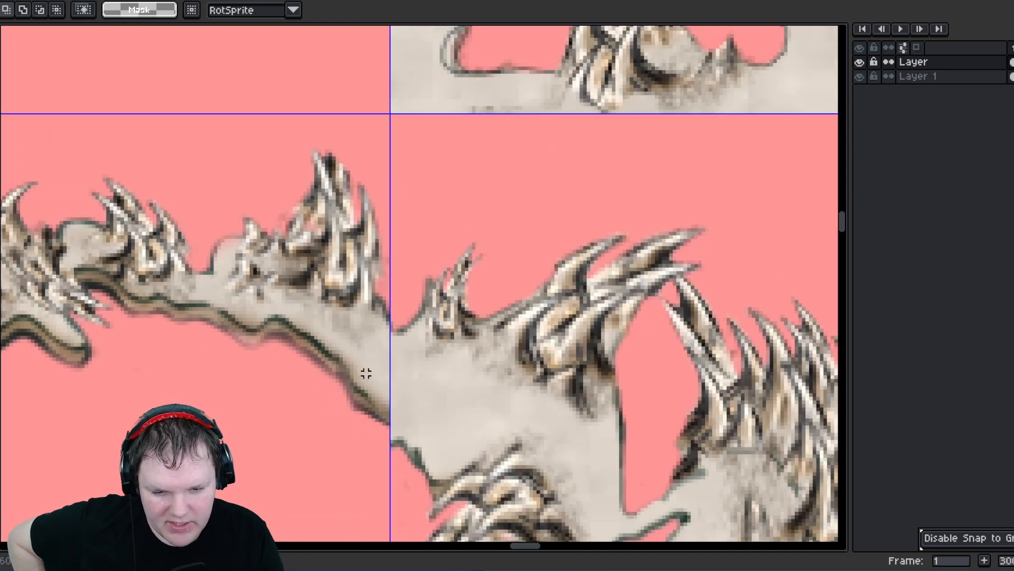
middle_drag(354, 376, 393, 297)
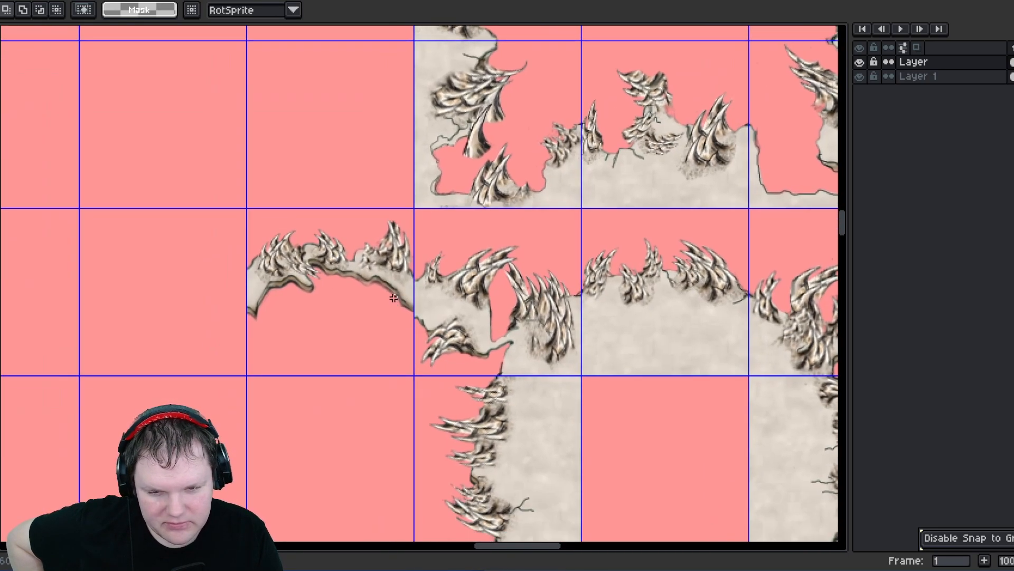
drag(249, 220, 356, 343)
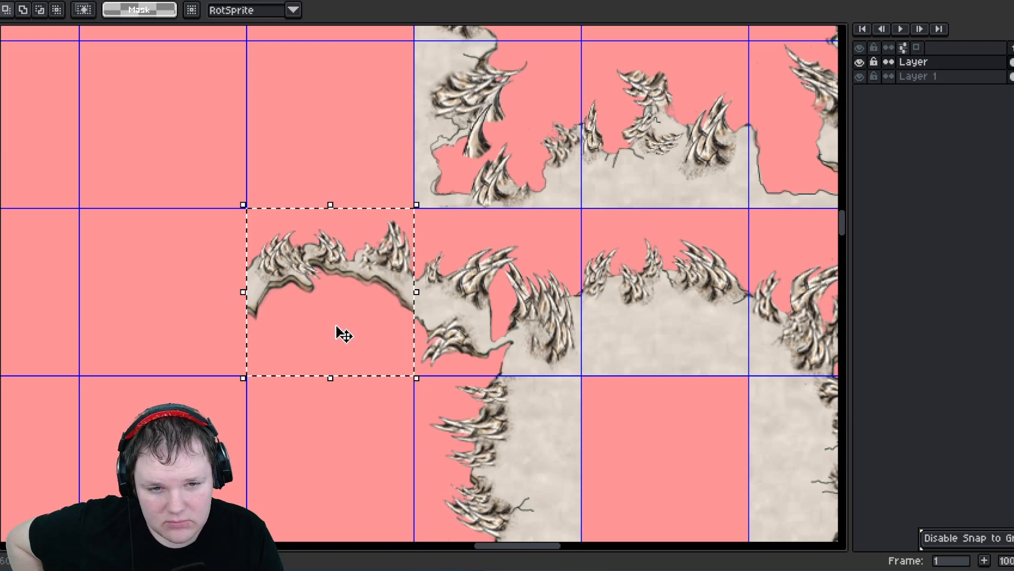
scroll(338, 333, down, 4)
middle_drag(336, 331, 371, 113)
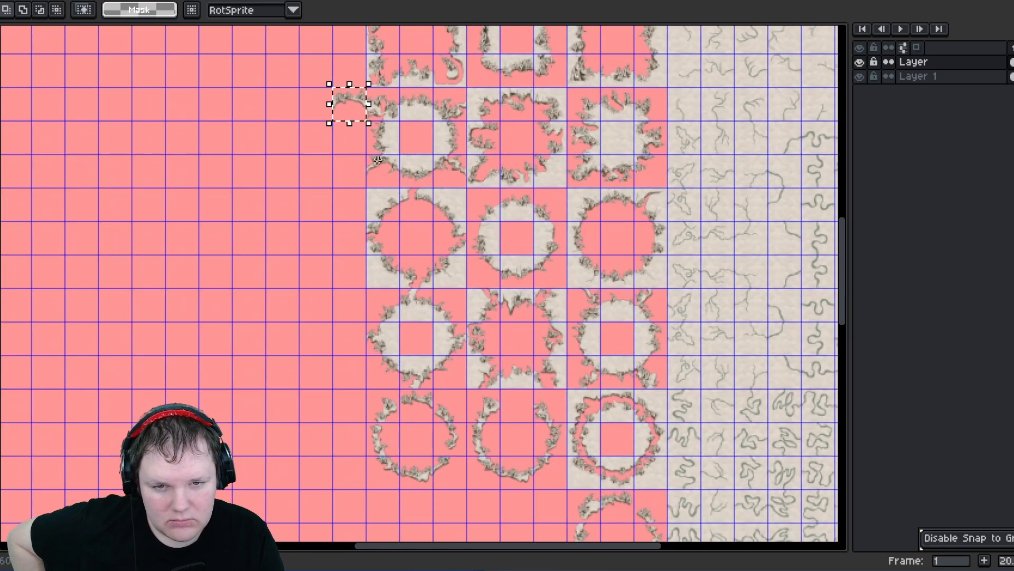
drag(372, 113, 538, 416)
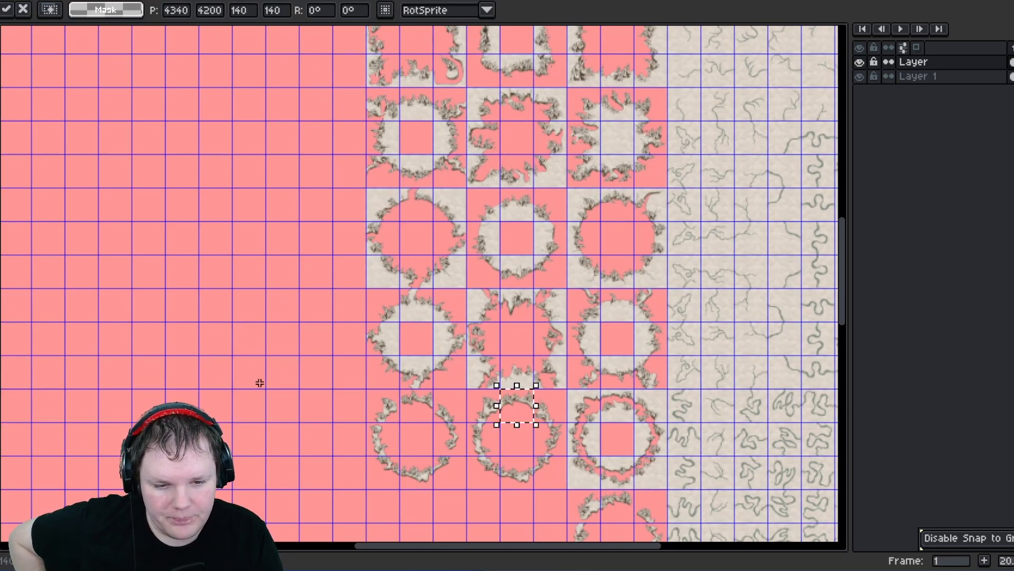
click(274, 401)
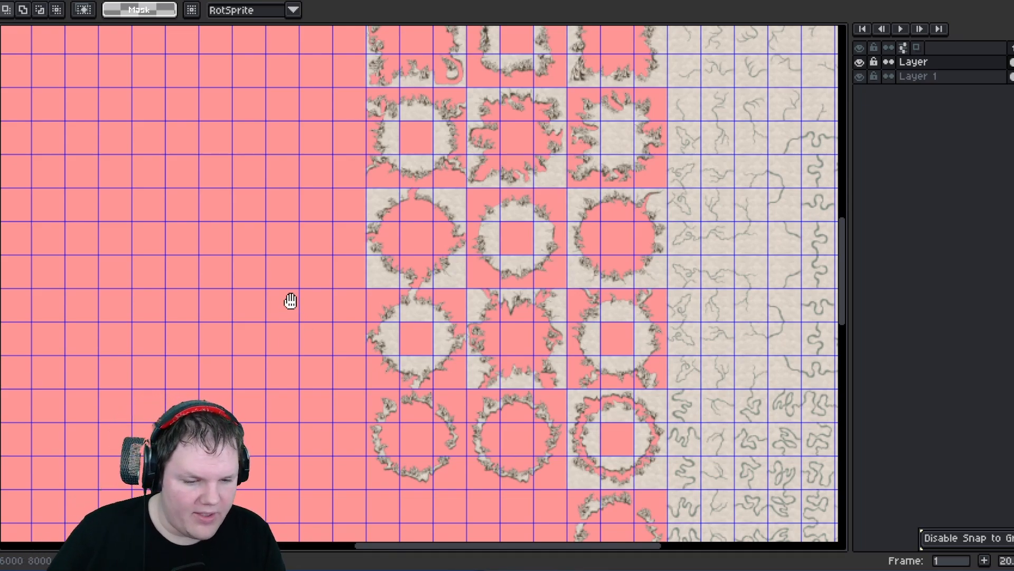
- Select the column of ring tiles at 4200, 2100 spanning 840 by 2520 to check its extent, then deselect
scroll(312, 358, up, 3)
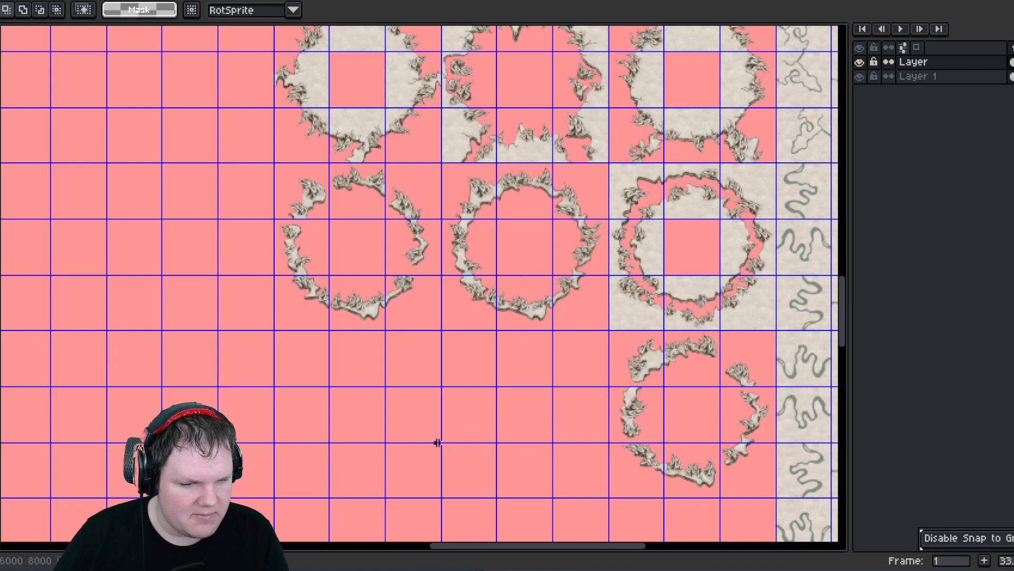
scroll(253, 335, down, 2)
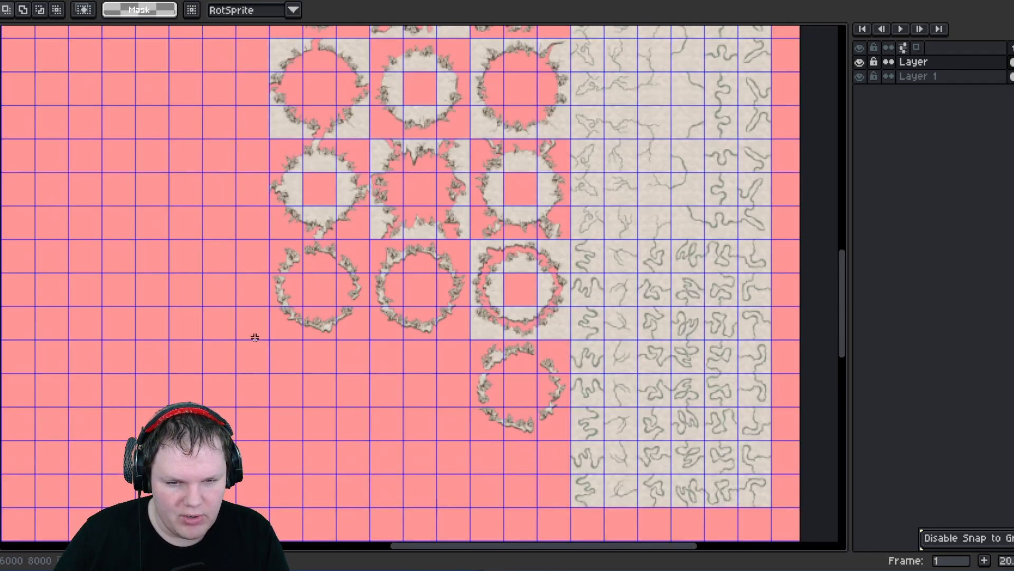
scroll(335, 461, up, 1)
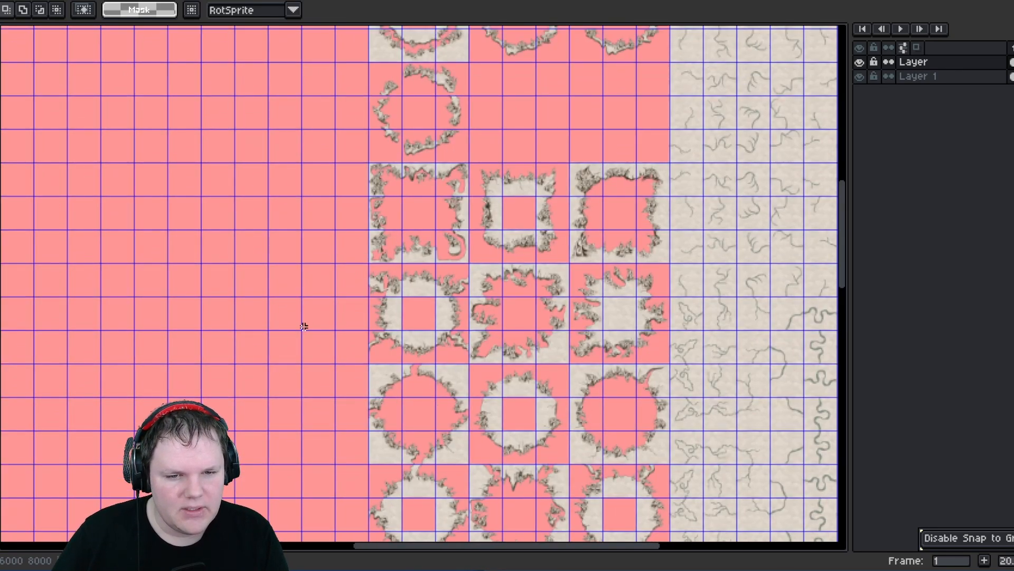
middle_drag(304, 327, 304, 374)
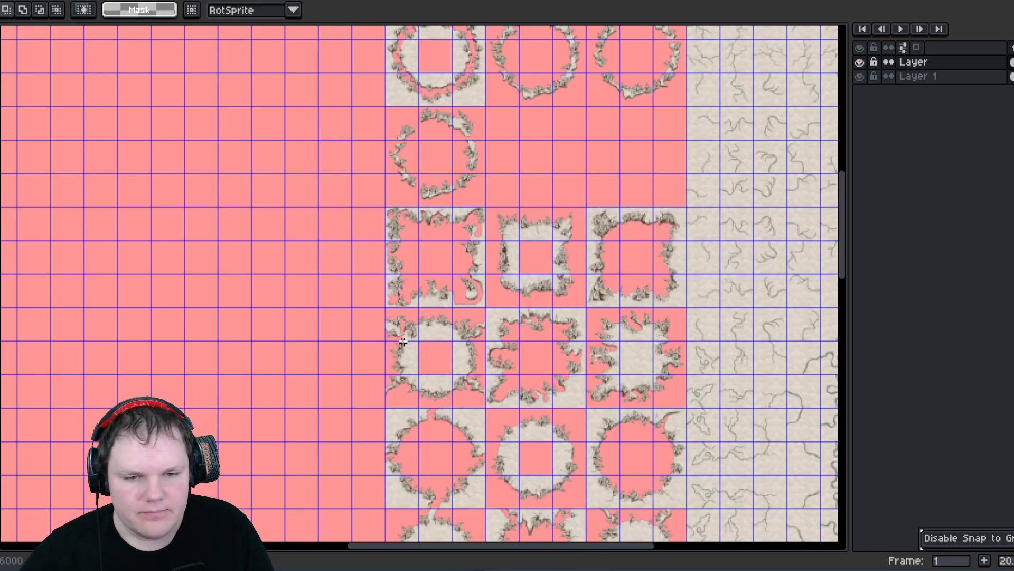
scroll(407, 323, down, 3)
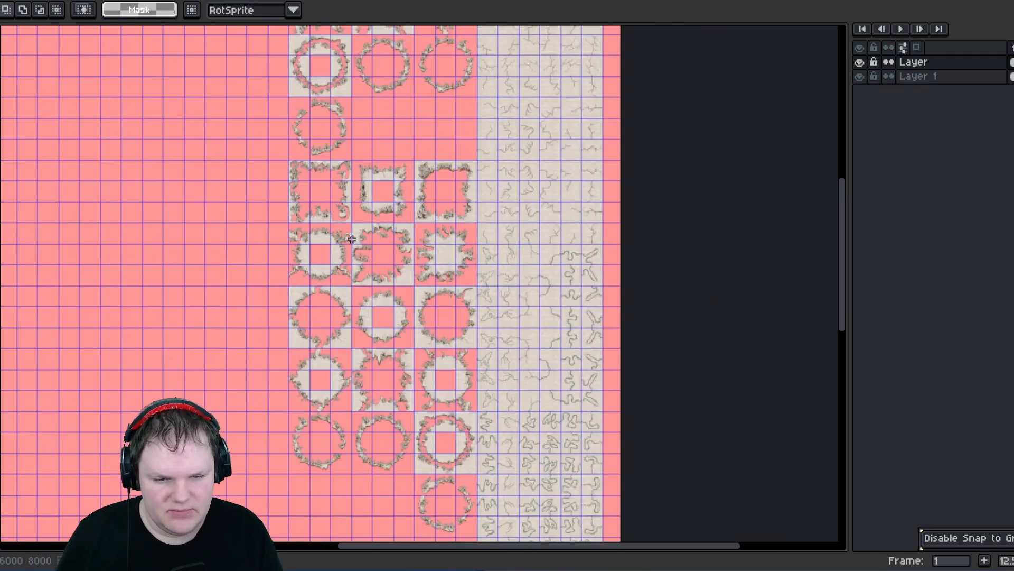
scroll(352, 239, down, 3)
scroll(359, 205, up, 1)
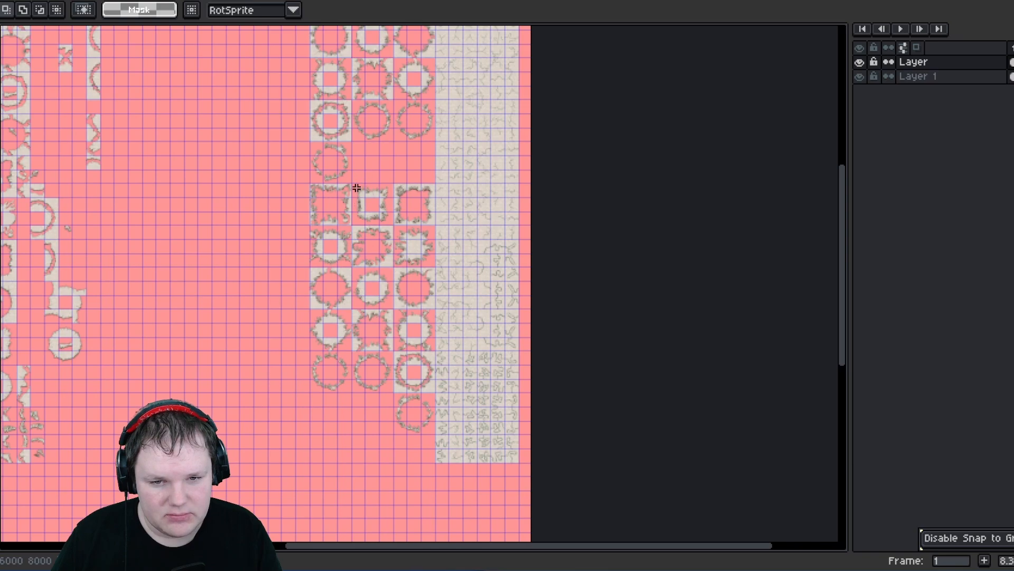
drag(430, 432, 388, 231)
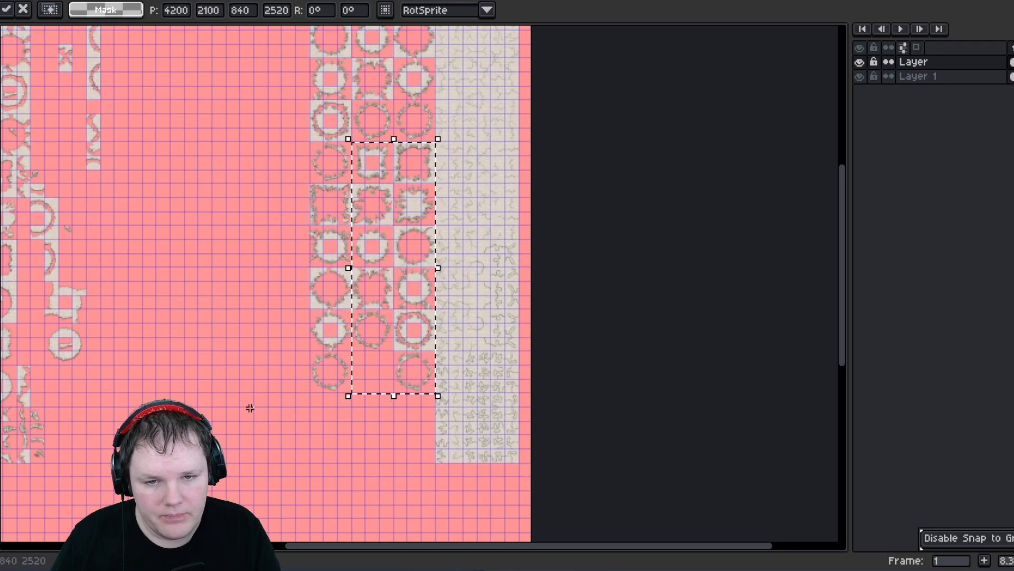
click(245, 388)
- Try flipping the lower 420-pixel ring block vertically, then flip it back and deselect
scroll(298, 372, up, 8)
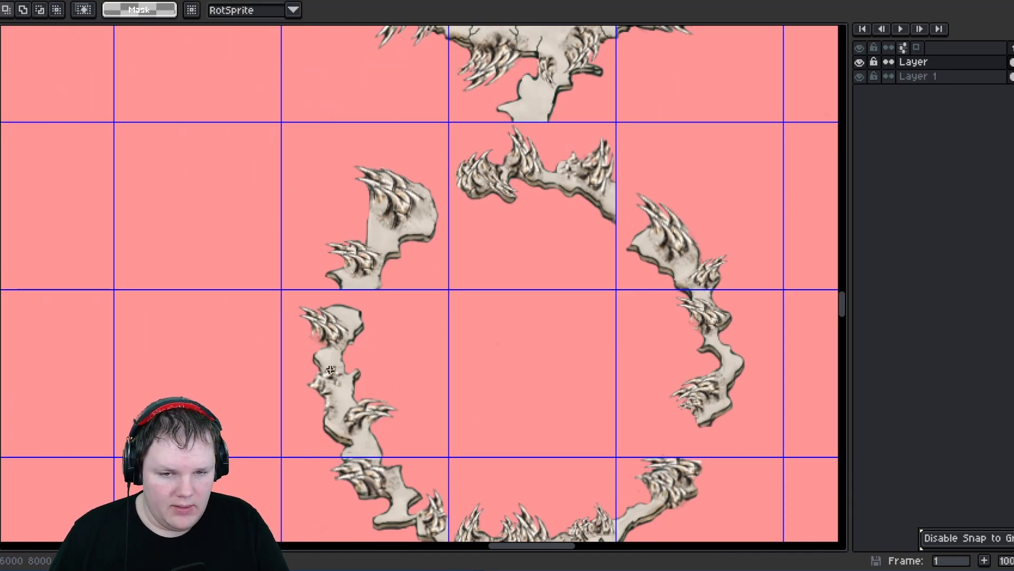
middle_drag(330, 369, 289, 315)
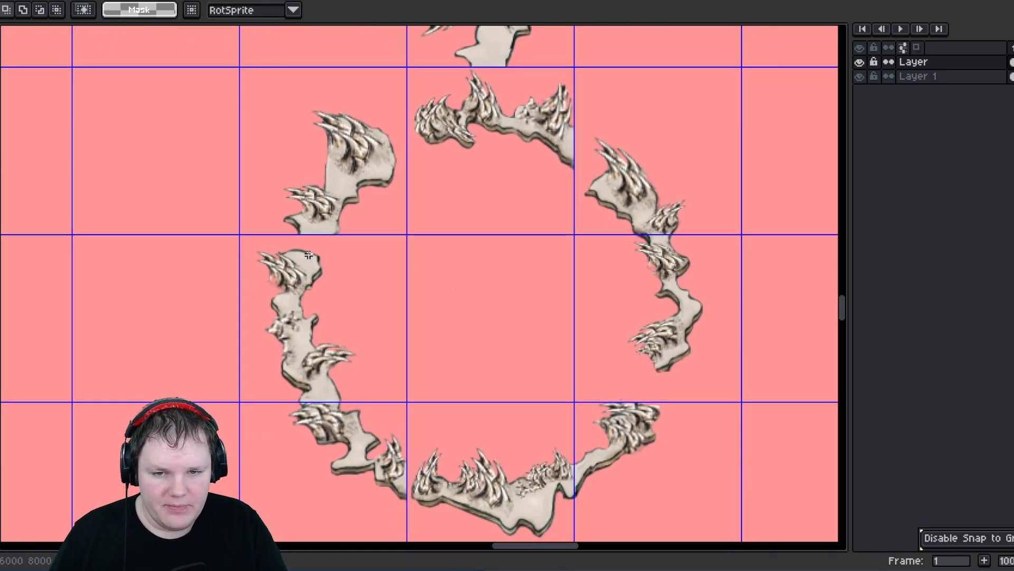
drag(245, 80, 719, 537)
middle_drag(556, 461, 520, 425)
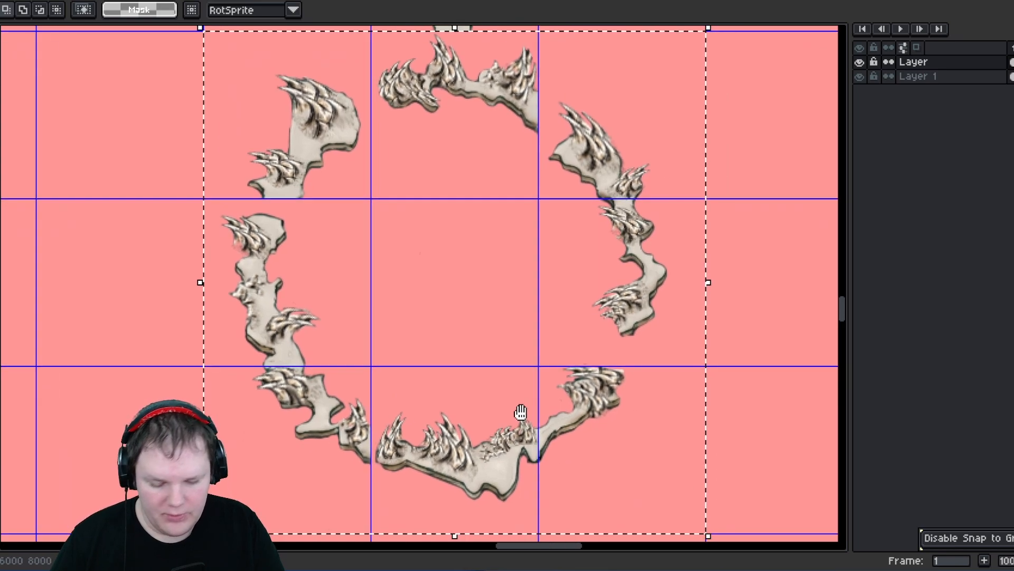
key(shift+v)
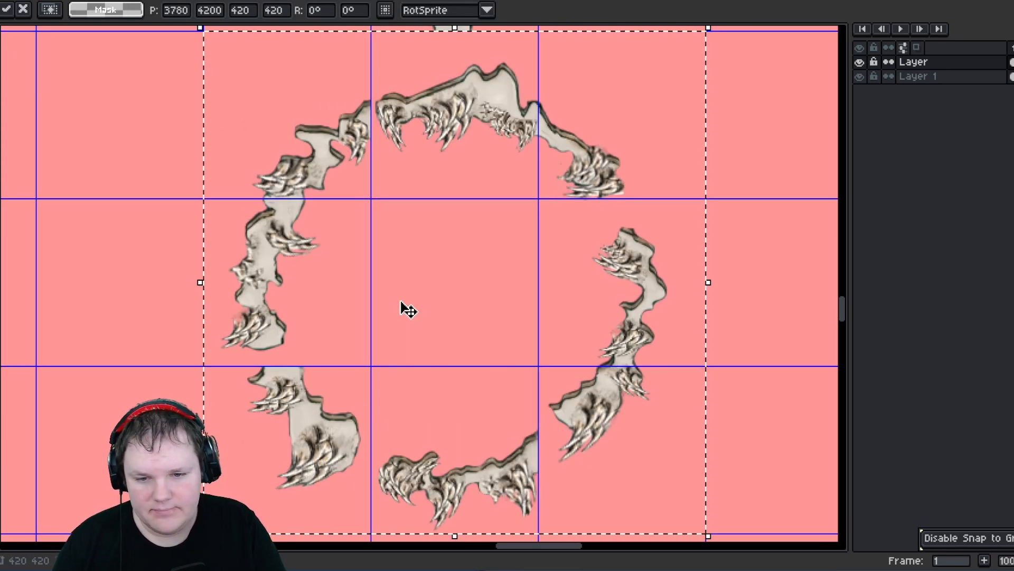
scroll(402, 309, down, 3)
scroll(401, 308, up, 3)
key(shift+v)
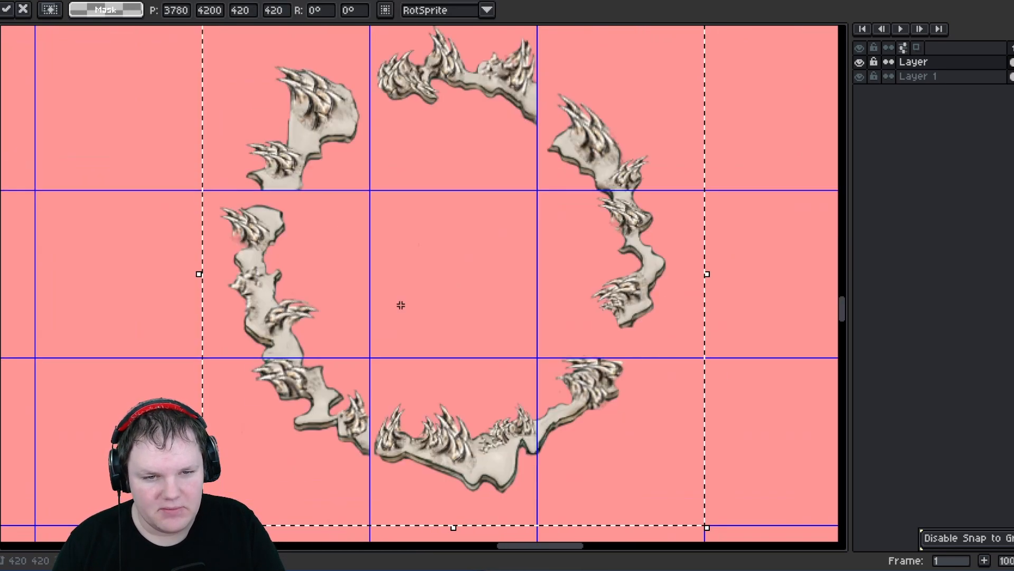
scroll(416, 359, down, 2)
click(414, 450)
- Zoom out and pan across the sheet to survey the remaining ring and edge tiles
scroll(402, 431, down, 2)
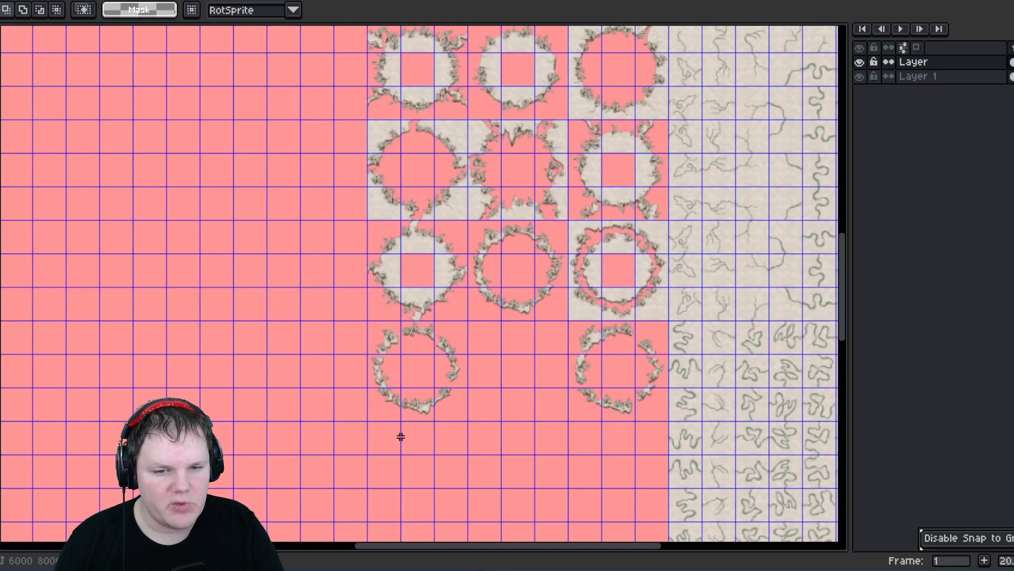
middle_drag(340, 414, 390, 509)
scroll(386, 412, down, 2)
middle_drag(345, 358, 527, 505)
middle_drag(352, 295, 380, 427)
middle_drag(234, 386, 367, 338)
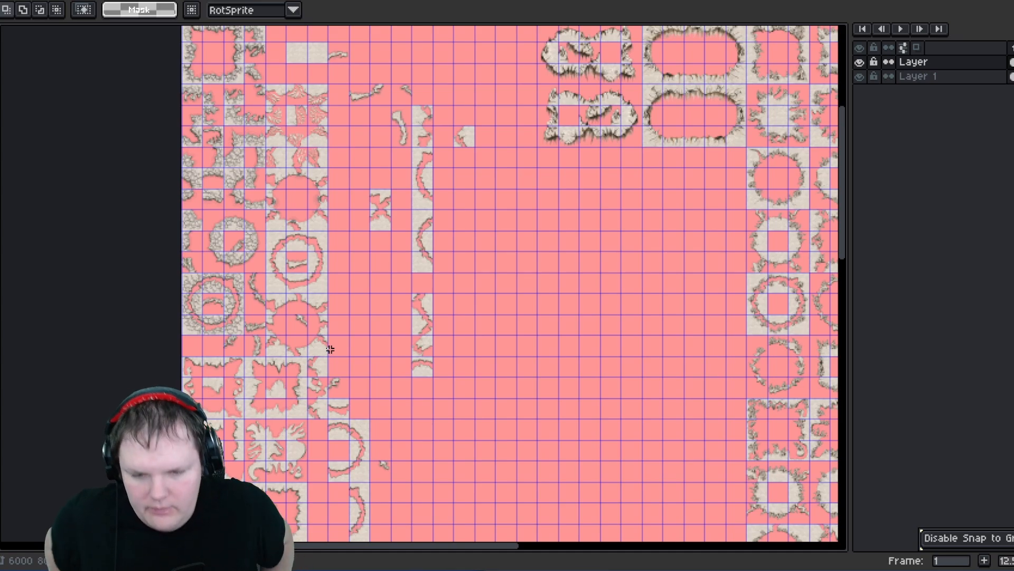
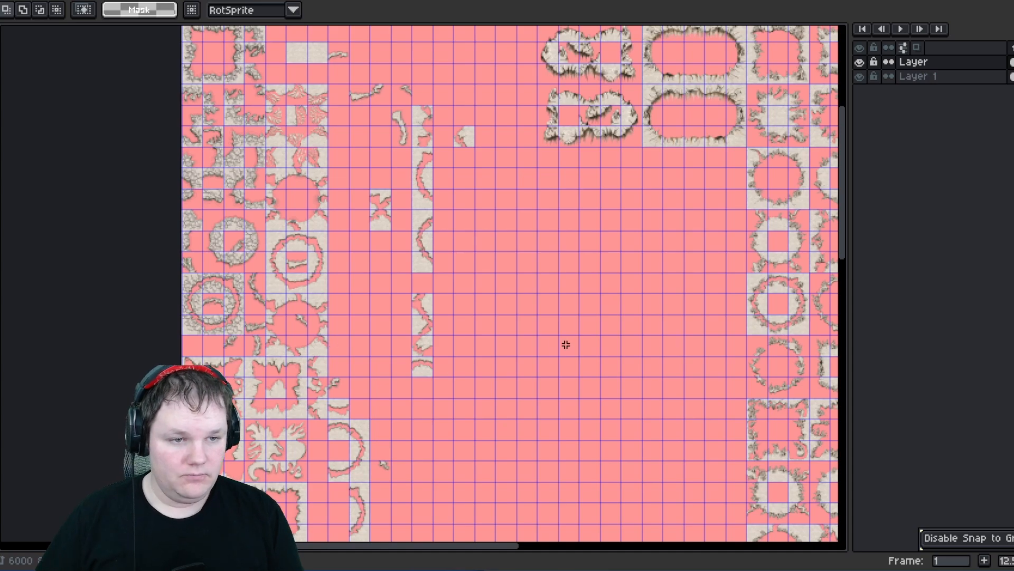
- Examine the stone-edge tile blocks on the left side of the sheet up close
scroll(566, 338, up, 1)
middle_drag(567, 287, 484, 412)
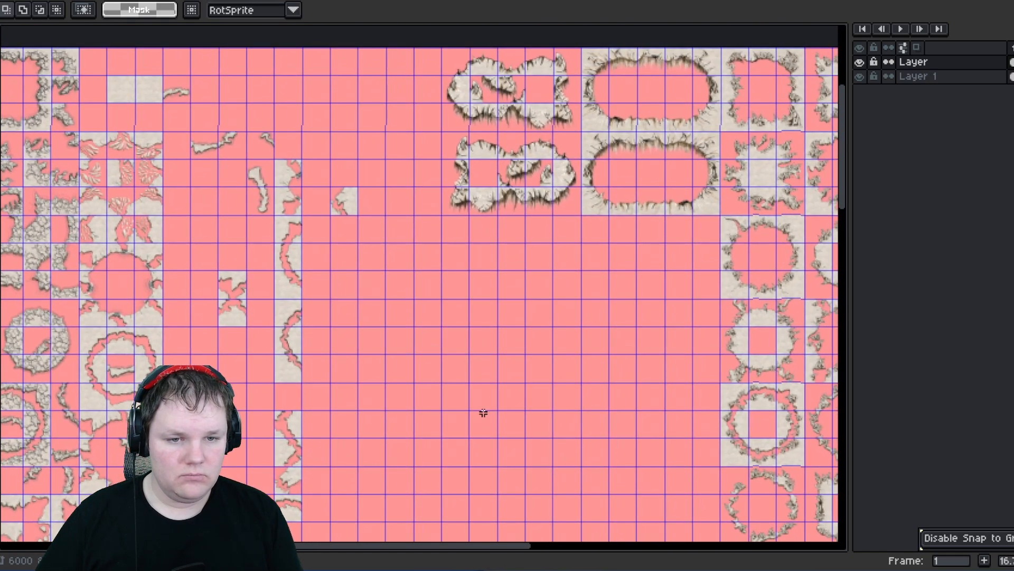
middle_drag(488, 364, 390, 407)
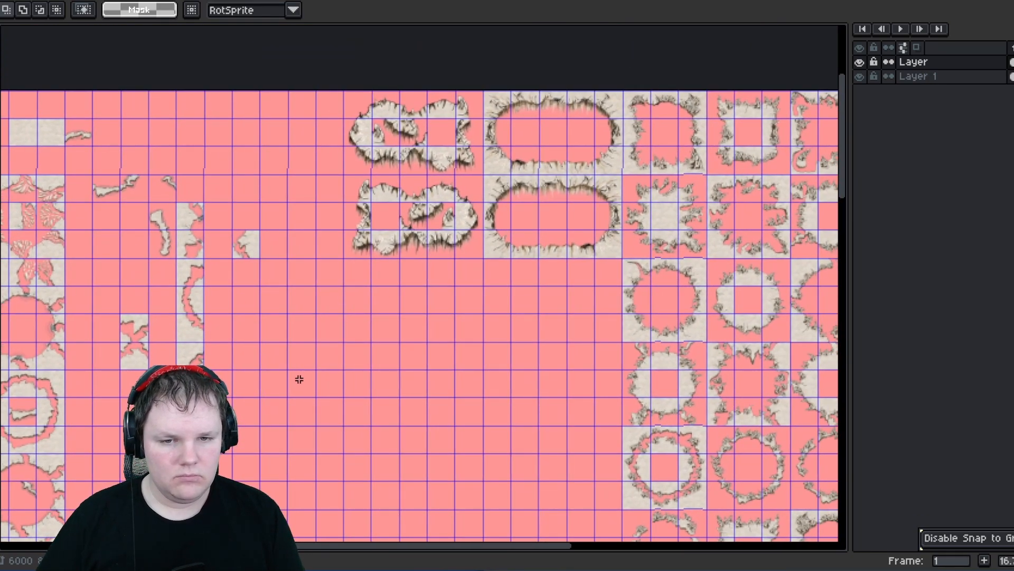
middle_drag(299, 379, 381, 355)
middle_drag(334, 401, 352, 386)
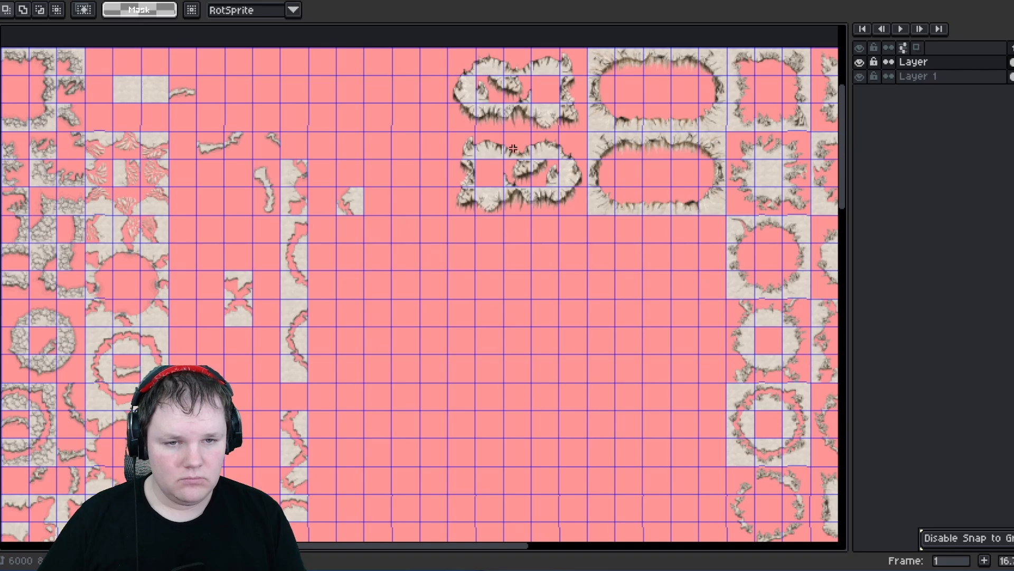
scroll(513, 149, up, 1)
middle_drag(464, 172, 493, 176)
middle_drag(466, 253, 515, 228)
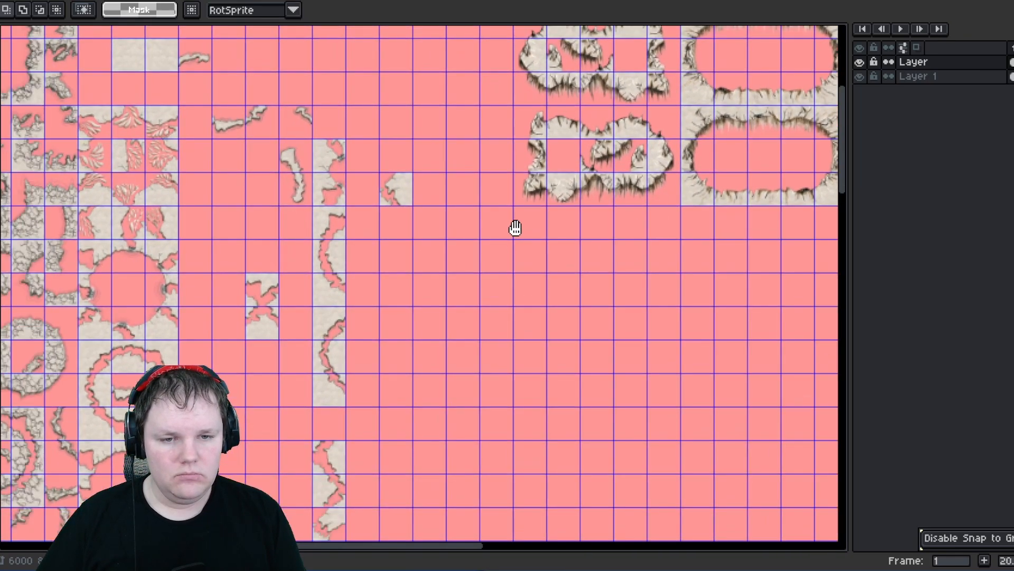
scroll(462, 242, down, 2)
middle_drag(231, 187, 238, 199)
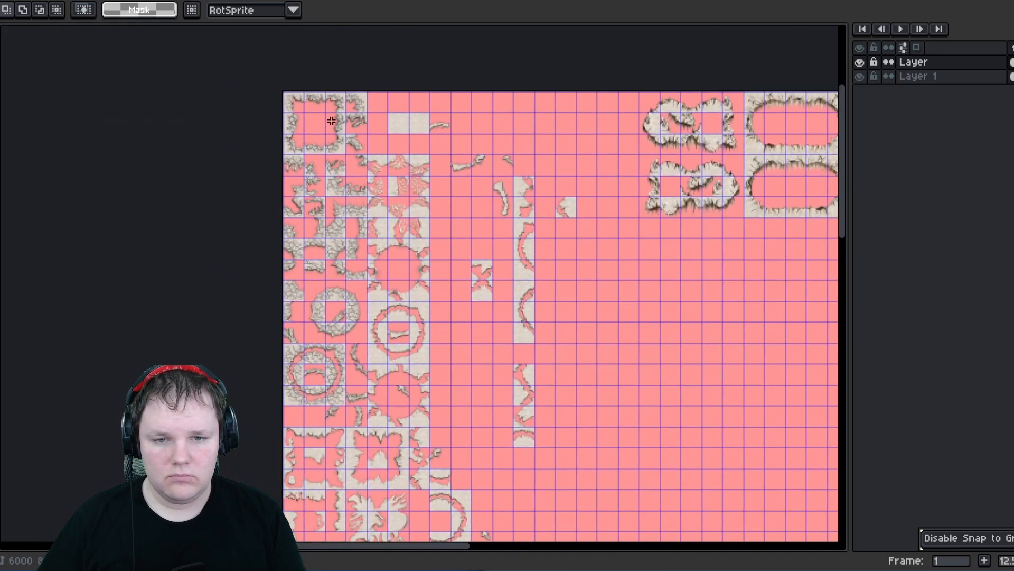
scroll(331, 121, up, 2)
scroll(279, 111, up, 2)
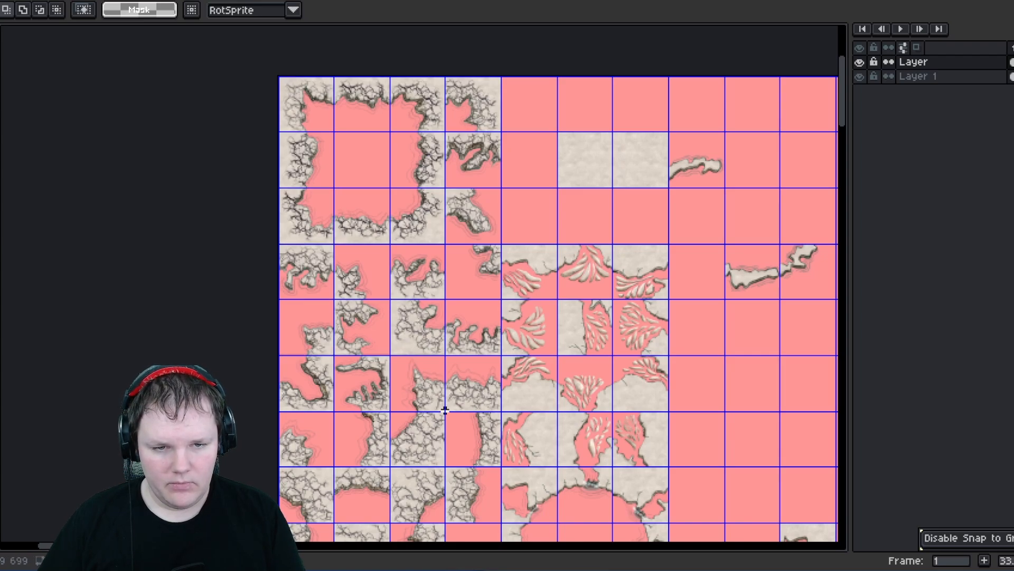
scroll(444, 410, down, 10)
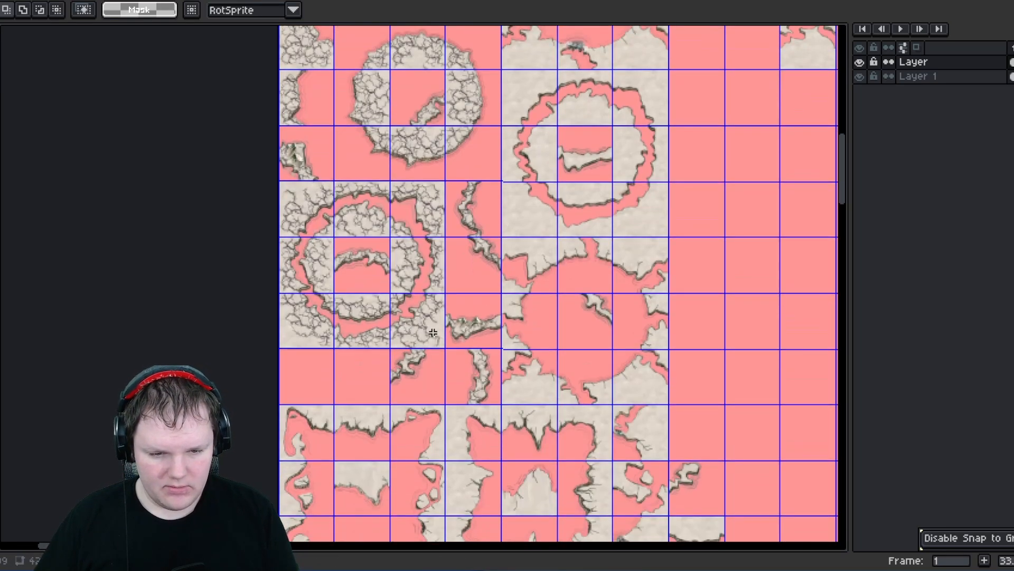
- Select the 560 by 2240 block of stone-edge tiles and move it to position 2800, 980, then deselect
drag(490, 395, 490, 396)
scroll(446, 370, down, 2)
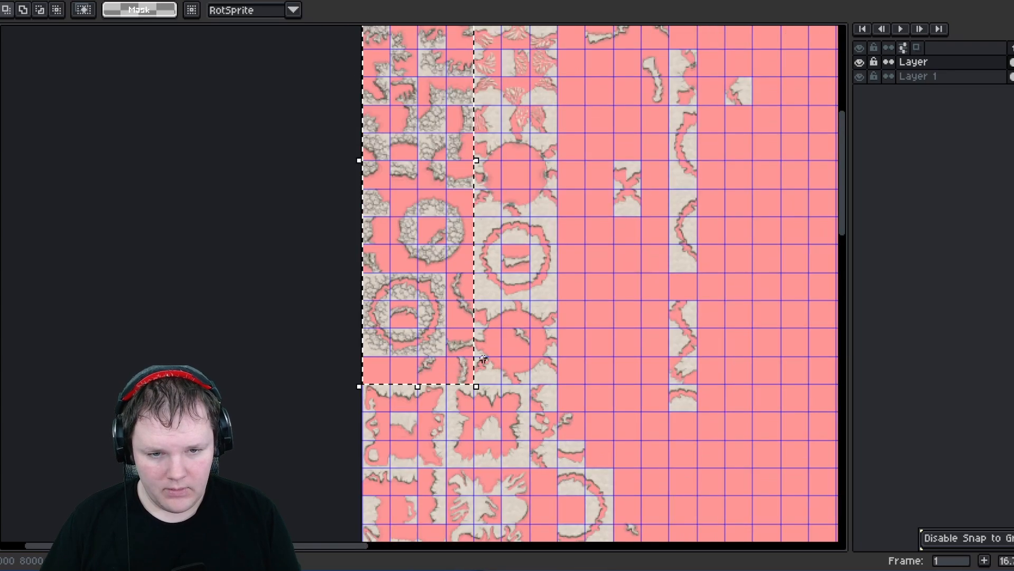
middle_drag(482, 381, 376, 423)
scroll(423, 383, down, 1)
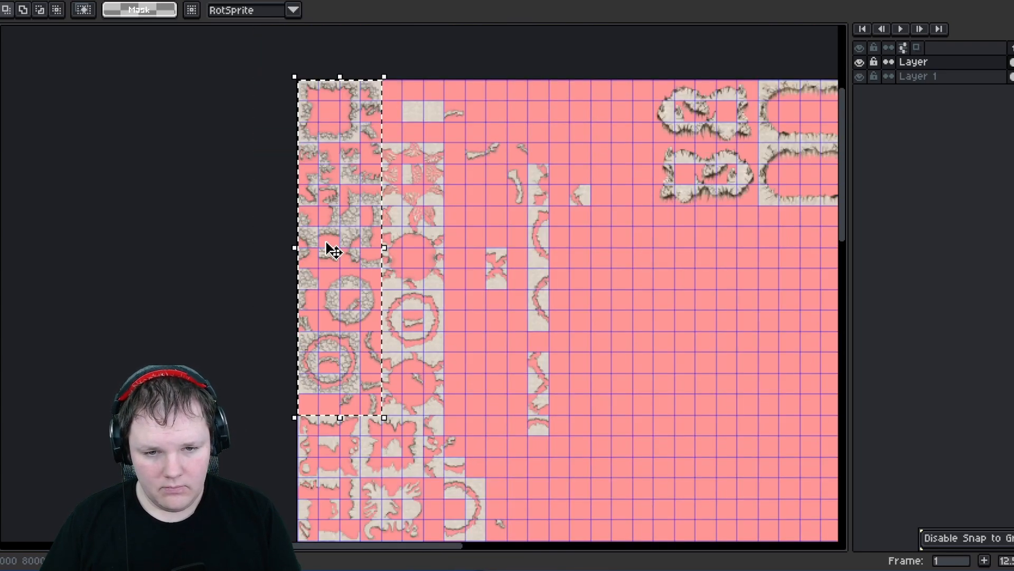
drag(325, 242, 729, 376)
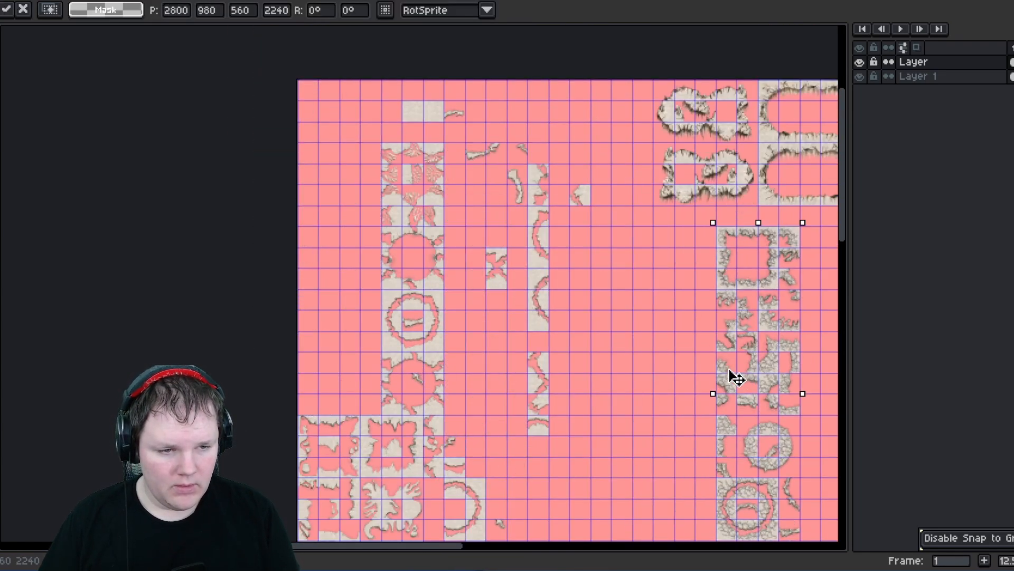
middle_drag(729, 376, 459, 268)
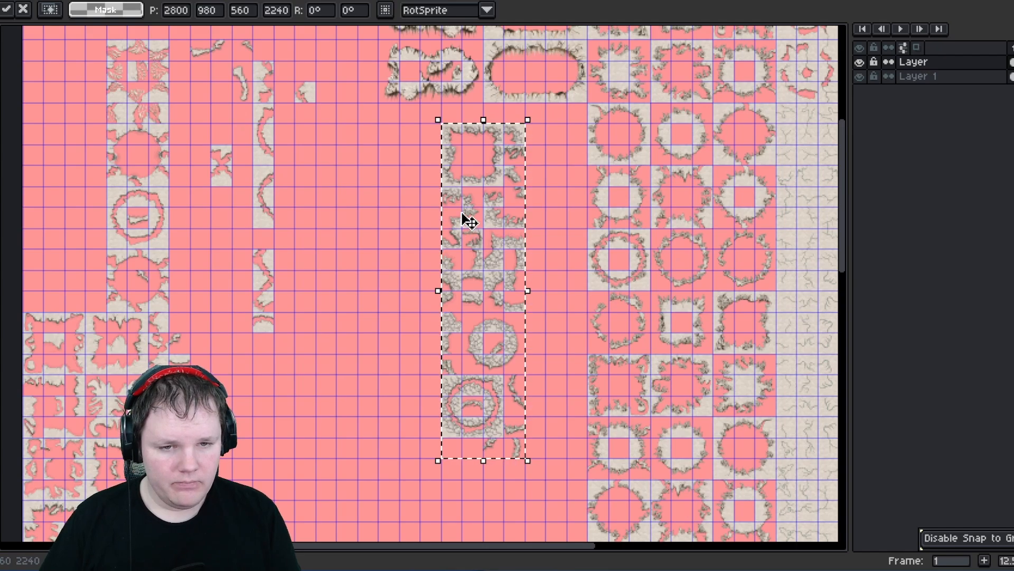
click(469, 116)
- Inspect the relocated stone-edge block alongside the neighbouring ring tiles
scroll(502, 128, up, 2)
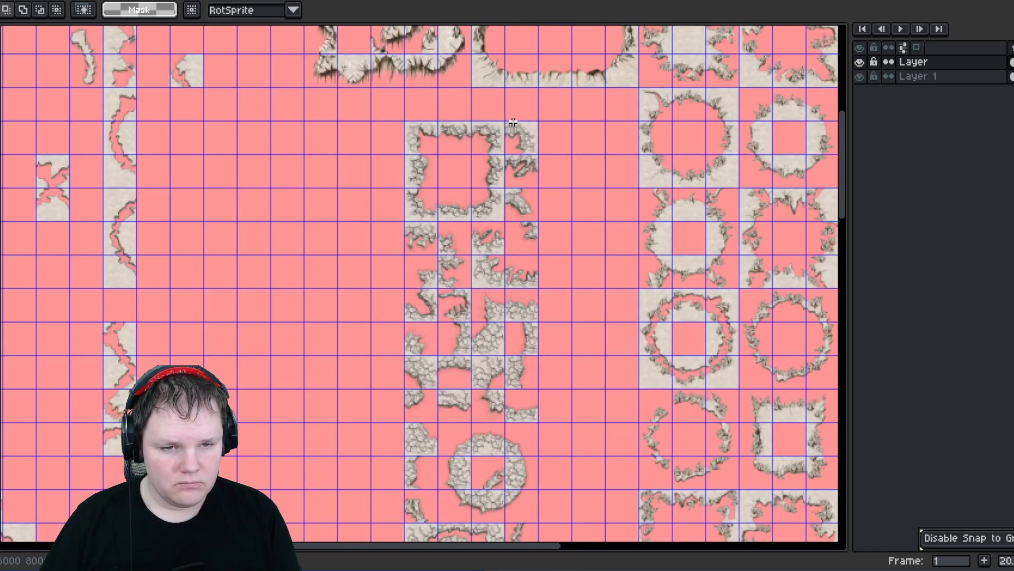
scroll(510, 122, down, 2)
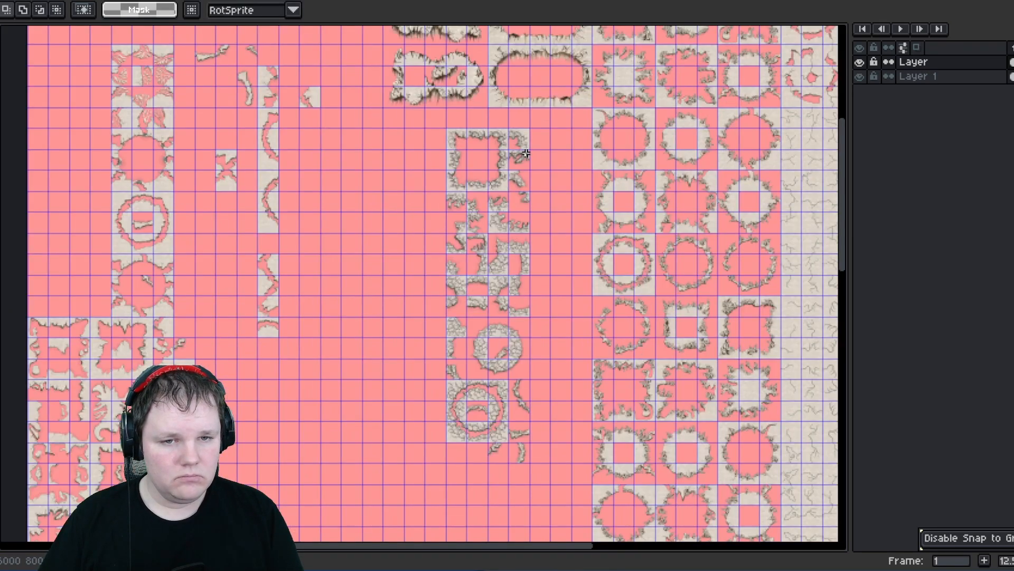
middle_drag(536, 71, 508, 144)
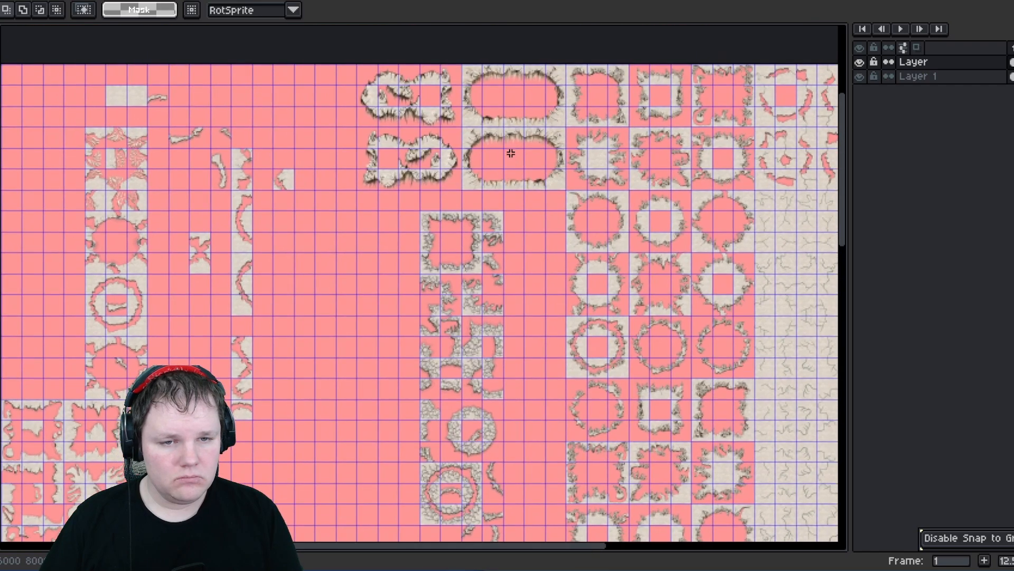
scroll(508, 144, up, 2)
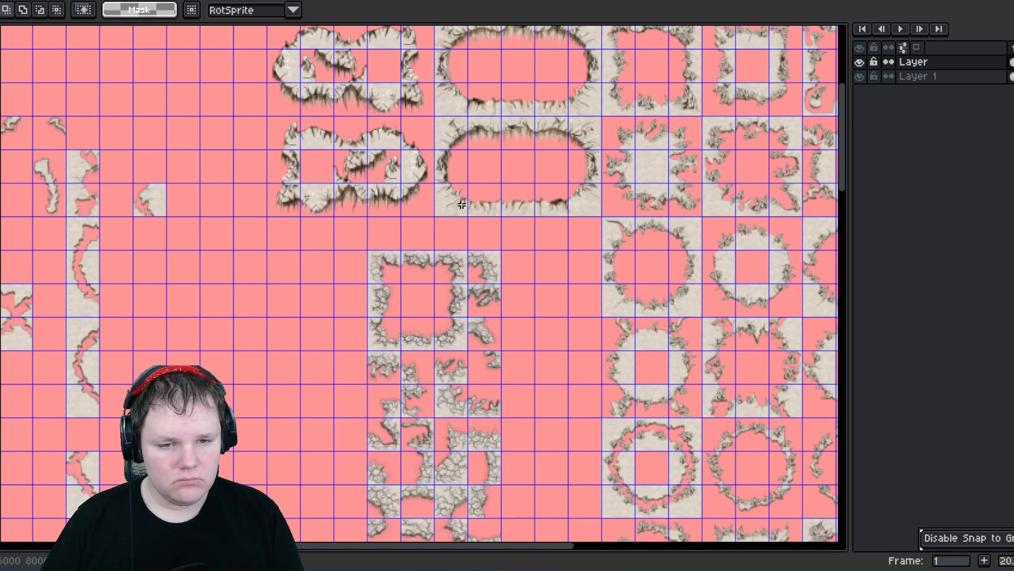
middle_drag(446, 238, 482, 260)
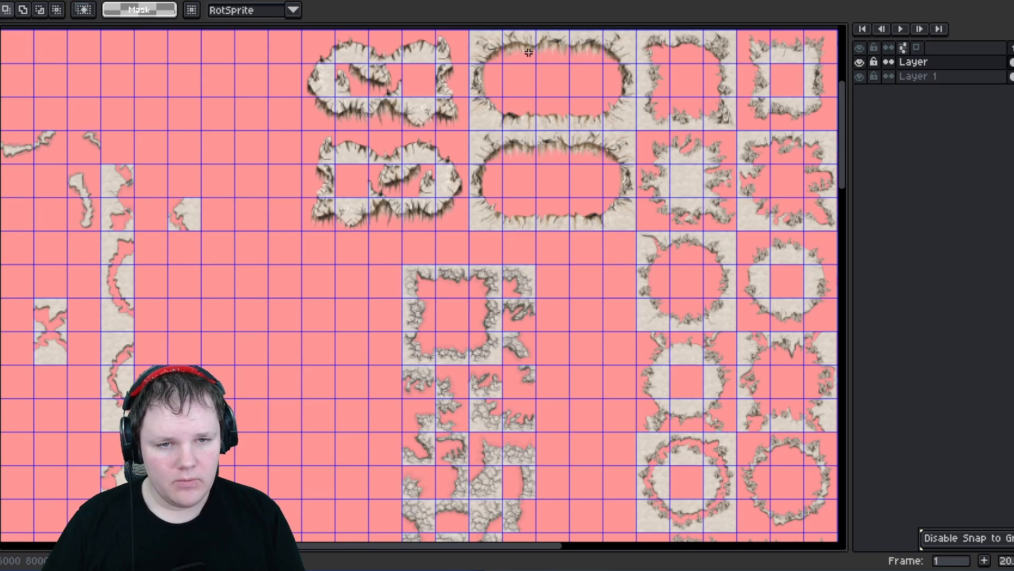
middle_drag(422, 170, 398, 37)
mouse_move(482, 192)
middle_down()
mouse_move(376, 132)
mouse_move(387, 151)
mouse_move(480, 204)
middle_up()
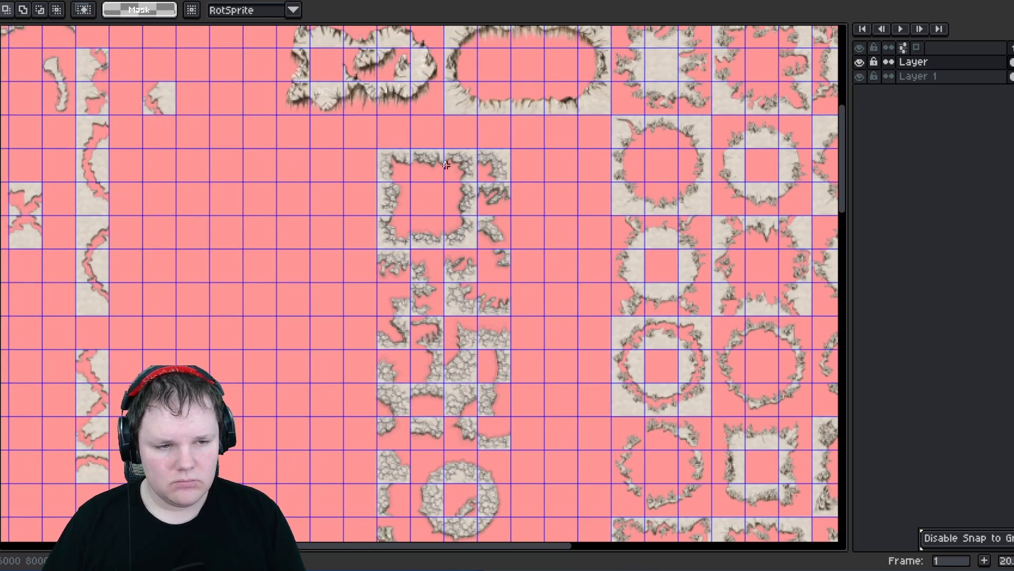
scroll(446, 165, up, 1)
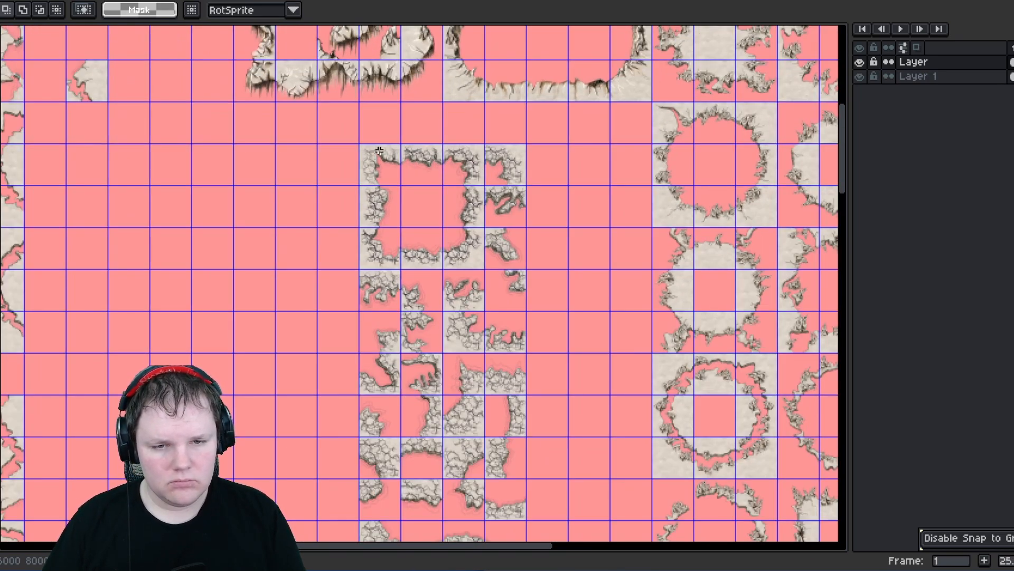
middle_drag(605, 209, 381, 237)
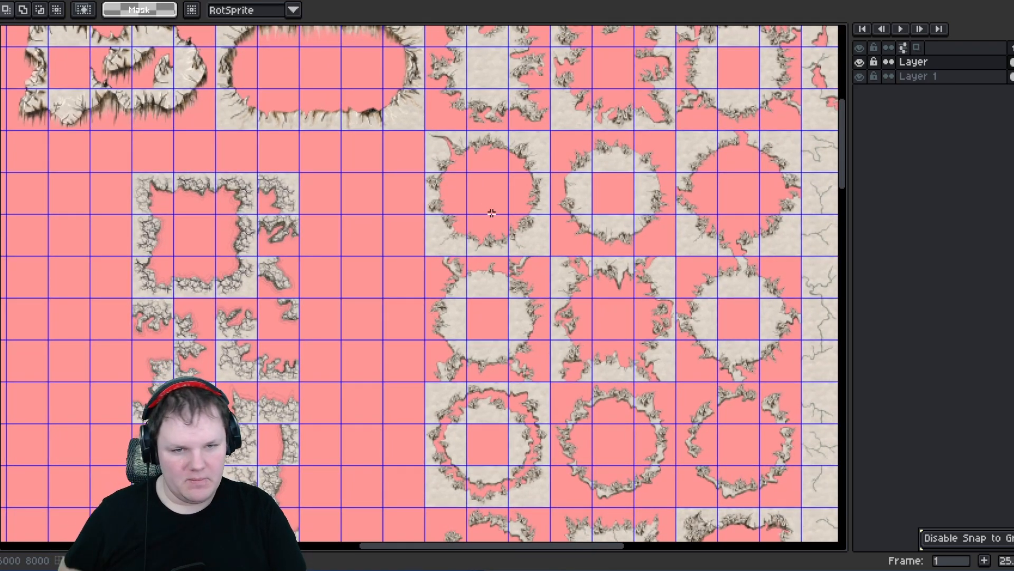
- Select the centre tile of the spiky ring block below the ovals and cut it out
scroll(428, 249, down, 1)
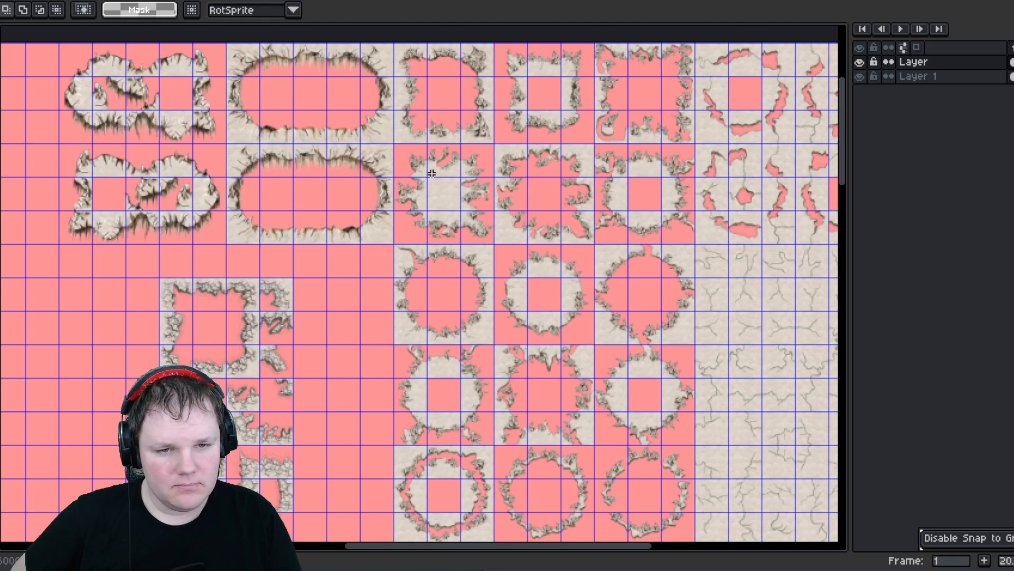
drag(423, 174, 460, 212)
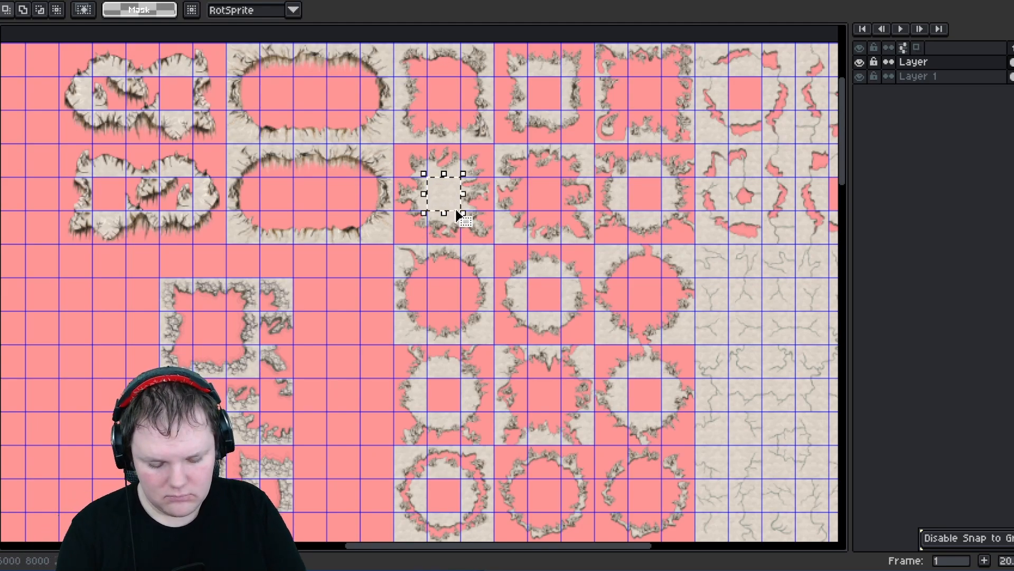
key(ctrl+x)
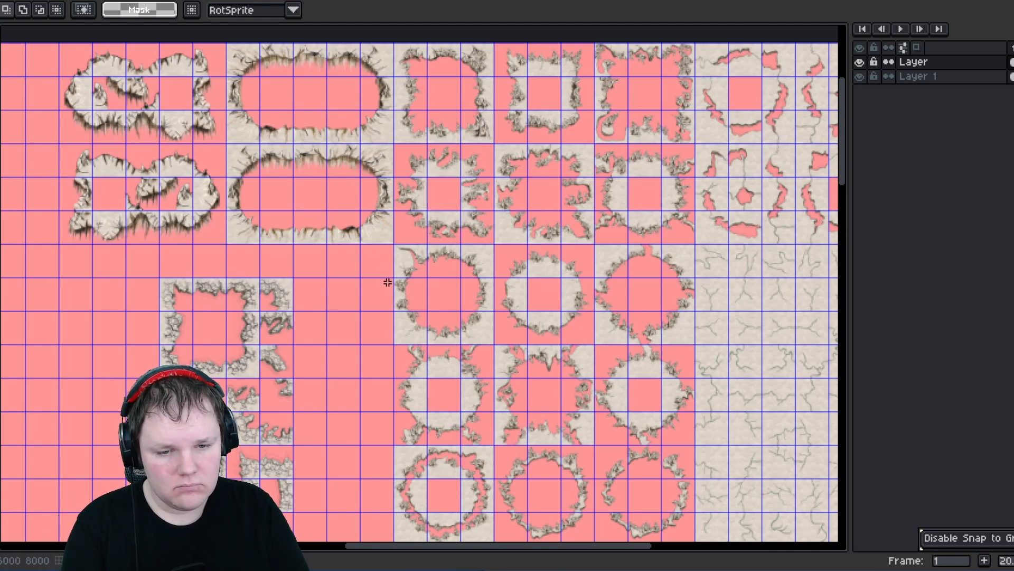
- Select and delete the stray fragment beside the lowest ring tile in the ring area
middle_drag(388, 282, 354, 76)
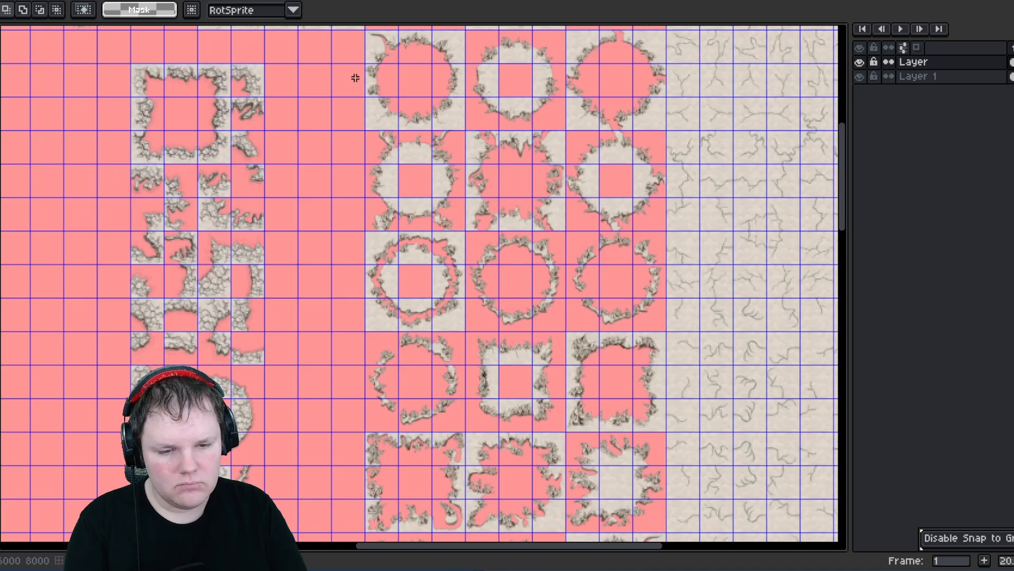
middle_drag(436, 305, 375, 104)
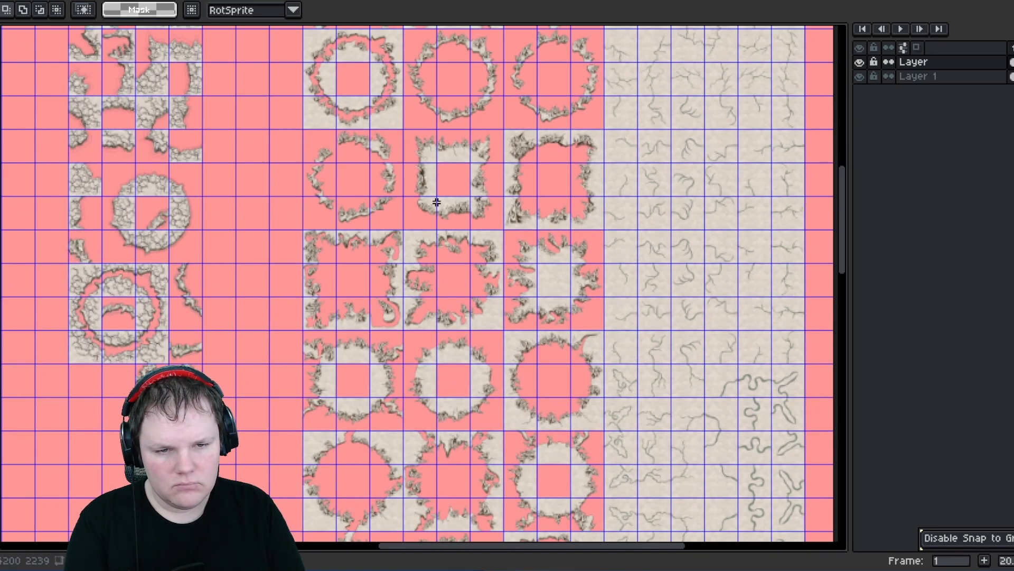
scroll(436, 202, down, 10)
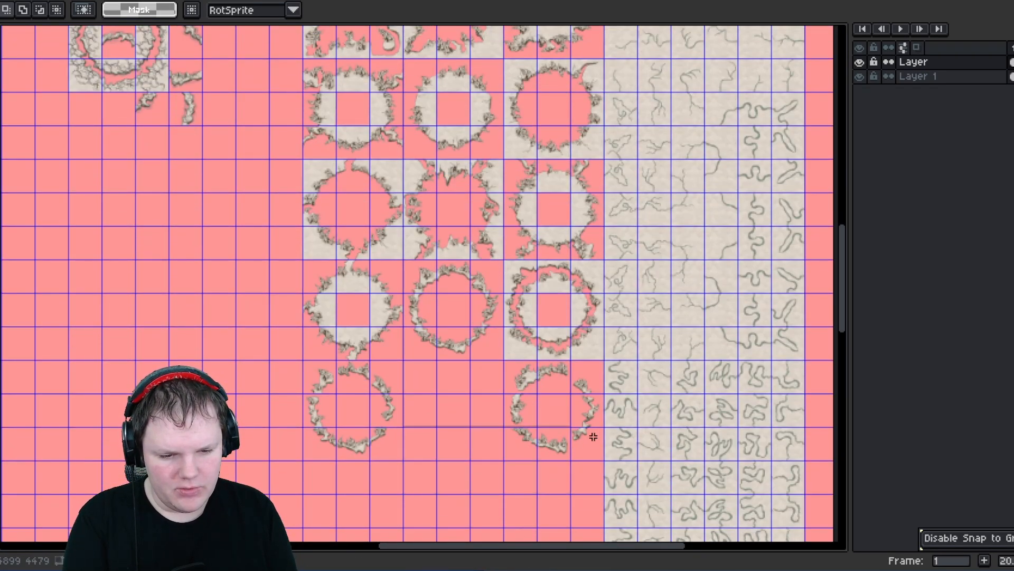
drag(594, 437, 602, 462)
key(Delete)
- Select and delete the lower stretch of duplicate ring tiles in the single ring column
scroll(385, 270, down, 1)
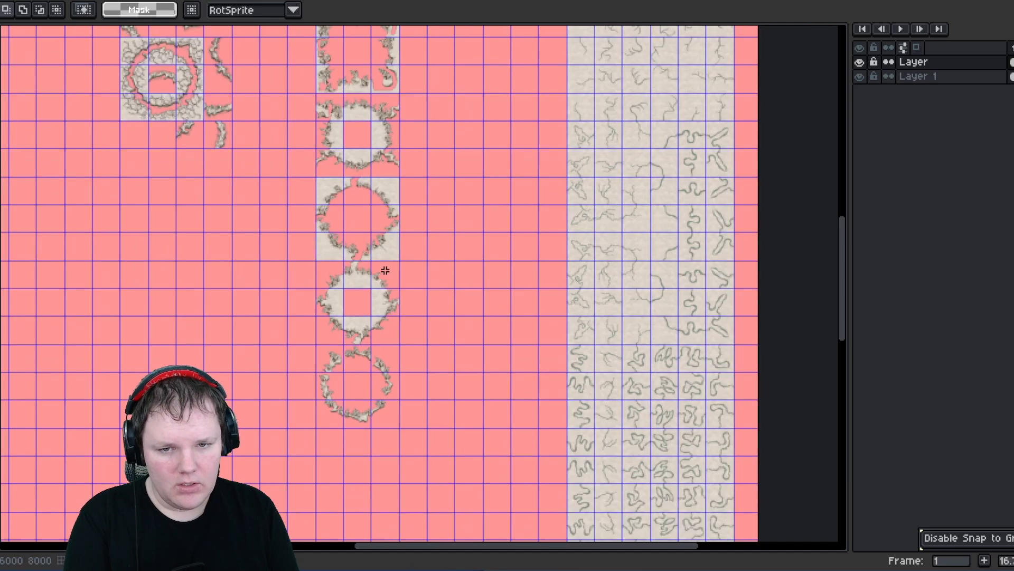
scroll(386, 270, down, 3)
scroll(391, 201, up, 2)
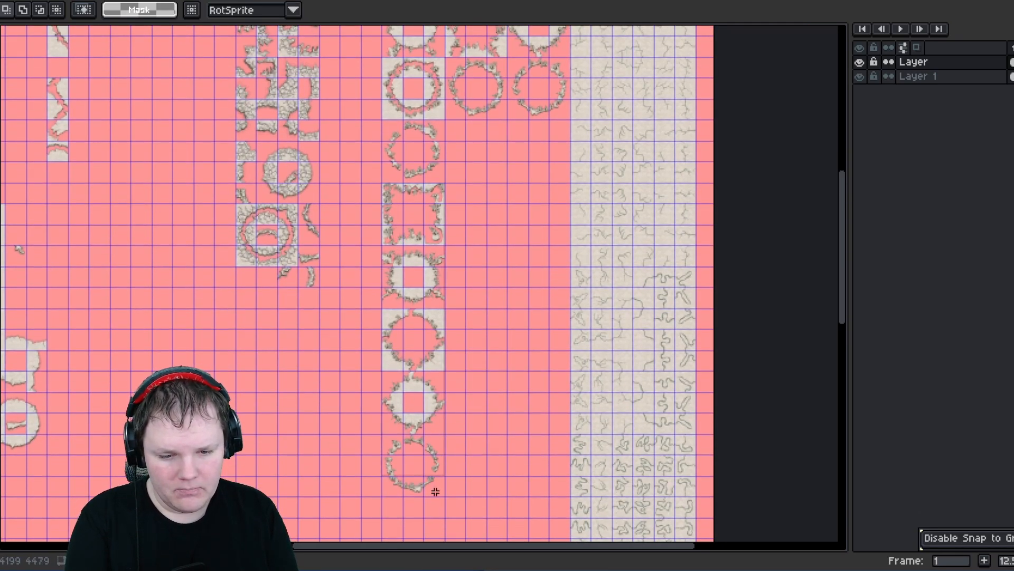
drag(439, 500, 378, 176)
key(Delete)
- Select and delete the lower row of figure-eight and oval tiles
middle_drag(448, 278, 448, 492)
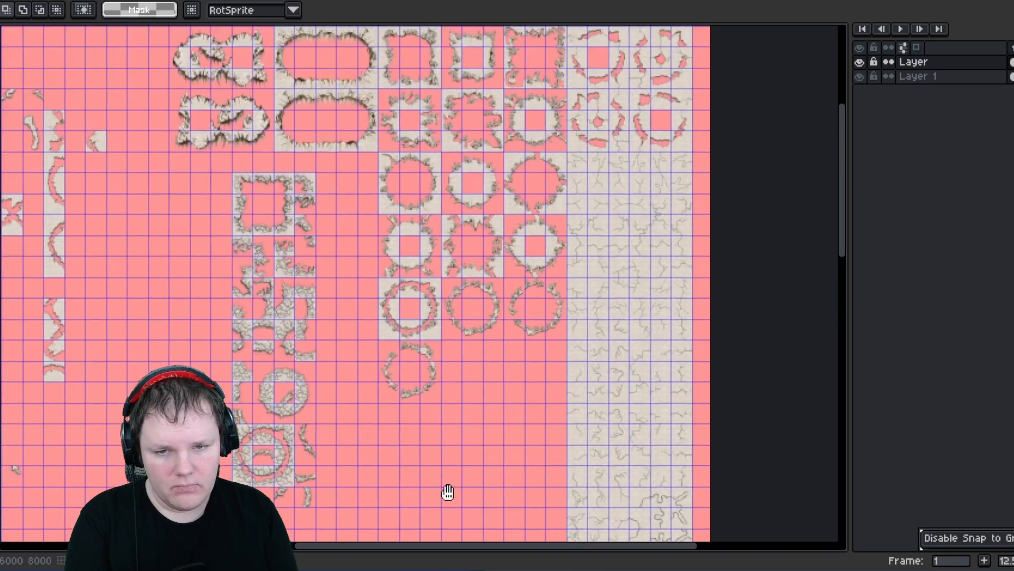
middle_drag(371, 215, 396, 278)
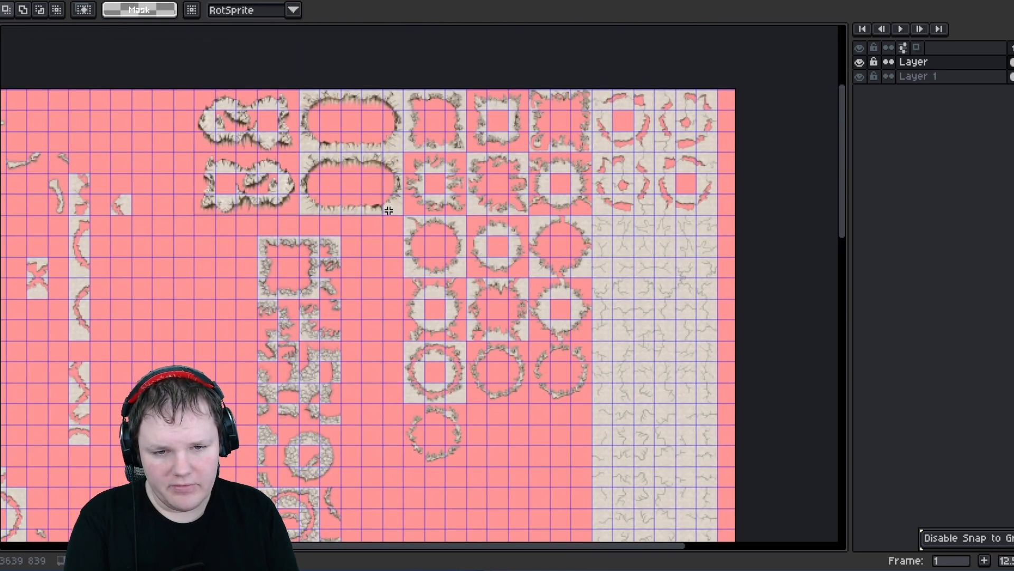
drag(398, 212, 195, 152)
key(Delete)
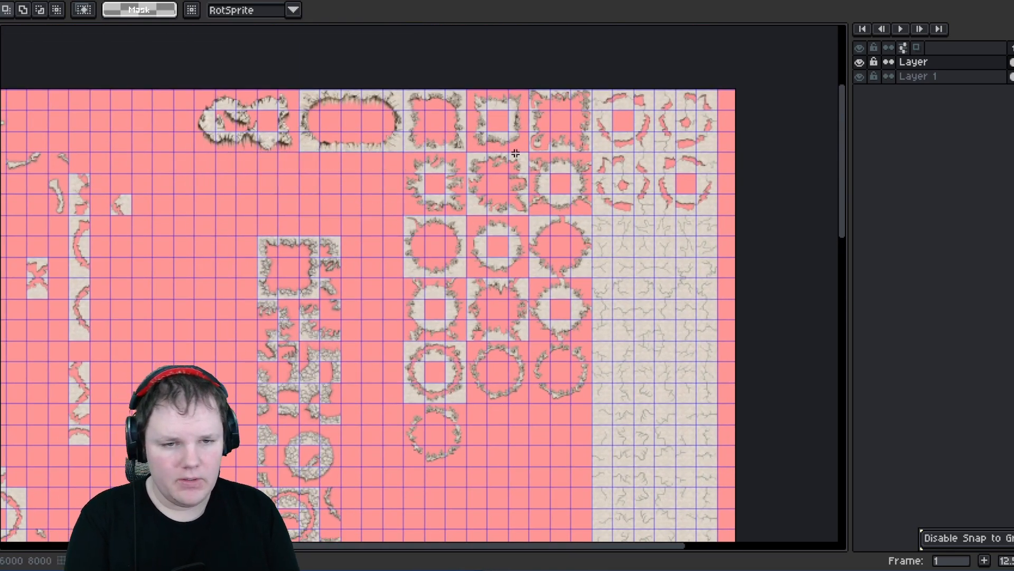
- Select one side tile of the square ring block and move it to position 4480, 140
scroll(566, 102, up, 2)
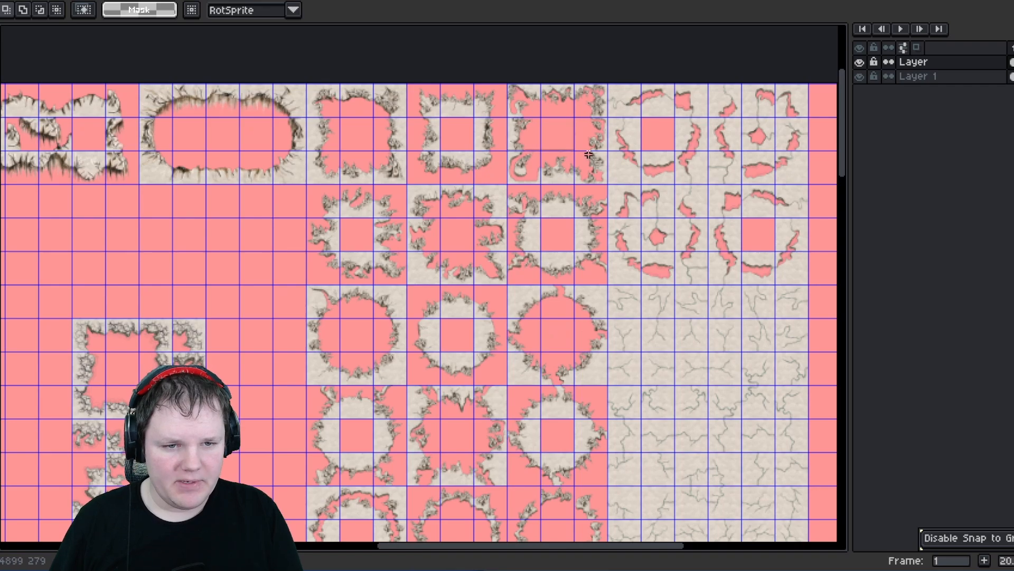
drag(607, 179, 511, 86)
scroll(541, 168, up, 1)
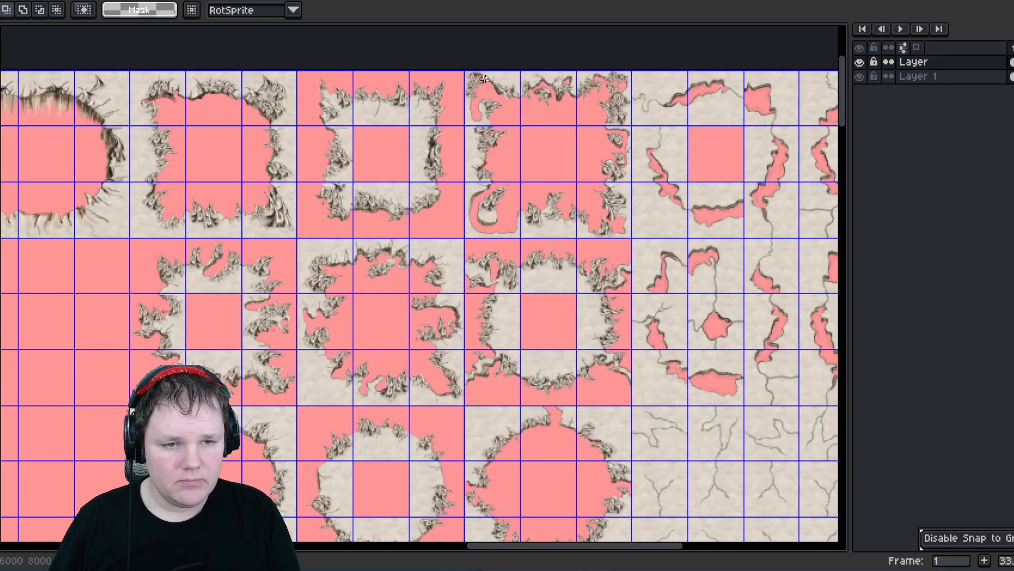
mouse_move(464, 71)
mouse_down()
mouse_move(607, 217)
mouse_move(382, 265)
mouse_move(594, 229)
mouse_move(585, 196)
mouse_up()
scroll(596, 197, down, 1)
click(469, 194)
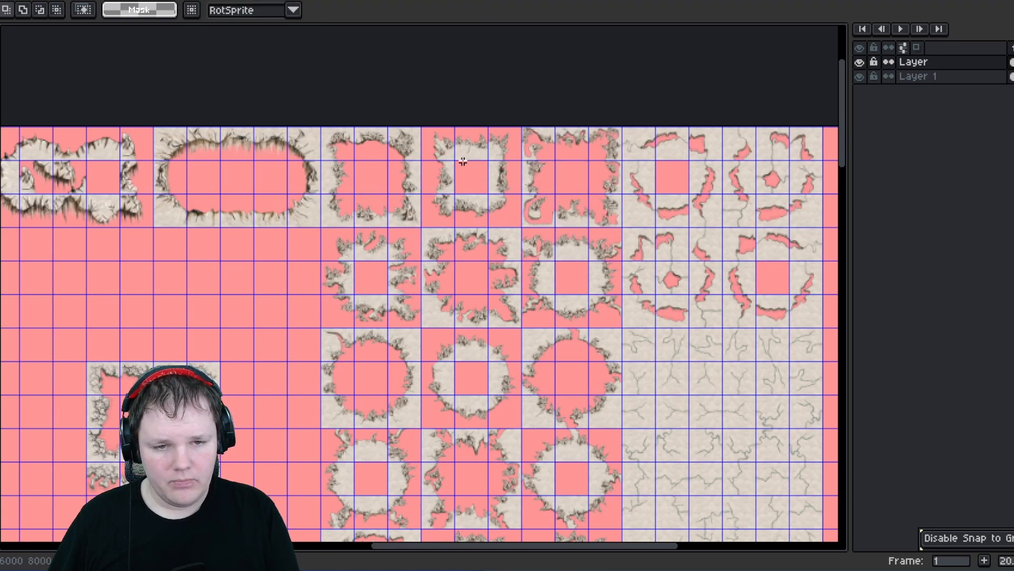
scroll(482, 145, up, 1)
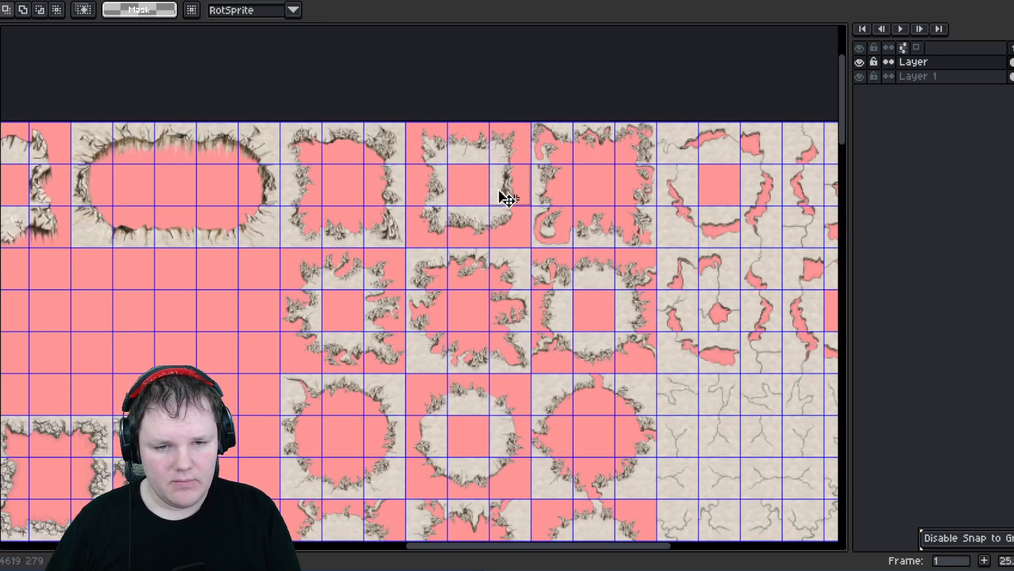
drag(508, 189, 571, 191)
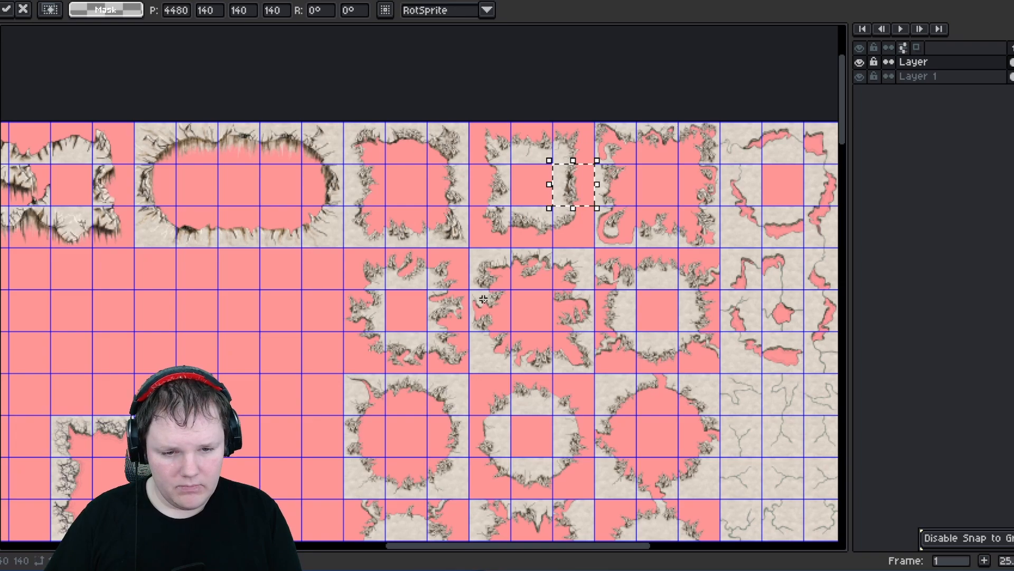
- Select a scattered set of side tiles across the ring blocks and move them together into the empty area below
click(492, 316)
drag(514, 329, 467, 288)
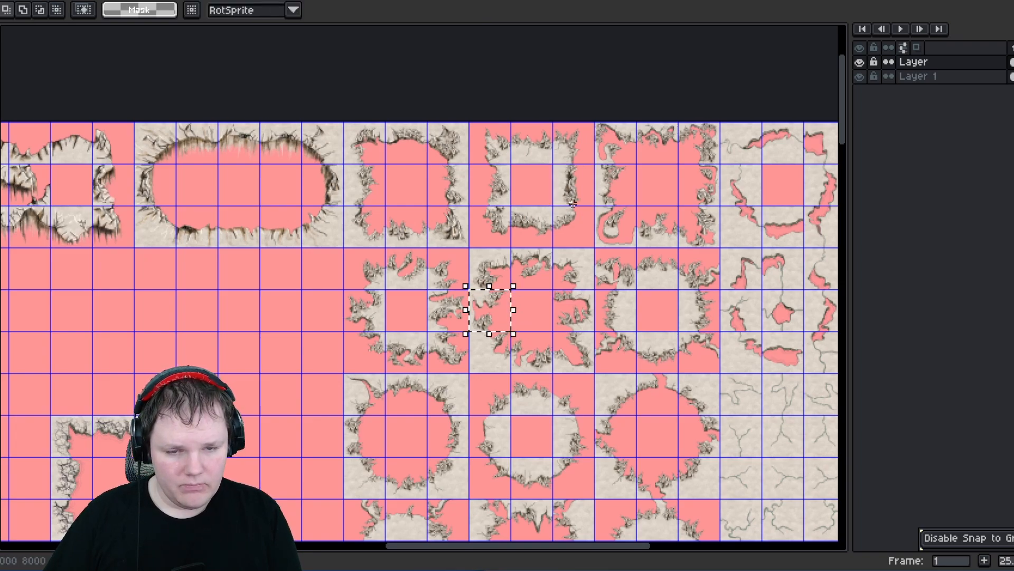
shift+drag(561, 169, 585, 203)
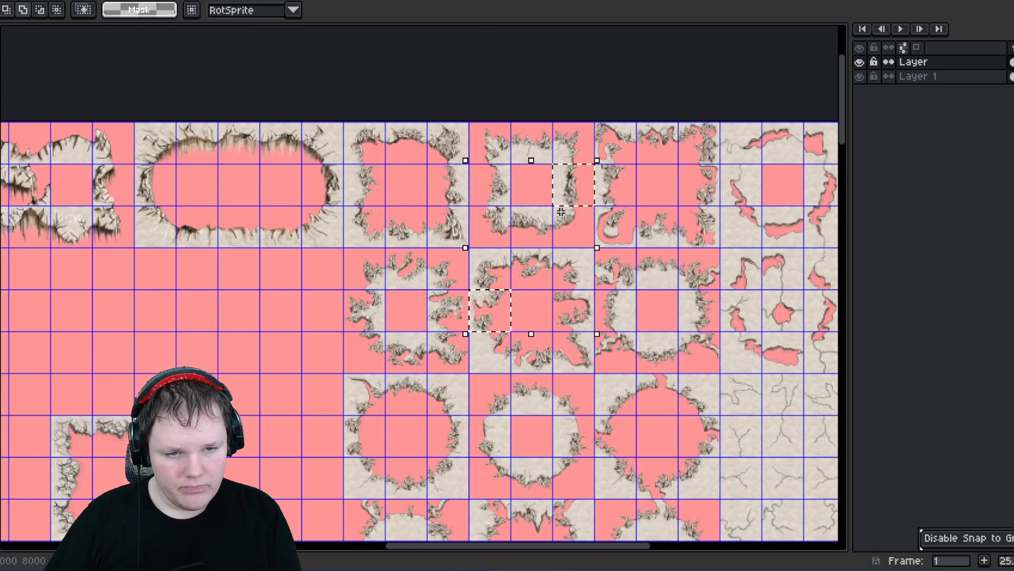
middle_drag(469, 287, 452, 166)
shift+drag(427, 188, 439, 199)
shift+drag(370, 317, 346, 306)
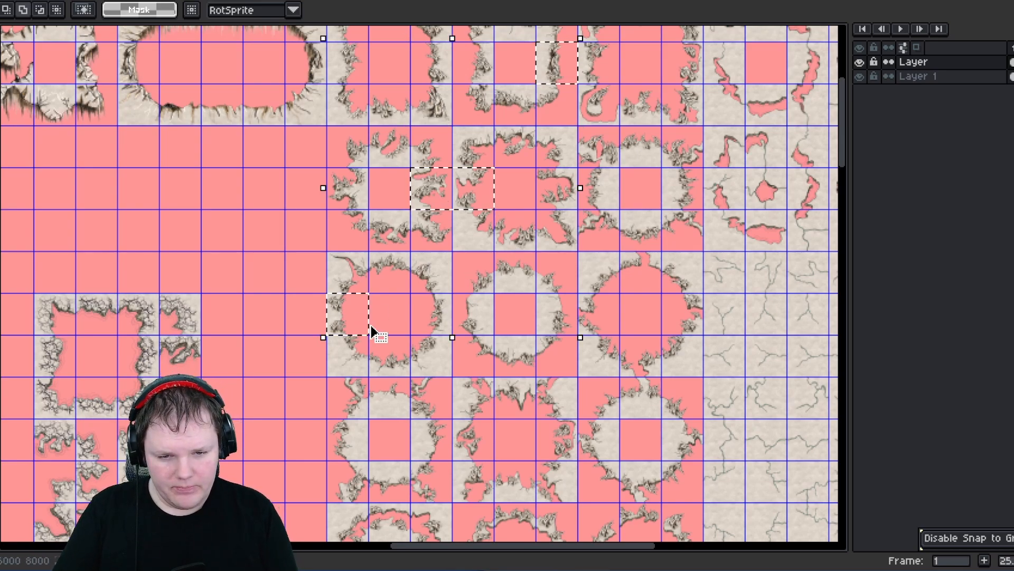
shift+drag(538, 301, 576, 317)
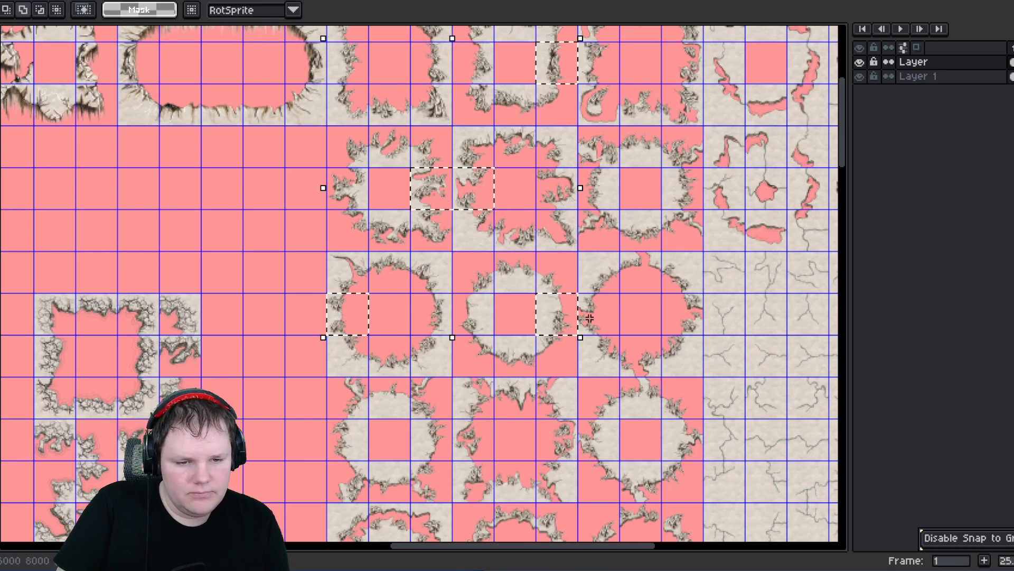
middle_drag(441, 346, 482, 217)
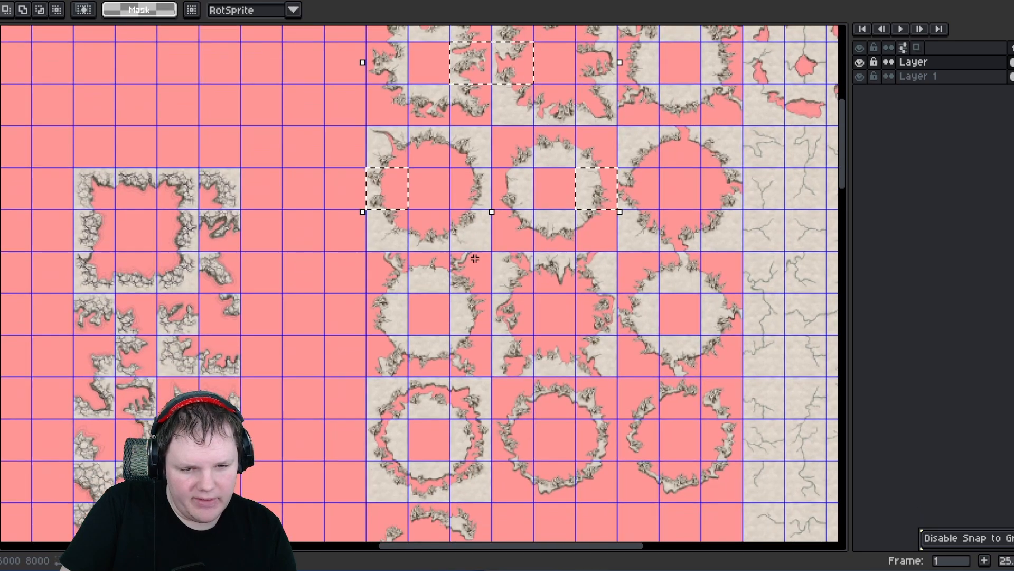
middle_drag(445, 307, 468, 282)
shift+drag(478, 280, 552, 304)
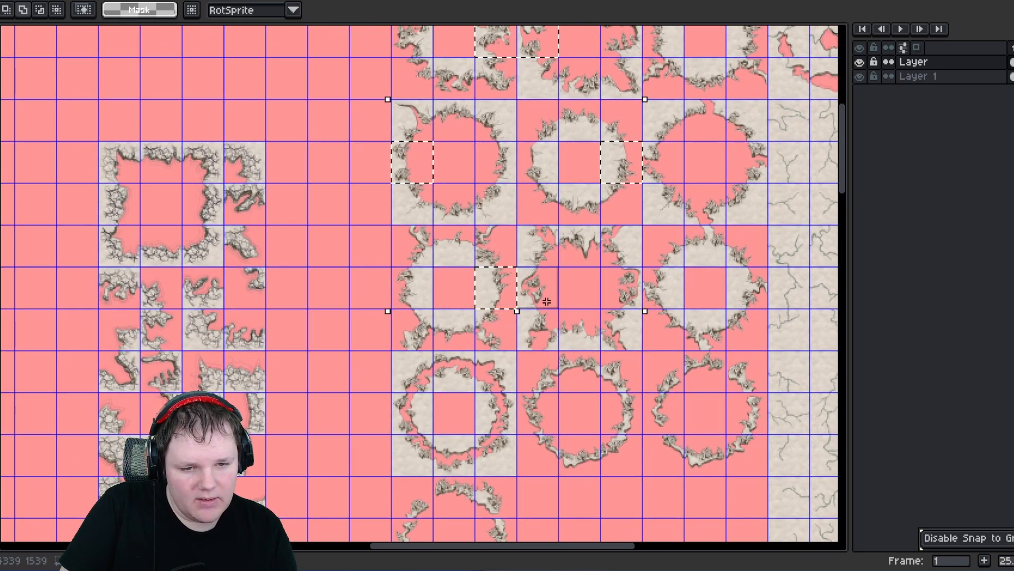
middle_drag(521, 355, 487, 279)
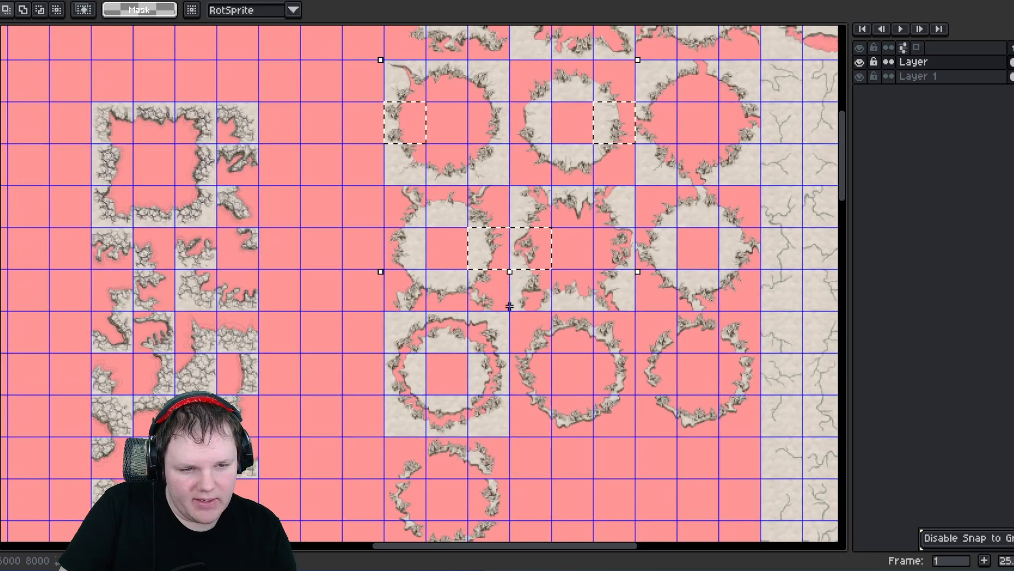
scroll(487, 279, down, 1)
middle_drag(412, 233, 433, 335)
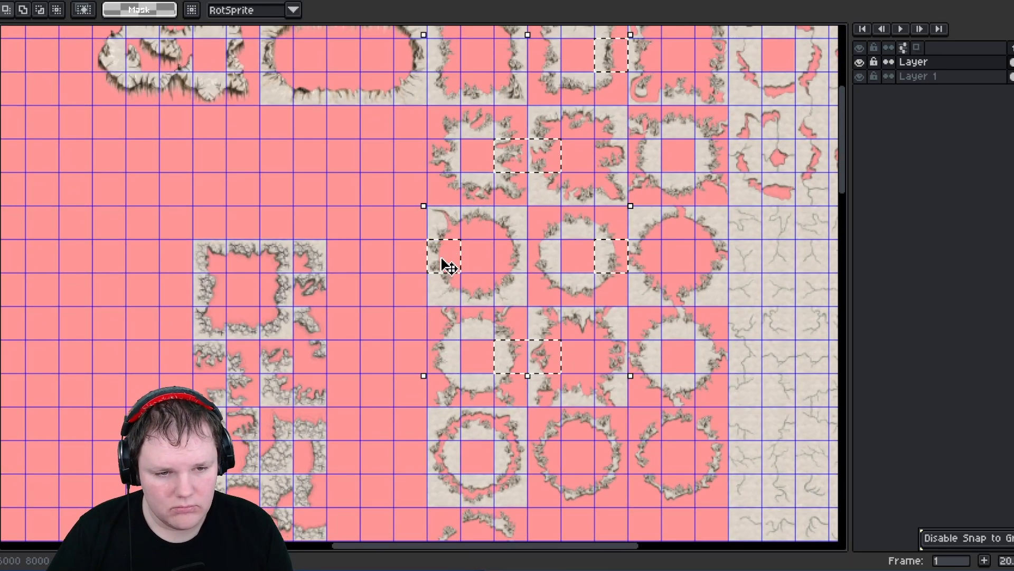
shift+click(718, 158)
middle_drag(612, 195, 569, 263)
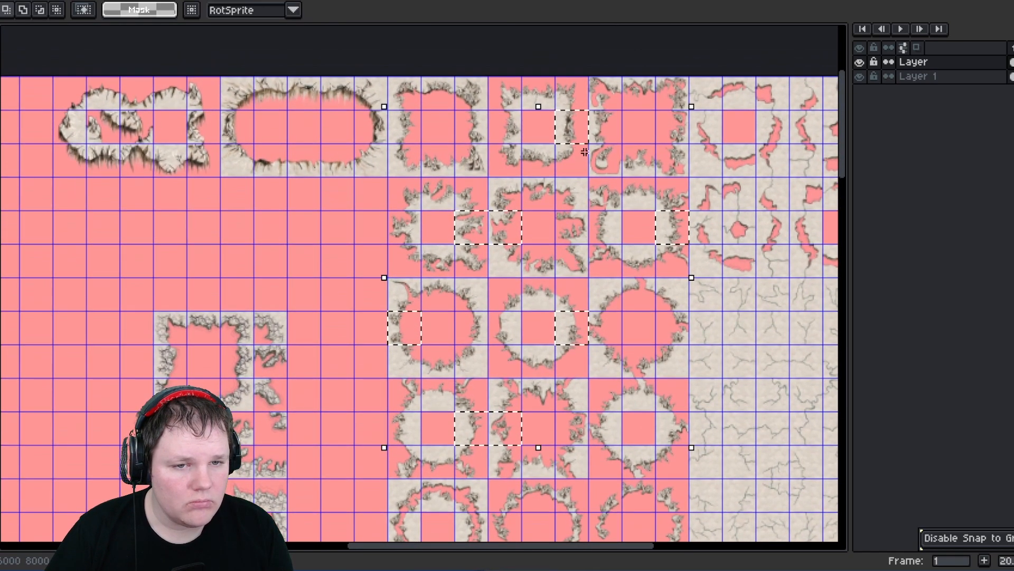
shift+click(609, 128)
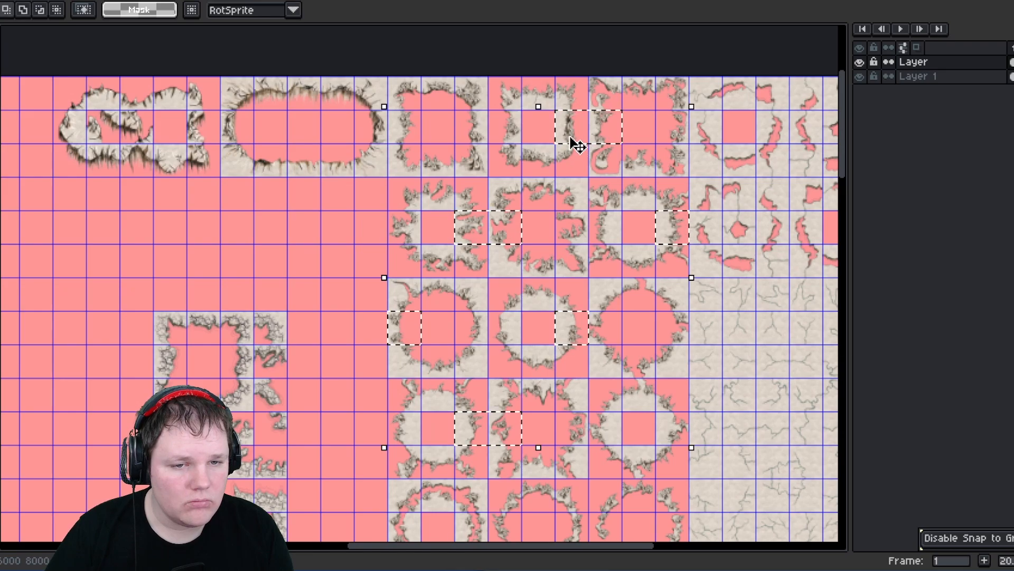
scroll(572, 141, down, 1)
scroll(572, 140, down, 1)
drag(570, 136, 512, 503)
middle_drag(468, 441, 422, 174)
key(Return)
- Stack the loose side fragments one by one into a vertical column at x 4060, from y 2660 to 2940
scroll(465, 227, up, 1)
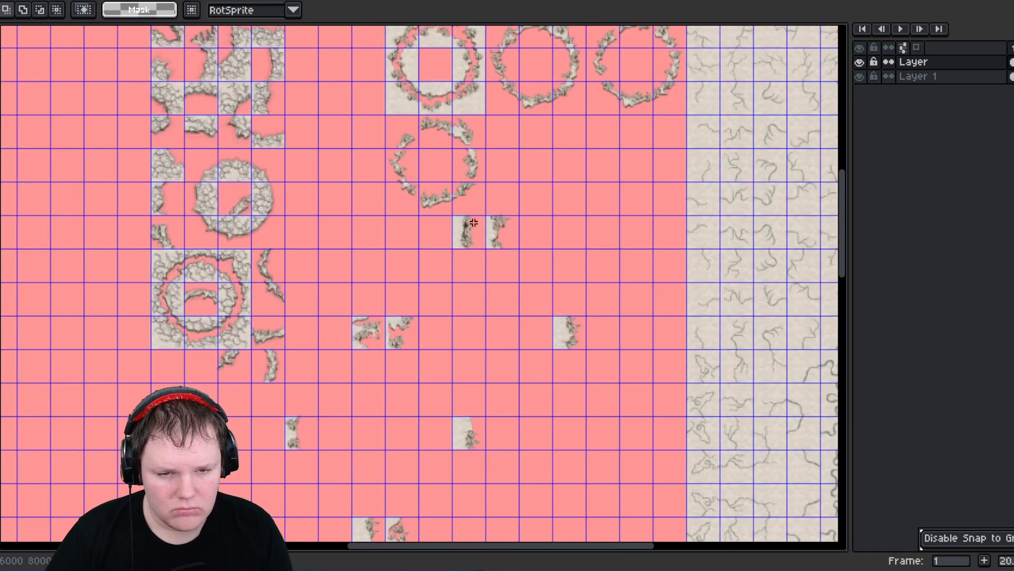
drag(508, 241, 469, 274)
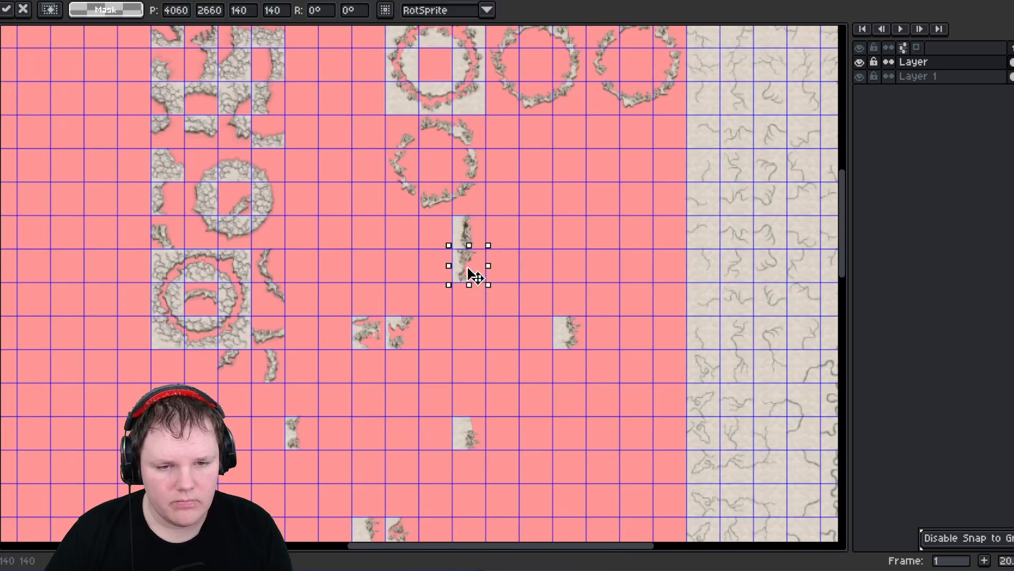
click(488, 325)
middle_drag(488, 325, 479, 284)
scroll(454, 268, up, 1)
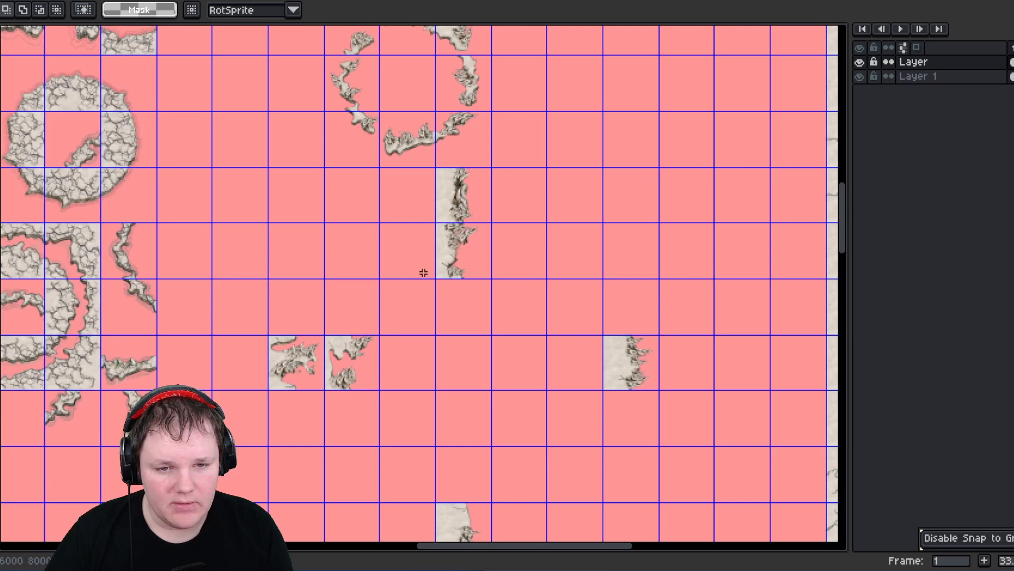
drag(371, 384, 361, 373)
drag(359, 367, 455, 308)
click(611, 342)
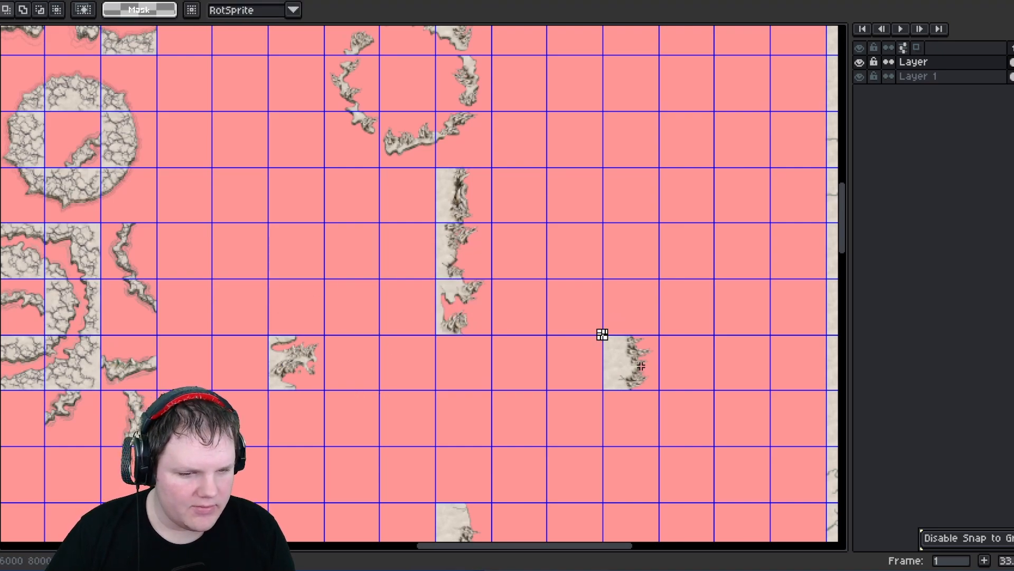
drag(602, 334, 449, 371)
middle_drag(351, 323, 358, 185)
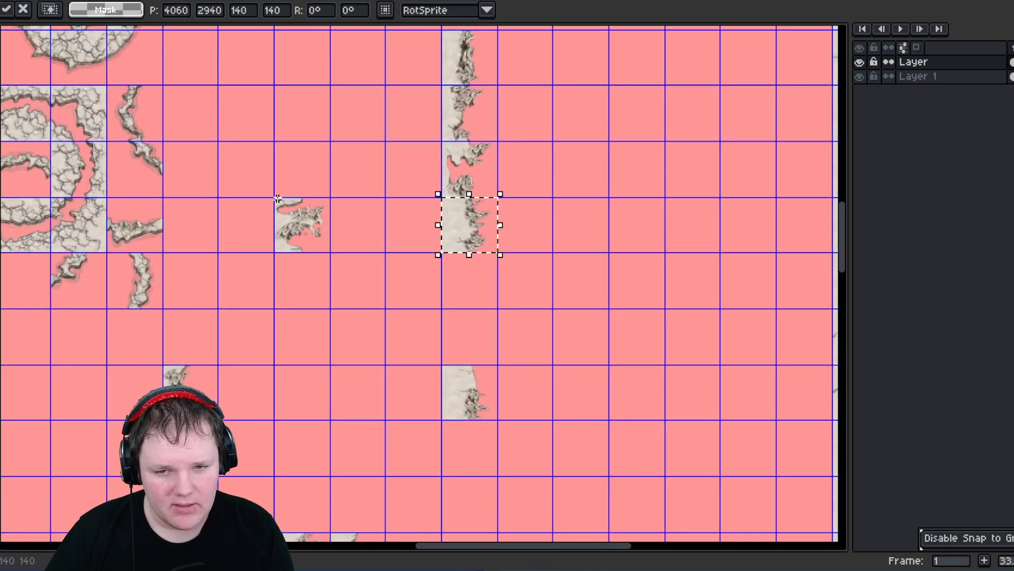
- Add the remaining loose side fragments to the bottom of the same column at x 4060
drag(277, 199, 469, 301)
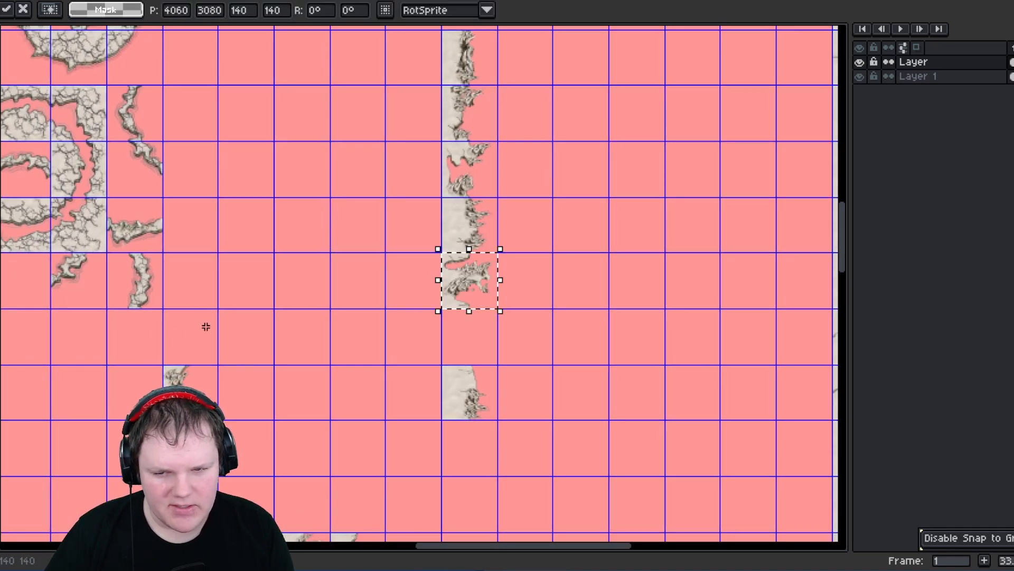
click(167, 383)
drag(183, 395, 466, 346)
scroll(460, 391, down, 3)
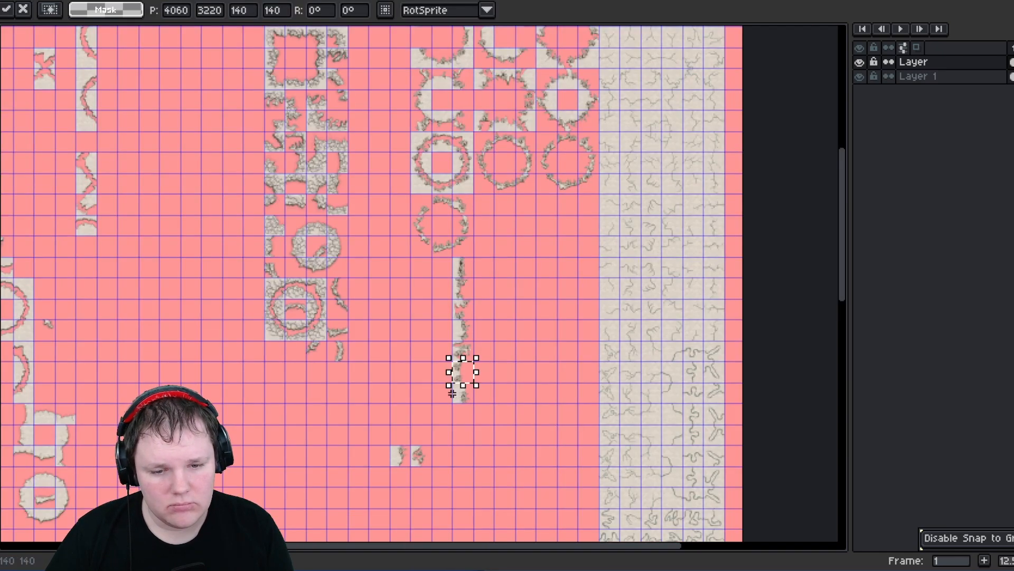
scroll(418, 378, down, 4)
scroll(421, 379, up, 2)
click(421, 379)
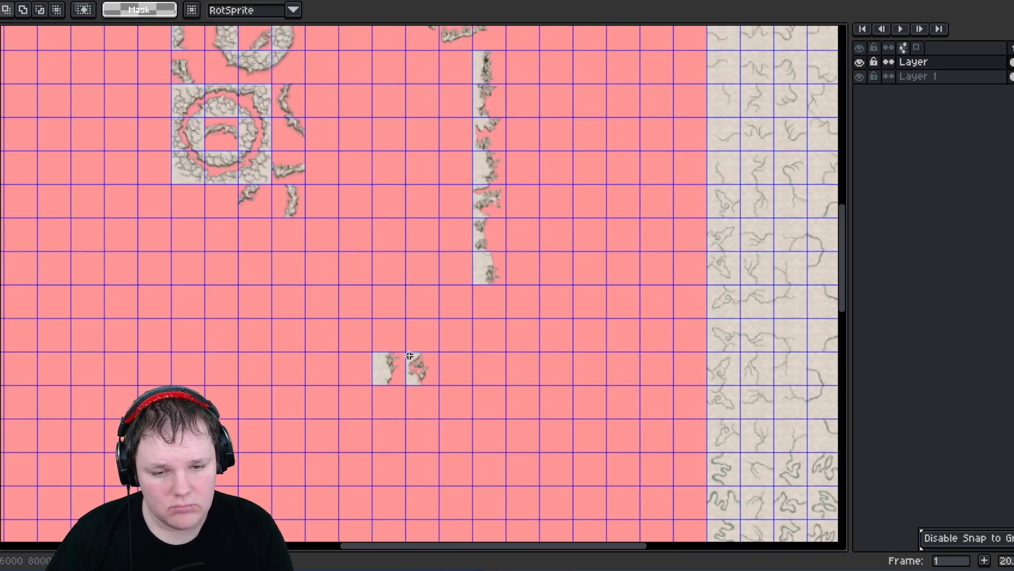
drag(425, 376, 496, 311)
click(499, 376)
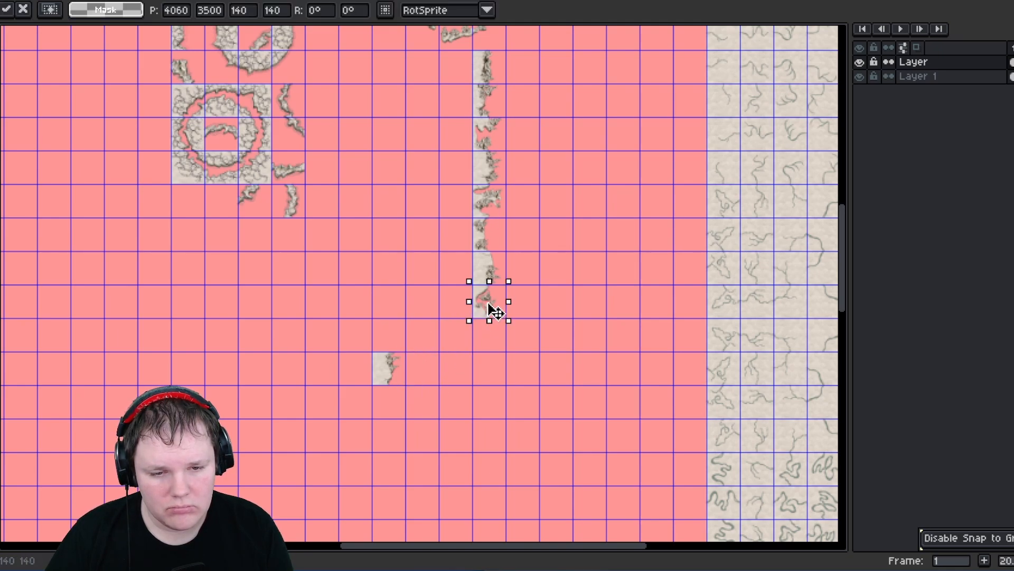
drag(377, 356, 503, 349)
scroll(503, 349, down, 2)
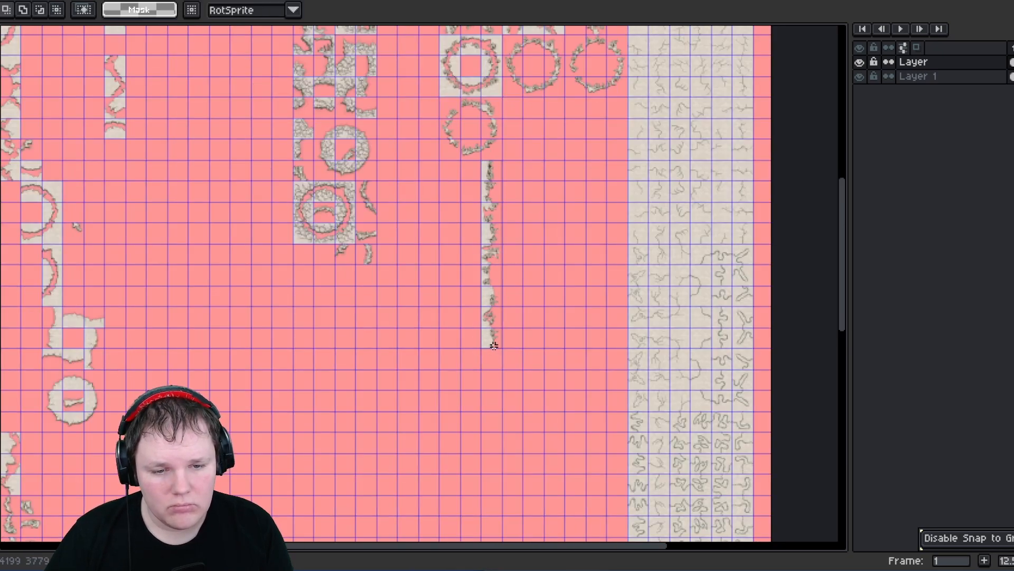
- Select the whole column of side tiles and move it to position 4900, 2100 beside the ground tiles
drag(499, 332, 501, 334)
middle_drag(523, 309, 457, 379)
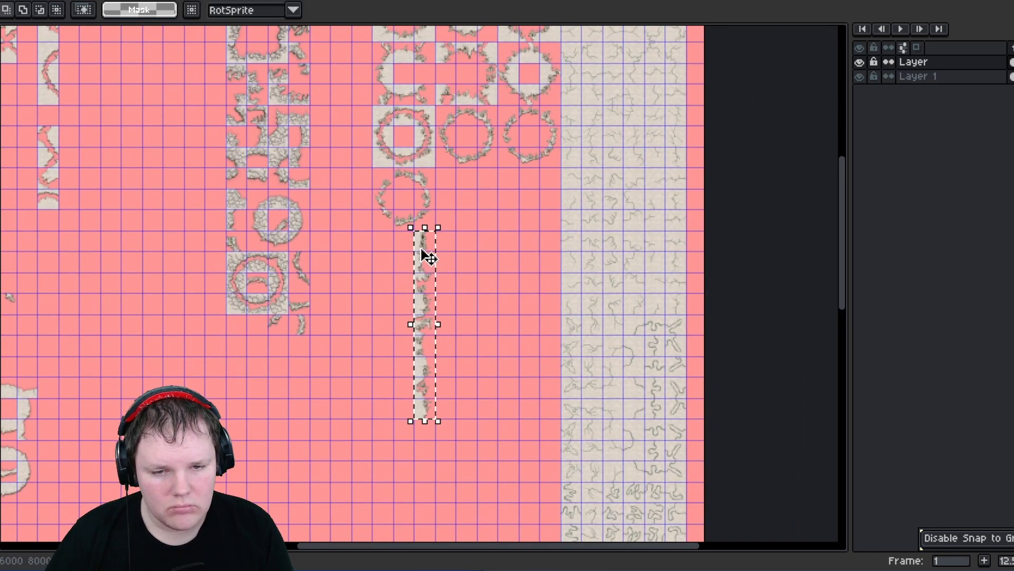
drag(465, 244, 555, 183)
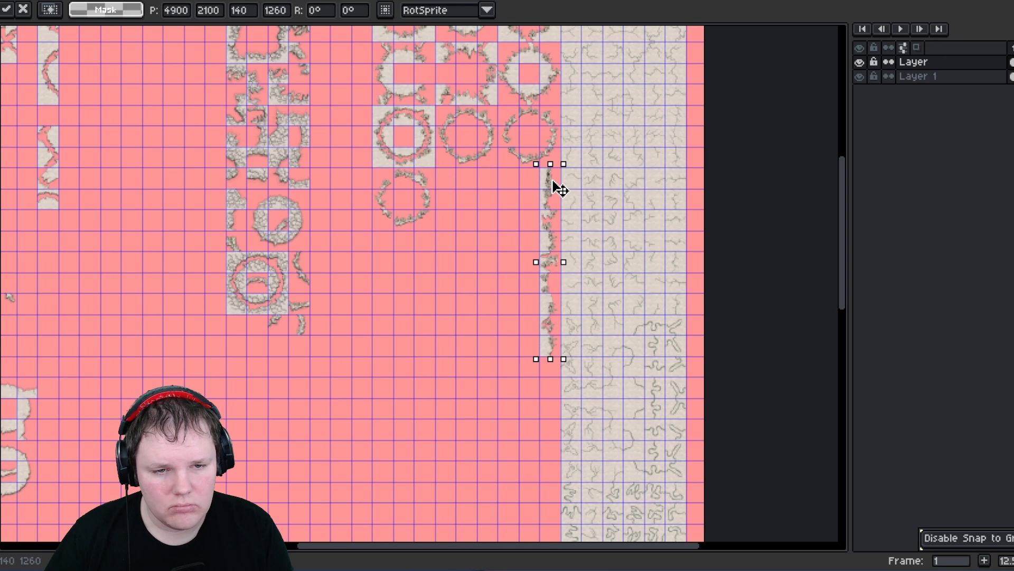
click(513, 201)
- Select another scattered set of side tiles in the ring blocks and move them together to position 3500, 2660
middle_drag(509, 190, 485, 295)
middle_drag(458, 186, 474, 244)
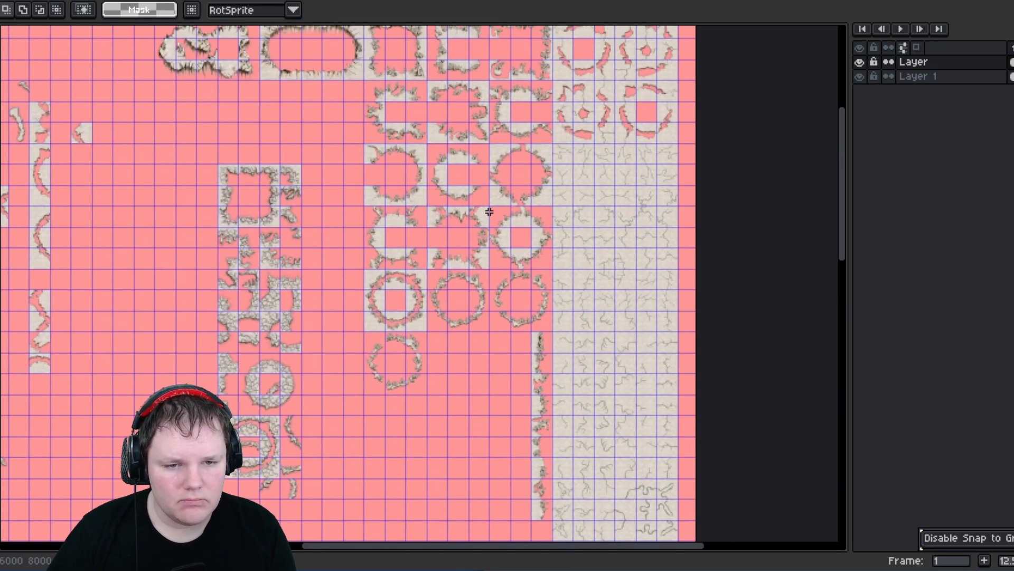
scroll(484, 216, up, 1)
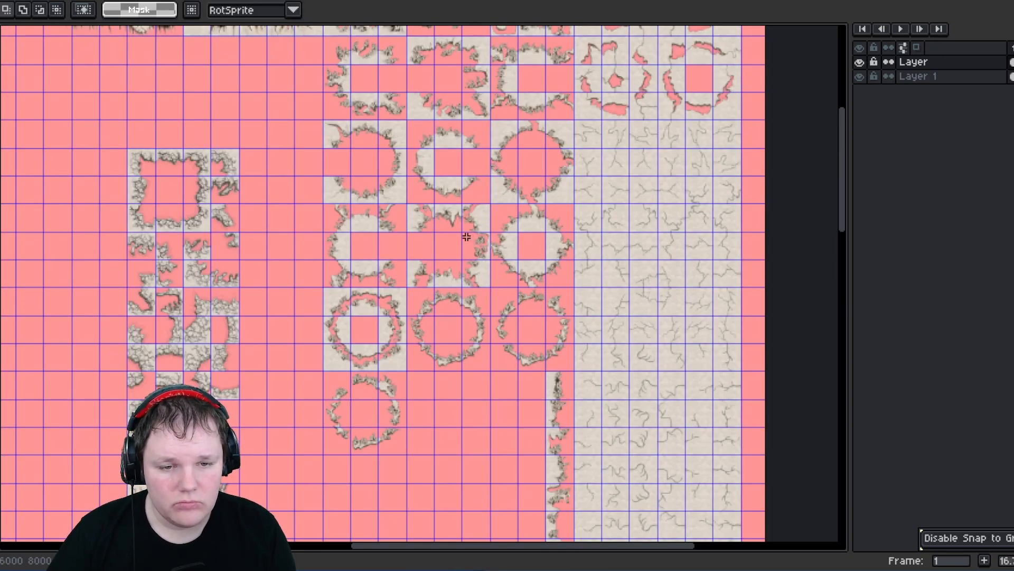
drag(481, 240, 485, 251)
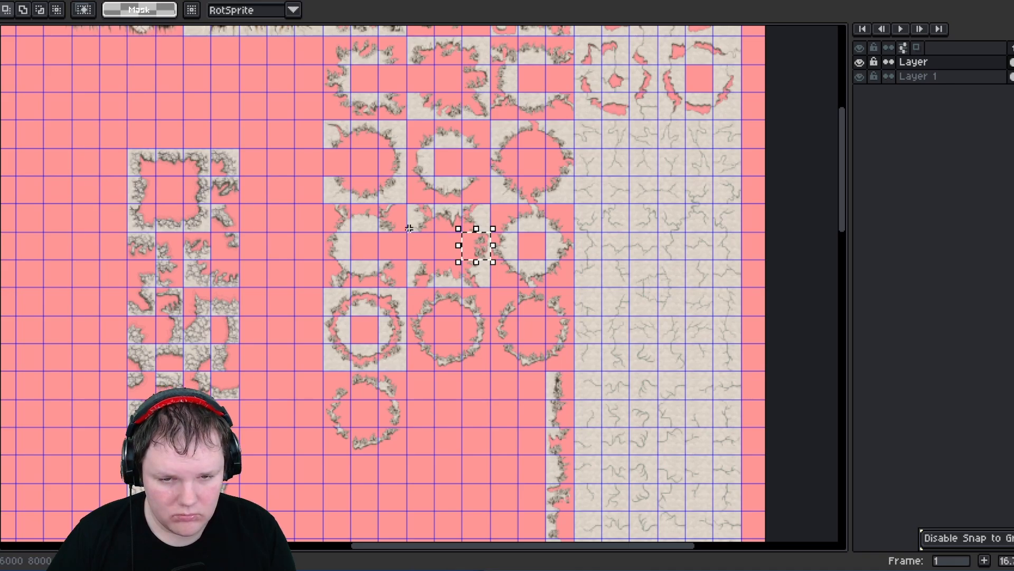
scroll(409, 228, up, 1)
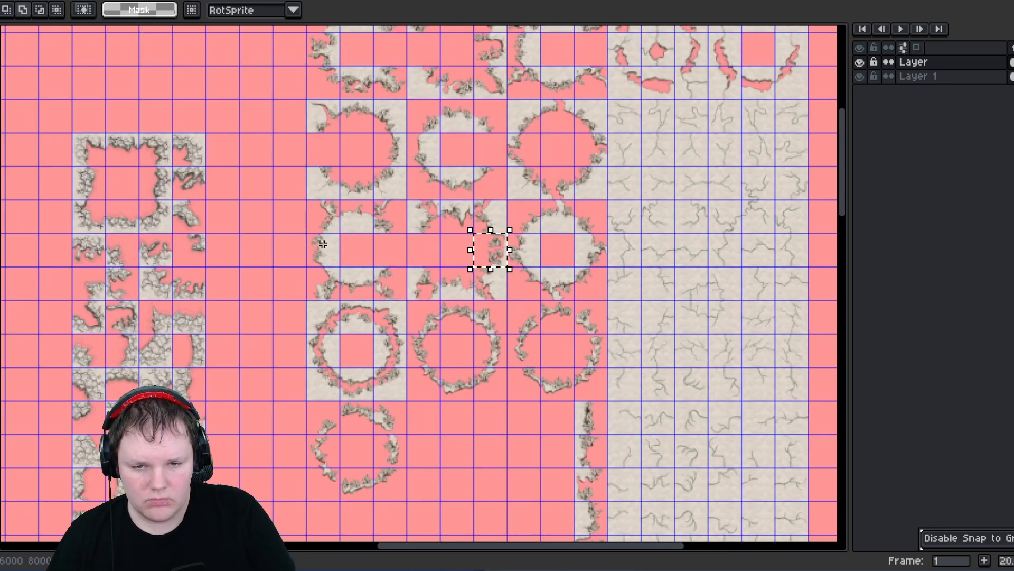
shift+drag(333, 261, 327, 247)
middle_drag(375, 237, 385, 360)
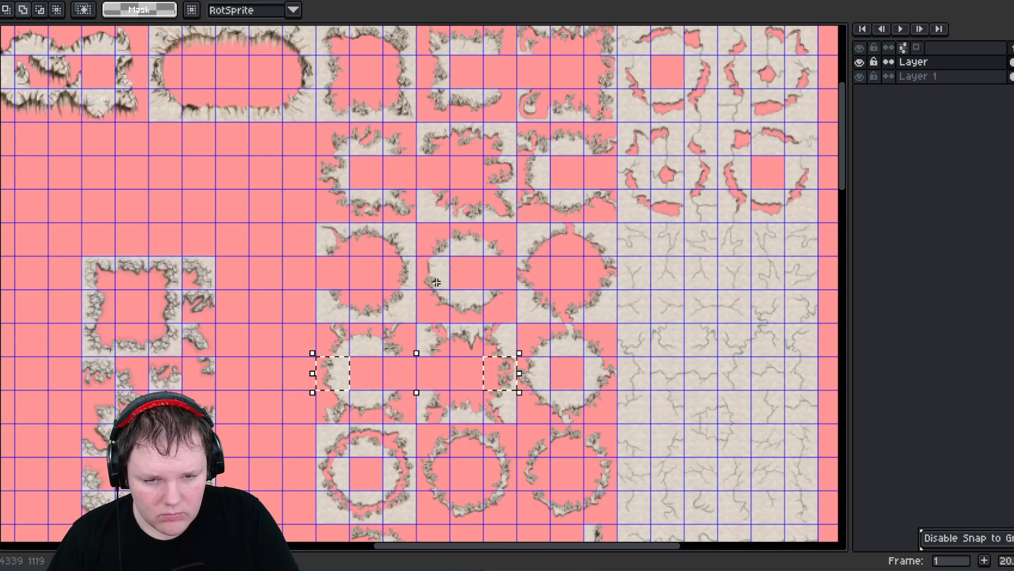
shift+drag(439, 282, 400, 250)
shift+click(334, 174)
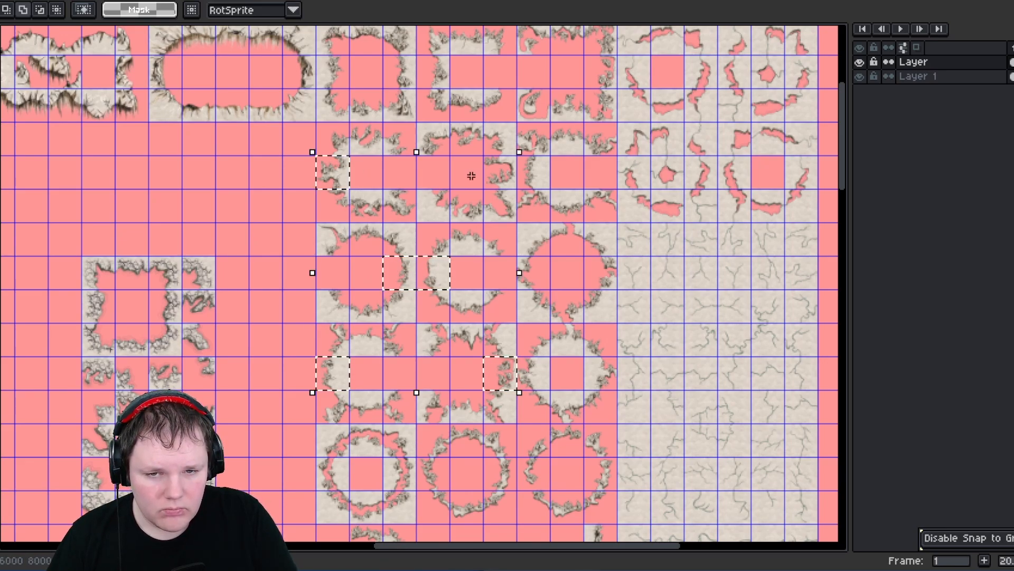
shift+click(489, 158)
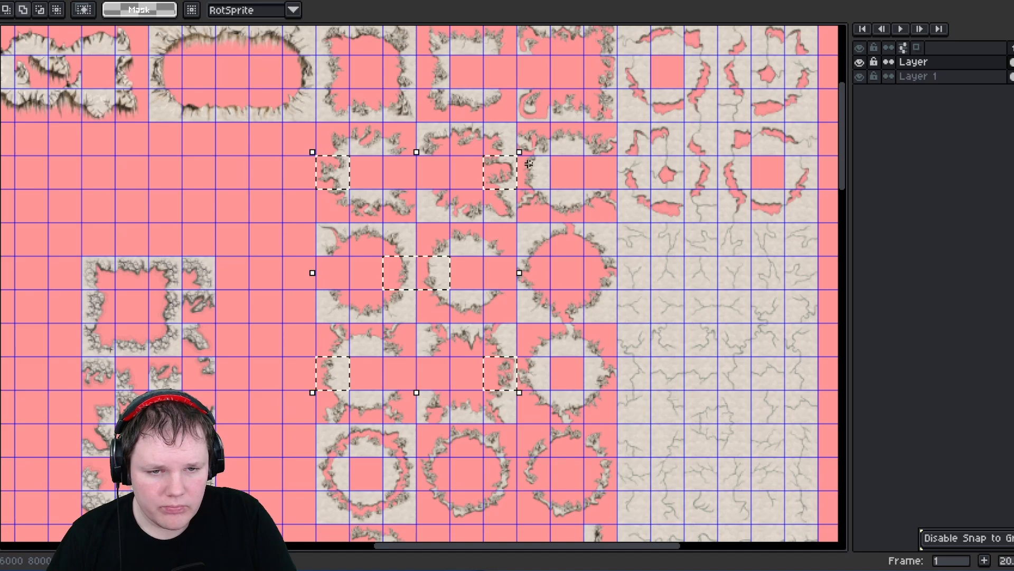
shift+click(528, 168)
middle_drag(366, 127, 346, 237)
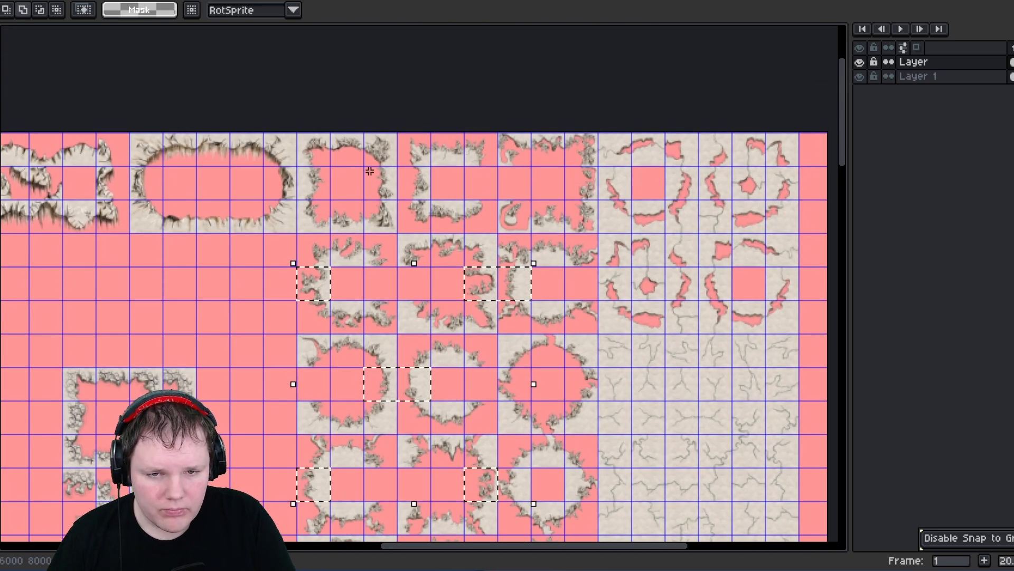
shift+click(392, 193)
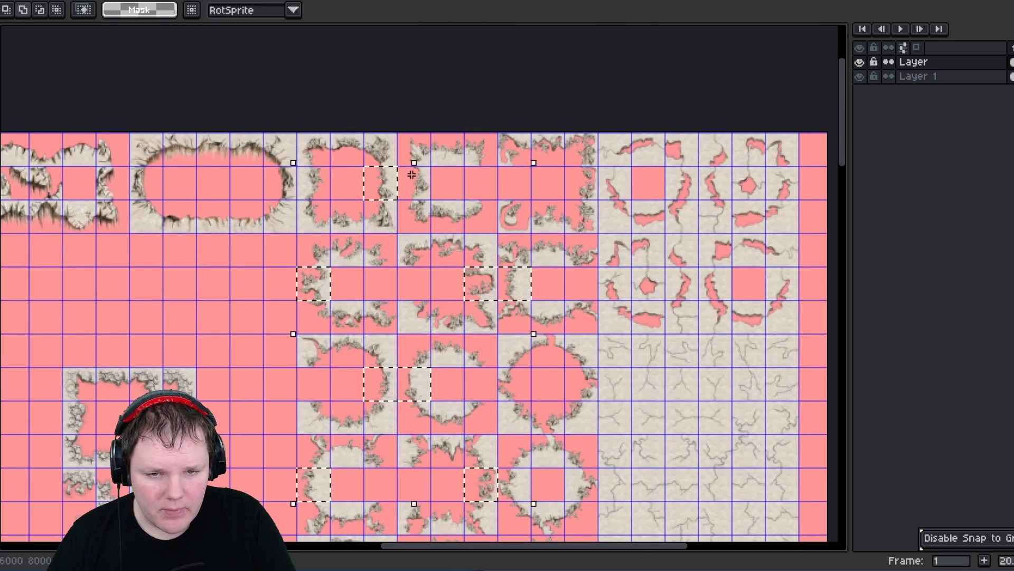
shift+click(427, 194)
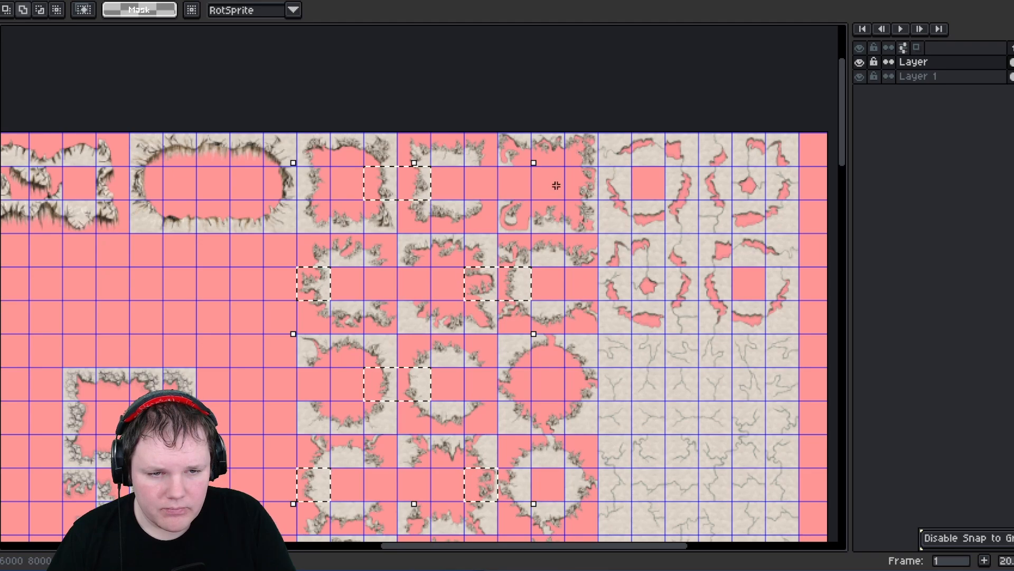
shift+click(587, 196)
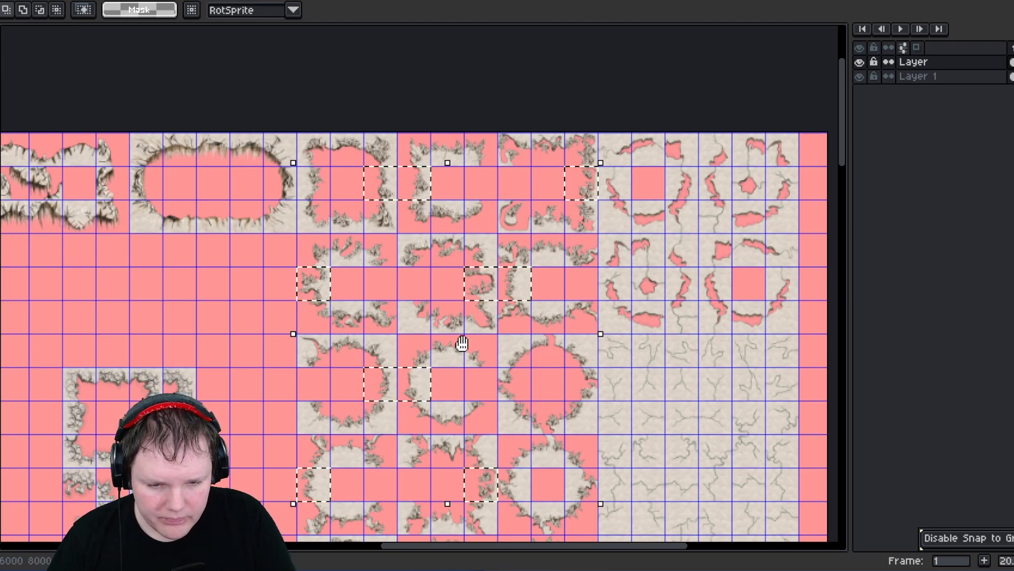
middle_drag(465, 349, 468, 162)
middle_drag(390, 348, 459, 212)
scroll(459, 212, down, 5)
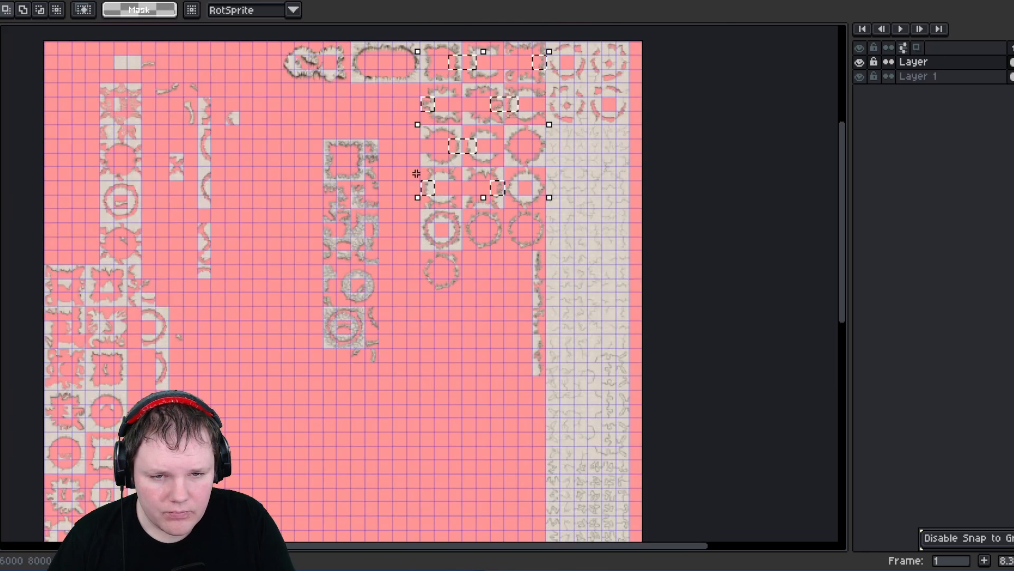
drag(428, 344, 407, 443)
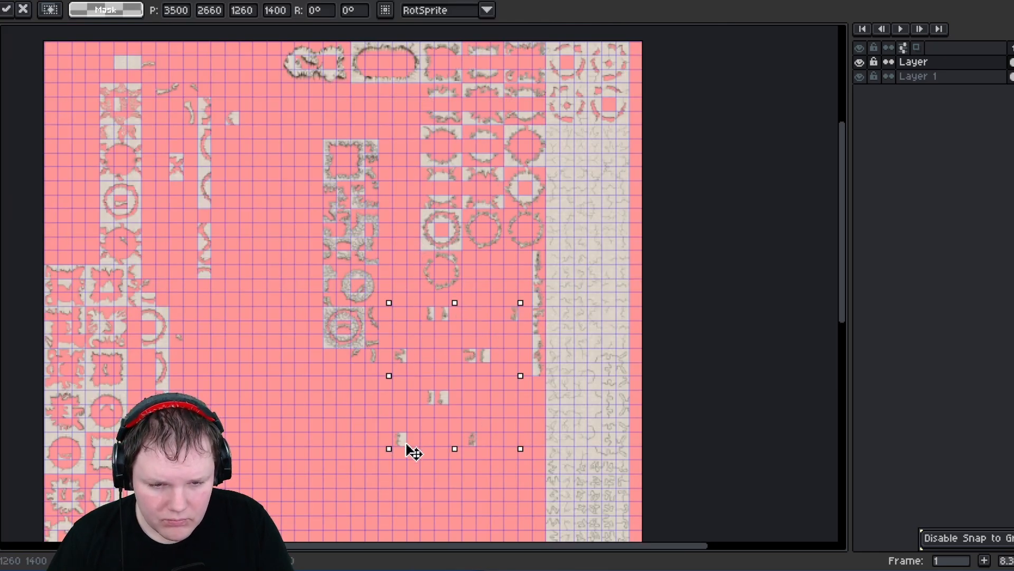
- Move the selected set of side fragments lower within the ring area and deselect it
drag(406, 484, 406, 490)
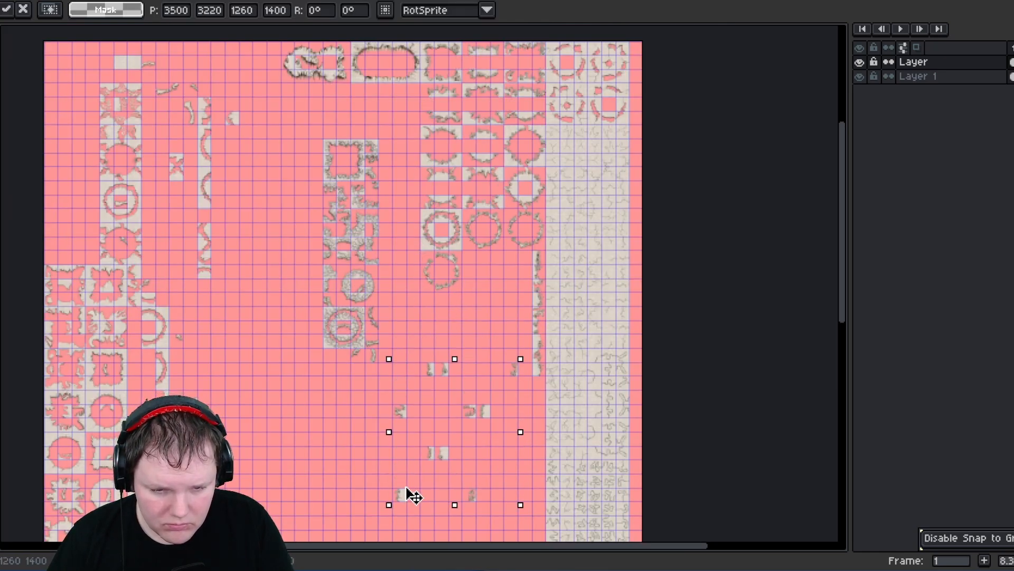
middle_drag(403, 465, 376, 380)
key(ctrl+d)
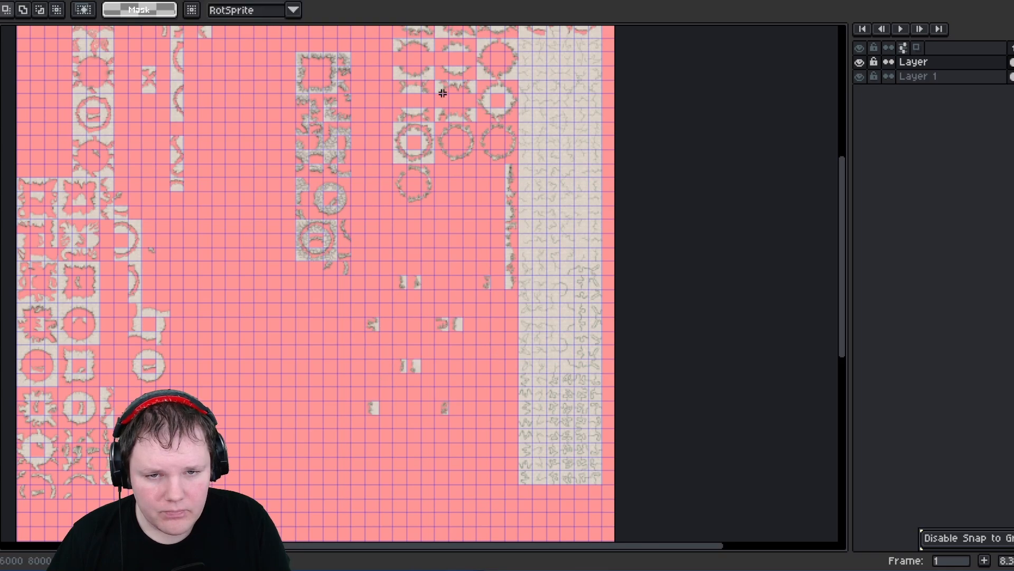
- Select a left-edge tile from the ring blocks and paste a copy of it near the side column
middle_drag(443, 94, 434, 252)
scroll(401, 116, up, 4)
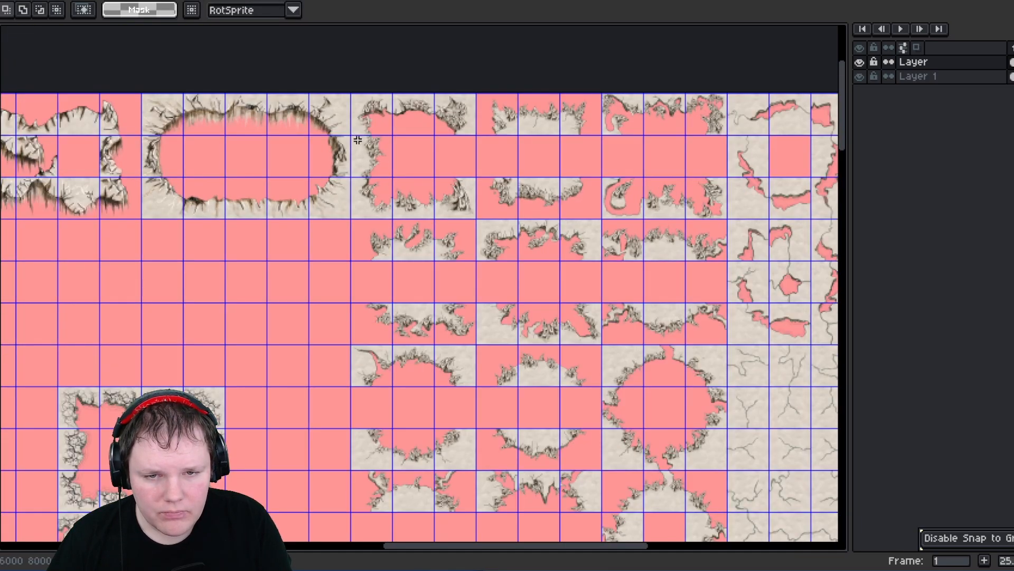
drag(378, 168, 379, 169)
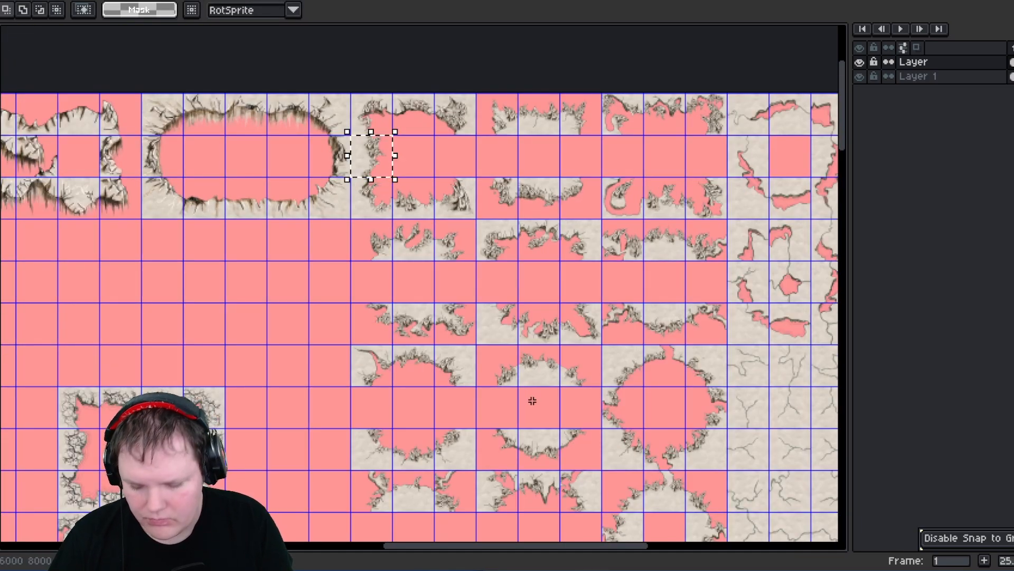
key(ctrl+d)
middle_drag(482, 307, 378, 25)
middle_drag(566, 502, 472, 26)
scroll(548, 302, up, 2)
middle_drag(505, 529, 518, 171)
key(ctrl+v)
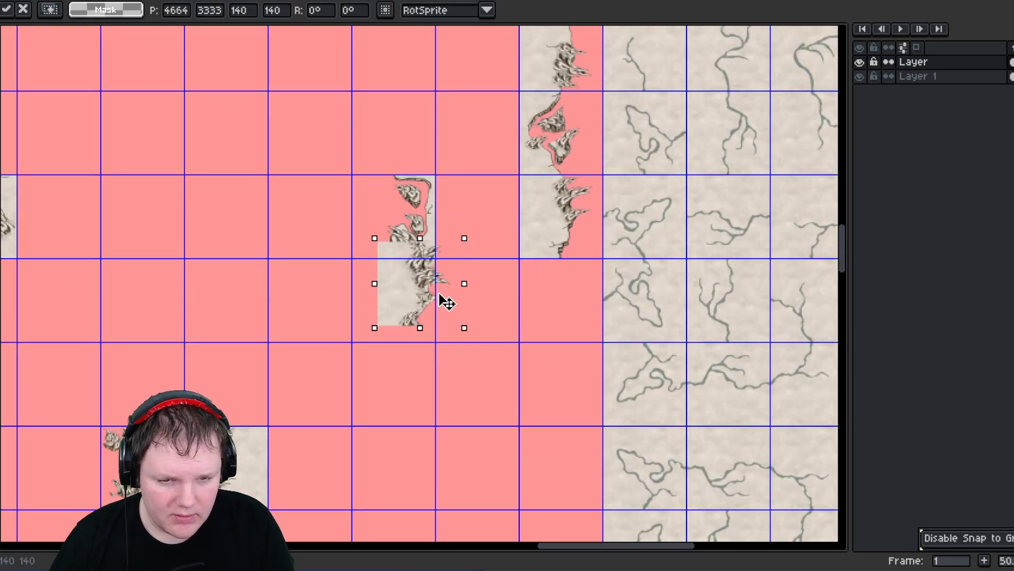
- Place the pasted tile and another fragment into the side-tile column beside the ground tiles, then deselect
drag(446, 302, 554, 317)
drag(378, 186, 411, 237)
drag(404, 214, 470, 138)
key(ctrl+d)
scroll(424, 234, down, 2)
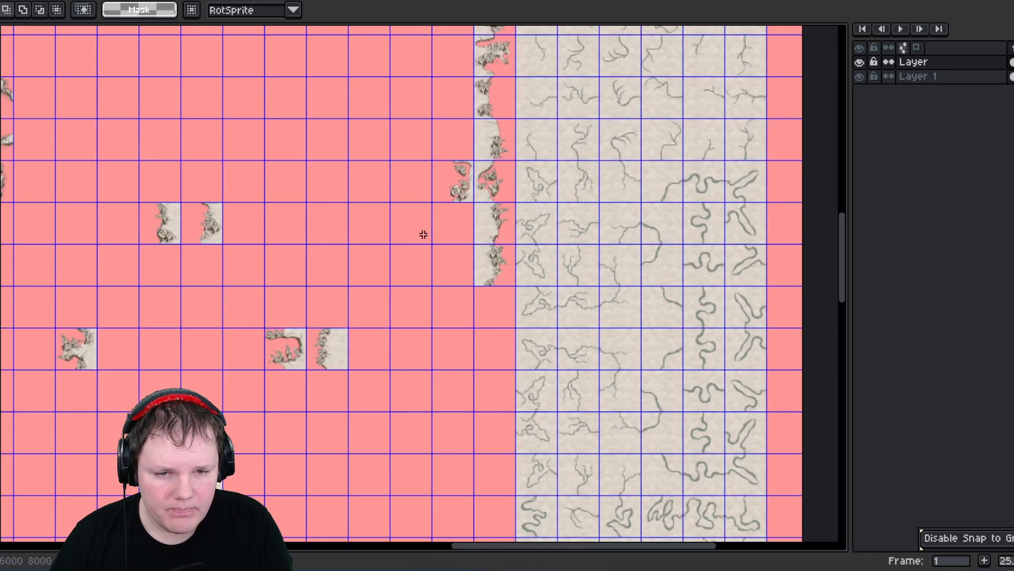
- Stack the loose side fragments one by one into a new column at x 4760, from about y 2660 to 3360
drag(328, 335, 464, 227)
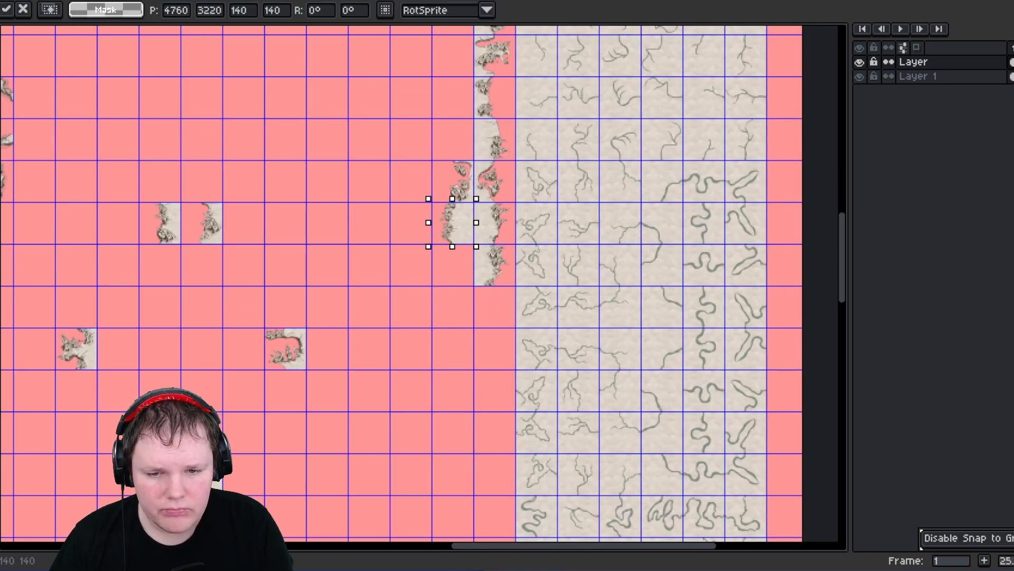
mouse_move(268, 333)
mouse_down()
mouse_move(299, 366)
mouse_move(461, 163)
mouse_move(462, 133)
mouse_up()
drag(195, 212, 456, 92)
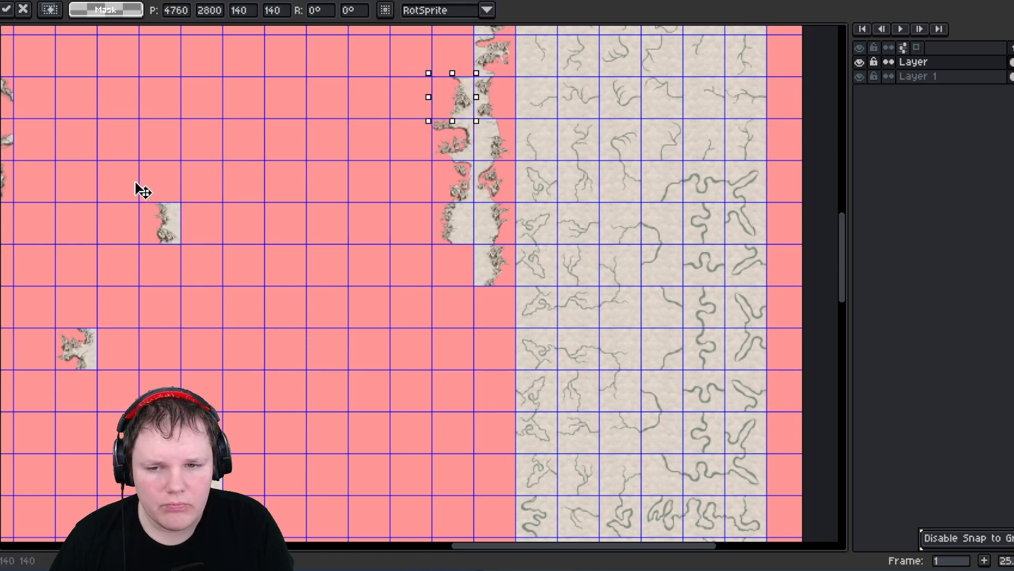
drag(152, 208, 455, 50)
click(219, 485)
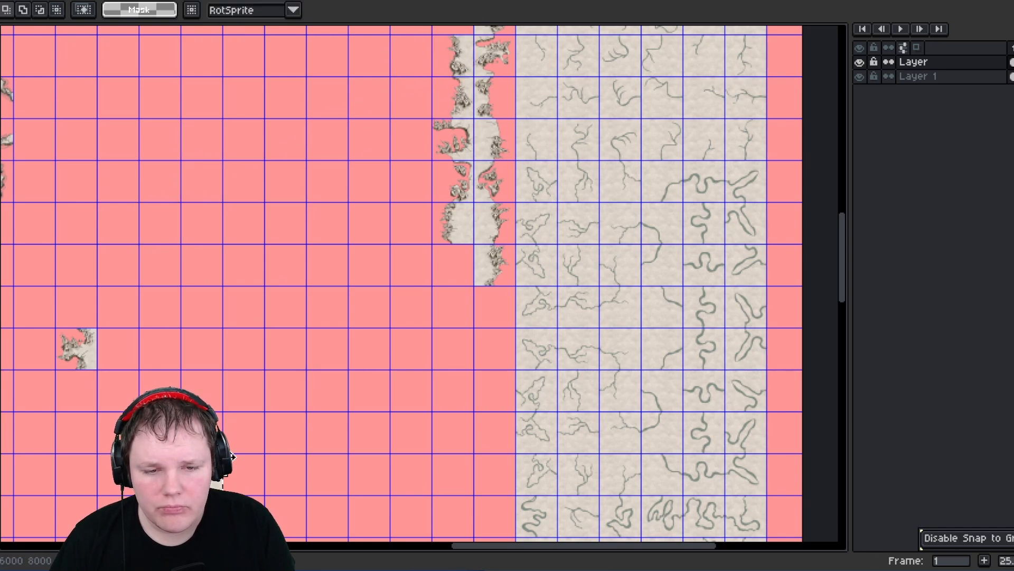
drag(232, 457, 249, 438)
drag(243, 434, 444, 267)
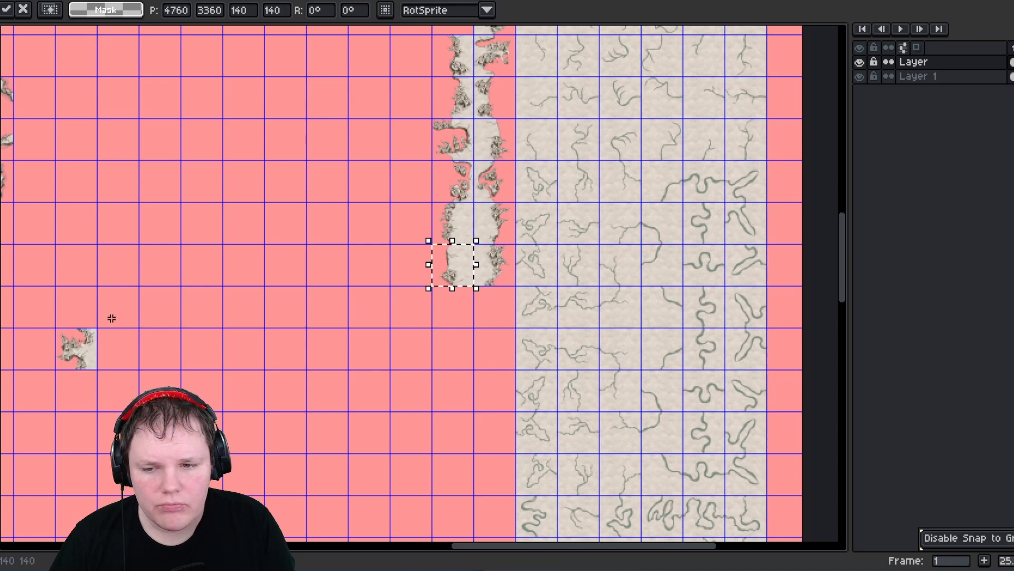
click(94, 362)
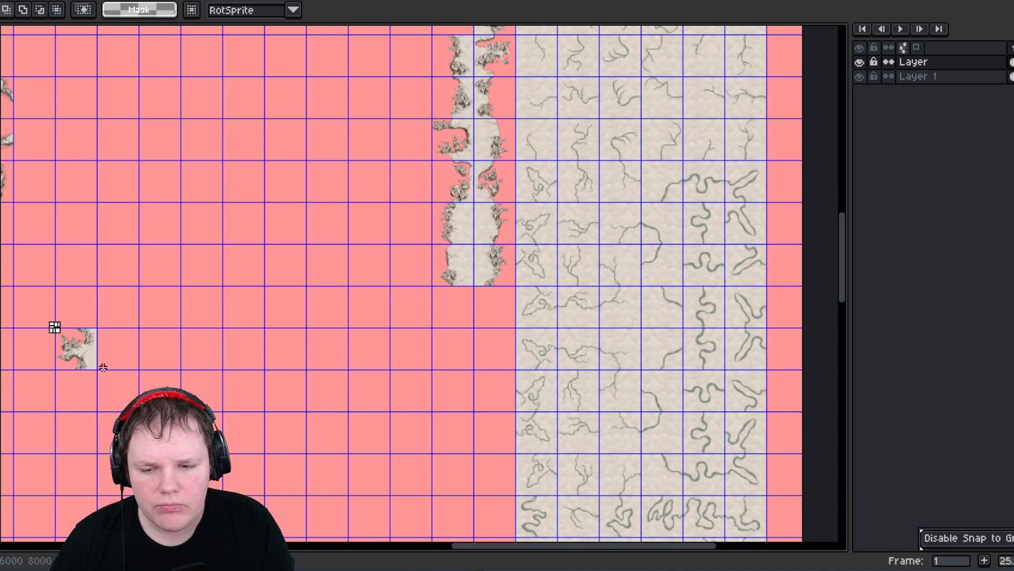
- Move the last loose fragment from the lower left toward the side columns, placing it at 4480, 2800
click(75, 337)
drag(79, 347, 384, 103)
click(231, 343)
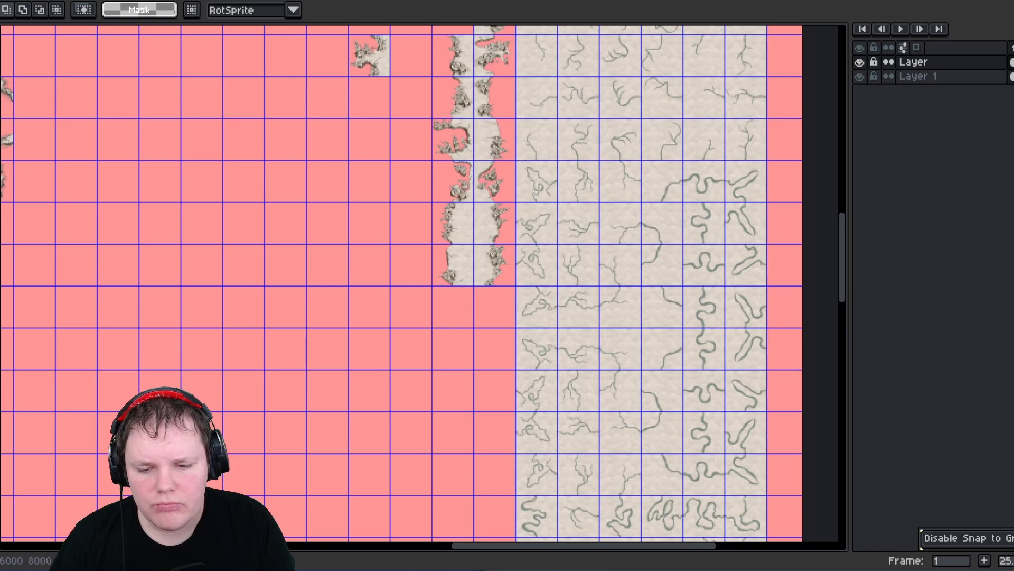
drag(156, 433, 376, 123)
middle_drag(328, 266, 545, 358)
scroll(354, 323, down, 2)
middle_drag(407, 259, 343, 326)
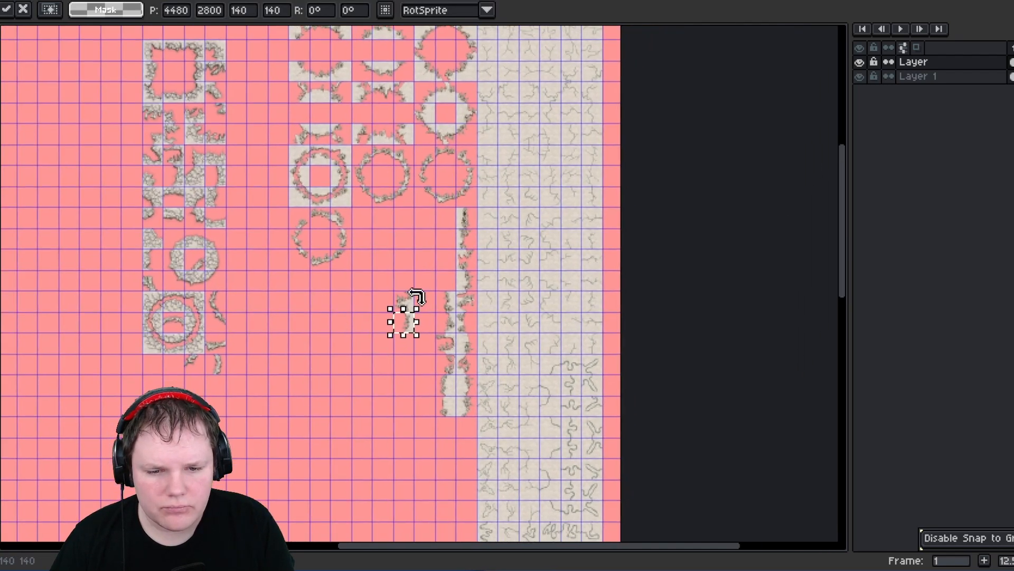
scroll(416, 296, up, 2)
click(358, 277)
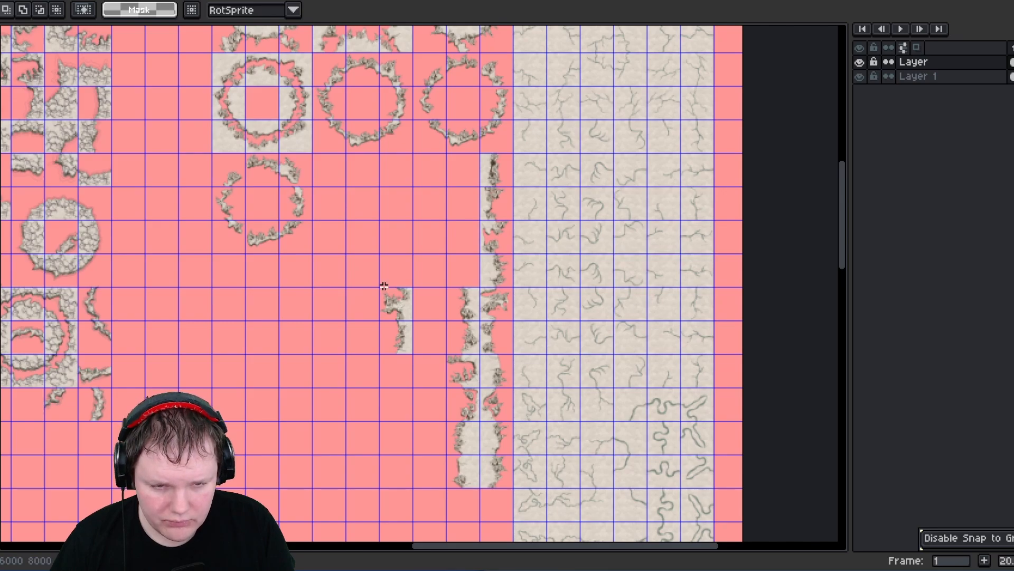
- Move that fragment into the side column and confirm its placement
drag(409, 355, 380, 289)
drag(406, 334, 472, 266)
key(Return)
scroll(325, 306, up, 10)
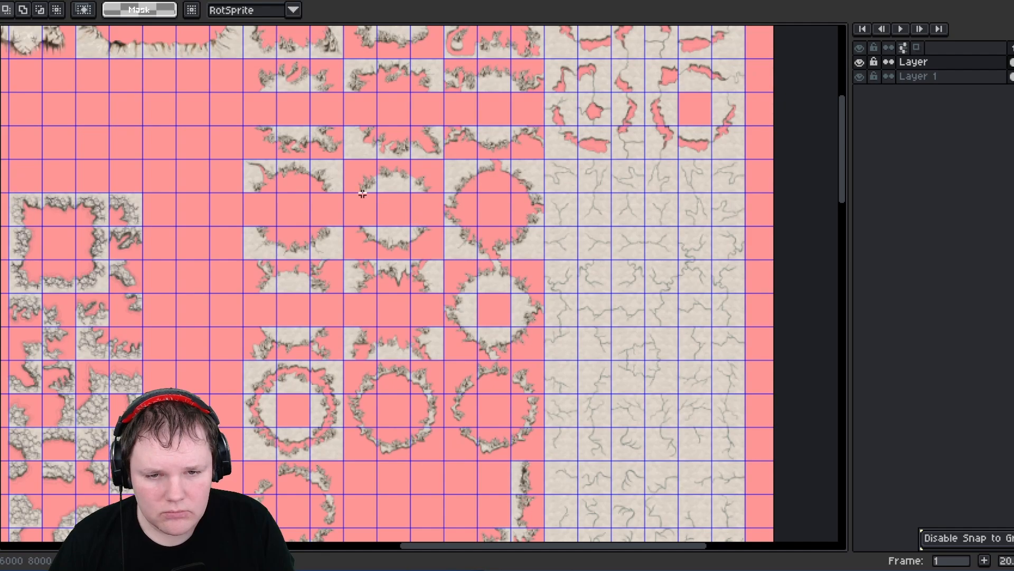
- Select the two remaining loose fragments together and move them to 4760, 2100 at the top of the new column
middle_drag(362, 194, 355, 301)
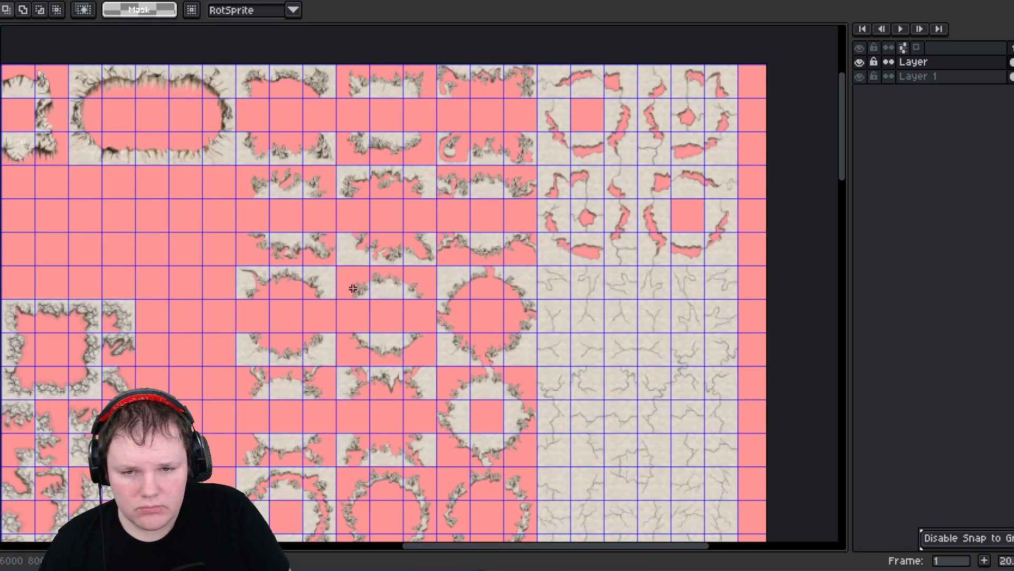
ctrl+scroll(325, 305, down, 2)
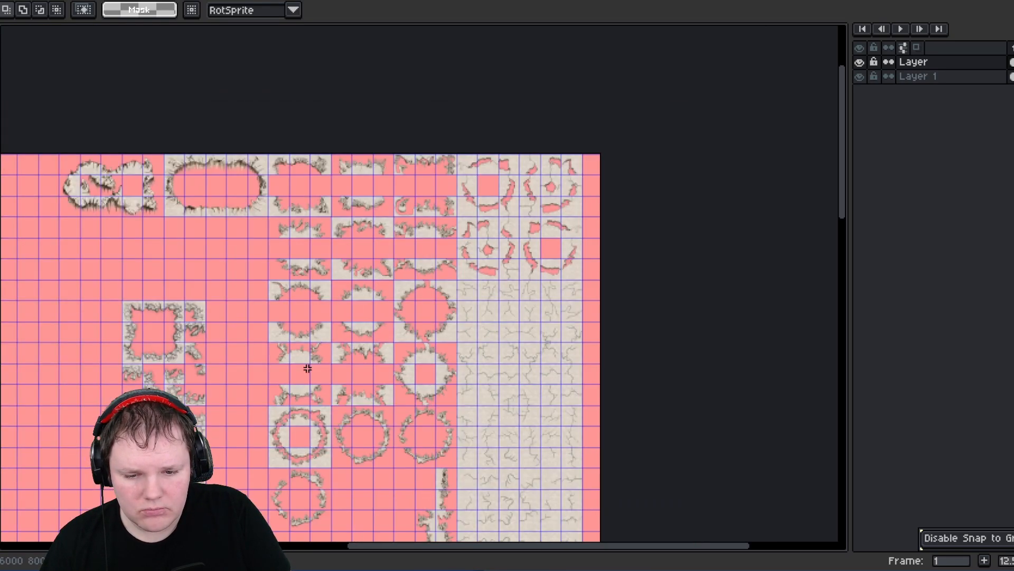
scroll(310, 364, down, 6)
scroll(308, 400, down, 3)
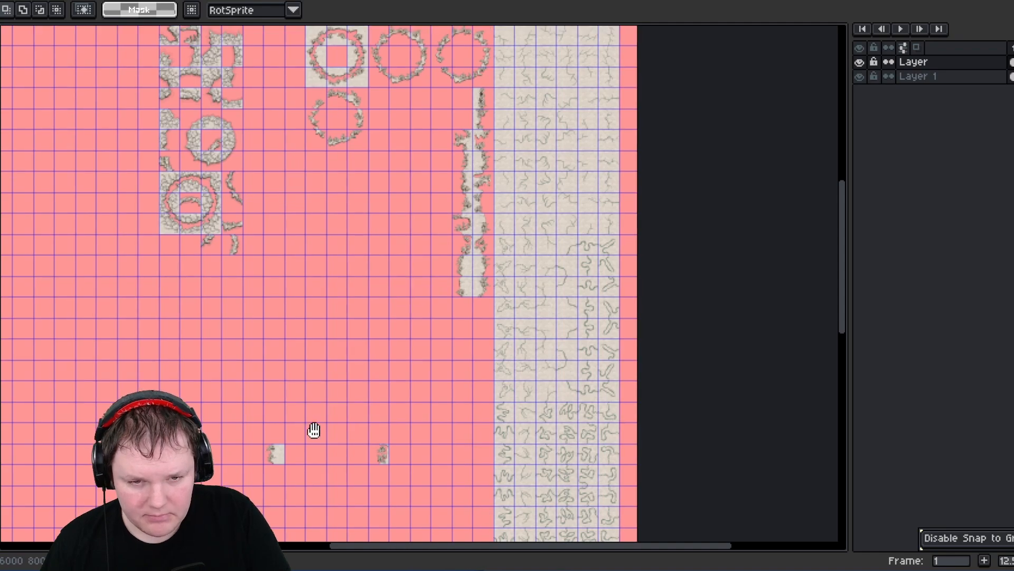
ctrl+scroll(285, 390, up, 2)
drag(243, 355, 421, 338)
click(351, 287)
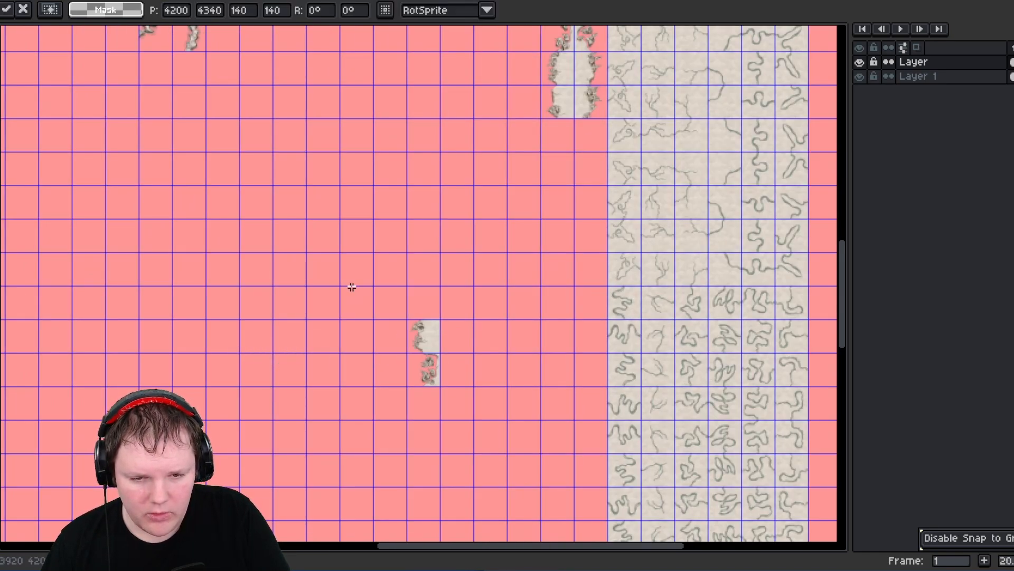
drag(440, 382, 492, 105)
middle_drag(489, 132, 428, 397)
drag(437, 376, 496, 82)
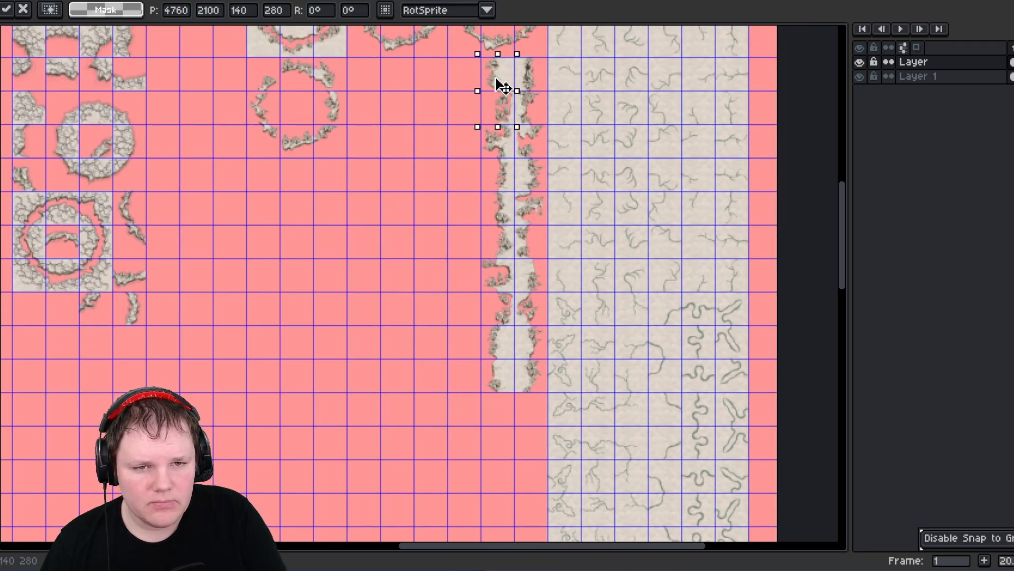
click(447, 122)
- Inspect the joined side-column edges up close and browse the ring tile blocks
middle_drag(416, 112, 412, 162)
scroll(493, 130, up, 5)
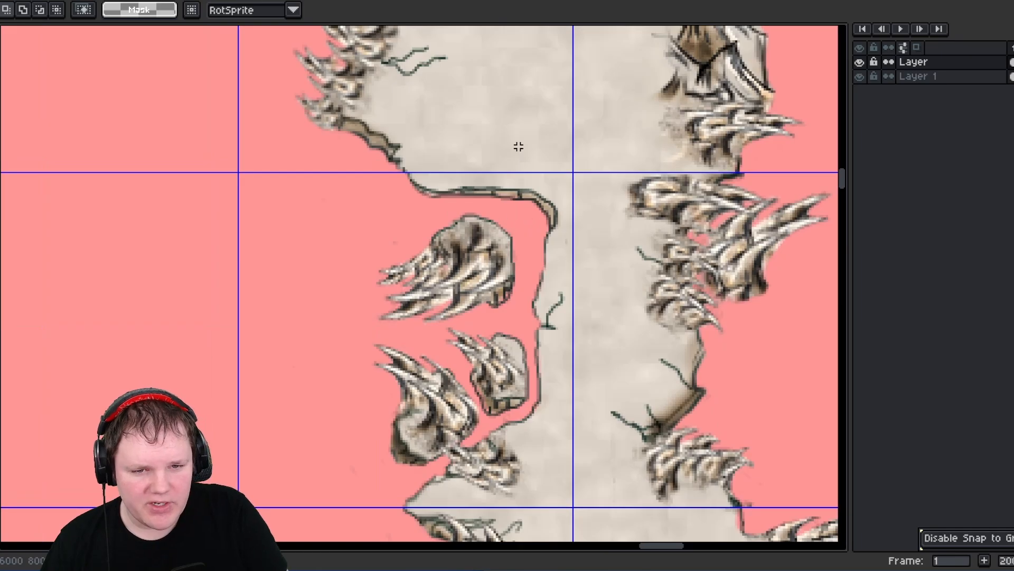
scroll(516, 148, down, 4)
scroll(425, 338, down, 3)
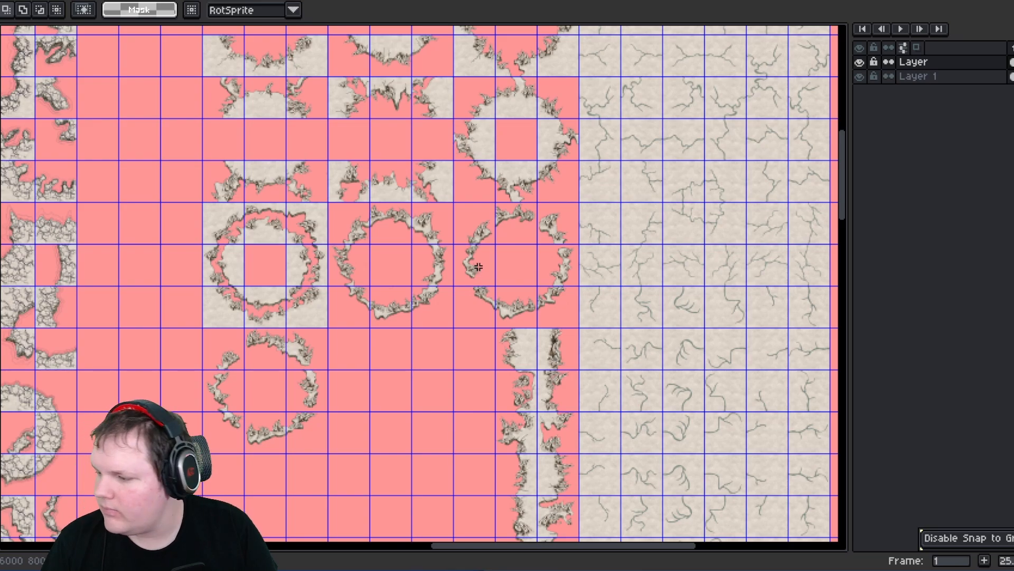
scroll(460, 248, up, 3)
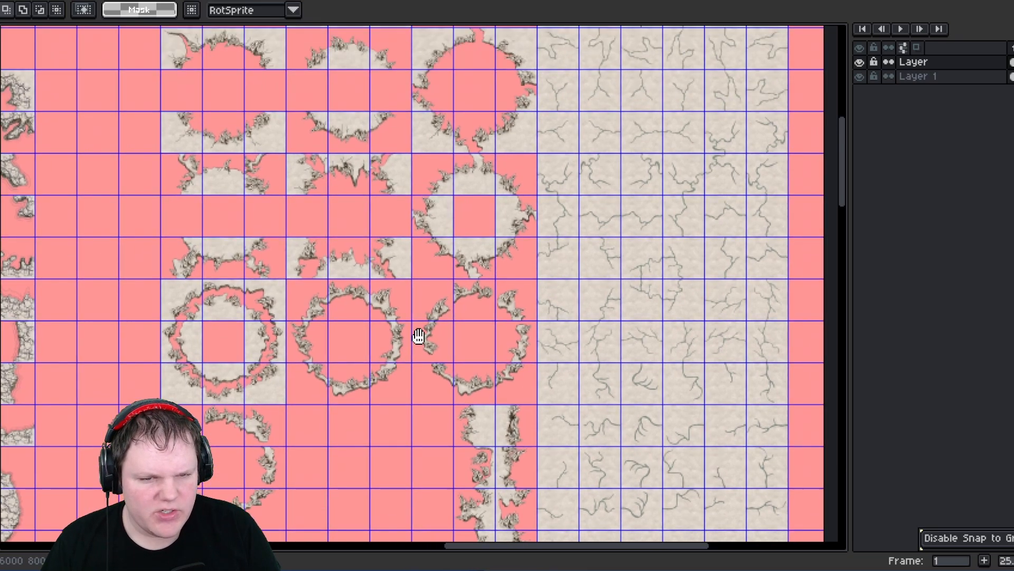
scroll(380, 274, up, 3)
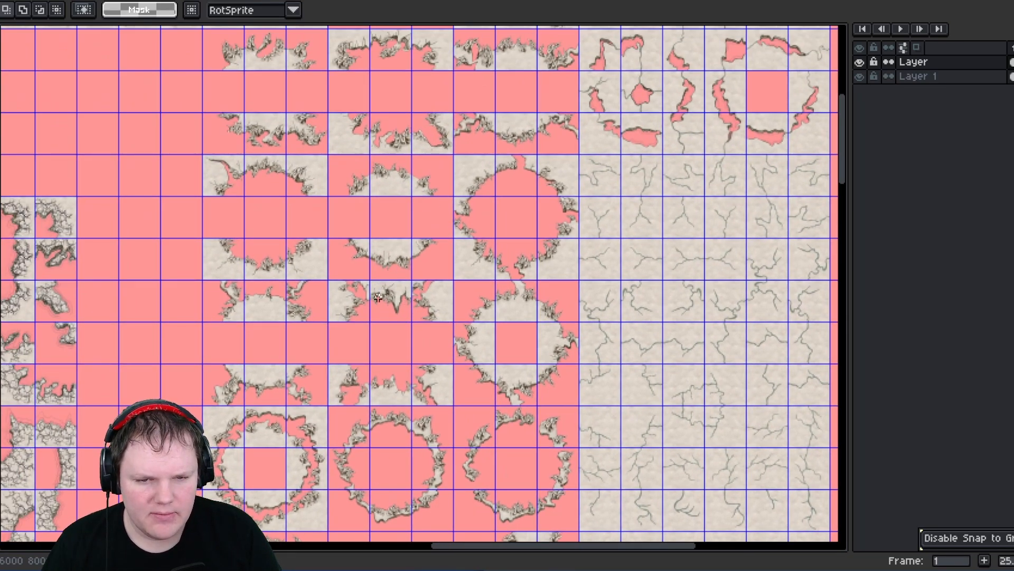
scroll(385, 235, up, 3)
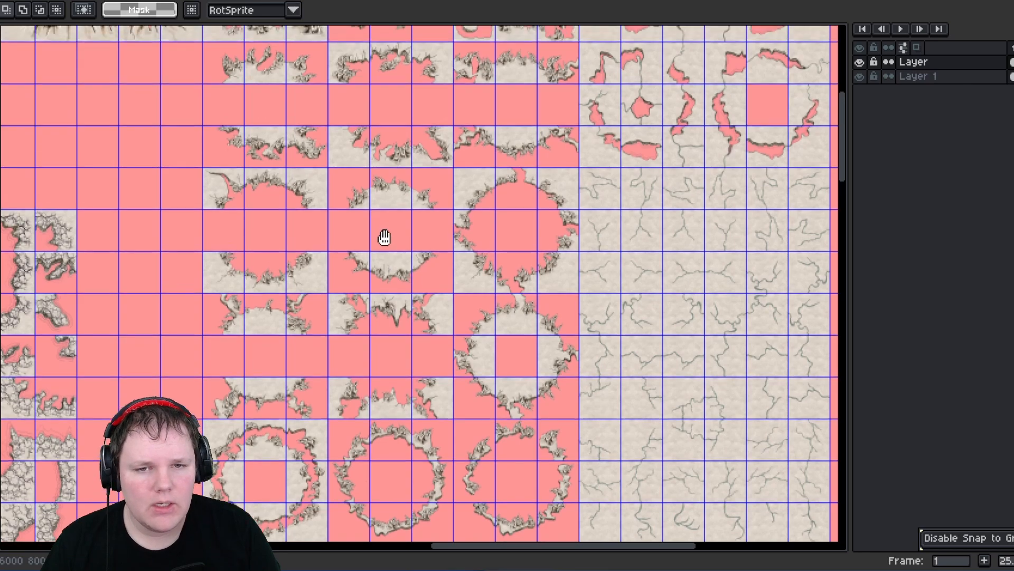
scroll(361, 261, up, 3)
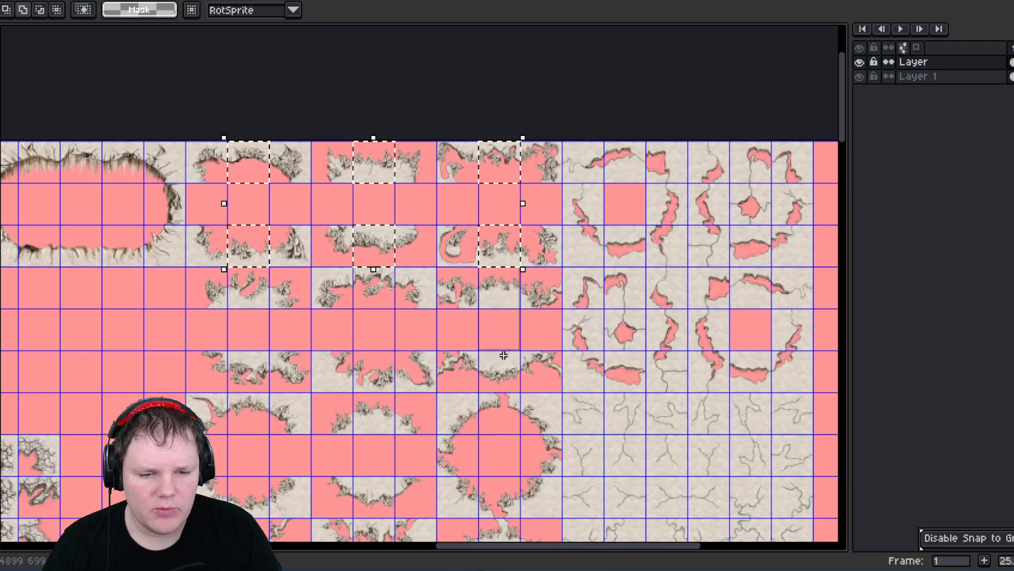
- Select the middle tiles of the ring edge blocks and move them down, out below the blocks
click(512, 303)
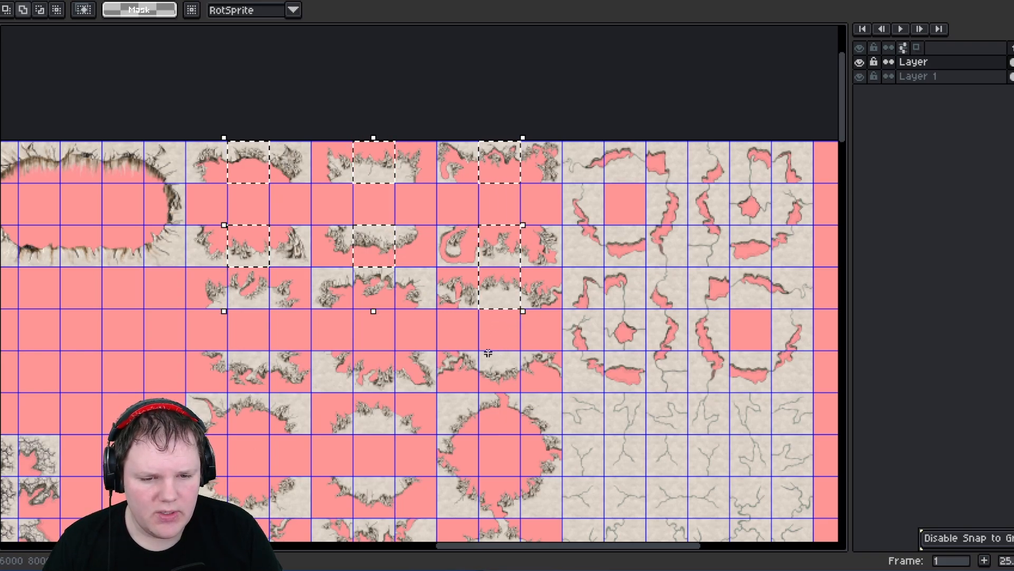
click(500, 372)
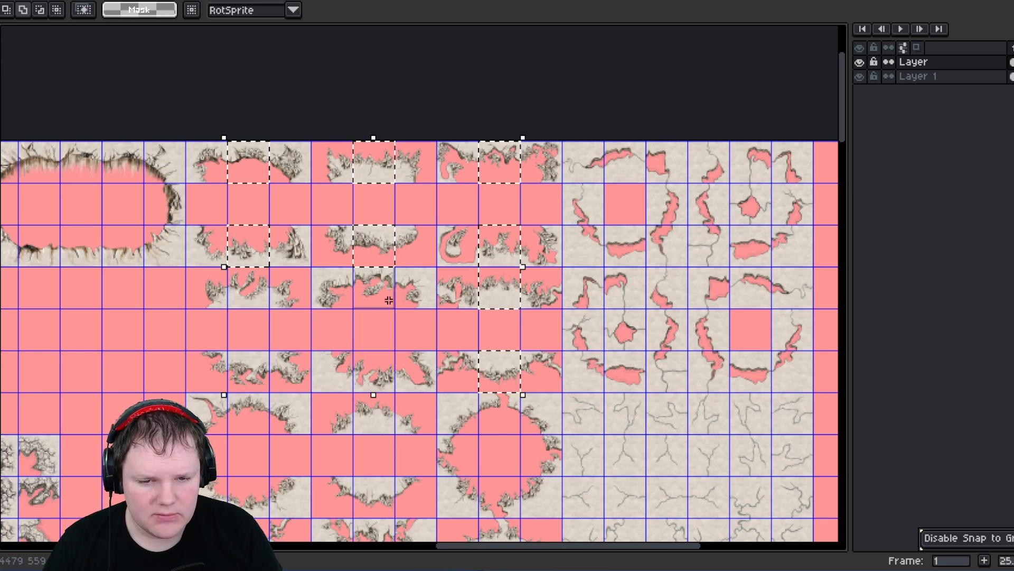
click(380, 287)
click(355, 390)
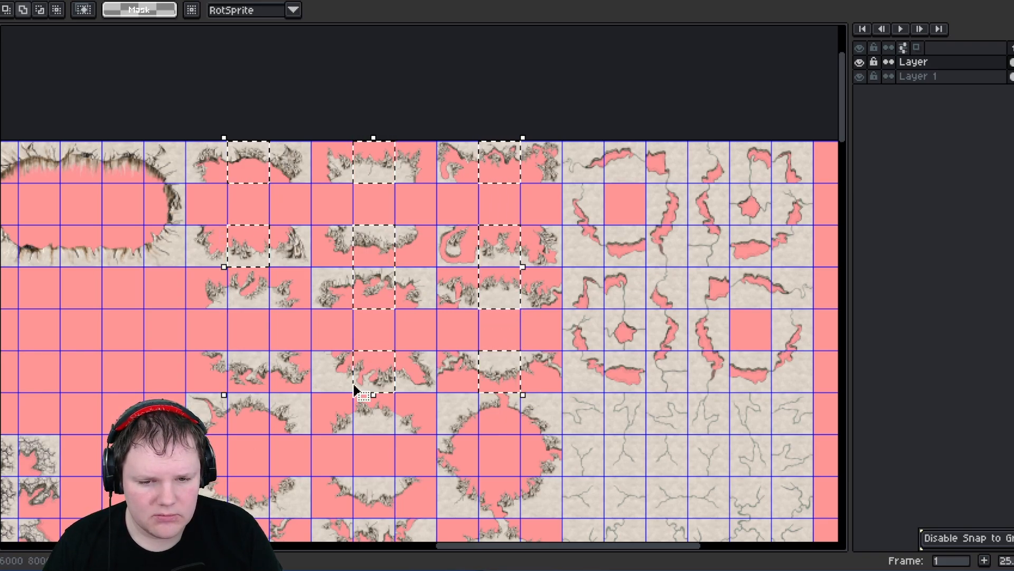
click(235, 363)
click(232, 275)
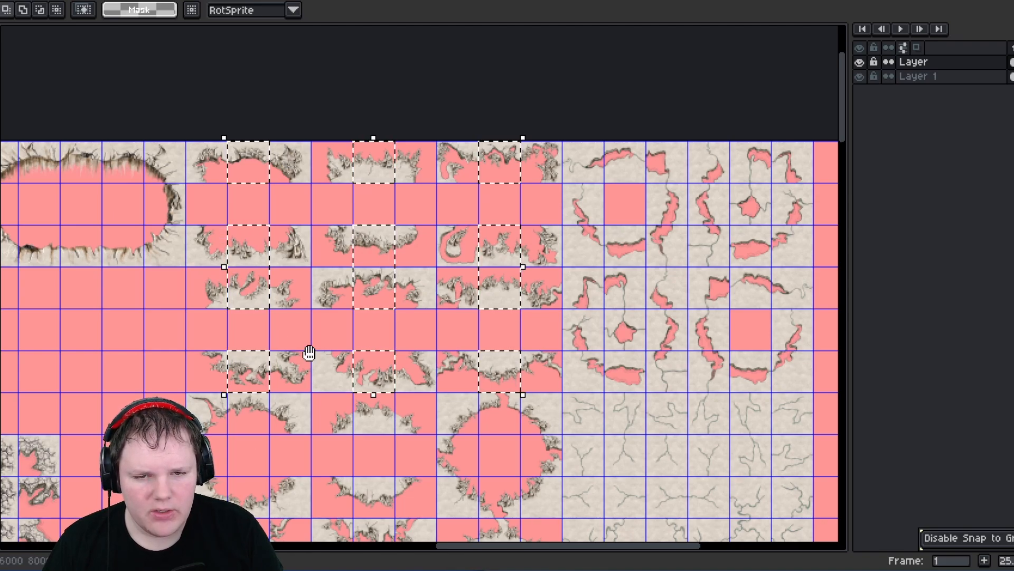
middle_drag(310, 353, 313, 218)
middle_drag(335, 289, 315, 215)
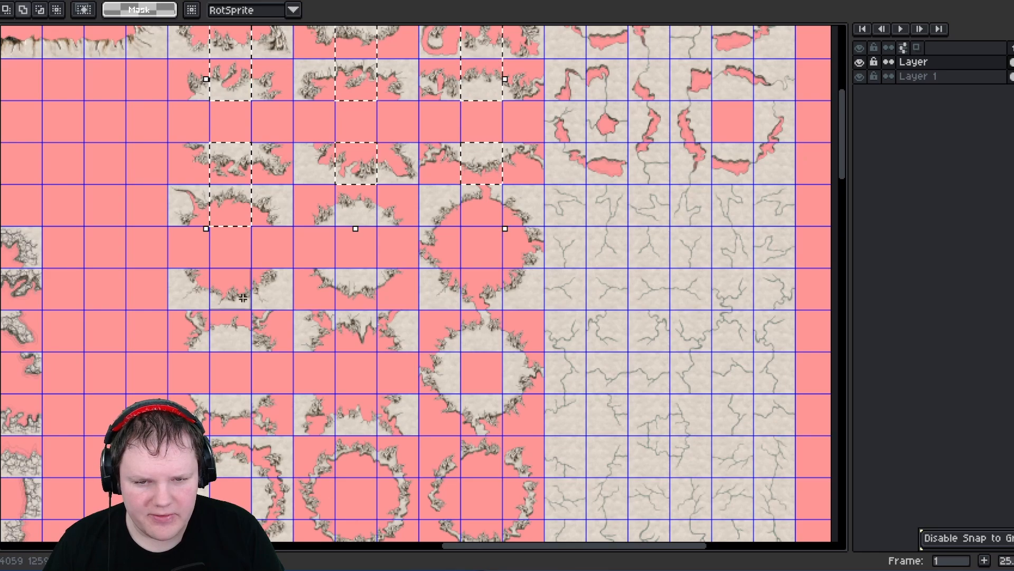
click(247, 214)
click(343, 199)
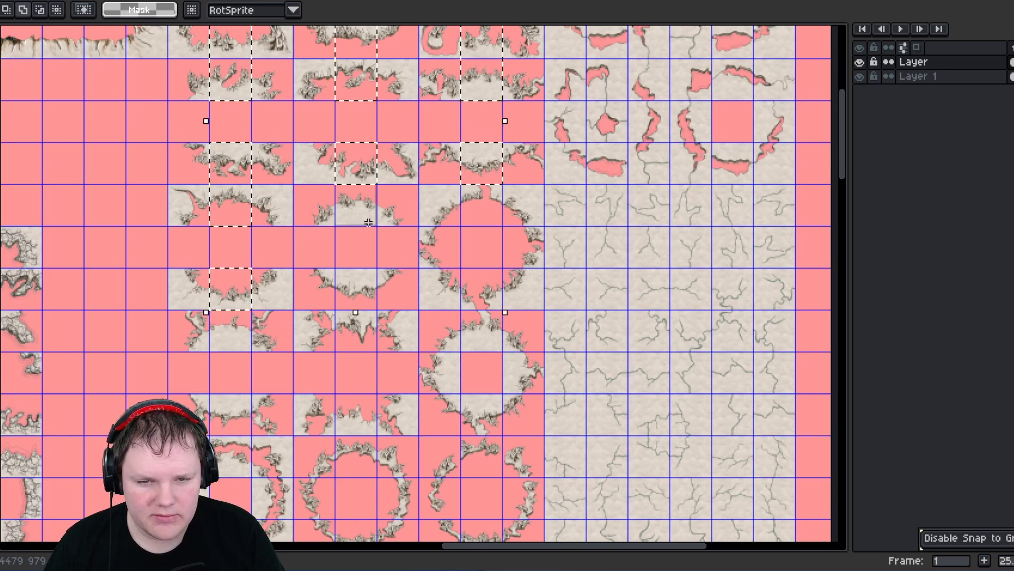
click(340, 275)
drag(342, 322, 364, 366)
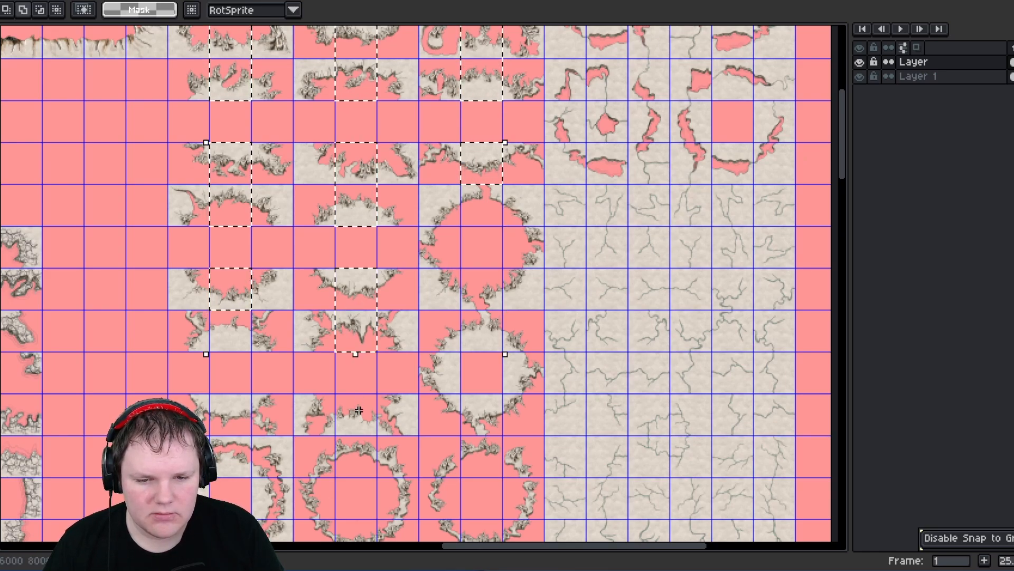
drag(344, 403, 387, 434)
middle_drag(326, 372, 369, 311)
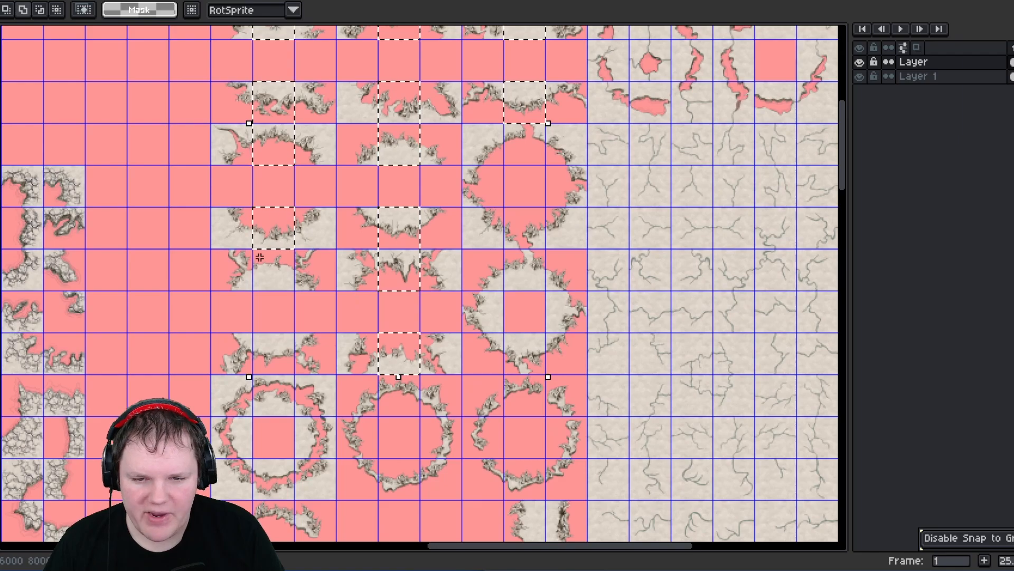
drag(260, 266, 289, 299)
click(269, 353)
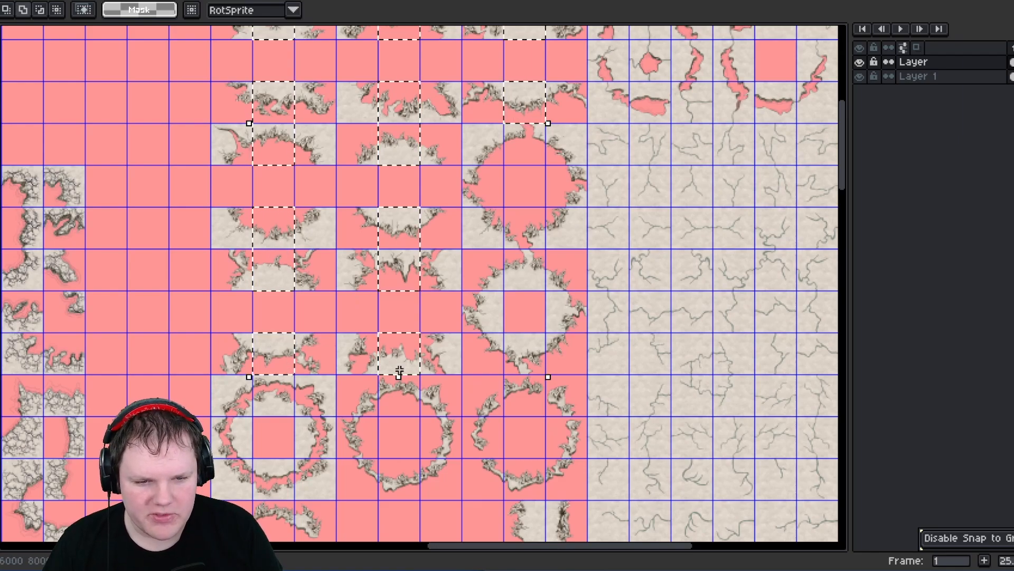
middle_drag(315, 357, 306, 237)
scroll(291, 237, down, 2)
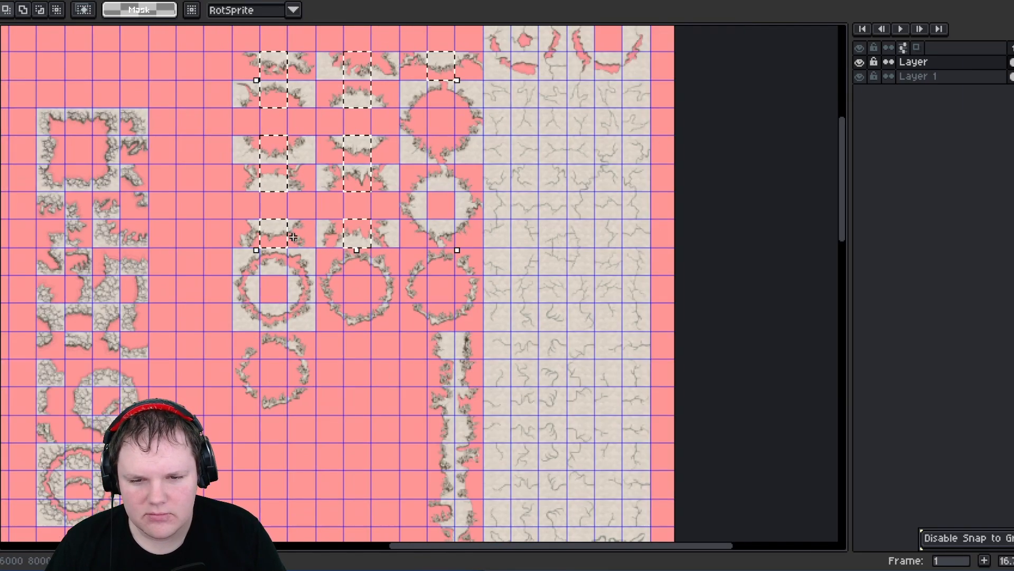
drag(285, 243, 243, 384)
middle_drag(243, 384, 243, 355)
drag(243, 355, 243, 398)
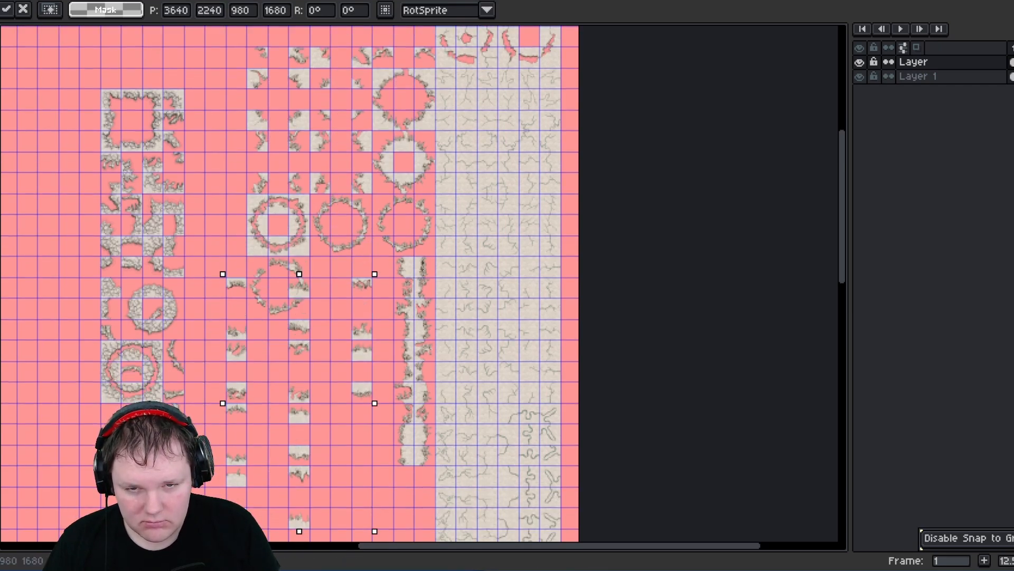
drag(232, 520, 237, 489)
click(224, 200)
mouse_move(251, 157)
middle_down()
mouse_move(257, 349)
mouse_move(250, 152)
middle_up()
middle_drag(277, 294, 279, 233)
scroll(279, 233, up, 2)
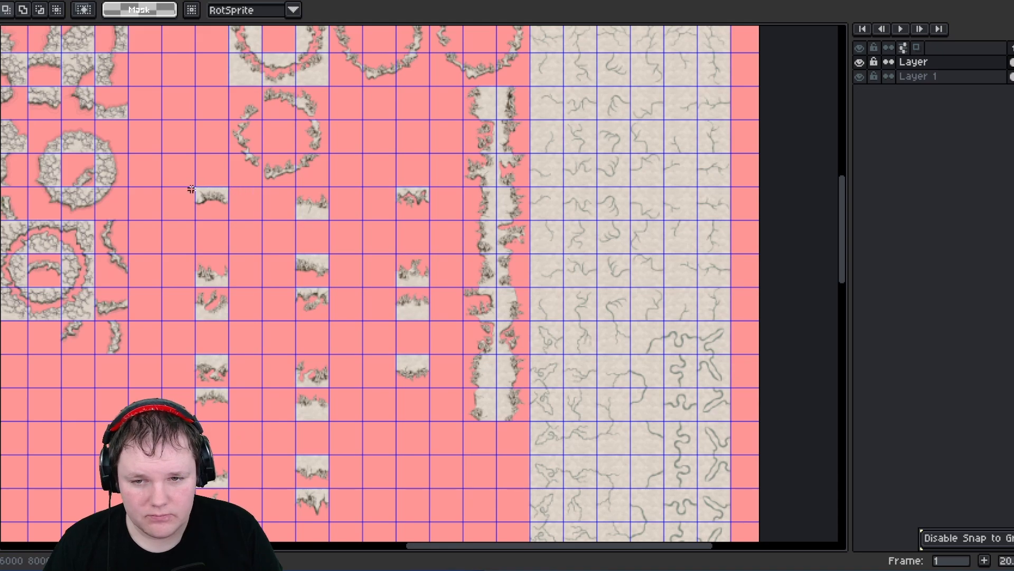
- Move two loose edge fragments into the new column at 4620, 2100 and 4620, 2240
drag(221, 211, 458, 118)
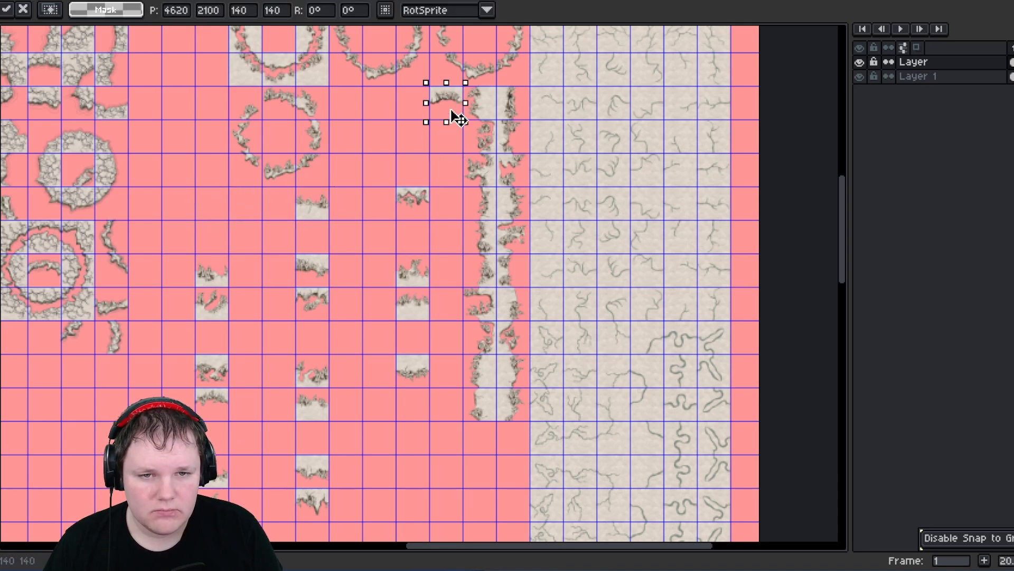
click(422, 204)
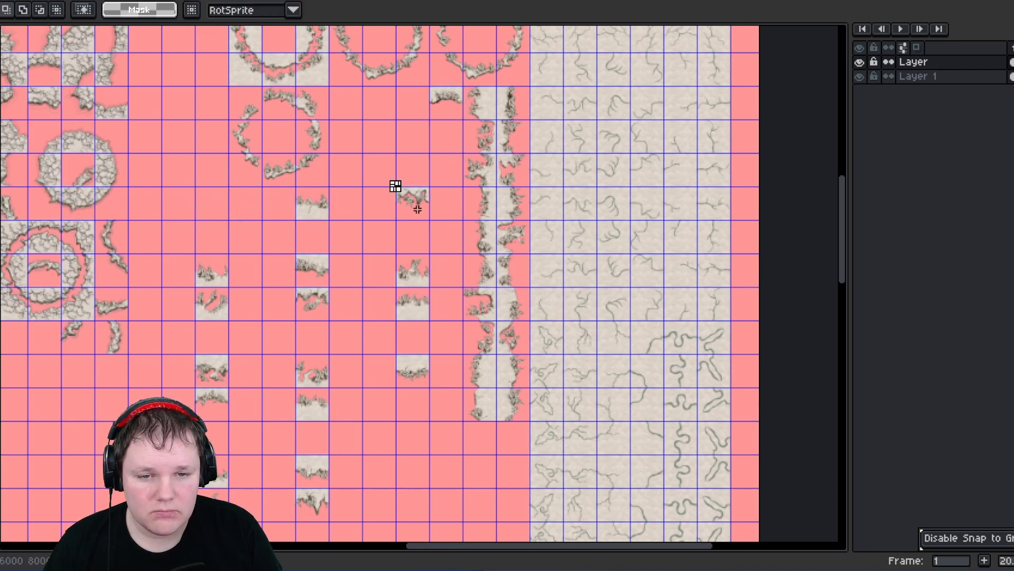
drag(402, 189, 449, 139)
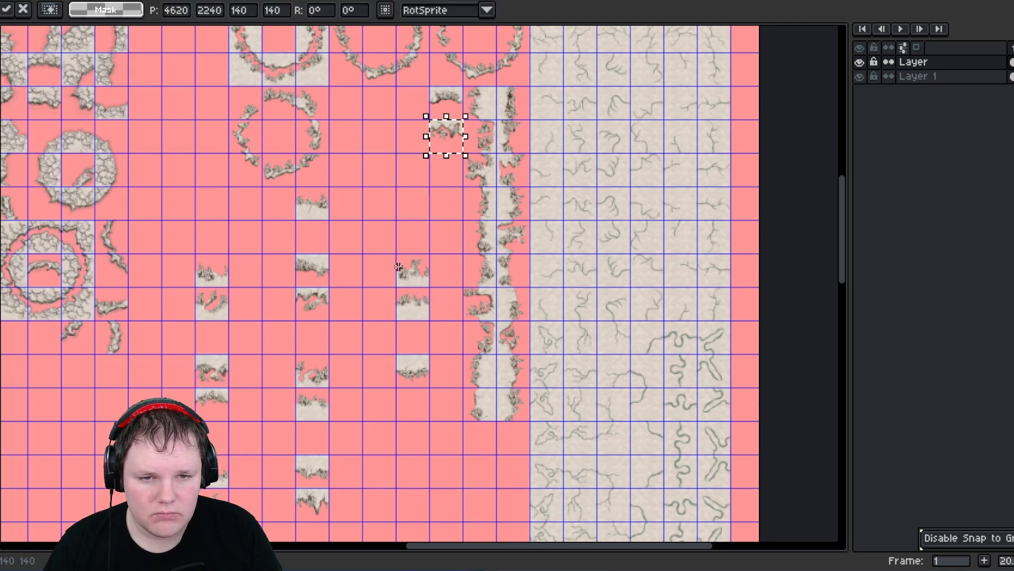
- Select a vertical pair of edge fragments and move it into the column at 4480, 2100
click(422, 287)
drag(402, 259, 422, 287)
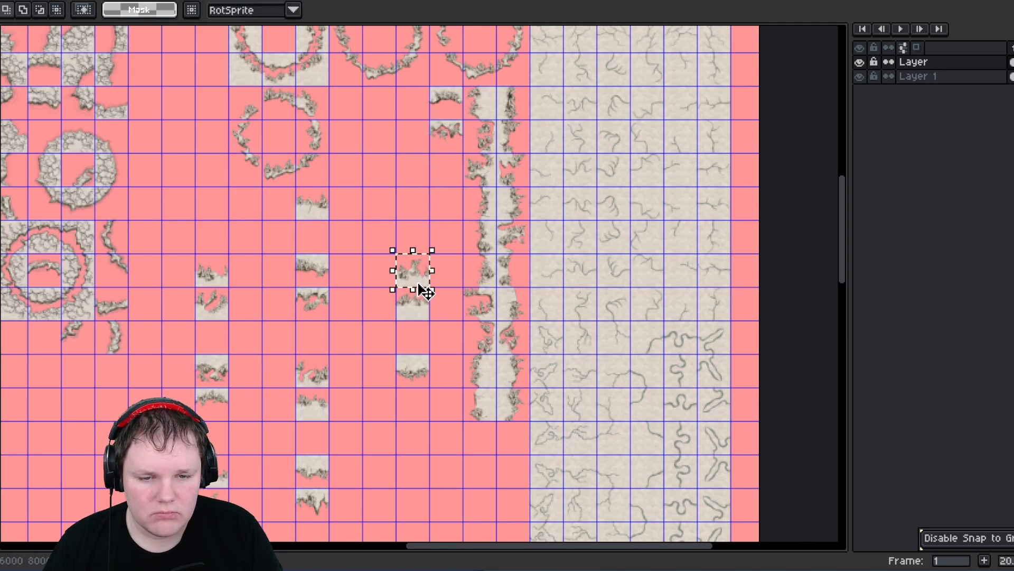
click(400, 260)
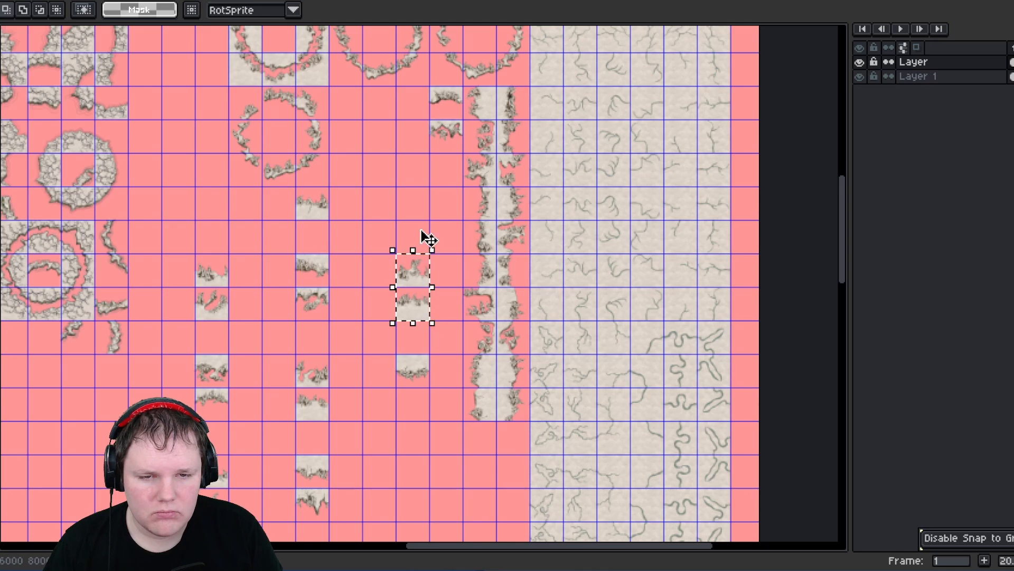
drag(423, 233, 423, 144)
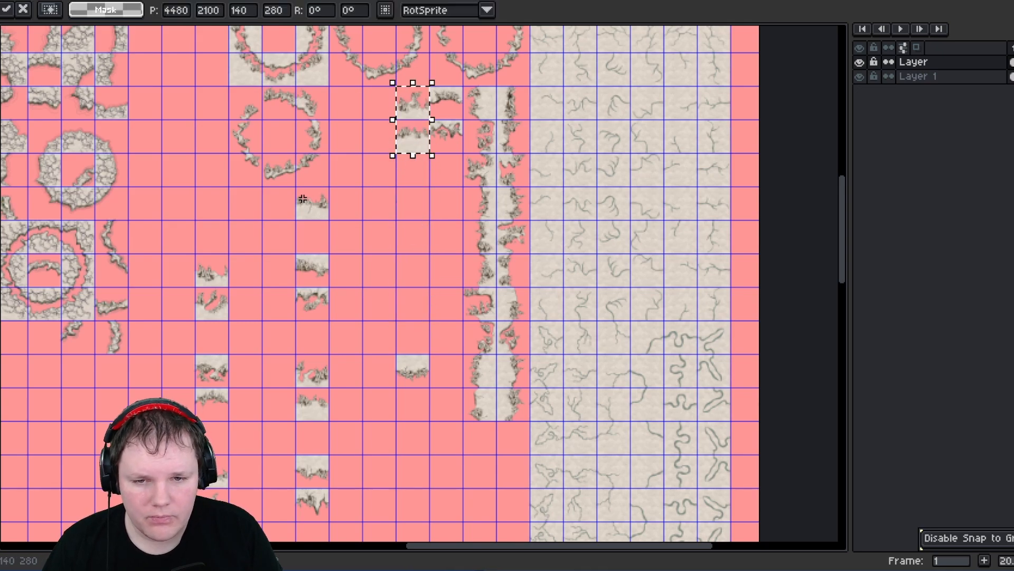
- Move more fragments into the column at 4480, 2380, 4620, 2380 and 4620, 2660
drag(300, 193, 394, 197)
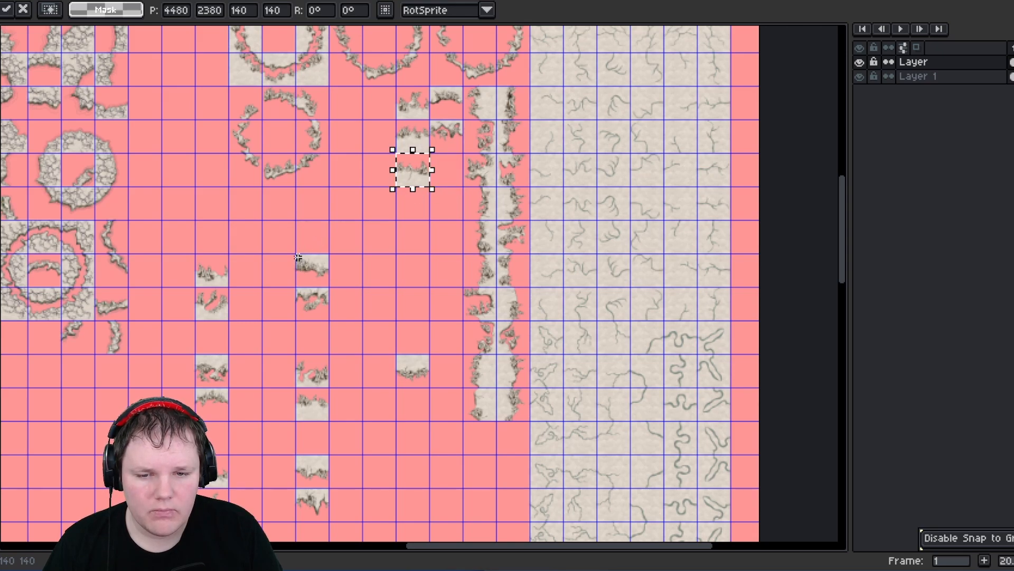
drag(298, 257, 456, 182)
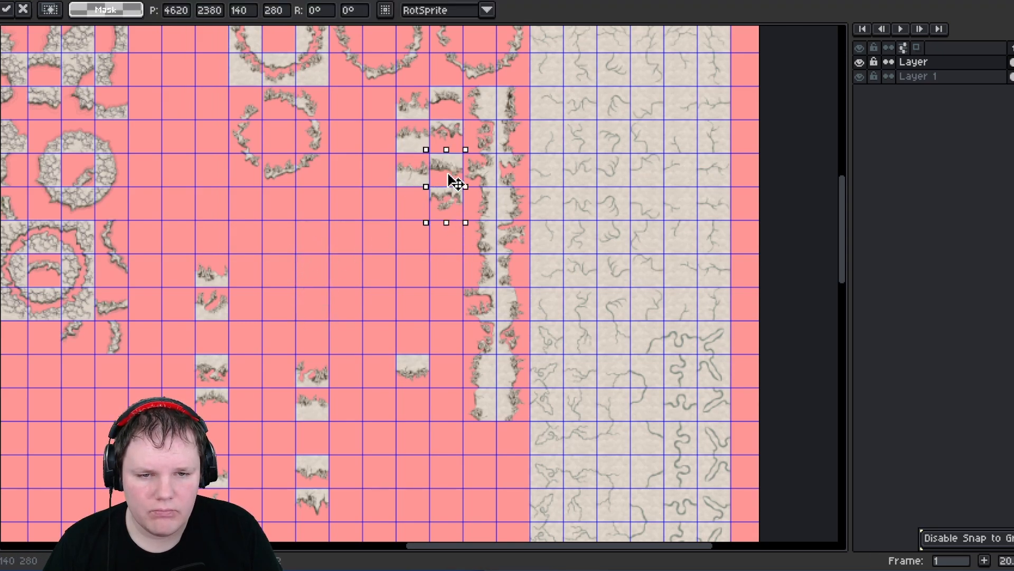
click(430, 387)
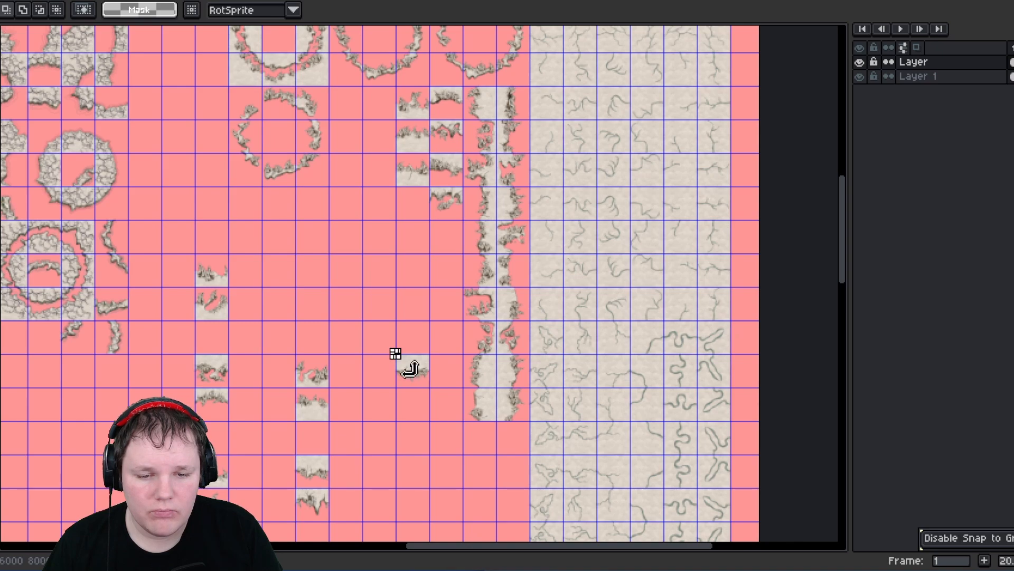
drag(396, 353, 457, 238)
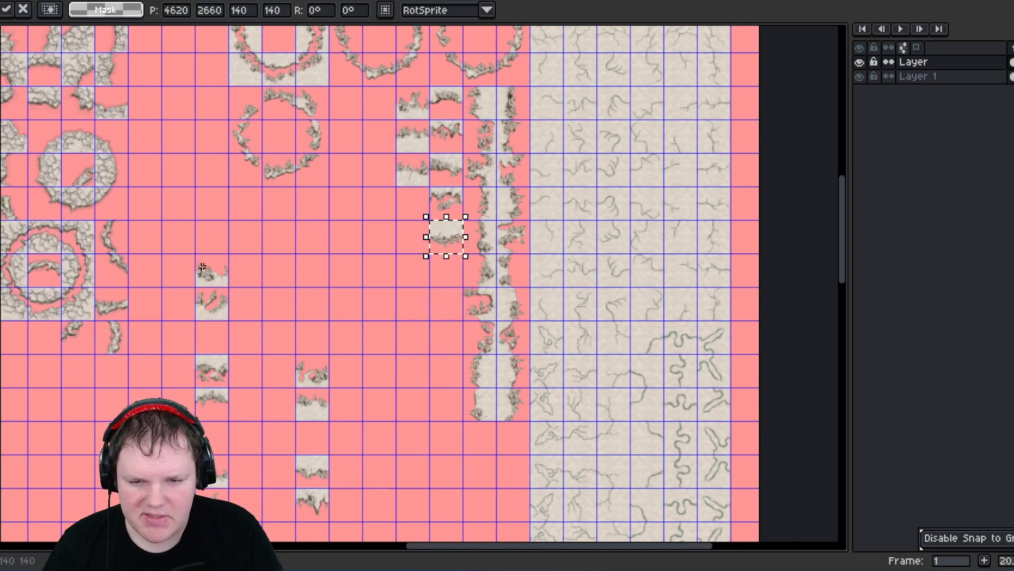
drag(199, 265, 230, 320)
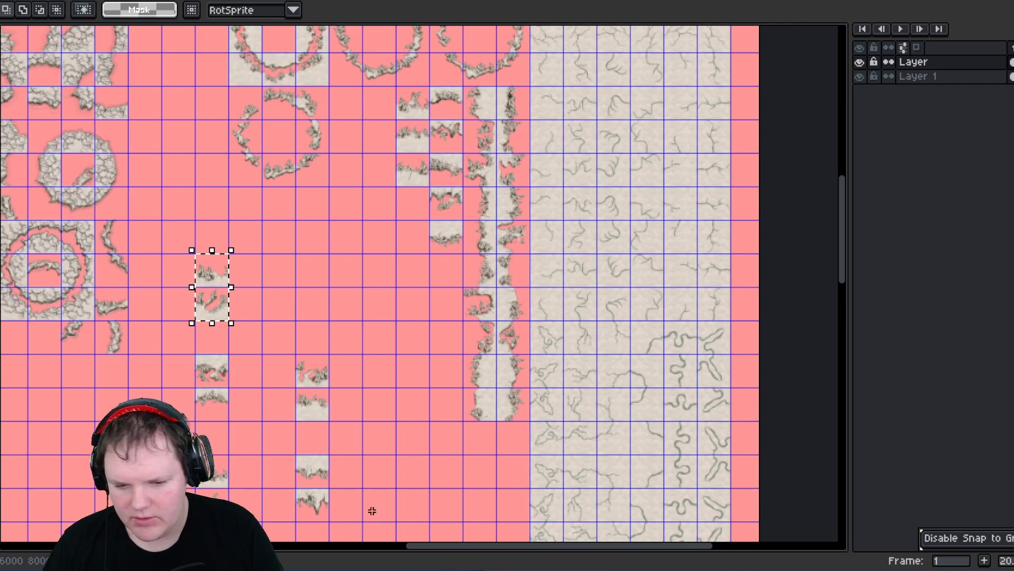
click(589, 483)
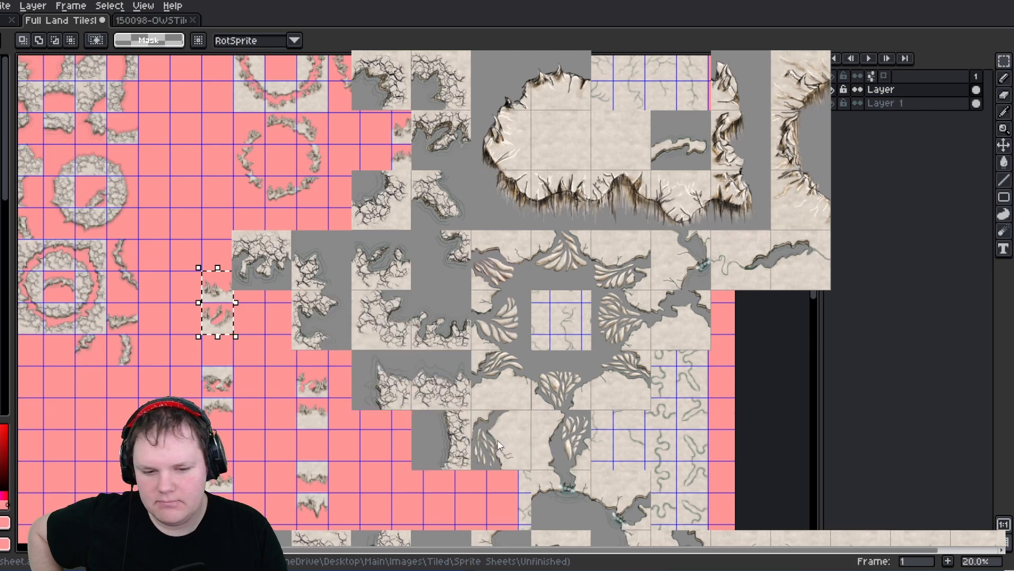
- Switch to Tiled and inspect the Broken Land terrain set and its terrain patterns
key(alt+Tab)
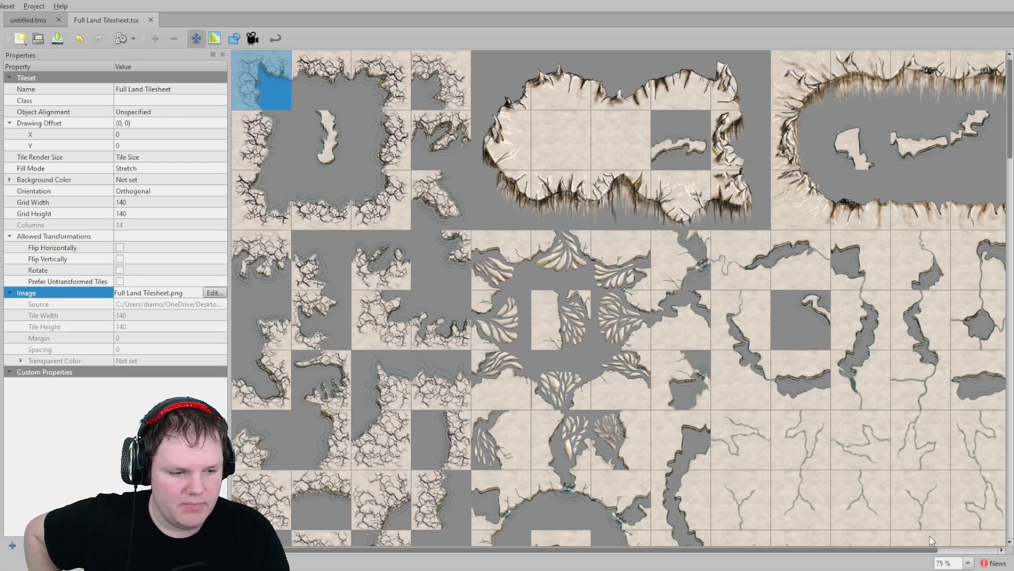
click(193, 36)
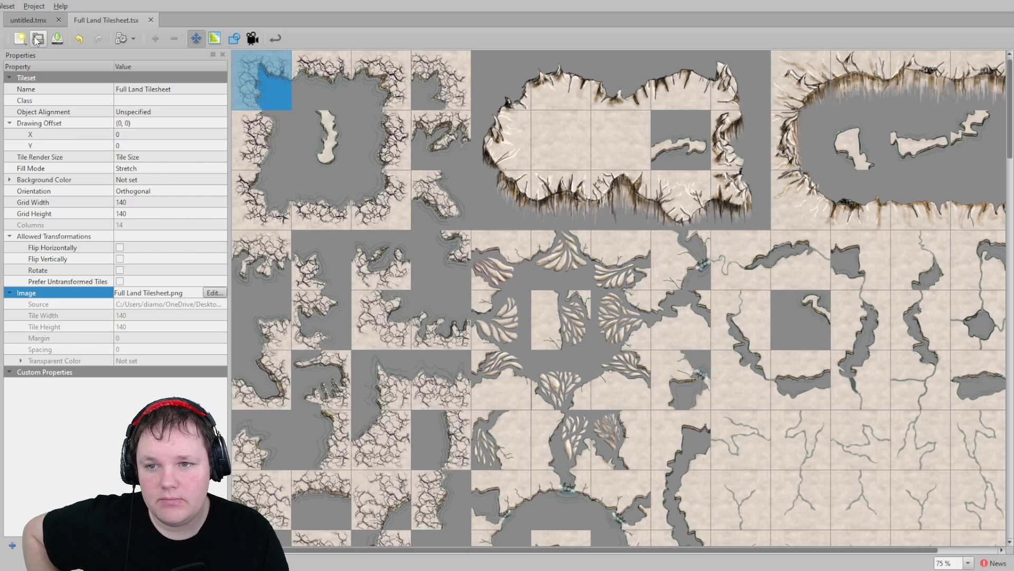
click(214, 38)
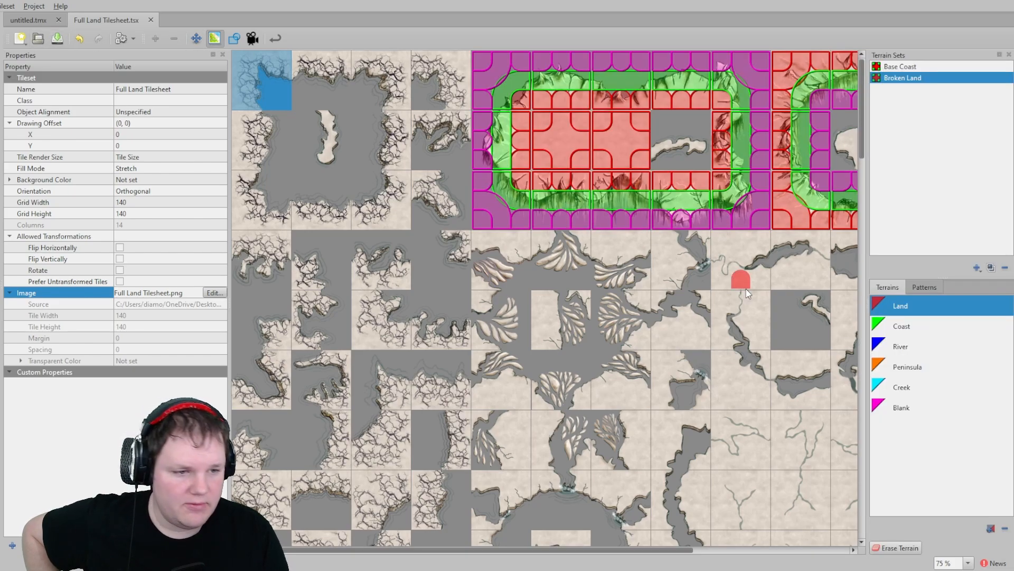
click(921, 288)
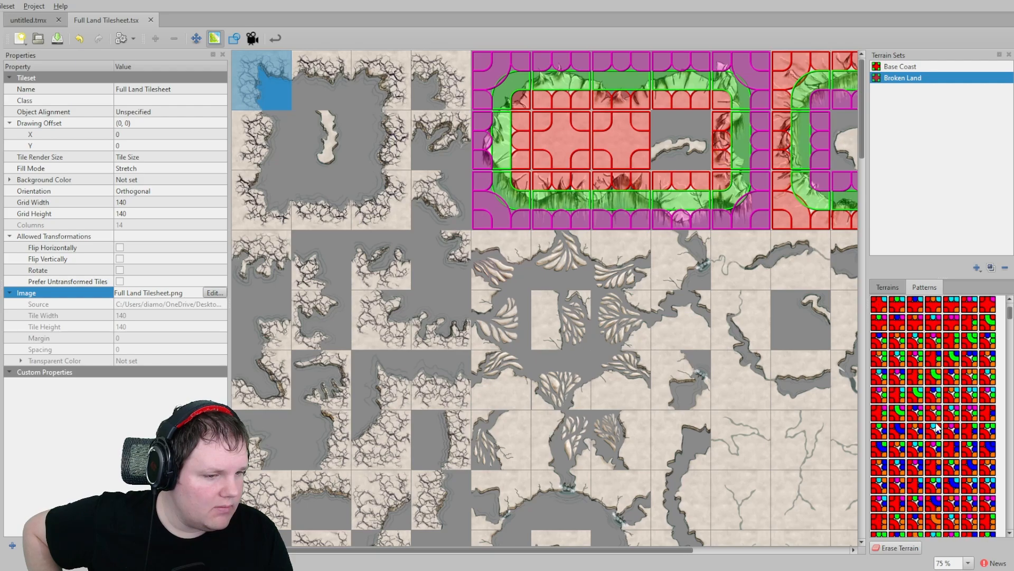
scroll(934, 419, up, 10)
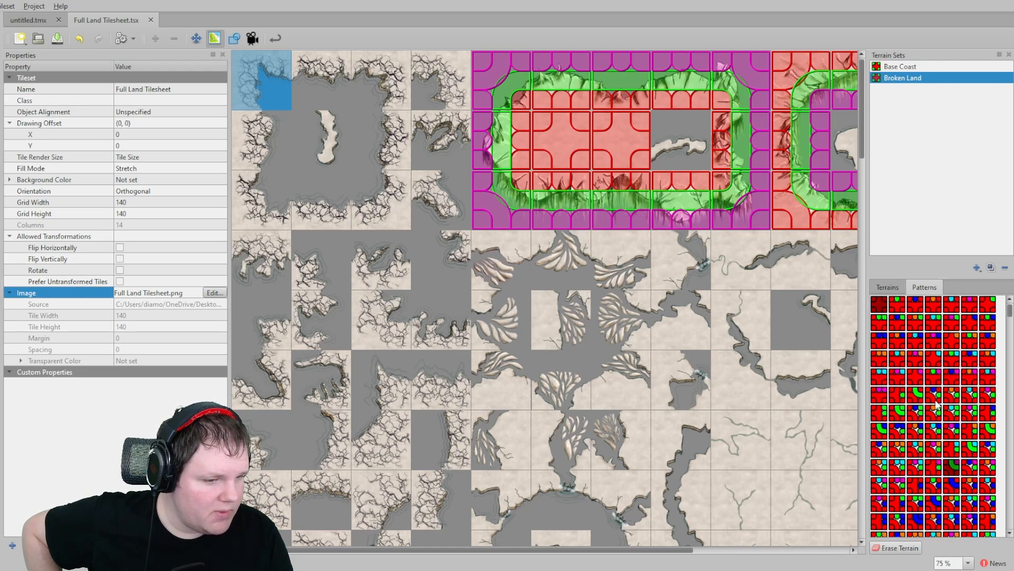
middle_drag(706, 187, 620, 270)
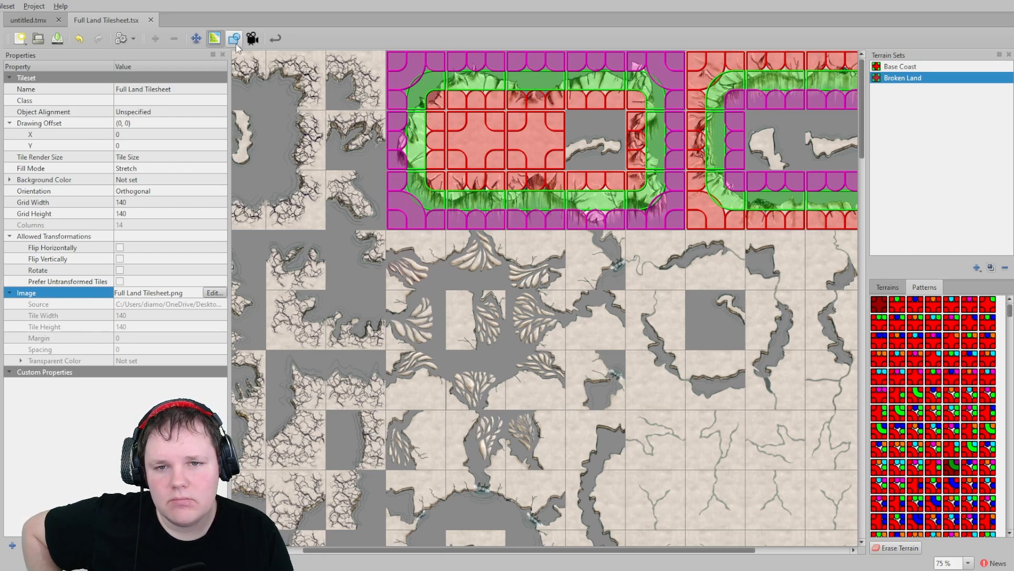
scroll(929, 337, down, 7)
scroll(957, 349, down, 5)
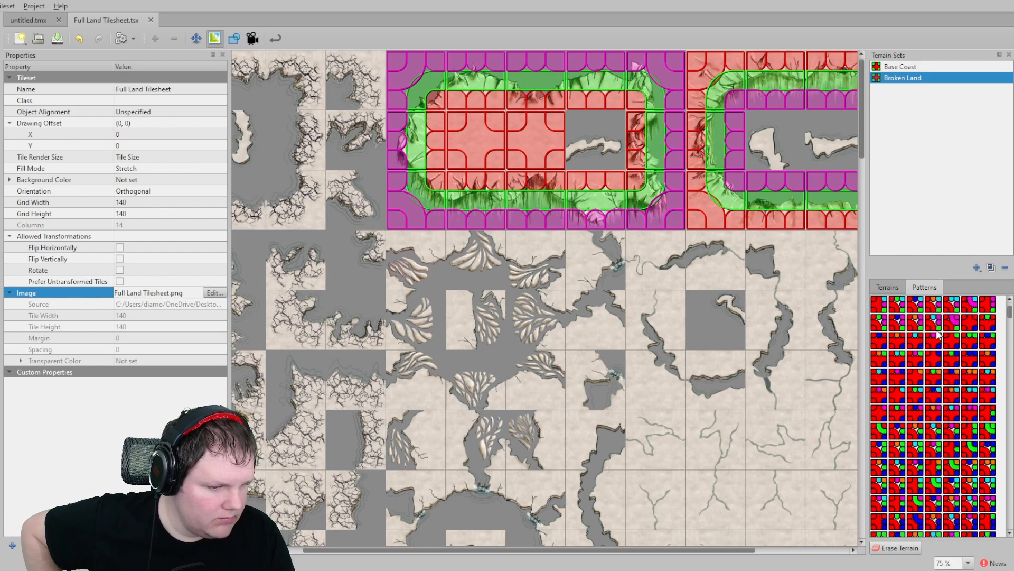
scroll(989, 361, down, 5)
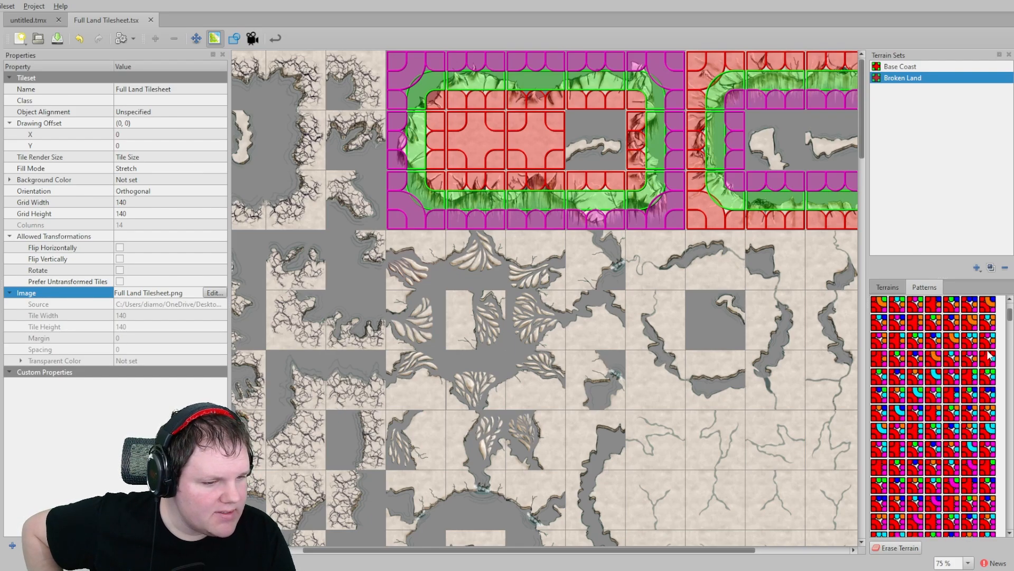
mouse_move(1010, 320)
mouse_down()
mouse_move(1013, 332)
mouse_move(1012, 310)
mouse_up()
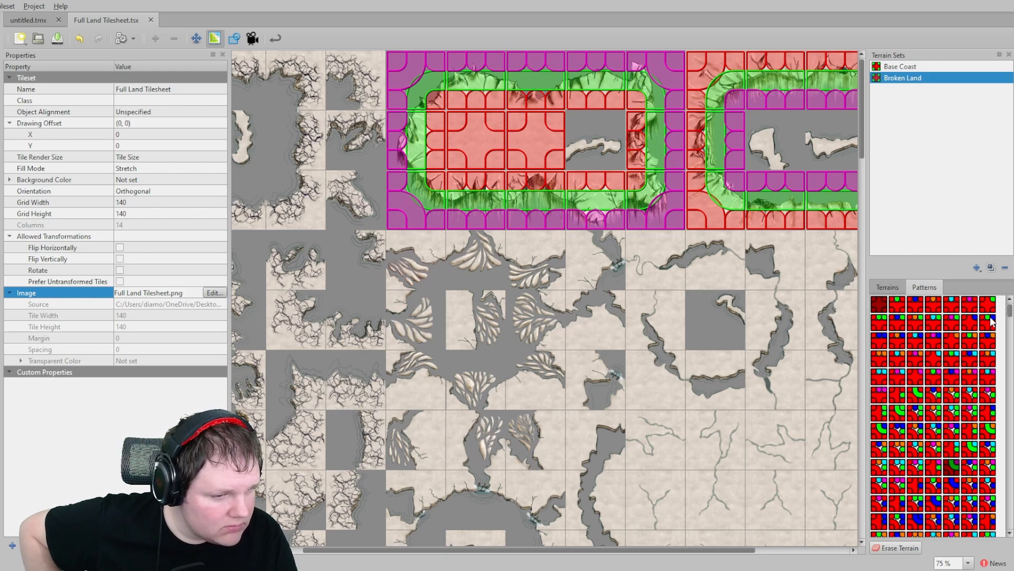
mouse_move(866, 332)
mouse_down()
mouse_move(849, 337)
mouse_move(879, 341)
mouse_up()
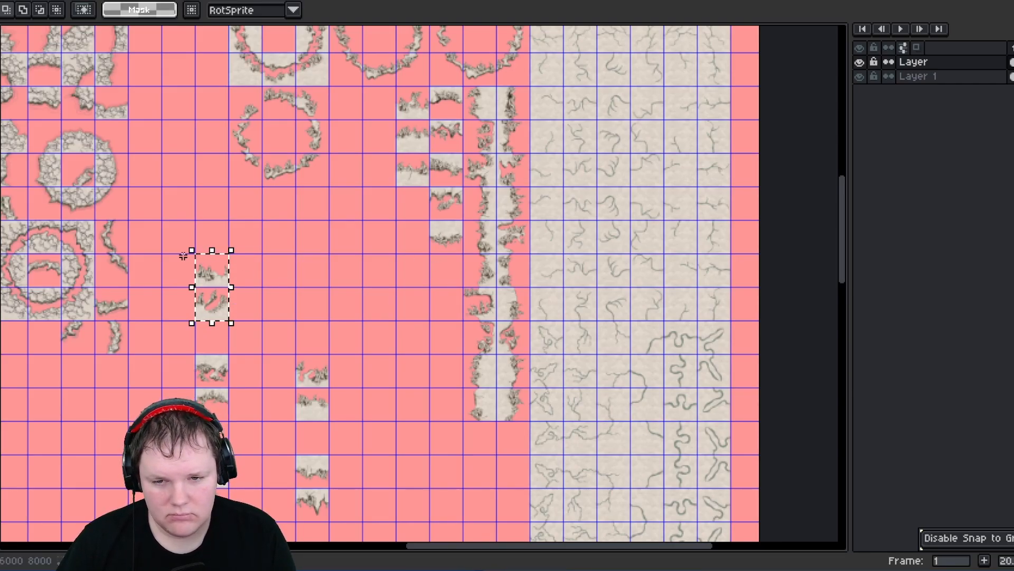
- Move the selected fragment pair into the column at 4480, 2520
drag(211, 272, 412, 205)
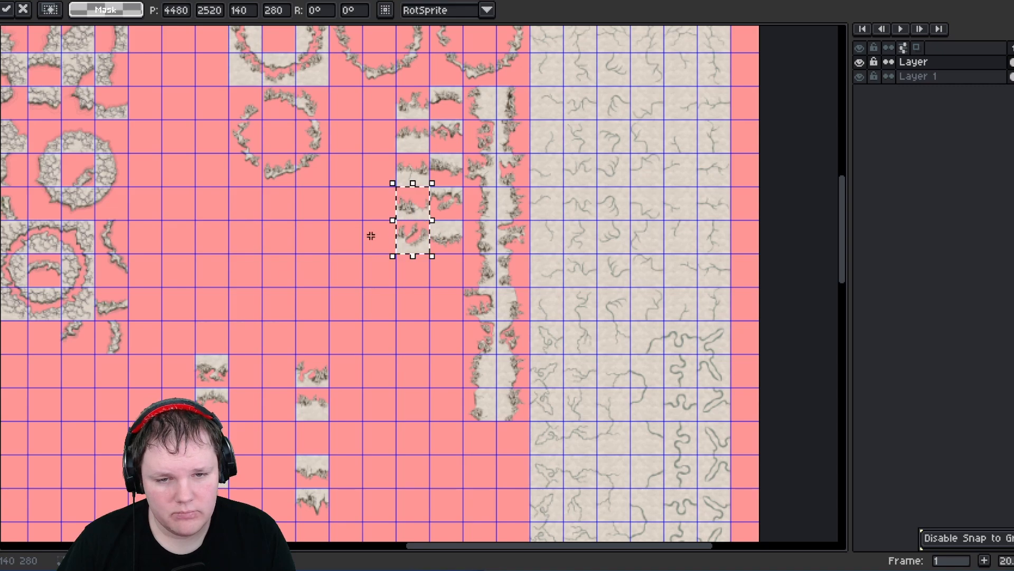
- Move two more edge fragment pairs into the columns at 4620, 2800 and 4480, 2800
click(197, 362)
drag(197, 362, 451, 281)
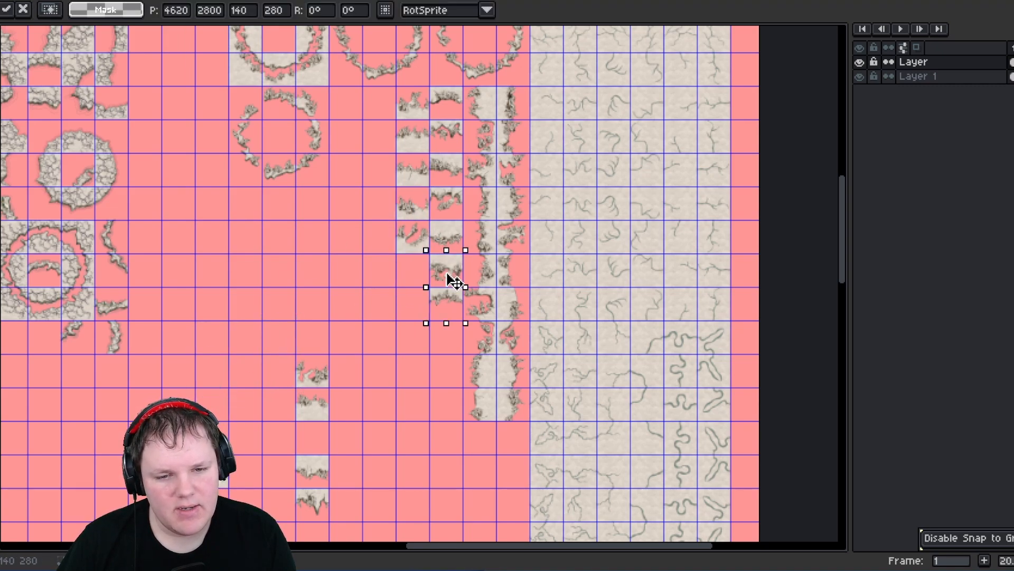
drag(300, 365, 410, 310)
- Move the remaining edge fragment pairs into the column at 4480, 3220 and deselect
scroll(281, 374, down, 5)
scroll(280, 373, left, 1)
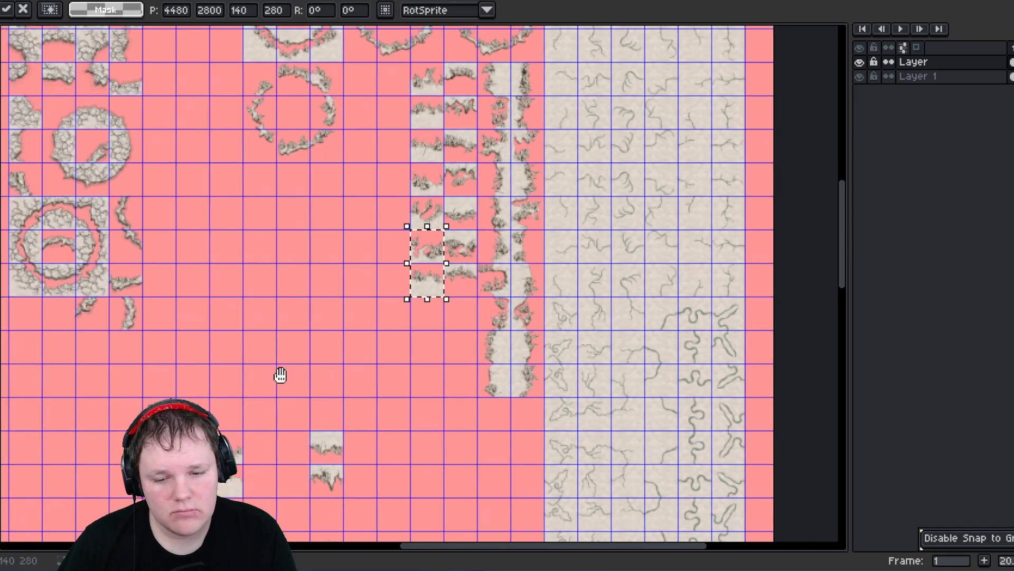
mouse_move(317, 364)
mouse_down()
mouse_move(354, 429)
mouse_move(485, 269)
mouse_up()
mouse_move(328, 468)
mouse_down()
mouse_move(340, 495)
mouse_move(443, 333)
mouse_move(443, 266)
mouse_up()
mouse_move(222, 360)
mouse_down()
mouse_move(252, 383)
mouse_move(254, 429)
mouse_move(453, 332)
mouse_up()
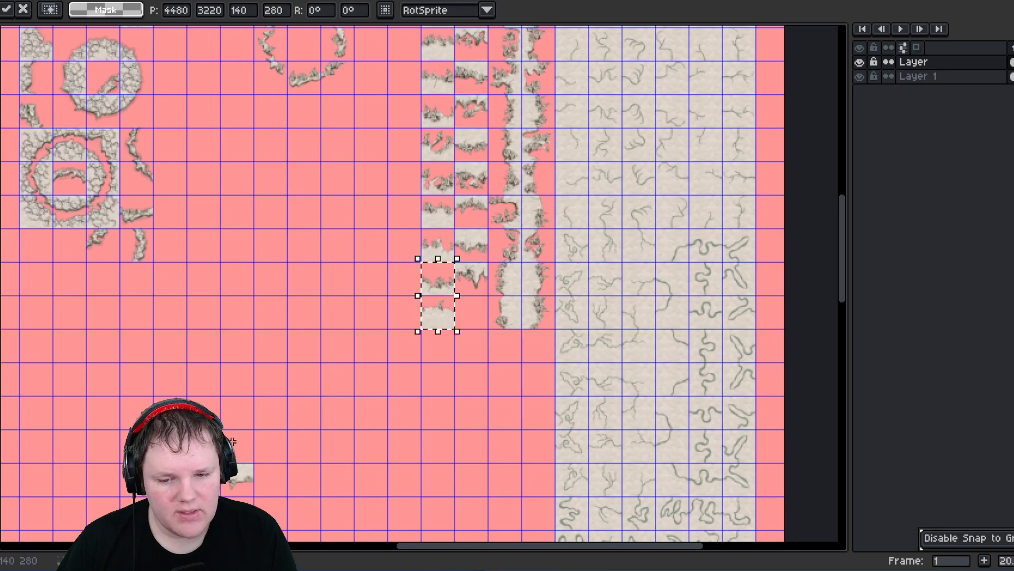
click(270, 494)
drag(243, 494, 475, 330)
click(374, 265)
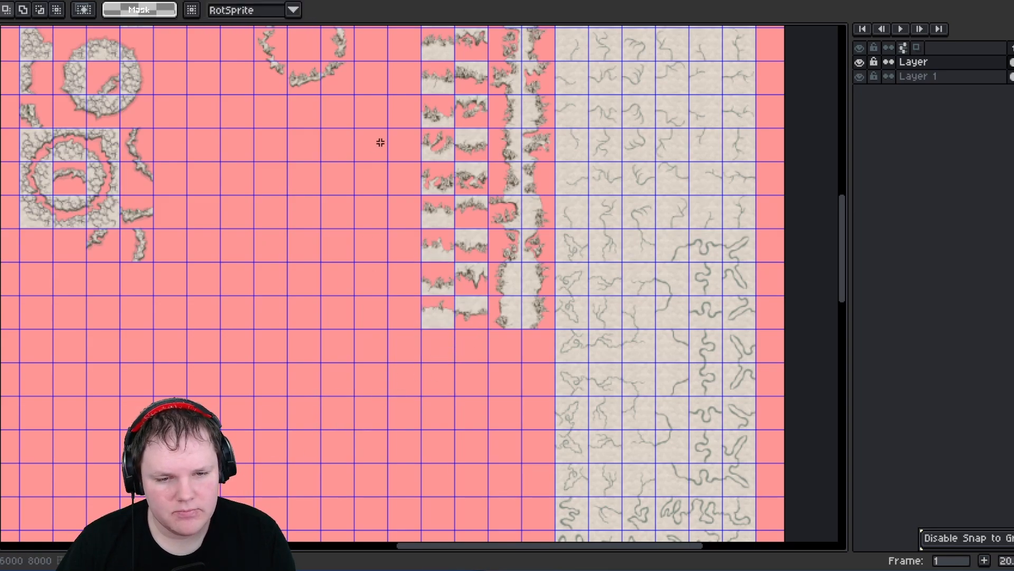
- Select the scattered corner tile groups and move them together as a 1260 × 1260 block to 3080, 3220, then deselect
middle_drag(379, 142, 379, 419)
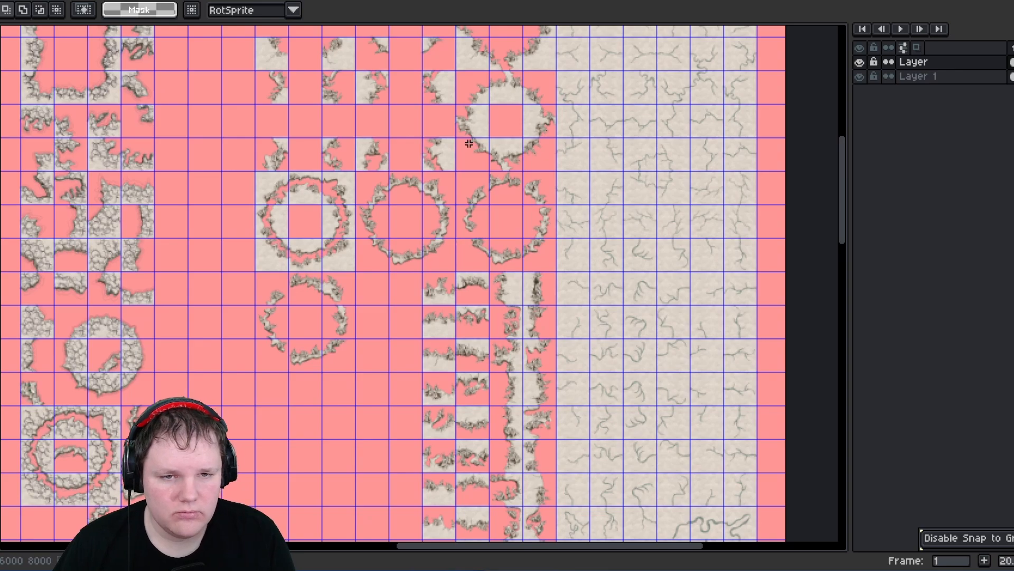
middle_drag(469, 143, 472, 263)
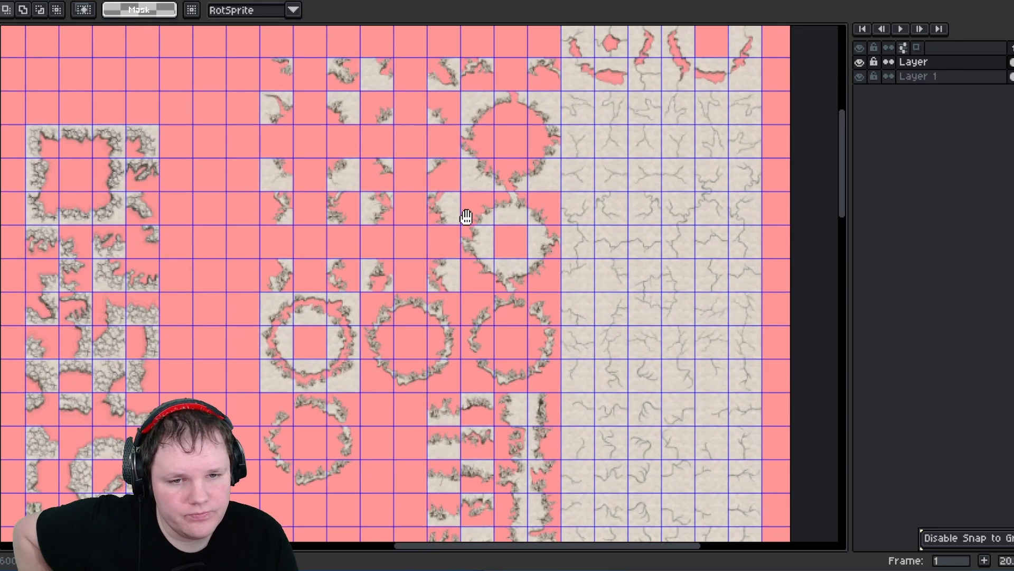
middle_drag(467, 217, 510, 404)
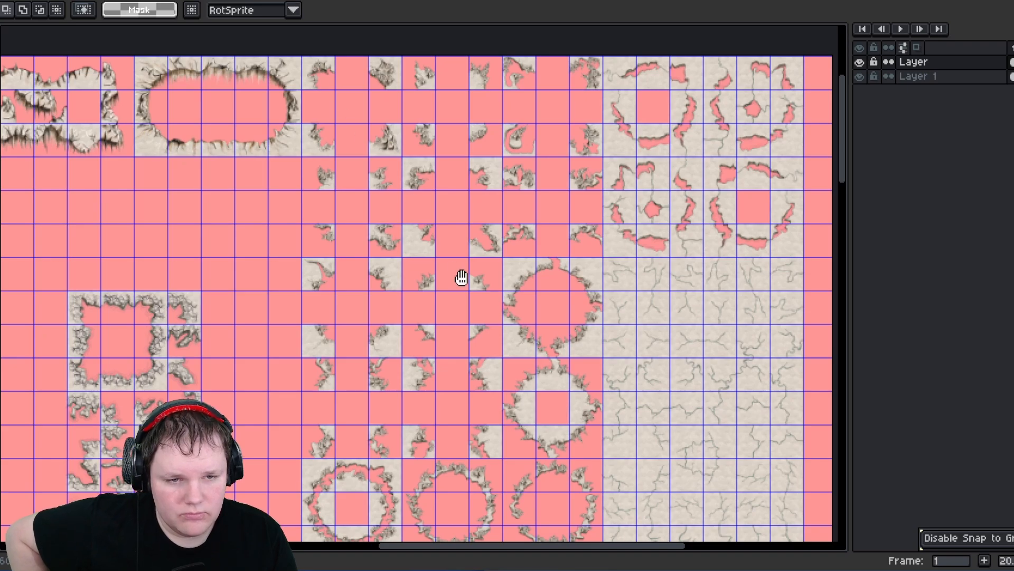
middle_drag(462, 278, 463, 310)
scroll(369, 202, up, 1)
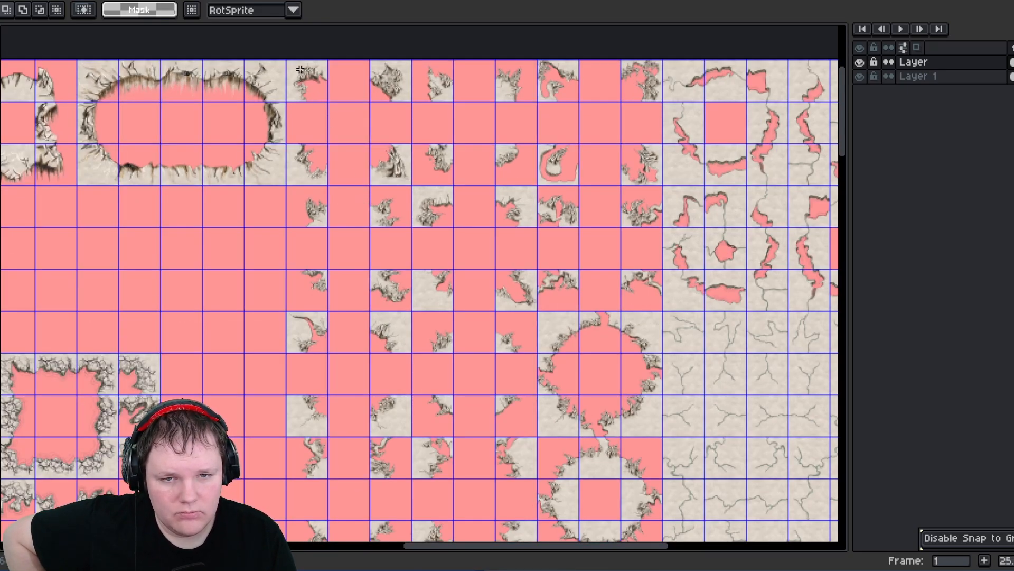
drag(319, 94, 409, 182)
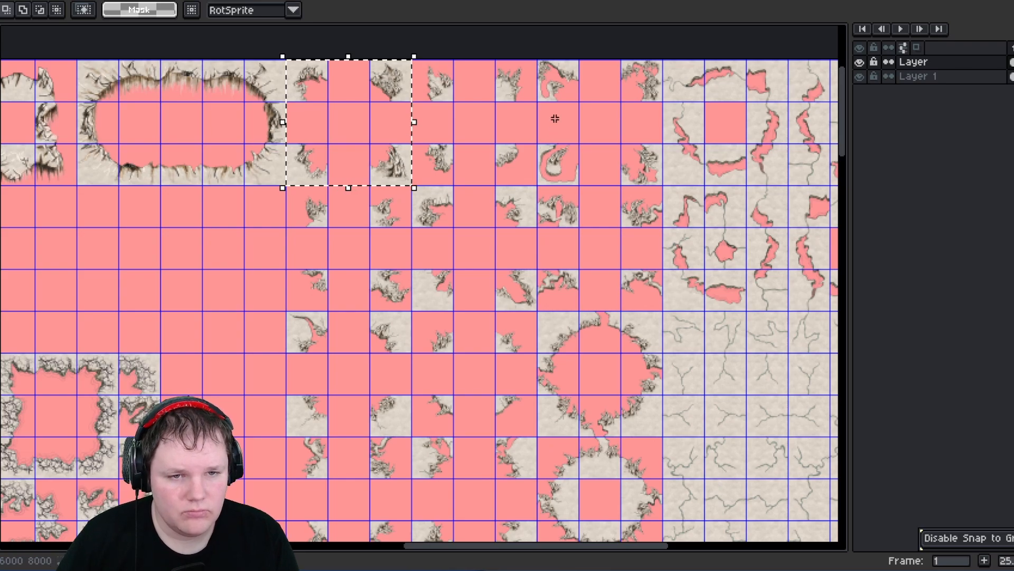
shift+drag(547, 67, 658, 180)
middle_drag(342, 321, 378, 202)
shift+drag(323, 192, 448, 315)
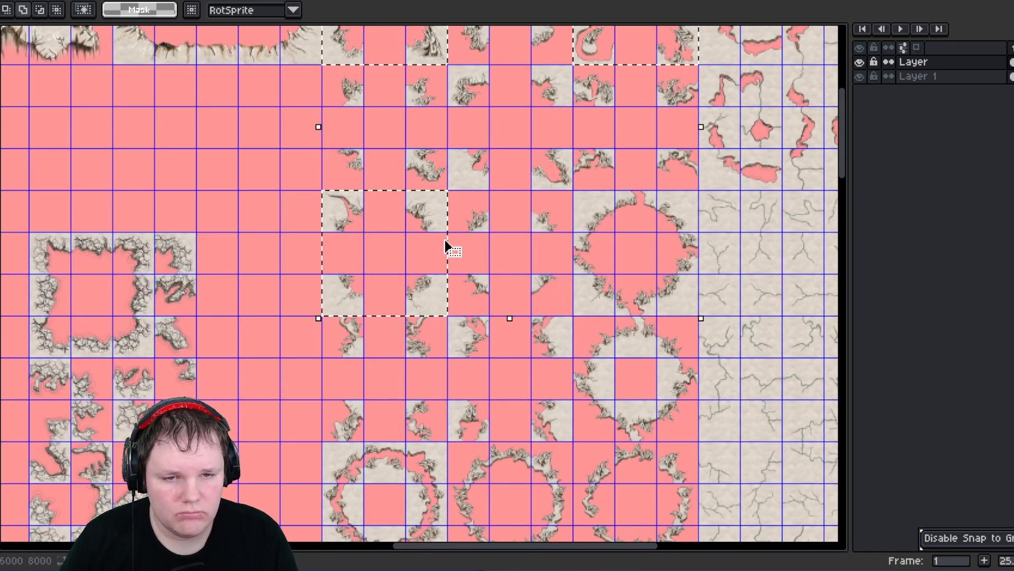
shift+drag(461, 71, 564, 182)
middle_drag(530, 186, 542, 44)
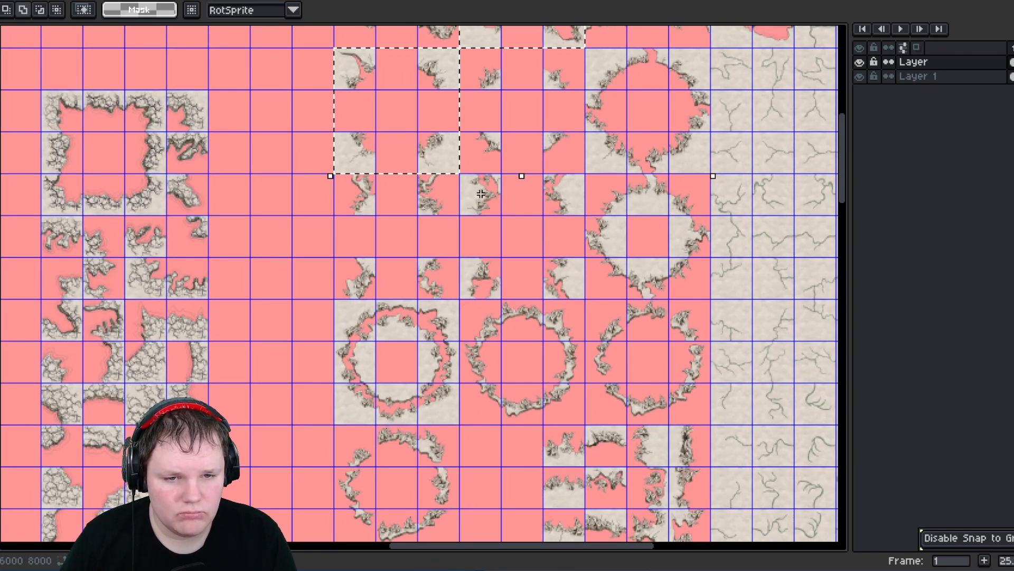
middle_drag(407, 192, 421, 212)
scroll(412, 336, down, 1)
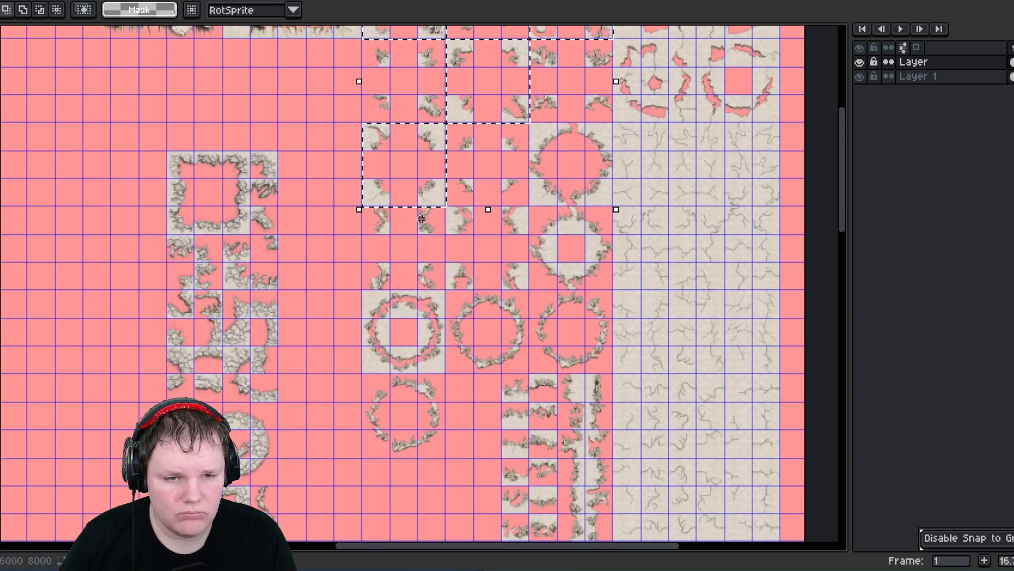
middle_drag(443, 327, 443, 153)
middle_drag(456, 243, 480, 385)
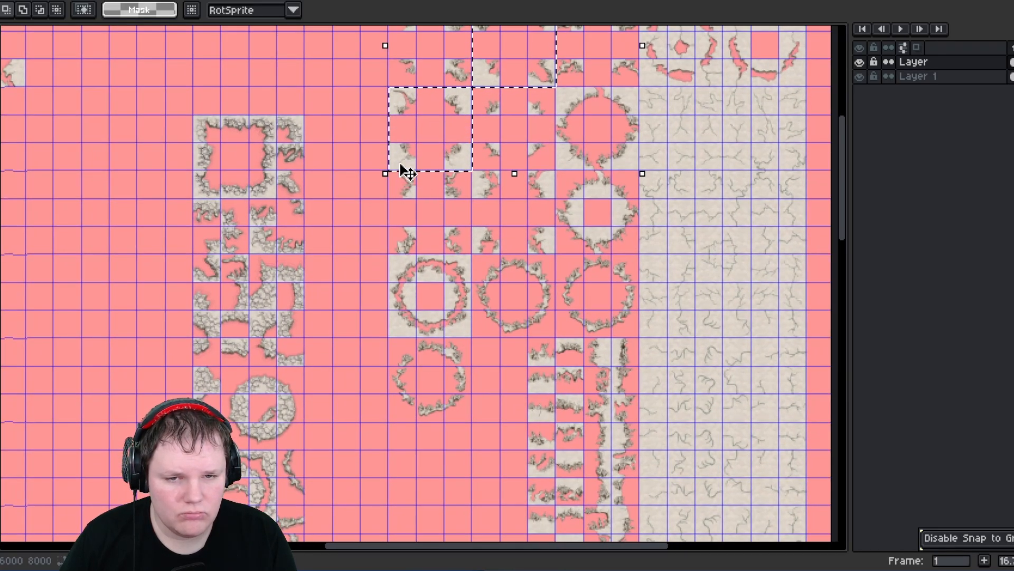
drag(402, 165, 279, 545)
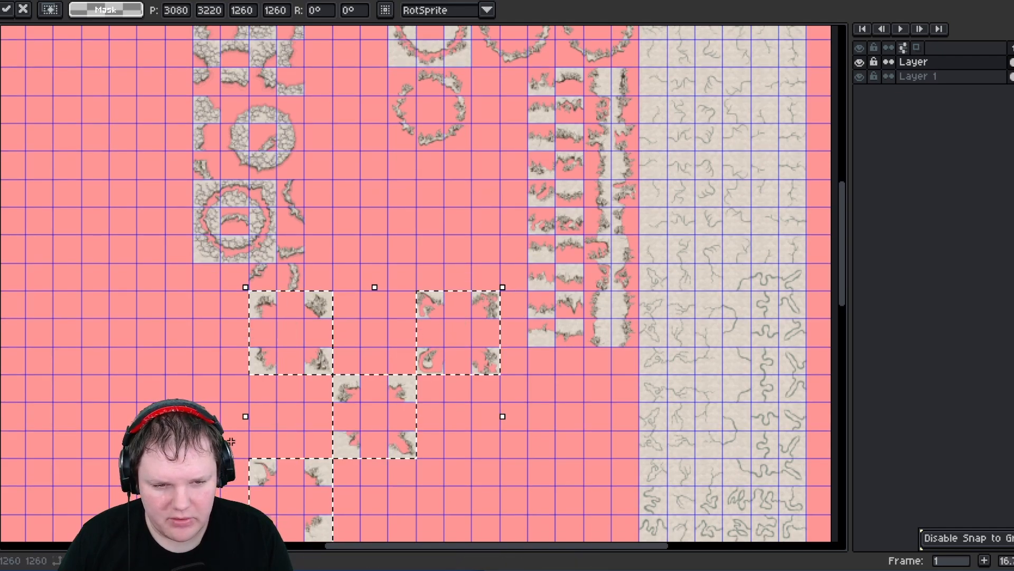
key(ctrl+d)
- Move single corner tiles into the column at 3920, stacking them at 2800, 2940 and 3080
middle_drag(231, 421, 255, 337)
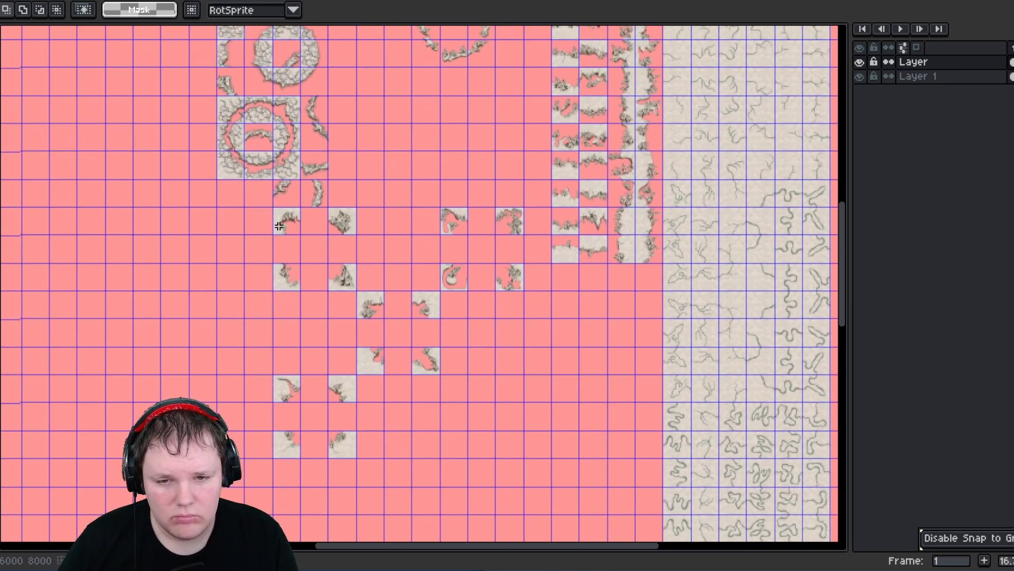
drag(299, 231, 465, 175)
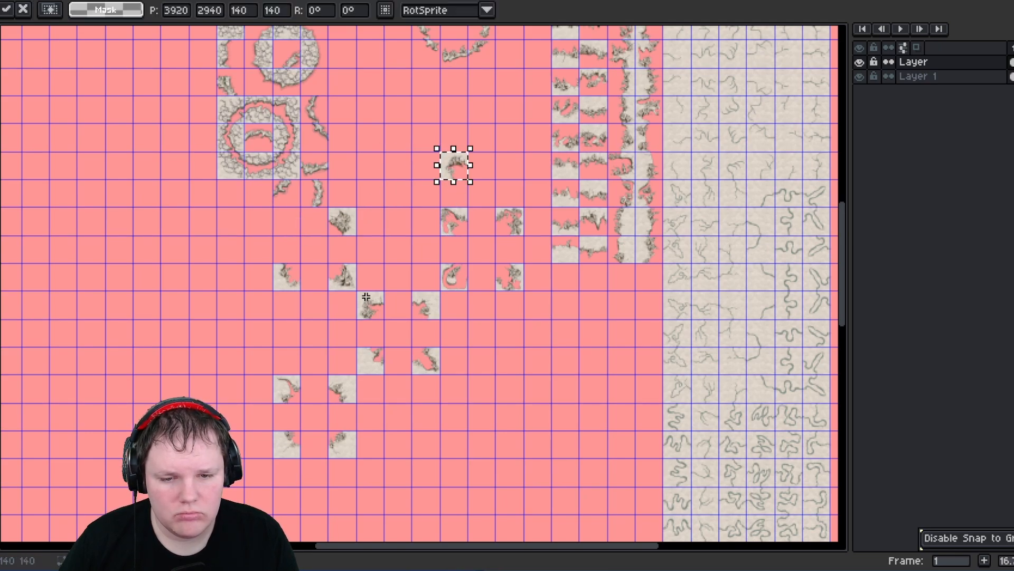
drag(366, 296, 458, 197)
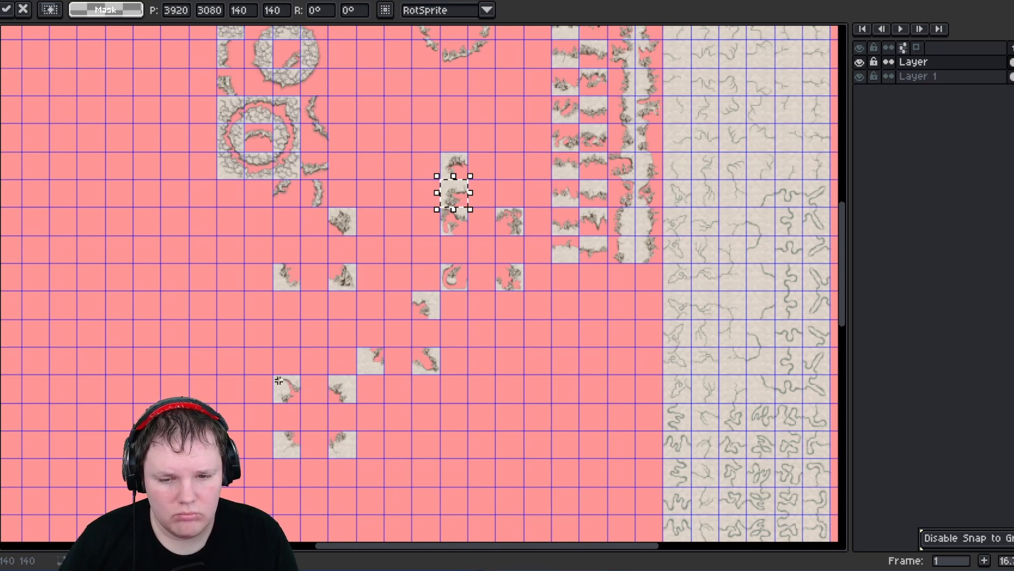
click(292, 389)
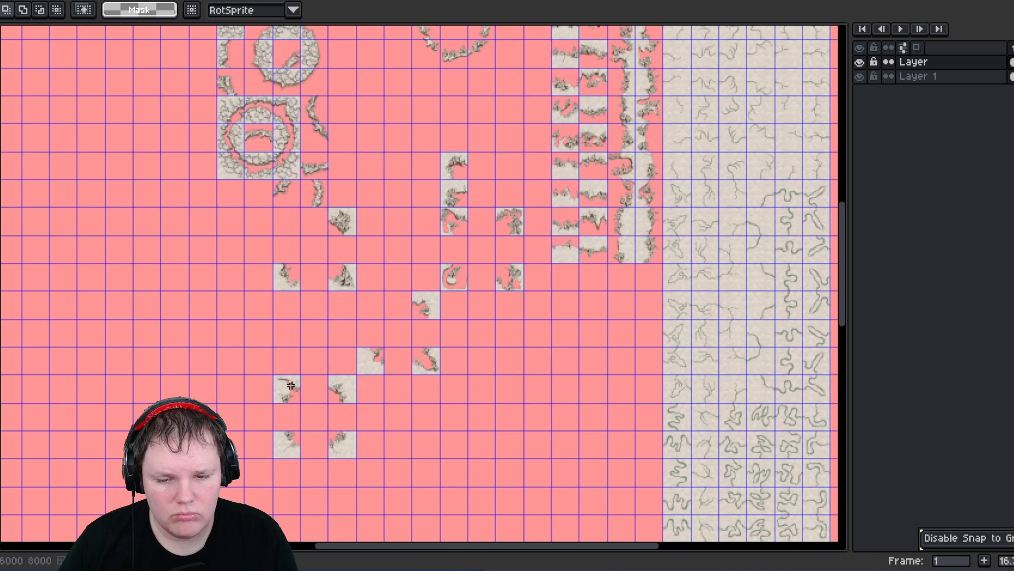
drag(282, 381, 464, 142)
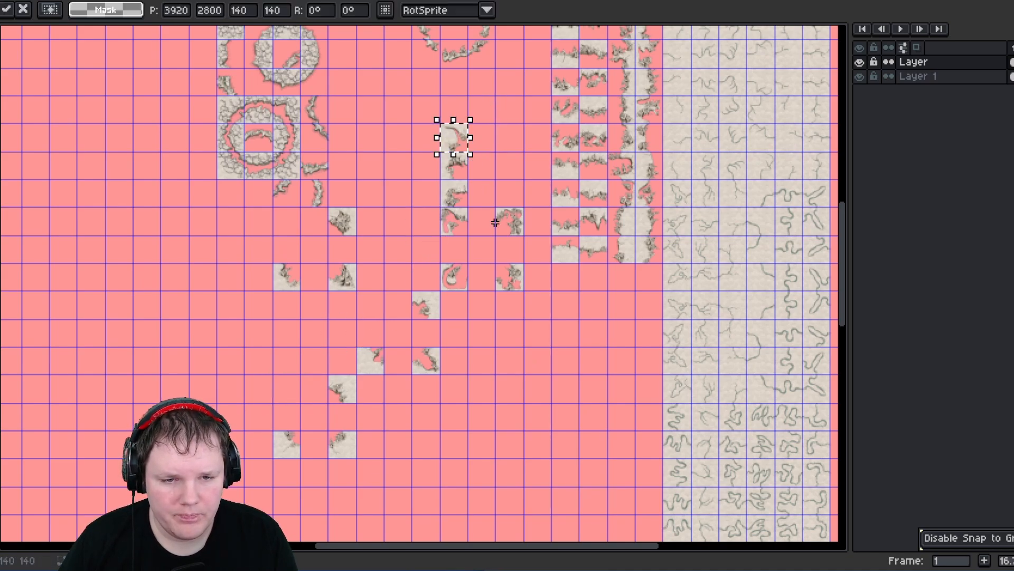
- Move two more corner tiles to 4060, 2800 and 4060, 2940 and deselect
click(525, 233)
drag(500, 212, 492, 147)
click(503, 227)
mouse_move(499, 210)
mouse_down()
mouse_move(521, 233)
mouse_move(480, 143)
mouse_up()
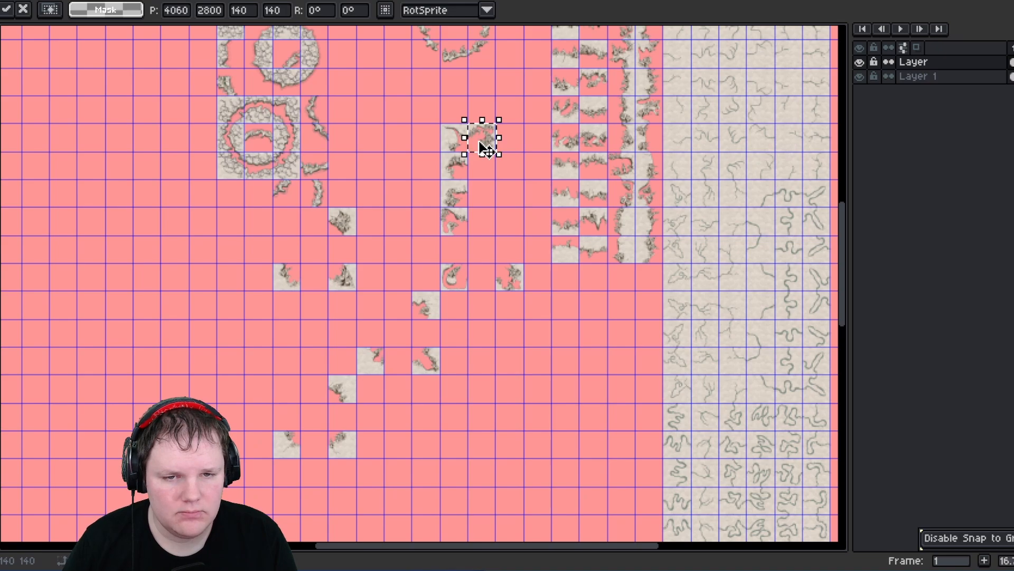
drag(332, 214, 488, 165)
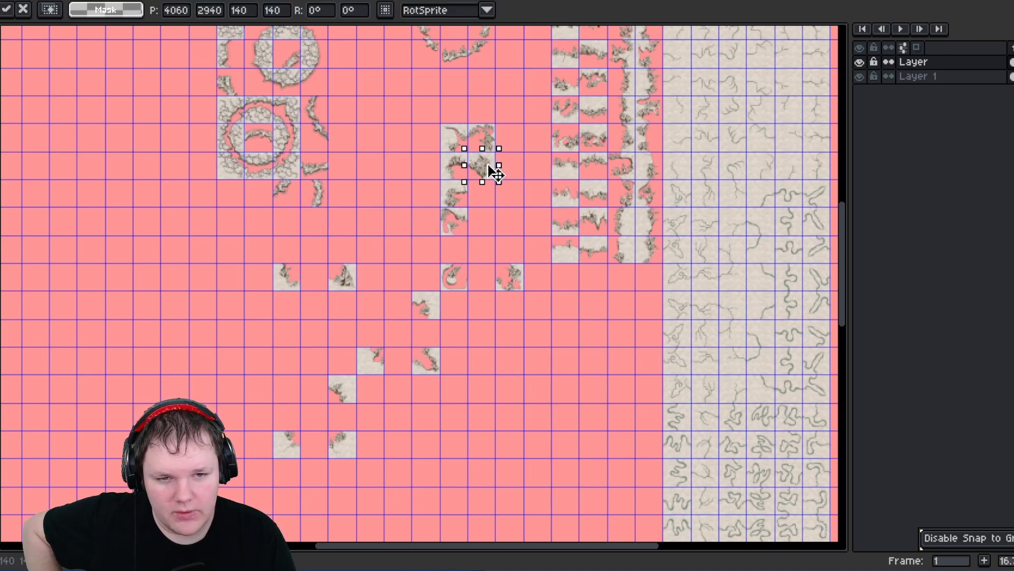
click(406, 195)
scroll(412, 365, up, 1)
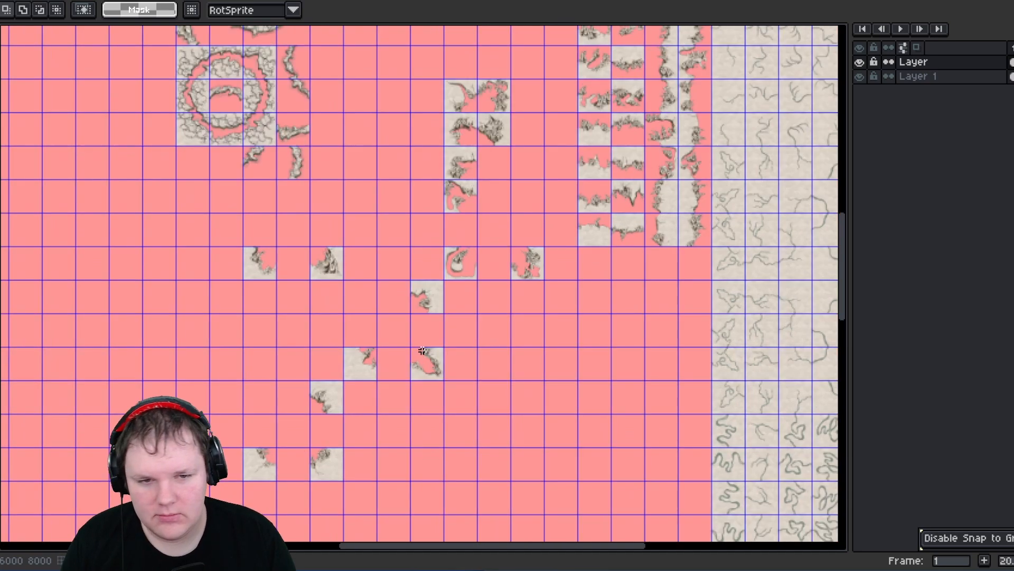
- Save the sprite sheet
key(i)
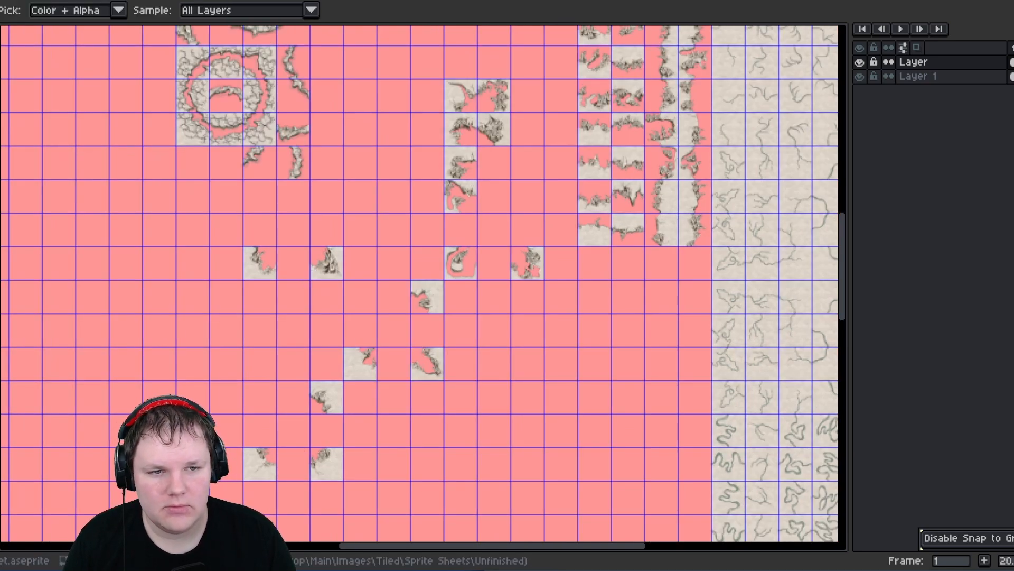
key(m)
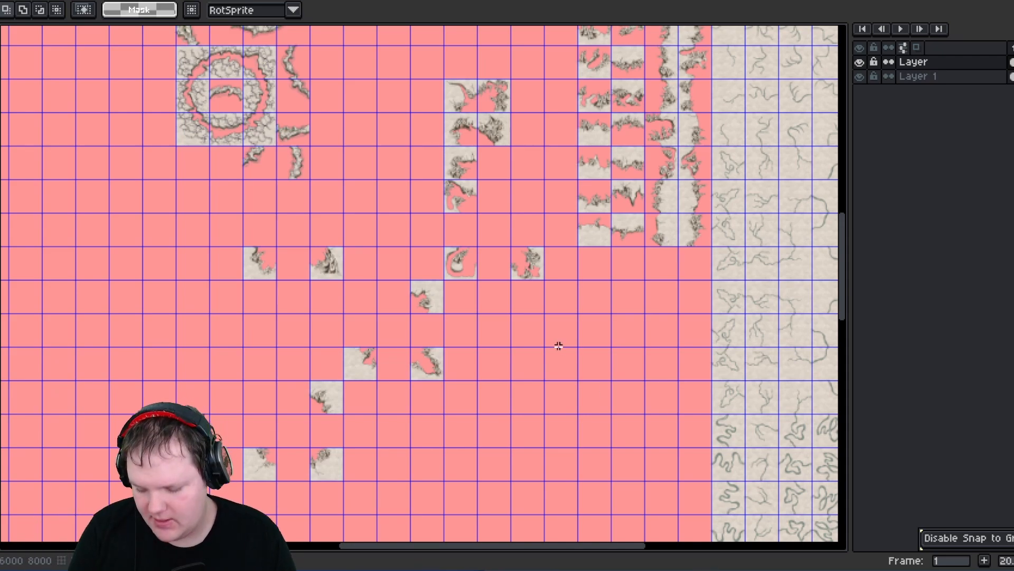
key(ctrl+s)
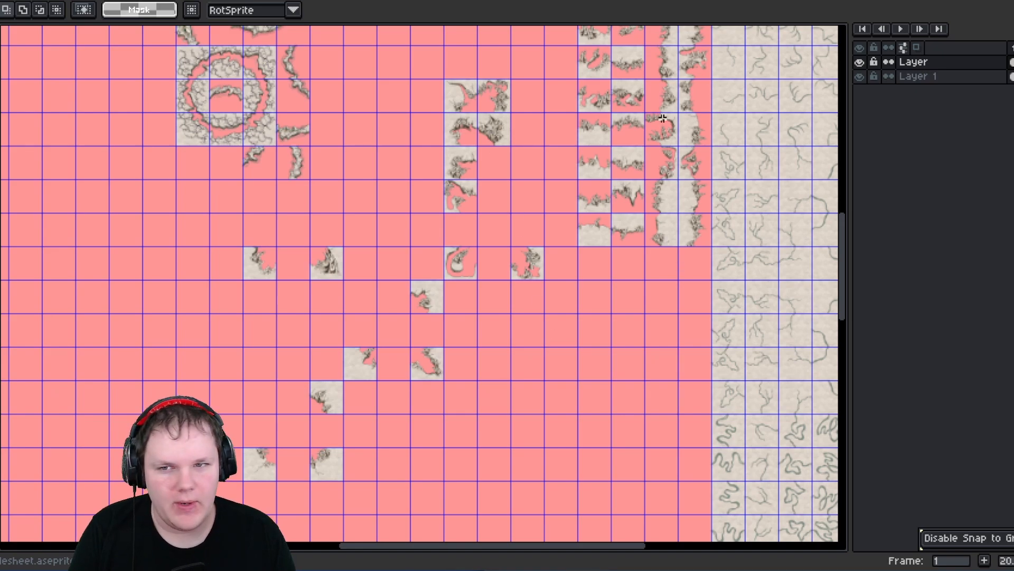
key(i)
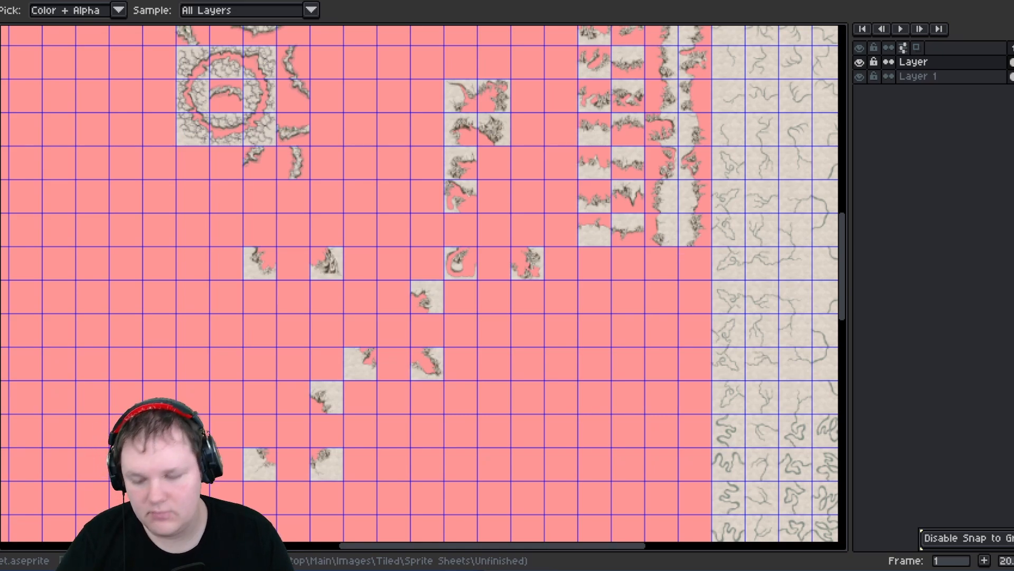
key(m)
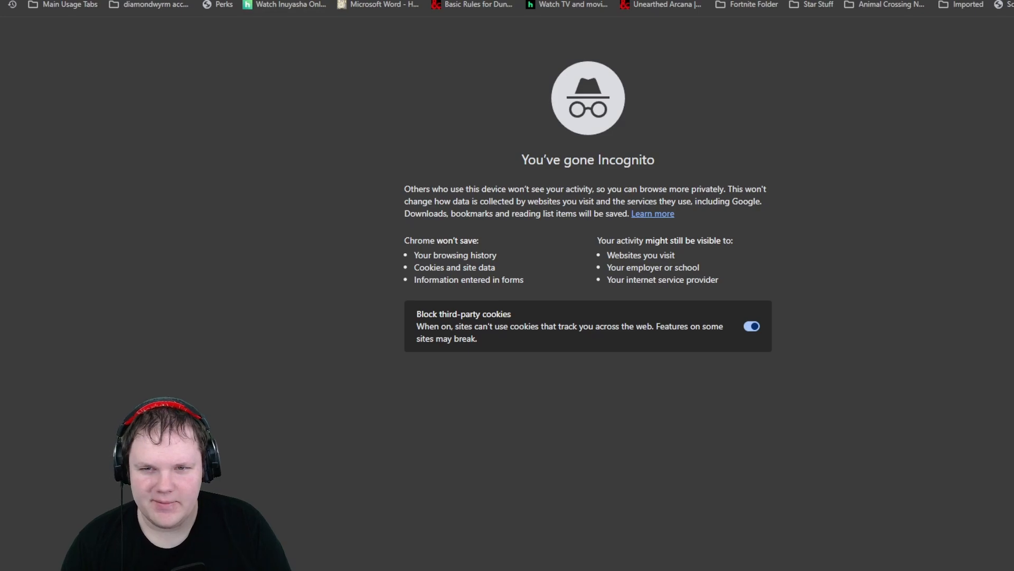
text(cat)
key(BackSpace)
key(BackSpace)
key(BackSpace)
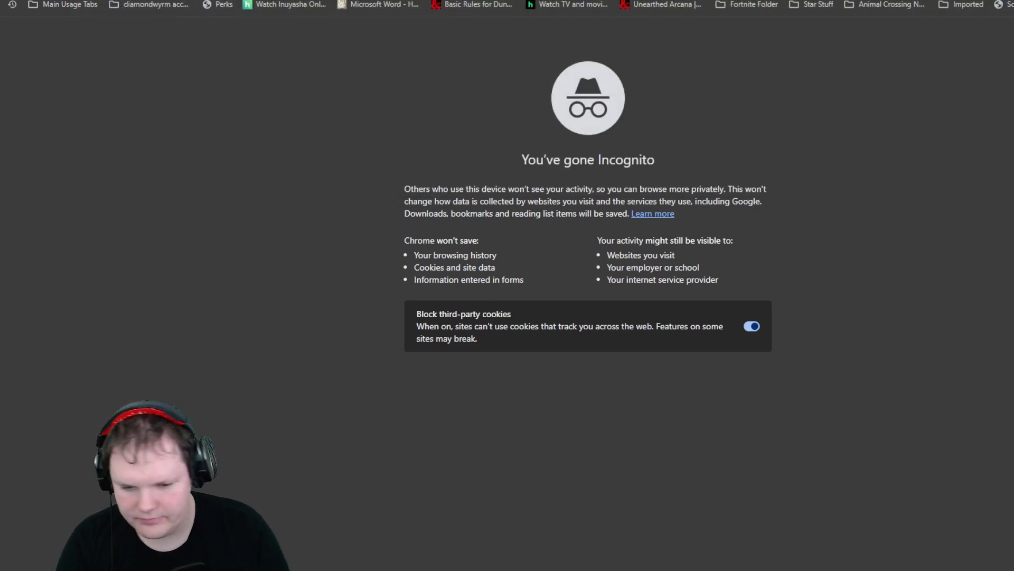
- Switch to ChatGPT and send the message "I need a topic to talk about on my livestream. Please provide some."
key(alt+Tab)
key(alt)
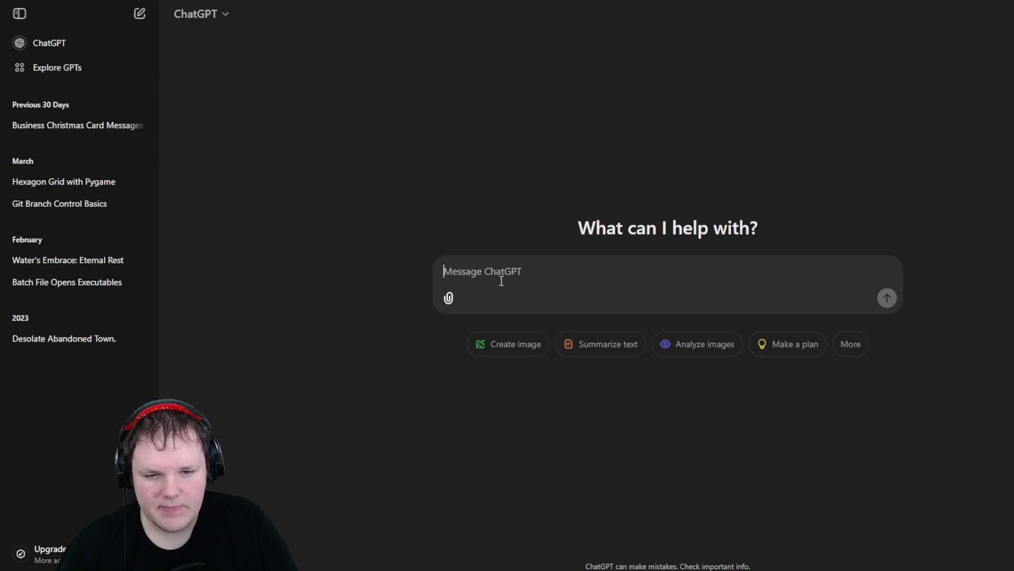
text(I need t)
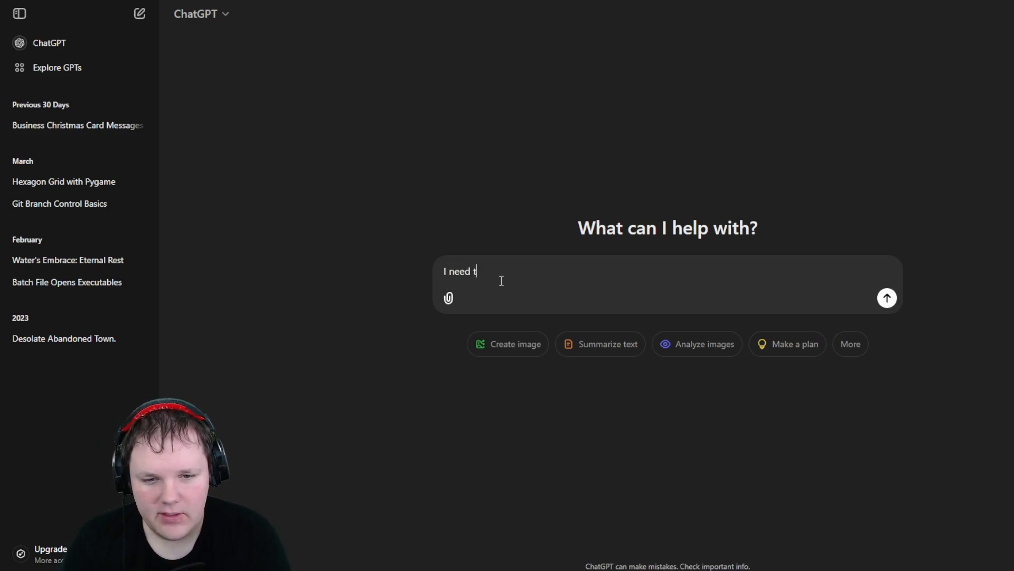
key(BackSpace)
text(a)
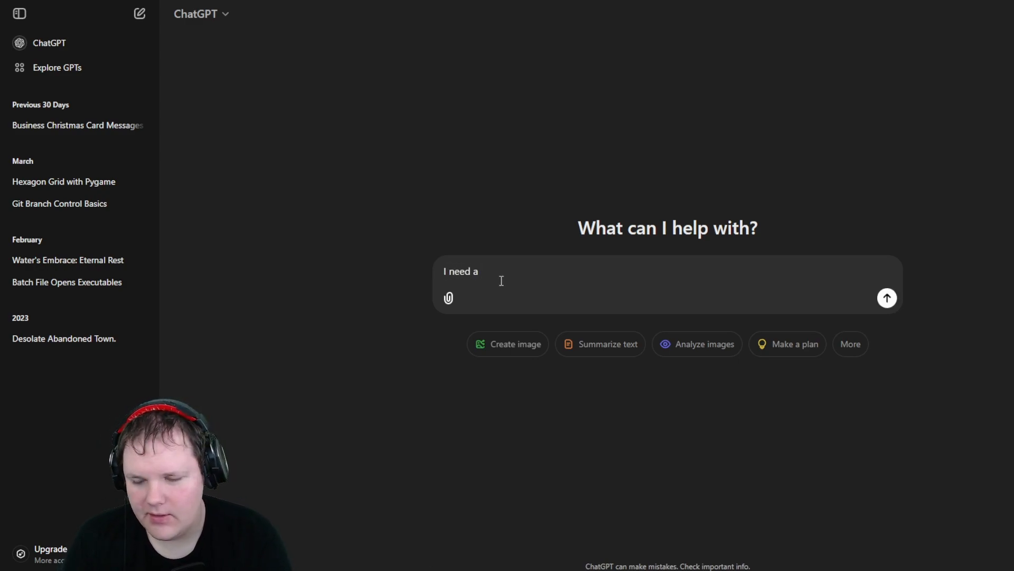
key(BackSpace)
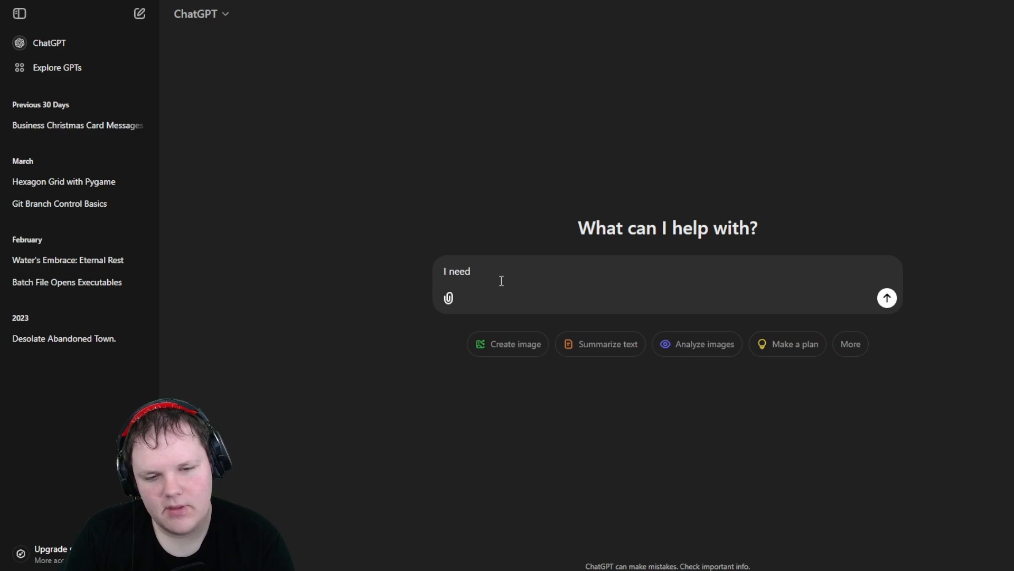
text(a top)
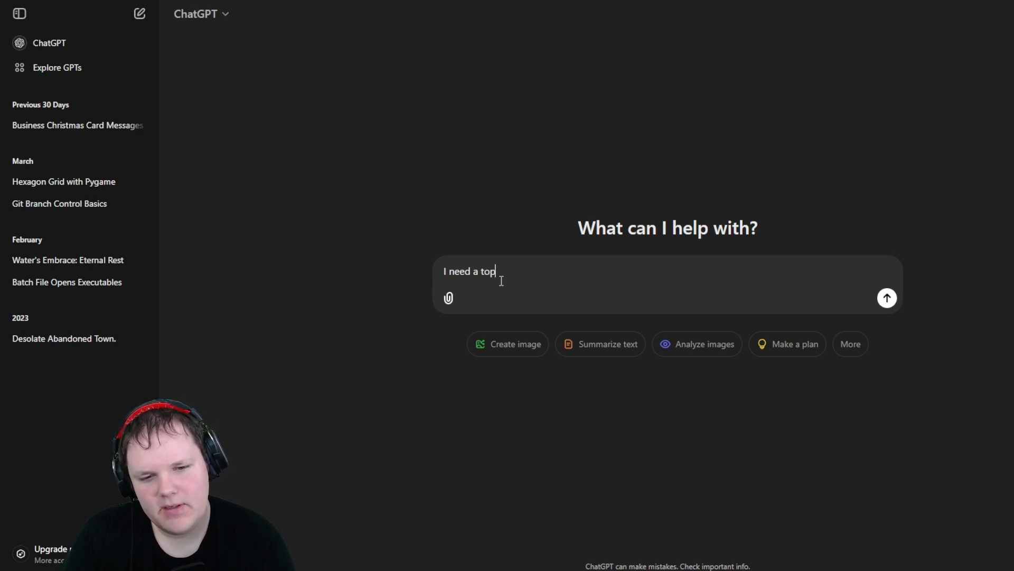
text(ic to talk about o)
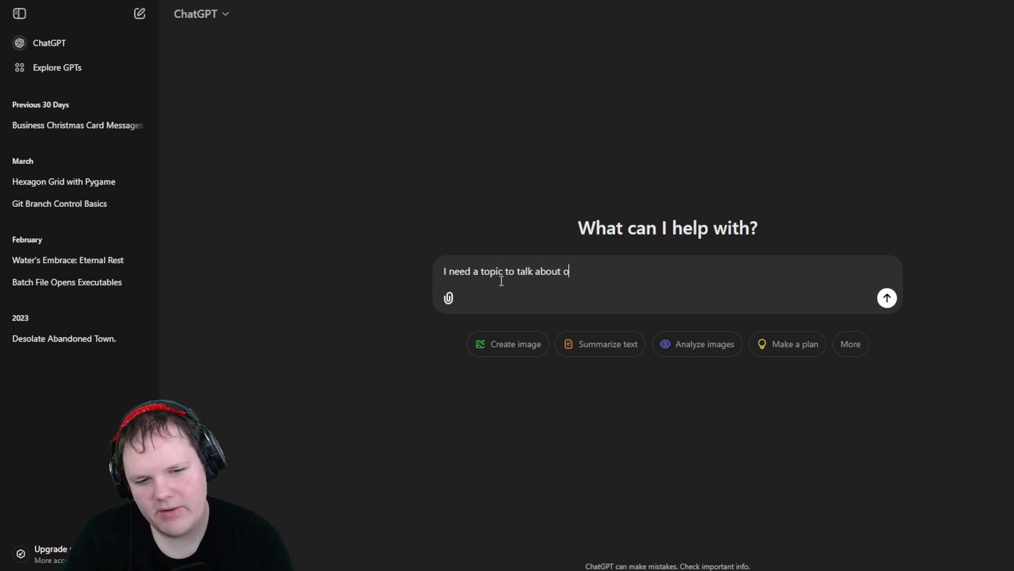
text(n my livestre)
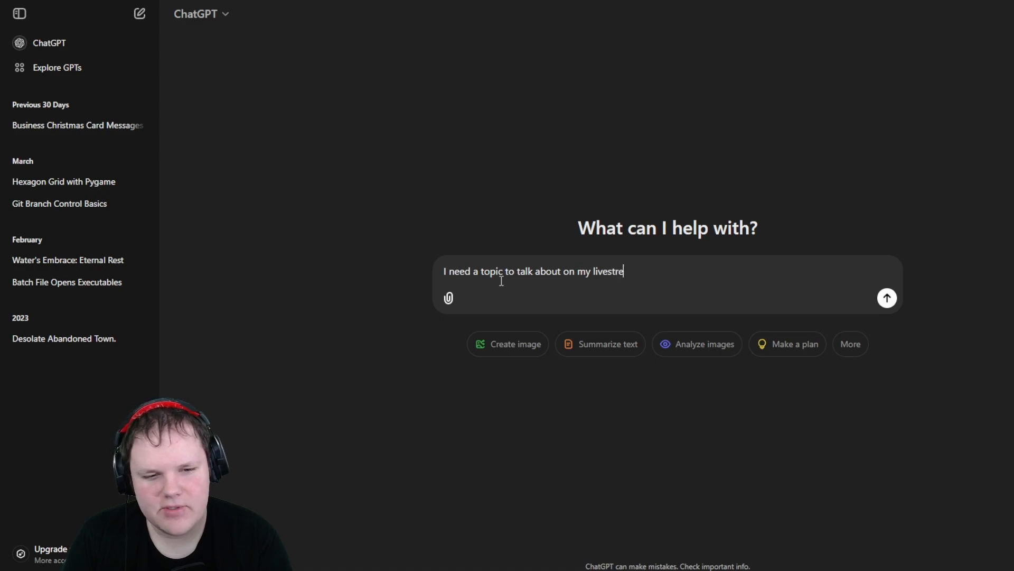
text(am)
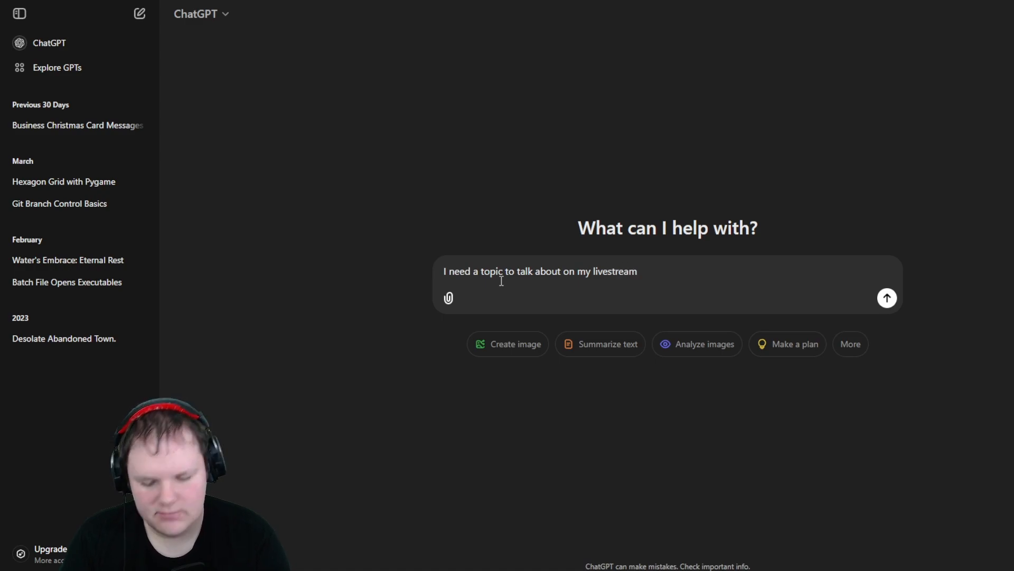
text(. Please pr)
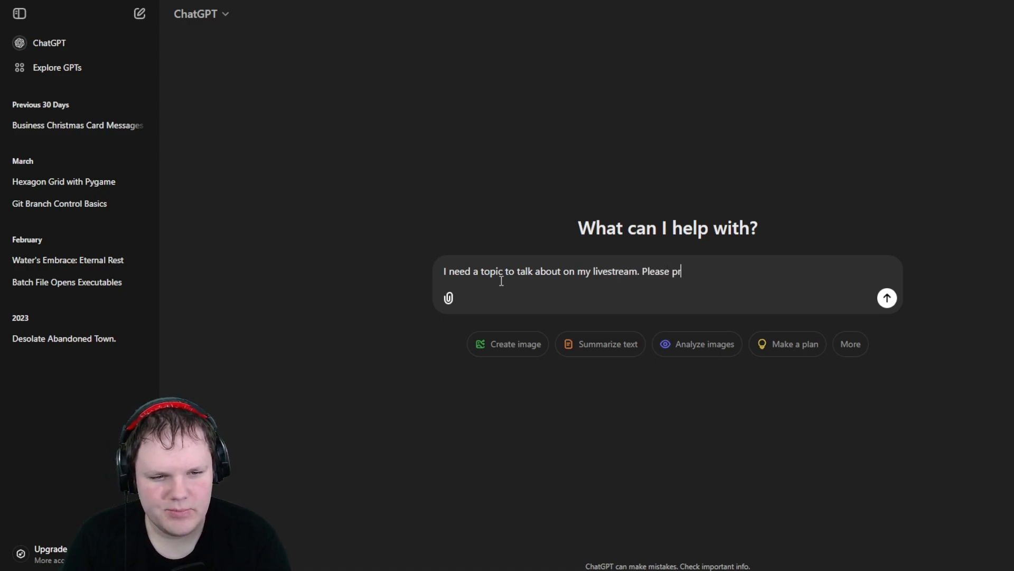
text(ovide some.)
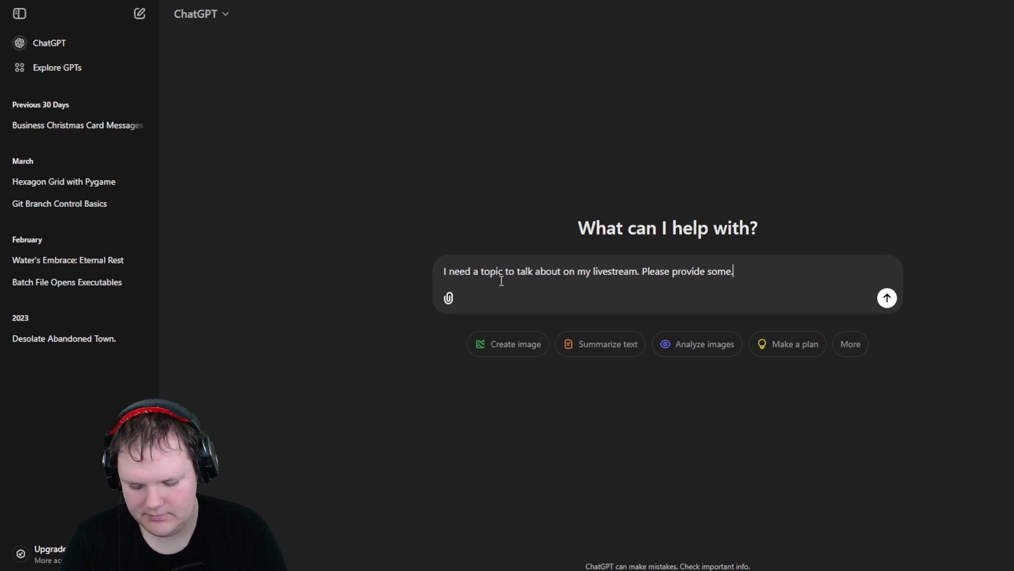
key(Return)
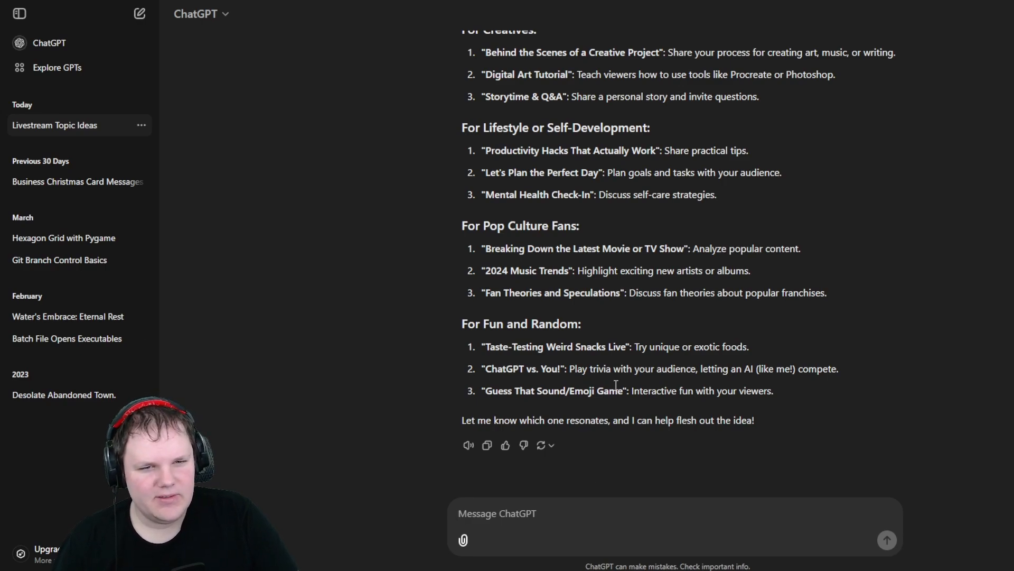
- Reply "I don't want livestream ideas I want a topic to talk about."
scroll(616, 388, up, 5)
scroll(615, 389, down, 5)
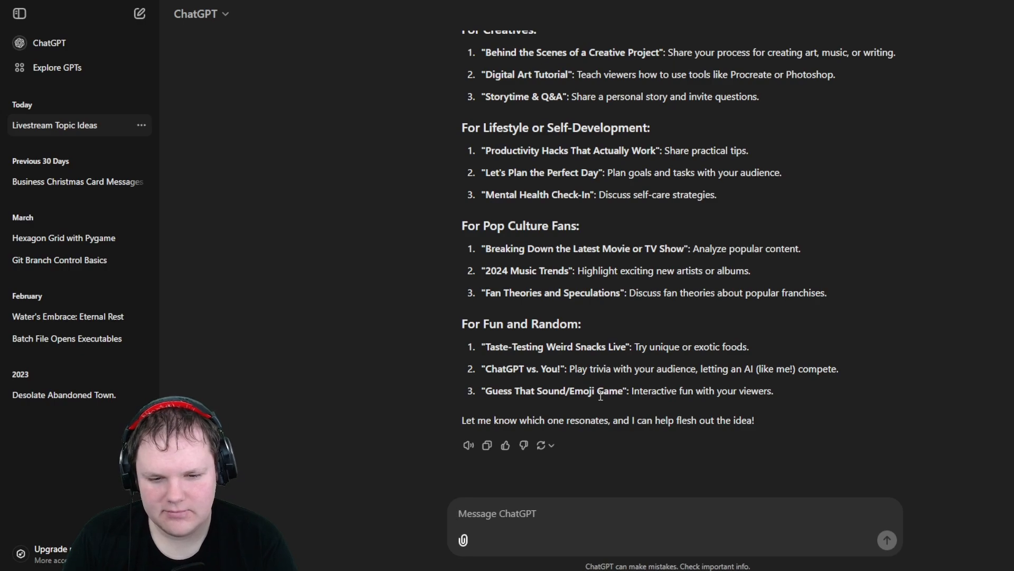
text(I)
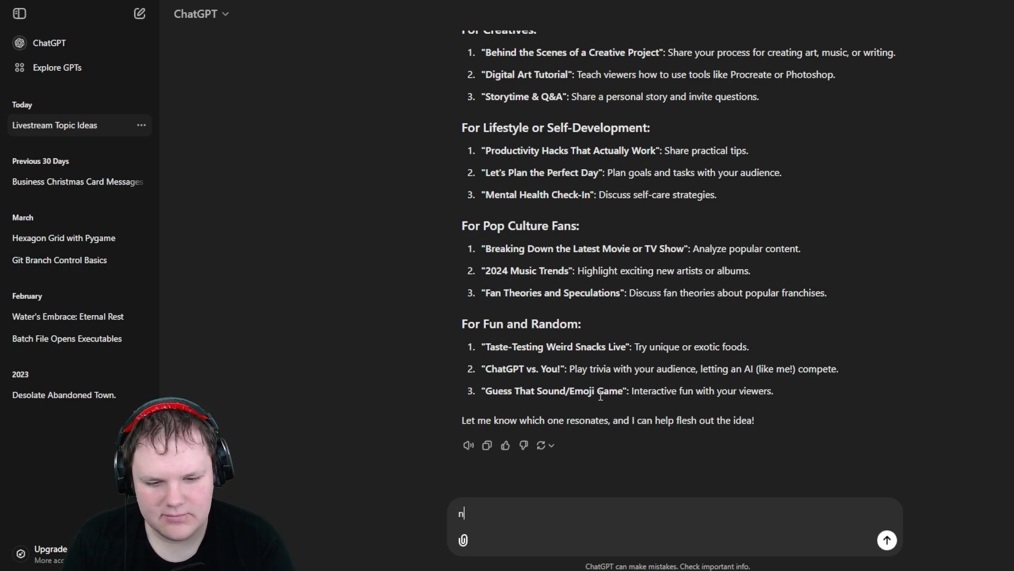
key(BackSpace)
text(I don't w)
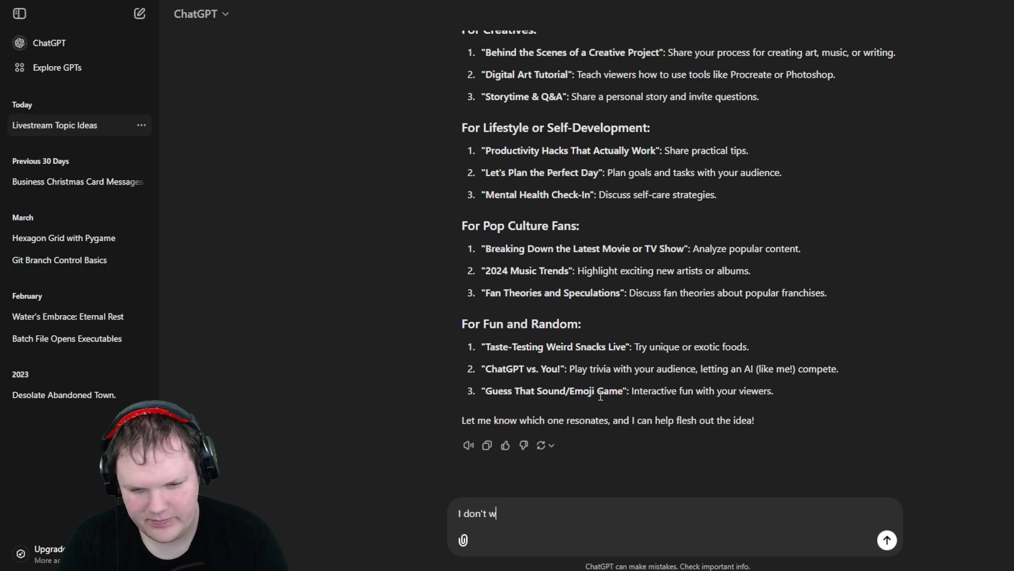
text(ant live)
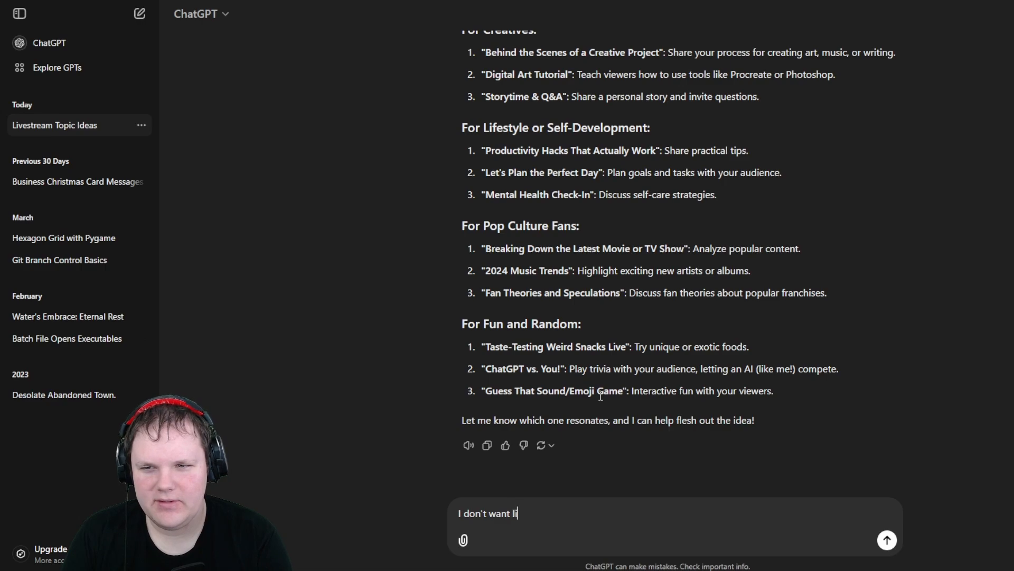
text(trea)
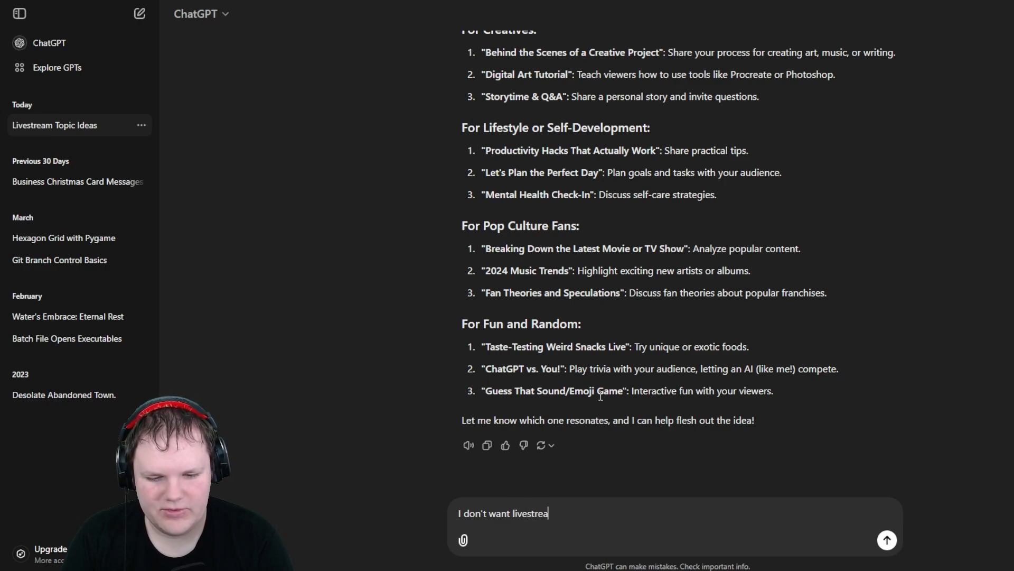
text(m ideas I wa)
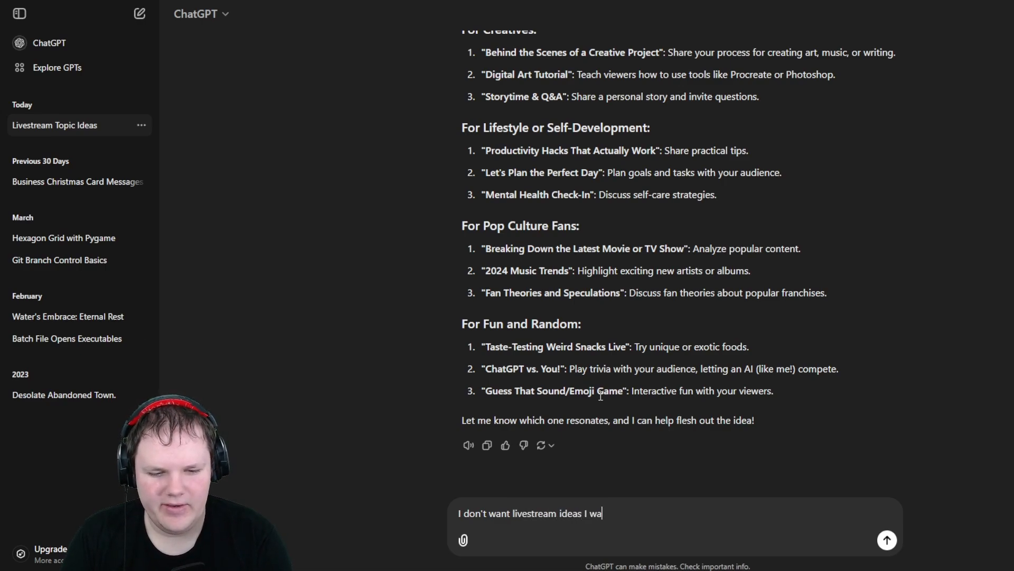
text(nt a topic to ta)
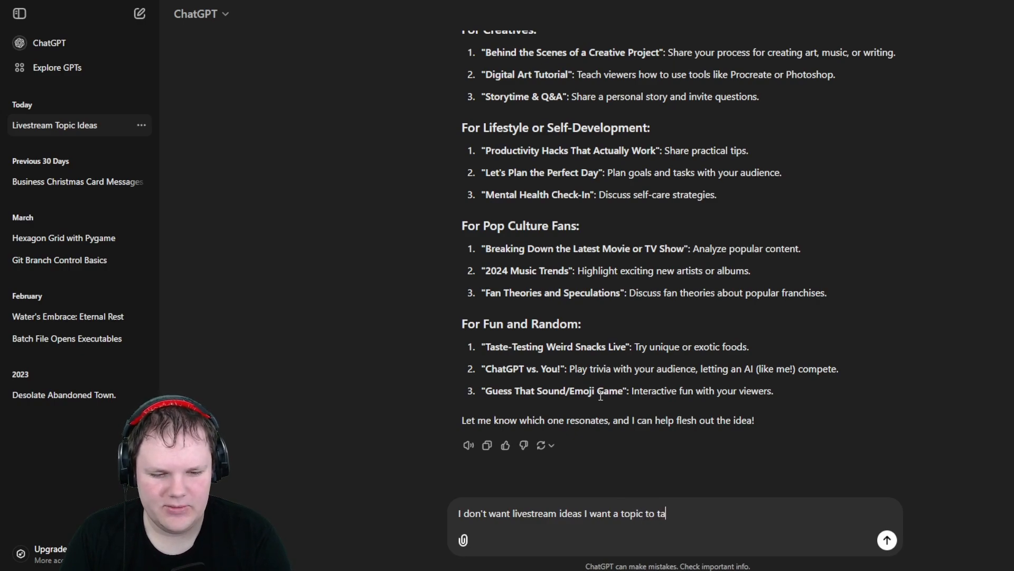
text(lk about.)
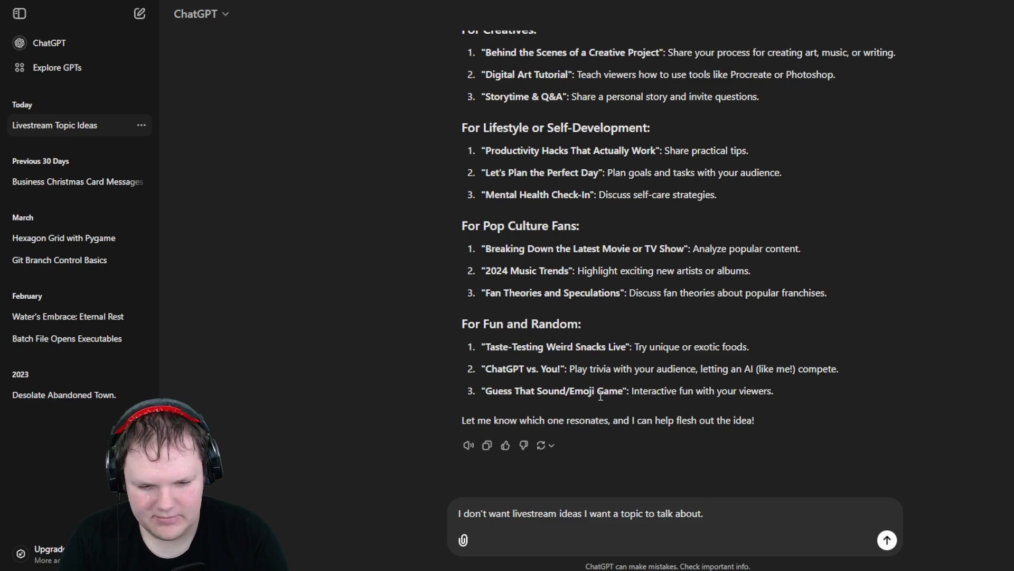
key(Return)
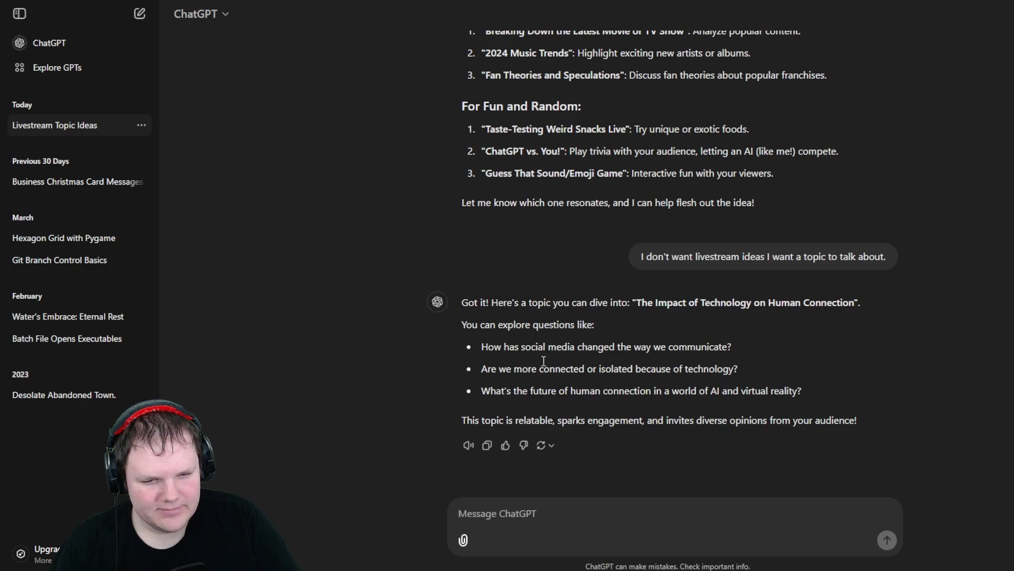
- Reply "something more everyday" to the suggested topic
drag(521, 347, 799, 392)
click(711, 423)
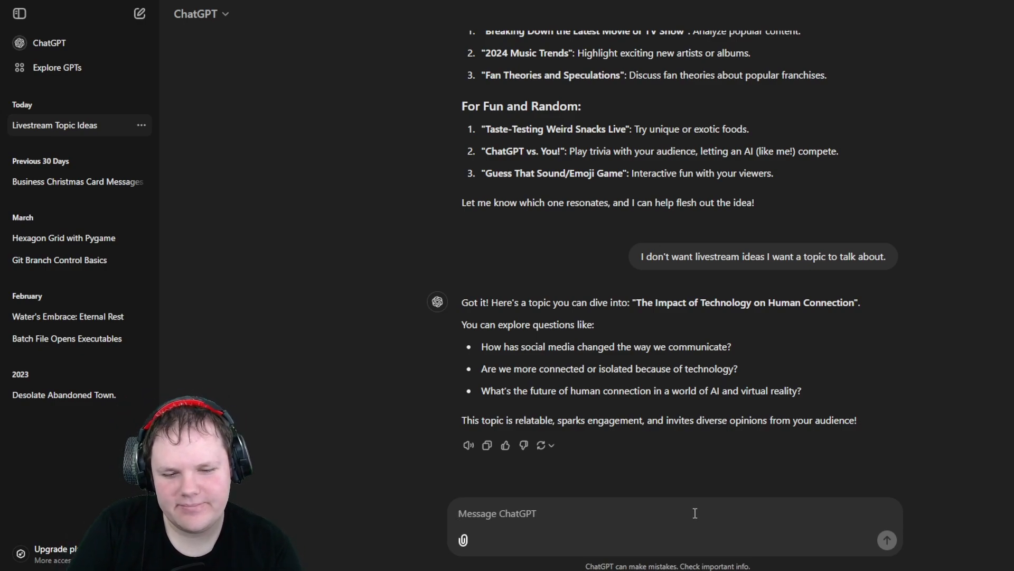
text(something more ev)
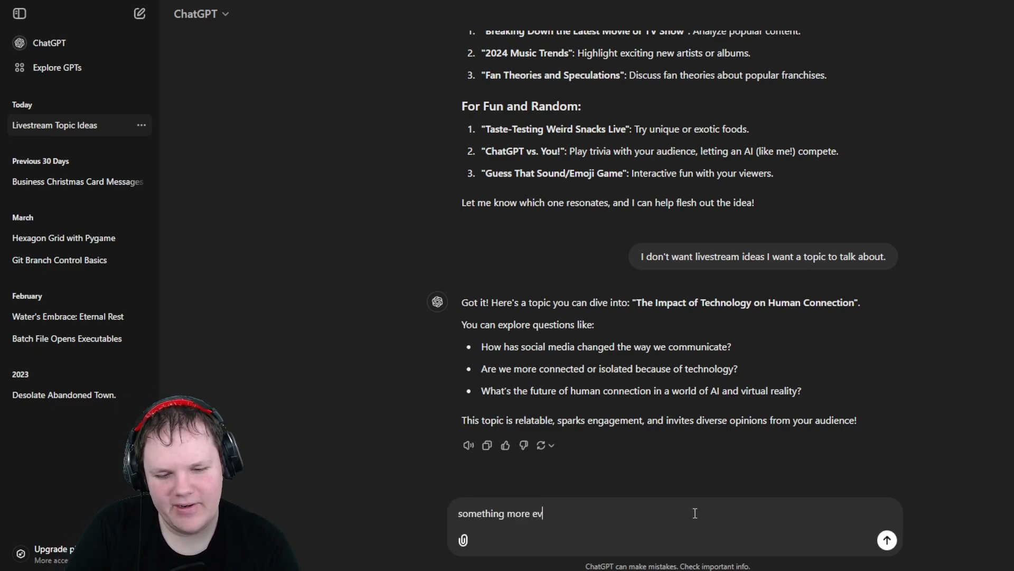
text(eryday)
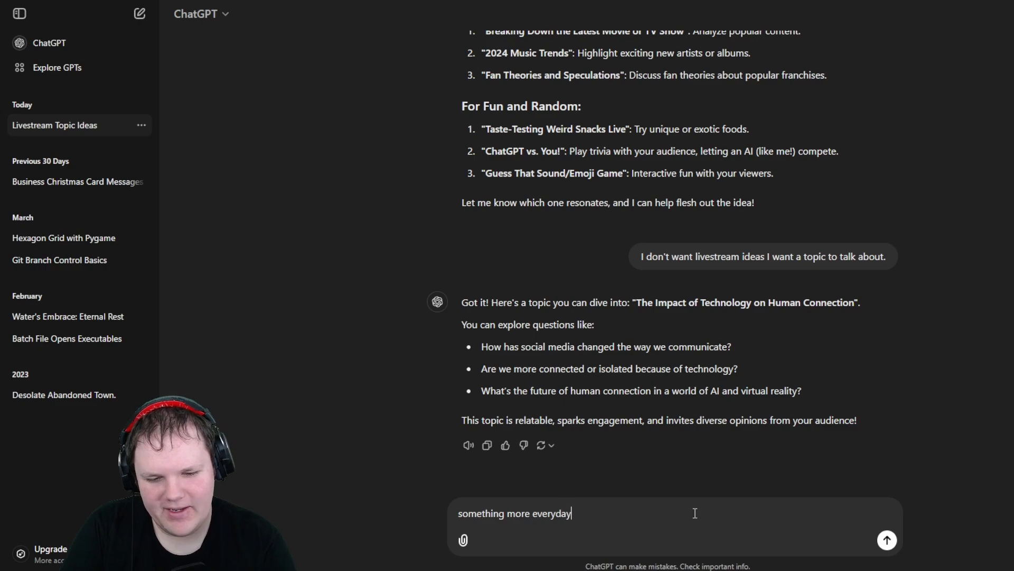
key(Return)
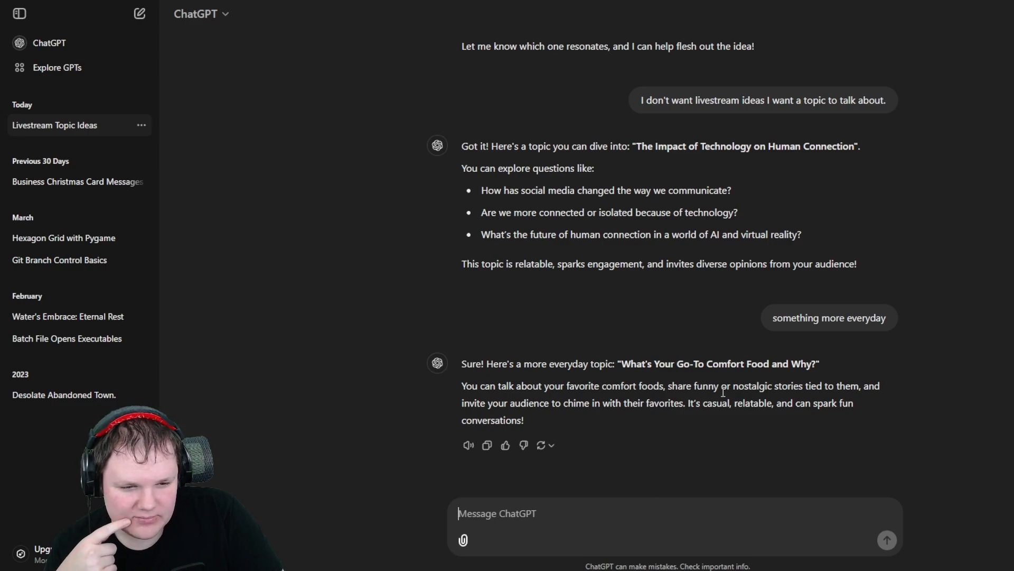
- Send the follow-up "better, can you give me some more"
drag(723, 392, 734, 423)
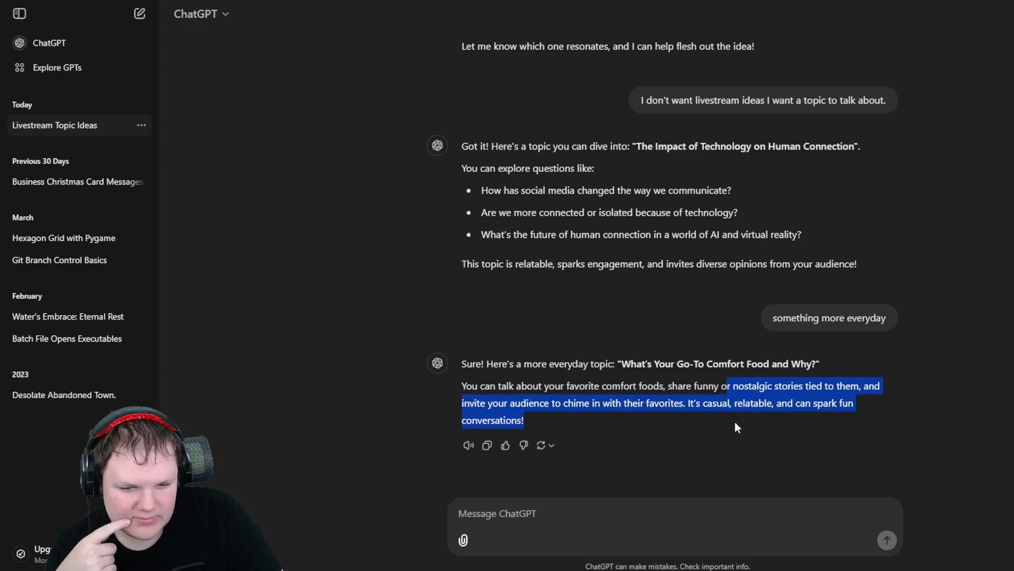
click(734, 422)
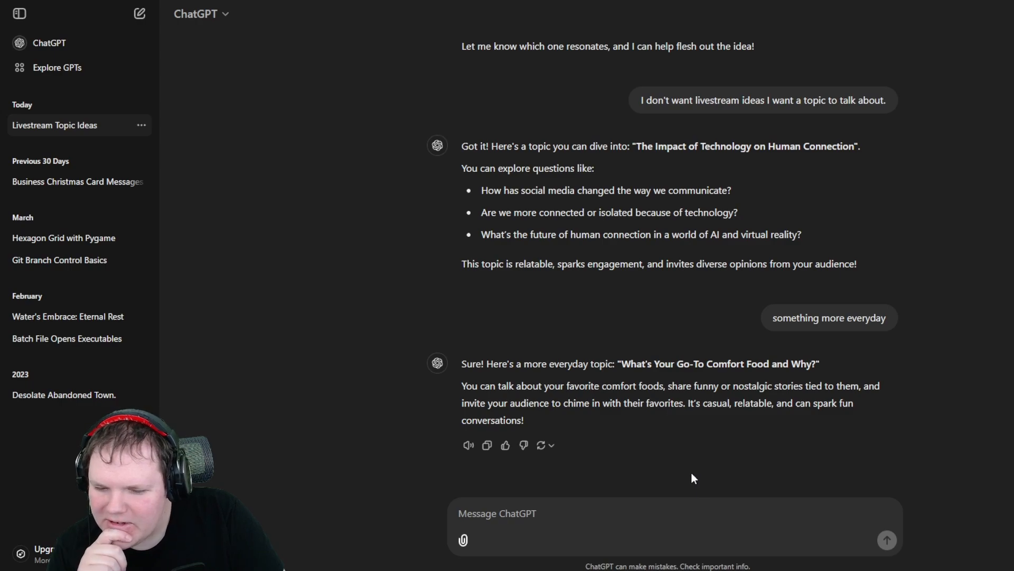
click(670, 513)
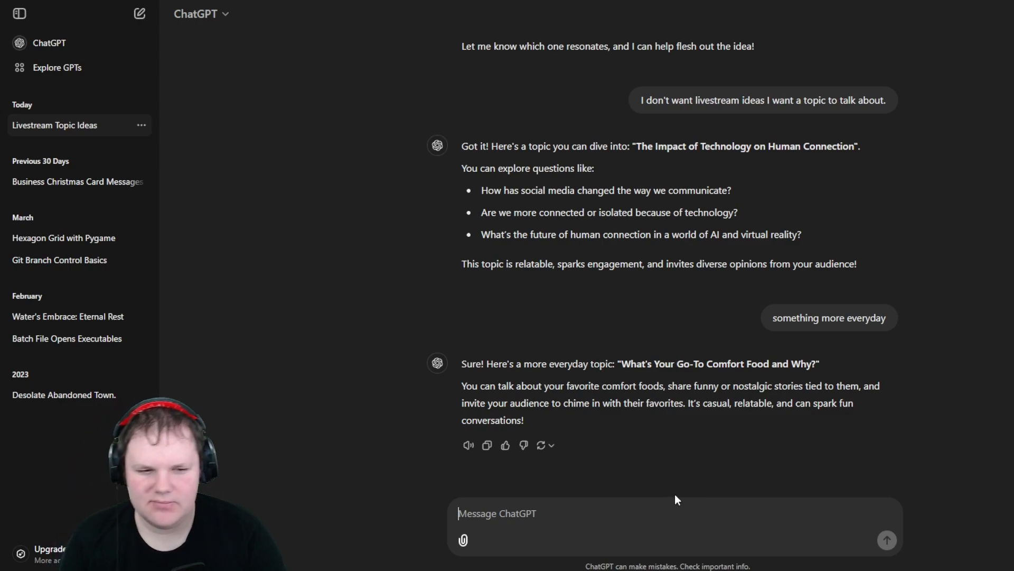
text(be)
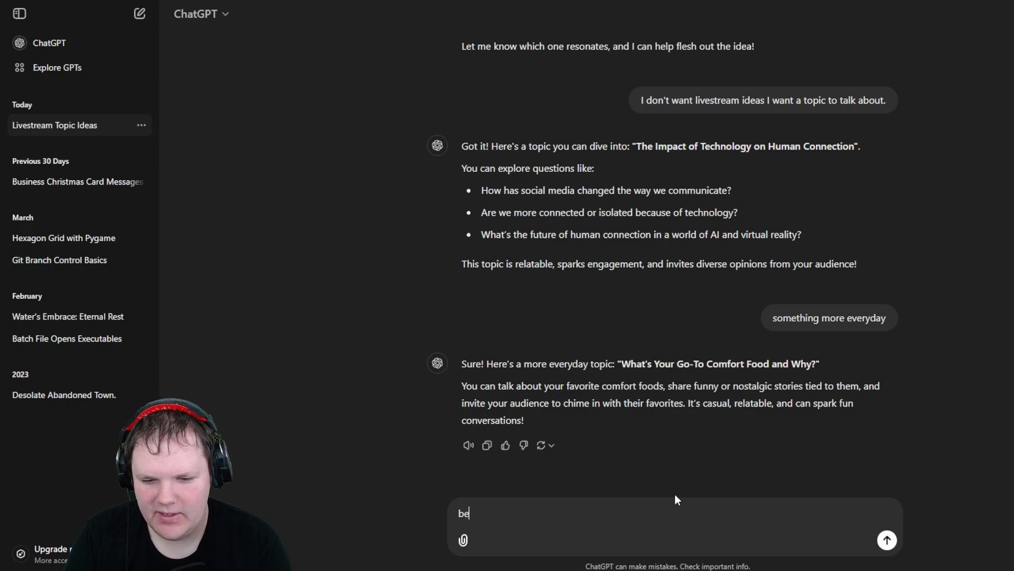
text(tter, can you )
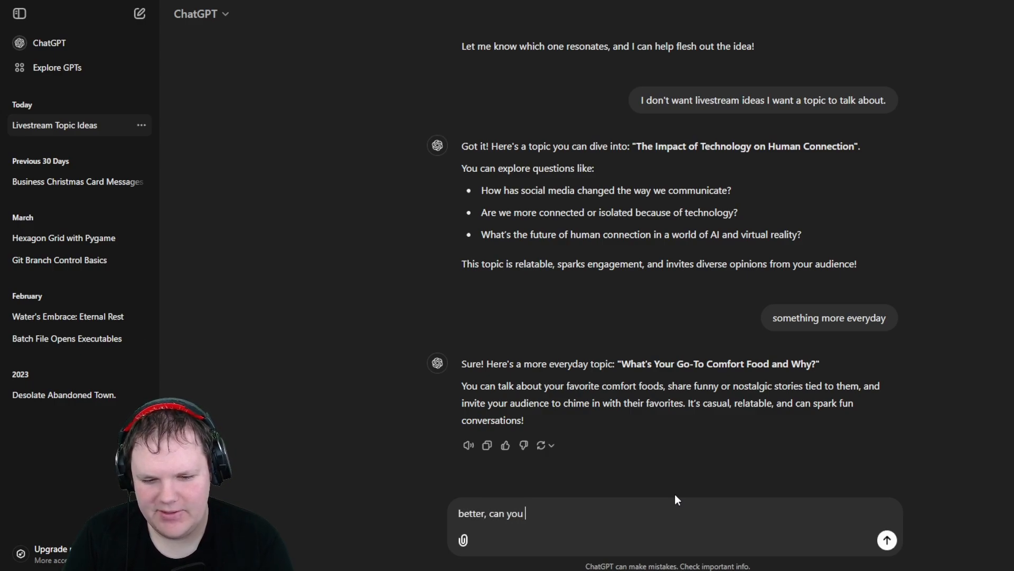
text(give me some more)
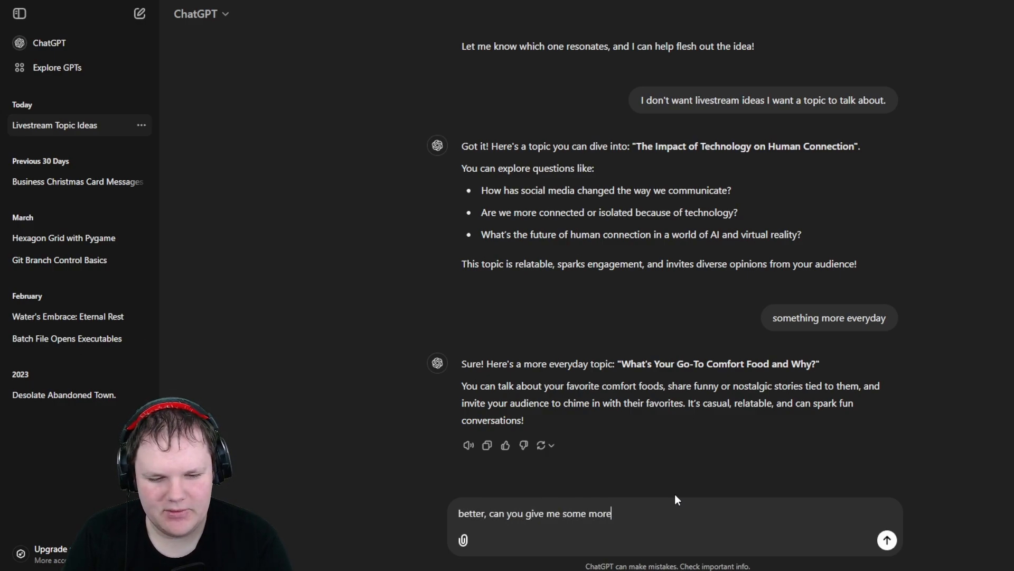
key(Return)
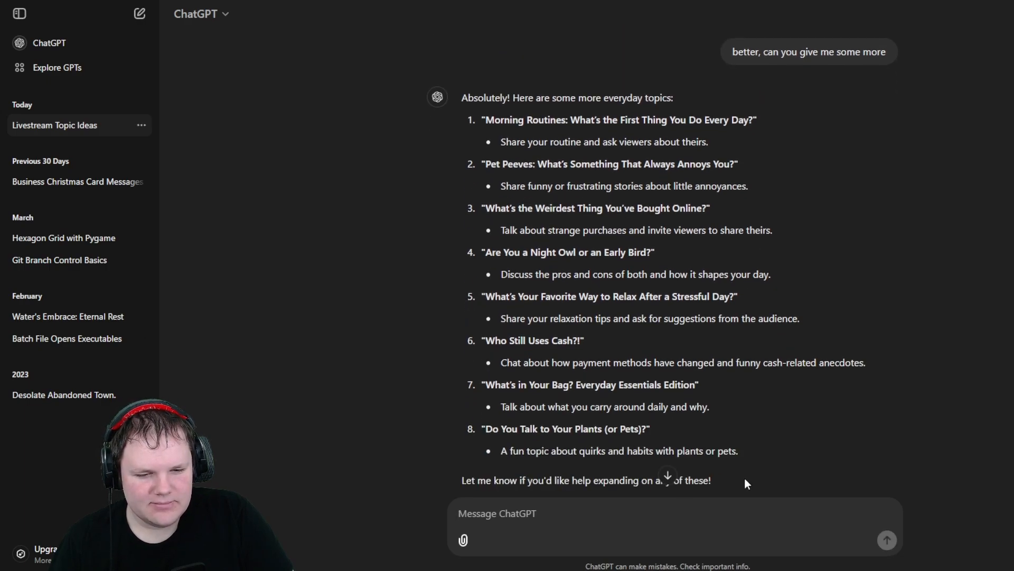
- Read through the list of everyday topic suggestions in the latest reply
scroll(761, 448, down, 2)
scroll(741, 446, up, 1)
scroll(742, 450, up, 1)
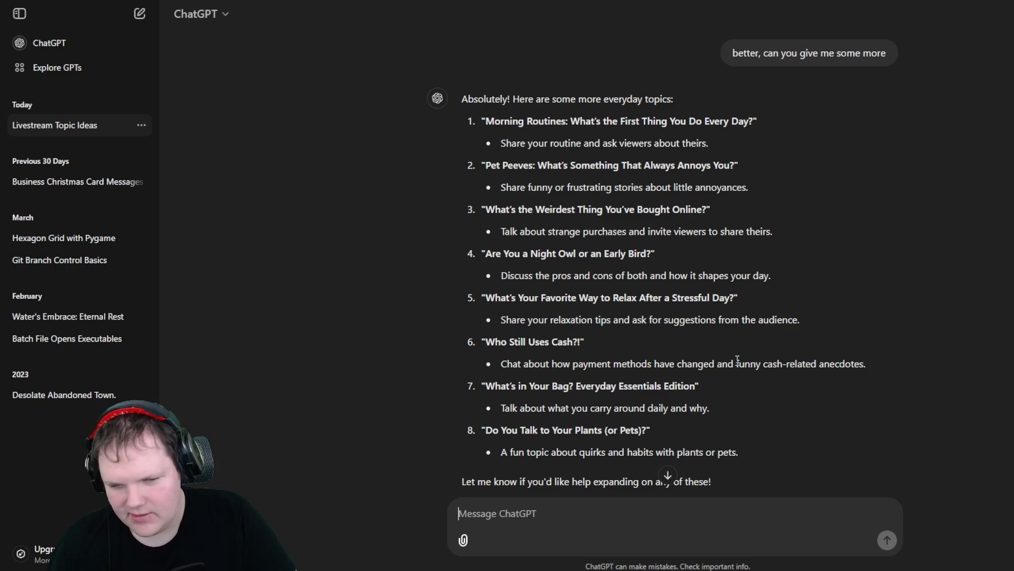
scroll(660, 348, down, 2)
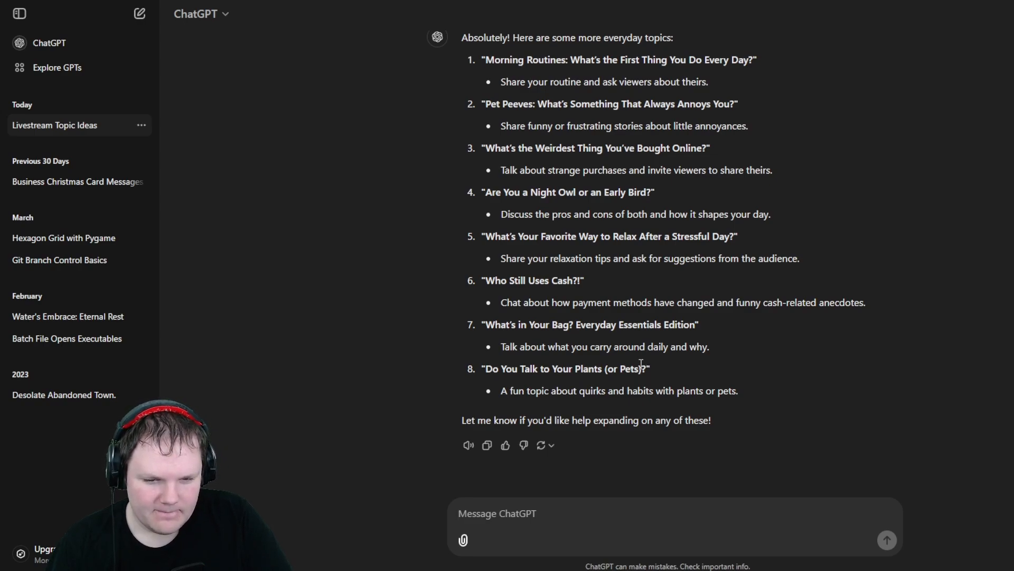
drag(539, 374, 658, 373)
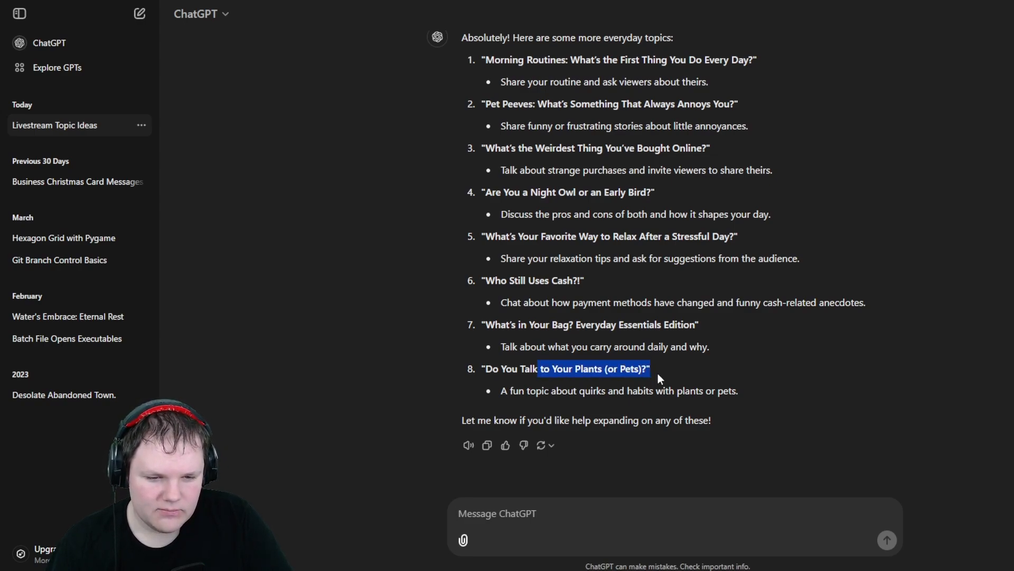
click(624, 373)
drag(586, 374, 666, 371)
click(666, 370)
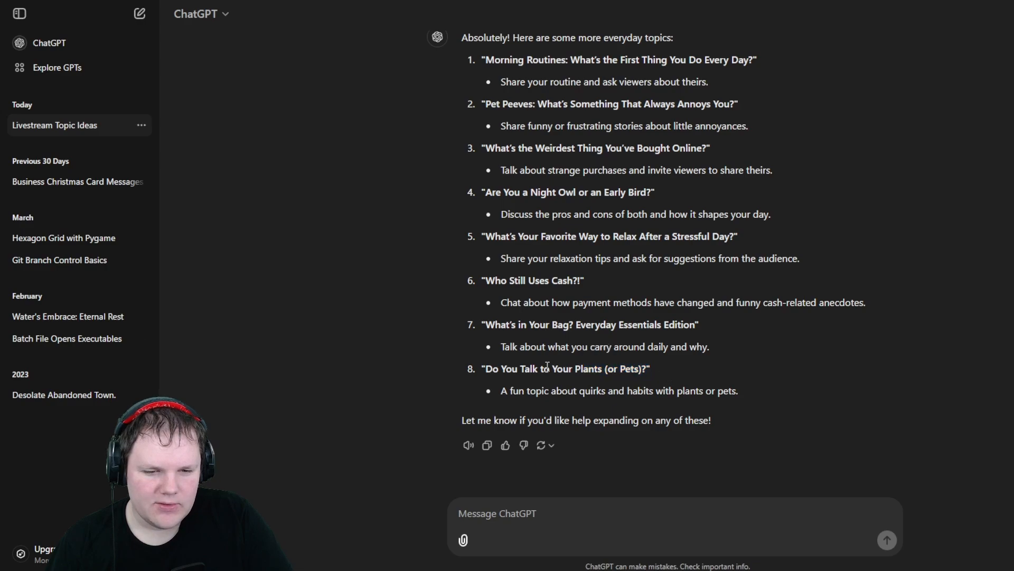
- Highlight and reread the last topic suggestion in the latest reply
drag(531, 374, 661, 378)
click(576, 370)
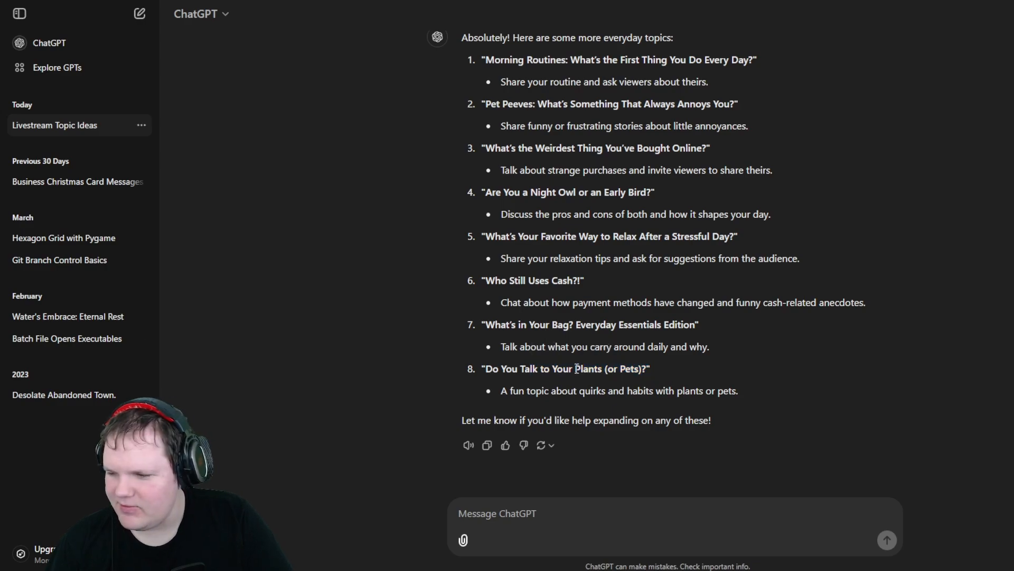
scroll(797, 233, up, 1)
scroll(797, 233, down, 1)
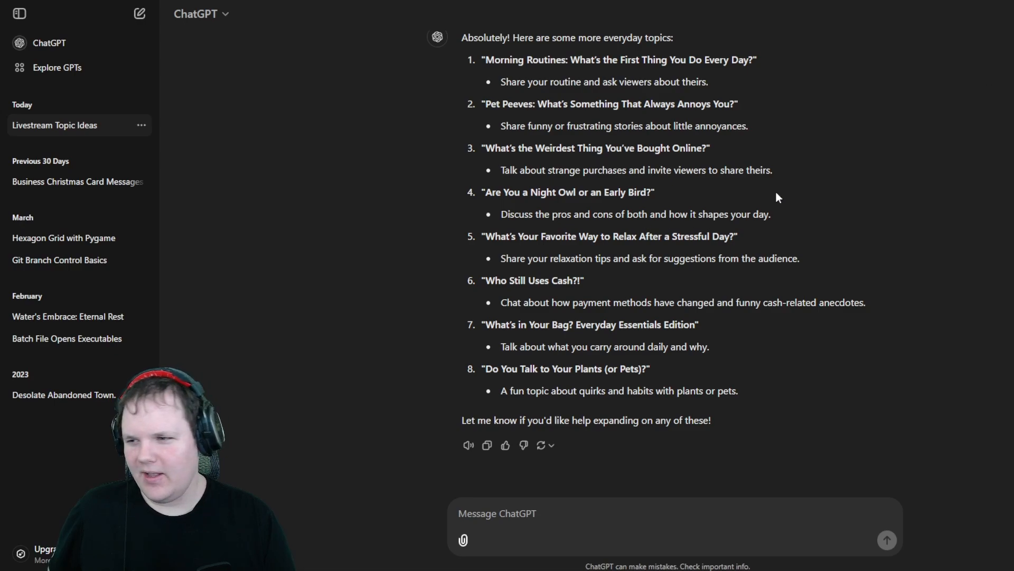
- Switch back to the sprite sheet and move two loose cliff tiles into the vertical column of edge tiles
key(alt+Tab)
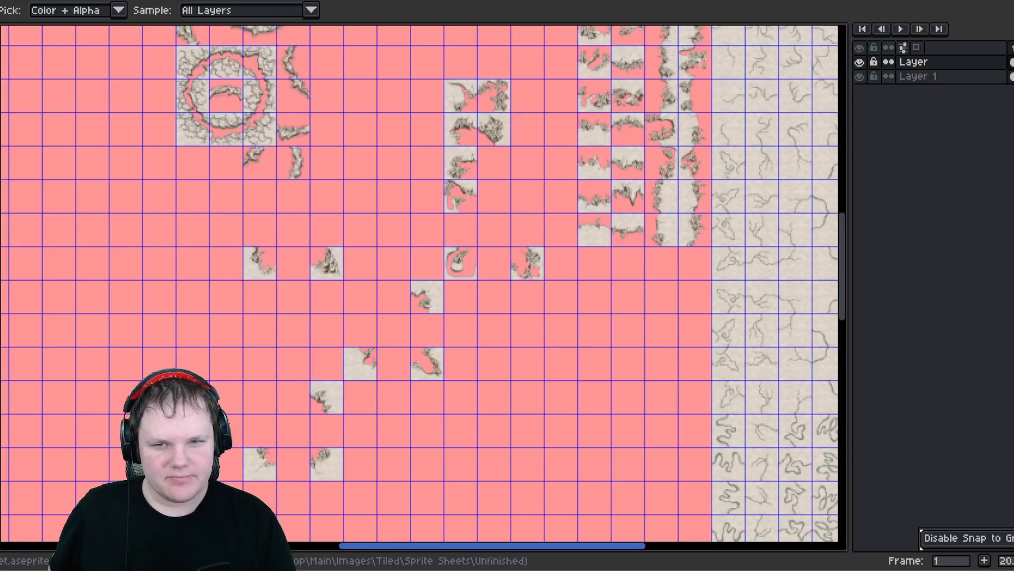
middle_drag(412, 258, 400, 301)
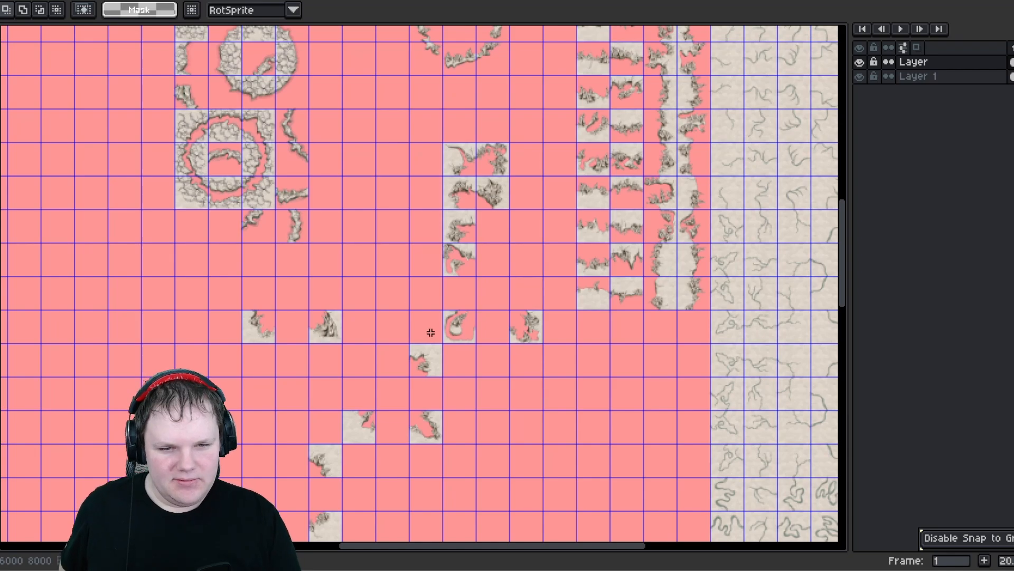
scroll(435, 338, up, 1)
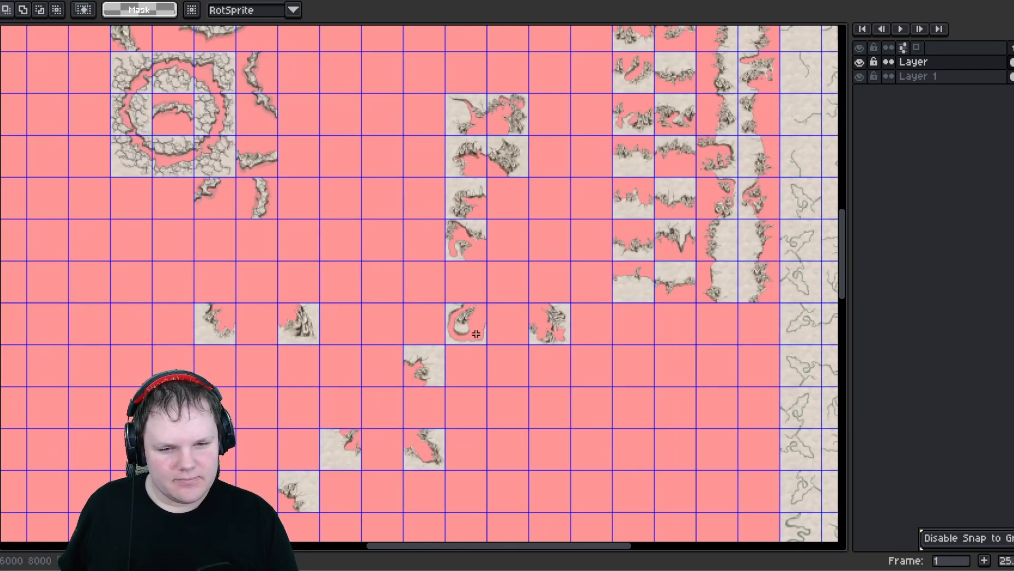
drag(435, 382, 518, 205)
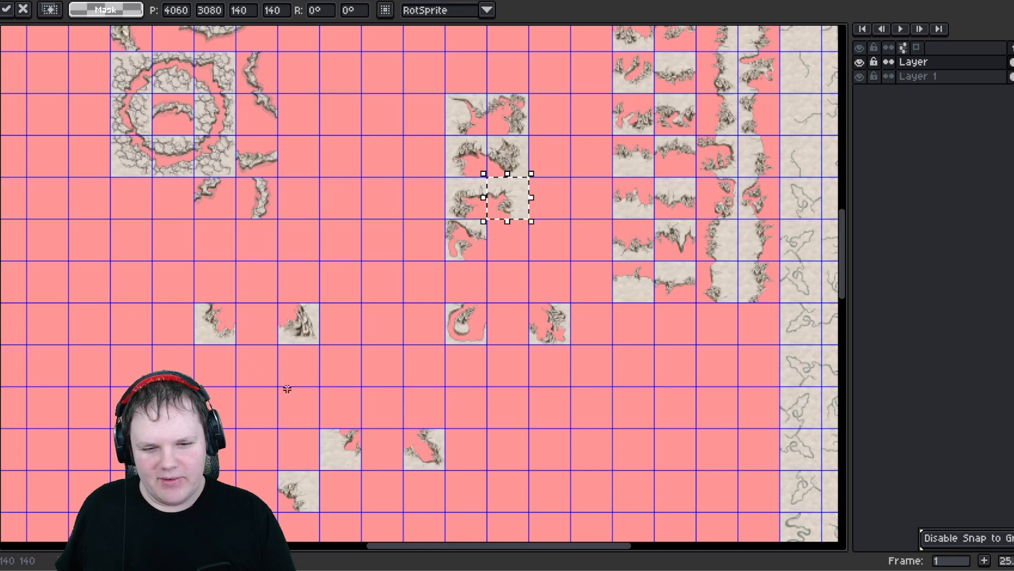
click(318, 506)
drag(319, 506, 315, 501)
drag(308, 493, 511, 237)
click(454, 316)
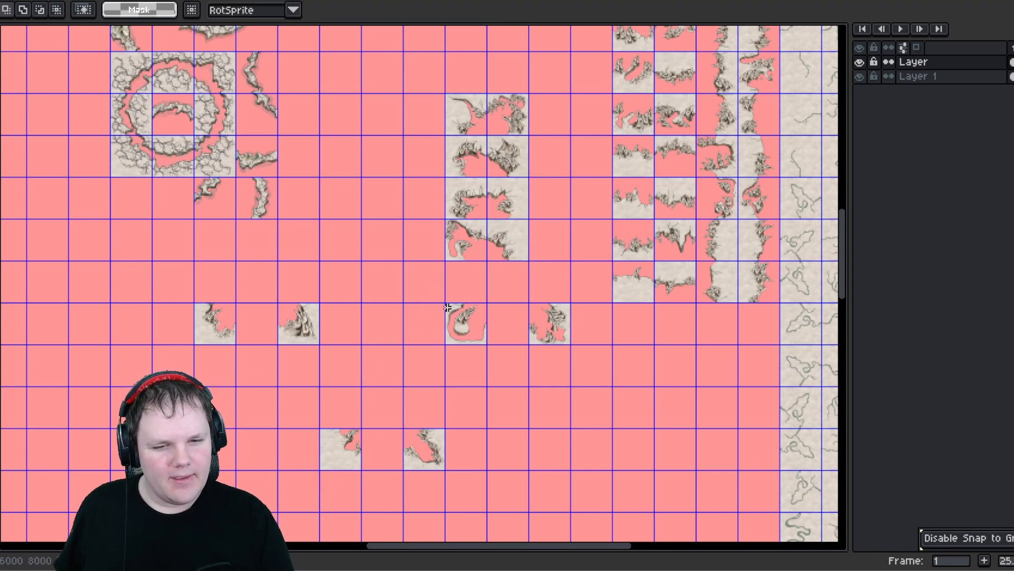
- Move two more scattered cliff tiles into the column beneath the red curl tile
drag(446, 304, 478, 344)
drag(479, 302, 479, 293)
drag(324, 430, 494, 341)
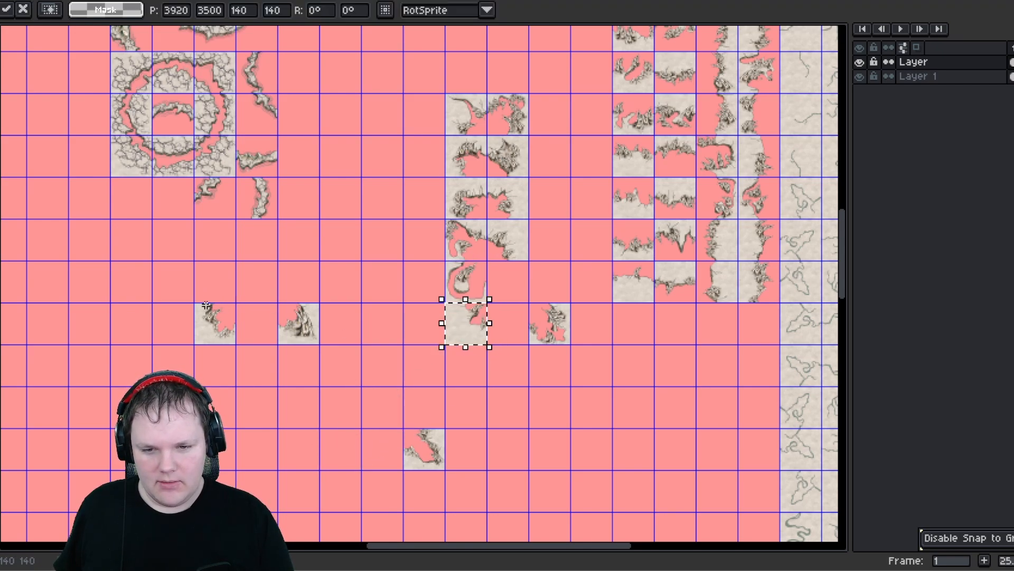
drag(196, 305, 477, 369)
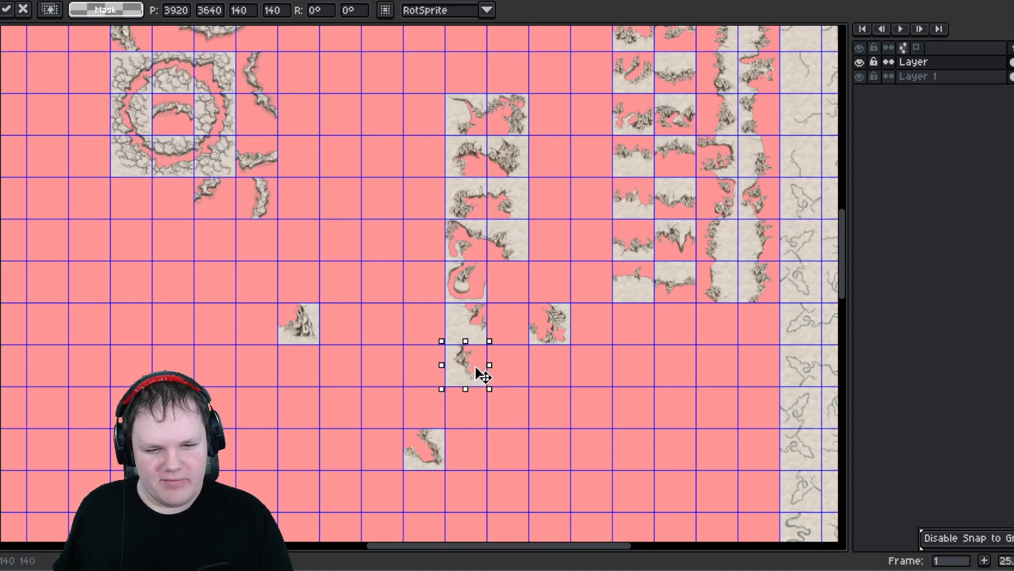
click(565, 392)
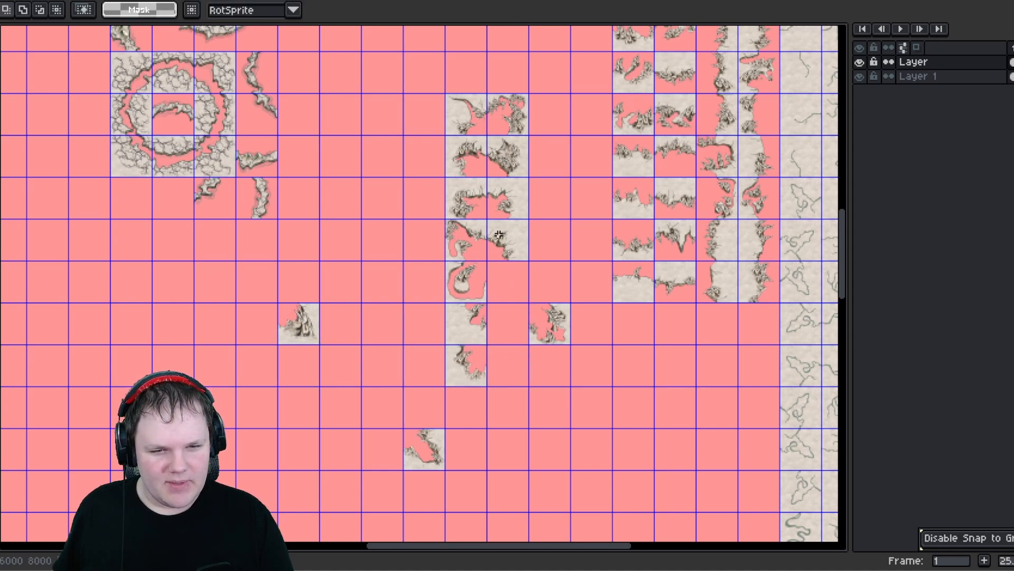
- Shift a loose tile one cell up and left, and move another loose tile into the column
mouse_move(528, 303)
mouse_down()
mouse_move(573, 346)
mouse_move(517, 291)
mouse_up()
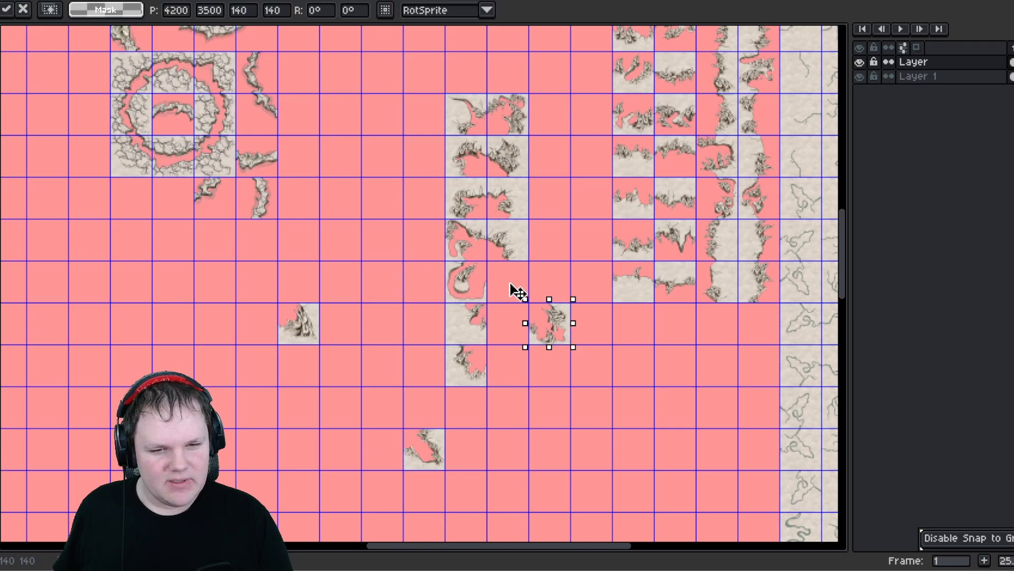
scroll(302, 317, down, 3)
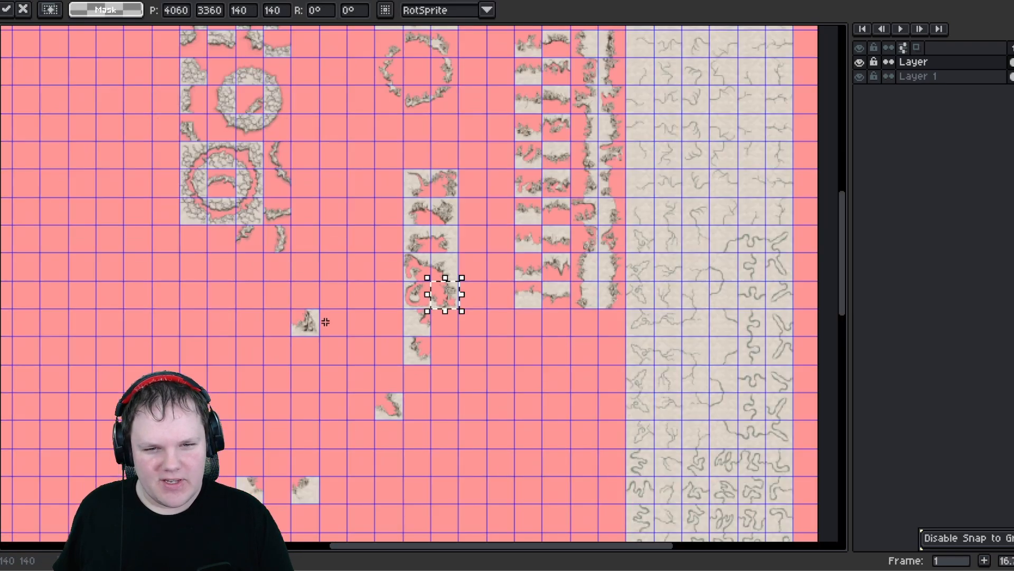
scroll(298, 241, up, 3)
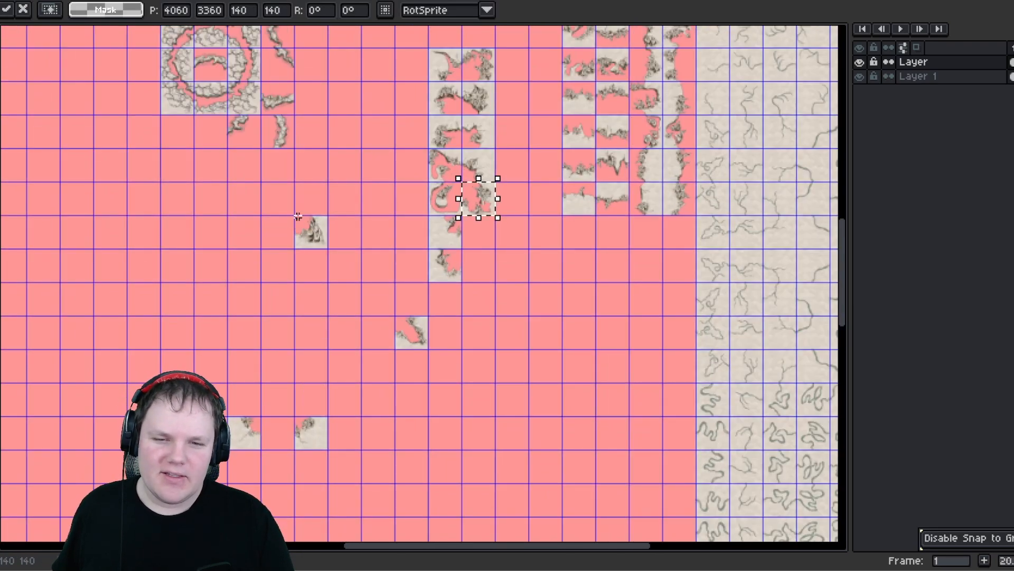
drag(292, 213, 330, 251)
drag(473, 252, 494, 245)
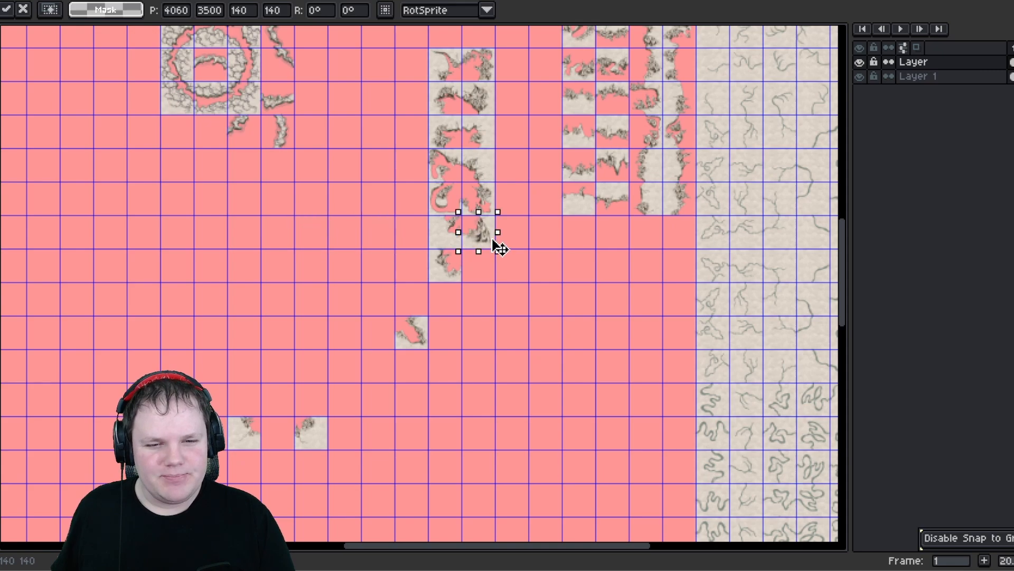
- Move three more loose cliff tiles onto the bottom of the tile column
click(414, 340)
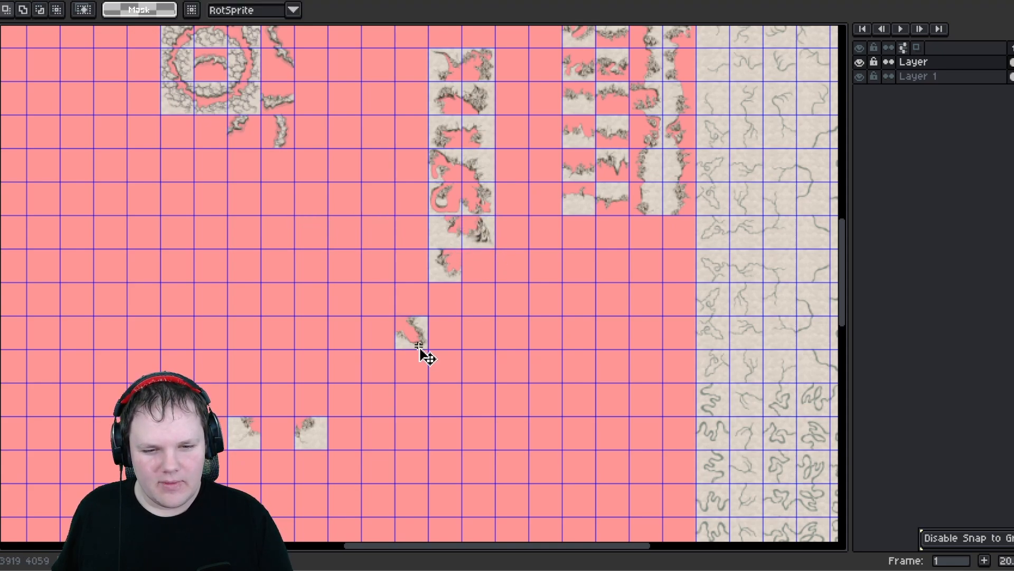
drag(421, 354, 489, 269)
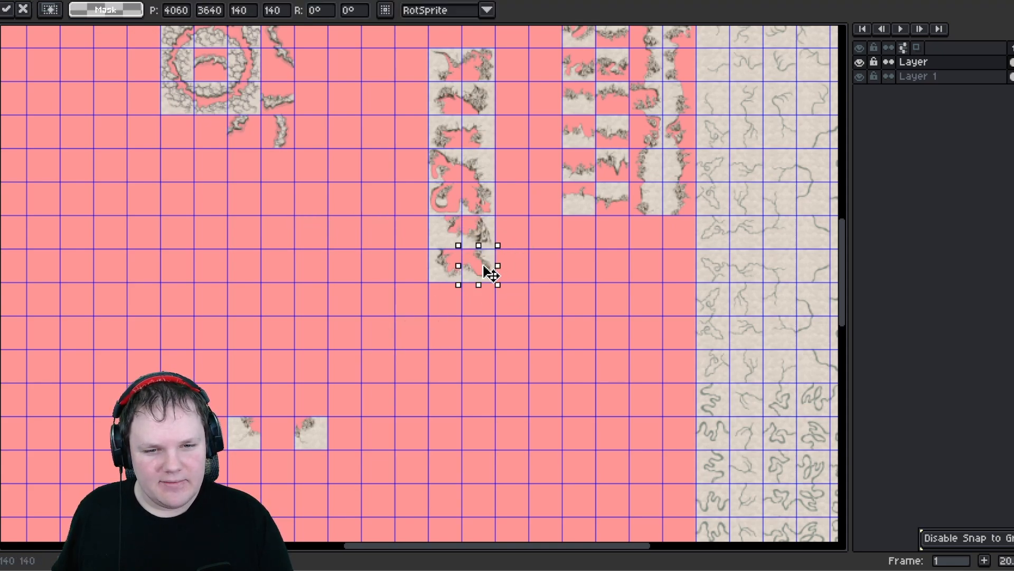
click(321, 438)
drag(321, 438, 482, 309)
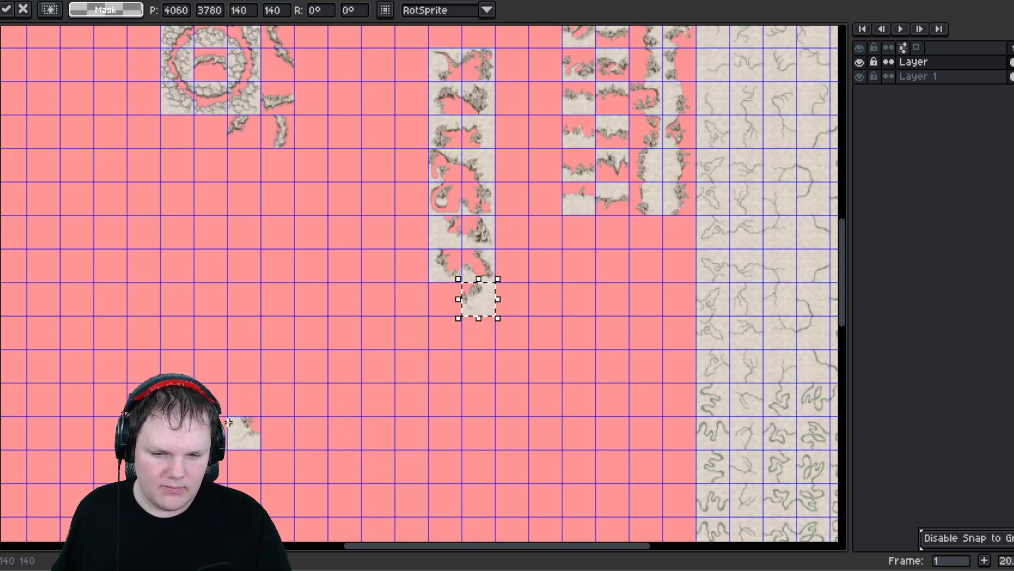
click(254, 443)
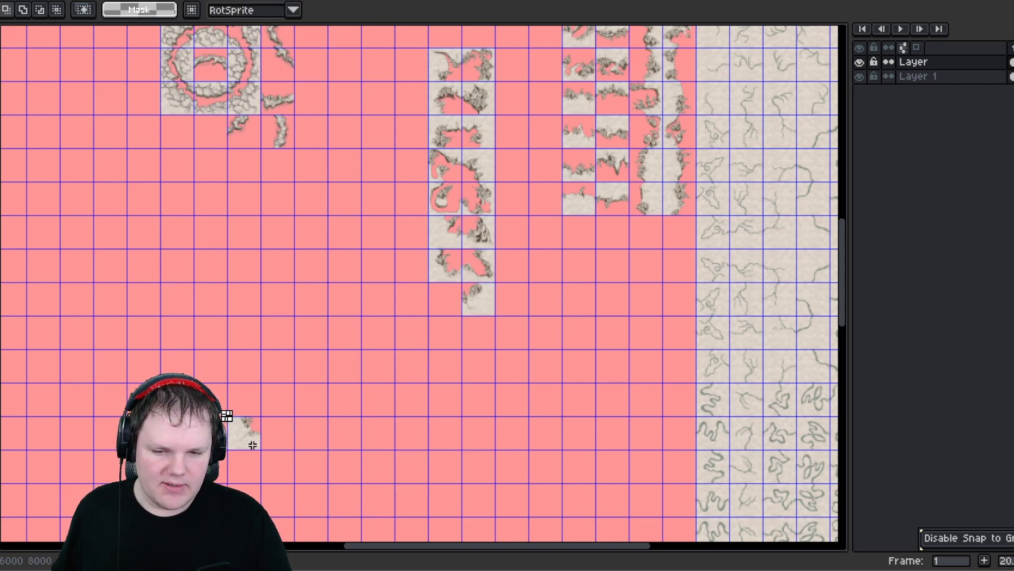
drag(238, 425, 446, 310)
click(365, 328)
middle_drag(352, 292, 289, 442)
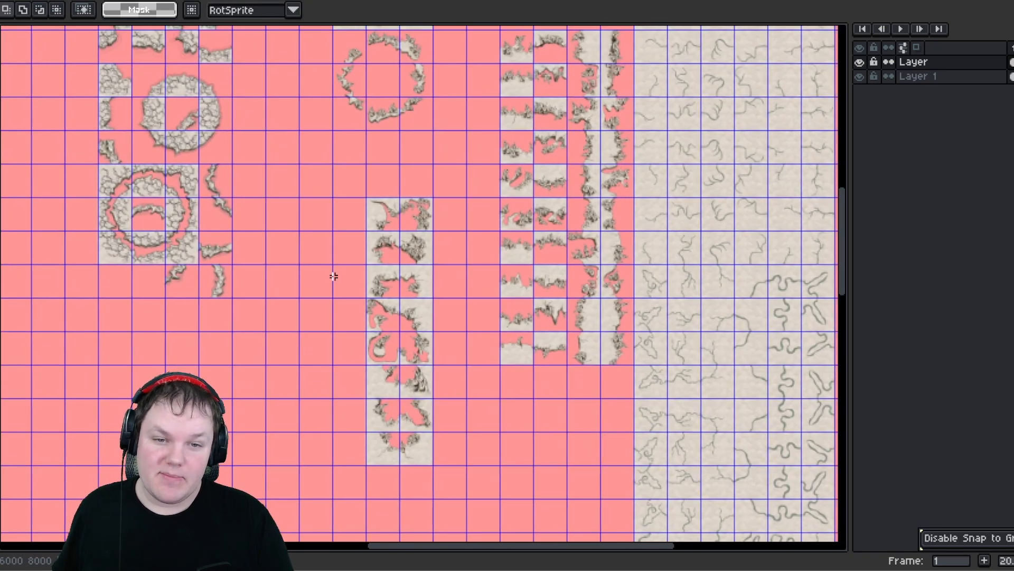
- Select the two-by-eight block of column tiles and move it up beside the circular tile groups
scroll(391, 233, down, 1)
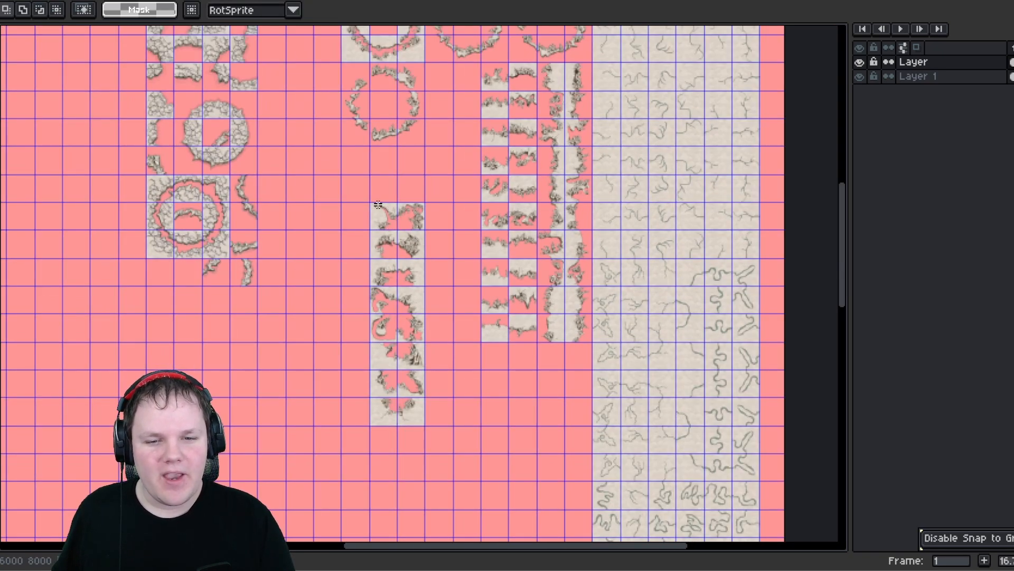
drag(417, 418, 420, 416)
middle_drag(452, 378, 420, 459)
drag(372, 339, 429, 188)
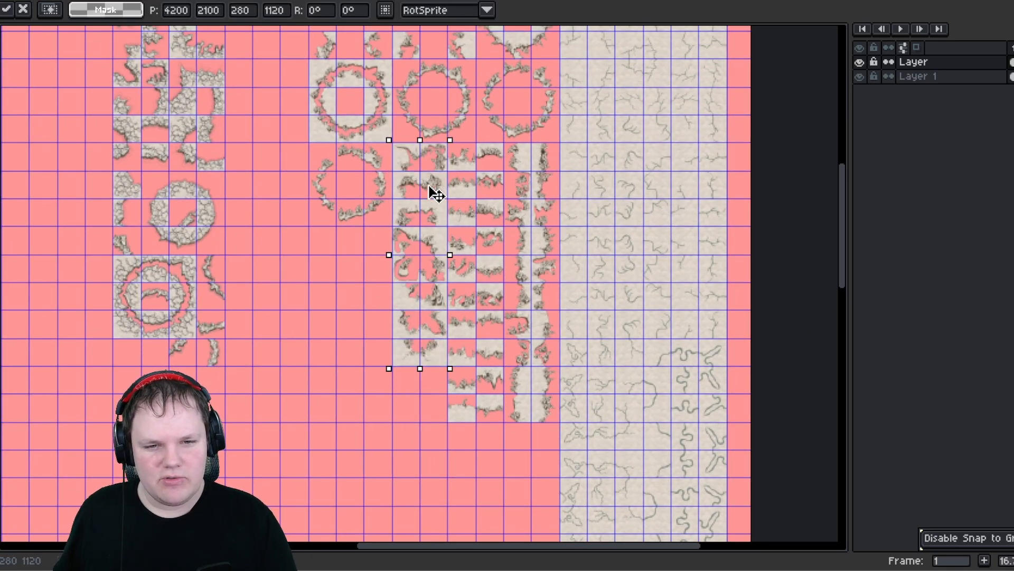
click(340, 273)
- Move two small loose corner tiles toward the cluster in the upper middle of the sheet
middle_drag(340, 264, 385, 425)
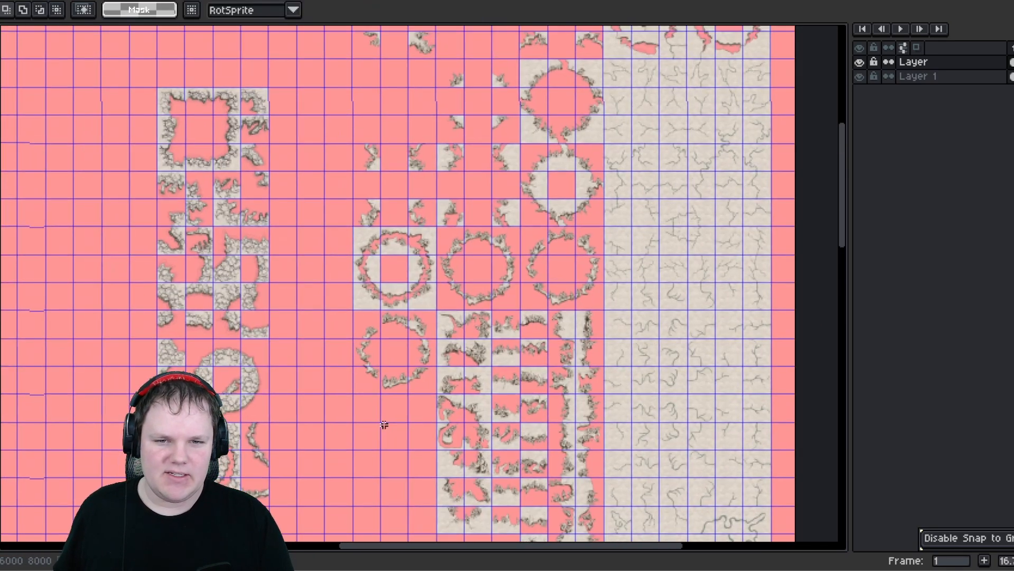
middle_drag(361, 298, 360, 373)
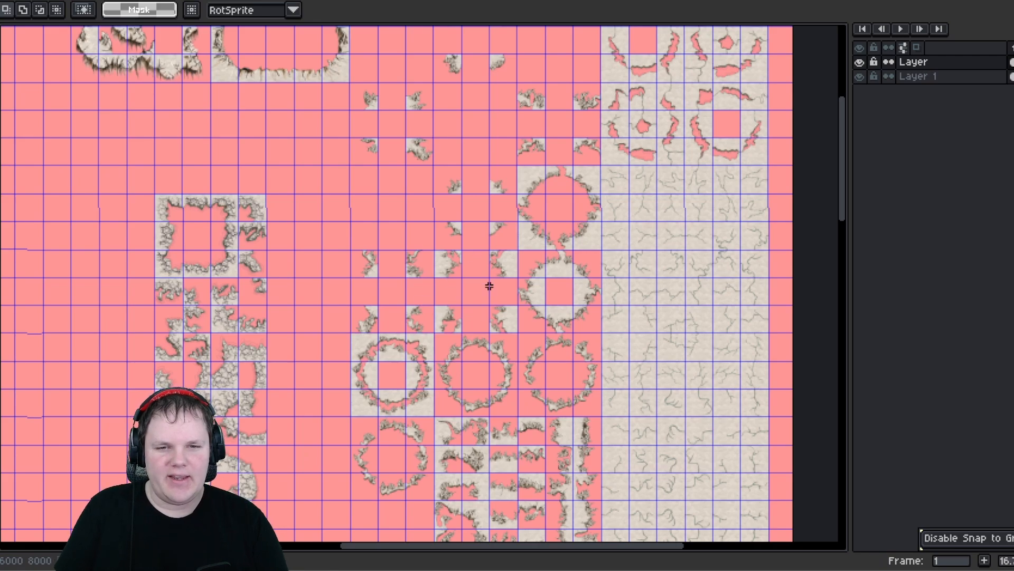
scroll(460, 297, up, 5)
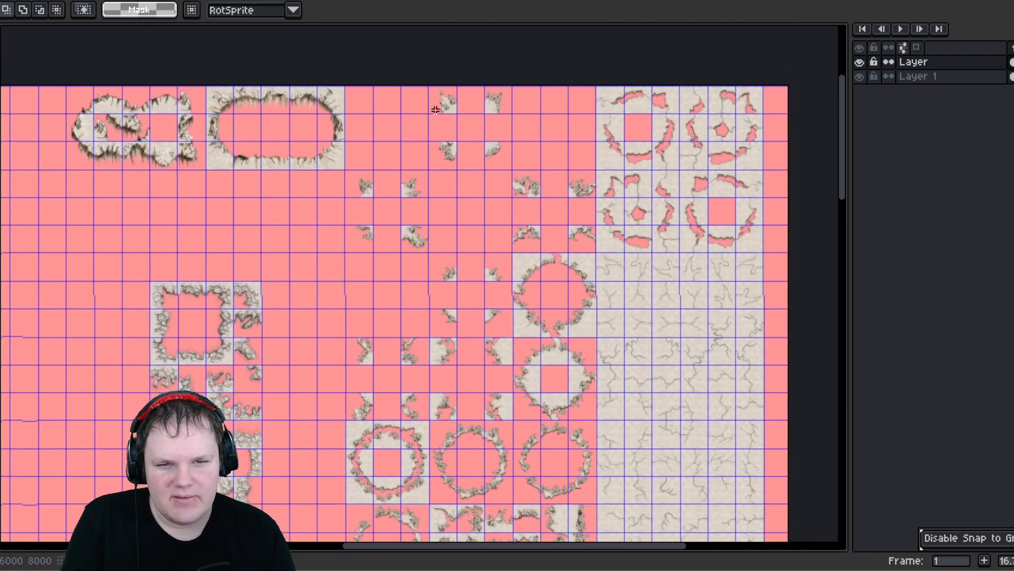
click(453, 104)
drag(453, 104, 458, 244)
click(359, 189)
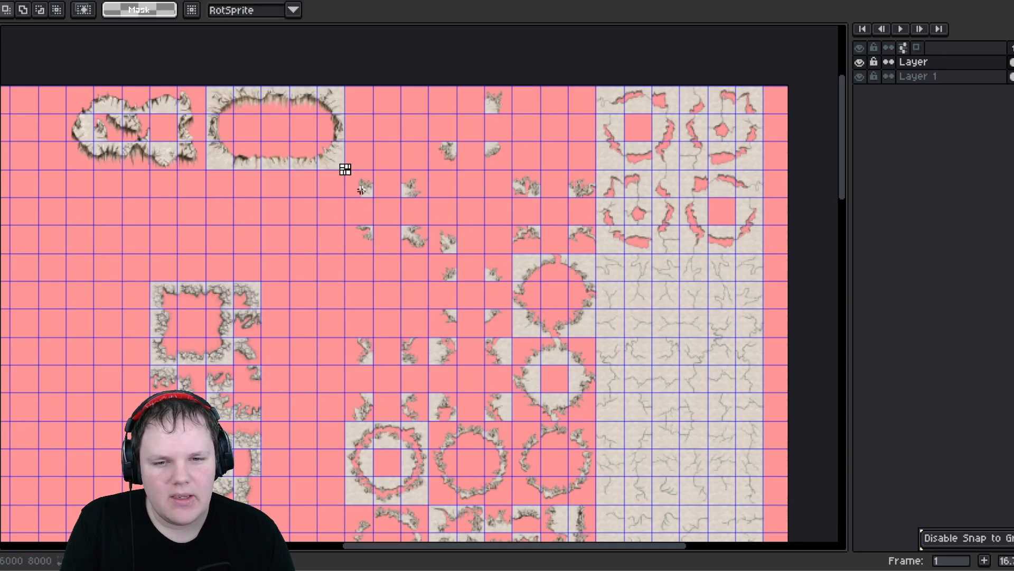
click(358, 172)
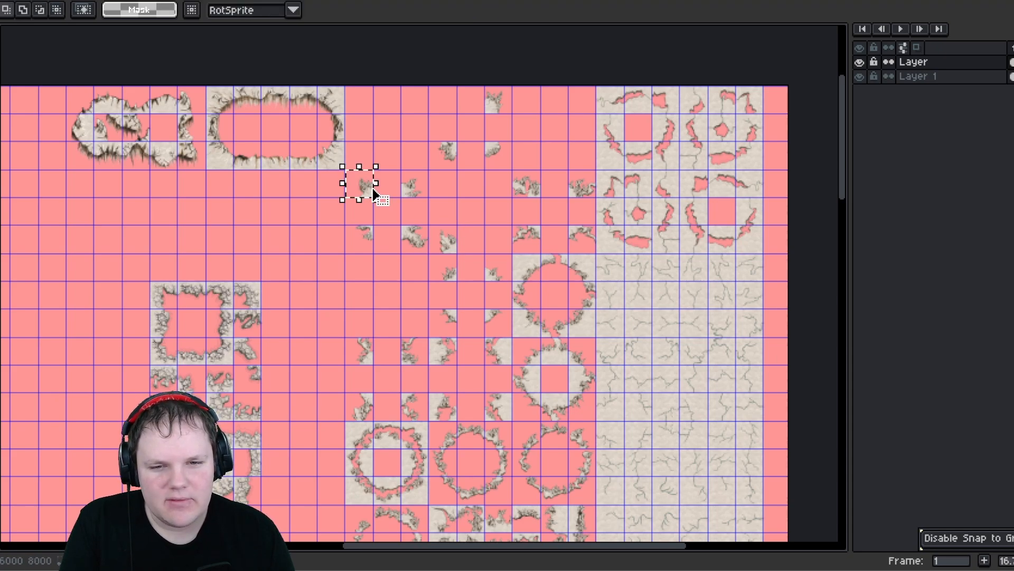
drag(372, 193, 453, 222)
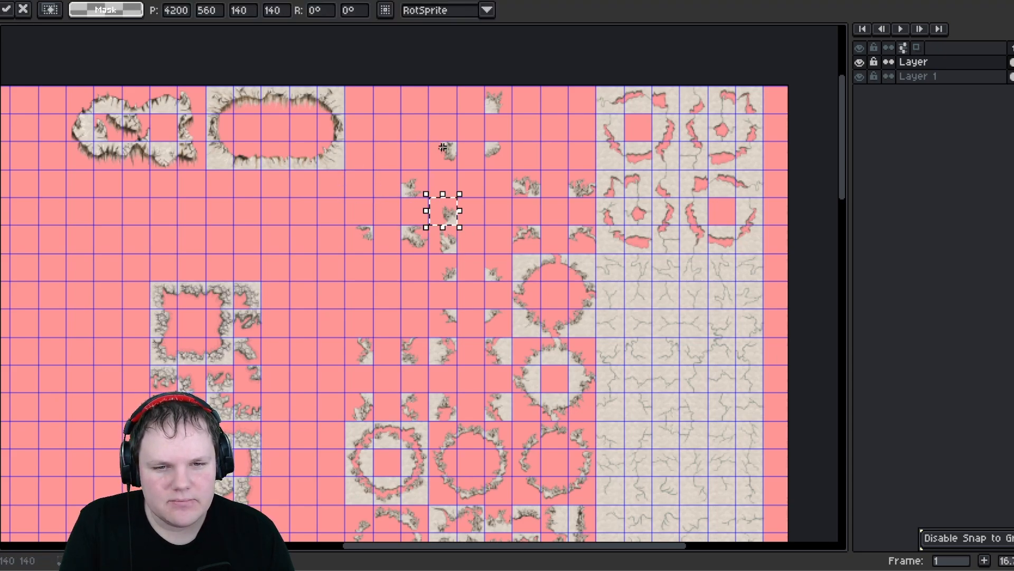
- Move another small corner tile into the upper middle cluster
middle_drag(465, 283, 438, 276)
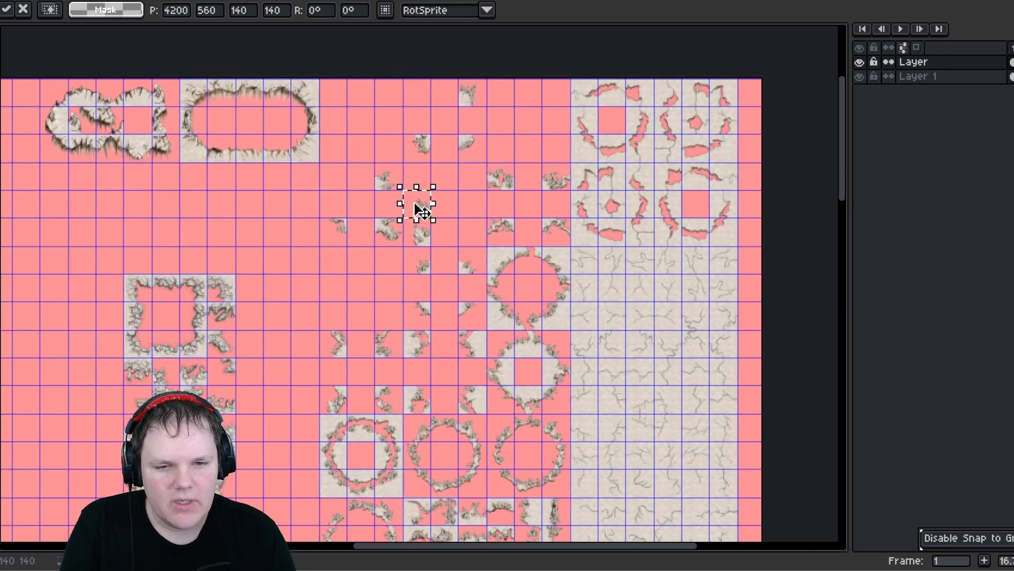
click(407, 253)
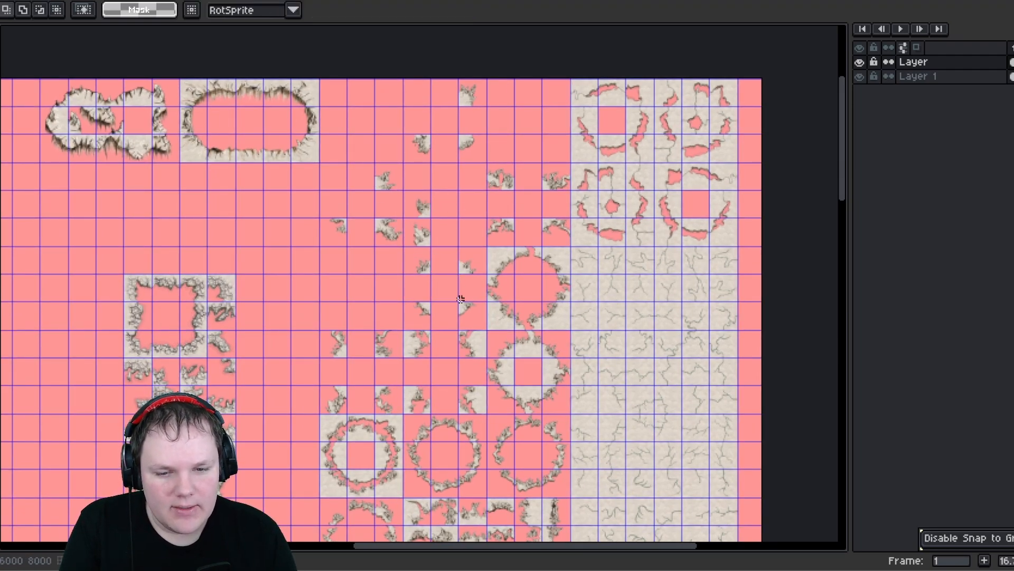
scroll(480, 271, up, 1)
middle_drag(481, 271, 471, 328)
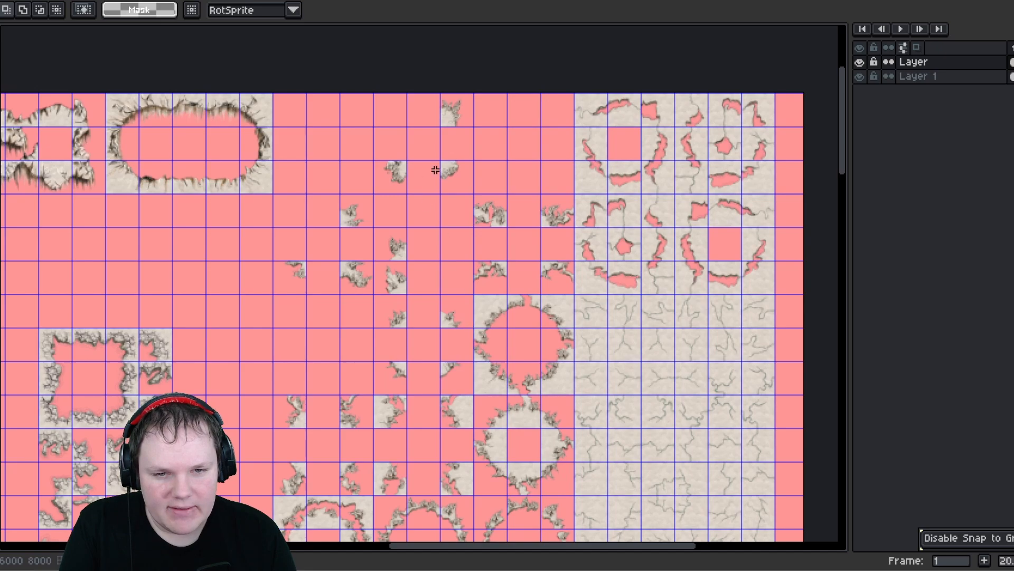
drag(375, 157, 459, 253)
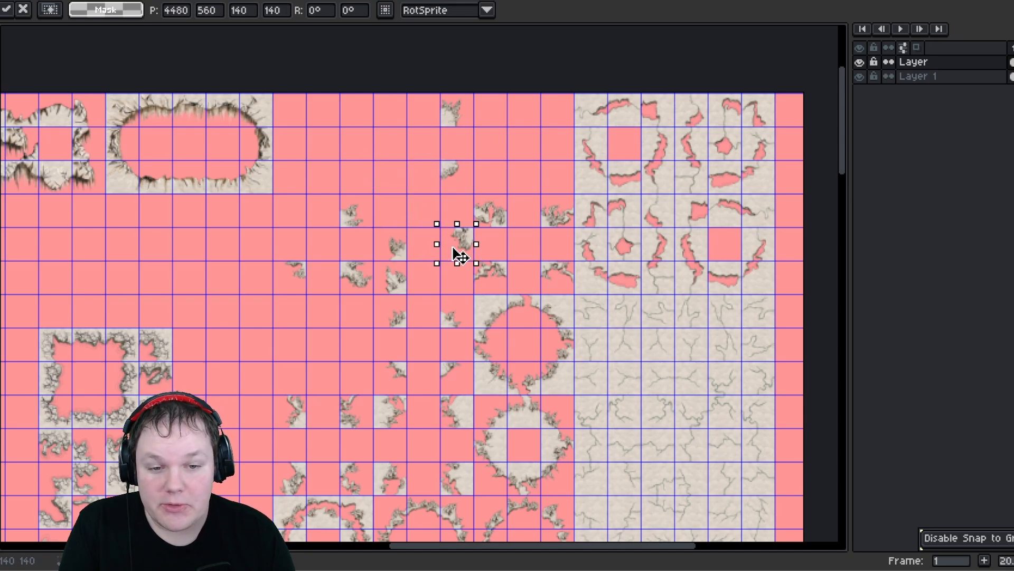
drag(443, 361, 464, 397)
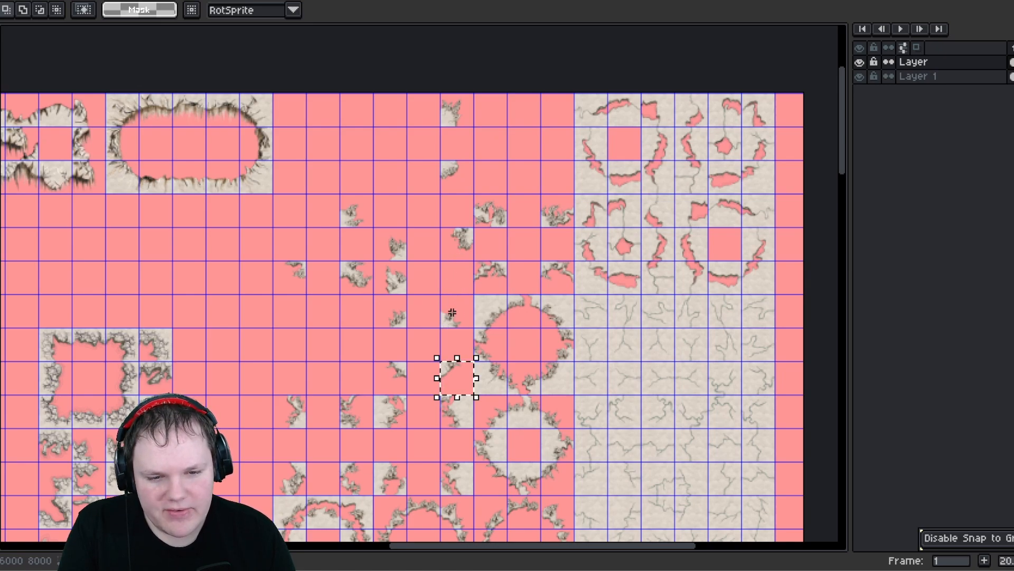
- Stack three more small corner tiles together in the column of the upper middle cluster
drag(458, 317, 430, 249)
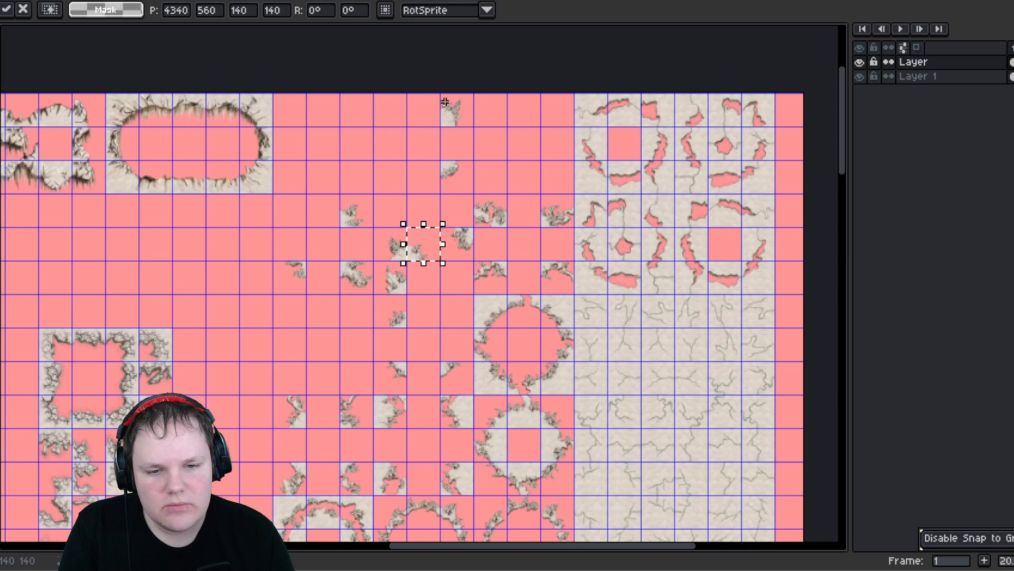
drag(445, 101, 426, 290)
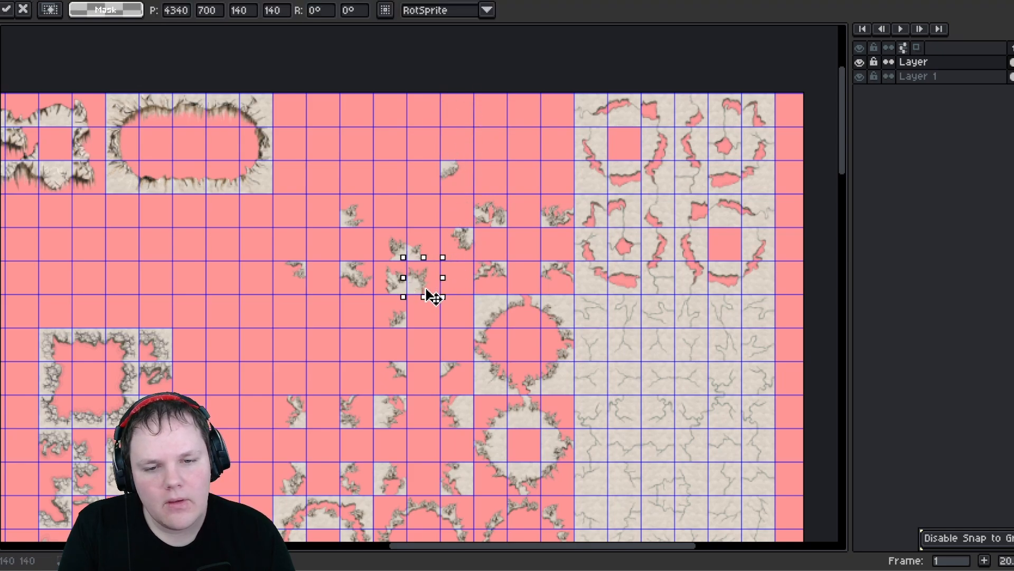
click(347, 199)
drag(343, 197, 423, 317)
middle_drag(355, 312, 359, 243)
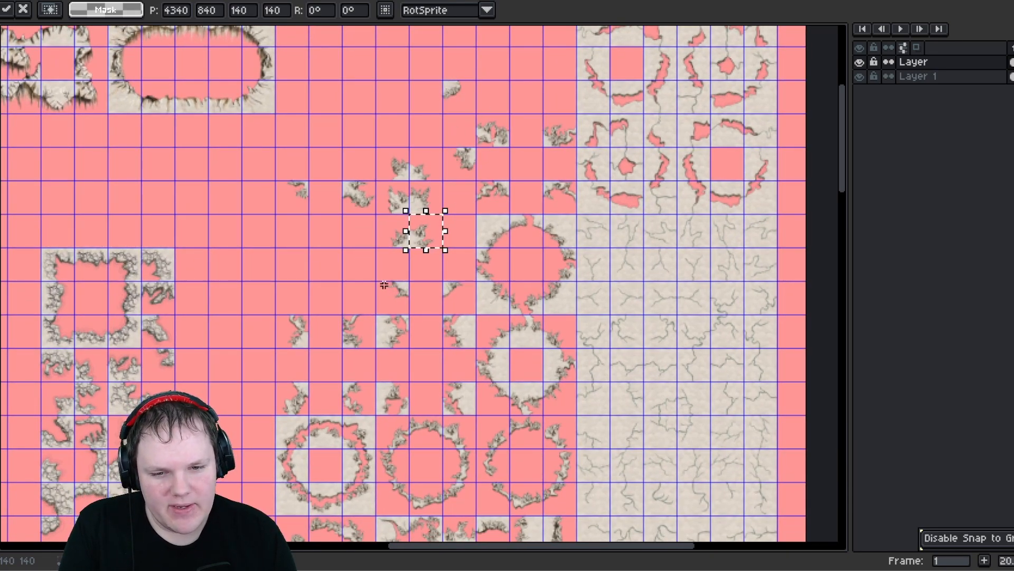
- Move four more small corner tiles down into a column beneath the upper middle cluster
drag(376, 149, 423, 195)
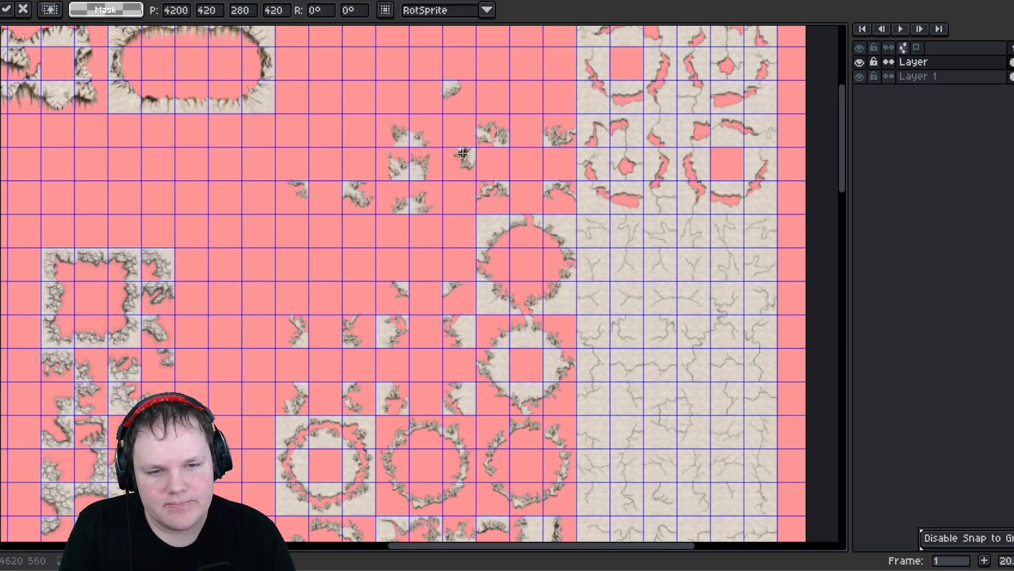
drag(463, 153, 403, 244)
click(308, 204)
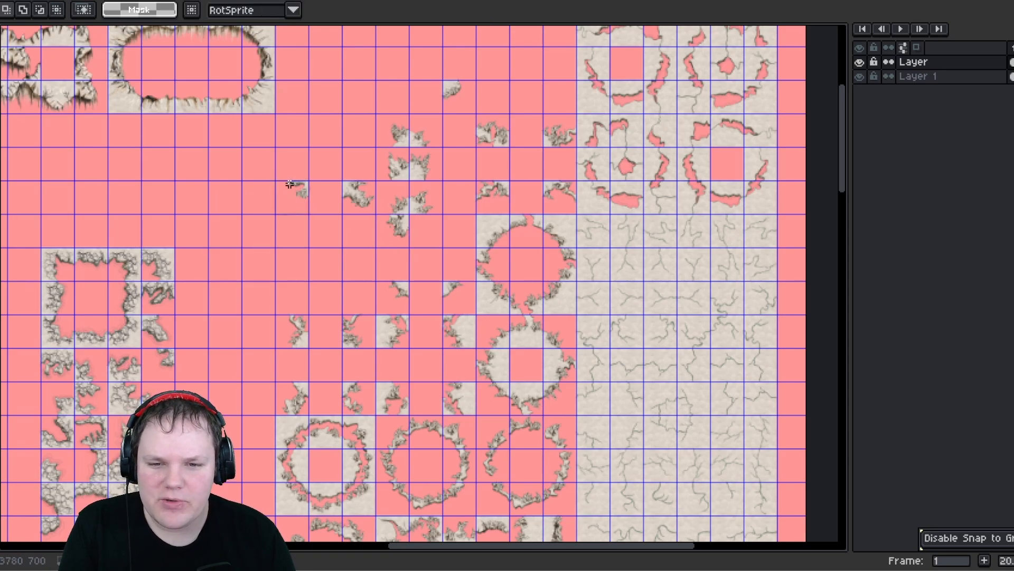
drag(289, 184, 442, 305)
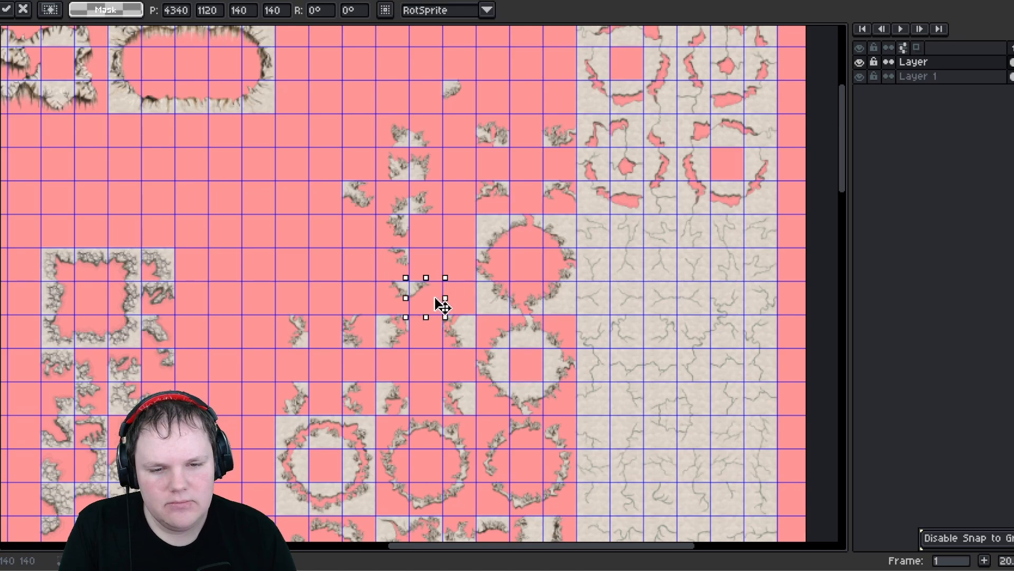
click(433, 84)
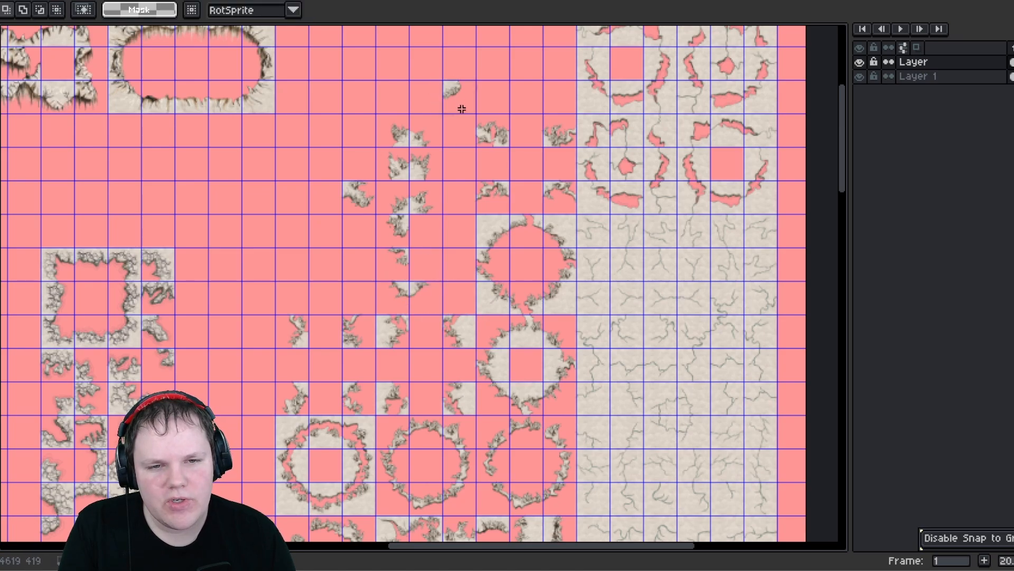
drag(445, 83, 448, 252)
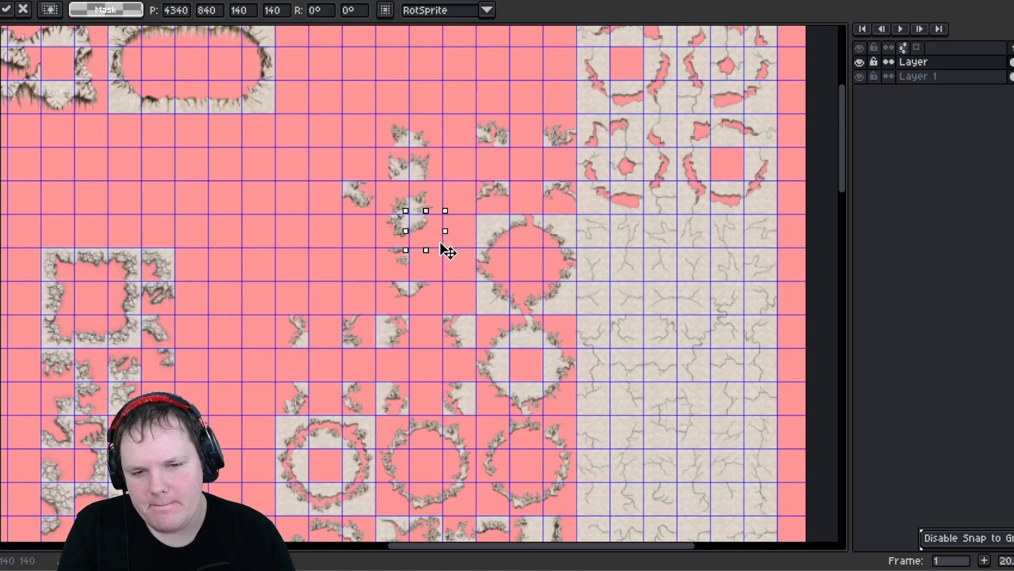
drag(345, 185, 437, 265)
click(464, 256)
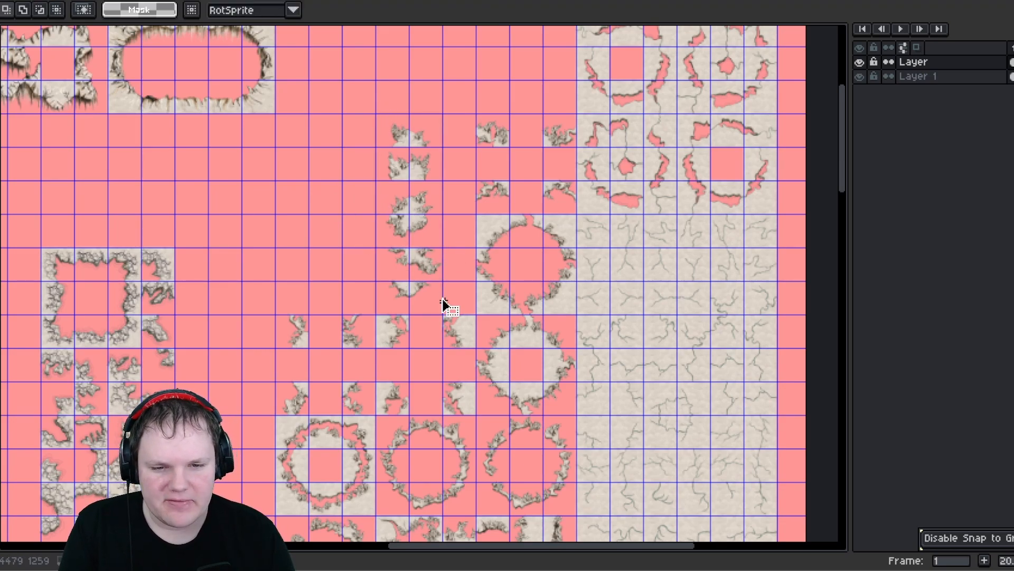
- Select the vertical stack of corner tiles and move it down beside the circular tile groups
drag(444, 303, 376, 109)
scroll(417, 225, down, 3)
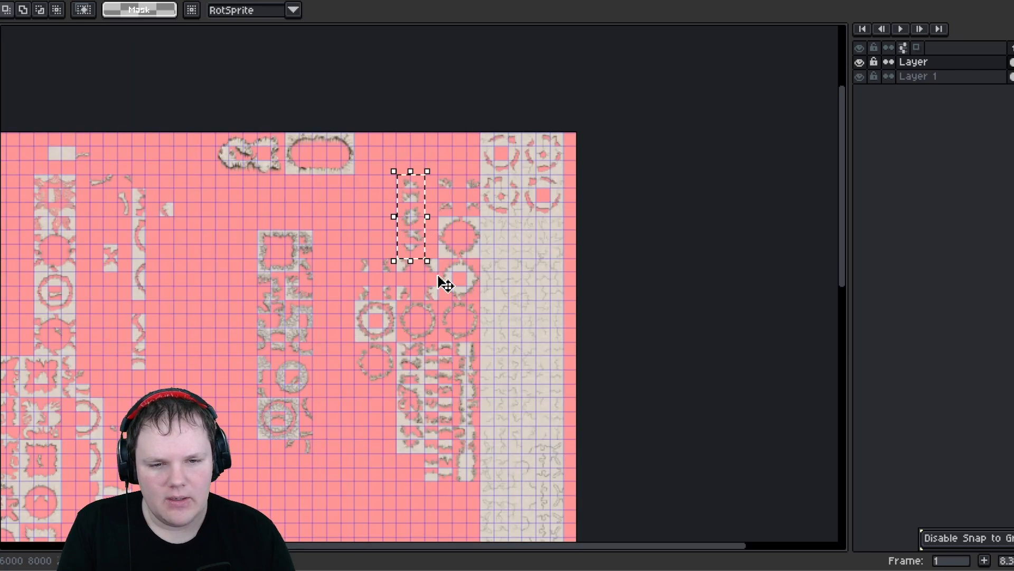
scroll(446, 284, down, 2)
drag(403, 136, 401, 344)
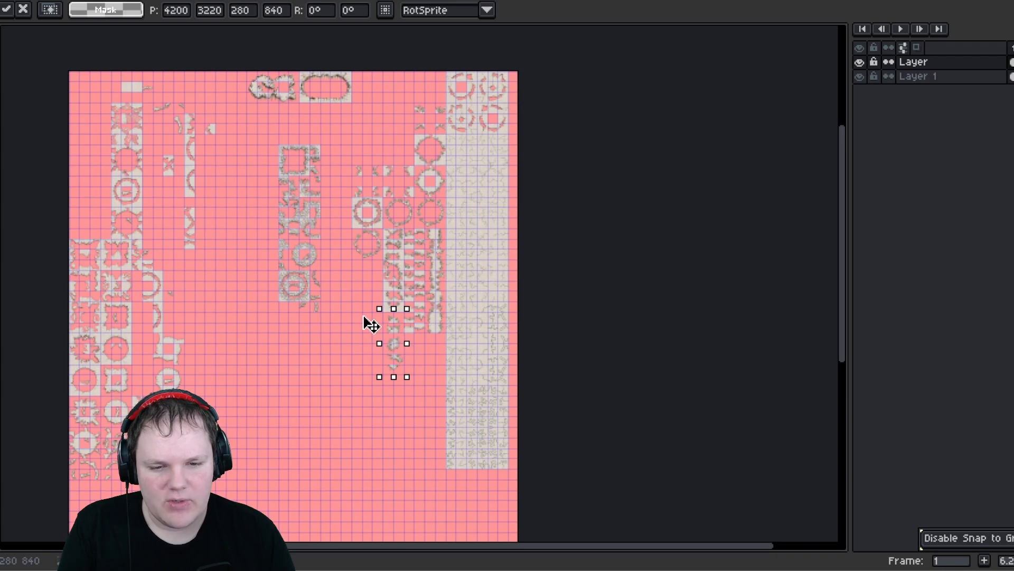
scroll(368, 301, up, 1)
scroll(368, 301, up, 1)
click(358, 286)
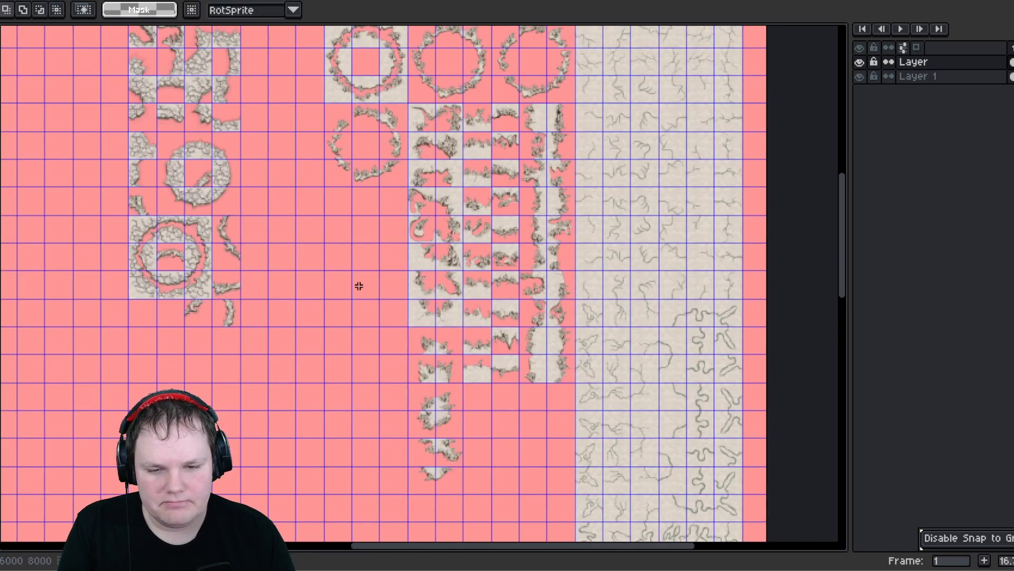
- Reposition several small corner tiles around the group of circular tiles in the middle of the sheet
middle_drag(353, 245, 359, 332)
middle_drag(374, 263, 375, 287)
middle_drag(447, 191, 437, 241)
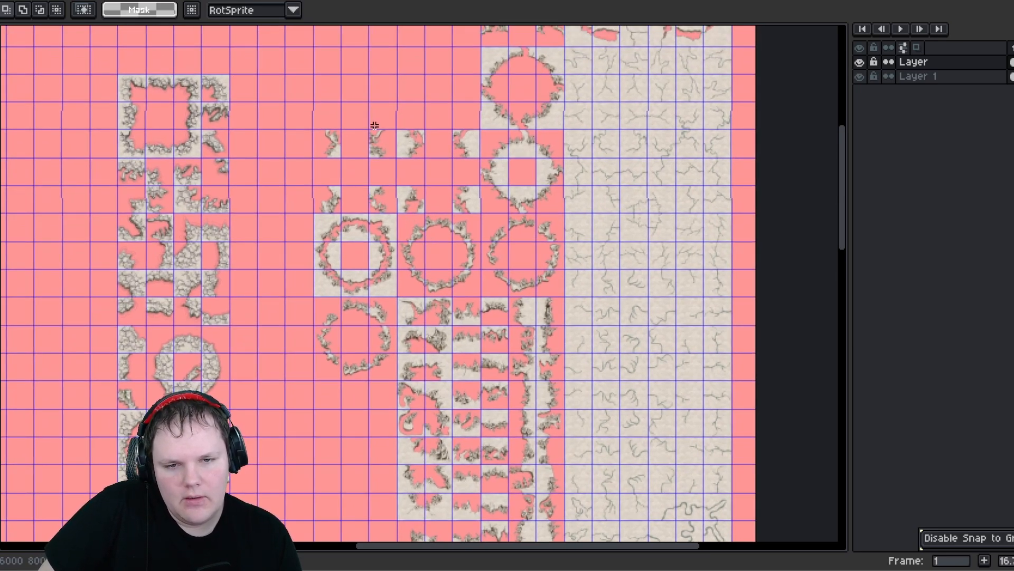
middle_drag(374, 126, 352, 296)
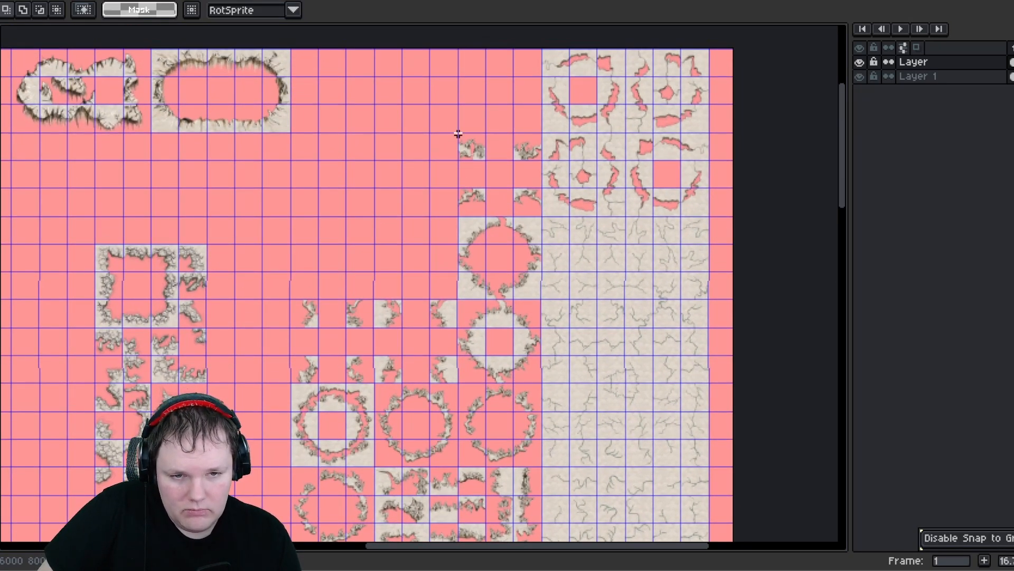
click(483, 158)
drag(483, 158, 400, 236)
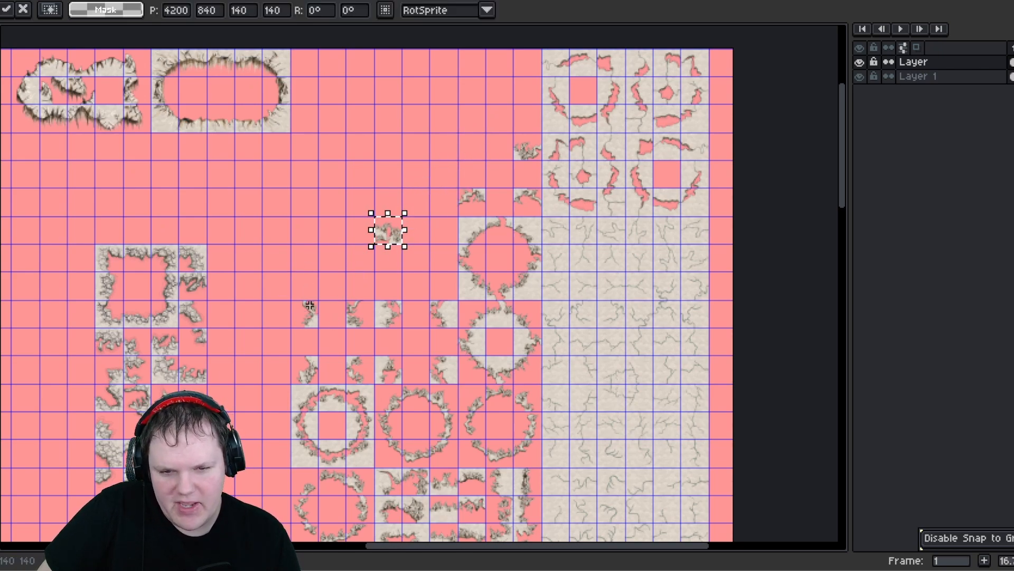
drag(303, 306, 316, 332)
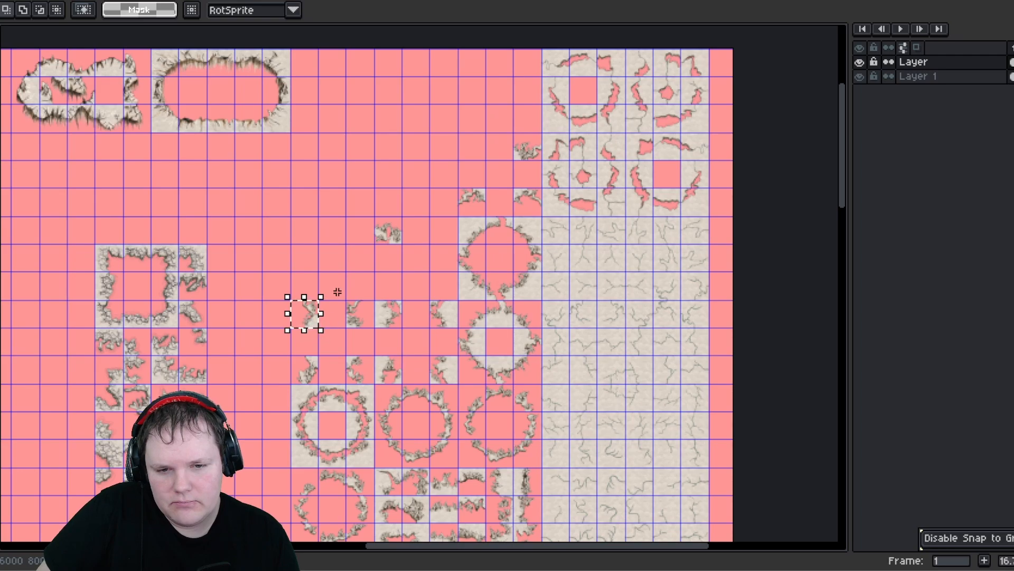
- Gather three small corner tiles into a row above the middle circular tiles
scroll(402, 248, up, 1)
scroll(400, 247, up, 2)
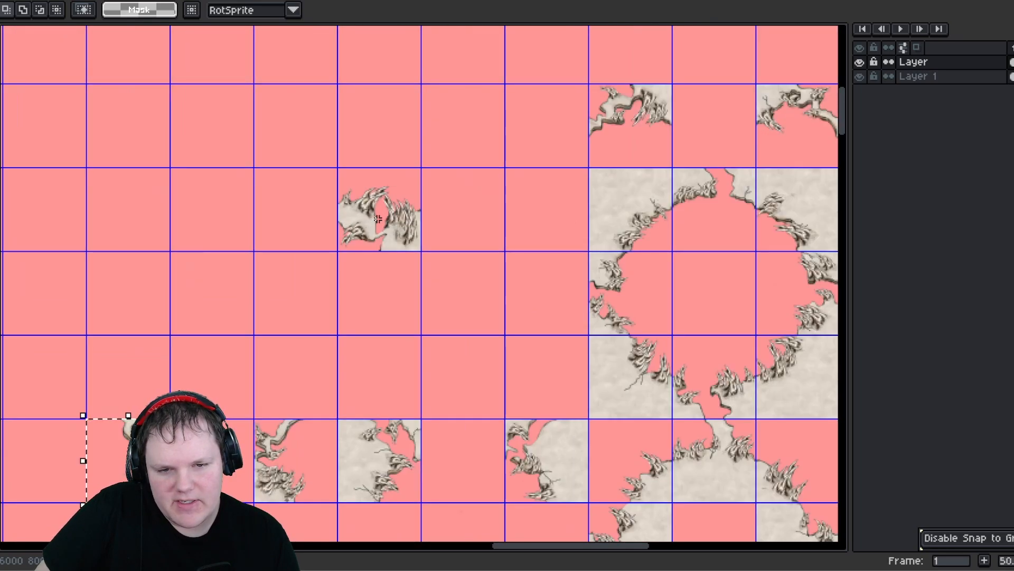
scroll(327, 290, down, 3)
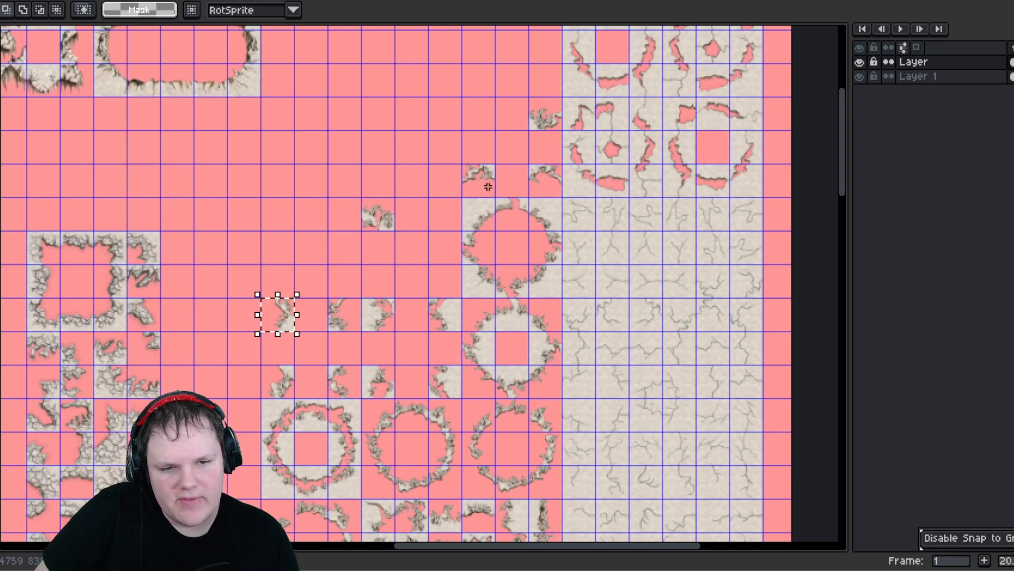
drag(465, 168, 386, 254)
click(437, 172)
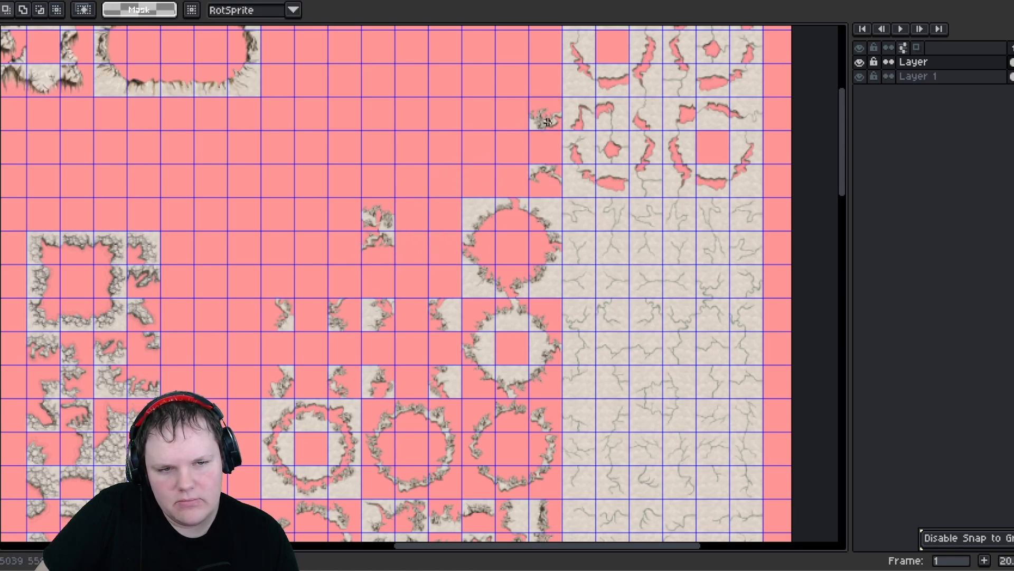
drag(548, 122, 411, 220)
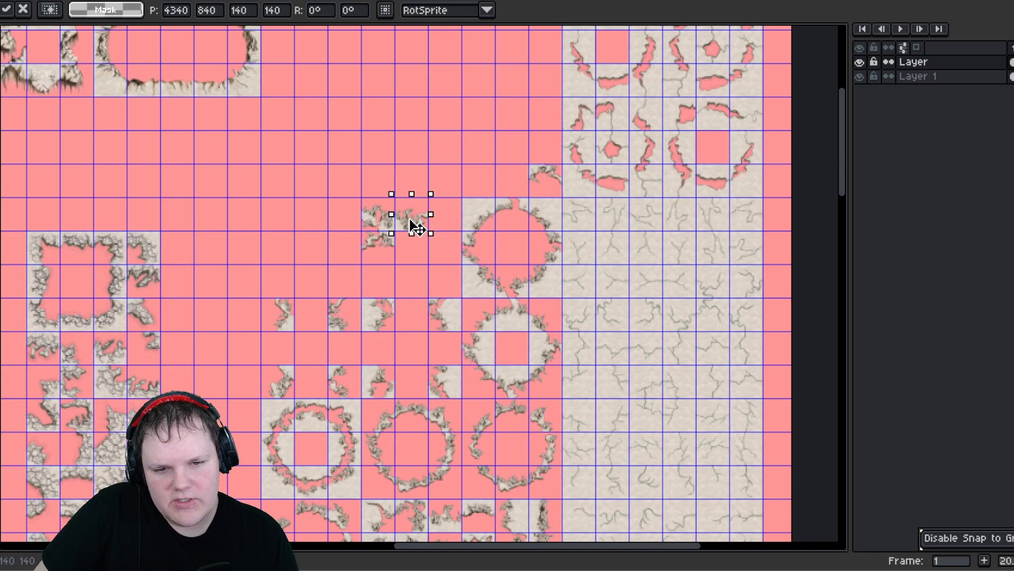
click(533, 165)
drag(533, 164, 412, 261)
click(286, 207)
- Arrange loose corner tiles into a cross-shaped group left of the circular tiles
middle_drag(294, 238, 307, 211)
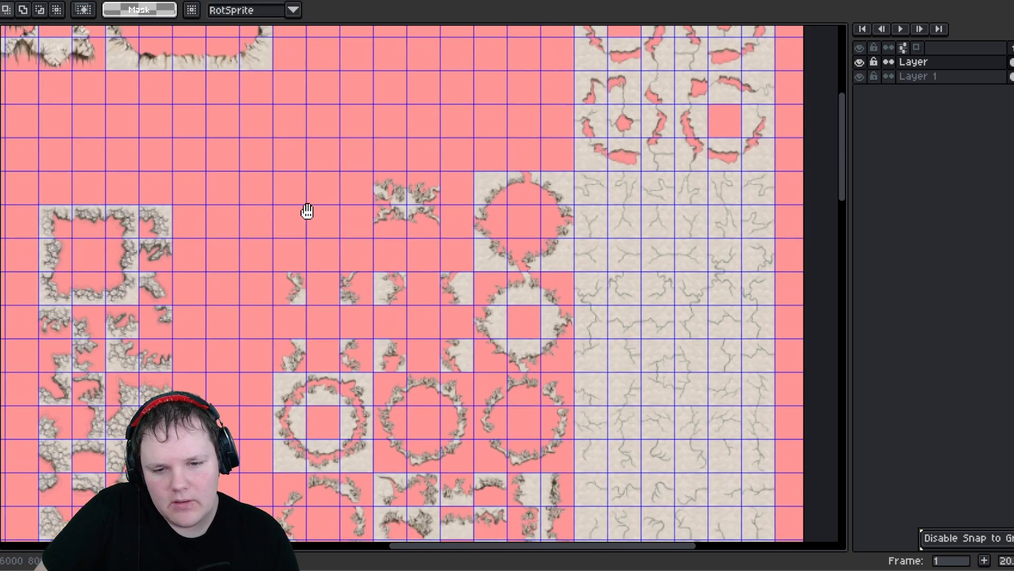
scroll(317, 211, down, 1)
mouse_move(302, 321)
mouse_down()
mouse_move(290, 238)
mouse_move(324, 312)
mouse_move(355, 317)
mouse_move(350, 284)
mouse_up()
click(278, 264)
click(237, 180)
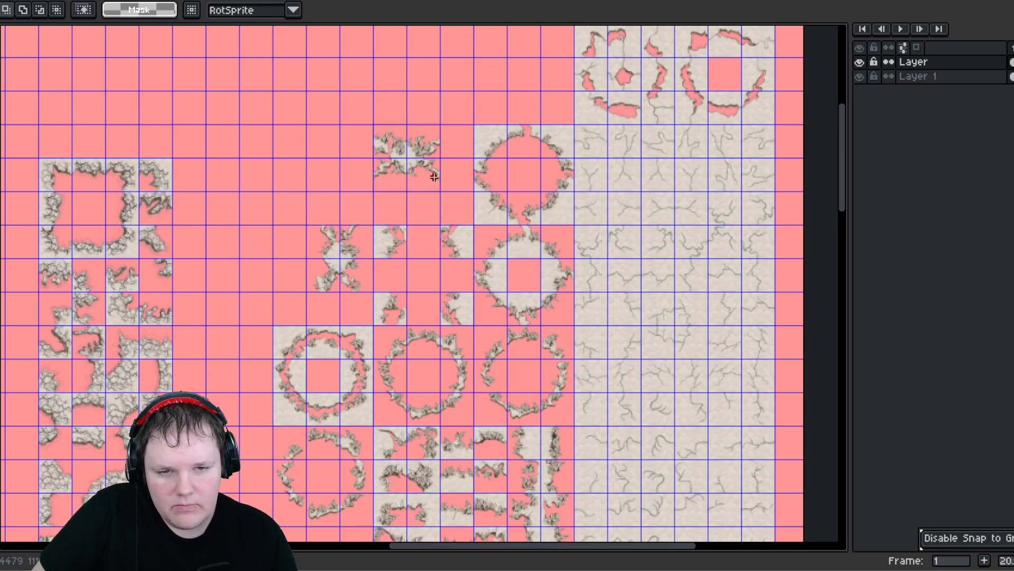
- Move the two-by-two block of corner tiles down below the edge tile columns
drag(434, 177, 454, 435)
scroll(430, 159, down, 3)
drag(380, 188, 470, 421)
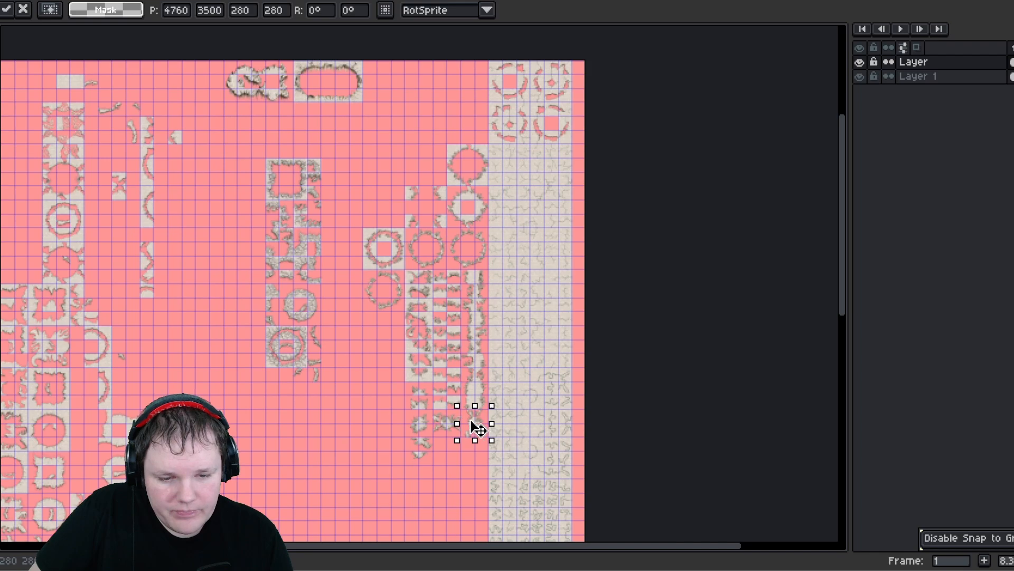
click(371, 389)
middle_drag(409, 386, 373, 285)
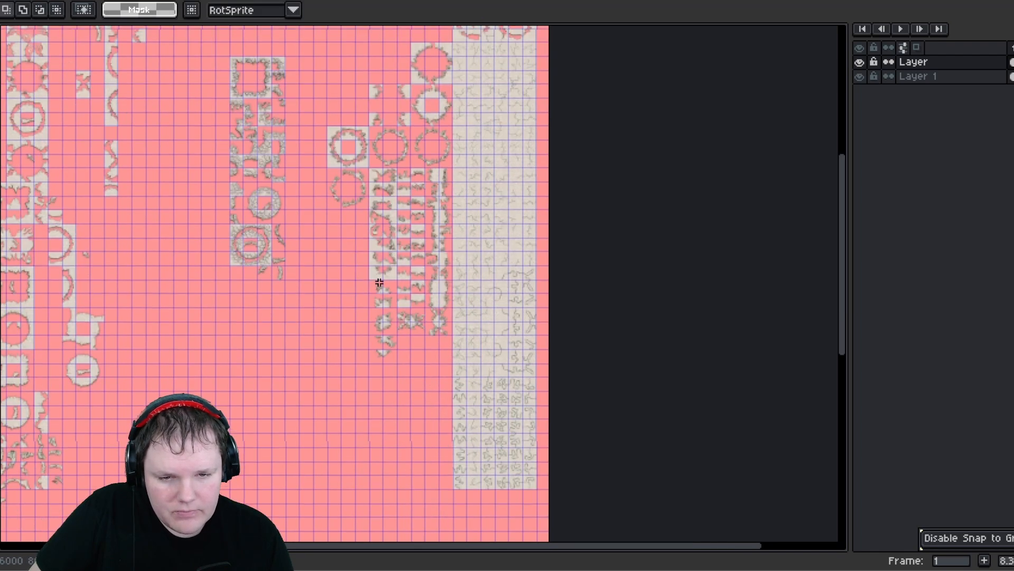
scroll(380, 284, up, 1)
scroll(380, 284, up, 1)
scroll(397, 255, up, 1)
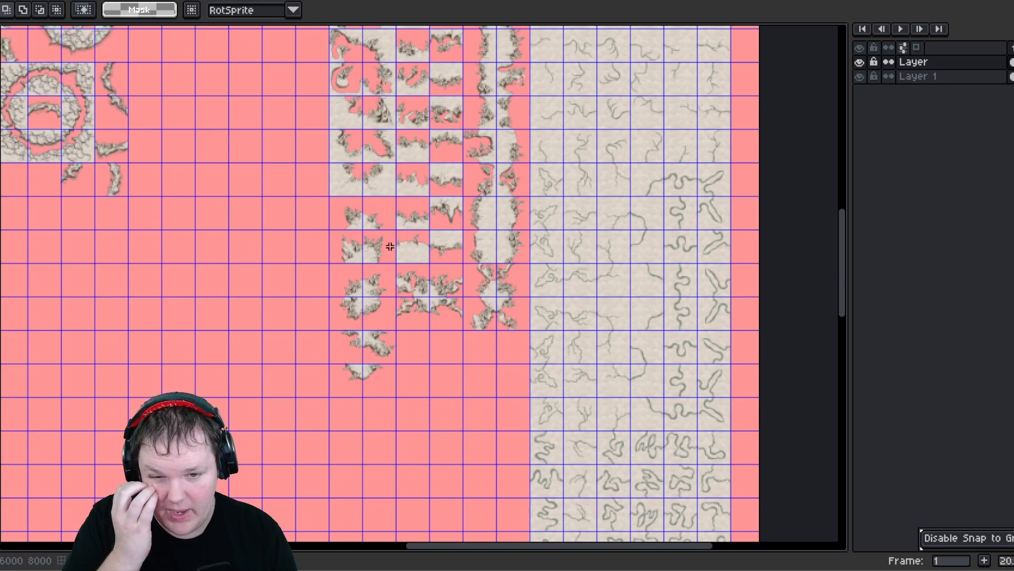
scroll(306, 182, down, 2)
scroll(338, 327, up, 1)
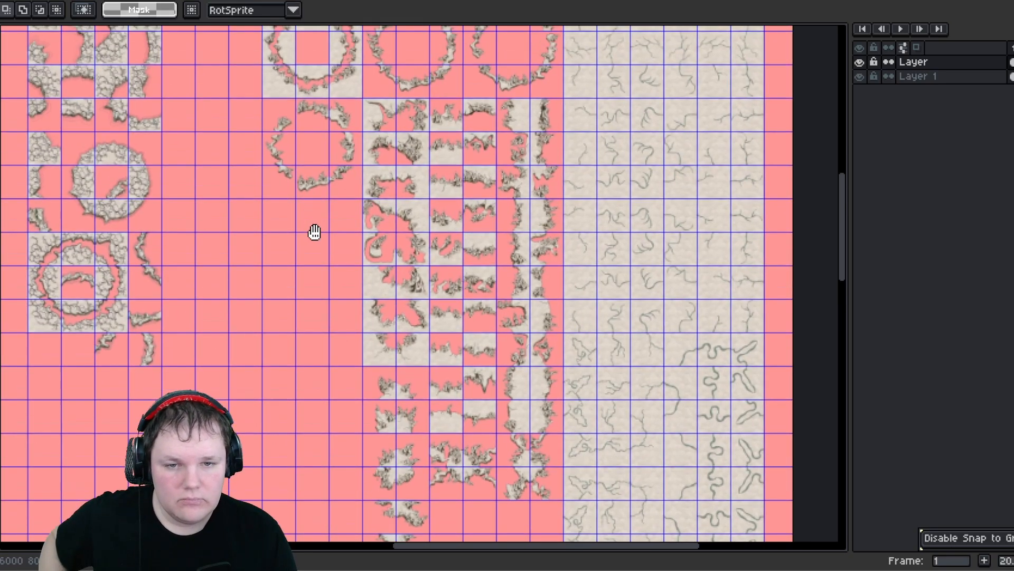
scroll(324, 280, up, 1)
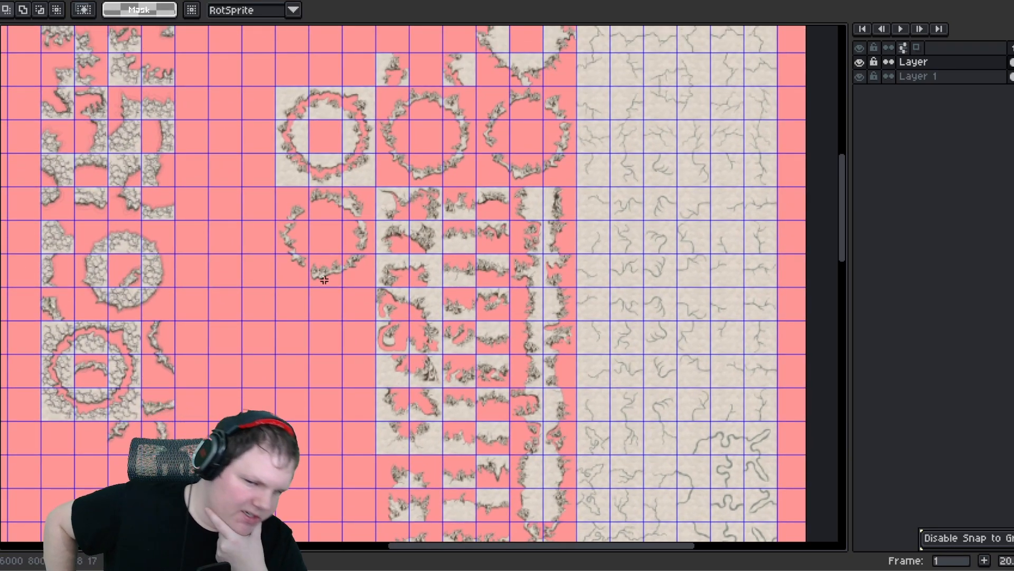
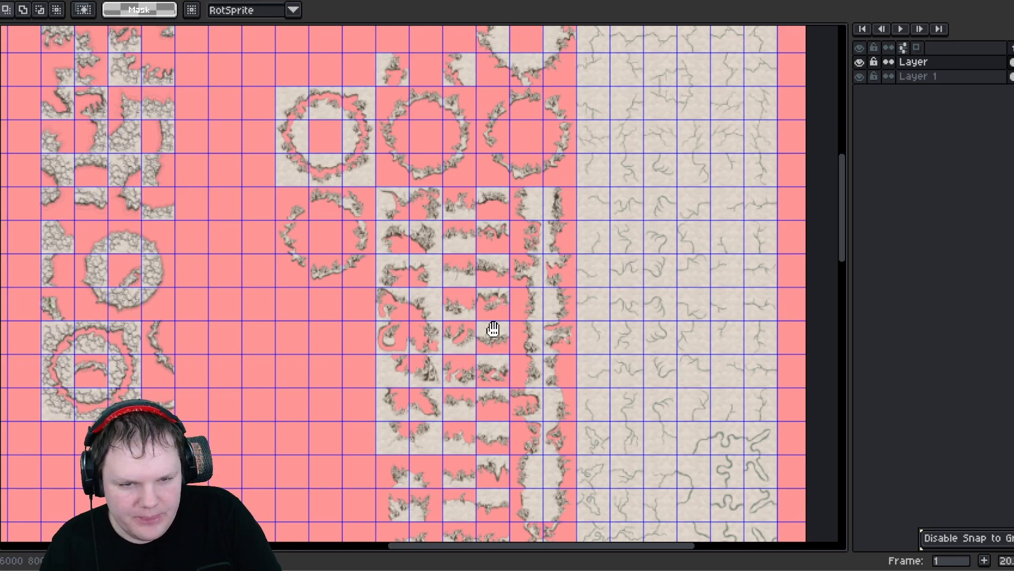
- Move two edge pieces of the left circle up into a column beside it
middle_drag(493, 329, 469, 262)
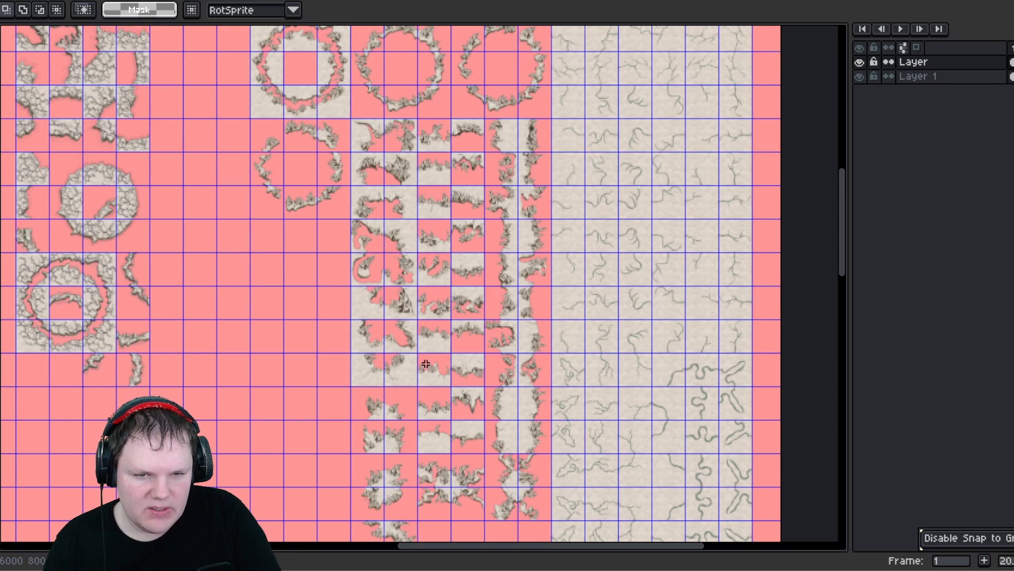
middle_drag(334, 224, 313, 218)
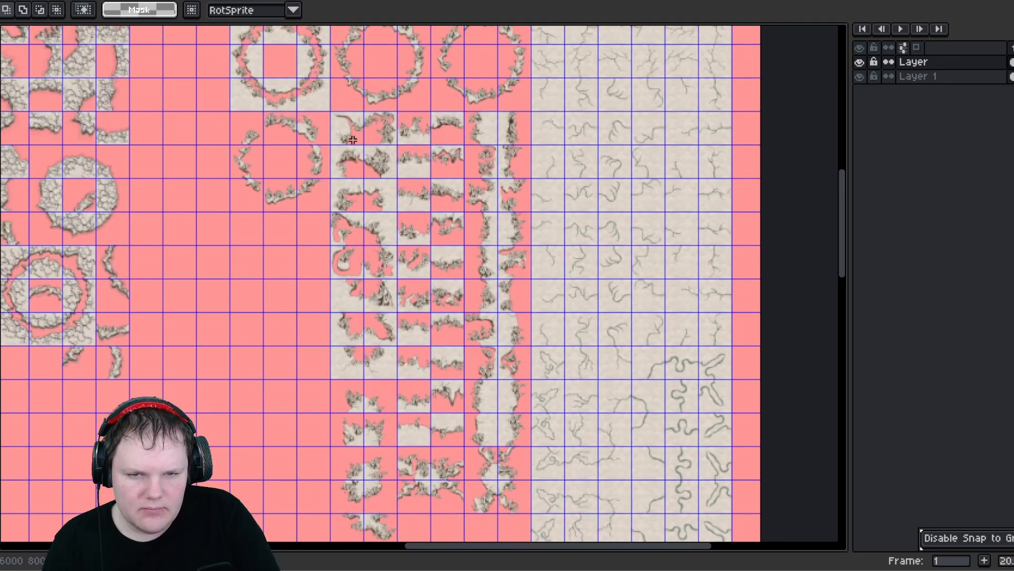
middle_drag(418, 447, 425, 476)
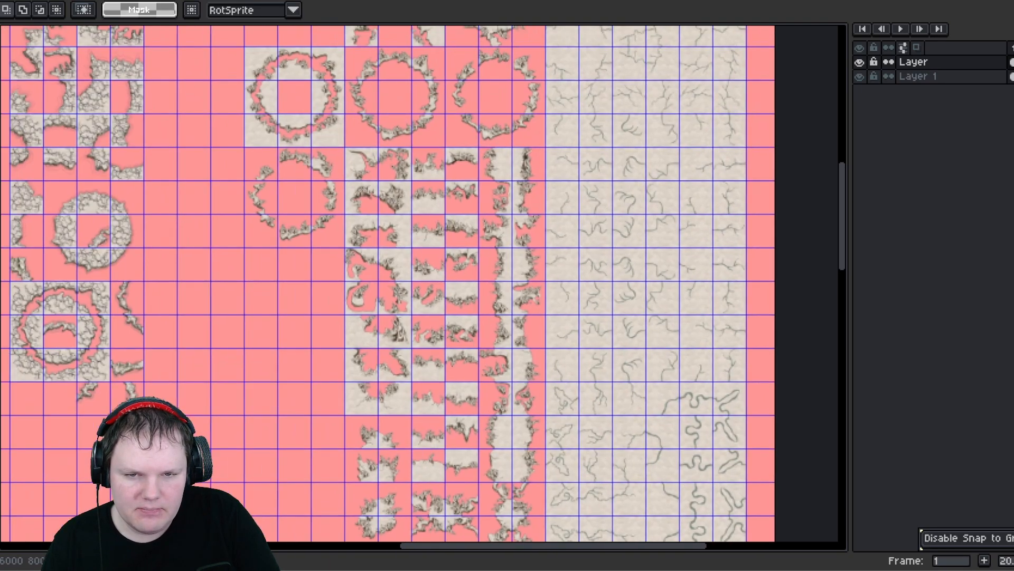
middle_drag(276, 299, 315, 394)
scroll(300, 168, up, 1)
scroll(299, 168, up, 1)
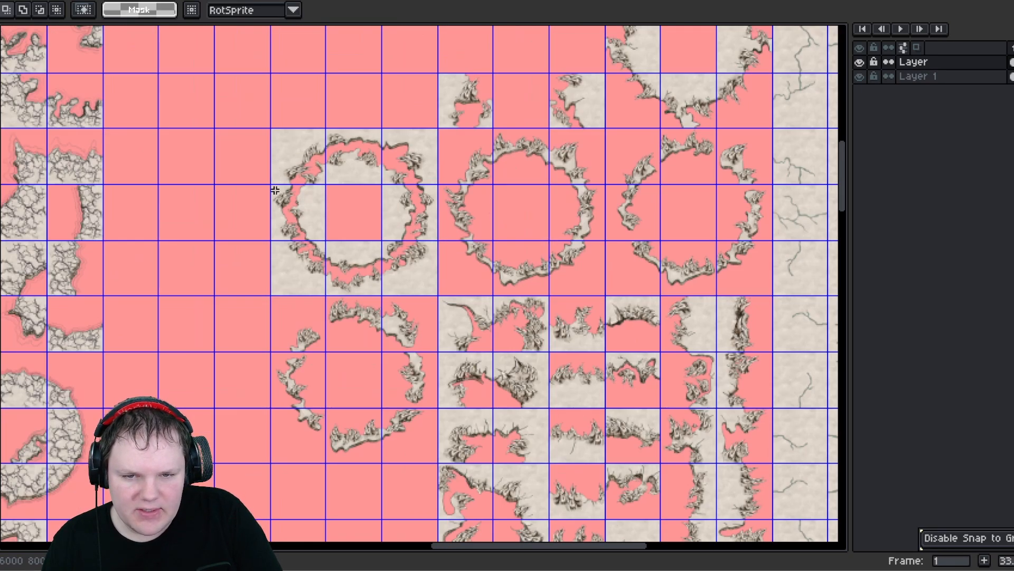
middle_drag(276, 190, 249, 259)
drag(255, 264, 304, 121)
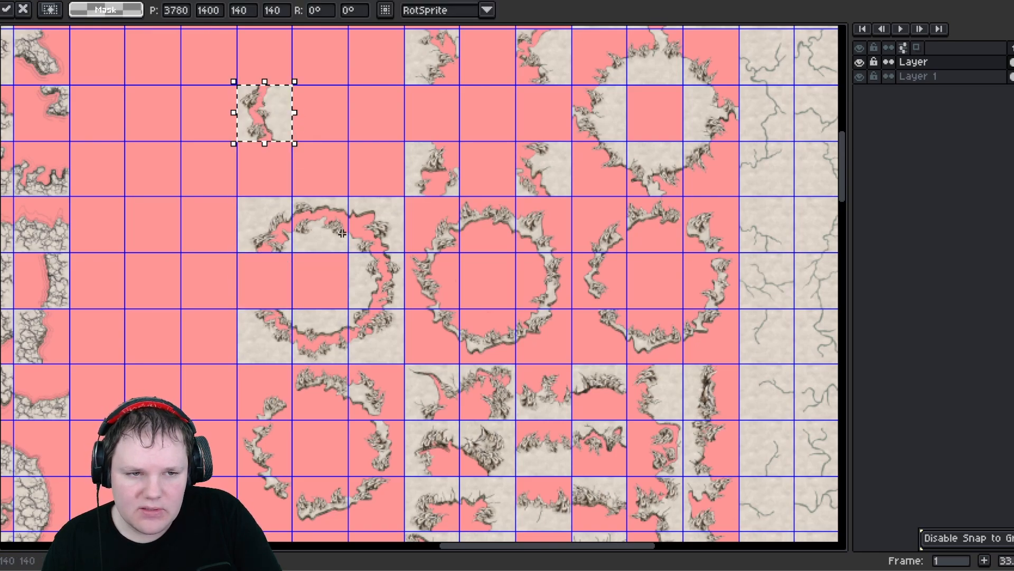
drag(339, 263, 271, 163)
click(354, 257)
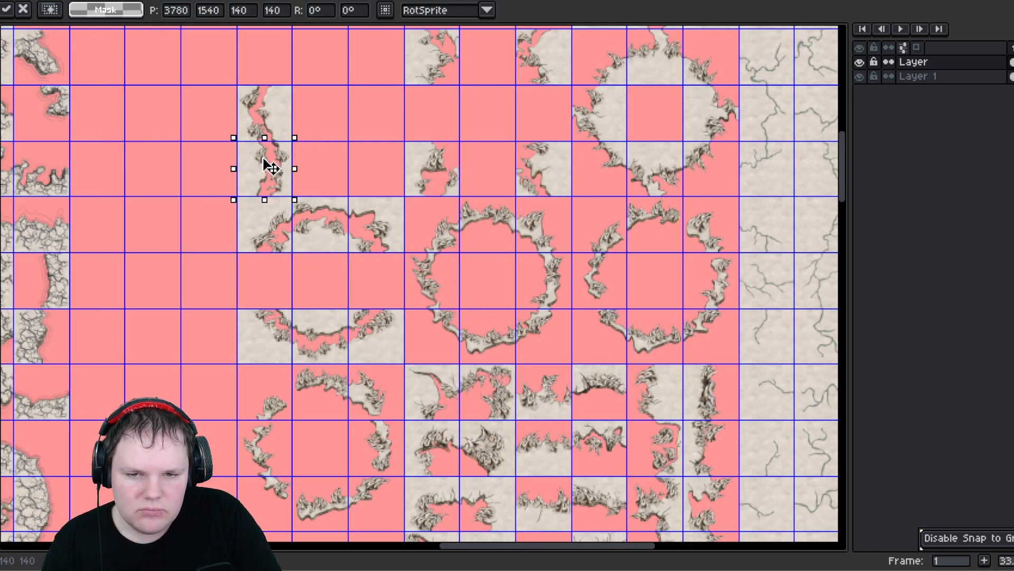
scroll(346, 268, down, 2)
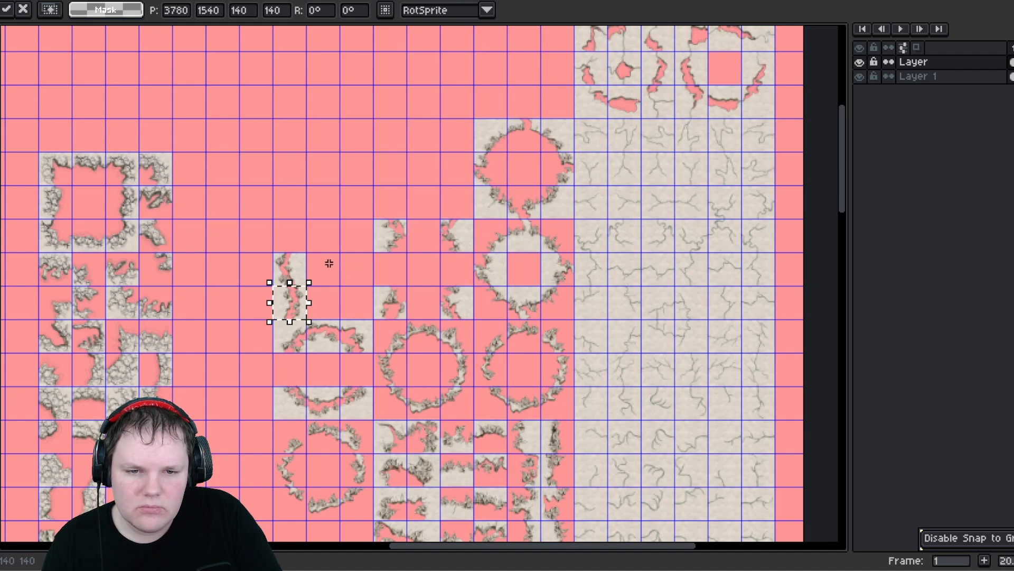
scroll(329, 262, down, 3)
scroll(328, 263, up, 1)
scroll(285, 297, down, 1)
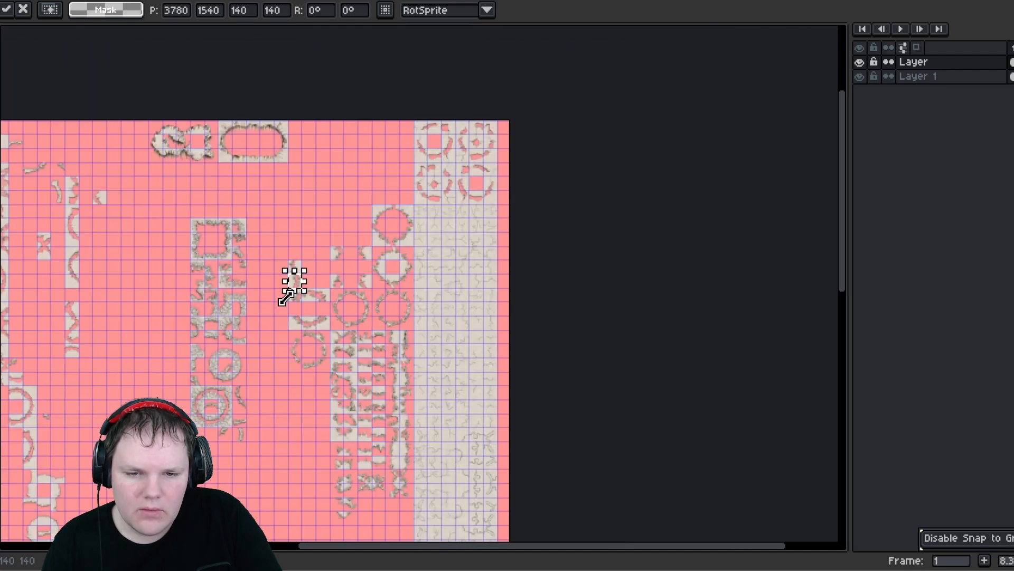
scroll(285, 297, up, 3)
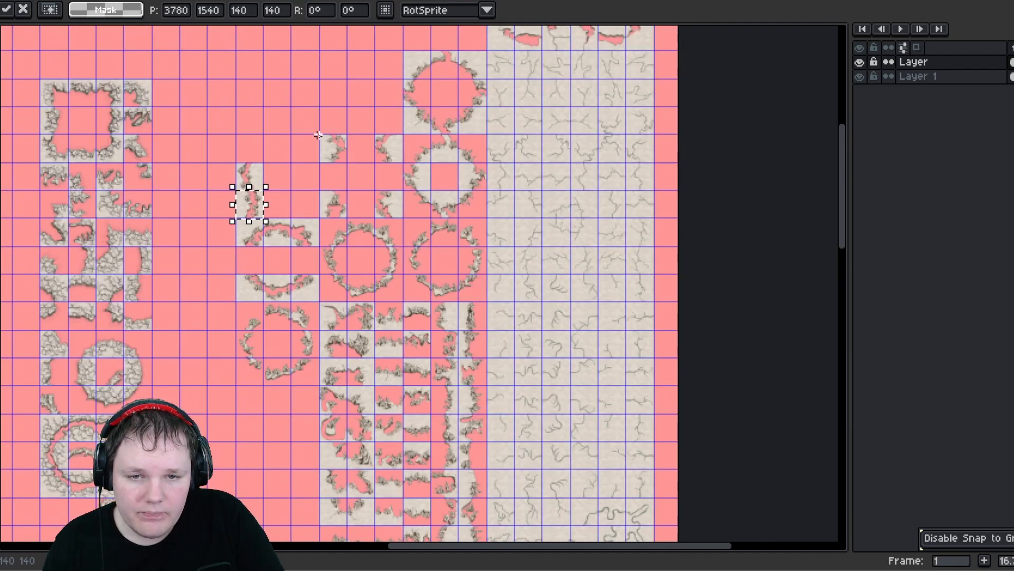
drag(318, 137, 352, 164)
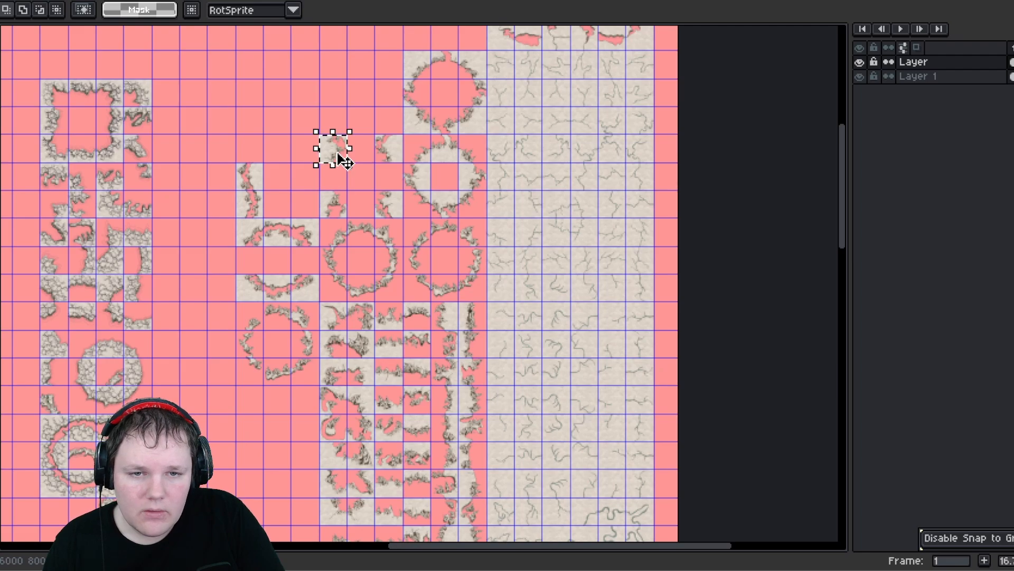
drag(407, 54, 434, 84)
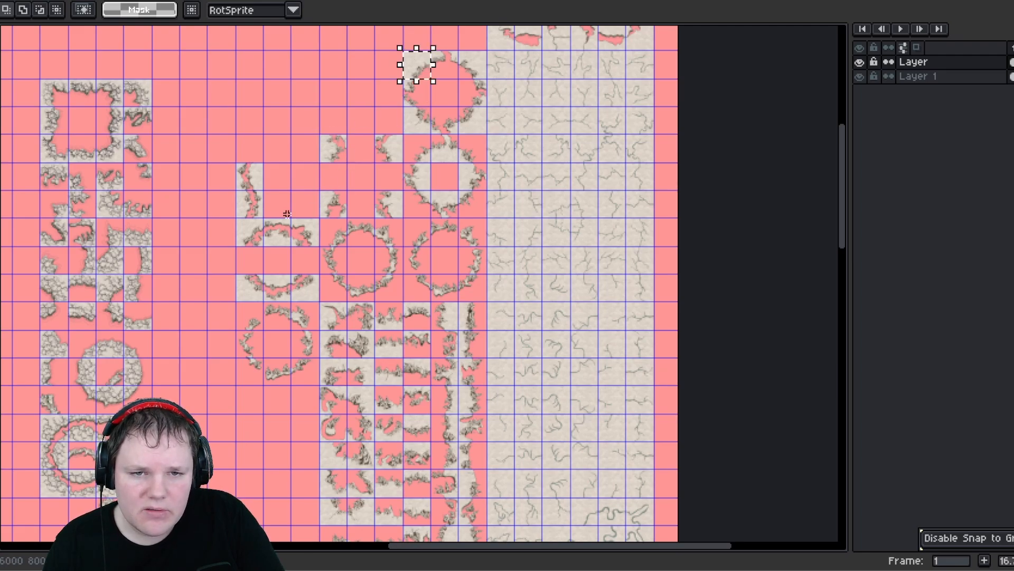
middle_drag(301, 286, 297, 155)
scroll(331, 188, down, 5)
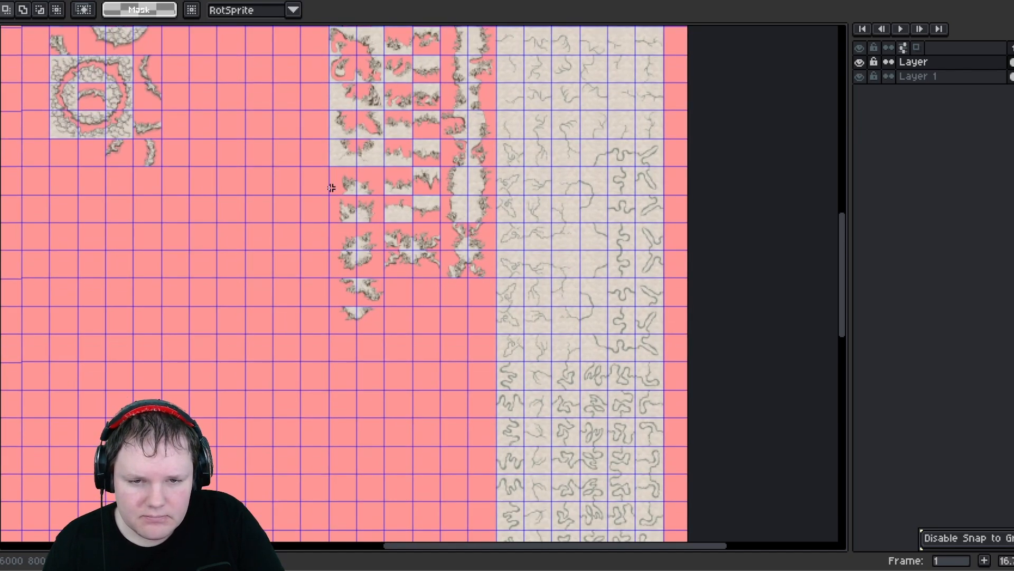
- Shift the column of small corner tiles below the edge columns further down
drag(336, 284, 376, 323)
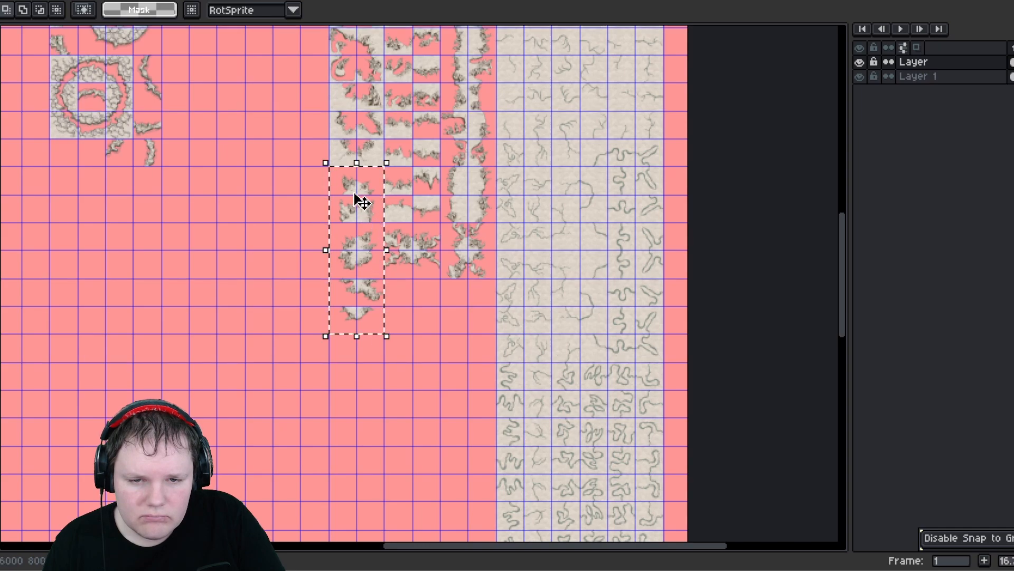
drag(355, 199, 352, 261)
click(426, 421)
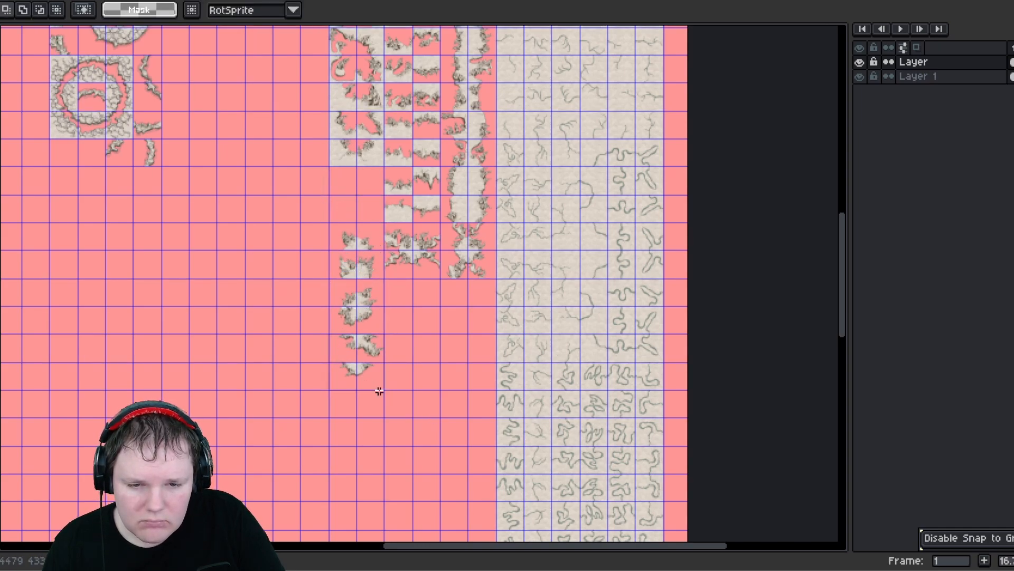
- Select the ring tiles of the circle beside the edge columns and delete them
drag(379, 392, 381, 391)
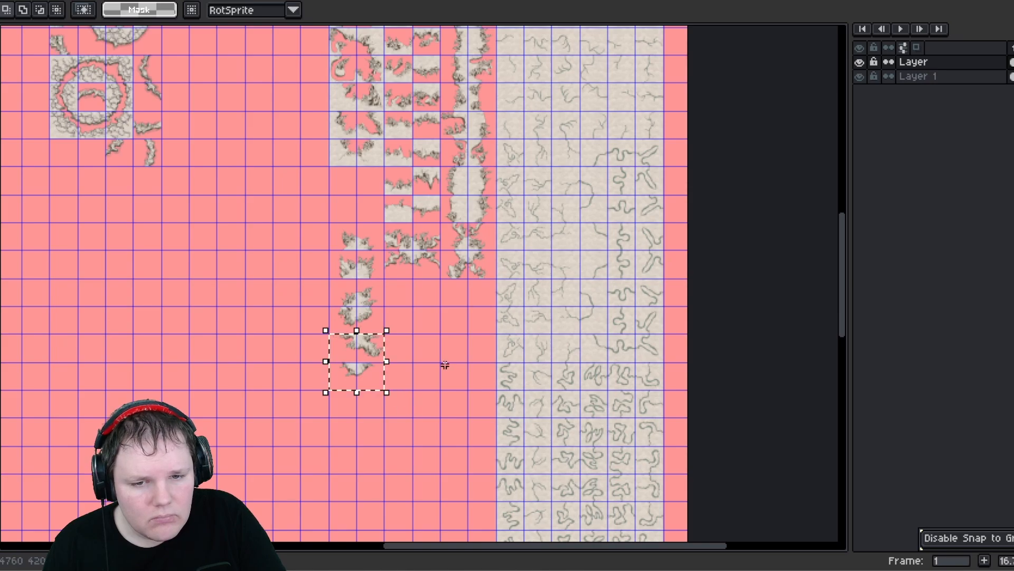
click(445, 365)
scroll(364, 188, up, 10)
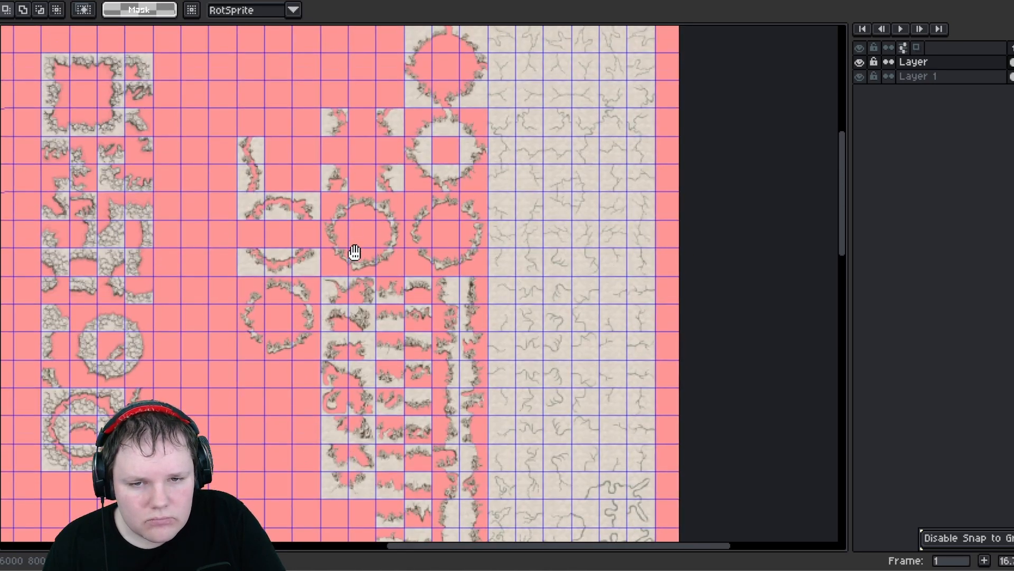
drag(425, 186, 423, 186)
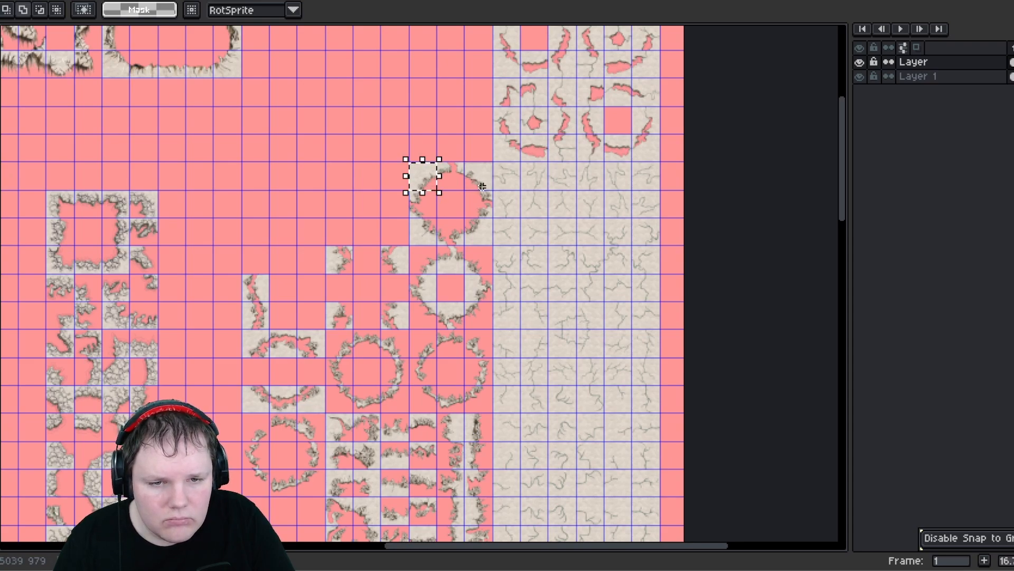
drag(483, 186, 483, 187)
drag(471, 229, 433, 270)
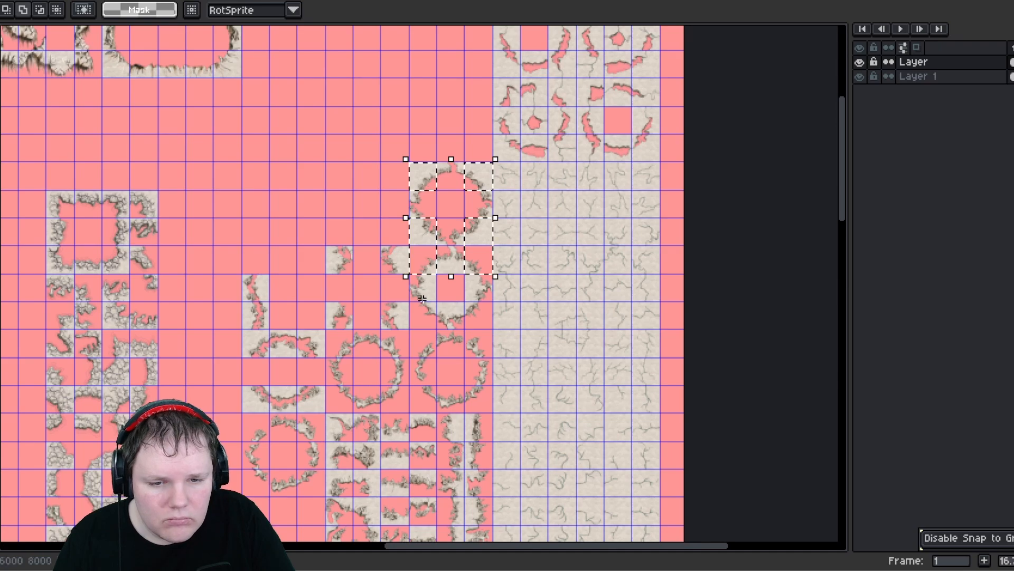
drag(414, 312, 478, 319)
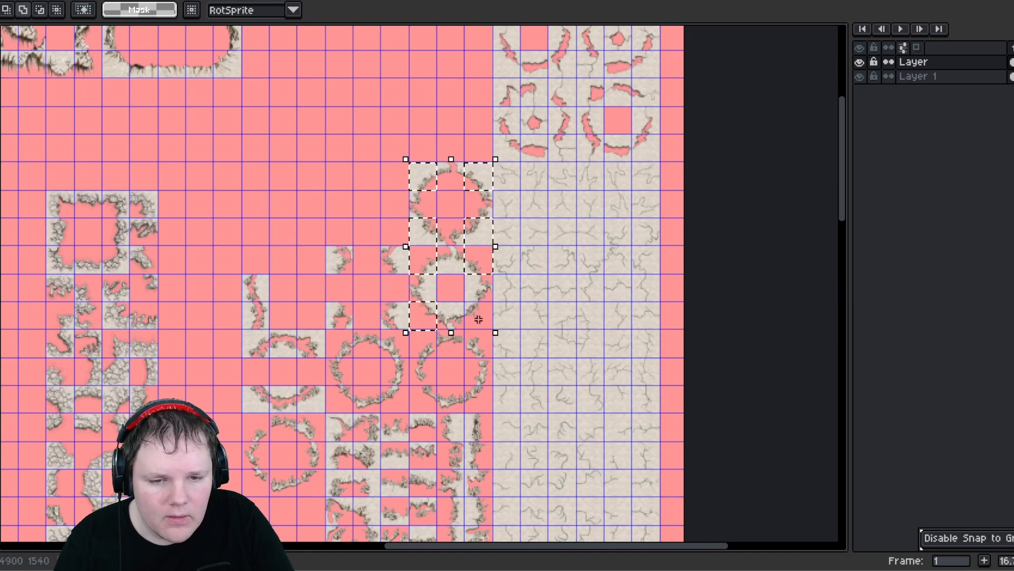
key(Delete)
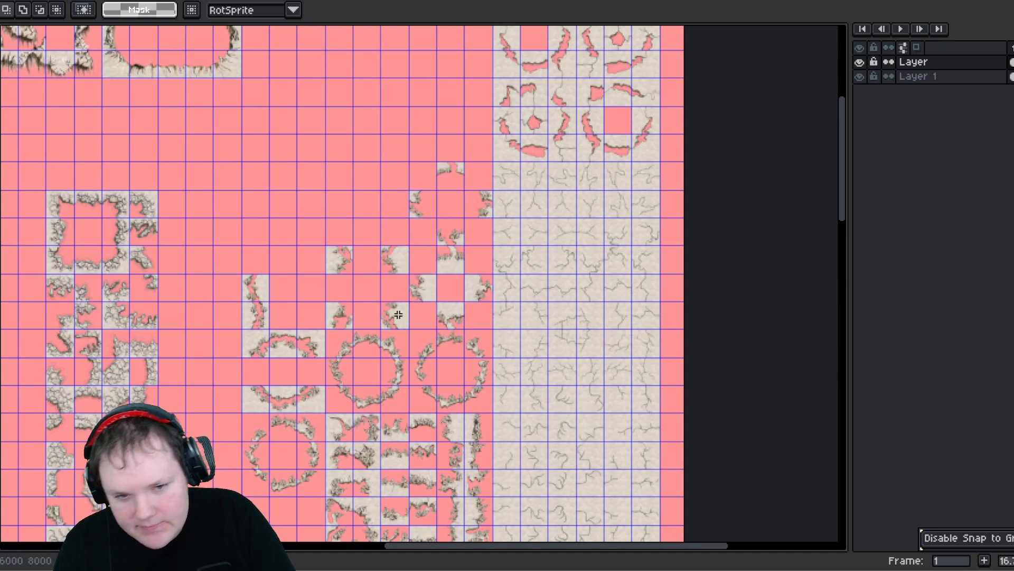
- Paste a block of six corner tiles and place it in the empty area left of the small tile column
scroll(395, 311, down, 2)
middle_drag(398, 367, 405, 216)
middle_drag(431, 404, 428, 220)
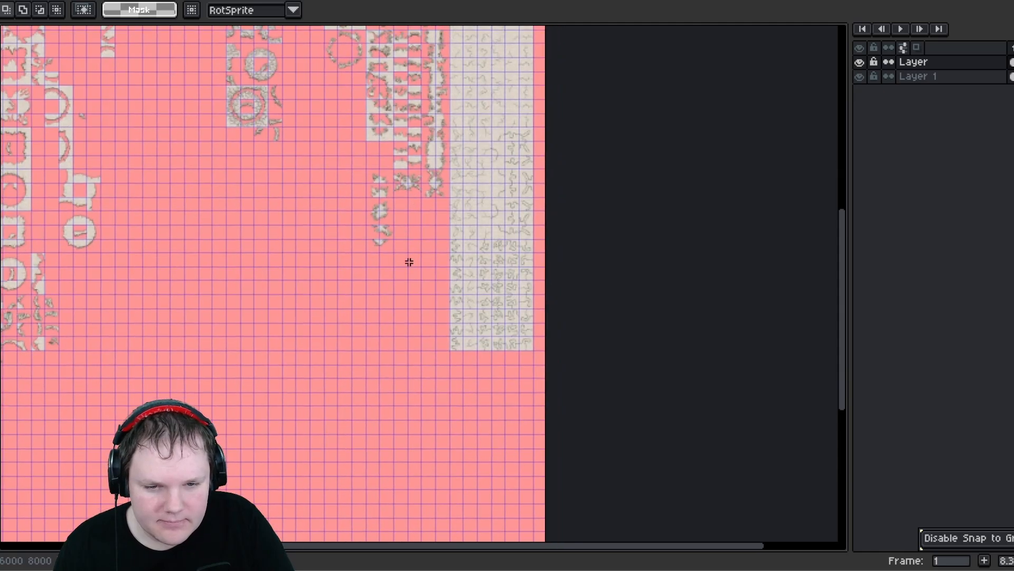
scroll(335, 251, up, 3)
middle_drag(348, 311, 412, 396)
key(ctrl+v)
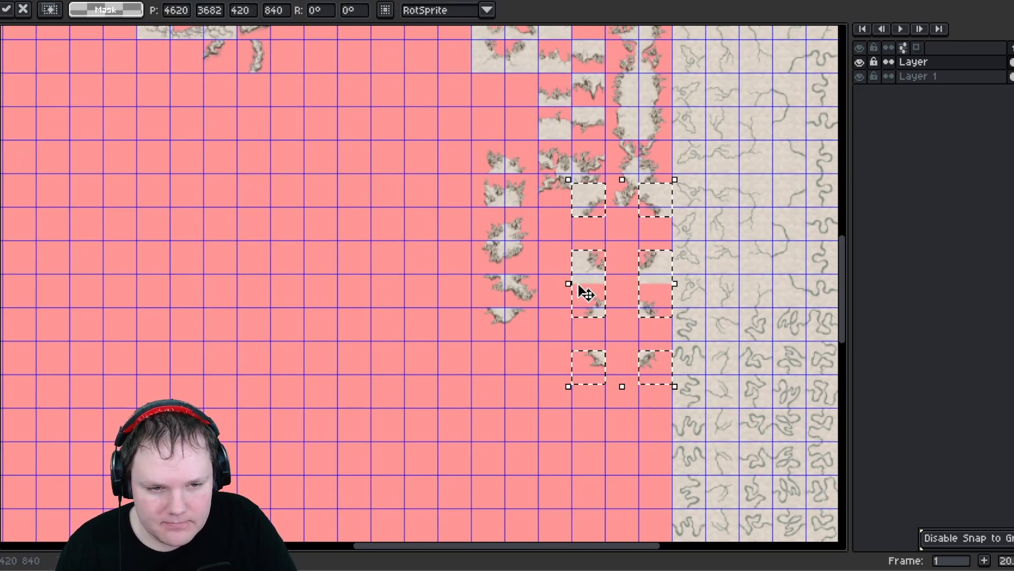
drag(597, 217, 364, 173)
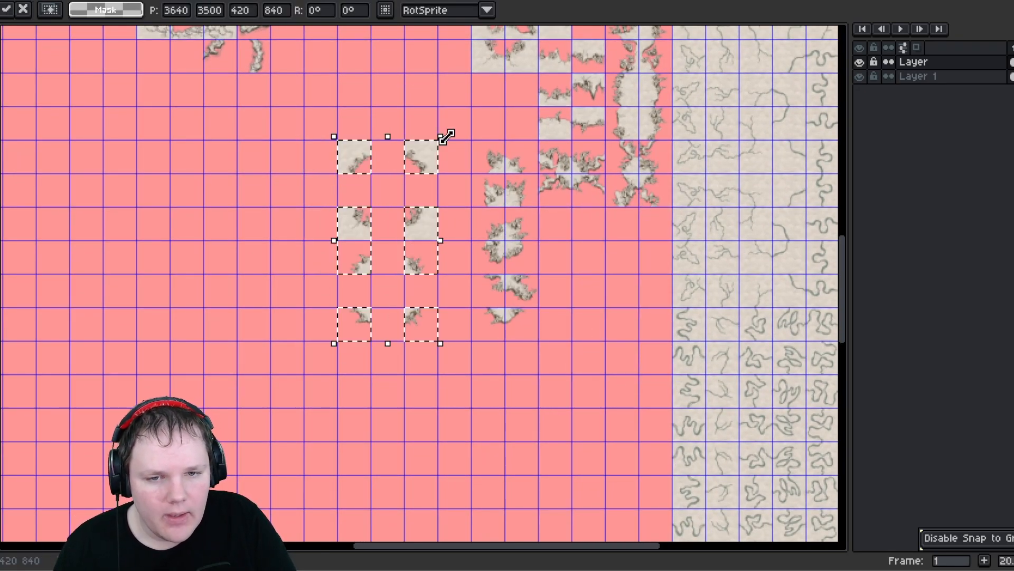
click(470, 118)
- Move the top pair of pasted corner tiles up into the edge tile columns
middle_drag(464, 135, 450, 245)
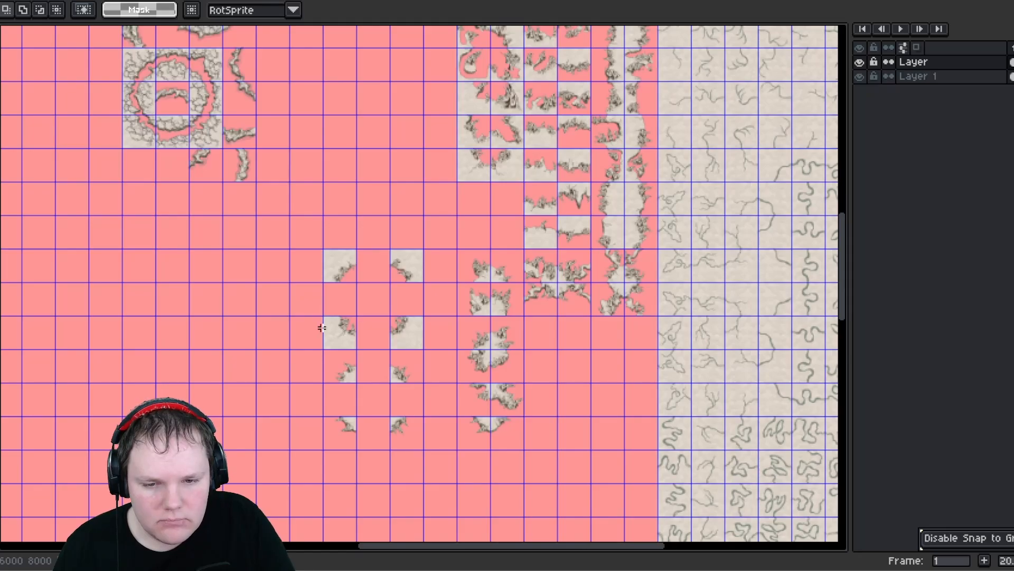
middle_drag(393, 229, 373, 341)
middle_drag(431, 238, 426, 203)
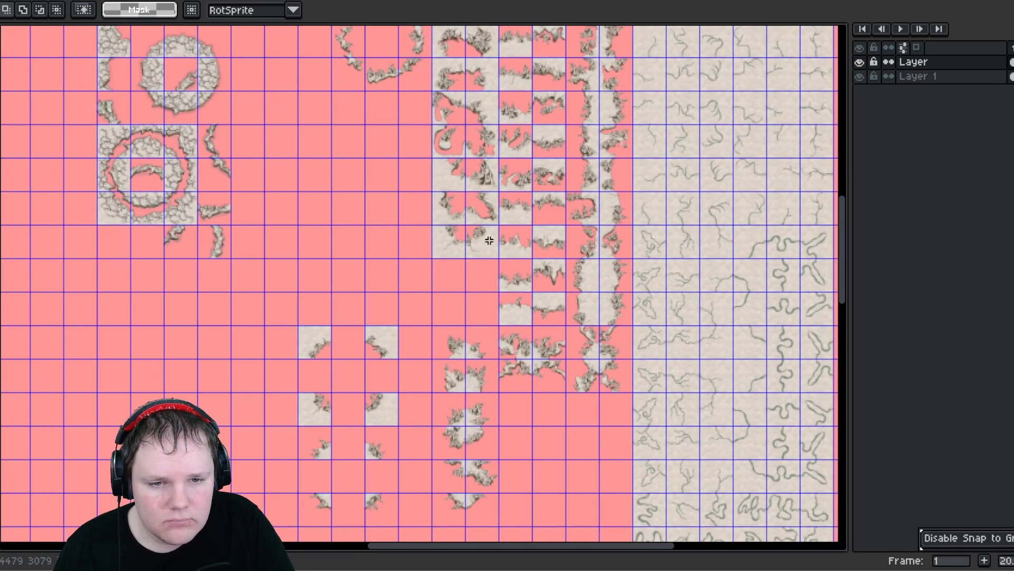
drag(494, 253, 487, 291)
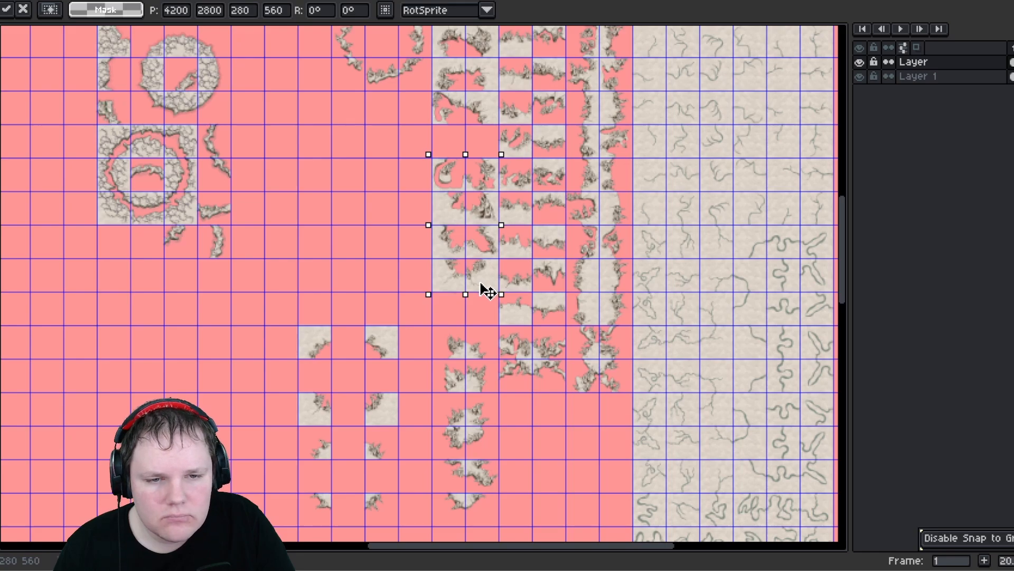
click(326, 206)
mouse_move(357, 172)
middle_down()
mouse_move(352, 279)
mouse_move(349, 188)
middle_up()
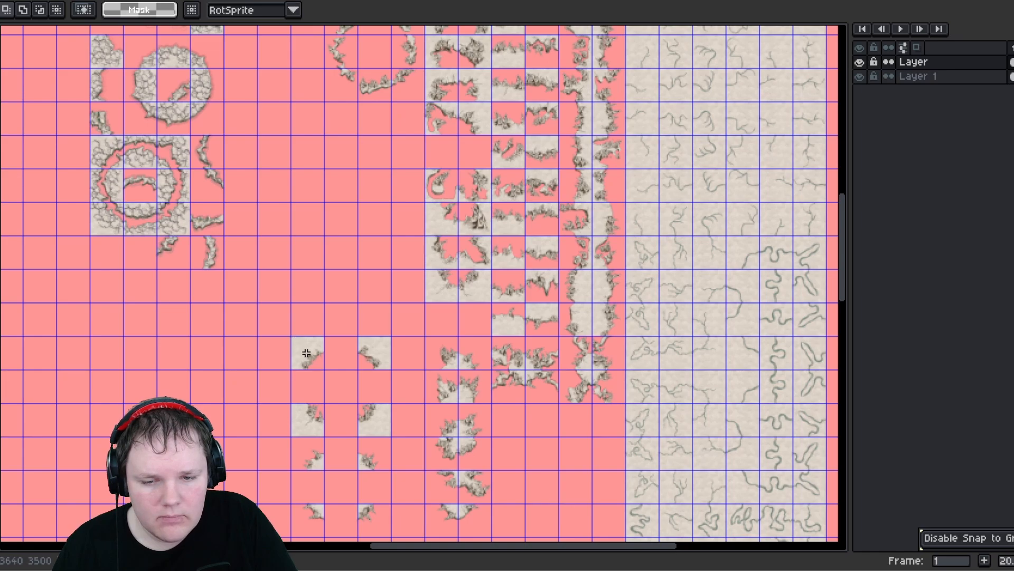
drag(317, 365, 490, 151)
click(332, 358)
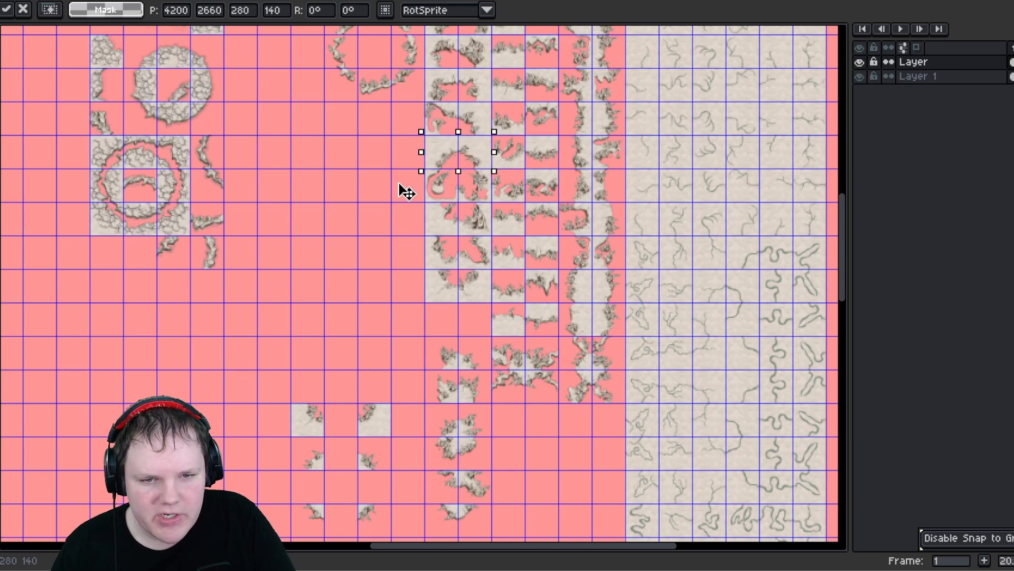
- Move the next pair of pasted corner tiles into the small corner-tile column
click(348, 208)
middle_drag(312, 335, 316, 273)
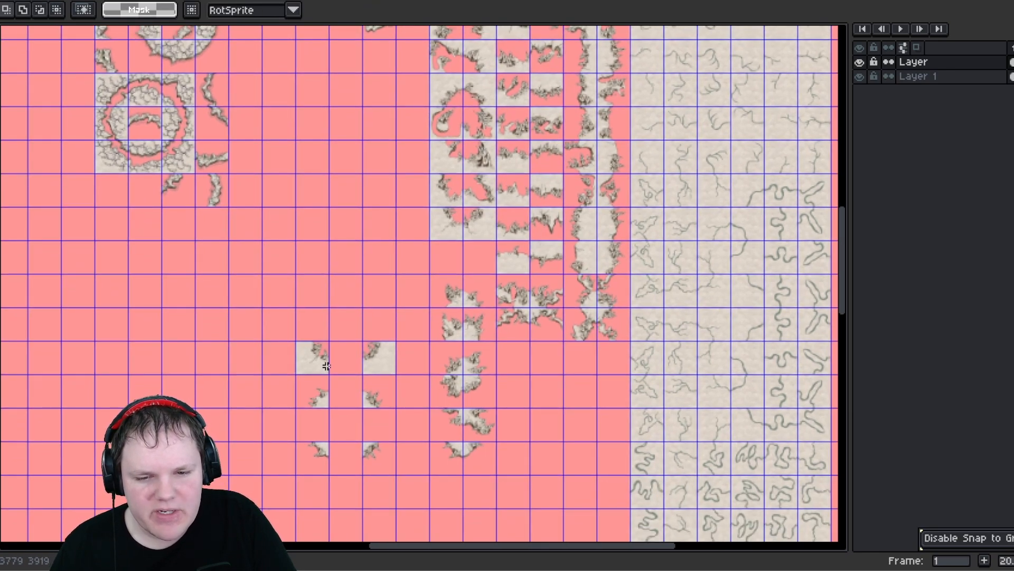
drag(326, 367, 495, 266)
click(333, 290)
click(341, 282)
middle_drag(332, 388, 322, 300)
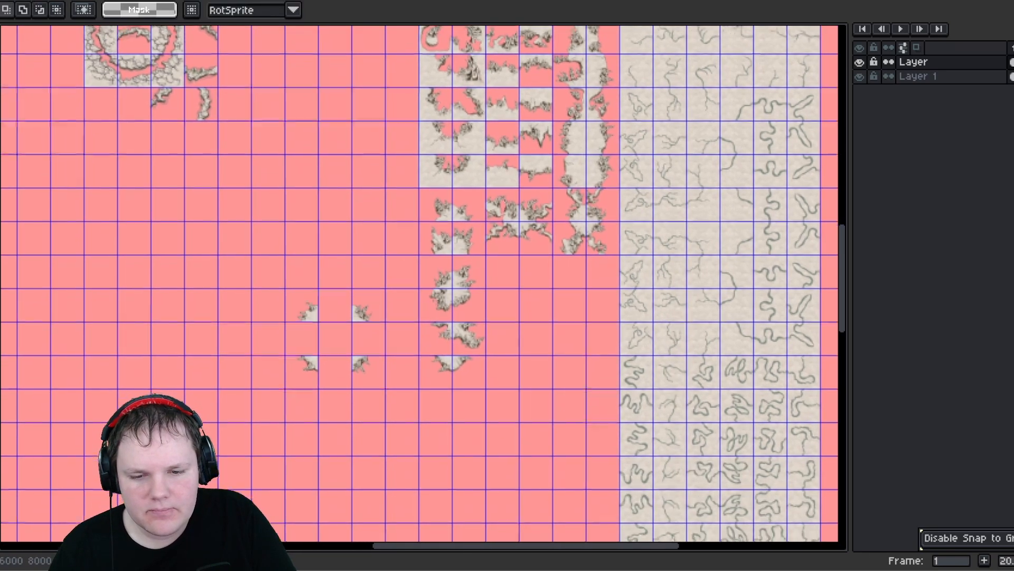
- Rearrange the small corner-tile column by shifting a two-by-two block of tiles down
drag(461, 296, 476, 384)
middle_drag(357, 283, 350, 236)
click(430, 285)
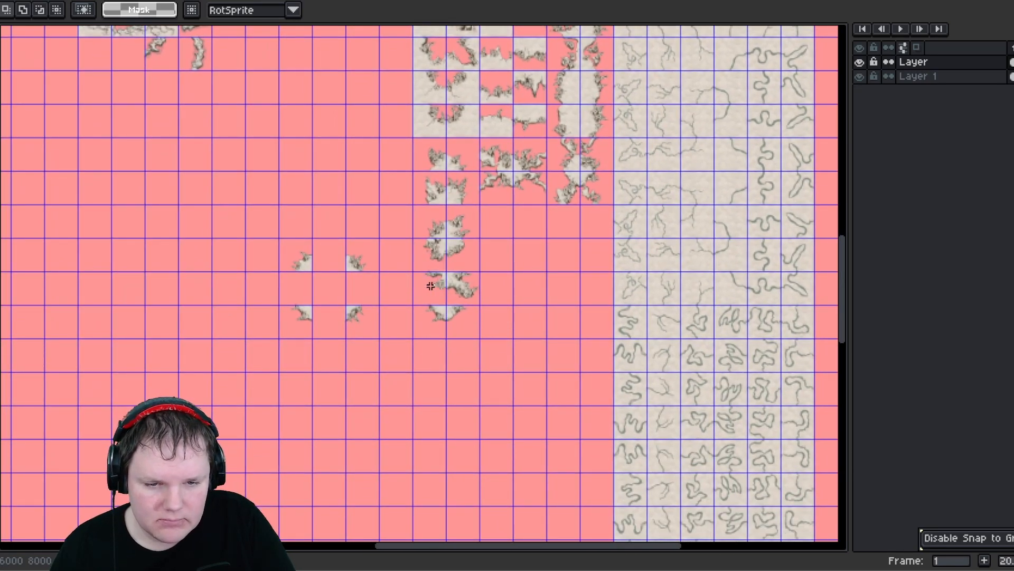
drag(483, 334, 411, 268)
drag(446, 306, 446, 351)
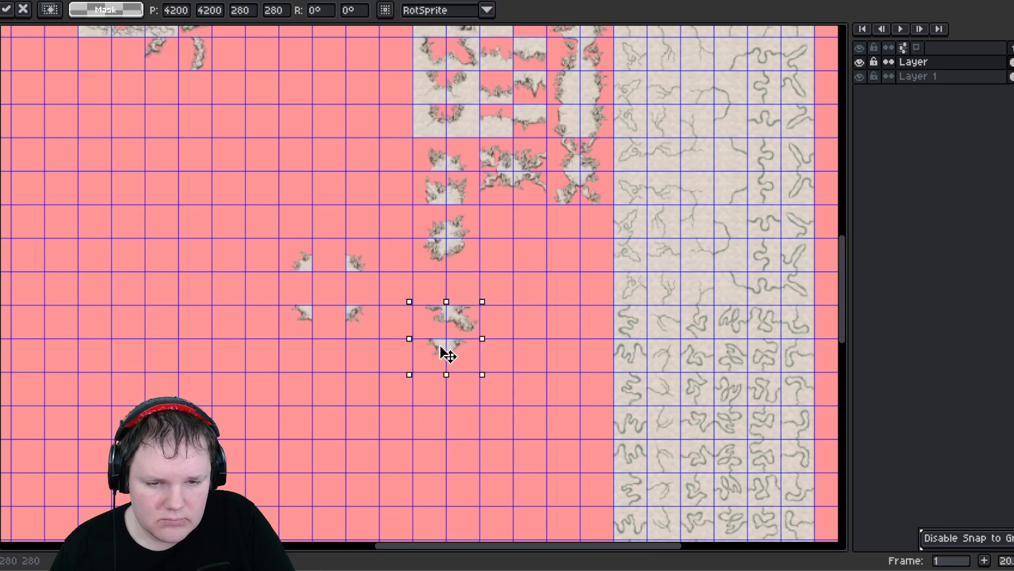
click(420, 241)
mouse_move(477, 261)
mouse_down()
mouse_move(417, 242)
mouse_move(453, 297)
mouse_up()
click(293, 247)
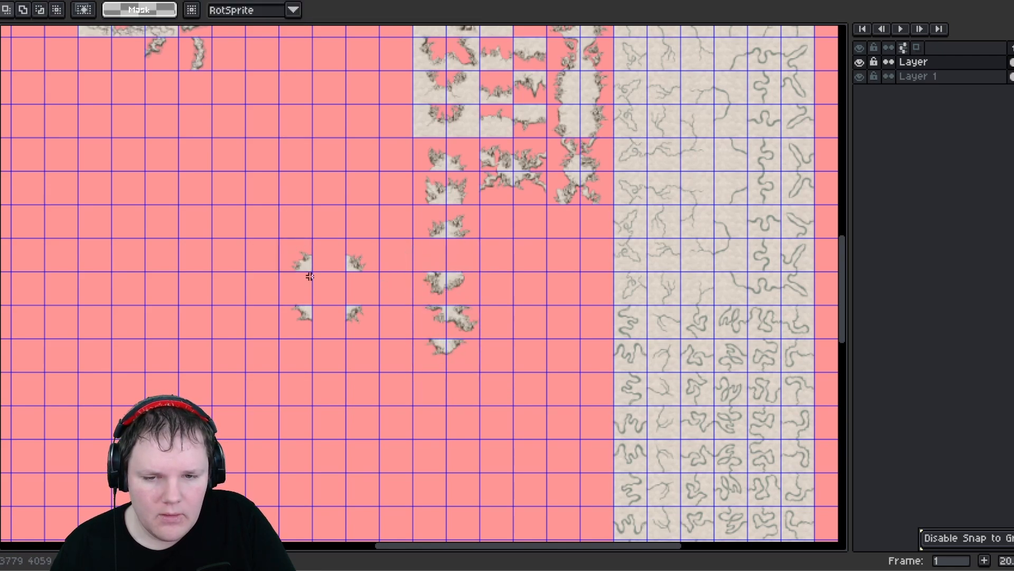
- Move the upper remaining pair of pasted corner tiles into the small corner-tile column
mouse_move(310, 275)
mouse_down()
mouse_move(281, 240)
mouse_move(331, 265)
mouse_move(313, 239)
mouse_move(462, 268)
mouse_up()
click(298, 196)
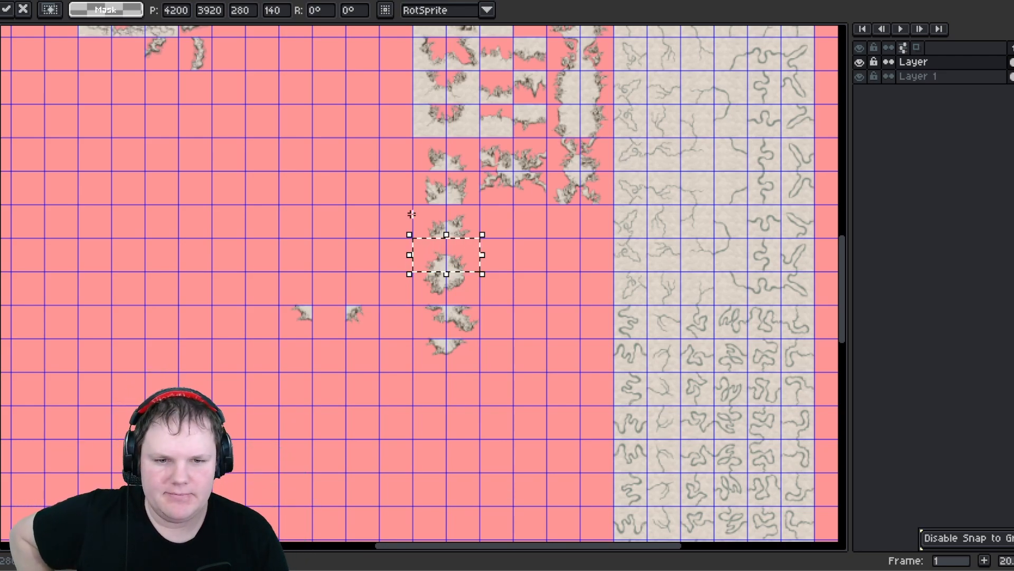
click(282, 313)
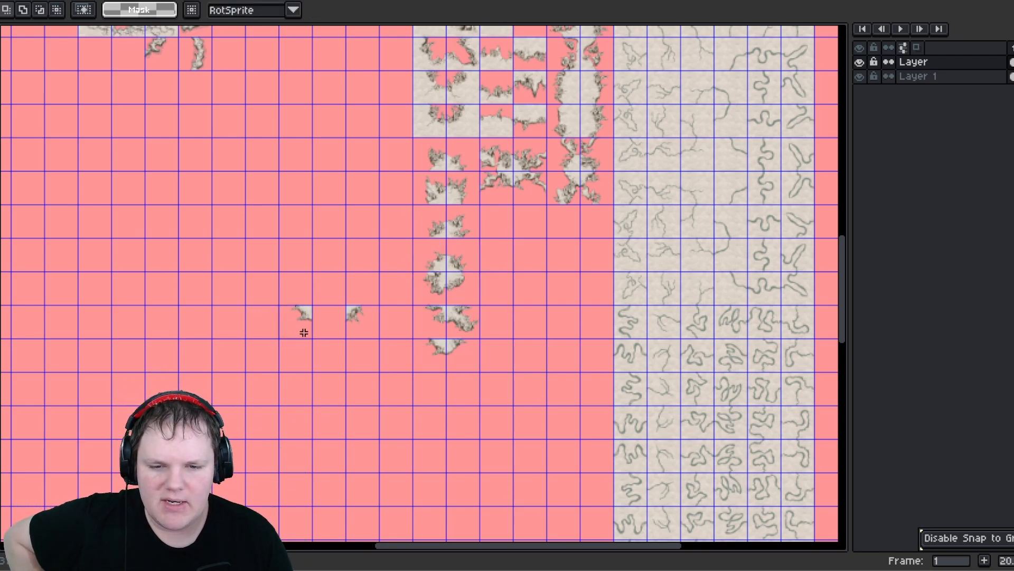
- Move the last remaining pair of pasted corner tiles into the small corner-tile column
drag(304, 333, 457, 393)
click(335, 260)
click(557, 290)
- Move a pair of corner tiles down into the edge column and shift the lower small tiles into the neighbouring column
middle_drag(520, 240, 454, 275)
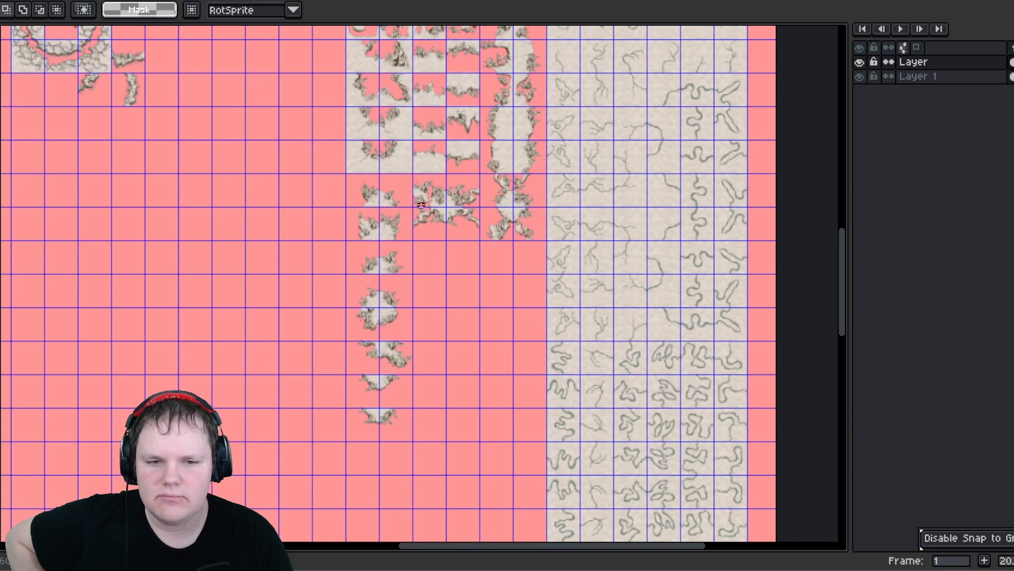
drag(475, 233, 415, 175)
drag(448, 204, 516, 285)
click(415, 320)
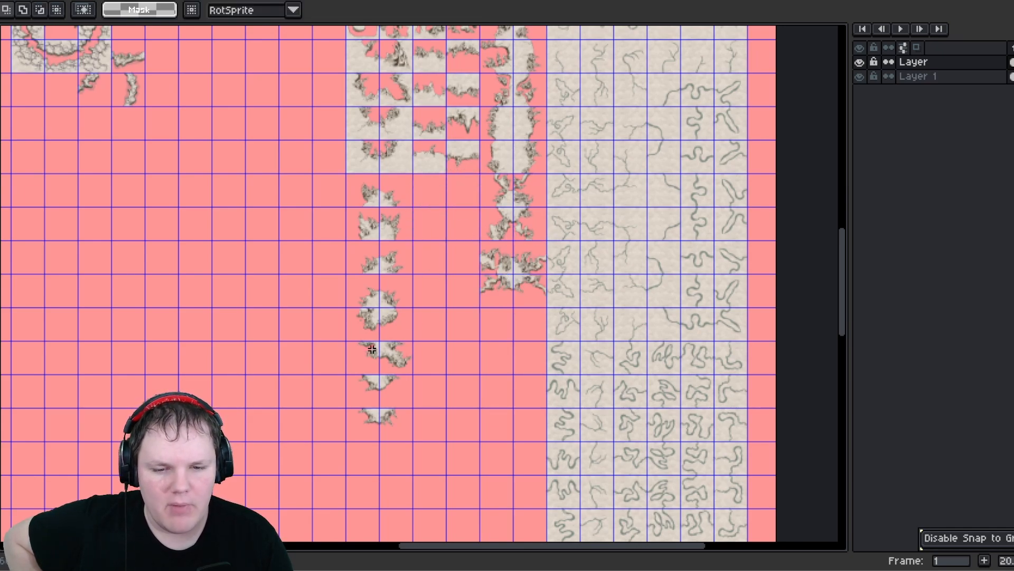
drag(399, 411, 459, 219)
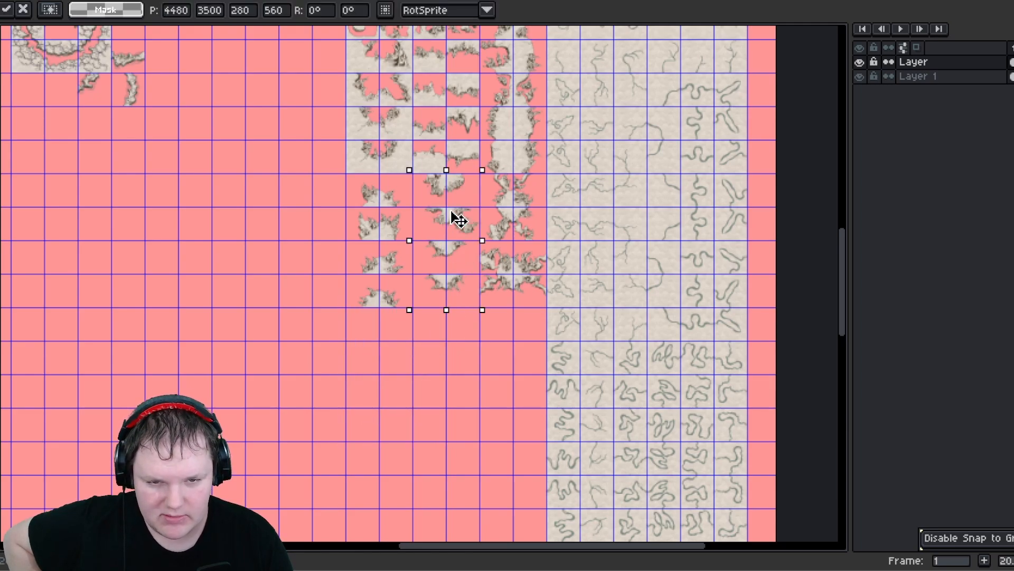
click(290, 209)
- Assemble the scattered small corner tiles into a three-by-three ring arrangement
drag(328, 166, 317, 290)
middle_drag(317, 211, 331, 370)
middle_drag(328, 253, 341, 386)
middle_drag(337, 215, 344, 297)
scroll(390, 248, down, 3)
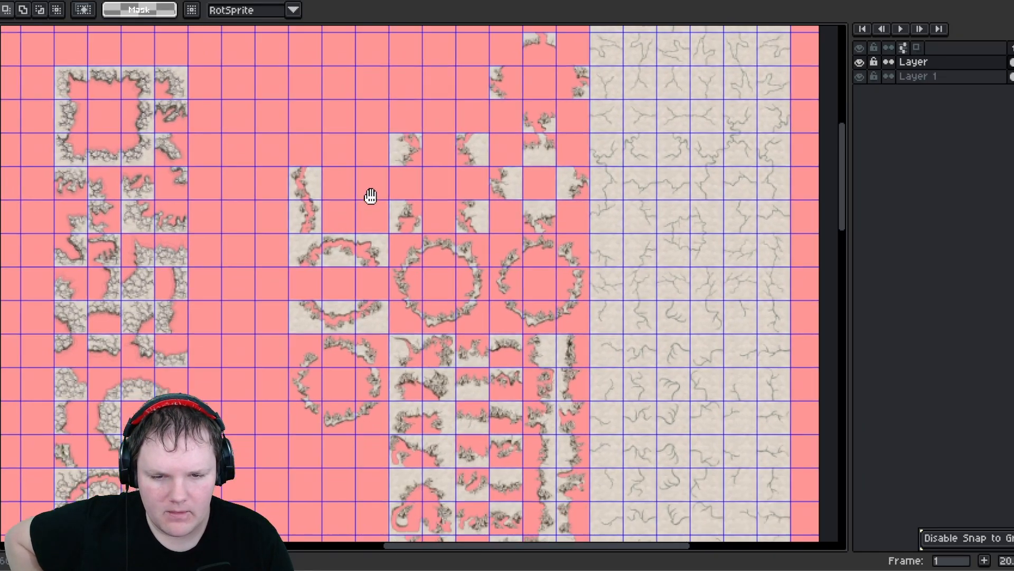
drag(328, 226, 346, 248)
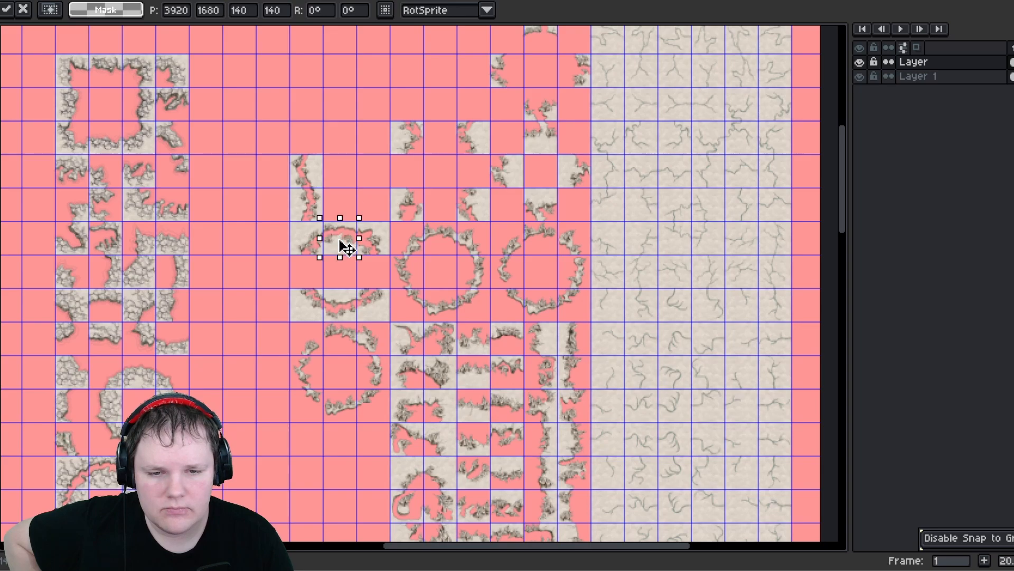
click(319, 182)
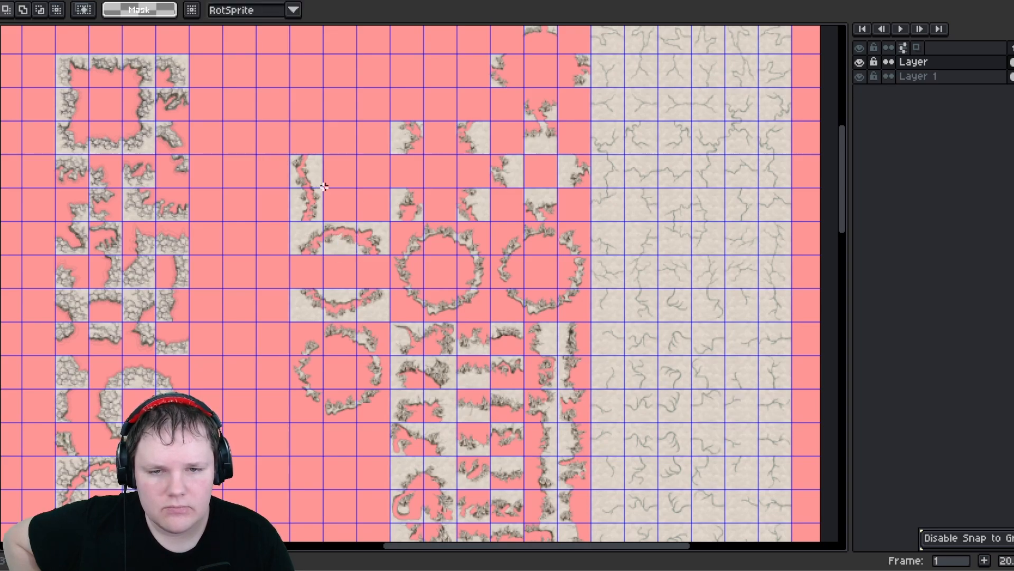
drag(324, 186, 378, 268)
click(297, 189)
click(321, 175)
middle_drag(363, 183, 278, 248)
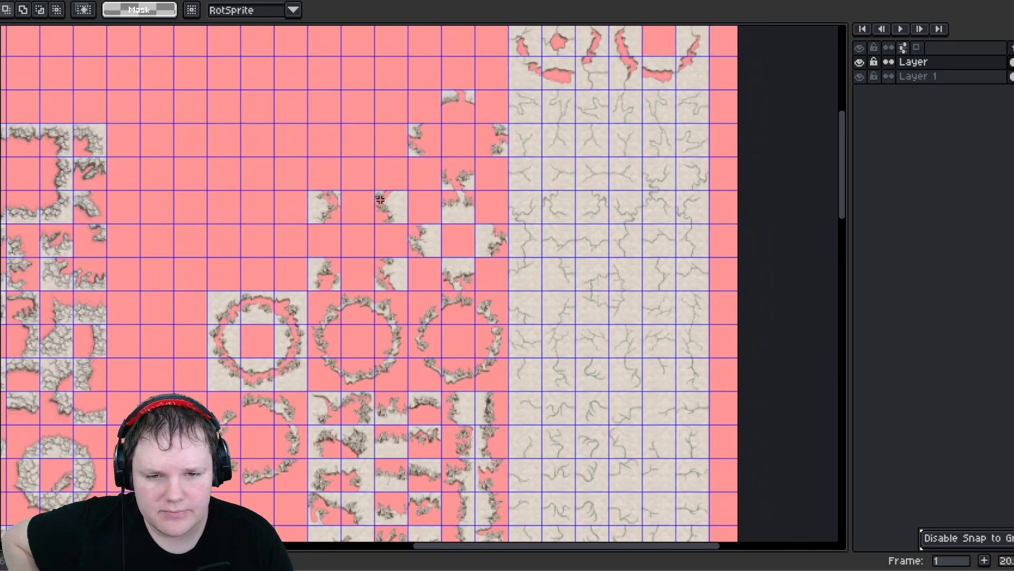
scroll(378, 187, up, 1)
middle_drag(379, 186, 362, 242)
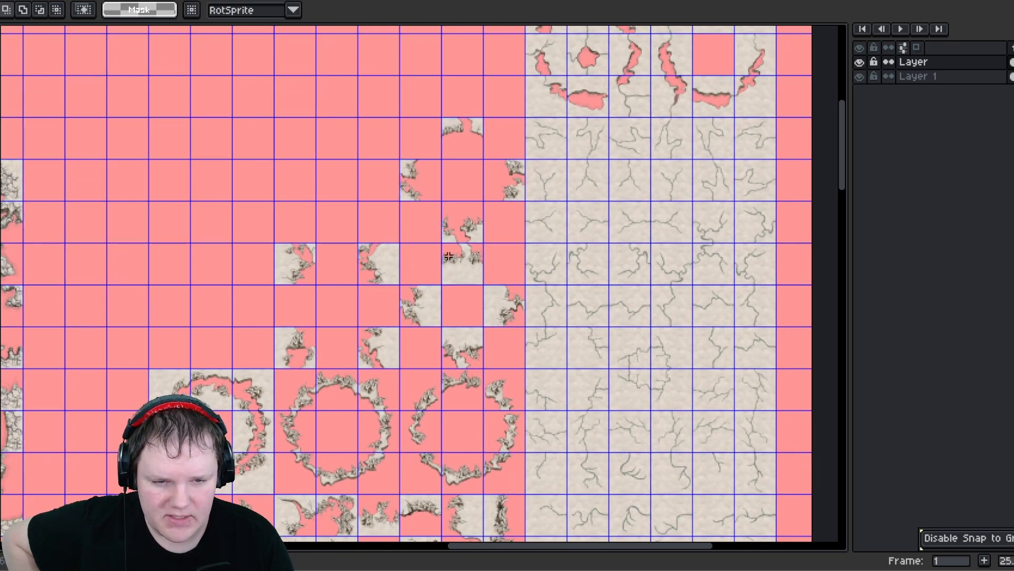
drag(277, 242, 388, 369)
drag(402, 259, 511, 245)
click(306, 215)
middle_drag(374, 235, 340, 142)
scroll(349, 164, down, 2)
mouse_move(323, 381)
middle_down()
mouse_move(335, 224)
mouse_move(335, 395)
middle_up()
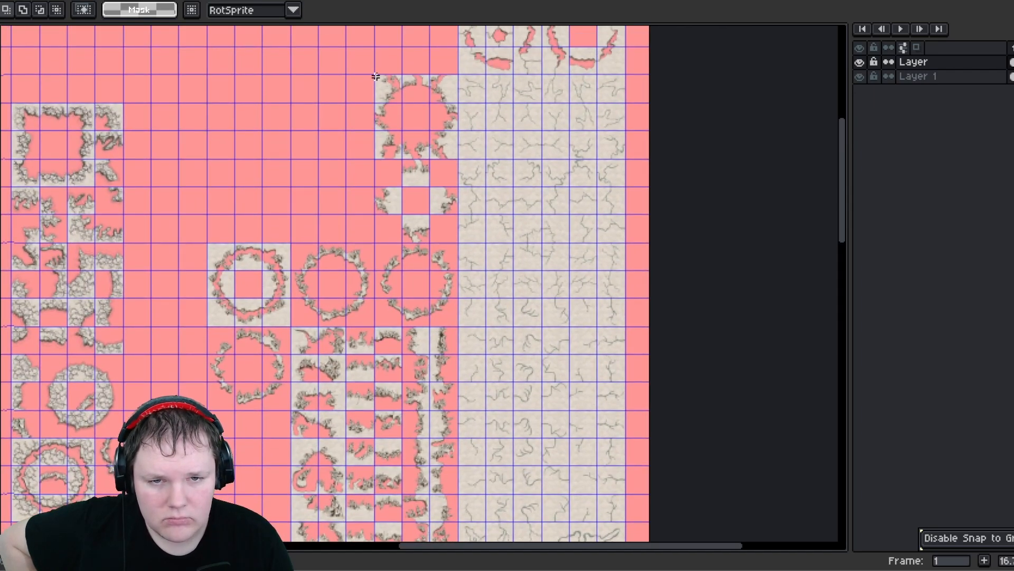
- Move the assembled ring of corner tiles down below the small corner-tile column
drag(451, 159, 460, 168)
middle_drag(288, 198, 287, 165)
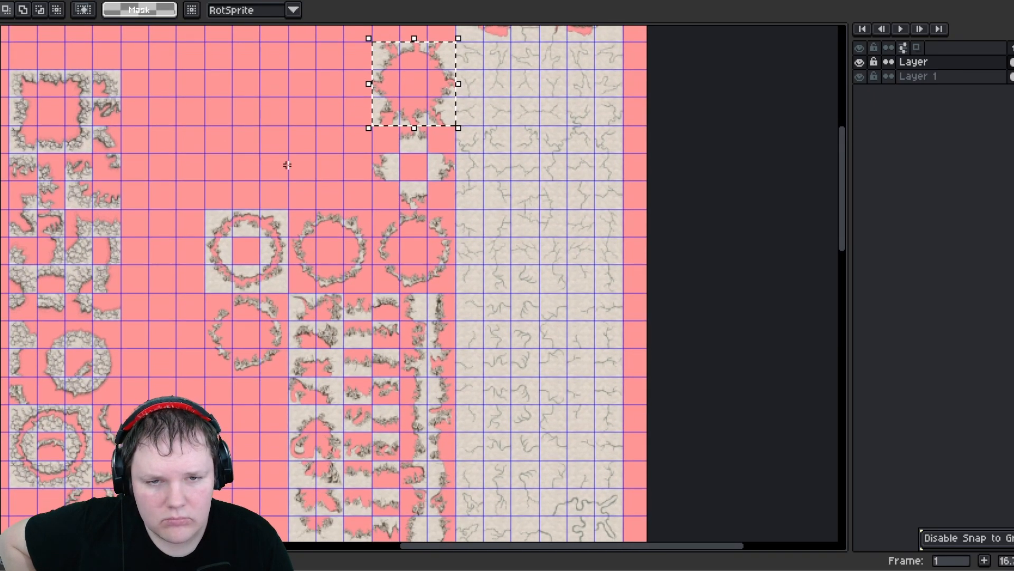
drag(385, 99, 221, 491)
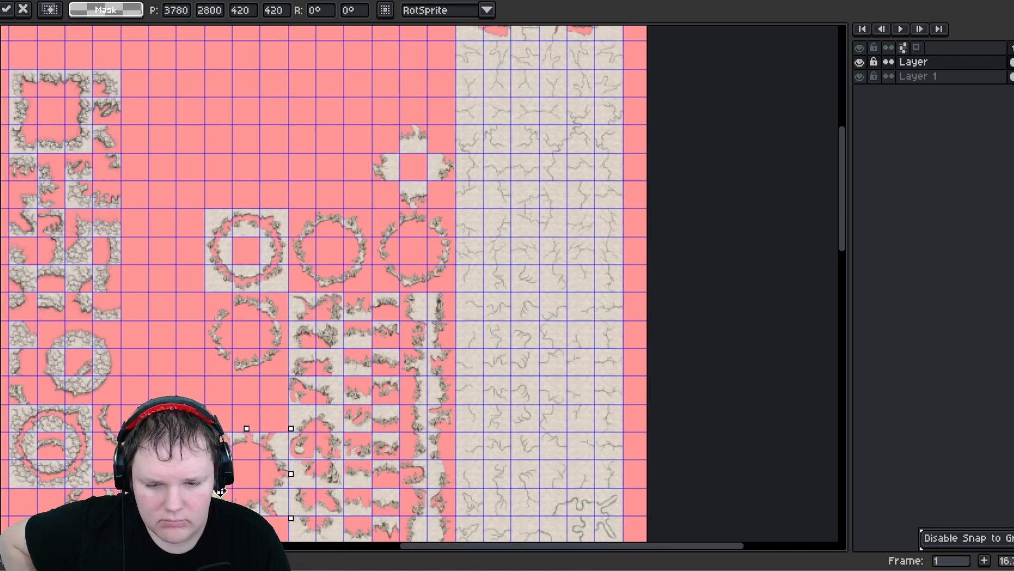
middle_drag(241, 479, 249, 215)
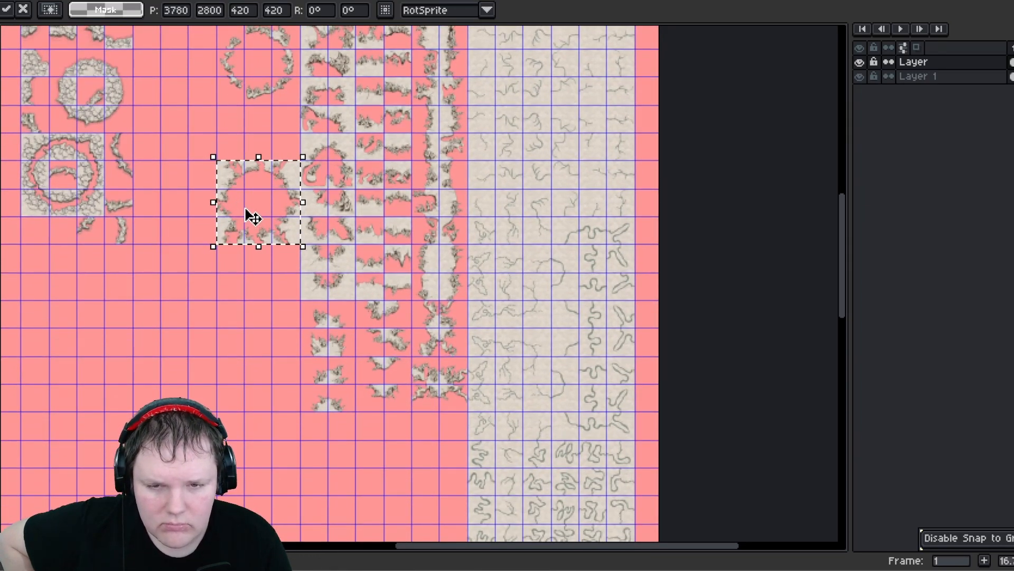
drag(242, 328, 395, 445)
click(247, 222)
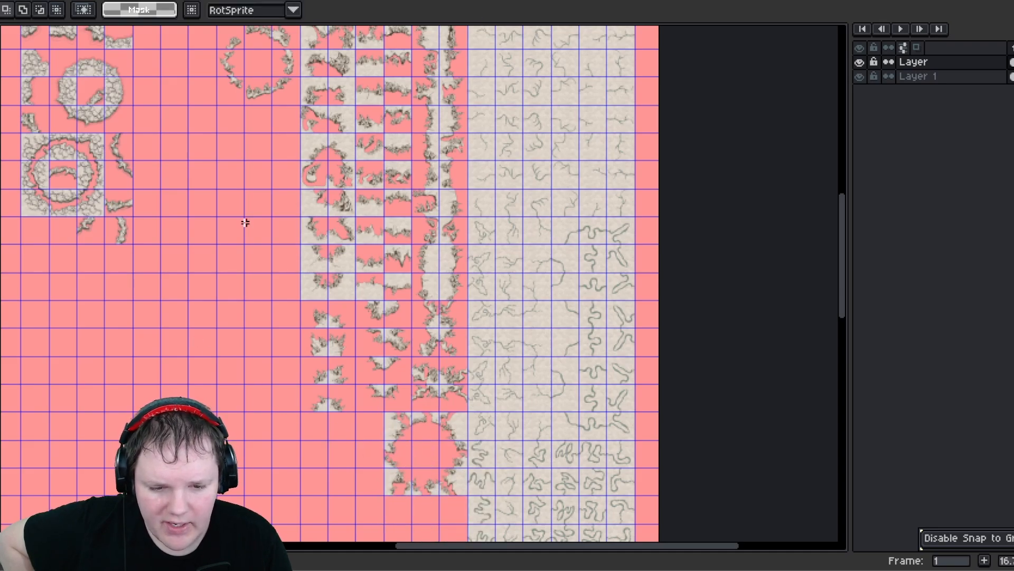
- Move the solid-background ring block down below the other ring blocks
middle_drag(250, 287, 266, 483)
middle_drag(271, 258, 272, 303)
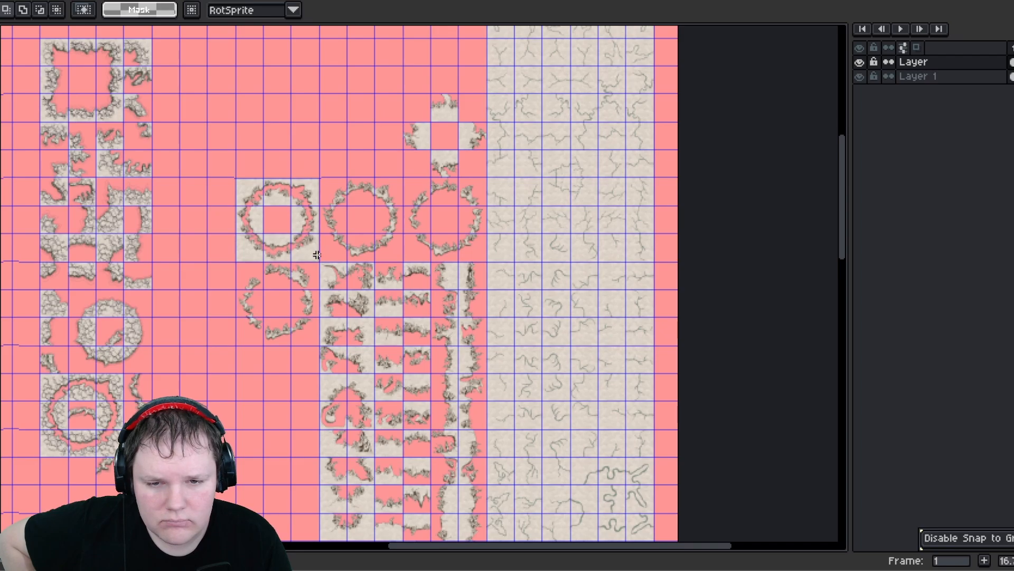
drag(317, 255, 238, 180)
drag(290, 228, 270, 423)
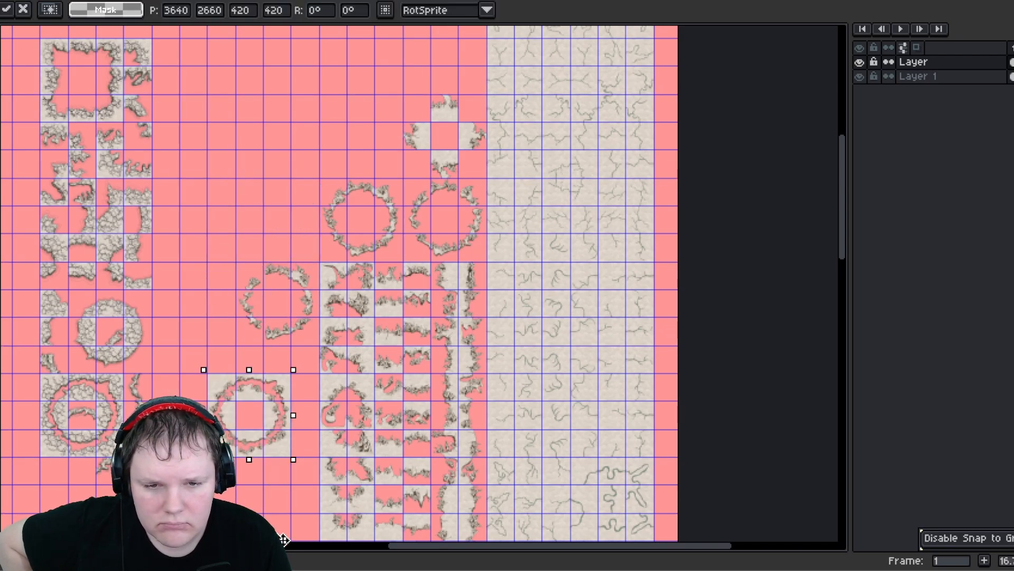
drag(284, 539, 366, 468)
- Move the plus-shaped corner tile group down below the ring blocks
scroll(328, 414, down, 1)
scroll(329, 264, down, 1)
middle_drag(331, 217, 341, 383)
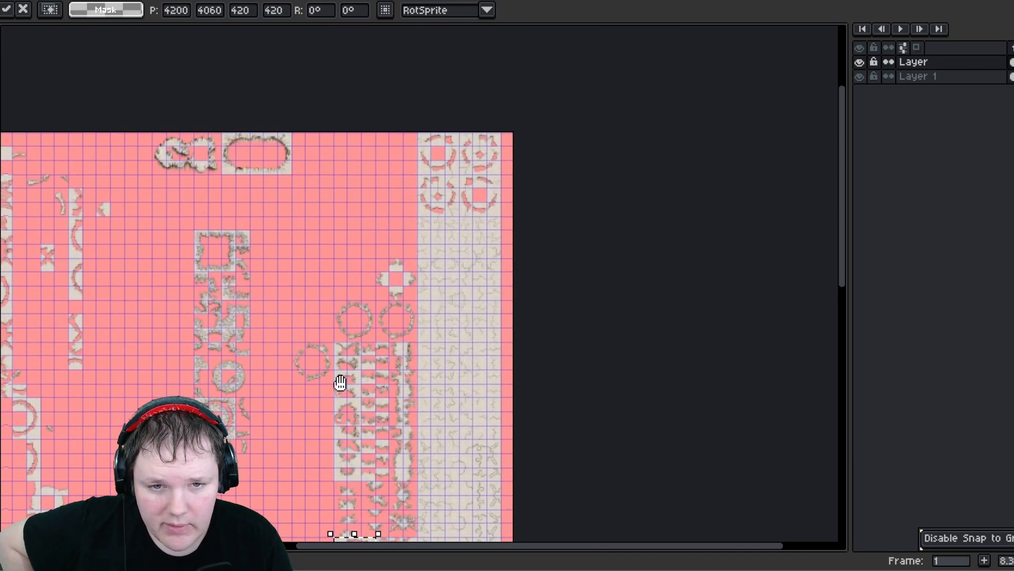
scroll(375, 262, up, 1)
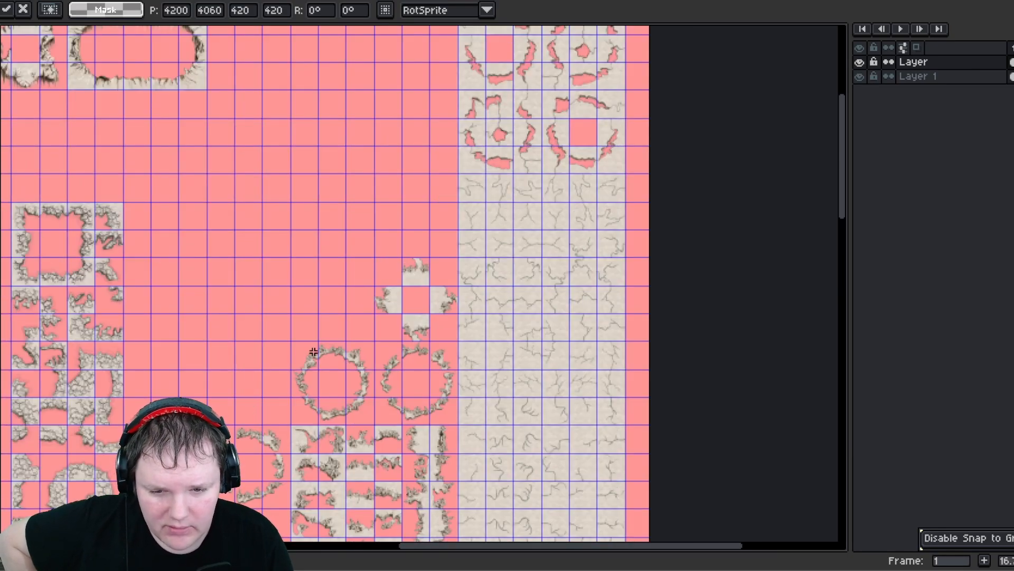
middle_drag(314, 352, 323, 284)
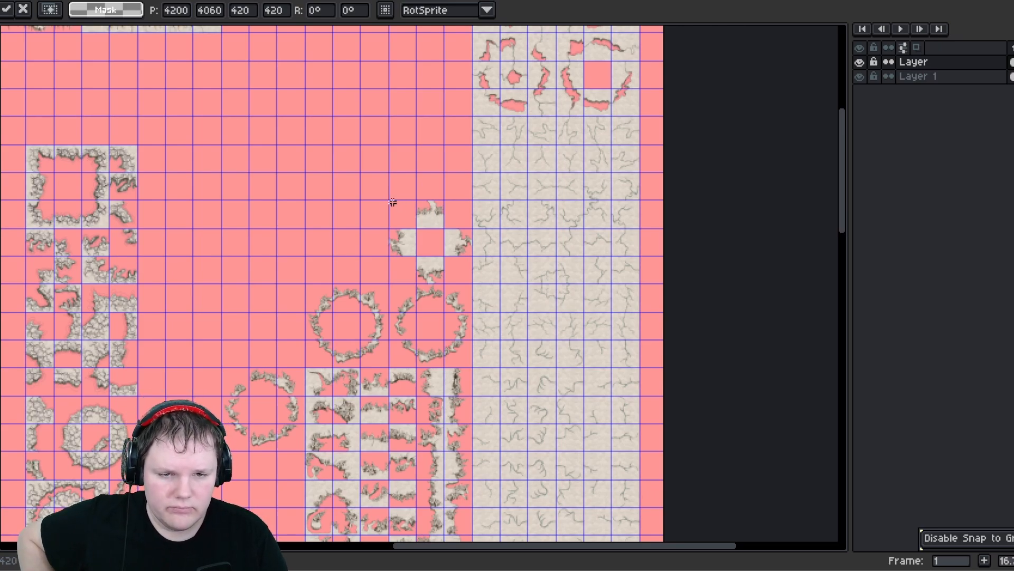
drag(392, 201, 244, 416)
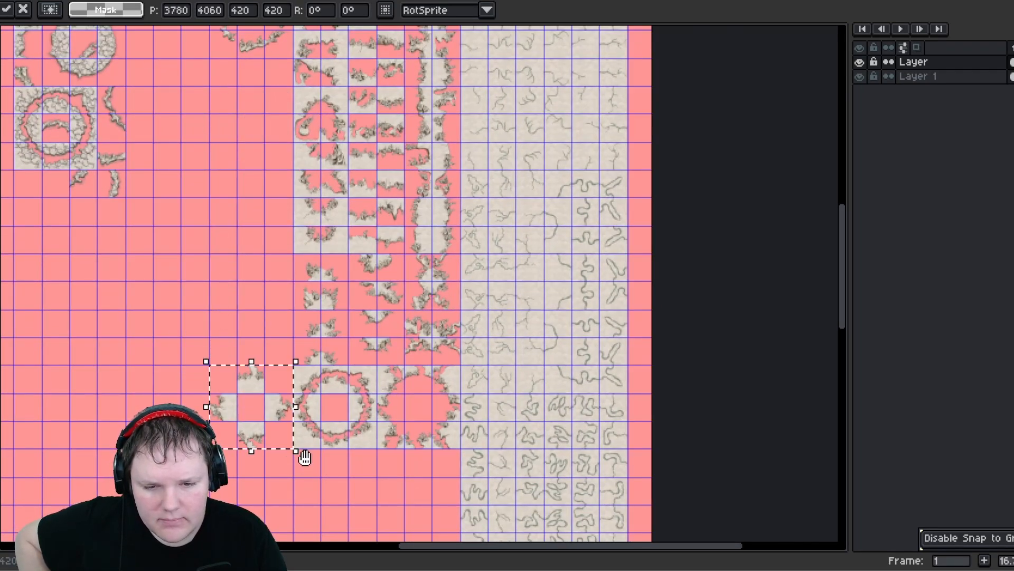
scroll(258, 260, down, 3)
drag(259, 260, 370, 412)
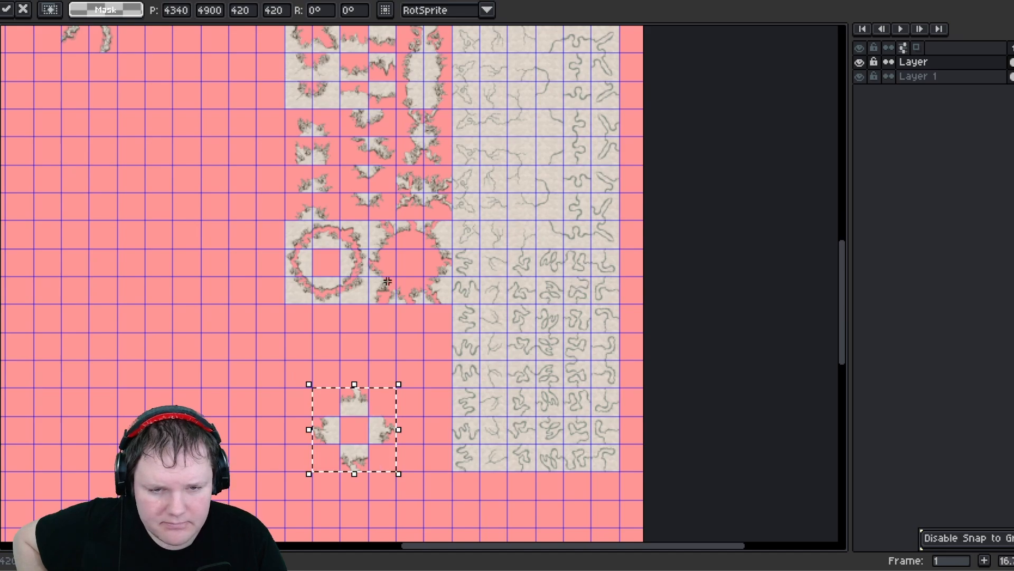
scroll(395, 257, up, 1)
drag(376, 225, 376, 225)
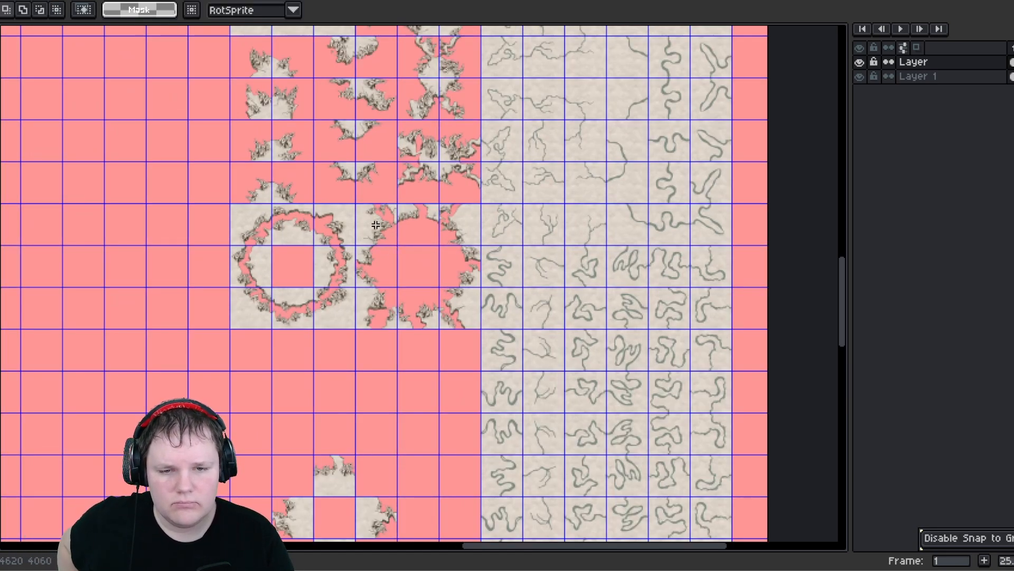
click(370, 259)
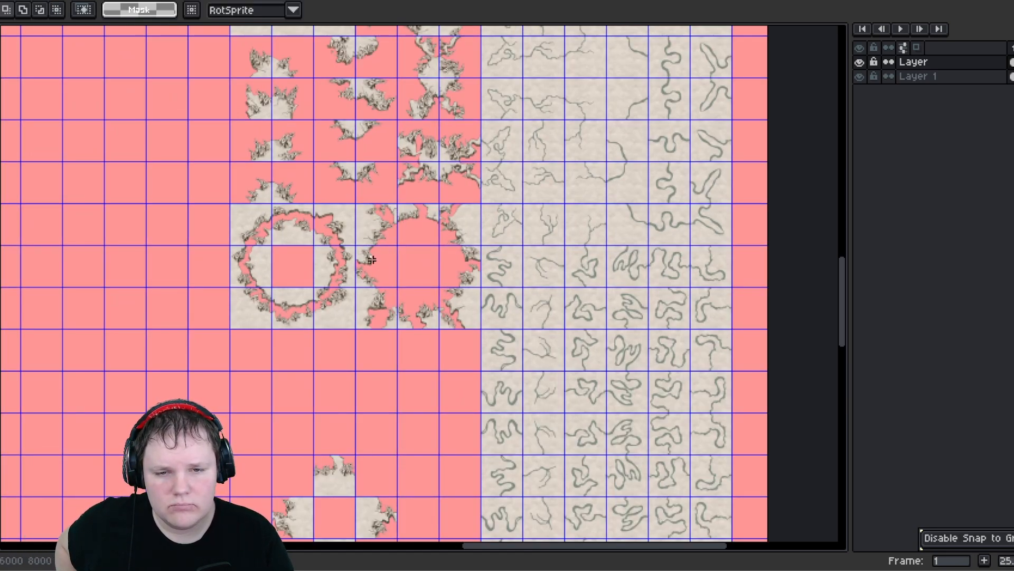
- Split tiles off the right round tile group and move a pair of them down below it
click(380, 268)
drag(381, 269, 468, 261)
click(454, 370)
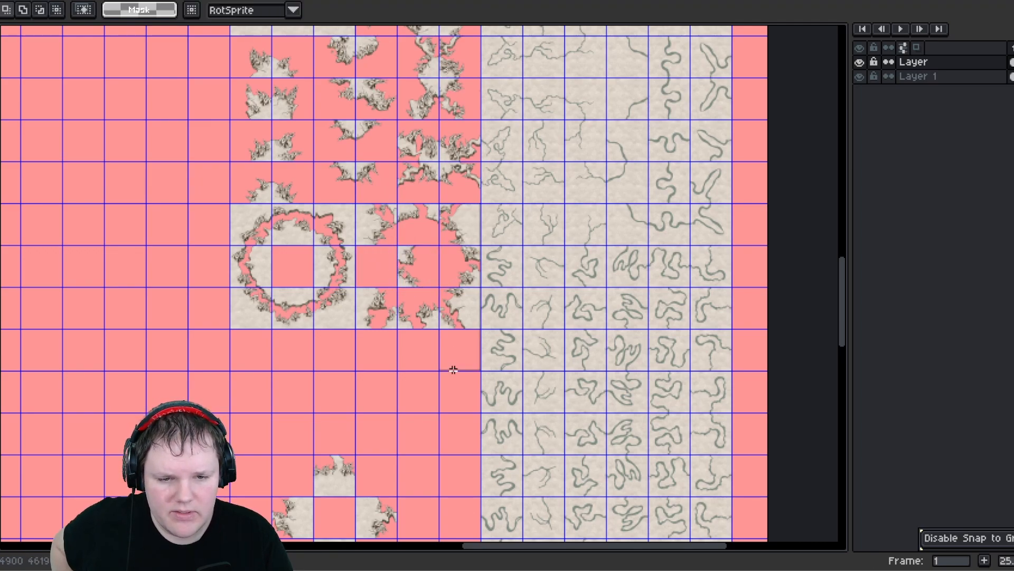
drag(466, 246, 444, 372)
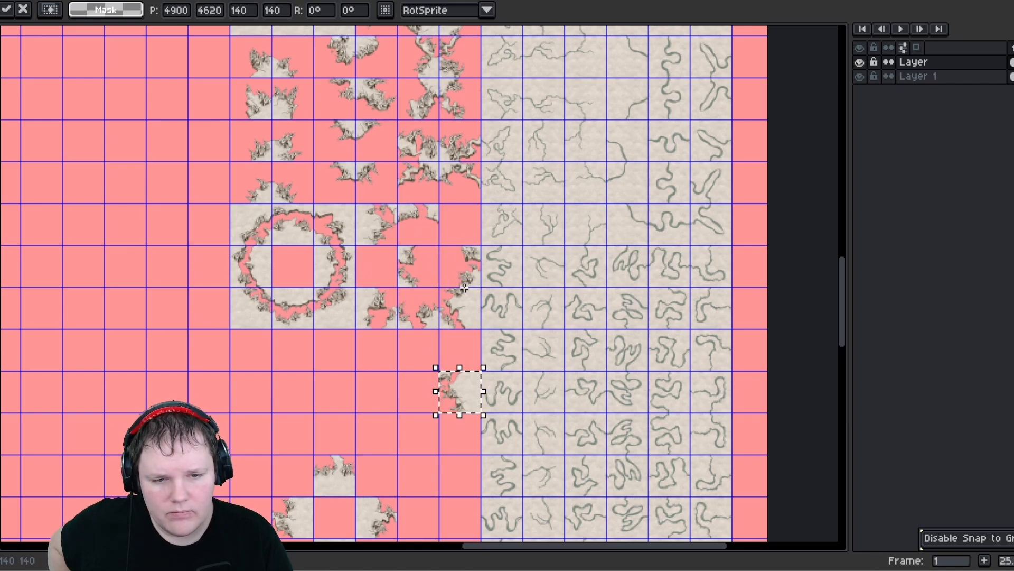
drag(475, 392, 476, 224)
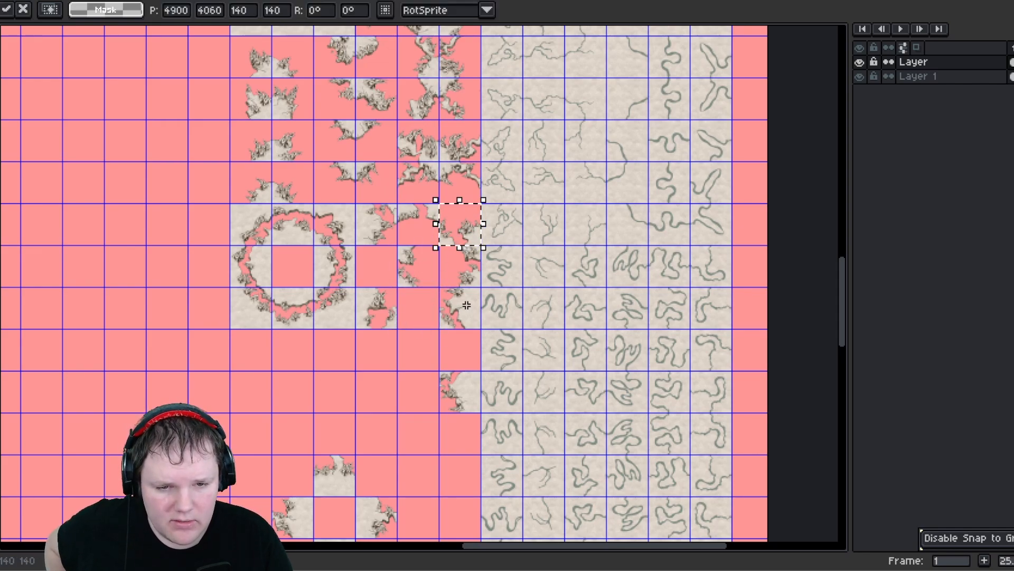
drag(464, 235, 379, 407)
key(ctrl+d)
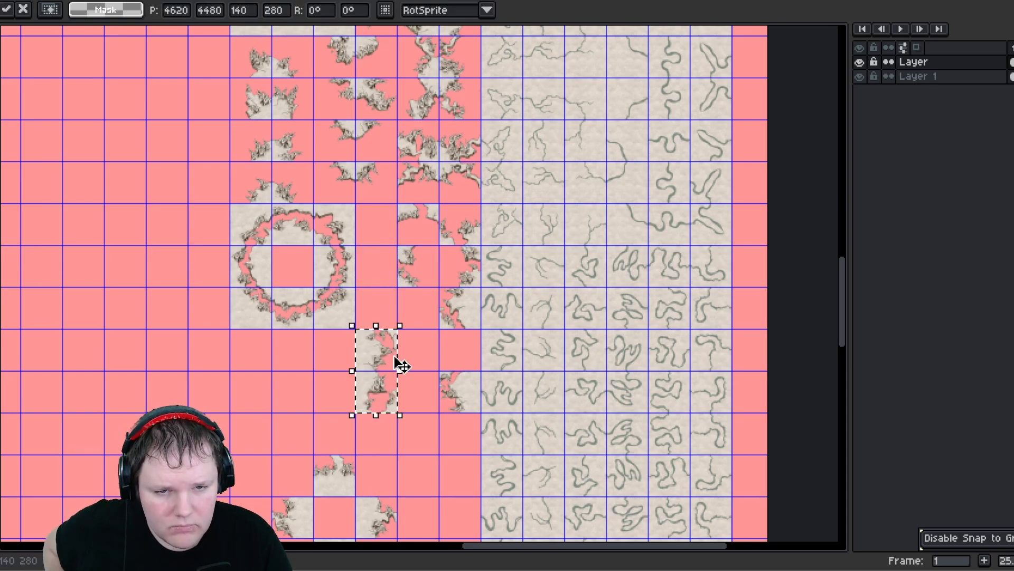
- Arrange the split-off tiles into a two-by-two block beneath the round groups
key(ctrl+d)
drag(443, 290, 482, 416)
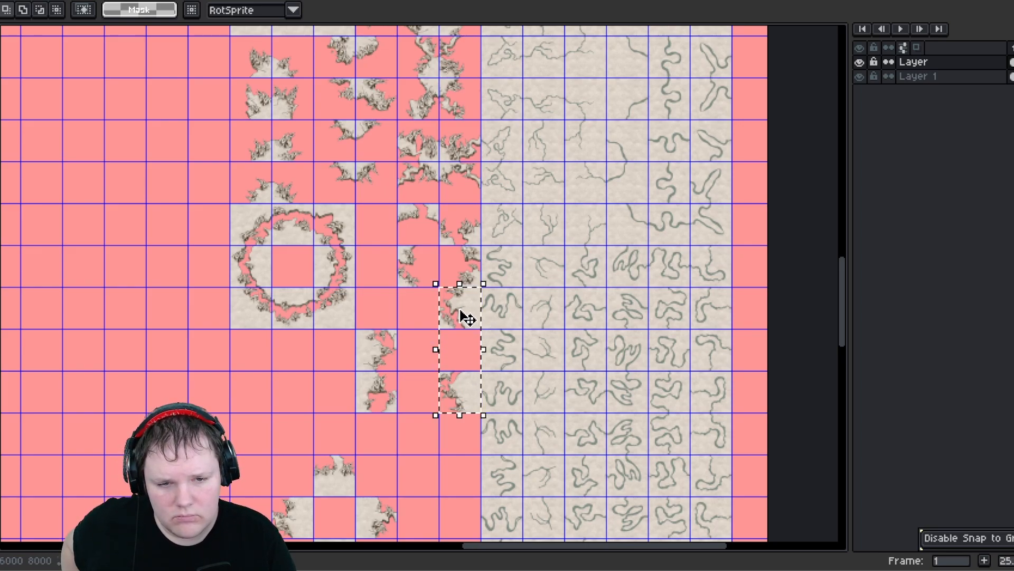
drag(468, 317, 433, 329)
key(Return)
drag(427, 324, 426, 358)
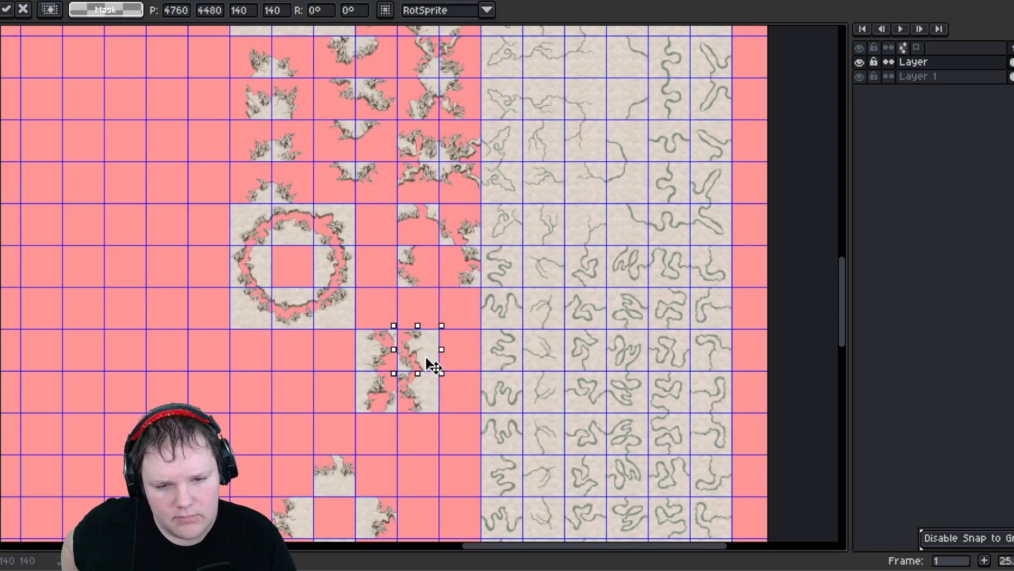
click(463, 365)
scroll(464, 366, up, 1)
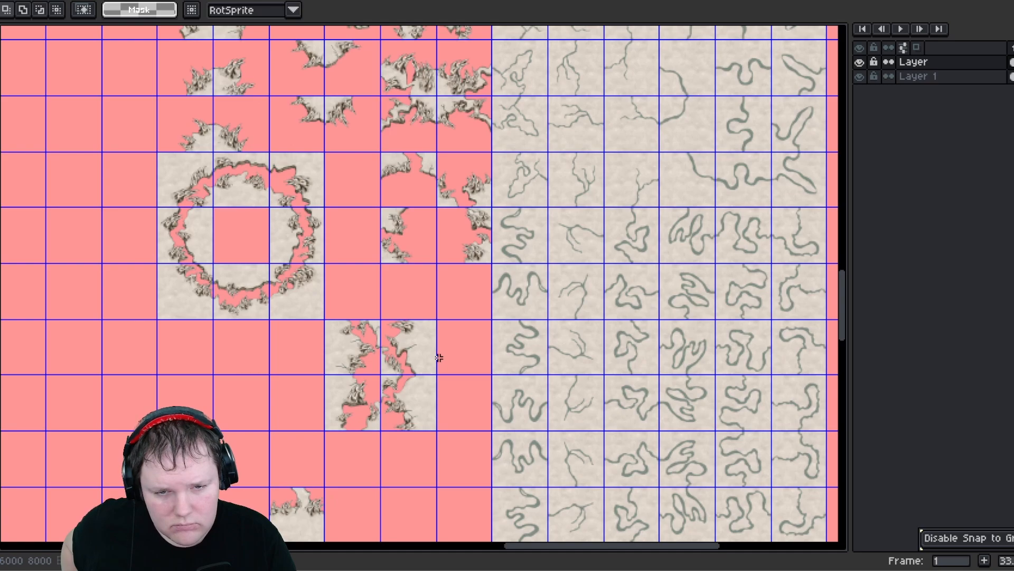
scroll(409, 366, up, 1)
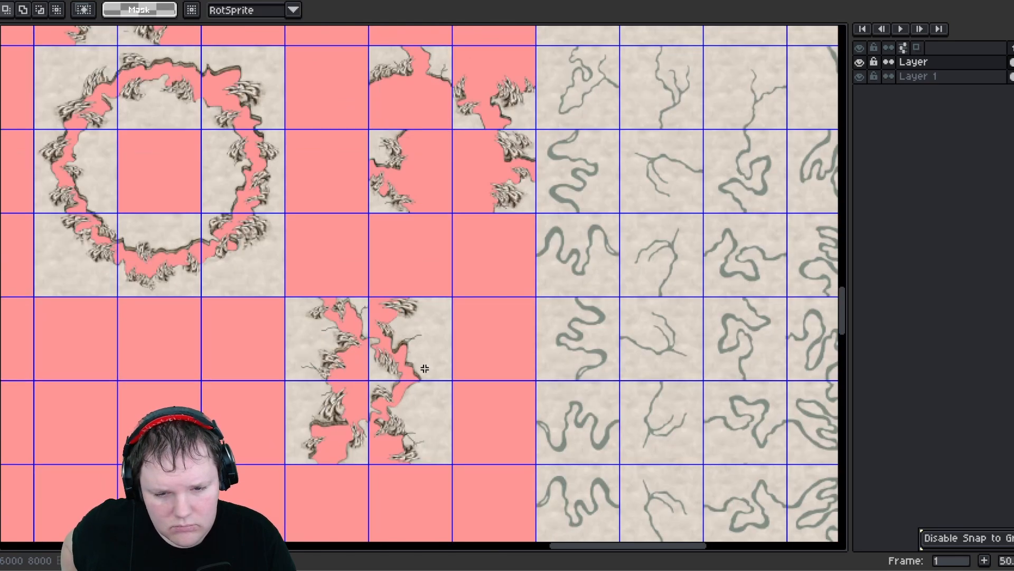
- Rearrange the tiles within the two-by-two block so the edges line up
middle_drag(425, 368, 427, 269)
drag(384, 233, 498, 362)
drag(389, 312, 425, 277)
drag(472, 314, 502, 356)
drag(501, 357, 410, 352)
middle_drag(423, 257, 389, 356)
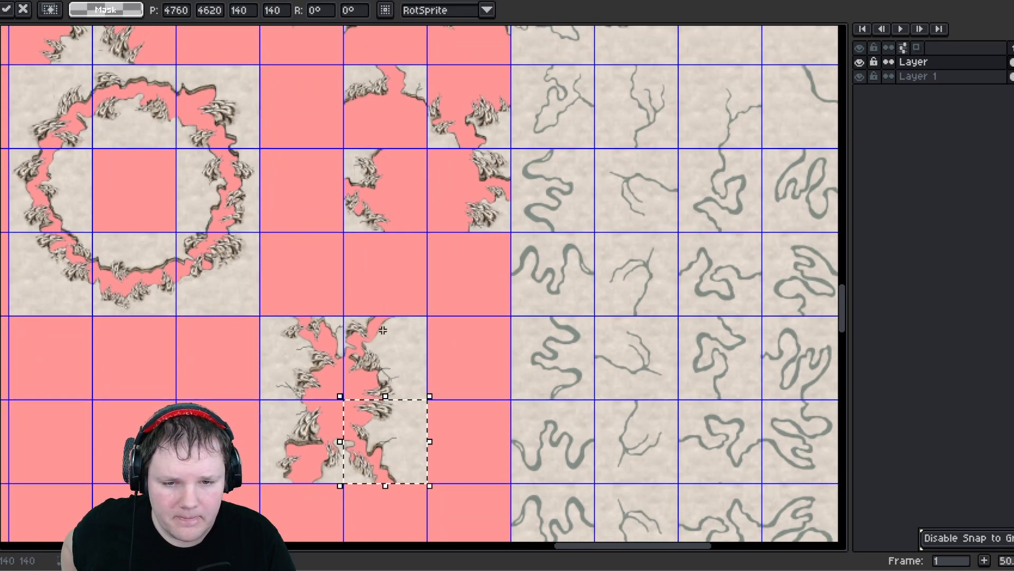
click(474, 273)
click(472, 277)
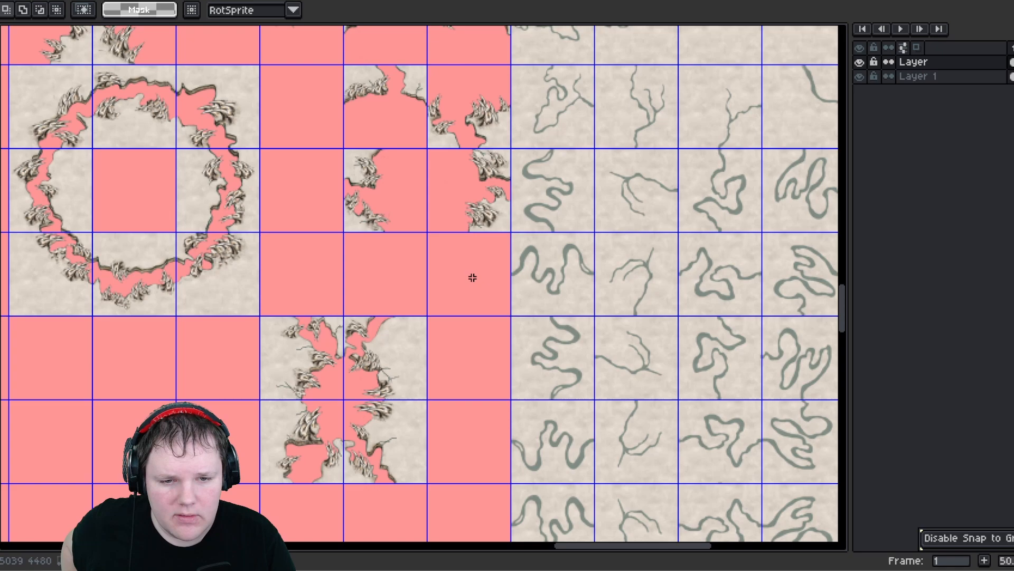
- Move two tiles from the block up into the gaps of the partial round group beside it
click(397, 366)
drag(389, 358, 386, 292)
drag(435, 262, 495, 211)
click(461, 303)
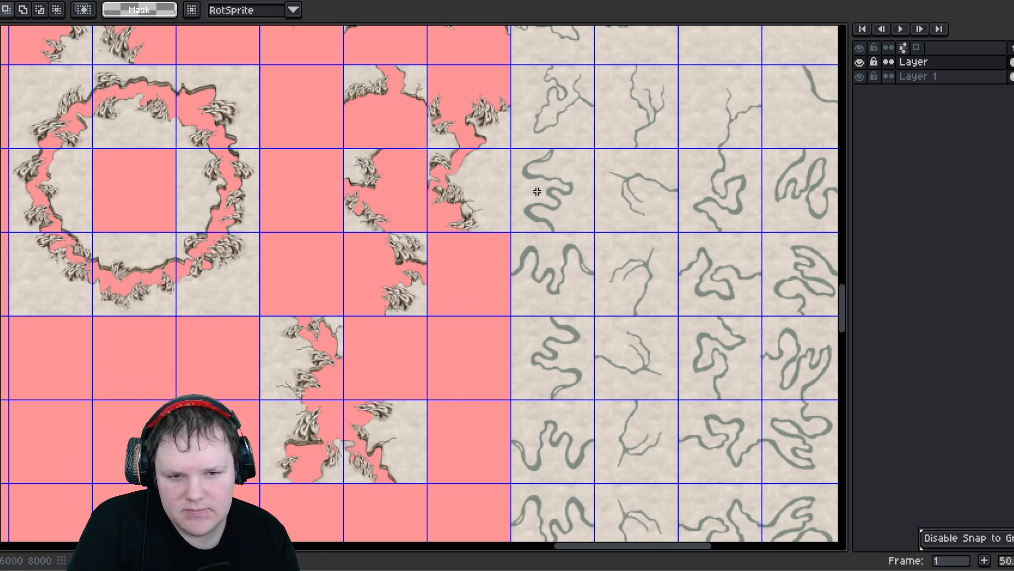
middle_drag(434, 155, 515, 198)
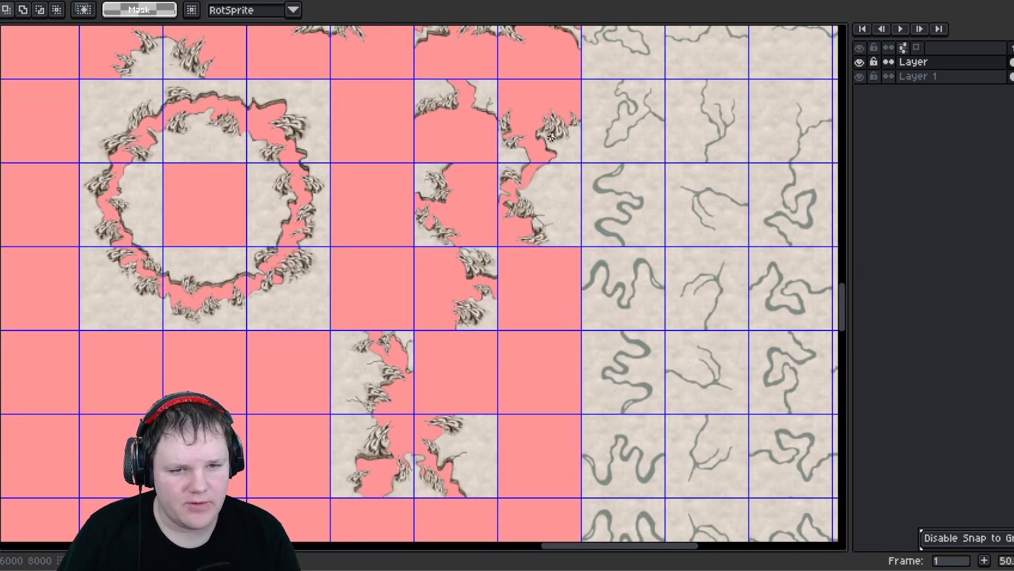
middle_drag(509, 284, 500, 192)
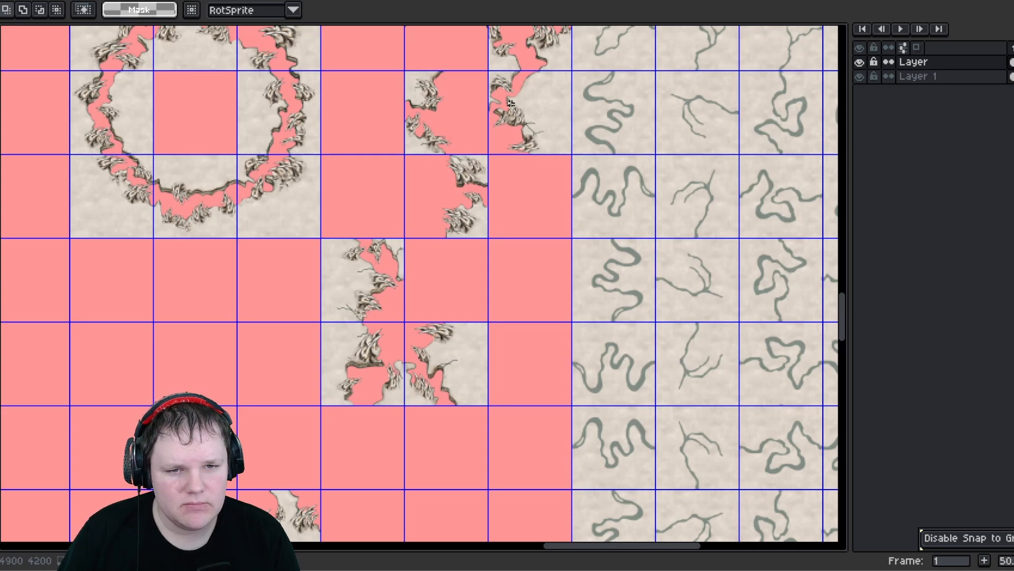
- Move a tile from the right partial round group down two rows into the gap below it
drag(510, 103, 550, 129)
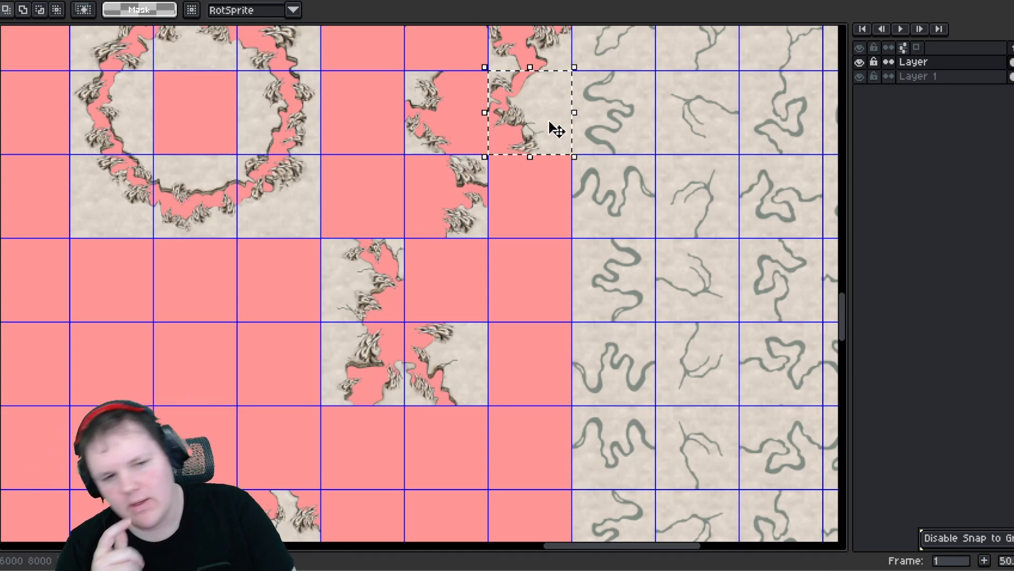
middle_drag(554, 128, 559, 216)
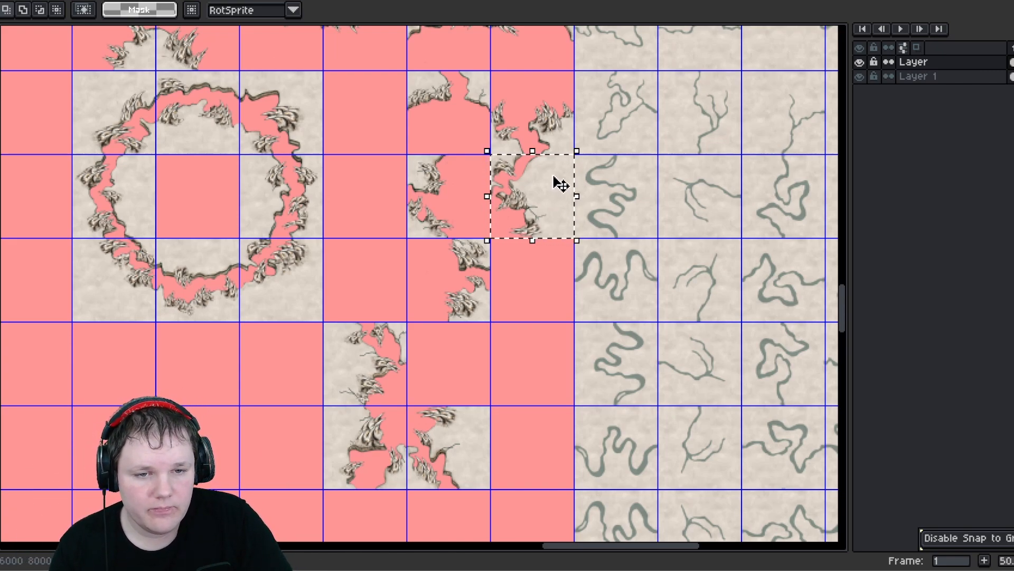
drag(560, 184, 560, 263)
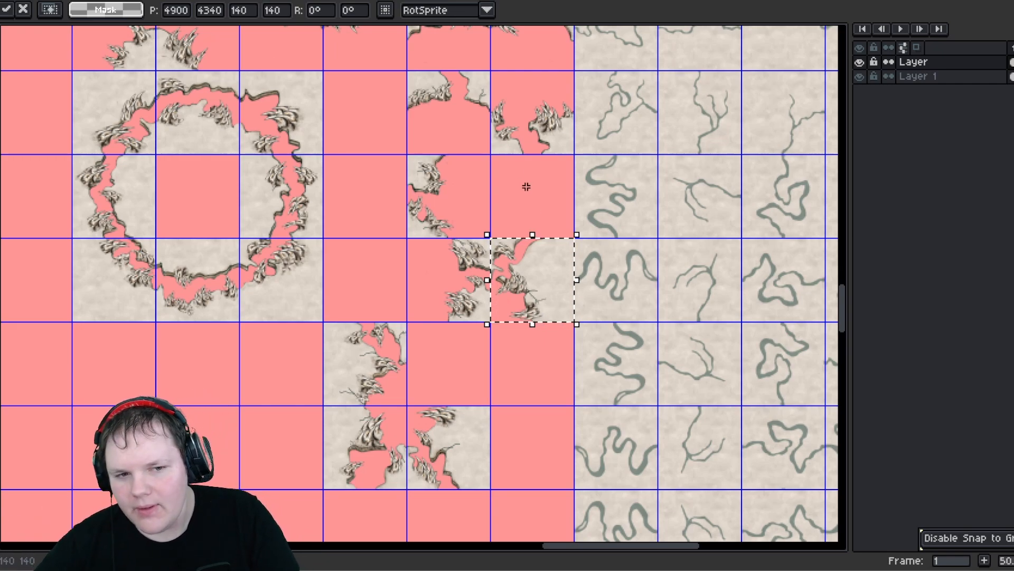
click(551, 191)
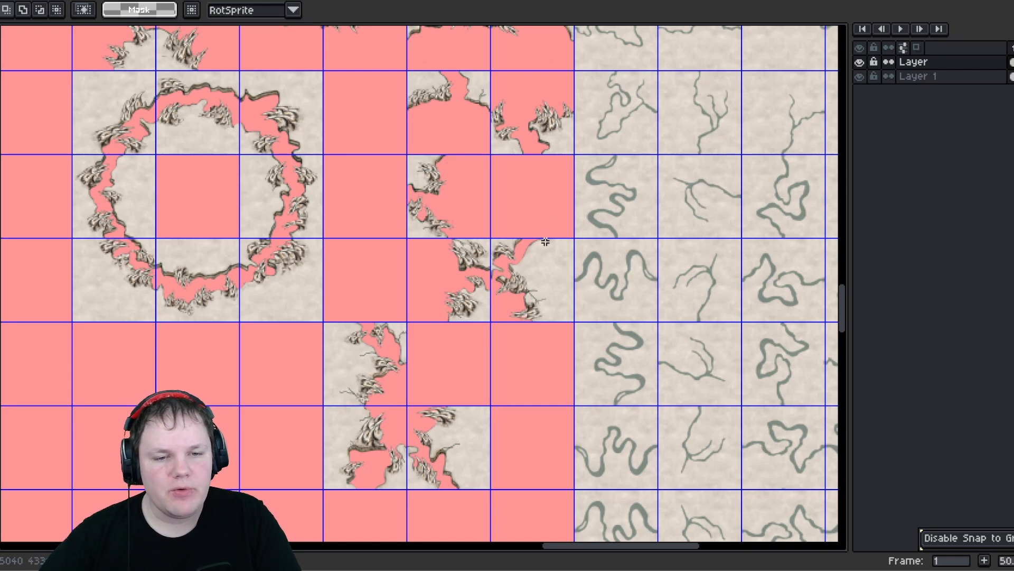
- Rearrange the remaining tiles of the partial round group so its edges close up
drag(497, 87, 539, 233)
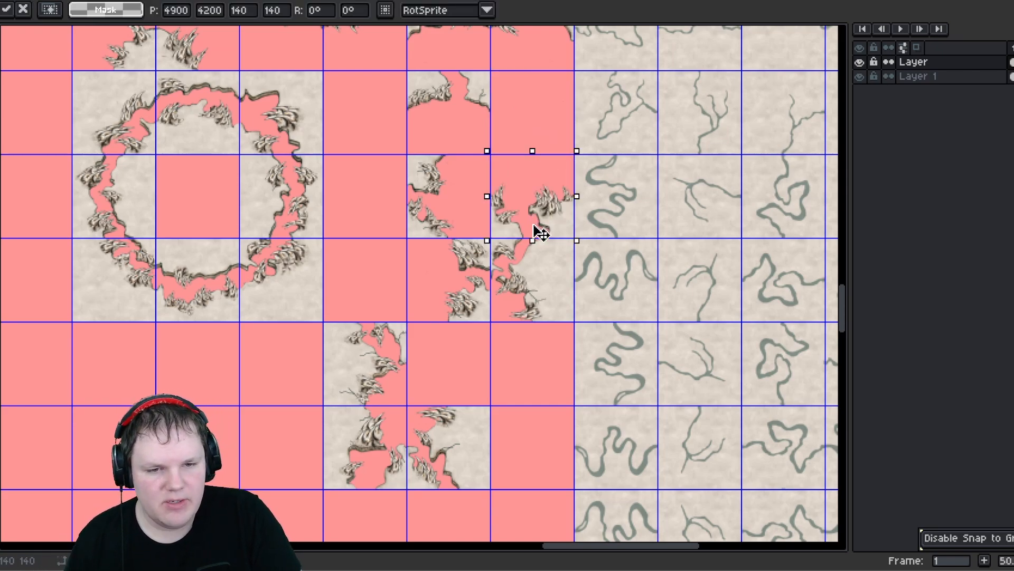
drag(533, 144, 534, 126)
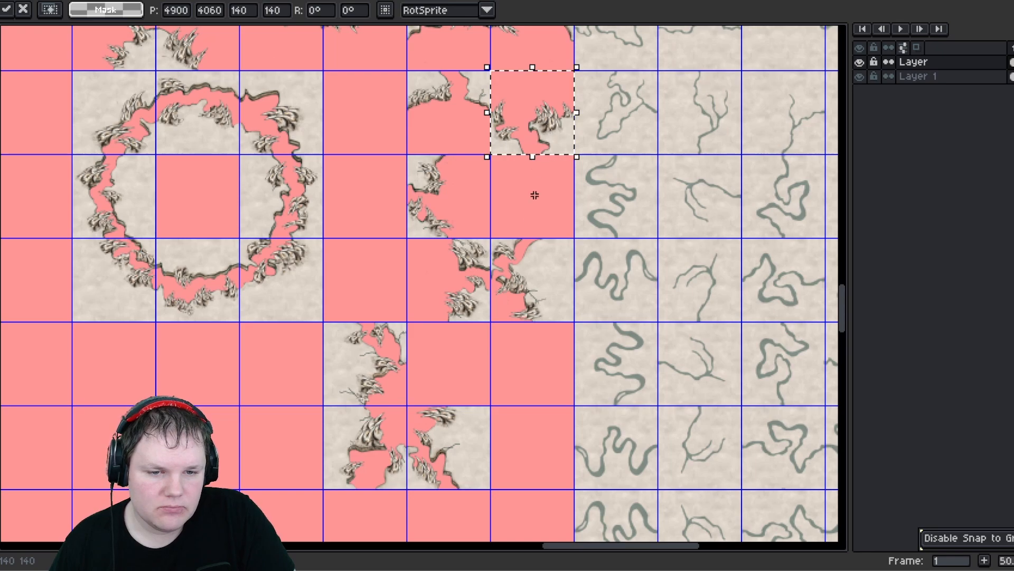
drag(506, 255, 470, 363)
drag(418, 254, 554, 200)
click(547, 299)
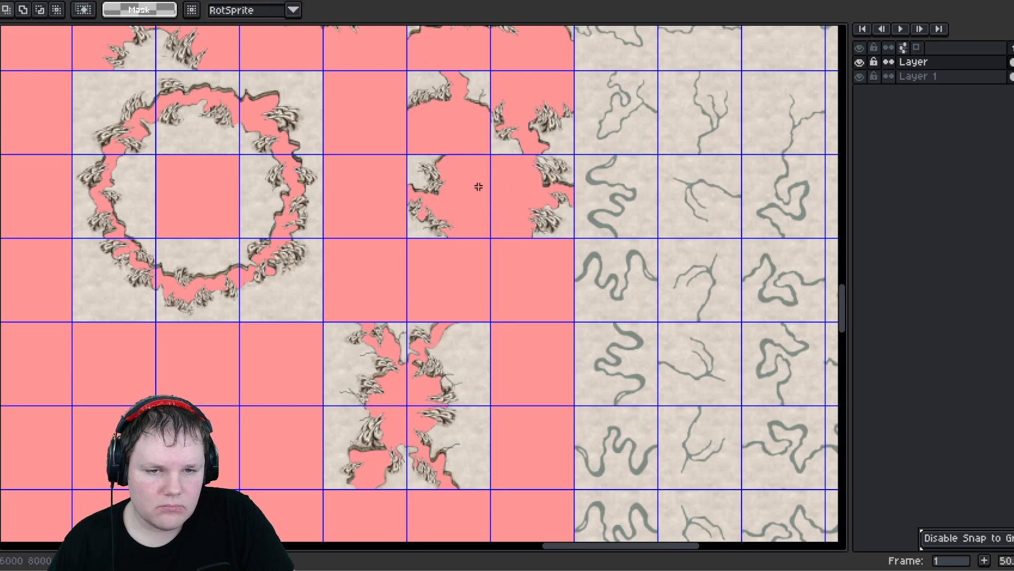
- Reposition tiles in the upper right tile group, moving two edge tiles up into the empty cells
scroll(475, 191, up, 3)
middle_drag(414, 163, 488, 225)
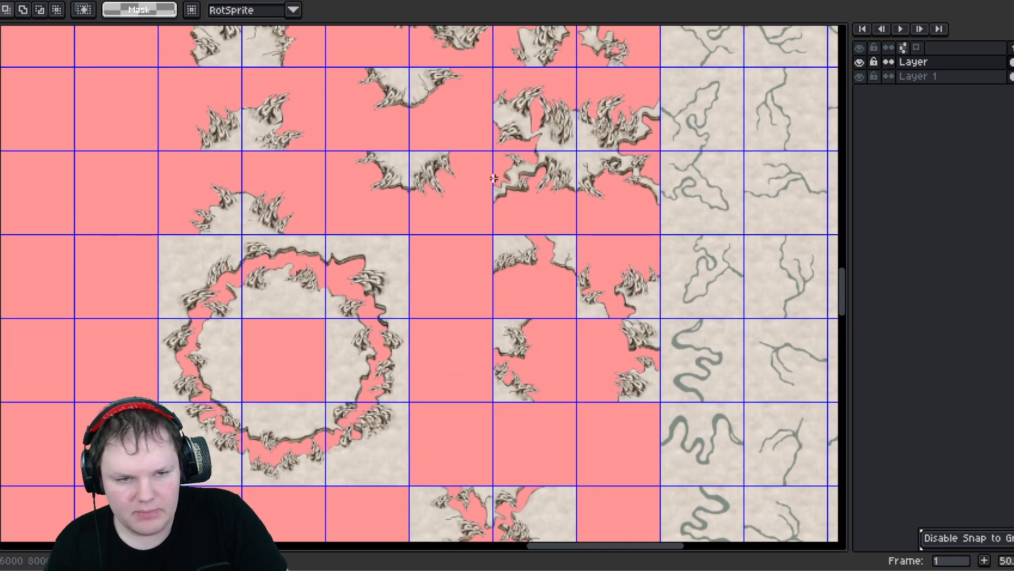
middle_drag(494, 178, 409, 151)
middle_drag(436, 246, 447, 138)
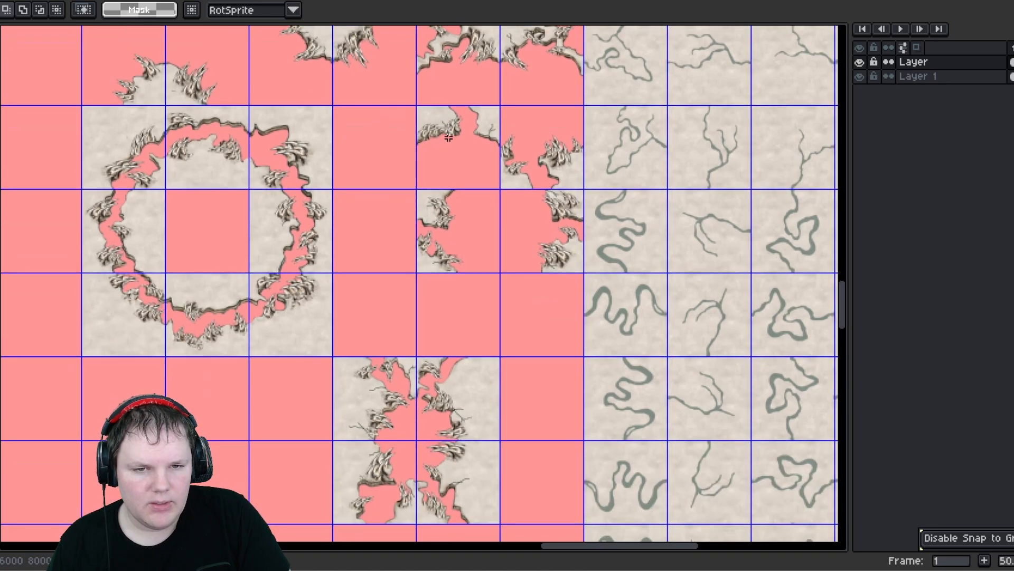
mouse_move(509, 129)
mouse_down()
mouse_move(550, 164)
mouse_move(557, 350)
mouse_up()
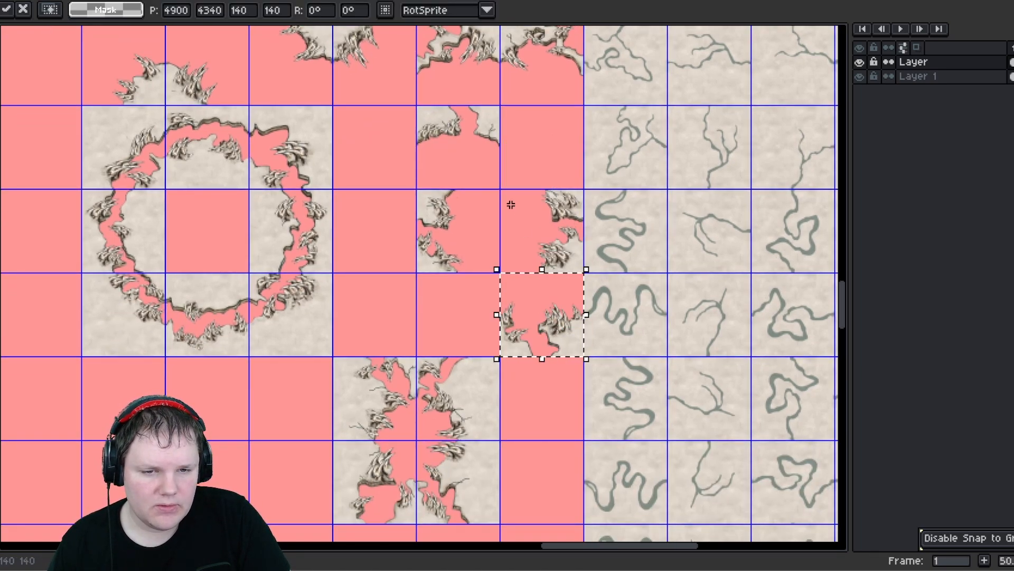
drag(511, 205, 566, 255)
drag(563, 185, 563, 171)
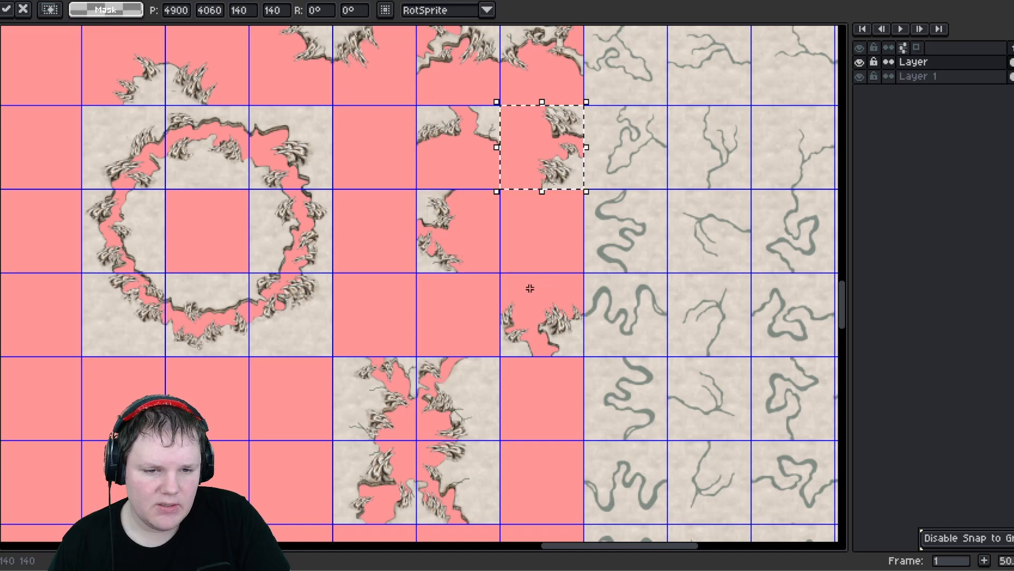
mouse_move(530, 288)
mouse_down()
mouse_move(573, 342)
mouse_move(537, 243)
mouse_up()
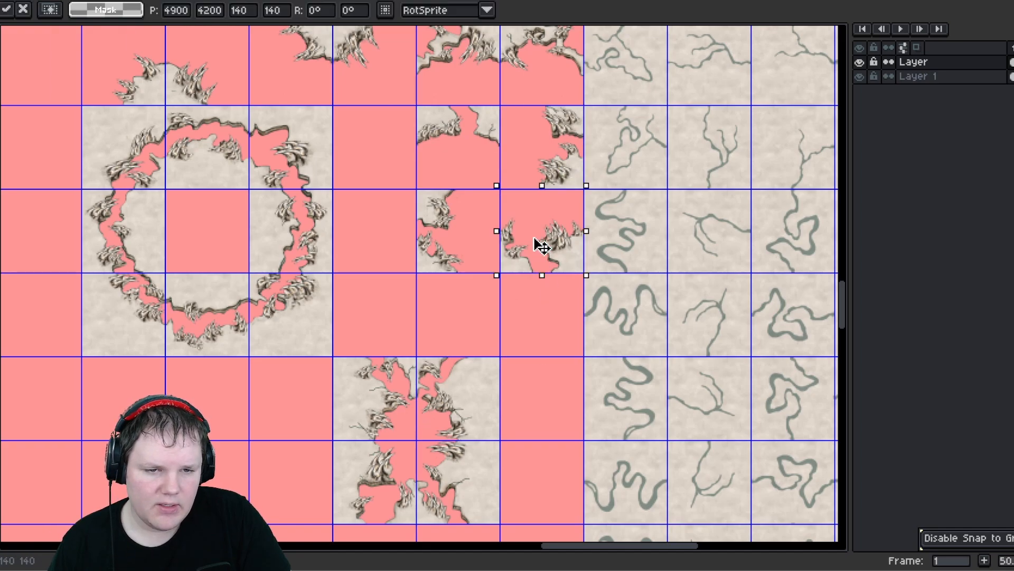
click(566, 333)
- Move a two-by-two block of edge tiles into place beside the right round group
middle_drag(459, 319, 517, 255)
drag(395, 252, 542, 387)
drag(565, 354, 600, 301)
middle_drag(412, 207, 543, 253)
scroll(532, 317, down, 2)
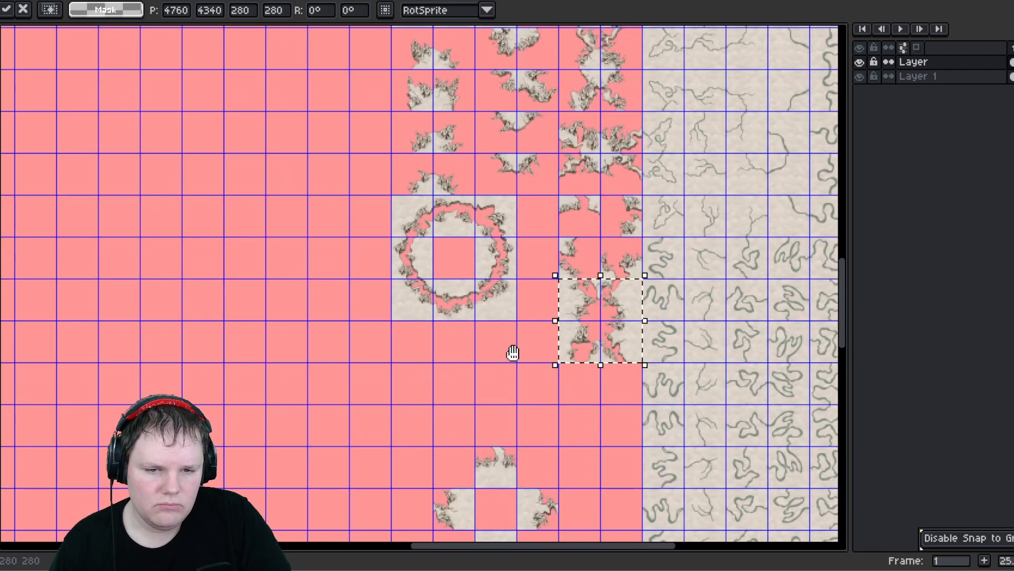
middle_drag(513, 353, 509, 347)
click(526, 260)
- Rearrange the edge tiles beside the large round group into a compact cluster
scroll(435, 214, up, 2)
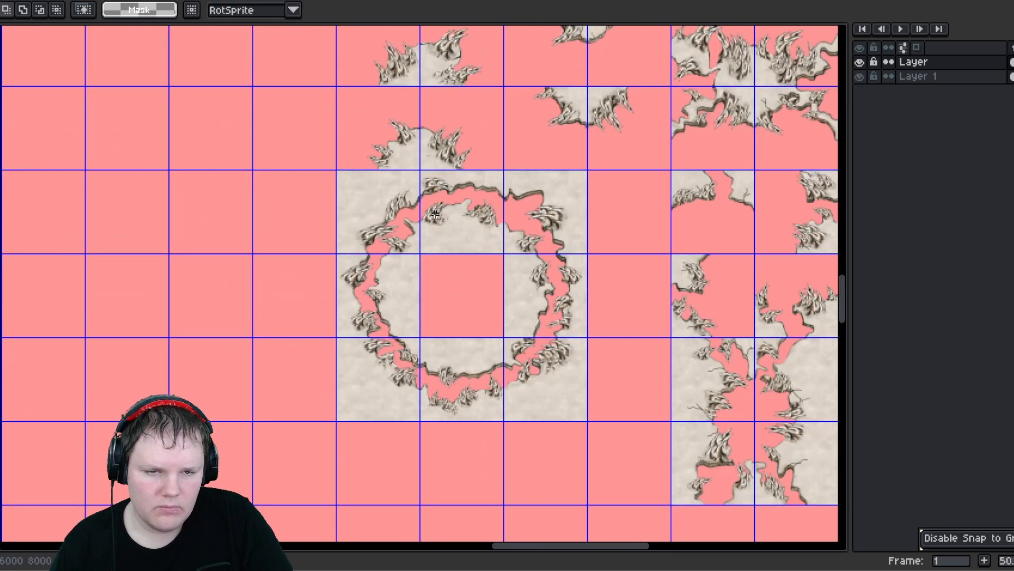
middle_drag(435, 213, 375, 103)
drag(390, 114, 430, 163)
drag(458, 95, 516, 148)
drag(517, 148, 591, 300)
drag(471, 278, 515, 332)
drag(509, 326, 573, 386)
drag(293, 259, 470, 358)
drag(287, 98, 341, 138)
drag(341, 139, 487, 287)
mouse_move(468, 179)
mouse_down()
mouse_move(527, 220)
mouse_move(491, 220)
mouse_move(560, 230)
mouse_move(573, 220)
mouse_up()
drag(402, 102, 455, 157)
drag(404, 134, 578, 142)
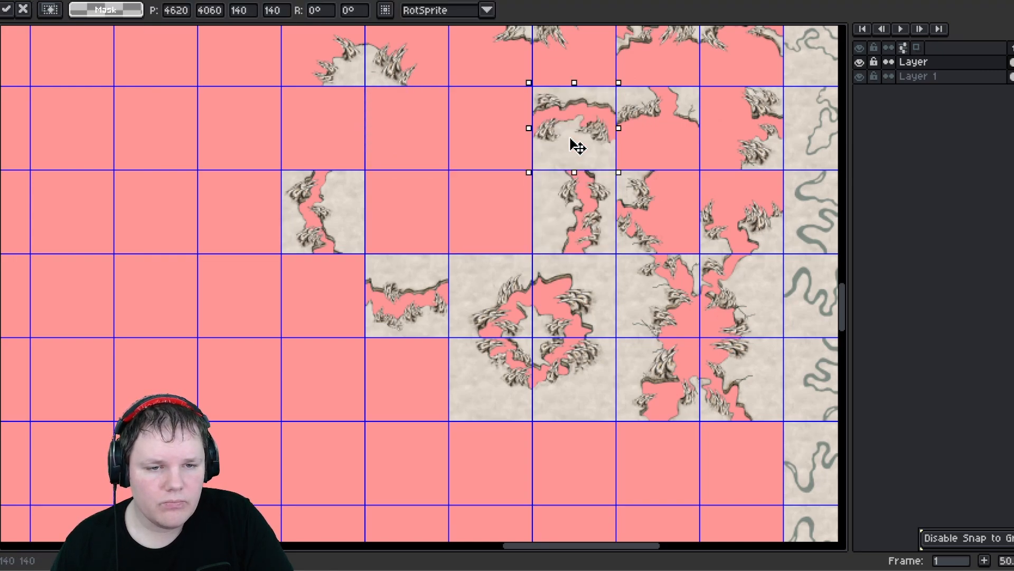
- Move more loose edge tiles into the cluster next to the round group
mouse_move(390, 268)
mouse_down()
mouse_move(433, 322)
mouse_move(503, 236)
mouse_up()
drag(293, 181, 496, 141)
click(361, 210)
middle_drag(336, 207, 338, 240)
scroll(349, 157, down, 3)
scroll(381, 317, up, 1)
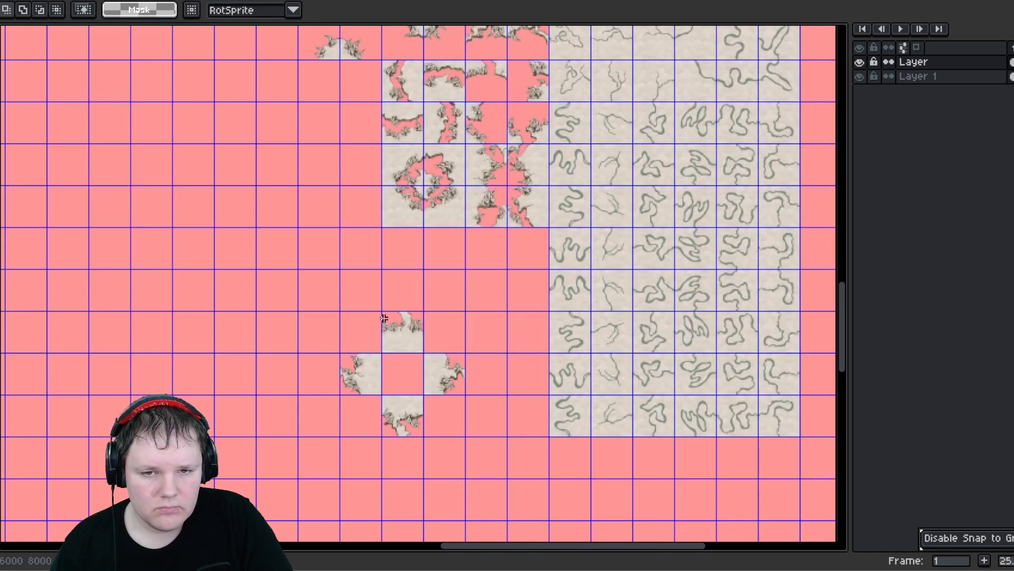
- Move two of the scattered single tiles up beside the top of the tile cluster
drag(387, 315, 423, 353)
drag(417, 346, 372, 89)
drag(346, 360, 374, 387)
drag(367, 372, 332, 91)
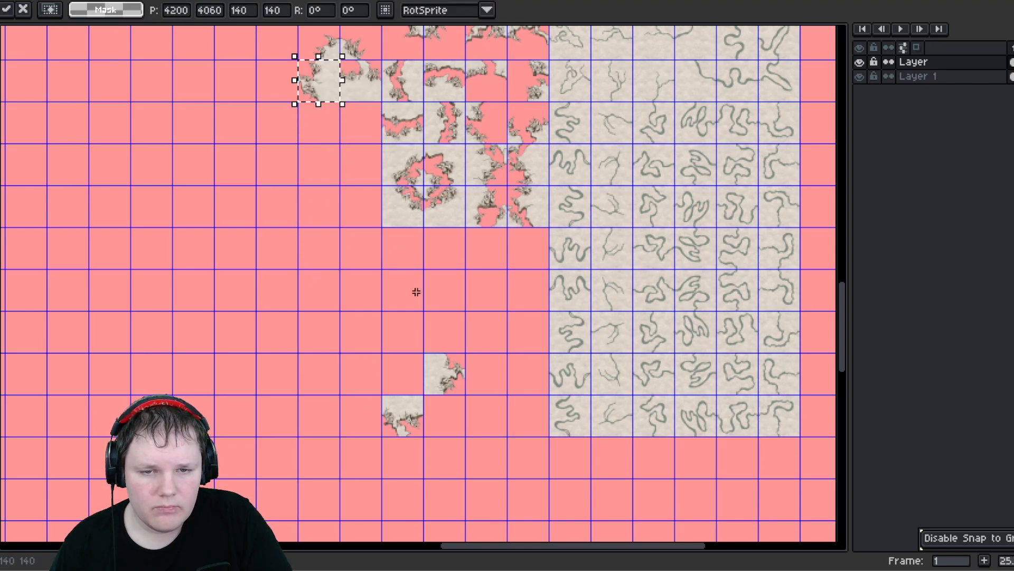
click(473, 401)
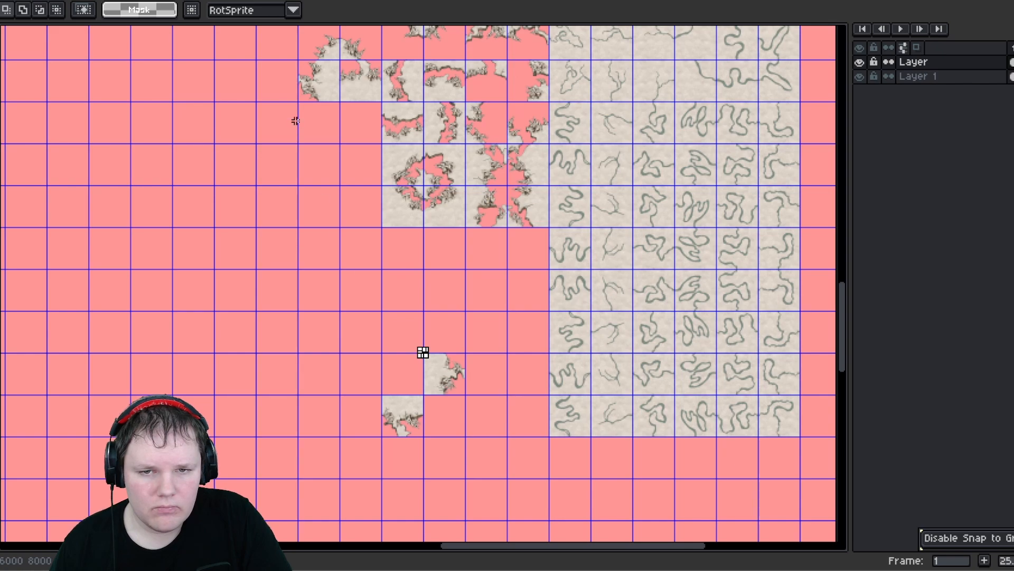
- Rearrange the tiles at the cluster's upper left corner and bring the last two loose tiles into it
drag(352, 65, 368, 90)
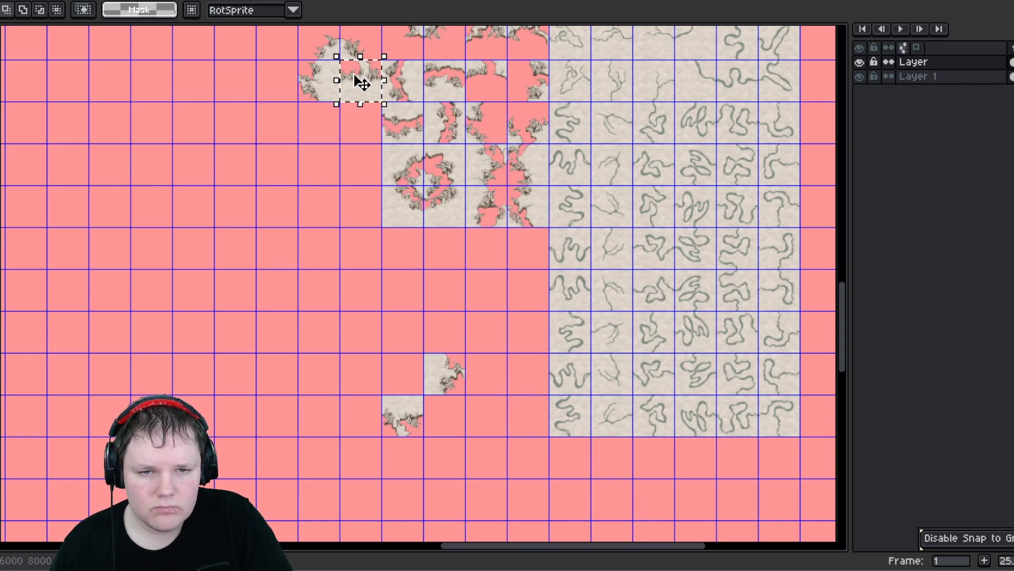
drag(369, 88, 372, 132)
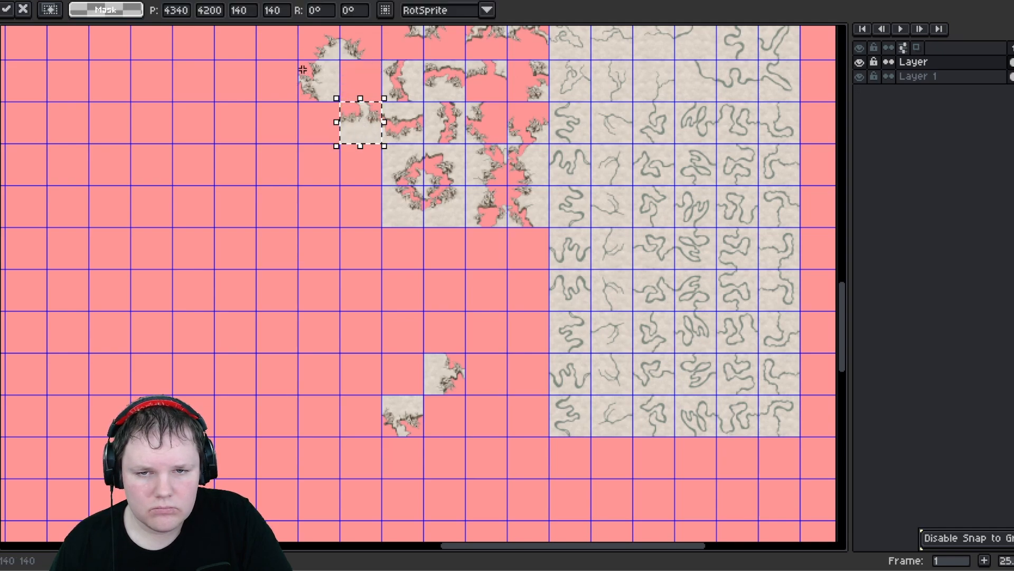
drag(302, 69, 333, 89)
drag(333, 88, 375, 87)
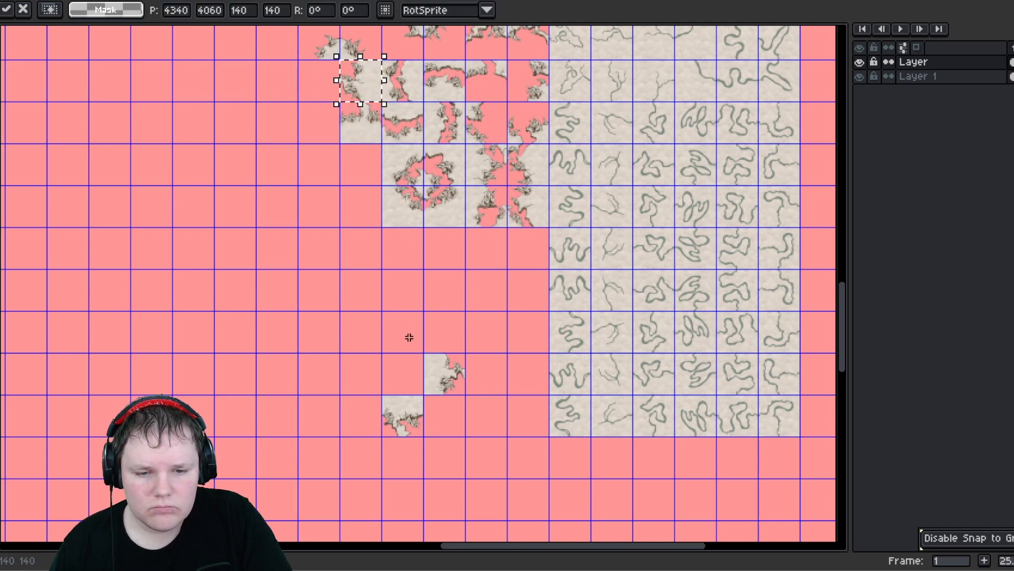
drag(435, 358, 338, 128)
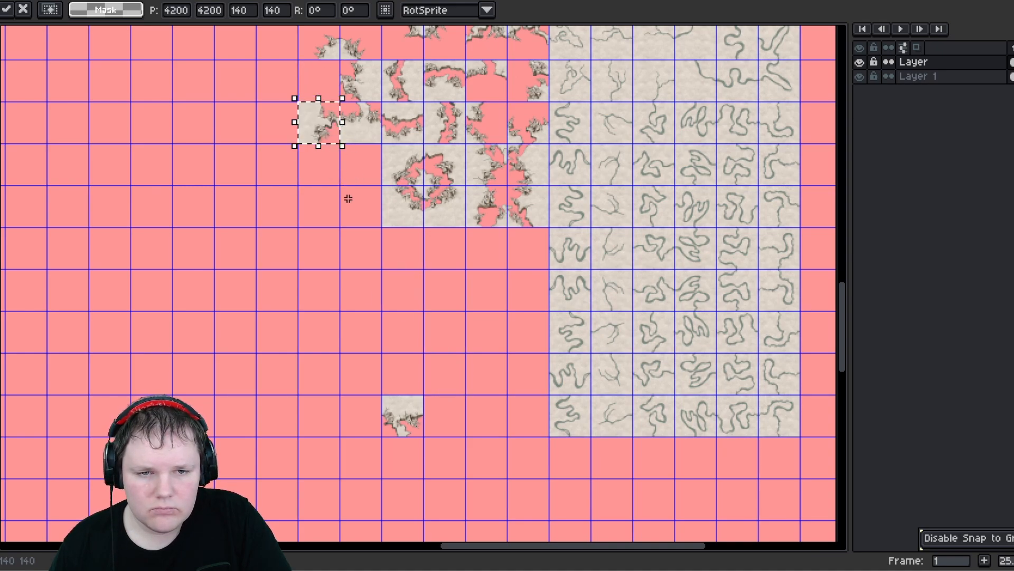
drag(401, 396, 318, 70)
click(248, 124)
- Move the pair of ring groups down and left beside the single ring
middle_drag(253, 136, 276, 284)
middle_drag(304, 167, 314, 394)
middle_drag(310, 220, 318, 409)
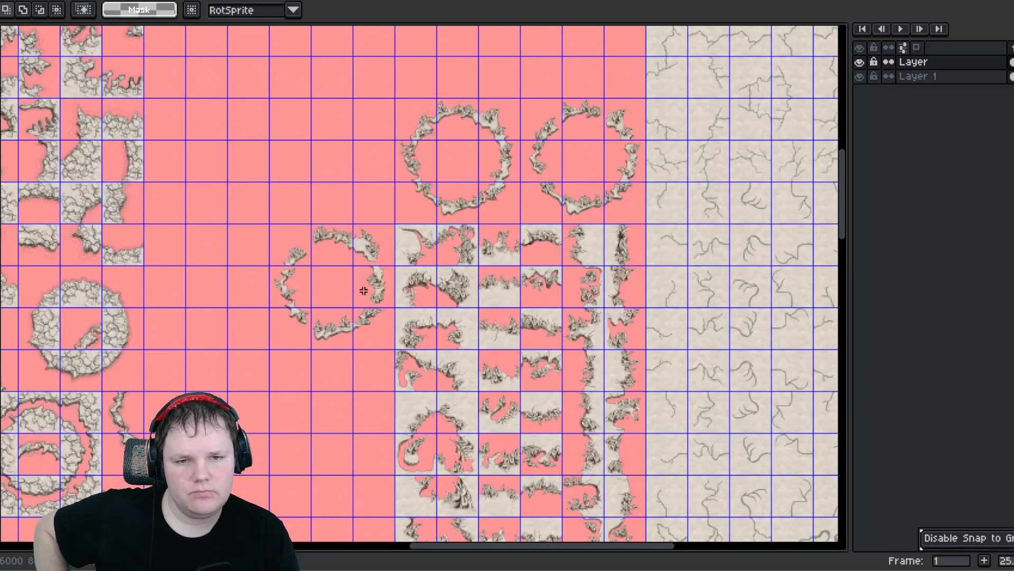
scroll(395, 177, down, 2)
scroll(374, 180, up, 1)
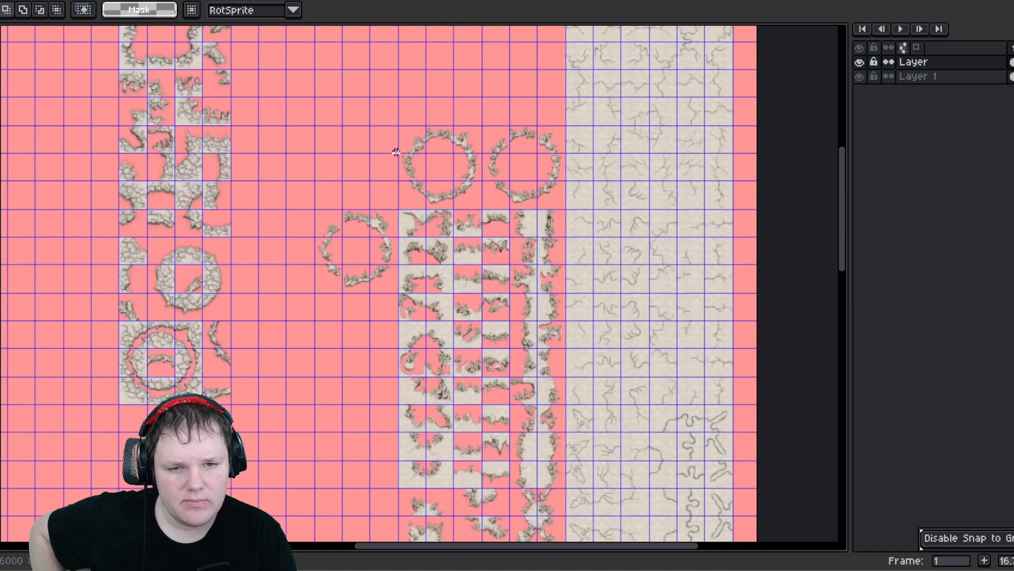
drag(561, 204, 397, 122)
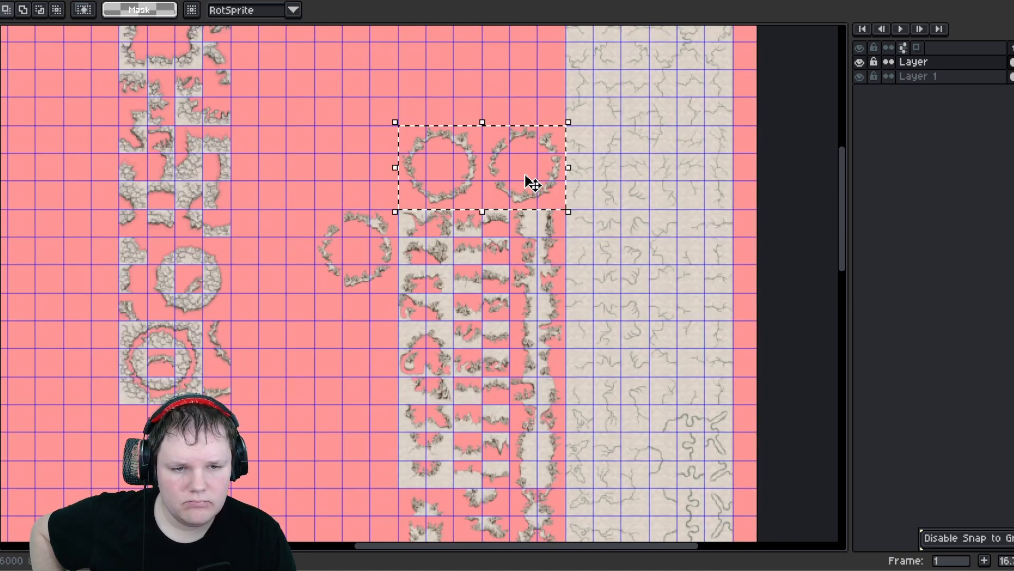
drag(528, 181, 344, 488)
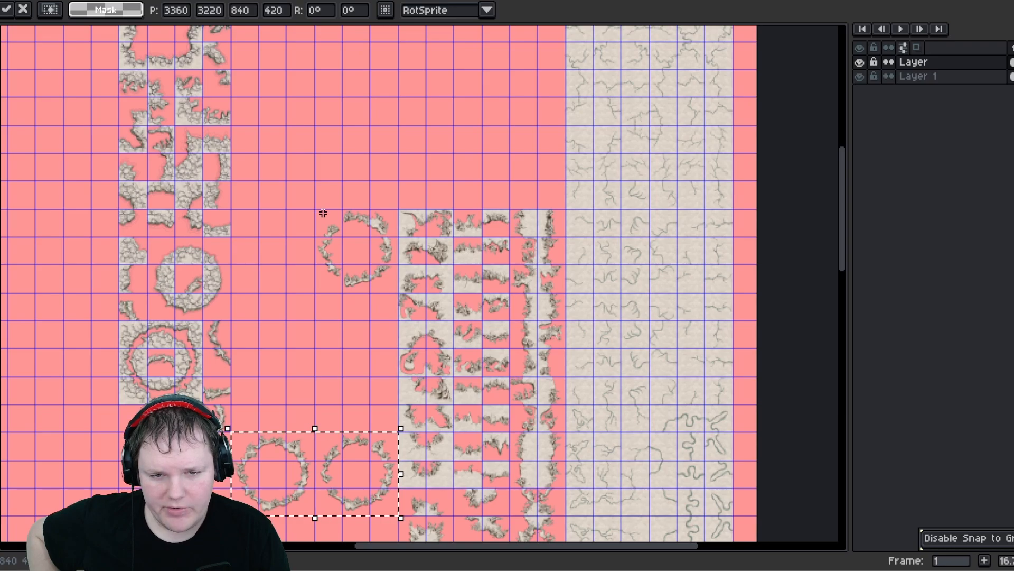
- Place the single ring directly below the right ring of the pair
drag(323, 213, 387, 255)
middle_drag(324, 345, 297, 153)
click(312, 186)
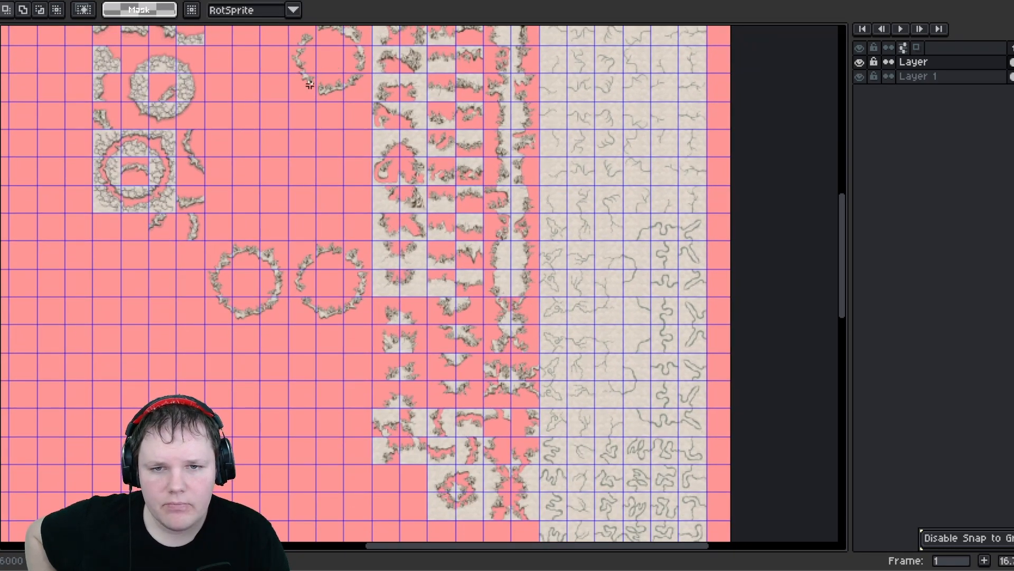
scroll(332, 108, up, 3)
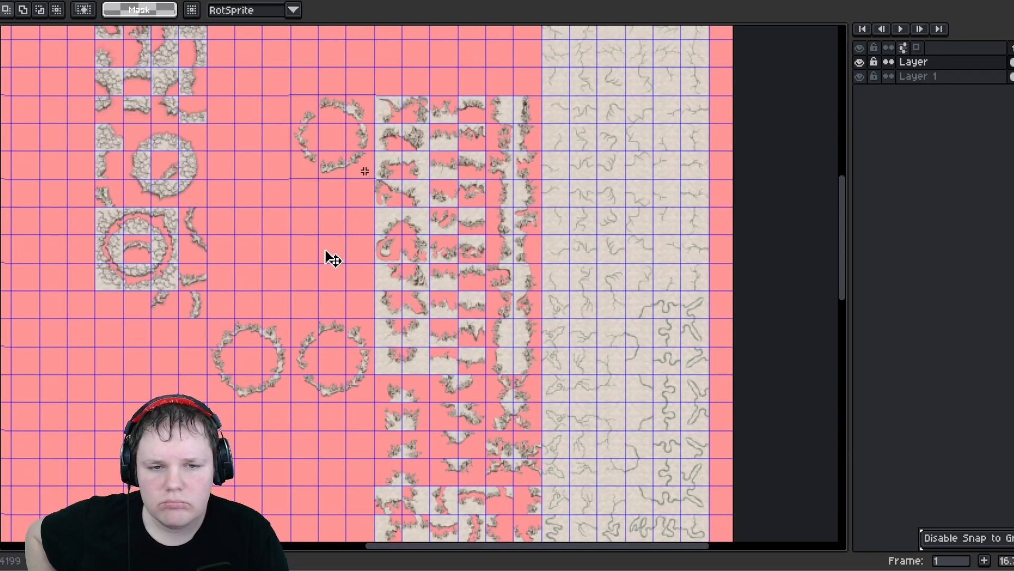
scroll(332, 259, down, 3)
drag(340, 106, 339, 378)
click(308, 163)
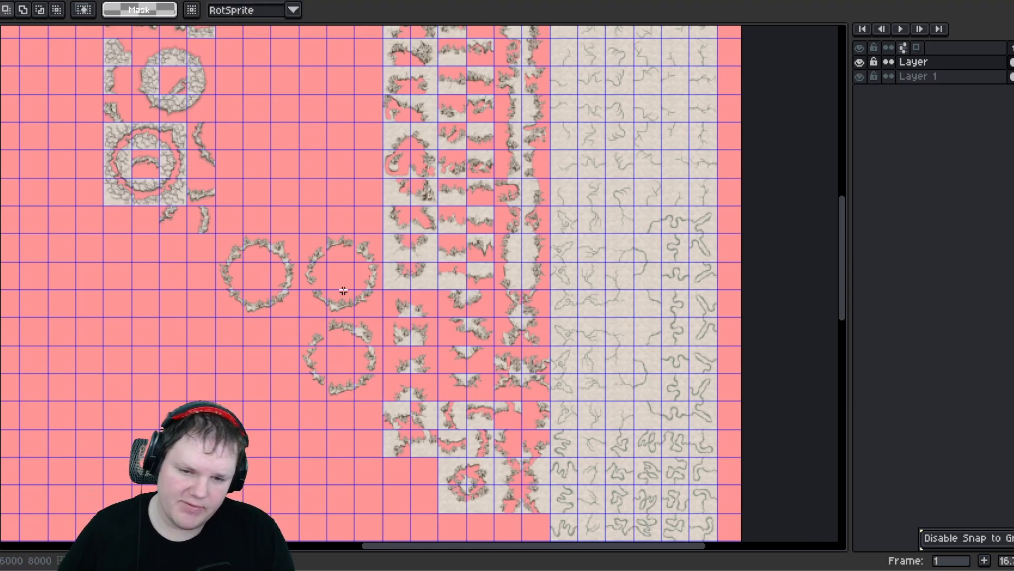
- Move the top edge tile of the right ring up one row to open the ring
middle_drag(336, 318, 388, 200)
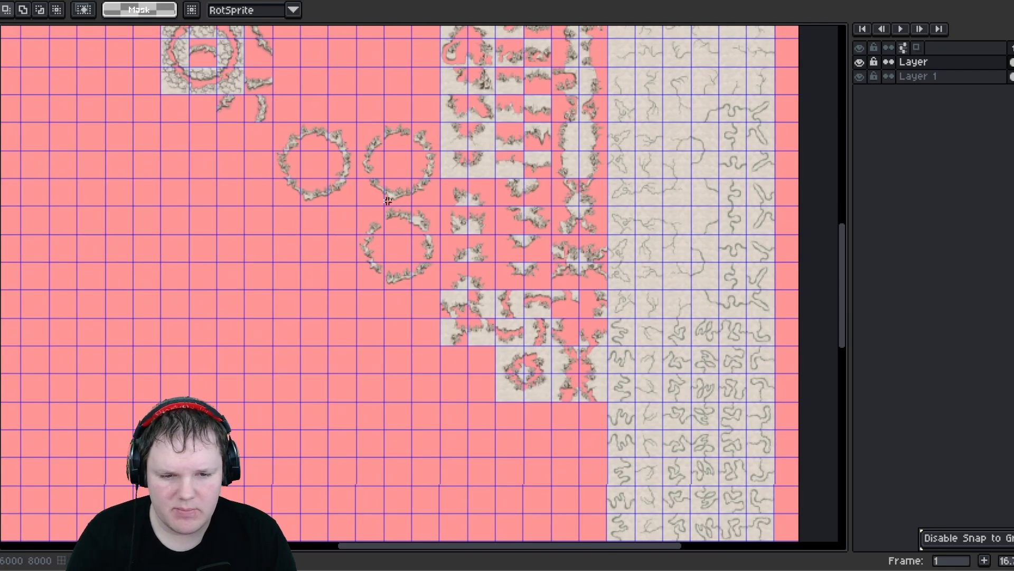
scroll(398, 157, up, 1)
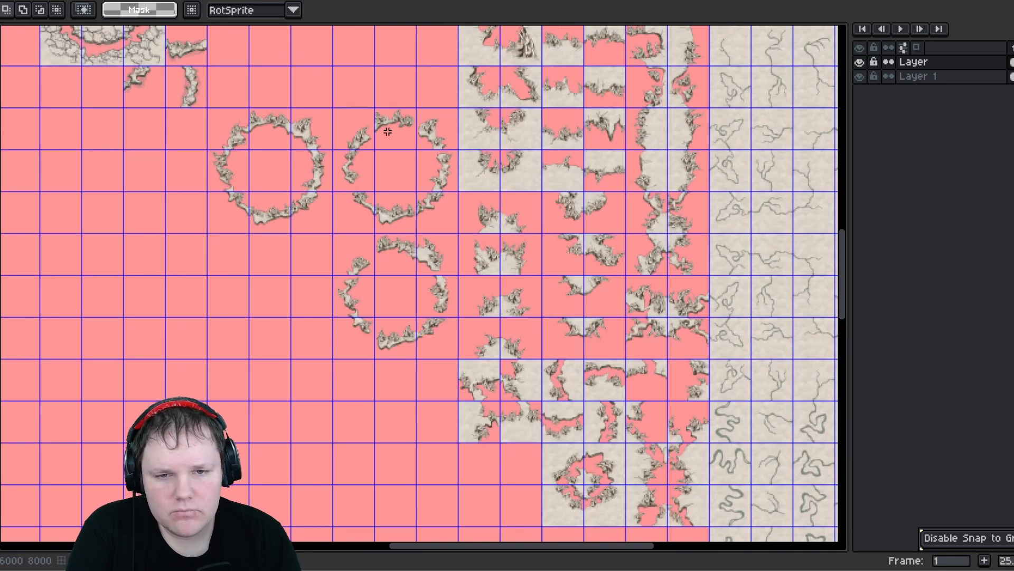
scroll(349, 132, up, 1)
middle_drag(409, 108, 387, 255)
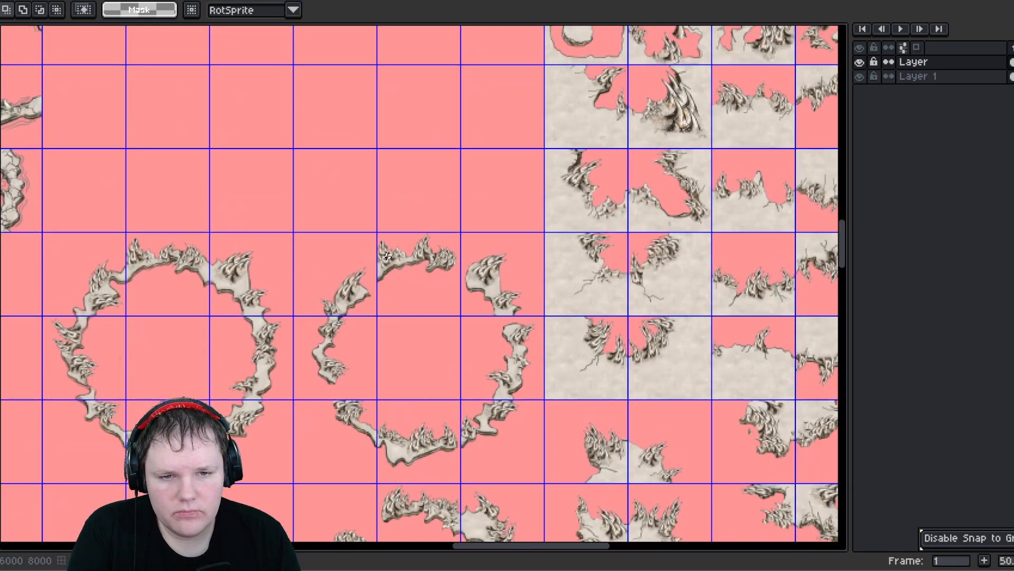
drag(400, 240, 430, 188)
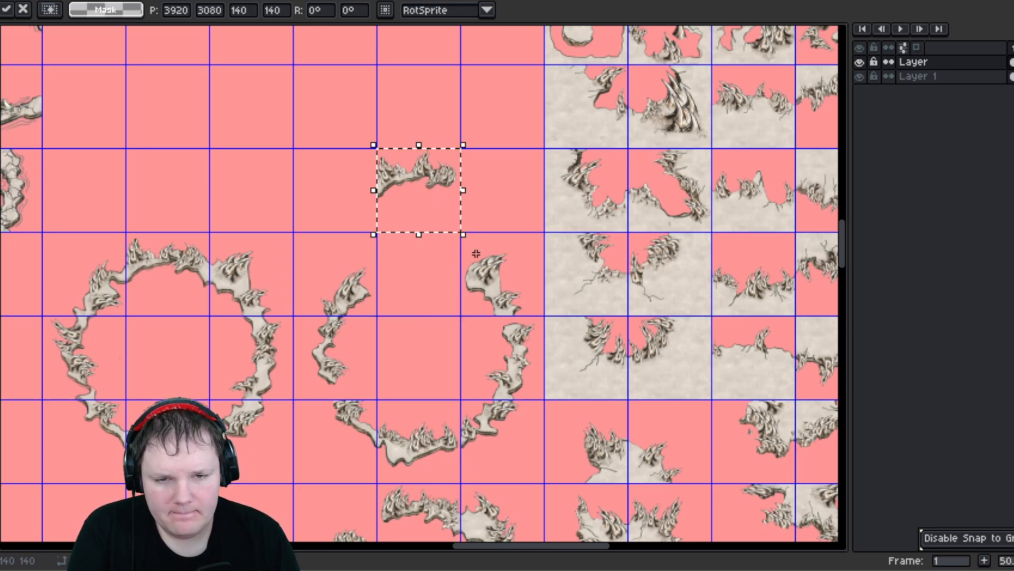
click(521, 296)
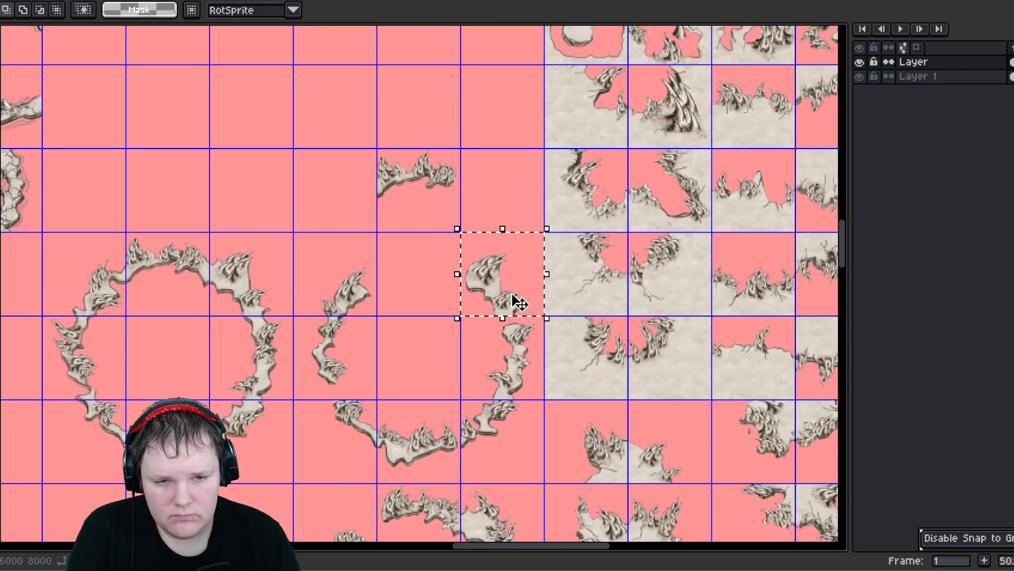
- Stack two loose edge tiles vertically in the column just left of the sandy tile block
scroll(507, 275, down, 3)
mouse_move(492, 255)
mouse_down()
mouse_move(504, 267)
mouse_move(497, 259)
mouse_up()
click(438, 205)
drag(476, 162, 540, 273)
drag(521, 243, 521, 158)
middle_drag(457, 245, 478, 284)
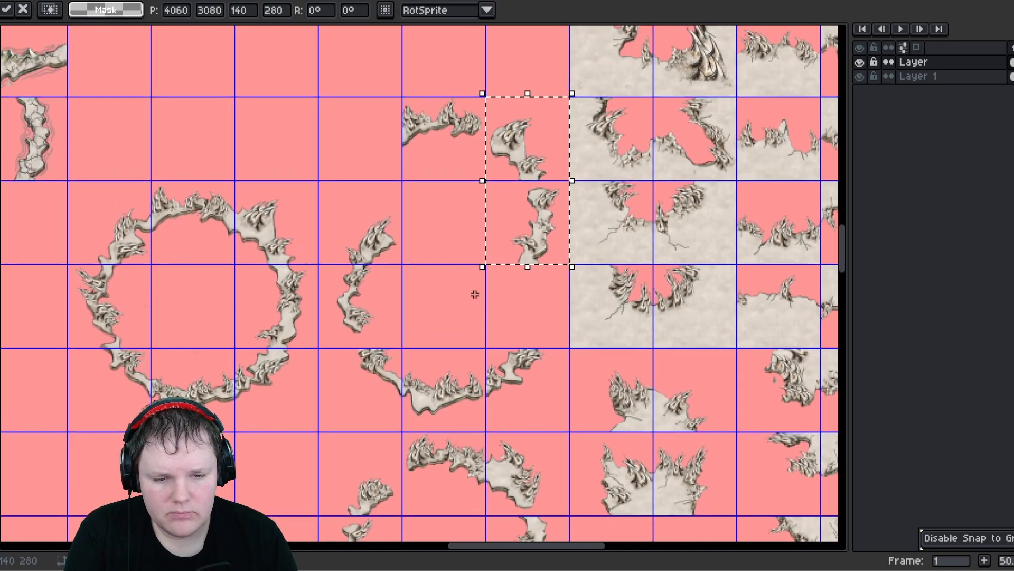
middle_drag(412, 360, 456, 309)
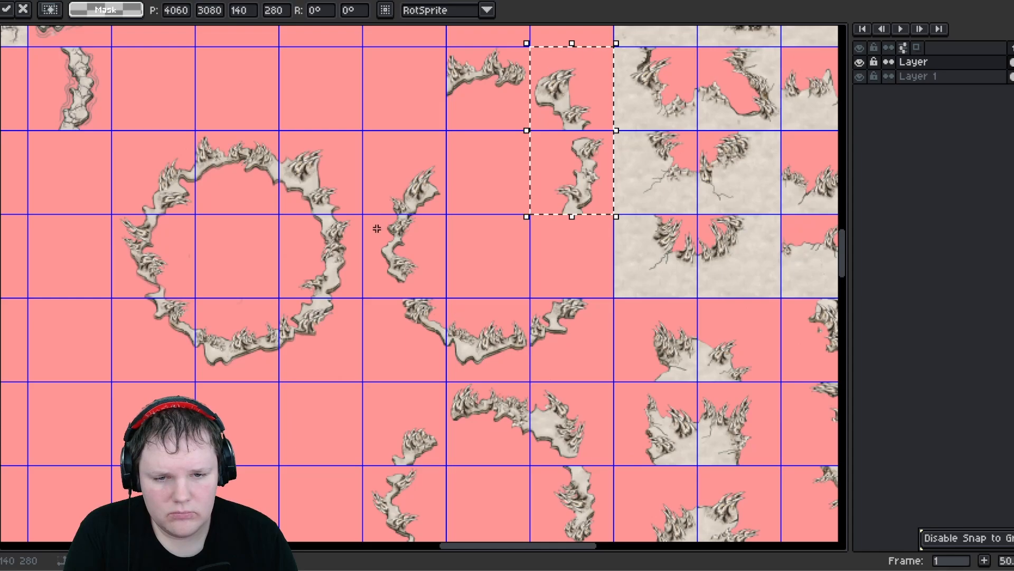
- Move a single corner edge tile up to the top of that column and shift the tile below it up a row
drag(380, 163, 449, 210)
middle_drag(406, 204, 391, 300)
drag(392, 296, 564, 110)
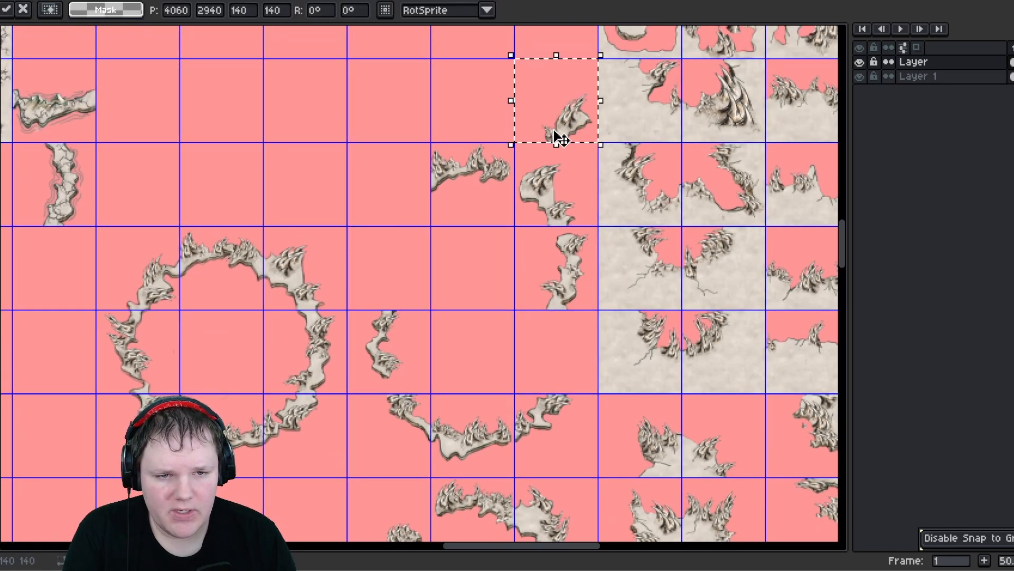
click(475, 284)
middle_drag(475, 283, 468, 154)
- Move the small vertical edge tile down one row and lift a horizontal edge tile up a row
drag(365, 198, 423, 259)
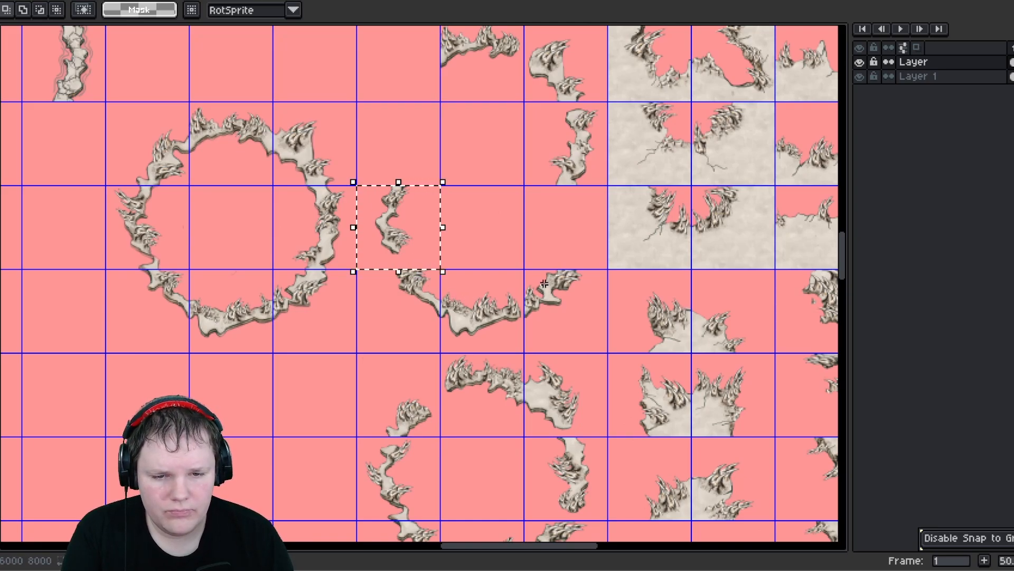
middle_drag(414, 238, 436, 316)
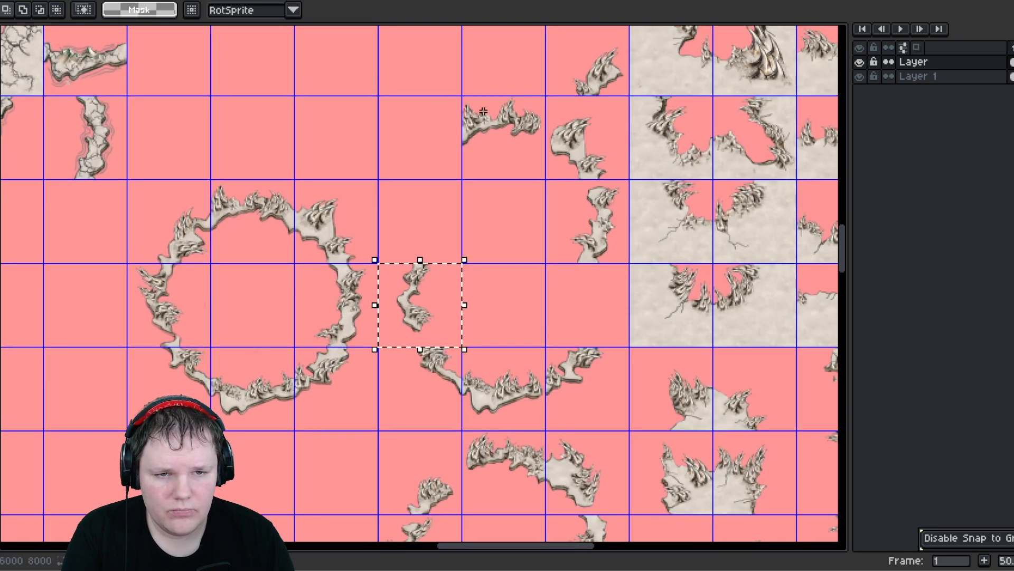
drag(527, 165, 527, 165)
drag(509, 136, 512, 75)
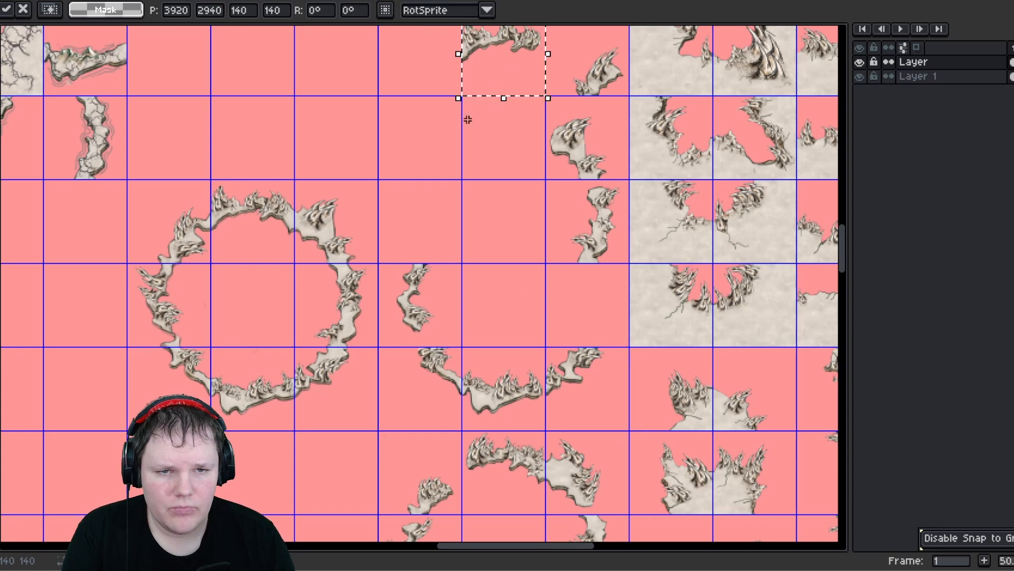
drag(485, 372, 509, 140)
- Bring a horizontal edge tile from the lower ring up beside the top horizontal edge, one column to its left
middle_drag(412, 215, 409, 301)
click(272, 331)
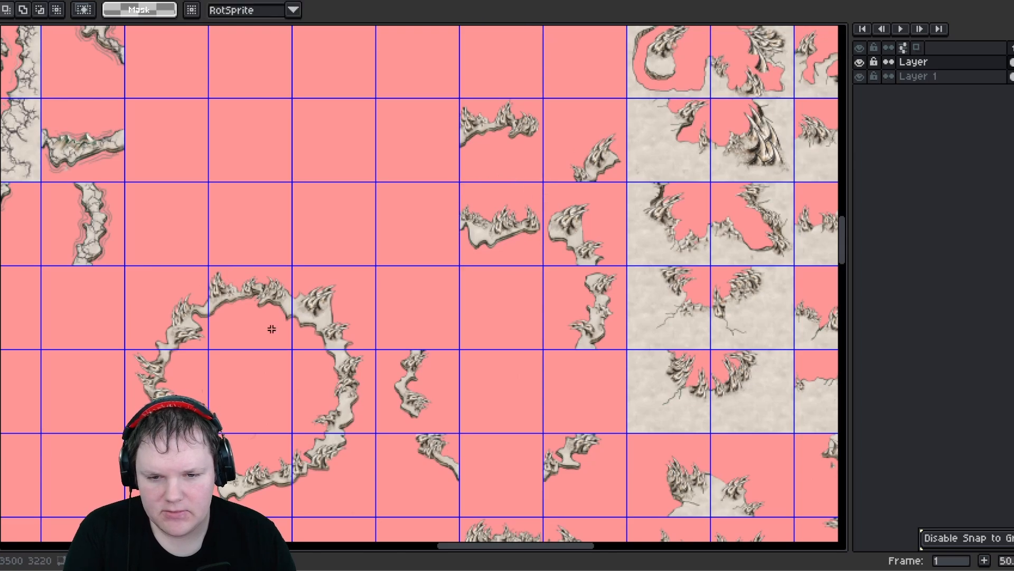
middle_drag(272, 332, 292, 176)
middle_drag(295, 245, 232, 180)
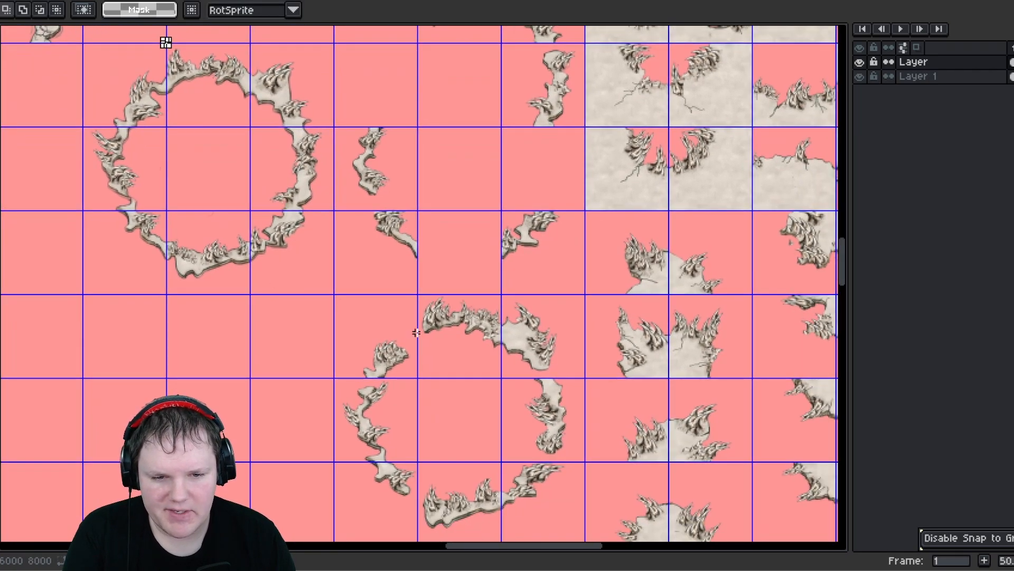
middle_drag(446, 292, 466, 446)
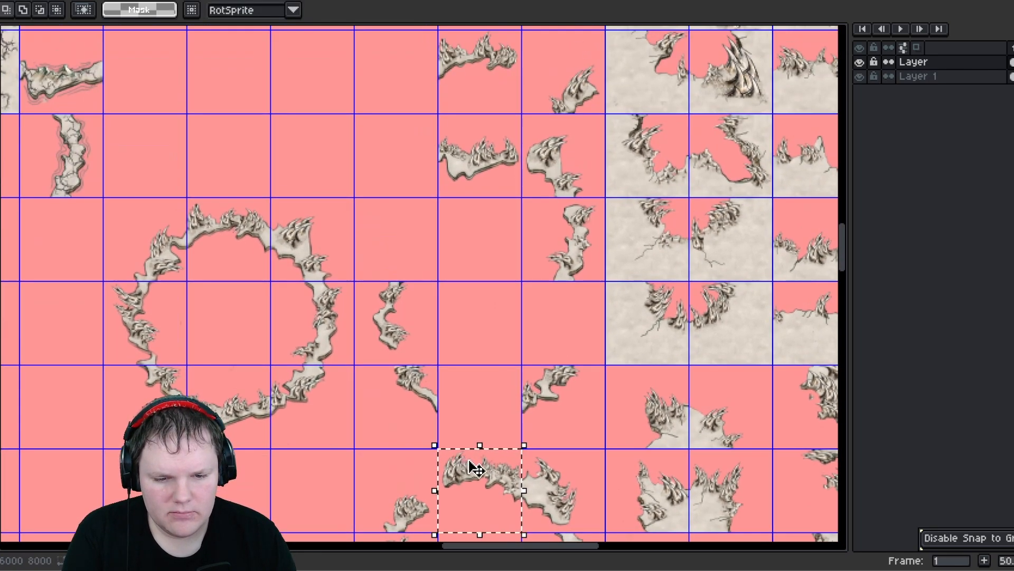
drag(469, 460, 487, 249)
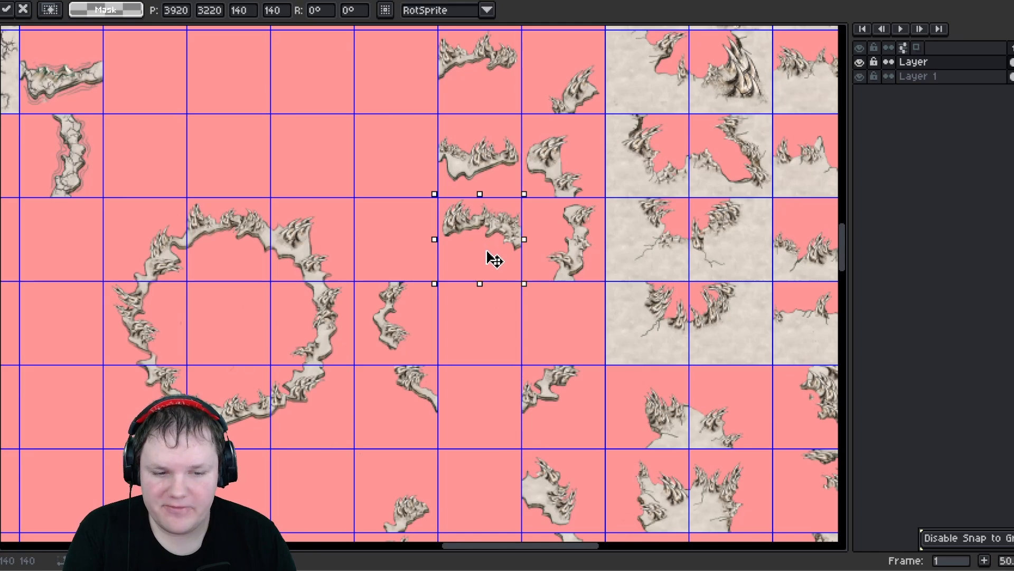
drag(396, 136, 400, 138)
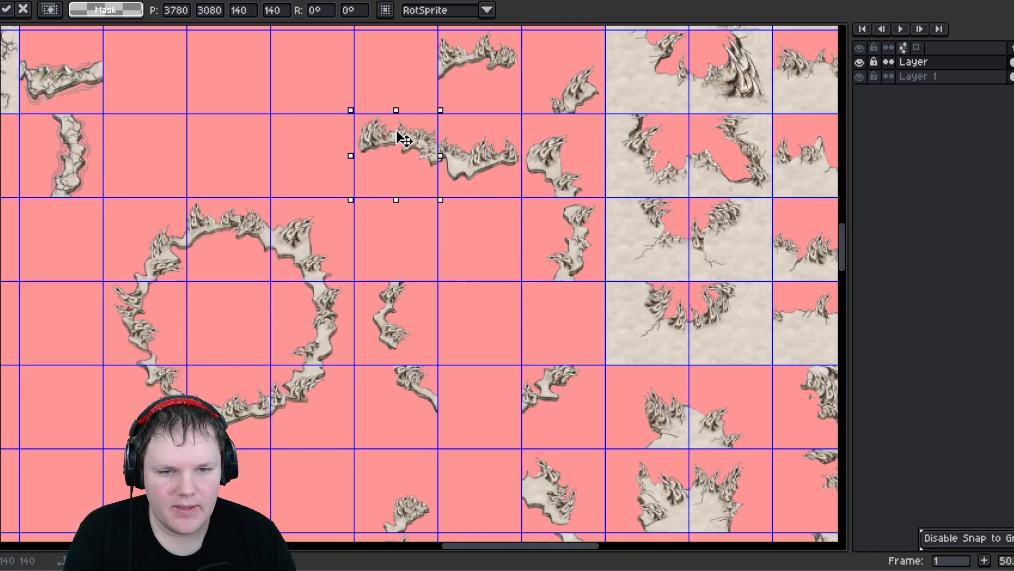
drag(396, 75, 395, 63)
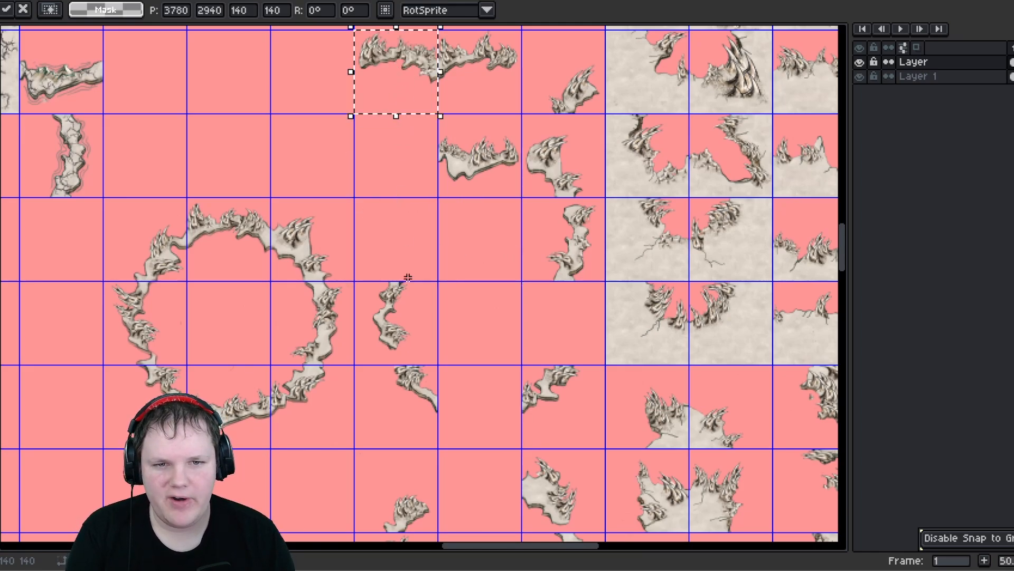
- Reposition several lower-ring edge tiles upward to close gaps next to the small vertical tile
middle_drag(411, 364, 402, 279)
drag(360, 290, 425, 353)
middle_drag(361, 301, 380, 405)
drag(392, 427, 425, 139)
mouse_move(492, 403)
middle_down()
mouse_move(491, 394)
mouse_move(492, 412)
middle_up()
drag(424, 172, 510, 441)
middle_drag(492, 466, 470, 356)
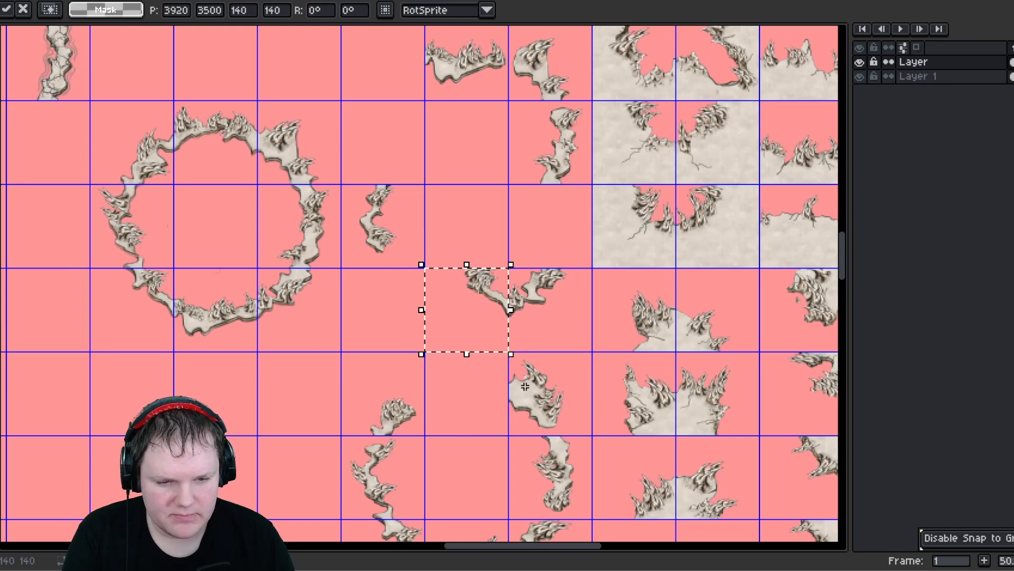
- Move the remaining lower-ring corner and edge tiles into the column beside the vertical edge tiles
drag(514, 364, 586, 447)
middle_drag(534, 401, 535, 459)
drag(540, 467, 478, 217)
middle_drag(418, 345, 401, 164)
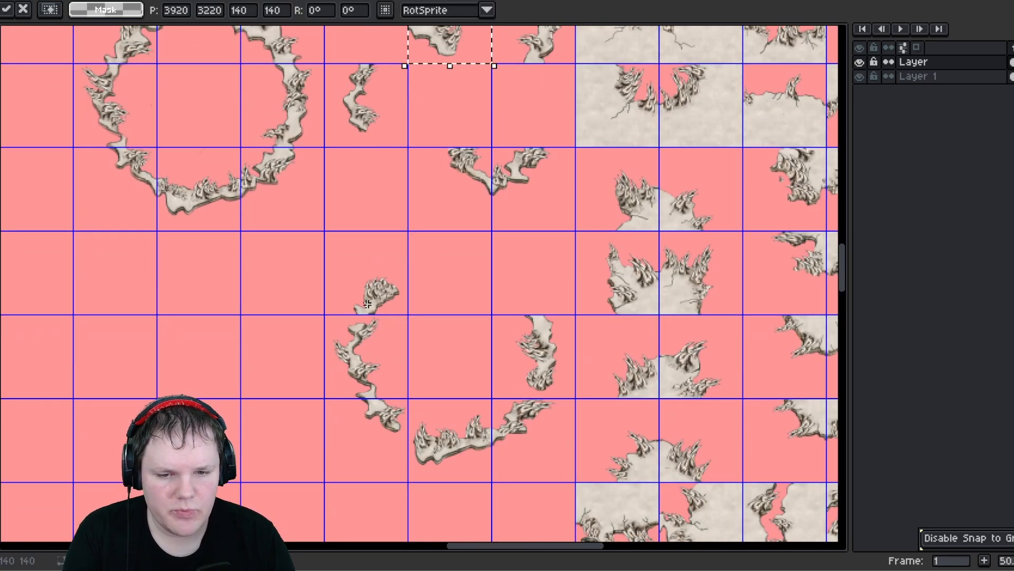
drag(343, 268, 396, 319)
middle_drag(378, 264, 399, 427)
drag(405, 459, 544, 285)
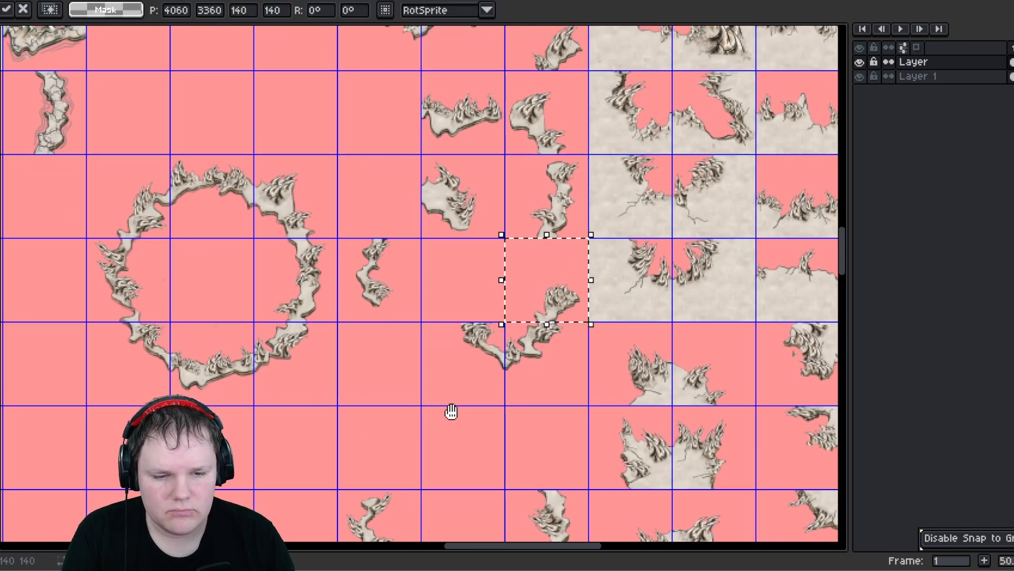
- Move the two-tile bottom edge pair down one row below the corner tile
middle_drag(494, 406, 518, 291)
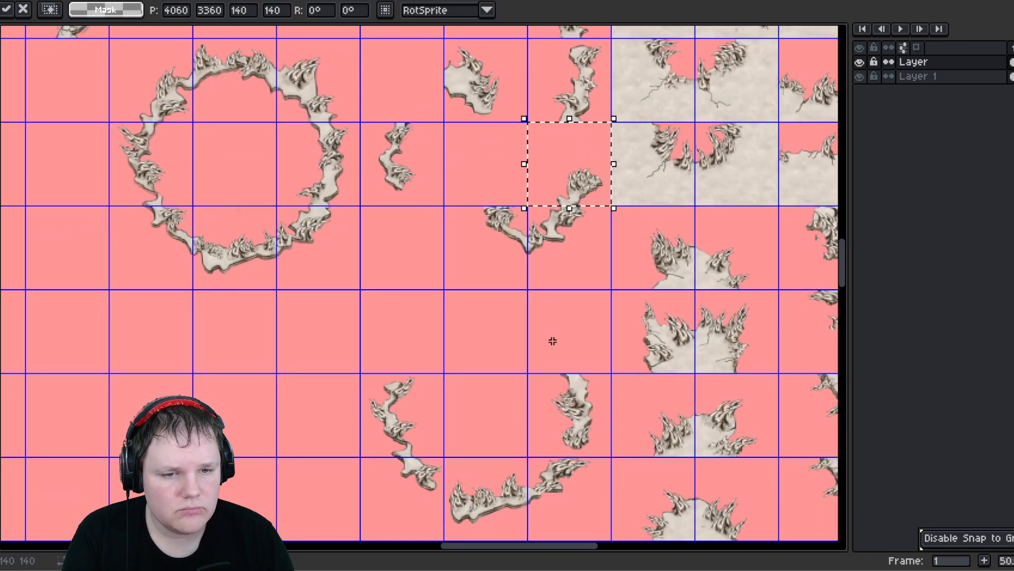
drag(491, 235, 571, 272)
drag(533, 275, 539, 356)
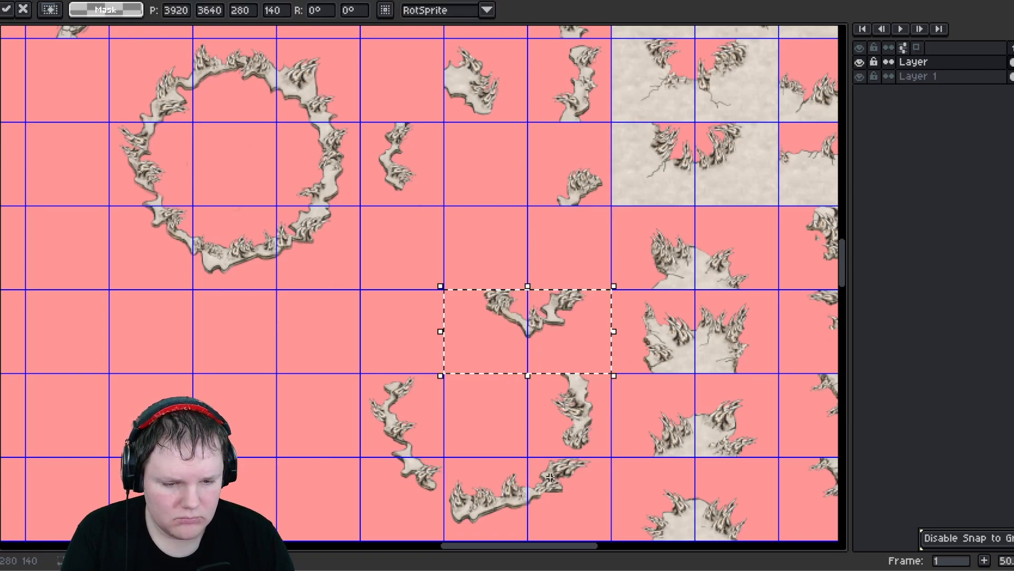
drag(549, 477, 584, 521)
- Move the lower horizontal corner tile up into the upper group and shift a loose edge tile down
scroll(593, 509, up, 3)
scroll(554, 419, down, 3)
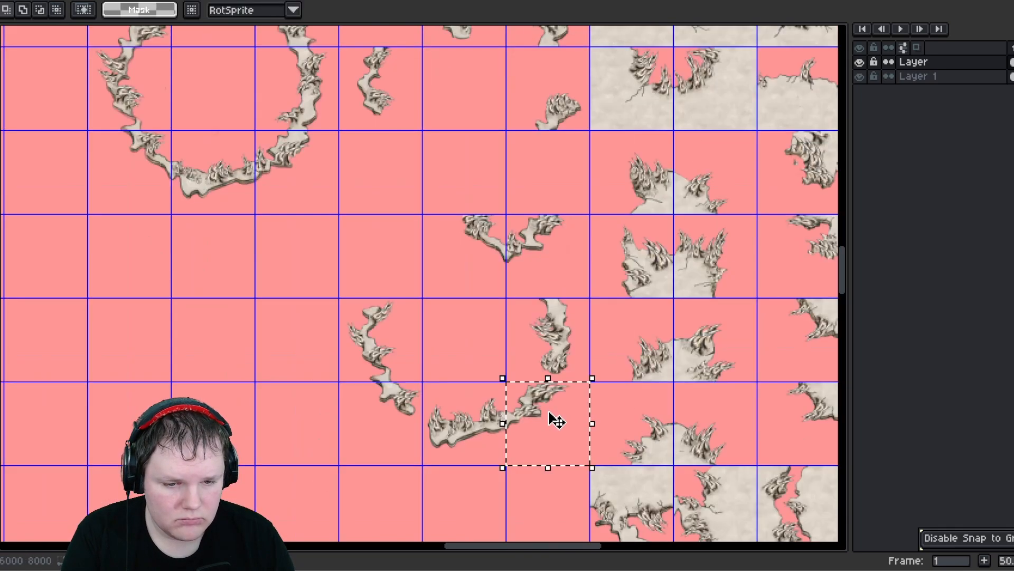
scroll(557, 421, down, 1)
drag(556, 421, 494, 191)
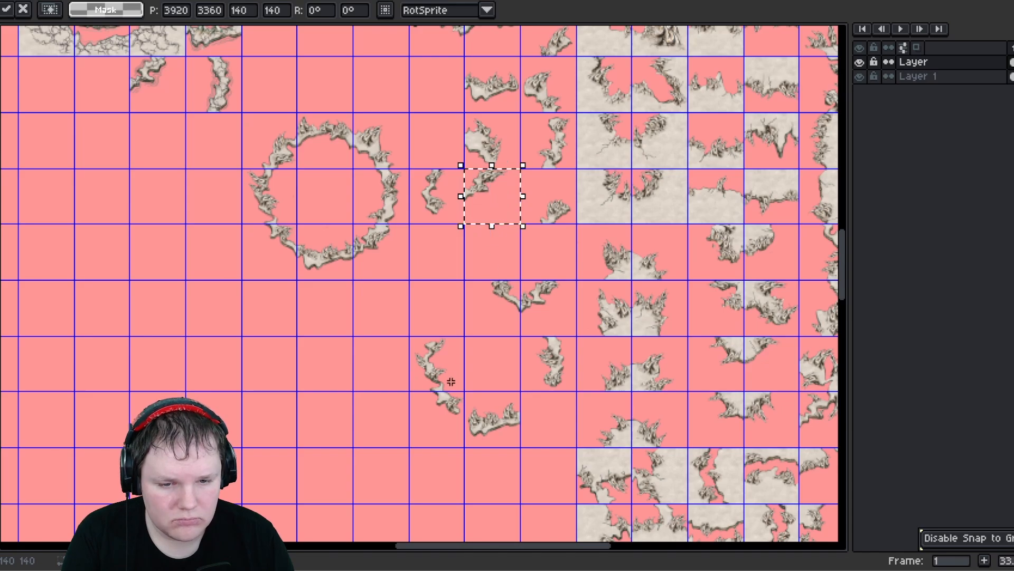
drag(486, 296, 506, 328)
middle_drag(459, 340, 468, 485)
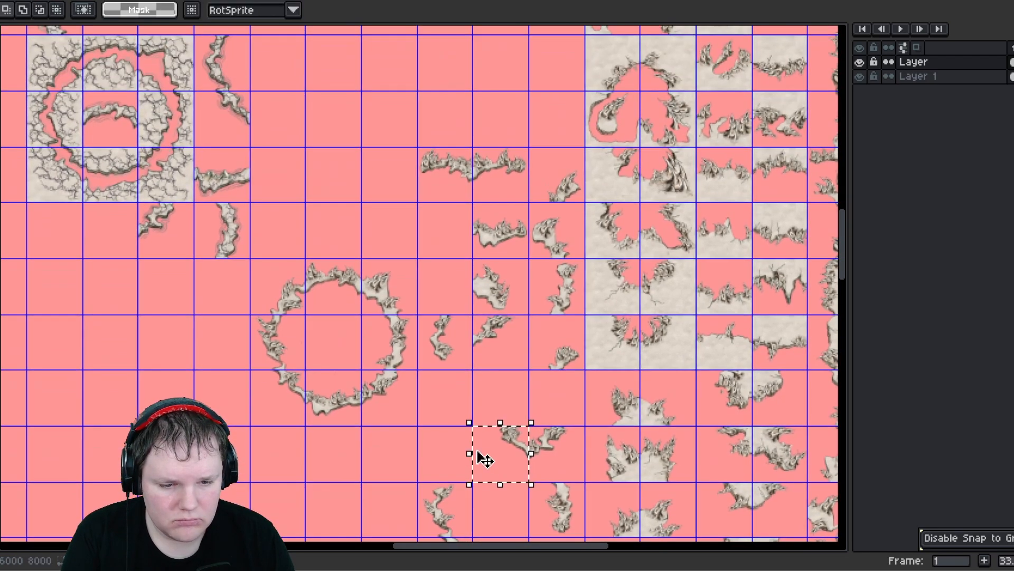
drag(500, 458, 458, 239)
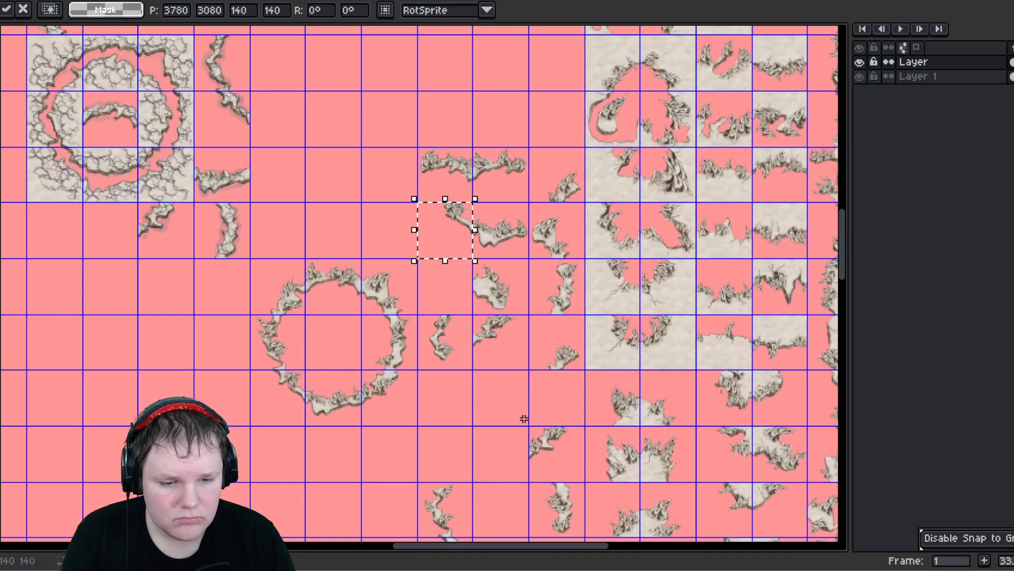
drag(536, 432, 502, 469)
- Move the single corner tile down one row while zooming out and in to check the layout
scroll(505, 461, up, 5)
scroll(482, 432, down, 4)
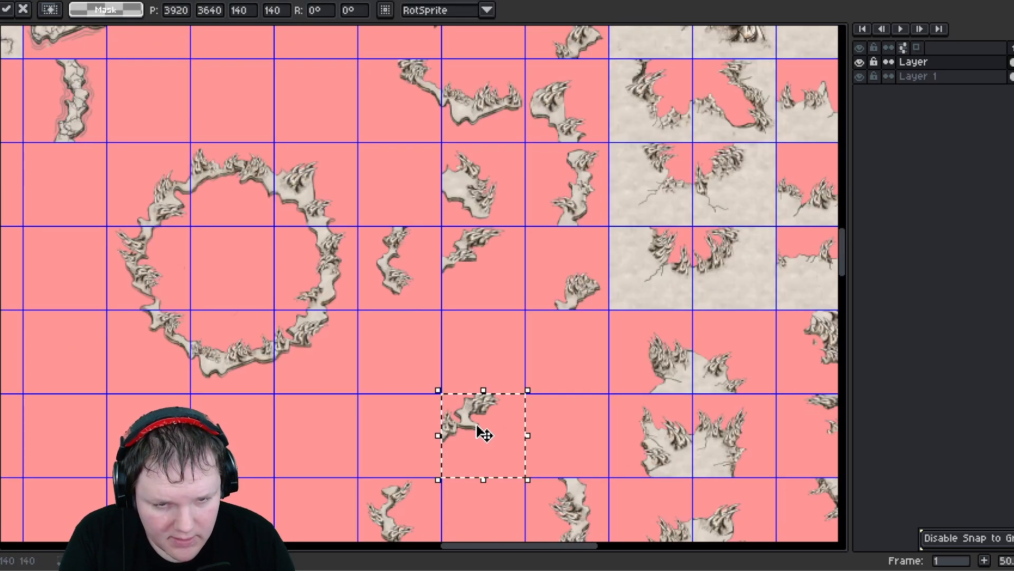
scroll(477, 426, up, 1)
middle_drag(417, 238, 415, 403)
scroll(424, 377, down, 2)
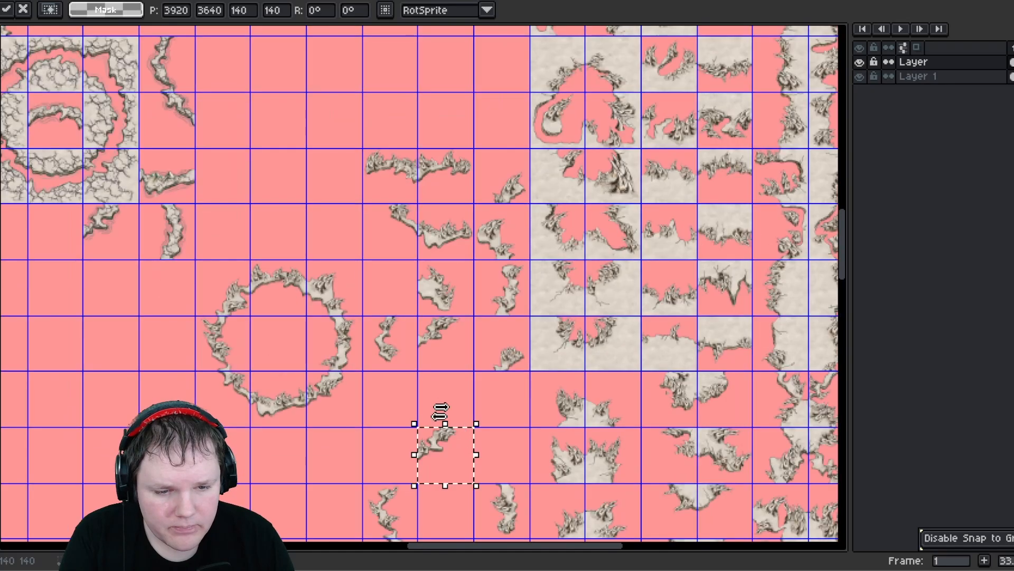
scroll(397, 227, up, 3)
scroll(321, 121, down, 3)
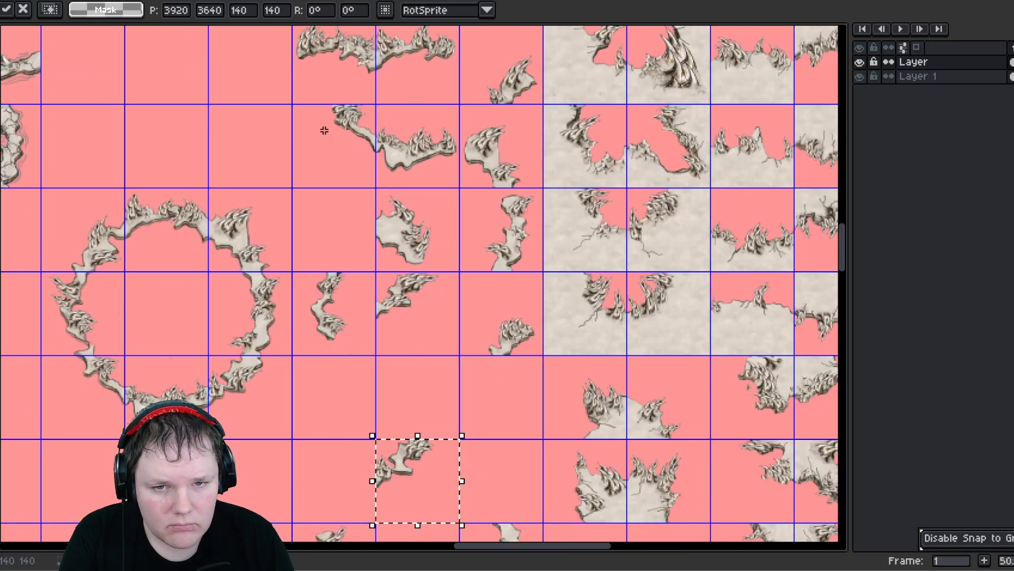
scroll(324, 129, up, 3)
scroll(320, 115, down, 3)
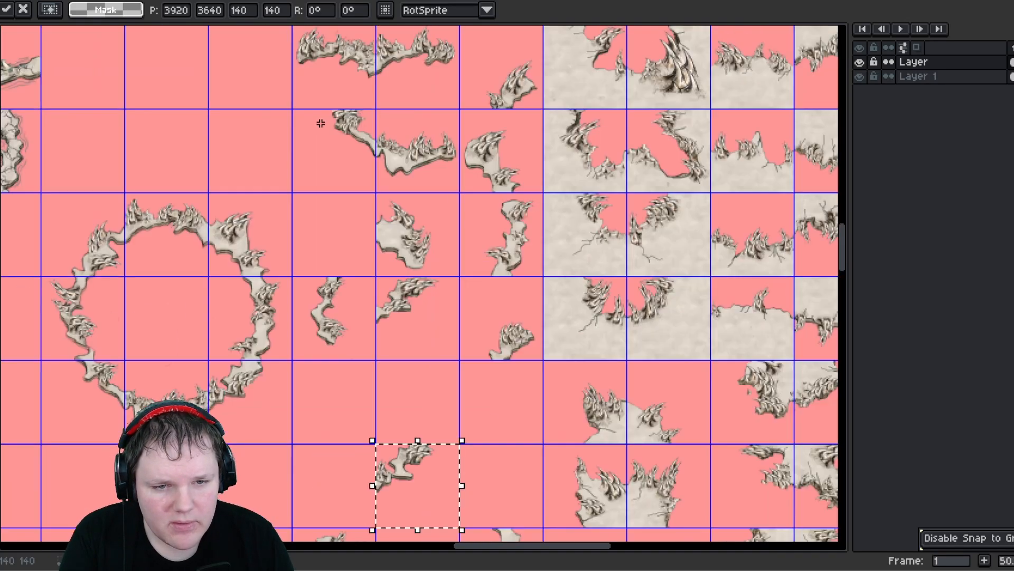
- Zoom in to examine how the edge tiles join in the upper group
middle_drag(276, 117, 339, 210)
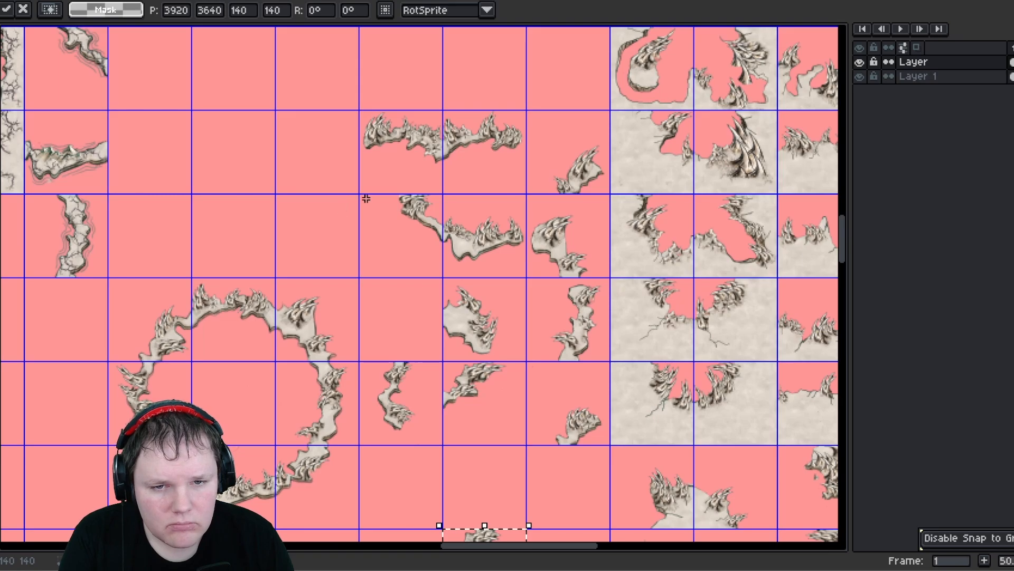
middle_drag(369, 319, 335, 201)
scroll(459, 283, up, 1)
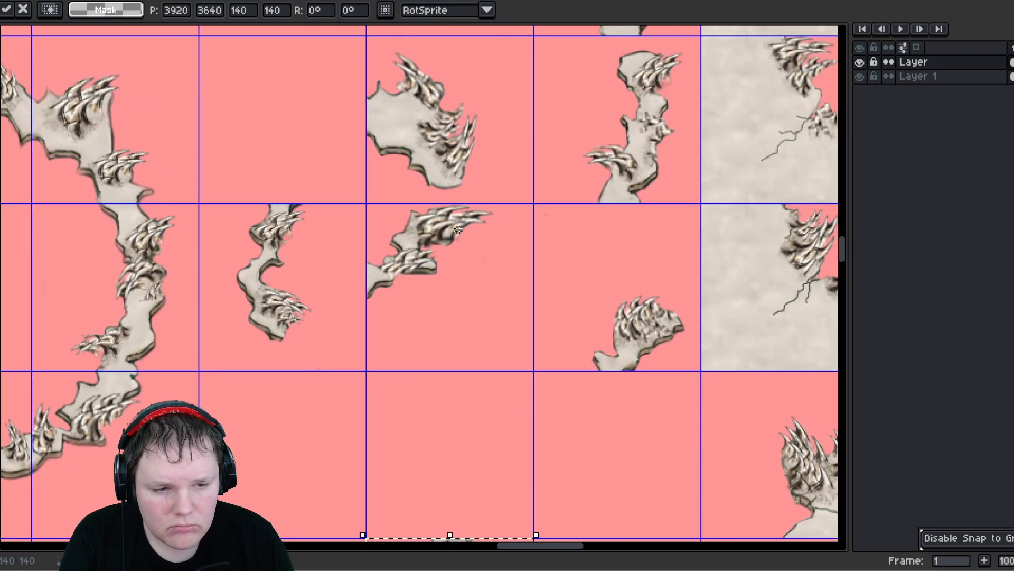
scroll(458, 229, up, 6)
scroll(449, 220, left, 2)
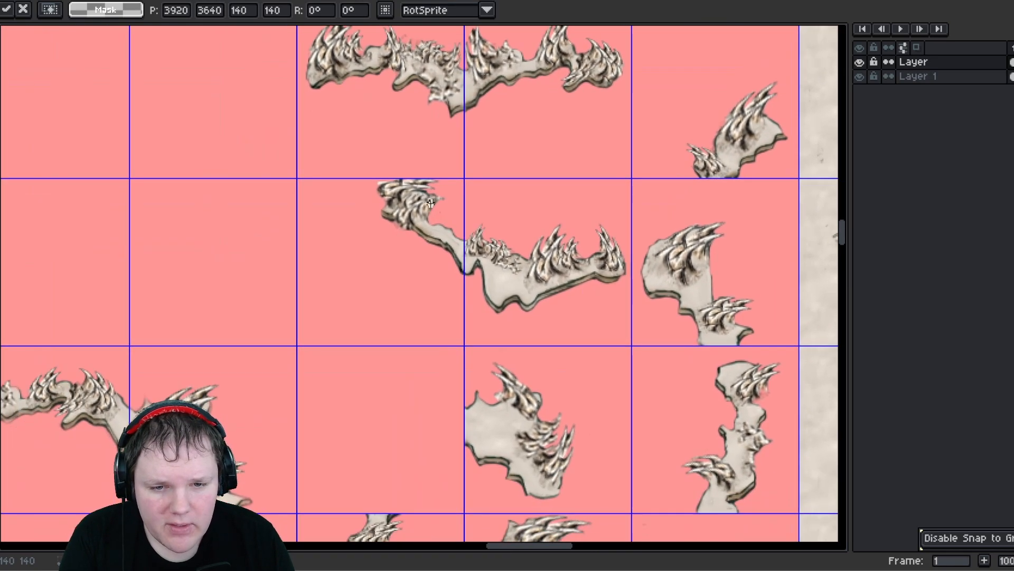
scroll(378, 194, up, 1)
scroll(379, 194, down, 2)
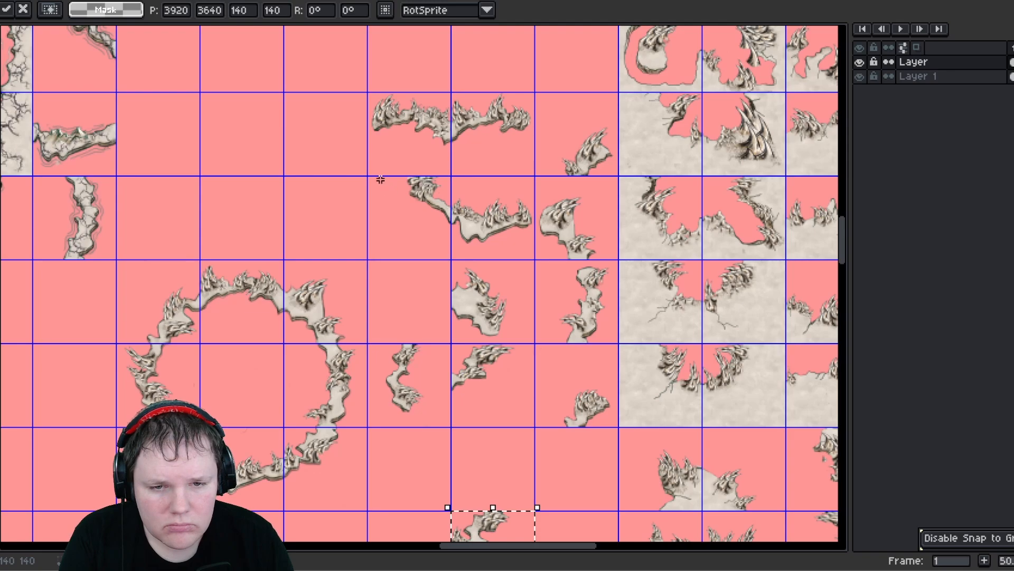
- Rearrange the vertical edge tiles so the left side of the lower ring runs into the upper group
drag(381, 180, 426, 237)
middle_drag(395, 243, 417, 156)
drag(416, 156, 453, 459)
middle_drag(395, 387, 397, 236)
click(479, 407)
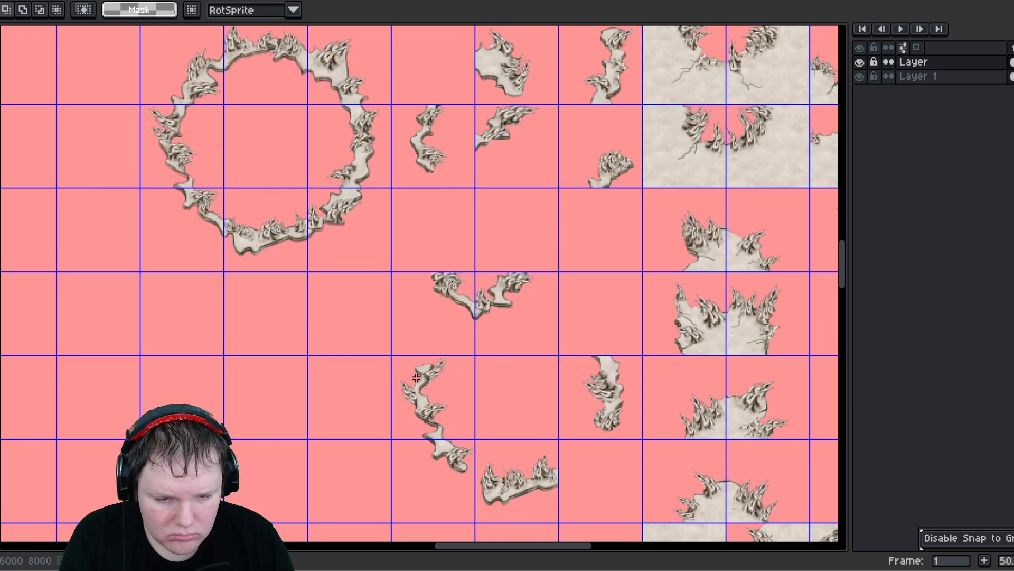
mouse_move(416, 377)
mouse_down()
mouse_move(452, 421)
mouse_move(443, 227)
mouse_move(445, 240)
mouse_up()
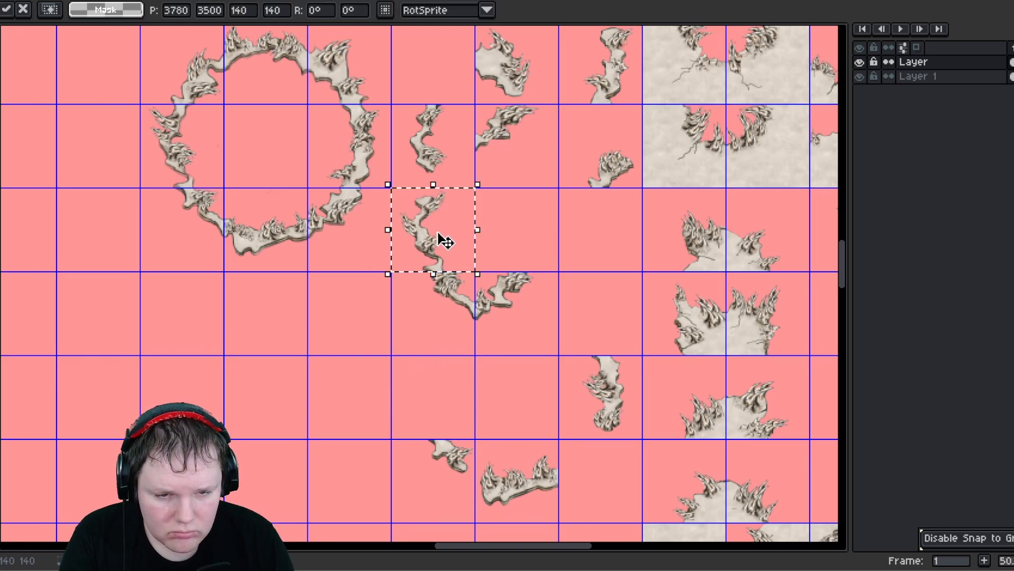
- Move the lower corner tile up to the top row and shift the vertical edge tile right beside the right edge column
scroll(445, 241, up, 3)
scroll(454, 296, down, 3)
click(465, 359)
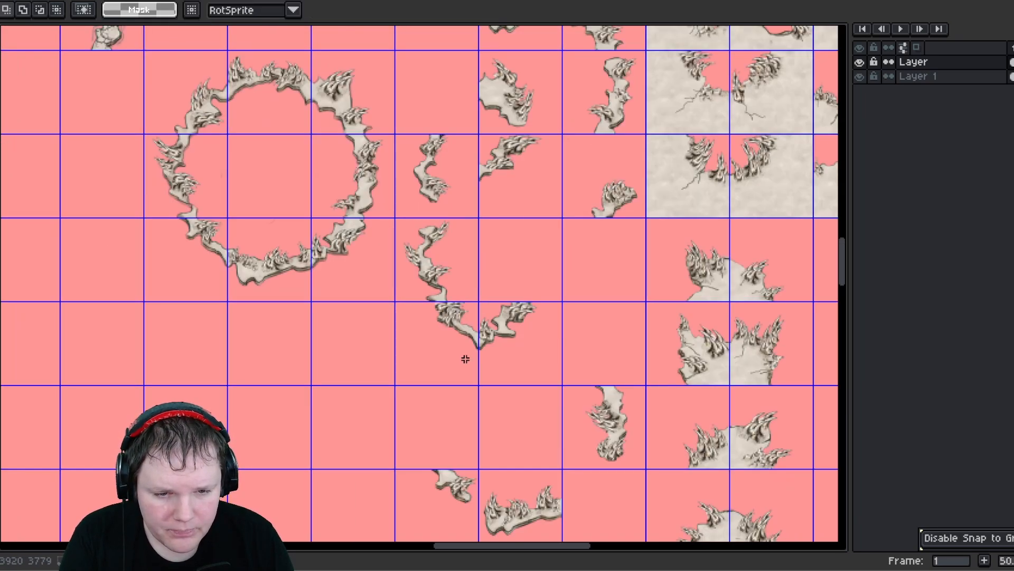
scroll(465, 359, up, 3)
drag(471, 411, 459, 483)
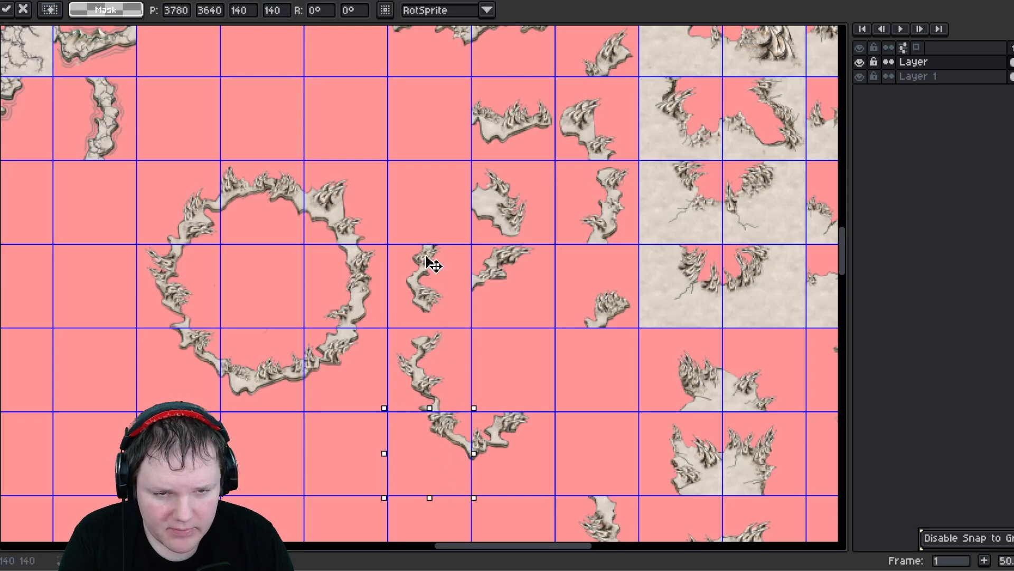
drag(433, 264, 437, 107)
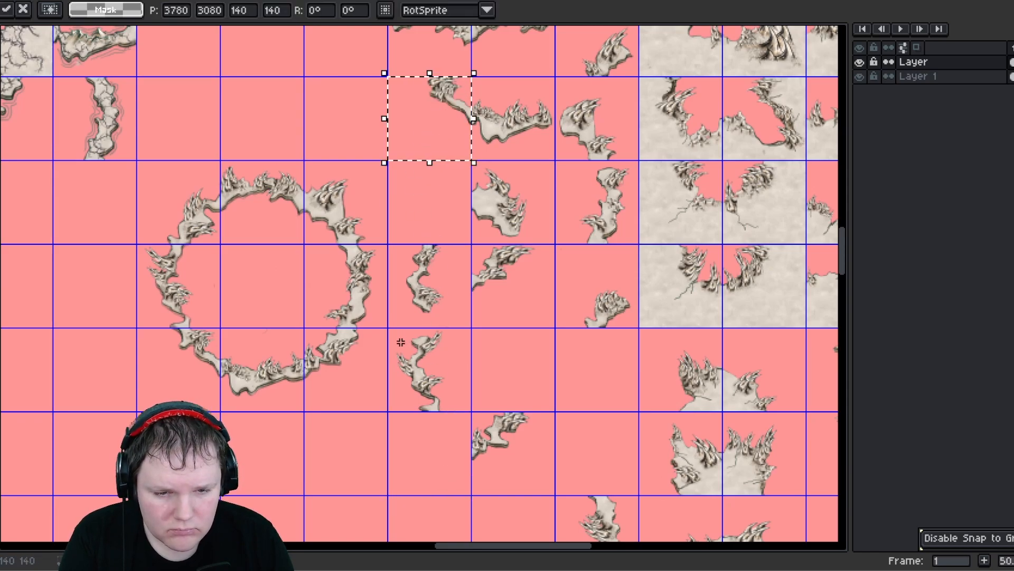
mouse_move(400, 342)
mouse_down()
mouse_move(439, 406)
mouse_move(583, 385)
mouse_up()
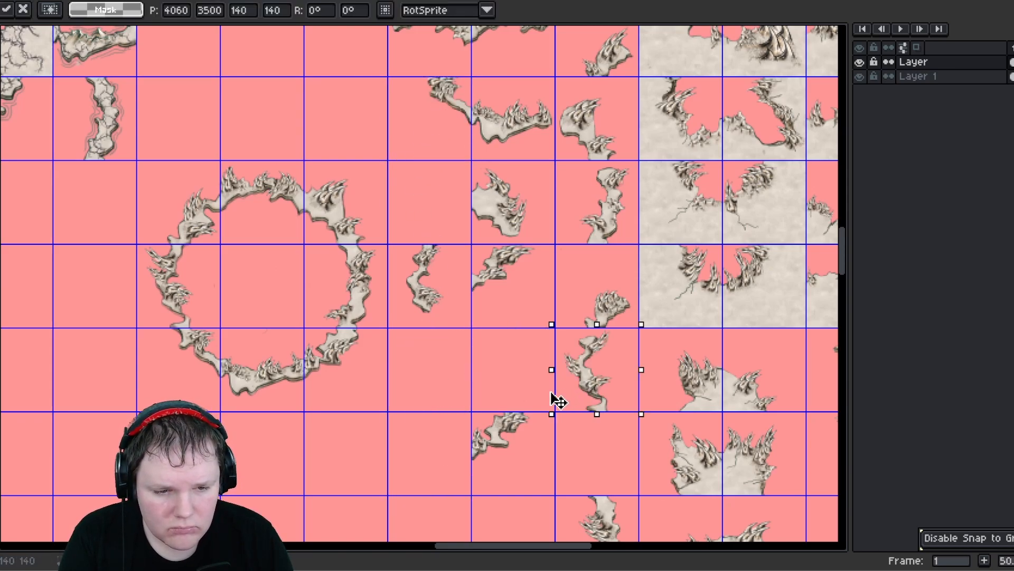
- Move a vertical edge tile out of the lower area up into the upper group of edge tiles
scroll(552, 393, down, 1)
drag(492, 348, 518, 375)
mouse_move(356, 265)
middle_down()
mouse_move(364, 355)
mouse_move(378, 310)
middle_up()
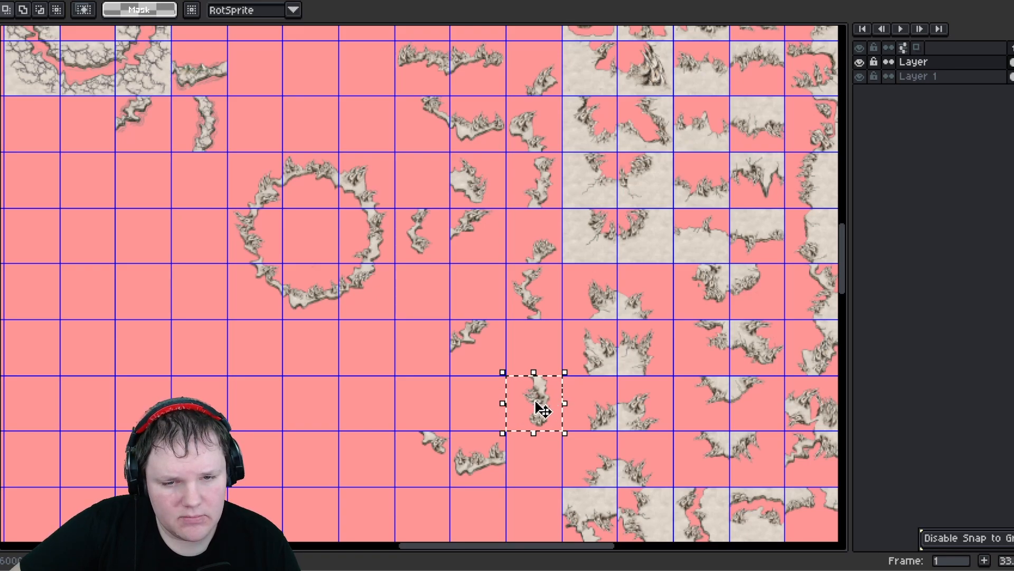
drag(535, 402, 432, 164)
- Select and reposition the tiles around the small ring, zooming in to check how the pieces line up
middle_drag(361, 173, 399, 241)
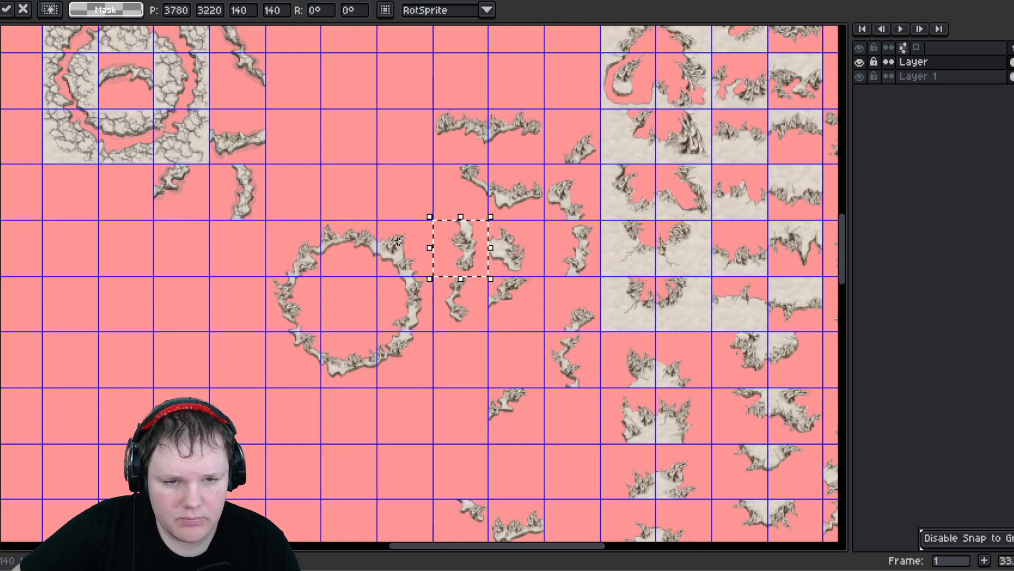
click(284, 239)
drag(412, 378, 270, 224)
drag(397, 310, 338, 441)
scroll(536, 409, up, 5)
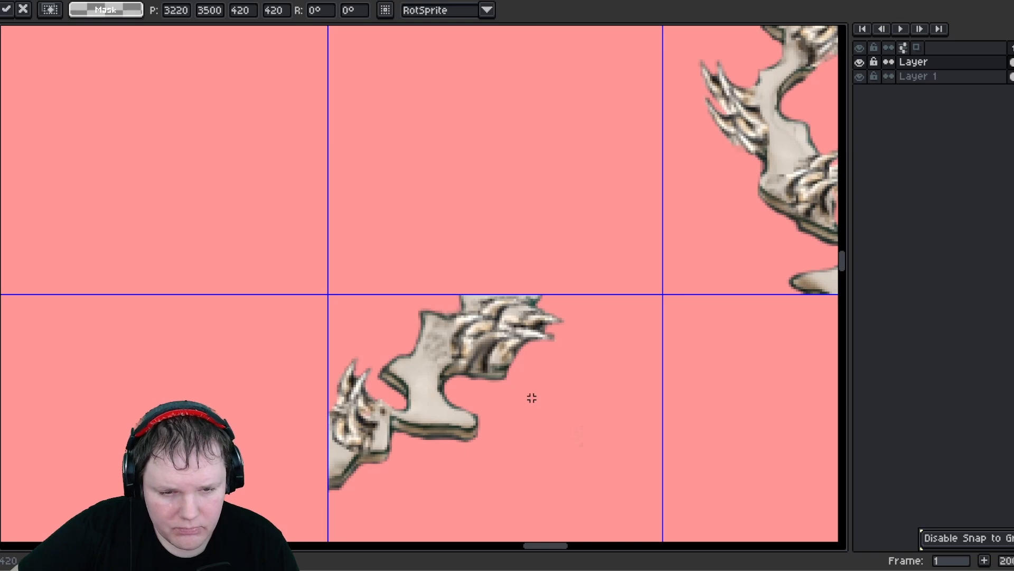
scroll(532, 397, down, 5)
scroll(445, 260, up, 1)
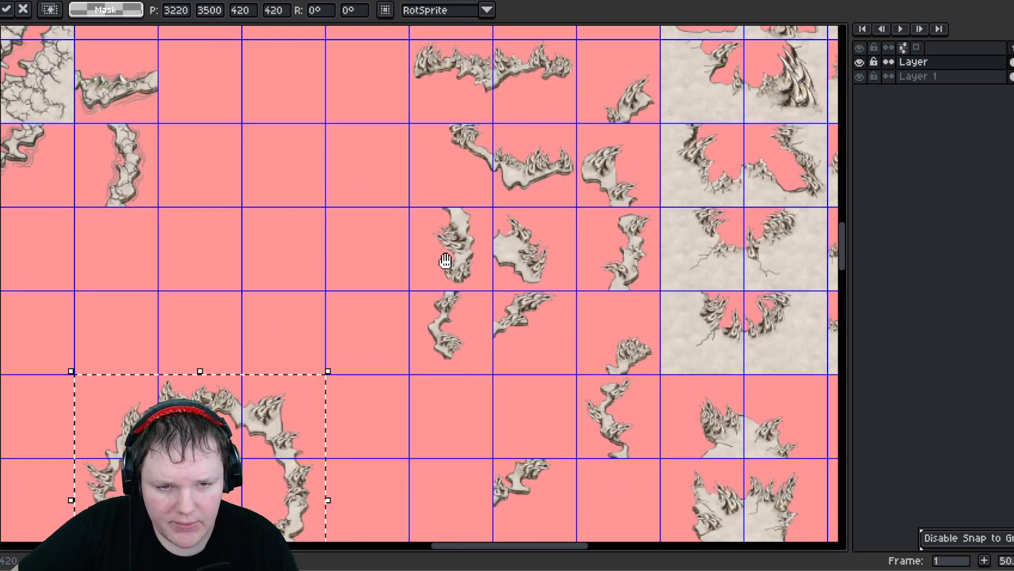
- Select a pair of stacked vertical edge tiles and move them up into the upper group
middle_drag(445, 260, 471, 306)
drag(441, 262, 495, 409)
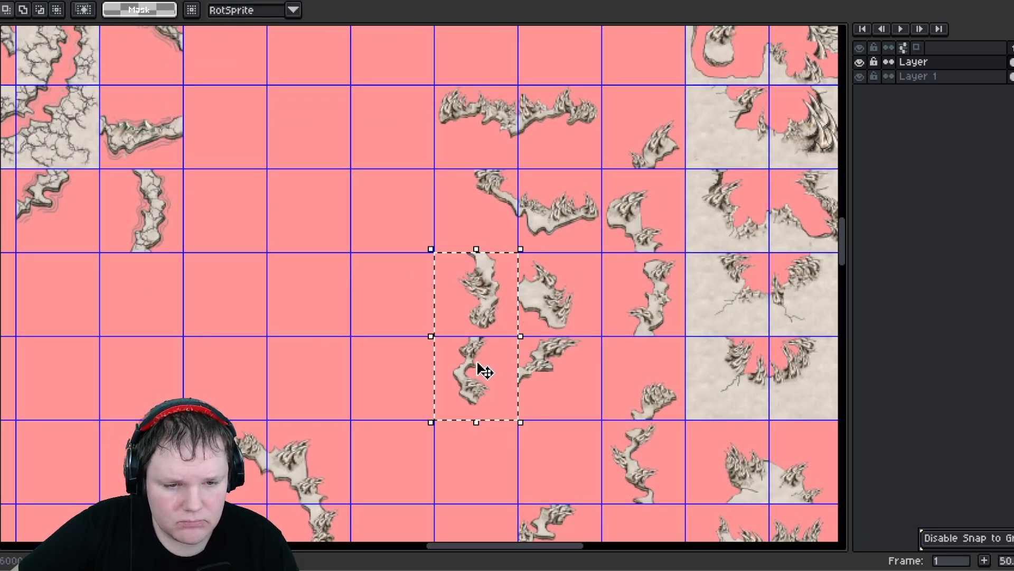
mouse_move(477, 362)
mouse_down()
mouse_move(408, 152)
mouse_move(408, 186)
mouse_up()
click(516, 407)
- Move a horizontal edge tile into the upper group beside the vertical edge column
middle_drag(500, 388, 508, 229)
middle_drag(505, 397, 479, 225)
drag(485, 403, 421, 153)
scroll(464, 362, down, 1)
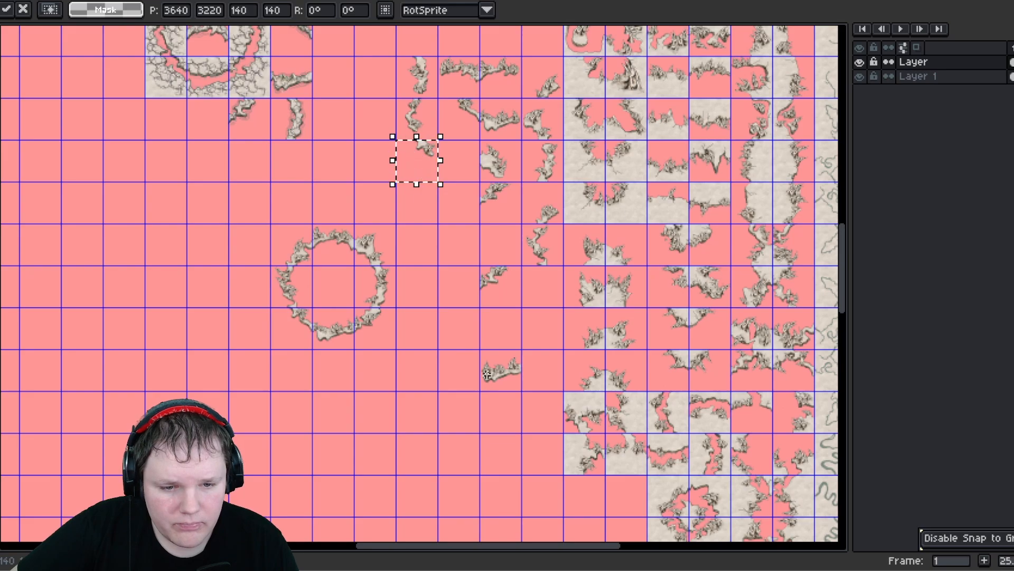
drag(488, 360, 459, 183)
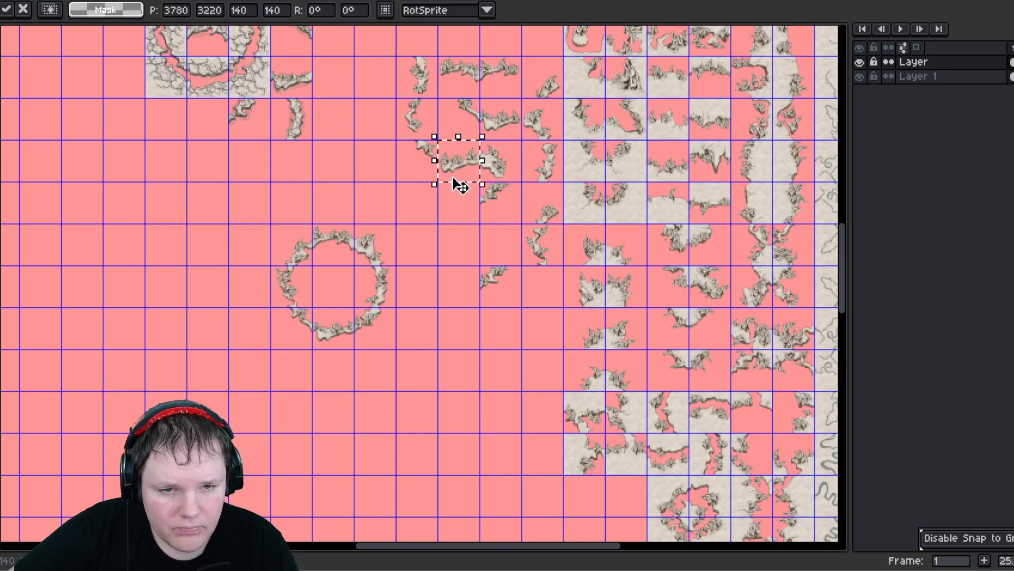
- Shift the horizontal edge tile down one row within the upper group
scroll(502, 173, up, 2)
middle_drag(500, 167, 514, 286)
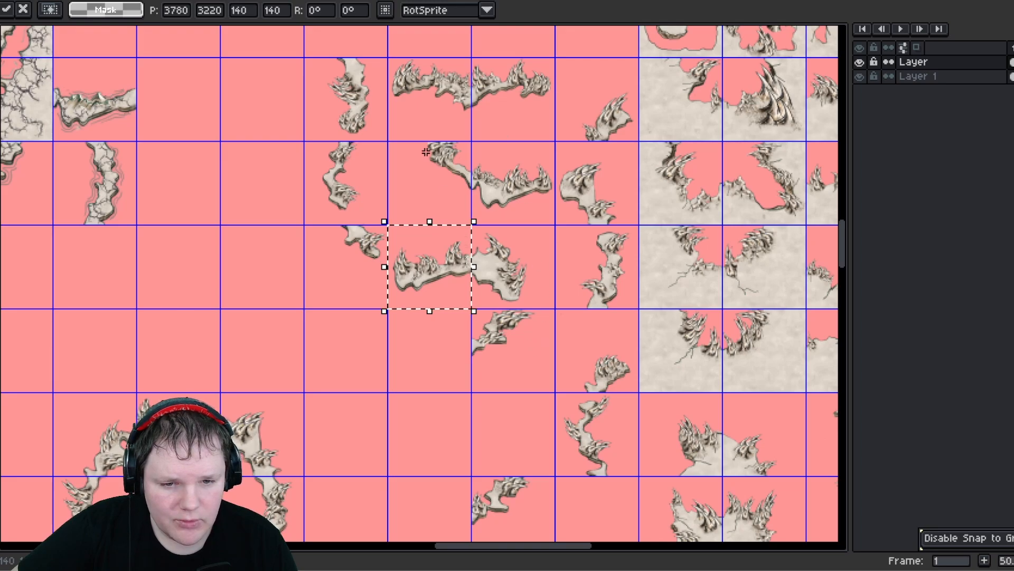
click(441, 407)
middle_drag(448, 404, 457, 315)
- Move a diagonal edge tile up next to the horizontal edge tiles, zooming and panning to check the fit
scroll(520, 411, up, 2)
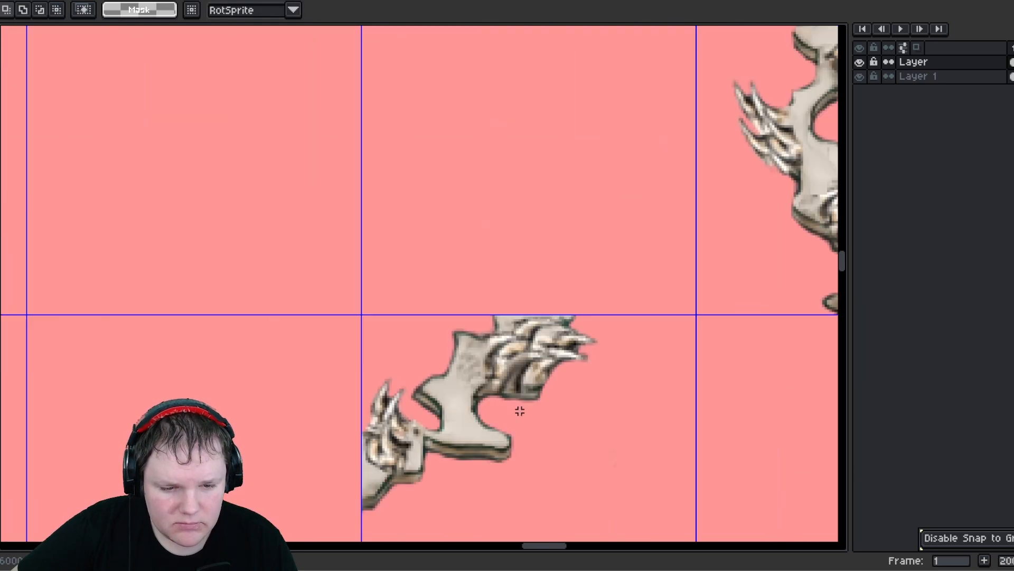
scroll(524, 408, down, 2)
middle_drag(480, 414, 596, 294)
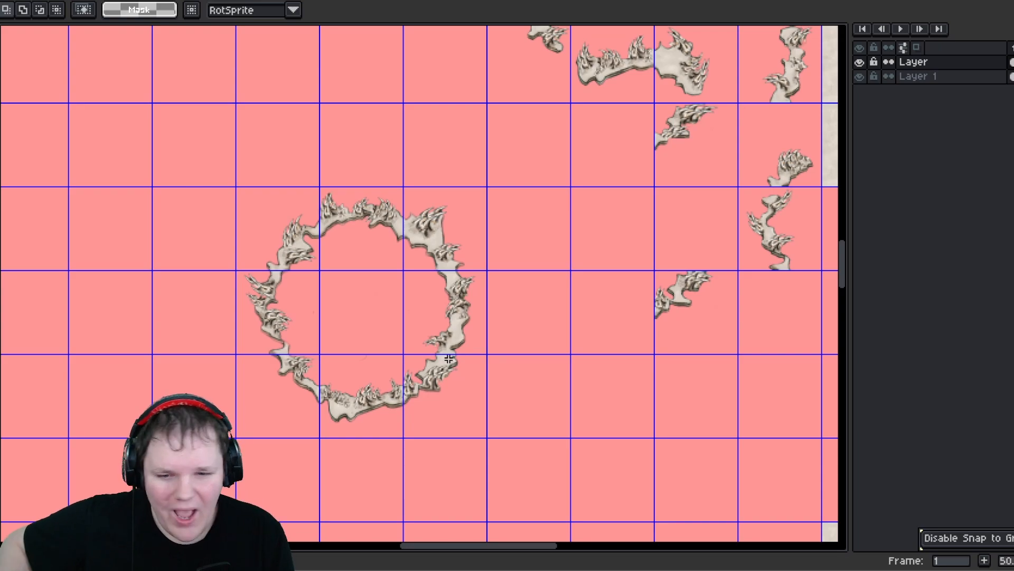
middle_drag(525, 310, 330, 347)
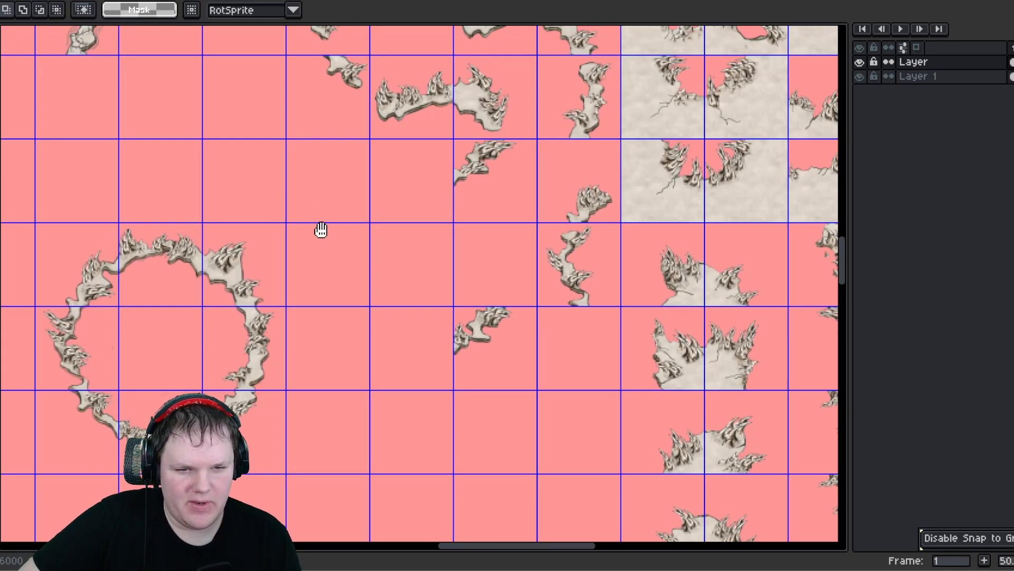
middle_drag(319, 228, 370, 378)
scroll(439, 303, down, 1)
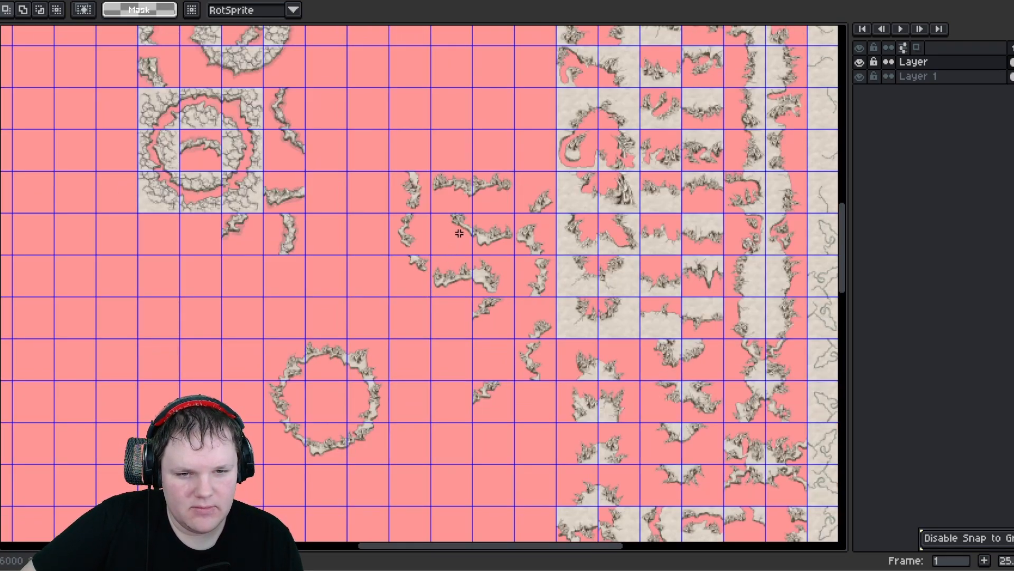
scroll(459, 233, up, 1)
middle_drag(470, 378, 481, 311)
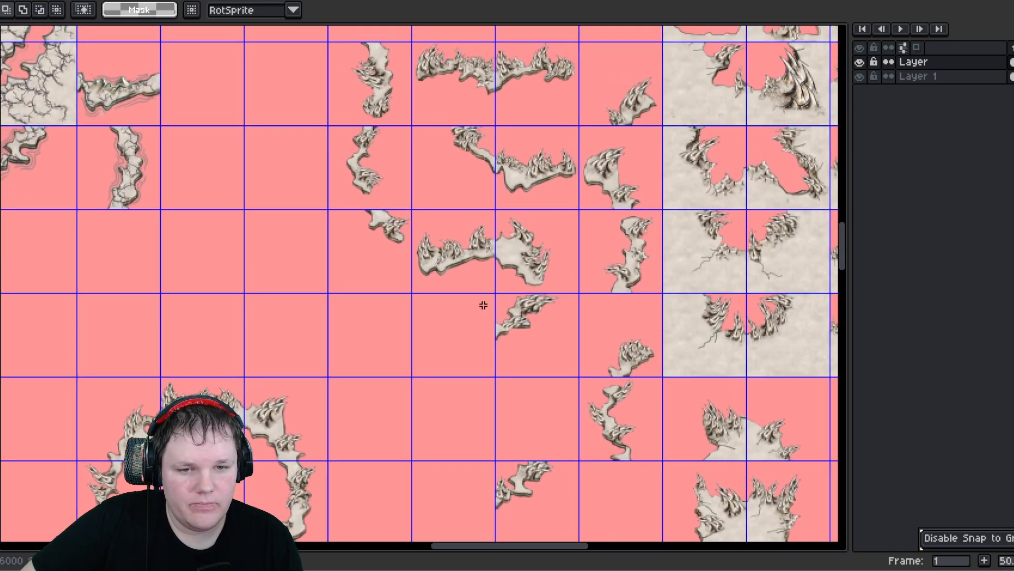
middle_drag(547, 492, 505, 321)
- Zoom in and out across the ring and edge tiles to examine how they join
scroll(505, 320, up, 3)
scroll(396, 218, down, 4)
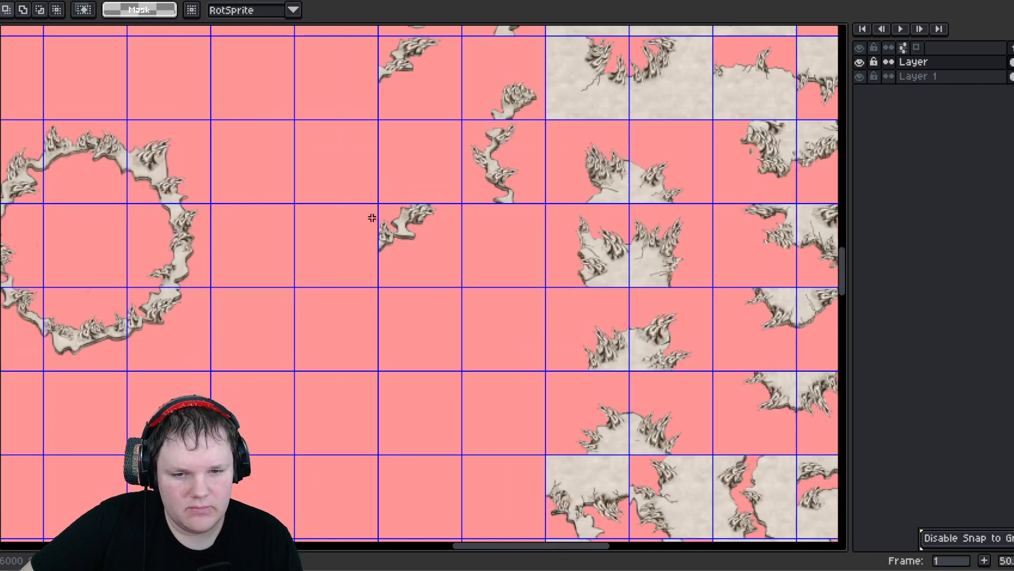
scroll(592, 162, up, 4)
scroll(511, 244, down, 4)
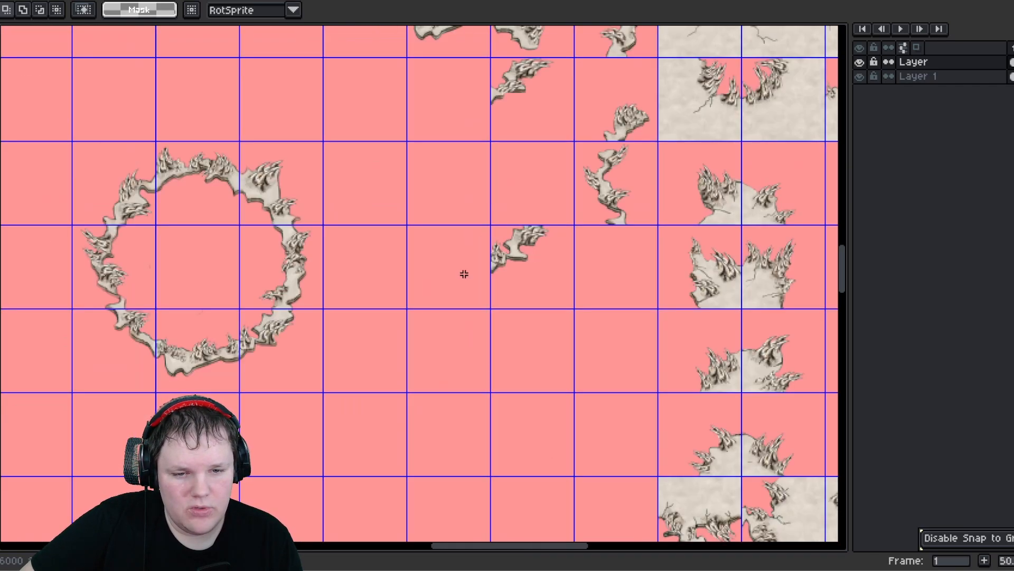
middle_drag(312, 294, 462, 224)
scroll(439, 253, up, 2)
scroll(440, 252, down, 3)
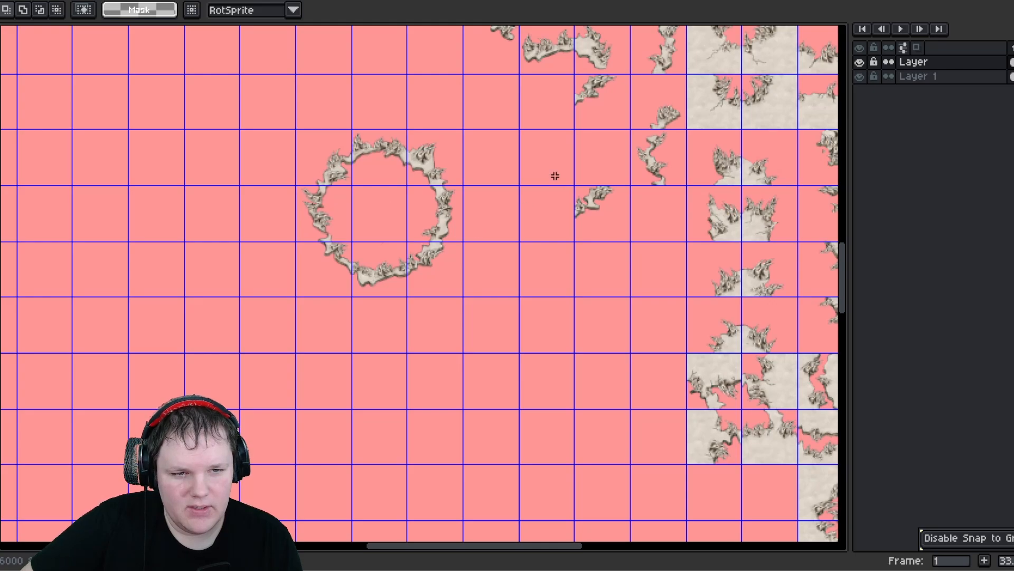
middle_drag(550, 195, 493, 338)
scroll(534, 169, up, 1)
middle_drag(532, 168, 522, 285)
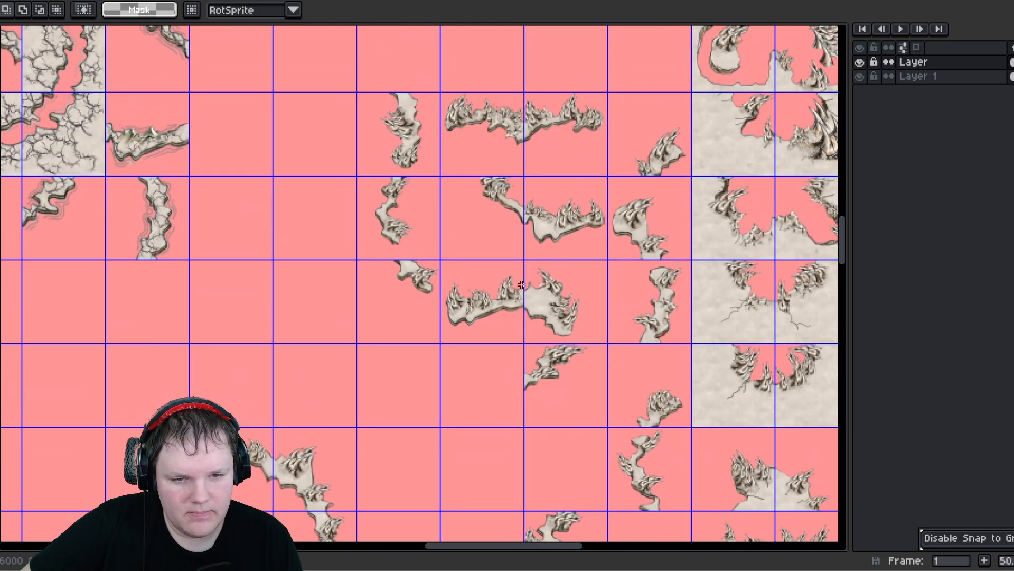
scroll(521, 278, up, 1)
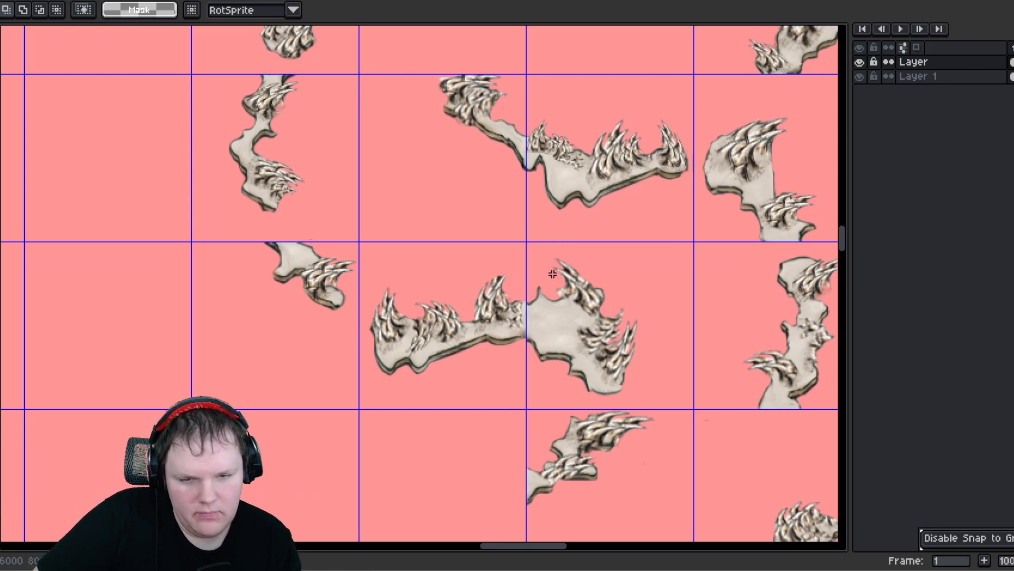
scroll(552, 274, down, 3)
- Move the ring's top tile up into the upper group's top row beside the vertical edge tile
middle_drag(494, 353, 514, 224)
scroll(397, 251, up, 1)
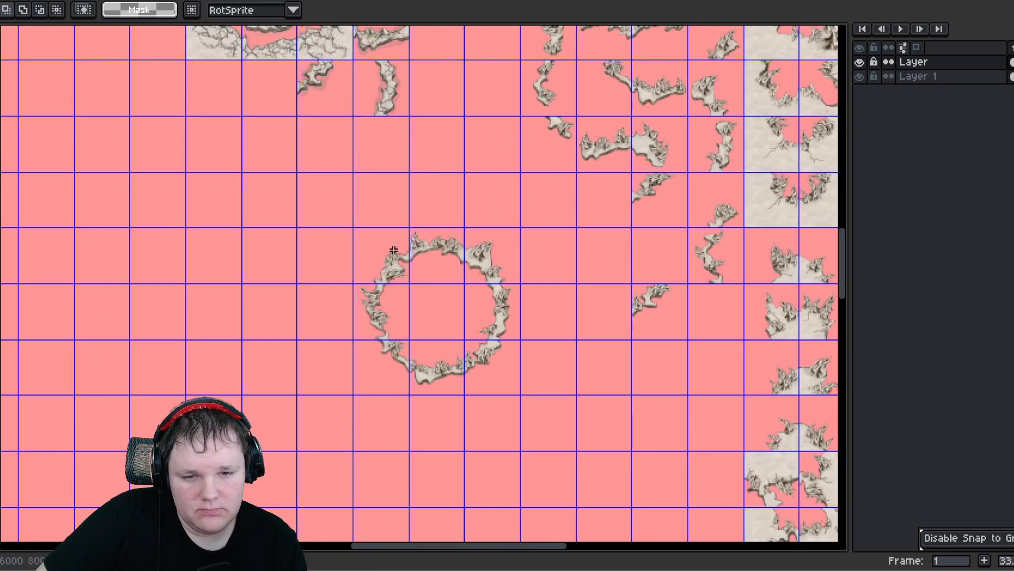
drag(443, 283, 499, 91)
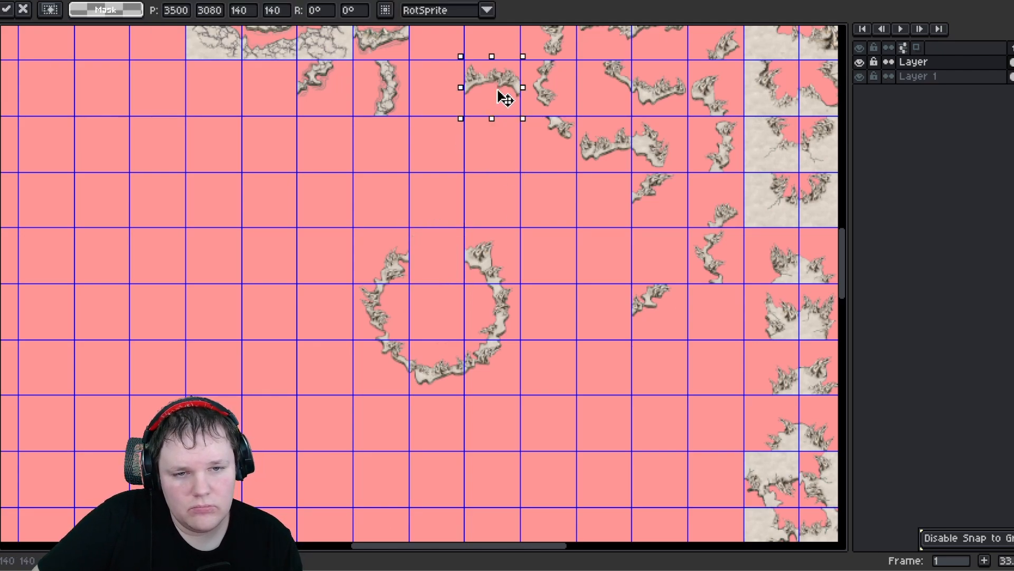
middle_drag(484, 159, 508, 295)
drag(506, 223, 514, 185)
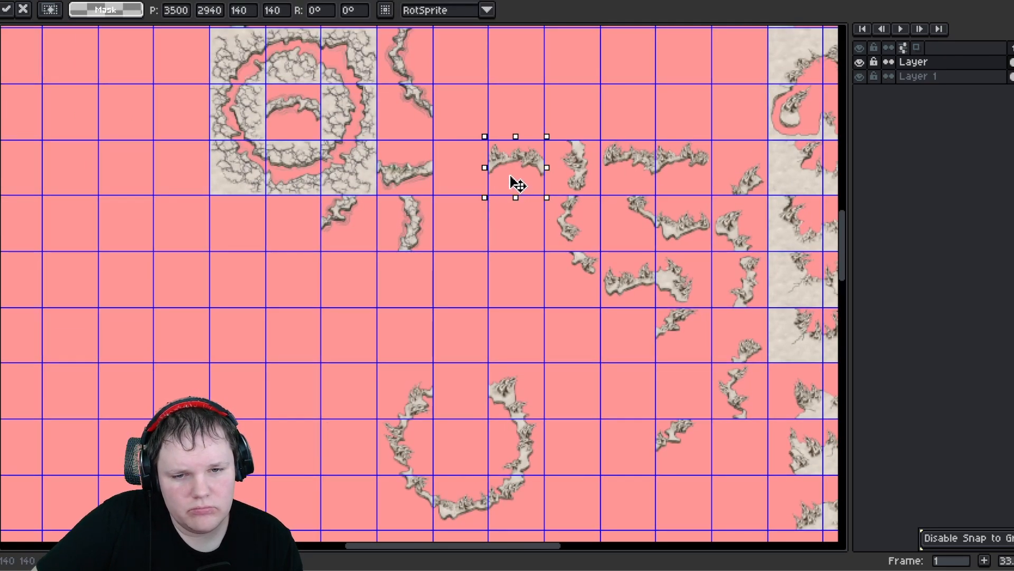
click(497, 383)
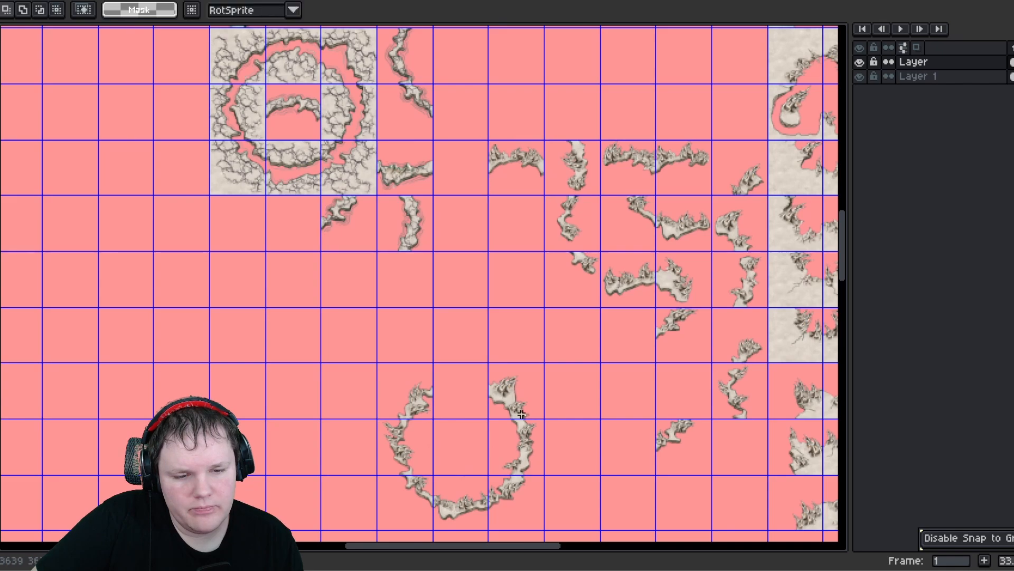
- Pull tiles out of the ring's right side and place them beside the diagonal edge tiles
drag(497, 382, 633, 450)
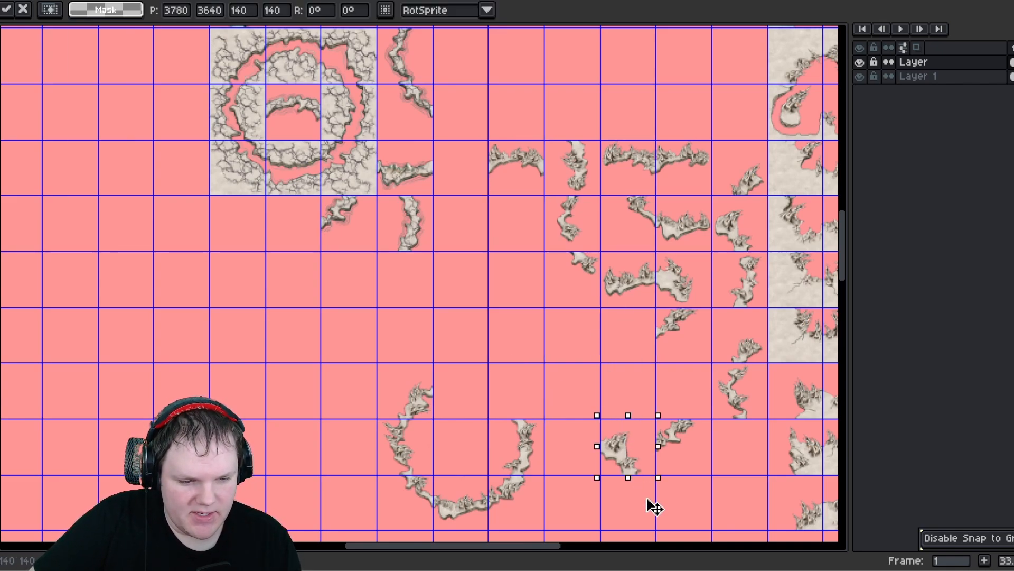
drag(654, 506, 753, 469)
drag(619, 479, 585, 457)
scroll(464, 359, down, 3)
drag(543, 312, 656, 361)
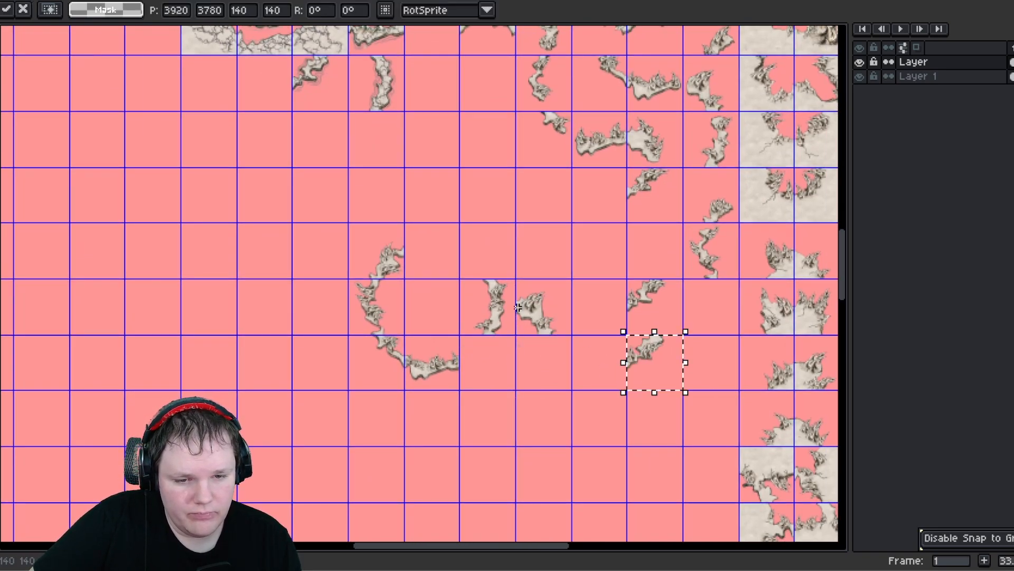
- Extract the ring's vertical left tiles and stack them in the upper group's left column
drag(463, 291, 503, 336)
middle_drag(480, 305, 490, 418)
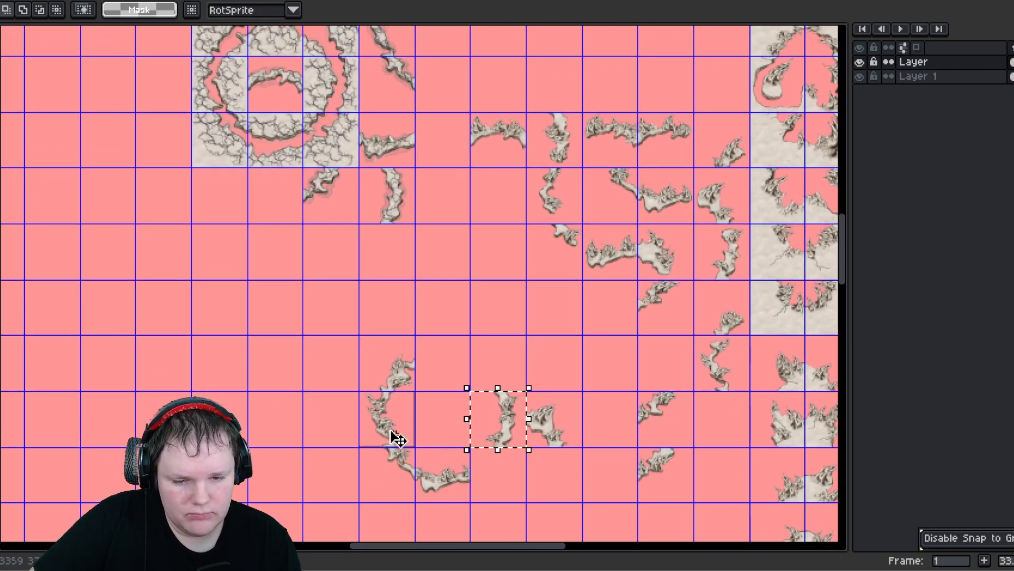
drag(398, 439, 528, 355)
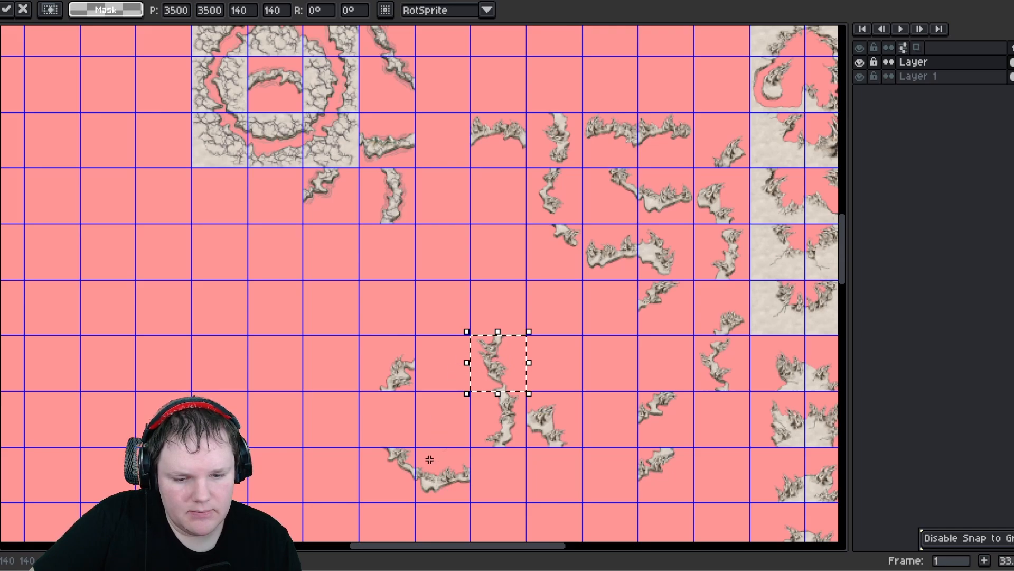
drag(430, 459, 493, 211)
drag(490, 339, 523, 318)
middle_drag(525, 334, 469, 278)
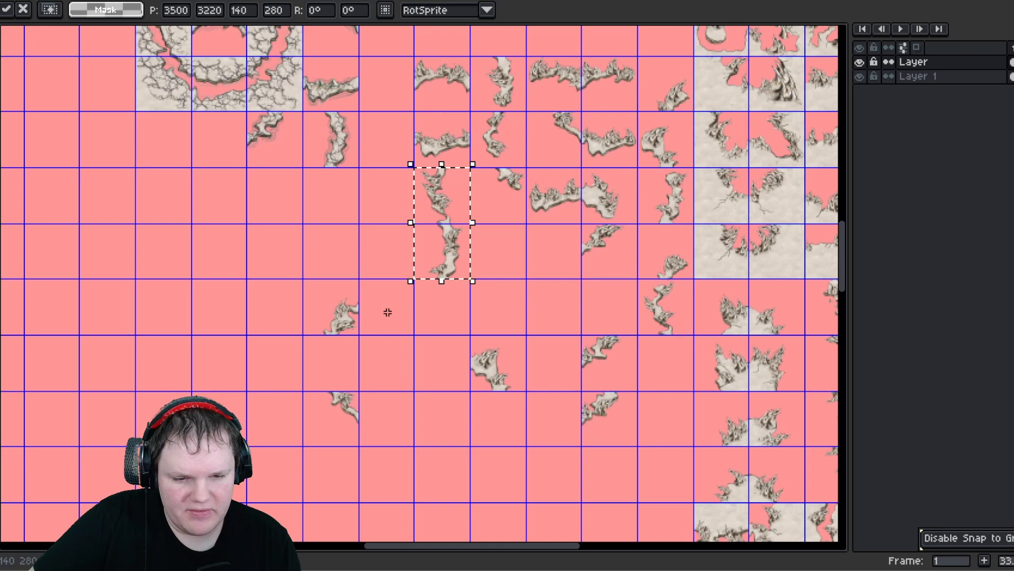
- Gather the ring's remaining corner tiles together below the upper group
click(344, 320)
drag(449, 382, 450, 391)
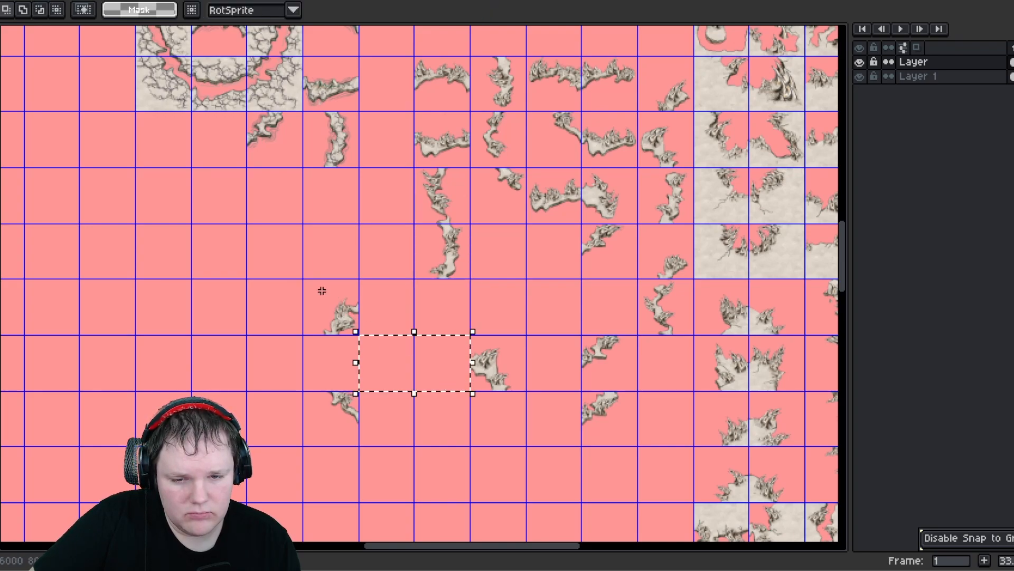
drag(322, 291, 434, 368)
drag(320, 403, 346, 432)
drag(338, 432, 459, 430)
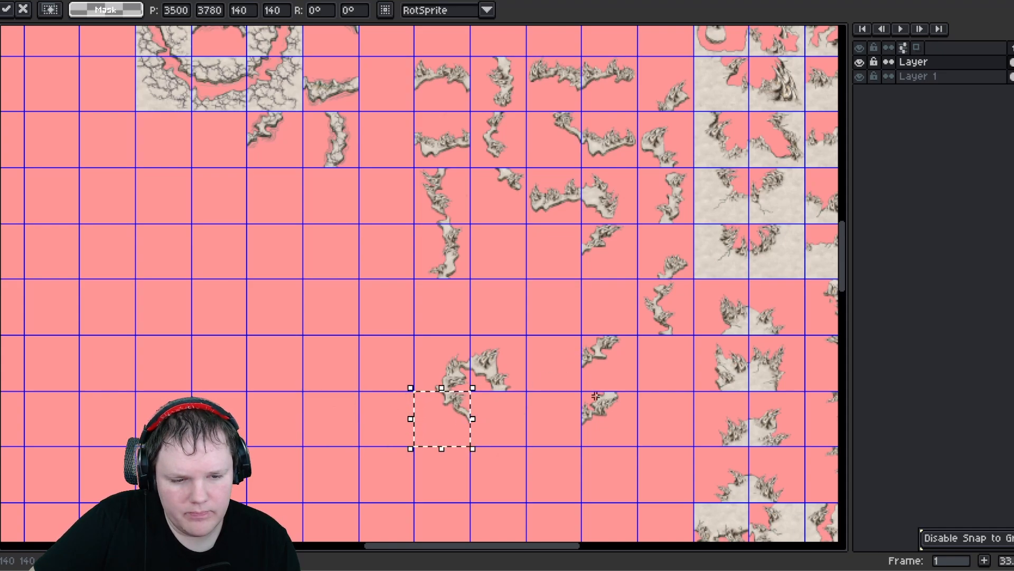
- Assemble the remaining tiles into a small closed ring and zoom in to check its joins
mouse_move(595, 395)
mouse_down()
mouse_move(619, 437)
mouse_move(616, 424)
mouse_move(514, 421)
mouse_move(613, 428)
mouse_up()
drag(587, 332, 507, 426)
click(551, 406)
scroll(509, 400, up, 3)
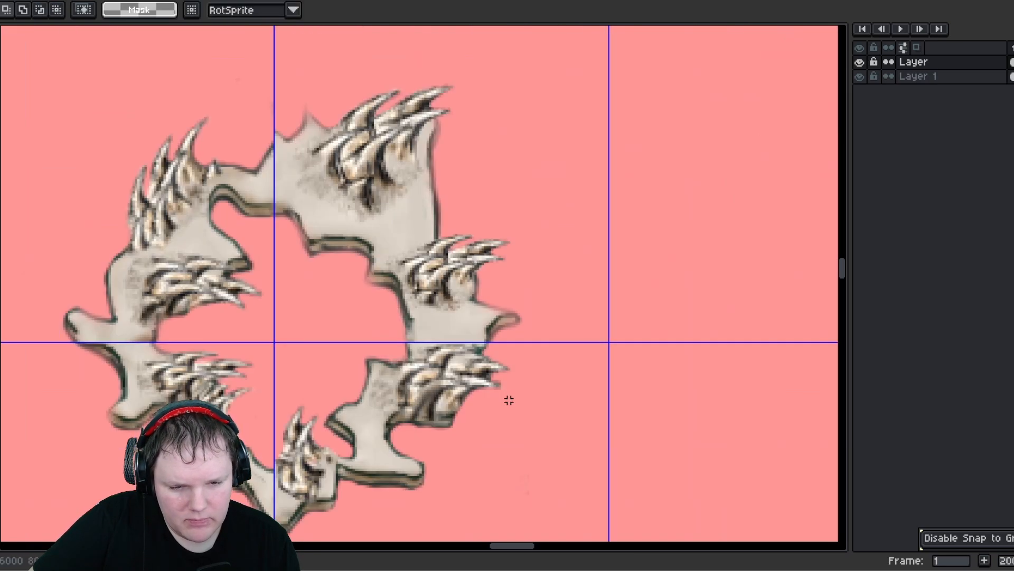
scroll(506, 397, down, 3)
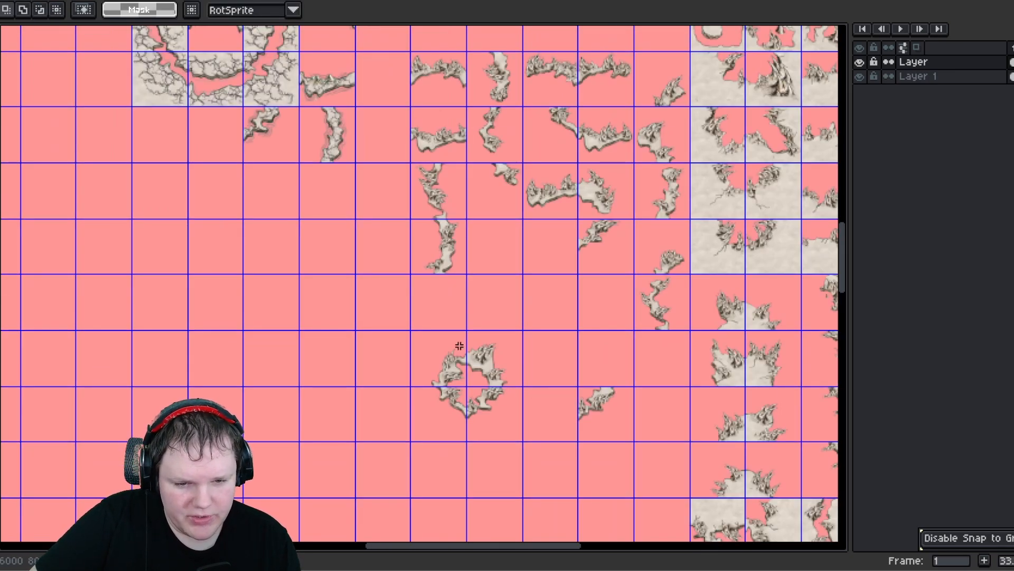
- Move the small ring up beside the vertical edge column of the upper group
drag(493, 416, 414, 333)
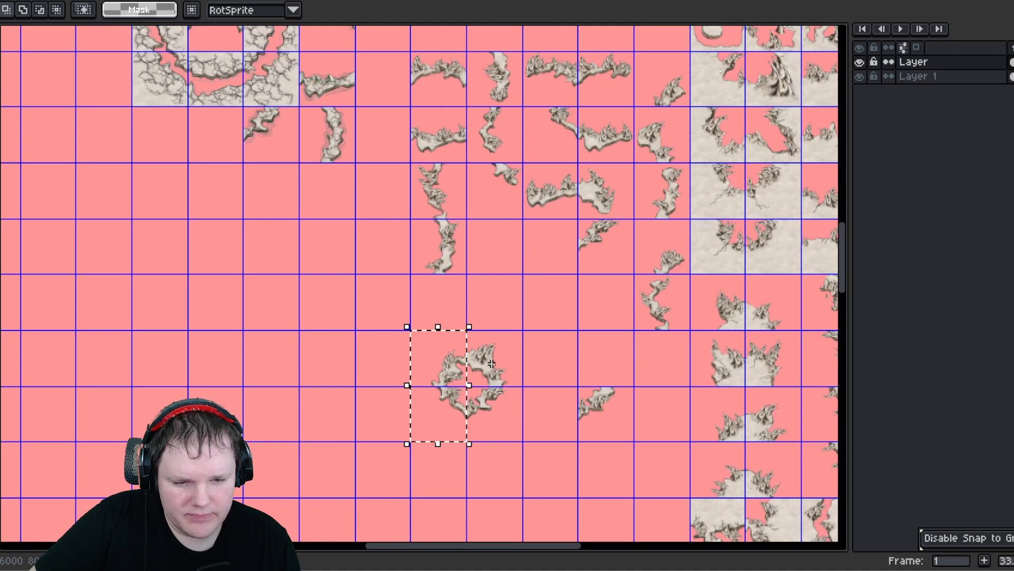
drag(442, 431, 497, 429)
drag(443, 390, 524, 270)
click(615, 432)
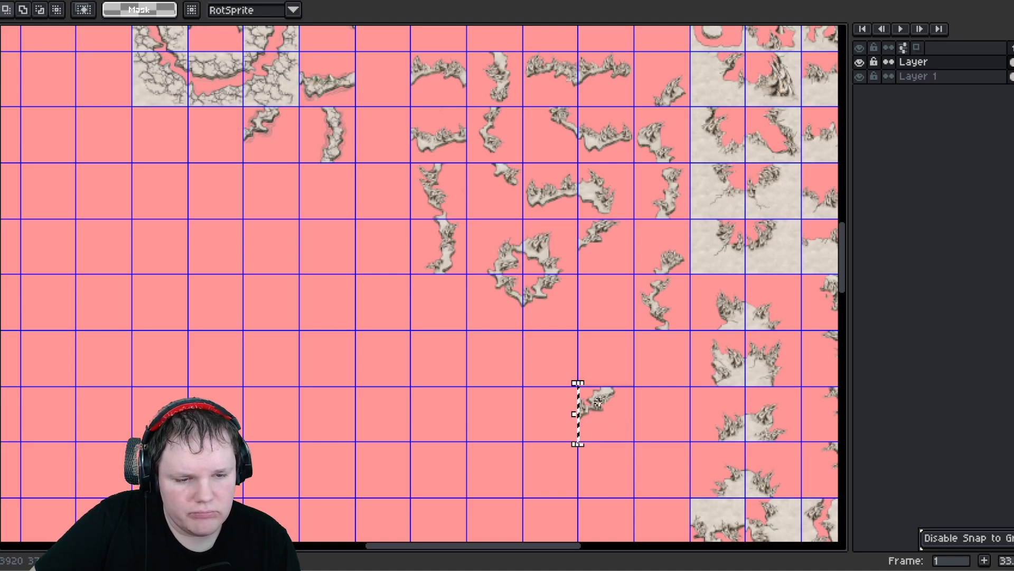
- Place a corner tile below the vertical edge column and zoom in to check the column
drag(599, 403, 446, 317)
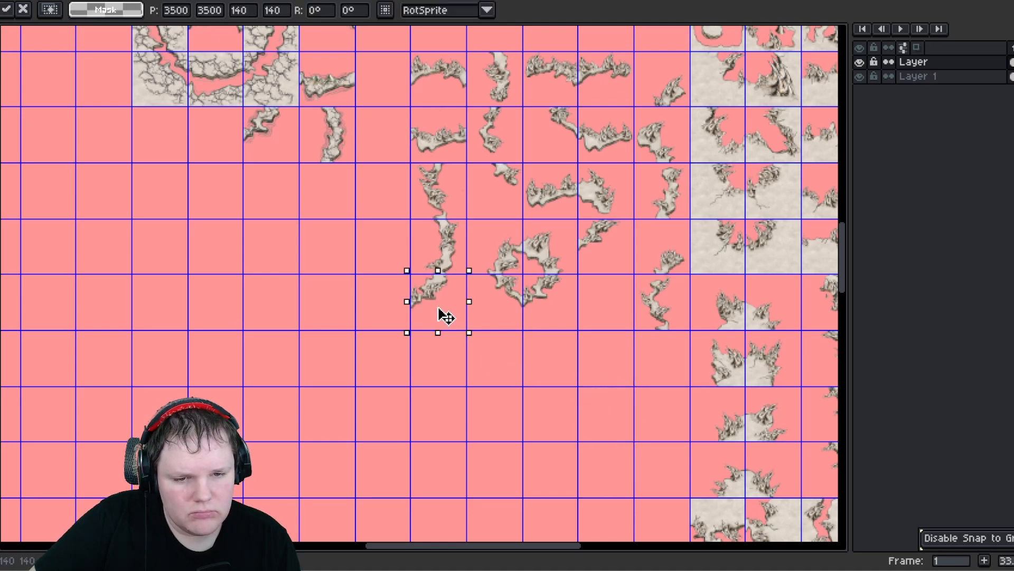
click(540, 382)
middle_drag(448, 185, 450, 329)
scroll(323, 272, up, 1)
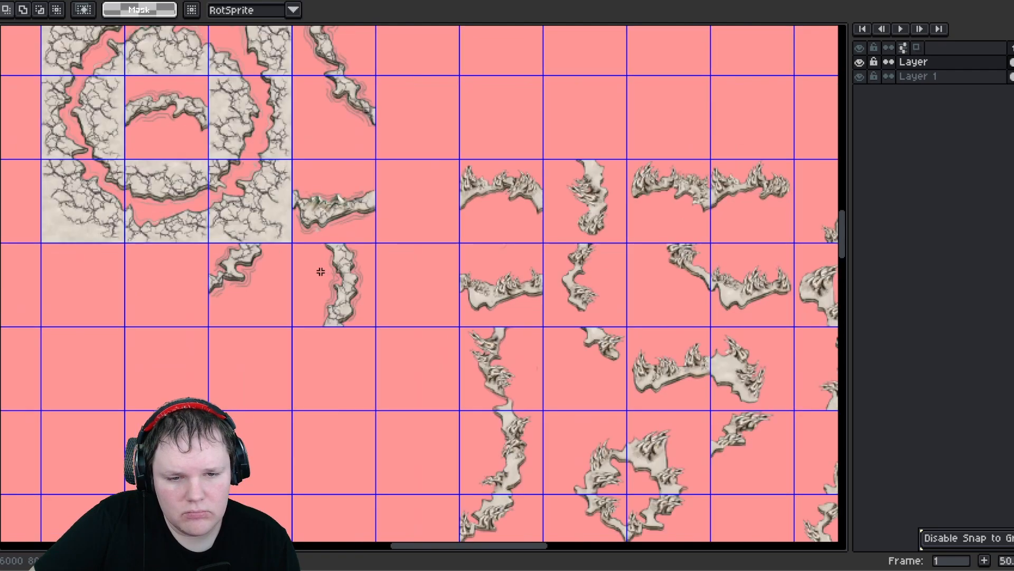
- Copy the assembled block of edge tiles and paste the duplicate directly below it, aligning it to the grid
scroll(320, 272, down, 3)
middle_drag(385, 227, 445, 266)
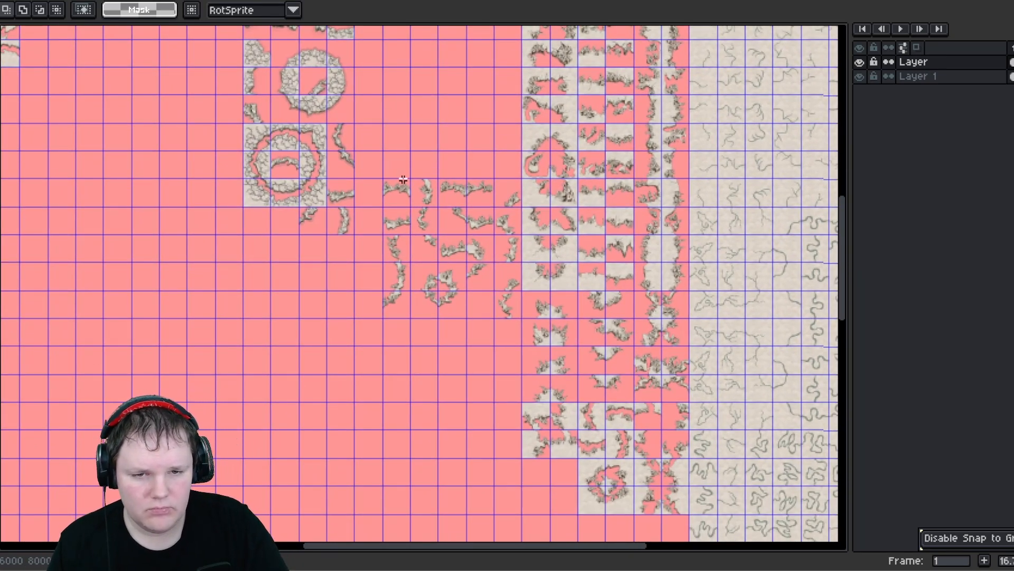
mouse_move(383, 184)
mouse_down()
mouse_move(520, 306)
mouse_move(518, 320)
mouse_up()
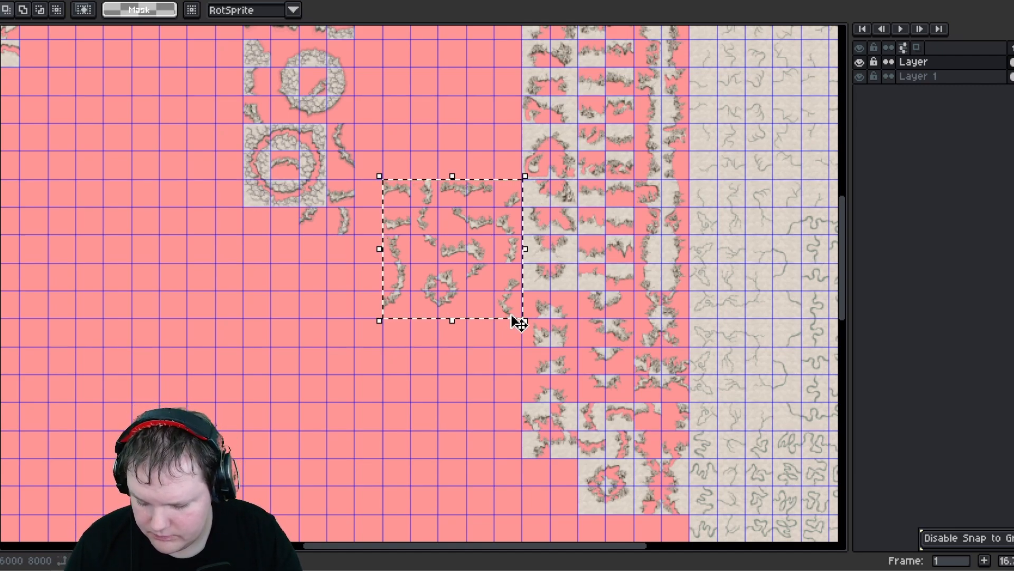
key(ctrl+c)
key(ctrl+v)
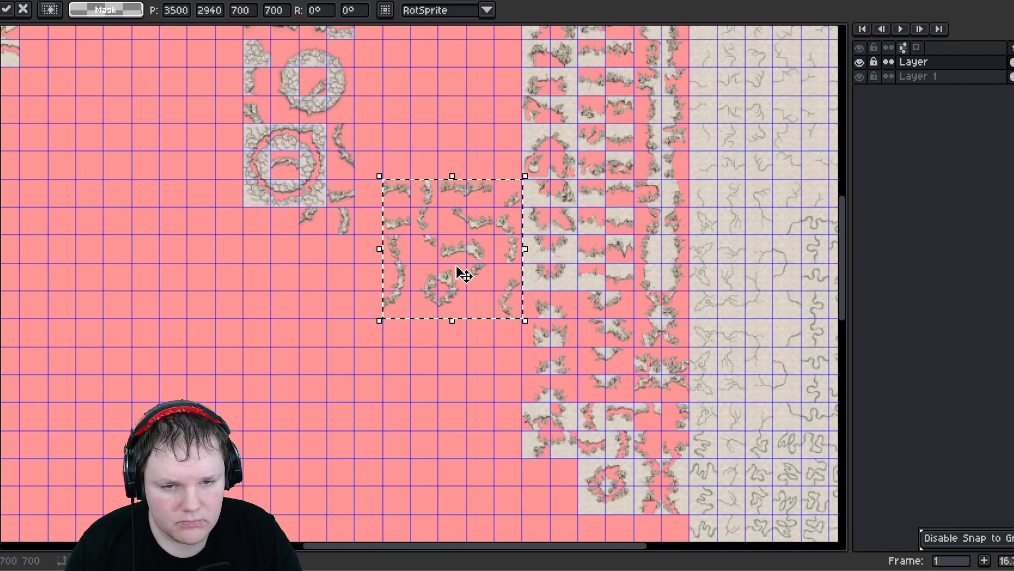
drag(442, 260, 434, 400)
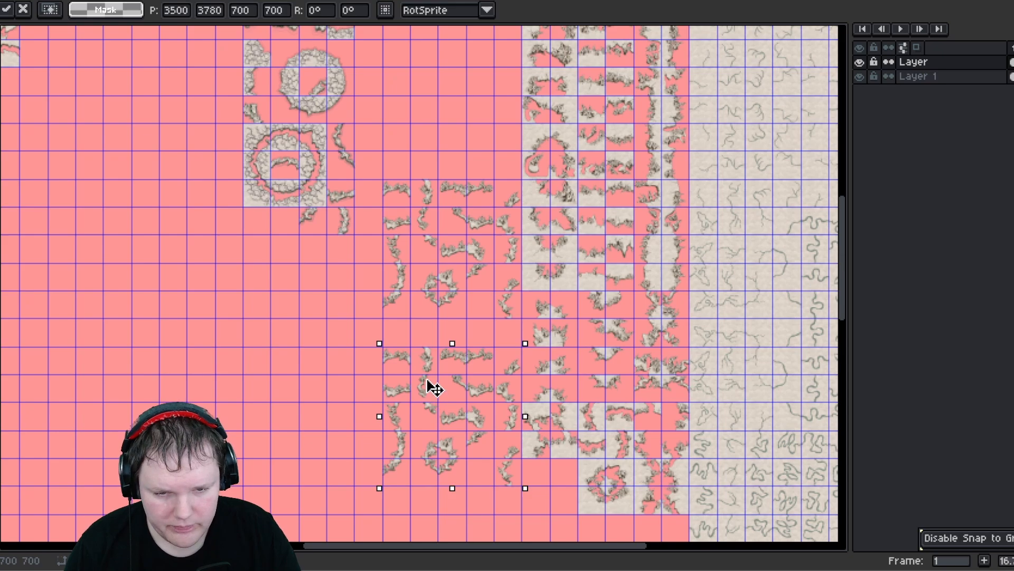
key(Up)
key(Left)
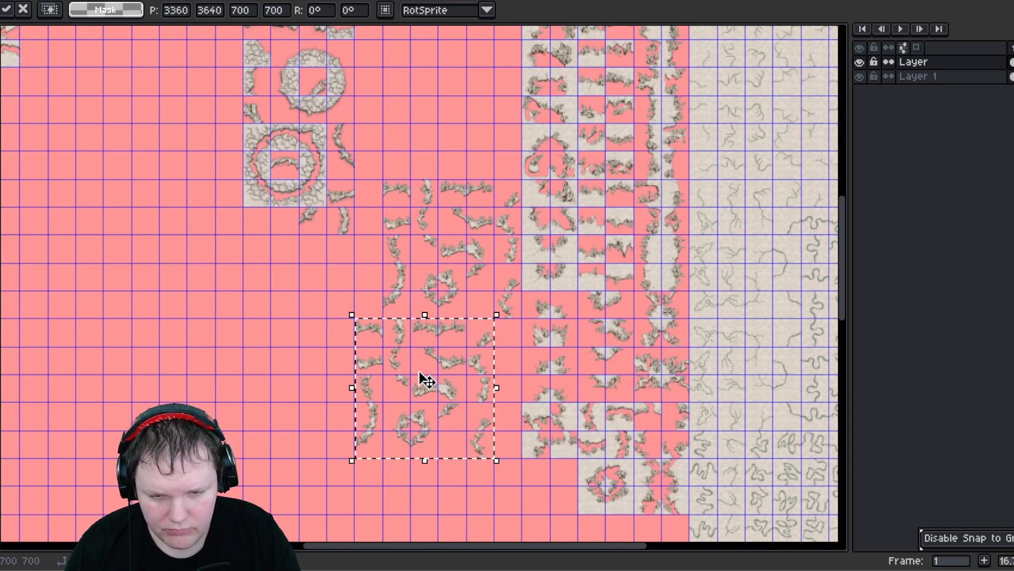
key(Right)
key(Right)
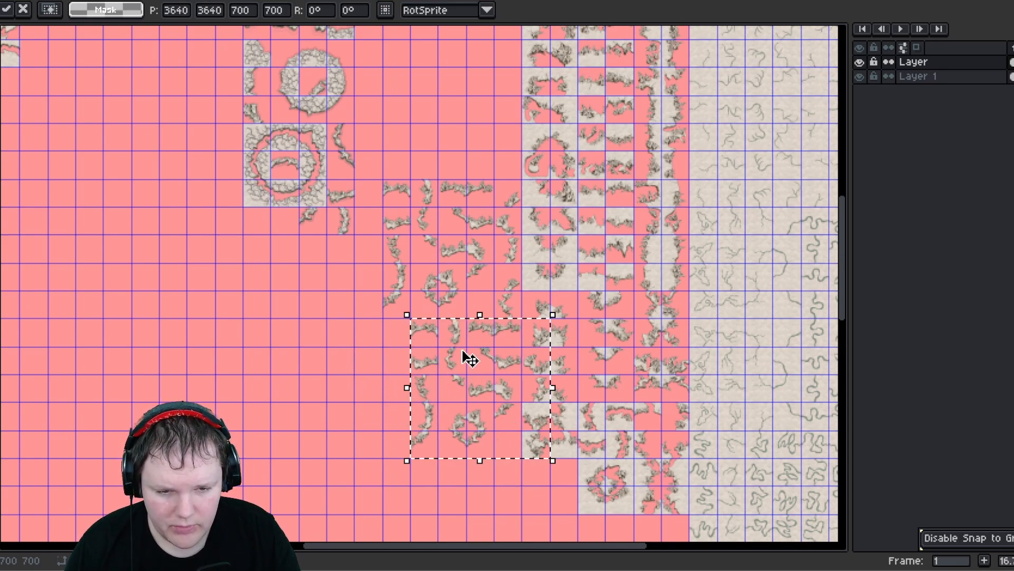
key(Left)
key(ctrl+d)
- Flip each single-tile column of the duplicated block horizontally in place, one column at a time
middle_drag(395, 357, 389, 297)
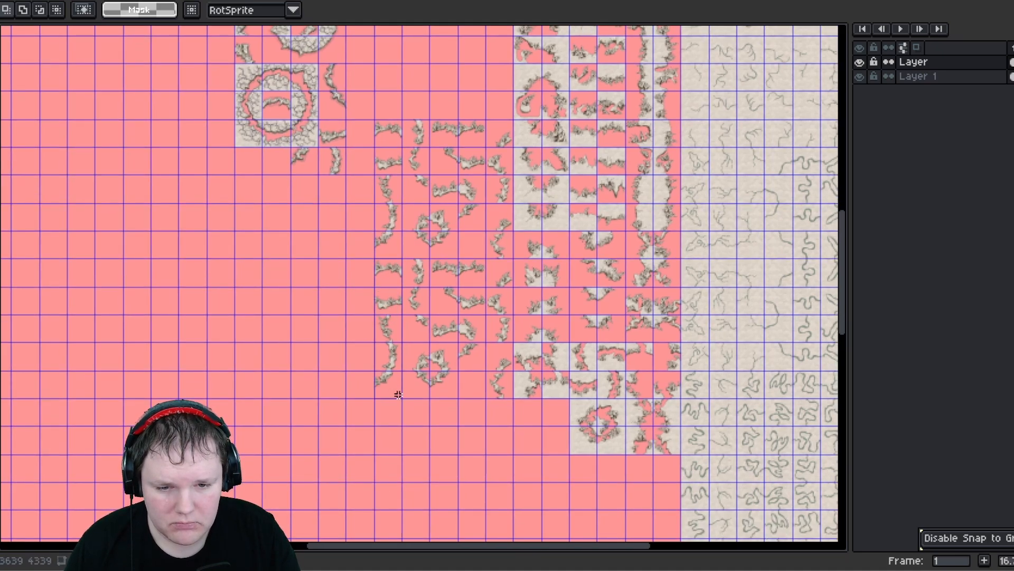
drag(375, 258, 402, 397)
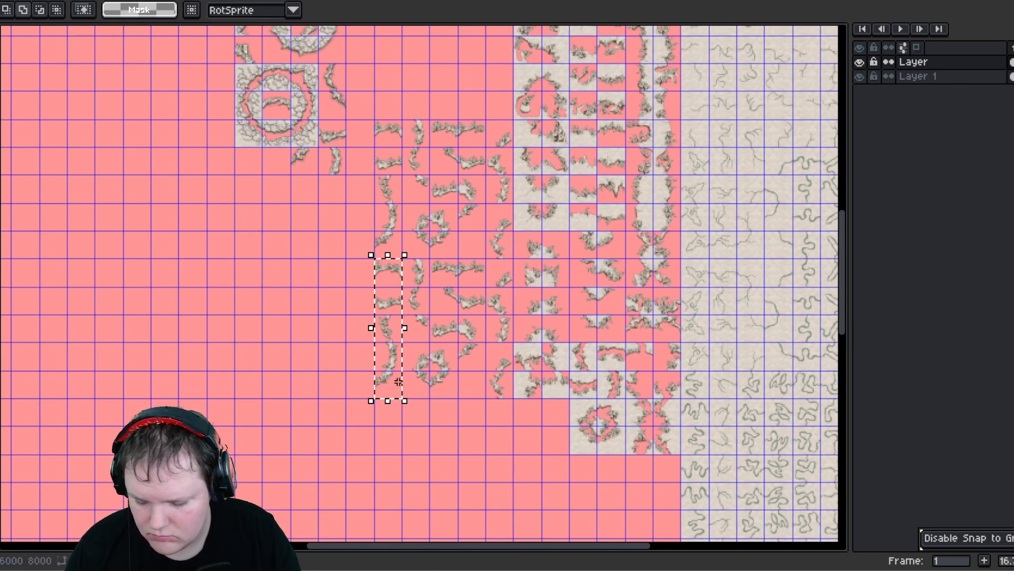
key(shift+h)
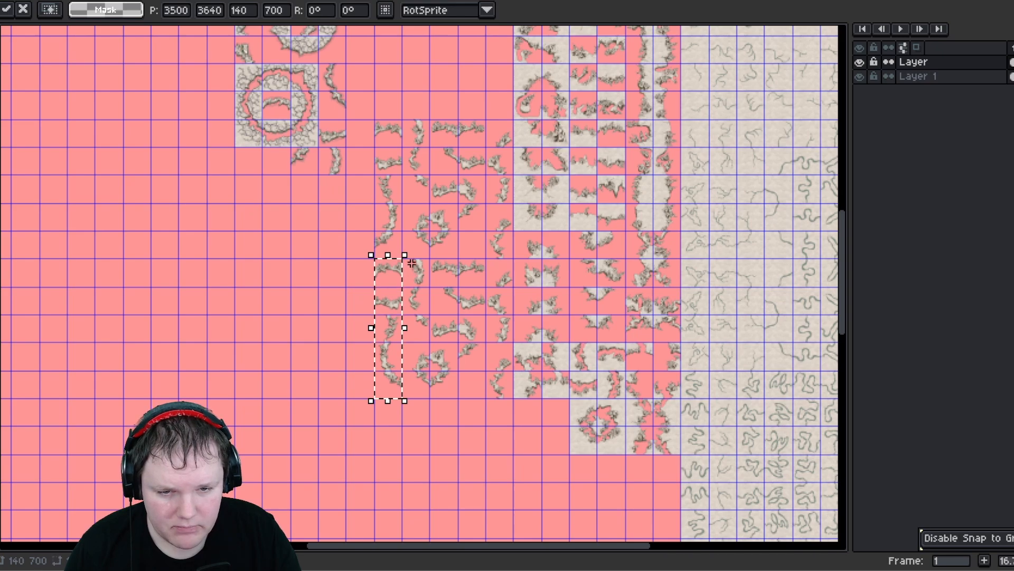
key(ctrl+d)
drag(403, 258, 430, 397)
key(shift+h)
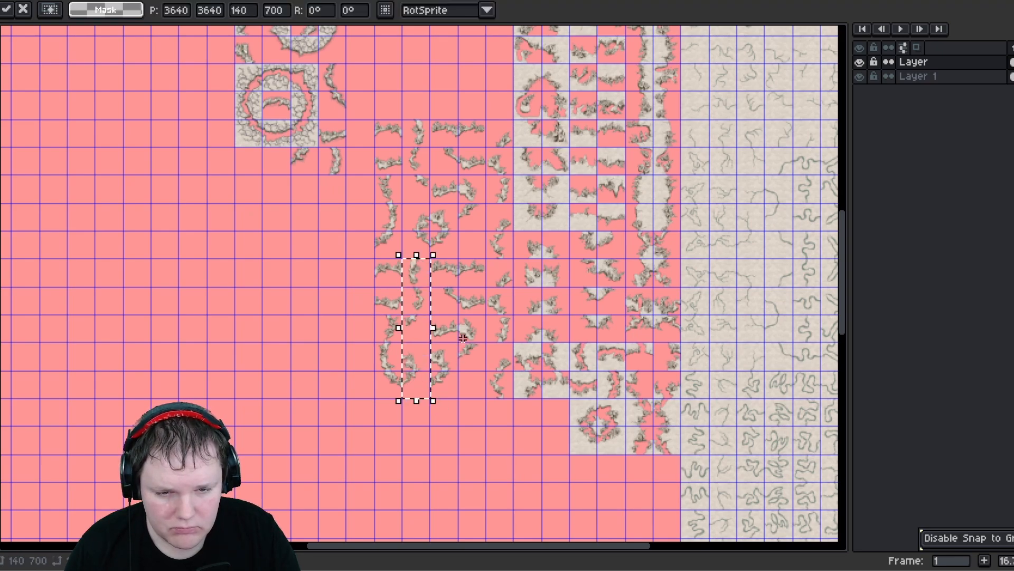
key(ctrl+d)
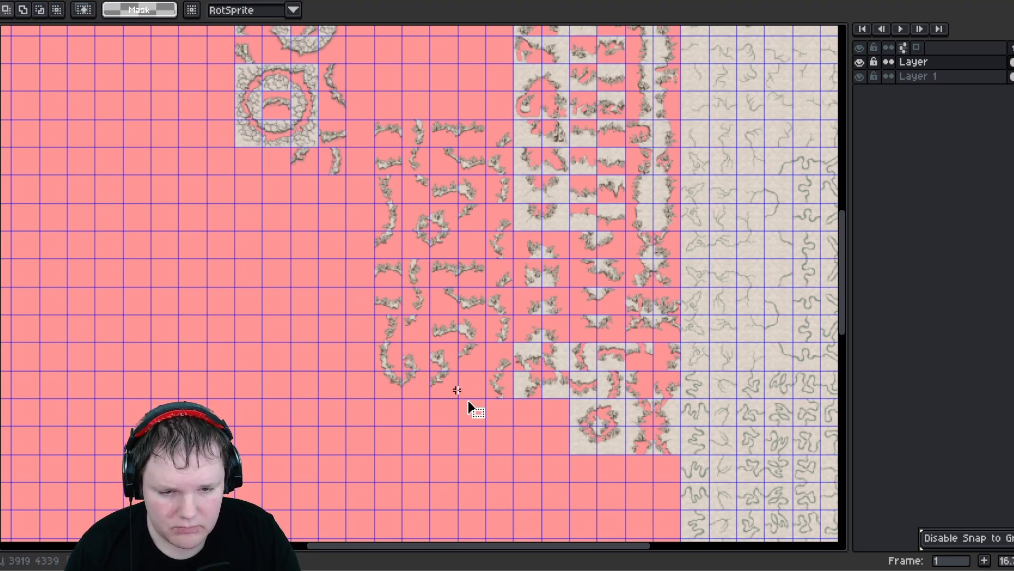
drag(457, 396, 432, 258)
key(shift+h)
key(ctrl+d)
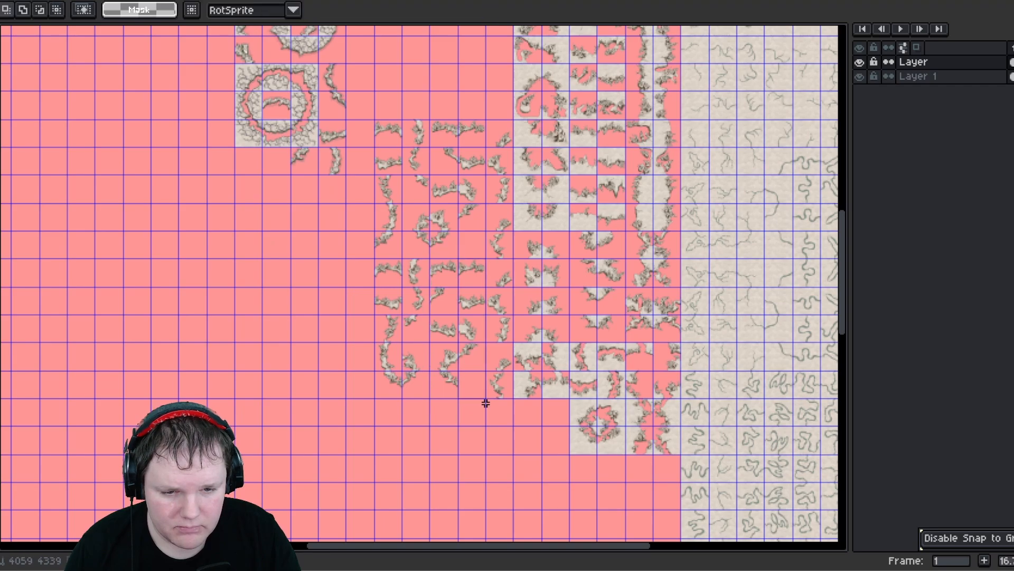
drag(485, 397, 459, 258)
key(shift+h)
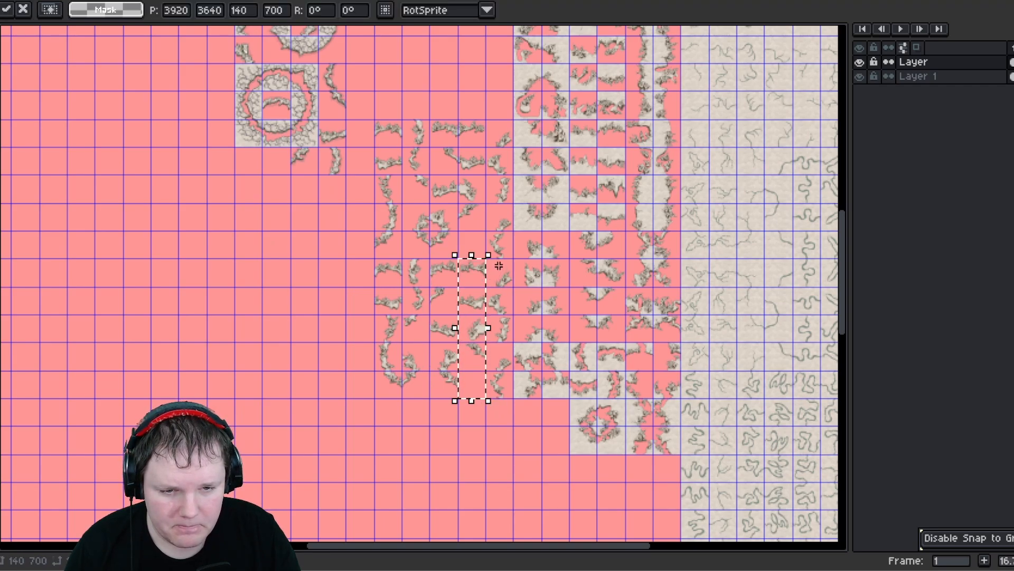
key(ctrl+d)
drag(504, 394, 505, 398)
key(shift+h)
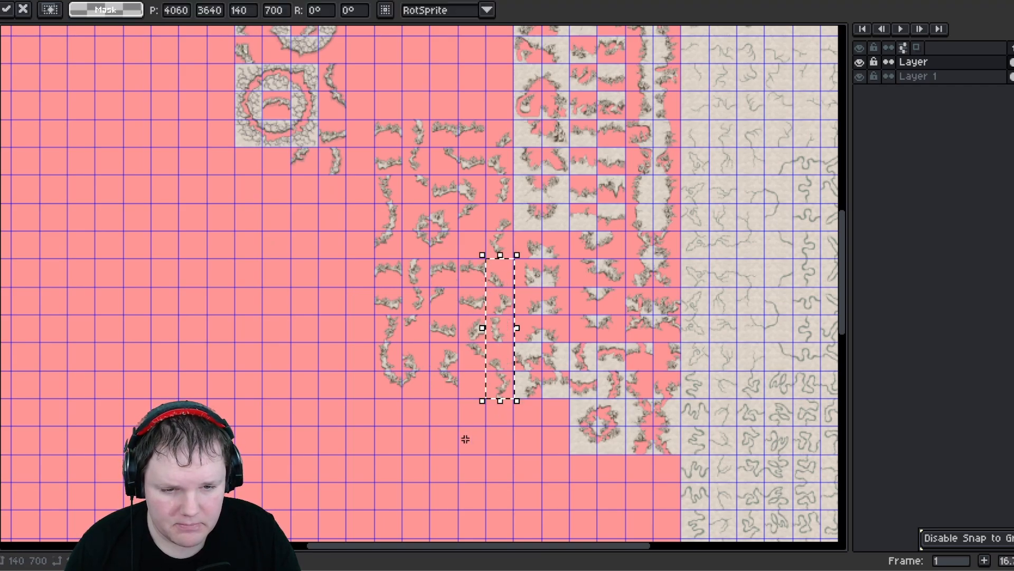
key(ctrl+d)
- Move the duplicate's small ring out to the empty area left of the blocks
scroll(400, 284, up, 1)
middle_drag(345, 266, 417, 244)
scroll(456, 301, up, 1)
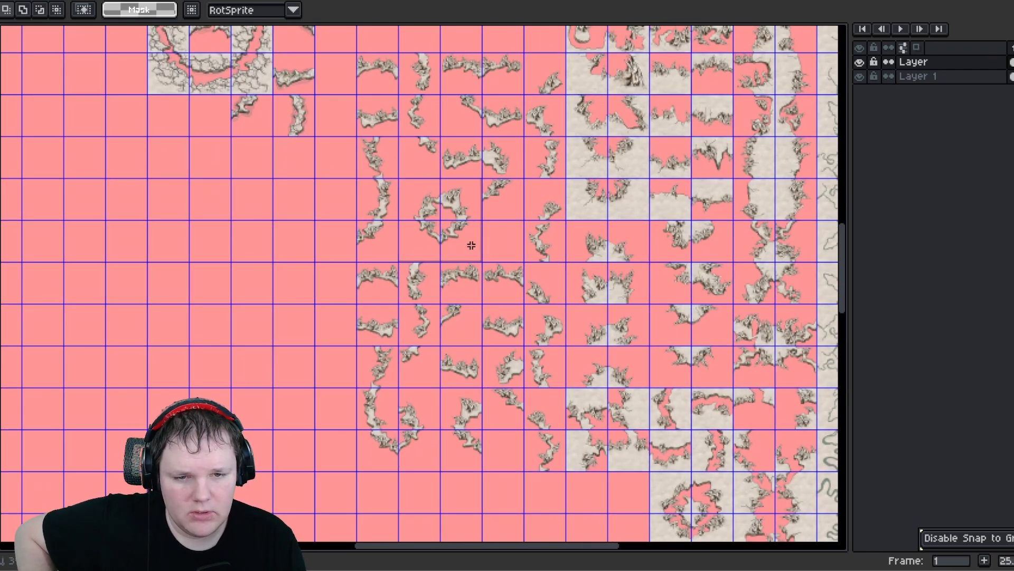
drag(471, 246, 276, 274)
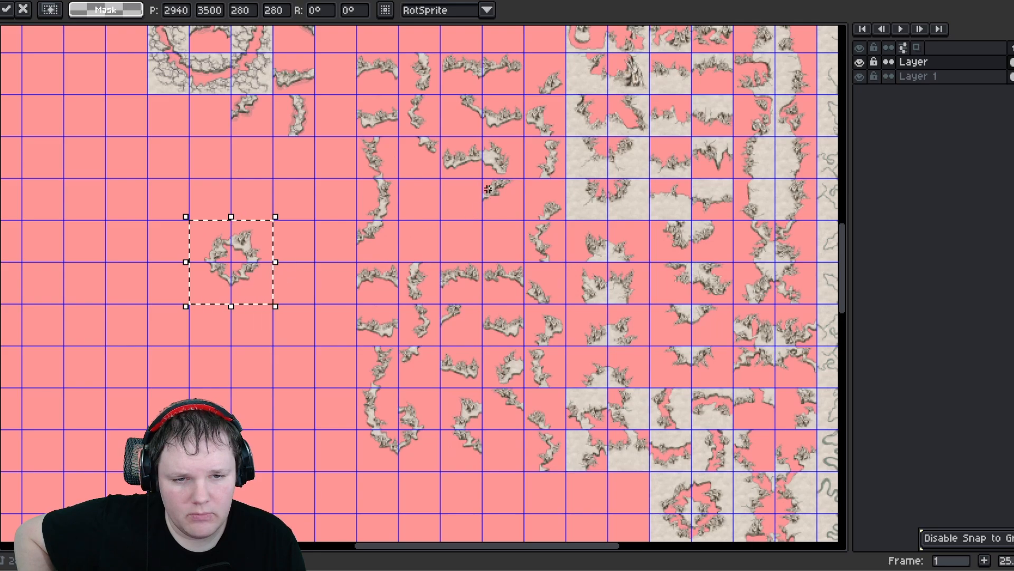
- Place two single edge tiles side by side beneath the moved small ring
drag(488, 189, 254, 335)
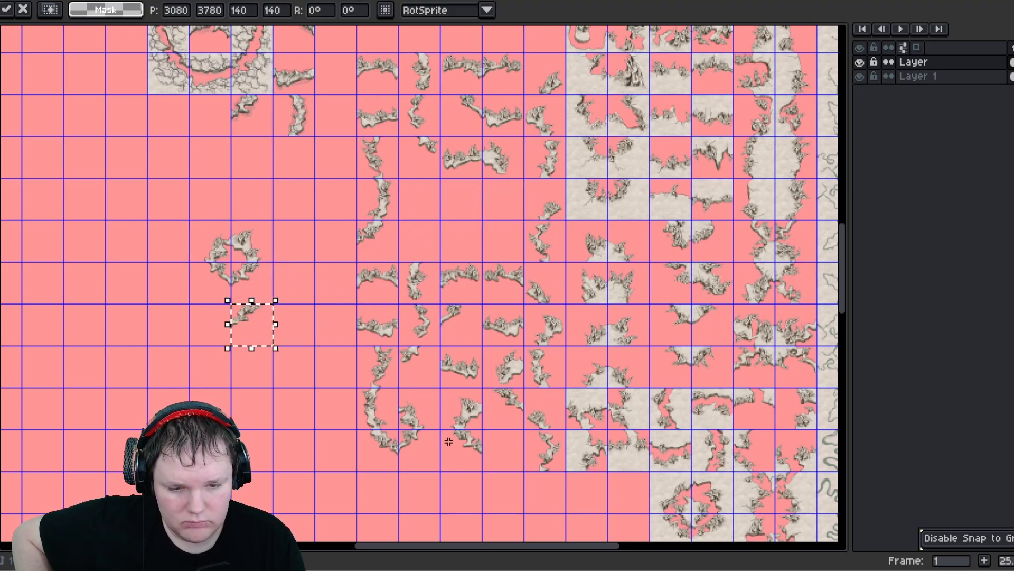
click(468, 459)
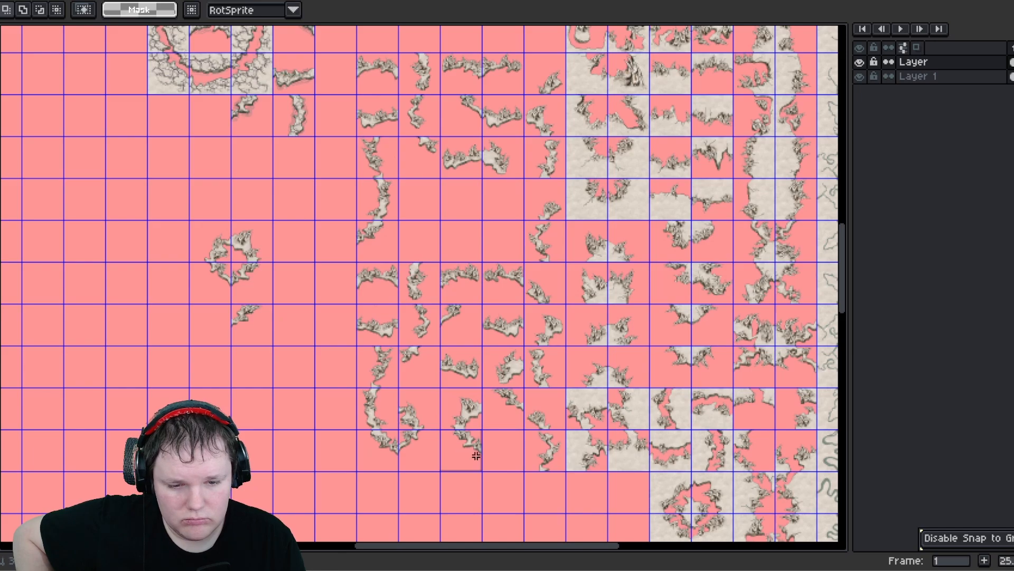
drag(480, 467, 206, 334)
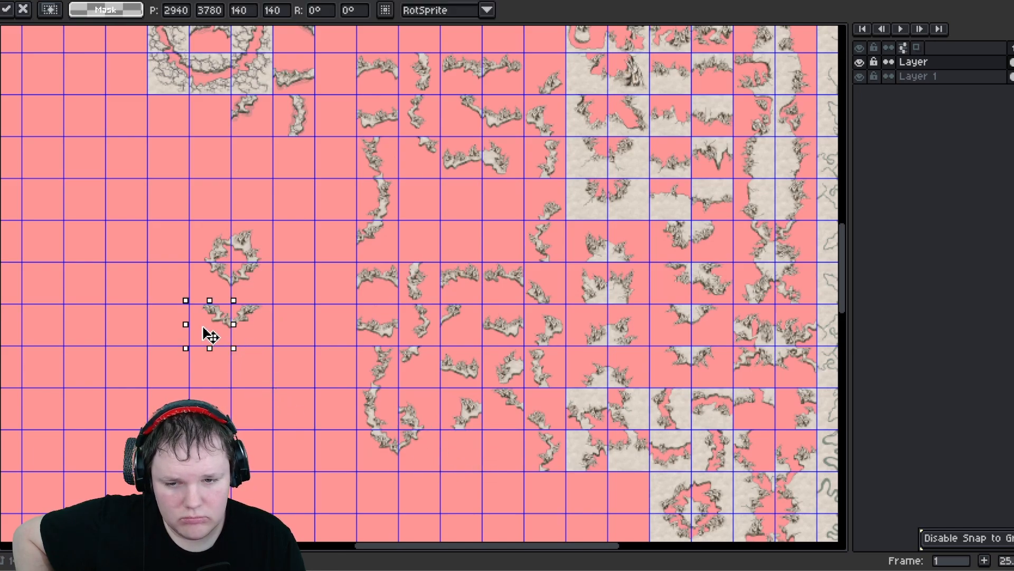
click(156, 265)
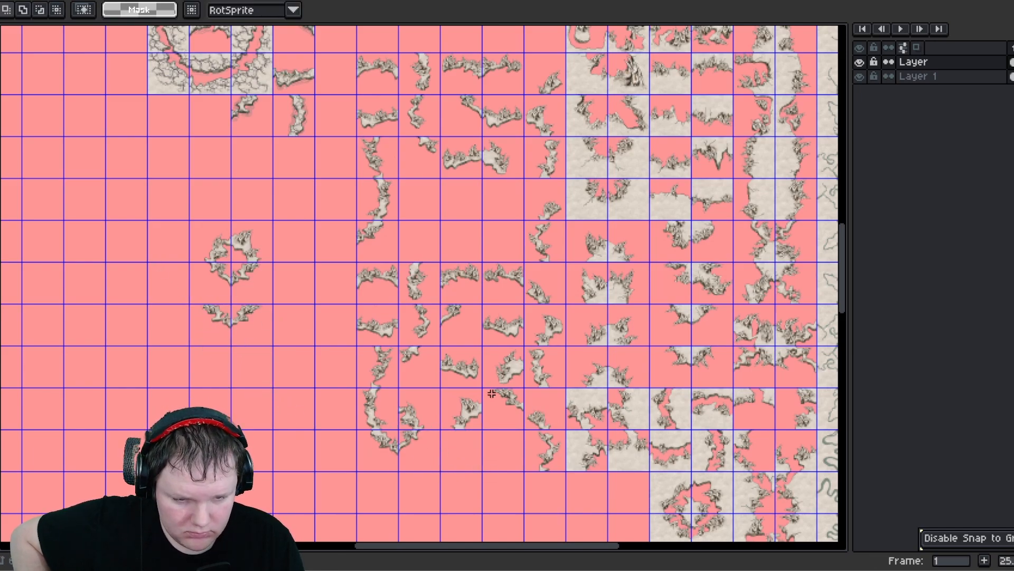
- Assemble a second small ring from loose edge tiles of the flipped block
scroll(499, 360, up, 2)
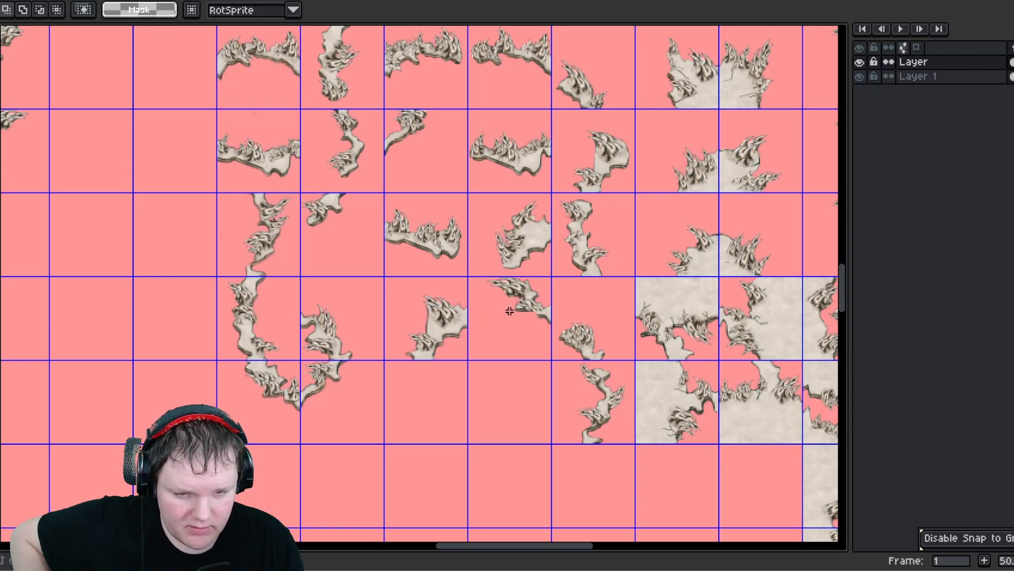
middle_drag(378, 347, 505, 324)
drag(437, 281, 483, 378)
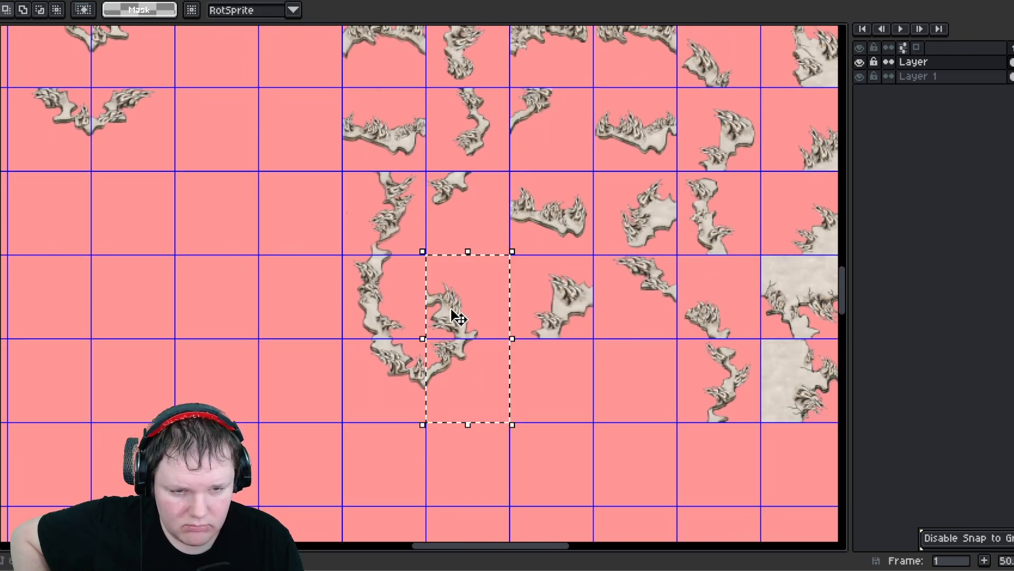
drag(457, 317, 561, 437)
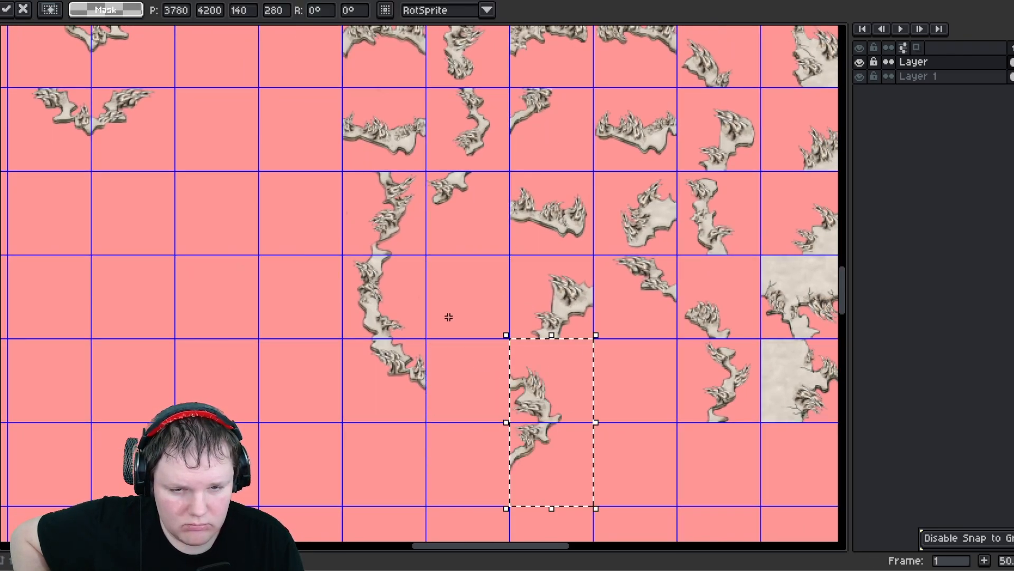
drag(363, 349, 480, 459)
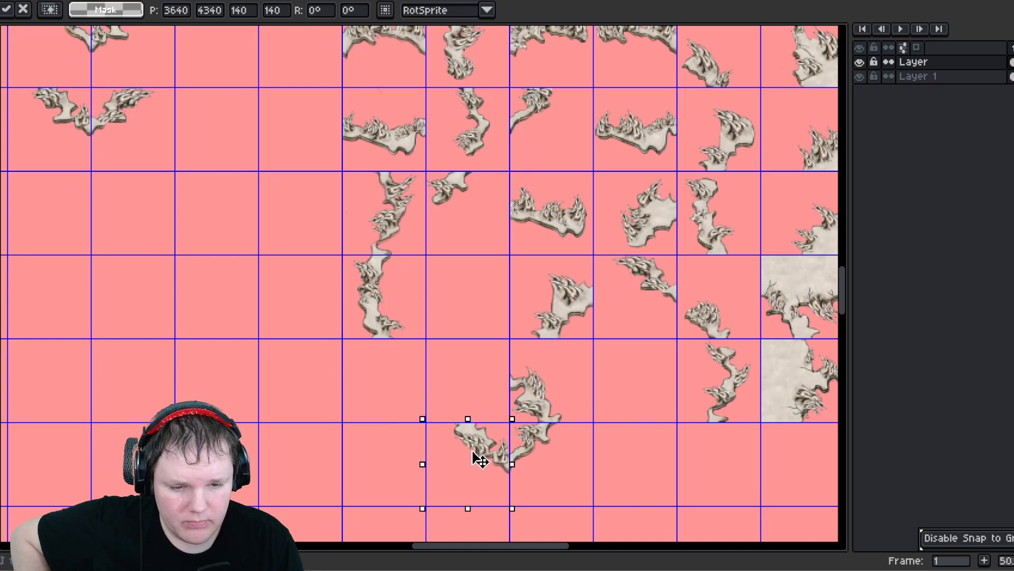
mouse_move(532, 267)
mouse_down()
mouse_move(581, 328)
mouse_move(489, 380)
mouse_move(483, 396)
mouse_up()
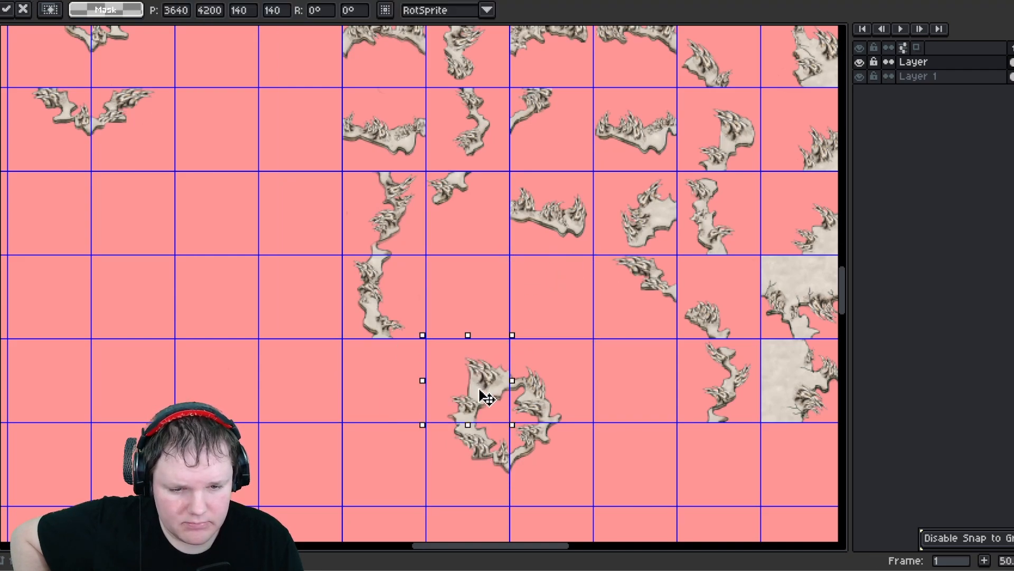
- Stack the second ring between the first ring and the tile pair, shifting the pair down one row
scroll(478, 391, down, 2)
mouse_move(246, 240)
mouse_down()
mouse_move(312, 268)
mouse_move(294, 313)
mouse_up()
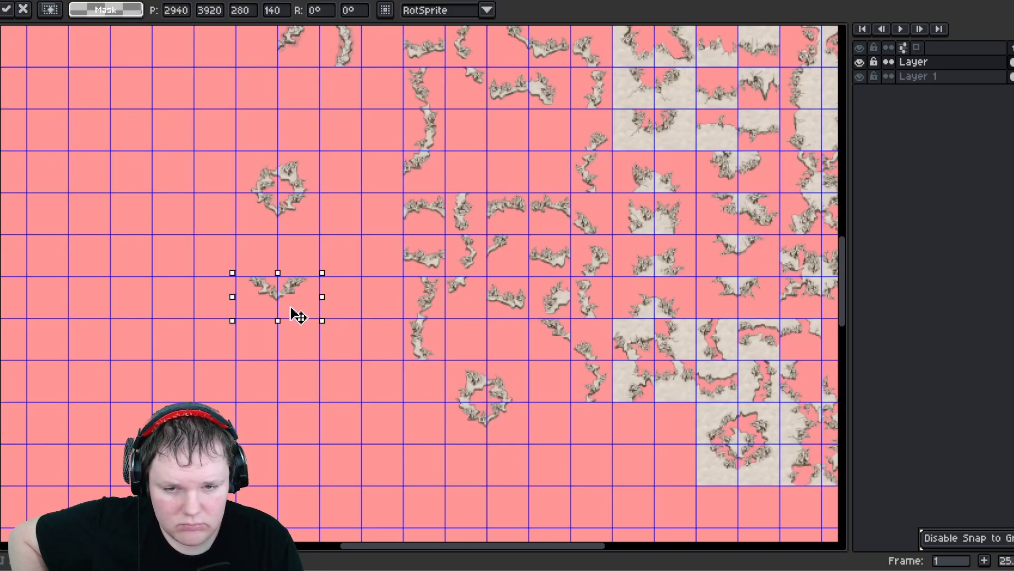
click(451, 377)
drag(508, 430, 448, 363)
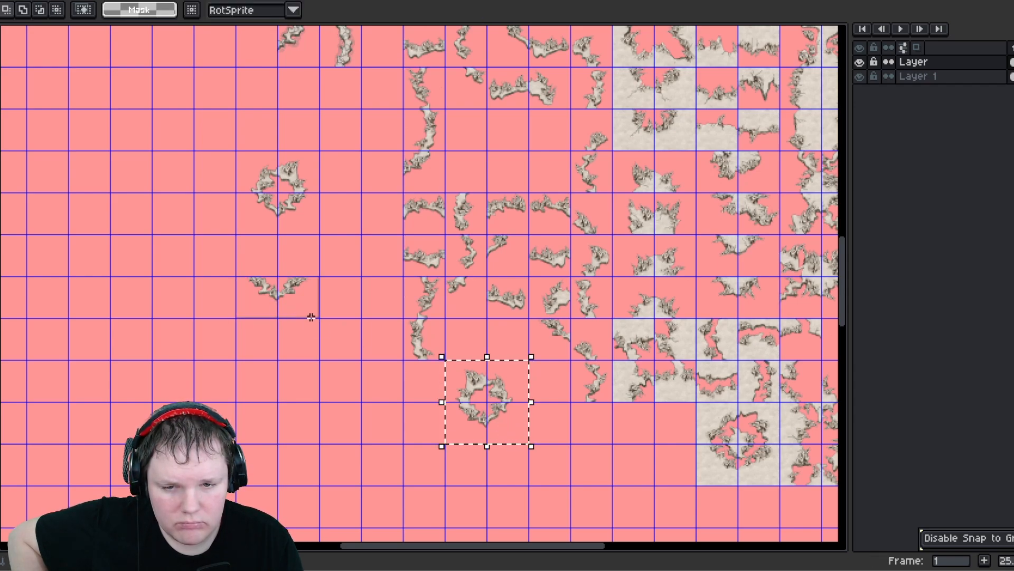
drag(309, 315, 302, 364)
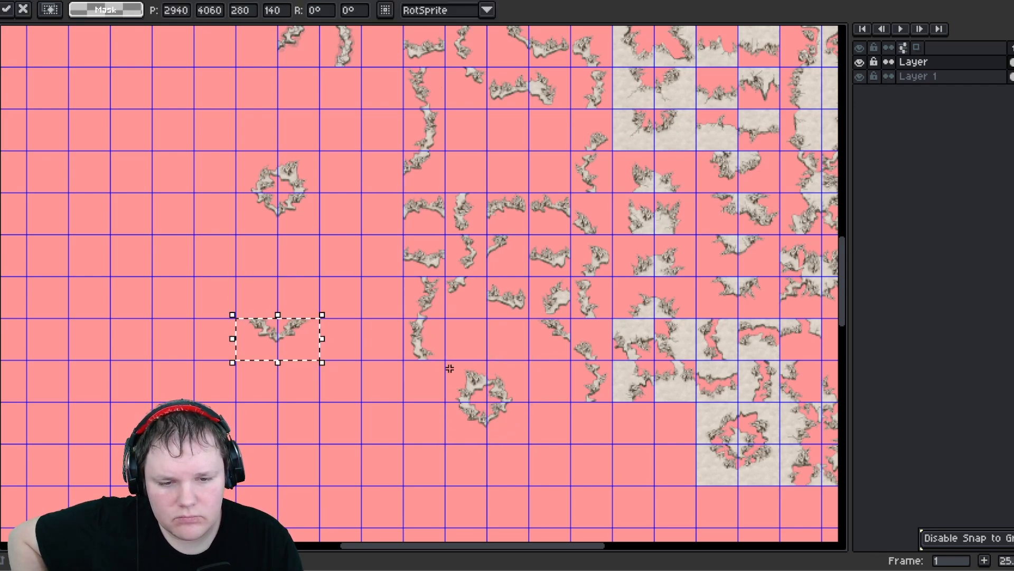
mouse_move(449, 366)
mouse_down()
mouse_move(516, 437)
mouse_move(283, 259)
mouse_move(290, 288)
mouse_up()
click(354, 278)
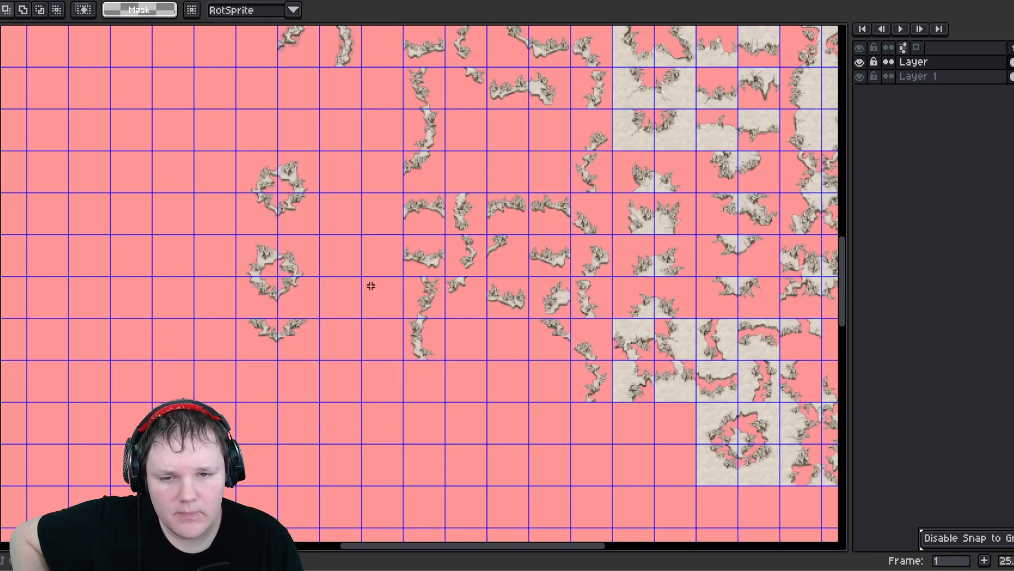
- Move a loose edge tile within the flipped block down into an empty cell
middle_drag(371, 286, 333, 287)
scroll(395, 255, up, 2)
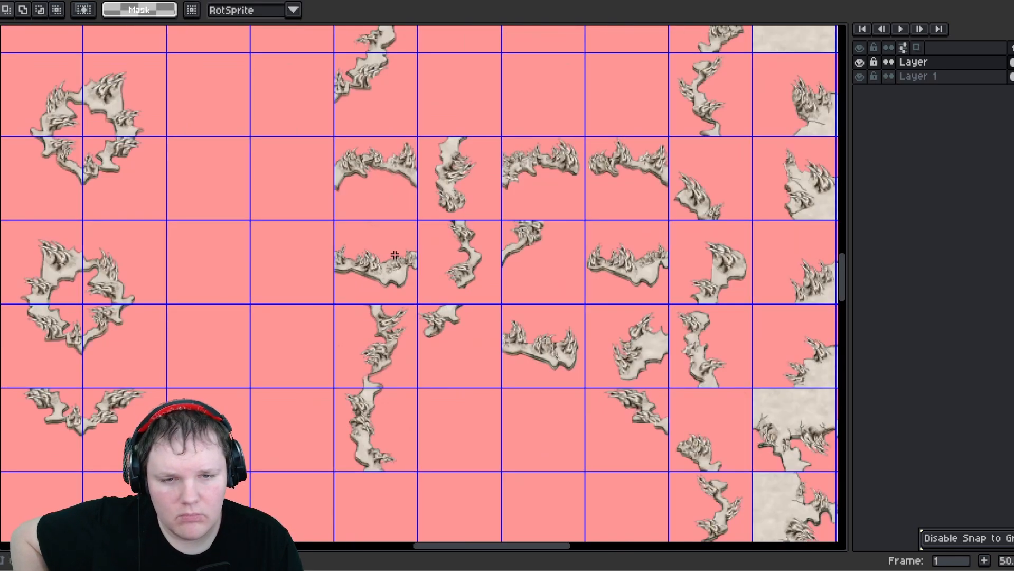
middle_drag(437, 309, 424, 410)
scroll(398, 224, down, 1)
middle_drag(398, 224, 383, 239)
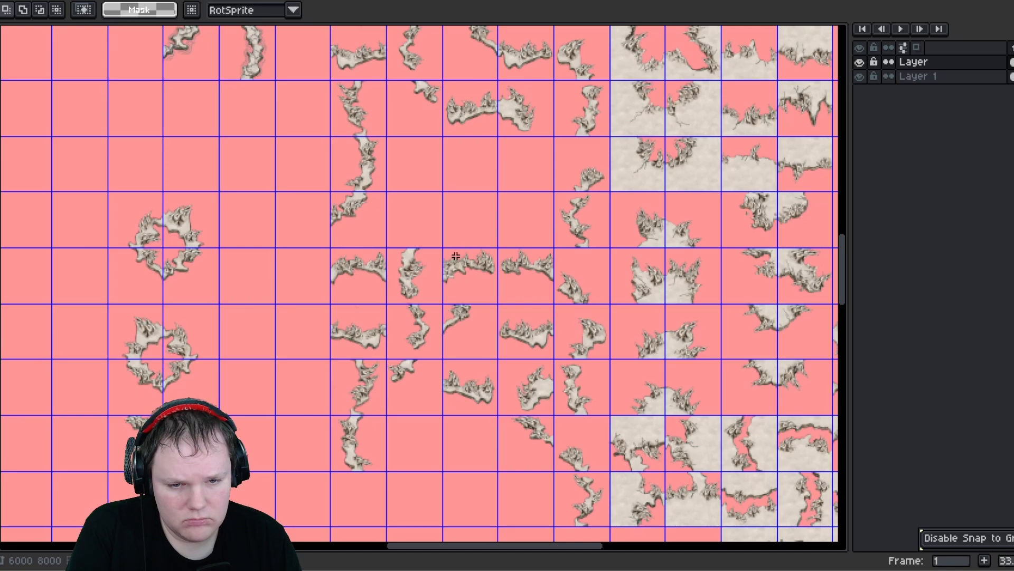
- Move a three-tile column of the flipped block one column right and three rows down
drag(455, 256, 486, 401)
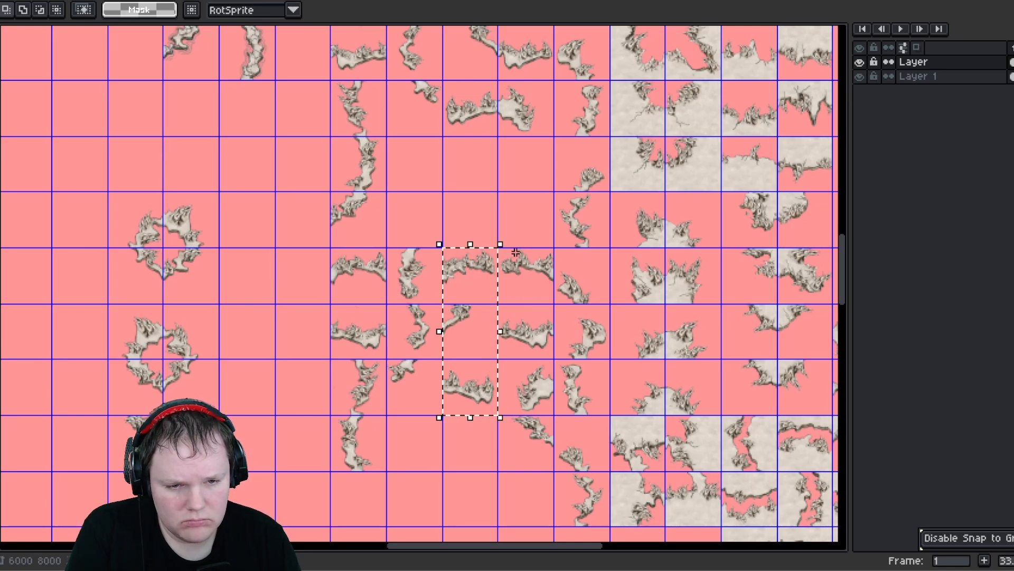
drag(545, 430, 534, 280)
click(530, 455)
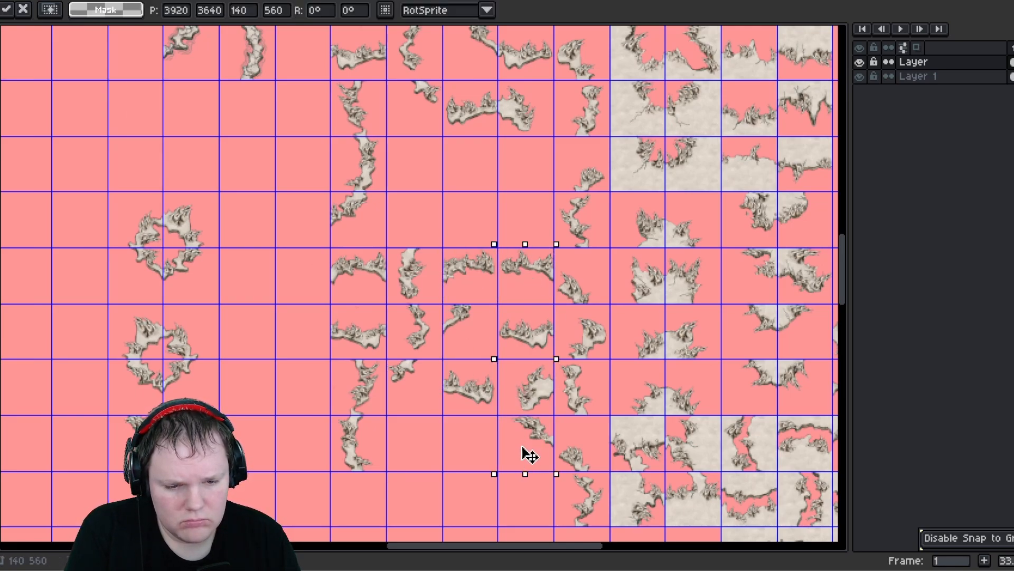
key(Down)
key(Down)
key(Down)
- Shift another column of tiles up within the flipped block to close the gap
mouse_move(457, 259)
mouse_down()
mouse_move(494, 398)
mouse_move(491, 220)
mouse_move(500, 184)
mouse_up()
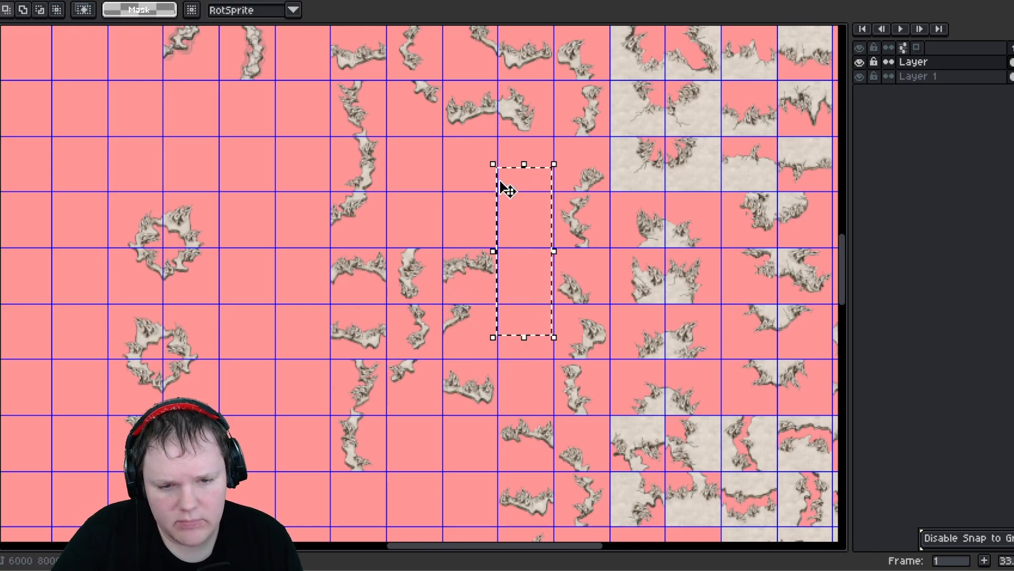
key(ctrl+z)
drag(480, 273, 525, 170)
scroll(507, 327, down, 4)
click(551, 475)
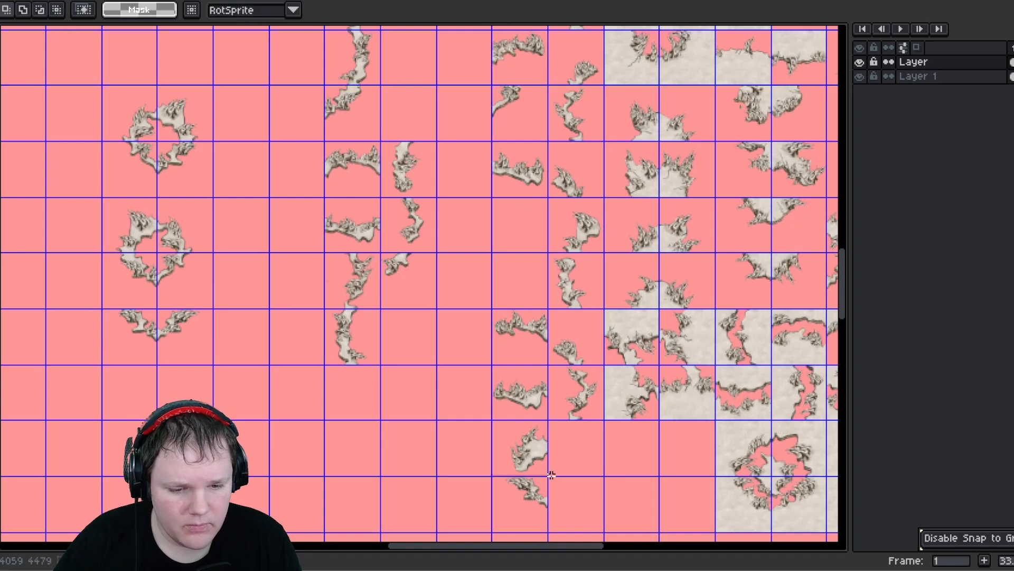
- Move a four-tile column of the flipped block up into the empty cells above it
drag(548, 512, 491, 308)
drag(526, 351, 465, 95)
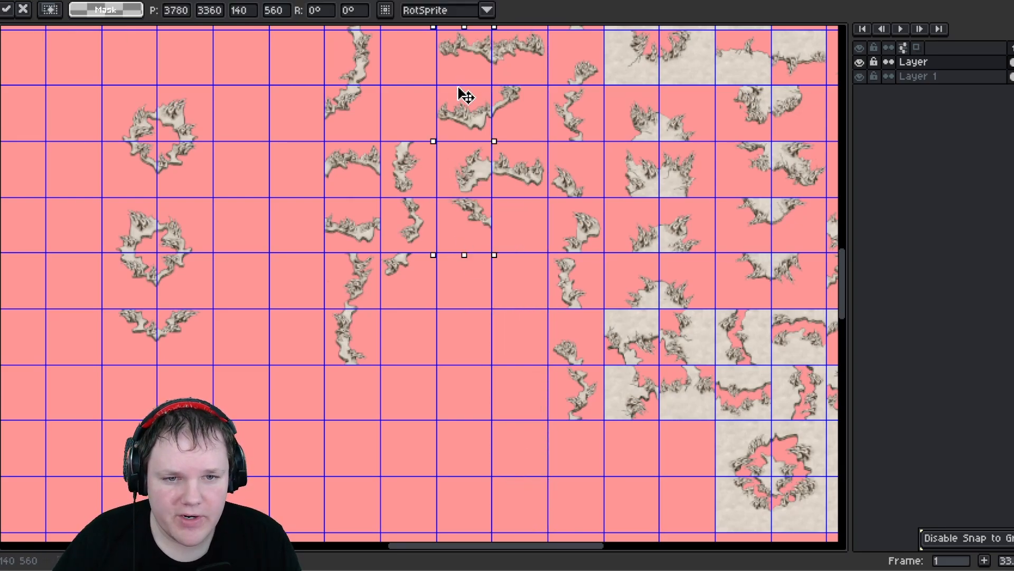
middle_drag(520, 202, 506, 369)
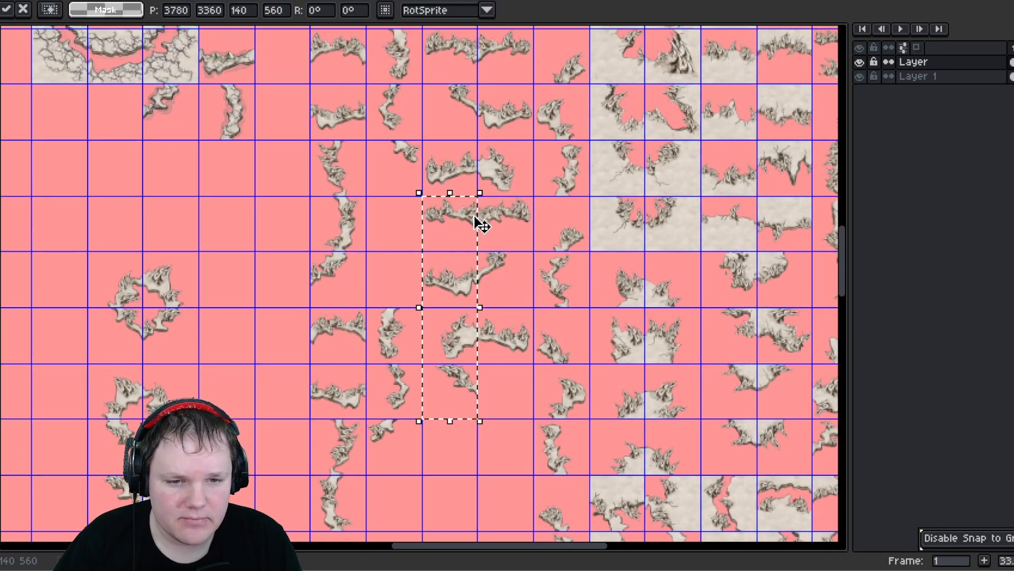
mouse_move(468, 285)
middle_down()
mouse_move(471, 349)
mouse_move(468, 297)
middle_up()
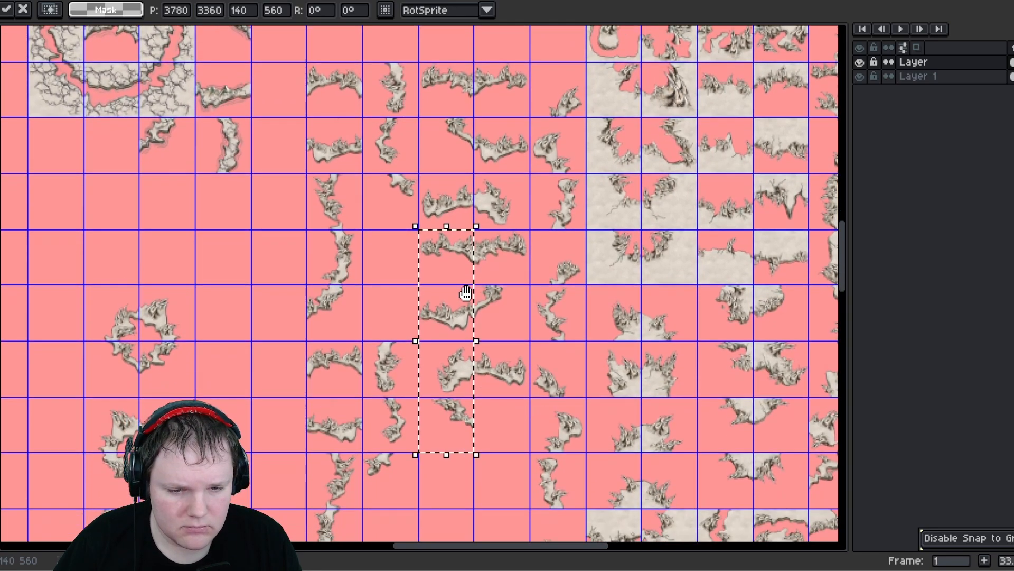
click(527, 340)
- Move a two-tile column of edge pieces up to the top row of the flipped block
middle_drag(535, 378, 563, 255)
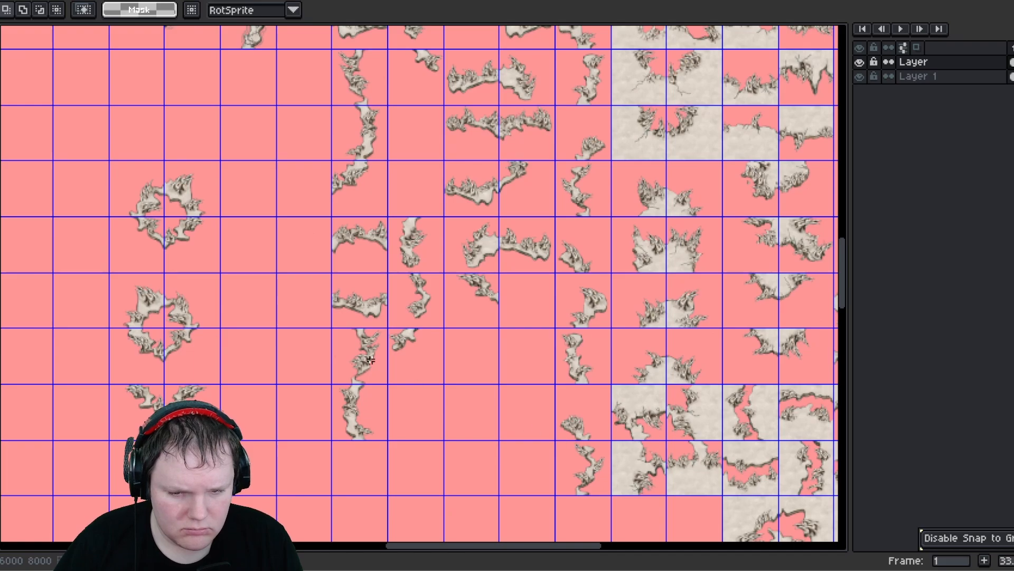
middle_drag(342, 292, 431, 401)
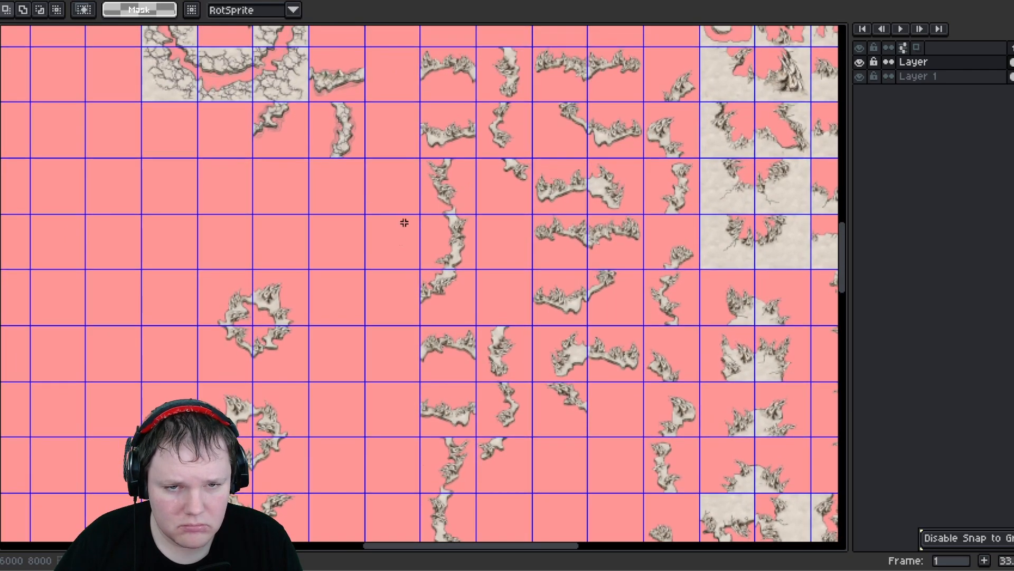
drag(469, 418, 431, 353)
middle_drag(433, 353, 437, 461)
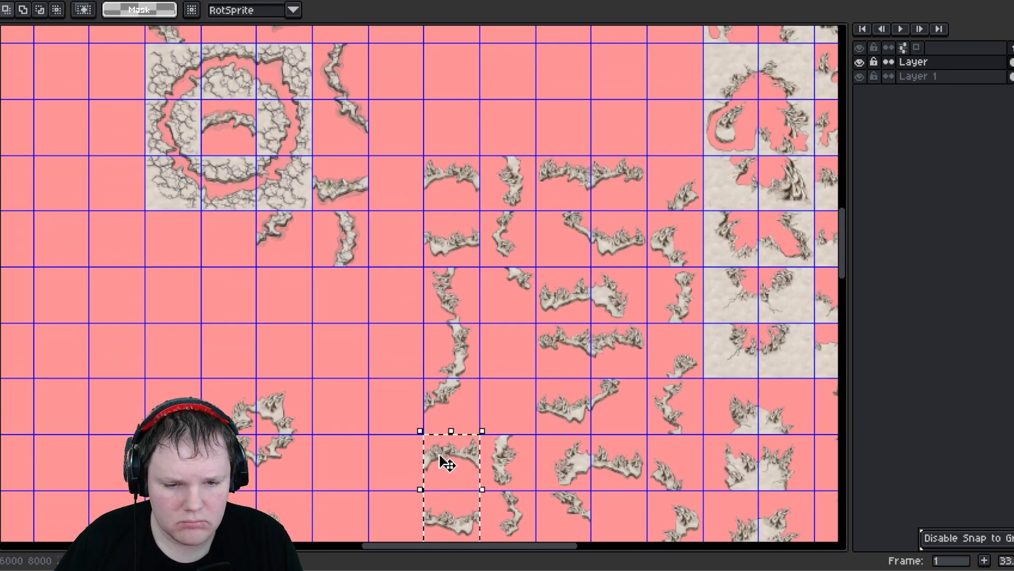
drag(453, 450, 460, 70)
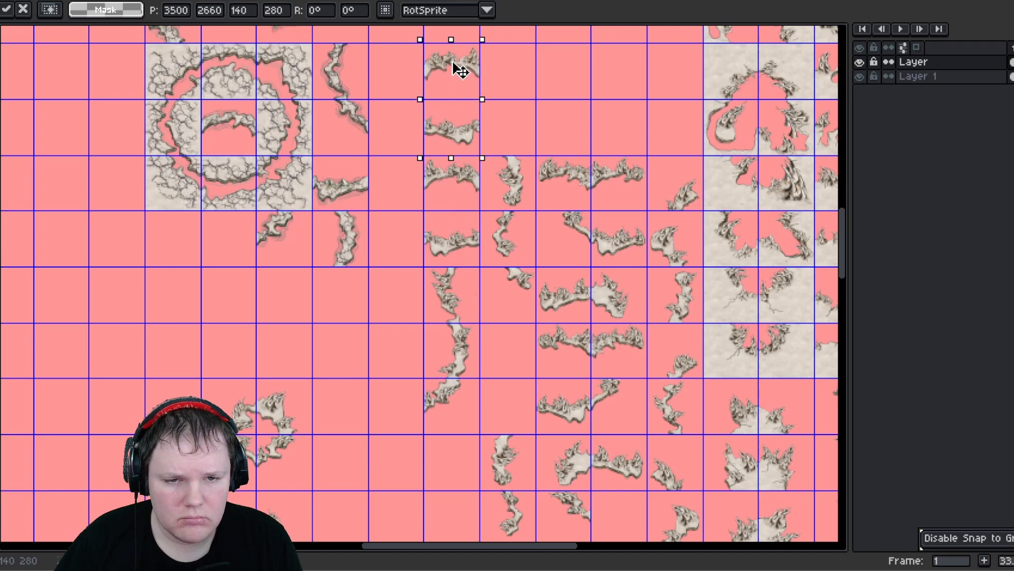
middle_drag(436, 376, 440, 234)
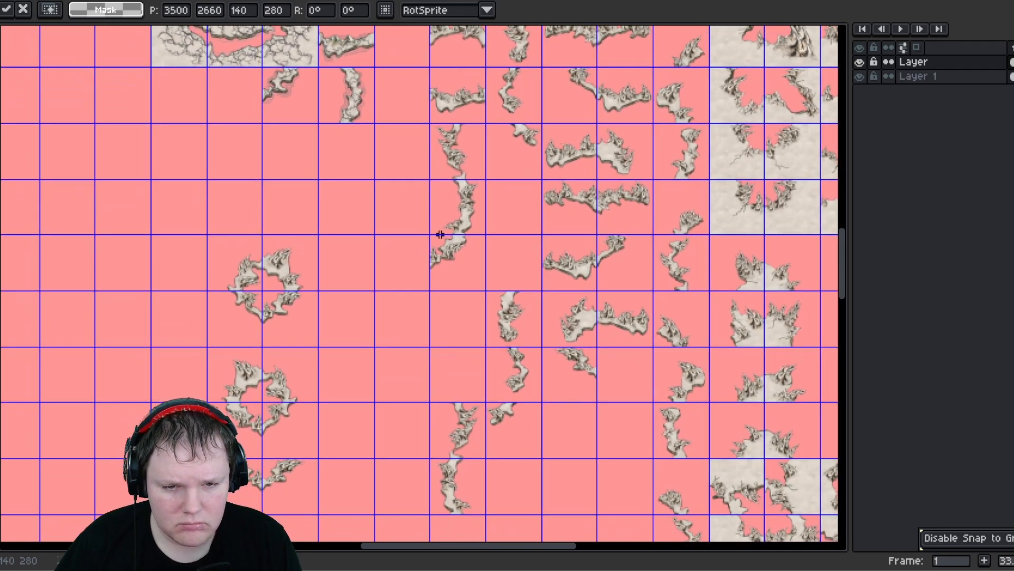
- Move a single edge tile out of the block to the cell beside the first ring
drag(441, 243, 471, 278)
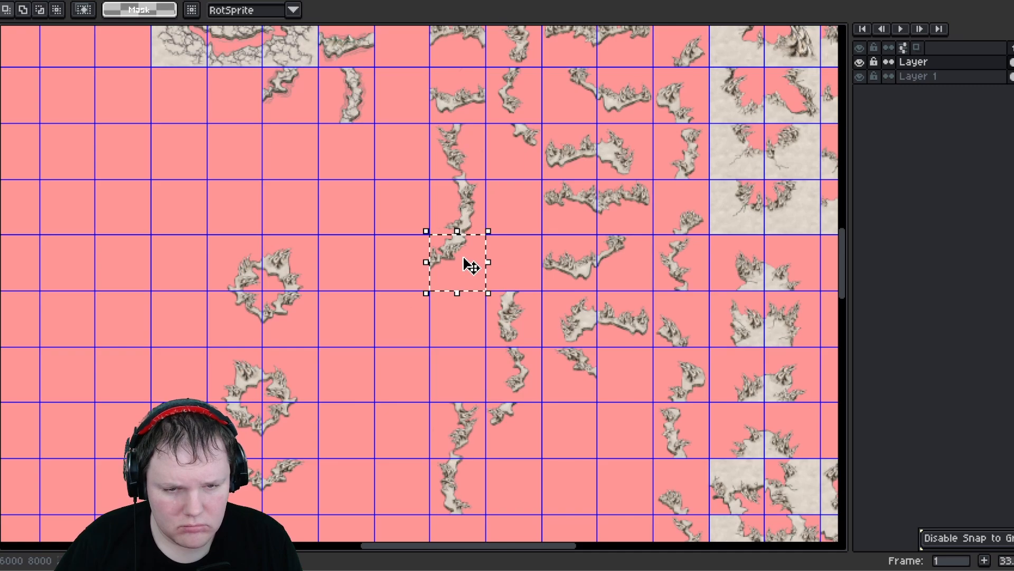
scroll(470, 267, up, 3)
scroll(446, 243, down, 2)
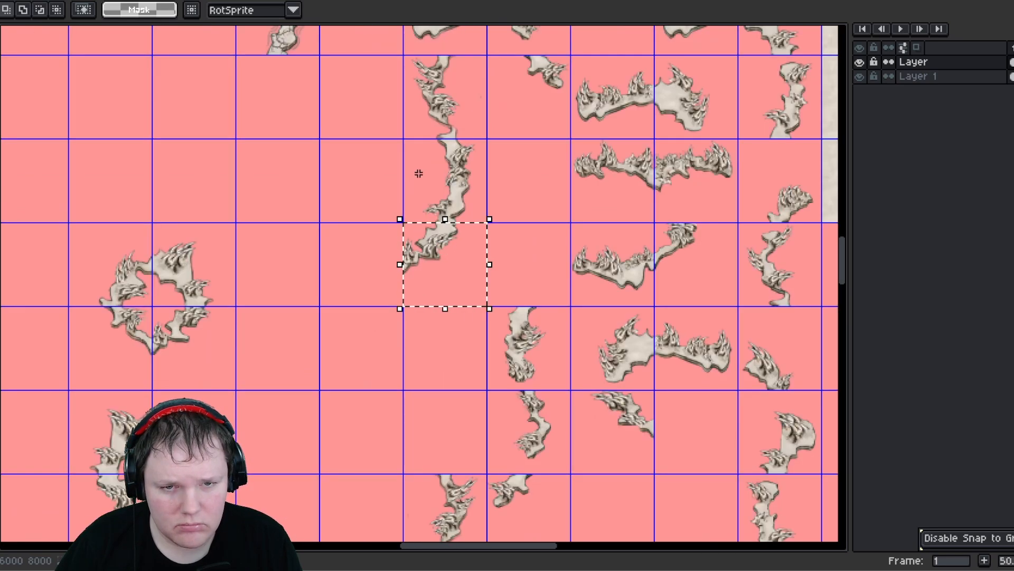
middle_drag(418, 173, 426, 240)
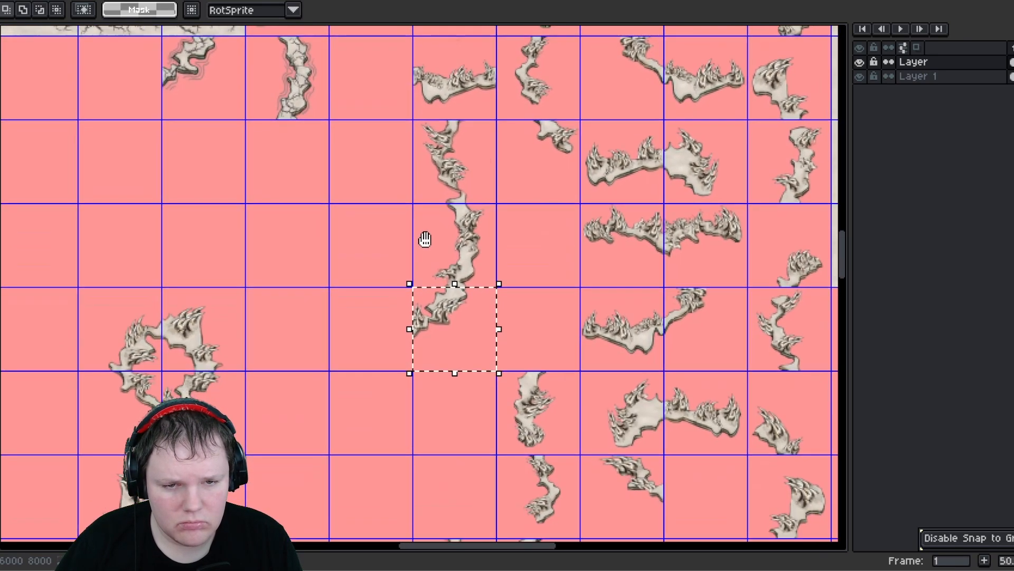
drag(477, 333, 314, 434)
middle_drag(335, 417, 432, 184)
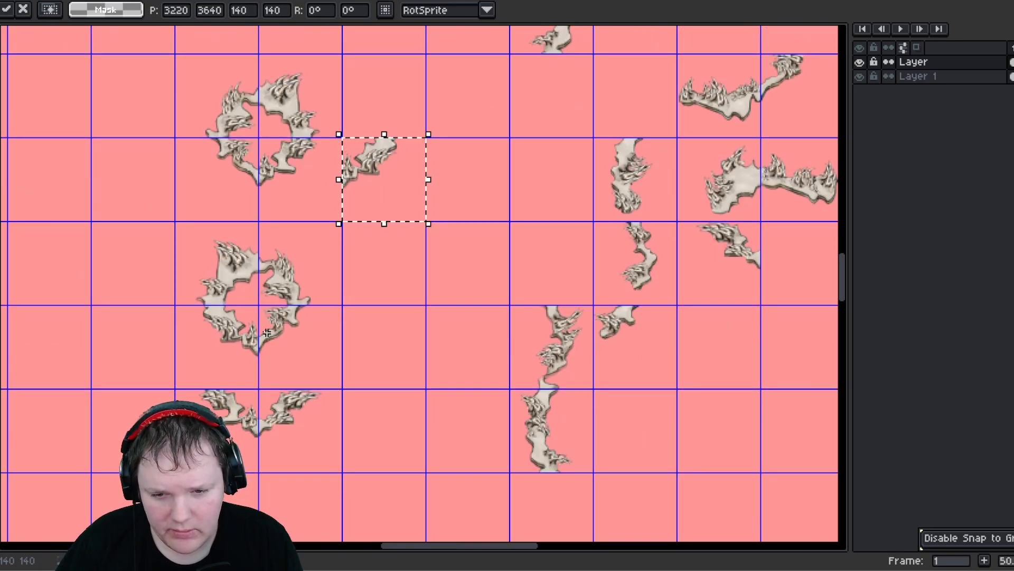
middle_drag(517, 290, 309, 330)
middle_drag(440, 311, 470, 162)
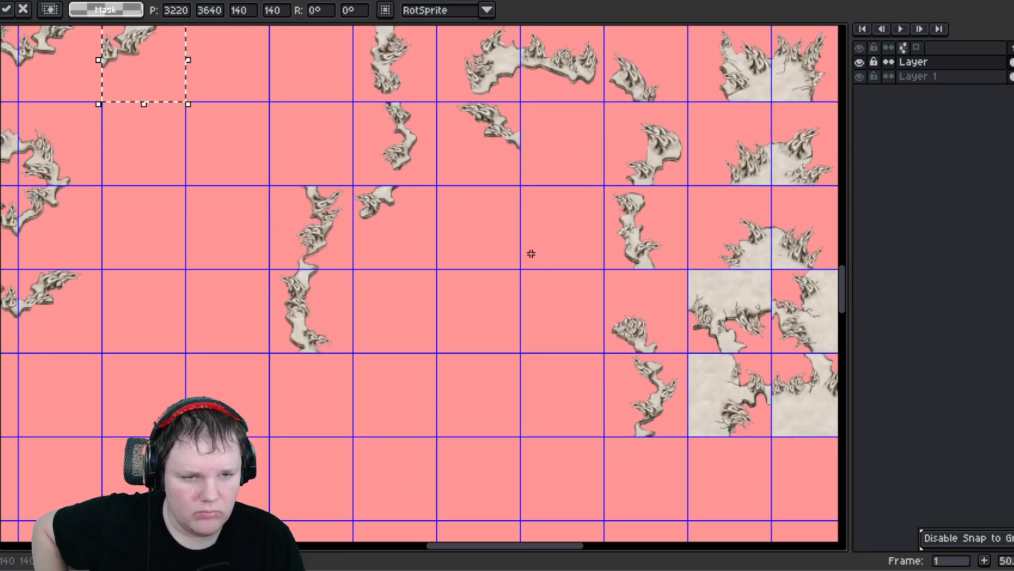
- Select a three-tile column in the flipped block and shift it one column left to line up with its neighbours
middle_drag(531, 253, 526, 404)
middle_drag(529, 283, 565, 257)
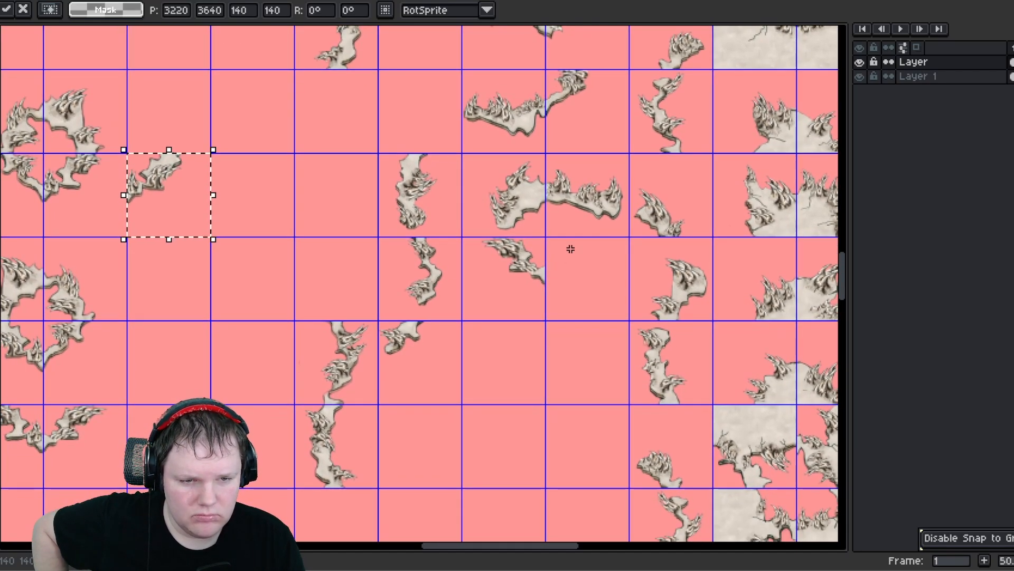
middle_drag(376, 215, 410, 190)
drag(446, 208, 505, 423)
middle_drag(360, 270, 340, 429)
drag(450, 410, 441, 219)
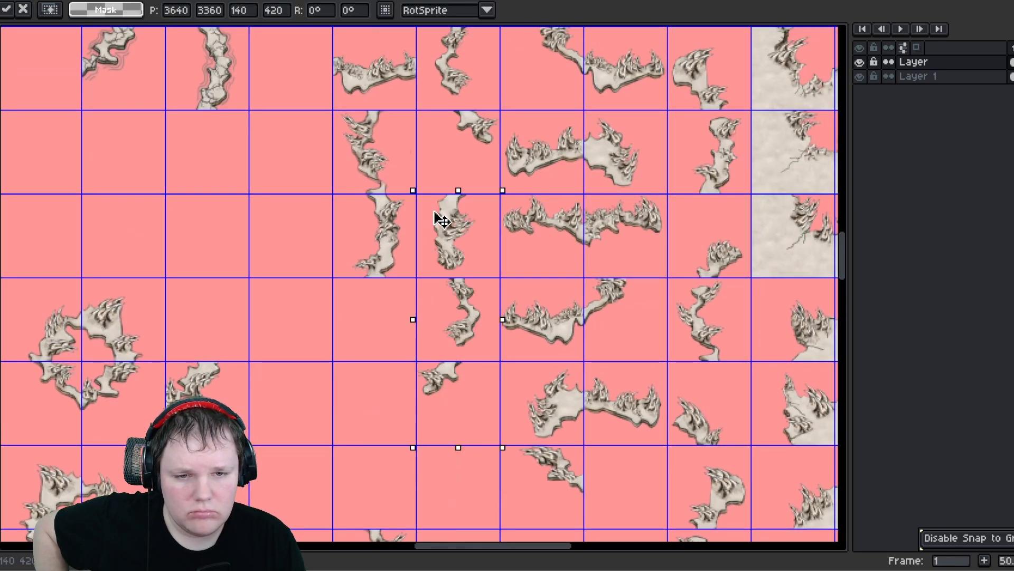
middle_drag(582, 211, 483, 275)
scroll(483, 274, down, 1)
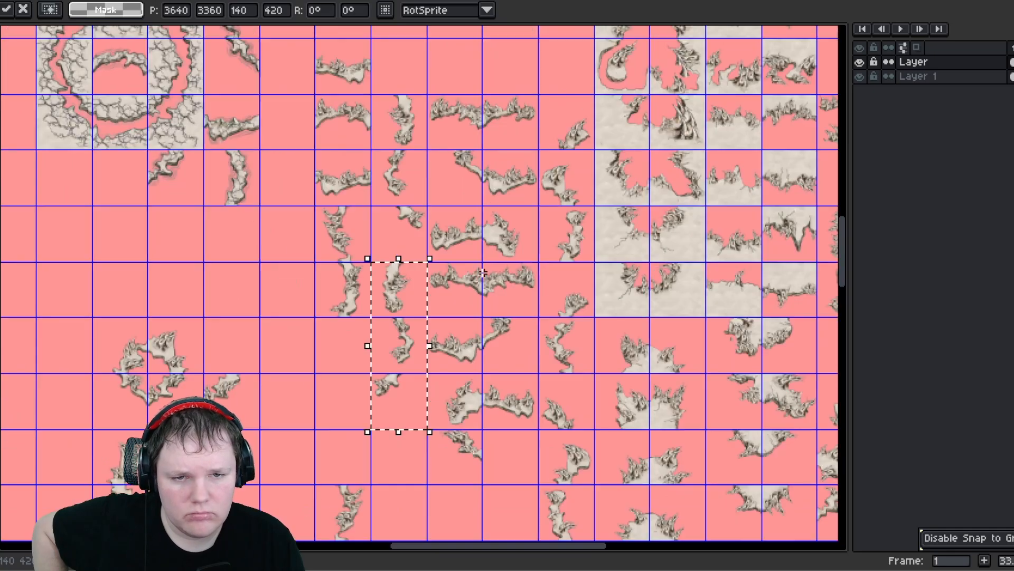
middle_drag(480, 366, 497, 260)
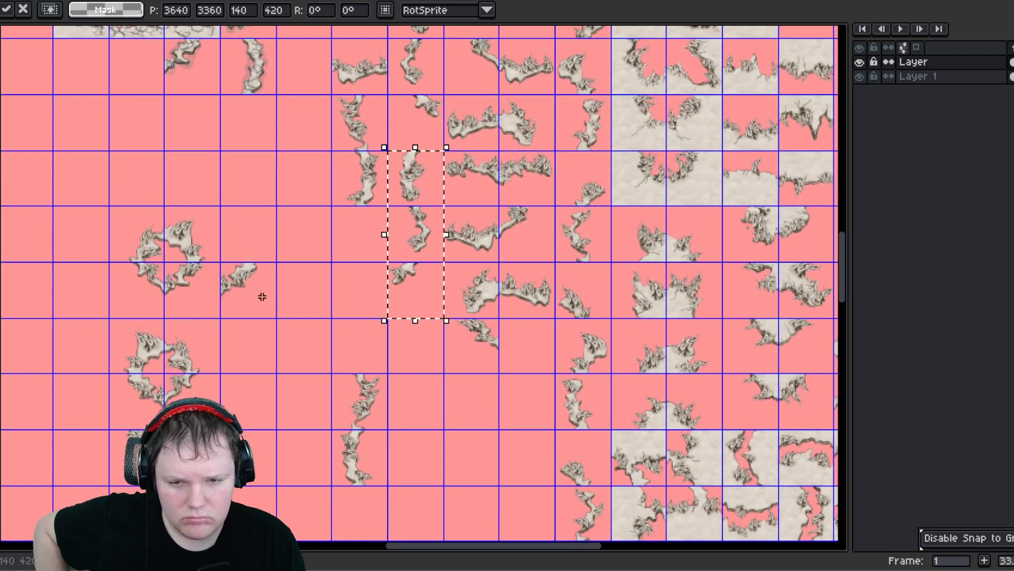
scroll(486, 298, up, 3)
middle_drag(494, 190, 437, 190)
- Zoom in to inspect how the moved column's edges meet the neighbouring tiles, then deselect
scroll(509, 229, up, 2)
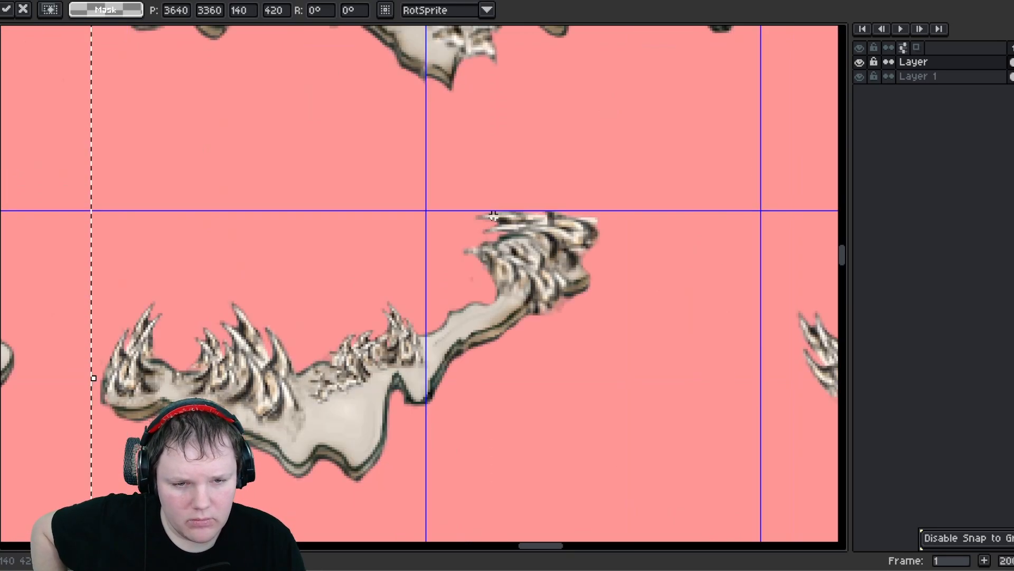
middle_drag(332, 144, 338, 408)
middle_drag(332, 192, 331, 404)
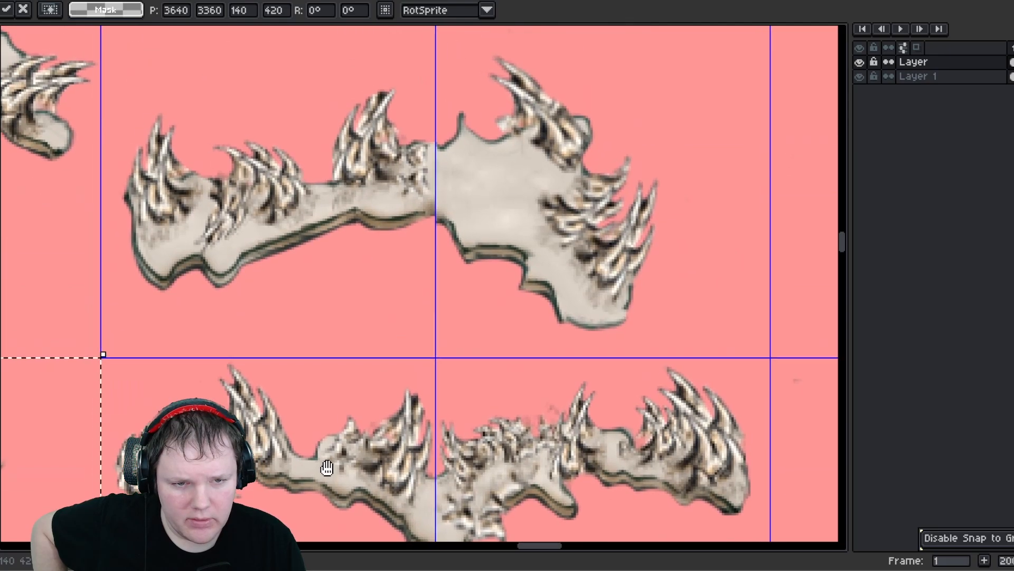
middle_drag(294, 255, 329, 487)
scroll(328, 487, down, 4)
scroll(334, 226, up, 4)
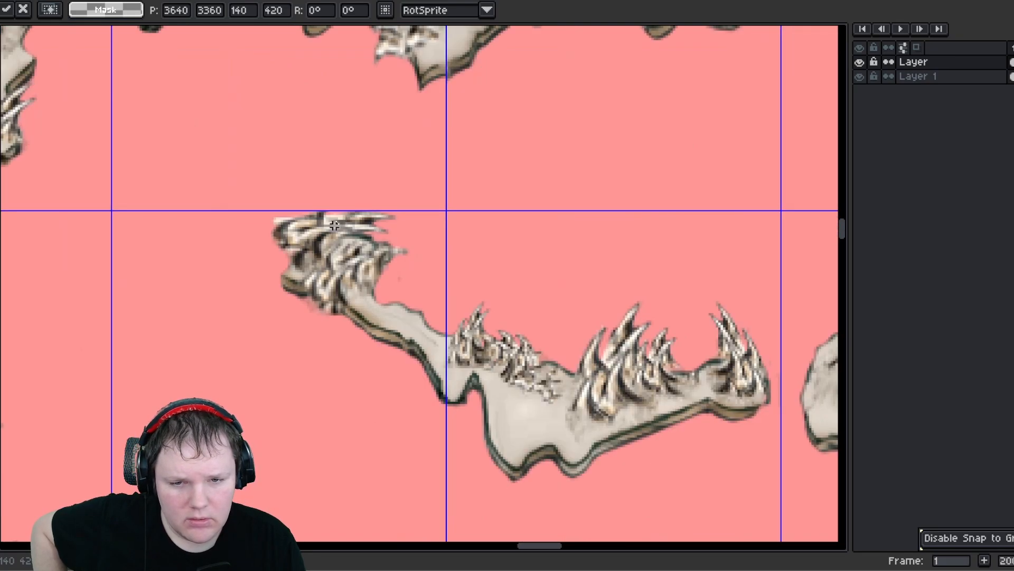
mouse_move(332, 217)
middle_down()
mouse_move(340, 438)
mouse_move(386, 237)
middle_up()
scroll(351, 368, down, 1)
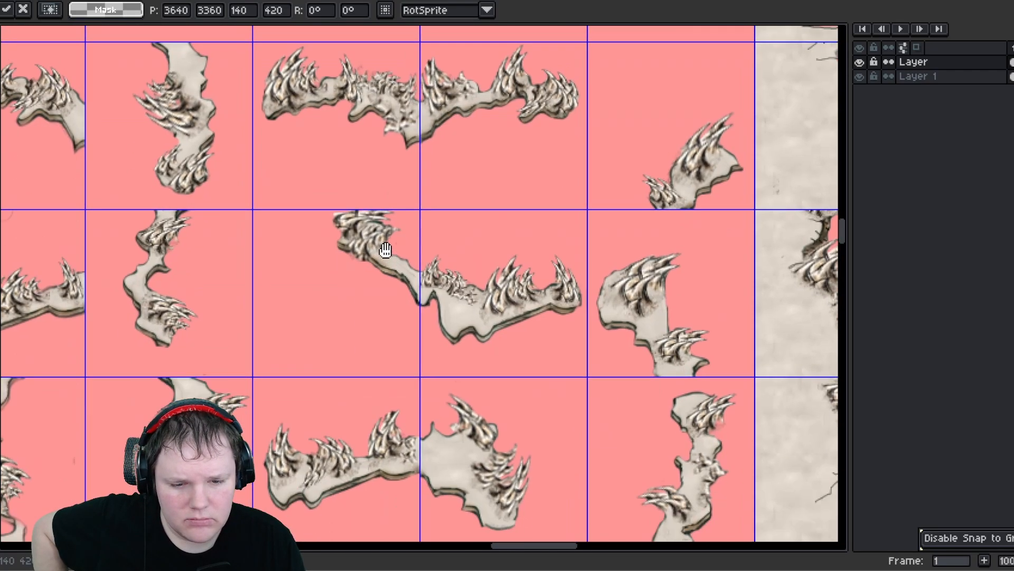
middle_drag(409, 370, 404, 159)
scroll(397, 239, down, 1)
scroll(397, 327, down, 1)
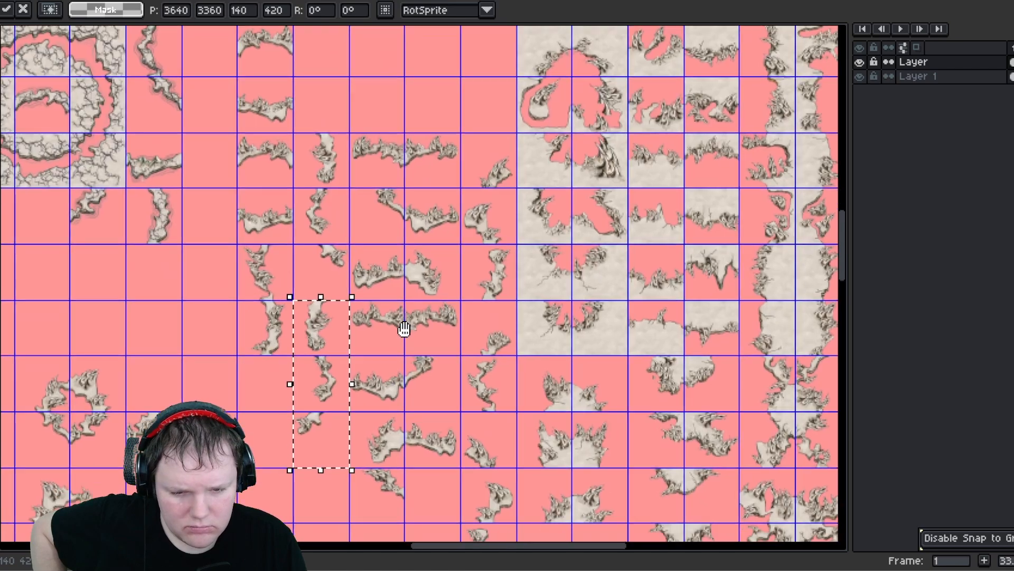
middle_drag(403, 328, 424, 139)
click(159, 271)
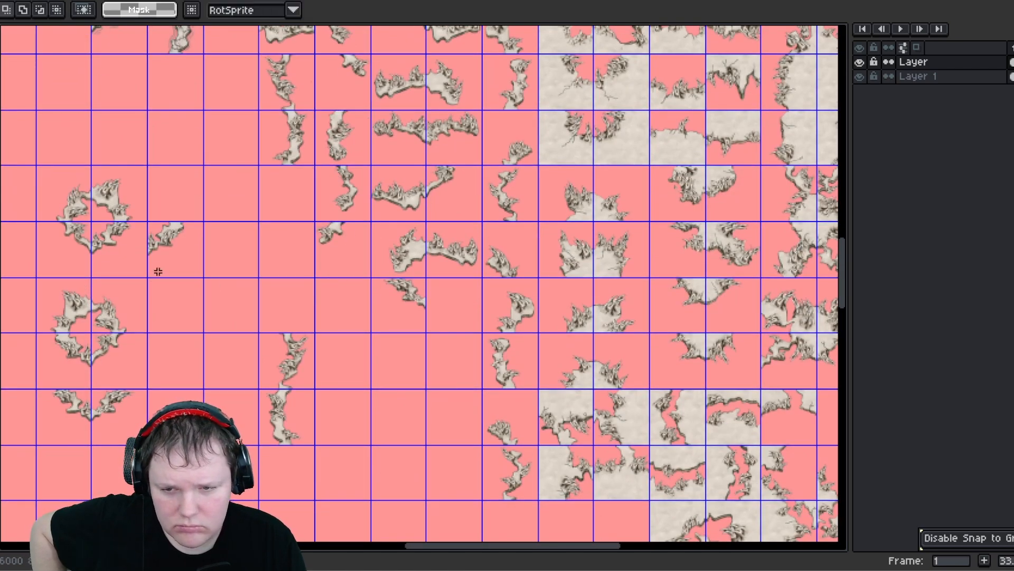
- Zoom and pan around the two rings and the tile pair to examine their edges
scroll(151, 228, up, 3)
scroll(160, 236, down, 3)
scroll(544, 297, up, 4)
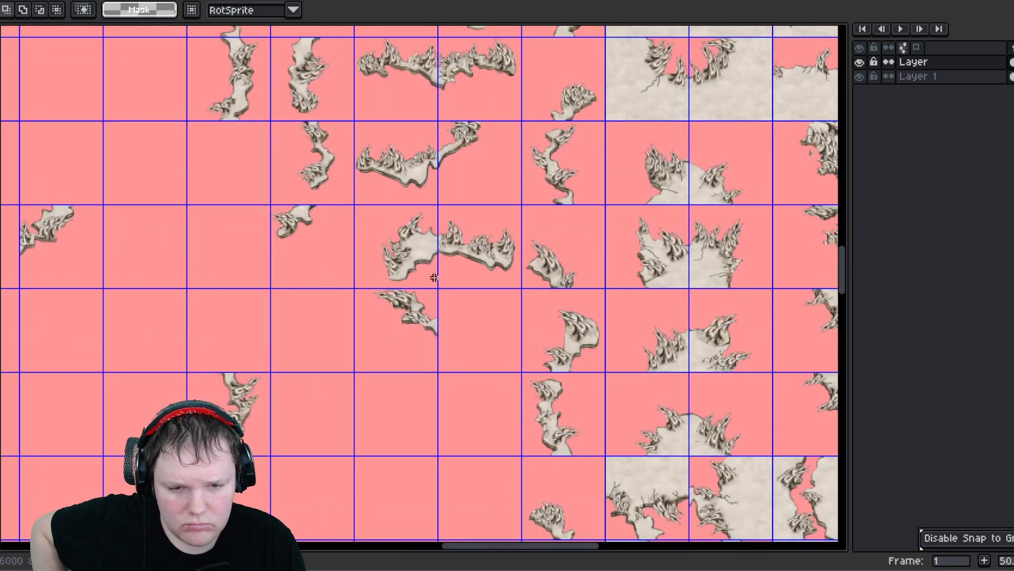
scroll(473, 237, down, 2)
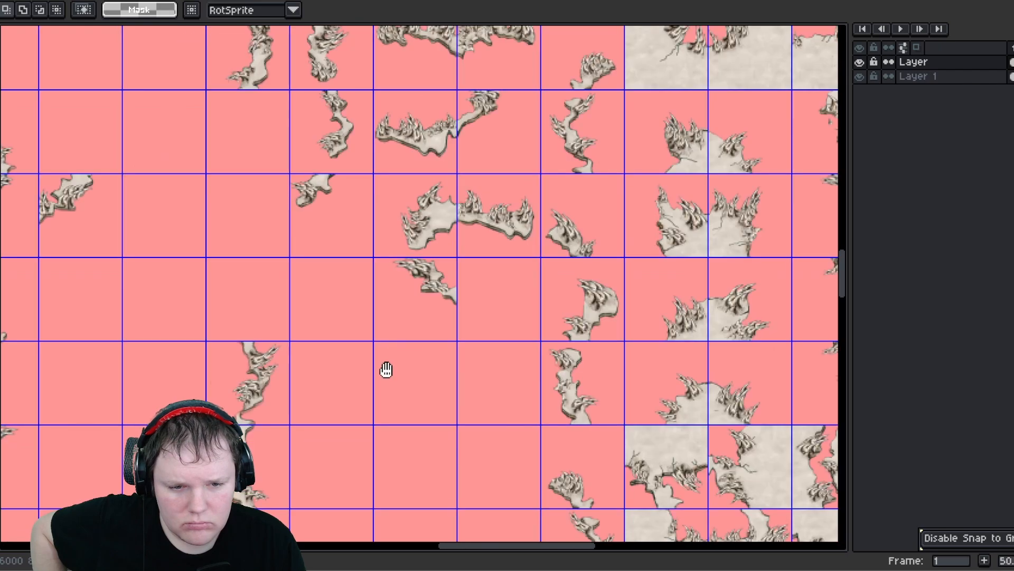
middle_drag(385, 368, 525, 217)
middle_drag(521, 260, 561, 370)
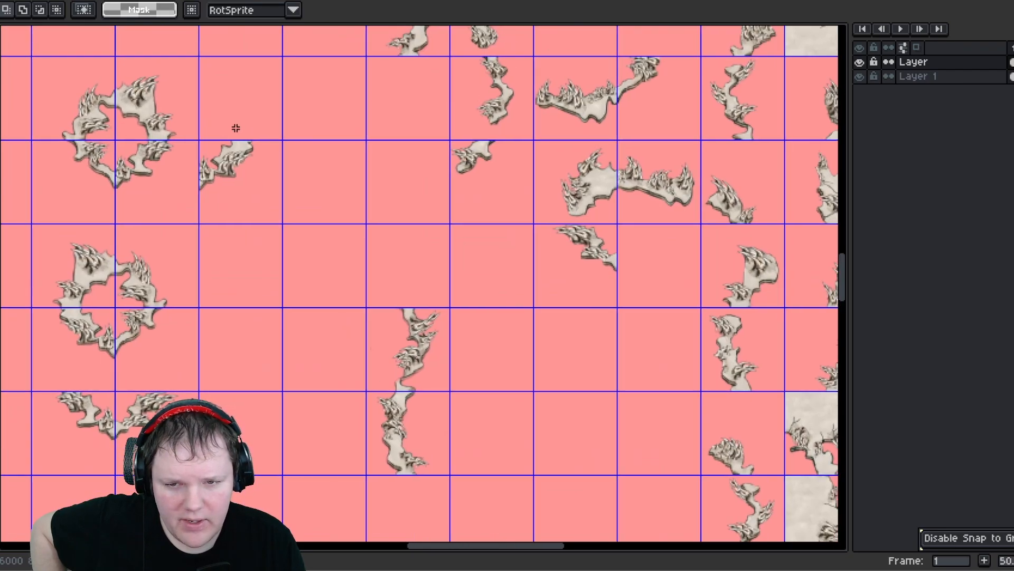
scroll(208, 160, up, 2)
scroll(368, 177, down, 1)
middle_drag(188, 258, 432, 277)
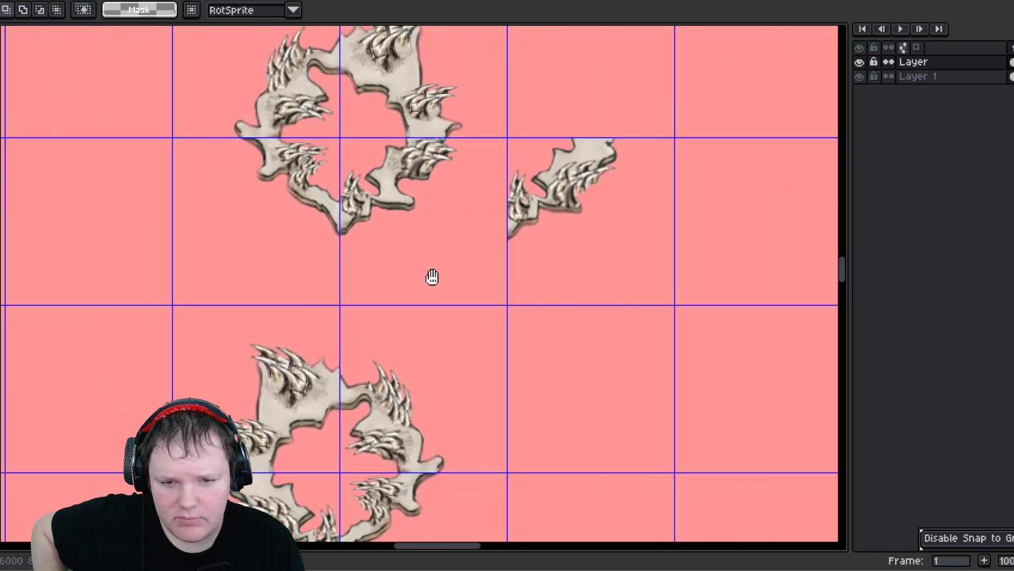
scroll(369, 169, up, 1)
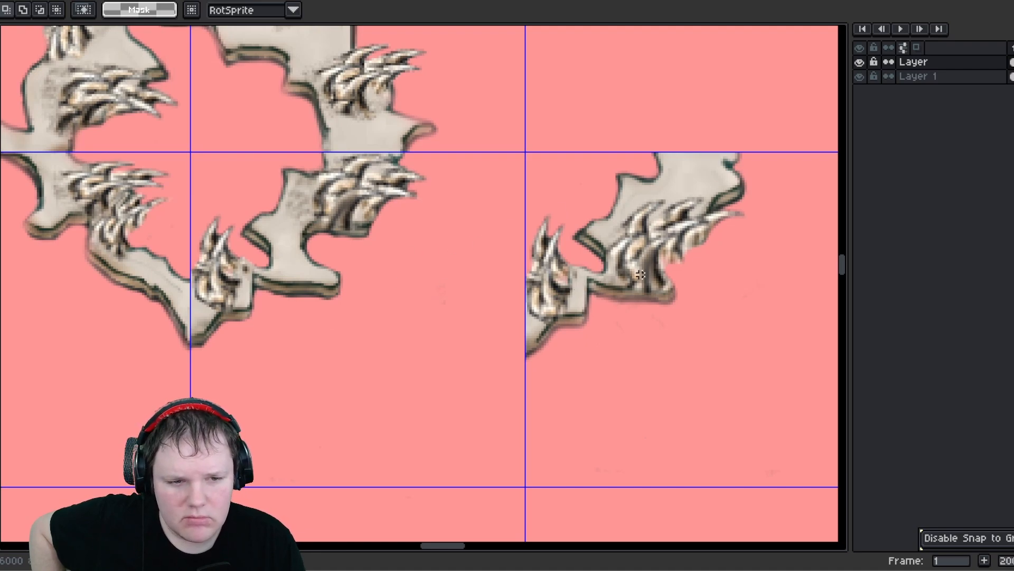
middle_drag(265, 214, 359, 200)
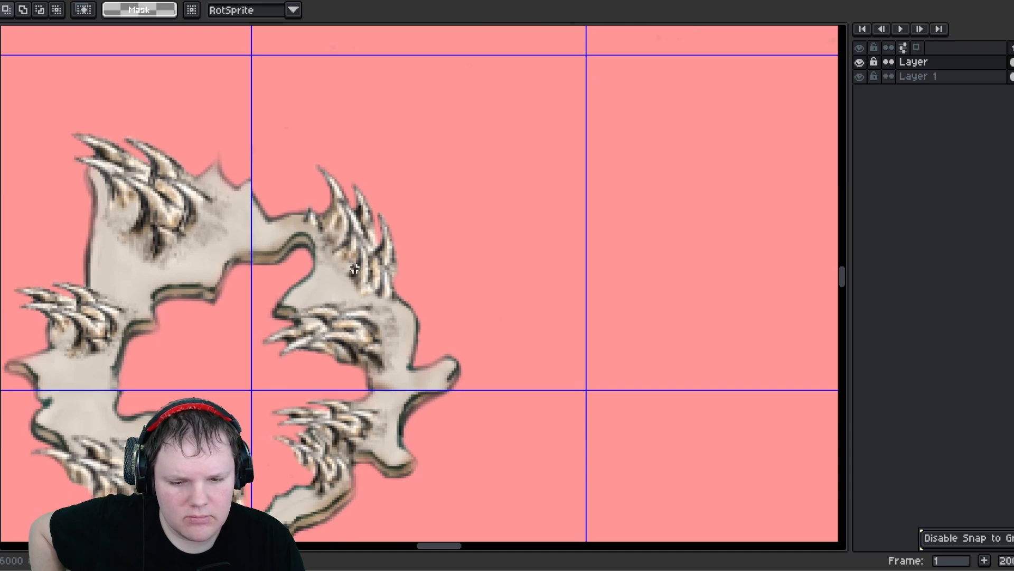
scroll(354, 268, down, 1)
middle_drag(381, 252, 366, 237)
middle_drag(259, 410, 286, 298)
middle_drag(288, 353, 299, 391)
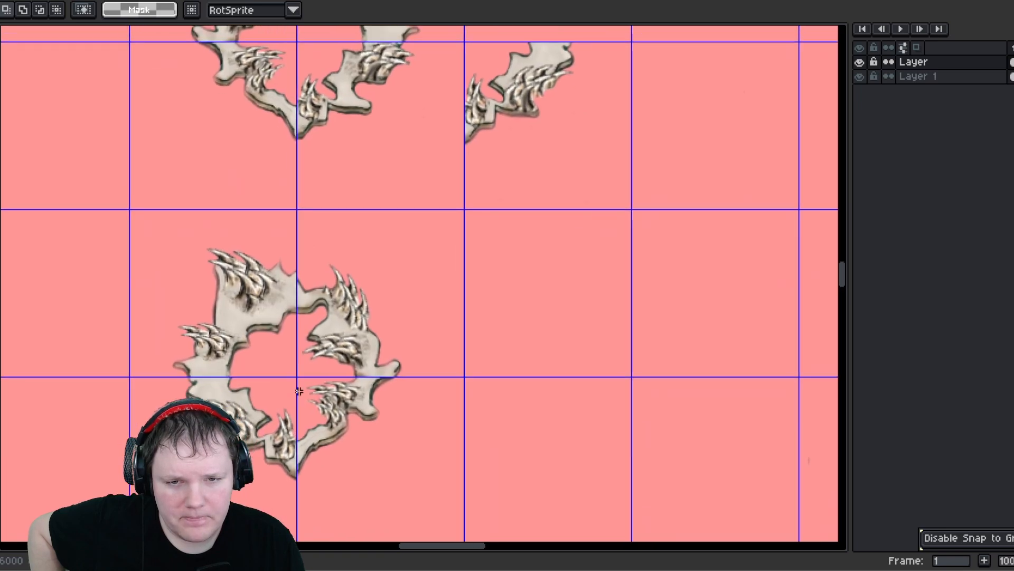
middle_drag(391, 410, 342, 417)
middle_drag(297, 492, 362, 350)
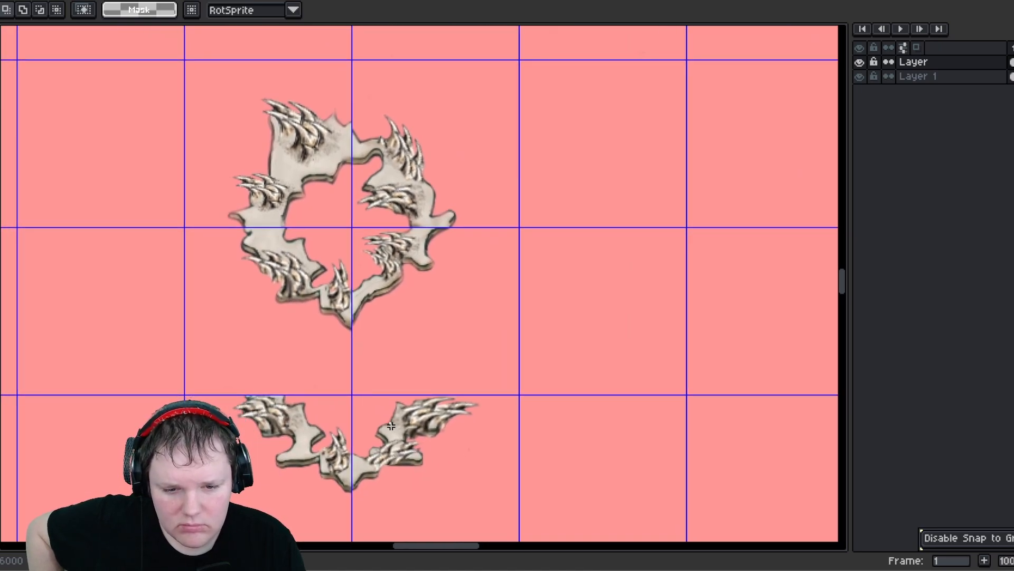
scroll(391, 426, up, 1)
scroll(403, 421, down, 2)
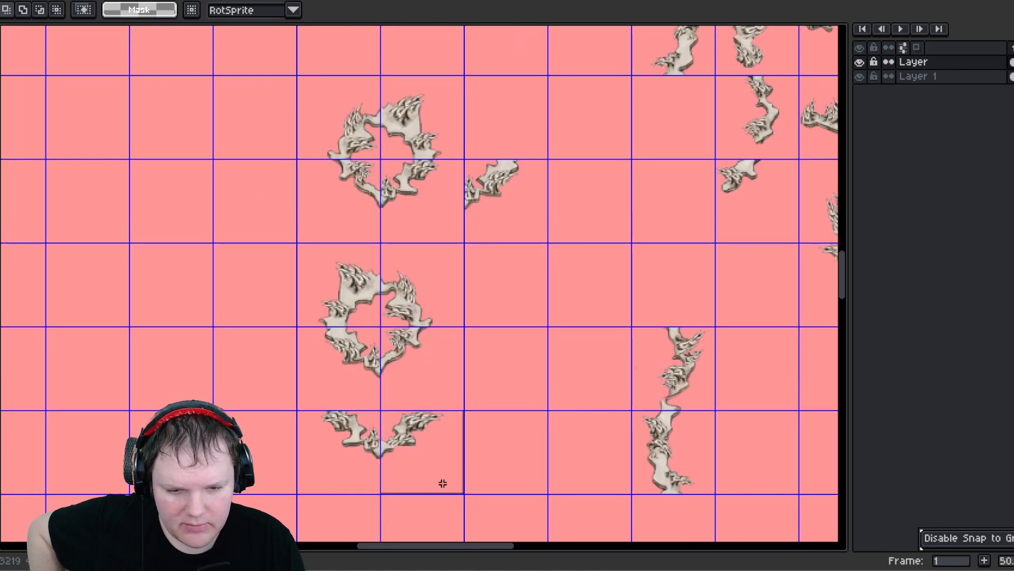
- Move the edge tile from beside the first ring to a cell to the right of the second ring
drag(443, 483, 444, 483)
drag(426, 460, 596, 342)
drag(489, 183, 542, 228)
drag(504, 219, 424, 461)
click(491, 470)
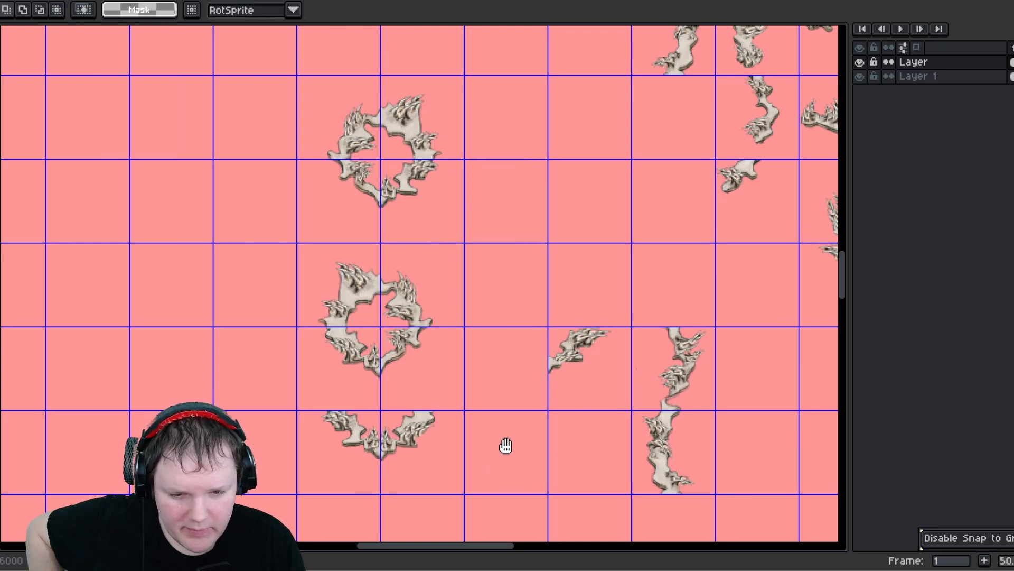
- Move the tile pair from beneath the second ring into the flipped block below its horizontal strip
middle_drag(506, 445, 231, 340)
drag(250, 251, 323, 301)
middle_drag(304, 303, 251, 444)
drag(252, 442, 583, 344)
click(492, 430)
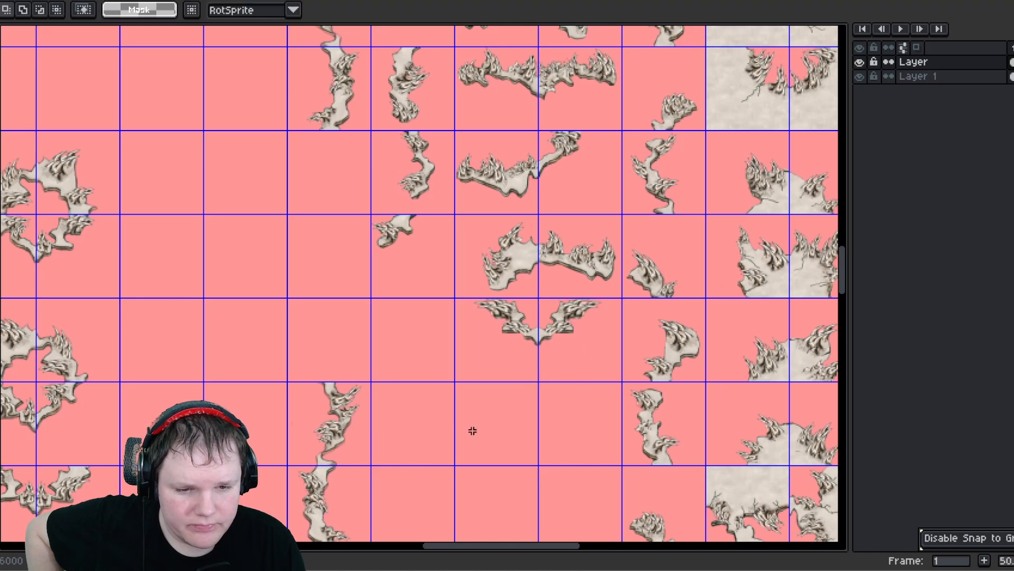
- Move a vertical edge tile up into an empty cell beside the other vertical edge pieces
middle_drag(492, 430, 465, 526)
middle_drag(420, 396, 440, 246)
drag(380, 312, 454, 467)
middle_drag(295, 283, 355, 469)
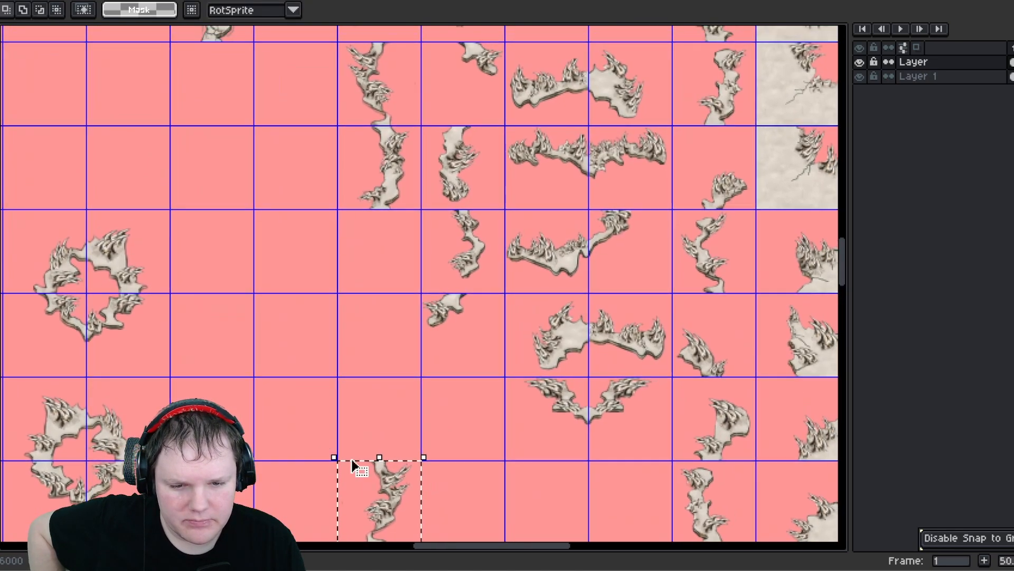
drag(355, 469, 372, 251)
middle_drag(339, 247, 301, 397)
click(254, 267)
middle_drag(269, 251, 344, 189)
- Move the upper small ring block to the right, into the gap among the flipped edge pieces
scroll(306, 380, down, 2)
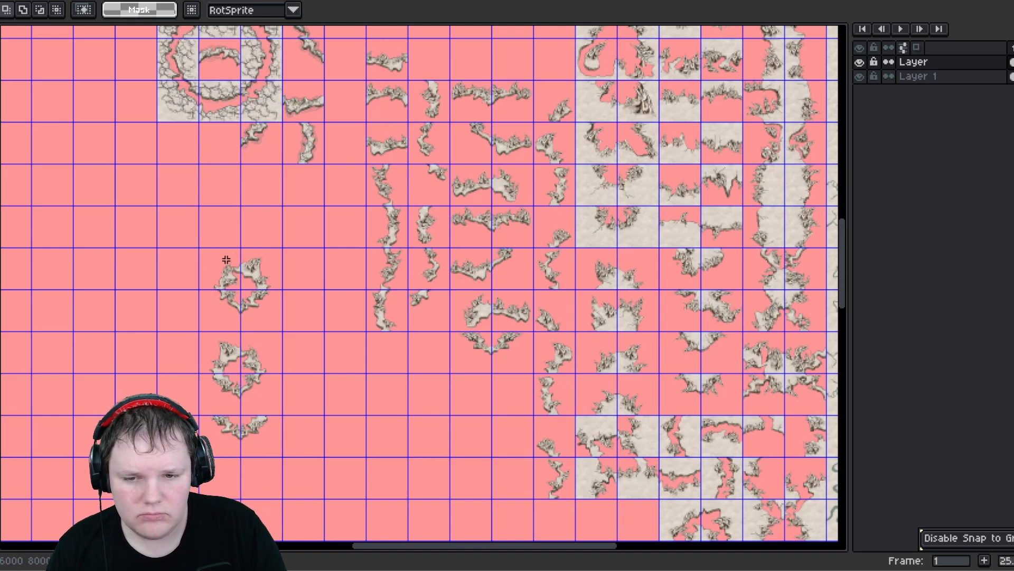
drag(207, 251, 268, 318)
middle_drag(303, 349, 203, 255)
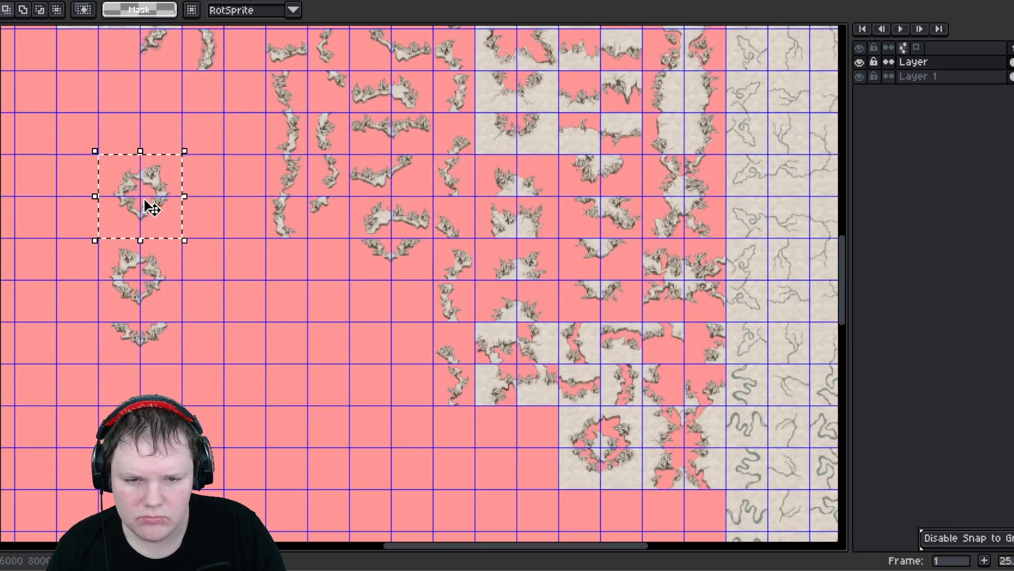
drag(151, 207, 389, 331)
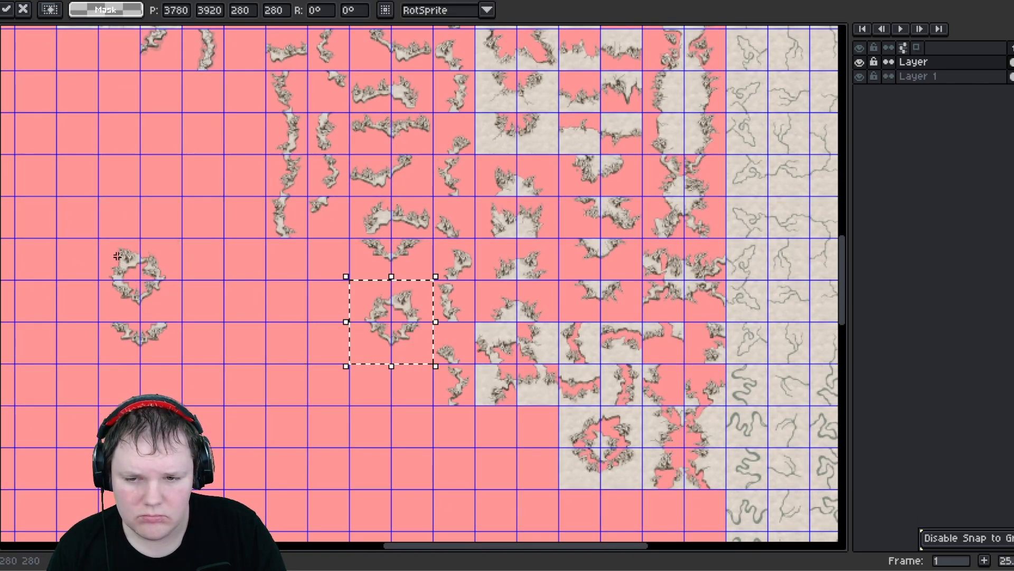
- Move the second small ring and the curved piece beneath it right, next to the vertical edge tiles
drag(117, 255, 169, 356)
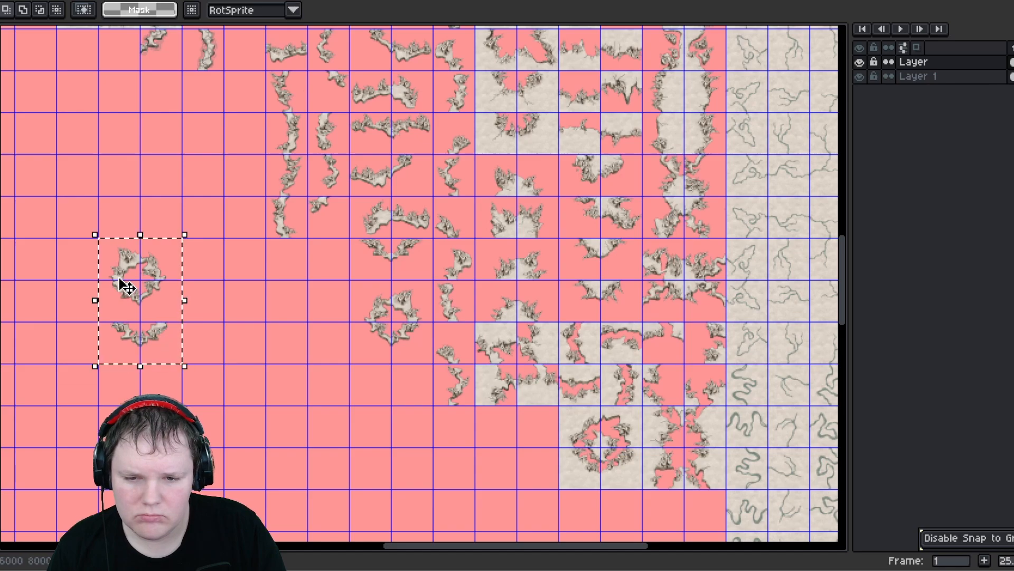
drag(124, 283, 287, 282)
click(195, 275)
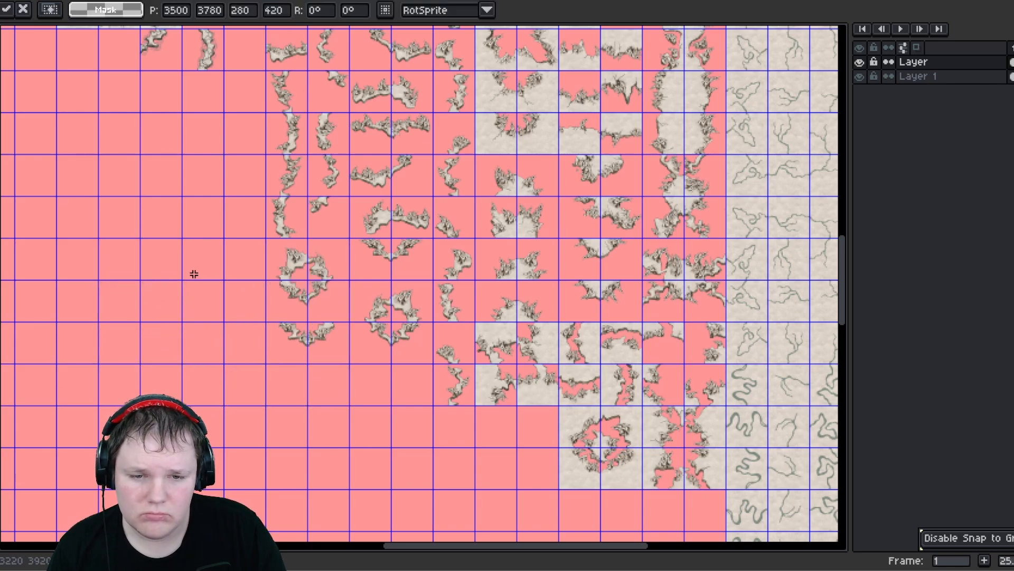
- Reselect the second ring with its curved piece and nudge the block slightly to align it
middle_drag(187, 199, 204, 380)
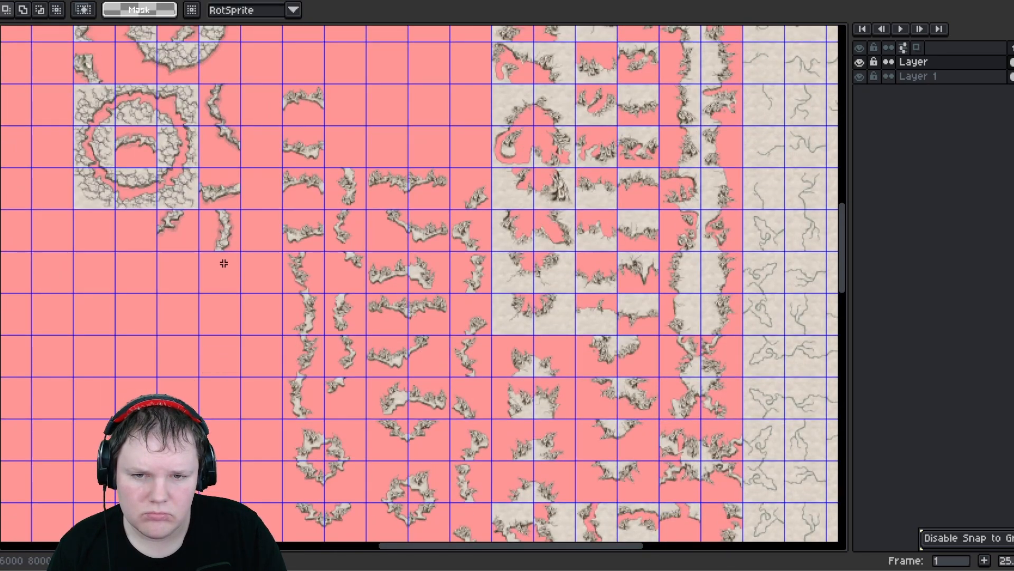
scroll(288, 108, down, 5)
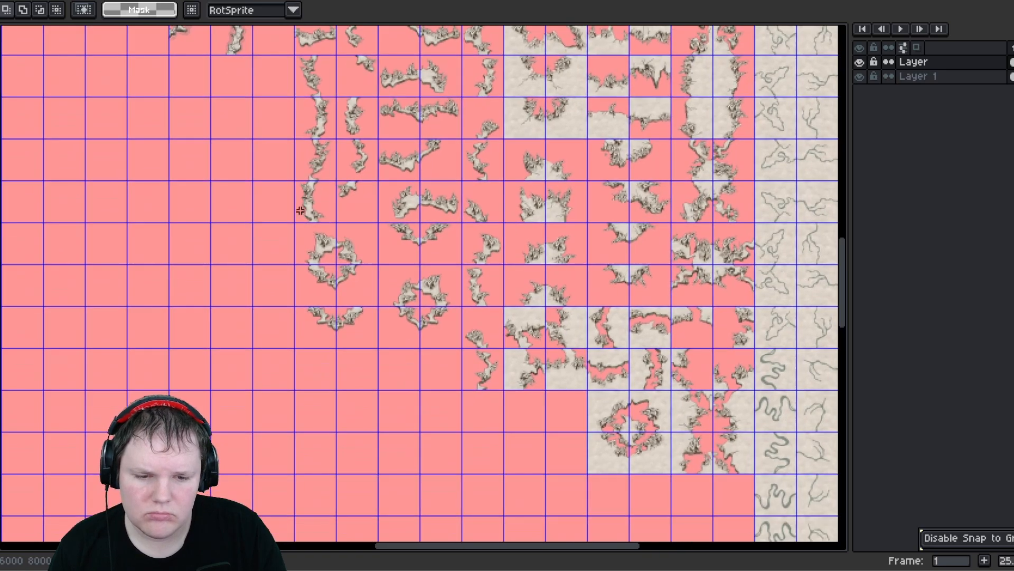
drag(303, 228, 381, 351)
click(338, 306)
mouse_move(338, 306)
mouse_down()
mouse_move(338, 351)
mouse_move(331, 310)
mouse_up()
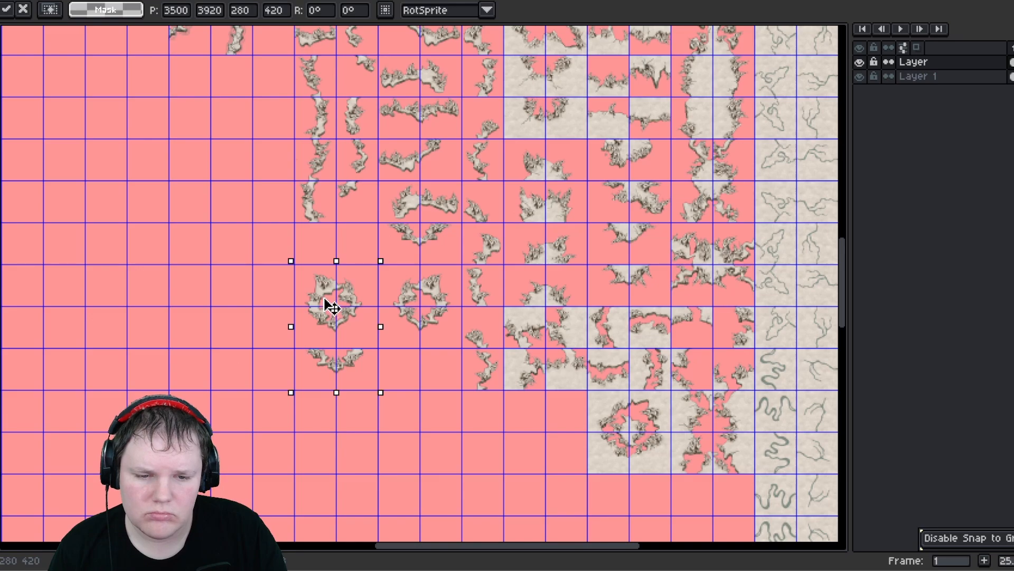
scroll(249, 328, up, 4)
scroll(238, 261, down, 4)
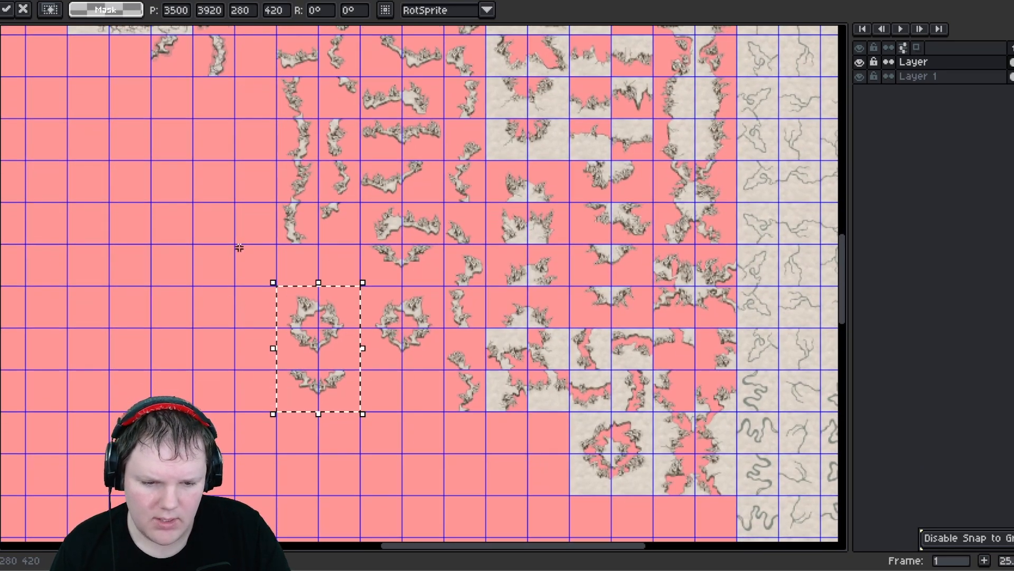
scroll(258, 274, down, 2)
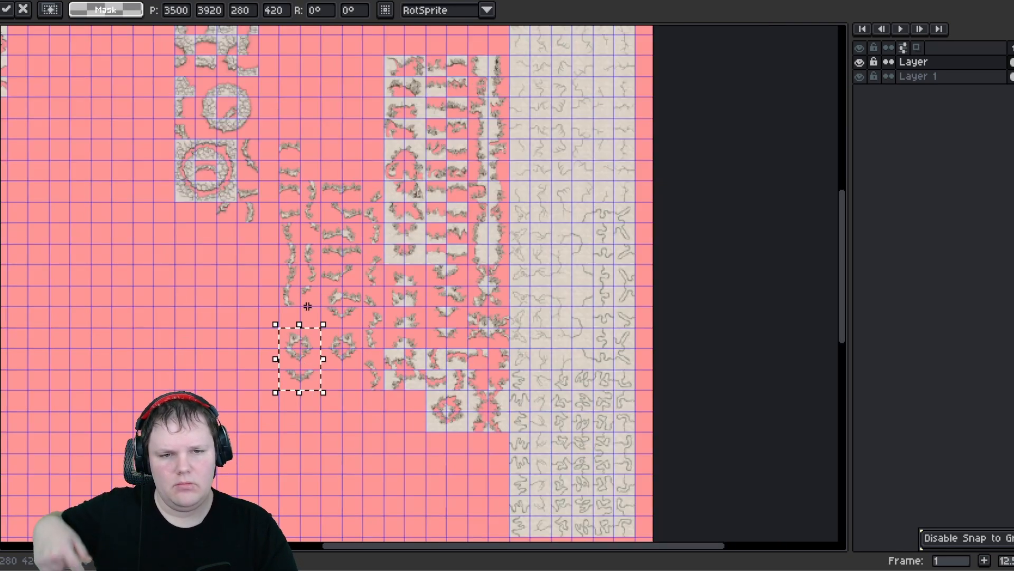
middle_drag(307, 306, 351, 460)
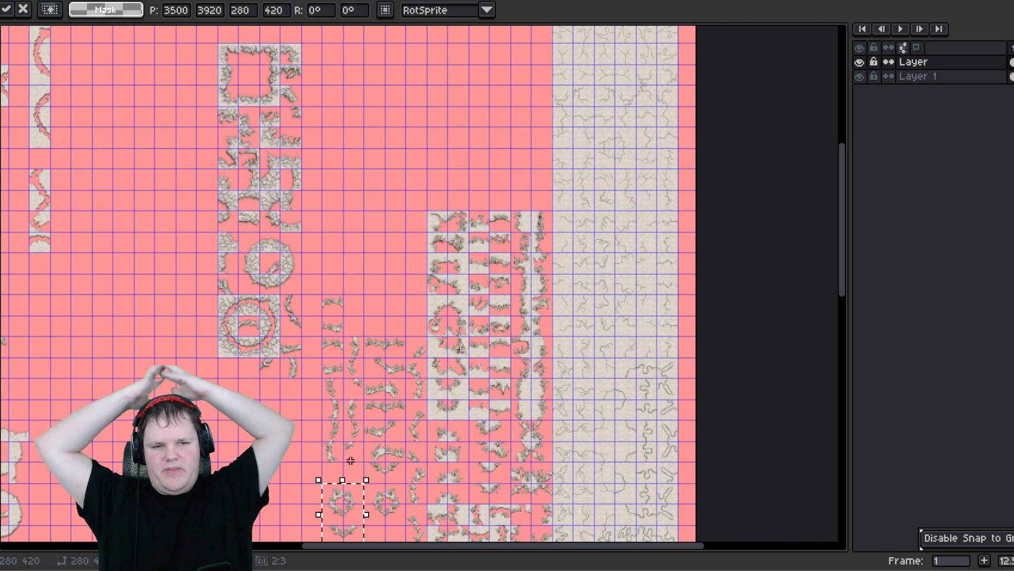
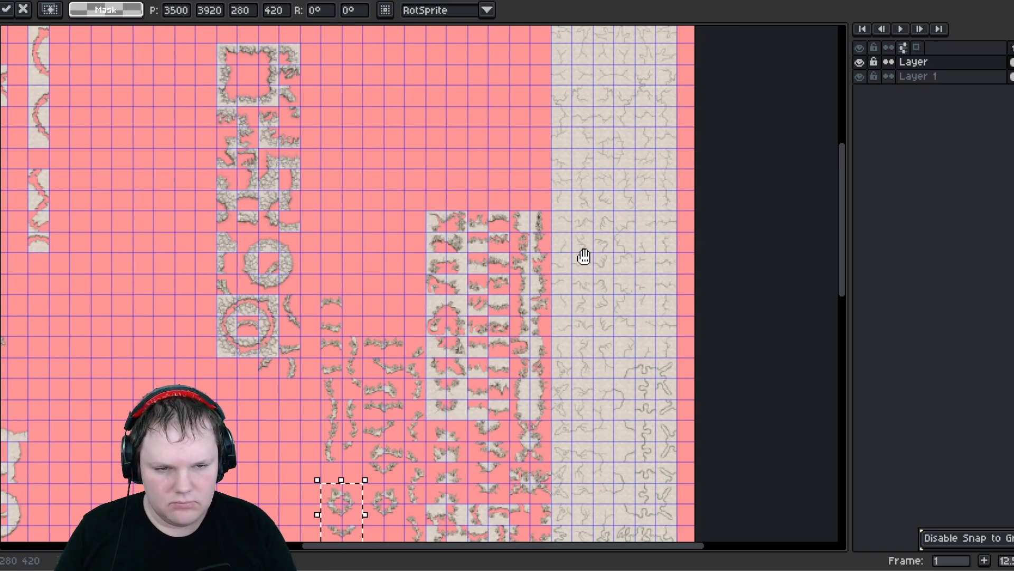
- Finish repositioning the selected small ring fragment among the wall pieces and commit the move
middle_drag(584, 256, 559, 472)
middle_drag(406, 338, 477, 249)
middle_drag(505, 205, 511, 147)
middle_drag(489, 384, 481, 191)
key(Return)
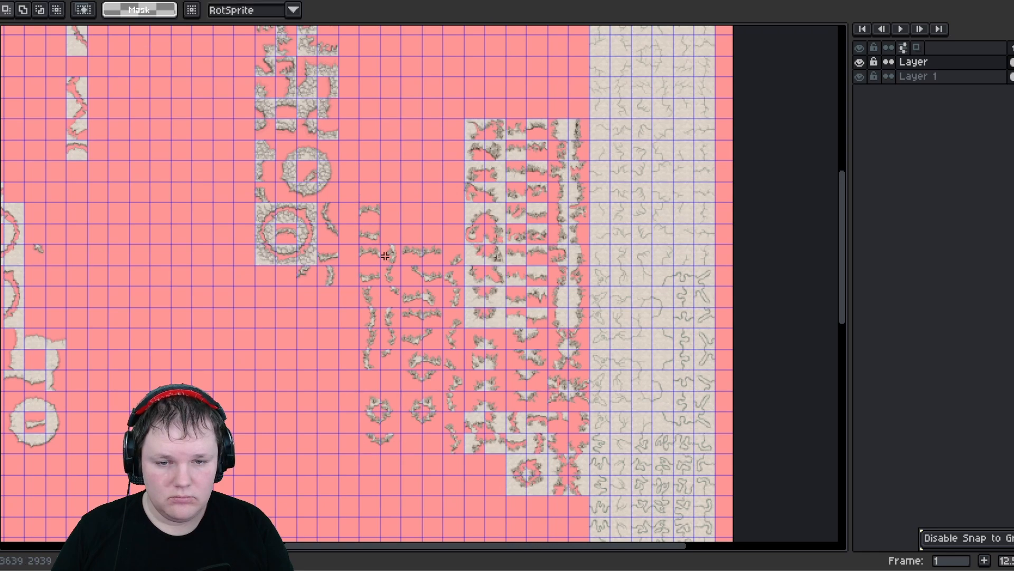
- Select a small wall fragment and move it up one cell to the top of the fragment column
drag(382, 243, 360, 204)
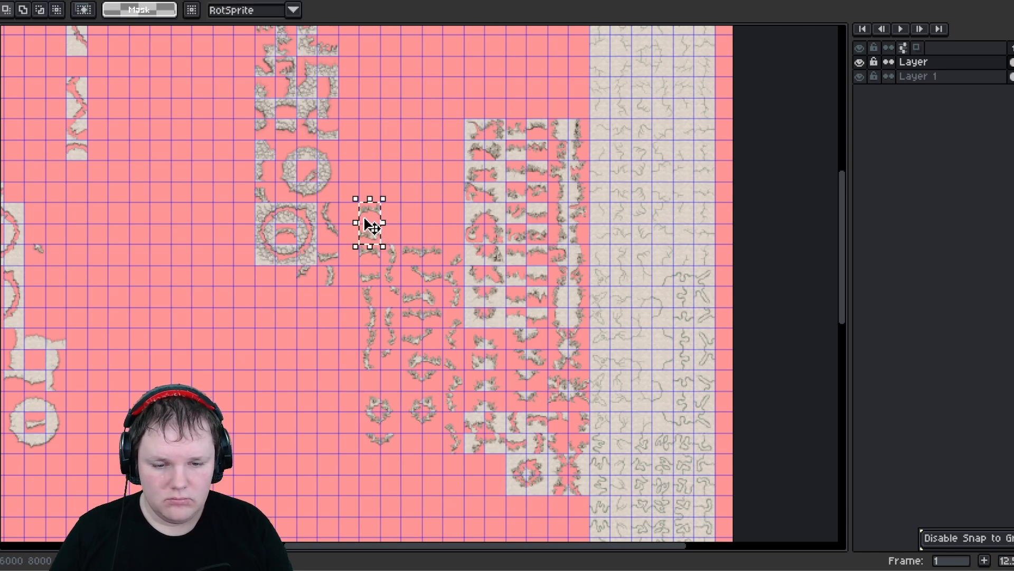
middle_drag(380, 250, 364, 135)
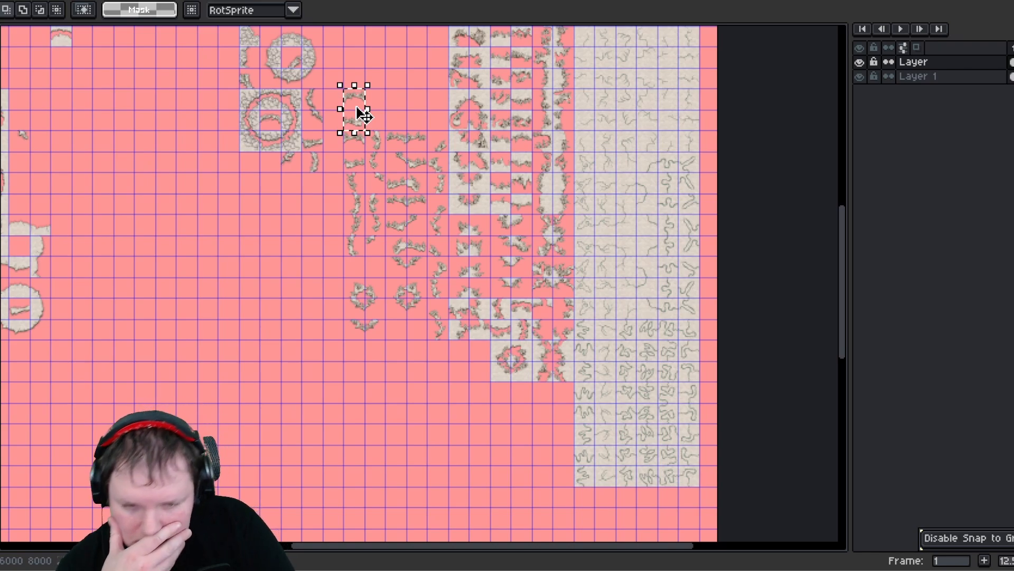
drag(363, 109, 381, 301)
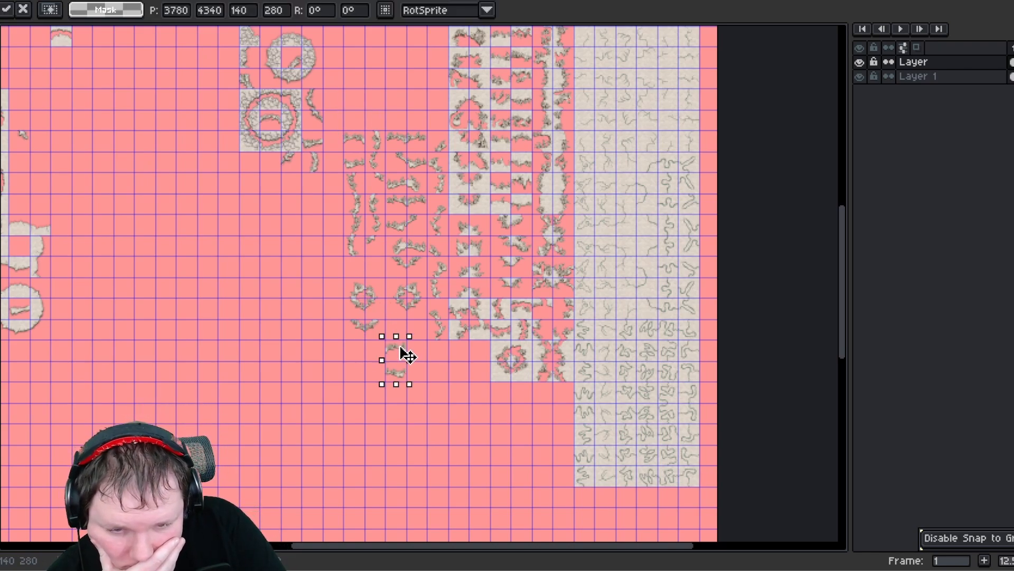
key(ctrl+z)
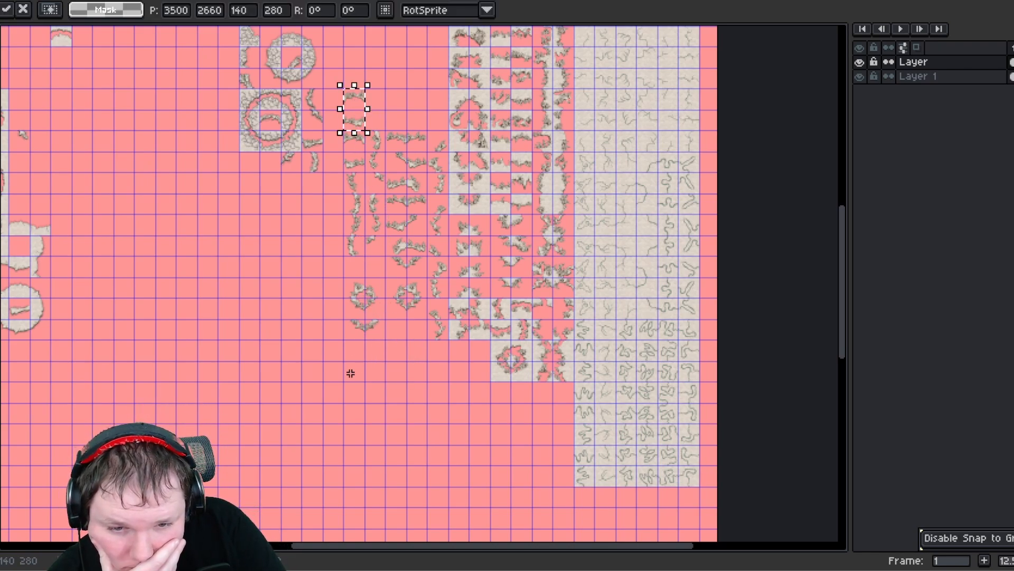
click(394, 340)
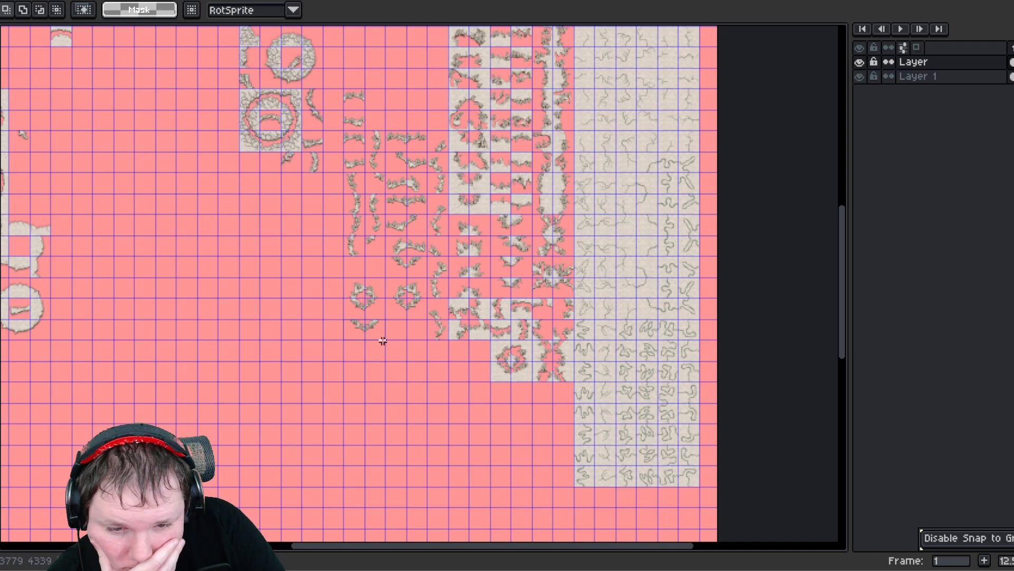
- Select a bottom fragment and shift it one cell to the right
drag(347, 321, 378, 339)
drag(371, 333, 413, 335)
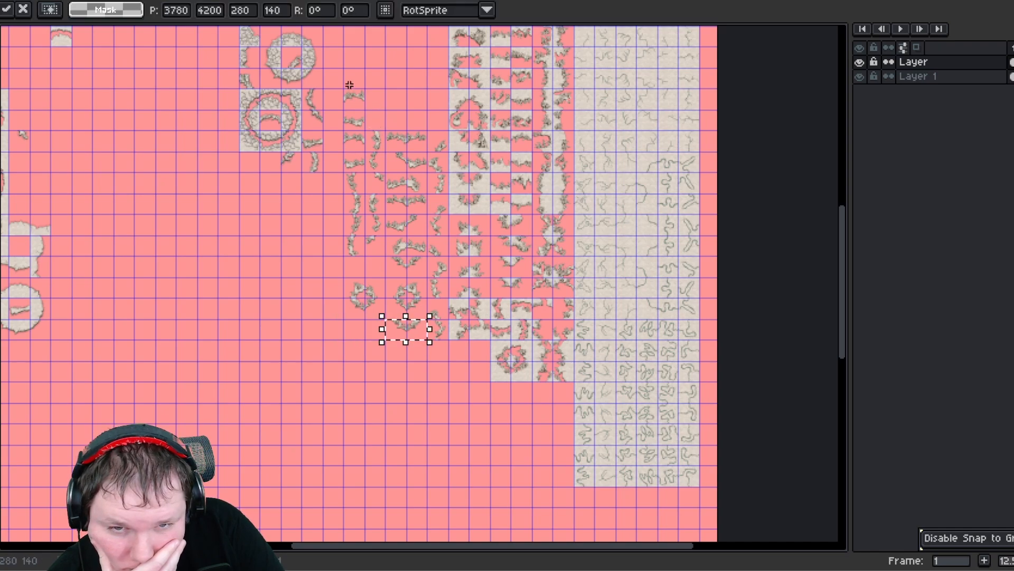
click(382, 113)
- Select the left column of wall fragments and shift it down one grid cell
drag(360, 107, 377, 120)
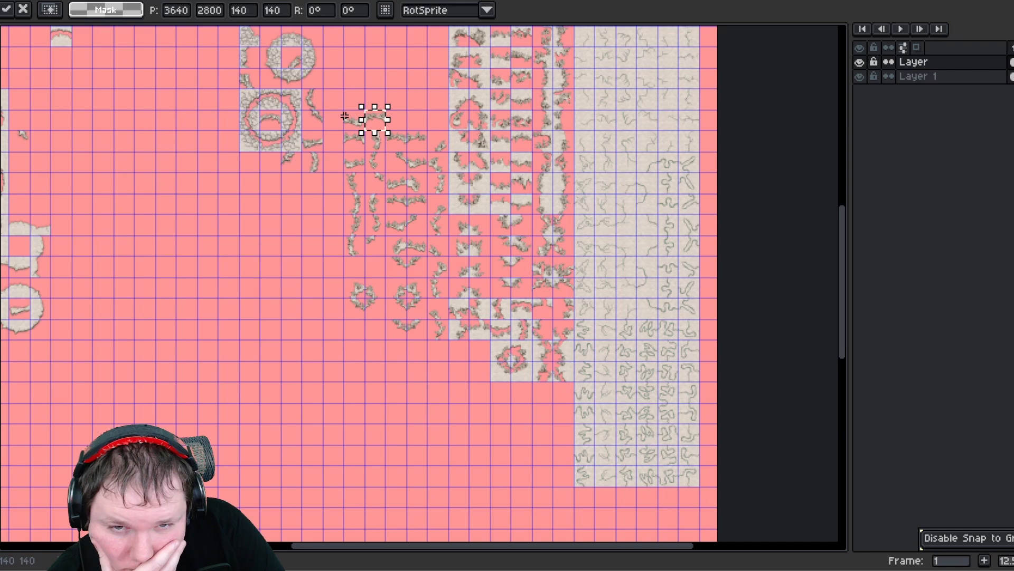
click(379, 280)
drag(380, 315, 342, 108)
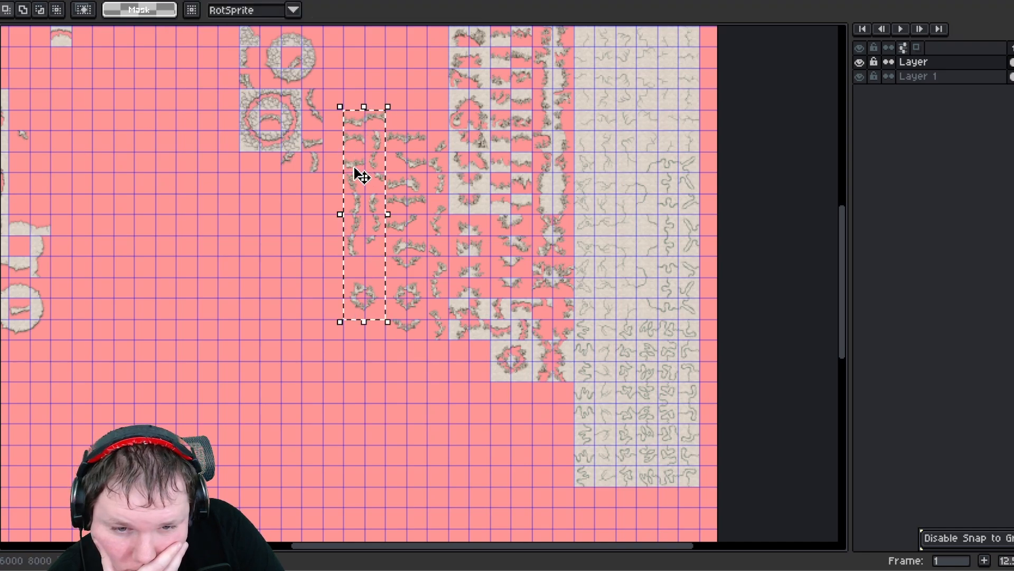
drag(362, 175, 349, 158)
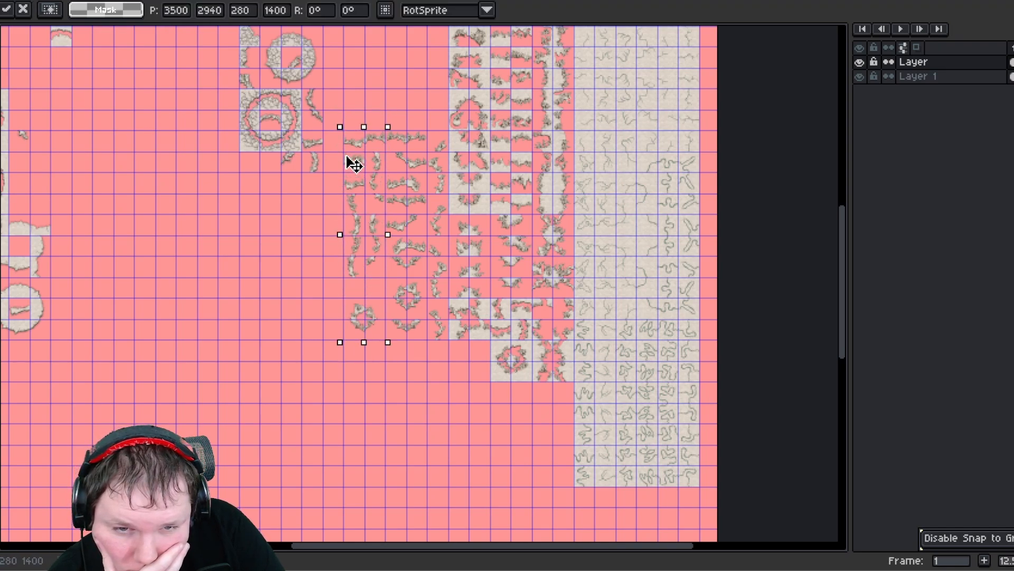
click(362, 79)
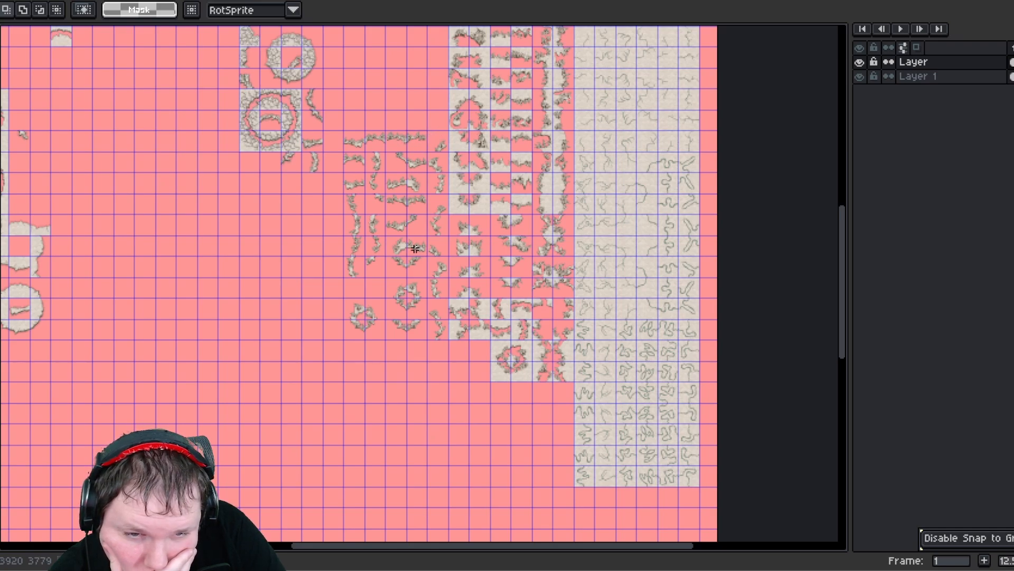
- Move the round ring fragment up one cell in the left column
drag(442, 341, 428, 129)
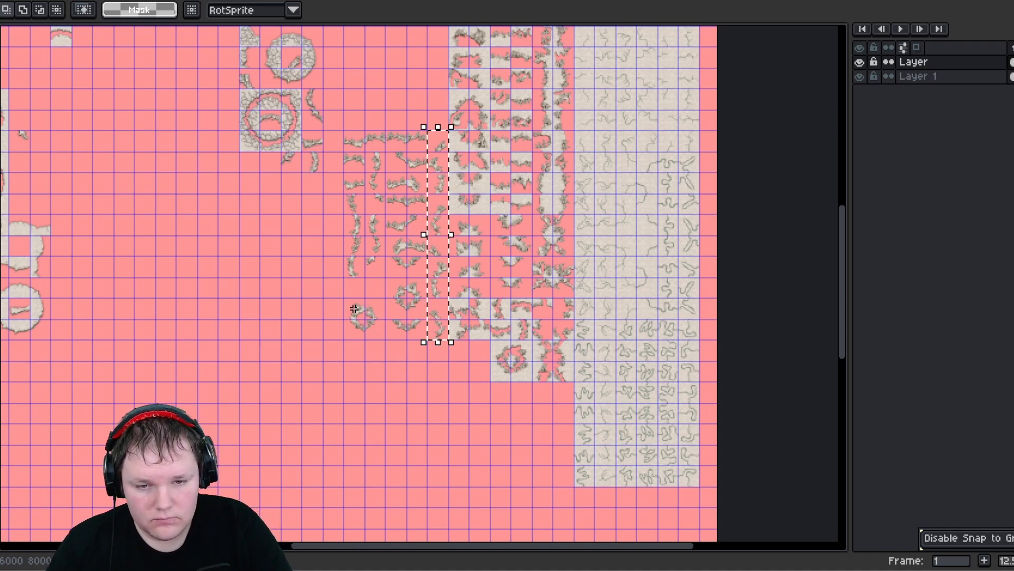
drag(380, 331, 364, 300)
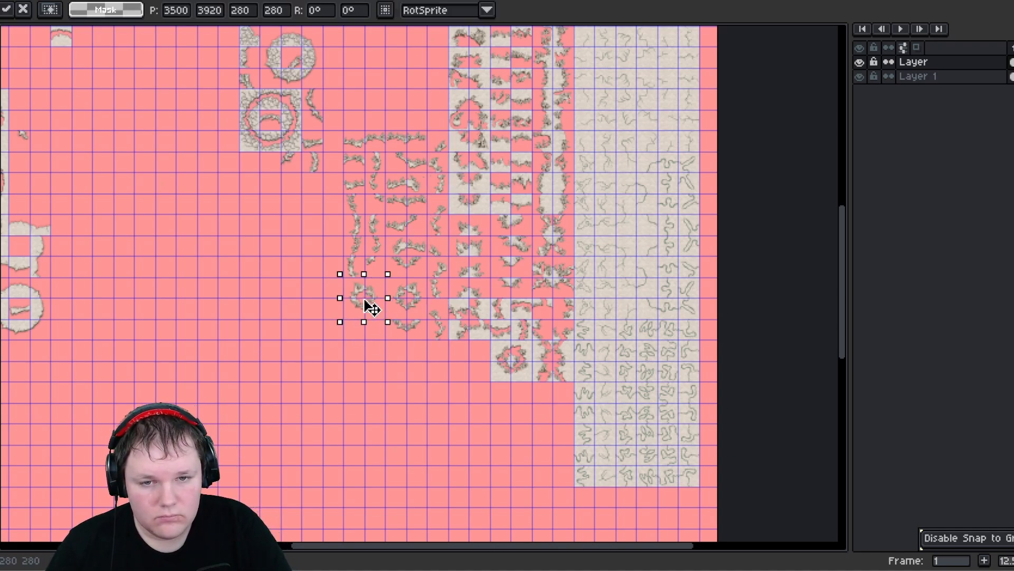
click(298, 319)
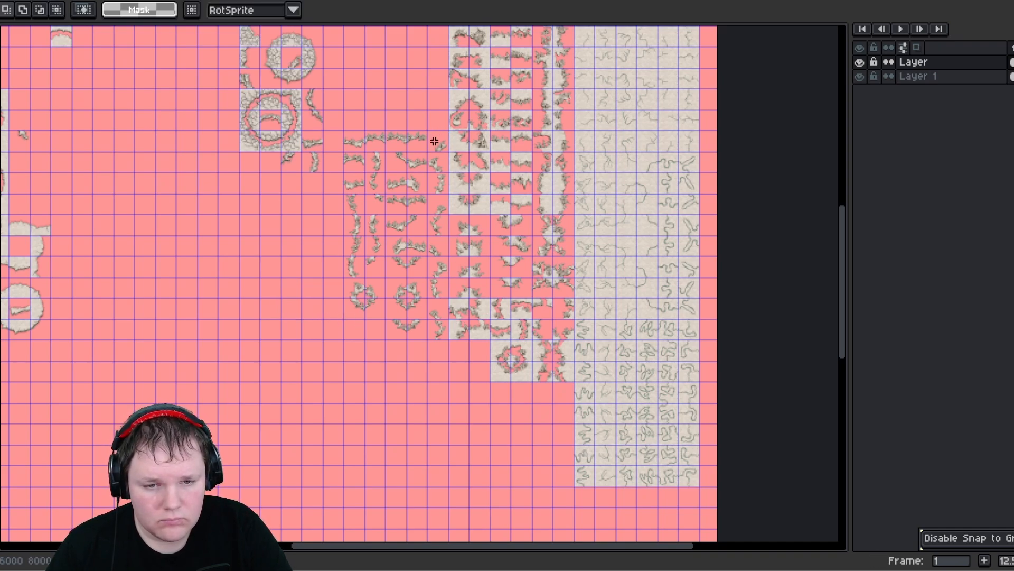
drag(434, 154, 434, 340)
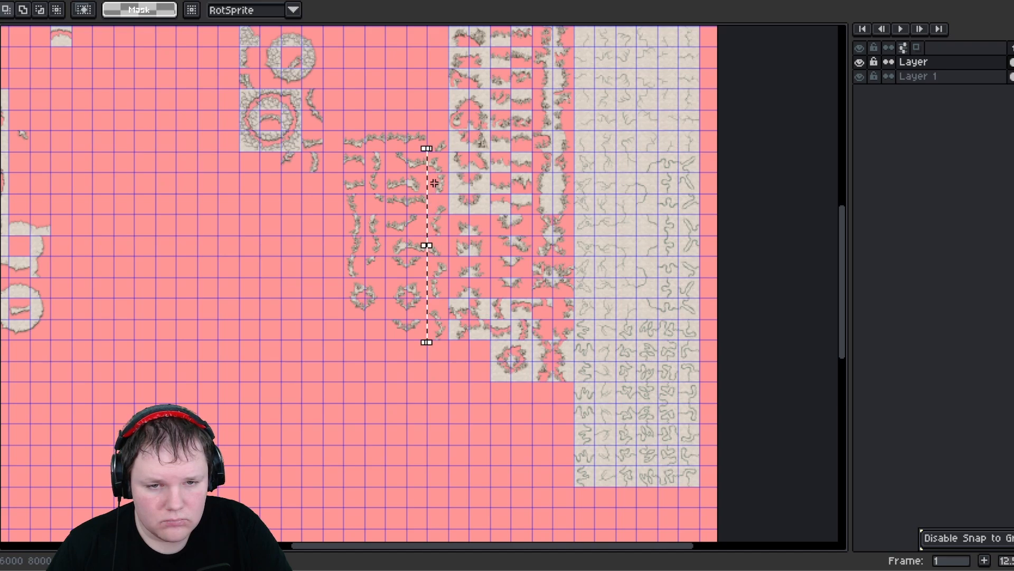
click(395, 121)
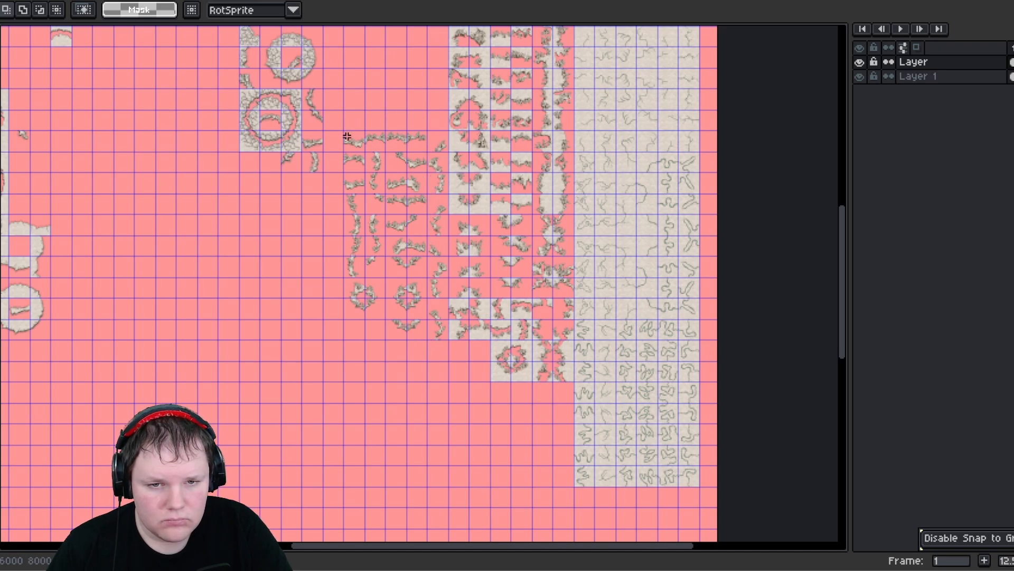
drag(346, 137, 446, 137)
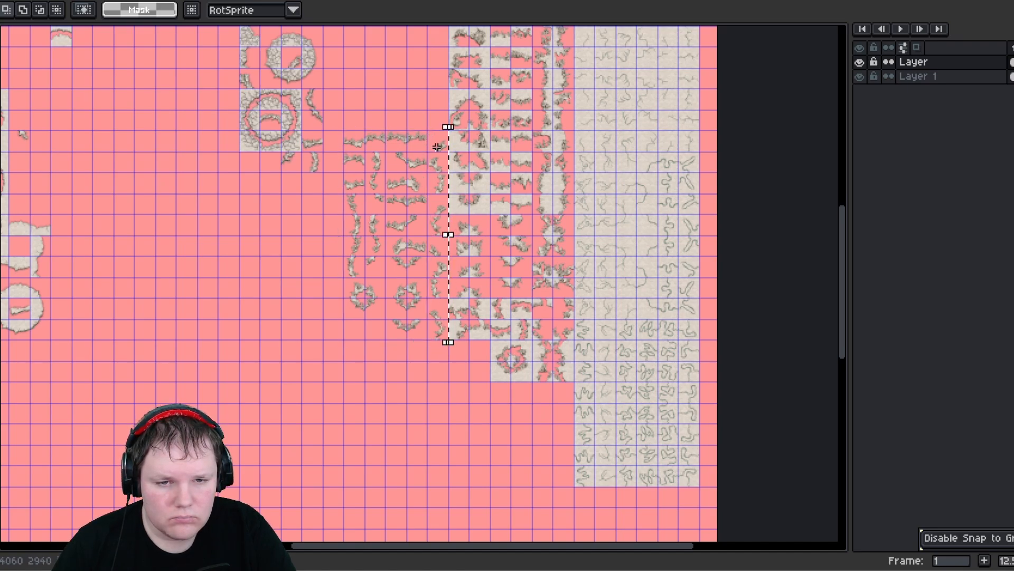
- Select the narrow column of fragments and move it out into the empty area on the left
drag(447, 338, 426, 129)
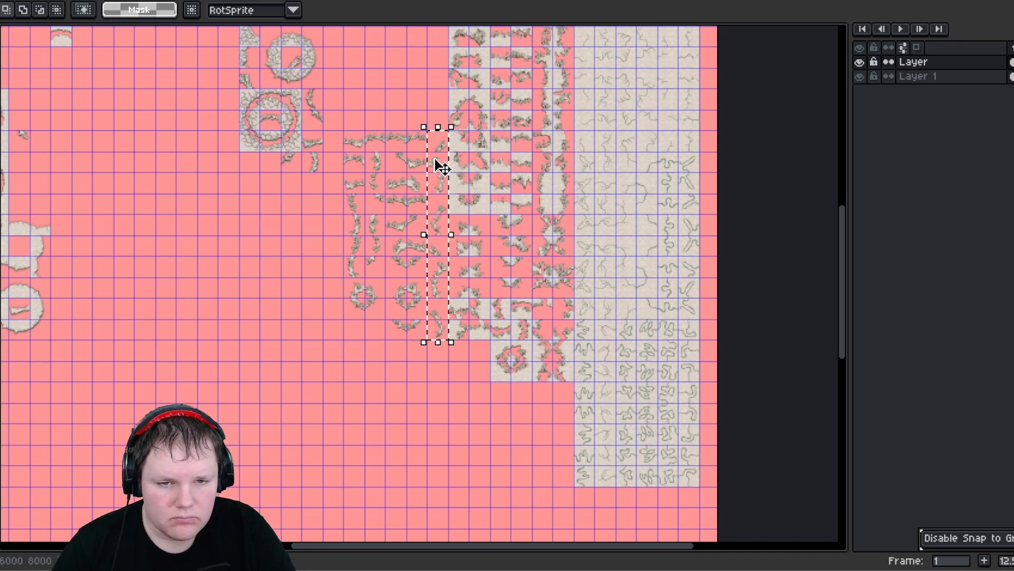
drag(442, 168, 287, 312)
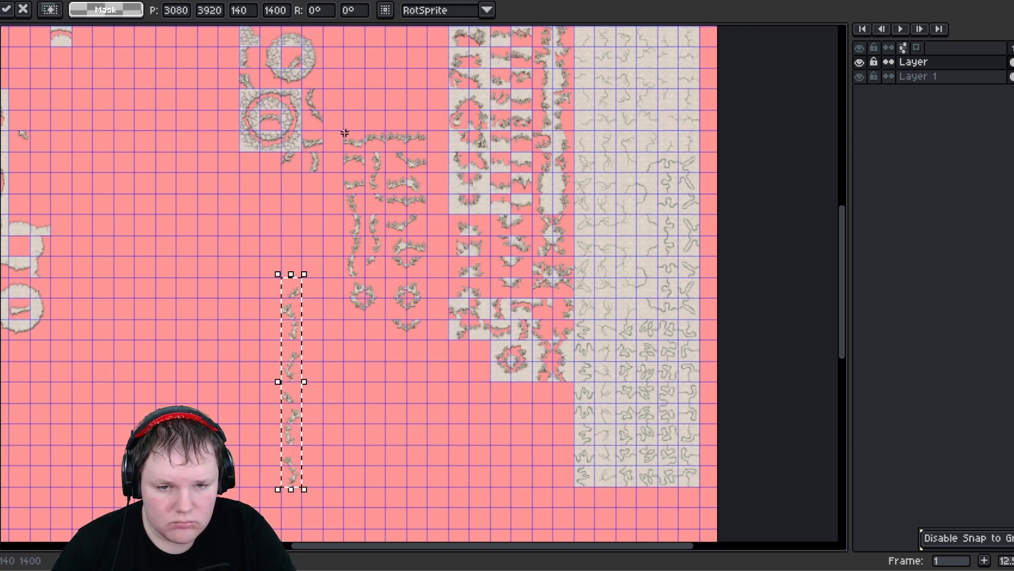
- Select the block of remaining fragments and move it down below the grey tile block
drag(345, 134, 421, 333)
middle_drag(447, 376, 447, 239)
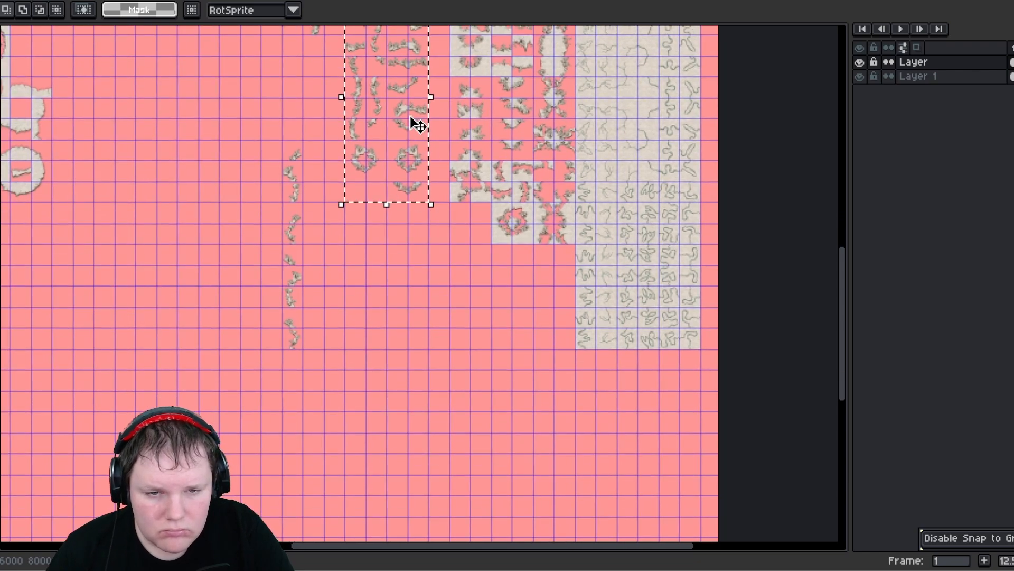
drag(384, 124, 536, 367)
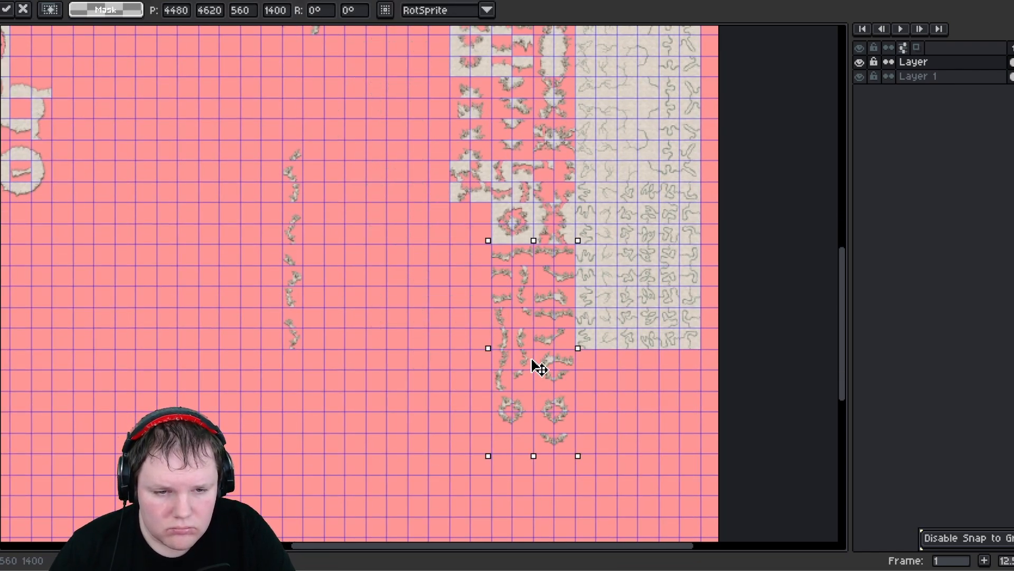
scroll(490, 271, up, 2)
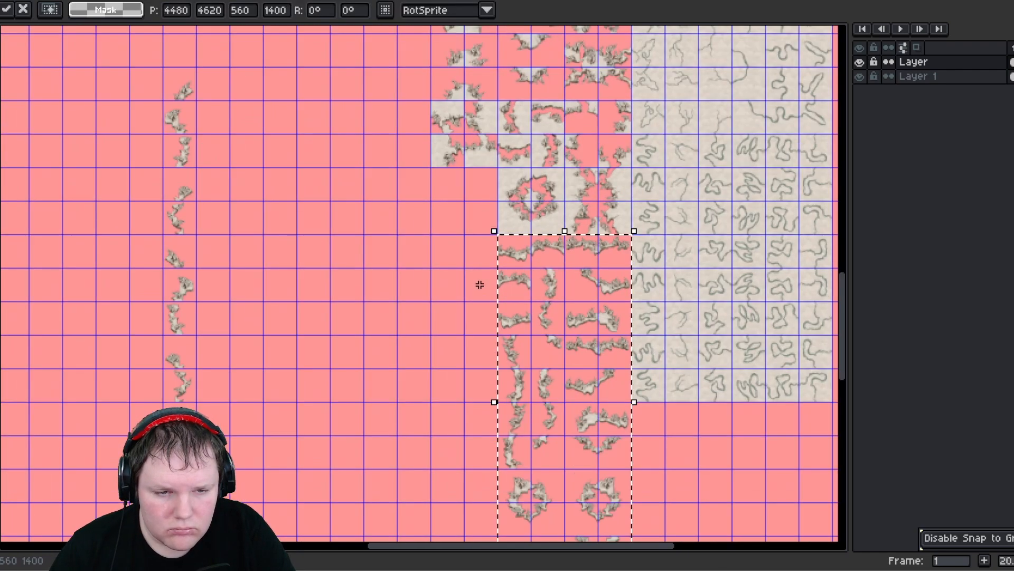
click(159, 76)
- Select the vertical strip of pieces and move it beside the left edge of the moved block
drag(192, 194, 198, 199)
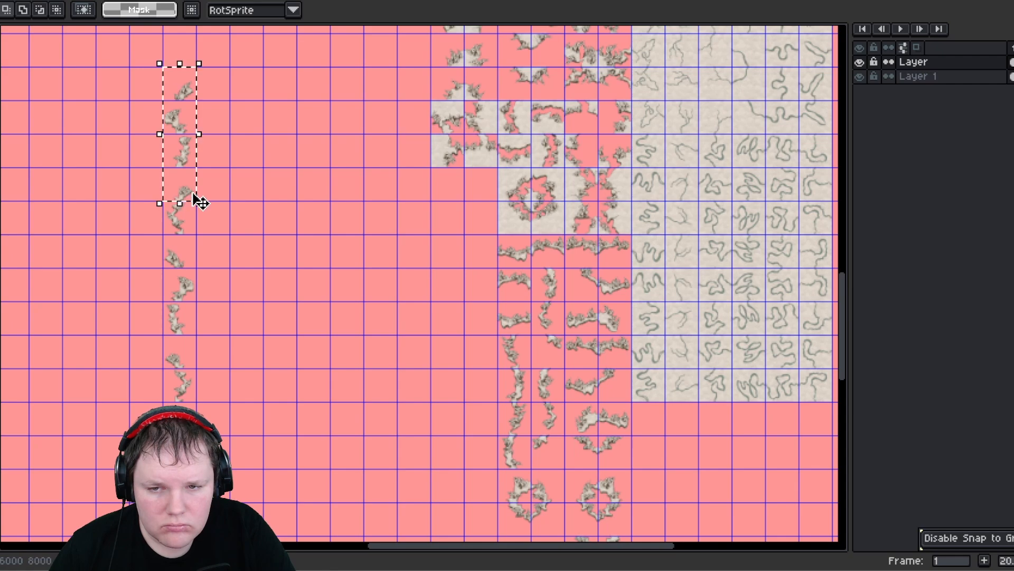
drag(198, 135, 470, 232)
click(168, 209)
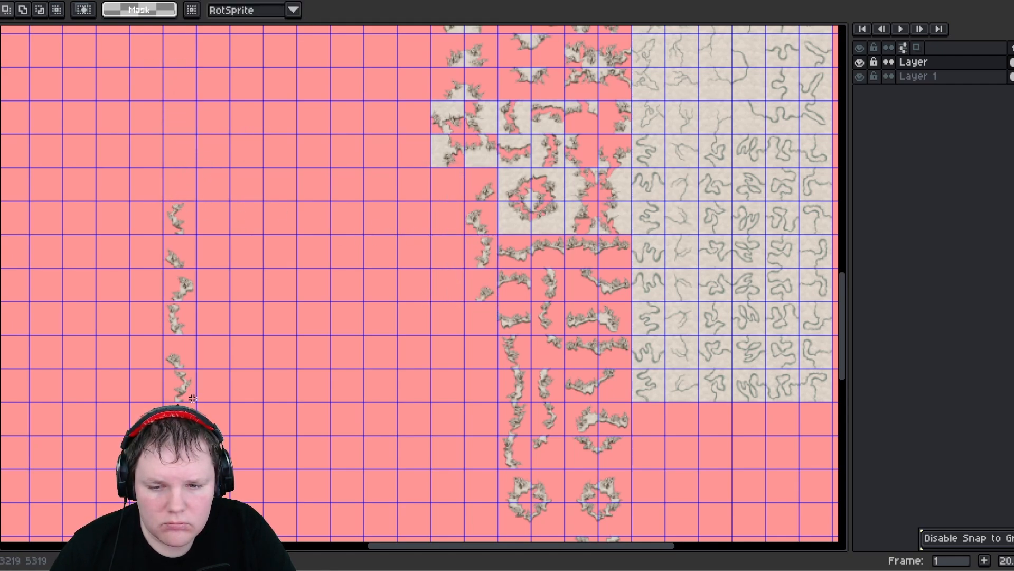
- Move a small fragment from the strip's bottom into a gap next to the column
drag(192, 398, 455, 363)
click(367, 335)
drag(456, 363, 487, 335)
middle_drag(472, 391, 419, 251)
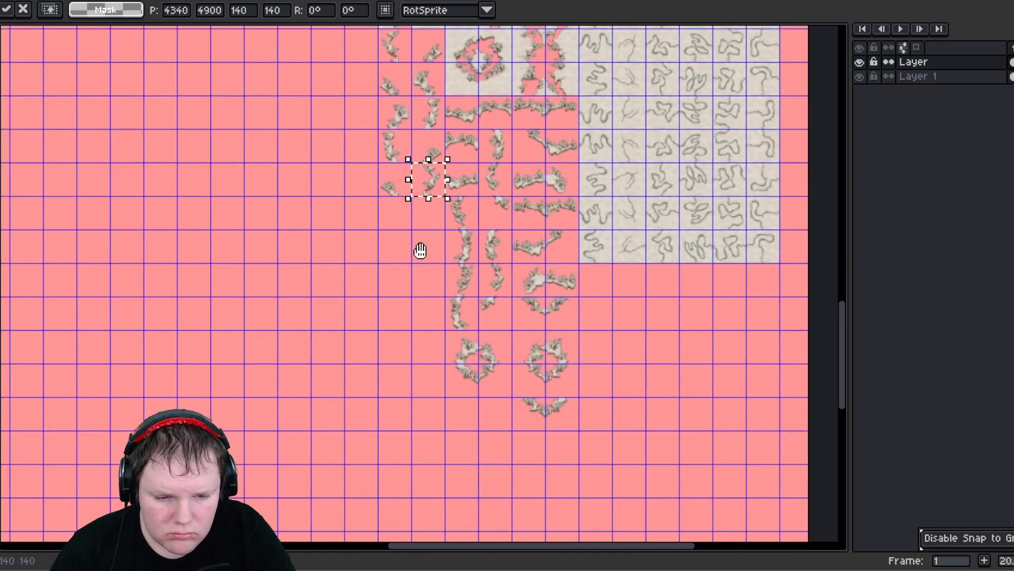
click(455, 338)
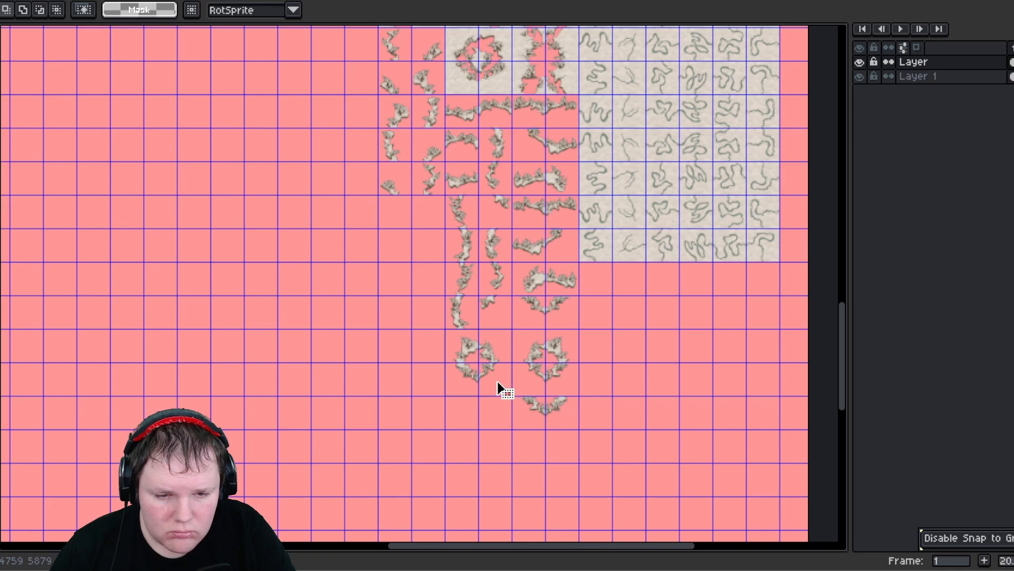
- Move the two ring pieces into the left column beneath the strip of fragments
drag(498, 388, 423, 252)
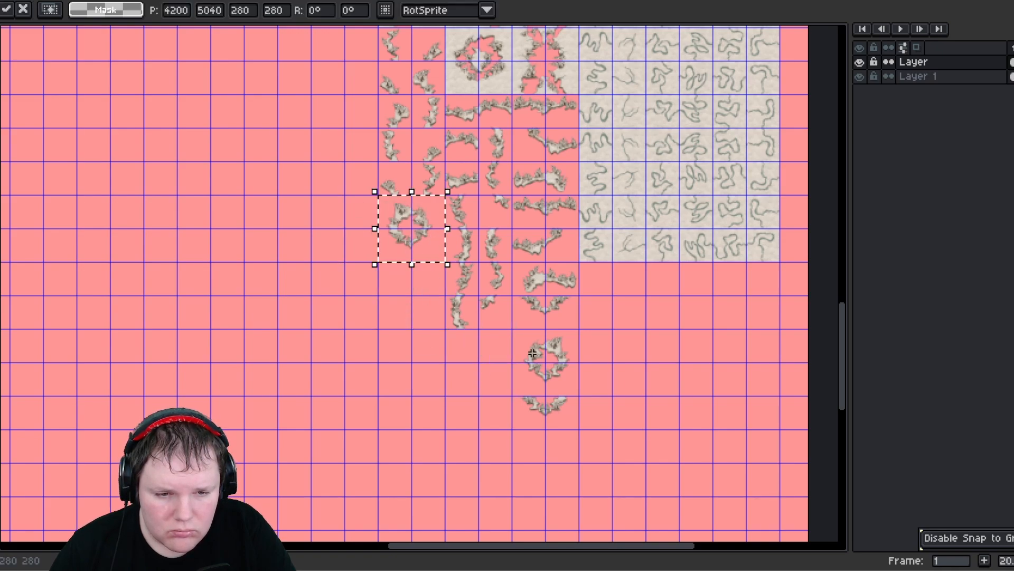
click(525, 338)
drag(576, 398, 515, 333)
drag(561, 369, 528, 370)
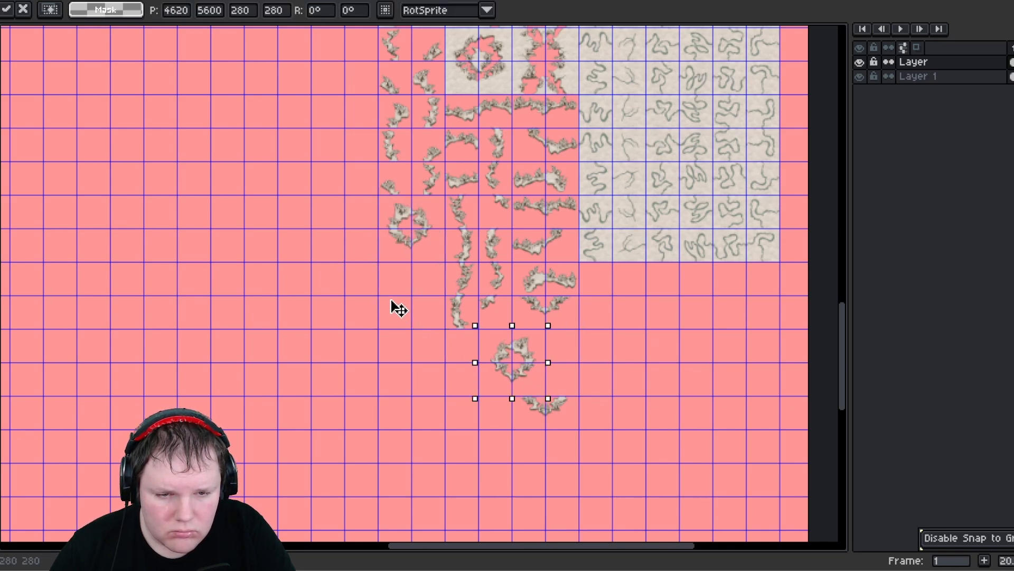
drag(398, 309, 420, 302)
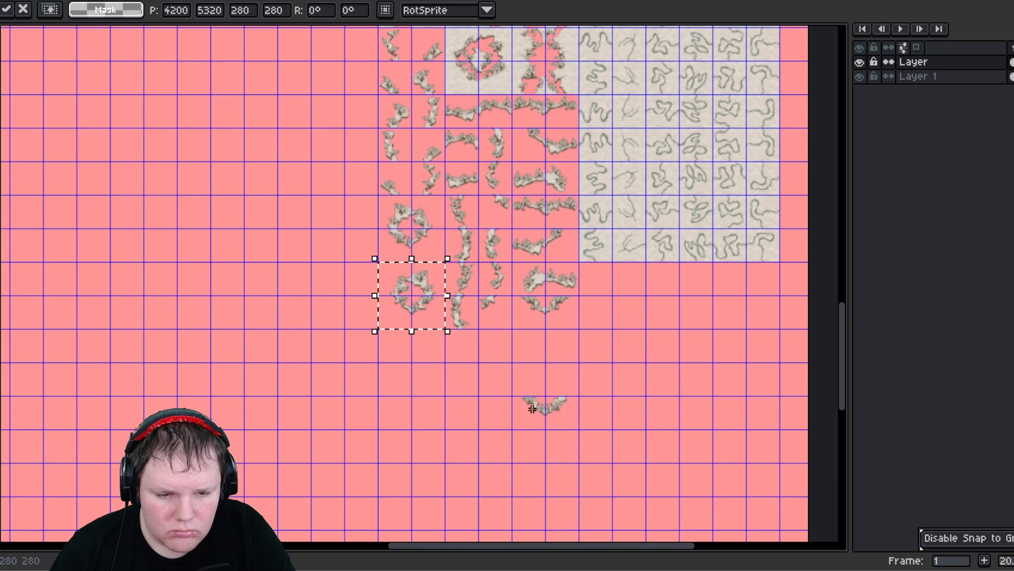
- Move the remaining small piece below the rings and commit the move
click(575, 426)
drag(574, 426, 414, 357)
key(Return)
- Select the block of arranged fragment columns together with the ring pieces beneath it
scroll(315, 252, down, 5)
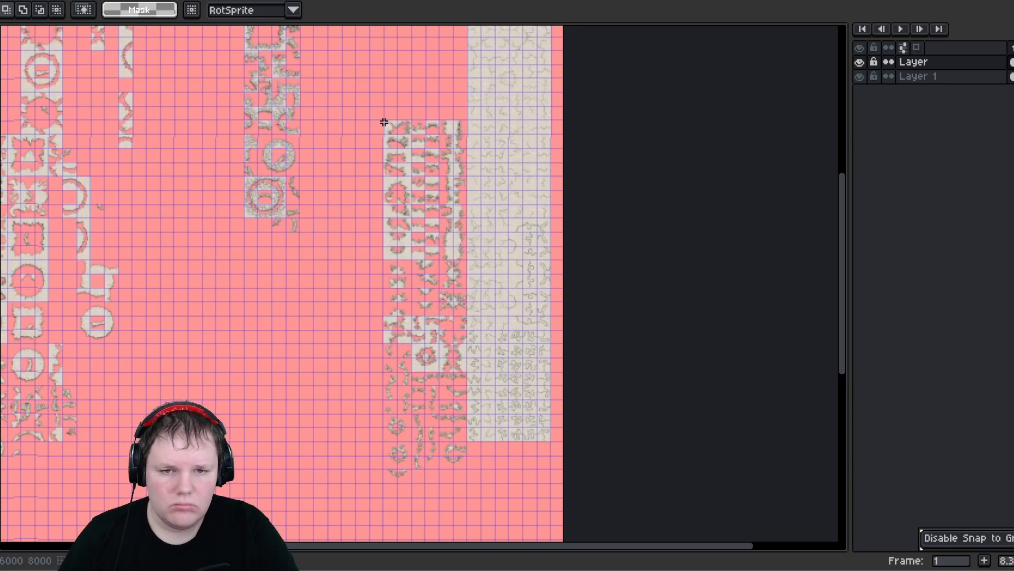
drag(384, 122, 457, 459)
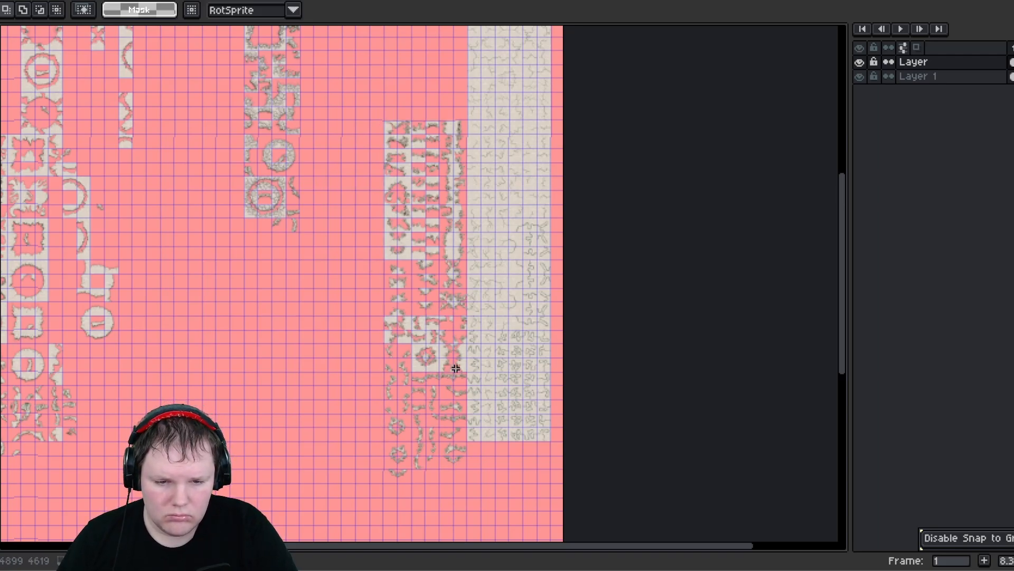
drag(456, 368, 456, 374)
middle_drag(253, 286, 240, 275)
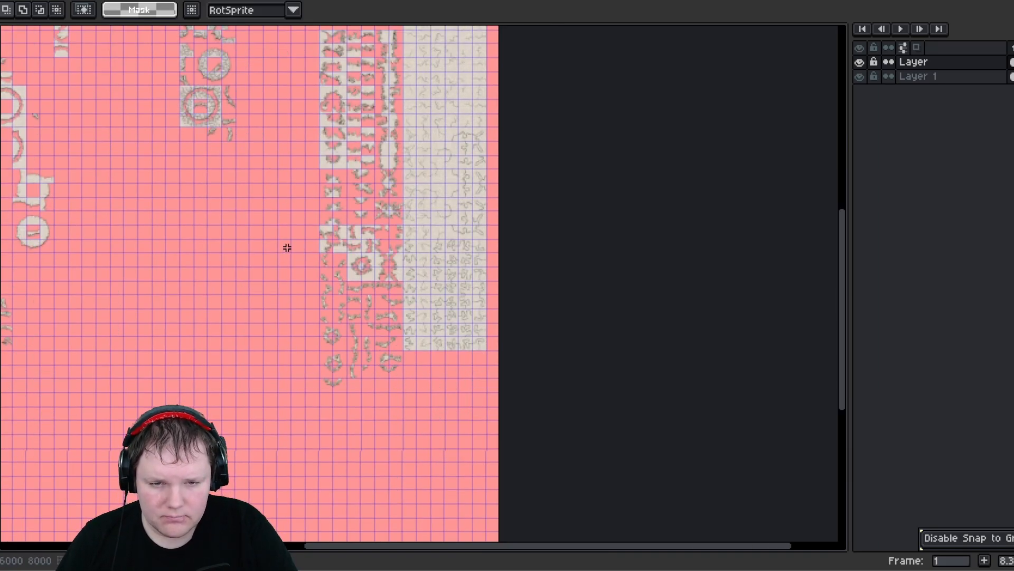
middle_drag(348, 159, 363, 250)
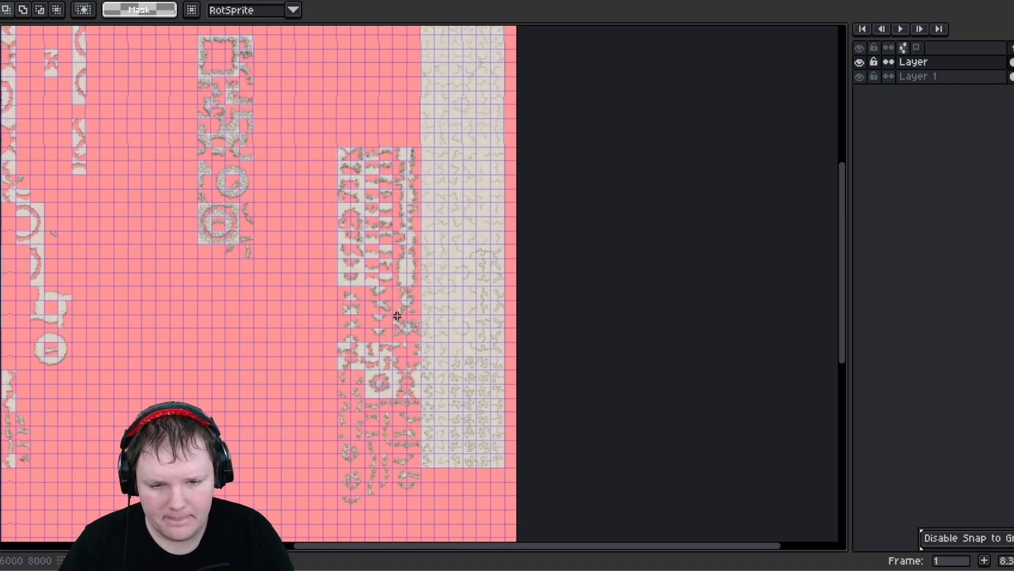
scroll(397, 315, up, 2)
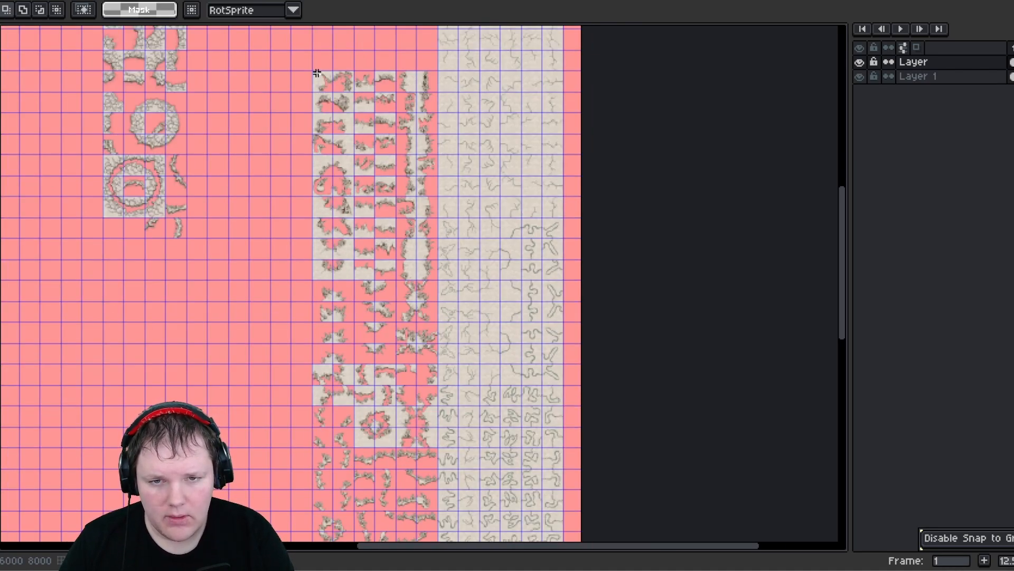
drag(421, 401, 435, 410)
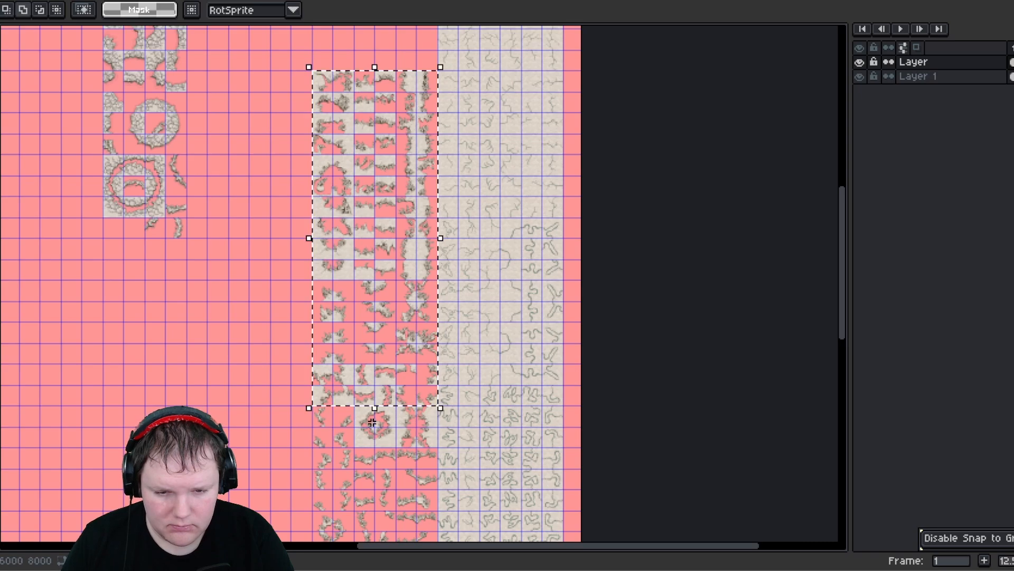
shift+drag(360, 411, 438, 445)
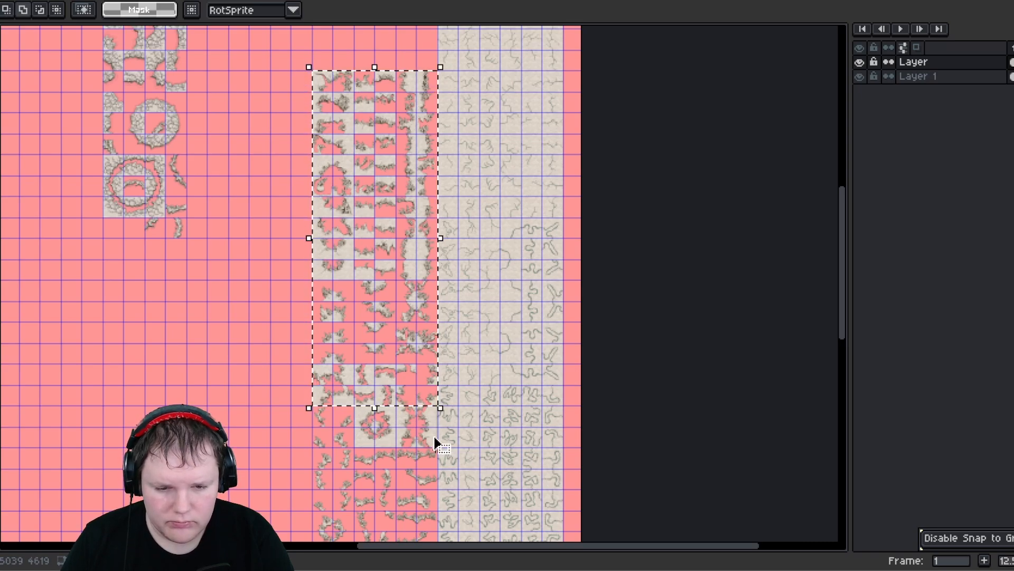
- Try moving the selected block left beside the ring pieces, then undo the move
click(401, 369)
scroll(401, 341, down, 1)
scroll(408, 315, down, 1)
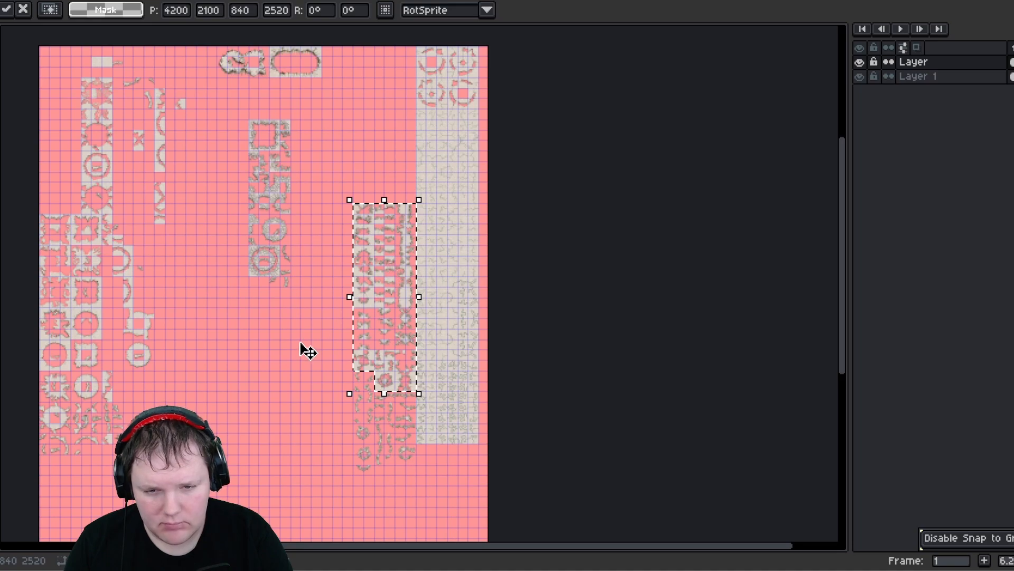
drag(301, 344, 382, 77)
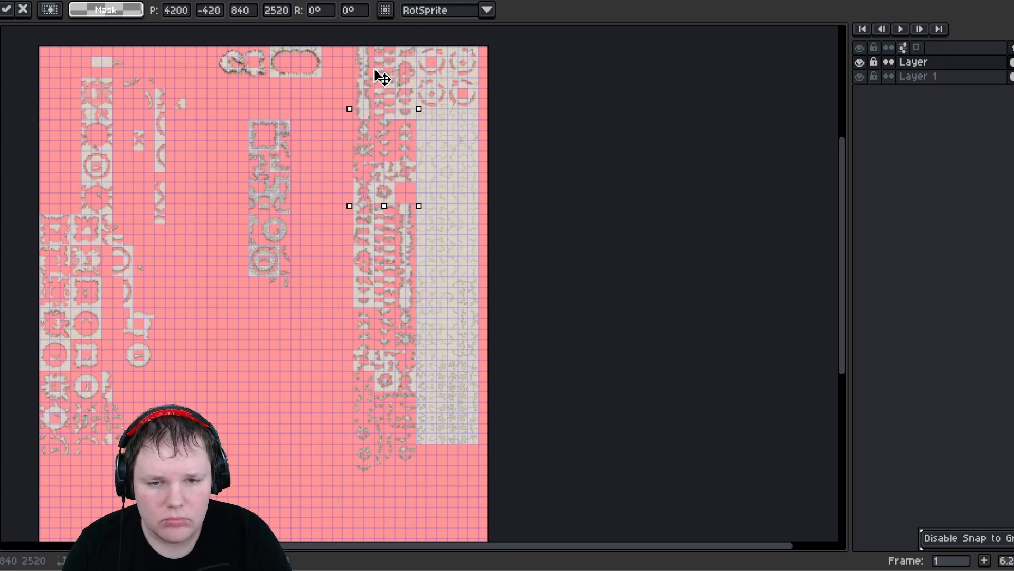
middle_drag(367, 101, 363, 219)
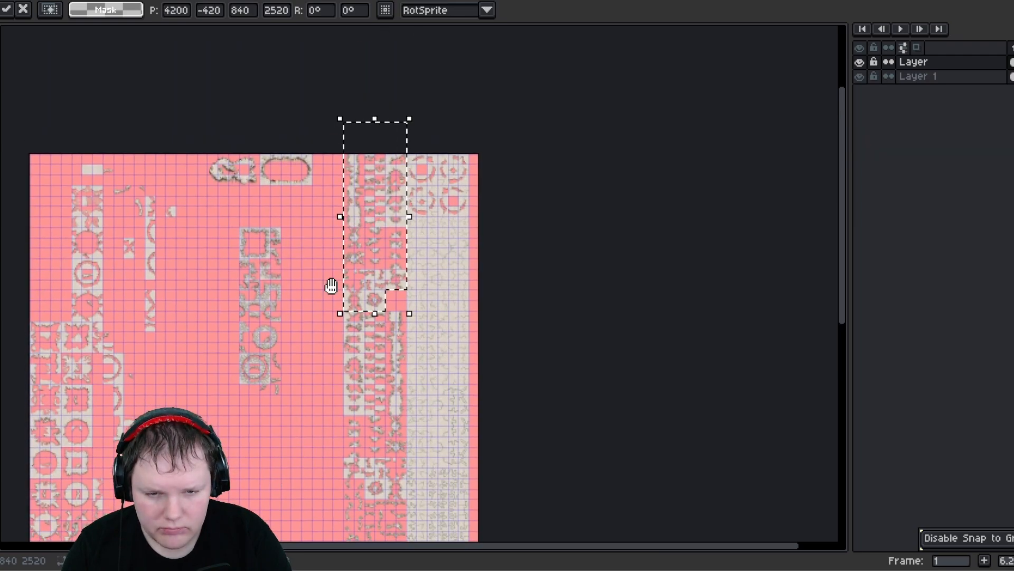
middle_drag(331, 286, 392, 117)
drag(401, 143, 390, 277)
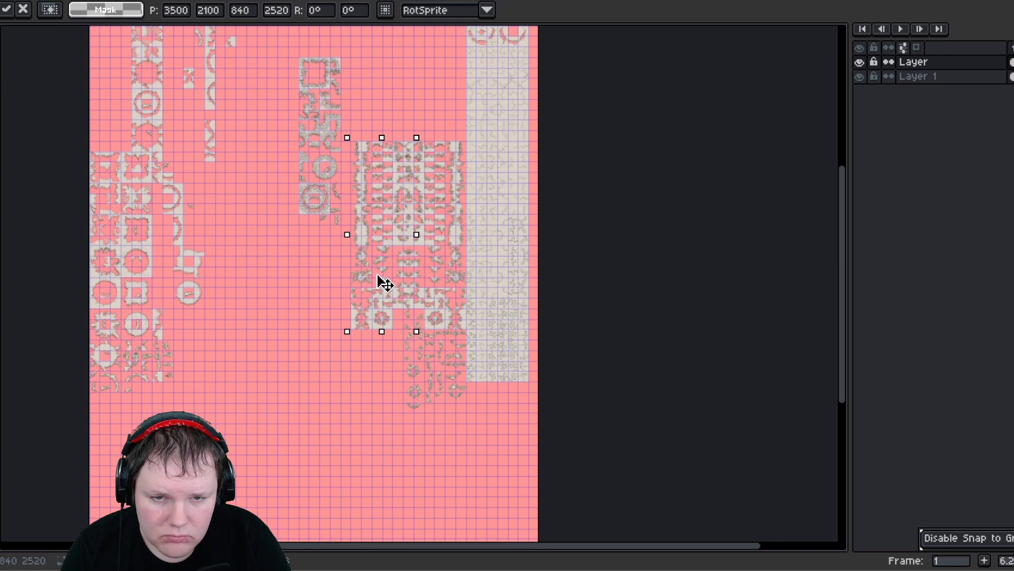
click(391, 71)
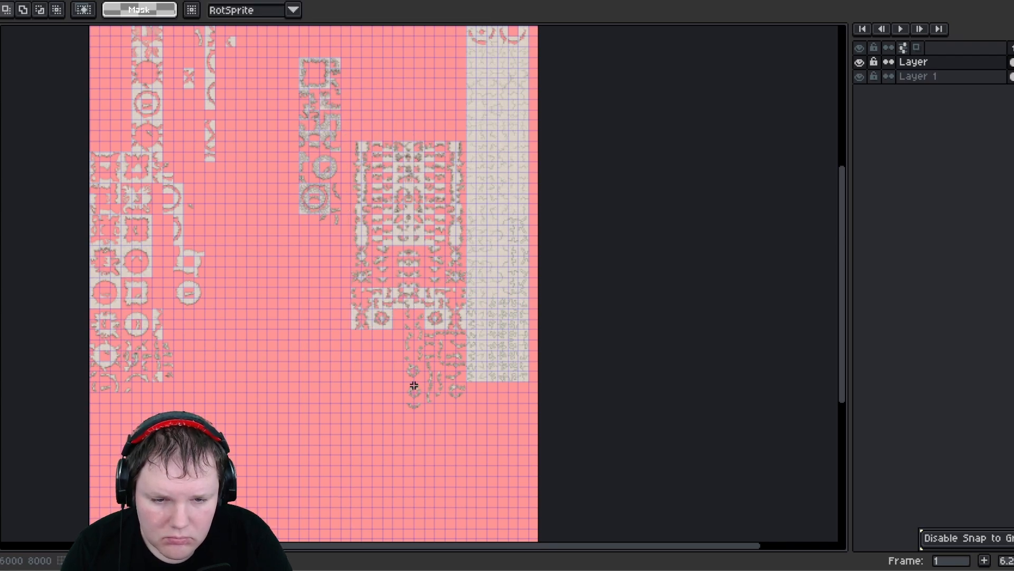
scroll(414, 386, up, 3)
scroll(413, 375, up, 1)
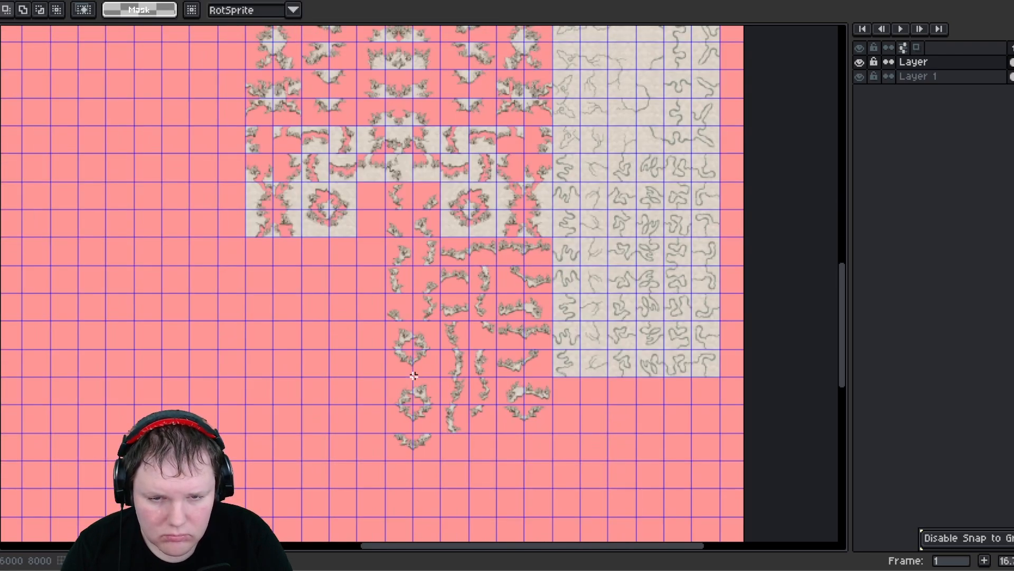
scroll(414, 375, down, 1)
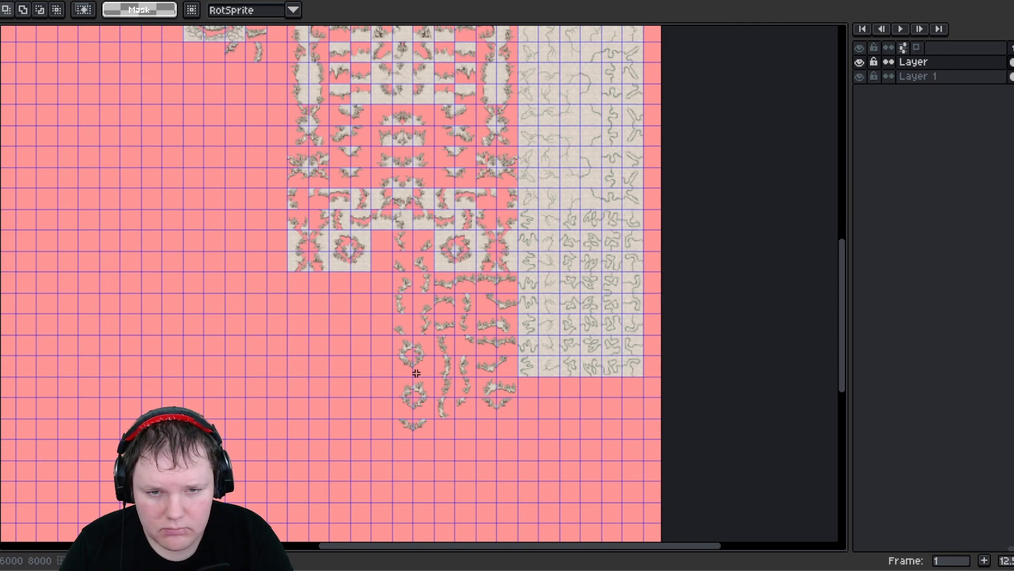
key(ctrl+z)
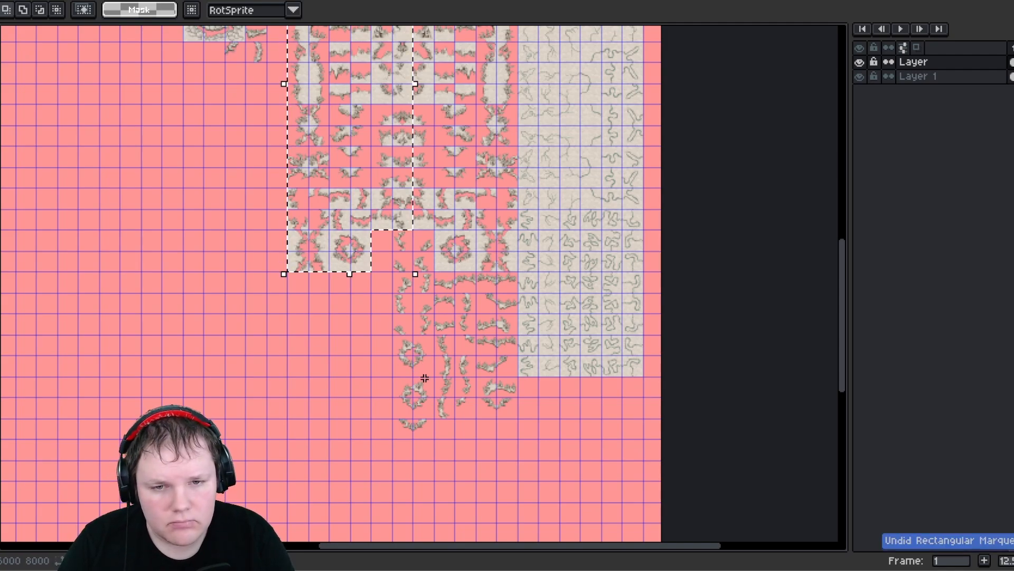
key(ctrl+z)
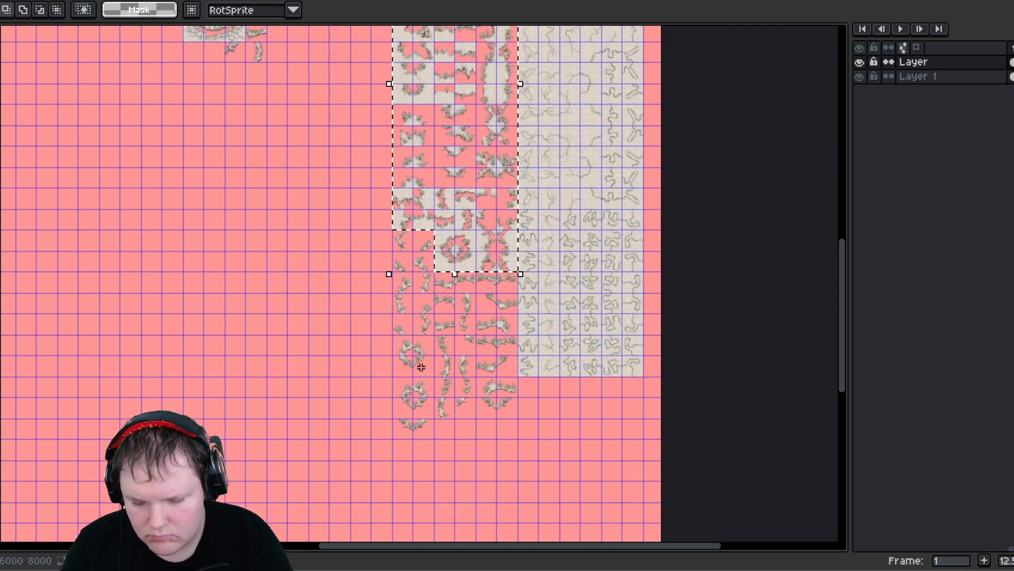
- Move the selected block left so it sits against the column of ring pieces, and commit
key(ctrl+t)
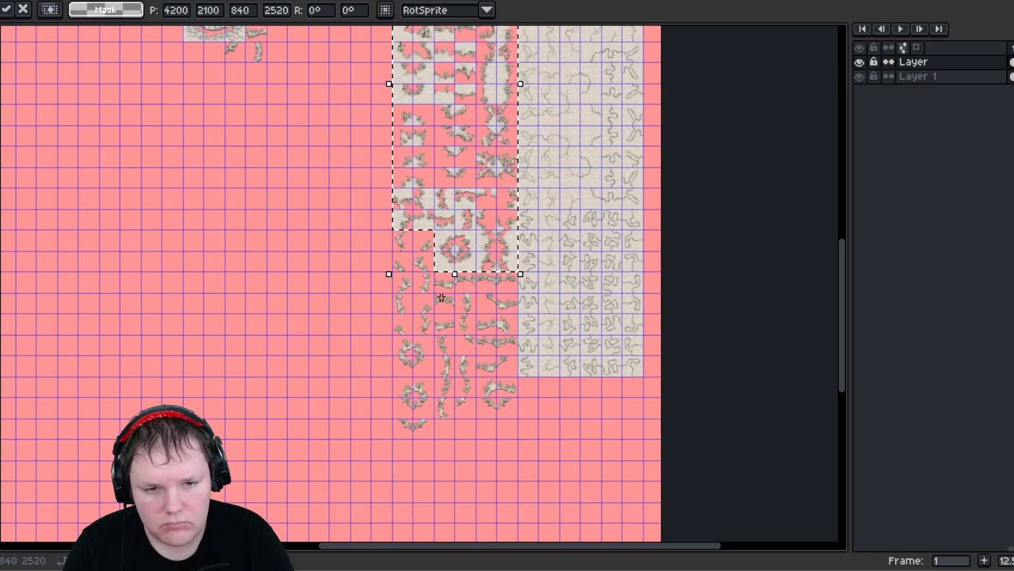
drag(490, 157, 331, 326)
drag(324, 197, 351, 75)
middle_drag(346, 168, 327, 362)
drag(341, 212, 340, 86)
drag(333, 205, 330, 228)
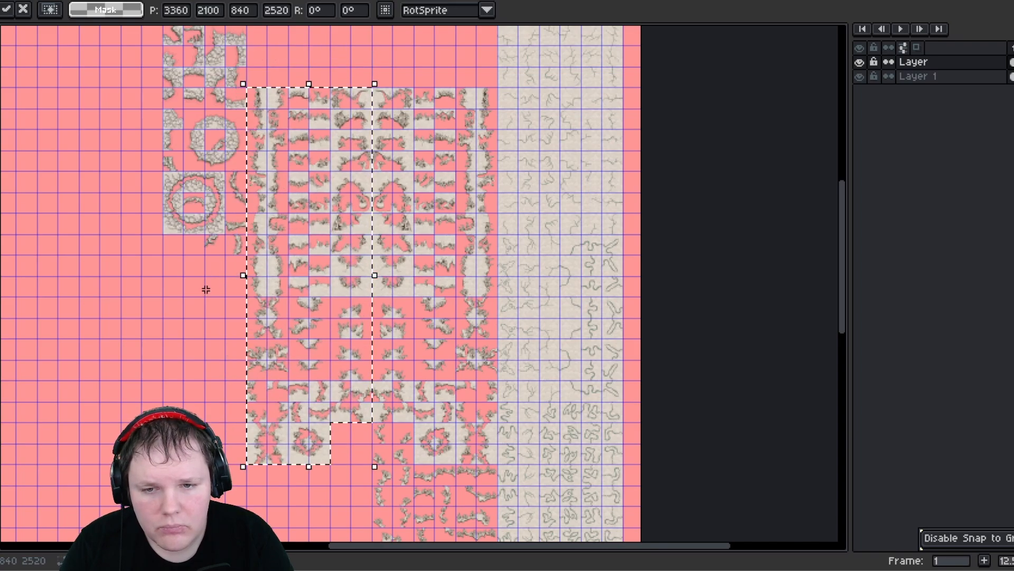
click(206, 290)
- Select the whole arranged area with its side columns and move it up toward the top pieces, then commit
middle_drag(207, 292, 283, 457)
middle_drag(258, 367, 236, 287)
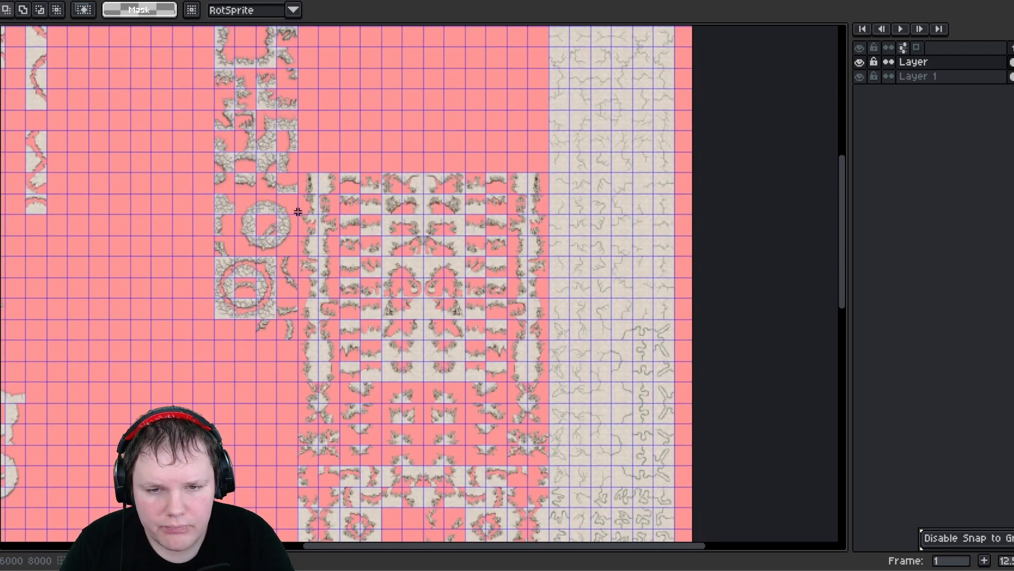
scroll(395, 516, down, 3)
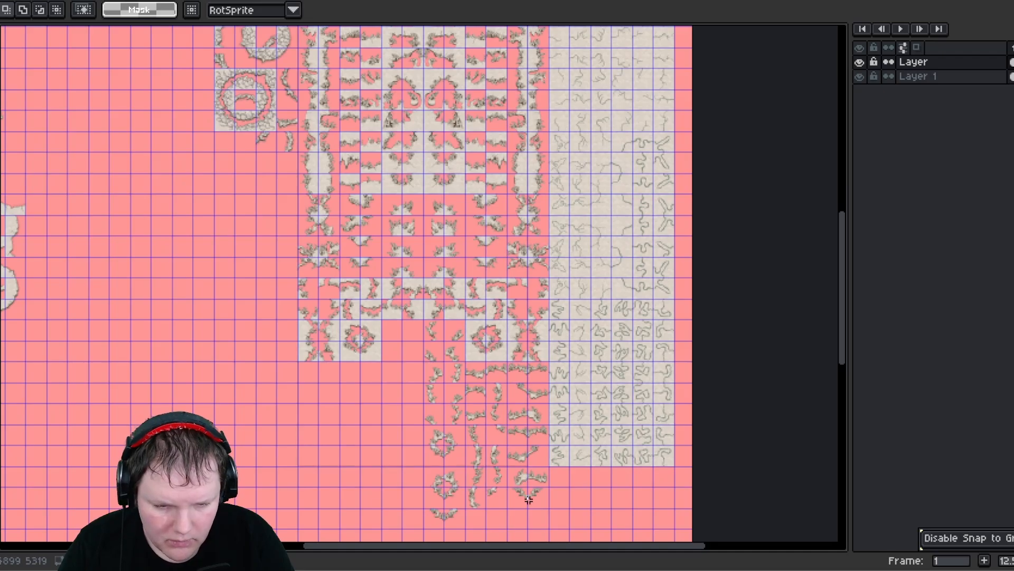
middle_drag(408, 302, 377, 487)
middle_drag(328, 312, 359, 468)
drag(379, 431, 384, 185)
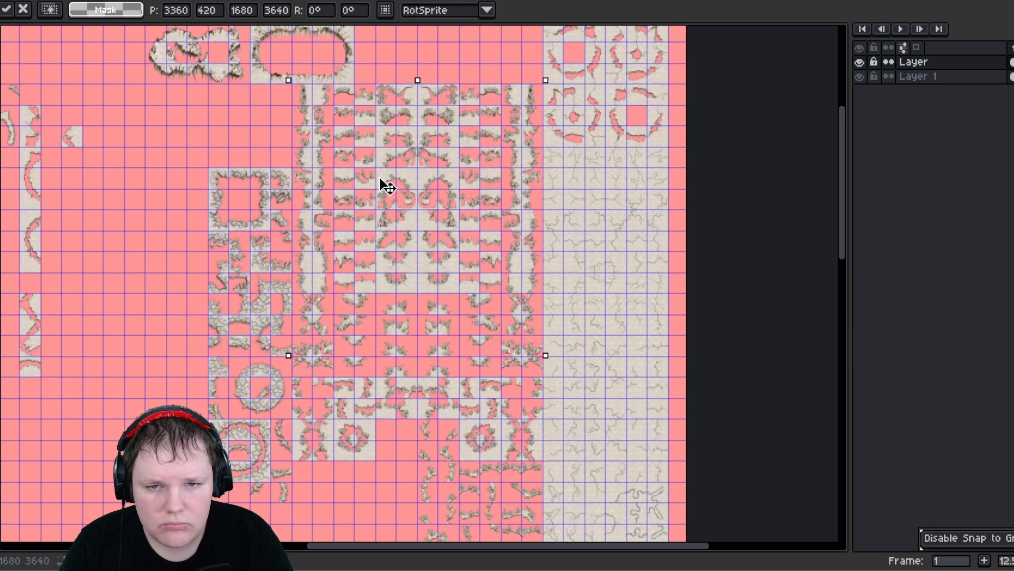
middle_drag(285, 81, 301, 215)
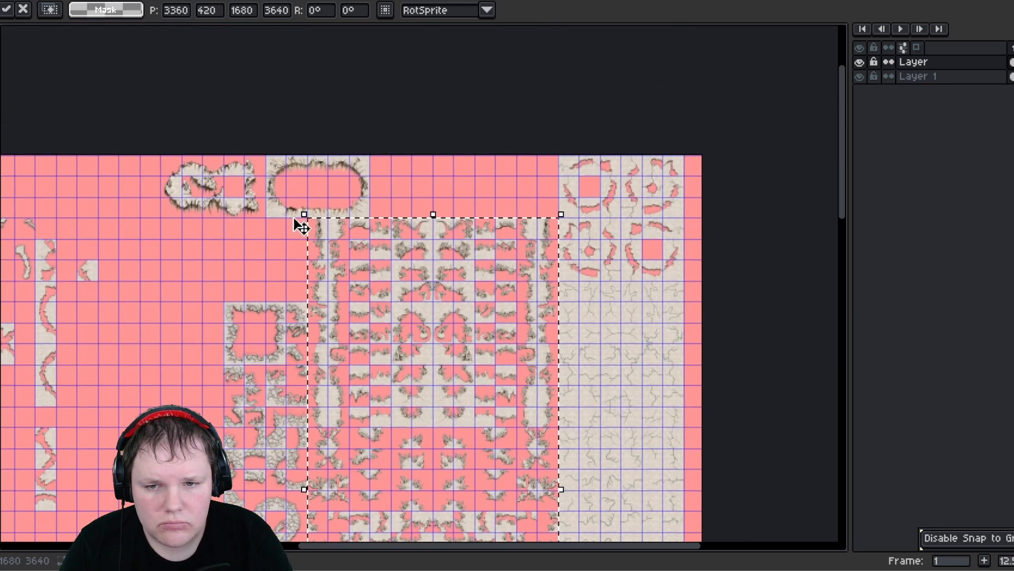
click(164, 155)
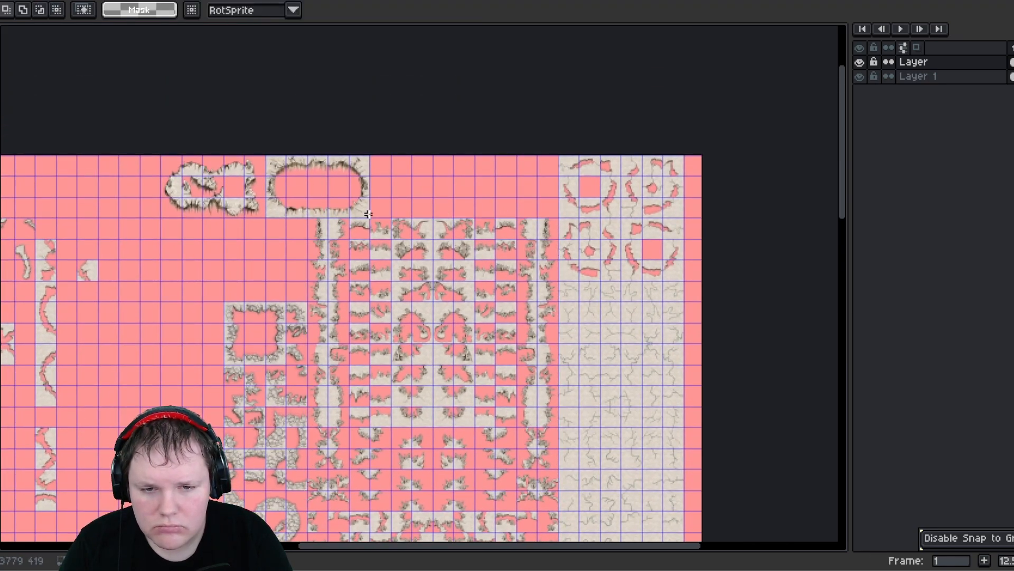
- Move the two oval pieces at the top left by about three tiles and commit
drag(368, 214, 368, 213)
mouse_move(368, 213)
mouse_down()
mouse_move(309, 202)
mouse_move(369, 218)
mouse_up()
click(380, 198)
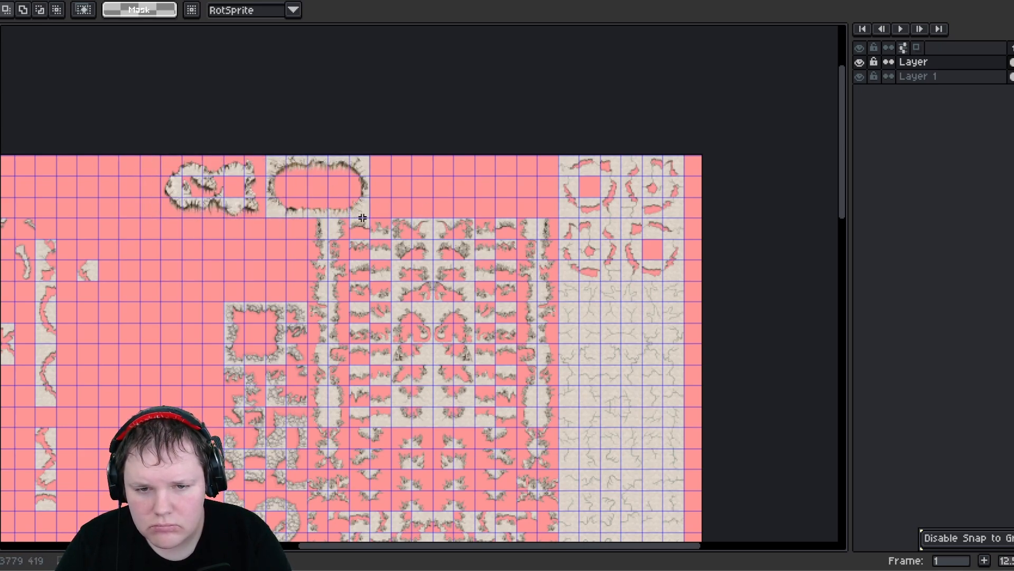
drag(363, 218, 287, 198)
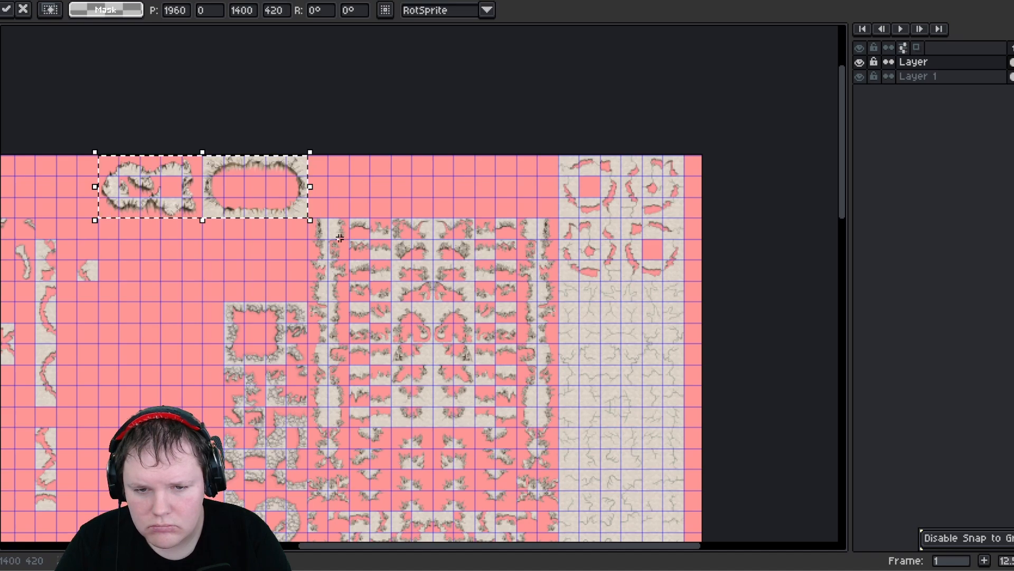
click(330, 228)
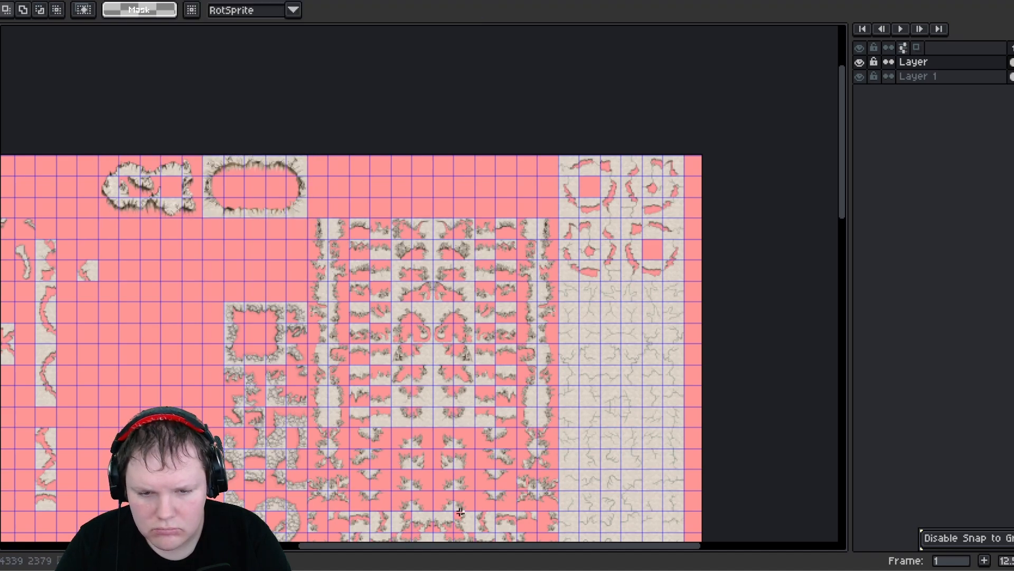
- Select the lower part of the arranged block, move it up to close the gap, and deselect
scroll(460, 512, down, 5)
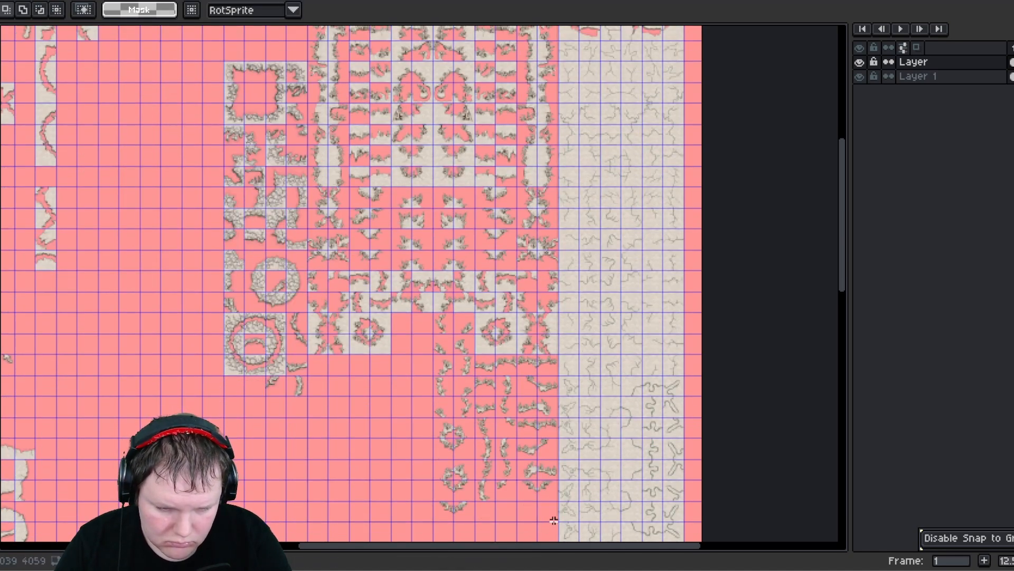
drag(553, 521, 555, 521)
scroll(454, 264, up, 5)
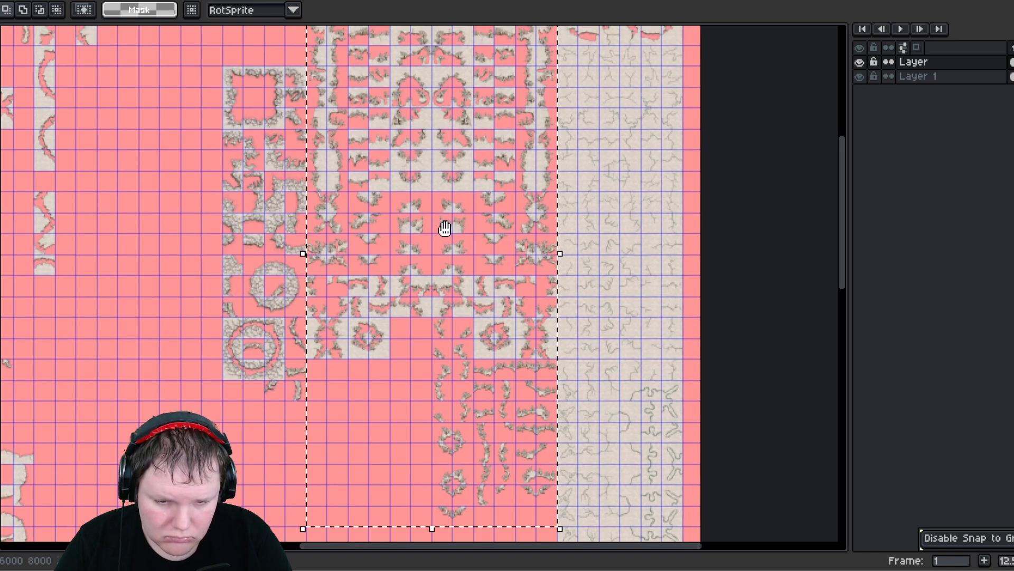
drag(462, 363, 469, 310)
key(ctrl+d)
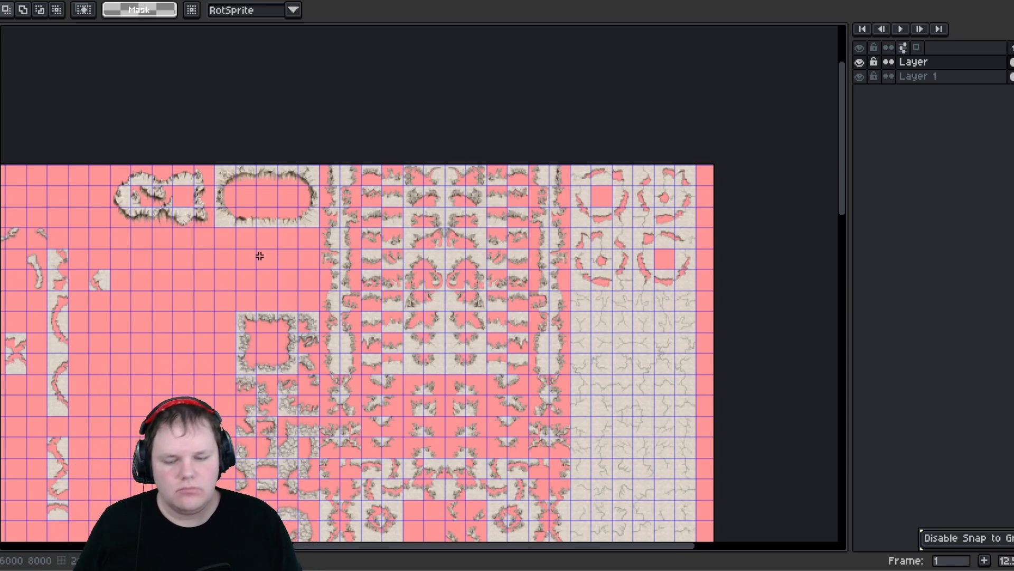
- Duplicate the two oval pieces one row below and flip the copy horizontally, then deselect
middle_drag(230, 348, 336, 242)
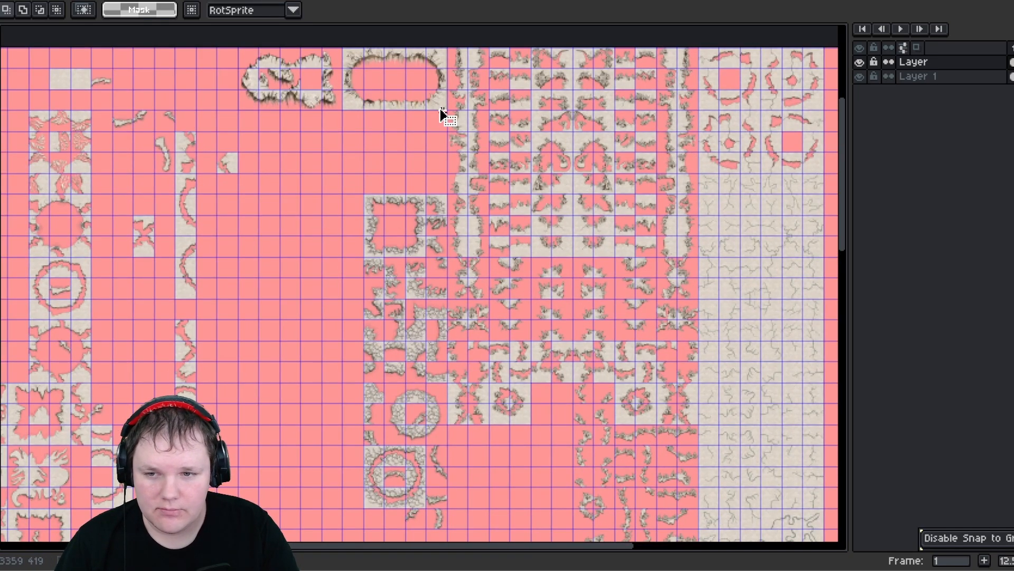
drag(441, 114, 238, 48)
click(347, 112)
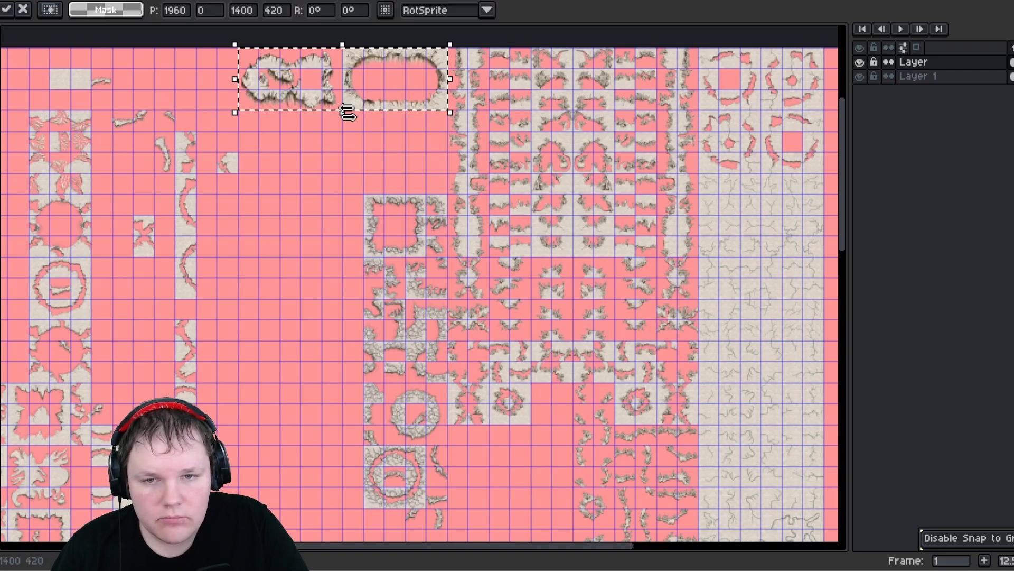
ctrl+drag(301, 90, 310, 145)
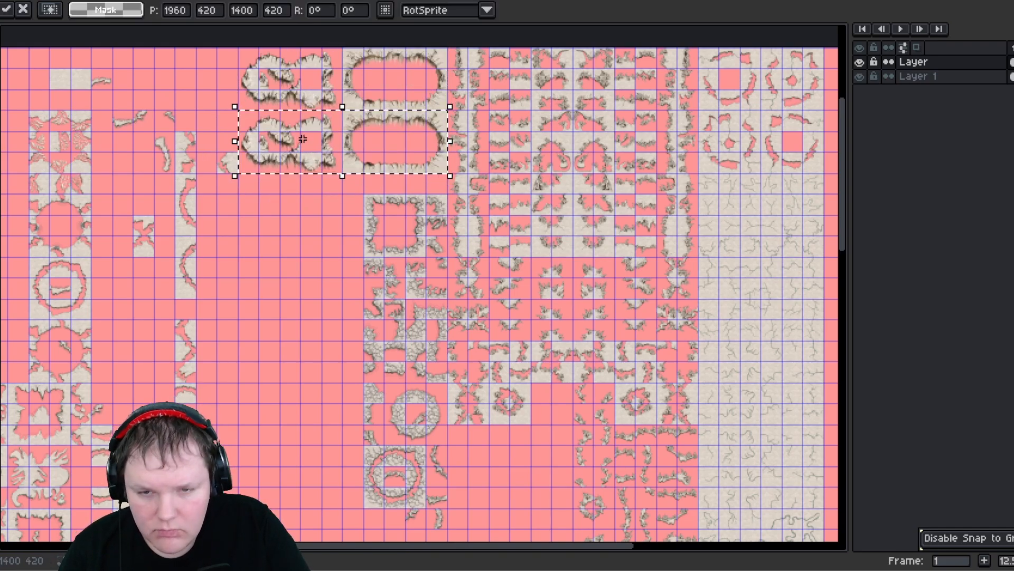
key(shift+h)
key(ctrl+d)
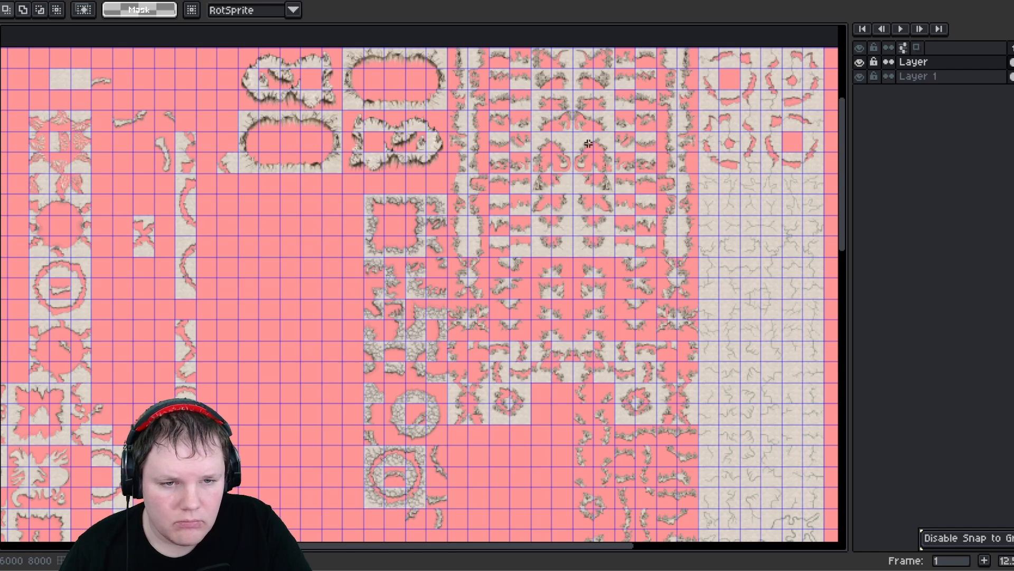
scroll(589, 144, up, 4)
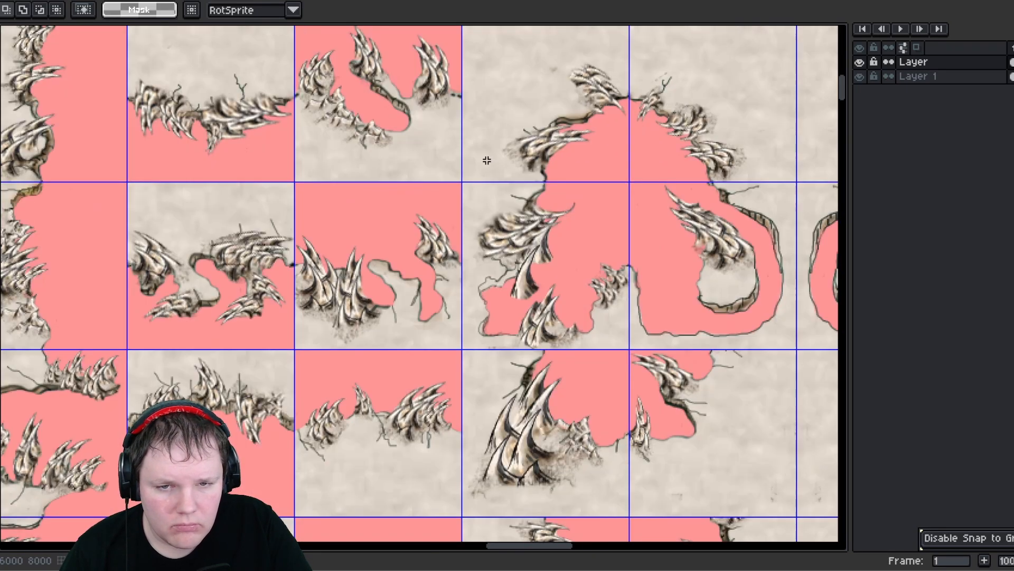
middle_drag(362, 143, 525, 302)
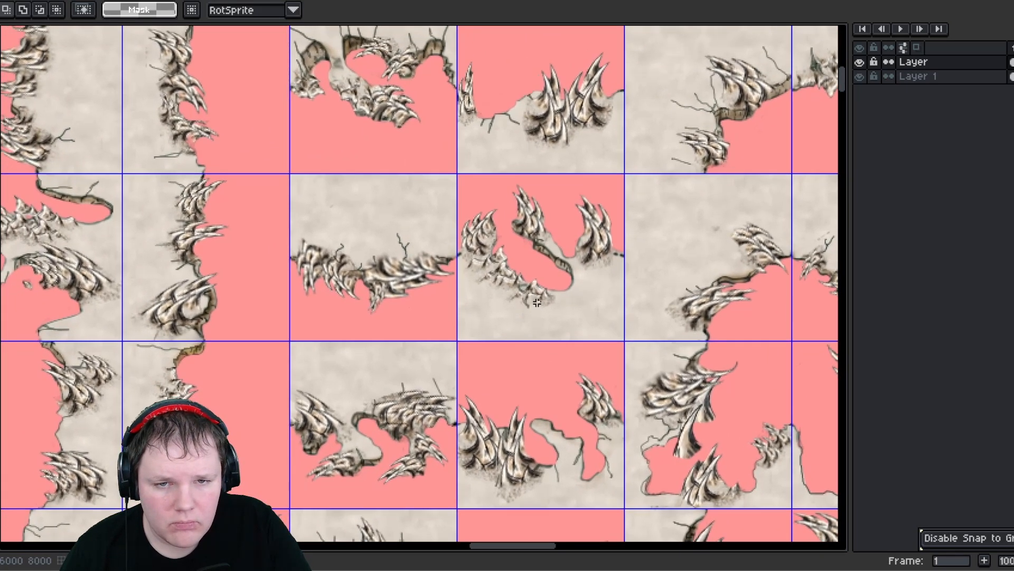
- Move the stone-ring column up by one tile and commit the move
scroll(537, 291, down, 4)
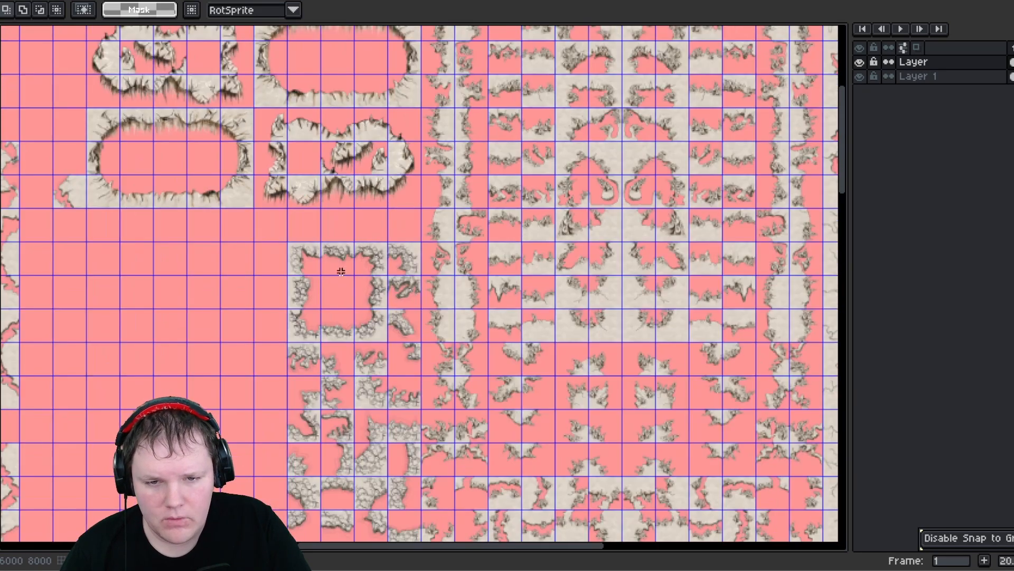
middle_drag(340, 271, 365, 207)
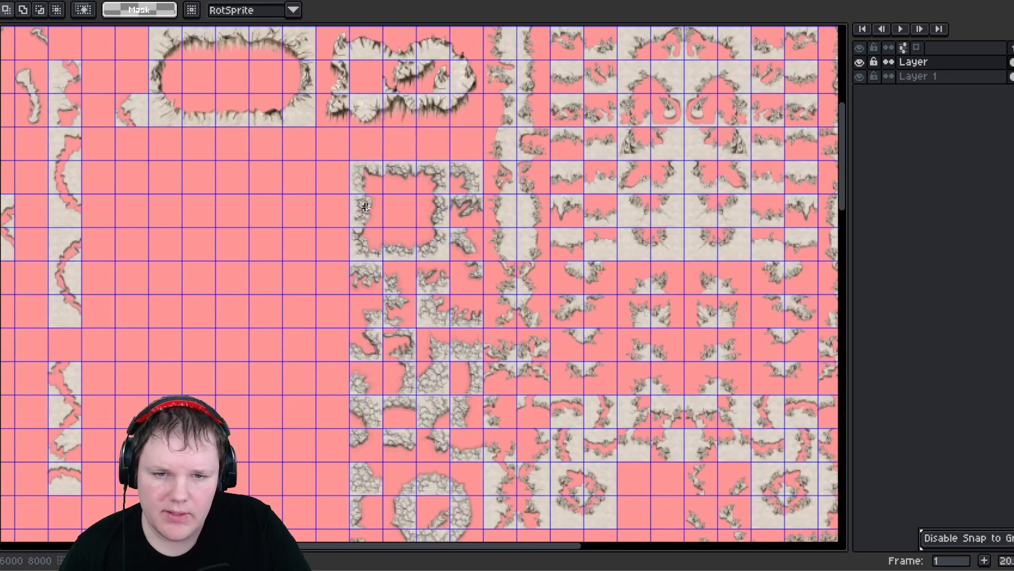
scroll(453, 512, down, 2)
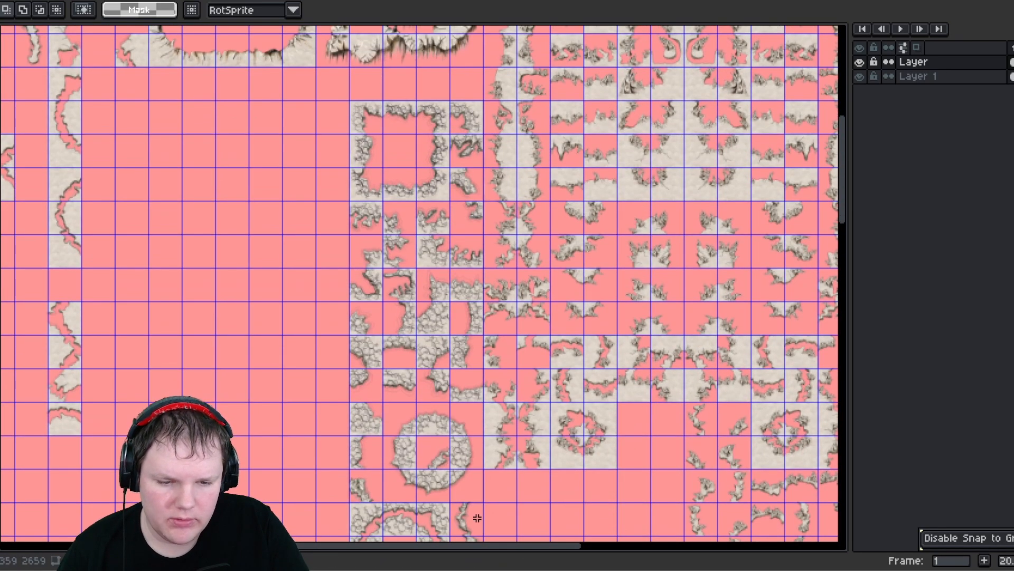
drag(471, 475, 471, 474)
scroll(415, 380, down, 2)
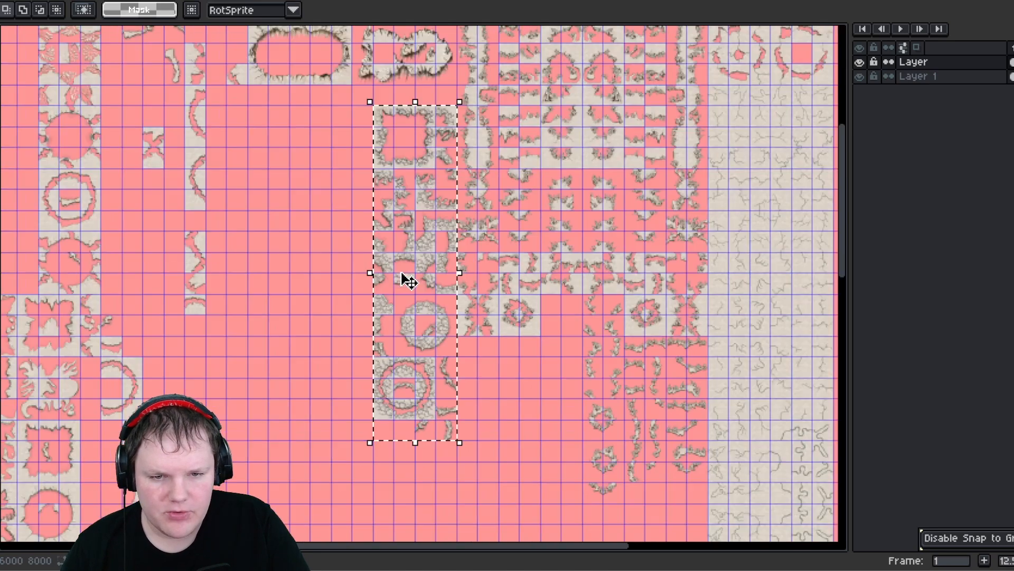
drag(393, 130, 397, 111)
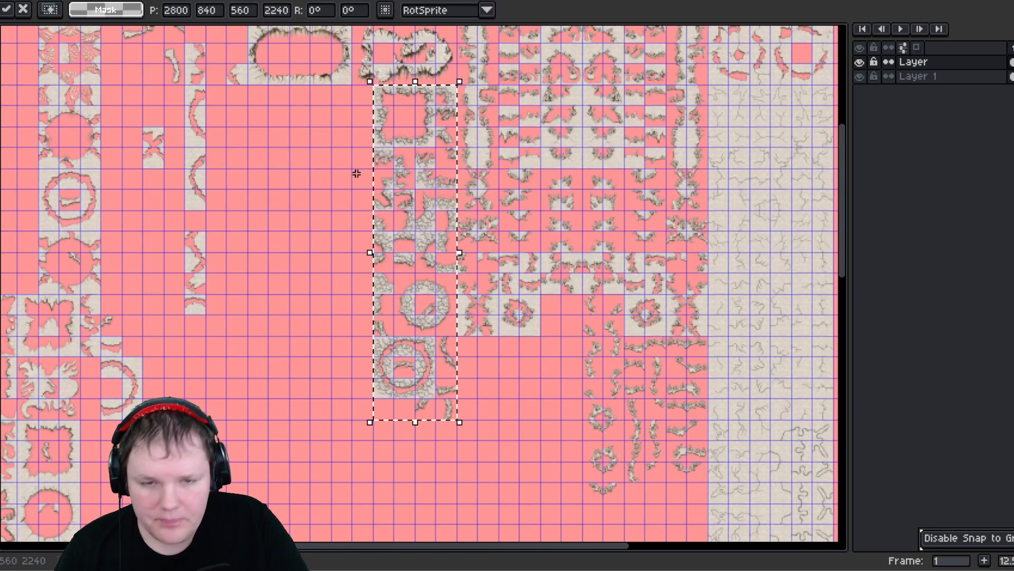
key(Return)
- Duplicate the stone-ring column, flip the copy horizontally, place it directly left of the original, and deselect
key(ctrl+c)
key(ctrl+v)
key(shift+h)
drag(425, 147, 326, 145)
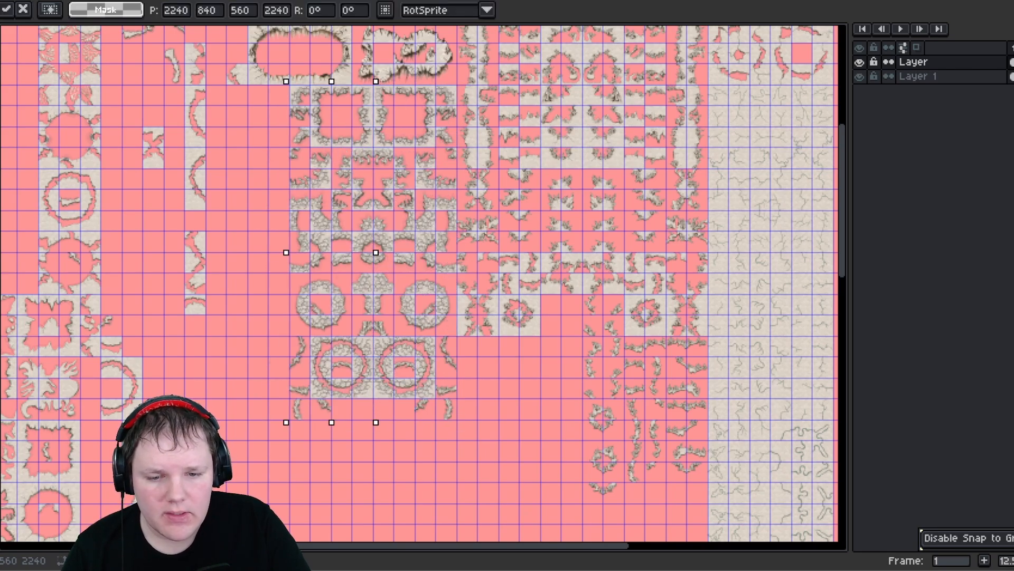
click(569, 437)
- Select the 3-by-4-tile ornament piece and move it beside the stone-ring block
middle_drag(289, 236, 418, 340)
middle_drag(194, 245, 331, 184)
middle_drag(314, 390, 363, 247)
middle_drag(388, 205, 380, 394)
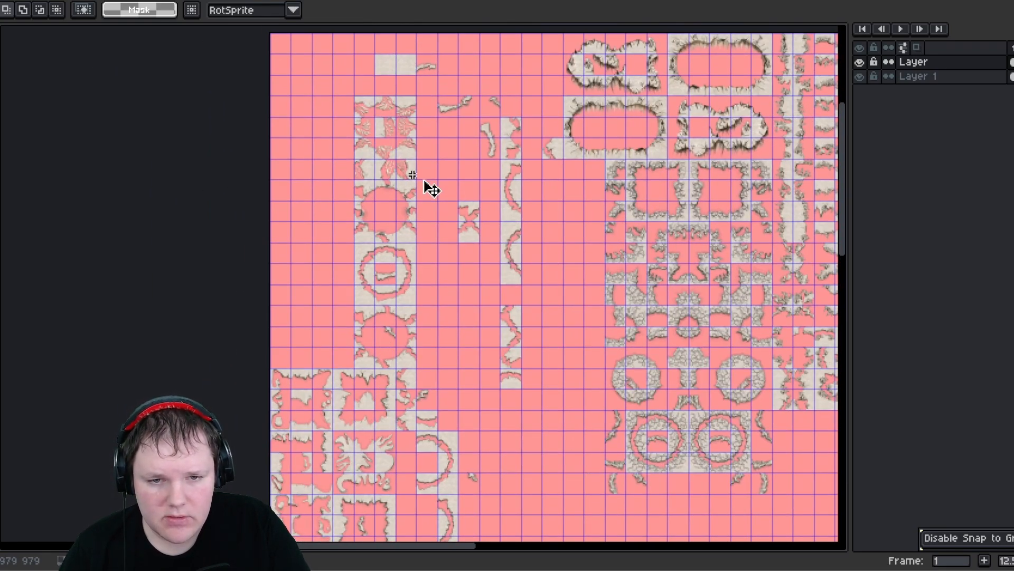
mouse_move(354, 97)
mouse_down()
mouse_move(417, 181)
mouse_move(596, 498)
mouse_move(671, 521)
mouse_up()
middle_drag(431, 333, 96, 83)
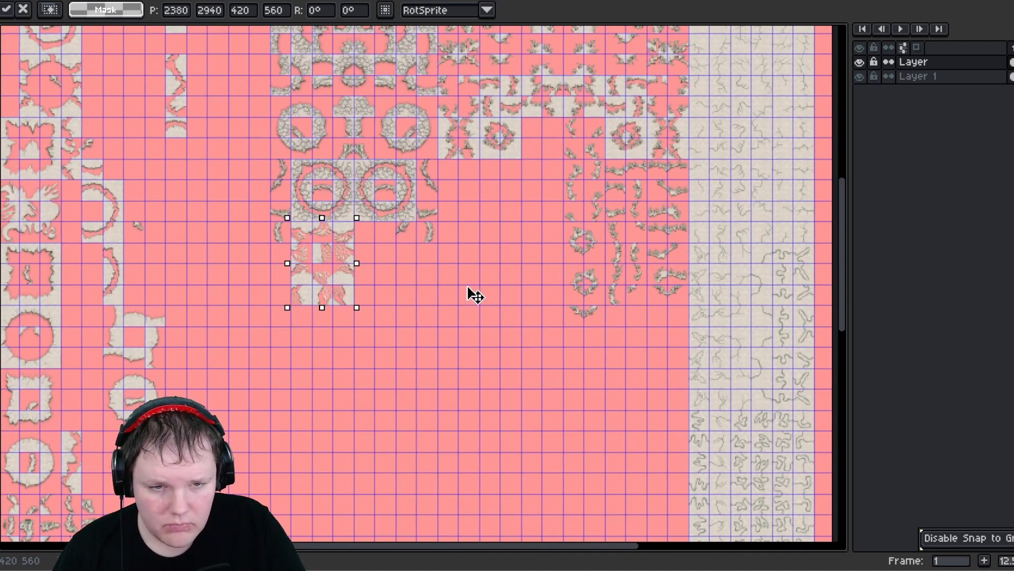
drag(468, 288, 469, 210)
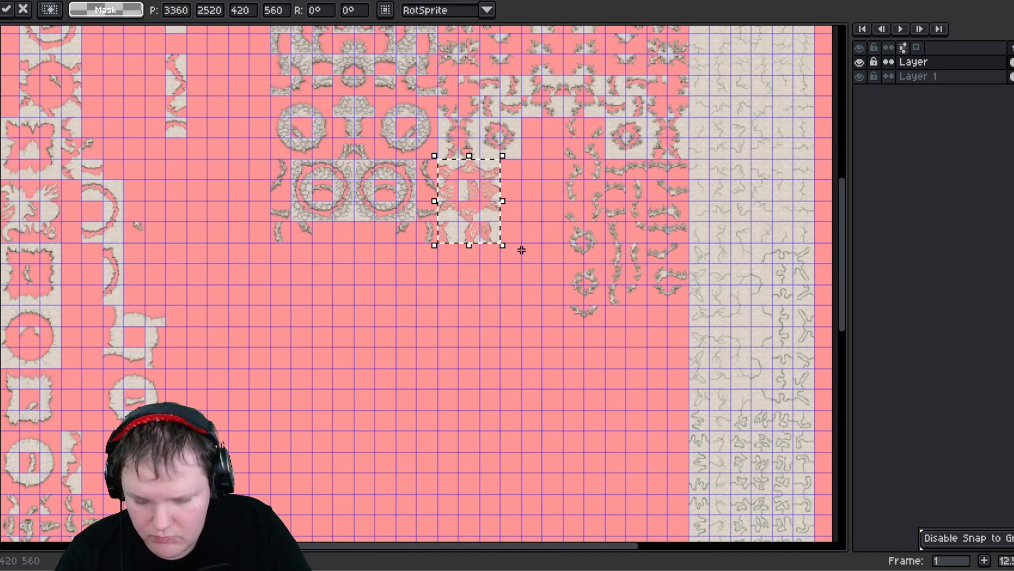
- Duplicate the ornament piece, flip the copy horizontally, place it directly right of the original, and deselect
key(ctrl+c)
key(ctrl+v)
key(shift+h)
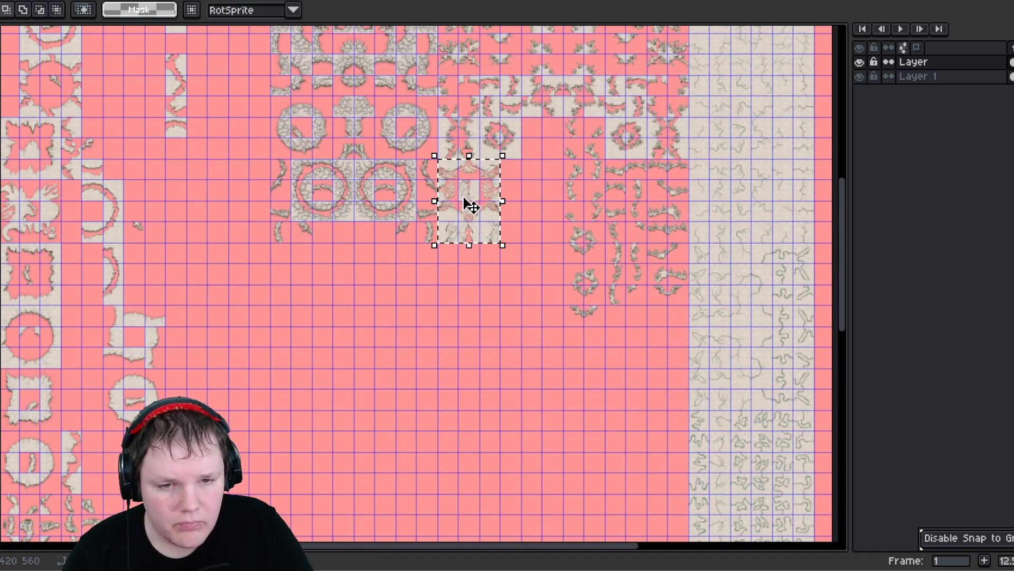
drag(464, 197, 535, 208)
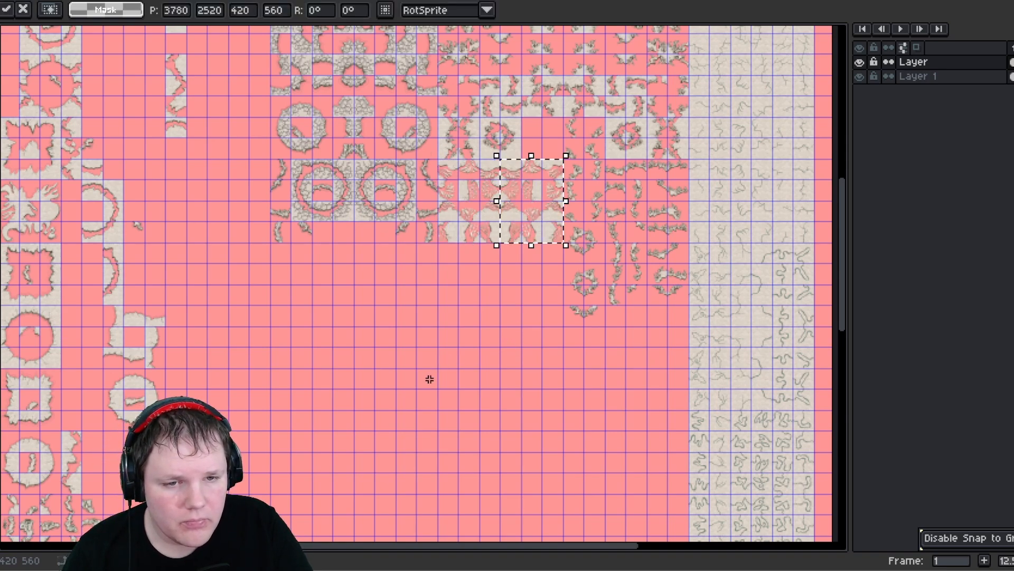
click(429, 378)
- Inspect the rearranged tile layout across the sheet at different zoom levels
middle_drag(452, 291, 433, 310)
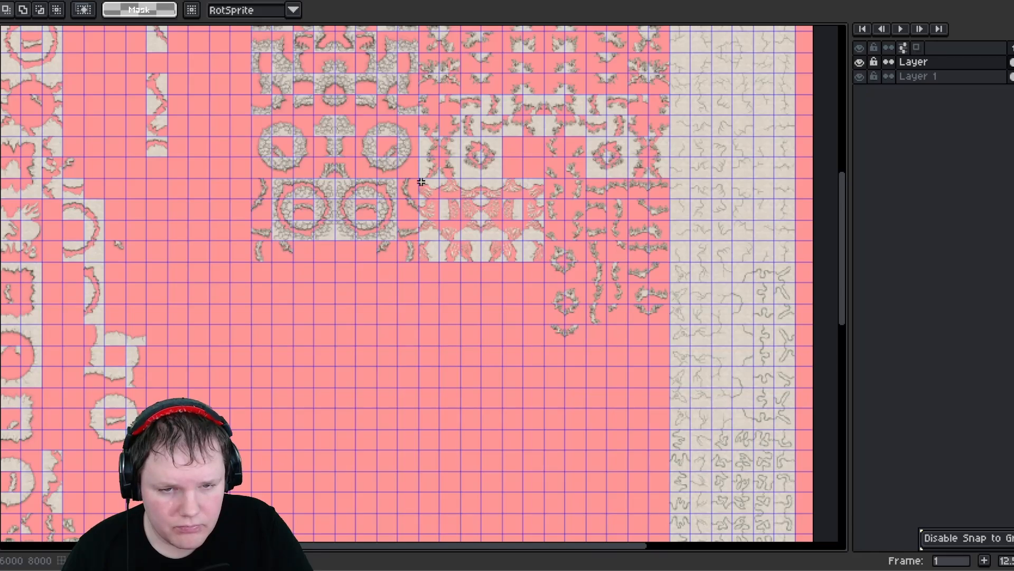
drag(421, 182, 512, 233)
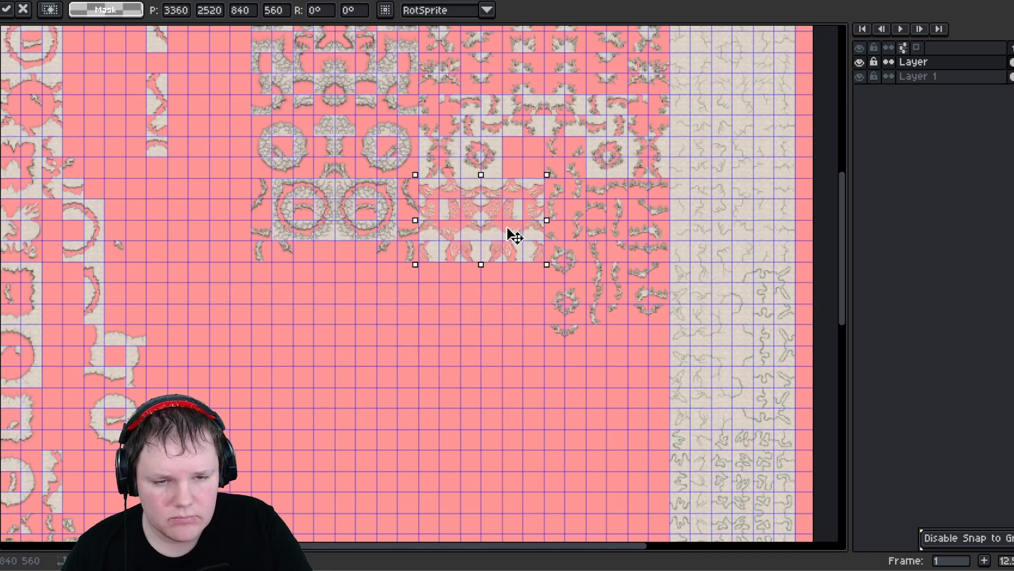
click(509, 358)
scroll(482, 351, down, 4)
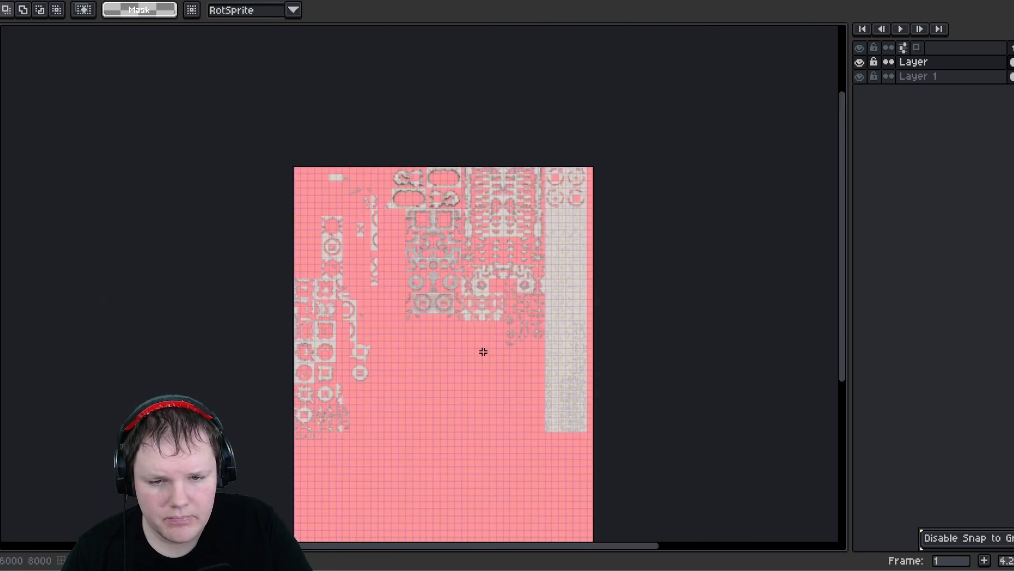
scroll(474, 394, up, 5)
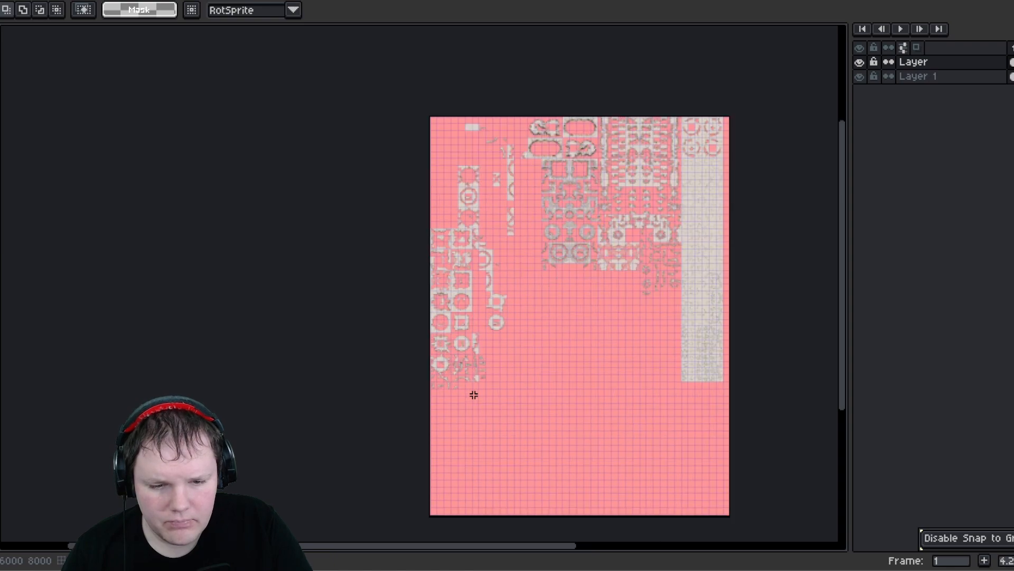
scroll(511, 363, up, 1)
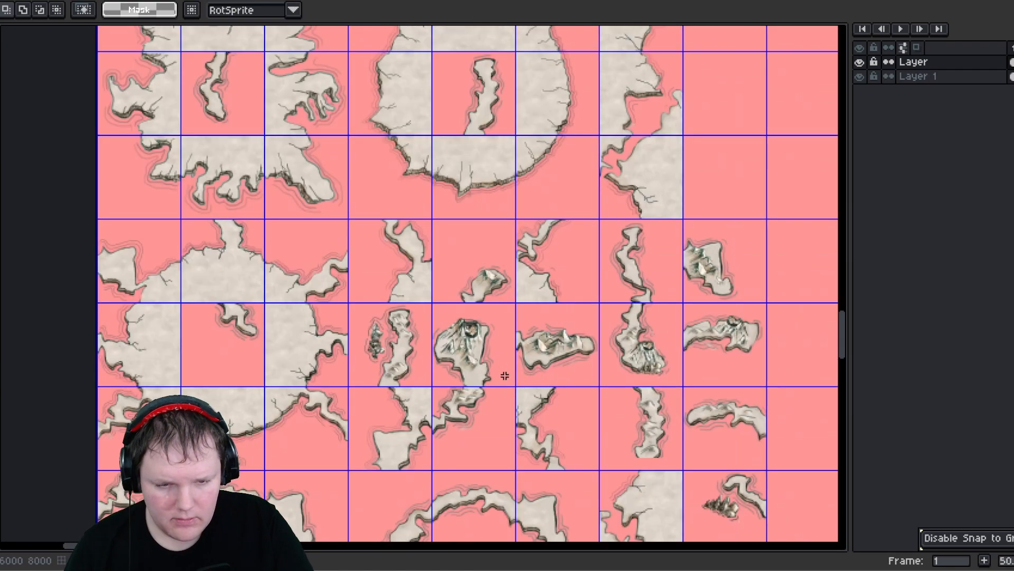
middle_drag(476, 483, 433, 347)
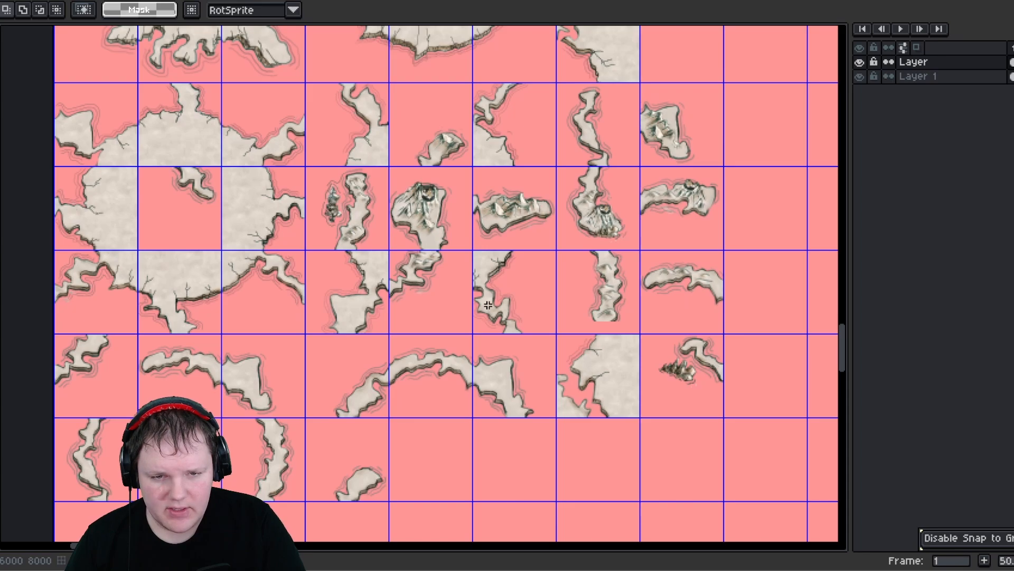
middle_drag(487, 280, 479, 323)
scroll(423, 295, up, 2)
scroll(412, 340, down, 1)
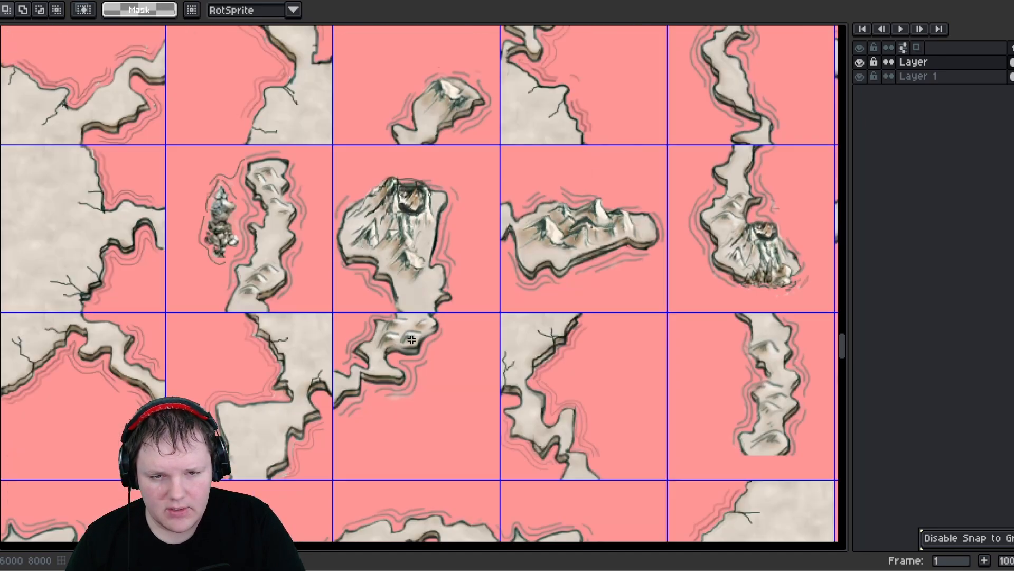
scroll(411, 340, down, 3)
scroll(411, 335, down, 3)
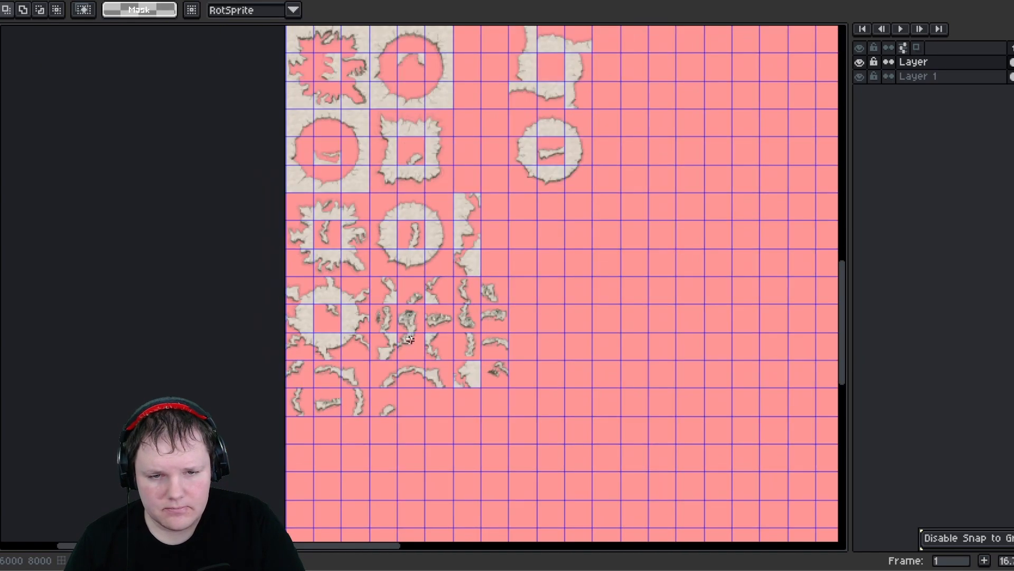
middle_drag(454, 296, 431, 486)
middle_drag(577, 365, 476, 479)
middle_drag(399, 394, 370, 227)
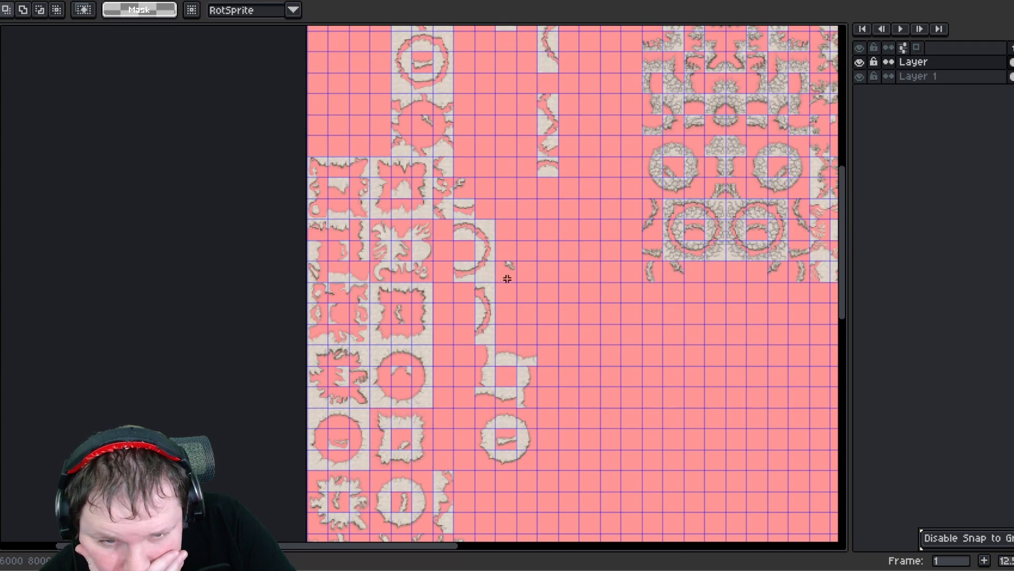
middle_drag(467, 382, 437, 265)
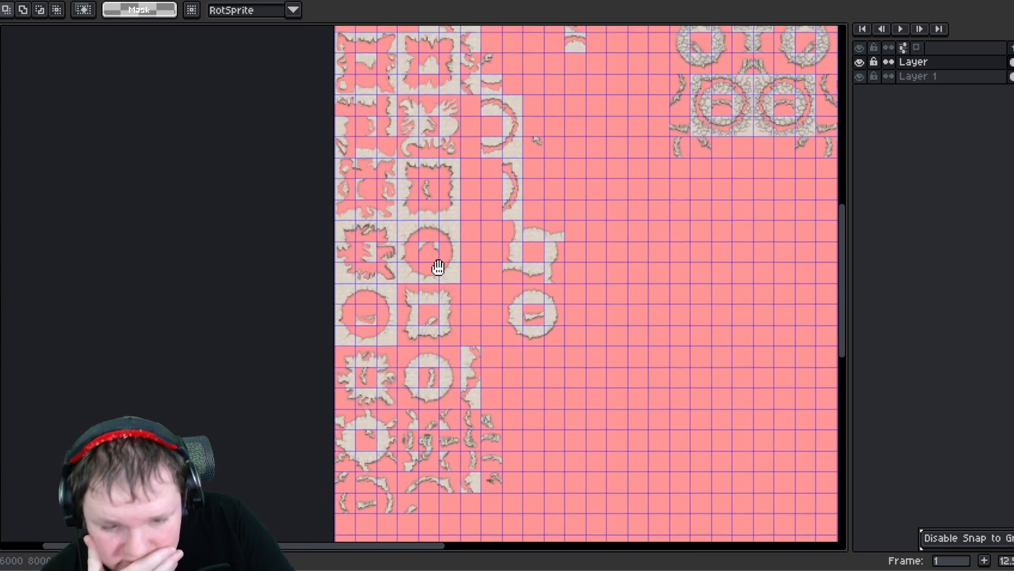
middle_drag(483, 387, 467, 287)
scroll(387, 354, up, 2)
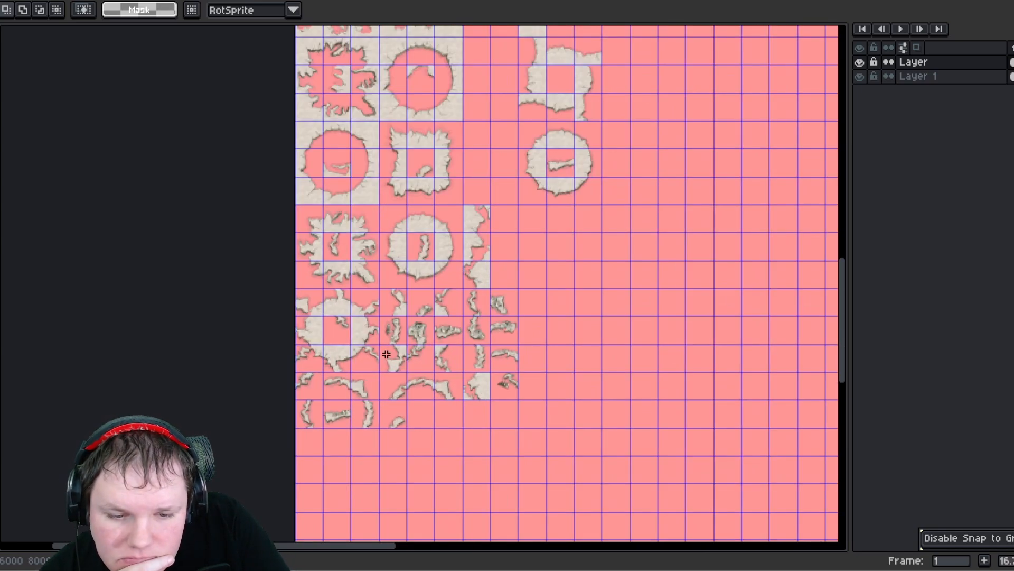
scroll(387, 354, down, 4)
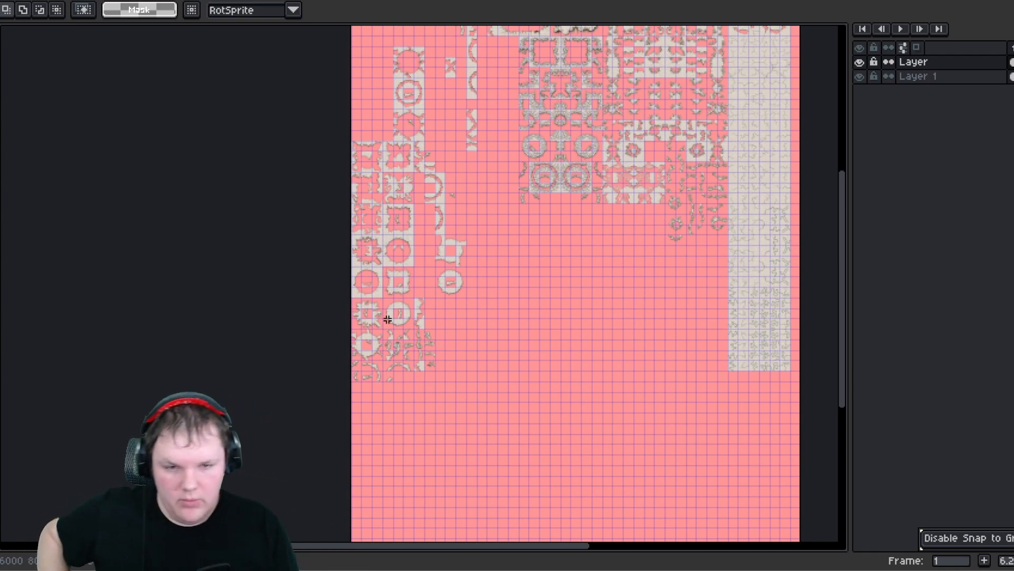
scroll(413, 220, up, 4)
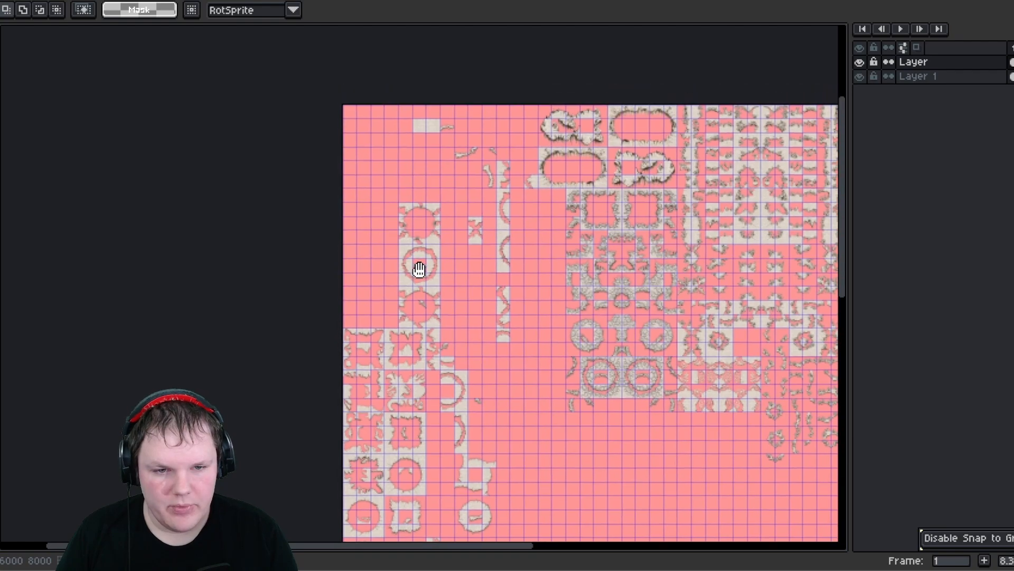
scroll(480, 249, up, 1)
scroll(490, 285, down, 3)
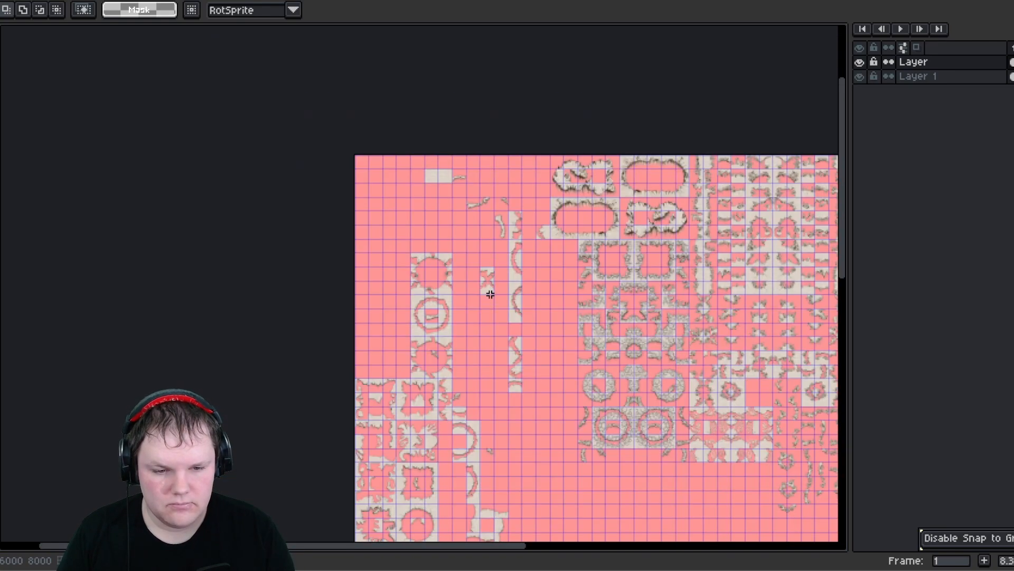
scroll(514, 371, up, 2)
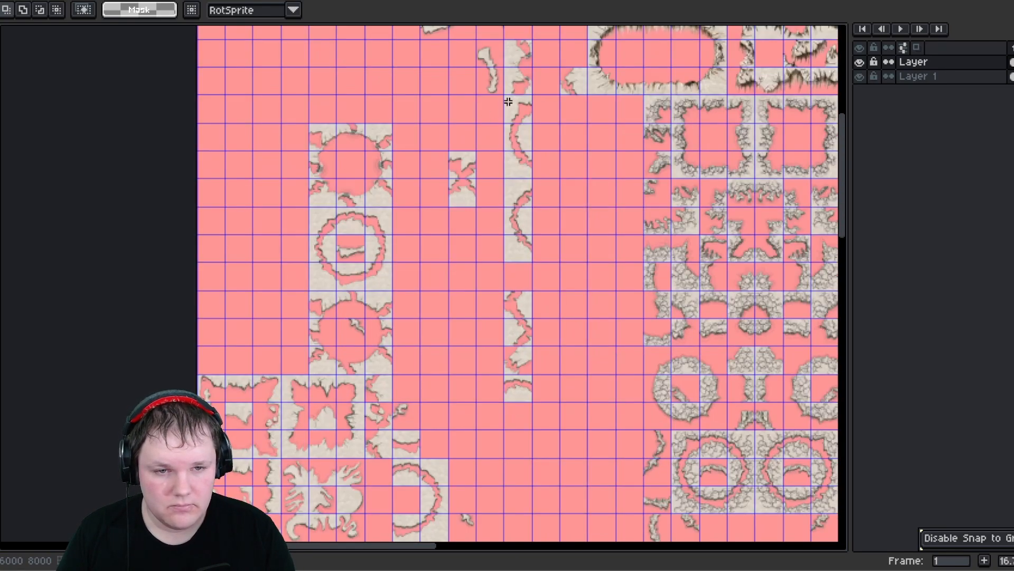
- Move the curved wall strip pieces to the sheet's left edge and commit
drag(525, 259, 506, 90)
drag(515, 188, 220, 229)
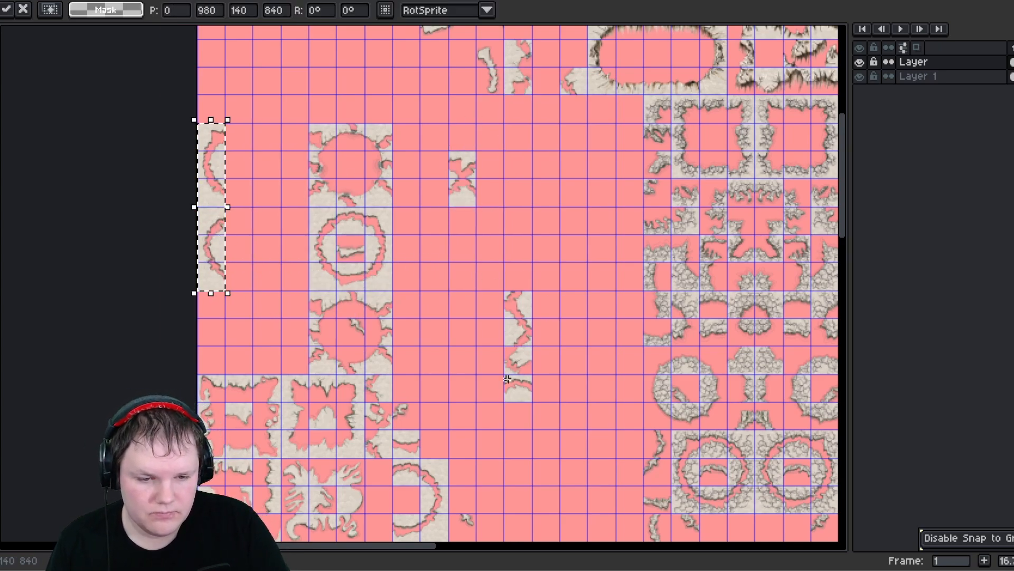
drag(507, 379, 247, 140)
middle_drag(381, 162, 351, 253)
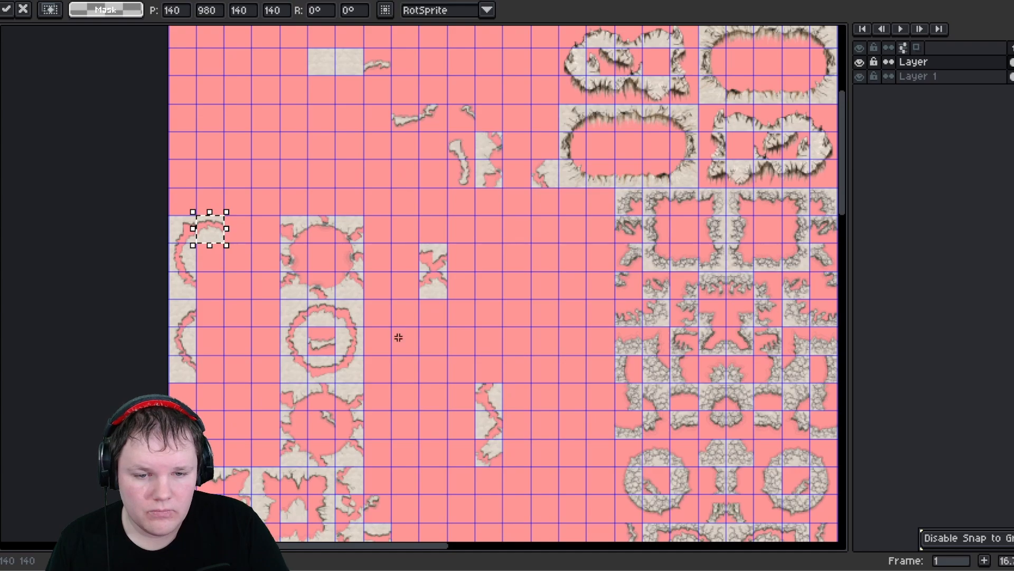
middle_drag(398, 337, 497, 103)
middle_drag(384, 304, 381, 128)
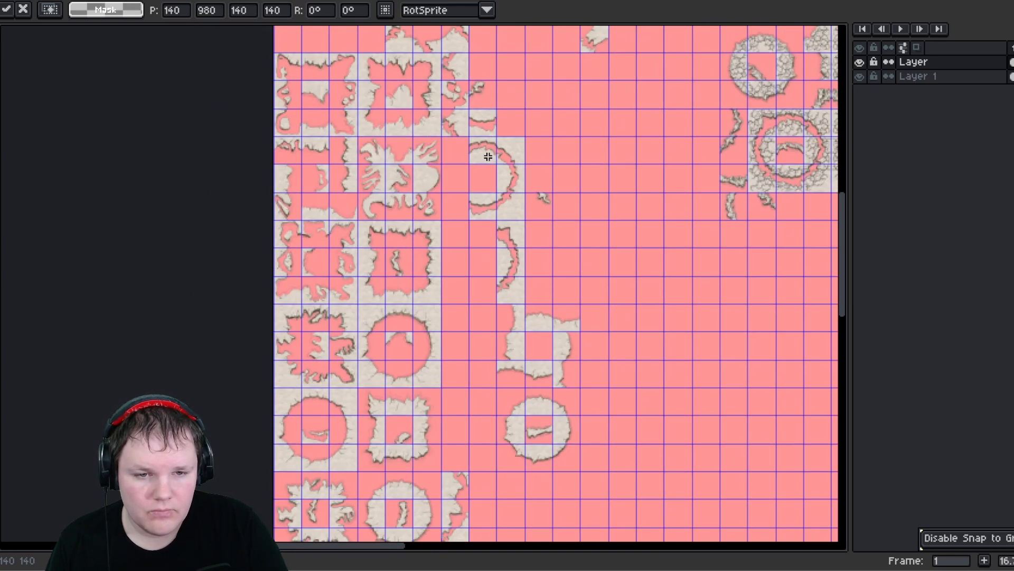
key(Return)
- Move the ring-arc piece next to the left column block and commit
drag(518, 215, 477, 153)
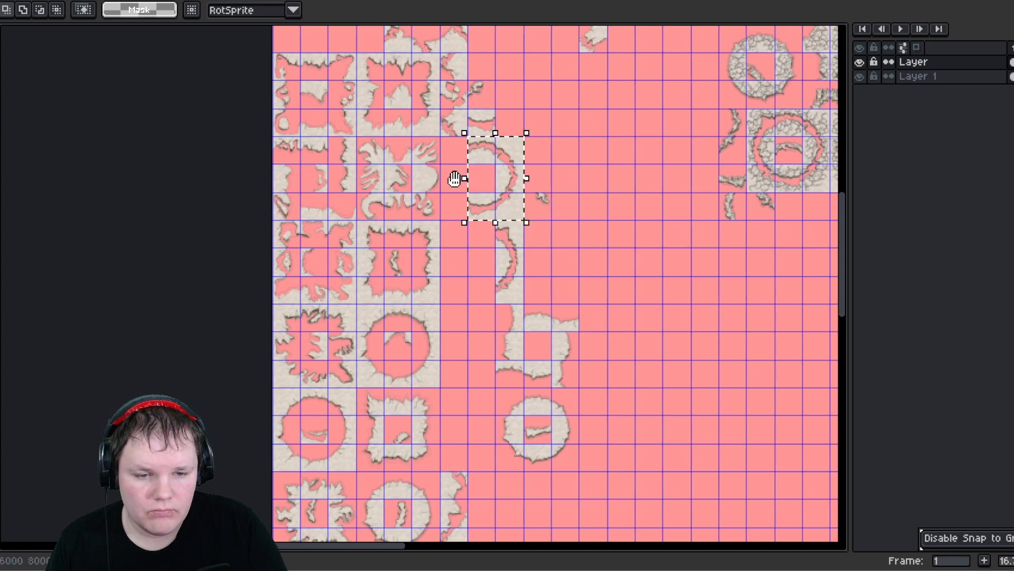
middle_drag(457, 177, 480, 399)
drag(504, 386, 356, 129)
middle_drag(410, 275, 325, 94)
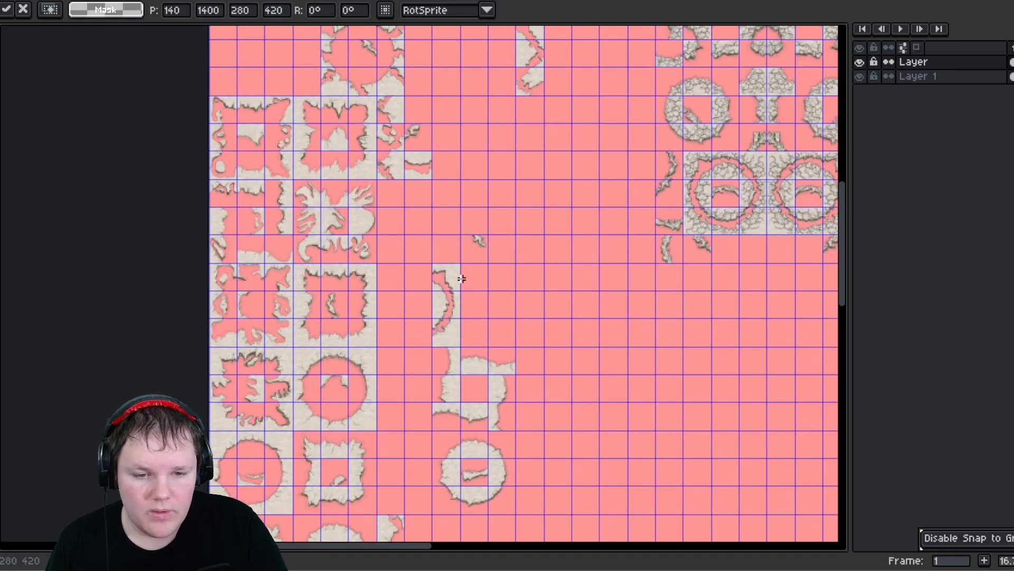
key(Return)
- Move the curved strip piece up to close the open ring at the top-left of the sheet and commit
drag(461, 339, 462, 337)
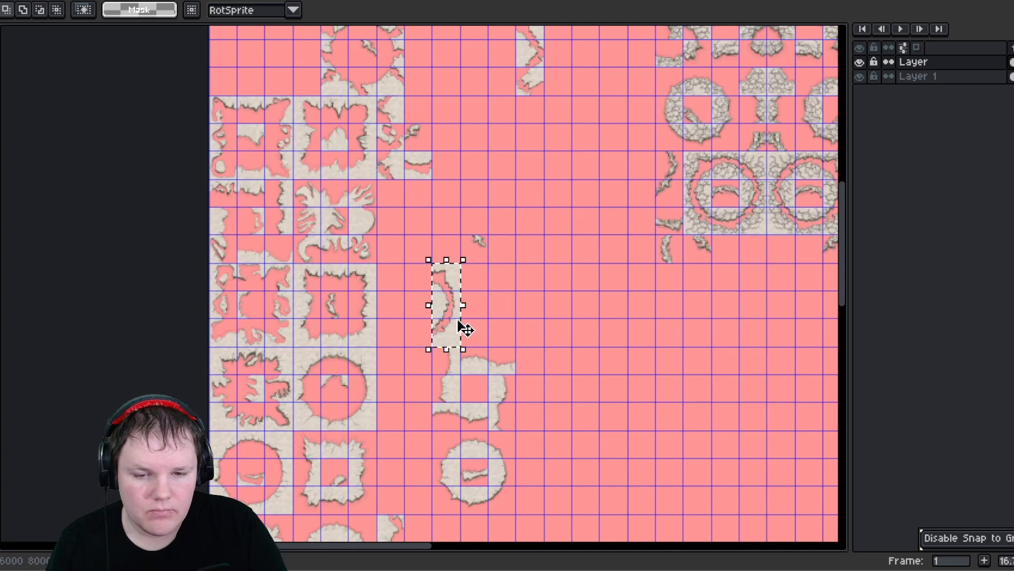
middle_drag(373, 218, 457, 431)
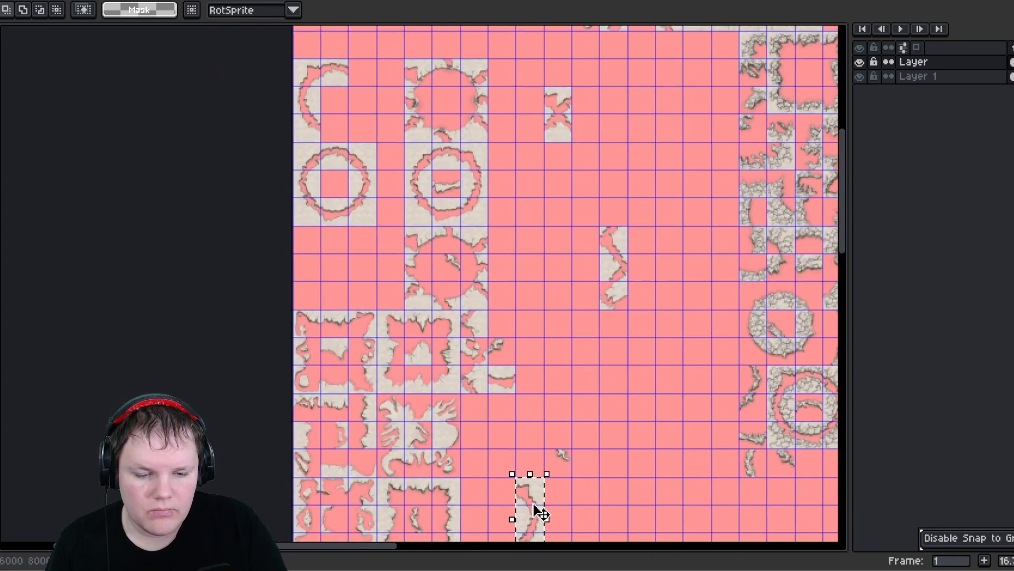
drag(537, 505, 368, 83)
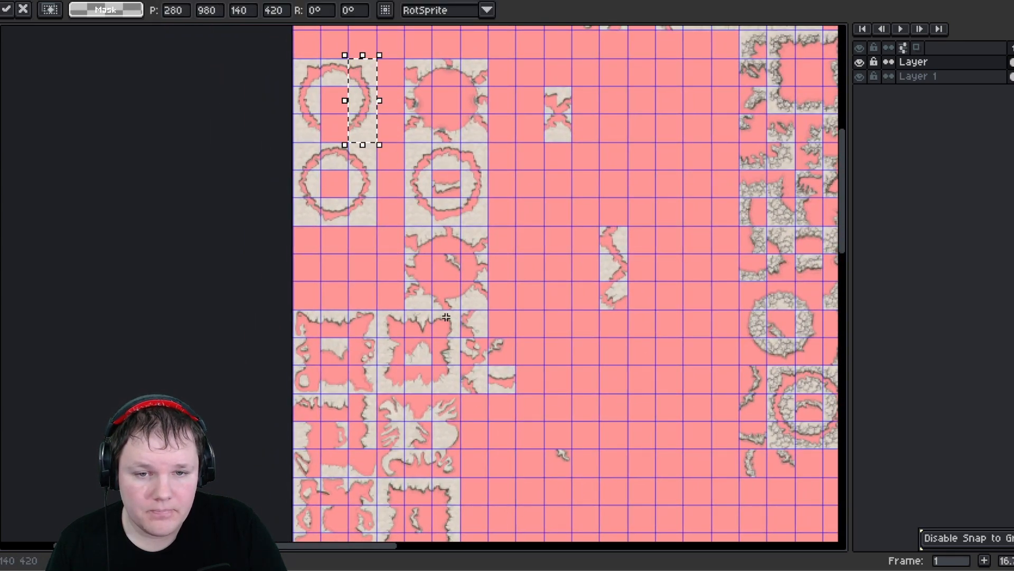
middle_drag(423, 308, 430, 104)
middle_drag(452, 300, 434, 155)
middle_drag(465, 338, 453, 230)
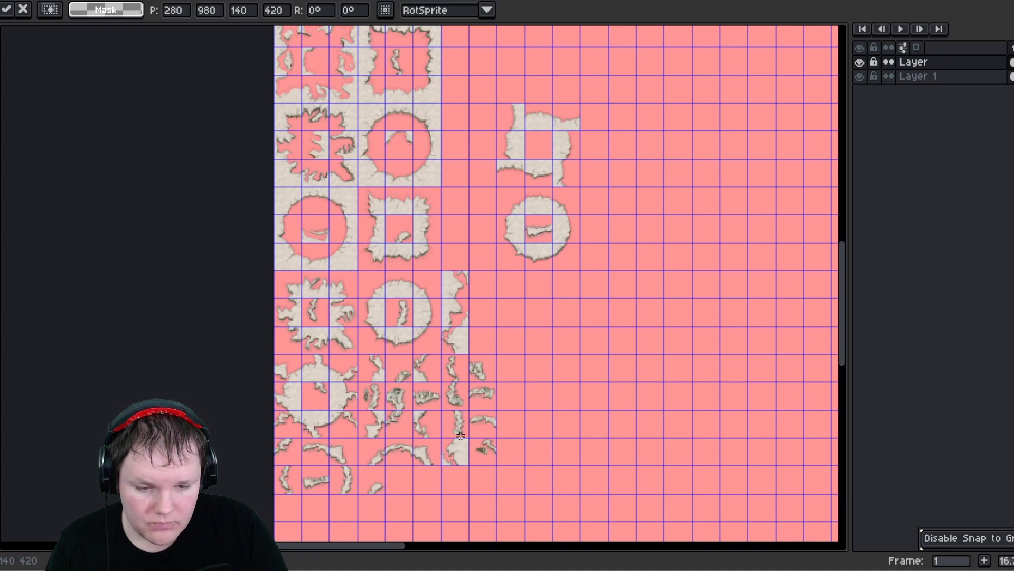
middle_drag(478, 239, 474, 381)
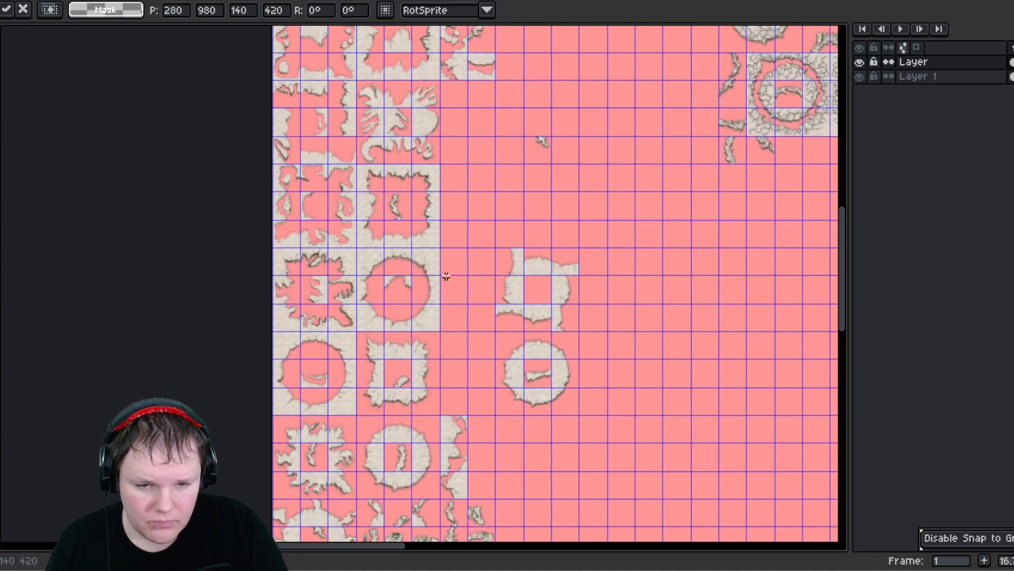
middle_drag(446, 277, 469, 362)
middle_drag(462, 283, 461, 314)
middle_drag(496, 266, 473, 418)
mouse_move(468, 256)
middle_down()
mouse_move(462, 245)
mouse_move(461, 259)
middle_up()
click(472, 373)
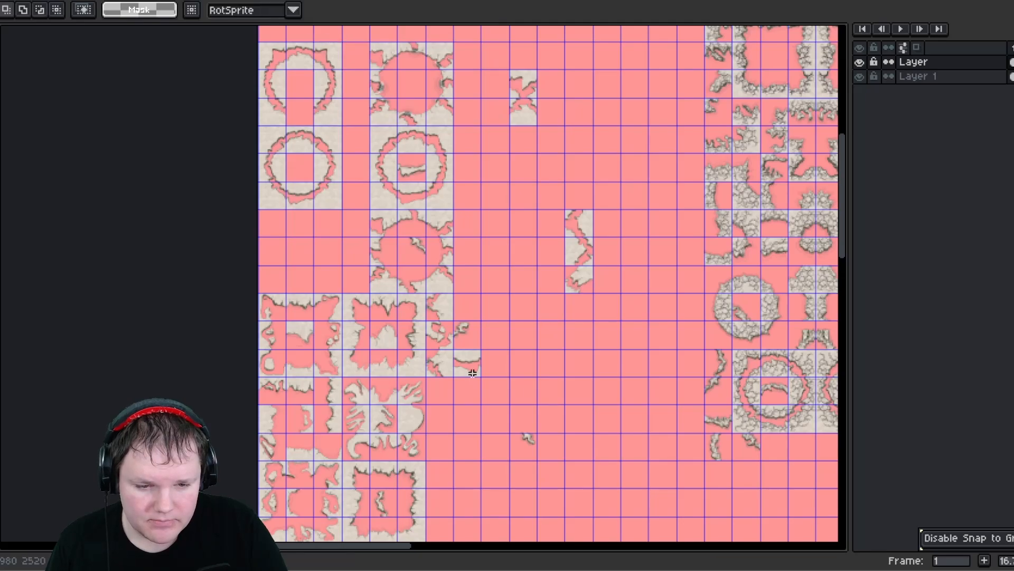
- Move two small loose fragments into the centers of the top-left rings, committing each placement
drag(476, 376, 299, 125)
click(504, 275)
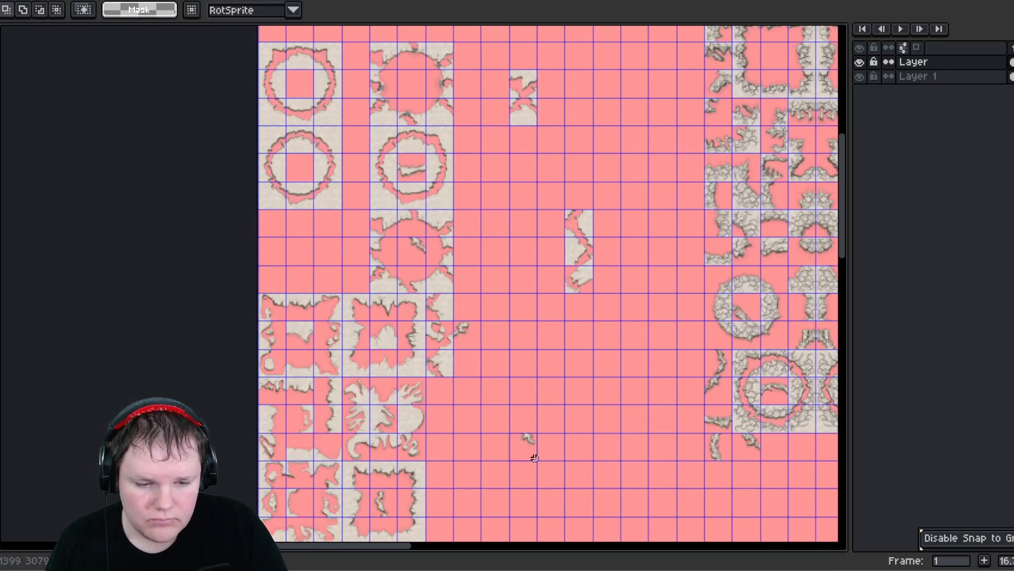
drag(535, 458, 299, 85)
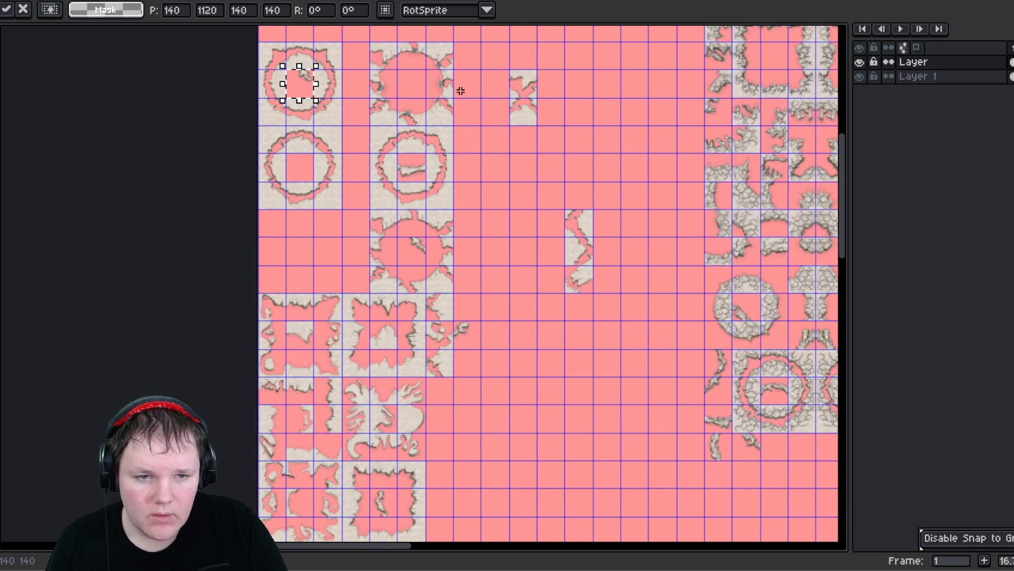
click(569, 214)
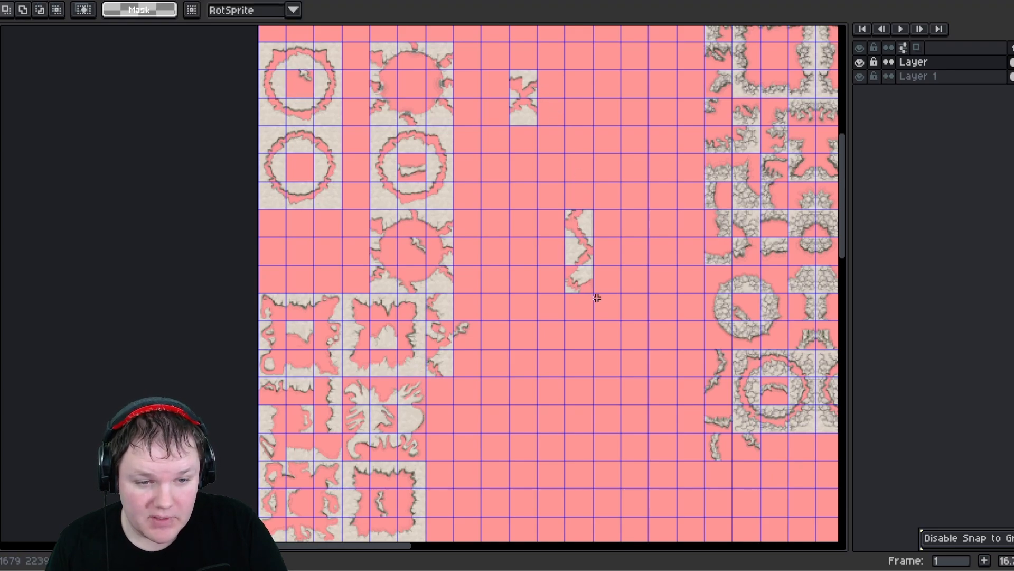
- Move two tall jagged strips, one up beside the small top fragment and one right of the open rings, committing each
drag(588, 274, 494, 119)
click(600, 200)
mouse_move(560, 292)
middle_down()
mouse_move(546, 126)
mouse_move(544, 321)
mouse_move(525, 140)
middle_up()
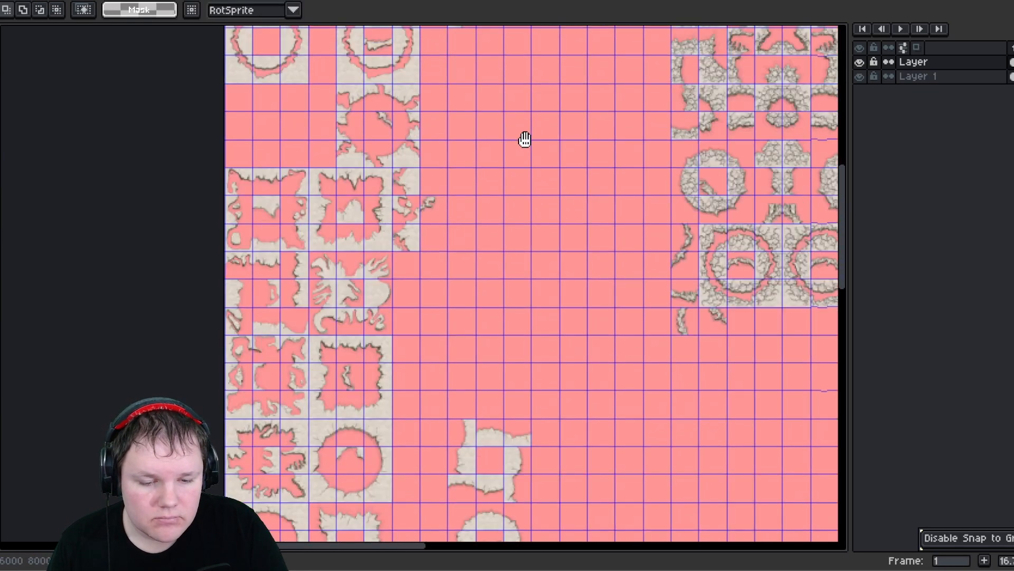
mouse_move(496, 317)
middle_down()
mouse_move(563, 186)
mouse_move(501, 230)
middle_up()
drag(449, 357, 450, 358)
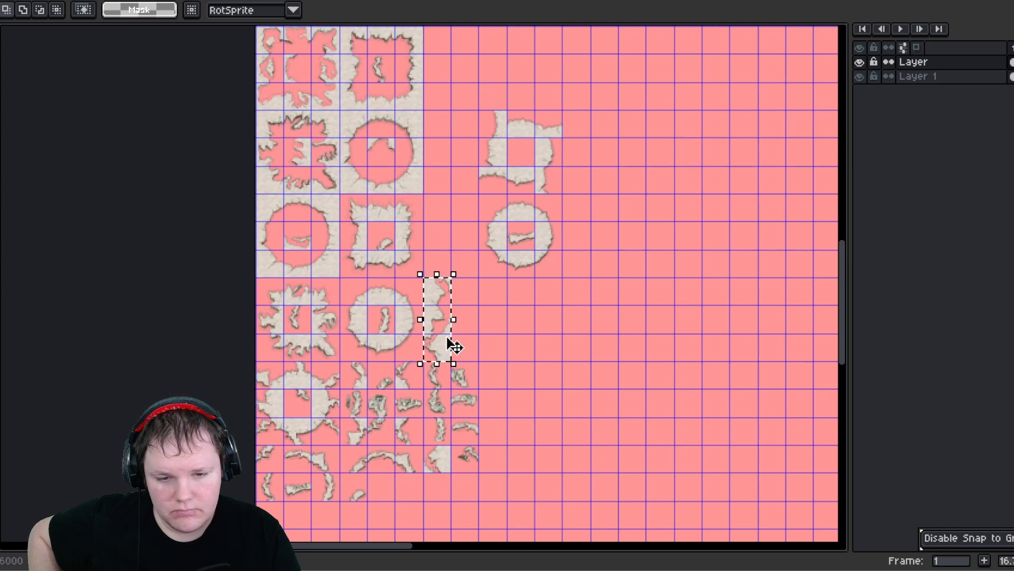
drag(436, 317, 631, 262)
drag(428, 454, 636, 222)
click(729, 244)
- Inspect the overall sheet layout by zooming out and back in across the tile groups
scroll(453, 346, down, 1)
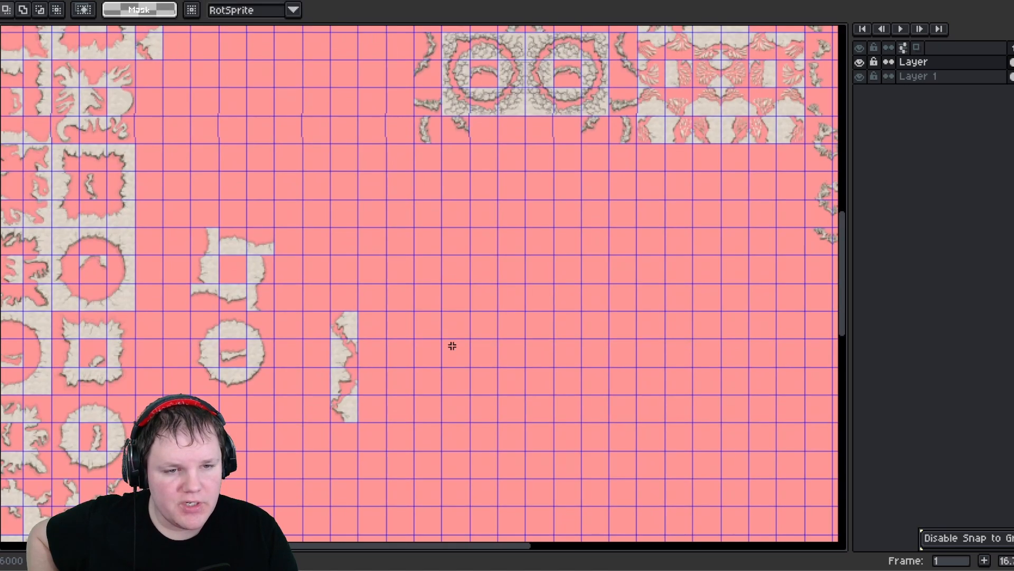
scroll(460, 349, down, 1)
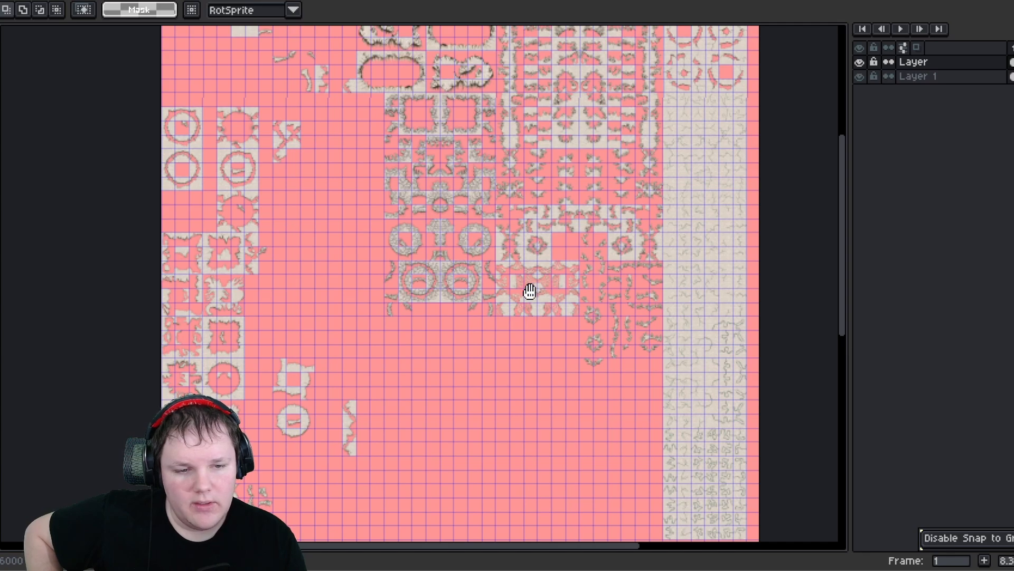
middle_drag(529, 291, 510, 336)
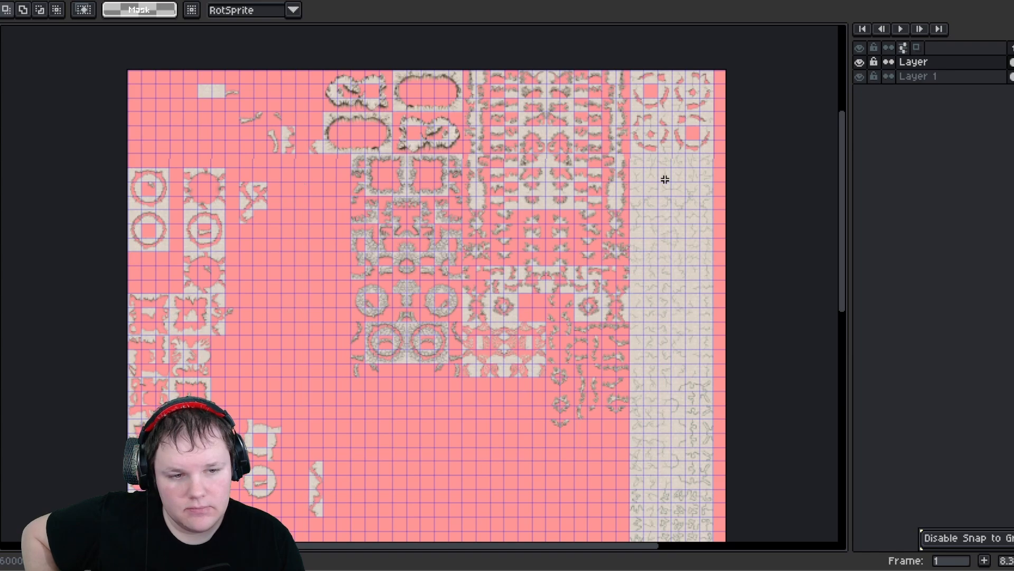
scroll(684, 158, up, 2)
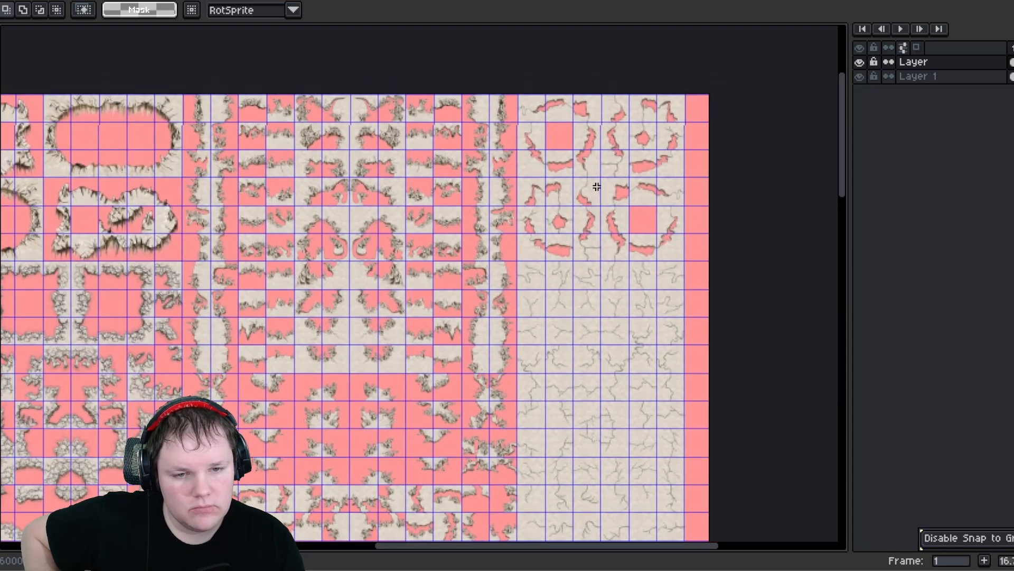
scroll(597, 187, up, 1)
scroll(597, 186, up, 1)
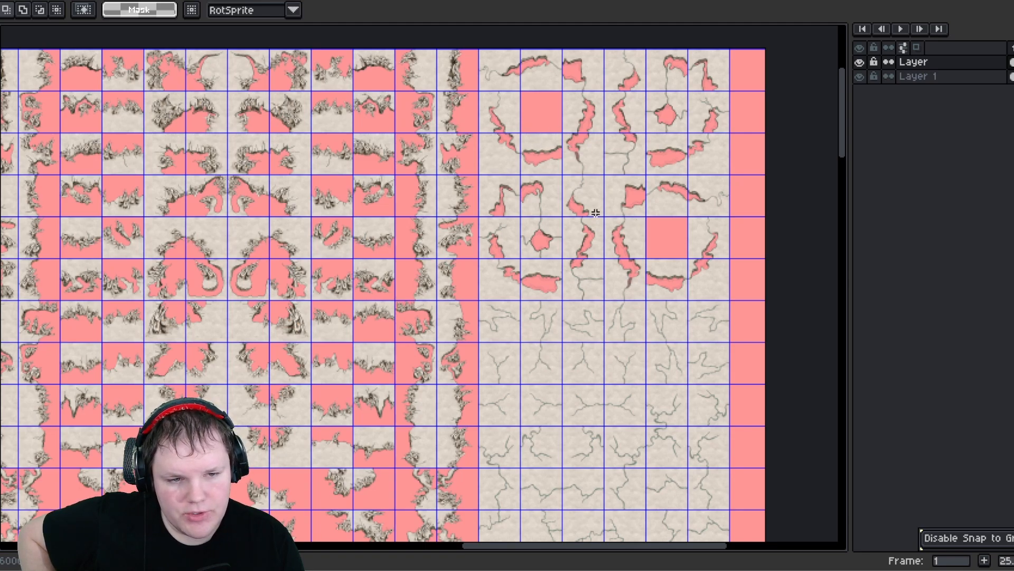
scroll(596, 212, down, 2)
middle_drag(106, 254, 484, 263)
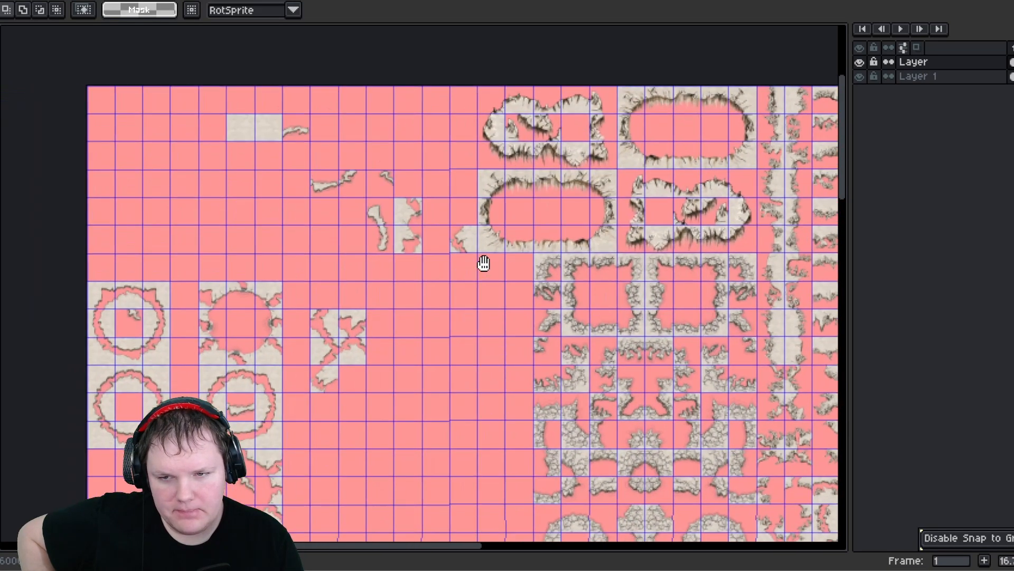
scroll(476, 253, down, 4)
scroll(476, 253, left, 5)
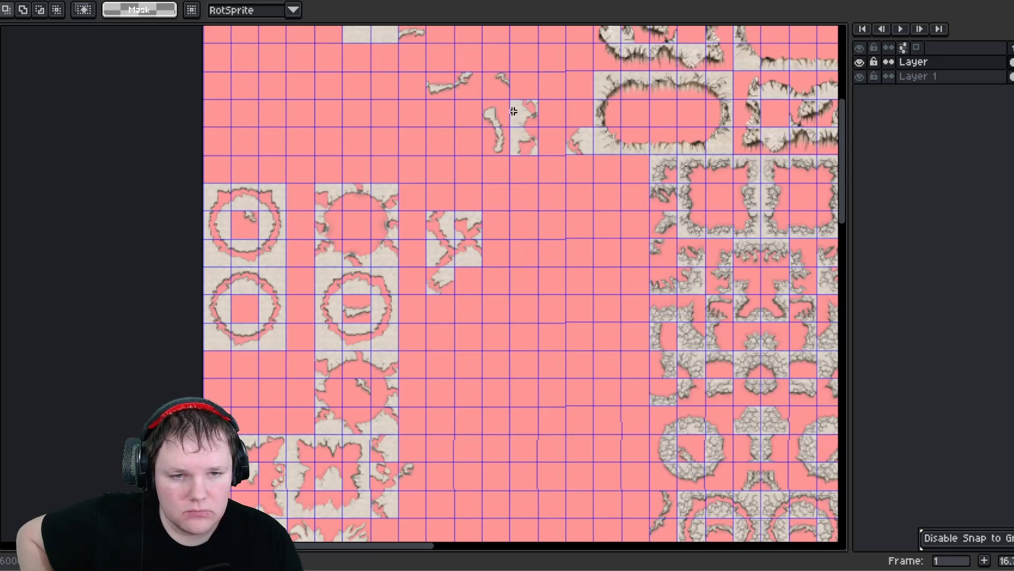
- Shift the small block left against the top fragment, and place two more fragments inside the open rings' centers
drag(588, 154, 550, 154)
click(494, 200)
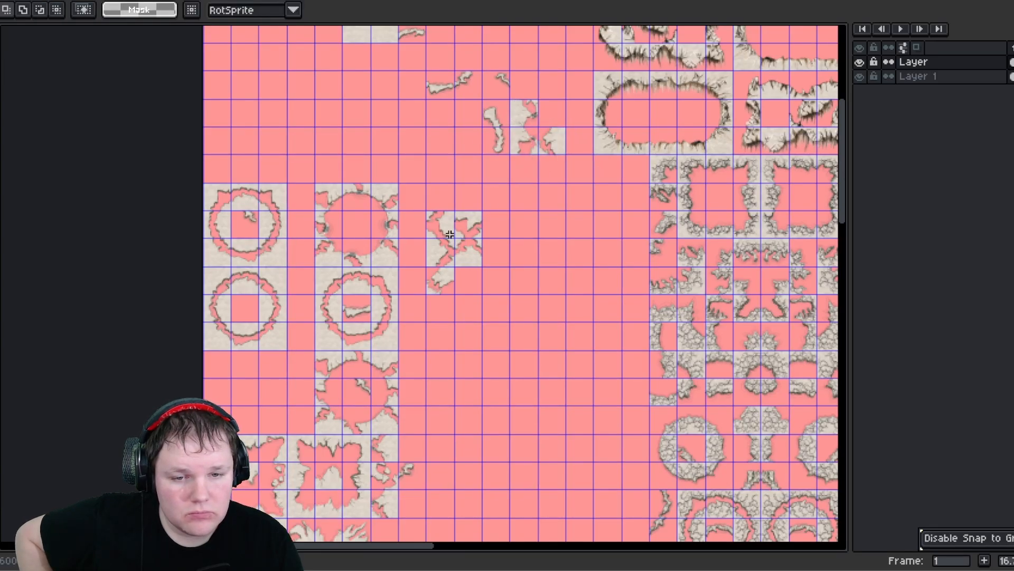
scroll(434, 233, up, 1)
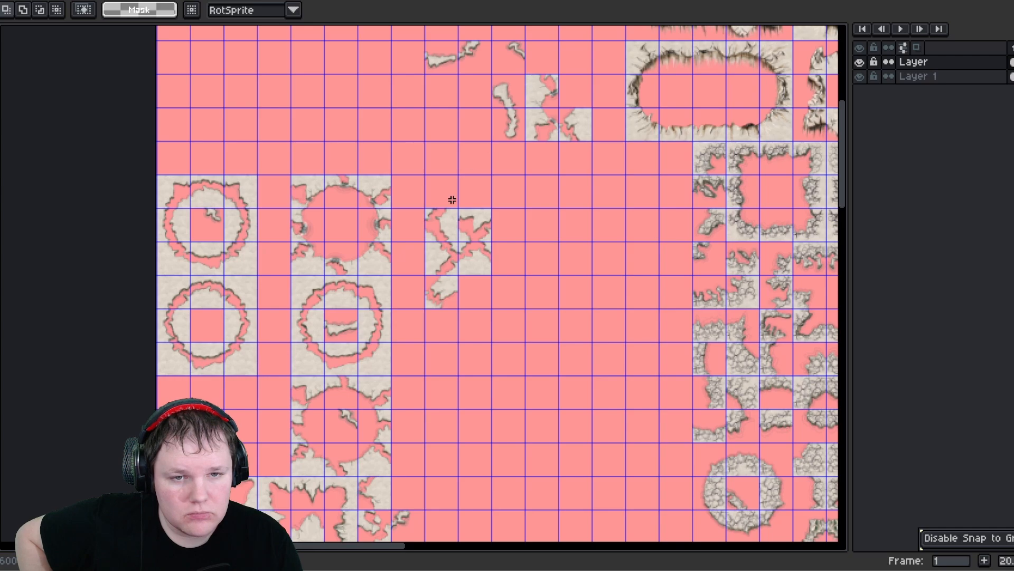
middle_drag(366, 383, 396, 411)
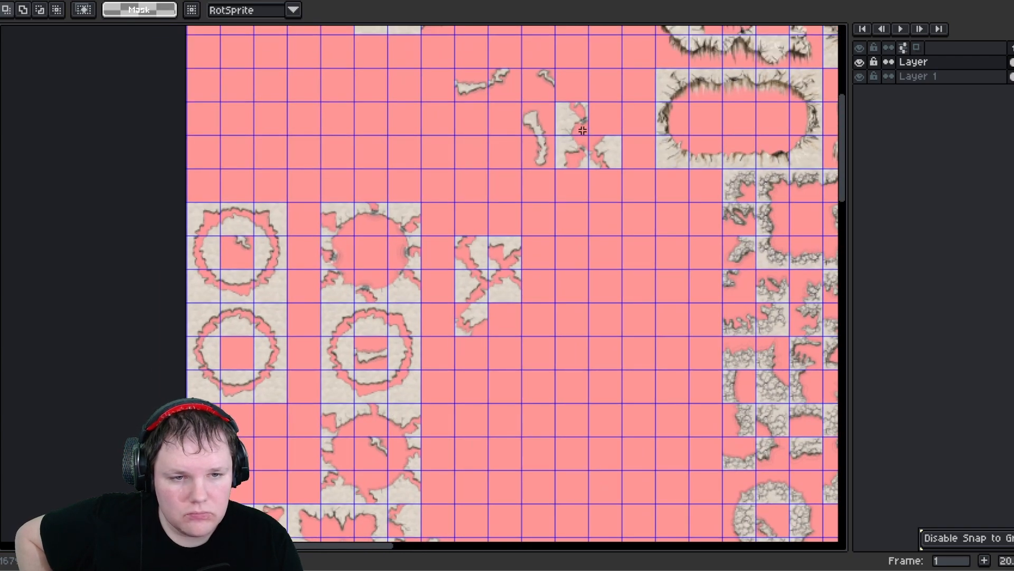
drag(582, 130, 374, 263)
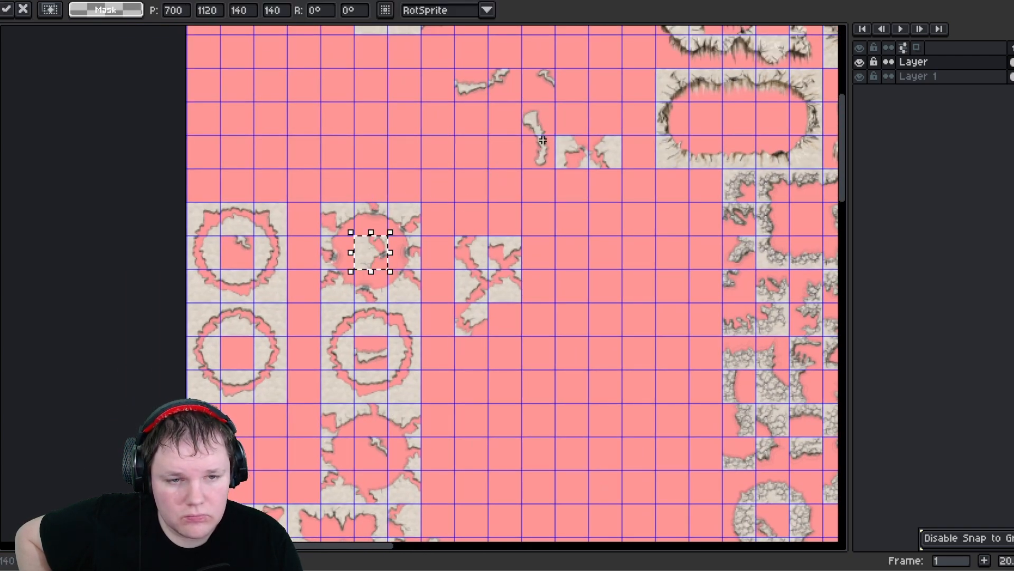
drag(586, 138, 254, 364)
middle_drag(288, 289, 356, 12)
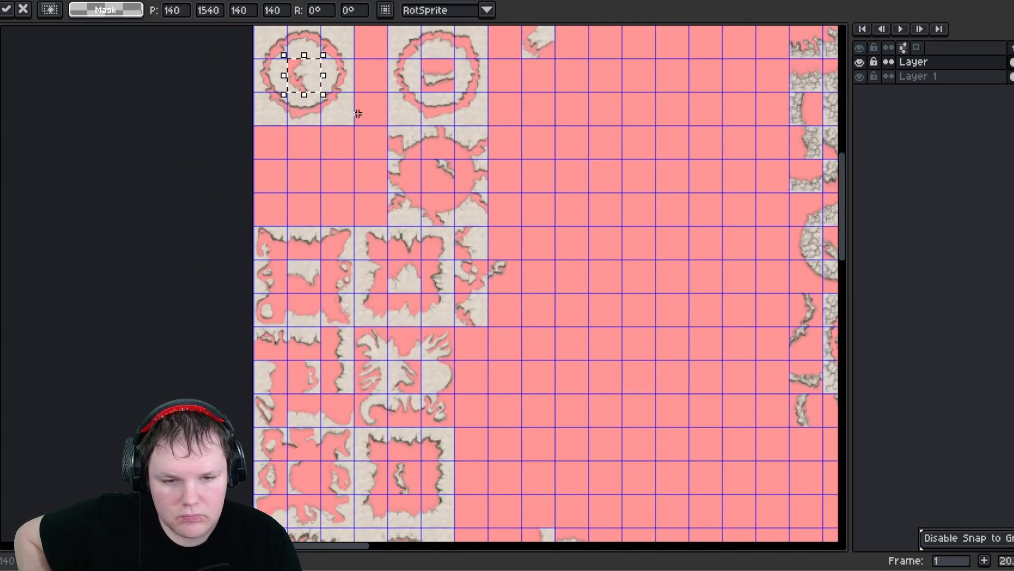
click(466, 295)
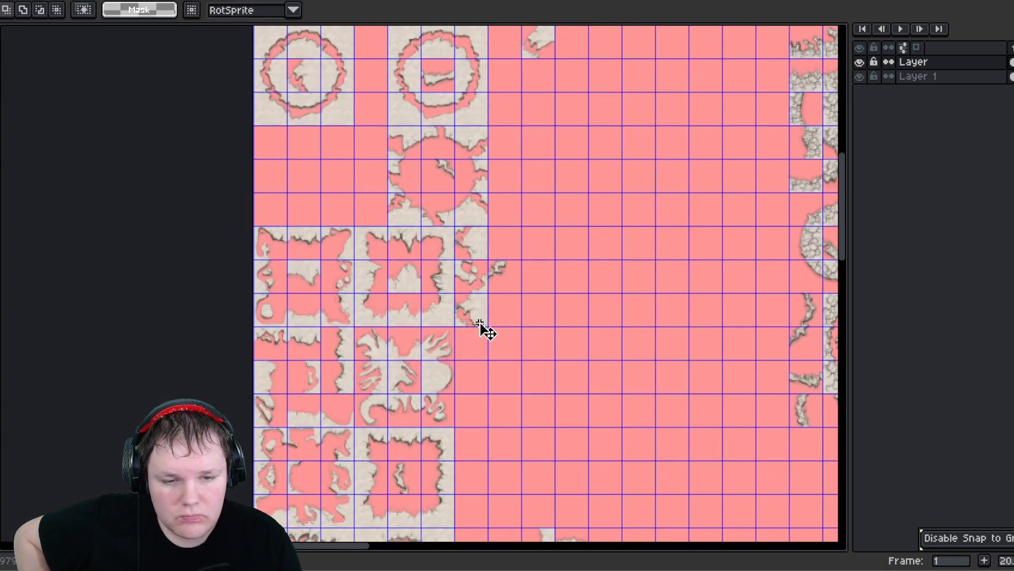
- Move the tall edge strip beside the square tiles several cells to the right and commit
drag(480, 324, 583, 313)
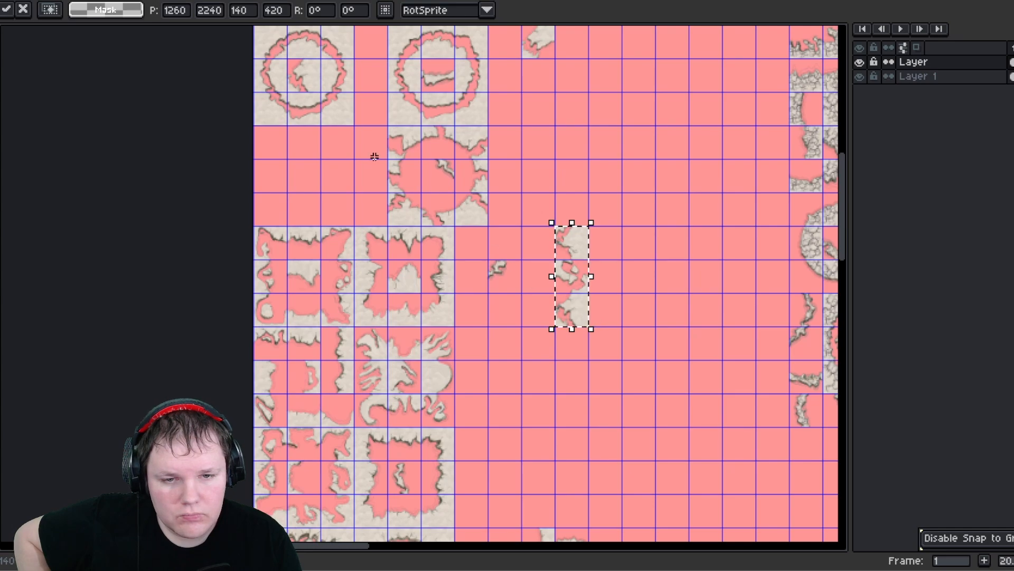
middle_drag(373, 153, 406, 284)
click(500, 325)
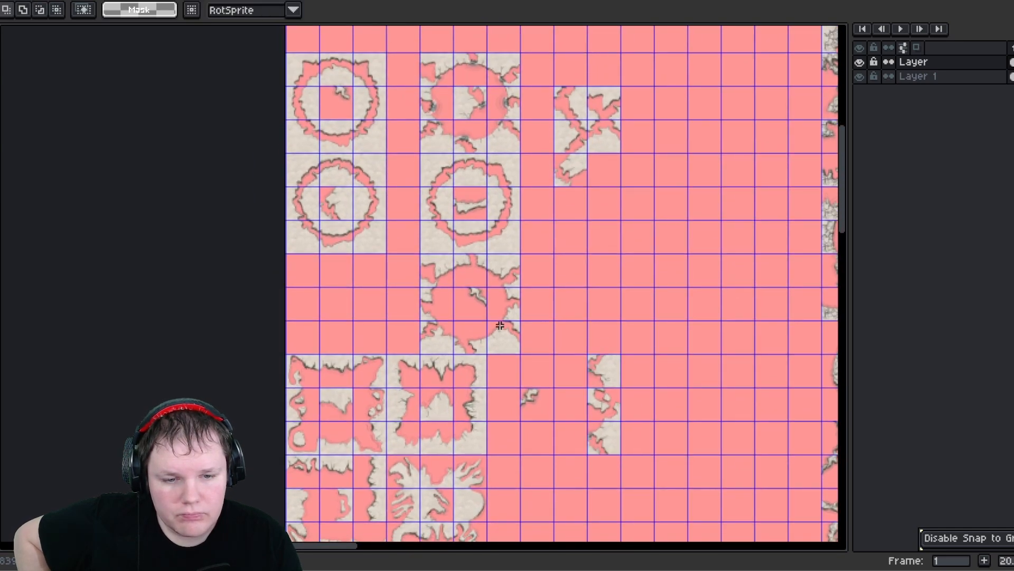
drag(518, 350, 518, 350)
drag(495, 343, 469, 340)
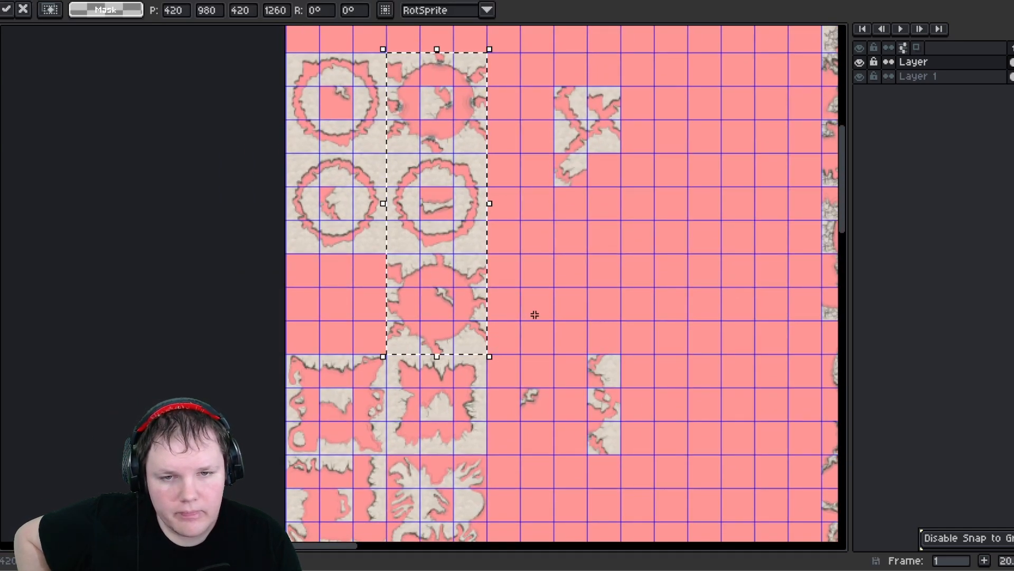
click(546, 316)
- Move the square frame piece to the sheet's left edge just below the ring tiles and commit
middle_drag(531, 270, 555, 153)
middle_drag(506, 250, 536, 157)
middle_drag(534, 320, 516, 245)
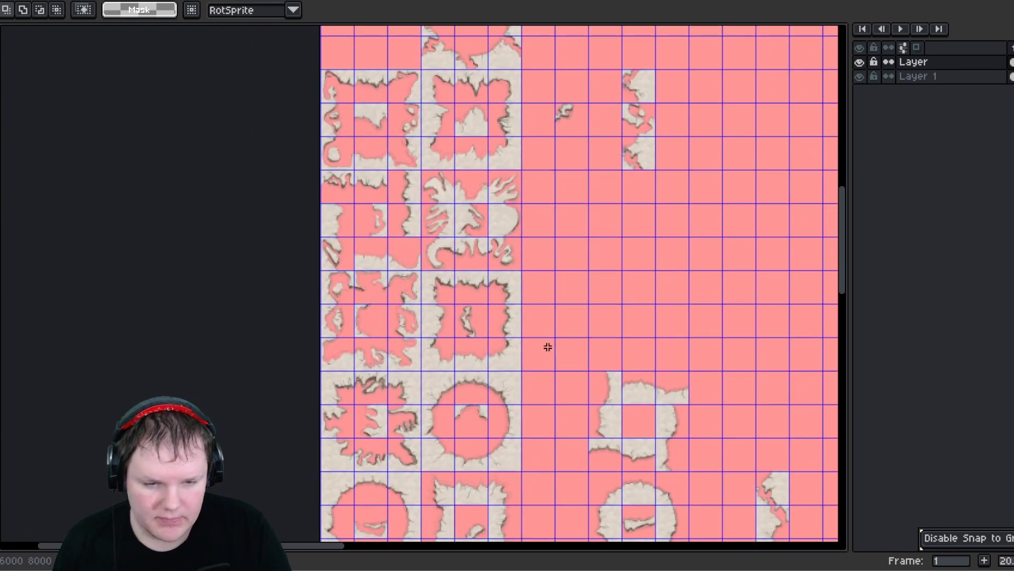
scroll(552, 357, down, 1)
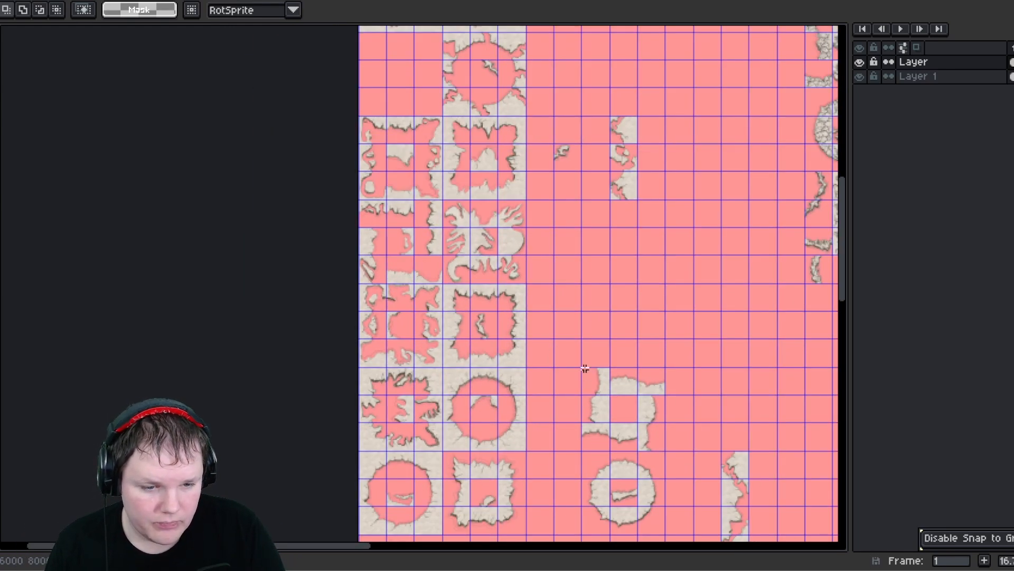
drag(653, 454, 580, 365)
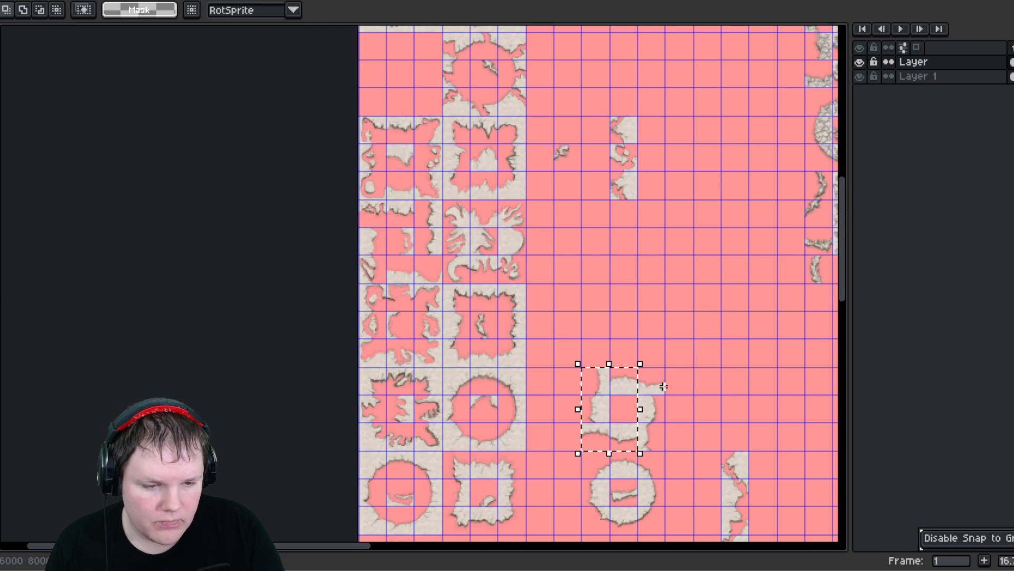
drag(595, 454, 593, 451)
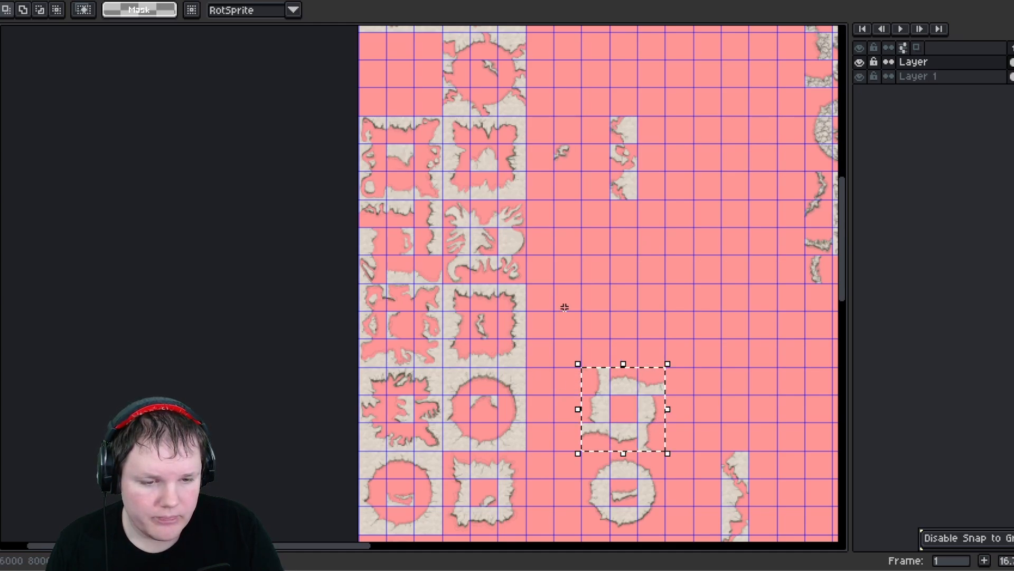
middle_drag(564, 306, 553, 363)
drag(602, 433, 395, 134)
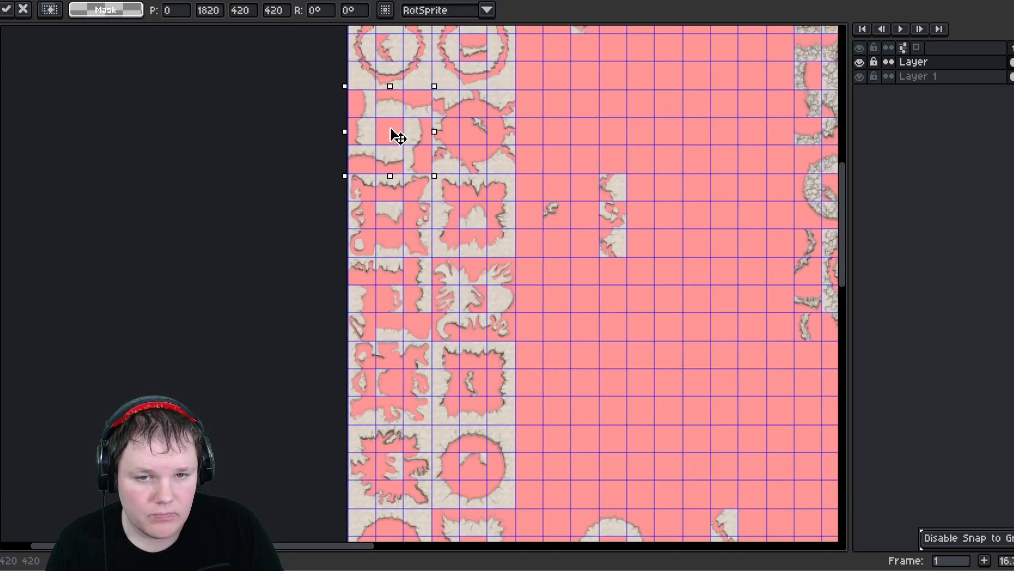
click(658, 154)
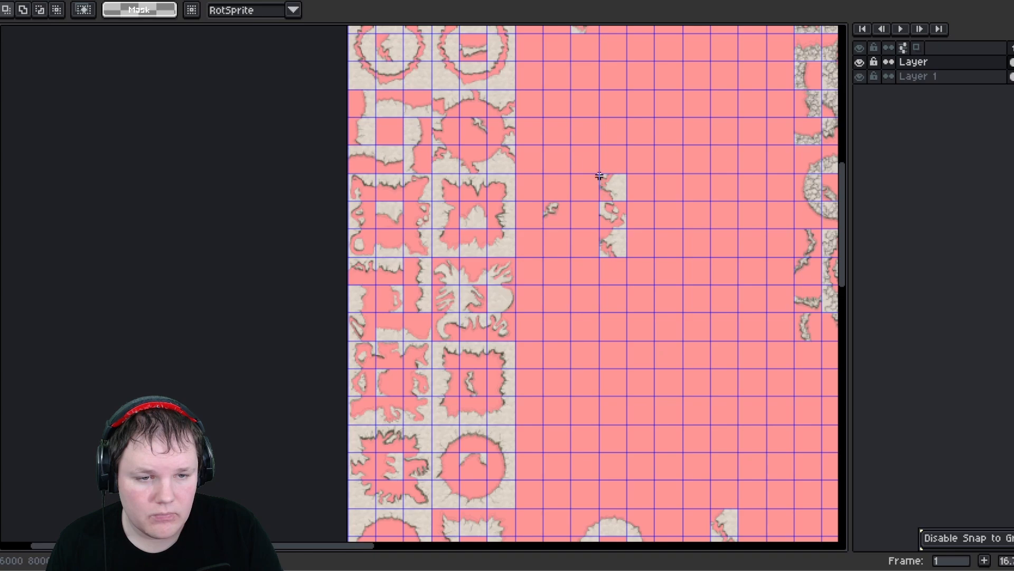
- Select and reposition the tall jagged strip piece near the upper tiles, then commit
drag(602, 177, 626, 262)
middle_drag(609, 274, 554, 411)
drag(549, 320, 569, 171)
click(474, 56)
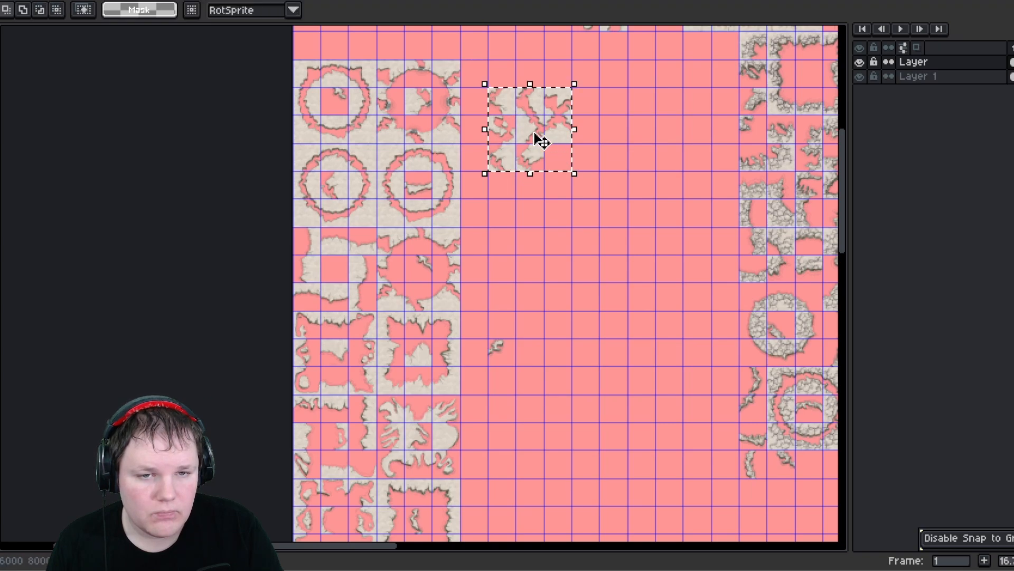
- Move the cross-shaped piece directly above the right column of ring tiles and commit
middle_drag(448, 112, 468, 268)
drag(539, 305, 435, 180)
click(645, 207)
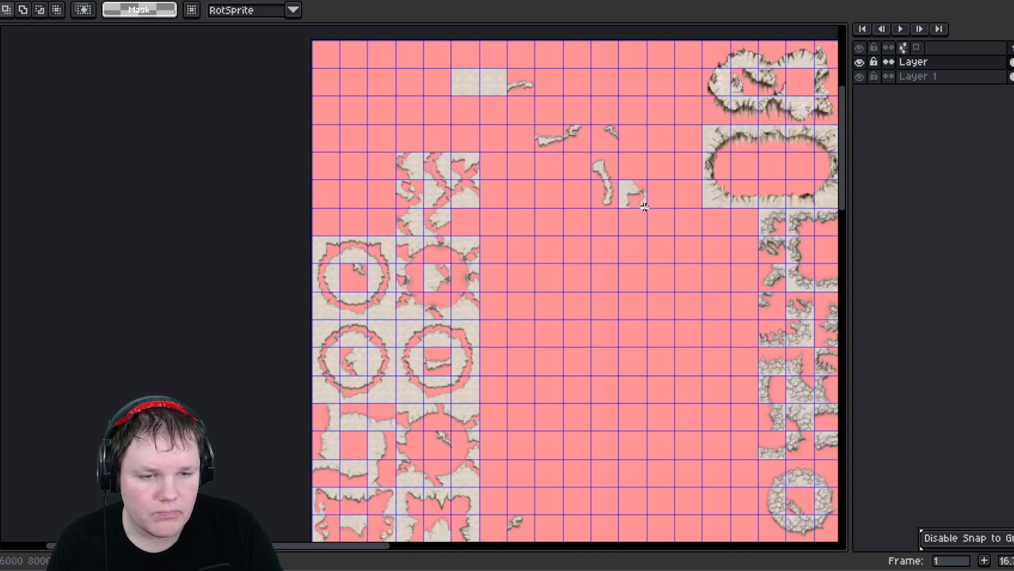
- Move the small fragment beside the upper jagged tiles and commit the placement
drag(622, 180, 471, 232)
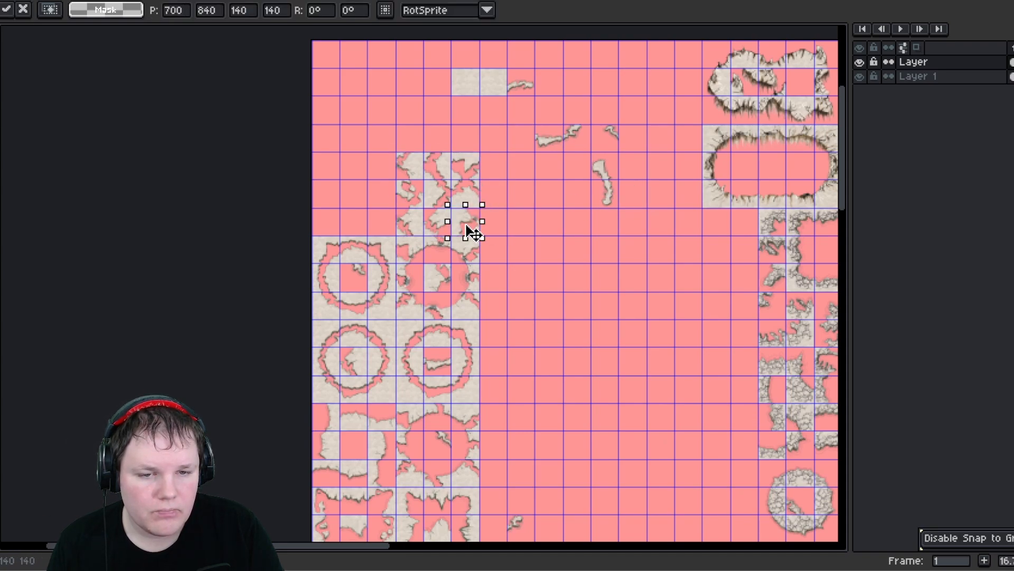
click(530, 220)
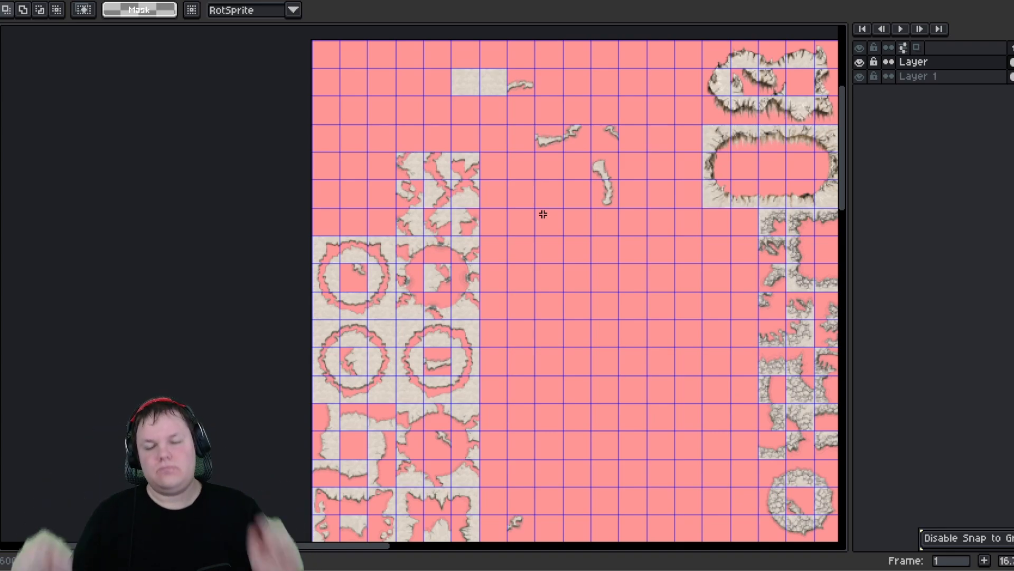
- Select the cluster of small broken fragments beside the ring tiles and move it down below the rubble pieces
scroll(572, 373, down, 2)
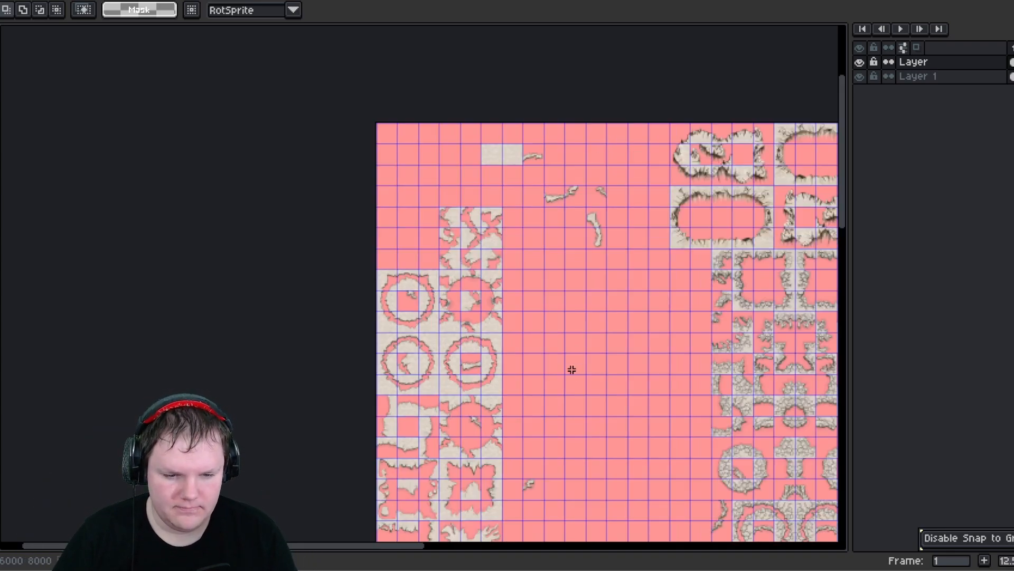
middle_drag(579, 340, 529, 130)
middle_drag(521, 322, 501, 187)
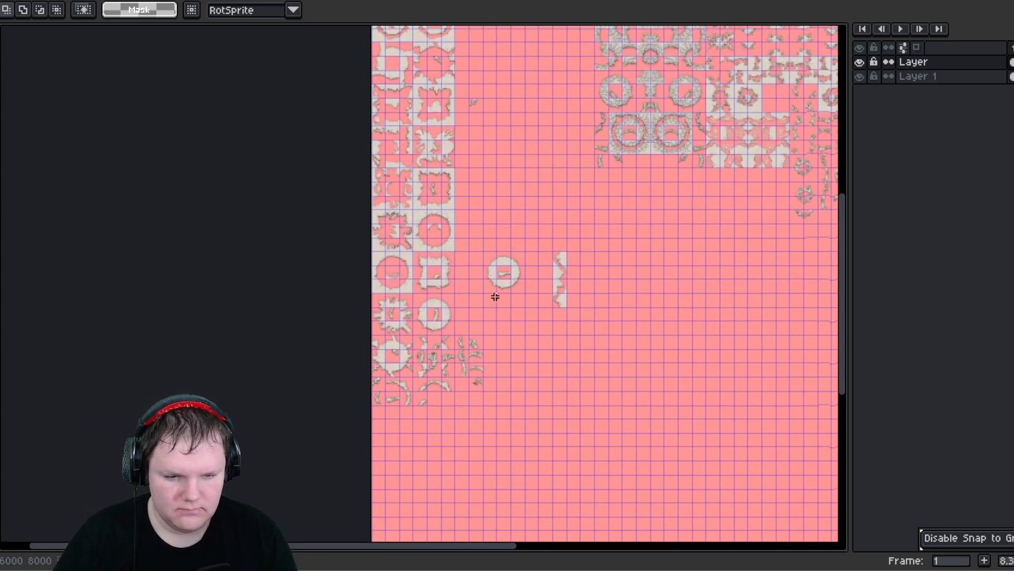
scroll(480, 366, up, 3)
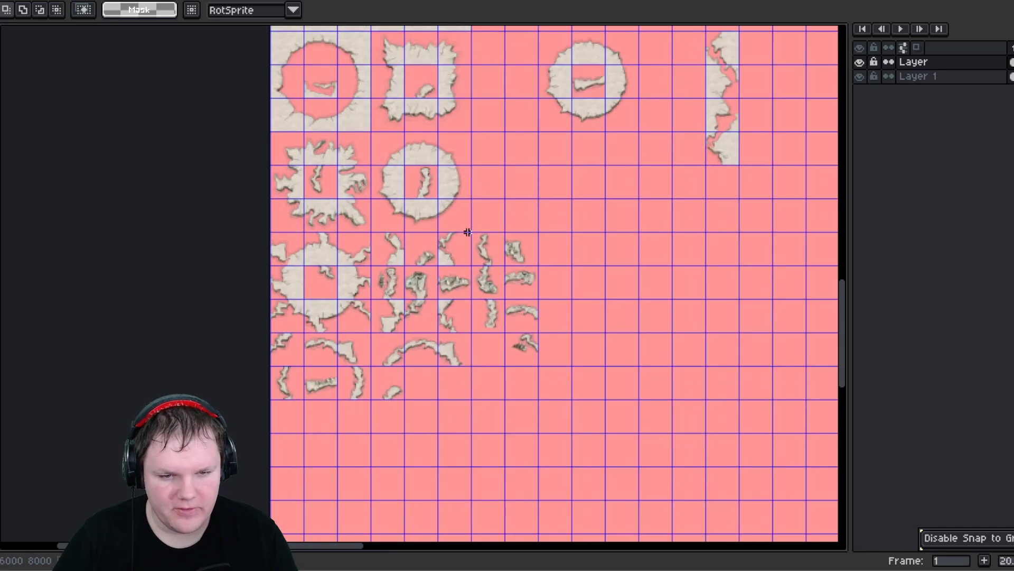
drag(540, 373, 470, 232)
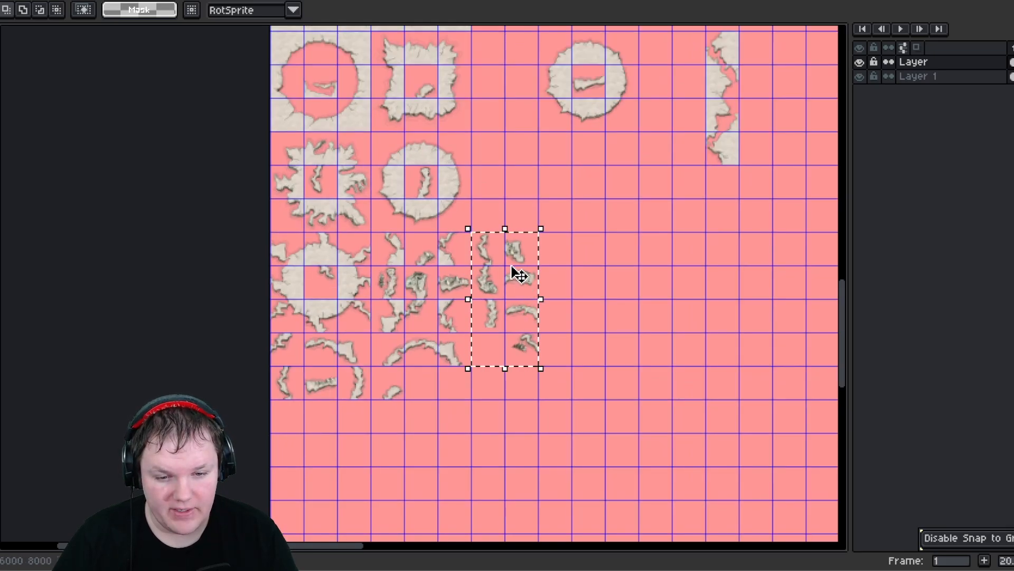
drag(516, 271, 450, 406)
middle_drag(559, 285, 465, 368)
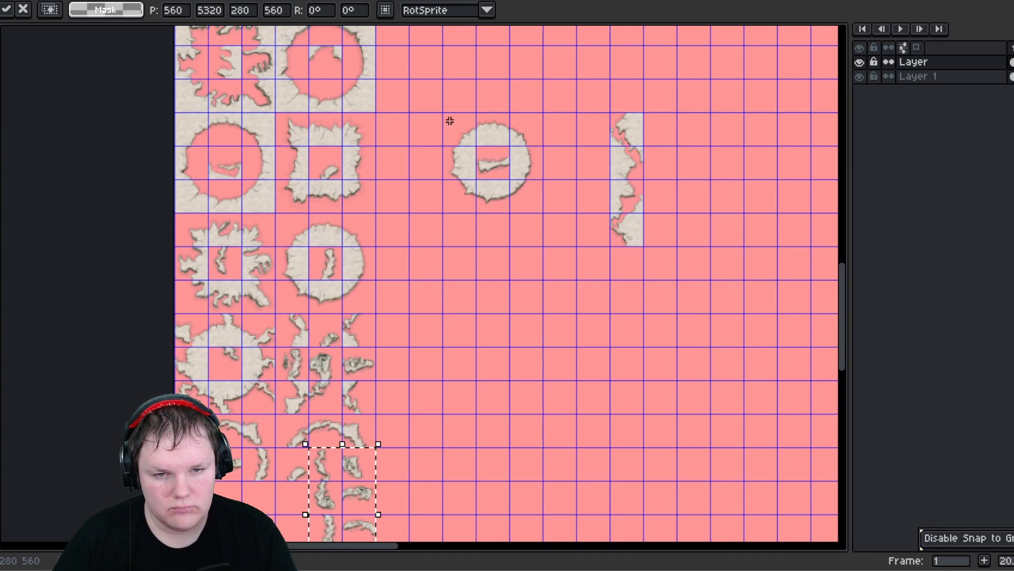
- Move the lone ring piece to the top of the left column of ring tiles and commit
drag(448, 117, 537, 214)
scroll(515, 235, down, 2)
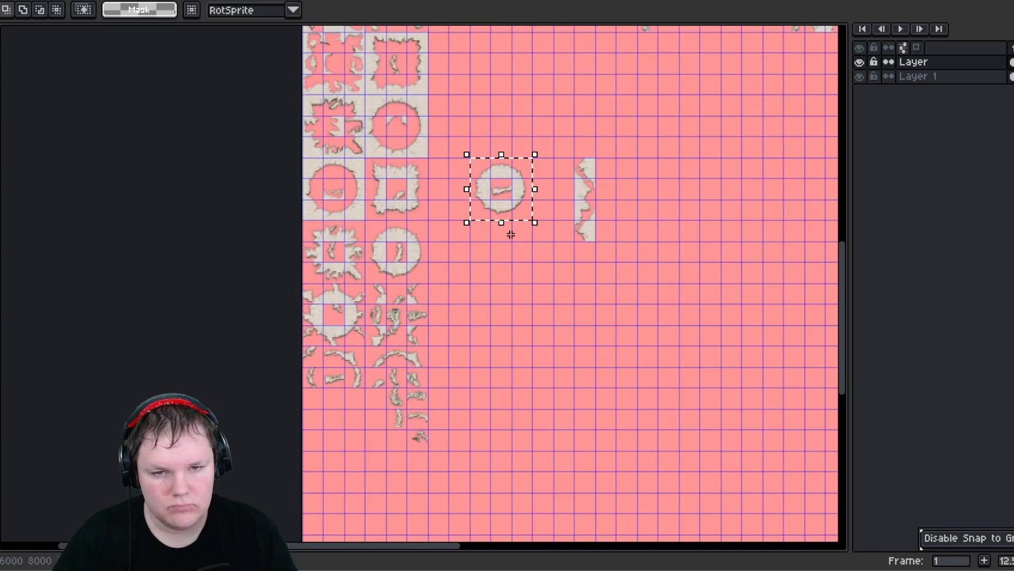
scroll(459, 212, down, 2)
middle_drag(455, 260, 455, 292)
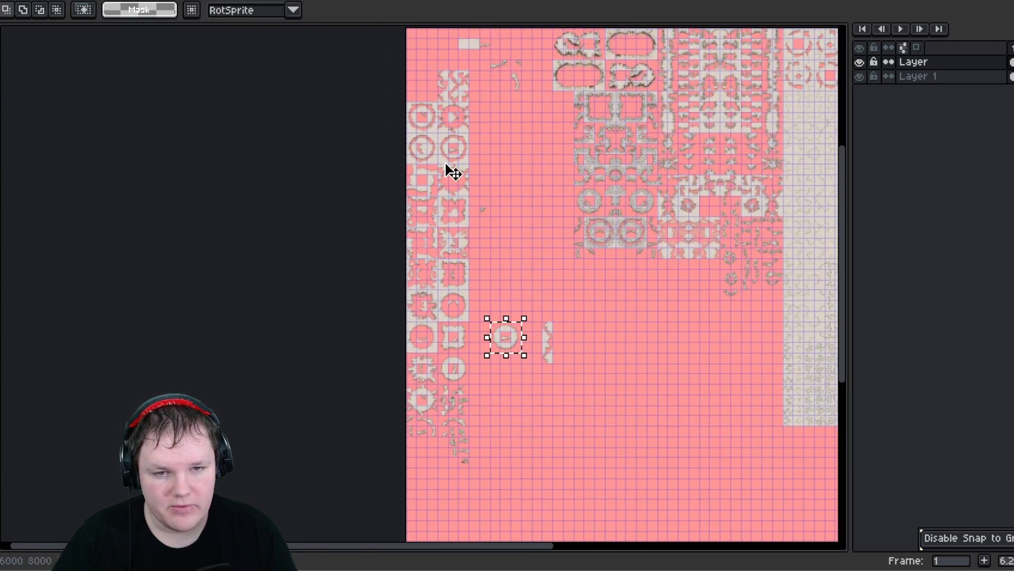
drag(446, 165, 422, 89)
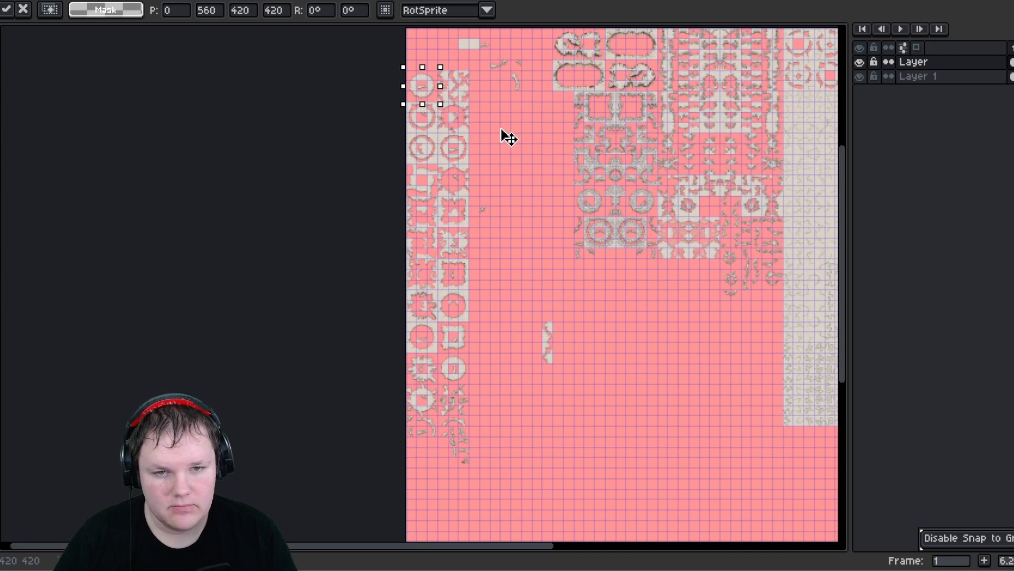
middle_drag(509, 137, 500, 231)
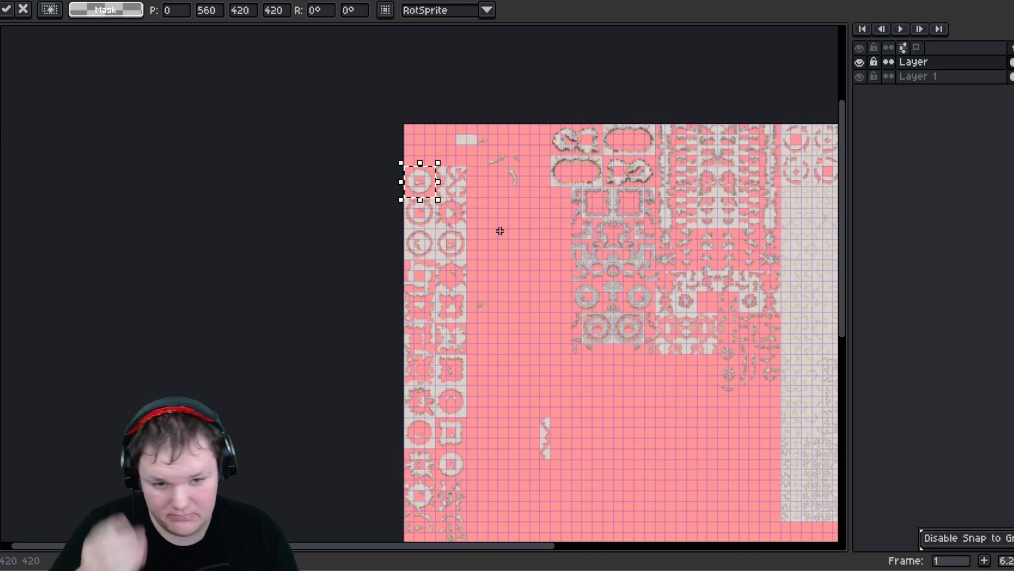
click(506, 267)
- Select and reposition the blank square tile near the sheet's top edge
scroll(516, 336, up, 1)
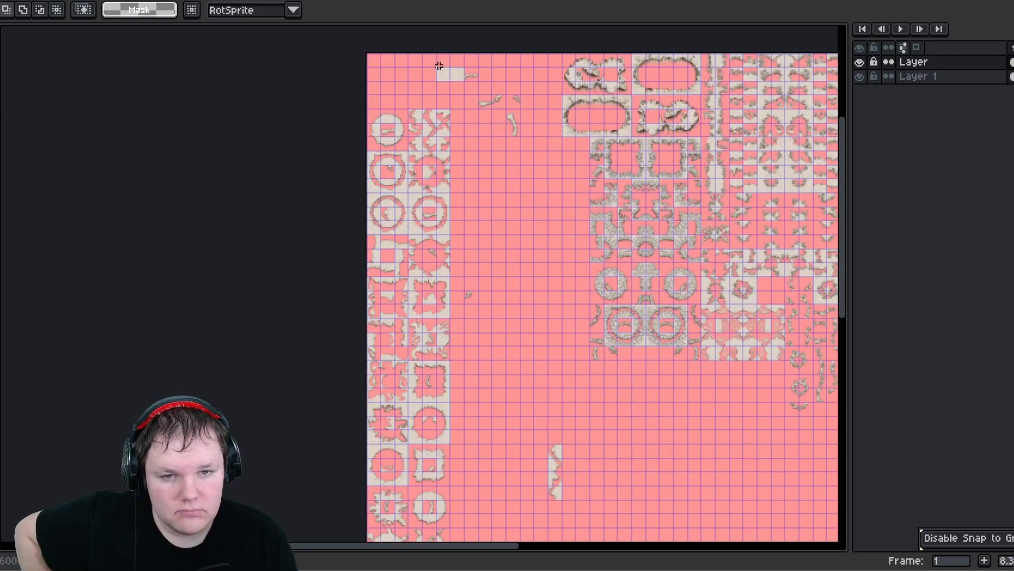
scroll(440, 68, up, 1)
scroll(467, 87, up, 1)
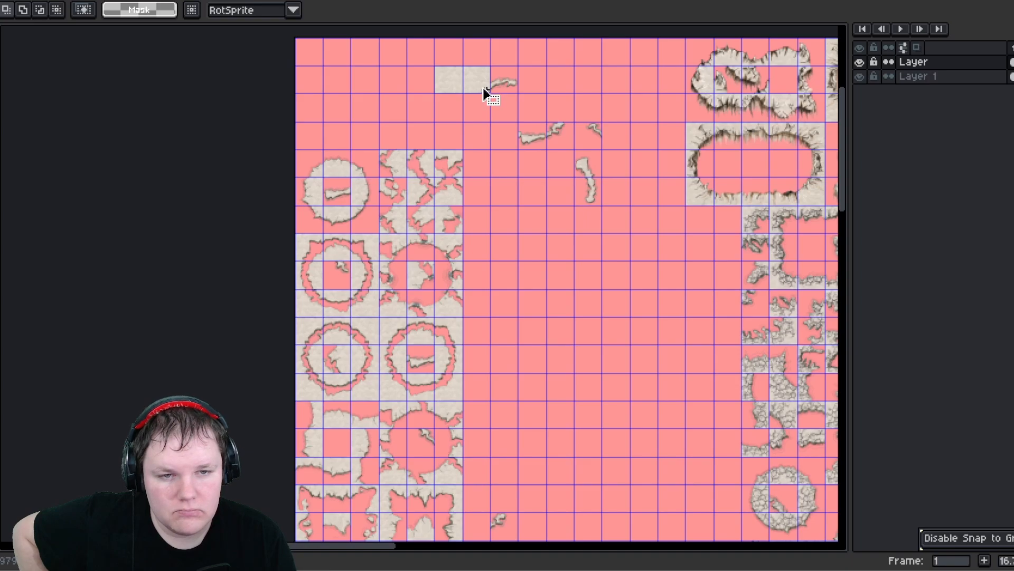
drag(485, 93, 432, 65)
middle_drag(585, 160, 583, 159)
scroll(519, 203, up, 1)
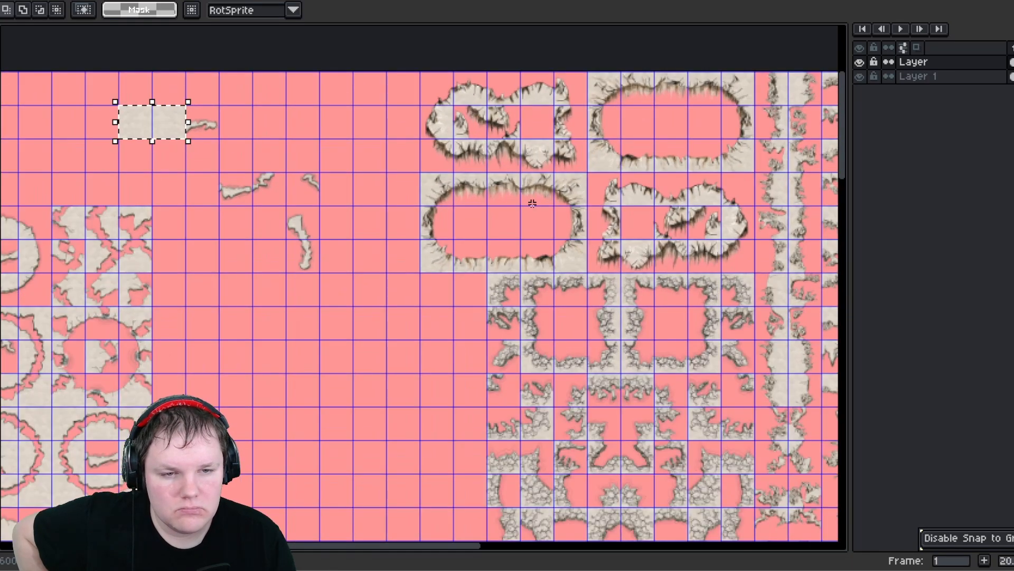
middle_drag(547, 195, 297, 192)
middle_drag(477, 343, 527, 212)
middle_drag(418, 153, 476, 194)
middle_drag(336, 251, 379, 78)
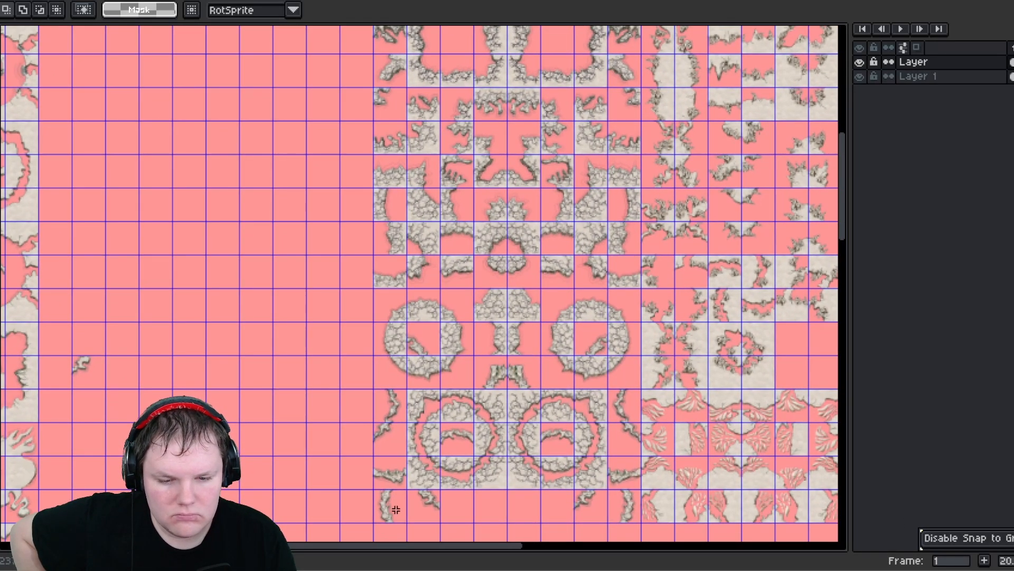
- Move several small rubble edge fragments into empty cells around the cracked rubble tile block
drag(391, 492, 465, 55)
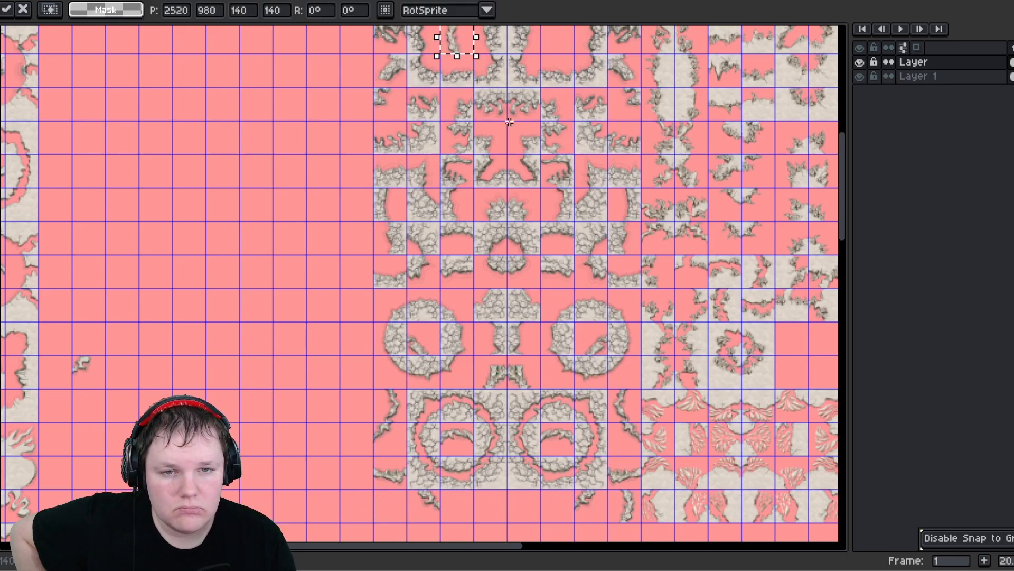
middle_drag(509, 122, 436, 228)
scroll(444, 140, up, 3)
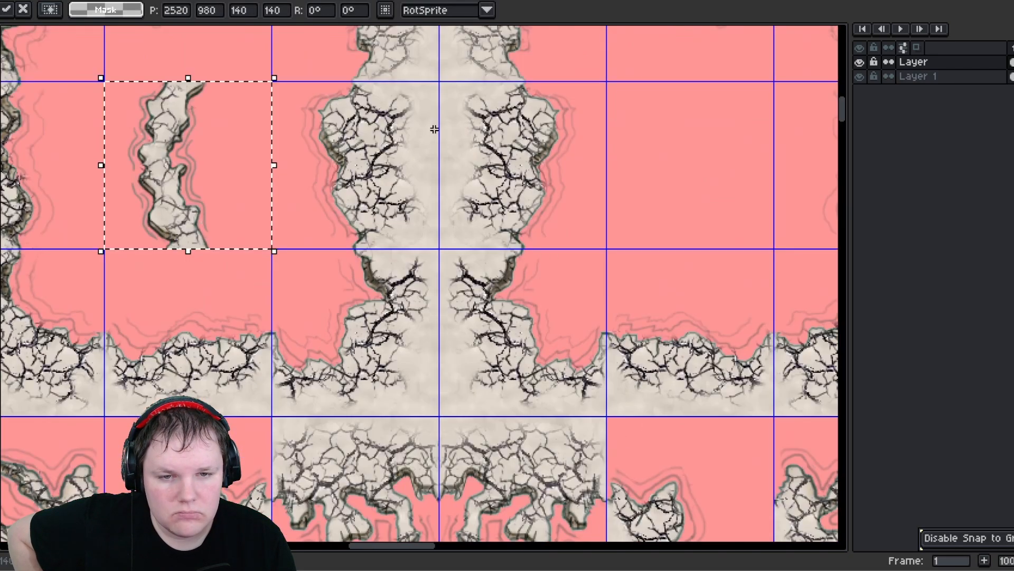
scroll(452, 158, down, 3)
middle_drag(470, 384, 407, 205)
drag(287, 441, 312, 470)
drag(292, 421, 243, 304)
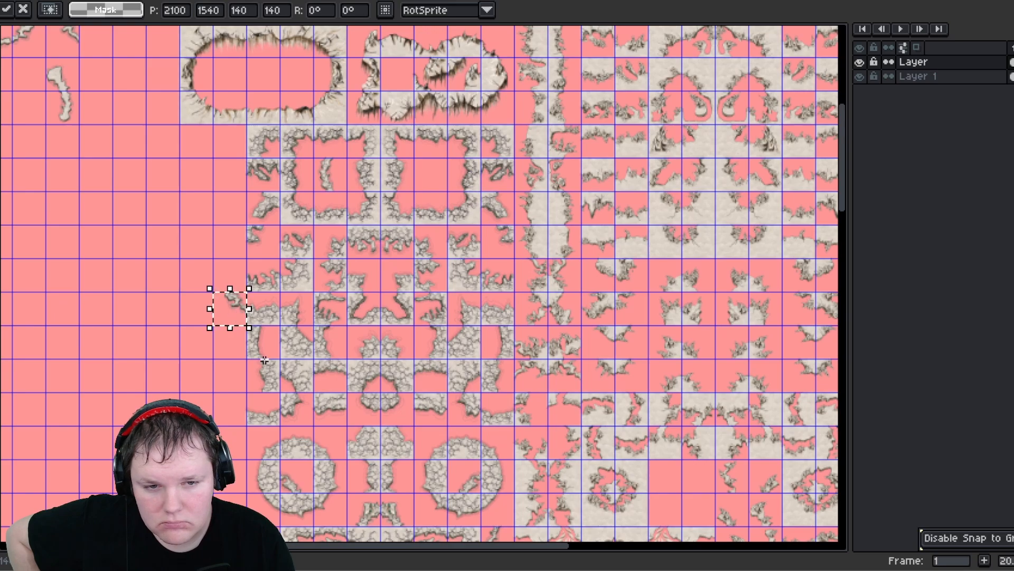
middle_drag(265, 360, 315, 230)
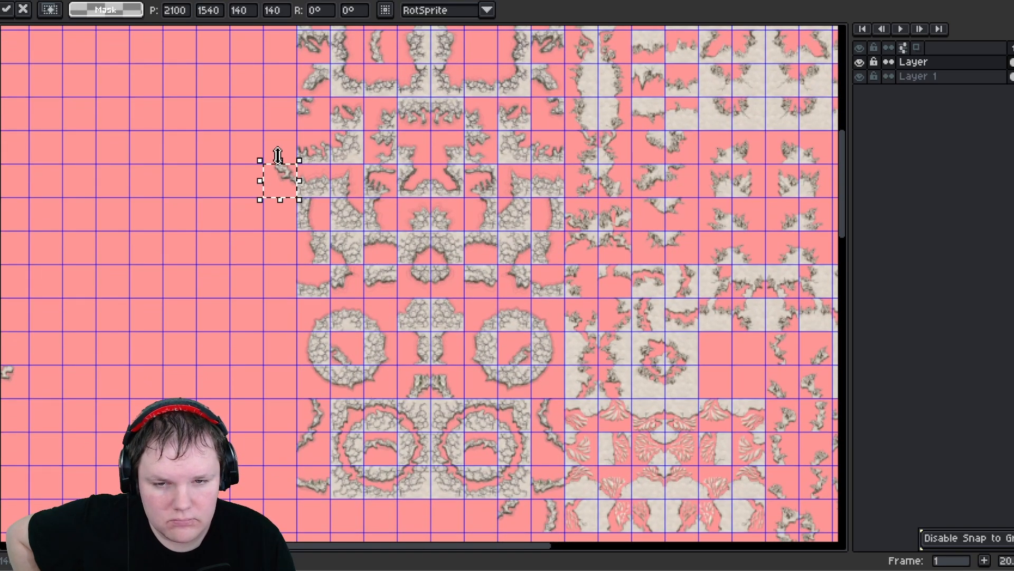
drag(280, 186, 348, 505)
middle_drag(520, 401, 354, 337)
- Select a four-by-two block of feather-pattern tiles and move it to rejoin the feather set, then commit
scroll(467, 273, up, 1)
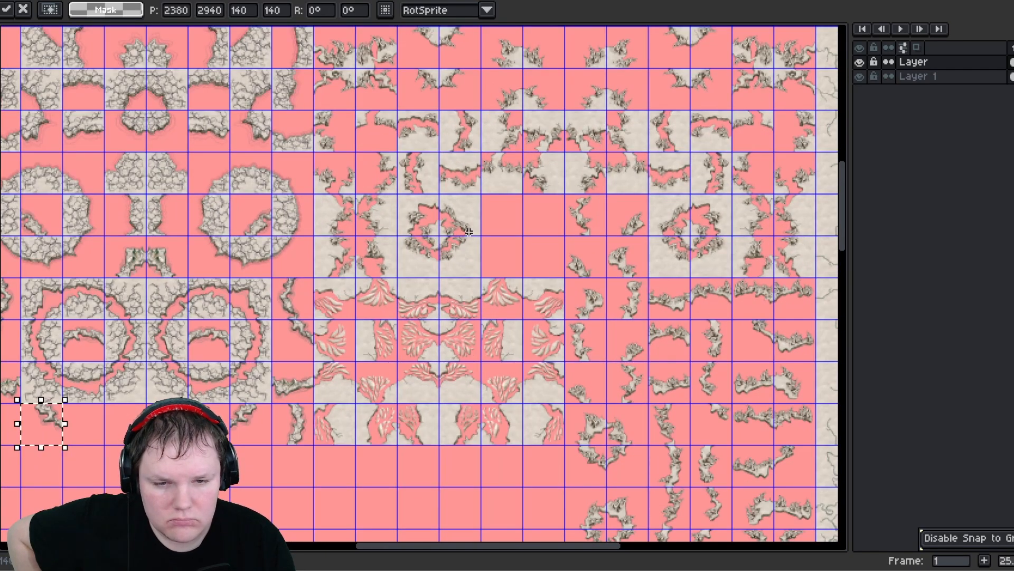
middle_drag(220, 390, 326, 421)
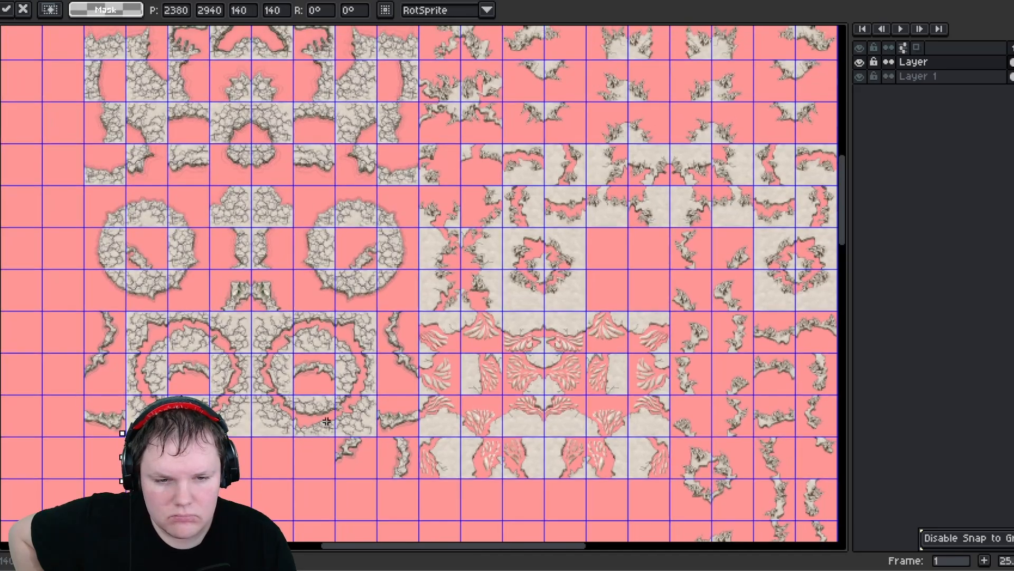
mouse_move(425, 243)
mouse_down()
mouse_move(574, 306)
mouse_move(644, 302)
mouse_up()
middle_drag(621, 396, 652, 432)
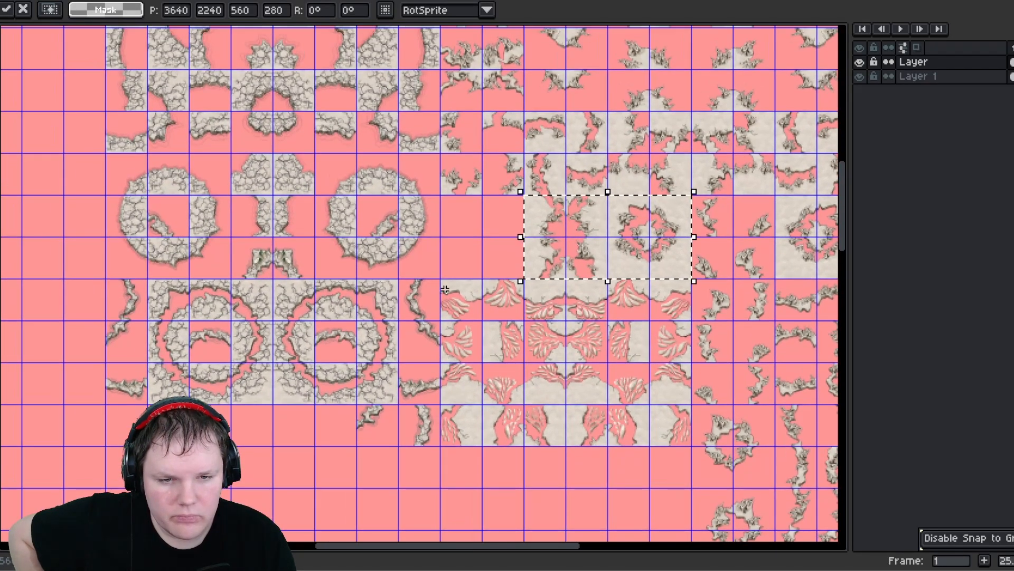
middle_drag(425, 231, 457, 203)
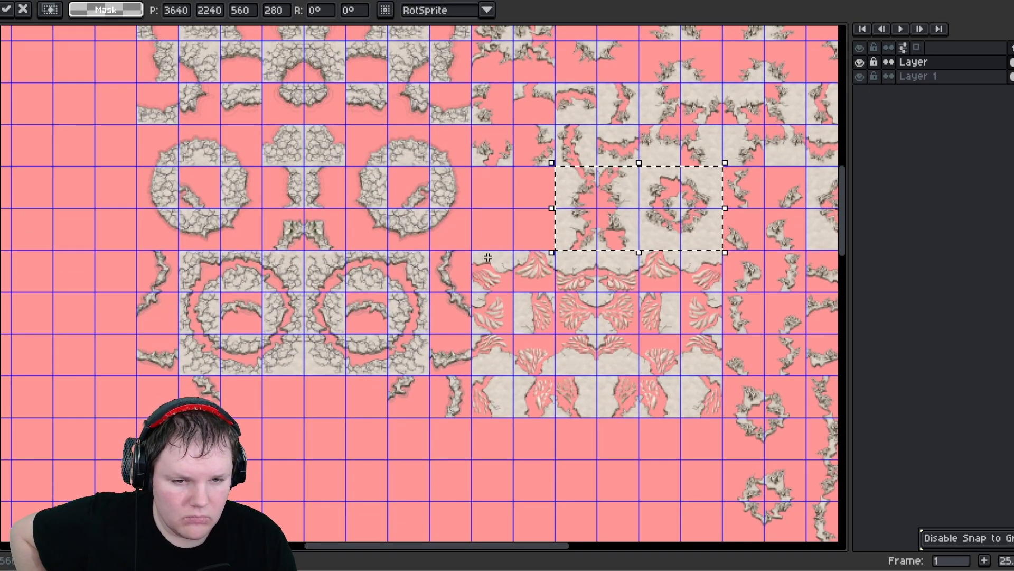
drag(481, 254, 547, 365)
drag(522, 311, 664, 482)
middle_drag(582, 472, 569, 351)
click(570, 363)
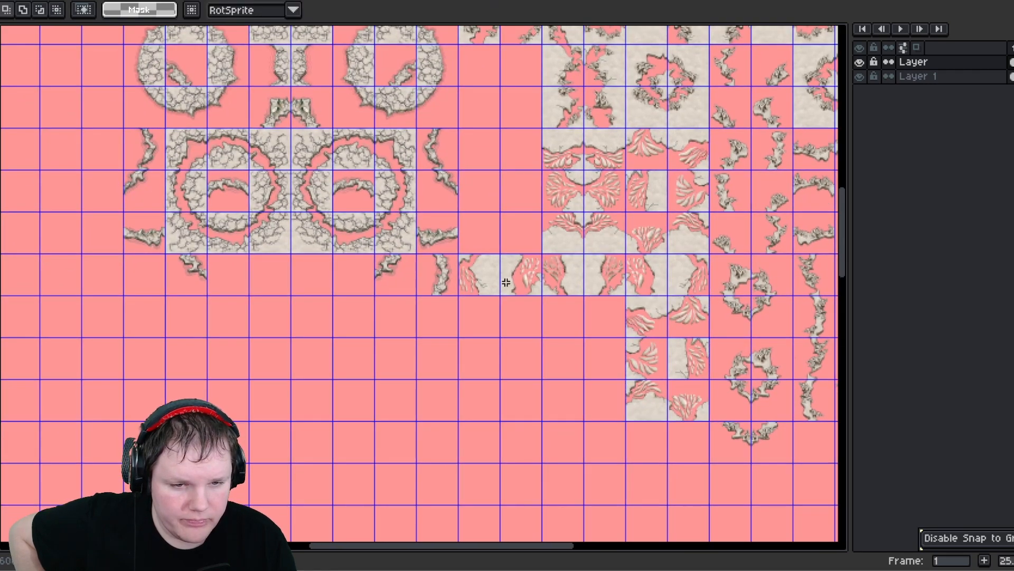
- Rearrange feather tiles and small rubble pieces beside the feather block and commit the placement
drag(534, 291, 535, 293)
drag(520, 285, 682, 407)
drag(671, 404, 584, 338)
drag(548, 389, 602, 406)
drag(599, 398, 590, 364)
click(478, 353)
middle_drag(488, 295, 519, 388)
middle_drag(564, 331, 592, 403)
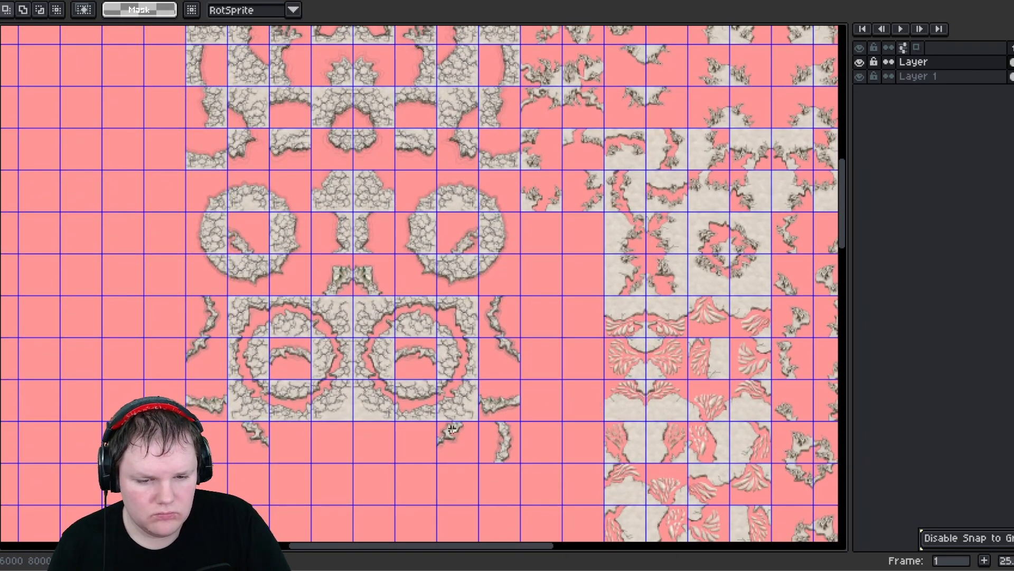
drag(499, 455, 585, 245)
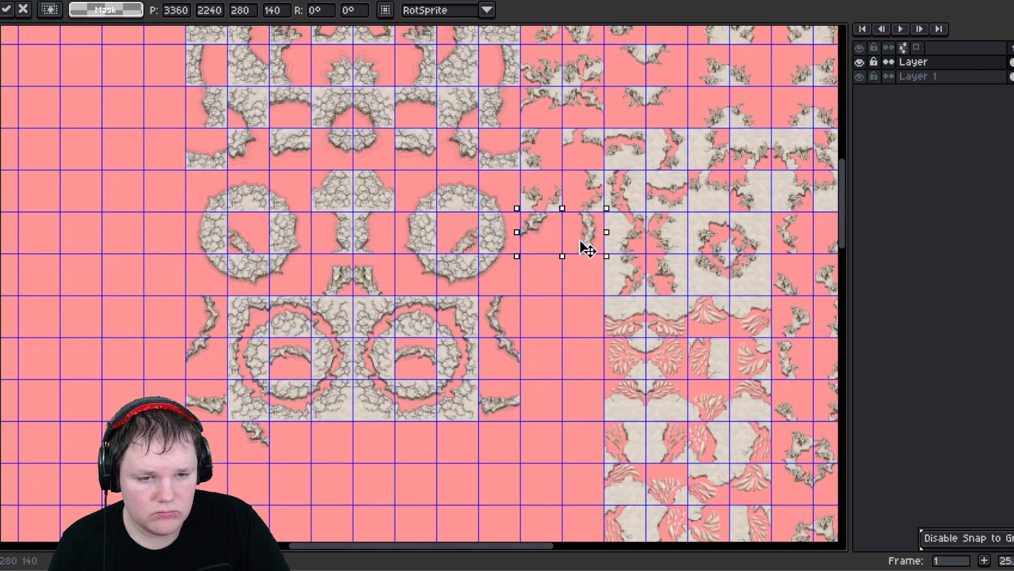
middle_drag(548, 256, 533, 366)
click(535, 395)
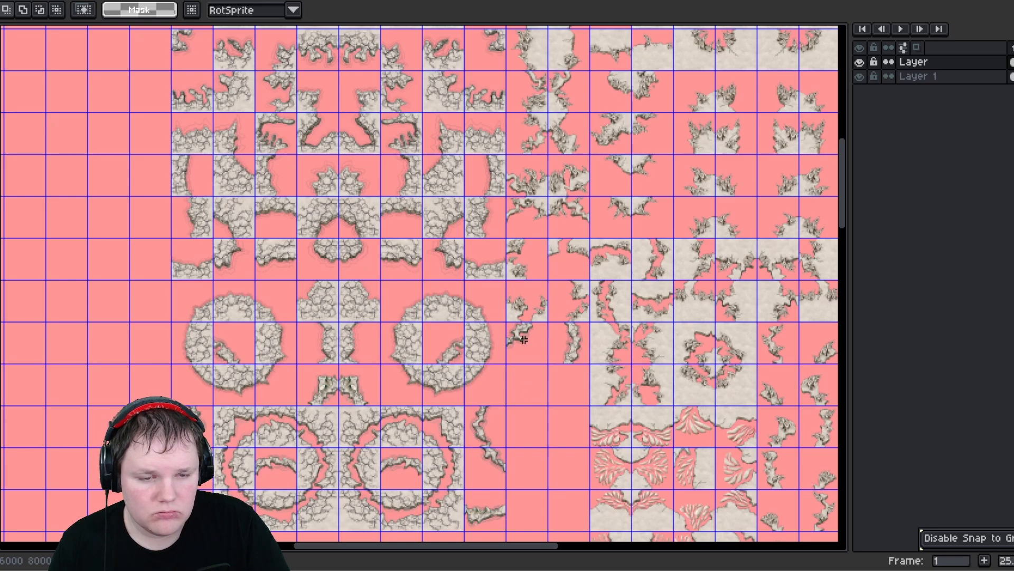
- Move single rubble fragments into the empty cells beside the feather block and commit
drag(518, 329, 528, 342)
middle_drag(416, 294, 369, 359)
drag(497, 404, 371, 50)
middle_drag(434, 342, 361, 206)
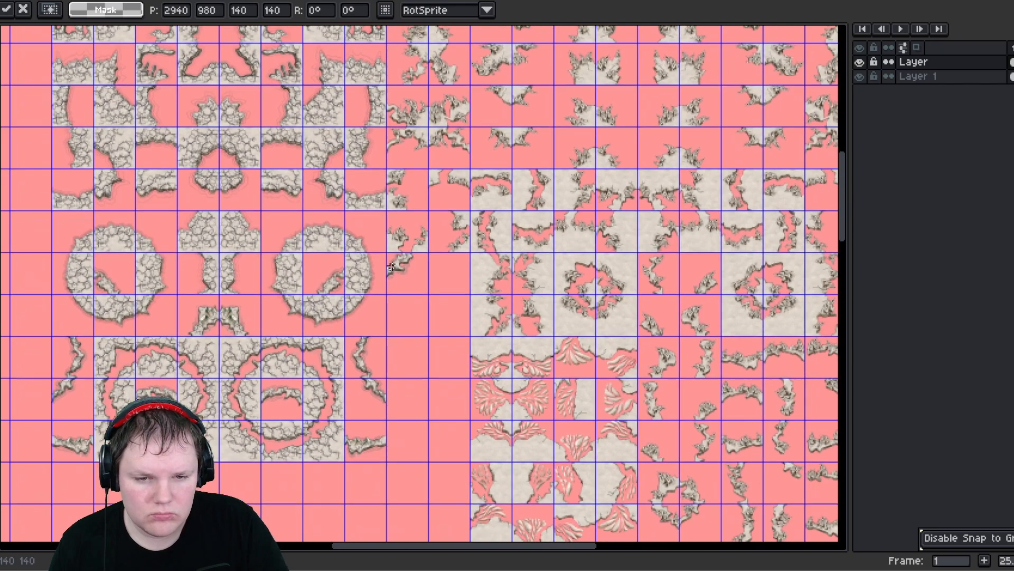
click(419, 286)
drag(419, 286, 460, 287)
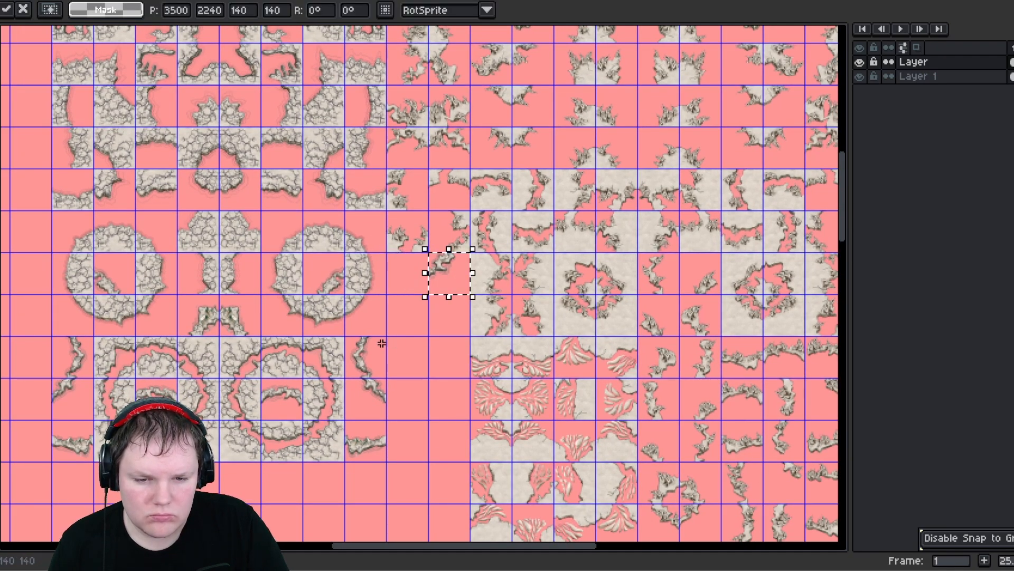
middle_drag(356, 356, 518, 280)
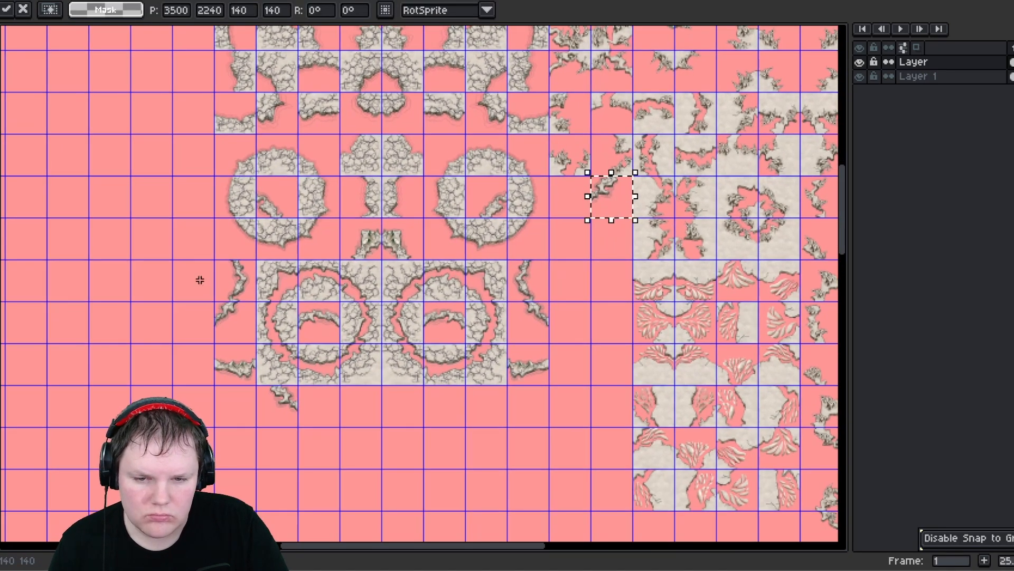
drag(258, 384, 576, 201)
click(586, 304)
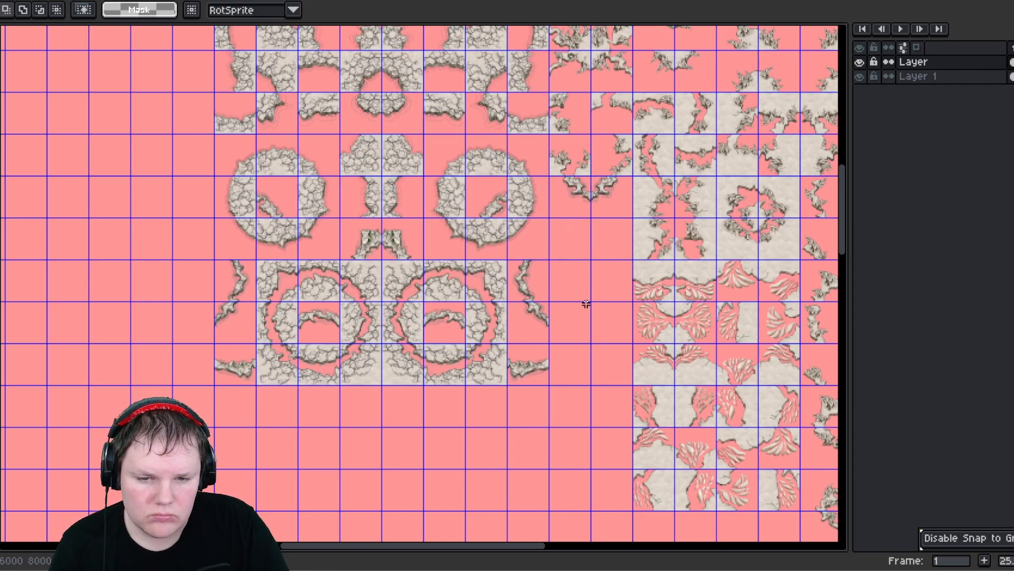
- Review the reorganized tile layout across the whole sheet
middle_drag(557, 302, 462, 374)
middle_drag(479, 408, 502, 271)
middle_drag(448, 355, 167, 256)
scroll(398, 311, down, 2)
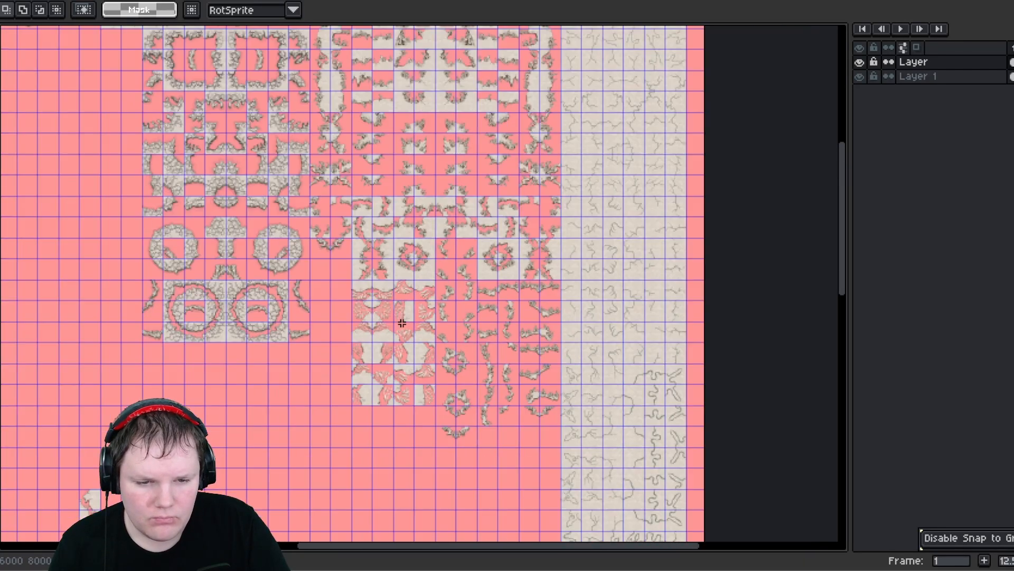
middle_drag(288, 276, 509, 180)
middle_drag(328, 403, 522, 317)
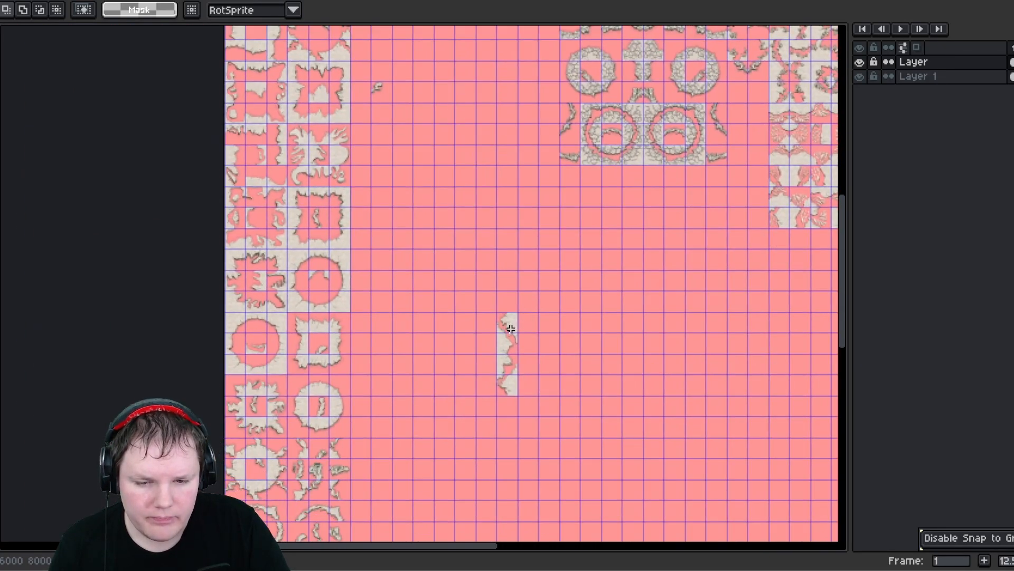
scroll(457, 329, down, 1)
middle_drag(446, 274, 457, 325)
middle_drag(444, 378, 463, 264)
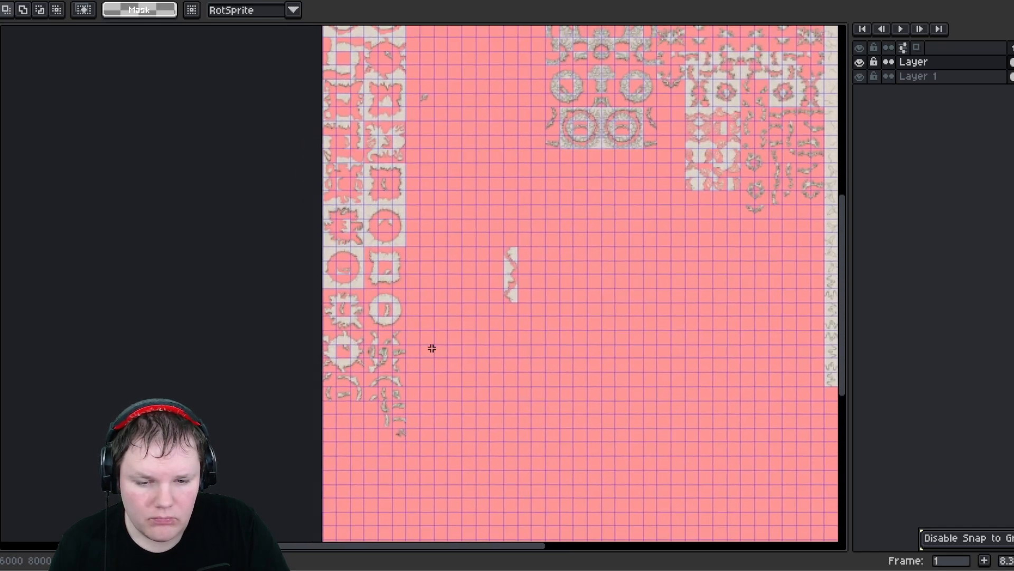
scroll(398, 403, up, 1)
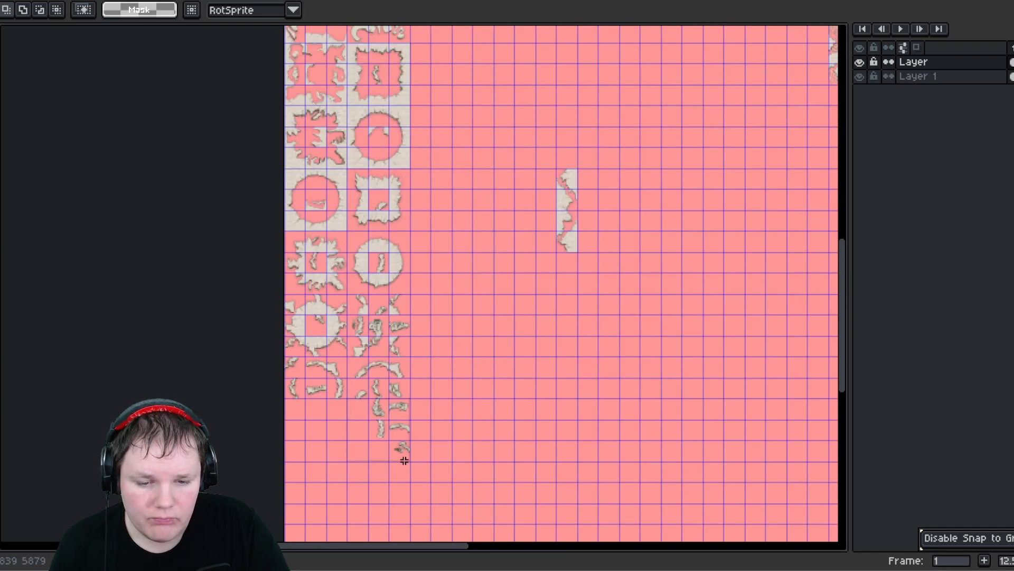
- Move a three-by-three block of small rubble pieces up beside the column of circular tiles and commit
drag(404, 461, 398, 460)
scroll(399, 458, down, 3)
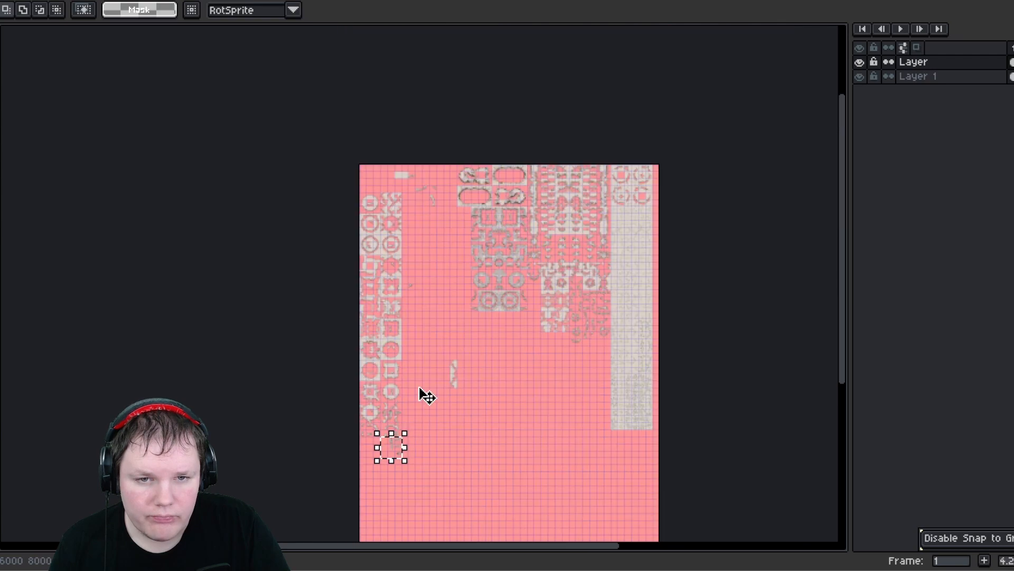
drag(463, 239, 424, 236)
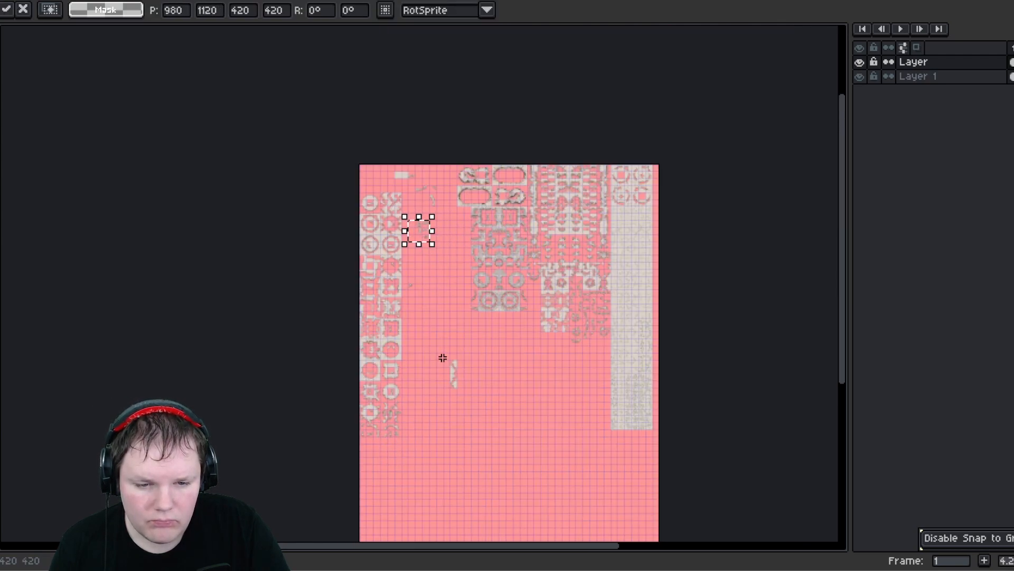
click(471, 410)
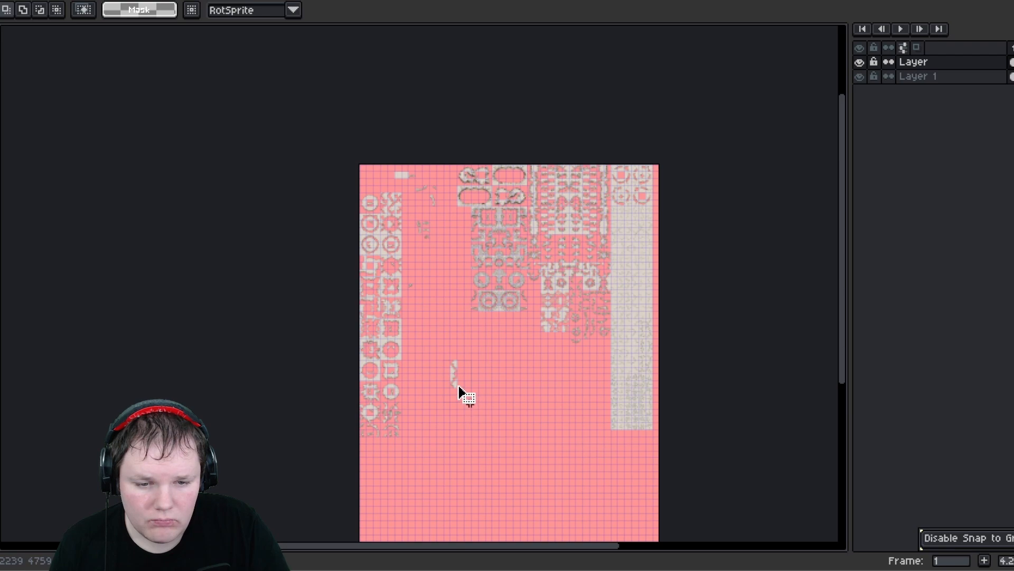
- Move the vertical edge strip and a small rubble fragment together into the open area beside the rubble block
drag(459, 389, 460, 389)
drag(453, 328, 423, 261)
scroll(422, 258, up, 3)
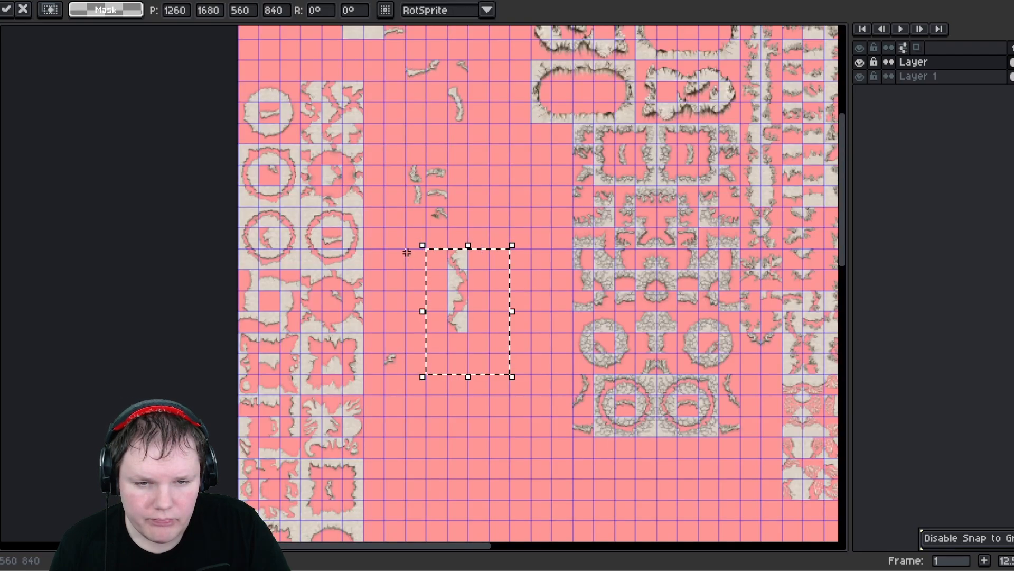
scroll(398, 255, up, 2)
click(398, 255)
middle_drag(386, 323, 368, 306)
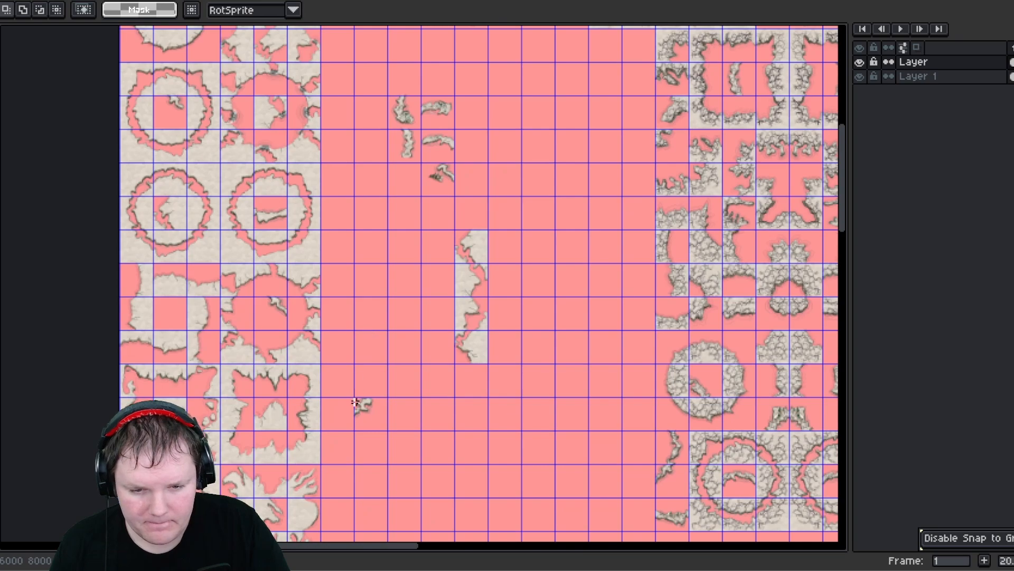
drag(378, 427, 449, 310)
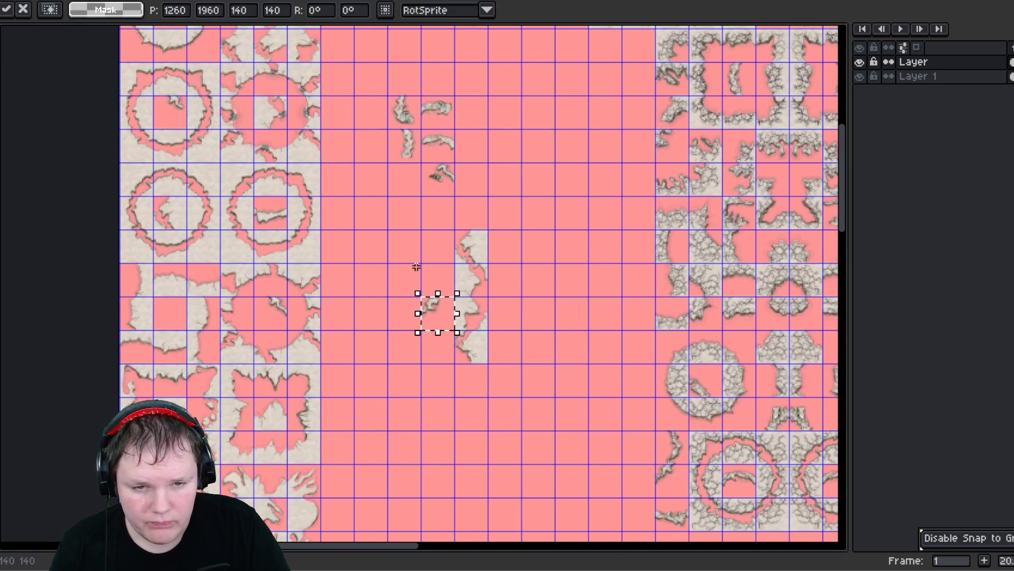
- Rearrange a two-by-two group of rubble fragments next to the vertical edge strip and commit the placement
middle_drag(417, 266, 377, 359)
drag(352, 193, 416, 270)
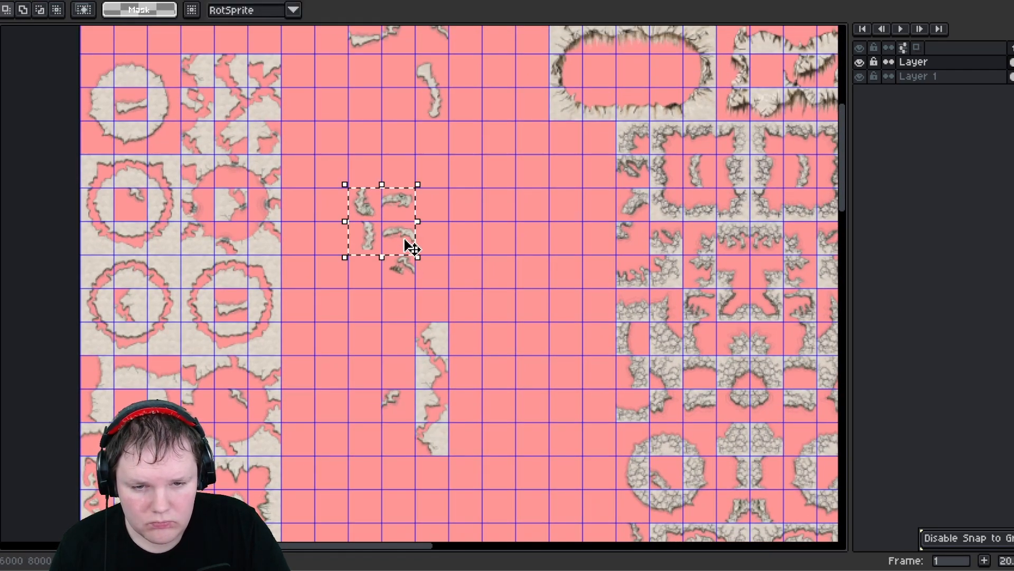
drag(401, 230, 404, 373)
drag(418, 425, 454, 454)
drag(434, 442, 364, 415)
scroll(372, 407, down, 2)
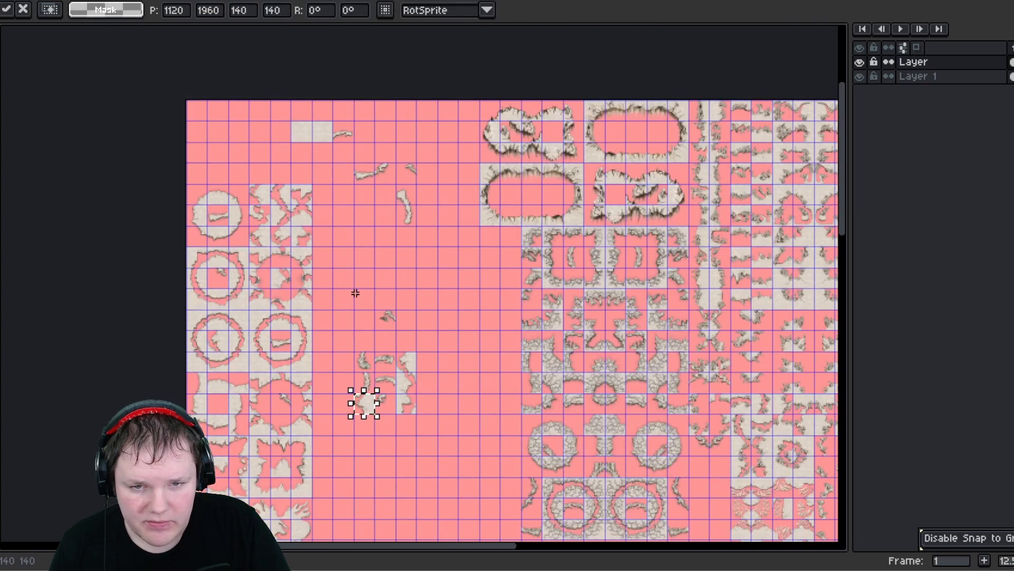
middle_drag(355, 292, 408, 285)
click(390, 322)
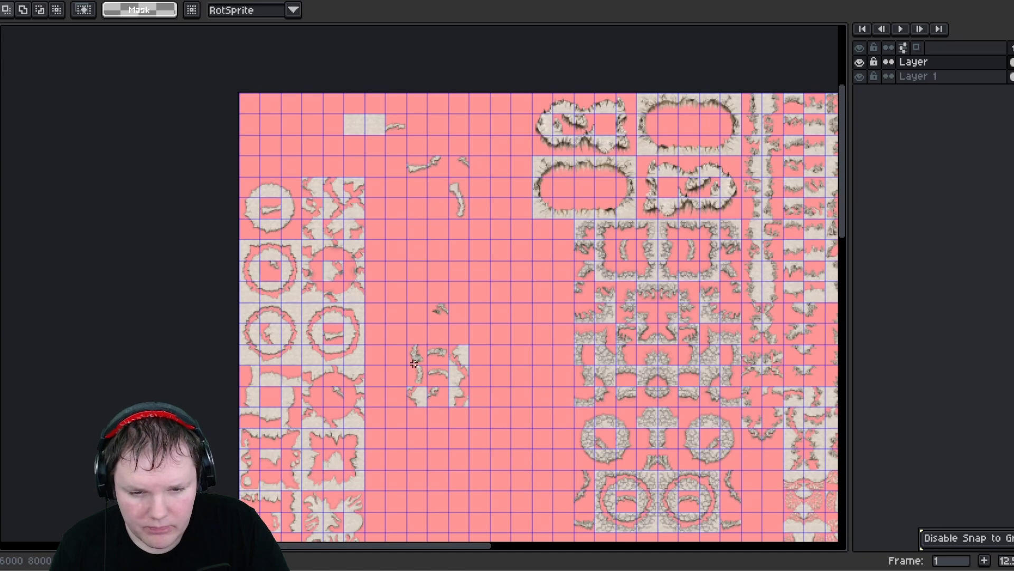
- Move the gathered rubble block to the sheet's top-left corner and deselect
drag(470, 405, 286, 166)
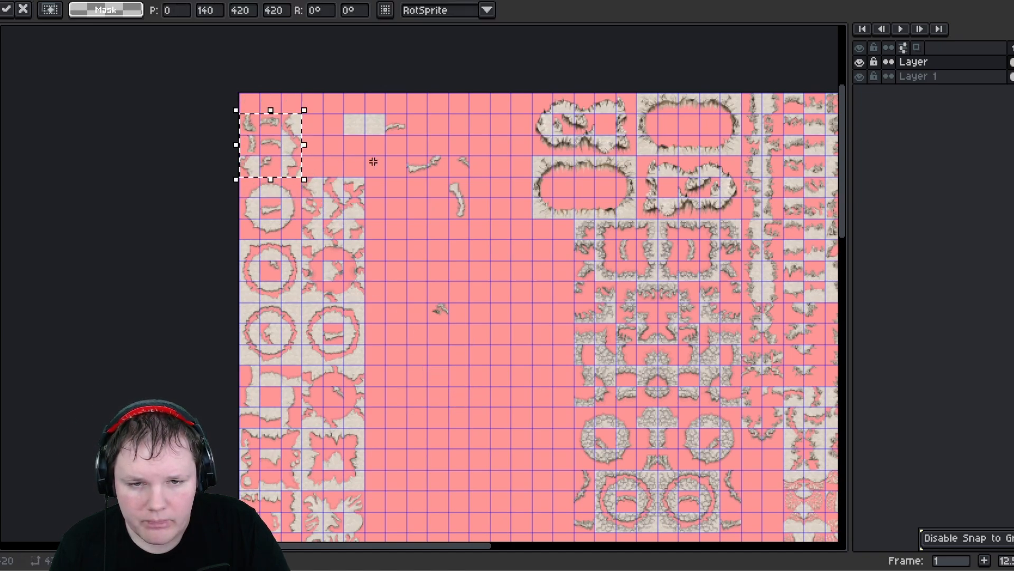
drag(434, 306, 137, 467)
scroll(448, 320, up, 2)
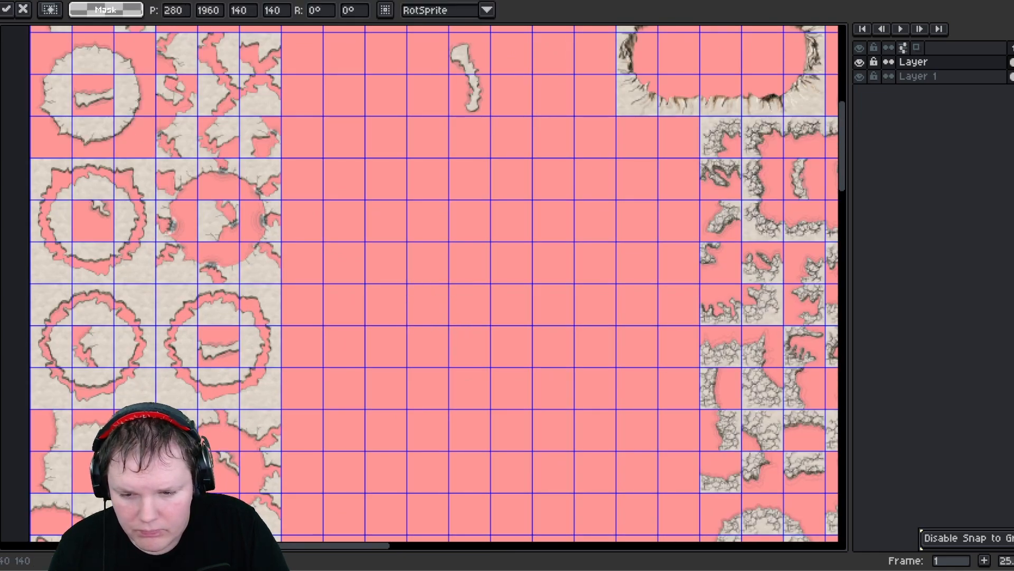
key(ctrl+d)
- Shift single rubble fragments into the empty cells beside the top-left rubble block
middle_drag(383, 217, 463, 424)
drag(330, 123, 379, 149)
drag(374, 148, 308, 145)
drag(412, 129, 280, 180)
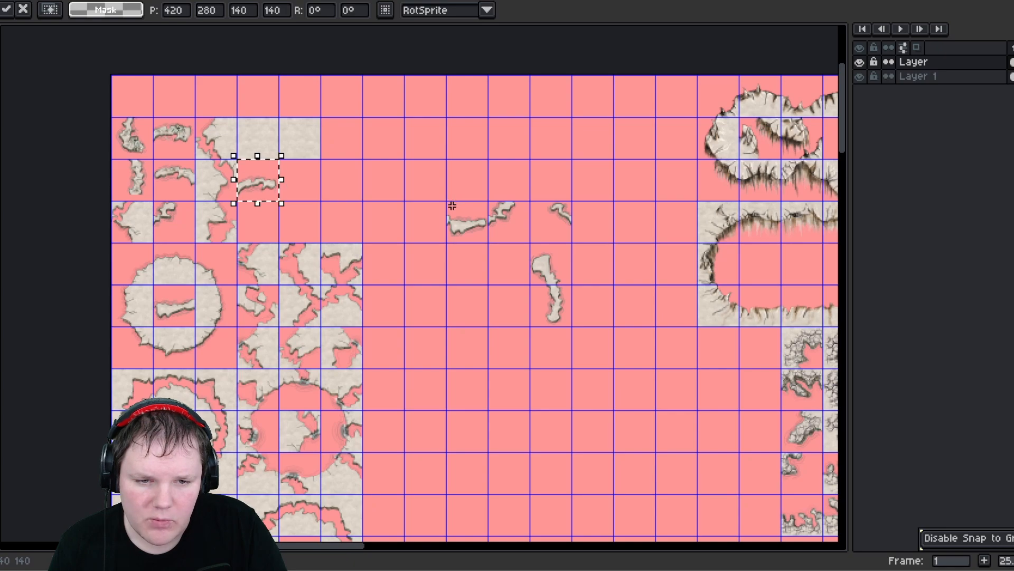
drag(452, 206, 479, 231)
drag(475, 226, 265, 220)
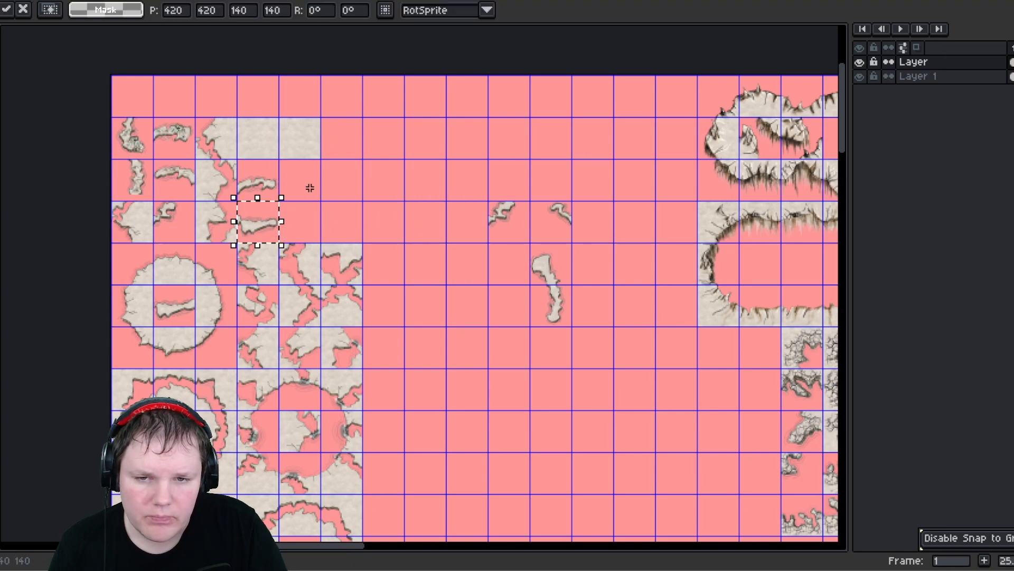
- Delete a blank filler tile and move the remaining loose rubble fragments into the top-left cluster
drag(284, 122, 325, 160)
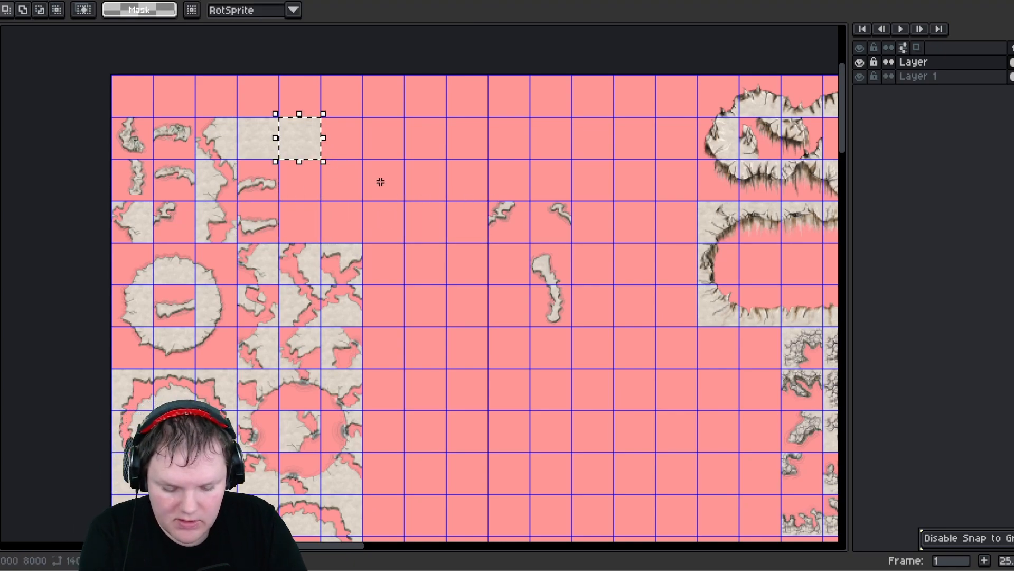
key(Delete)
mouse_move(501, 212)
mouse_down()
mouse_move(560, 317)
mouse_move(344, 220)
mouse_move(357, 234)
mouse_up()
click(430, 215)
drag(341, 232, 317, 227)
click(398, 282)
middle_drag(393, 337, 538, 204)
scroll(575, 312, down, 10)
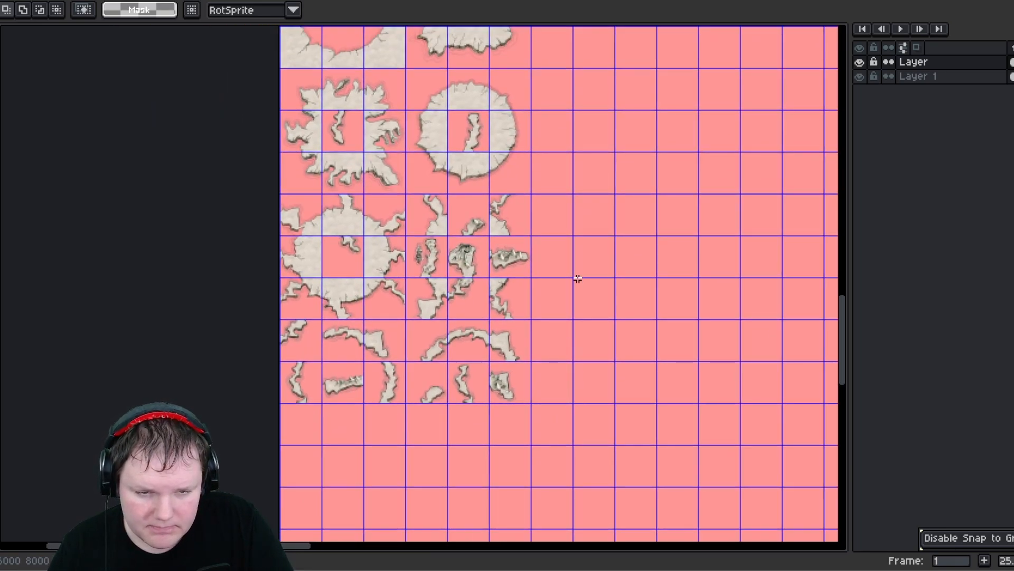
- Move a one-by-two rubble piece from the bottom of the circle column up into the top-left rubble cluster and commit
scroll(576, 278, down, 1)
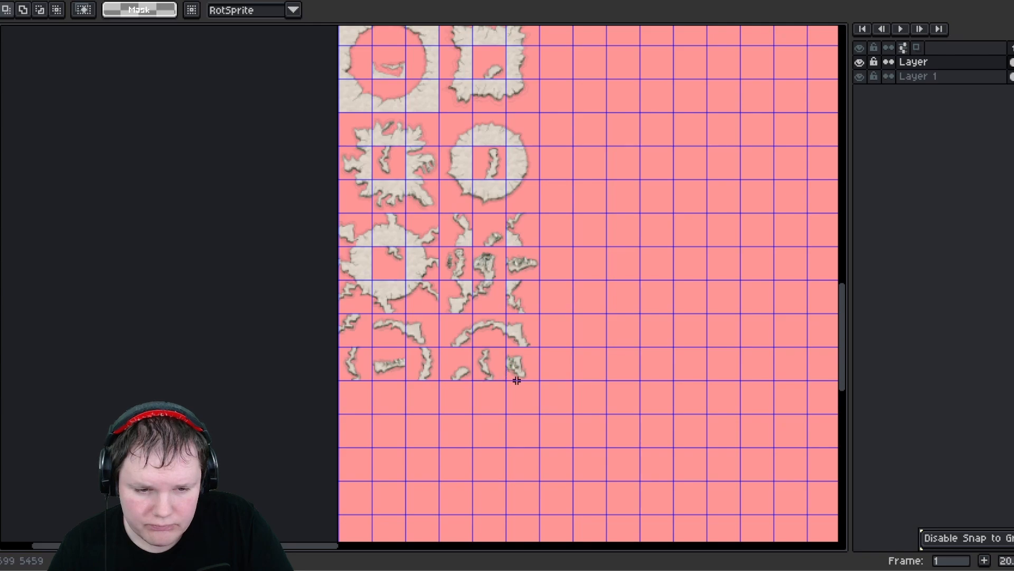
drag(518, 381, 520, 380)
click(582, 376)
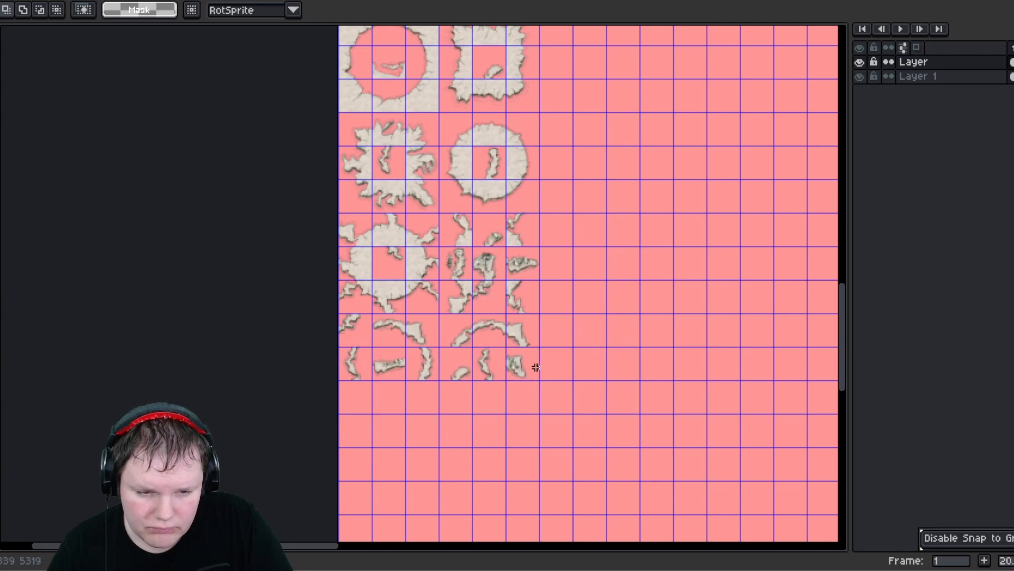
mouse_move(506, 313)
mouse_down()
mouse_move(539, 385)
mouse_move(573, 281)
mouse_up()
scroll(536, 385, down, 2)
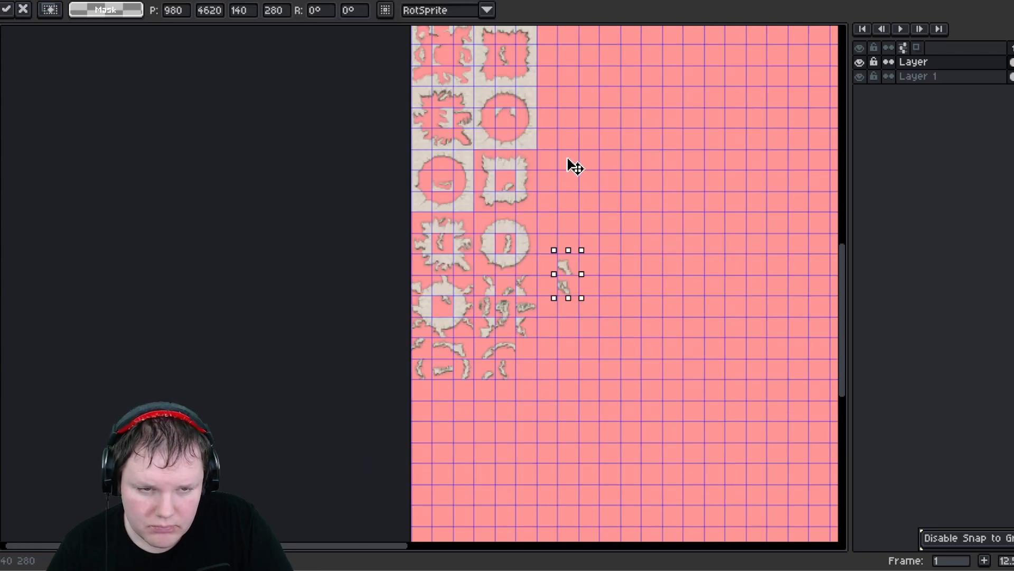
drag(567, 160, 587, 65)
middle_drag(631, 216, 569, 502)
middle_drag(532, 246, 533, 357)
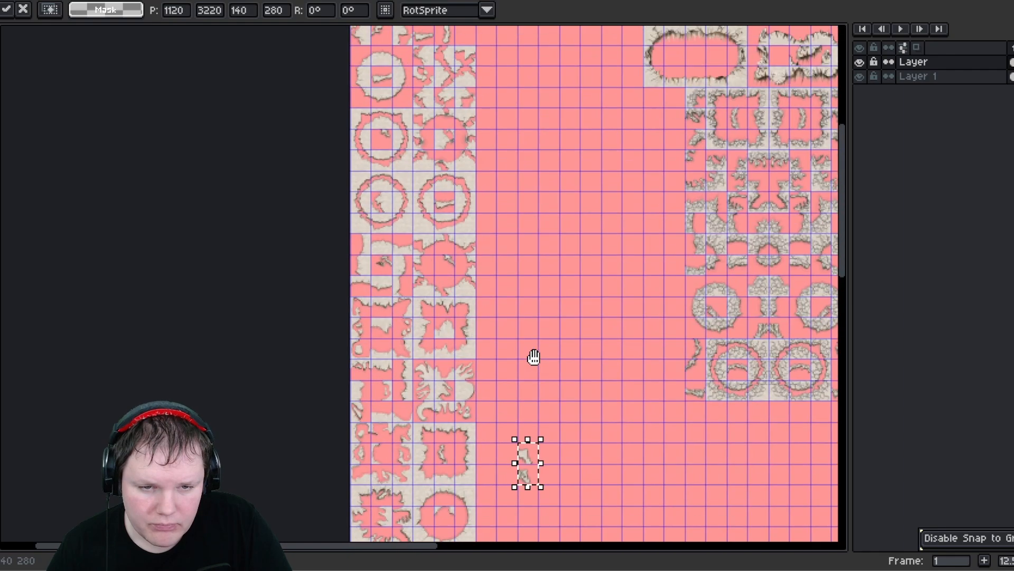
drag(537, 459, 521, 113)
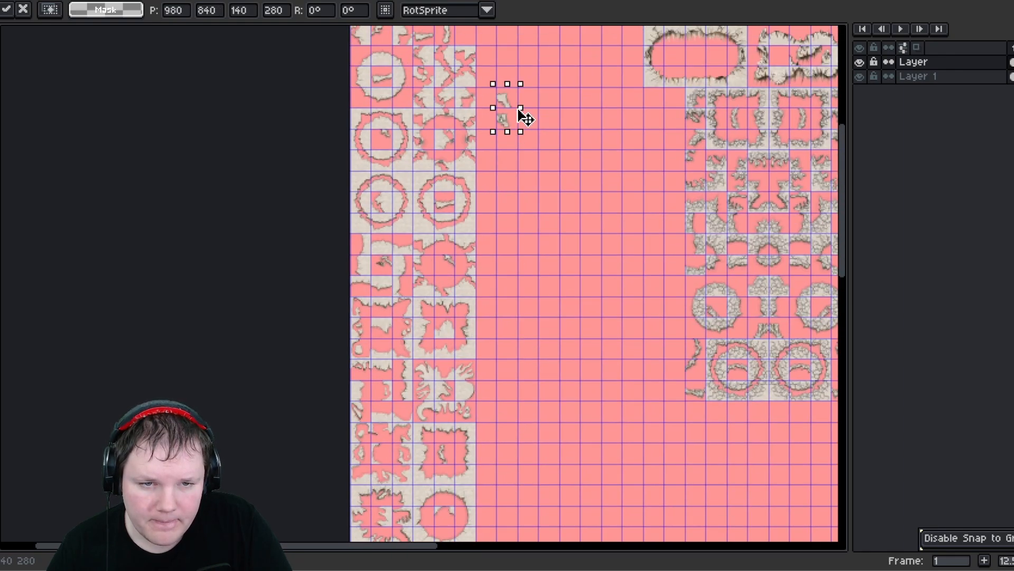
middle_drag(521, 113, 548, 341)
drag(512, 317, 467, 205)
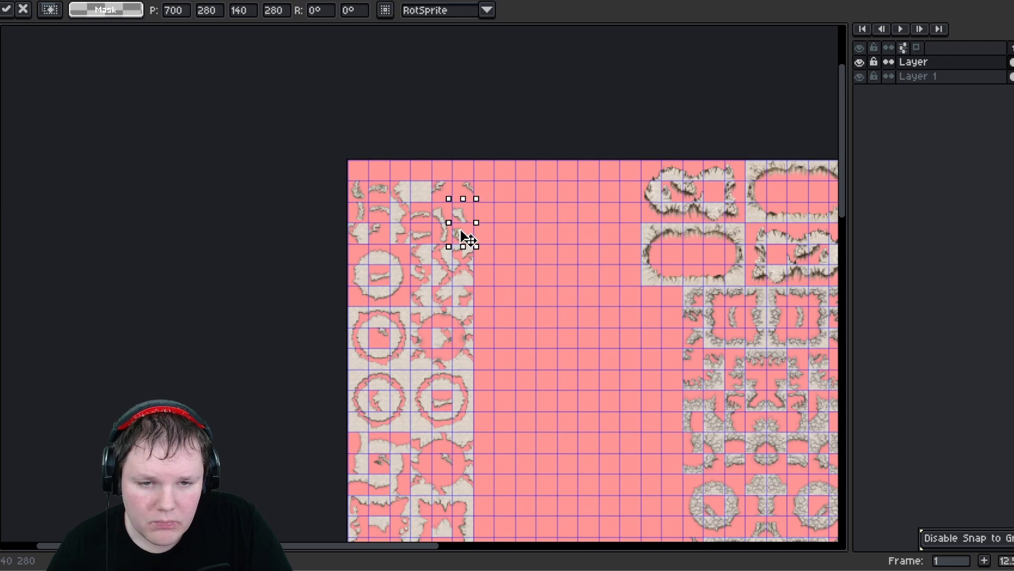
scroll(468, 215, up, 2)
key(Return)
- Try to move a rubble fragment up one cell and undo the move
scroll(475, 258, up, 3)
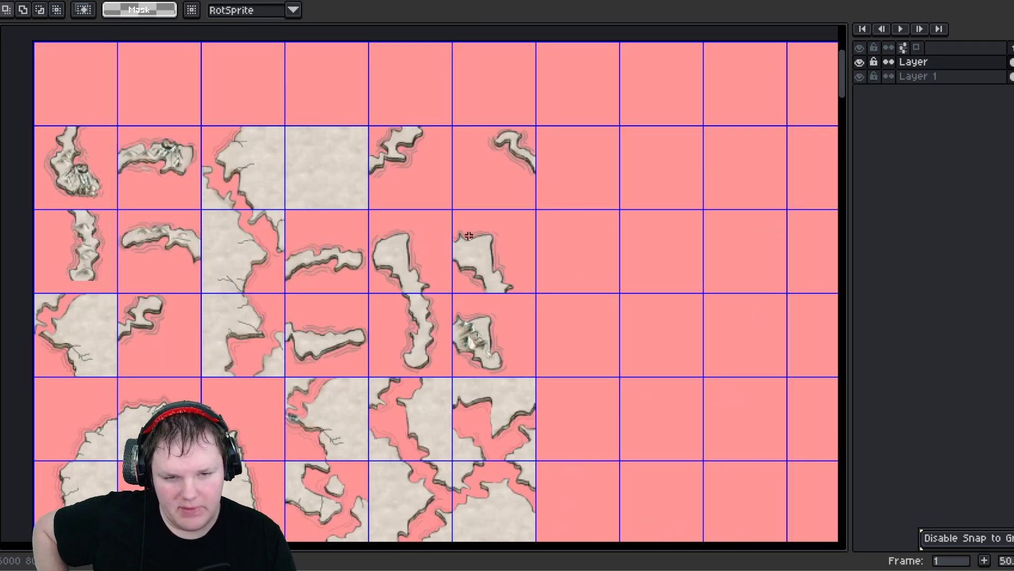
drag(466, 220, 492, 268)
drag(491, 267, 489, 176)
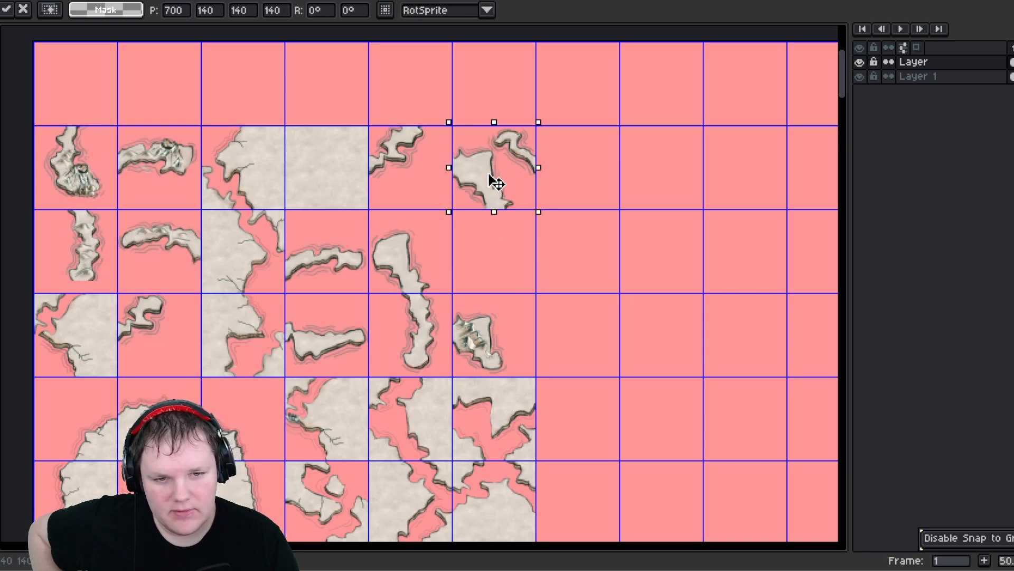
key(ctrl+z)
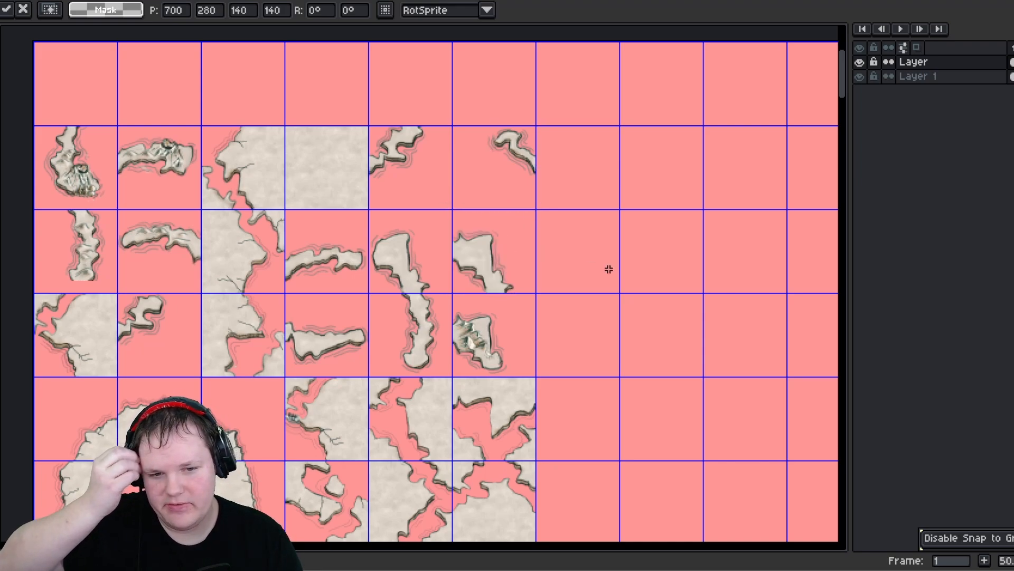
key(Return)
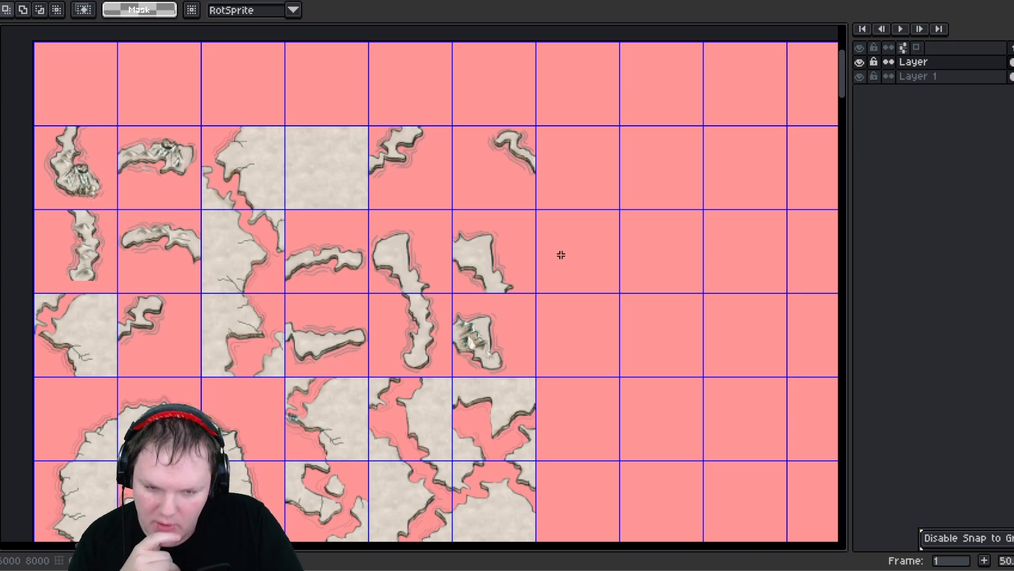
- Select the left column of circular tiles, mirror a copy horizontally, place it directly to the right, and deselect
scroll(561, 255, down, 1)
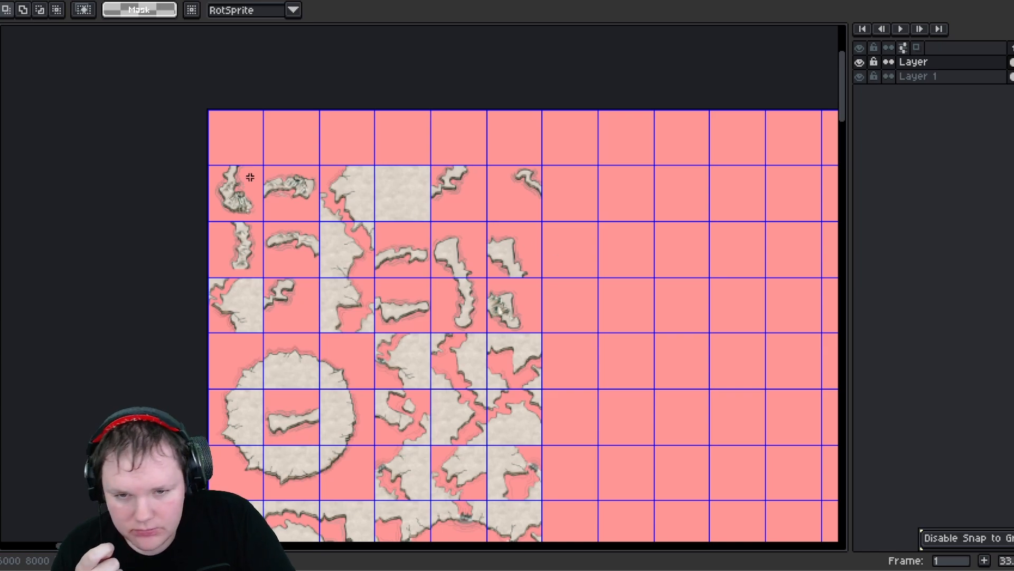
drag(219, 164, 529, 538)
drag(533, 499, 533, 506)
scroll(511, 477, down, 3)
middle_drag(504, 407, 458, 465)
scroll(465, 454, down, 2)
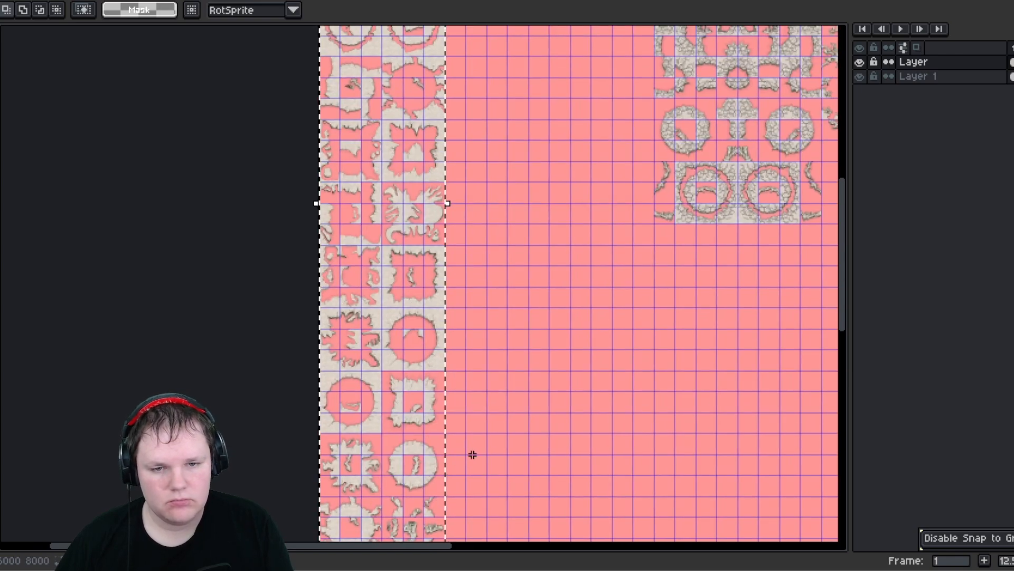
scroll(474, 407, up, 1)
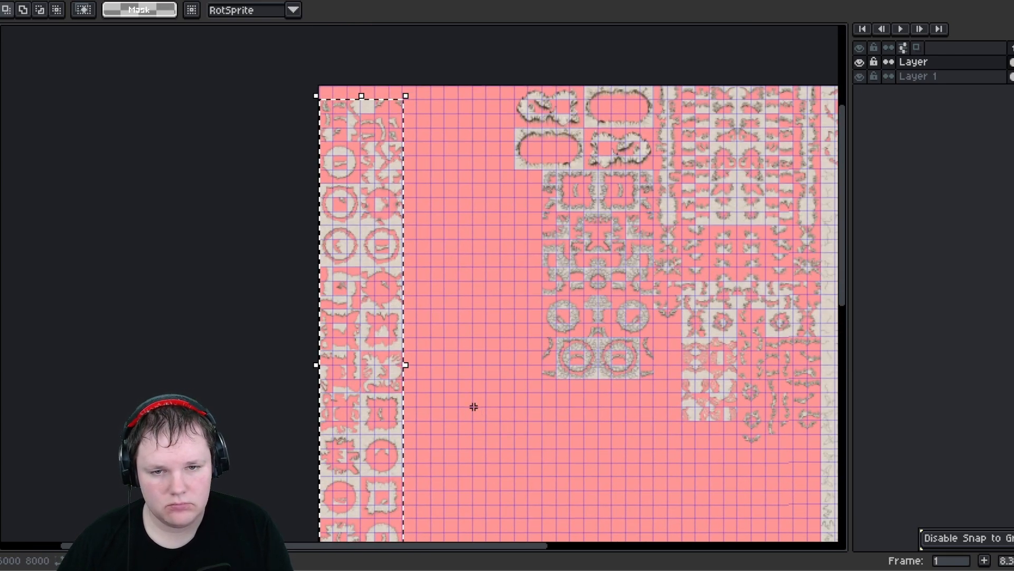
scroll(473, 406, down, 1)
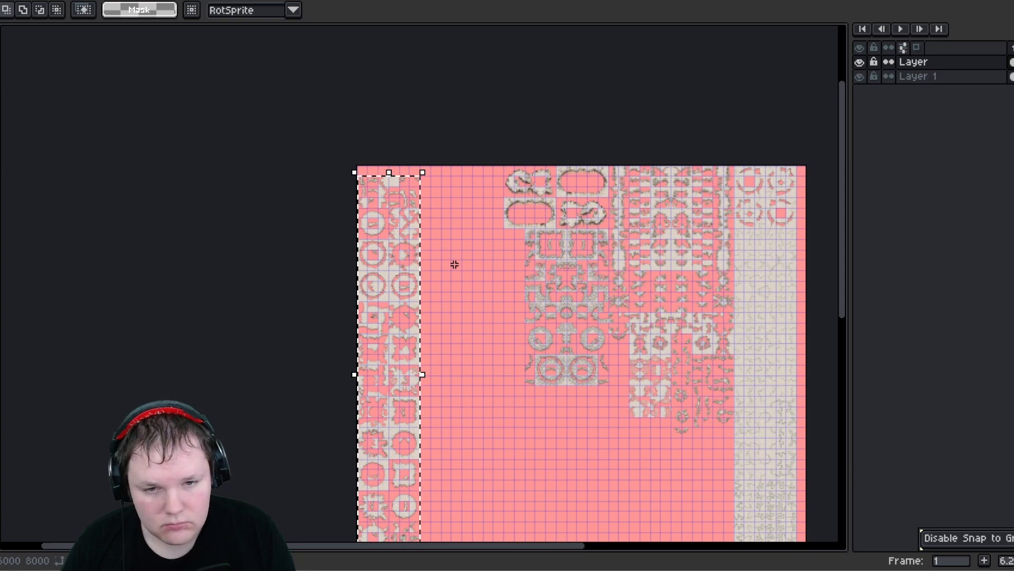
click(406, 284)
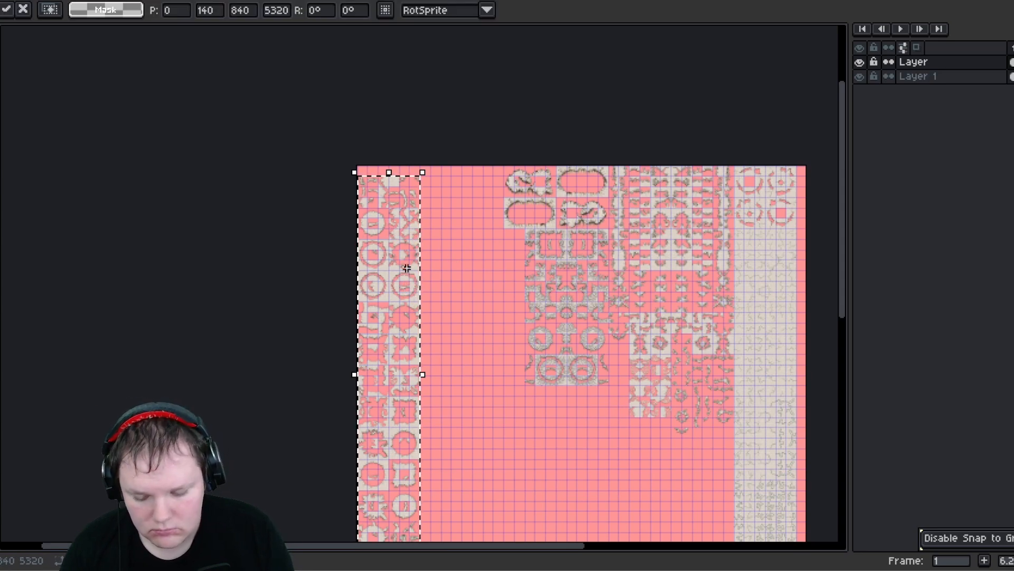
key(shift+h)
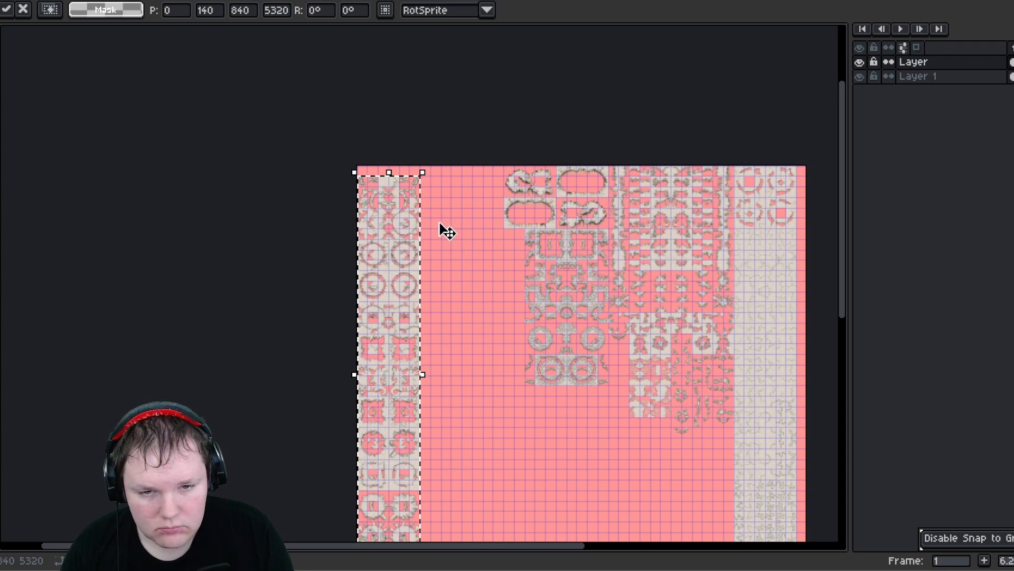
mouse_move(440, 230)
mouse_down()
mouse_move(455, 228)
mouse_move(447, 223)
mouse_up()
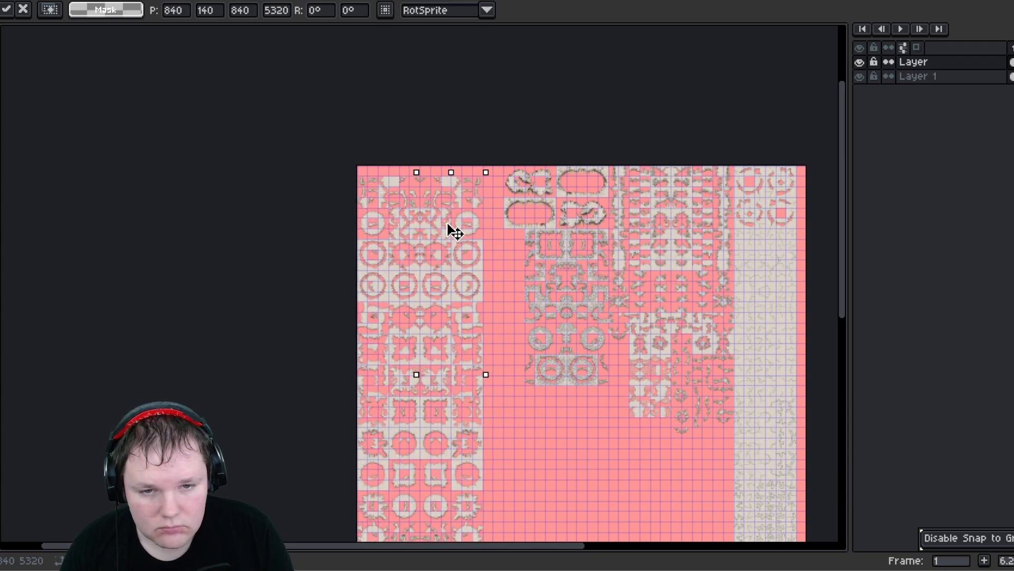
key(ctrl+d)
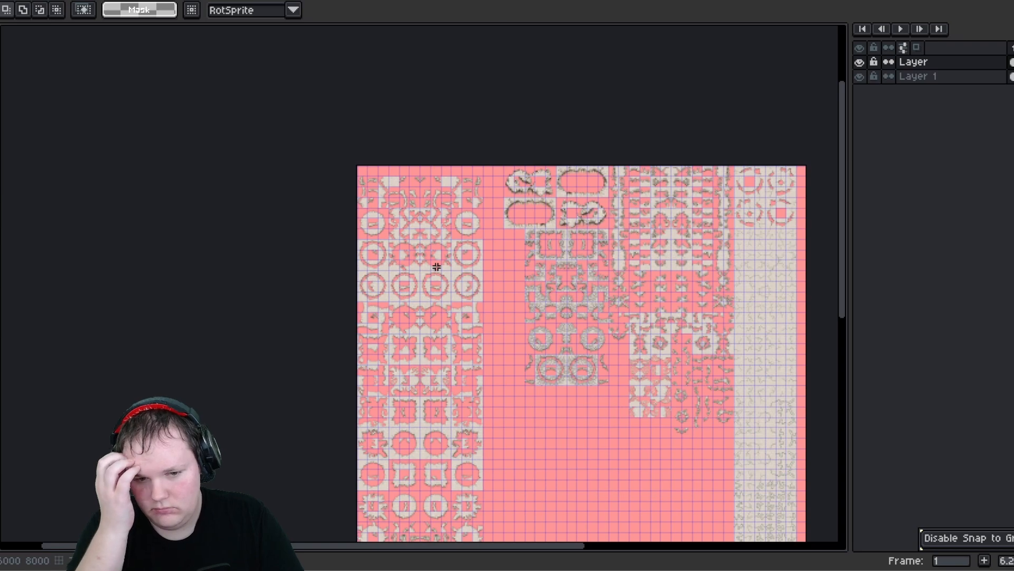
scroll(436, 267, down, 1)
scroll(437, 266, up, 1)
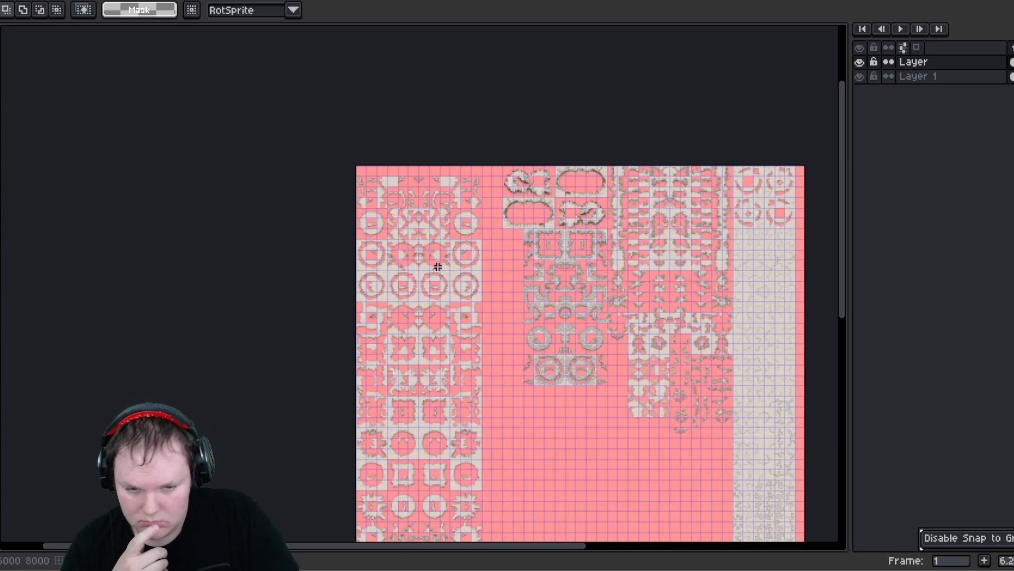
middle_drag(443, 292, 441, 225)
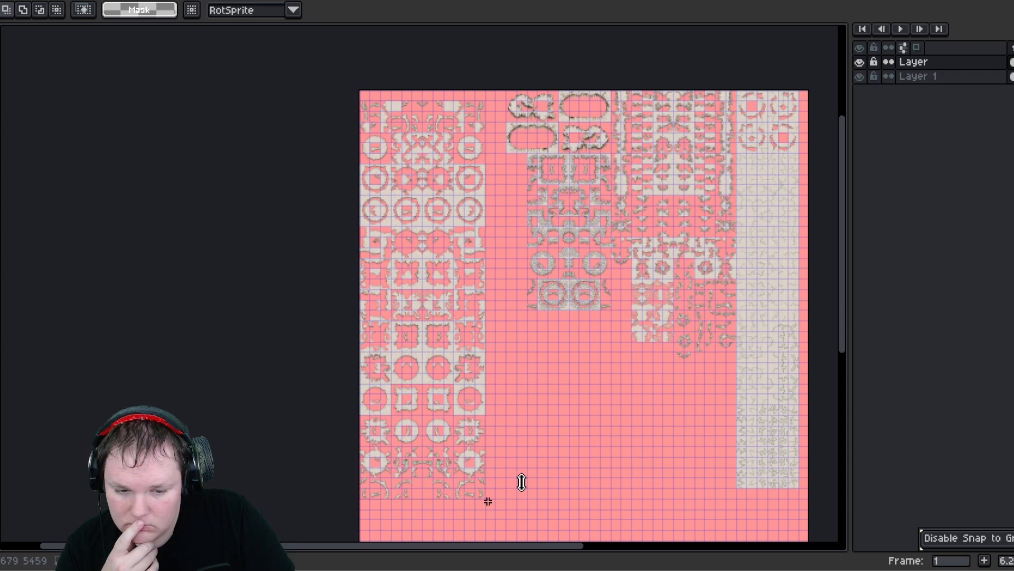
- Move the selected left column of circular tiles up one cell so it sits flush with the top edge of the sheet
scroll(507, 396, up, 1)
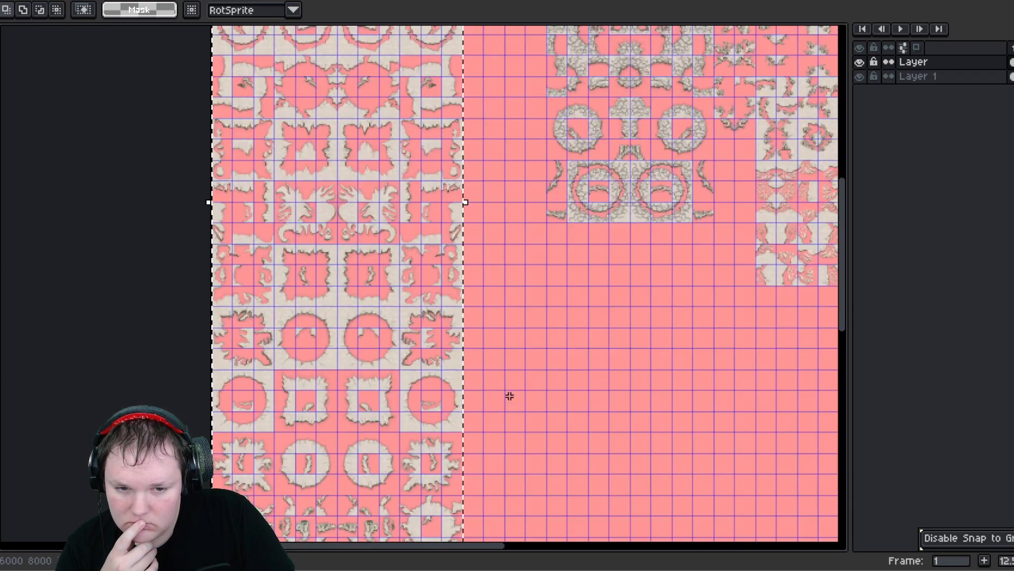
middle_drag(525, 301, 538, 504)
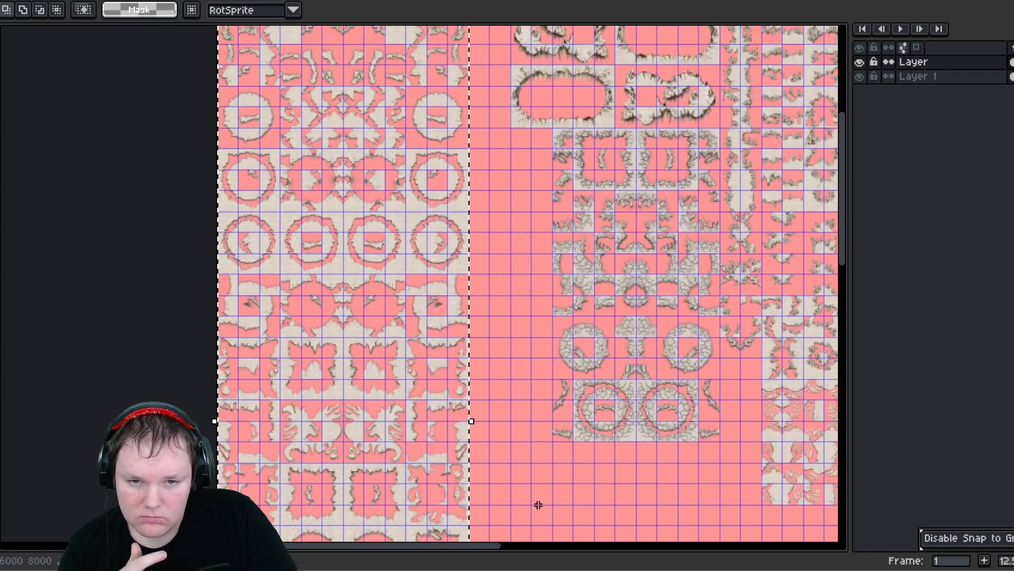
middle_drag(480, 298, 489, 477)
scroll(261, 193, up, 2)
scroll(200, 221, up, 1)
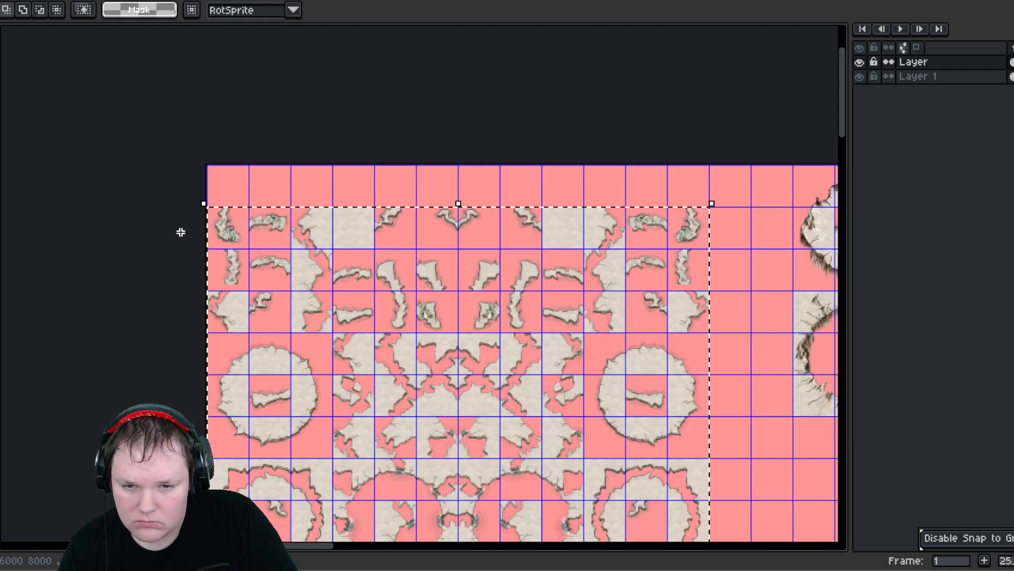
scroll(207, 232, up, 1)
drag(245, 230, 258, 187)
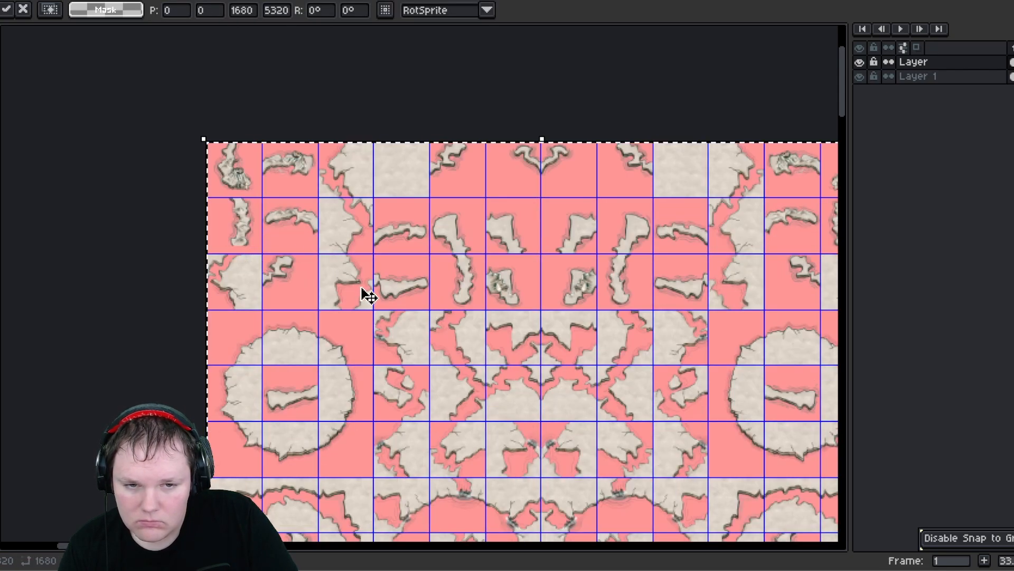
scroll(362, 290, down, 3)
click(569, 415)
middle_drag(569, 416, 392, 333)
scroll(402, 306, down, 2)
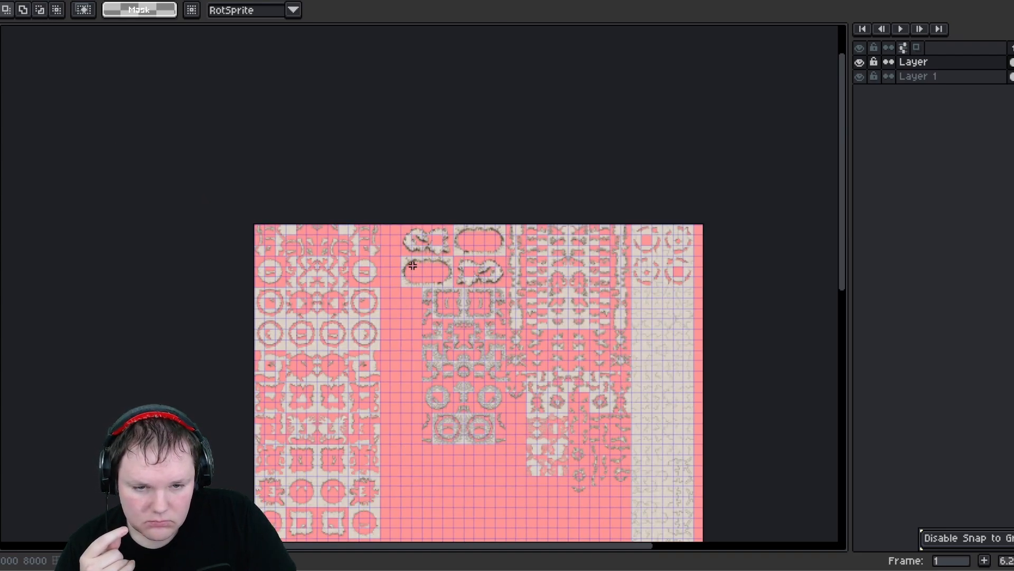
- Shift the lower-left rocky oval's tiles leftward to close the gap beside the rubble cluster
scroll(413, 265, up, 2)
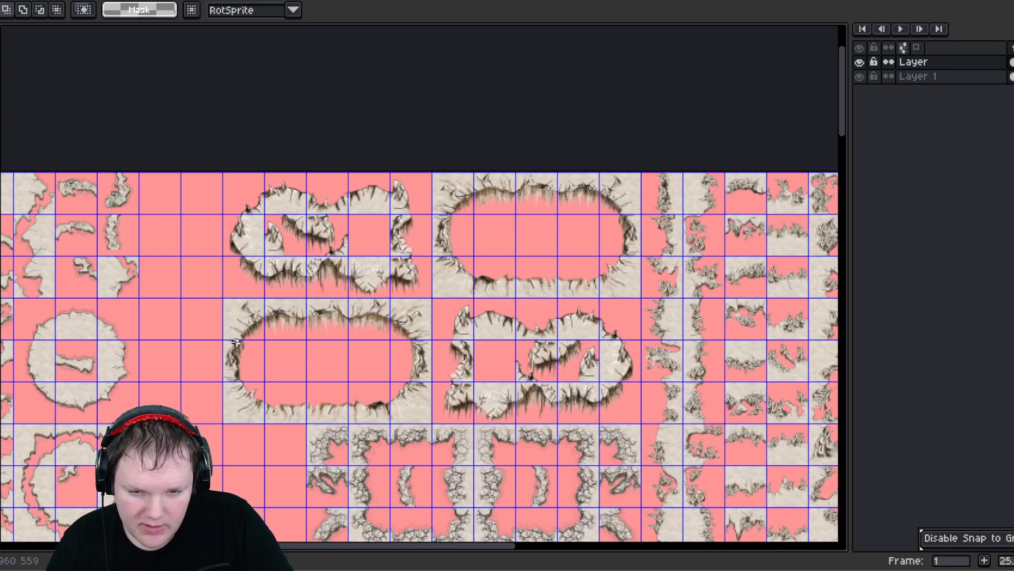
double_click(247, 328)
drag(248, 328, 309, 357)
click(240, 371)
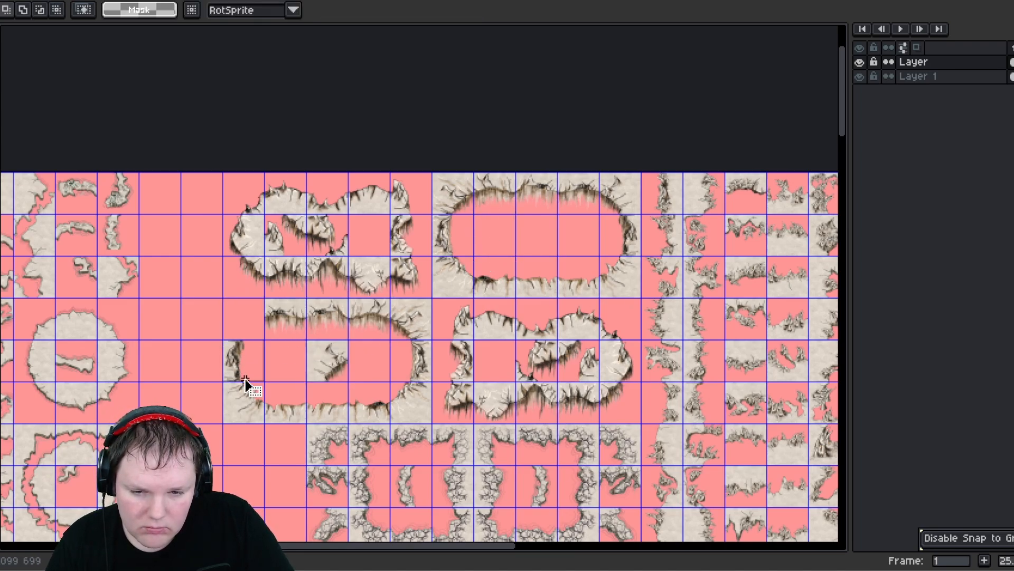
drag(246, 379, 247, 380)
drag(252, 367, 378, 368)
drag(234, 391, 301, 369)
middle_drag(437, 340, 354, 383)
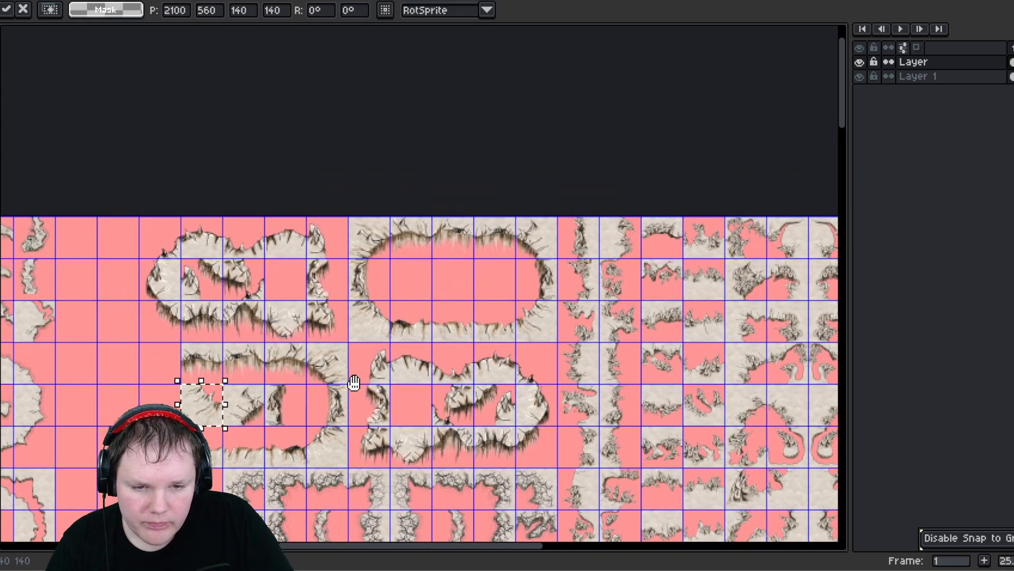
- Move the upper long rocky oval and its loose tiles left so it packs against the neighbouring oval
click(355, 308)
drag(355, 308, 433, 296)
drag(356, 218, 369, 243)
drag(370, 242, 453, 280)
drag(352, 263, 378, 289)
drag(377, 289, 511, 285)
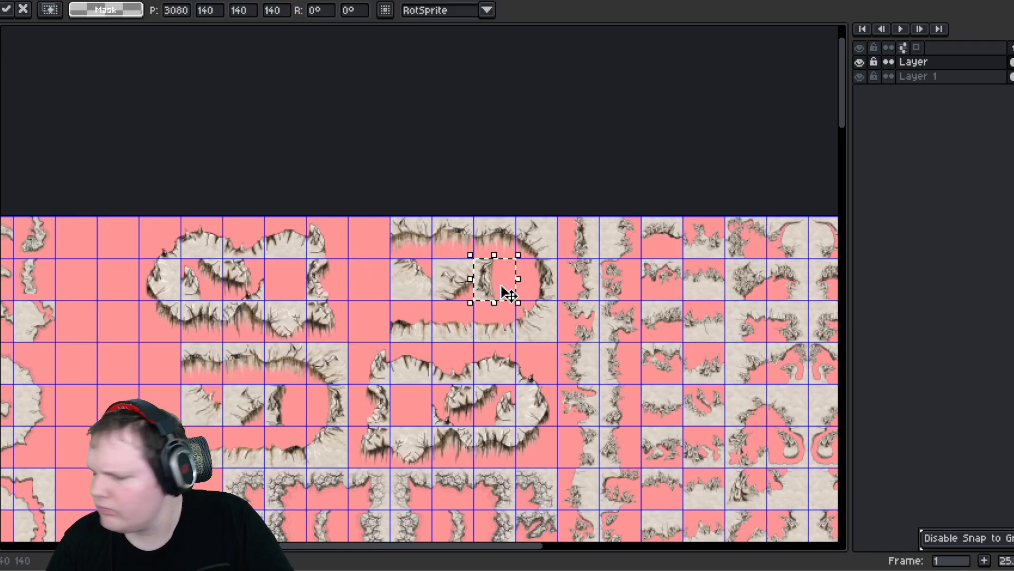
- Select the upper-left rocky oval and reposition it so the four ovals form a compact two-by-two block
mouse_move(240, 273)
middle_down()
mouse_move(300, 242)
mouse_move(296, 220)
middle_up()
mouse_move(215, 170)
mouse_down()
mouse_move(379, 280)
mouse_move(414, 268)
mouse_move(372, 263)
mouse_up()
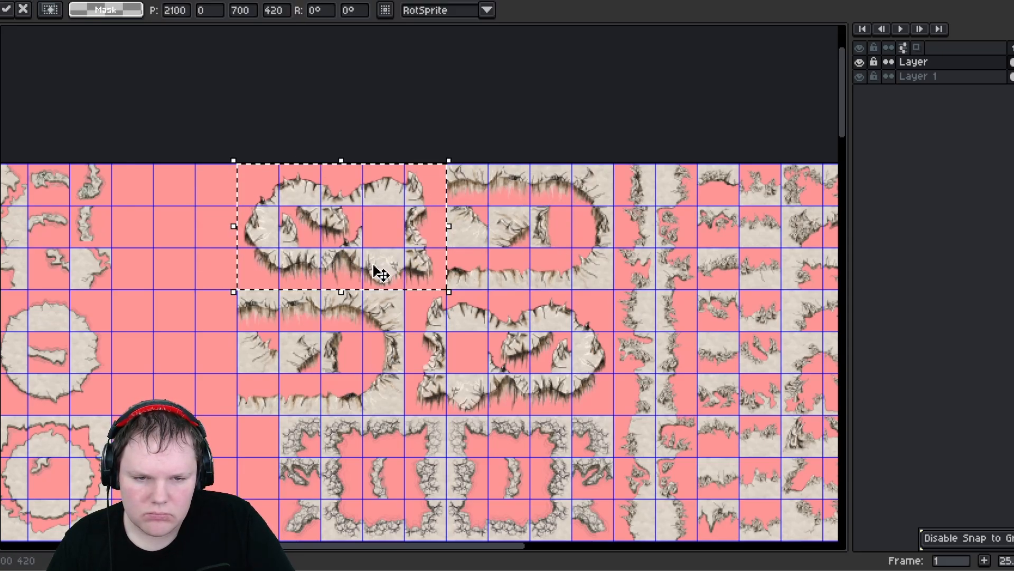
click(317, 366)
middle_drag(336, 398, 306, 252)
middle_drag(378, 207, 374, 307)
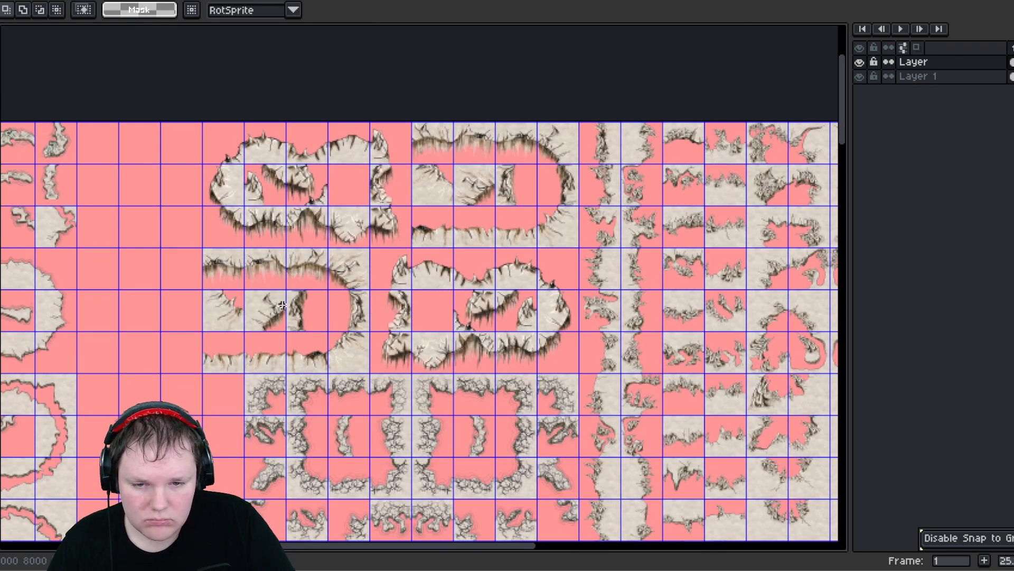
scroll(268, 338, down, 1)
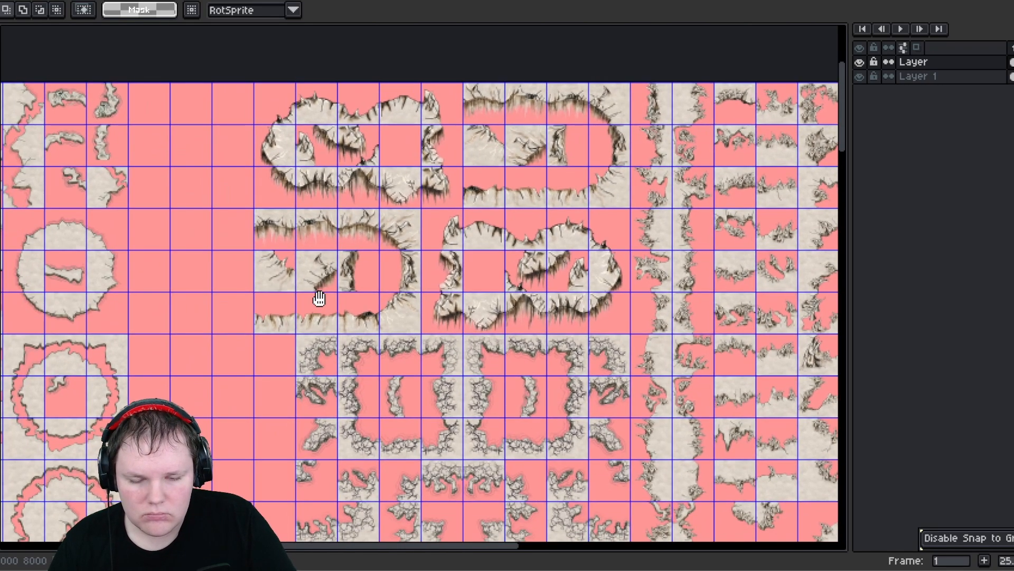
scroll(299, 273, down, 2)
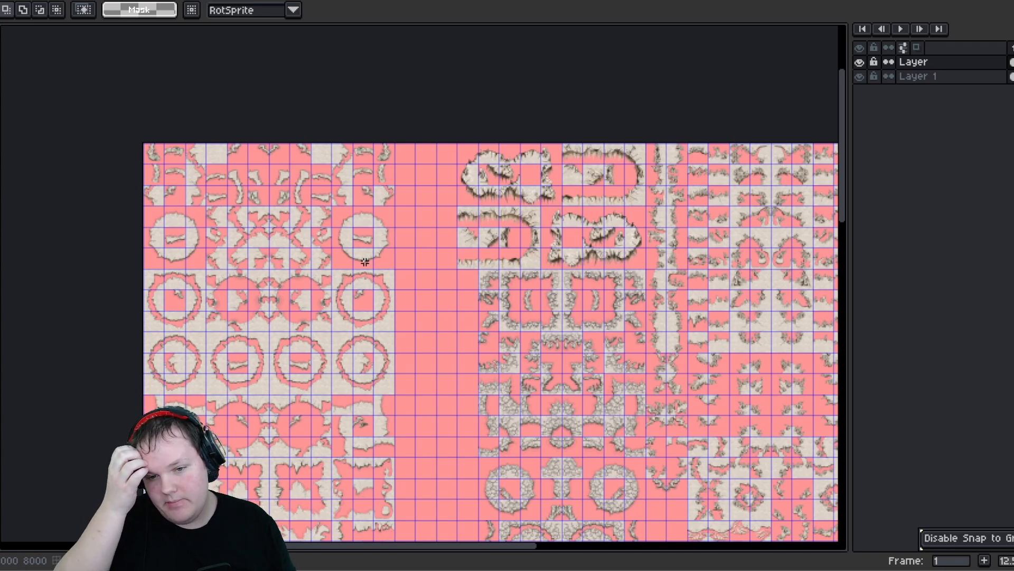
- Select the left column's upper tiles together with the rows of circular and square wall tiles below, four tiles wide
scroll(281, 304, up, 1)
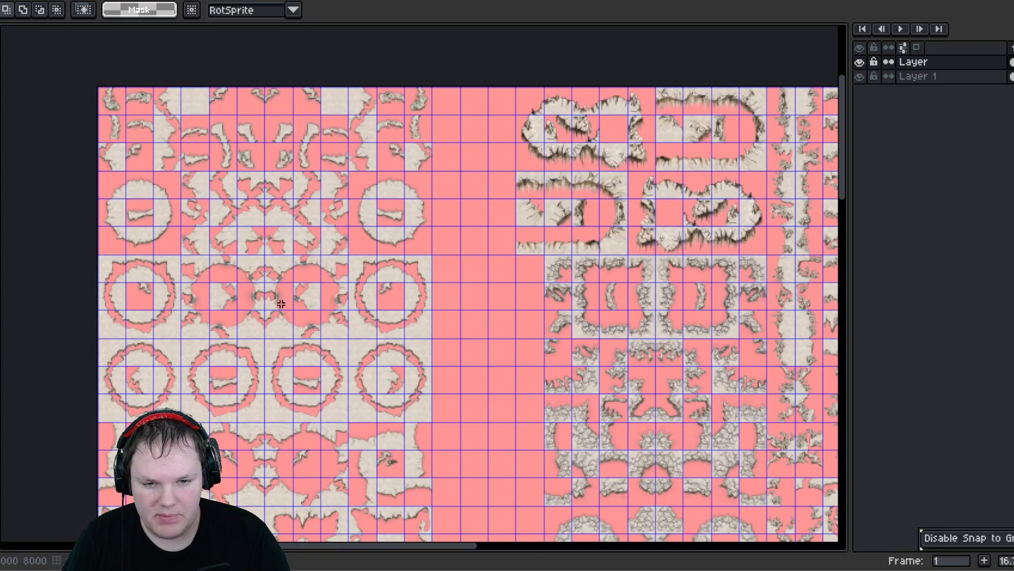
middle_drag(287, 353, 406, 201)
middle_drag(364, 344, 394, 242)
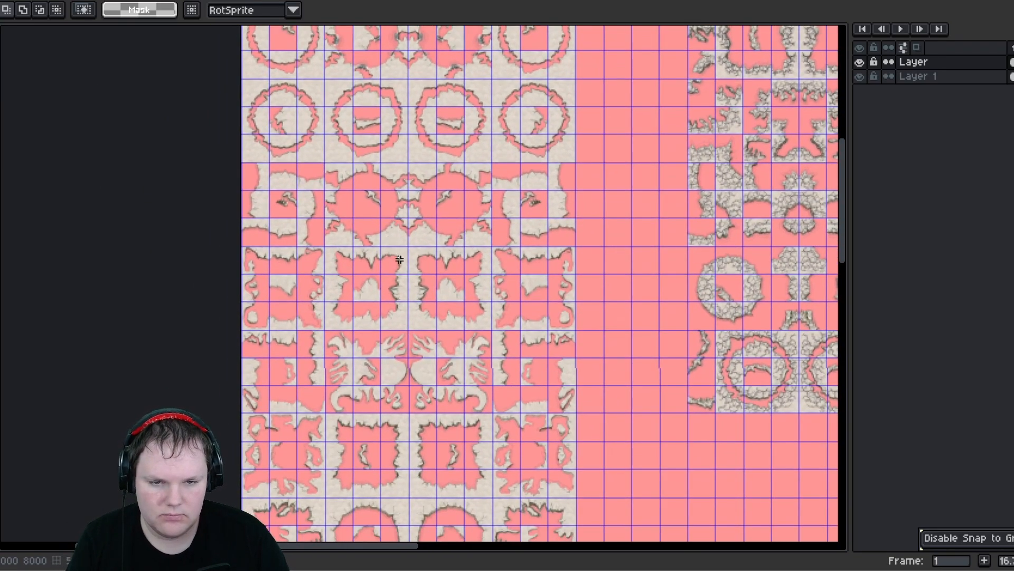
scroll(370, 226, up, 1)
scroll(356, 215, down, 1)
scroll(351, 224, up, 1)
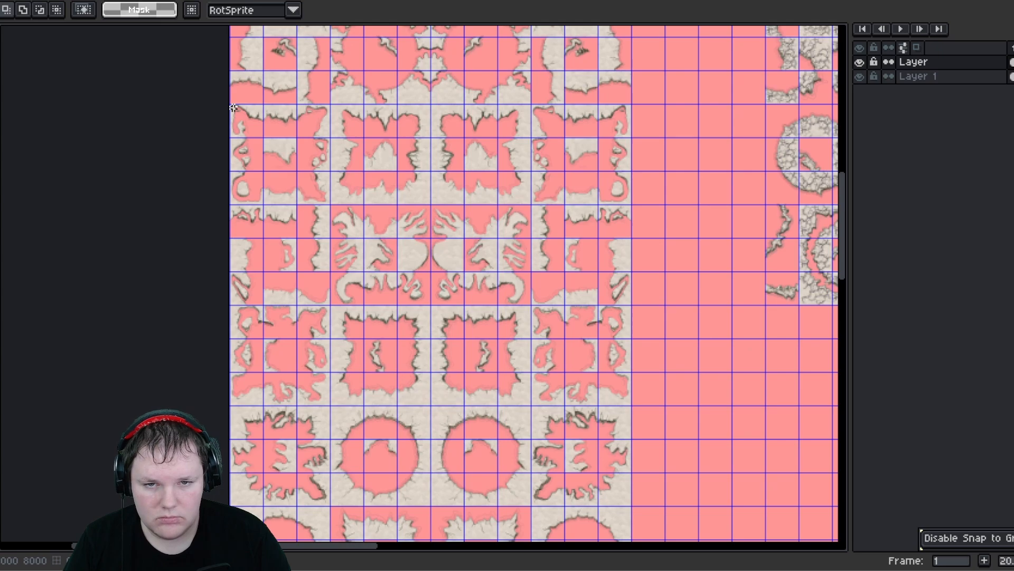
scroll(245, 126, down, 1)
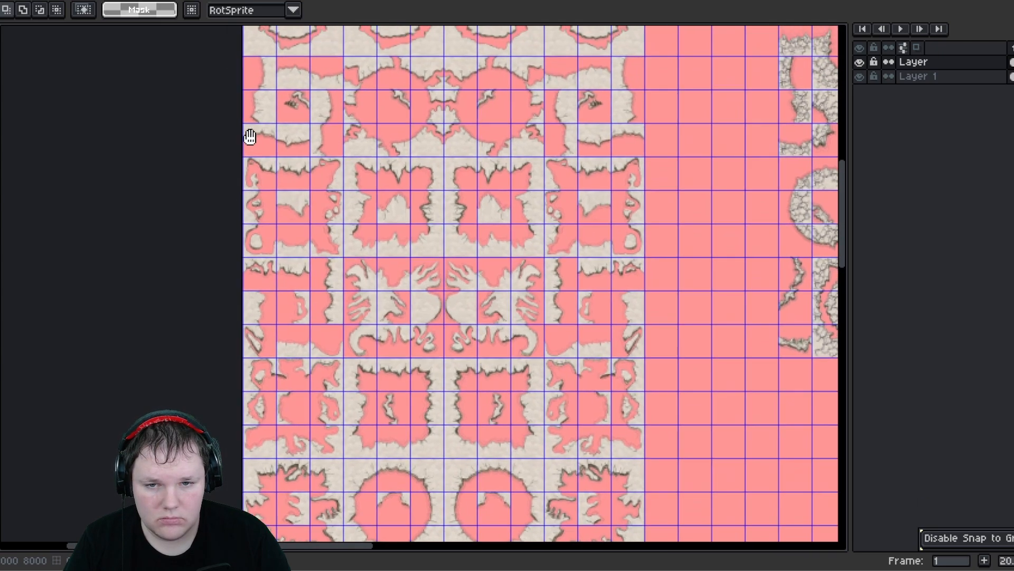
scroll(256, 154, up, 1)
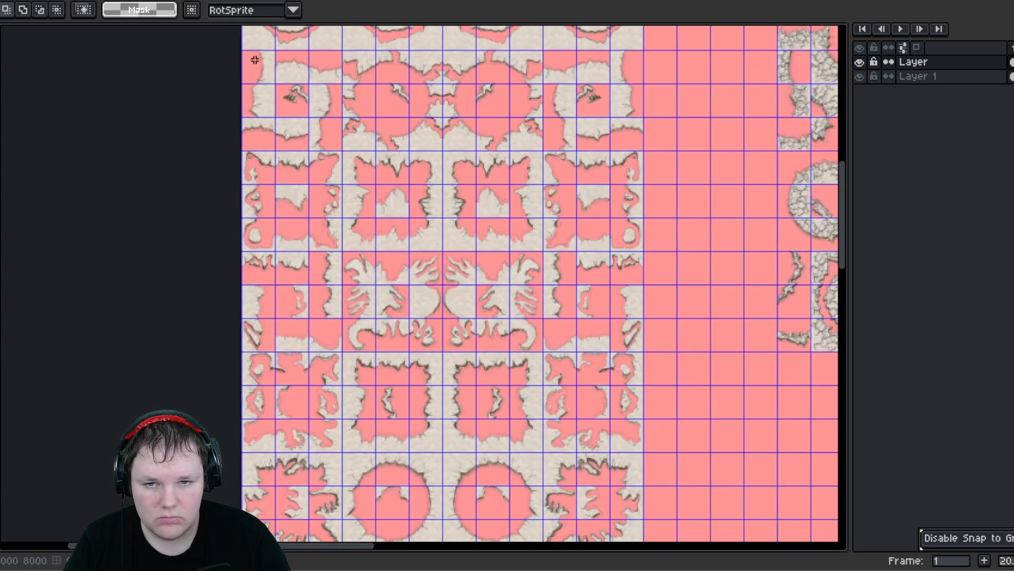
drag(250, 54, 340, 344)
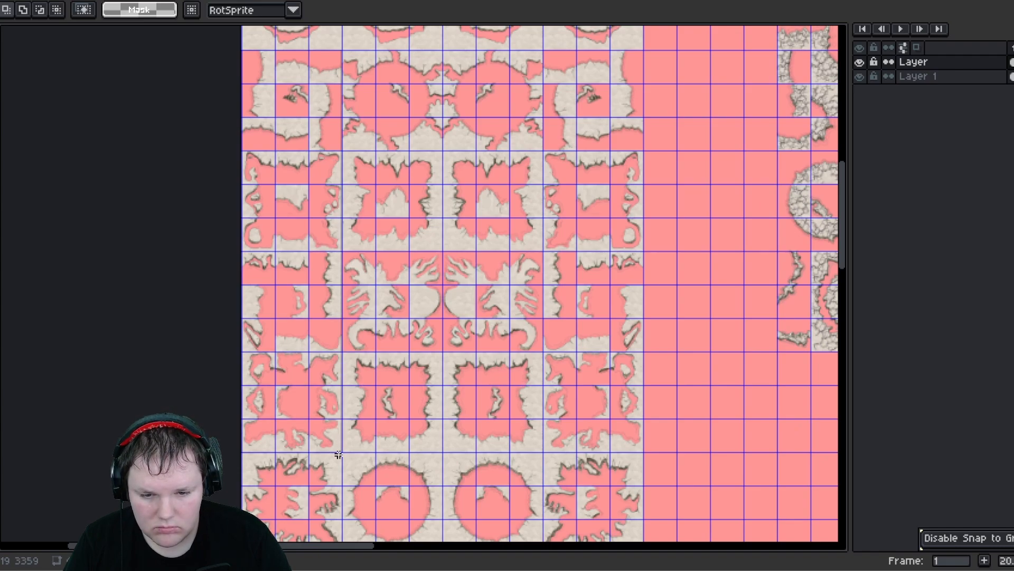
drag(338, 457, 337, 454)
middle_drag(333, 431, 315, 255)
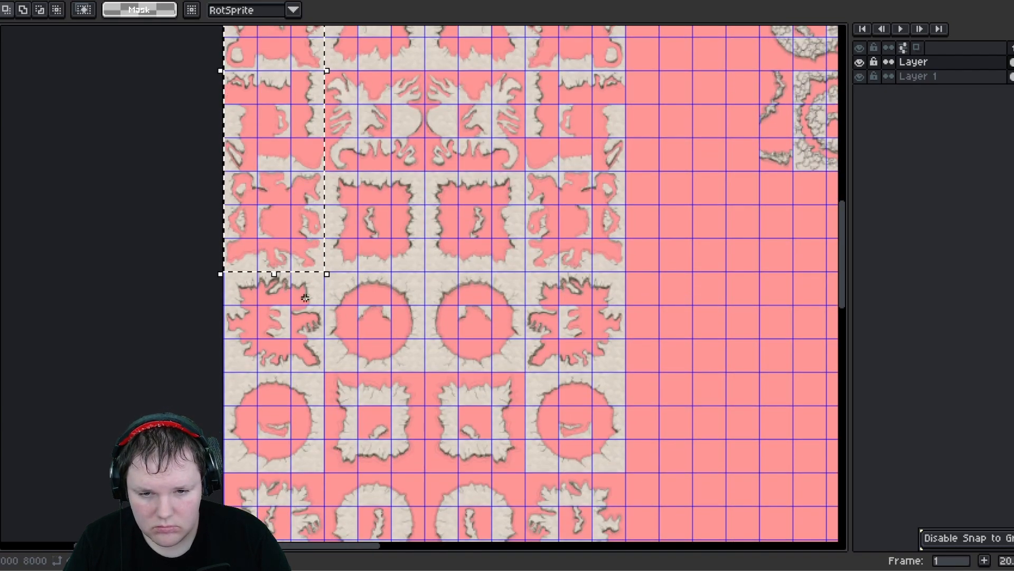
middle_drag(308, 334, 314, 279)
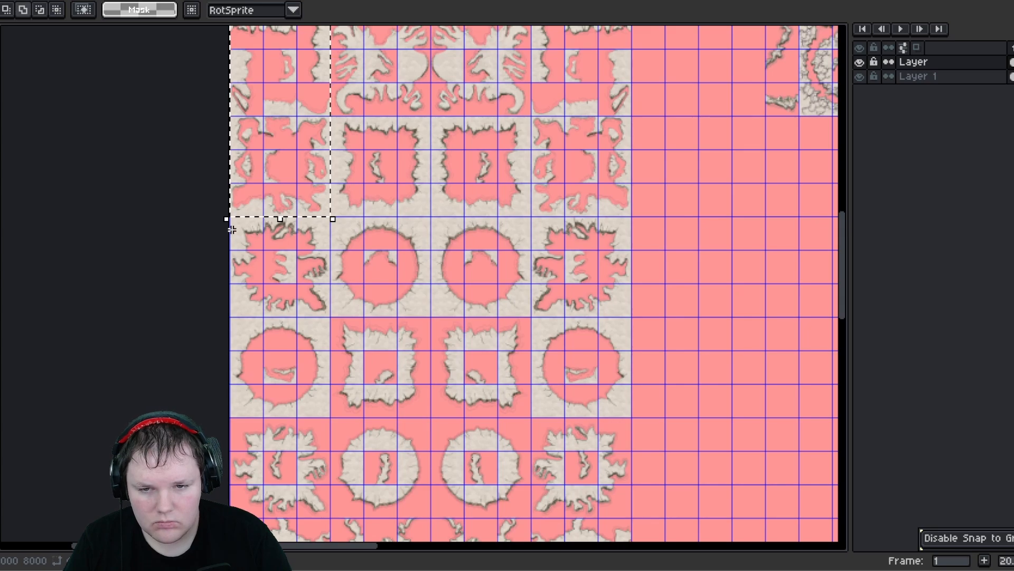
shift+drag(271, 226, 632, 299)
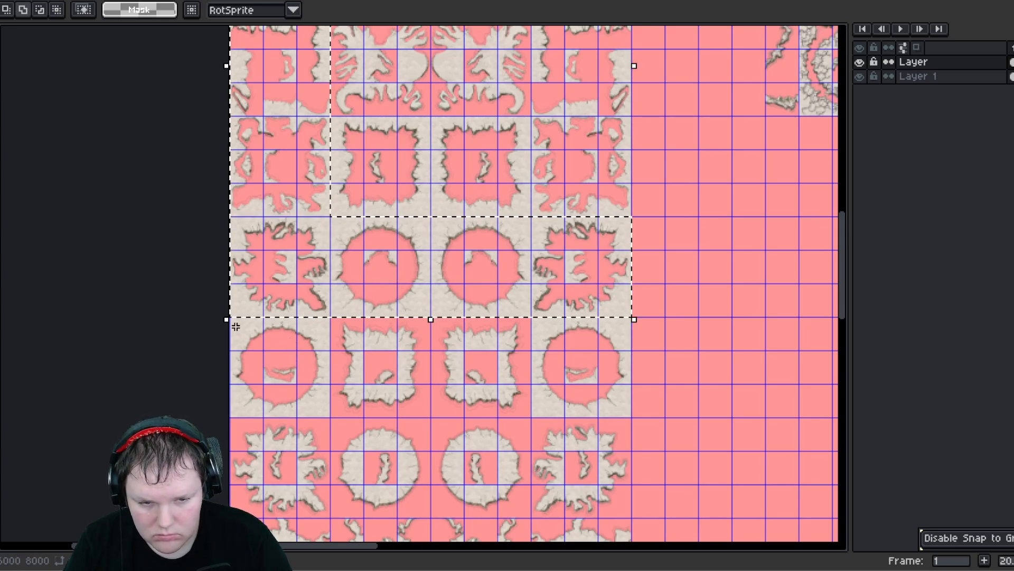
shift+drag(596, 416, 622, 409)
middle_drag(490, 429, 457, 302)
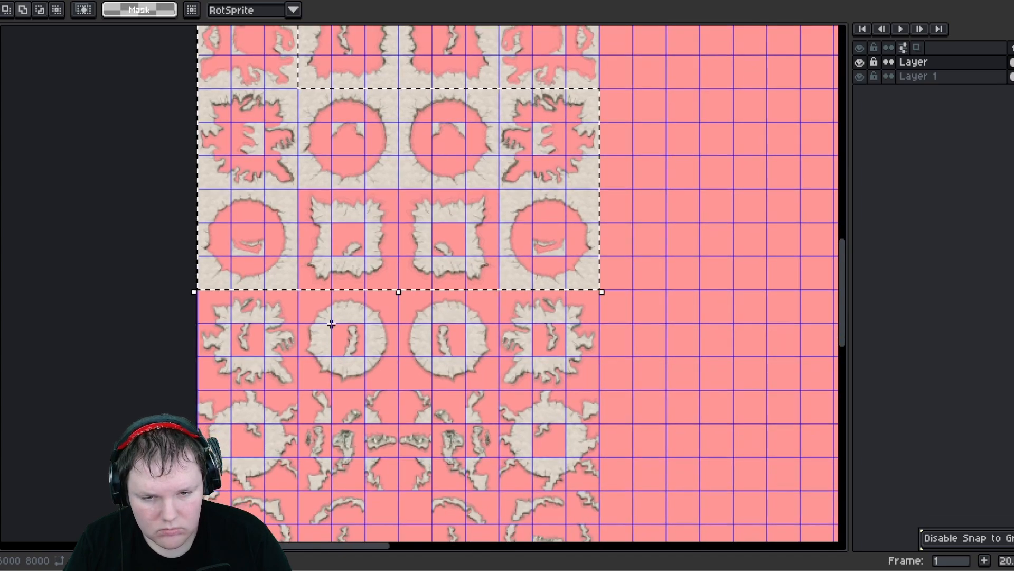
shift+drag(313, 302, 607, 383)
shift+drag(209, 299, 292, 366)
shift+drag(205, 369, 294, 386)
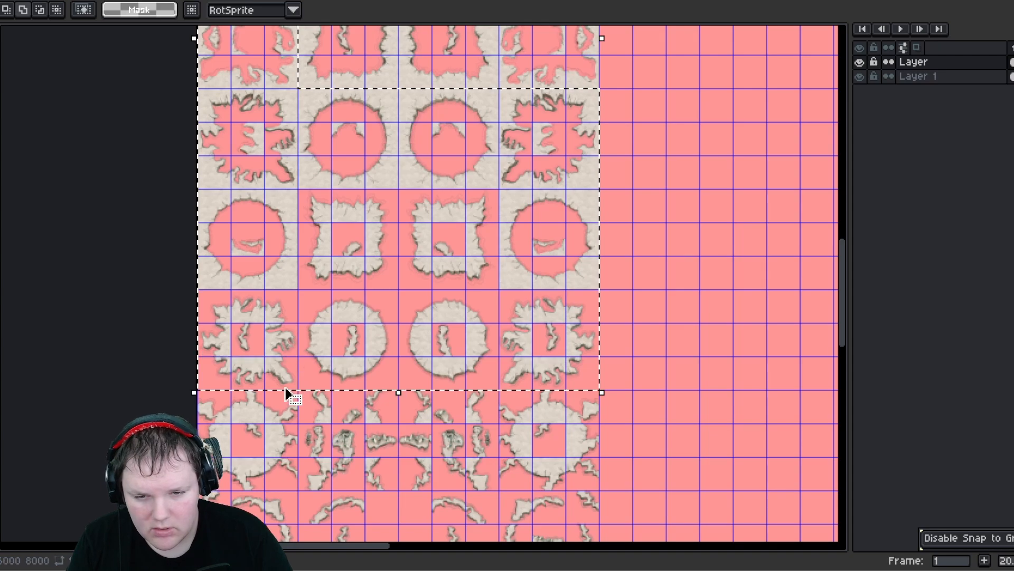
- Remove the single centre cell of each circle and square tile in the lower rows from the selection
right_drag(251, 337, 260, 344)
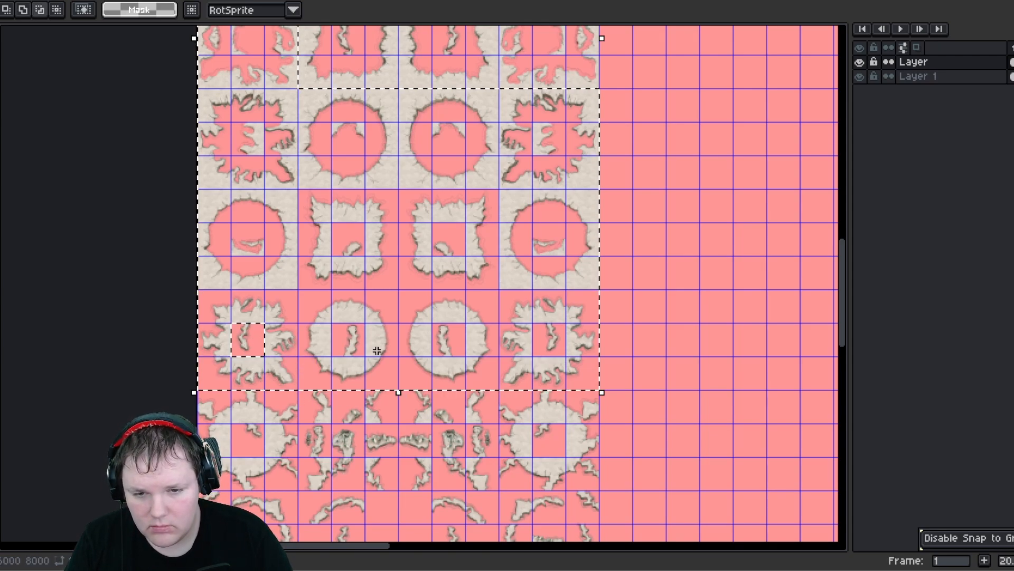
right_click(360, 348)
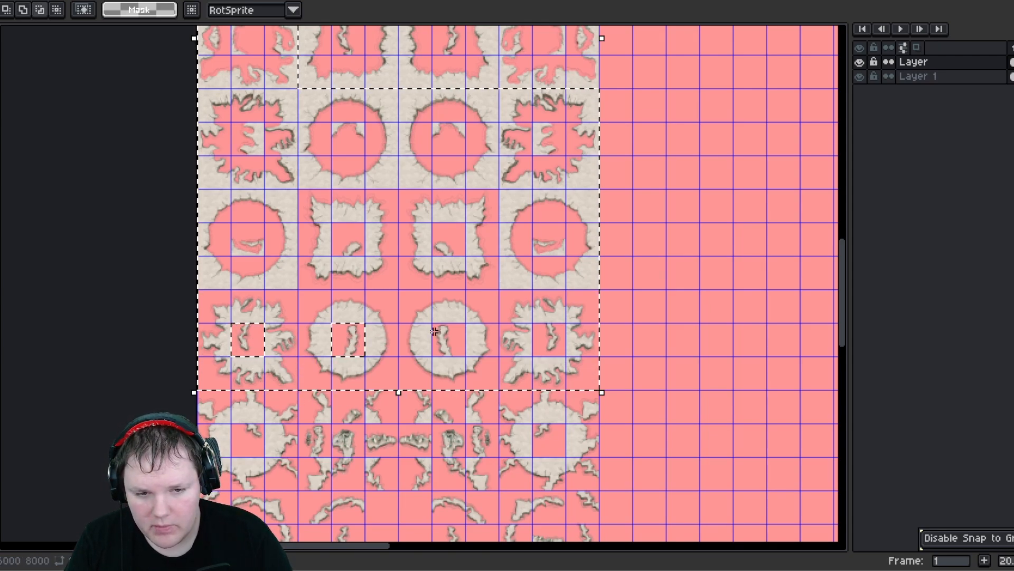
right_click(461, 341)
right_click(542, 339)
middle_drag(440, 286, 461, 387)
right_click(465, 339)
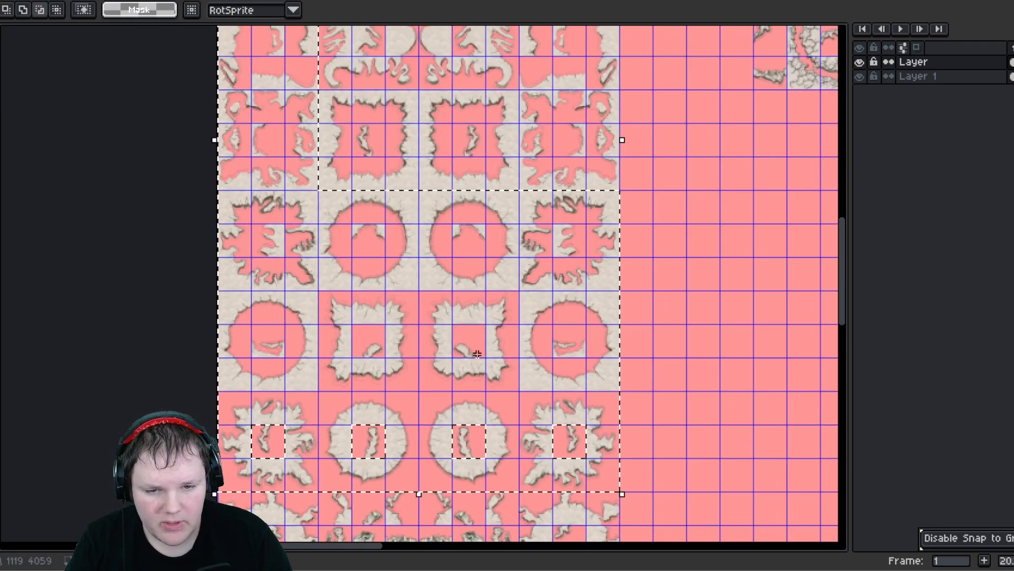
right_drag(357, 331, 380, 351)
middle_drag(287, 246, 273, 340)
middle_drag(339, 243, 346, 341)
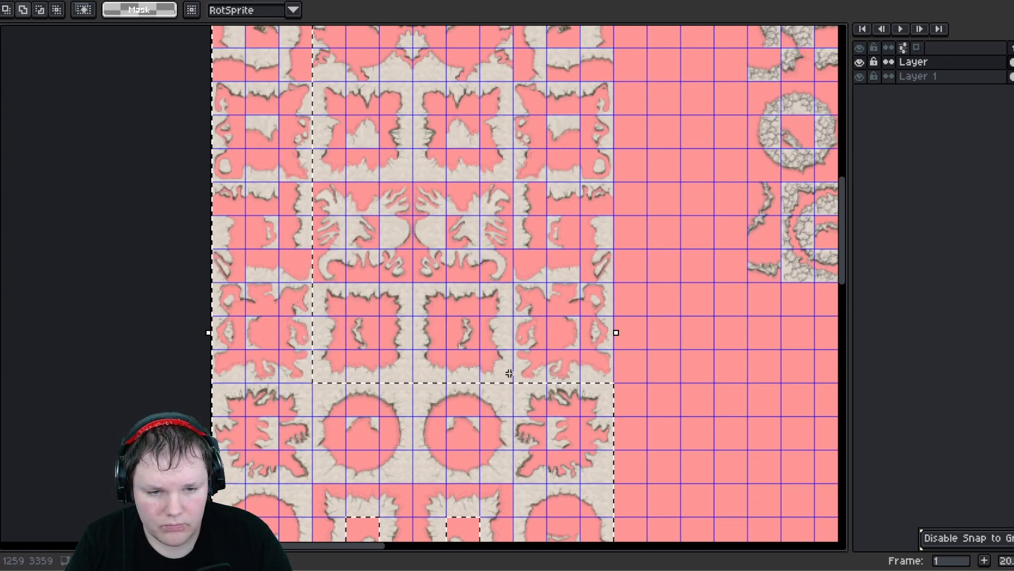
drag(618, 382, 370, 338)
right_click(369, 338)
right_click(457, 332)
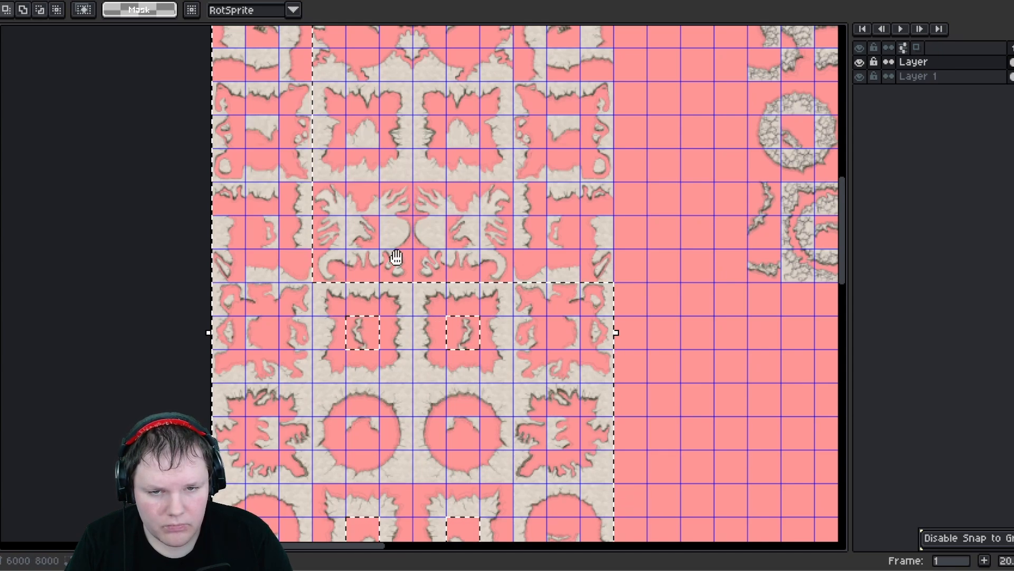
- Move the selected block of circular and square wall tiles, minus their centre cells, into the empty area right of the sheet
middle_drag(397, 258, 366, 338)
middle_drag(334, 248, 332, 279)
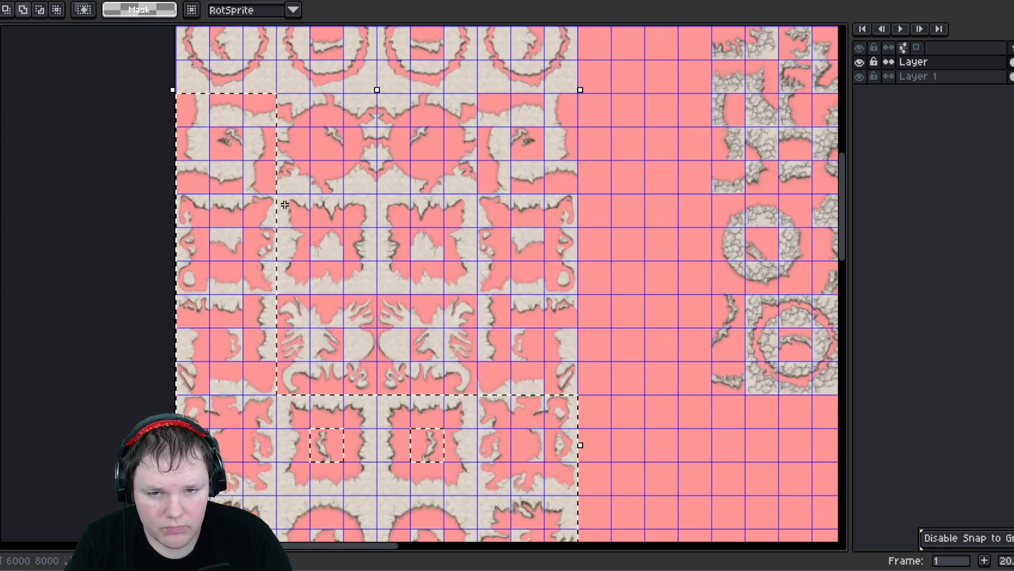
drag(304, 215, 556, 383)
scroll(415, 341, down, 2)
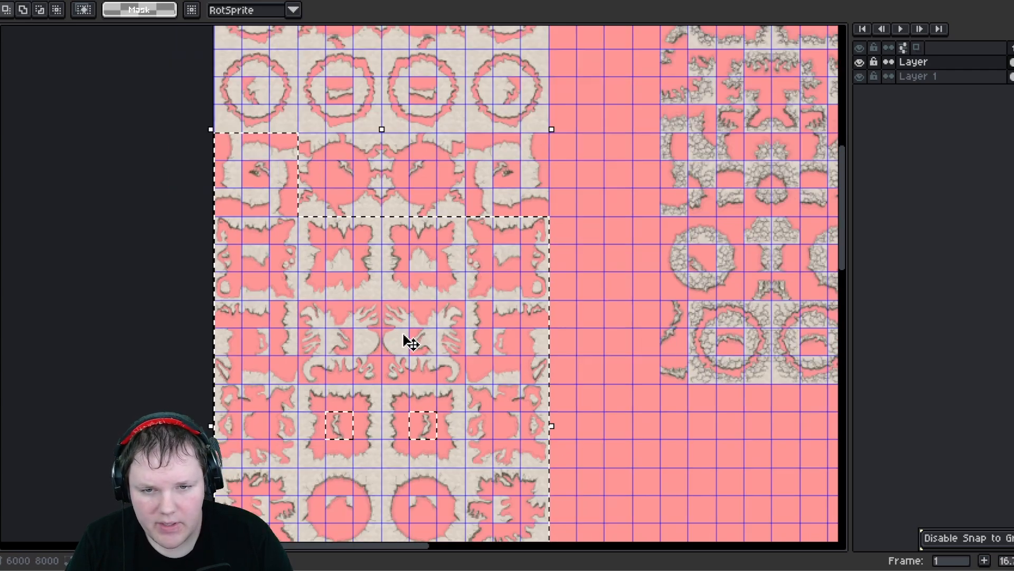
middle_drag(390, 407, 386, 256)
scroll(388, 279, down, 1)
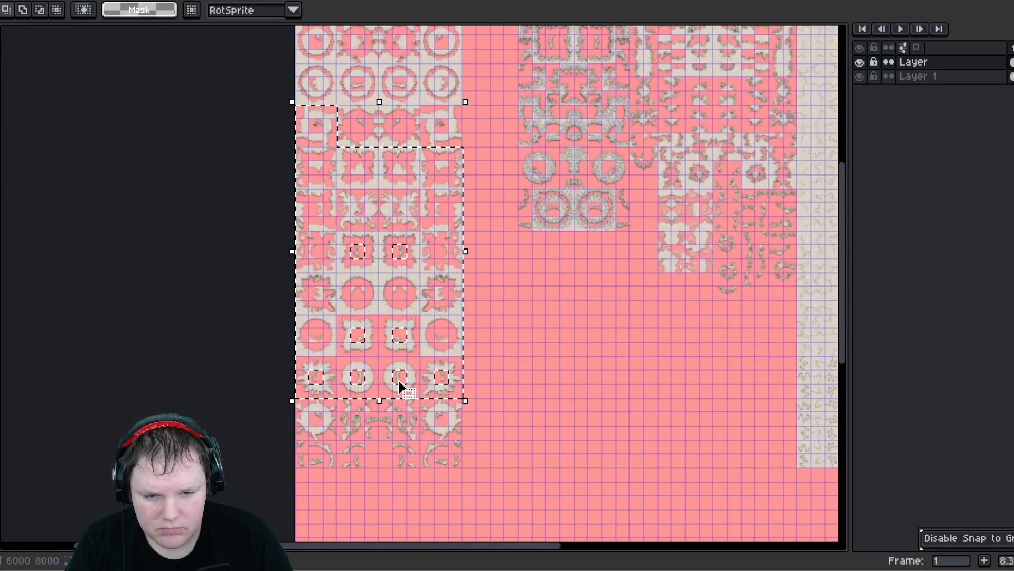
middle_drag(401, 385, 389, 355)
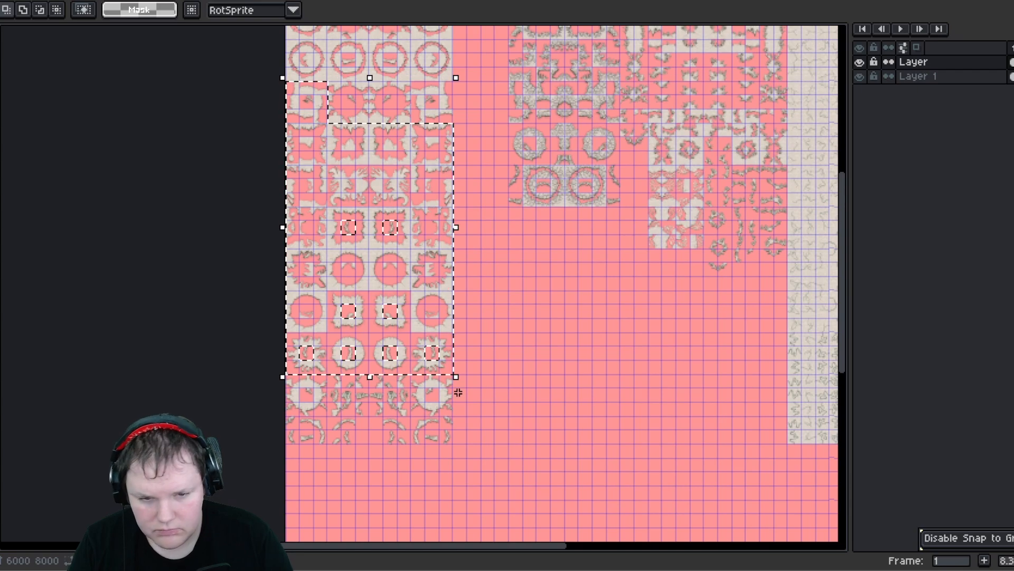
scroll(458, 392, down, 1)
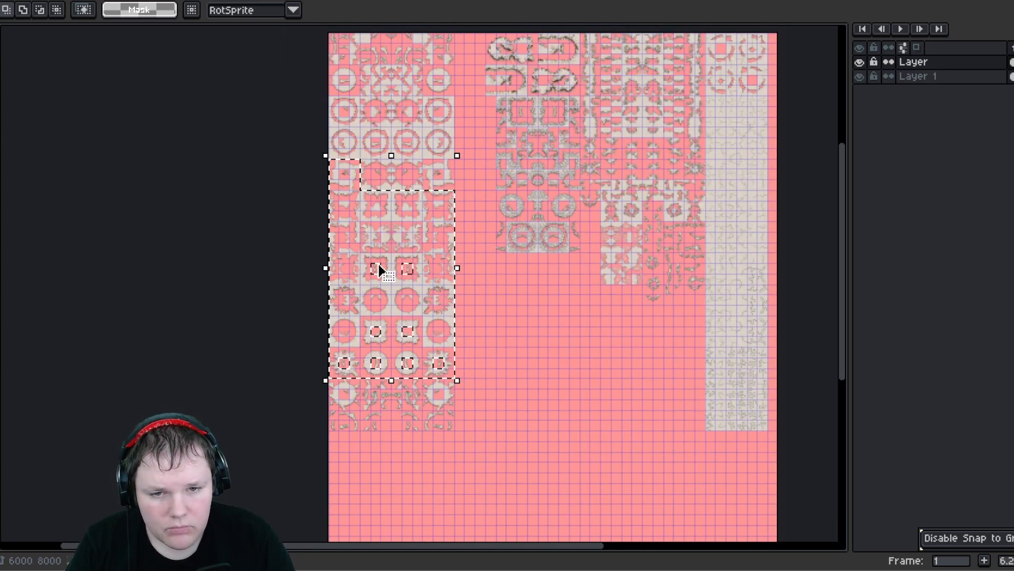
click(376, 244)
drag(371, 219, 518, 343)
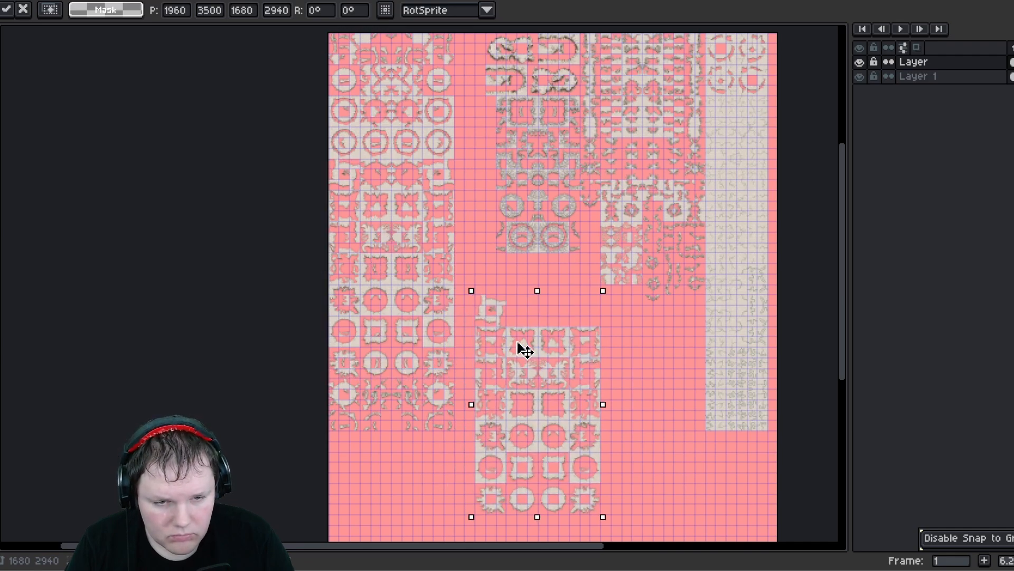
- Move the centre cell of the leftover loose tile into the centre of a square wall tile in the moved block
scroll(491, 312, up, 4)
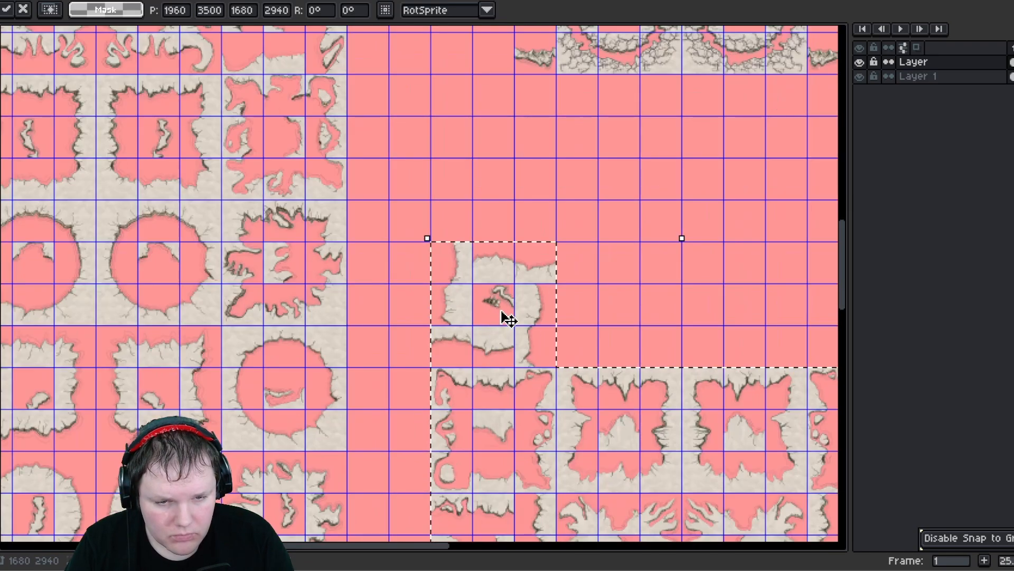
key(ctrl+d)
drag(502, 321, 519, 323)
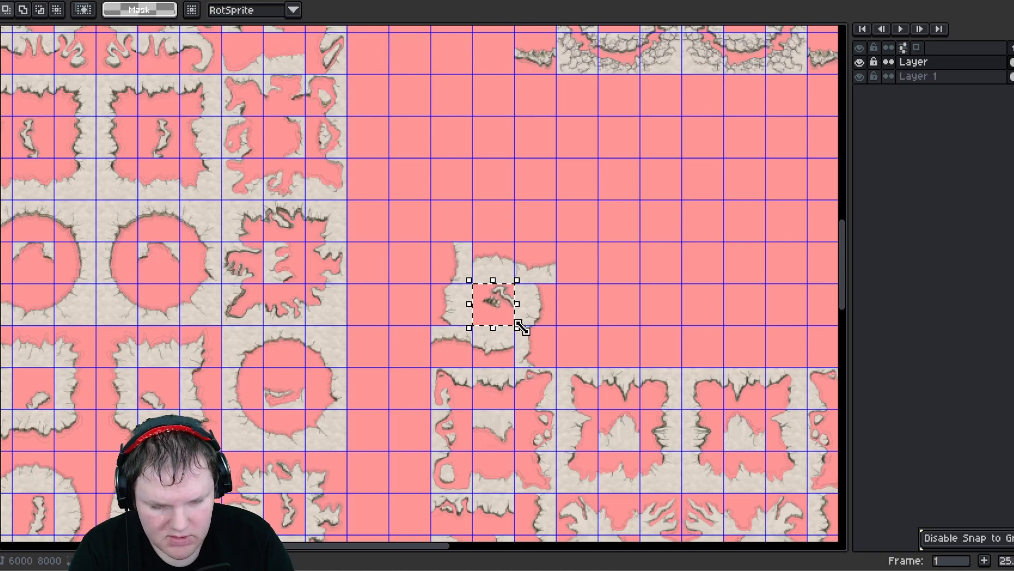
key(Delete)
middle_drag(526, 333, 427, 244)
scroll(407, 211, down, 2)
middle_drag(453, 336, 436, 312)
drag(358, 166, 467, 447)
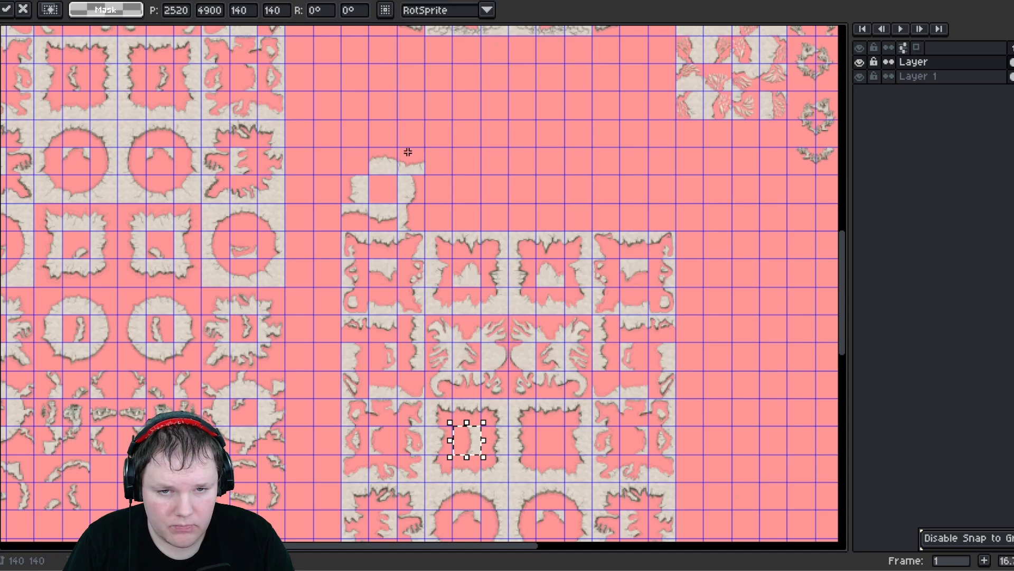
- Move another cell from the loose piece into the centre of the neighbouring square wall tile
drag(408, 152, 422, 183)
middle_drag(422, 184, 340, 102)
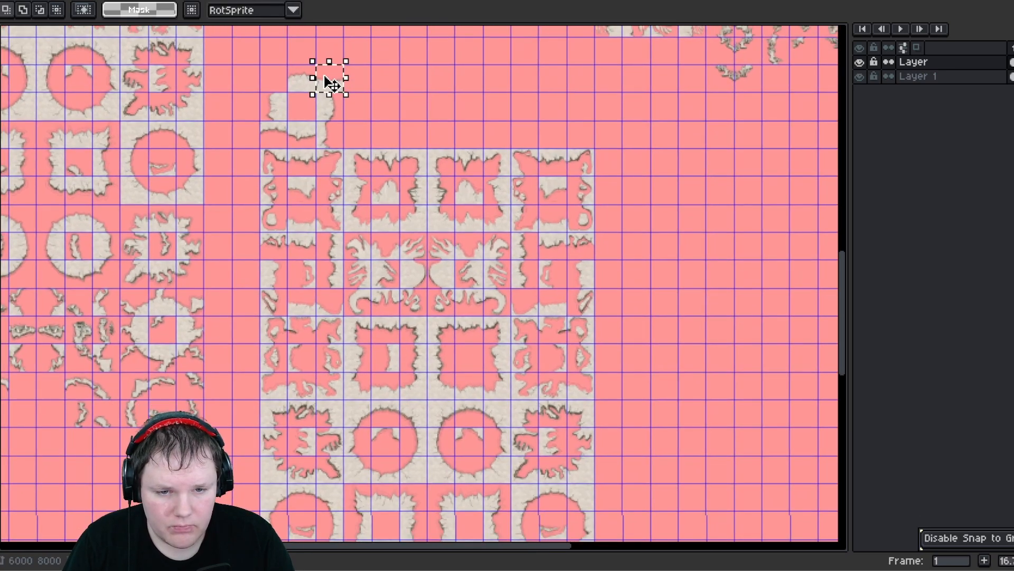
drag(332, 84, 479, 351)
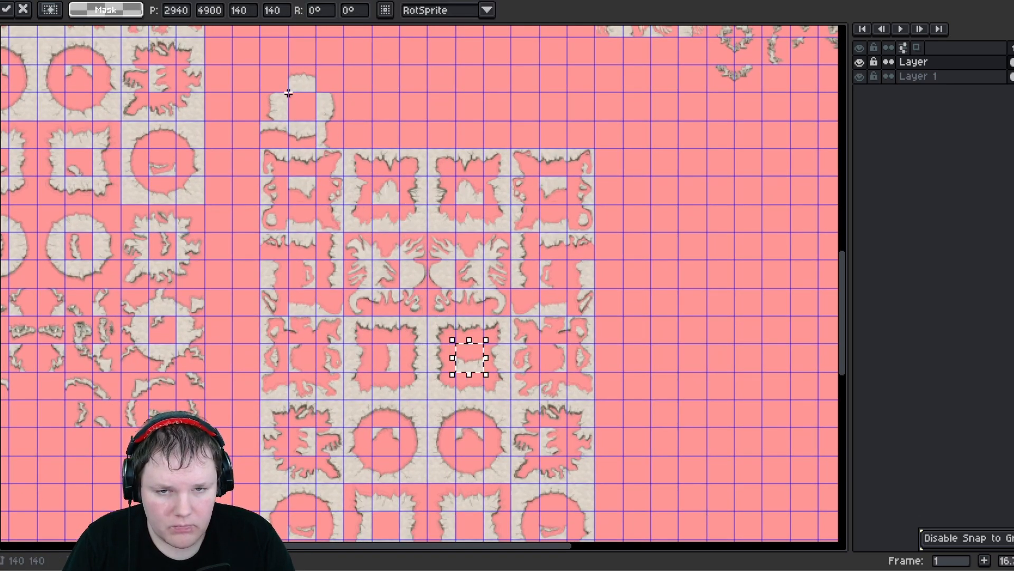
- Fill the centres of the two square tiles in the block's lower row with cells from the loose piece
click(283, 144)
drag(282, 143, 284, 146)
middle_drag(303, 225, 290, 171)
drag(266, 88, 353, 450)
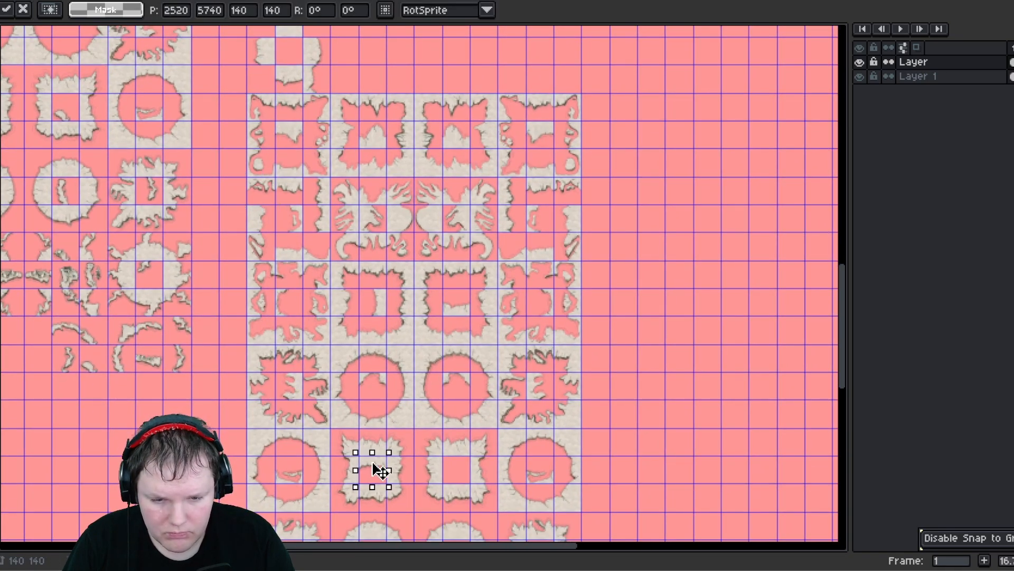
click(322, 97)
drag(322, 97, 454, 464)
- Pull the rightmost tile of the block's second row out and place it in the empty area above the block
drag(276, 65, 299, 91)
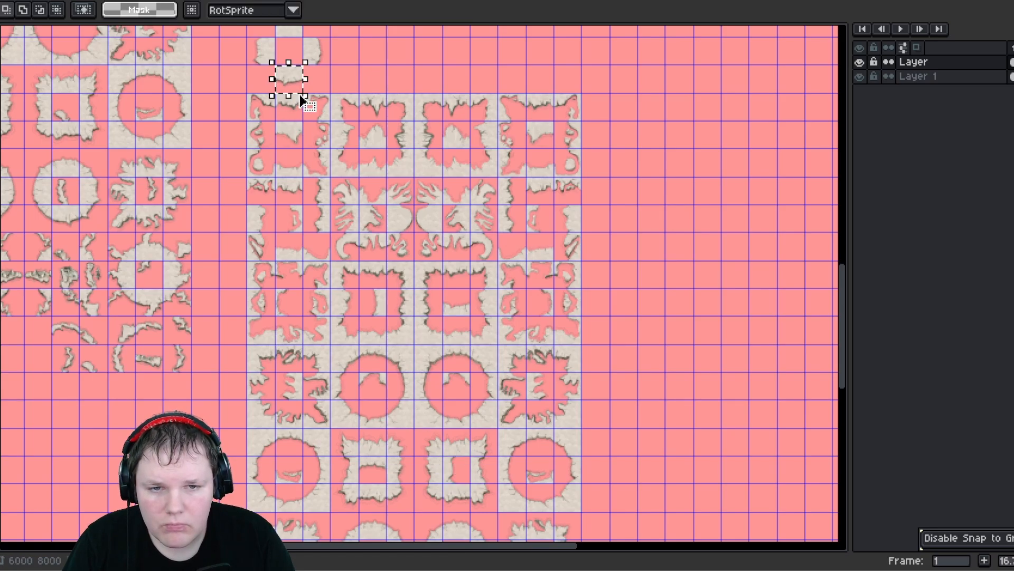
middle_drag(220, 169, 368, 296)
middle_drag(306, 170, 343, 282)
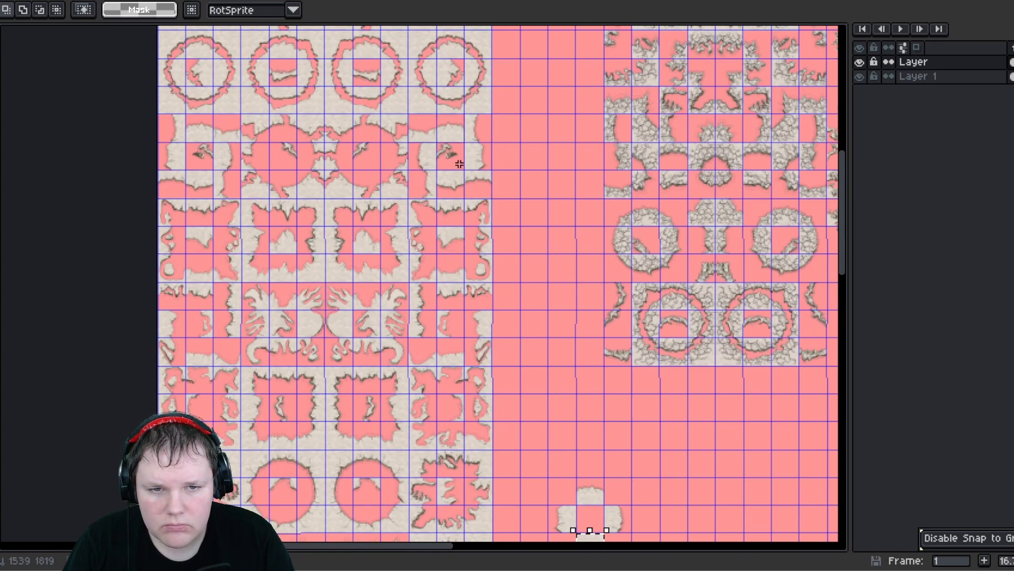
drag(406, 112, 496, 201)
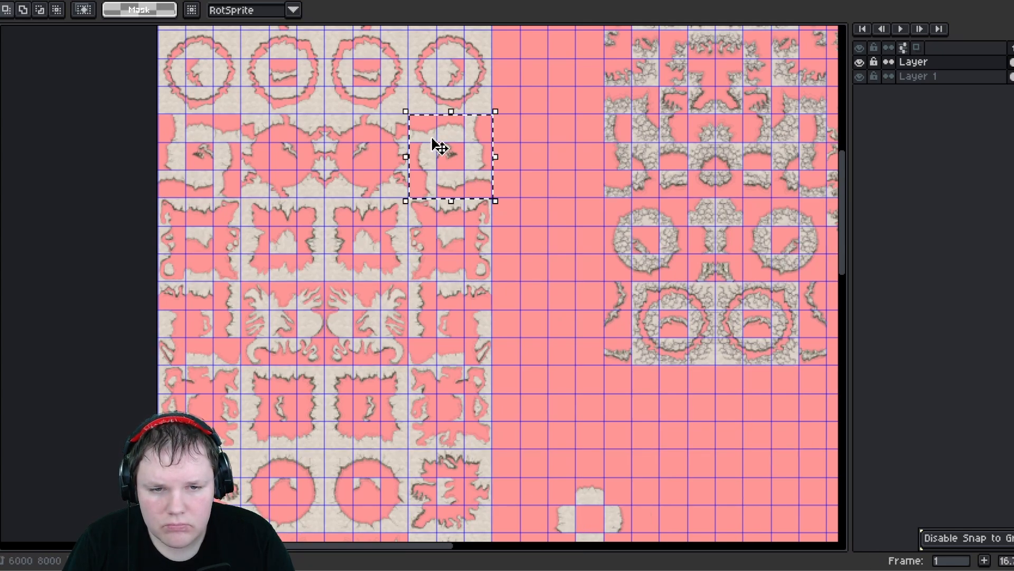
drag(460, 170, 693, 460)
middle_drag(693, 460, 399, 138)
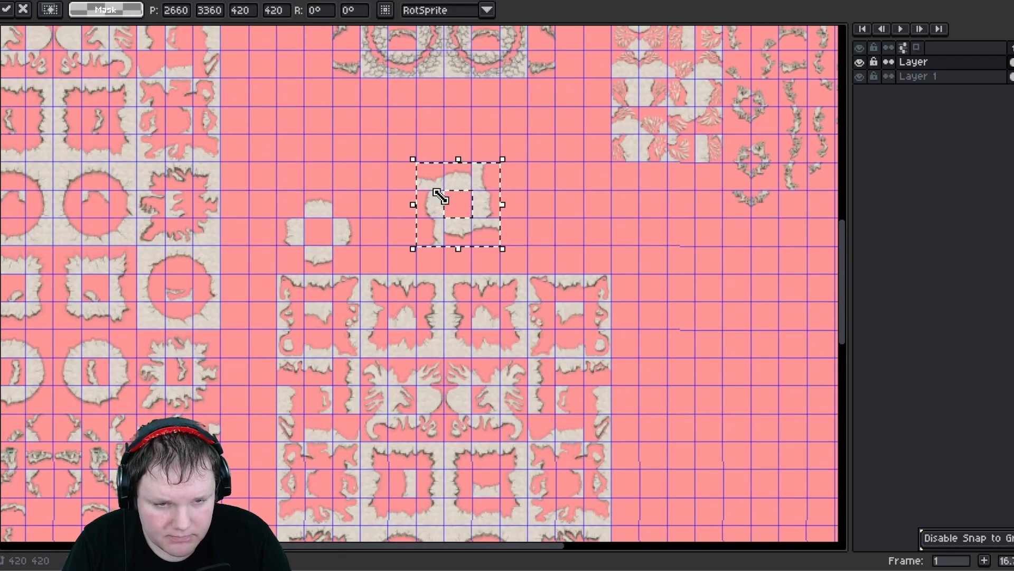
middle_drag(464, 211, 425, 135)
click(522, 172)
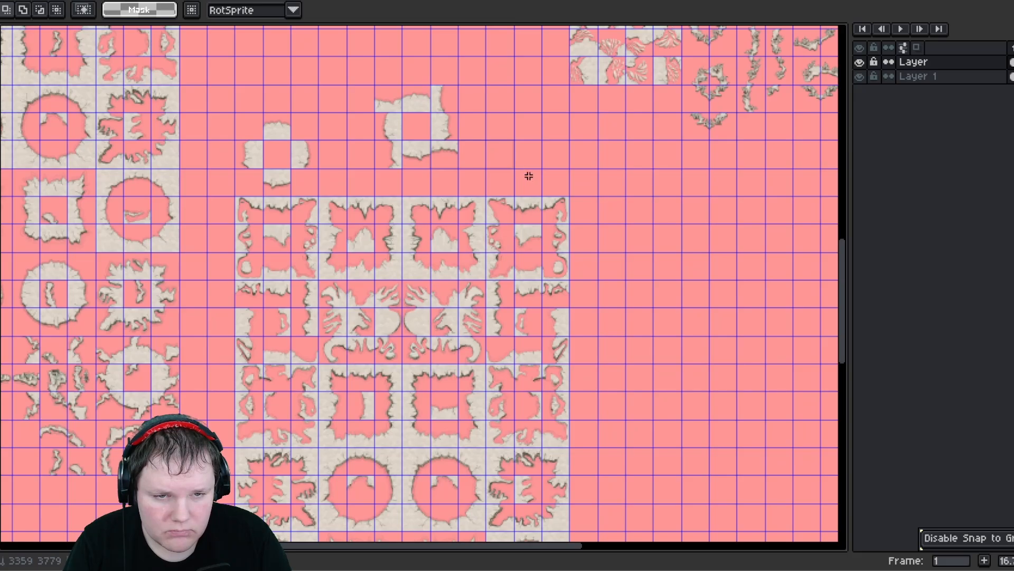
- Move a centre cell from the loose pieces into the leftmost tile of the block's bottom row and confirm
drag(528, 175, 553, 186)
click(609, 186)
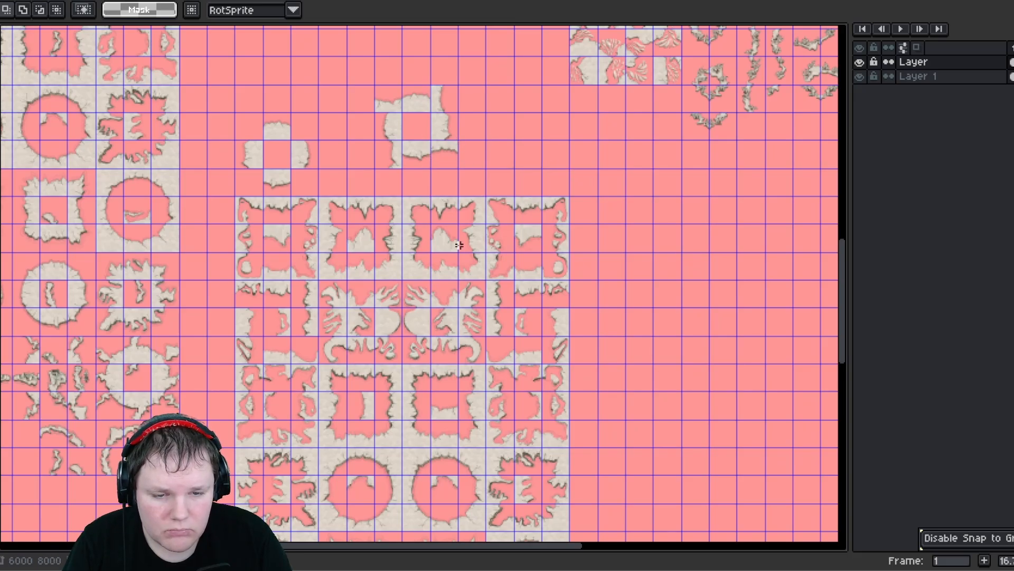
middle_drag(459, 245, 400, 103)
middle_drag(359, 297, 366, 172)
middle_drag(318, 216, 359, 365)
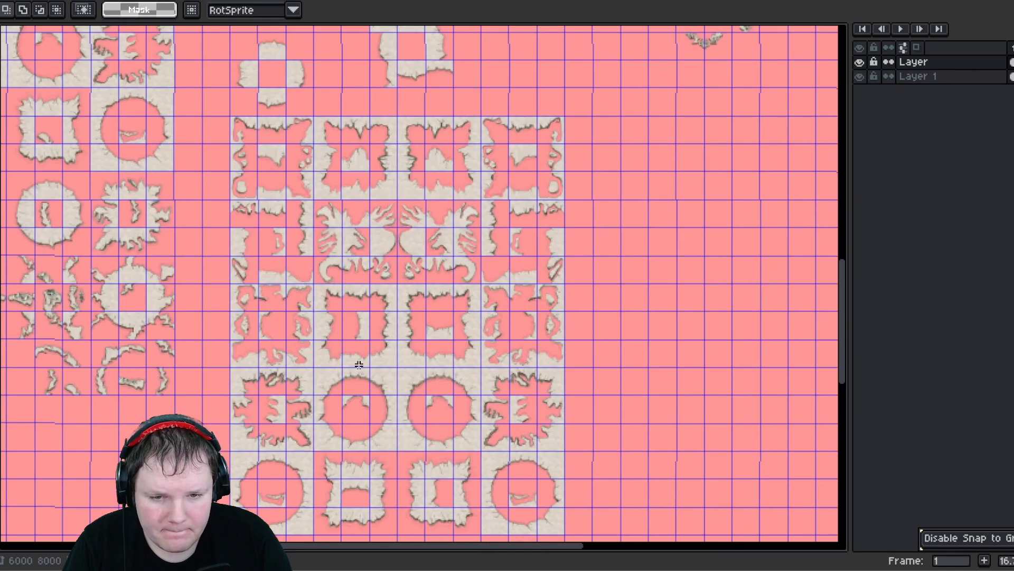
drag(268, 43, 280, 534)
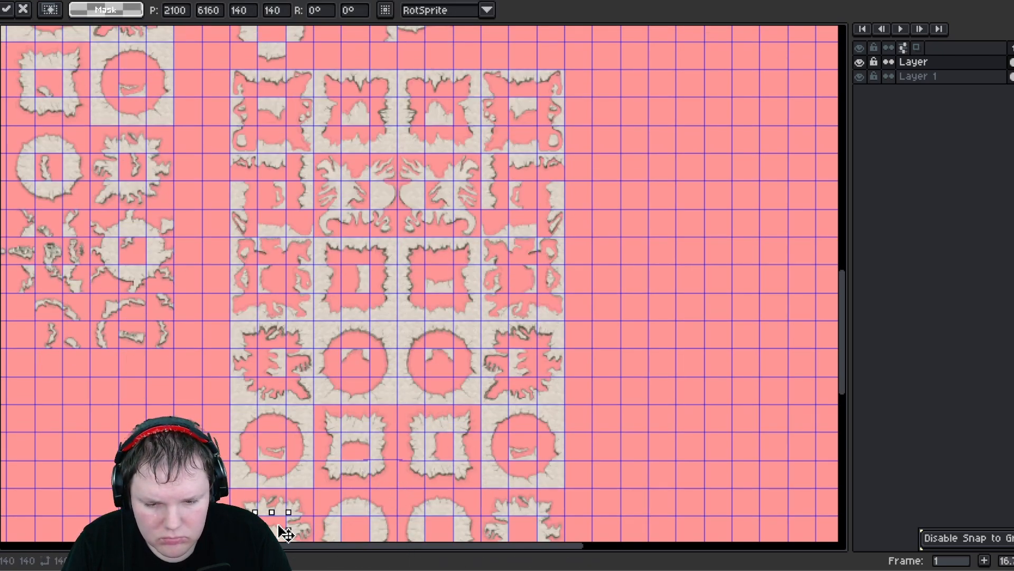
middle_drag(266, 228, 279, 315)
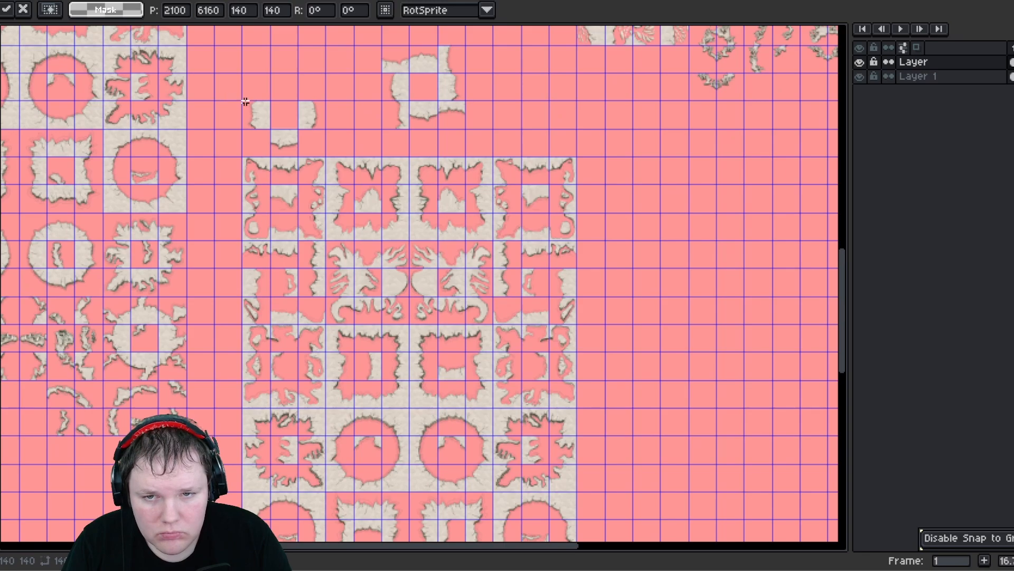
key(Return)
- Move the remaining loose L-shaped fragment into the empty area right of the block
mouse_move(246, 102)
mouse_down()
mouse_move(290, 126)
mouse_move(308, 158)
mouse_up()
middle_drag(296, 174, 239, 71)
drag(233, 52, 600, 453)
middle_drag(600, 453, 526, 265)
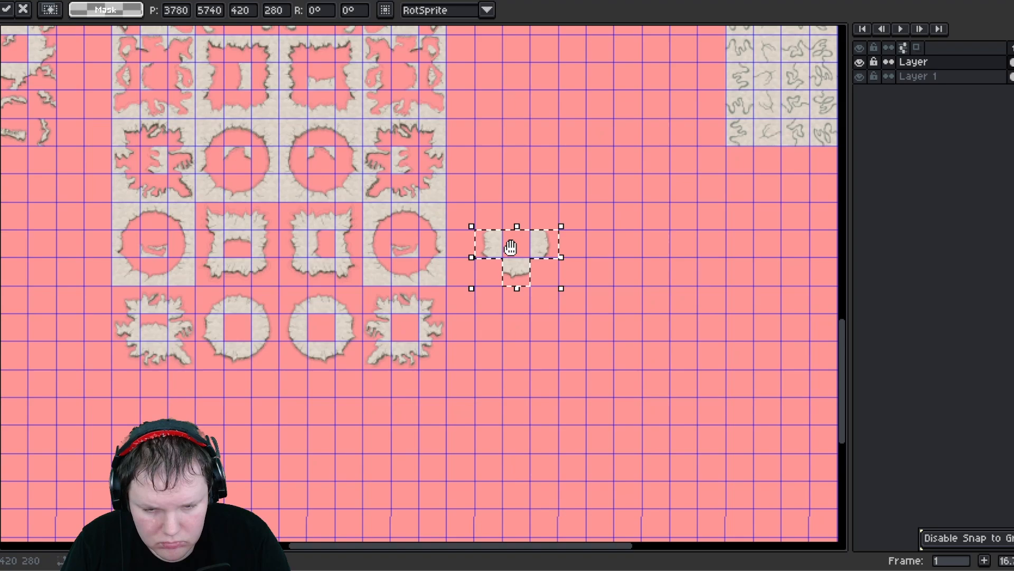
click(493, 205)
- Move the fragment's single cells into the centres of the remaining bottom-row tiles
mouse_move(500, 258)
mouse_down()
mouse_move(469, 225)
mouse_move(237, 343)
mouse_up()
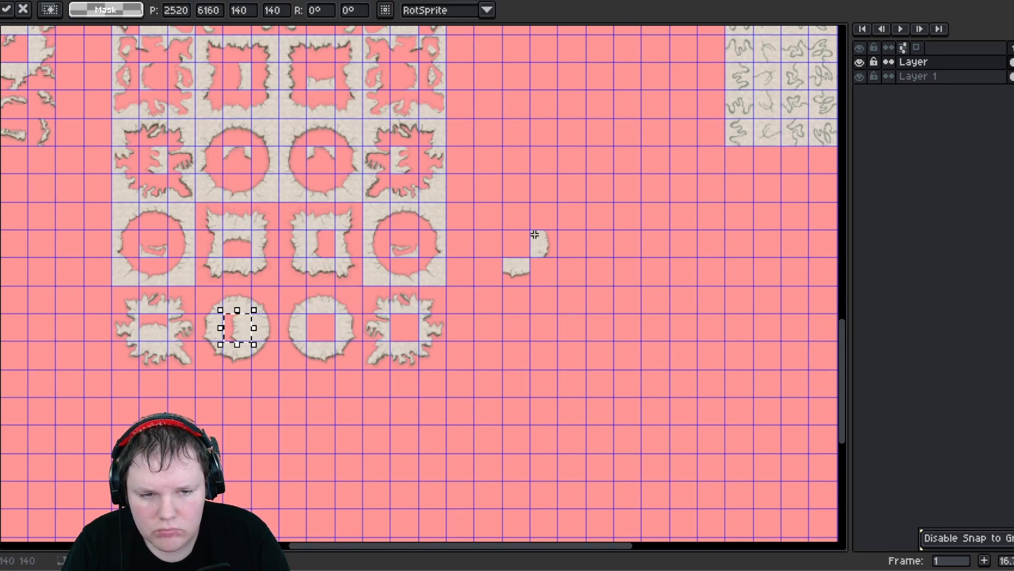
drag(534, 234, 319, 327)
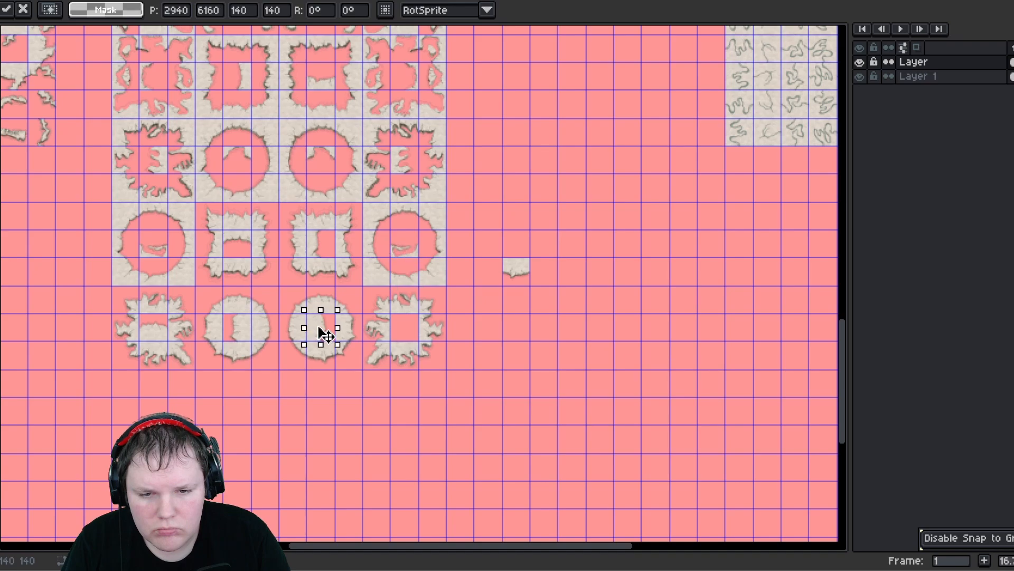
mouse_move(510, 261)
mouse_down()
mouse_move(532, 285)
mouse_move(518, 272)
mouse_up()
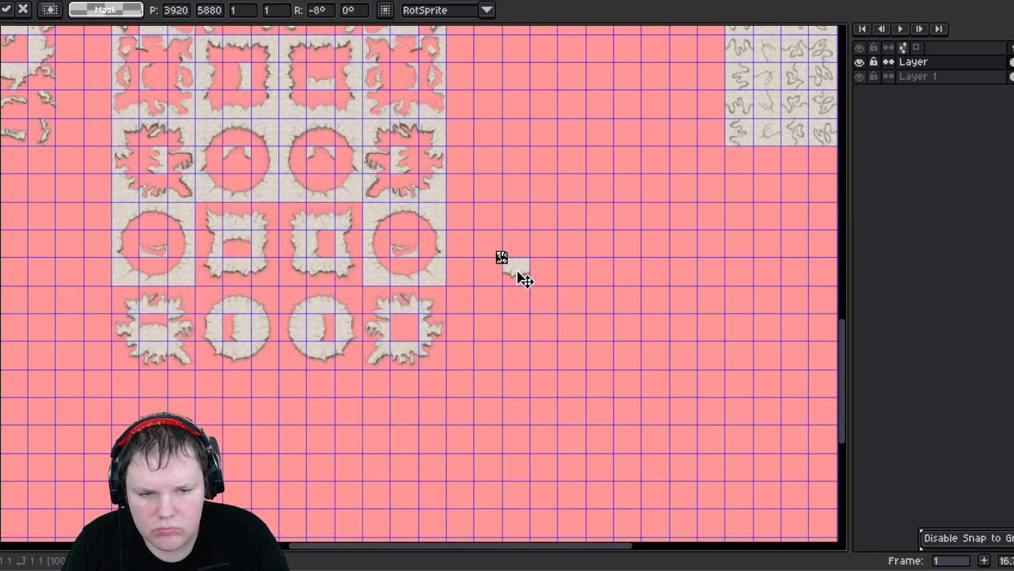
click(572, 290)
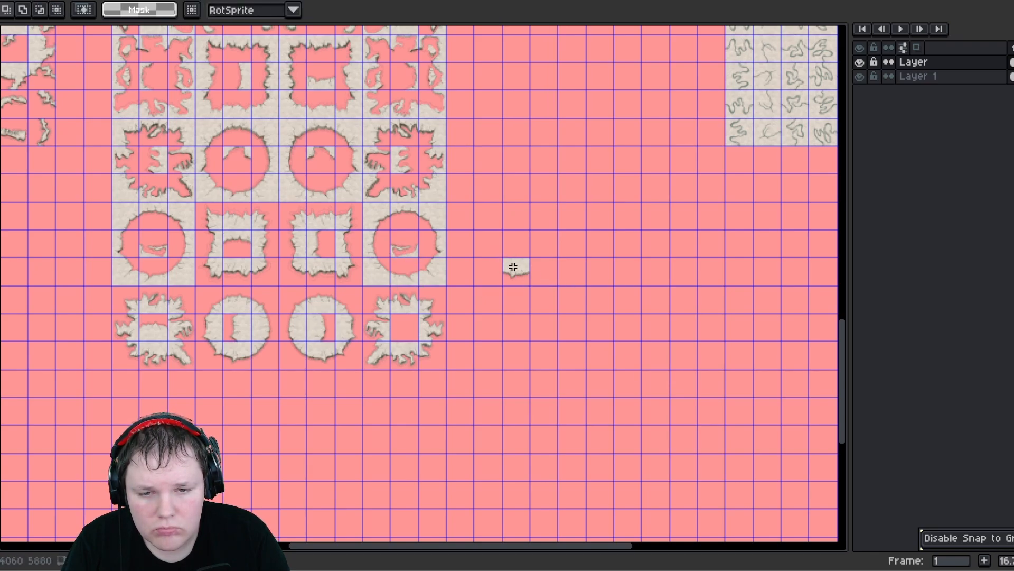
drag(509, 268, 403, 328)
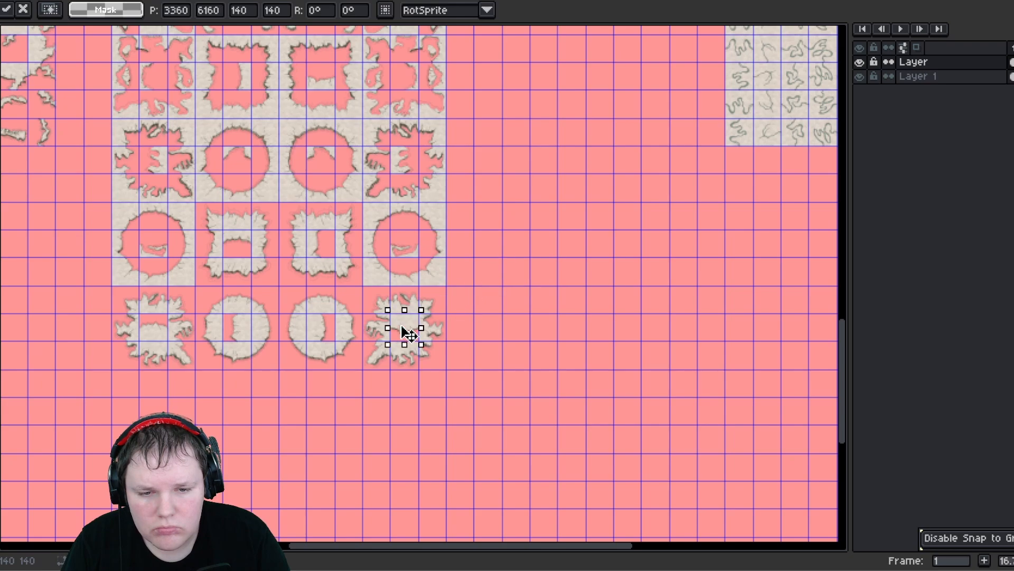
click(544, 275)
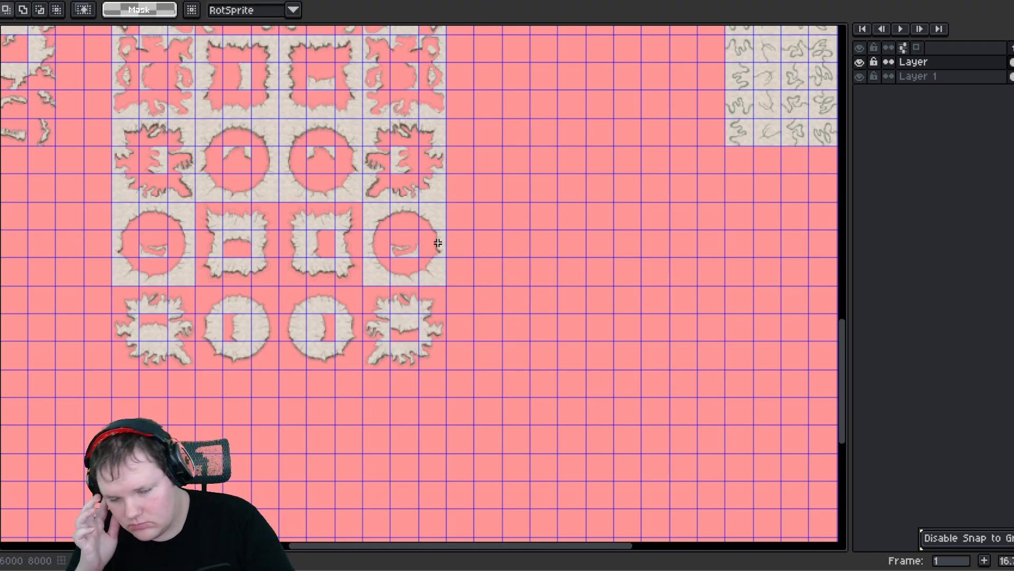
- Examine the rearranged block and the remaining loose piece across the sheet
scroll(453, 254, down, 2)
scroll(408, 254, up, 3)
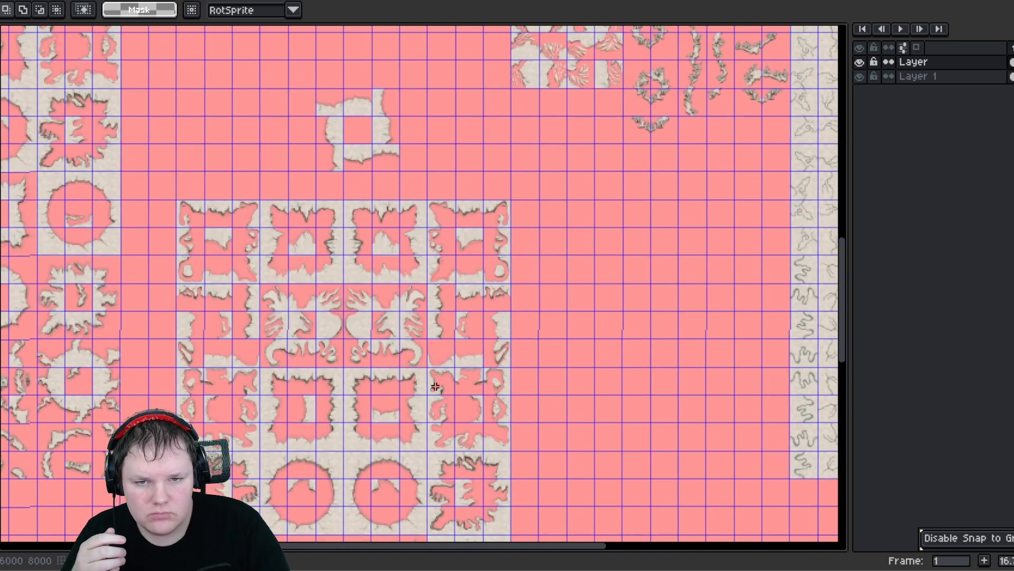
scroll(396, 204, right, 2)
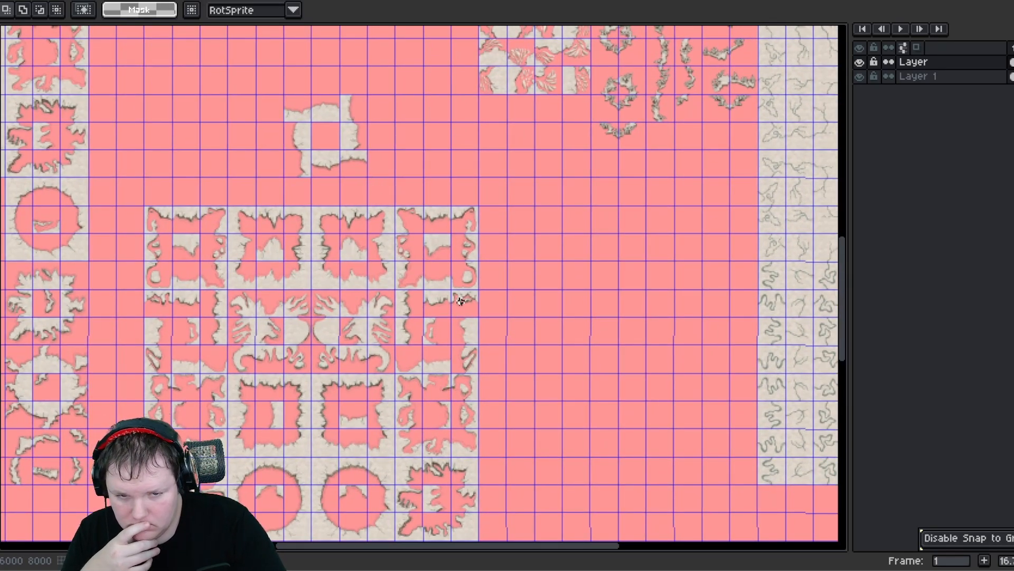
scroll(454, 325, up, 1)
scroll(442, 317, down, 1)
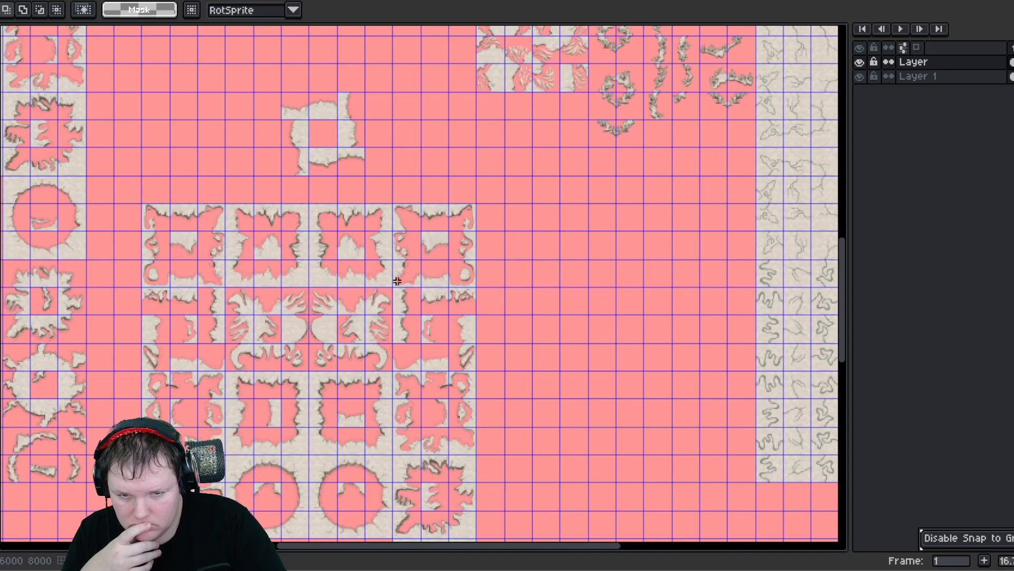
scroll(396, 281, down, 1)
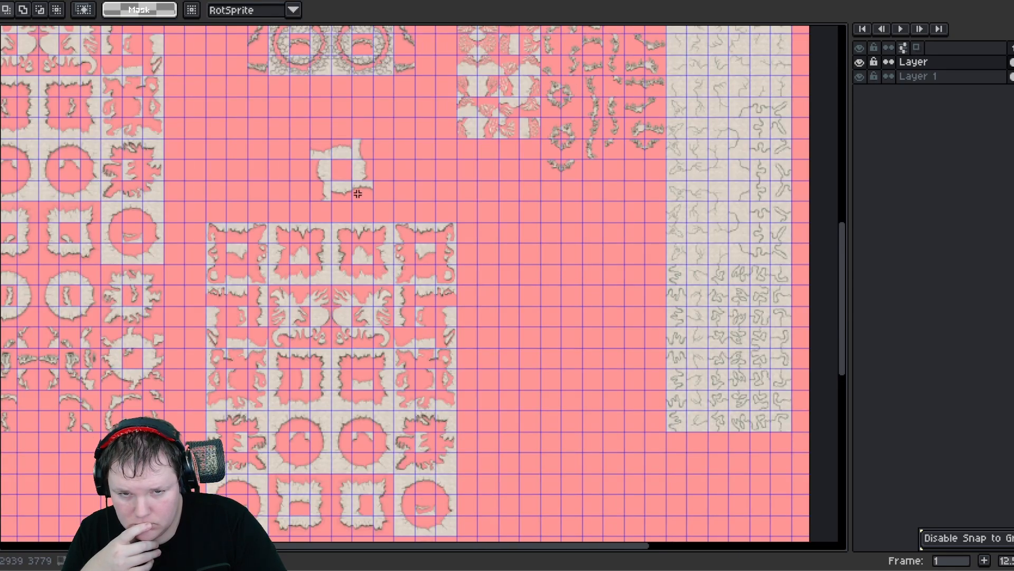
drag(372, 200, 373, 202)
click(268, 122)
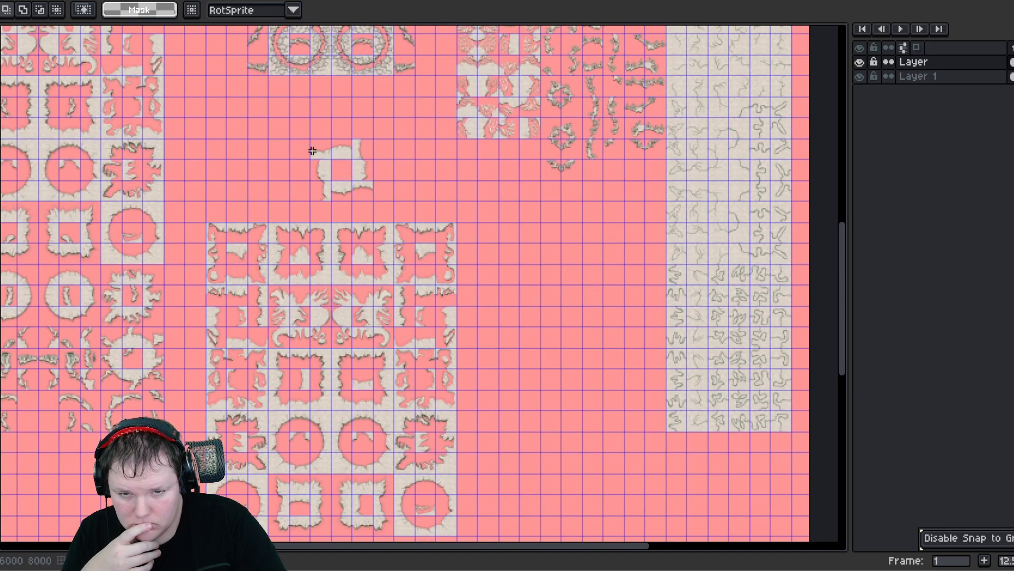
- Split the loose piece into its edge fragments and spread them out side by side in a row
scroll(312, 152, up, 1)
drag(321, 141, 279, 186)
click(436, 219)
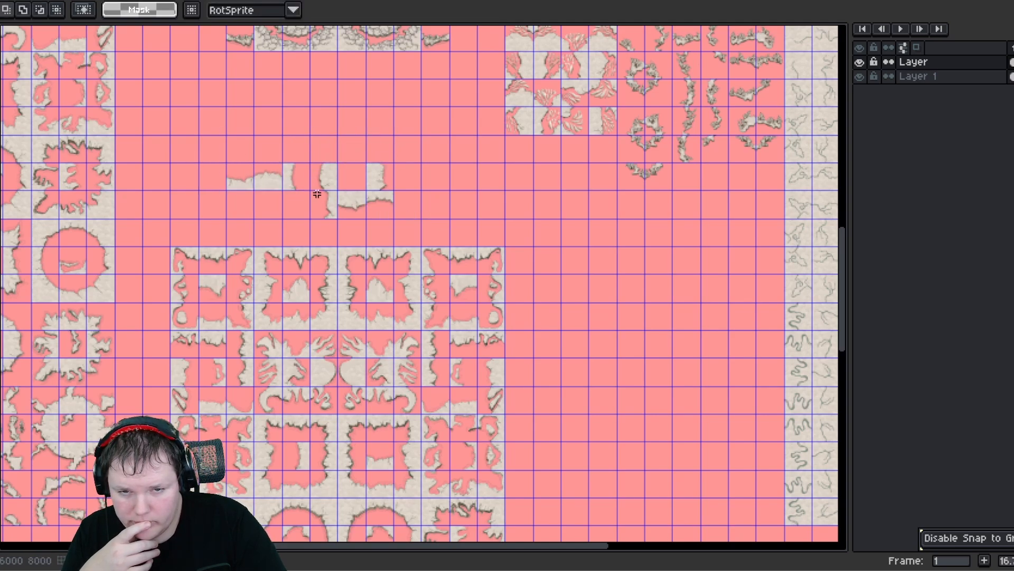
drag(361, 214, 436, 189)
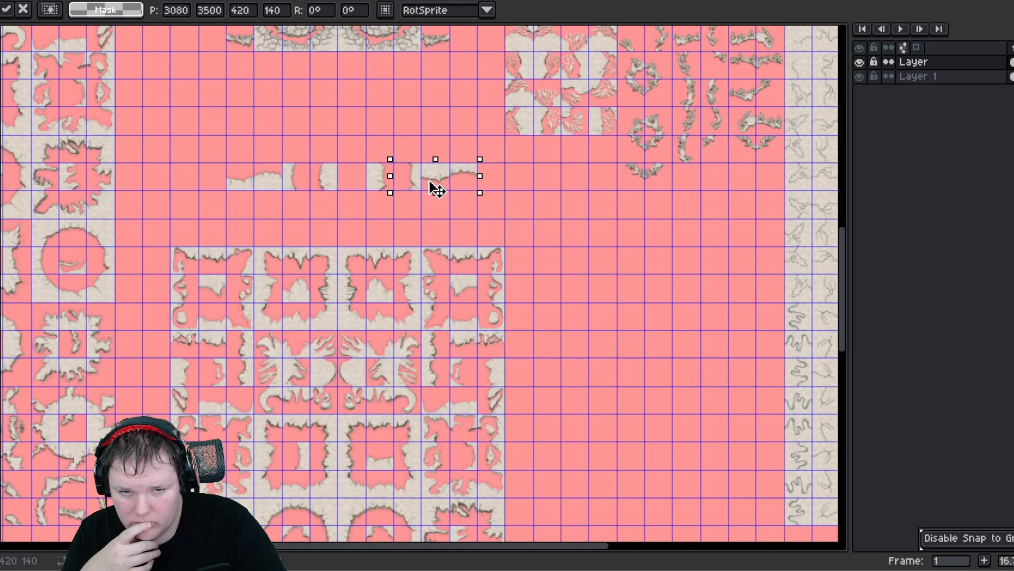
click(367, 164)
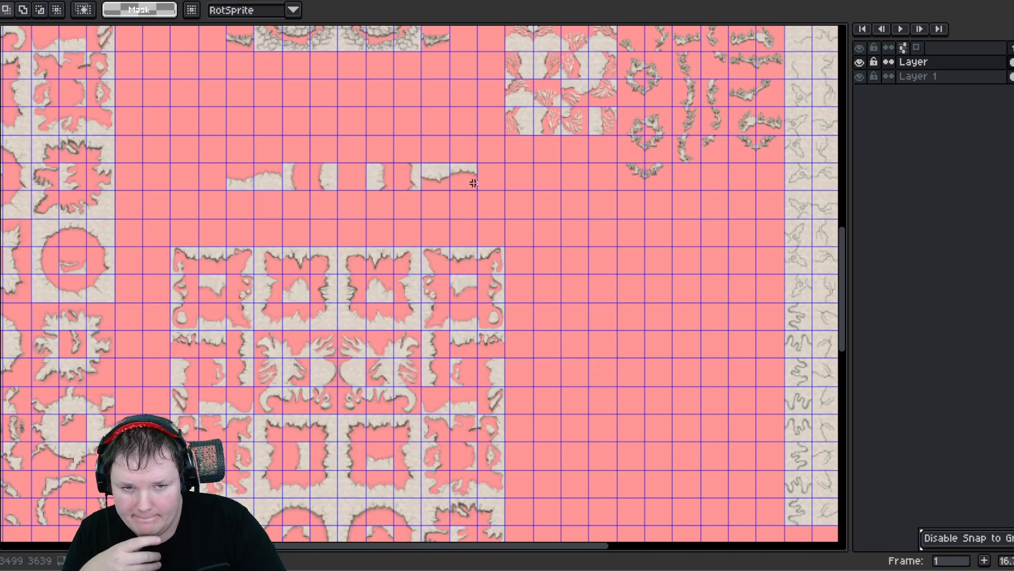
- Move the edge fragments into the strip directly above the rearranged block, aligned to its tile columns
drag(473, 183, 428, 229)
middle_drag(540, 124, 408, 369)
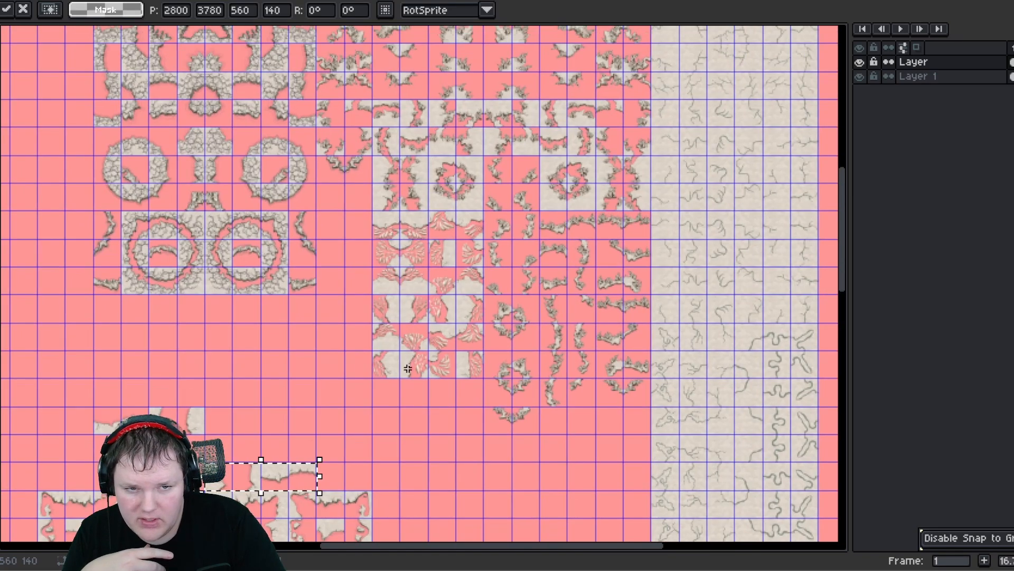
middle_drag(304, 319, 445, 60)
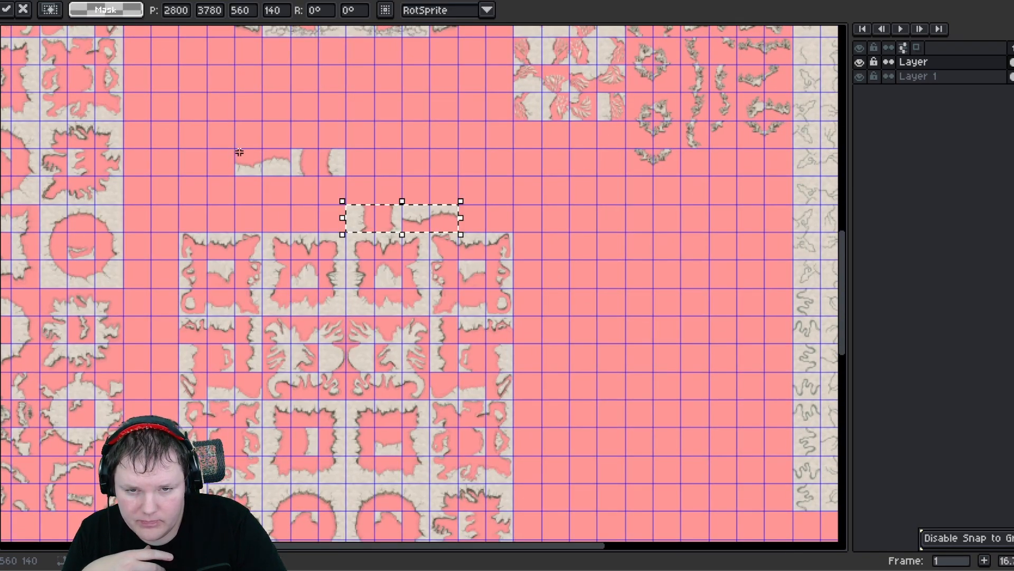
click(239, 152)
drag(336, 170, 310, 222)
click(272, 140)
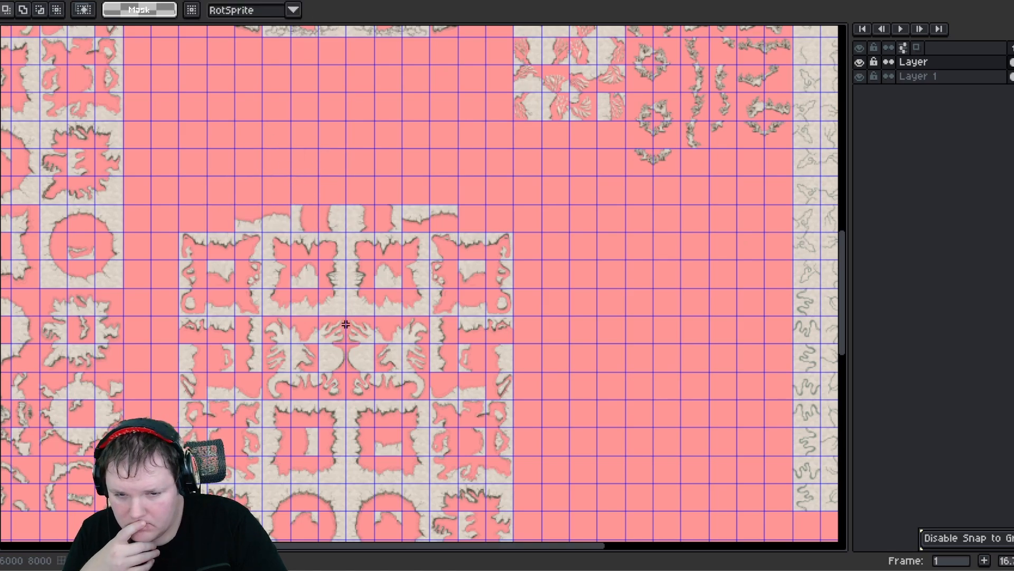
- Examine the completed block and its top strip closely at different zoom levels
middle_drag(346, 325, 299, 179)
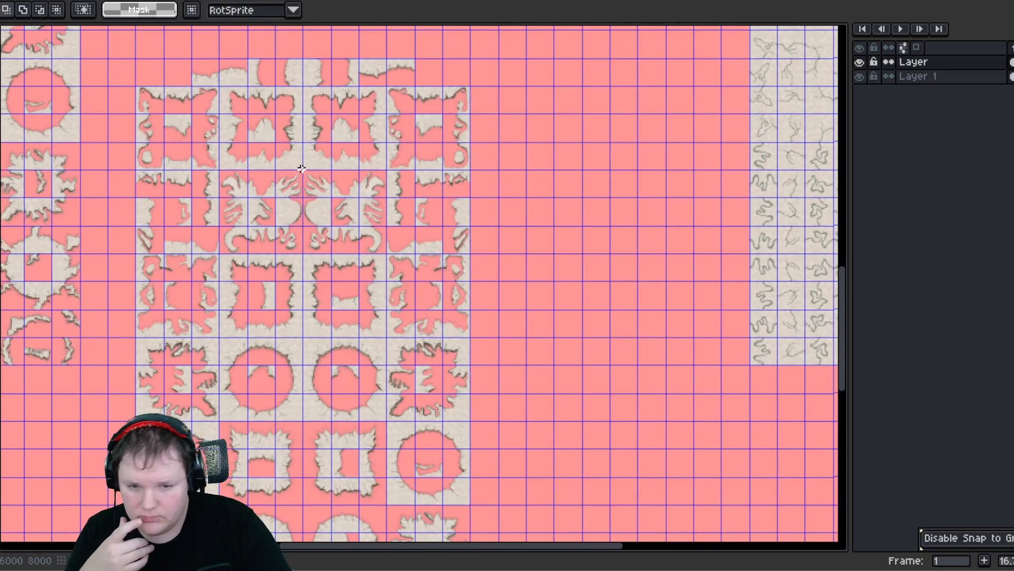
scroll(313, 174, down, 5)
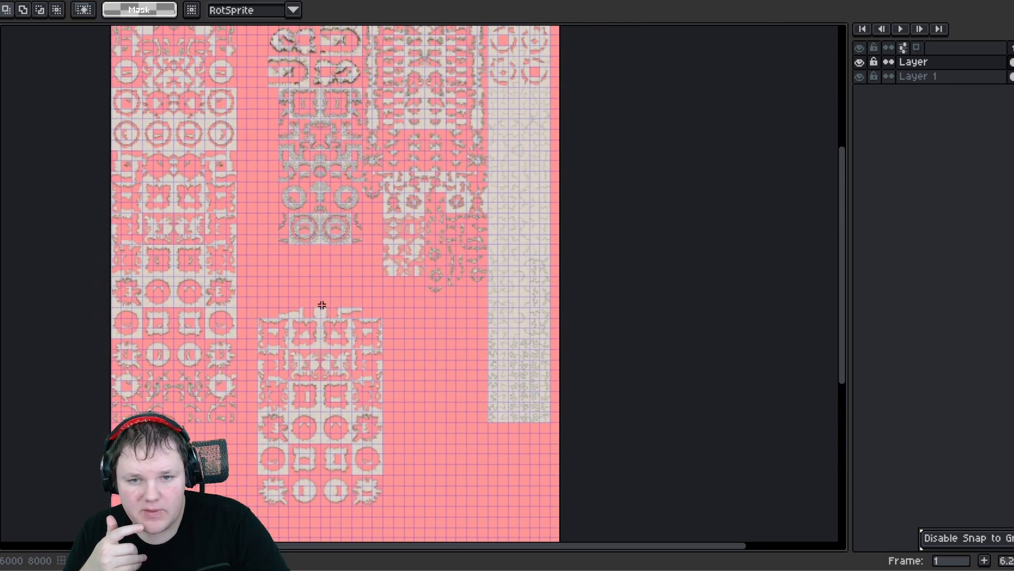
middle_drag(295, 164, 287, 248)
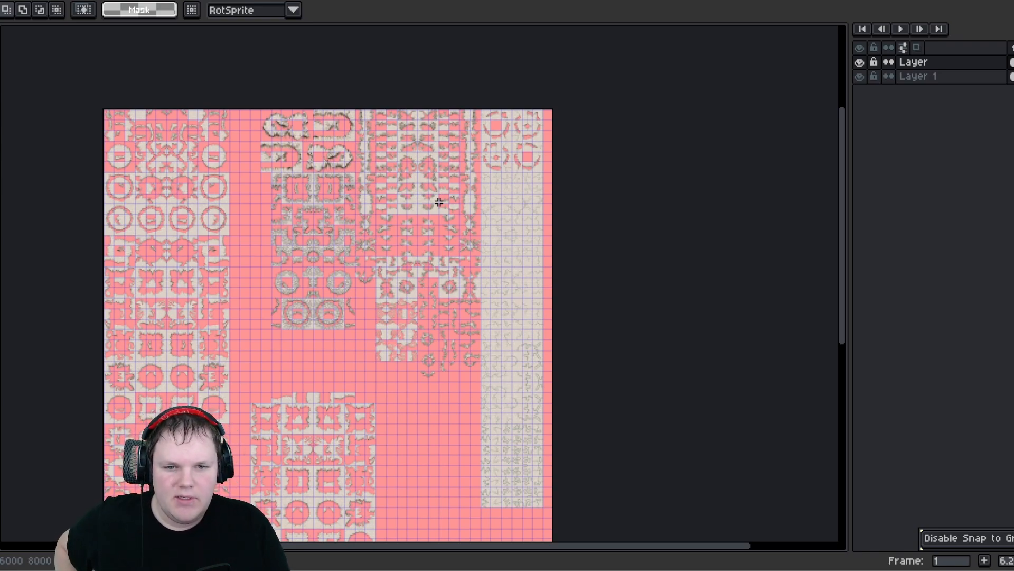
scroll(391, 328, up, 1)
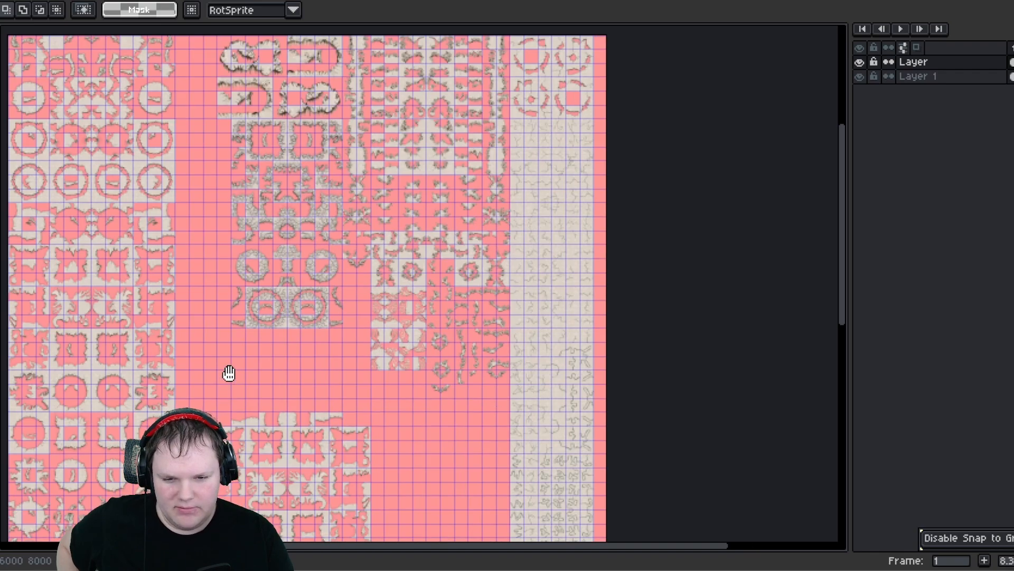
middle_drag(230, 374, 320, 209)
scroll(320, 288, up, 1)
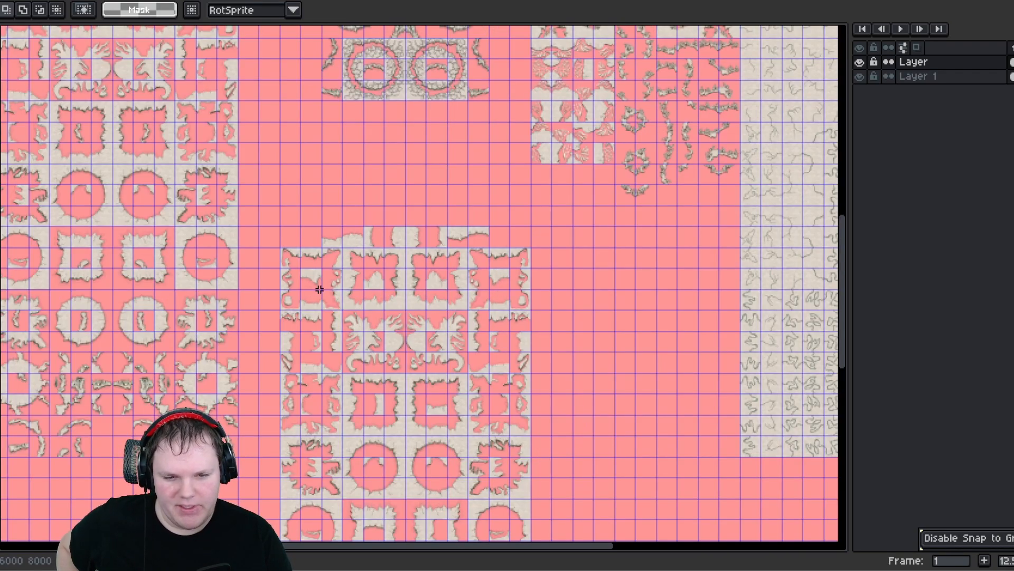
scroll(417, 338, up, 1)
scroll(430, 363, up, 1)
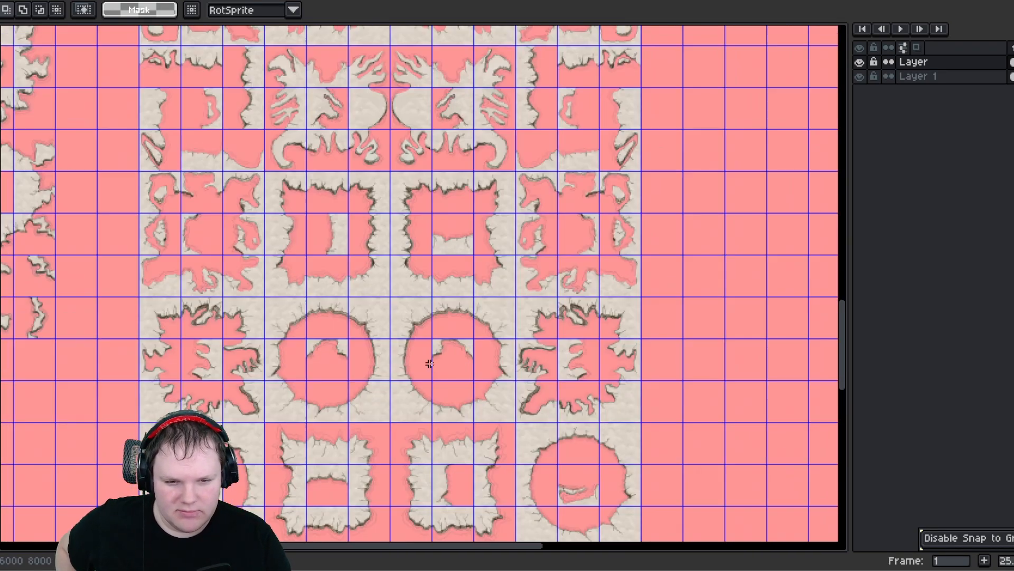
scroll(435, 370, up, 5)
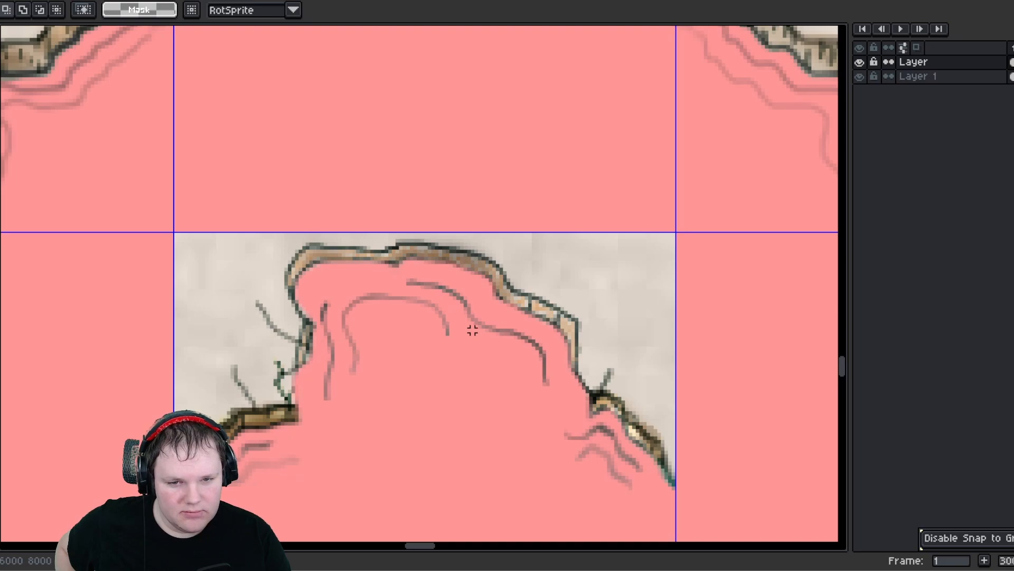
scroll(472, 330, down, 5)
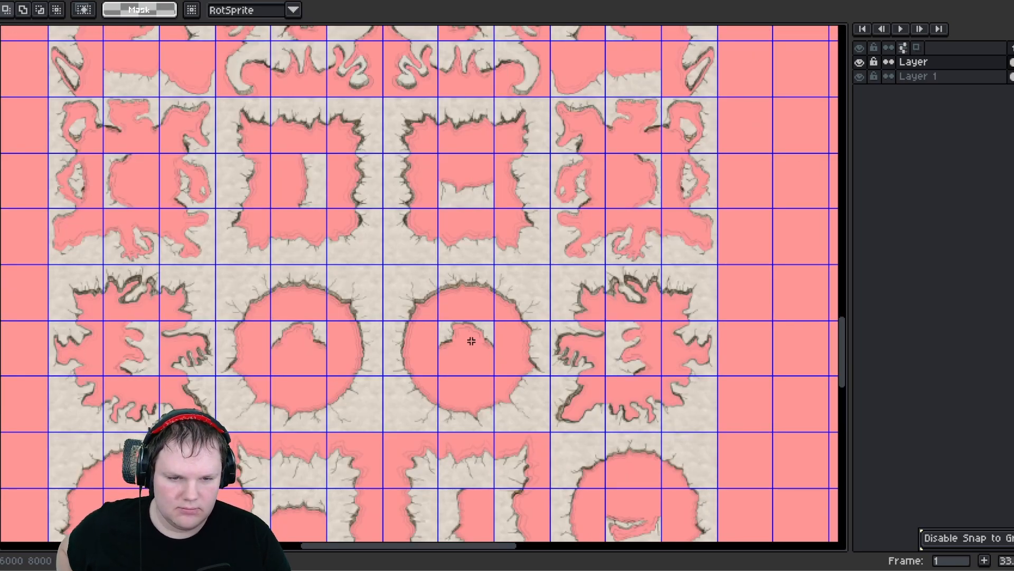
scroll(471, 341, down, 2)
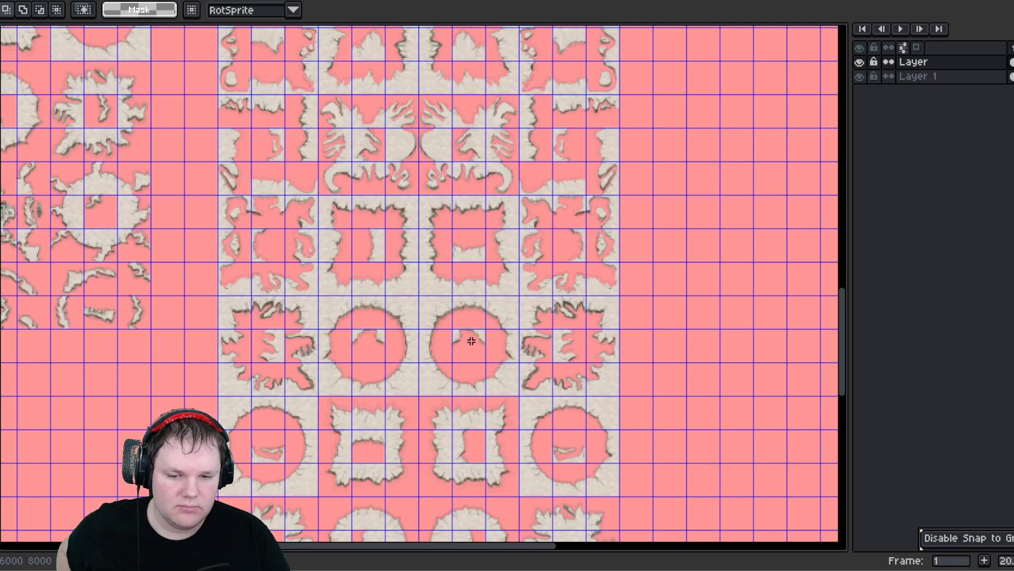
middle_drag(463, 429, 468, 322)
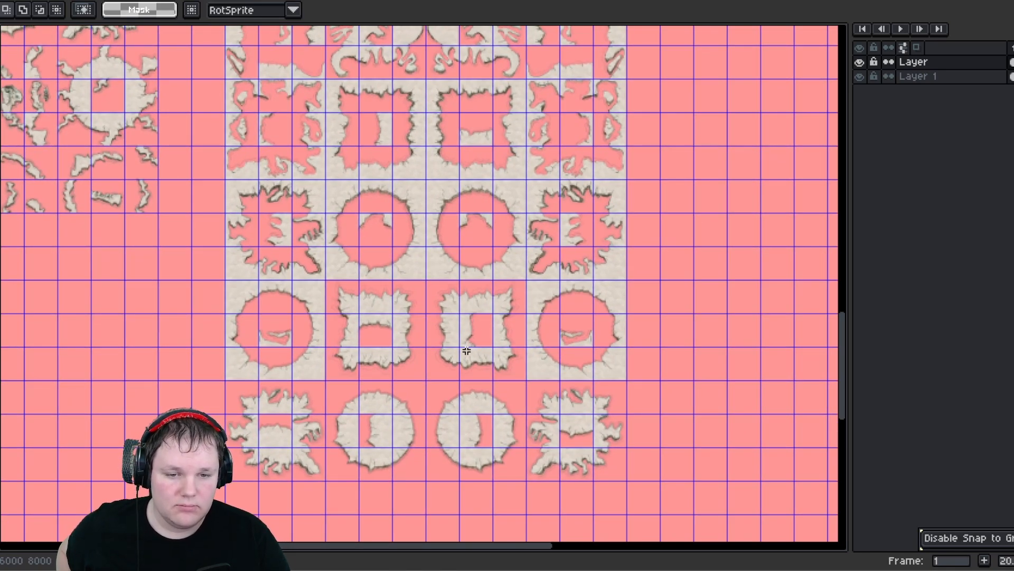
middle_drag(423, 256, 408, 350)
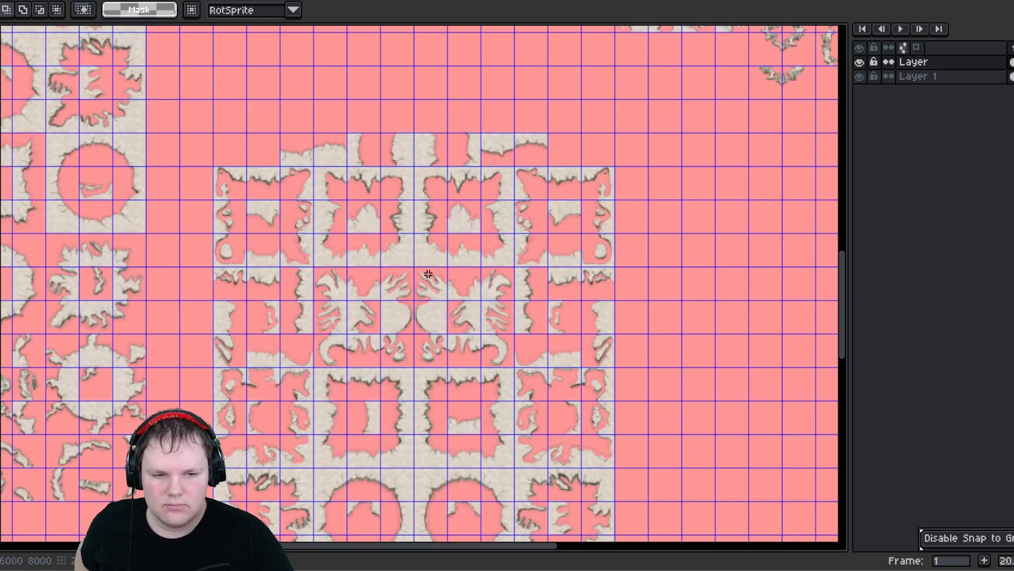
scroll(547, 337, up, 3)
scroll(542, 321, down, 2)
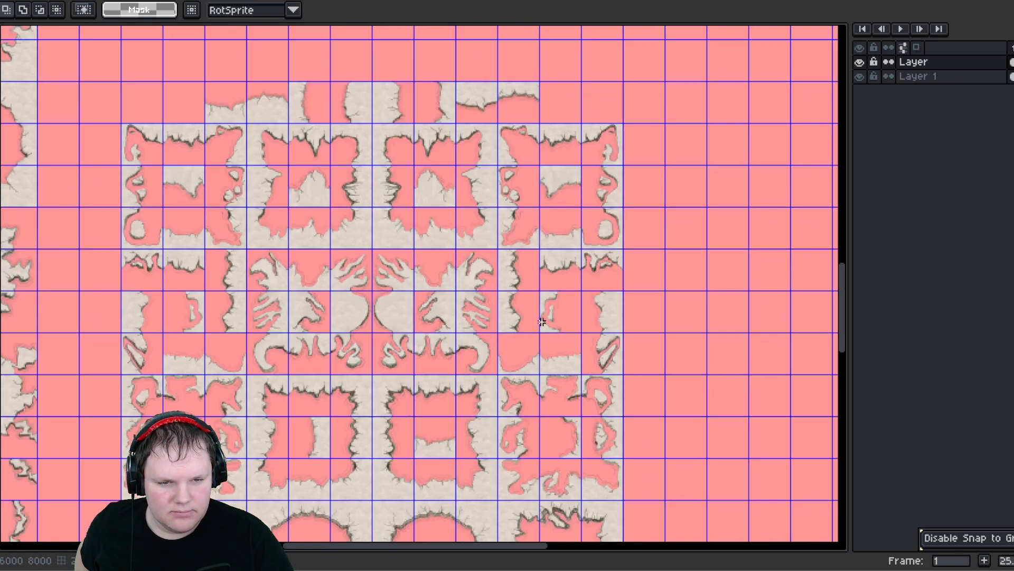
middle_drag(291, 341, 349, 218)
middle_drag(318, 274, 319, 187)
middle_drag(308, 293, 314, 393)
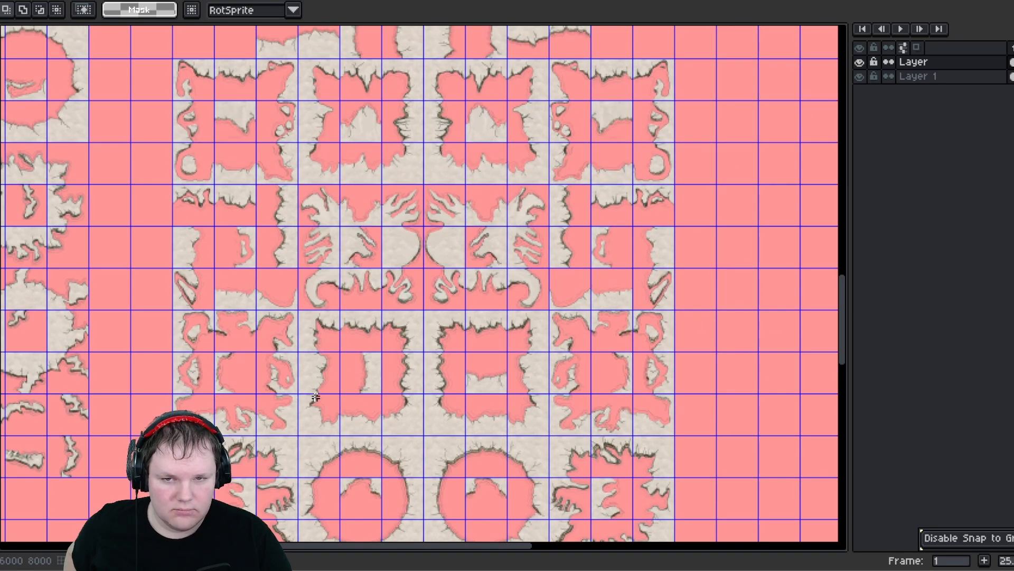
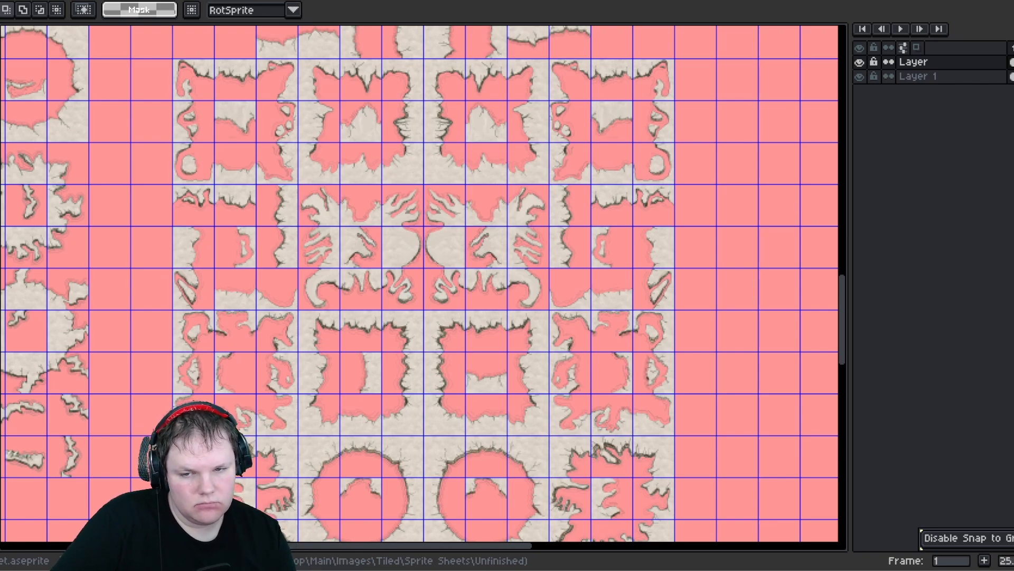
- Examine the rearranged block and its lower rows of circle and ring tiles across the sheet
scroll(245, 446, down, 2)
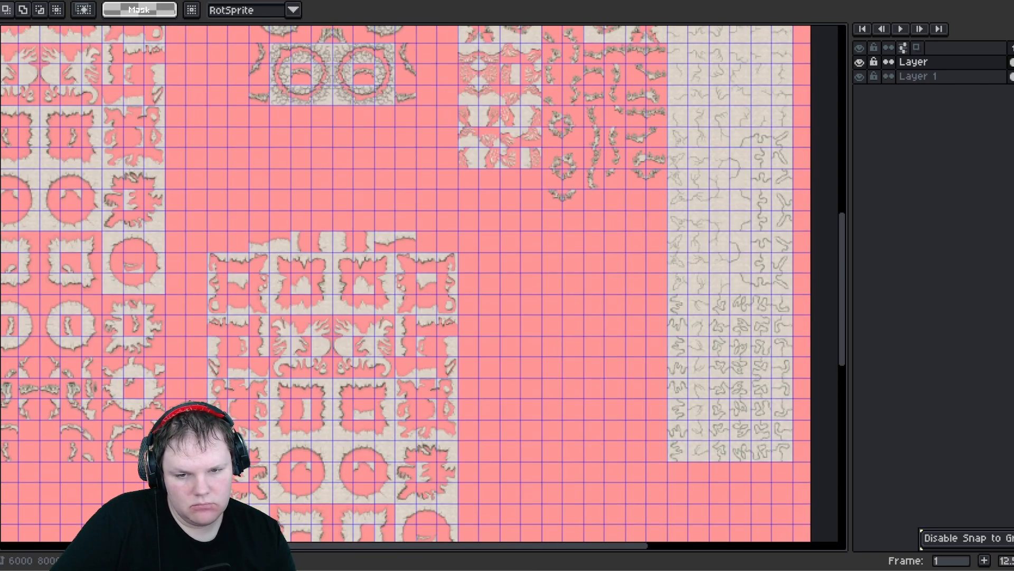
middle_drag(257, 446, 306, 312)
scroll(373, 377, up, 1)
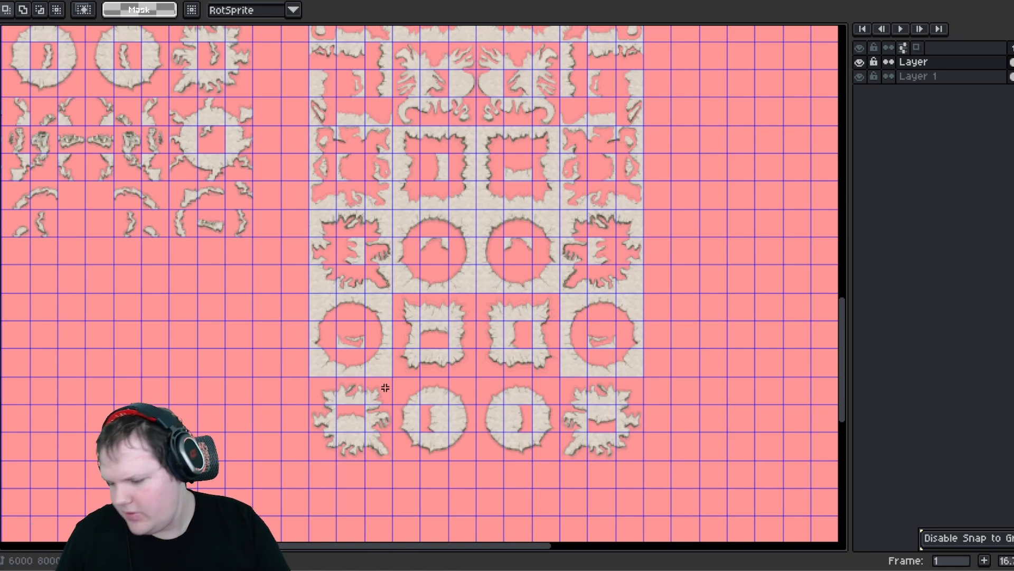
scroll(324, 331, down, 1)
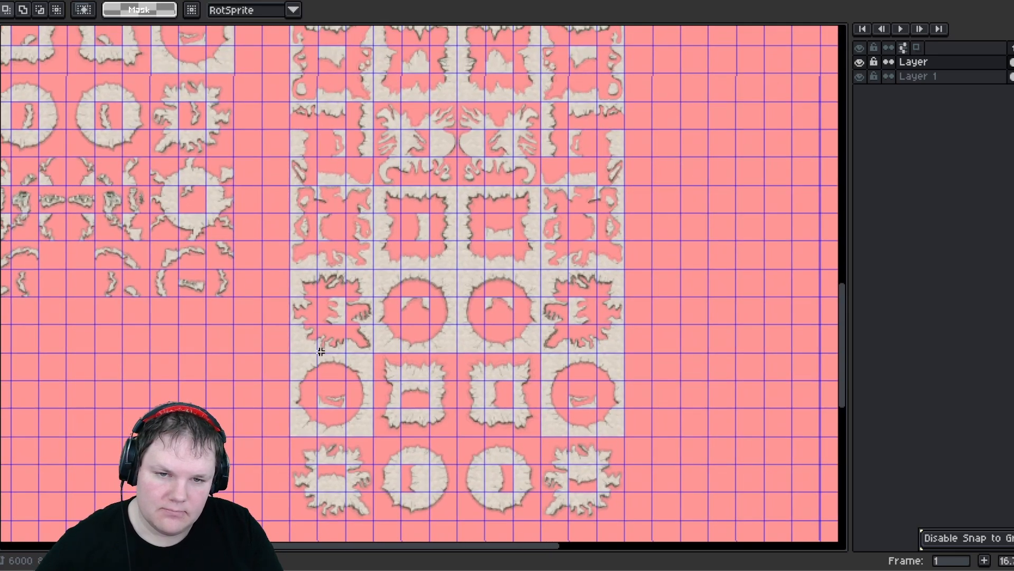
scroll(362, 79, down, 1)
scroll(383, 137, up, 1)
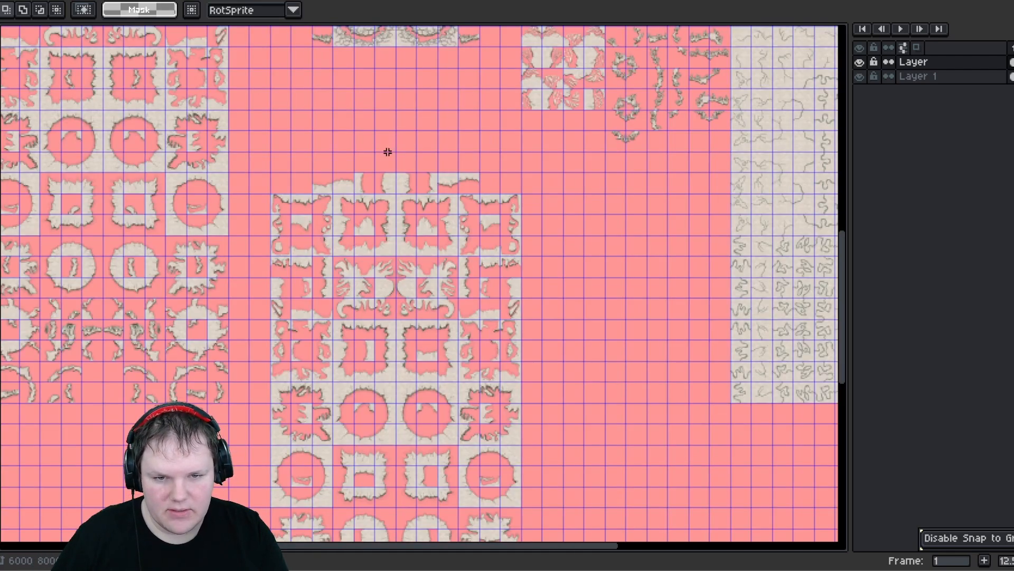
scroll(383, 159, up, 1)
middle_drag(281, 214, 263, 132)
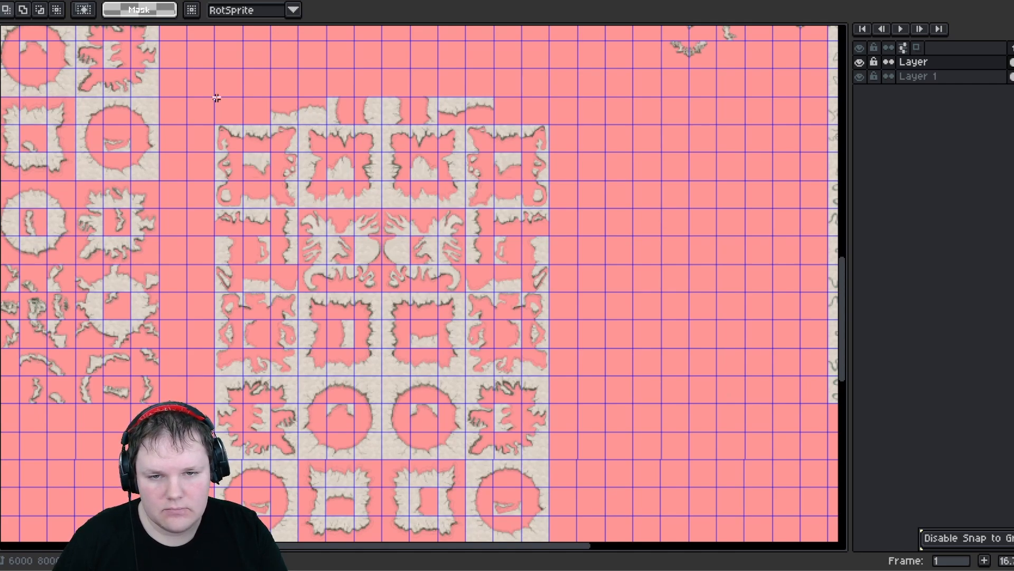
drag(217, 96, 539, 397)
scroll(520, 406, up, 1)
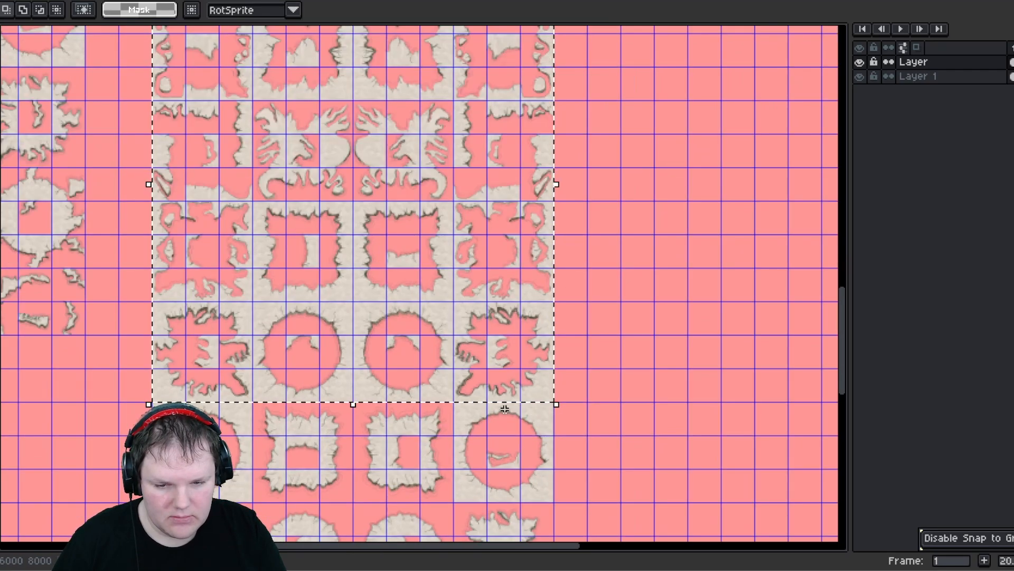
middle_drag(332, 463, 372, 422)
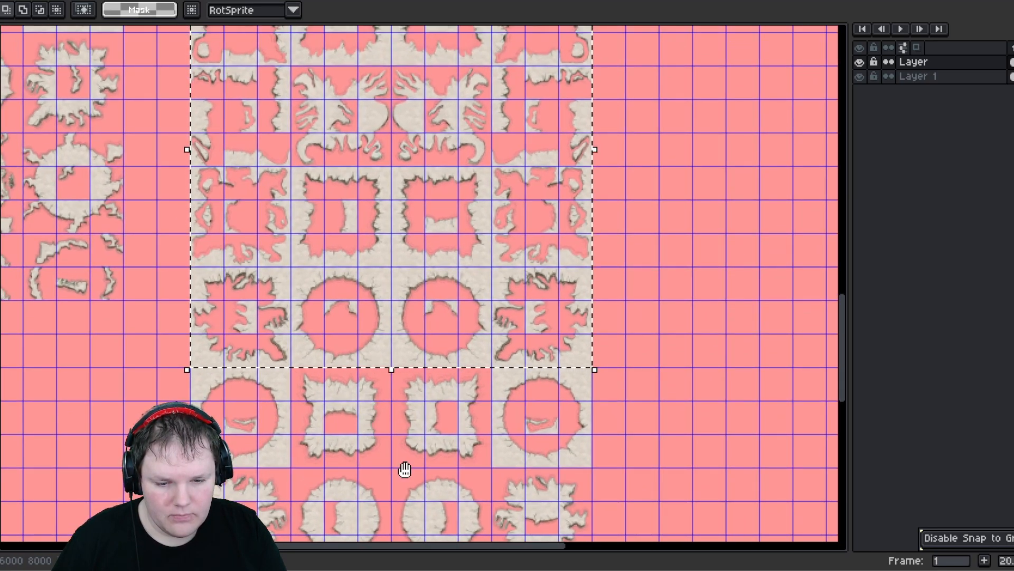
middle_drag(404, 468, 418, 377)
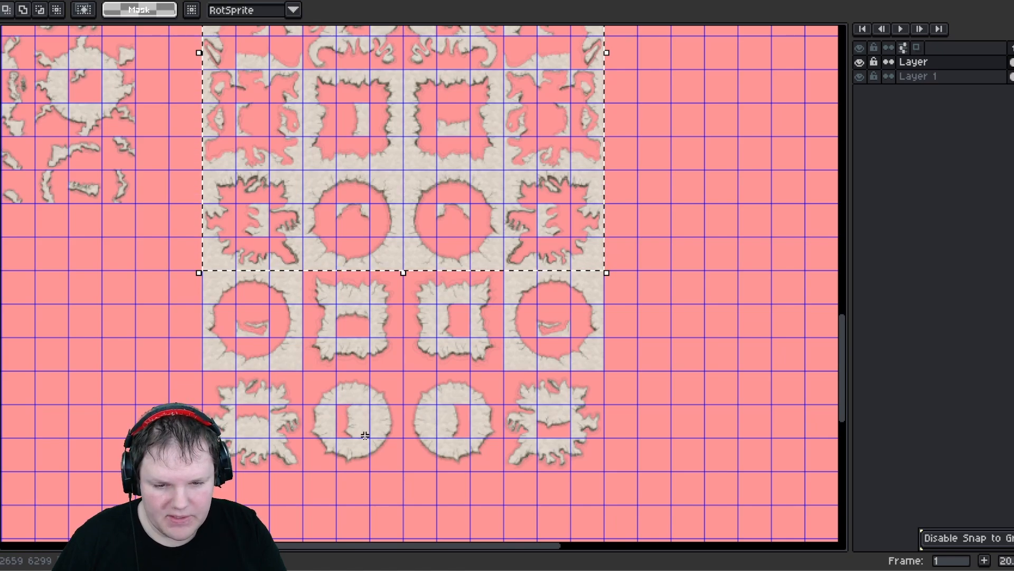
- Erase the stray marks inside the circle tiles in the block's lower rows
drag(333, 402, 373, 440)
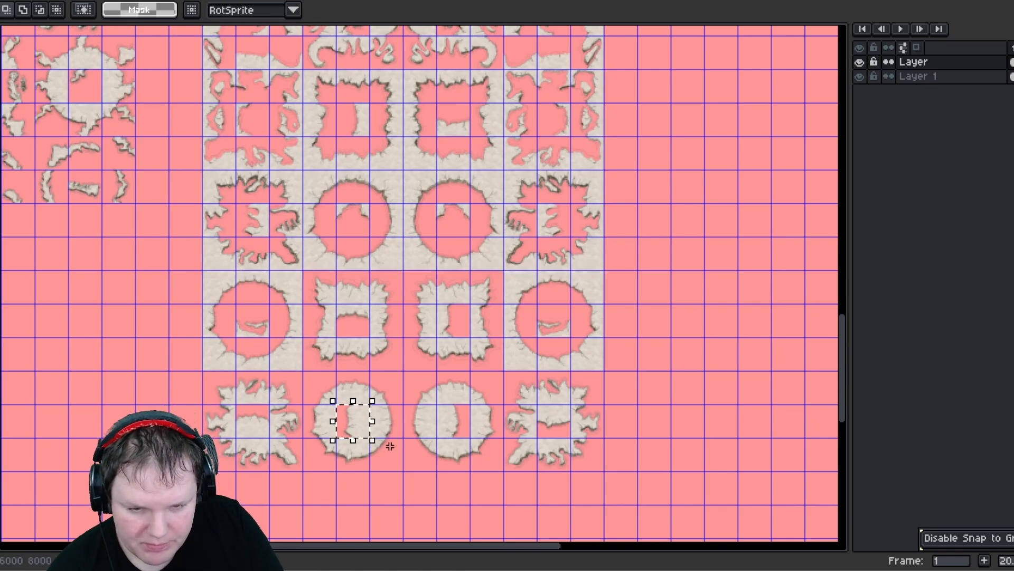
click(390, 445)
drag(241, 310, 259, 334)
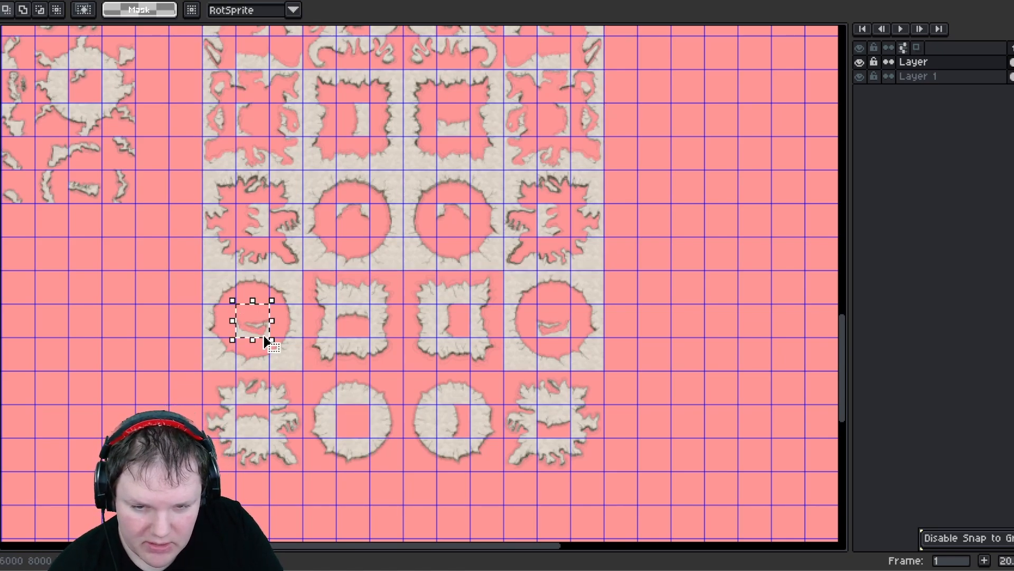
key(Delete)
- Move a circle tile and a ring tile out of the block, stacking them in empty space to its left
drag(226, 298, 121, 354)
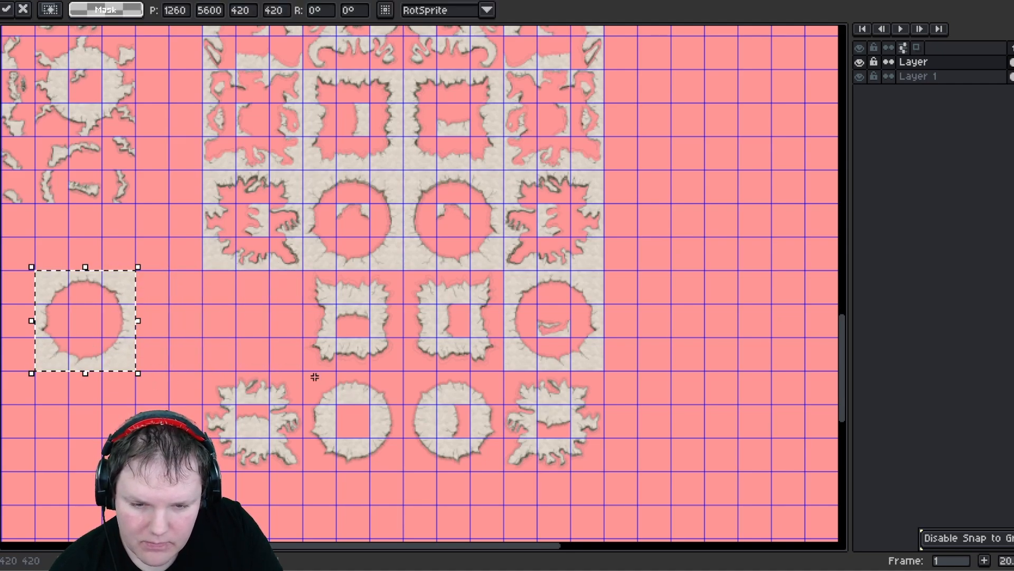
click(403, 466)
drag(385, 463, 385, 465)
middle_drag(341, 451, 471, 397)
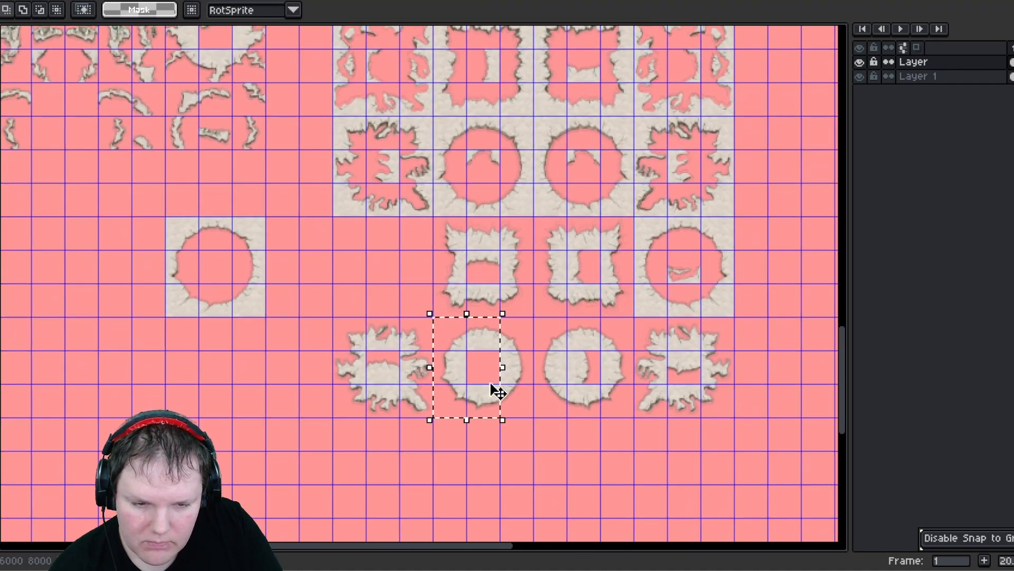
mouse_move(494, 394)
mouse_down()
mouse_move(471, 403)
mouse_move(496, 403)
mouse_up()
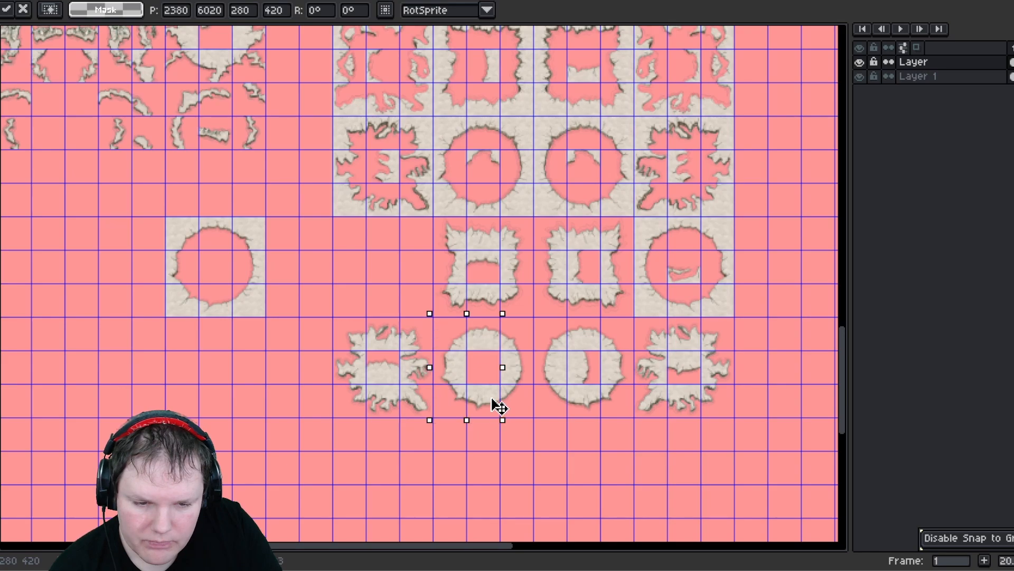
click(445, 325)
drag(446, 334, 528, 395)
drag(311, 390, 253, 390)
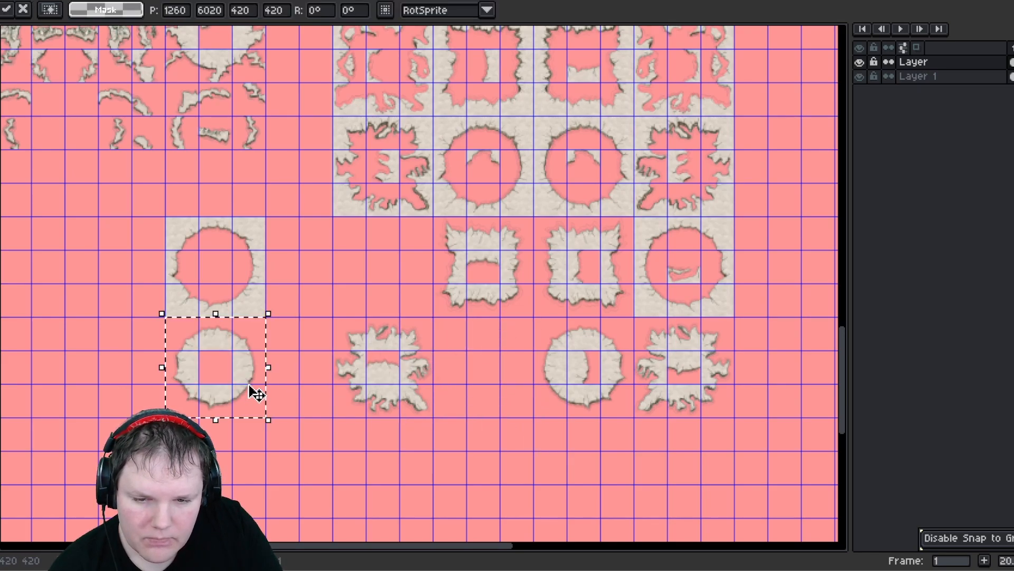
- Select and delete the whole rearranged block in the middle of the sheet
scroll(316, 415, down, 2)
scroll(316, 415, down, 1)
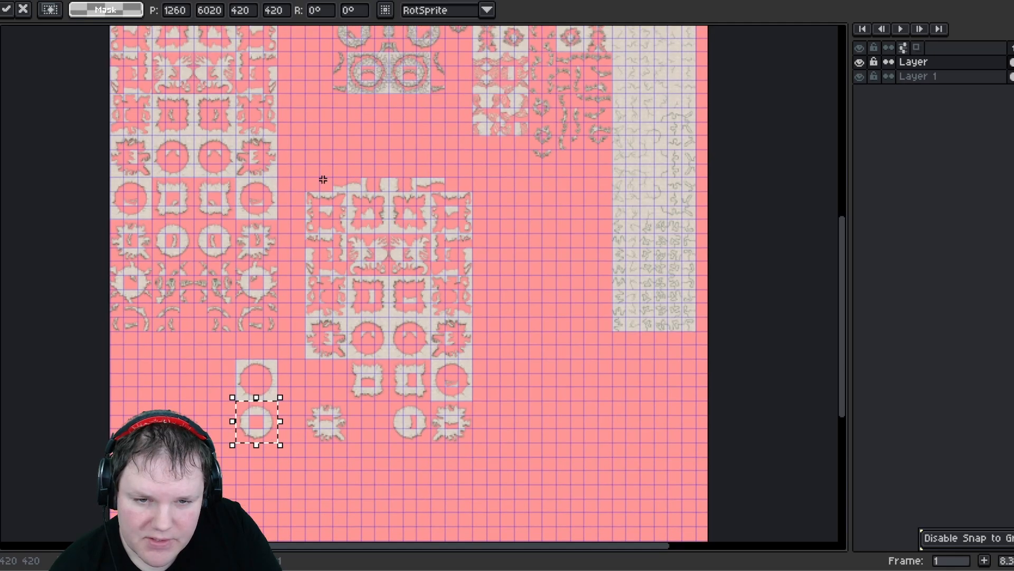
click(308, 177)
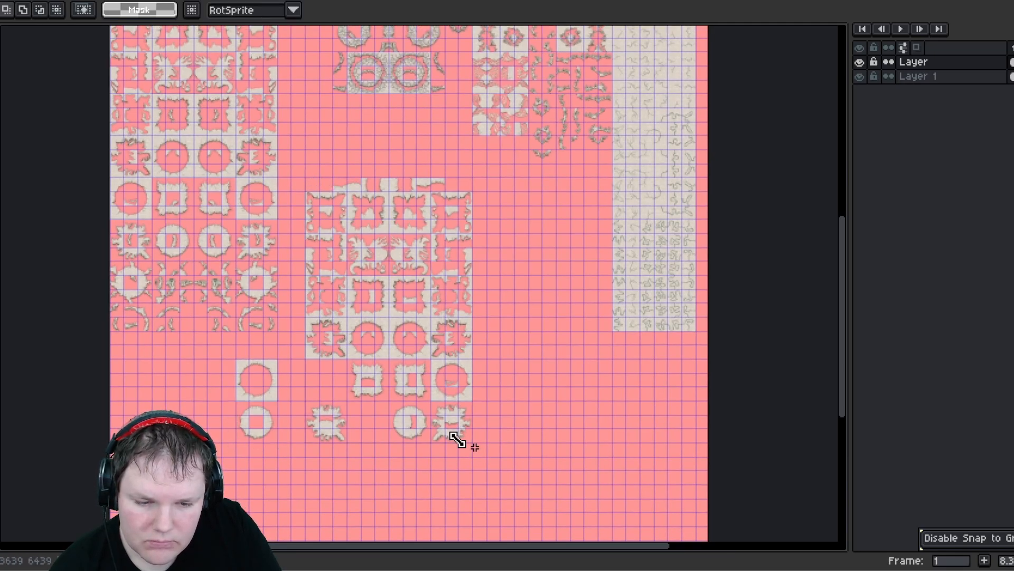
drag(458, 439, 475, 445)
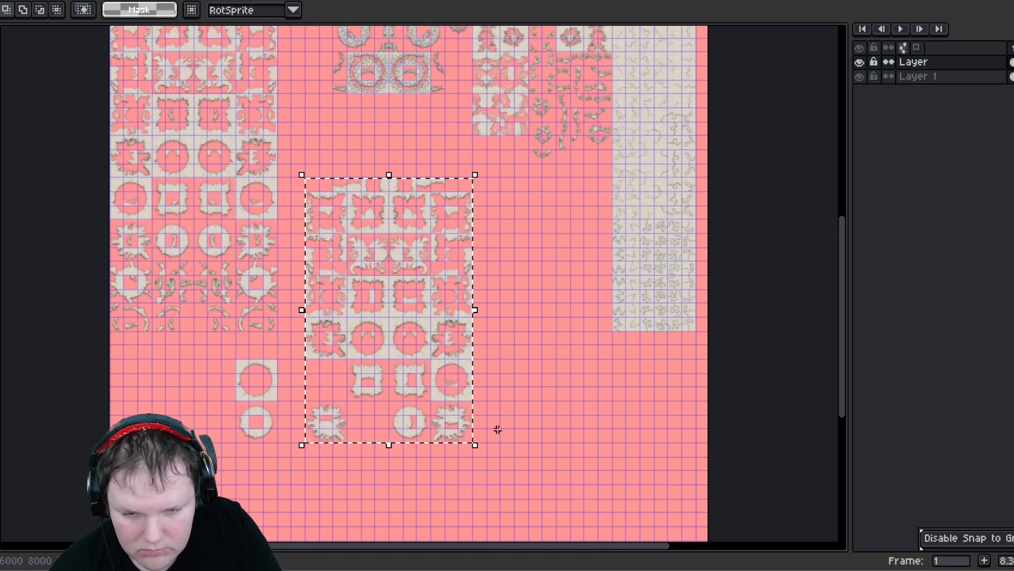
key(Delete)
- Place the ring tile beside the circle tile in the same row
scroll(240, 380, up, 3)
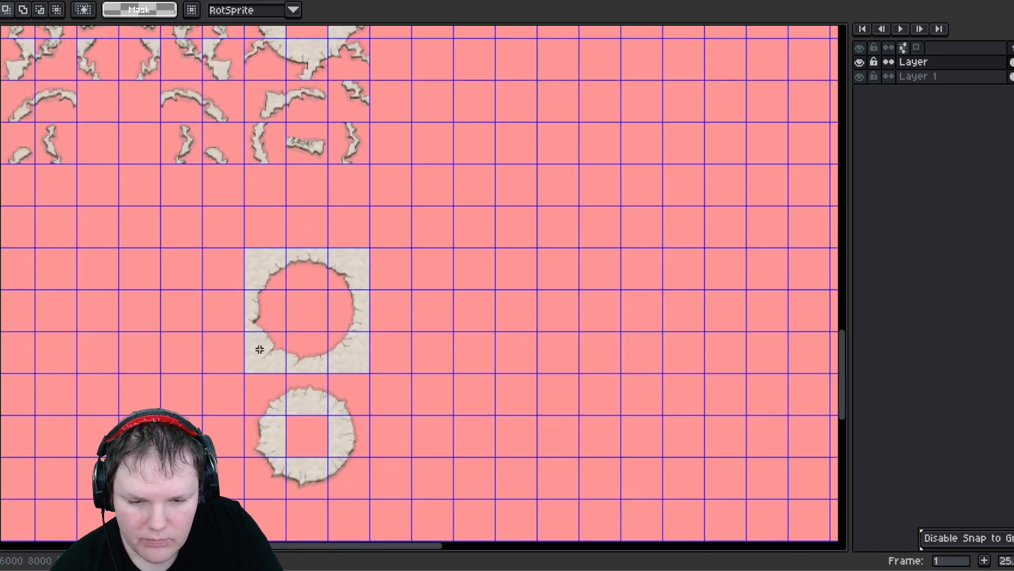
scroll(327, 431, down, 3)
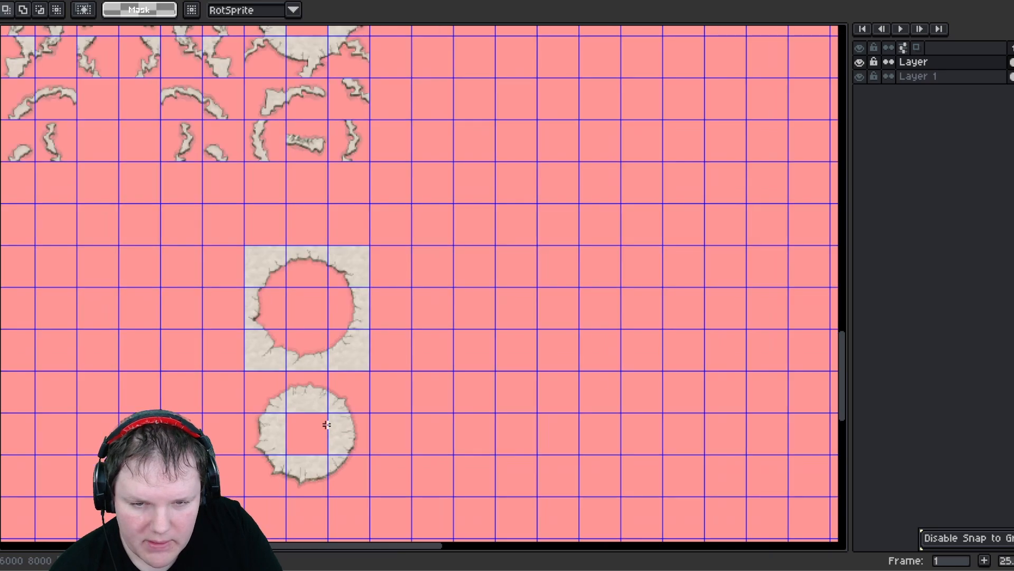
mouse_move(262, 382)
mouse_down()
mouse_move(356, 473)
mouse_move(446, 358)
mouse_move(424, 345)
mouse_up()
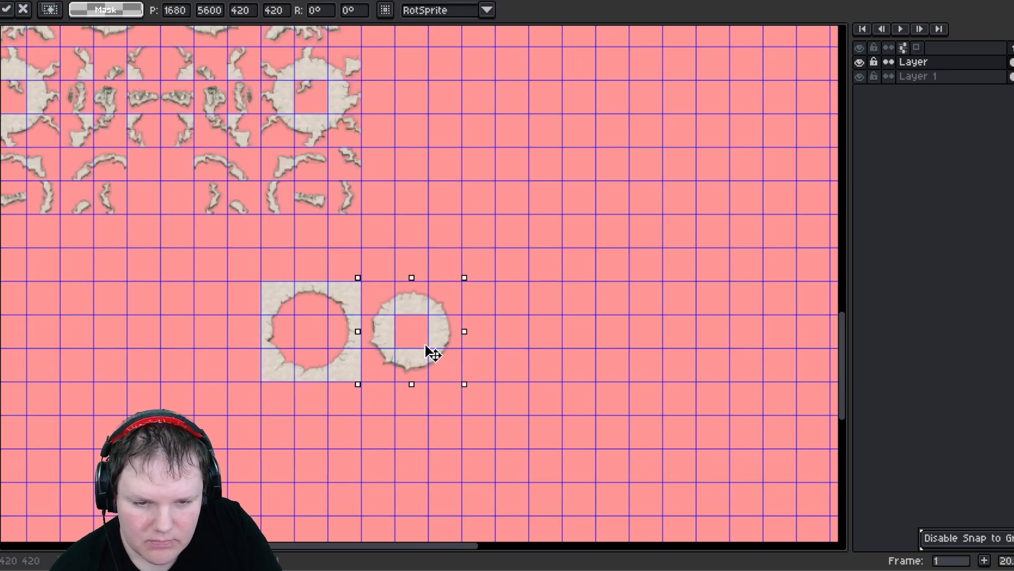
click(340, 439)
middle_drag(340, 430, 264, 463)
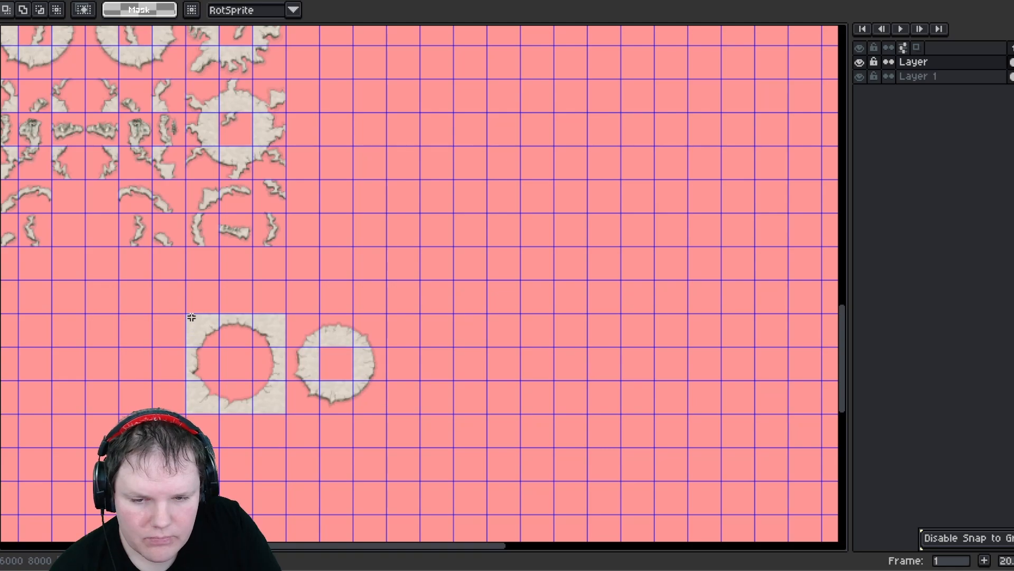
- Move the circle and ring pair up into the empty area below the upper tile groups
drag(192, 317, 475, 201)
scroll(364, 414, down, 2)
middle_drag(476, 201, 405, 380)
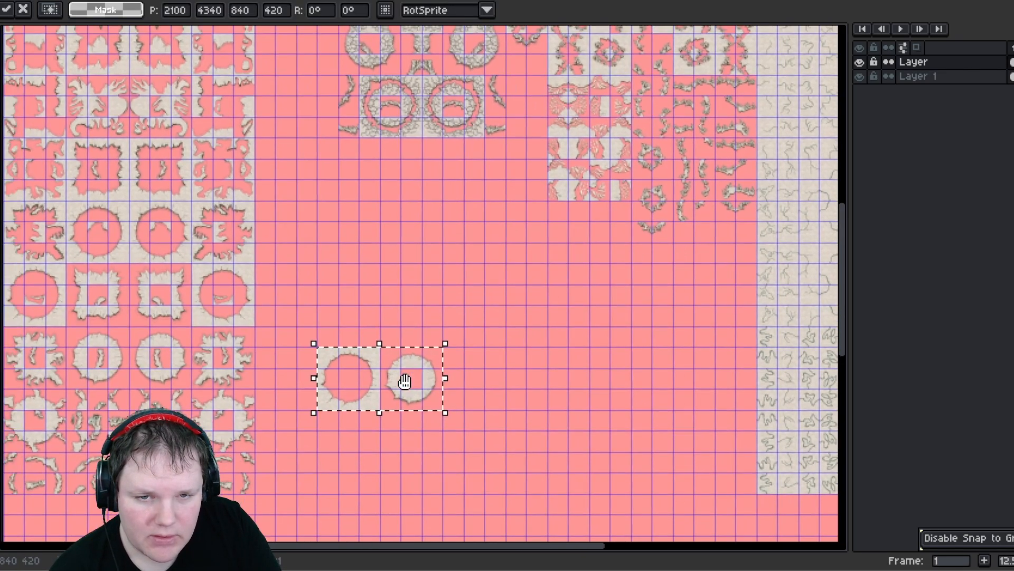
drag(346, 380, 370, 216)
click(601, 374)
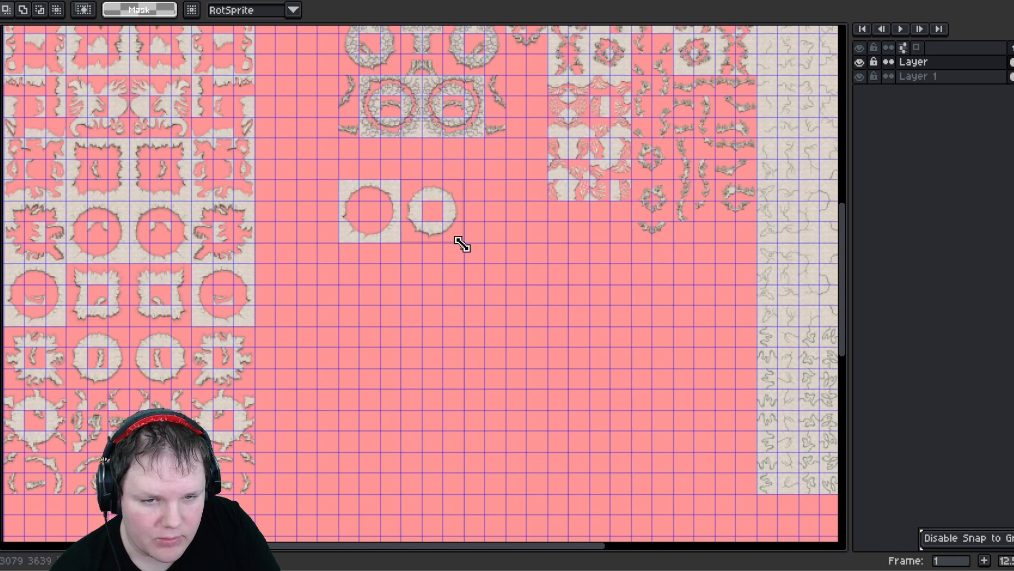
- Move the ring tile directly beneath the circle tile
drag(460, 242, 401, 179)
mouse_move(455, 215)
mouse_down()
mouse_move(392, 299)
mouse_move(390, 290)
mouse_up()
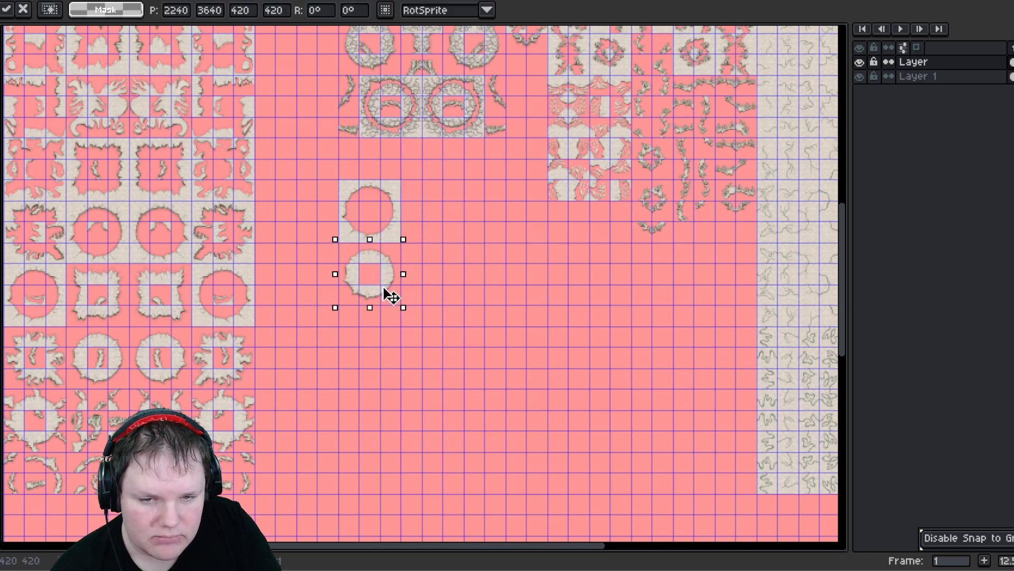
click(423, 305)
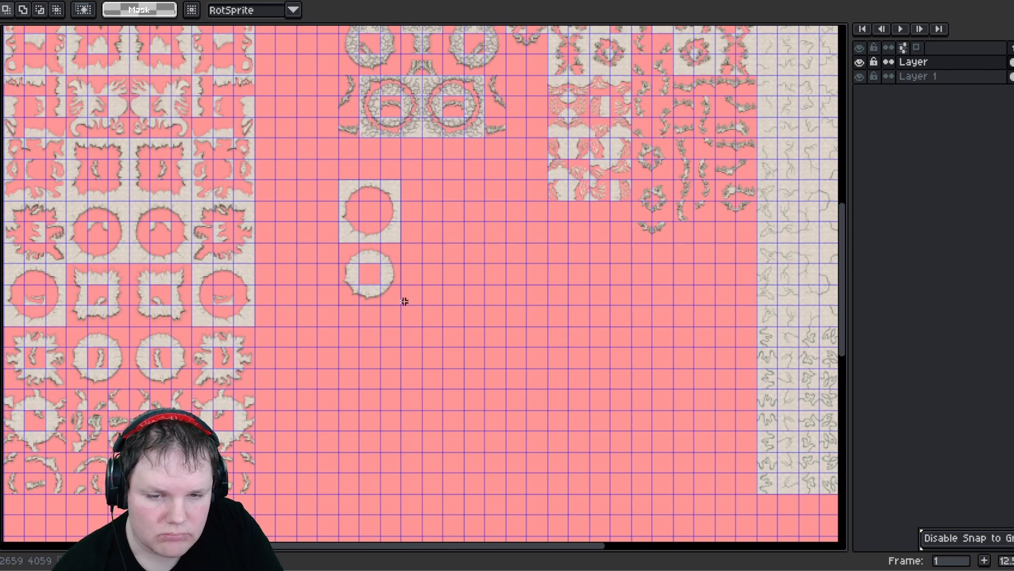
- Duplicate the circle and ring column directly below itself
drag(404, 302, 404, 301)
drag(370, 213, 379, 341)
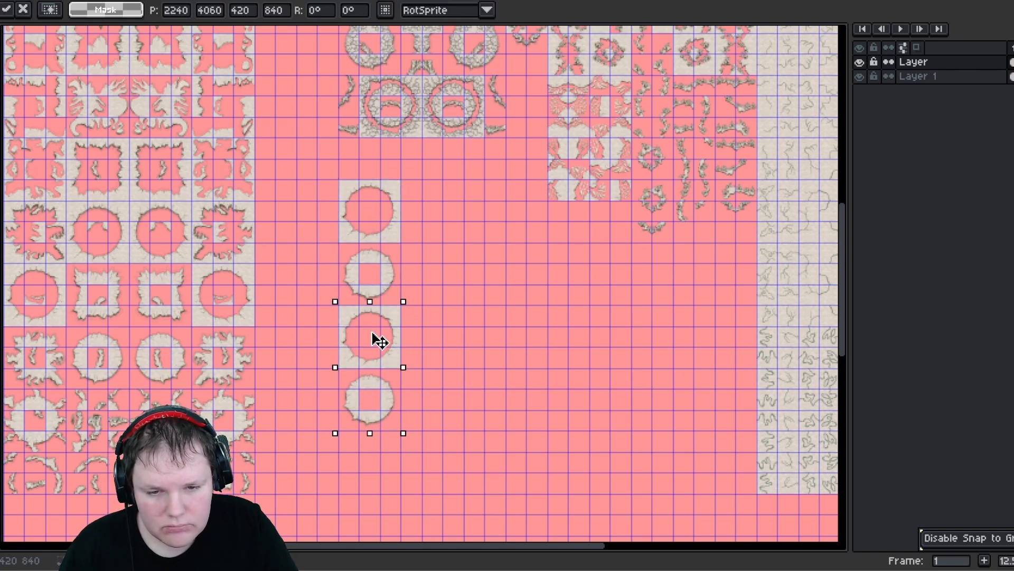
click(499, 350)
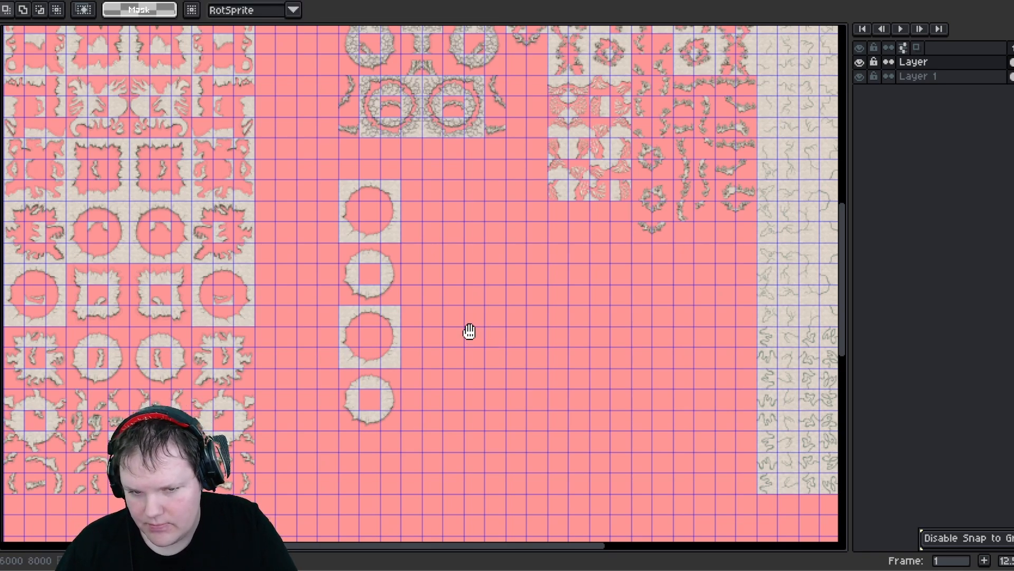
- Duplicate the four-tile column one tile column to the right
middle_drag(469, 332, 410, 359)
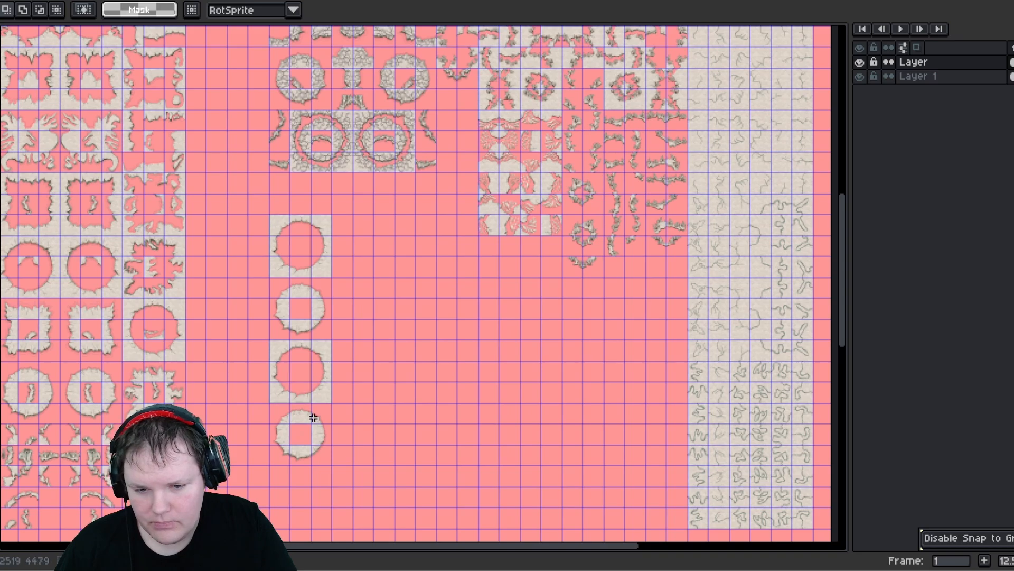
drag(337, 463, 269, 209)
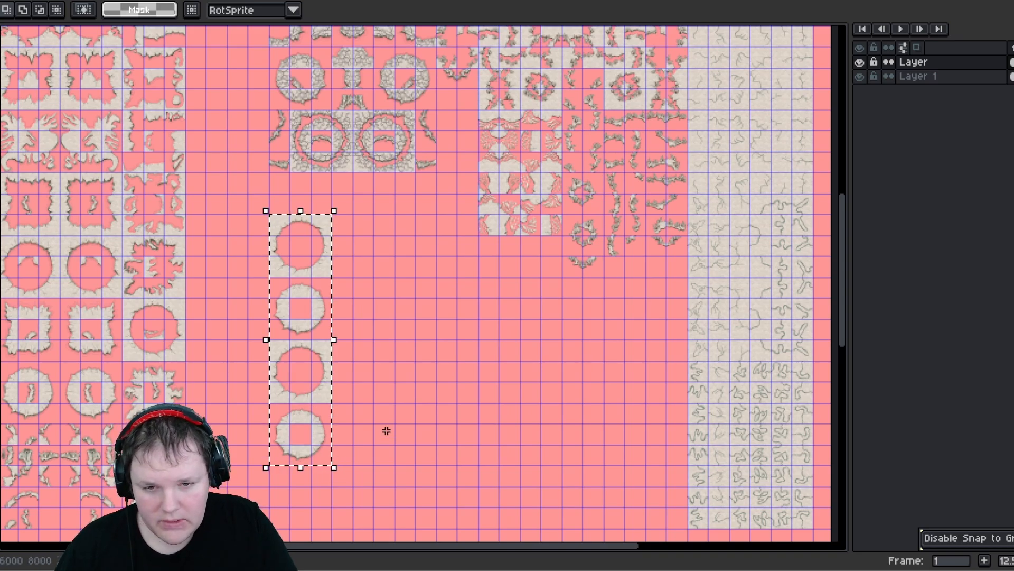
ctrl+drag(315, 254, 357, 252)
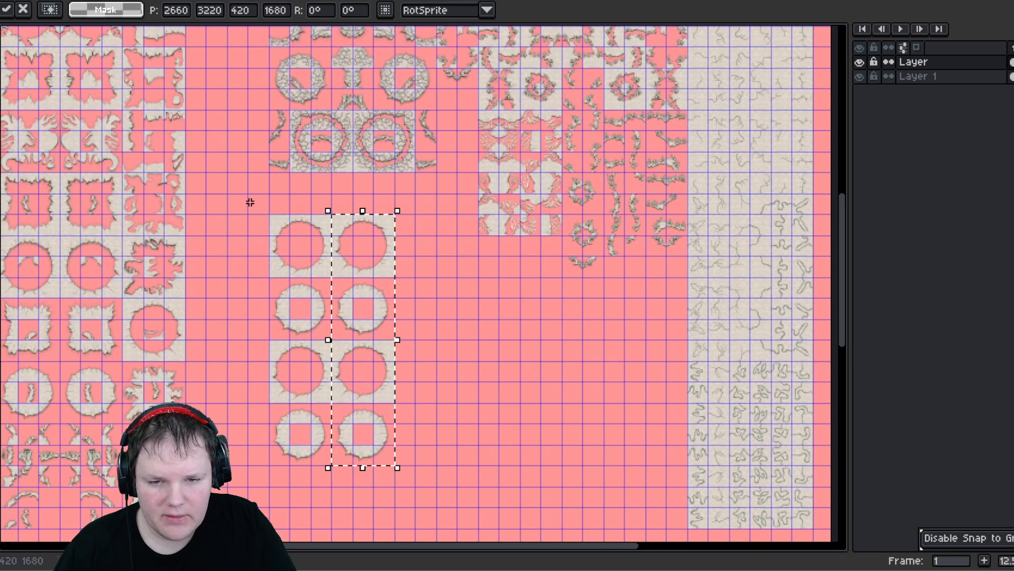
click(250, 202)
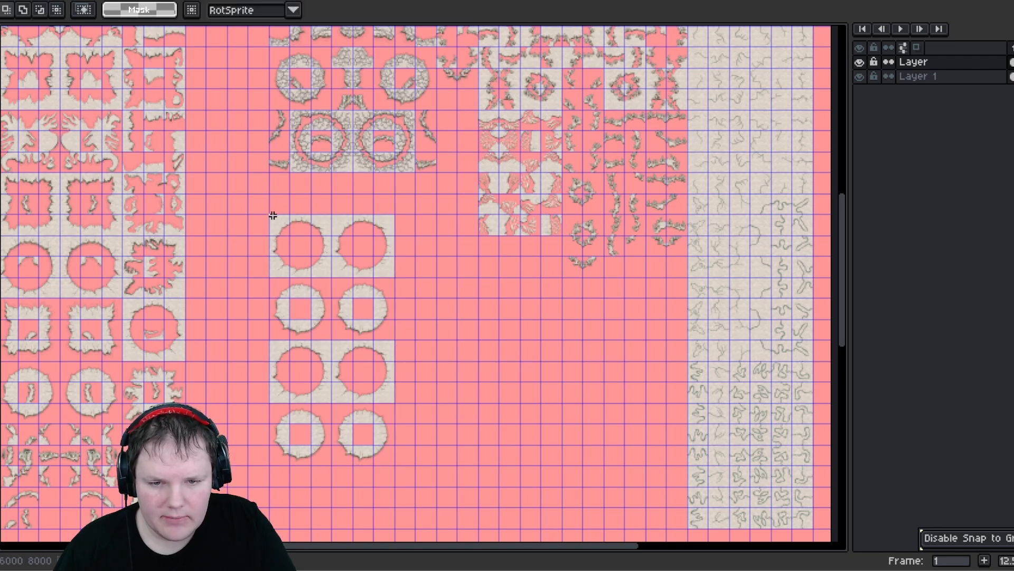
- Copy the two-by-four group of circle and ring tiles to the open area on the right
drag(375, 441, 396, 467)
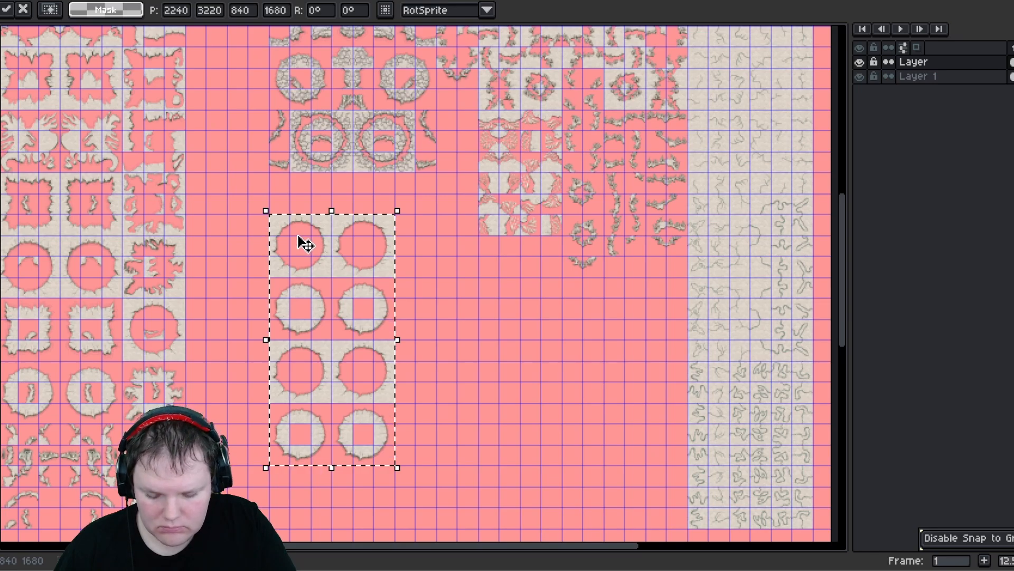
ctrl+drag(301, 243, 585, 306)
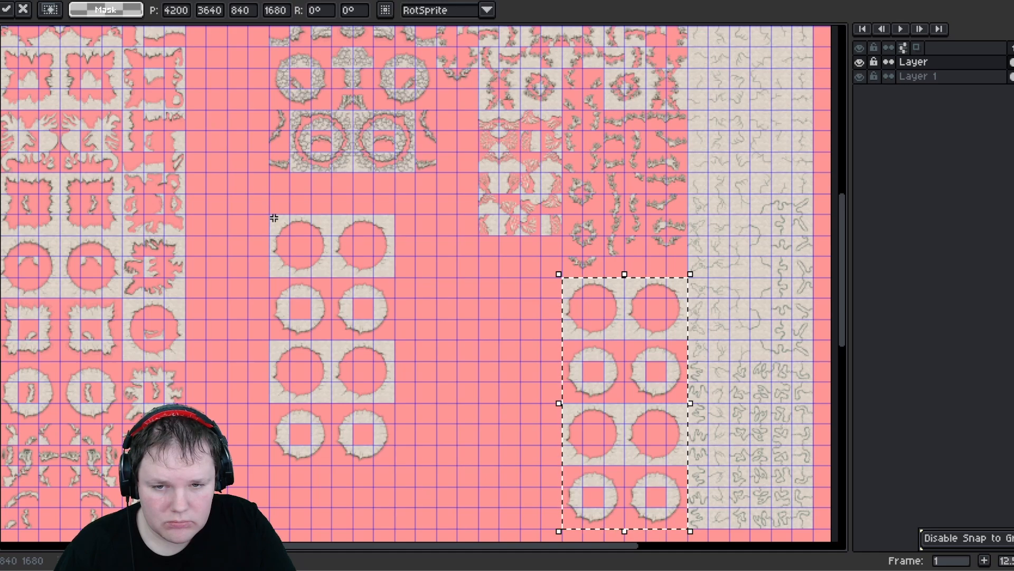
- Move the original group beside the copy, one tile higher
drag(274, 217, 394, 471)
middle_drag(341, 423, 286, 392)
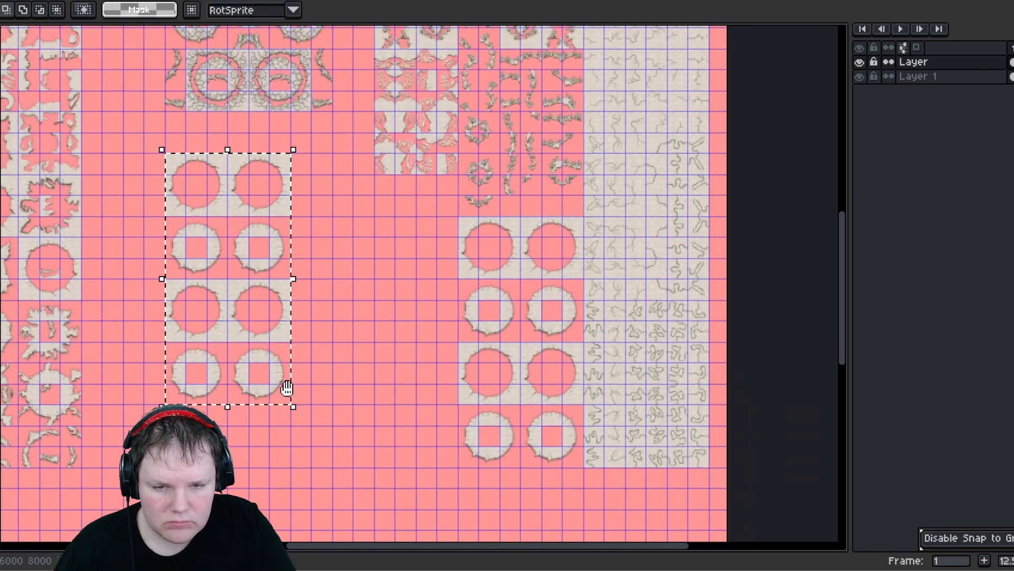
drag(278, 235, 408, 227)
click(250, 213)
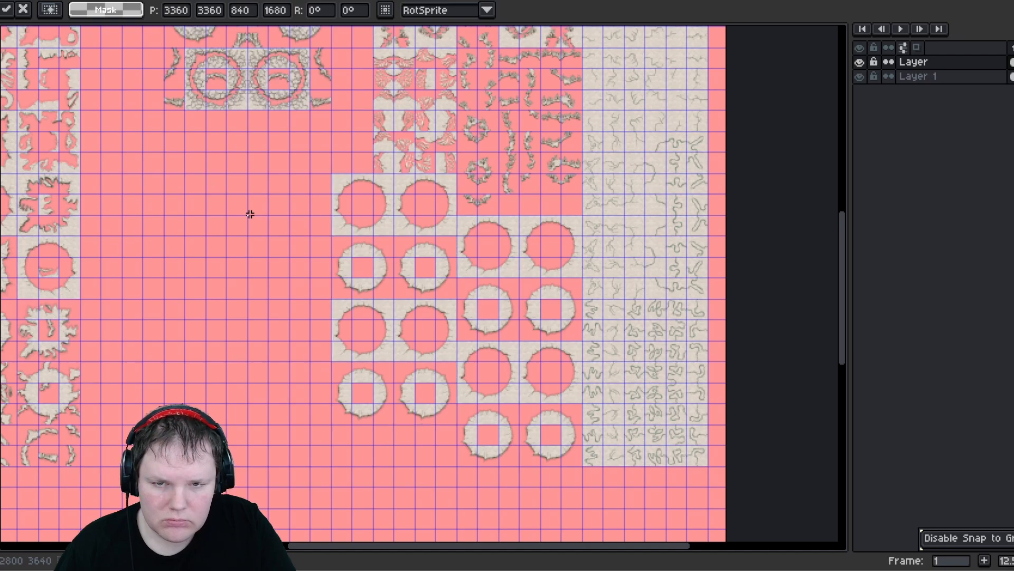
- Move the large block of tiles on the right one tile column to the left
middle_drag(207, 220, 246, 232)
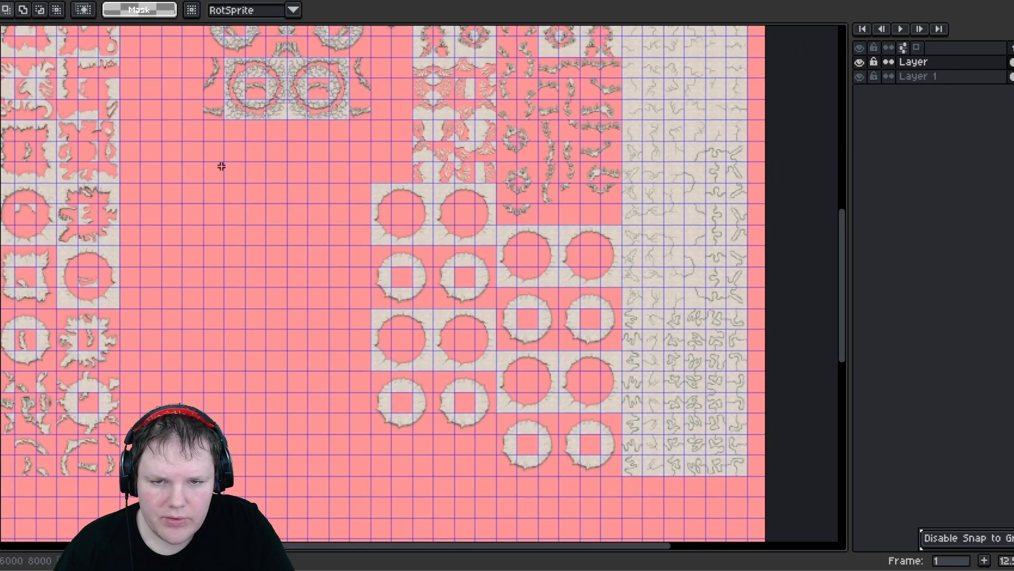
middle_drag(219, 163, 431, 303)
middle_drag(494, 331, 384, 344)
scroll(377, 331, down, 1)
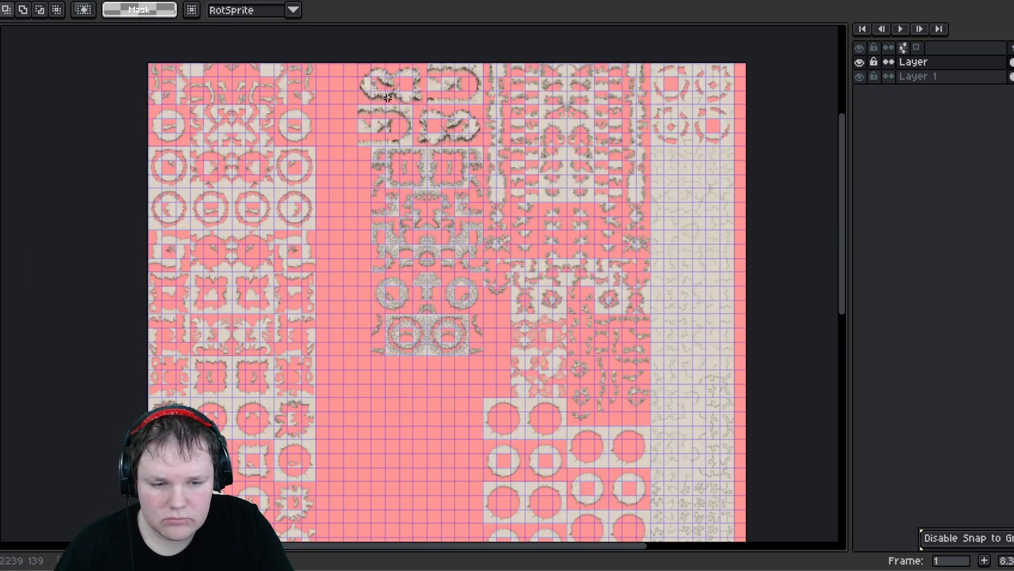
middle_drag(595, 489, 596, 388)
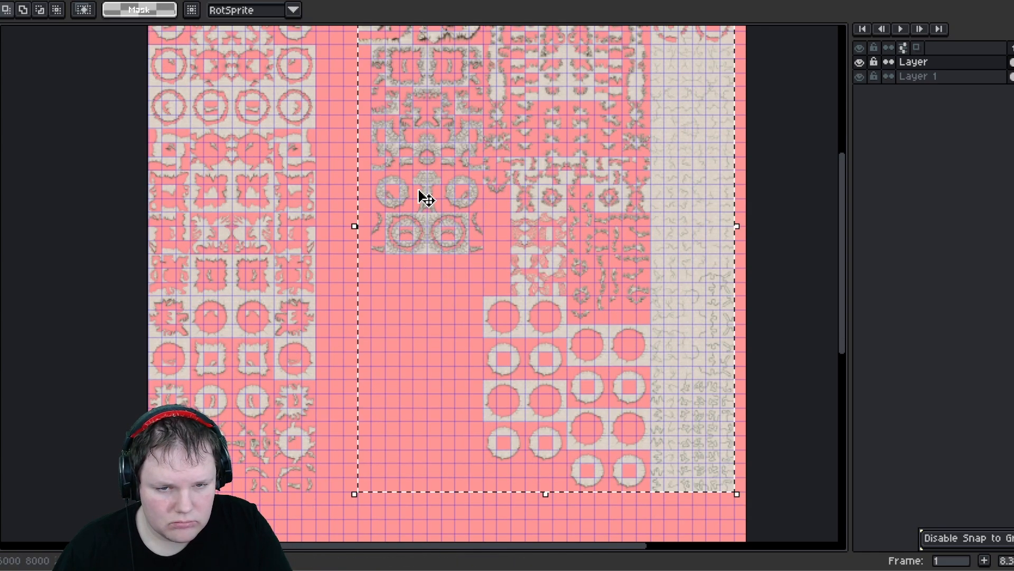
middle_drag(391, 164, 444, 292)
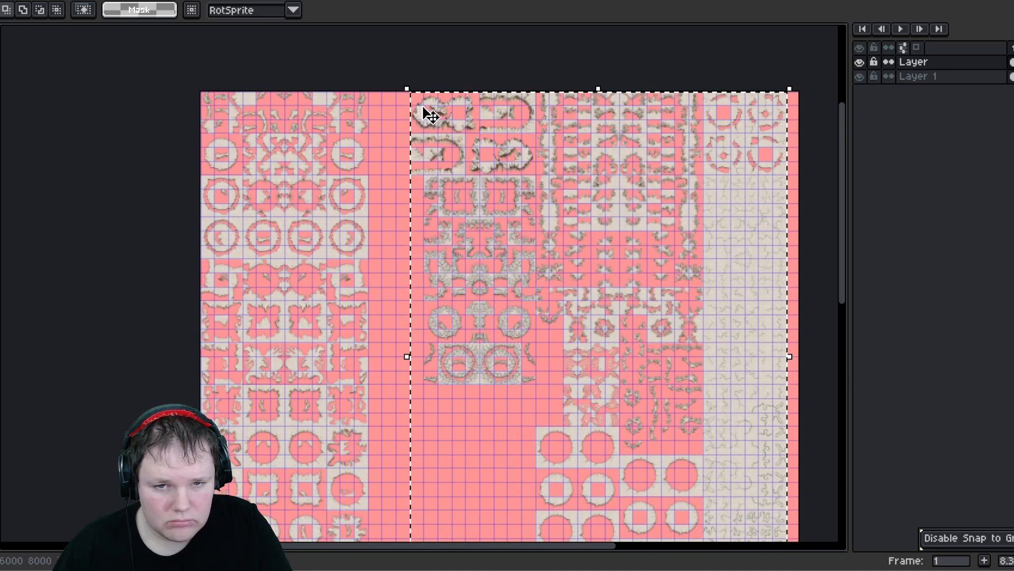
drag(406, 116, 385, 114)
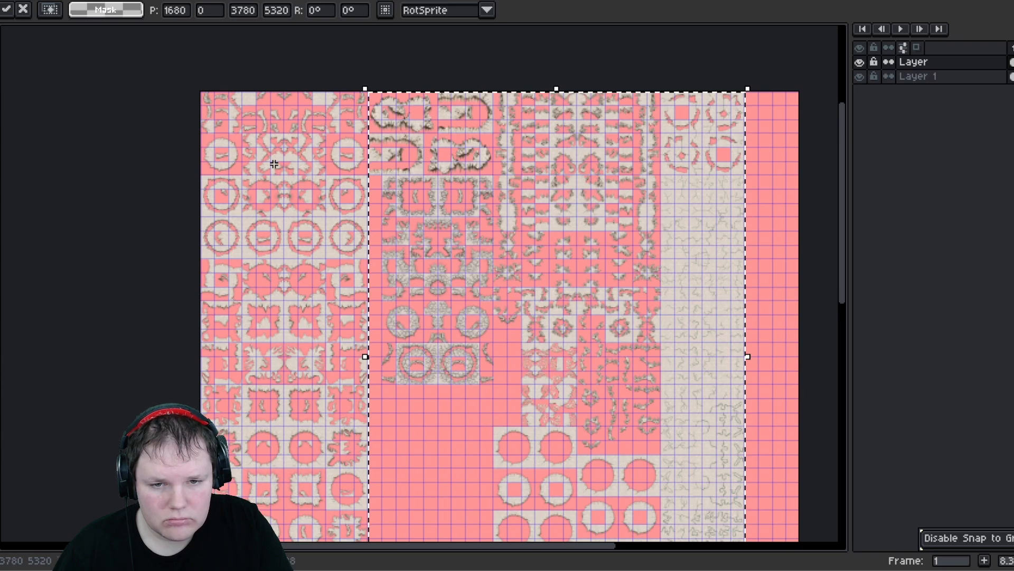
key(ctrl+d)
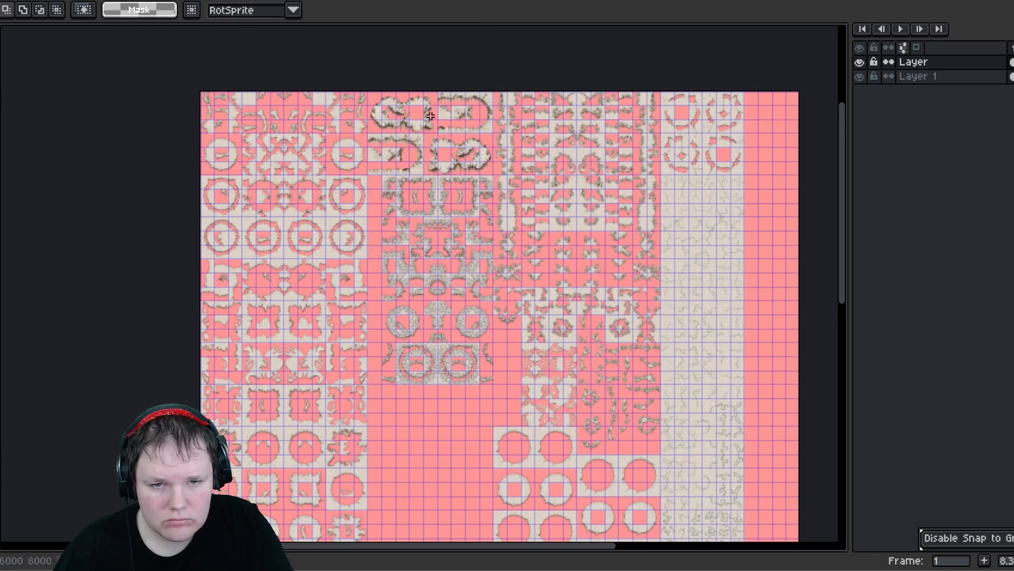
scroll(386, 106, up, 2)
middle_drag(331, 109, 463, 182)
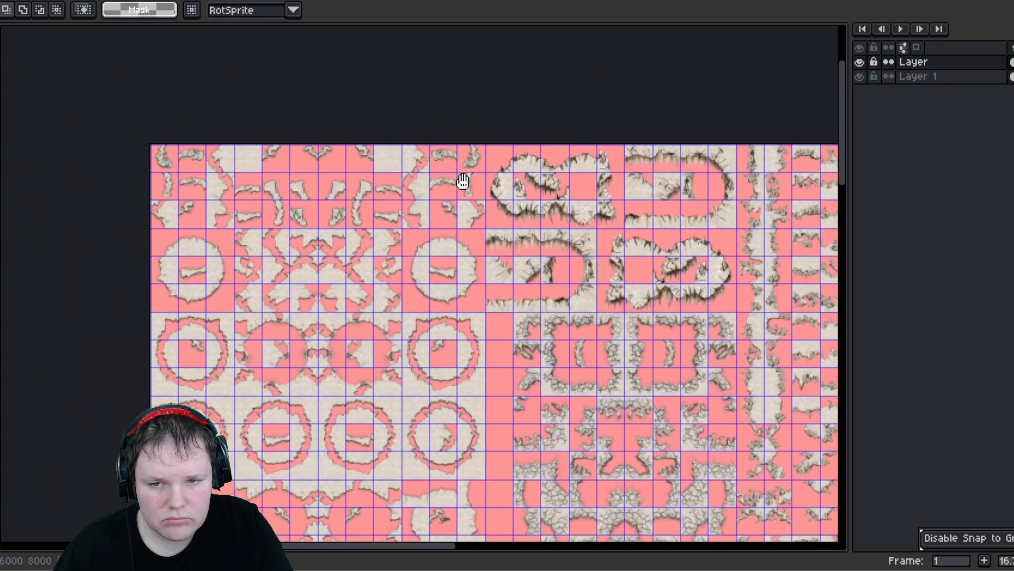
middle_drag(294, 183, 346, 150)
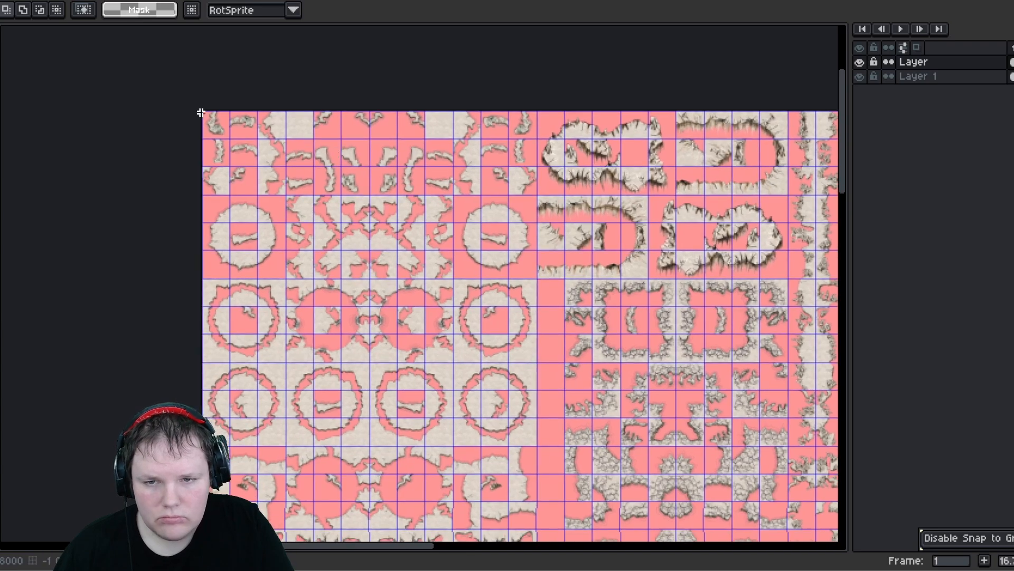
drag(206, 110, 532, 368)
scroll(532, 358, down, 3)
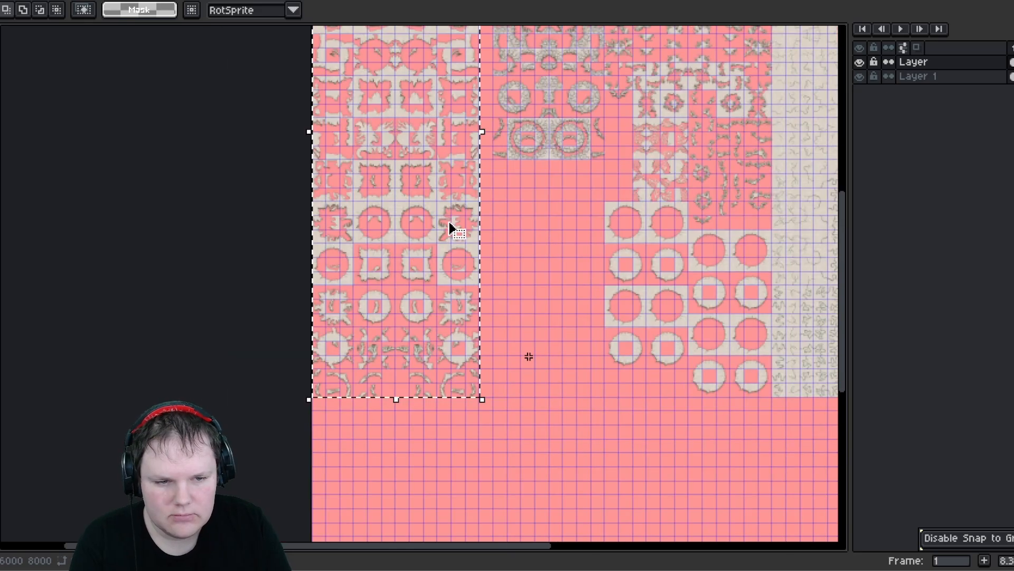
scroll(529, 356, down, 3)
scroll(625, 389, up, 3)
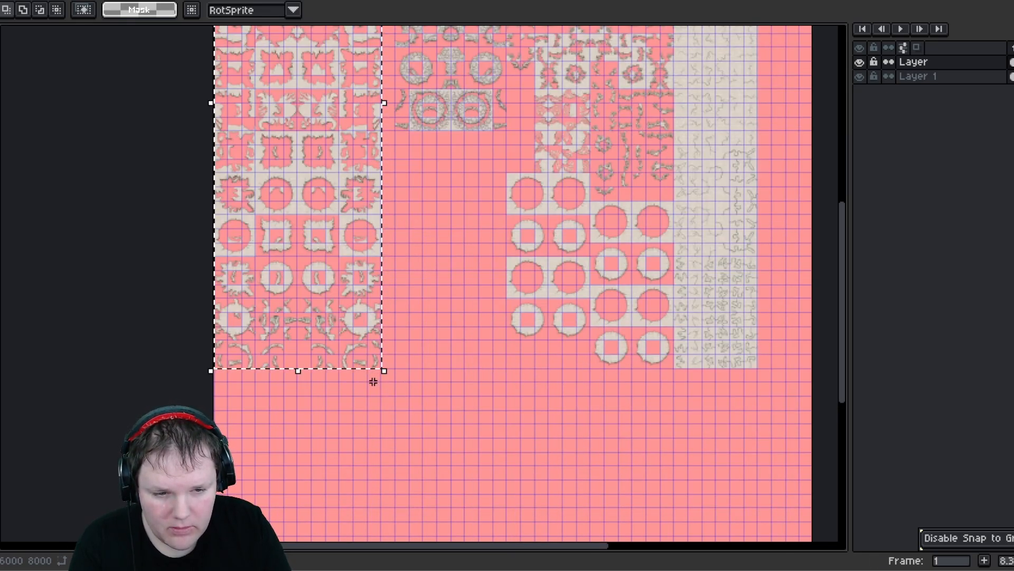
click(465, 285)
middle_drag(444, 244, 520, 435)
middle_drag(463, 231, 488, 347)
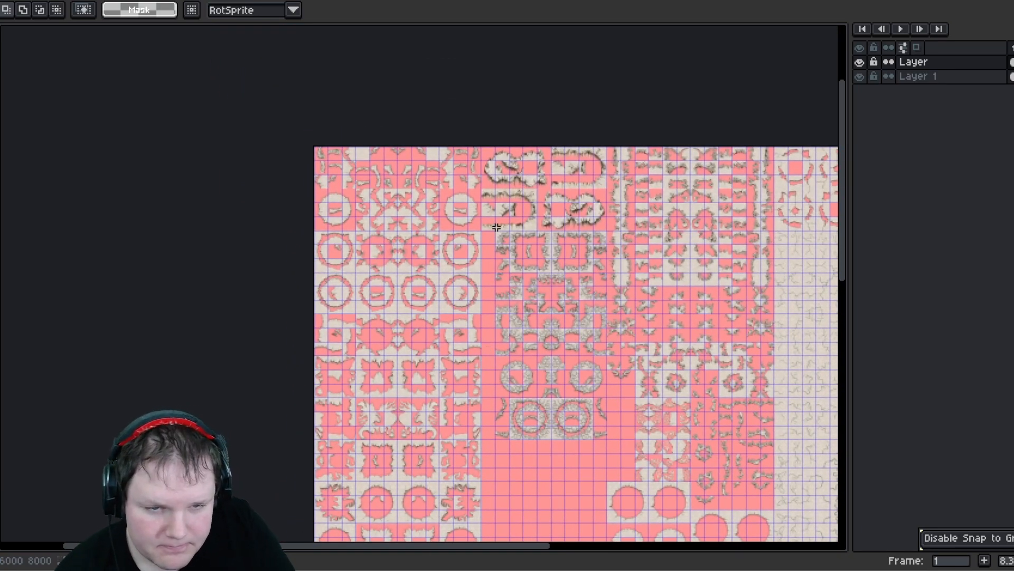
scroll(488, 150, up, 1)
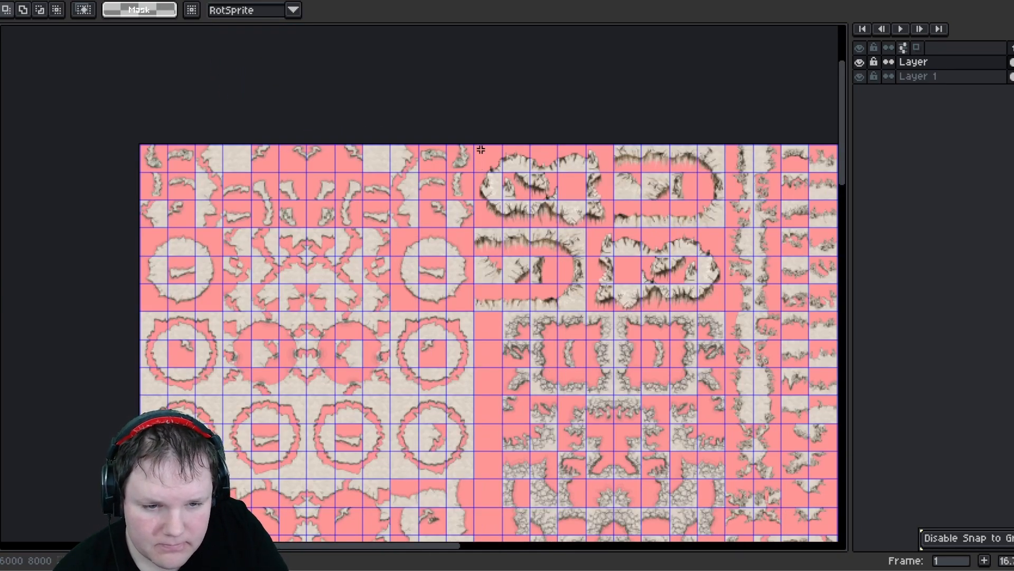
- Move a three-tile strip of the top cave-outline shape one tile to the right
middle_drag(282, 213, 326, 233)
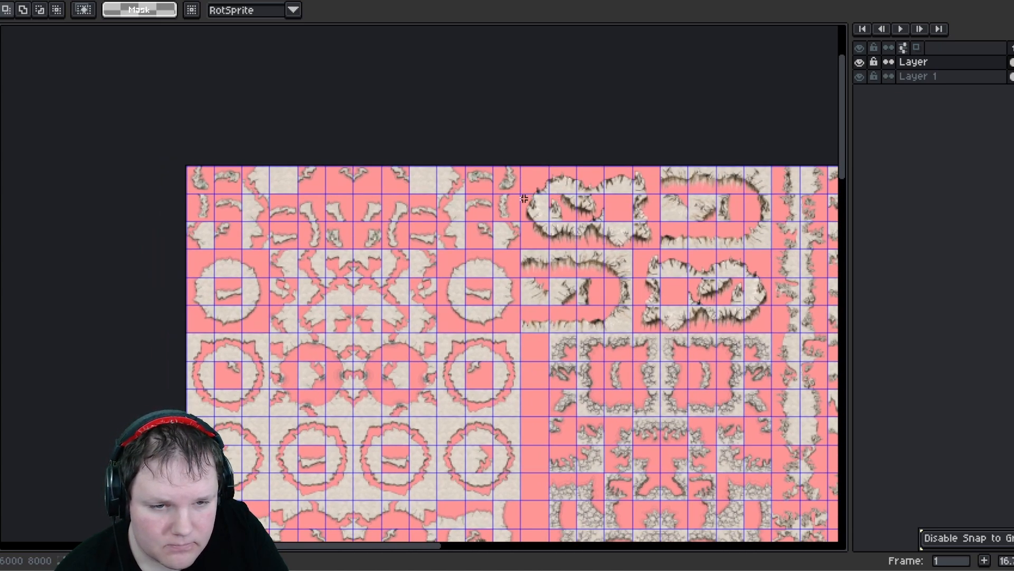
drag(524, 198, 611, 215)
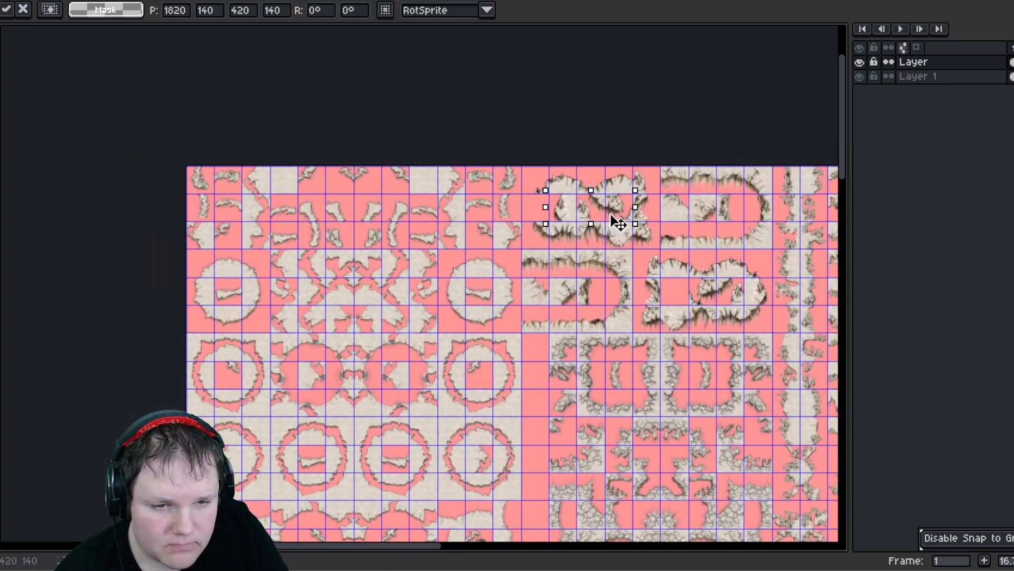
click(535, 204)
mouse_move(541, 213)
mouse_down()
mouse_move(543, 181)
mouse_move(544, 210)
mouse_move(610, 230)
mouse_up()
click(560, 234)
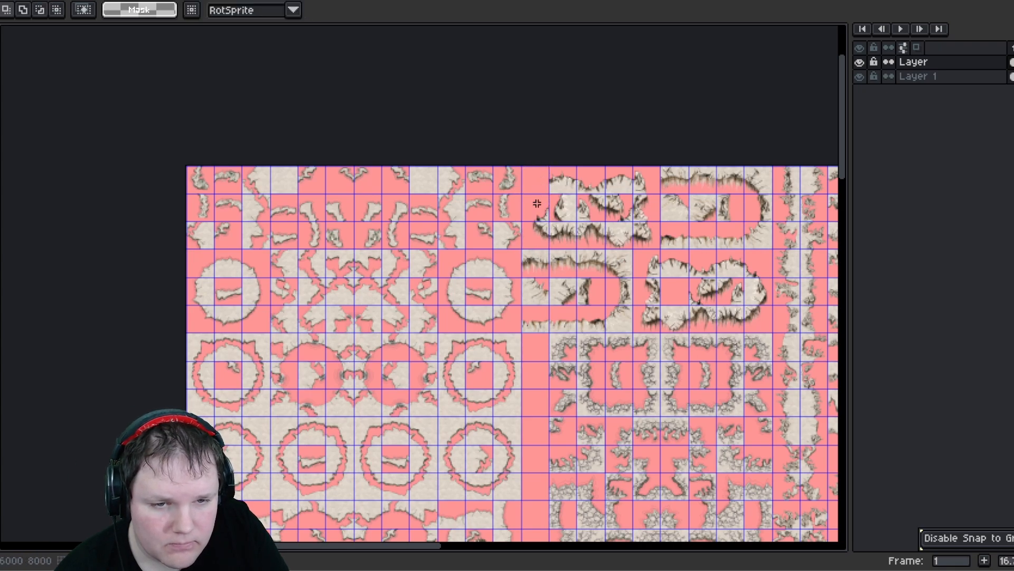
drag(522, 172, 545, 190)
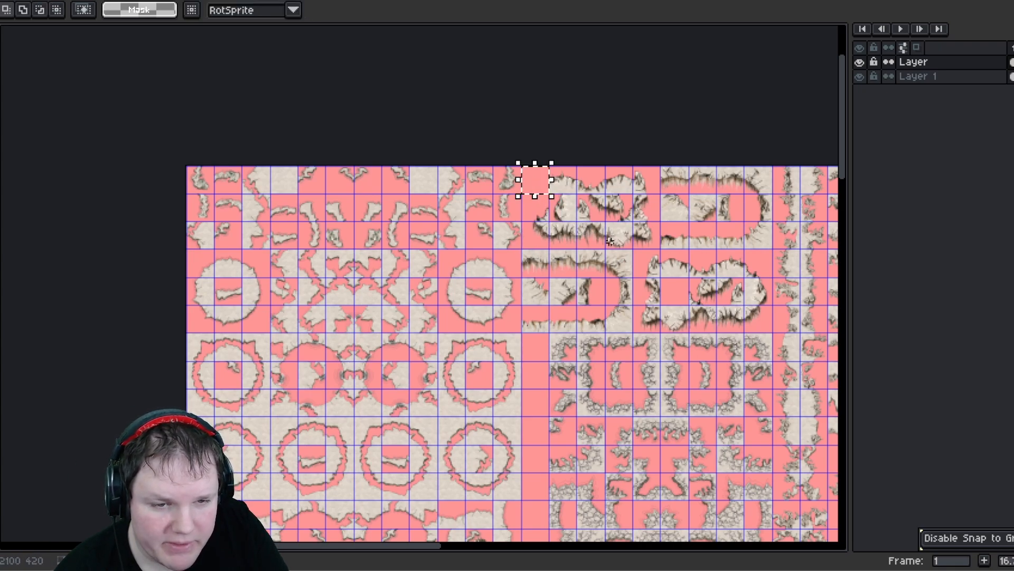
click(610, 241)
- Save the sprite sheet
scroll(584, 244, down, 1)
middle_drag(577, 315, 428, 141)
key(ctrl+s)
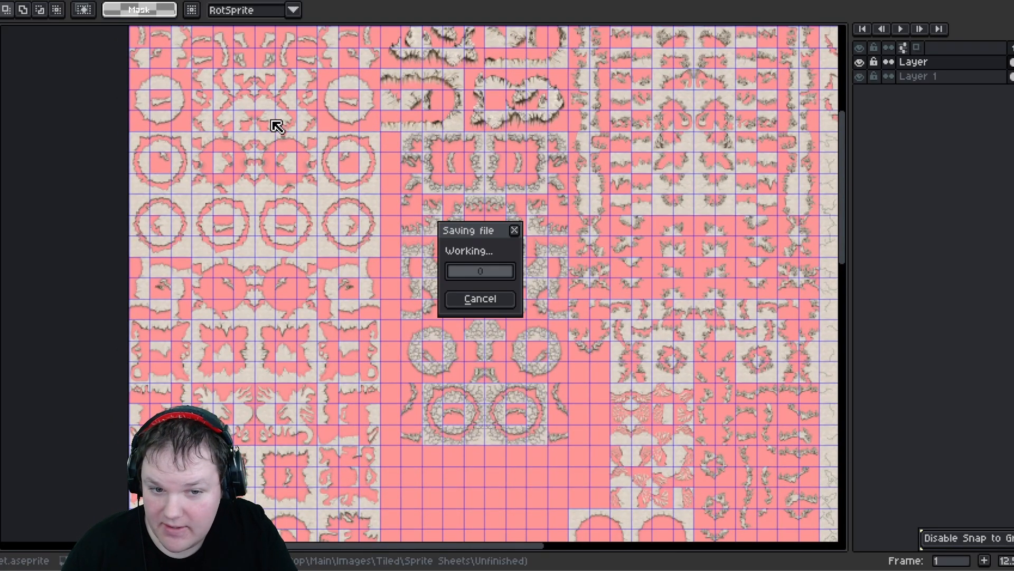
- Select all tiles on the sheet and reposition the whole layout on the canvas
middle_drag(267, 122, 277, 236)
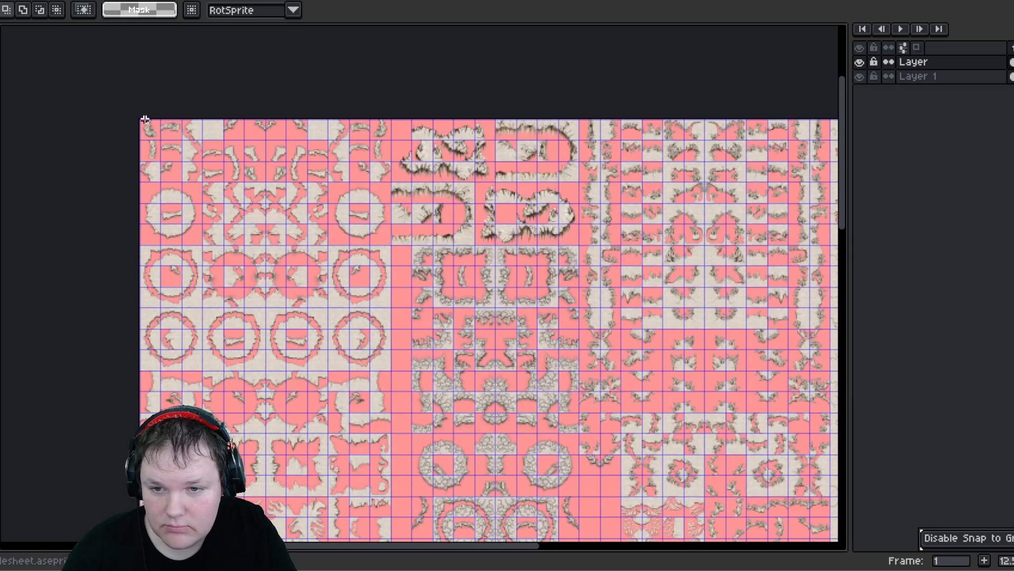
middle_drag(428, 366, 159, 222)
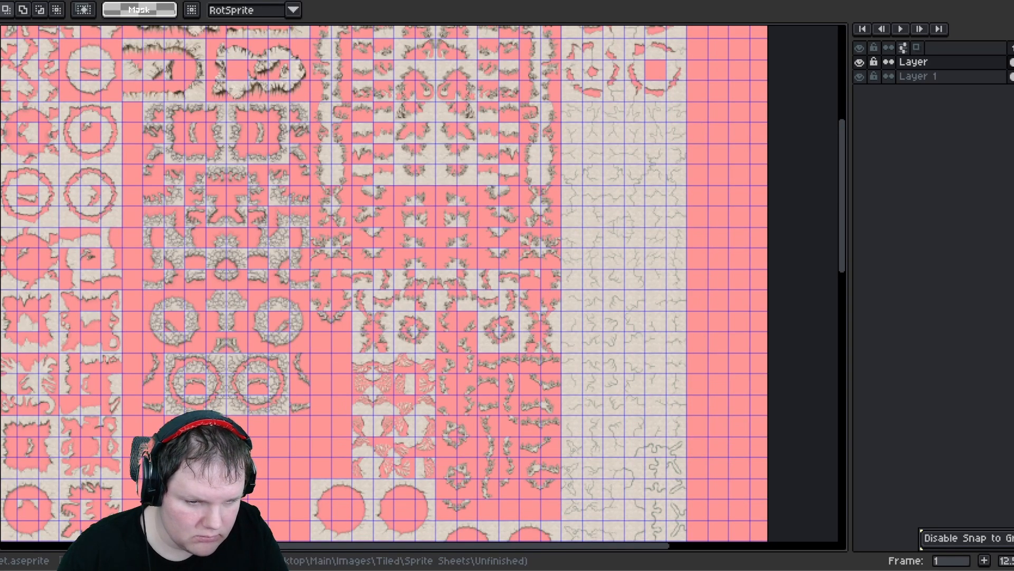
scroll(633, 509, down, 5)
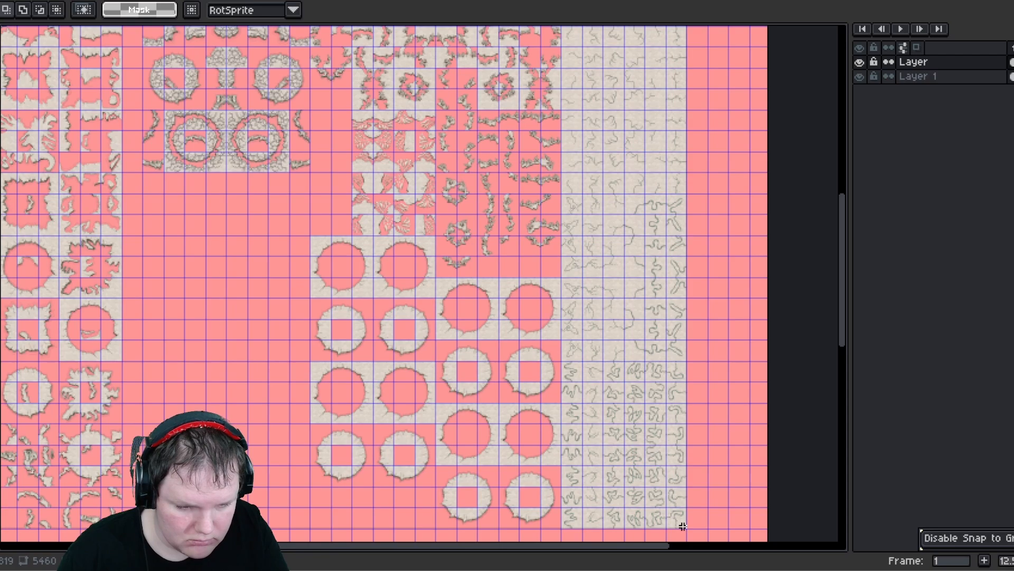
drag(495, 393, 498, 395)
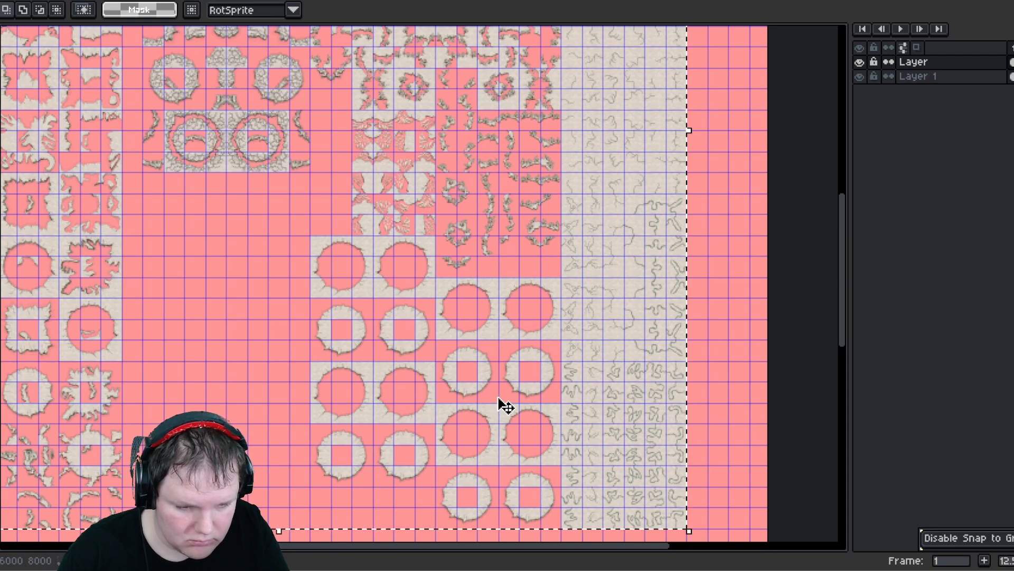
middle_drag(240, 132, 341, 214)
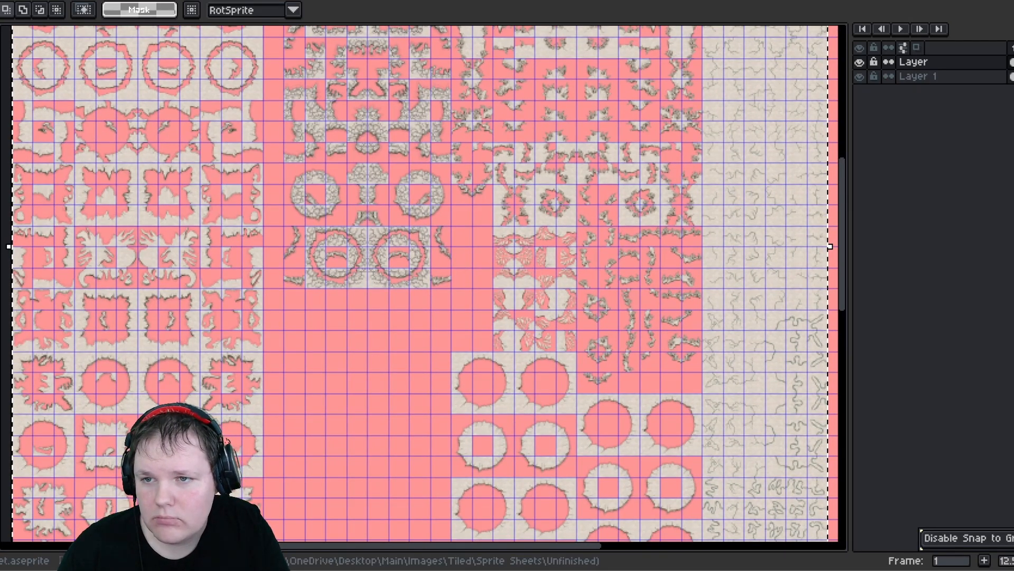
click(1, 1)
click(58, 85)
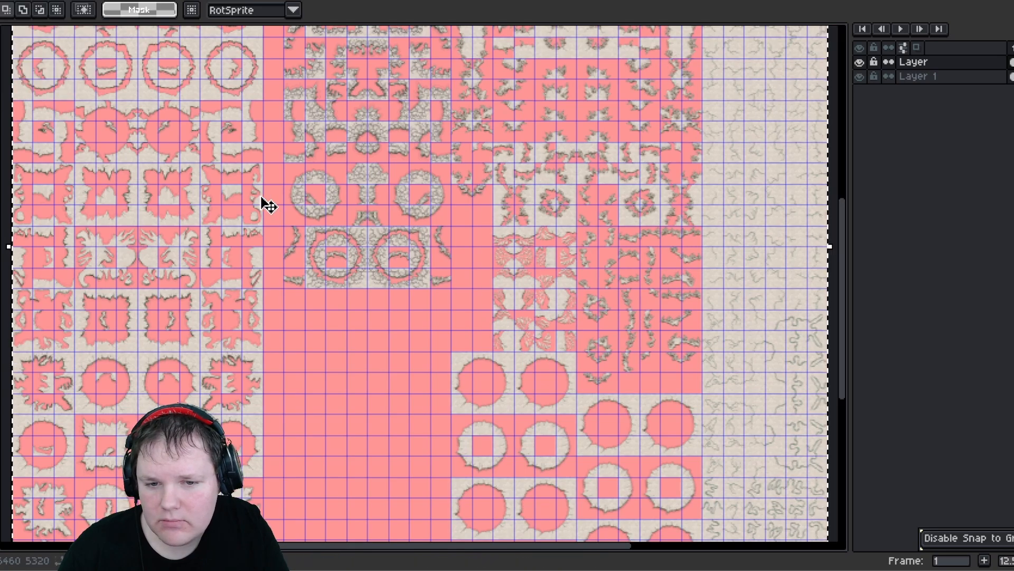
middle_drag(195, 170, 425, 288)
middle_drag(350, 190, 317, 254)
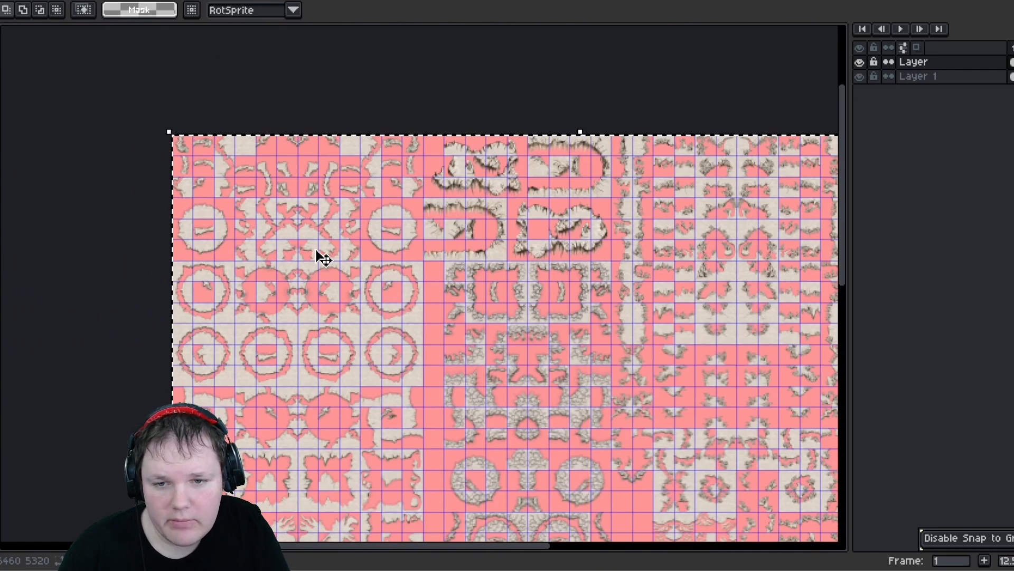
- Hide the pink background layer and save the file again
key(ctrl+s)
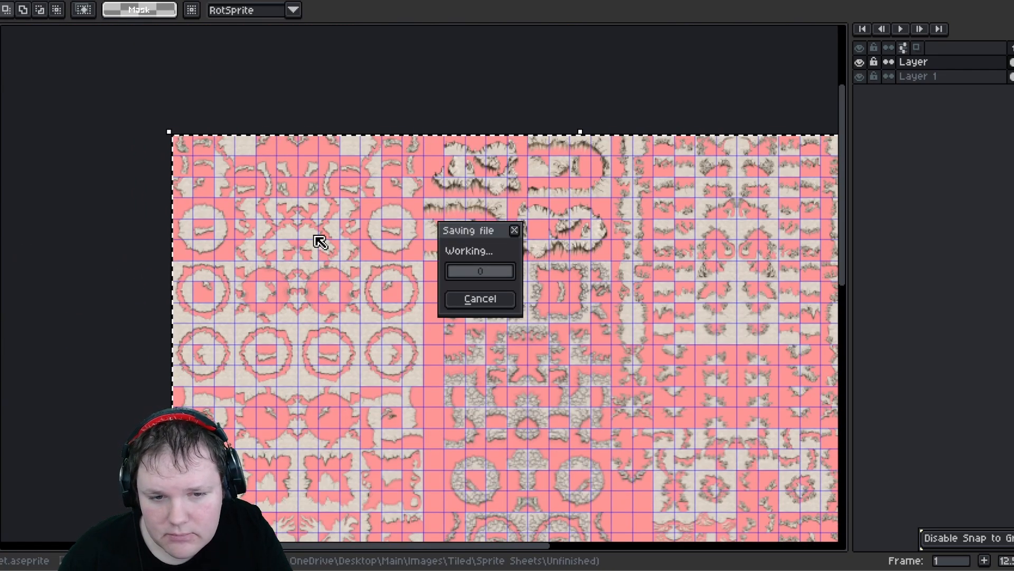
click(860, 77)
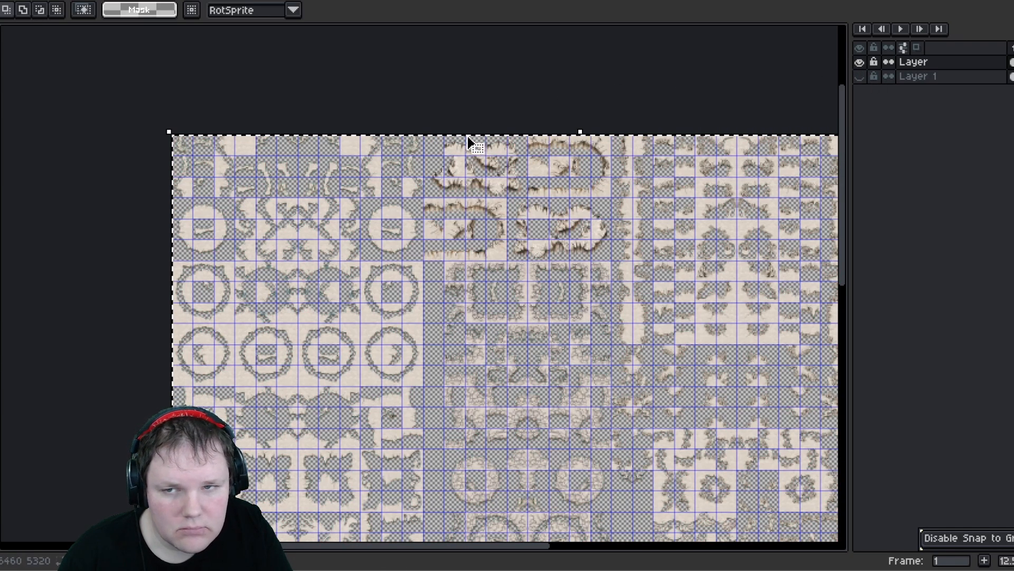
key(ctrl+s)
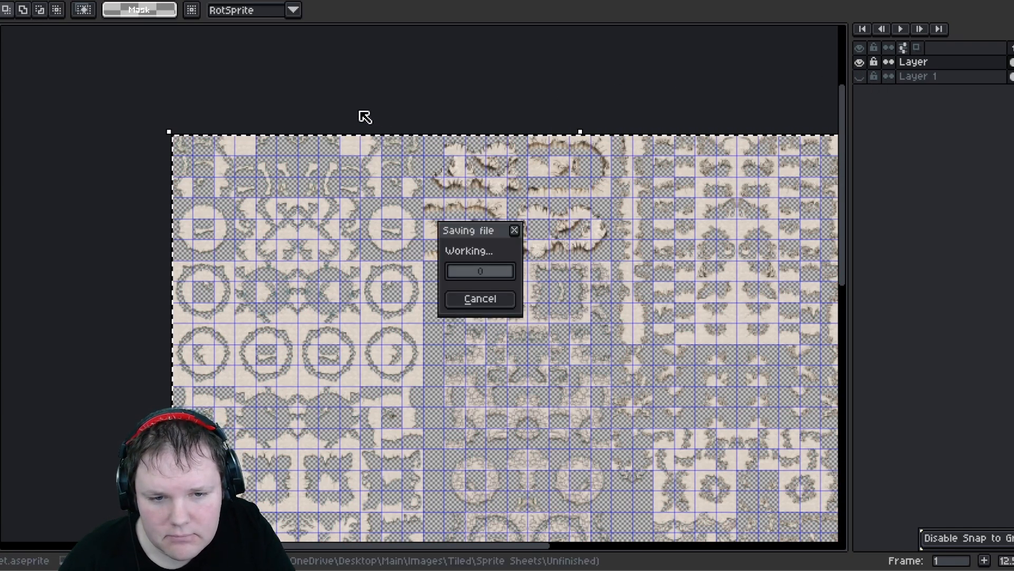
- Export the sheet as Full Land Tilesheet.png with visible layers and all frames
click(83, 48)
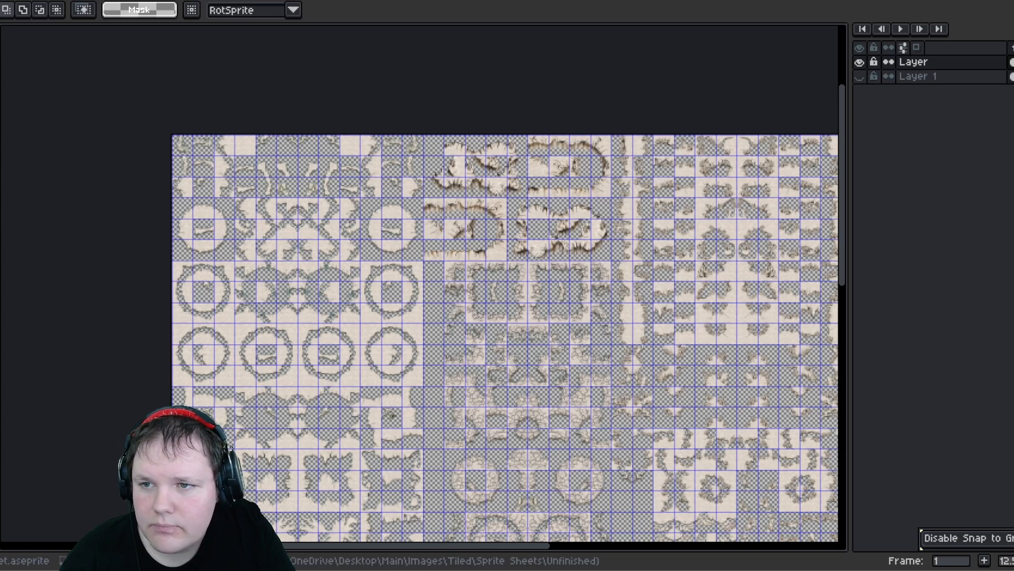
click(0, 0)
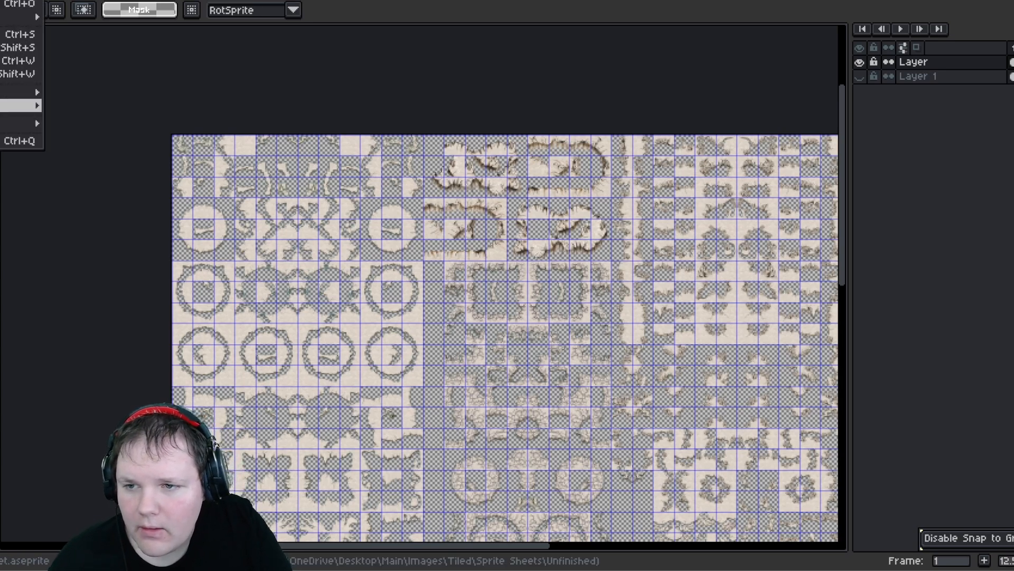
mouse_move(32, 92)
click(125, 95)
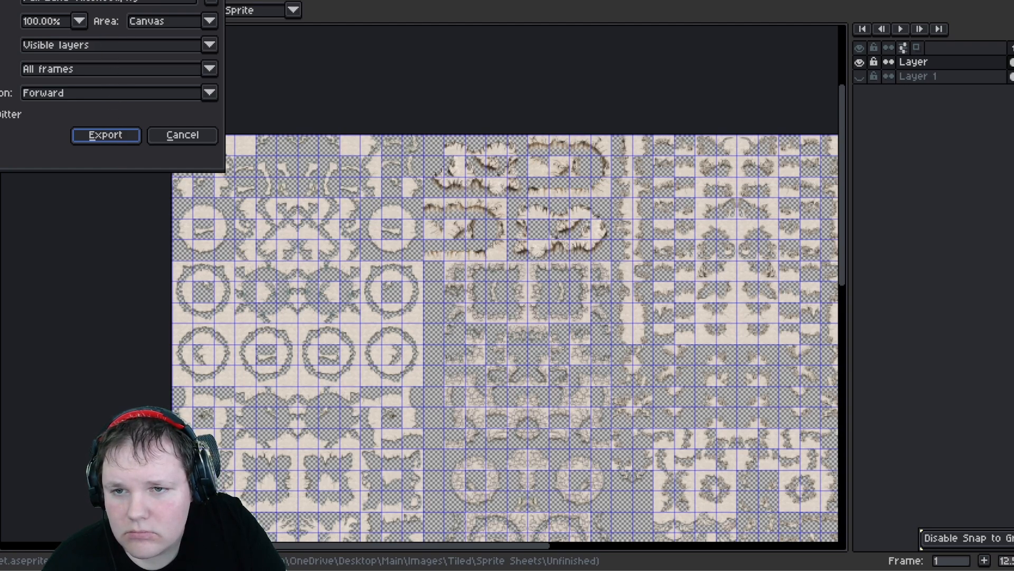
click(124, 2)
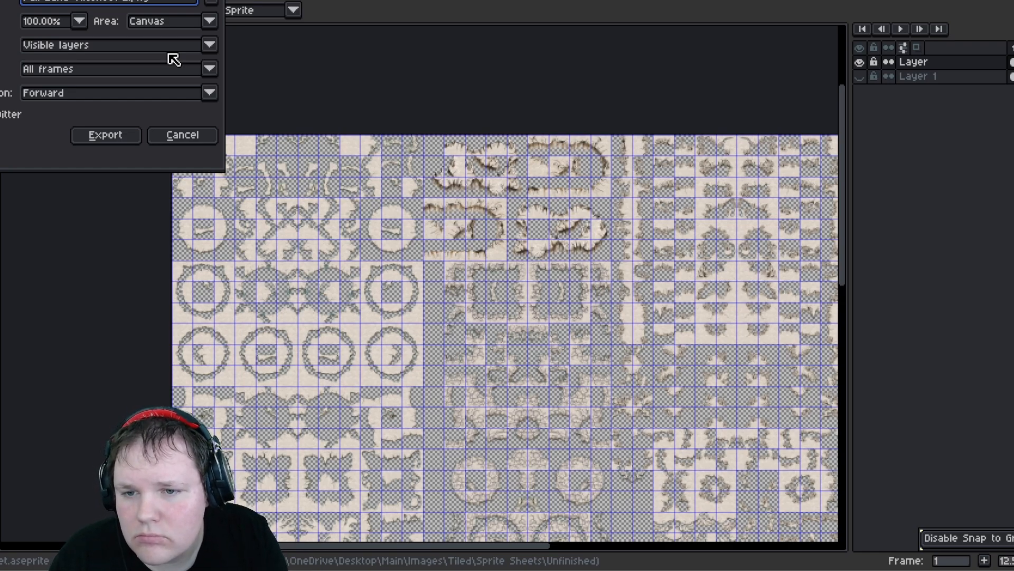
key(Return)
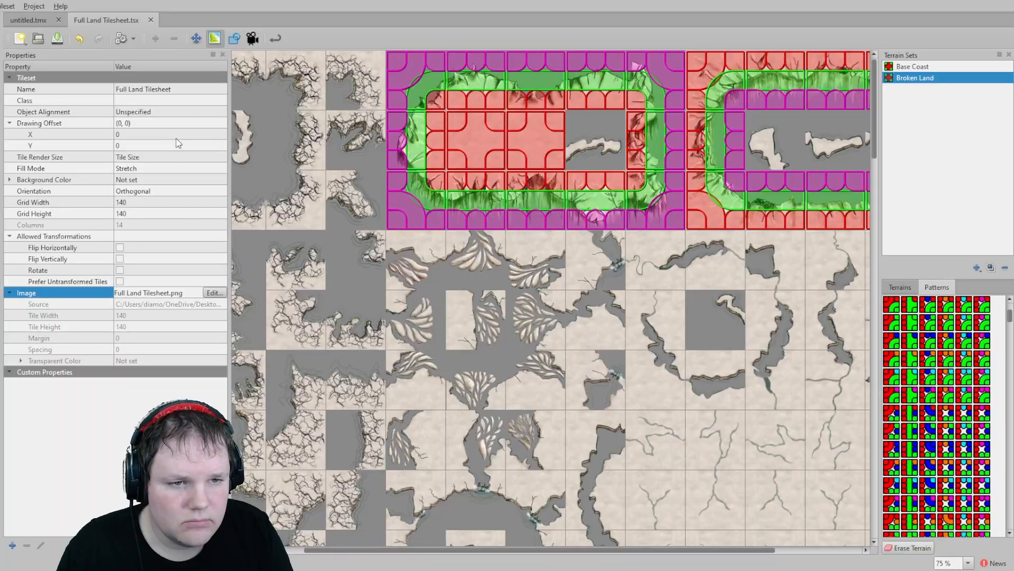
- Scroll through the updated tileset in Tiled to examine the rearranged tiles
ctrl+scroll(411, 201, down, 3)
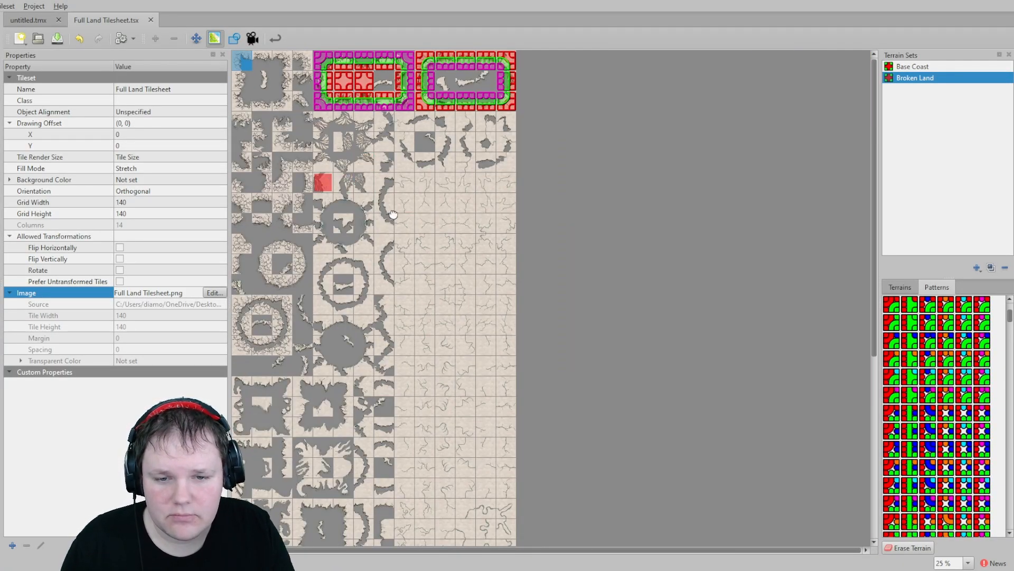
scroll(319, 182, down, 3)
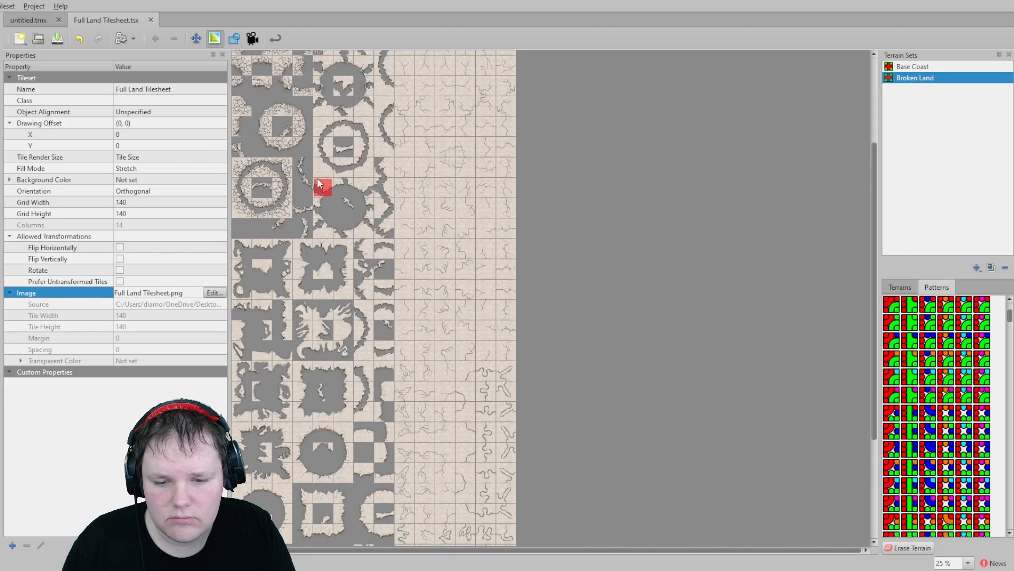
scroll(321, 179, up, 3)
scroll(323, 177, down, 7)
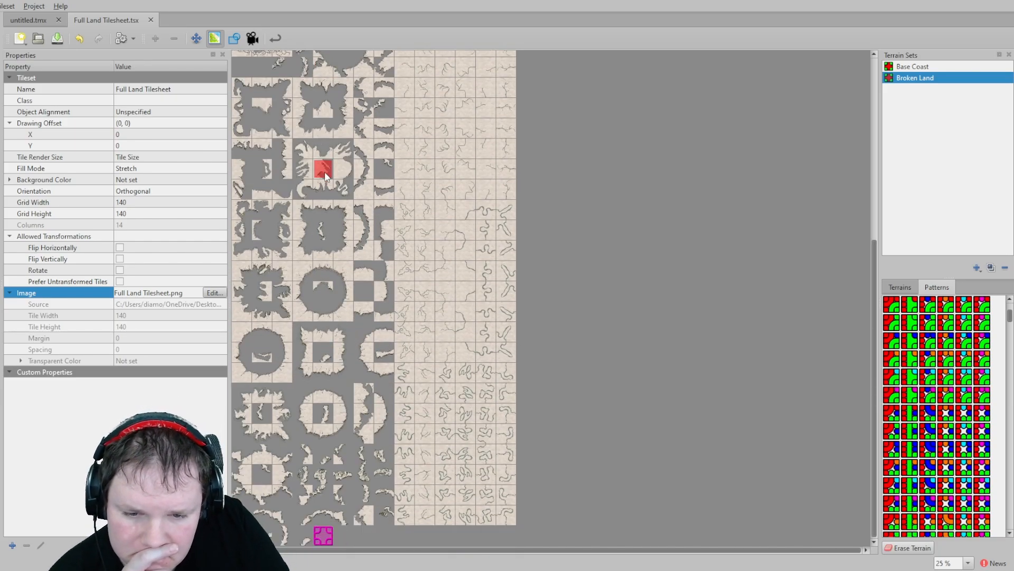
- Switch to the map and examine the painted terrain at different zoom levels
scroll(325, 176, up, 8)
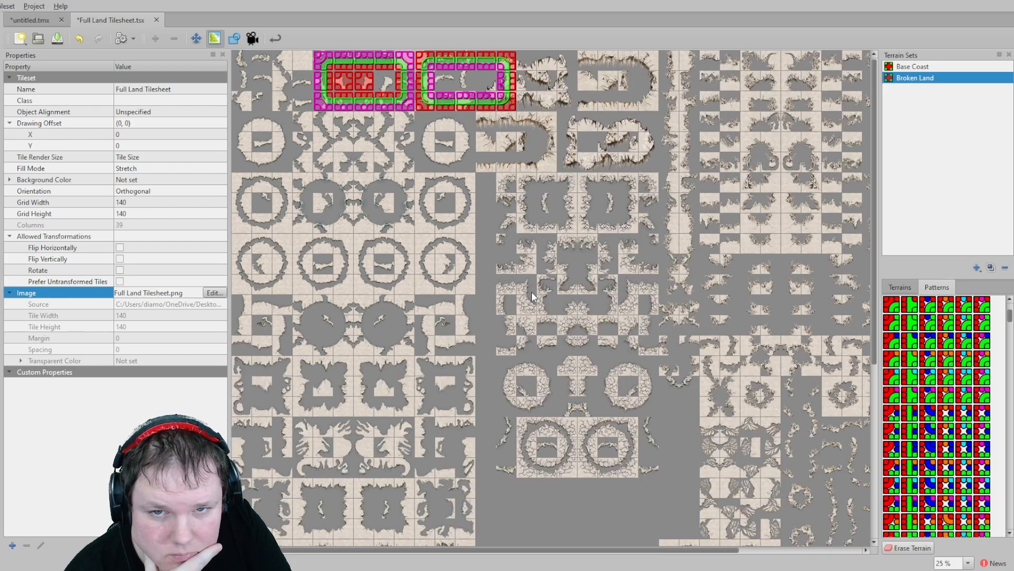
middle_drag(453, 201, 503, 333)
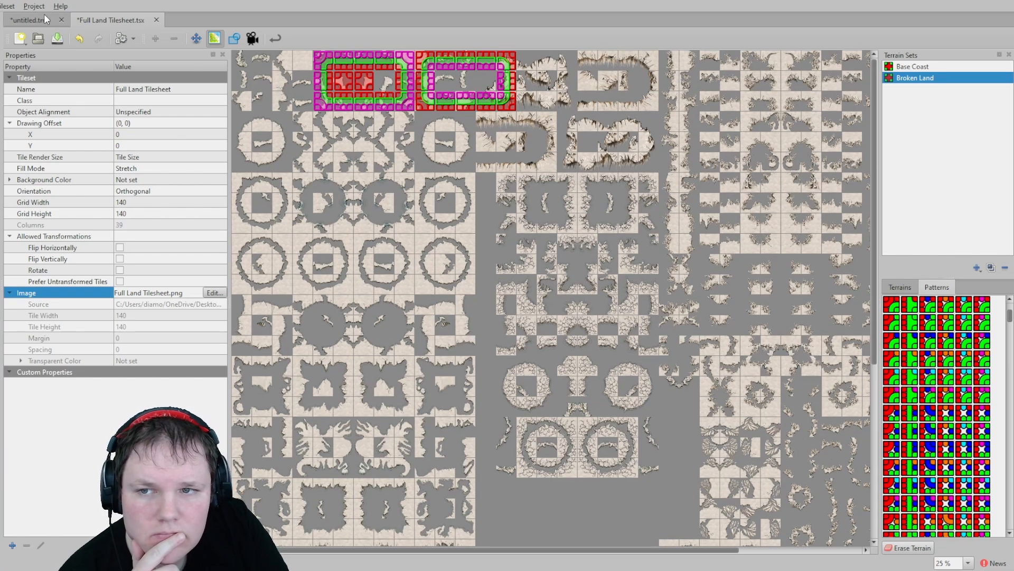
click(16, 21)
scroll(386, 235, up, 5)
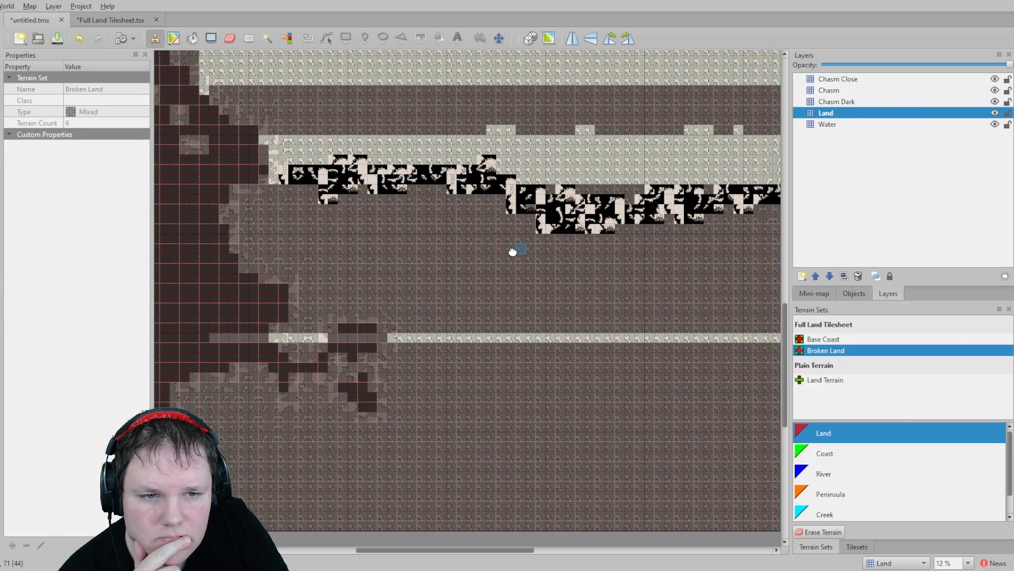
scroll(457, 175, right, 2)
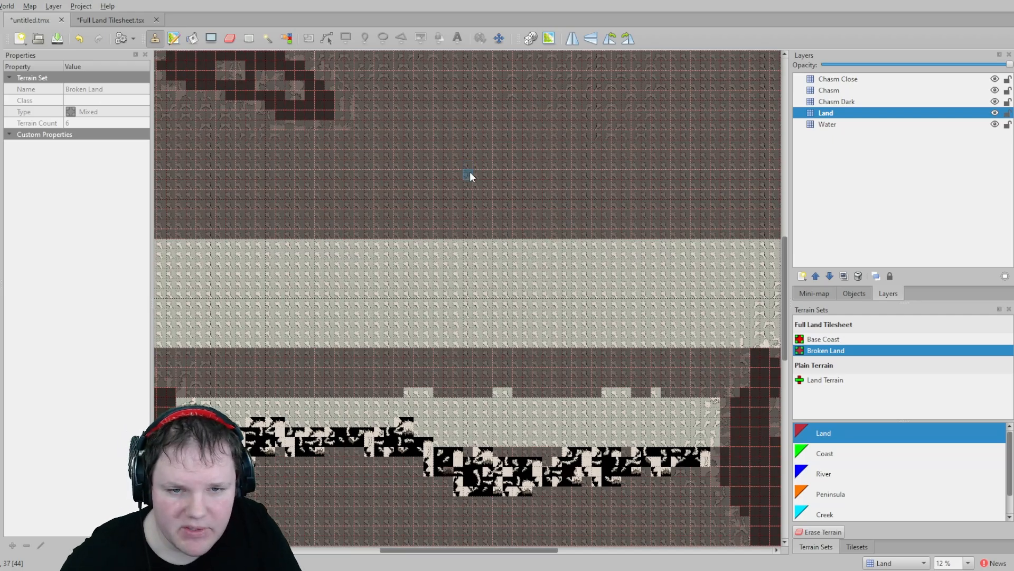
scroll(467, 171, up, 1)
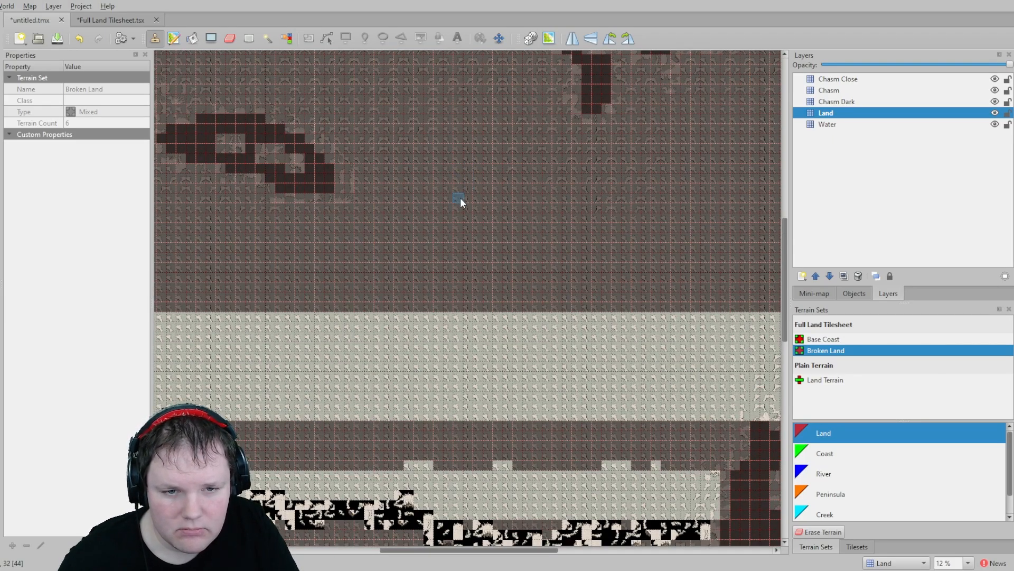
ctrl+scroll(460, 201, up, 4)
ctrl+scroll(460, 203, down, 5)
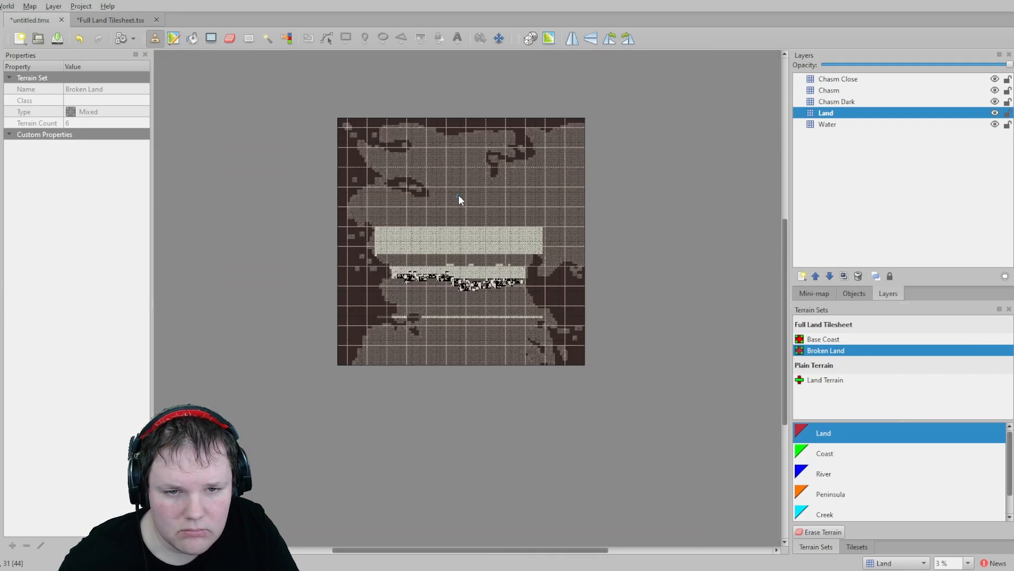
ctrl+scroll(458, 196, up, 1)
middle_drag(440, 304, 439, 119)
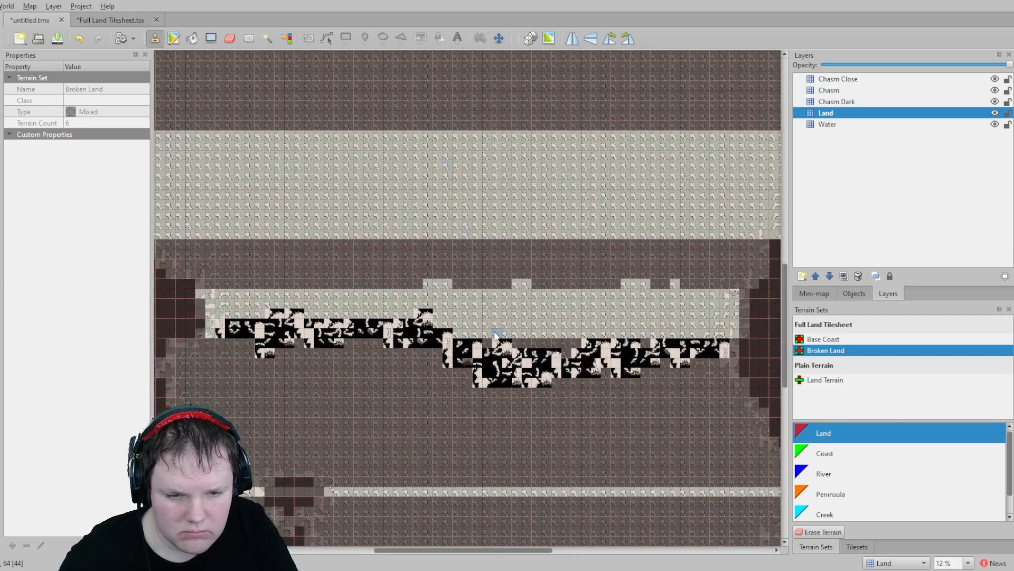
ctrl+scroll(501, 342, up, 2)
ctrl+scroll(504, 344, down, 4)
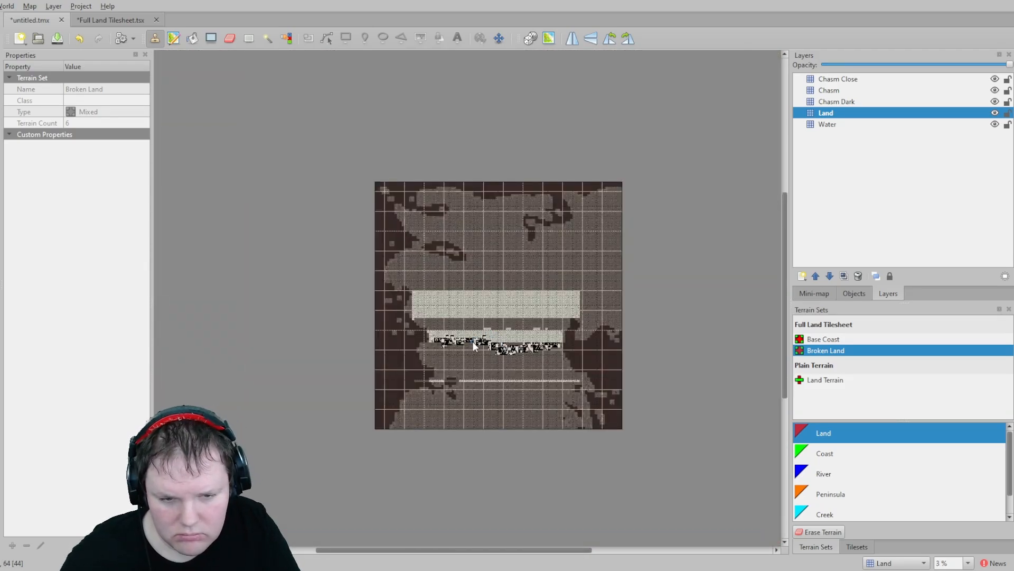
ctrl+scroll(472, 342, up, 3)
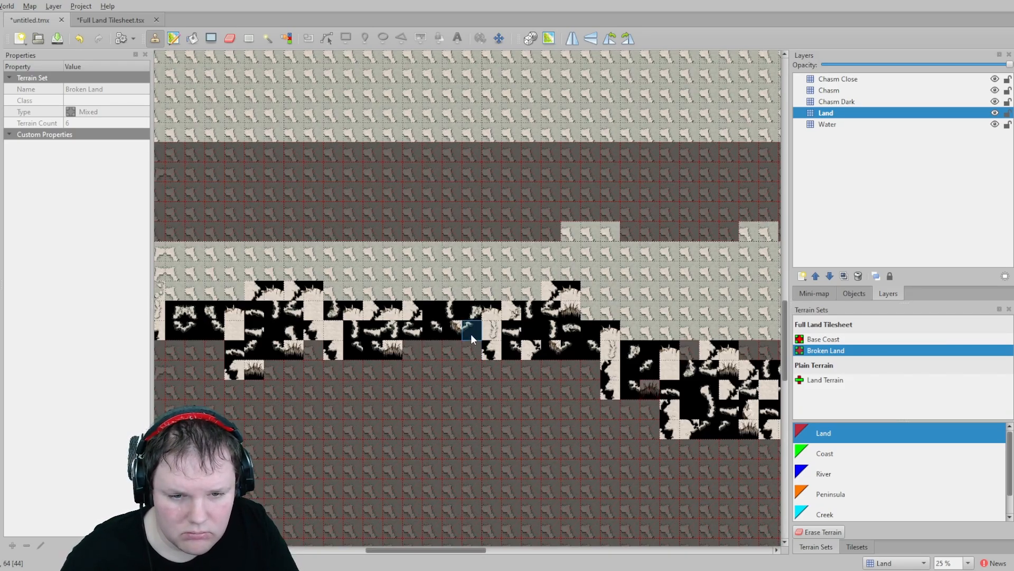
click(108, 19)
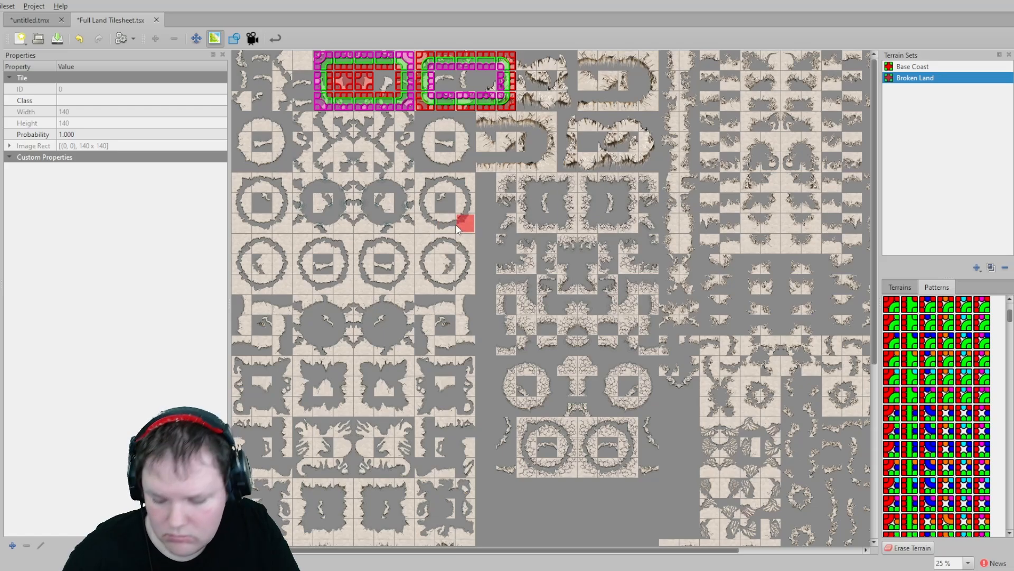
click(37, 20)
click(97, 24)
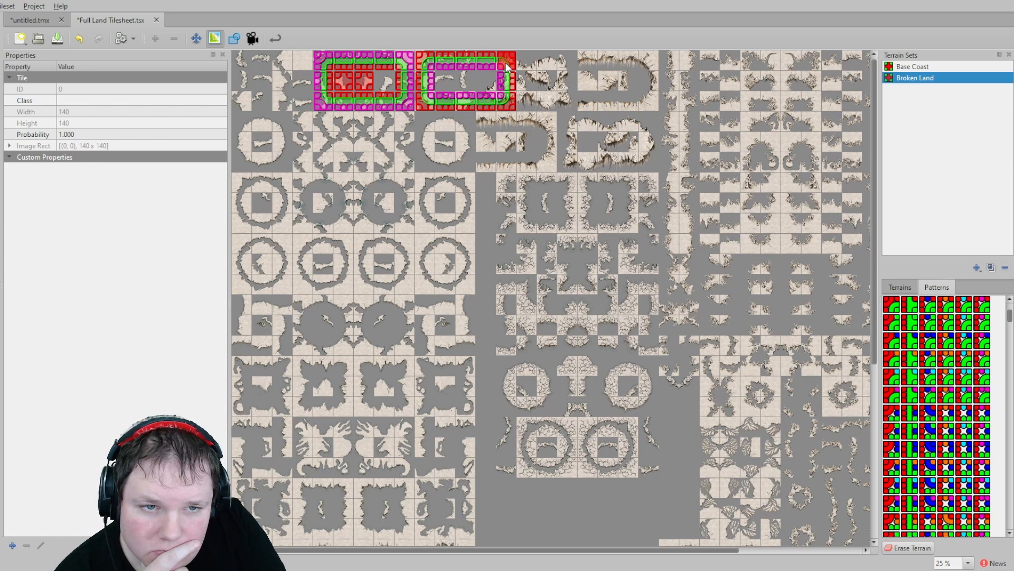
drag(506, 66, 594, 66)
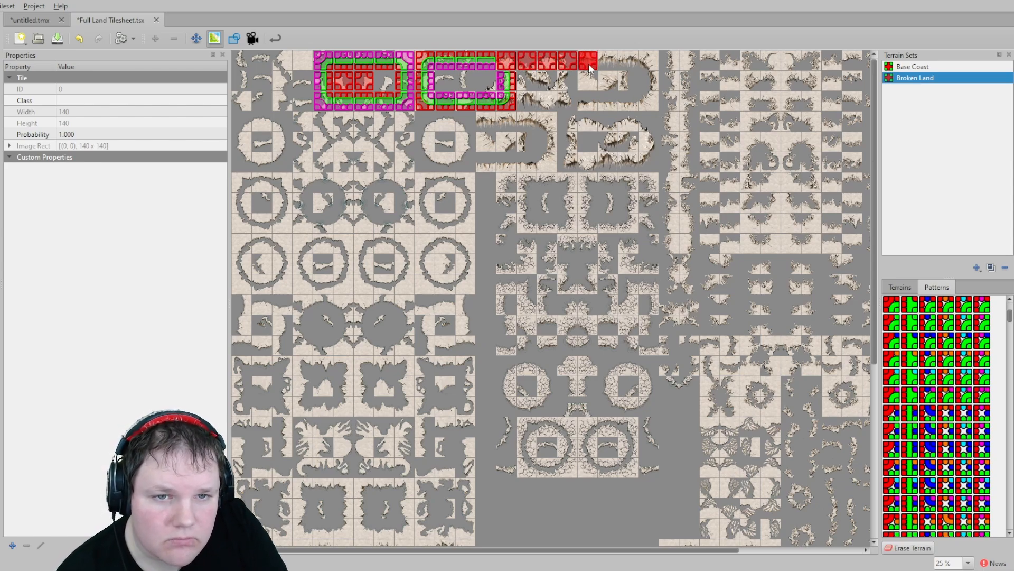
key(ctrl+z)
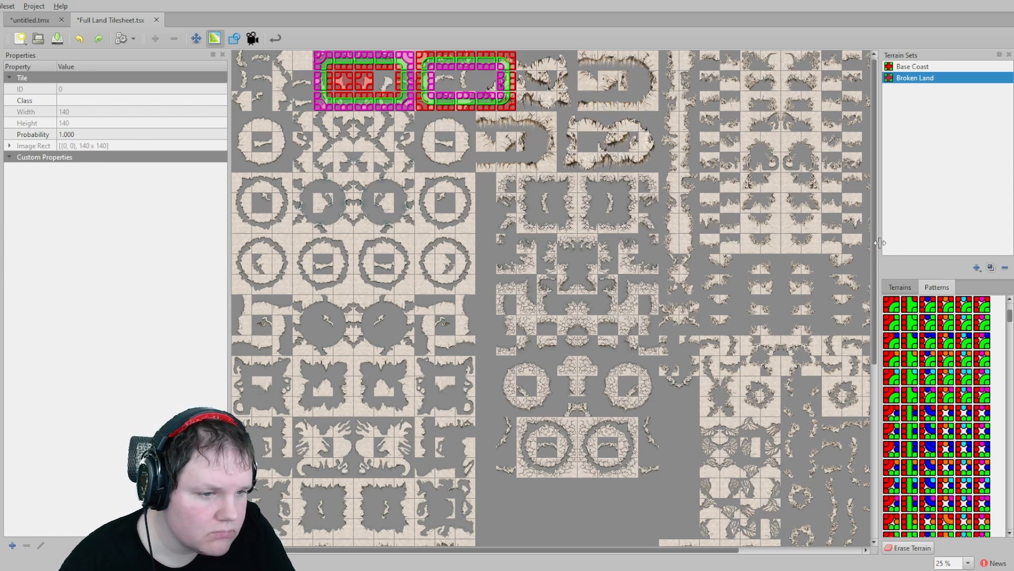
- Review the terrain list and check the IDs of individual tiles in the tileset's top rows
click(900, 287)
click(914, 307)
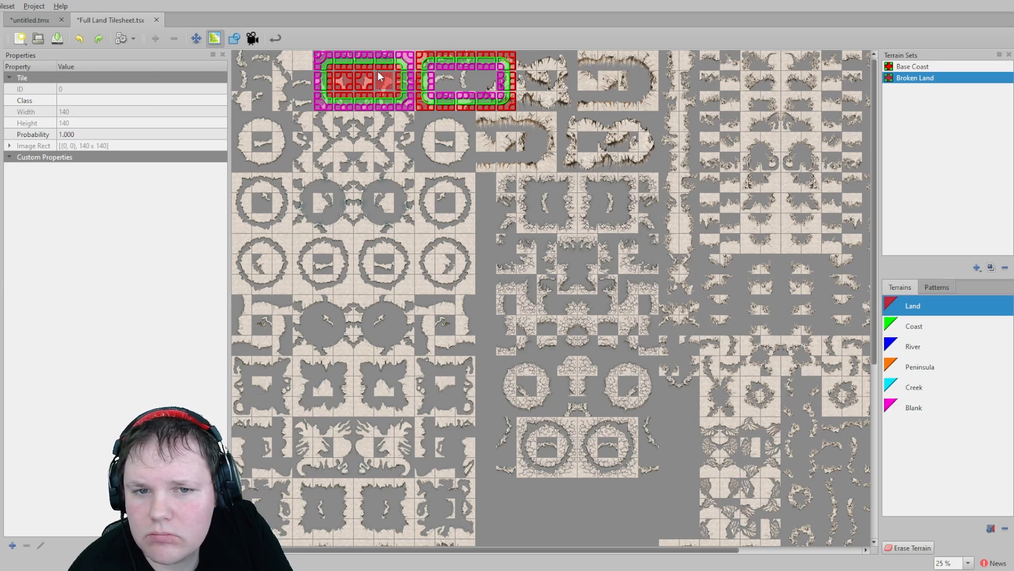
click(938, 288)
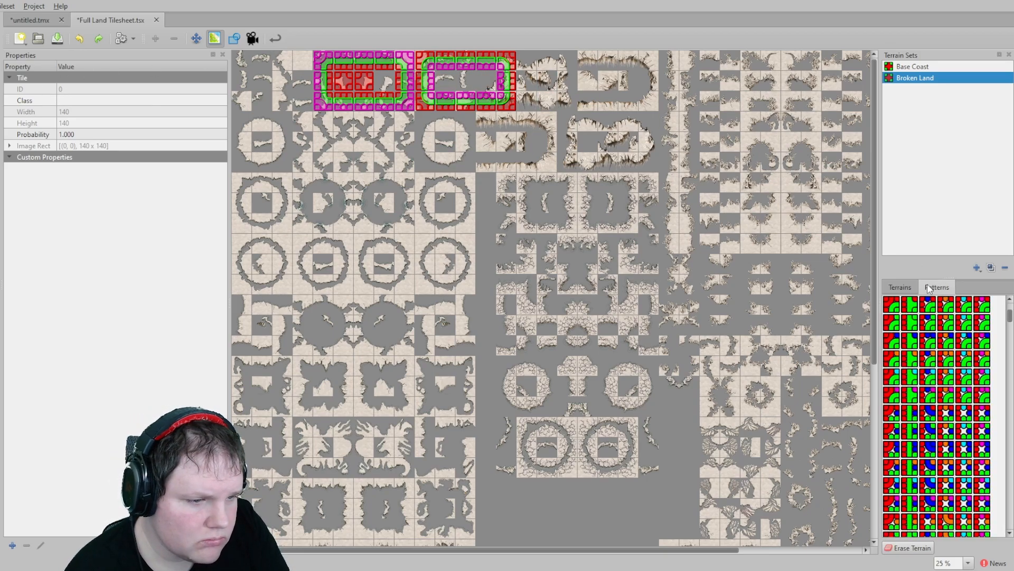
click(899, 288)
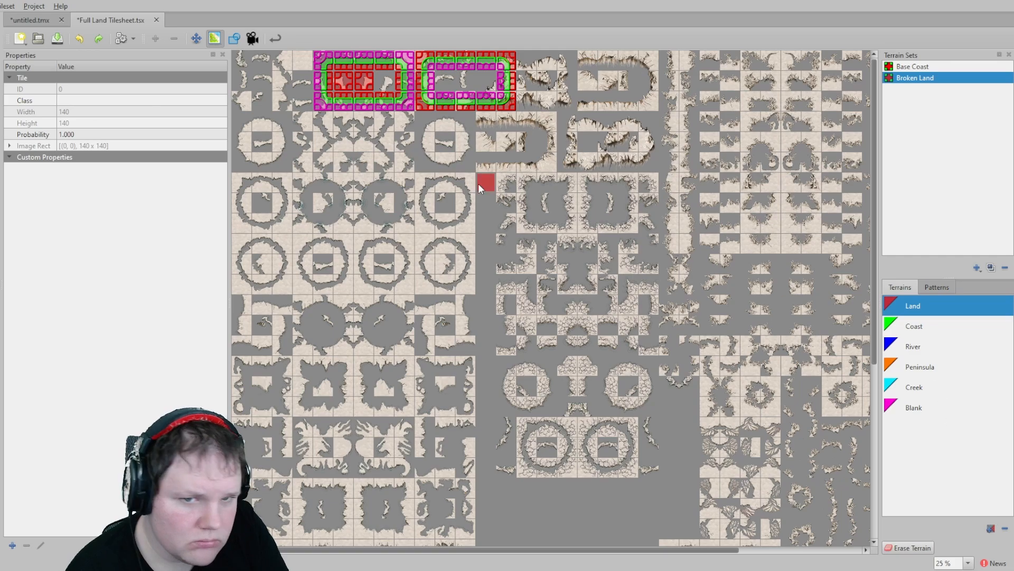
click(196, 38)
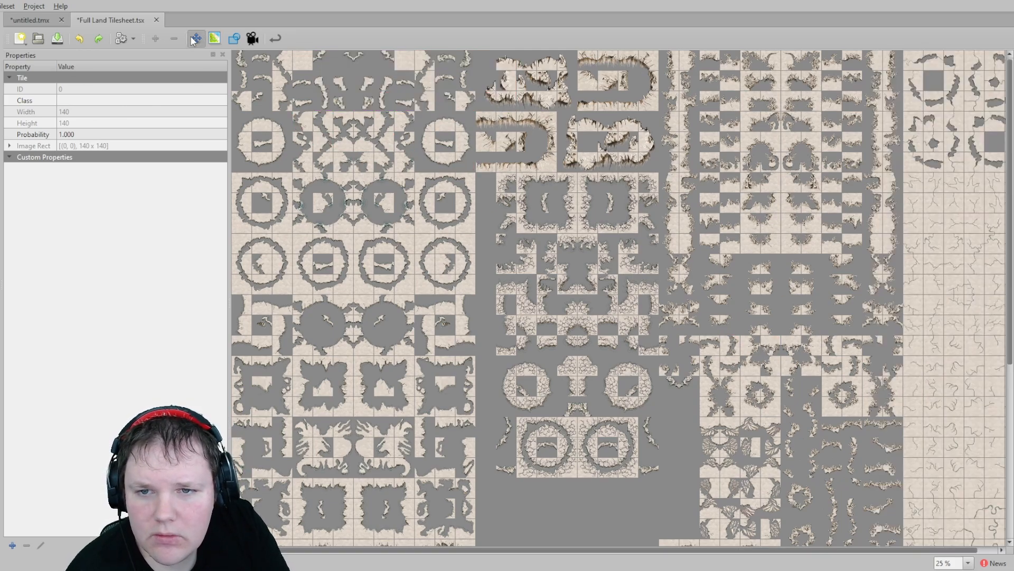
click(510, 66)
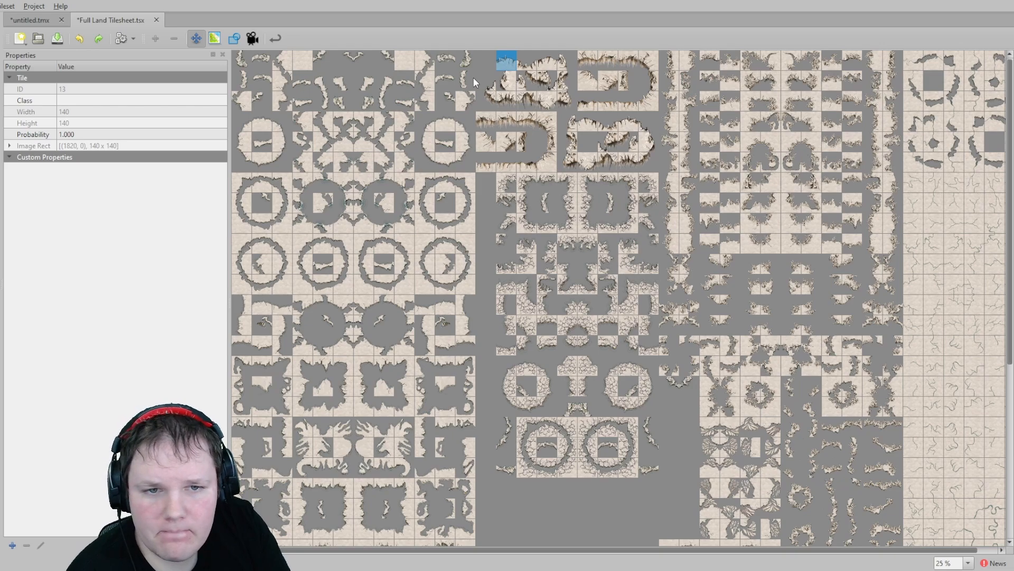
click(405, 62)
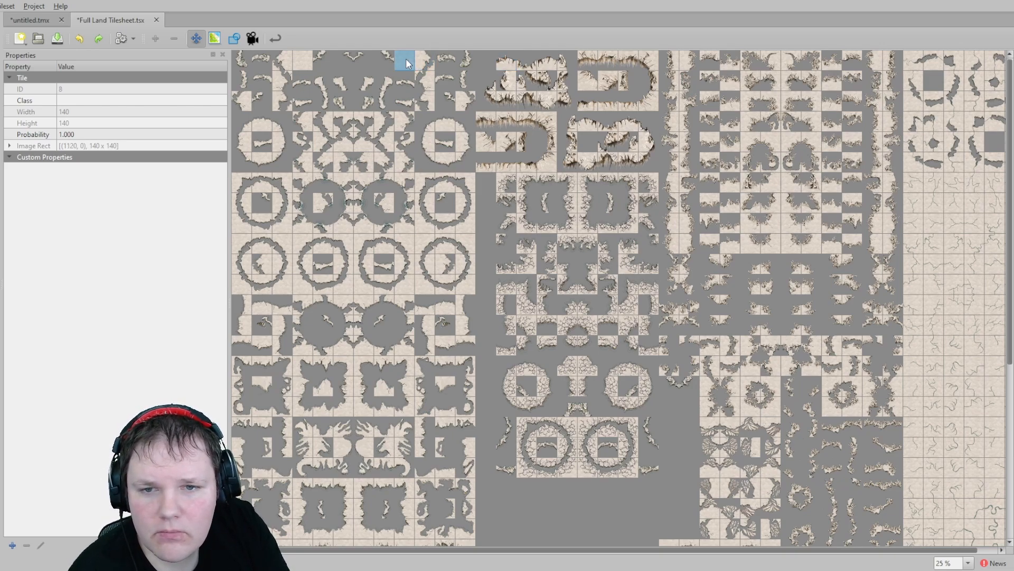
click(425, 62)
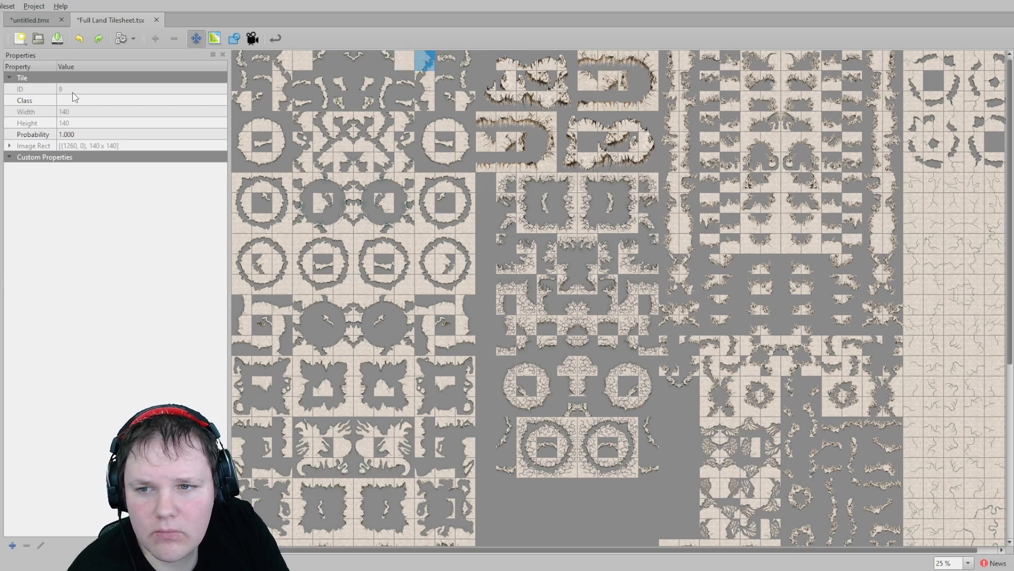
- Open the tileset properties and replace its image with Full Land Tilesheet 2.png
click(487, 162)
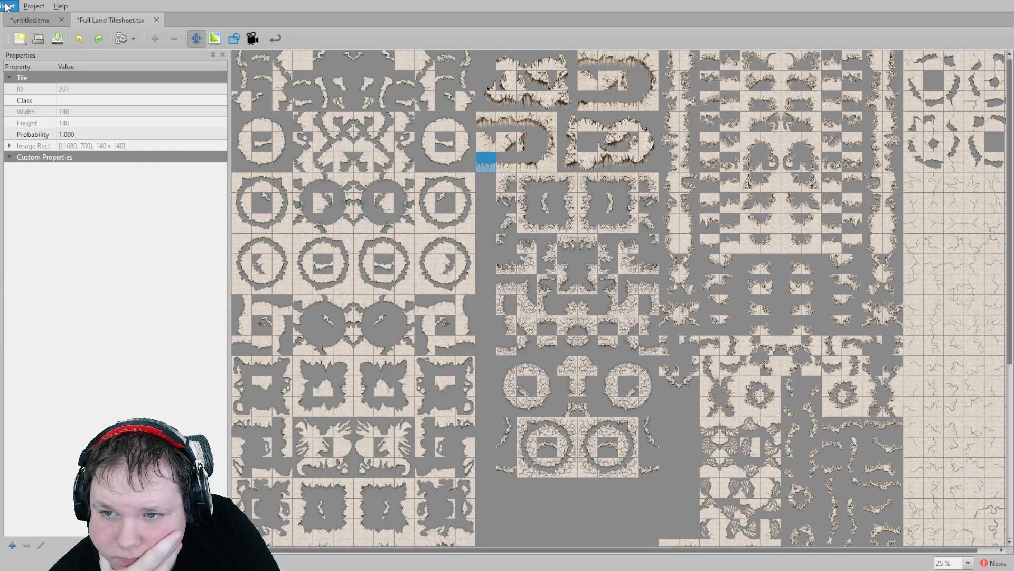
click(44, 104)
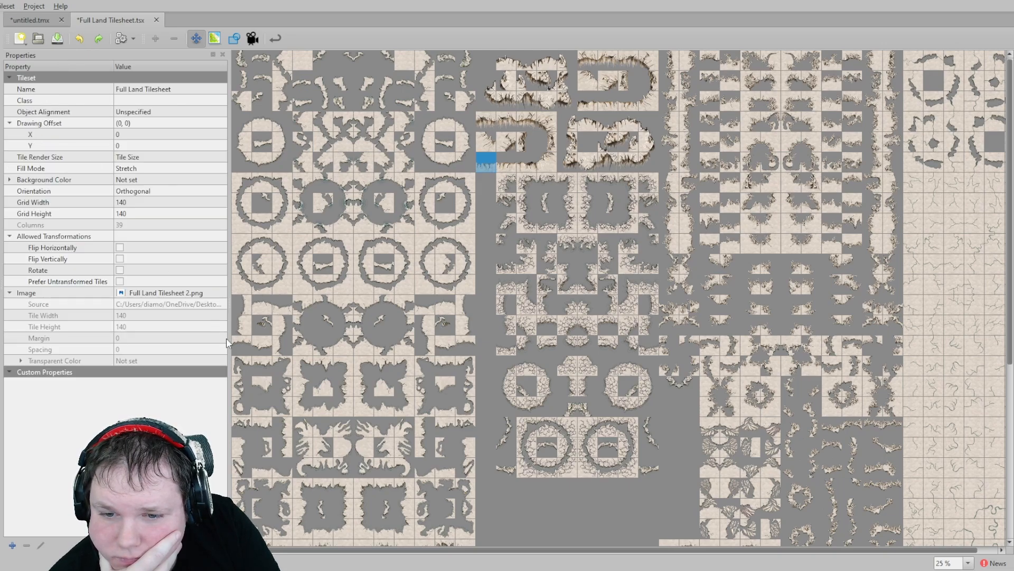
click(205, 292)
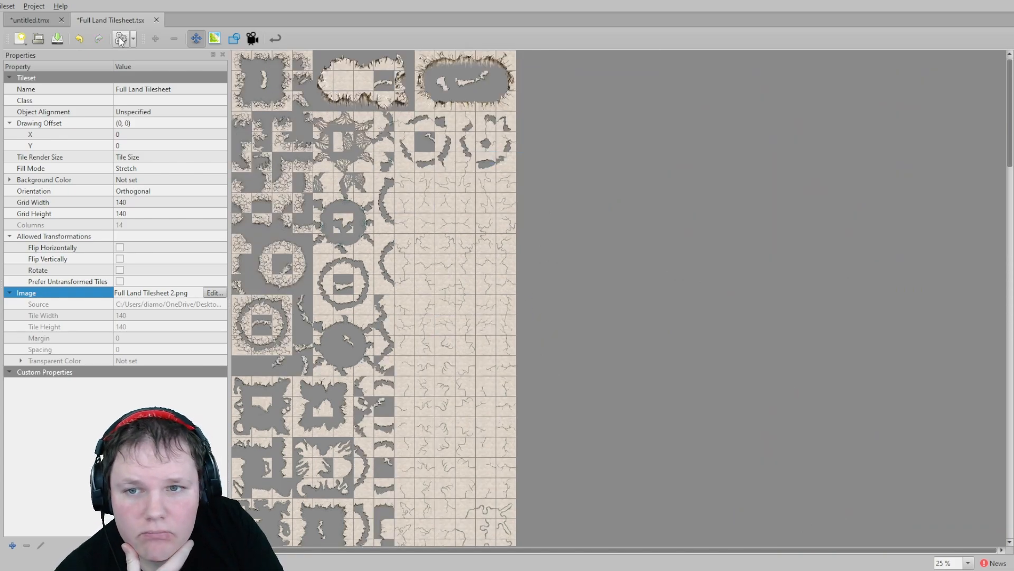
- Check the map with the new tileset image and save the tileset
click(13, 19)
scroll(368, 224, down, 2)
scroll(369, 224, down, 3)
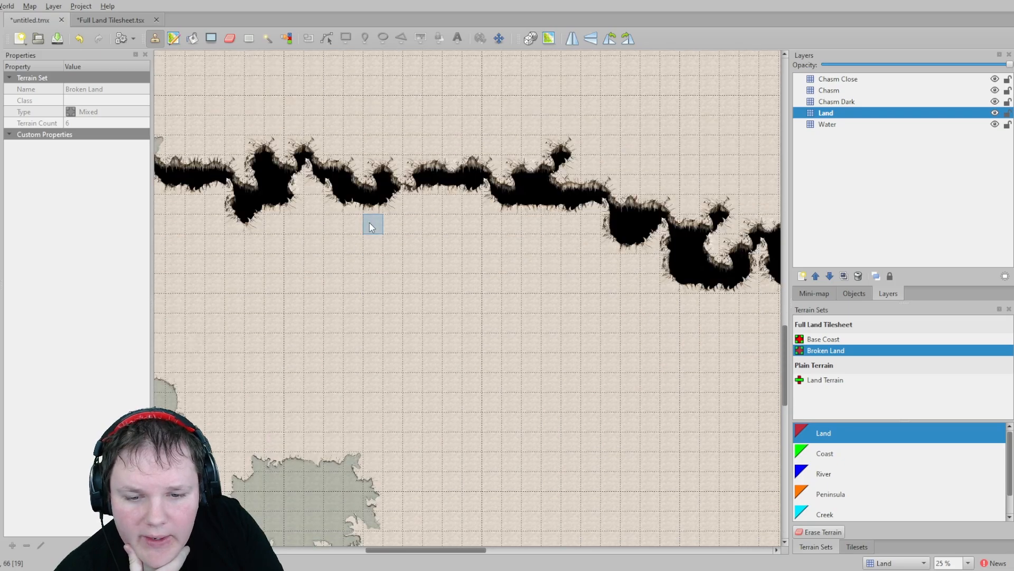
scroll(370, 223, up, 4)
click(115, 18)
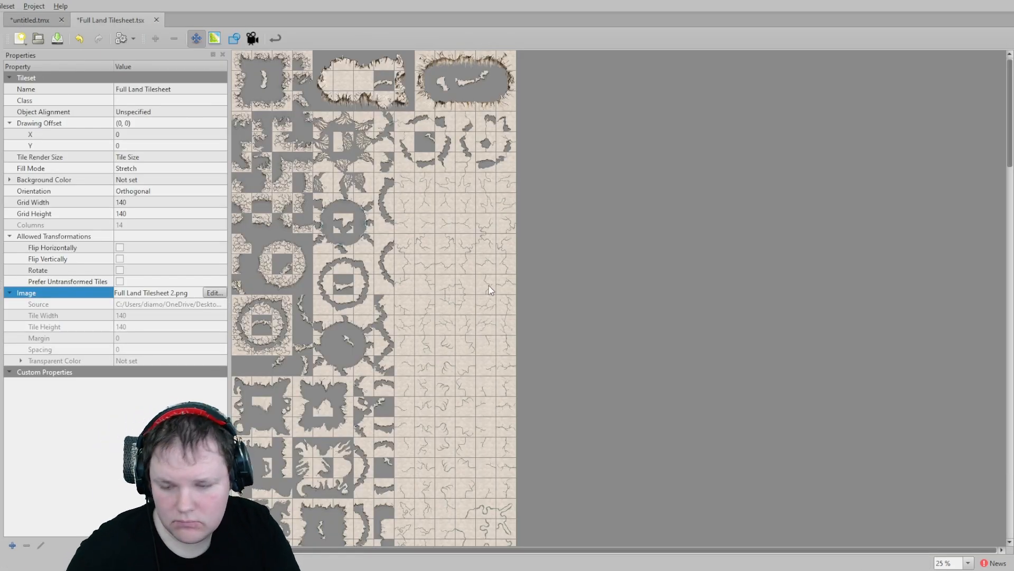
key(ctrl+s)
- Examine the map at different zoom levels
click(26, 19)
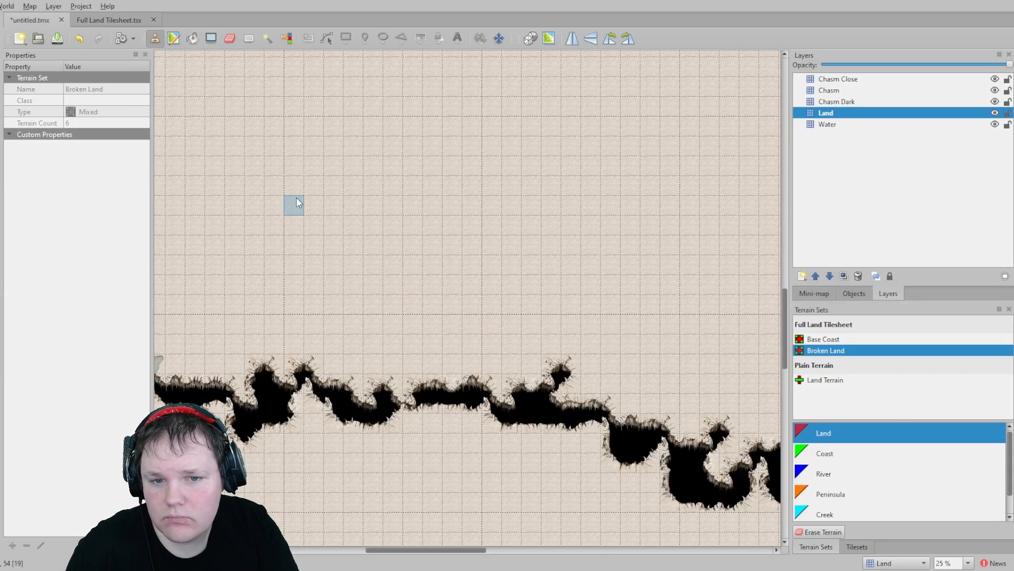
scroll(379, 252, down, 3)
ctrl+scroll(384, 259, down, 4)
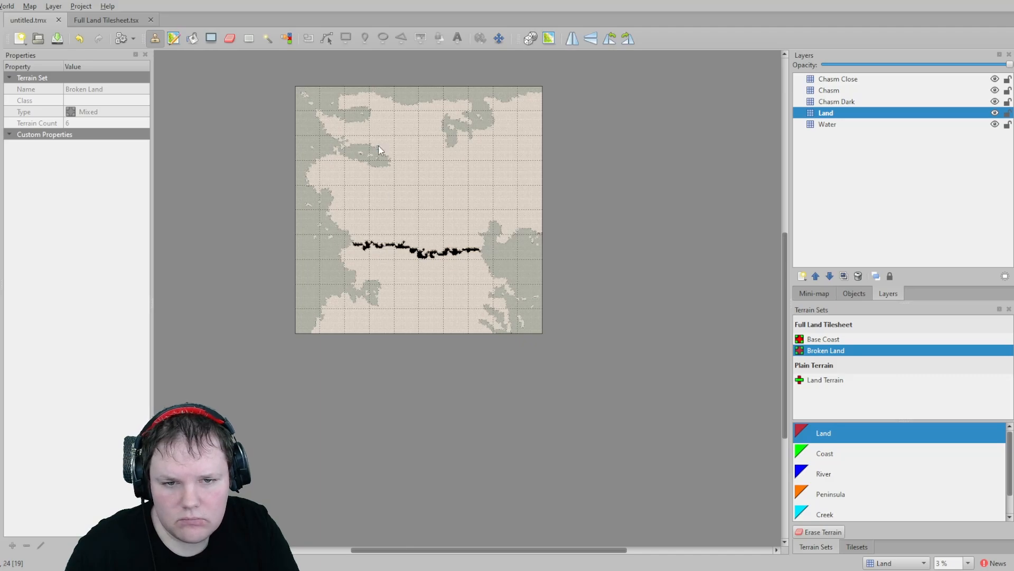
scroll(397, 304, up, 3)
ctrl+scroll(347, 255, up, 5)
ctrl+scroll(347, 255, down, 3)
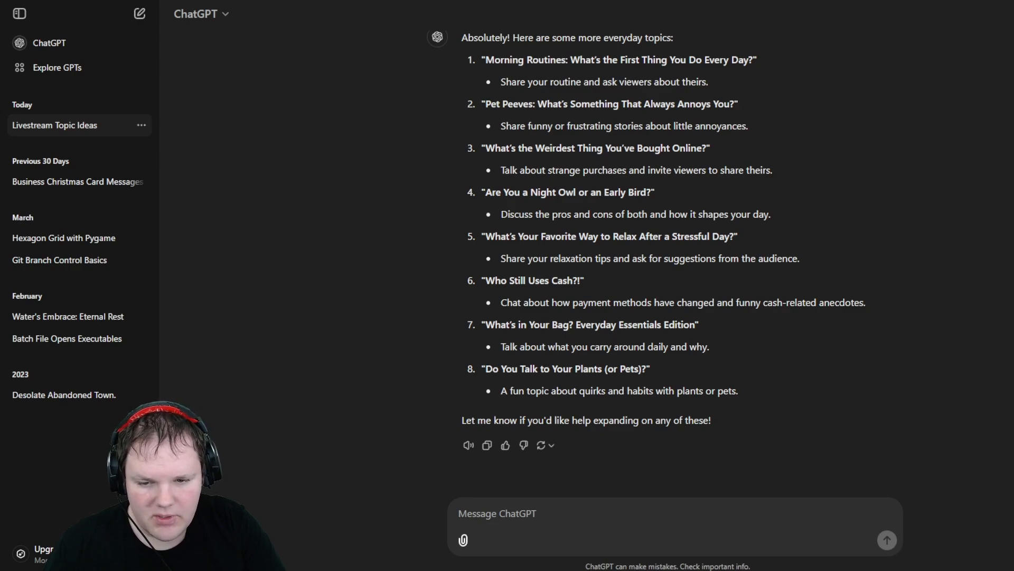
- Switch to Aseprite, review the rearranged tile sheet, and save it
key(alt+Tab)
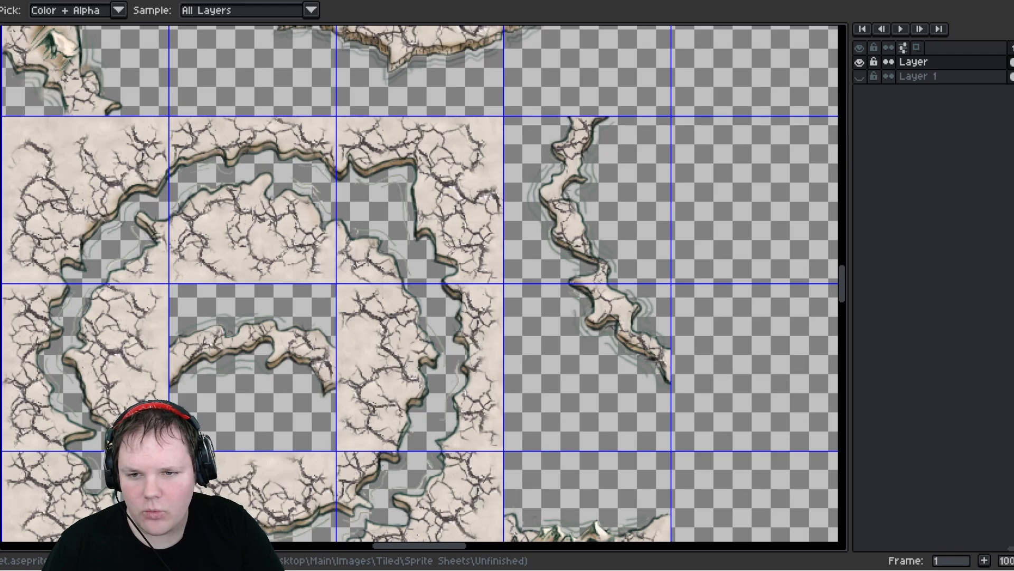
scroll(394, 138, down, 5)
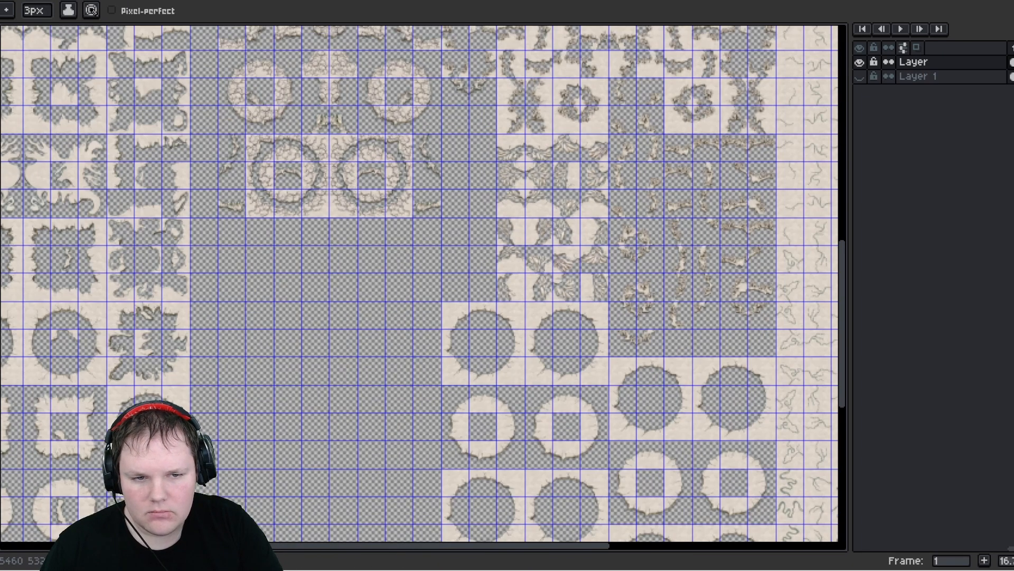
middle_drag(224, 100, 365, 242)
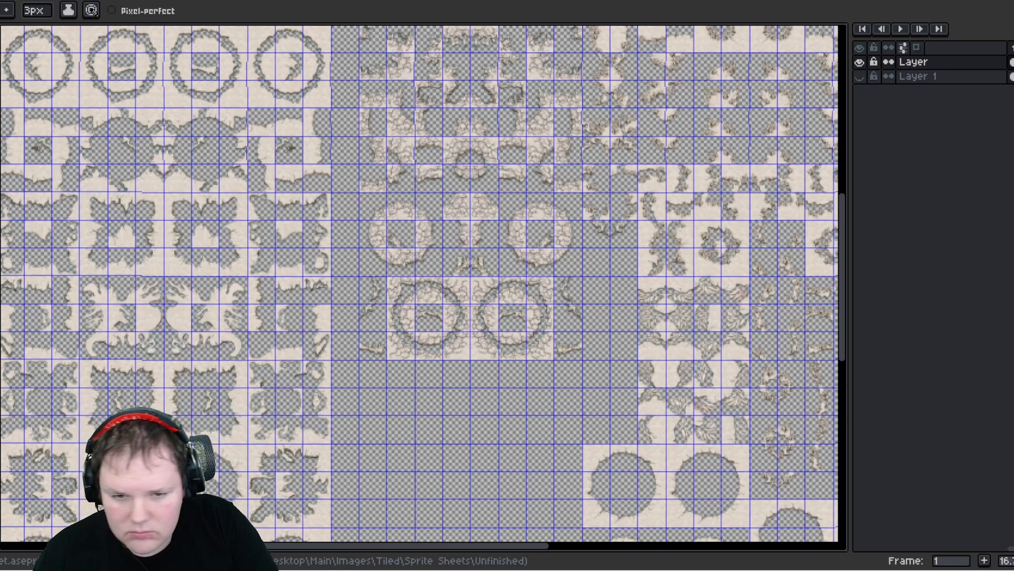
scroll(408, 228, down, 5)
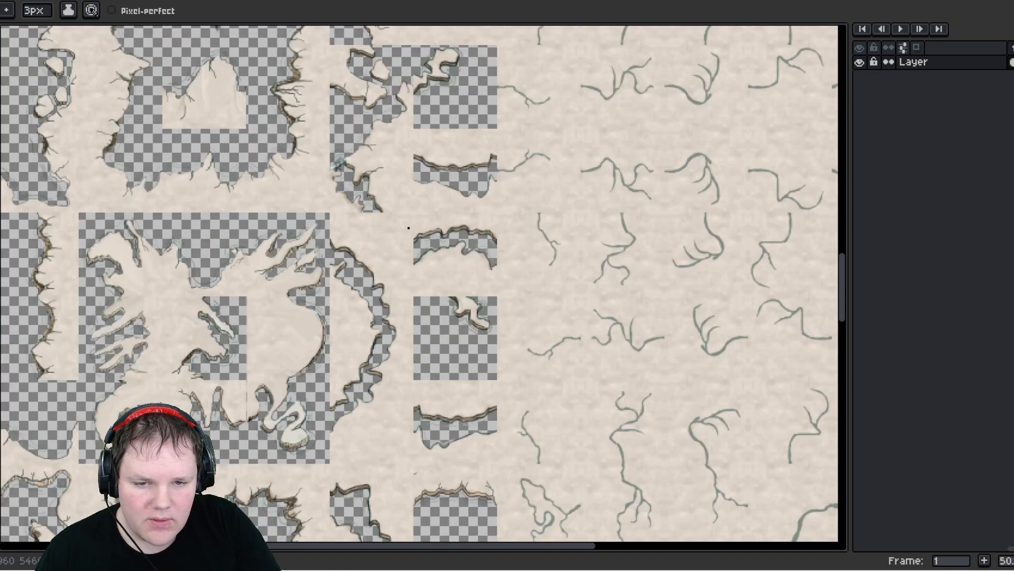
scroll(409, 227, down, 1)
middle_drag(376, 227, 357, 258)
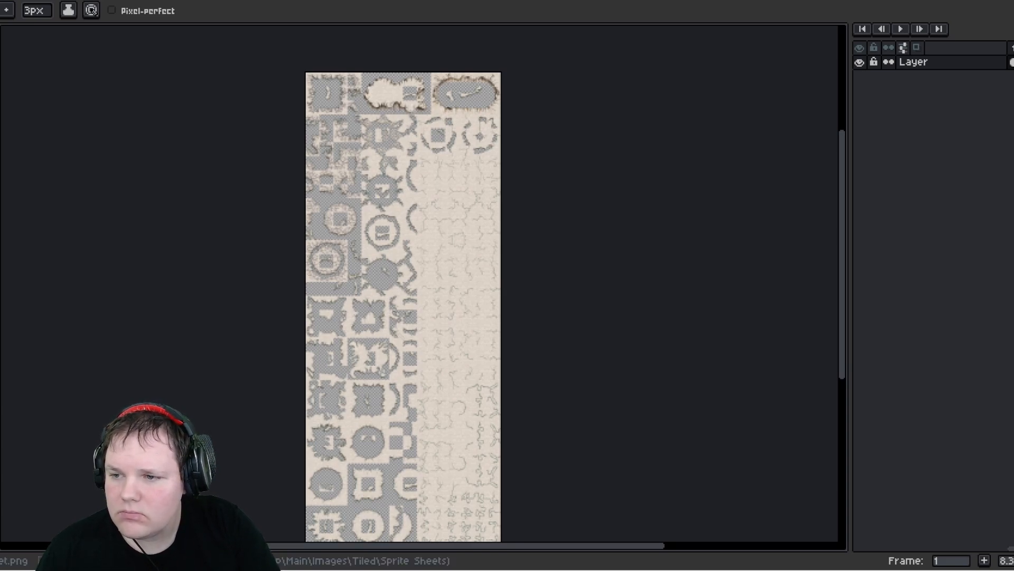
key(alt+f)
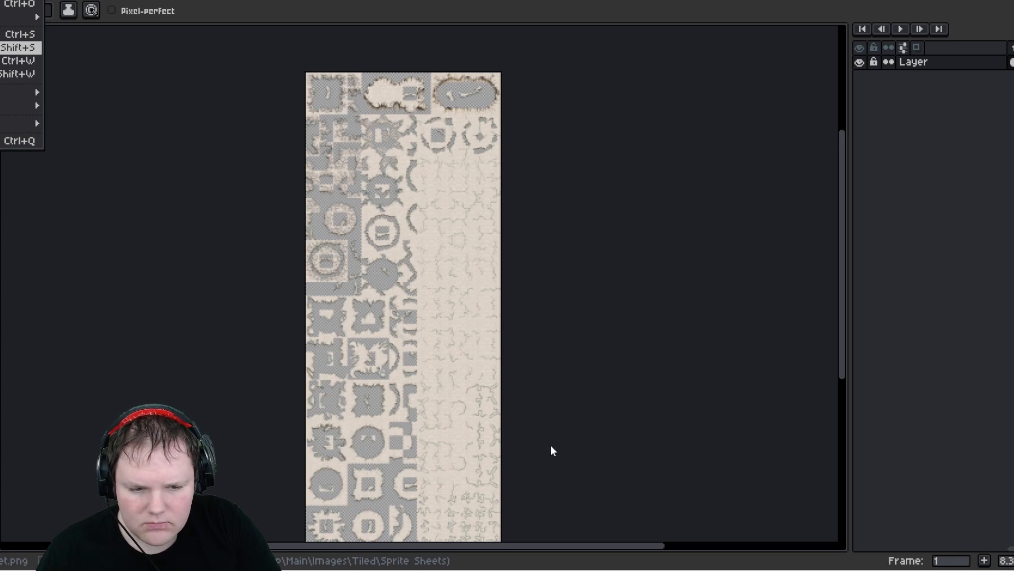
key(Return)
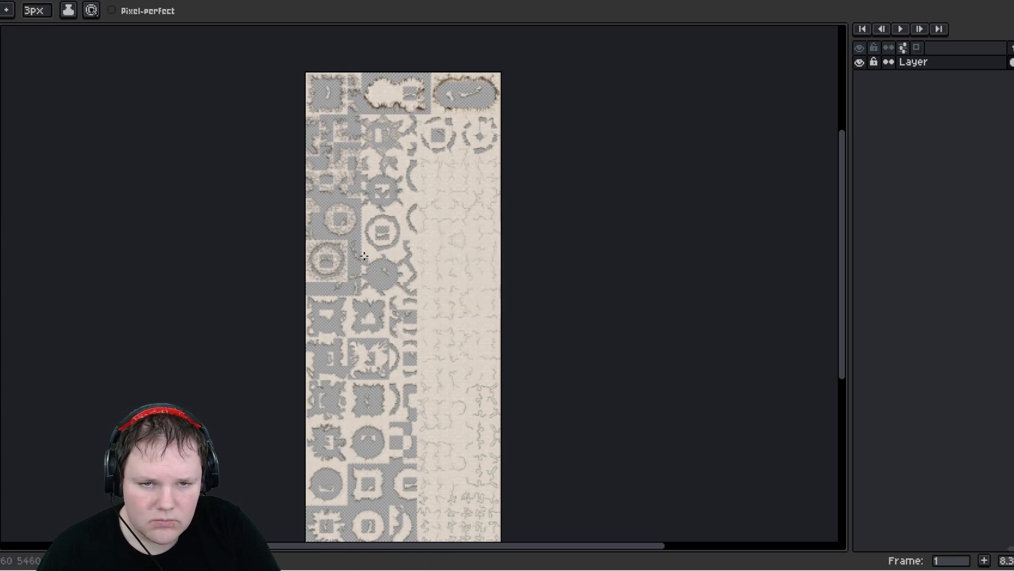
- Open Canvas Size and set the sprite height to 10000 px with the top-center anchor
middle_drag(385, 201, 401, 152)
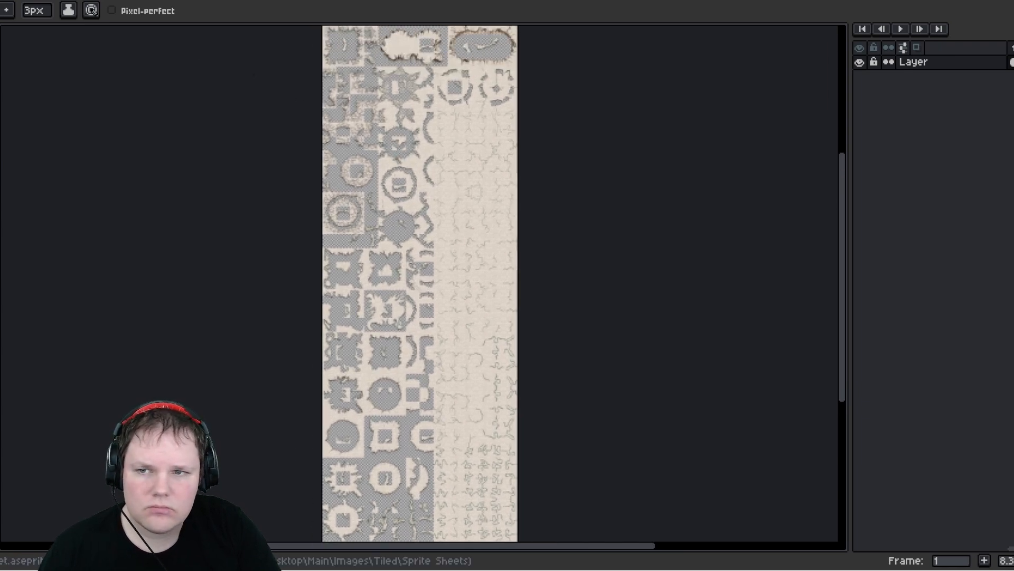
click(1, 1)
click(11, 53)
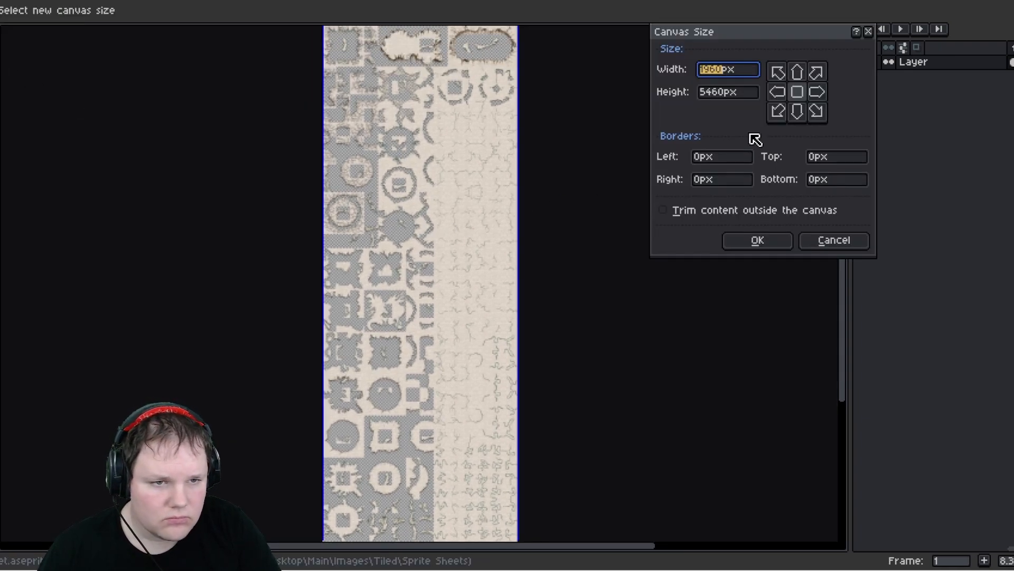
drag(720, 92, 668, 93)
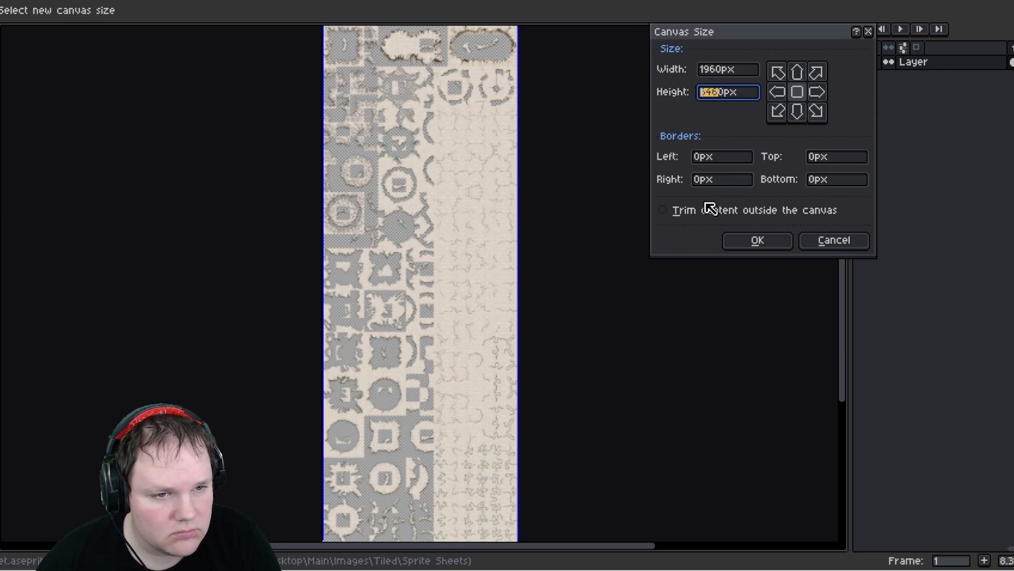
text(1000)
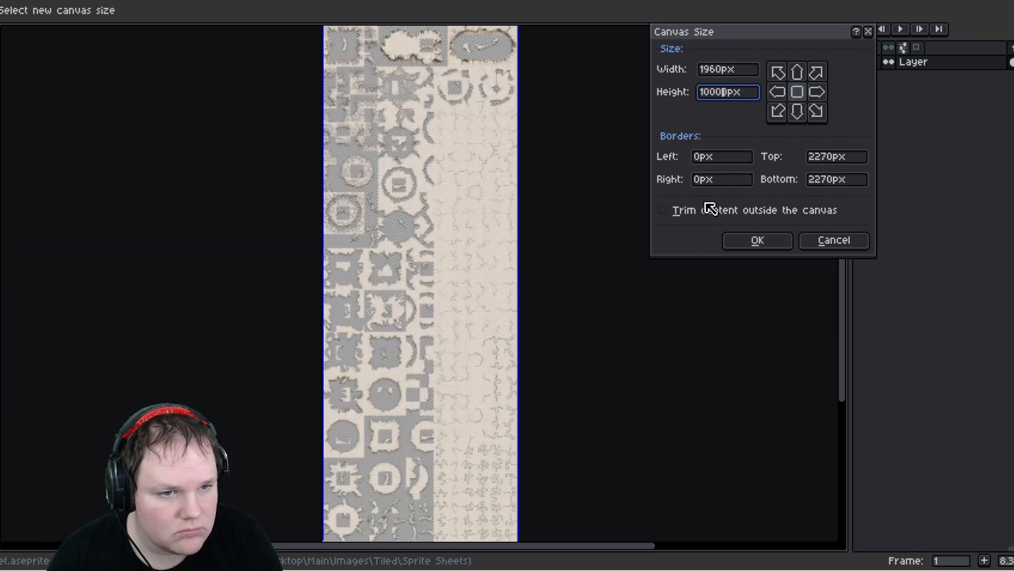
text(0)
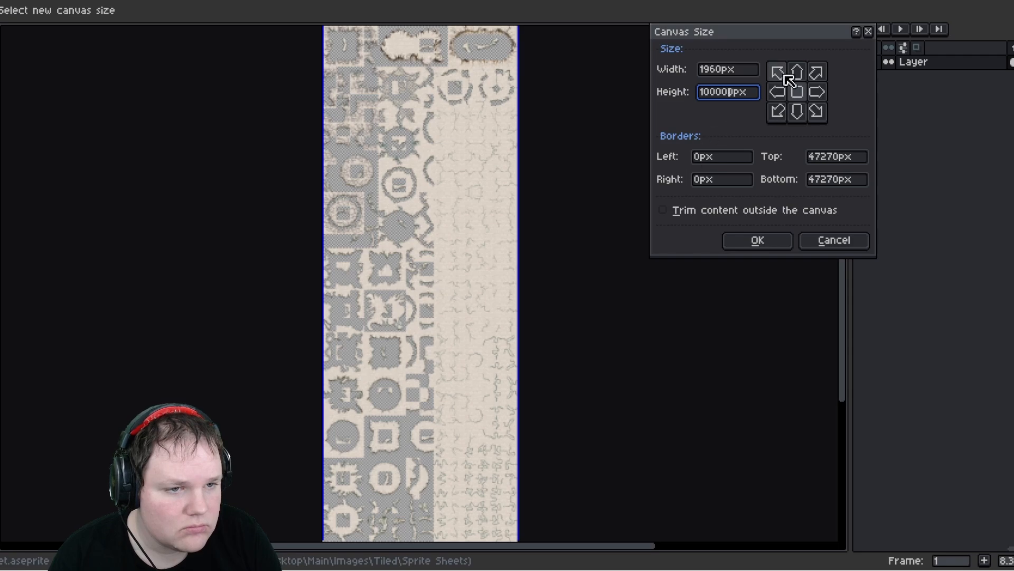
click(797, 72)
middle_drag(421, 388, 379, 158)
scroll(405, 377, down, 1)
middle_drag(425, 363, 442, 189)
click(716, 93)
key(BackSpace)
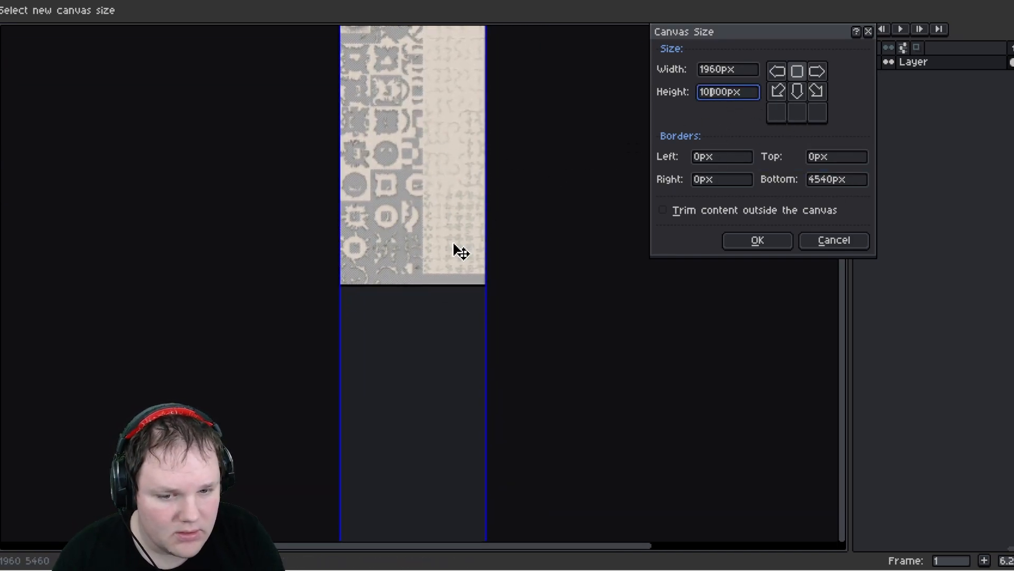
scroll(460, 265, down, 3)
middle_drag(446, 381, 446, 355)
scroll(453, 352, up, 1)
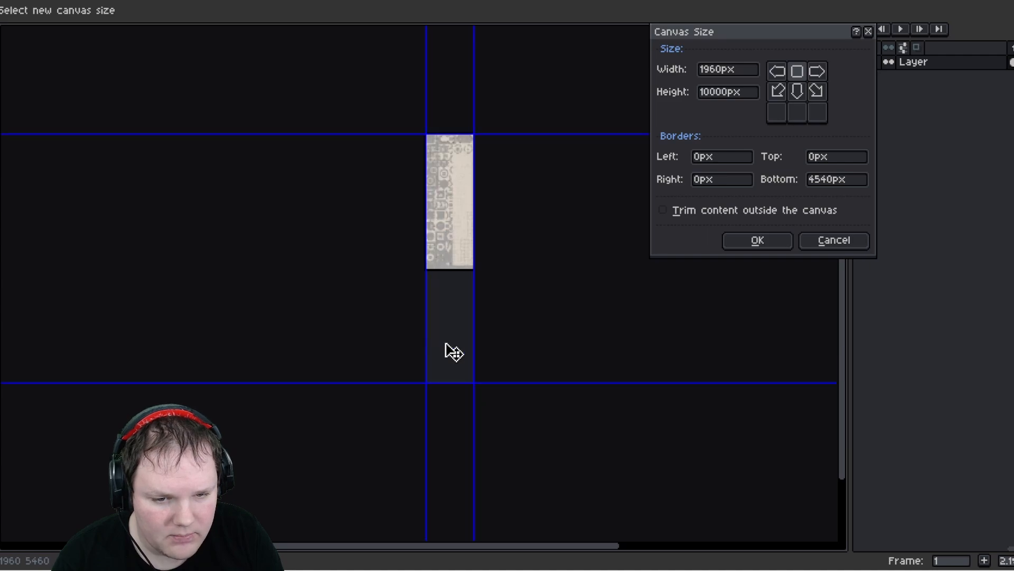
scroll(453, 352, up, 1)
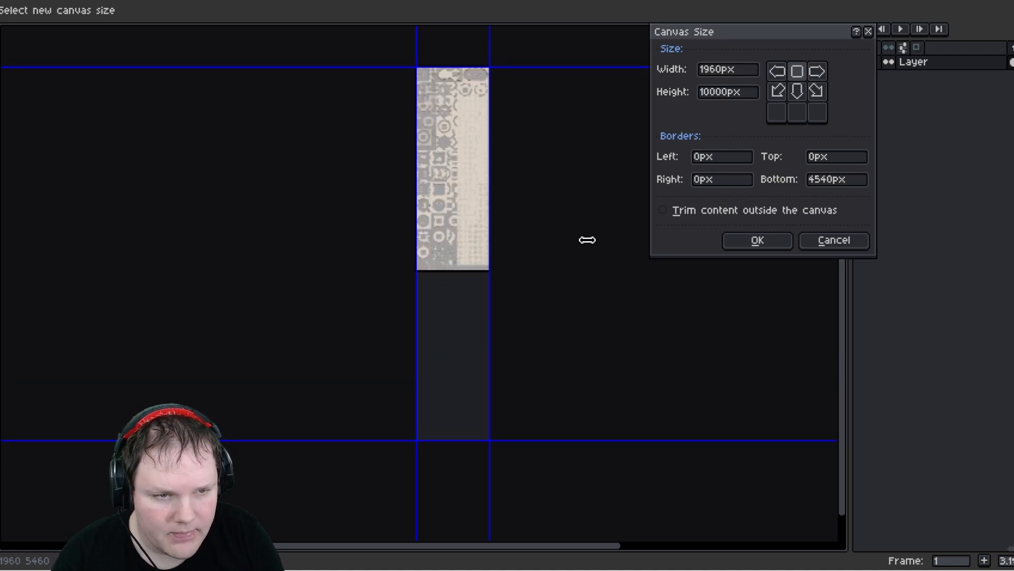
- Change the canvas height to 20000 px and apply the resize
click(717, 96)
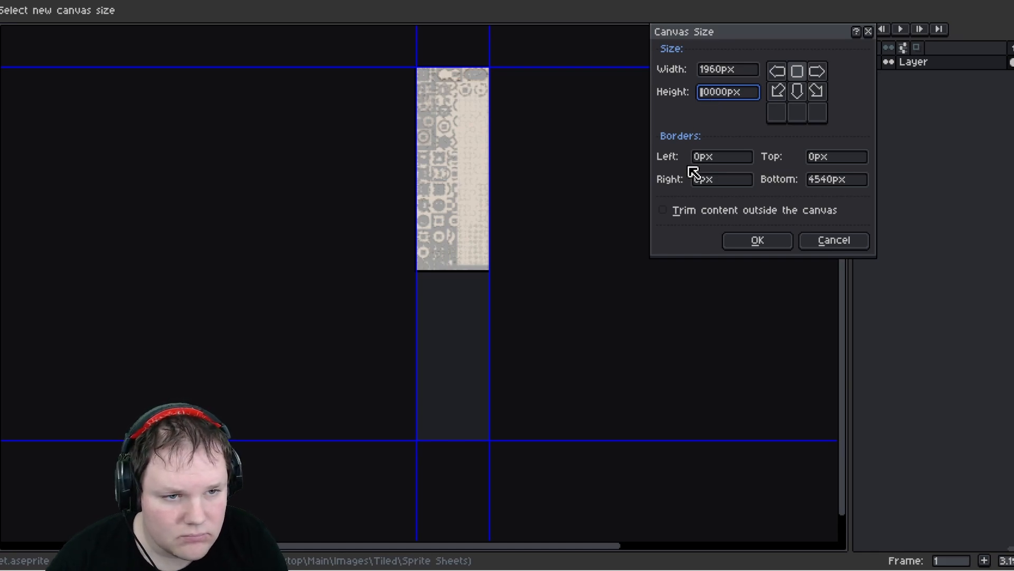
key(BackSpace)
text(2)
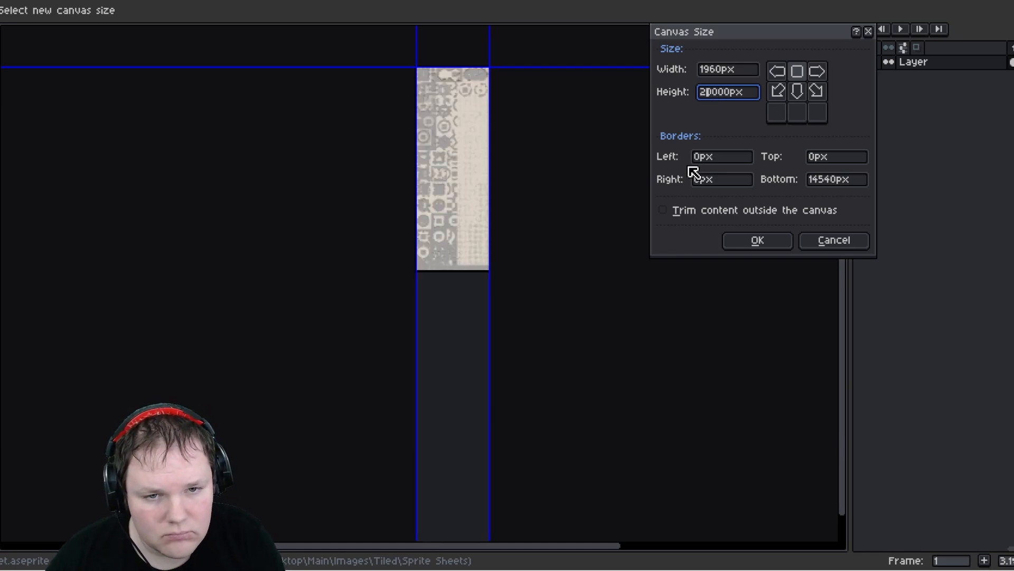
click(759, 241)
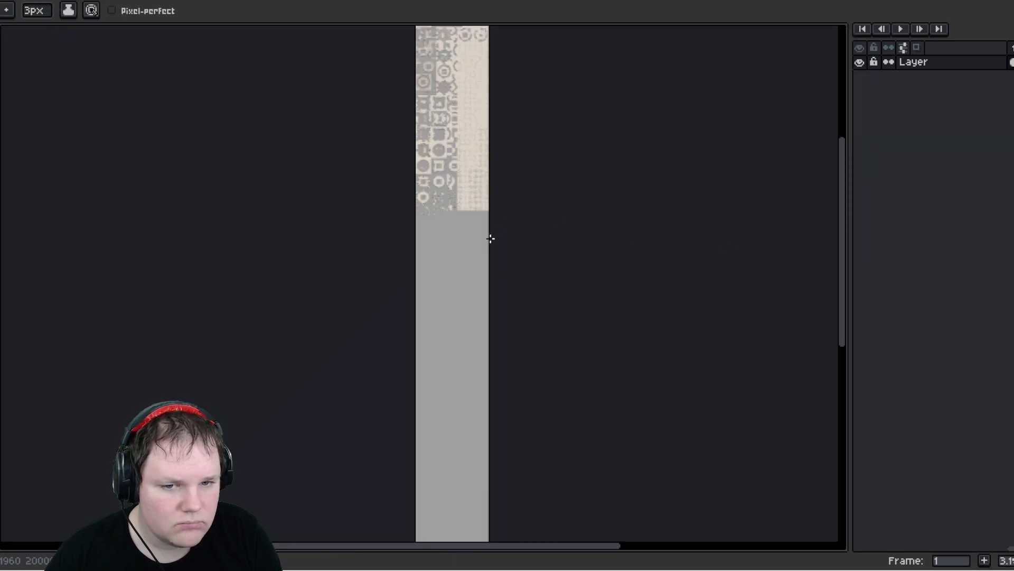
- Configure the grid to 140 by 140 px at origin 0, 0
middle_drag(442, 66, 452, 155)
scroll(429, 105, up, 2)
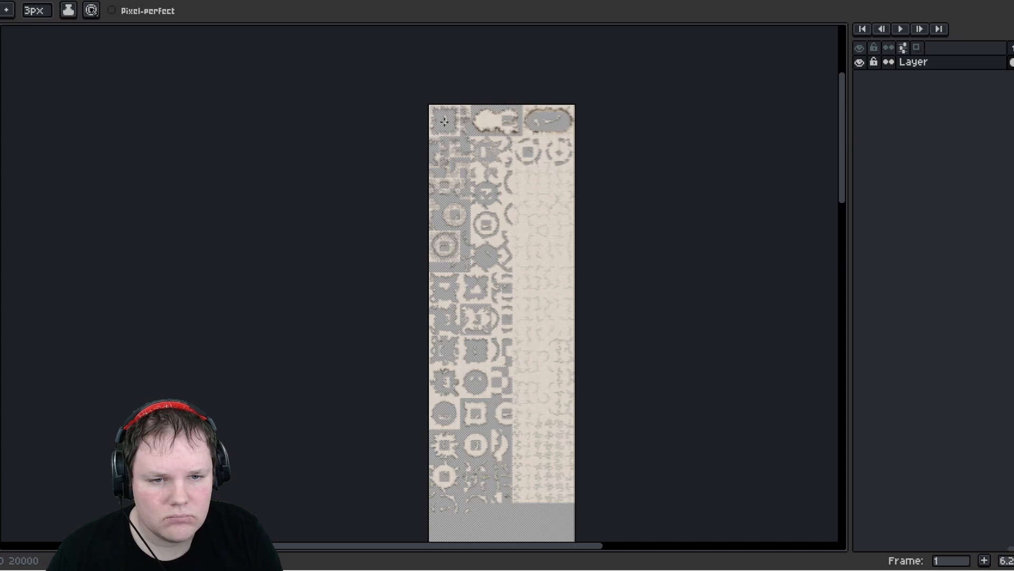
scroll(444, 119, up, 2)
middle_drag(527, 153, 464, 142)
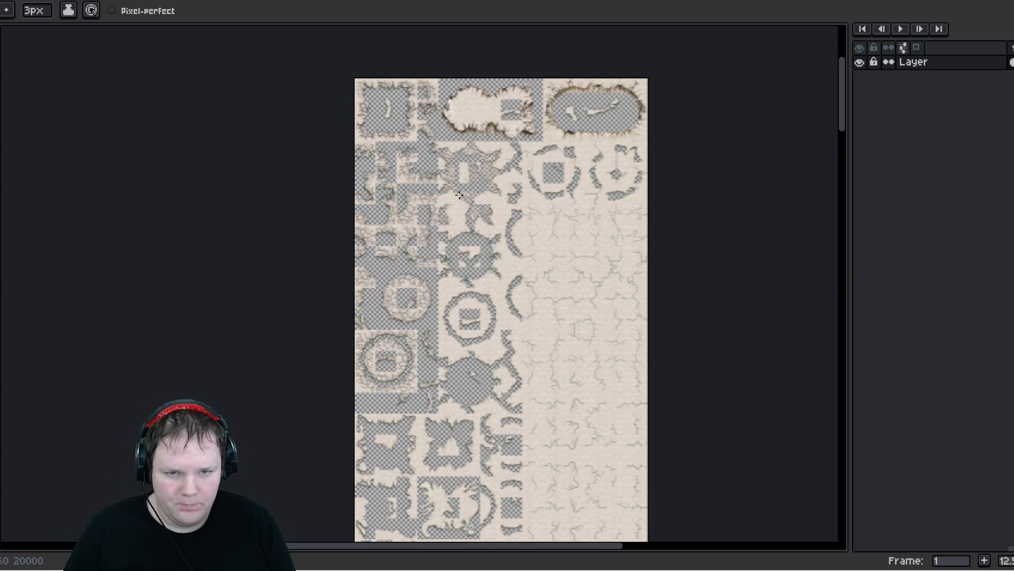
scroll(477, 280, down, 8)
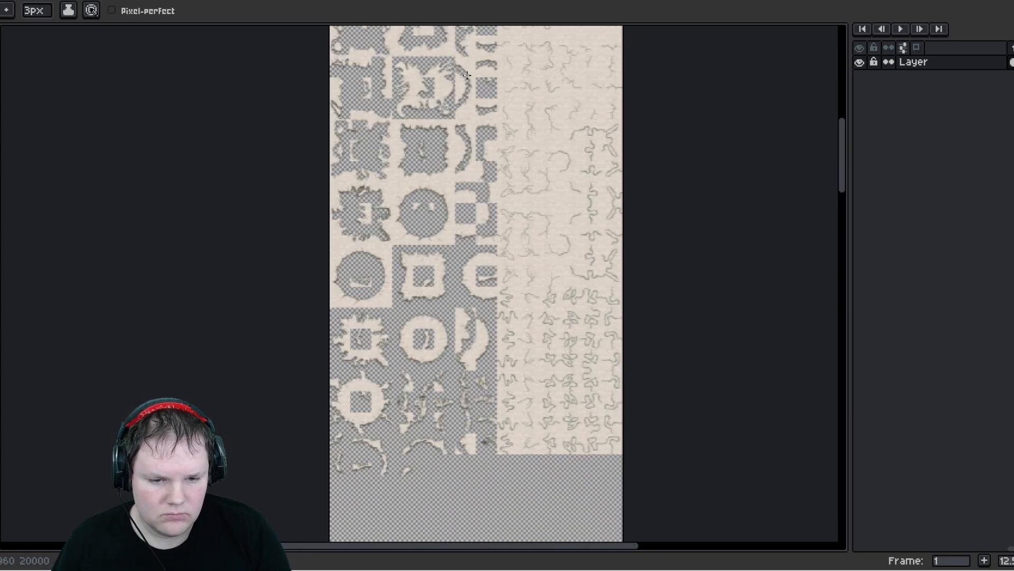
scroll(439, 147, up, 8)
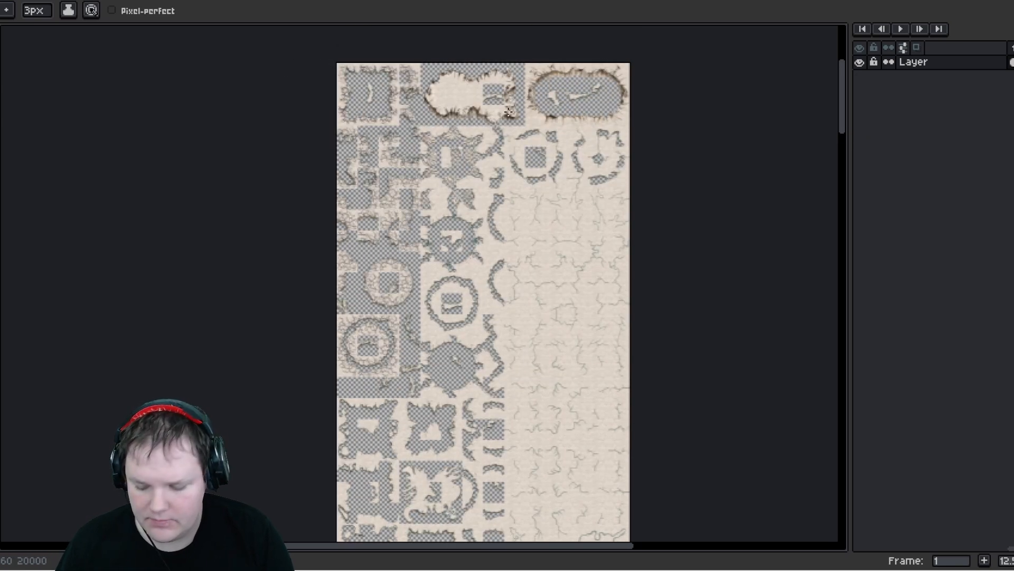
click(96, 0)
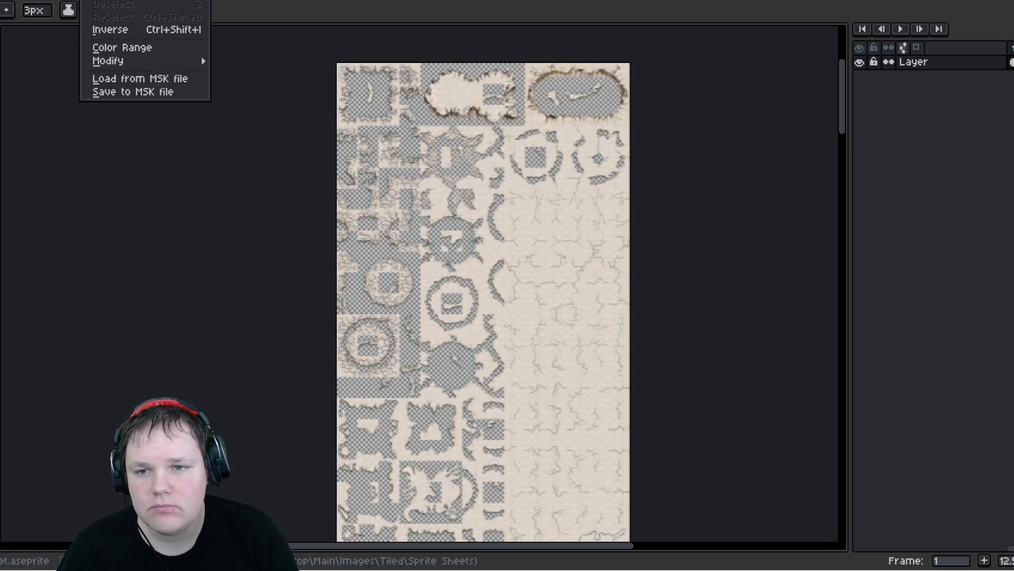
mouse_move(58, 0)
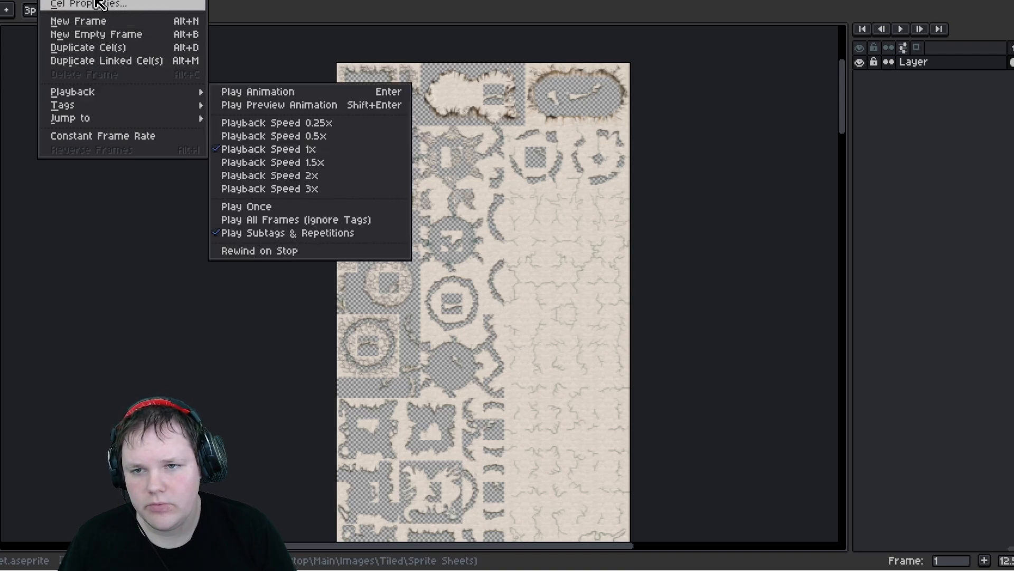
mouse_move(133, 0)
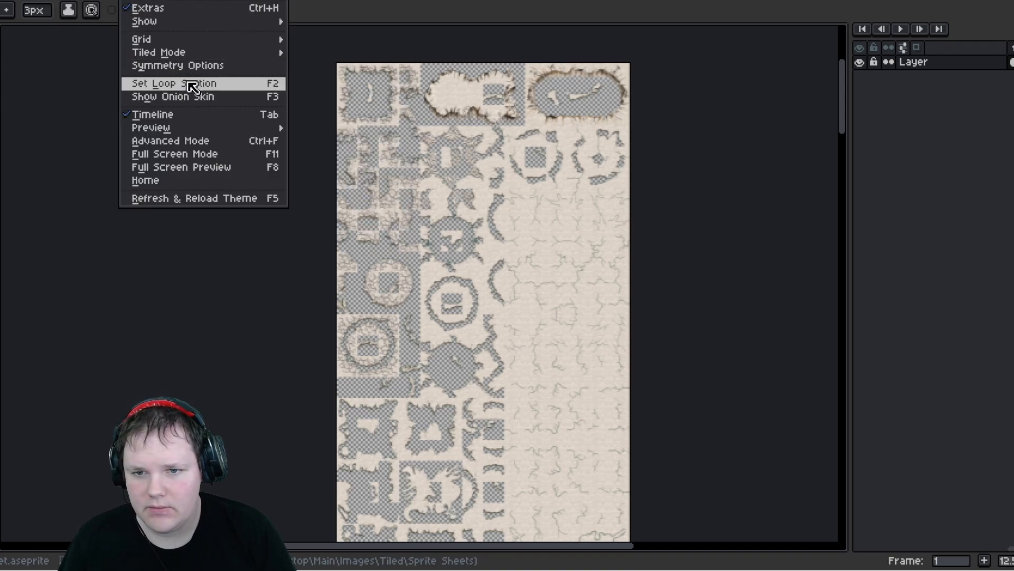
mouse_move(185, 39)
click(355, 41)
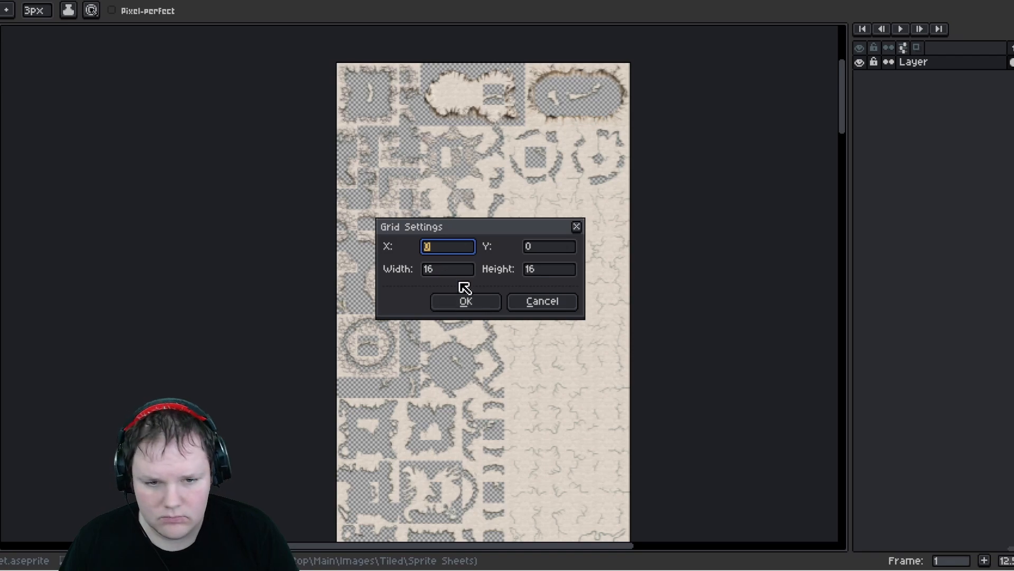
click(448, 269)
text(140)
key(Tab)
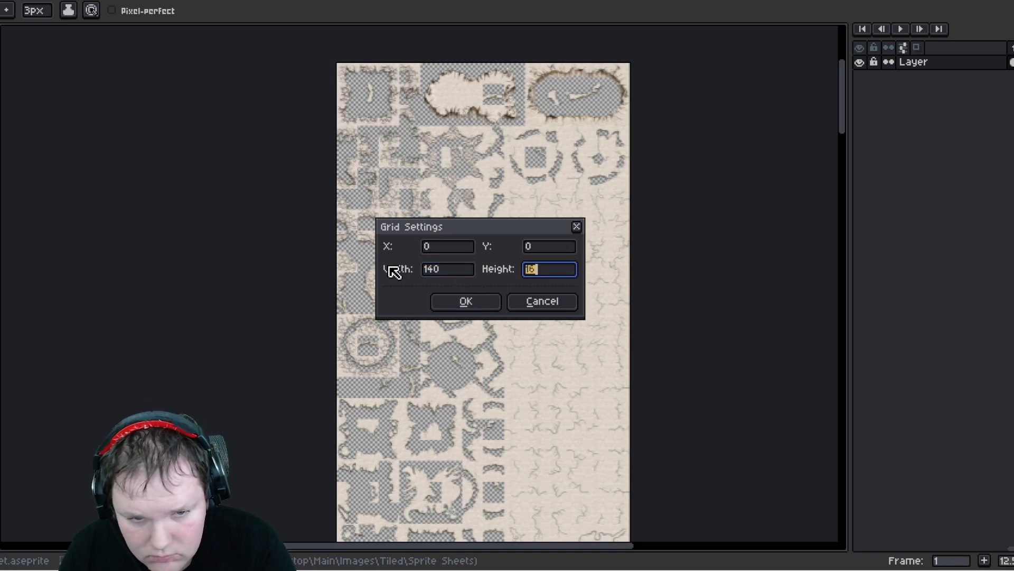
text(140)
key(Tab)
key(Return)
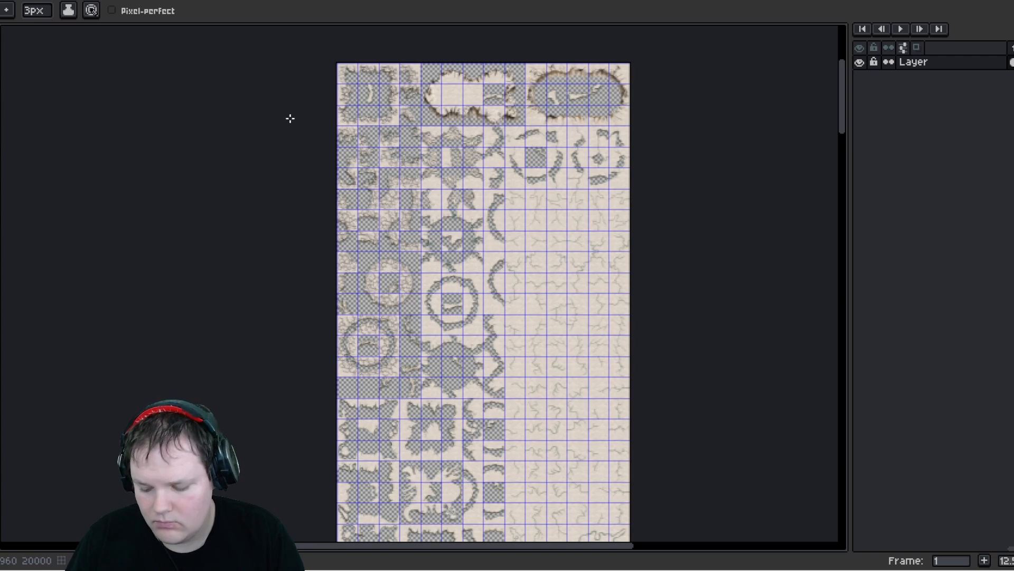
- Turn on snap to grid and select the top two tile rows of the sheet with the rectangular marquee
key(shift+s)
key(m)
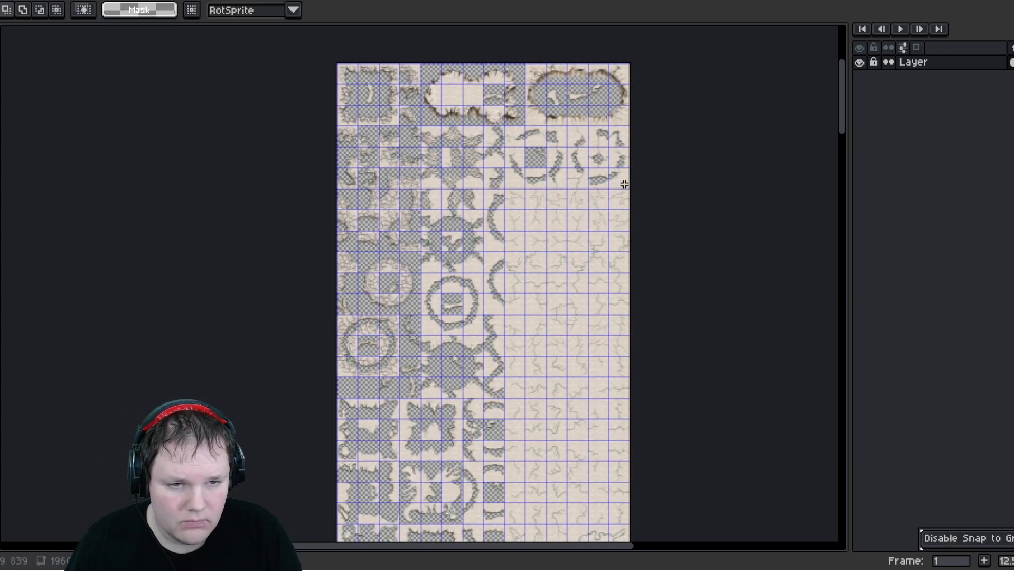
drag(631, 189, 336, 63)
scroll(451, 302, down, 3)
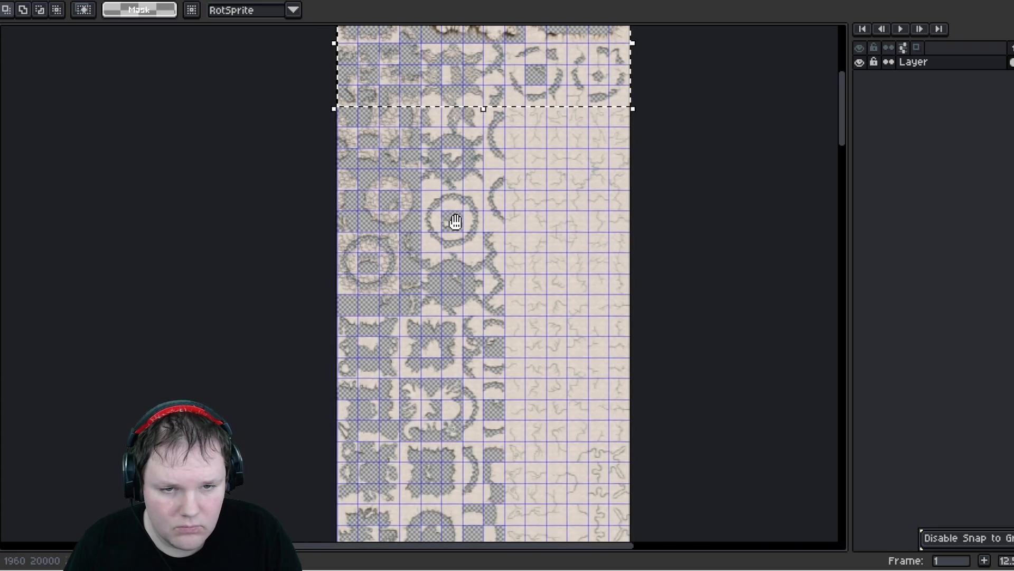
middle_drag(478, 364, 530, 134)
middle_drag(522, 314, 491, 222)
scroll(482, 241, up, 1)
- Paste the copied rows directly below the existing tiles, flip them horizontally, and deselect
key(ctrl+v)
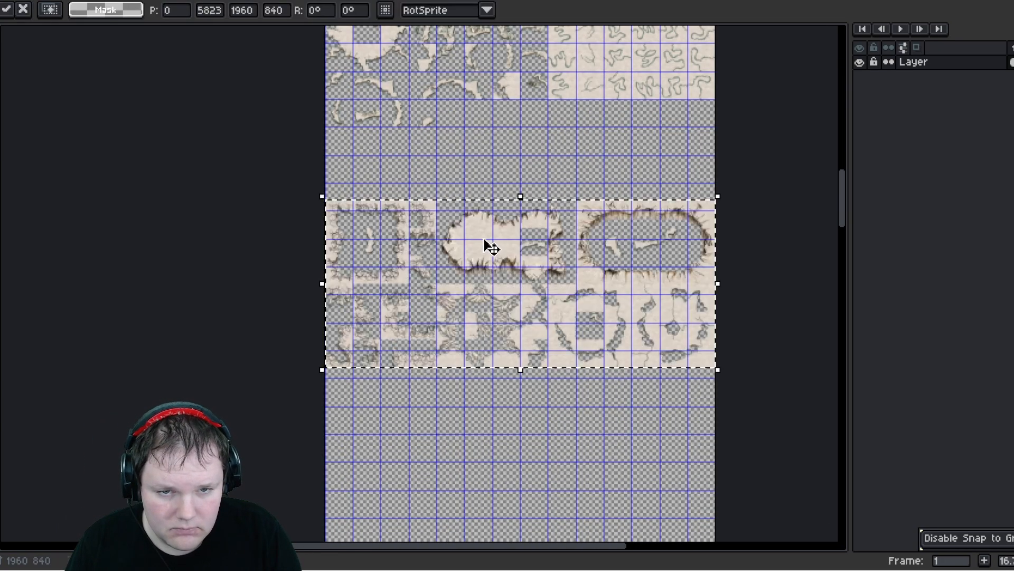
drag(469, 254, 464, 176)
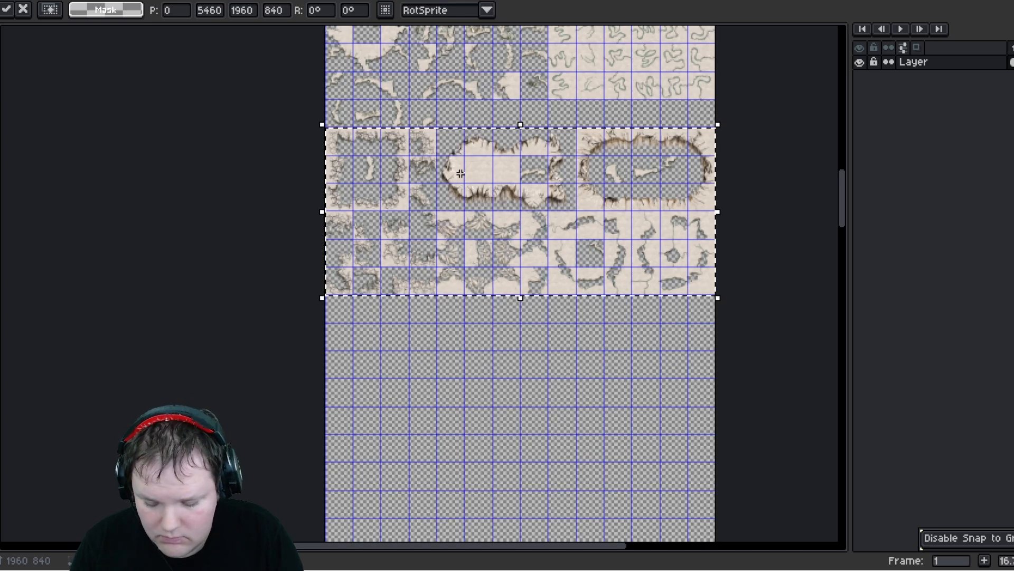
key(shift+h)
key(ctrl+d)
- Select the left eight-column block of wall fragment tiles above the flipped rows
scroll(412, 235, down, 3)
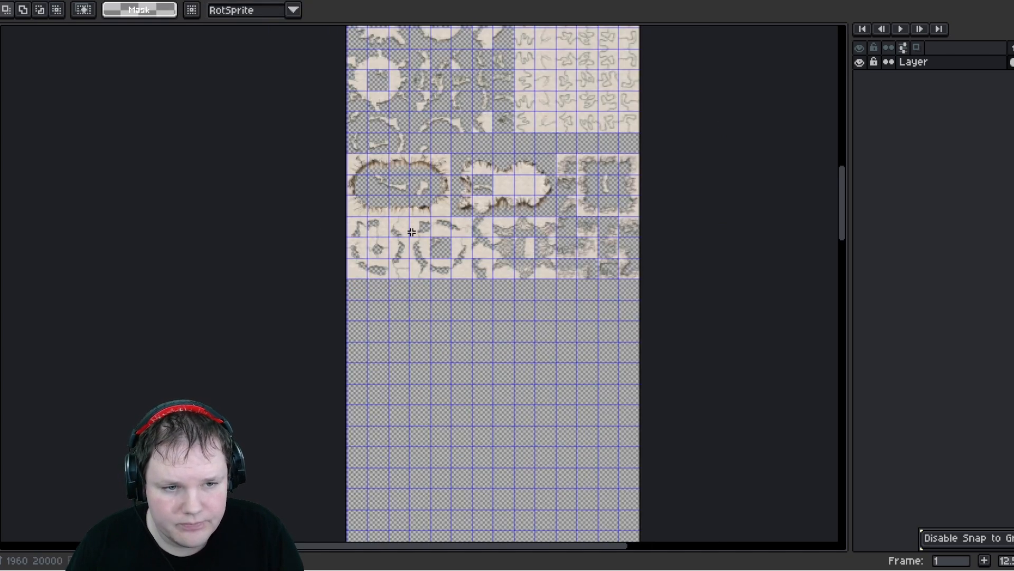
middle_drag(455, 150, 449, 192)
scroll(449, 174, up, 3)
scroll(416, 206, up, 3)
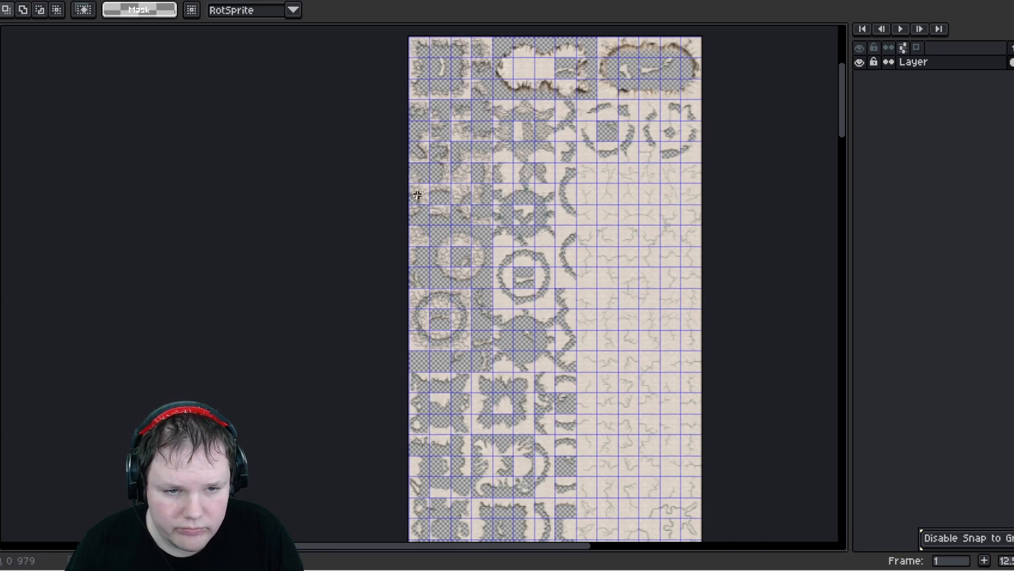
scroll(418, 195, down, 5)
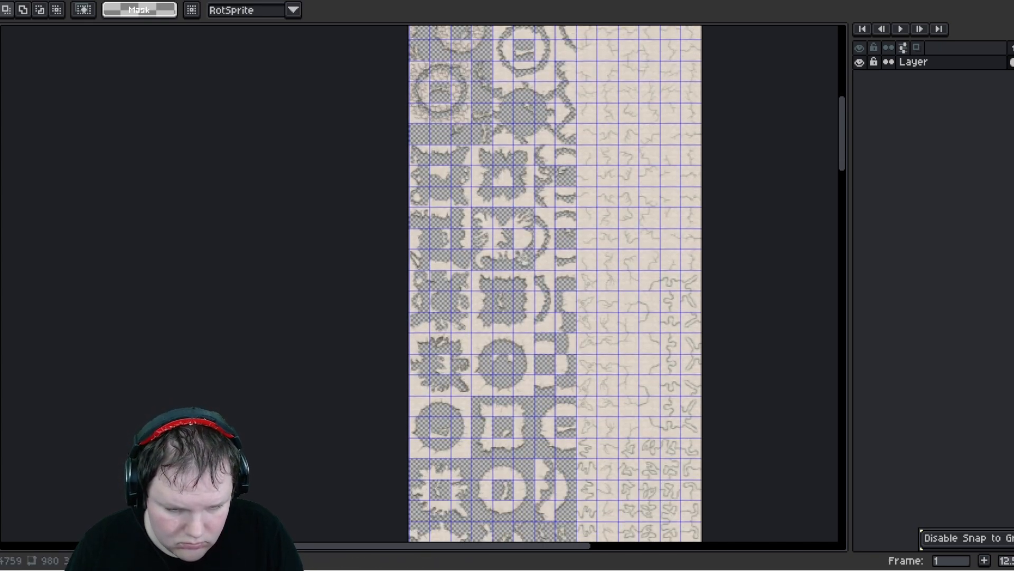
scroll(555, 437, down, 4)
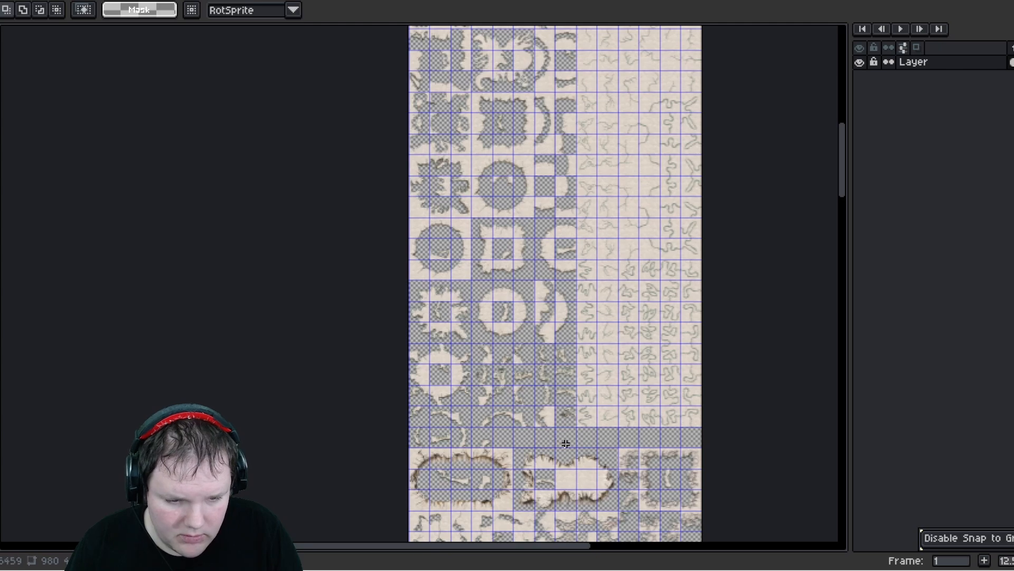
drag(569, 444, 568, 442)
middle_drag(586, 453, 522, 250)
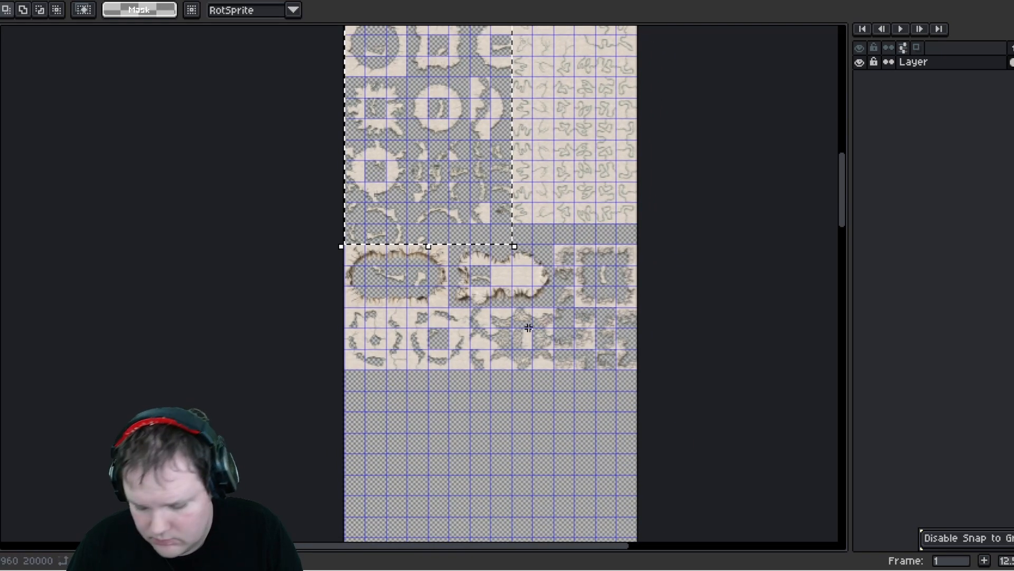
middle_drag(489, 393, 534, 264)
middle_drag(535, 313, 519, 183)
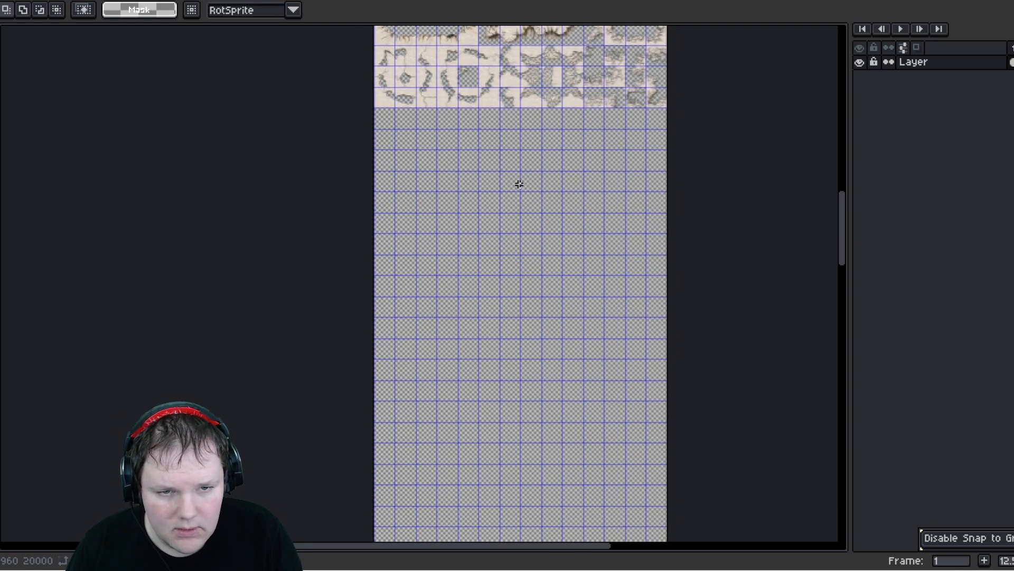
- Paste the block below the flipped rows, flip it horizontally, and commit it
key(ctrl+v)
drag(523, 202, 478, 302)
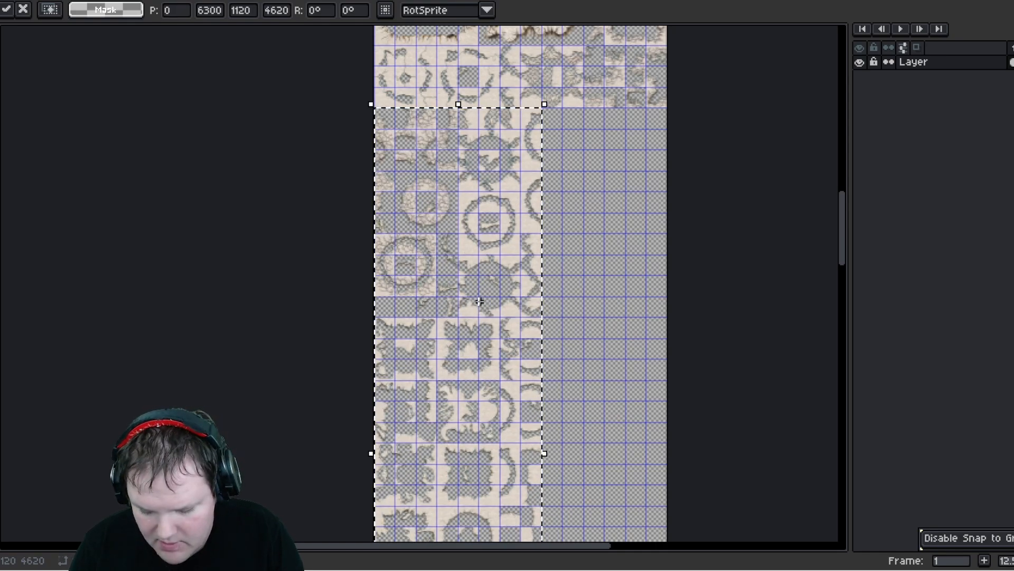
key(shift+h)
key(Return)
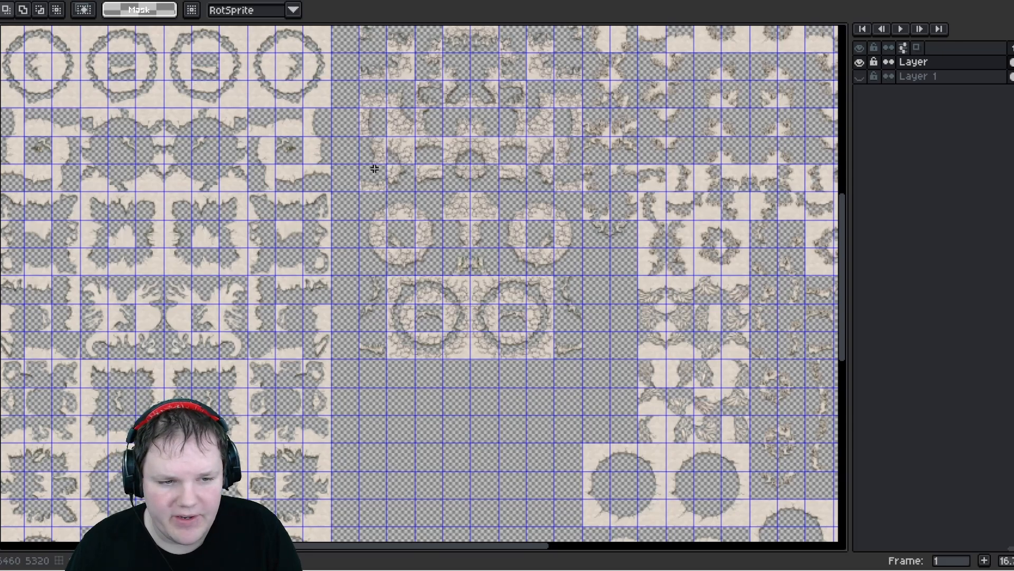
- In the original sheet, select the block of wall fragment tiles, extending it with an adjoining stepped region
scroll(374, 168, down, 2)
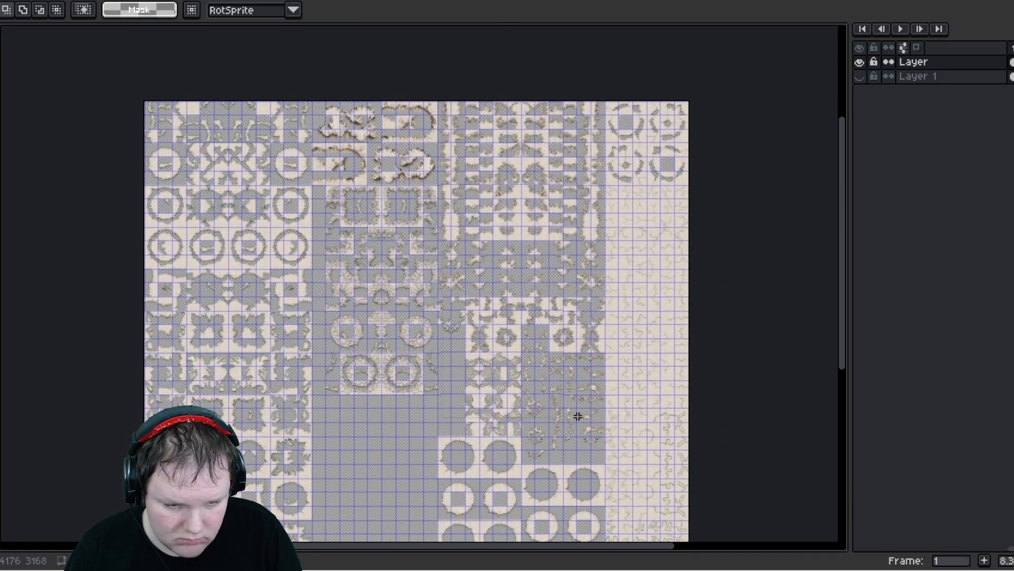
scroll(596, 357, up, 2)
drag(595, 356, 607, 346)
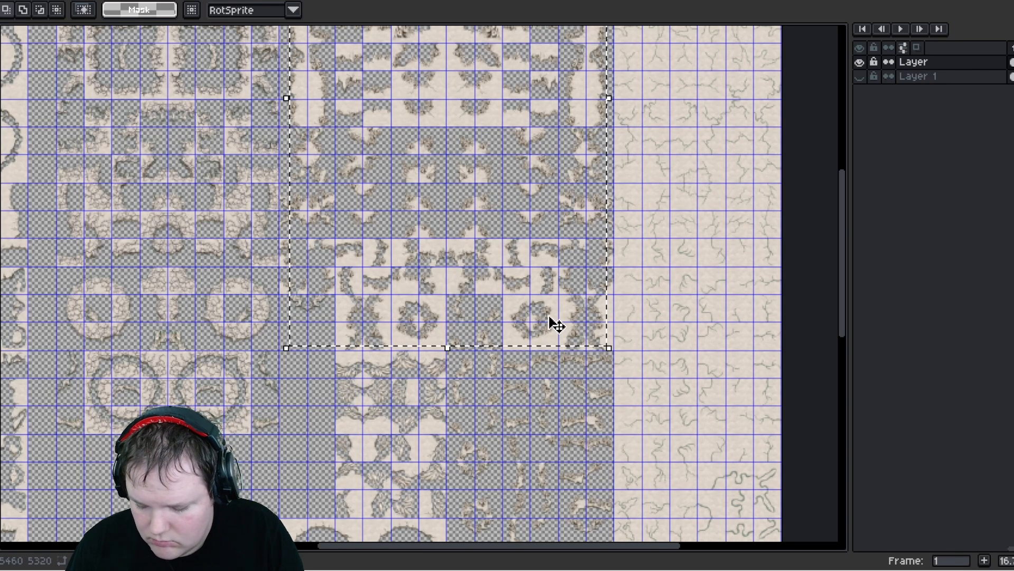
ctrl+scroll(438, 297, up, 5)
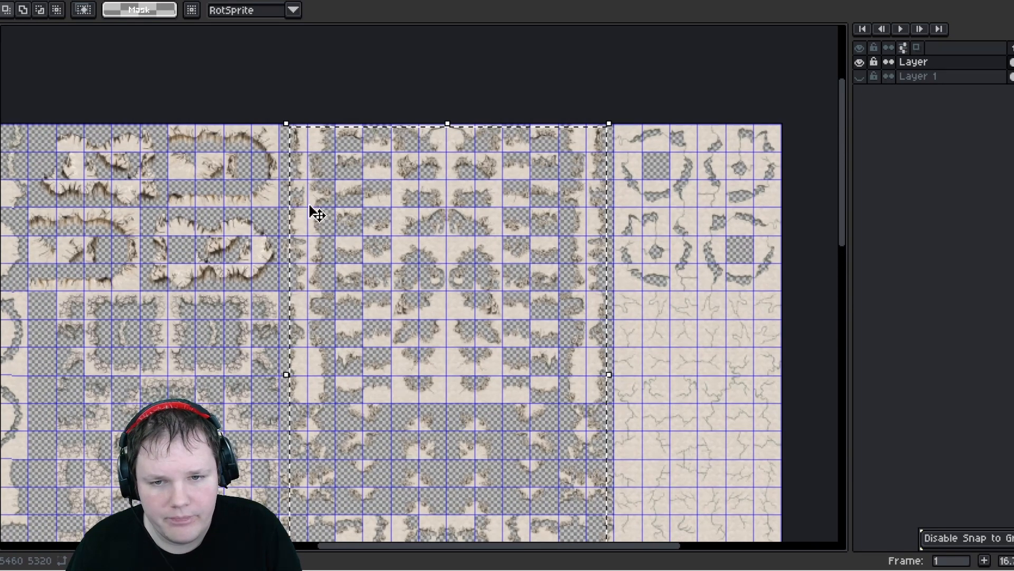
click(276, 125)
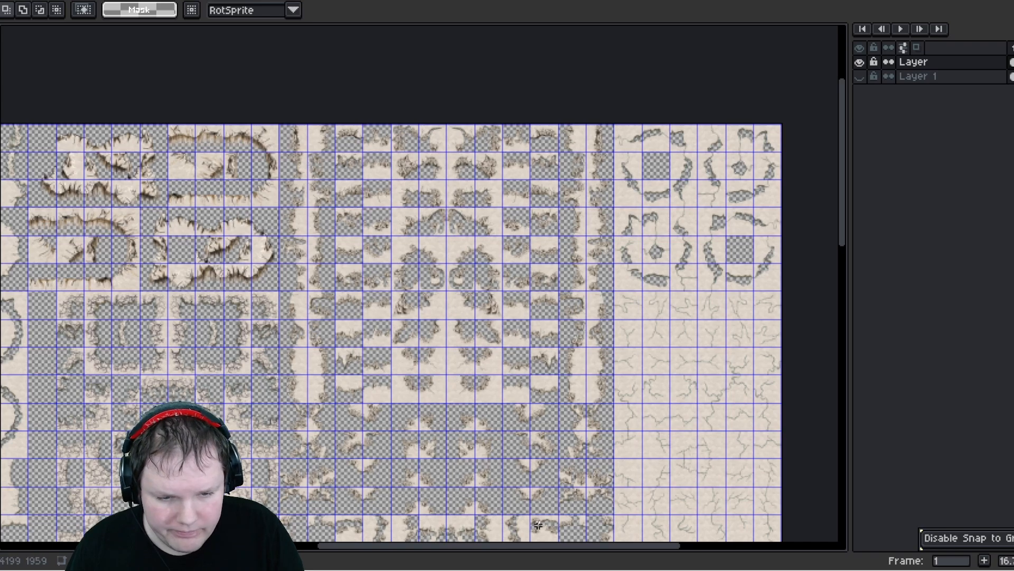
ctrl+scroll(554, 507, down, 2)
ctrl+scroll(558, 539, down, 2)
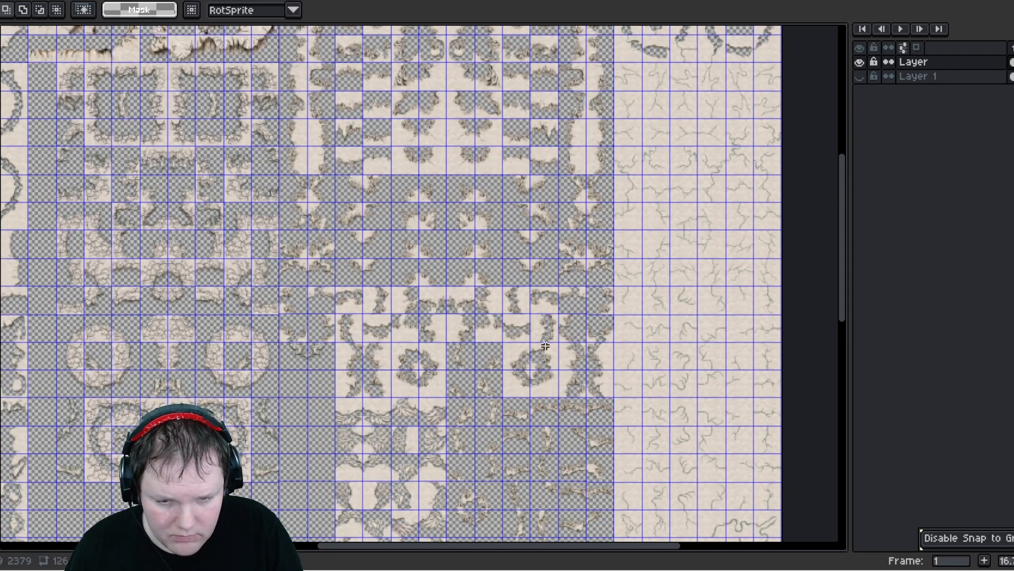
drag(612, 336, 612, 336)
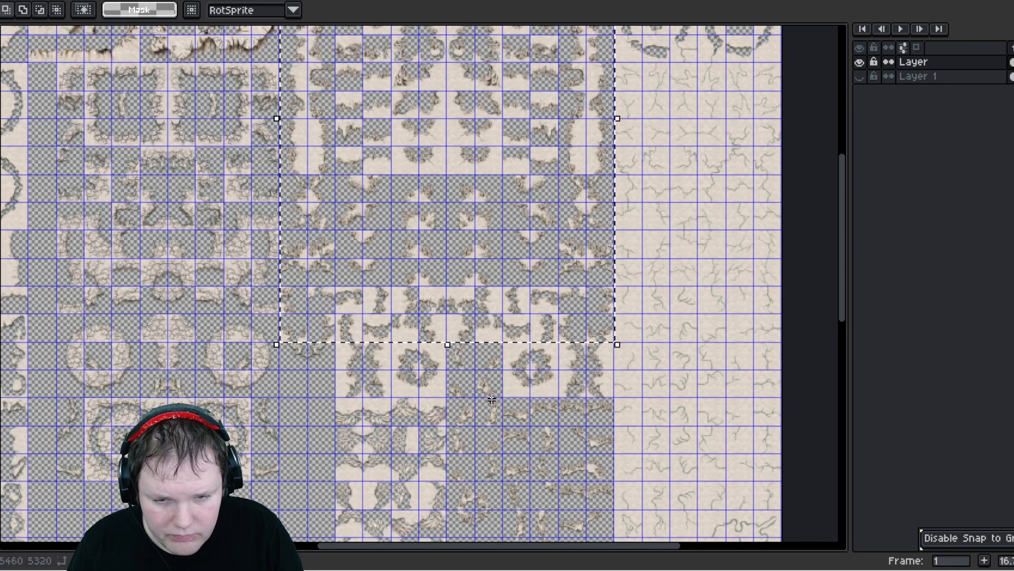
middle_drag(491, 401, 451, 315)
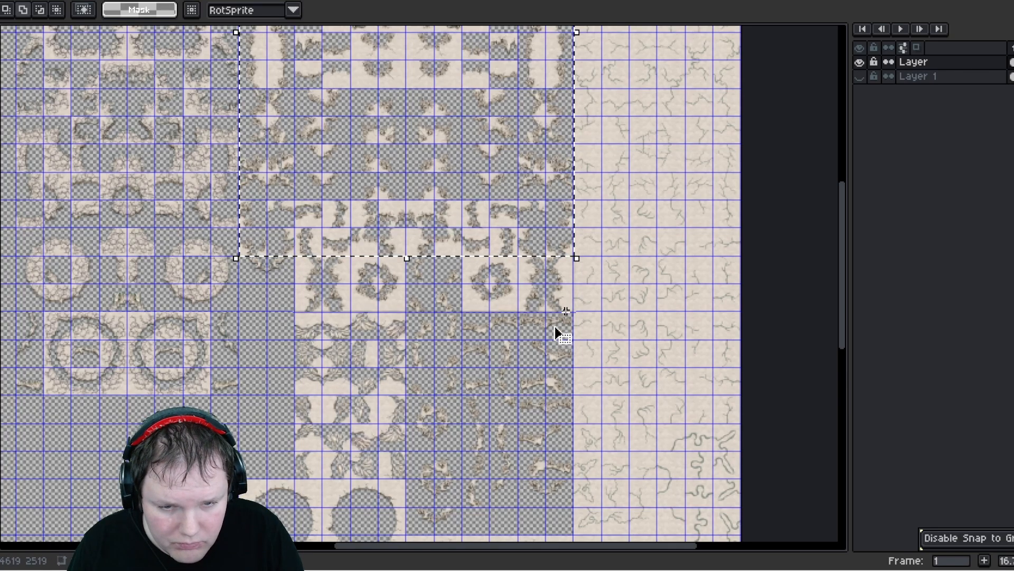
shift+drag(566, 311, 565, 311)
middle_drag(450, 351, 361, 198)
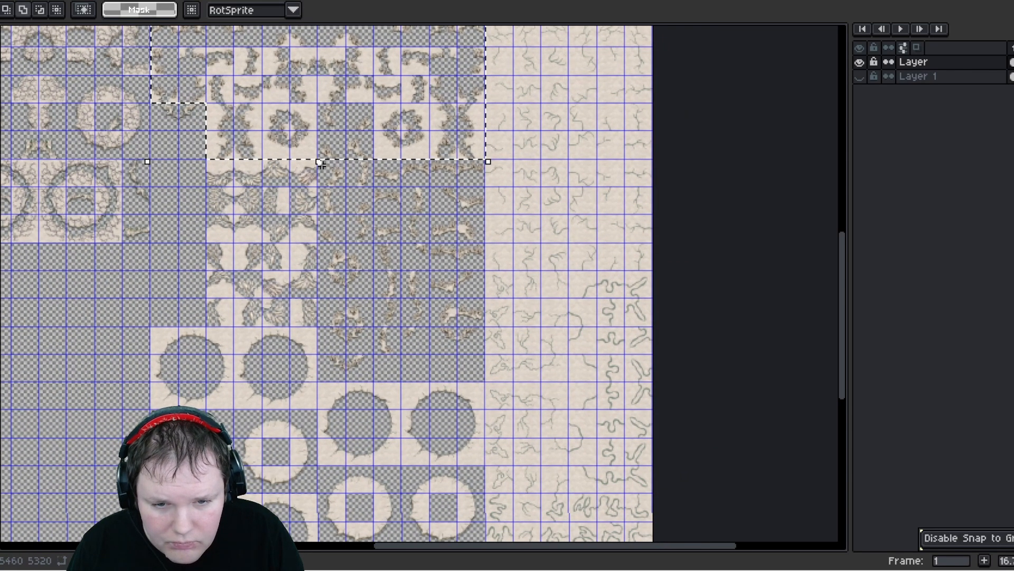
shift+drag(322, 165, 485, 379)
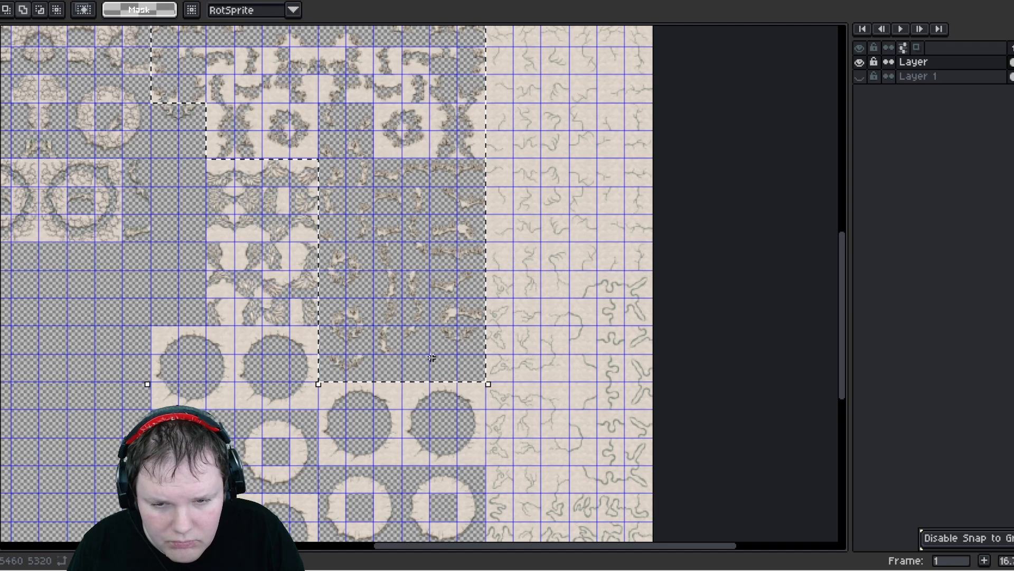
middle_drag(381, 294, 436, 369)
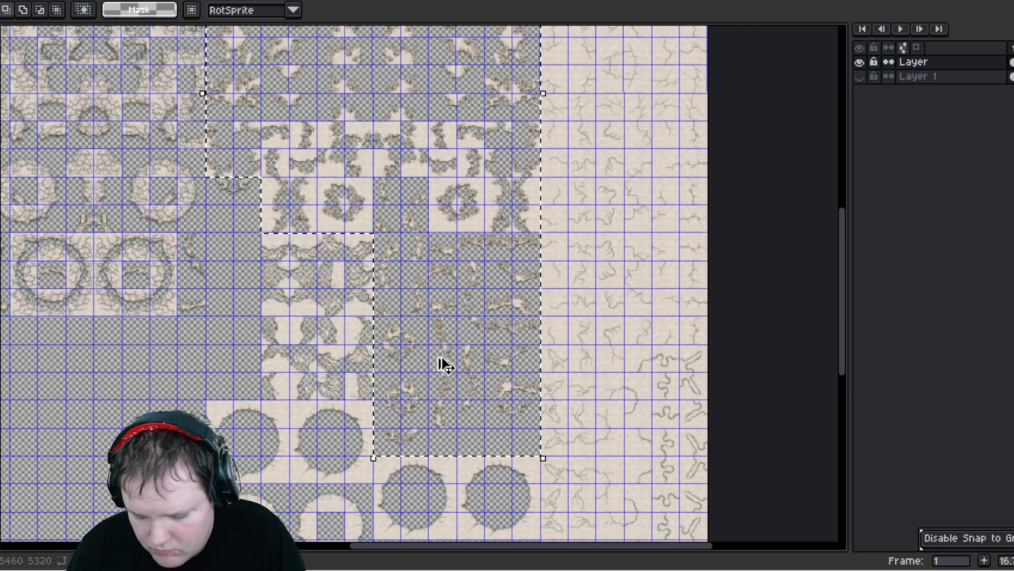
- Paste the fragment block into the new tall sheet below the existing tiles and commit it
click(228, 1)
middle_drag(313, 358, 254, 148)
middle_drag(404, 394, 336, 214)
middle_drag(391, 267, 421, 77)
middle_drag(420, 361, 412, 257)
key(ctrl+v)
drag(650, 264, 390, 306)
middle_drag(415, 352, 442, 456)
drag(444, 339, 423, 395)
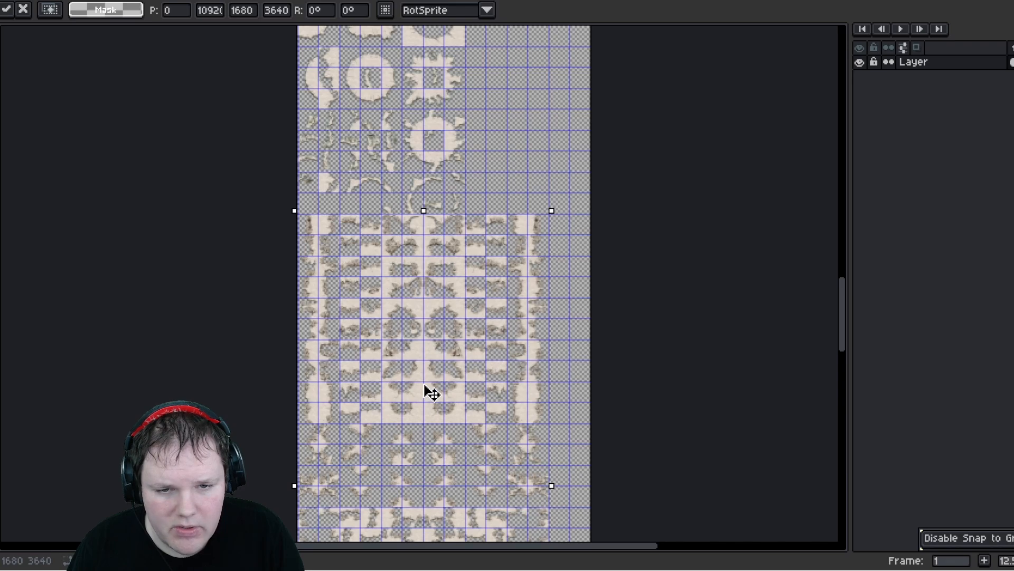
key(Return)
- Back in the original sheet, select the stepped block of round hole tiles
scroll(440, 327, down, 1)
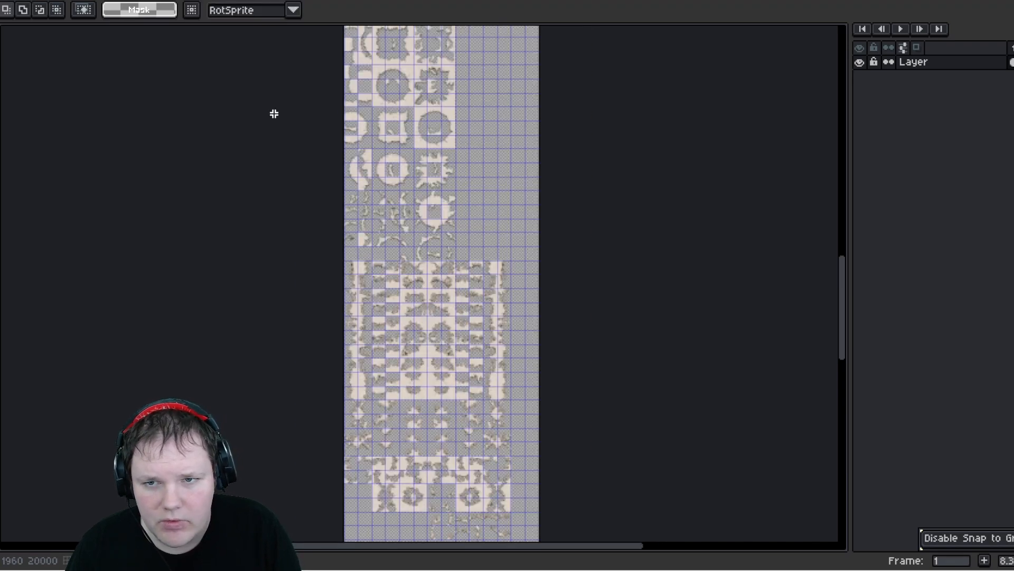
click(26, 1)
click(289, 282)
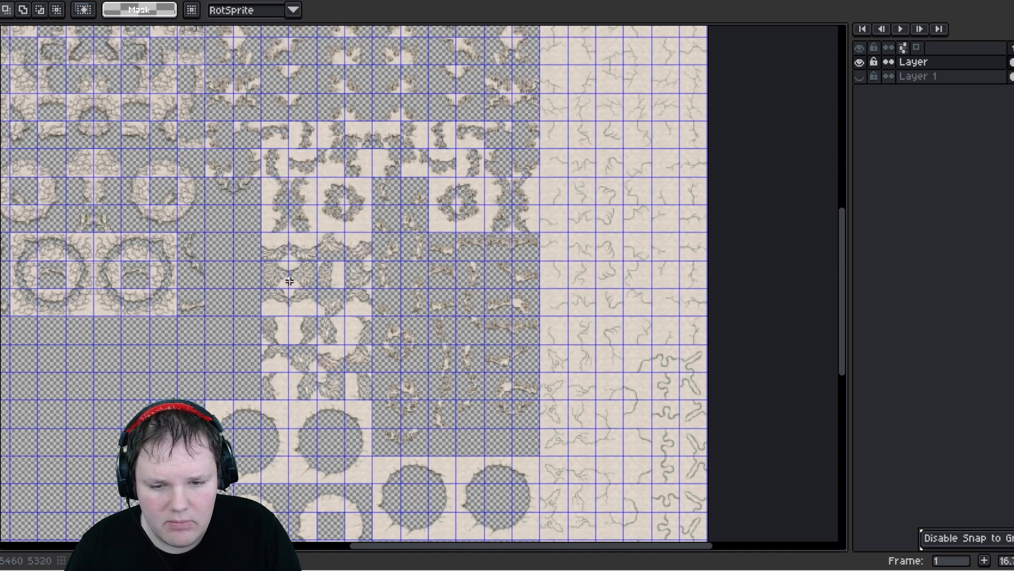
middle_drag(289, 281, 296, 50)
middle_drag(266, 175, 271, 123)
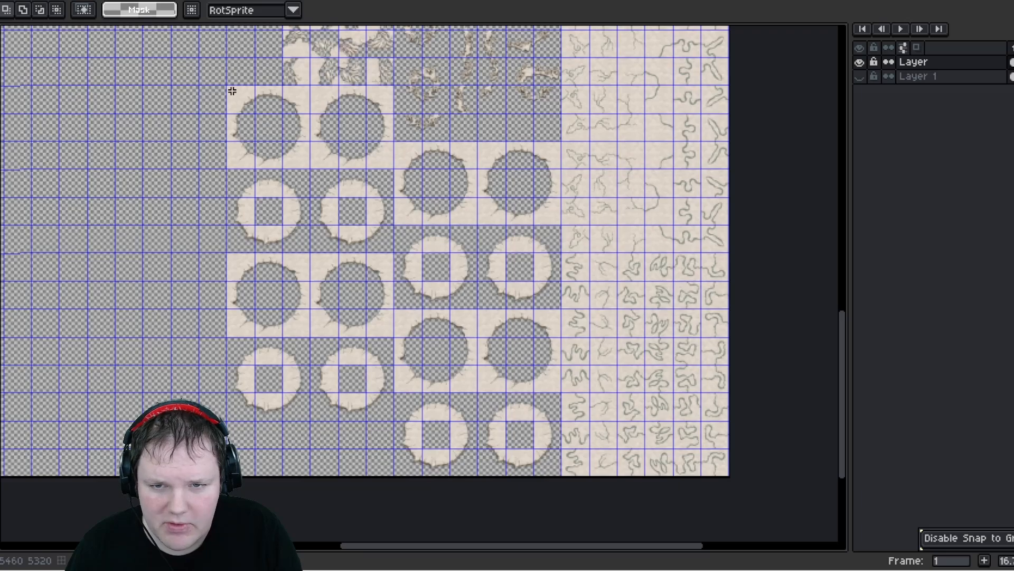
drag(382, 409, 382, 417)
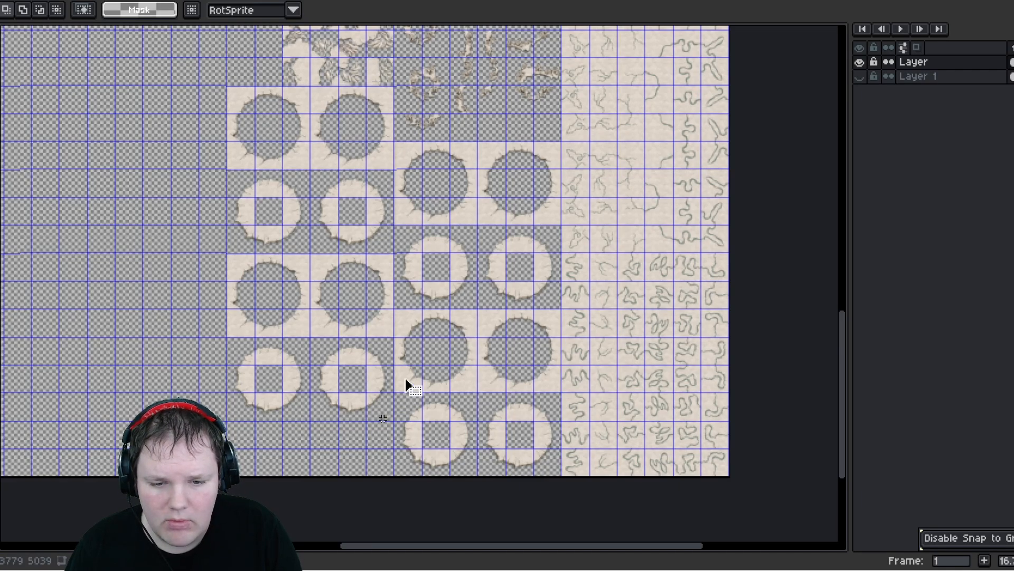
drag(407, 153, 532, 449)
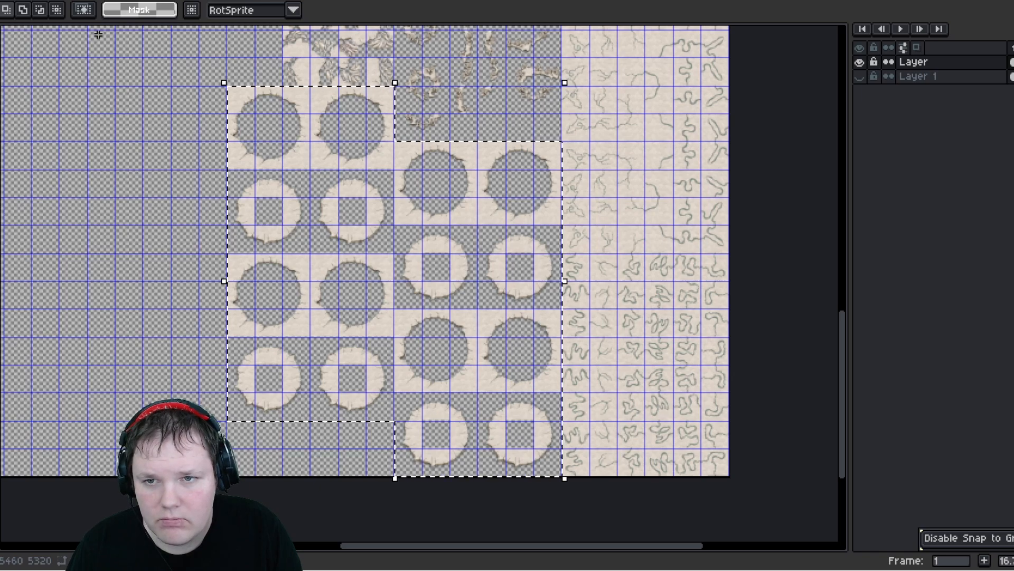
- Paste the round hole tiles into the empty columns of the new sheet beside the fragments and commit them
click(109, 0)
scroll(398, 333, up, 5)
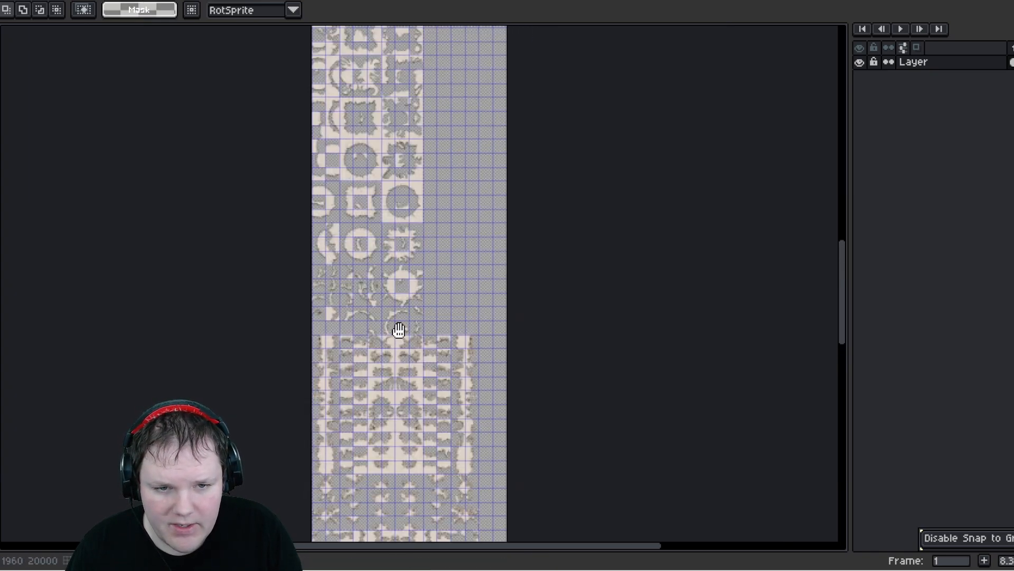
key(ctrl+v)
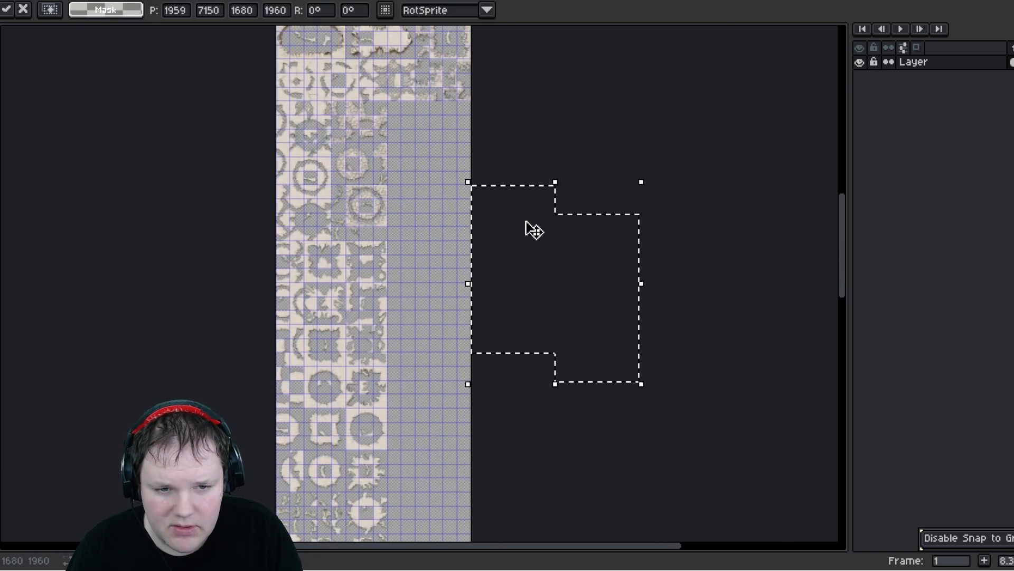
drag(516, 233, 443, 159)
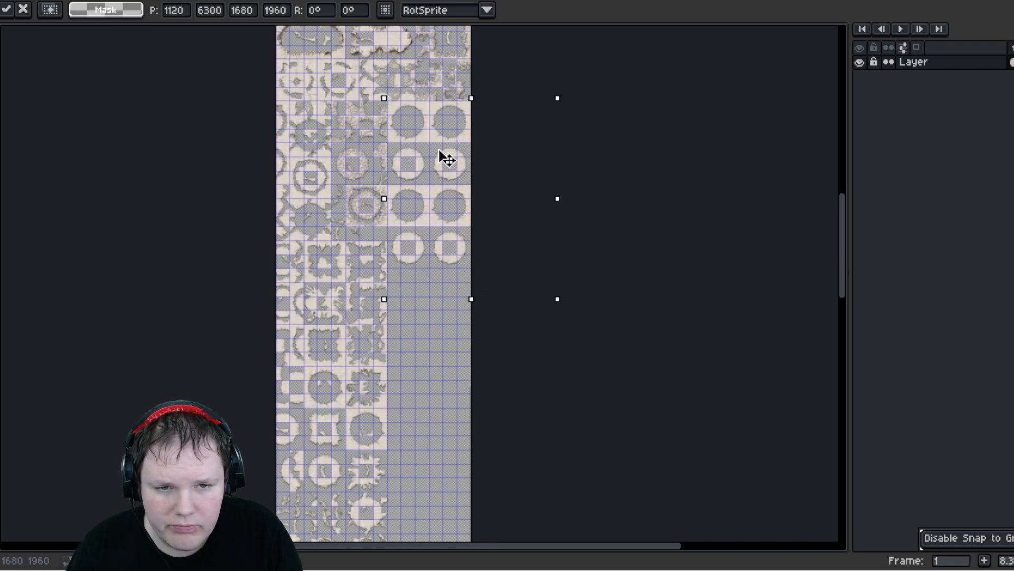
key(Return)
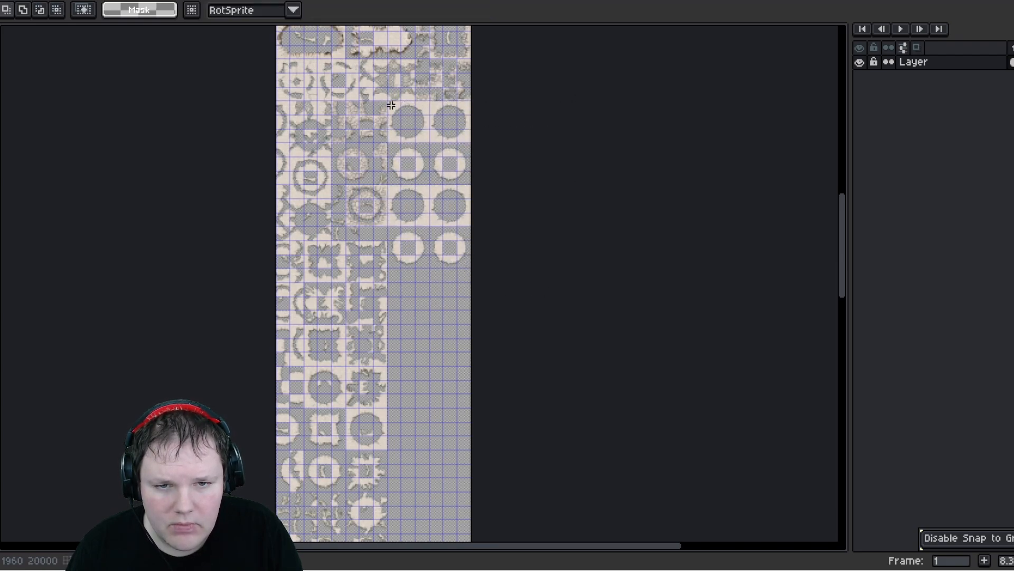
- Duplicate the lower block of round hole tiles directly below itself in the new sheet
mouse_move(467, 270)
mouse_down()
mouse_move(480, 280)
mouse_move(471, 275)
mouse_up()
click(428, 136)
drag(433, 137, 430, 311)
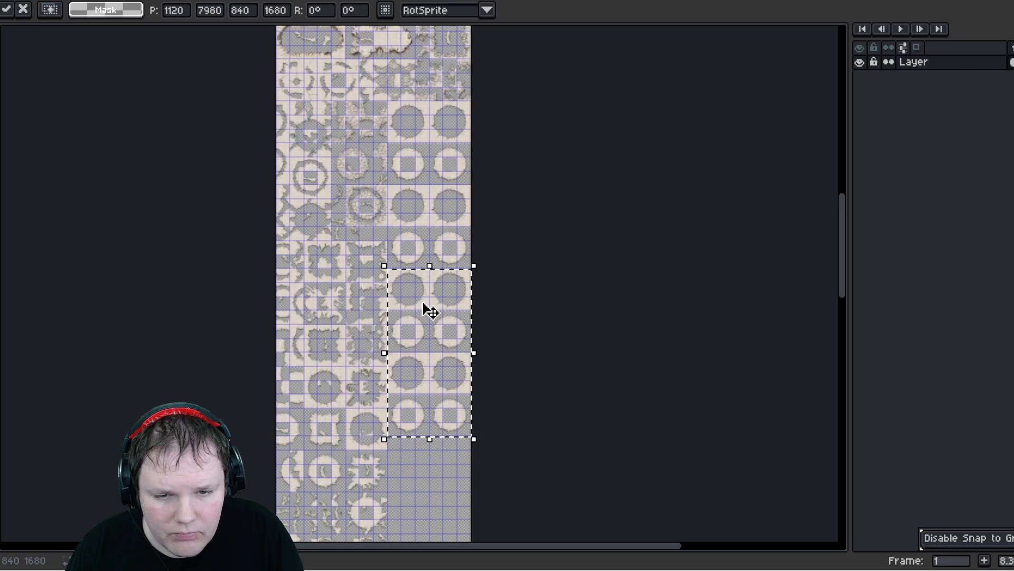
click(375, 343)
- In the original sheet, select two pairs of brown cliff-edge tiles
click(53, 2)
middle_drag(405, 129, 385, 357)
middle_drag(390, 190, 373, 420)
mouse_move(341, 275)
middle_down()
mouse_move(332, 323)
mouse_move(369, 443)
middle_up()
mouse_move(286, 120)
middle_down()
mouse_move(292, 167)
mouse_move(430, 183)
middle_up()
scroll(333, 139, up, 1)
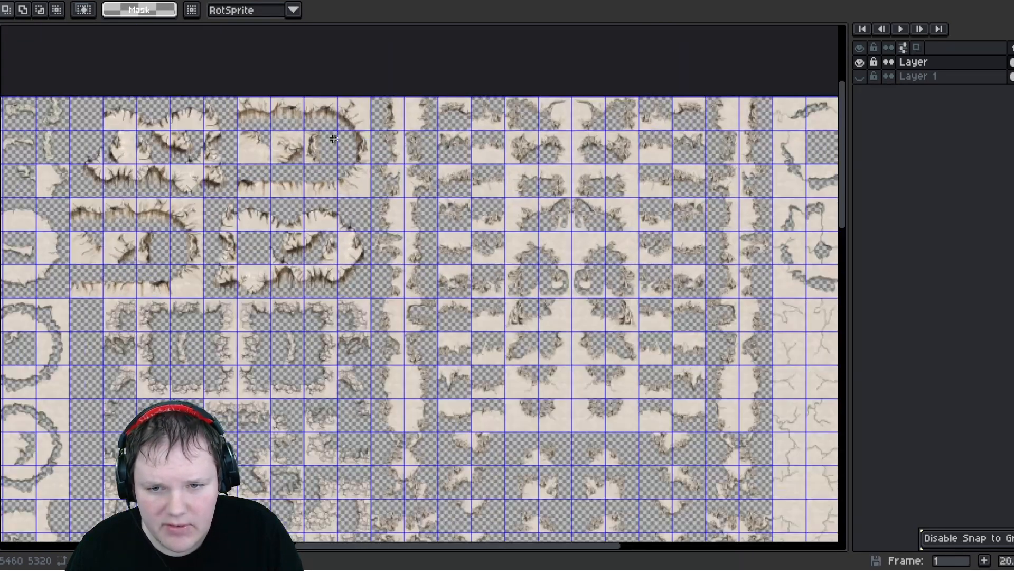
scroll(107, 152, up, 1)
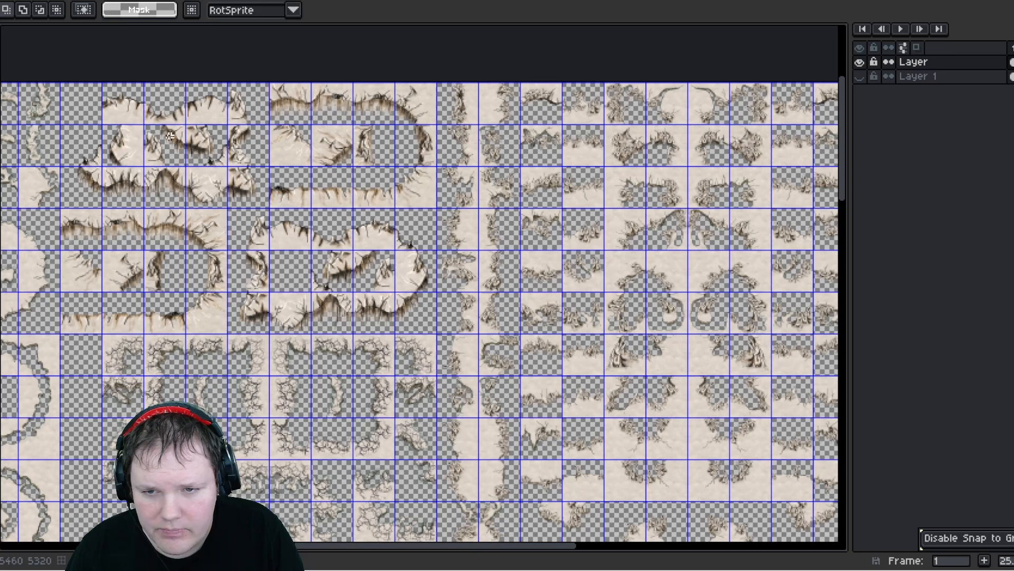
scroll(170, 136, up, 1)
drag(237, 173, 139, 124)
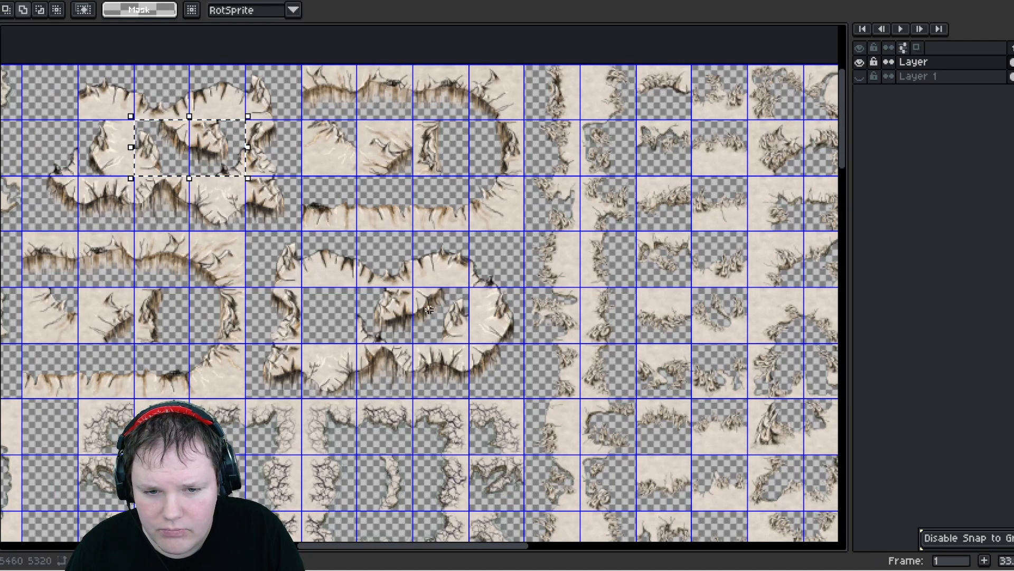
shift+drag(465, 342, 359, 290)
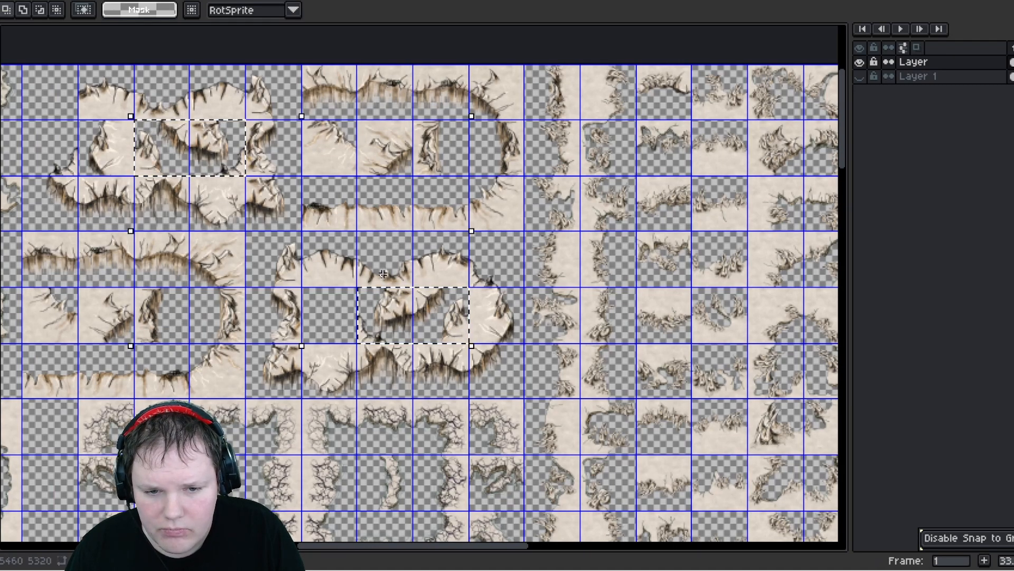
- Paste the cliff-edge tiles into the new sheet below the hole tiles and place the two pairs side by side
click(133, 0)
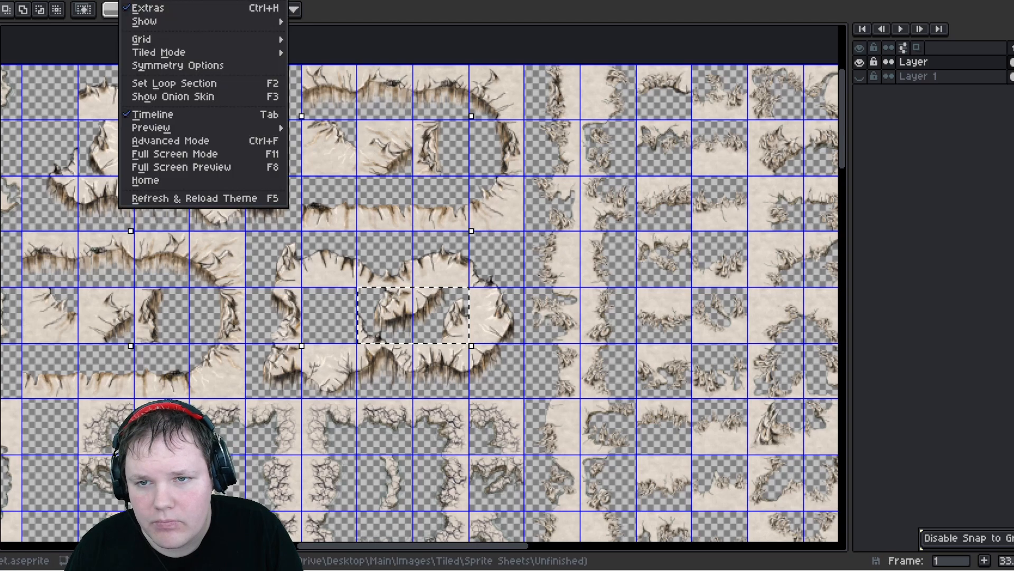
click(132, 0)
click(134, 1)
scroll(403, 332, down, 5)
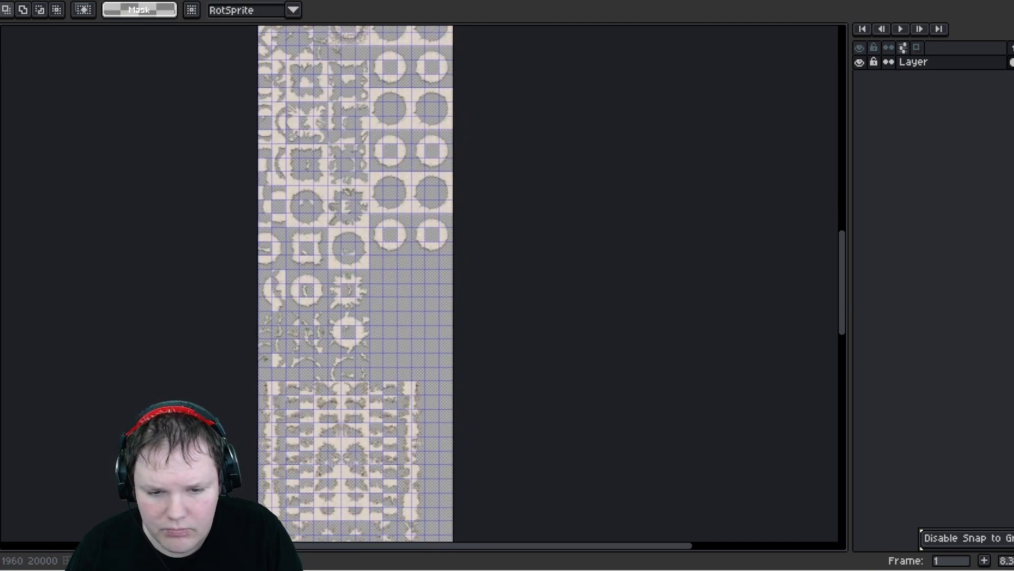
scroll(403, 215, up, 3)
key(ctrl+v)
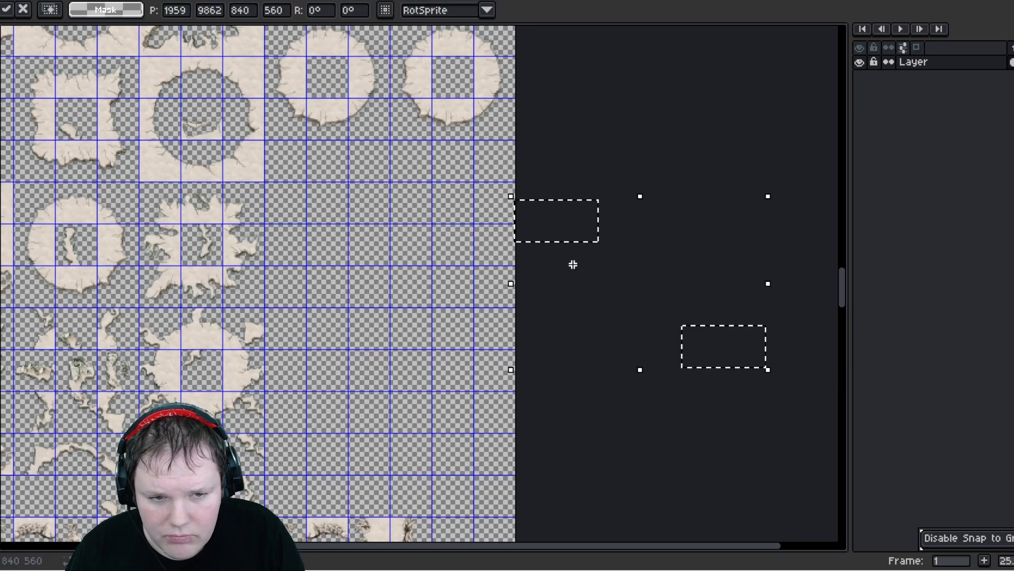
drag(557, 228, 319, 174)
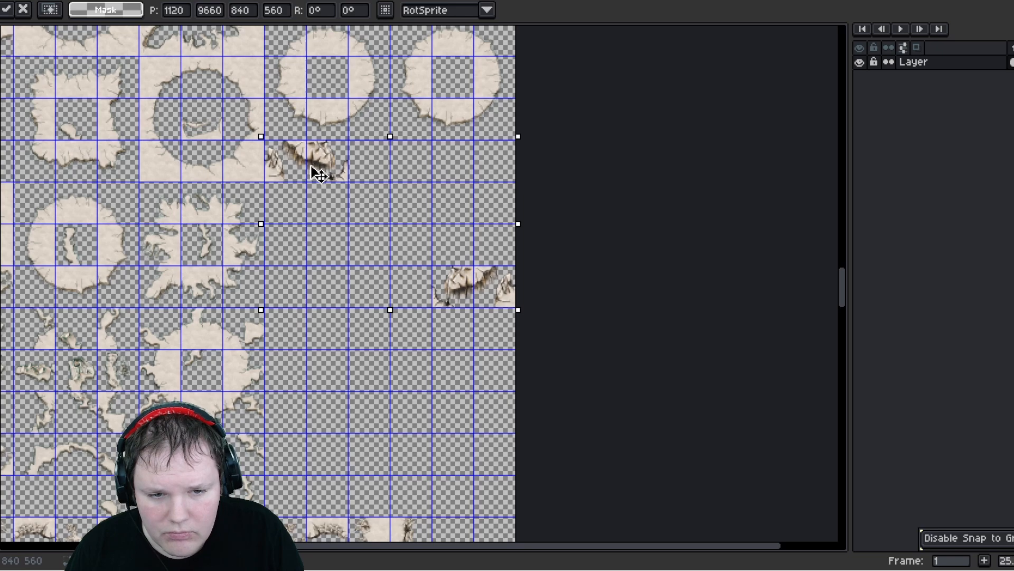
click(434, 370)
drag(442, 277, 377, 172)
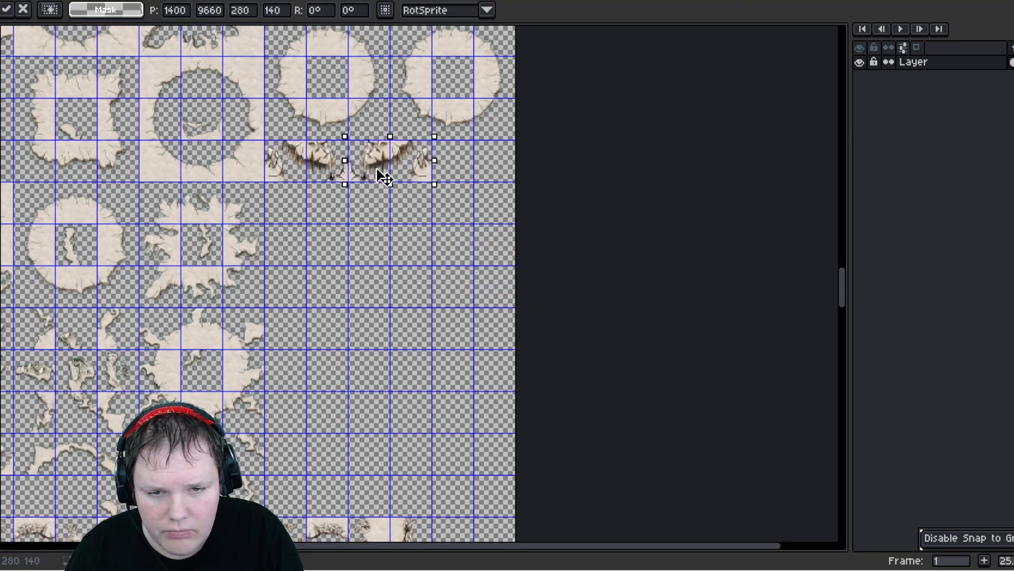
click(407, 334)
- Look over the extended tileset from its lower tiles up to the top
scroll(366, 187, up, 2)
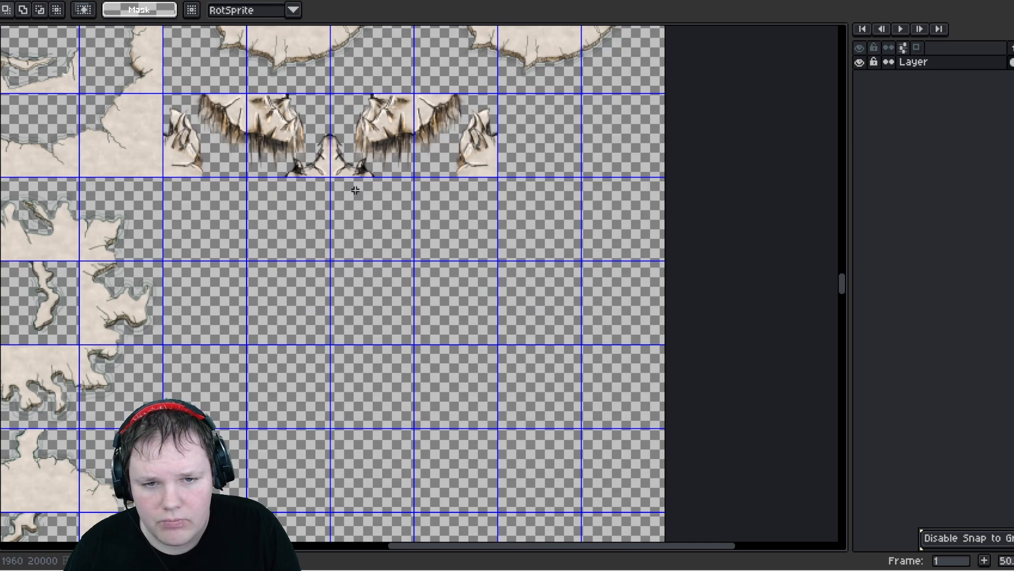
scroll(355, 190, down, 5)
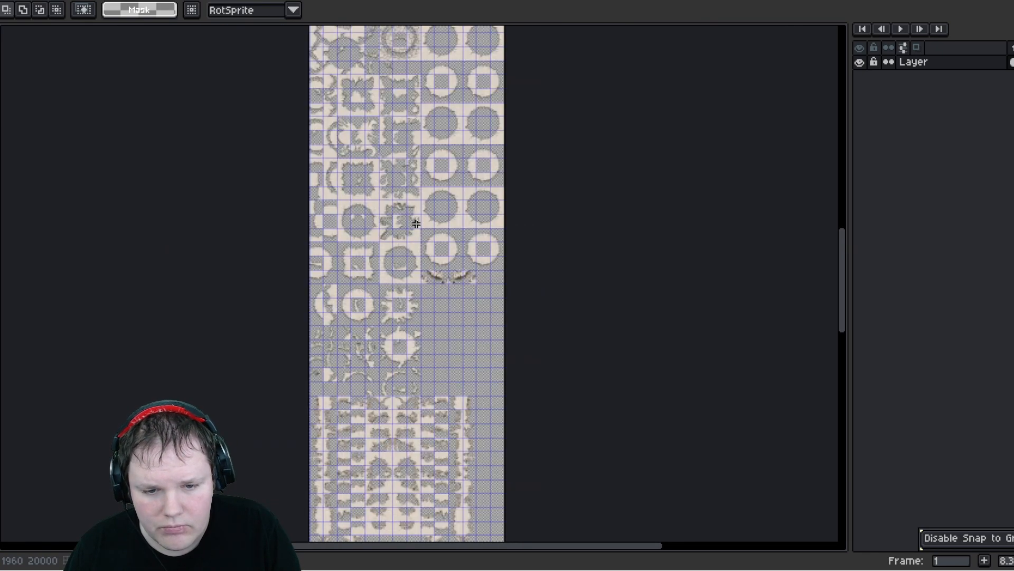
mouse_move(389, 375)
middle_down()
mouse_move(414, 124)
mouse_move(453, 453)
mouse_move(431, 375)
mouse_move(423, 520)
middle_up()
middle_drag(446, 347, 428, 500)
middle_drag(428, 288, 459, 462)
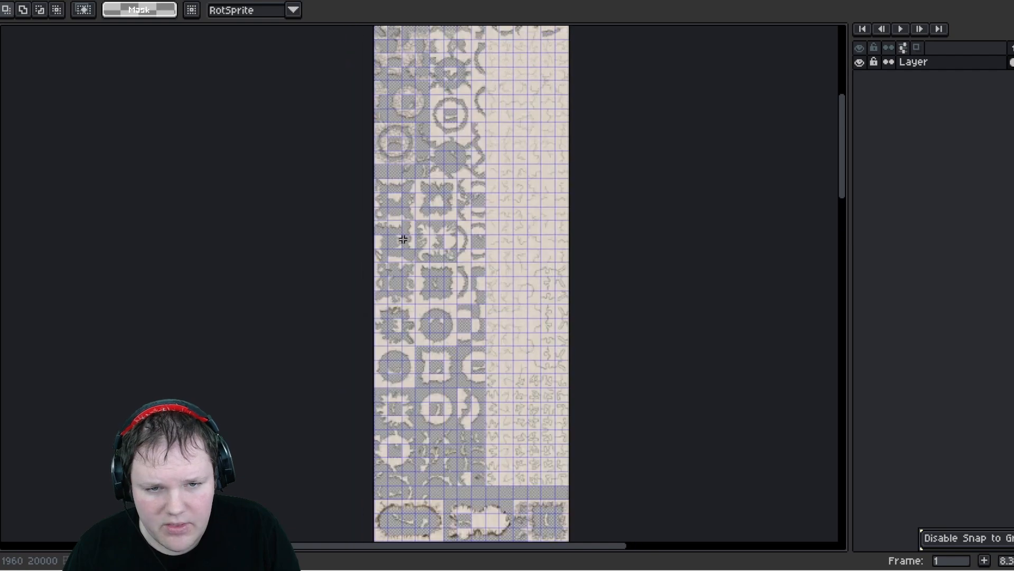
middle_drag(403, 239, 379, 404)
scroll(407, 201, up, 3)
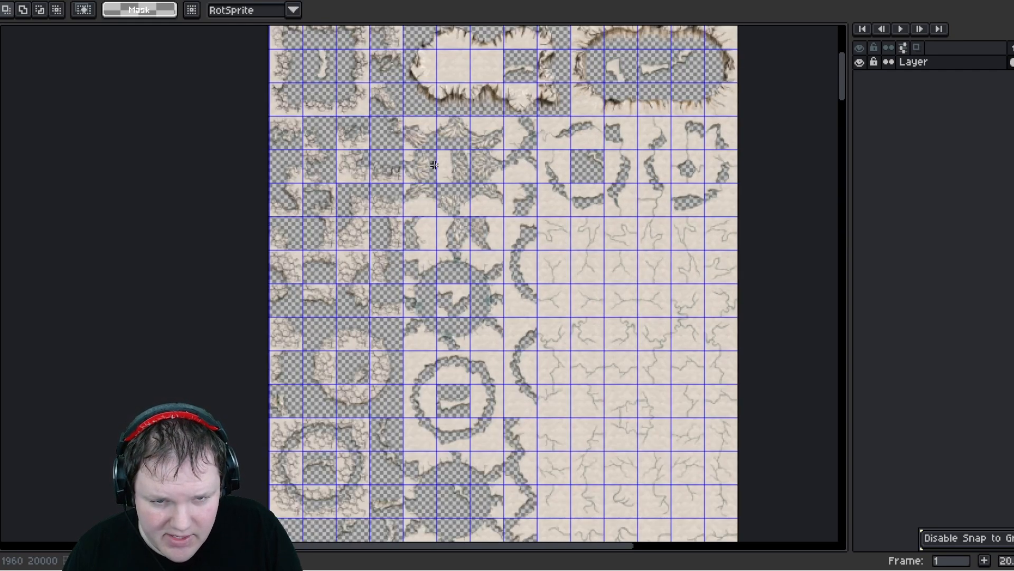
middle_drag(456, 166, 432, 195)
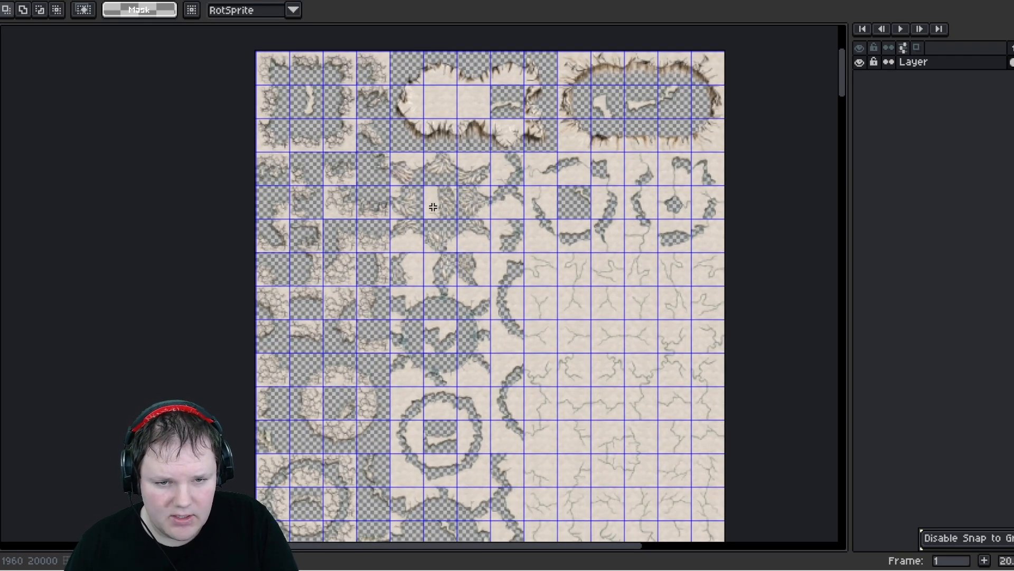
- Pan and scroll through the whole new sheet to check all the copied and flipped tiles
middle_drag(461, 366, 462, 451)
middle_drag(470, 280, 444, 181)
middle_drag(491, 394, 481, 201)
middle_drag(530, 410, 513, 149)
middle_drag(541, 371, 558, 227)
middle_drag(577, 444, 520, 158)
middle_drag(533, 199, 548, 134)
scroll(553, 200, down, 5)
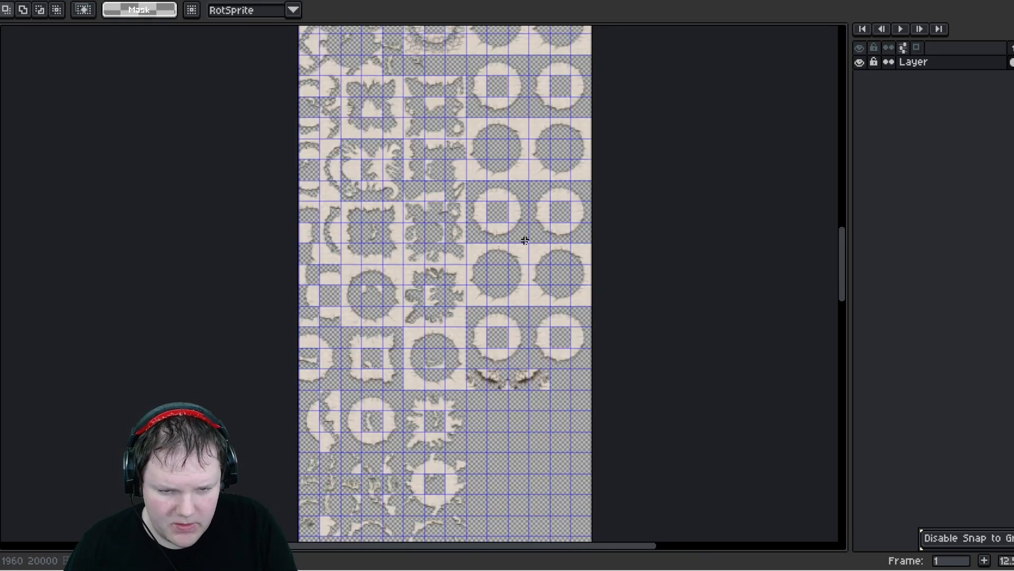
middle_drag(475, 219, 486, 468)
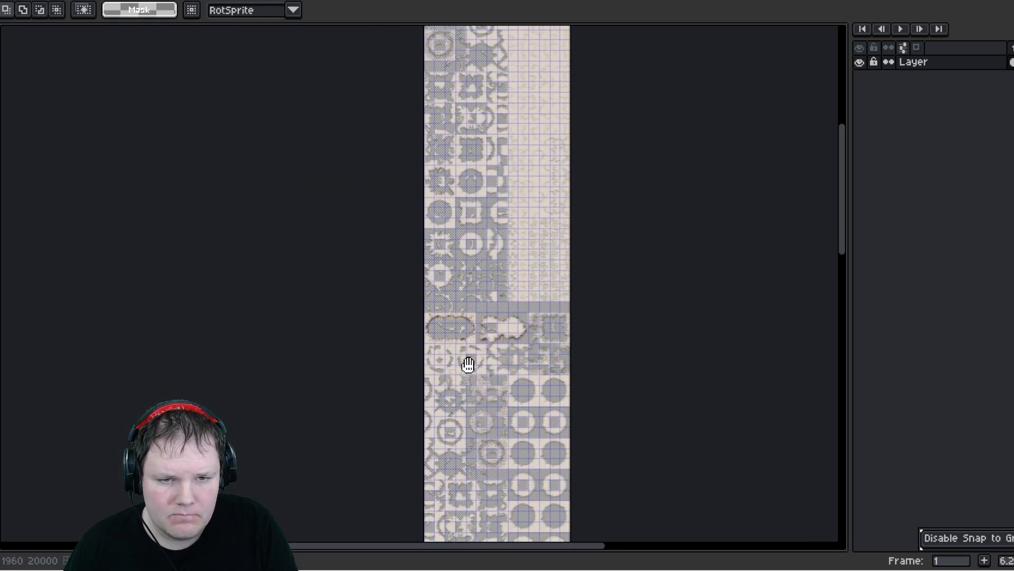
middle_drag(475, 243, 493, 328)
scroll(485, 283, up, 3)
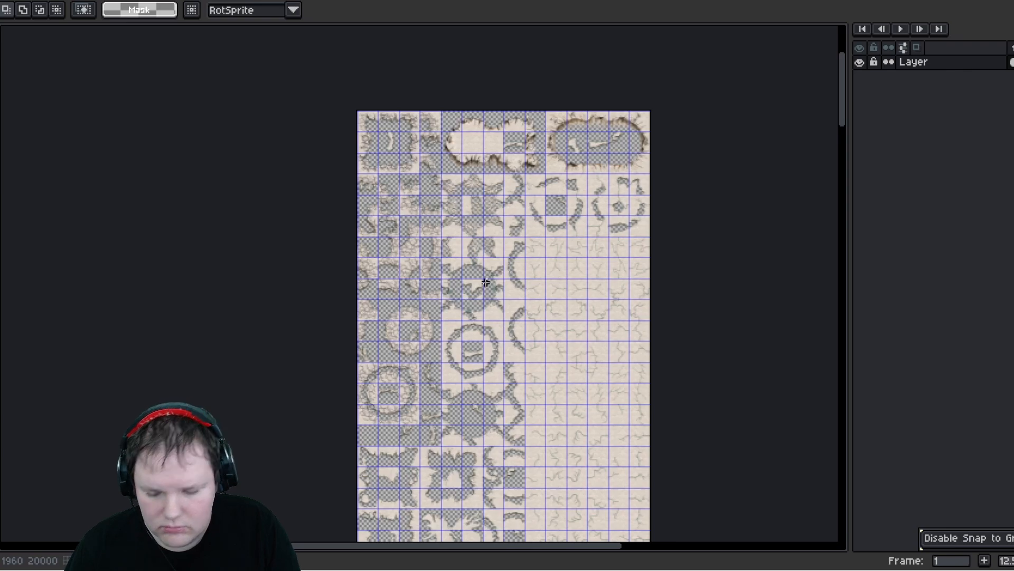
- Crop the canvas to the selection, trimming the empty rows at the bottom, then deselect and save the sheet
key(ctrl+s)
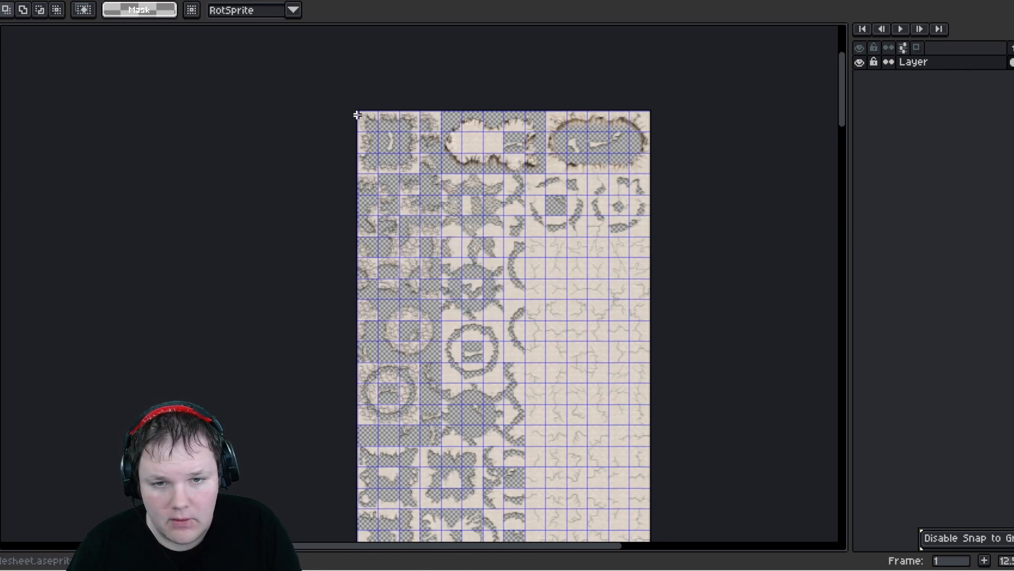
scroll(369, 134, down, 10)
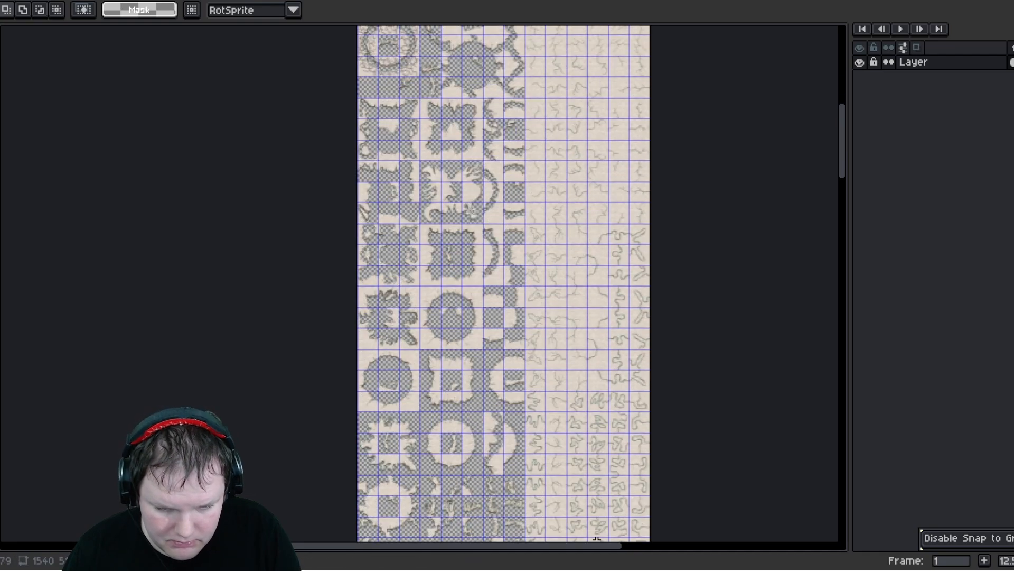
scroll(504, 284, down, 8)
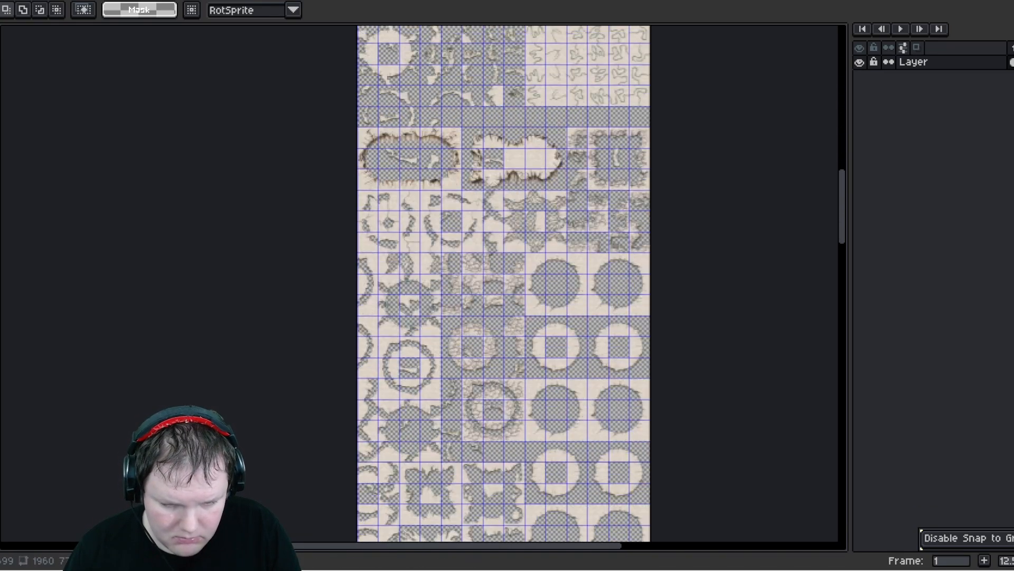
scroll(658, 538, down, 10)
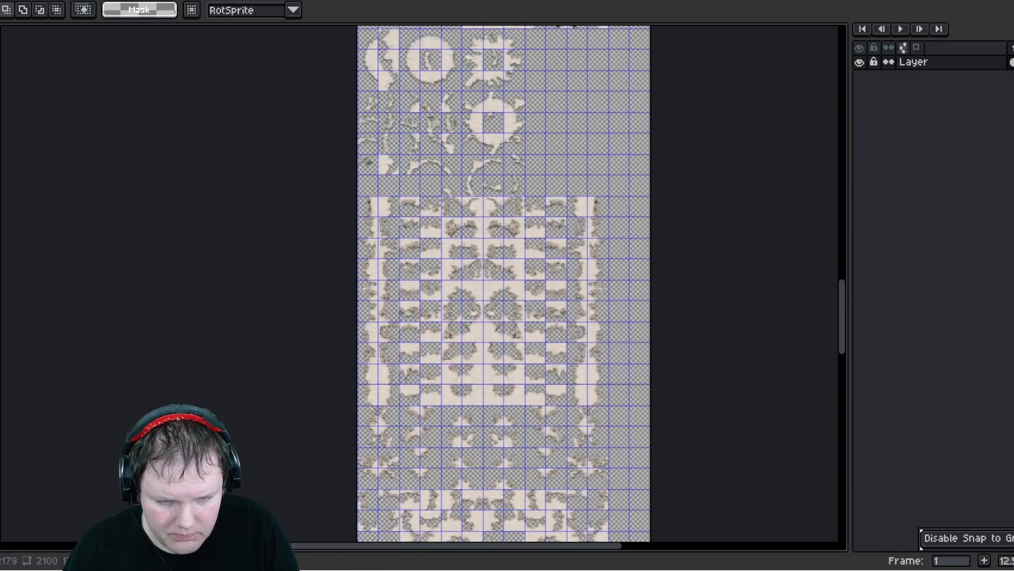
scroll(657, 538, down, 6)
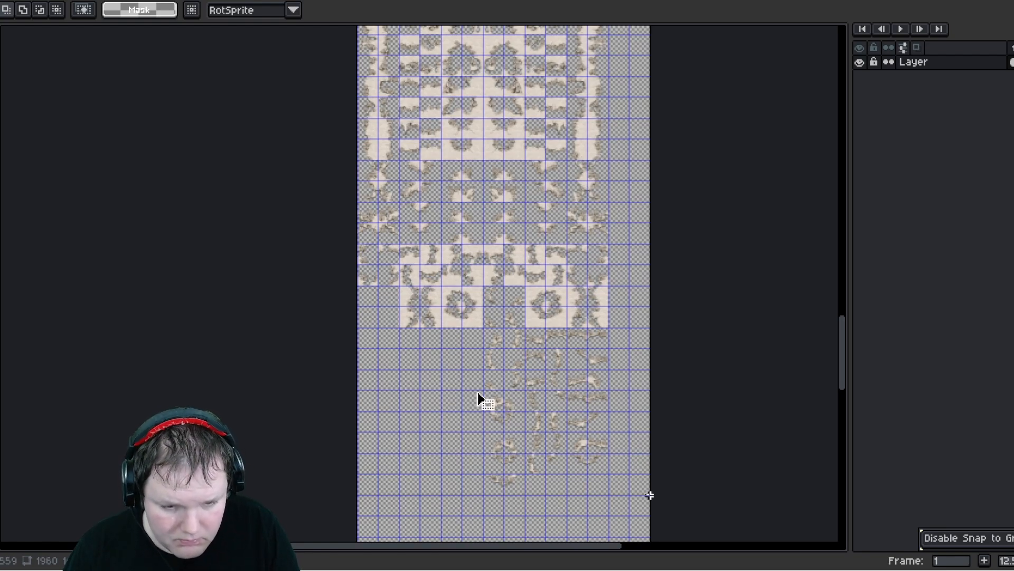
click(1, 1)
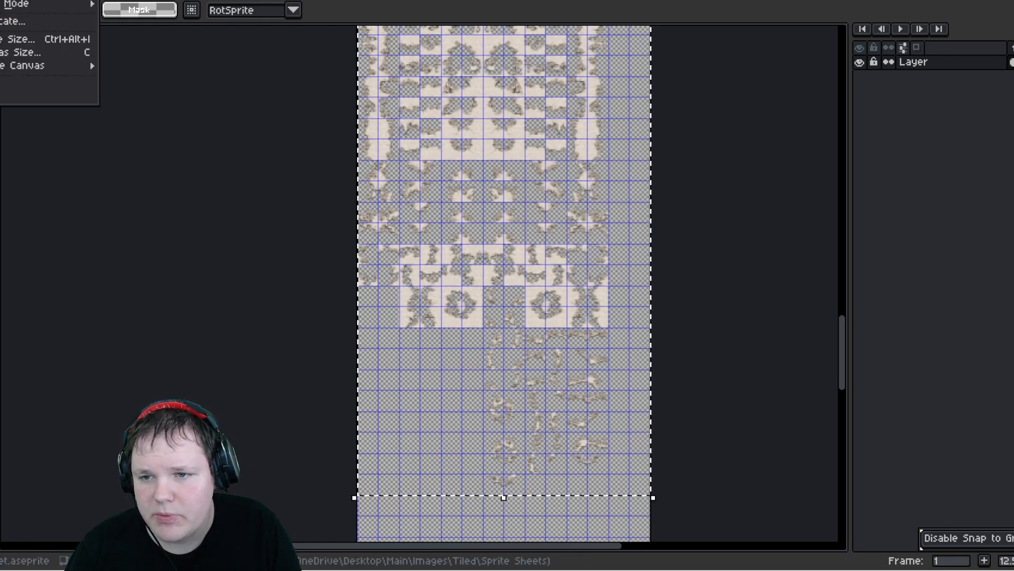
click(8, 96)
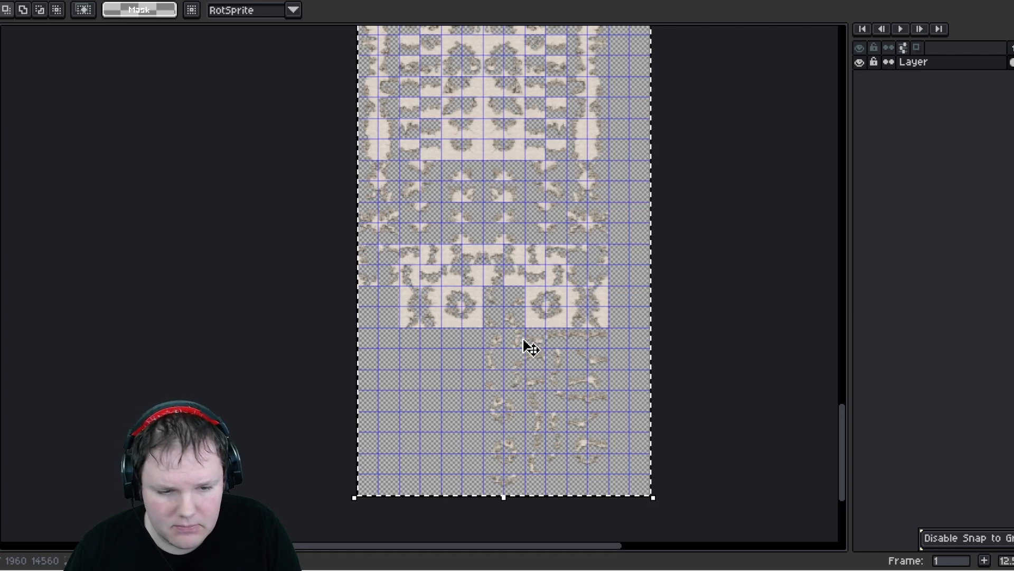
key(ctrl+d)
key(ctrl+s)
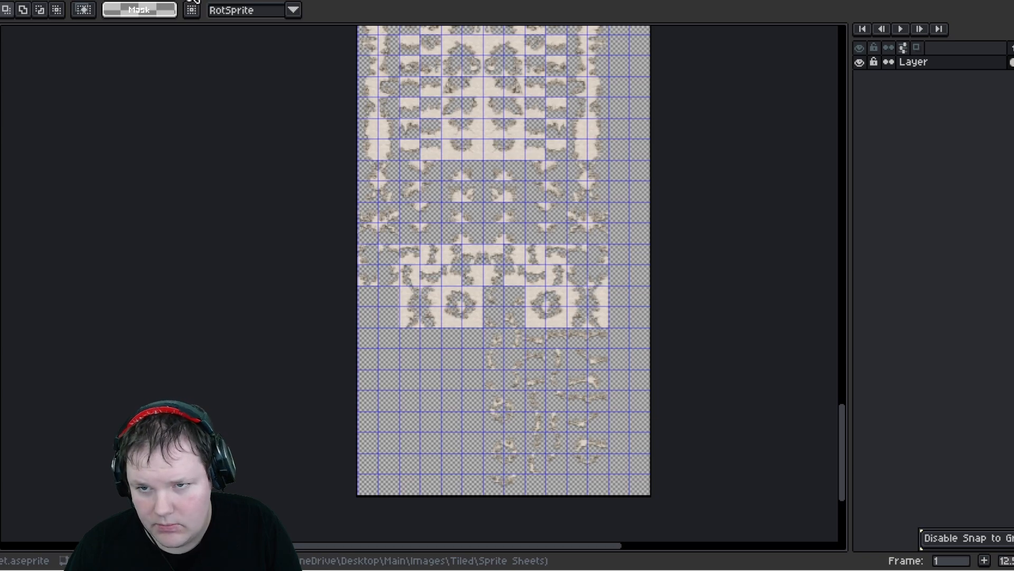
- Export the sheet as a PNG image at 100% scale with the canvas area, visible layers and all frames
key(alt+f)
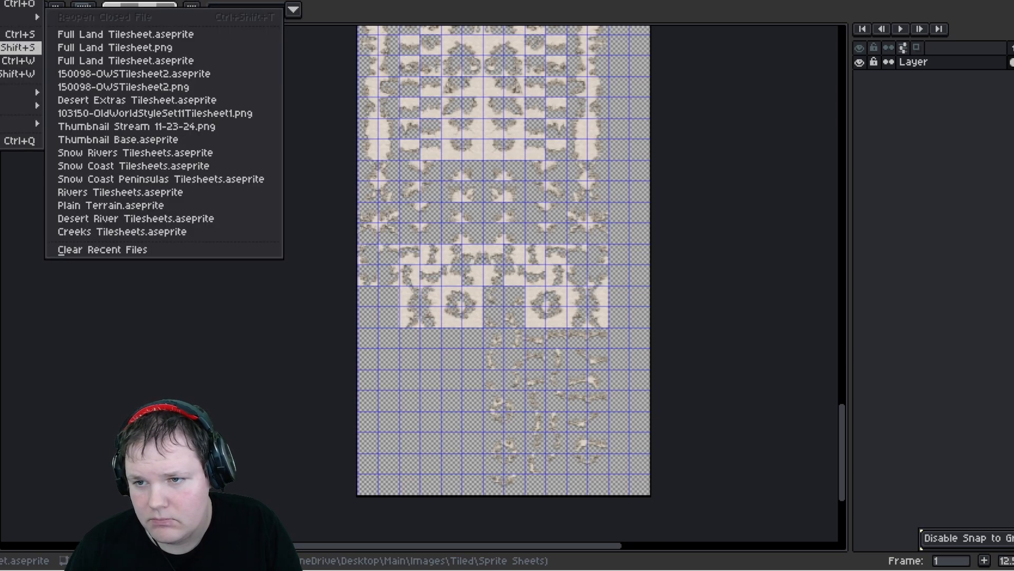
mouse_move(21, 92)
click(99, 93)
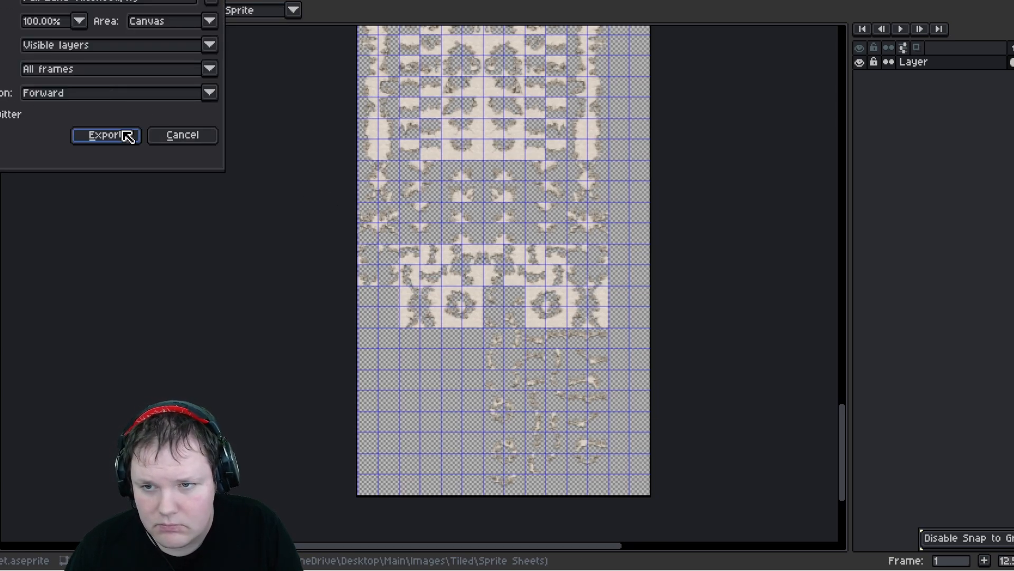
click(122, 2)
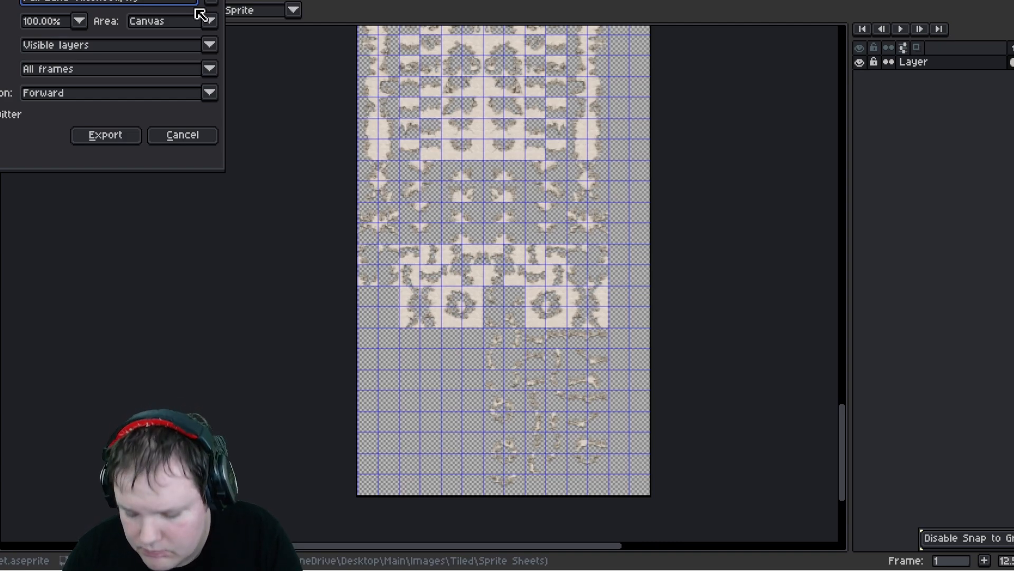
key(Return)
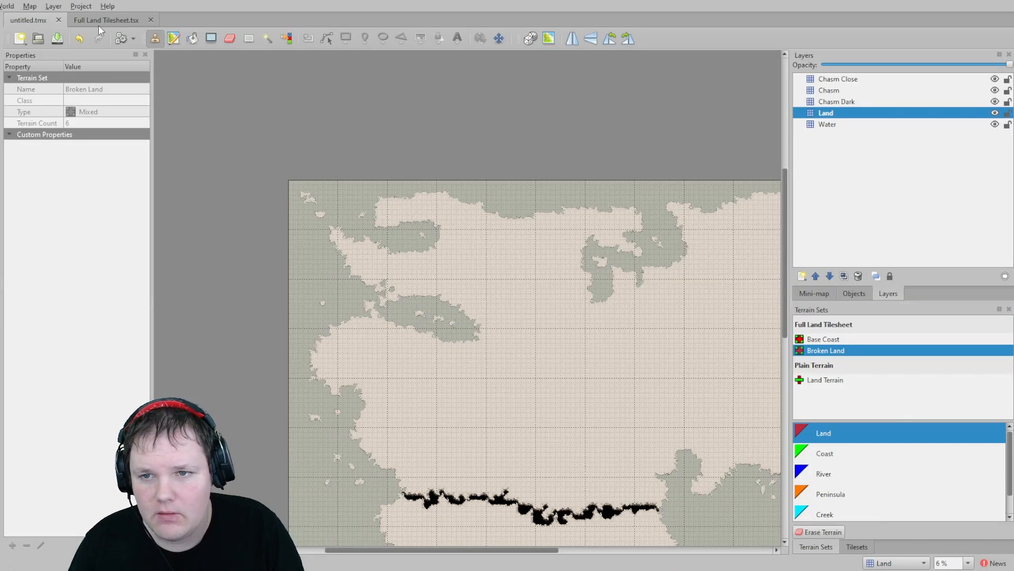
- Switch to Tiled and save the Full Land Tilesheet tileset with its updated image
click(98, 24)
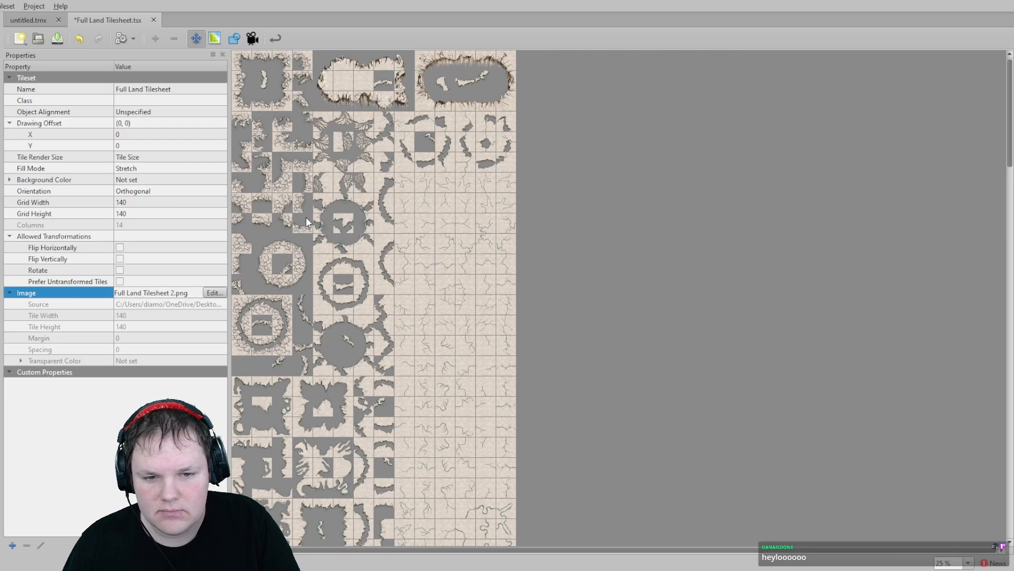
scroll(312, 233, down, 15)
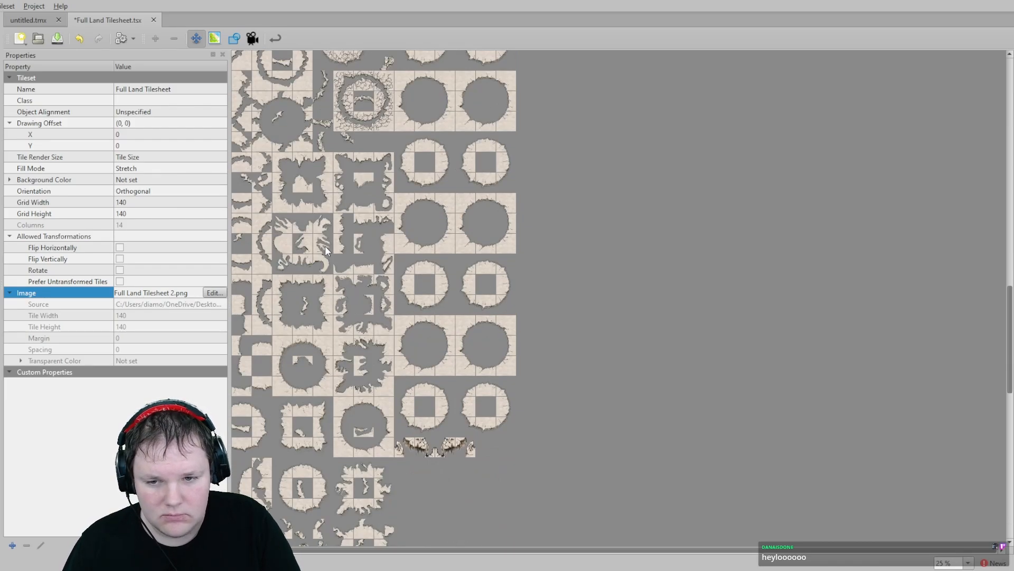
scroll(325, 246, up, 15)
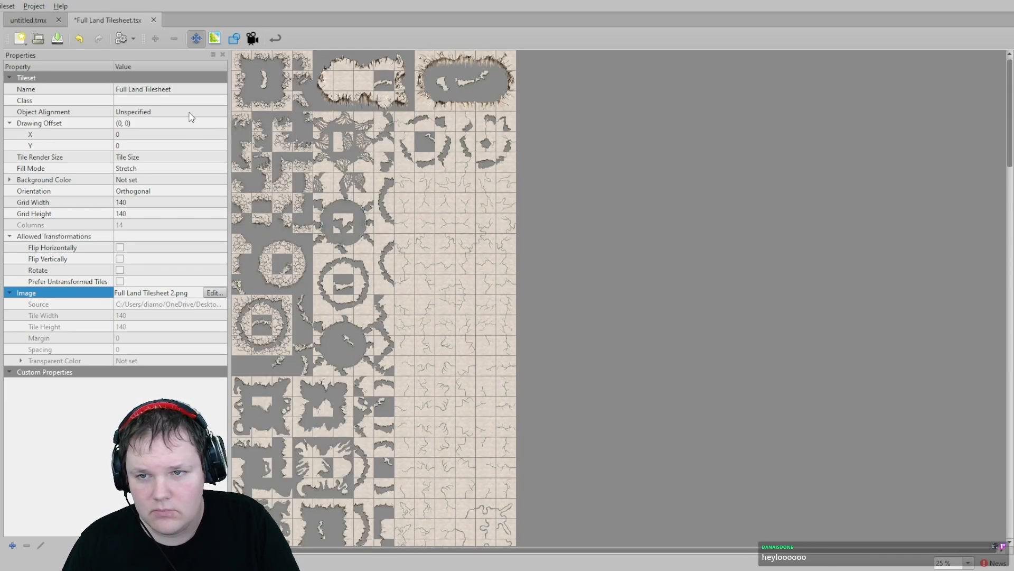
click(28, 21)
middle_drag(570, 380, 486, 263)
click(111, 21)
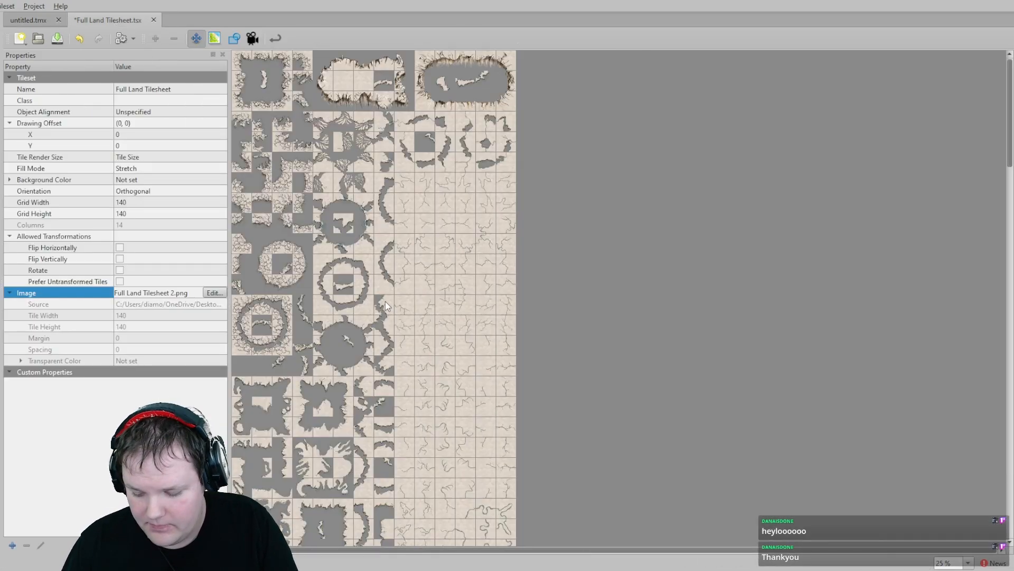
key(ctrl+s)
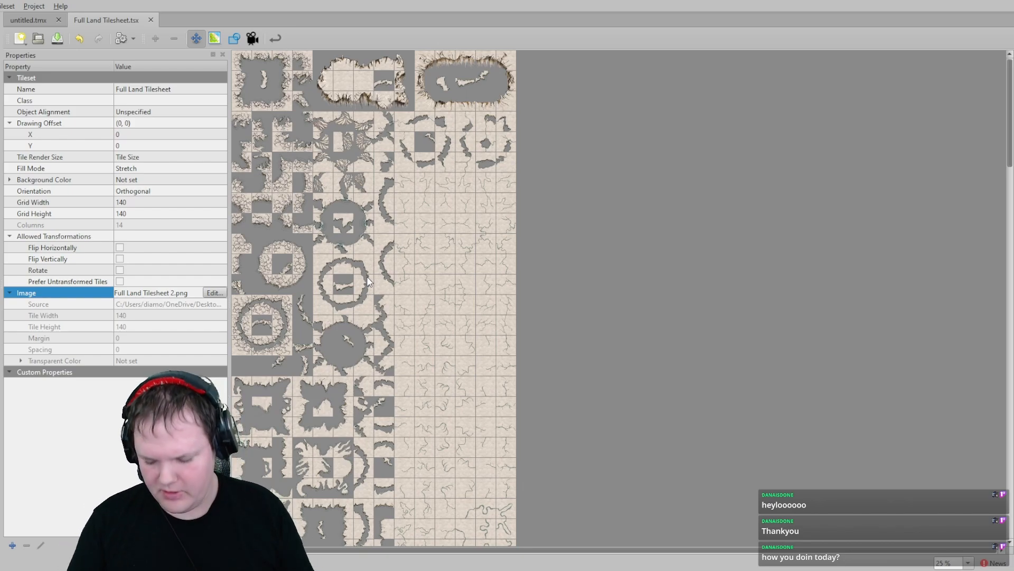
- Zoom into the updated tileset to inspect the new tiles at 100%, then return to the map tab
mouse_move(381, 281)
middle_down()
mouse_move(386, 263)
mouse_move(378, 286)
middle_up()
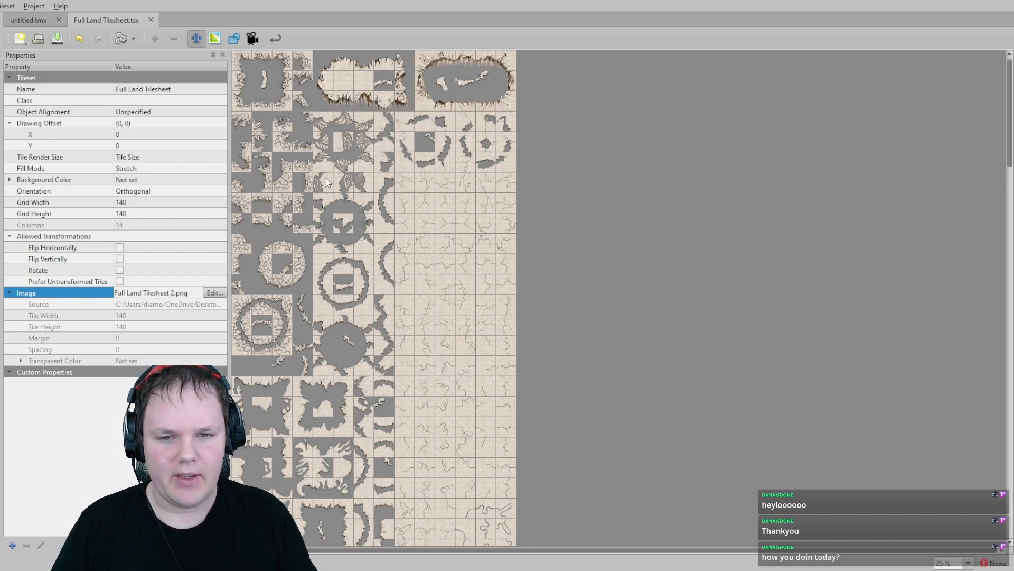
ctrl+scroll(325, 182, up, 2)
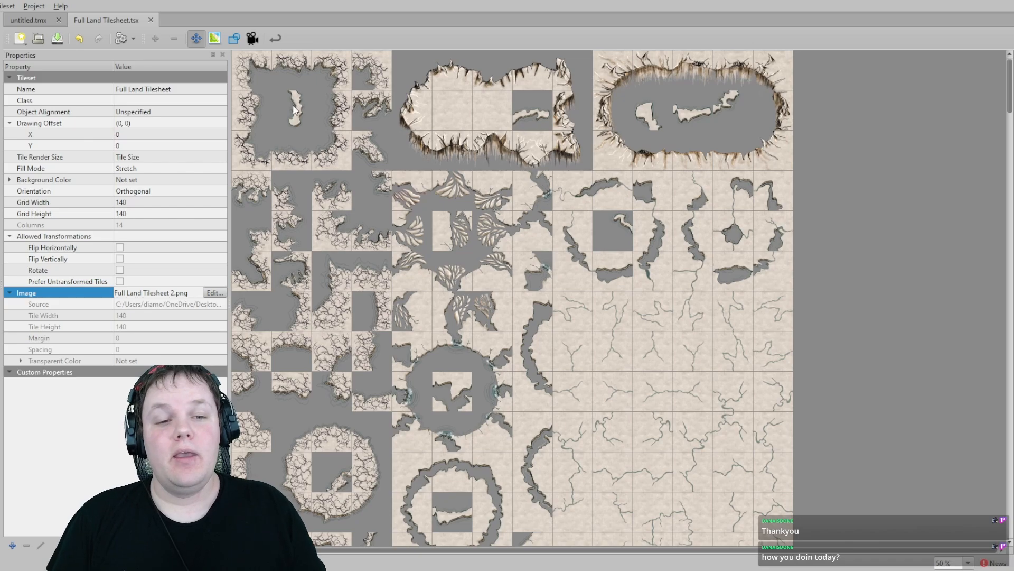
ctrl+scroll(294, 109, up, 2)
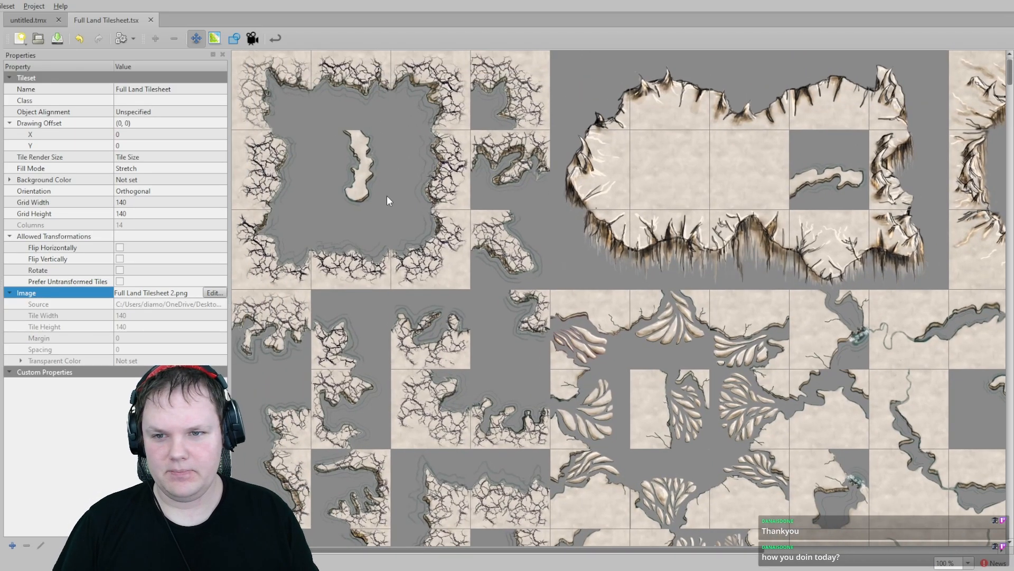
middle_drag(534, 273, 378, 240)
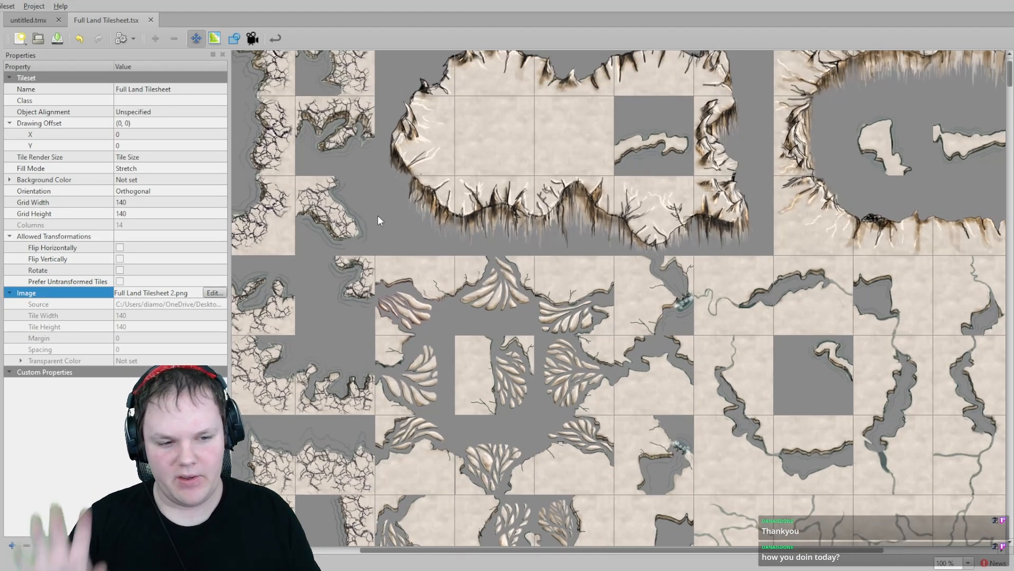
middle_drag(743, 304, 576, 269)
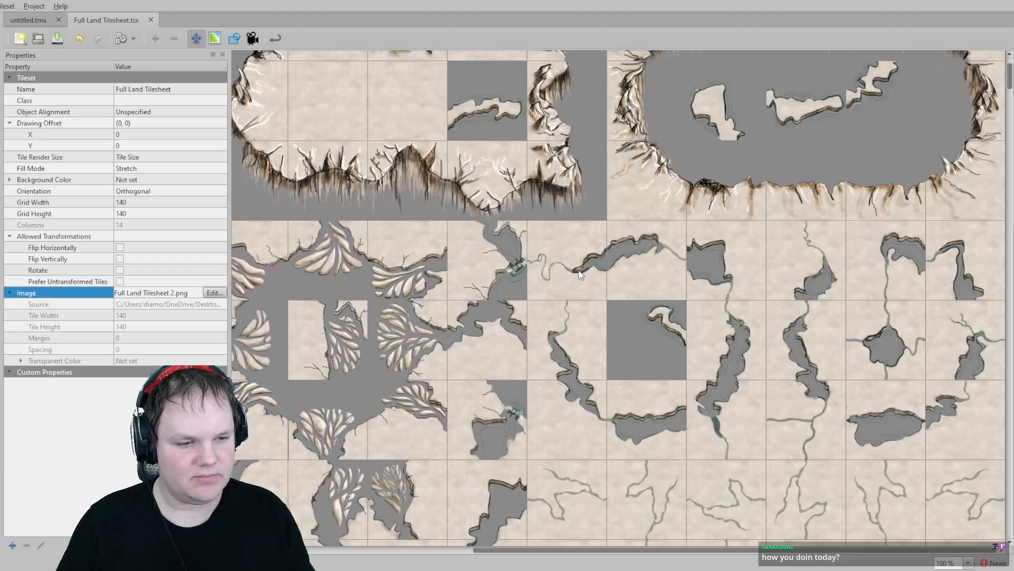
scroll(578, 270, down, 1)
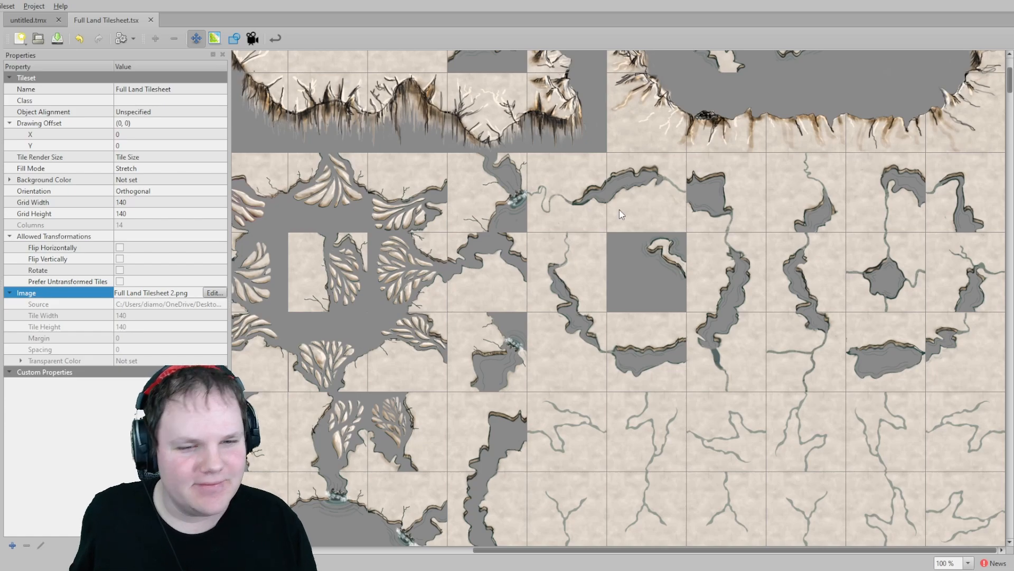
scroll(567, 227, down, 1)
scroll(533, 243, up, 3)
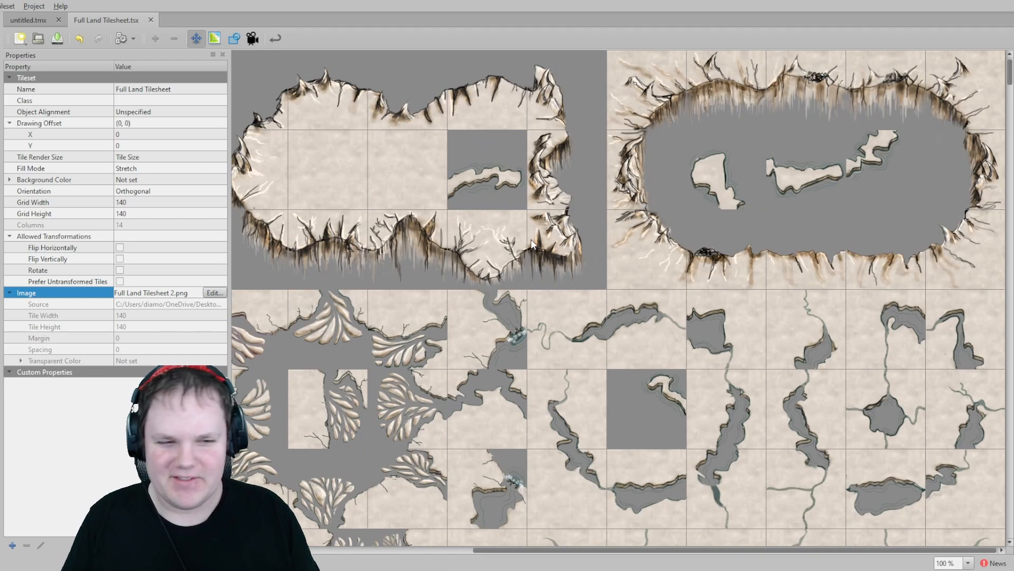
scroll(526, 238, down, 3)
scroll(526, 237, up, 3)
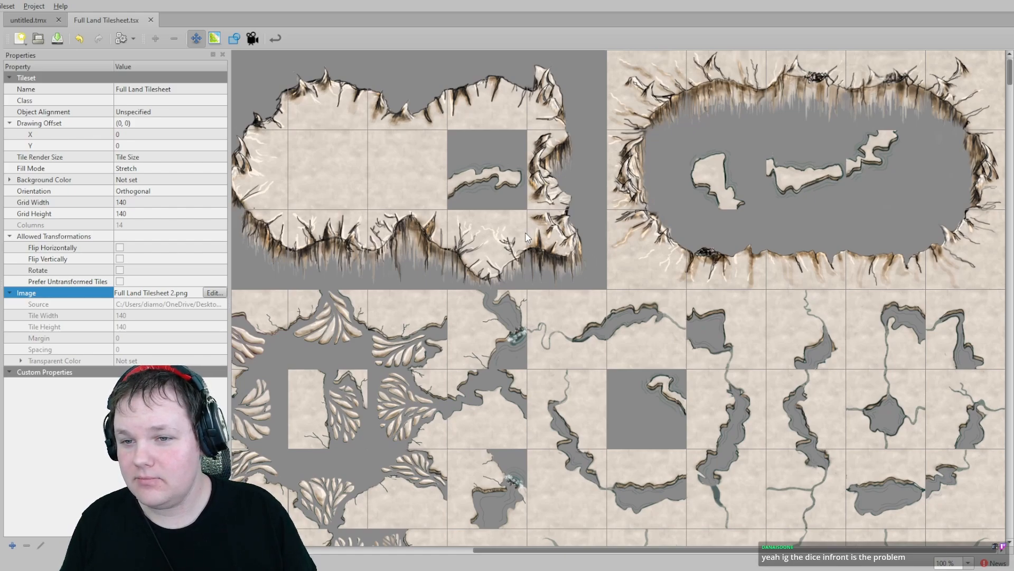
middle_drag(582, 238, 478, 291)
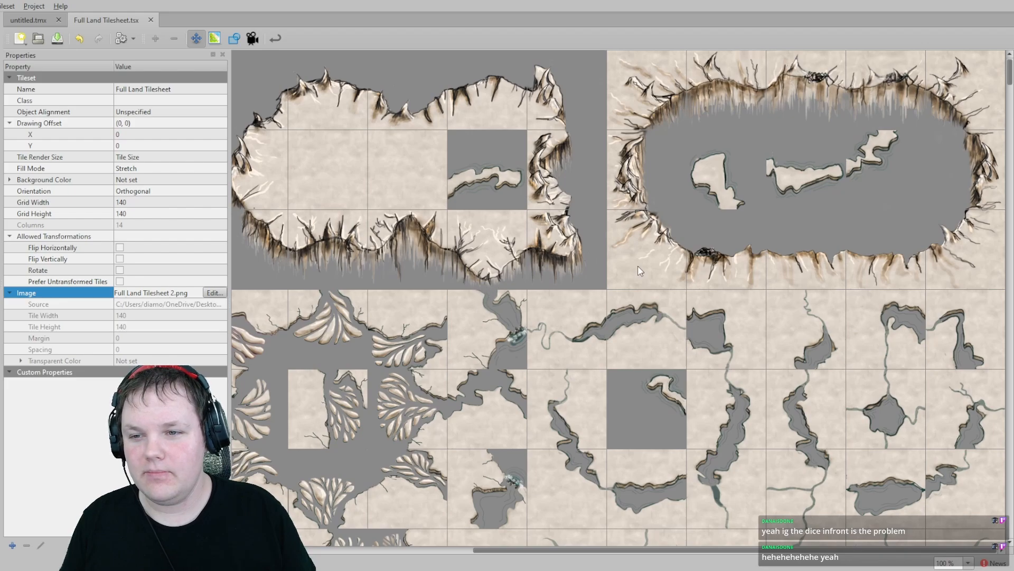
middle_drag(637, 265, 554, 337)
scroll(536, 299, down, 12)
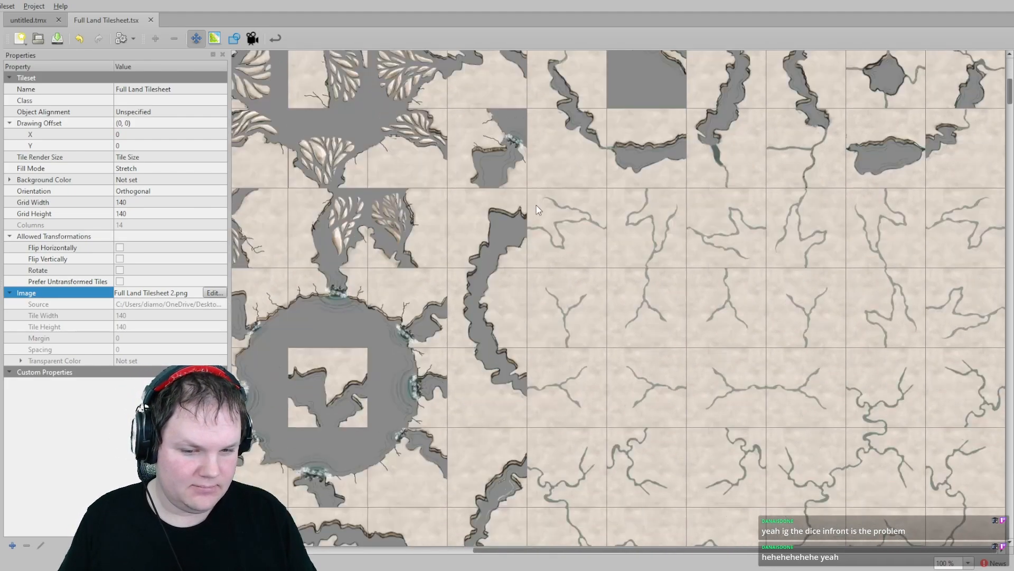
scroll(534, 294, down, 15)
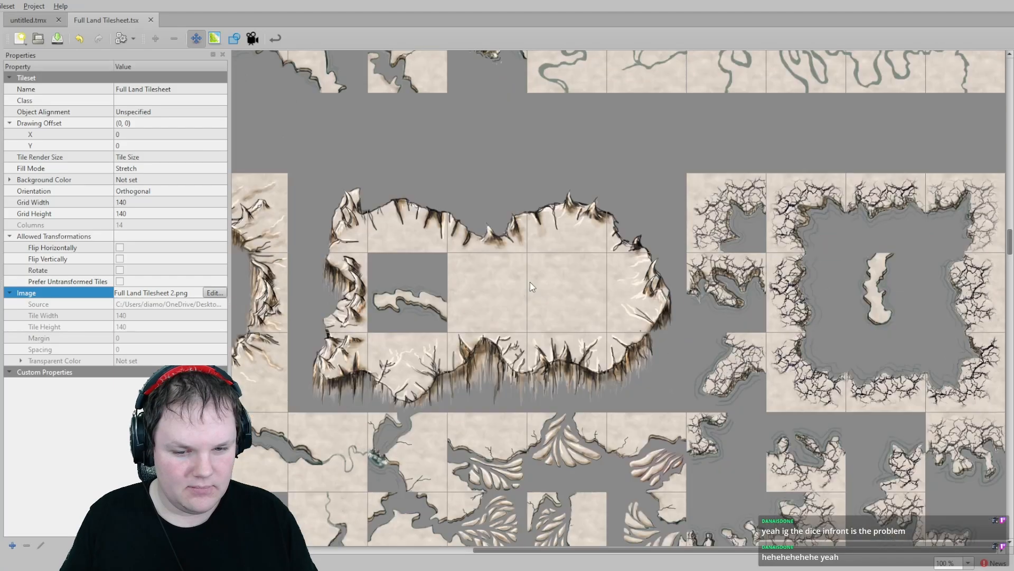
scroll(529, 279, up, 3)
scroll(529, 277, down, 2)
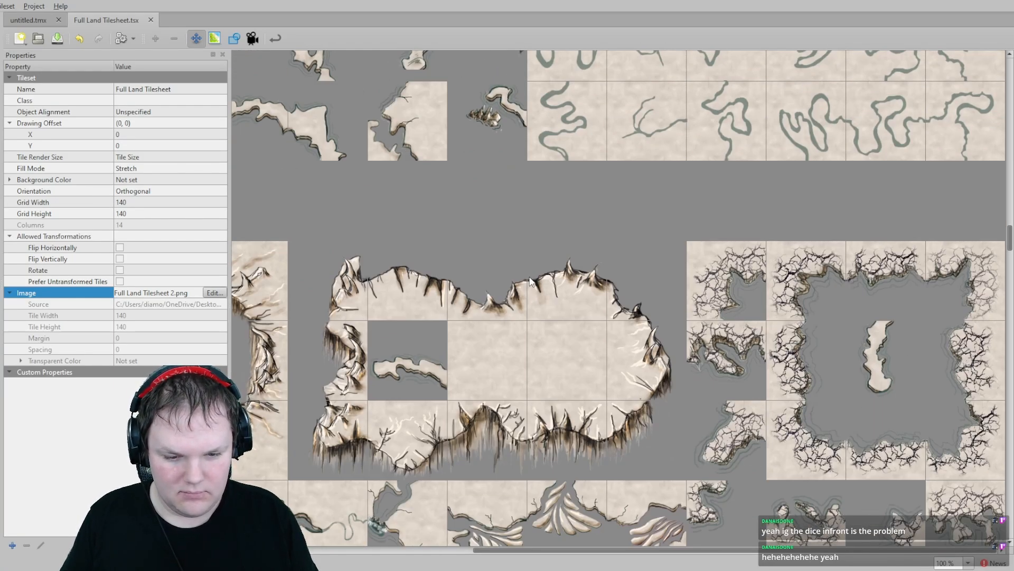
scroll(530, 275, up, 15)
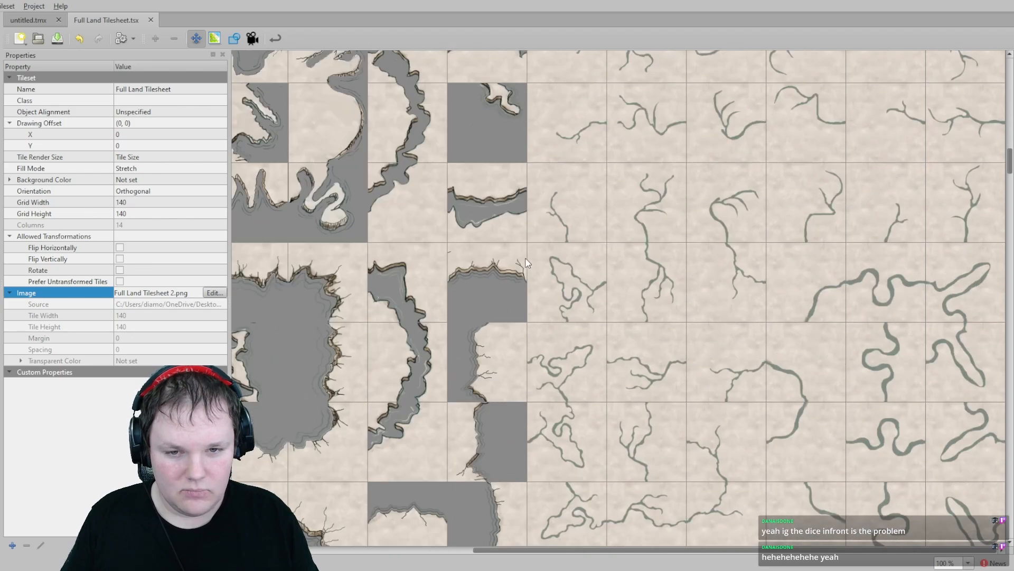
scroll(522, 252, up, 6)
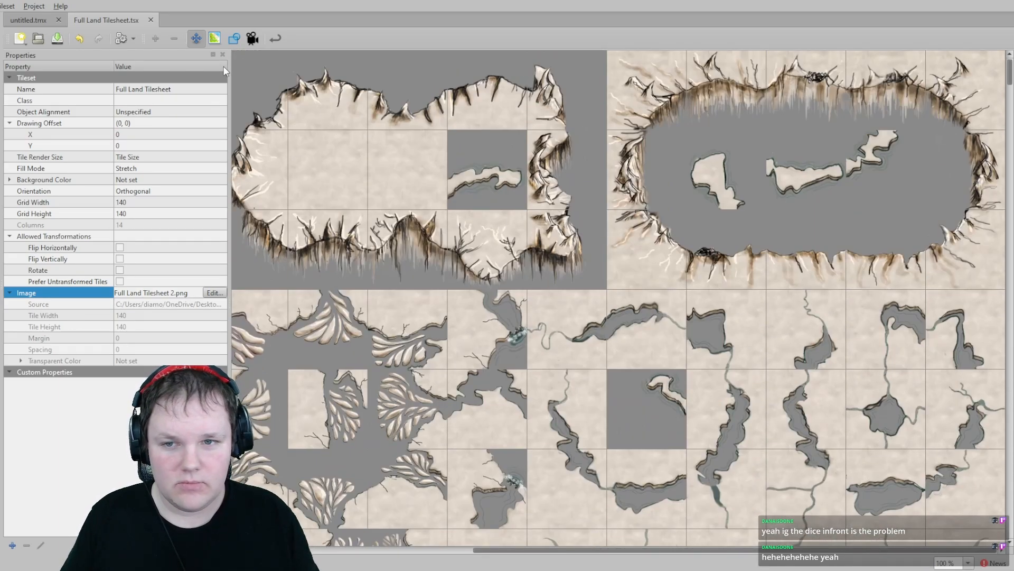
click(43, 20)
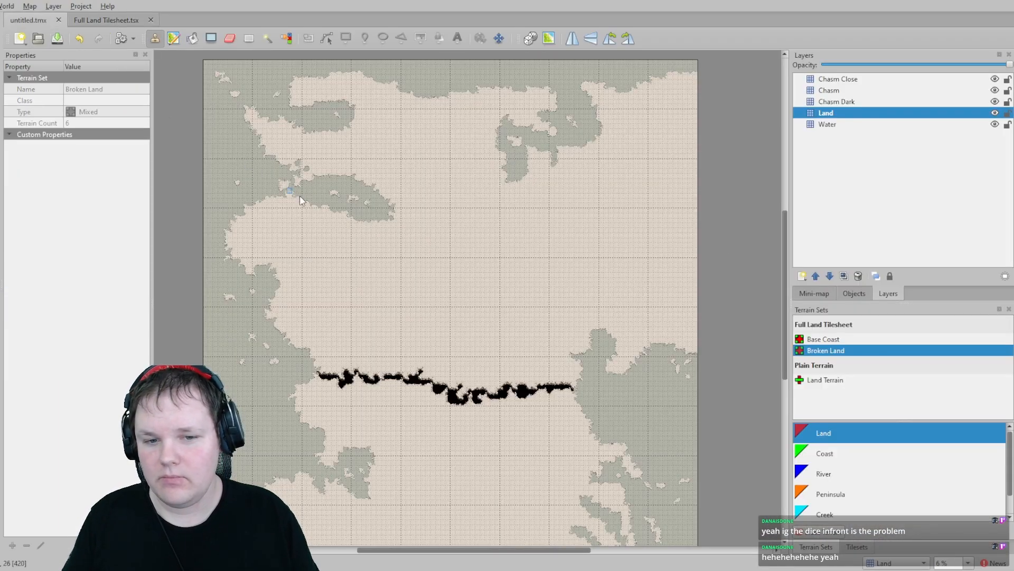
- Pan and zoom around the map to examine the painted land, coast and chasm terrain
scroll(425, 209, up, 1)
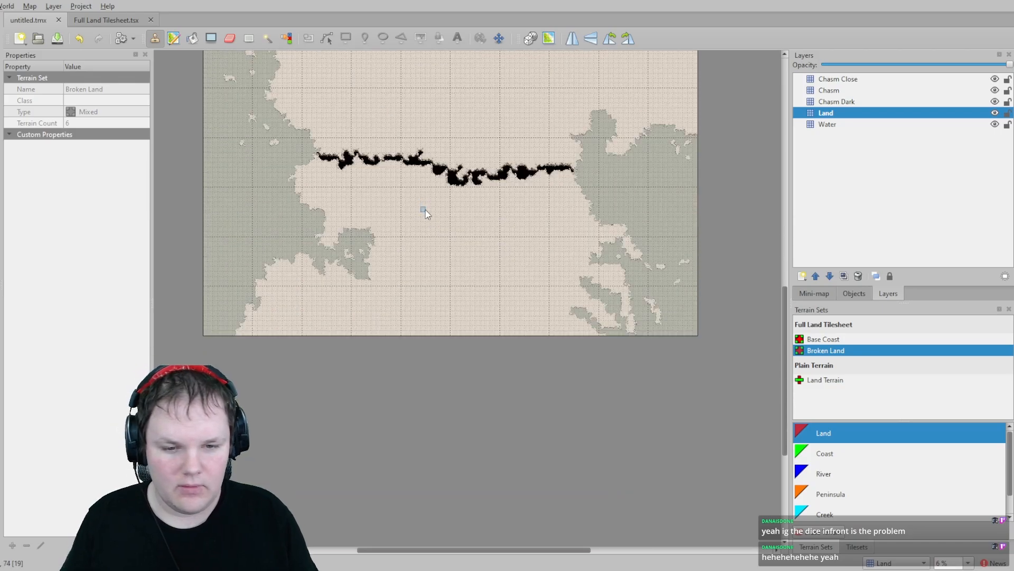
scroll(518, 252, up, 1)
scroll(518, 253, up, 1)
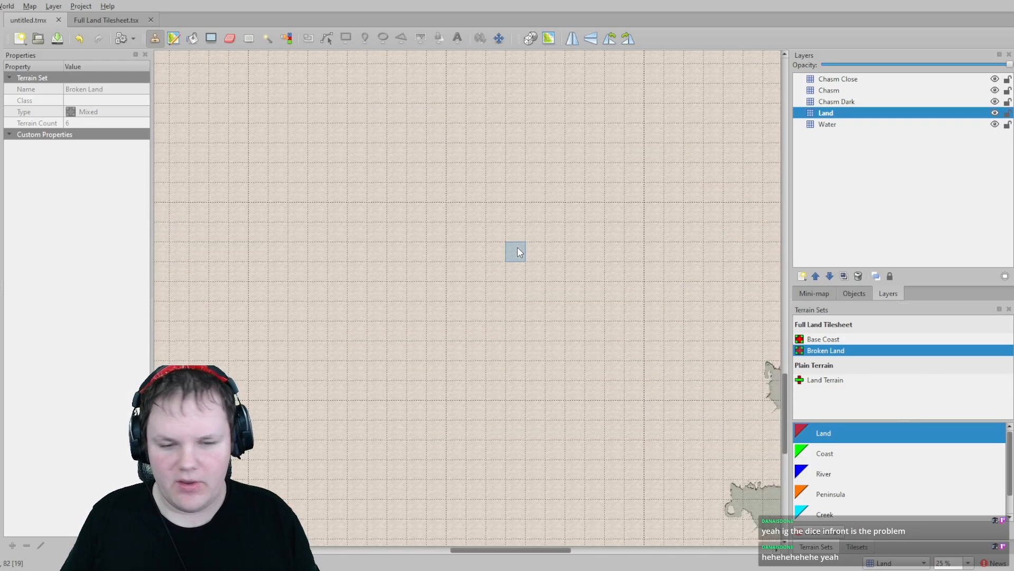
scroll(507, 241, down, 2)
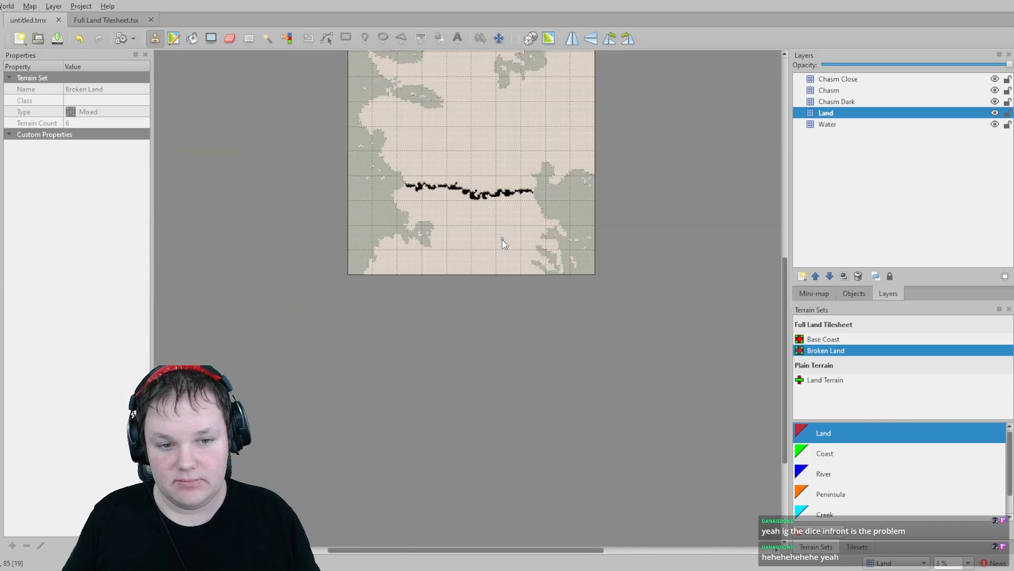
scroll(495, 236, up, 1)
middle_drag(393, 152, 489, 316)
middle_drag(330, 122, 376, 238)
scroll(432, 283, up, 2)
scroll(471, 287, up, 2)
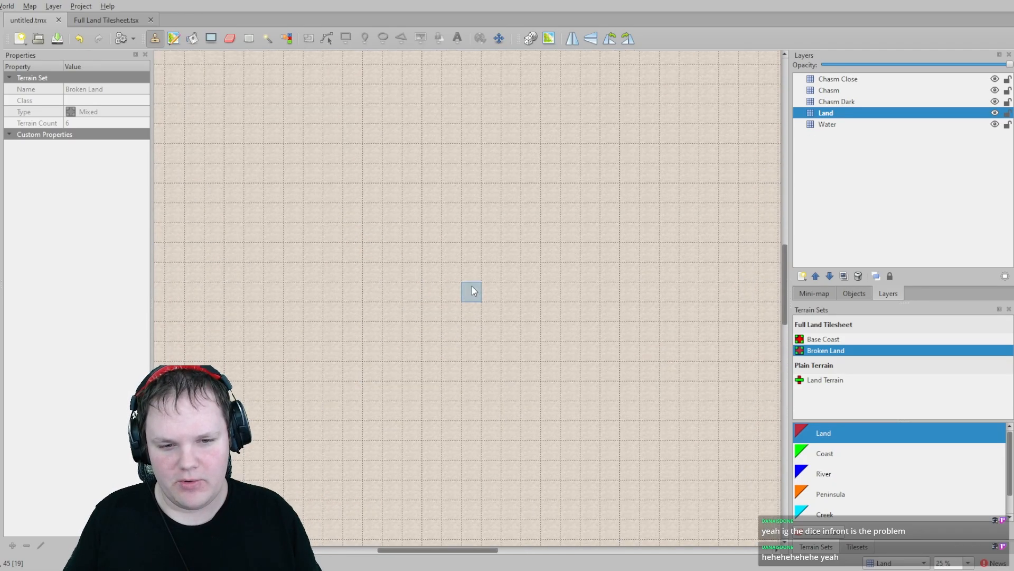
scroll(471, 278, down, 2)
scroll(438, 192, up, 2)
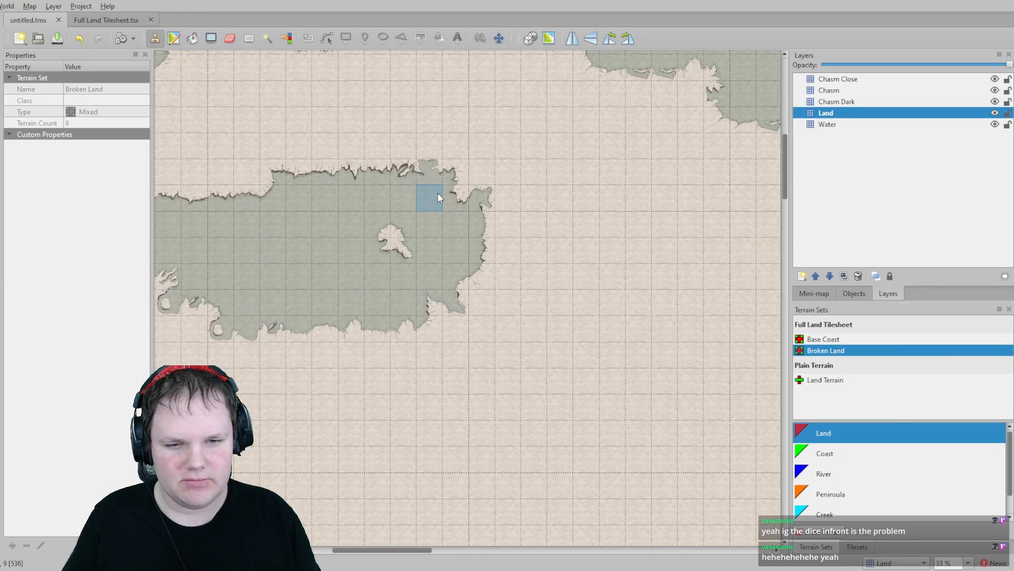
middle_drag(437, 192, 608, 329)
middle_drag(174, 205, 460, 236)
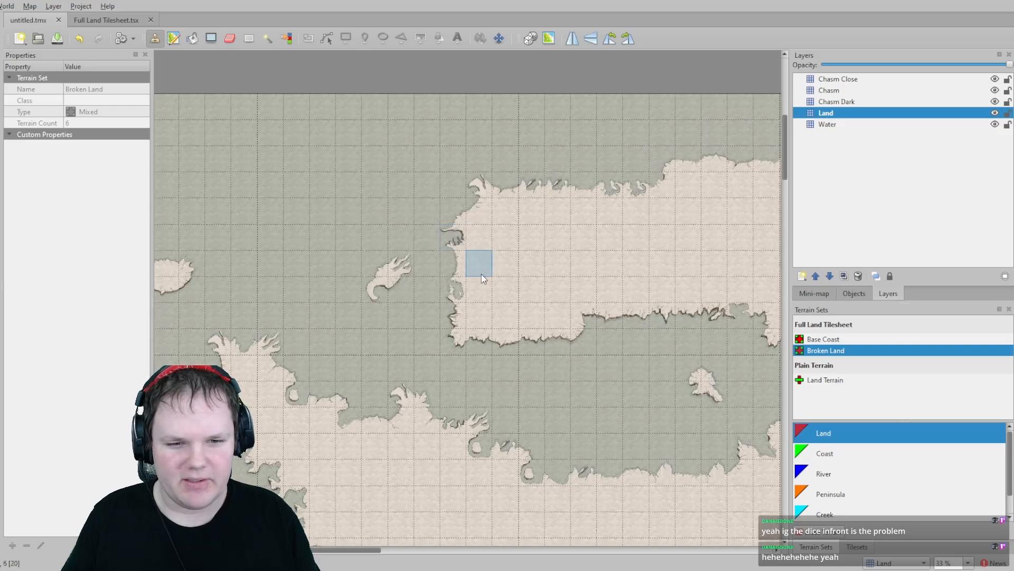
middle_drag(482, 276, 484, 422)
scroll(513, 285, down, 10)
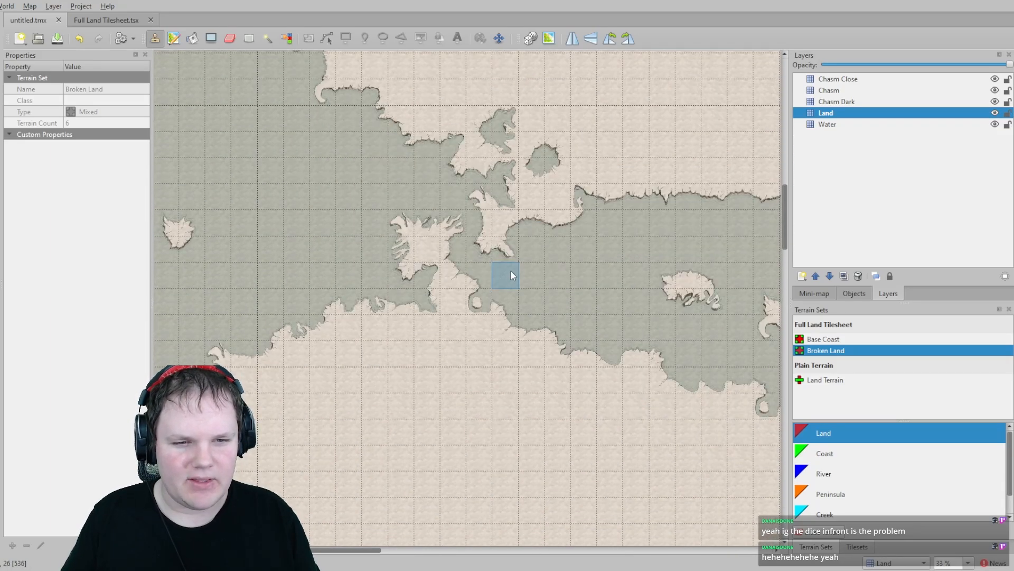
middle_drag(549, 271, 452, 287)
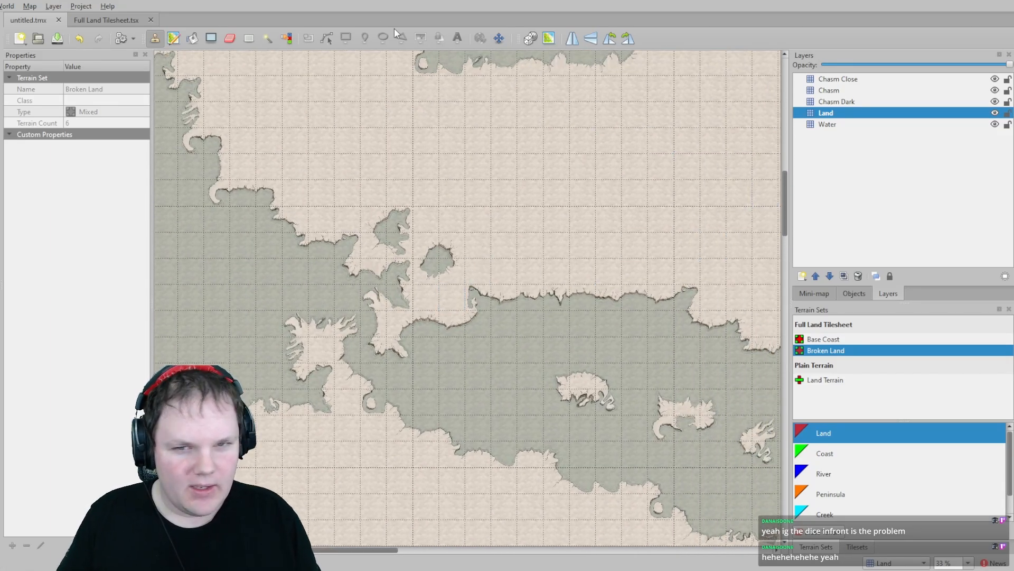
- Open the tileset's terrain editor and paint Land terrain onto the square and oval crag wall tiles of the Base Coast set
click(174, 38)
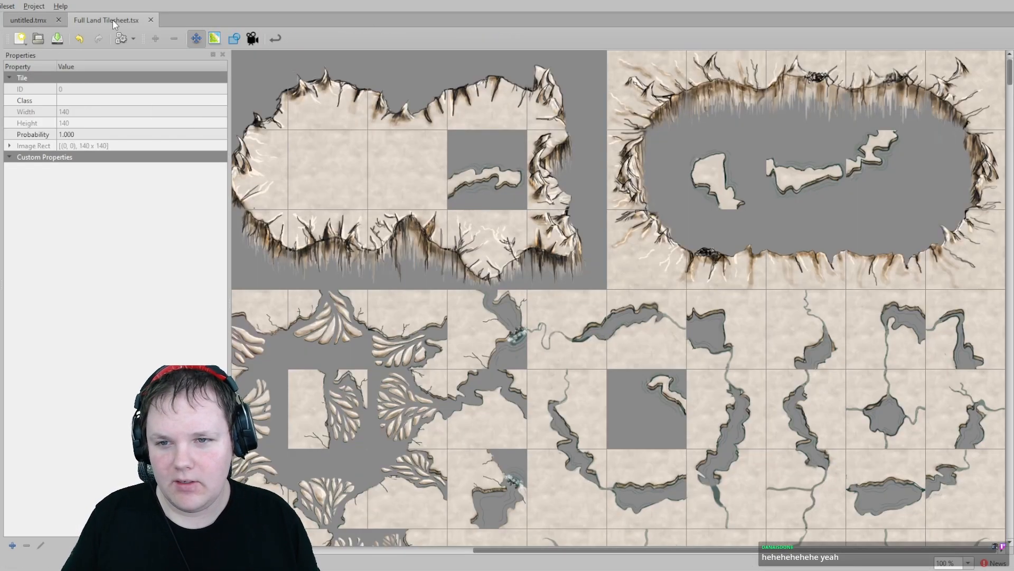
click(112, 21)
ctrl+scroll(603, 249, down, 3)
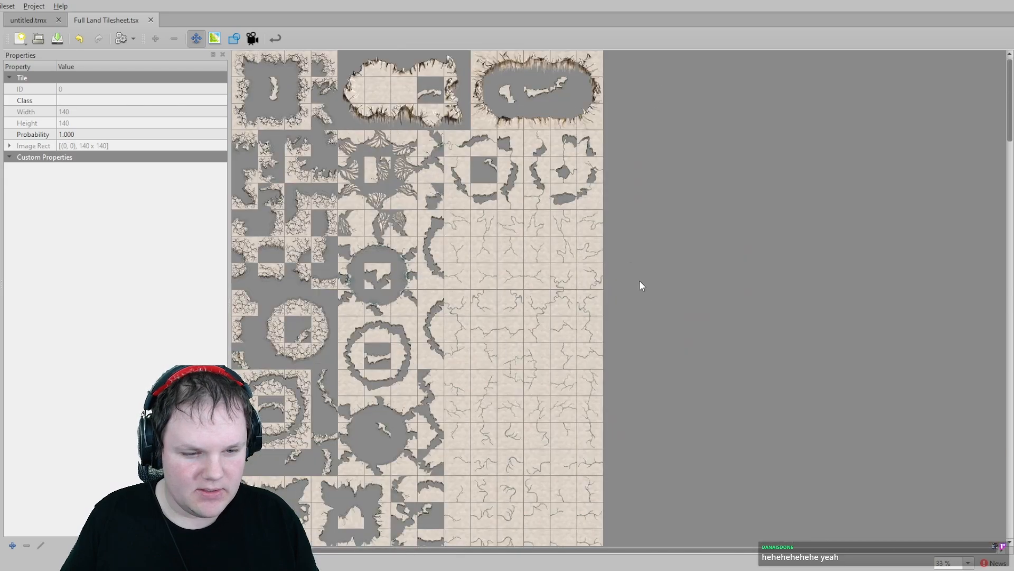
click(214, 39)
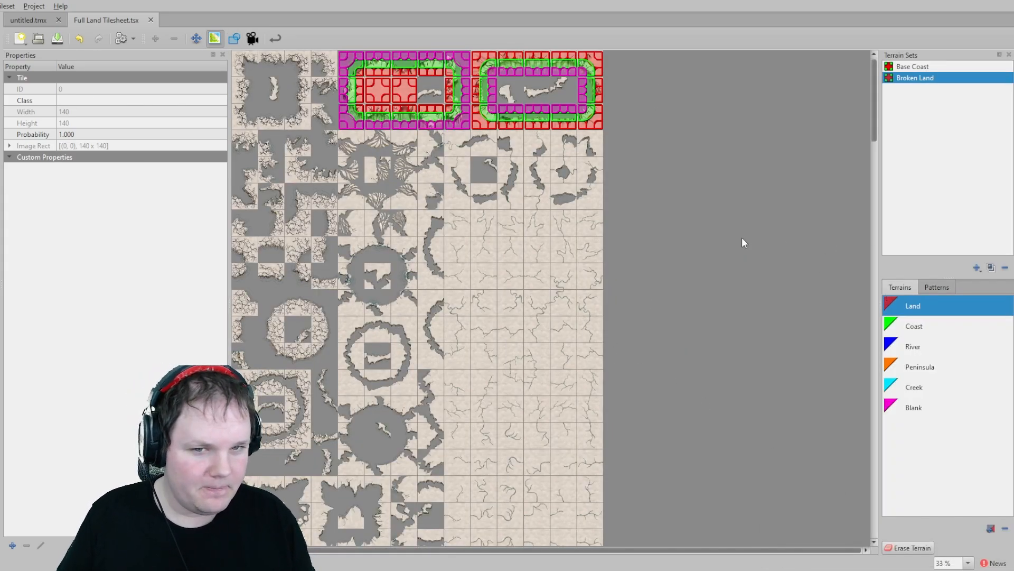
ctrl+scroll(396, 81, up, 4)
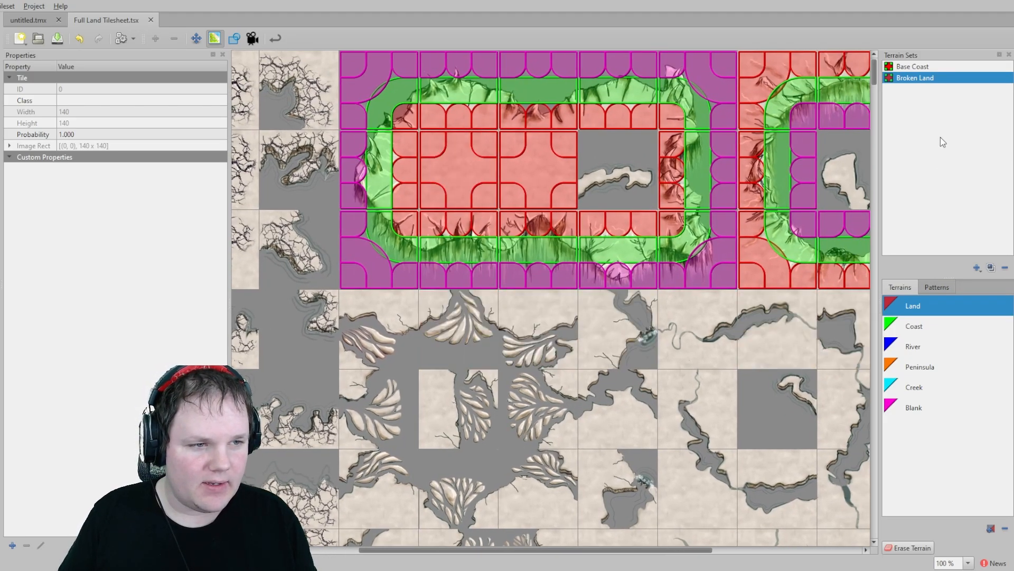
click(918, 68)
scroll(563, 258, down, 2)
ctrl+scroll(563, 259, down, 3)
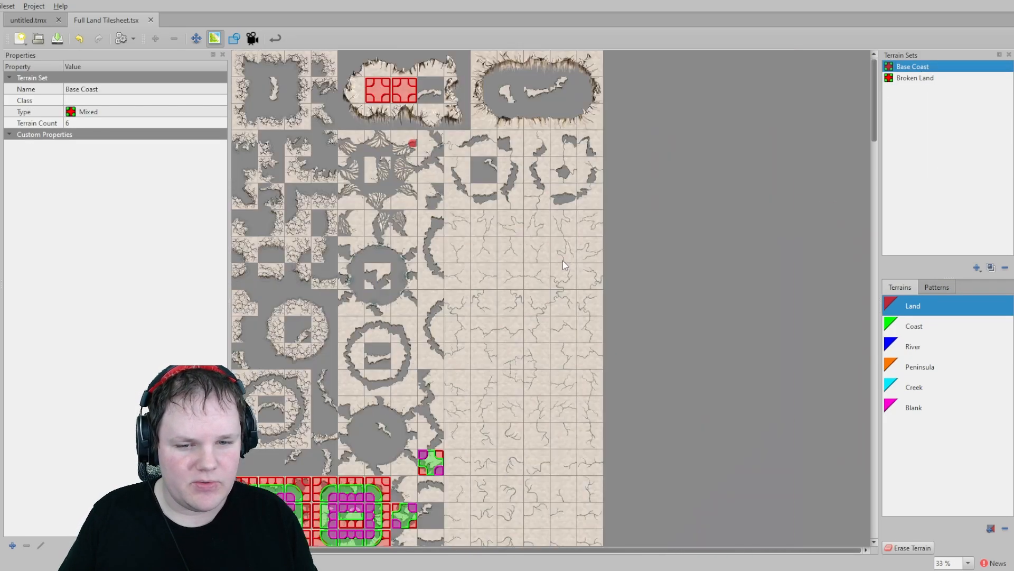
scroll(369, 154, down, 1)
scroll(378, 301, up, 3)
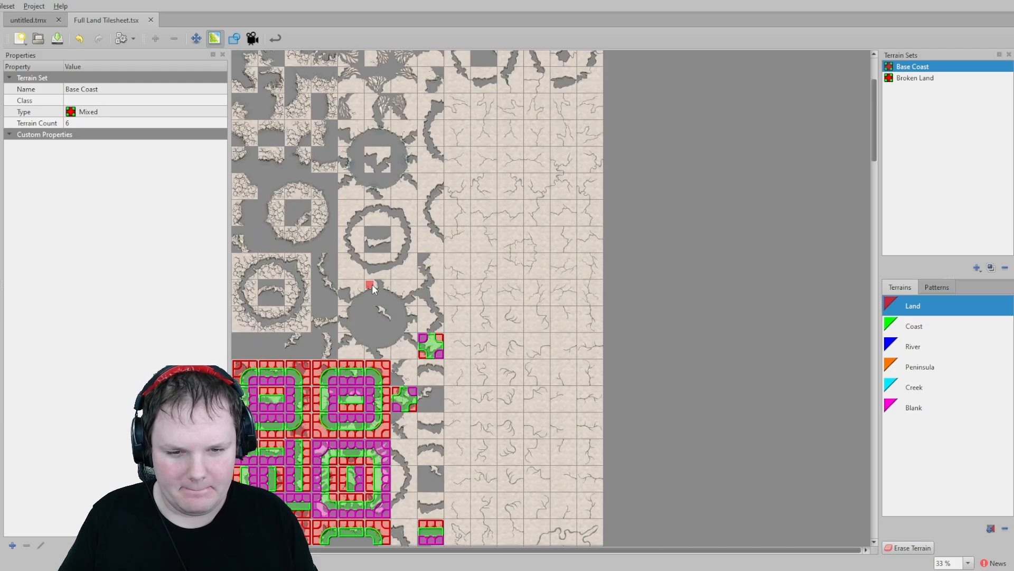
ctrl+scroll(388, 189, up, 2)
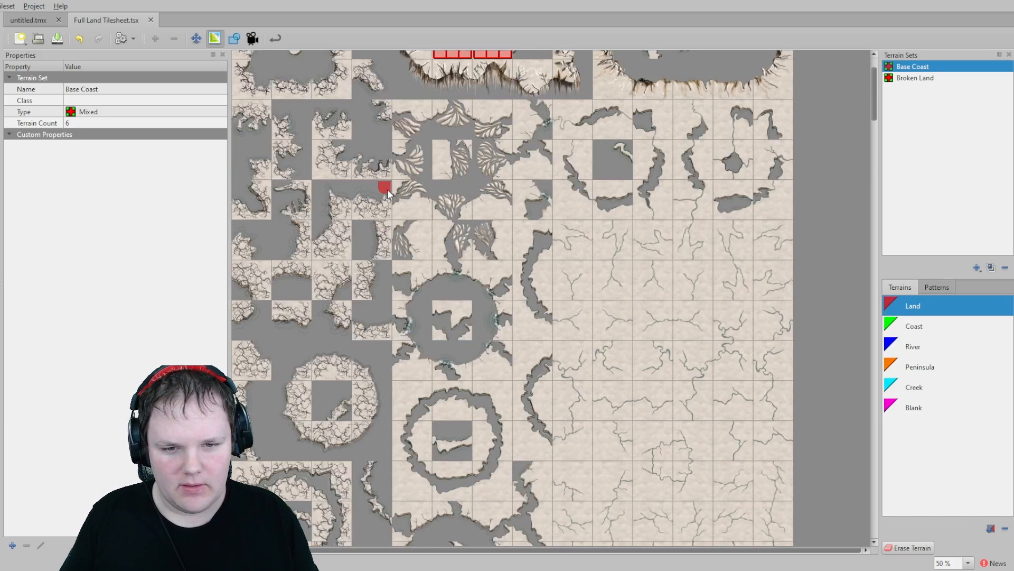
middle_drag(385, 147, 460, 319)
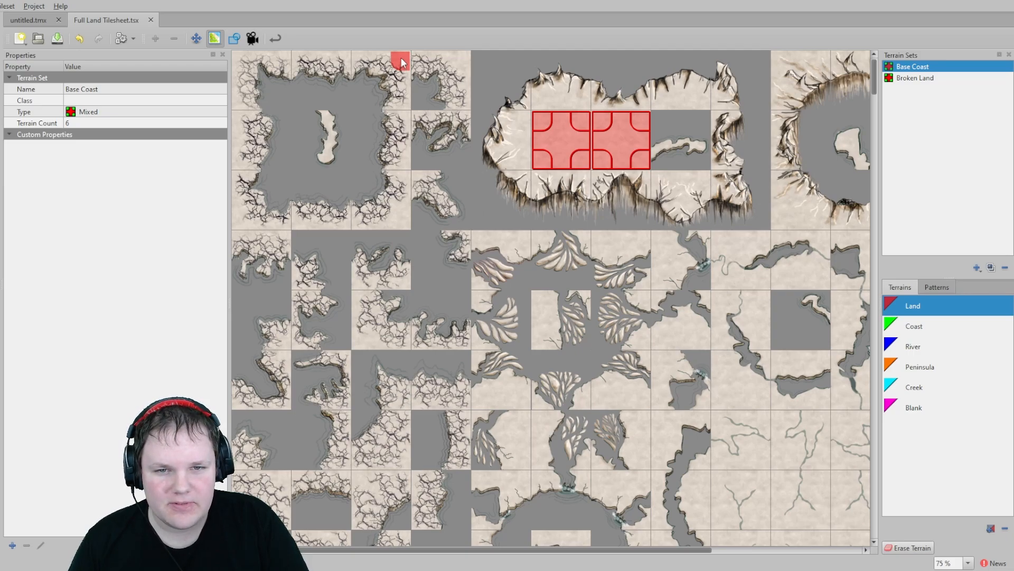
mouse_move(400, 57)
mouse_down()
mouse_move(238, 57)
mouse_move(243, 66)
mouse_up()
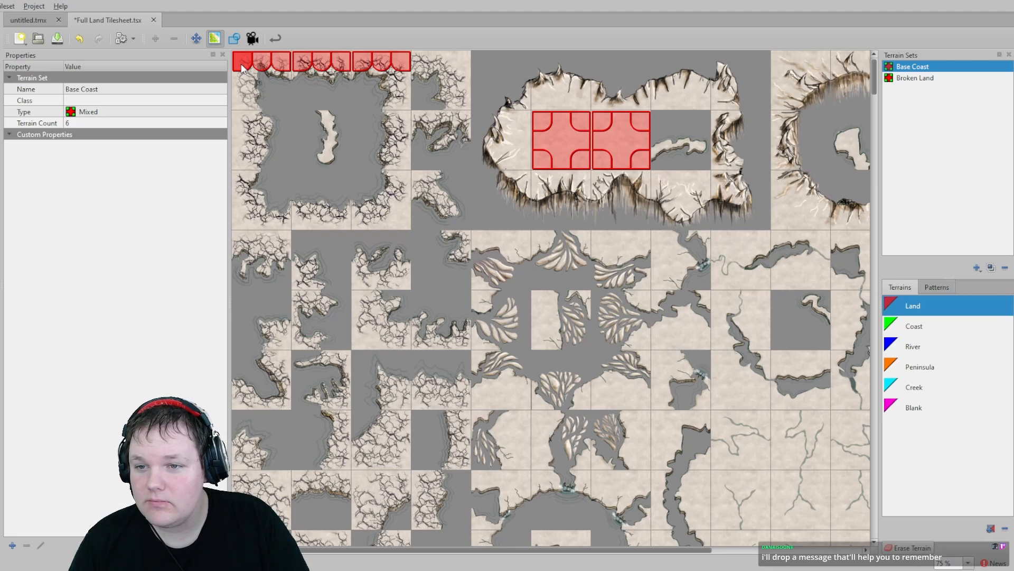
mouse_move(243, 66)
mouse_down()
mouse_move(242, 209)
mouse_move(280, 222)
mouse_move(397, 224)
mouse_up()
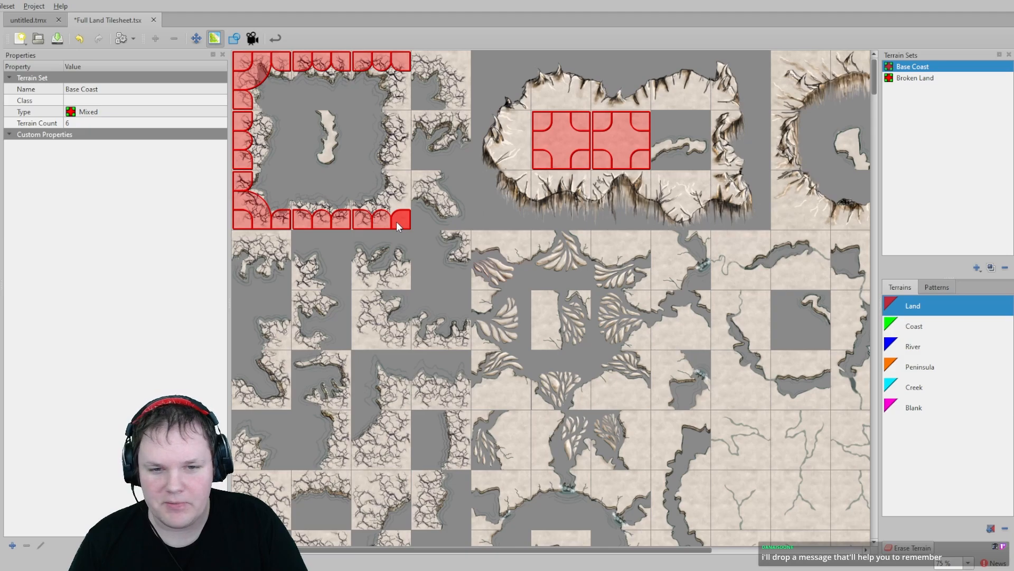
mouse_move(407, 207)
mouse_down()
mouse_move(398, 177)
mouse_move(421, 88)
mouse_up()
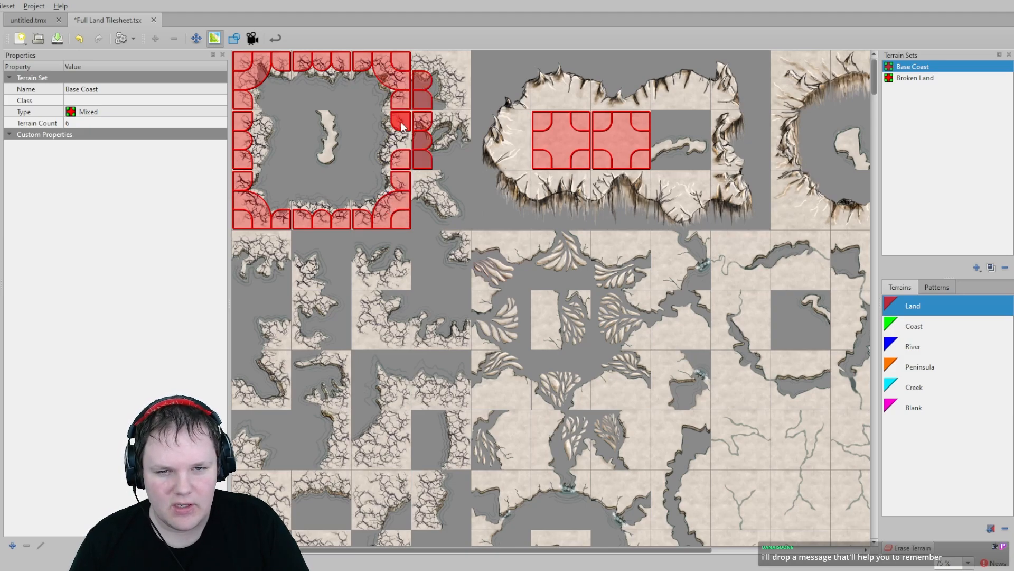
mouse_move(403, 142)
mouse_down()
mouse_move(425, 68)
mouse_move(449, 61)
mouse_move(460, 118)
mouse_move(432, 126)
mouse_up()
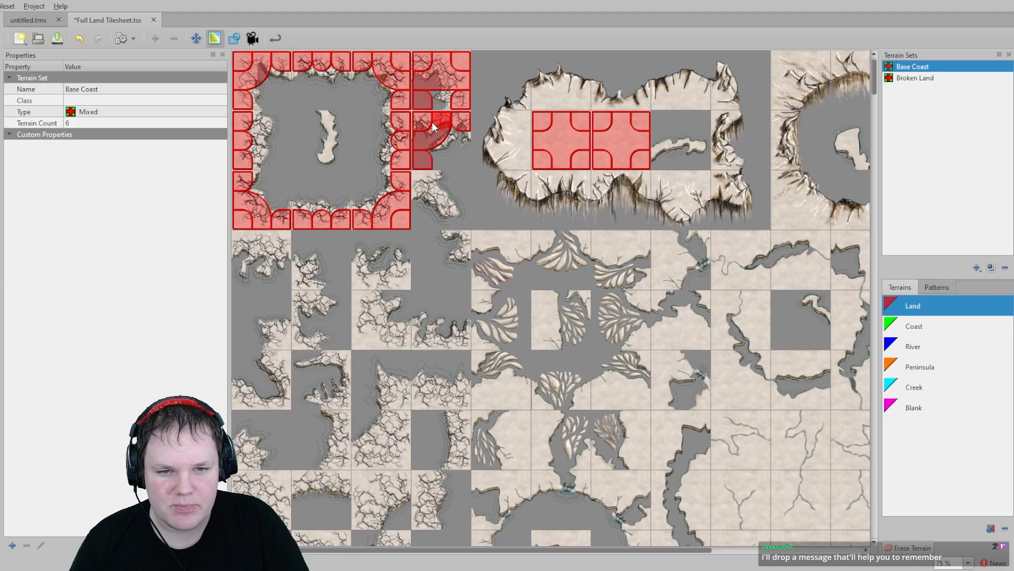
click(421, 183)
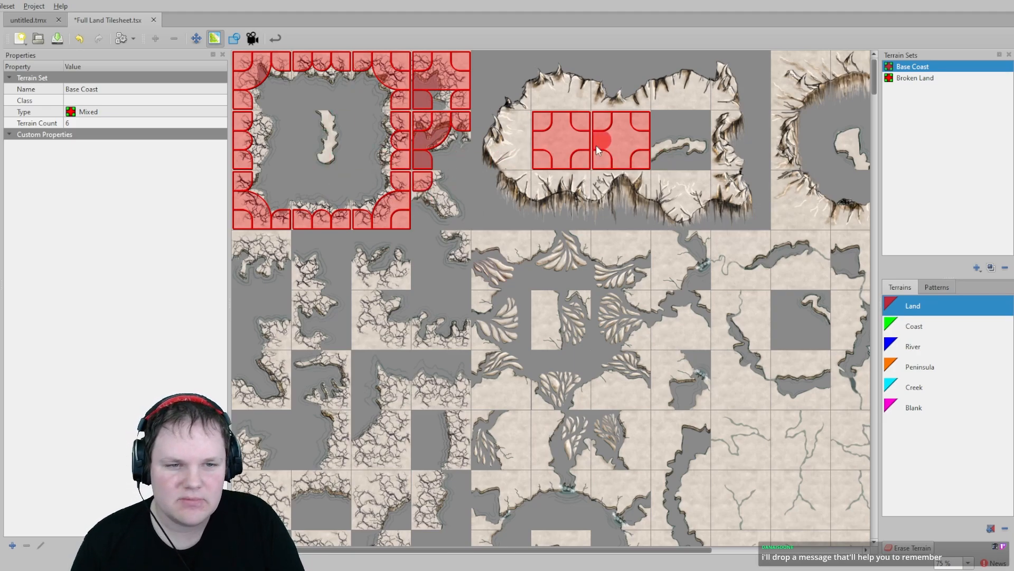
mouse_move(519, 119)
mouse_down()
mouse_move(525, 154)
mouse_move(603, 181)
mouse_move(721, 178)
mouse_move(726, 147)
mouse_up()
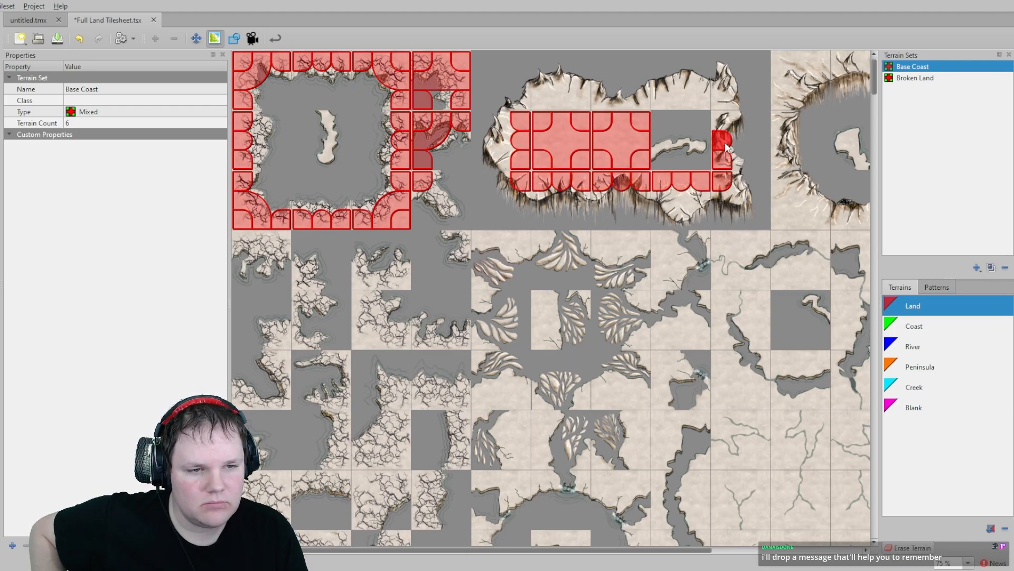
drag(720, 98, 605, 102)
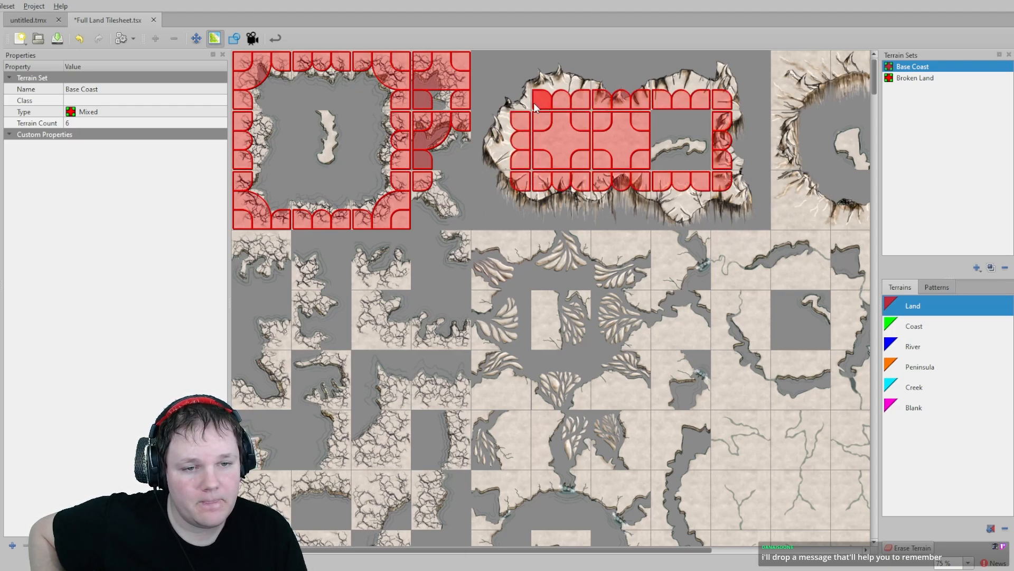
- Rename the Coast terrain to Normal Coast
double_click(913, 326)
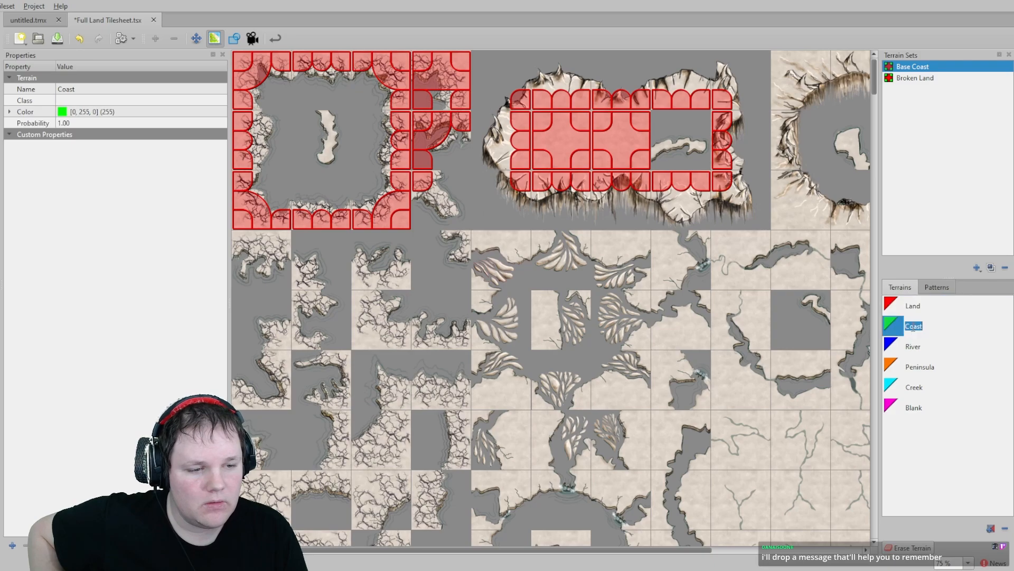
click(908, 328)
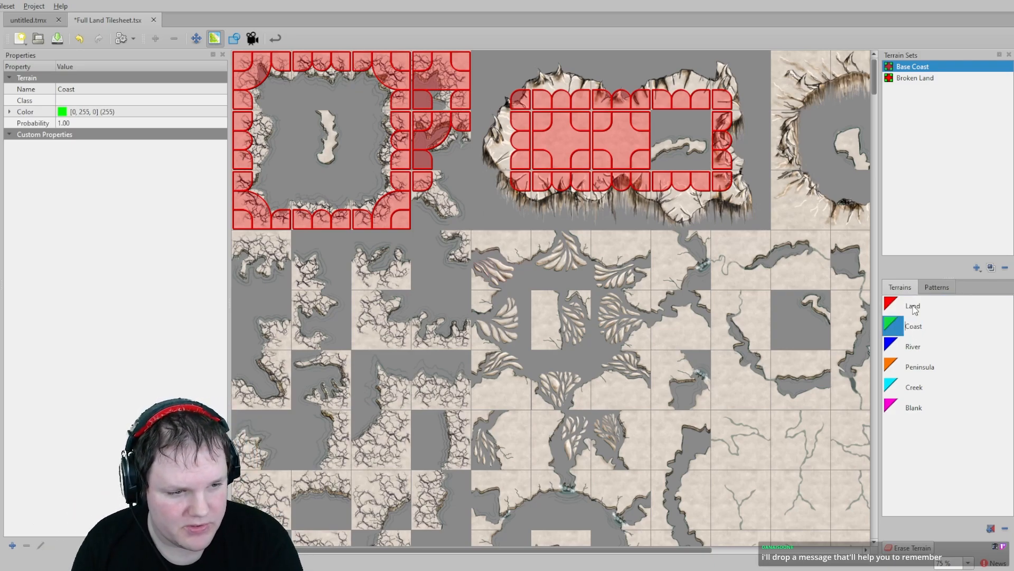
text(Normal)
key(Return)
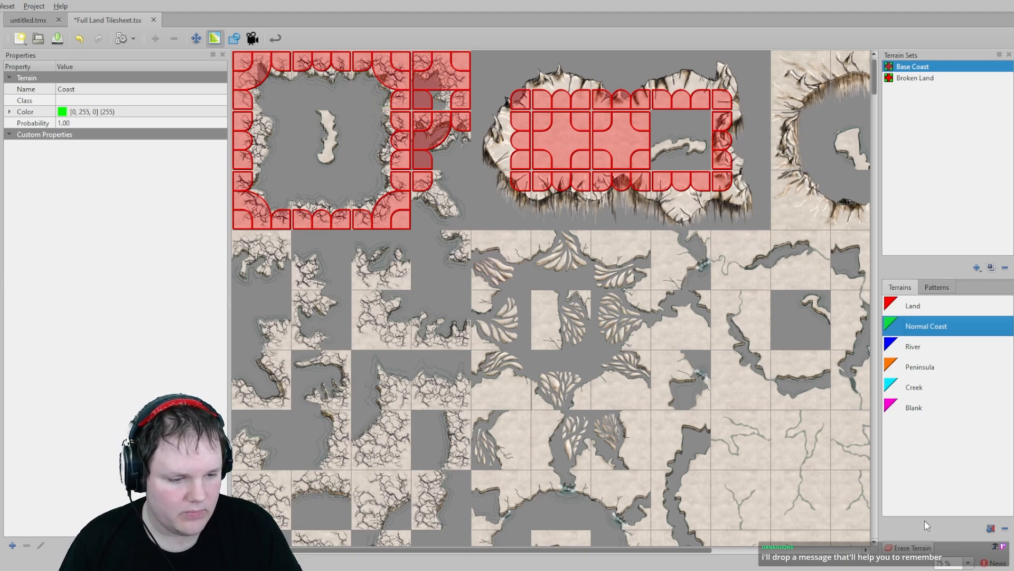
- Add a new terrain to the Base Coast set named Crag Coast
click(991, 529)
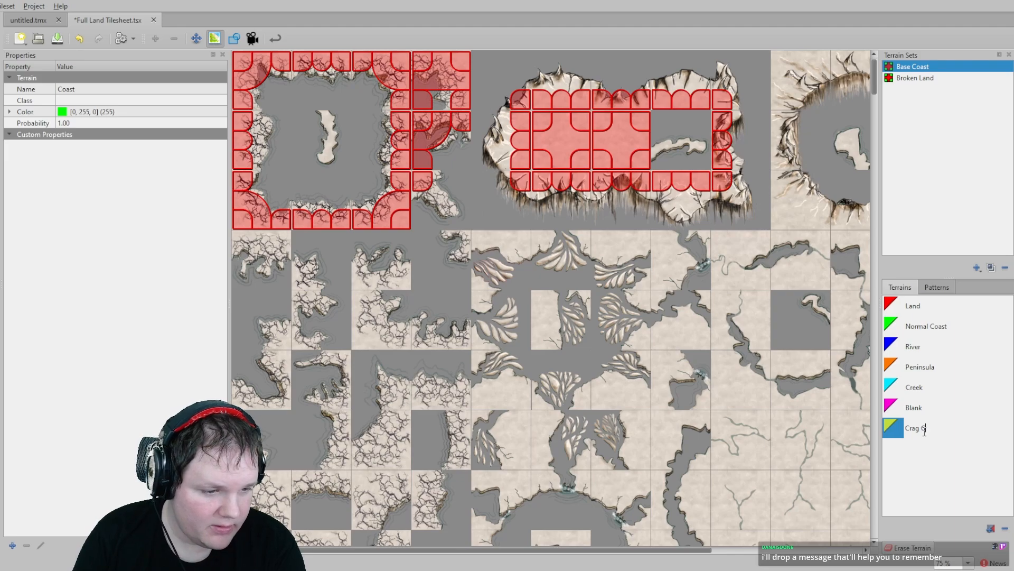
text(Crag Coast)
key(Return)
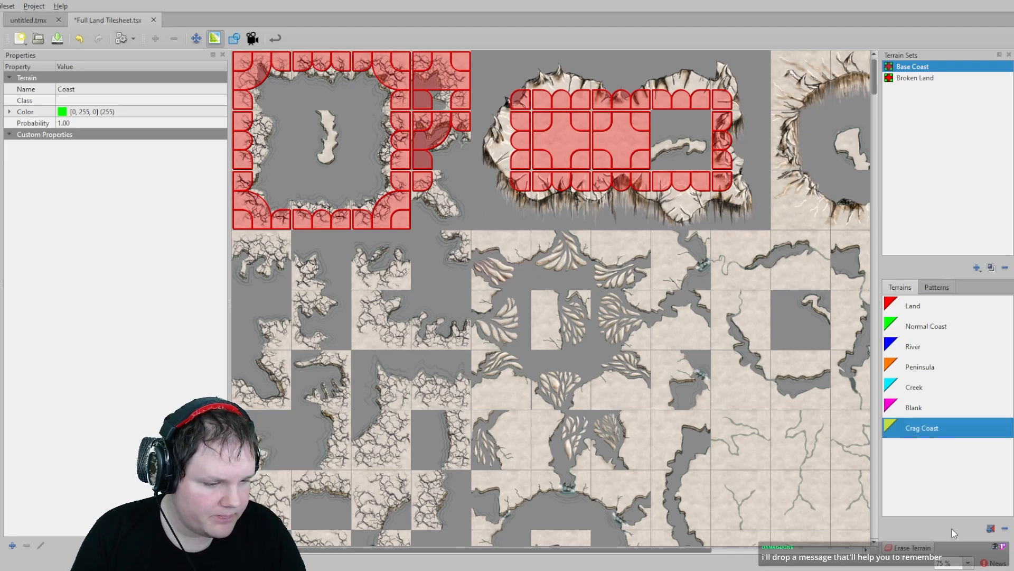
- Add another new terrain to the Base Coast set
click(992, 528)
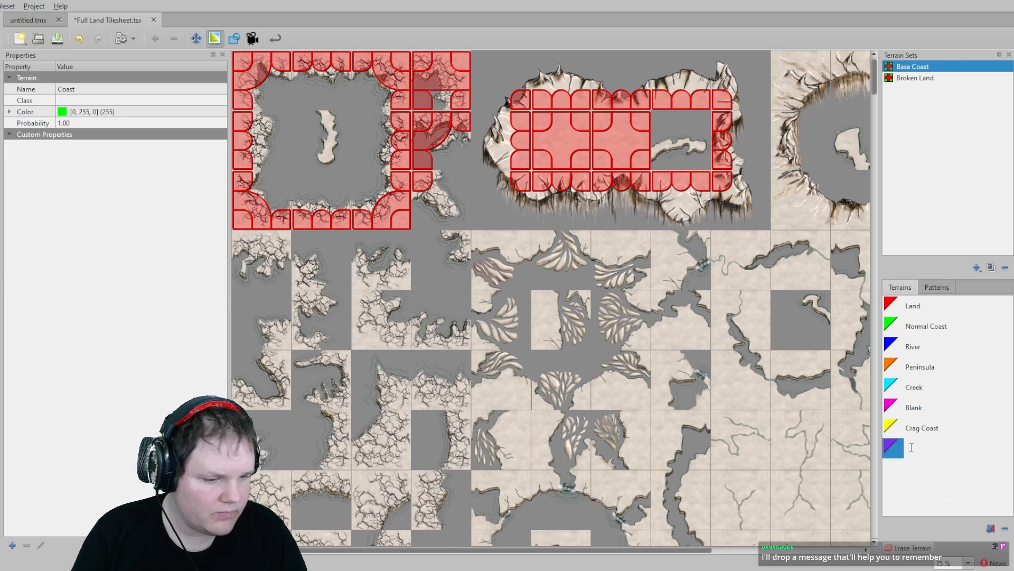
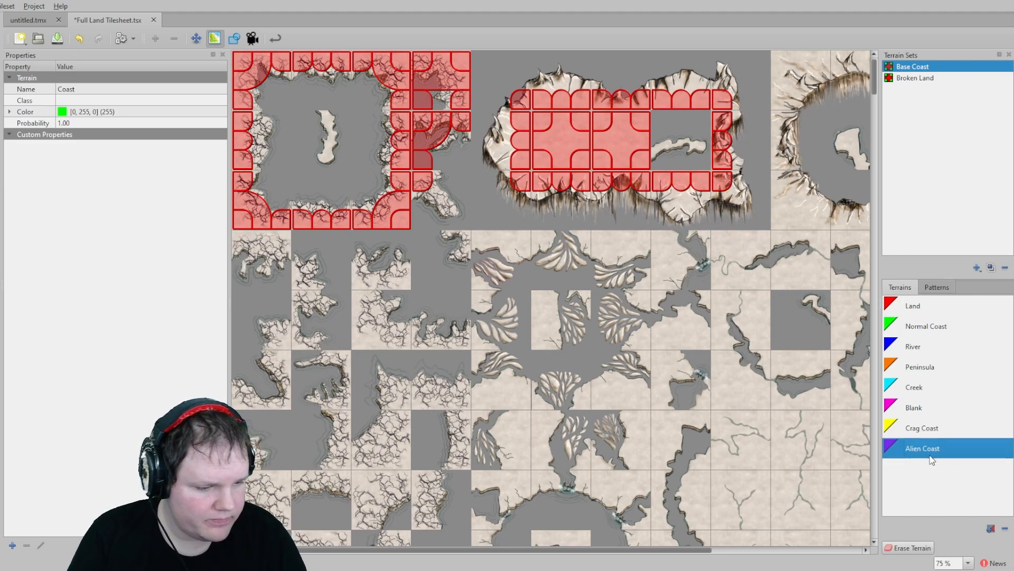
- Add a new terrain to the Base Coast set named Spike Coast
click(990, 529)
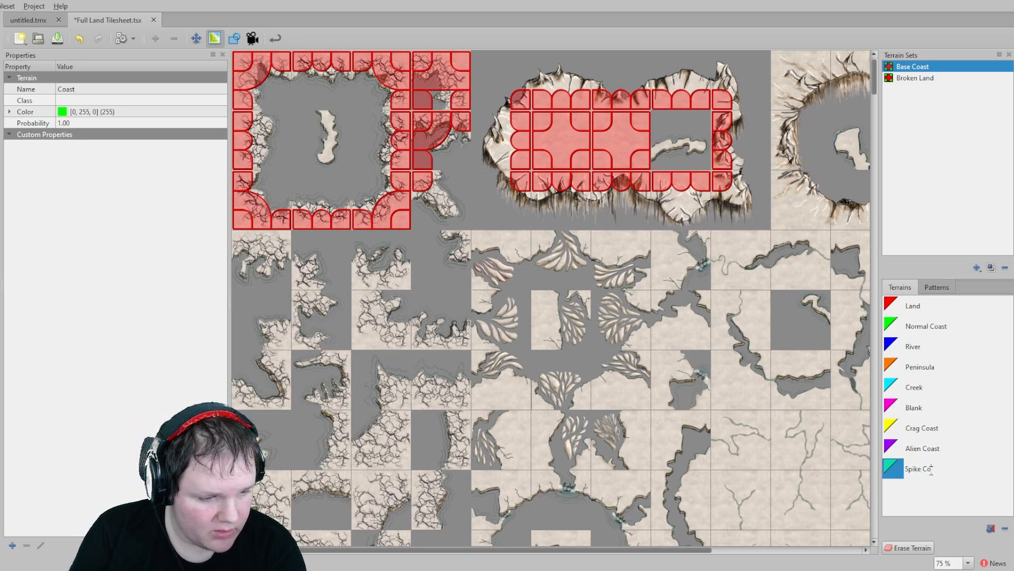
text(Spike Coast)
key(Return)
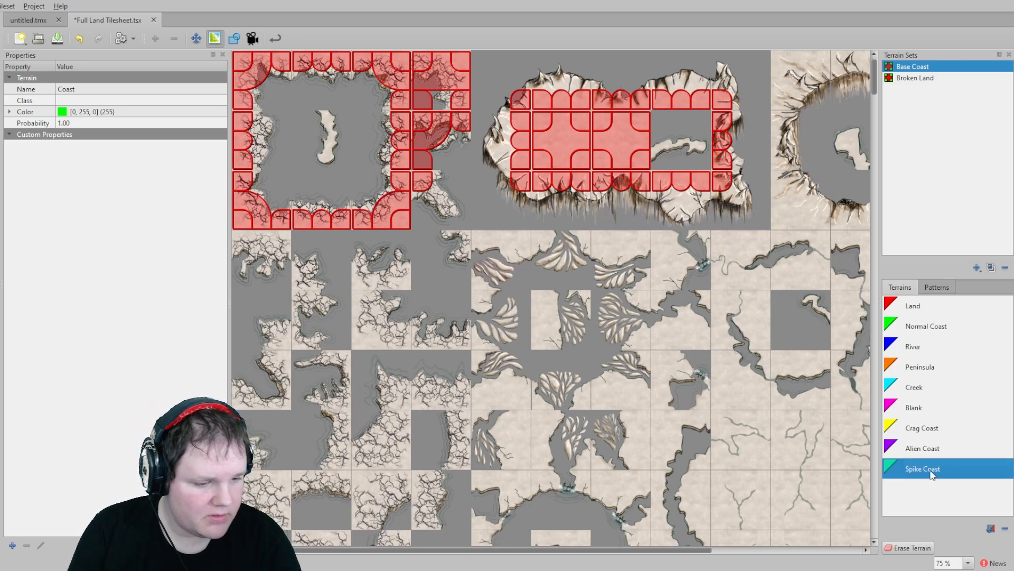
- Add another terrain to the Base Coast set and name it Desert River Coast
click(990, 528)
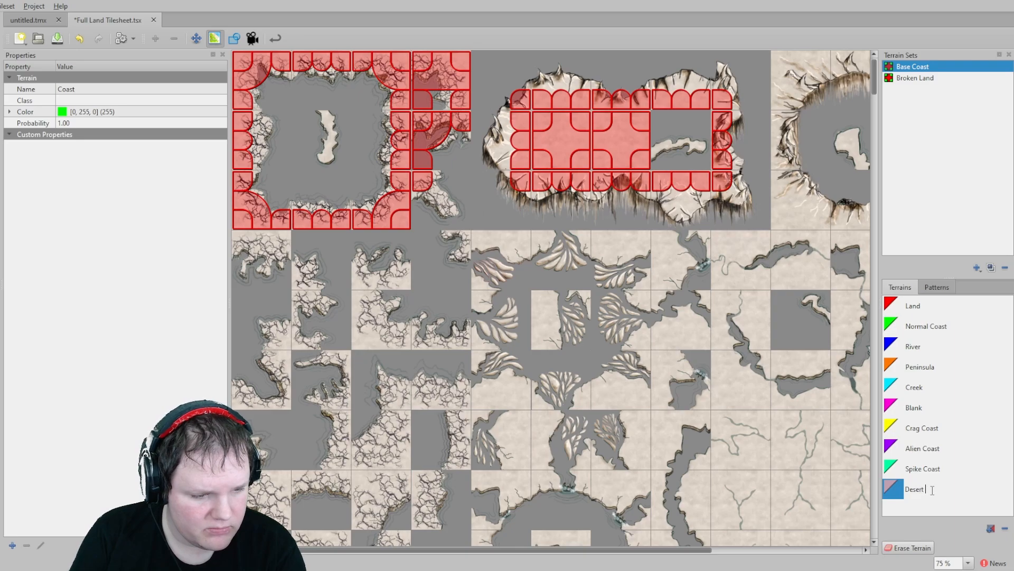
text(Desert Rivers)
key(Return)
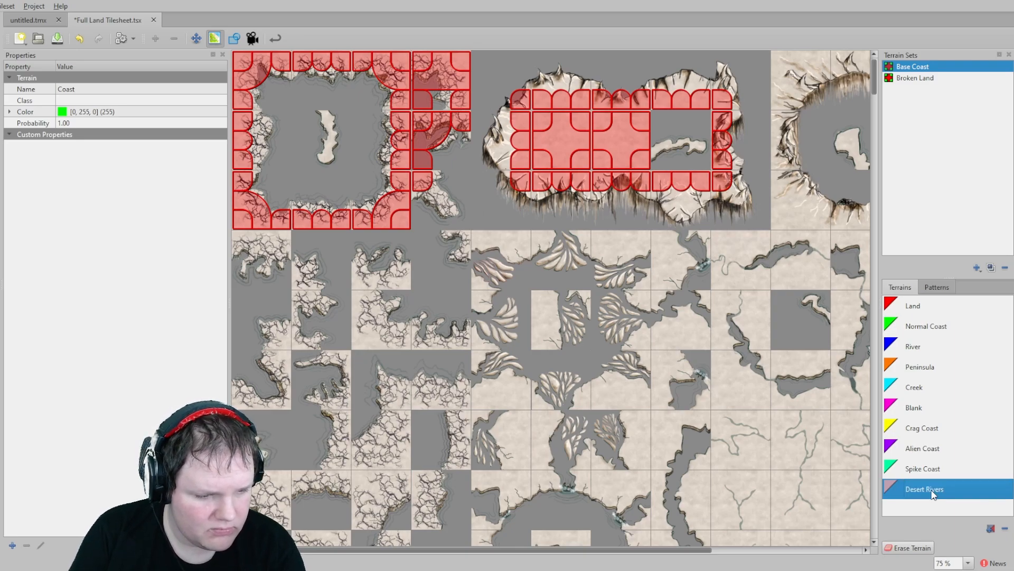
double_click(938, 482)
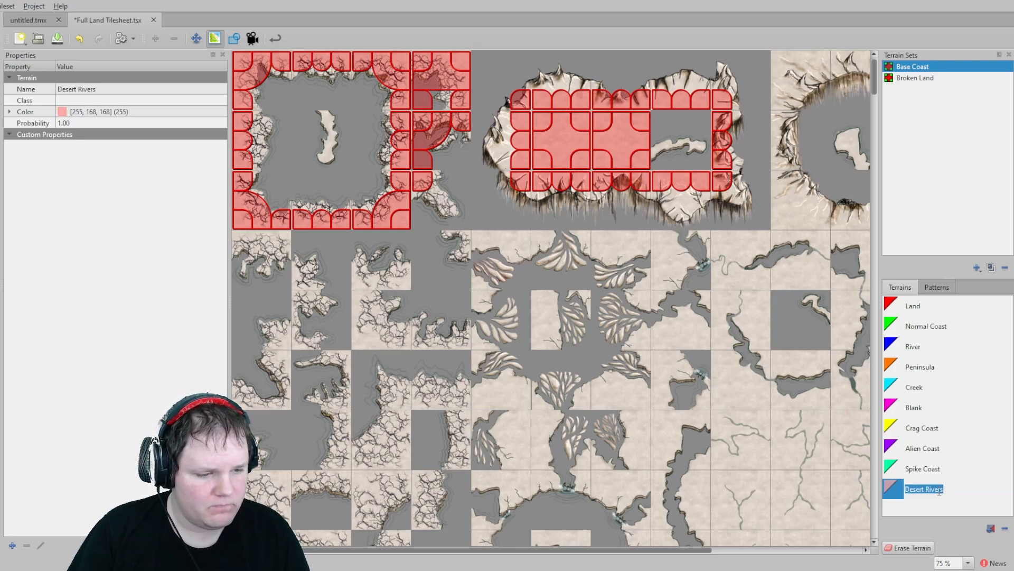
click(937, 488)
drag(925, 490, 952, 492)
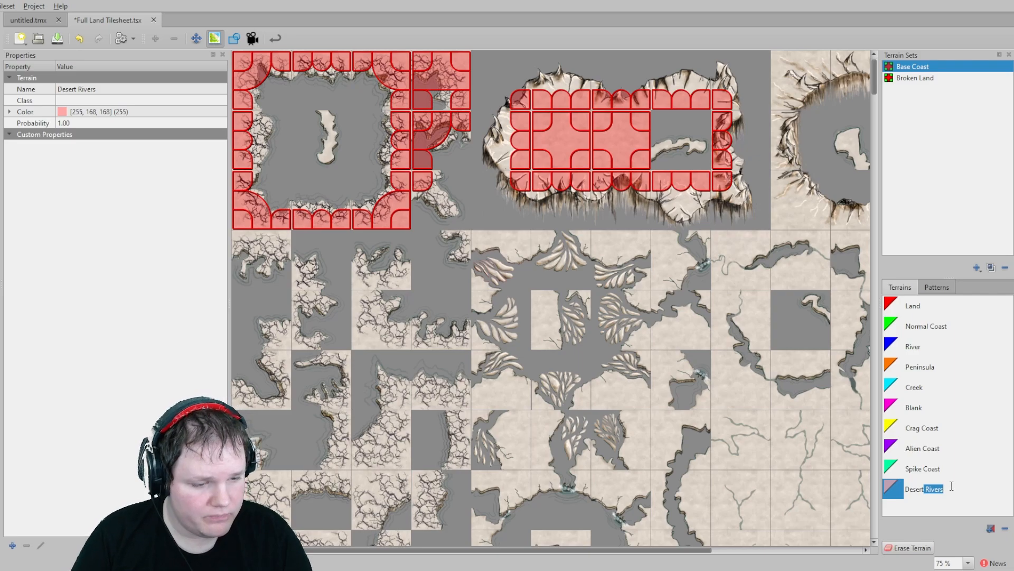
text(River Coast)
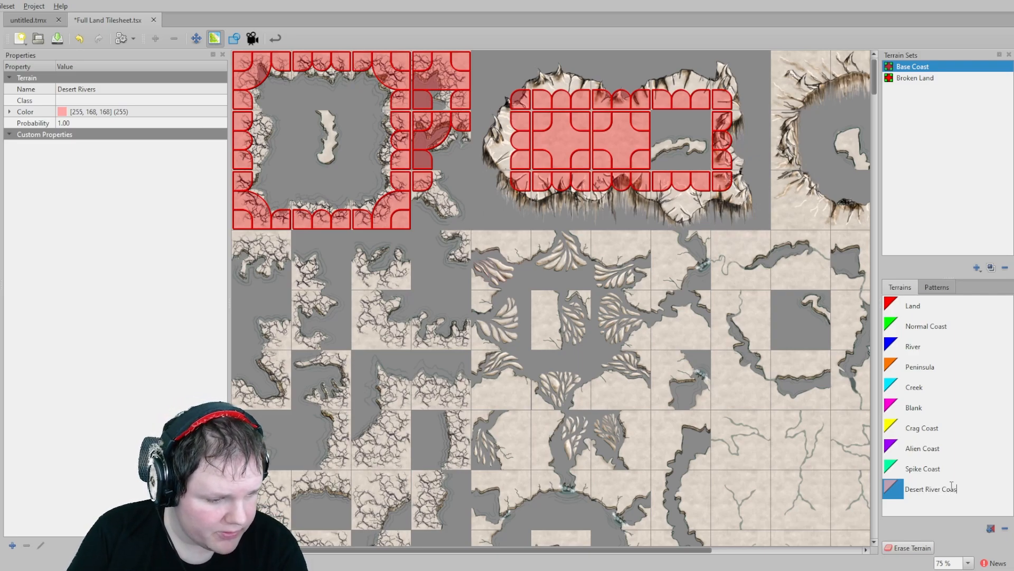
key(Return)
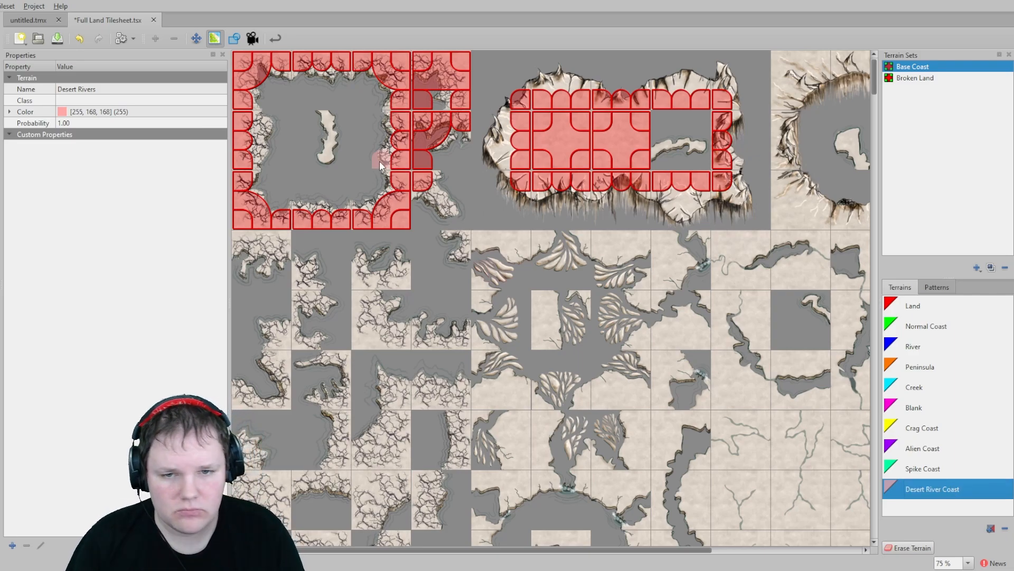
- Select the Land terrain and paint it onto the crag wall tiles in the upper-left of the lower tile block
click(914, 307)
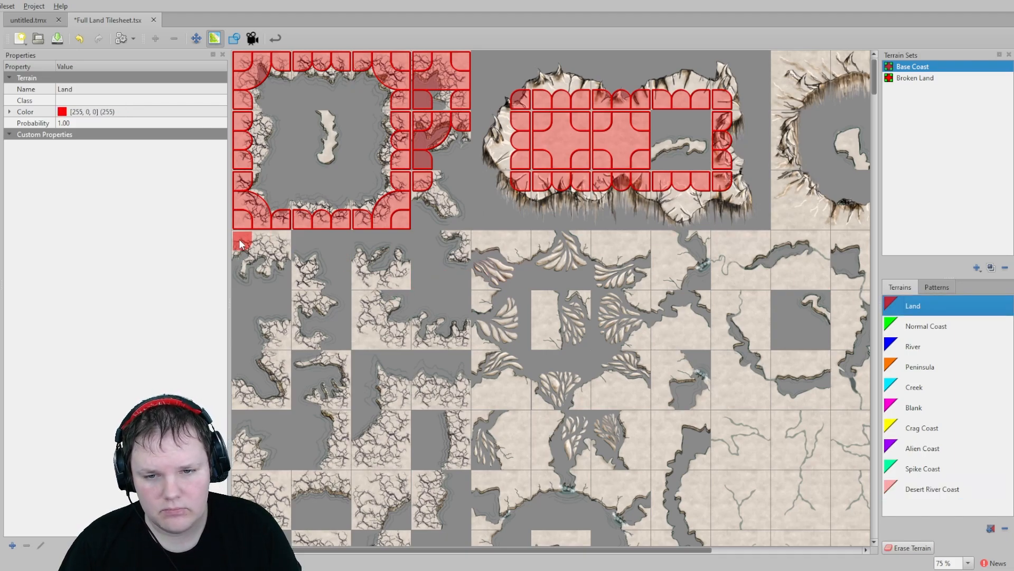
mouse_move(244, 241)
mouse_down()
mouse_move(271, 239)
mouse_move(295, 293)
mouse_up()
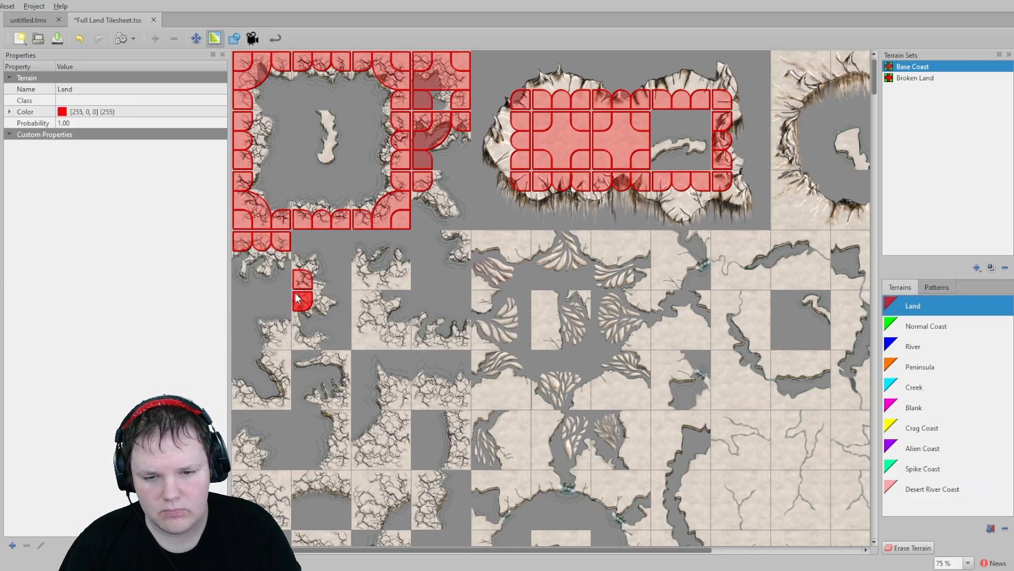
click(278, 336)
mouse_move(299, 341)
mouse_down()
mouse_move(280, 353)
mouse_move(285, 395)
mouse_move(245, 398)
mouse_up()
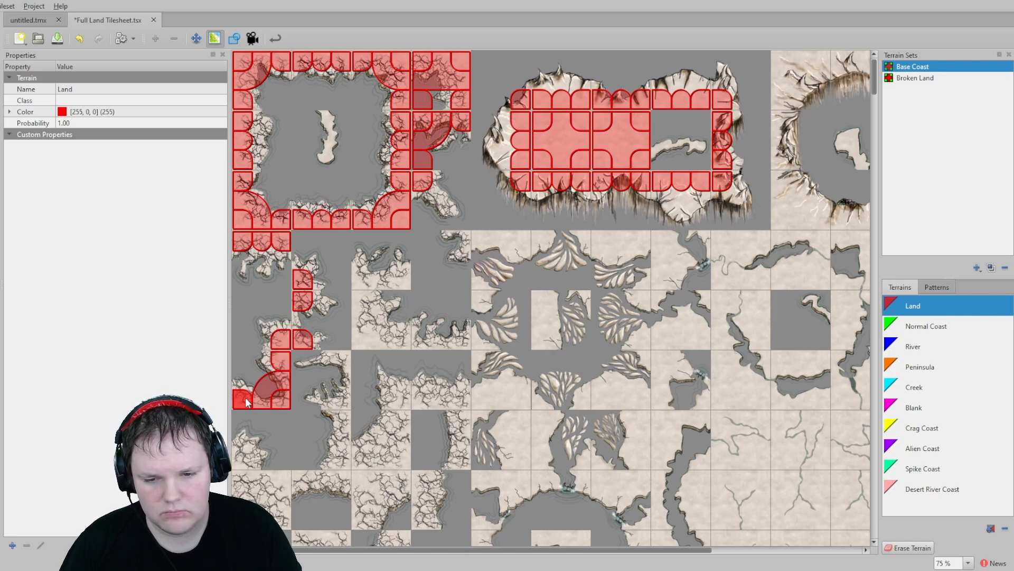
click(344, 358)
drag(346, 364, 343, 455)
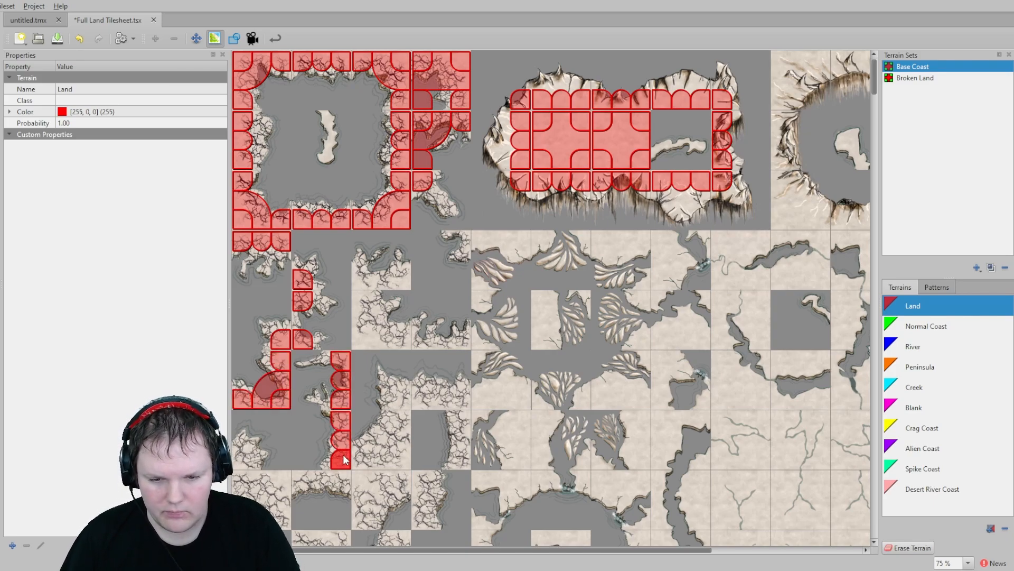
click(242, 457)
mouse_move(237, 472)
mouse_down()
mouse_move(280, 481)
mouse_move(280, 518)
mouse_move(295, 497)
mouse_move(388, 458)
mouse_move(395, 404)
mouse_move(442, 402)
mouse_move(461, 412)
mouse_move(464, 464)
mouse_up()
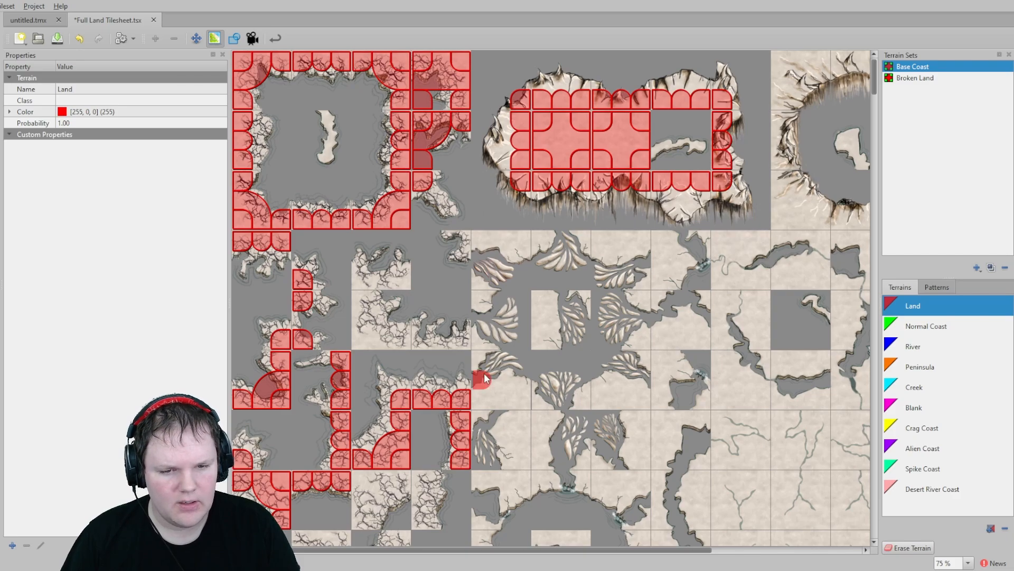
mouse_move(459, 335)
mouse_down()
mouse_move(378, 342)
mouse_move(358, 279)
mouse_move(398, 278)
mouse_up()
click(454, 239)
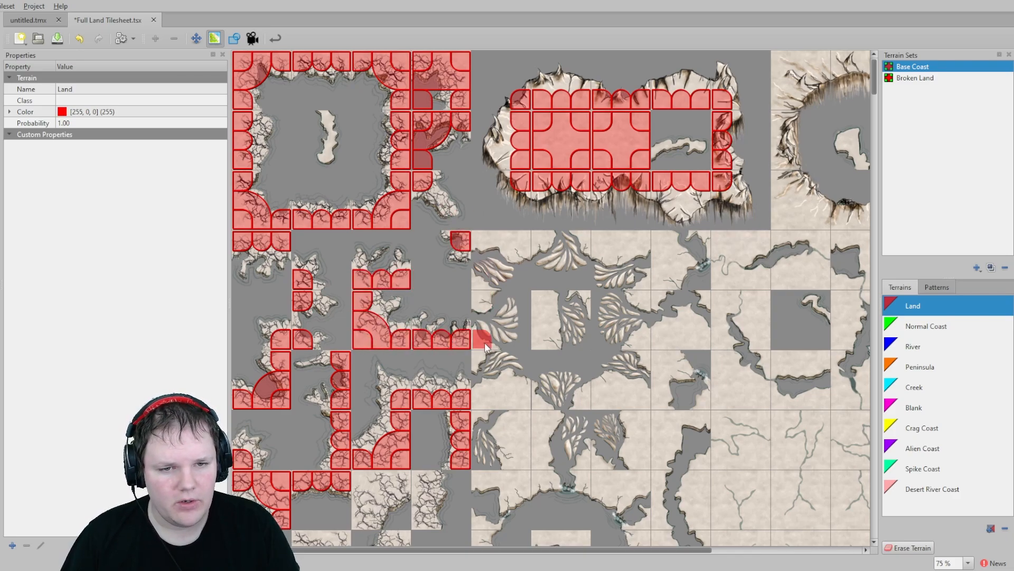
click(497, 335)
- Continue painting Land onto the remaining crag wall pieces and the square ring tiles further down the sheet
scroll(498, 335, down, 3)
scroll(498, 334, down, 1)
mouse_move(423, 276)
mouse_down()
mouse_move(422, 317)
mouse_move(397, 275)
mouse_move(364, 312)
mouse_up()
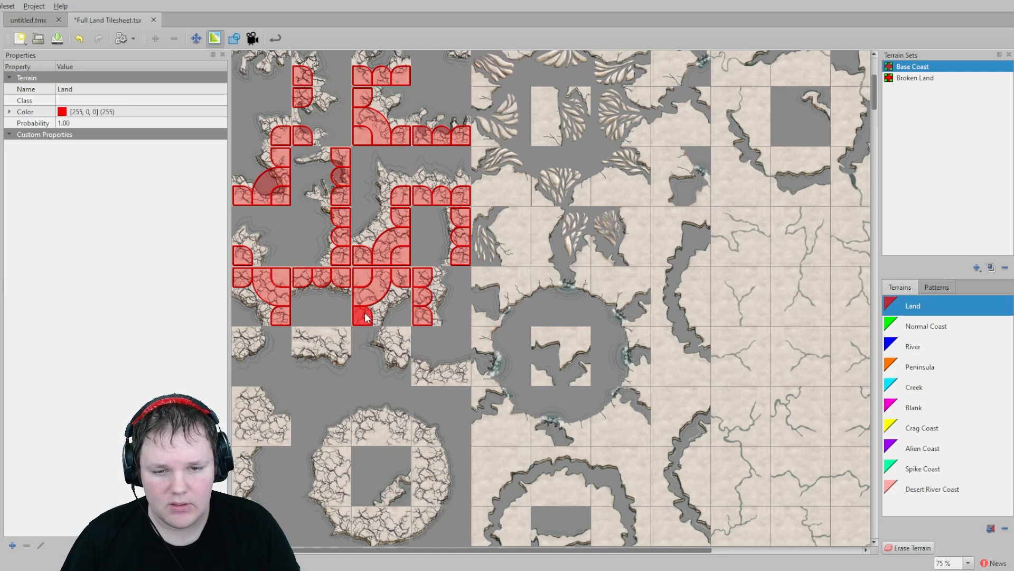
click(400, 336)
drag(420, 374, 455, 375)
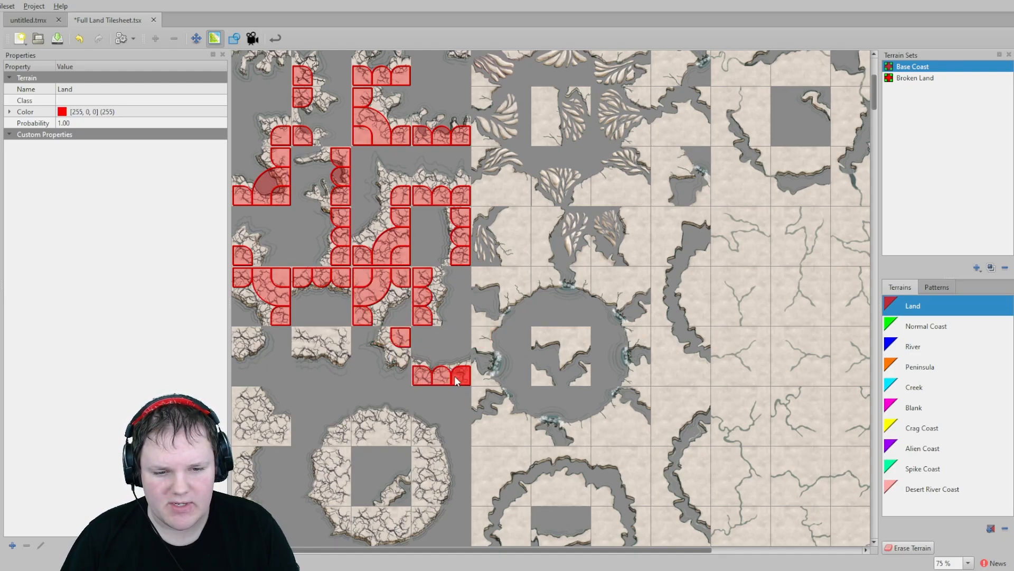
drag(337, 329, 309, 331)
click(243, 337)
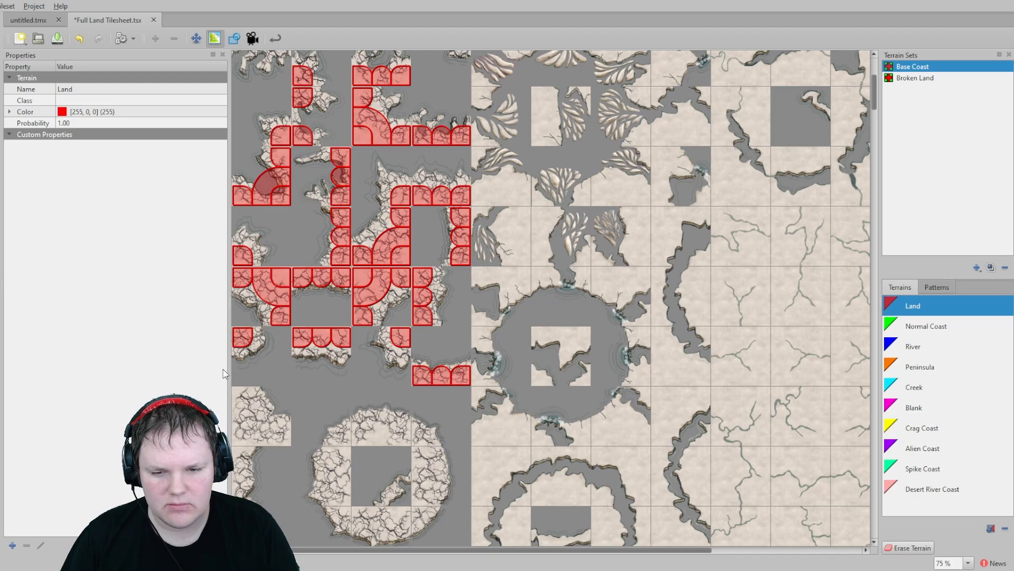
mouse_move(241, 397)
mouse_down()
mouse_move(244, 432)
mouse_move(281, 435)
mouse_up()
middle_drag(391, 436, 387, 249)
mouse_move(347, 251)
mouse_down()
mouse_move(405, 249)
mouse_move(419, 331)
mouse_move(356, 331)
mouse_move(336, 253)
mouse_up()
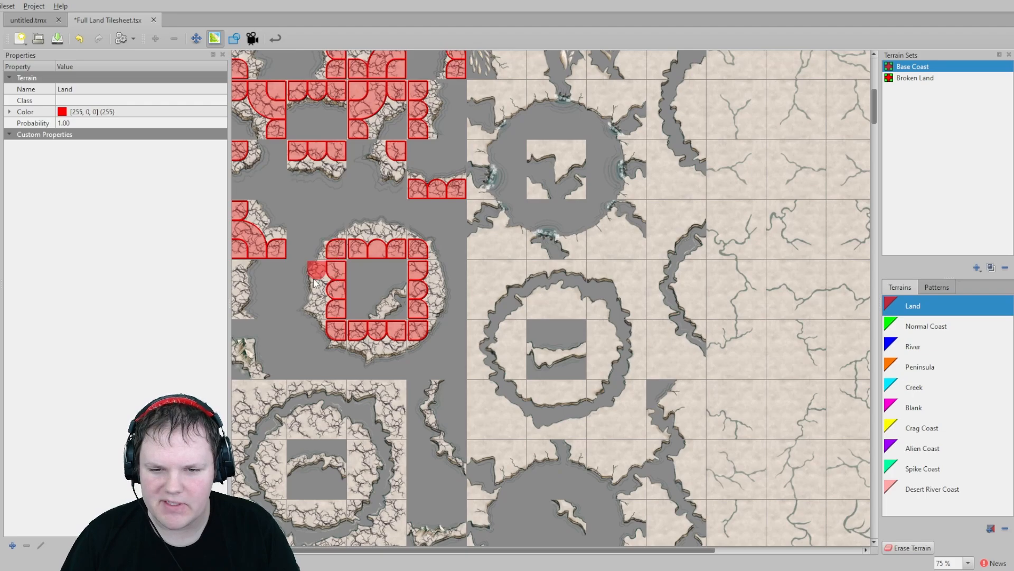
drag(240, 271, 240, 308)
middle_drag(259, 387, 263, 247)
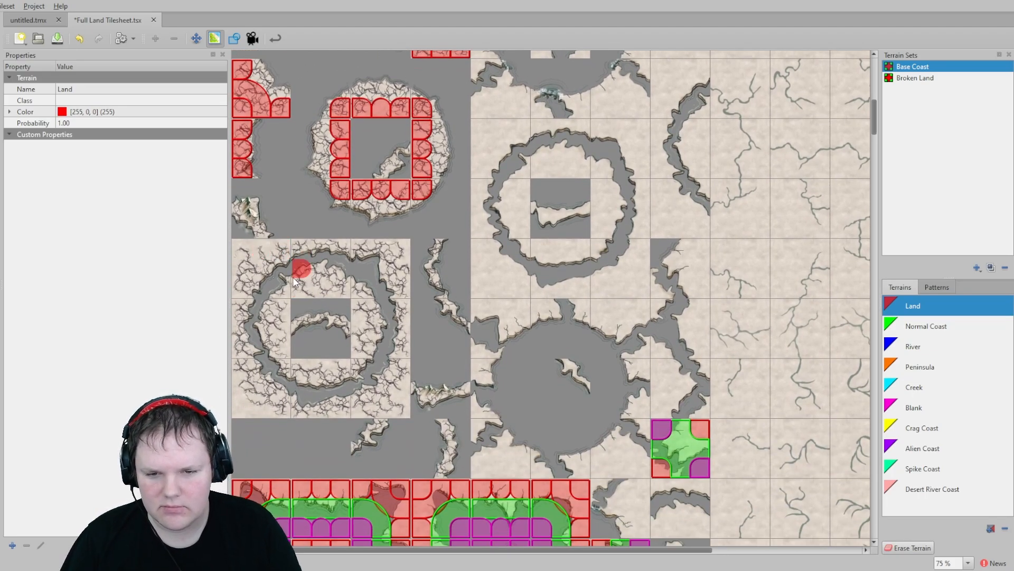
mouse_move(274, 245)
mouse_down()
mouse_move(237, 259)
mouse_move(244, 408)
mouse_move(392, 410)
mouse_move(400, 258)
mouse_up()
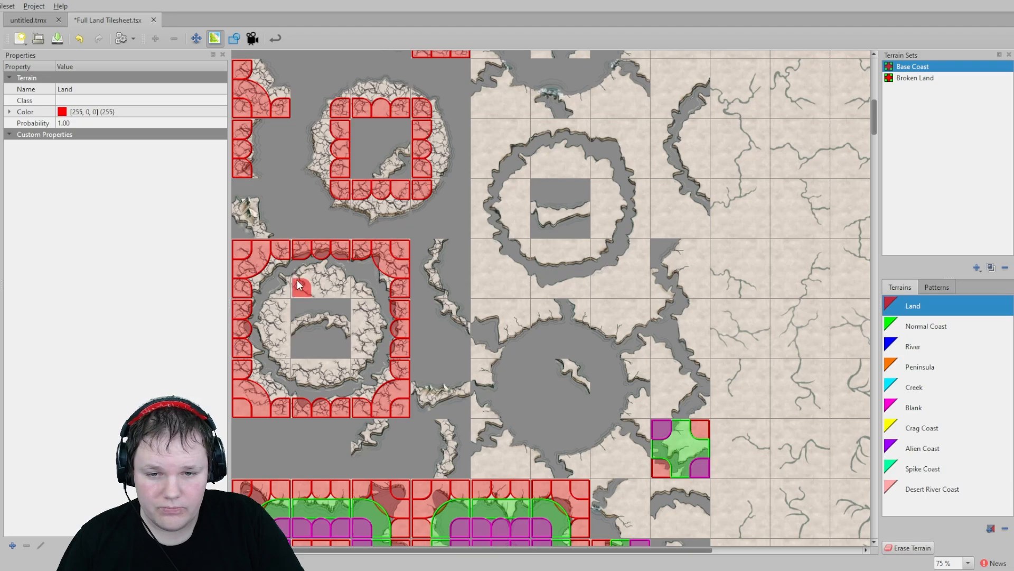
mouse_move(323, 291)
mouse_down()
mouse_move(300, 290)
mouse_move(351, 292)
mouse_move(361, 363)
mouse_move(280, 365)
mouse_move(282, 291)
mouse_up()
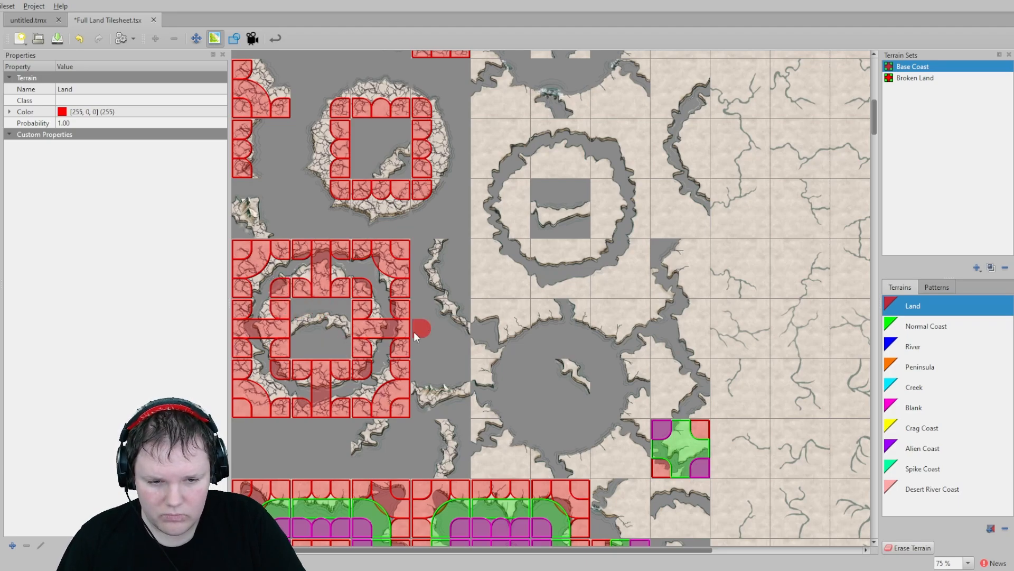
- Select Crag Coast and paint it along the inner ring of the square crag wall tile set
scroll(407, 248, up, 3)
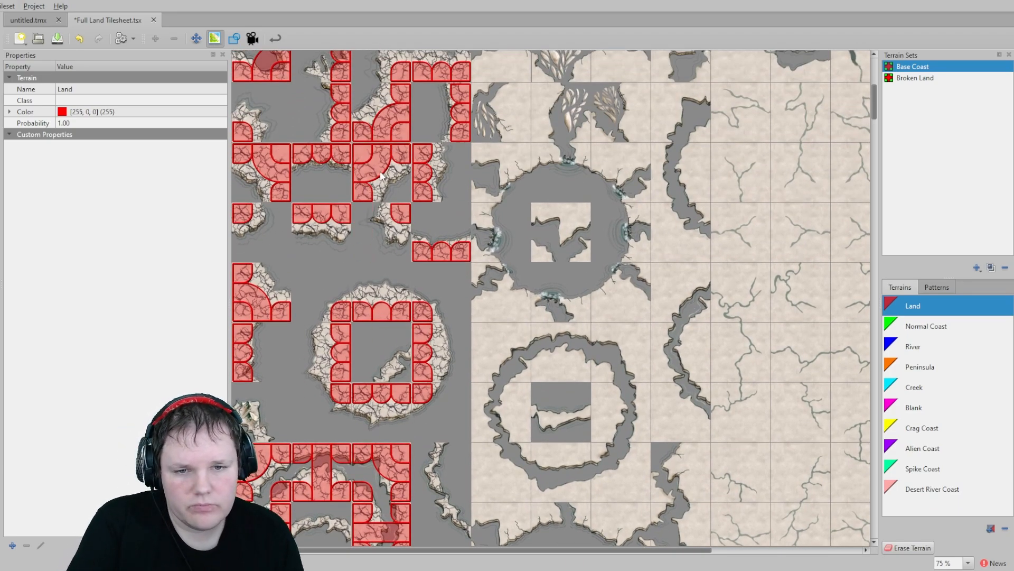
scroll(344, 153, up, 5)
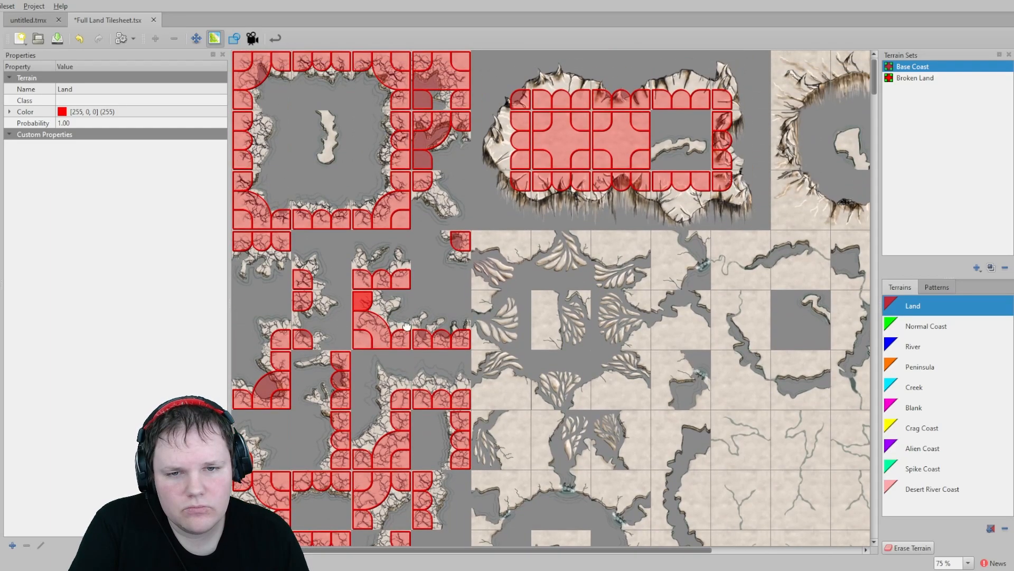
click(923, 332)
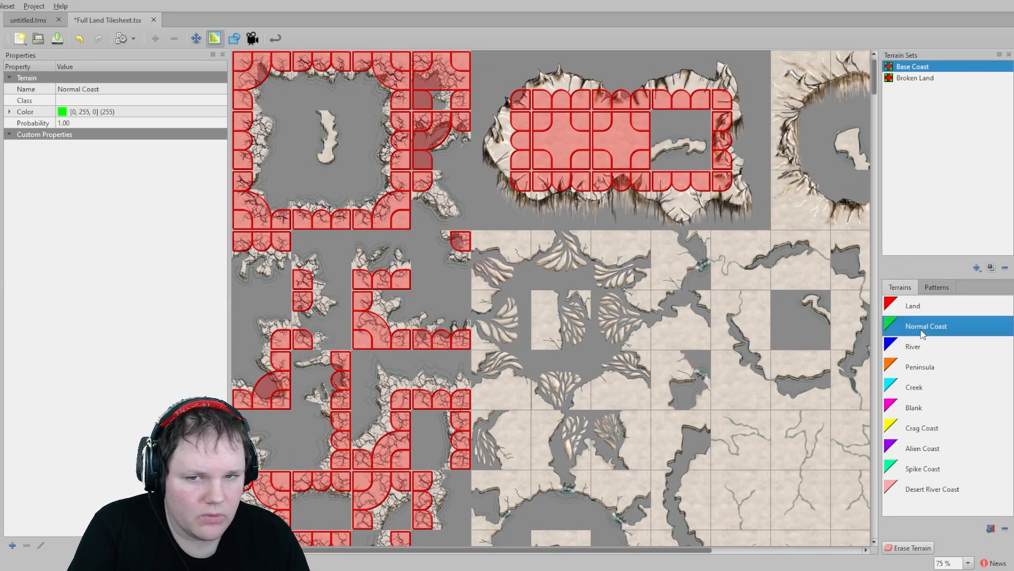
click(929, 429)
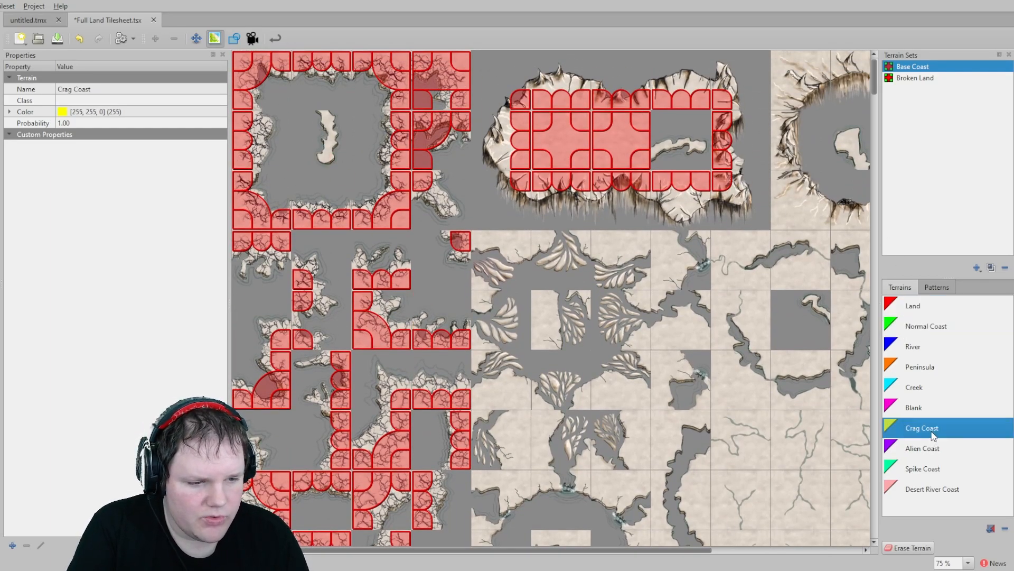
mouse_move(274, 81)
mouse_down()
mouse_move(370, 86)
mouse_move(381, 182)
mouse_move(364, 200)
mouse_move(281, 198)
mouse_move(264, 118)
mouse_up()
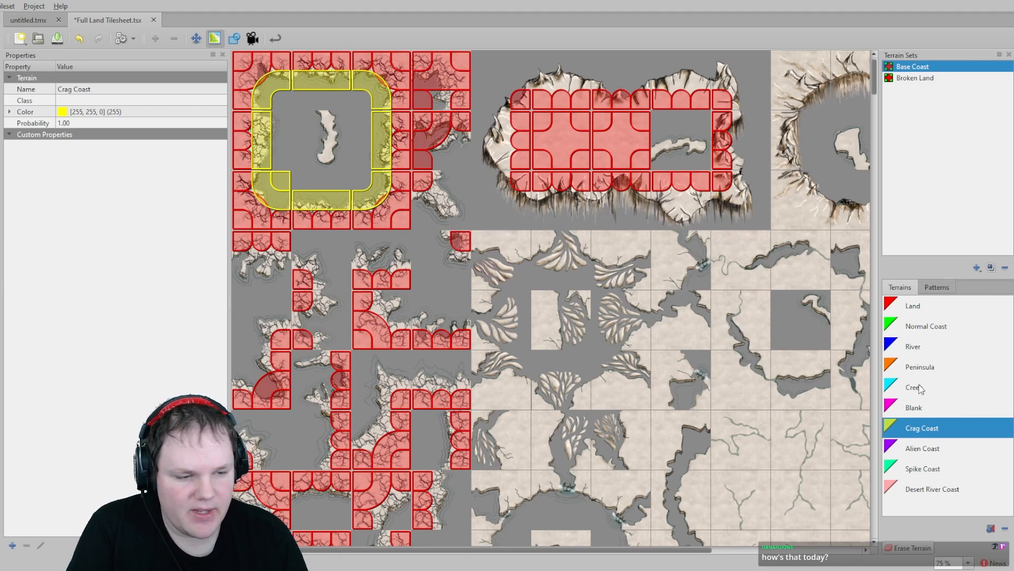
- Select Blank terrain and paint it into the centre of the square crag wall tile set
click(918, 450)
click(926, 410)
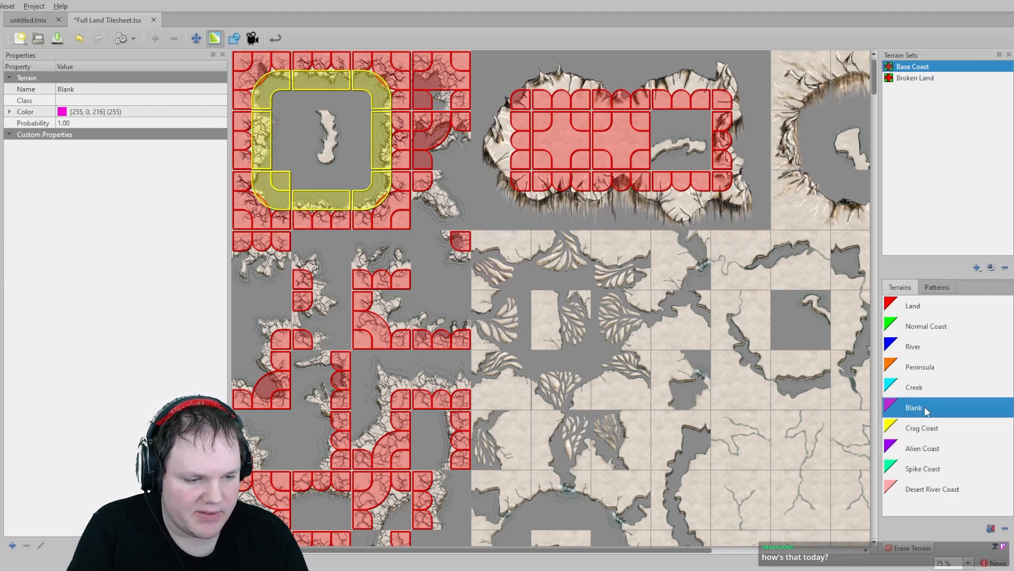
drag(937, 416, 896, 416)
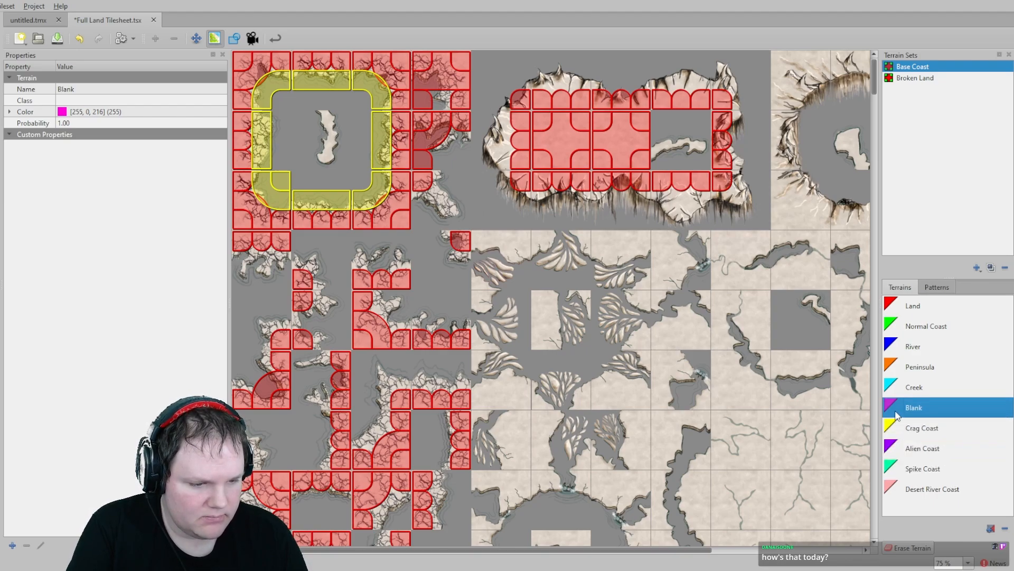
drag(308, 106, 358, 111)
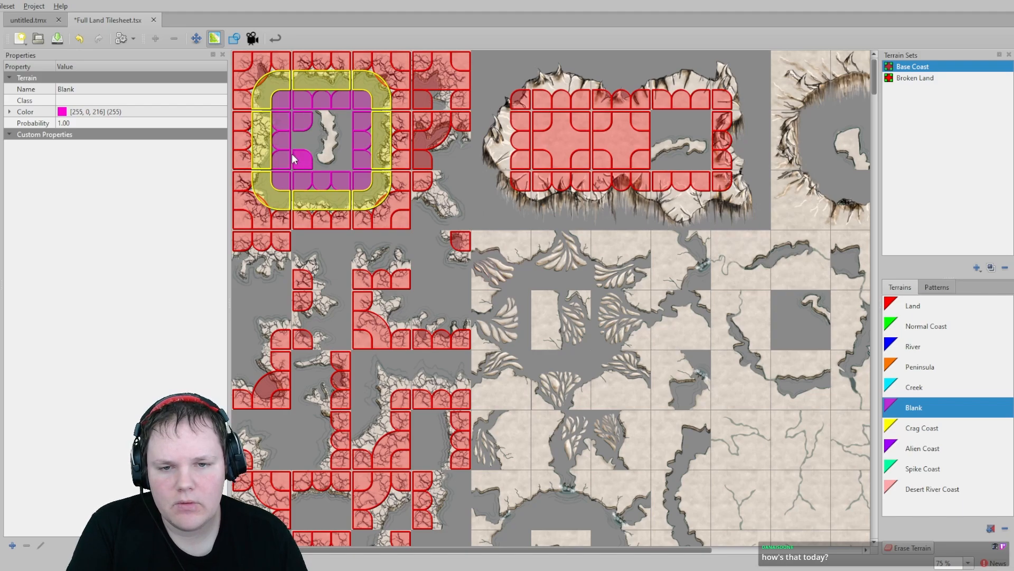
drag(297, 152, 335, 154)
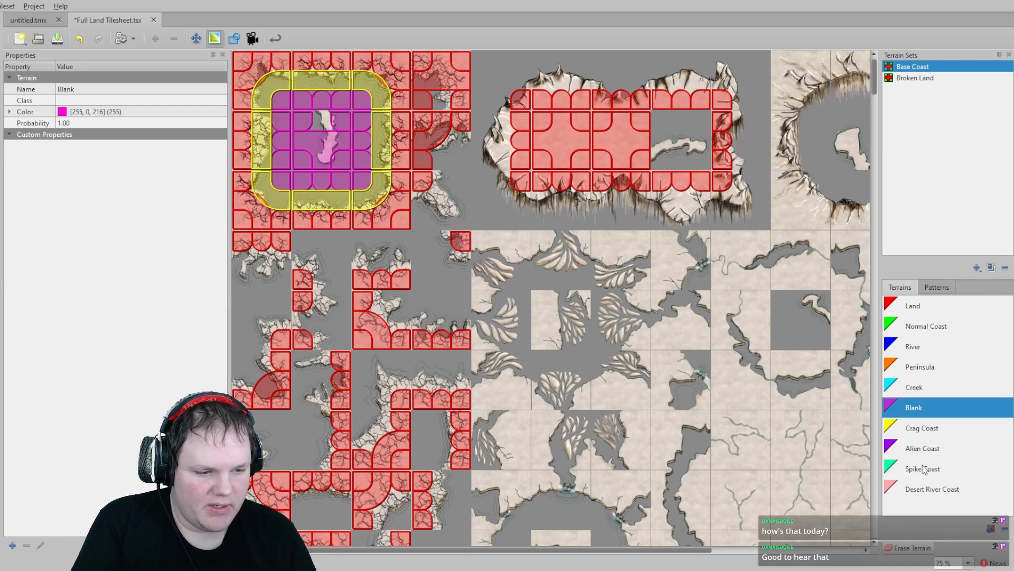
- Select Alien Coast and paint it around the outer edge of the oval crag wall tiles
click(938, 466)
click(923, 448)
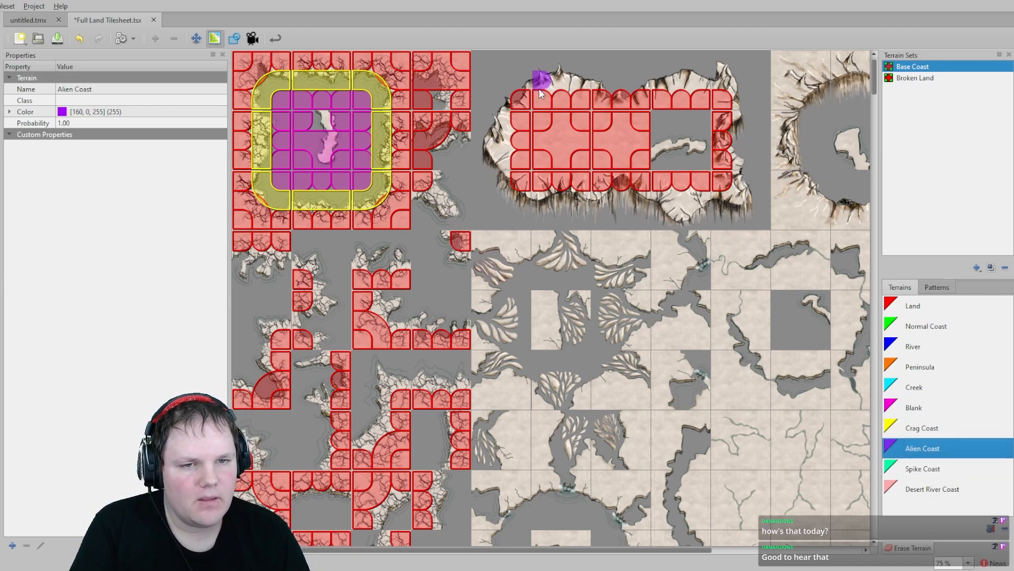
drag(538, 82, 600, 84)
mouse_move(688, 86)
mouse_down()
mouse_move(729, 84)
mouse_move(742, 103)
mouse_move(748, 183)
mouse_move(718, 201)
mouse_move(516, 199)
mouse_move(502, 177)
mouse_move(501, 127)
mouse_move(528, 79)
mouse_up()
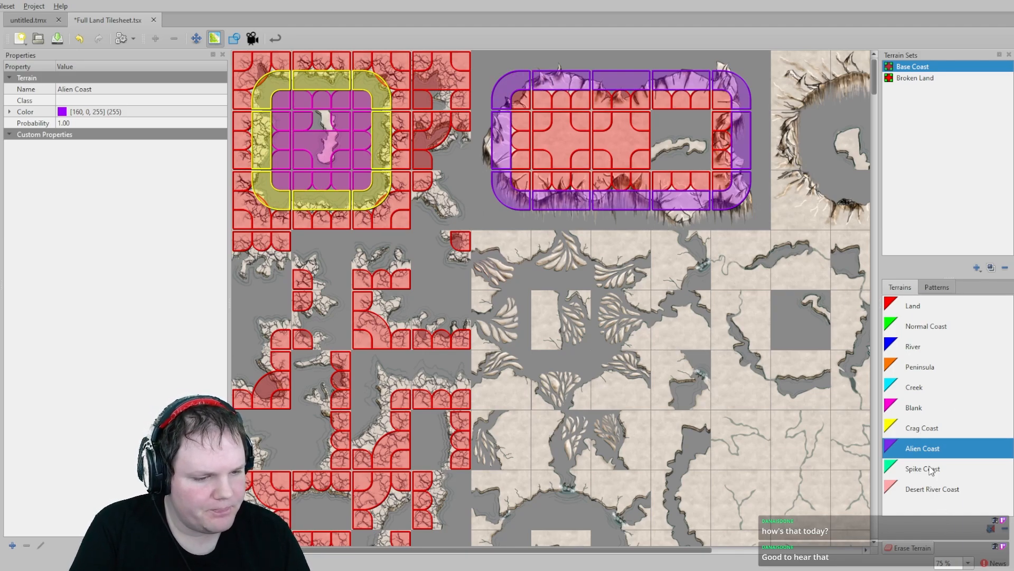
- Select Crag Coast and paint it along the crag edges of the wall pieces beside and below the square ring tiles
click(926, 431)
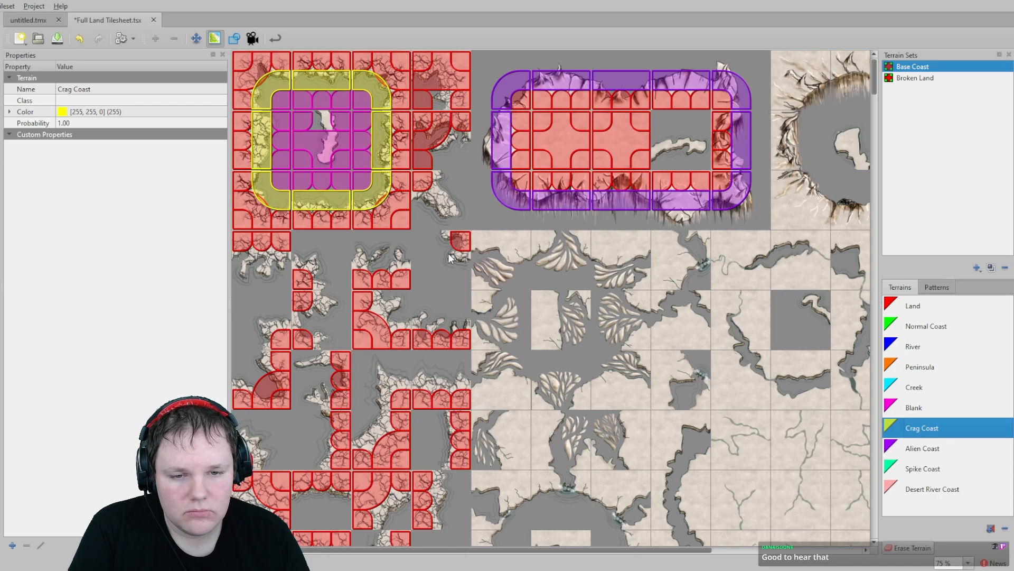
drag(433, 244, 459, 258)
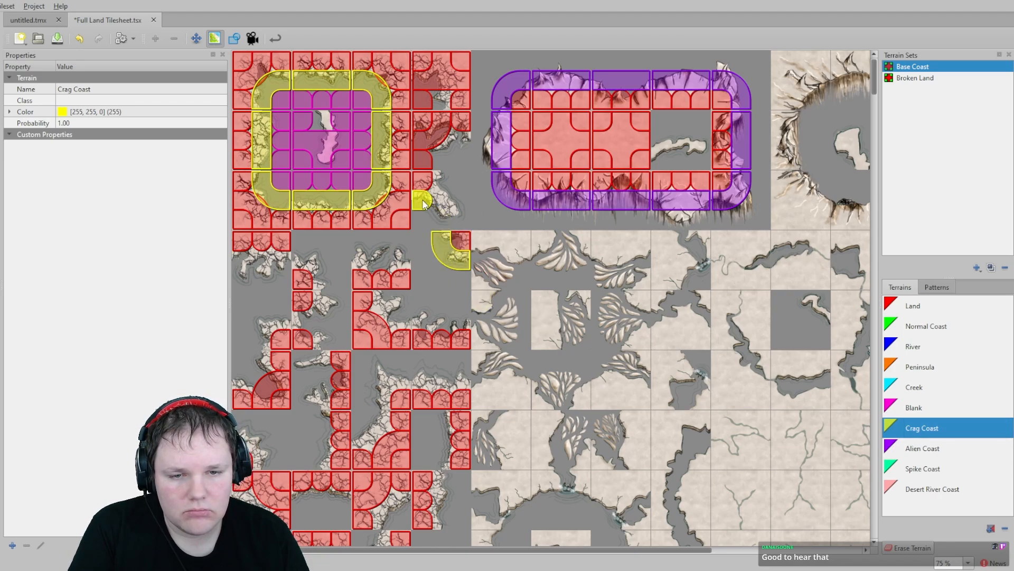
click(424, 204)
click(466, 145)
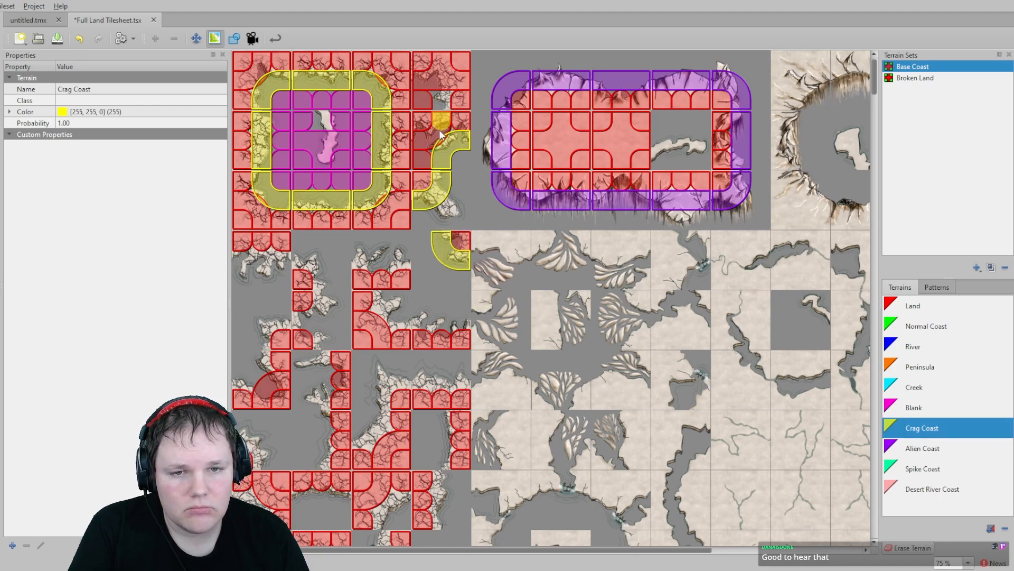
click(442, 103)
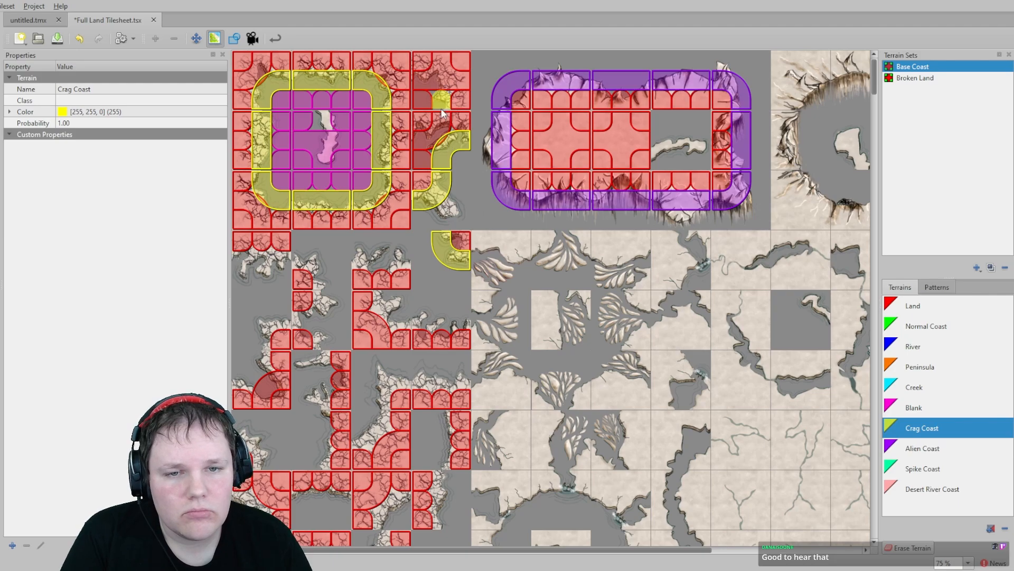
click(316, 271)
click(401, 264)
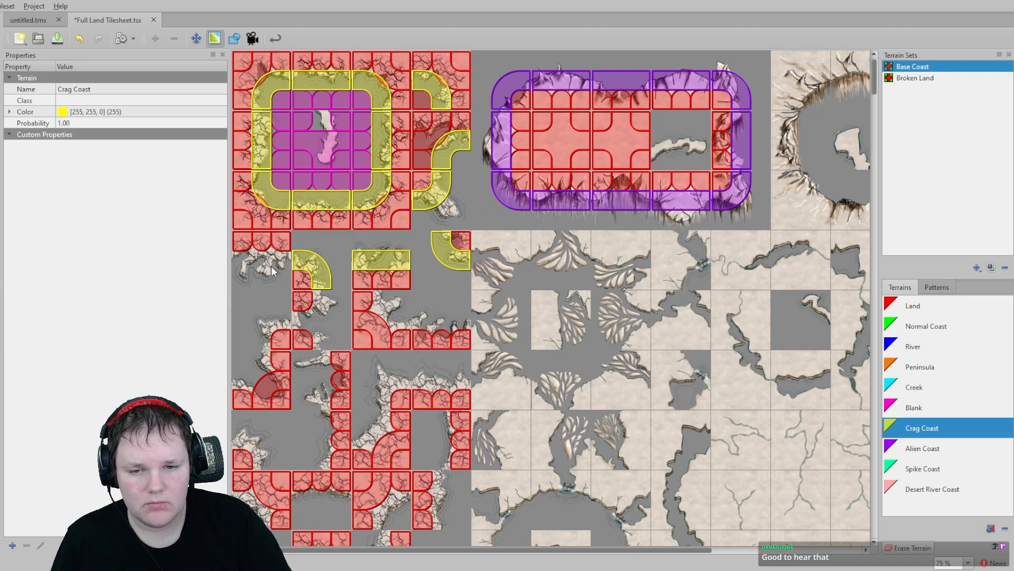
drag(284, 264, 250, 258)
drag(322, 300, 303, 320)
click(290, 323)
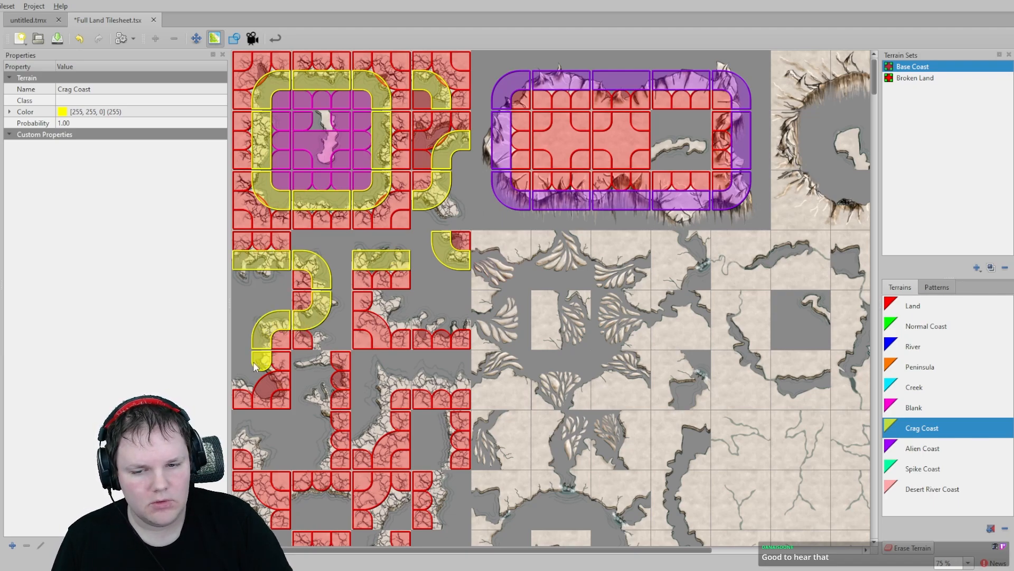
click(254, 370)
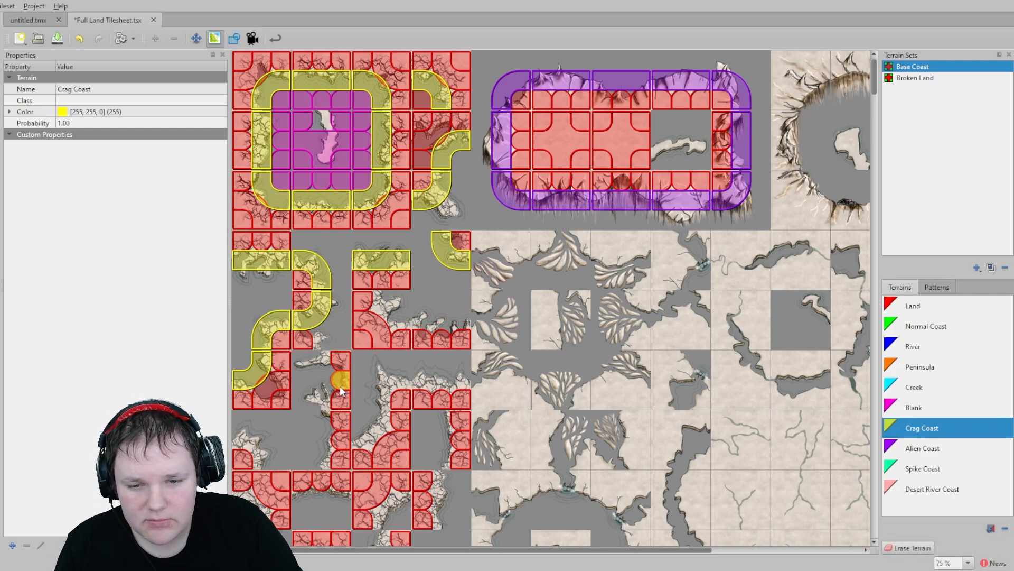
- Paint Land onto one corner of the curved crag wall piece and switch back to Crag Coast
click(937, 305)
click(294, 318)
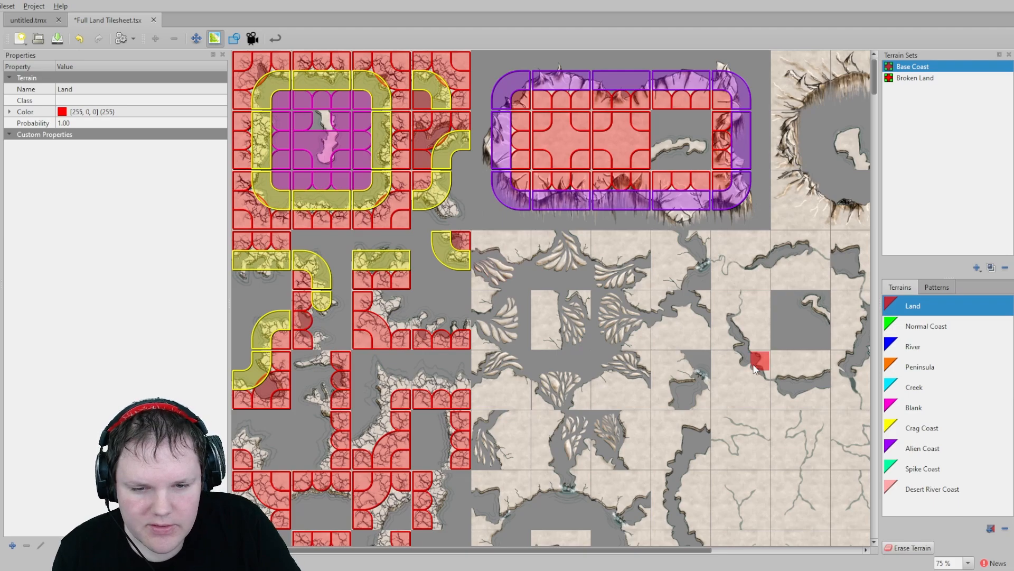
click(922, 436)
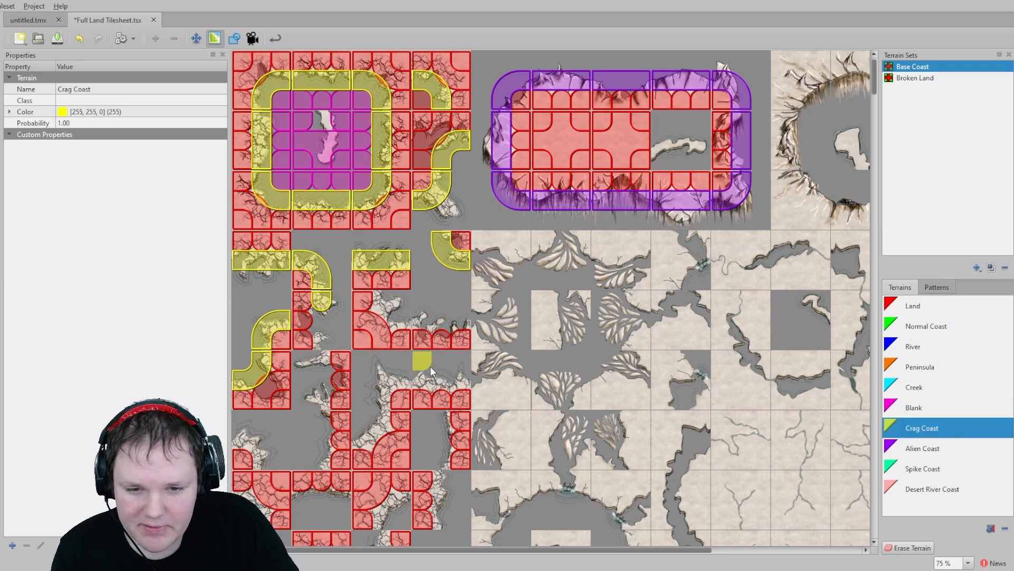
- Scroll down through the rest of the tile sheet, zooming in to inspect the remaining crag wall pieces
middle_drag(660, 502, 487, 157)
middle_drag(571, 499, 517, 74)
middle_drag(605, 528, 592, 130)
middle_drag(599, 518, 587, 198)
middle_drag(581, 431, 586, 328)
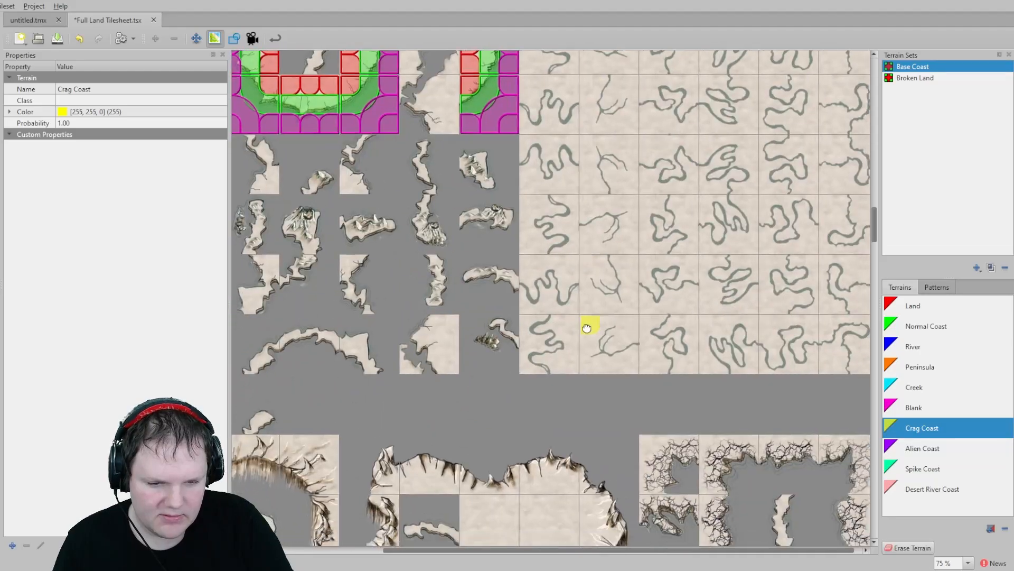
scroll(634, 296, down, 15)
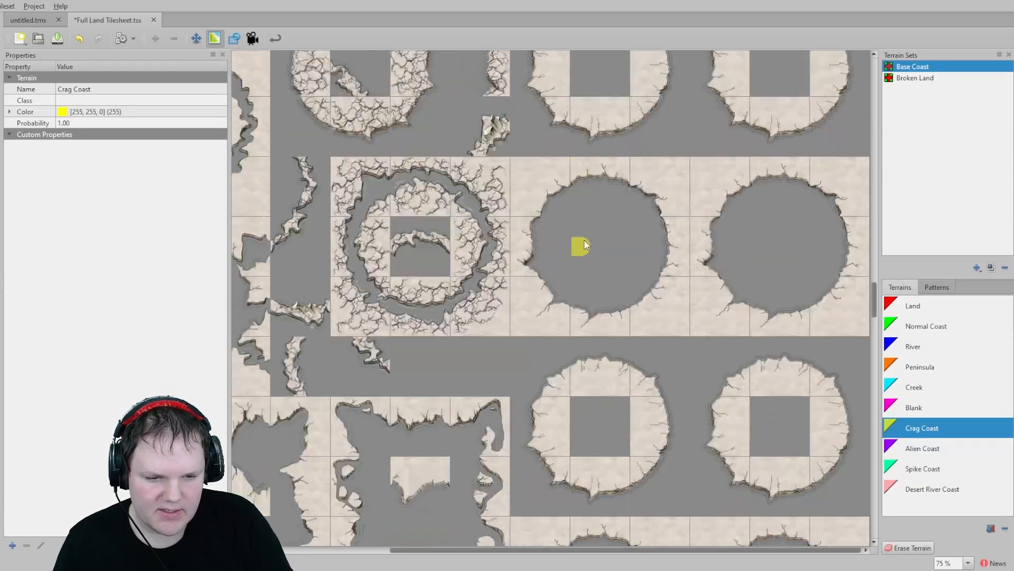
scroll(592, 280, down, 10)
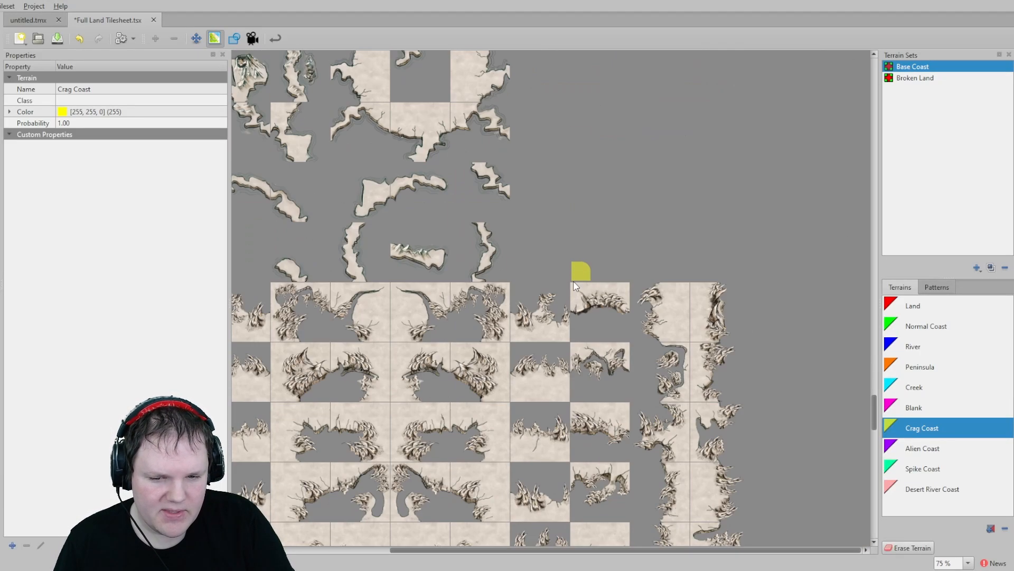
scroll(576, 286, down, 10)
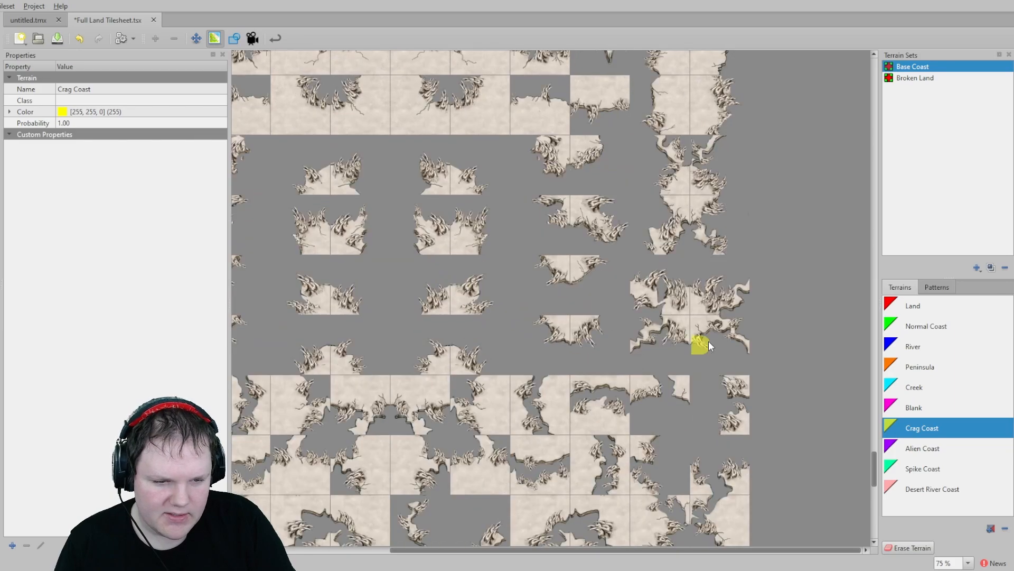
scroll(507, 317, down, 10)
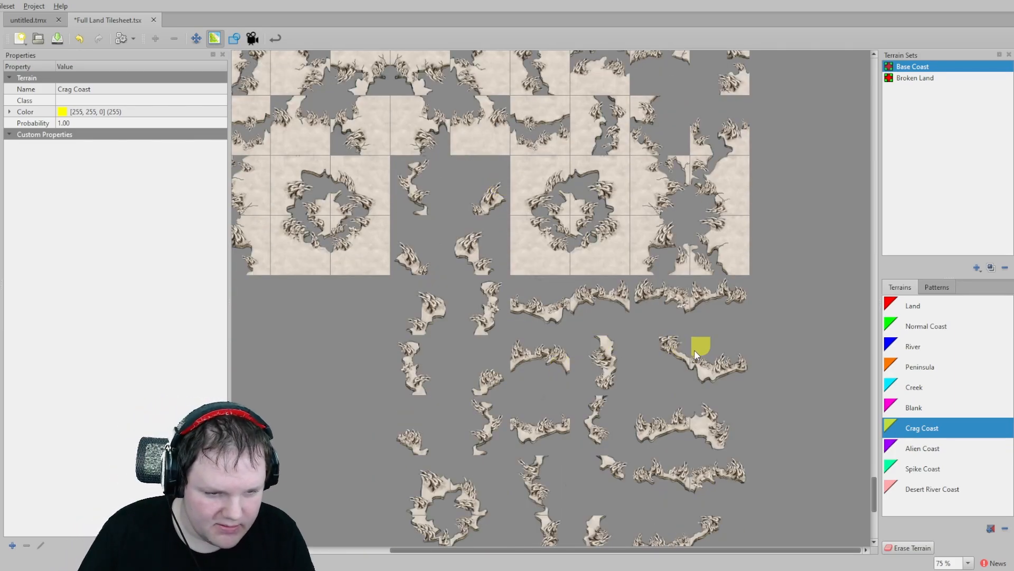
ctrl+scroll(693, 352, up, 4)
scroll(693, 353, down, 5)
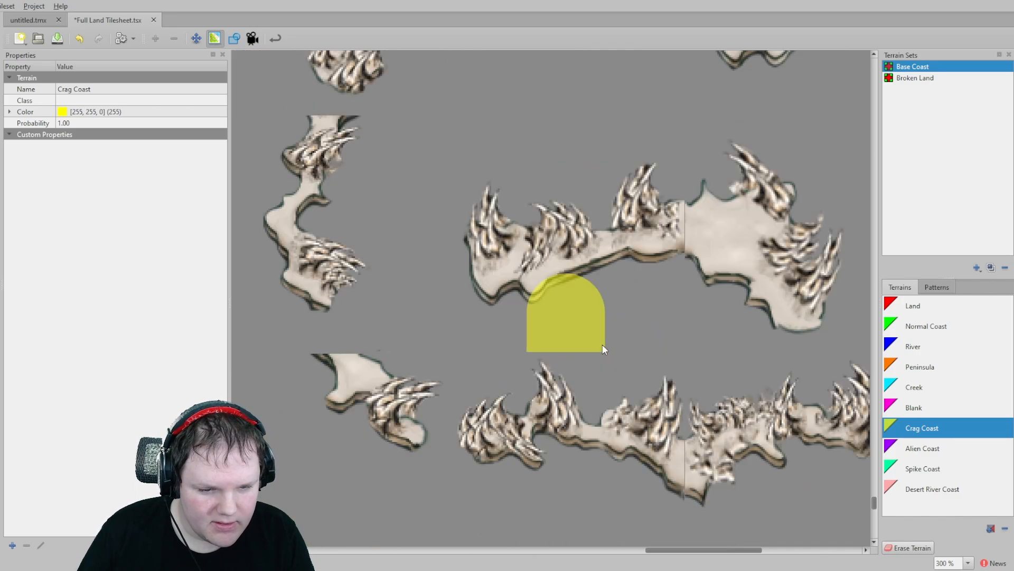
ctrl+scroll(740, 264, up, 3)
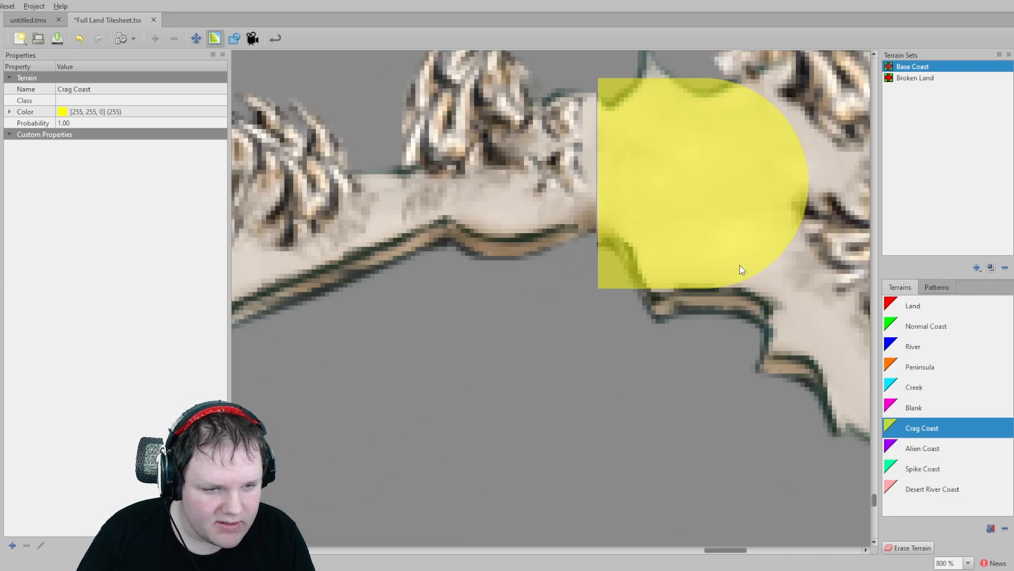
scroll(652, 337, down, 8)
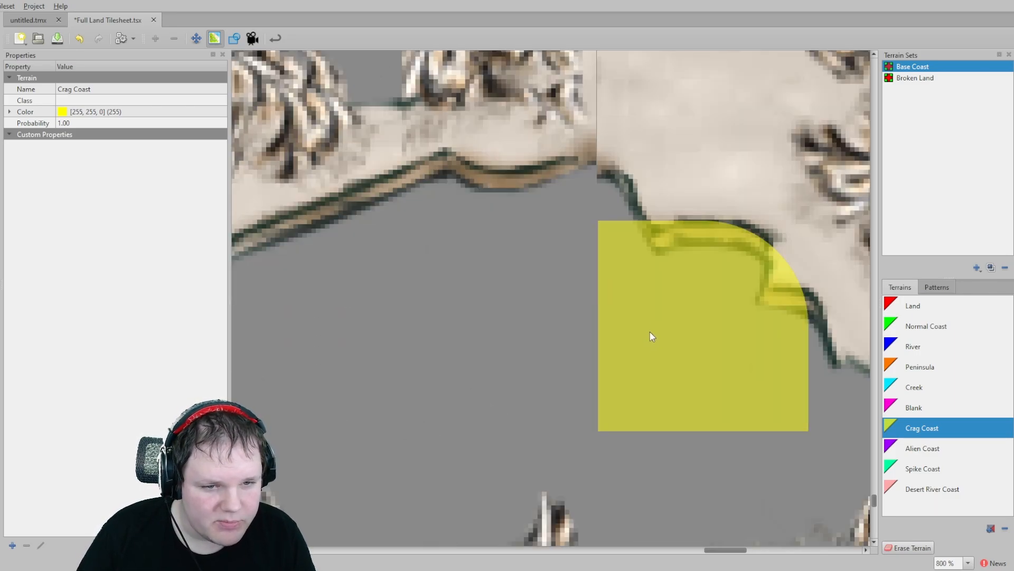
scroll(650, 331, down, 10)
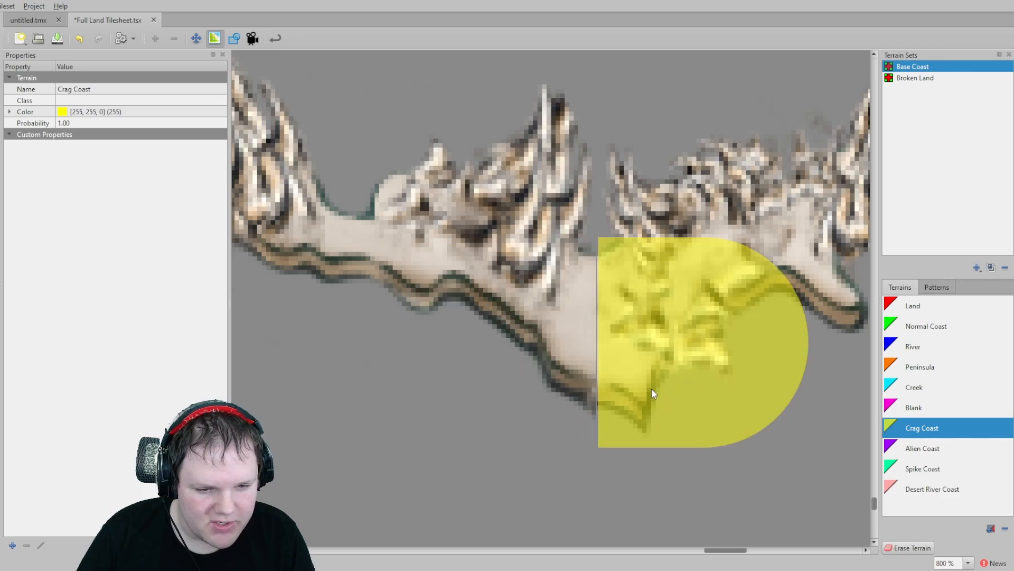
scroll(774, 389, down, 5)
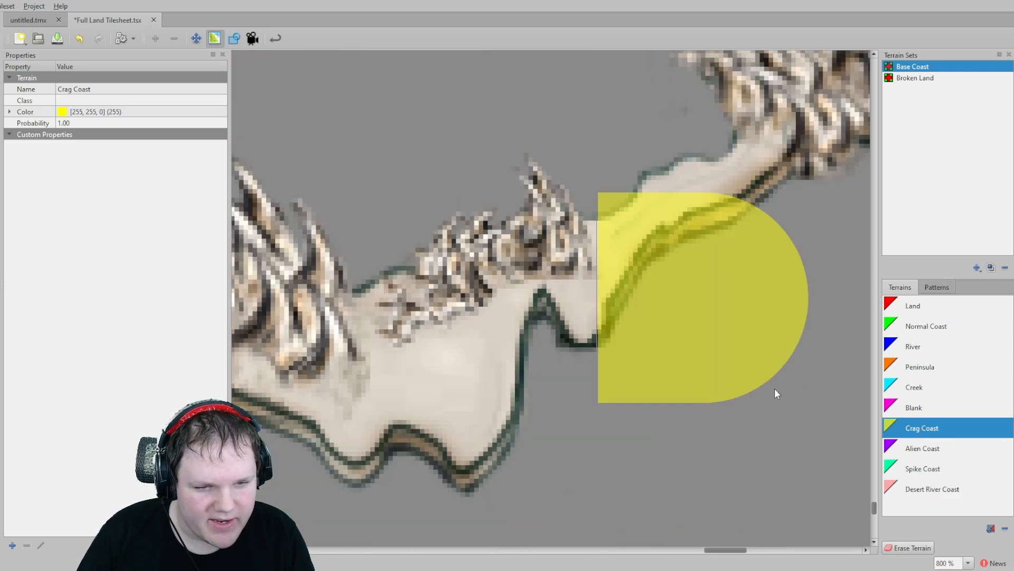
ctrl+scroll(772, 336, down, 1)
ctrl+scroll(729, 349, down, 3)
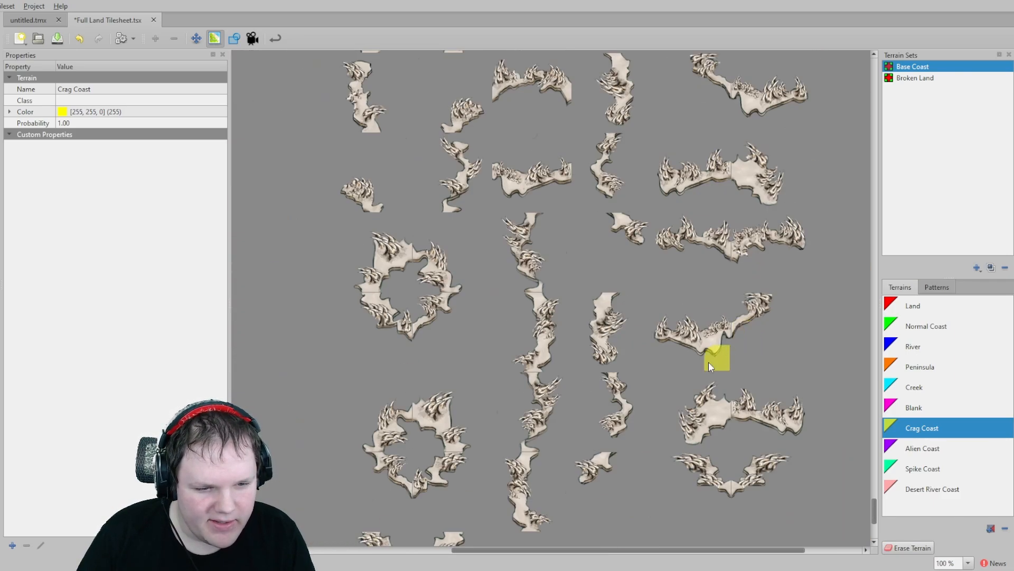
ctrl+scroll(766, 396, up, 7)
middle_drag(747, 410, 541, 339)
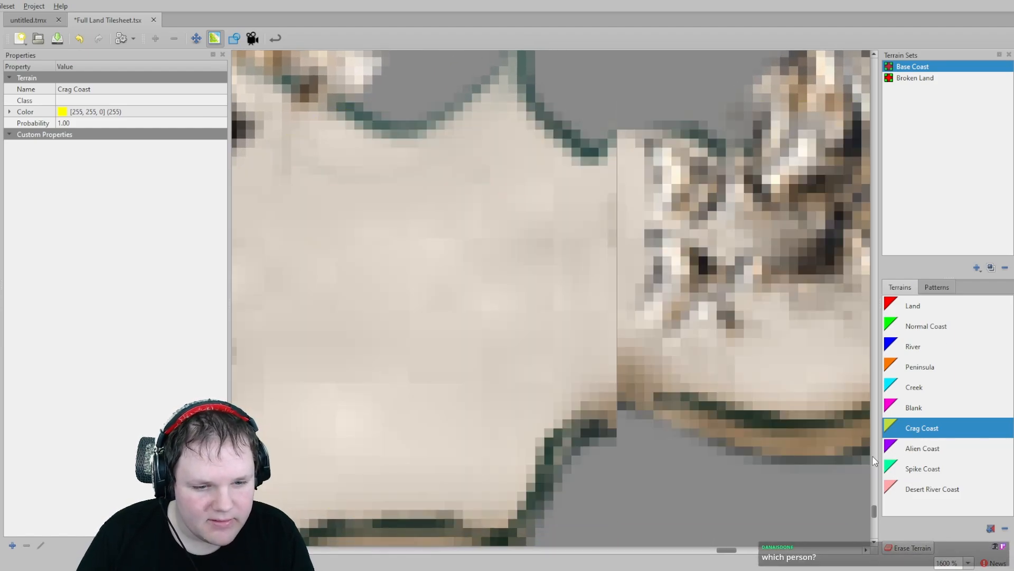
ctrl+scroll(694, 364, down, 1)
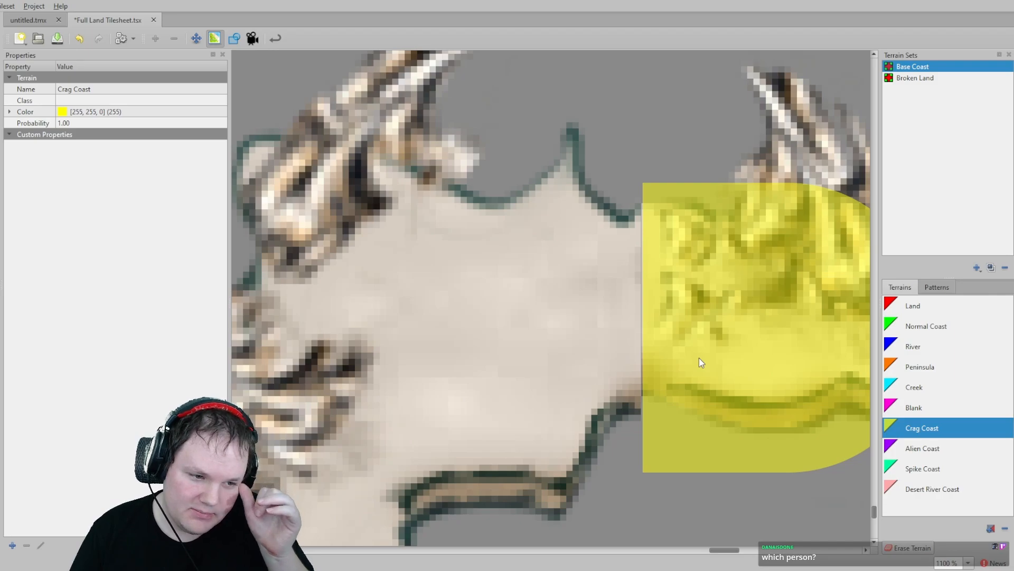
ctrl+scroll(699, 357, down, 7)
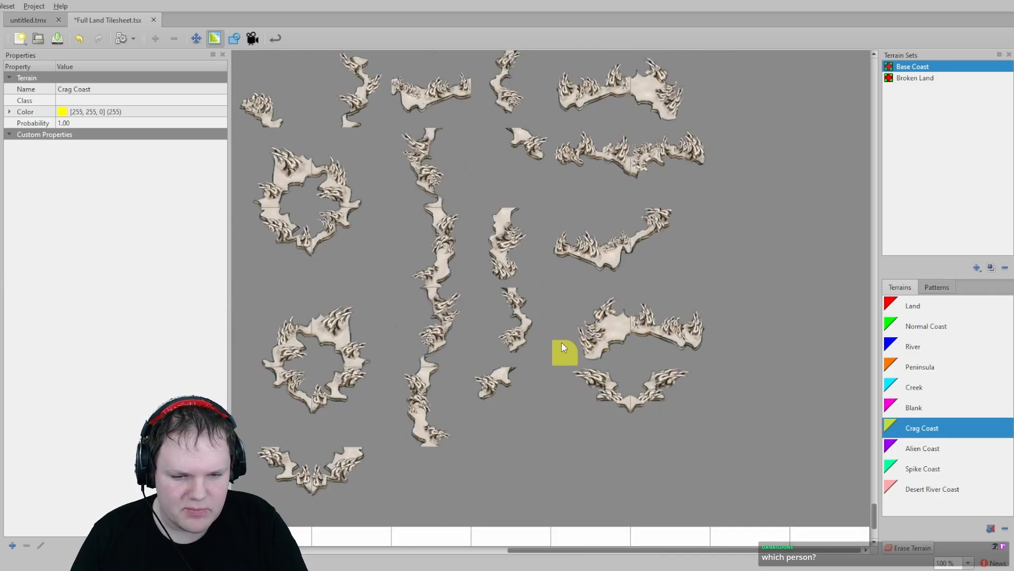
- Switch to the untitled map and pan around its zoomed-in coastlines, inspecting the land tiles with the Stamp Brush
click(32, 20)
scroll(522, 306, up, 5)
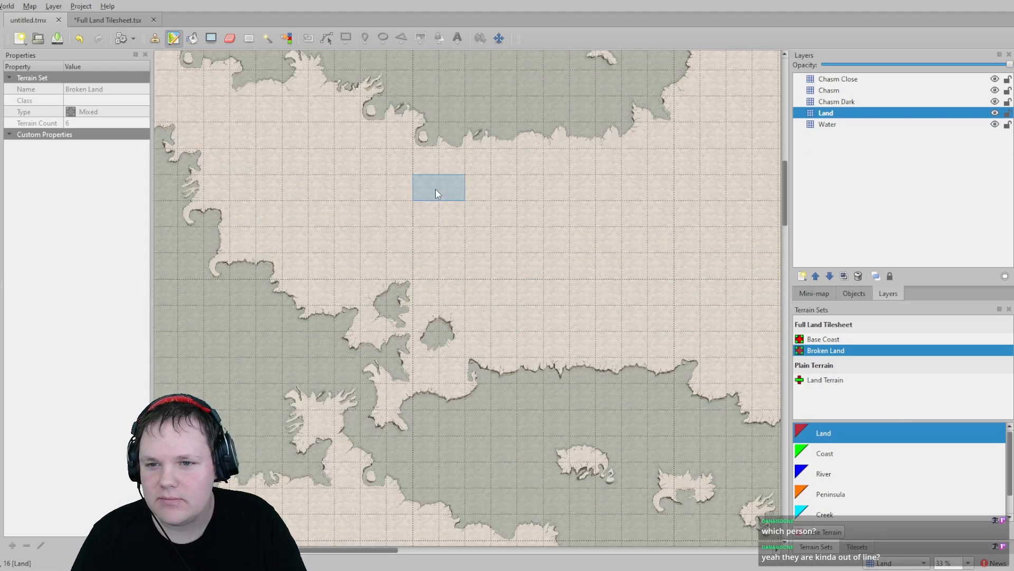
ctrl+scroll(566, 132, up, 7)
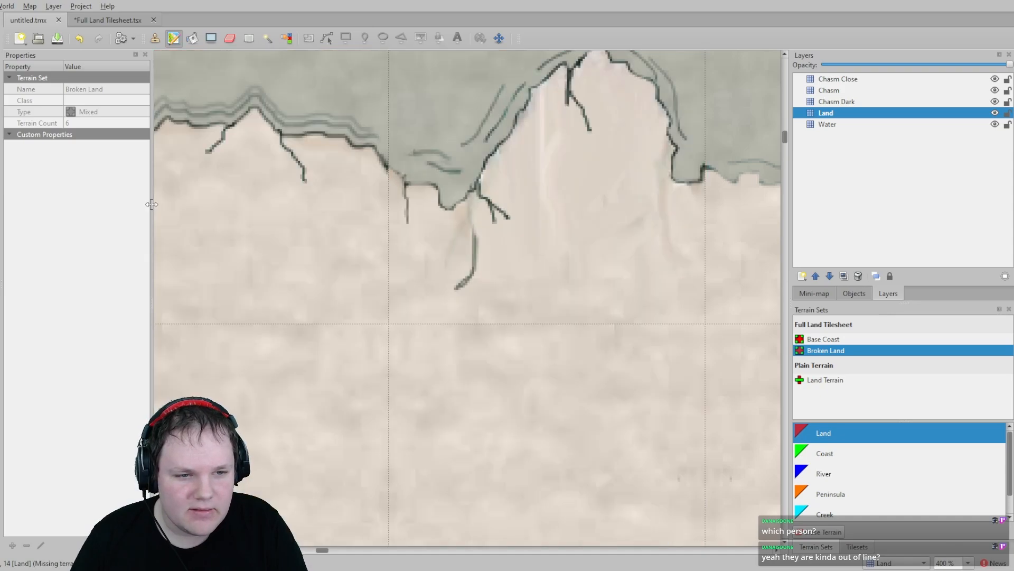
middle_drag(212, 212, 777, 283)
scroll(725, 303, up, 3)
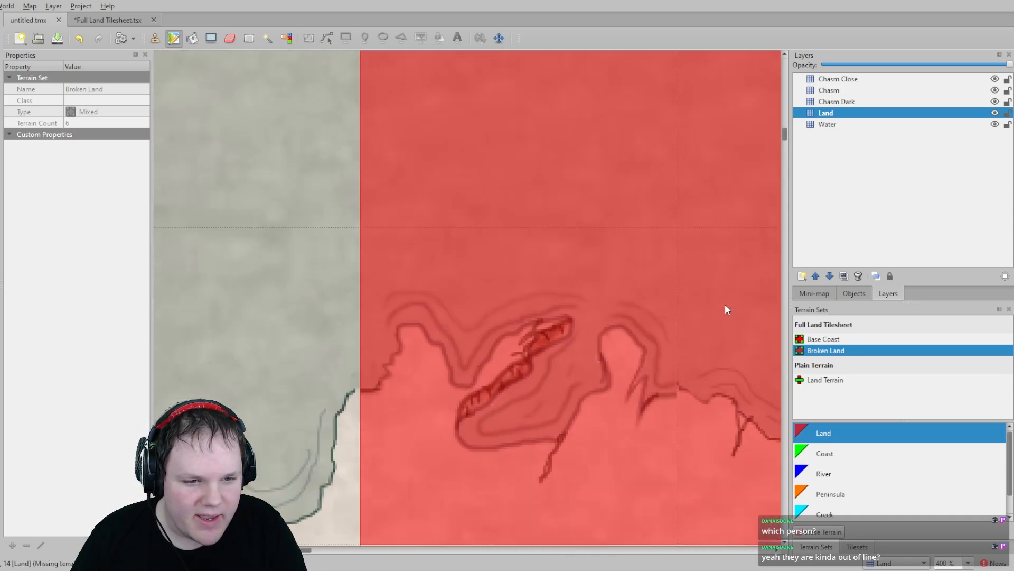
middle_drag(669, 477, 399, 170)
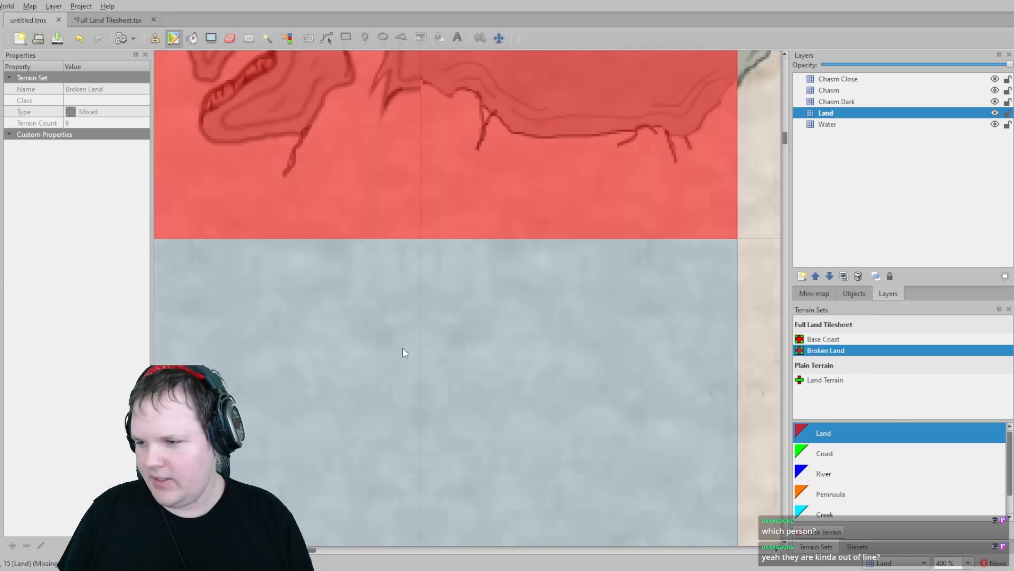
middle_drag(298, 280, 562, 308)
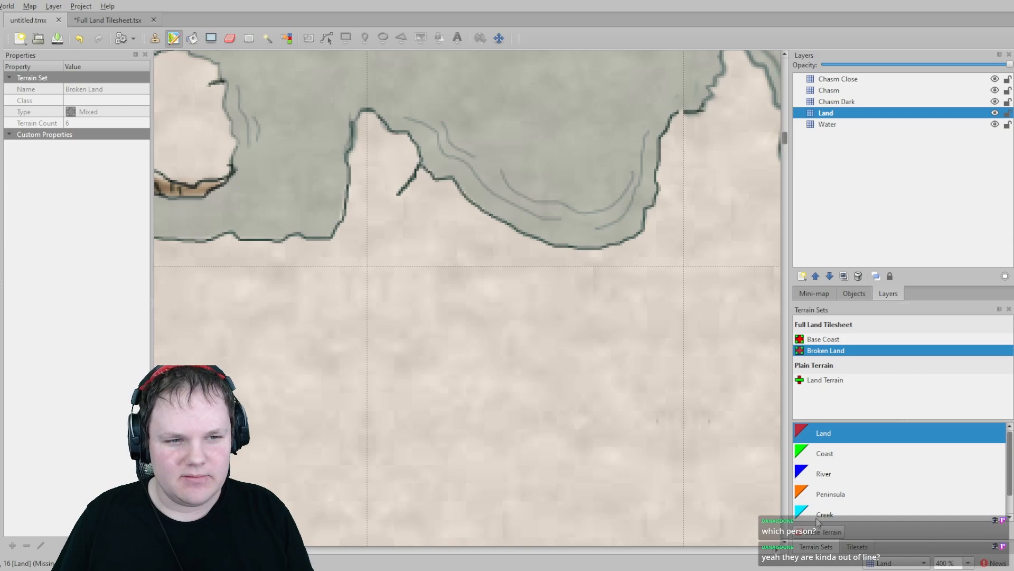
middle_drag(471, 439, 1013, 471)
scroll(700, 428, down, 2)
scroll(620, 370, up, 7)
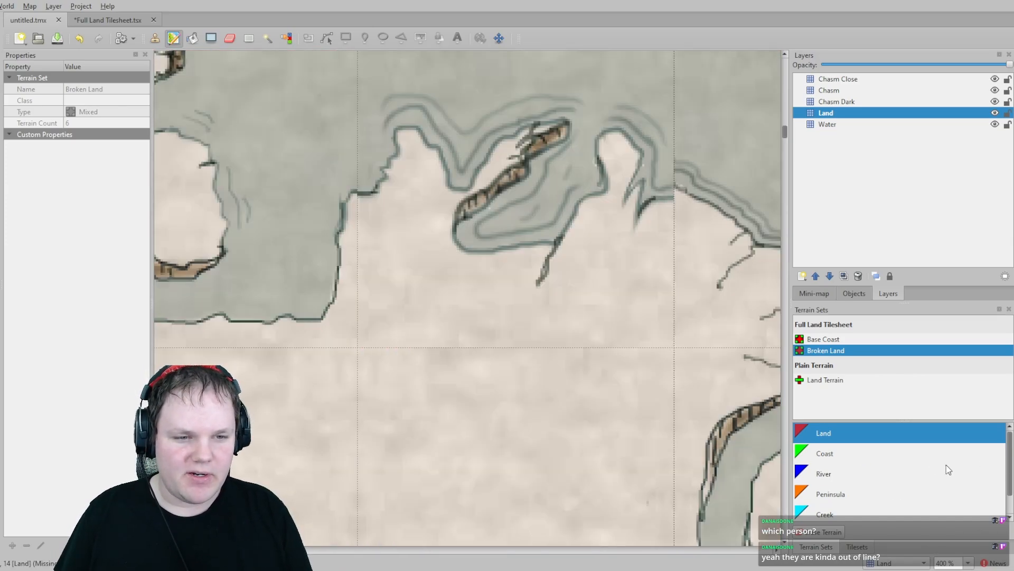
middle_drag(644, 329, 461, 312)
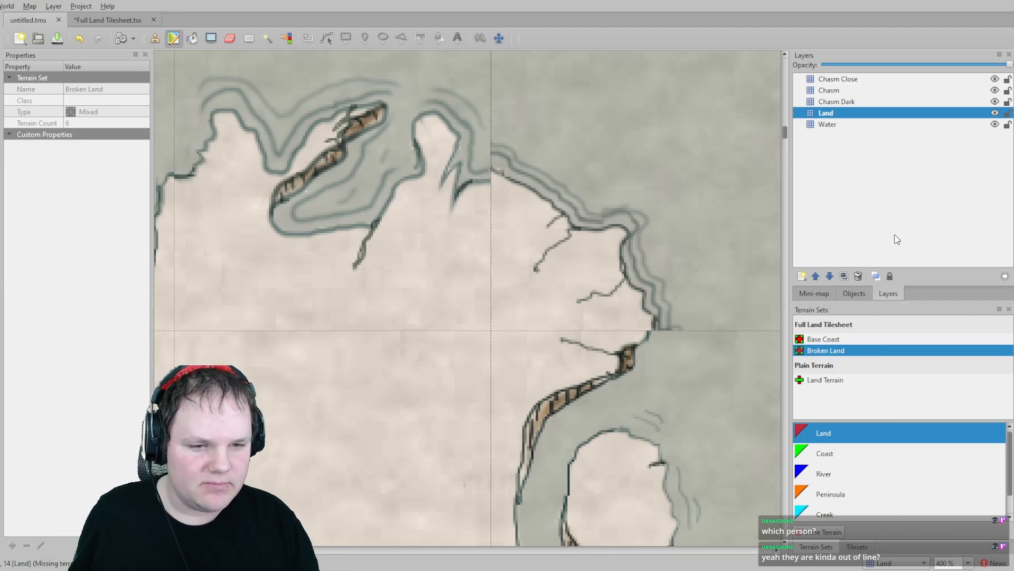
middle_drag(692, 323, 460, 239)
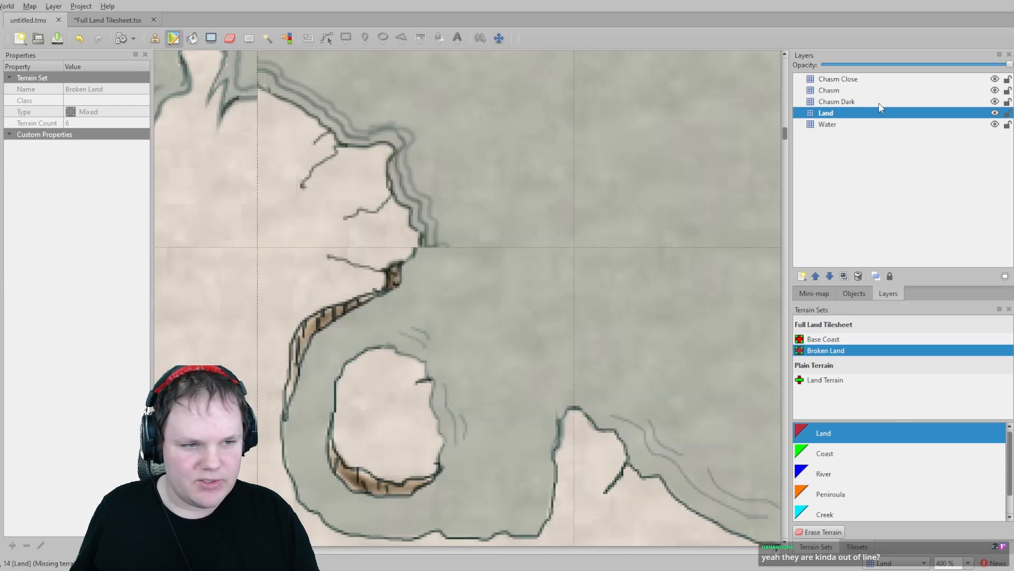
click(155, 38)
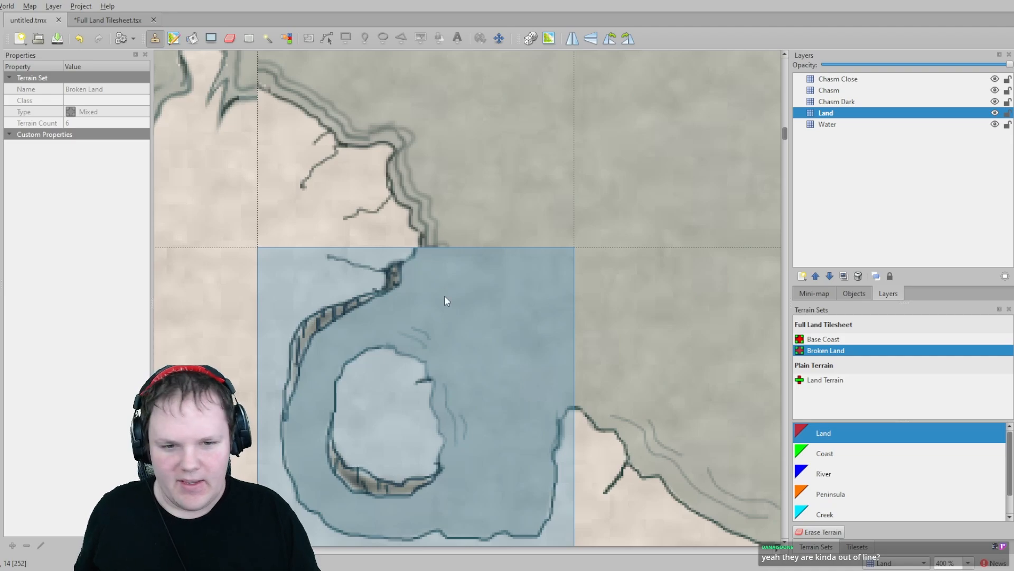
middle_drag(483, 358, 496, 334)
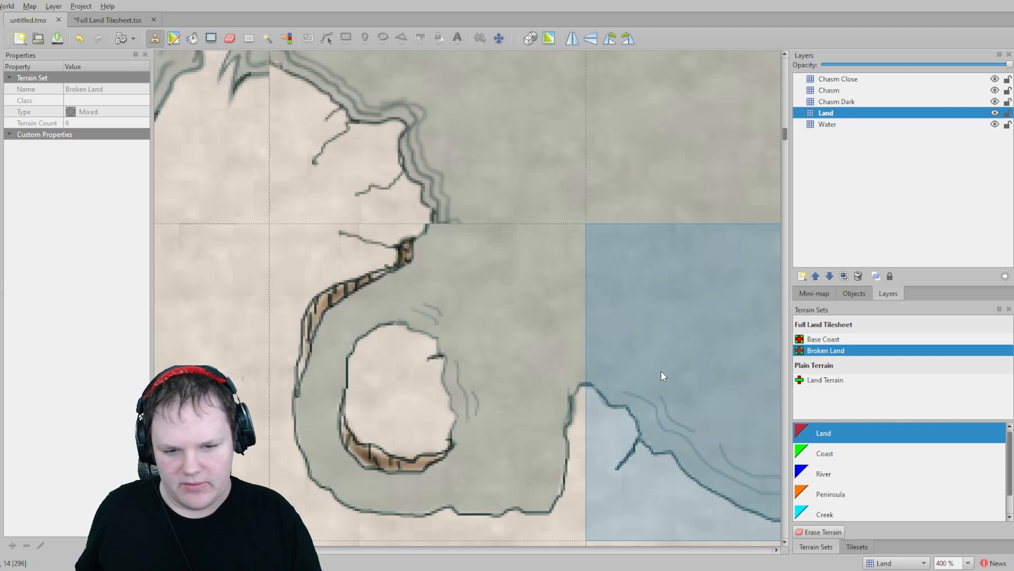
middle_drag(548, 302, 592, 340)
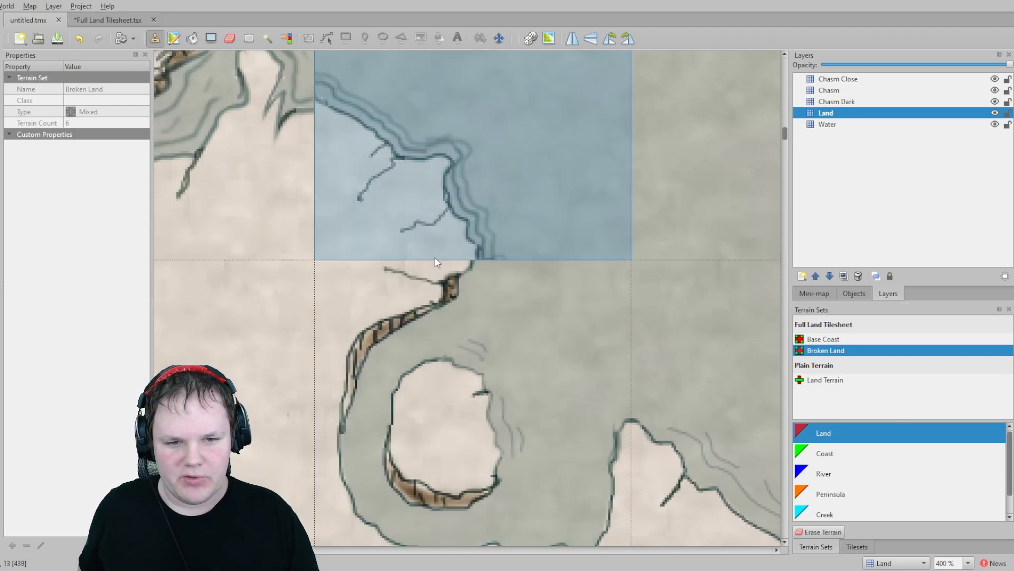
middle_drag(508, 271, 500, 386)
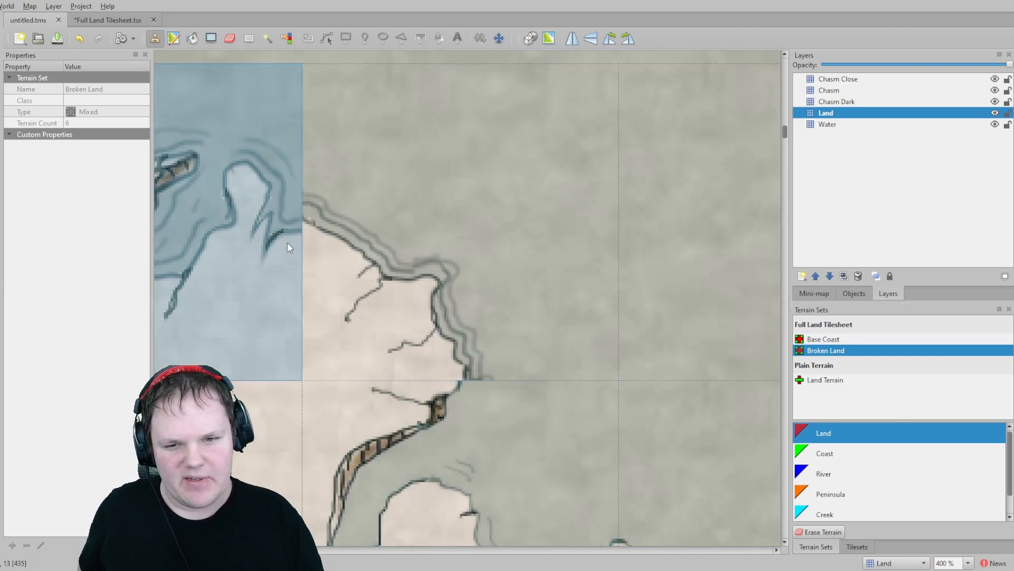
- Pan across the zoomed-in map, examining how the land and coast tiles join along the coastlines
middle_drag(270, 225, 599, 266)
middle_drag(265, 311, 169, 238)
middle_drag(315, 226, 691, 245)
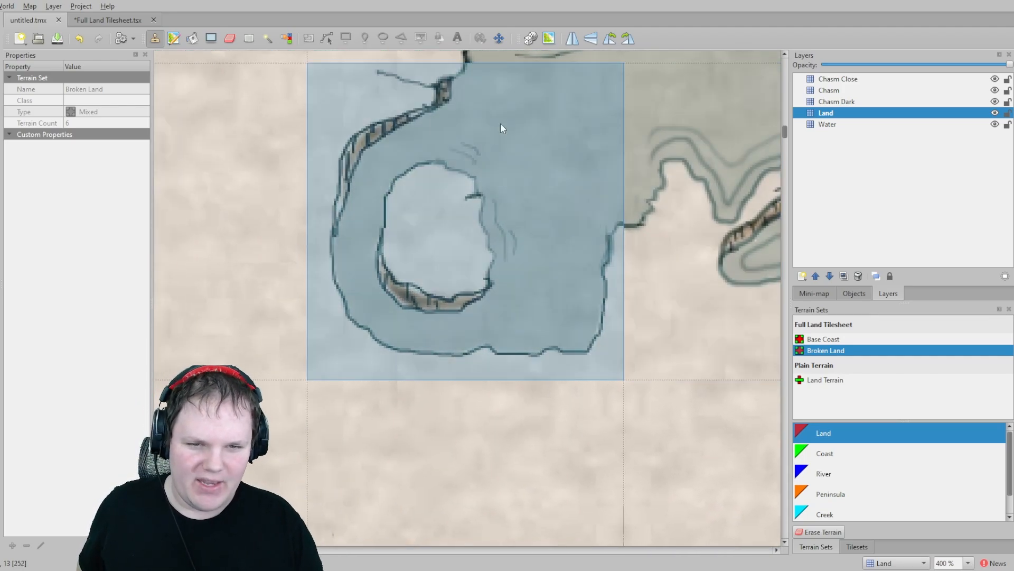
middle_drag(500, 128, 283, 211)
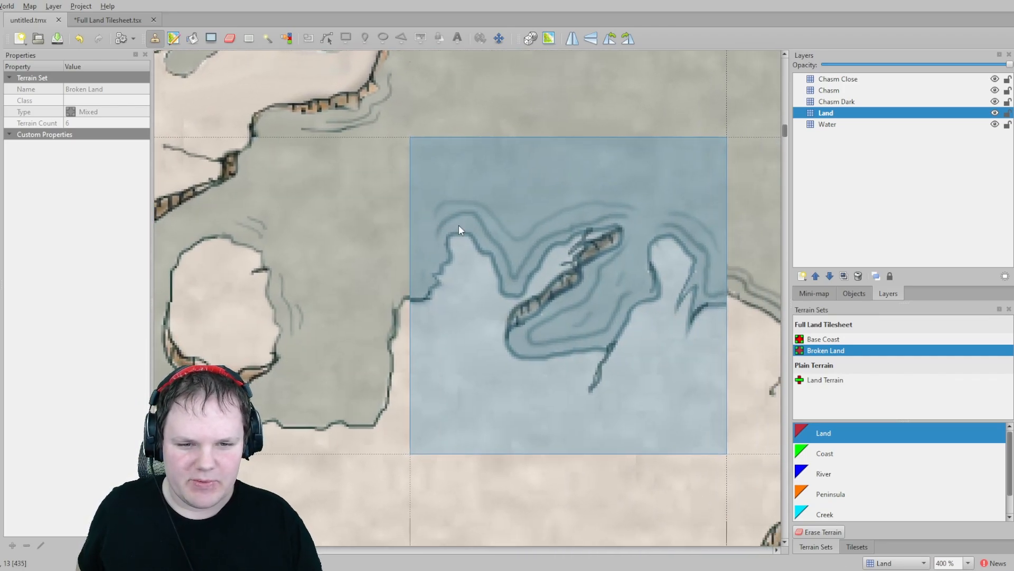
middle_drag(351, 141, 616, 273)
middle_drag(351, 301, 395, 265)
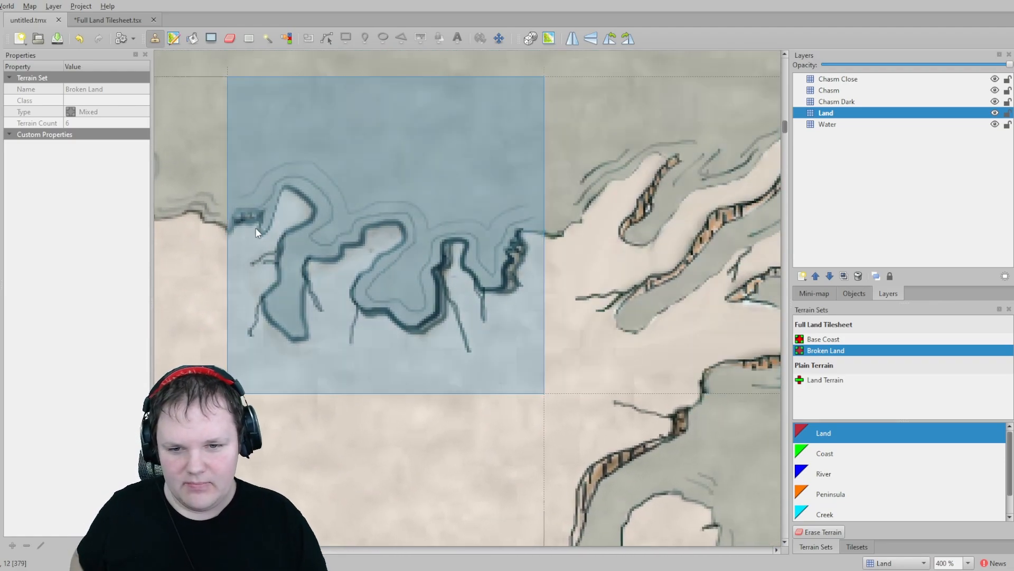
middle_drag(256, 232, 547, 265)
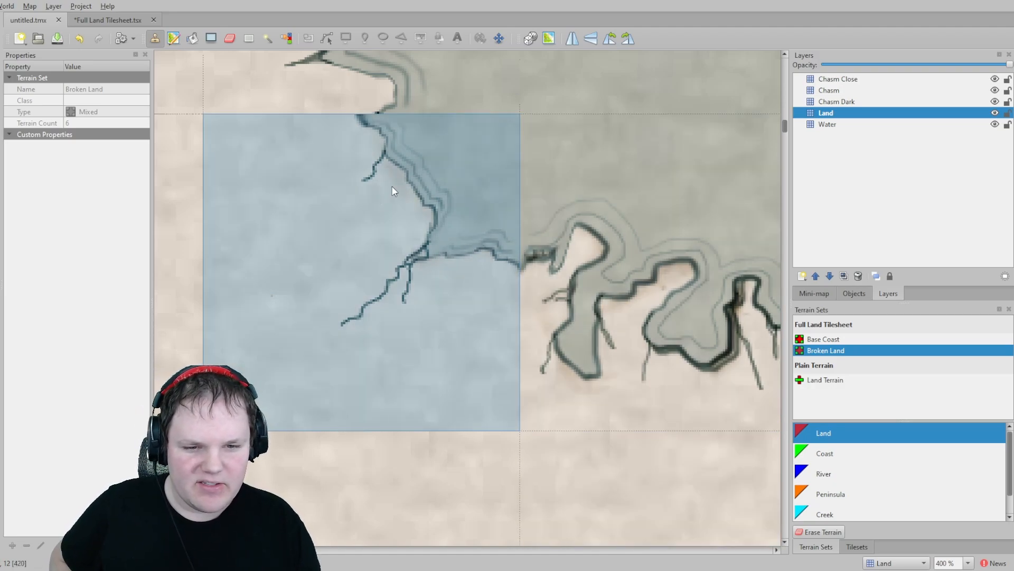
middle_drag(392, 186, 531, 346)
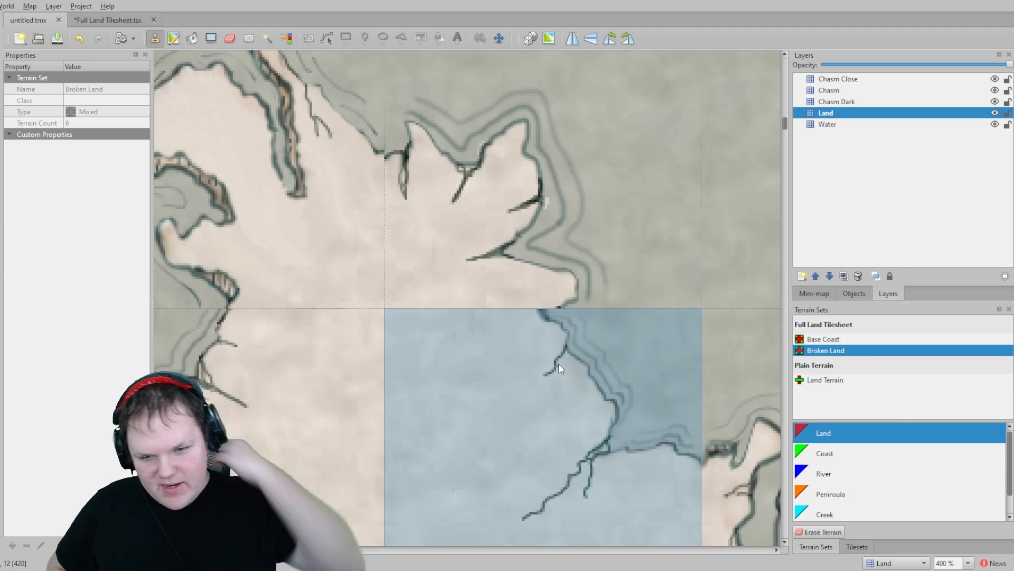
middle_drag(316, 297, 558, 251)
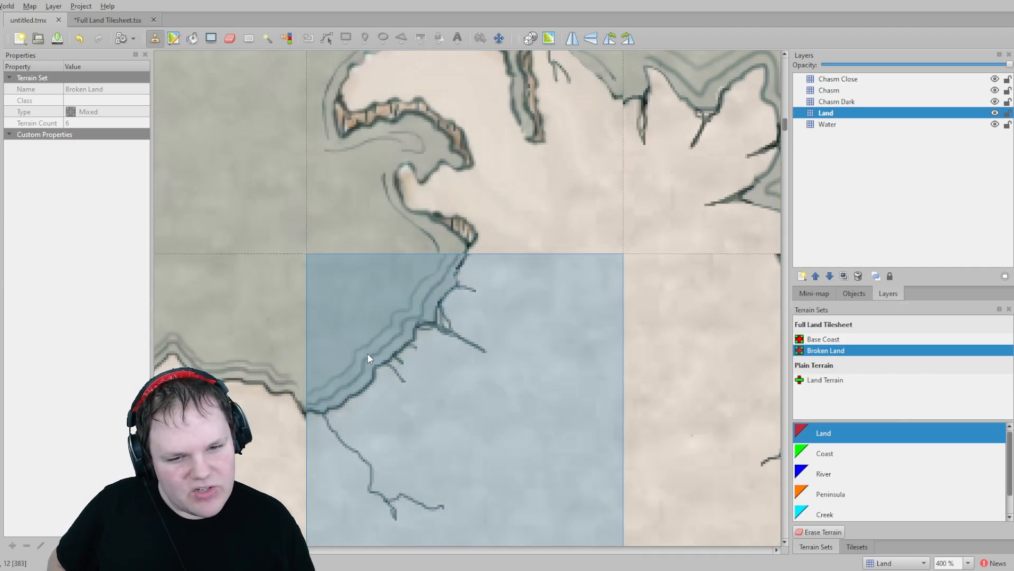
middle_drag(369, 358, 571, 300)
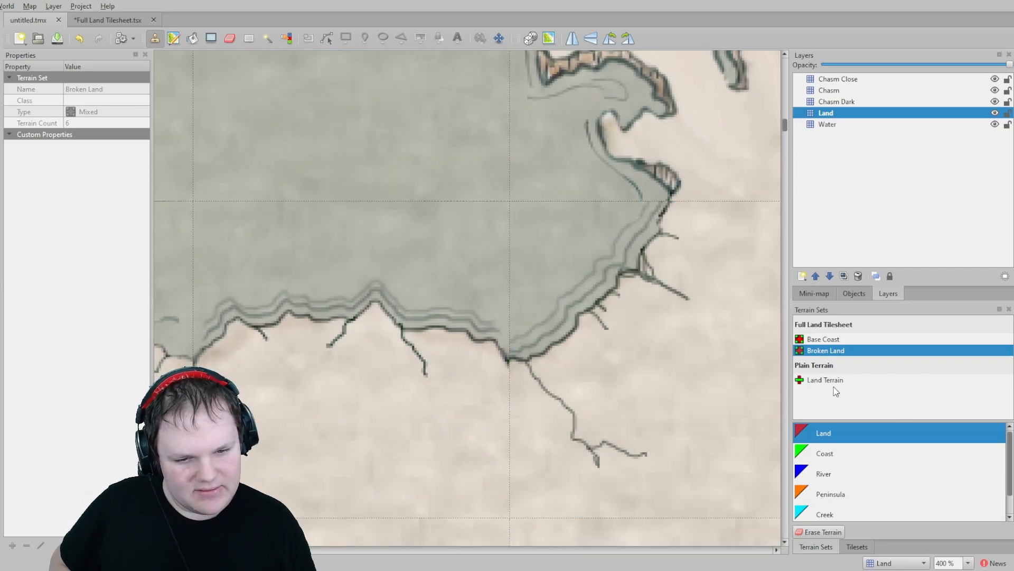
- Zoom out to the whole map and zoom back in at several spots to examine the coastlines and the chasm
scroll(531, 353, down, 5)
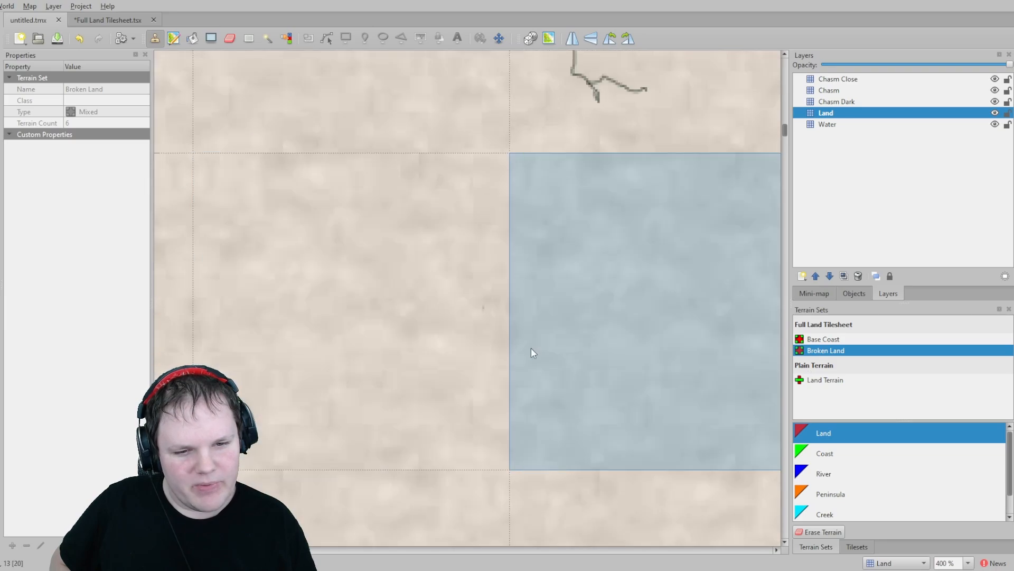
ctrl+scroll(547, 342, down, 11)
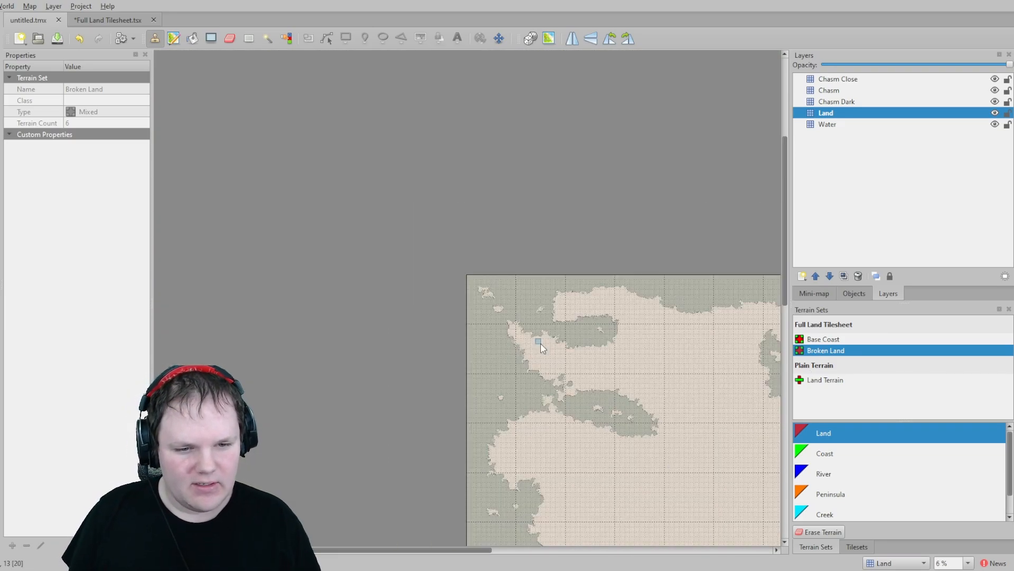
middle_drag(618, 383, 506, 316)
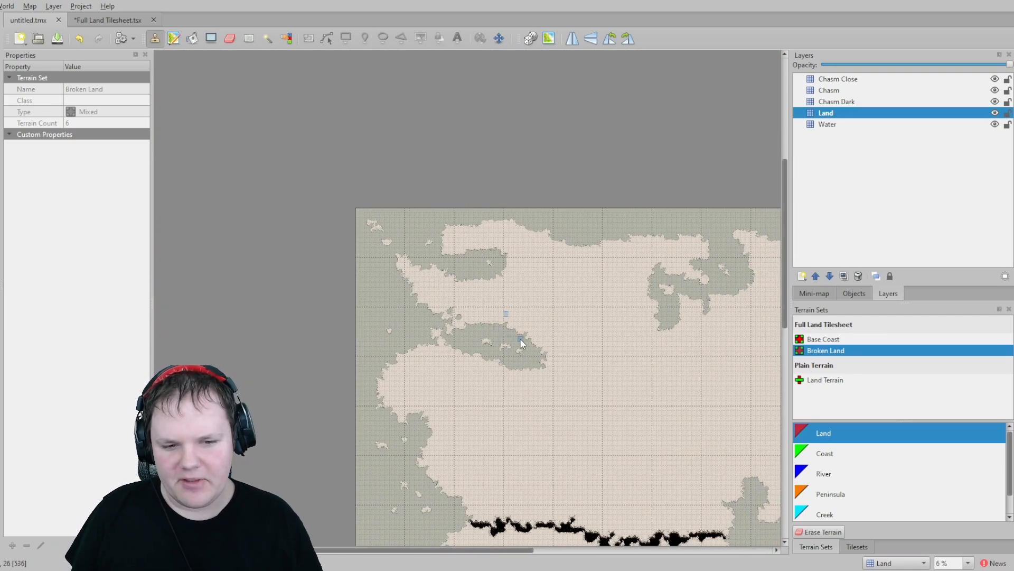
middle_drag(552, 363, 543, 253)
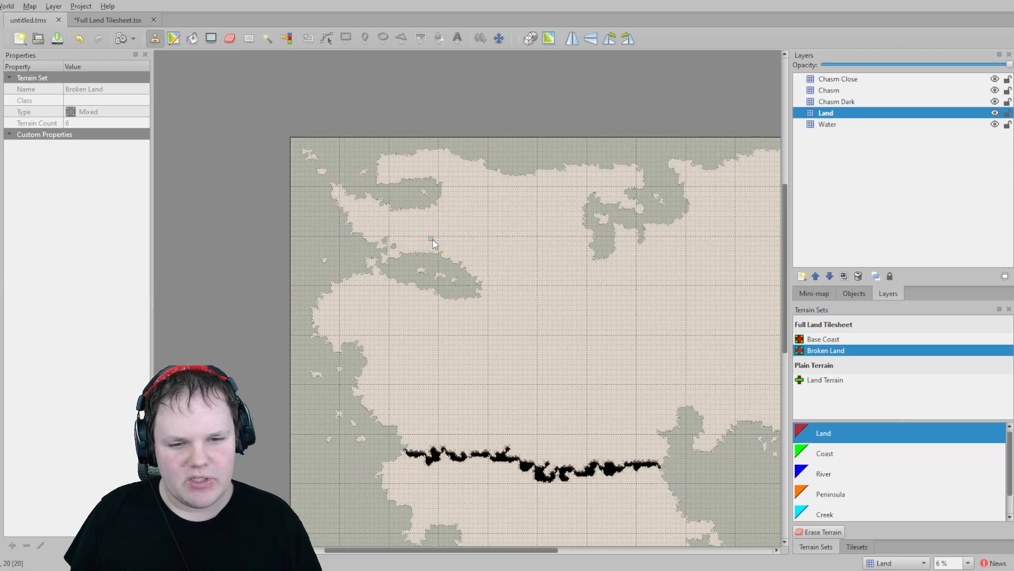
middle_drag(607, 363, 537, 283)
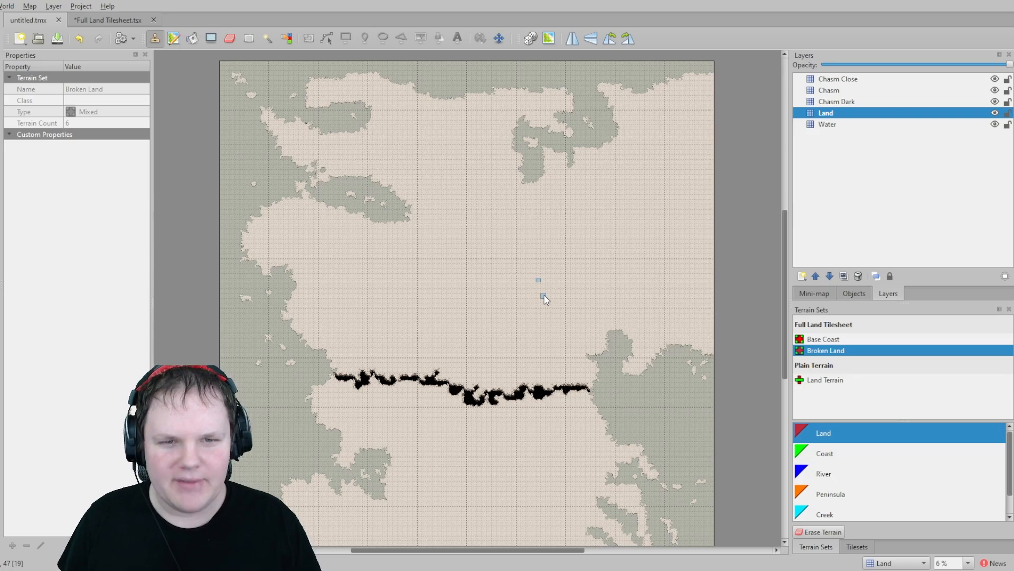
ctrl+scroll(386, 207, up, 5)
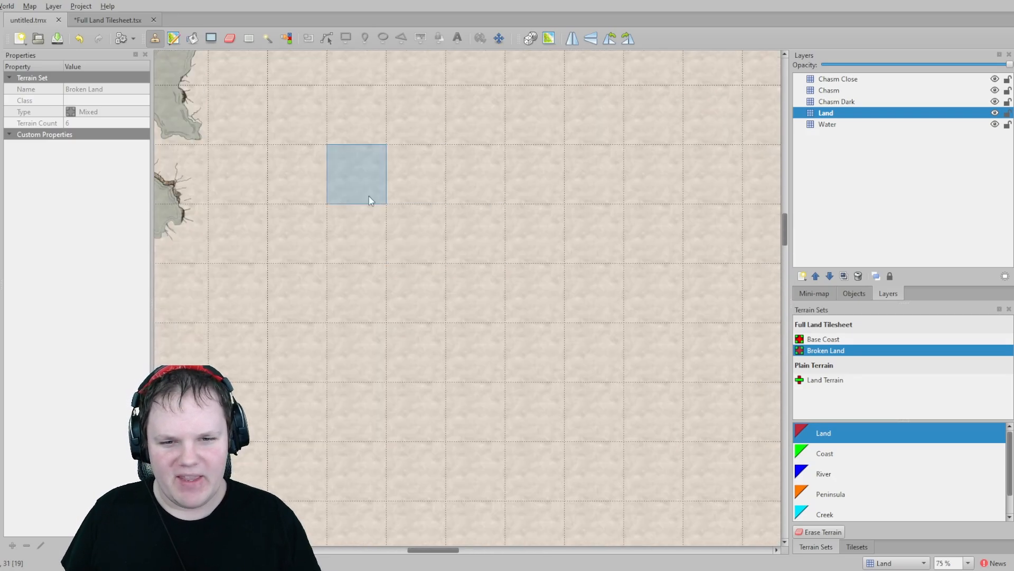
middle_drag(251, 178, 599, 263)
ctrl+scroll(515, 233, up, 4)
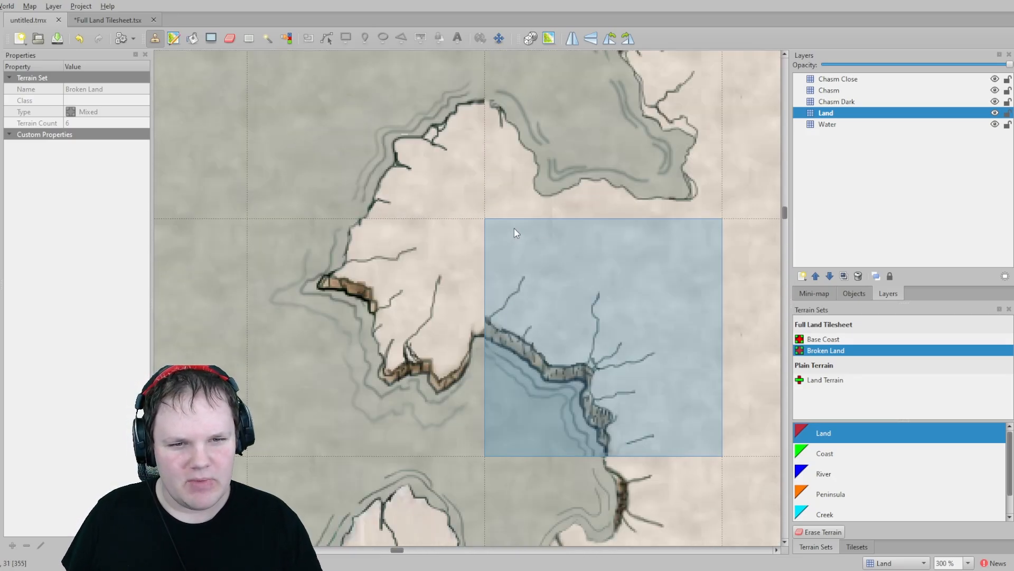
ctrl+scroll(495, 109, up, 4)
ctrl+scroll(736, 234, down, 4)
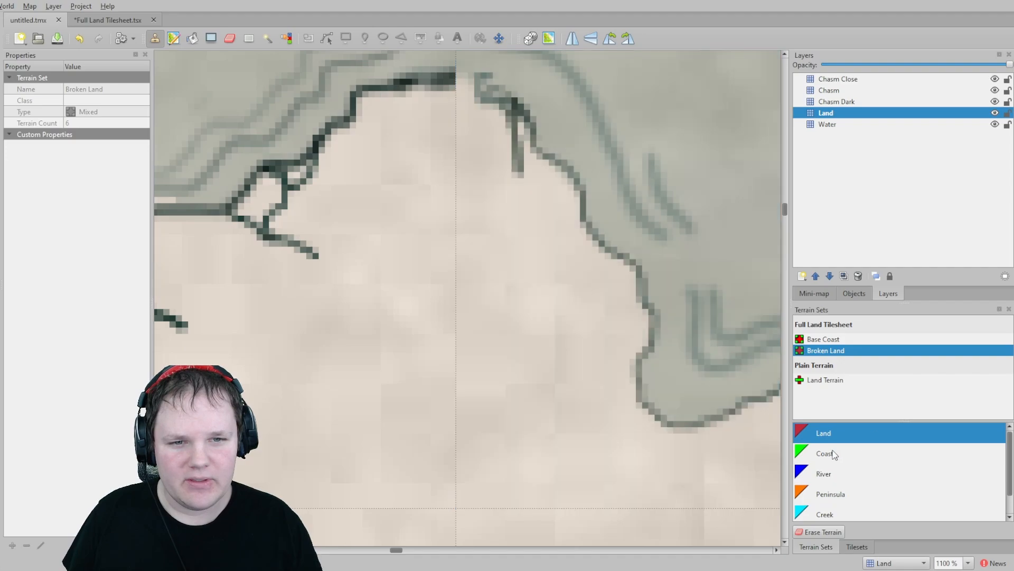
ctrl+scroll(629, 307, down, 2)
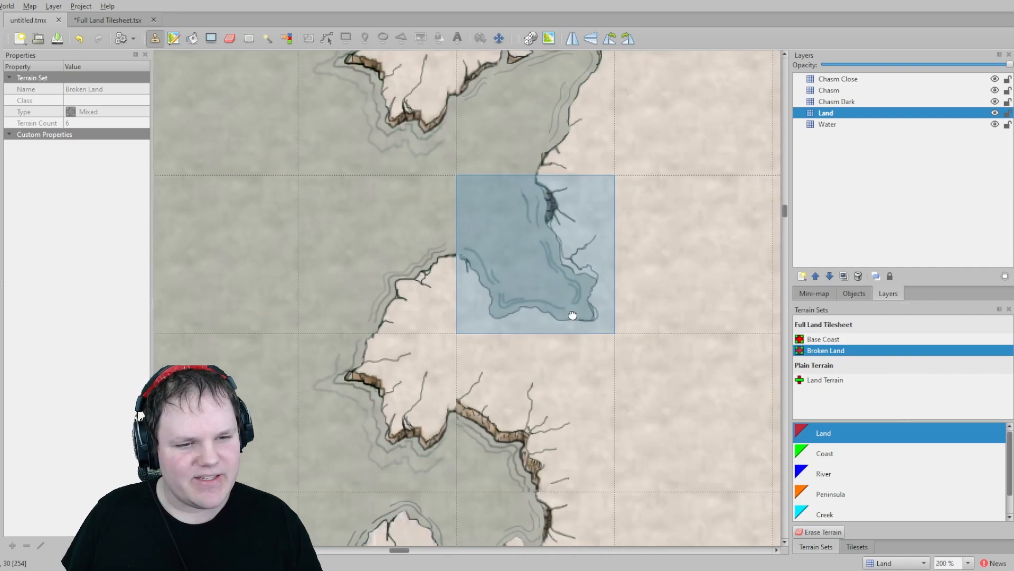
ctrl+scroll(550, 176, up, 6)
ctrl+scroll(462, 179, down, 8)
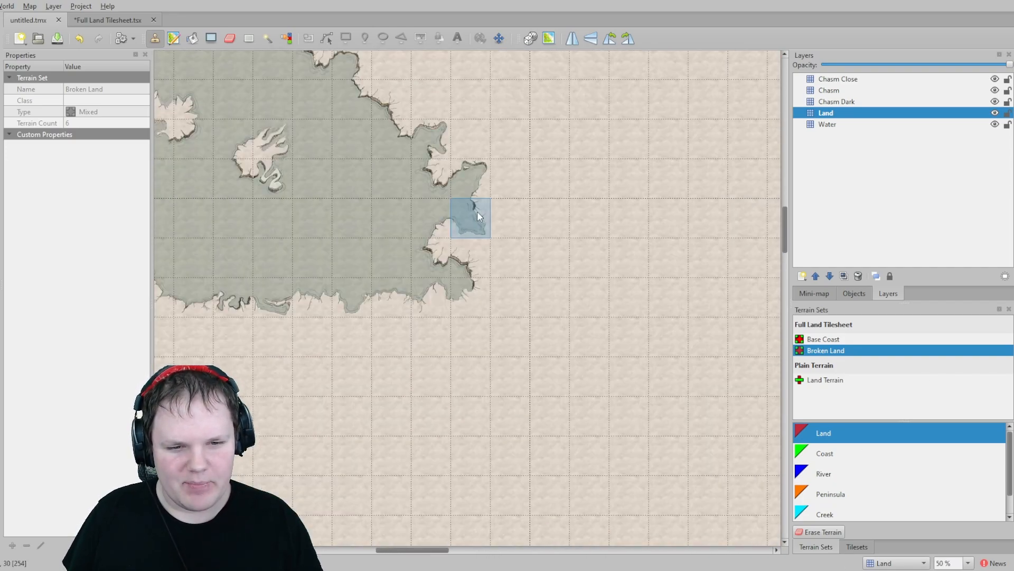
middle_drag(283, 272, 523, 278)
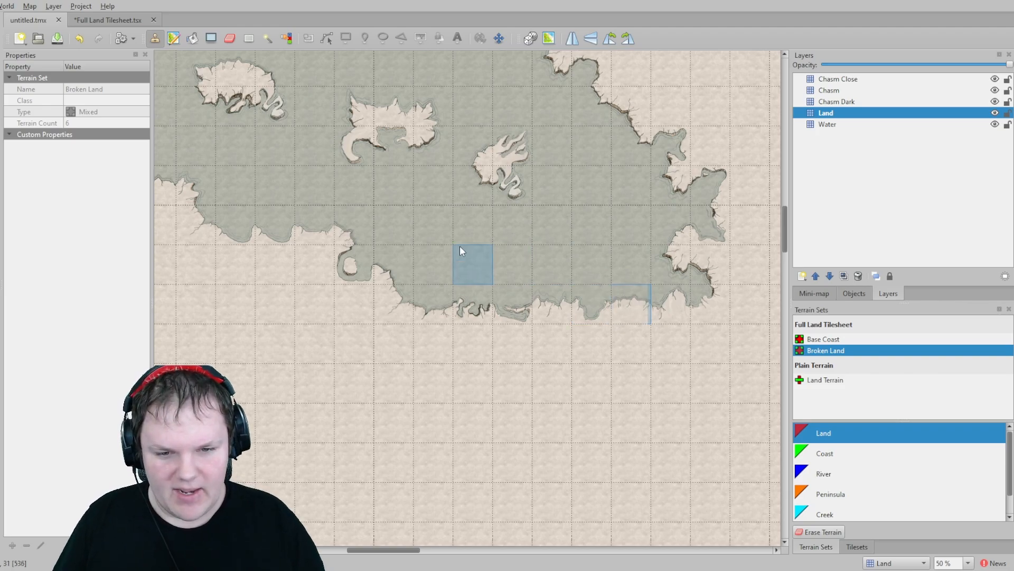
ctrl+scroll(350, 265, up, 5)
ctrl+scroll(543, 253, down, 4)
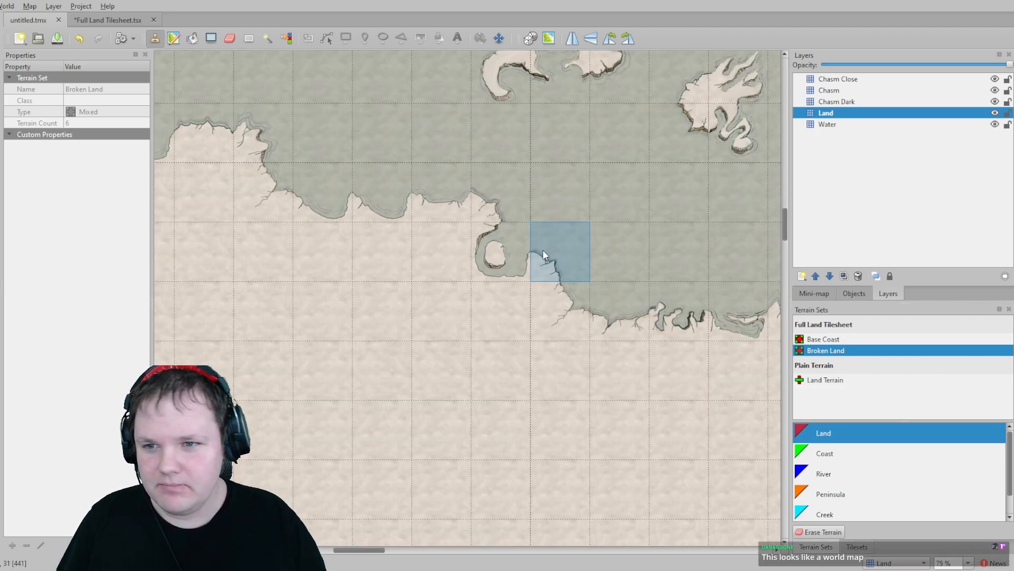
ctrl+scroll(543, 249, down, 5)
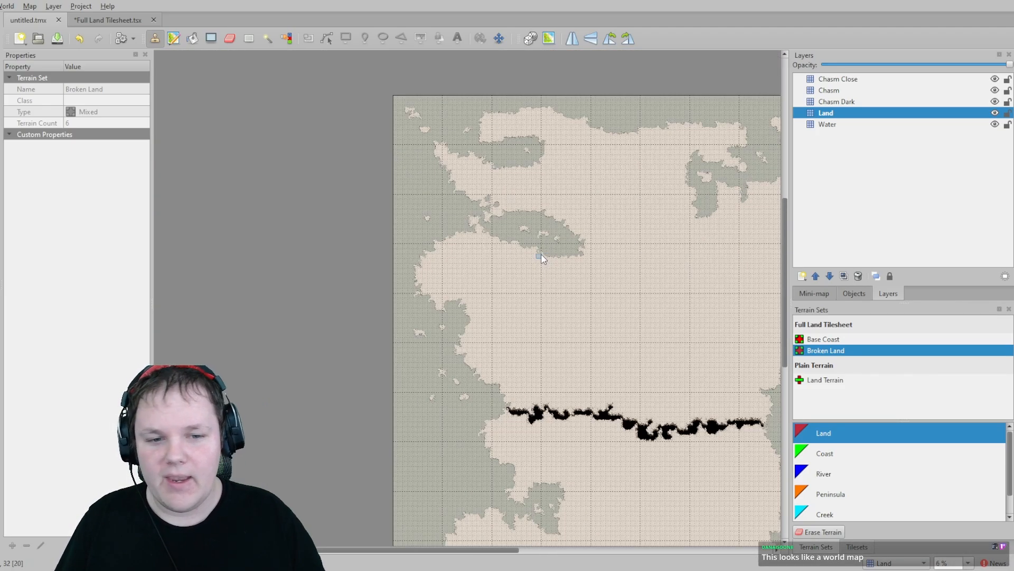
middle_drag(618, 312, 473, 296)
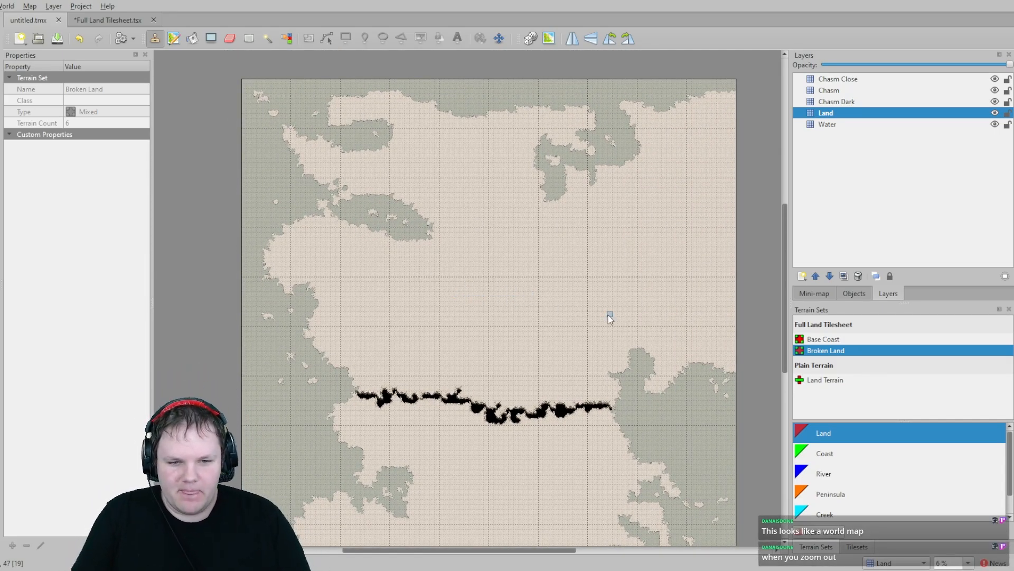
middle_drag(557, 306, 549, 256)
ctrl+scroll(532, 268, up, 2)
ctrl+scroll(533, 268, down, 2)
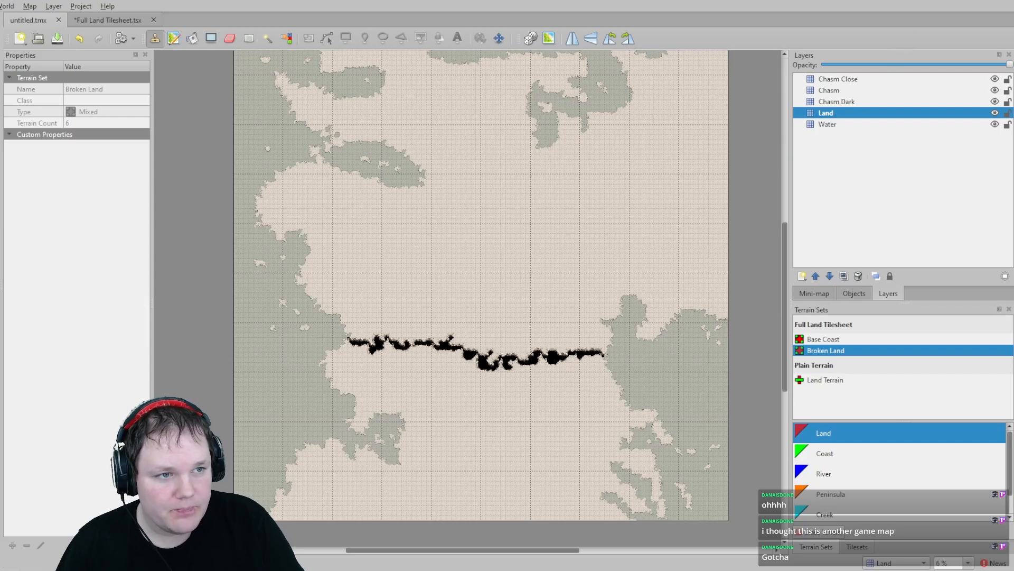
- Switch to Paint.NET and zoom around the hand-drawn world map sketch to examine its regions
key(alt+Tab)
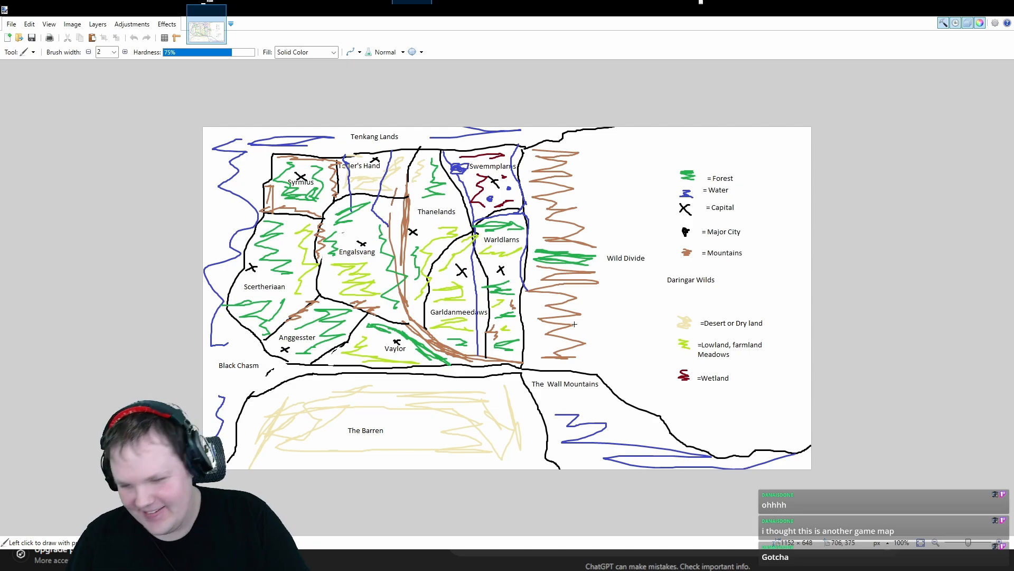
ctrl+scroll(412, 293, up, 2)
ctrl+scroll(412, 293, up, 2)
ctrl+scroll(412, 294, down, 4)
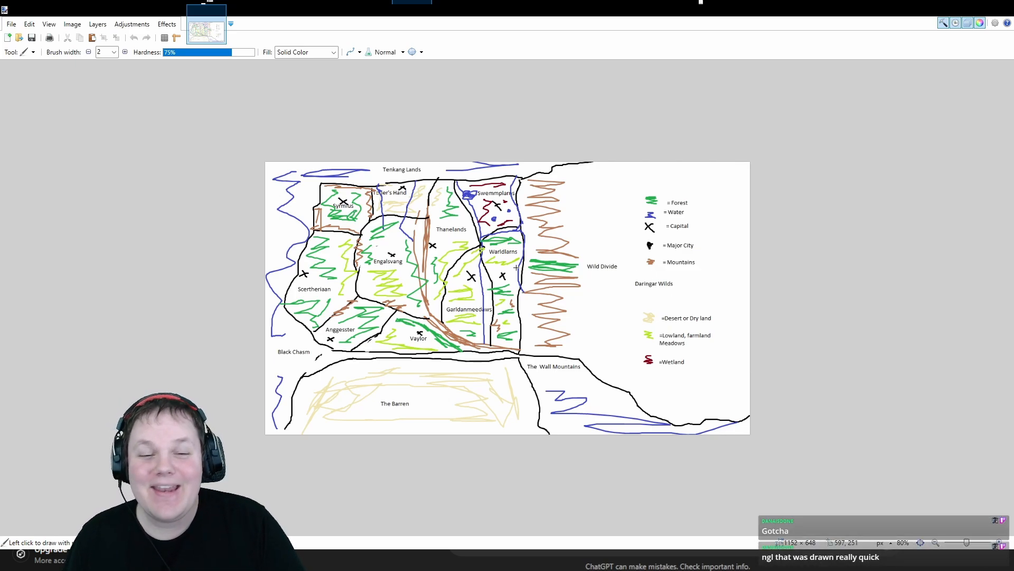
ctrl+scroll(450, 264, up, 2)
ctrl+scroll(451, 264, down, 1)
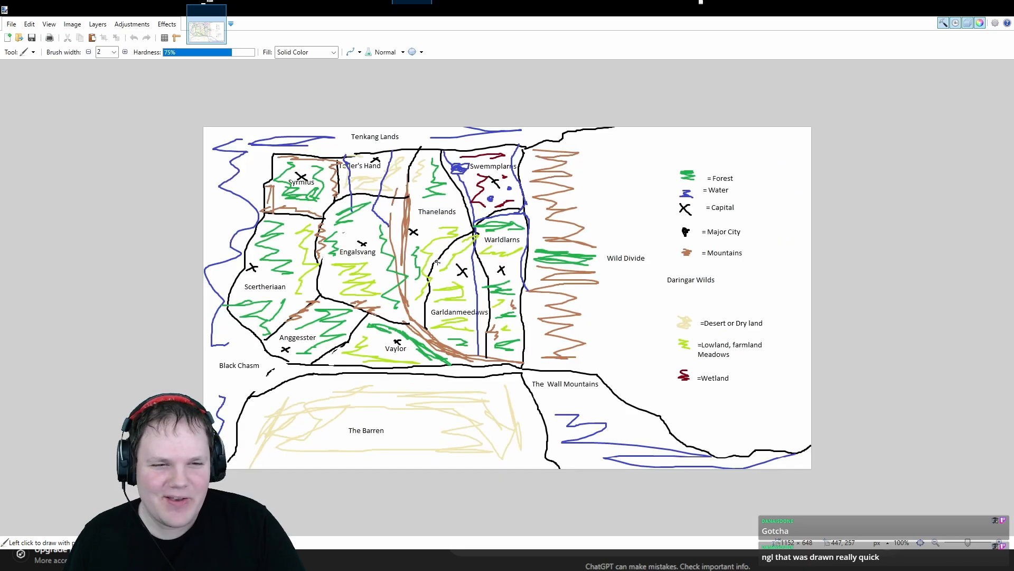
ctrl+scroll(638, 266, up, 1)
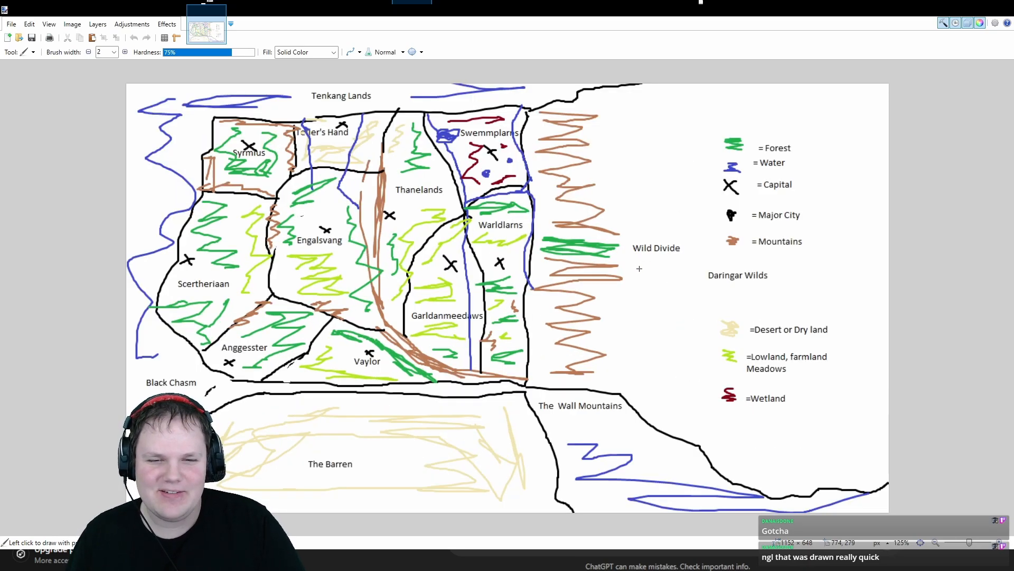
ctrl+scroll(638, 266, down, 1)
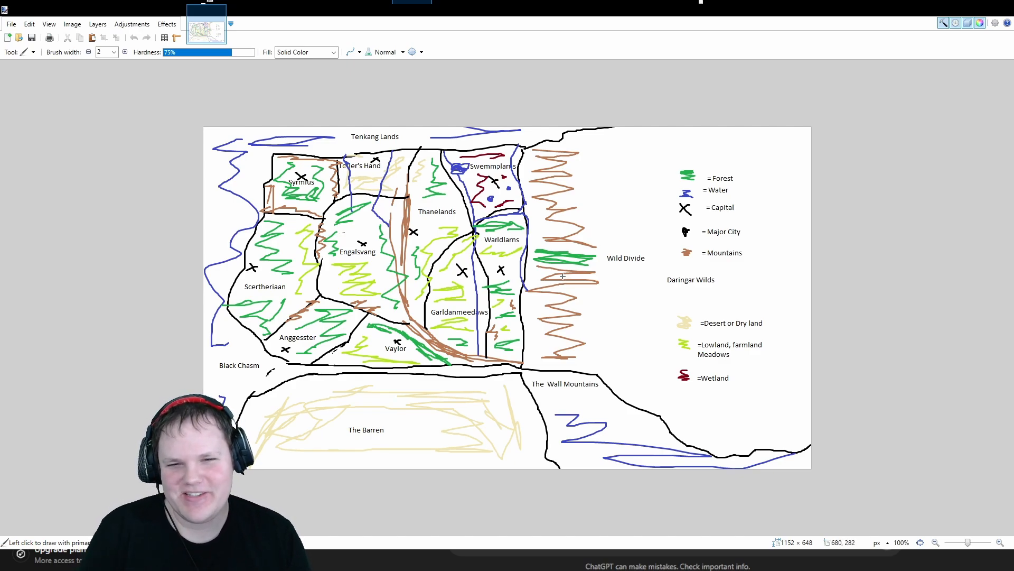
ctrl+scroll(560, 280, up, 3)
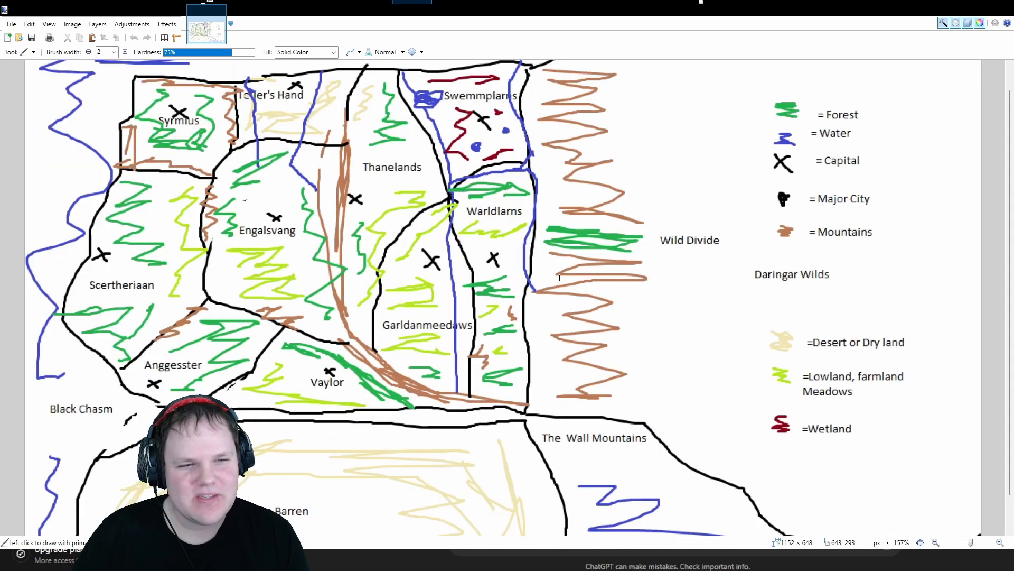
ctrl+scroll(560, 276, down, 2)
ctrl+scroll(560, 277, up, 1)
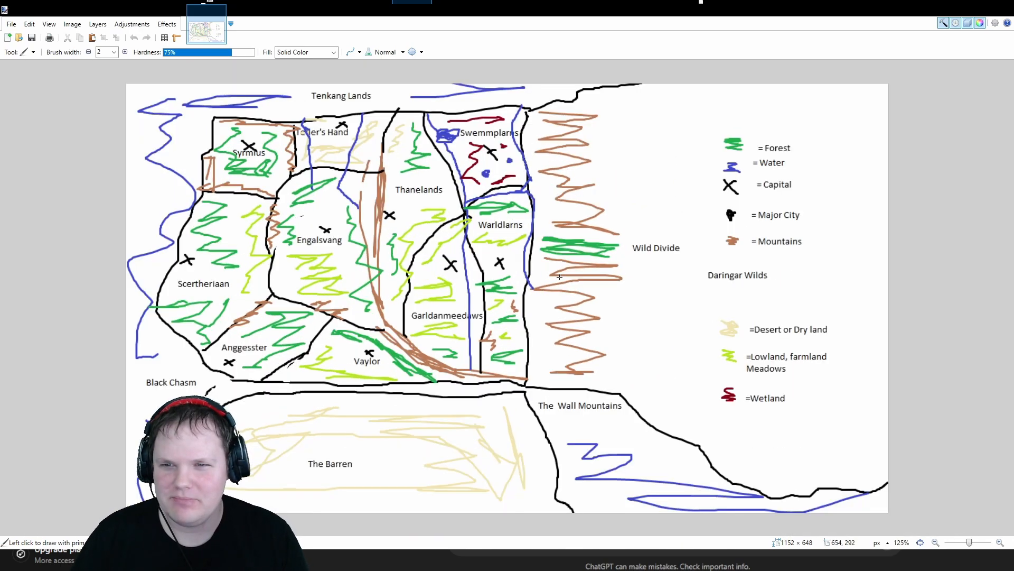
- Back in the Tiled map, zoom and pan toward the chasm and surrounding land to inspect them
ctrl+scroll(560, 277, down, 1)
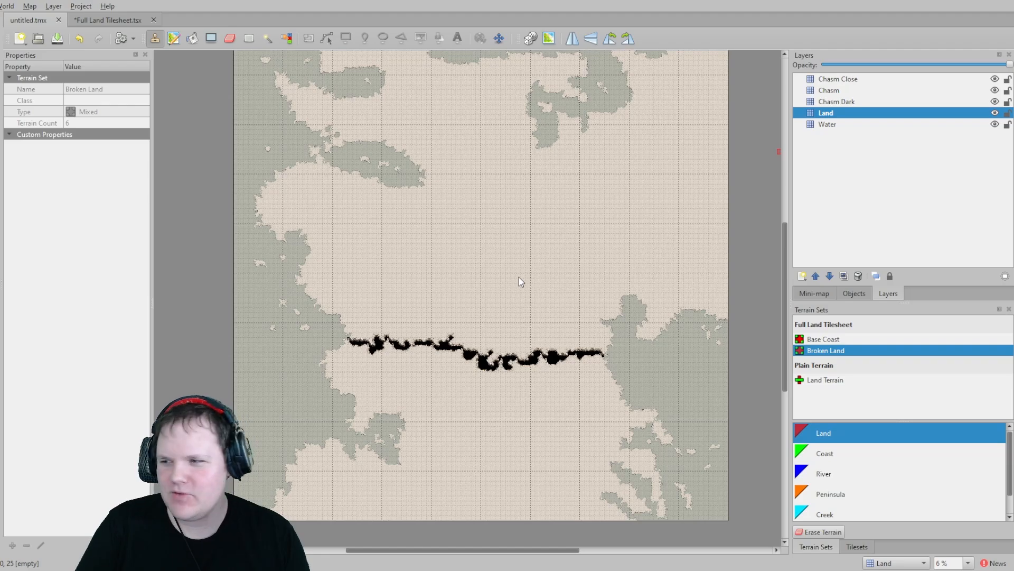
scroll(519, 291, up, 2)
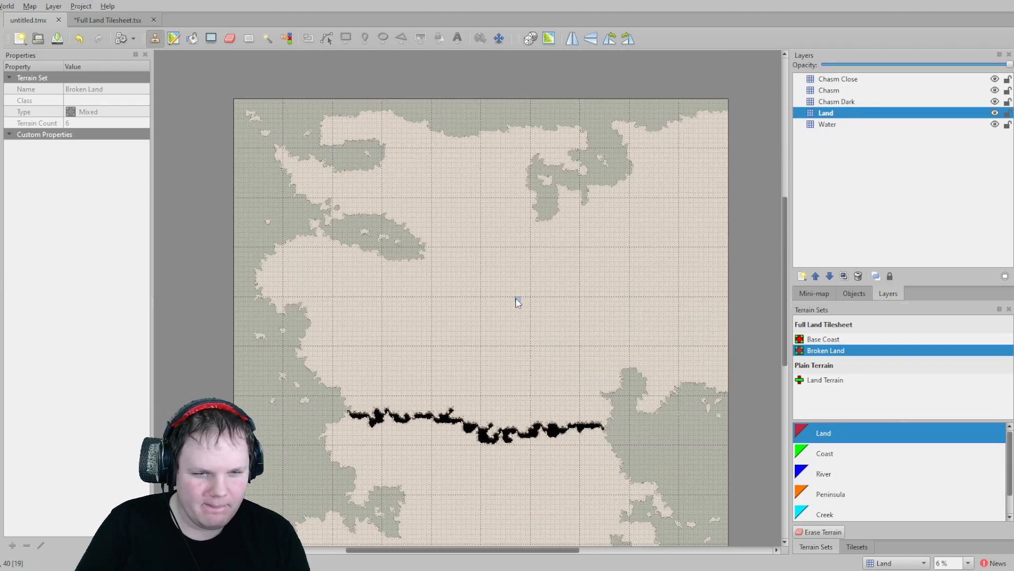
ctrl+scroll(518, 301, up, 1)
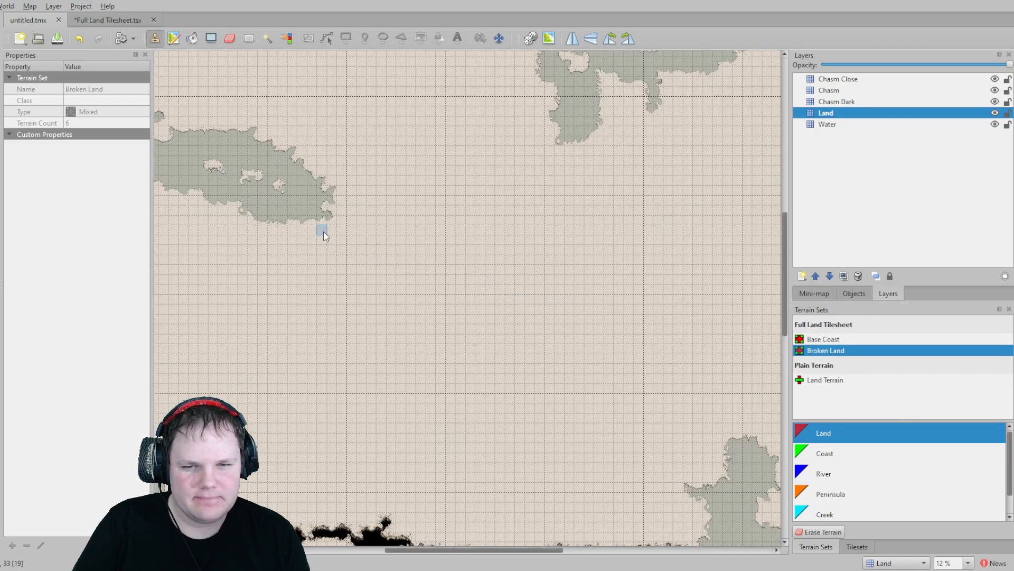
middle_drag(322, 228, 511, 320)
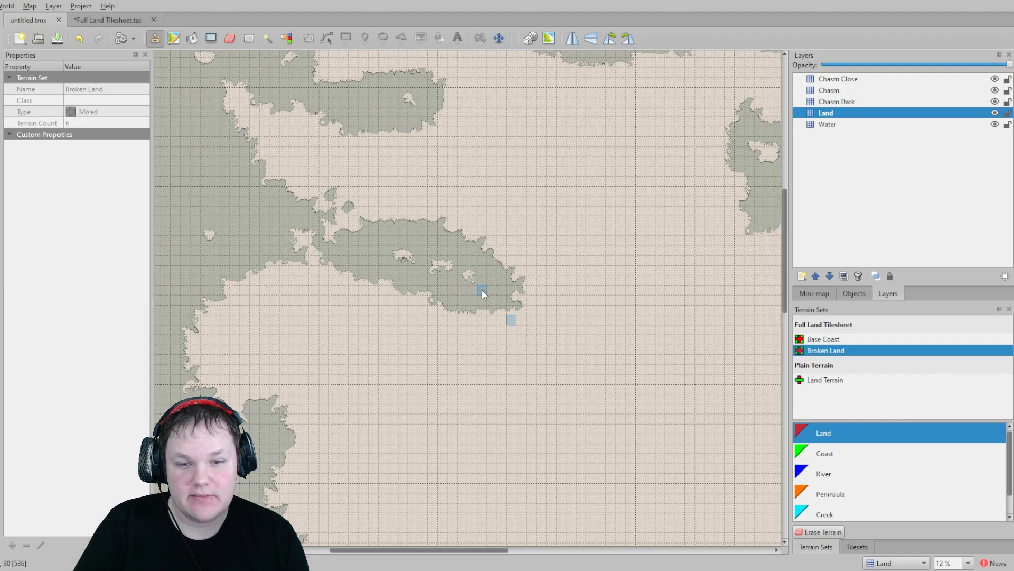
ctrl+scroll(482, 290, up, 2)
ctrl+scroll(482, 289, down, 3)
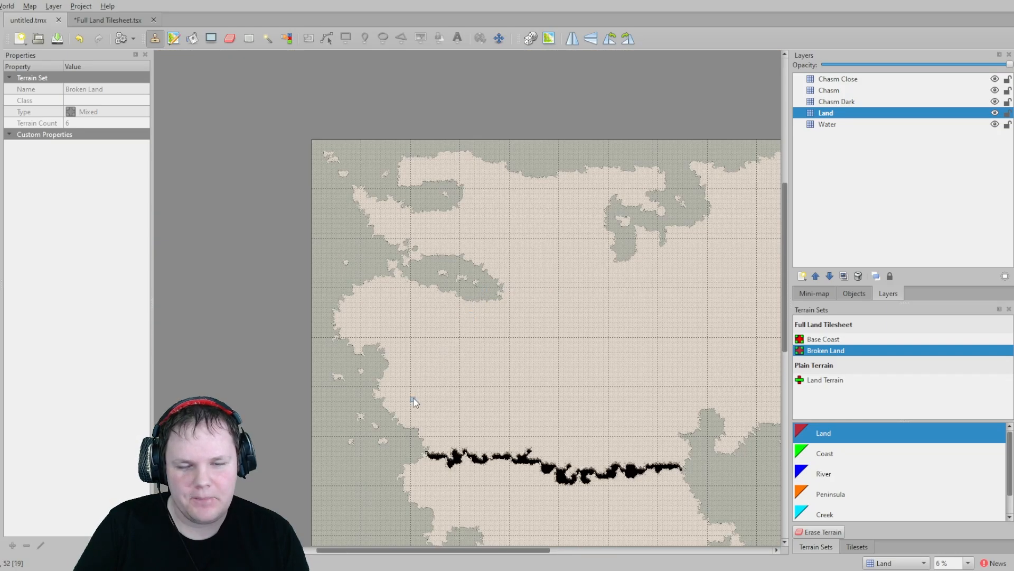
ctrl+scroll(479, 305, up, 3)
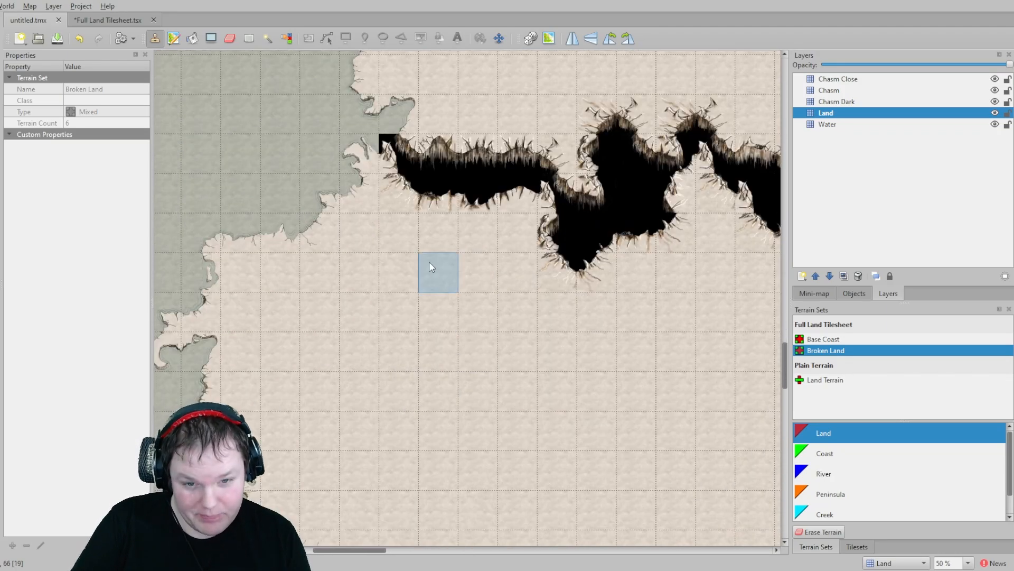
- Zoom out and pan across the map to examine the chasm's full course and the surrounding land and coast
ctrl+scroll(410, 323, down, 1)
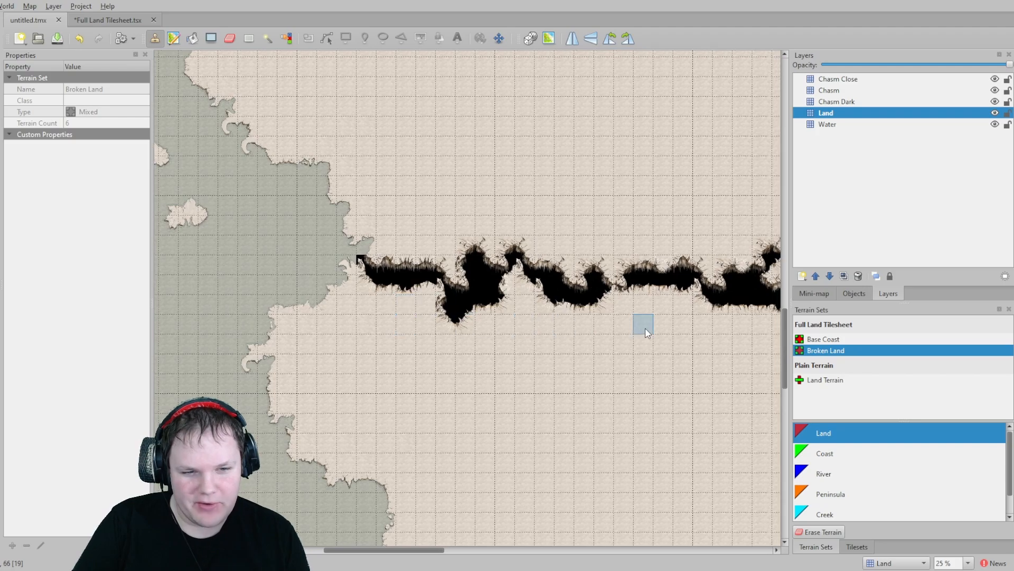
ctrl+scroll(351, 315, down, 1)
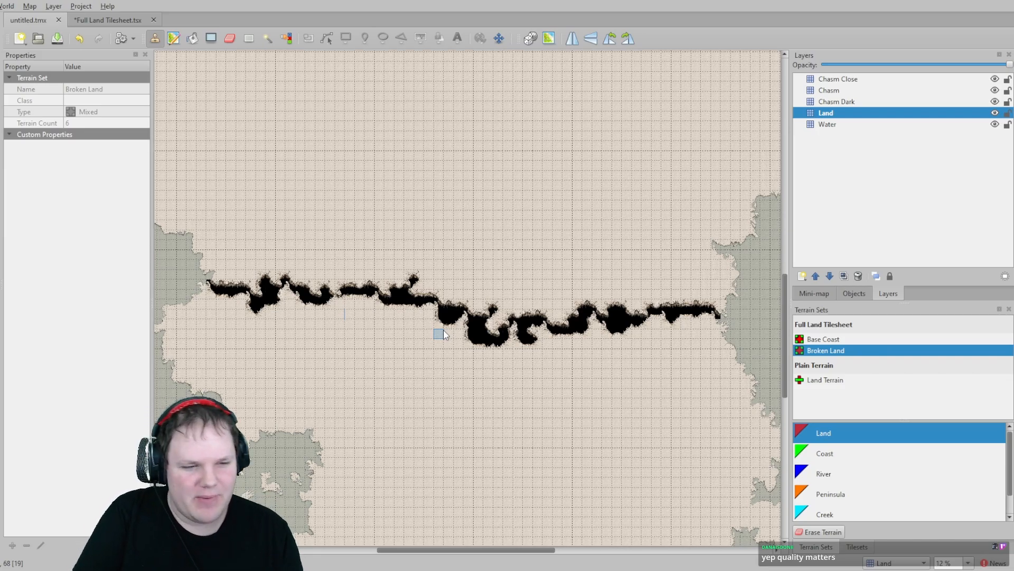
scroll(429, 320, up, 3)
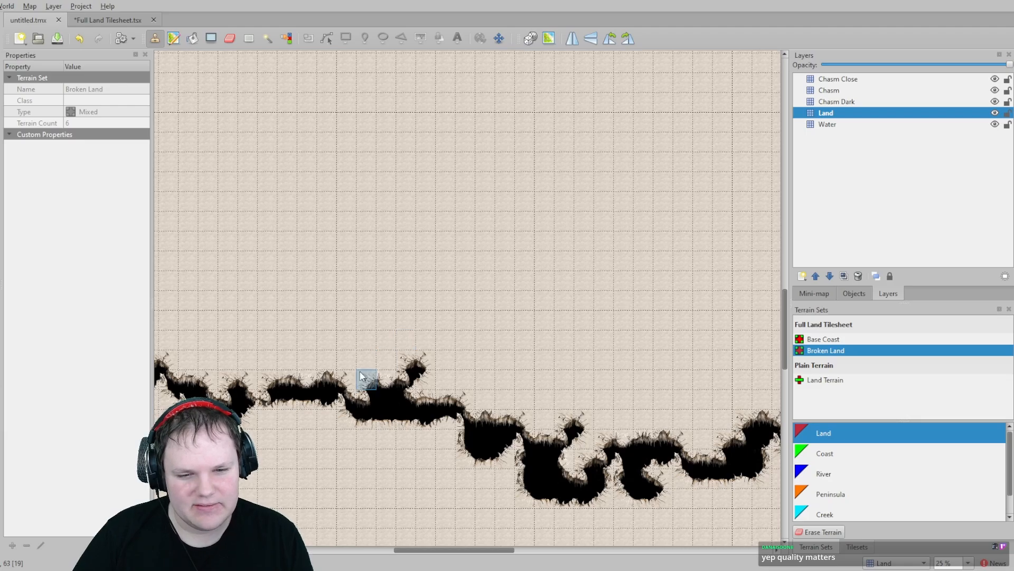
ctrl+scroll(364, 376, up, 2)
ctrl+scroll(521, 366, down, 1)
middle_drag(592, 388, 532, 368)
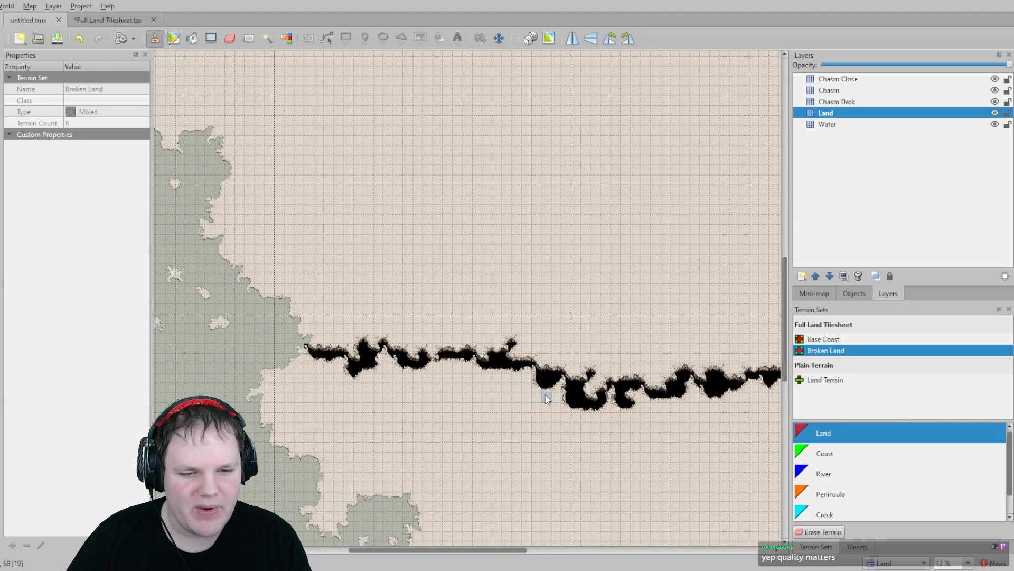
middle_drag(517, 329, 515, 331)
scroll(514, 332, up, 10)
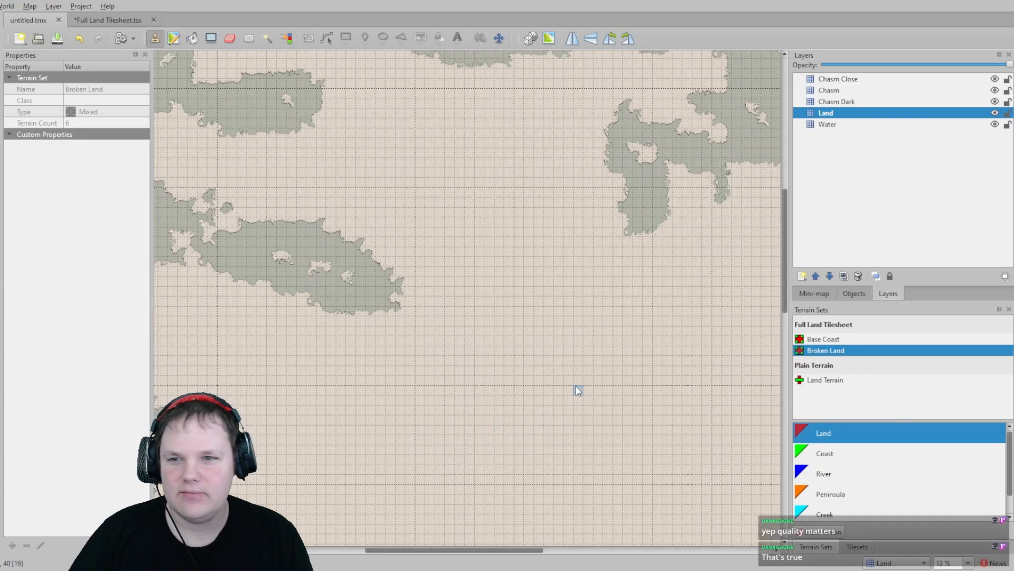
middle_drag(577, 385, 483, 255)
middle_drag(373, 381, 431, 359)
middle_drag(328, 406, 404, 380)
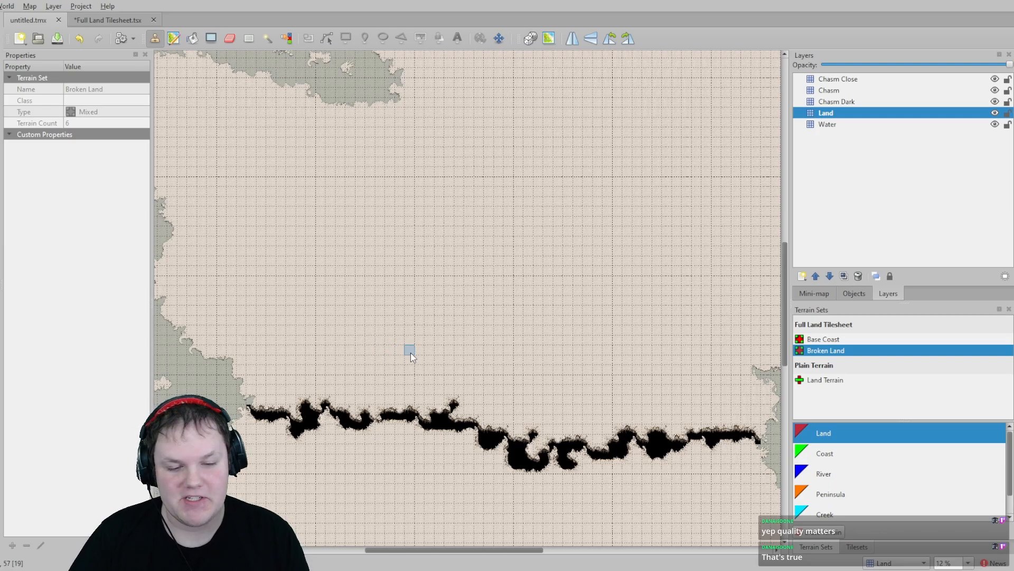
middle_drag(514, 376, 463, 353)
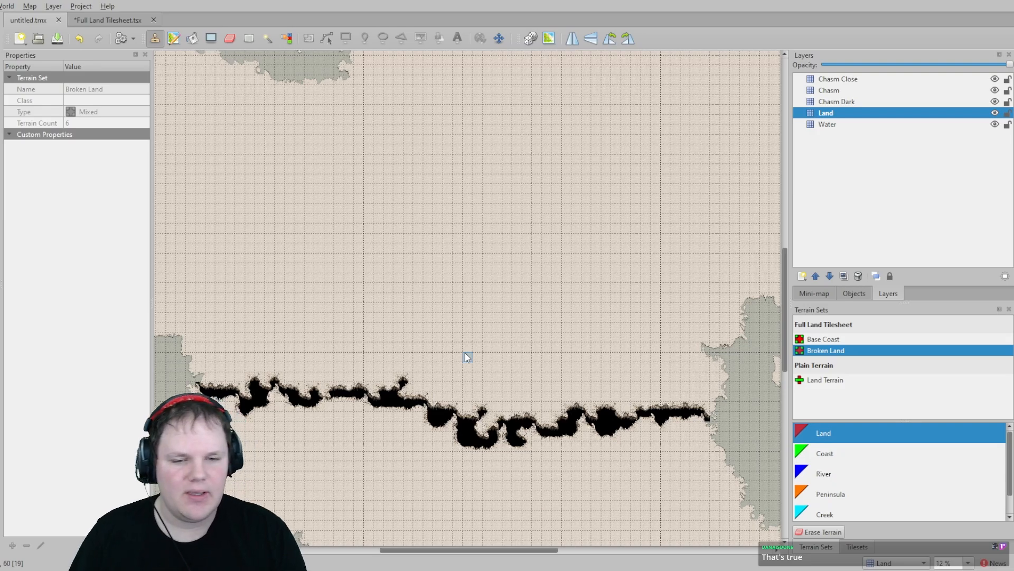
- Zoom in on the chasm's western end where it meets the coastline to inspect how they join
scroll(467, 366, down, 3)
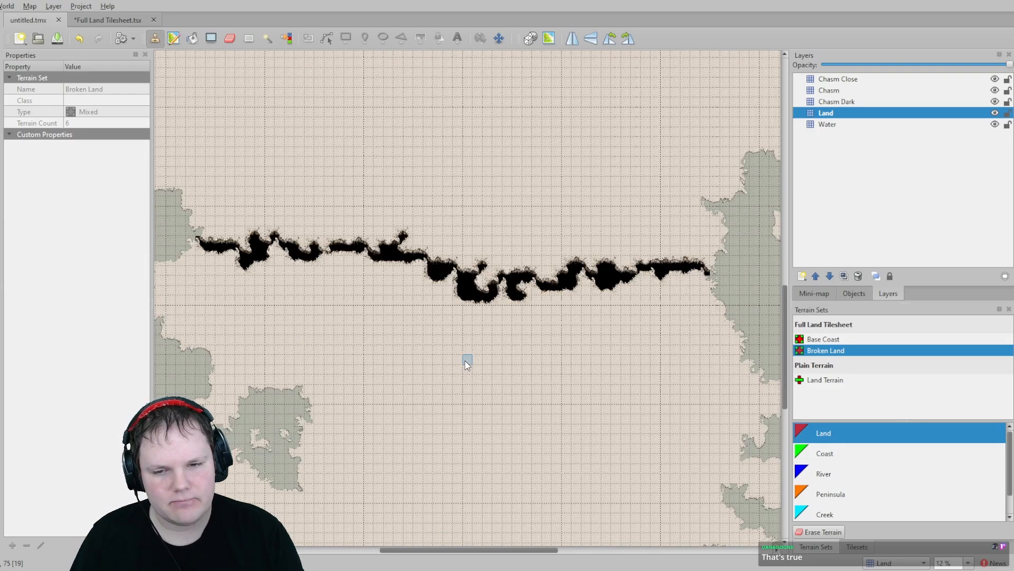
ctrl+scroll(465, 353, up, 1)
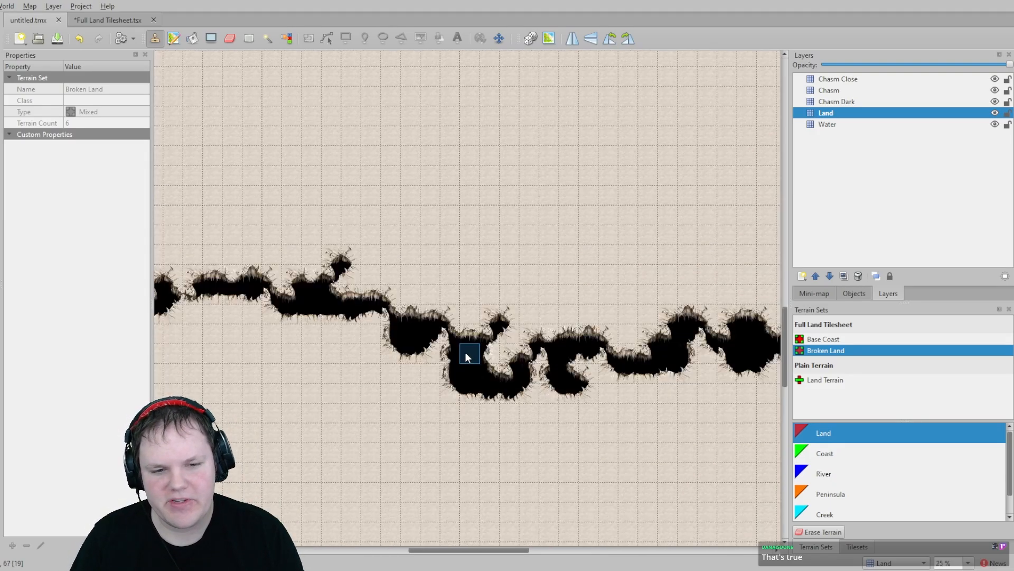
ctrl+scroll(465, 352, up, 1)
ctrl+scroll(465, 348, down, 3)
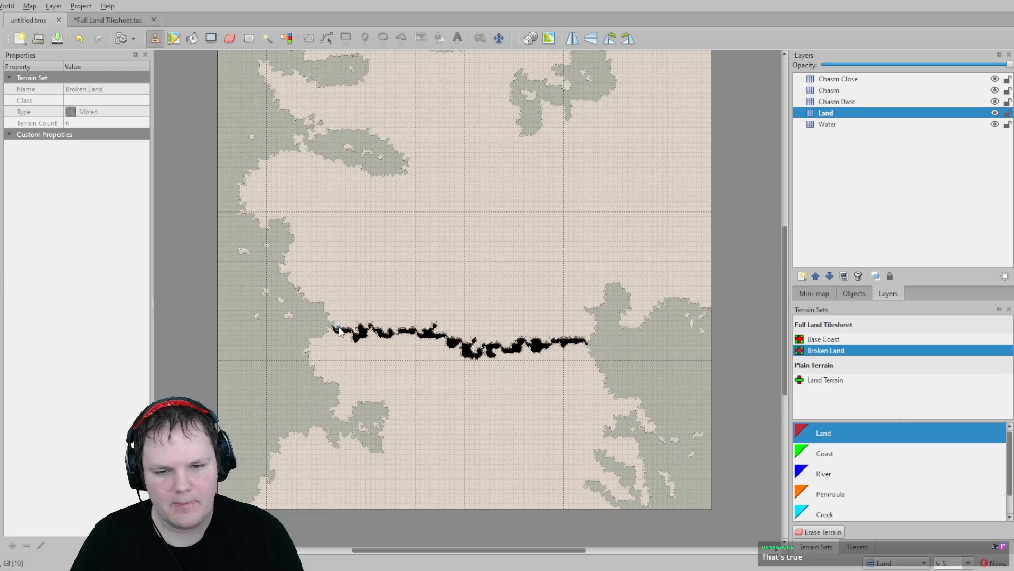
ctrl+scroll(339, 330, up, 5)
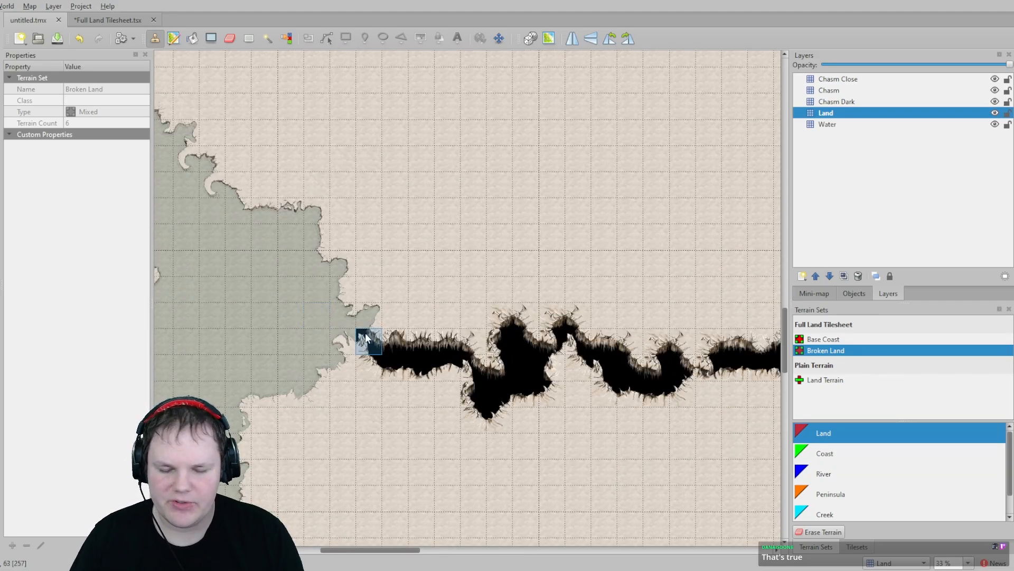
scroll(367, 332, up, 10)
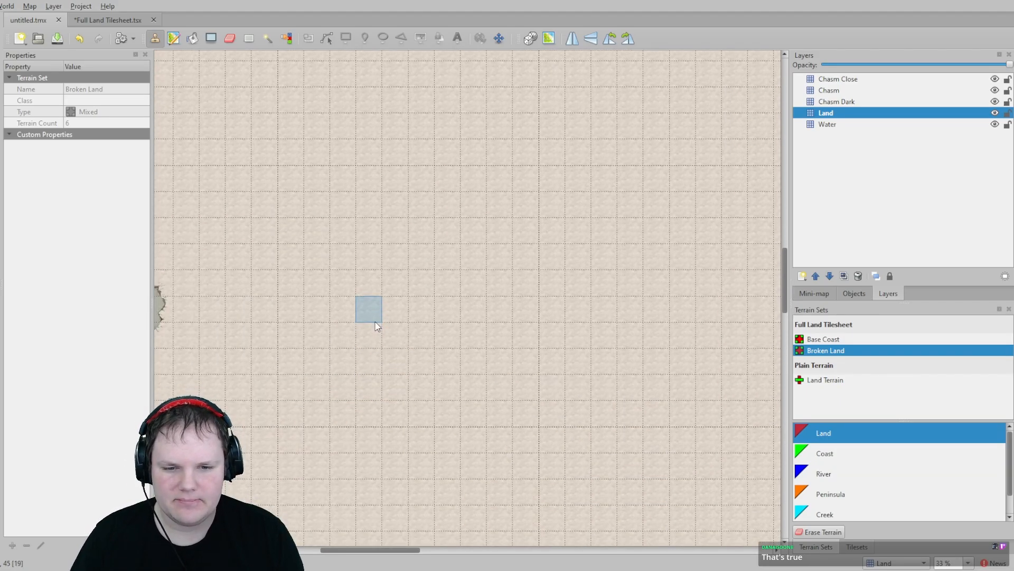
scroll(374, 314, up, 3)
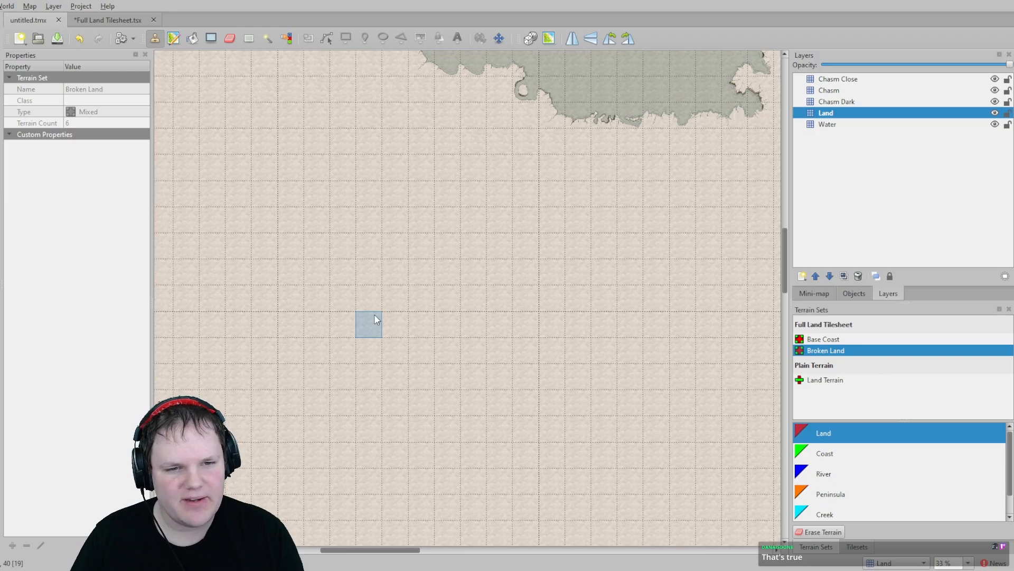
scroll(376, 317, down, 3)
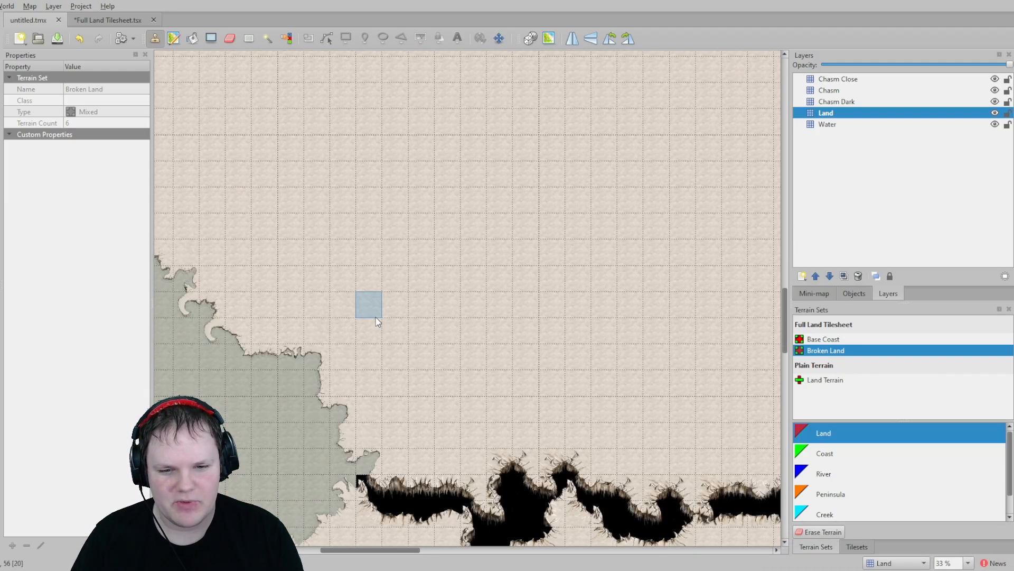
scroll(380, 323, down, 5)
scroll(501, 369, up, 4)
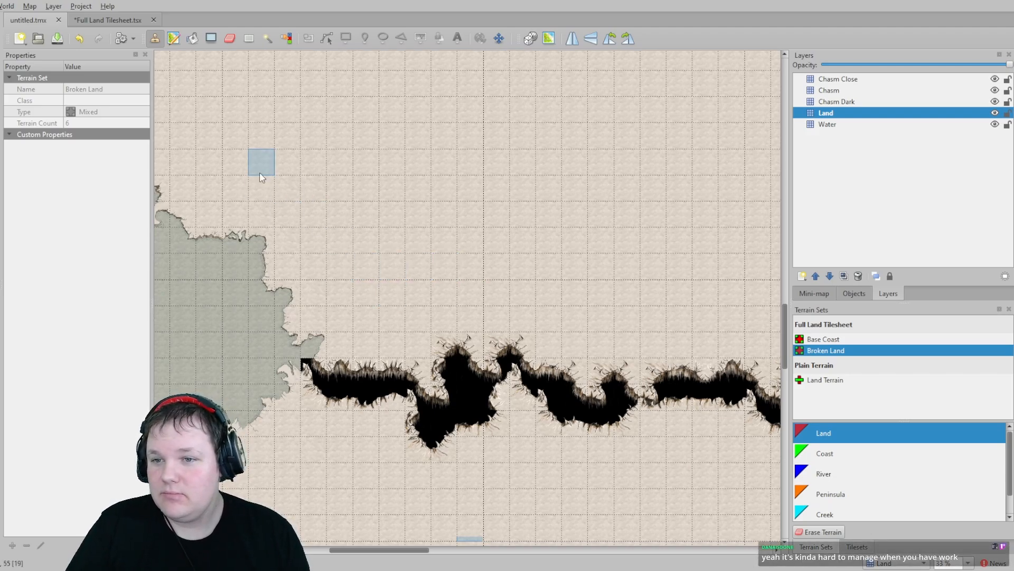
- In the tileset, paint Crag Coast terrain around the ring-shaped crag wall tiles
click(111, 18)
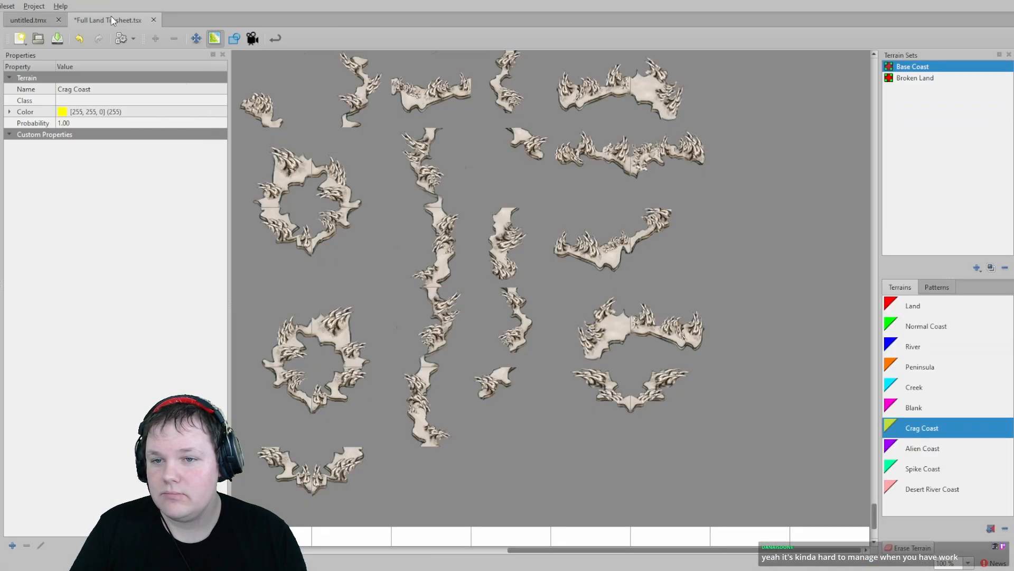
scroll(391, 218, up, 15)
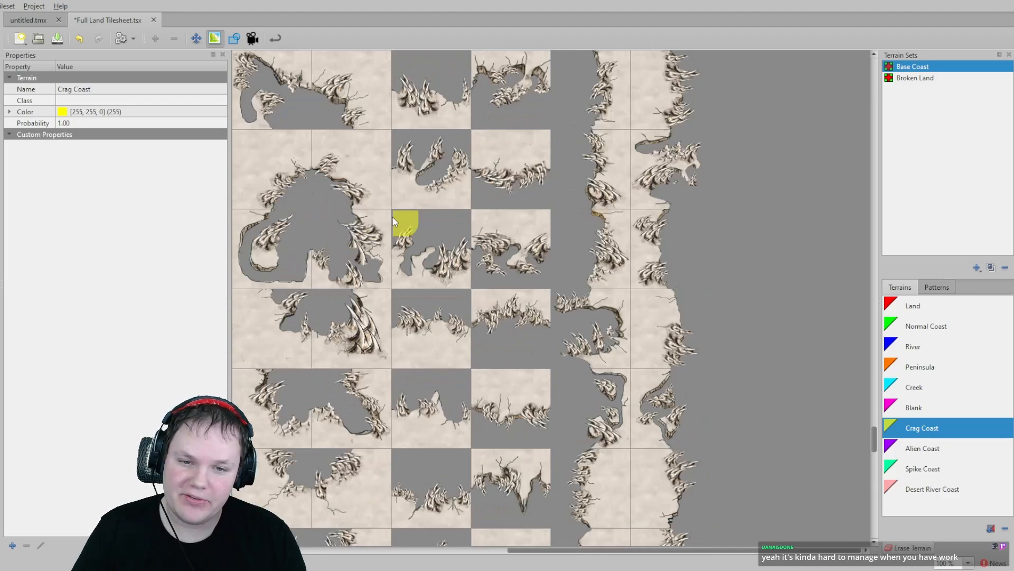
scroll(398, 218, up, 15)
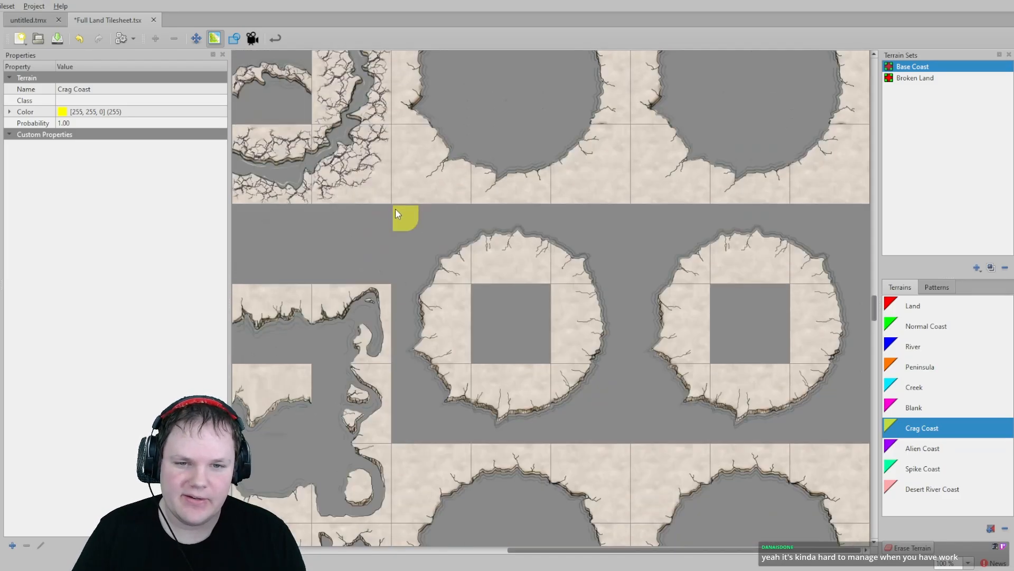
scroll(394, 201, up, 15)
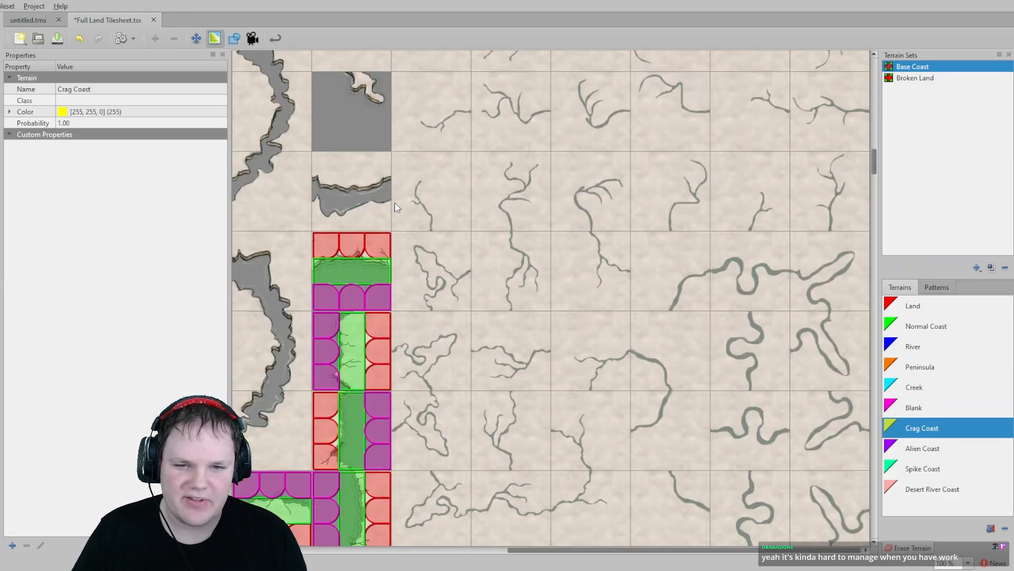
scroll(402, 206, up, 3)
middle_drag(290, 183, 692, 317)
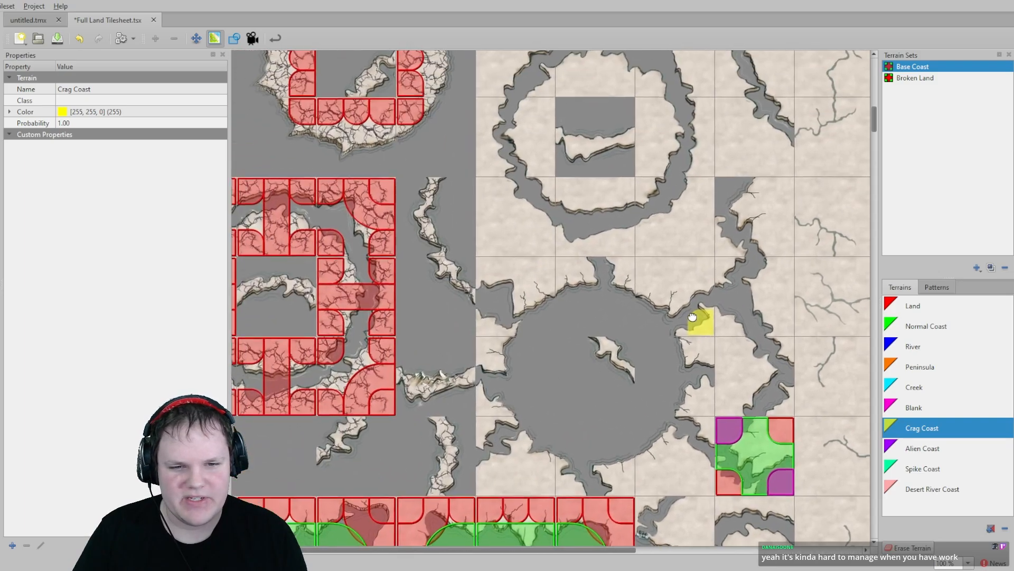
middle_drag(383, 186, 518, 280)
scroll(459, 195, up, 4)
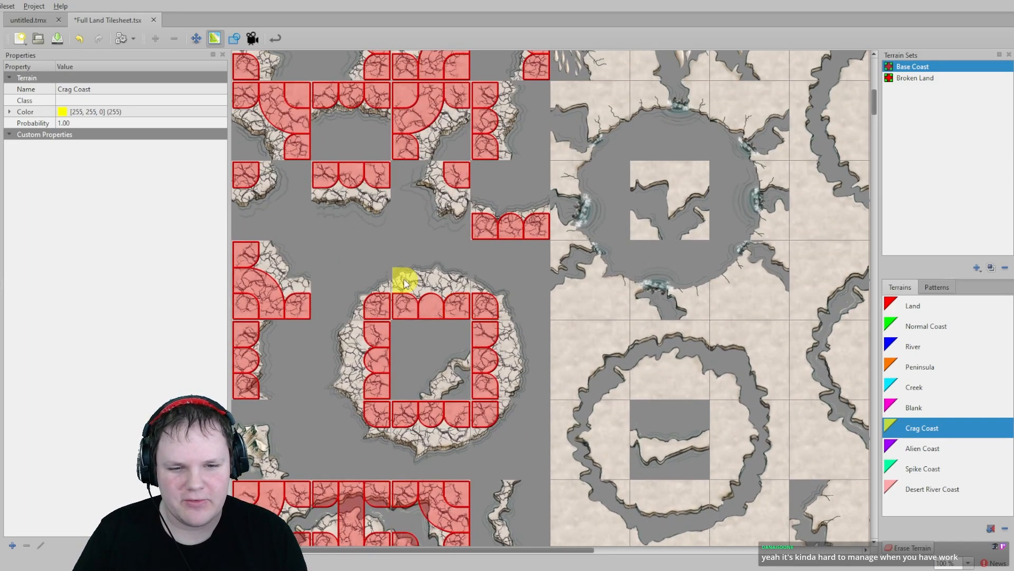
drag(404, 283, 478, 285)
drag(522, 340, 529, 393)
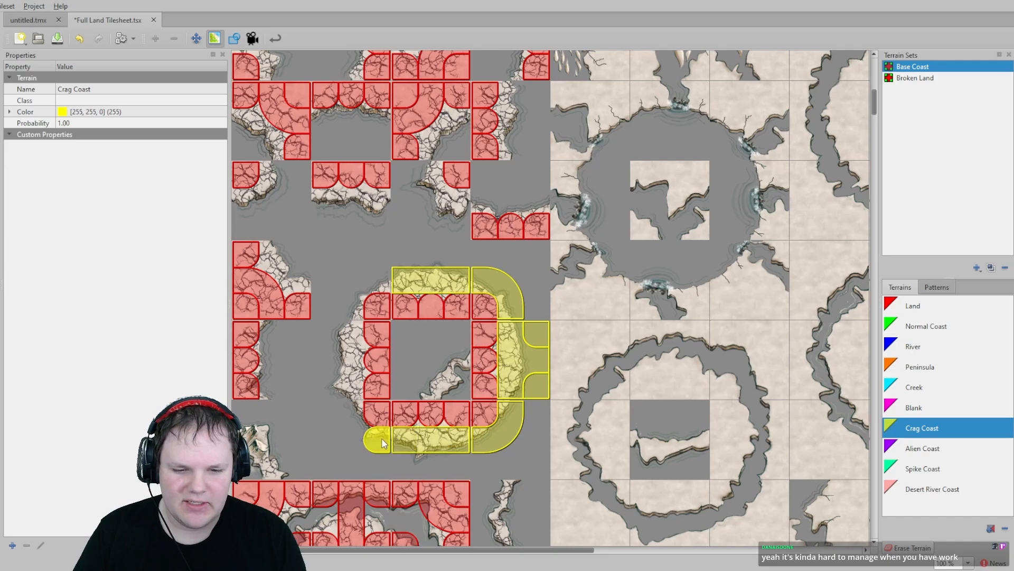
drag(351, 415, 351, 335)
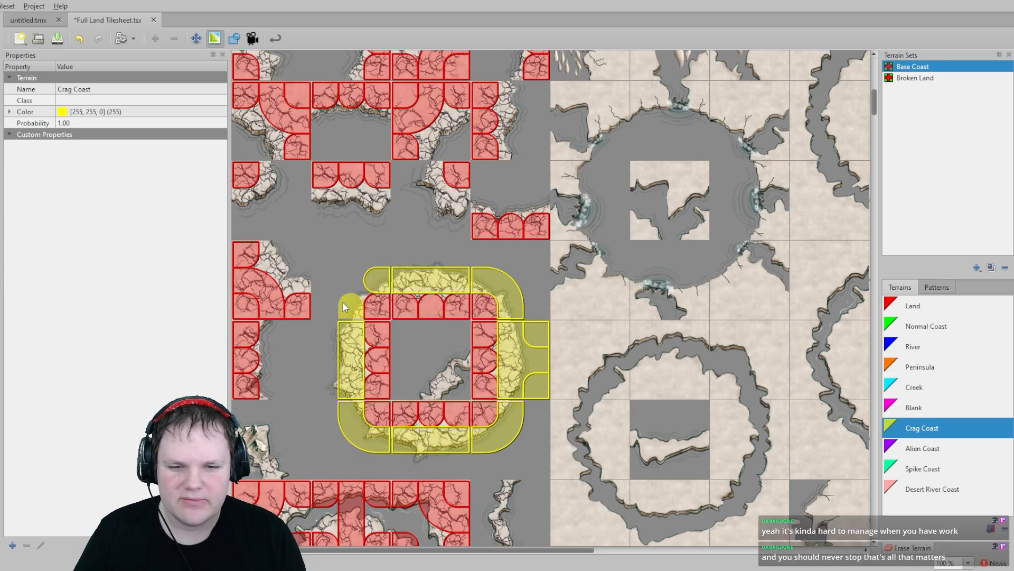
click(343, 302)
scroll(331, 307, down, 1)
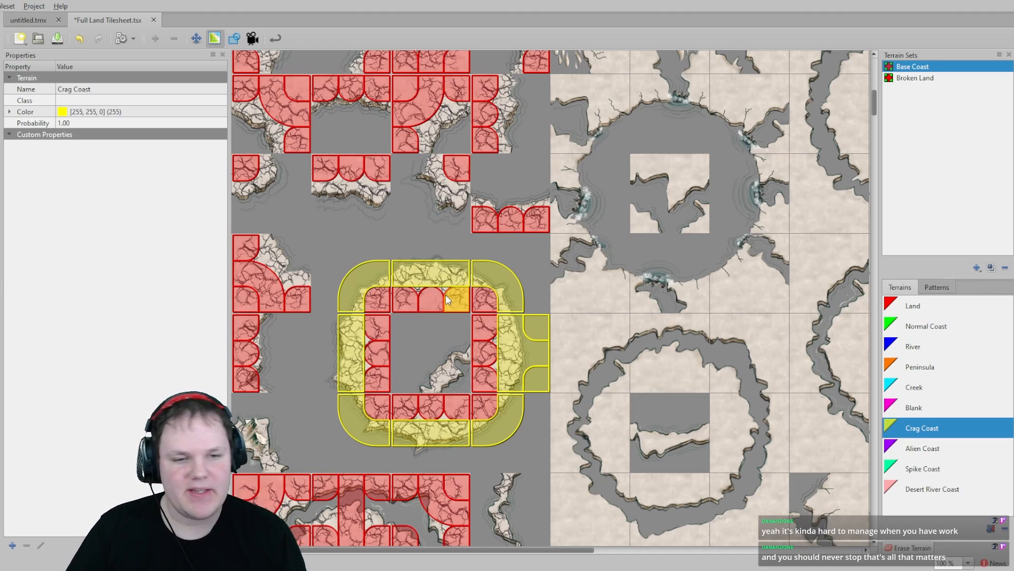
- Paint Blank terrain on the outer corners of the tiles surrounding the crag ring
click(914, 407)
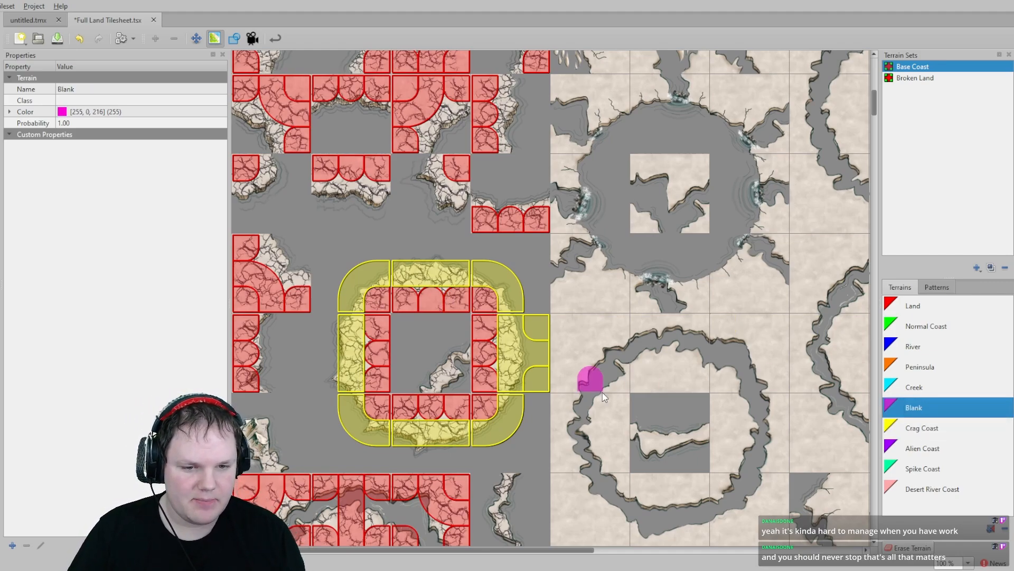
mouse_move(538, 389)
mouse_down()
mouse_move(534, 254)
mouse_move(338, 248)
mouse_move(319, 306)
mouse_move(315, 447)
mouse_up()
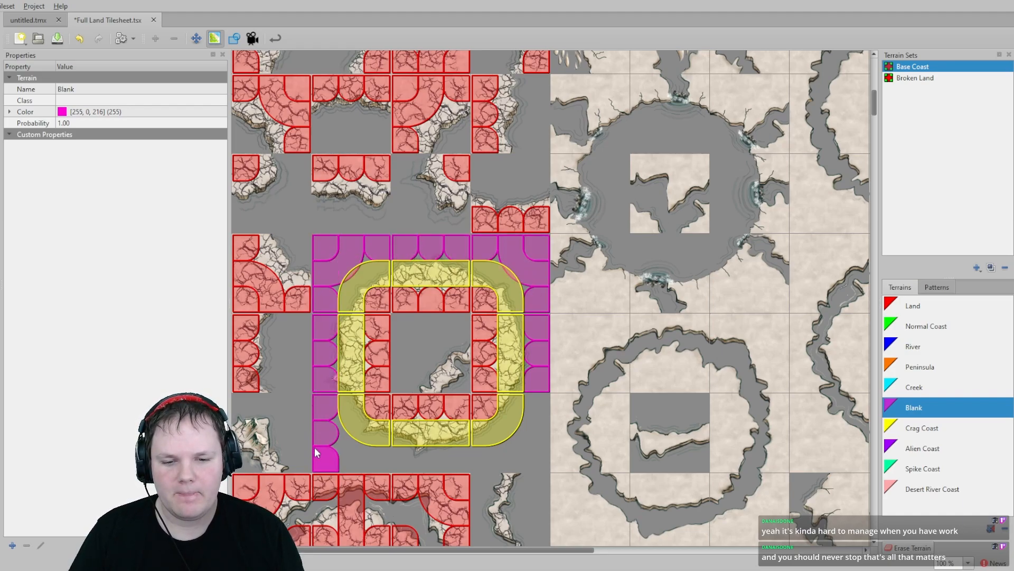
drag(381, 458, 486, 461)
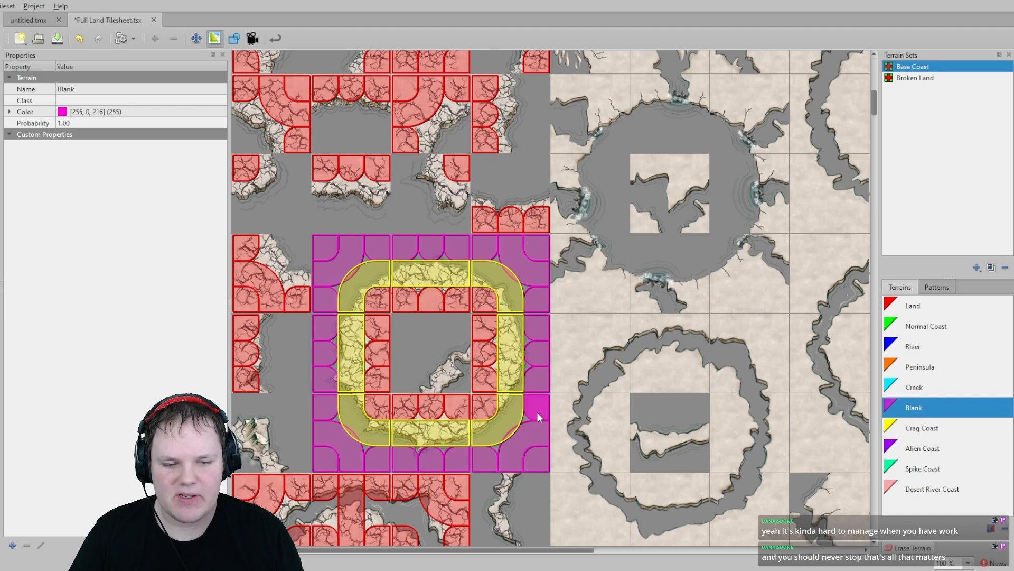
mouse_move(296, 329)
mouse_down()
mouse_move(298, 426)
mouse_move(295, 407)
mouse_move(288, 427)
mouse_move(298, 457)
mouse_up()
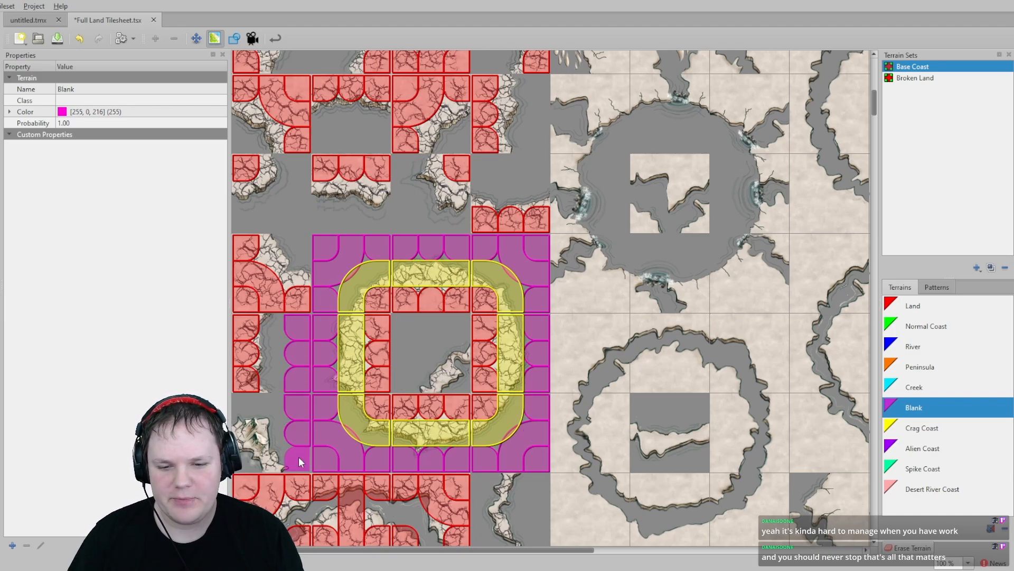
mouse_move(288, 419)
mouse_down()
mouse_move(243, 407)
mouse_move(240, 445)
mouse_up()
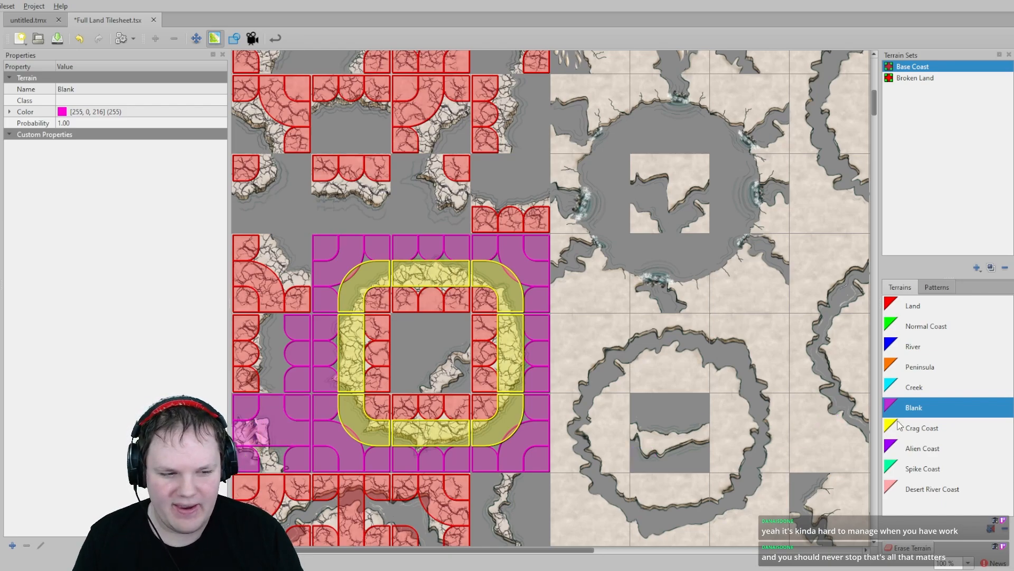
- Paint Crag Coast terrain on the inner corner tiles around the gap inside the ring
click(922, 428)
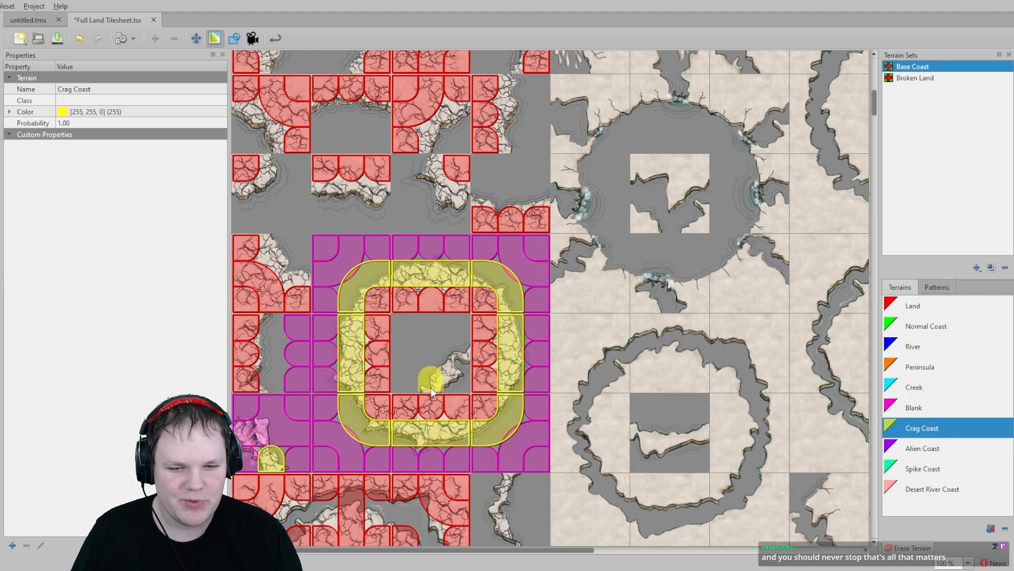
drag(433, 382, 452, 357)
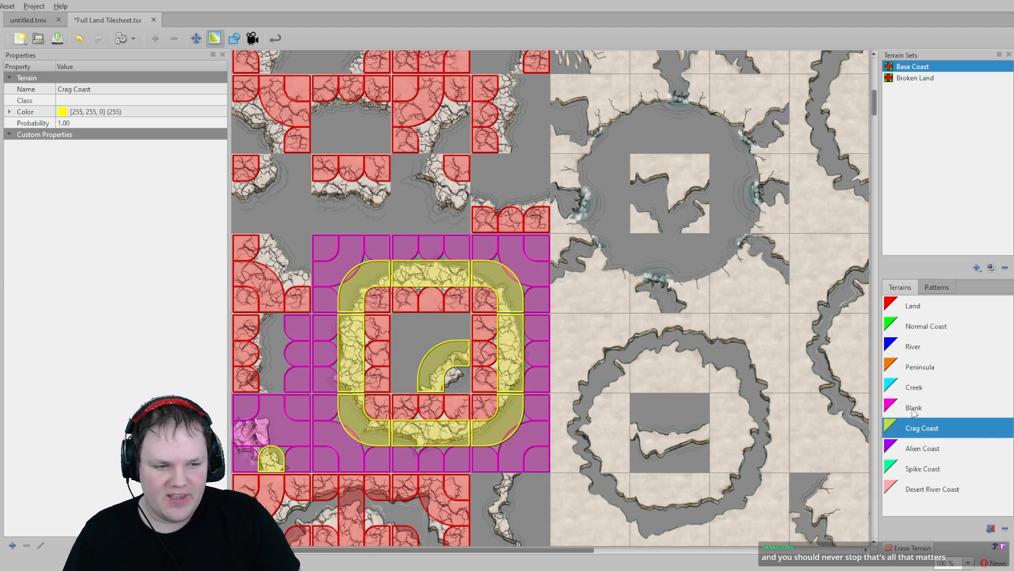
- Paint Blank terrain on the corners along the top row and western column of the upper crag wall tile block
click(930, 307)
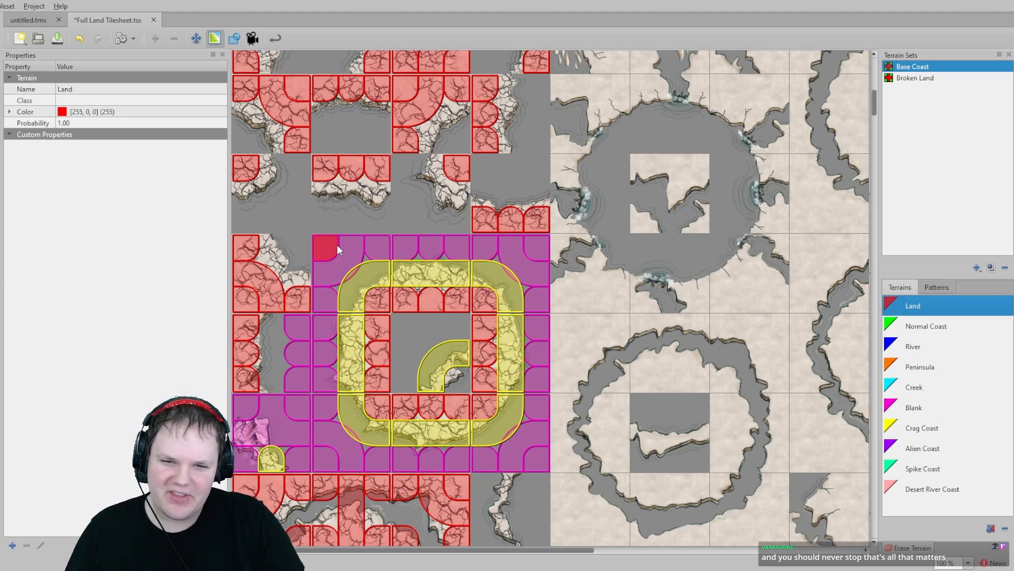
scroll(337, 245, up, 5)
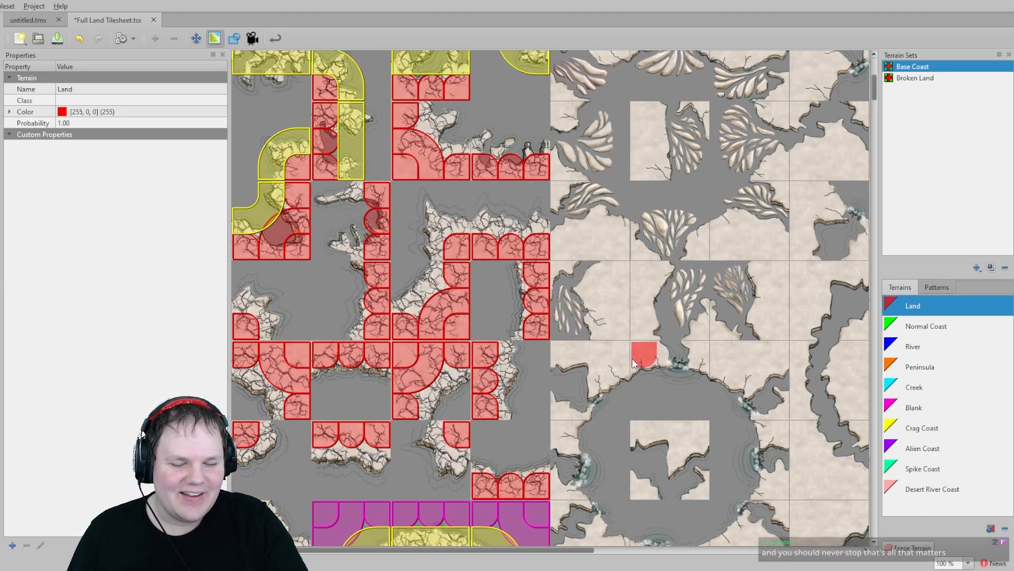
scroll(581, 328, up, 2)
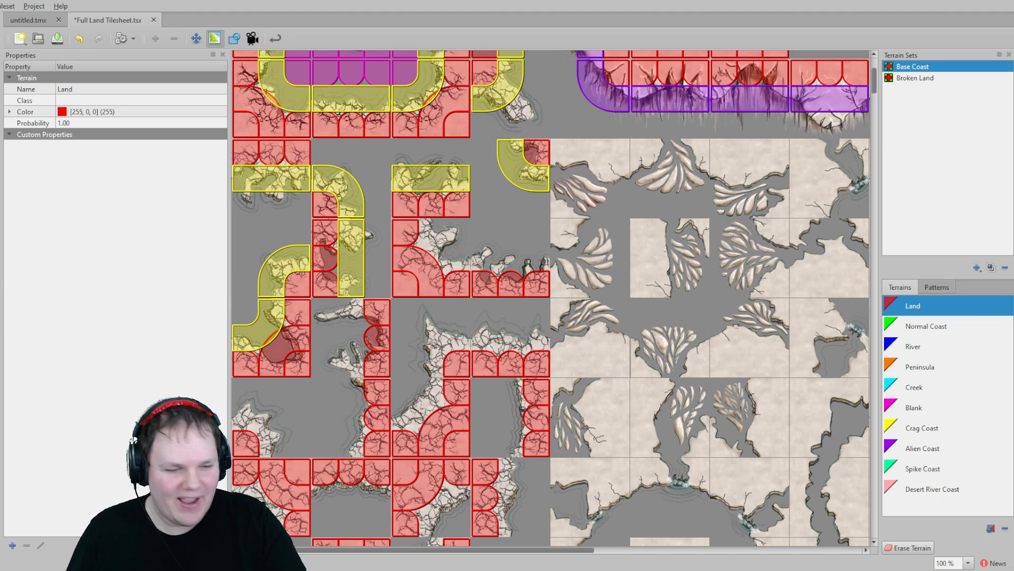
click(916, 407)
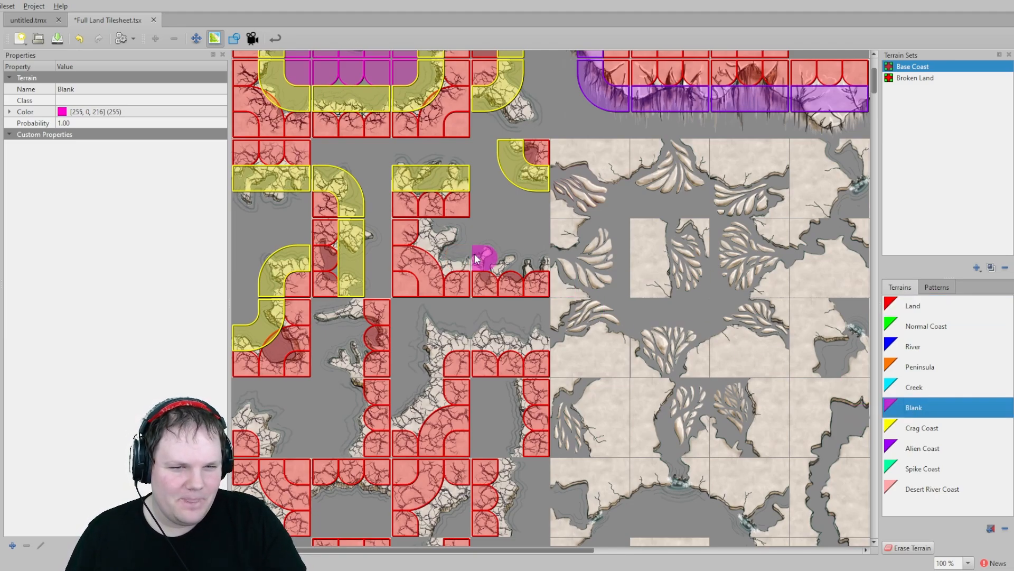
drag(534, 234, 492, 232)
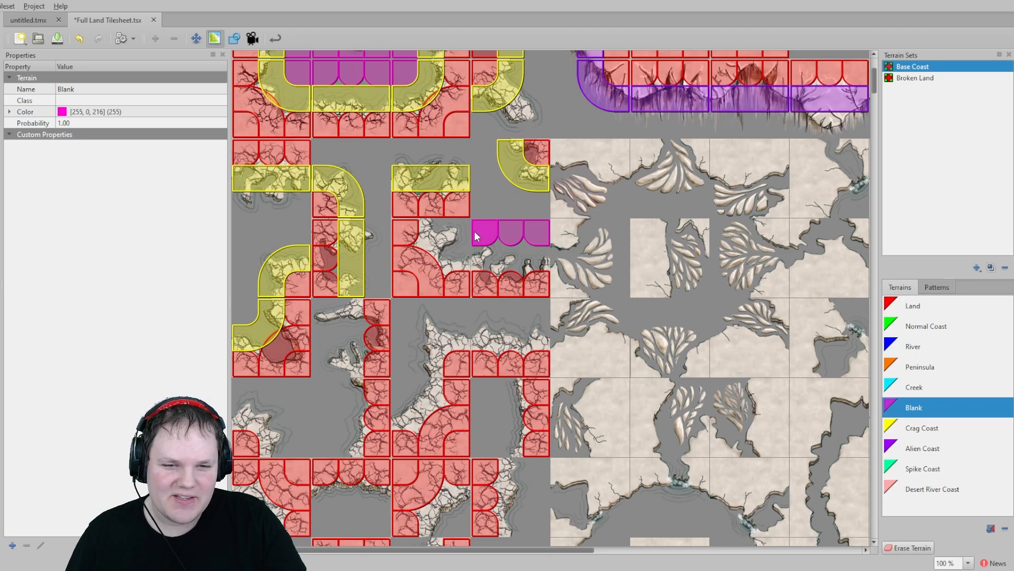
scroll(502, 254, up, 1)
mouse_move(537, 281)
mouse_down()
mouse_move(484, 267)
mouse_move(487, 217)
mouse_move(330, 214)
mouse_move(369, 214)
mouse_move(382, 342)
mouse_up()
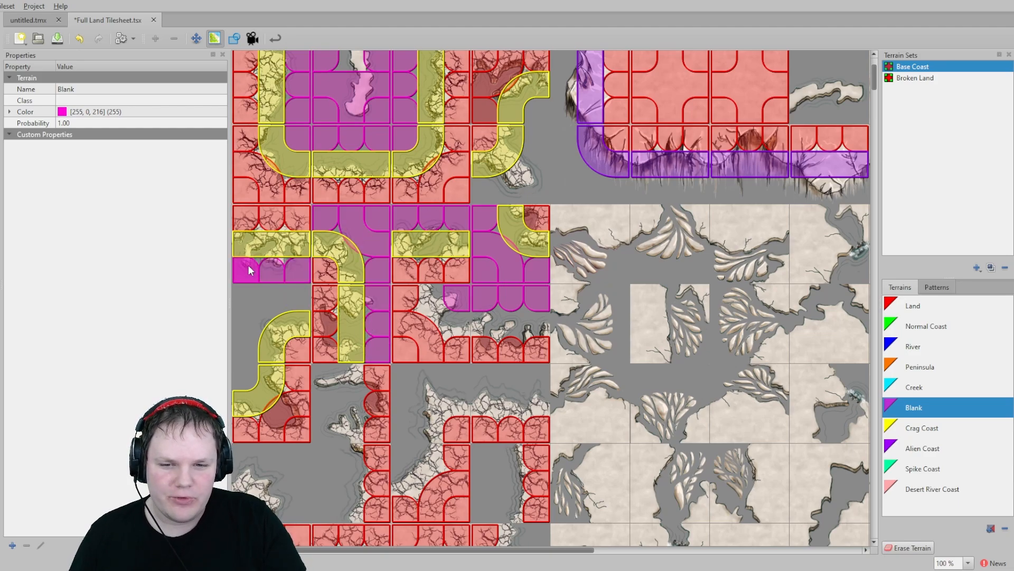
mouse_move(249, 270)
mouse_down()
mouse_move(295, 294)
mouse_move(245, 354)
mouse_up()
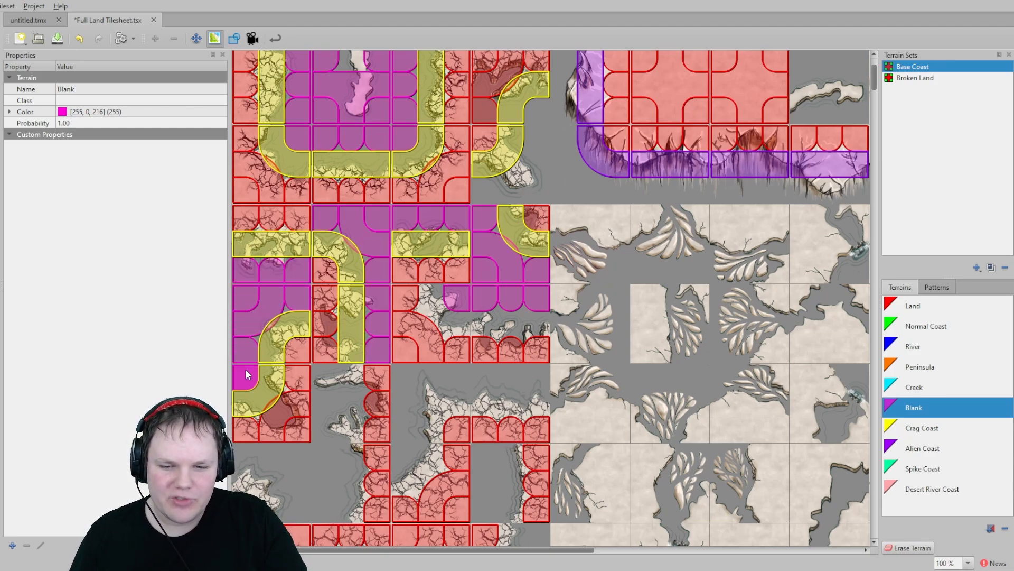
- Continue painting Blank terrain down the column of crag wall tiles next to the western chasm pieces
middle_drag(329, 393, 327, 258)
drag(328, 258, 320, 341)
middle_drag(320, 340, 325, 343)
drag(325, 343, 332, 399)
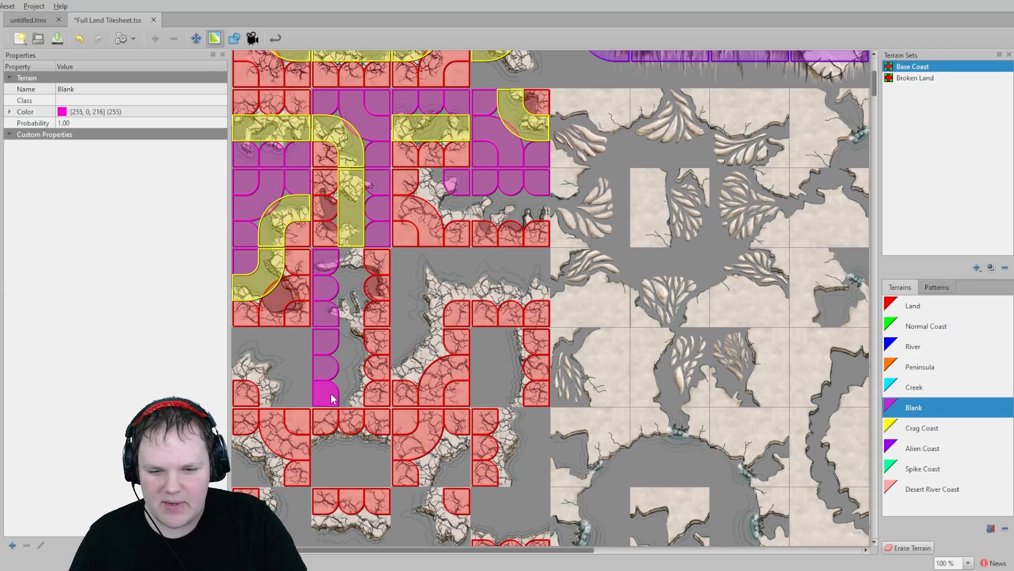
drag(296, 347, 306, 388)
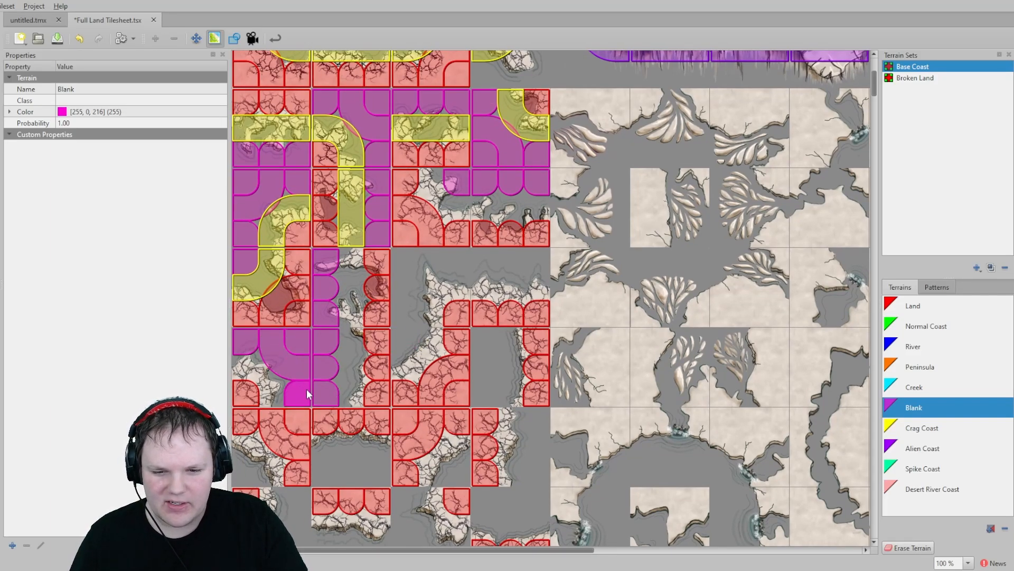
- Paint Crag Coast terrain on the crag wall edges of the upper tile block, including the bends and straight pieces
click(923, 433)
click(348, 264)
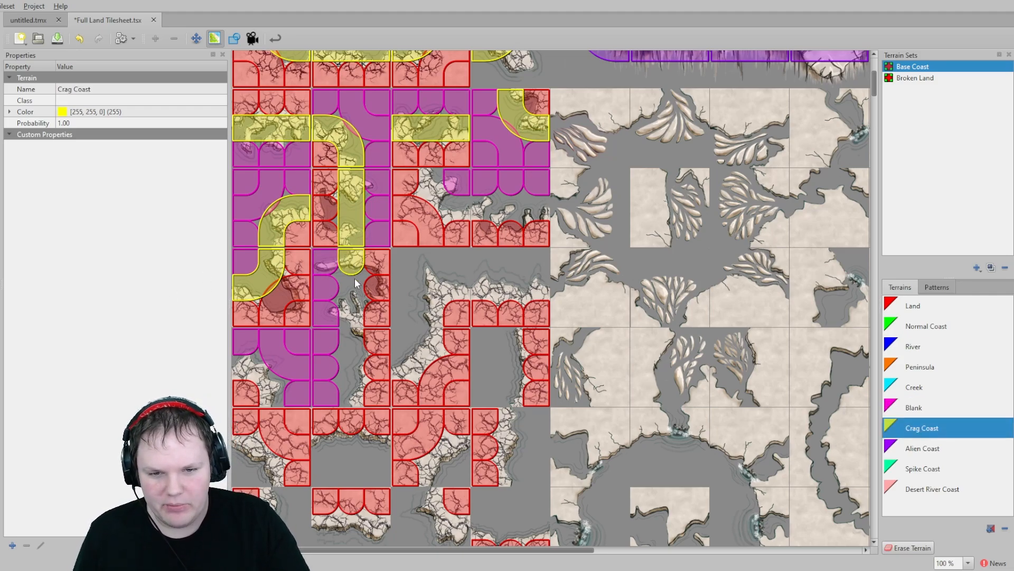
mouse_move(355, 284)
mouse_down()
mouse_move(352, 394)
mouse_move(275, 393)
mouse_move(238, 369)
mouse_up()
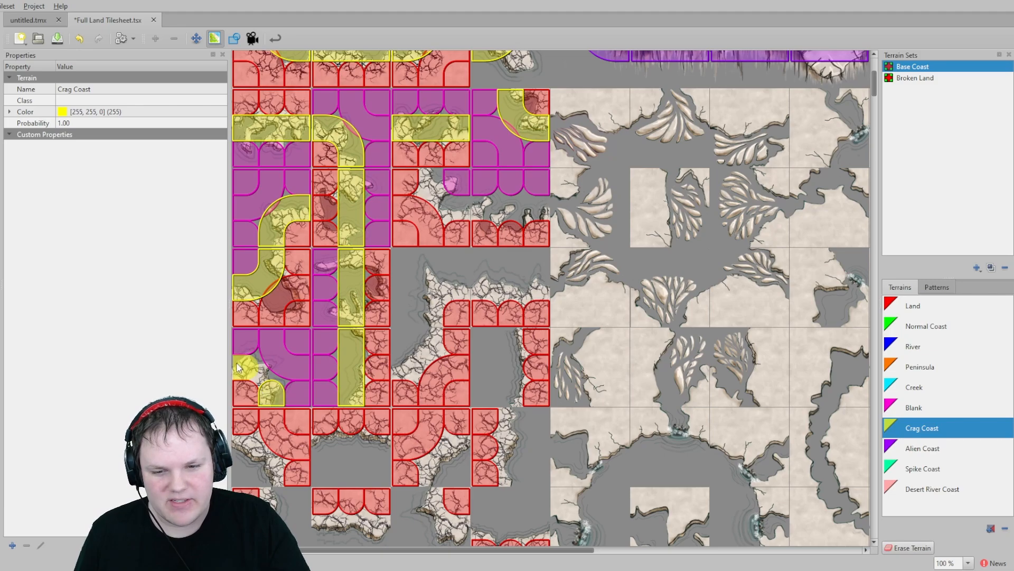
click(238, 366)
click(404, 367)
click(429, 343)
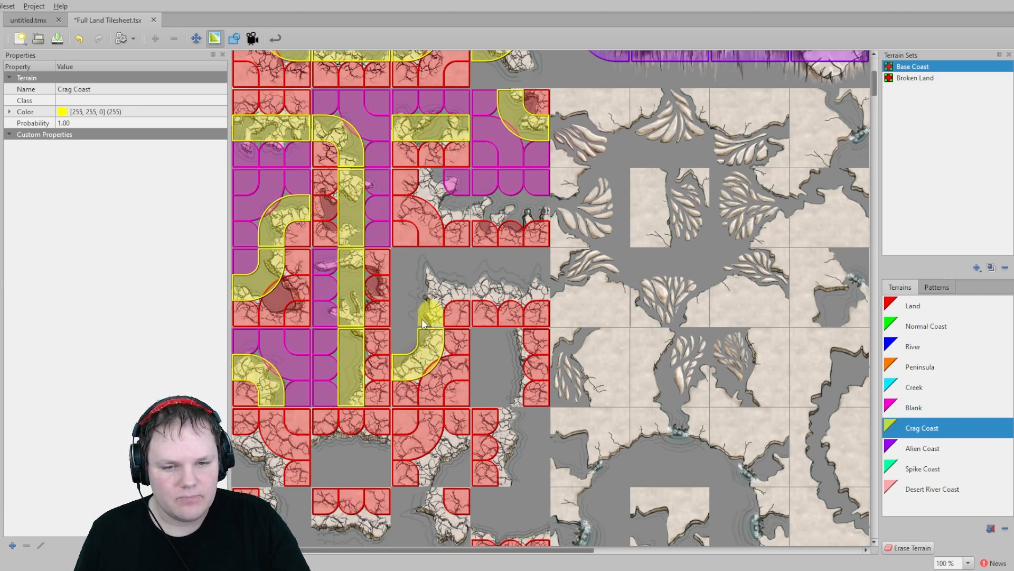
drag(454, 292, 533, 289)
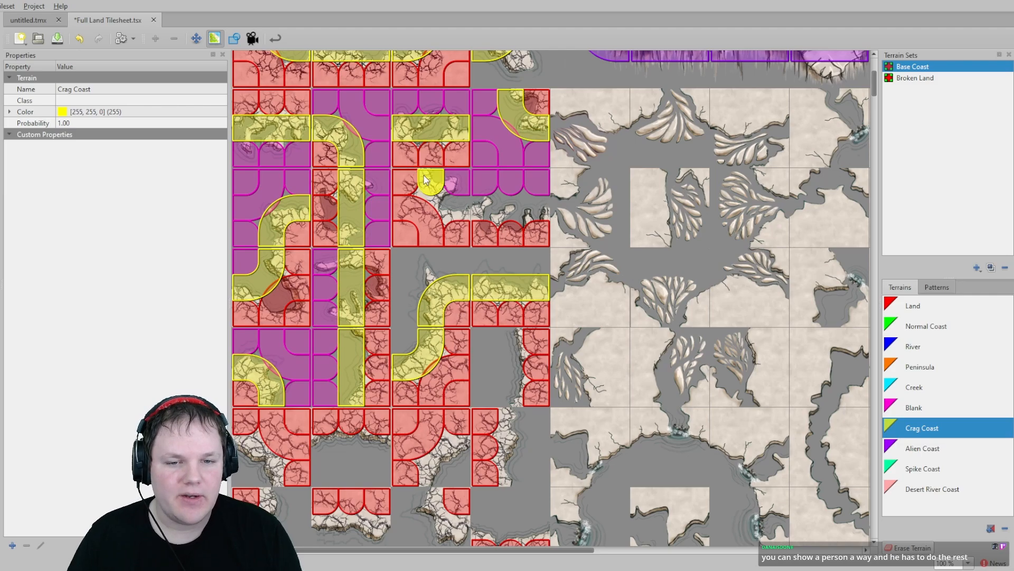
drag(481, 203, 534, 204)
- Paint Blank terrain on the remaining outer corners of the crag wall tiles beside the bends
scroll(376, 173, up, 6)
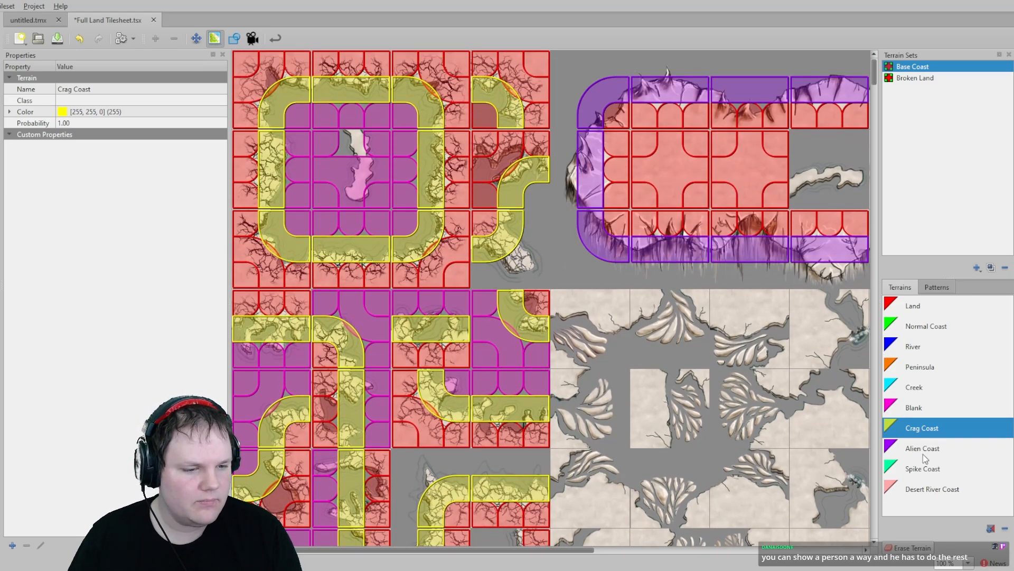
click(914, 407)
mouse_move(483, 272)
mouse_down()
mouse_move(536, 256)
mouse_move(541, 219)
mouse_up()
click(536, 196)
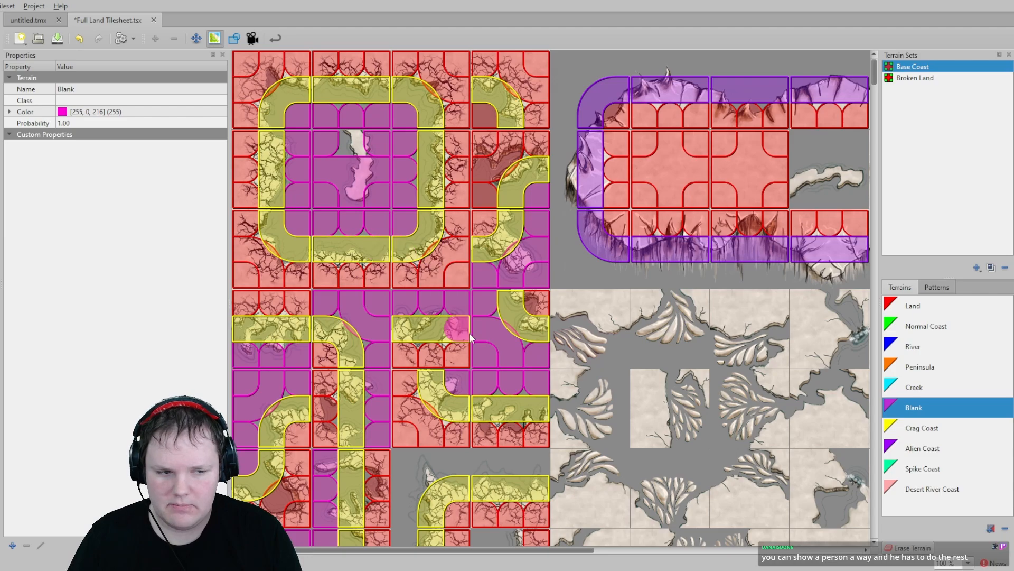
- Paint Blank terrain on the inner tile inside the crag ring and on nearby empty corners
scroll(583, 151, down, 5)
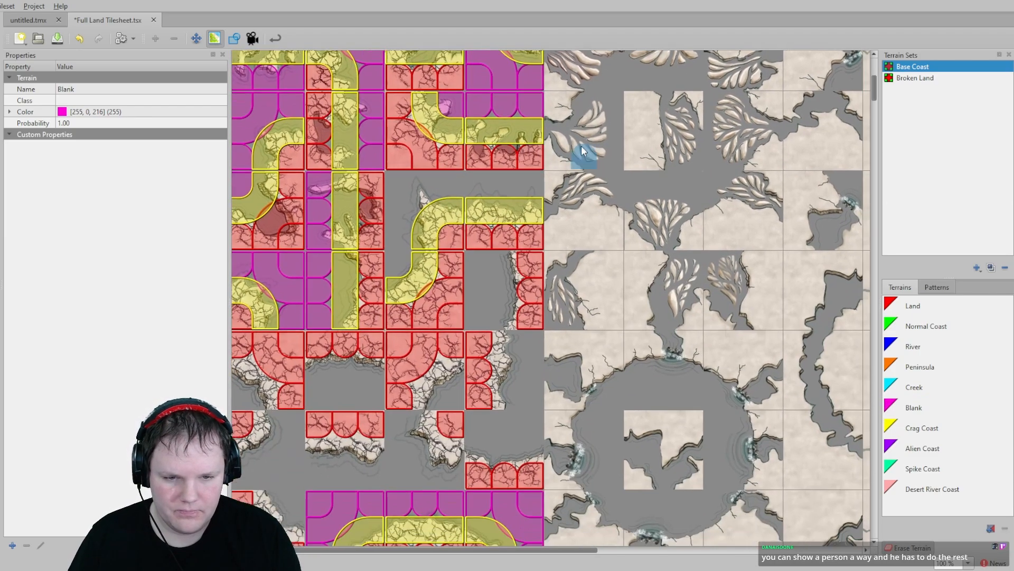
scroll(413, 285, up, 1)
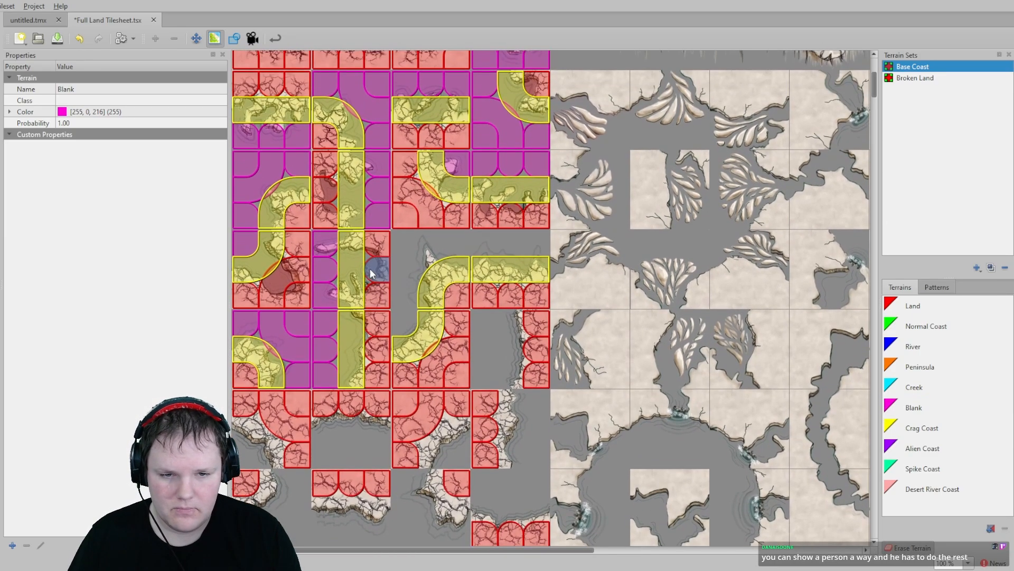
scroll(426, 238, down, 2)
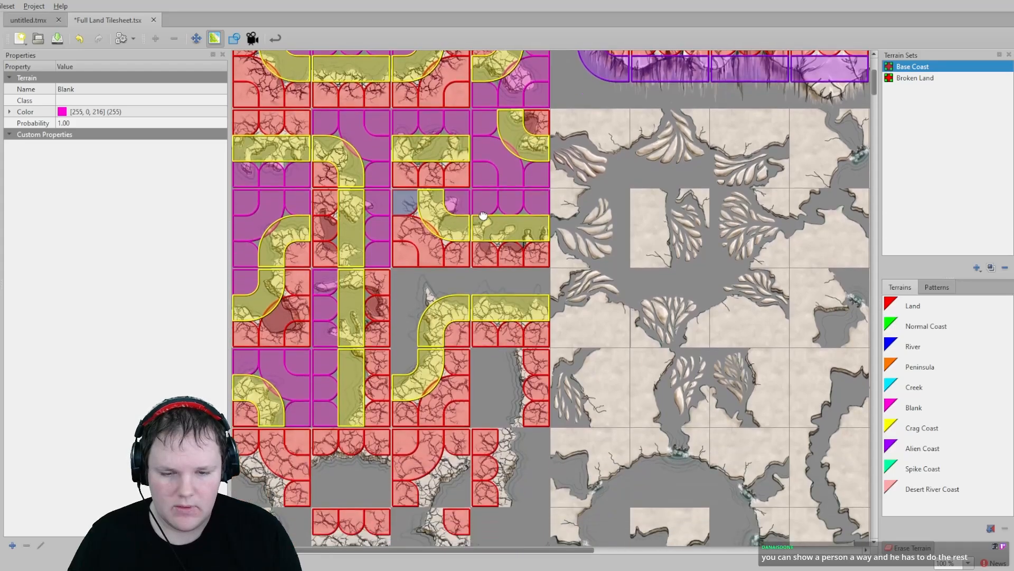
scroll(429, 349, down, 7)
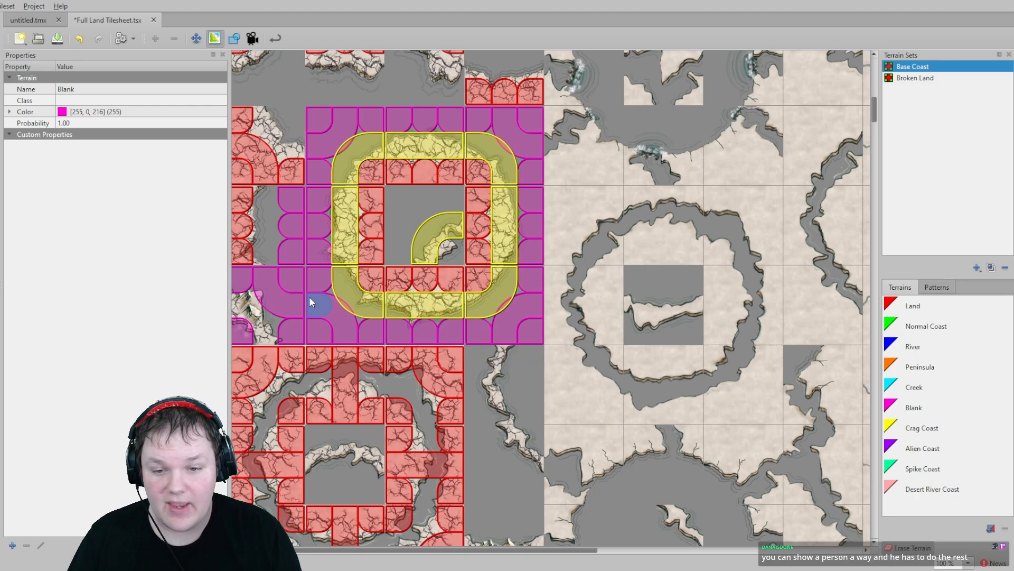
scroll(423, 309, up, 1)
click(429, 321)
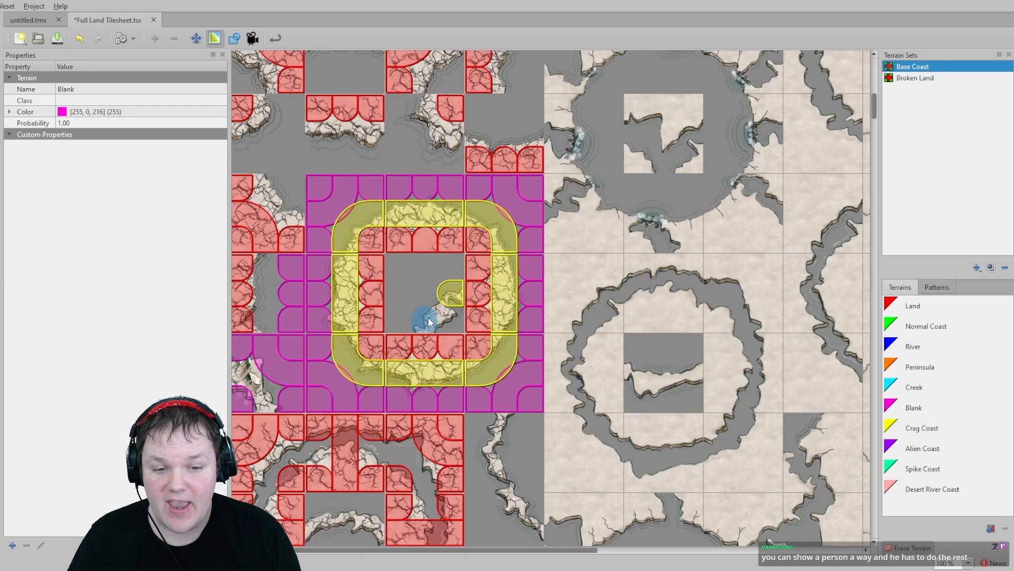
click(919, 409)
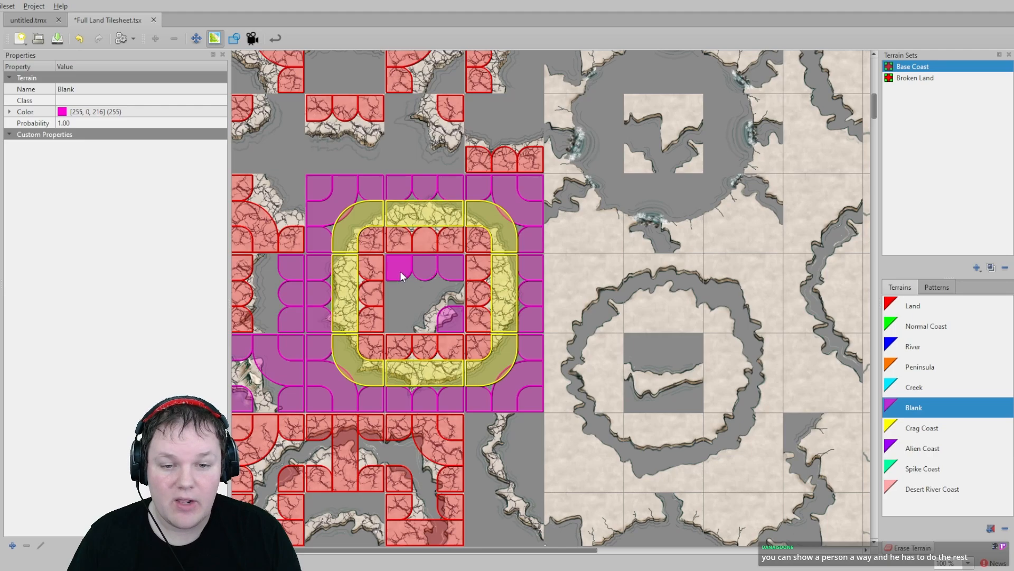
middle_drag(324, 162, 342, 263)
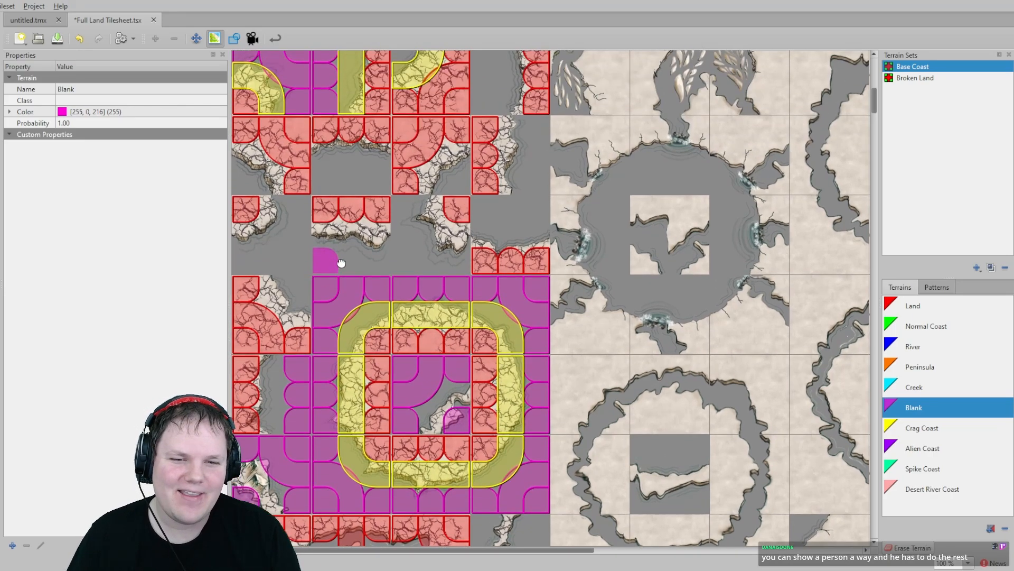
- Paint Crag Coast terrain on the vertical crag wall tiles along the chasm's eastern side
click(938, 429)
mouse_move(439, 221)
mouse_down()
mouse_move(454, 234)
mouse_move(538, 237)
mouse_up()
middle_drag(489, 186, 516, 267)
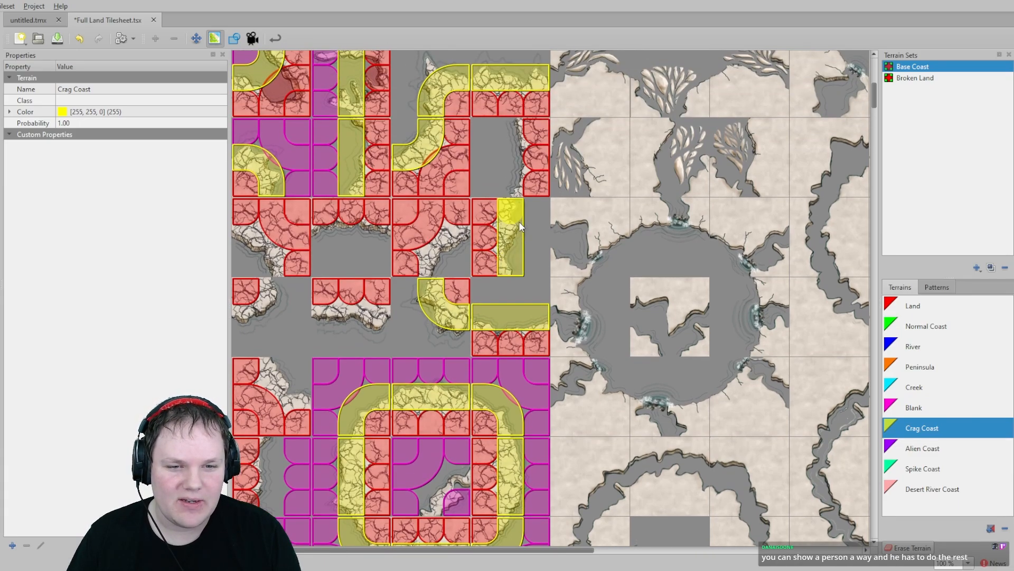
drag(516, 190, 512, 141)
middle_drag(512, 142, 510, 281)
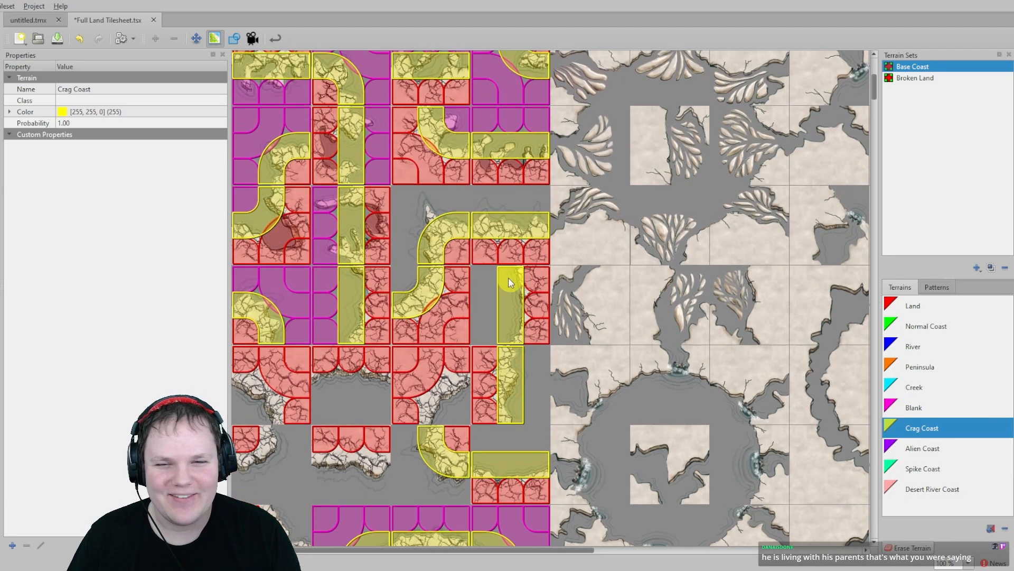
scroll(491, 316, down, 2)
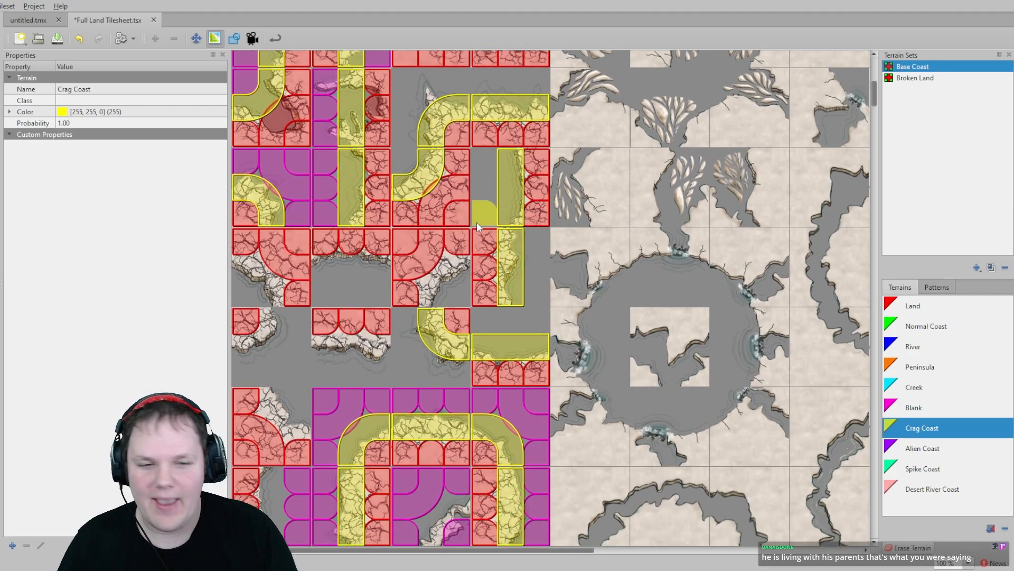
- Paint Crag Coast terrain on the horizontal and western crag wall tiles around the chasm pieces
drag(454, 278, 431, 294)
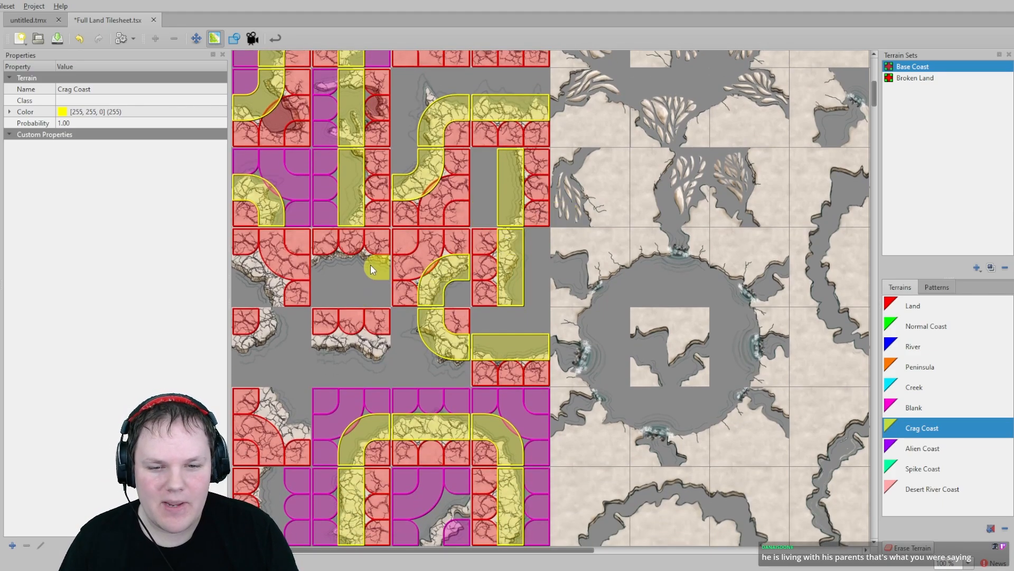
drag(371, 266, 324, 269)
click(250, 268)
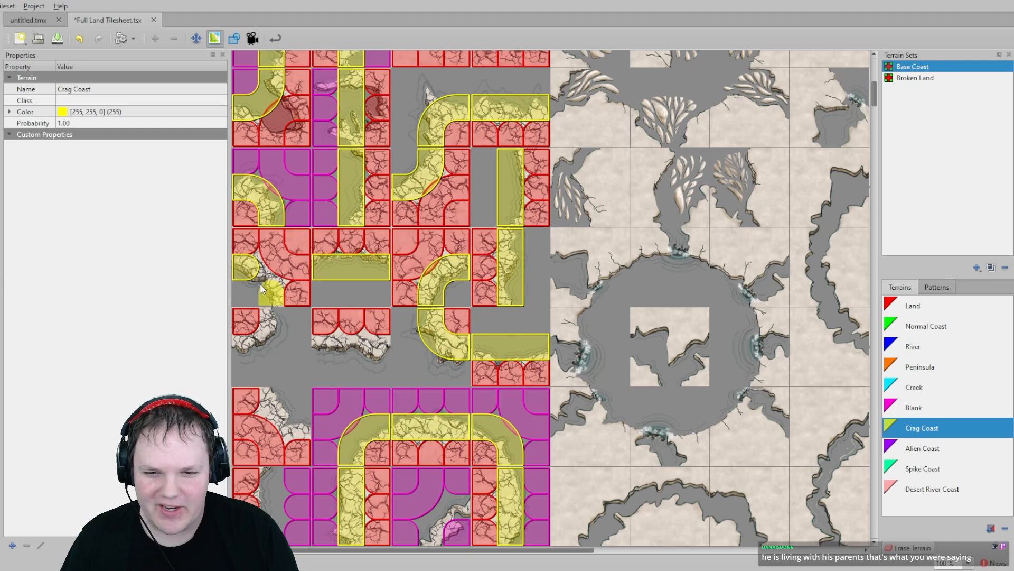
click(271, 293)
click(266, 327)
click(248, 346)
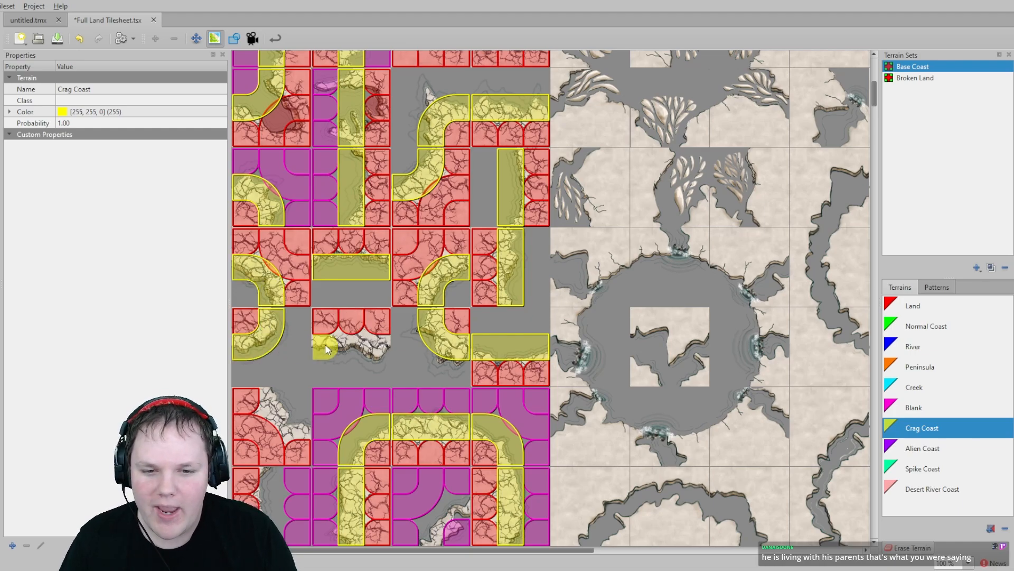
drag(327, 347, 378, 347)
mouse_move(256, 376)
middle_down()
mouse_move(281, 356)
mouse_move(273, 315)
middle_up()
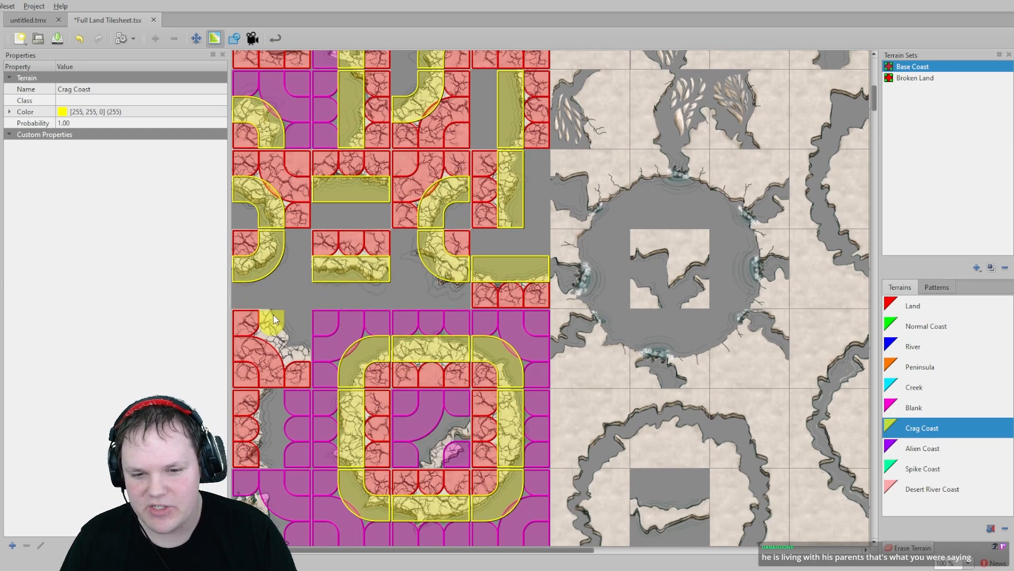
click(308, 346)
drag(265, 397, 269, 442)
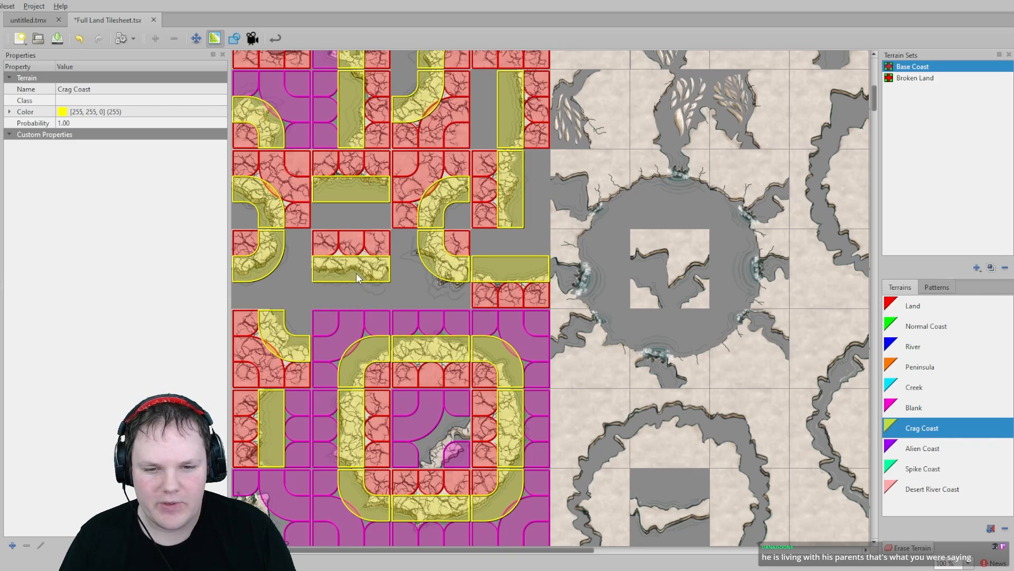
middle_drag(356, 273, 363, 341)
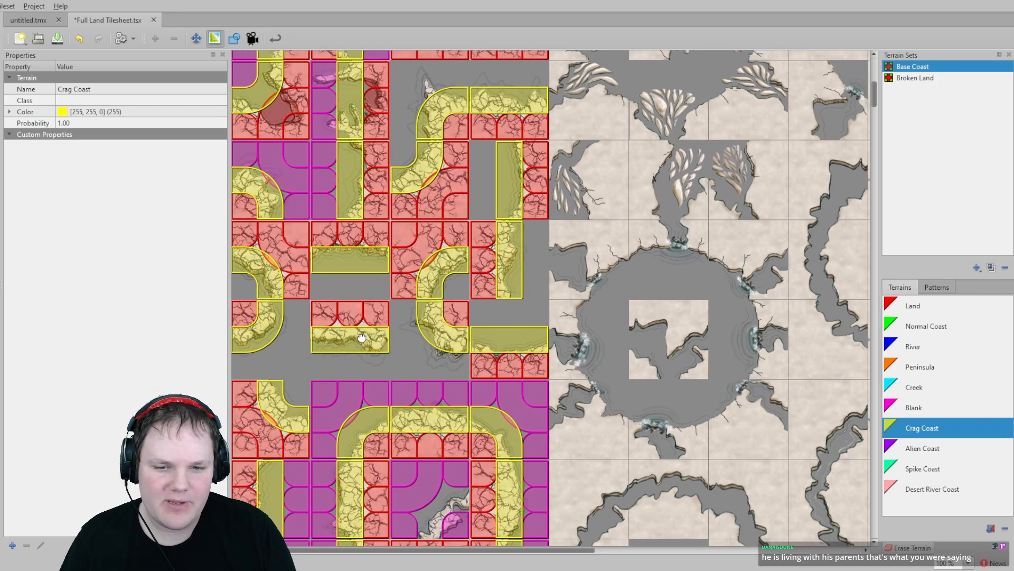
- Paint Blank terrain on the outer corners surrounding the newly assigned crag wall tiles
click(914, 407)
mouse_move(455, 285)
mouse_down()
mouse_move(502, 313)
mouse_move(540, 301)
mouse_move(538, 238)
mouse_up()
drag(485, 203, 486, 161)
middle_drag(438, 139, 442, 269)
mouse_move(540, 212)
mouse_down()
mouse_move(404, 204)
mouse_move(407, 279)
mouse_up()
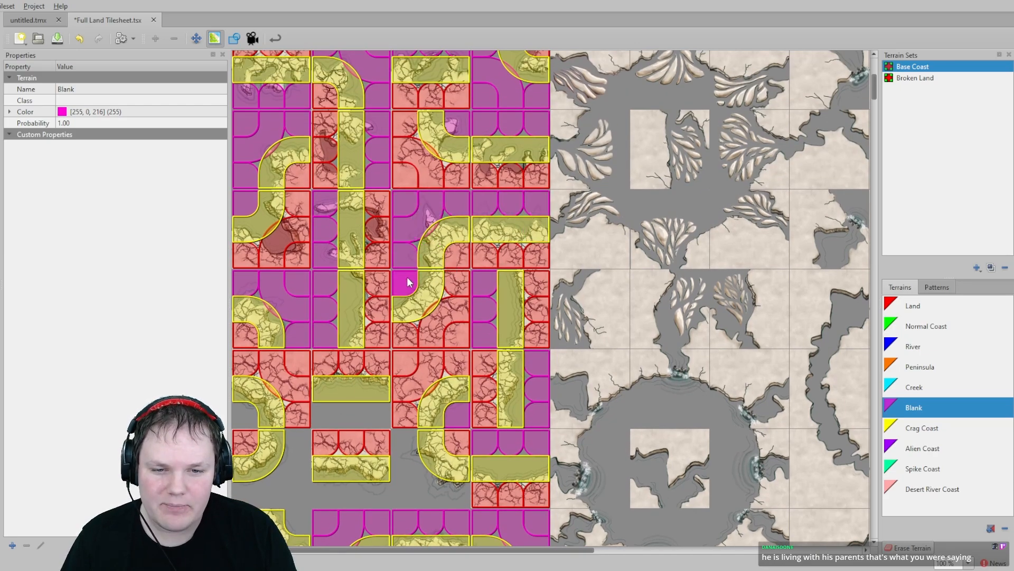
- Paint Blank terrain on the remaining outer corners in the lower rows of the crag wall tiles
scroll(401, 288, down, 3)
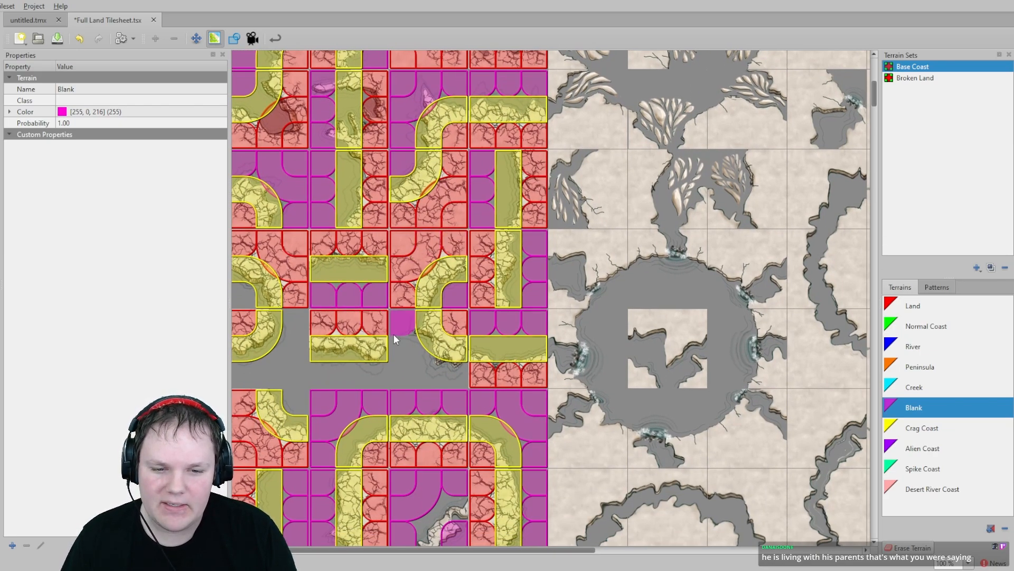
mouse_move(394, 334)
mouse_down()
mouse_move(403, 373)
mouse_move(448, 375)
mouse_up()
mouse_move(346, 371)
mouse_down()
mouse_move(363, 372)
mouse_move(319, 374)
mouse_move(297, 325)
mouse_move(235, 370)
mouse_move(267, 369)
mouse_up()
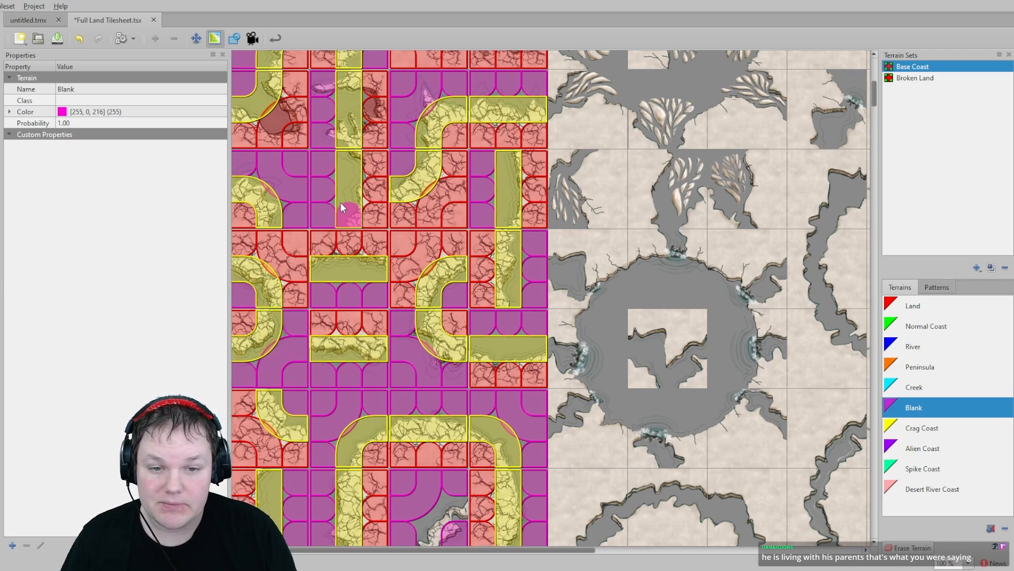
scroll(346, 317, up, 3)
scroll(370, 238, up, 5)
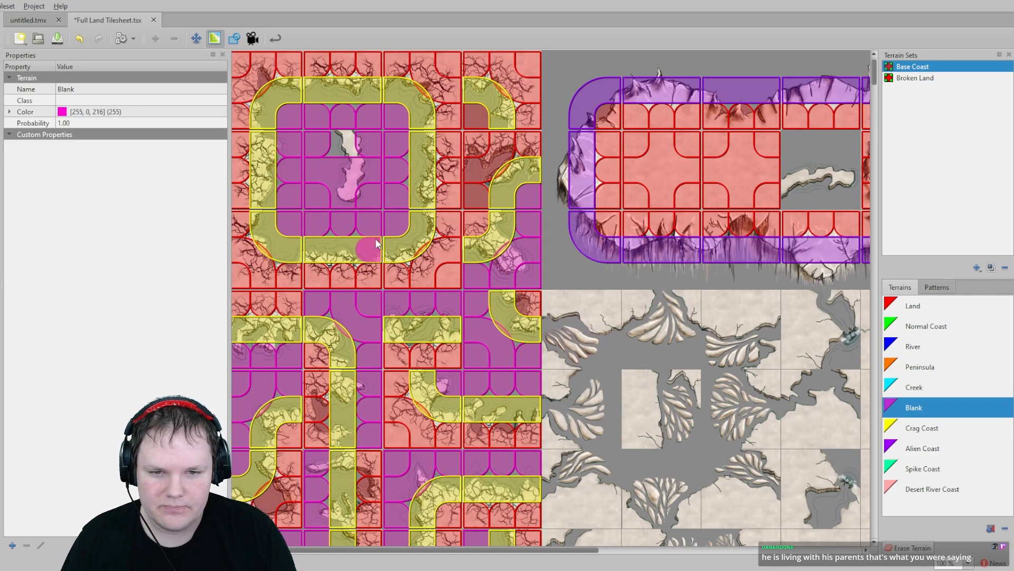
- Paint Blank terrain on the inner corners of the red chasm ring tiles and the tile beside it
scroll(375, 241, down, 5)
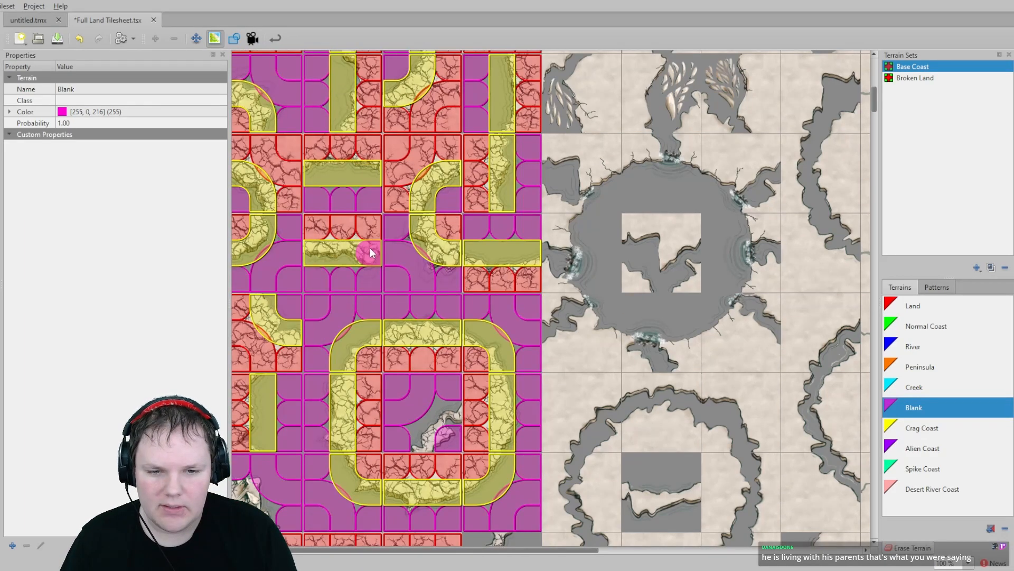
scroll(370, 248, down, 3)
scroll(396, 261, up, 4)
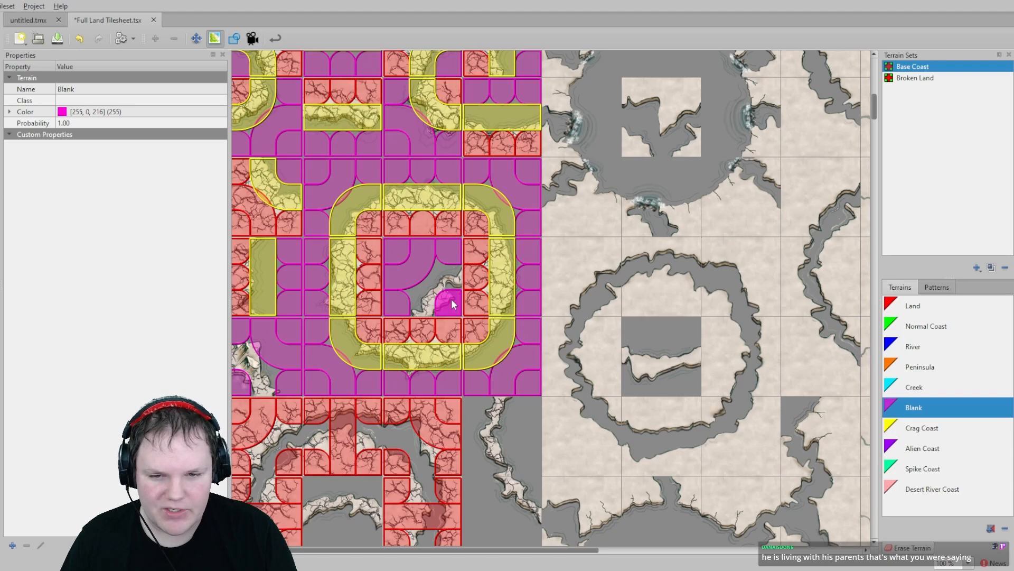
scroll(374, 291, down, 3)
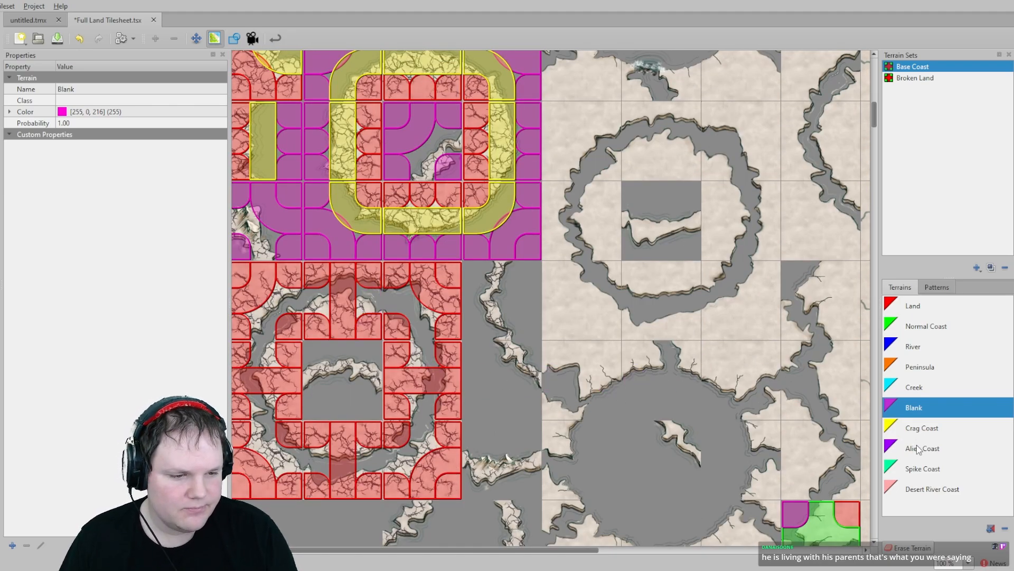
mouse_move(310, 355)
mouse_down()
mouse_move(349, 353)
mouse_move(363, 386)
mouse_move(350, 408)
mouse_up()
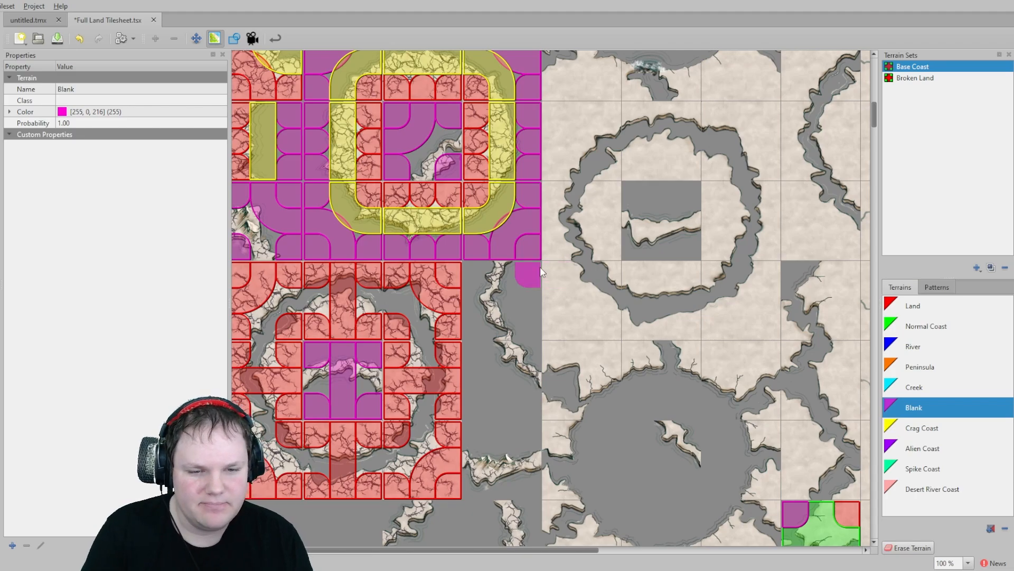
mouse_move(540, 272)
mouse_down()
mouse_move(528, 319)
mouse_move(475, 277)
mouse_move(474, 314)
mouse_up()
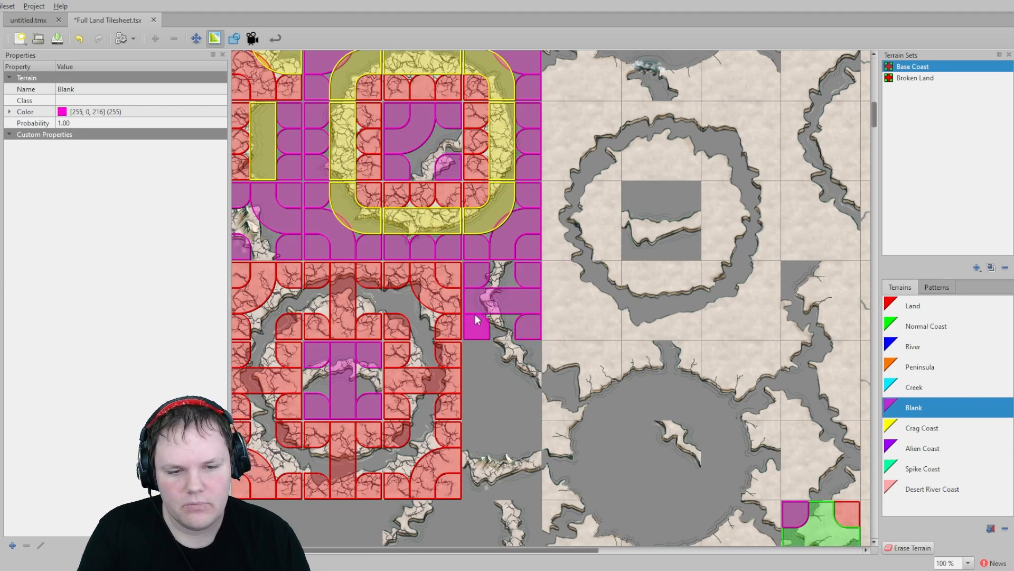
- Paint Blank terrain on the corners of the crag tiles in the column east of the chasm ring
scroll(502, 405, down, 3)
drag(465, 223, 456, 267)
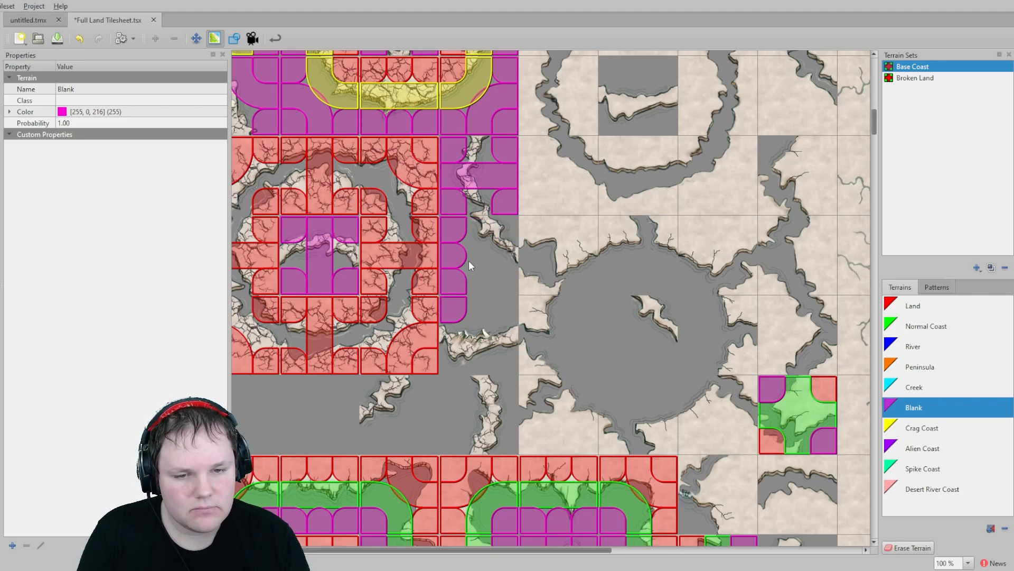
mouse_move(468, 261)
mouse_down()
mouse_move(472, 285)
mouse_move(505, 283)
mouse_up()
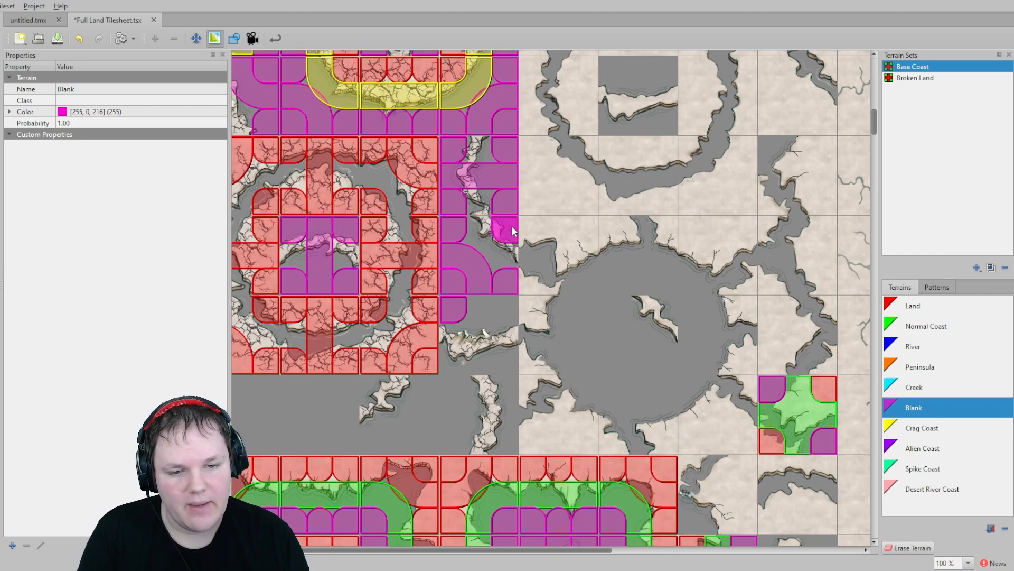
middle_drag(475, 324, 486, 261)
mouse_move(493, 249)
mouse_down()
mouse_move(518, 241)
mouse_move(514, 304)
mouse_move(468, 298)
mouse_up()
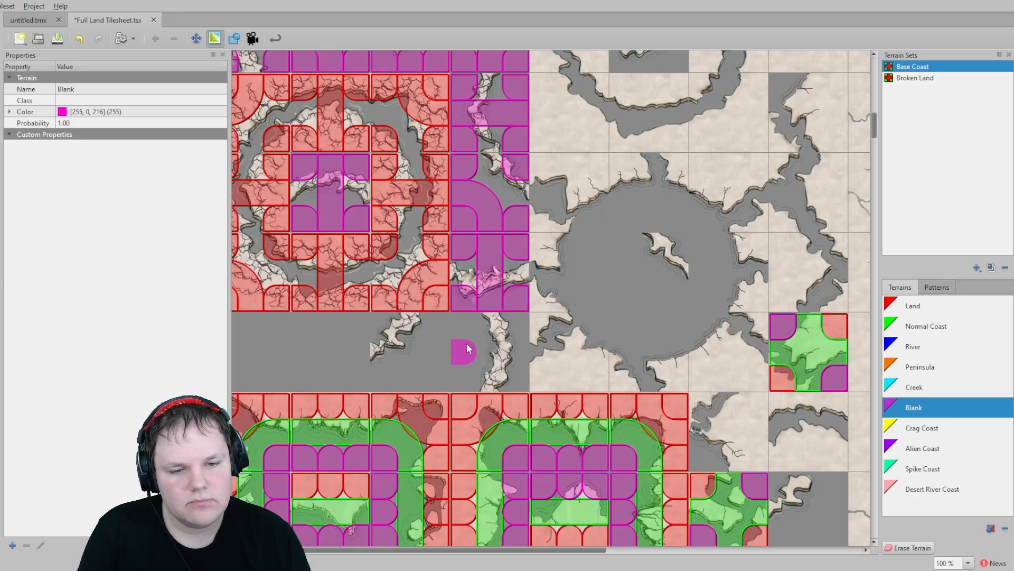
mouse_move(471, 337)
mouse_down()
mouse_move(465, 369)
mouse_move(518, 382)
mouse_move(515, 325)
mouse_up()
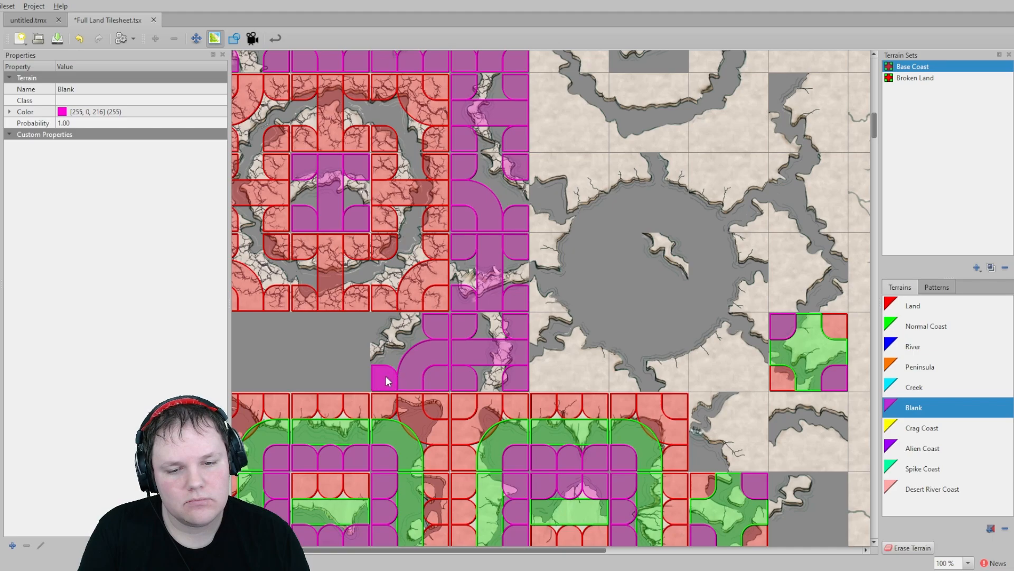
- Paint Blank terrain on the corners of the tiles below the chasm ring, then leave terrain painting
click(382, 325)
middle_drag(280, 331, 376, 332)
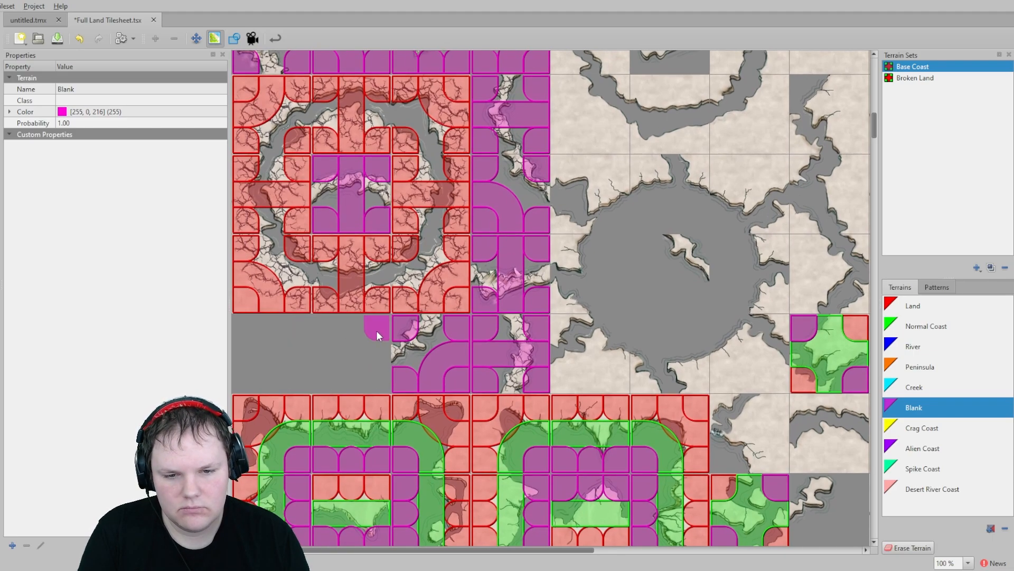
mouse_move(376, 331)
mouse_down()
mouse_move(249, 334)
mouse_move(246, 358)
mouse_move(313, 354)
mouse_move(370, 329)
mouse_move(258, 337)
mouse_move(319, 353)
mouse_up()
right_click(281, 332)
click(904, 546)
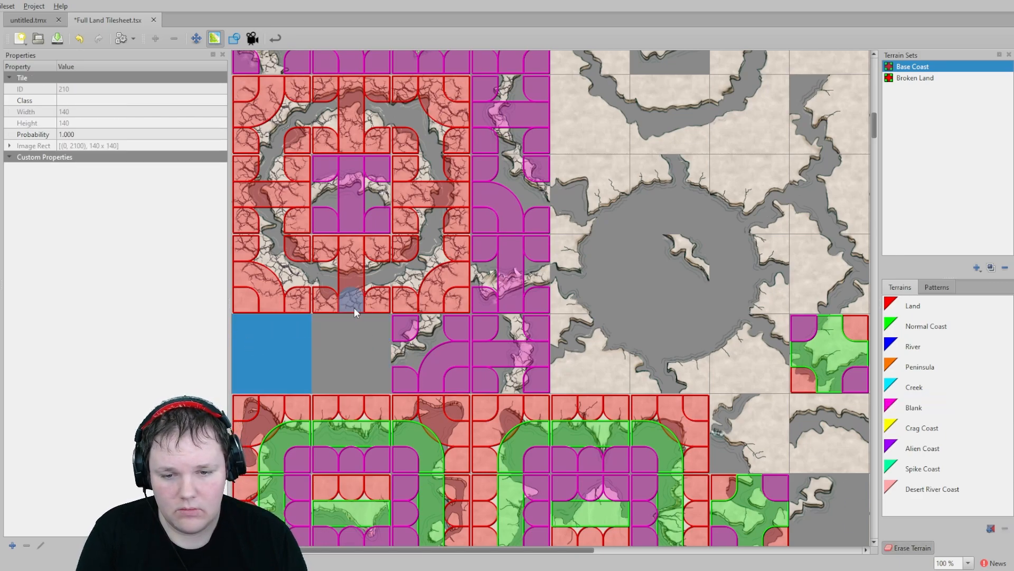
- Add a new terrain to the Base Coast set named Crag Peninsula
scroll(508, 262, up, 10)
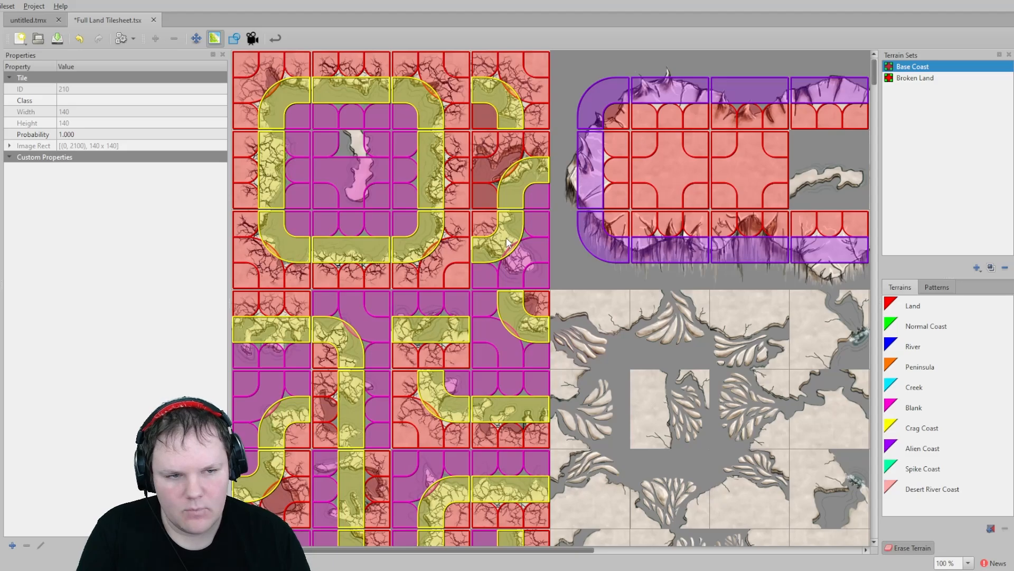
scroll(506, 238, down, 5)
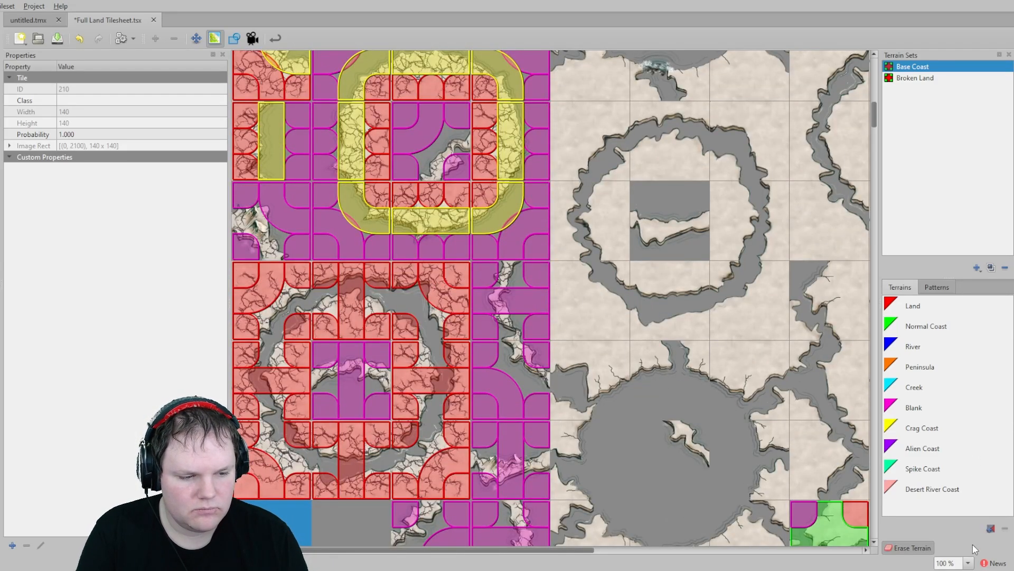
click(991, 528)
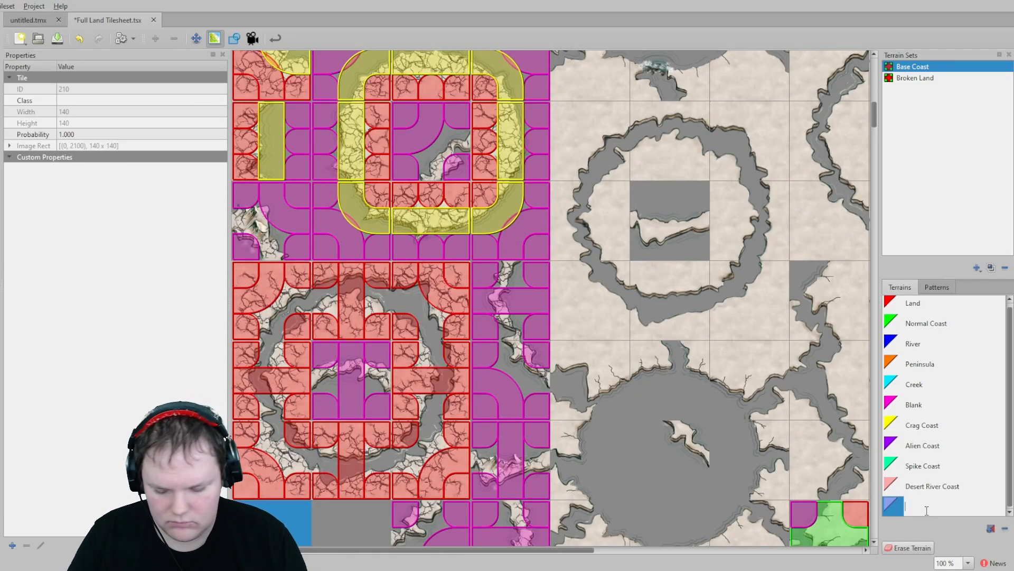
text(Cragf)
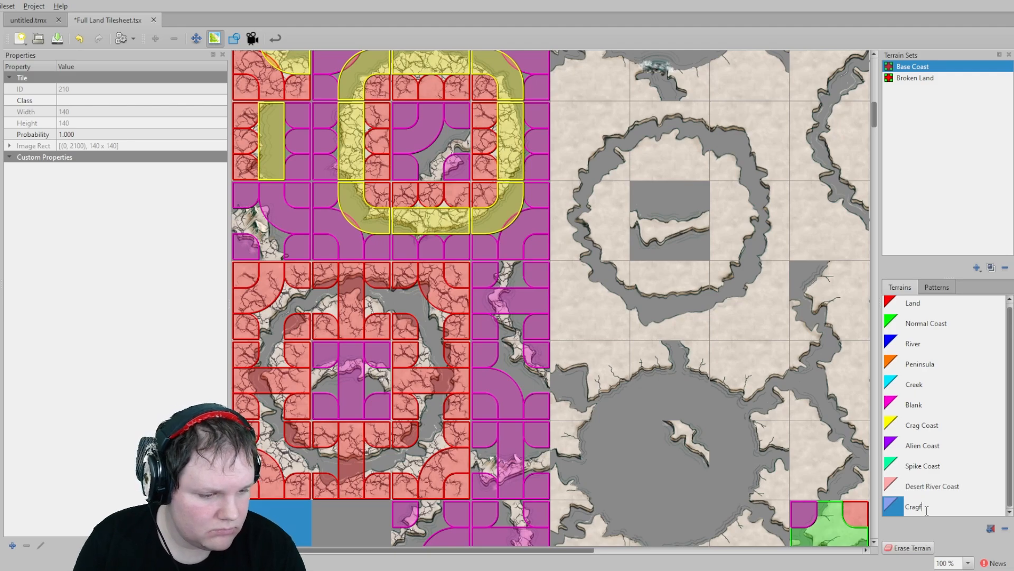
key(BackSpace)
text(Pen)
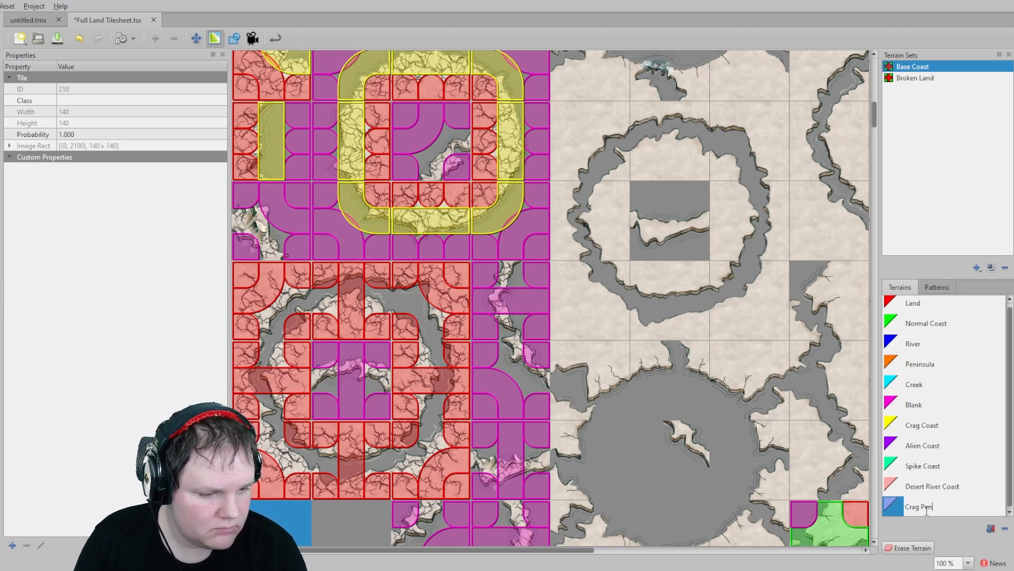
text(insula)
key(Return)
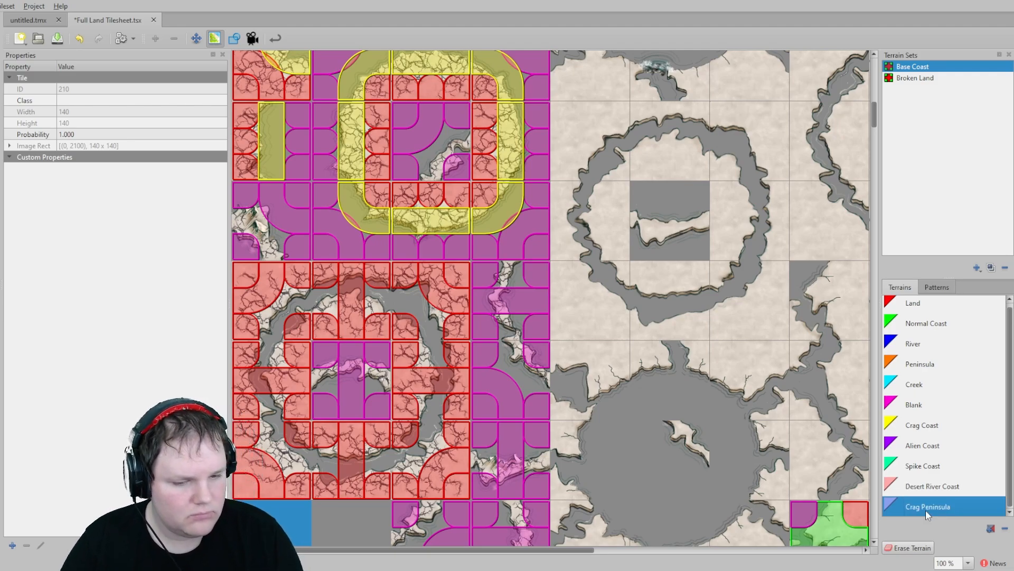
- Paint Crag Peninsula terrain on the peninsula-shaped crag tiles in the chasm ring and the column beside it
drag(375, 377, 326, 378)
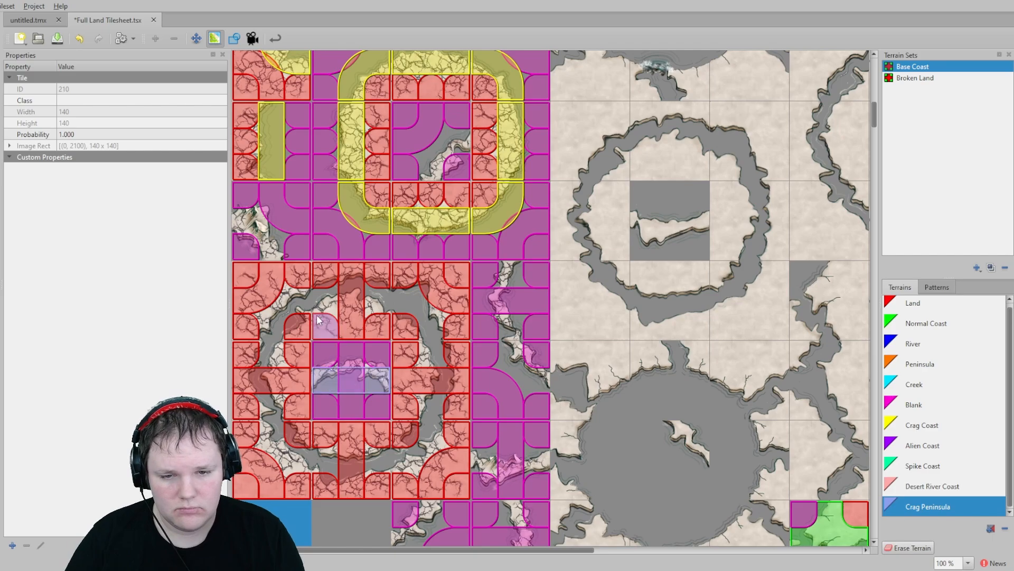
click(269, 246)
click(243, 228)
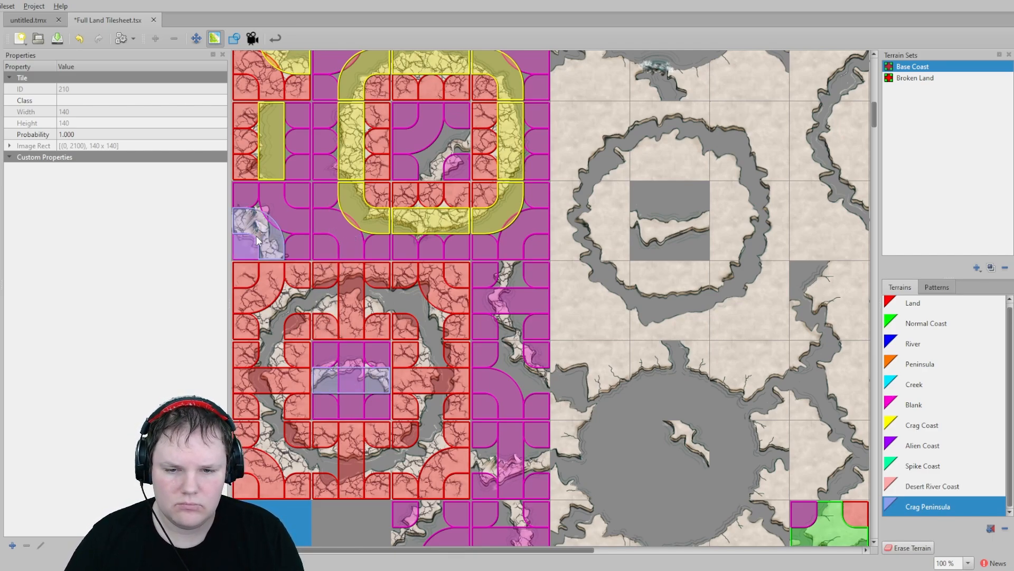
click(506, 272)
click(508, 321)
click(511, 343)
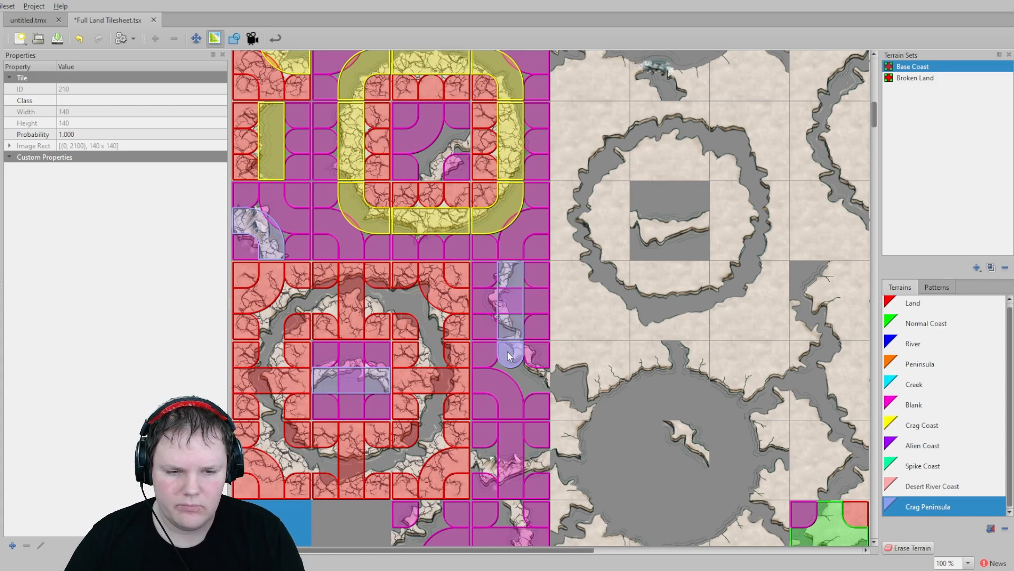
drag(541, 455, 486, 458)
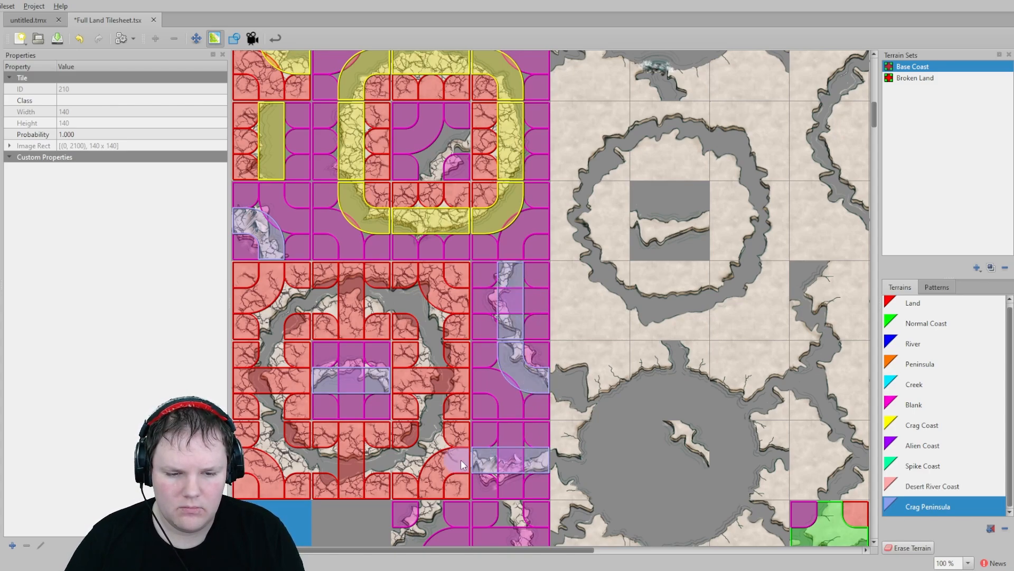
scroll(473, 306, down, 3)
click(397, 402)
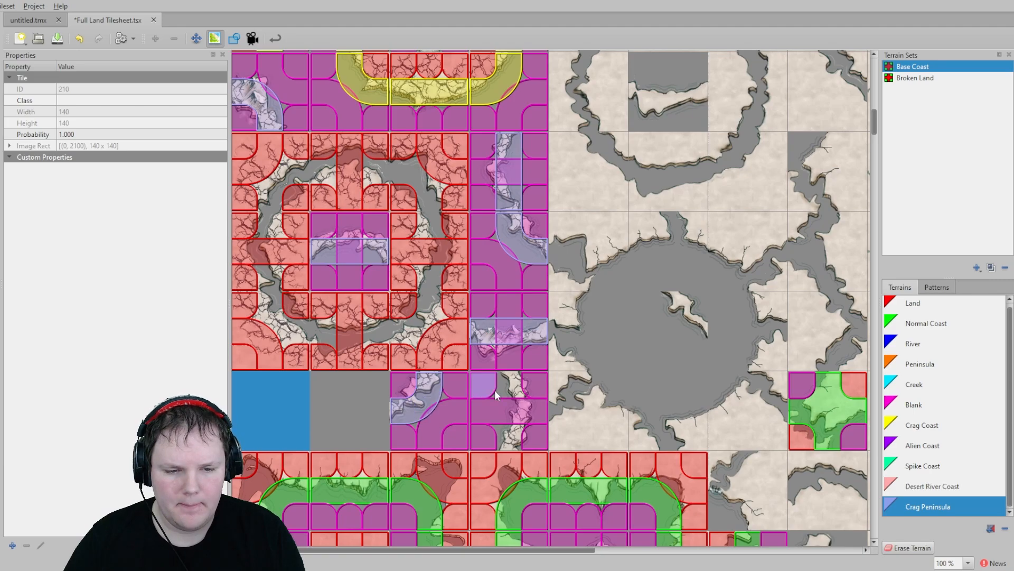
- Paint Blank terrain on the outer corners surrounding the Alien Coast tile block
scroll(417, 307, up, 6)
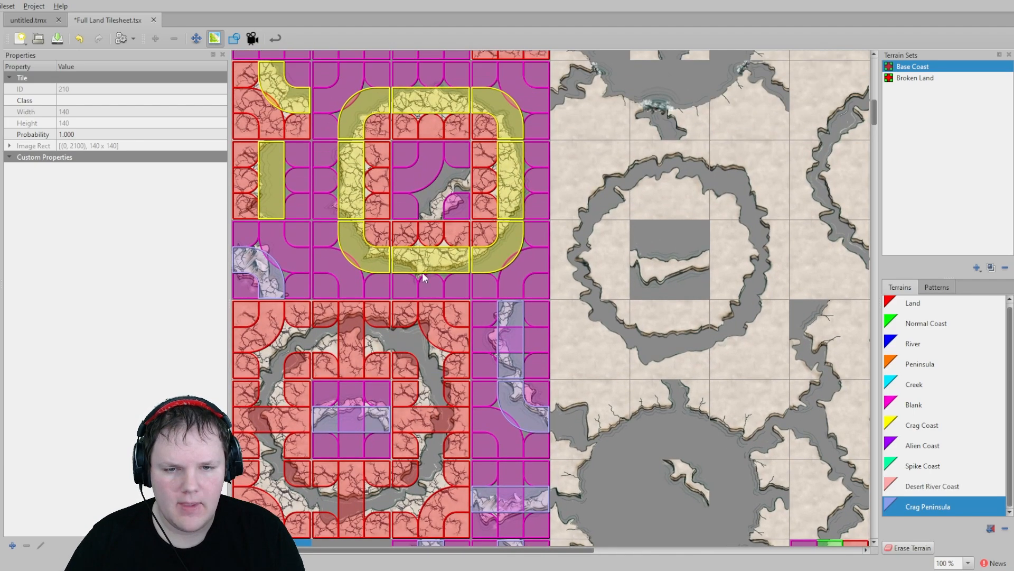
scroll(452, 282, up, 15)
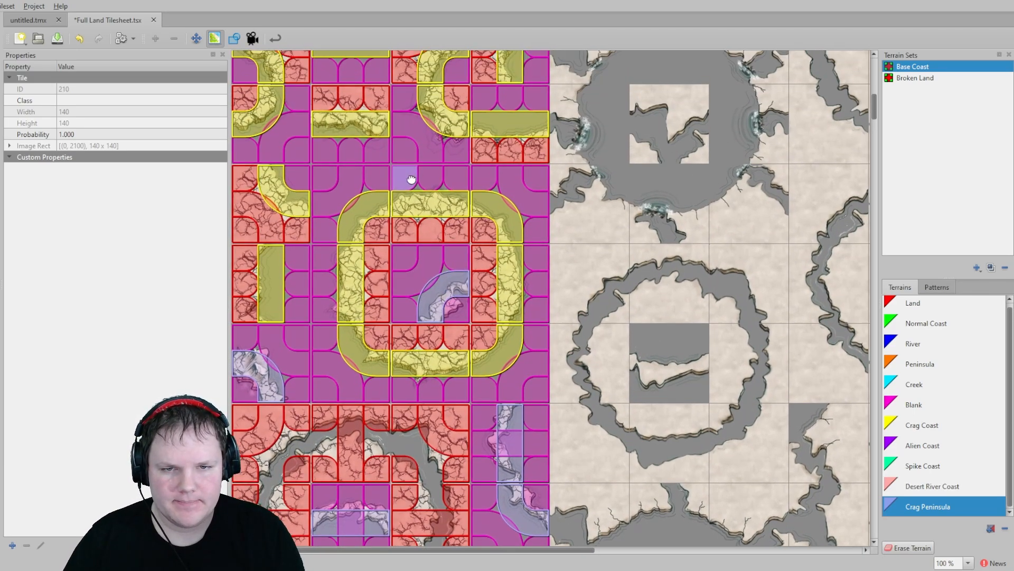
scroll(471, 331, up, 3)
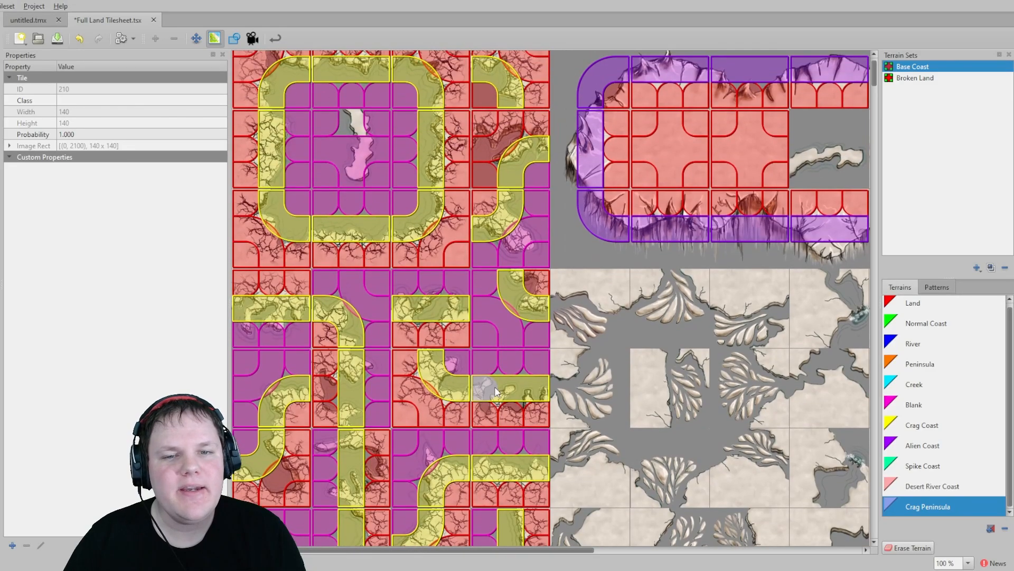
click(917, 364)
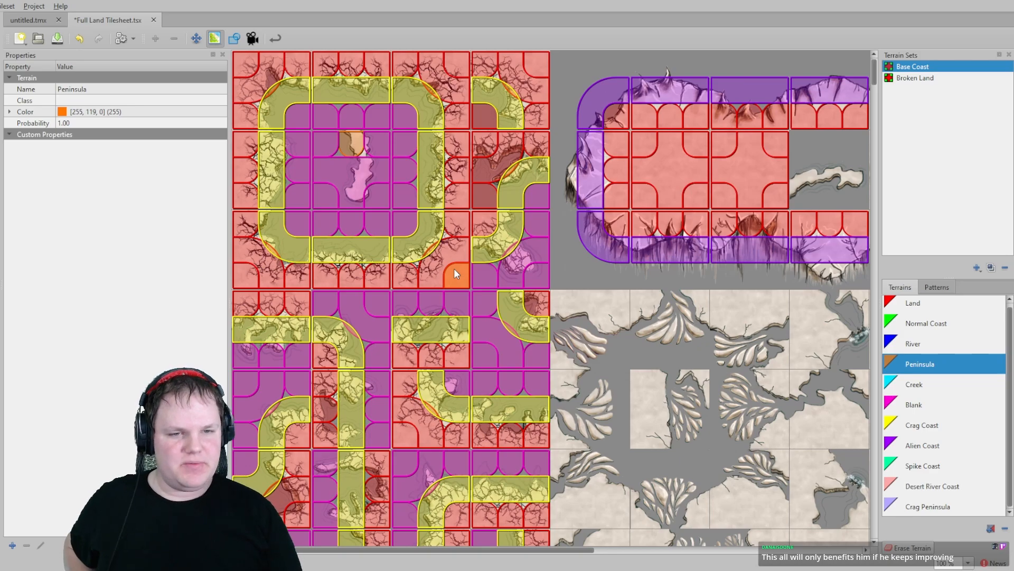
scroll(654, 247, right, 5)
middle_drag(765, 309, 756, 318)
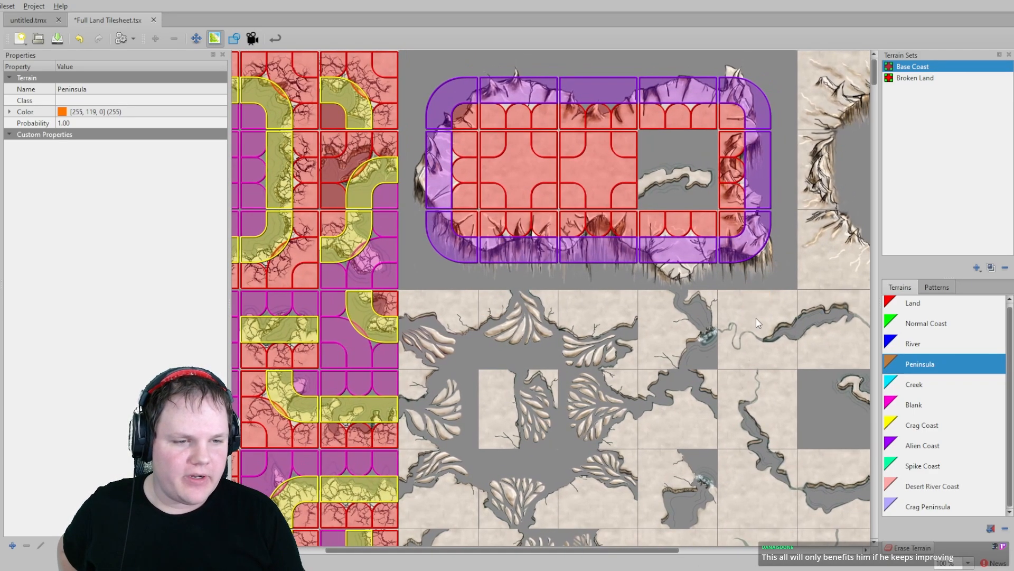
click(925, 408)
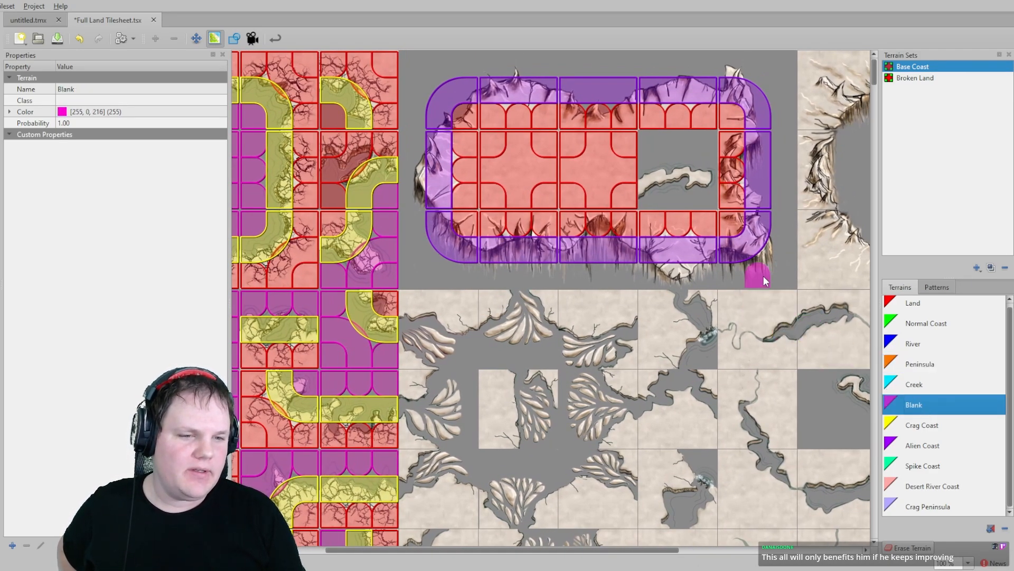
drag(781, 275, 775, 238)
mouse_move(775, 73)
mouse_down()
mouse_move(476, 53)
mouse_move(417, 62)
mouse_move(504, 61)
mouse_move(433, 83)
mouse_move(411, 108)
mouse_move(424, 163)
mouse_move(415, 238)
mouse_move(447, 280)
mouse_move(754, 285)
mouse_up()
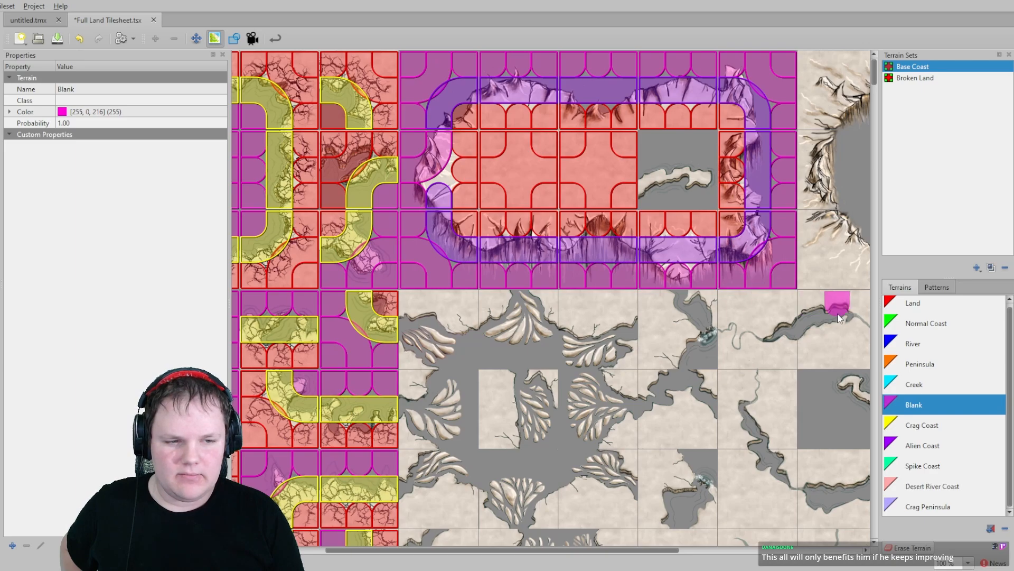
- Paint Alien Coast on a left corner of the Alien Coast block and Blank on its central gap tile
click(930, 366)
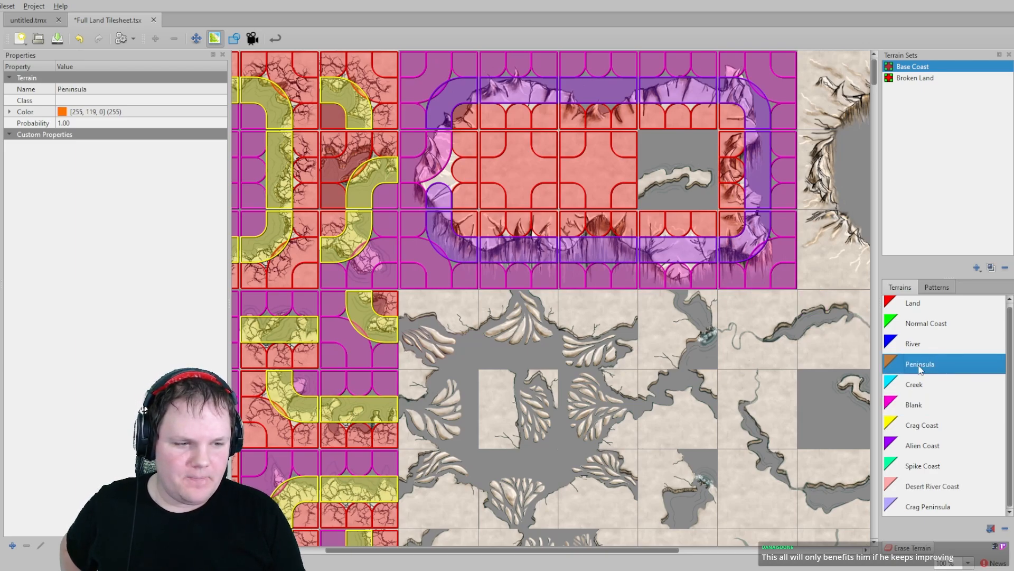
click(919, 403)
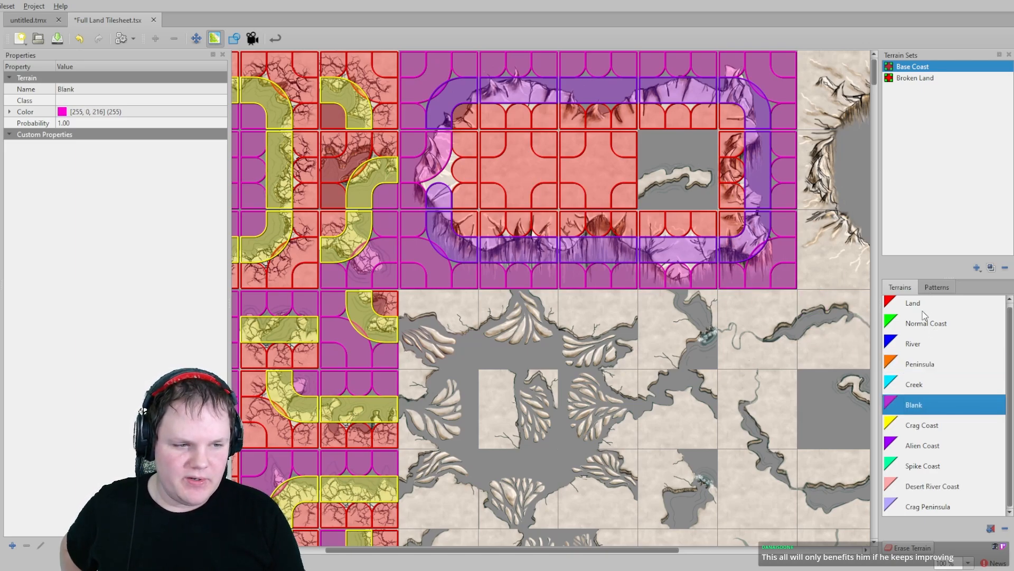
scroll(921, 307, up, 1)
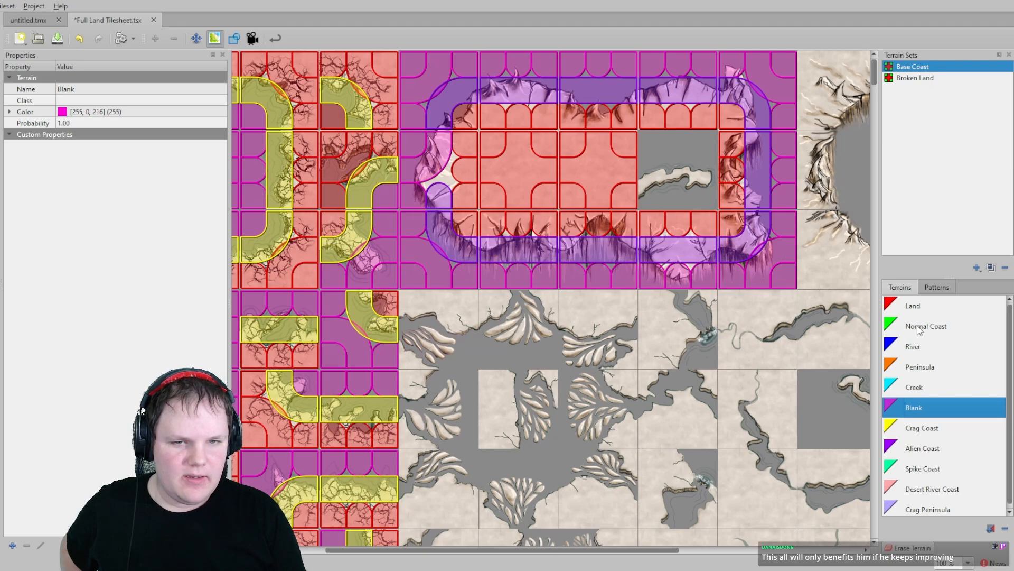
click(927, 446)
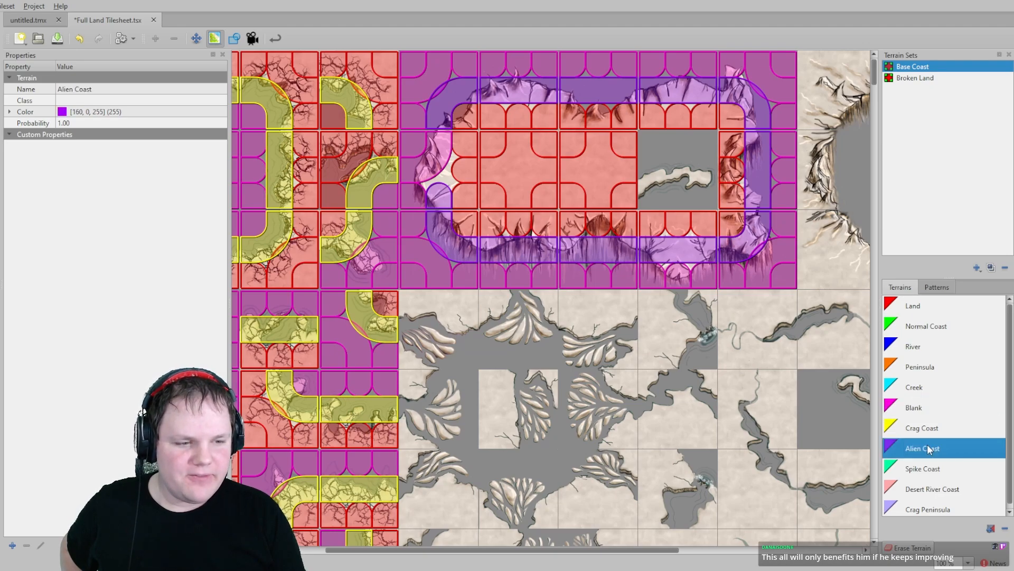
click(449, 155)
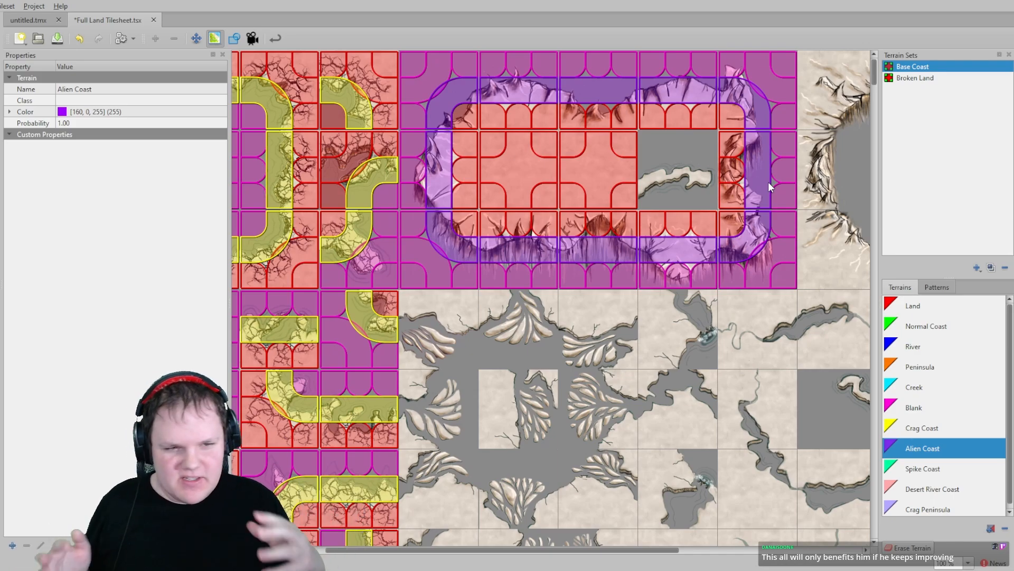
click(917, 410)
click(652, 142)
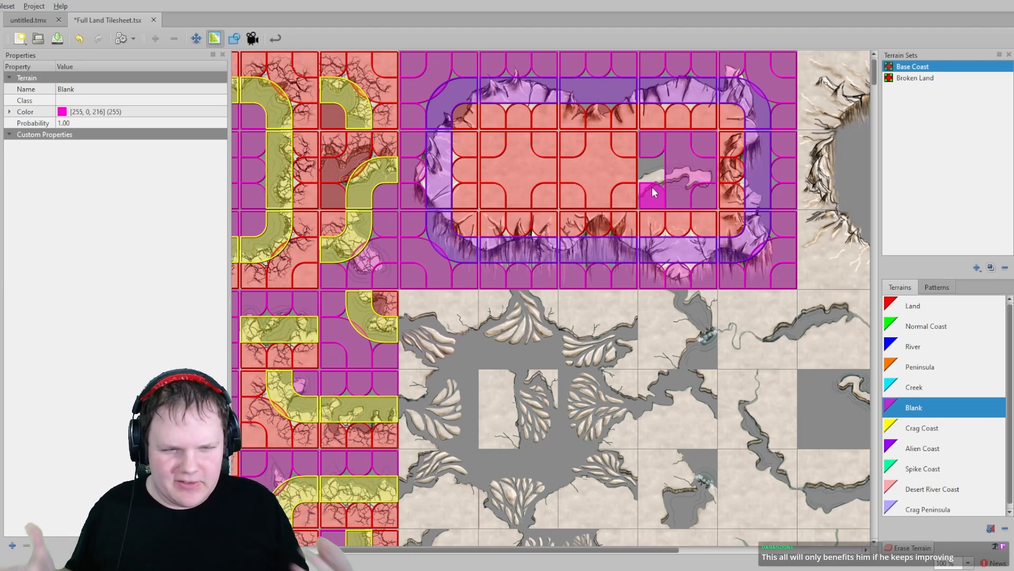
- Paint Peninsula terrain on the tile at the centre of the circular crater block
scroll(946, 423, down, 1)
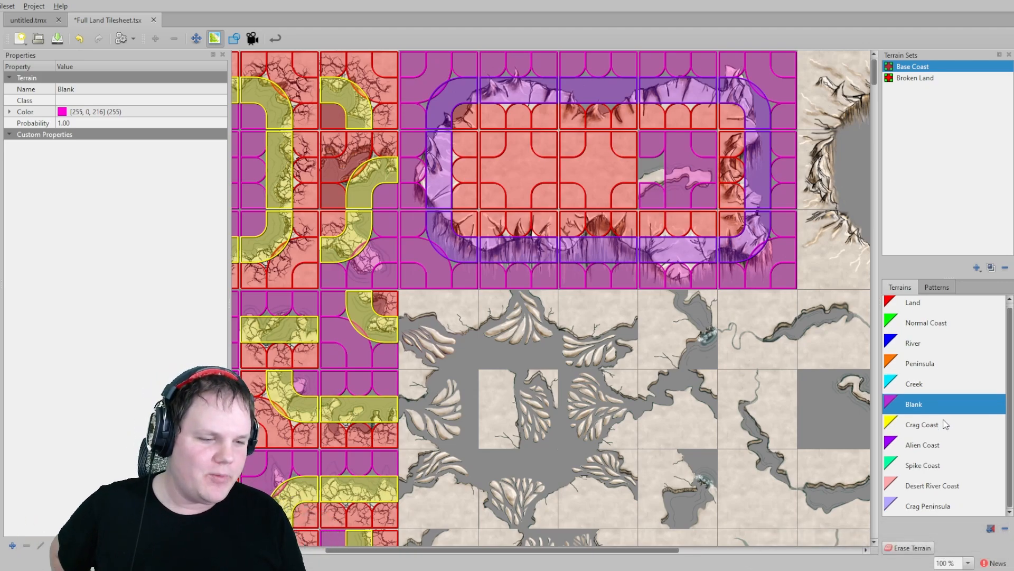
click(918, 363)
scroll(523, 361, down, 5)
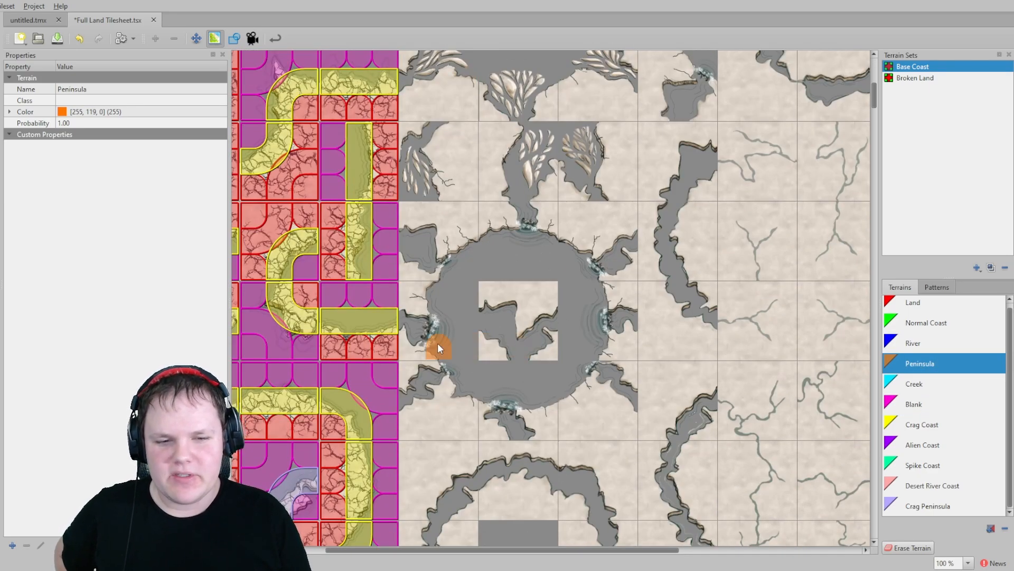
scroll(592, 353, down, 3)
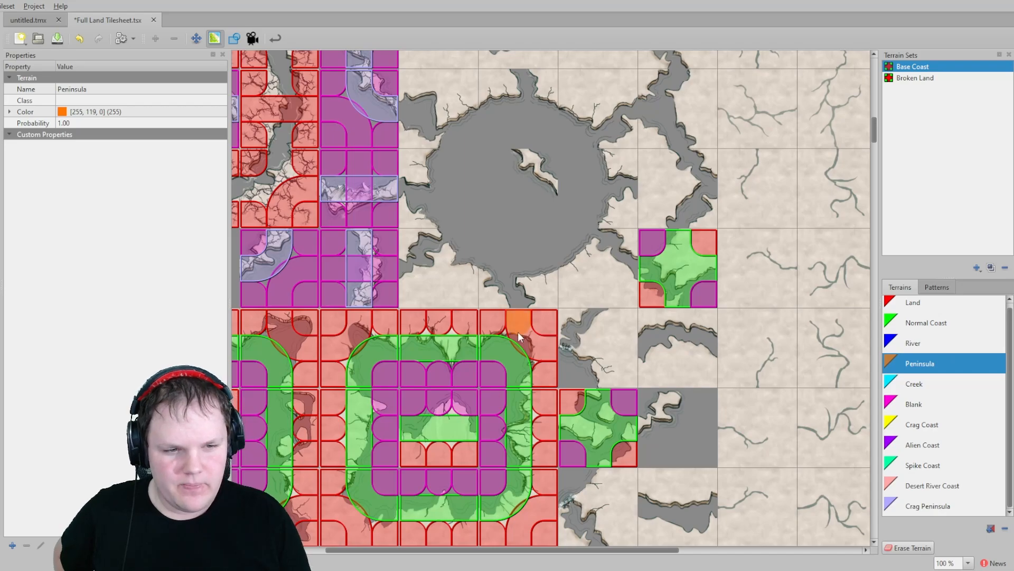
scroll(518, 332, up, 3)
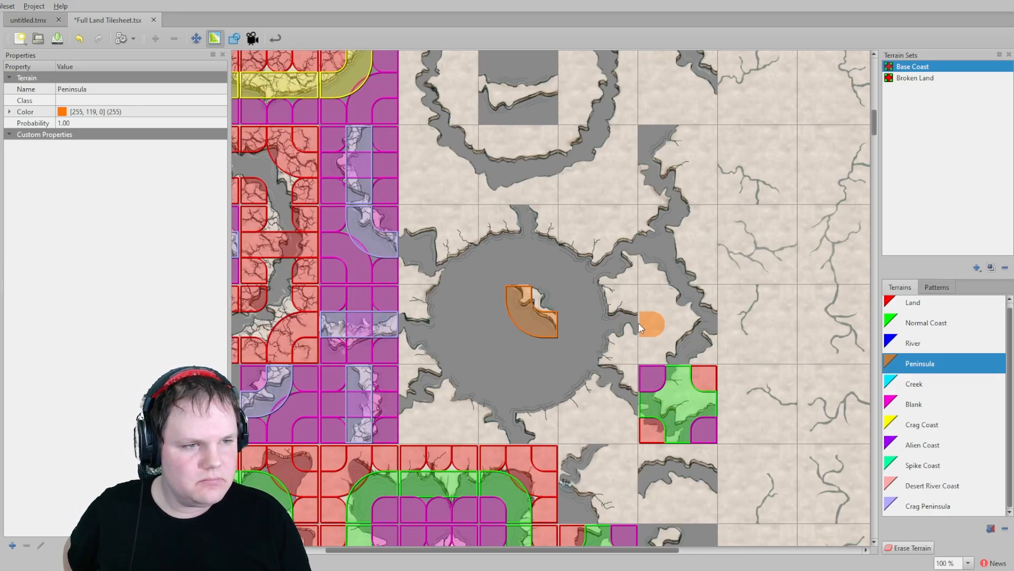
- Paint Blank terrain across the crater tiles surrounding the peninsula tile
click(927, 325)
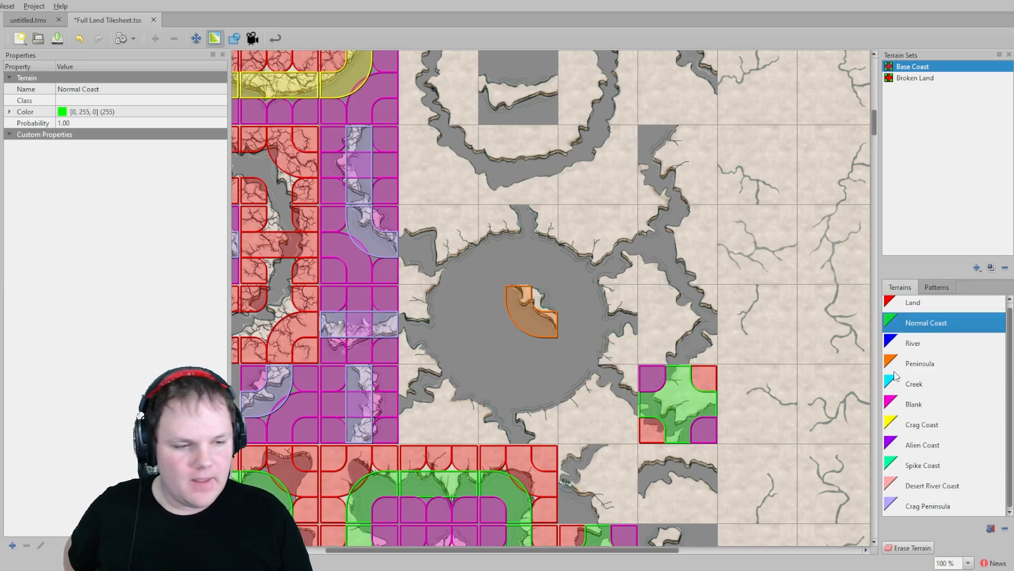
click(933, 404)
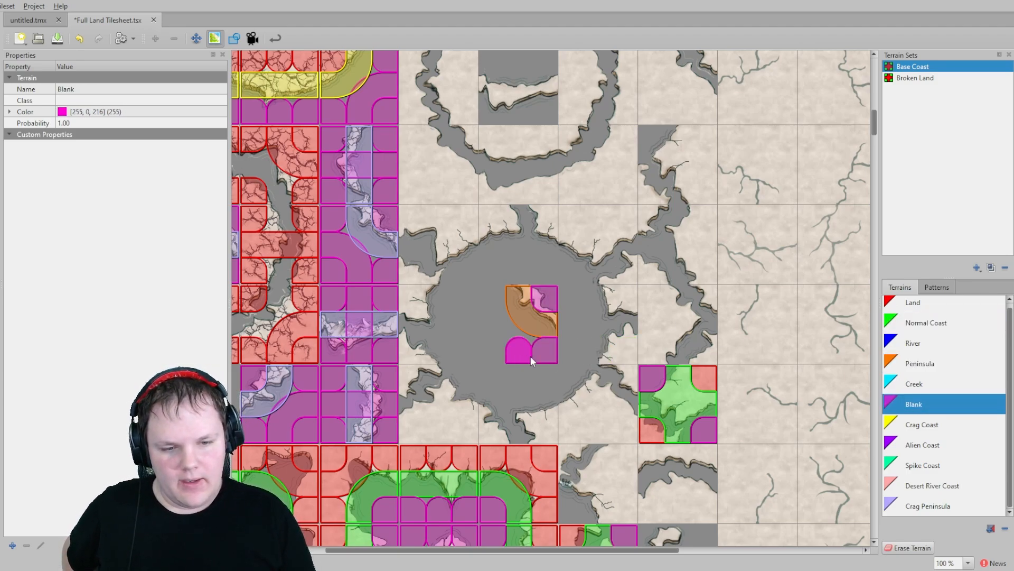
mouse_move(489, 264)
mouse_down()
mouse_move(544, 270)
mouse_move(583, 294)
mouse_up()
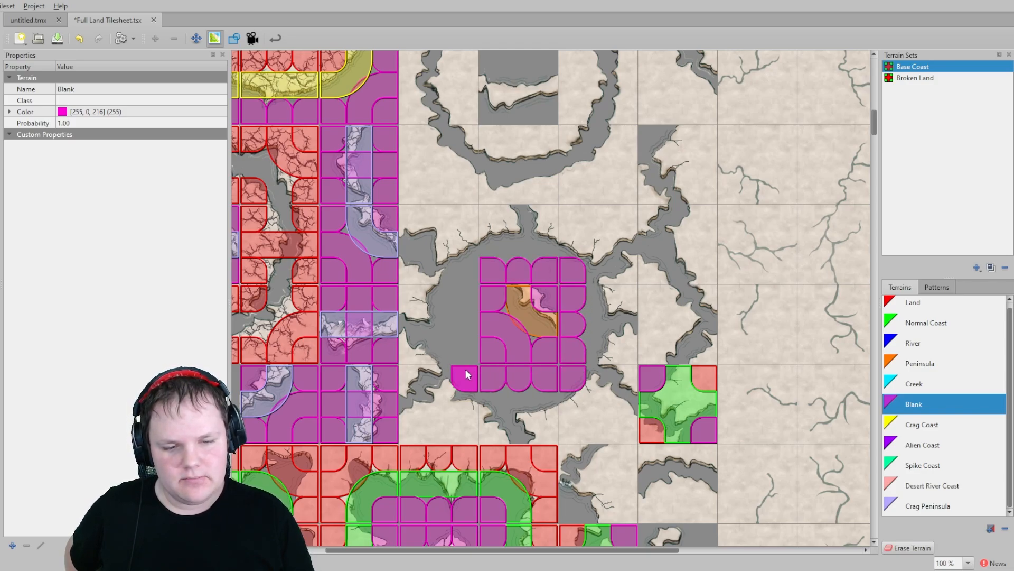
middle_drag(438, 218, 588, 319)
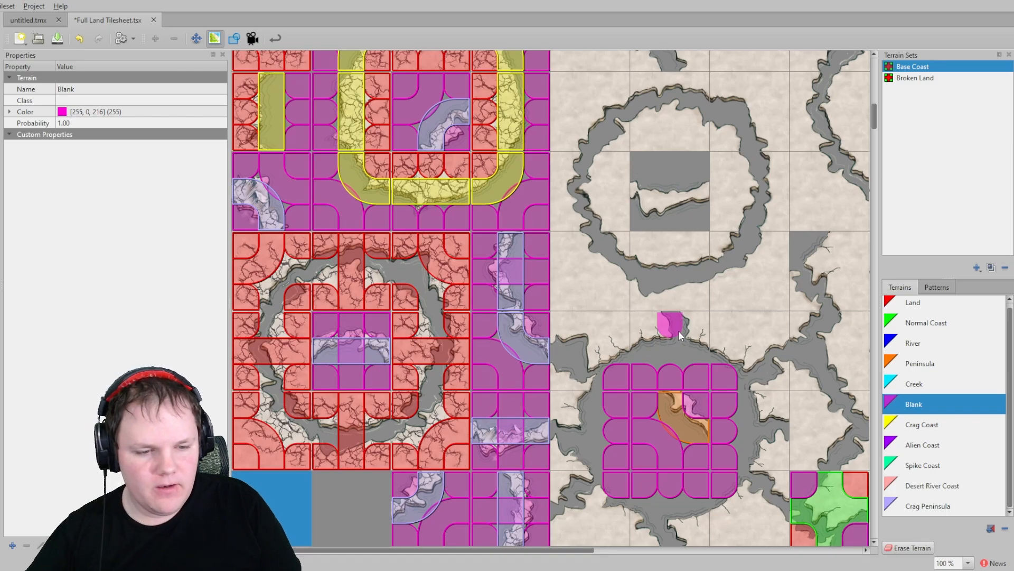
- Add a new terrain to the Base Coast set named Crag River
click(920, 425)
click(934, 449)
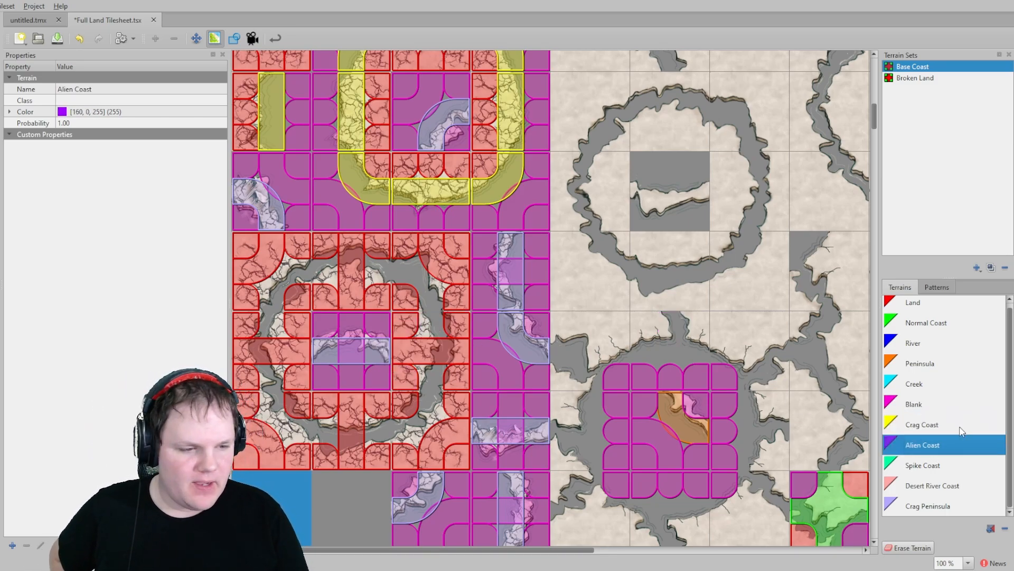
click(934, 466)
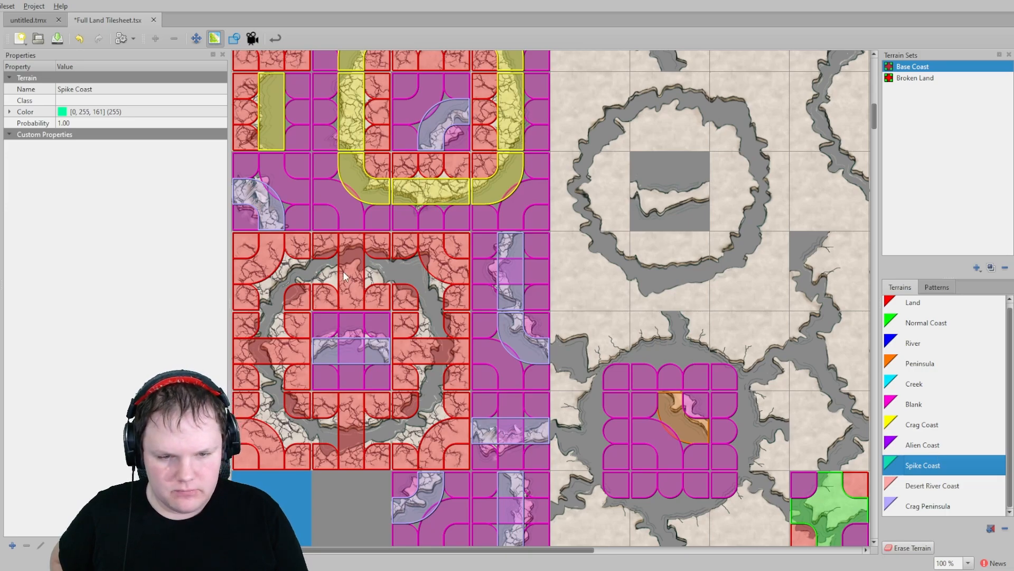
click(917, 425)
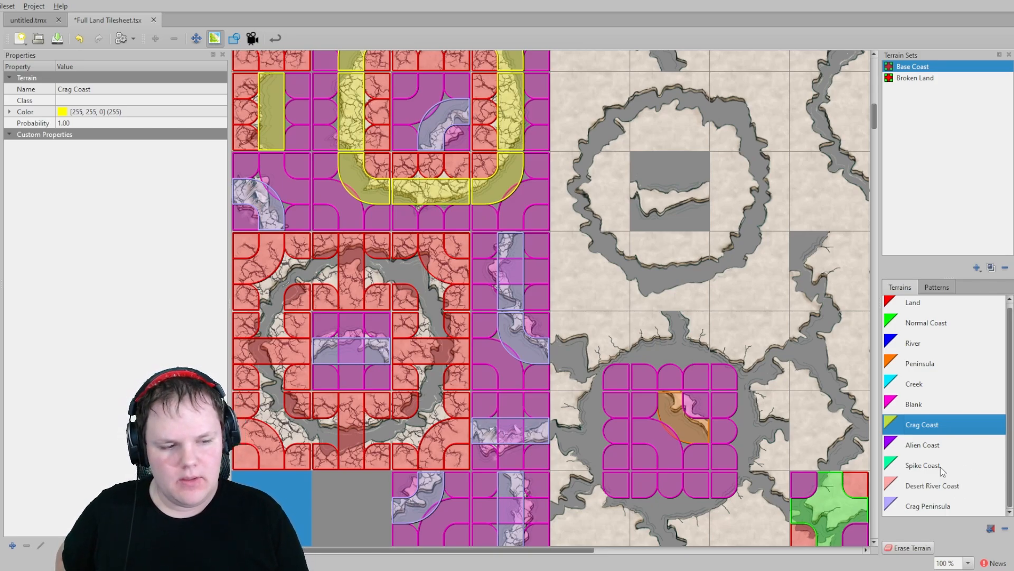
click(991, 529)
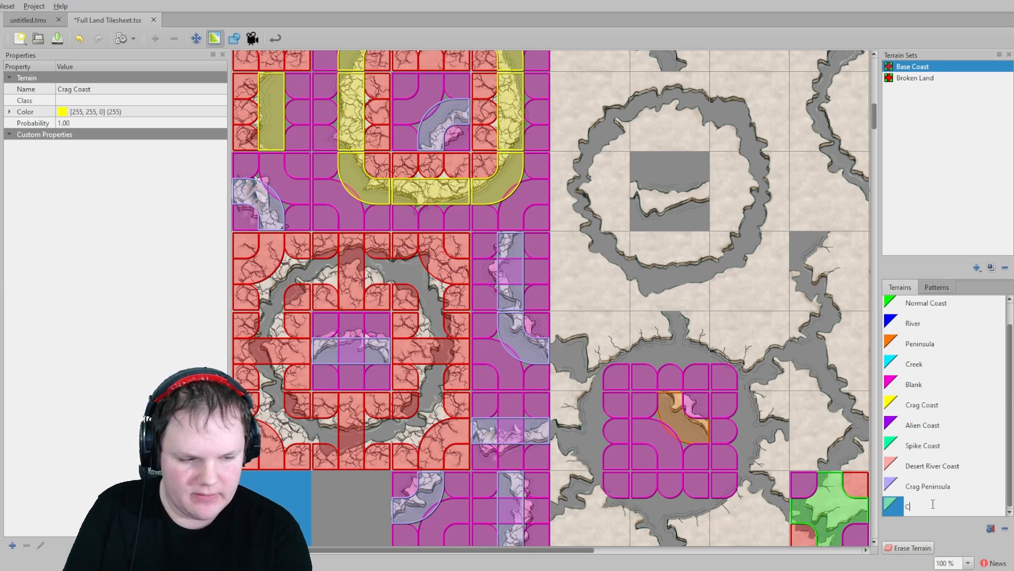
text(Crag River)
key(Return)
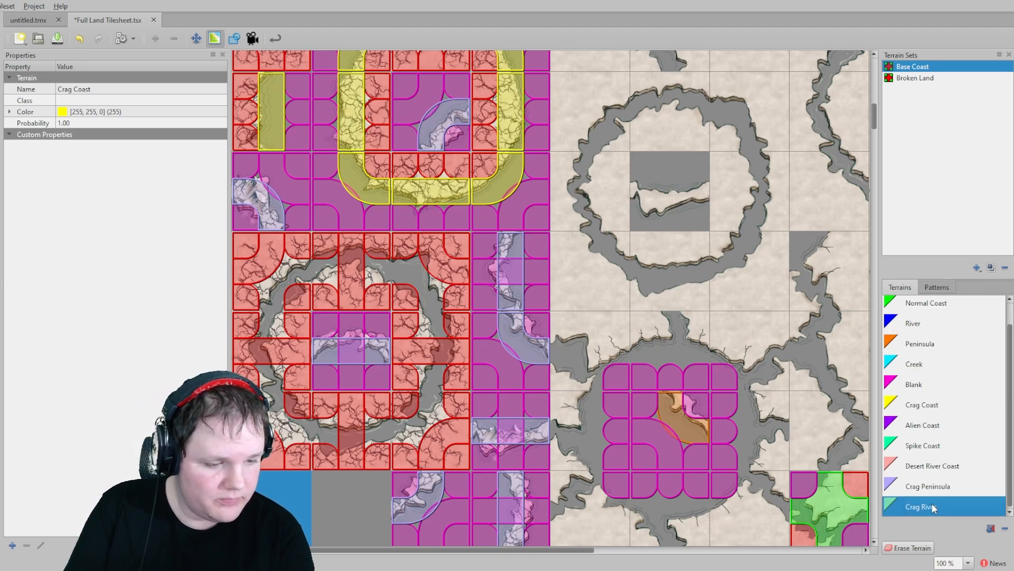
- Paint Crag River terrain along the ring-shaped crag river tiles beside the chasm block
click(434, 381)
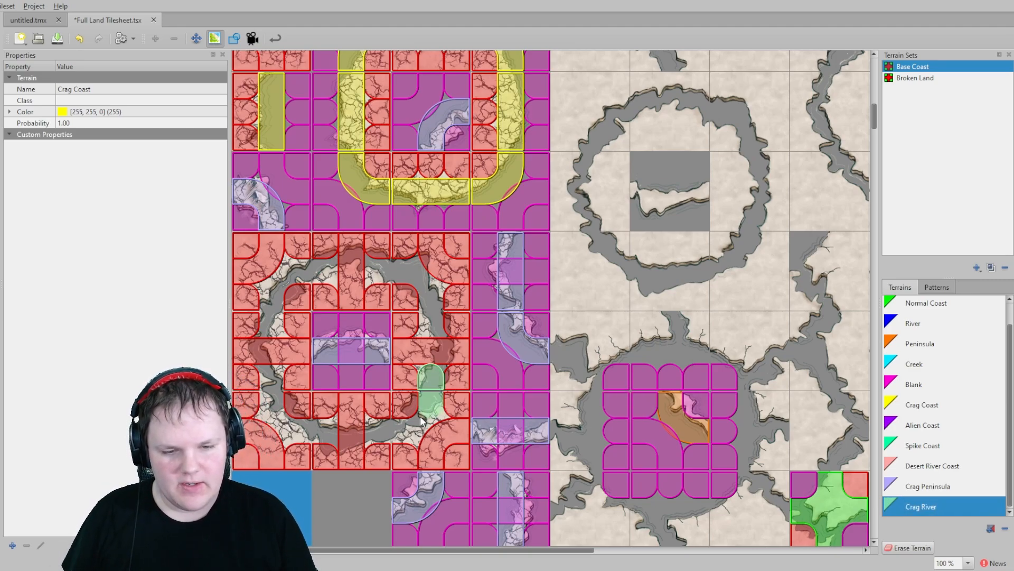
click(426, 412)
click(412, 426)
click(431, 331)
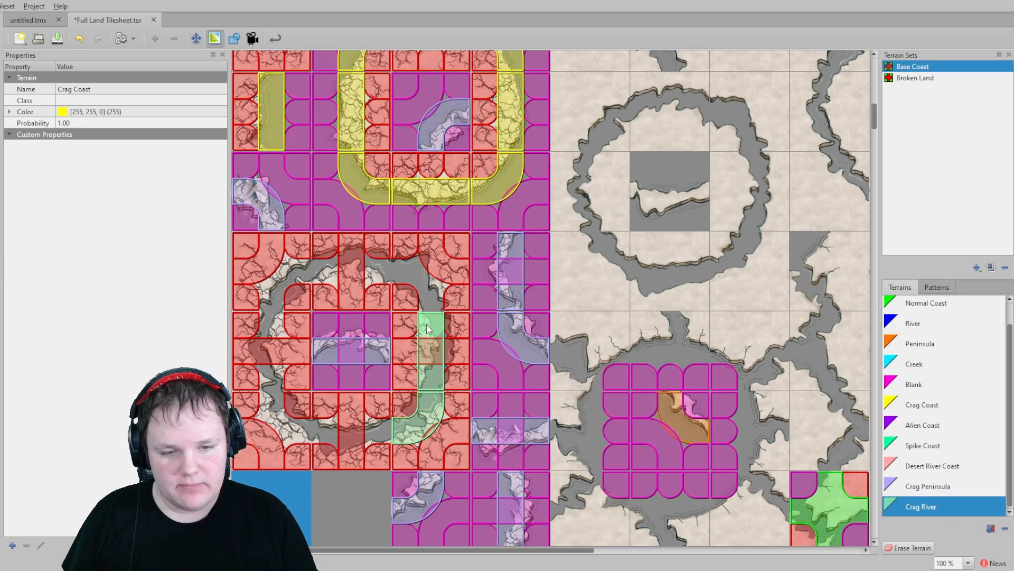
click(433, 296)
click(403, 271)
click(373, 268)
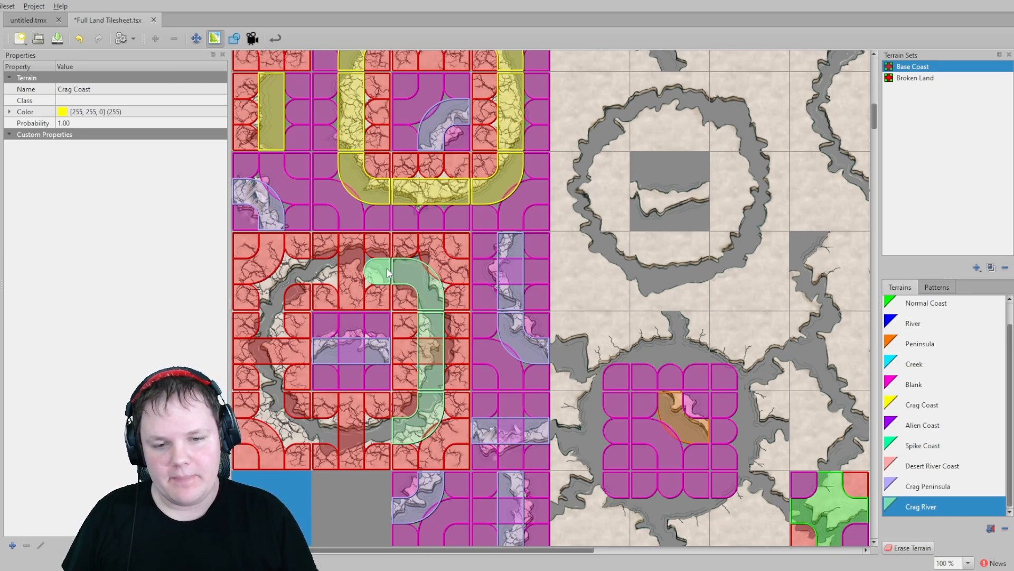
click(326, 270)
click(301, 270)
click(274, 296)
click(271, 319)
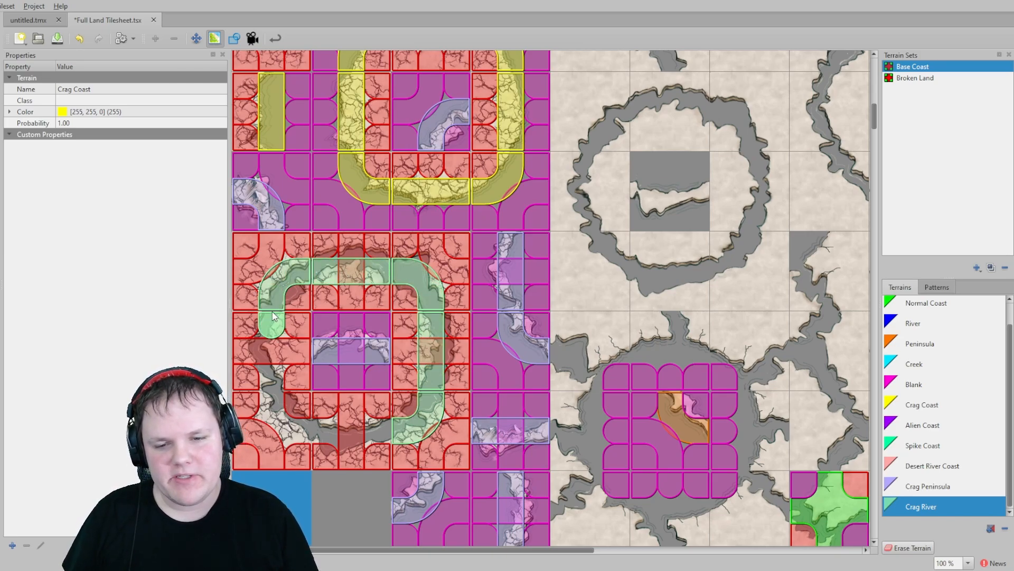
click(271, 374)
click(272, 402)
click(300, 430)
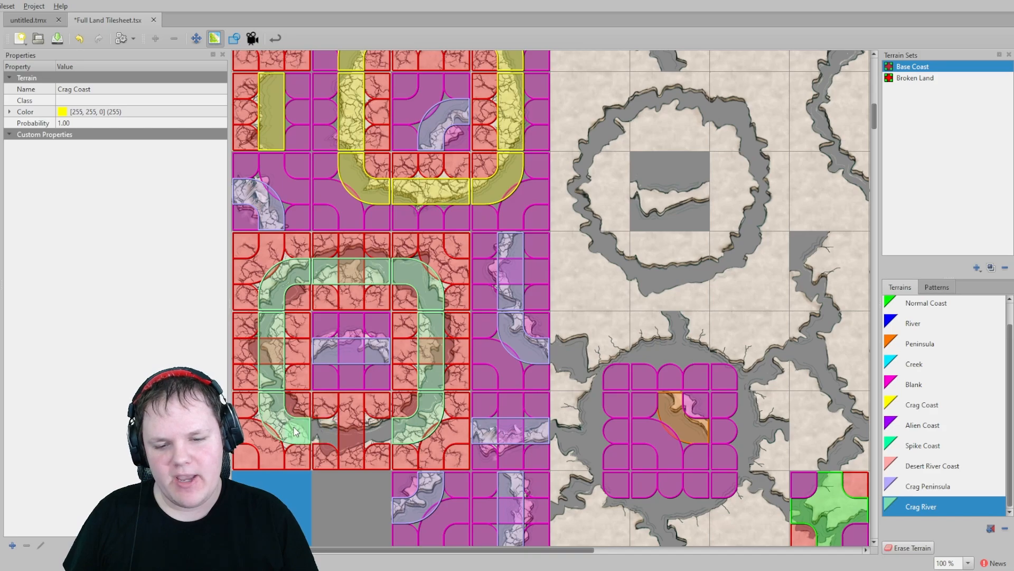
click(323, 432)
click(380, 435)
- Paint River terrain on the inlet corners and edges around the crater tile block
scroll(486, 385, up, 2)
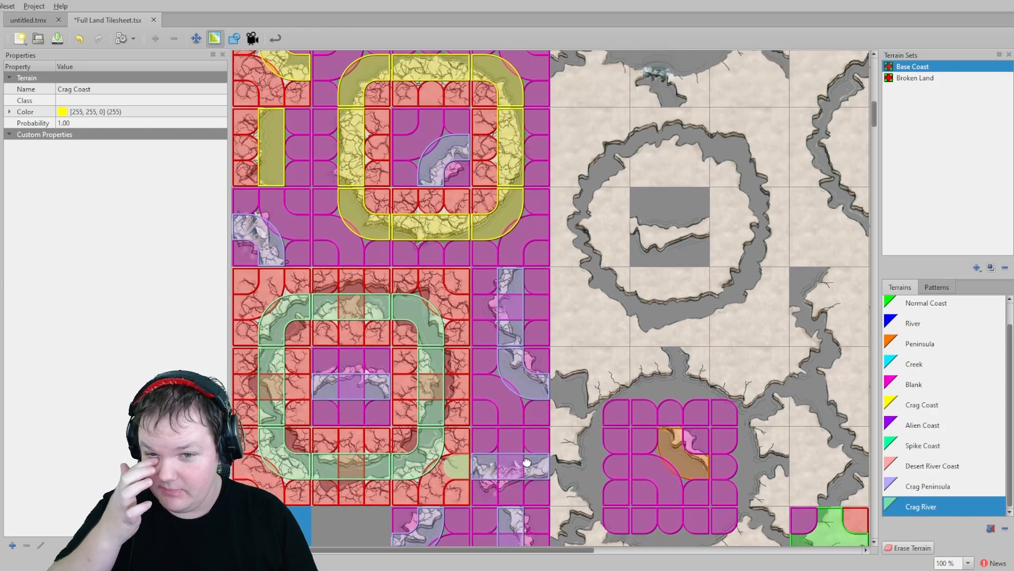
scroll(486, 385, down, 3)
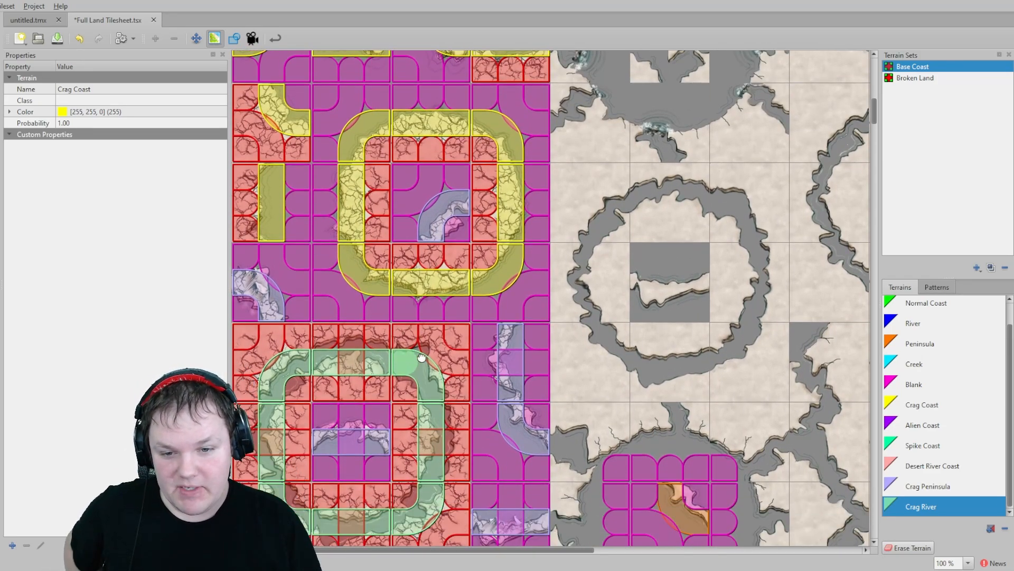
scroll(440, 411, down, 10)
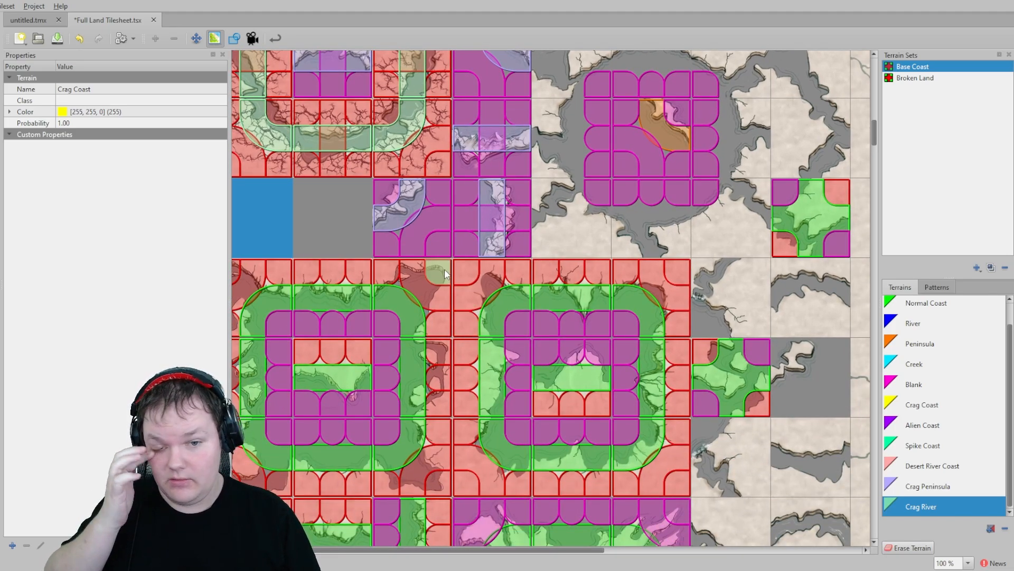
scroll(639, 215, up, 8)
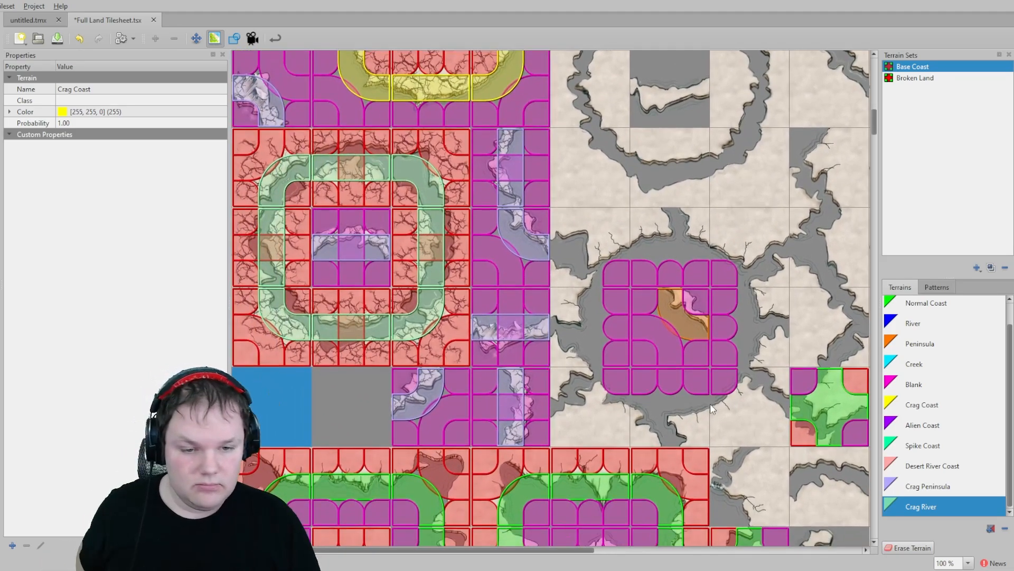
scroll(953, 442, up, 1)
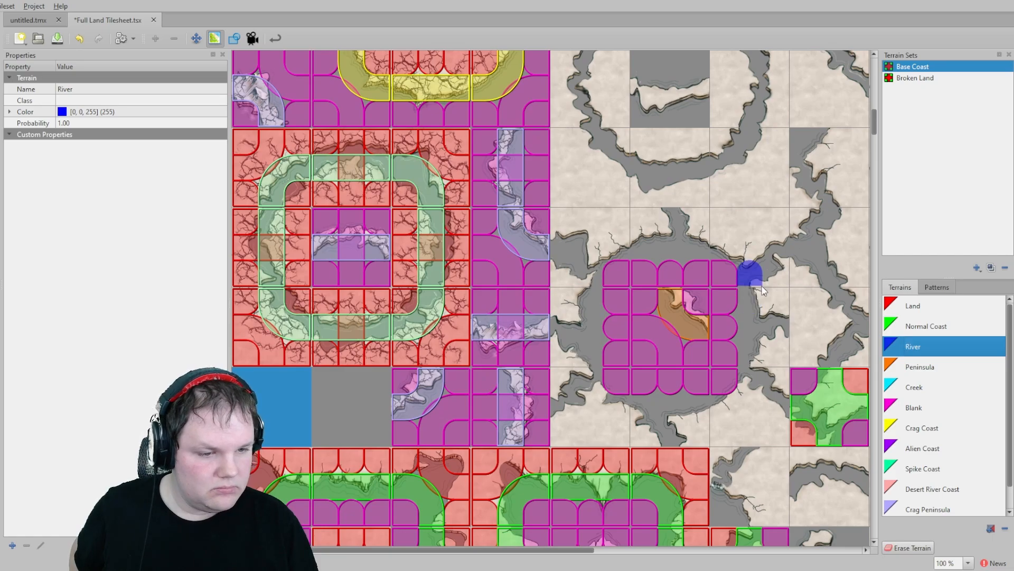
mouse_move(762, 276)
middle_down()
mouse_move(660, 335)
mouse_move(639, 377)
middle_up()
mouse_move(695, 297)
mouse_down()
mouse_move(708, 317)
mouse_move(687, 319)
mouse_move(679, 350)
mouse_move(726, 427)
mouse_move(708, 459)
mouse_up()
click(656, 428)
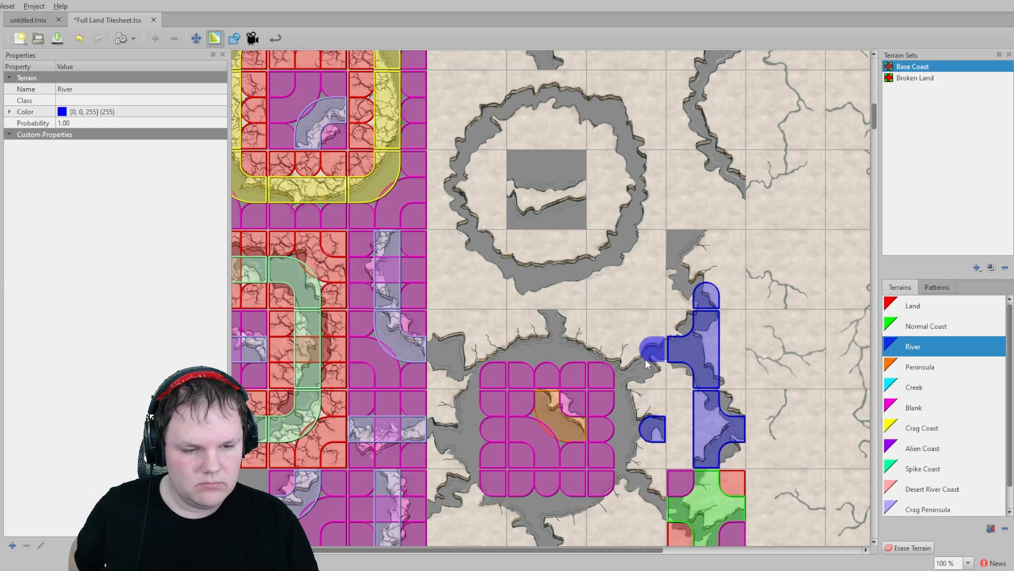
click(654, 350)
click(572, 324)
click(555, 323)
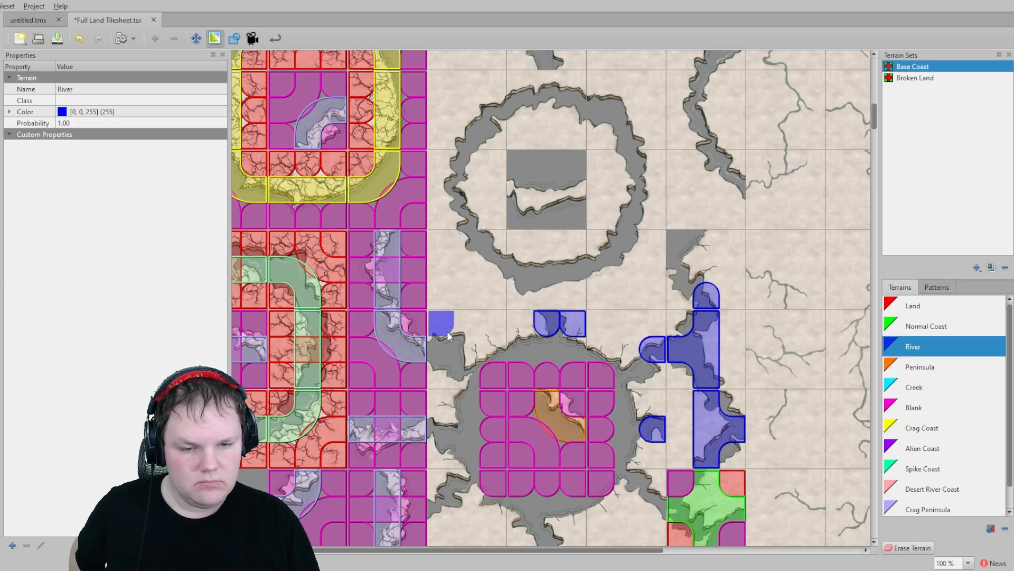
click(443, 350)
click(443, 428)
mouse_move(479, 438)
middle_down()
mouse_move(484, 325)
mouse_move(510, 258)
middle_up()
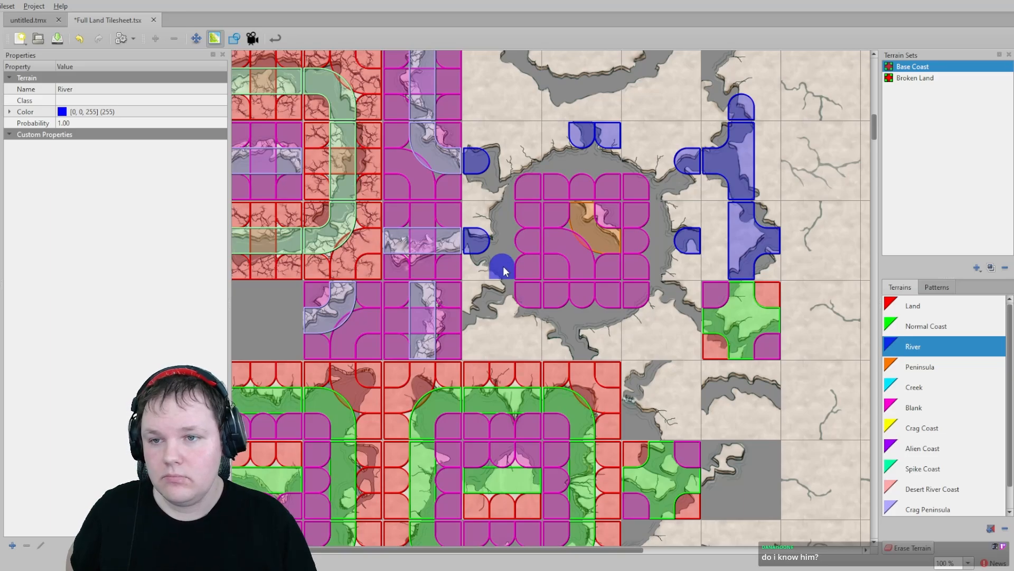
click(483, 315)
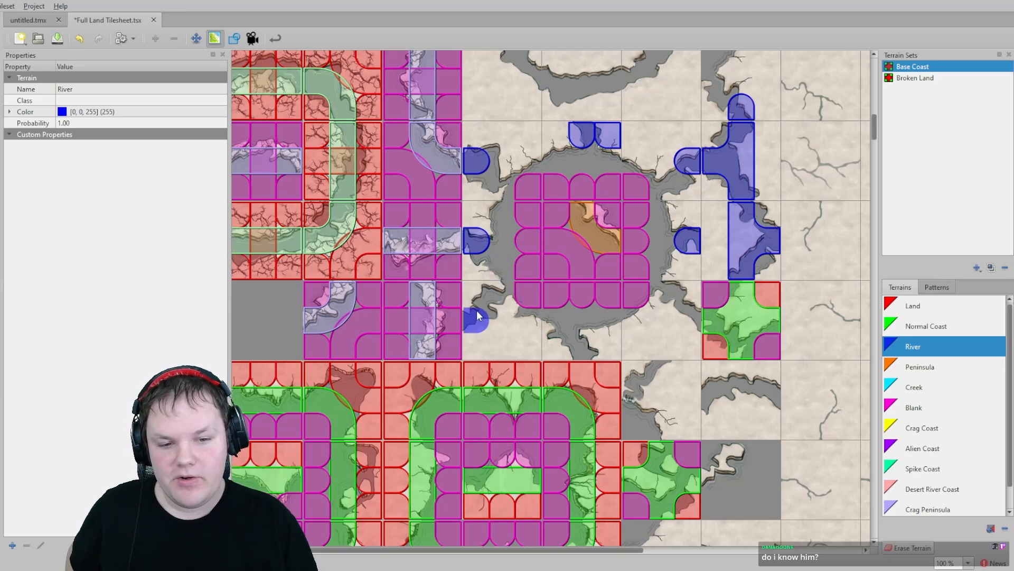
click(588, 341)
click(693, 314)
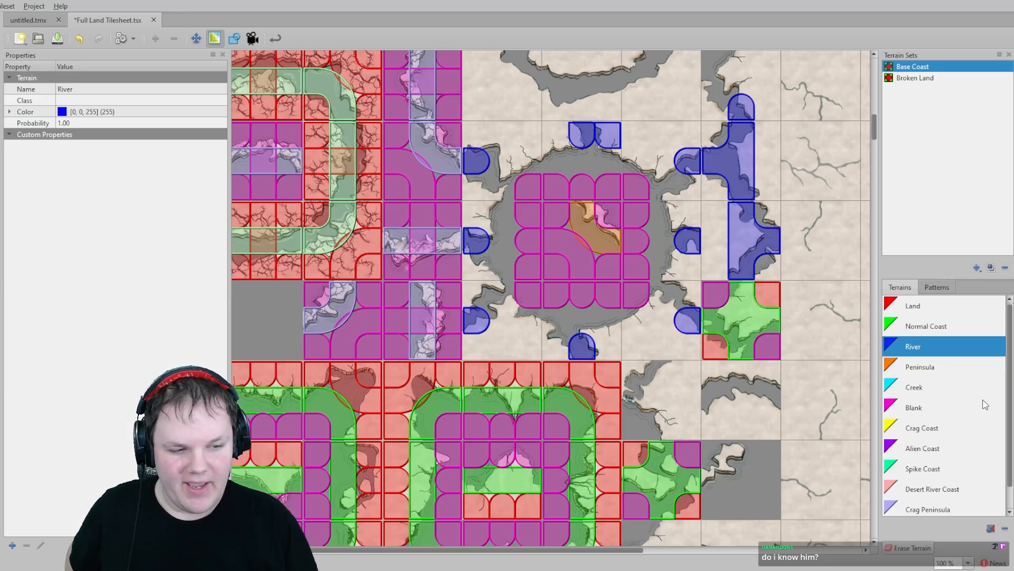
- Paint Land terrain on the outer border tiles surrounding the crater block
click(919, 307)
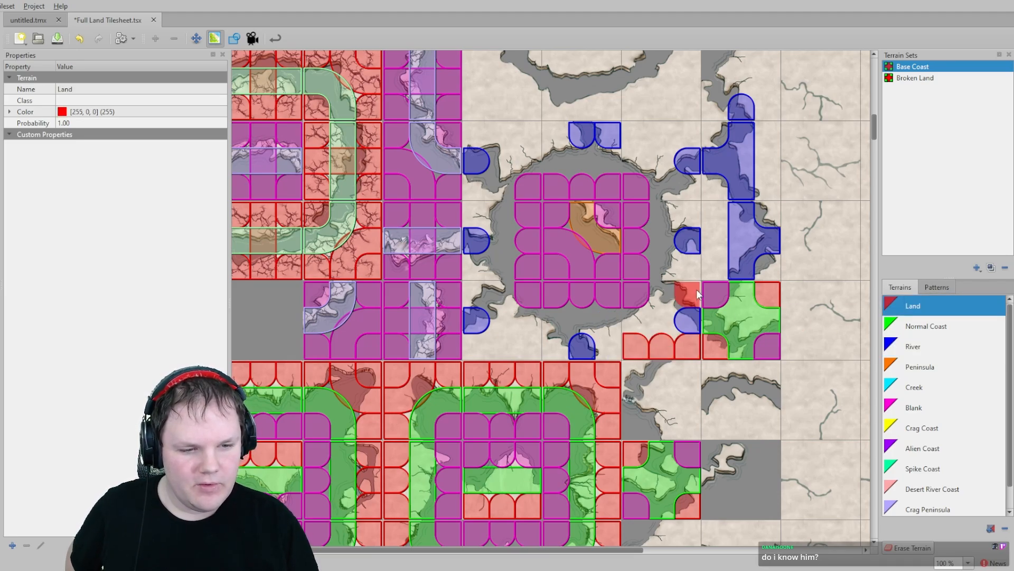
click(697, 290)
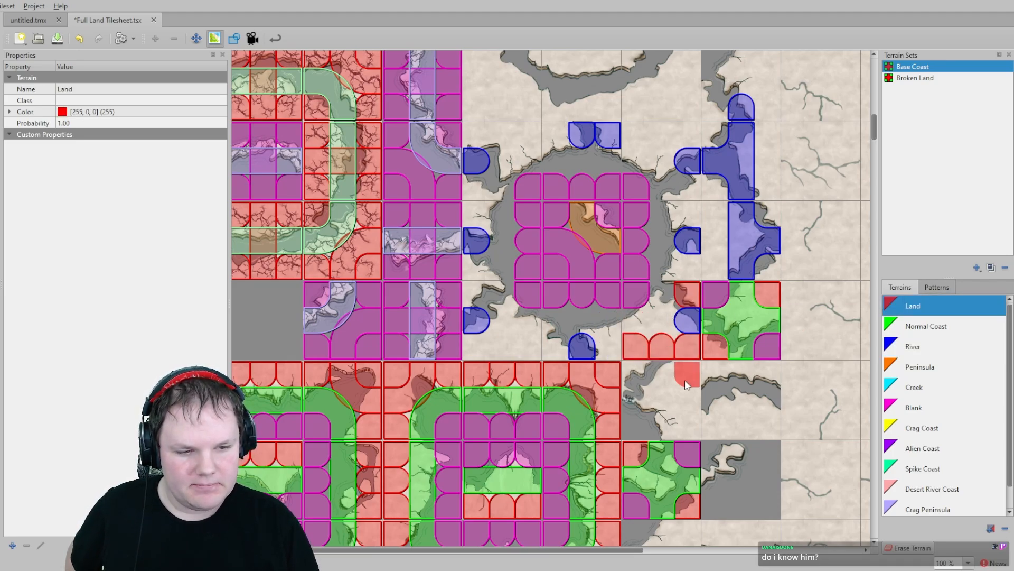
mouse_move(688, 272)
mouse_down()
mouse_move(684, 201)
mouse_move(693, 178)
mouse_move(660, 136)
mouse_move(487, 125)
mouse_up()
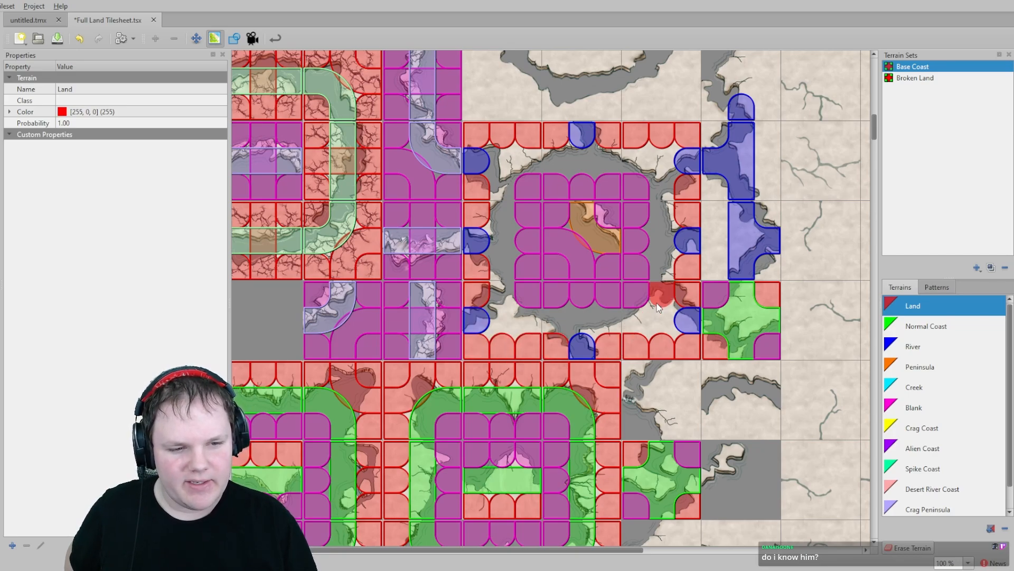
- Paint Normal Coast terrain in a ring around the Blank centre of the crater block
scroll(660, 296, up, 2)
scroll(955, 366, down, 1)
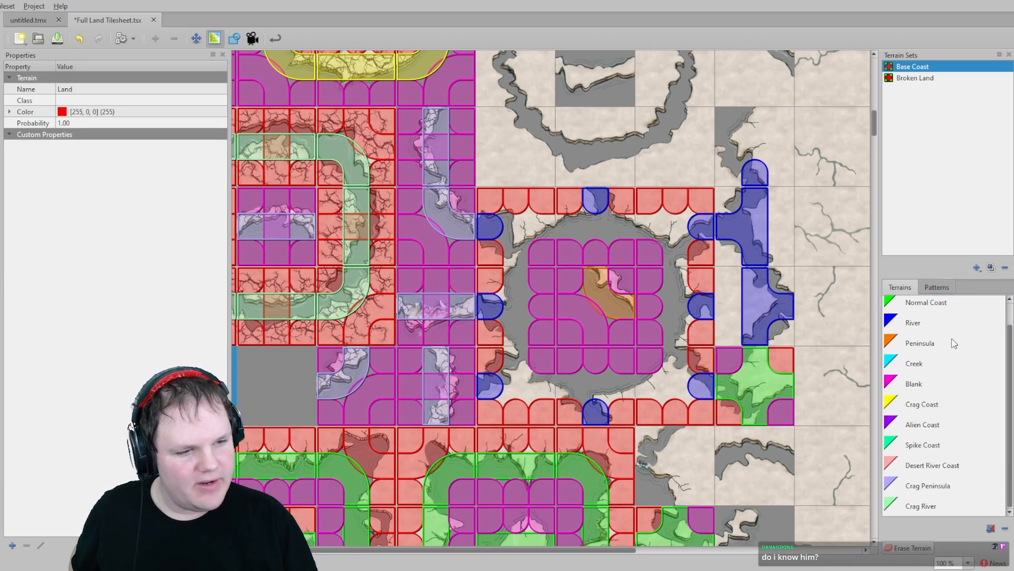
scroll(951, 346, up, 1)
click(932, 327)
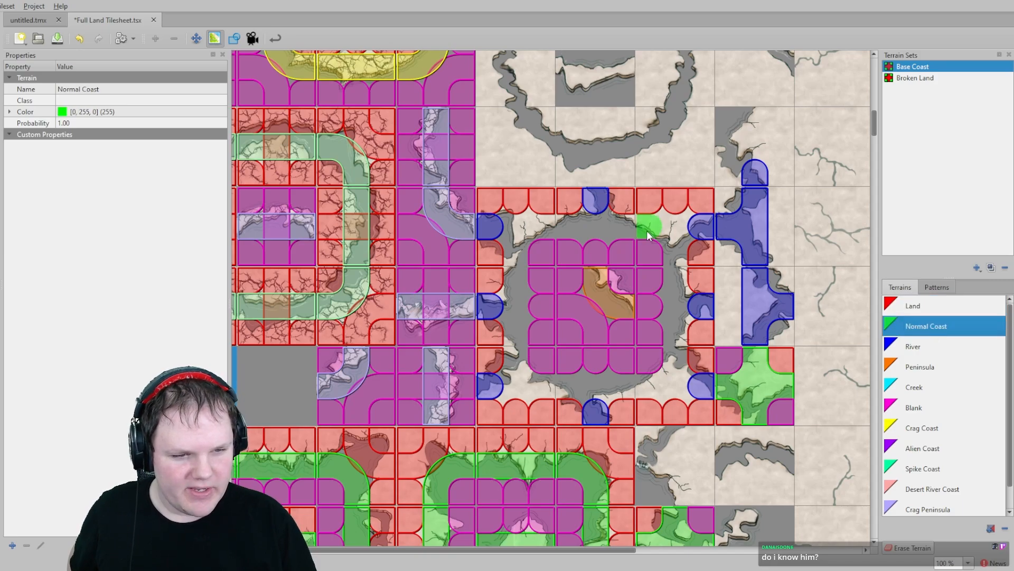
click(670, 251)
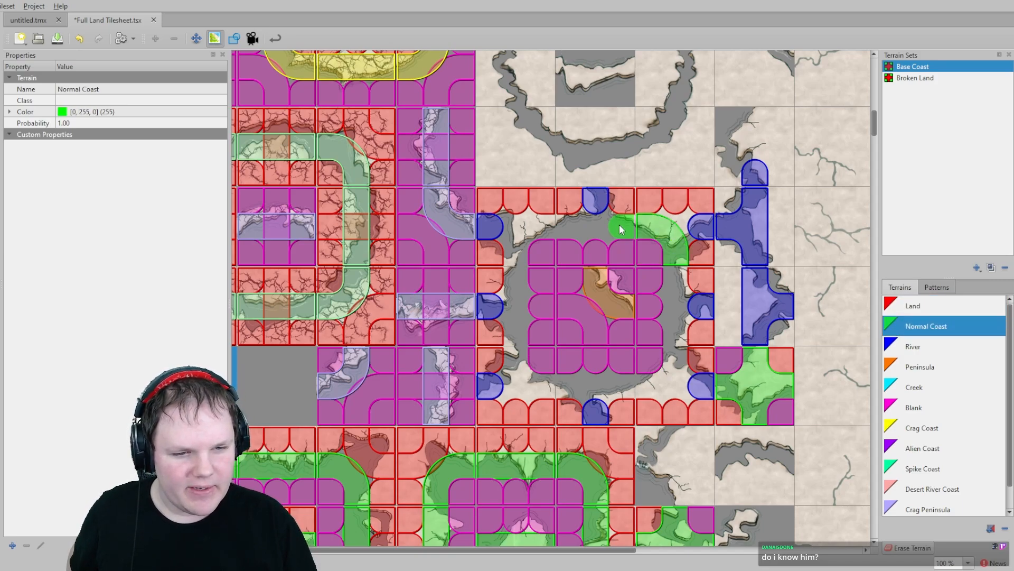
drag(622, 229, 575, 230)
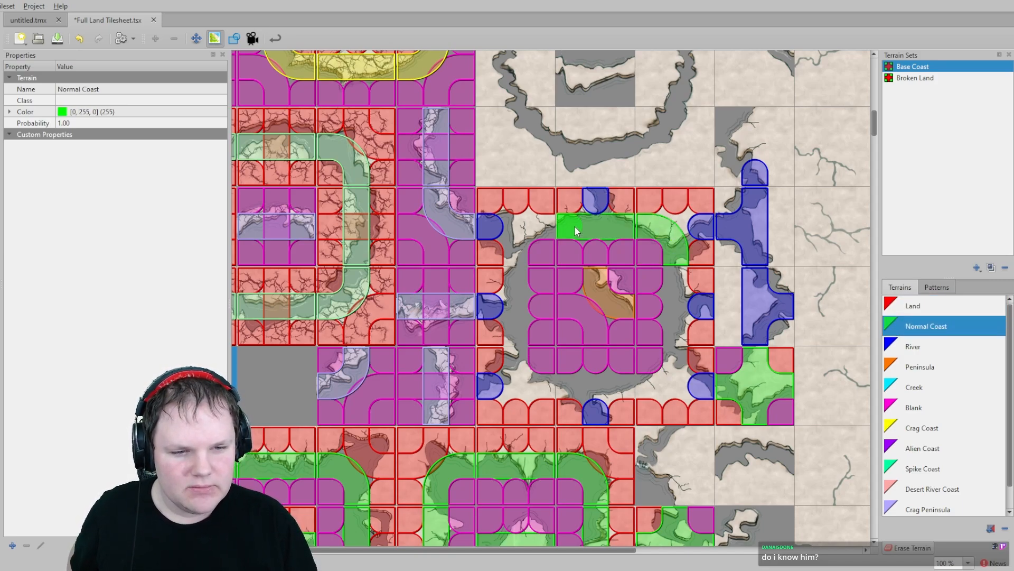
click(549, 236)
click(518, 255)
click(516, 277)
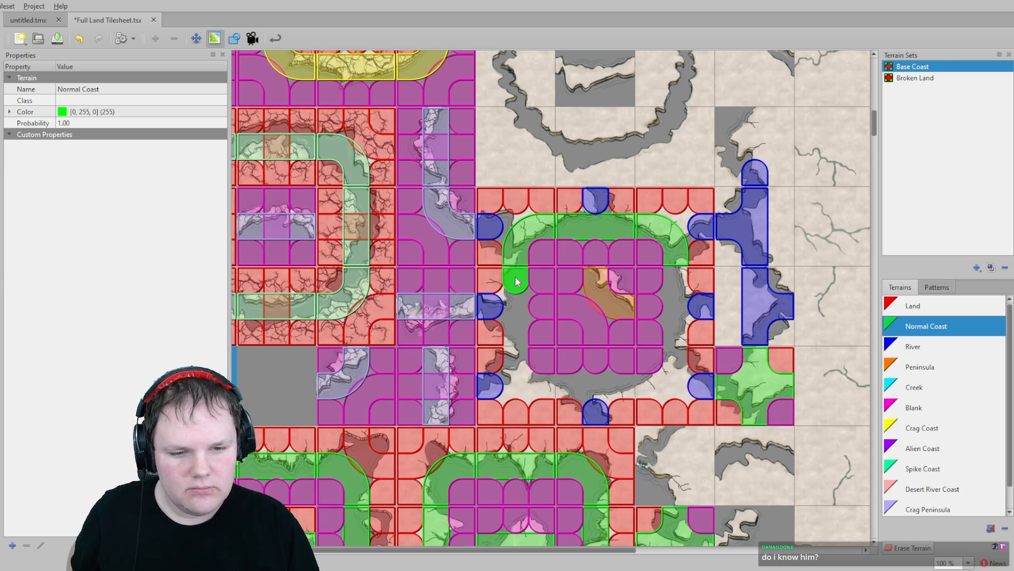
click(511, 328)
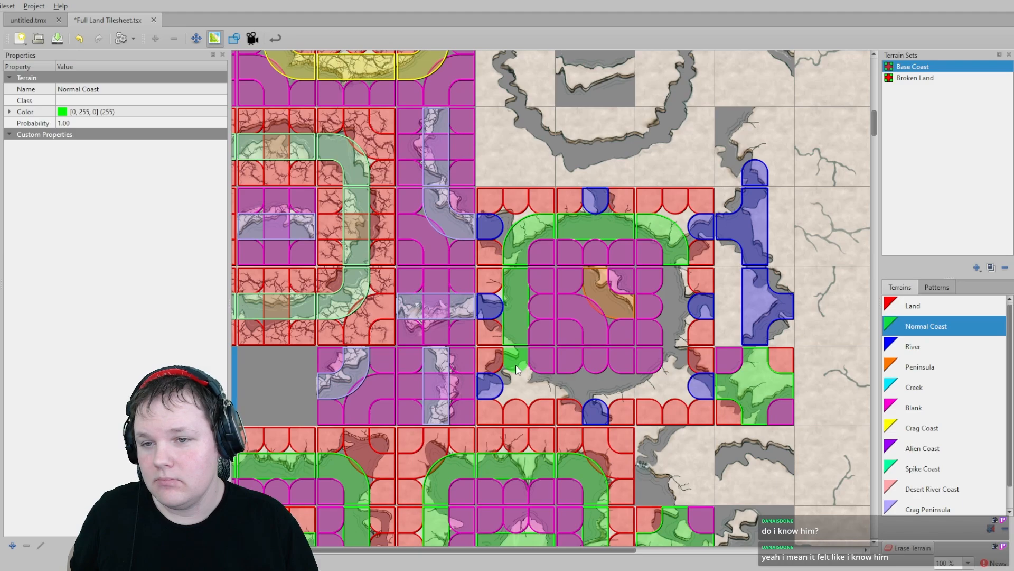
mouse_move(517, 370)
mouse_down()
mouse_move(542, 386)
mouse_move(660, 400)
mouse_move(679, 381)
mouse_move(675, 274)
mouse_move(645, 375)
mouse_up()
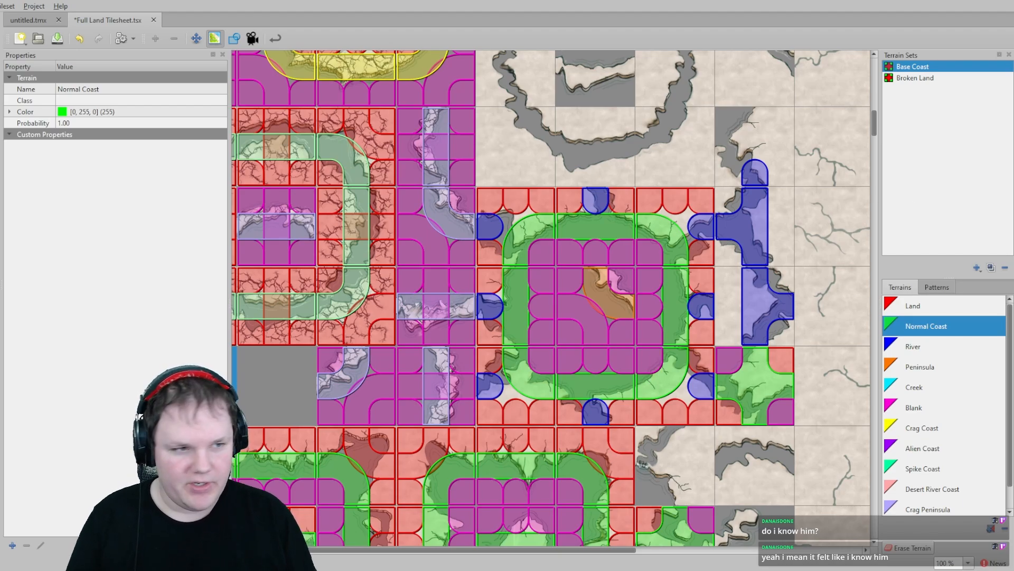
- Switch to the hand-drawn world map in Paint.NET
key(alt+Tab)
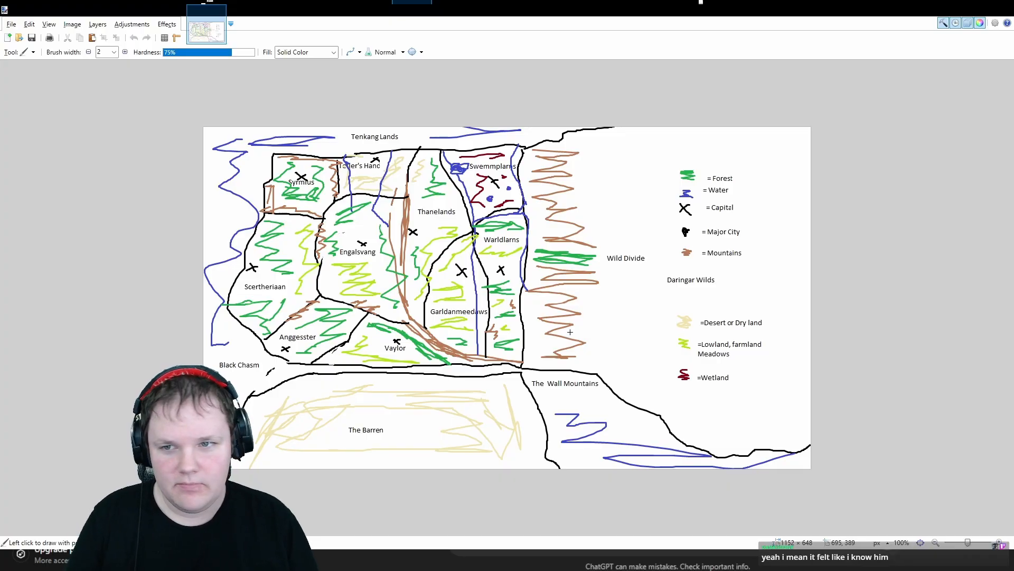
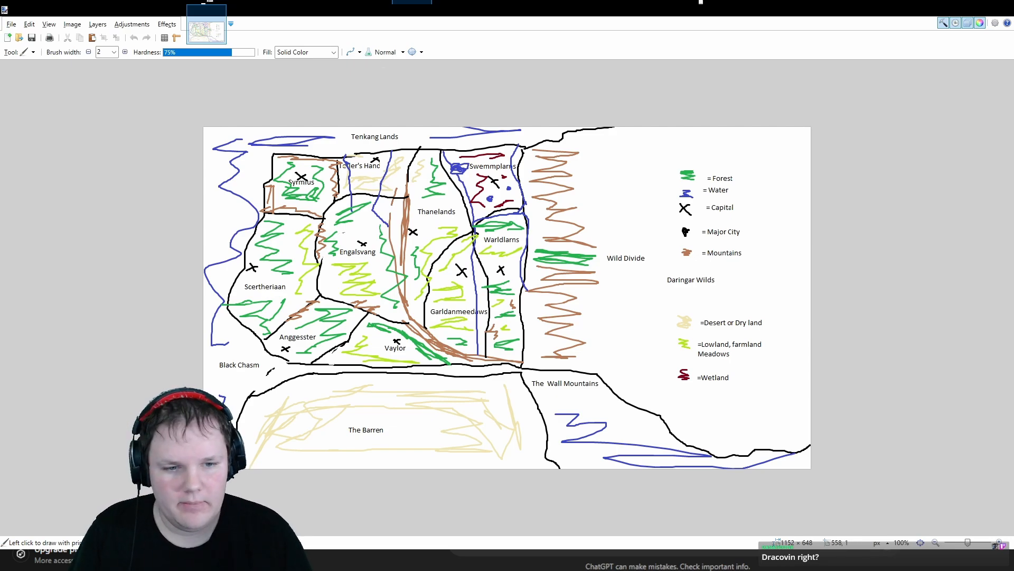
- Return to Tiled and paint Land terrain over the tile block holding the grey crater ring above the green block
key(alt+Tab)
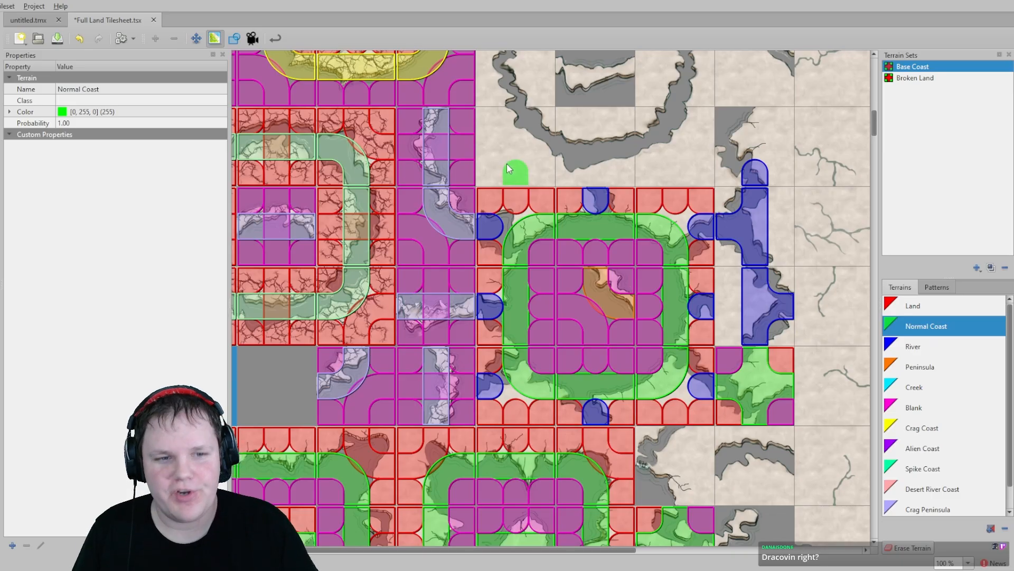
scroll(551, 246, up, 2)
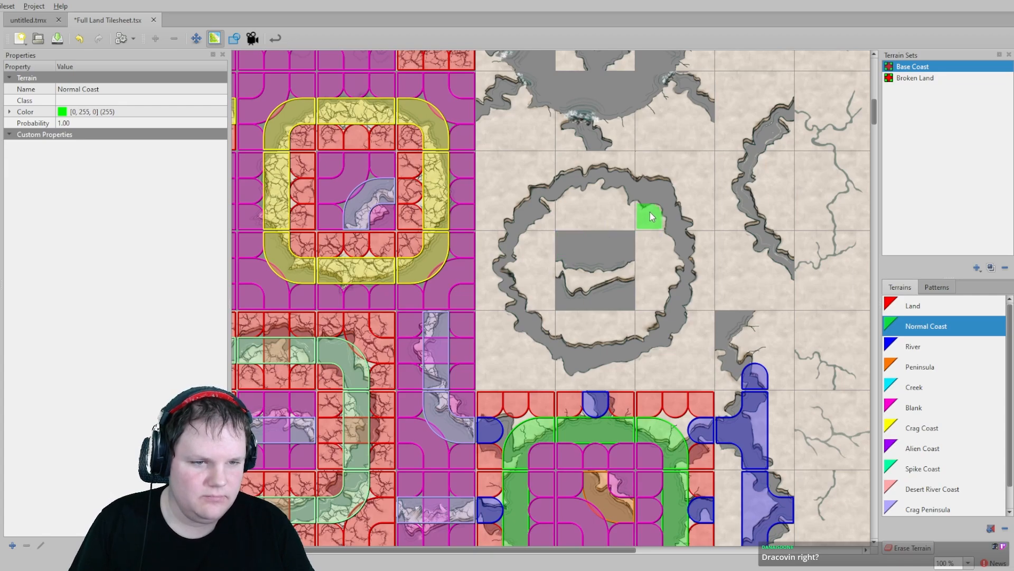
click(924, 309)
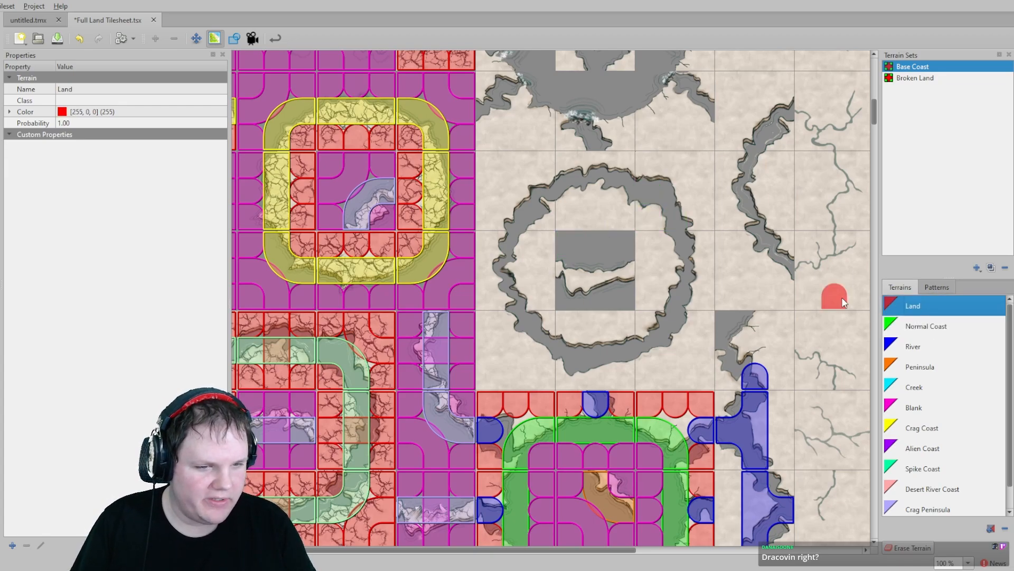
mouse_move(696, 175)
mouse_down()
mouse_move(508, 167)
mouse_move(494, 177)
mouse_move(487, 295)
mouse_up()
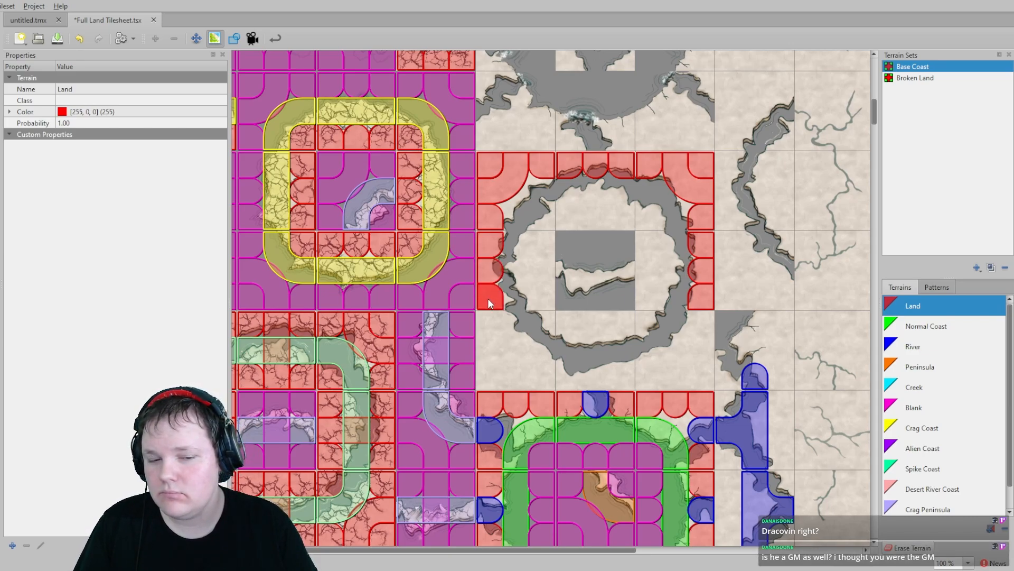
mouse_move(495, 369)
mouse_down()
mouse_move(664, 368)
mouse_move(695, 351)
mouse_up()
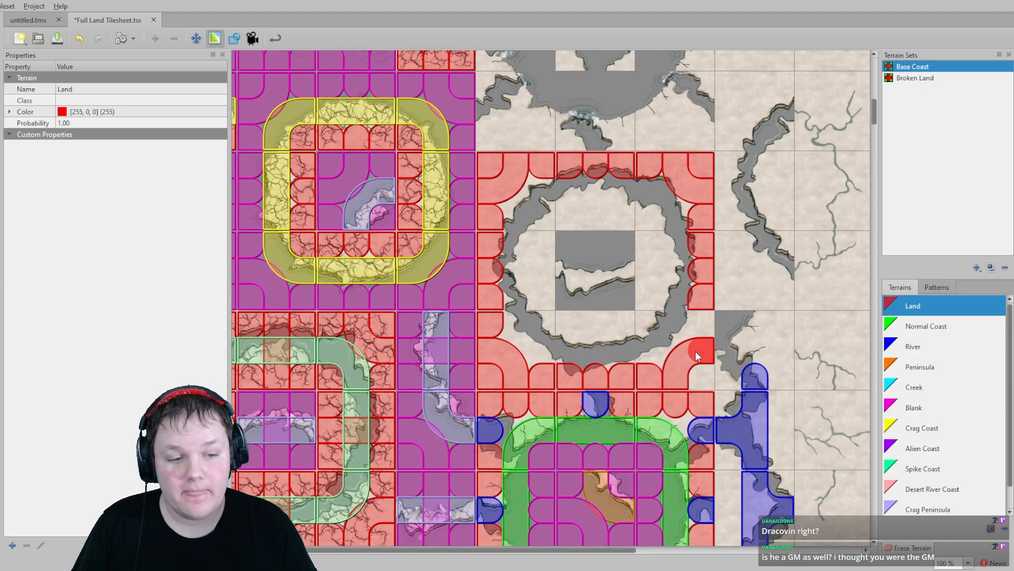
drag(652, 316, 654, 283)
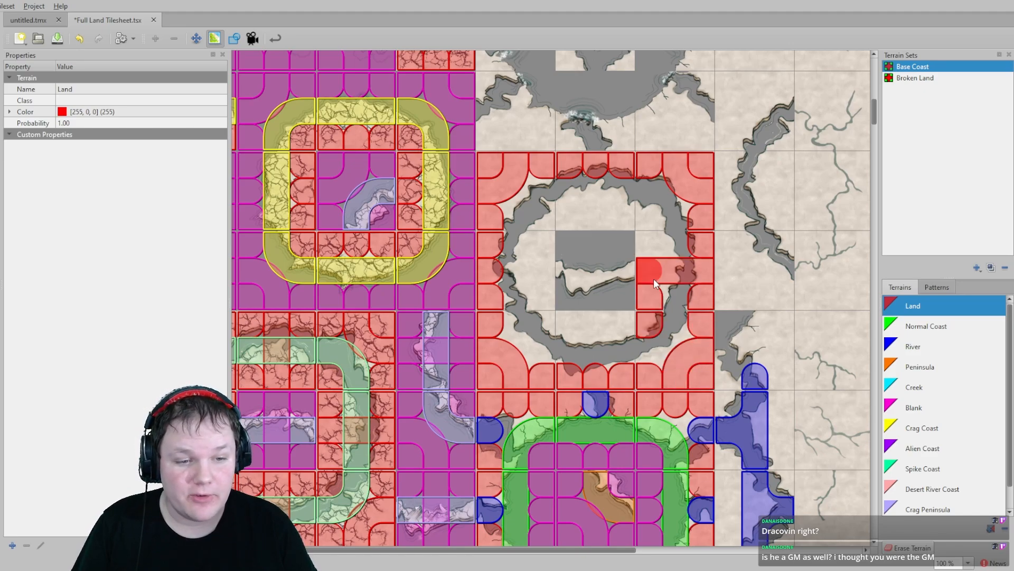
mouse_move(645, 223)
mouse_down()
mouse_move(568, 217)
mouse_move(544, 267)
mouse_move(550, 314)
mouse_move(610, 318)
mouse_up()
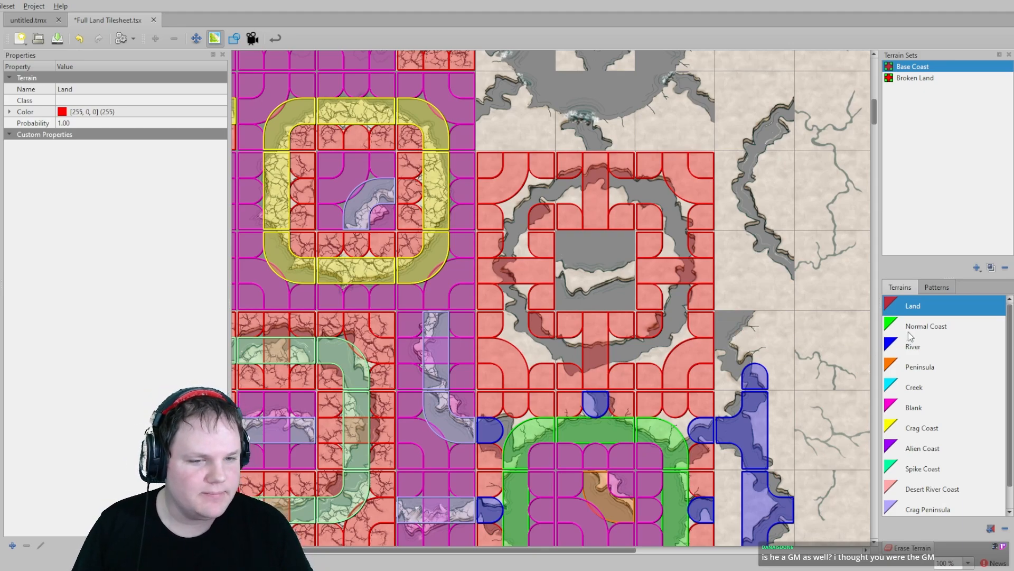
- Paint Peninsula terrain on the two centre tiles of the crater ring block
click(920, 366)
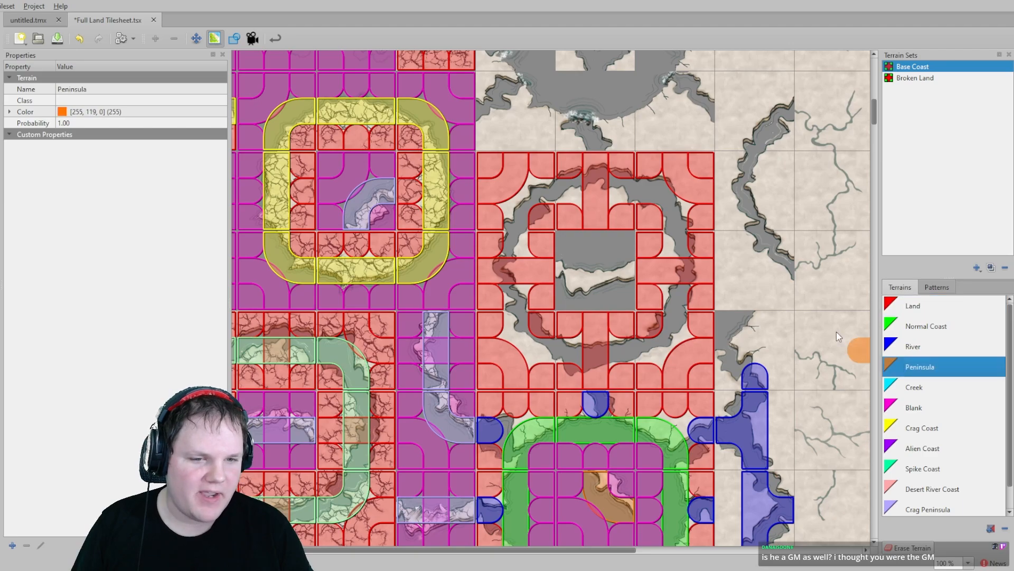
click(614, 259)
click(566, 267)
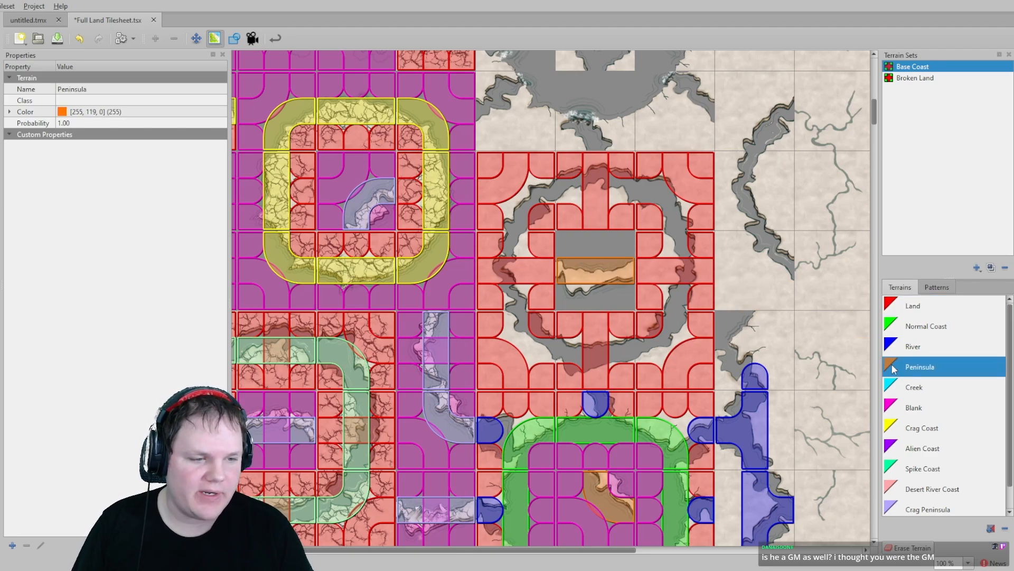
- Paint River terrain in a ring following the crater rim inside the crater ring block
scroll(929, 405, down, 1)
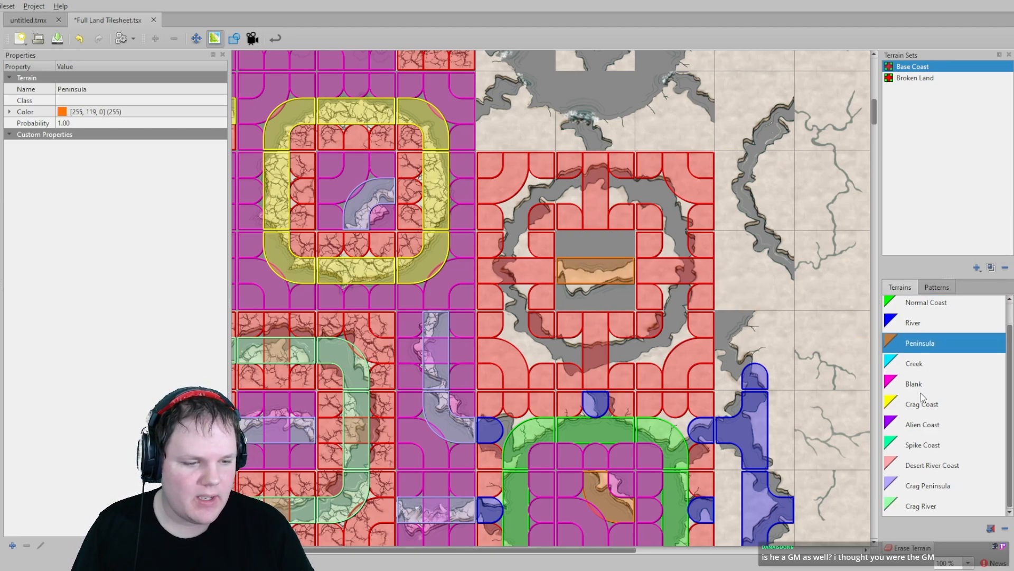
click(935, 486)
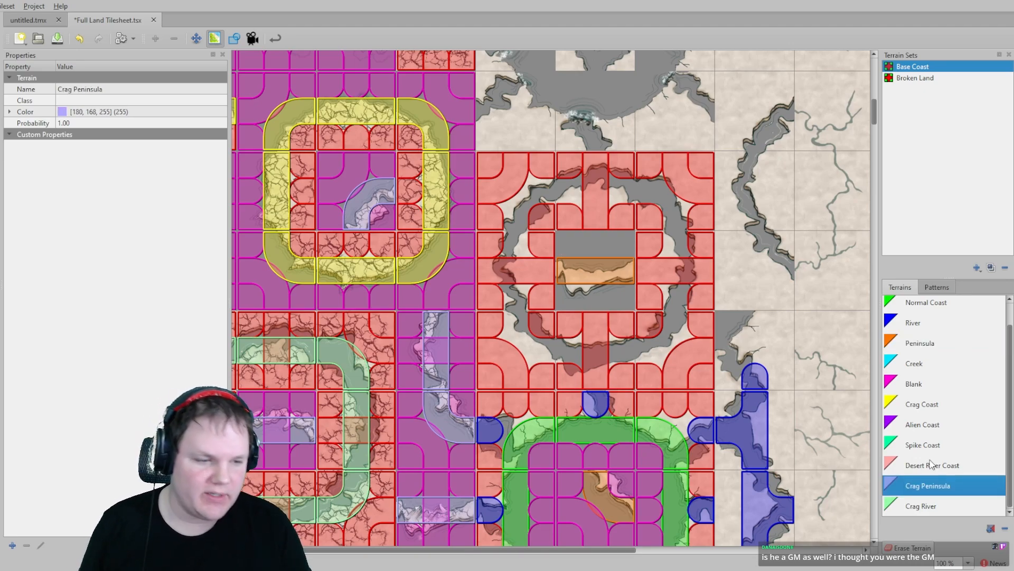
click(932, 464)
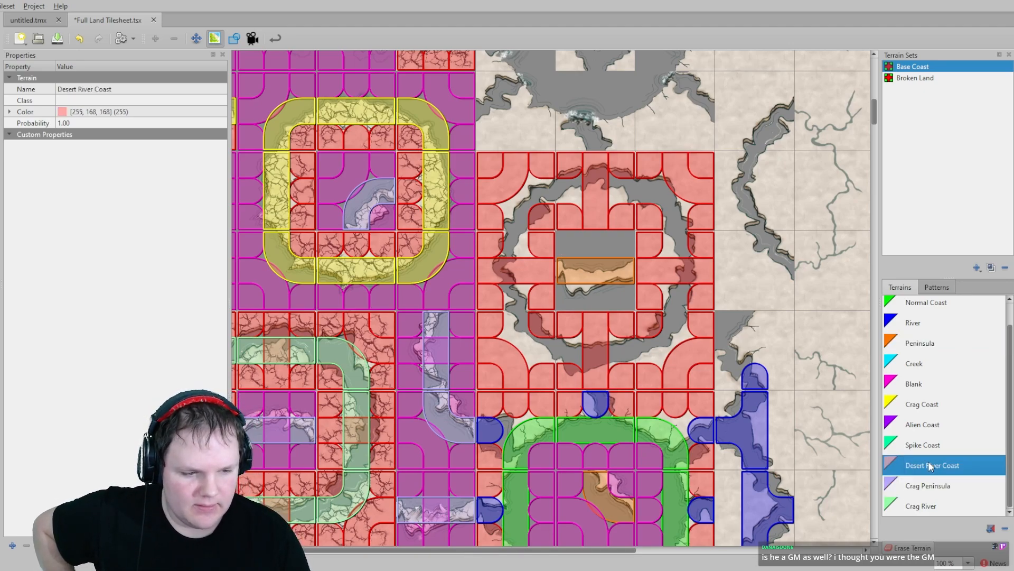
scroll(935, 451, up, 1)
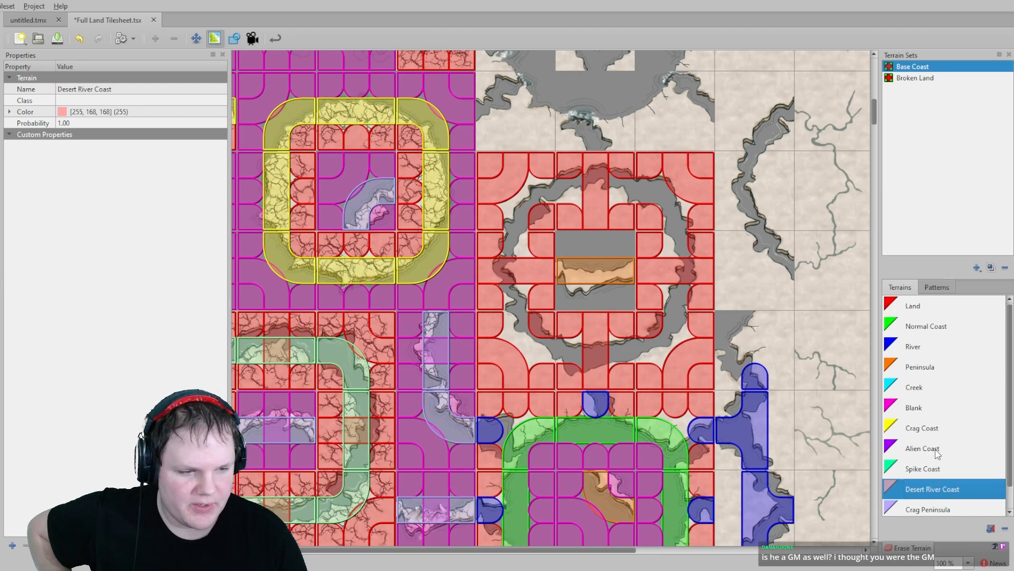
click(913, 346)
click(678, 297)
click(672, 323)
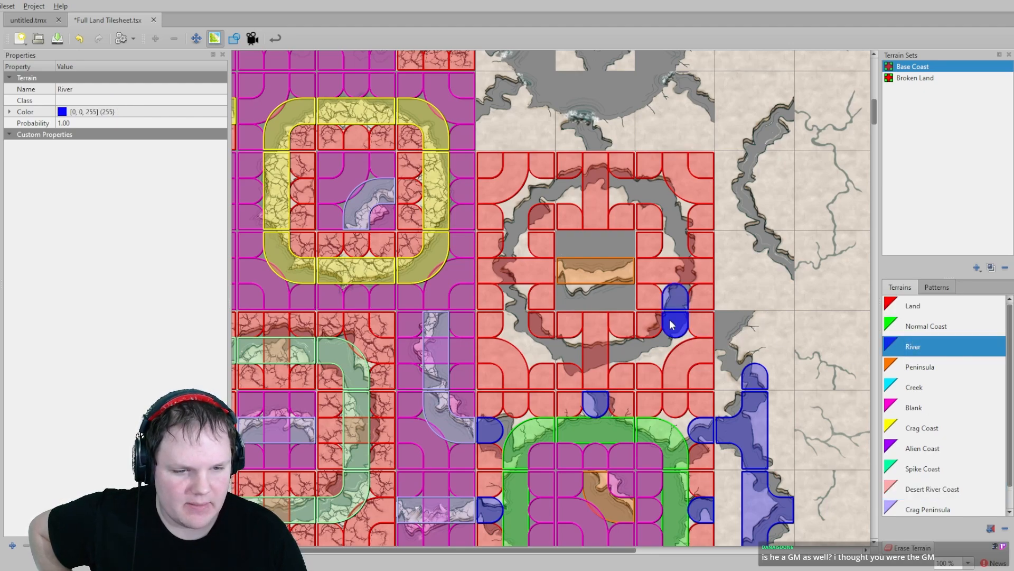
click(649, 349)
click(619, 346)
click(561, 346)
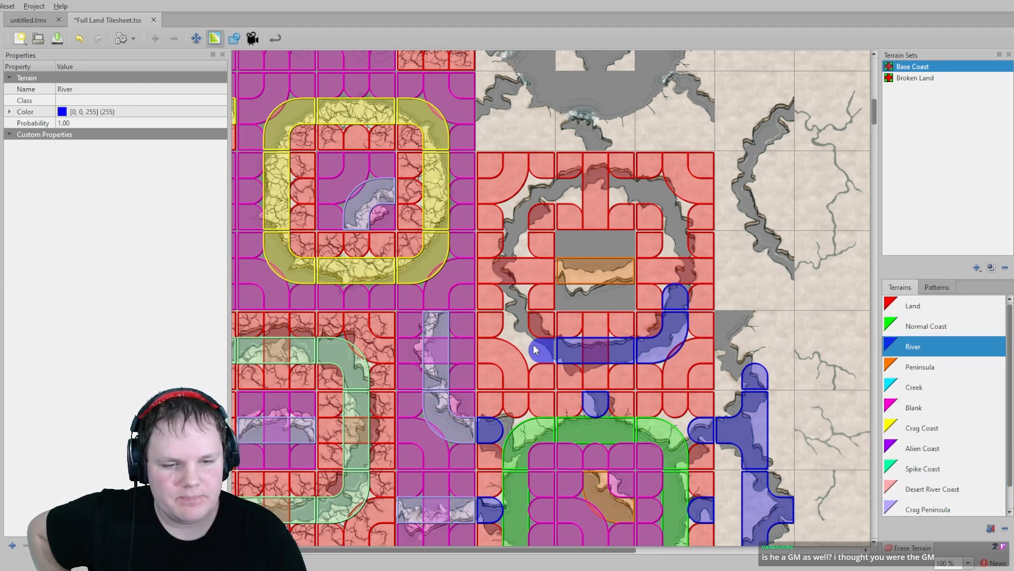
click(534, 344)
click(516, 319)
click(516, 310)
click(507, 237)
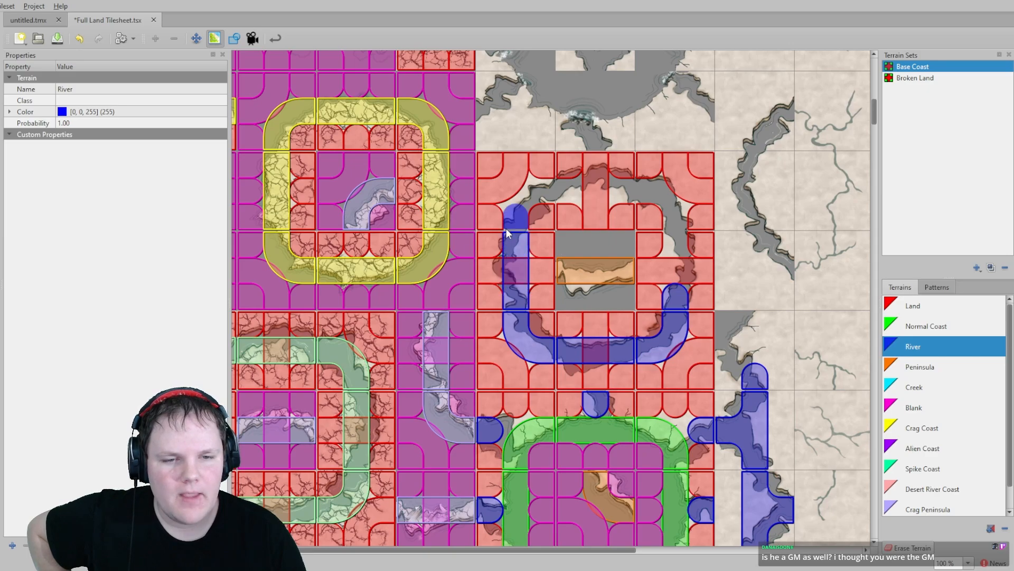
click(516, 219)
click(554, 194)
click(563, 192)
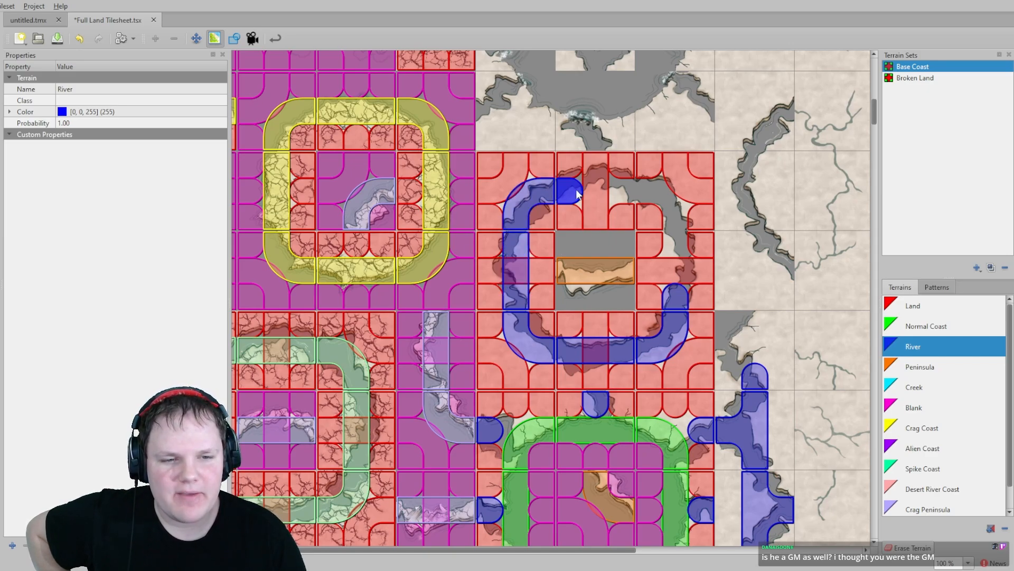
click(629, 190)
click(645, 190)
click(677, 213)
click(684, 244)
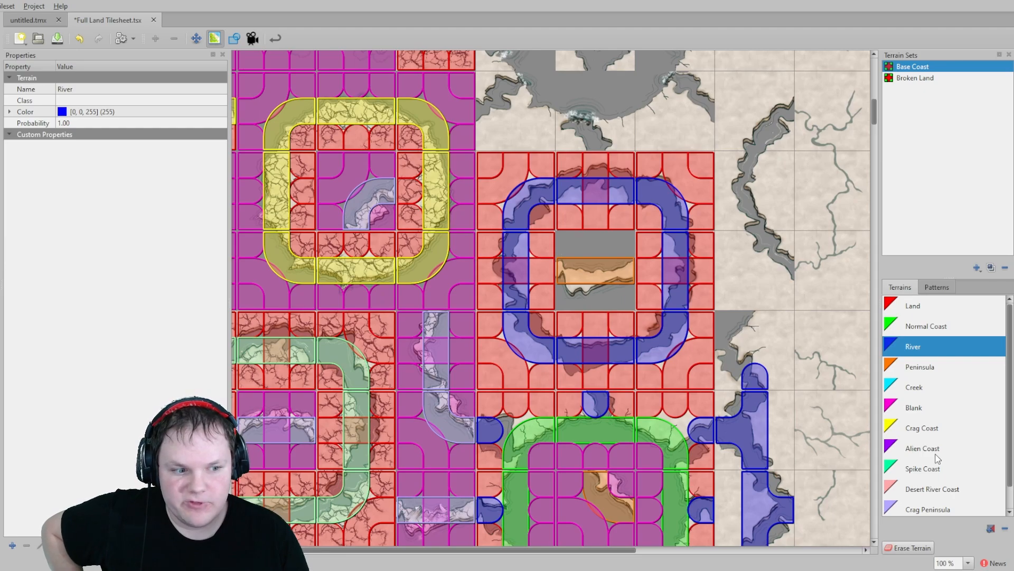
- Paint Blank terrain in a ring around the centre of the crater block above
scroll(940, 455, down, 1)
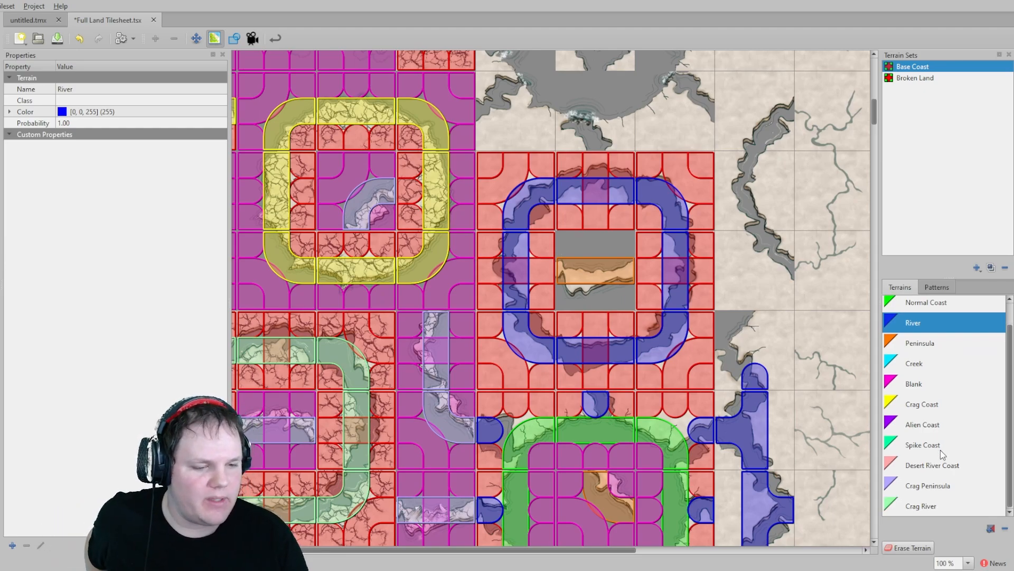
click(925, 389)
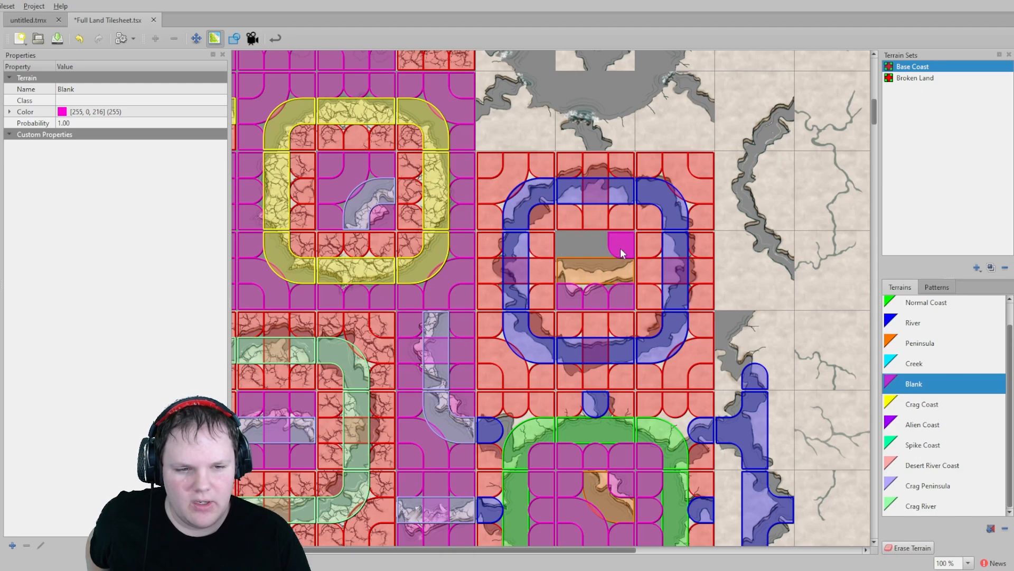
scroll(618, 249, up, 4)
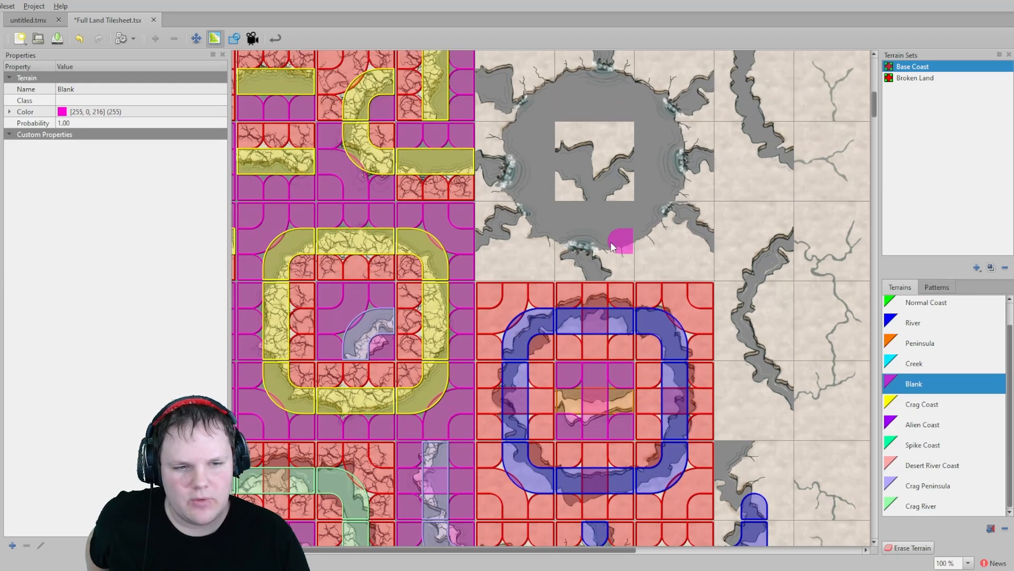
scroll(613, 247, up, 2)
drag(626, 284, 576, 283)
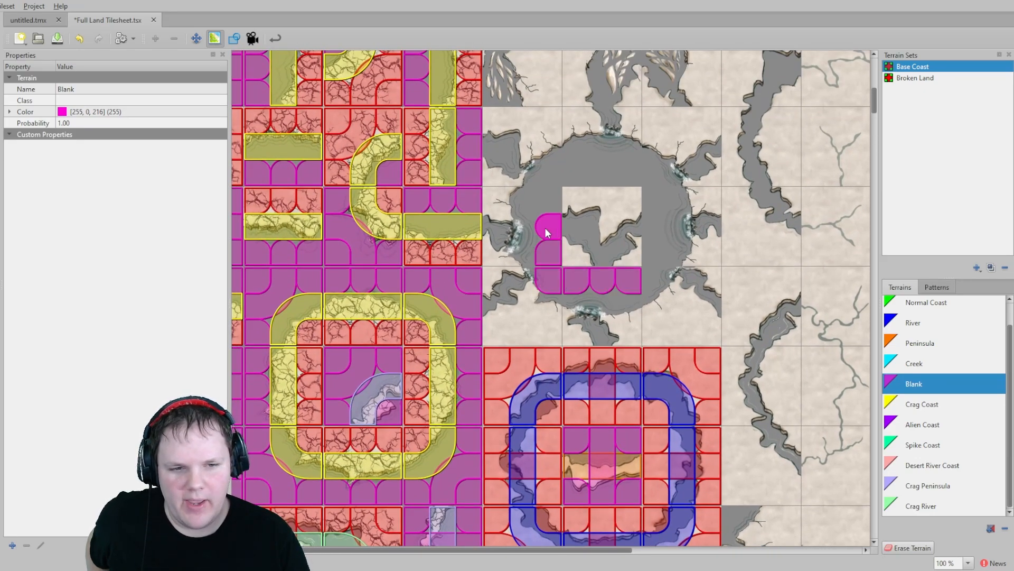
mouse_move(546, 230)
mouse_down()
mouse_move(543, 170)
mouse_move(653, 171)
mouse_move(658, 275)
mouse_up()
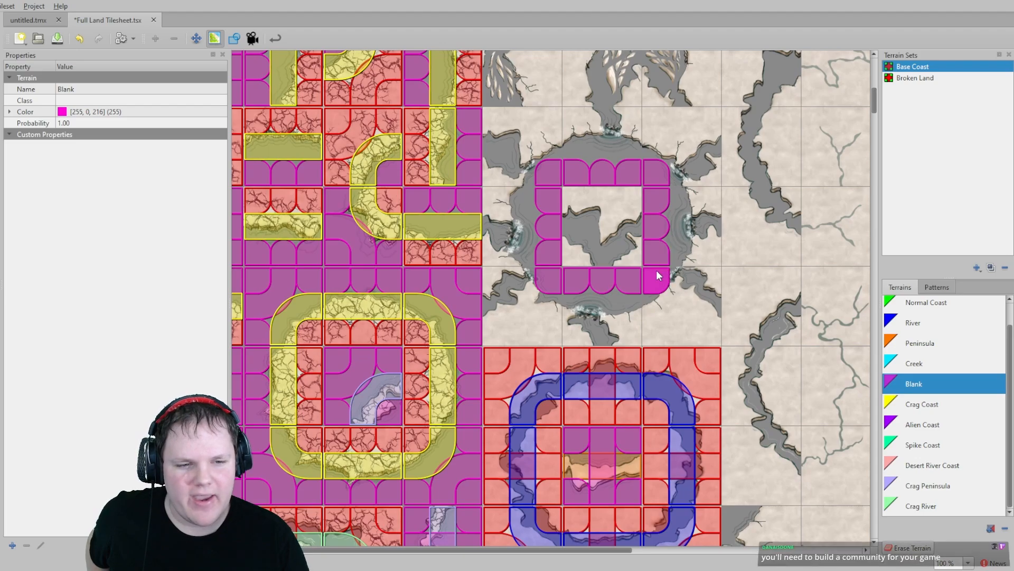
scroll(692, 296, up, 2)
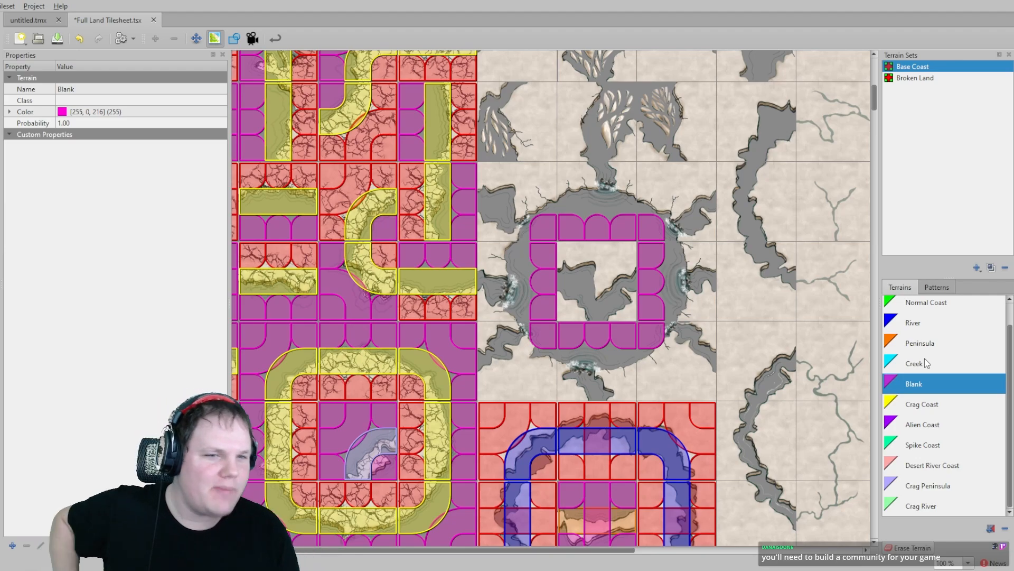
middle_drag(702, 171, 659, 304)
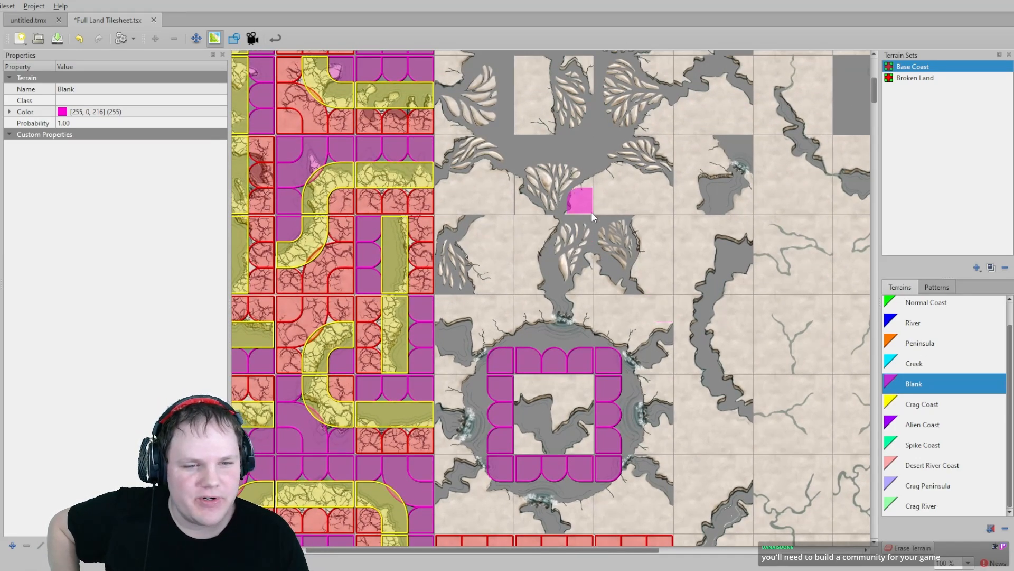
middle_drag(579, 169, 630, 290)
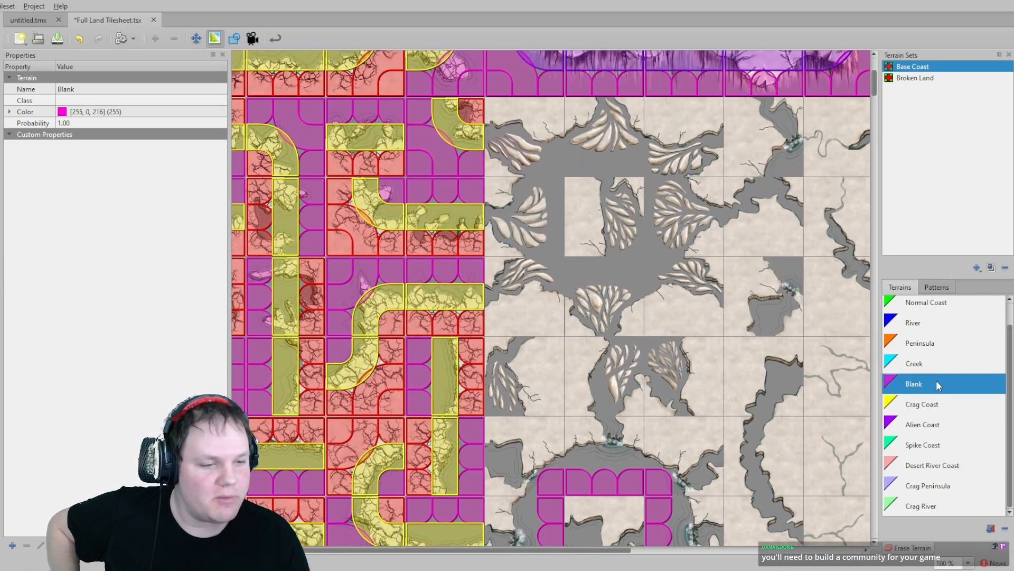
scroll(680, 345, down, 5)
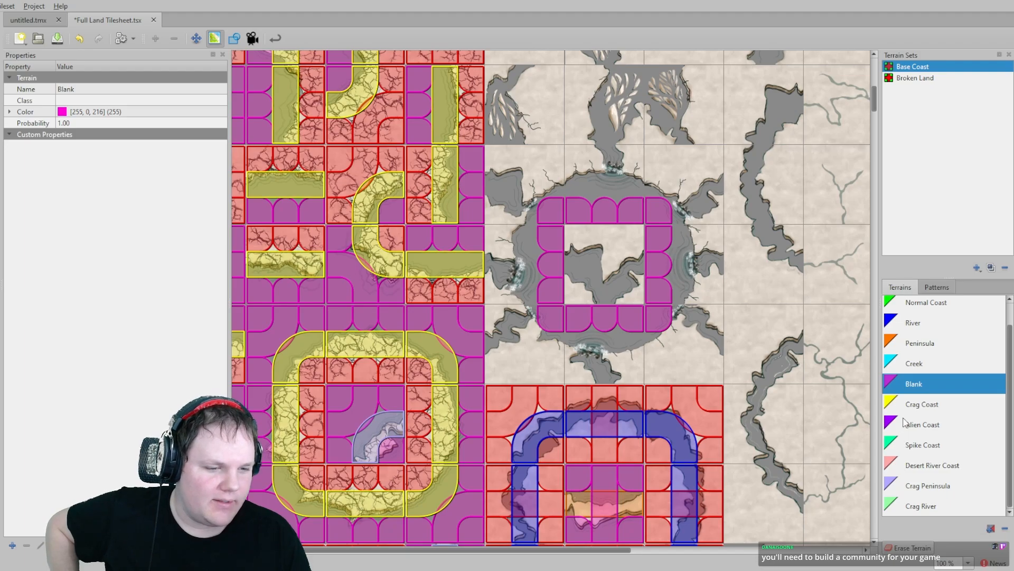
- Paint River terrain on the centre tiles of that upper crater block
click(917, 327)
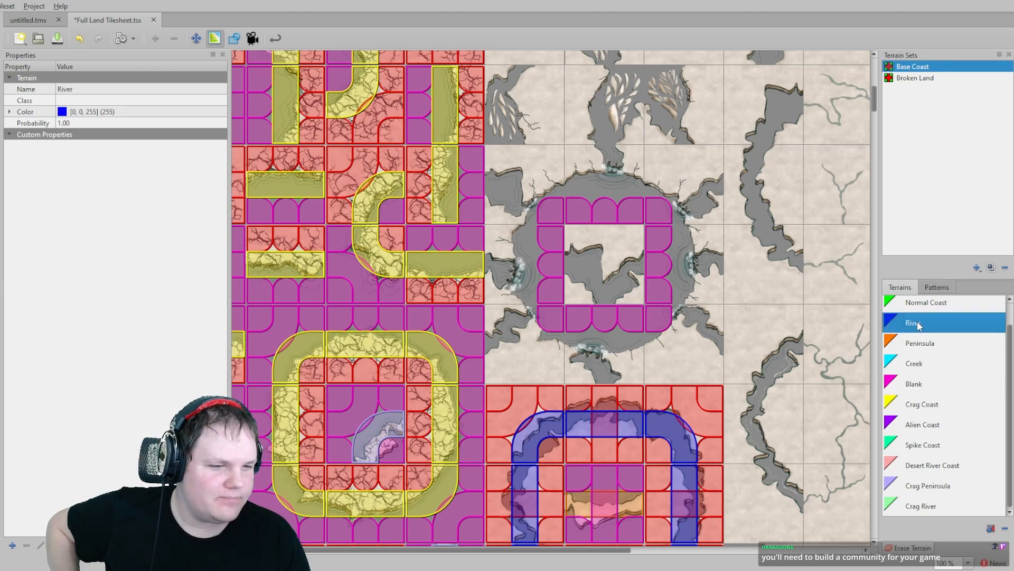
click(617, 278)
click(574, 267)
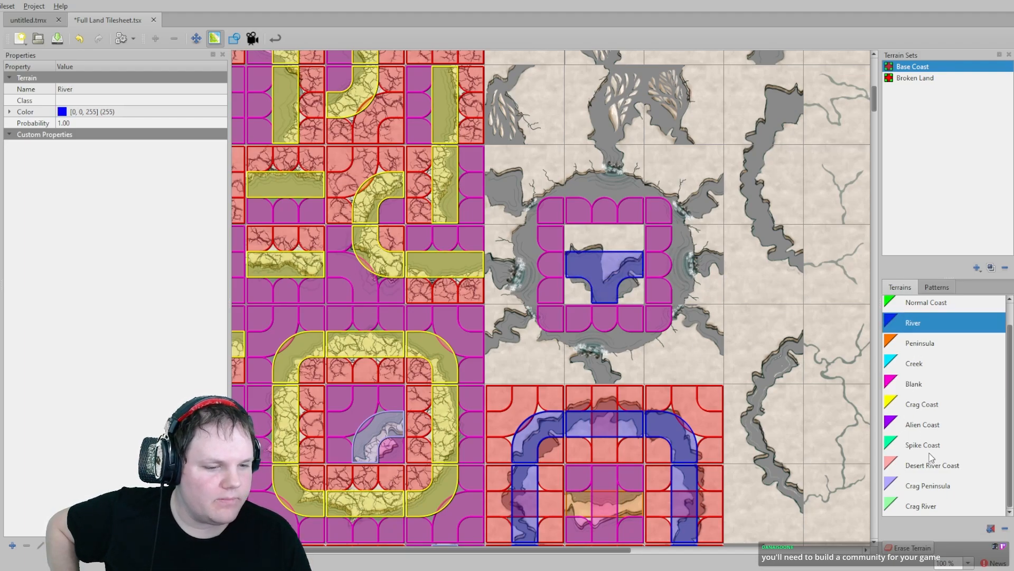
- Paint Land terrain on the remaining centre tiles and the outer border tiles around the upper crater block
scroll(916, 364, up, 1)
click(917, 308)
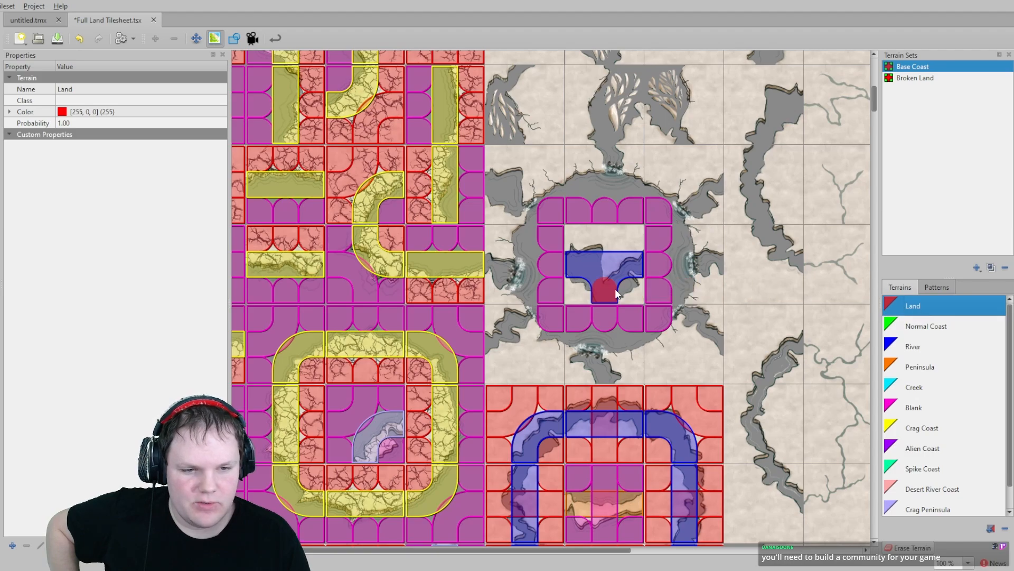
click(572, 294)
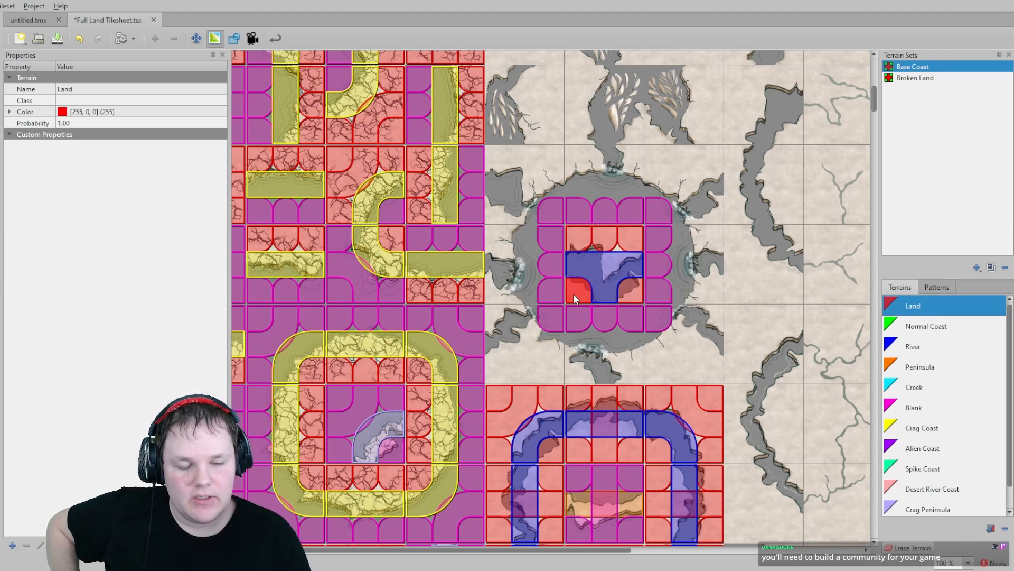
click(710, 317)
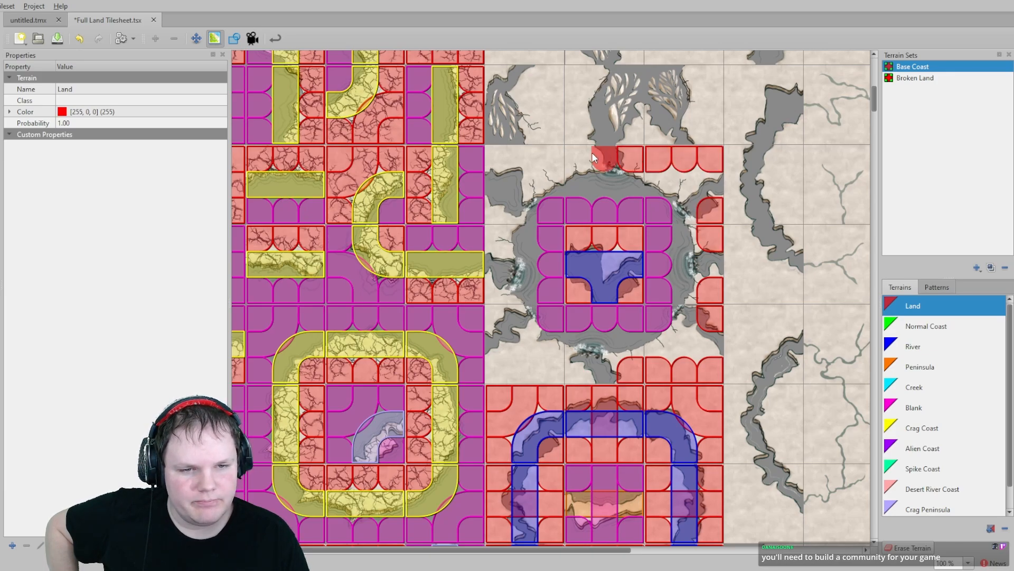
drag(574, 151, 509, 156)
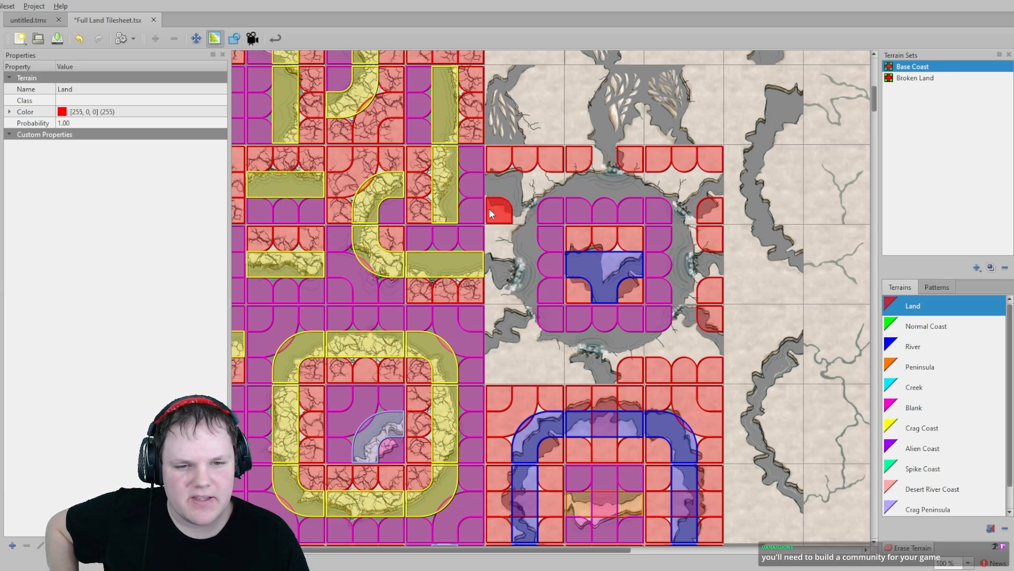
click(498, 235)
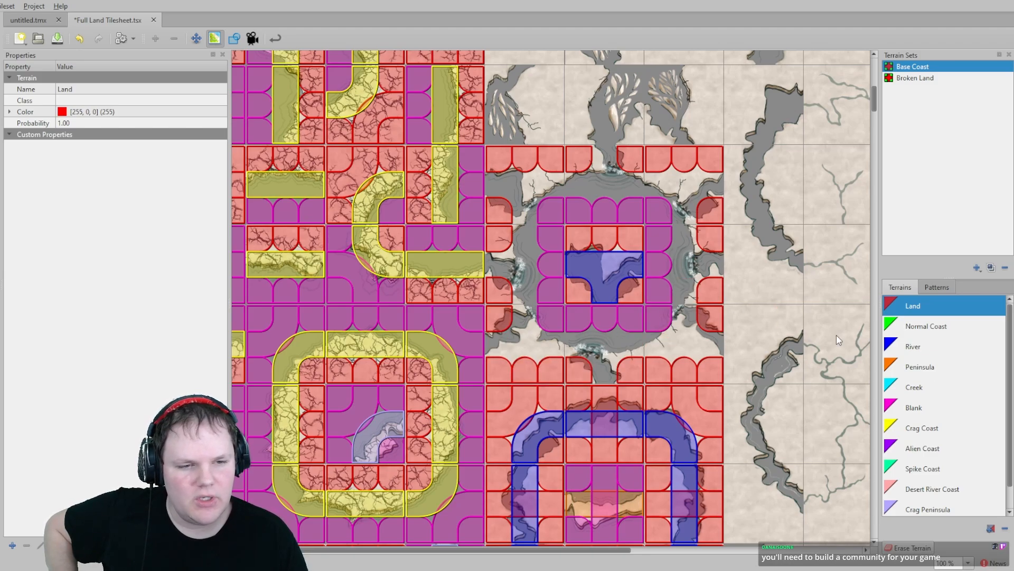
- Paint River terrain on the edge tiles where channels meet the outer border of the crater ring block
click(914, 347)
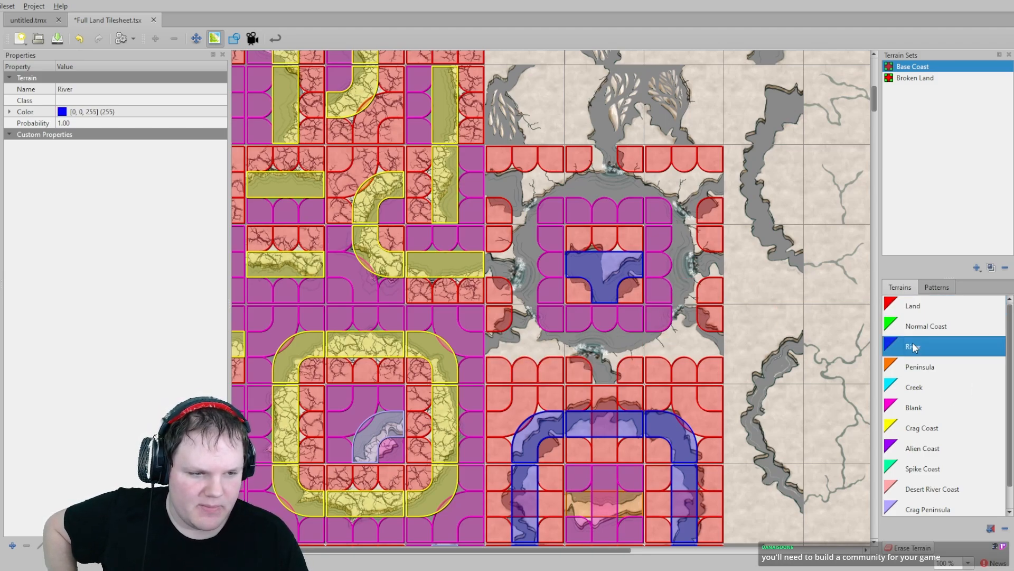
click(710, 185)
click(605, 158)
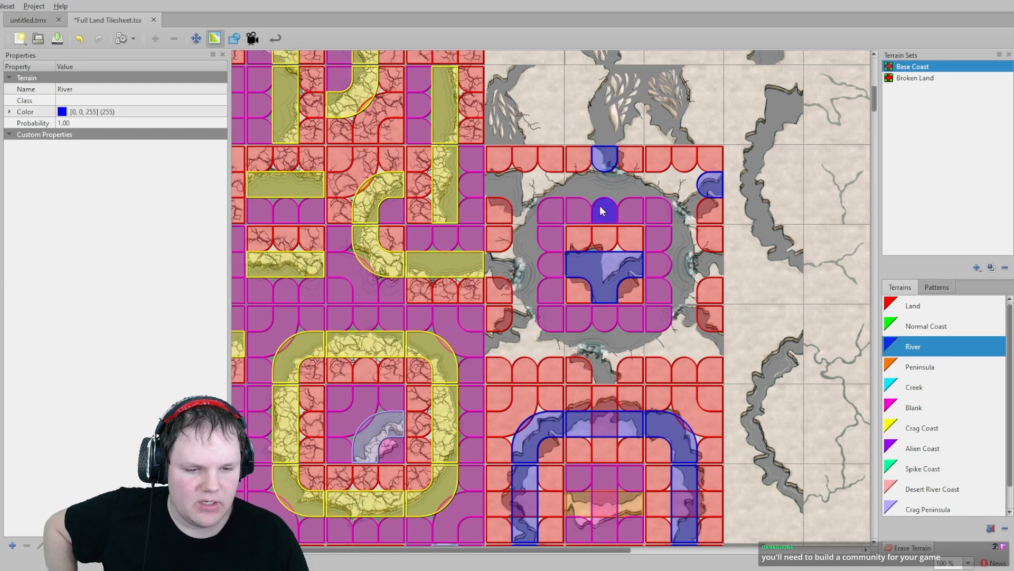
click(502, 185)
click(502, 264)
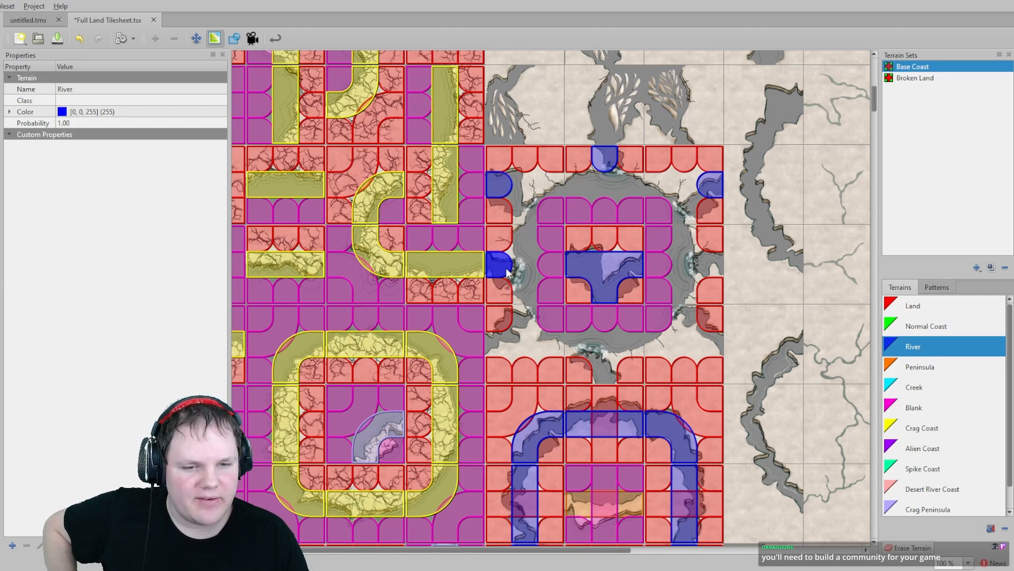
click(505, 344)
click(602, 367)
click(725, 346)
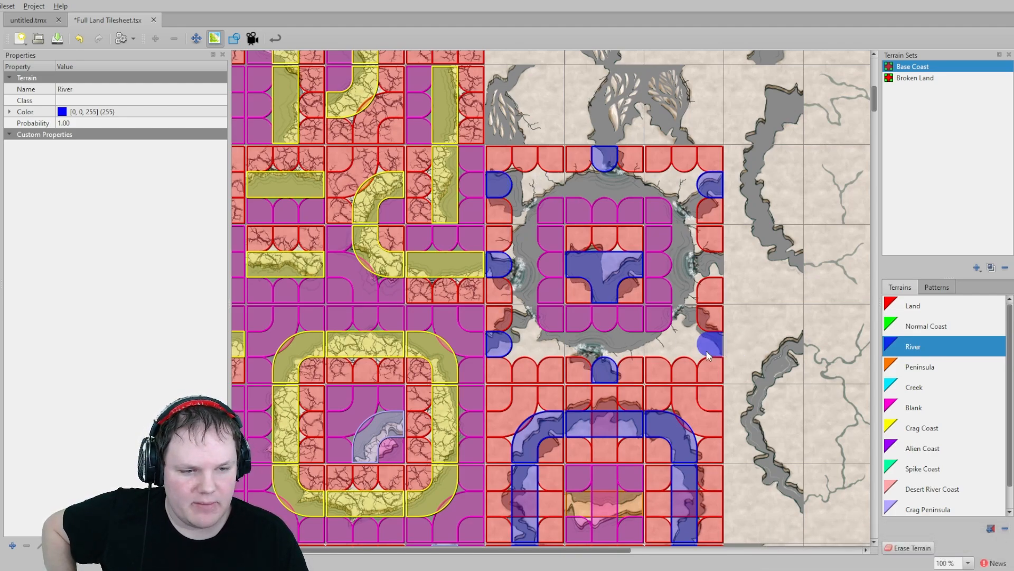
click(702, 268)
- Paint River terrain on the cliff edge tiles in the column right of the crater block
click(790, 264)
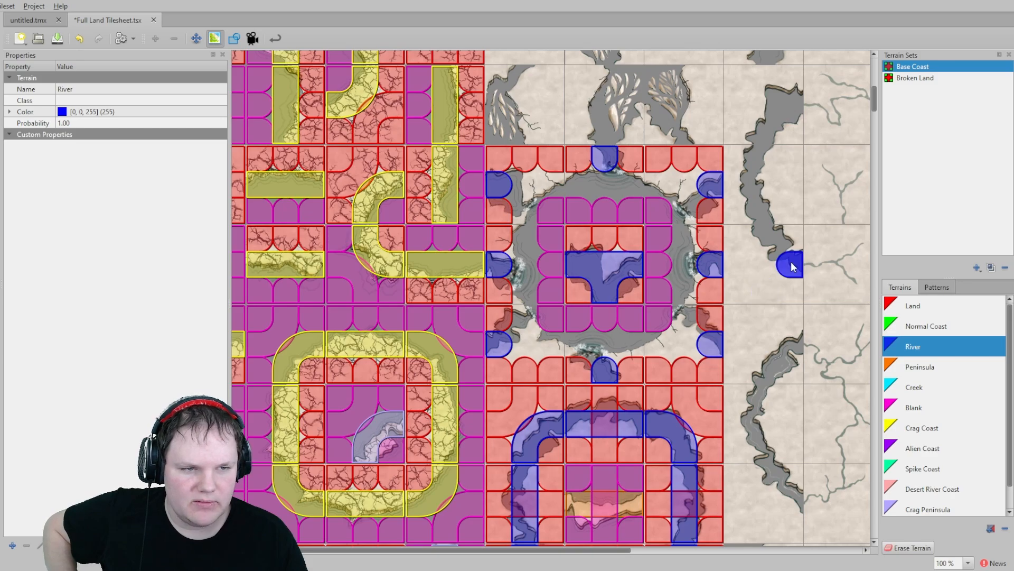
click(789, 105)
click(789, 344)
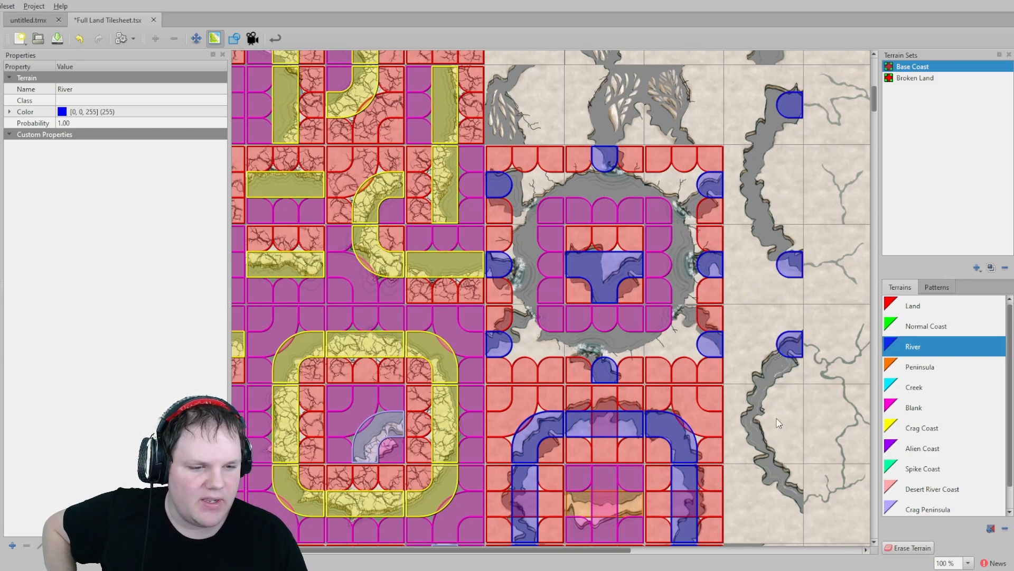
mouse_move(762, 388)
mouse_down()
mouse_move(763, 492)
mouse_move(789, 508)
mouse_up()
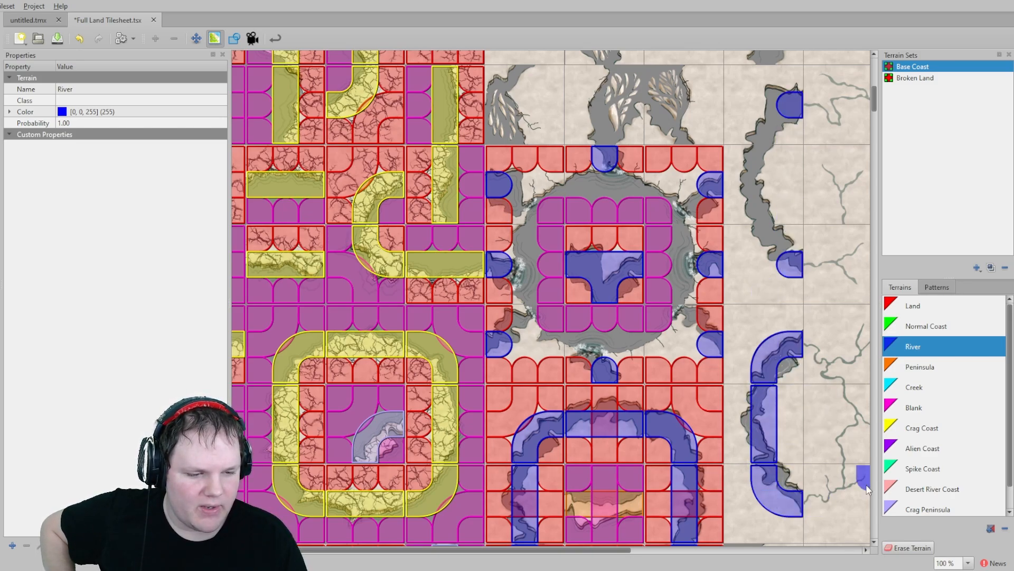
- Paint Land terrain on the outer sides of that cliff column
click(925, 310)
mouse_move(798, 363)
mouse_down()
mouse_move(790, 460)
mouse_move(808, 505)
mouse_up()
mouse_move(743, 509)
mouse_down()
mouse_move(743, 371)
mouse_move(773, 308)
mouse_move(741, 209)
mouse_move(756, 165)
mouse_move(791, 302)
mouse_up()
scroll(745, 243, up, 2)
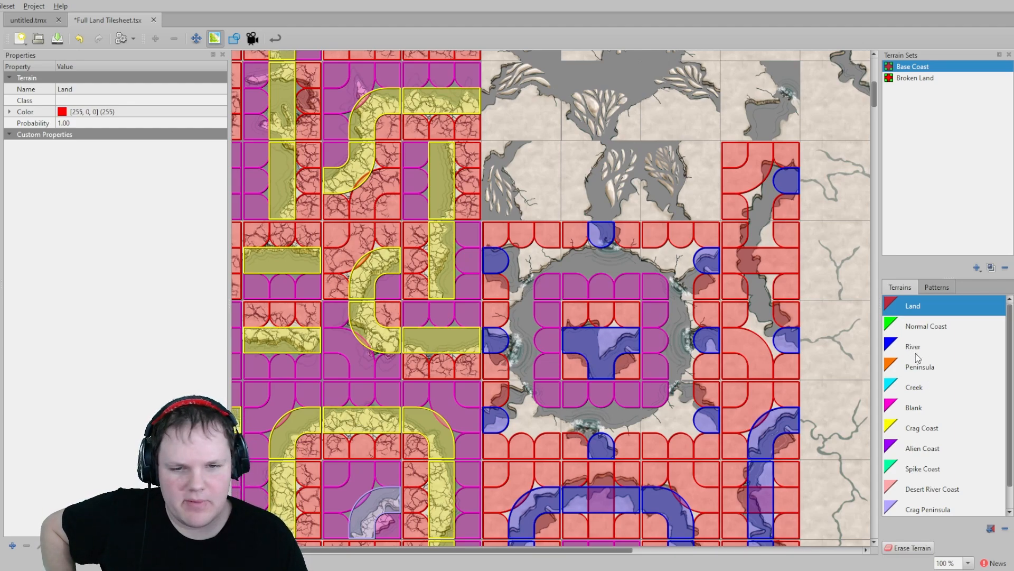
scroll(915, 364, down, 1)
scroll(915, 369, up, 1)
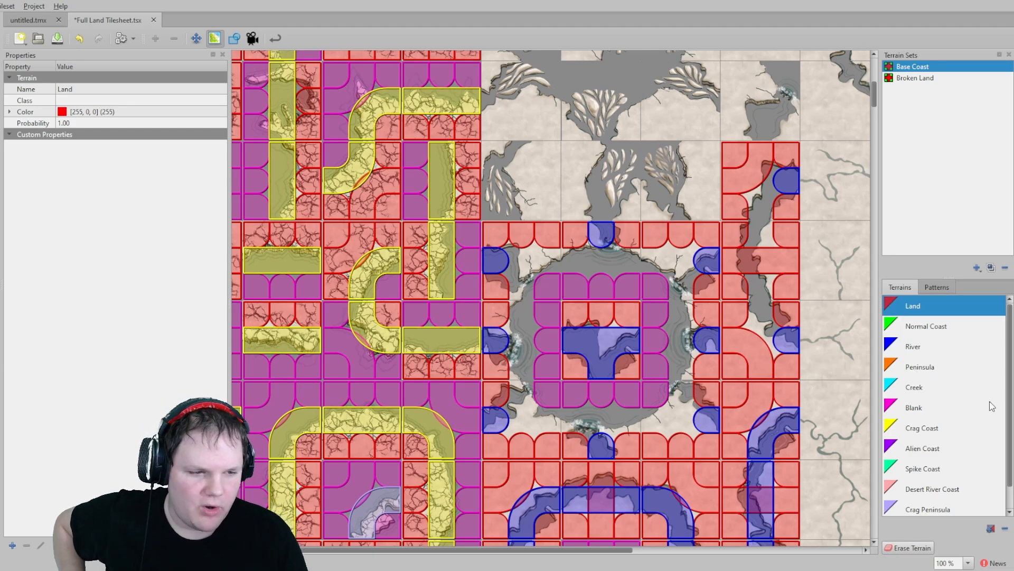
- Paint Normal Coast terrain in a ring around the centre of the lower crater block
click(930, 326)
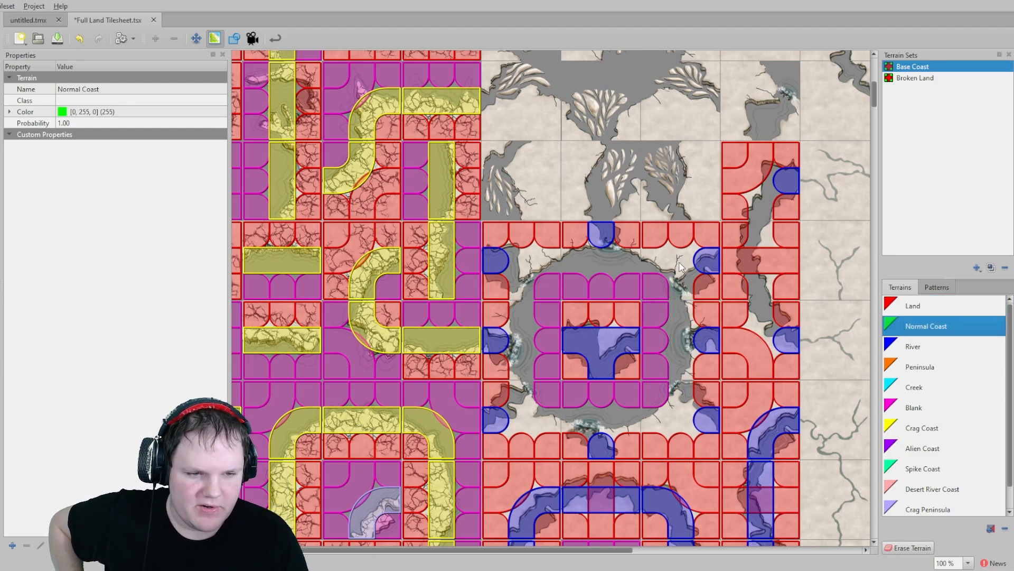
mouse_move(660, 259)
mouse_down()
mouse_move(531, 264)
mouse_move(520, 414)
mouse_move(608, 420)
mouse_move(680, 402)
mouse_move(674, 319)
mouse_up()
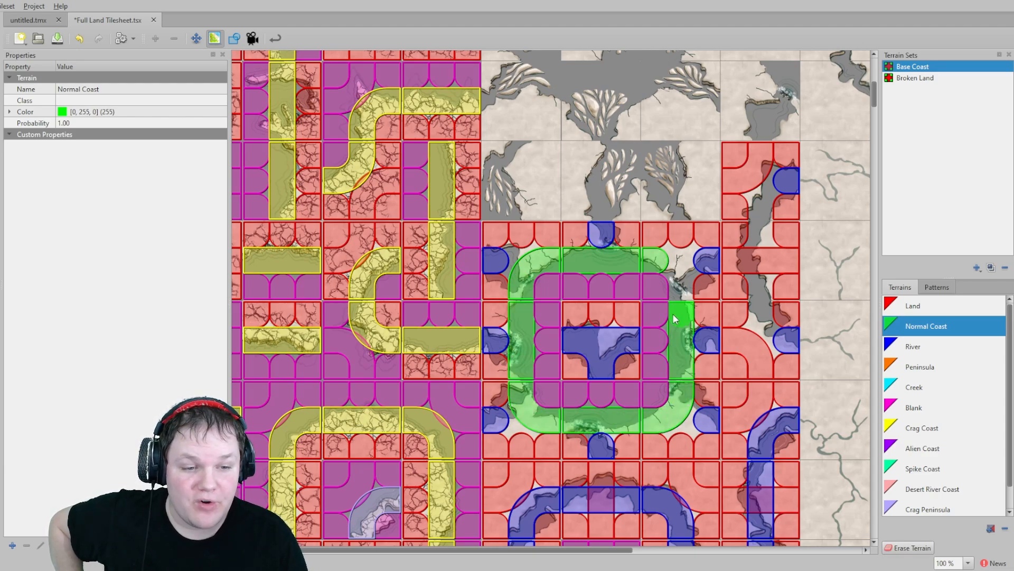
mouse_move(753, 283)
mouse_down()
mouse_move(762, 325)
mouse_move(762, 212)
mouse_up()
- Paint River terrain down the middle of the cliff column beside the crater block
click(913, 347)
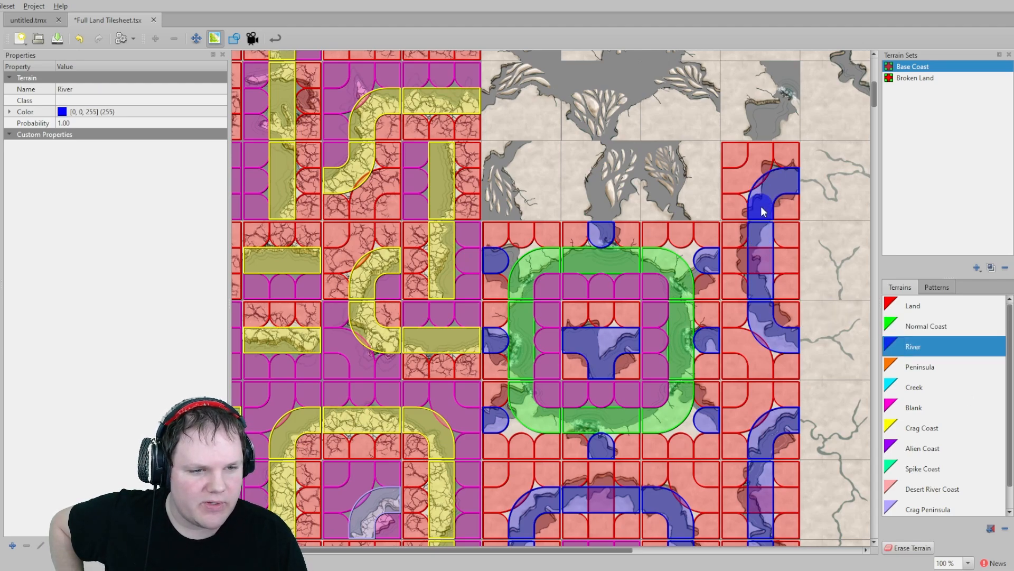
middle_drag(543, 288, 550, 377)
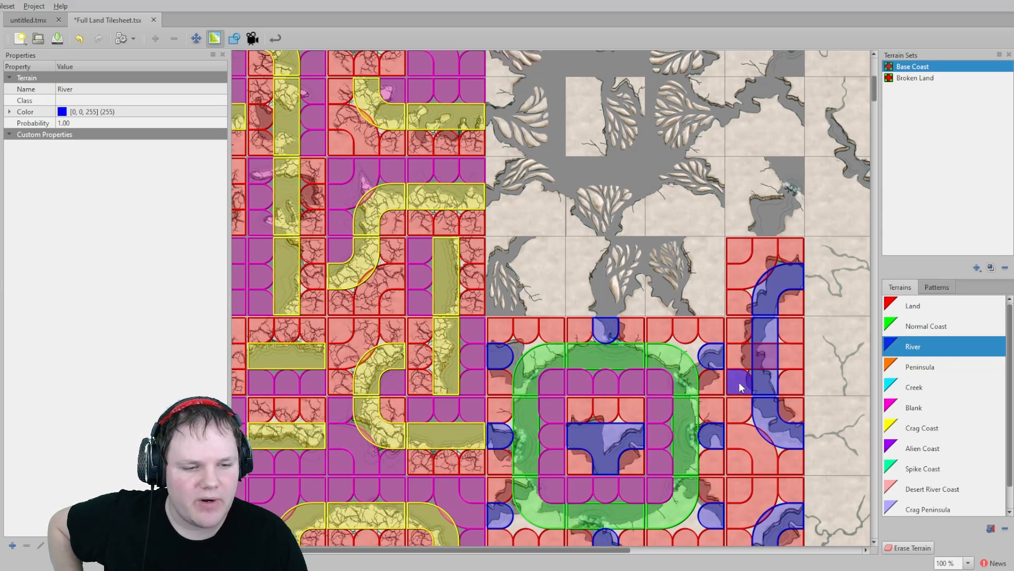
middle_drag(578, 319, 588, 388)
- Paint River terrain on the bottom and right edge tiles of the upper crater block
click(622, 383)
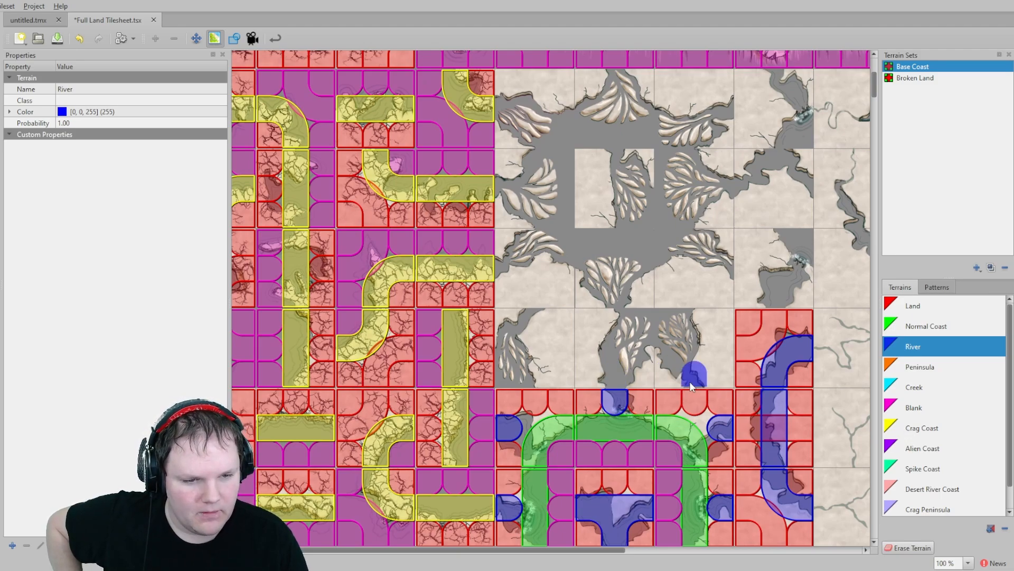
click(691, 386)
click(724, 275)
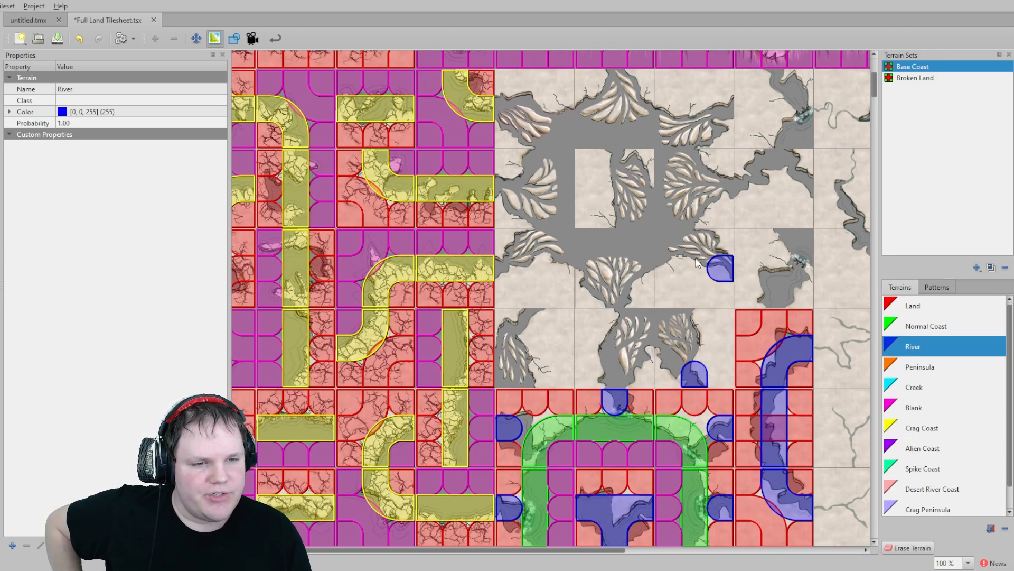
click(724, 182)
click(725, 108)
scroll(634, 142, up, 2)
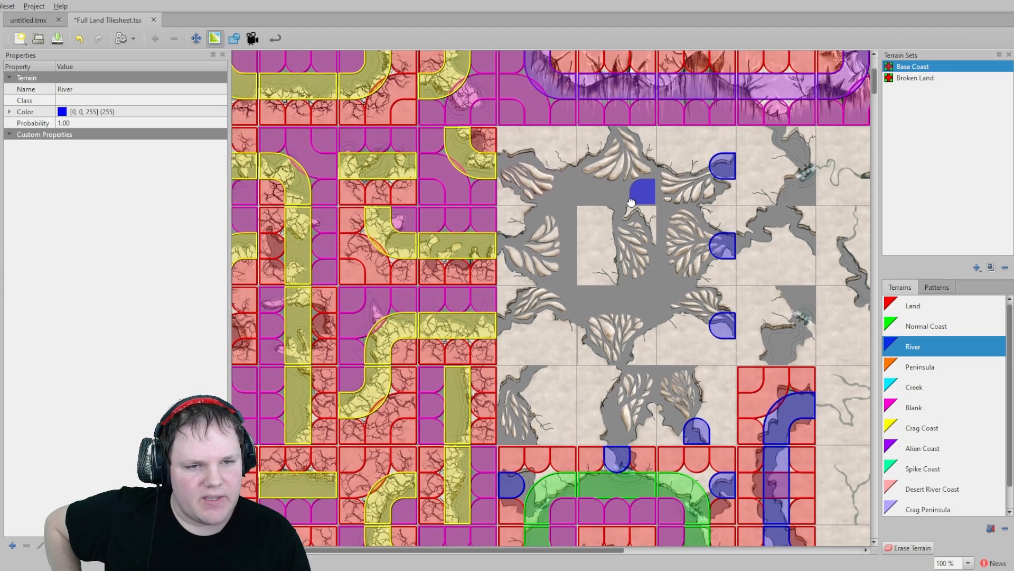
- Paint River terrain on the left, top and inner edge tiles of the upper crater block
click(621, 151)
click(514, 169)
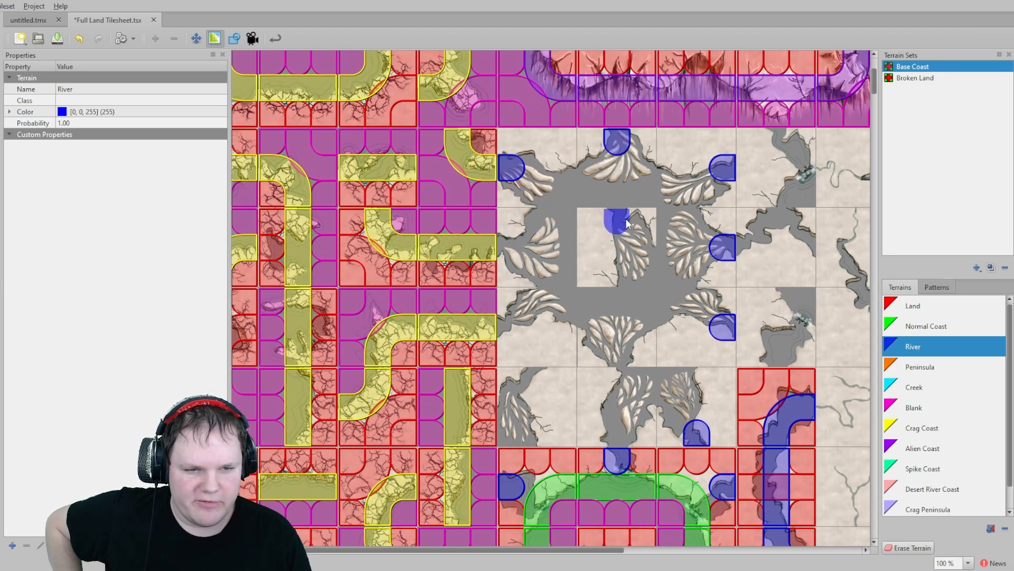
click(617, 222)
click(511, 246)
click(507, 320)
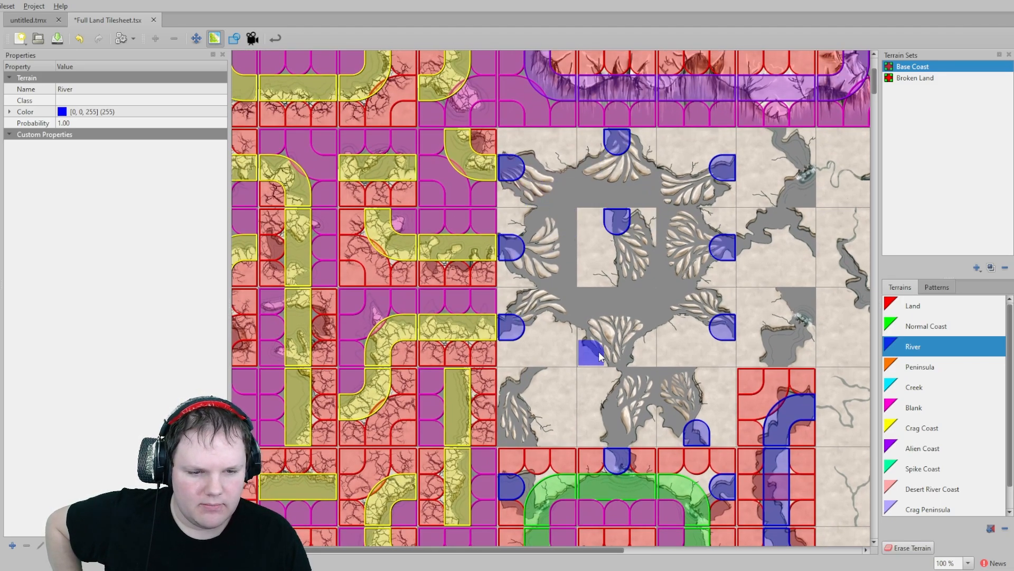
click(615, 351)
click(538, 379)
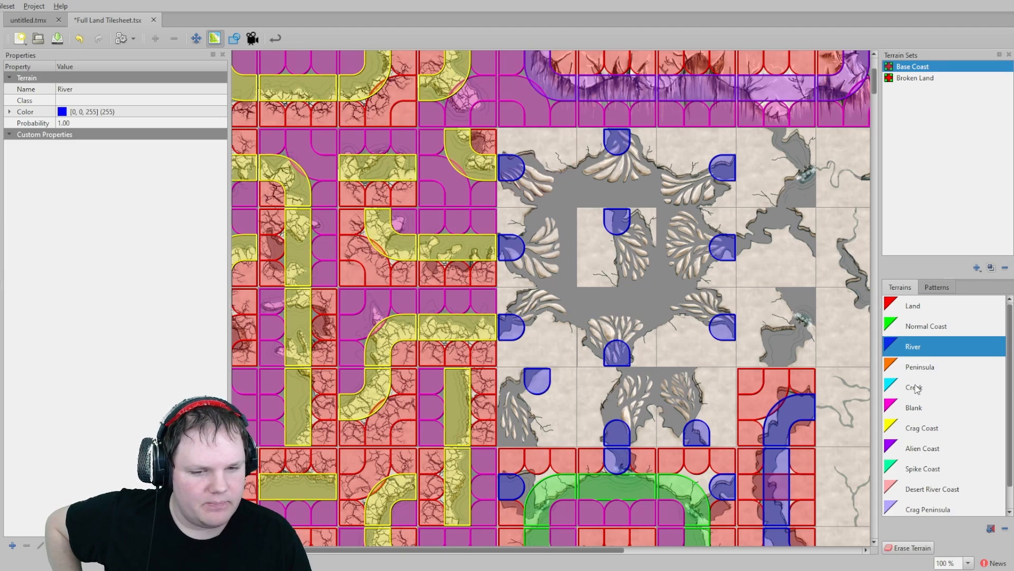
- Paint Land terrain on the border tiles surrounding the upper crater block
click(919, 306)
drag(575, 383, 572, 431)
click(512, 389)
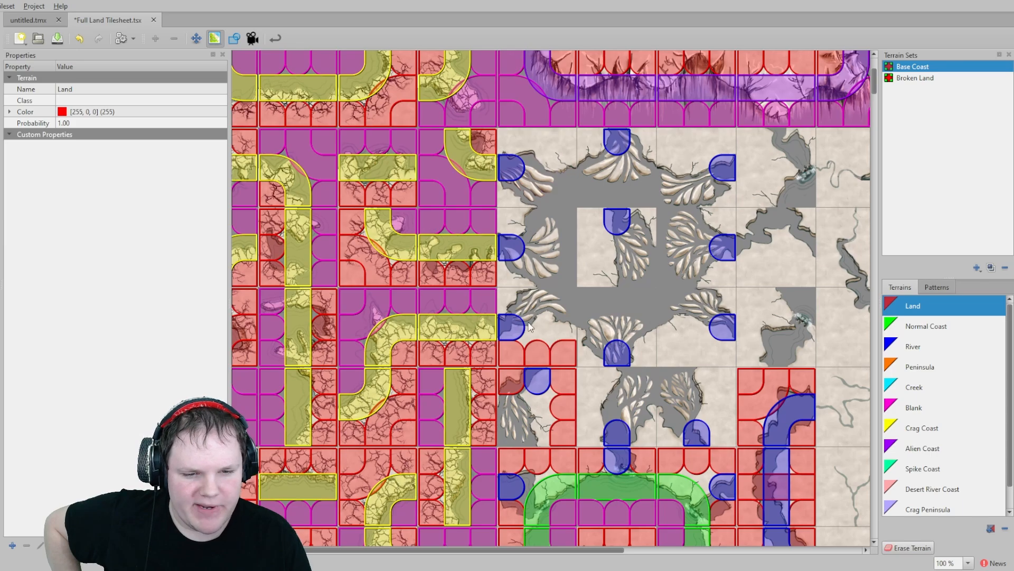
drag(501, 298, 507, 210)
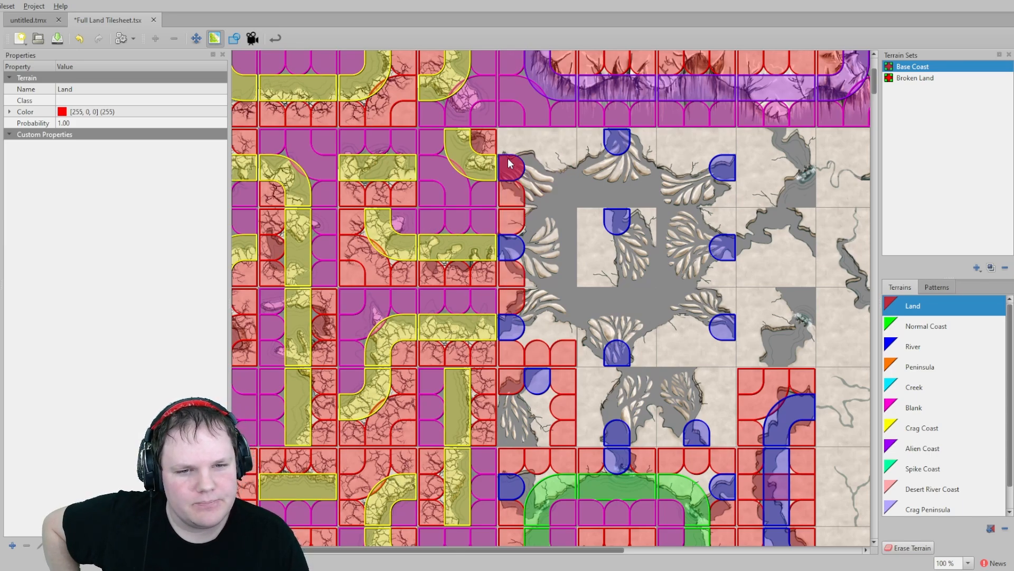
drag(508, 159, 584, 133)
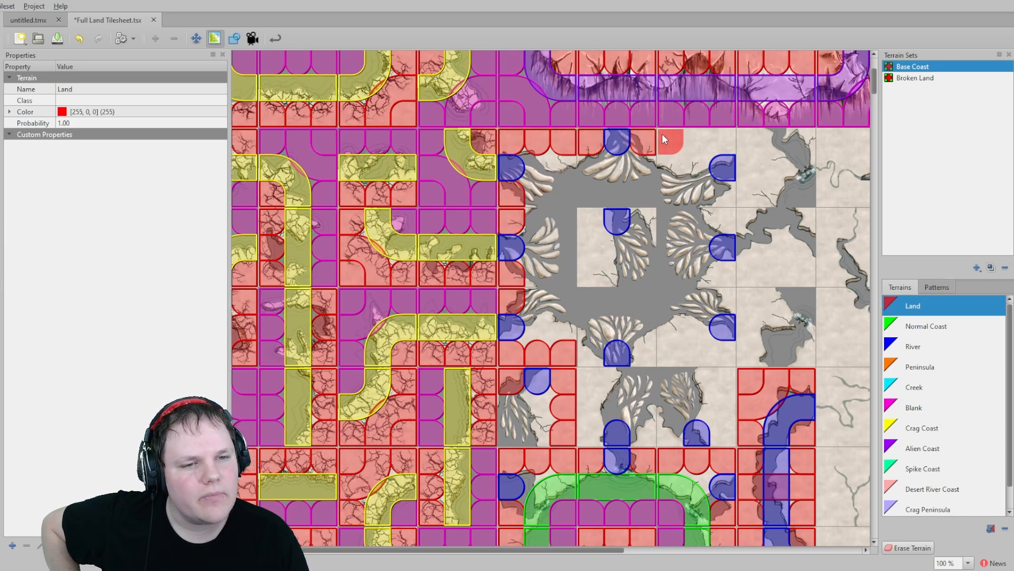
drag(664, 138, 726, 137)
drag(729, 214, 722, 358)
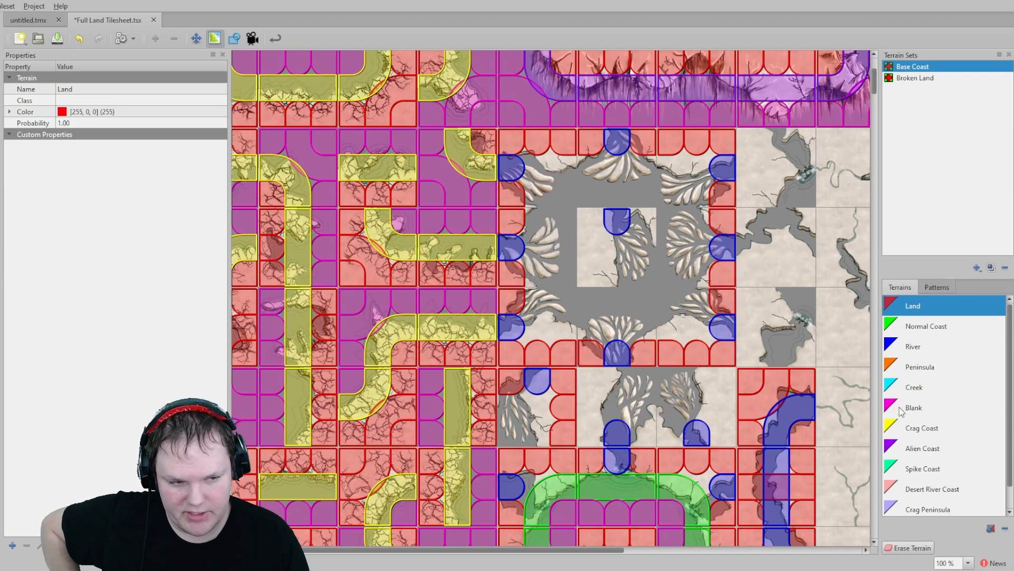
- Paint Land terrain on the inner square tiles at the centre of the upper crater block
click(931, 332)
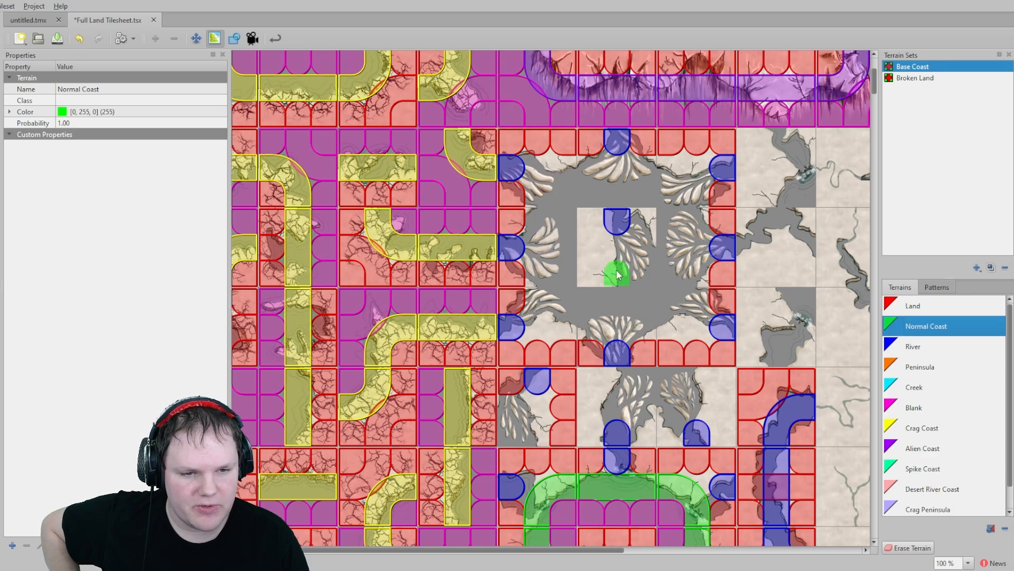
click(919, 306)
click(646, 226)
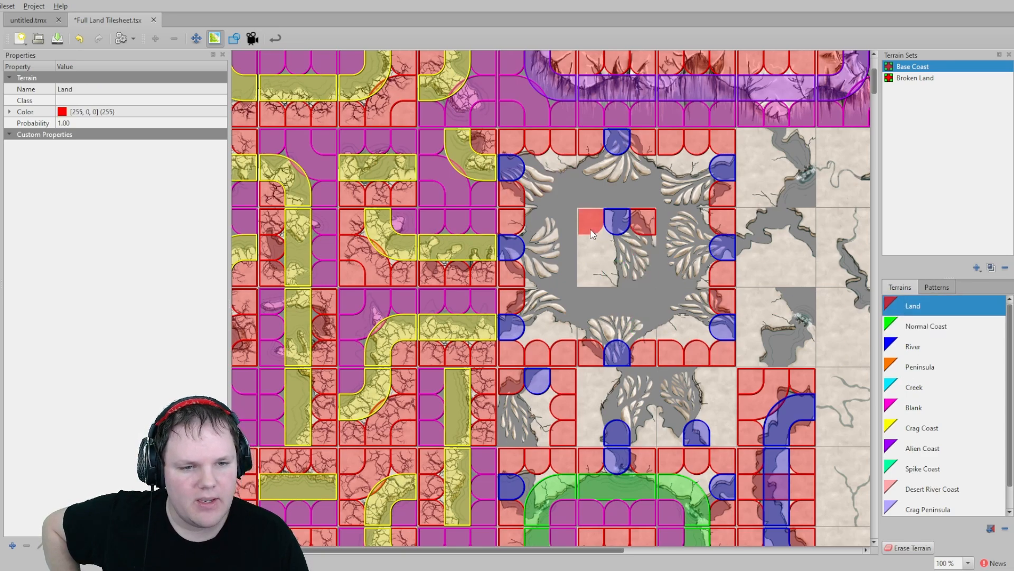
drag(592, 222, 590, 261)
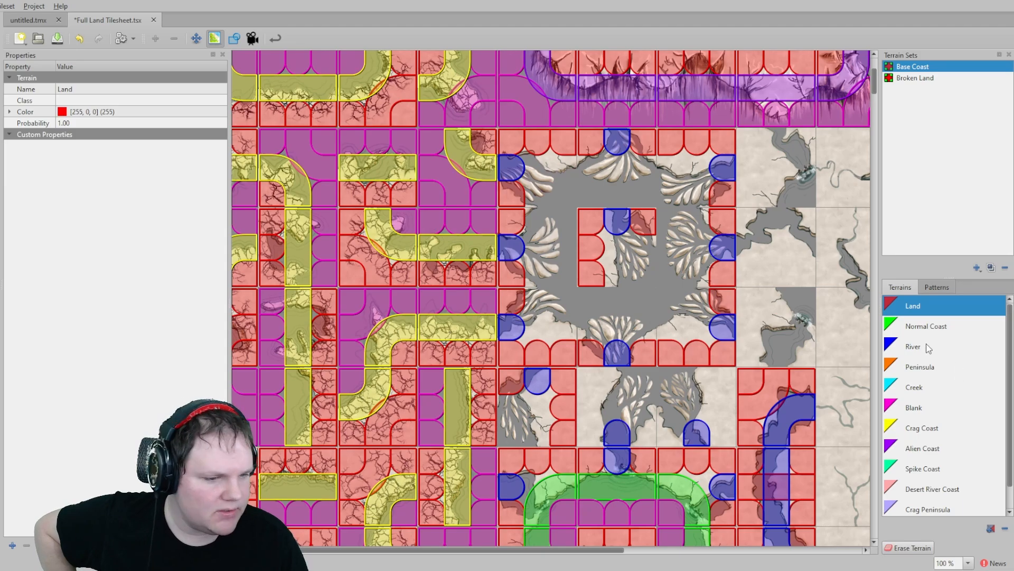
- Paint Desert River Coast terrain in a ring around the inner square of the upper crater block
click(922, 328)
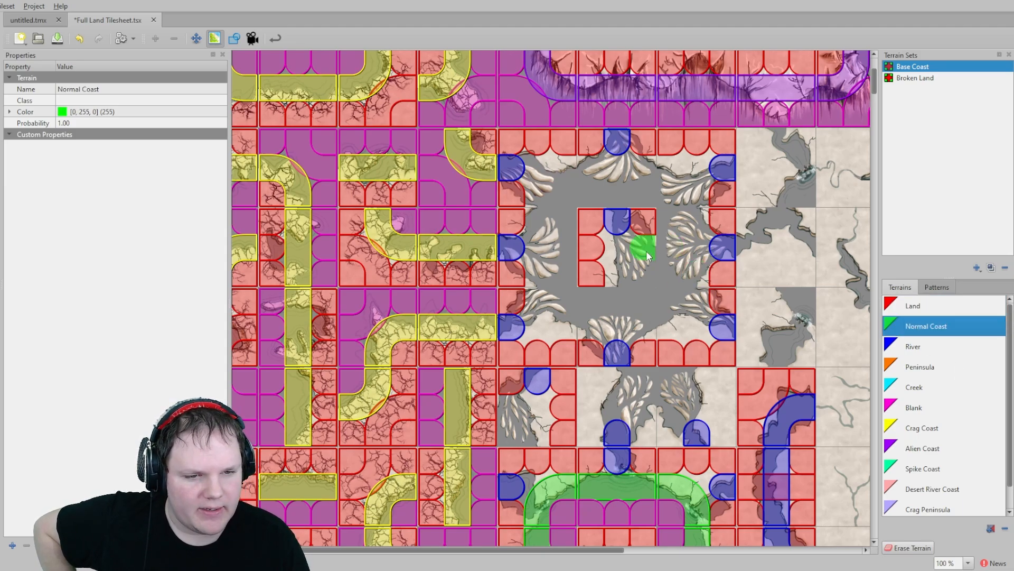
scroll(946, 399, down, 1)
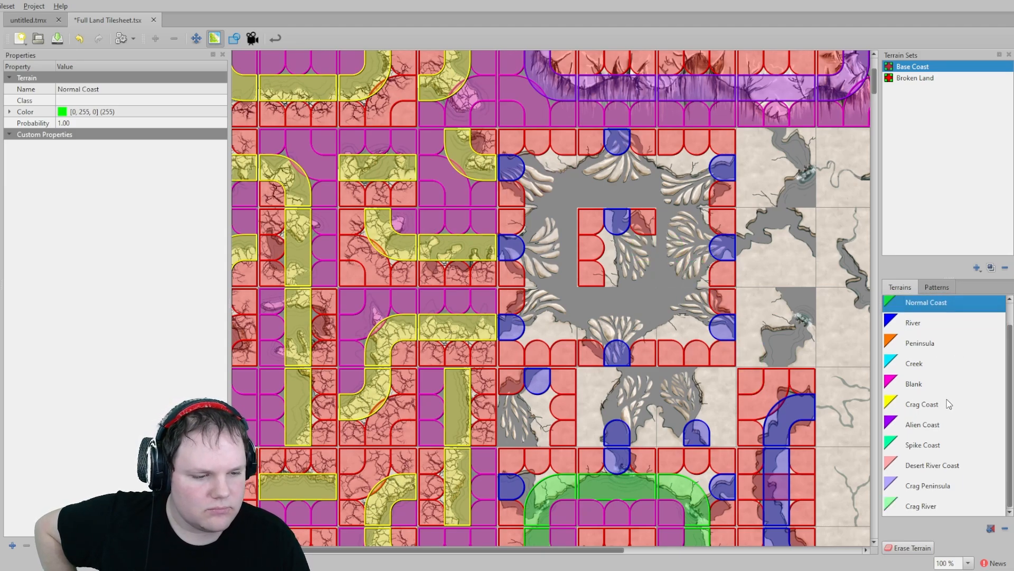
click(946, 462)
click(643, 250)
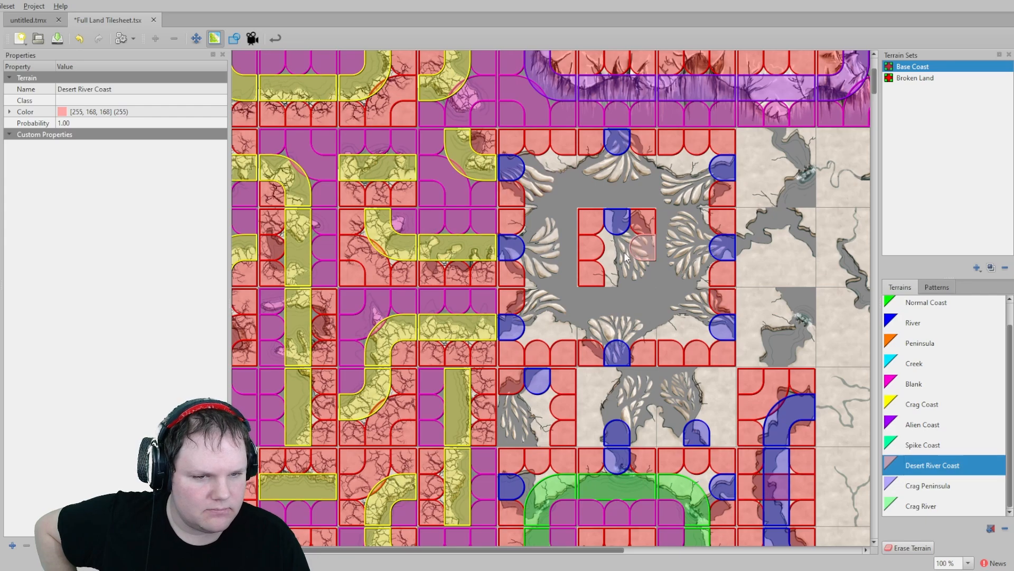
click(618, 270)
click(690, 247)
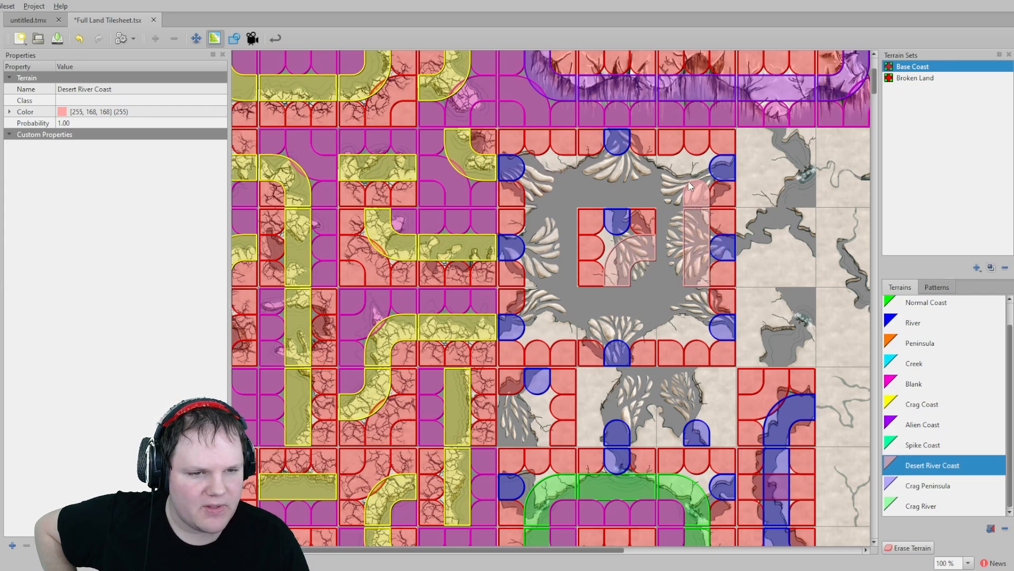
mouse_move(653, 166)
mouse_down()
mouse_move(564, 169)
mouse_move(539, 225)
mouse_up()
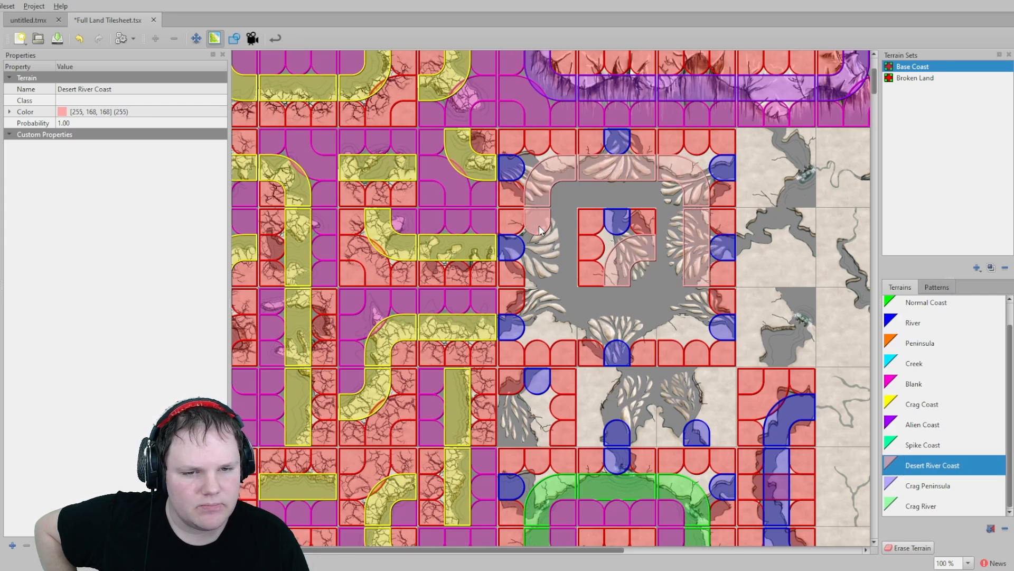
mouse_move(534, 291)
mouse_down()
mouse_move(544, 322)
mouse_move(636, 330)
mouse_up()
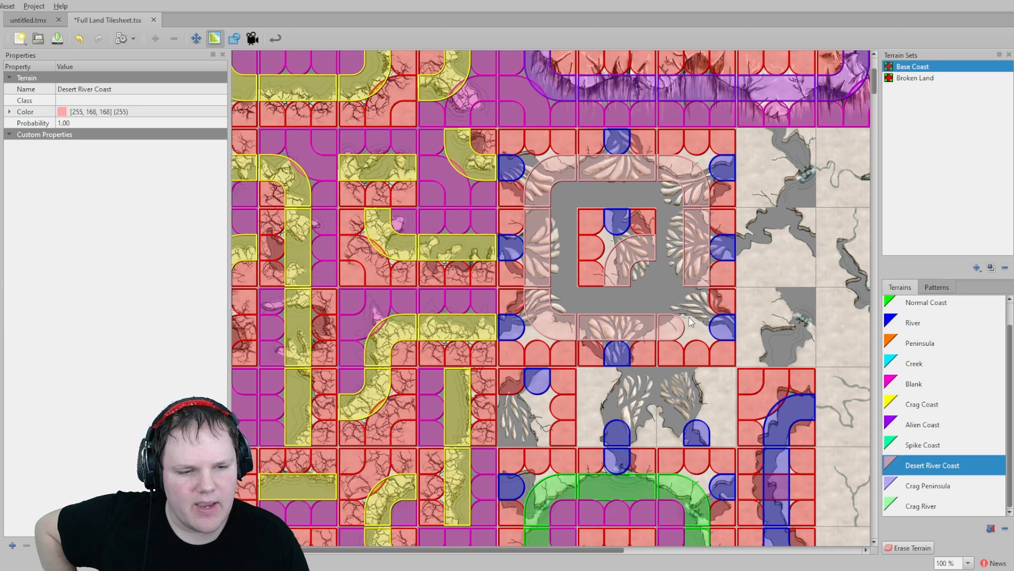
- Paint Blank terrain on the inner ring tiles between the Desert River Coast ring and the centre
click(914, 384)
click(626, 236)
mouse_move(626, 236)
mouse_down()
mouse_move(642, 274)
mouse_move(665, 291)
mouse_move(664, 195)
mouse_move(574, 194)
mouse_up()
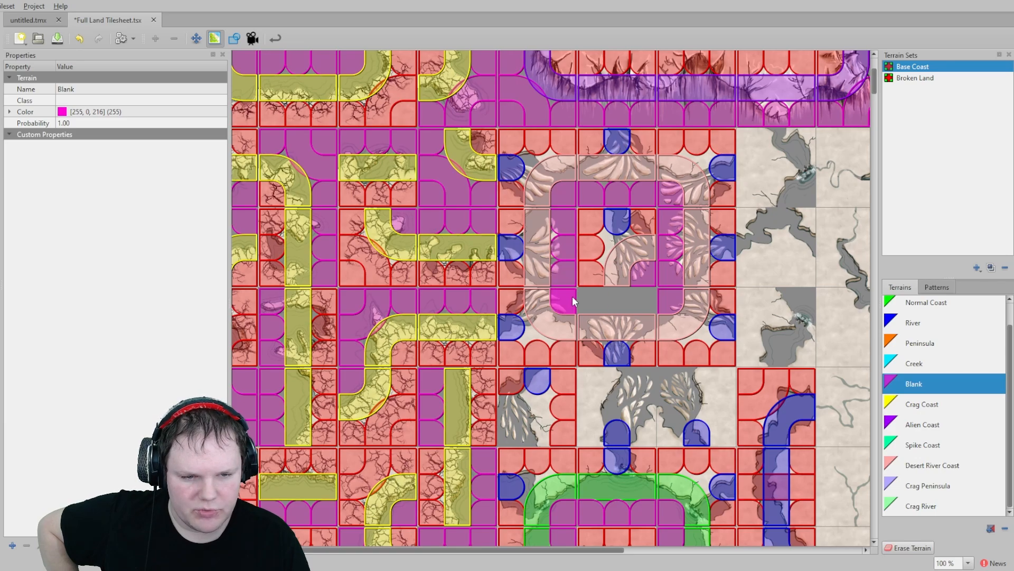
drag(573, 299, 641, 300)
scroll(654, 248, up, 3)
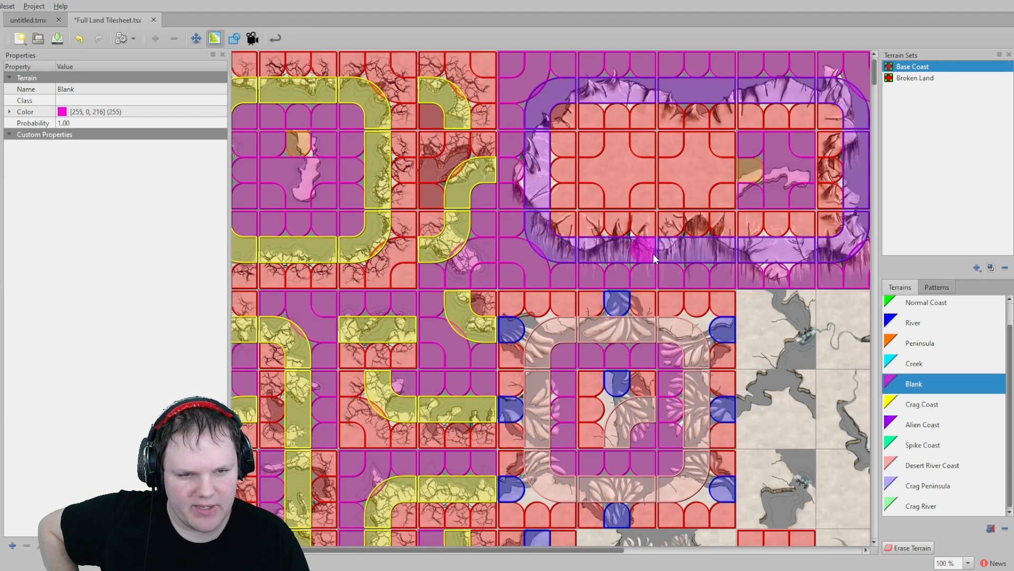
scroll(653, 253, down, 6)
scroll(618, 269, up, 1)
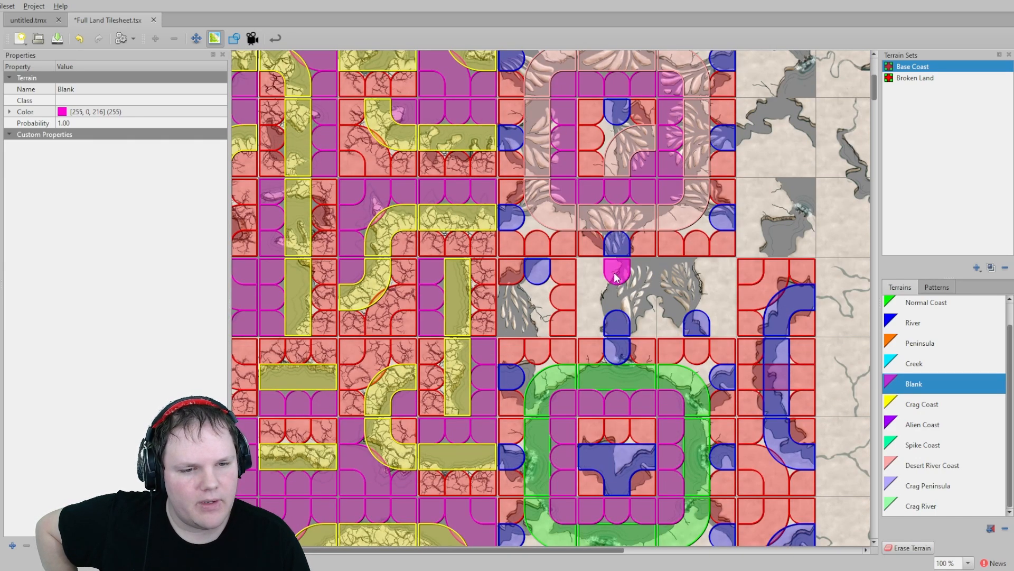
- Paint Blank and then Normal Coast terrain on the small cave tile directly beneath the upper crater block
mouse_move(616, 278)
mouse_down()
mouse_move(641, 295)
mouse_move(693, 272)
mouse_move(684, 302)
mouse_up()
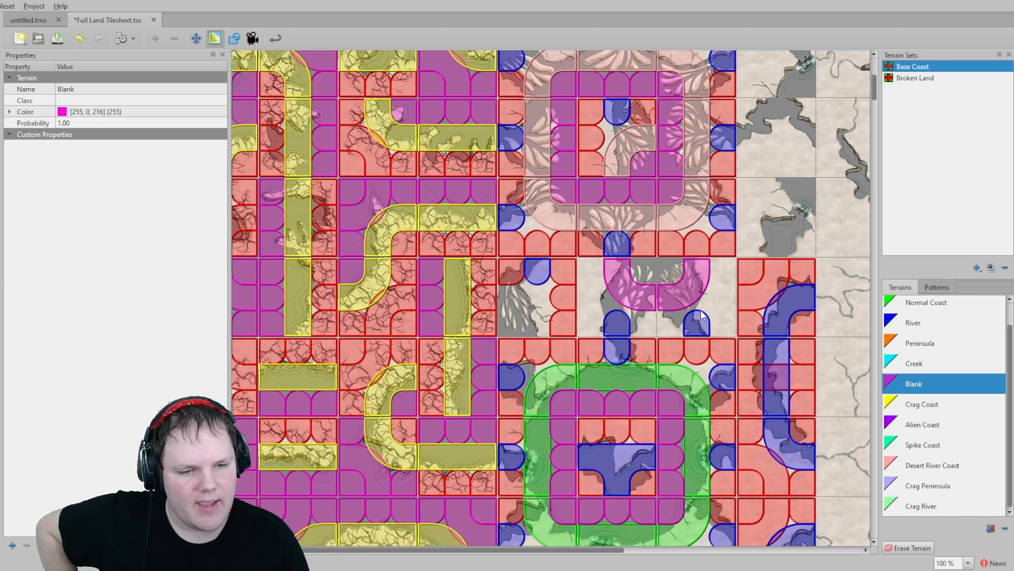
scroll(922, 387, up, 1)
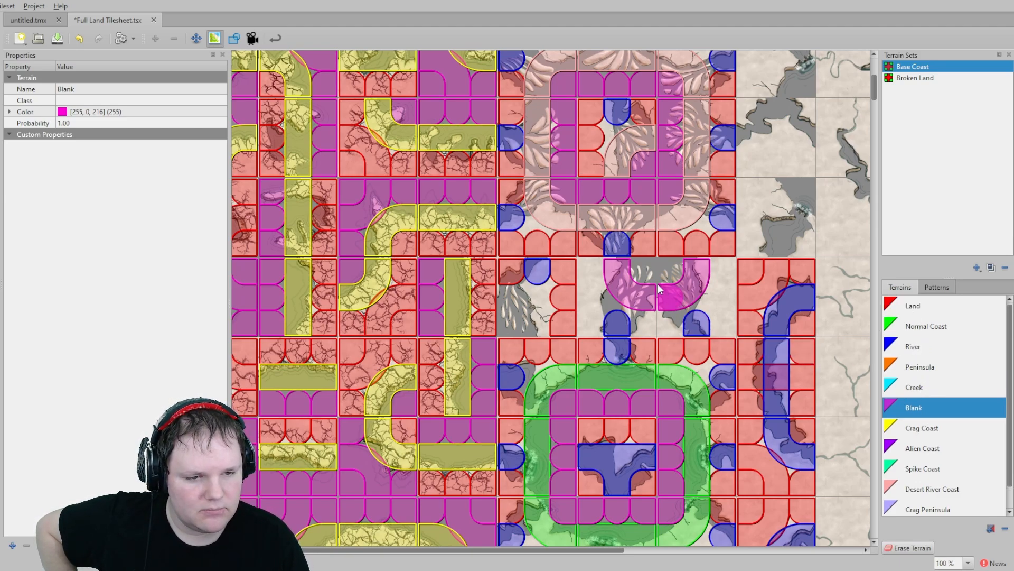
click(907, 327)
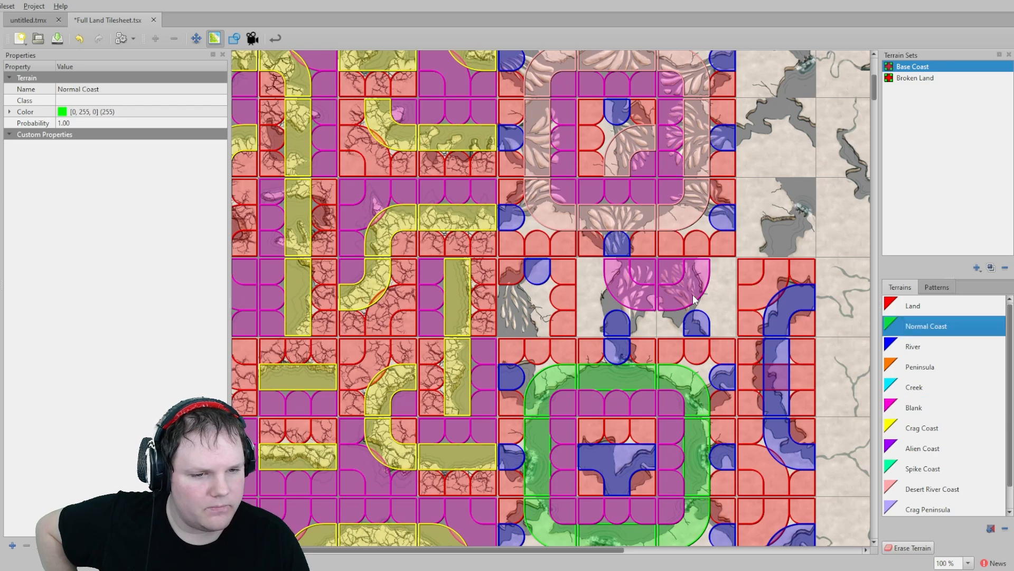
mouse_move(697, 274)
mouse_down()
mouse_move(675, 302)
mouse_move(652, 301)
mouse_move(616, 269)
mouse_up()
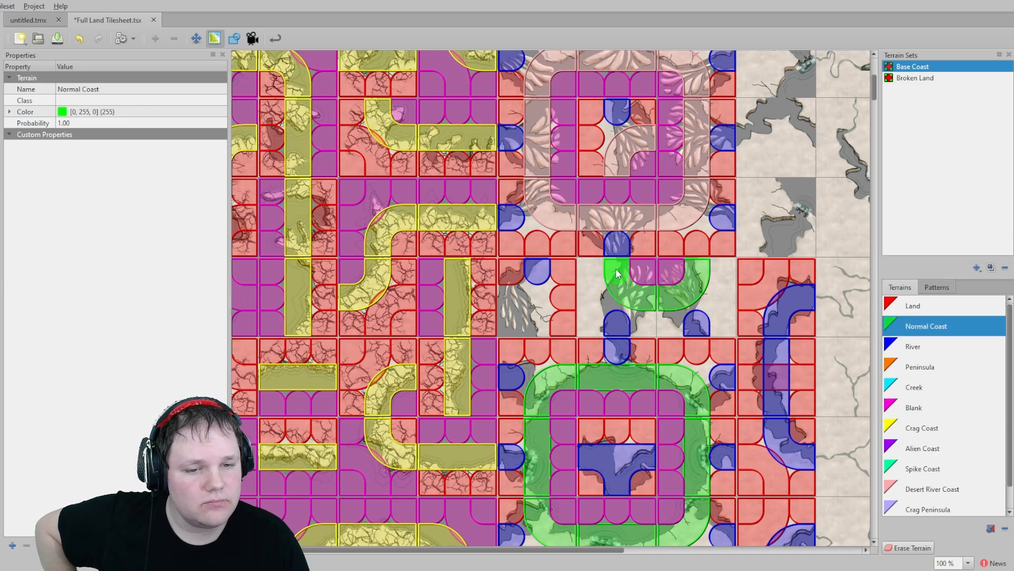
- Paint Normal Coast terrain on the corners of the cave tile to the left of that tile
click(906, 306)
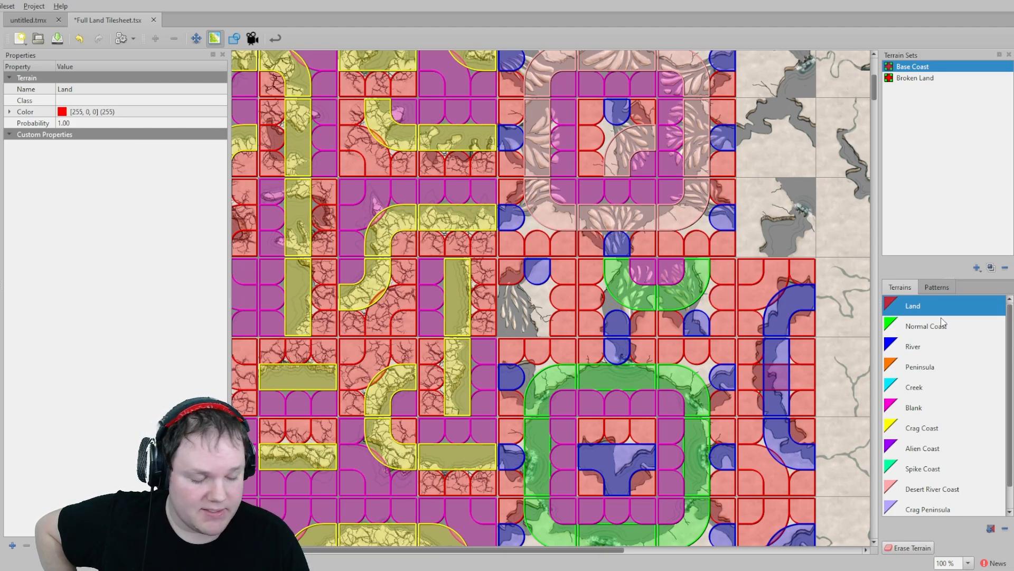
click(914, 328)
click(513, 299)
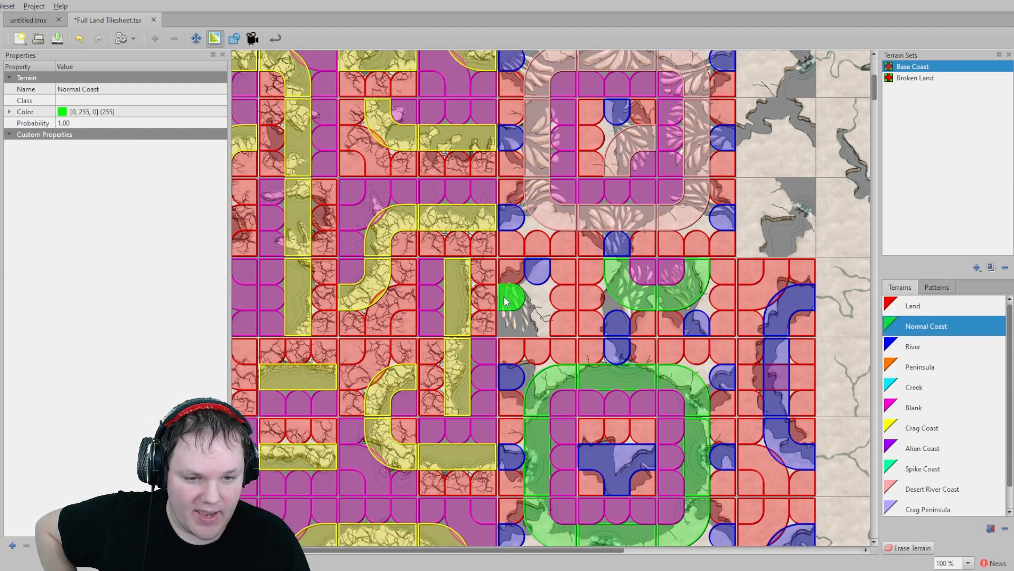
click(536, 323)
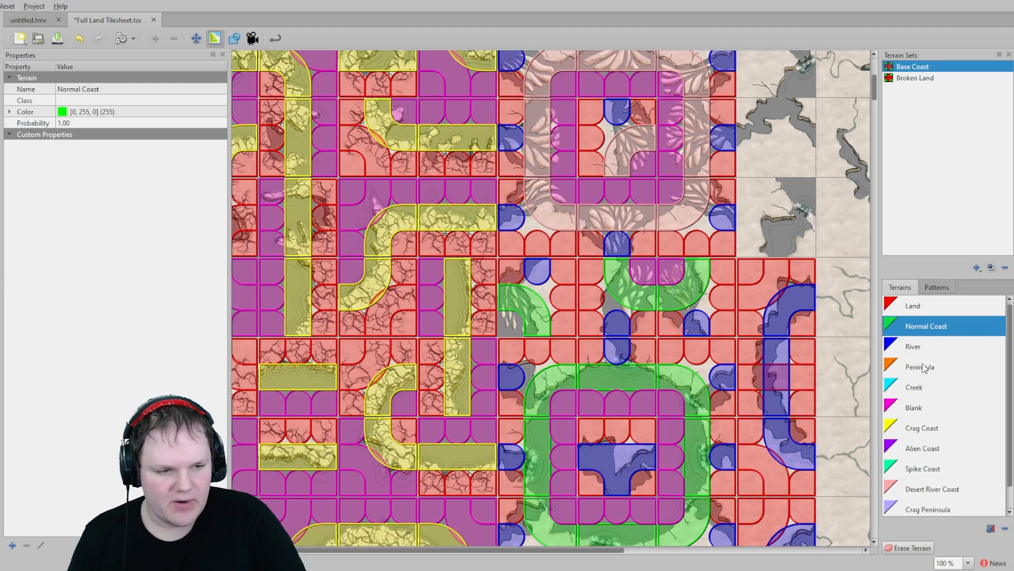
- Paint River terrain on the edges of the cave tiles beside the middle crater block
click(921, 386)
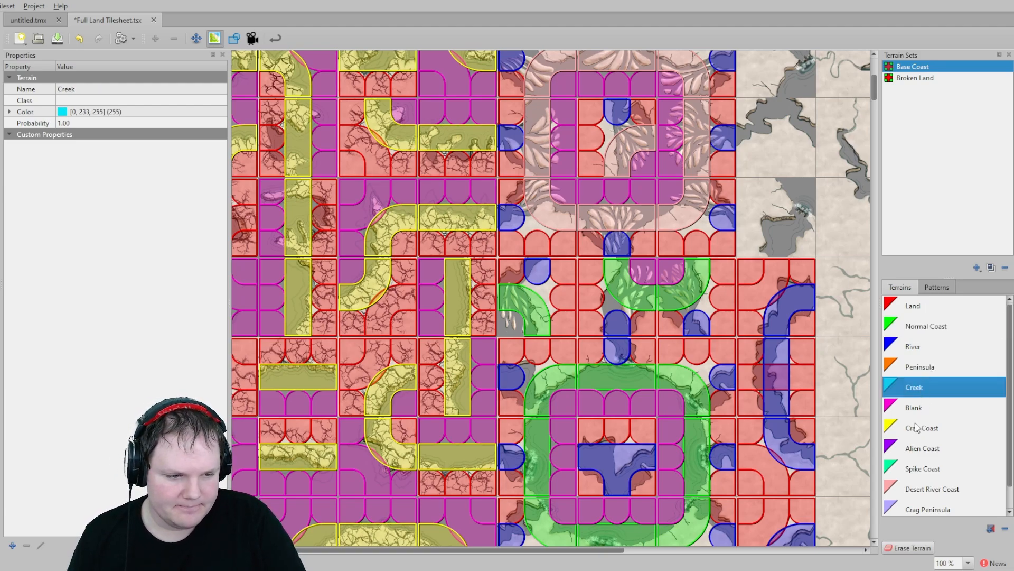
click(914, 408)
middle_drag(669, 299, 592, 423)
middle_drag(726, 292, 678, 357)
click(935, 347)
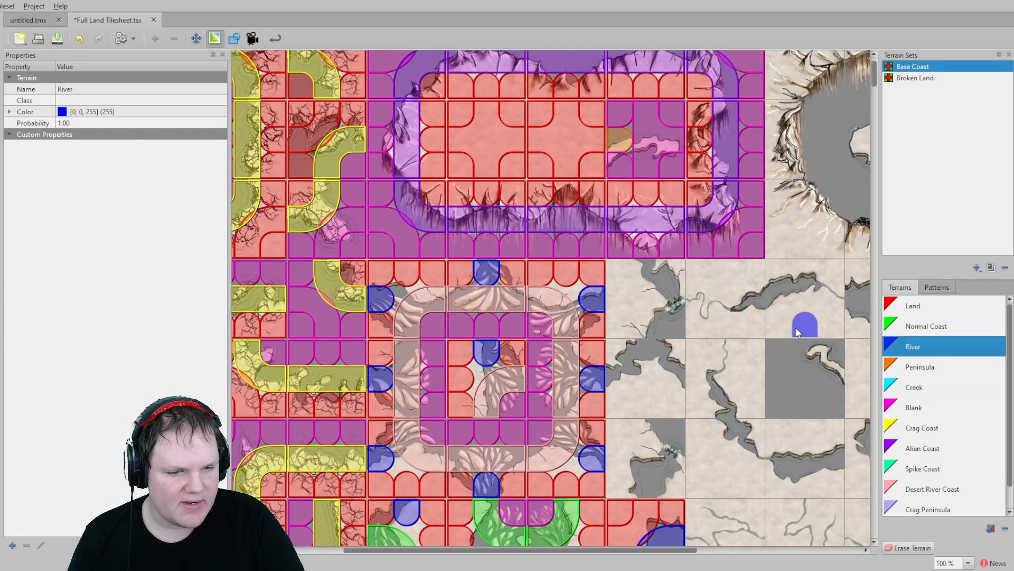
click(646, 272)
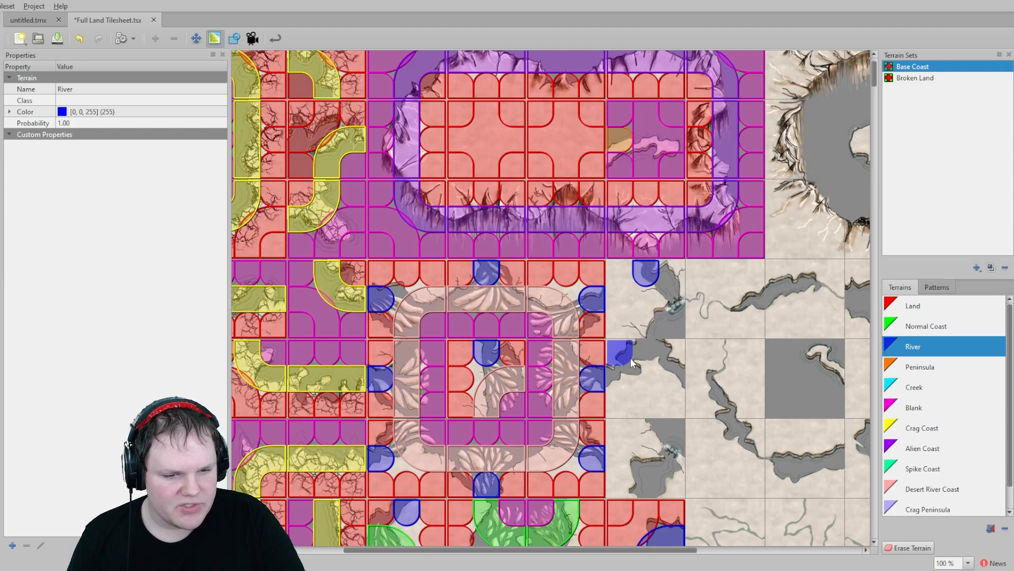
click(619, 379)
click(646, 352)
click(672, 379)
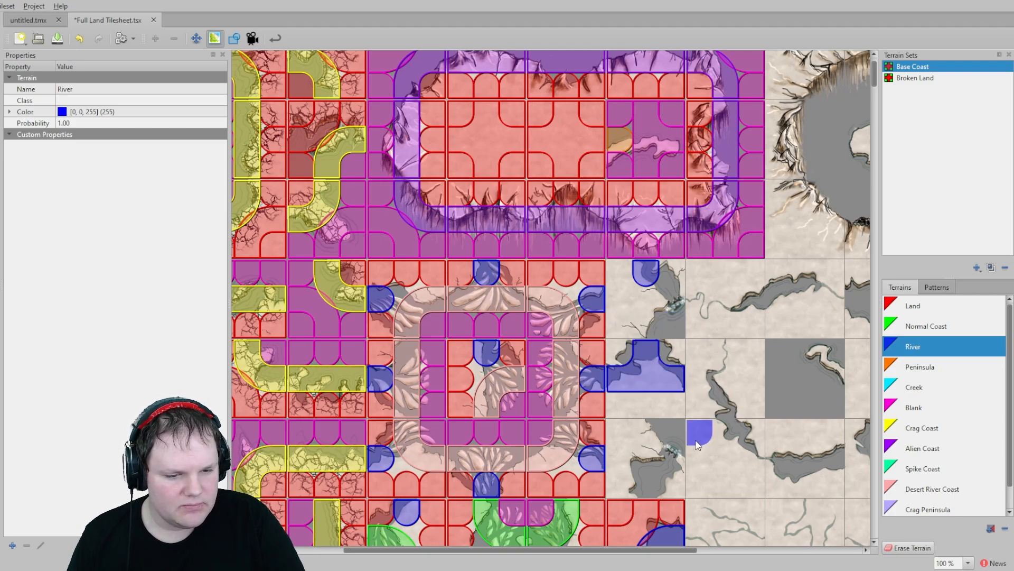
click(646, 483)
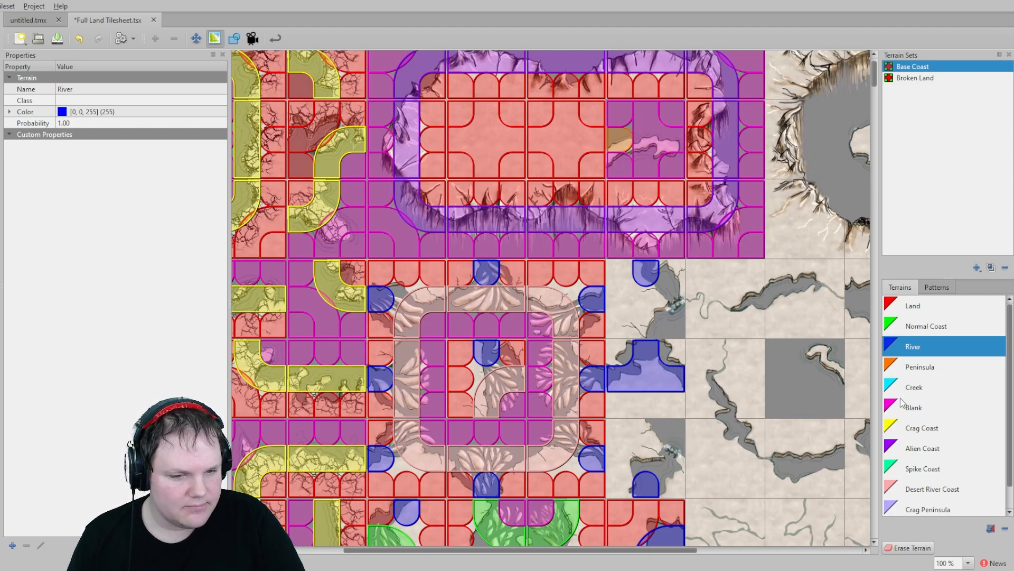
- Paint Land terrain on the corners surrounding the new River edges of those cave tiles
click(912, 305)
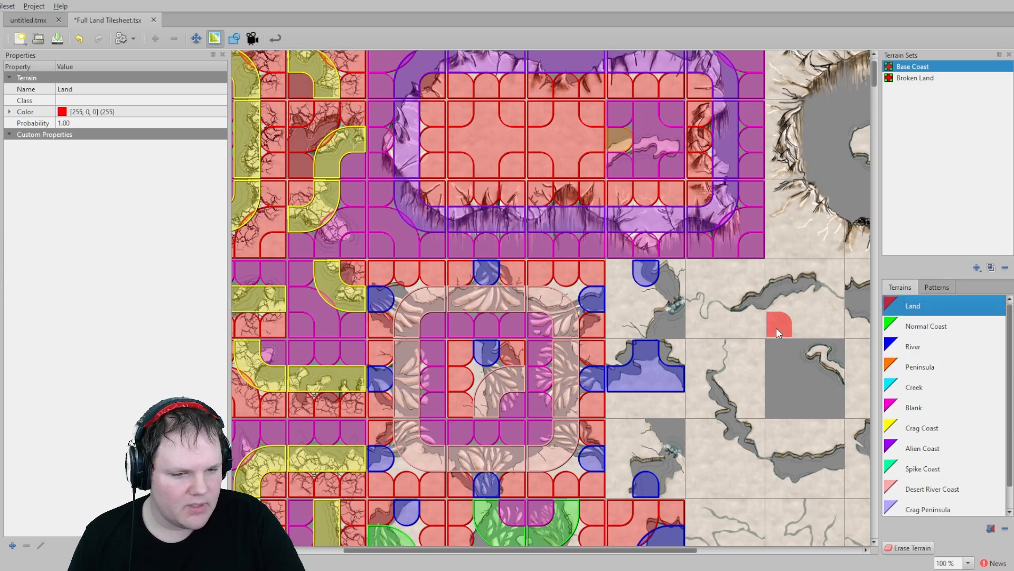
click(666, 351)
click(609, 350)
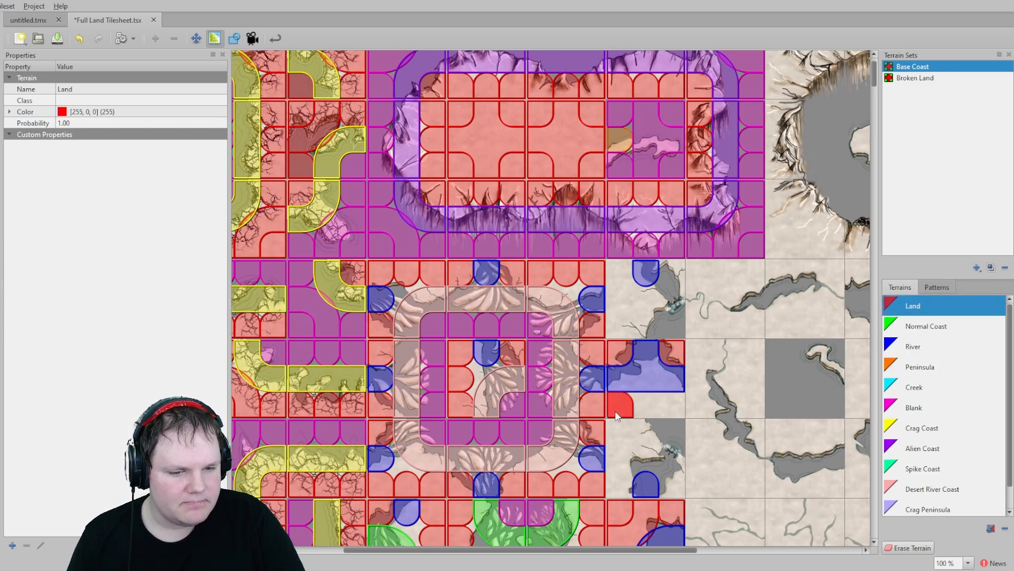
drag(615, 410, 668, 403)
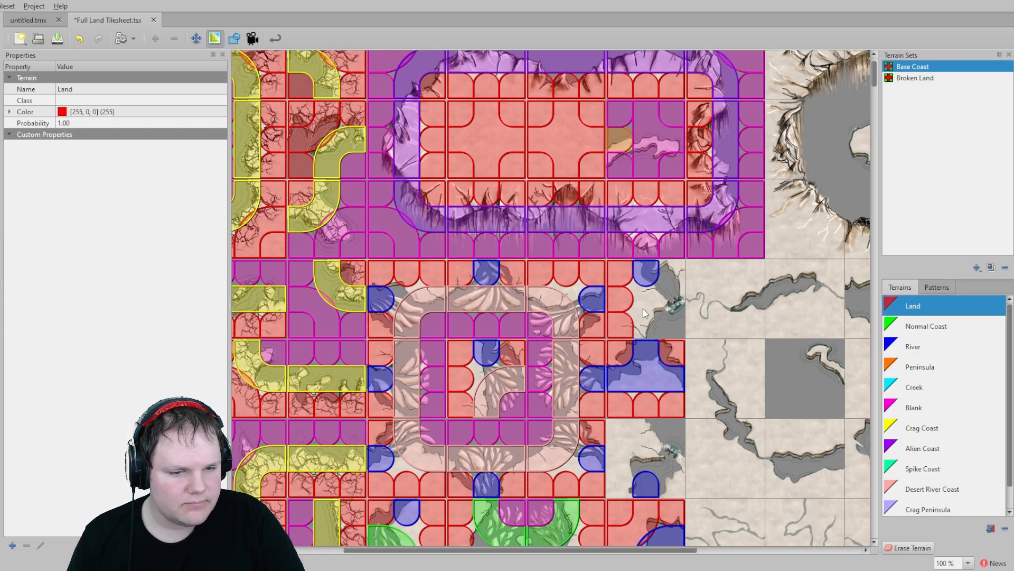
click(668, 271)
drag(618, 430, 642, 483)
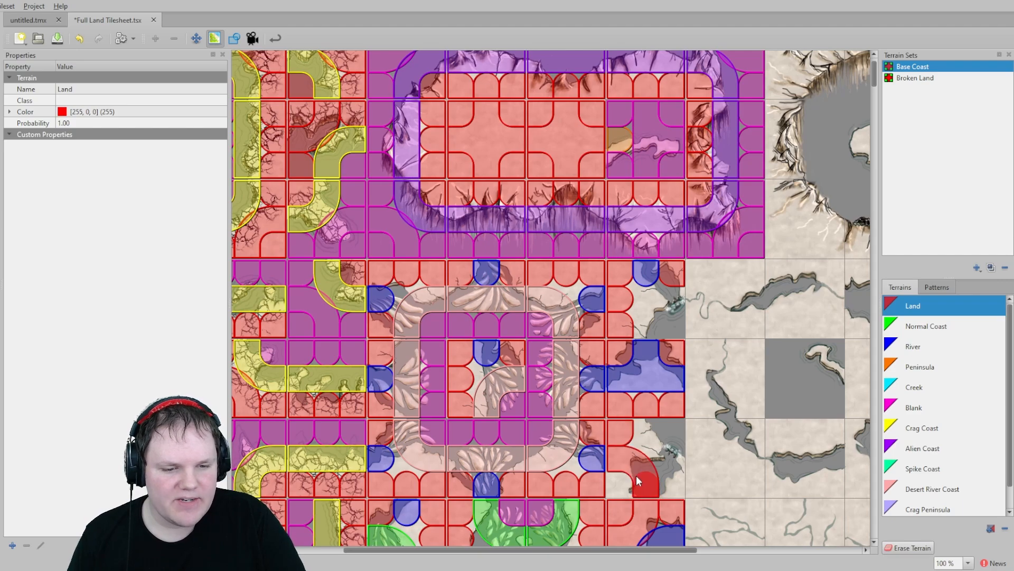
- Paint Normal Coast terrain on the remaining corners of the two cave tiles
click(931, 345)
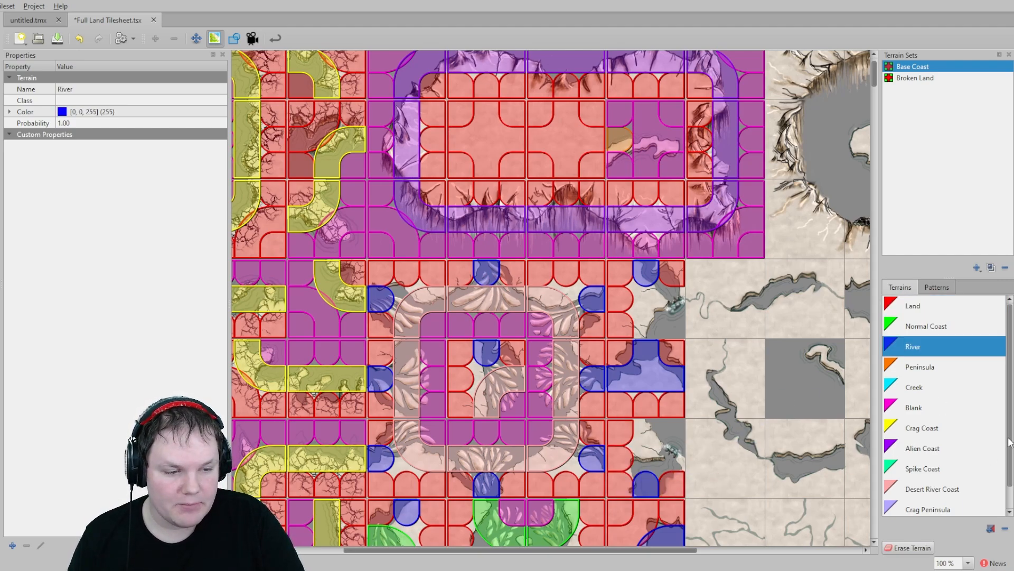
click(925, 326)
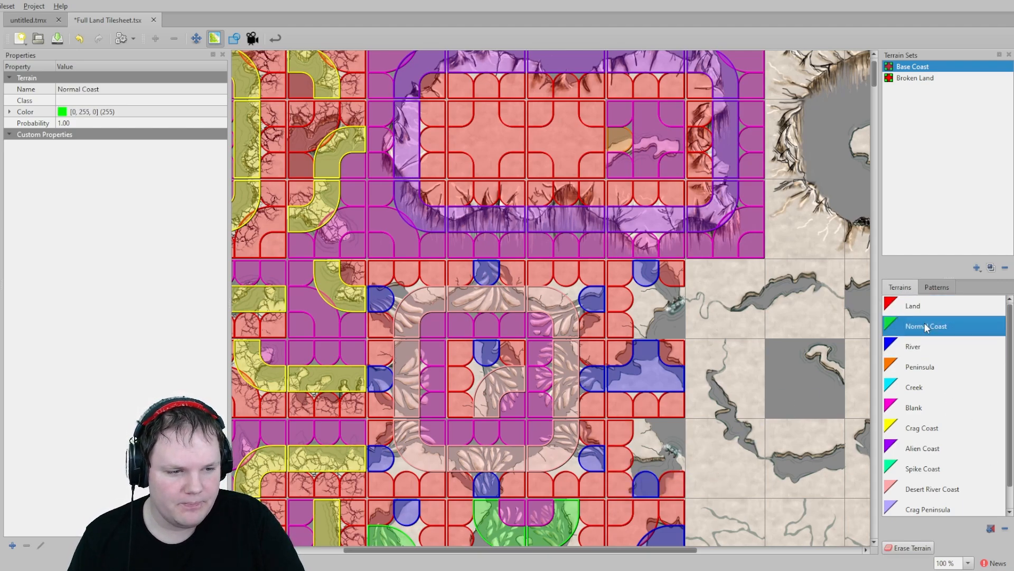
click(655, 434)
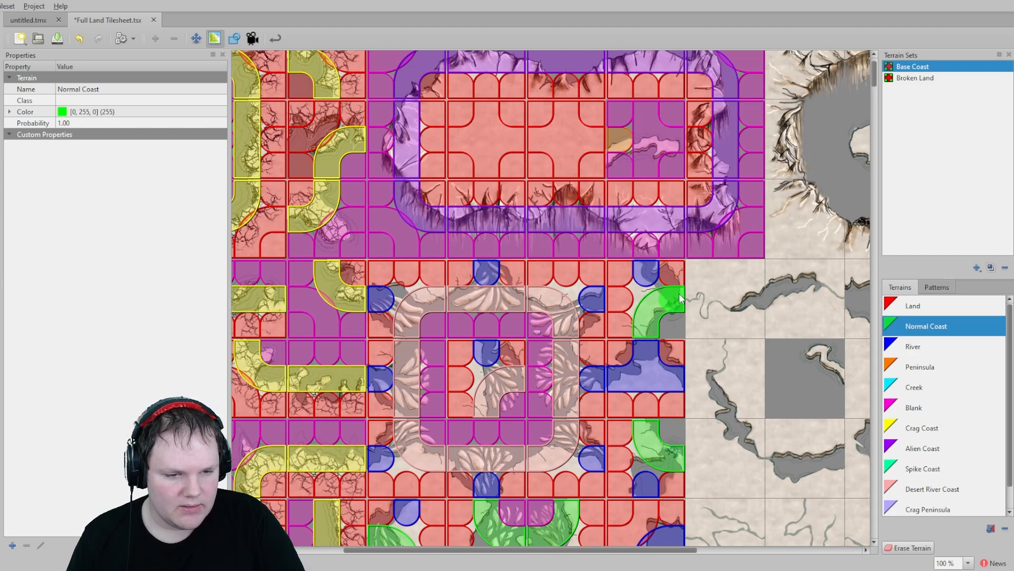
- Paint Blank terrain on the inner corners of the two Normal Coast cave tiles
click(915, 407)
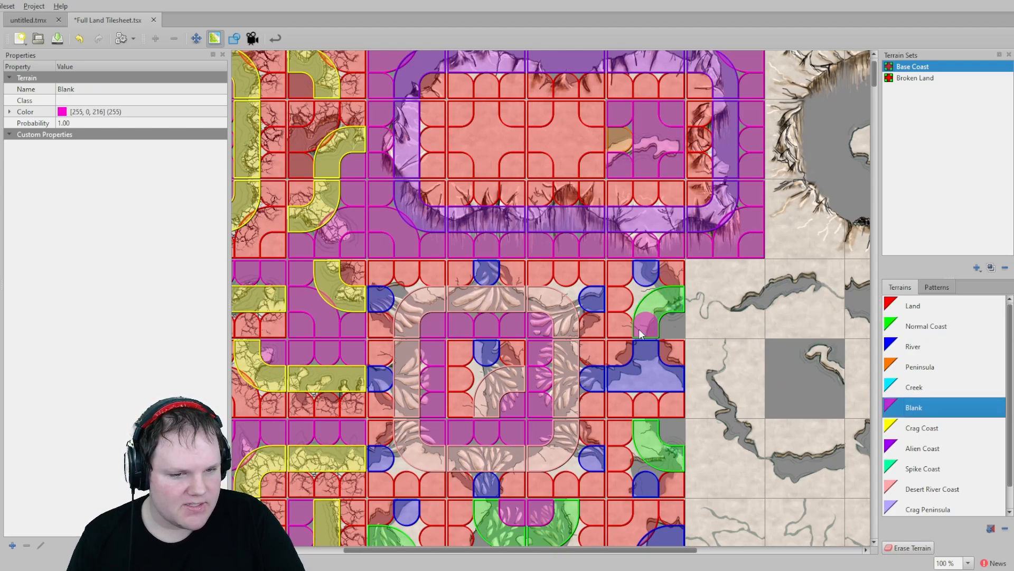
click(668, 328)
click(672, 430)
- Paint Blank and Normal Coast terrain on the cave tile beside the river-ringed crater block
mouse_move(579, 464)
middle_down()
mouse_move(608, 380)
mouse_move(581, 293)
middle_up()
middle_drag(544, 487, 626, 284)
middle_drag(593, 460, 693, 298)
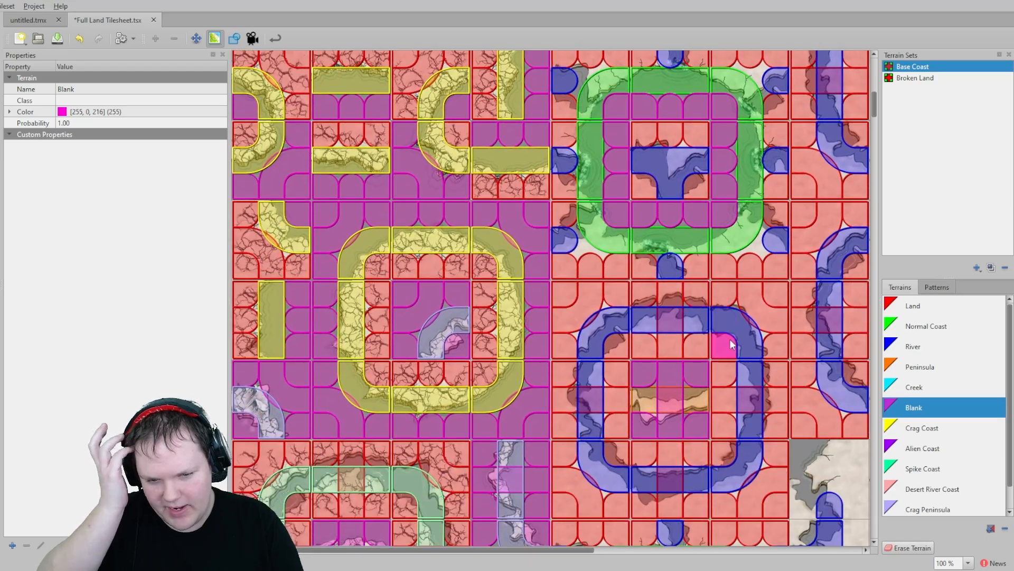
middle_drag(725, 454, 558, 296)
scroll(652, 391, up, 1)
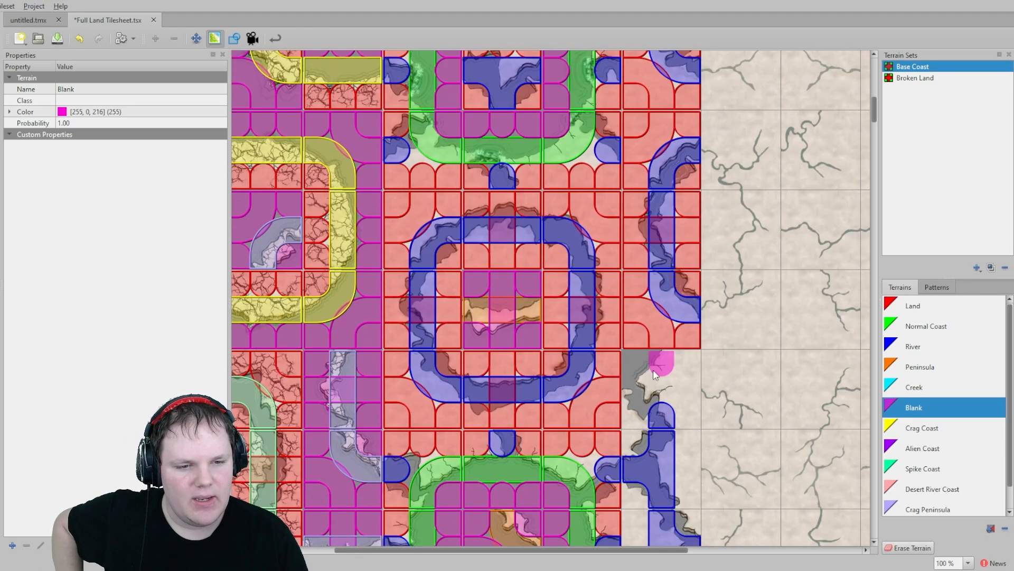
scroll(665, 351, down, 1)
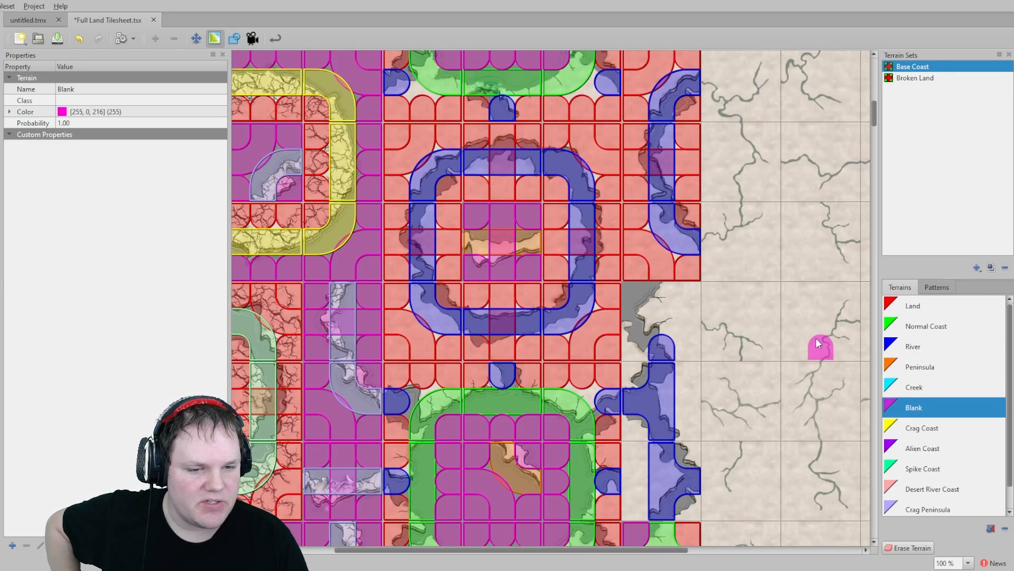
click(636, 294)
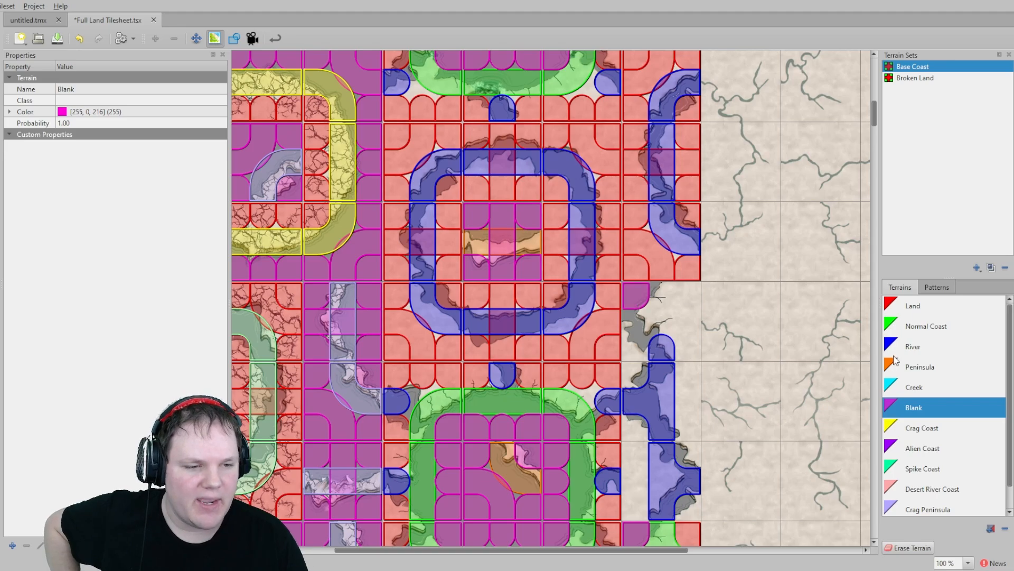
click(917, 329)
click(667, 302)
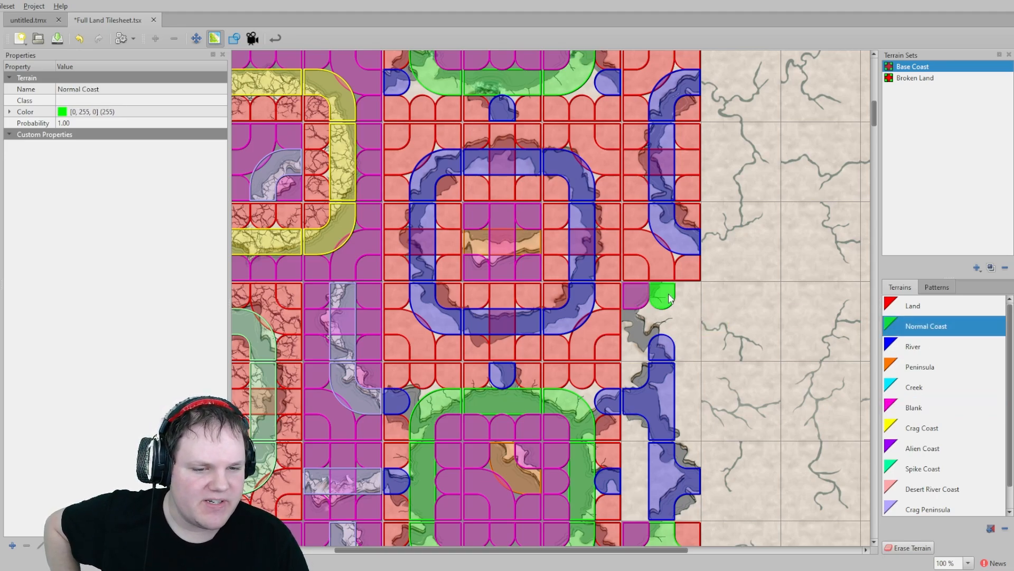
click(643, 327)
- Paint Land terrain around the cave tiles next to that Normal Coast corner and further down
click(913, 349)
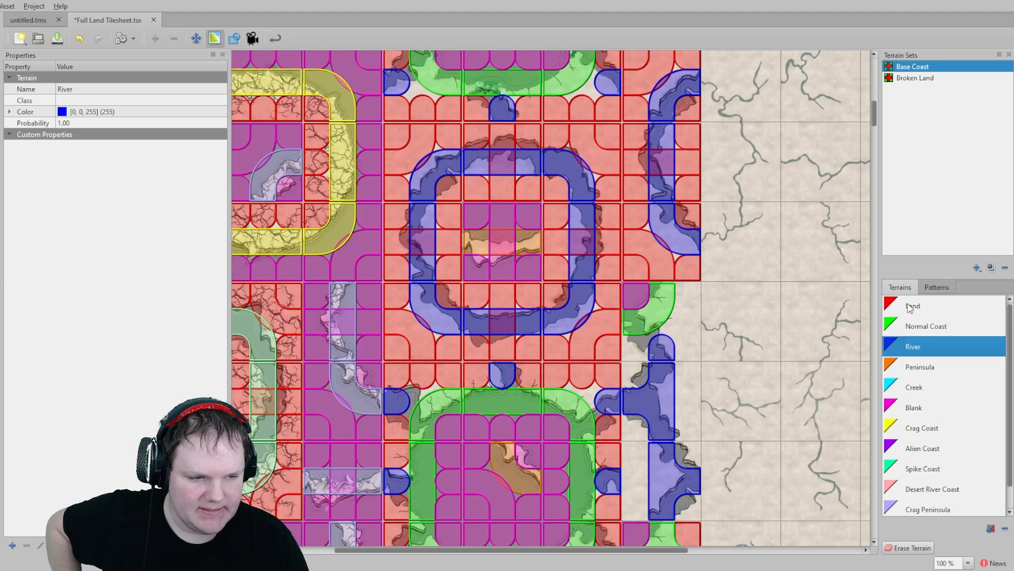
click(931, 376)
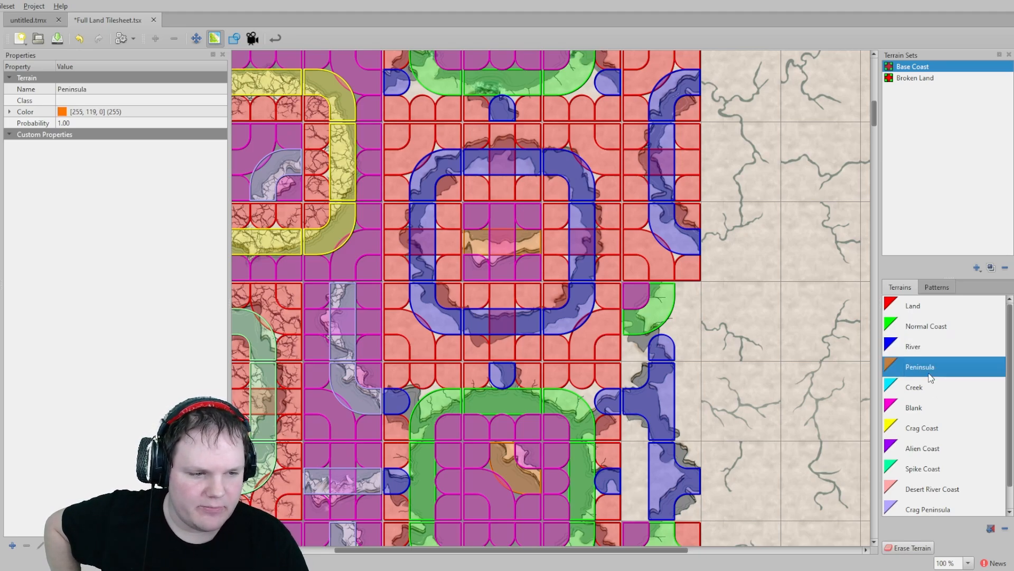
click(920, 309)
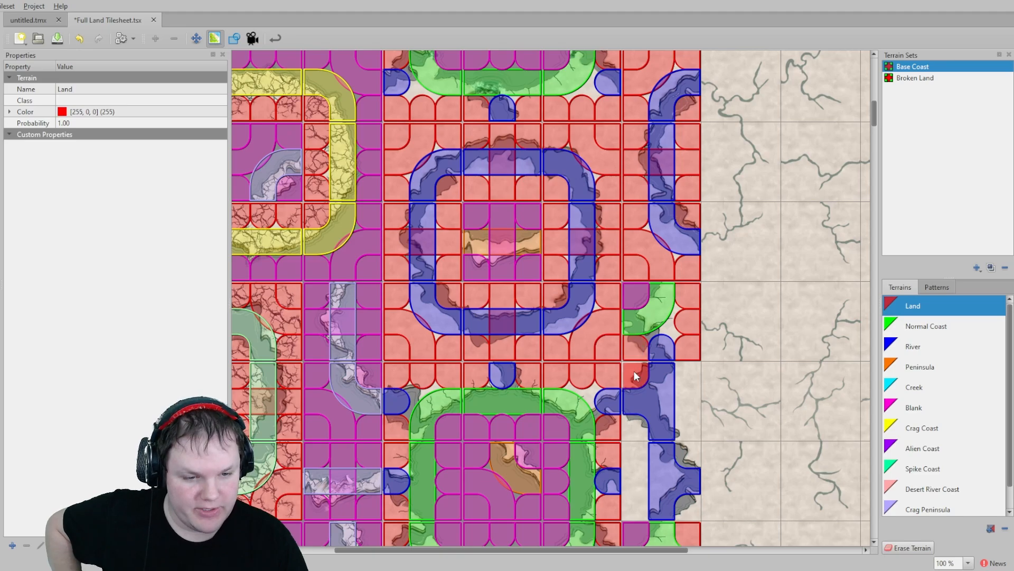
click(633, 372)
mouse_move(687, 374)
mouse_down()
mouse_move(687, 425)
mouse_move(634, 486)
mouse_move(635, 507)
mouse_up()
click(686, 456)
click(681, 507)
middle_drag(620, 468, 673, 257)
drag(654, 407, 662, 449)
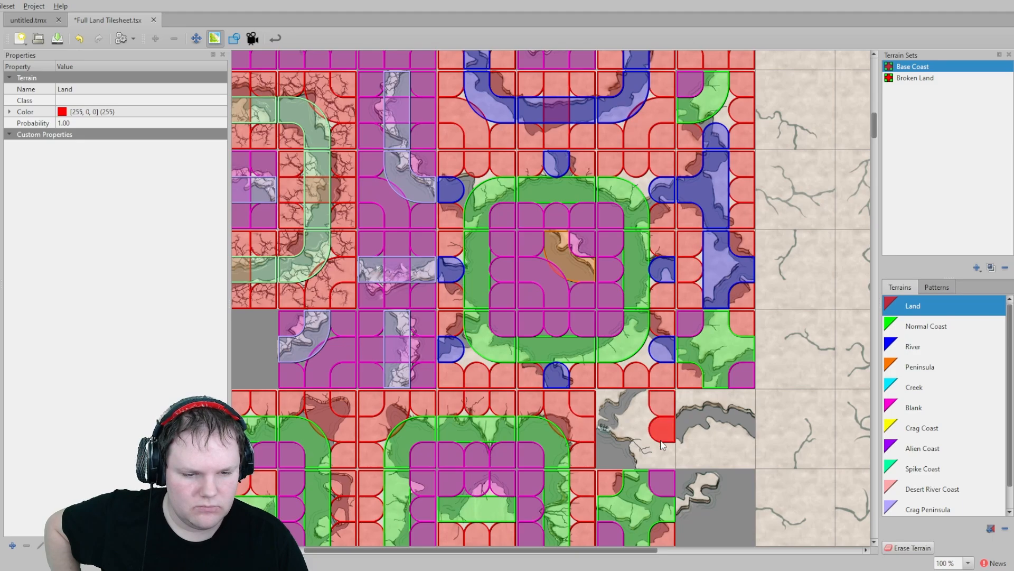
- Paint River on one cave tile and Normal Coast on the neighbouring cave tile beside the green crater block
click(912, 344)
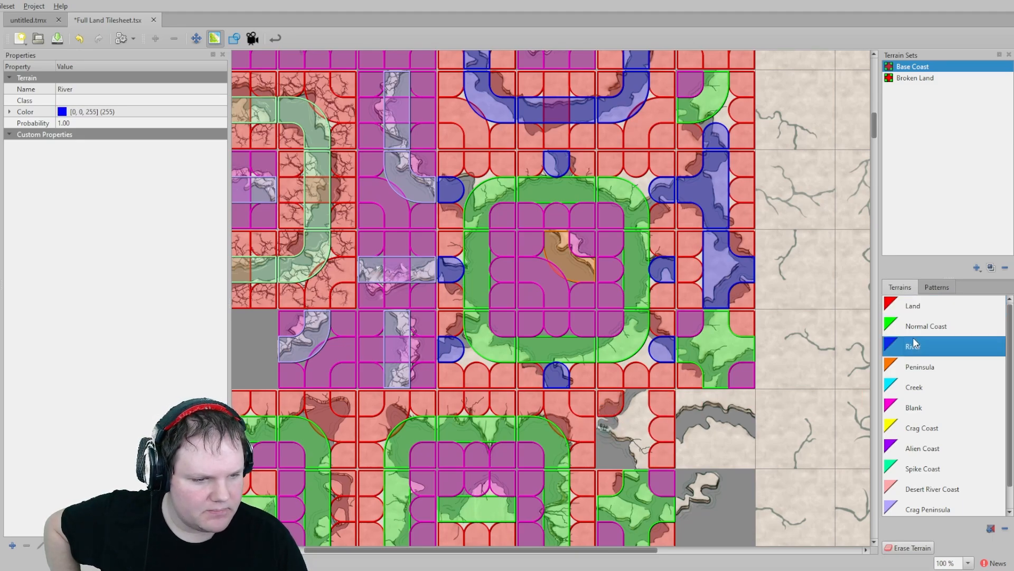
click(644, 400)
click(905, 321)
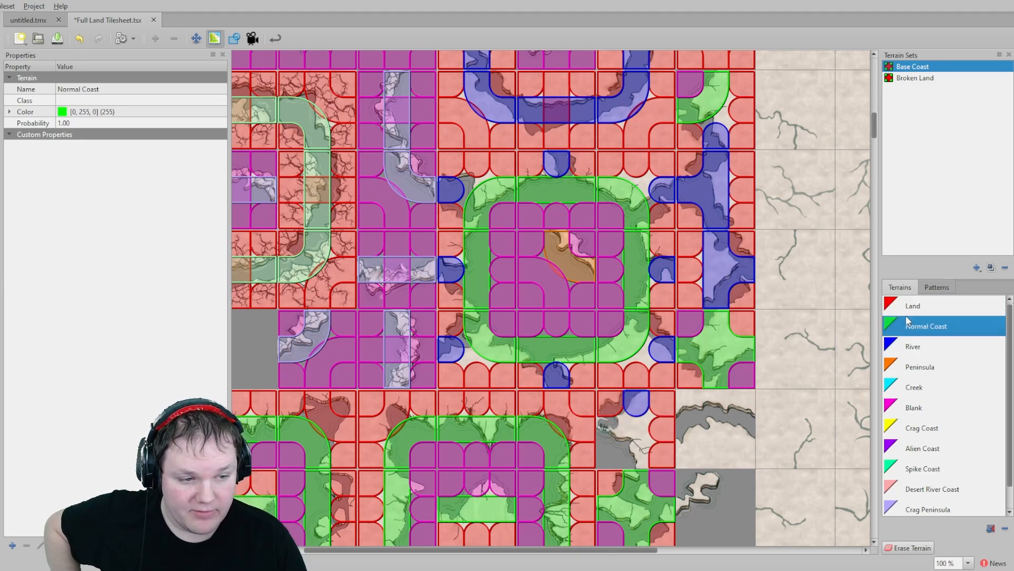
click(612, 429)
drag(632, 432, 641, 454)
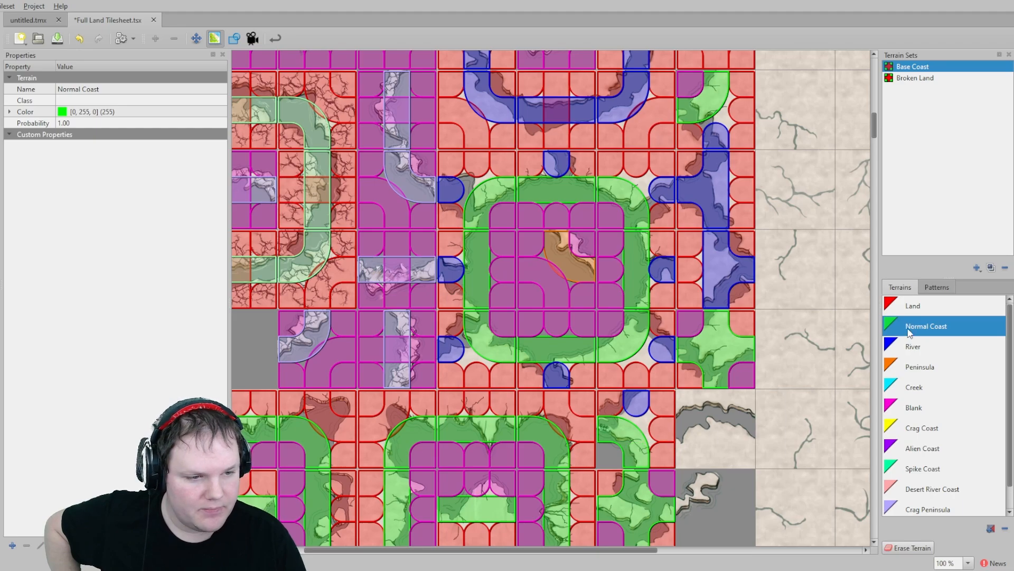
- Paint River across the middle and Land along the top of the cave tile with the river channel
click(914, 408)
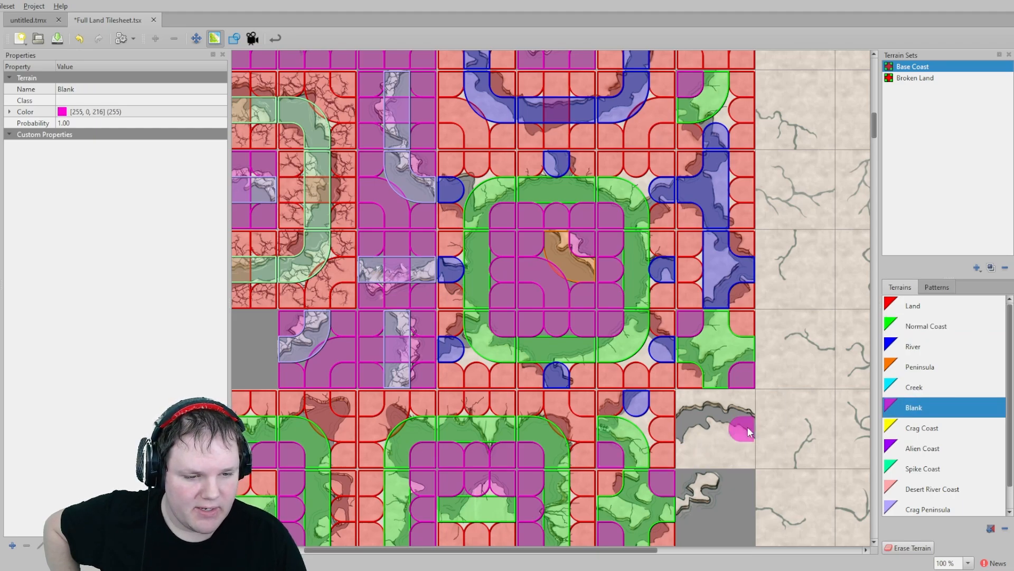
click(901, 349)
drag(688, 432, 740, 430)
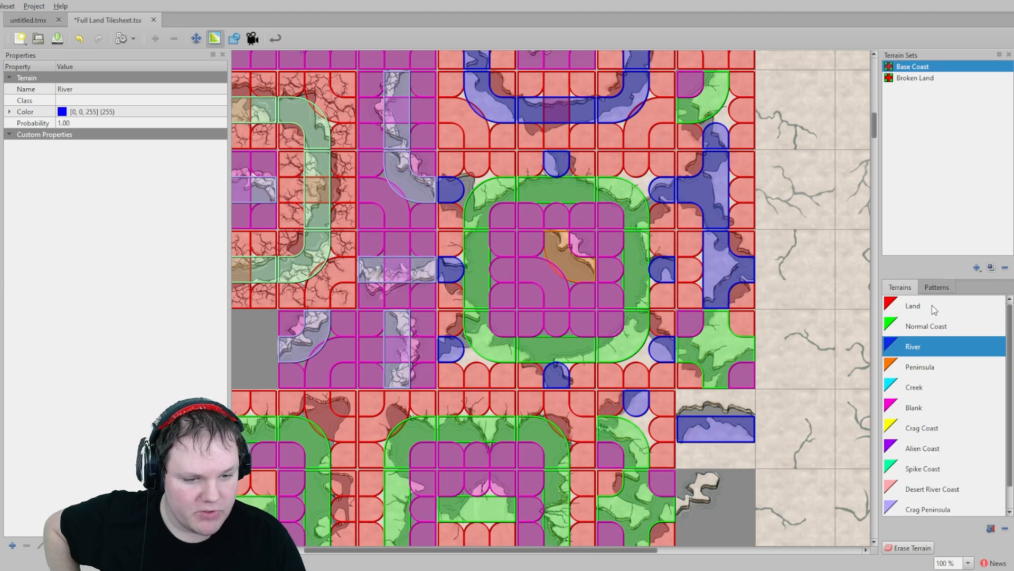
click(913, 306)
drag(688, 401, 731, 405)
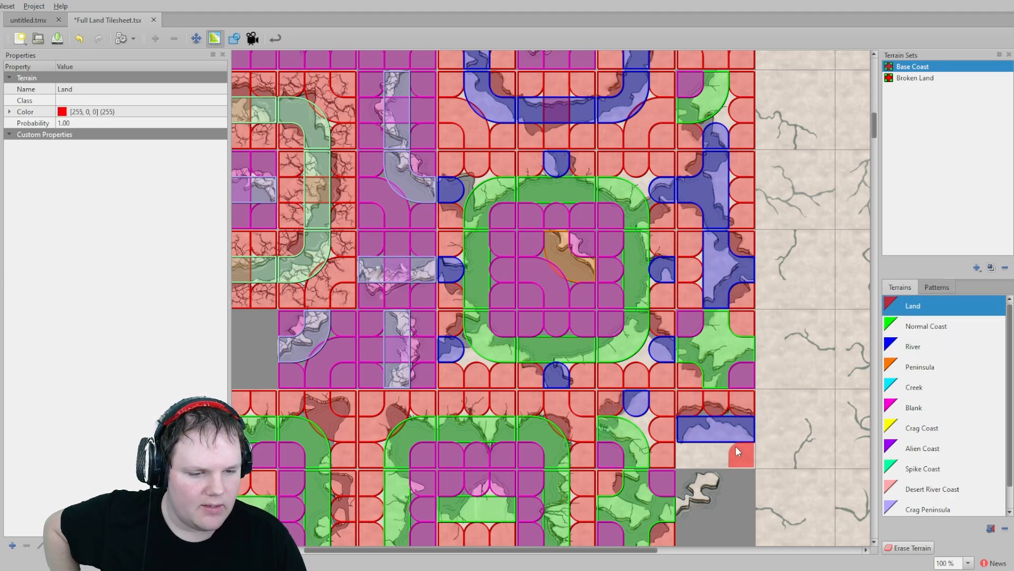
- Paint Land on the lower corner of the cave tile below the river-edged tile
drag(738, 451, 700, 463)
middle_drag(709, 481, 746, 270)
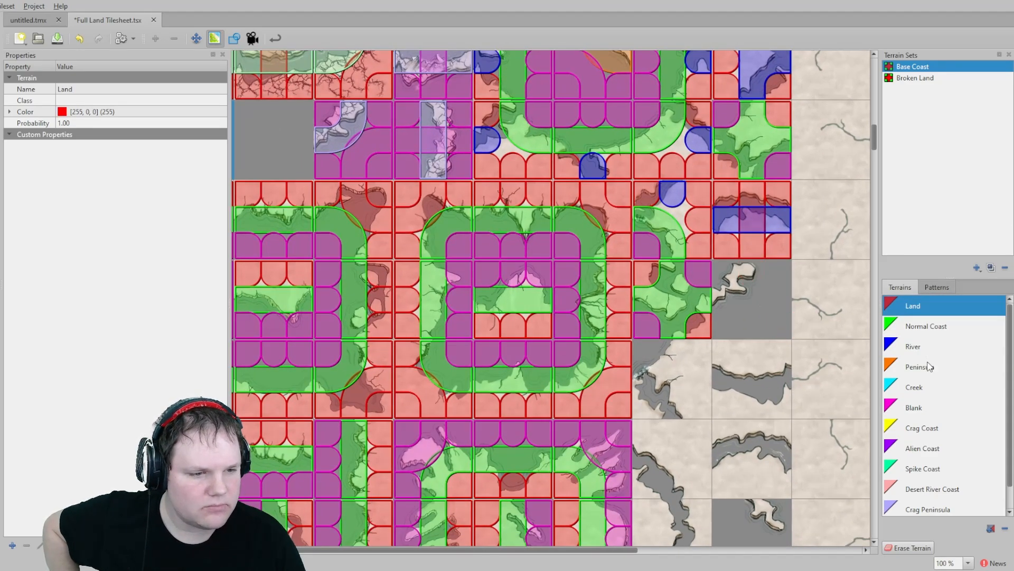
- Paint Peninsula on a corner of the neighbouring cave tile
click(930, 367)
click(718, 296)
middle_drag(824, 320, 729, 368)
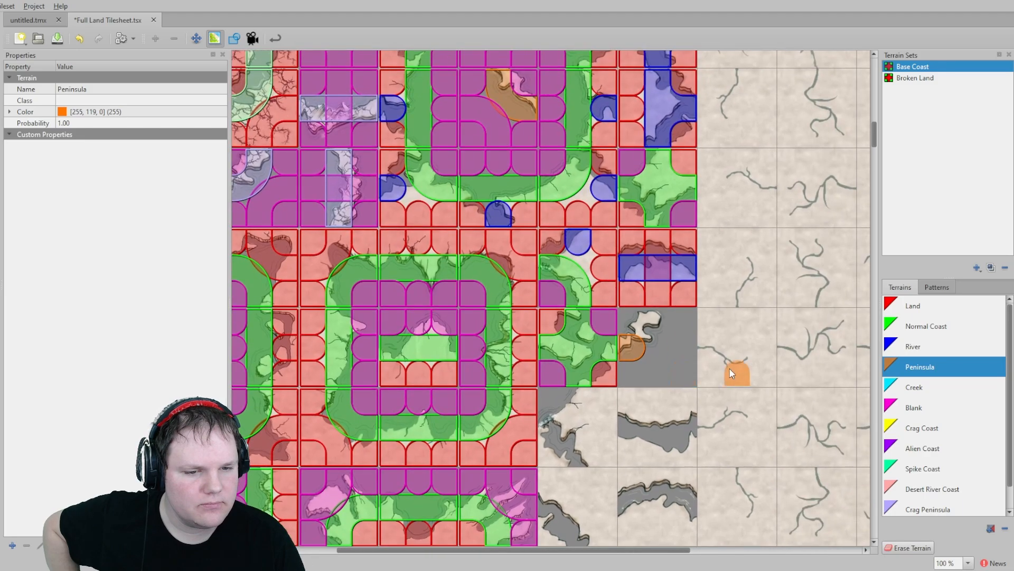
- Paint Blank on the cave tile beside the Peninsula corner
click(913, 408)
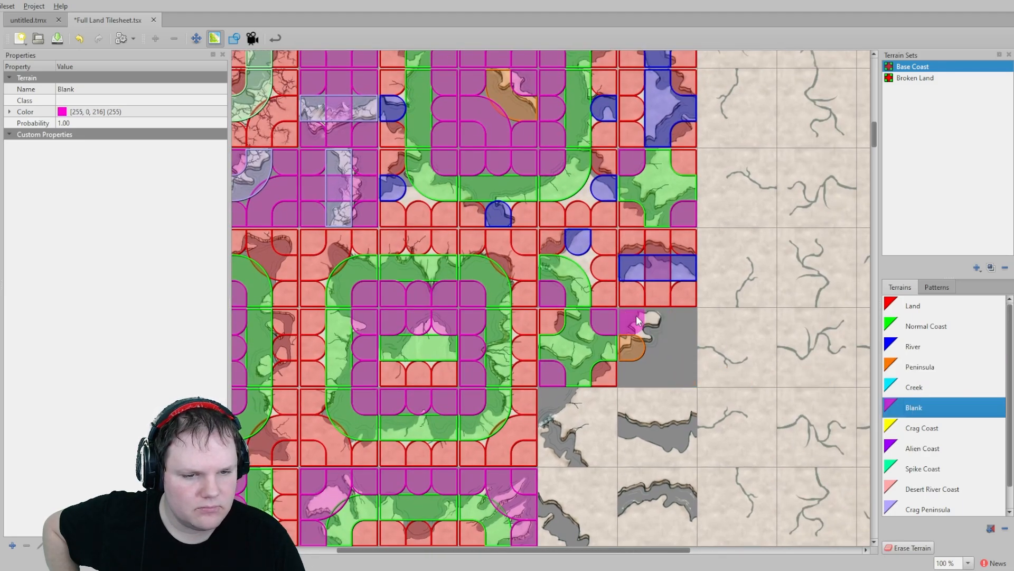
drag(684, 341, 643, 373)
mouse_move(467, 313)
middle_down()
mouse_move(631, 346)
mouse_move(639, 357)
middle_up()
- Paint Blank across the cave tile inside the ring of crater outlines
scroll(528, 274, up, 10)
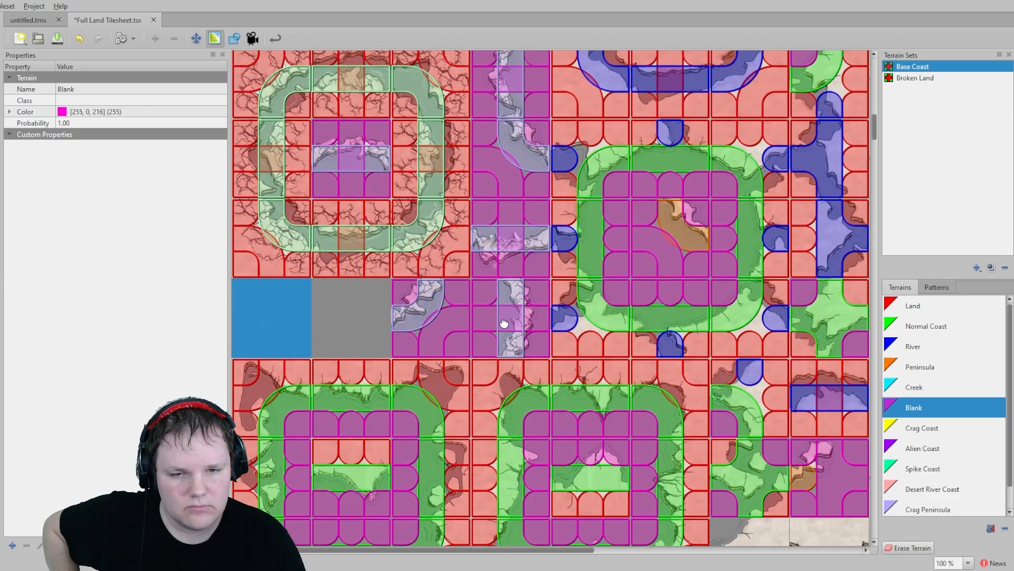
scroll(635, 267, up, 8)
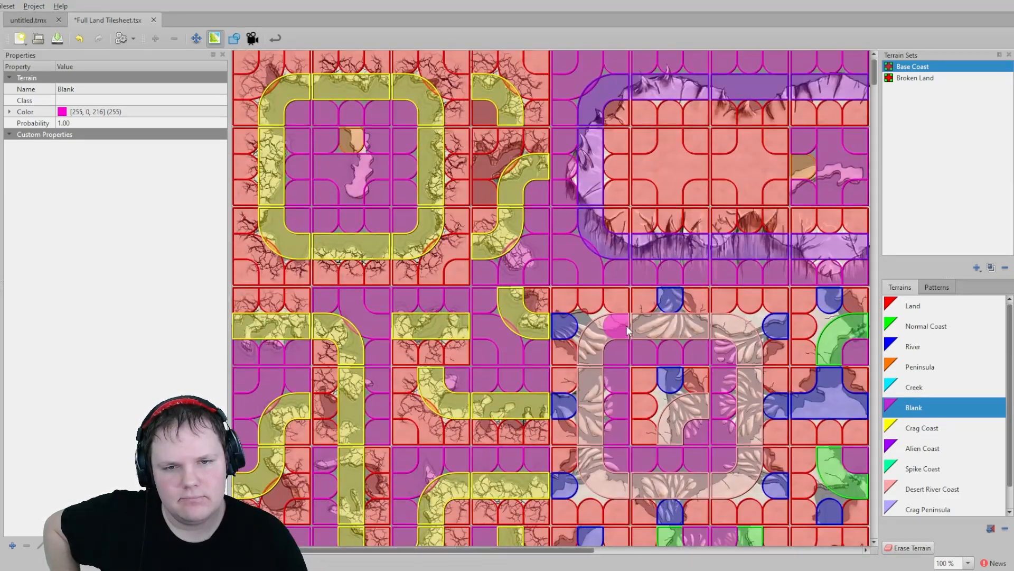
middle_drag(627, 326, 560, 306)
scroll(560, 307, down, 10)
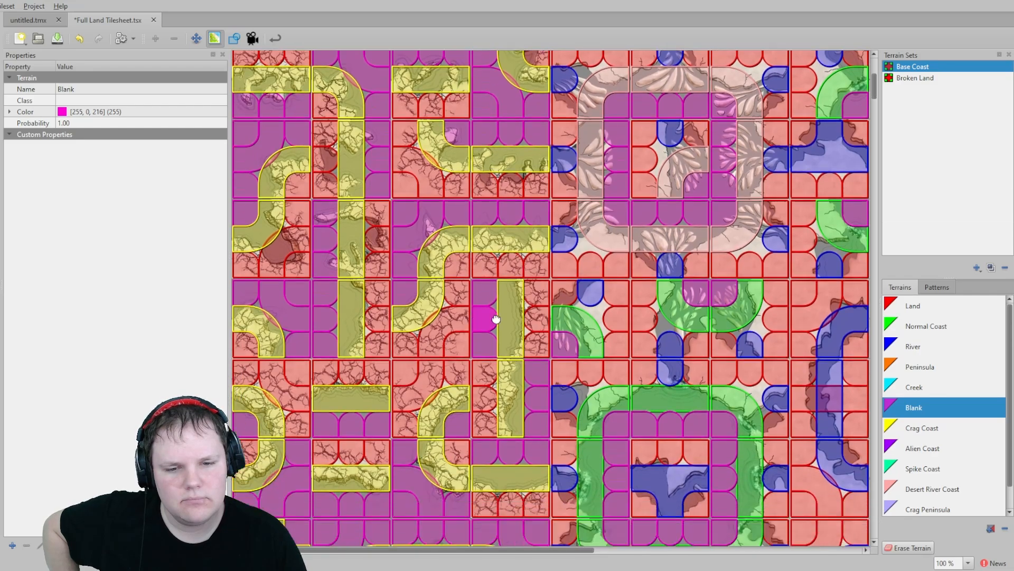
scroll(467, 422, down, 3)
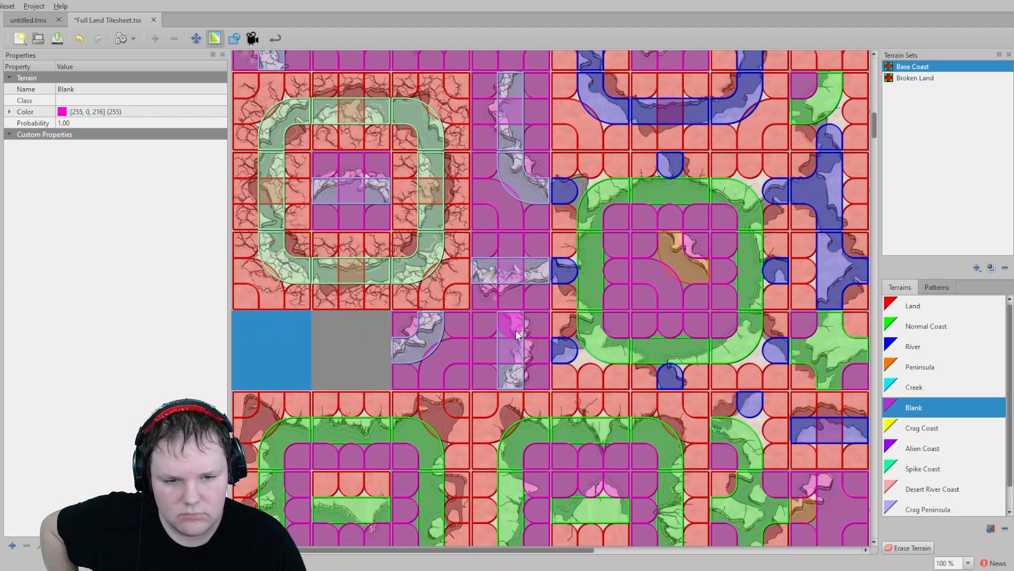
middle_drag(599, 315, 389, 424)
middle_drag(511, 312, 460, 450)
middle_drag(449, 272, 462, 395)
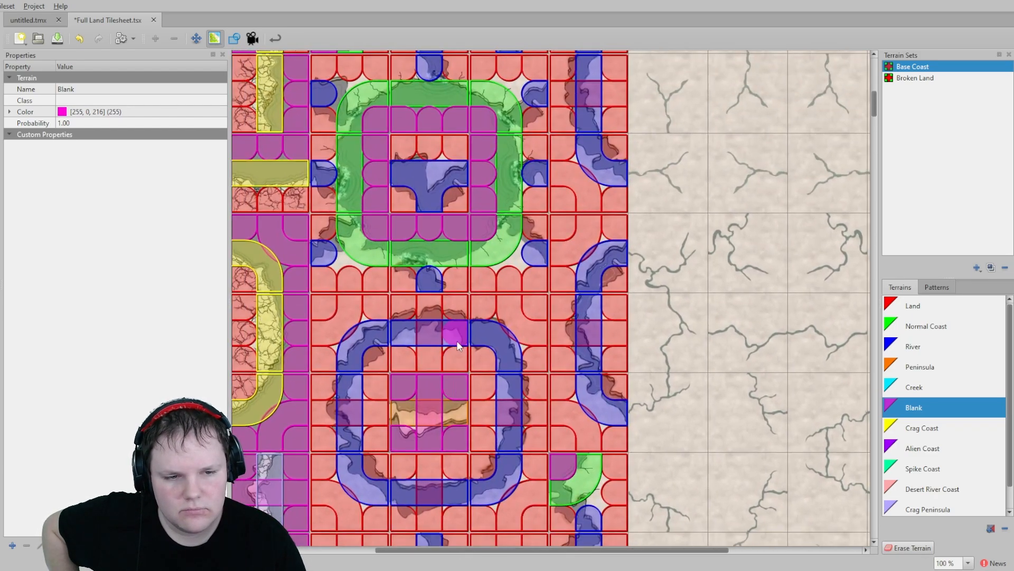
scroll(540, 338, up, 10)
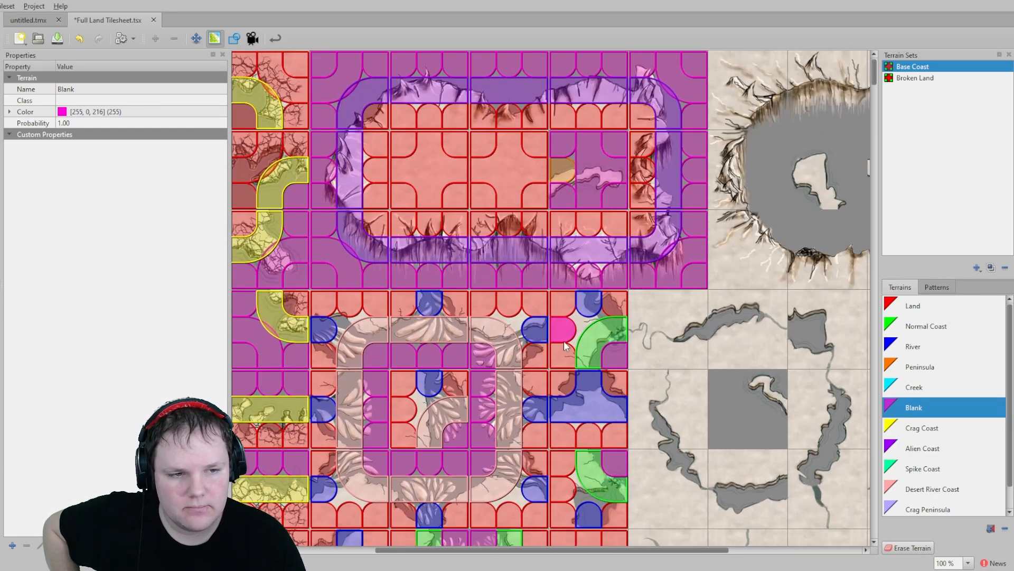
middle_drag(747, 381, 556, 335)
mouse_move(588, 333)
mouse_down()
mouse_move(532, 329)
mouse_move(530, 394)
mouse_move(579, 391)
mouse_up()
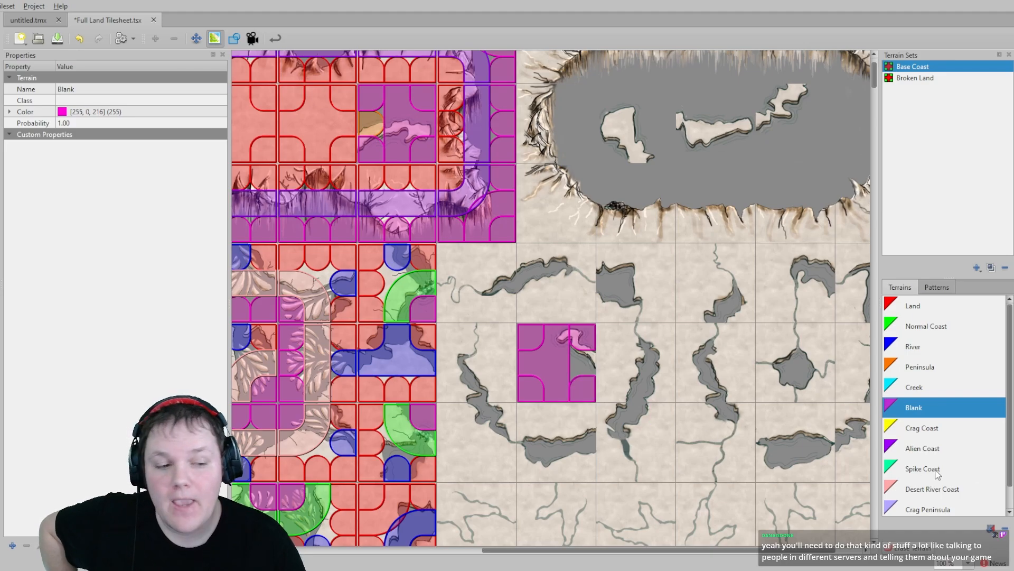
- Paint Peninsula on the lower corner of that Blank cave tile
click(934, 429)
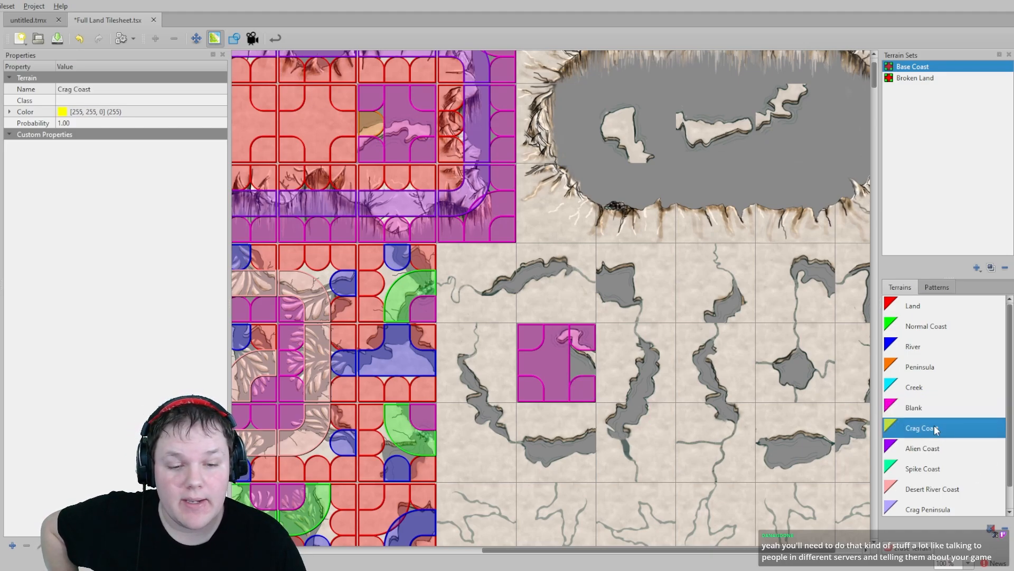
click(922, 368)
click(588, 367)
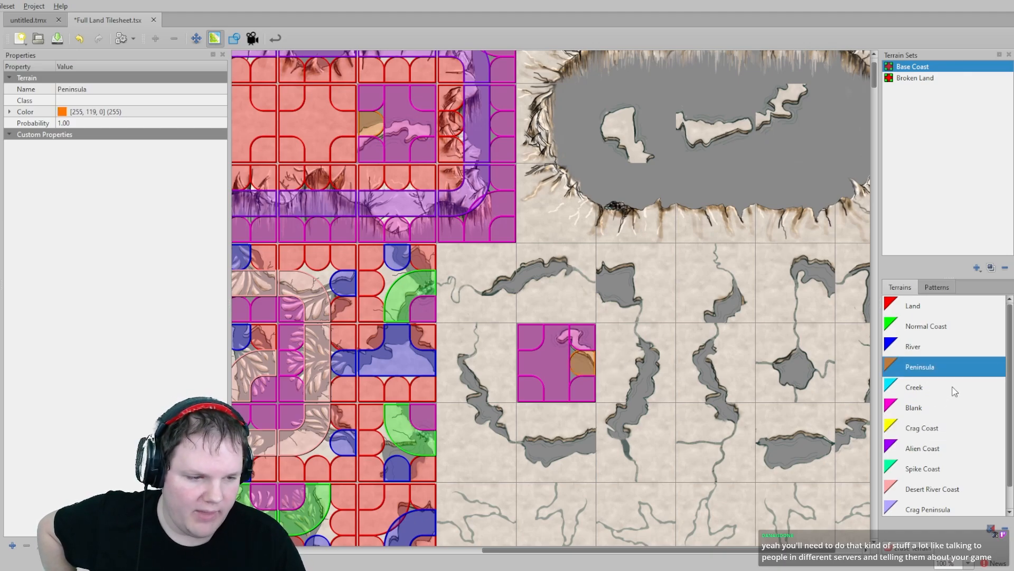
- Paint Peninsula corners on the islands inside the large crater
click(922, 306)
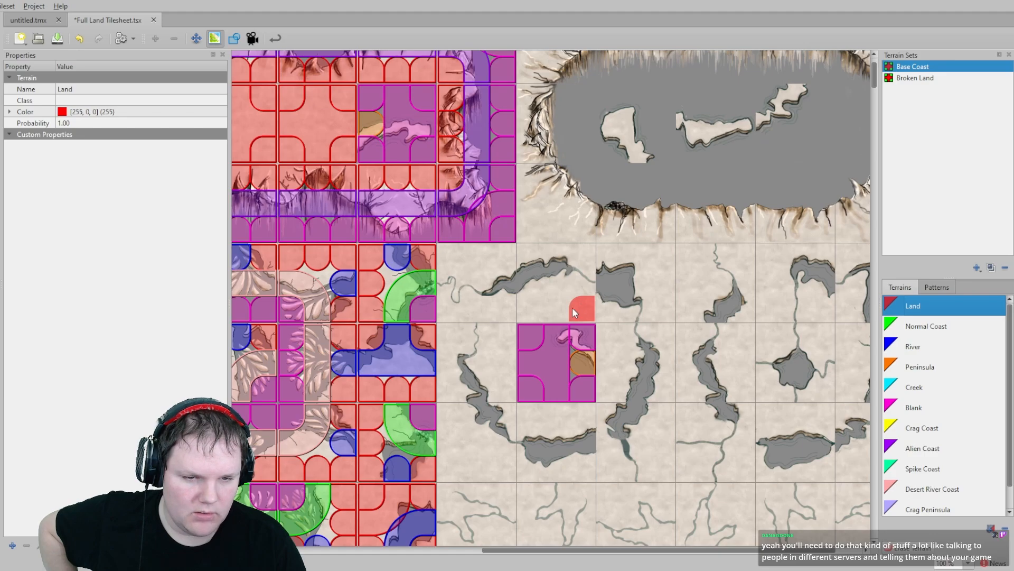
scroll(486, 329, up, 1)
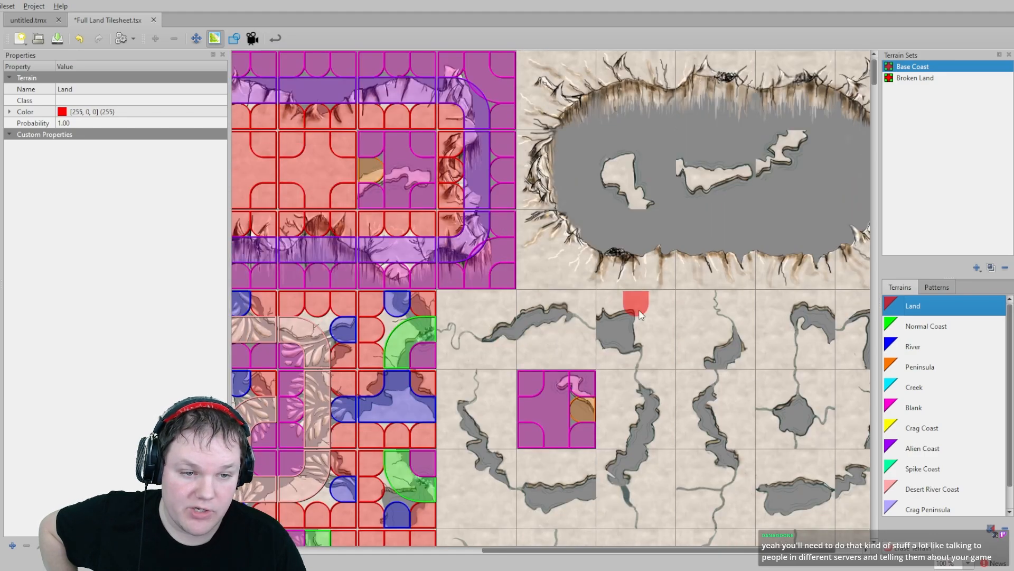
click(925, 370)
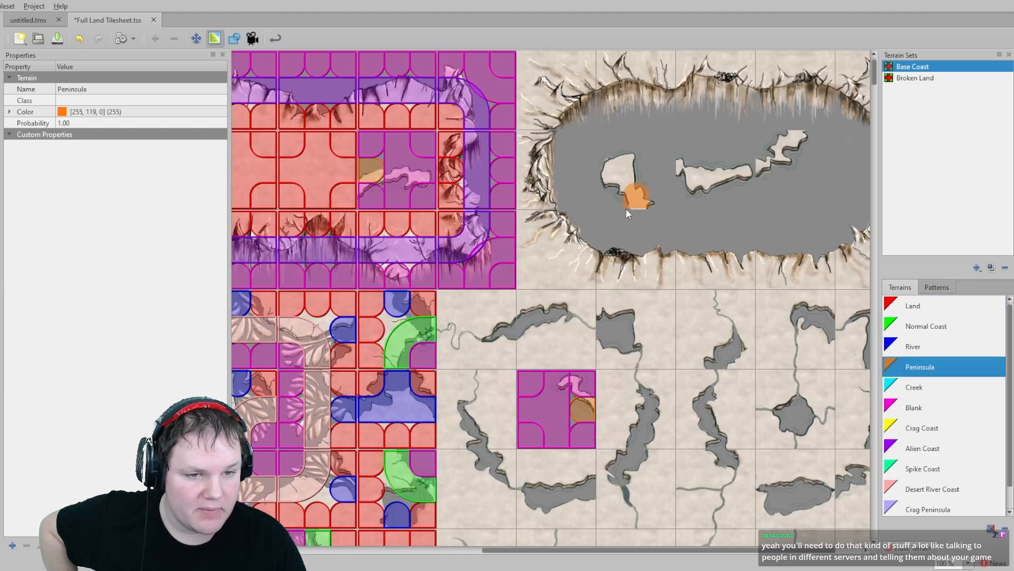
click(775, 166)
scroll(660, 243, right, 1)
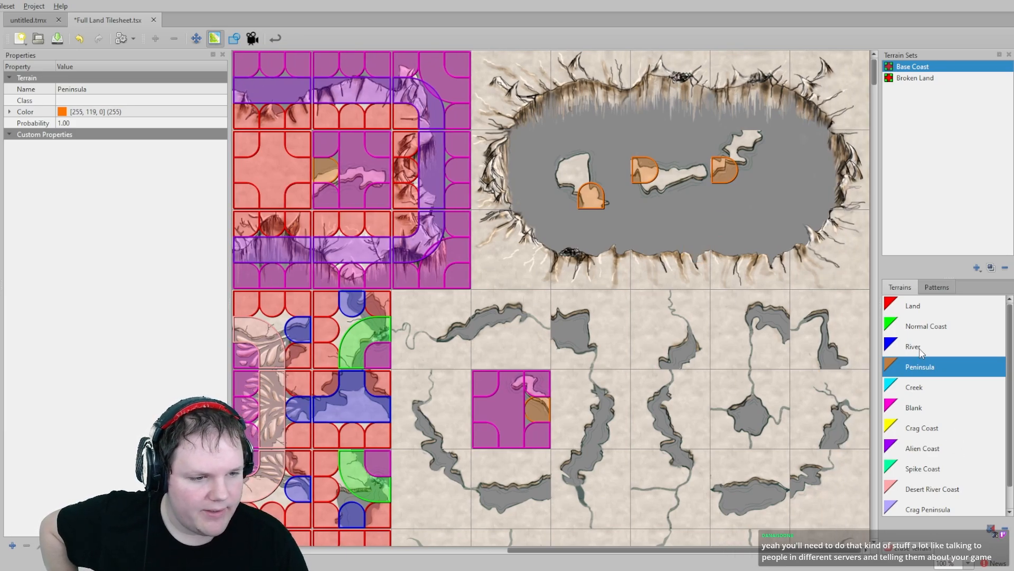
- Paint Blank over the island tiles inside the large crater
click(922, 407)
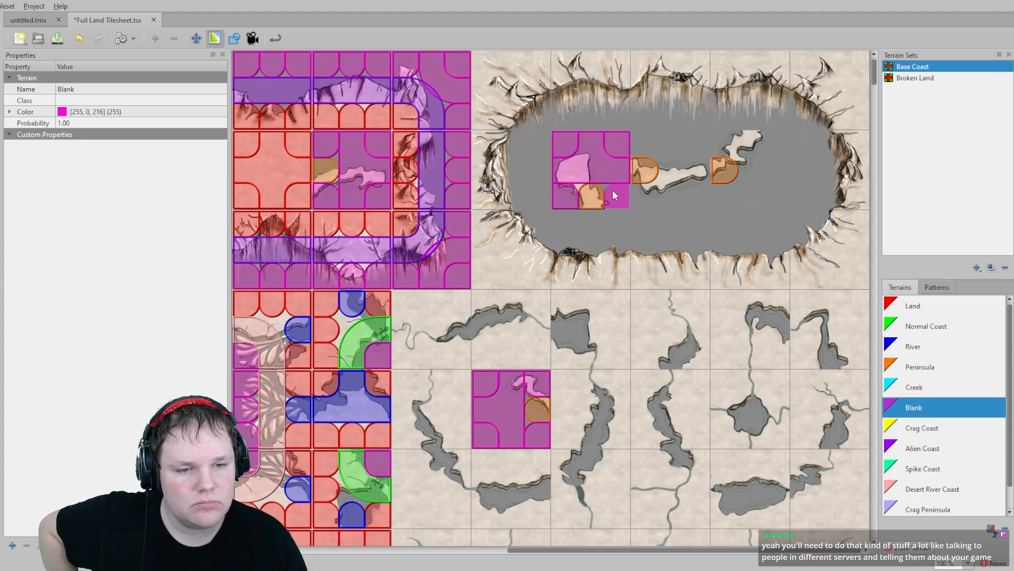
click(687, 152)
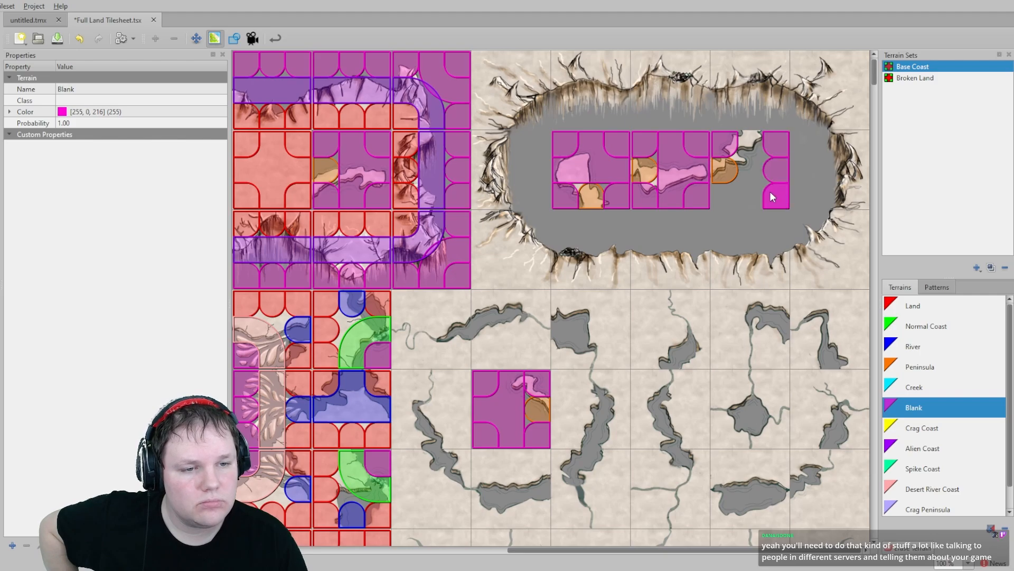
- Paint Peninsula along the right island tile inside the crater
click(920, 366)
click(718, 144)
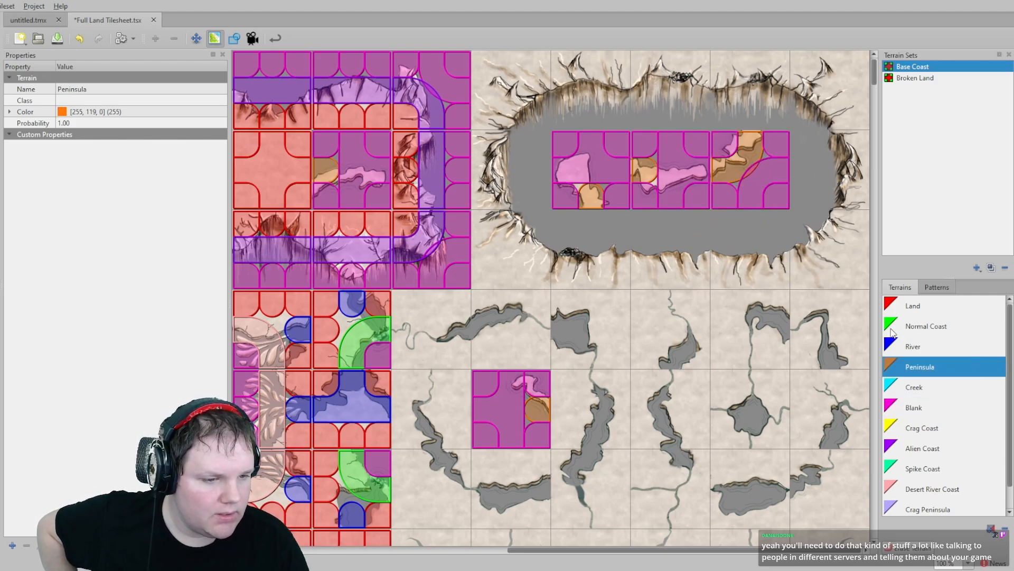
- Paint Land around the outside ring of the large crater tiles
click(925, 306)
mouse_move(491, 68)
mouse_down()
mouse_move(852, 49)
mouse_move(845, 65)
mouse_move(830, 64)
mouse_up()
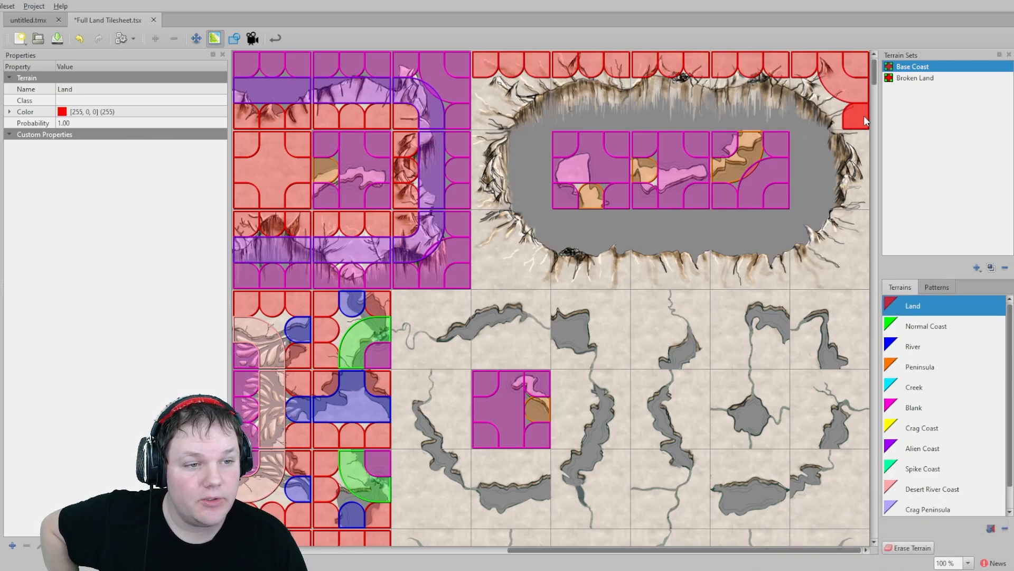
mouse_move(865, 118)
mouse_down()
mouse_move(861, 271)
mouse_move(509, 264)
mouse_move(490, 252)
mouse_move(485, 92)
mouse_up()
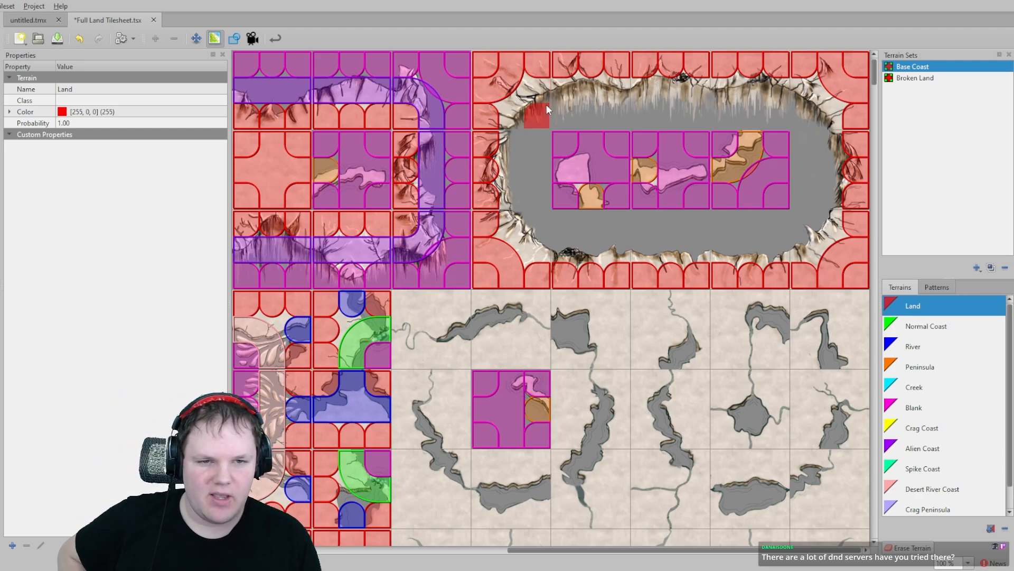
- Paint Alien Coast around the inner rim of the large crater
click(910, 323)
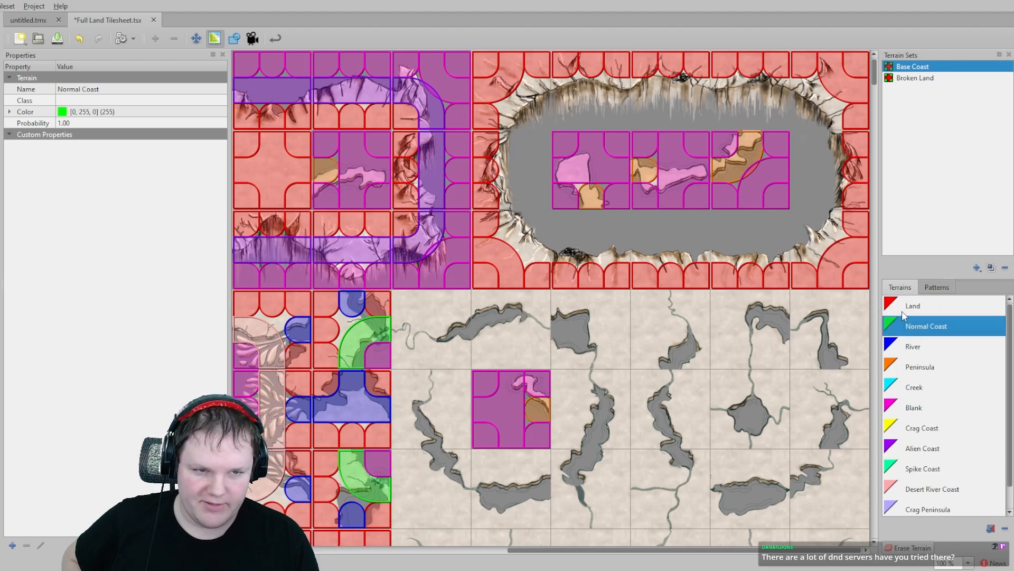
click(948, 348)
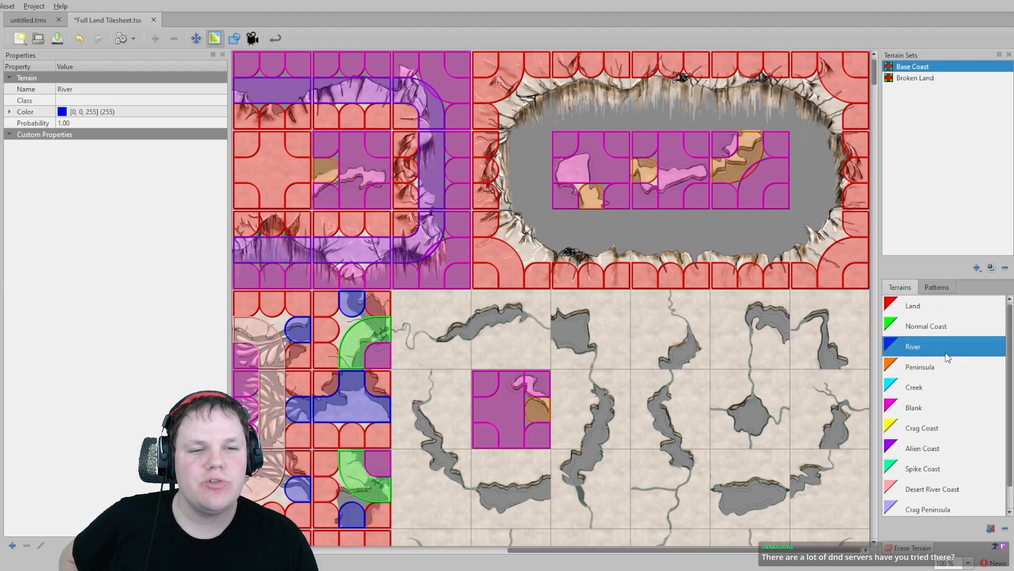
click(931, 449)
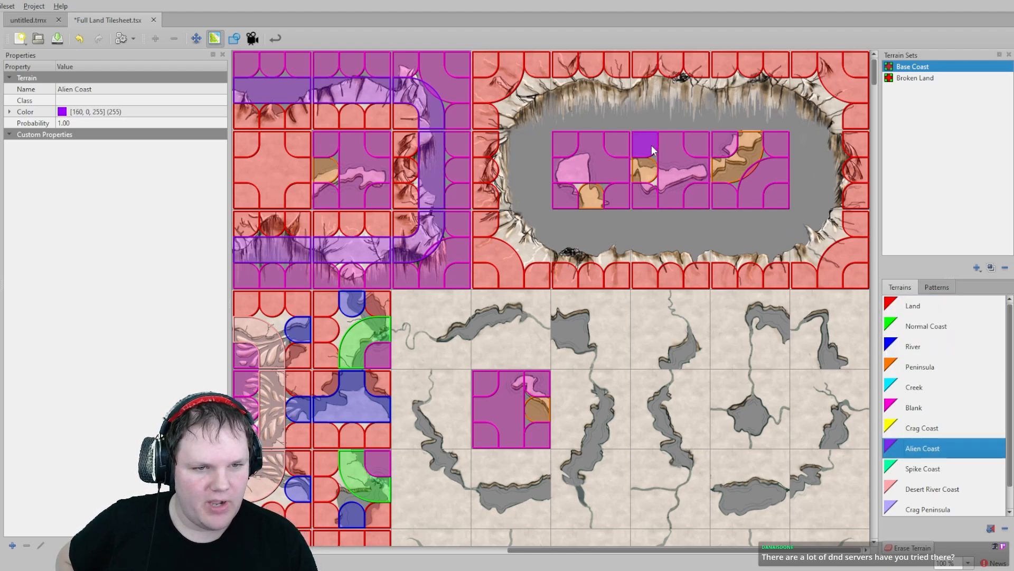
mouse_move(531, 90)
mouse_down()
mouse_move(799, 88)
mouse_move(826, 111)
mouse_move(830, 193)
mouse_move(813, 243)
mouse_move(538, 249)
mouse_move(508, 222)
mouse_move(515, 118)
mouse_up()
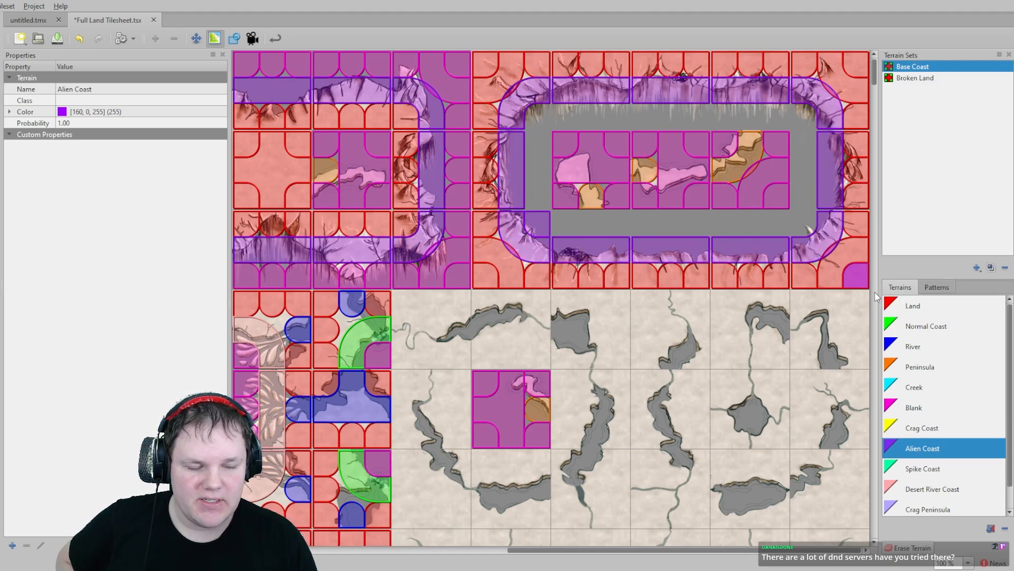
- Paint Blank across the crater floor inside the Alien Coast rim
click(919, 407)
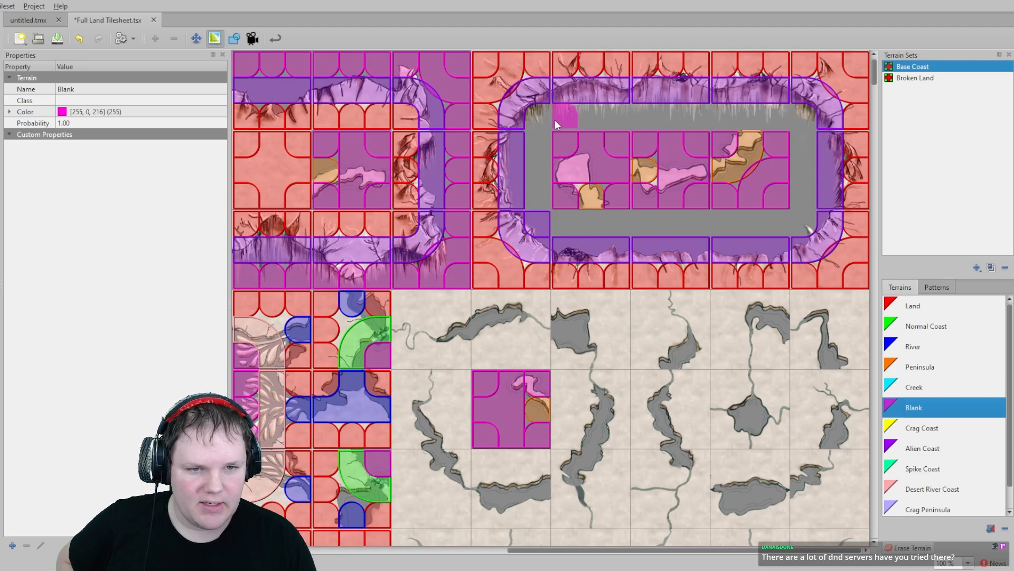
drag(543, 117, 768, 100)
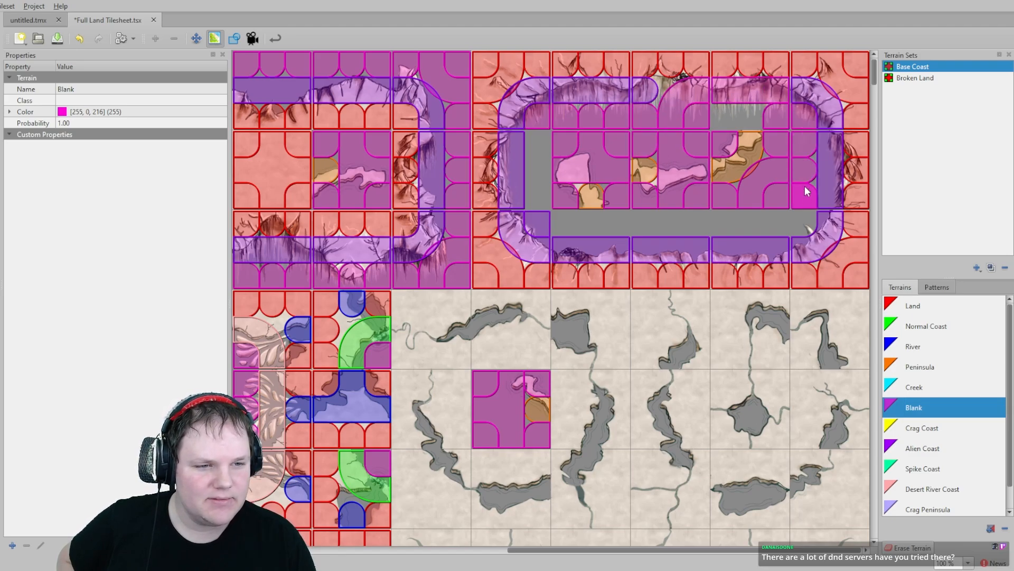
mouse_move(807, 192)
mouse_down()
mouse_move(721, 226)
mouse_move(543, 214)
mouse_up()
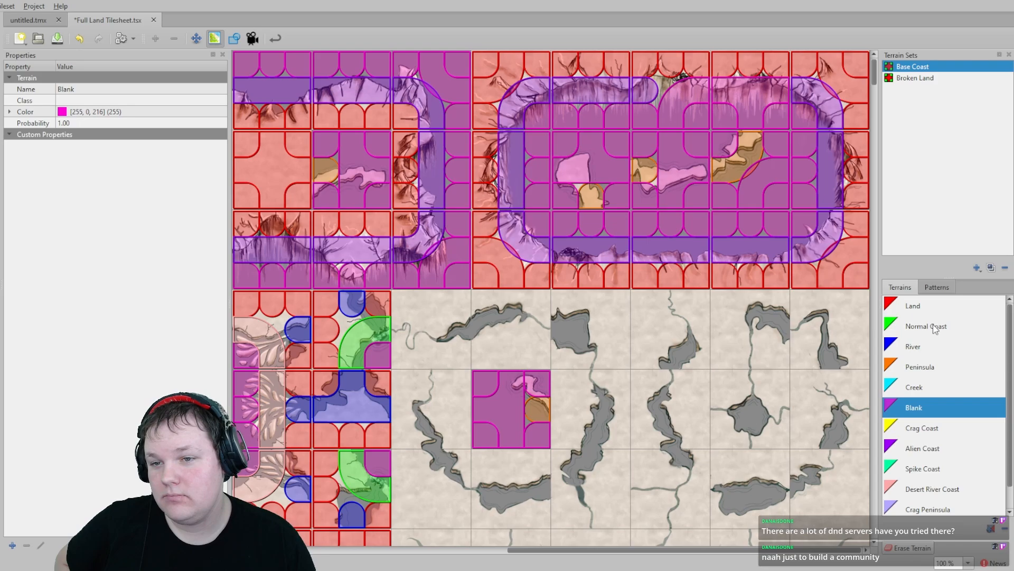
- Paint Alien Coast along the crater's upper rim tiles
click(936, 331)
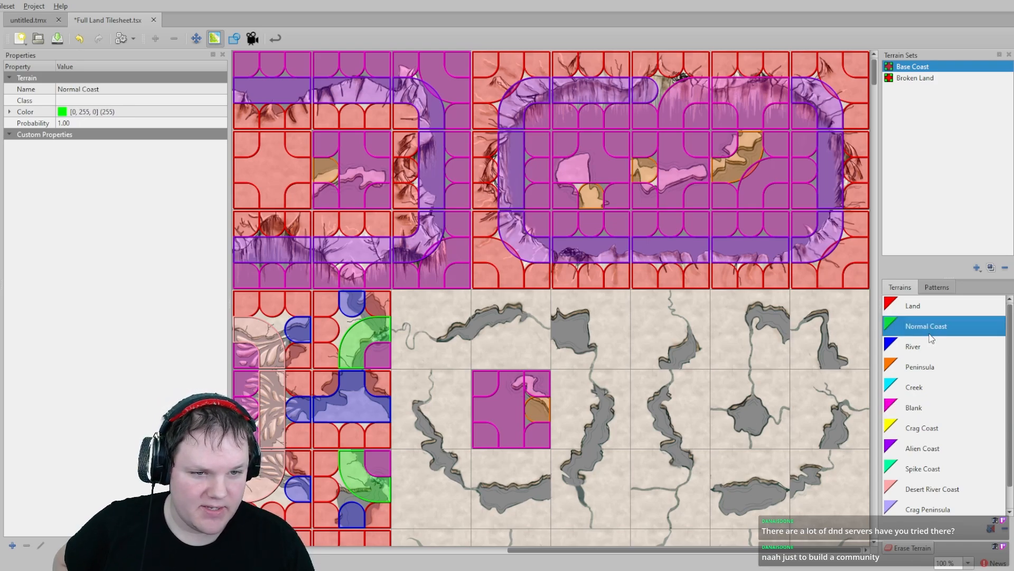
click(924, 448)
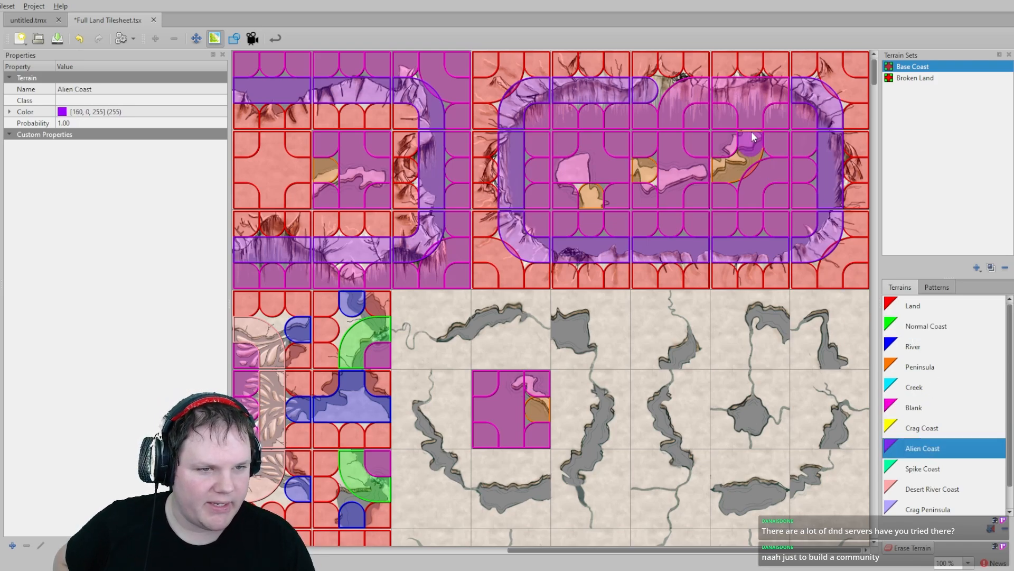
drag(765, 85, 648, 91)
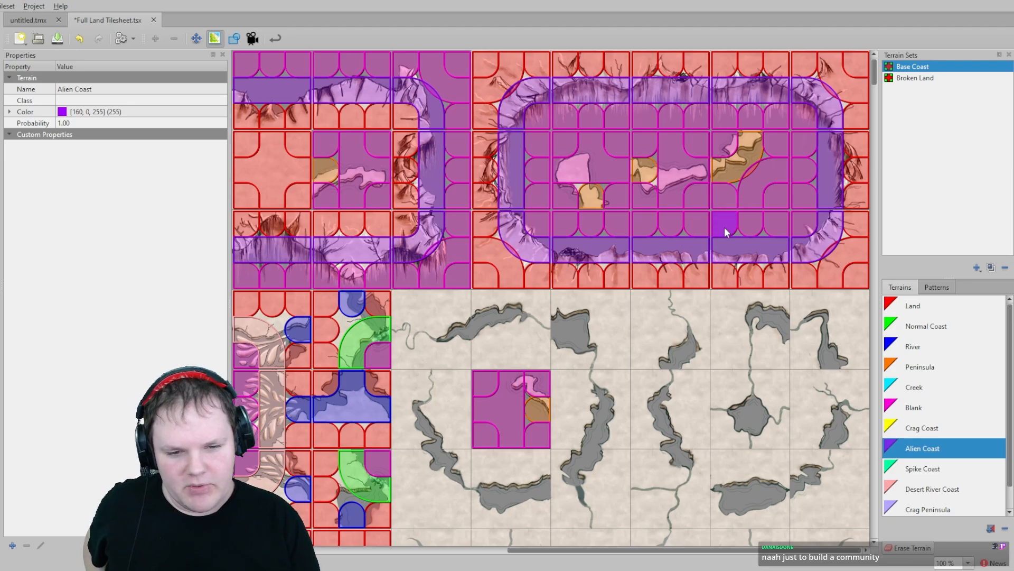
- Paint Creek corners where the creeks meet the cave outlines below the crater
scroll(512, 328, down, 3)
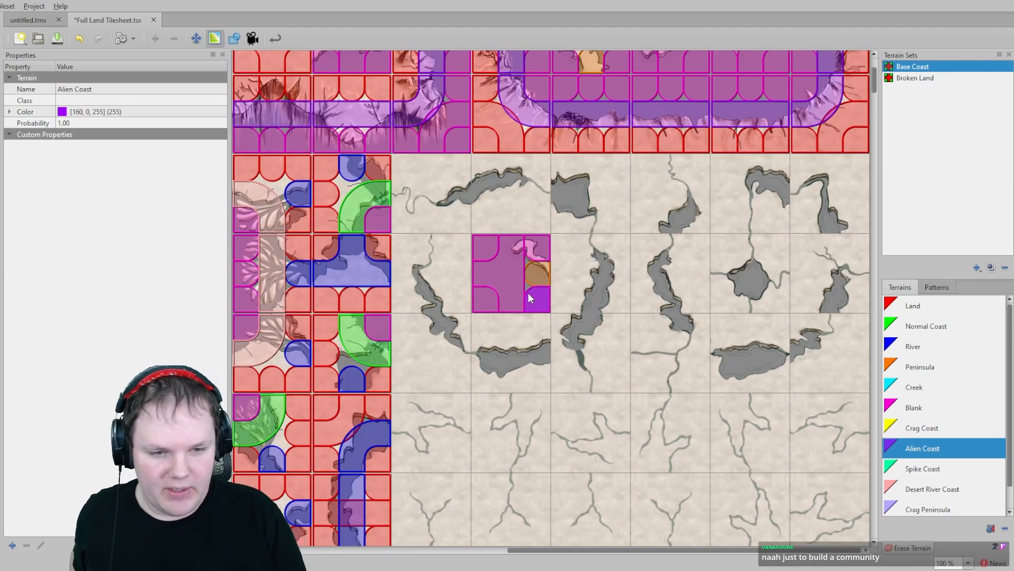
click(916, 388)
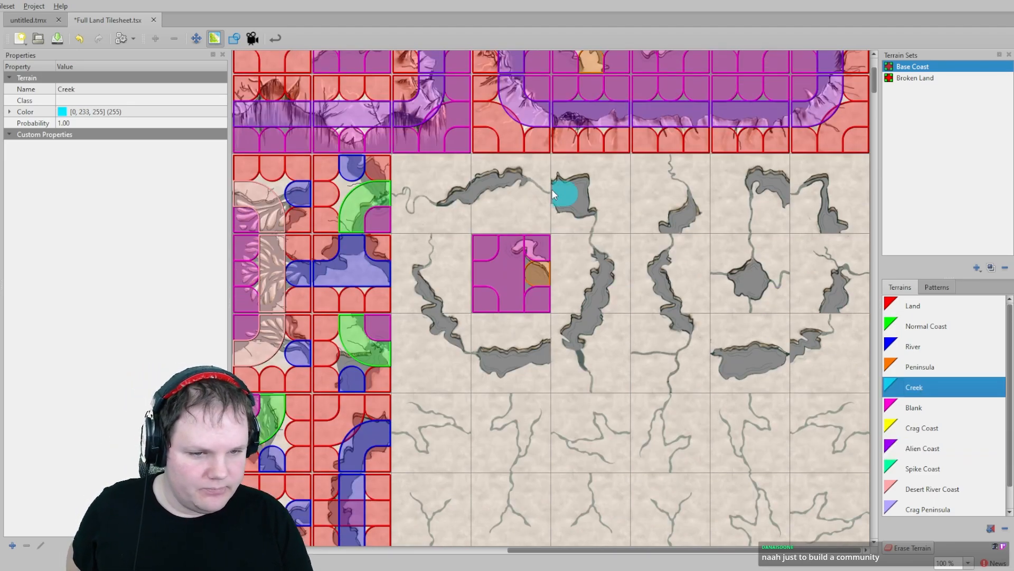
click(593, 225)
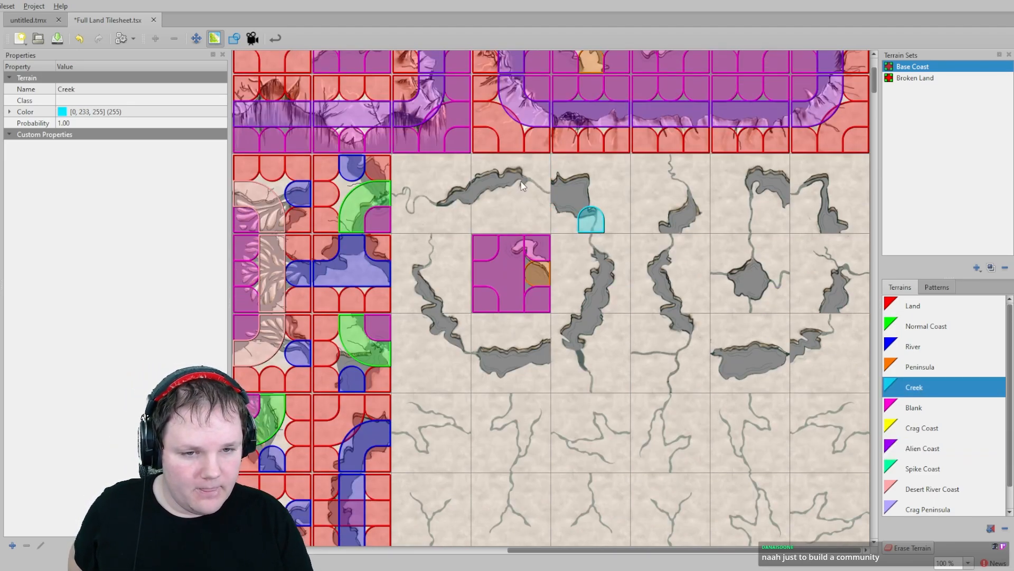
click(398, 192)
click(434, 245)
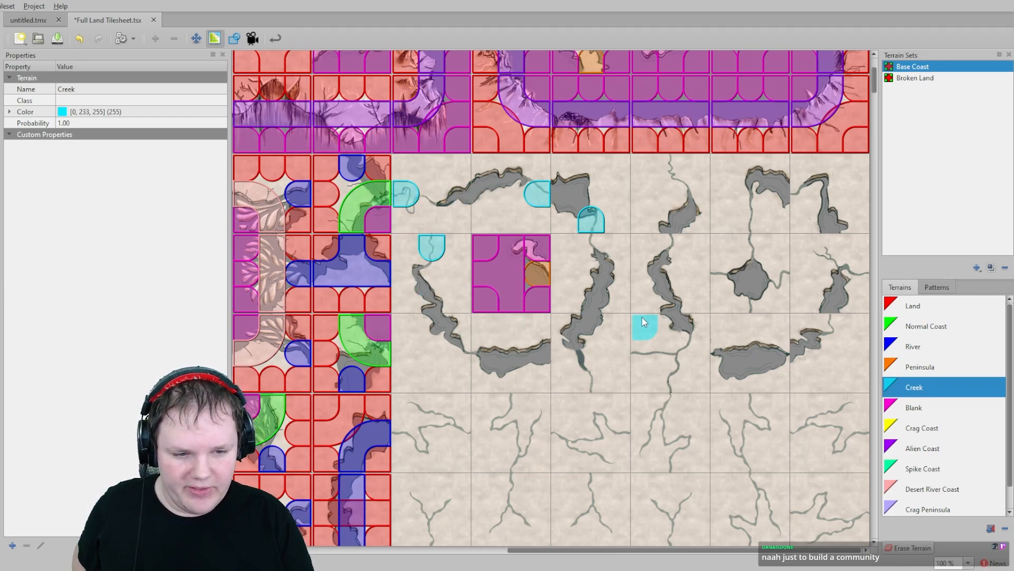
click(671, 380)
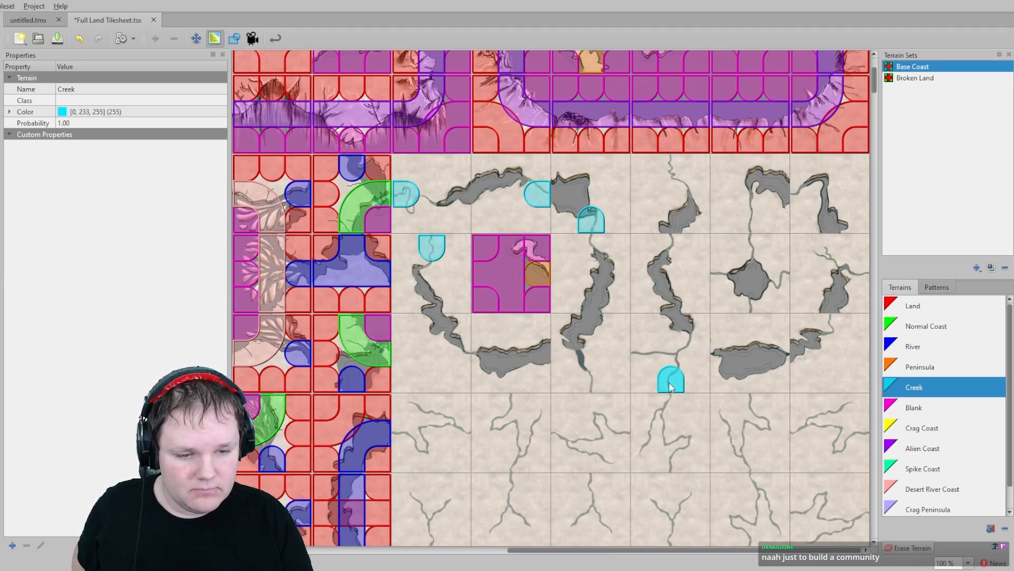
- Paint Creek corners where creeks meet the cave outlines in the middle and right-hand cave tiles
click(642, 360)
click(591, 379)
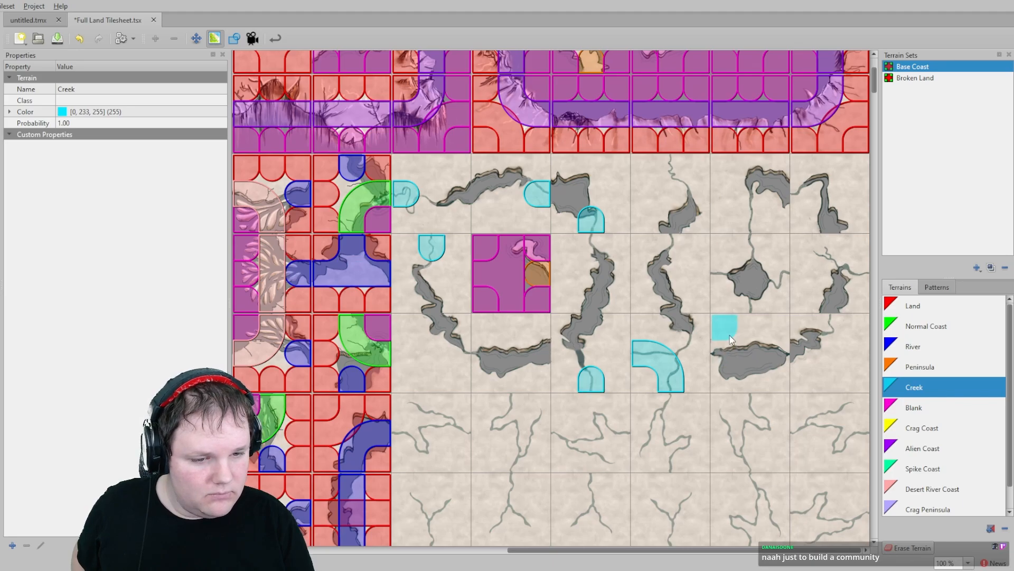
click(776, 274)
click(750, 220)
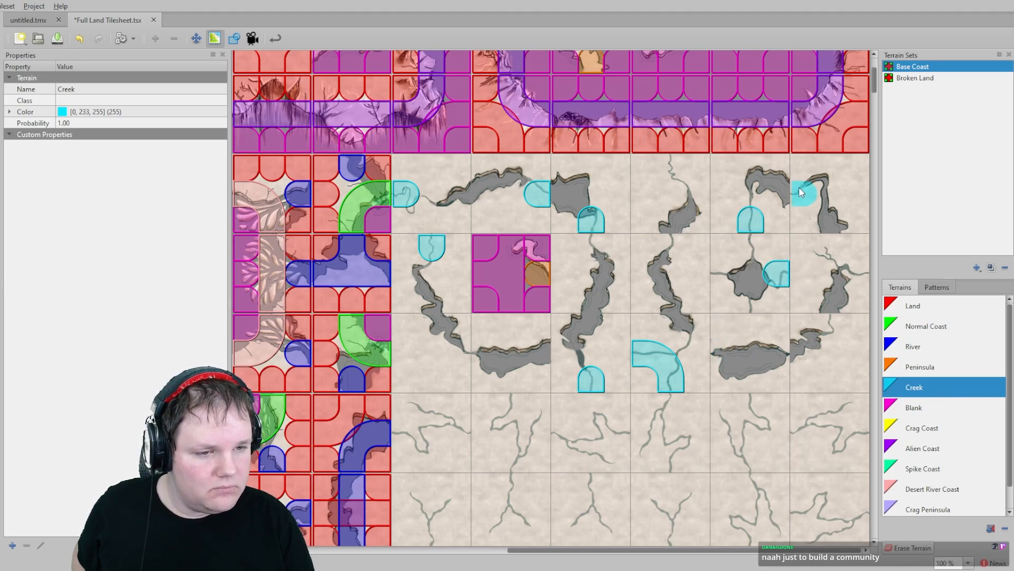
click(661, 159)
click(720, 273)
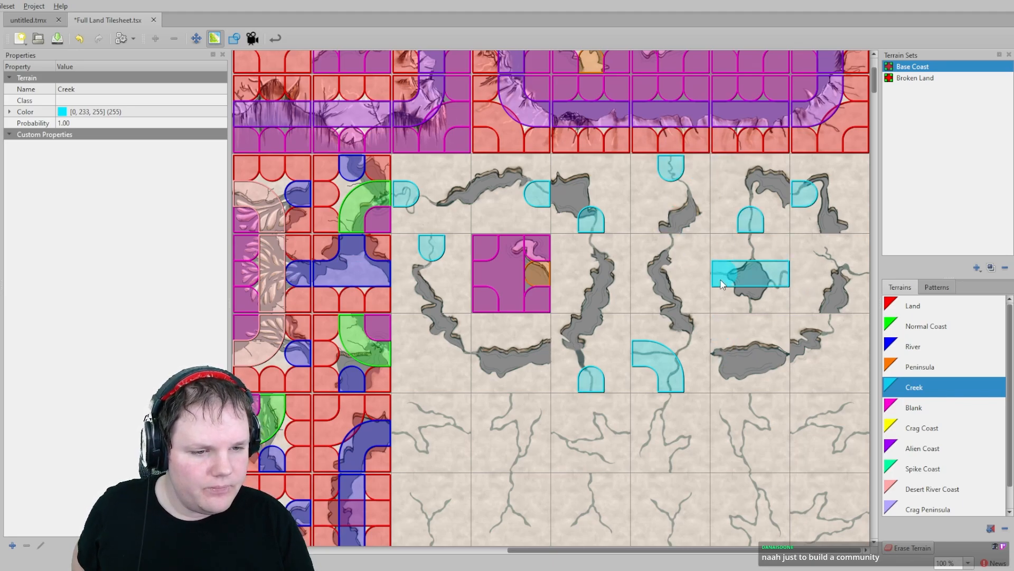
click(748, 302)
click(859, 272)
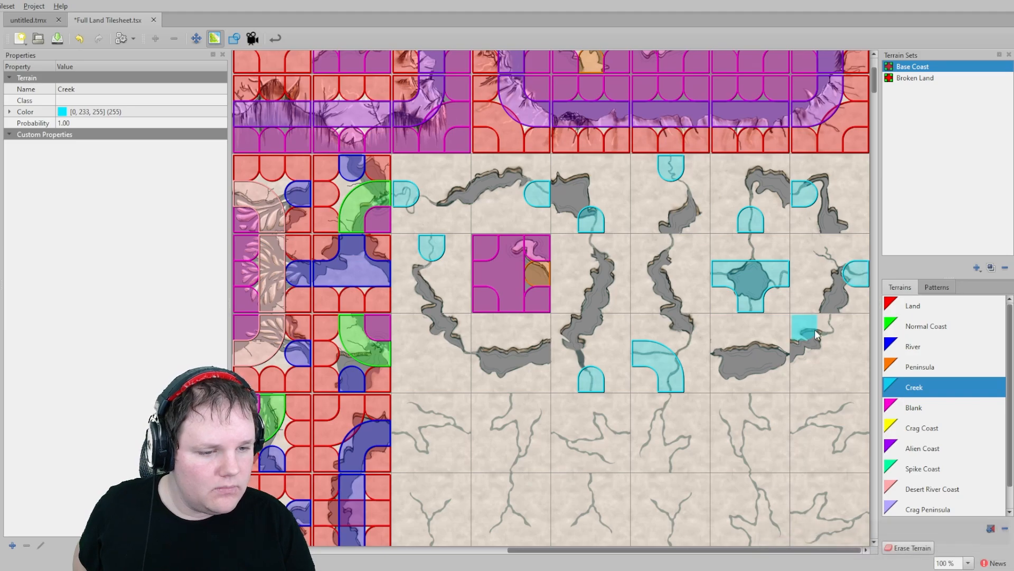
click(830, 324)
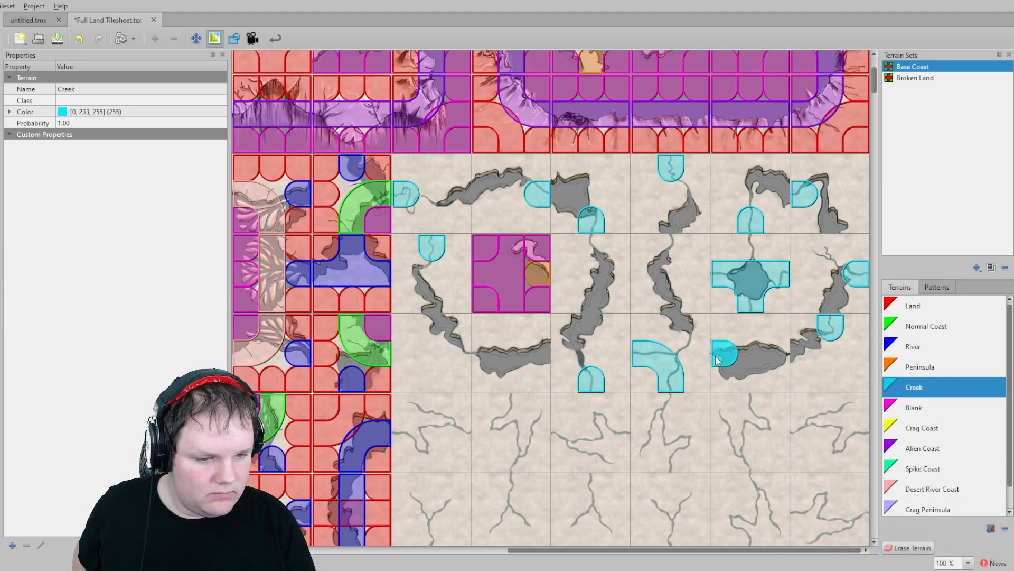
drag(721, 353, 771, 353)
- Paint Creek straight segments across the first row of creek tiles below the caves
scroll(625, 278, down, 3)
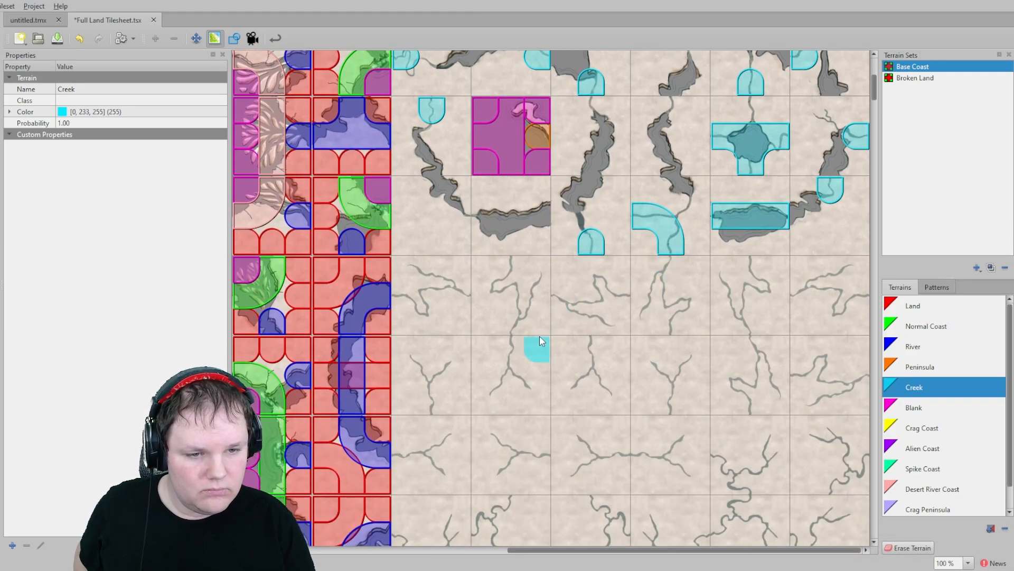
drag(467, 294, 404, 295)
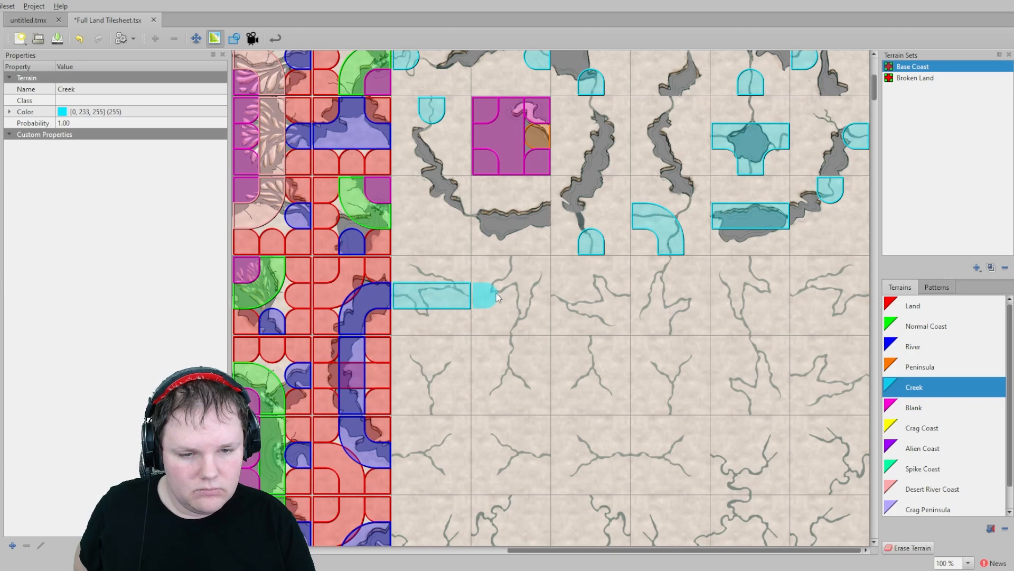
mouse_move(515, 270)
mouse_down()
mouse_move(511, 320)
mouse_move(511, 301)
mouse_up()
click(563, 296)
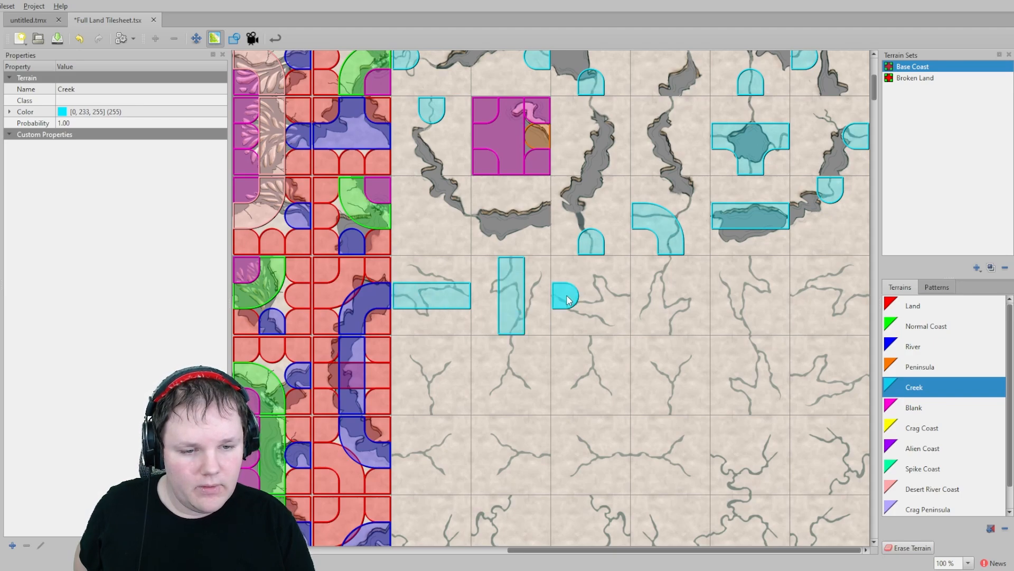
click(612, 297)
click(669, 270)
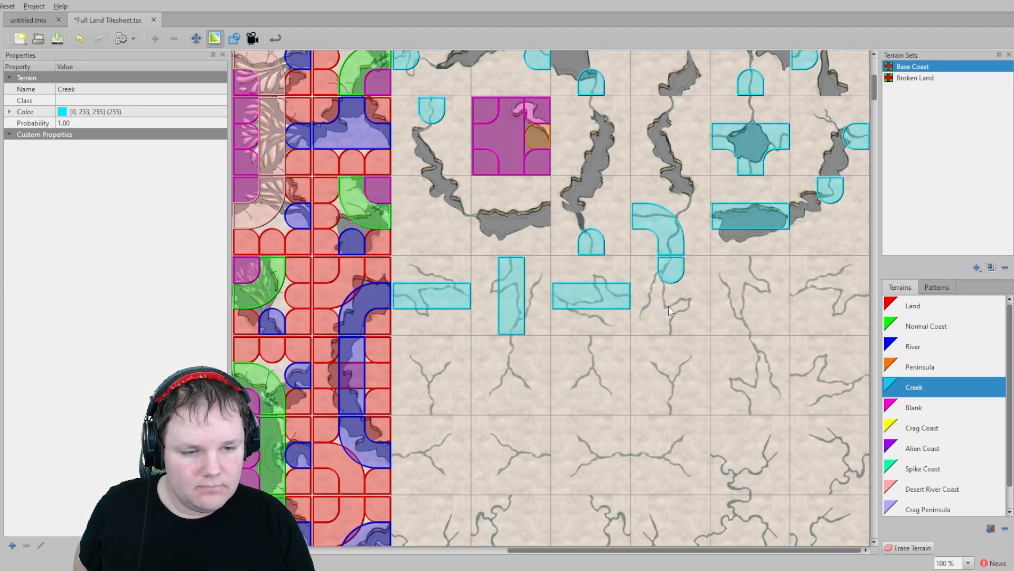
drag(750, 322, 743, 272)
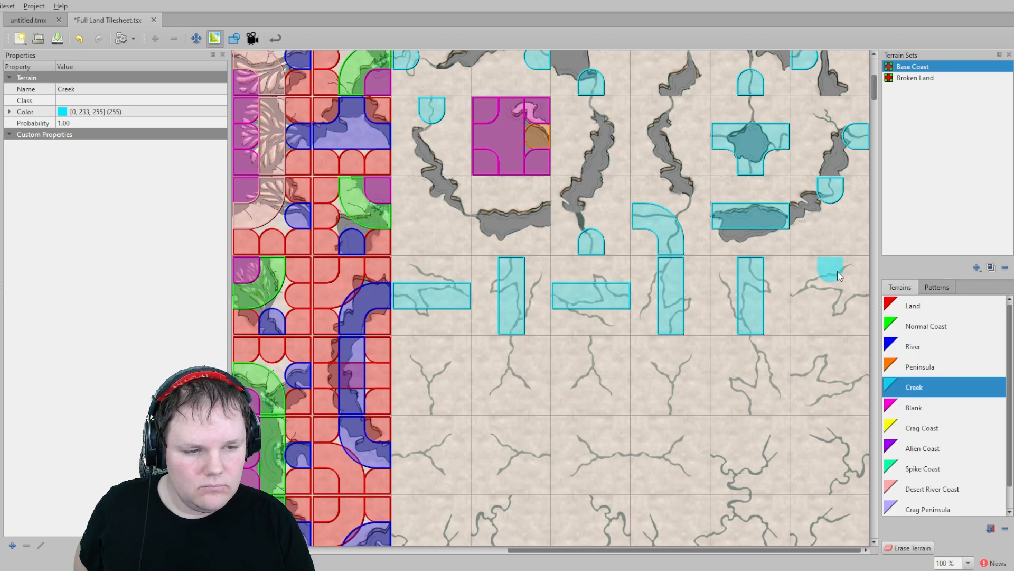
click(798, 290)
click(857, 294)
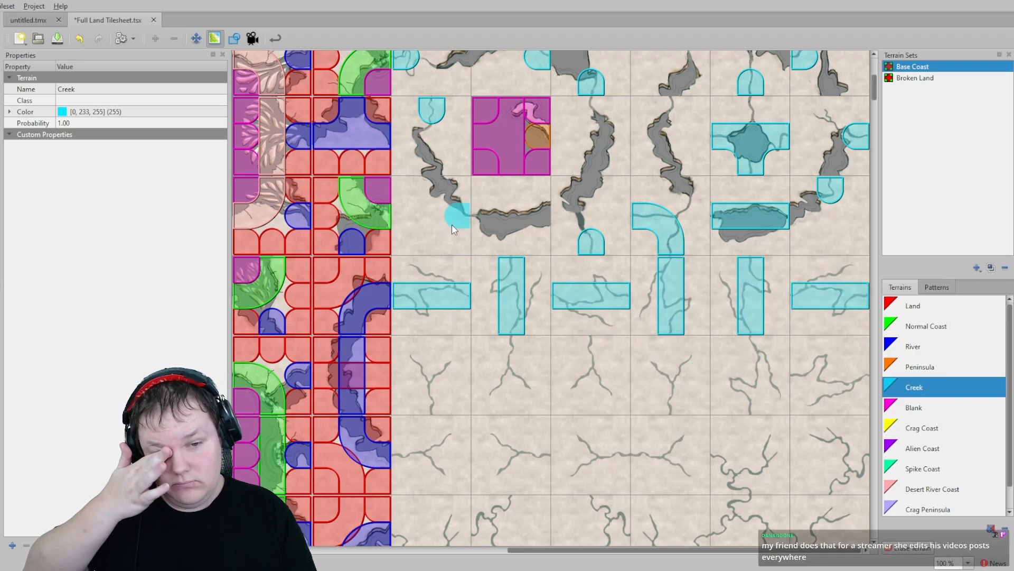
- Paint Creek where creeks leave the crater and cave outlines above the creek tiles
click(472, 216)
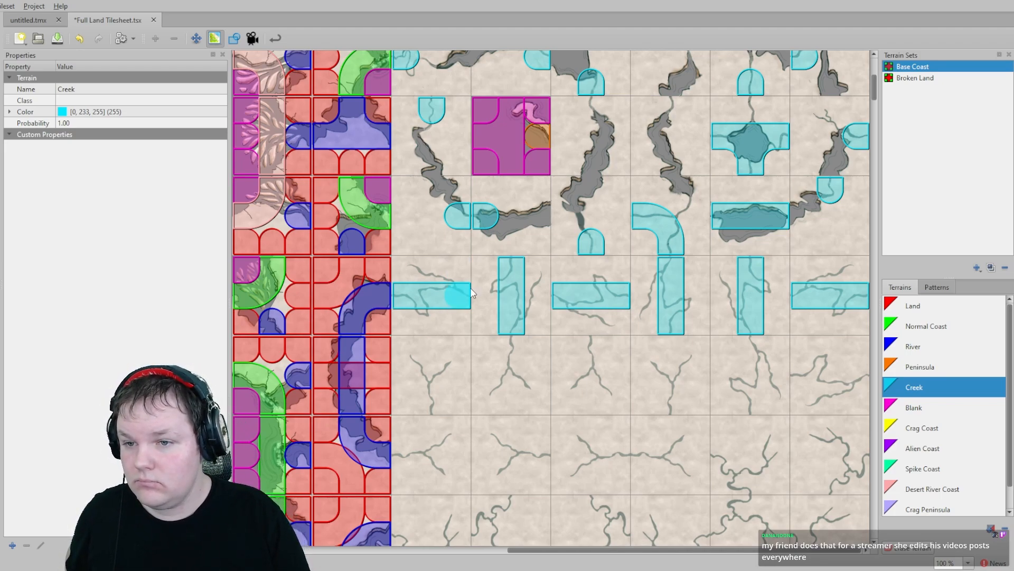
scroll(527, 282, up, 3)
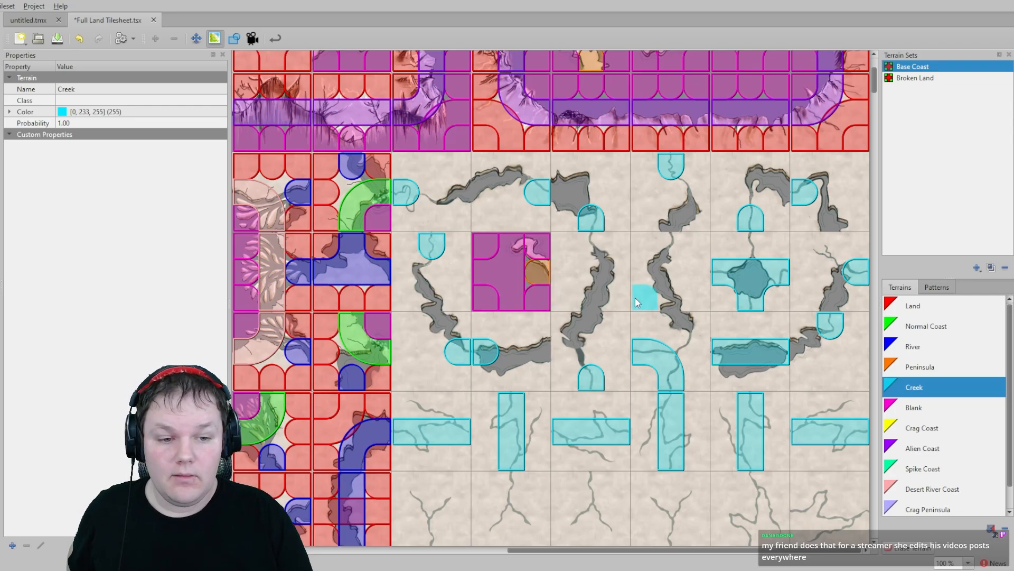
click(591, 246)
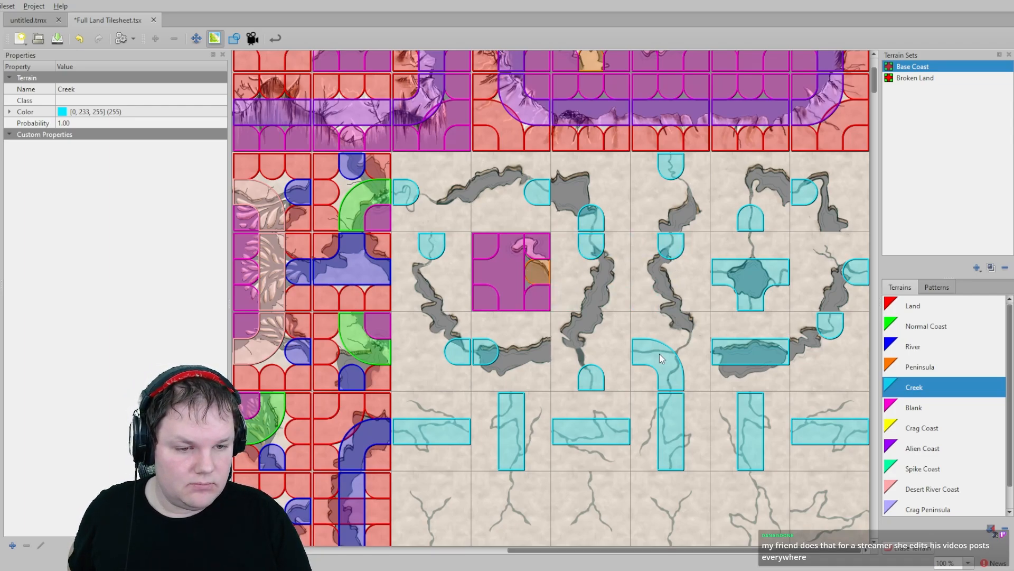
- Paint Creek ends and segments on the second row of creek tiles
scroll(658, 349, down, 4)
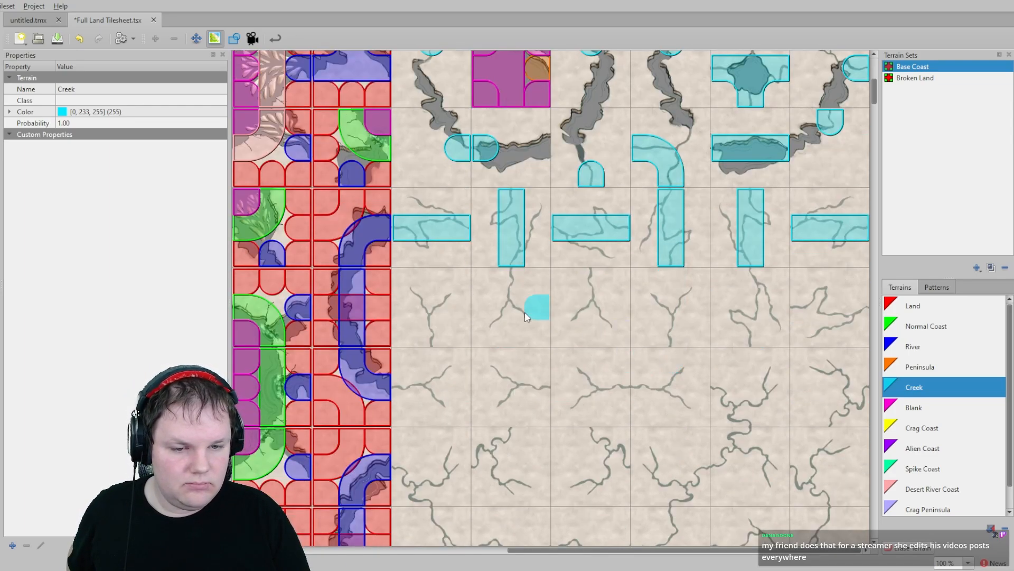
click(431, 337)
click(512, 278)
click(592, 281)
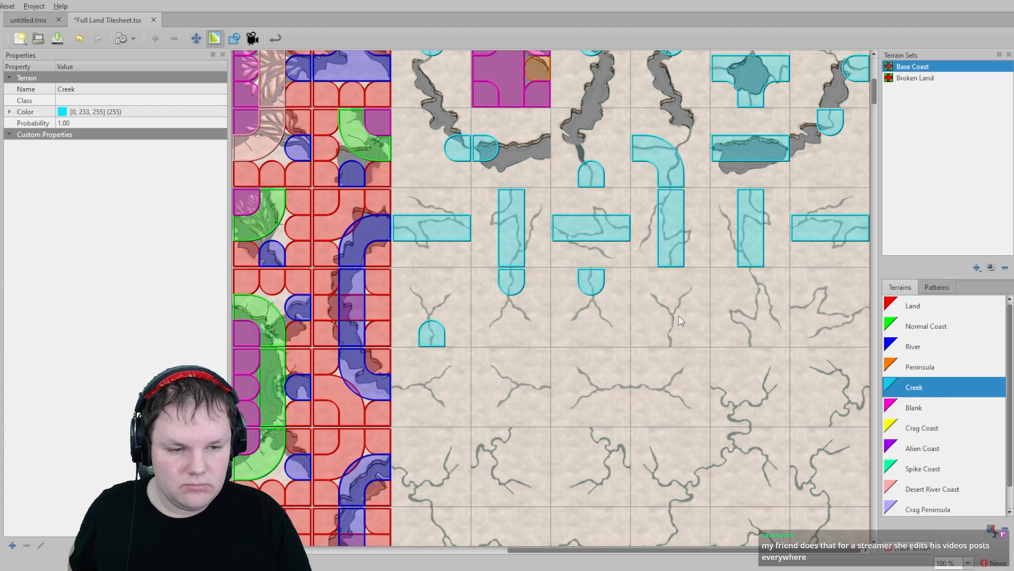
click(671, 334)
click(751, 280)
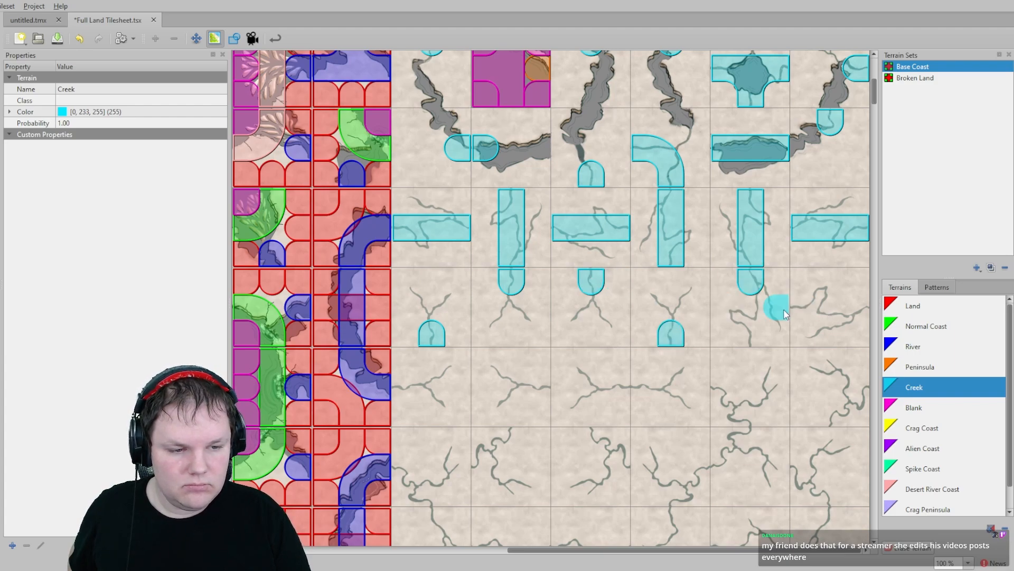
click(751, 334)
click(799, 308)
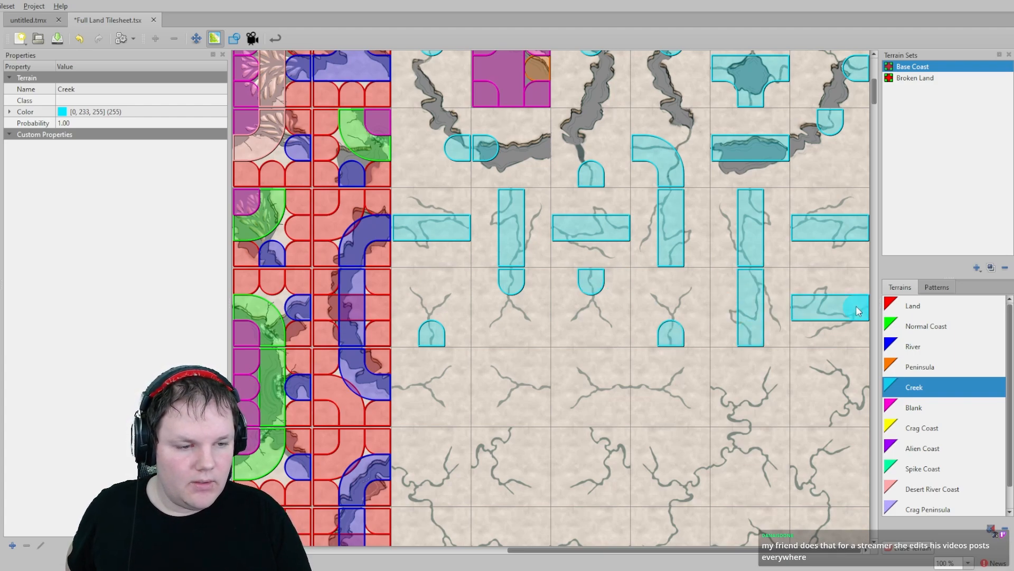
- Paint Creek stubs and bends on the third row of creek tiles
scroll(475, 343, down, 2)
click(538, 319)
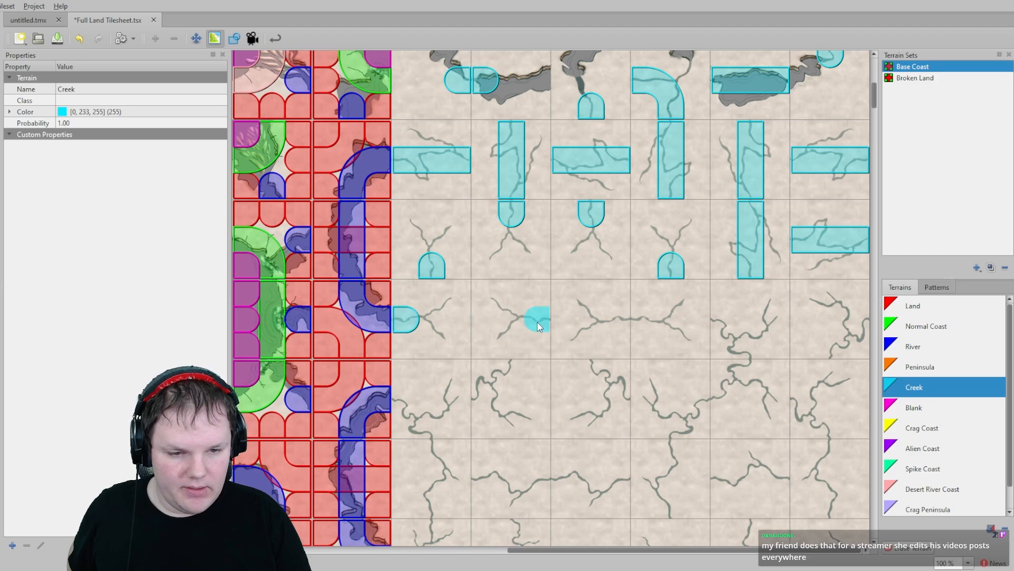
click(617, 319)
click(644, 319)
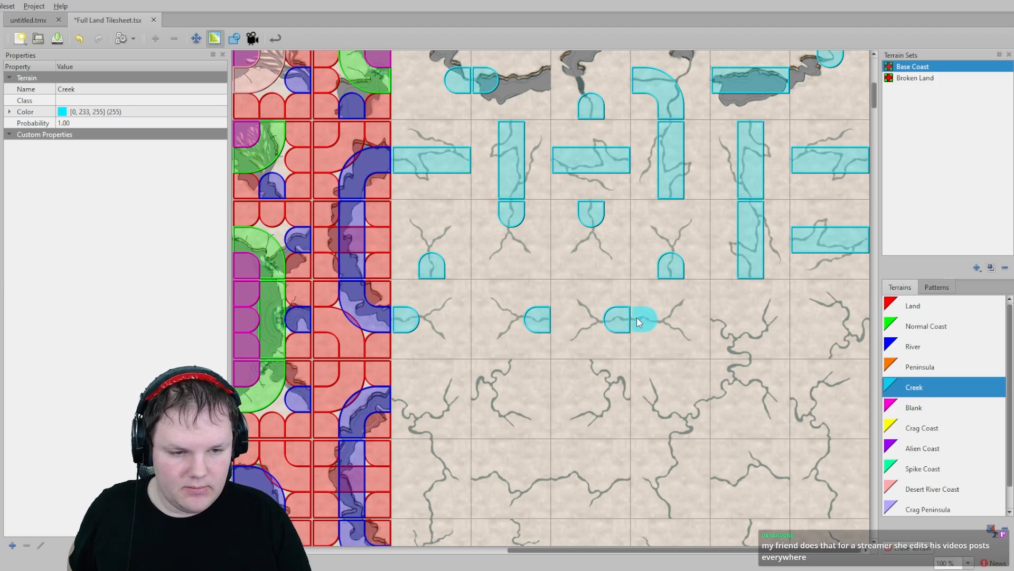
click(753, 349)
click(735, 323)
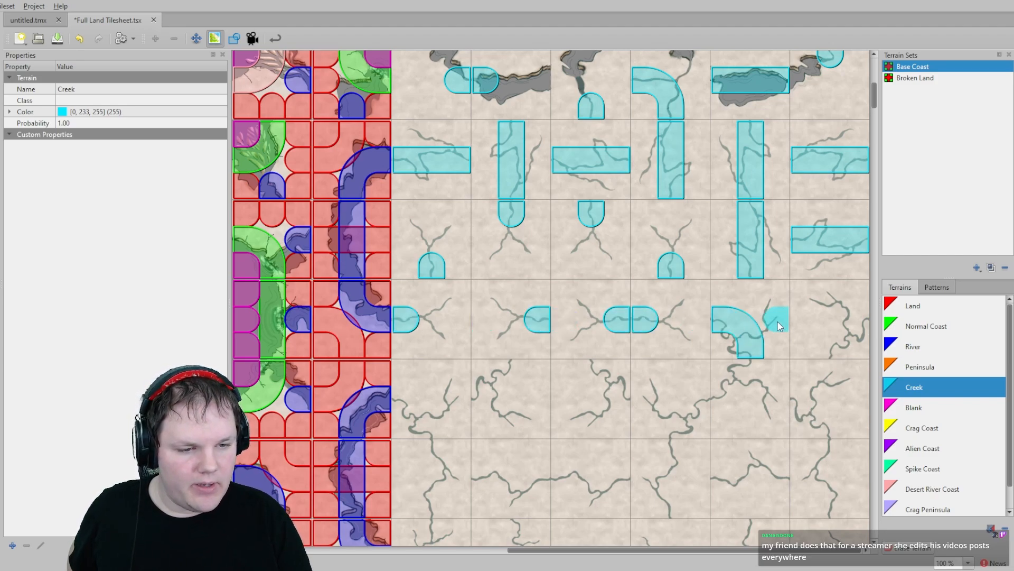
click(832, 341)
- Paint Creek bends and corners on the fourth row of creek tiles
scroll(697, 396, down, 4)
click(806, 269)
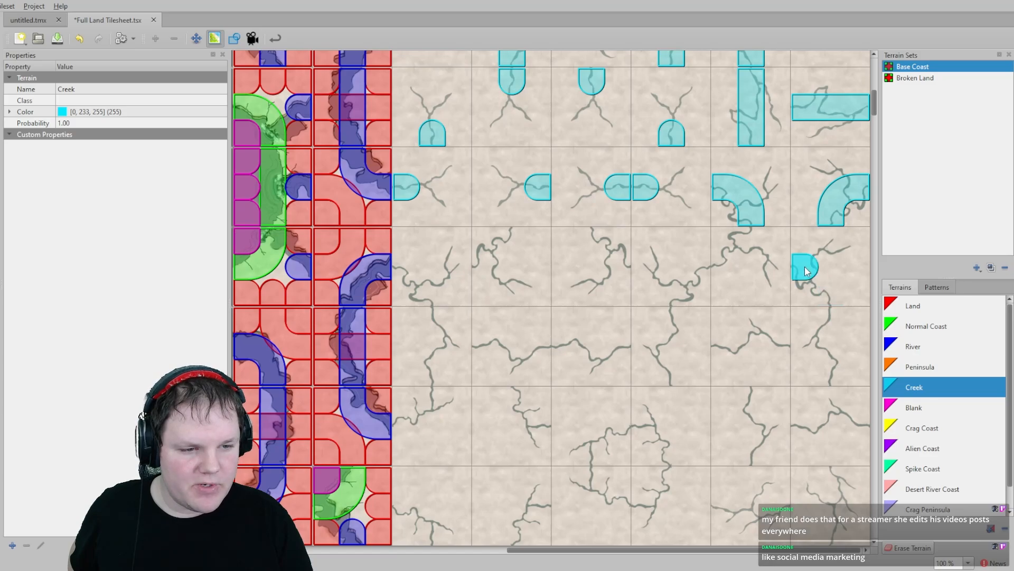
click(816, 287)
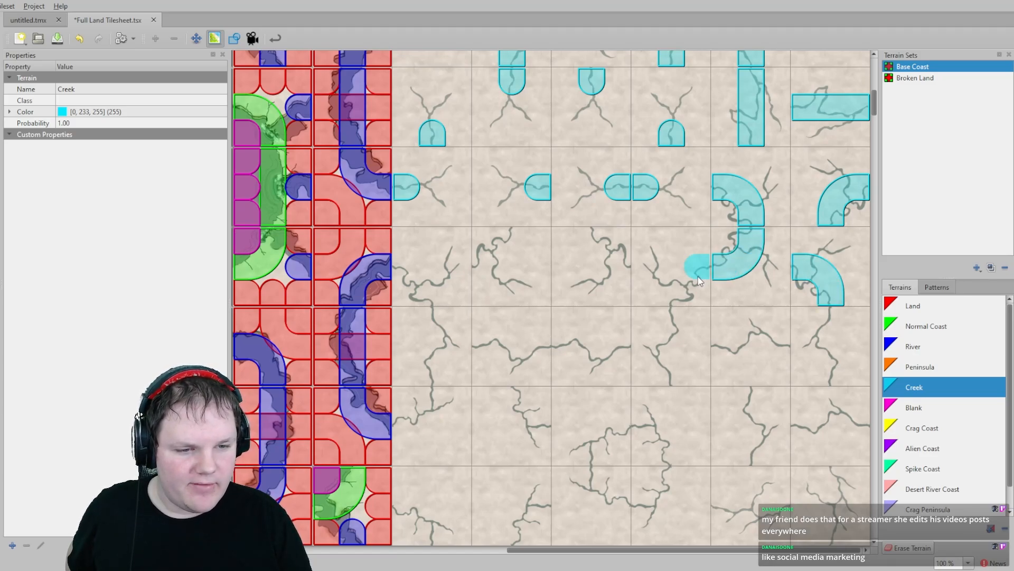
click(677, 296)
click(622, 268)
click(592, 237)
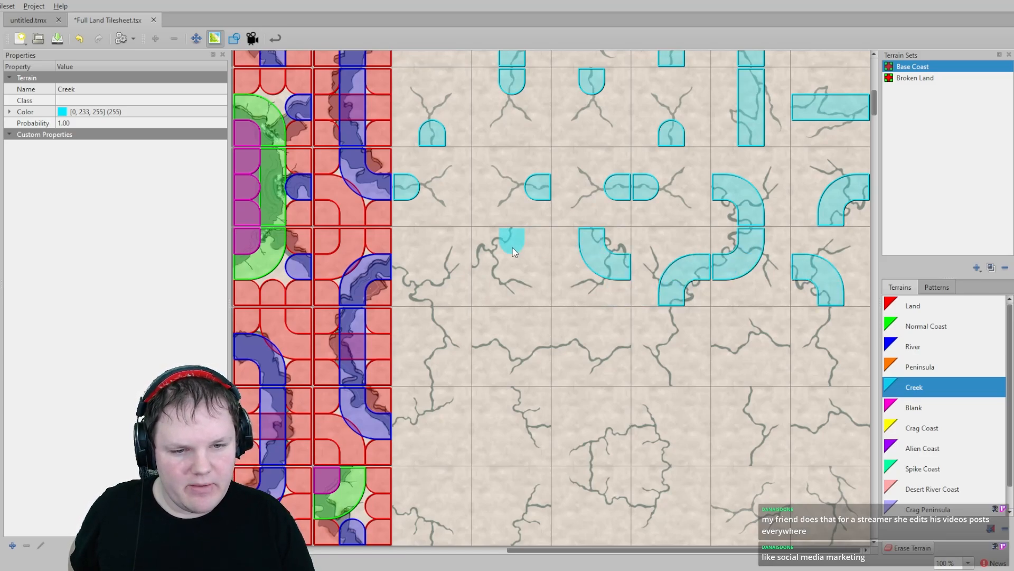
click(433, 295)
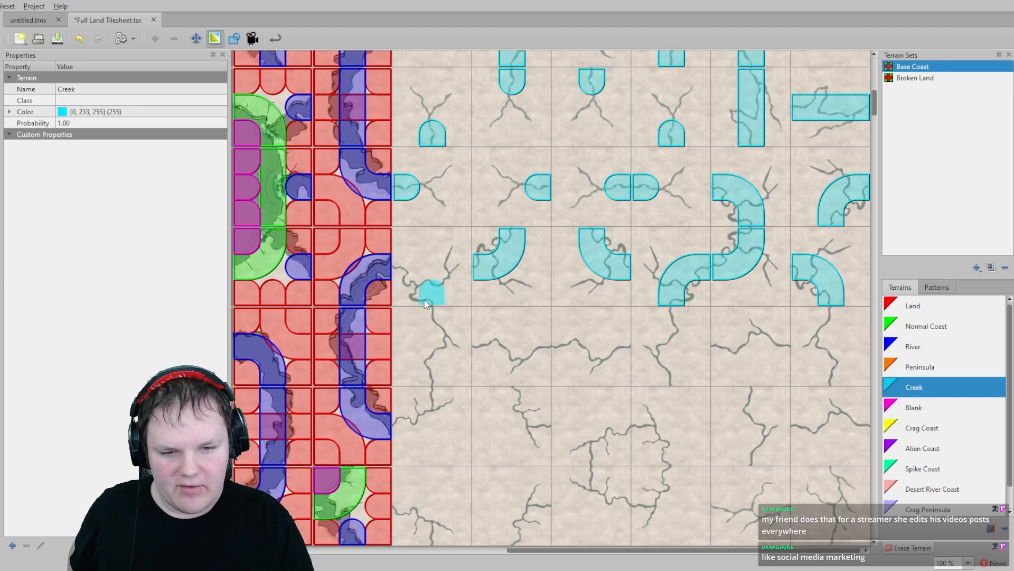
click(405, 267)
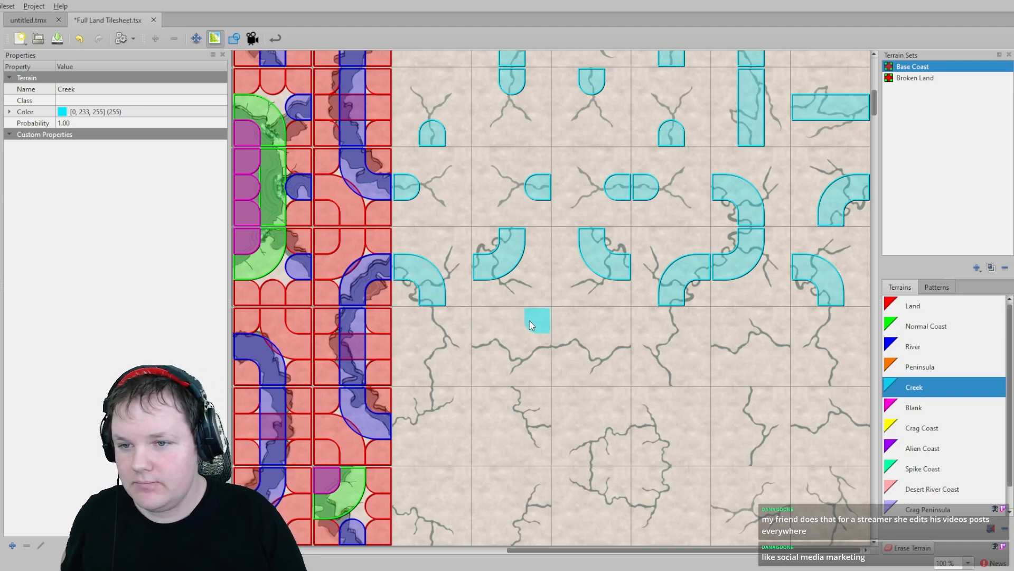
- Paint Creek straights, ends and bends across the fifth and sixth rows of creek tiles
scroll(530, 320, down, 2)
drag(432, 246, 432, 313)
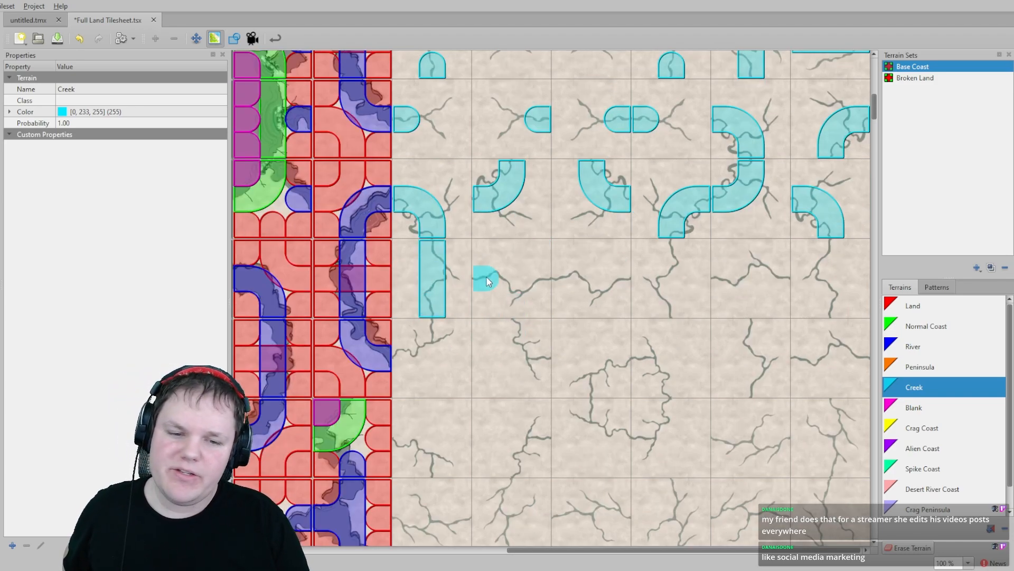
drag(528, 280, 613, 274)
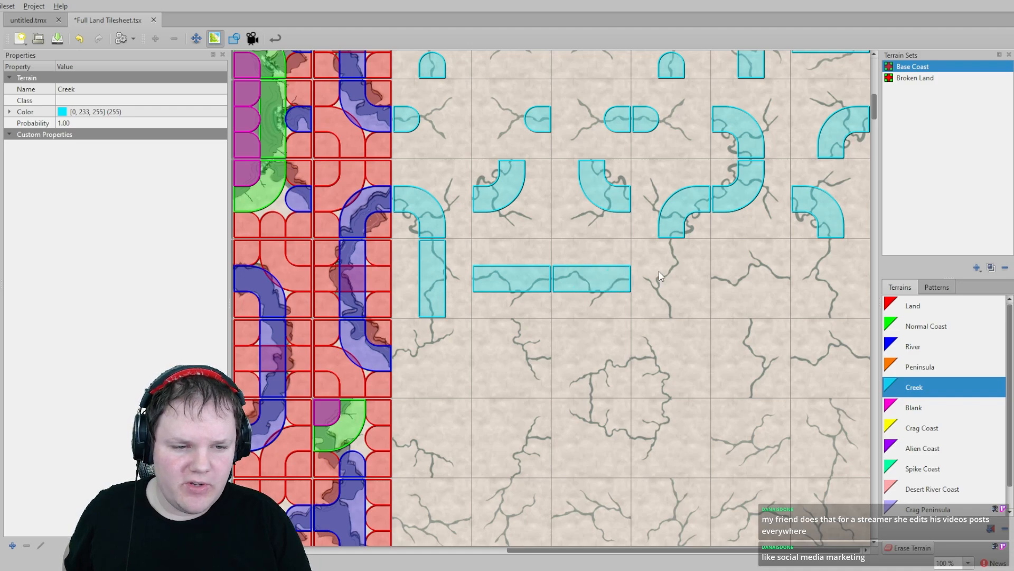
click(676, 304)
click(725, 274)
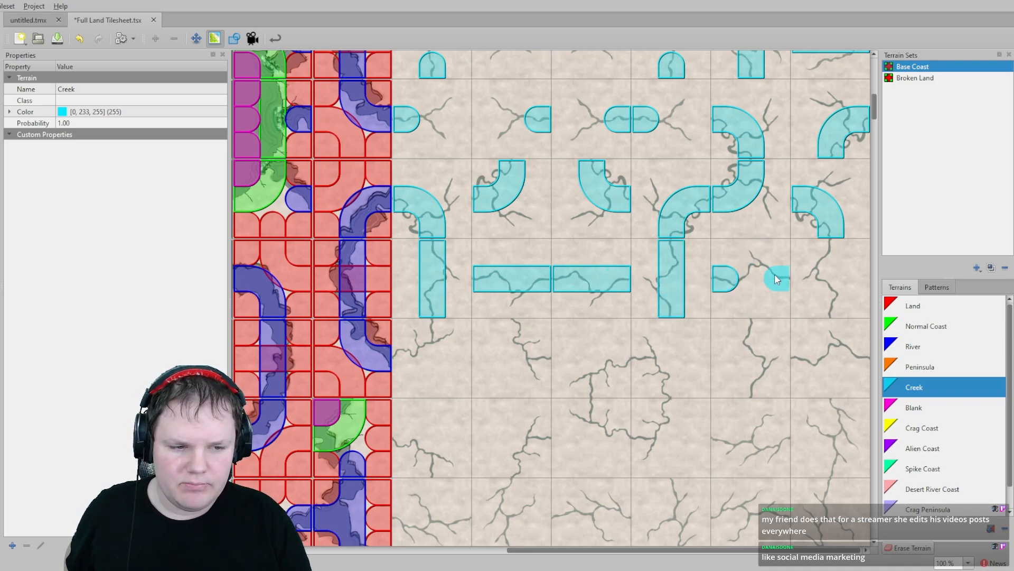
click(776, 273)
click(831, 256)
click(831, 303)
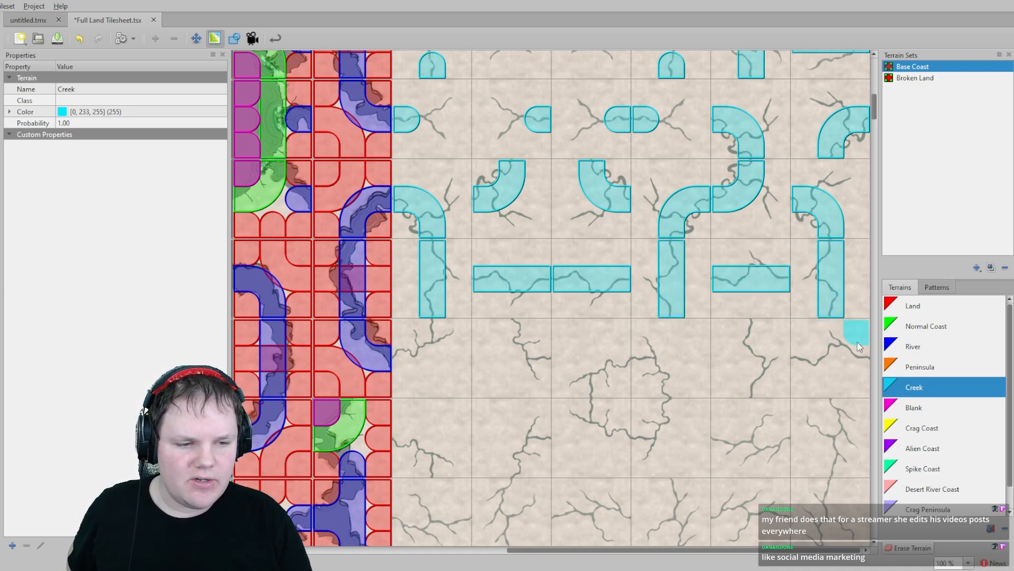
click(834, 360)
click(808, 358)
click(751, 380)
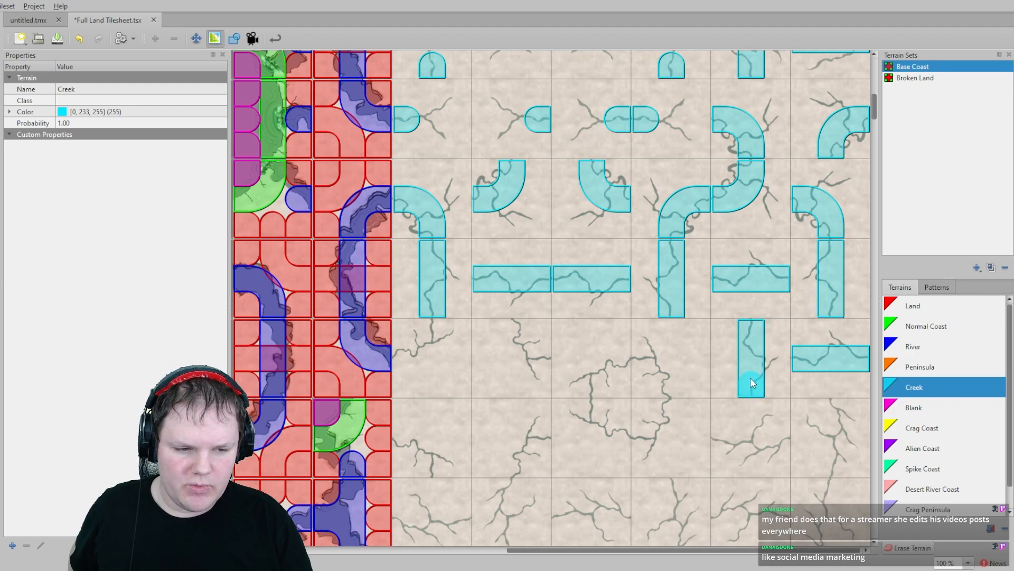
- Paint a Creek ring and corner bends on the sixth row of creek tiles
click(643, 358)
click(665, 386)
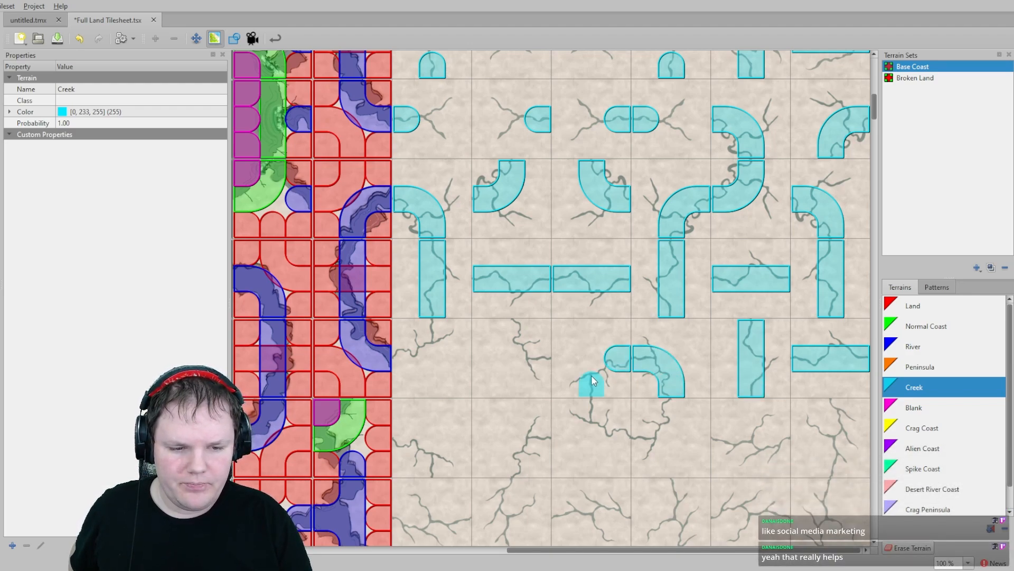
click(624, 437)
click(651, 438)
click(666, 416)
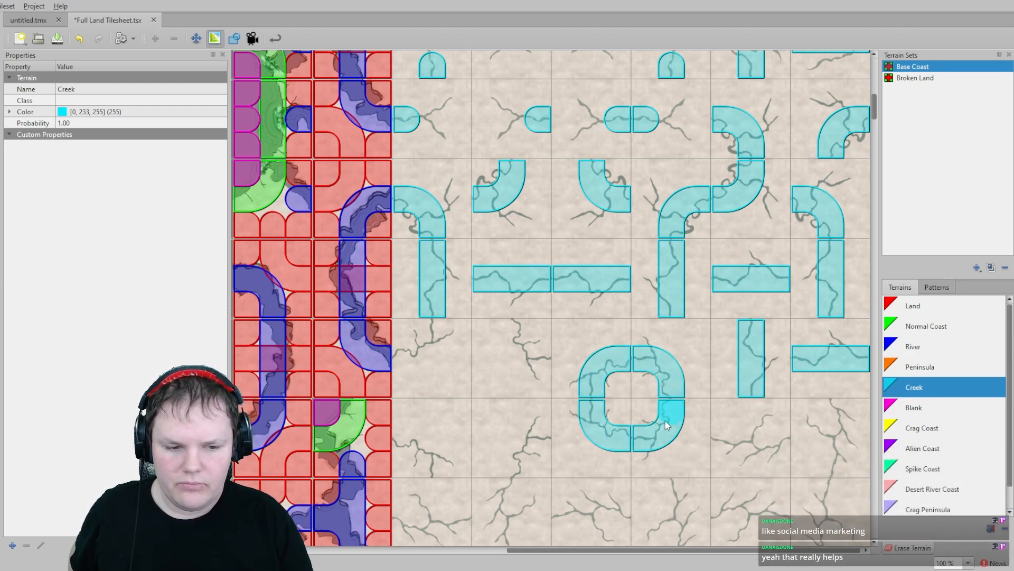
click(517, 328)
click(537, 357)
click(440, 331)
click(406, 359)
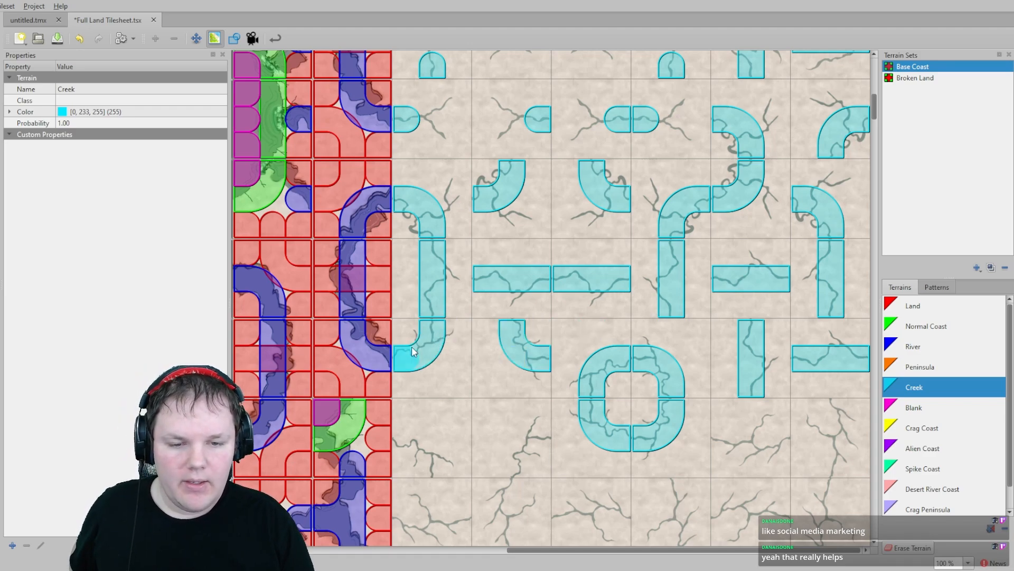
- Paint Creek bends, straights and stubs on the seventh row of creek tiles
scroll(418, 317, down, 3)
click(402, 264)
click(432, 293)
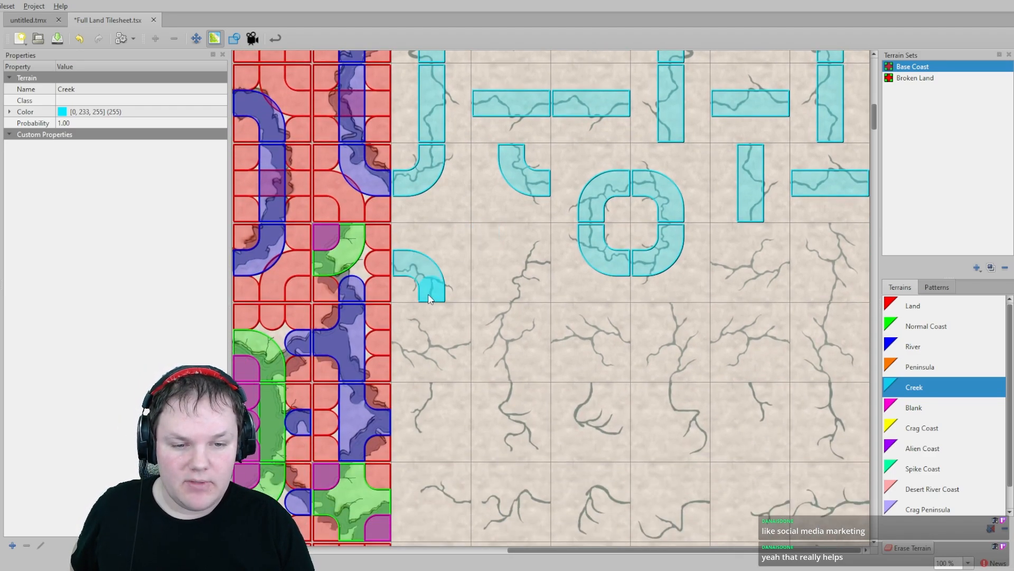
click(511, 294)
click(539, 263)
click(726, 267)
click(776, 263)
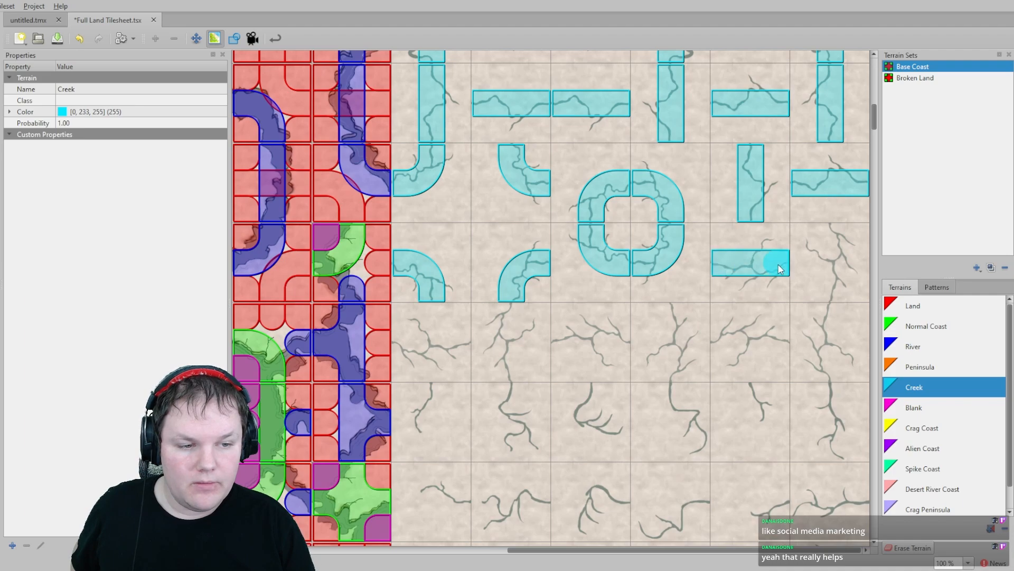
click(831, 235)
click(838, 294)
click(828, 323)
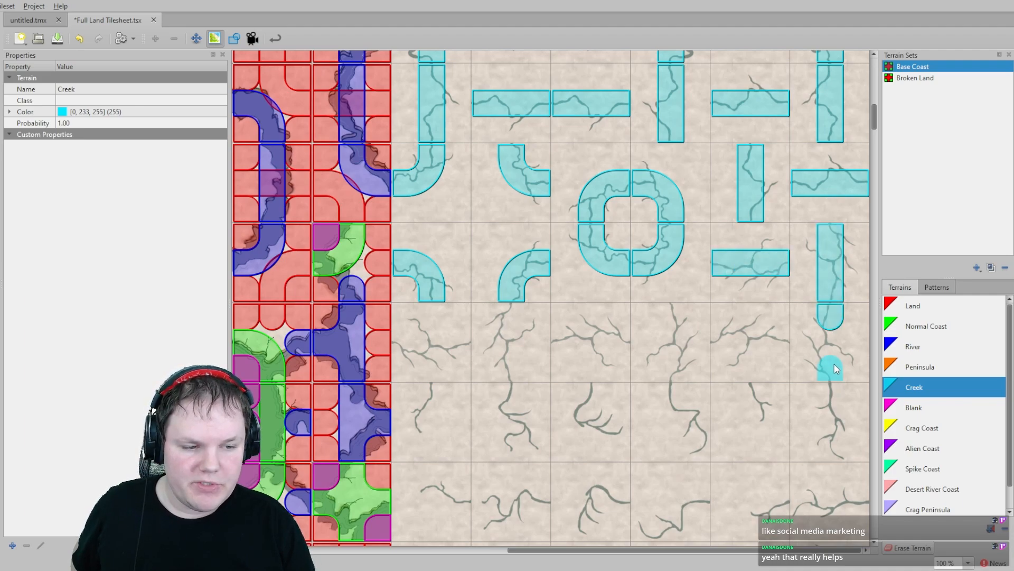
click(830, 367)
- Paint Creek bends, straights and stubs across the eighth row of creek tiles
click(779, 342)
click(716, 342)
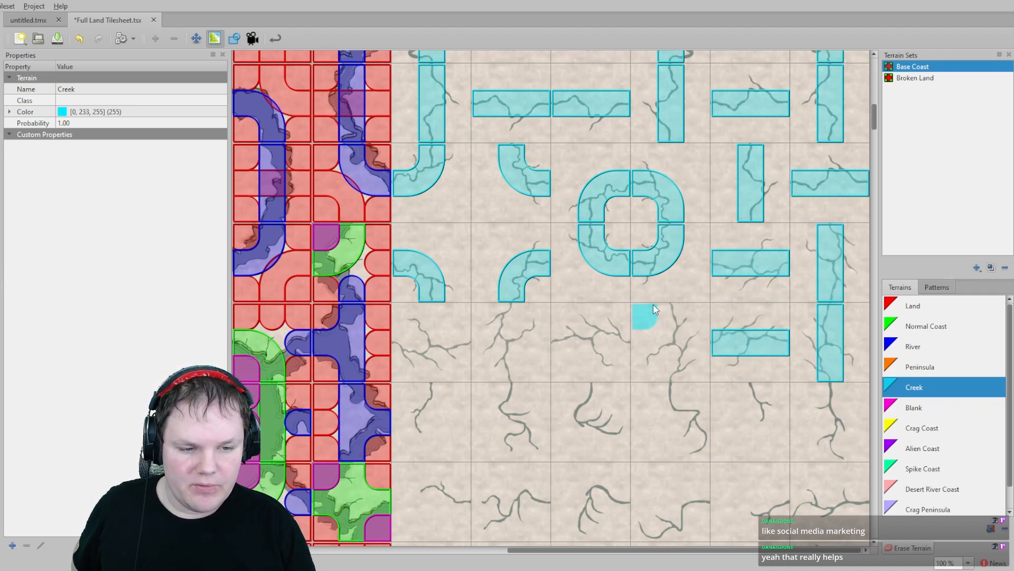
click(669, 319)
click(670, 363)
click(617, 323)
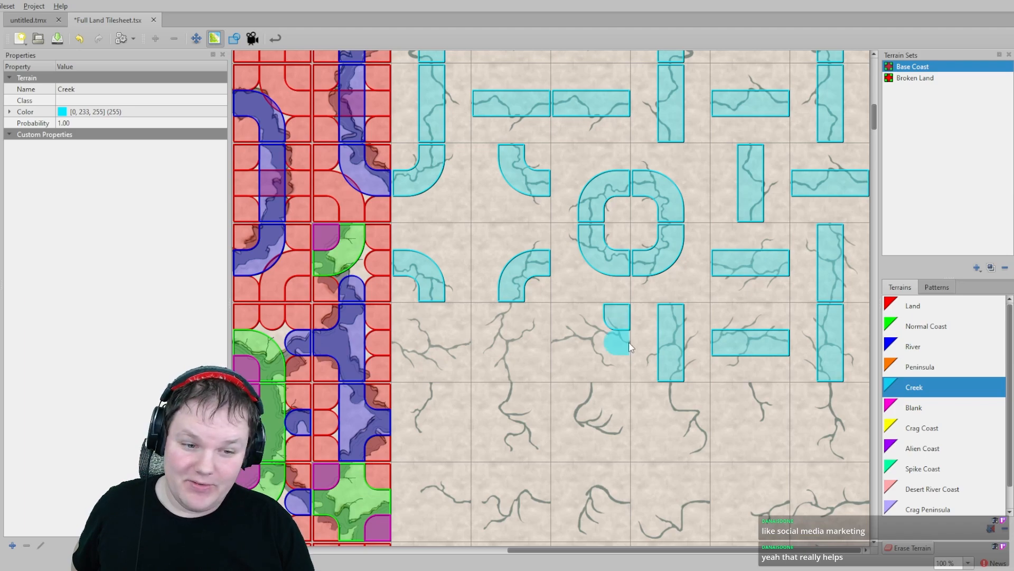
click(624, 343)
click(568, 344)
click(538, 344)
click(510, 318)
click(509, 367)
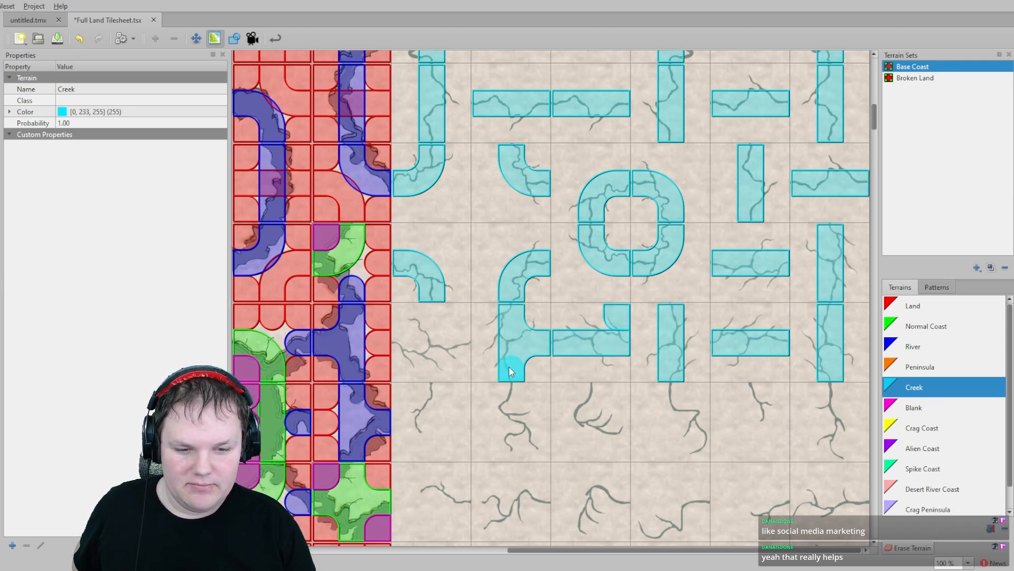
click(460, 342)
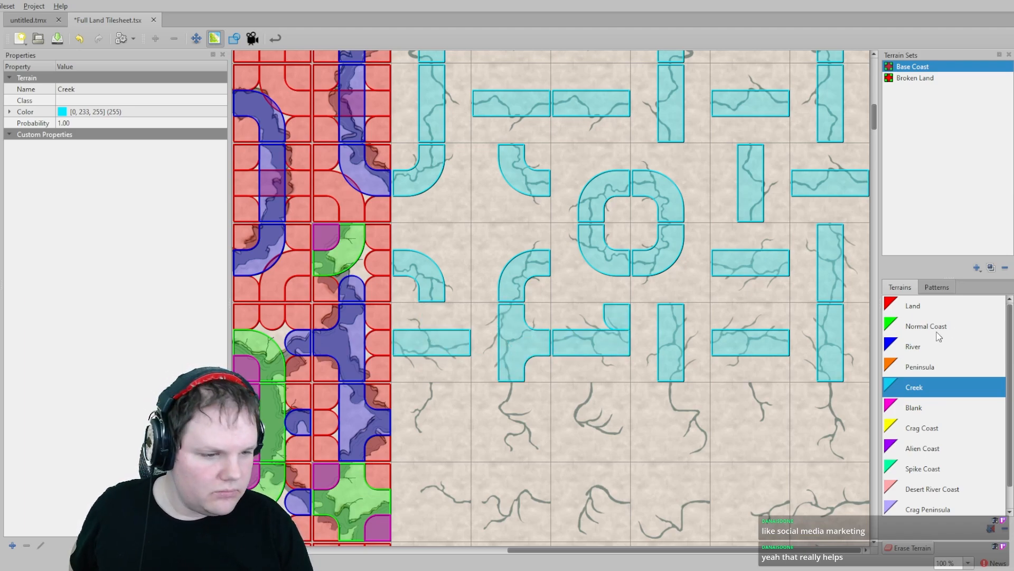
- Paint River stubs where channels meet the edges on the left crater and cave tiles
click(919, 306)
scroll(670, 179, up, 10)
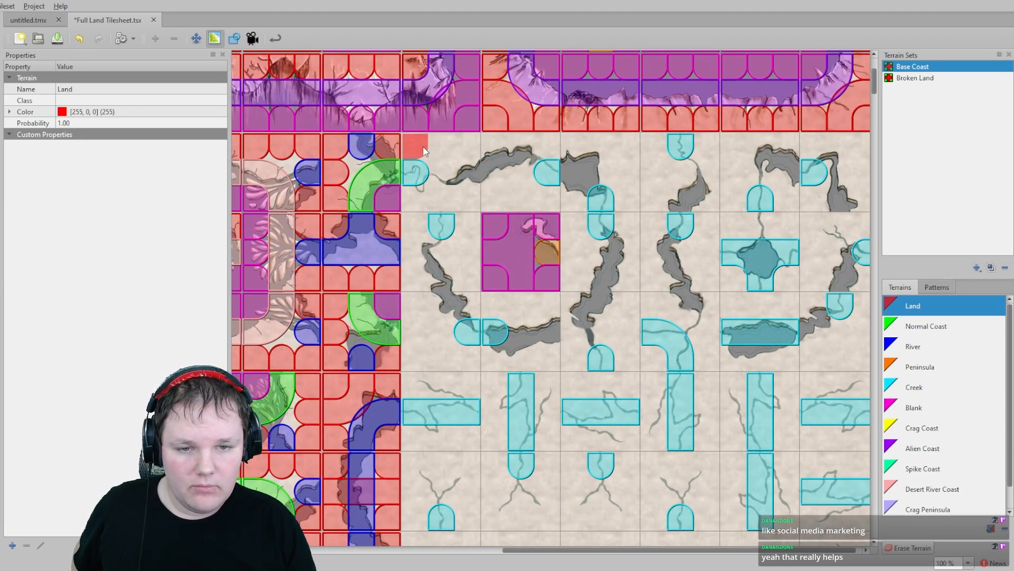
click(907, 341)
click(481, 172)
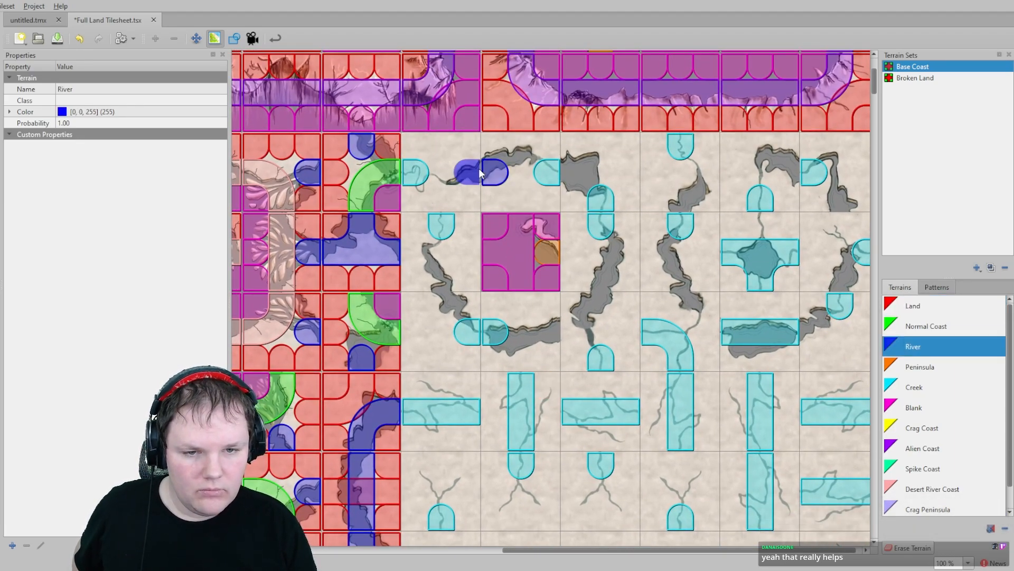
click(574, 172)
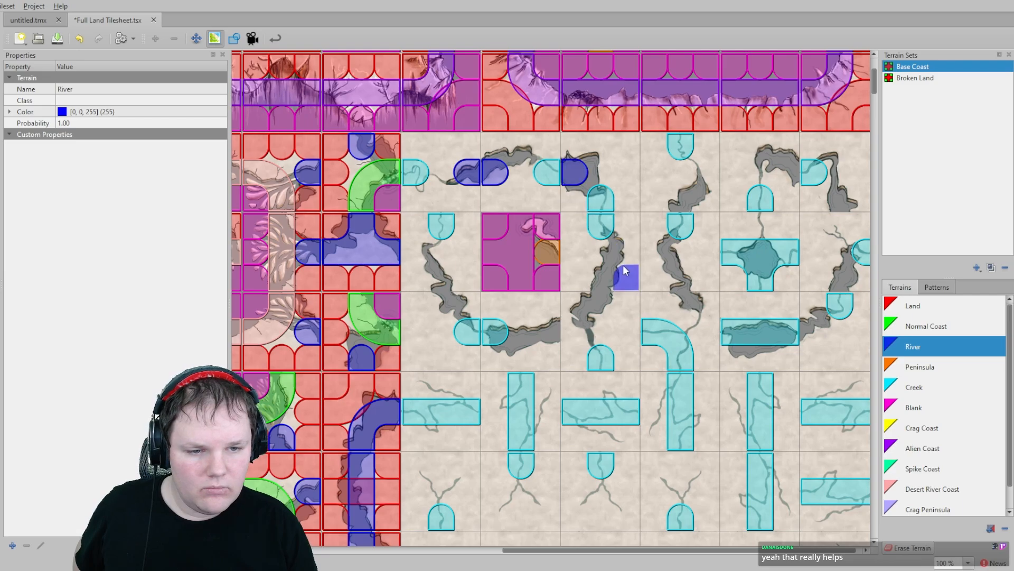
click(600, 277)
click(601, 305)
click(546, 332)
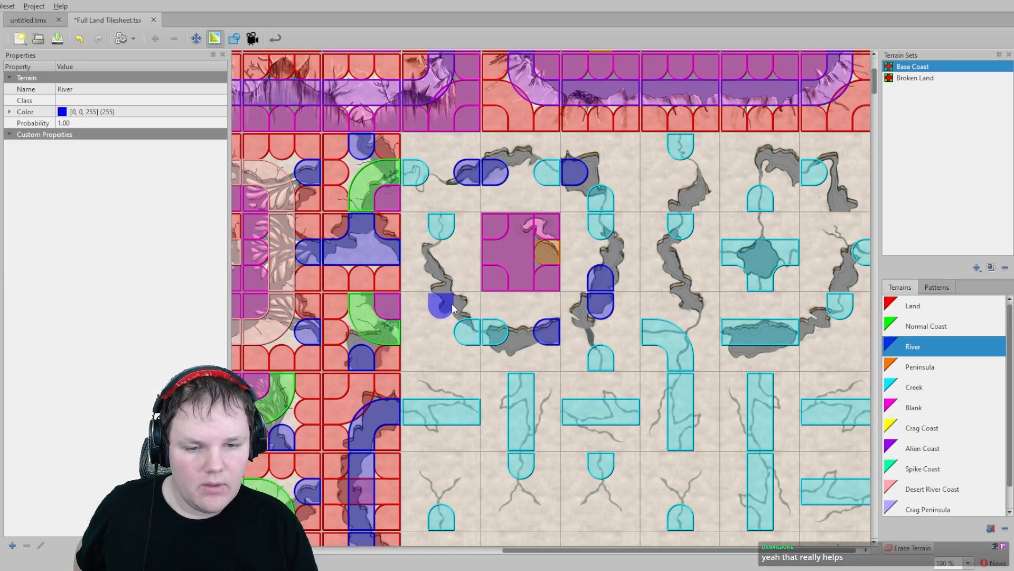
click(441, 306)
click(441, 278)
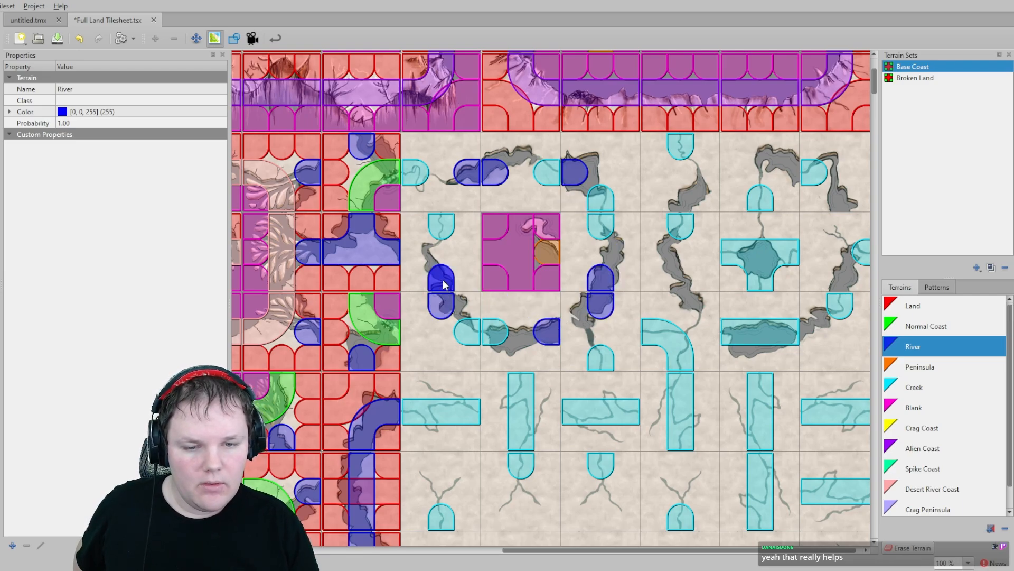
- Paint River stubs on the edges of the right crater and cave tiles
click(680, 198)
click(786, 171)
click(840, 198)
click(840, 278)
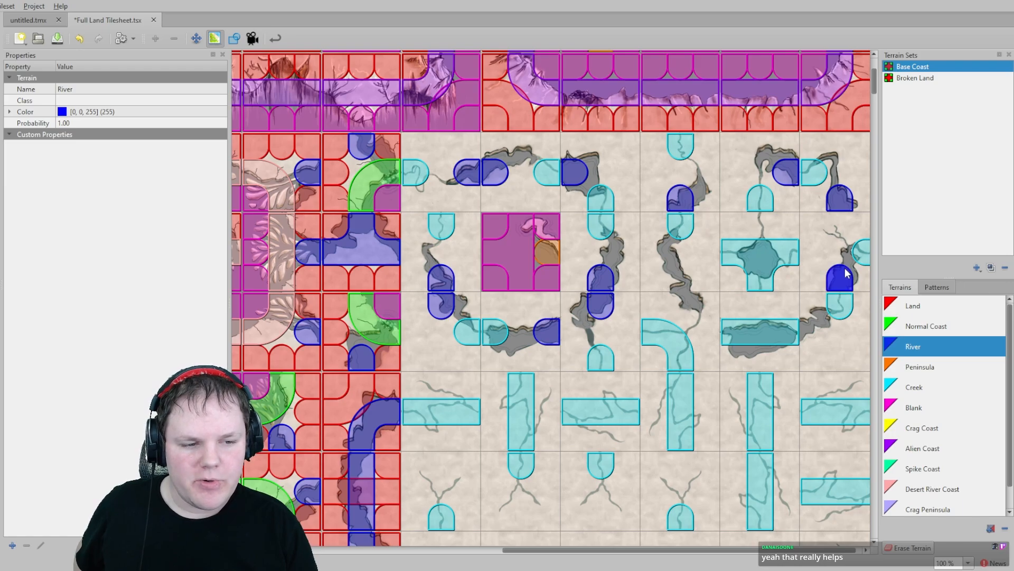
click(814, 331)
click(679, 305)
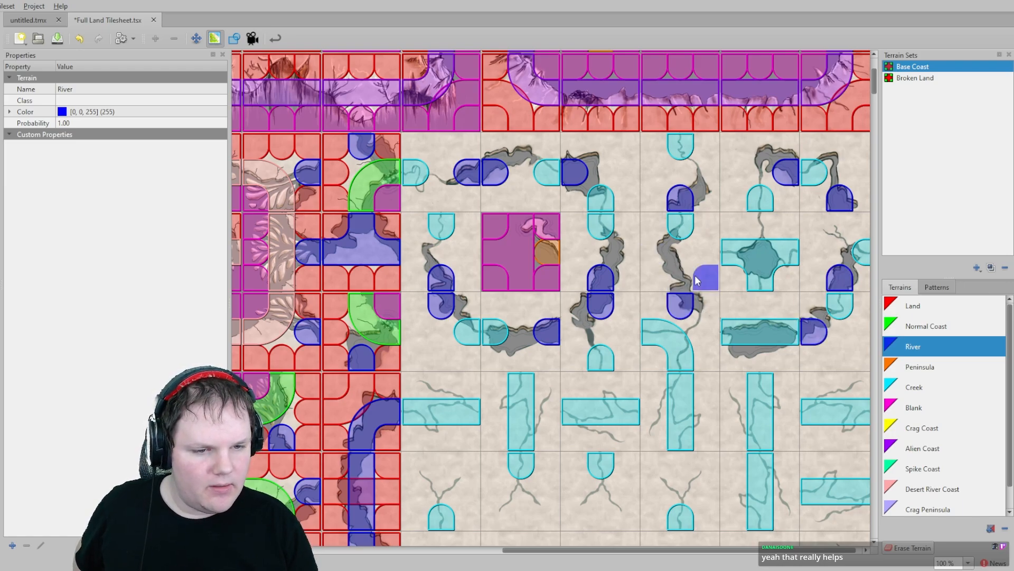
click(706, 277)
click(680, 277)
- Paint Land over the remaining edges and corners of the upper crater and cave tiles
click(912, 305)
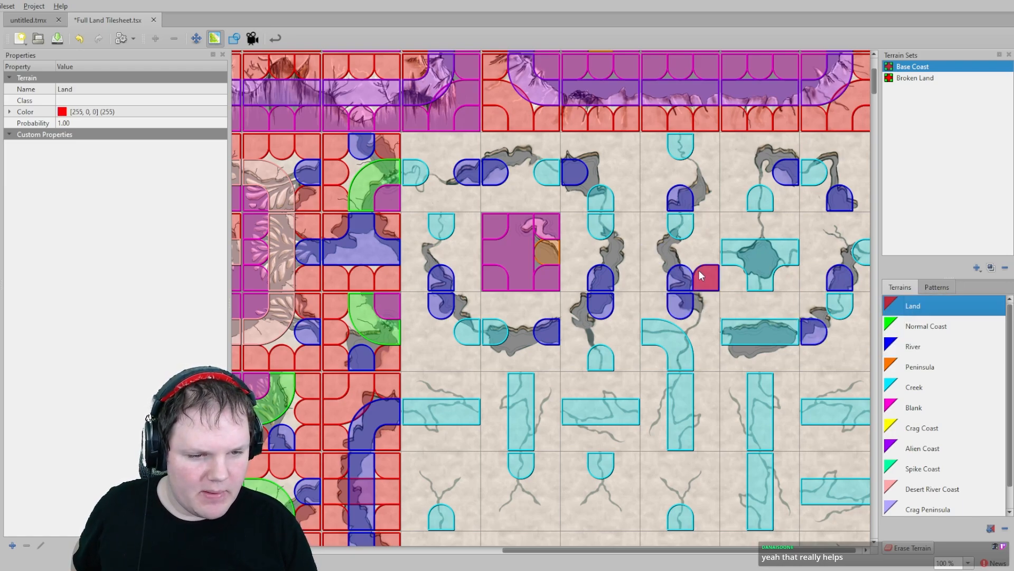
mouse_move(708, 263)
mouse_down()
mouse_move(709, 227)
mouse_move(653, 248)
mouse_up()
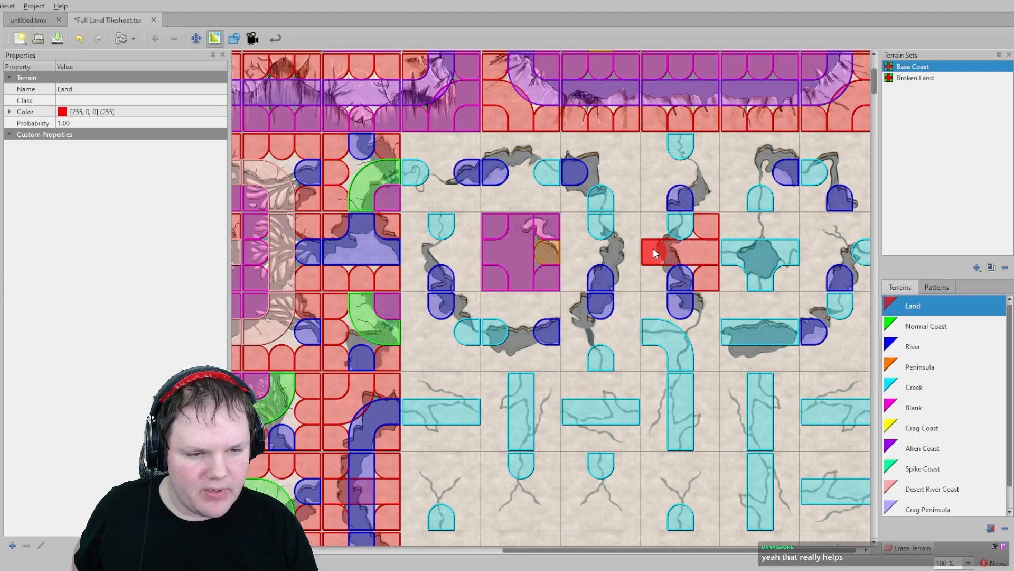
mouse_move(657, 193)
mouse_down()
mouse_move(705, 150)
mouse_move(712, 187)
mouse_move(782, 144)
mouse_up()
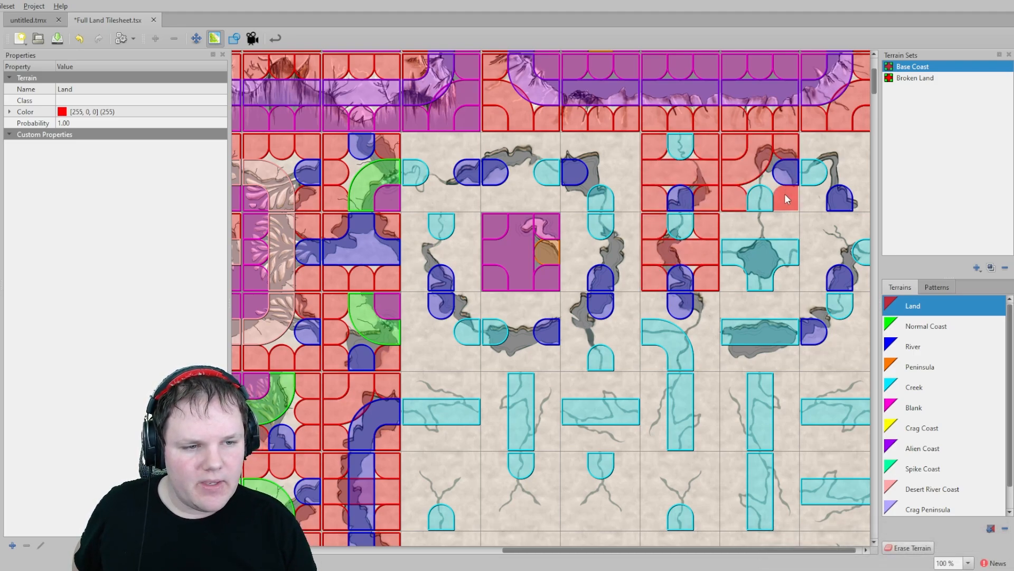
mouse_move(805, 201)
mouse_down()
mouse_move(862, 200)
mouse_move(862, 159)
mouse_move(813, 142)
mouse_up()
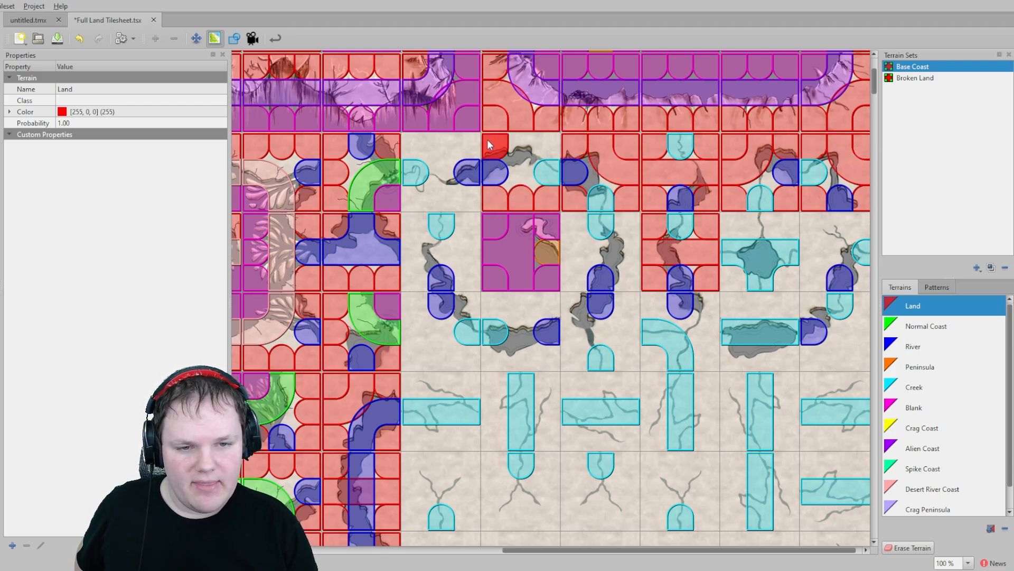
drag(487, 139, 546, 145)
drag(475, 151, 421, 140)
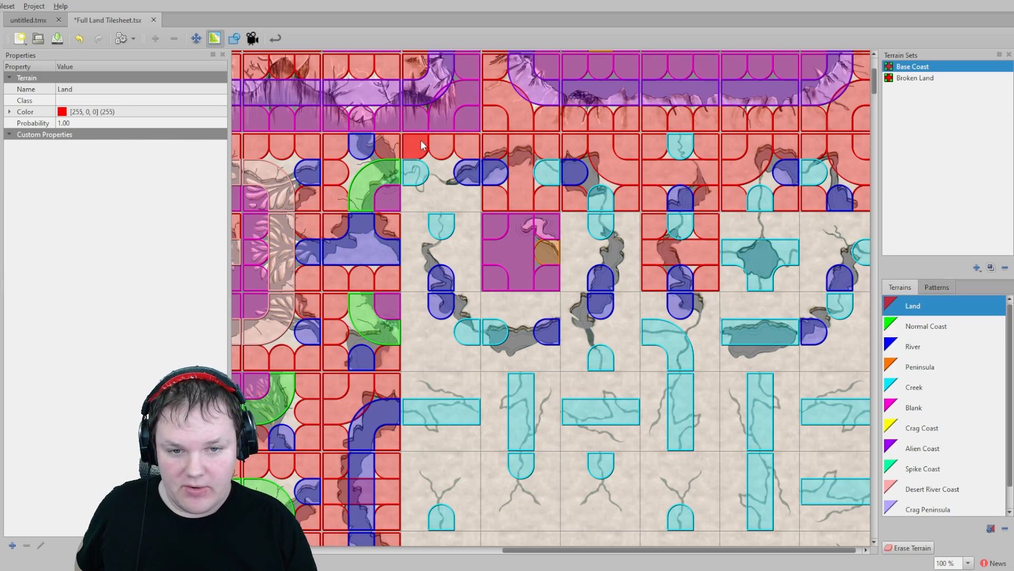
mouse_move(413, 199)
mouse_down()
mouse_move(465, 174)
mouse_move(412, 241)
mouse_move(469, 226)
mouse_move(469, 274)
mouse_up()
mouse_move(573, 215)
mouse_down()
mouse_move(575, 274)
mouse_move(623, 231)
mouse_move(627, 268)
mouse_up()
- Paint Land around the creek crossing and cave tiles on the next crater row
scroll(626, 268, down, 1)
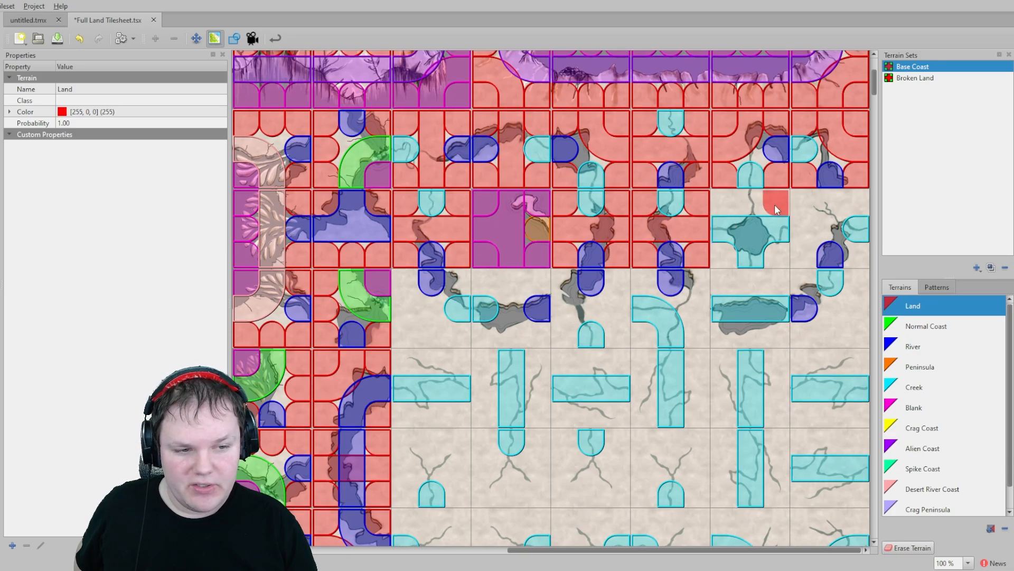
click(914, 387)
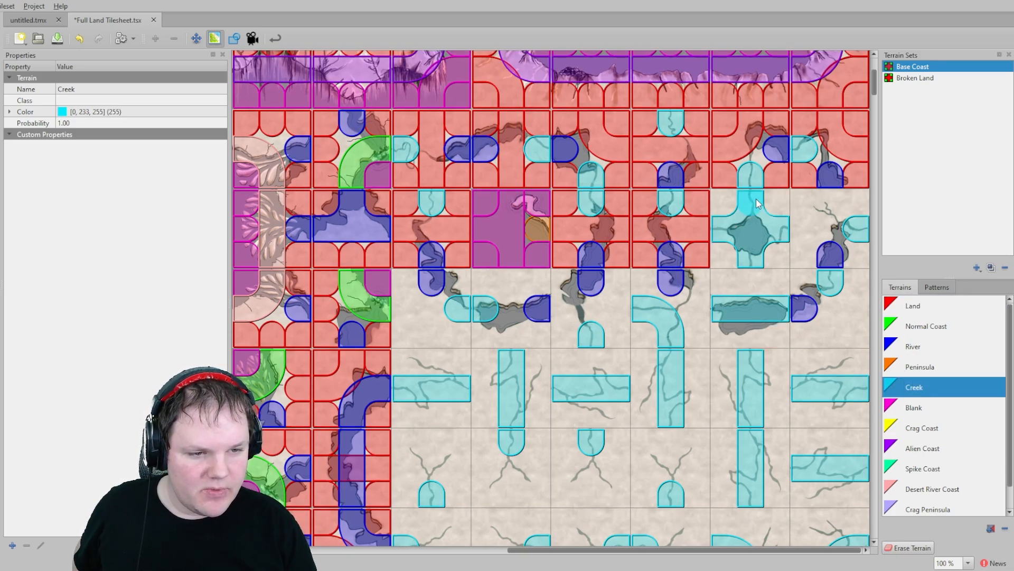
click(913, 306)
click(725, 203)
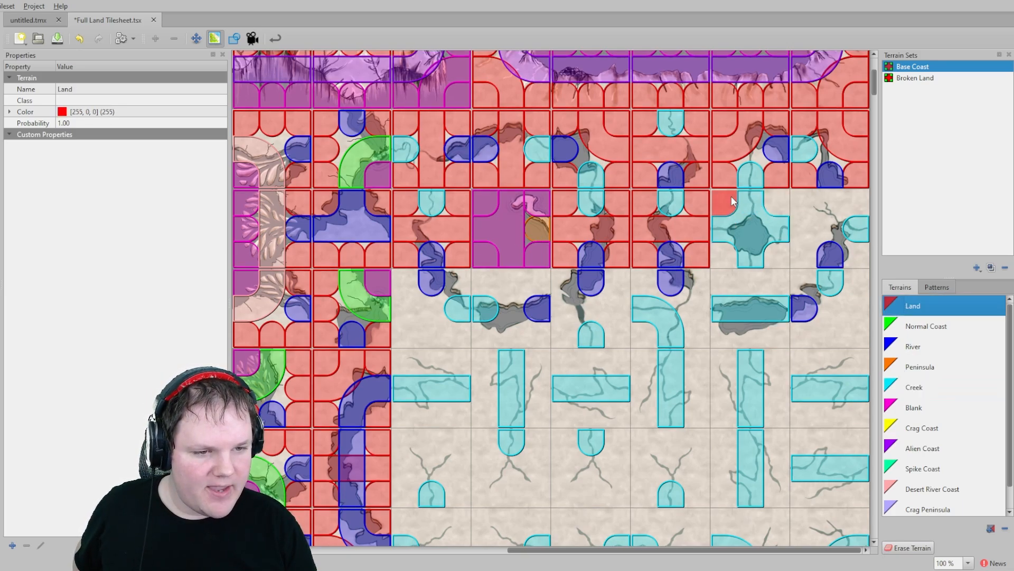
click(787, 204)
click(723, 250)
mouse_move(805, 202)
mouse_down()
mouse_move(856, 201)
mouse_move(807, 254)
mouse_move(865, 259)
mouse_up()
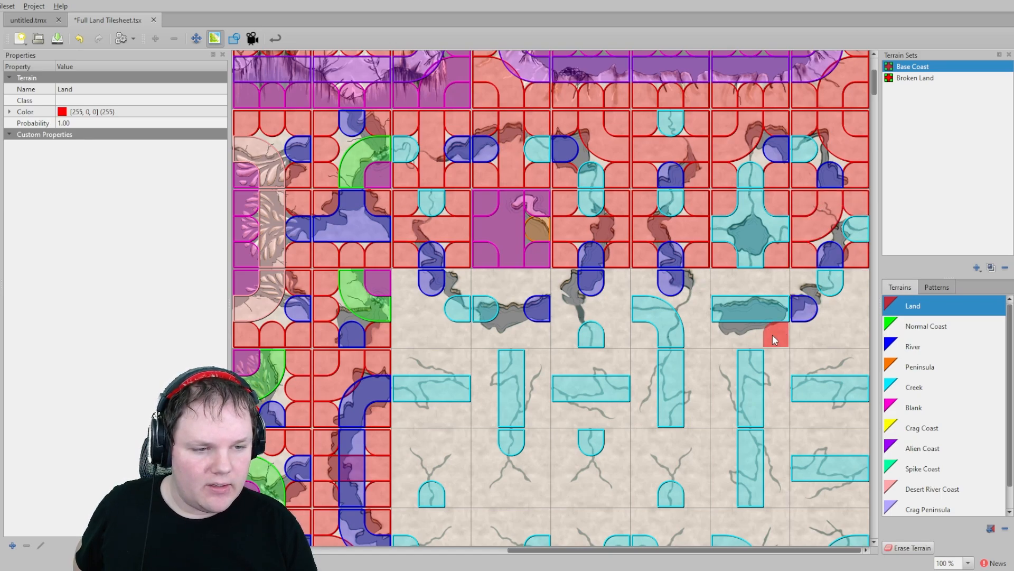
drag(729, 280, 770, 280)
drag(727, 336, 775, 339)
click(794, 284)
mouse_move(793, 283)
mouse_down()
mouse_move(856, 285)
mouse_move(811, 331)
mouse_up()
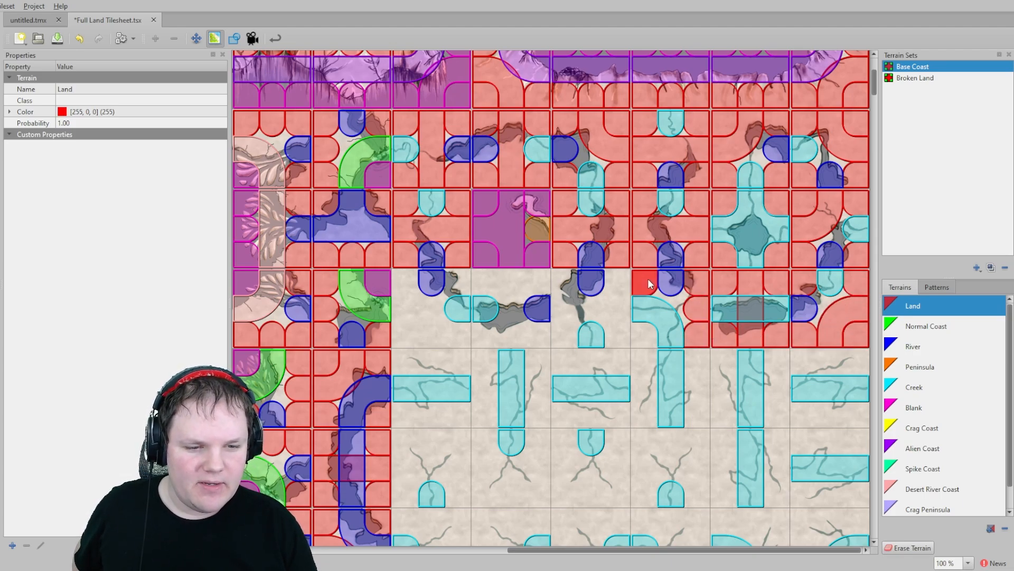
- Paint Land on the last crater row and around the first row of creek tiles
drag(576, 282, 572, 338)
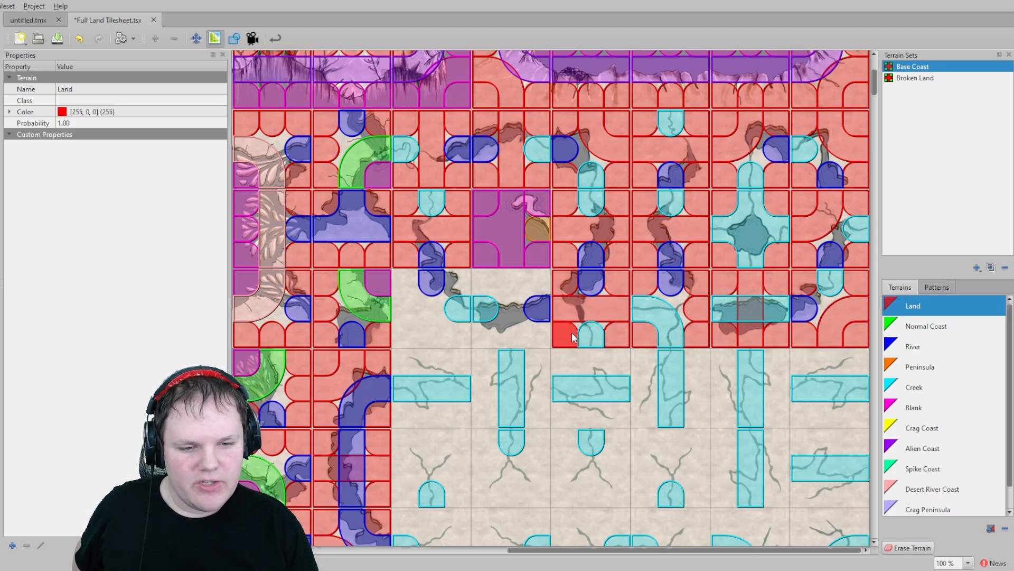
click(536, 283)
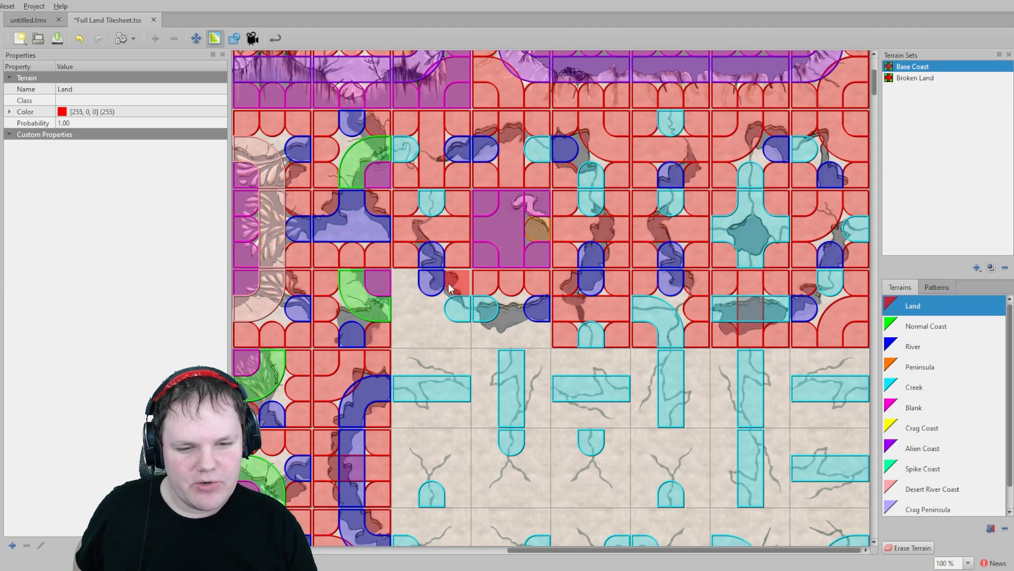
drag(408, 327, 544, 334)
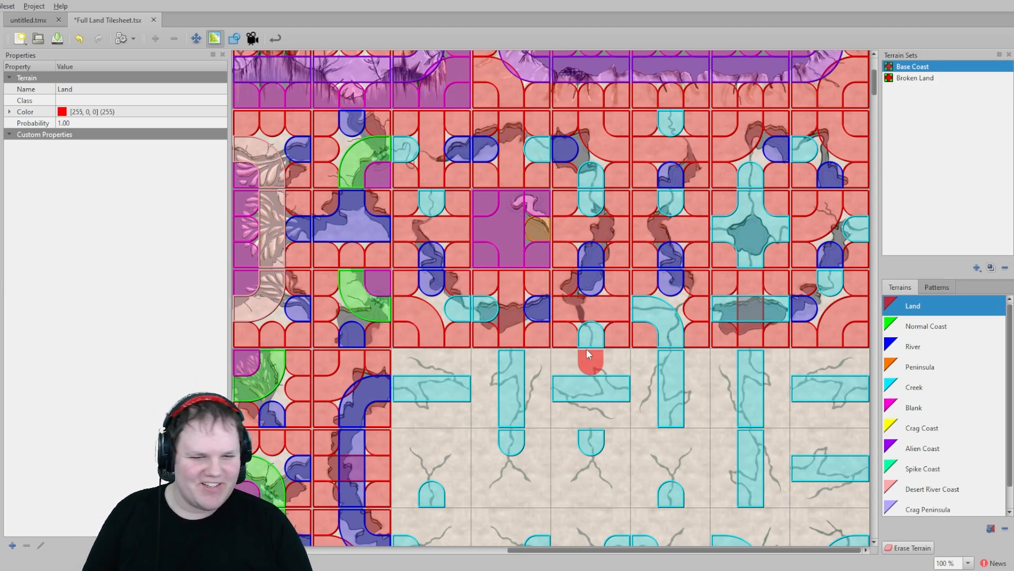
mouse_move(402, 351)
mouse_down()
mouse_move(481, 359)
mouse_move(479, 412)
mouse_move(404, 406)
mouse_up()
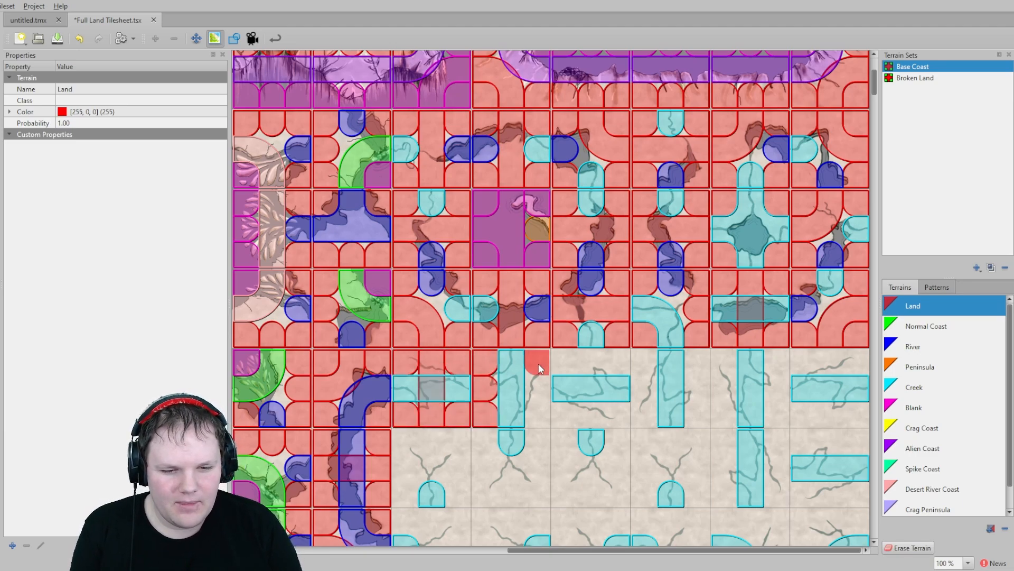
drag(537, 363, 532, 408)
mouse_move(581, 399)
middle_down()
mouse_move(488, 389)
mouse_move(488, 378)
middle_up()
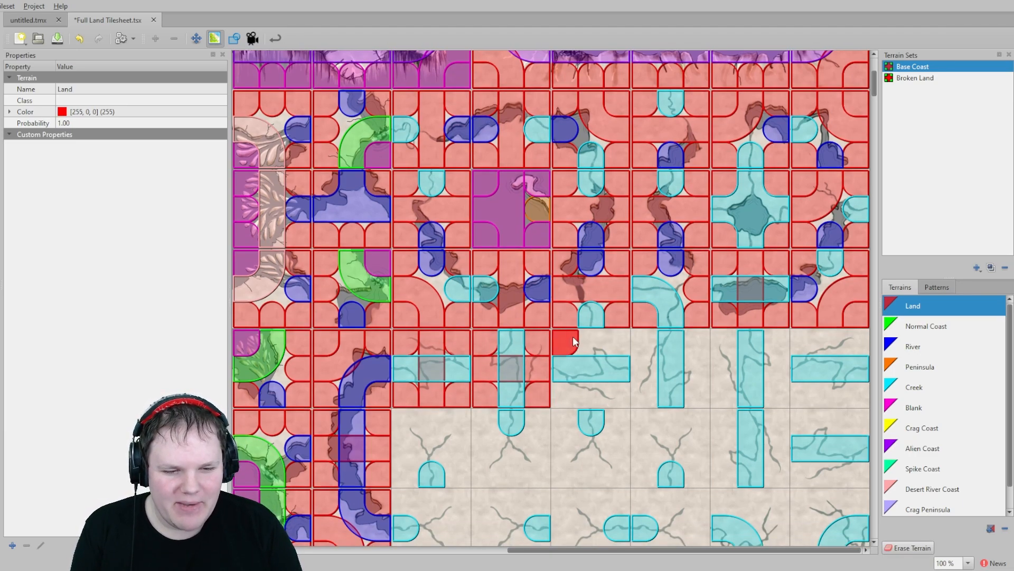
drag(627, 391, 575, 397)
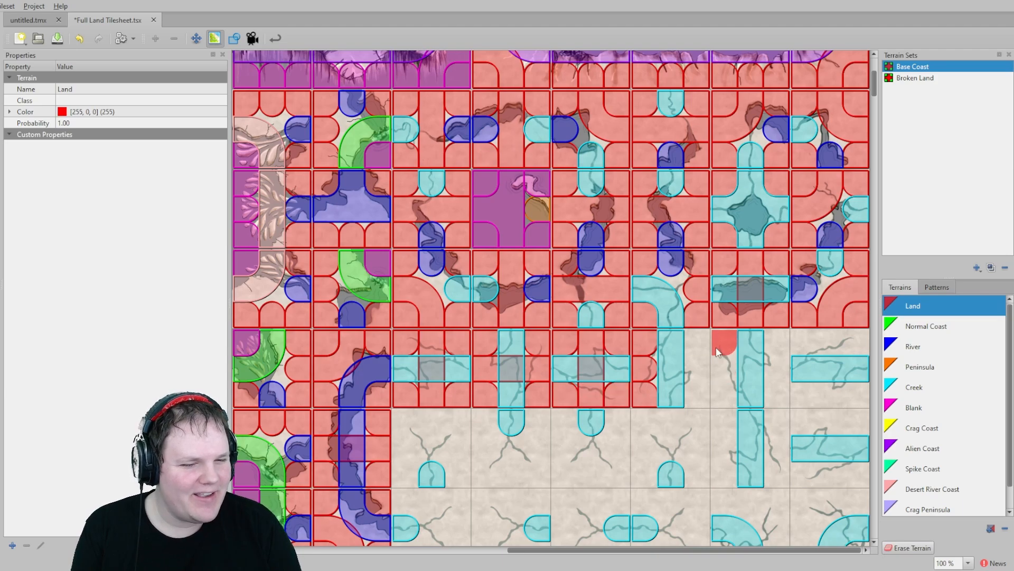
- Paint Land around the remaining creek tiles of the first and second creek rows
mouse_move(700, 346)
mouse_down()
mouse_move(698, 373)
mouse_move(769, 369)
mouse_move(865, 393)
mouse_up()
drag(813, 341, 856, 343)
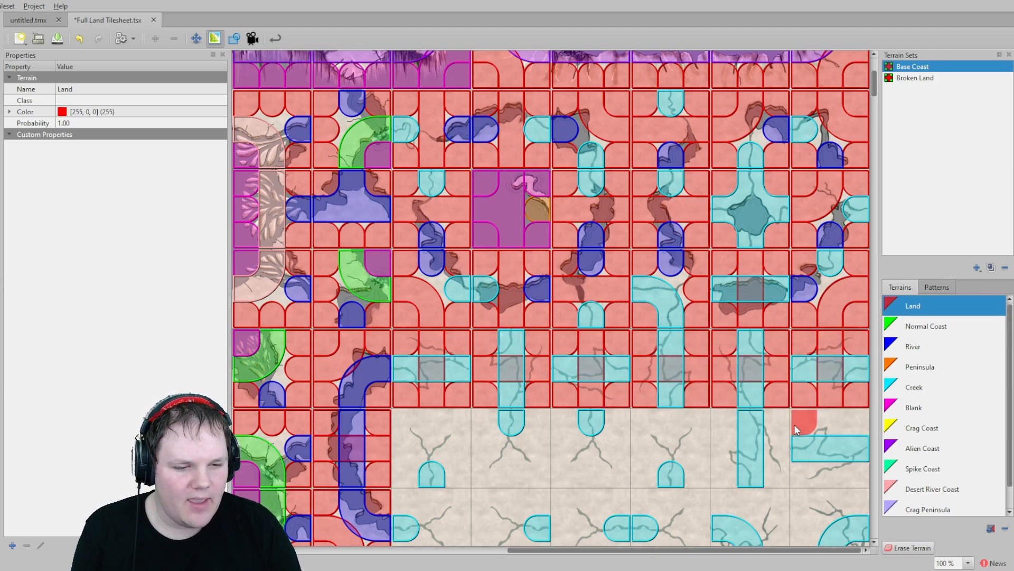
mouse_move(795, 424)
mouse_down()
mouse_move(835, 423)
mouse_move(774, 438)
mouse_move(850, 472)
mouse_move(720, 423)
mouse_move(728, 464)
mouse_move(695, 422)
mouse_move(639, 435)
mouse_move(588, 473)
mouse_move(572, 437)
mouse_up()
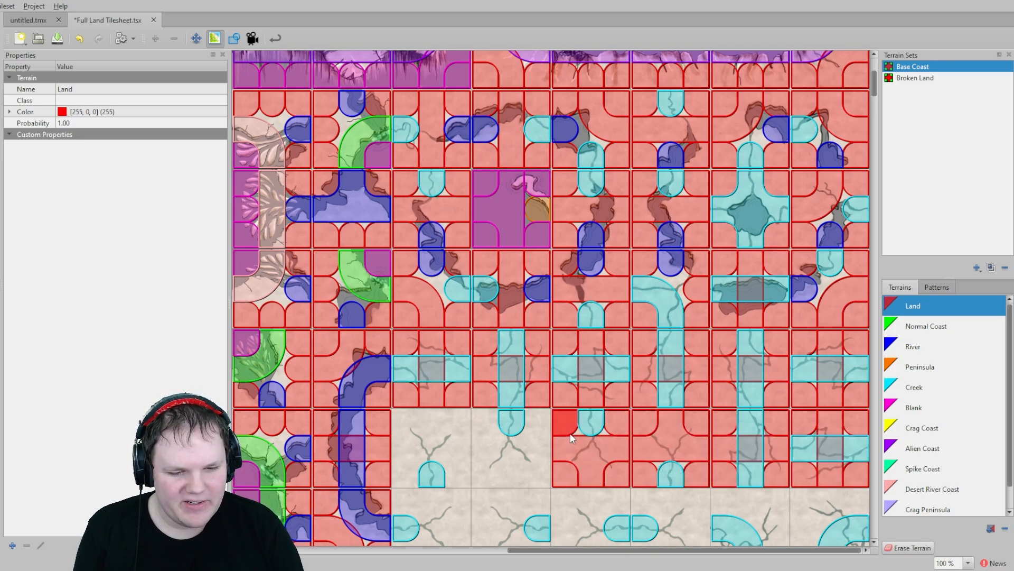
mouse_move(489, 427)
mouse_down()
mouse_move(433, 415)
mouse_move(414, 465)
mouse_up()
- Paint Land around the creek tiles at the start of the third creek row
scroll(449, 429, down, 5)
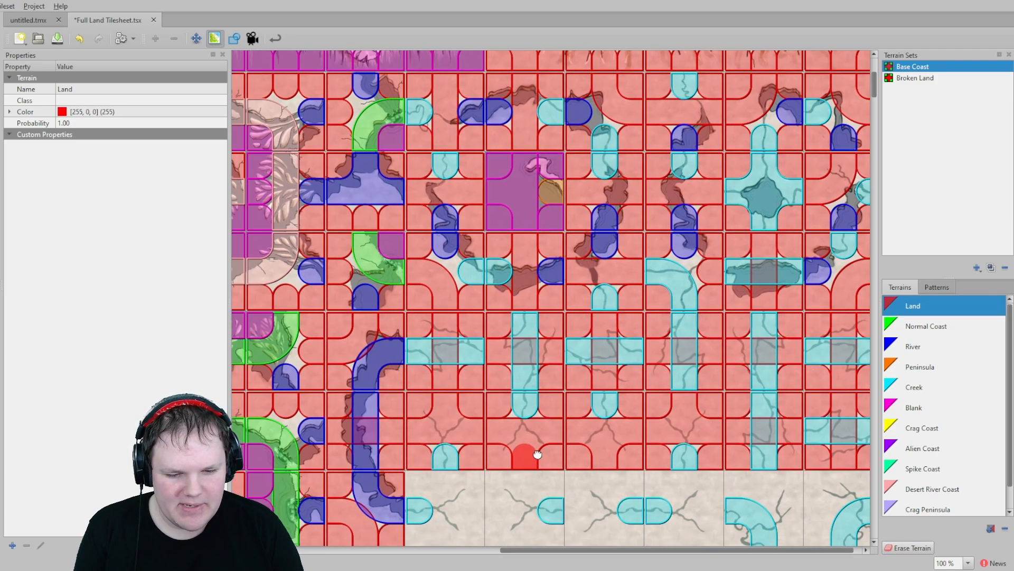
scroll(477, 317, left, 1)
drag(518, 304, 494, 349)
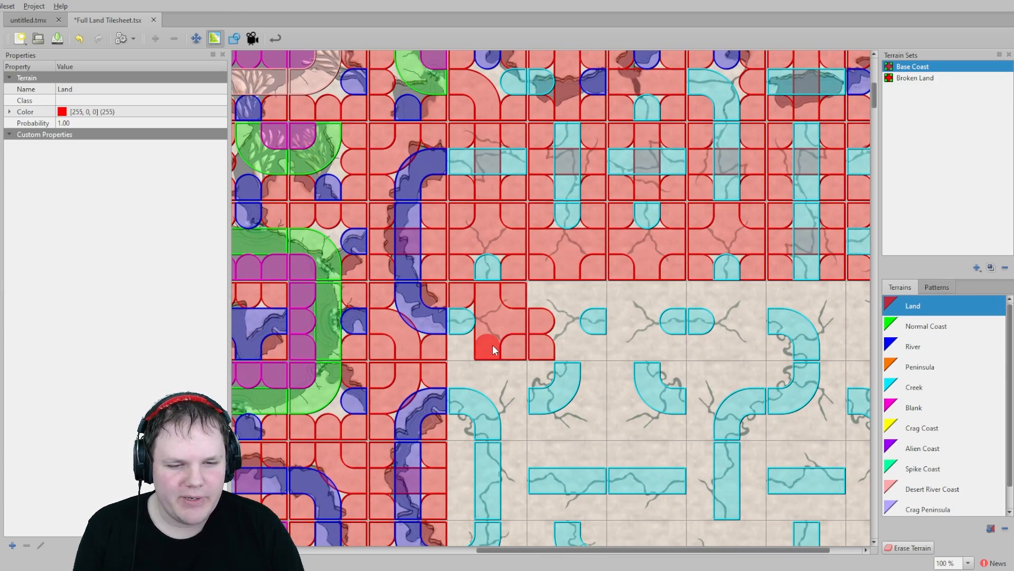
scroll(499, 342, right, 1)
click(506, 336)
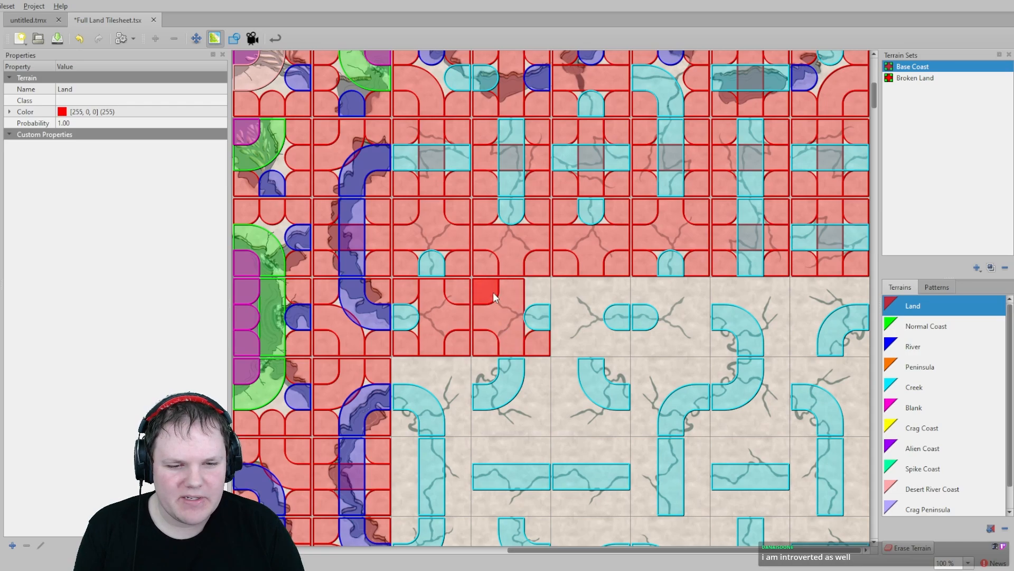
- Paint Land over the remaining edges and corners along the third creek row
drag(493, 293, 541, 292)
click(566, 306)
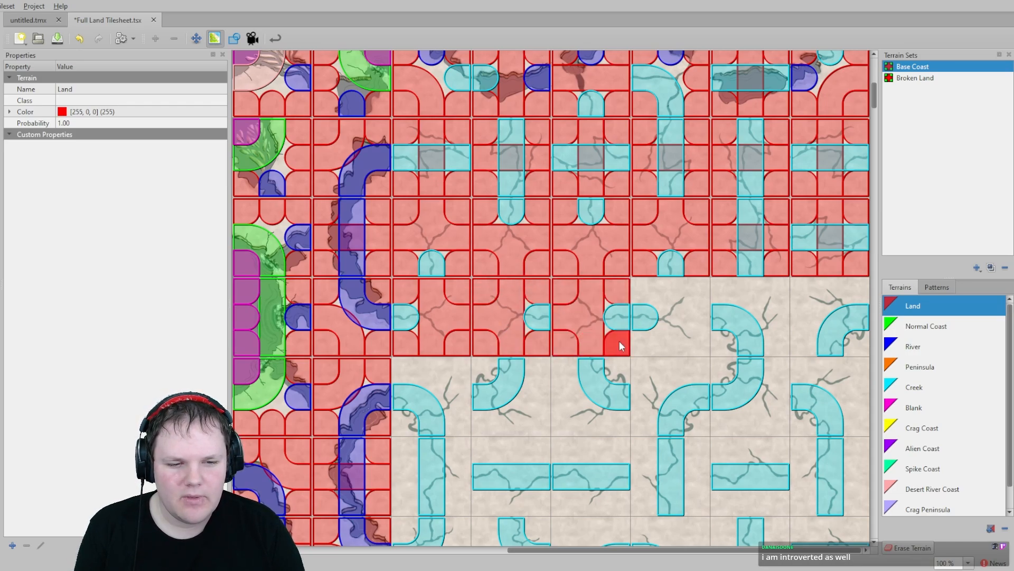
middle_drag(713, 344, 713, 346)
mouse_move(644, 296)
mouse_down()
mouse_move(692, 298)
mouse_move(658, 346)
mouse_up()
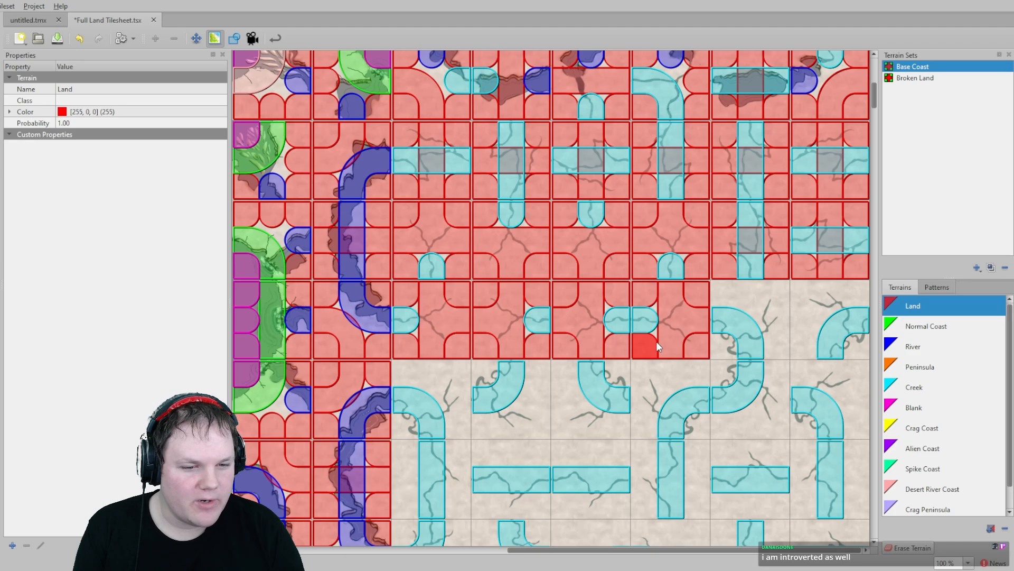
click(717, 339)
mouse_move(727, 294)
mouse_down()
mouse_move(786, 344)
mouse_move(807, 300)
mouse_up()
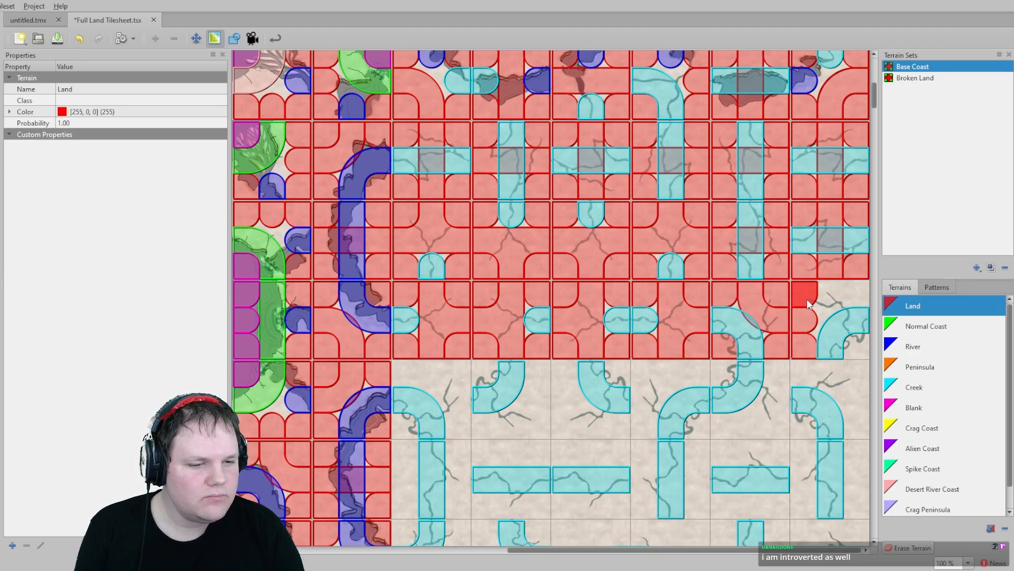
- Paint Land around the curved creek tiles on the fourth creek row
click(862, 349)
mouse_move(810, 368)
mouse_down()
mouse_move(857, 400)
mouse_move(856, 423)
mouse_up()
click(798, 424)
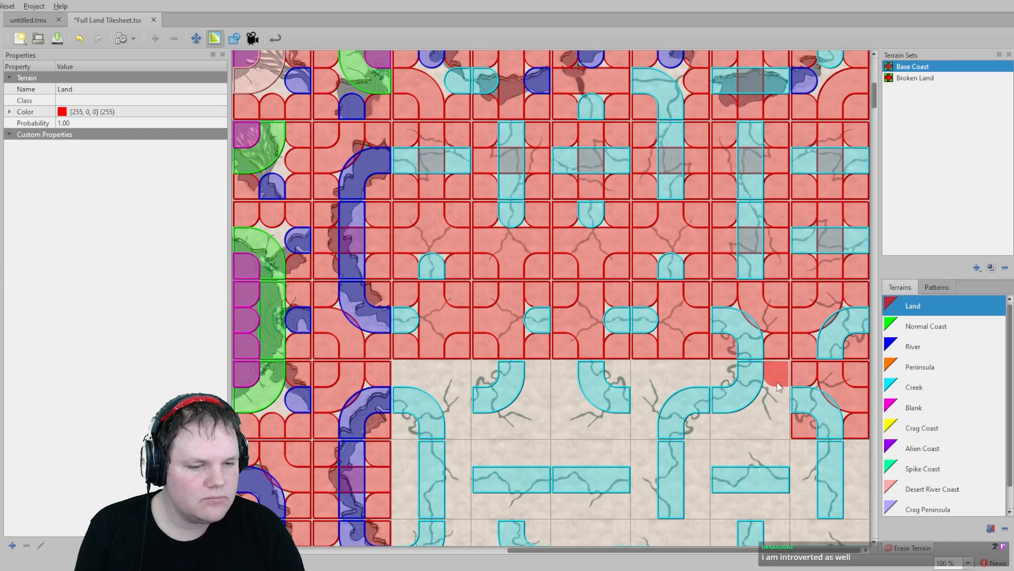
click(776, 415)
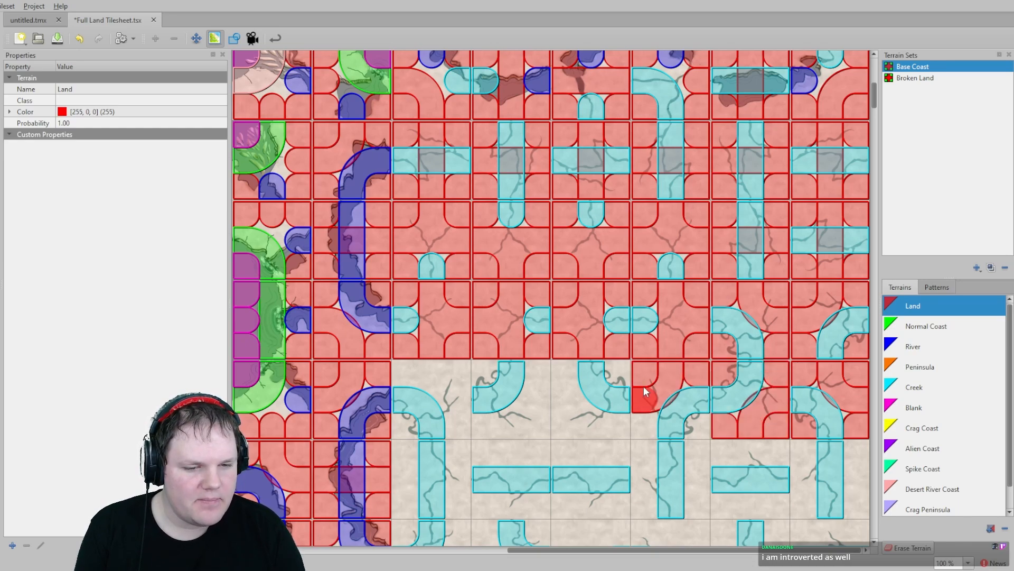
click(696, 427)
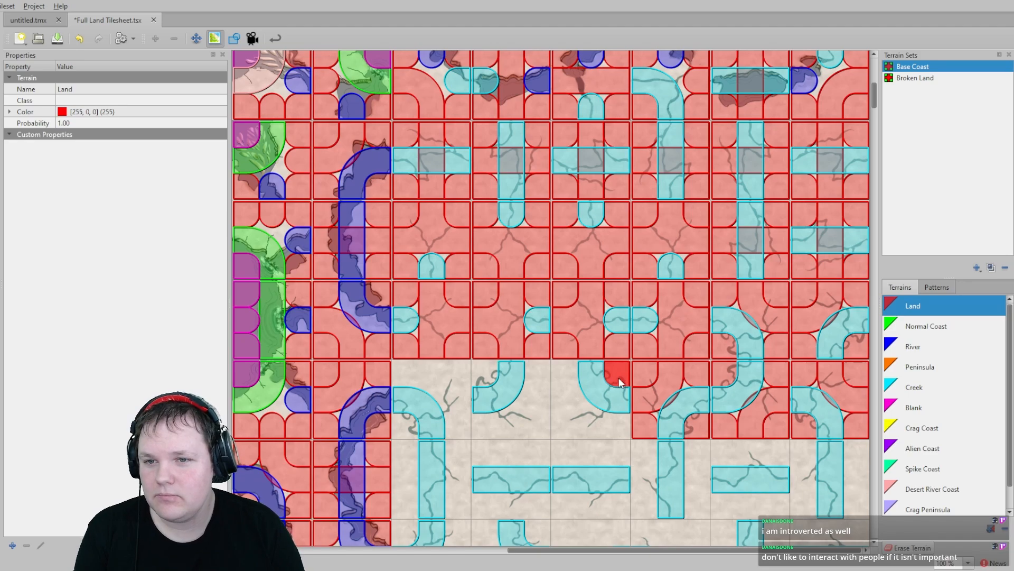
drag(566, 399, 606, 422)
click(536, 373)
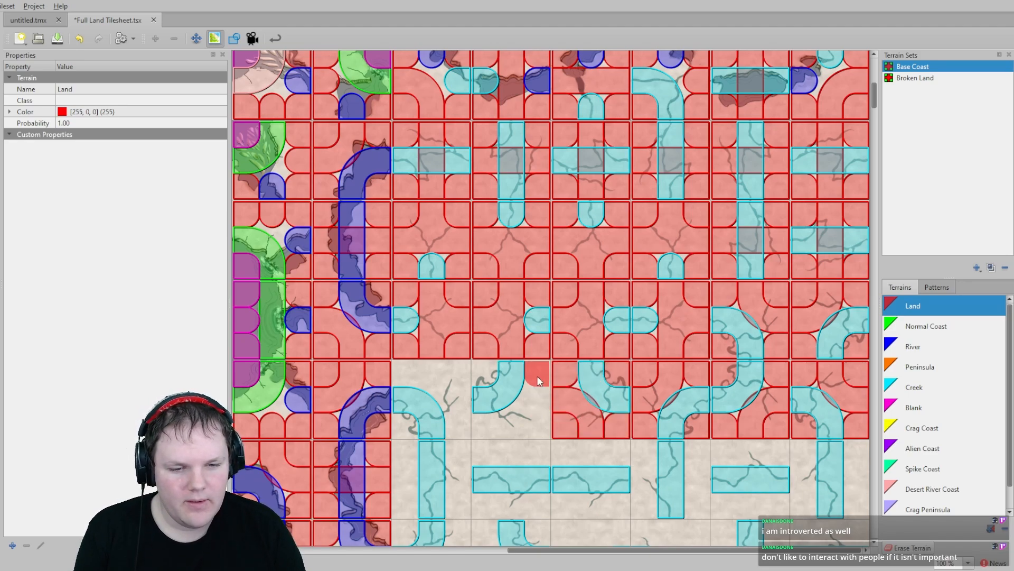
drag(487, 379, 429, 382)
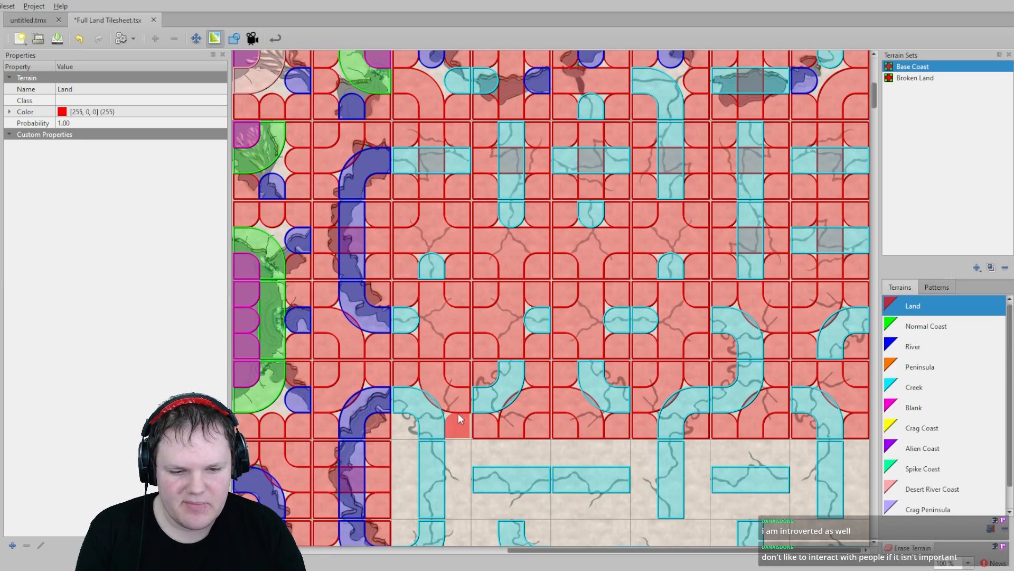
- Paint Land around the straight creek tiles of the fifth creek row
scroll(402, 442, down, 3)
drag(408, 297, 419, 373)
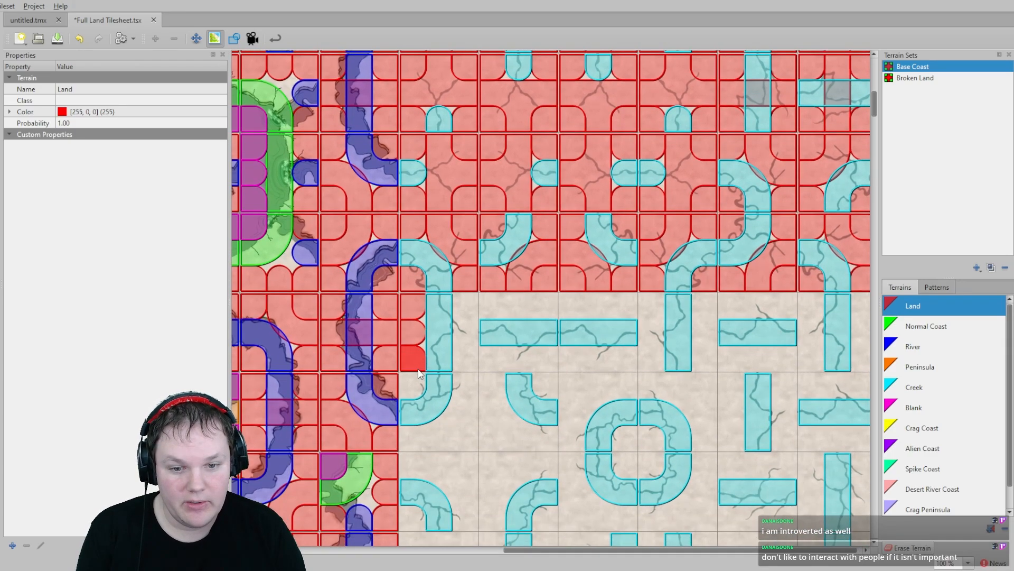
drag(442, 340, 467, 343)
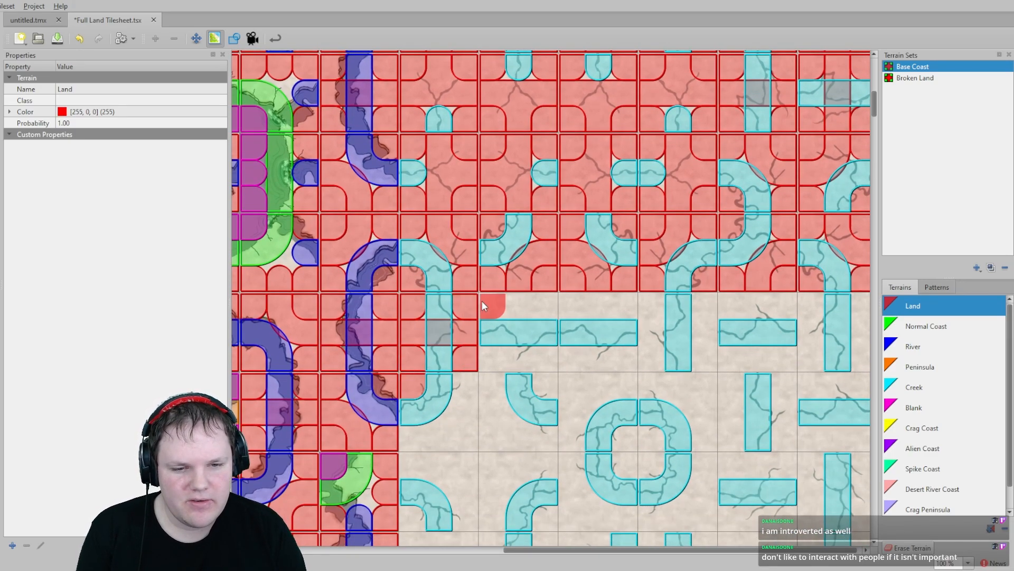
mouse_move(482, 303)
mouse_down()
mouse_move(627, 307)
mouse_move(604, 355)
mouse_move(506, 360)
mouse_up()
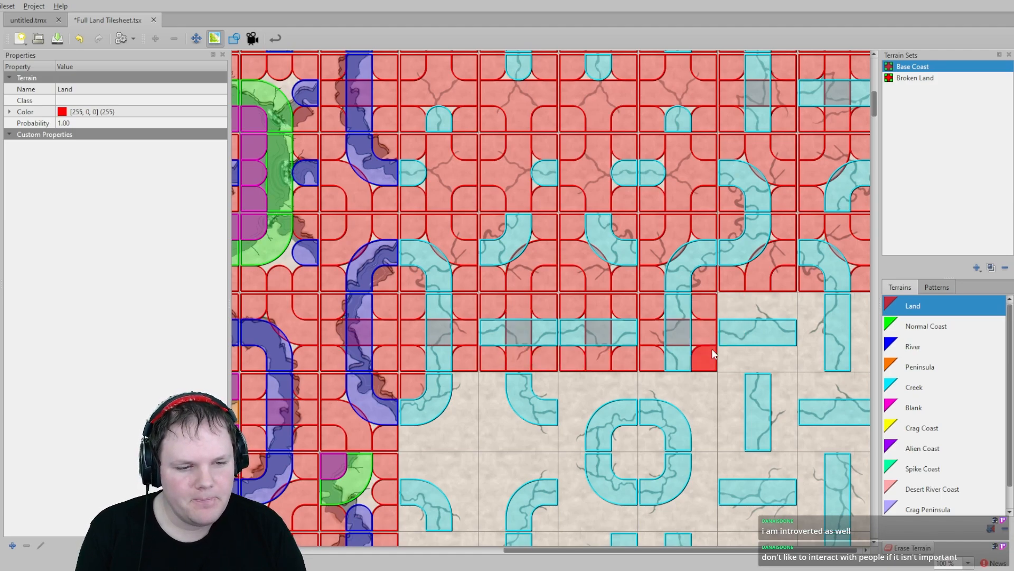
mouse_move(737, 353)
mouse_down()
mouse_move(806, 300)
mouse_move(725, 302)
mouse_up()
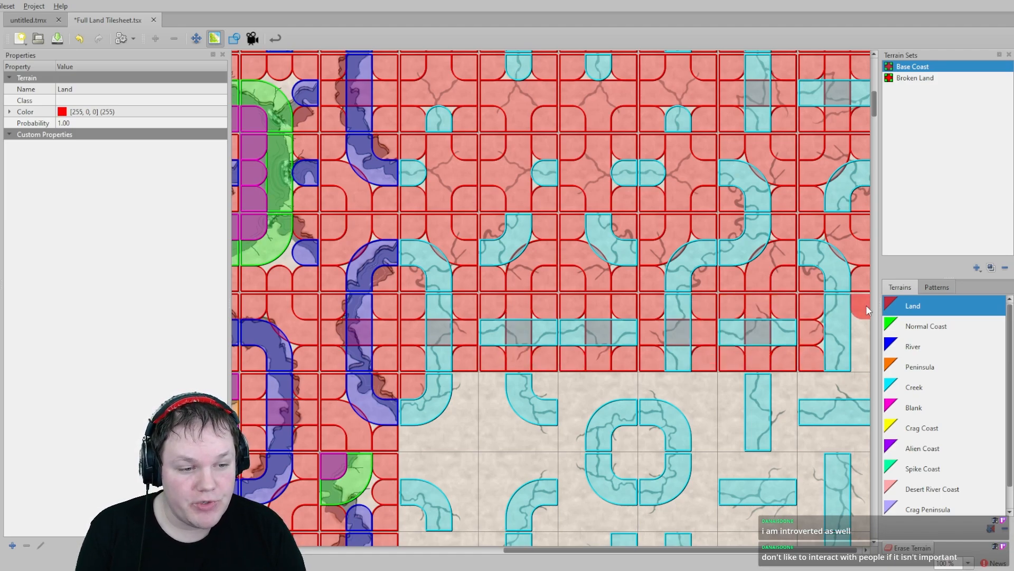
- Paint Land around the creek ring and branch tiles on the next row
scroll(865, 359, down, 2)
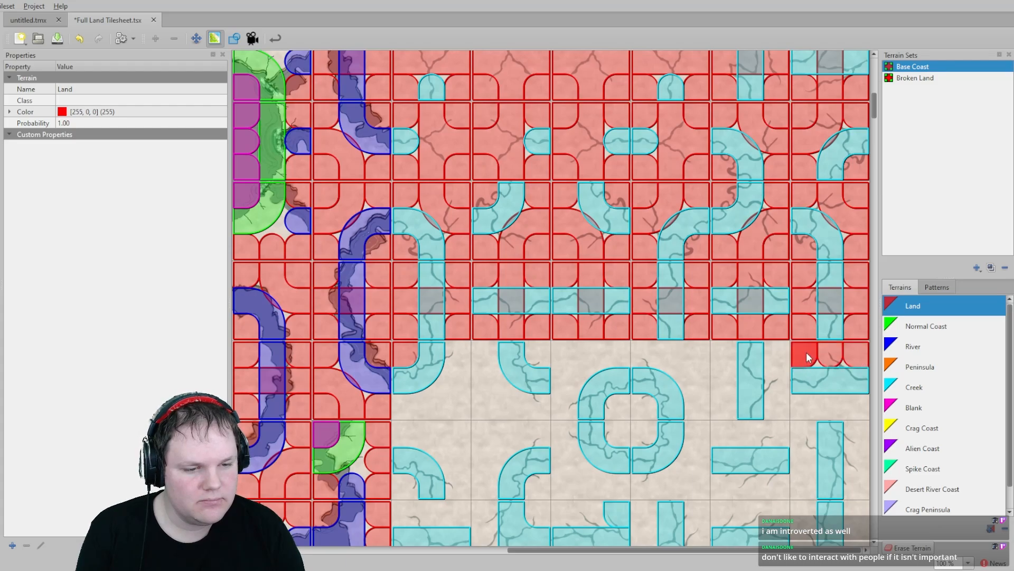
drag(781, 376, 844, 404)
mouse_move(749, 388)
mouse_down()
mouse_move(652, 361)
mouse_move(607, 378)
mouse_move(616, 423)
mouse_move(629, 410)
mouse_up()
drag(578, 363, 561, 405)
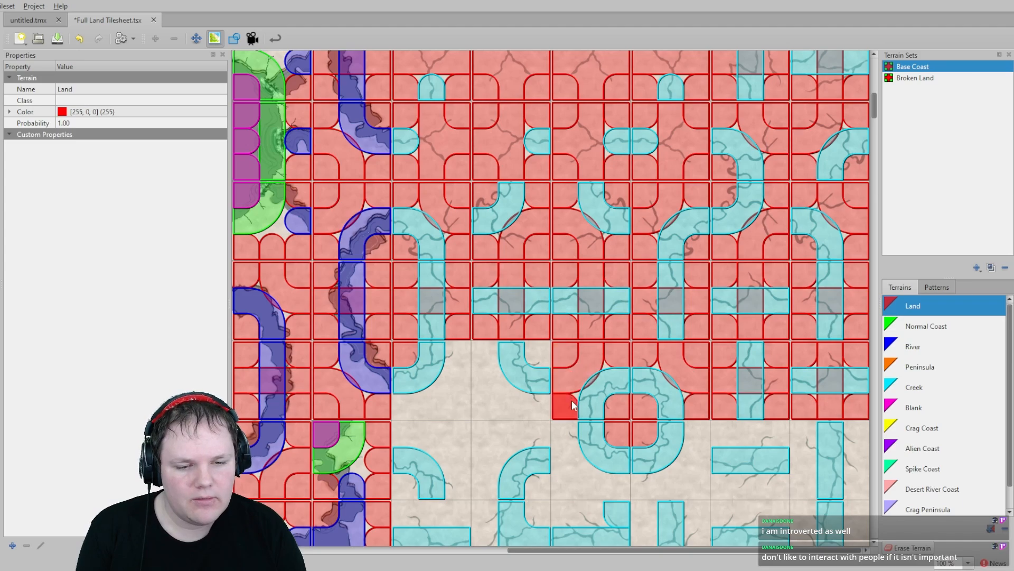
mouse_move(487, 368)
mouse_down()
mouse_move(526, 406)
mouse_move(459, 351)
mouse_move(439, 402)
mouse_up()
- Paint Land around the creek tiles of the last mixed row and its small corner block
scroll(461, 407, down, 3)
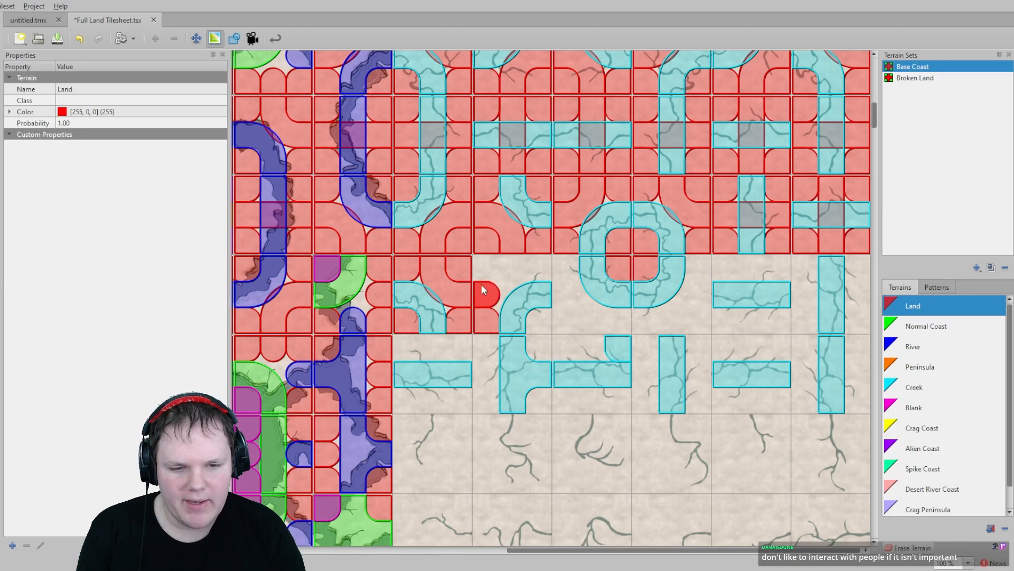
mouse_move(545, 321)
mouse_down()
mouse_move(566, 296)
mouse_move(672, 319)
mouse_move(698, 267)
mouse_up()
middle_drag(649, 275, 647, 262)
mouse_move(720, 243)
mouse_down()
mouse_move(805, 268)
mouse_move(746, 304)
mouse_up()
mouse_move(861, 259)
mouse_down()
mouse_move(864, 369)
mouse_move(805, 344)
mouse_move(709, 333)
mouse_move(698, 369)
mouse_move(775, 380)
mouse_up()
mouse_move(643, 338)
mouse_down()
mouse_move(590, 385)
mouse_move(542, 369)
mouse_move(581, 332)
mouse_move(506, 323)
mouse_up()
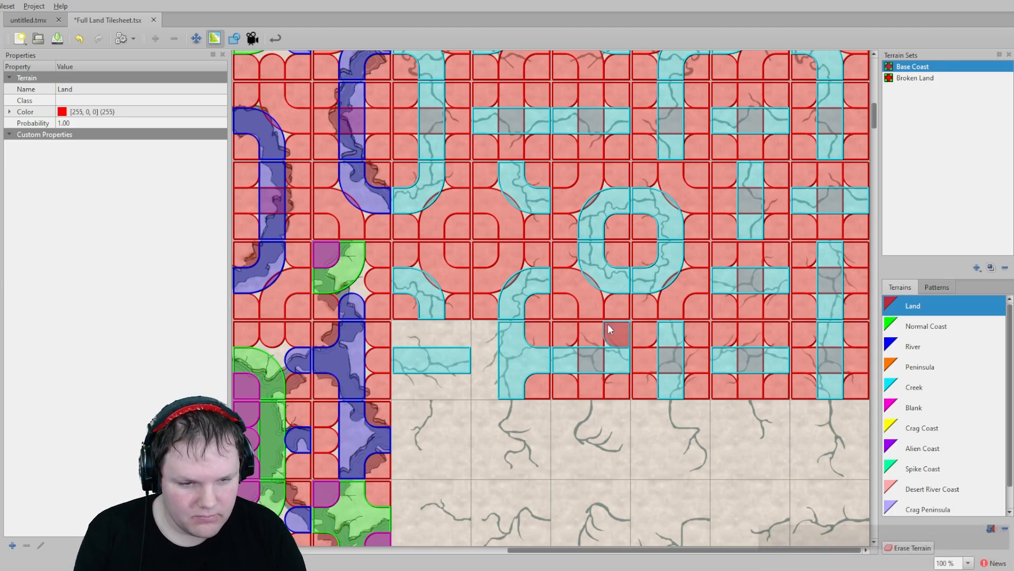
mouse_move(478, 339)
mouse_down()
mouse_move(482, 356)
mouse_move(512, 374)
mouse_up()
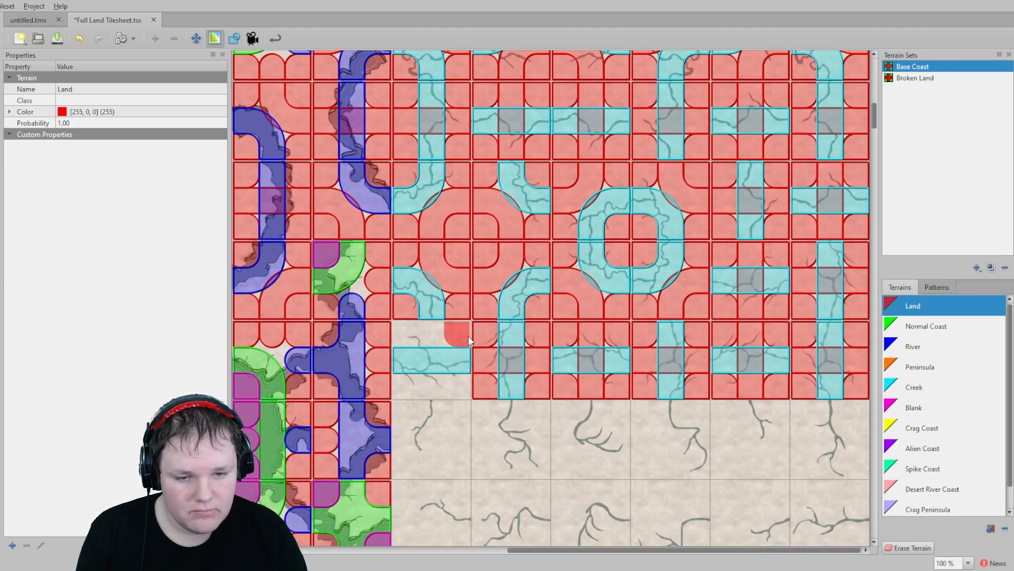
drag(397, 375, 453, 385)
scroll(476, 344, down, 3)
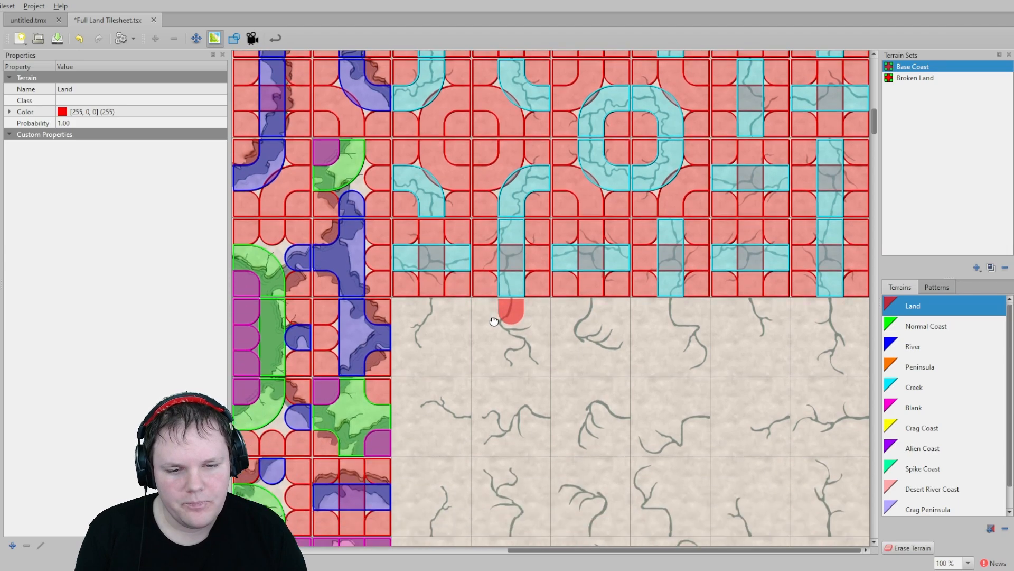
mouse_move(458, 280)
mouse_down()
mouse_move(407, 322)
mouse_move(414, 290)
mouse_up()
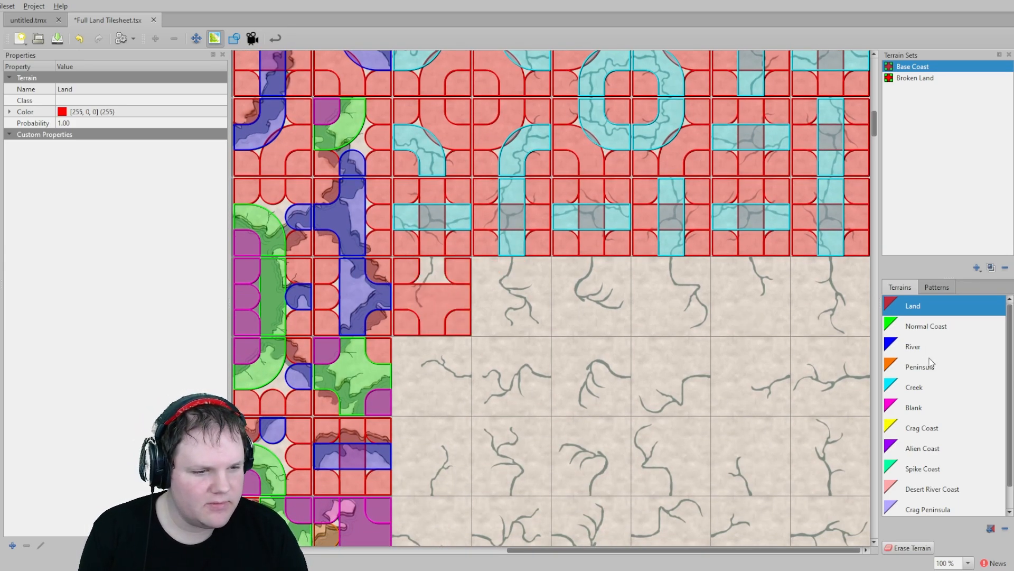
- Switch to Creek and mark the top edge of each creek-end tile in the first dead-end row
click(922, 394)
click(432, 269)
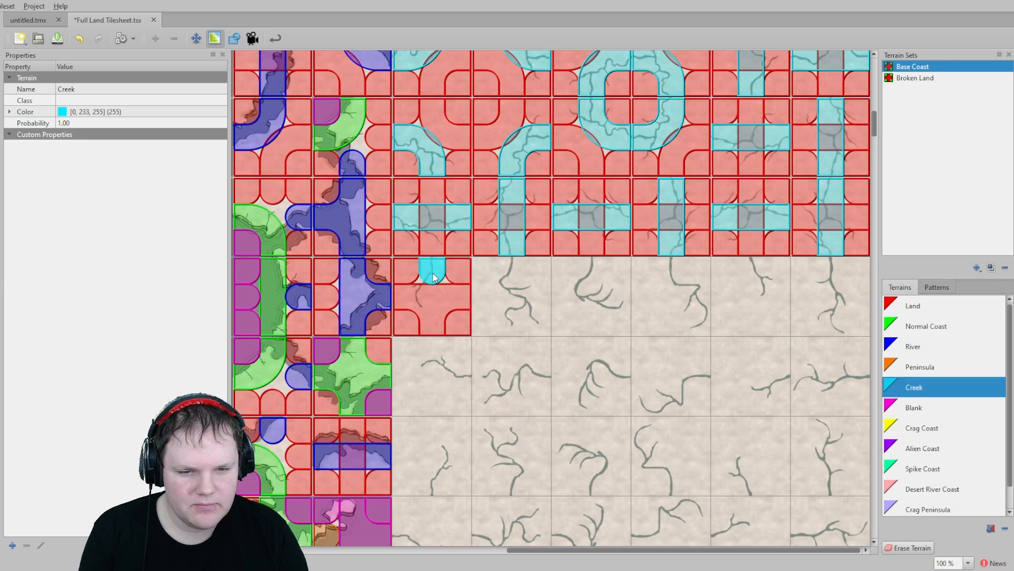
click(511, 270)
click(591, 269)
click(671, 271)
click(750, 271)
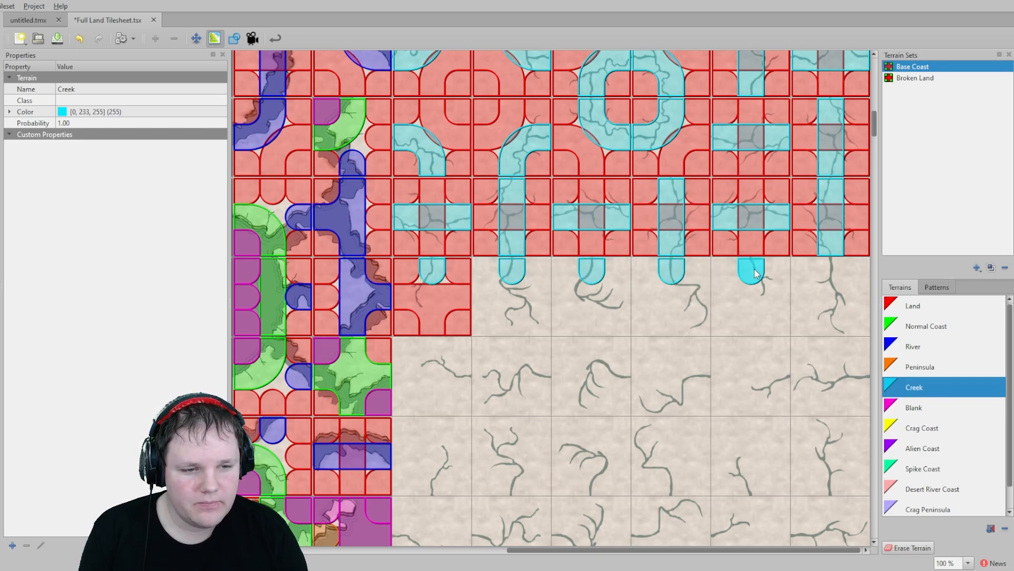
click(830, 270)
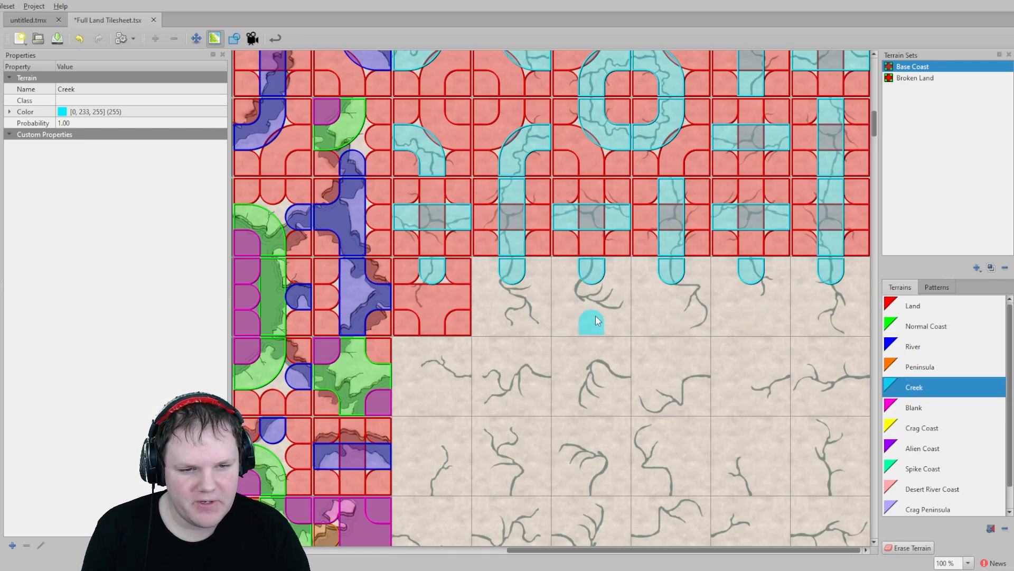
- Mark Creek on the right edge of each creek-end tile in the next row
scroll(607, 326, up, 2)
scroll(589, 369, down, 3)
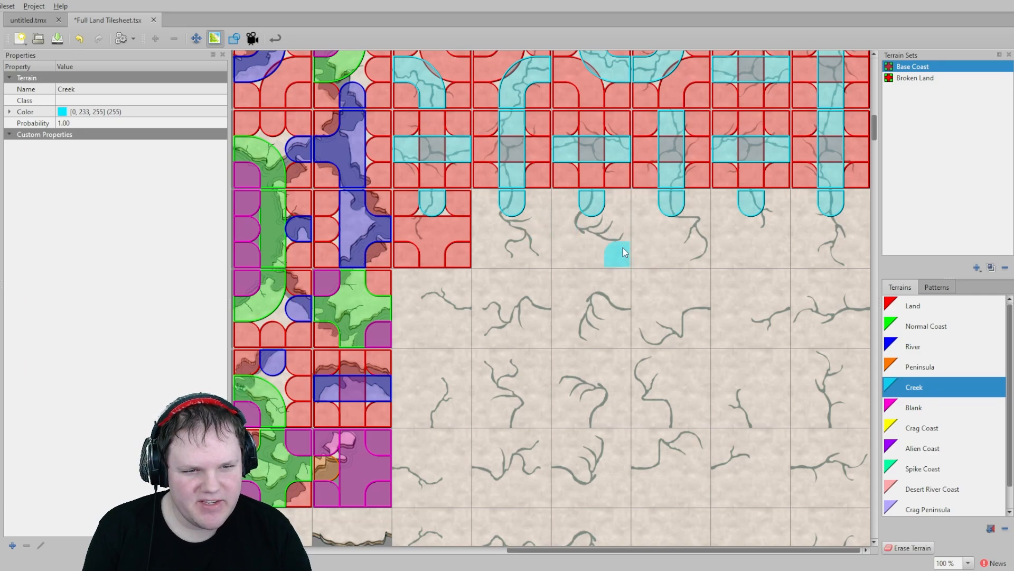
click(856, 317)
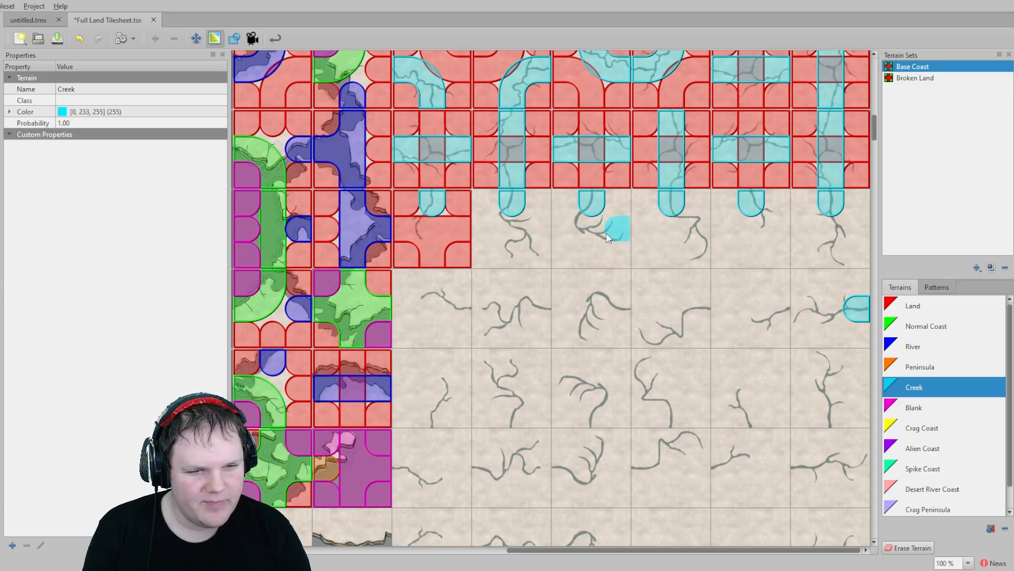
click(785, 309)
click(703, 309)
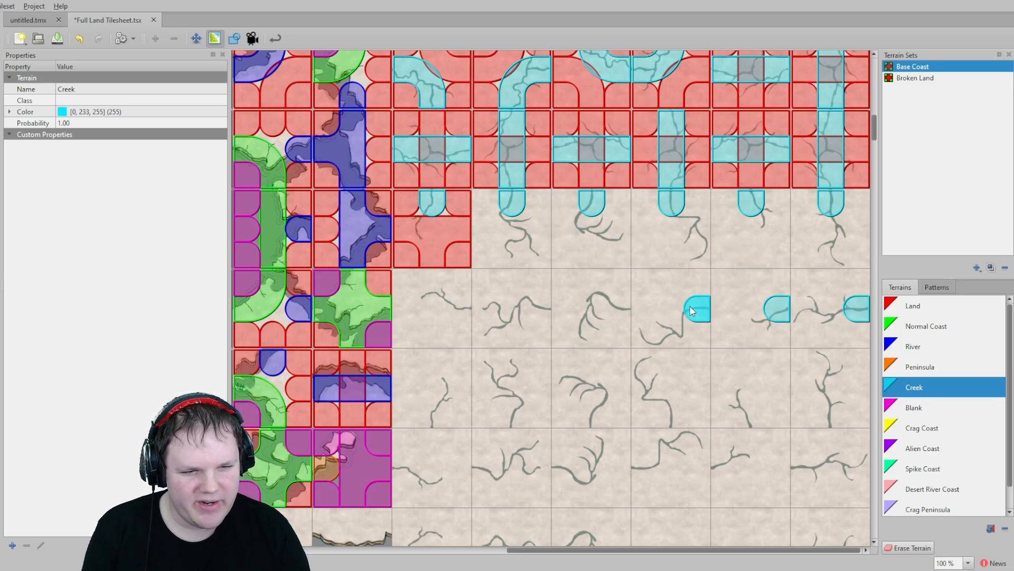
click(623, 309)
click(544, 309)
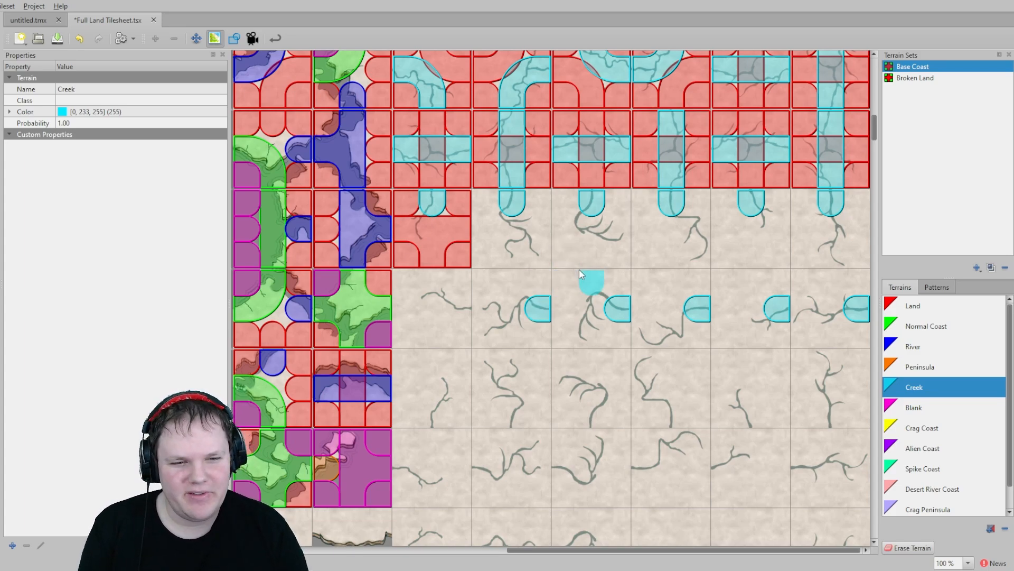
click(447, 299)
- Mark Creek on the bottom edge of each creek-end tile in the following row
scroll(573, 352, down, 2)
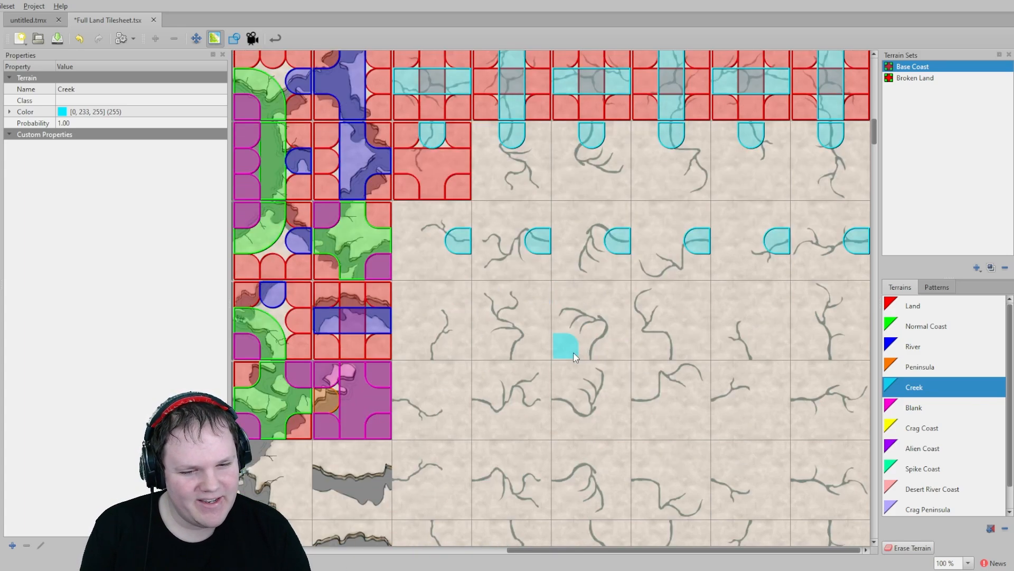
click(435, 348)
click(507, 351)
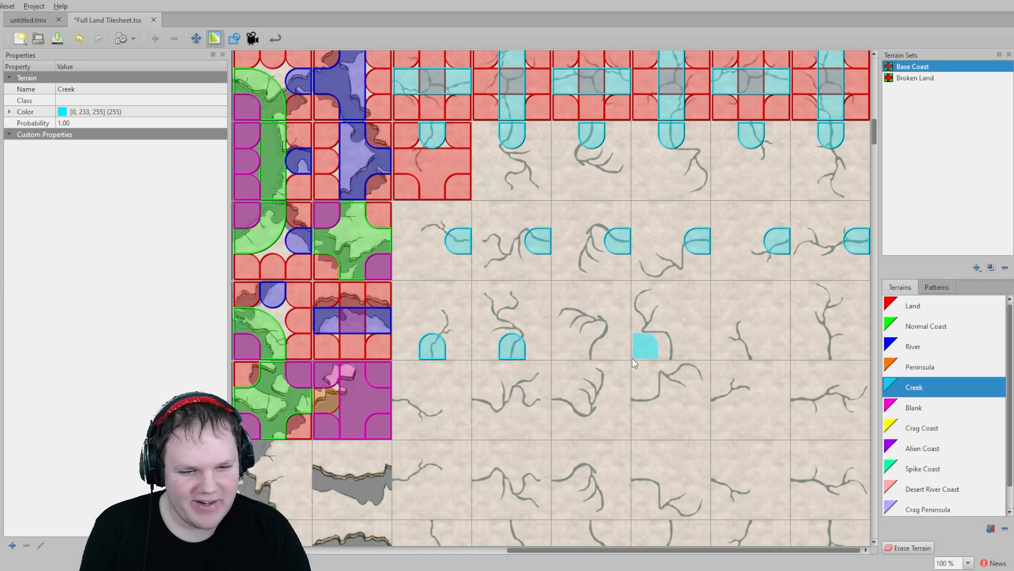
click(592, 350)
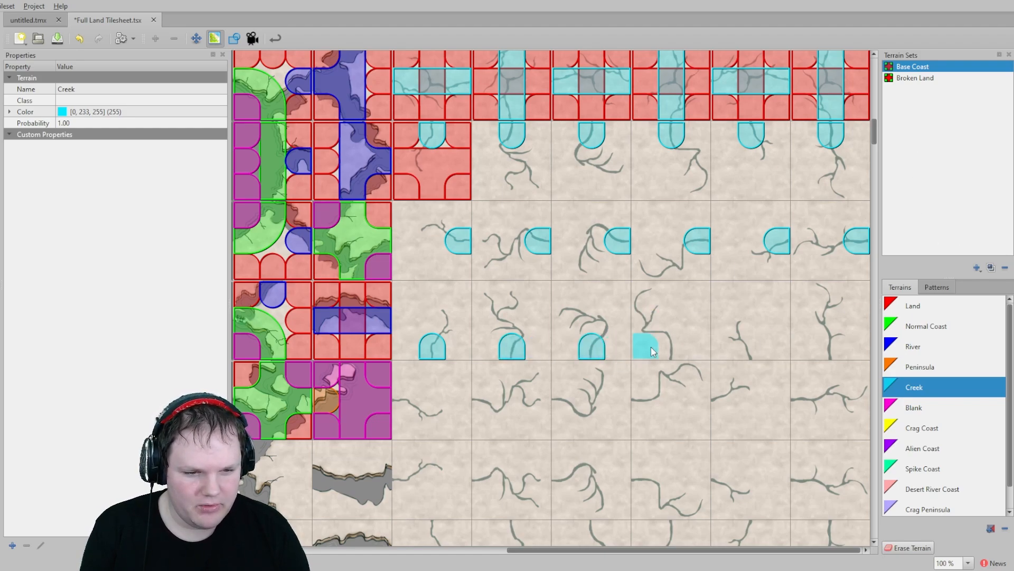
click(671, 352)
click(751, 352)
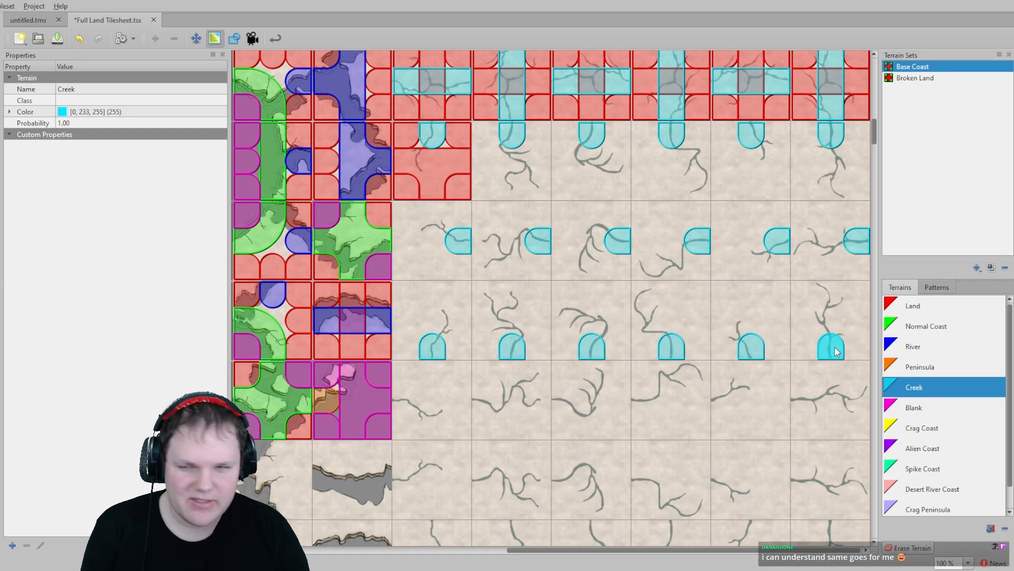
click(830, 350)
- Mark Creek on the left edge of each creek-end tile in the next two dead-end rows
scroll(784, 285, down, 1)
middle_drag(784, 285, 711, 286)
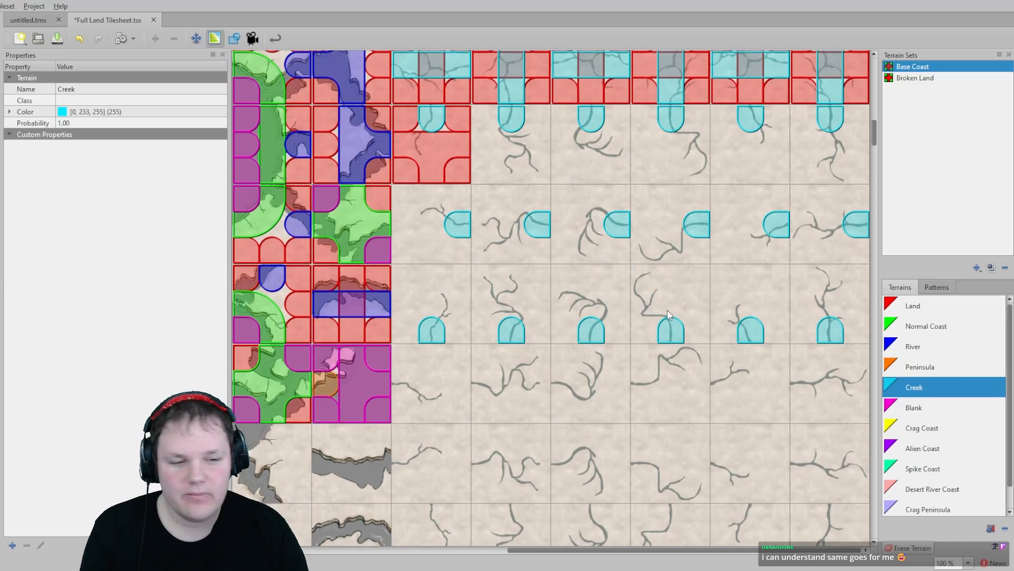
click(793, 382)
click(713, 382)
click(634, 382)
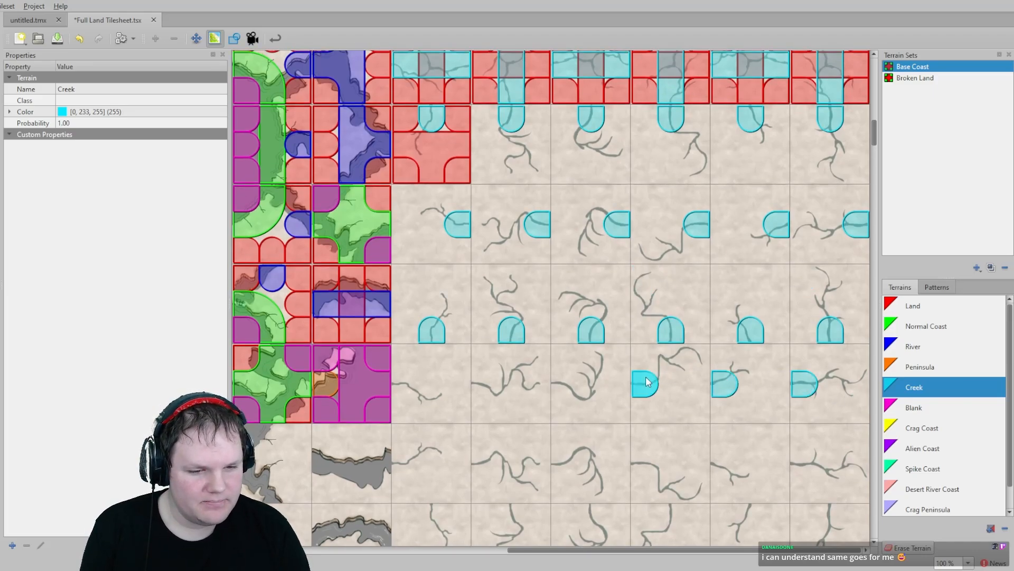
click(483, 377)
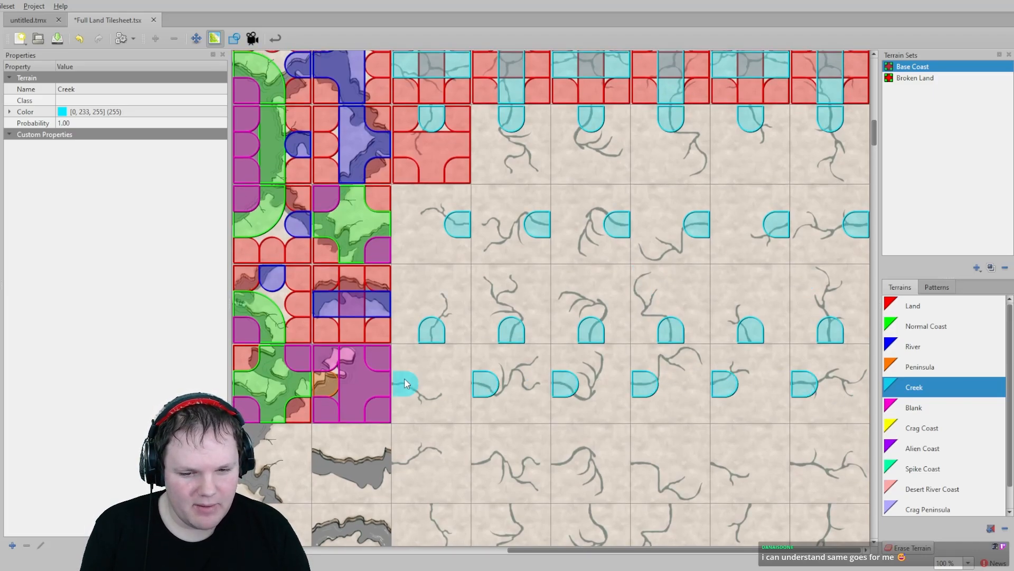
click(407, 467)
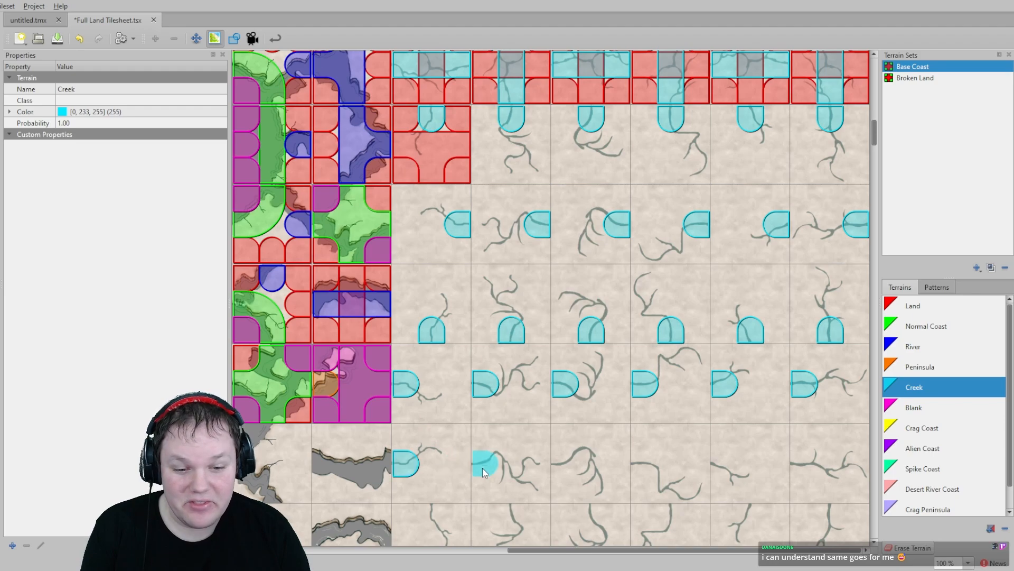
click(483, 468)
scroll(528, 359, down, 3)
click(552, 373)
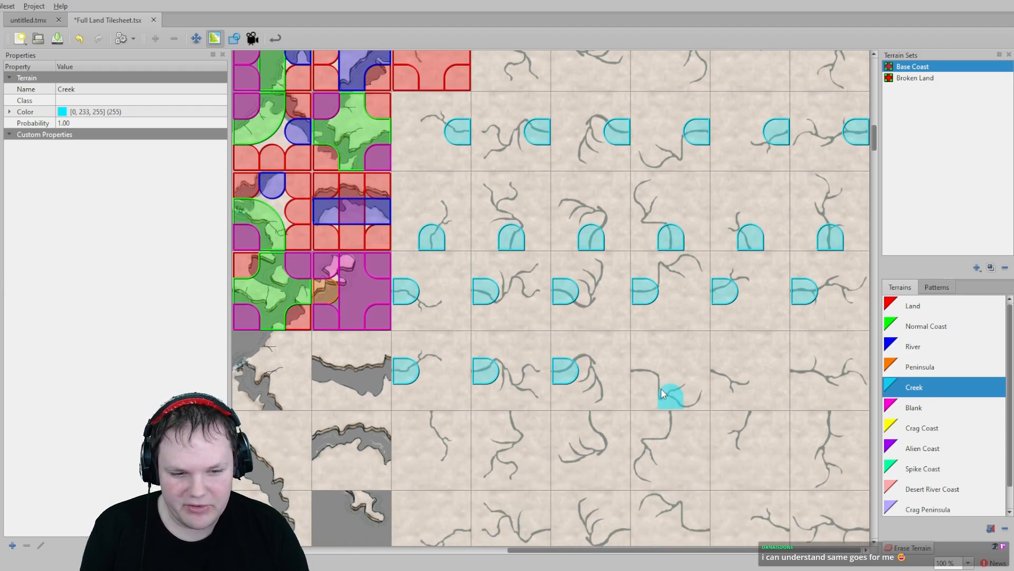
click(637, 373)
click(725, 374)
click(804, 372)
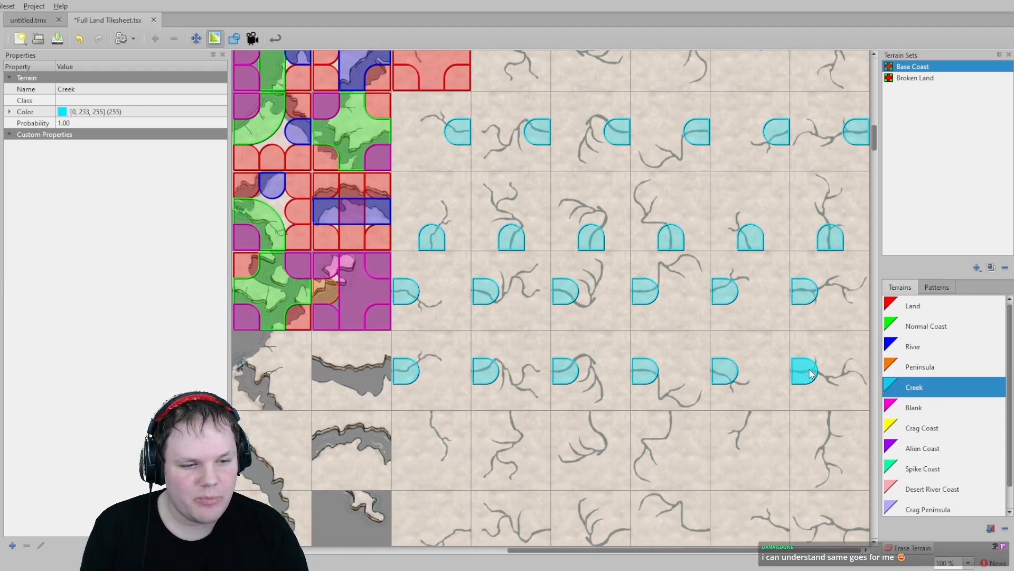
- Mark Creek on the top edges of the creek-end tiles in the following row, including both halves of the double-creek tiles
click(831, 421)
click(750, 419)
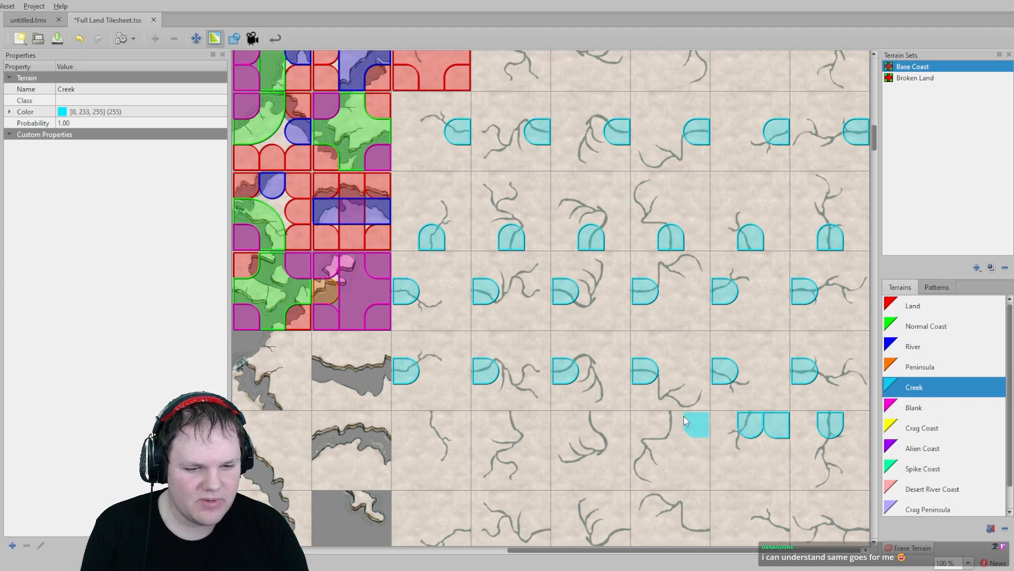
click(671, 419)
click(592, 418)
click(511, 418)
click(450, 418)
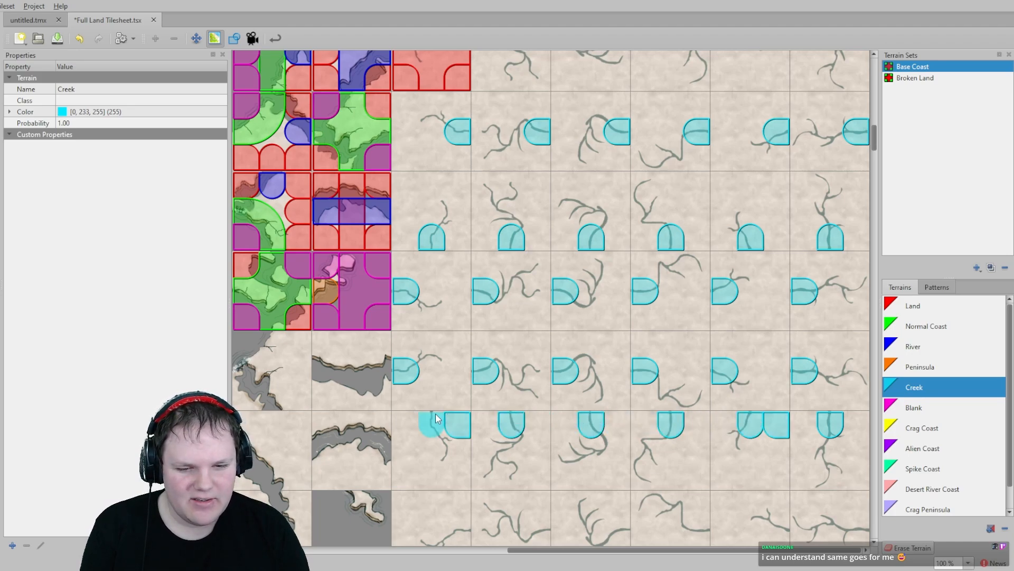
click(431, 418)
- Mark Creek on the right edge of each creek-end tile in the next row
scroll(439, 418, down, 2)
click(480, 411)
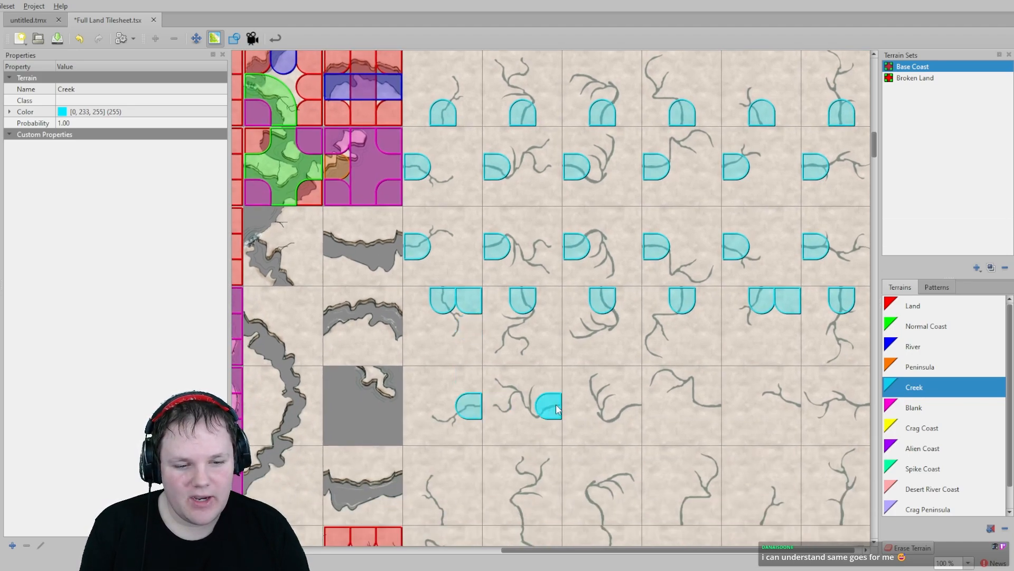
click(550, 406)
click(629, 406)
click(708, 406)
click(785, 406)
scroll(814, 401, down, 1)
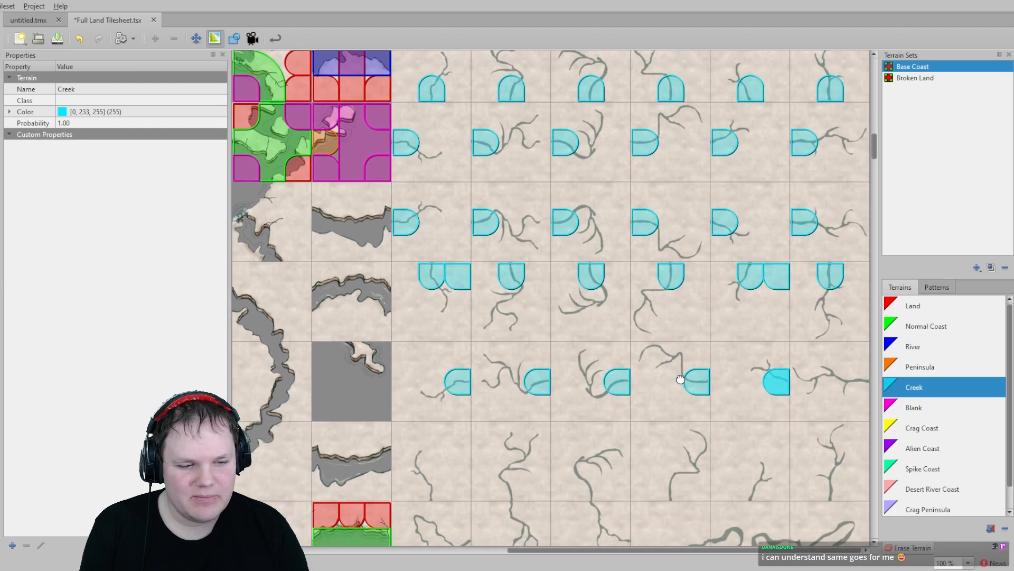
click(867, 376)
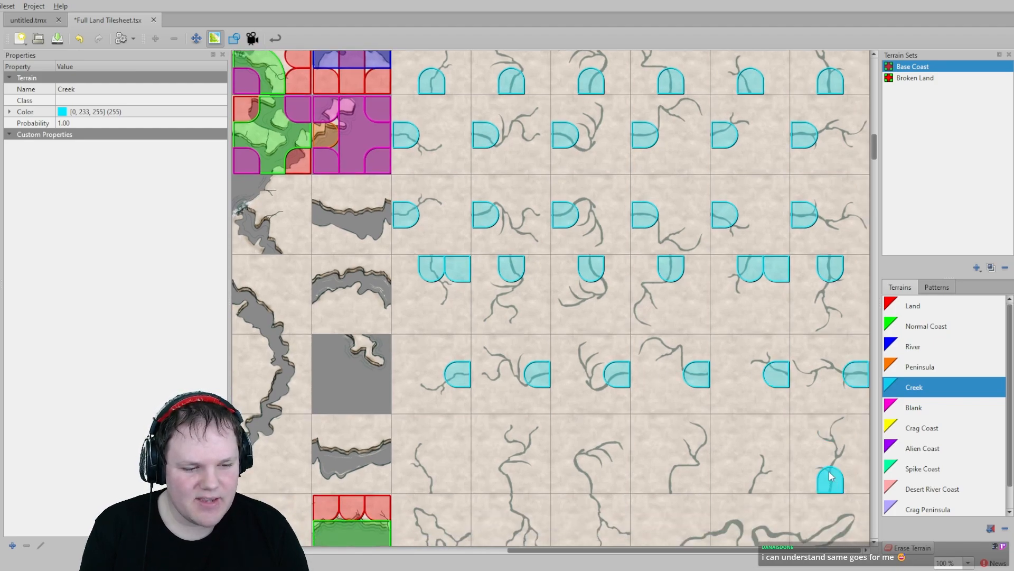
- Mark Creek on the bottom edges of the creek-end tiles in the last dead-end row
drag(668, 475, 648, 477)
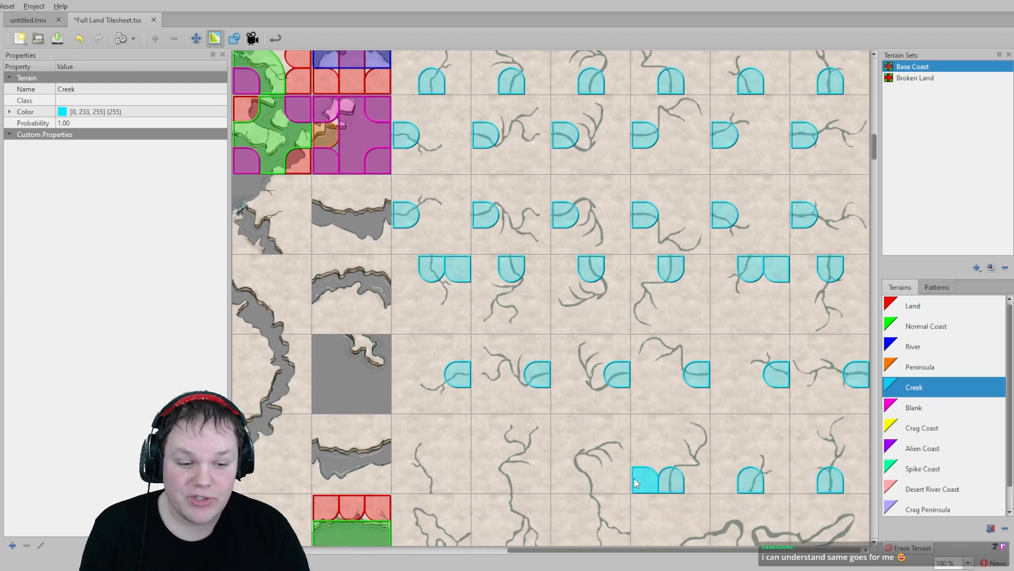
click(514, 480)
click(432, 480)
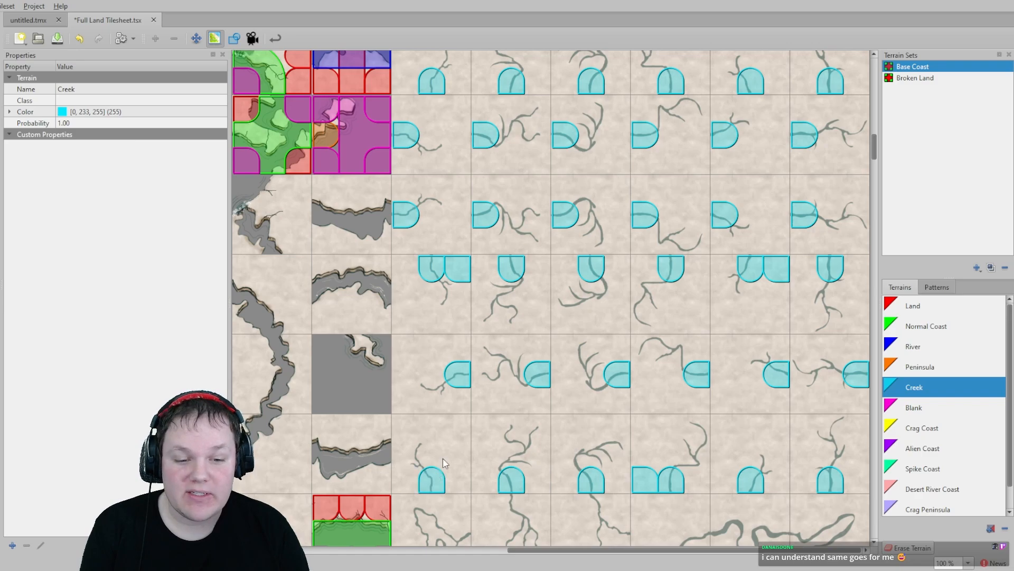
middle_drag(421, 459, 414, 385)
scroll(413, 385, down, 1)
scroll(454, 412, up, 5)
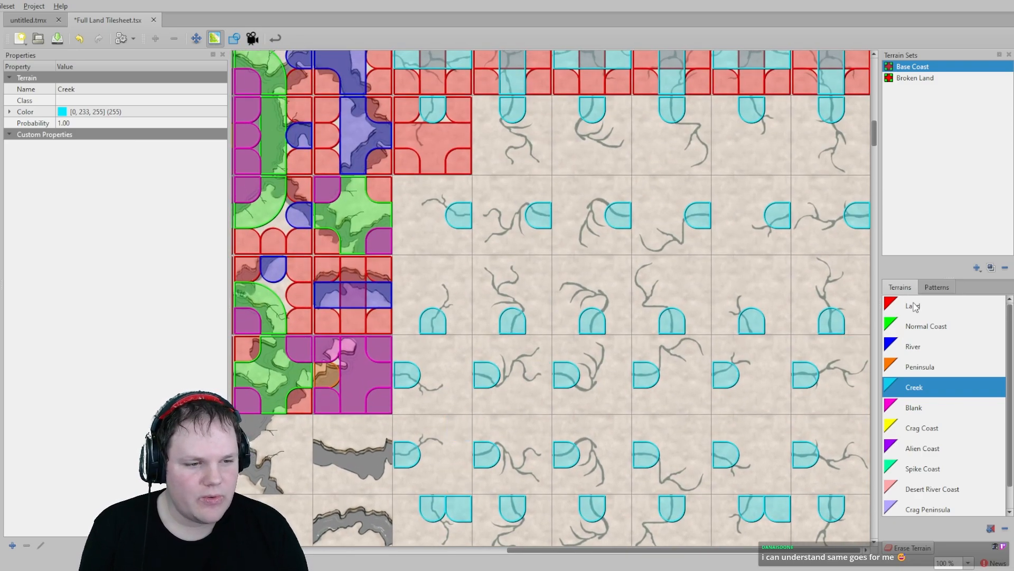
- Switch to Land and paint it around the creek ends in the first two dead-end rows
click(913, 306)
scroll(528, 204, up, 1)
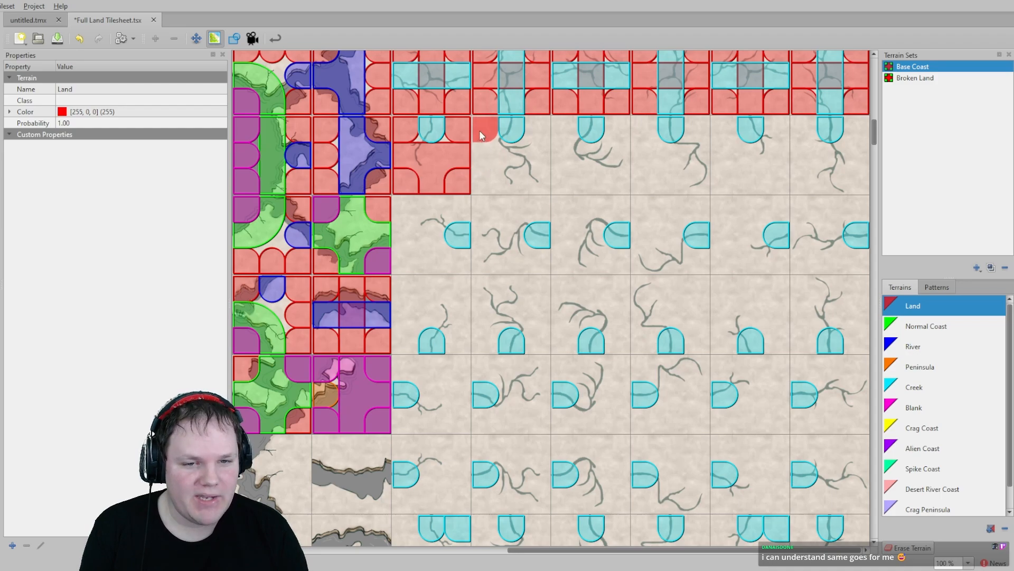
click(534, 180)
mouse_move(564, 176)
mouse_down()
mouse_move(618, 139)
mouse_move(692, 160)
mouse_move(696, 134)
mouse_move(750, 188)
mouse_move(778, 133)
mouse_move(874, 157)
mouse_up()
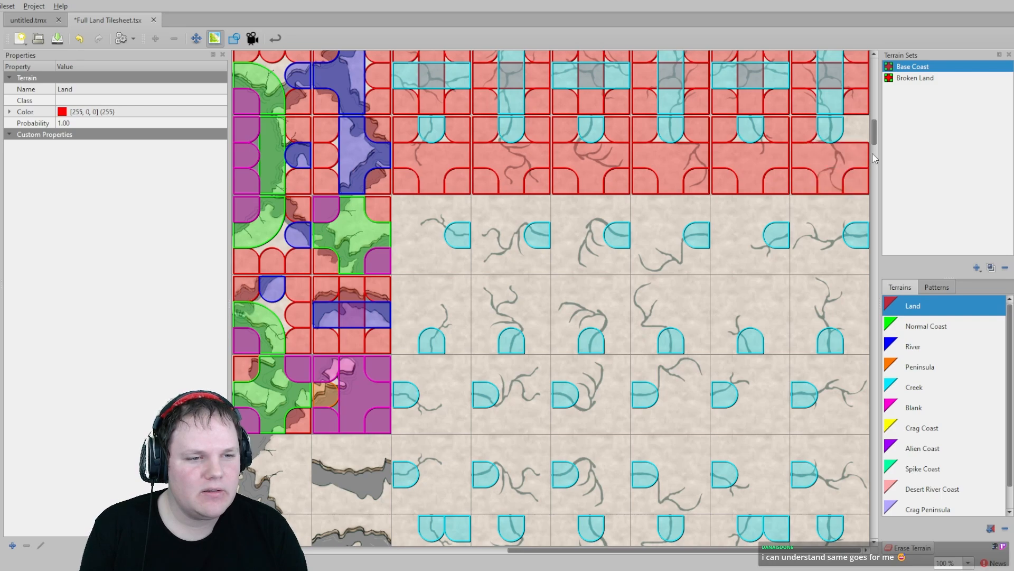
mouse_move(847, 202)
mouse_down()
mouse_move(803, 233)
mouse_move(856, 256)
mouse_move(756, 254)
mouse_move(741, 207)
mouse_move(642, 232)
mouse_move(694, 266)
mouse_up()
mouse_move(624, 257)
mouse_down()
mouse_move(562, 231)
mouse_move(611, 207)
mouse_up()
mouse_move(485, 230)
mouse_down()
mouse_move(525, 267)
mouse_move(413, 243)
mouse_move(468, 169)
mouse_move(458, 209)
mouse_move(515, 171)
mouse_move(545, 213)
mouse_up()
- Paint Land around the creek ends in the bottom-edge row and both left-edge rows
scroll(460, 201, down, 3)
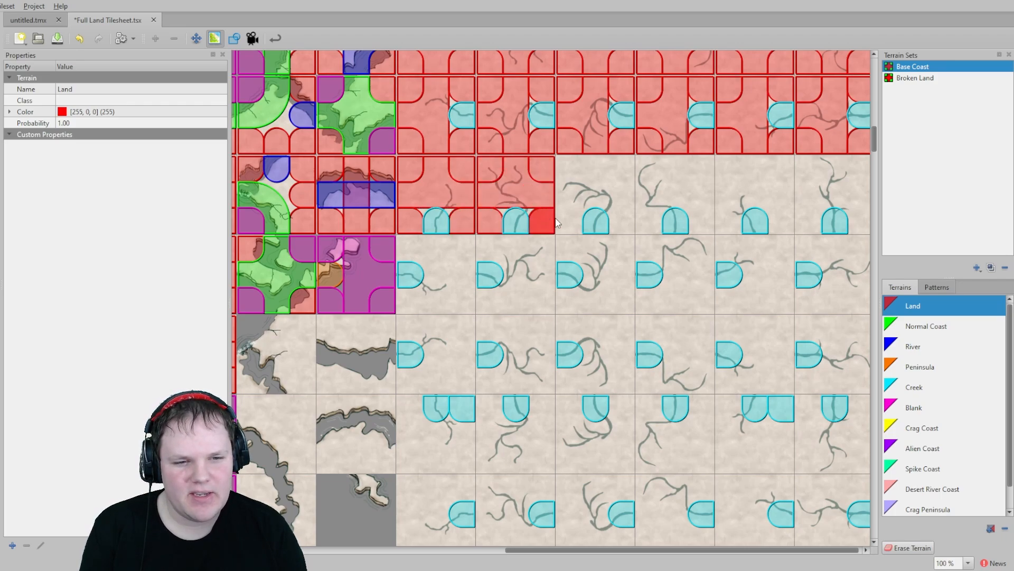
mouse_move(576, 174)
mouse_down()
mouse_move(625, 191)
mouse_move(645, 220)
mouse_move(651, 168)
mouse_move(703, 195)
mouse_move(781, 166)
mouse_move(780, 218)
mouse_move(822, 176)
mouse_move(862, 205)
mouse_move(820, 248)
mouse_move(856, 248)
mouse_move(840, 301)
mouse_up()
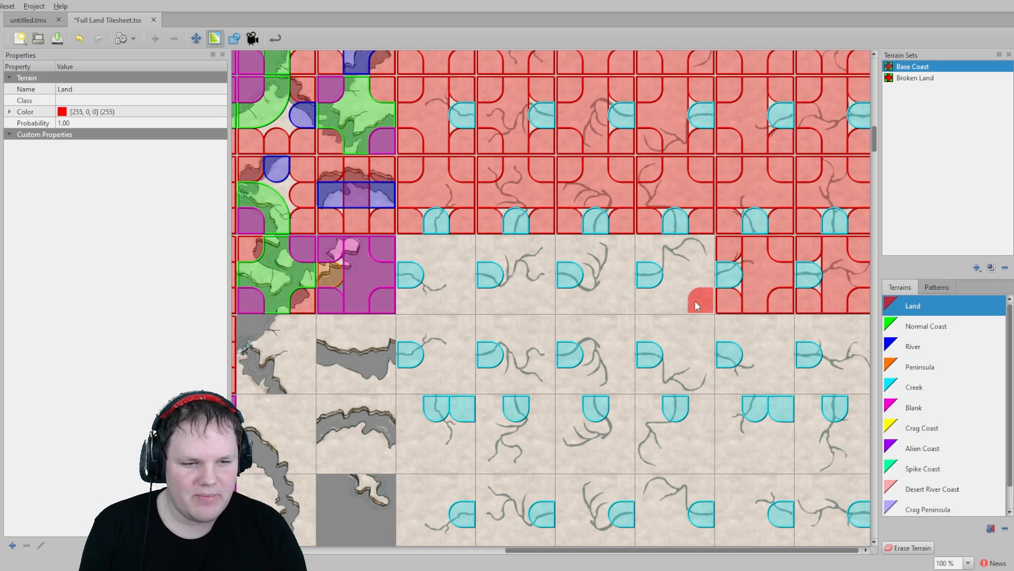
mouse_move(695, 300)
mouse_down()
mouse_move(674, 248)
mouse_move(566, 249)
mouse_move(616, 290)
mouse_move(497, 299)
mouse_move(416, 252)
mouse_move(429, 289)
mouse_move(421, 296)
mouse_move(457, 341)
mouse_move(461, 379)
mouse_move(415, 382)
mouse_move(537, 378)
mouse_up()
drag(532, 329, 492, 325)
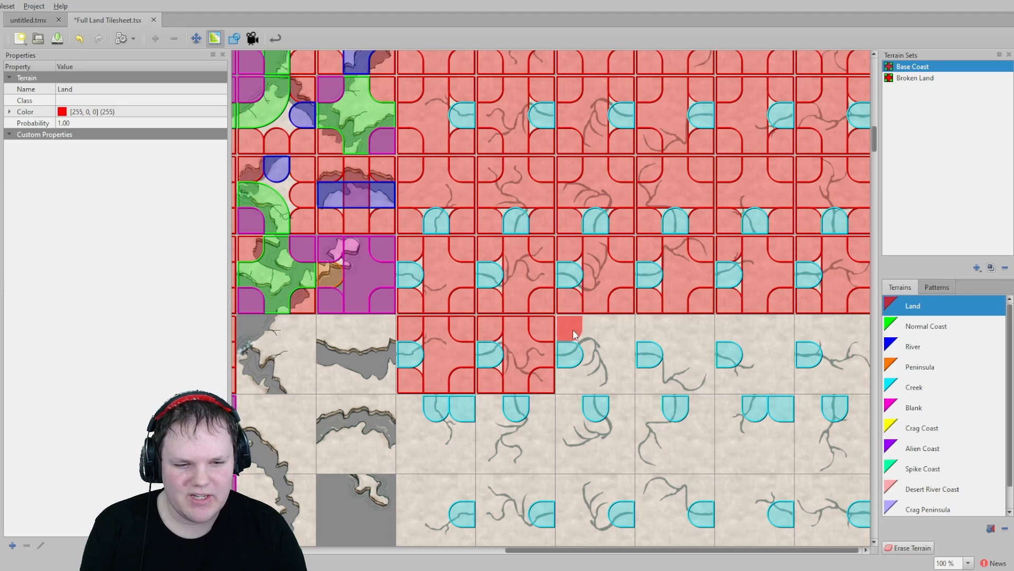
mouse_move(573, 328)
mouse_down()
mouse_move(616, 325)
mouse_move(606, 375)
mouse_move(655, 322)
mouse_move(702, 350)
mouse_move(655, 373)
mouse_up()
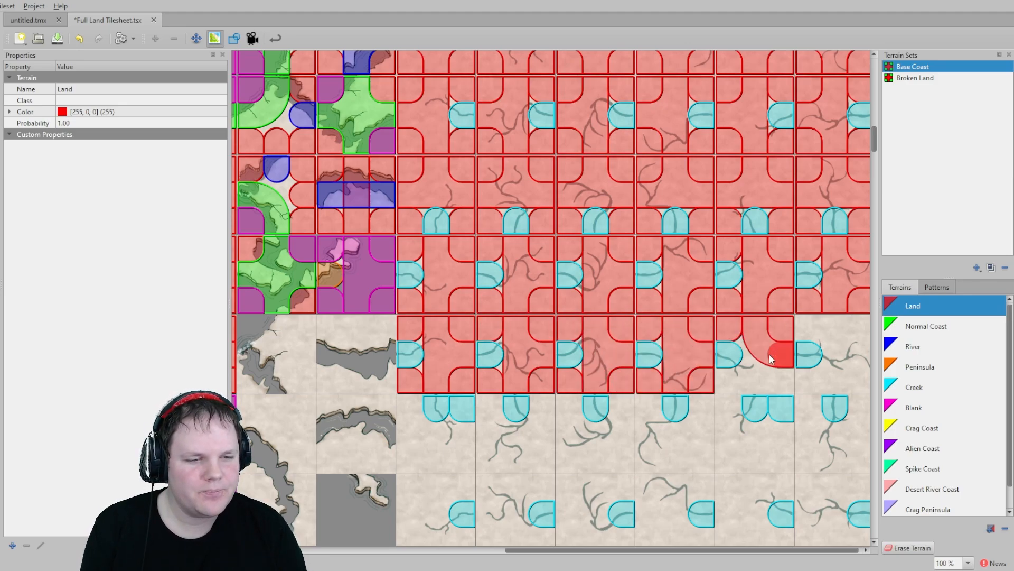
mouse_move(829, 328)
mouse_down()
mouse_move(853, 332)
mouse_move(835, 374)
mouse_up()
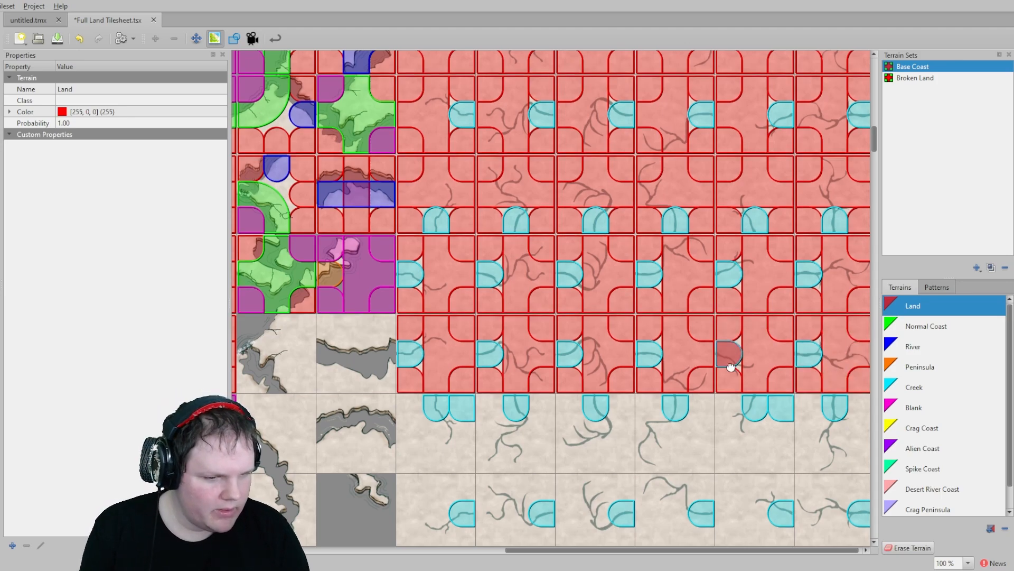
- Paint Land around the single and double top-edge creek ends in the next row
scroll(765, 252, down, 5)
mouse_move(805, 280)
mouse_down()
mouse_move(836, 325)
mouse_move(865, 283)
mouse_up()
drag(780, 278, 755, 321)
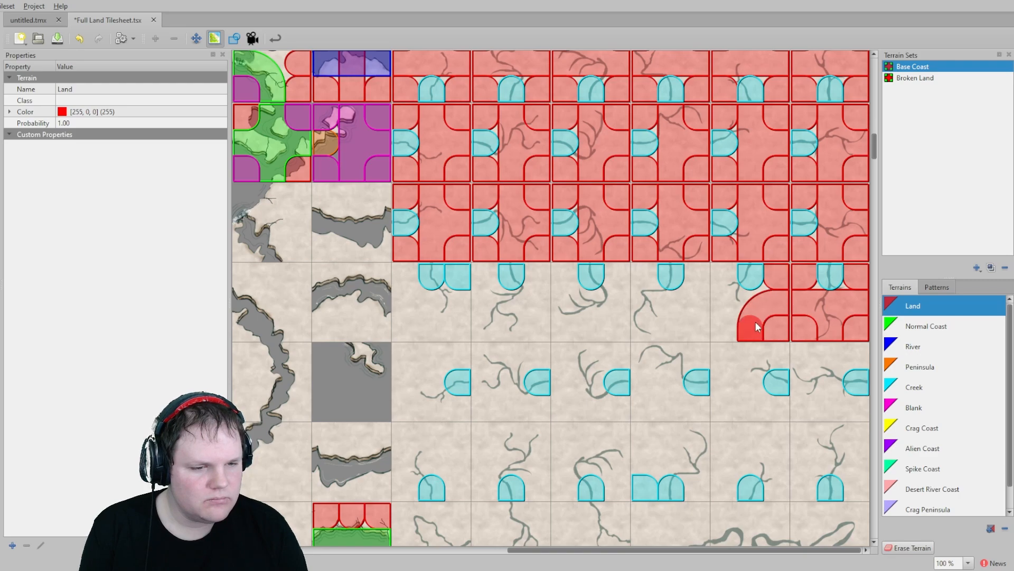
mouse_move(697, 274)
mouse_down()
mouse_move(655, 320)
mouse_move(644, 284)
mouse_up()
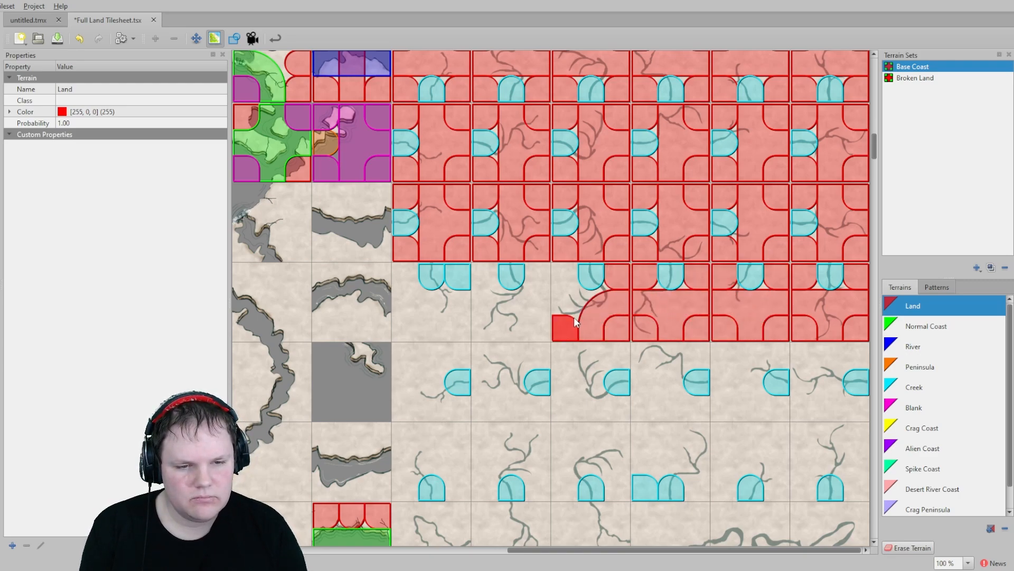
mouse_move(543, 280)
mouse_down()
mouse_move(516, 323)
mouse_move(483, 282)
mouse_up()
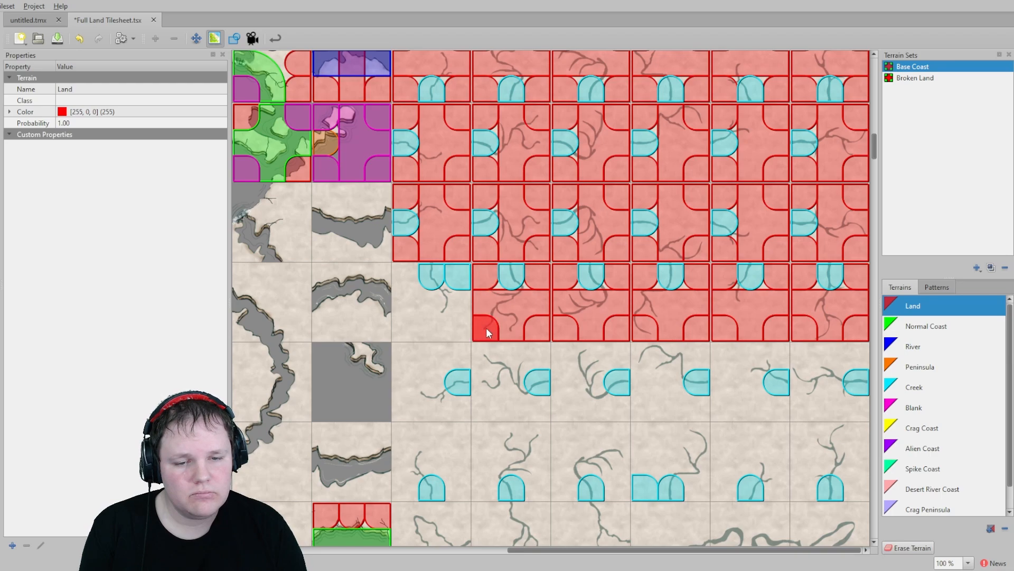
mouse_move(436, 325)
mouse_down()
mouse_move(399, 290)
mouse_move(431, 276)
mouse_move(457, 302)
mouse_up()
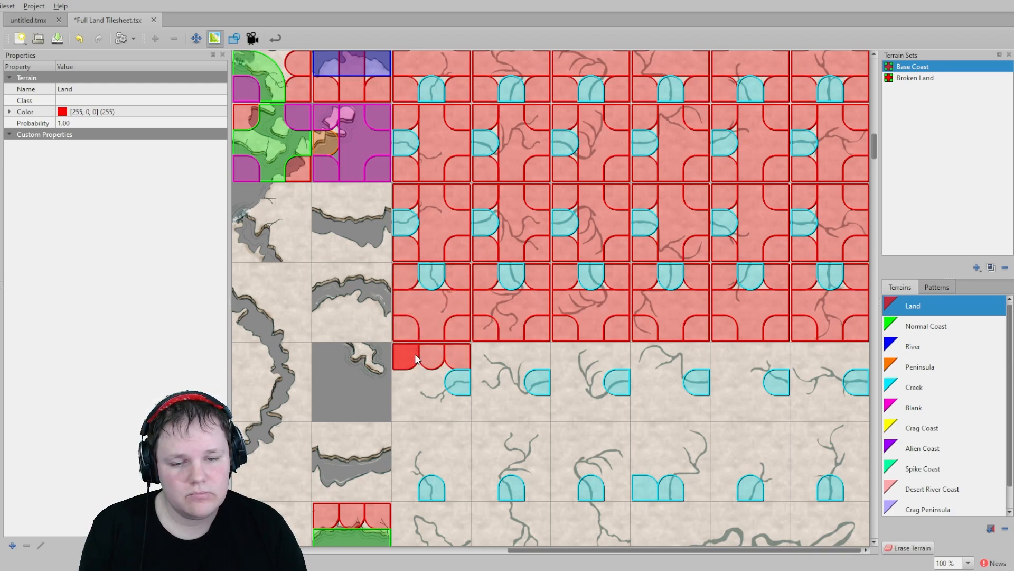
- Paint Land around the creek ends in the right-edge and bottom-edge rows
mouse_move(415, 359)
mouse_down()
mouse_move(403, 408)
mouse_move(458, 408)
mouse_up()
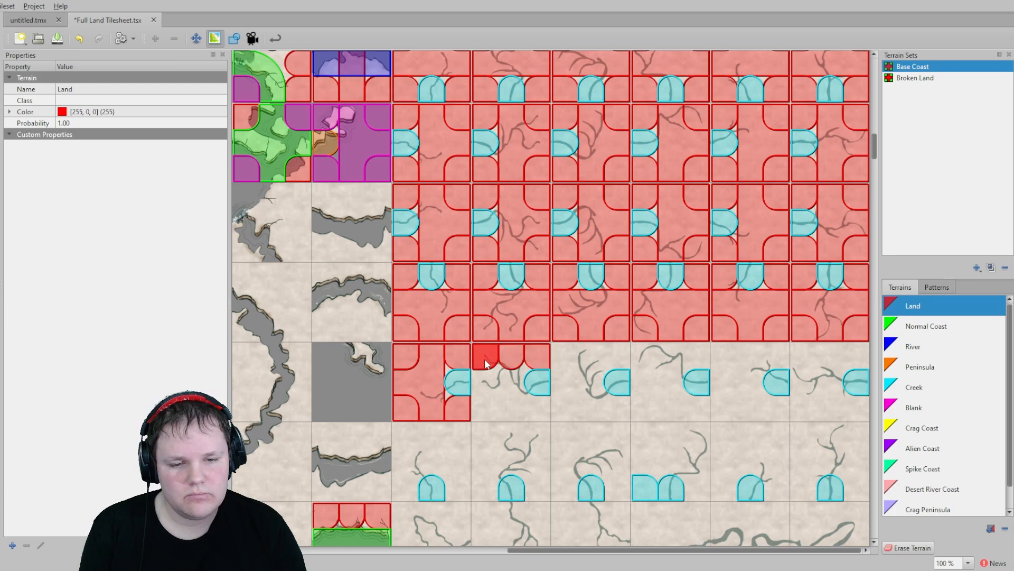
drag(486, 363, 534, 408)
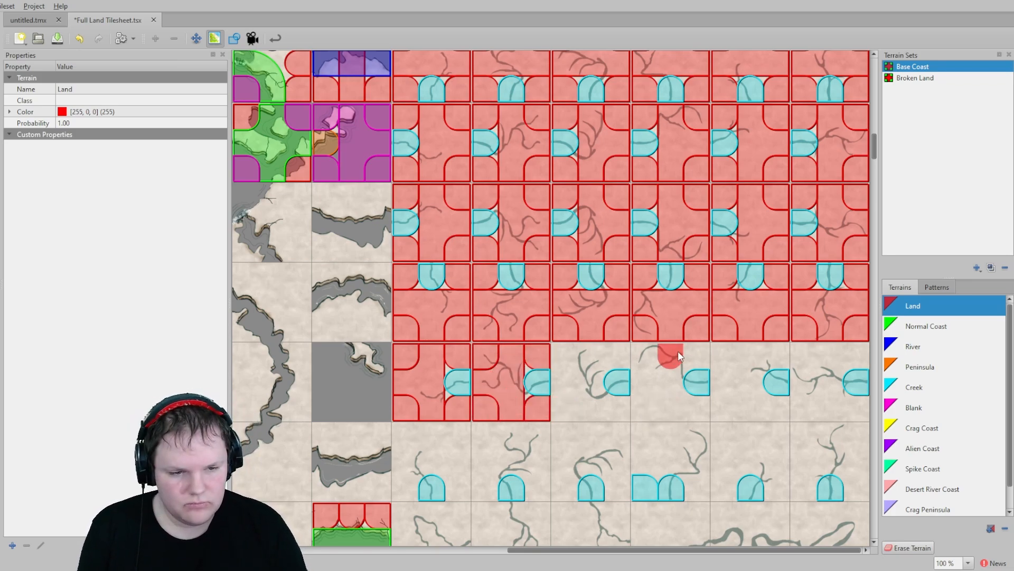
mouse_move(657, 351)
mouse_down()
mouse_move(654, 405)
mouse_move(696, 408)
mouse_move(627, 356)
mouse_move(565, 386)
mouse_move(620, 407)
mouse_up()
mouse_move(775, 353)
mouse_down()
mouse_move(716, 355)
mouse_move(765, 402)
mouse_up()
mouse_move(827, 358)
mouse_down()
mouse_move(813, 401)
mouse_move(854, 408)
mouse_move(854, 475)
mouse_move(805, 481)
mouse_up()
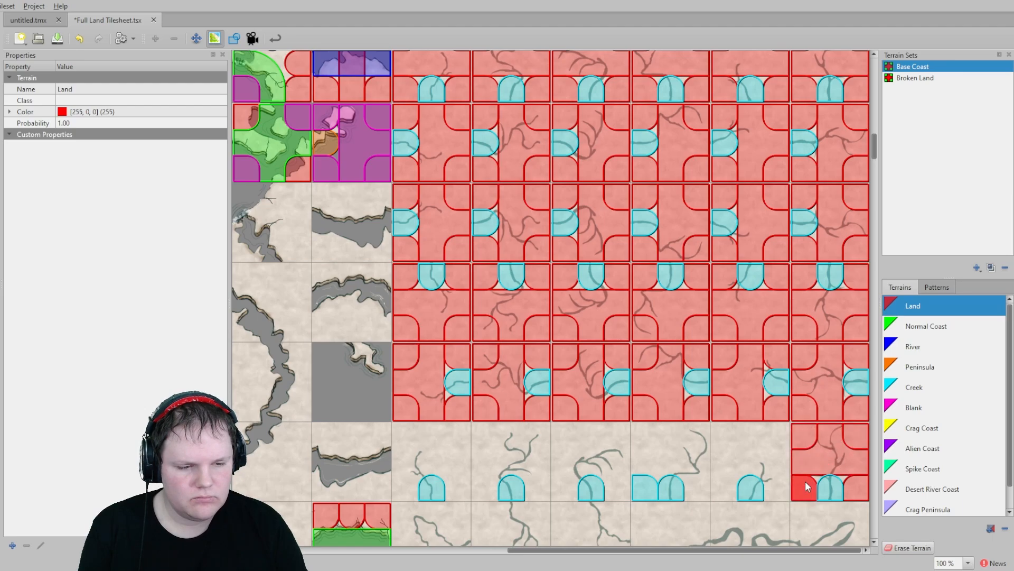
scroll(775, 408, down, 5)
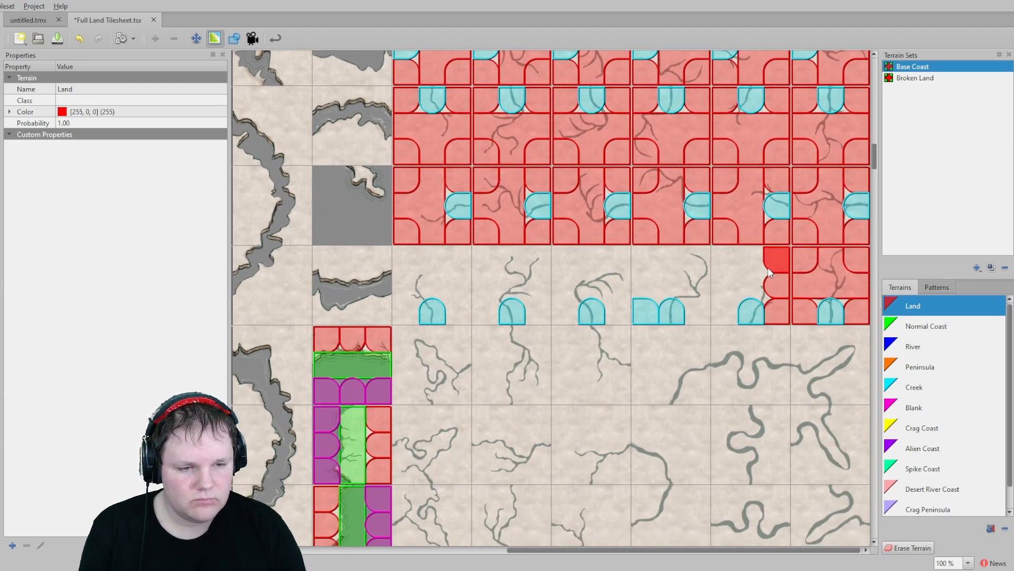
mouse_move(768, 267)
mouse_down()
mouse_move(721, 281)
mouse_move(628, 260)
mouse_move(639, 280)
mouse_move(559, 278)
mouse_move(559, 310)
mouse_move(525, 254)
mouse_move(480, 299)
mouse_move(399, 279)
mouse_up()
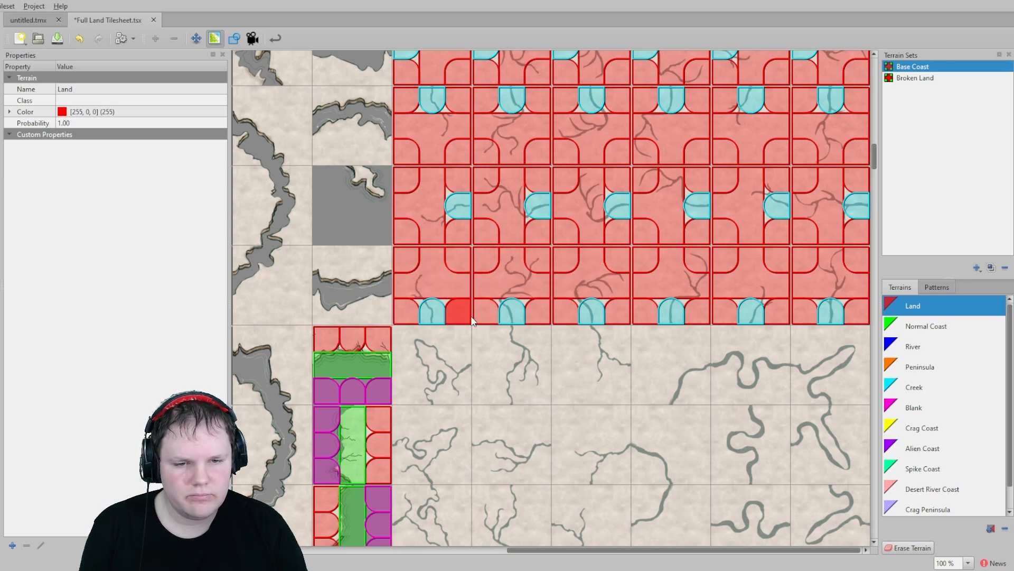
- Paint Land on the corners of the first three branching creek tiles beneath the dead-end rows
scroll(453, 310, down, 3)
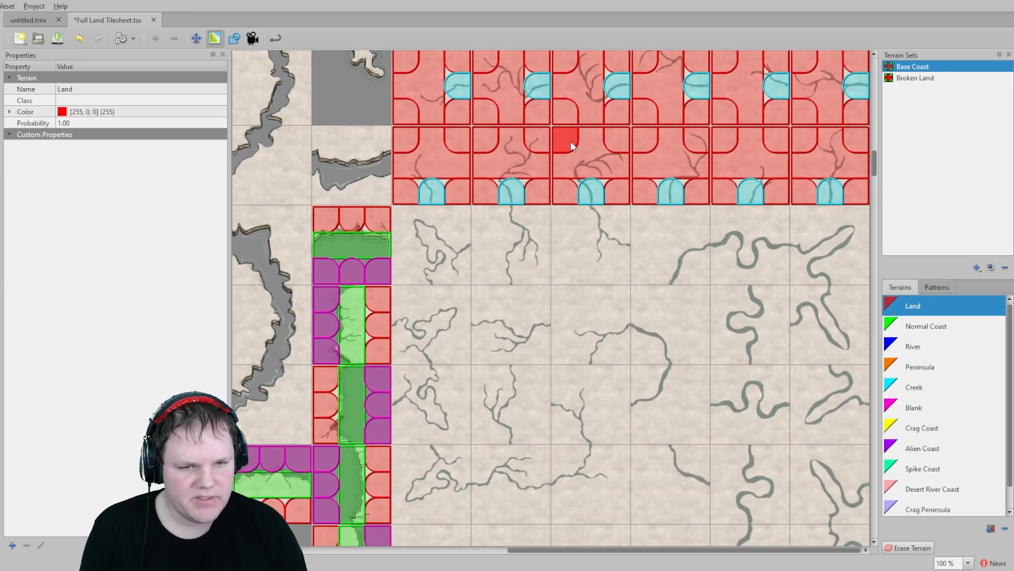
mouse_move(445, 217)
mouse_down()
mouse_move(411, 221)
mouse_move(406, 271)
mouse_up()
click(458, 271)
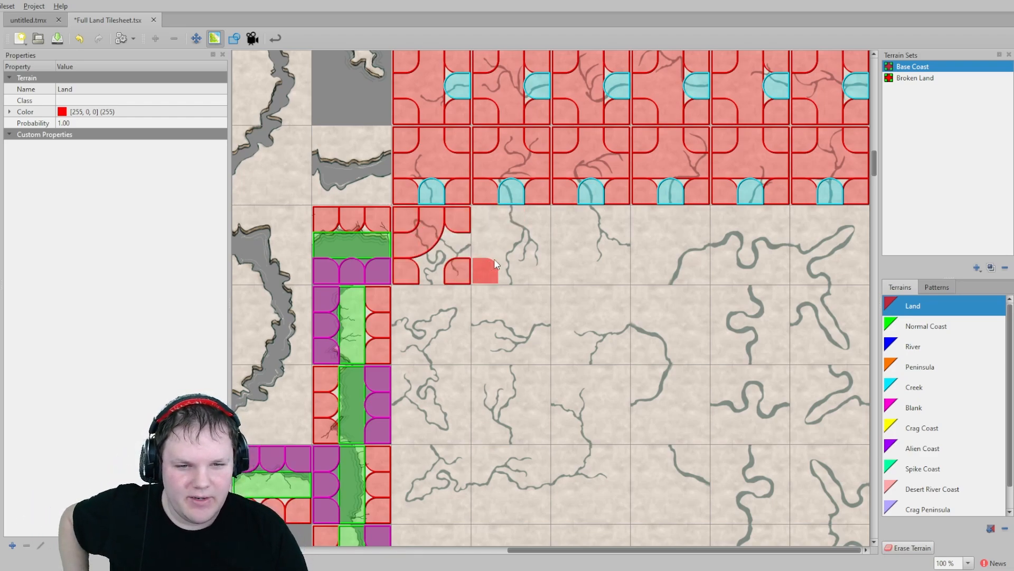
drag(483, 220, 485, 271)
drag(542, 232, 530, 265)
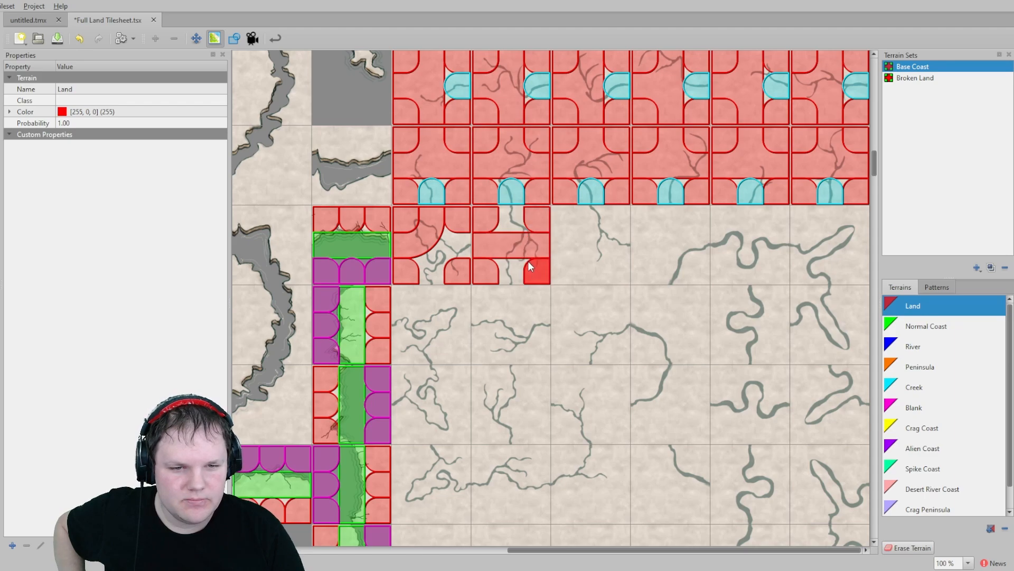
mouse_move(572, 226)
mouse_down()
mouse_move(576, 269)
mouse_move(607, 273)
mouse_up()
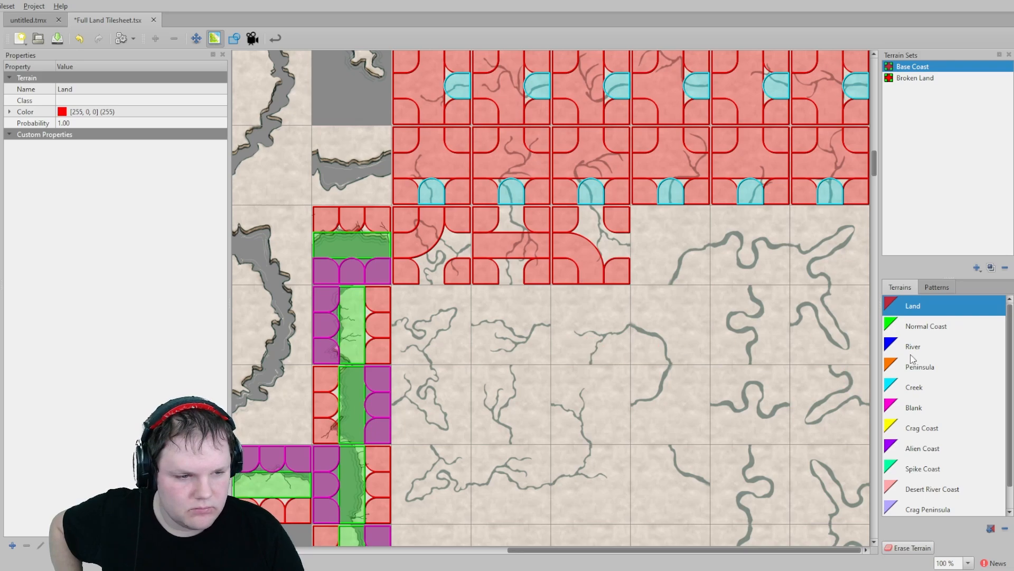
- Paint Creek terrain along the creek channels of the branching and bend tiles beneath the dead-end rows
click(930, 388)
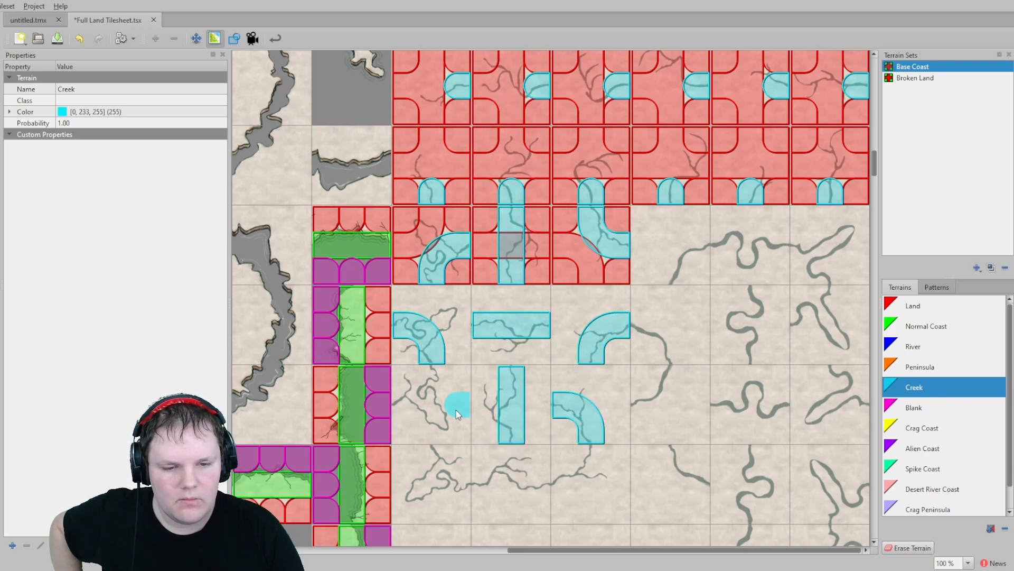
scroll(487, 412, down, 4)
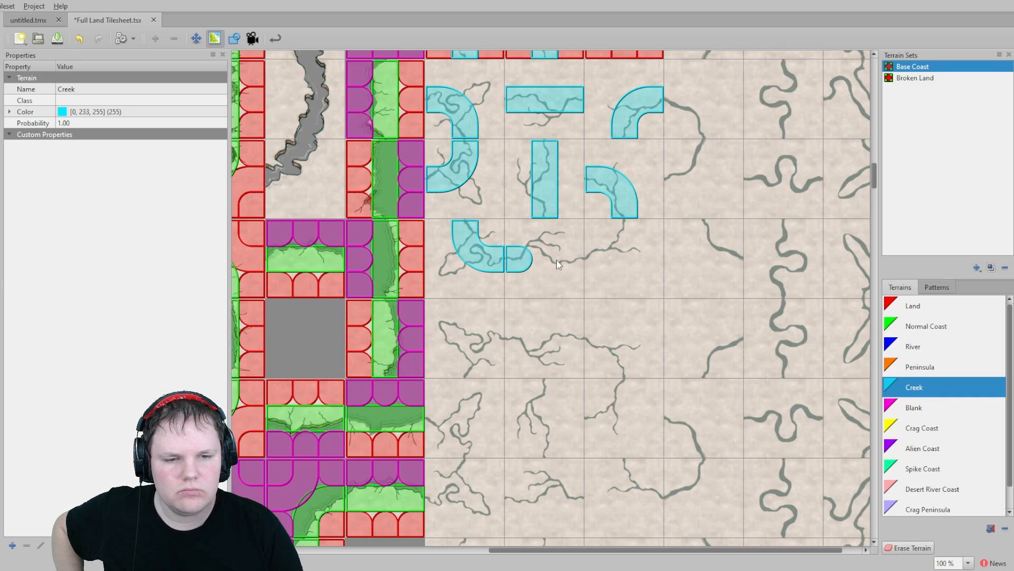
scroll(581, 275, down, 2)
scroll(555, 254, left, 1)
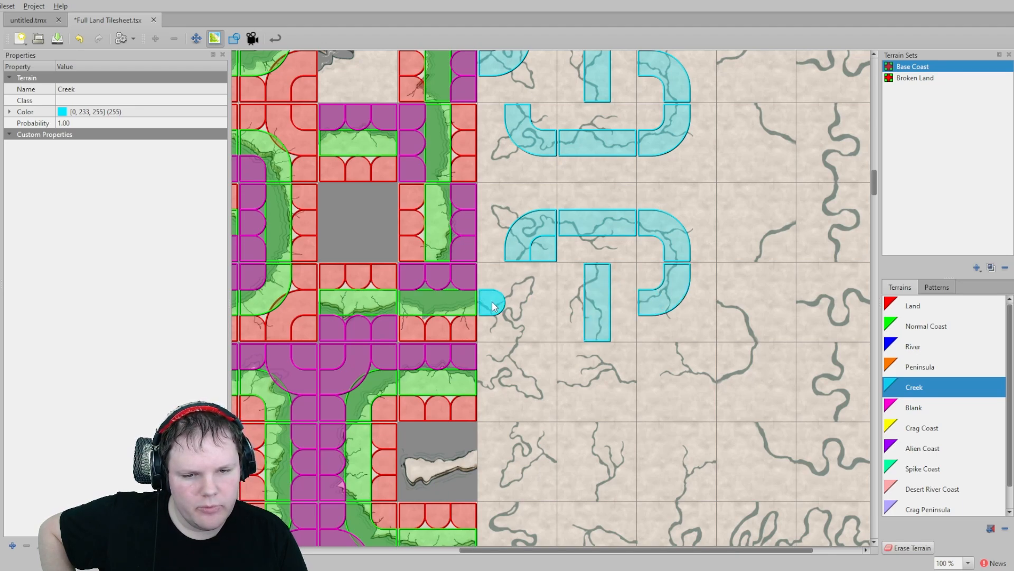
click(493, 305)
click(515, 321)
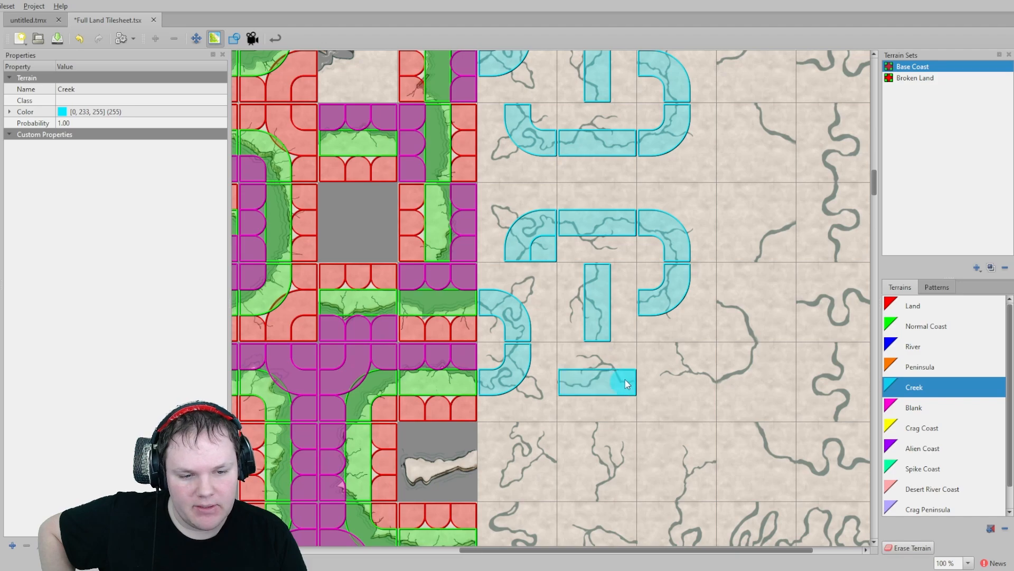
click(688, 349)
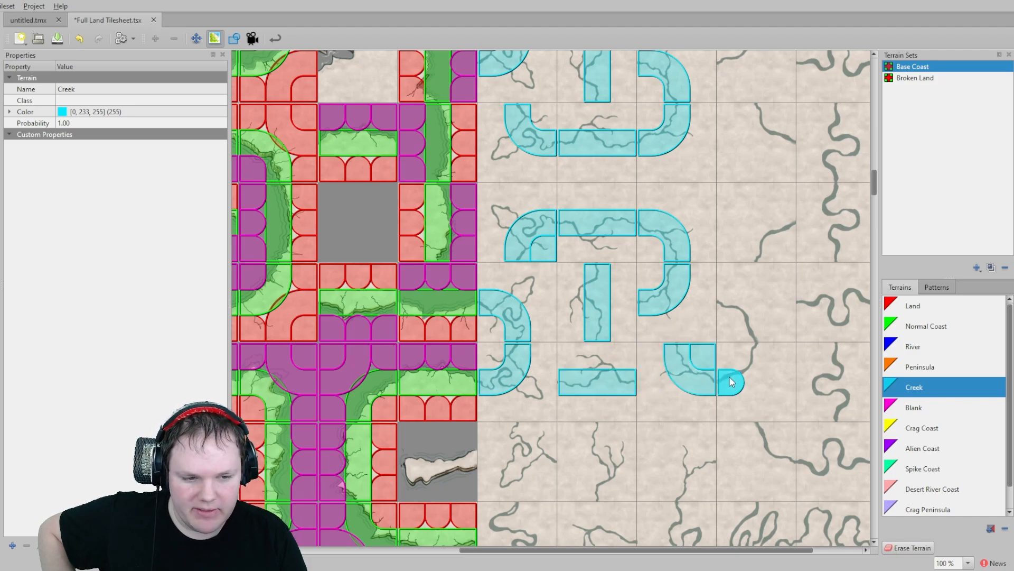
scroll(730, 303, up, 3)
scroll(720, 268, right, 3)
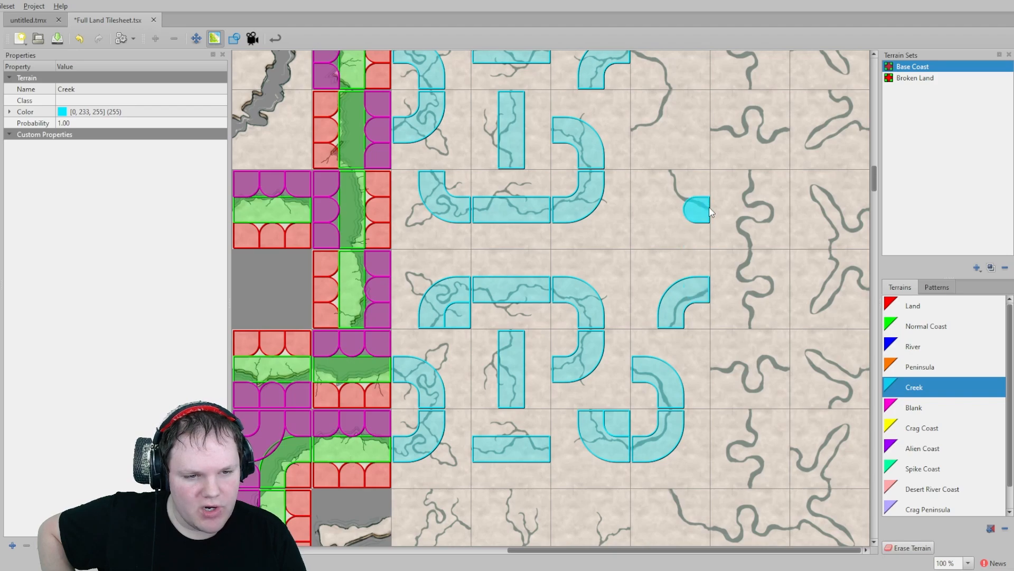
scroll(629, 212, up, 6)
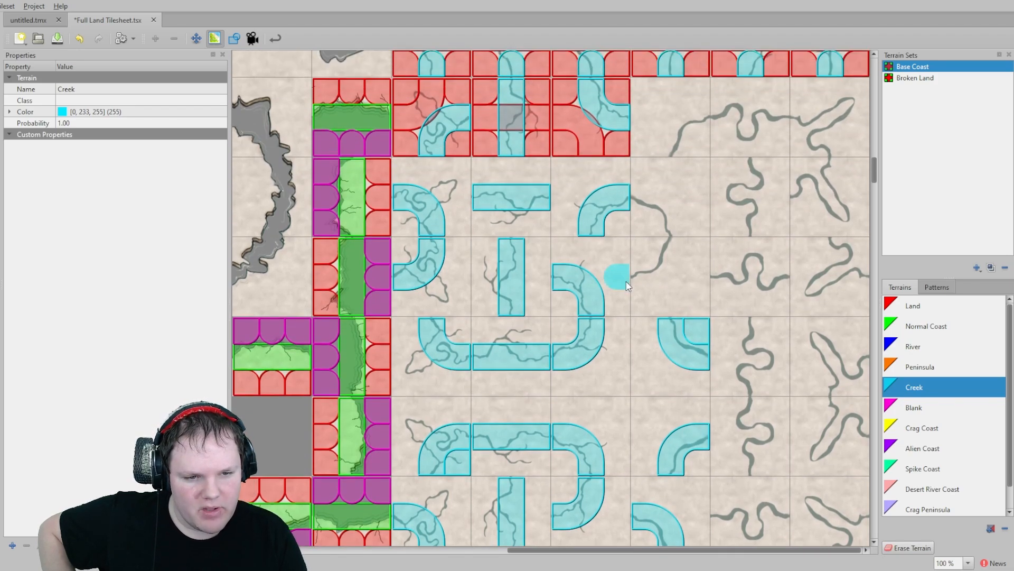